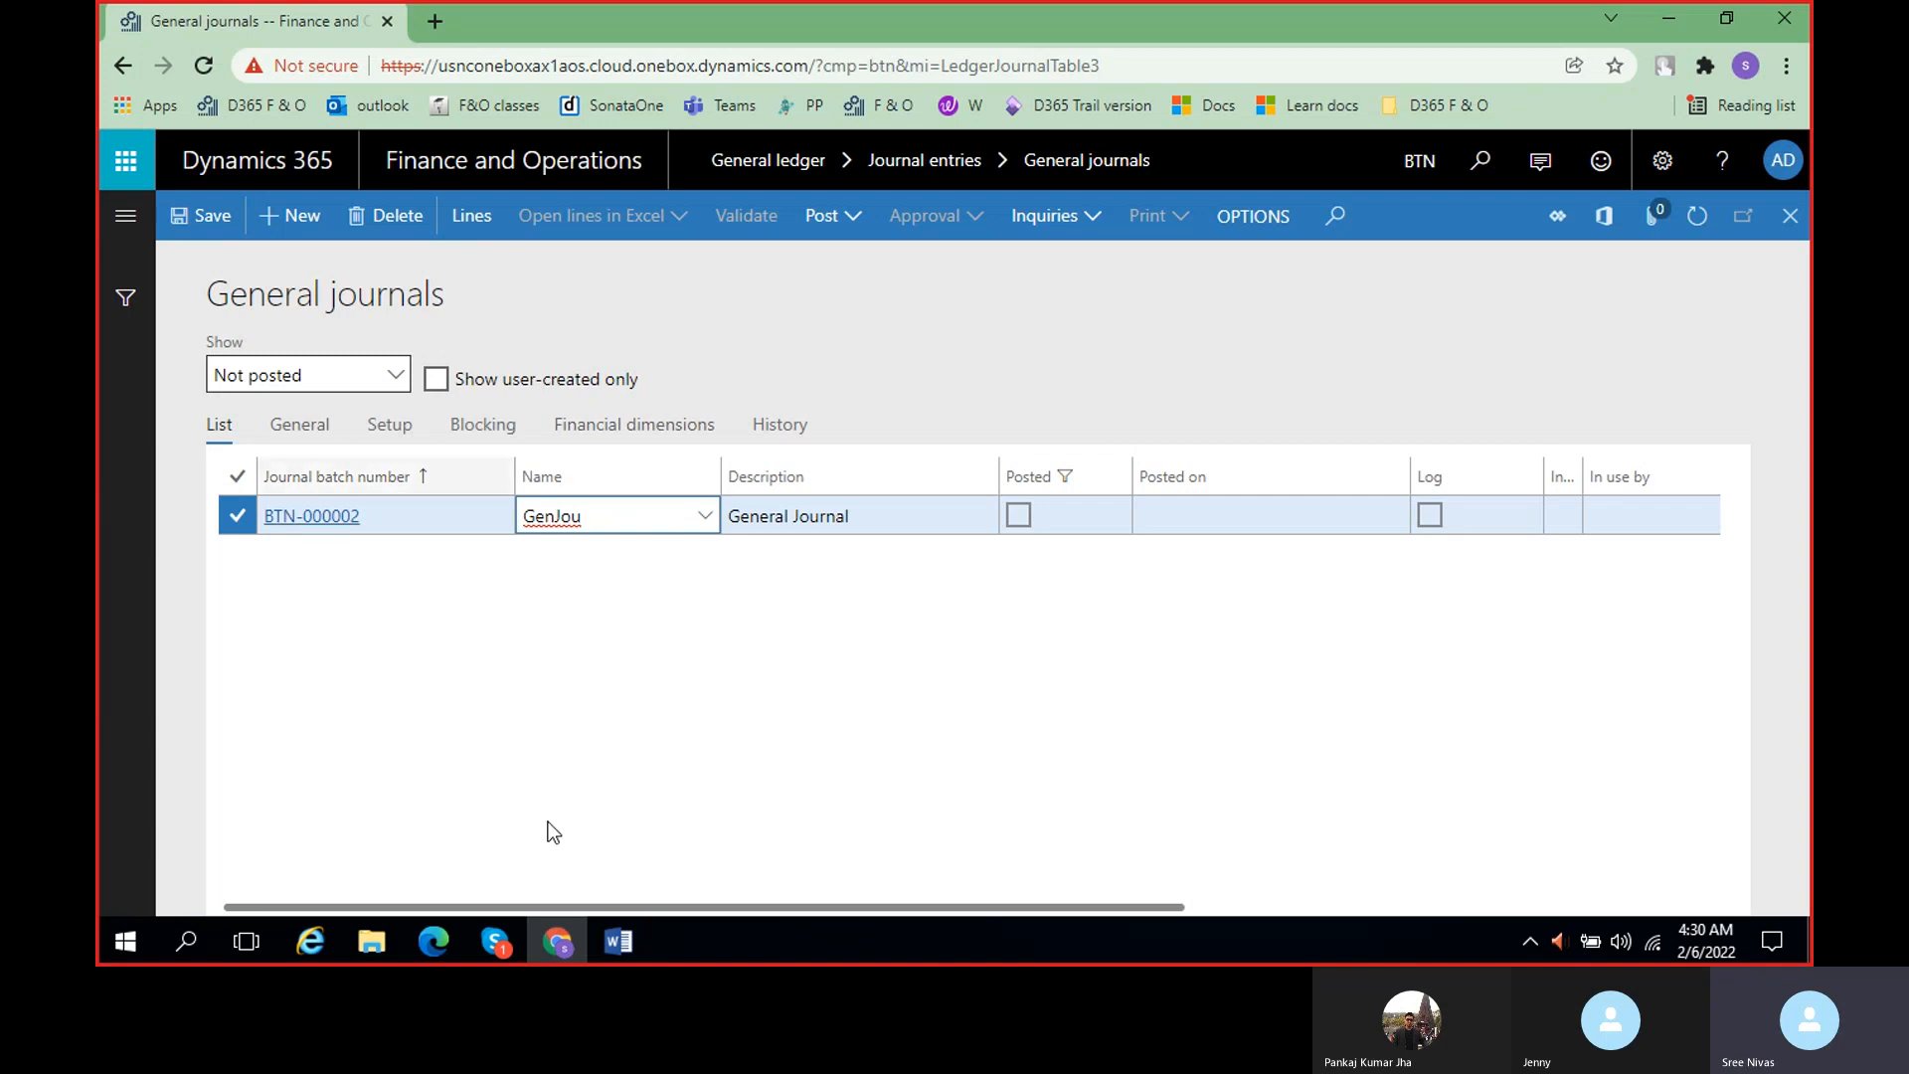
- Switch to the Word class notes and review the Travel expenses and Cash entry lines, highlighting the account names
click(629, 939)
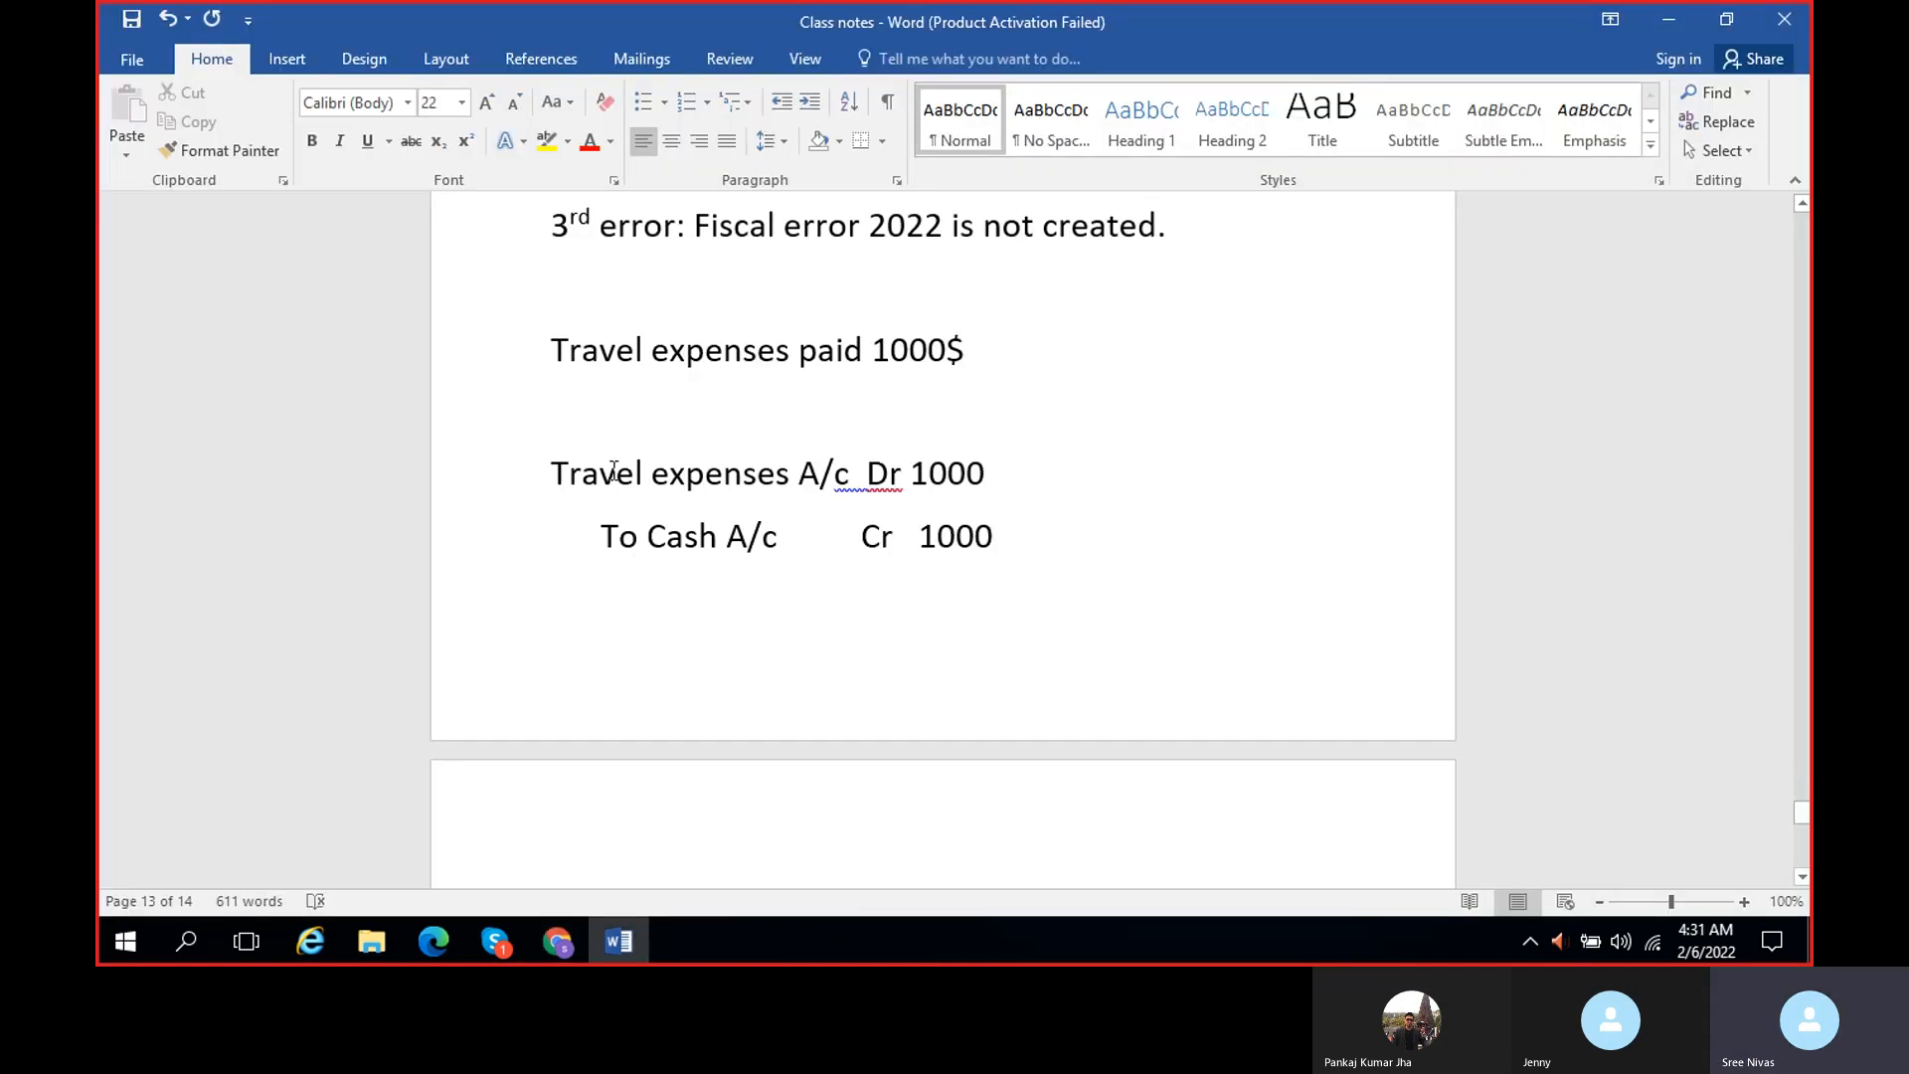
drag(549, 469, 785, 469)
drag(555, 536, 789, 537)
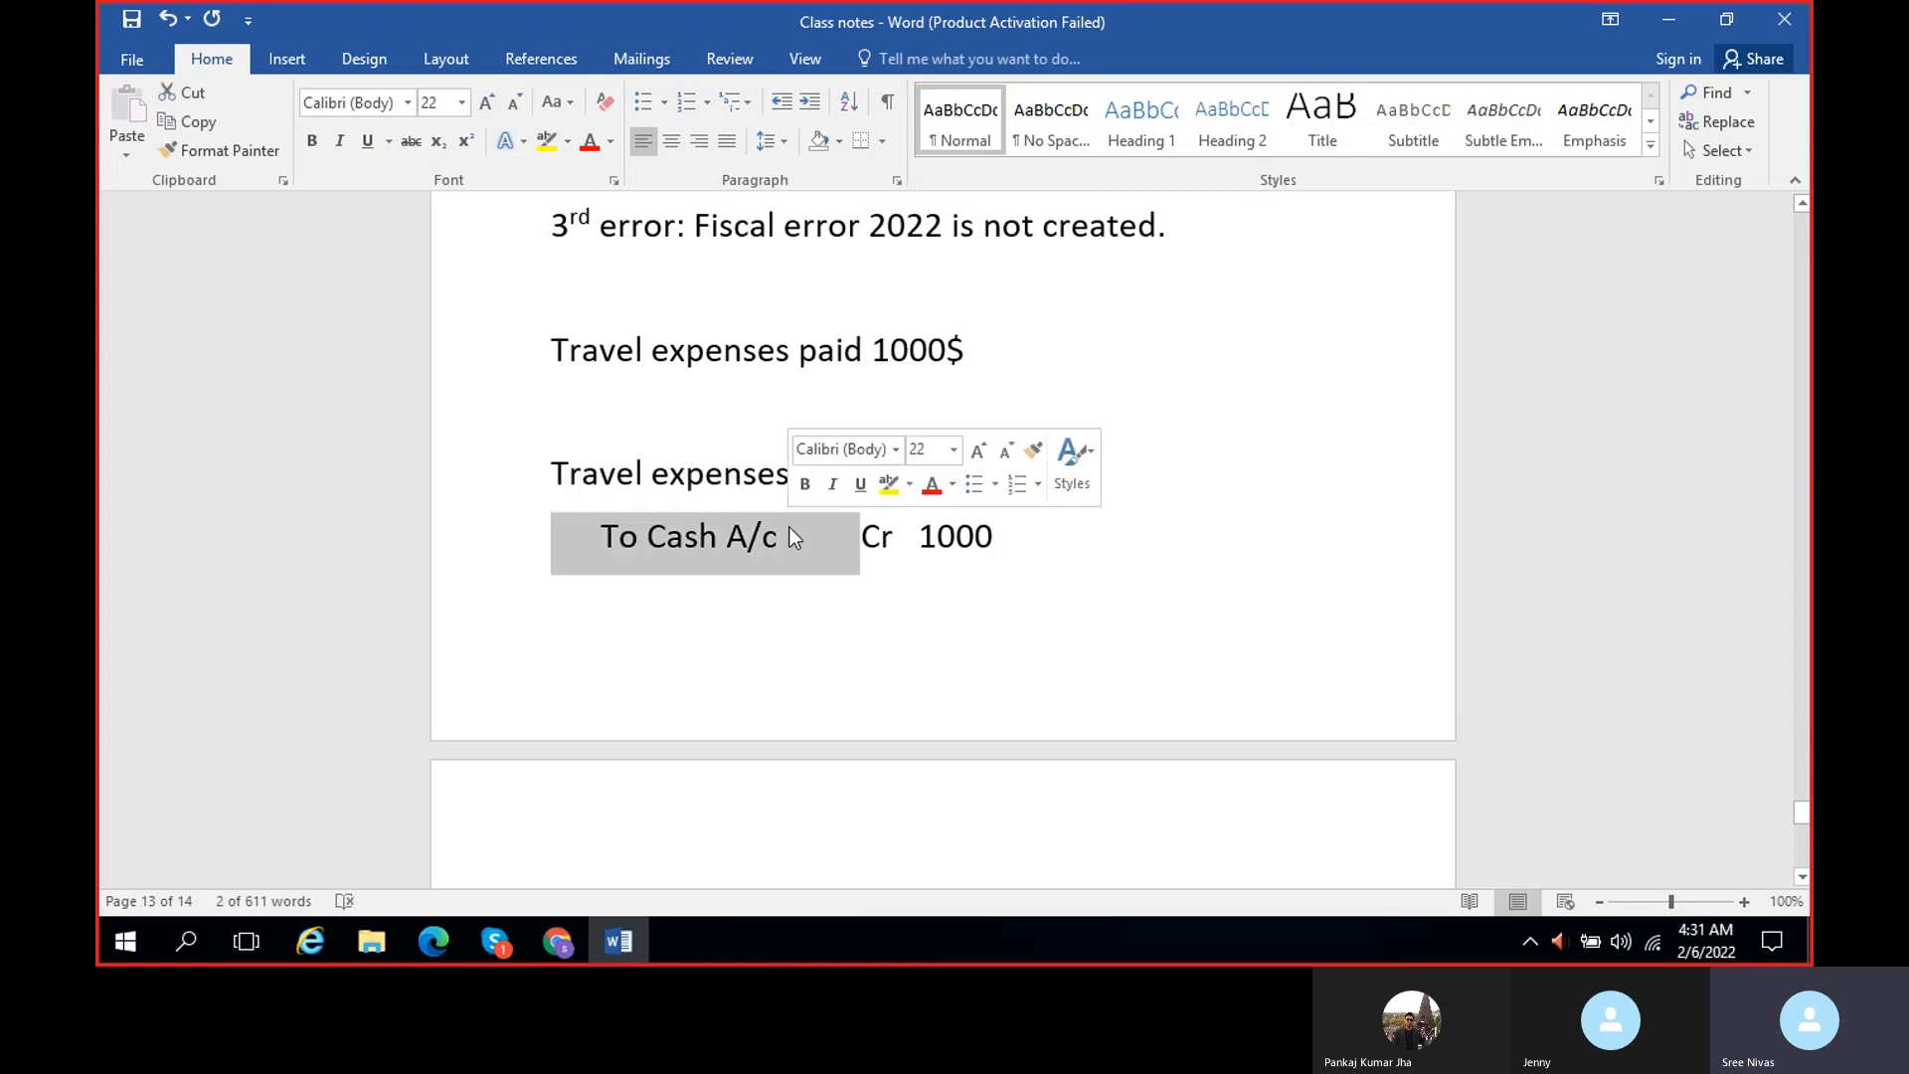
click(1682, 21)
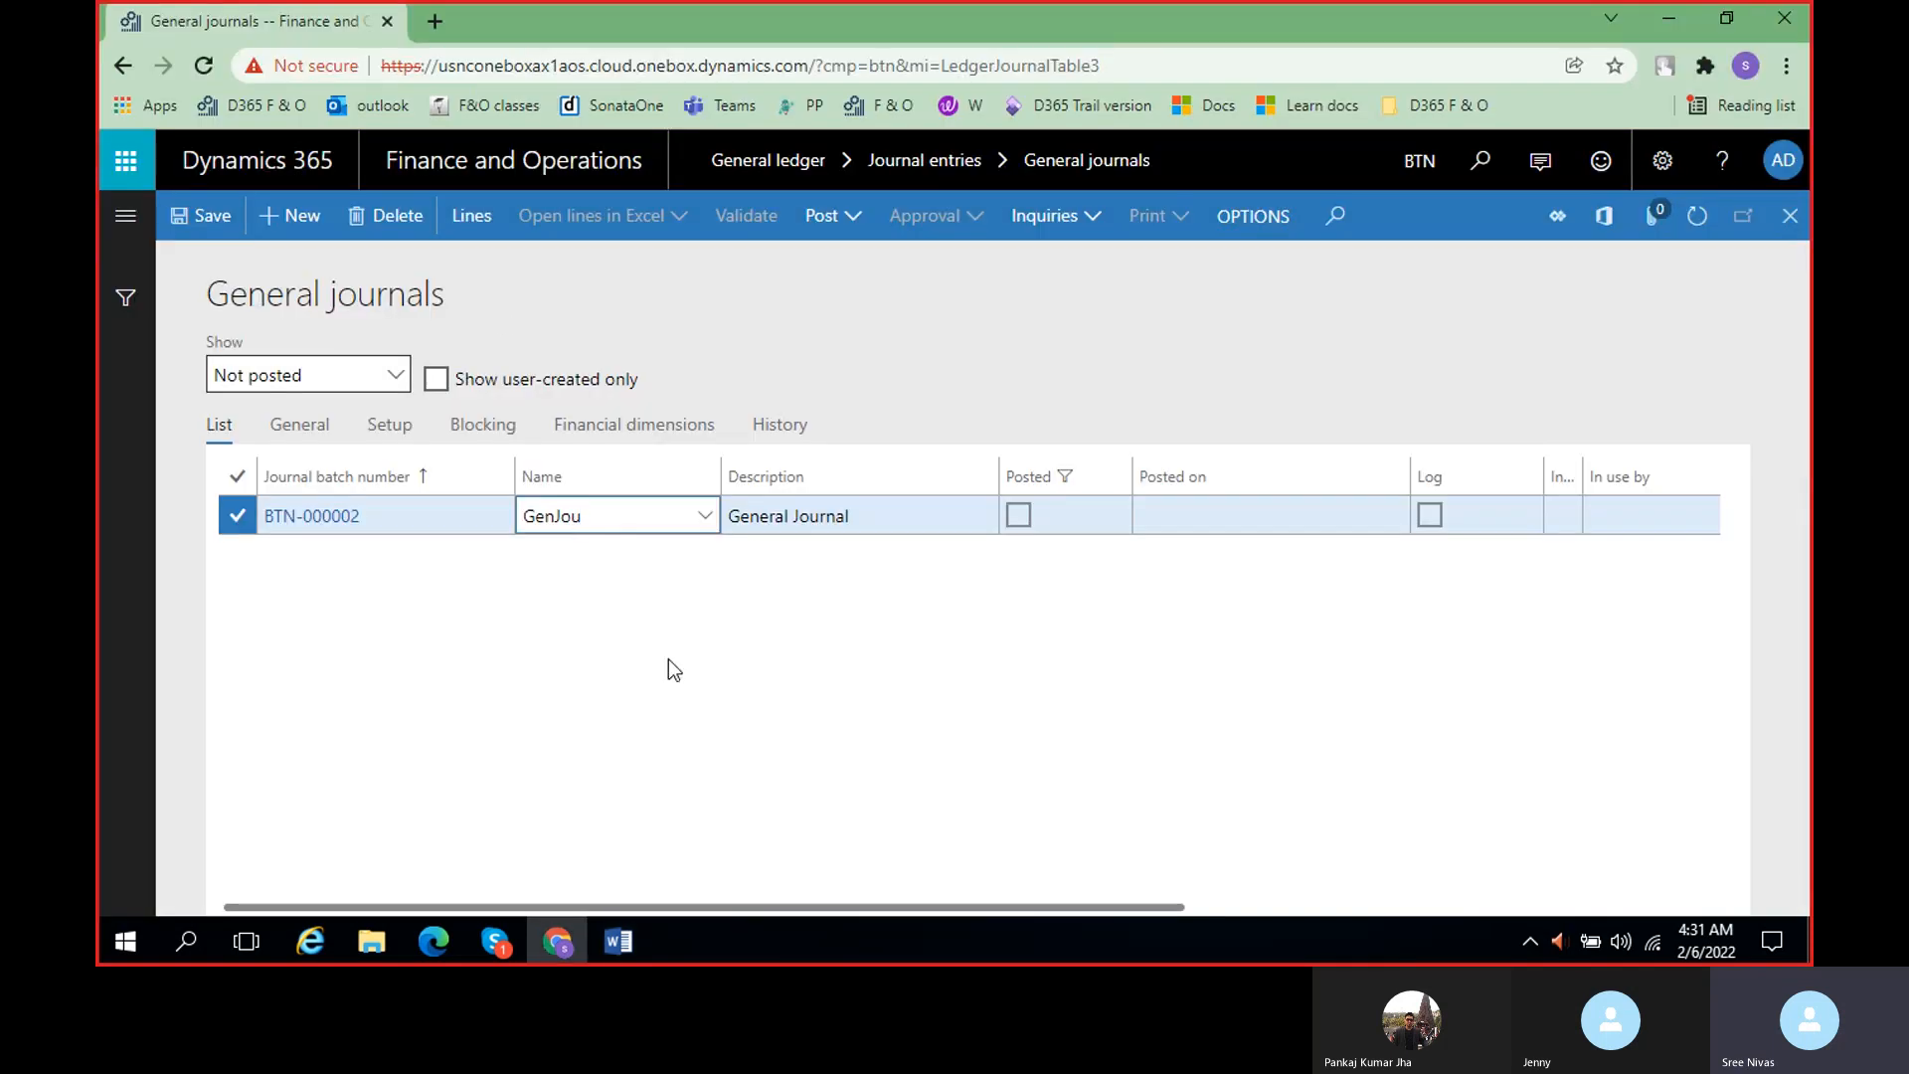
- Open the lines of the GenJou general journal and set the voucher line's date to 4/2/2022
click(479, 223)
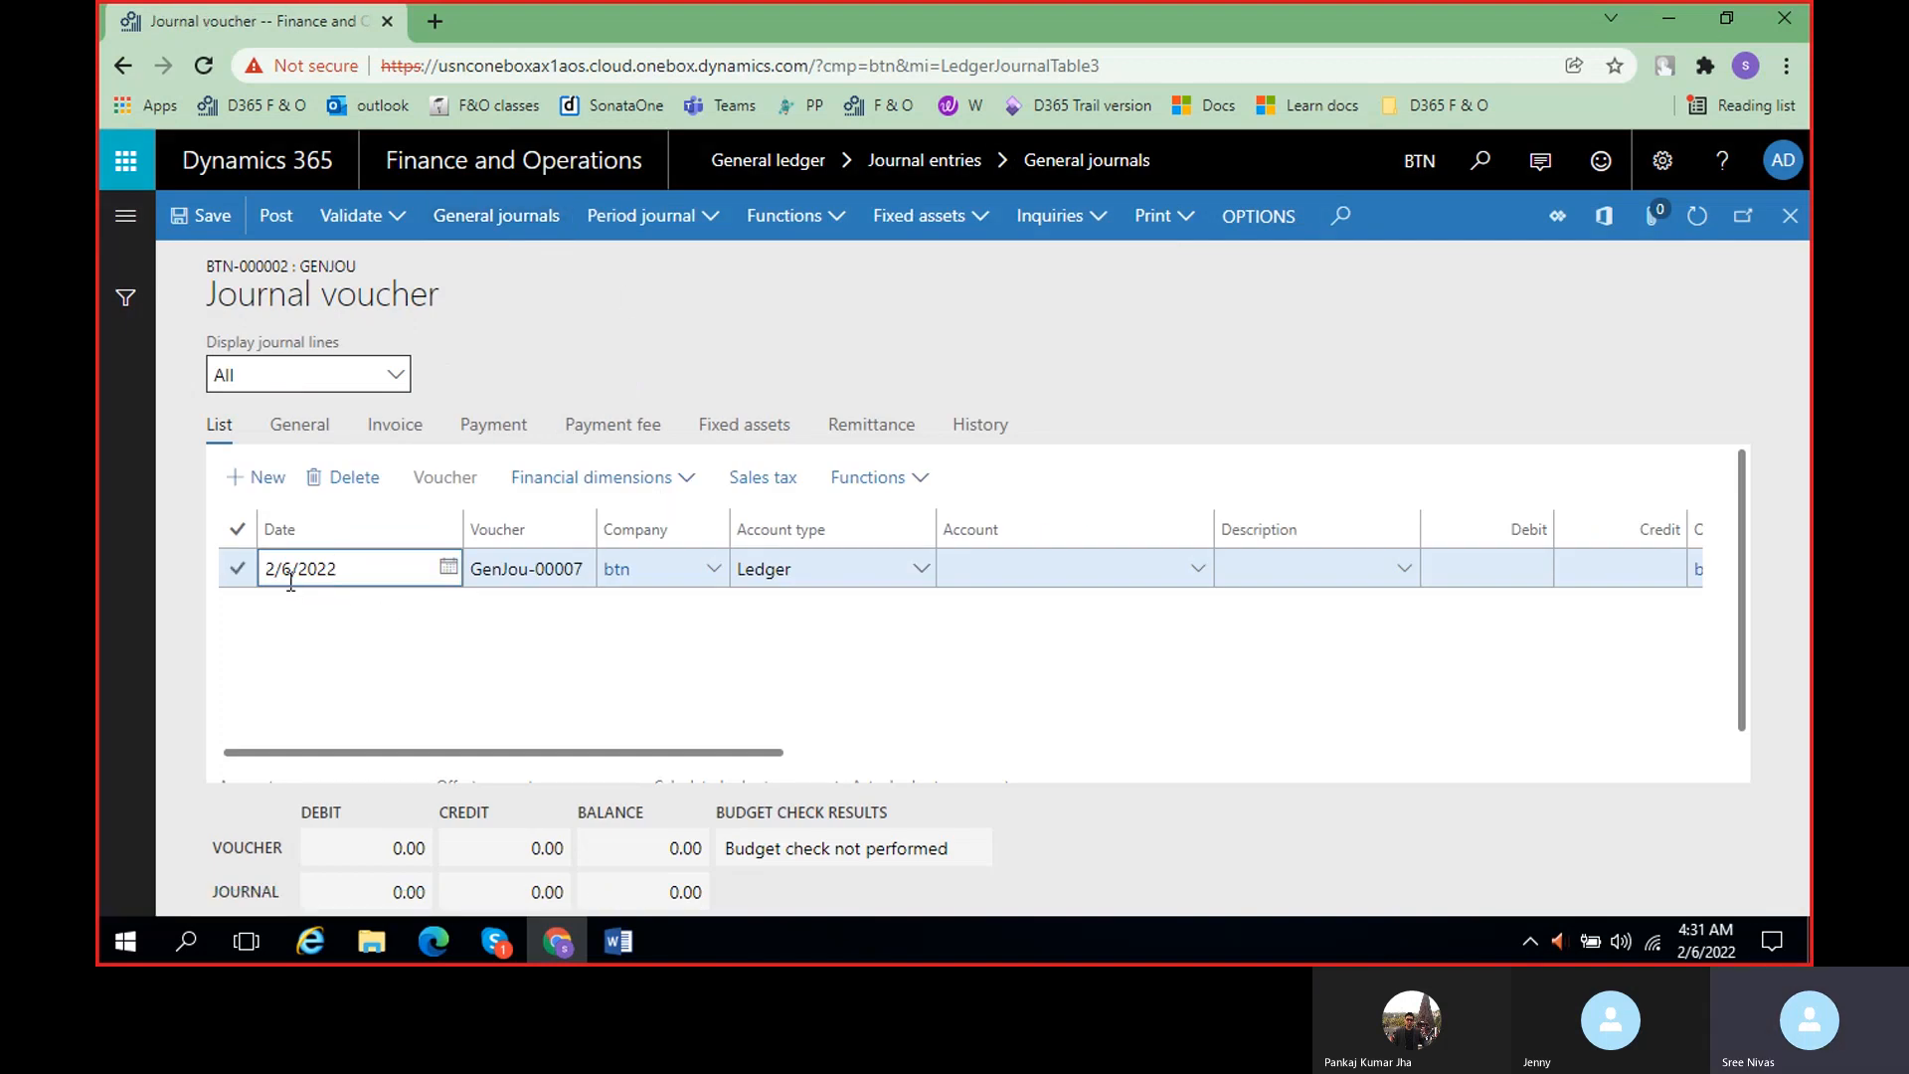
click(448, 572)
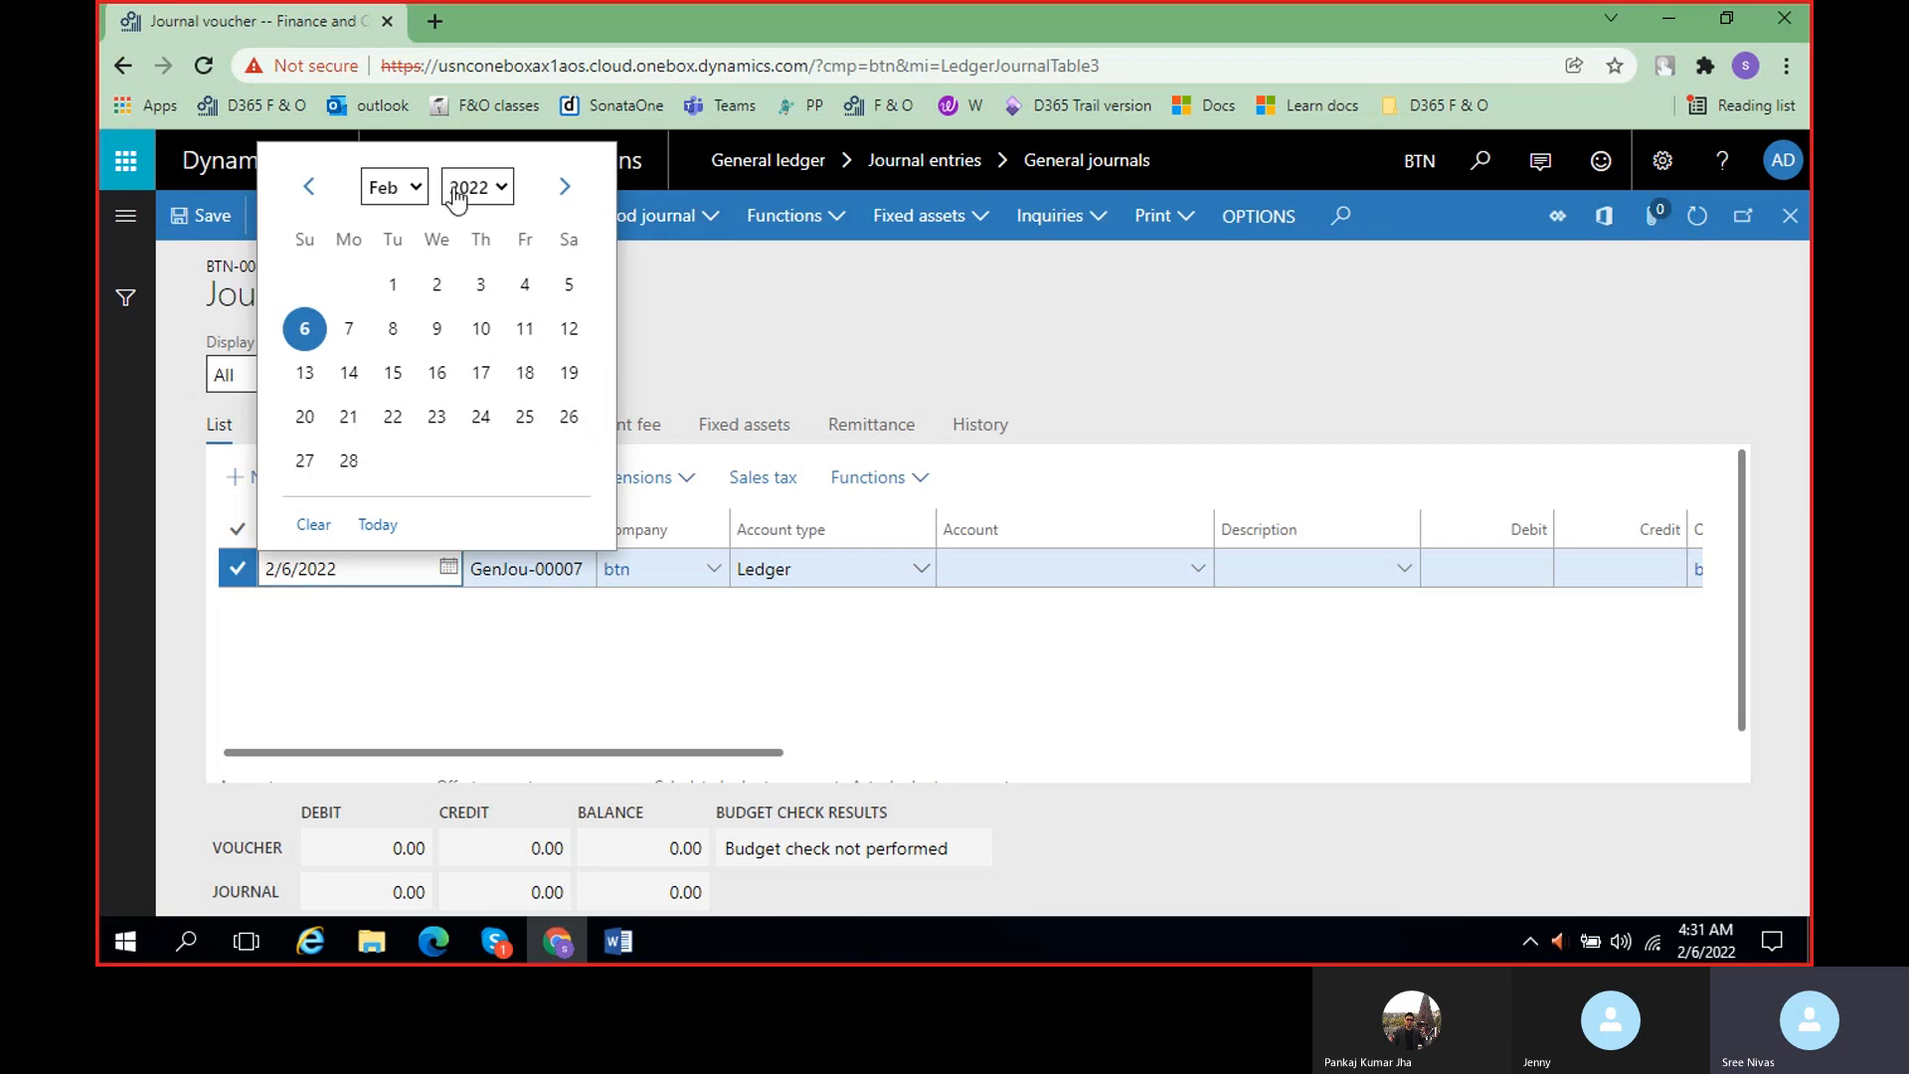
click(399, 199)
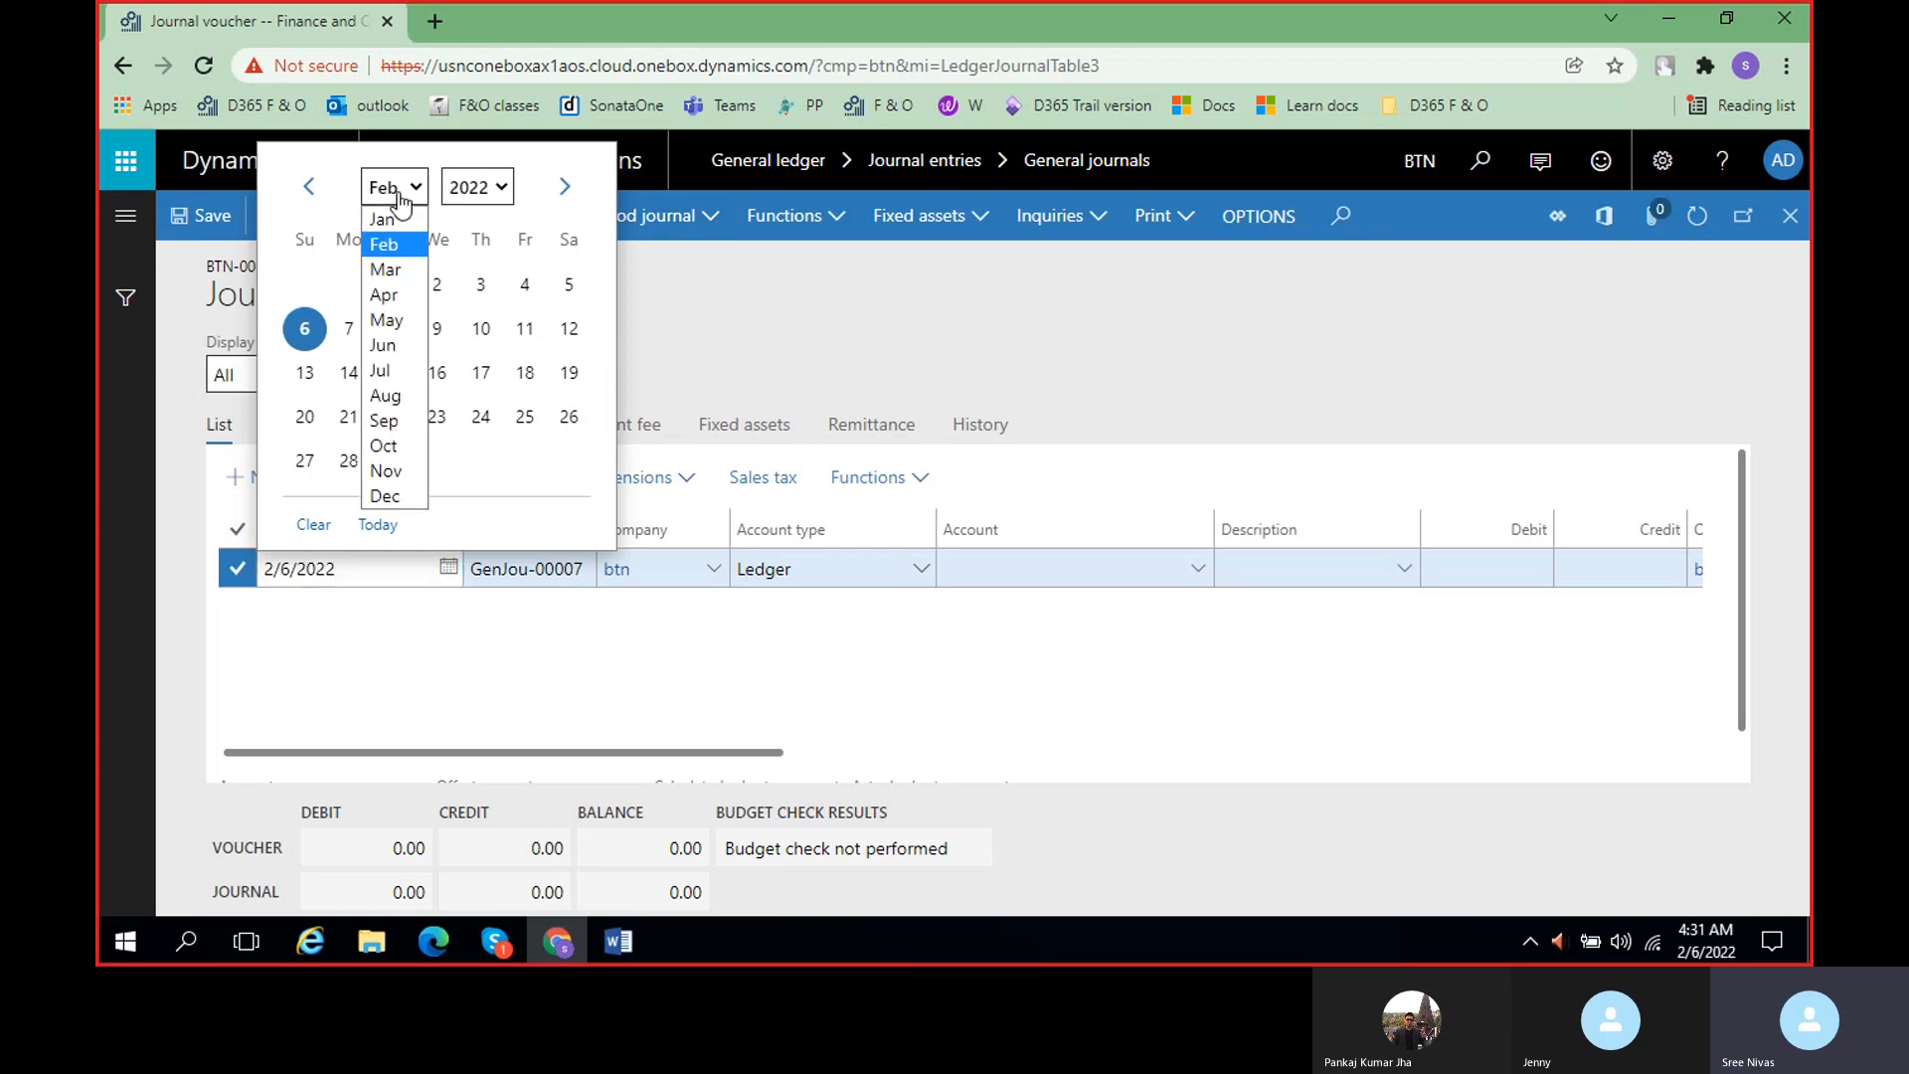
click(395, 303)
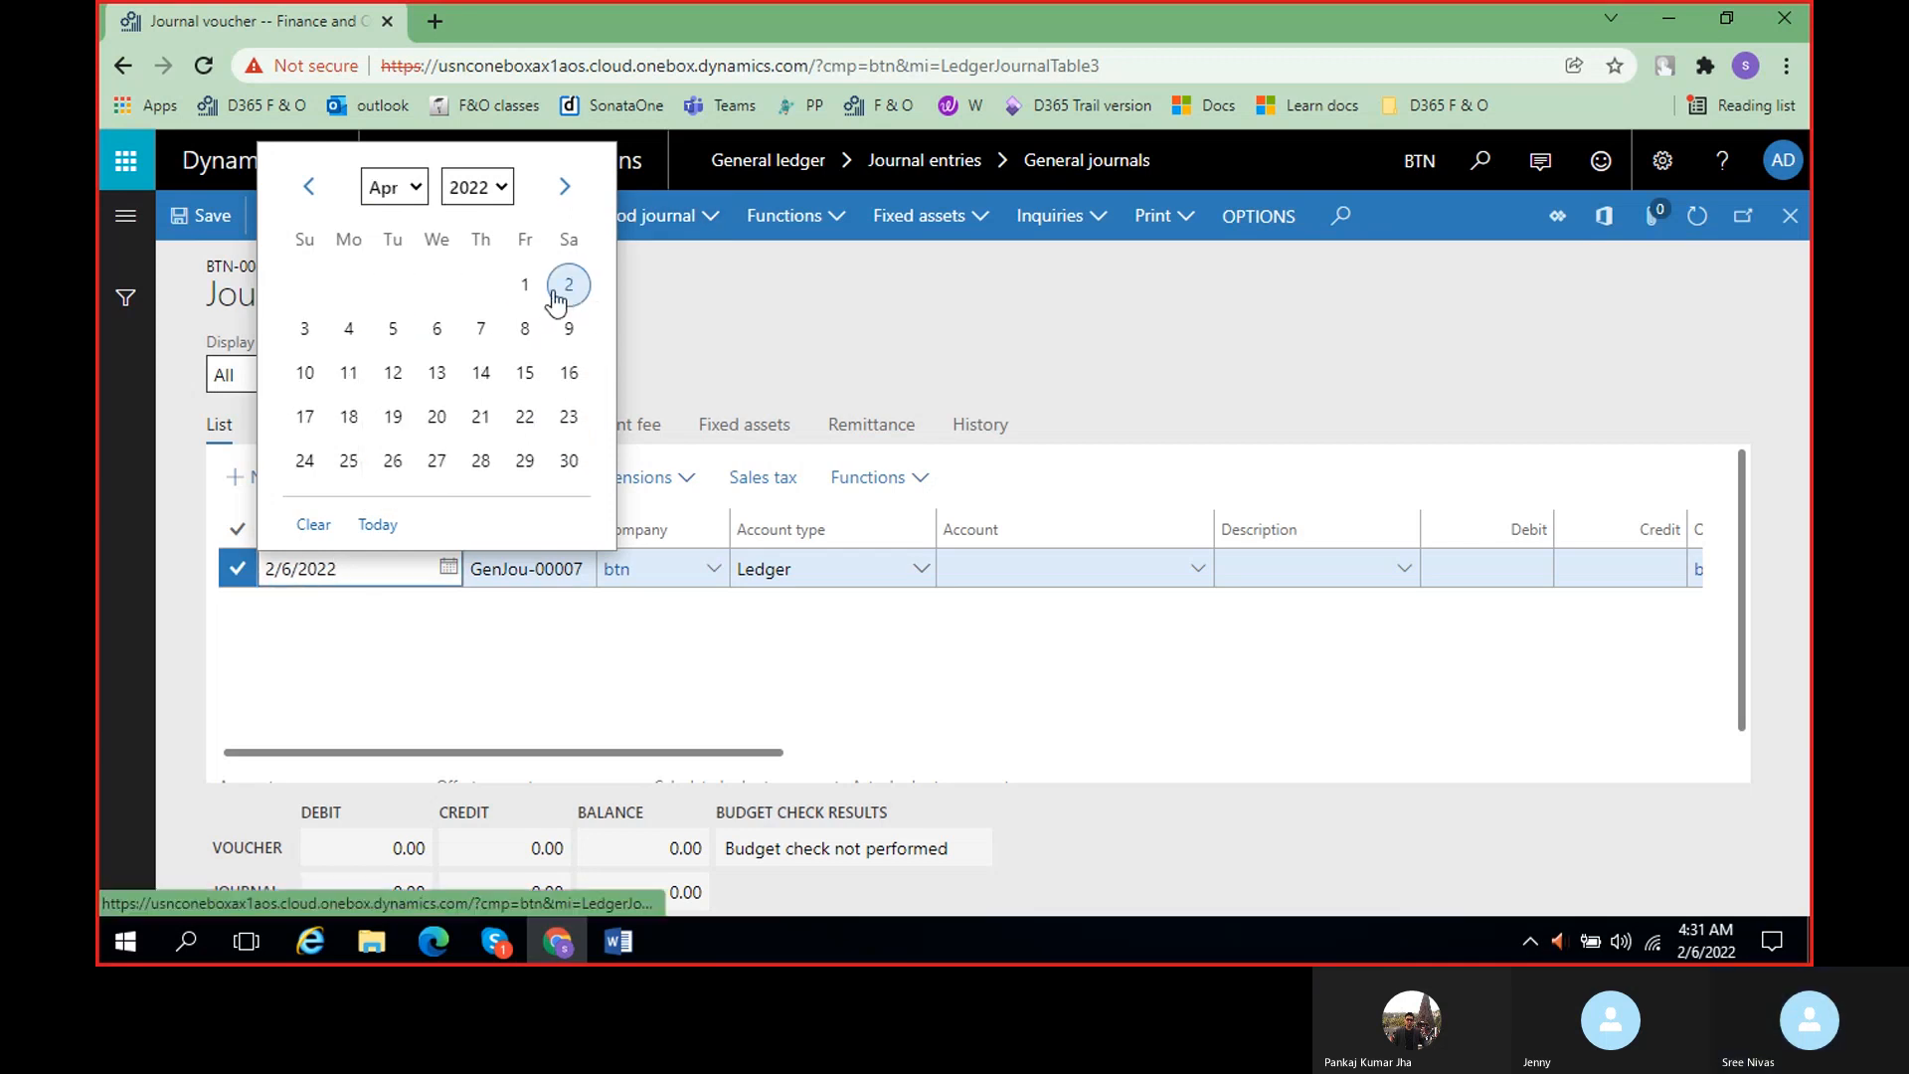
click(568, 288)
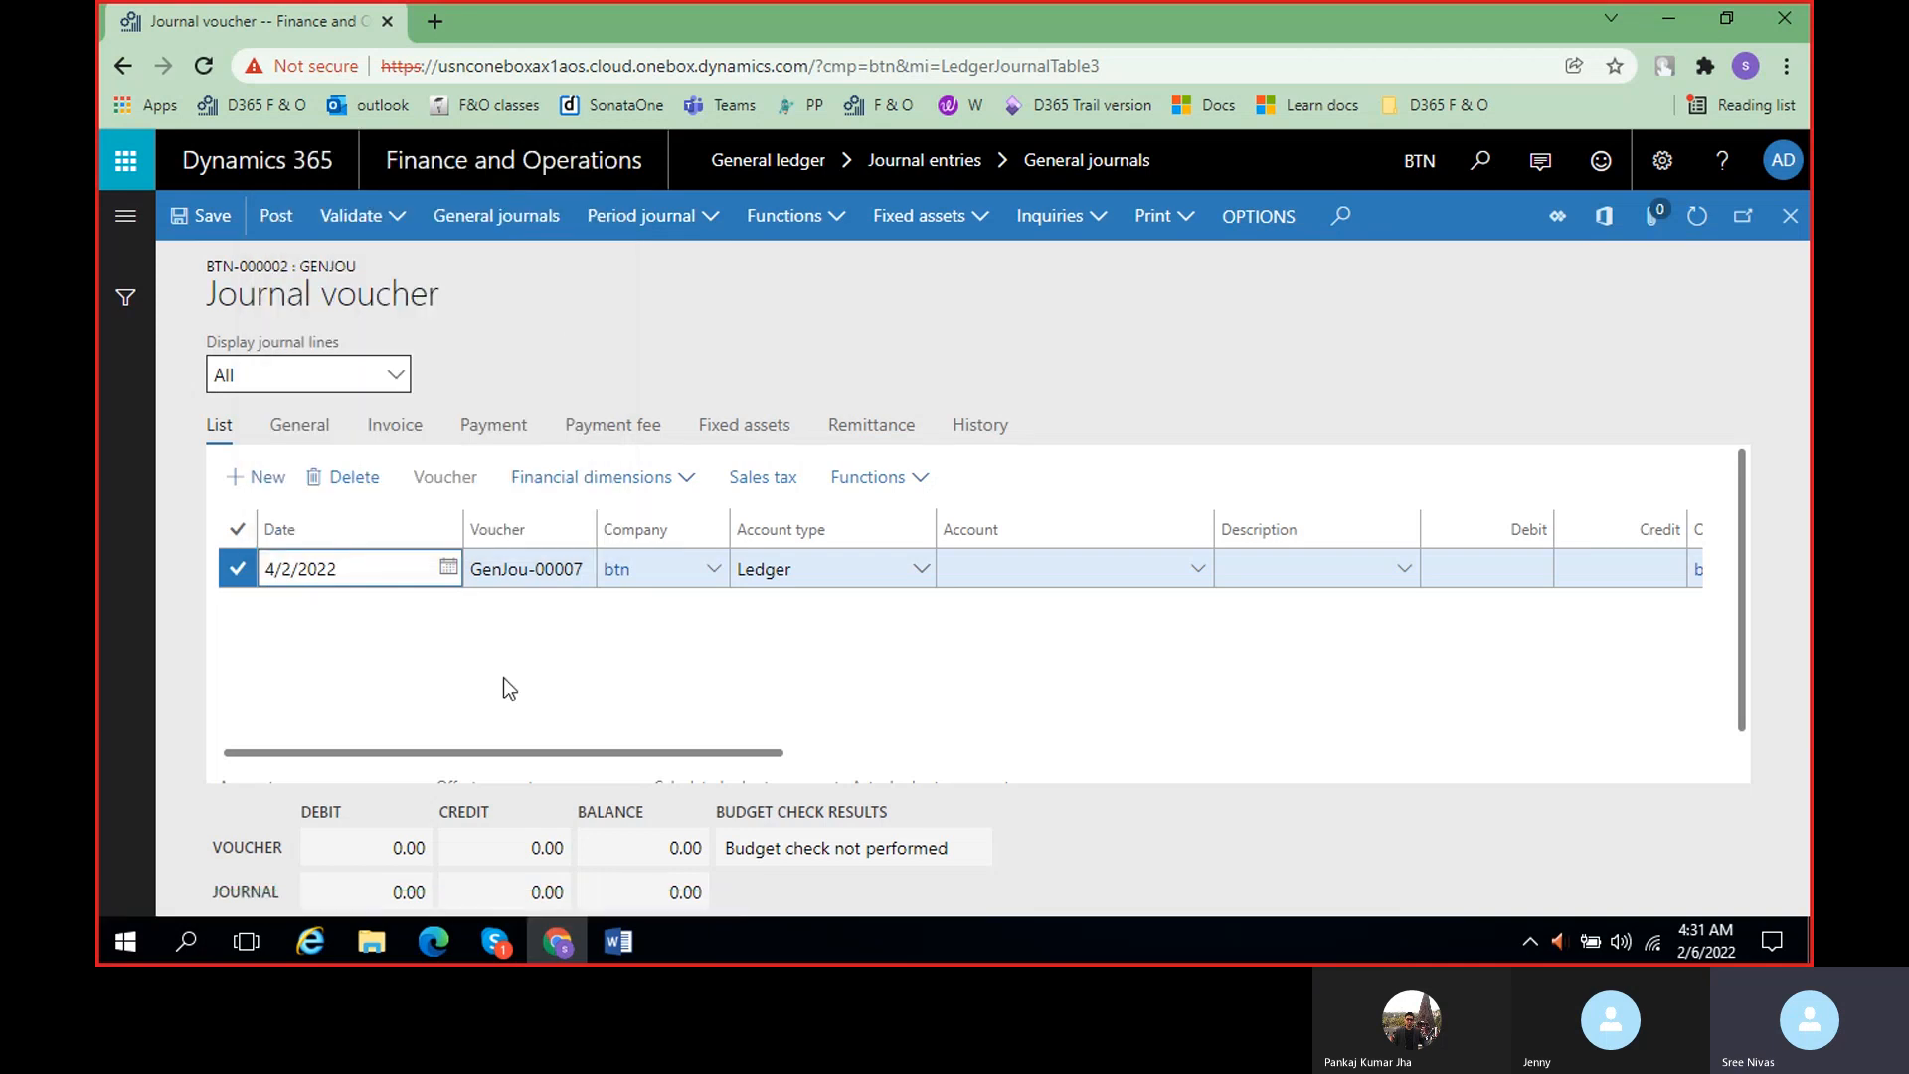
- Choose Ledger as the account type on the journal voucher line
click(572, 579)
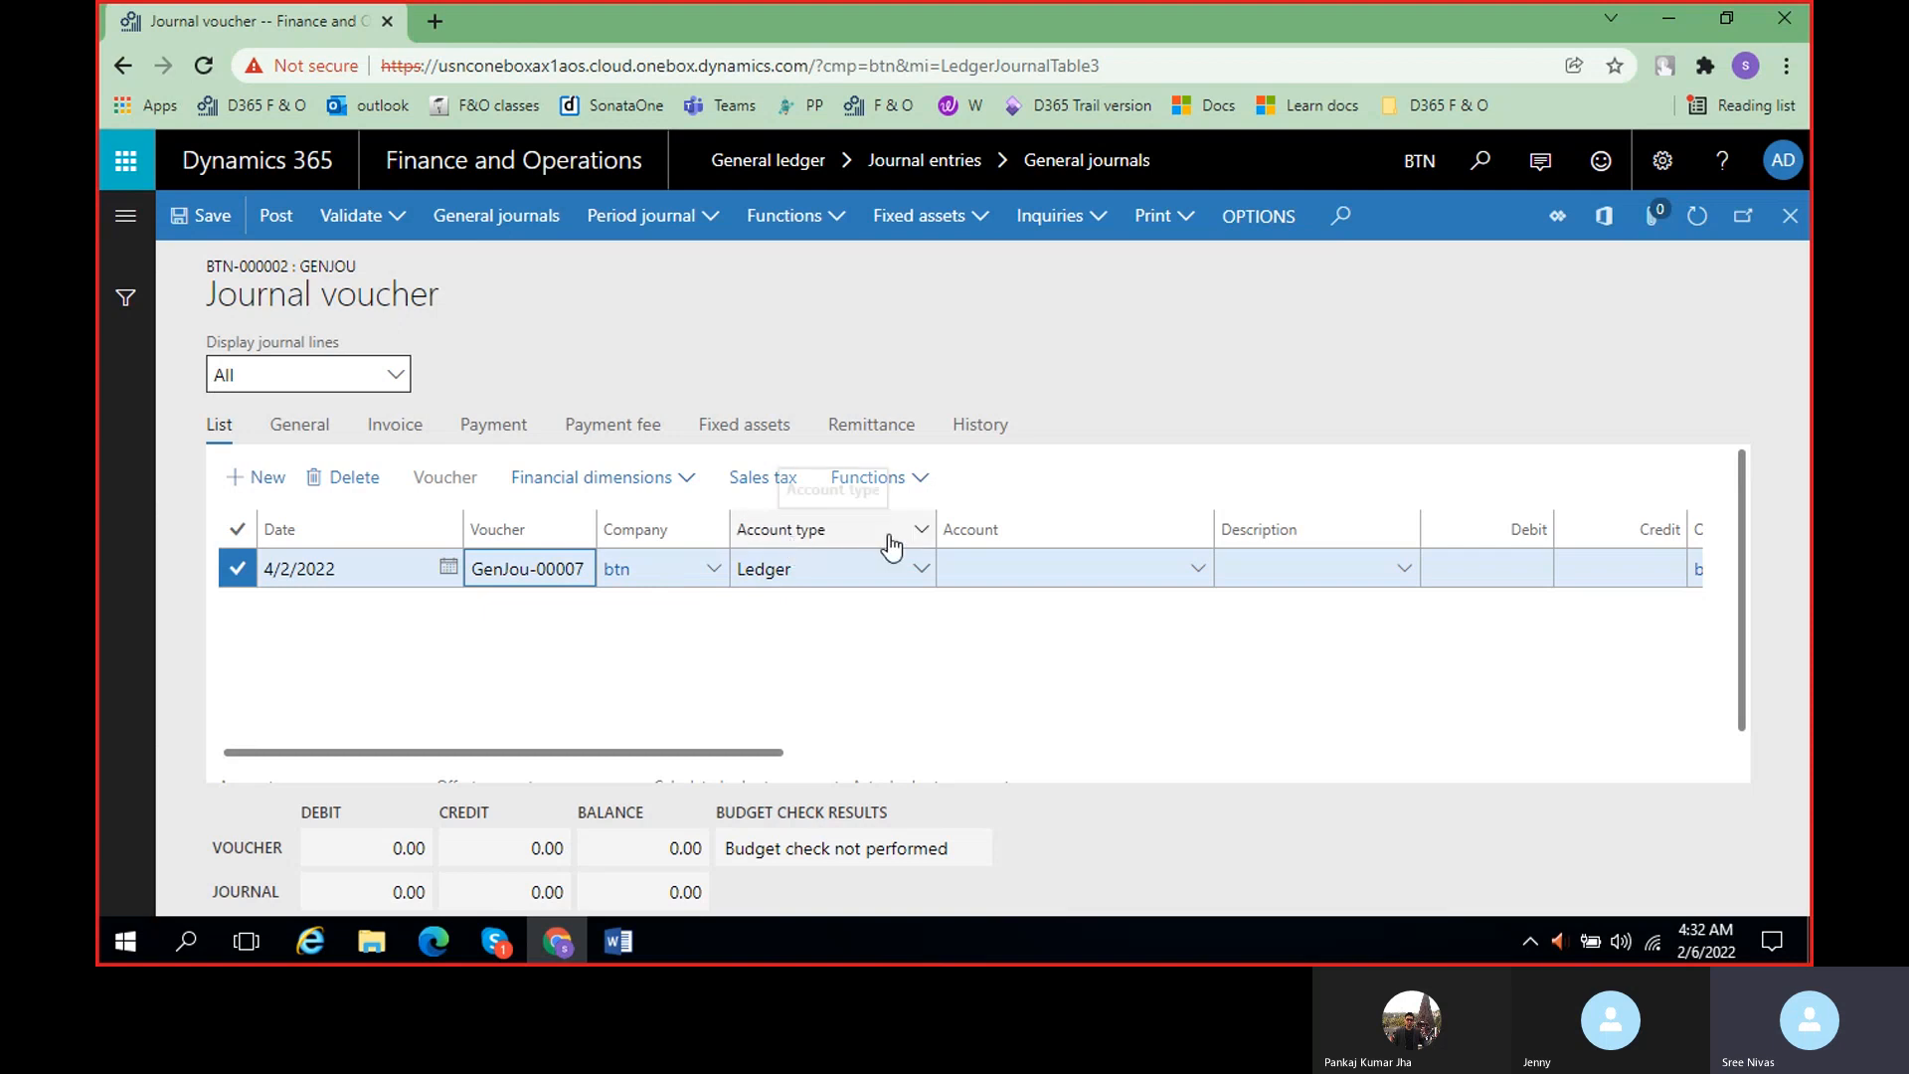
click(929, 584)
click(922, 569)
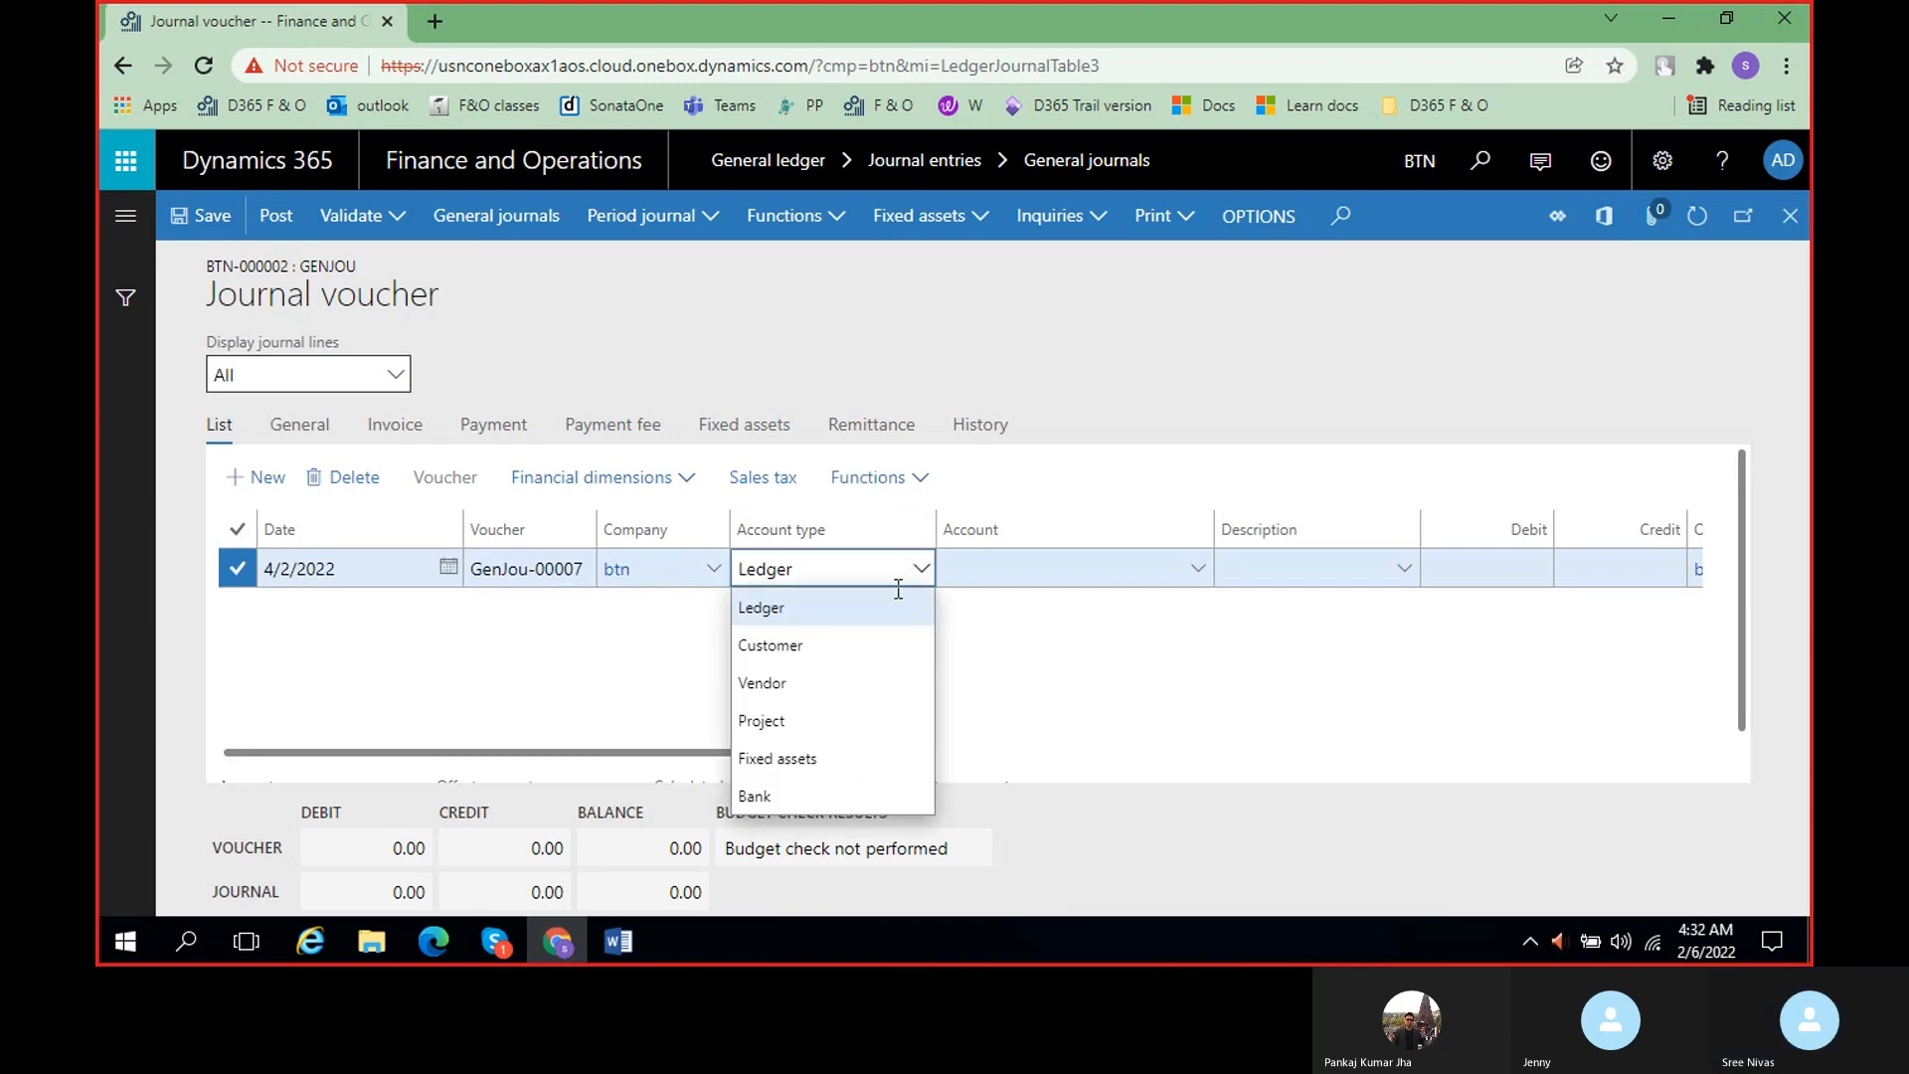
click(796, 616)
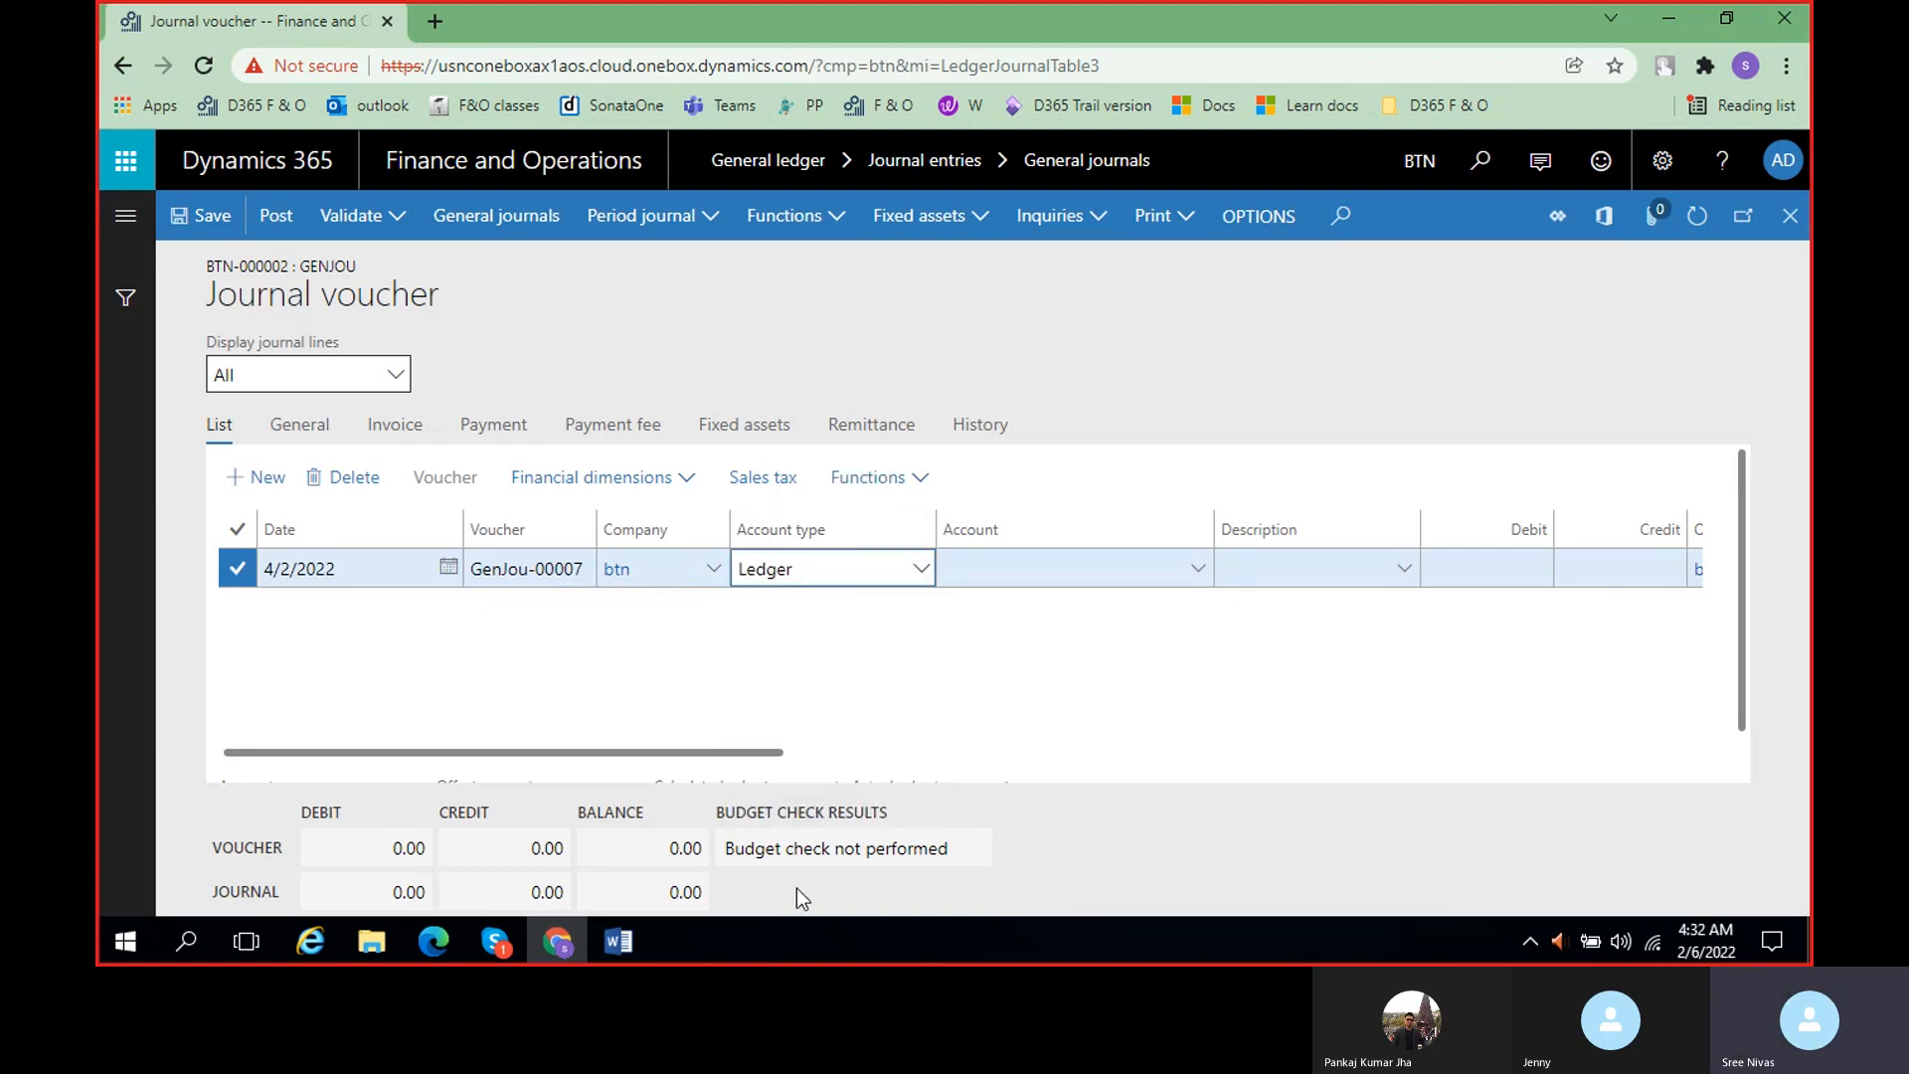
- Check the Travel expenses debit line in the Word class notes, and return to the journal voucher in Dynamics 365
click(622, 942)
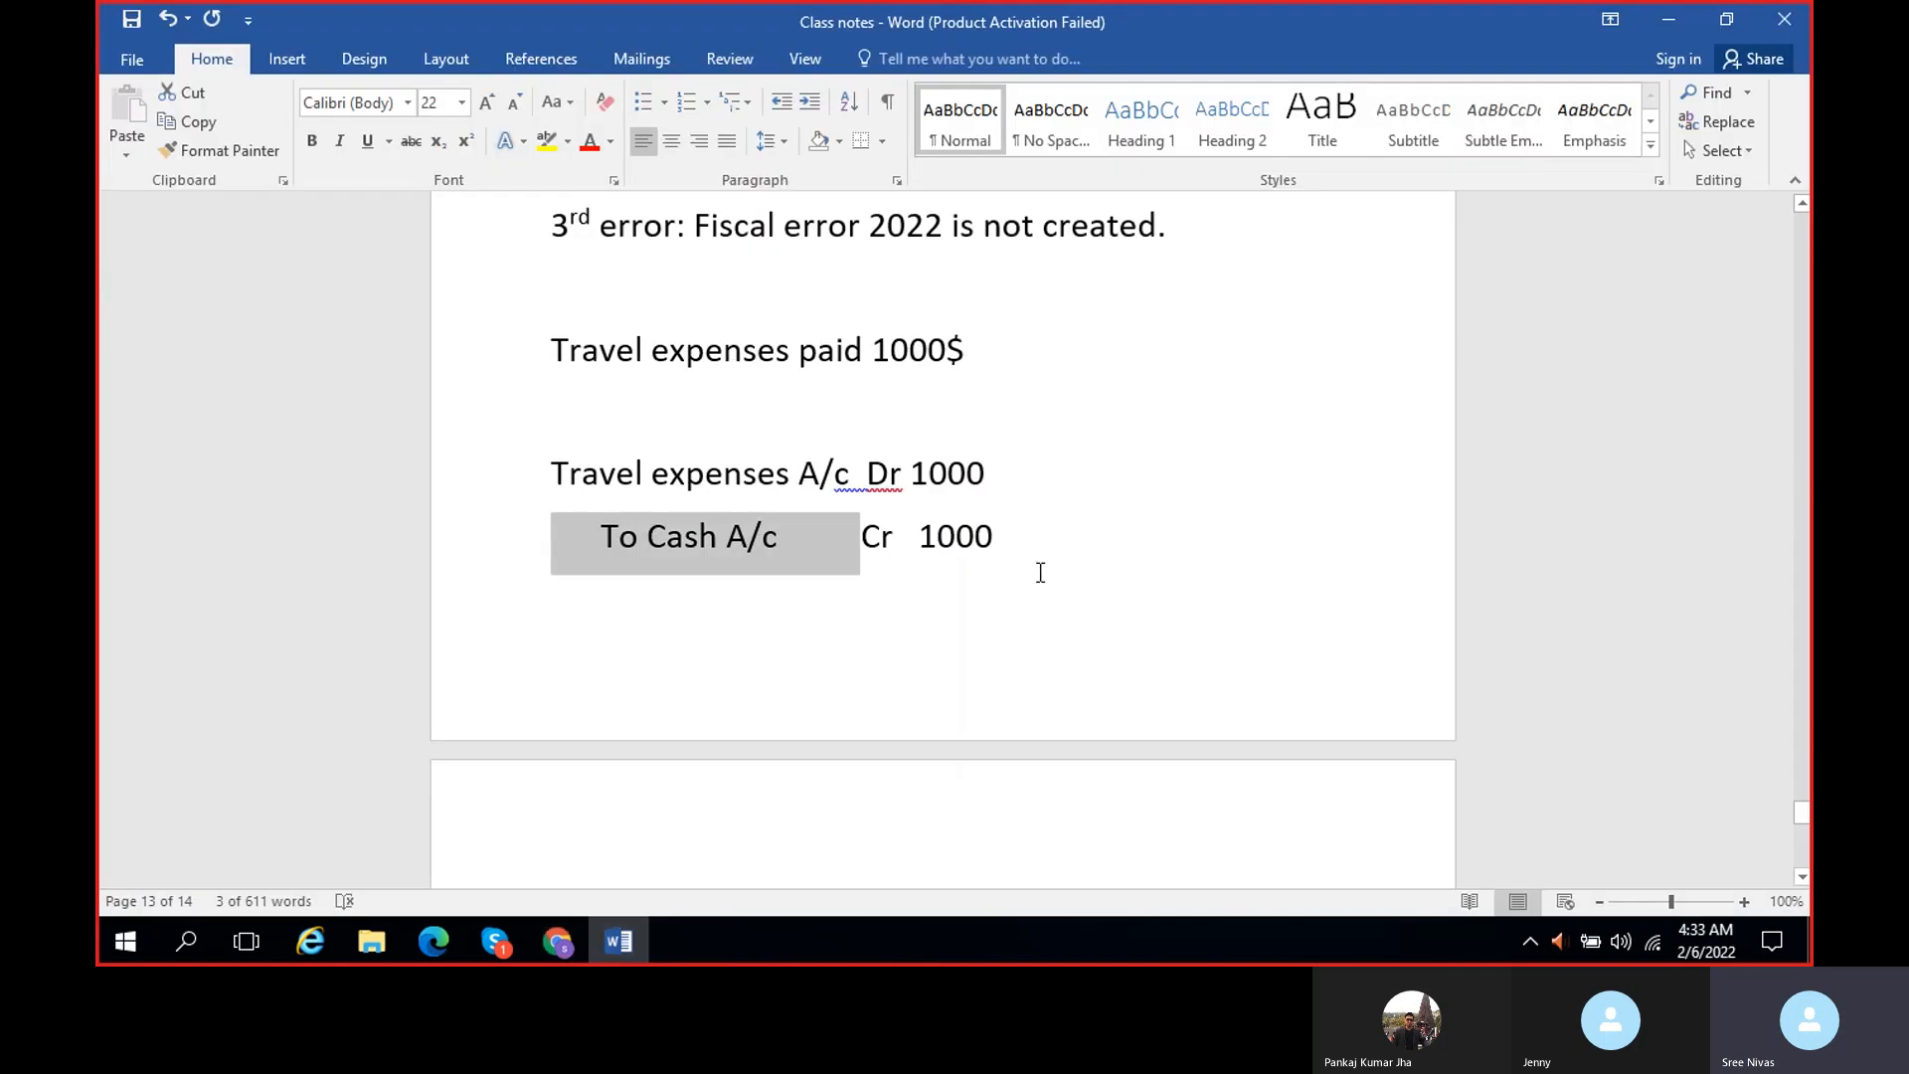
click(1043, 492)
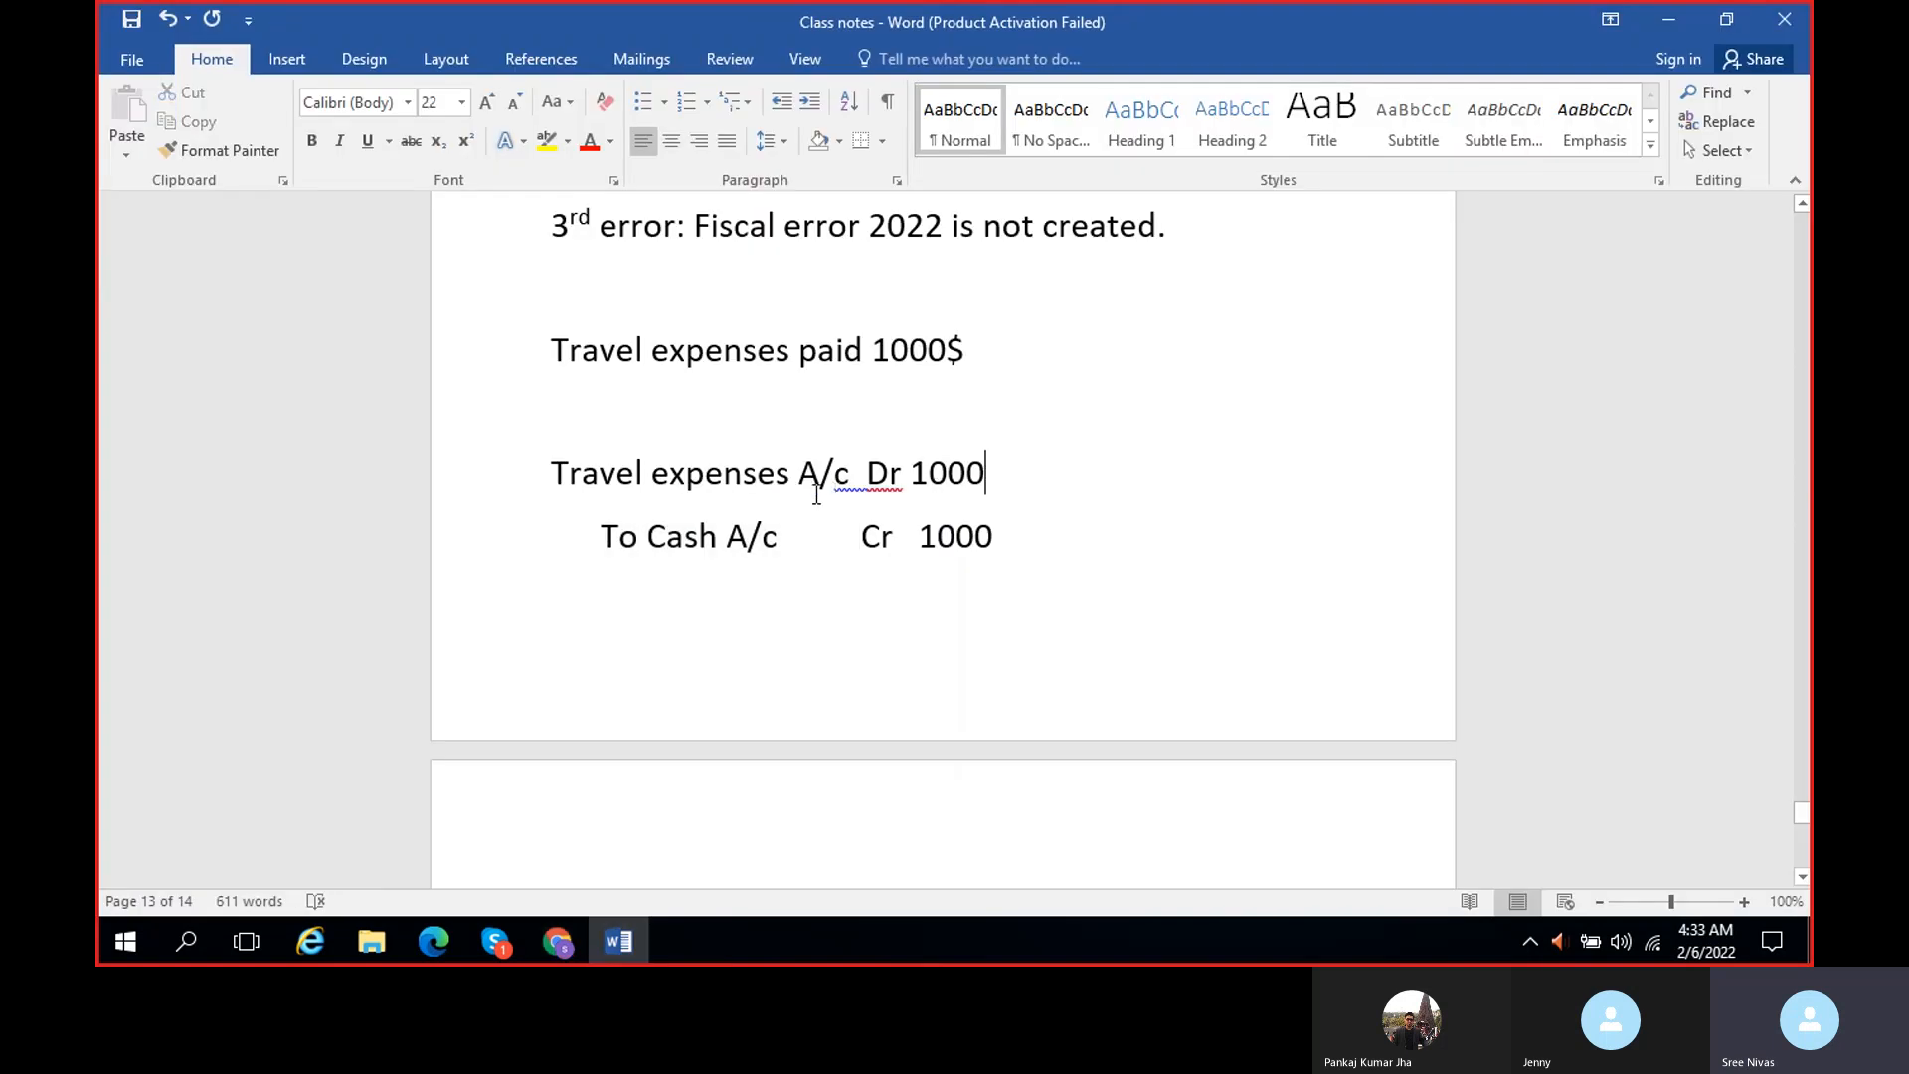
drag(550, 481, 953, 484)
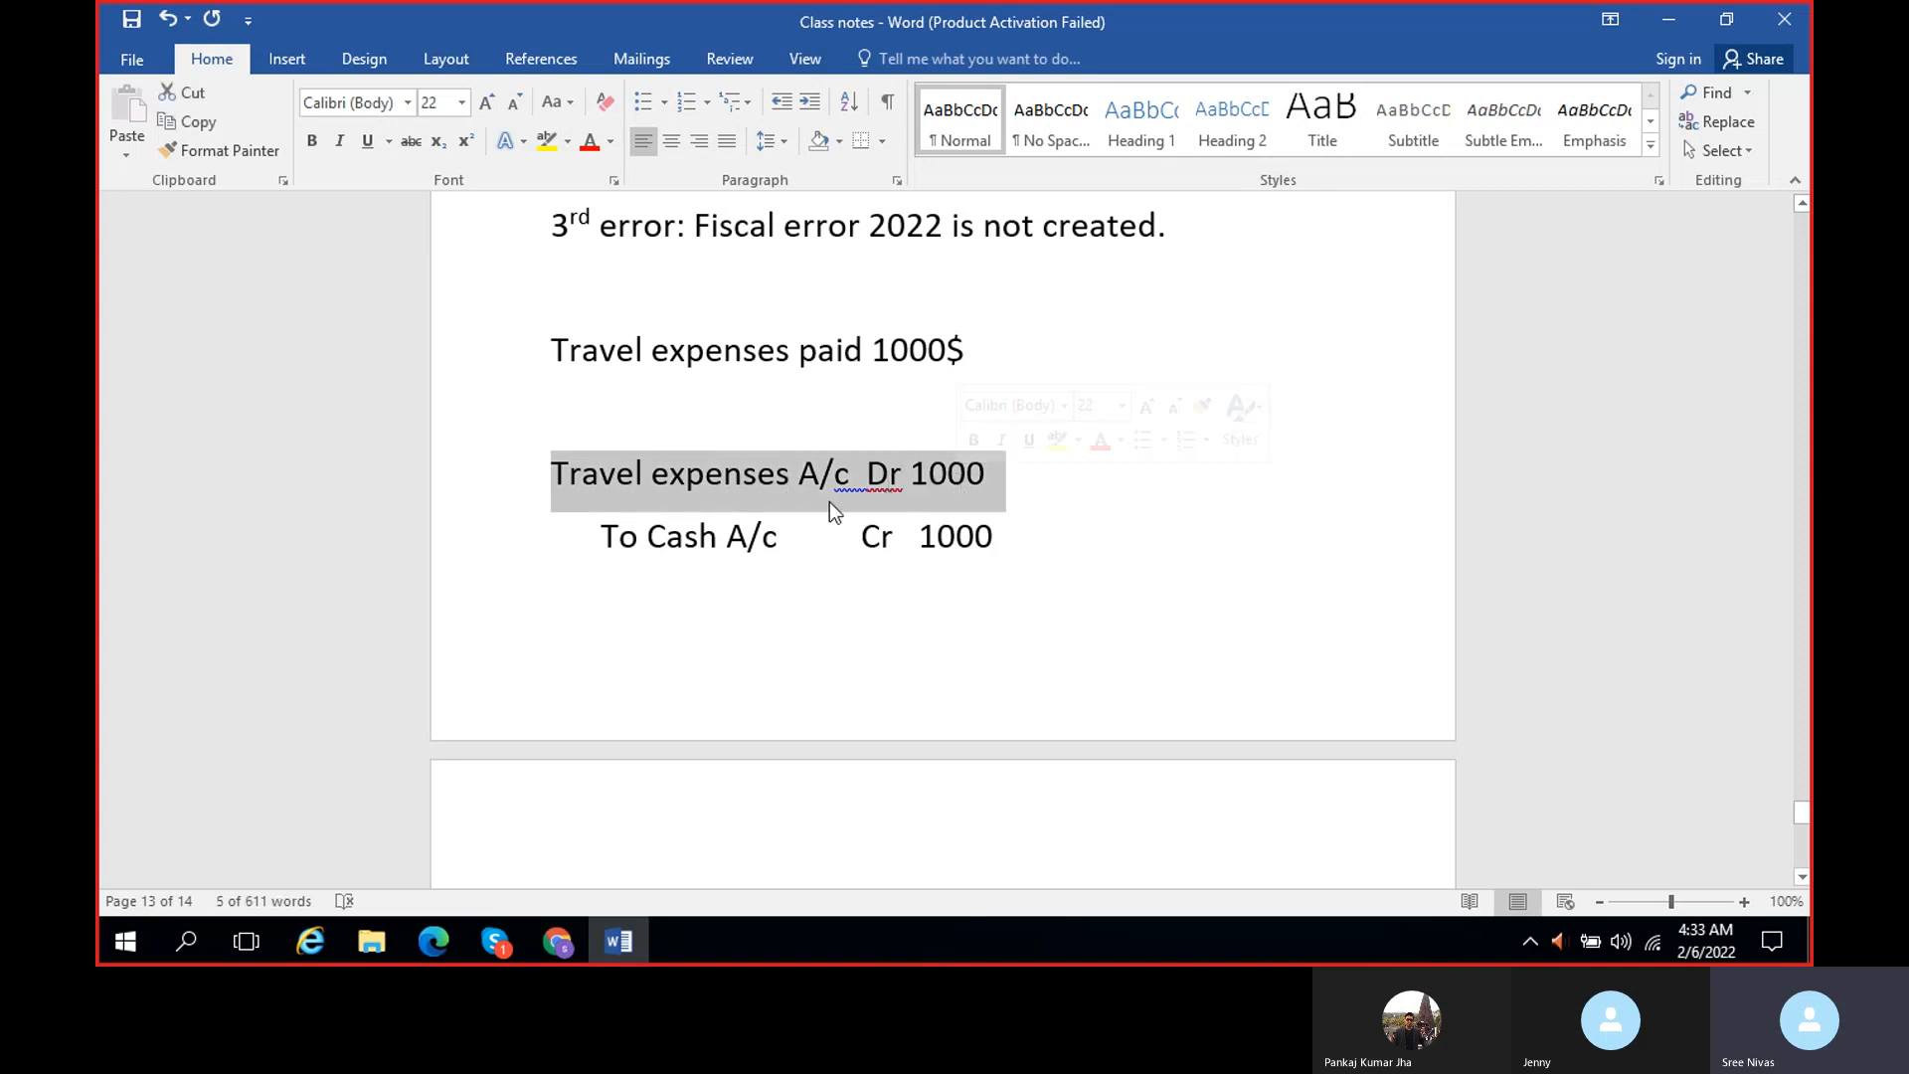
click(702, 482)
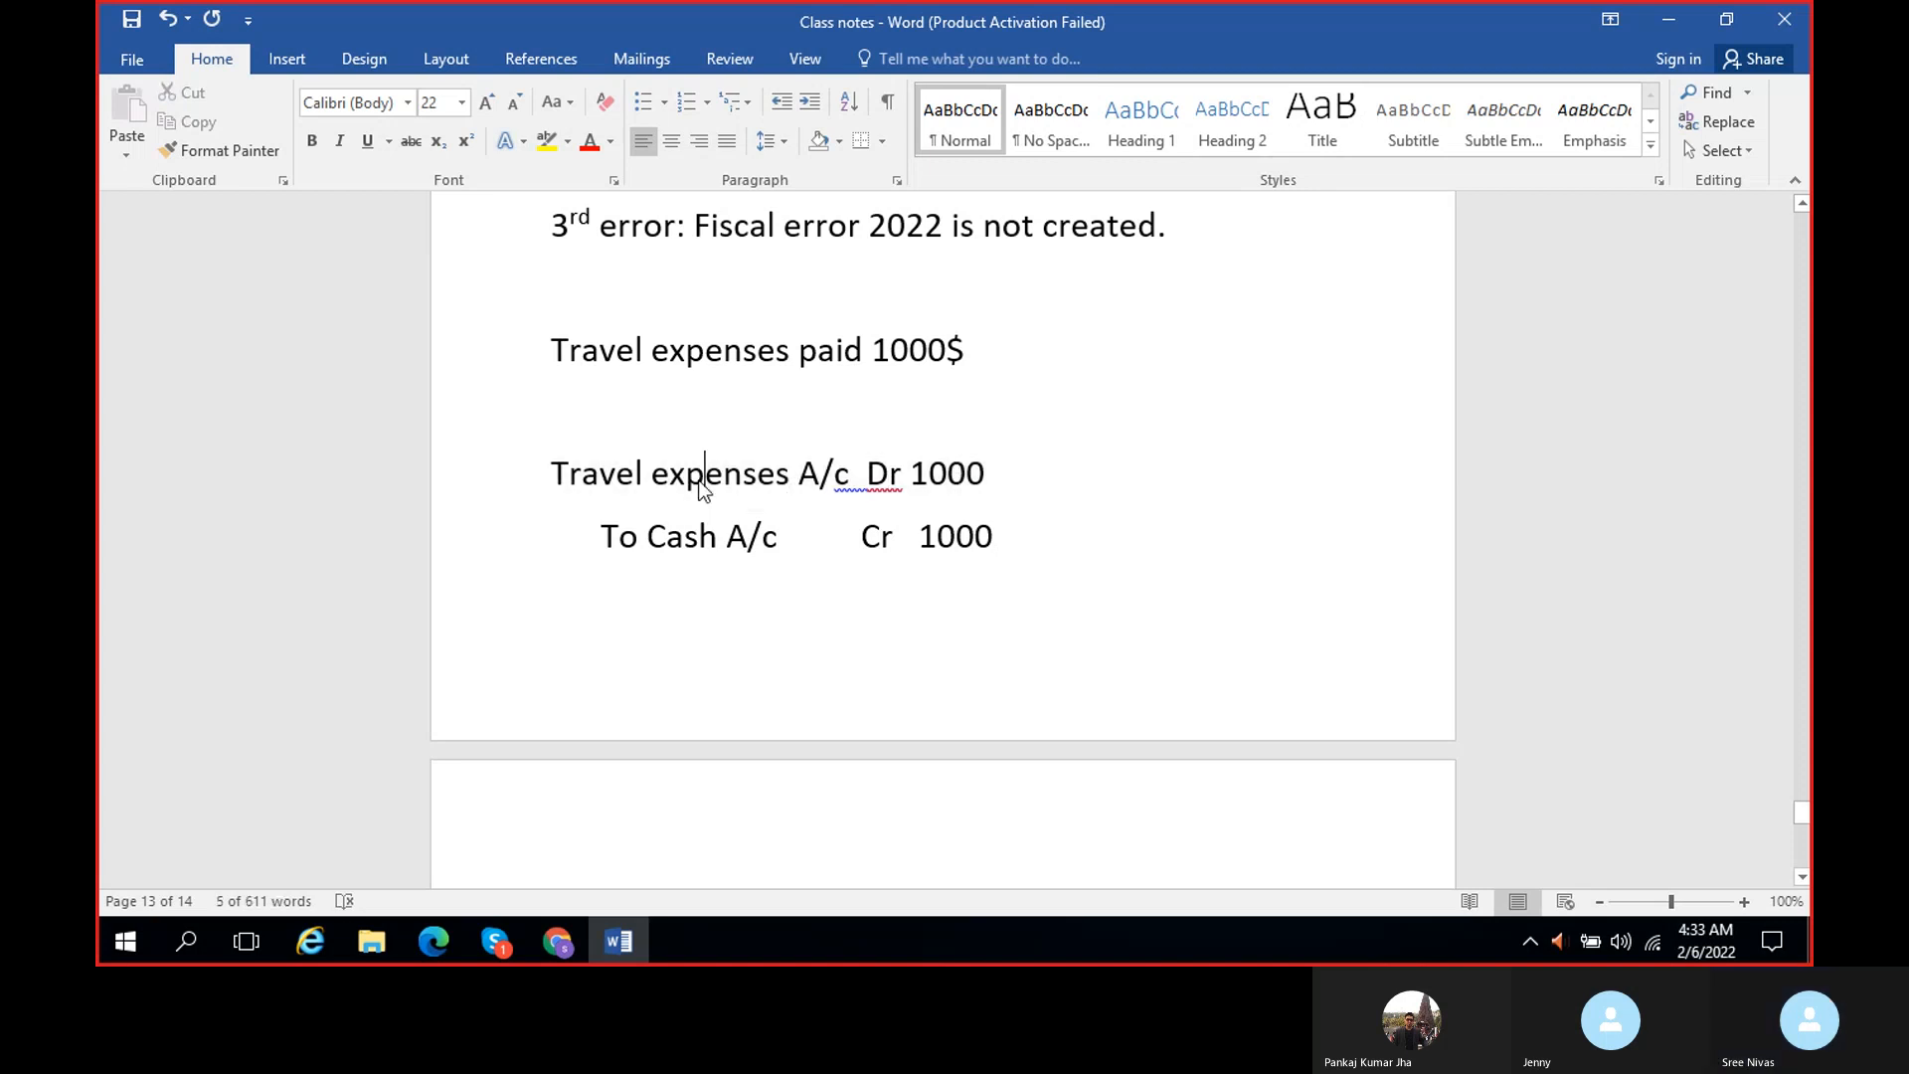
click(626, 950)
- Look through the main accounts offered for the voucher line's account to find one for travel expenses
click(1199, 574)
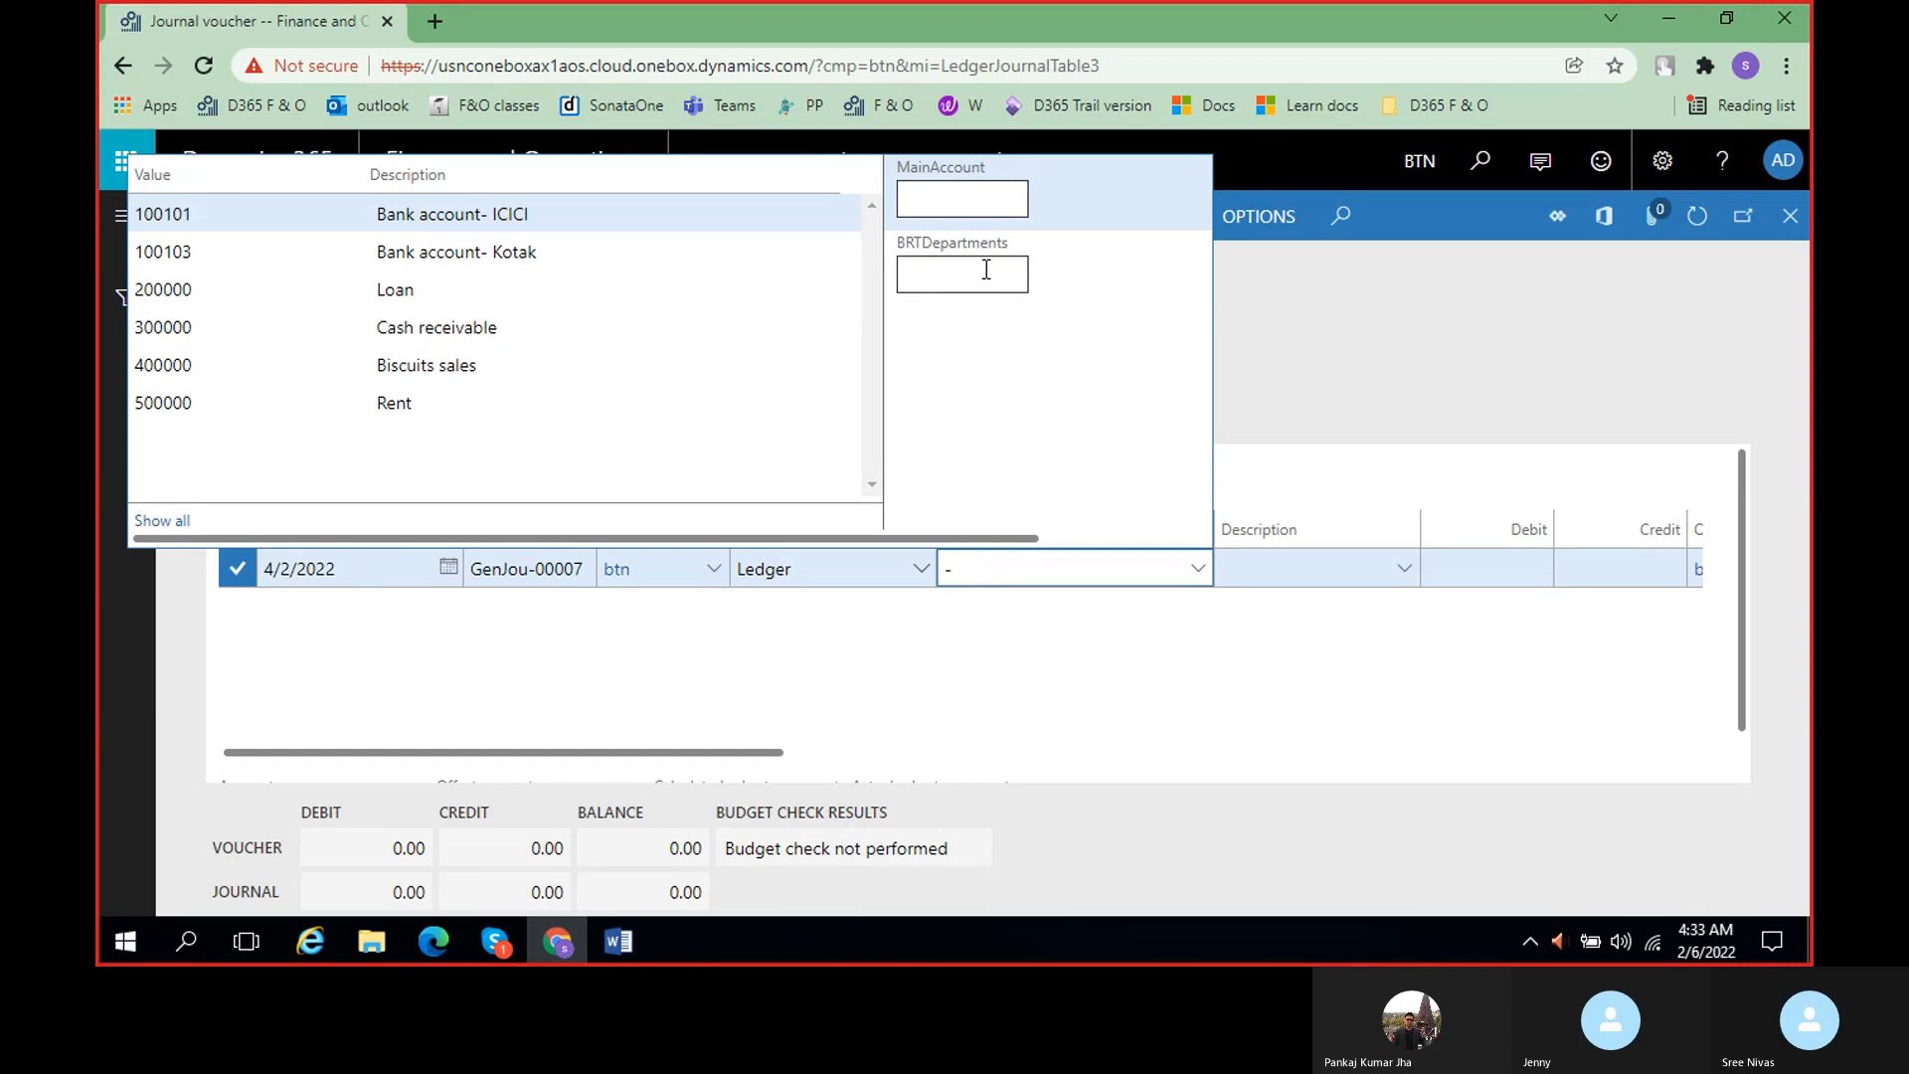
click(1328, 340)
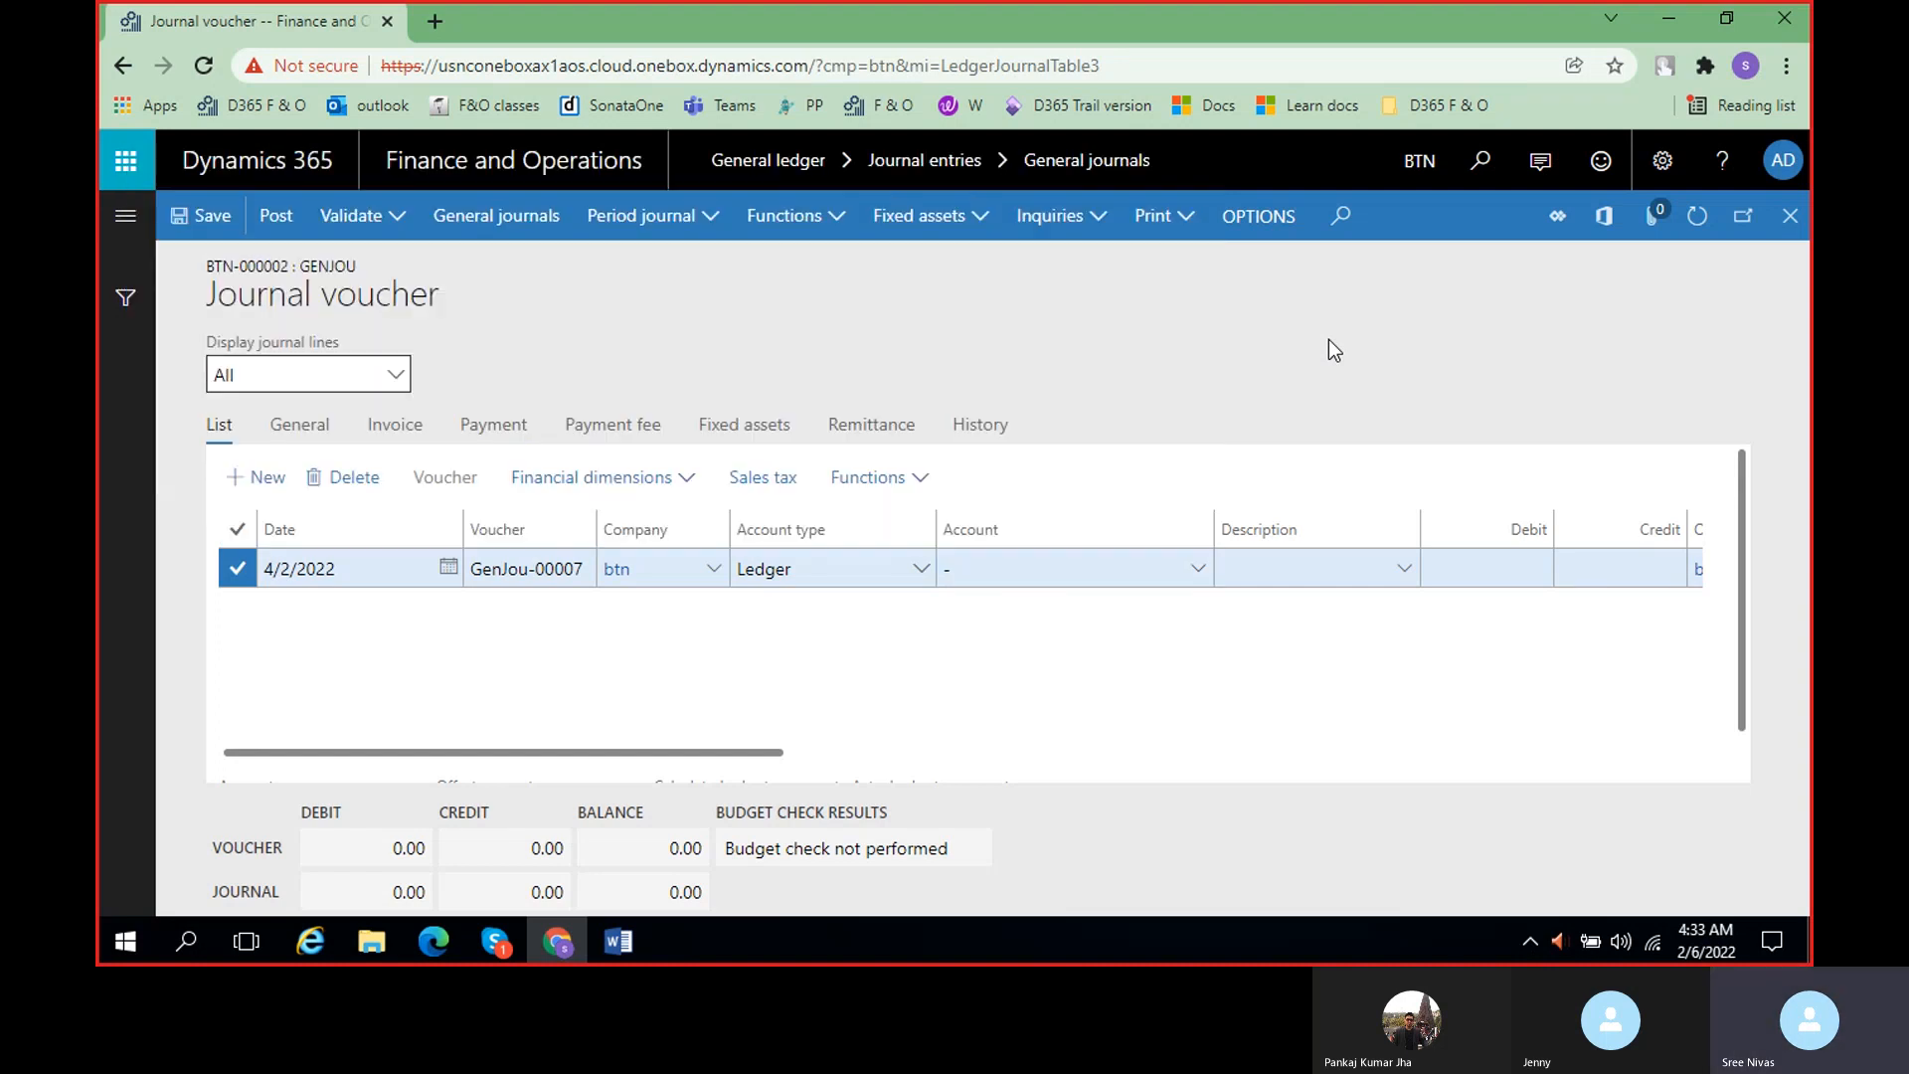
click(1201, 575)
click(1198, 570)
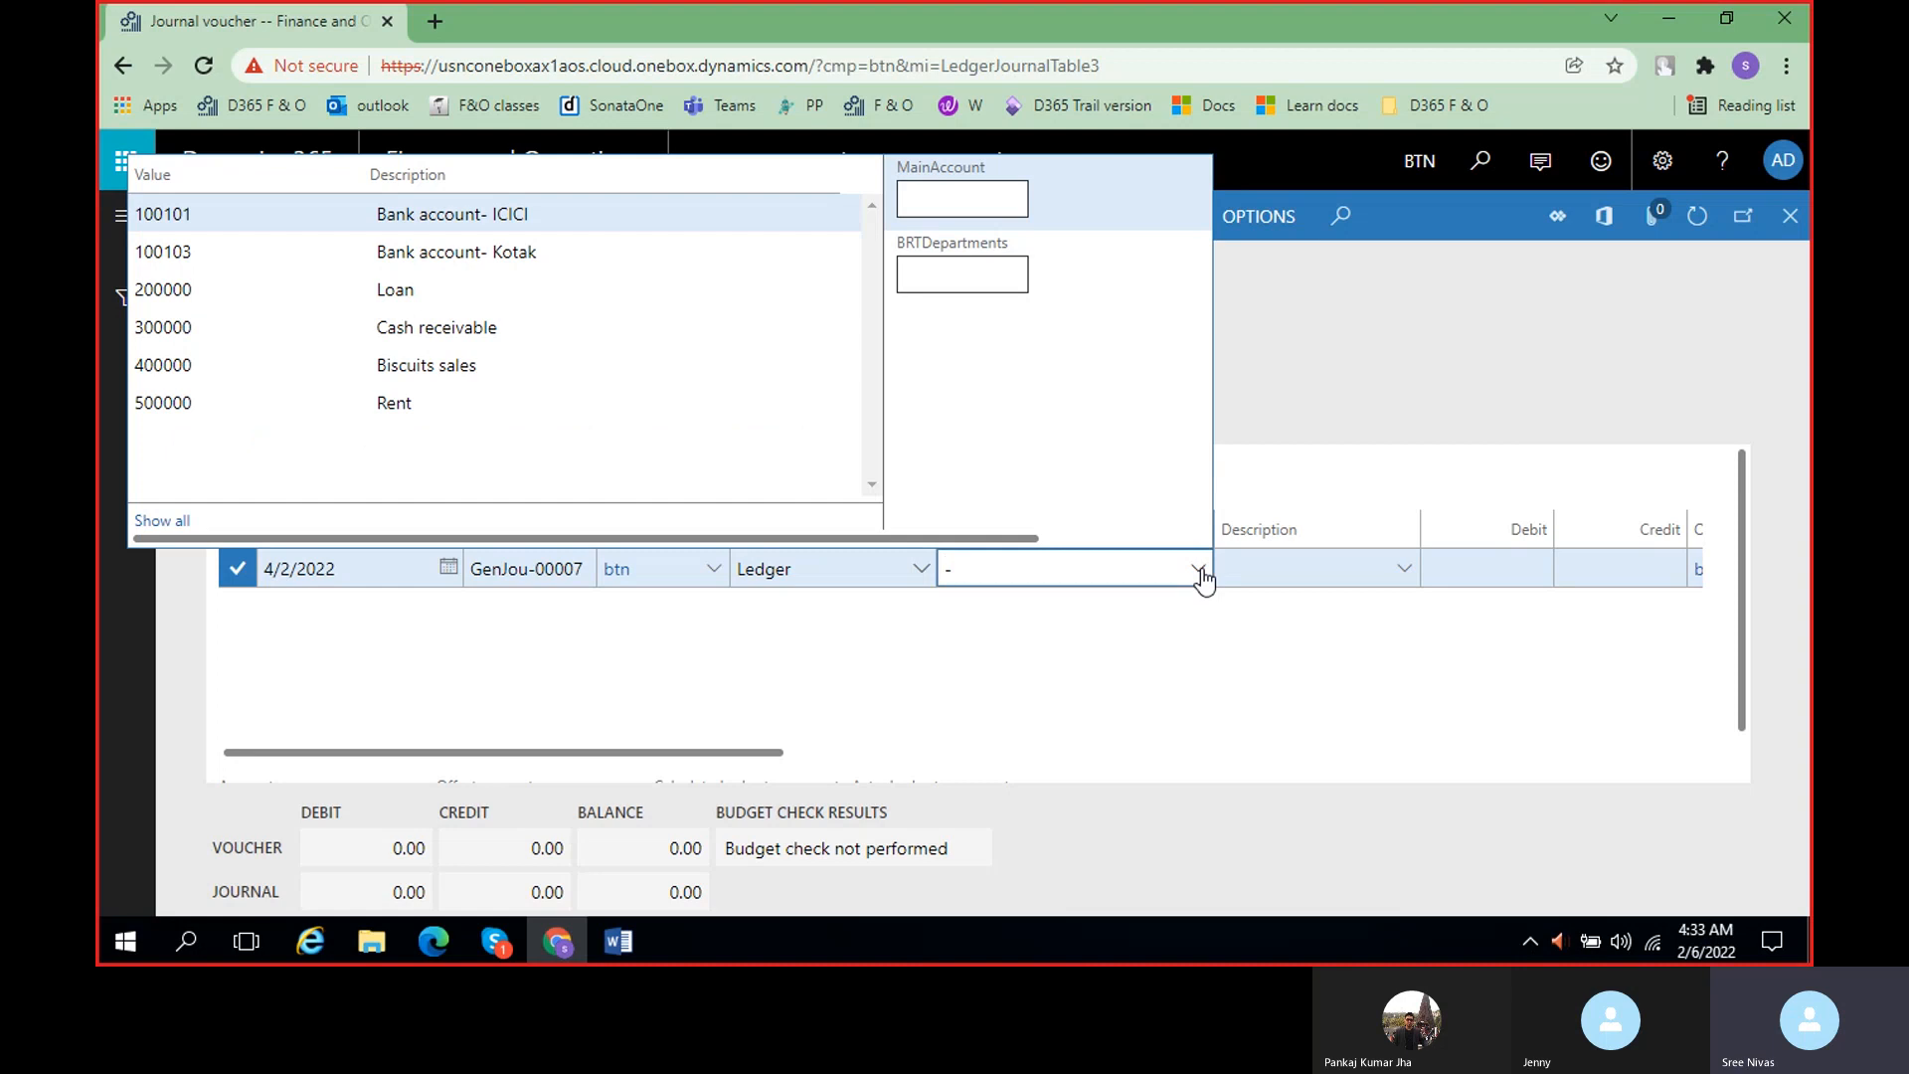
- Highlight the Travel expenses A/c debit entry in the Word notes and switch back to Dynamics 365
click(630, 940)
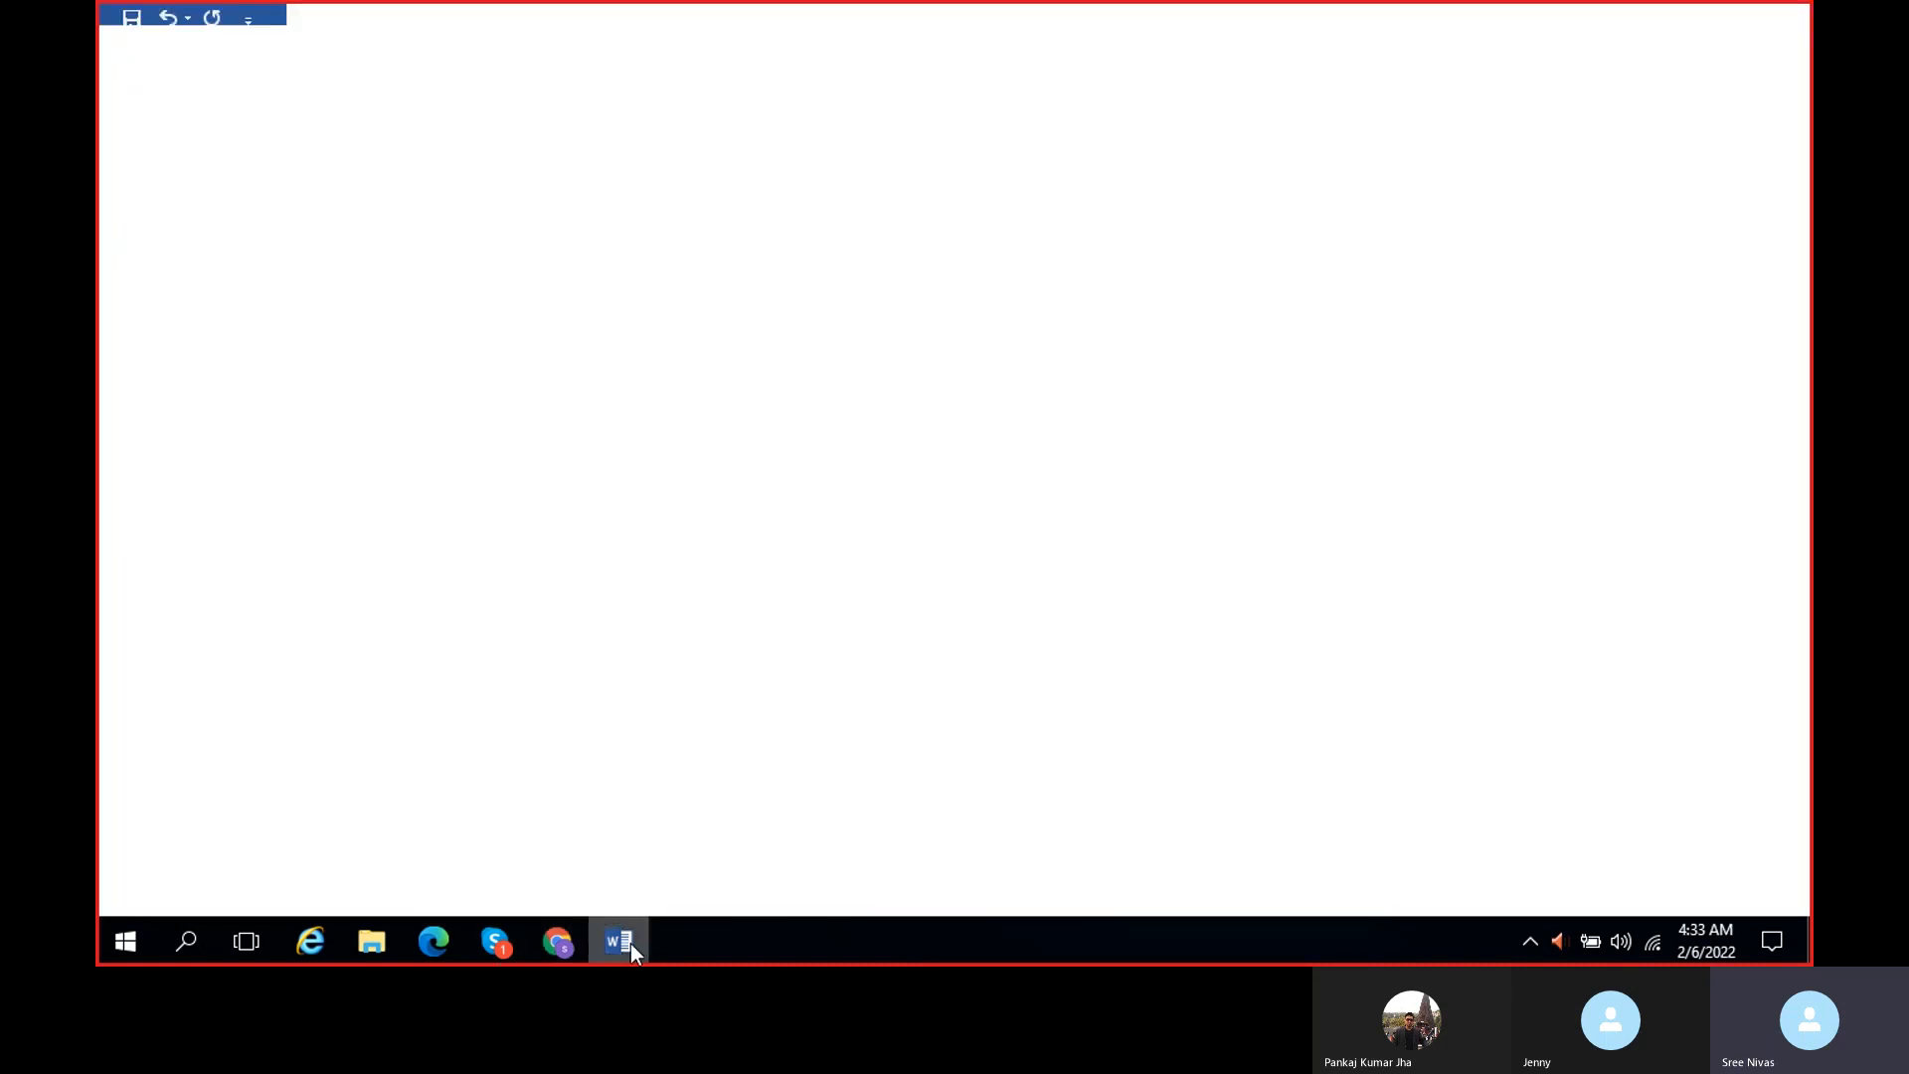
drag(553, 473, 1040, 481)
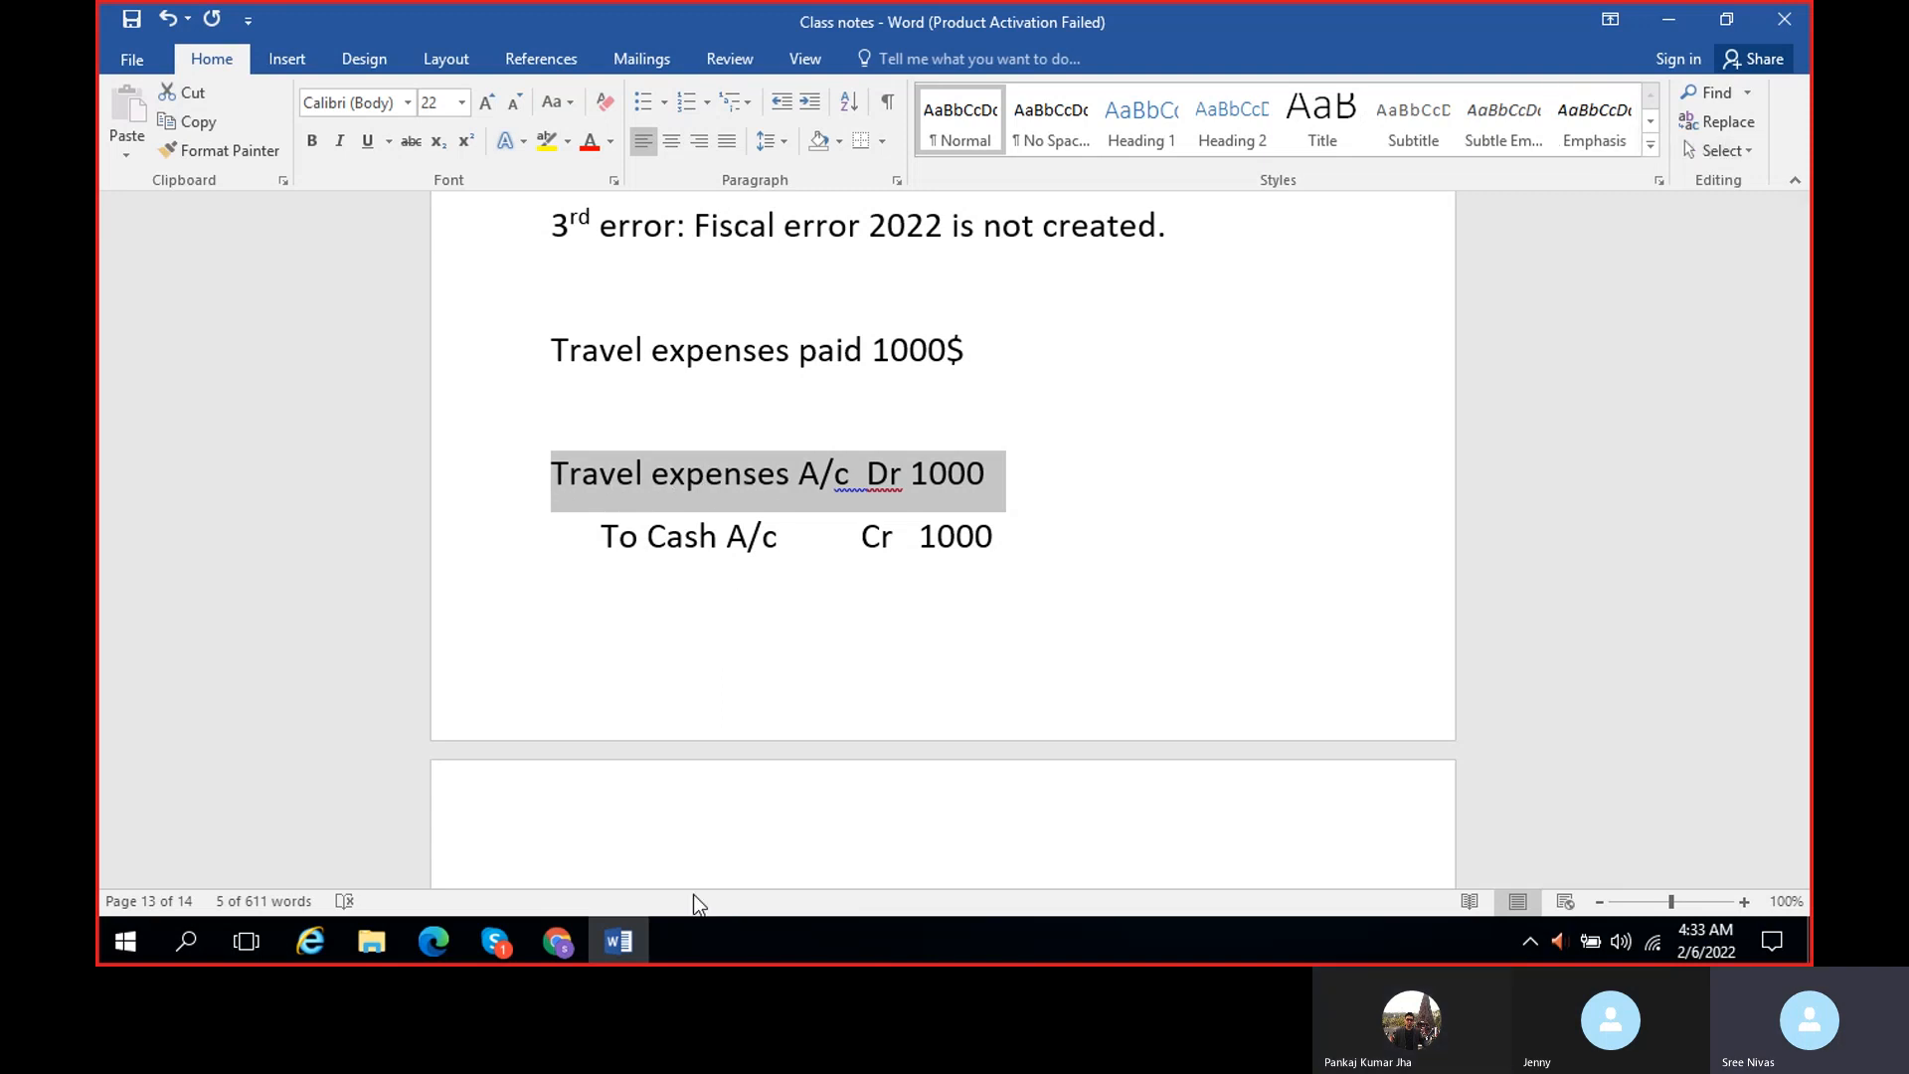
click(563, 941)
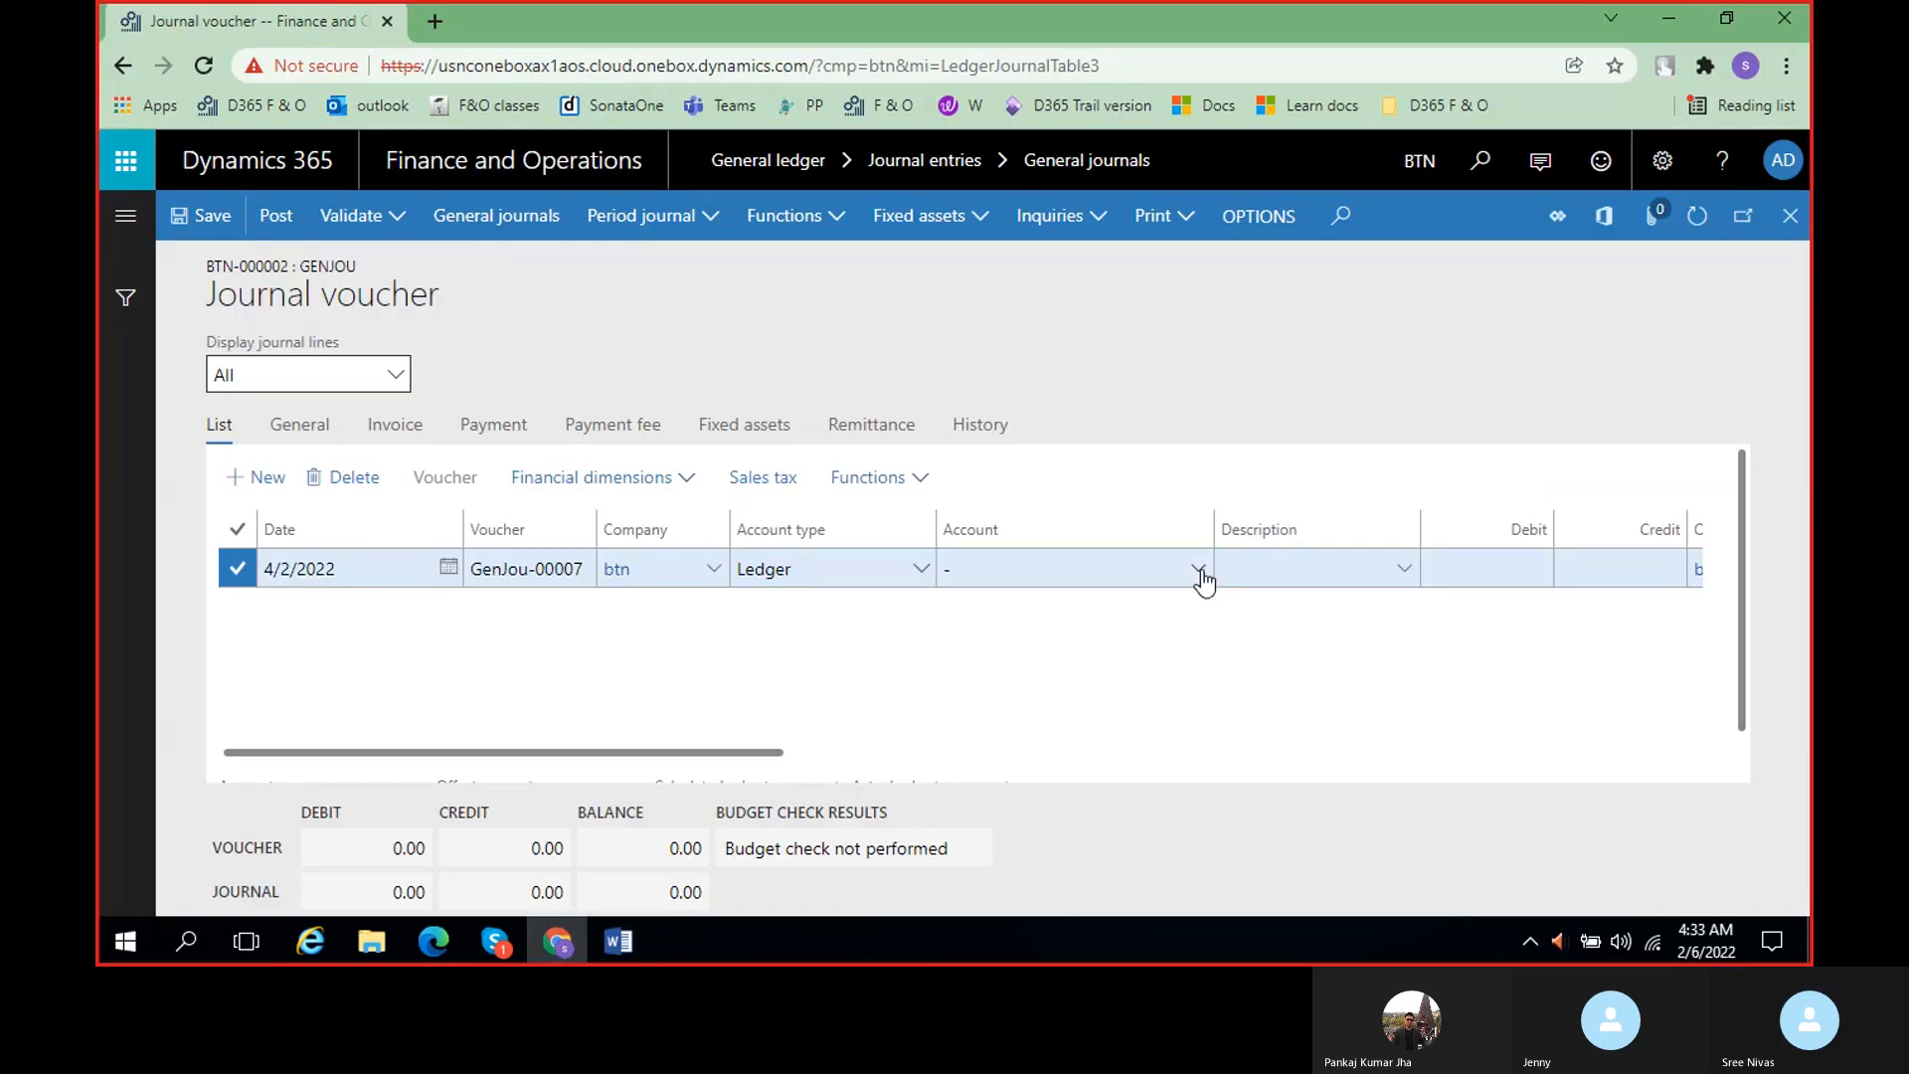
- Open the main account details of the chart of accounts from the voucher line's account field
click(1198, 568)
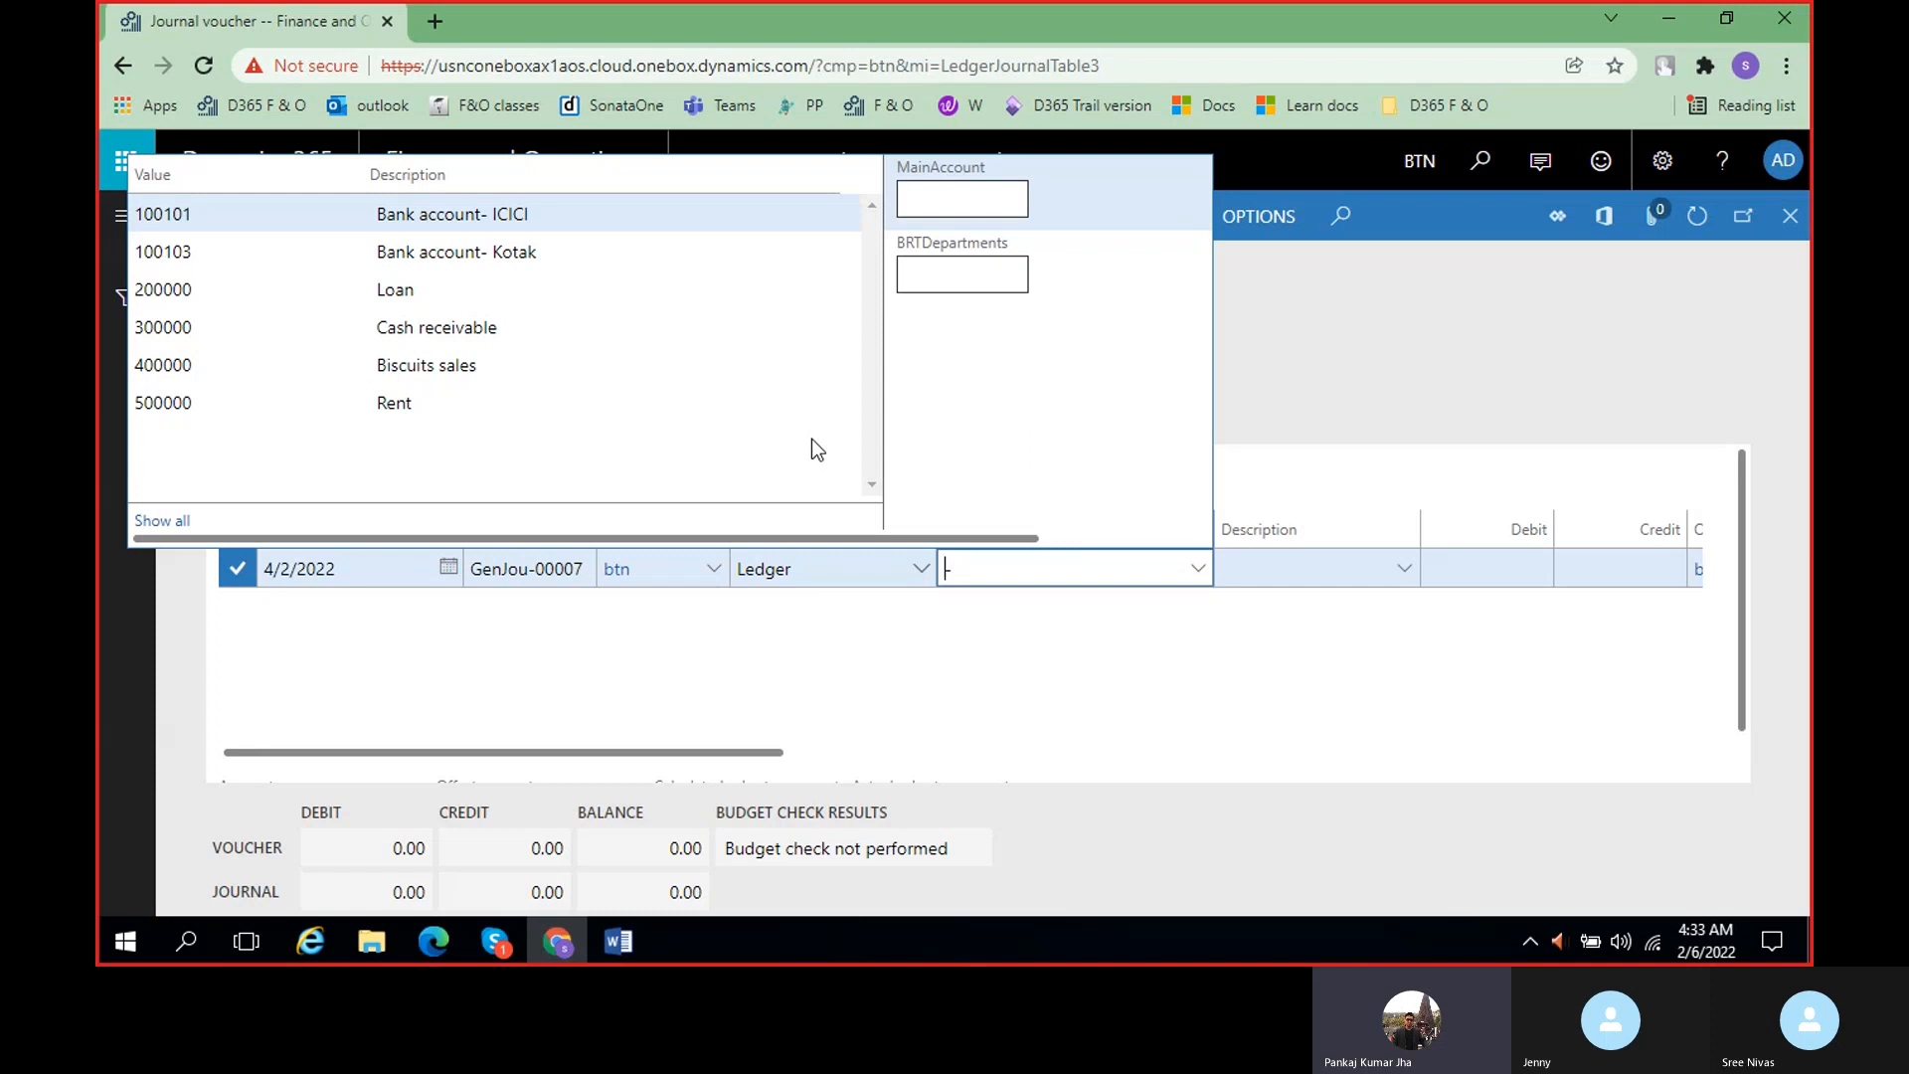
right_click(1191, 572)
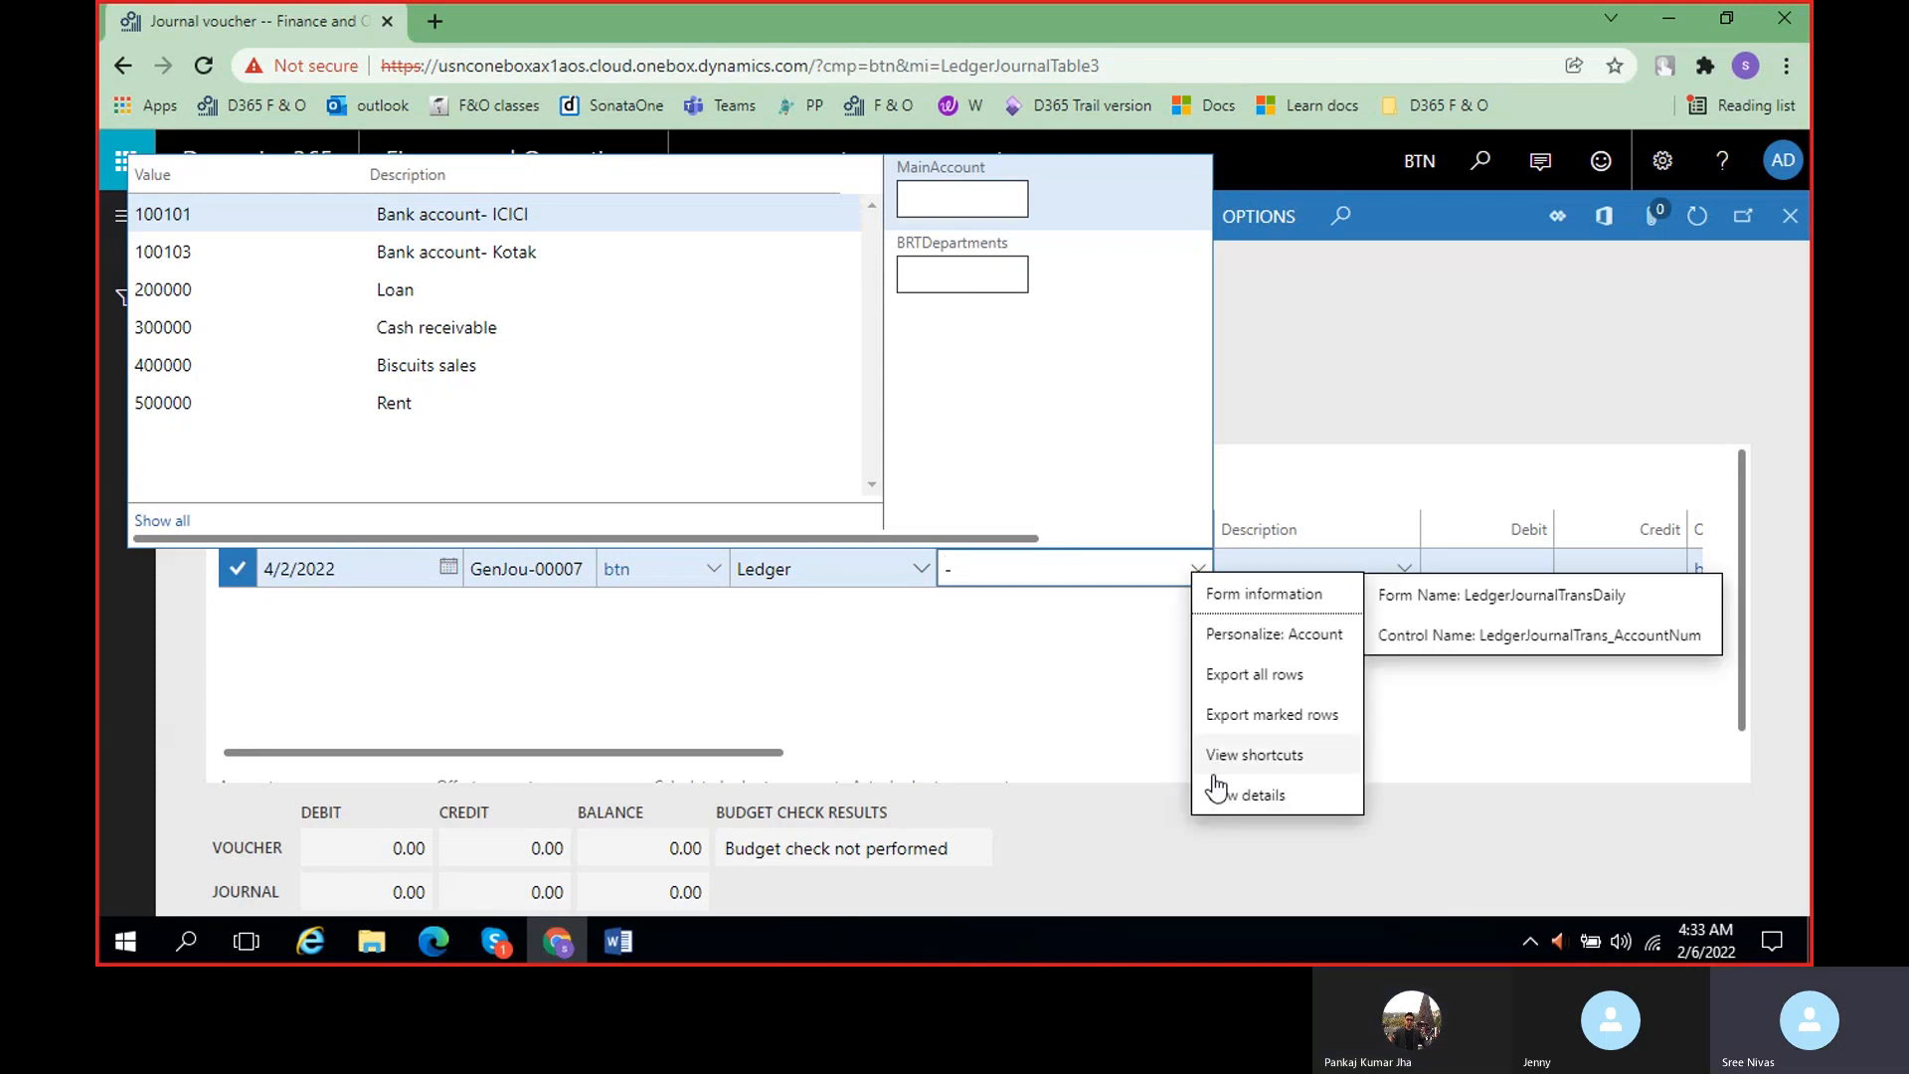
click(1257, 796)
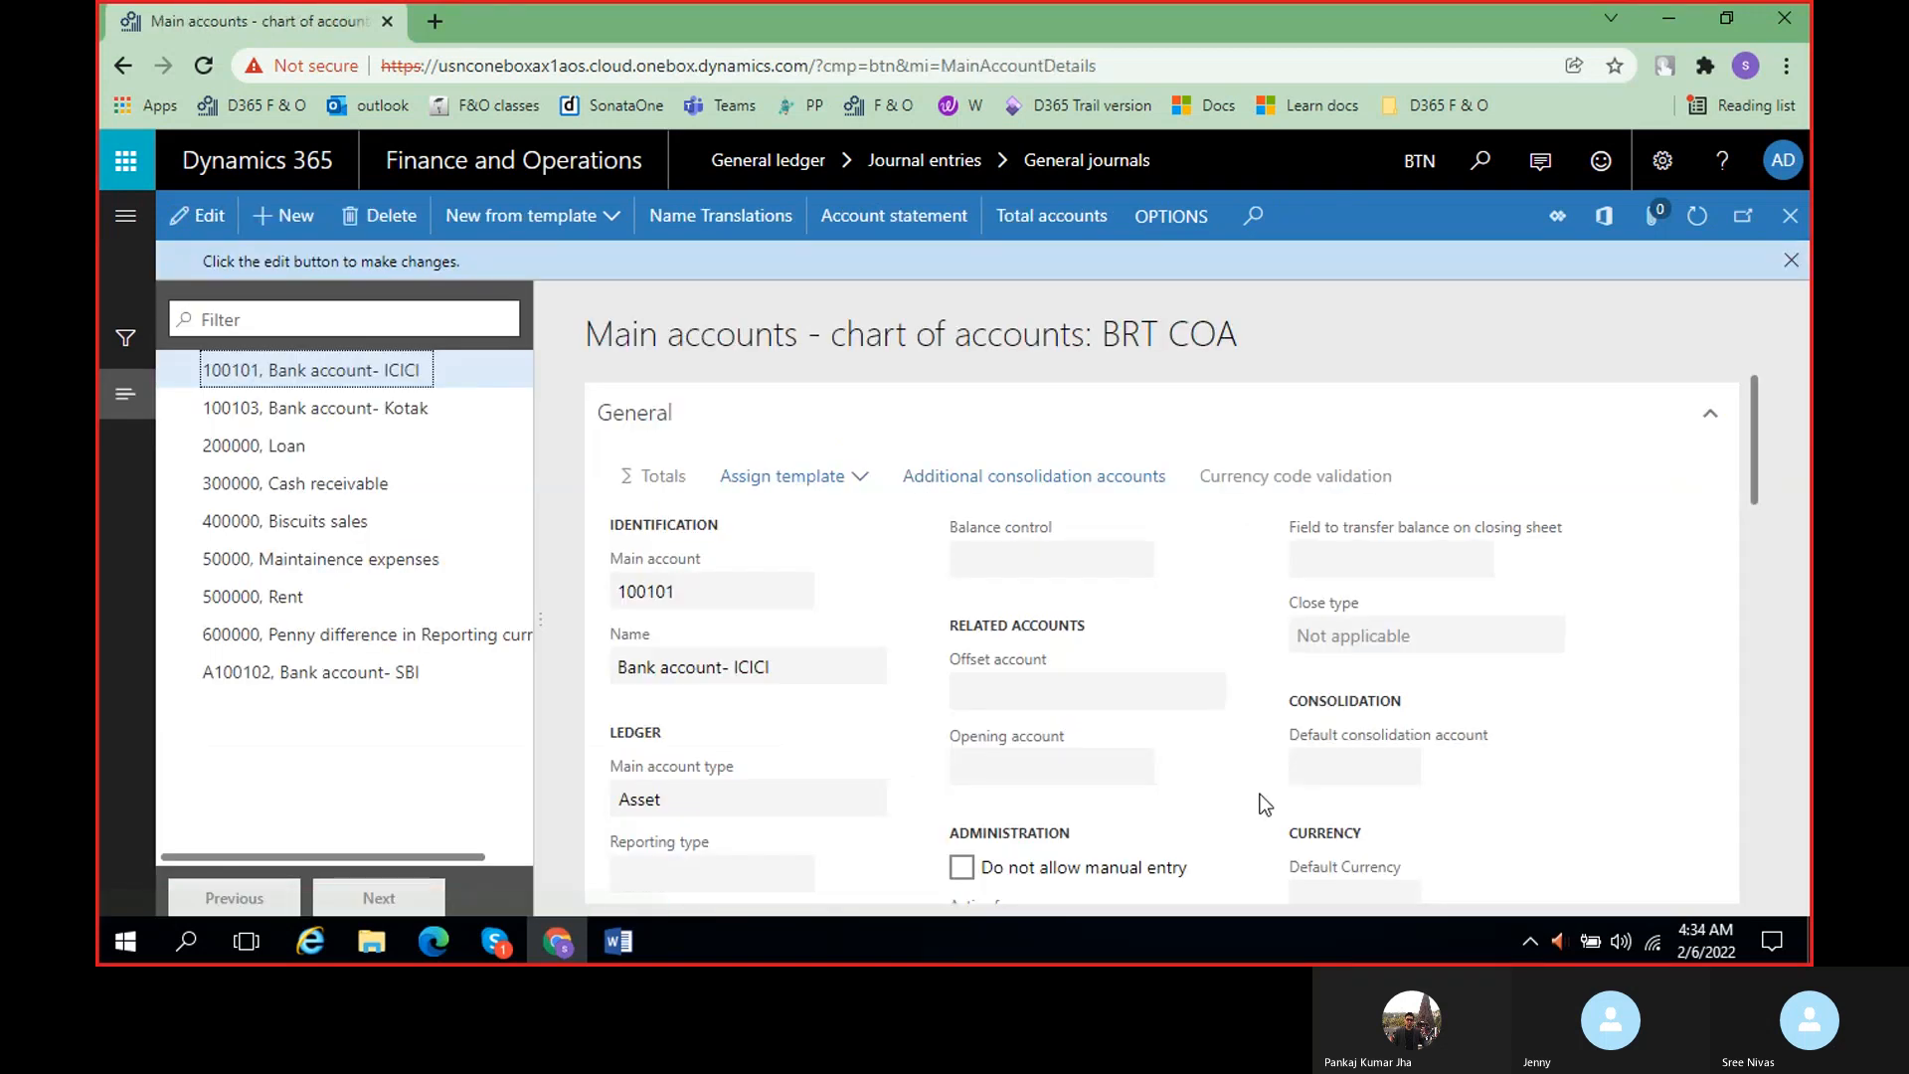
- Create a new main account numbered 500001 with the name Travel expenses
click(289, 221)
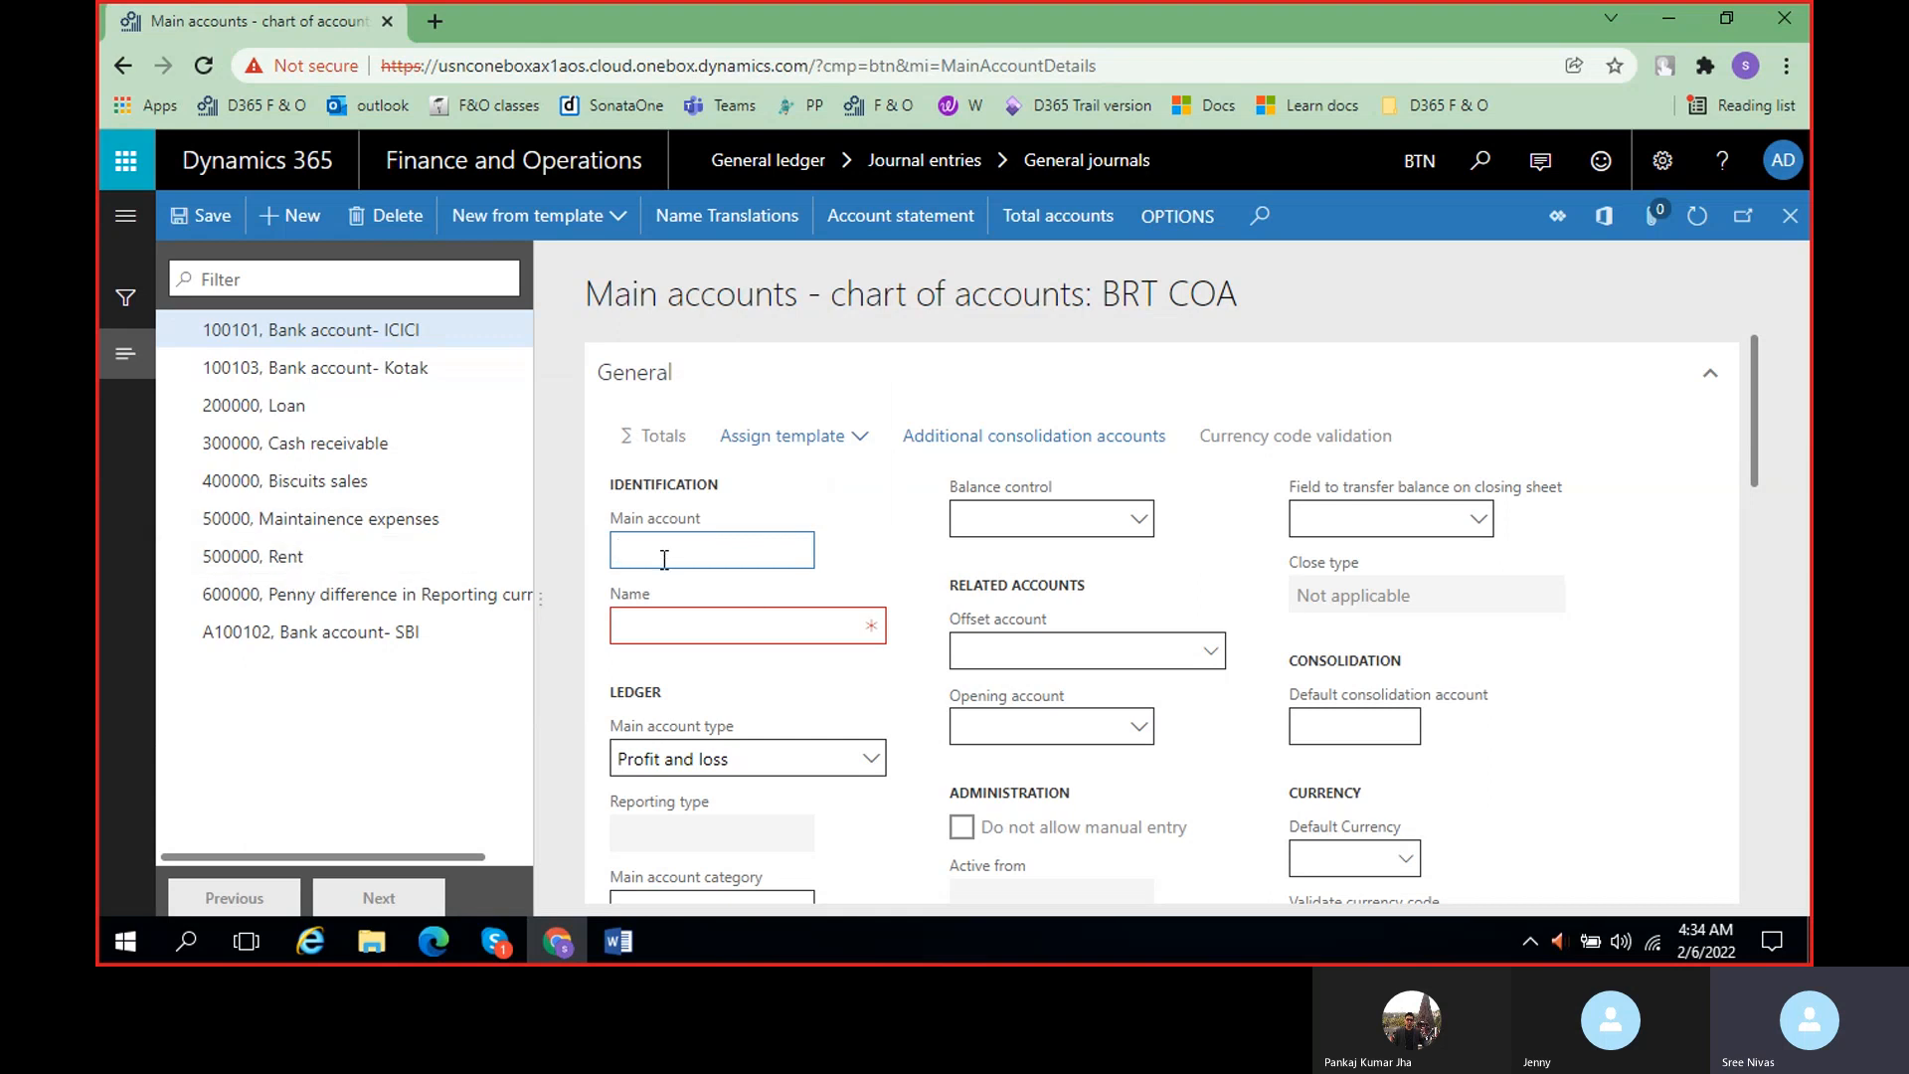
text(500000)
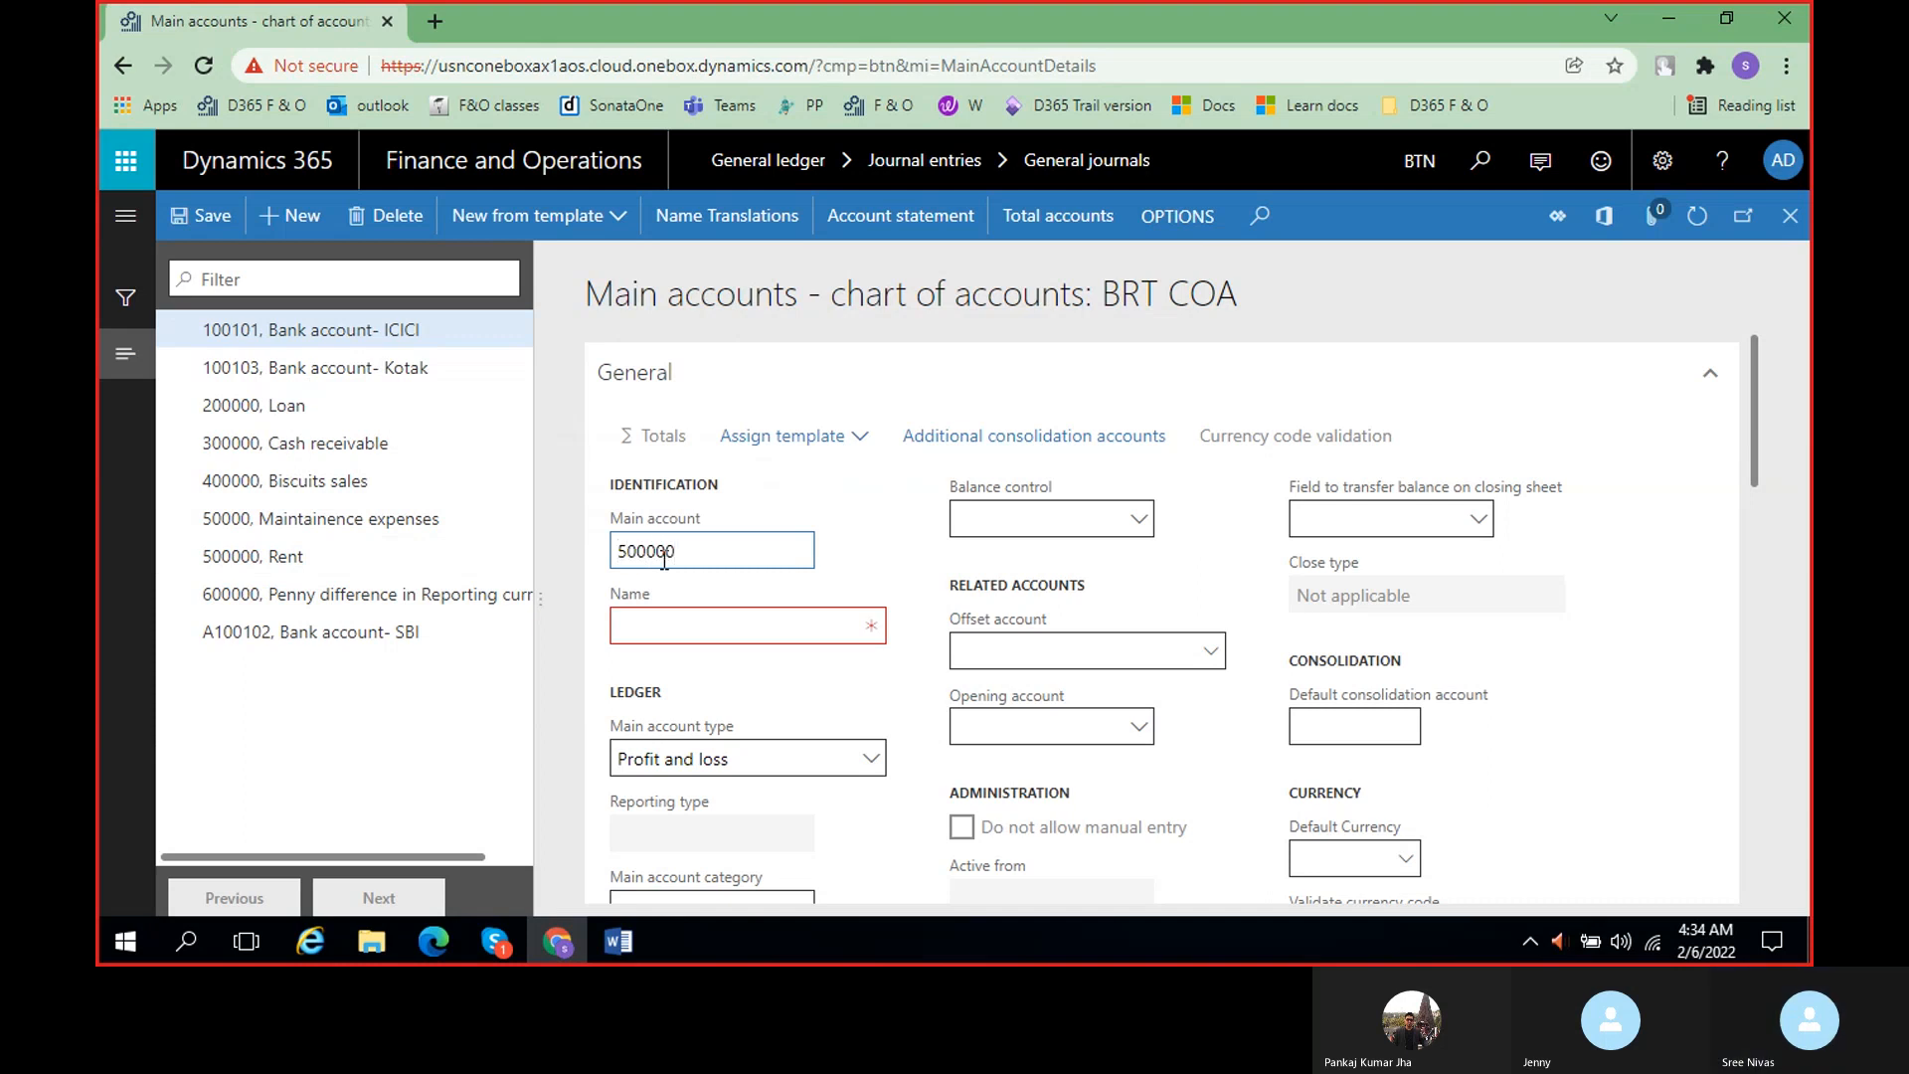
key(BackSpace)
text(1)
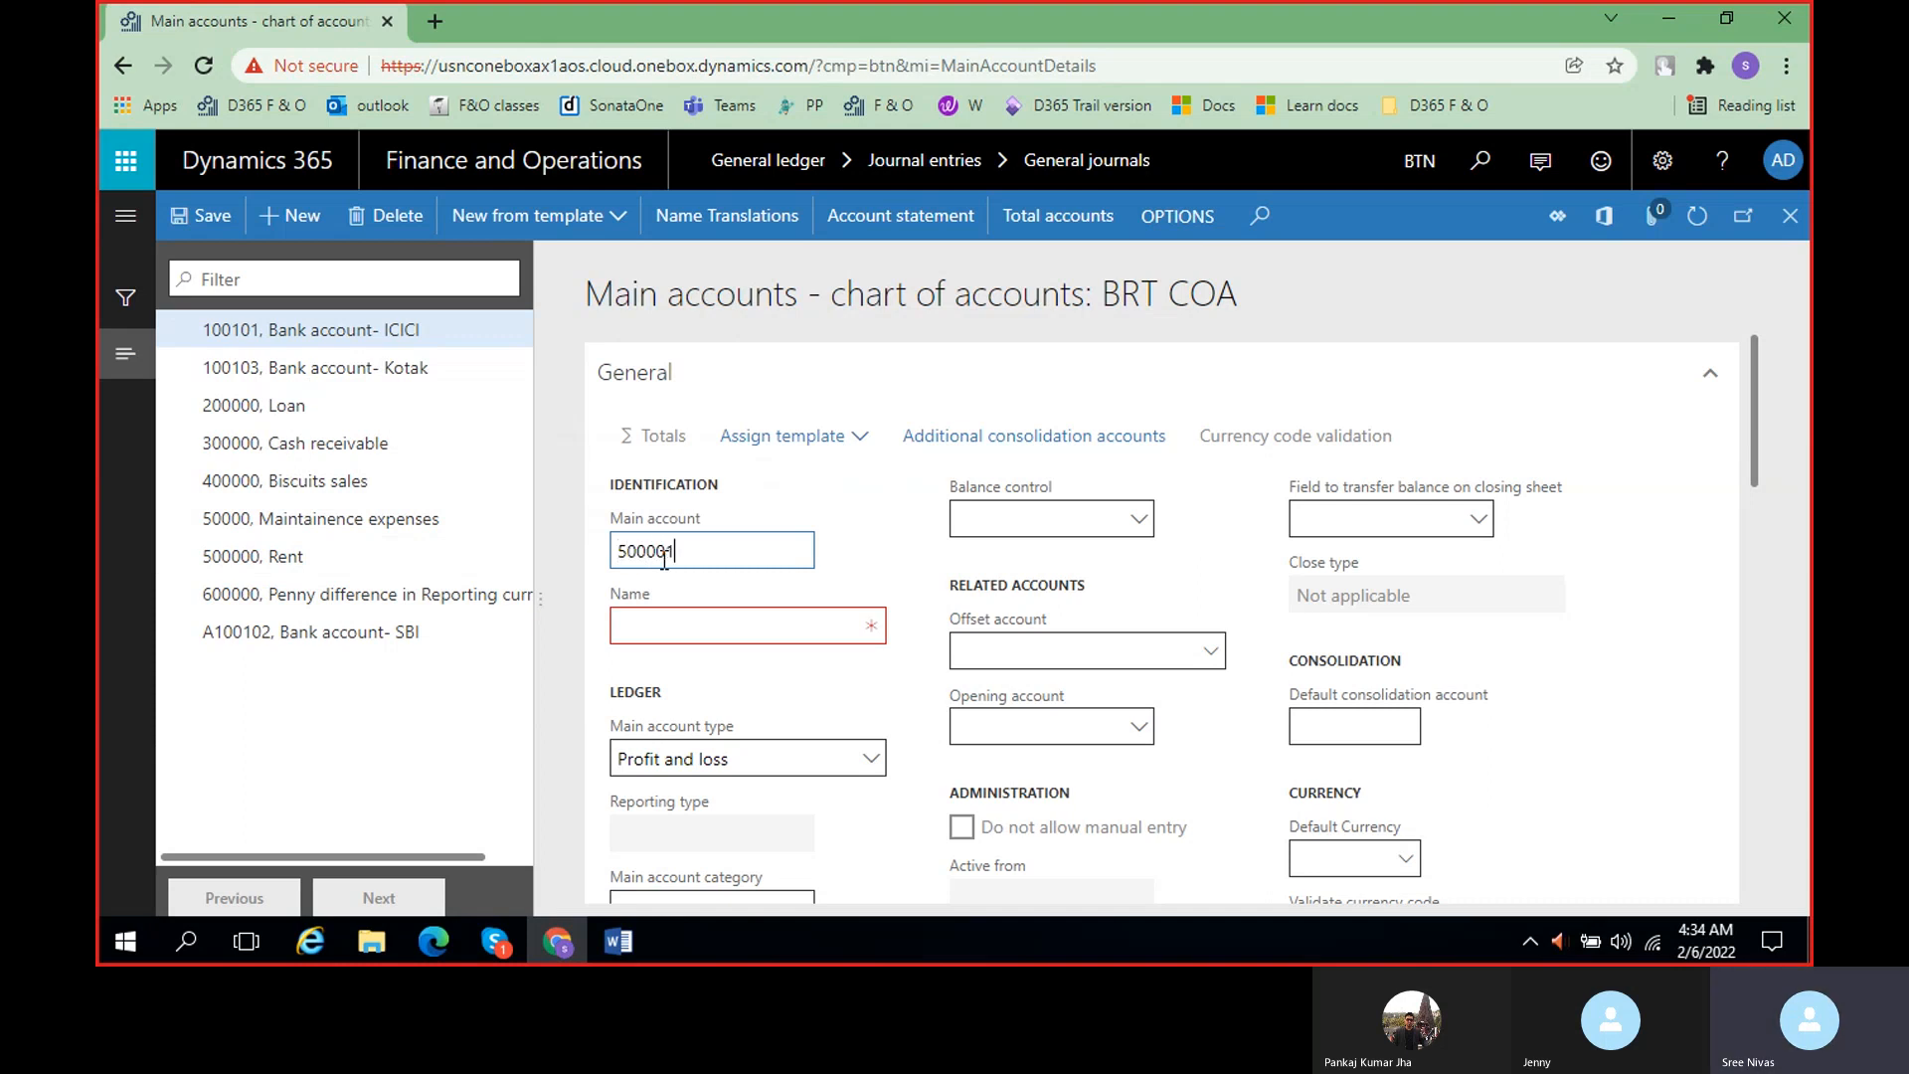
click(728, 631)
text(Travel expenses)
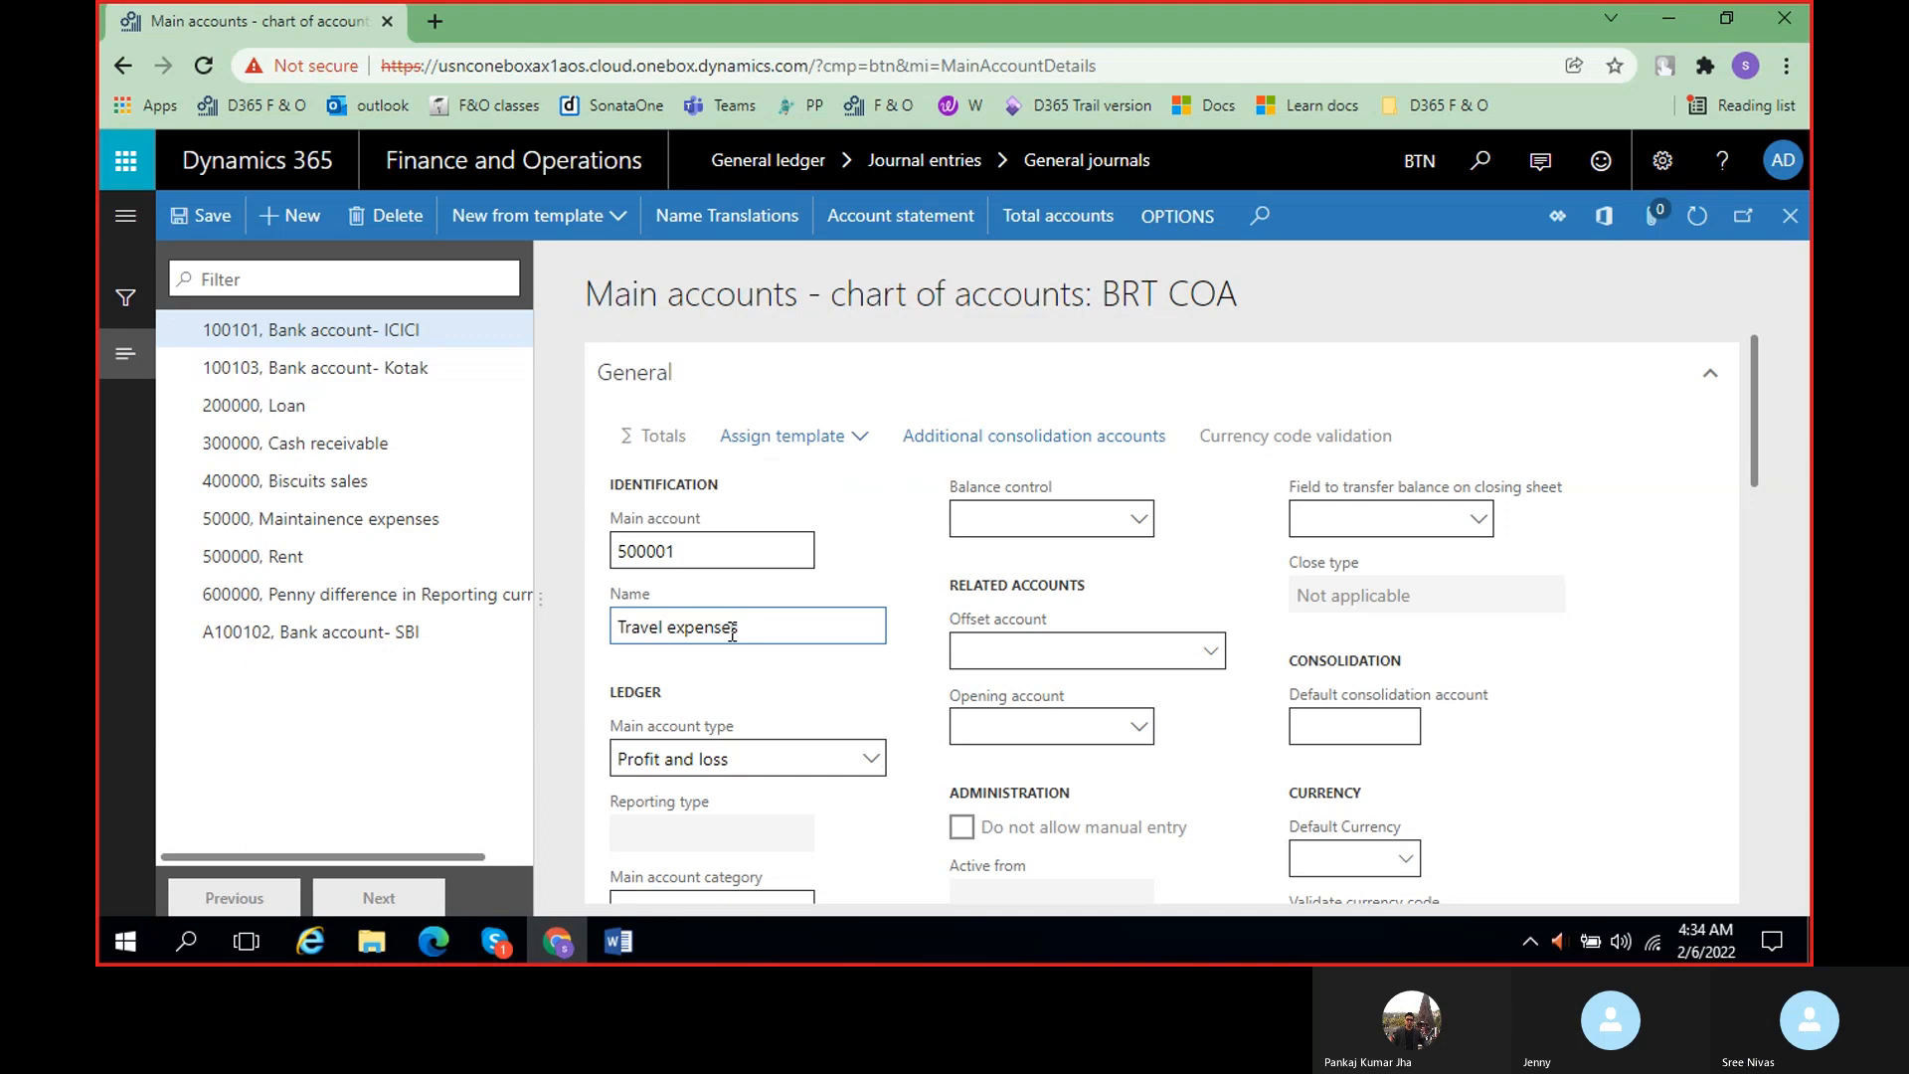
- Set the Travel expenses account's main account type to Expense and save the account
scroll(731, 632, down, 3)
click(871, 507)
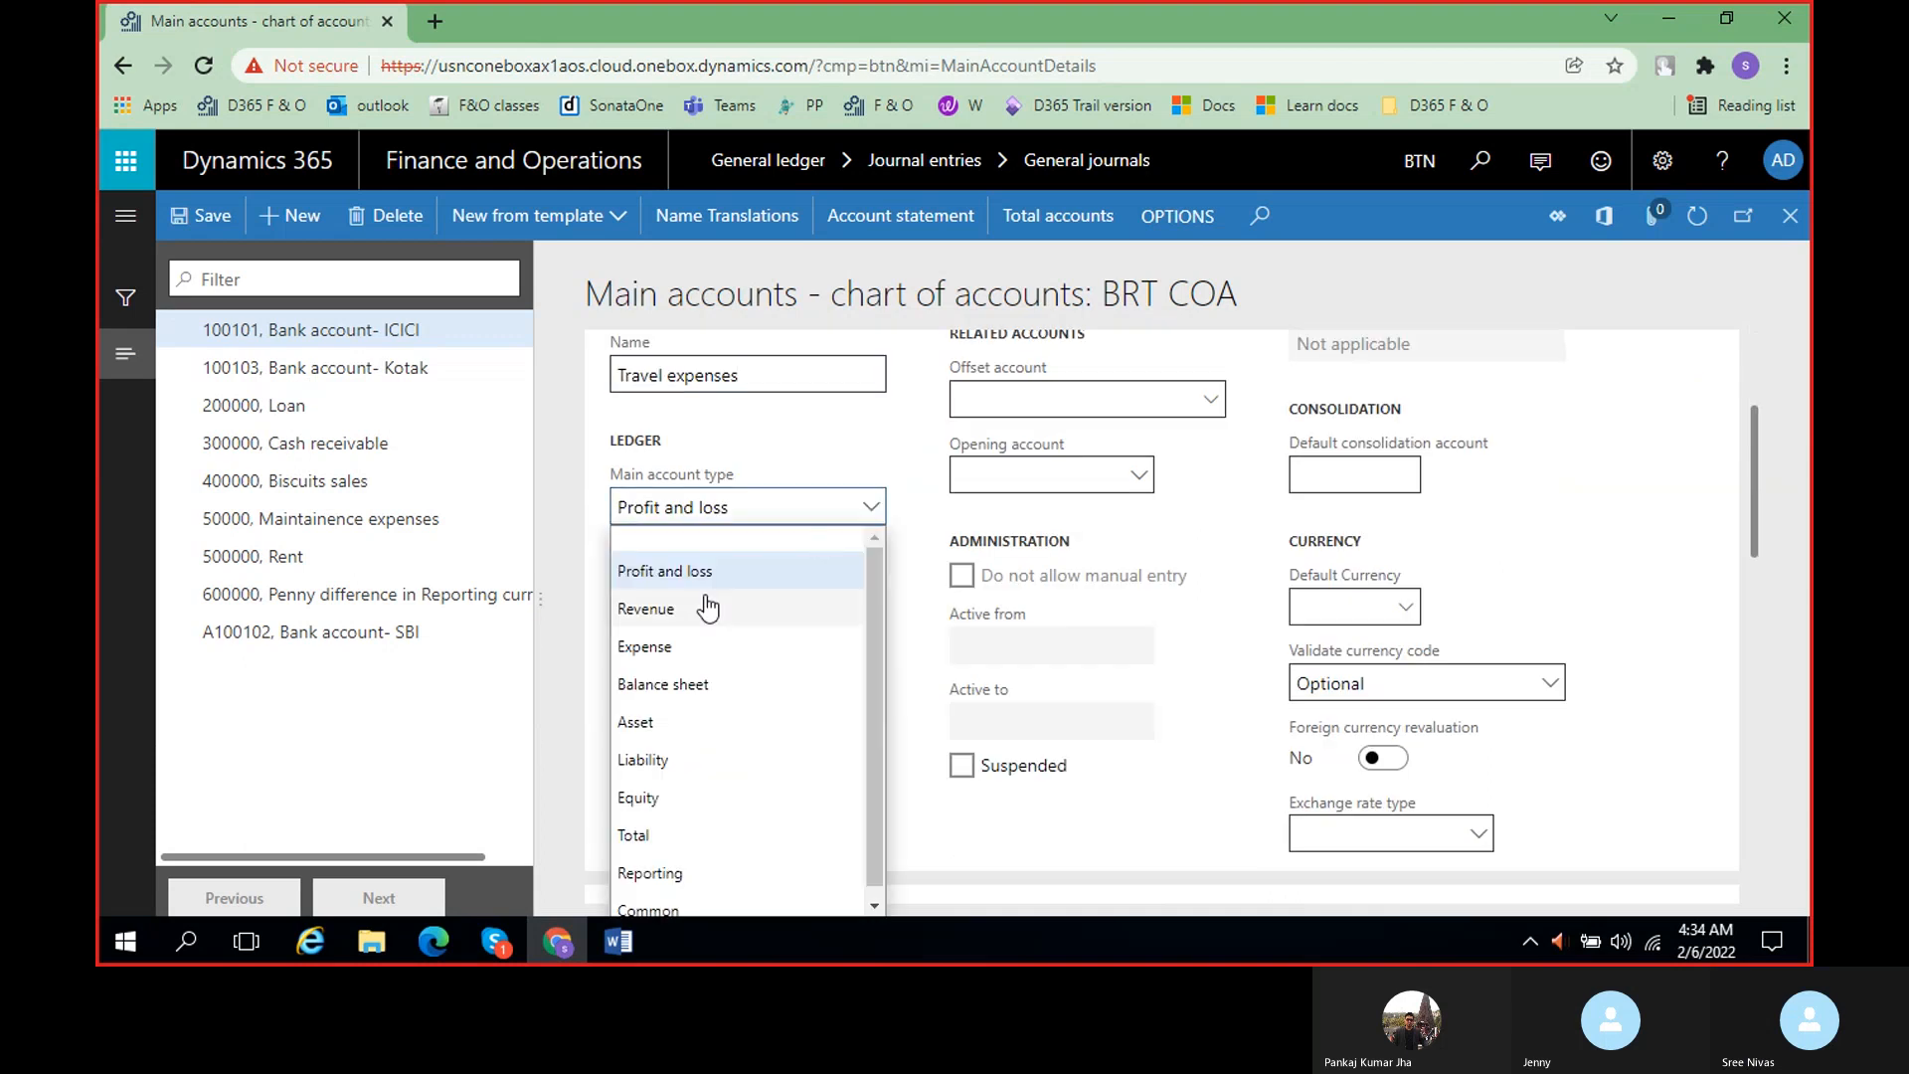
click(696, 648)
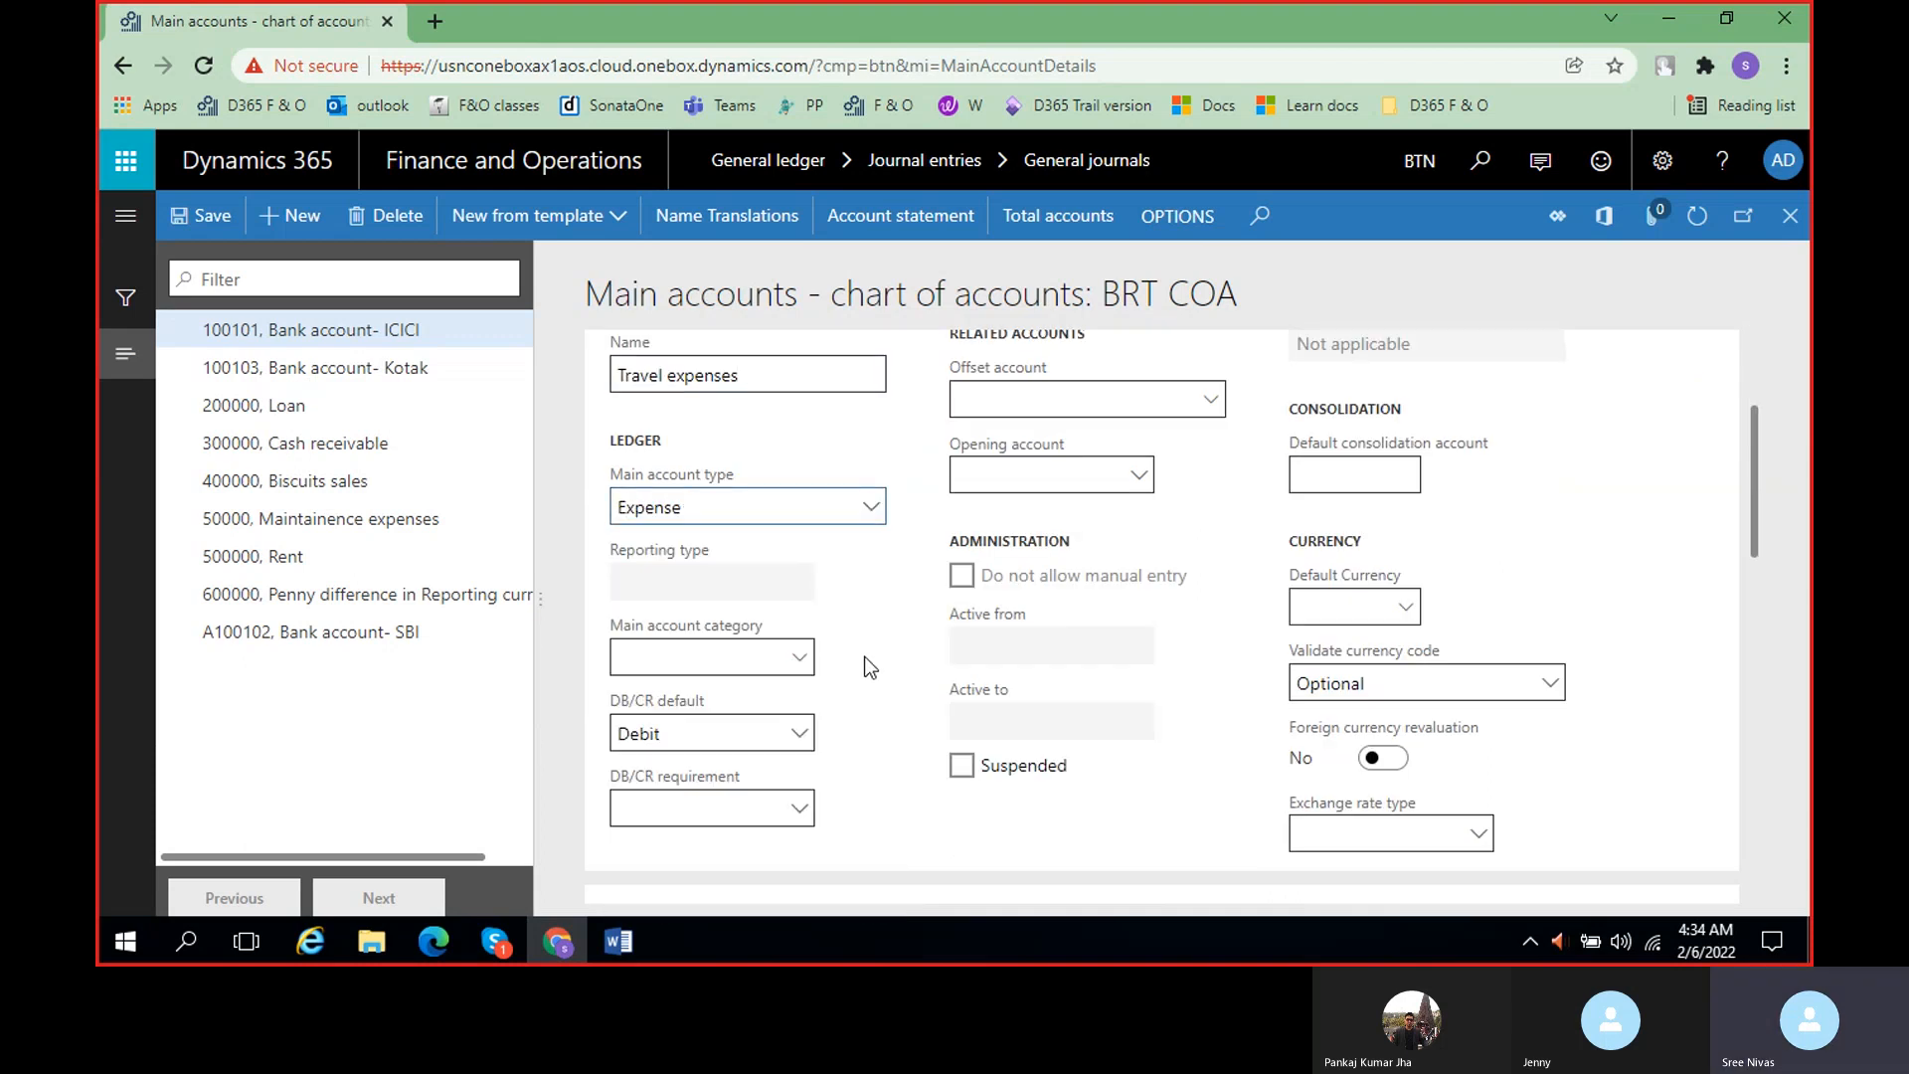
scroll(907, 647, down, 5)
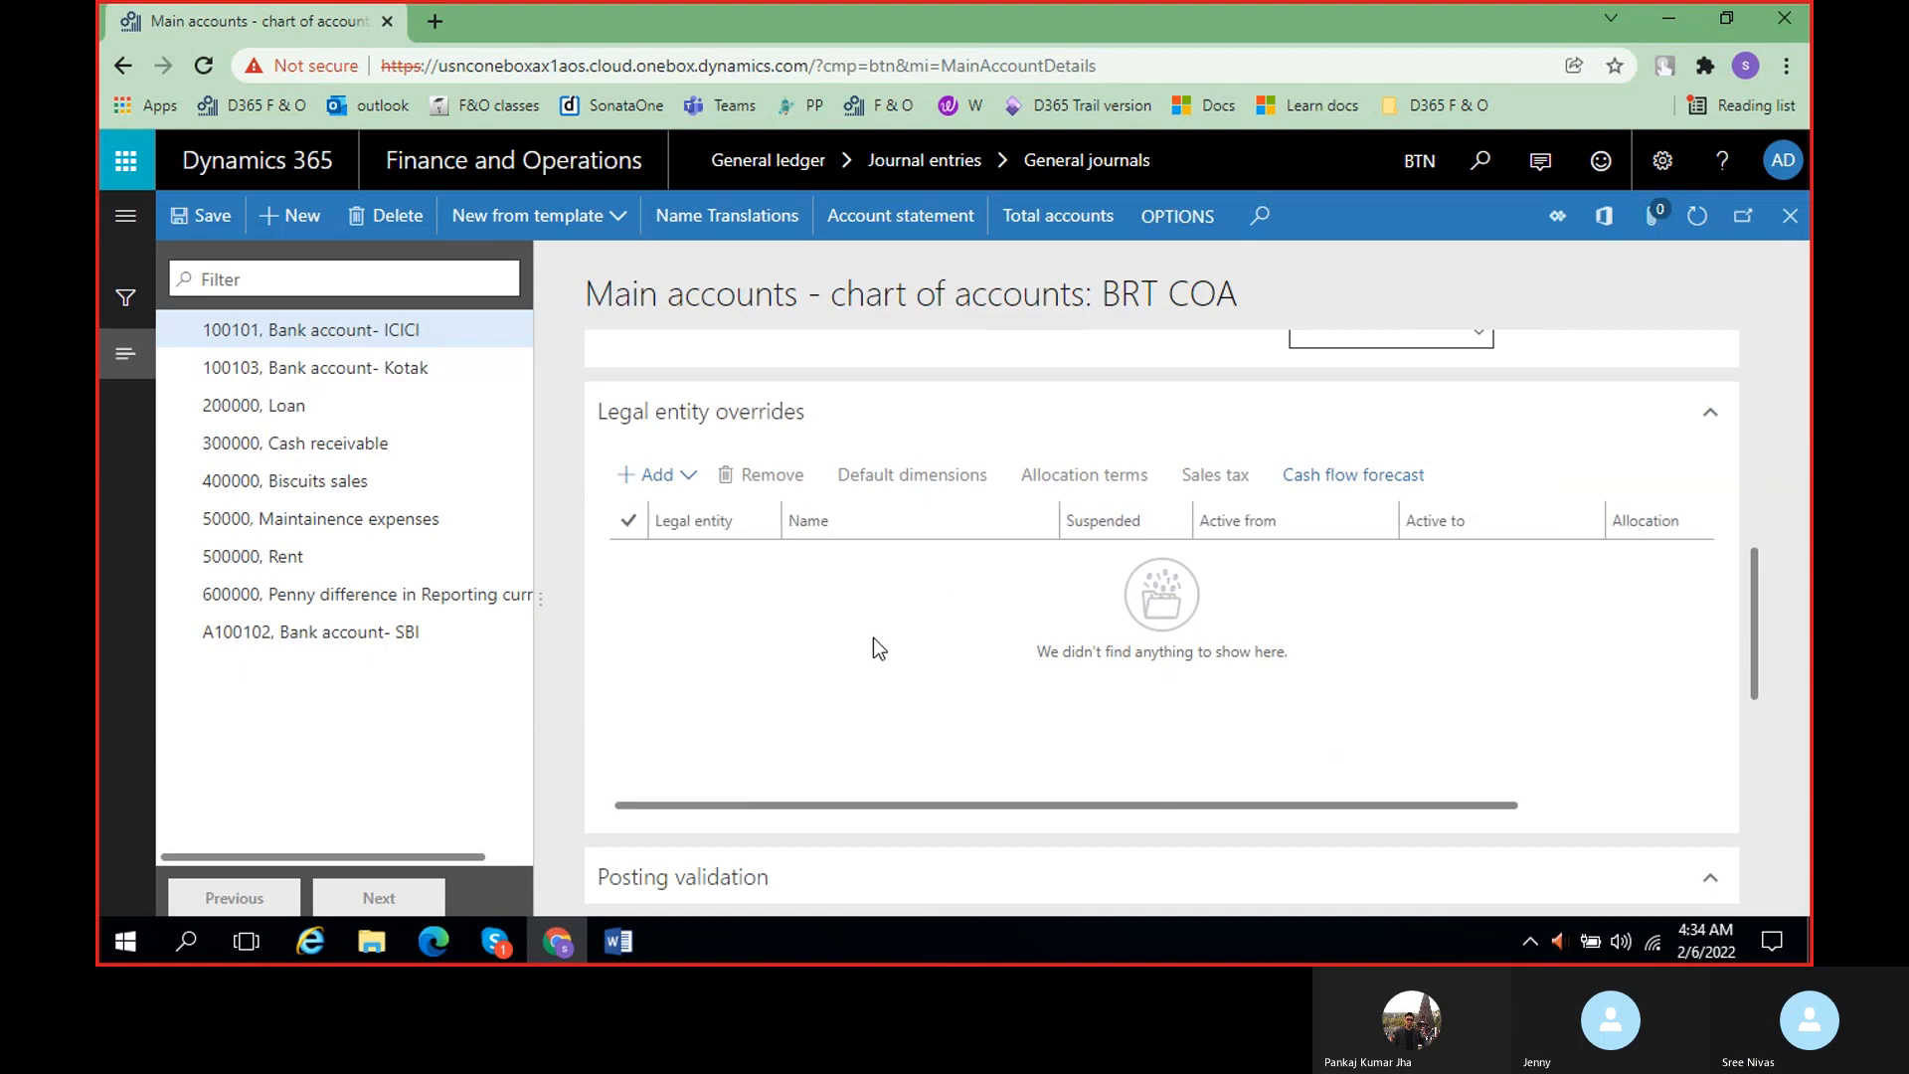
click(206, 219)
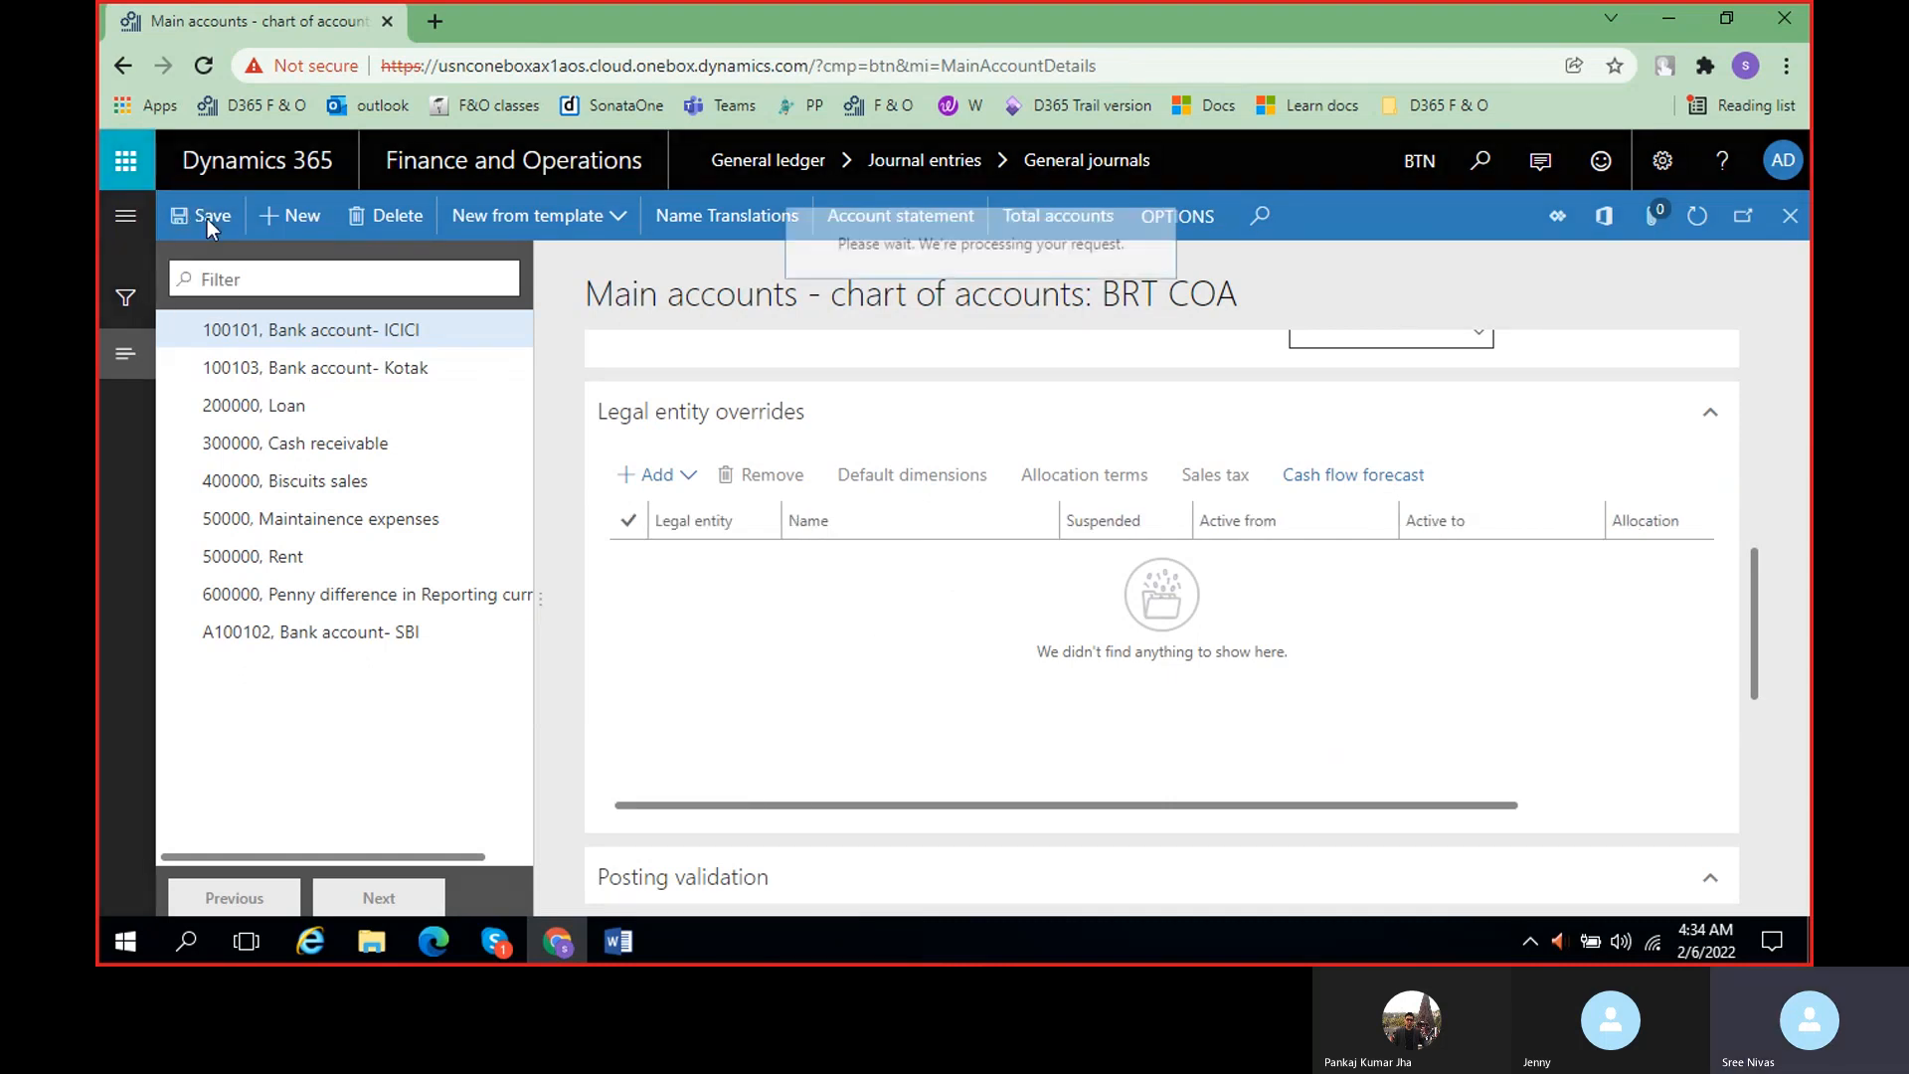
click(219, 225)
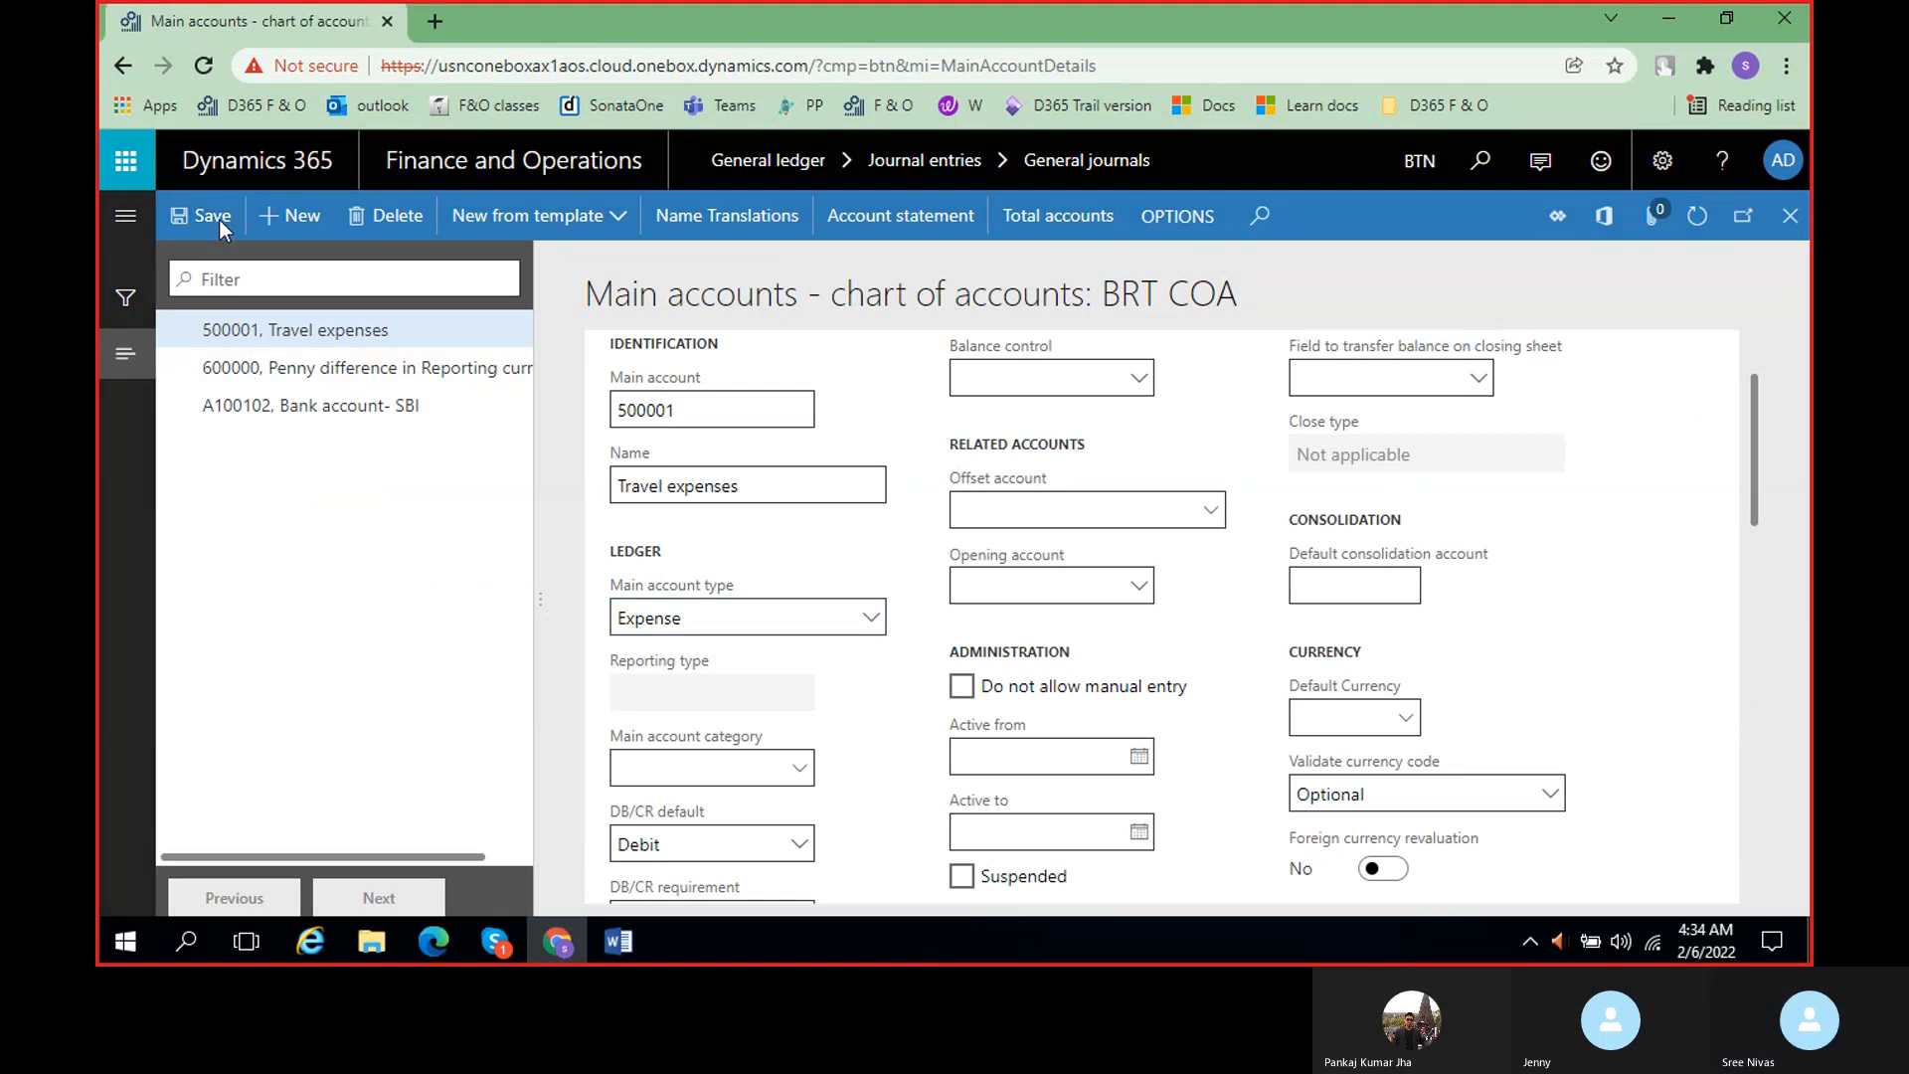
- Close the main account details and look for the Travel expenses account in the voucher line's account list
click(1789, 215)
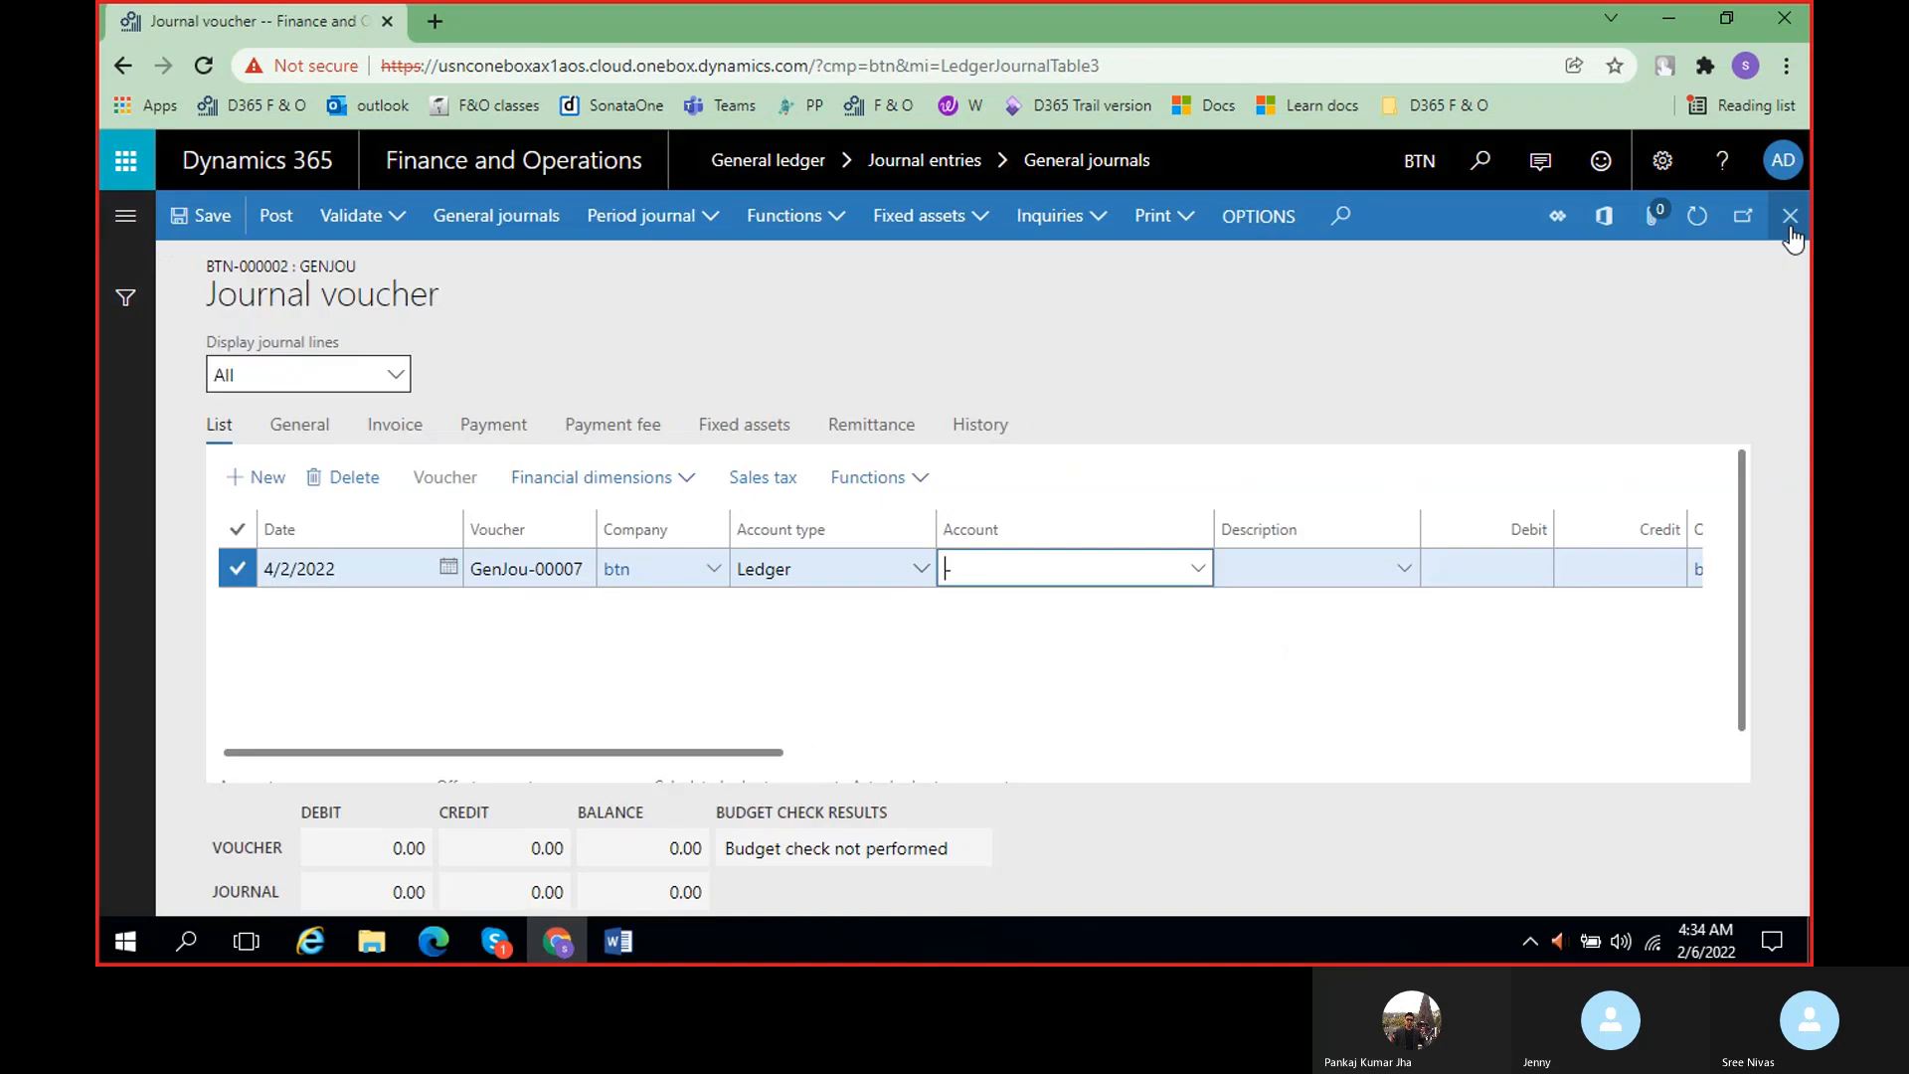
click(1198, 569)
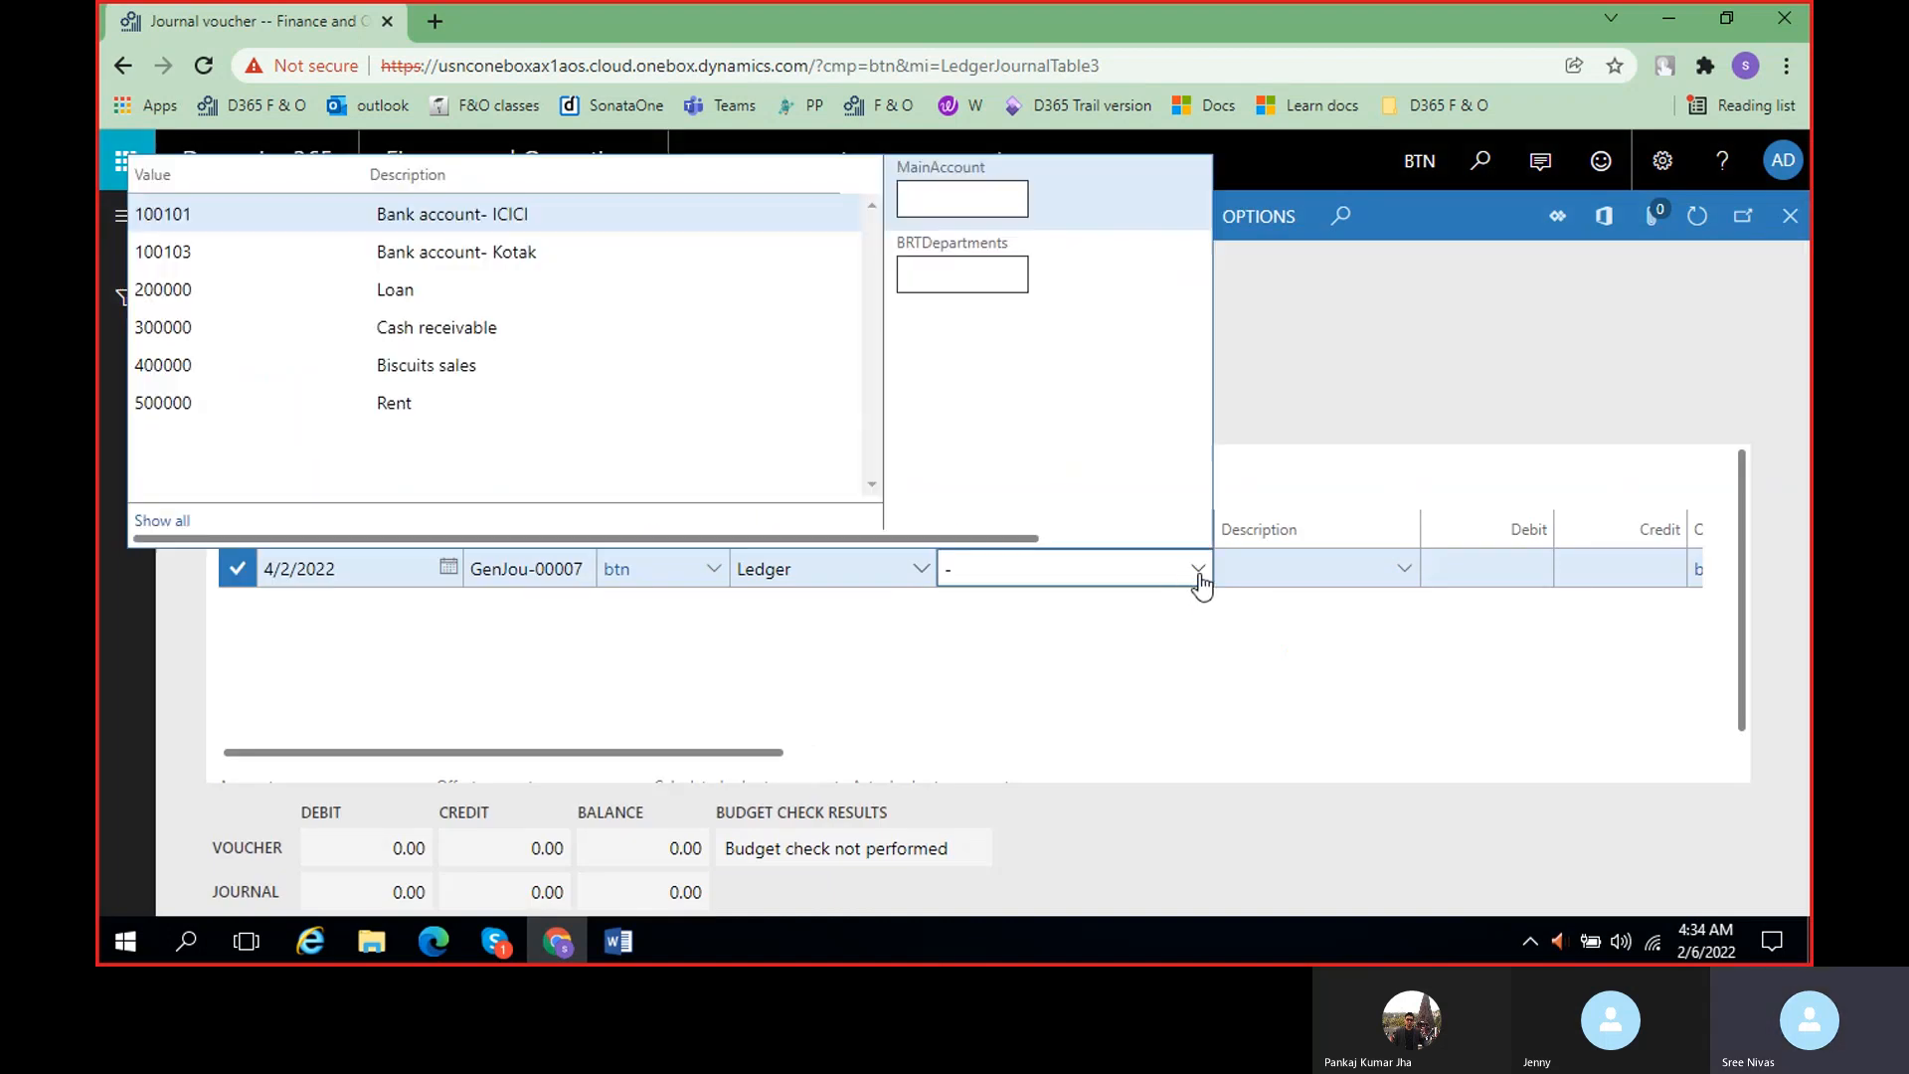
click(1441, 280)
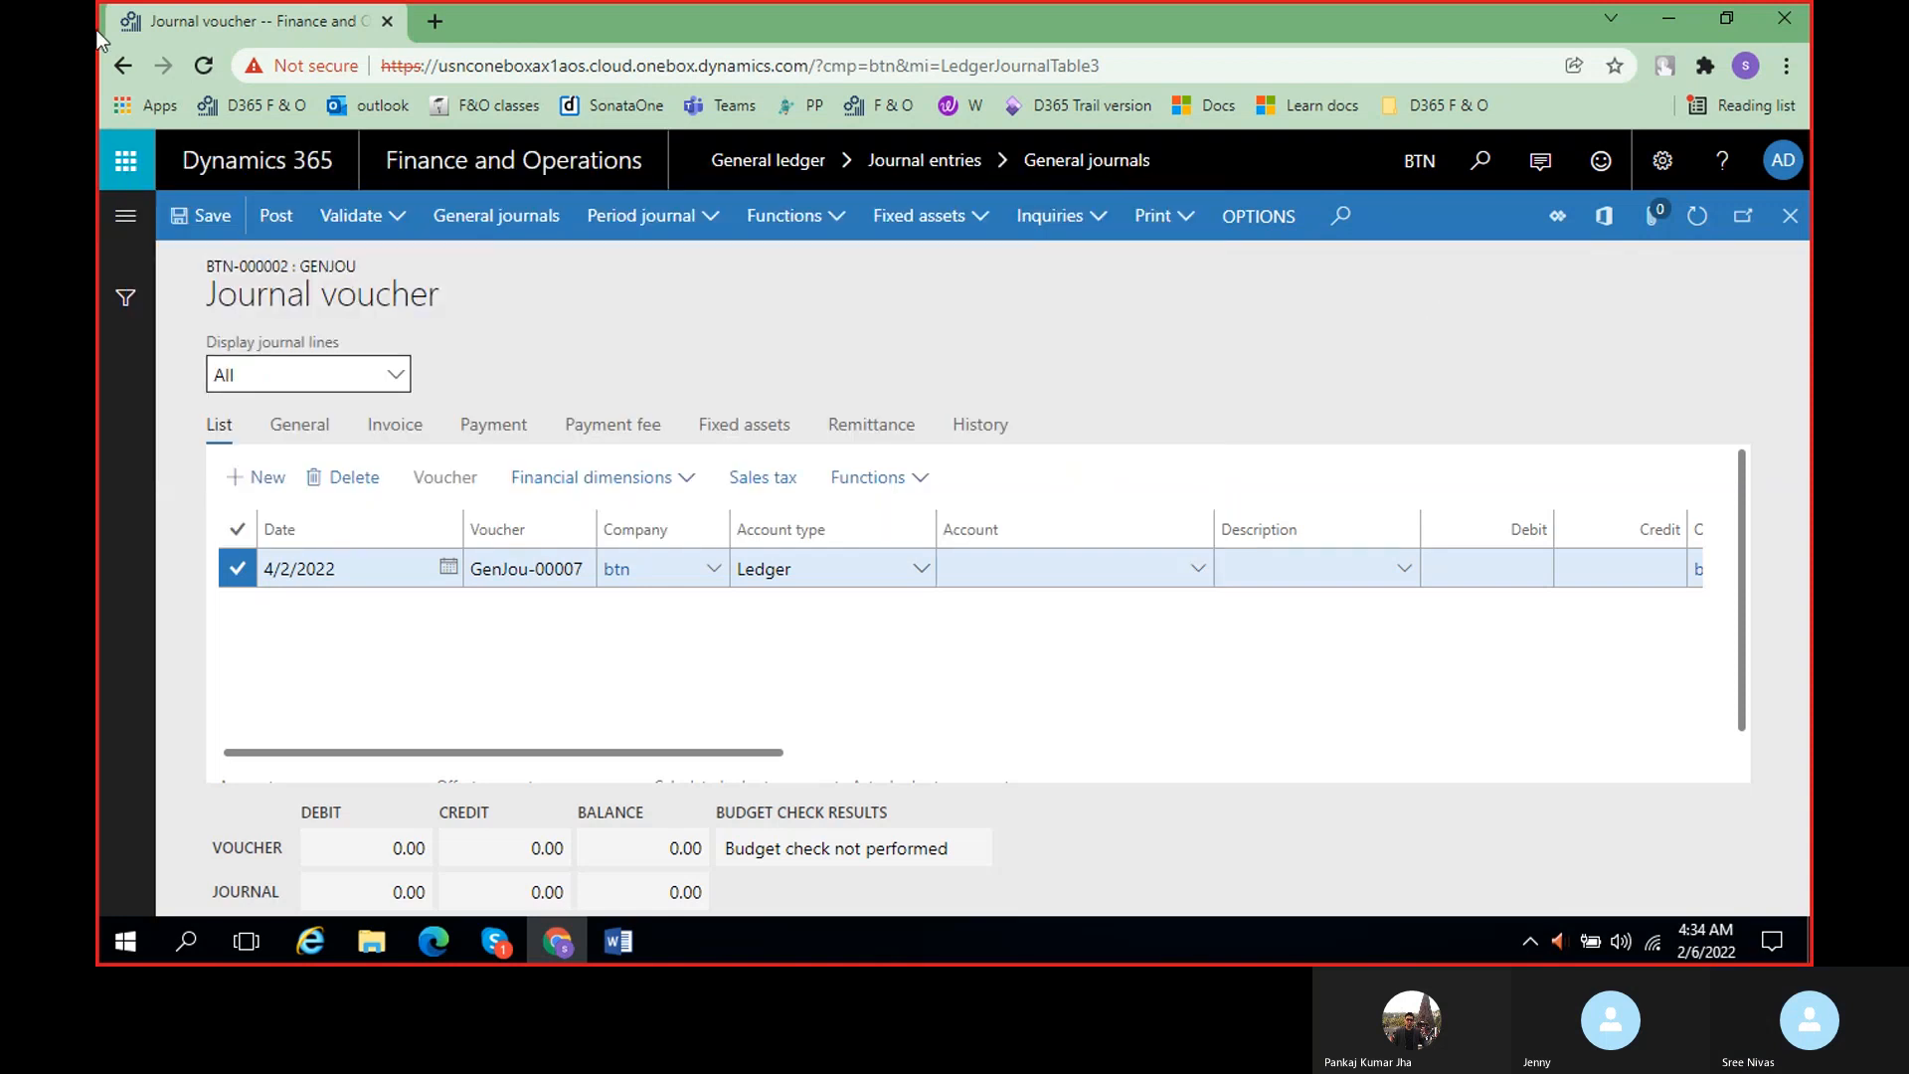
- Duplicate the browser tab, open the GenJou journal's lines in the copy, and return to the original tab
right_click(232, 24)
click(344, 207)
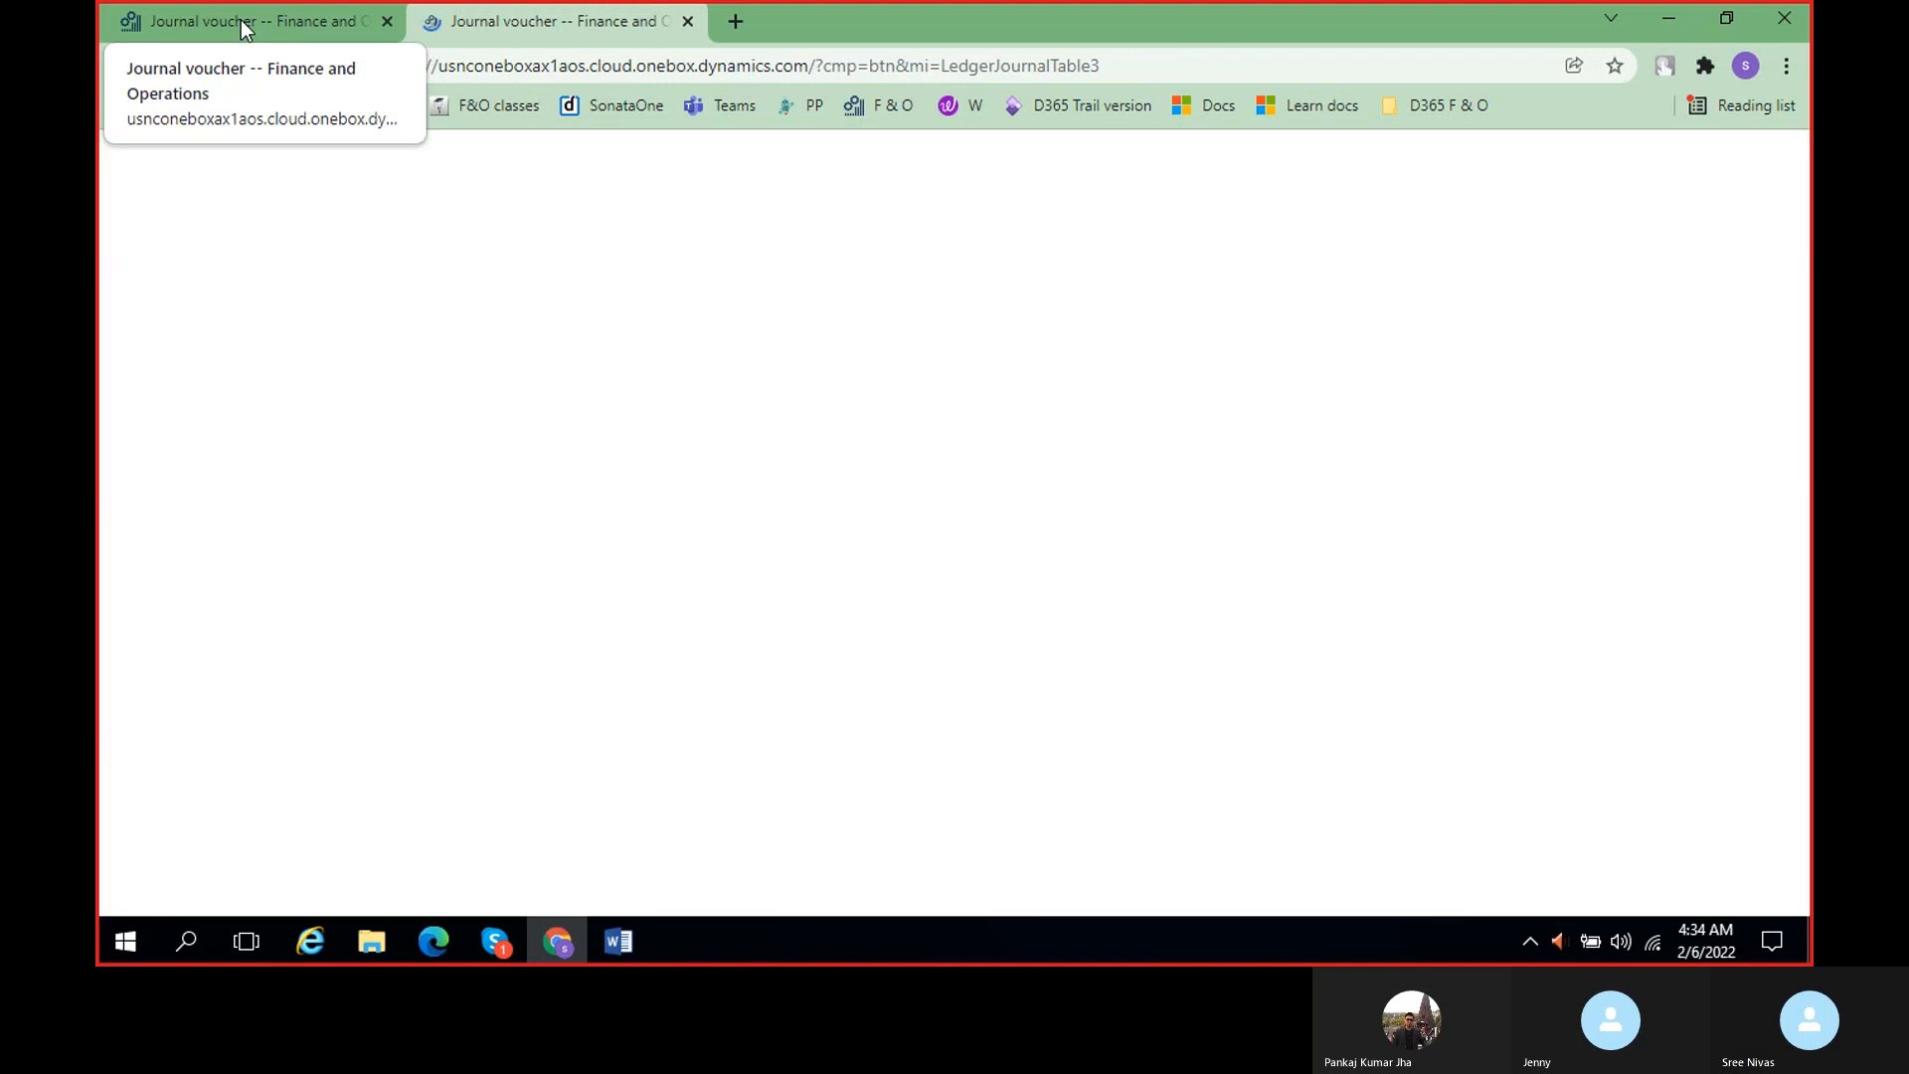
click(241, 20)
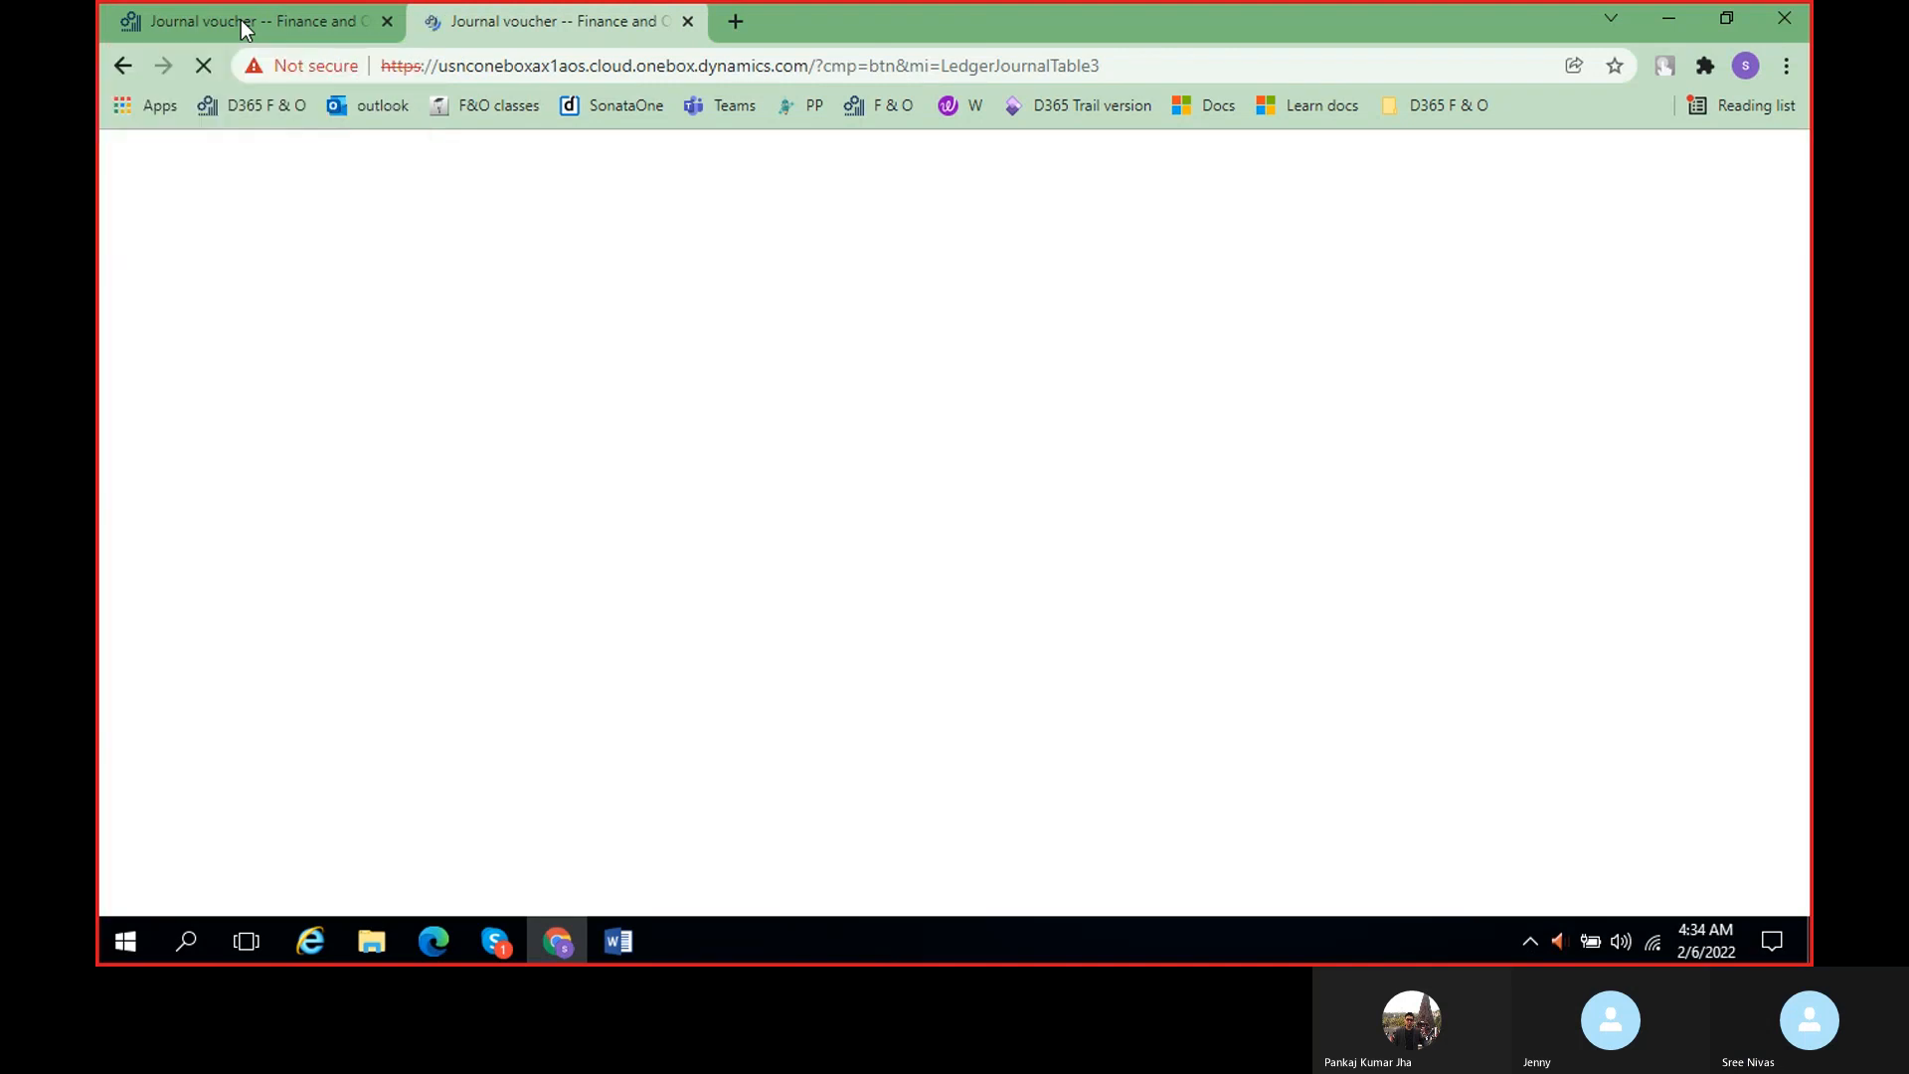
click(534, 27)
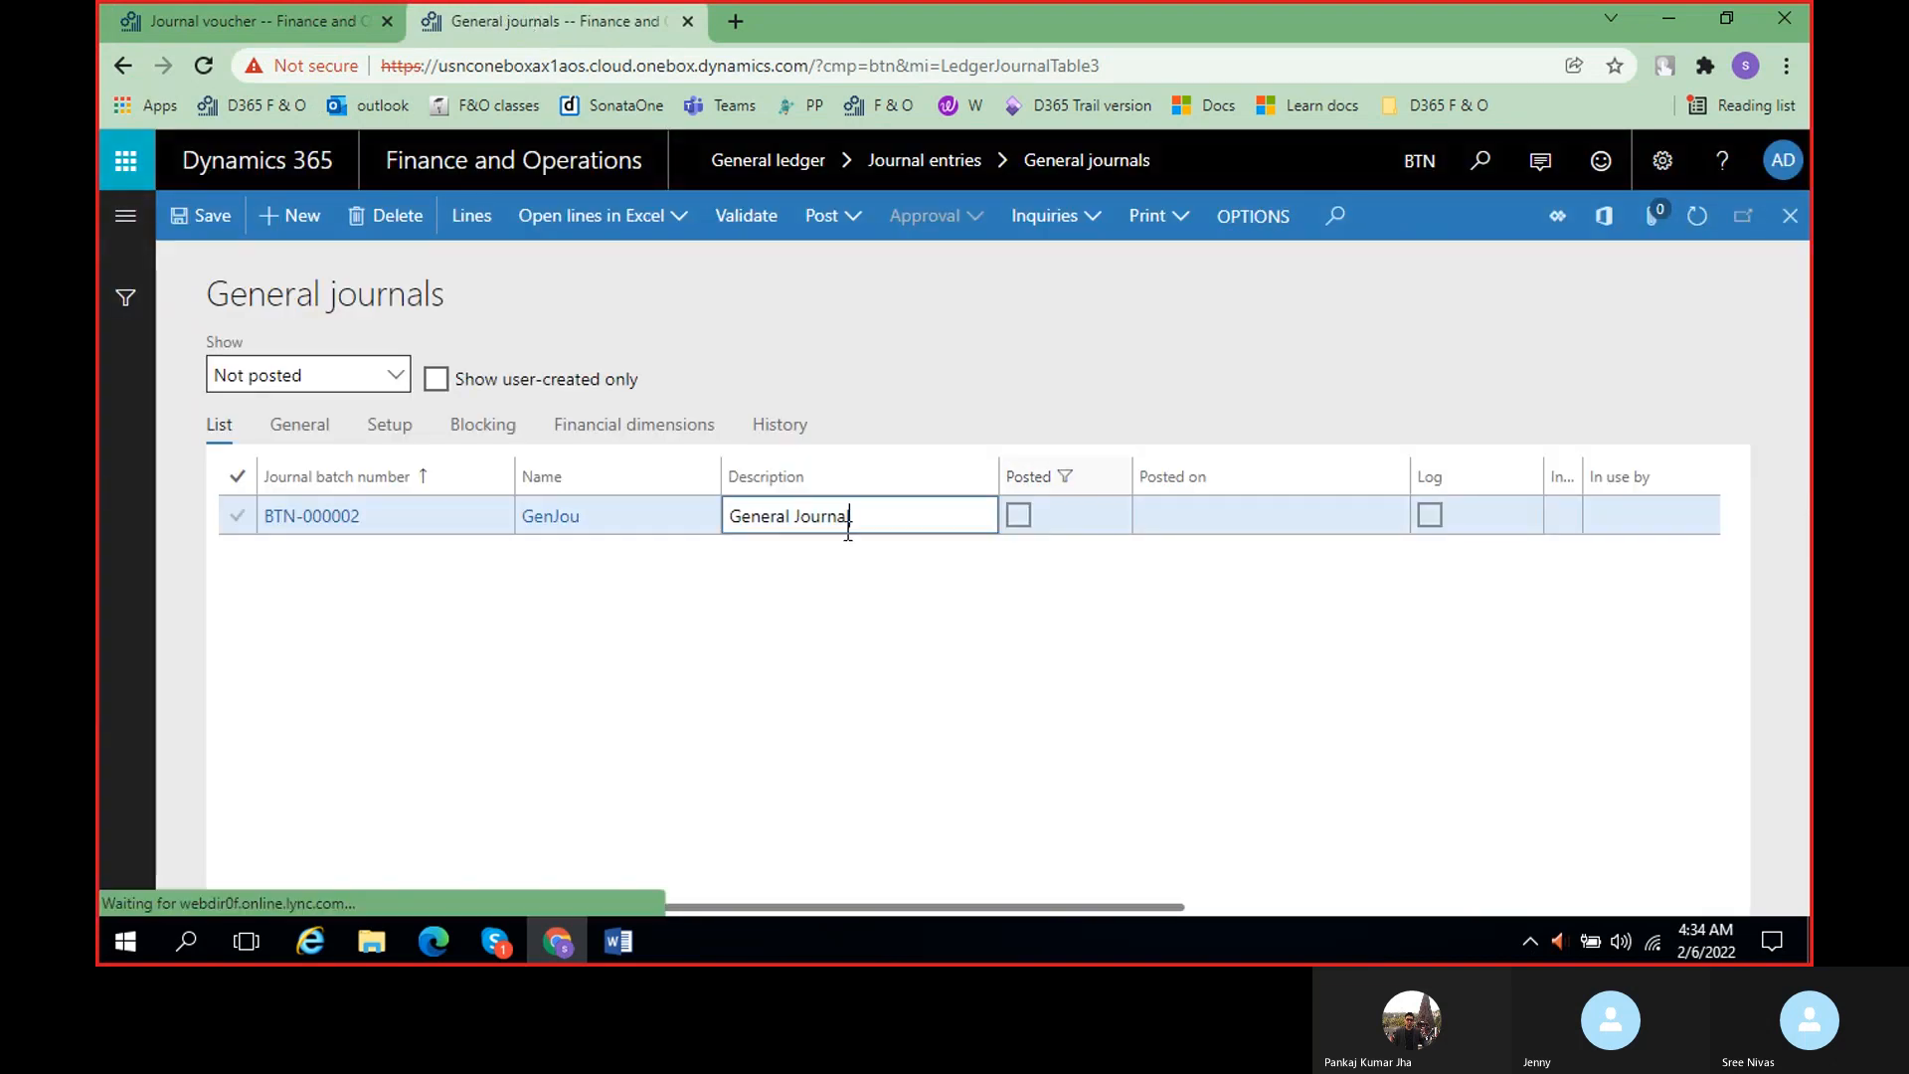
click(479, 219)
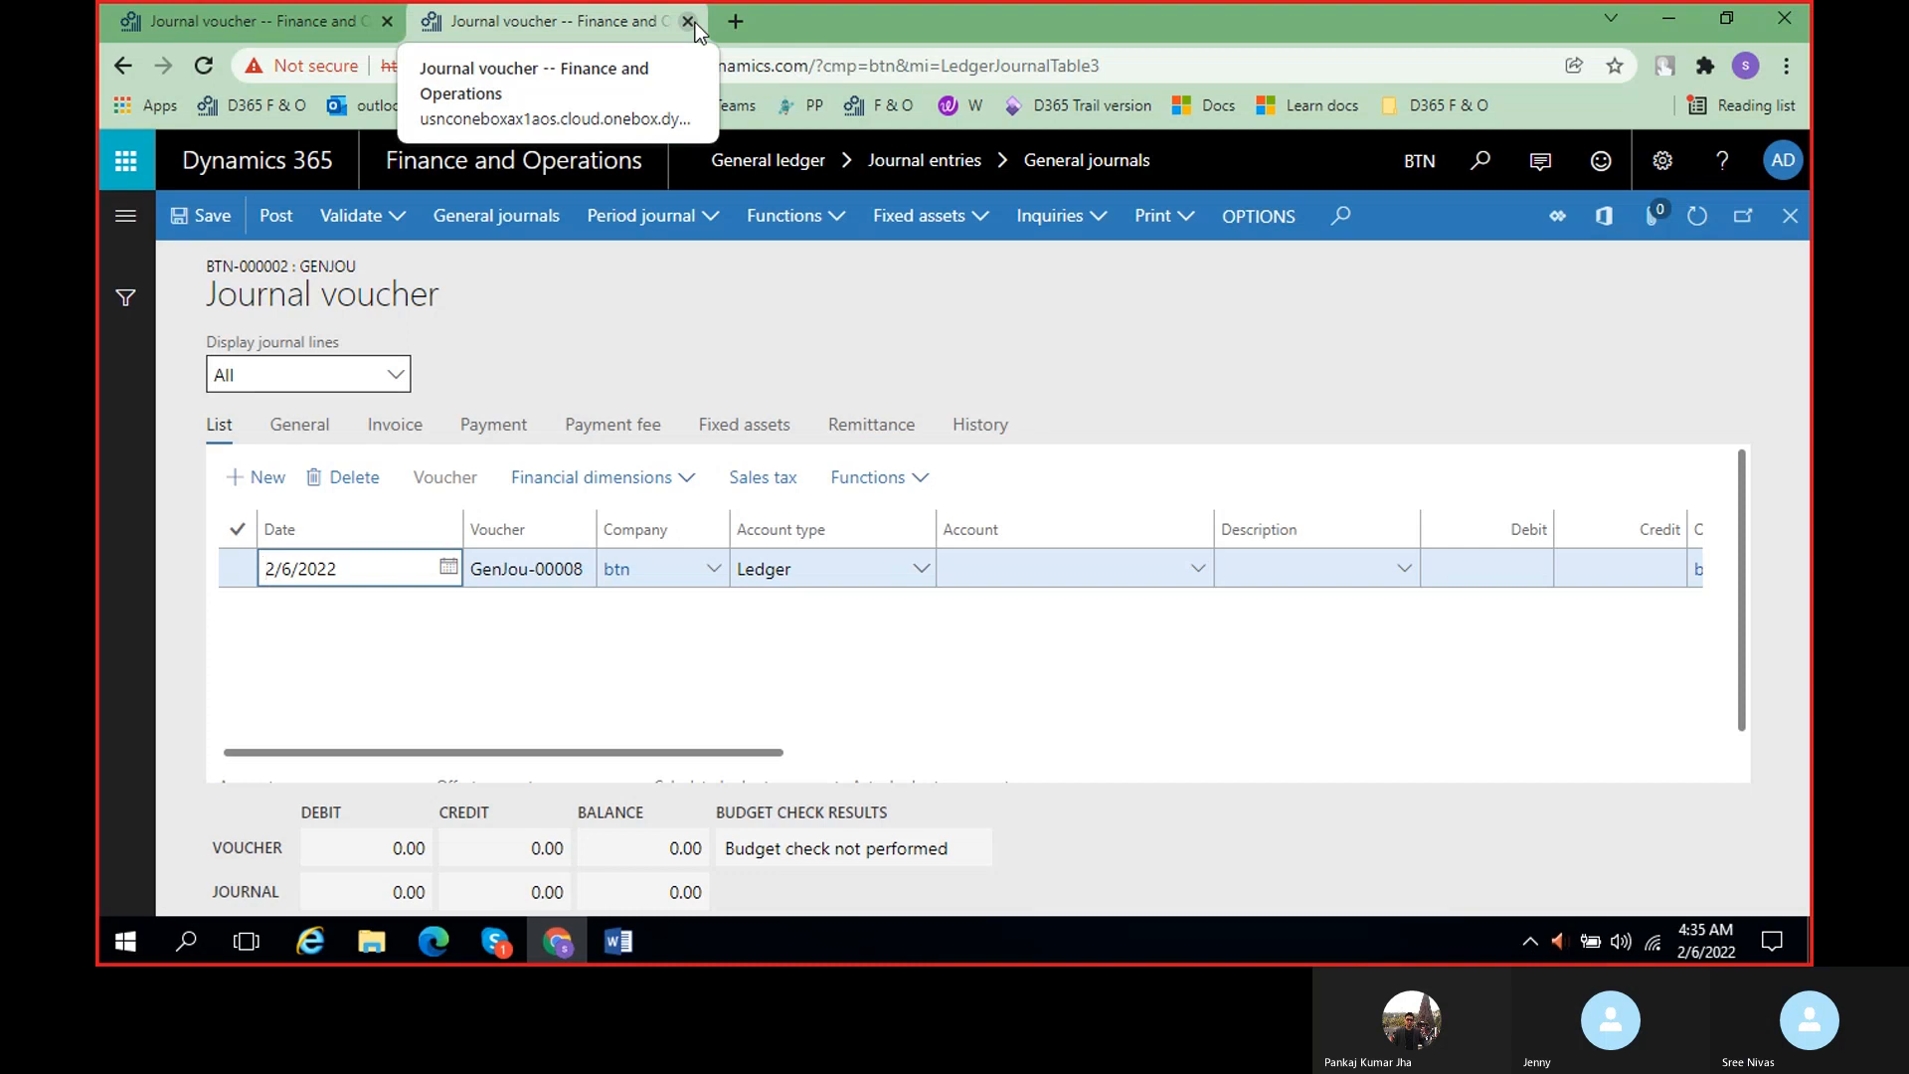
click(343, 22)
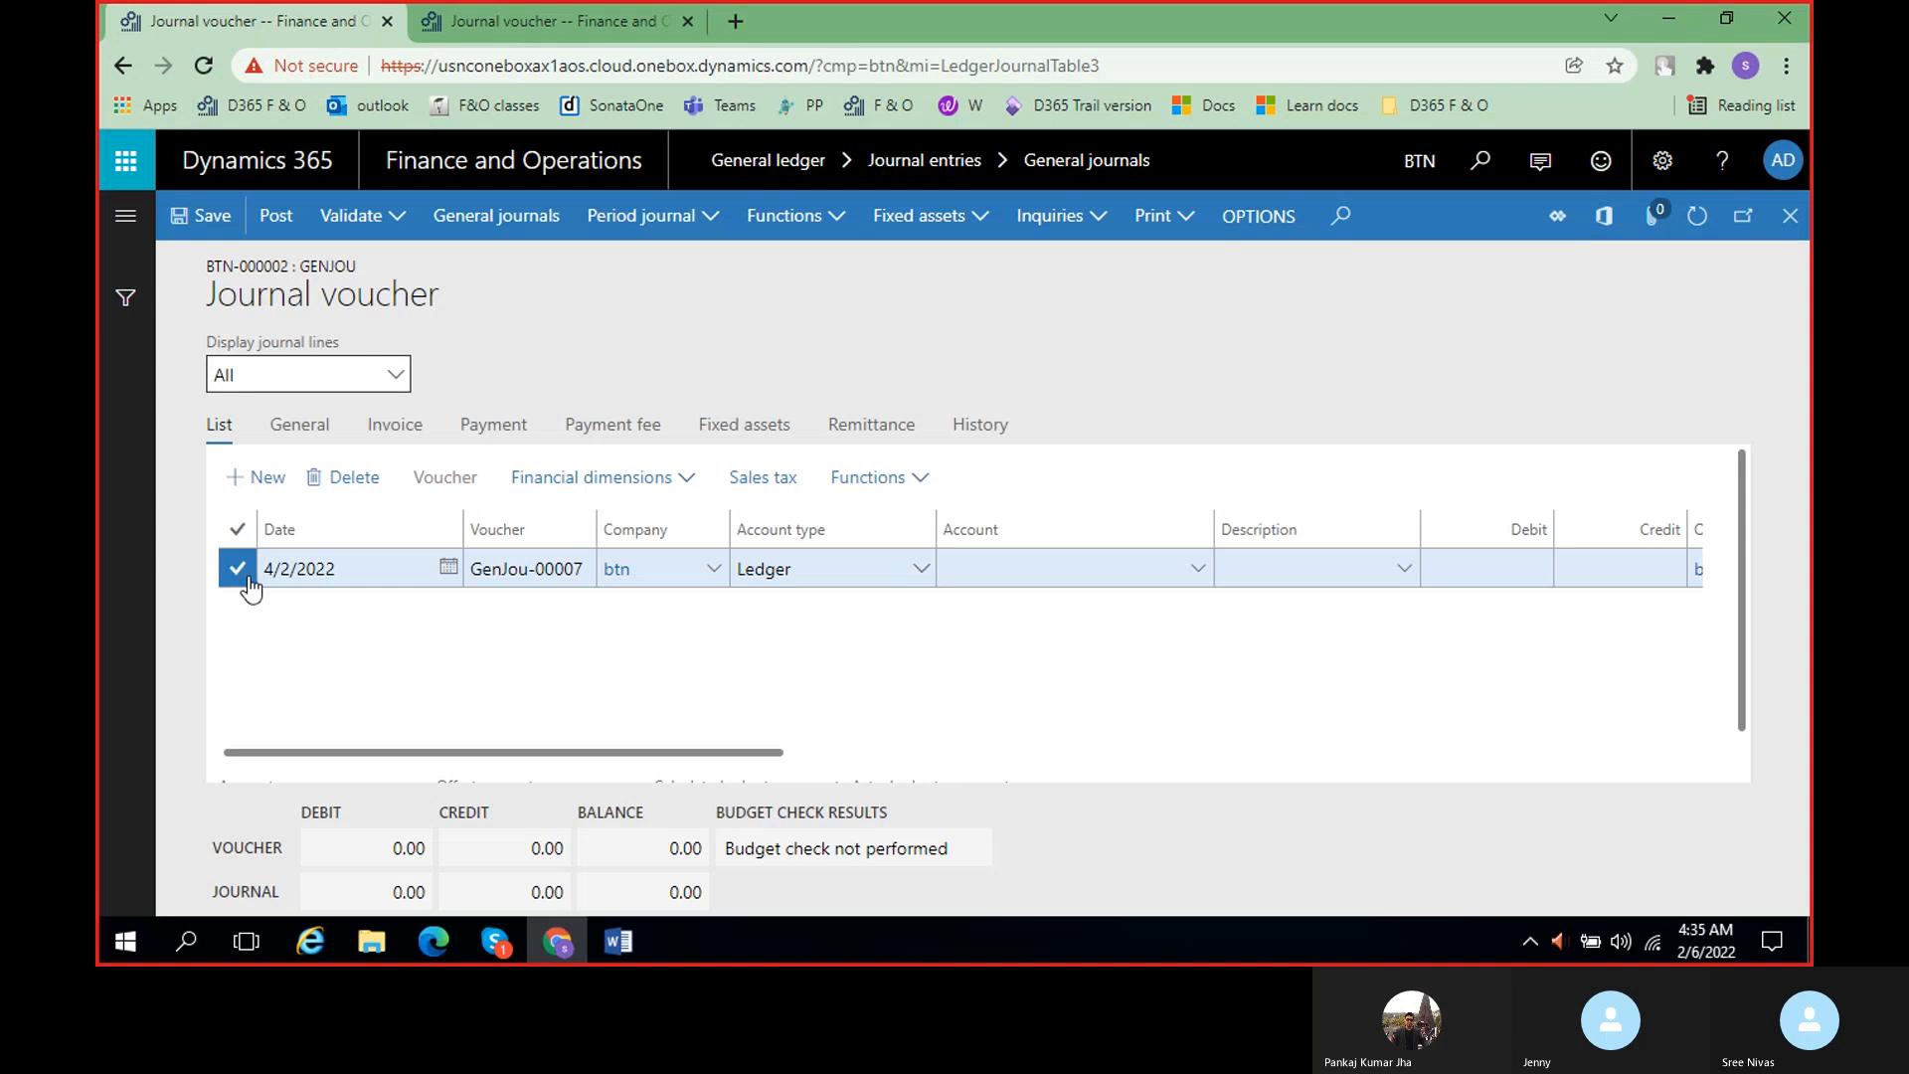
- Delete the voucher line dated 4/2/2022, refresh the journal voucher and add a new line
click(336, 479)
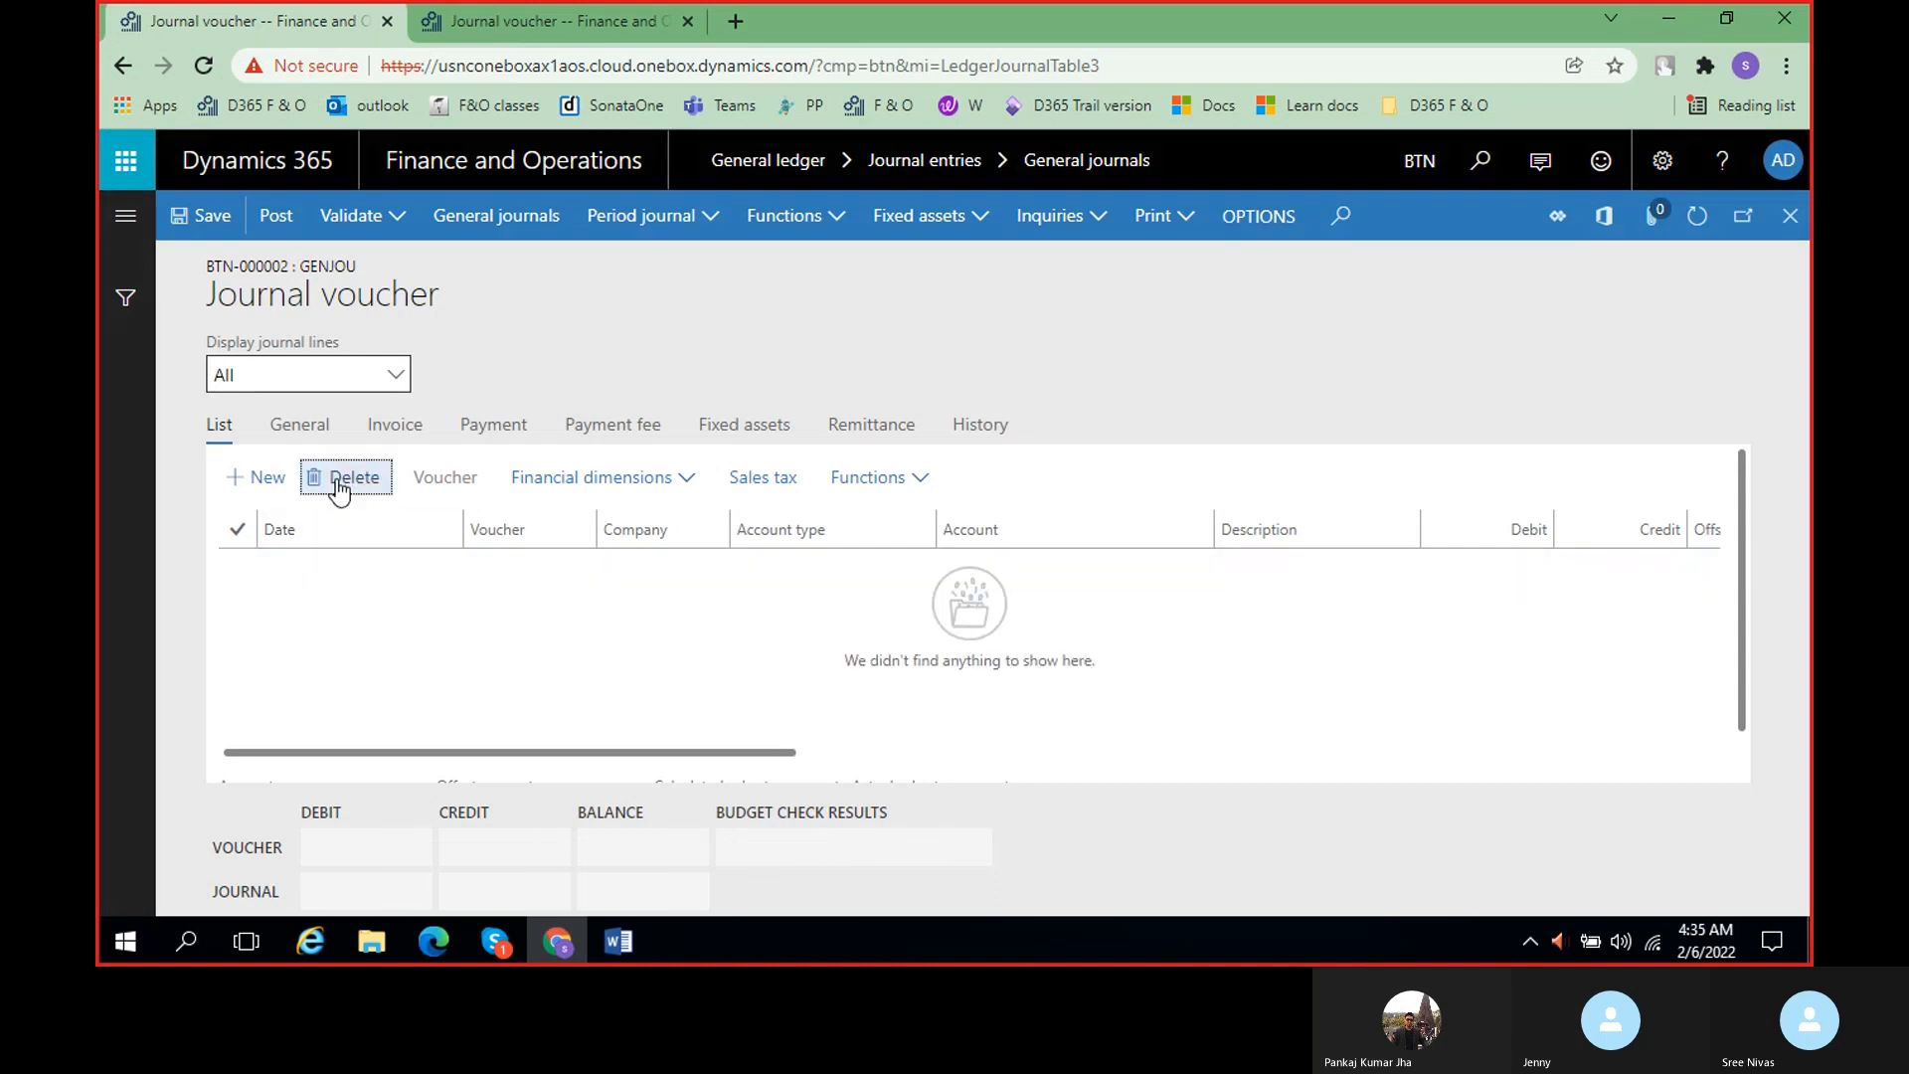
click(265, 479)
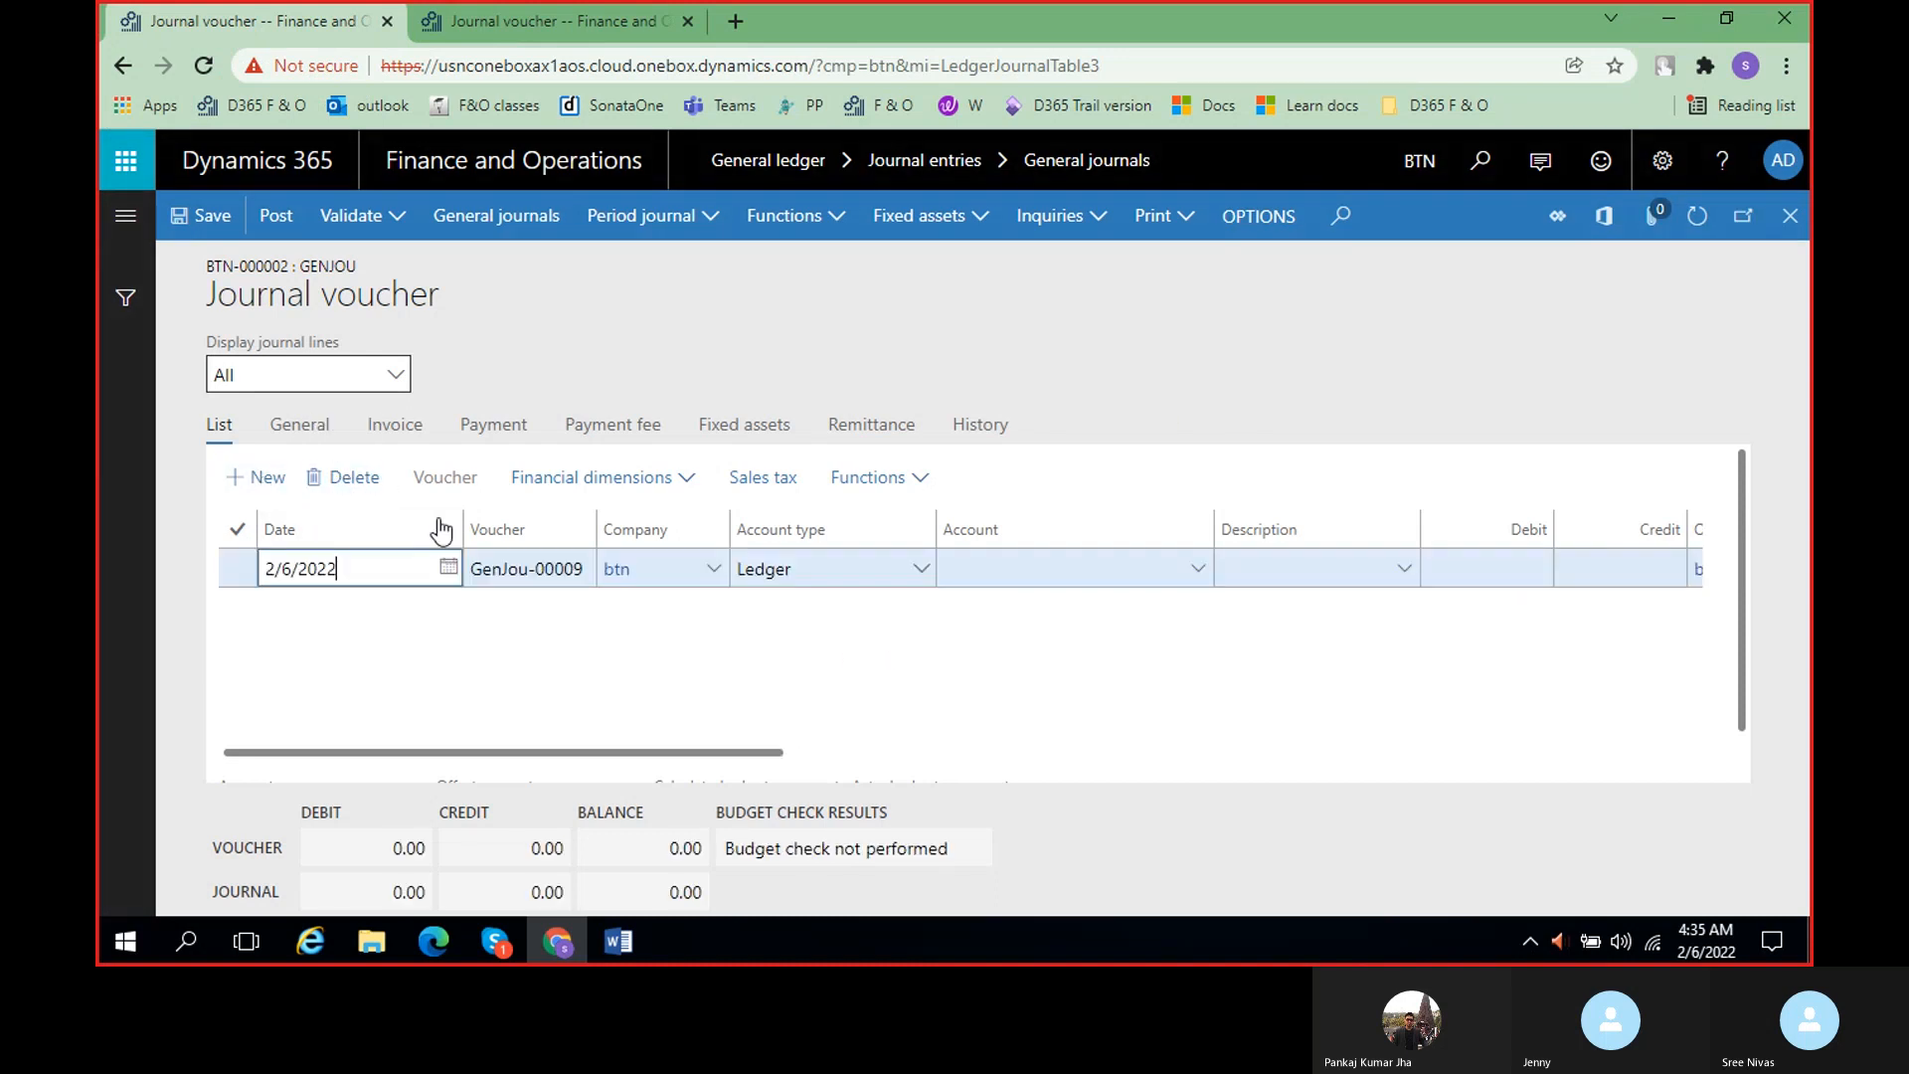
click(1697, 216)
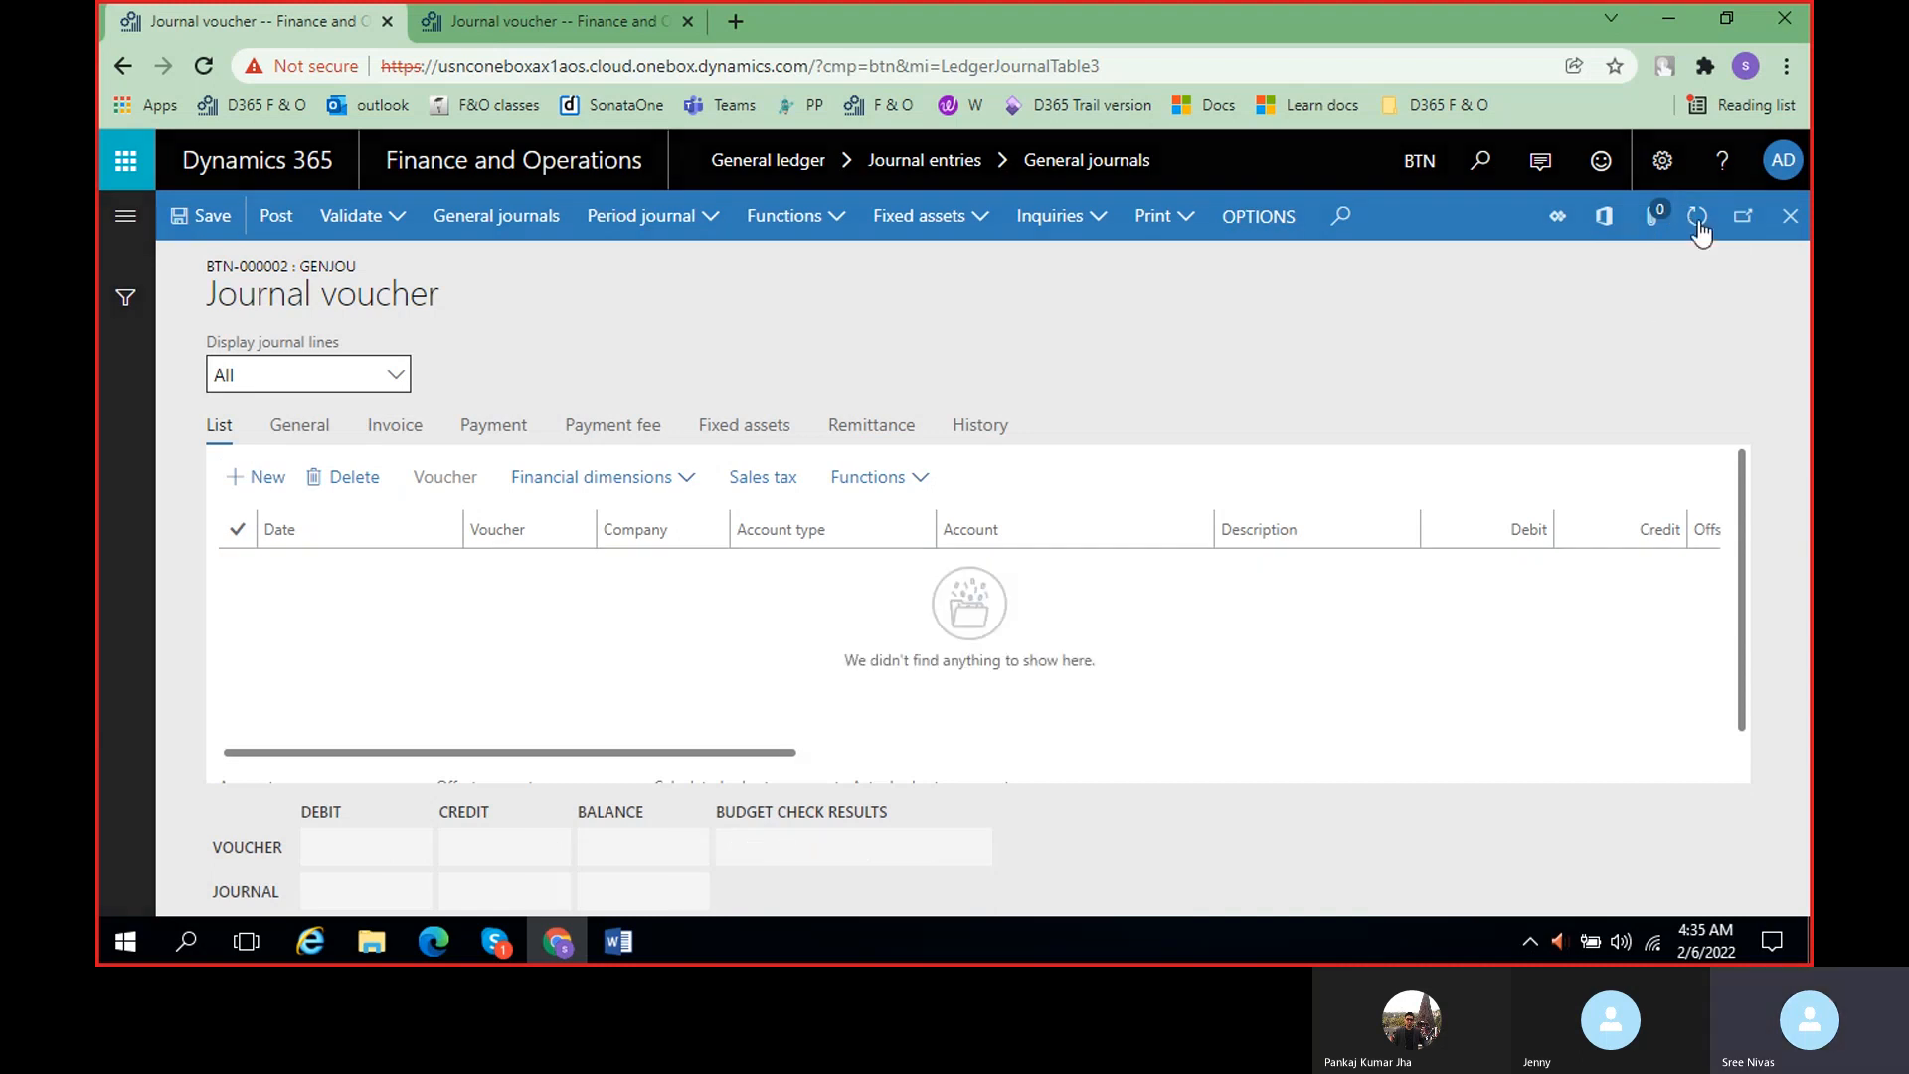
click(251, 475)
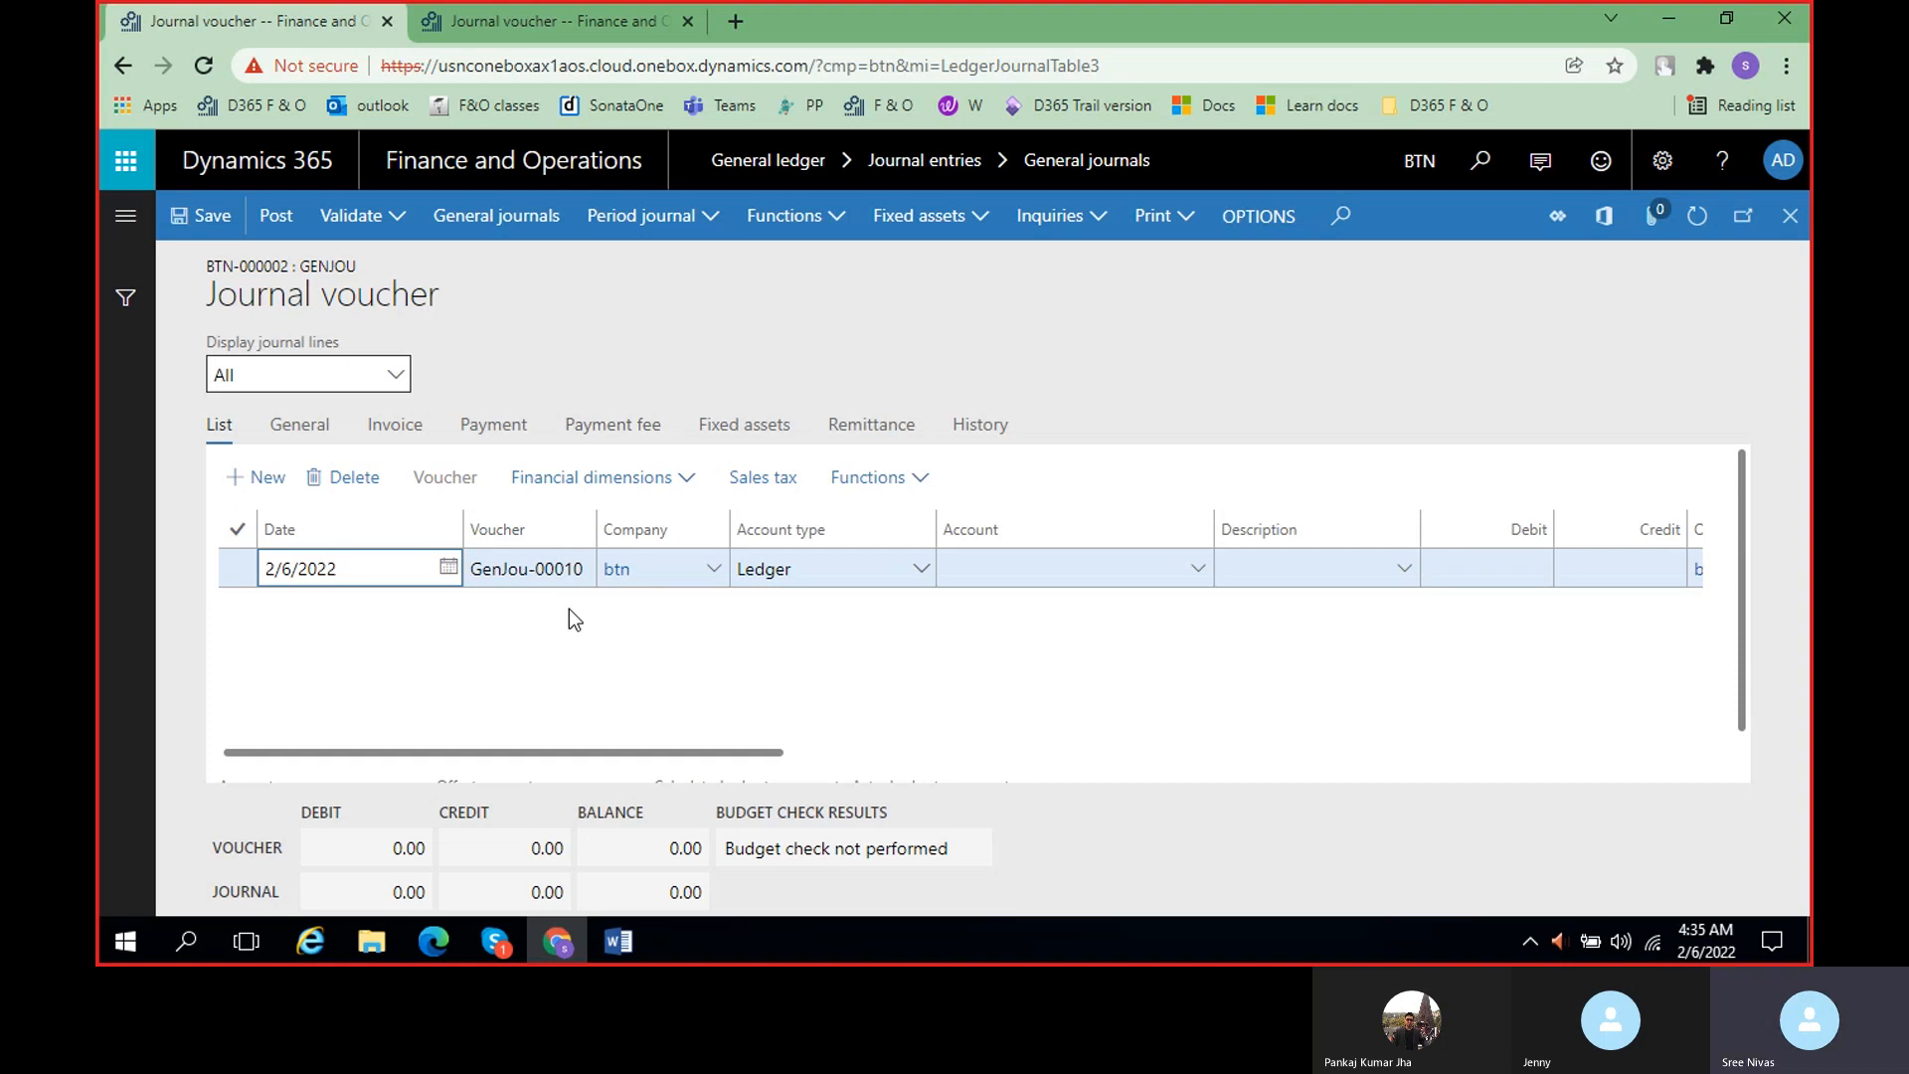
click(575, 569)
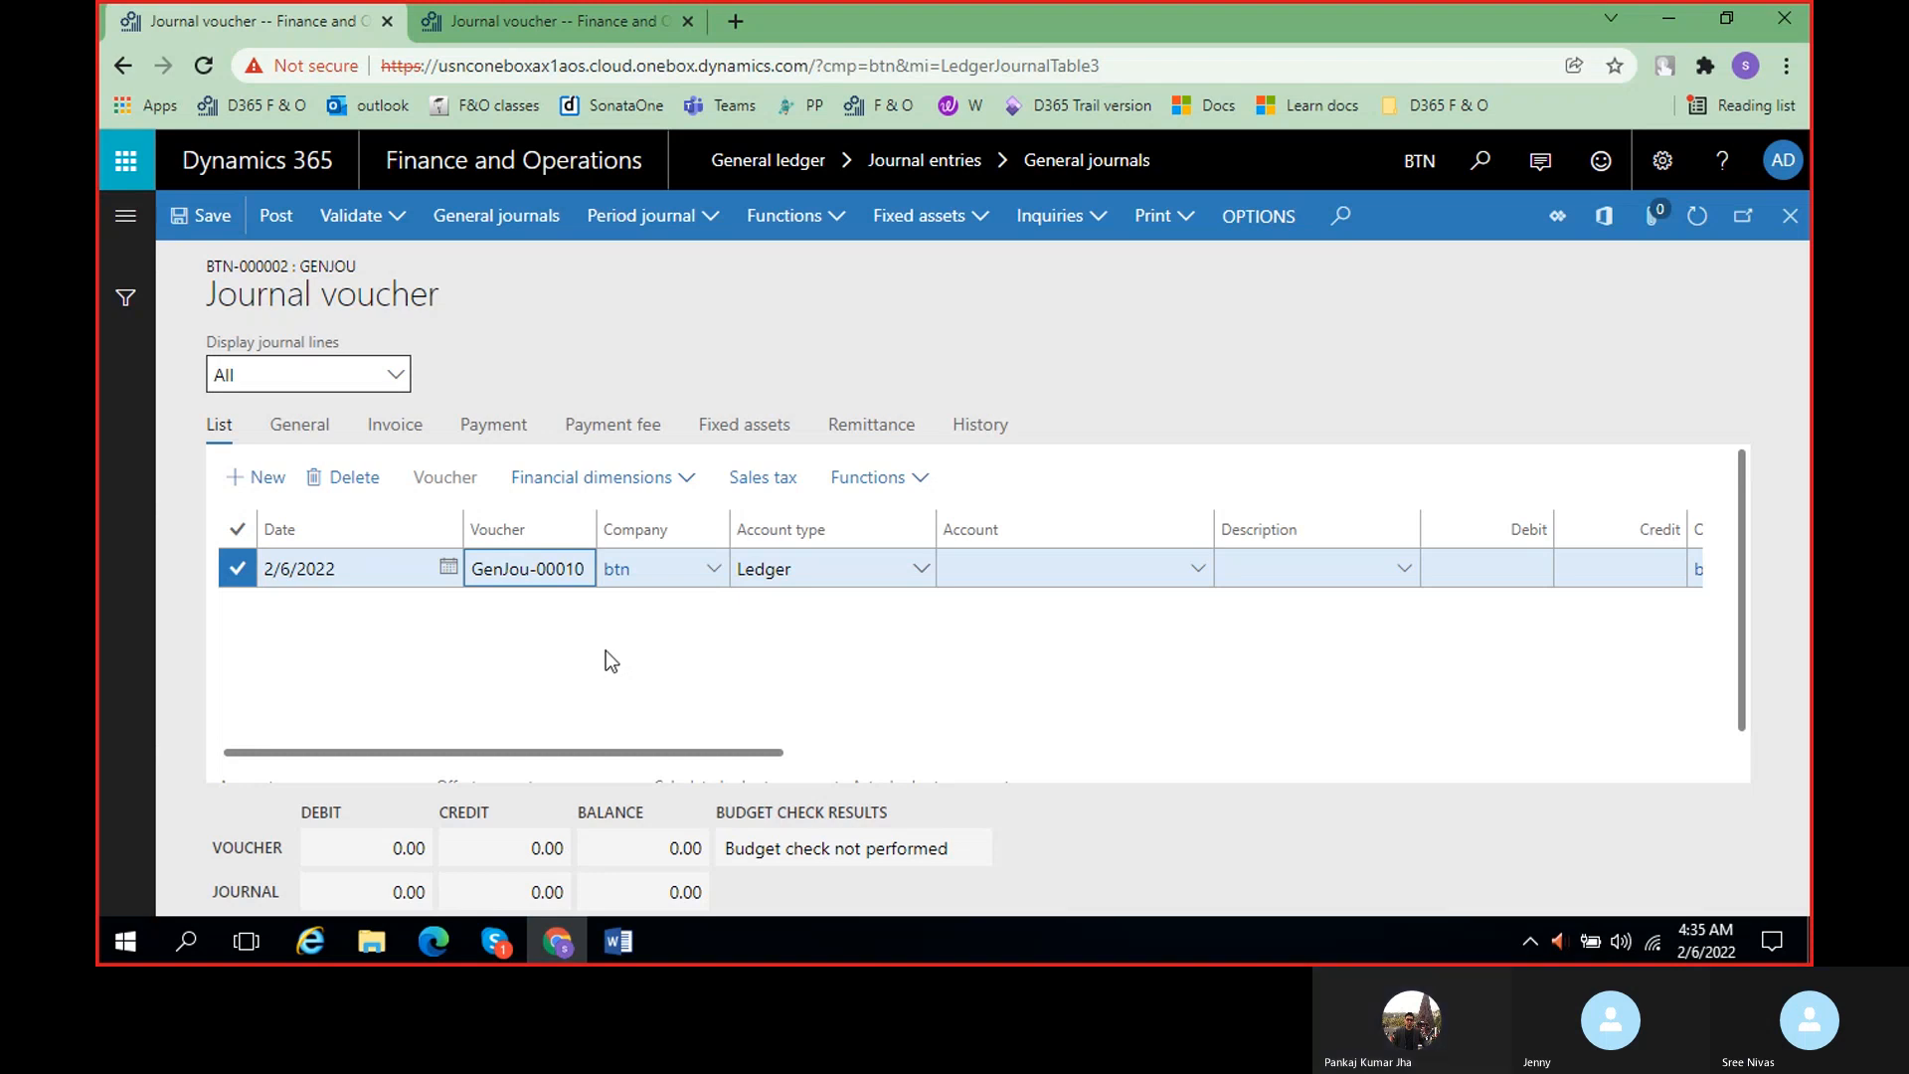
click(1139, 565)
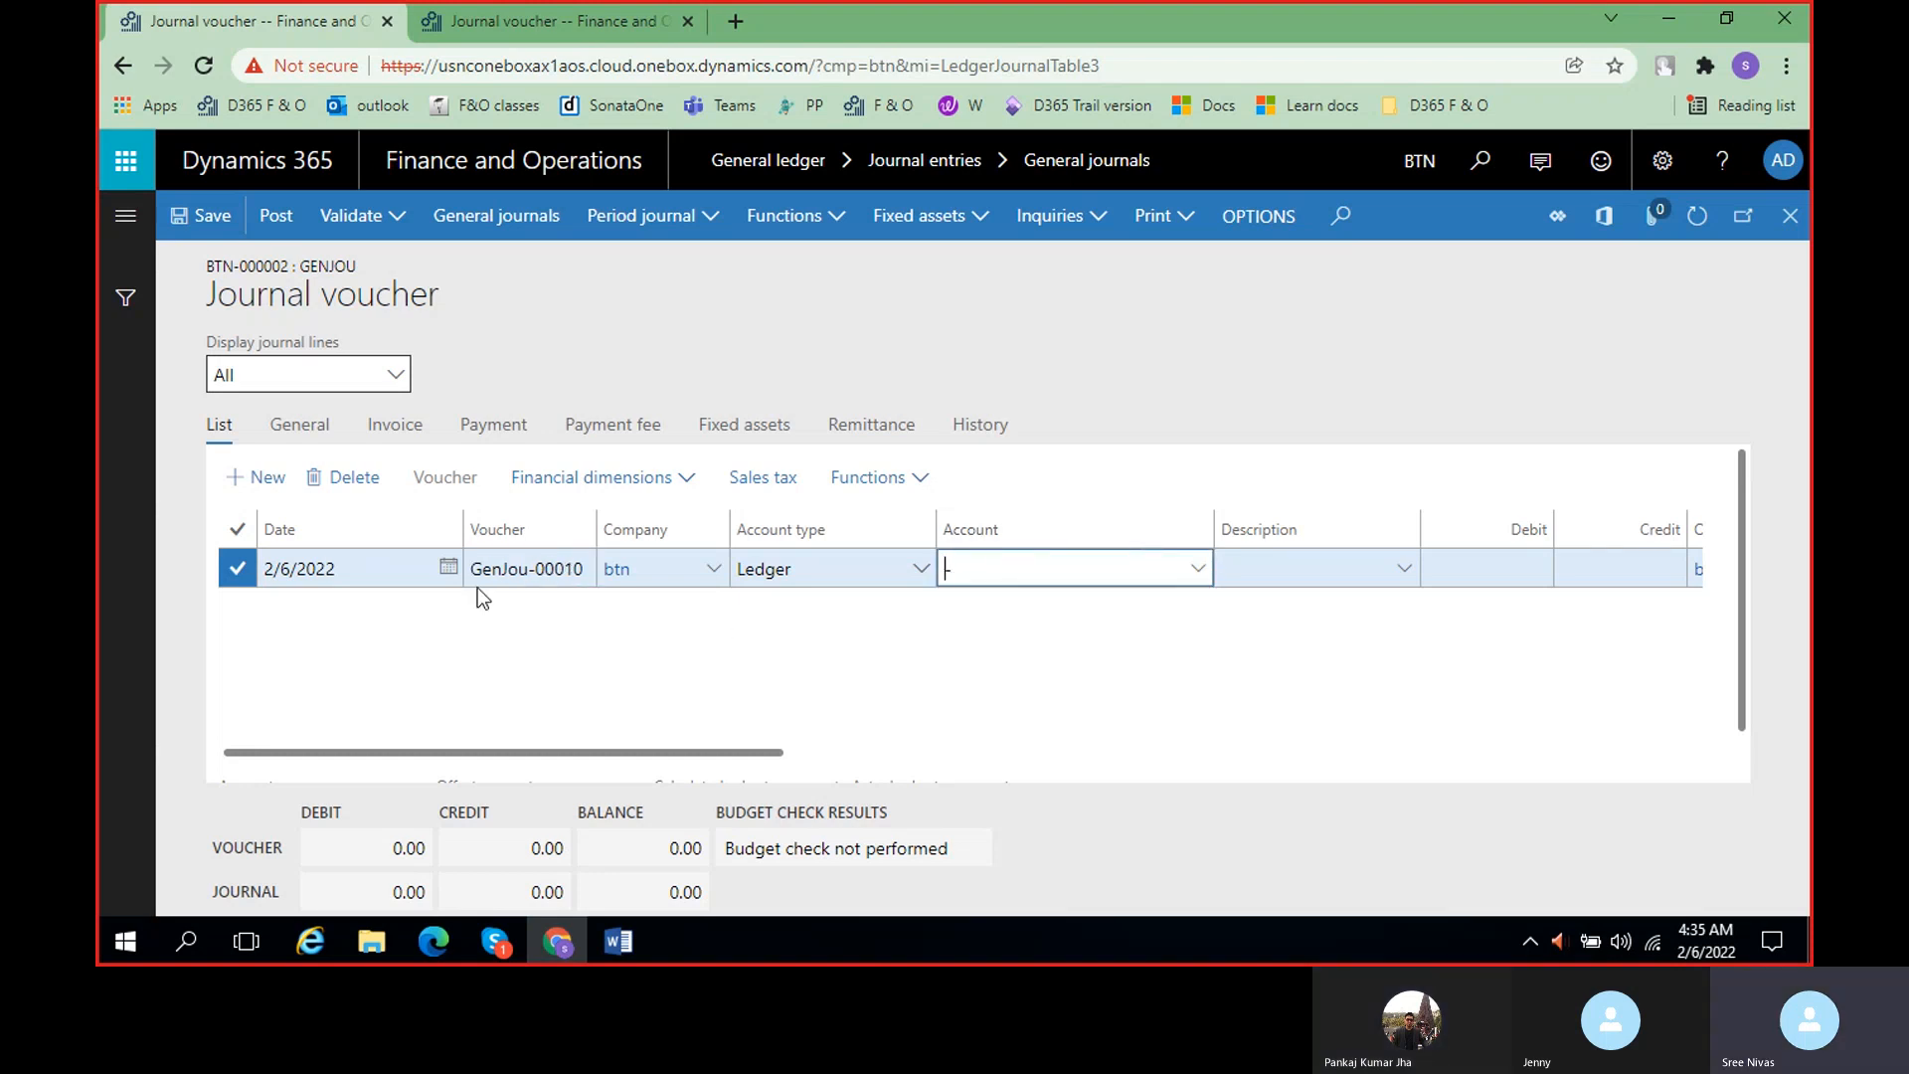
click(552, 575)
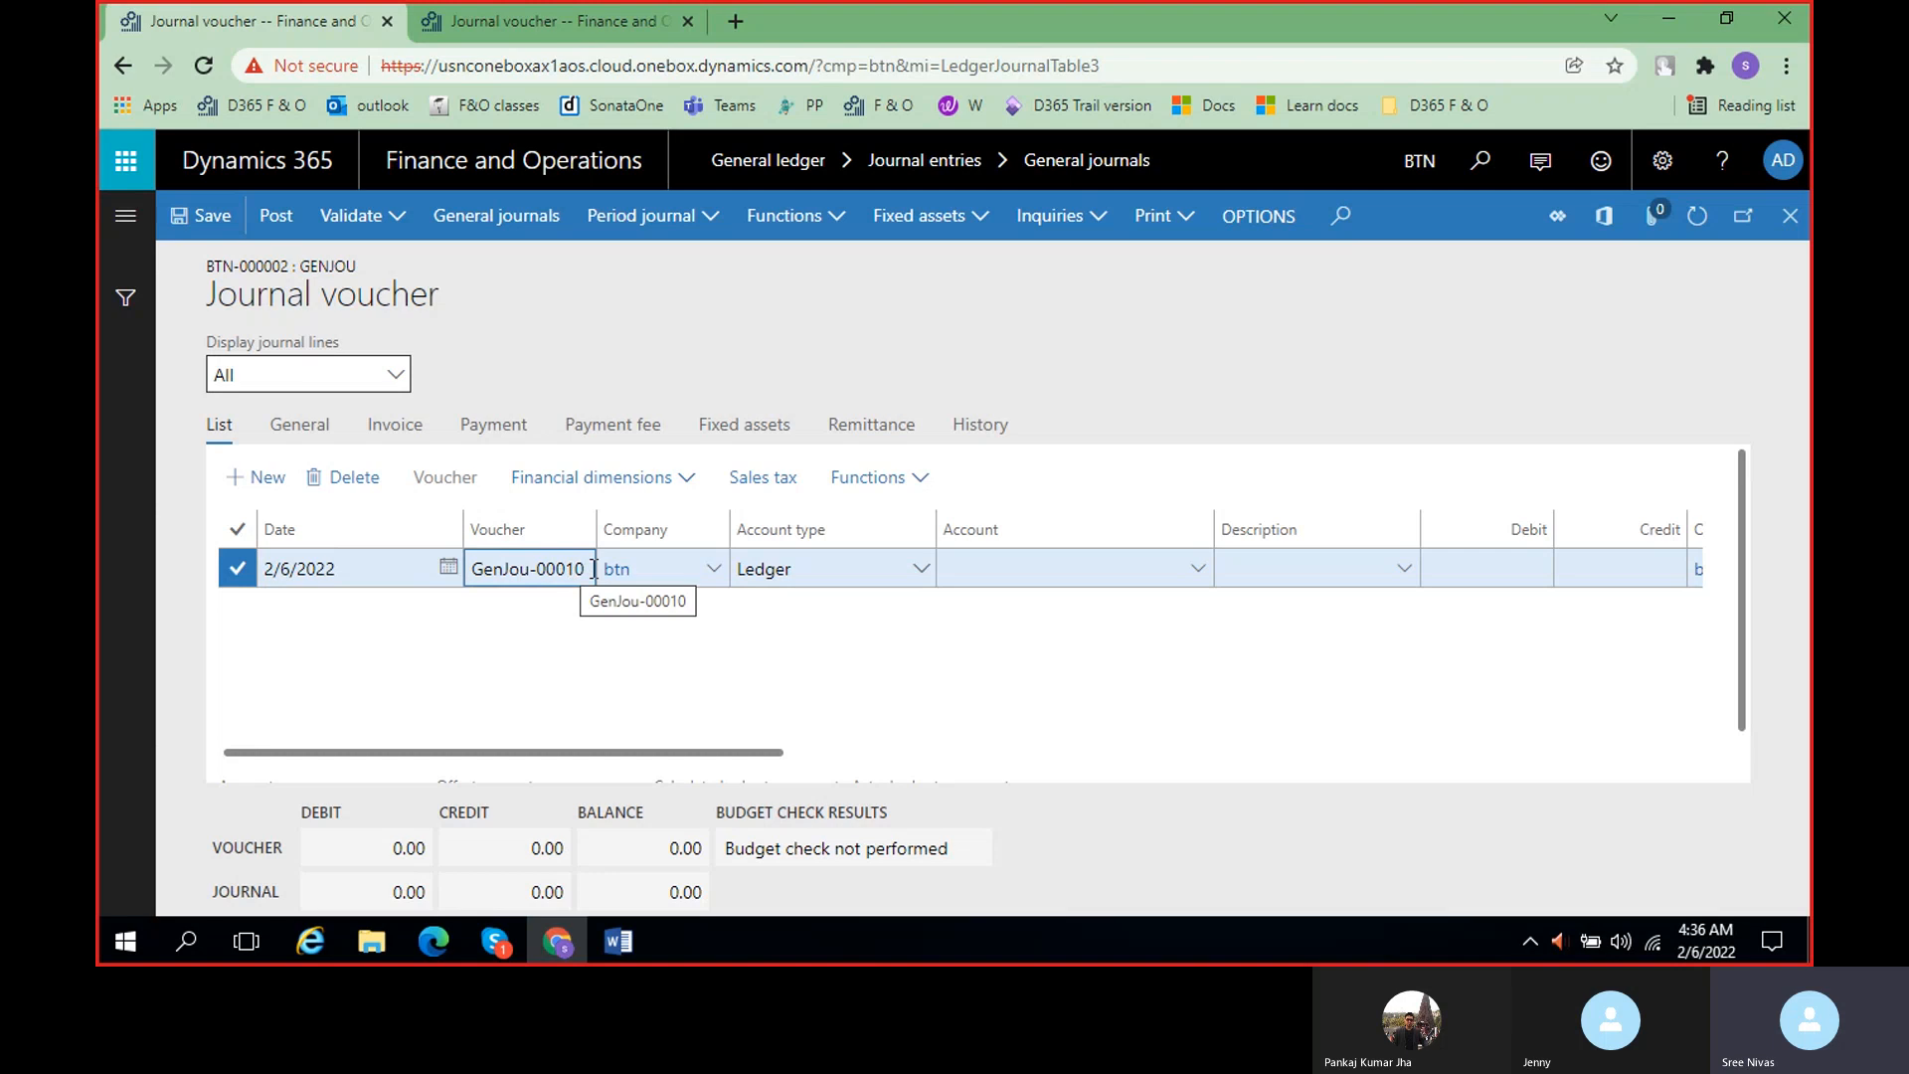
- Close the journal voucher and the journals list, reopen General journals and open the lines of journal BTN-000002
click(1795, 227)
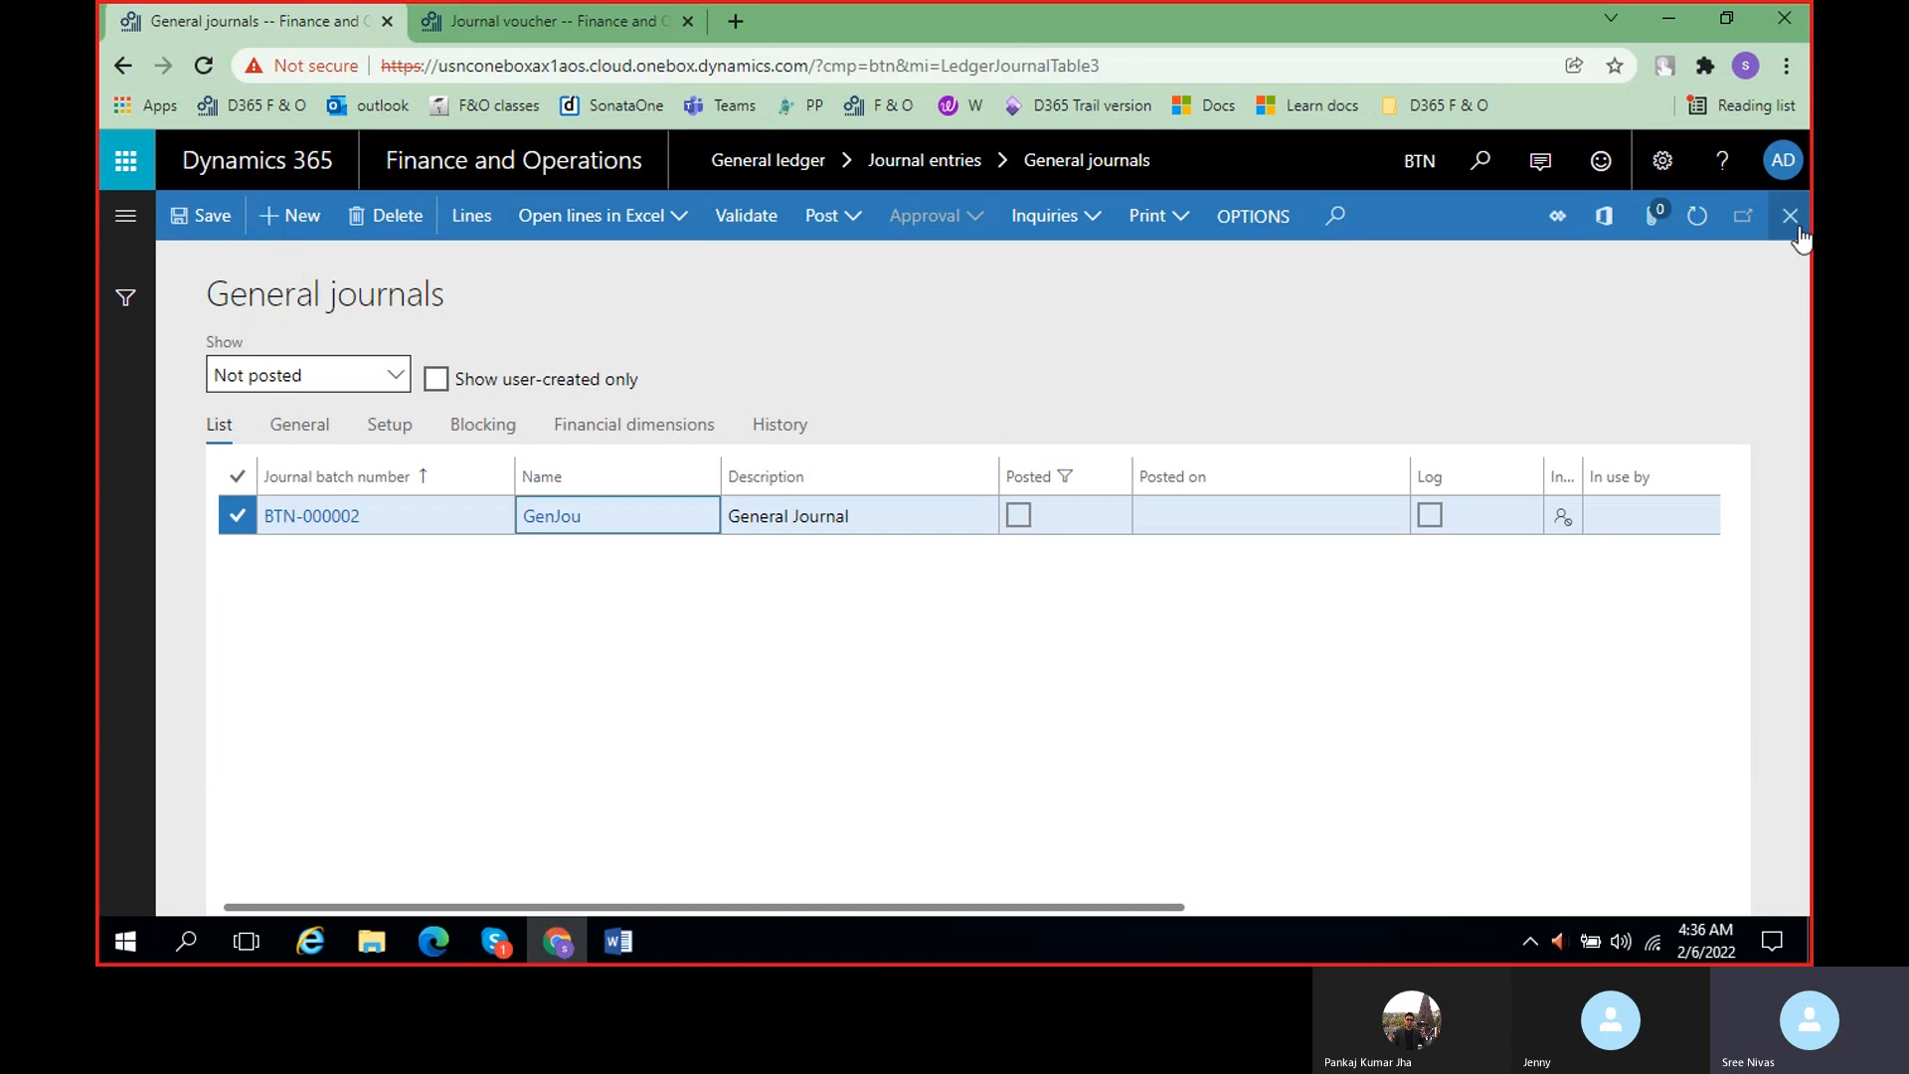
click(1798, 231)
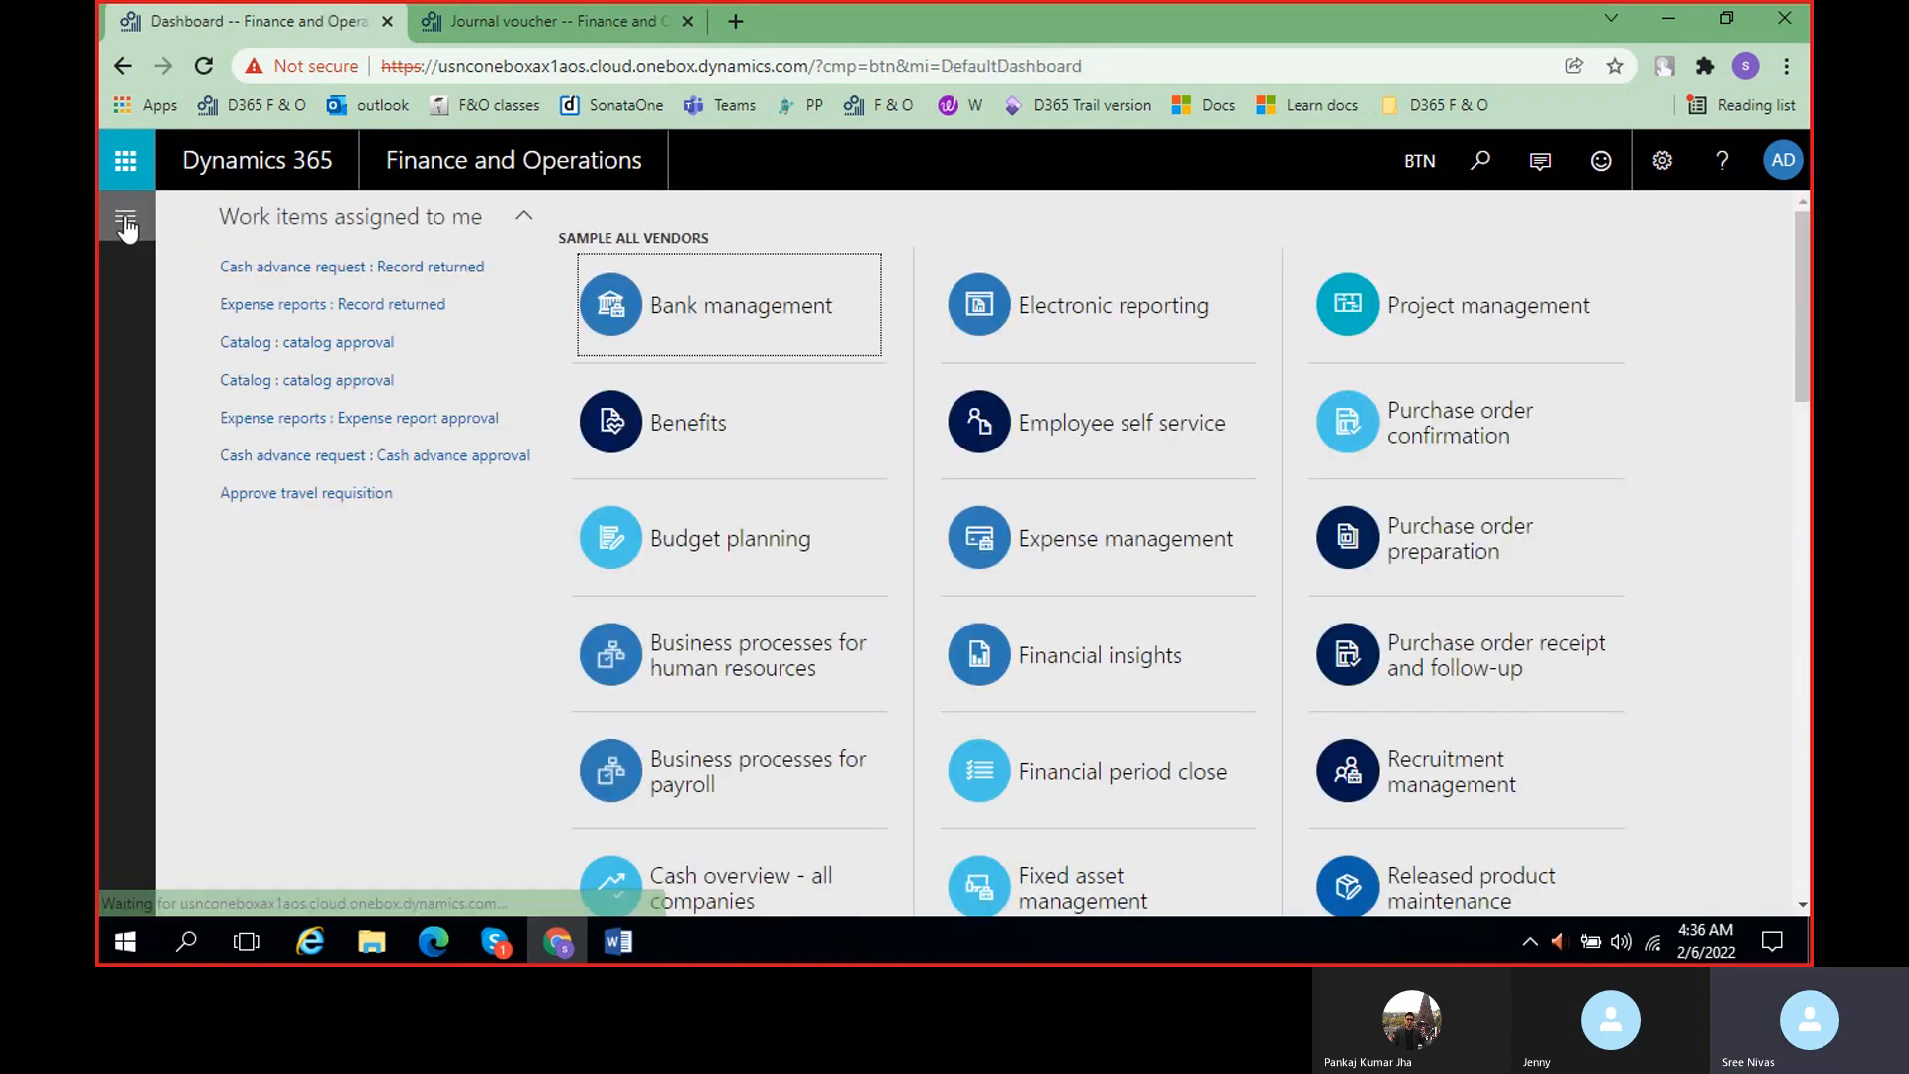
click(125, 215)
click(528, 773)
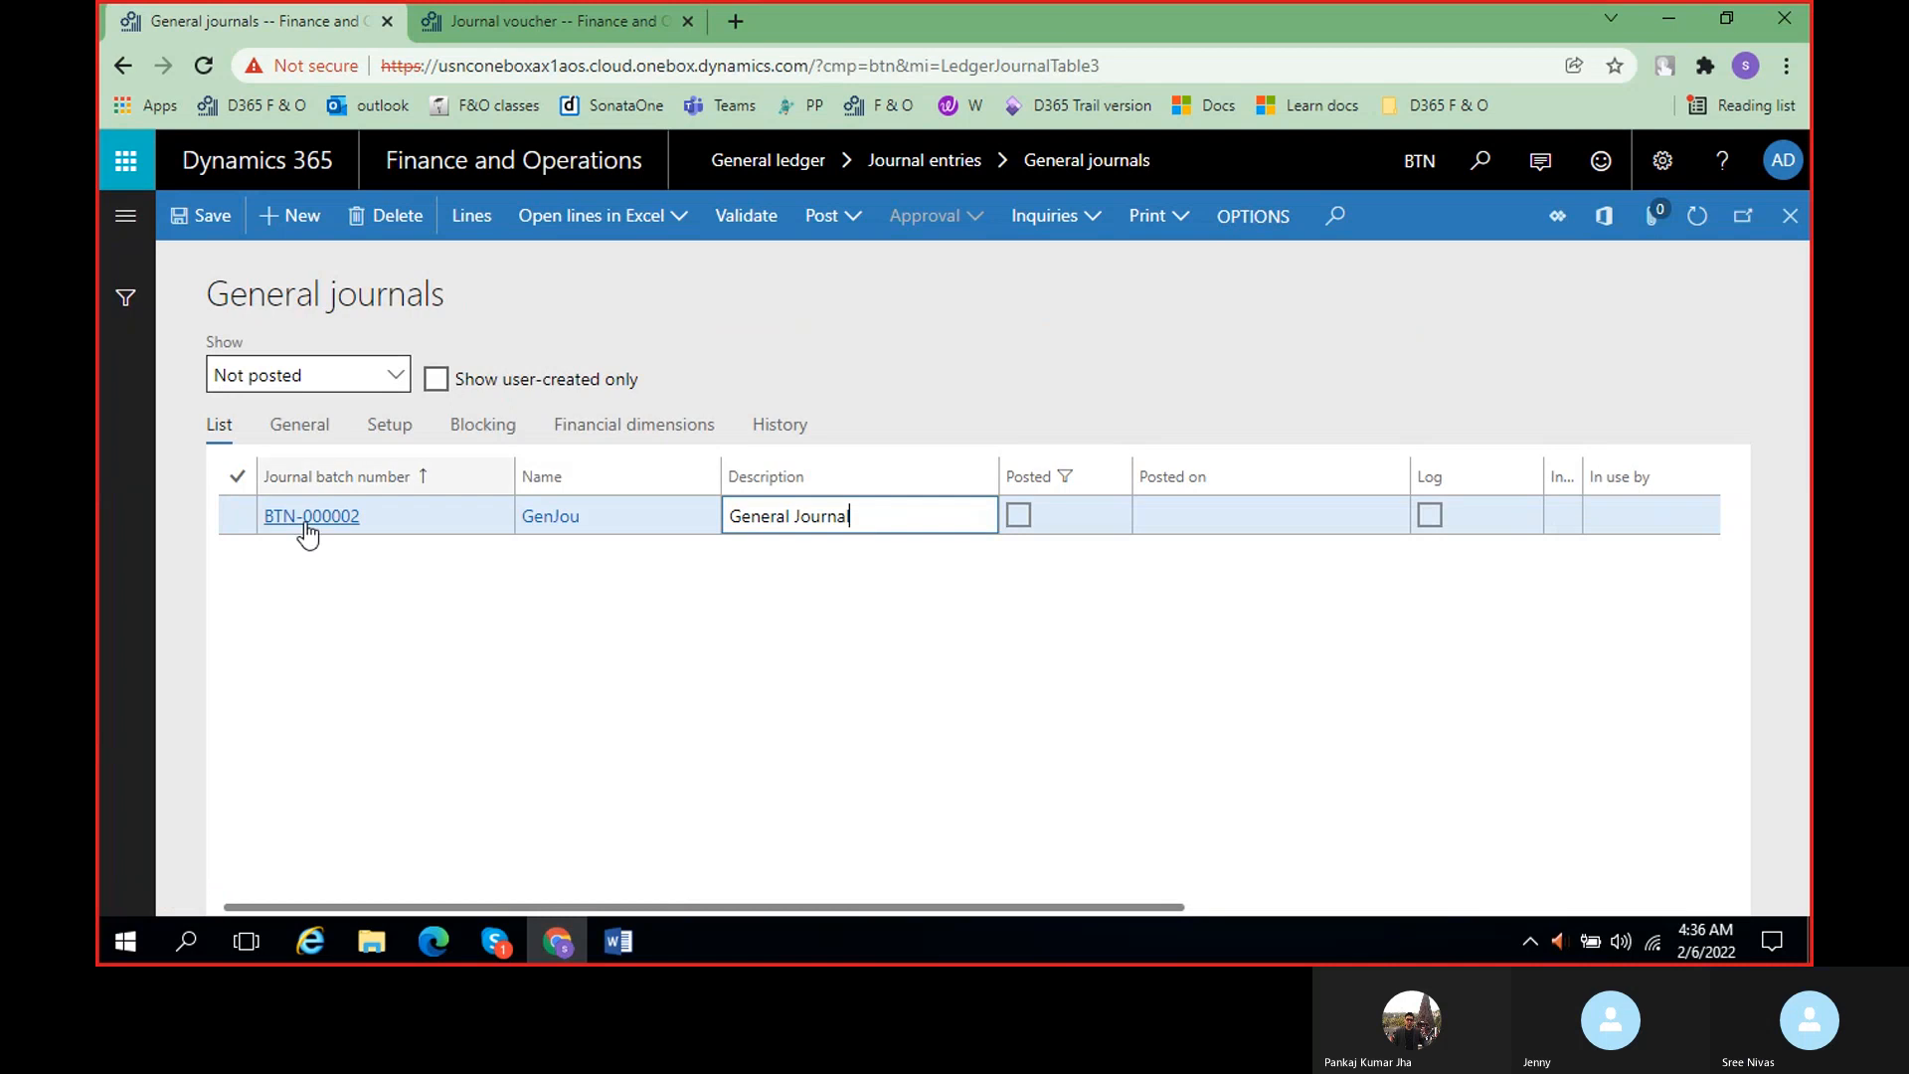
click(472, 216)
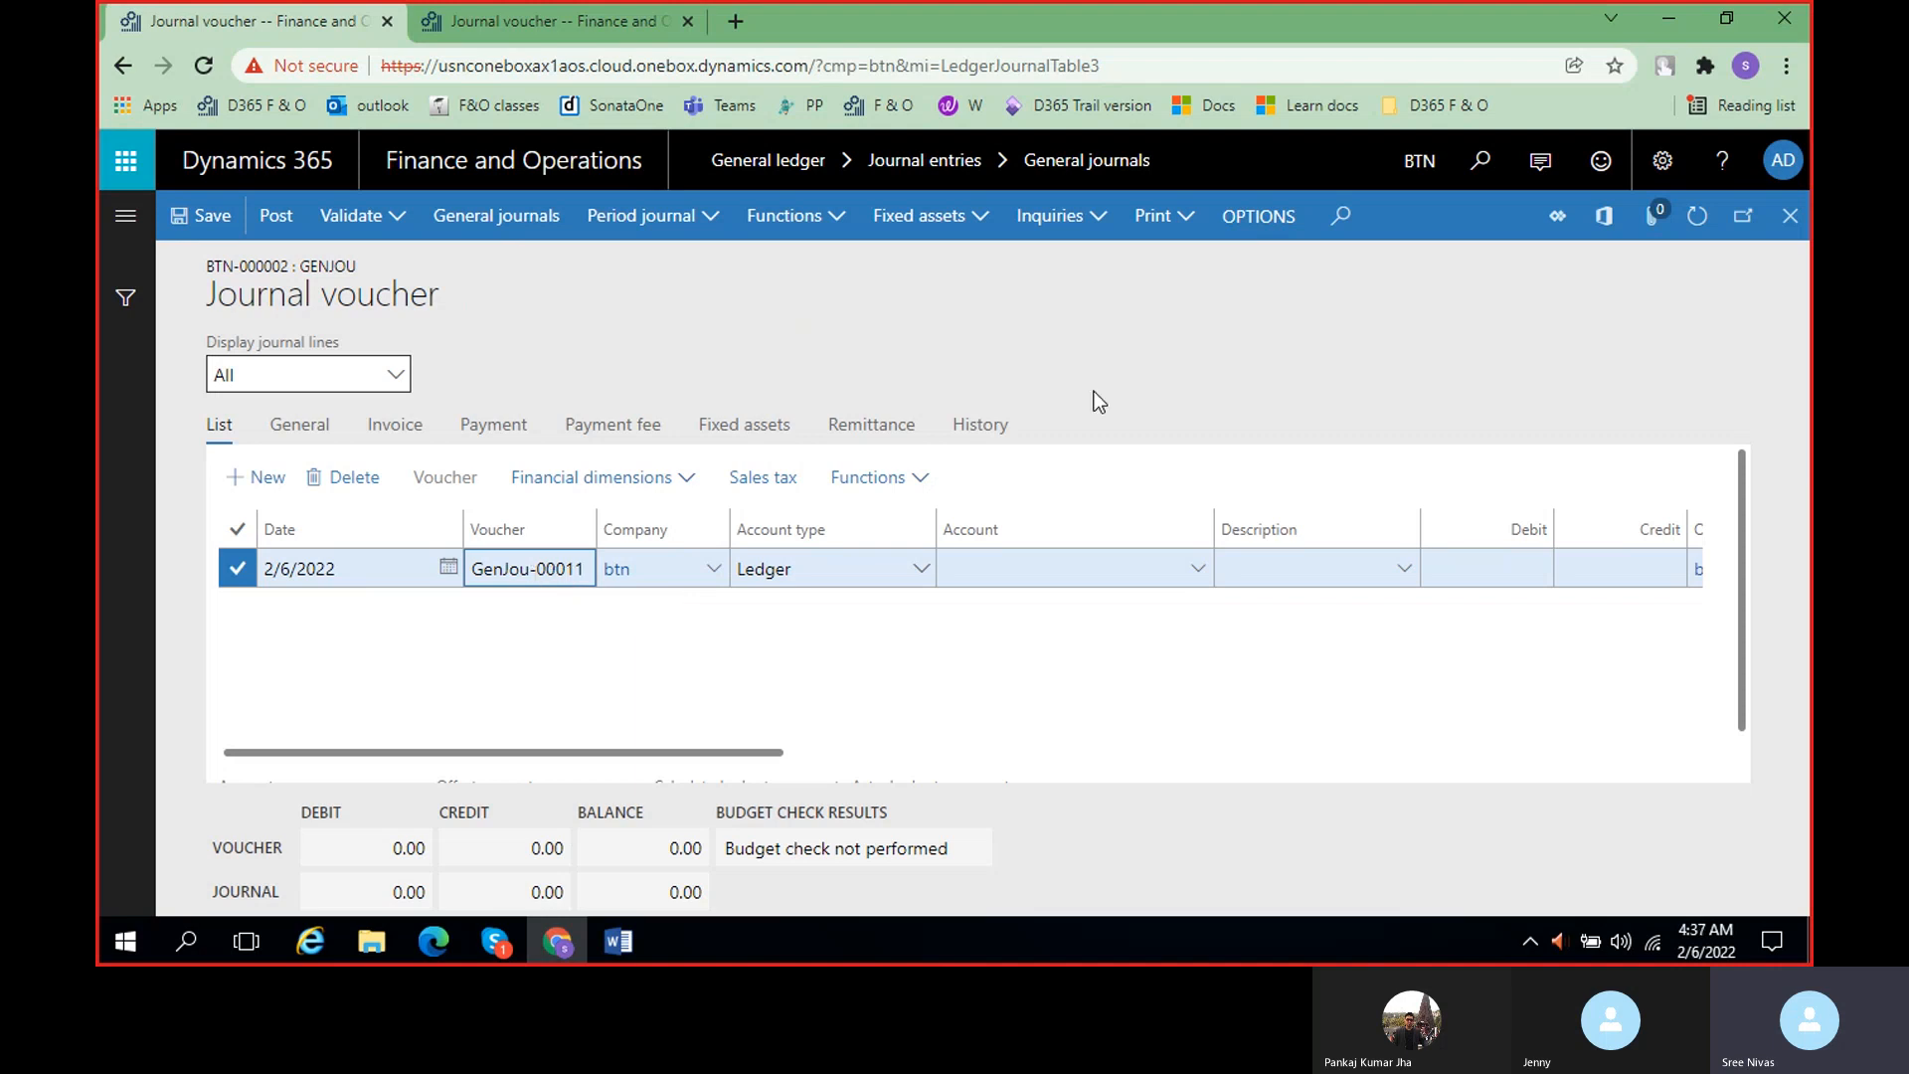
- Set the voucher line's account to 500001 Travel expenses with department 001 Sales, branch 001 Banglore and business unit 100 Biscuits
click(1199, 570)
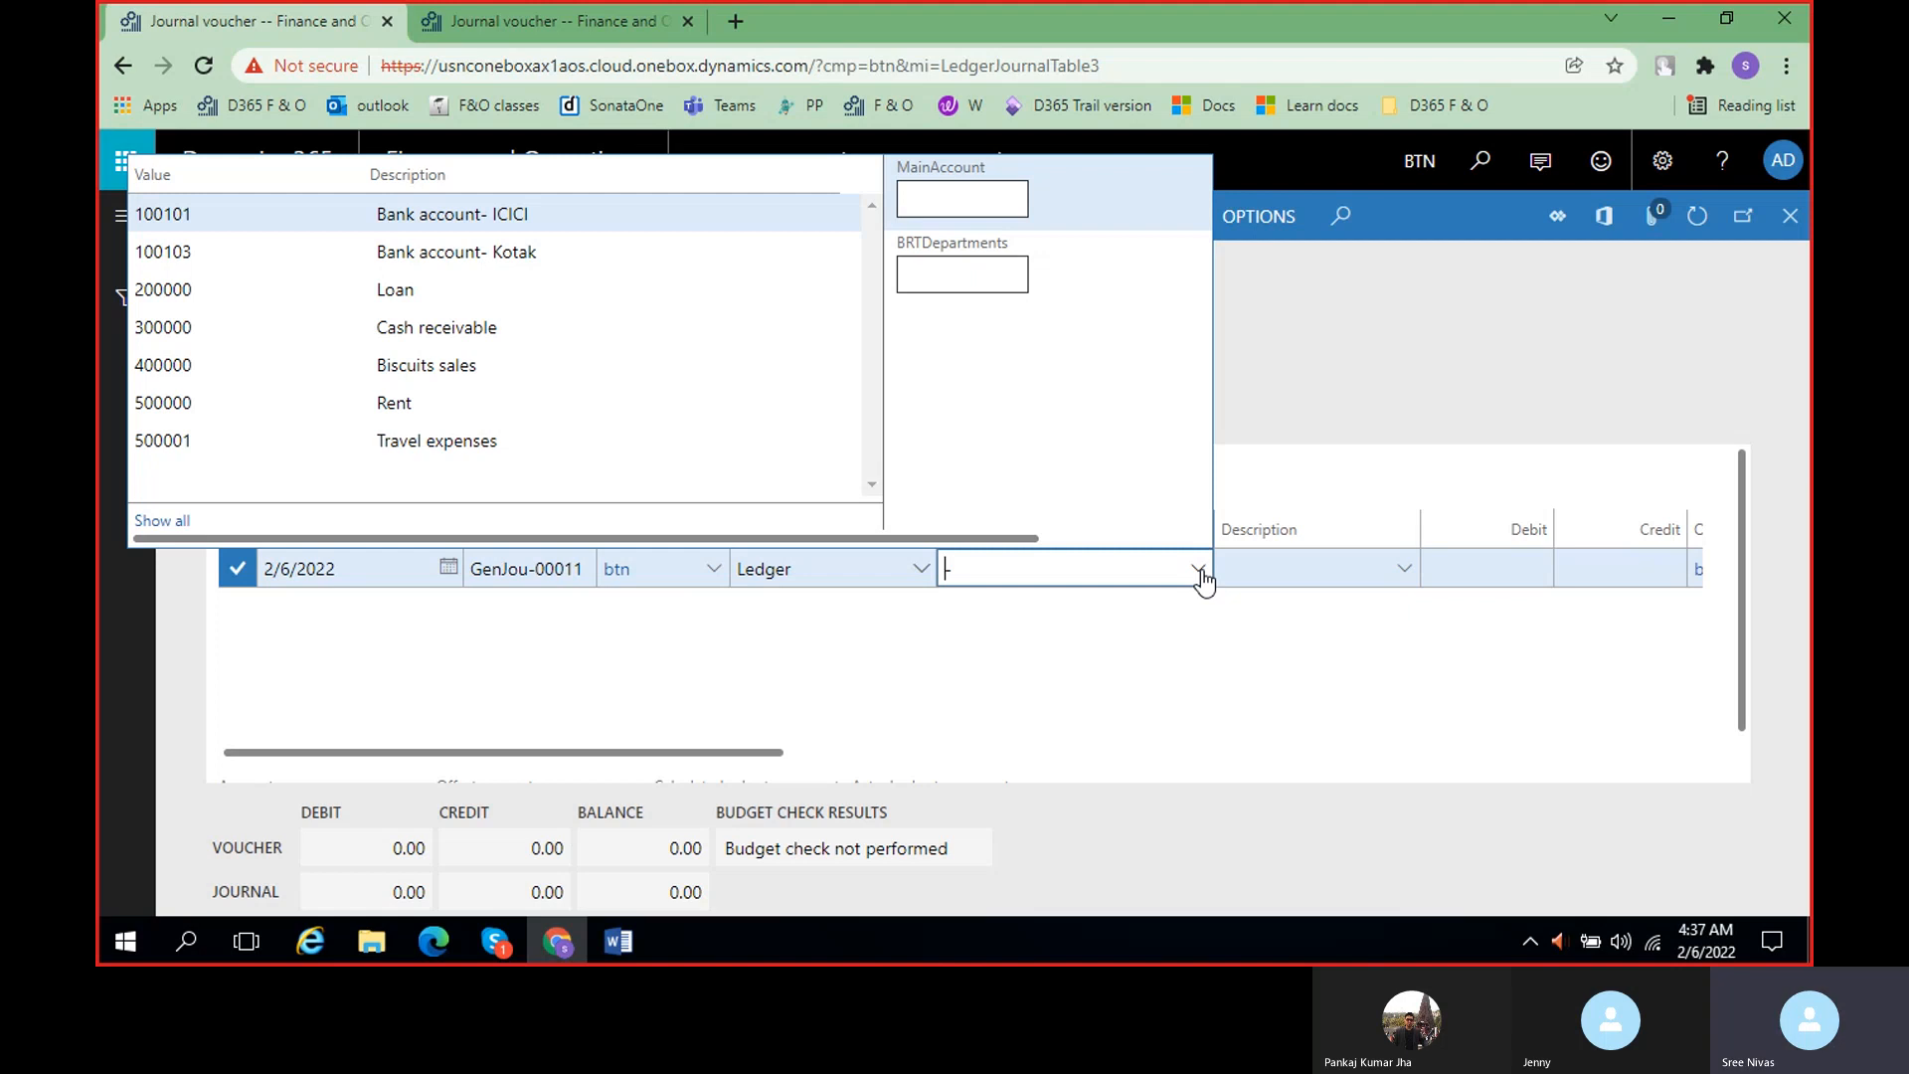
click(462, 439)
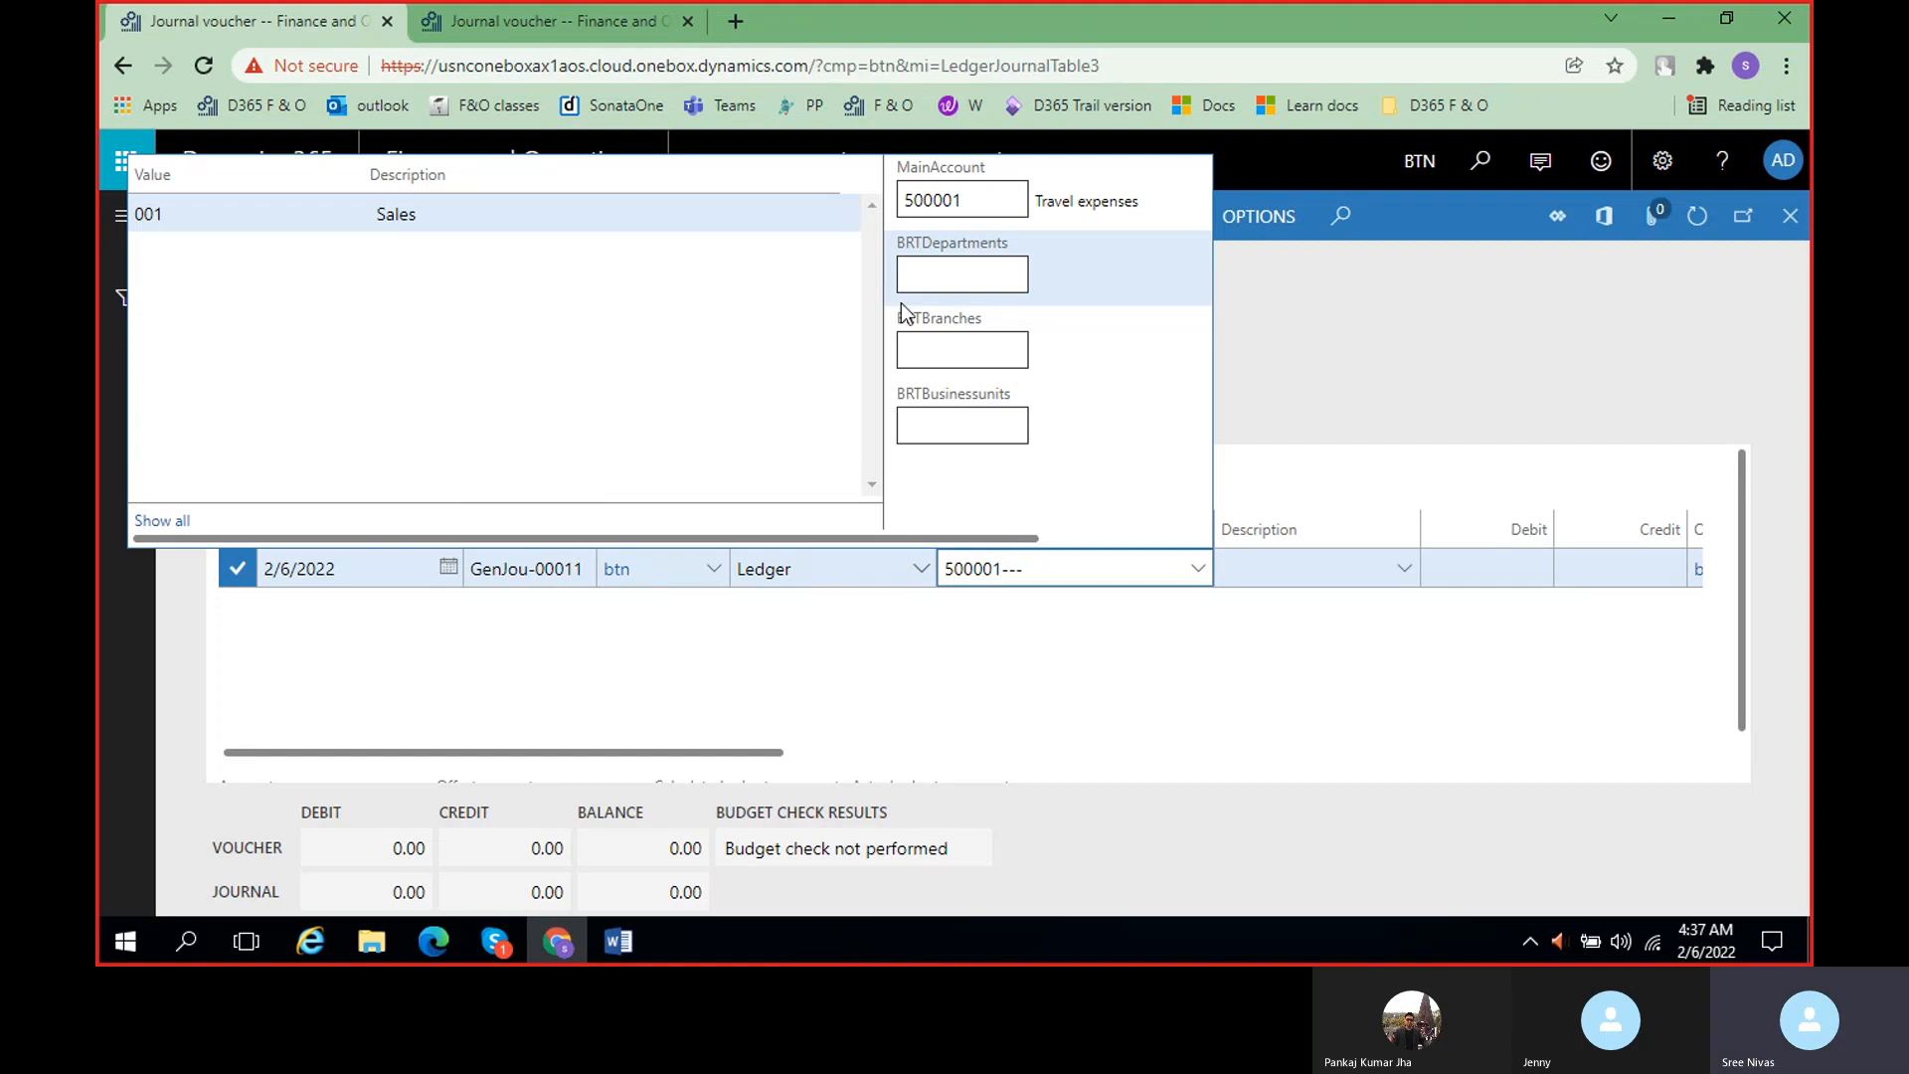
click(550, 213)
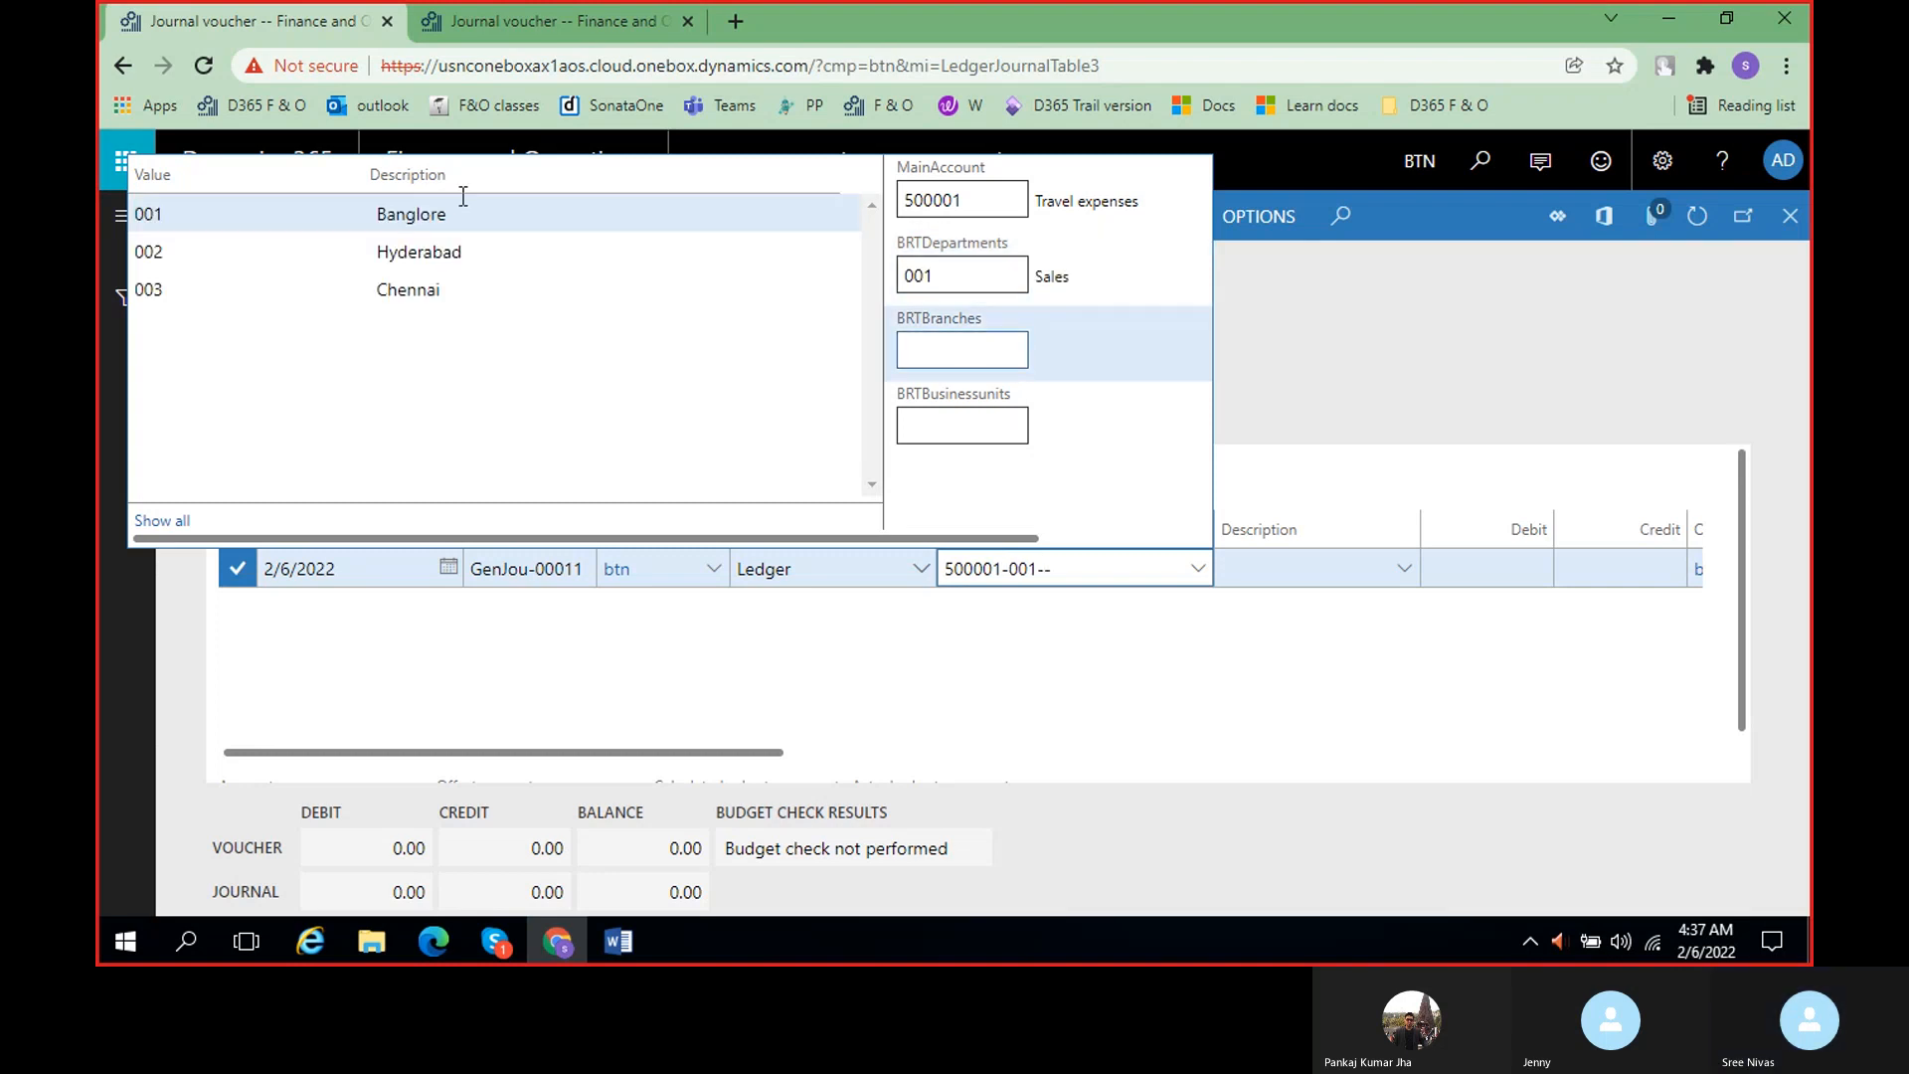
click(464, 221)
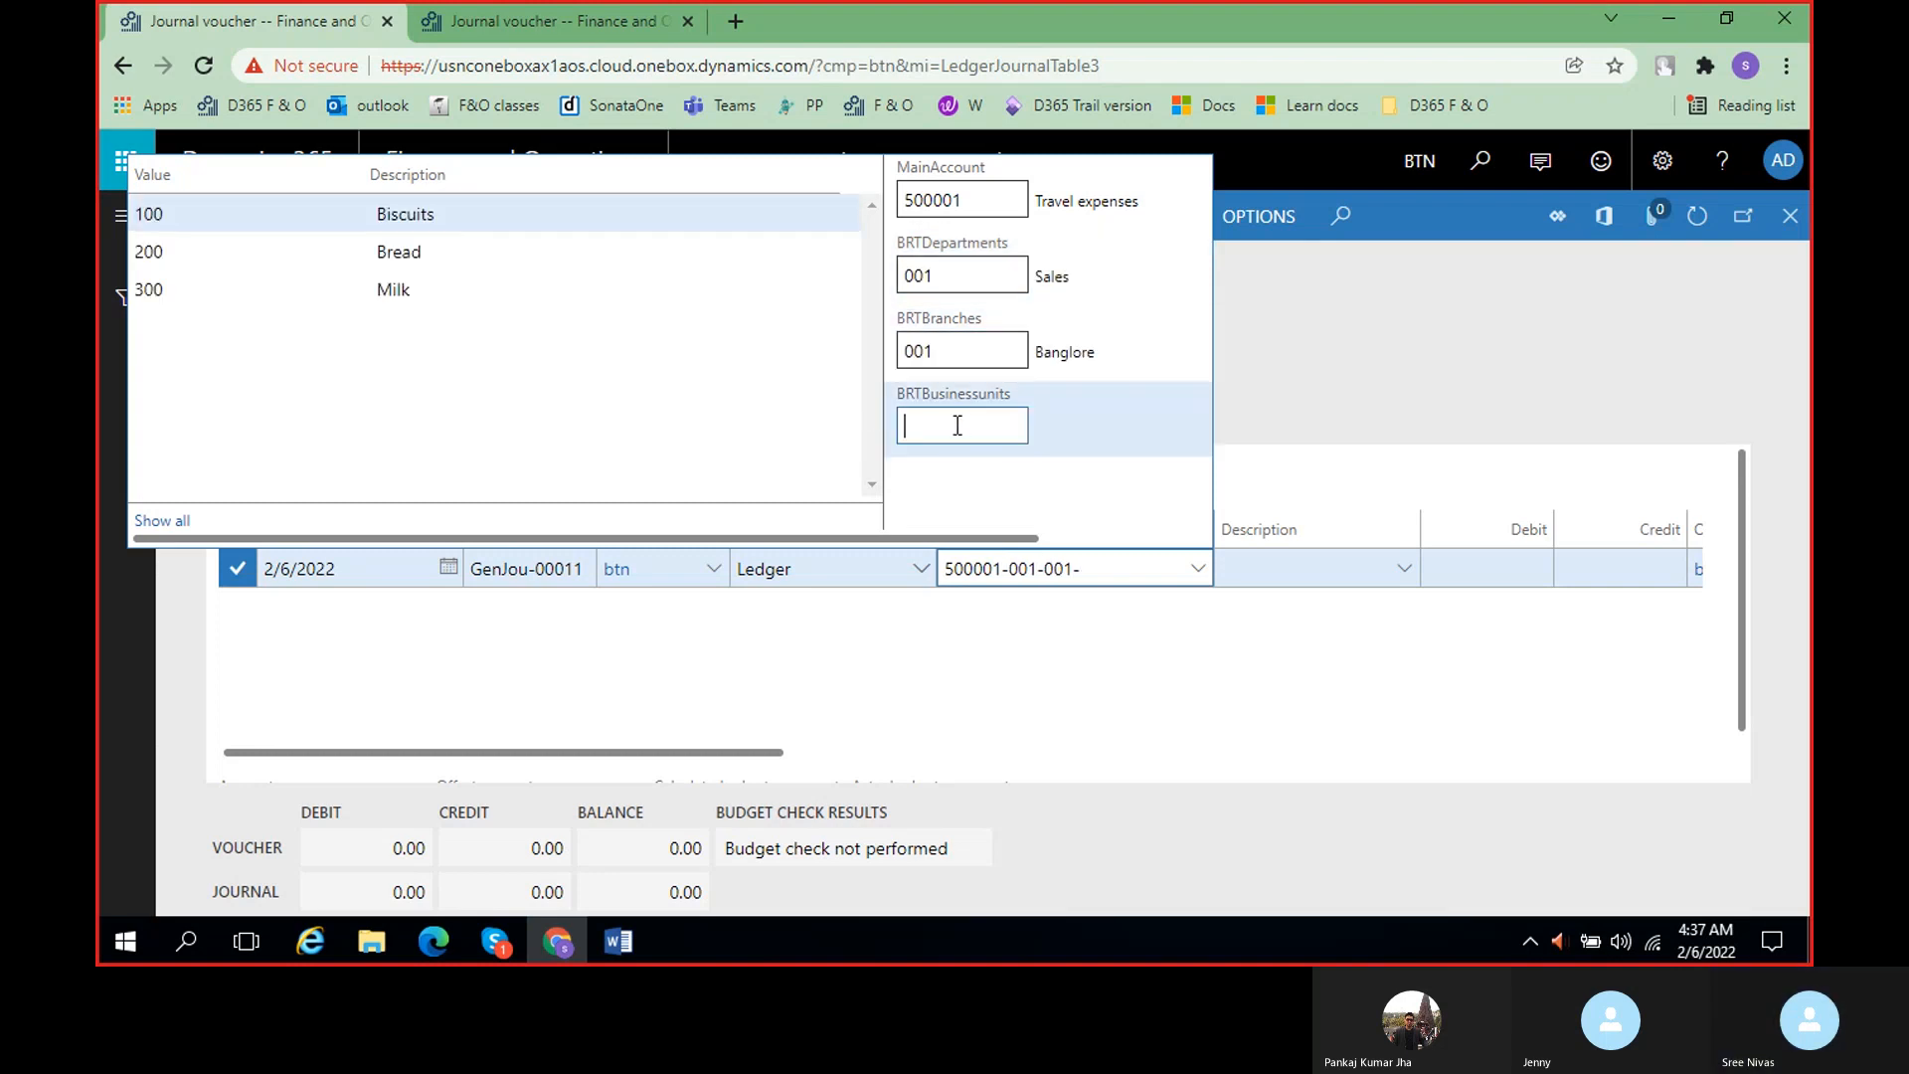
click(459, 217)
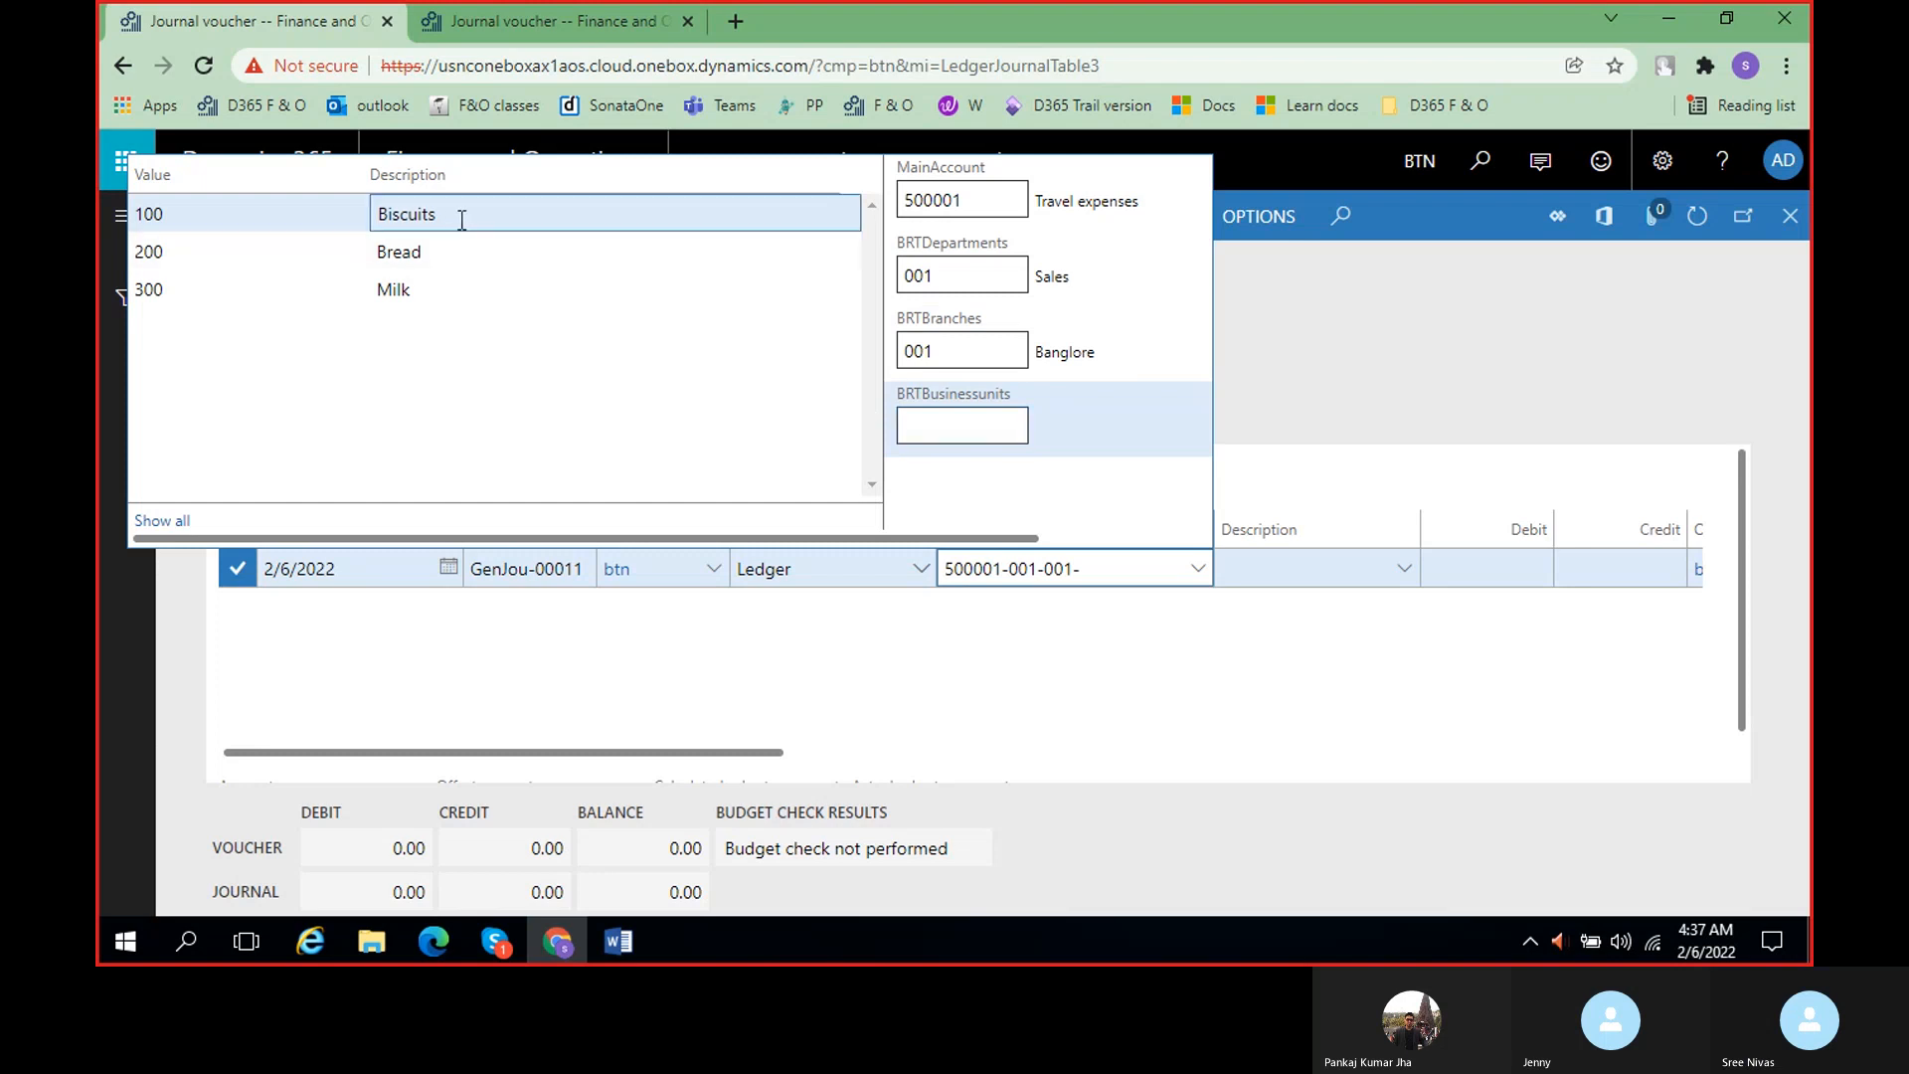
click(1297, 371)
- Enter "Travel expenses paid" as the voucher line's description
drag(664, 753, 852, 760)
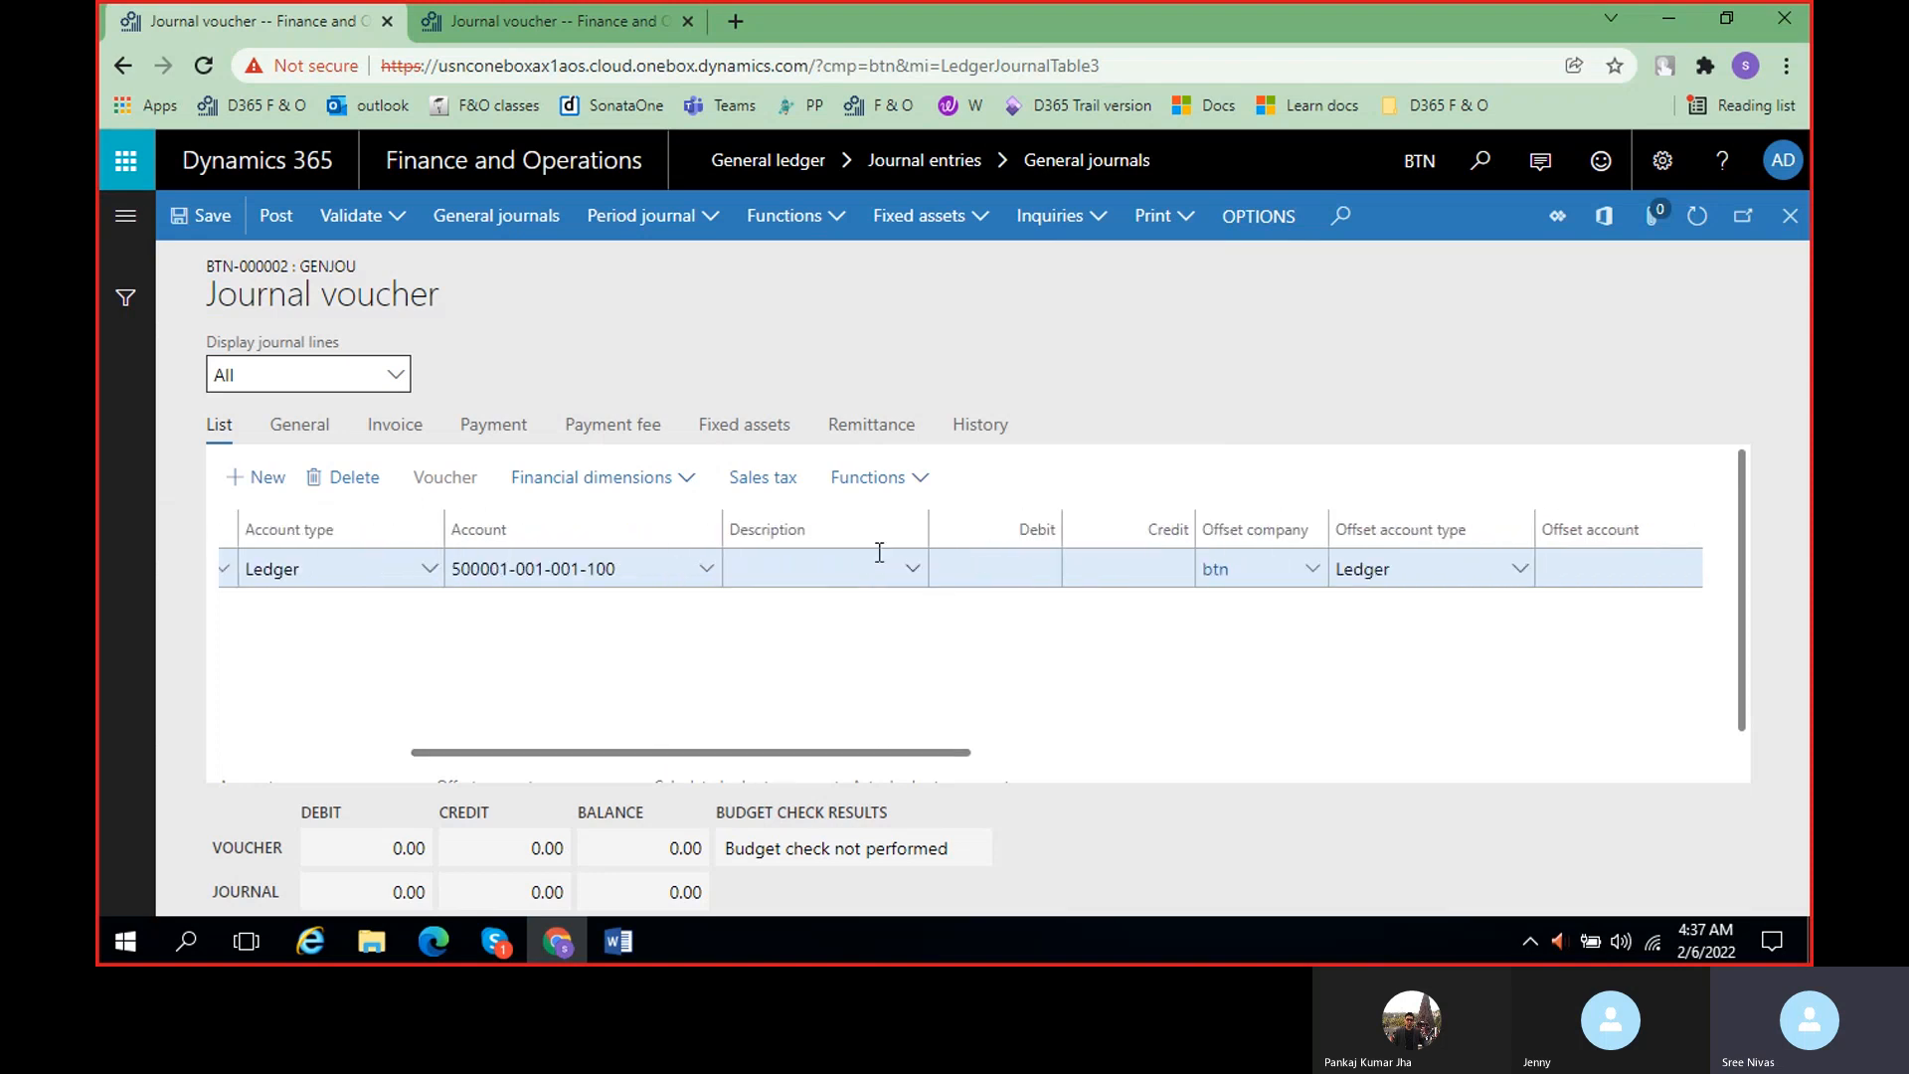
click(853, 569)
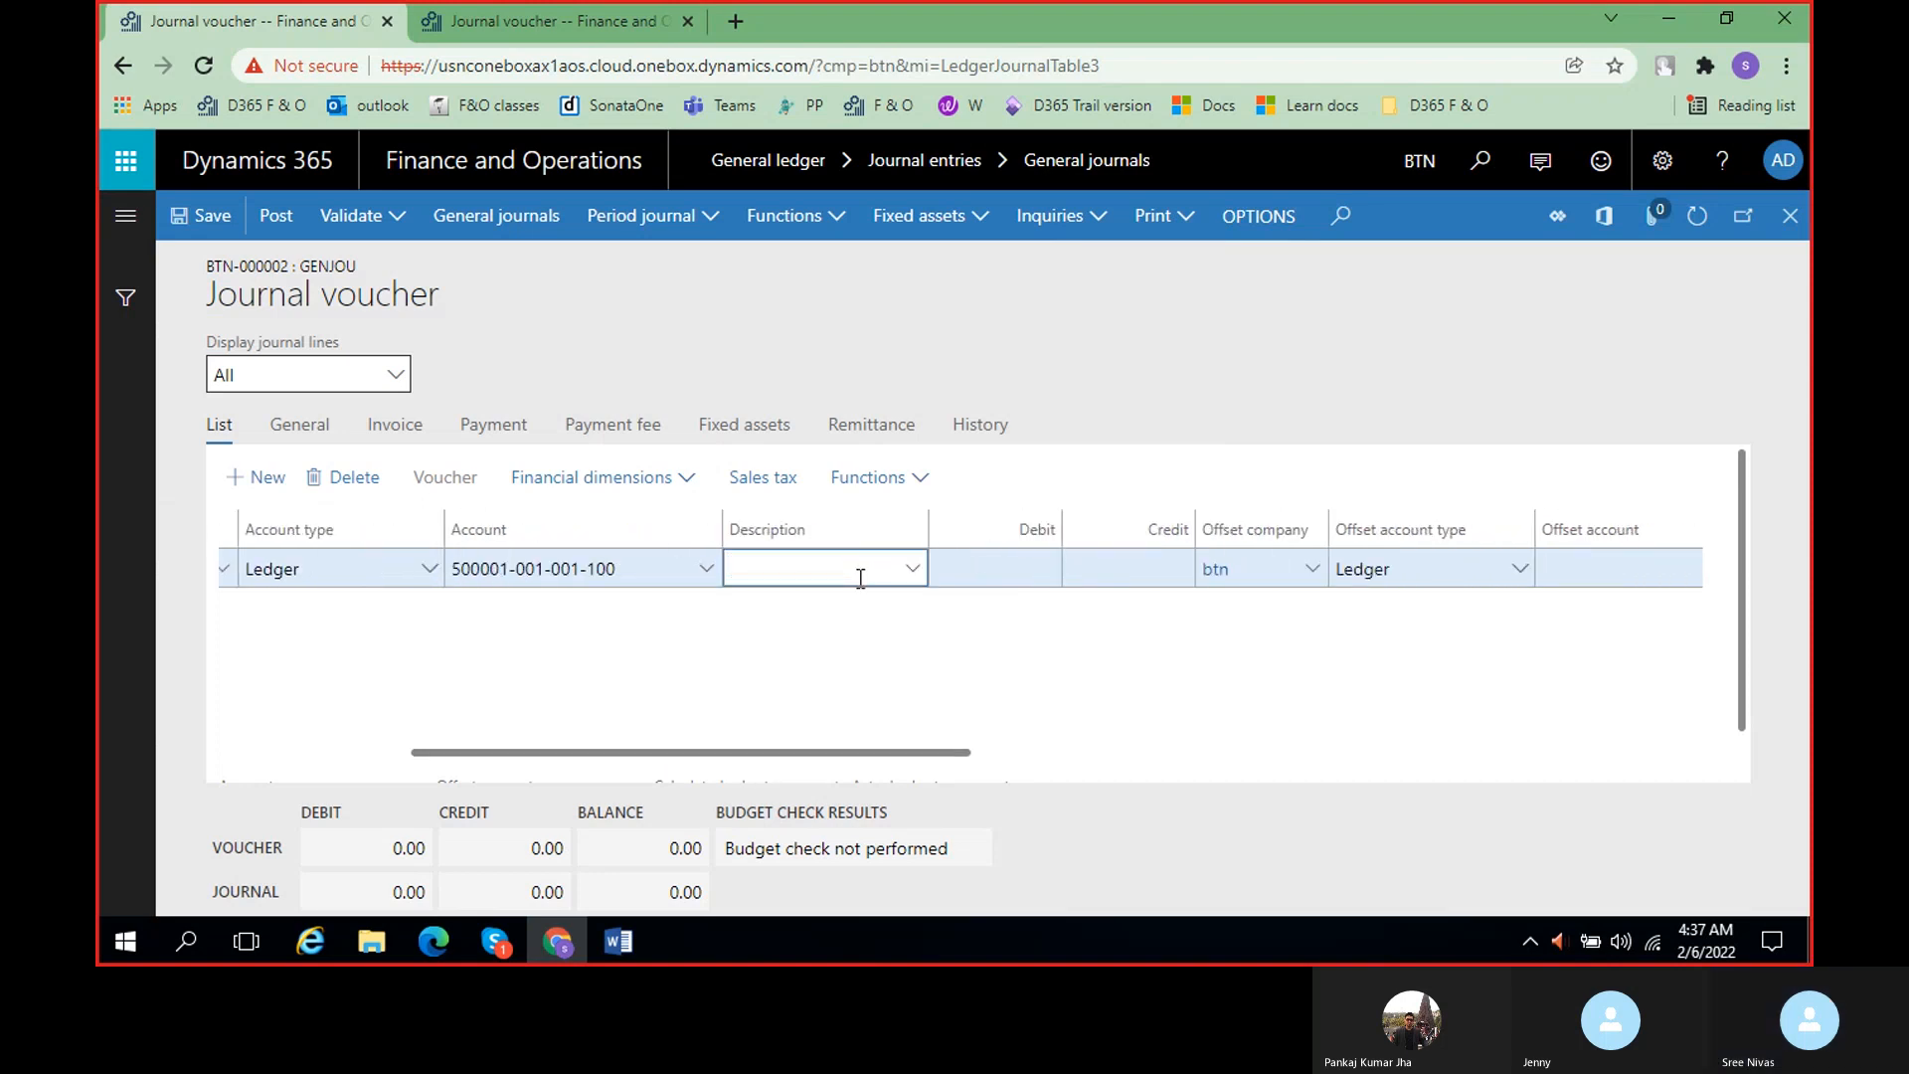
text(Travel e)
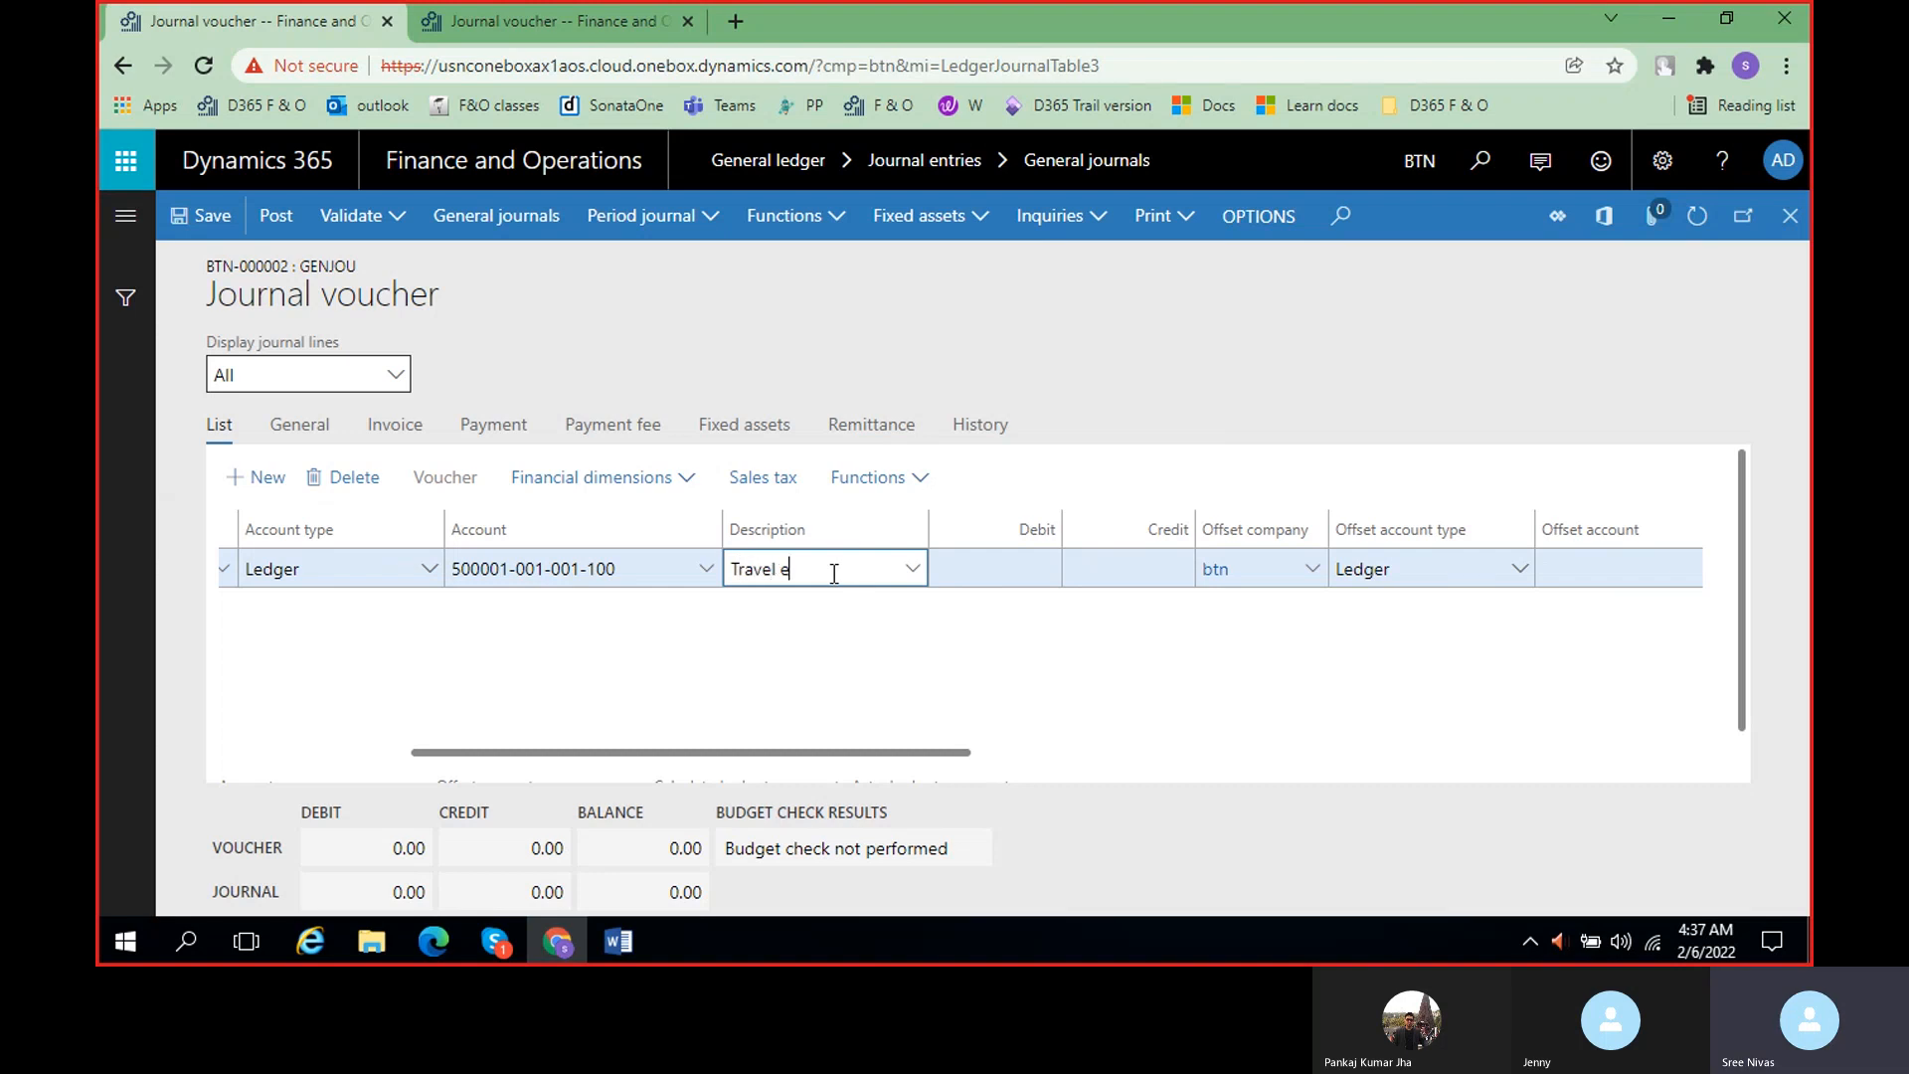
text(xpenses paid)
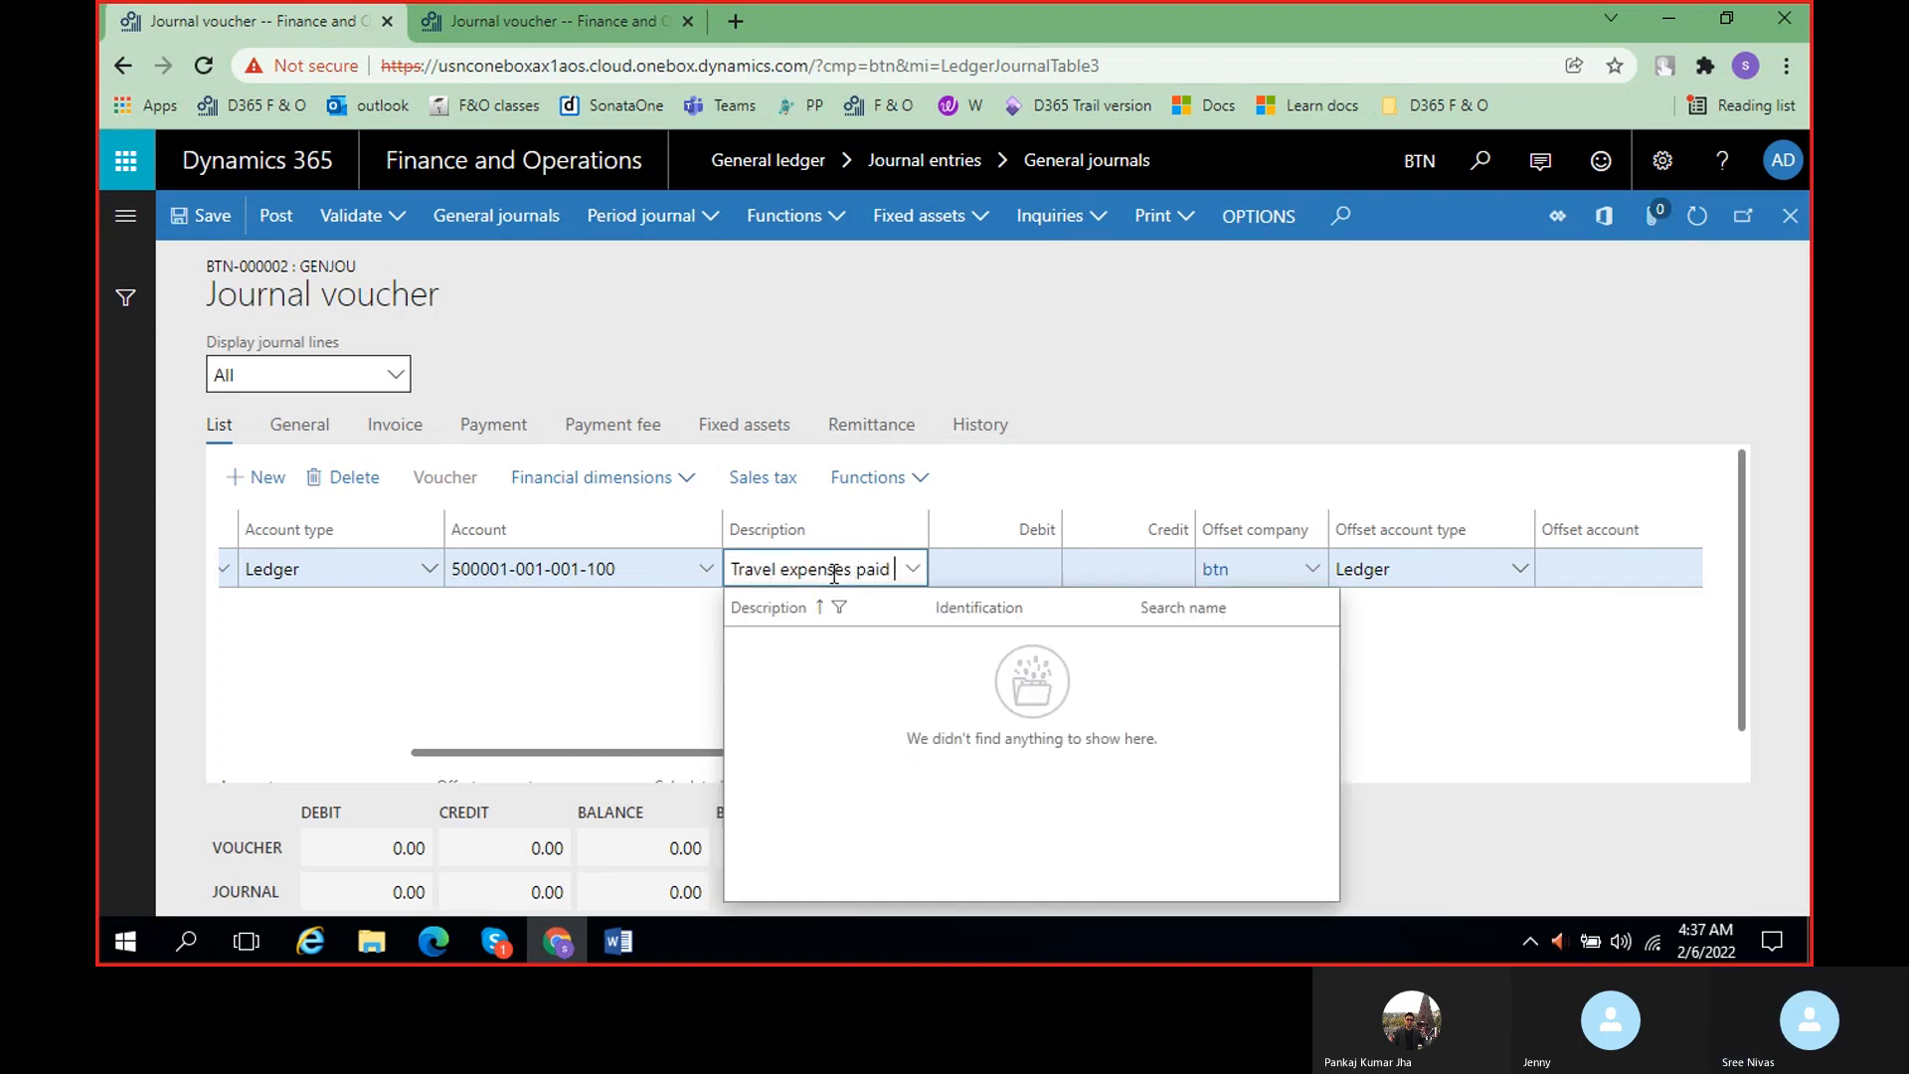
click(644, 628)
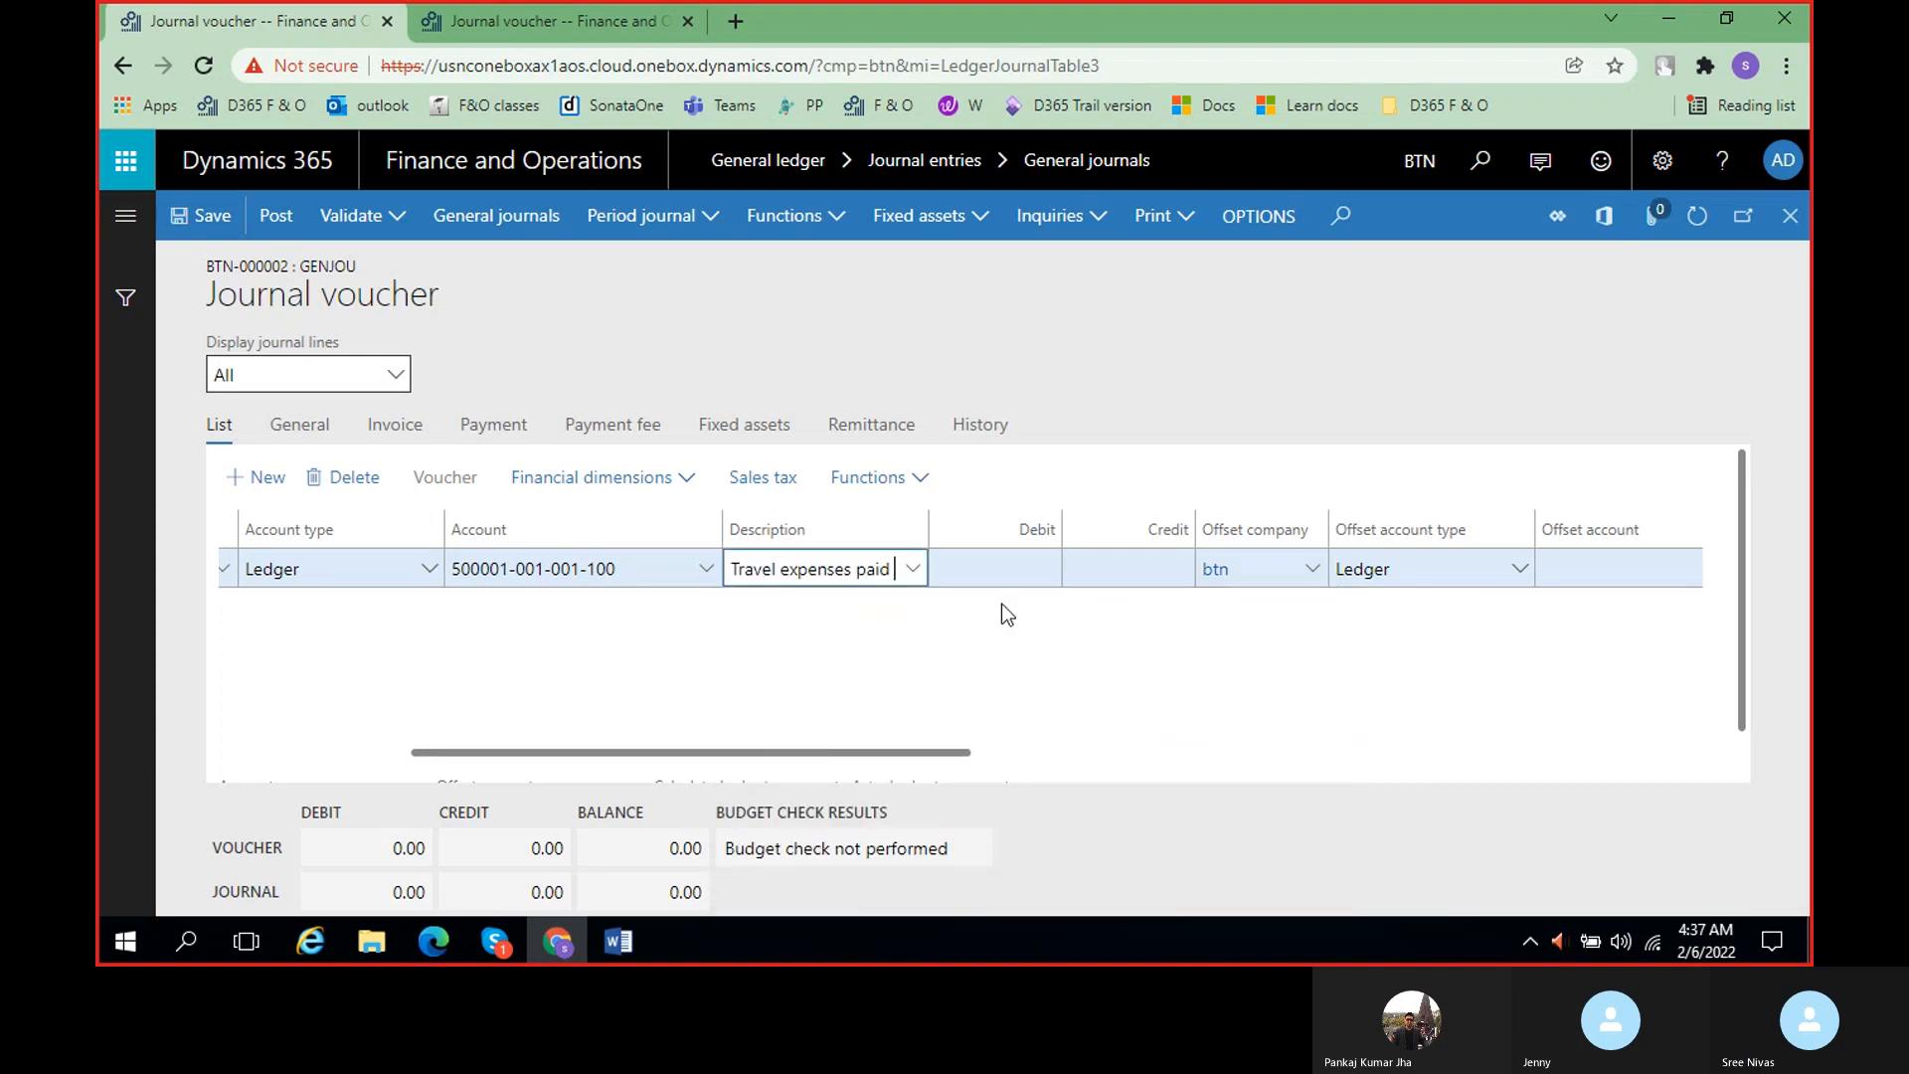
- Enter a debit amount of 10000 on the voucher line and leave the credit amount empty
click(997, 572)
text(10000)
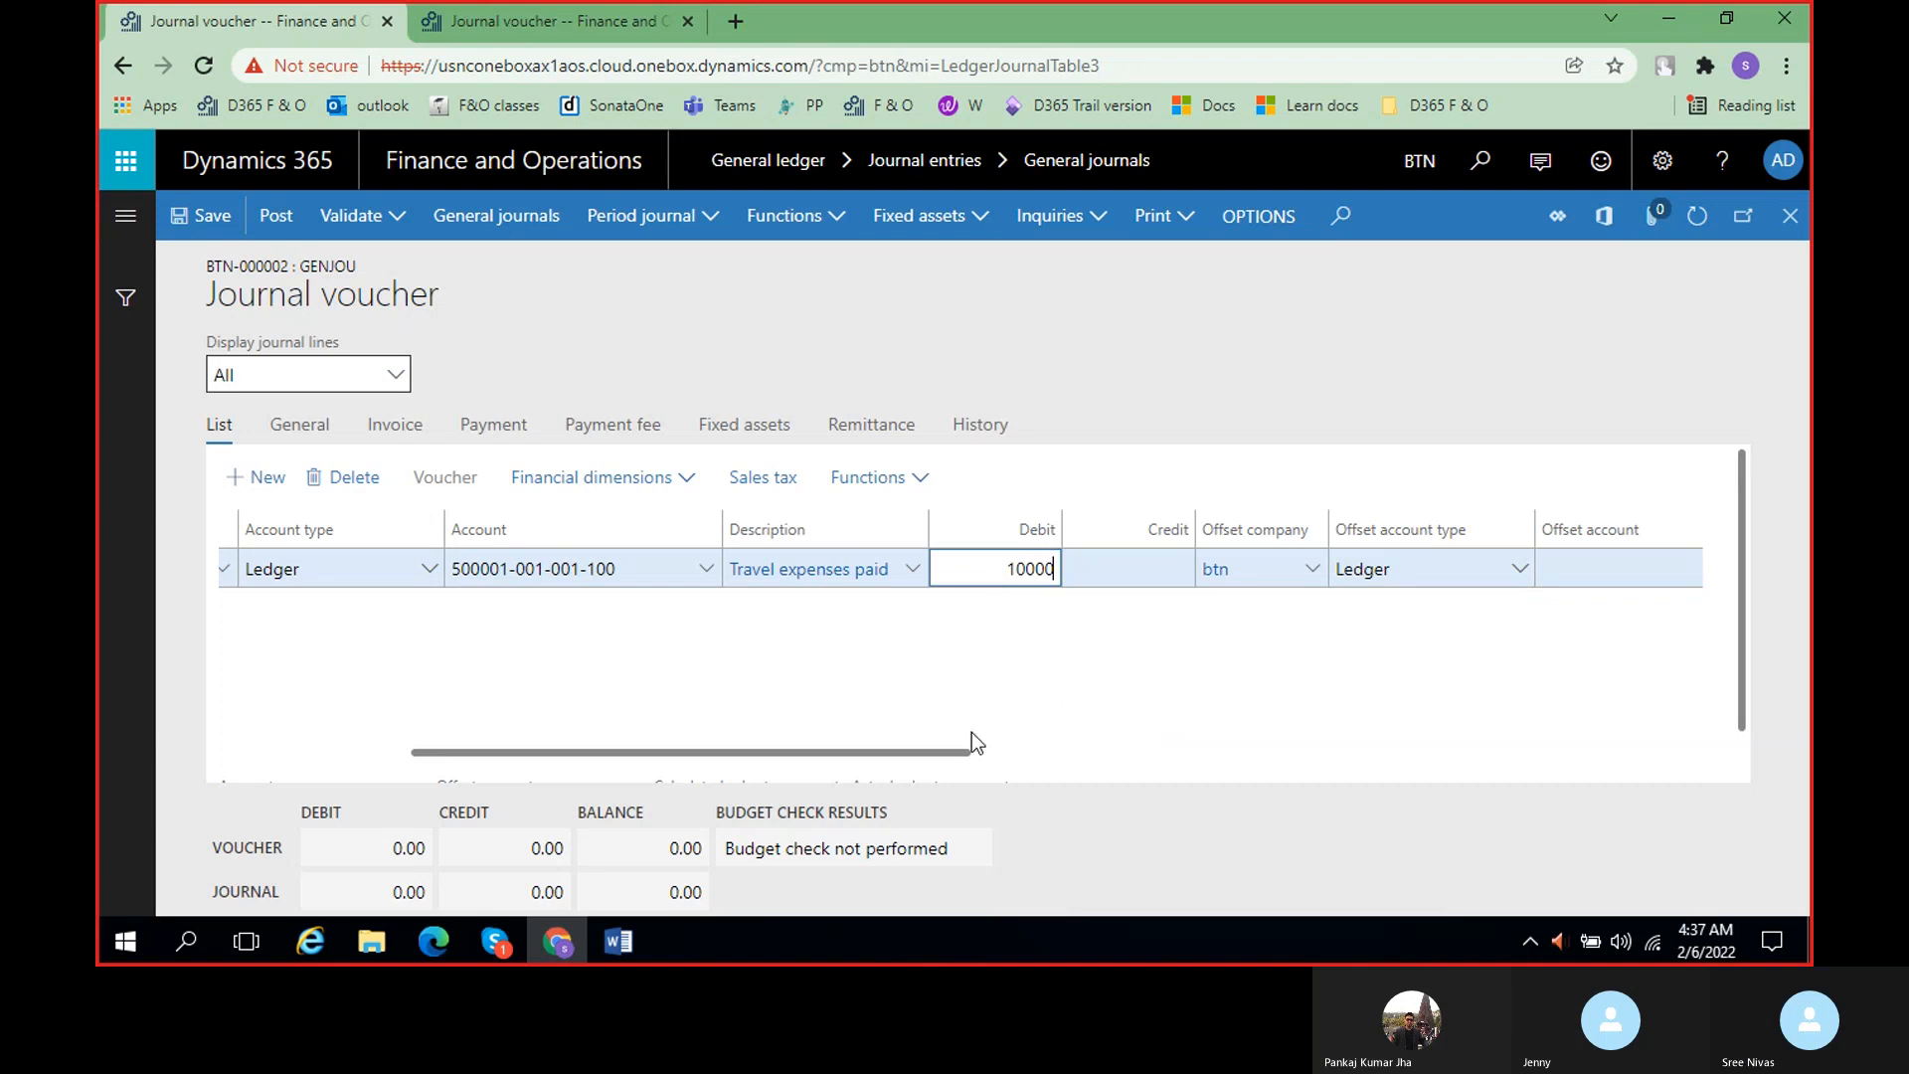
drag(962, 747, 1116, 736)
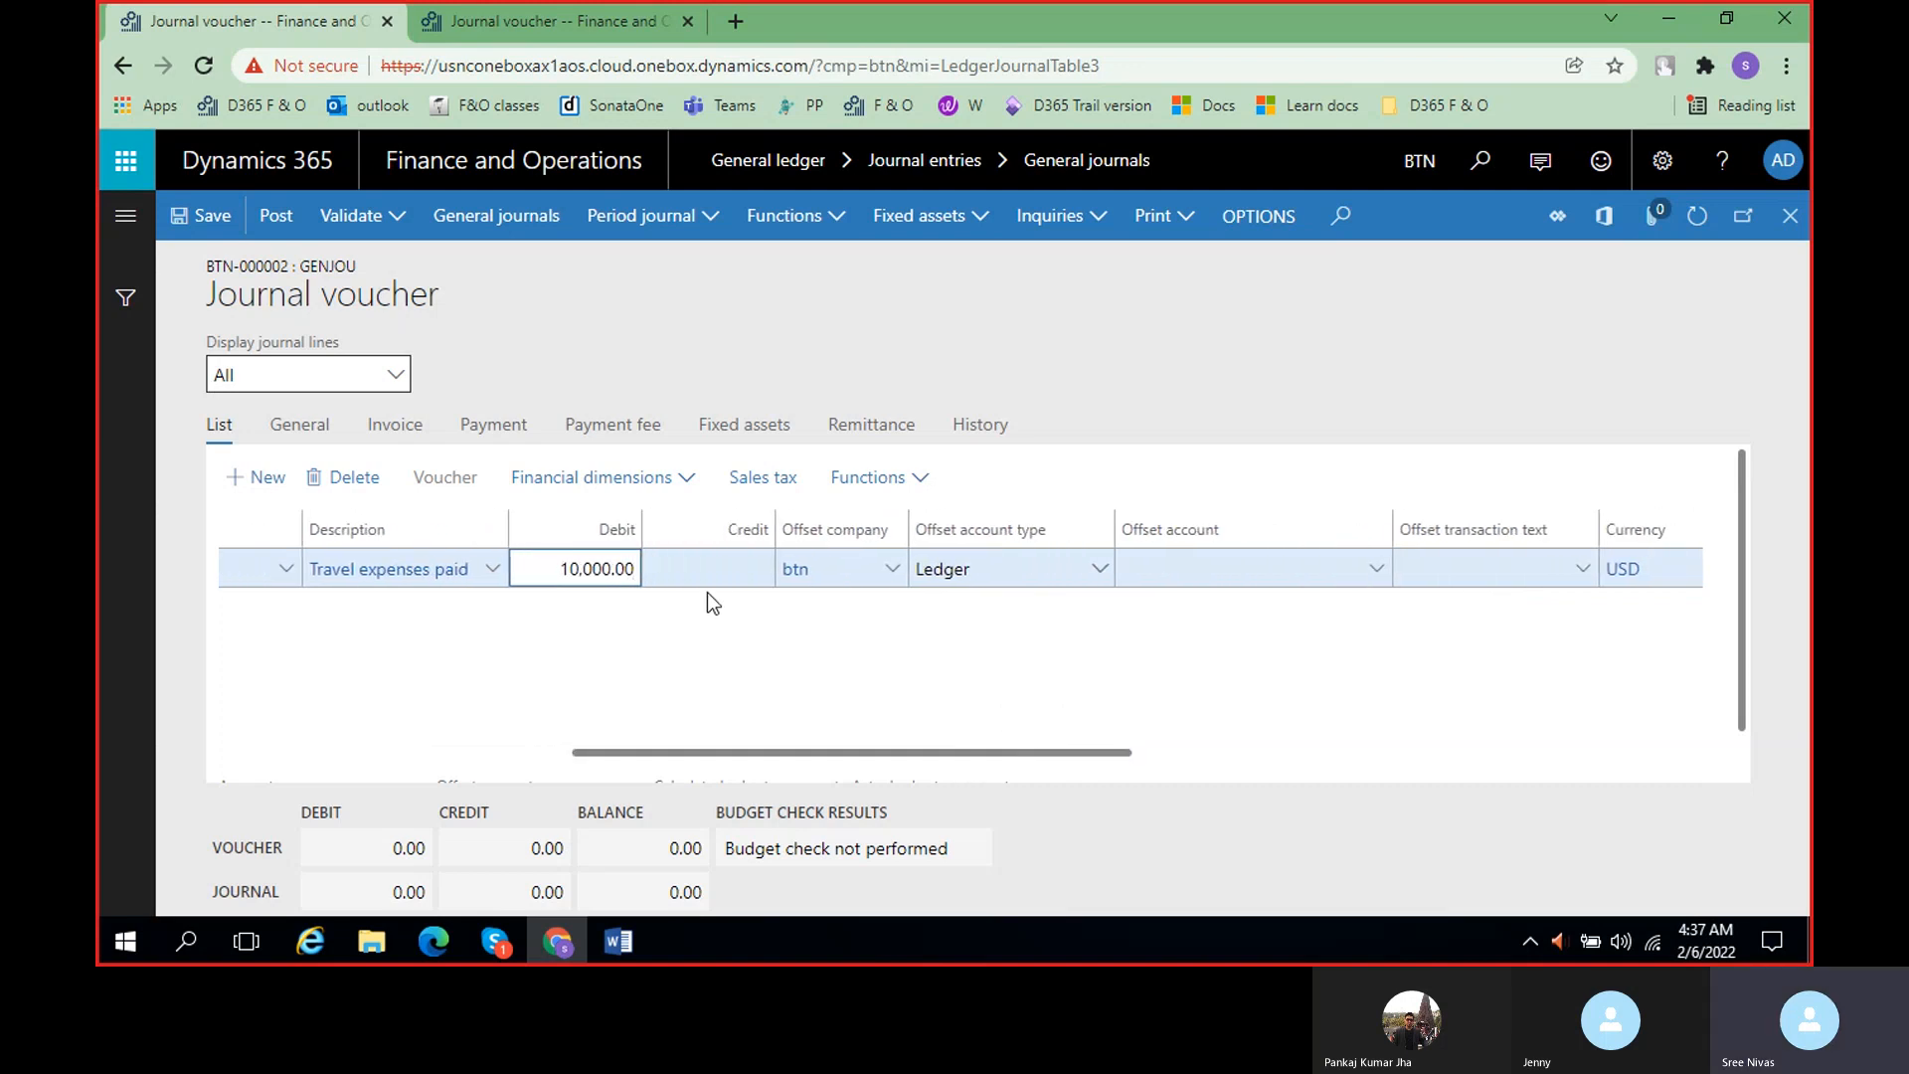
click(706, 575)
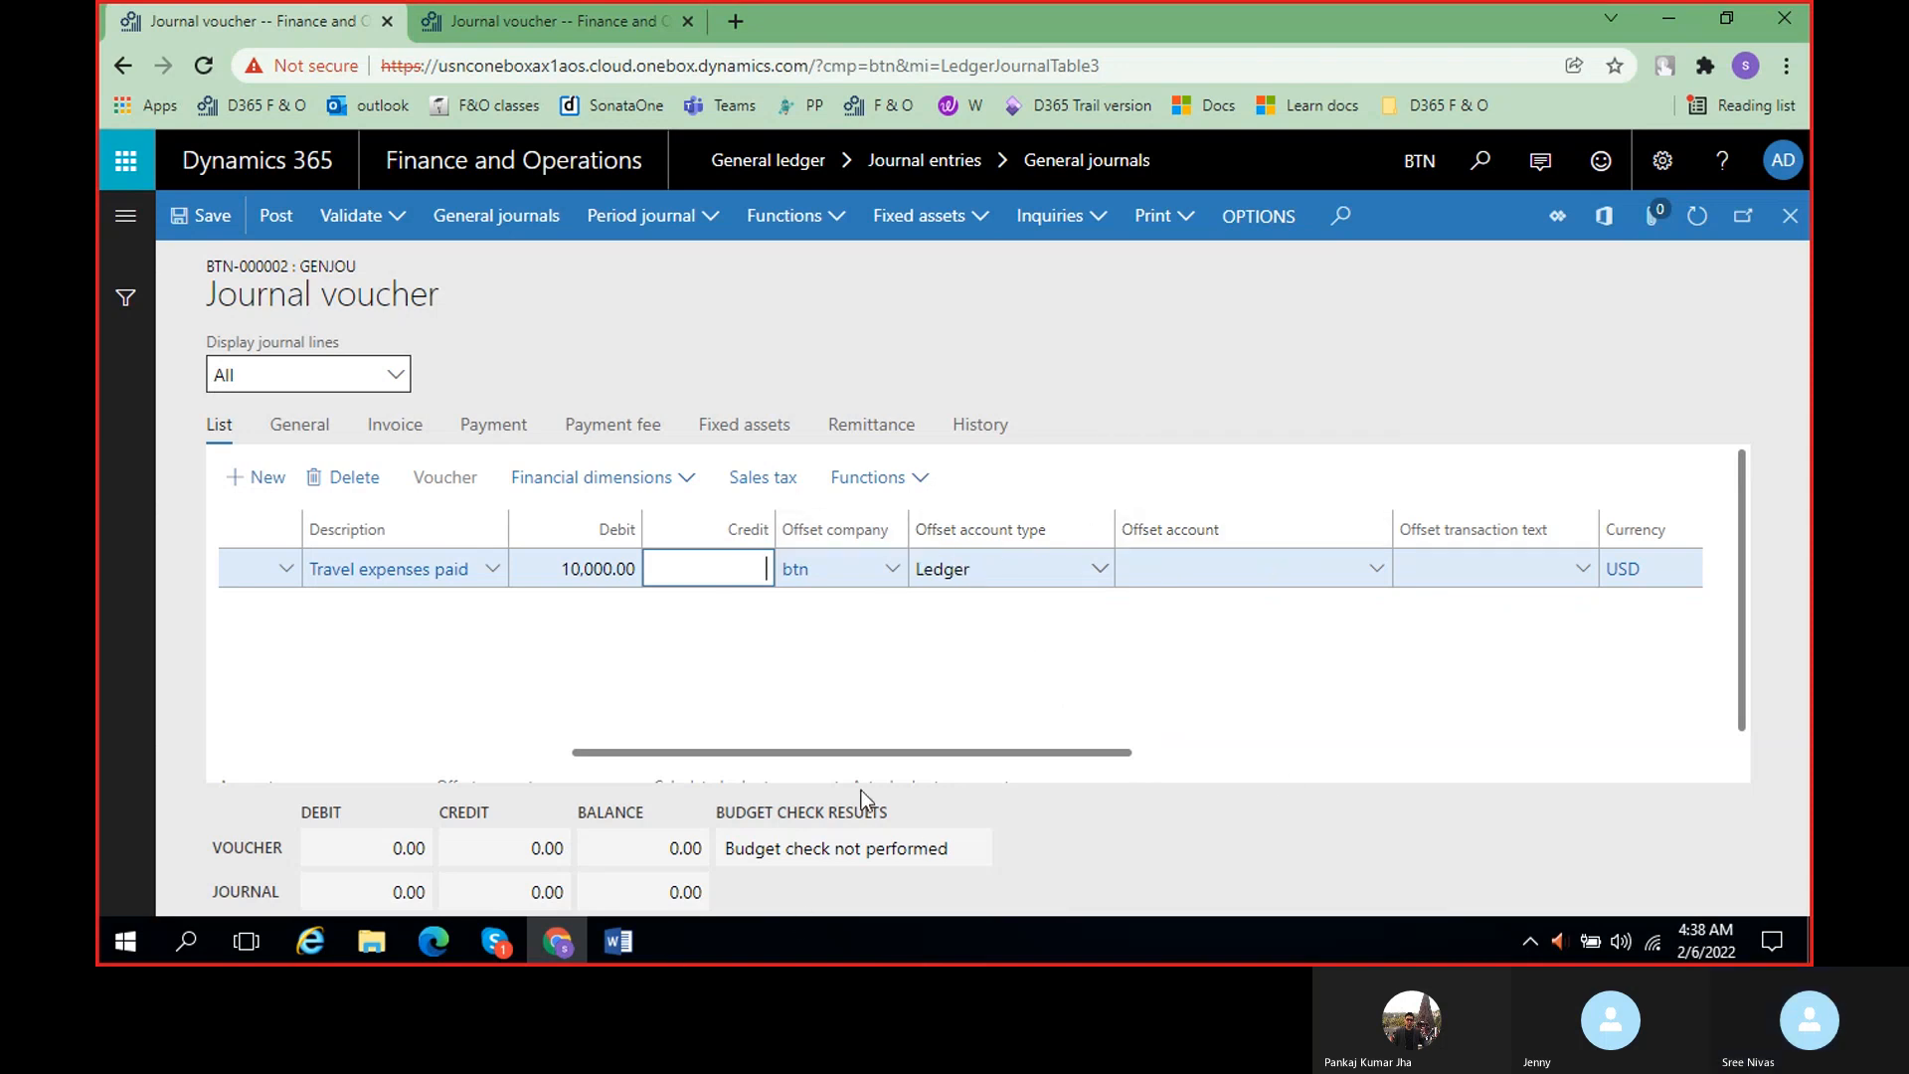
- Highlight the To Cash A/c credit entry in the Word notes and switch back to Dynamics 365
click(618, 940)
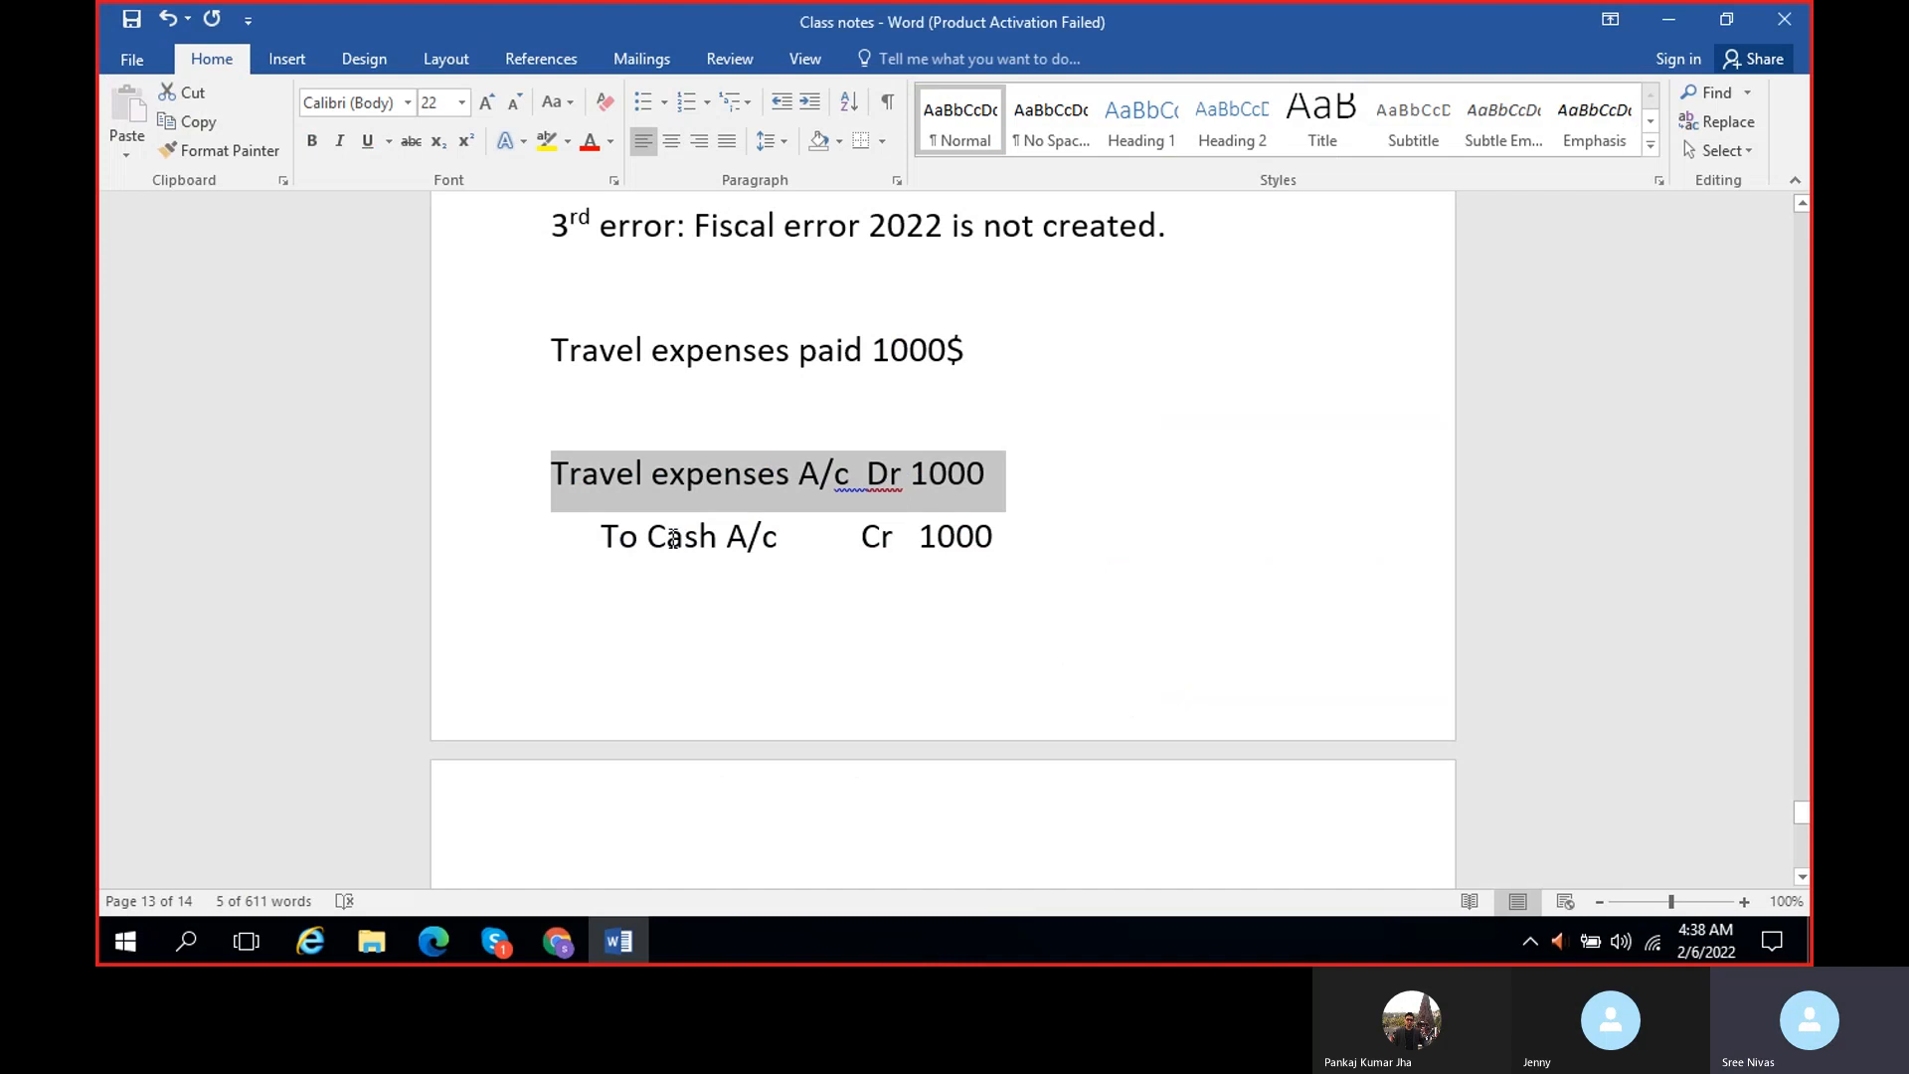
click(626, 542)
drag(602, 537, 986, 538)
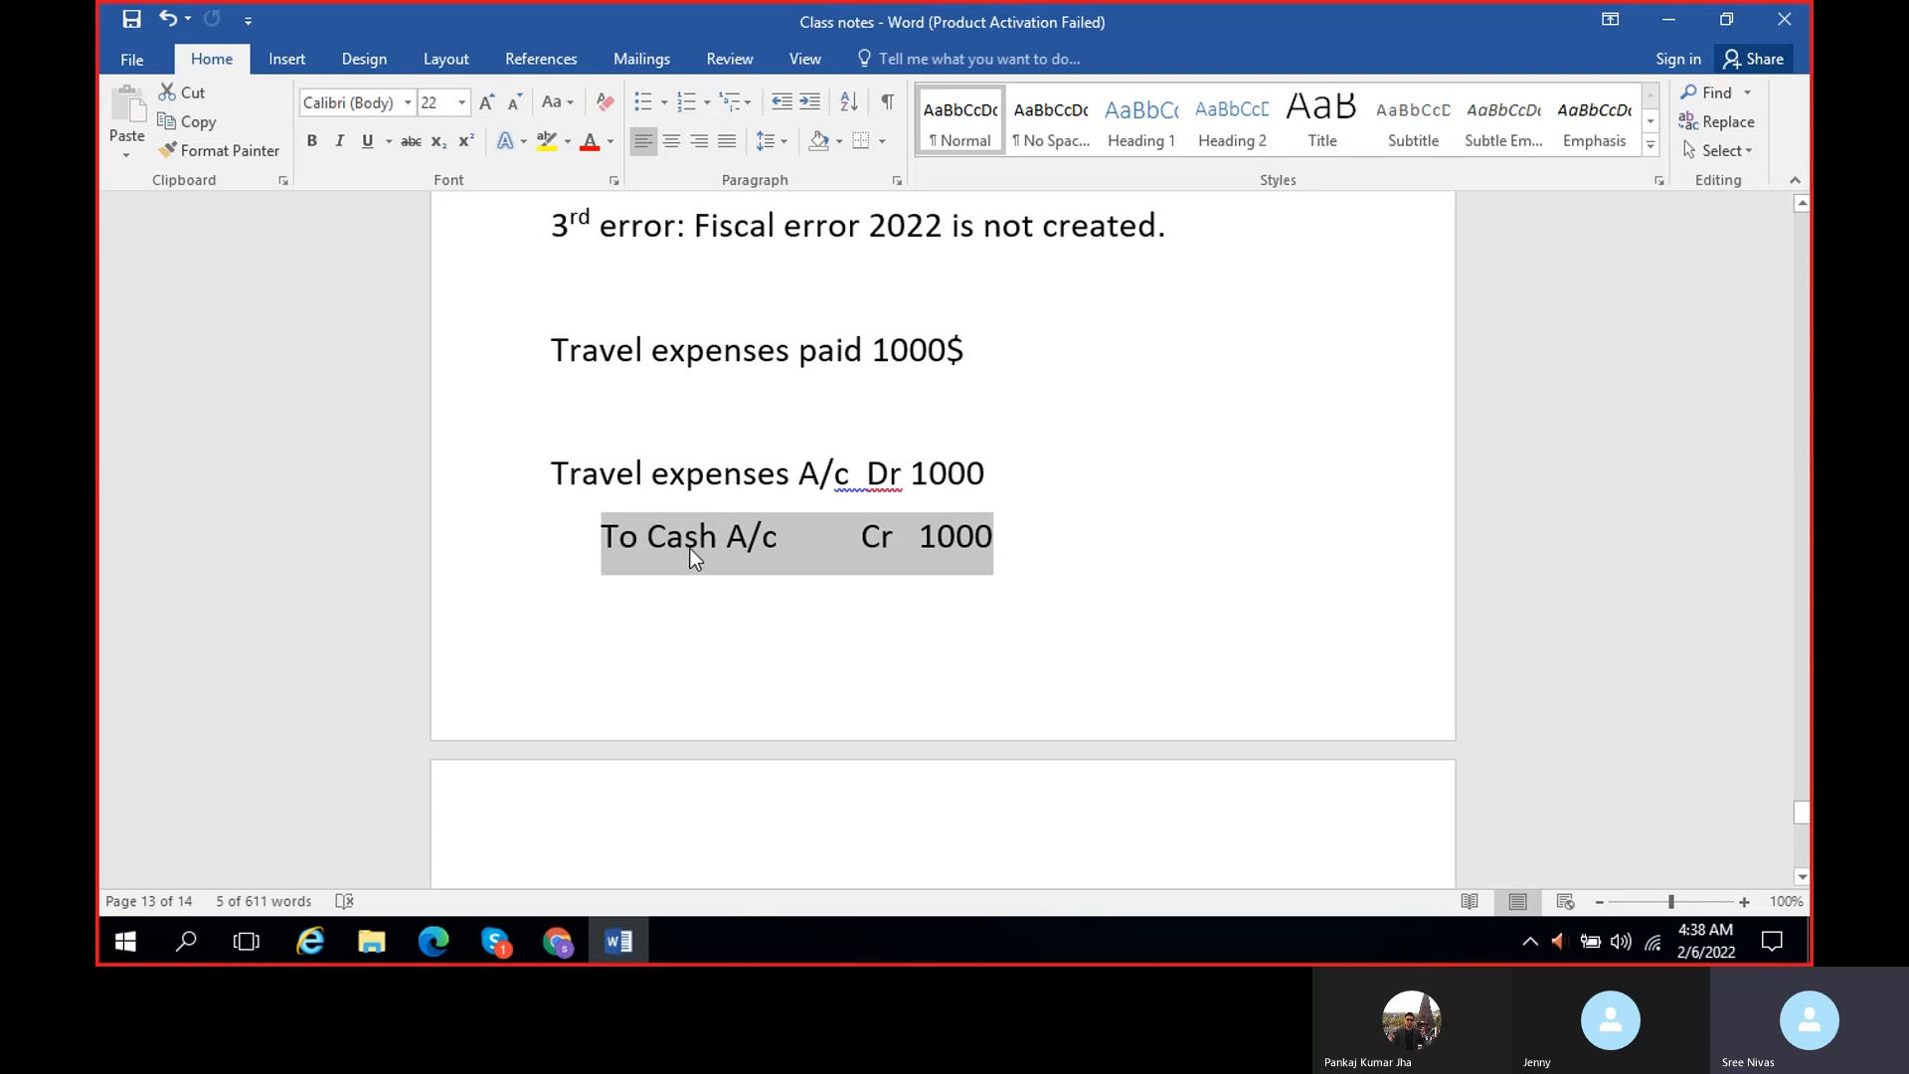
click(571, 934)
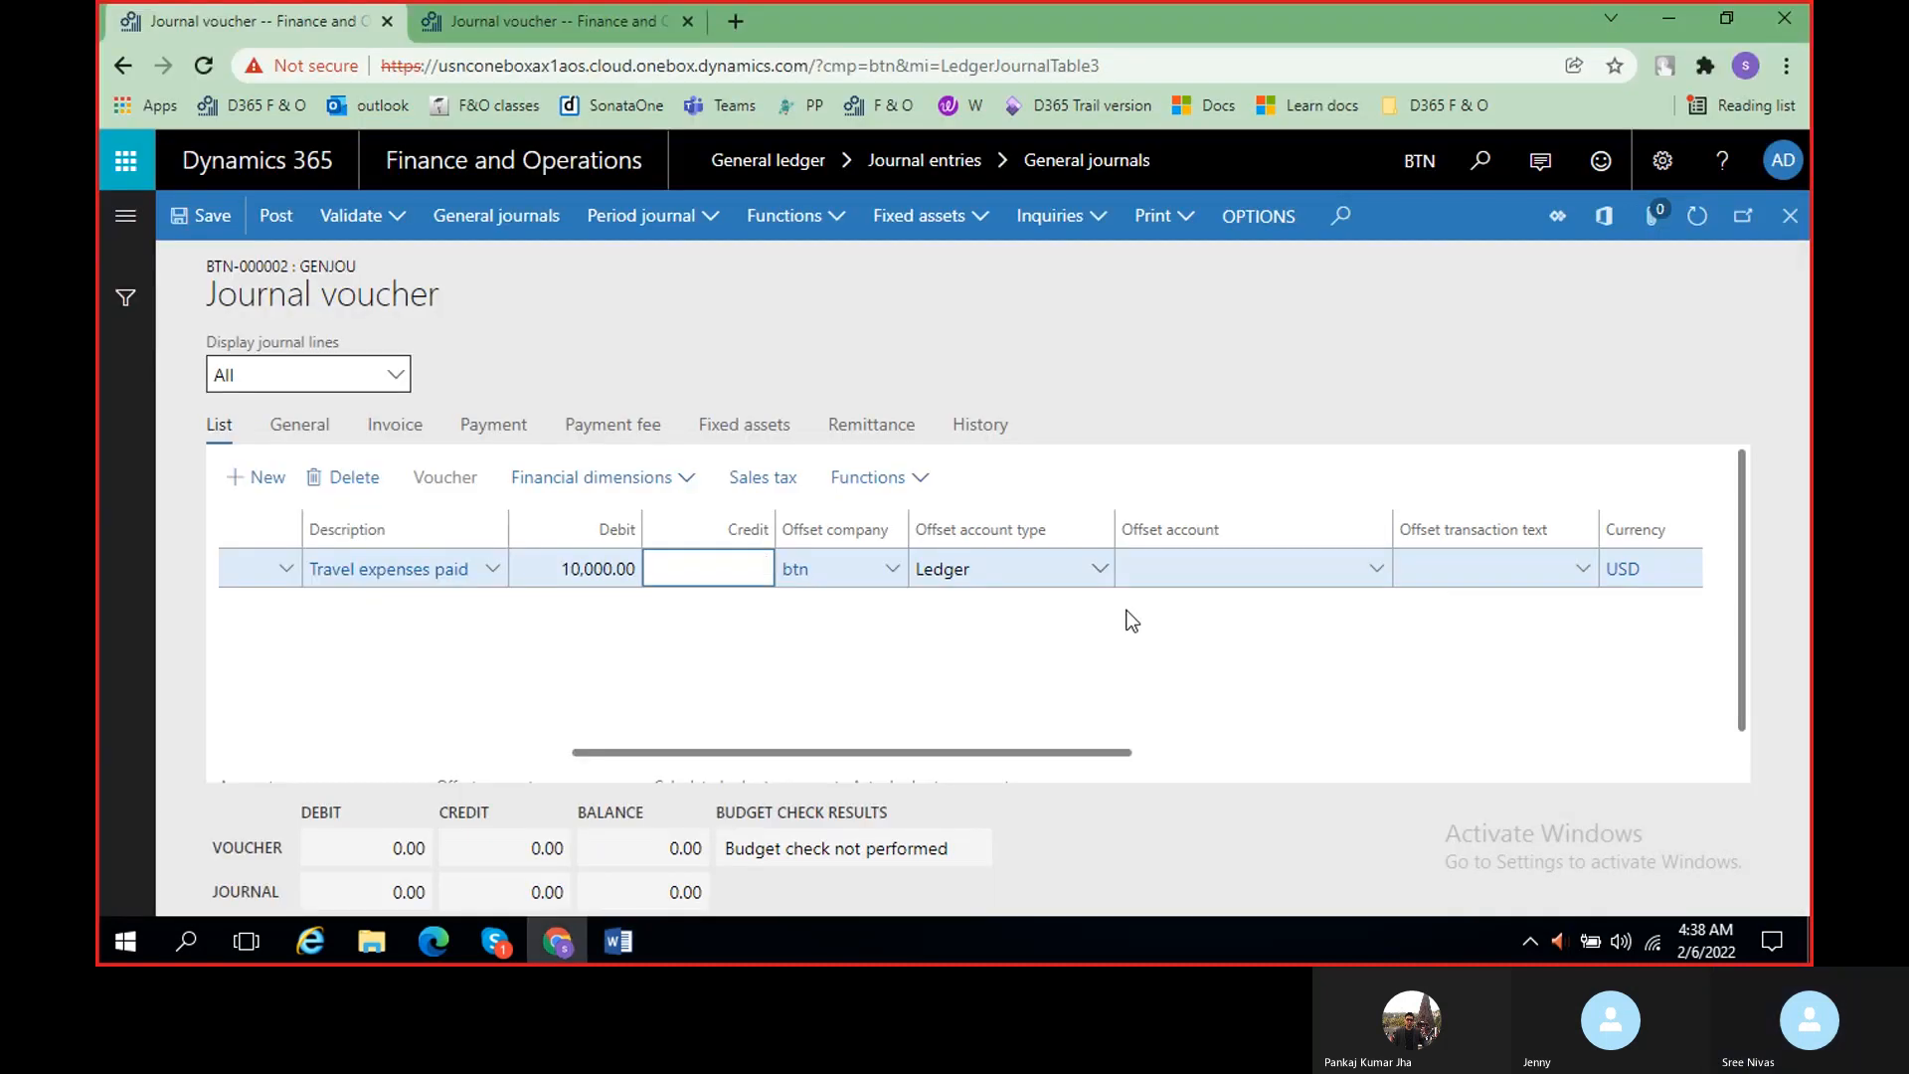
- From the voucher line's offset account, open the main accounts of the BRT COA chart of accounts
click(1376, 585)
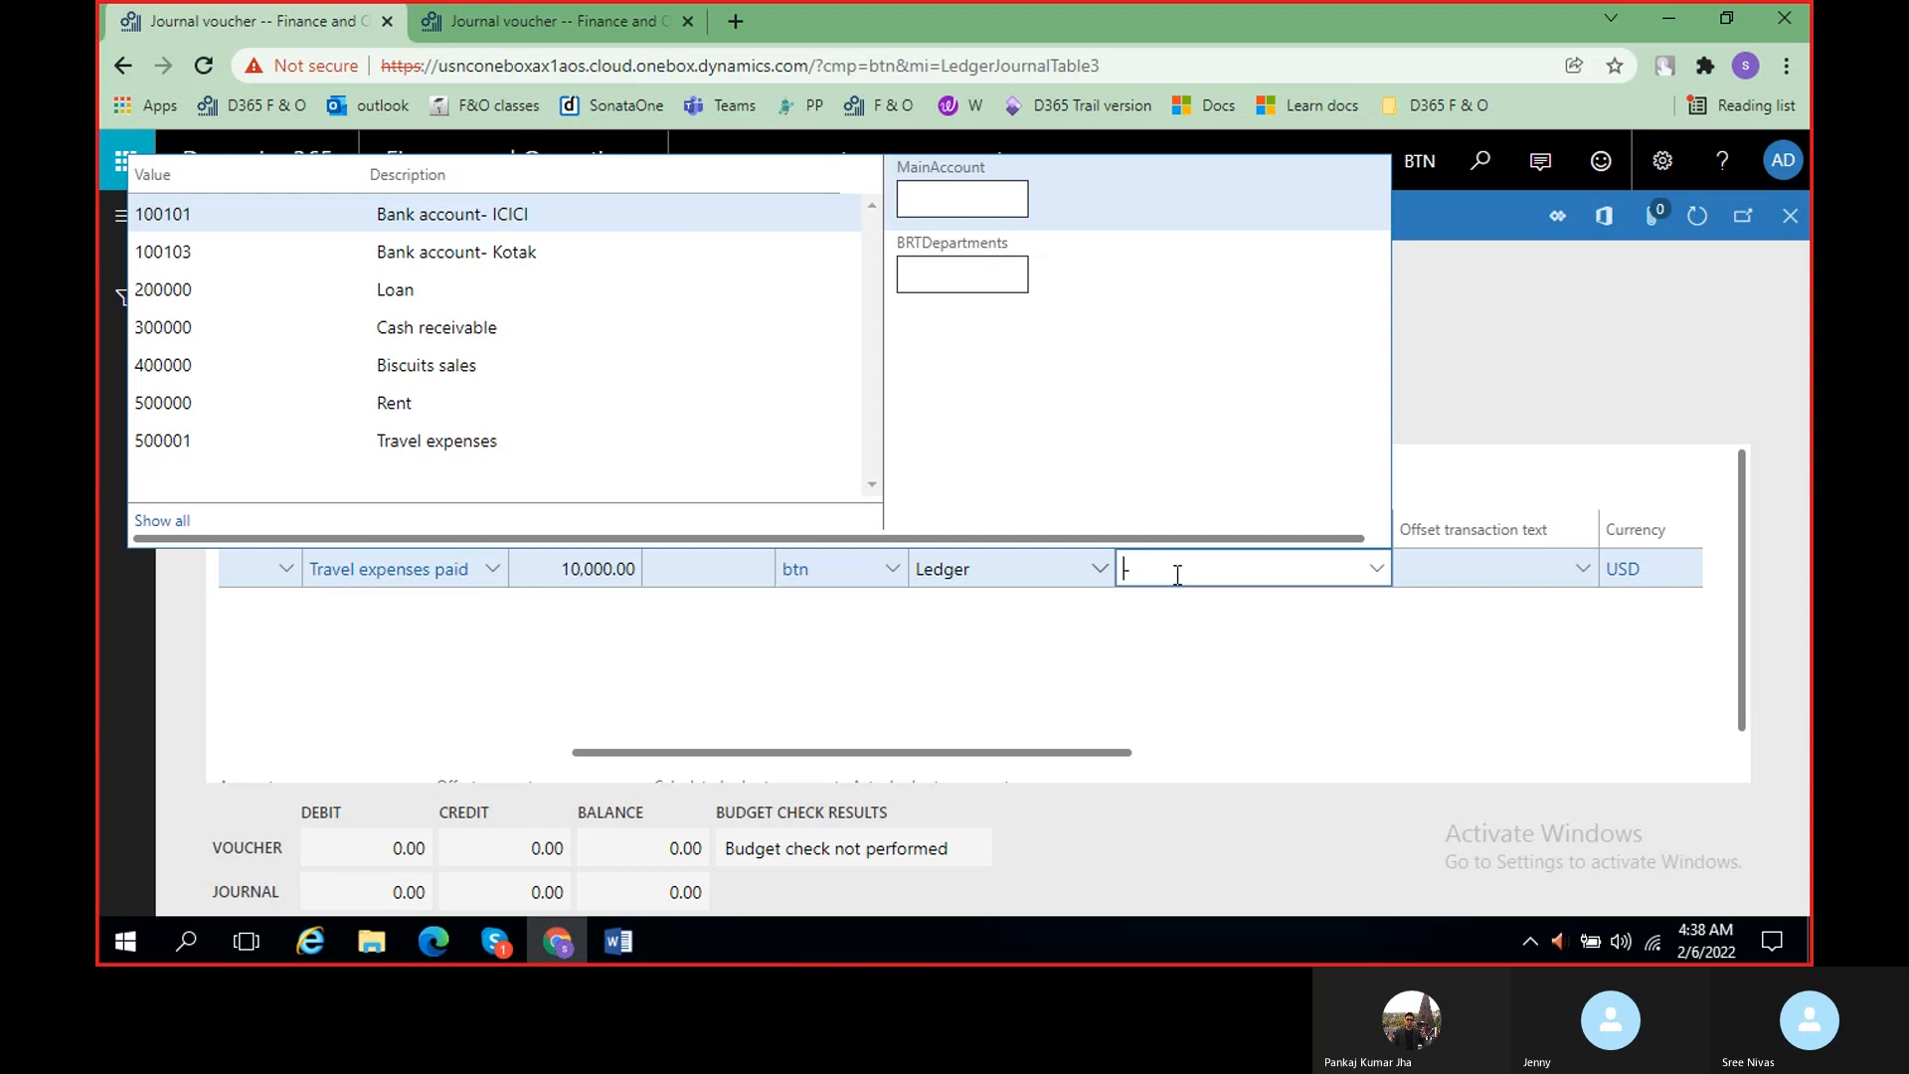
right_click(1378, 572)
click(1434, 796)
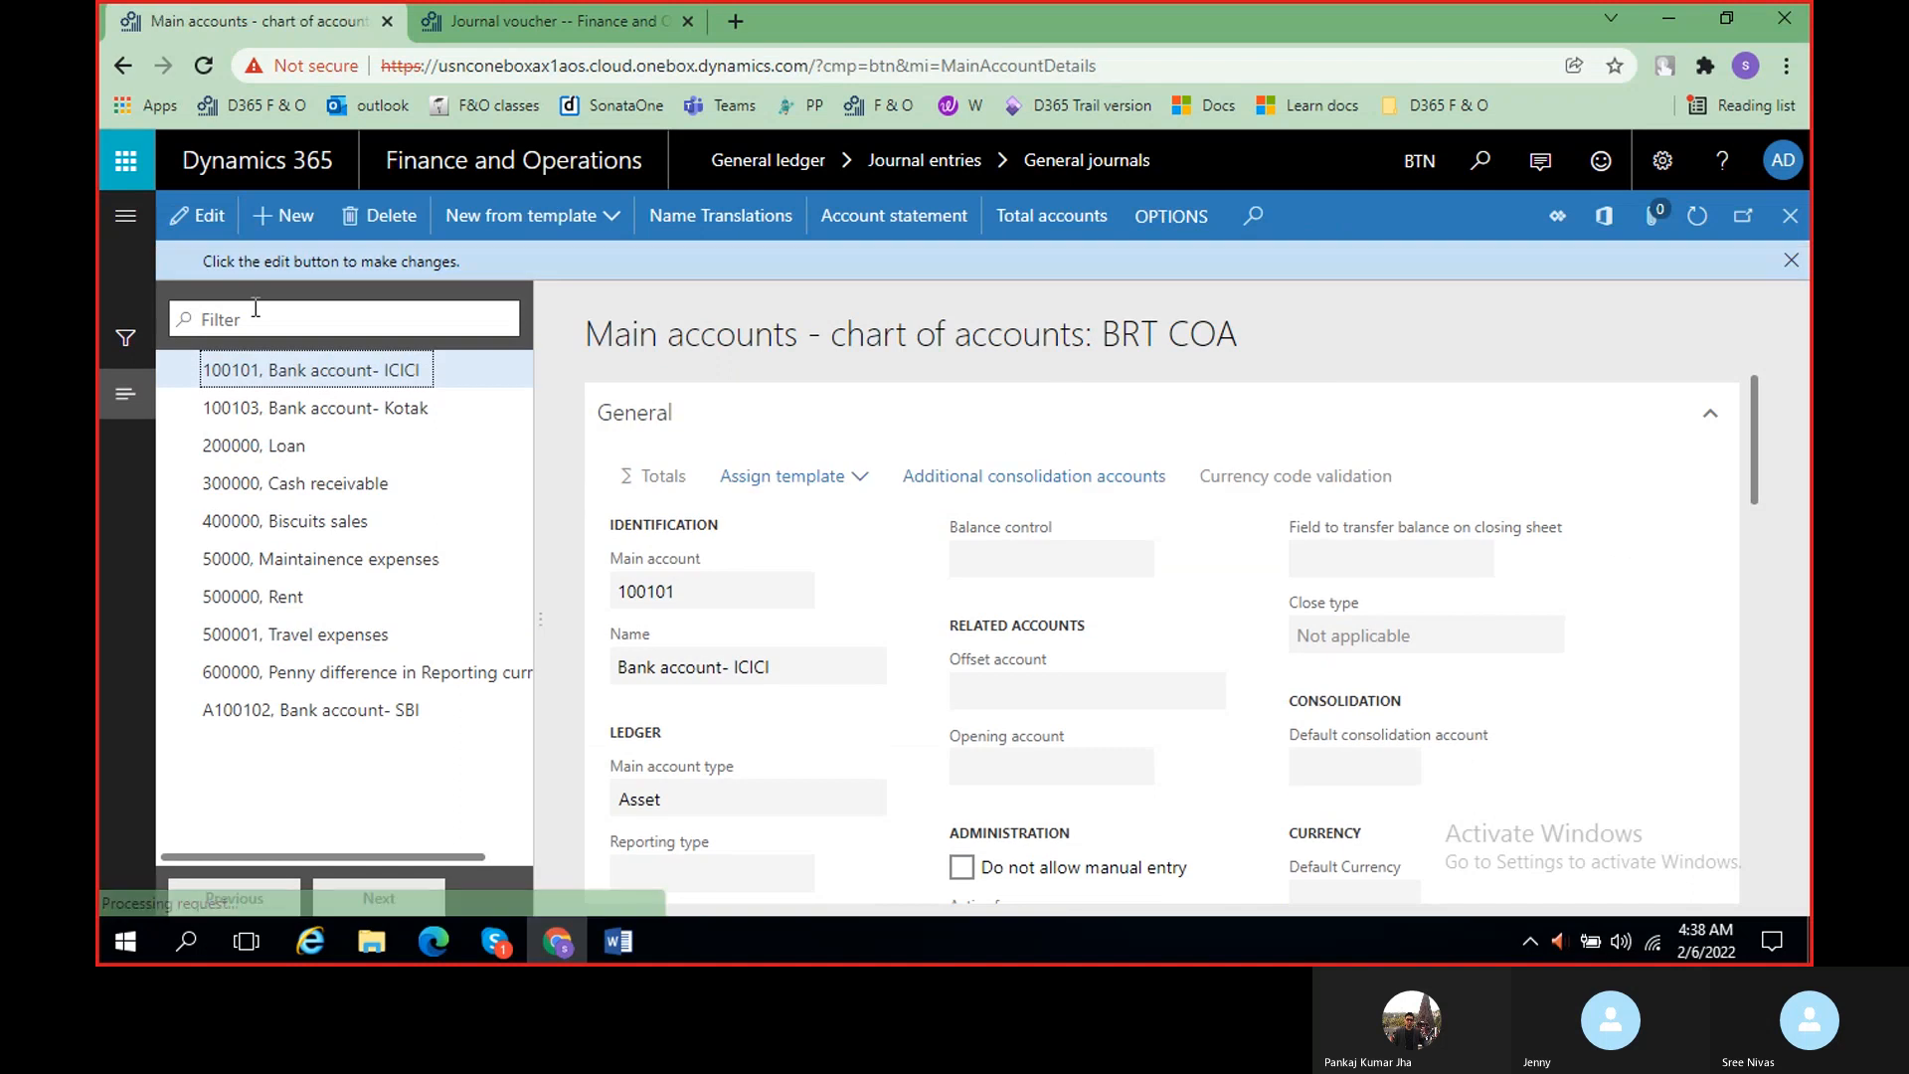
- Create main account 100000 named Cash with type Asset, save it and return to the journal voucher
click(290, 221)
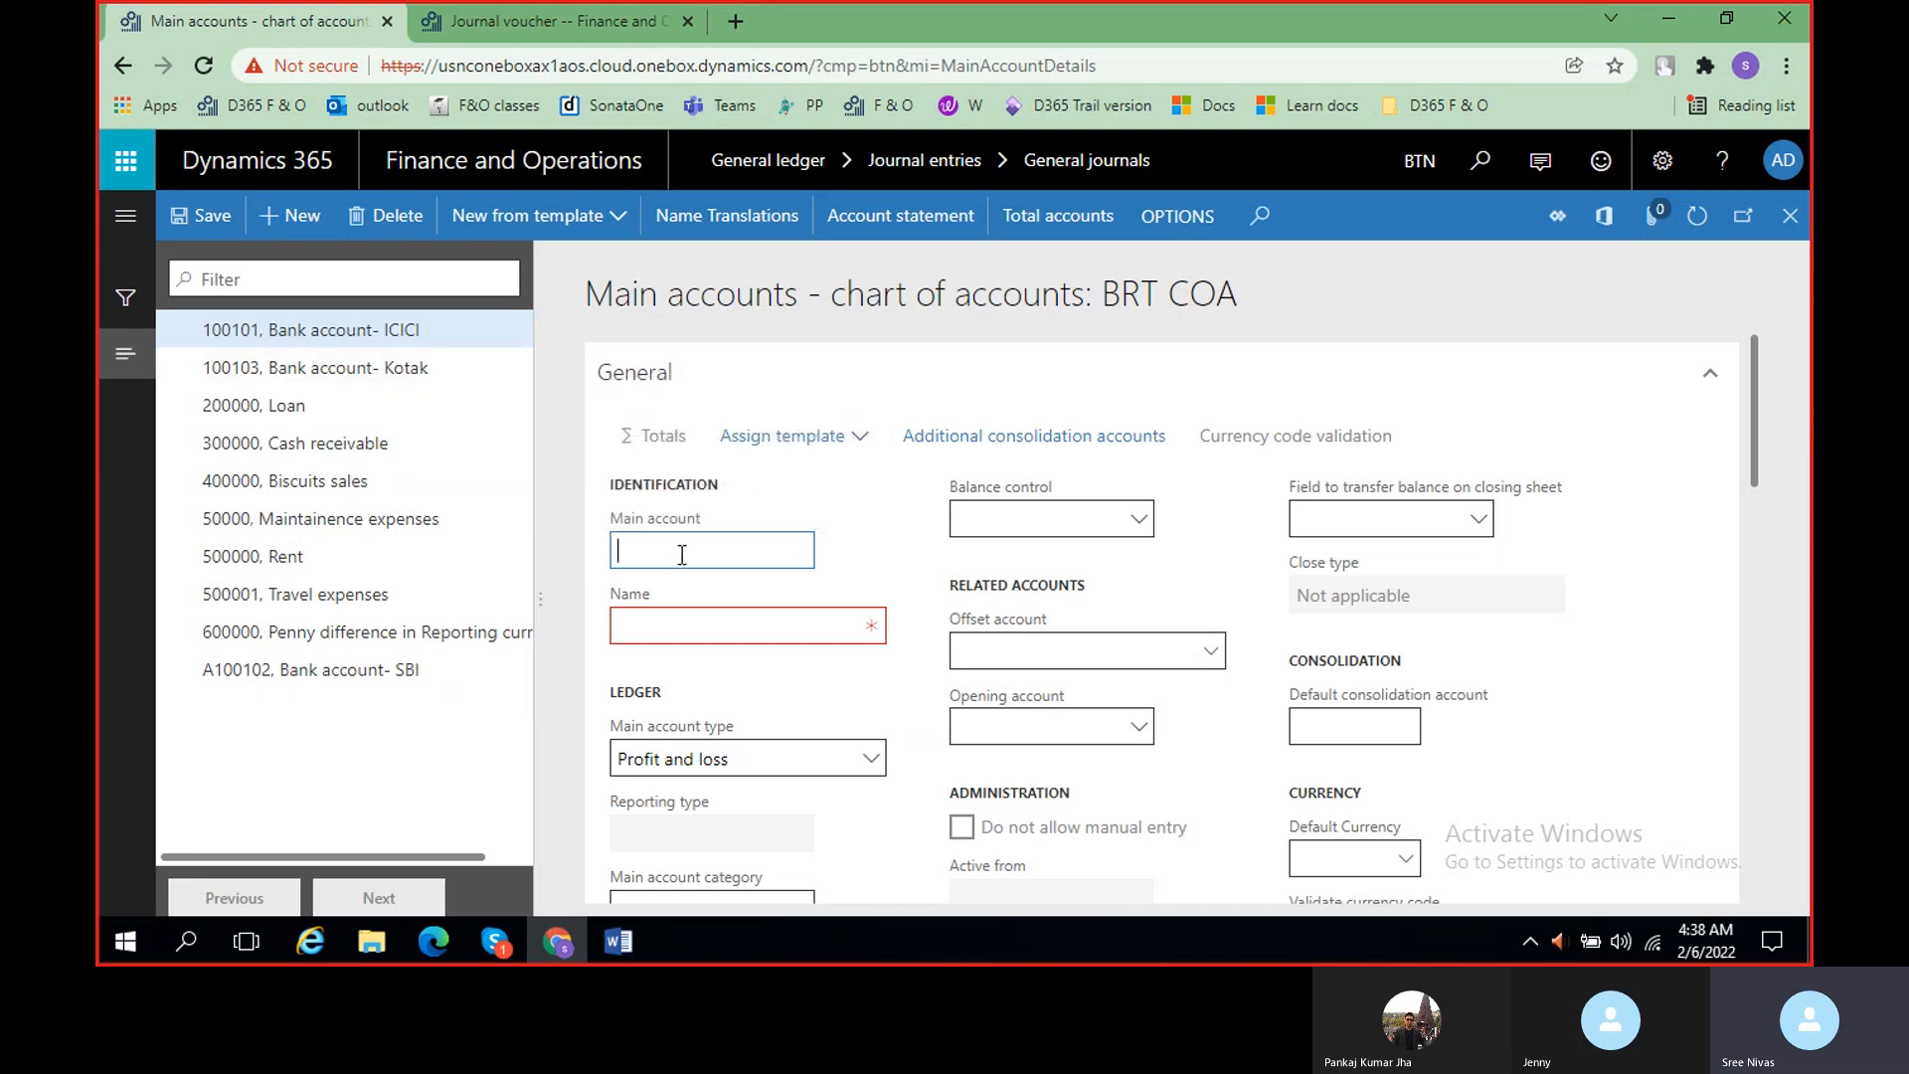
text(100000)
click(664, 626)
text(Cash)
click(815, 696)
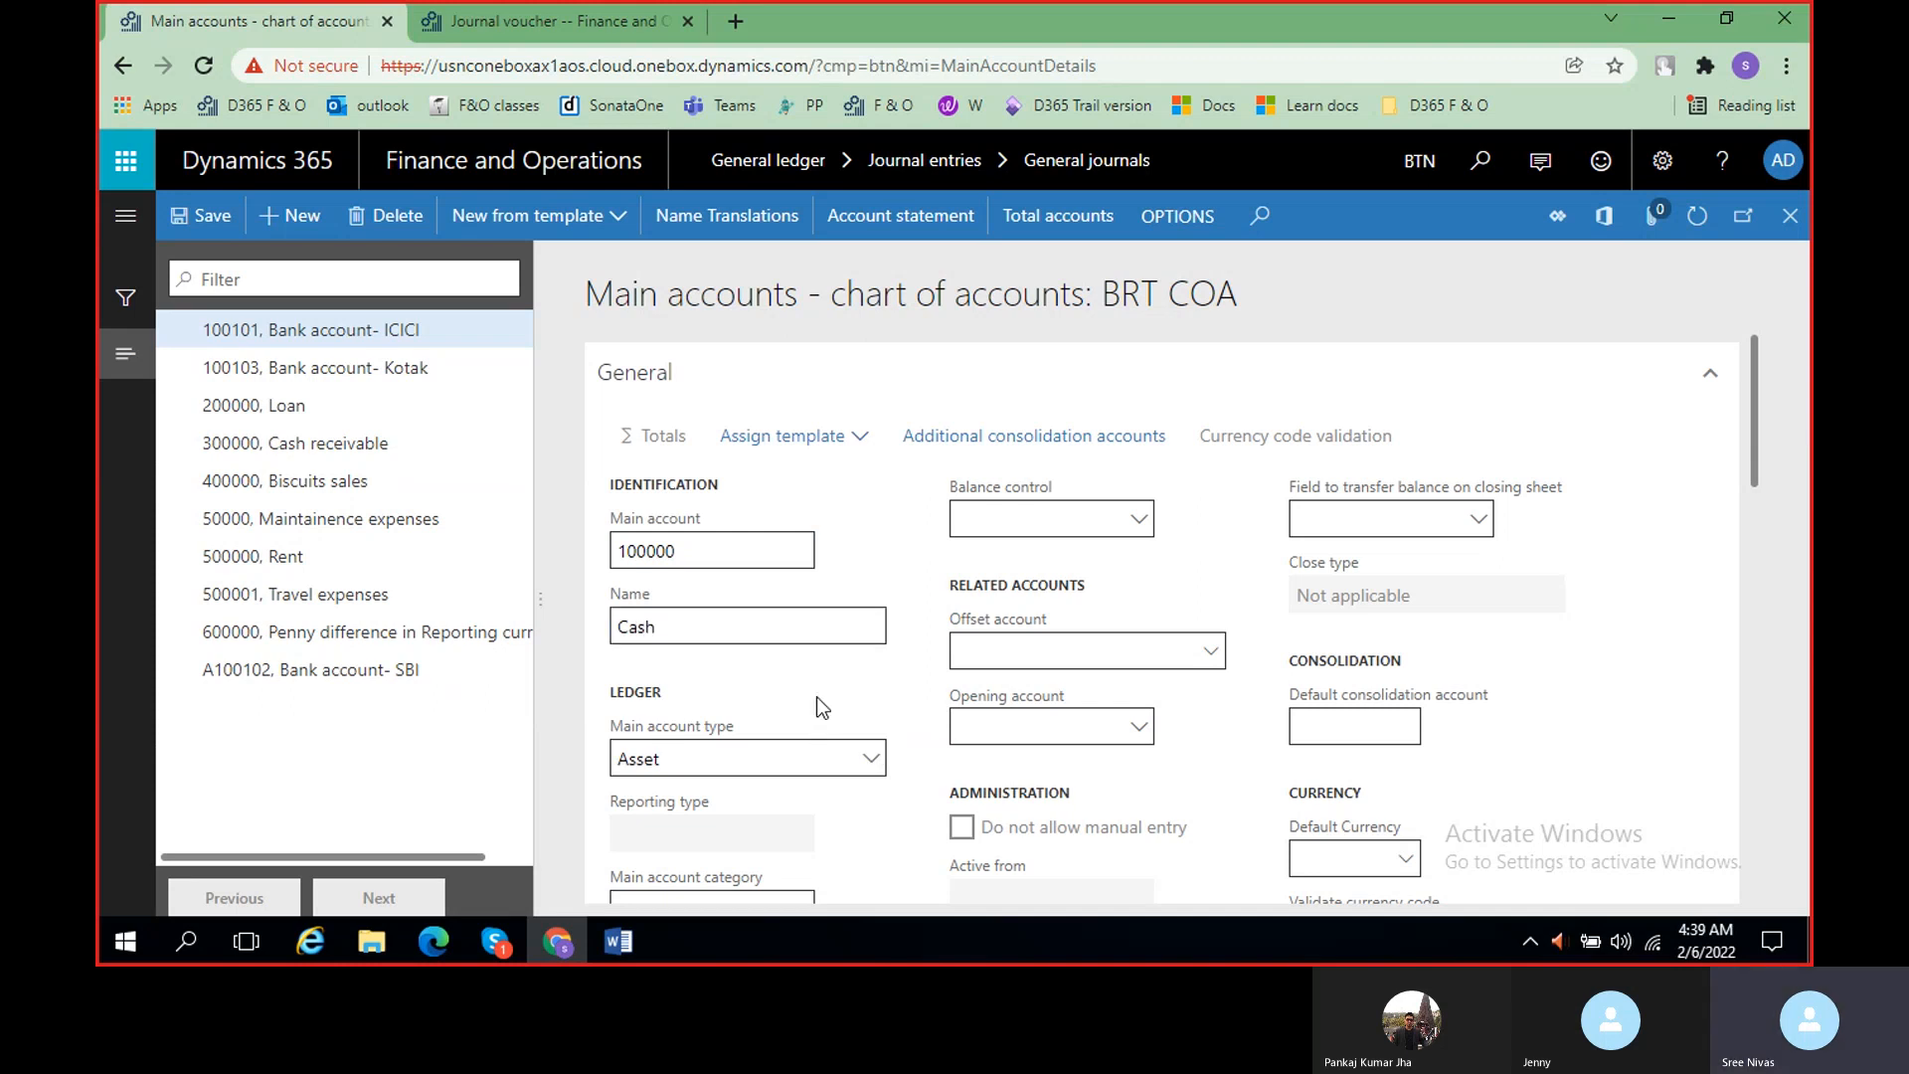
scroll(825, 646, down, 2)
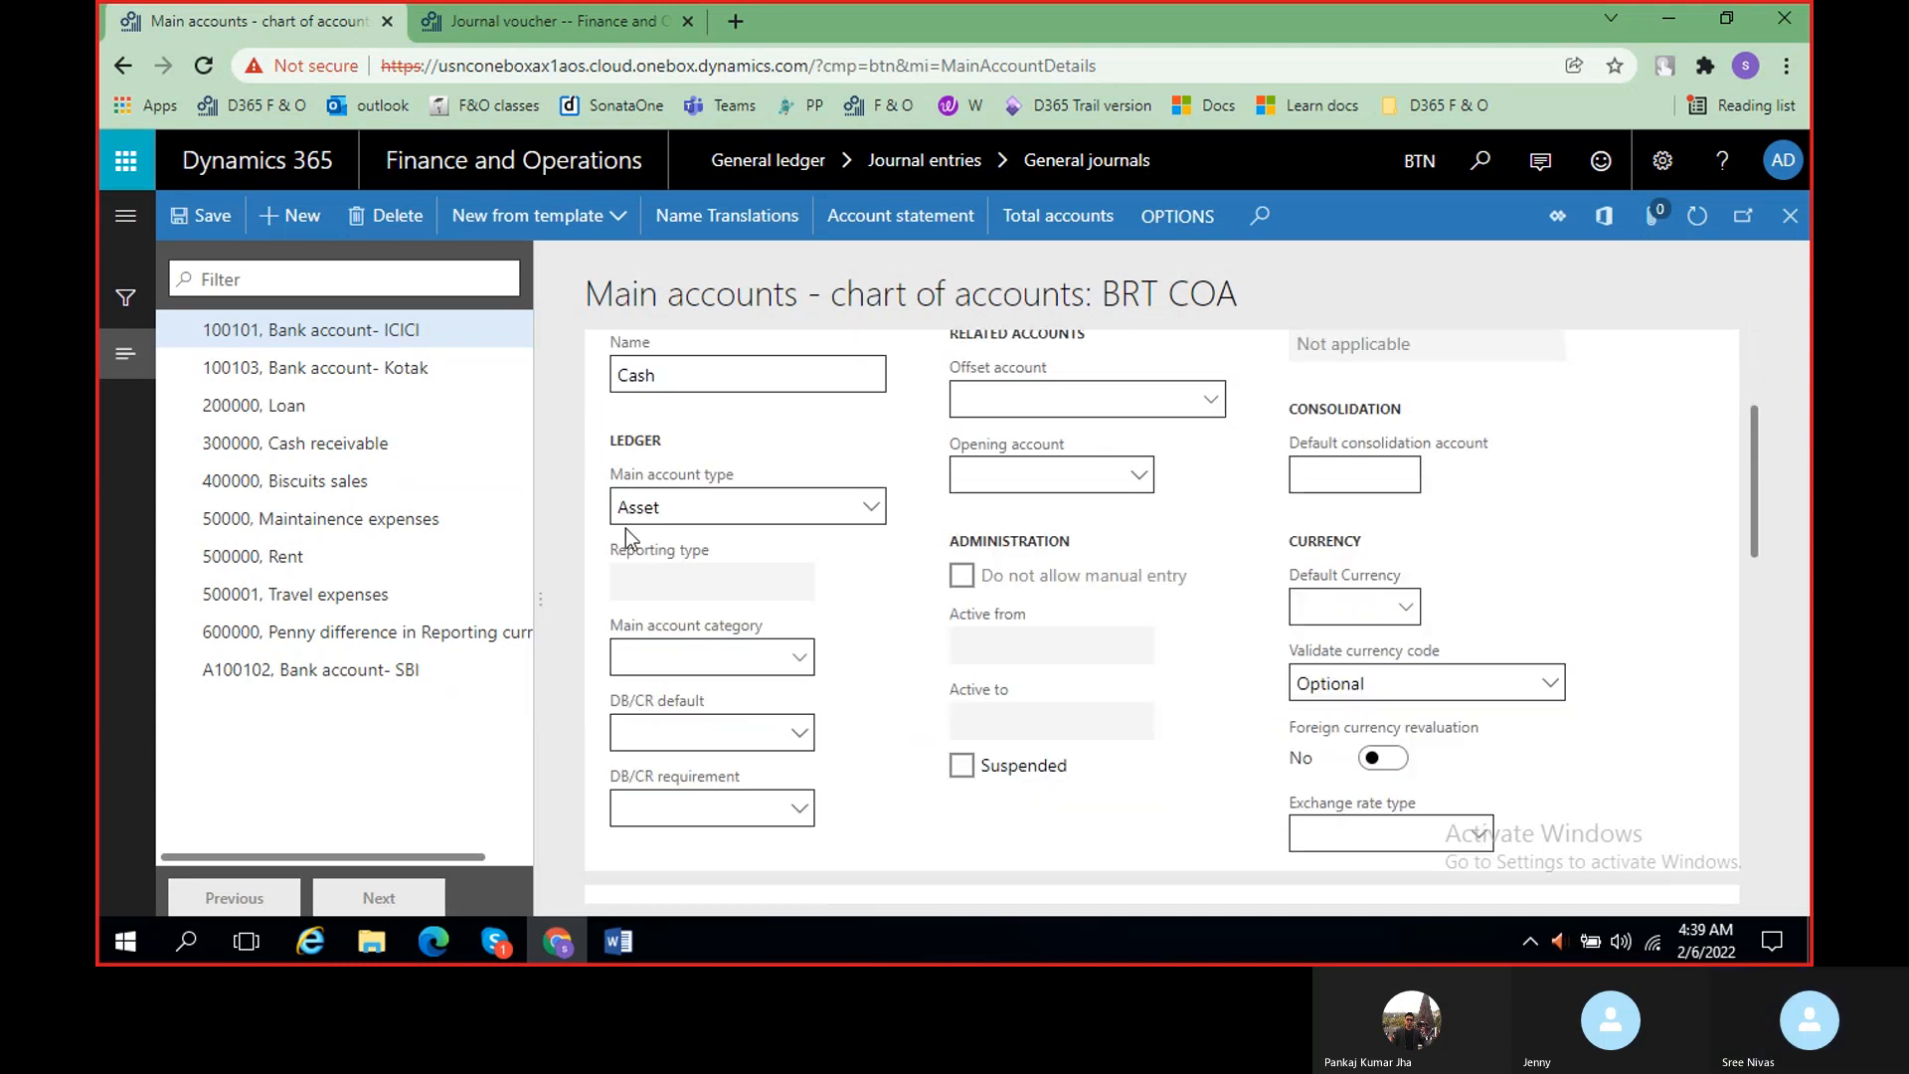
click(184, 217)
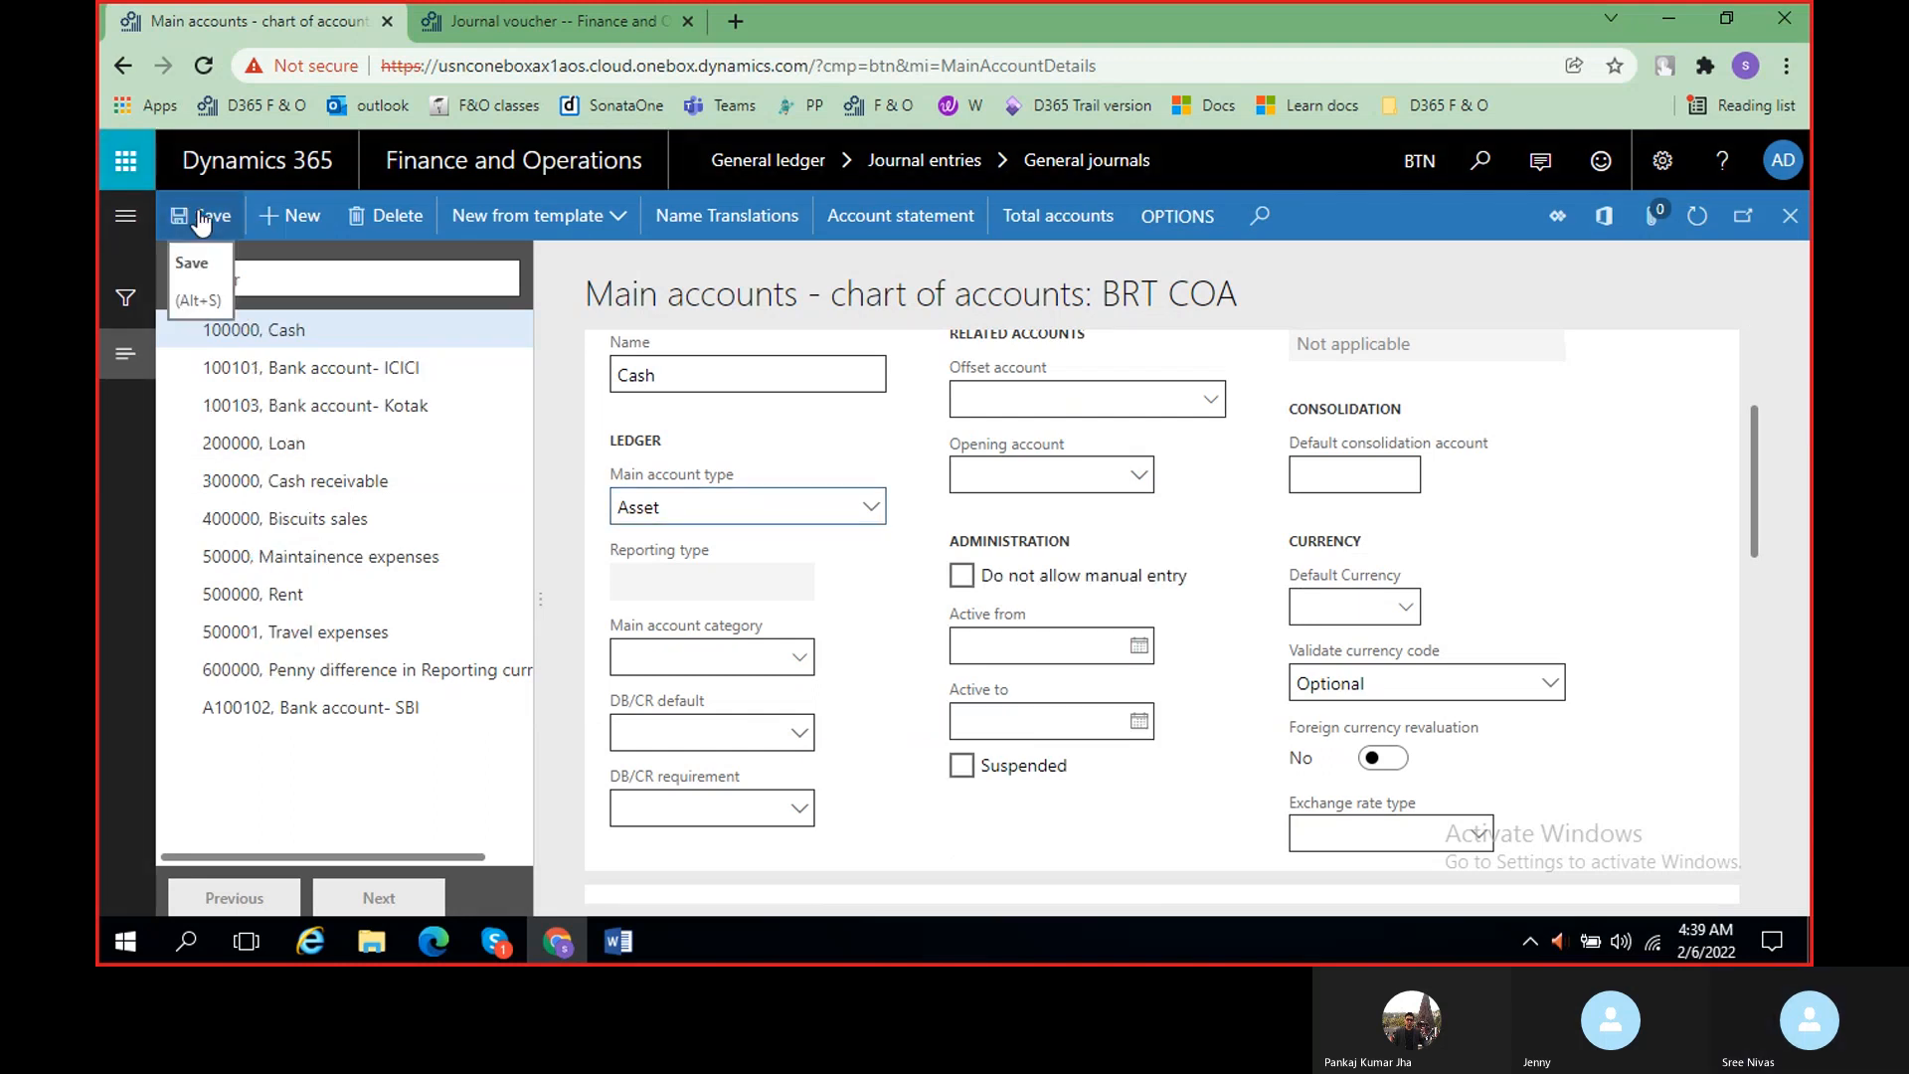
click(1790, 217)
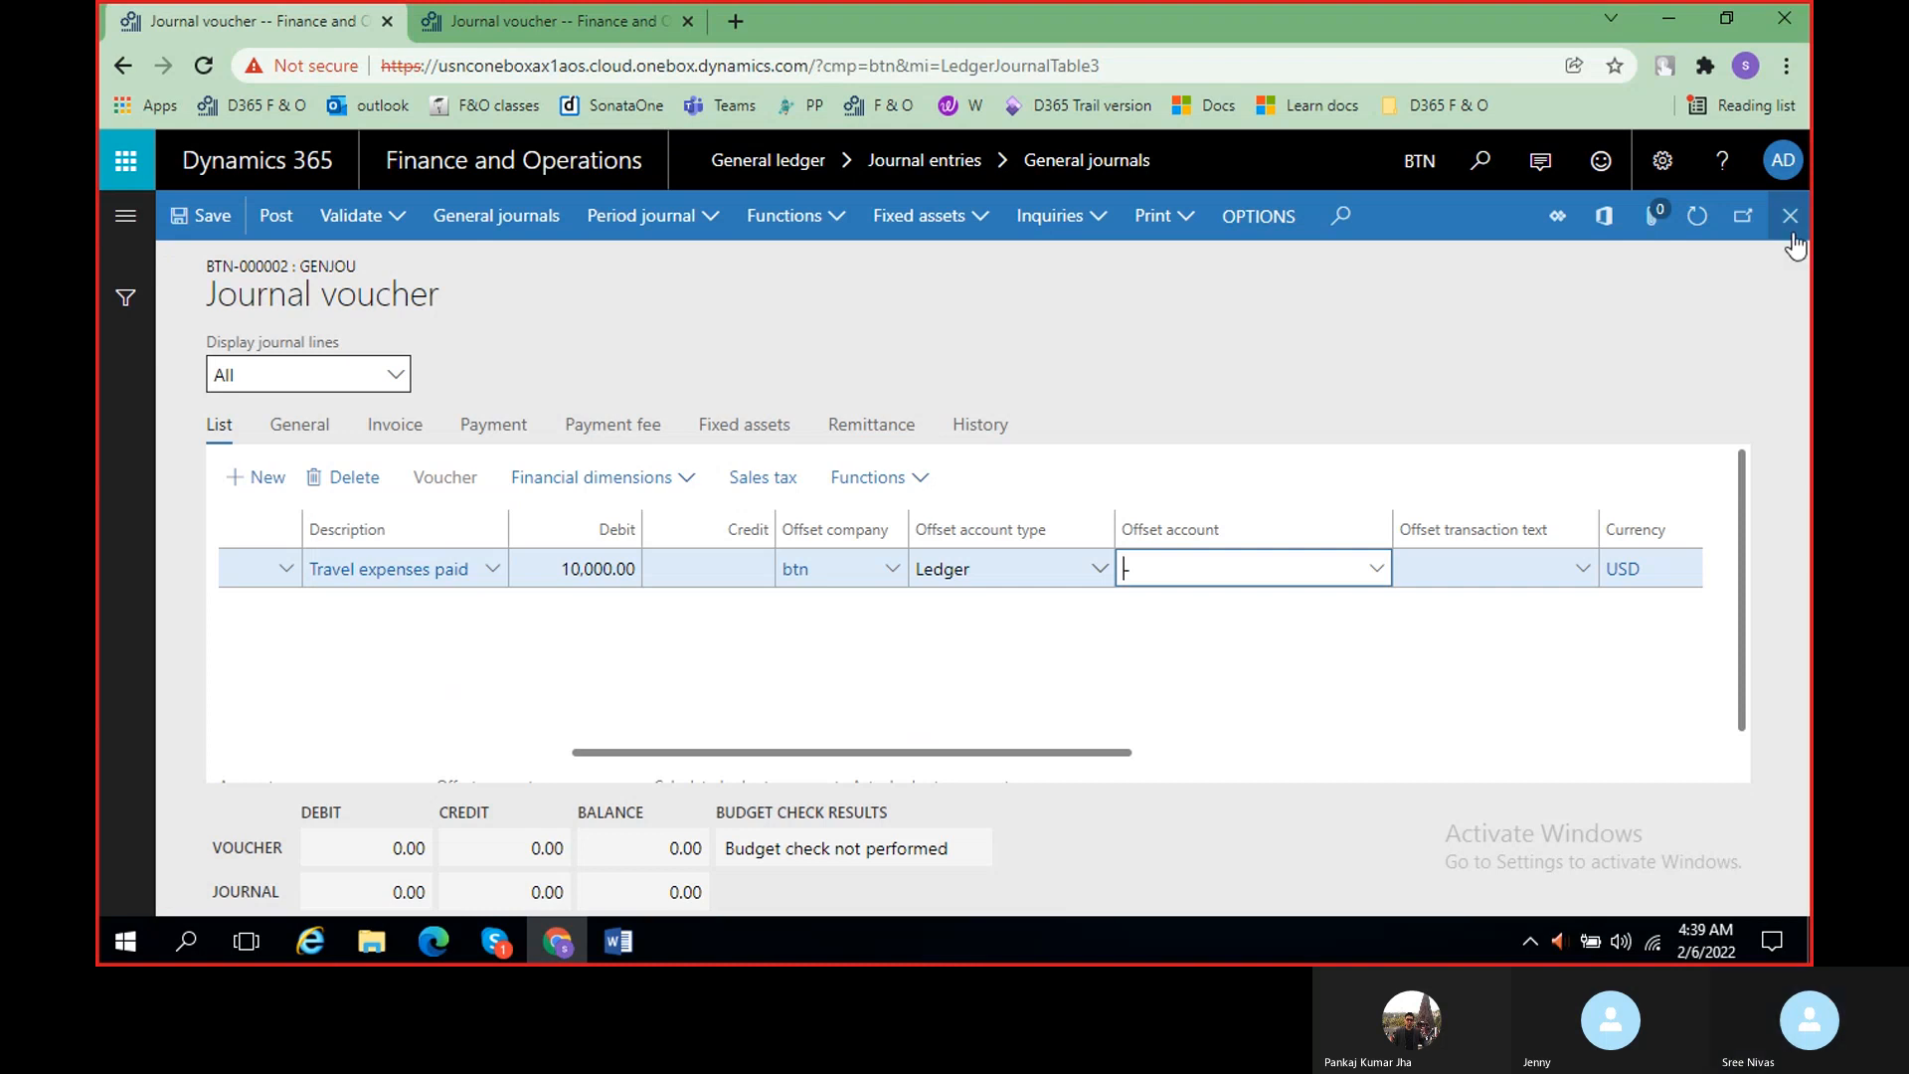
- Copy the voucher line's description "Travel expenses paid"
drag(897, 755, 568, 587)
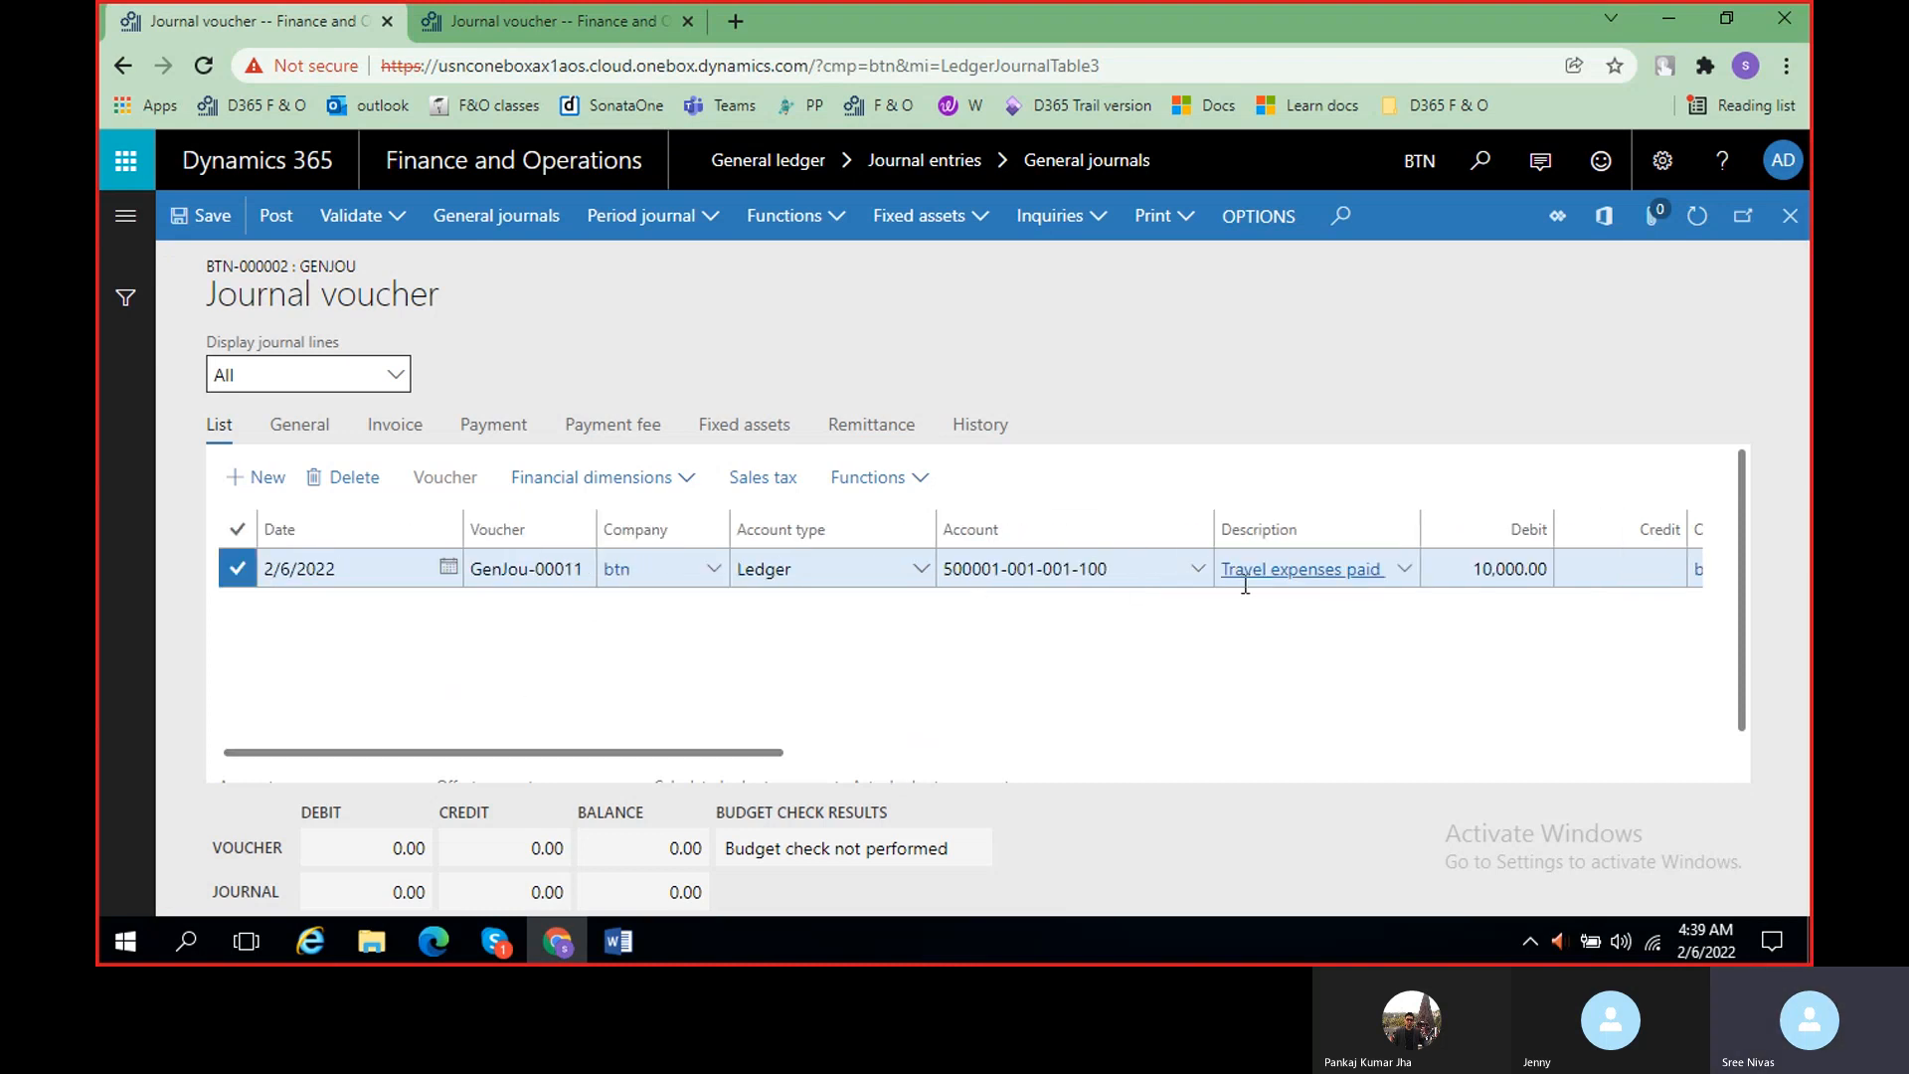
drag(1216, 577, 1396, 584)
key(ctrl+c)
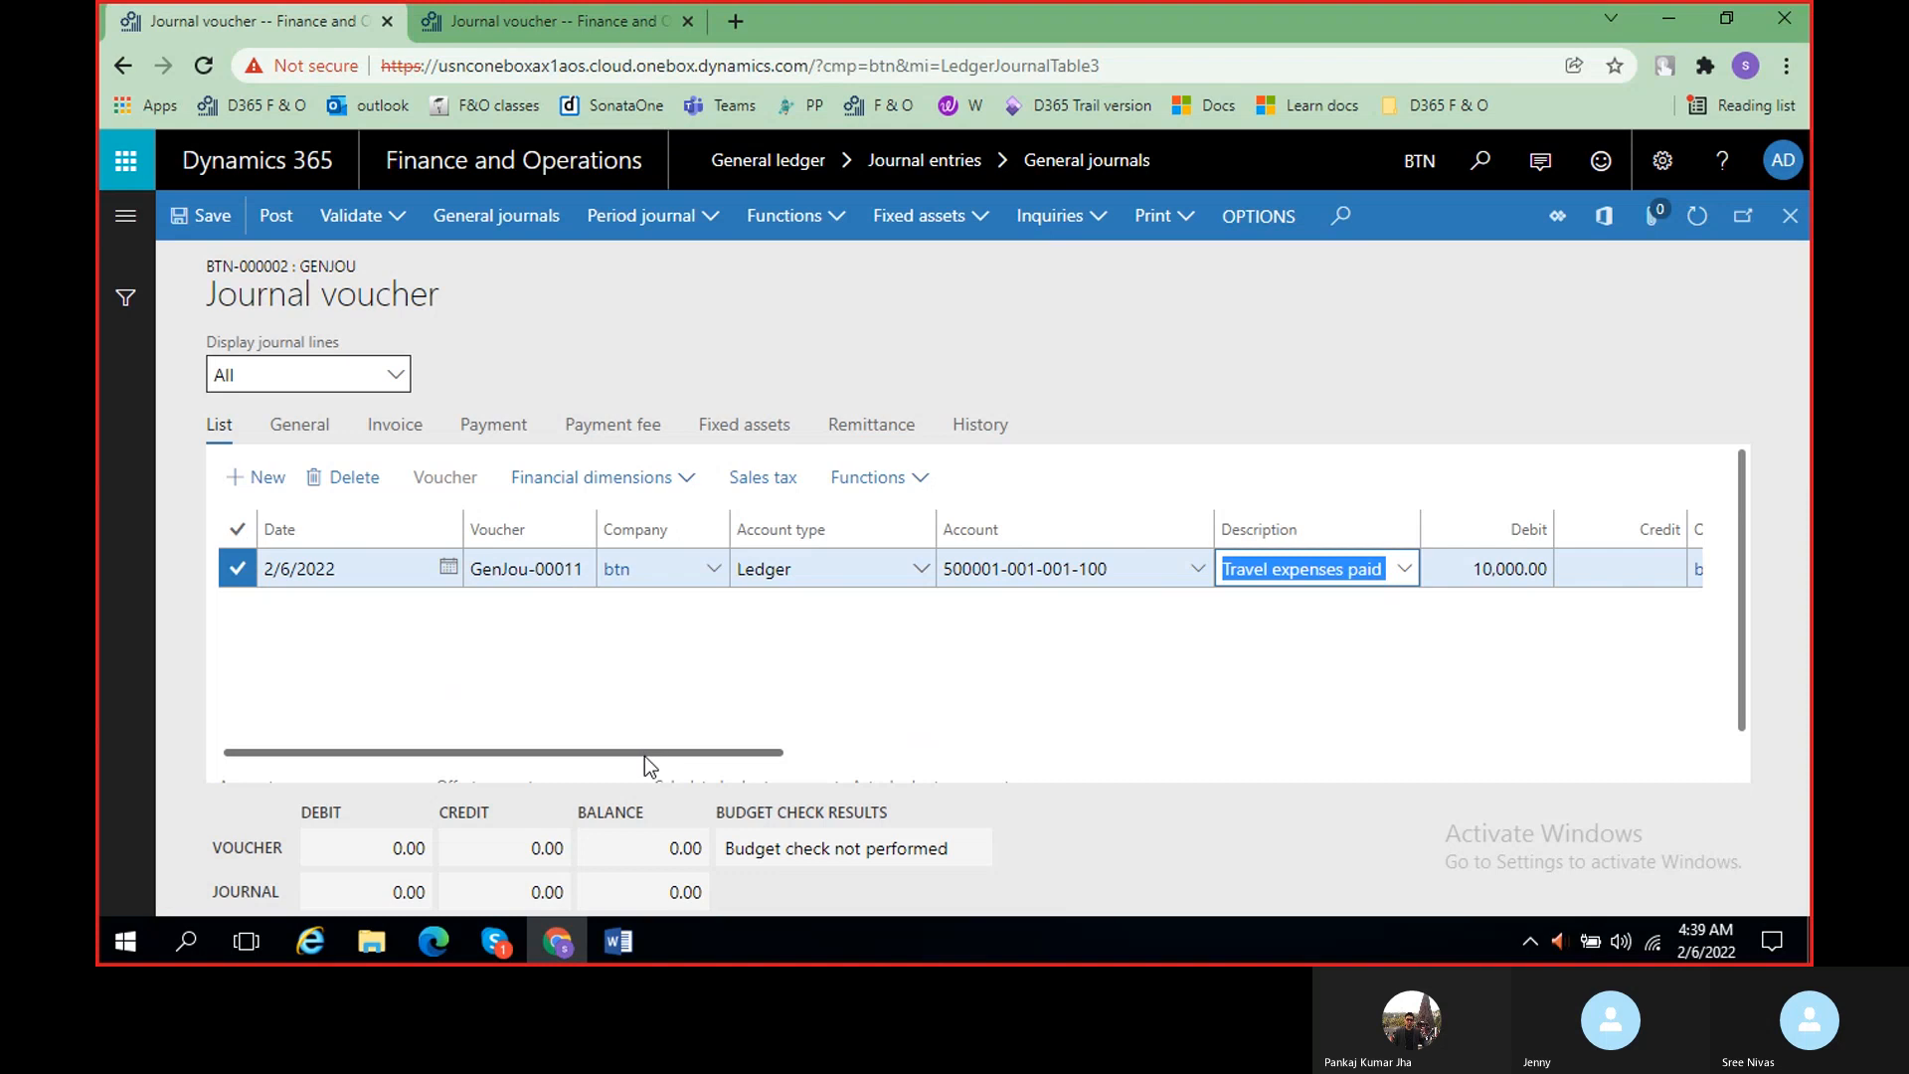
- In the second browser tab, close the journal voucher and reopen the lines of journal BTN-000002
click(498, 39)
click(1788, 219)
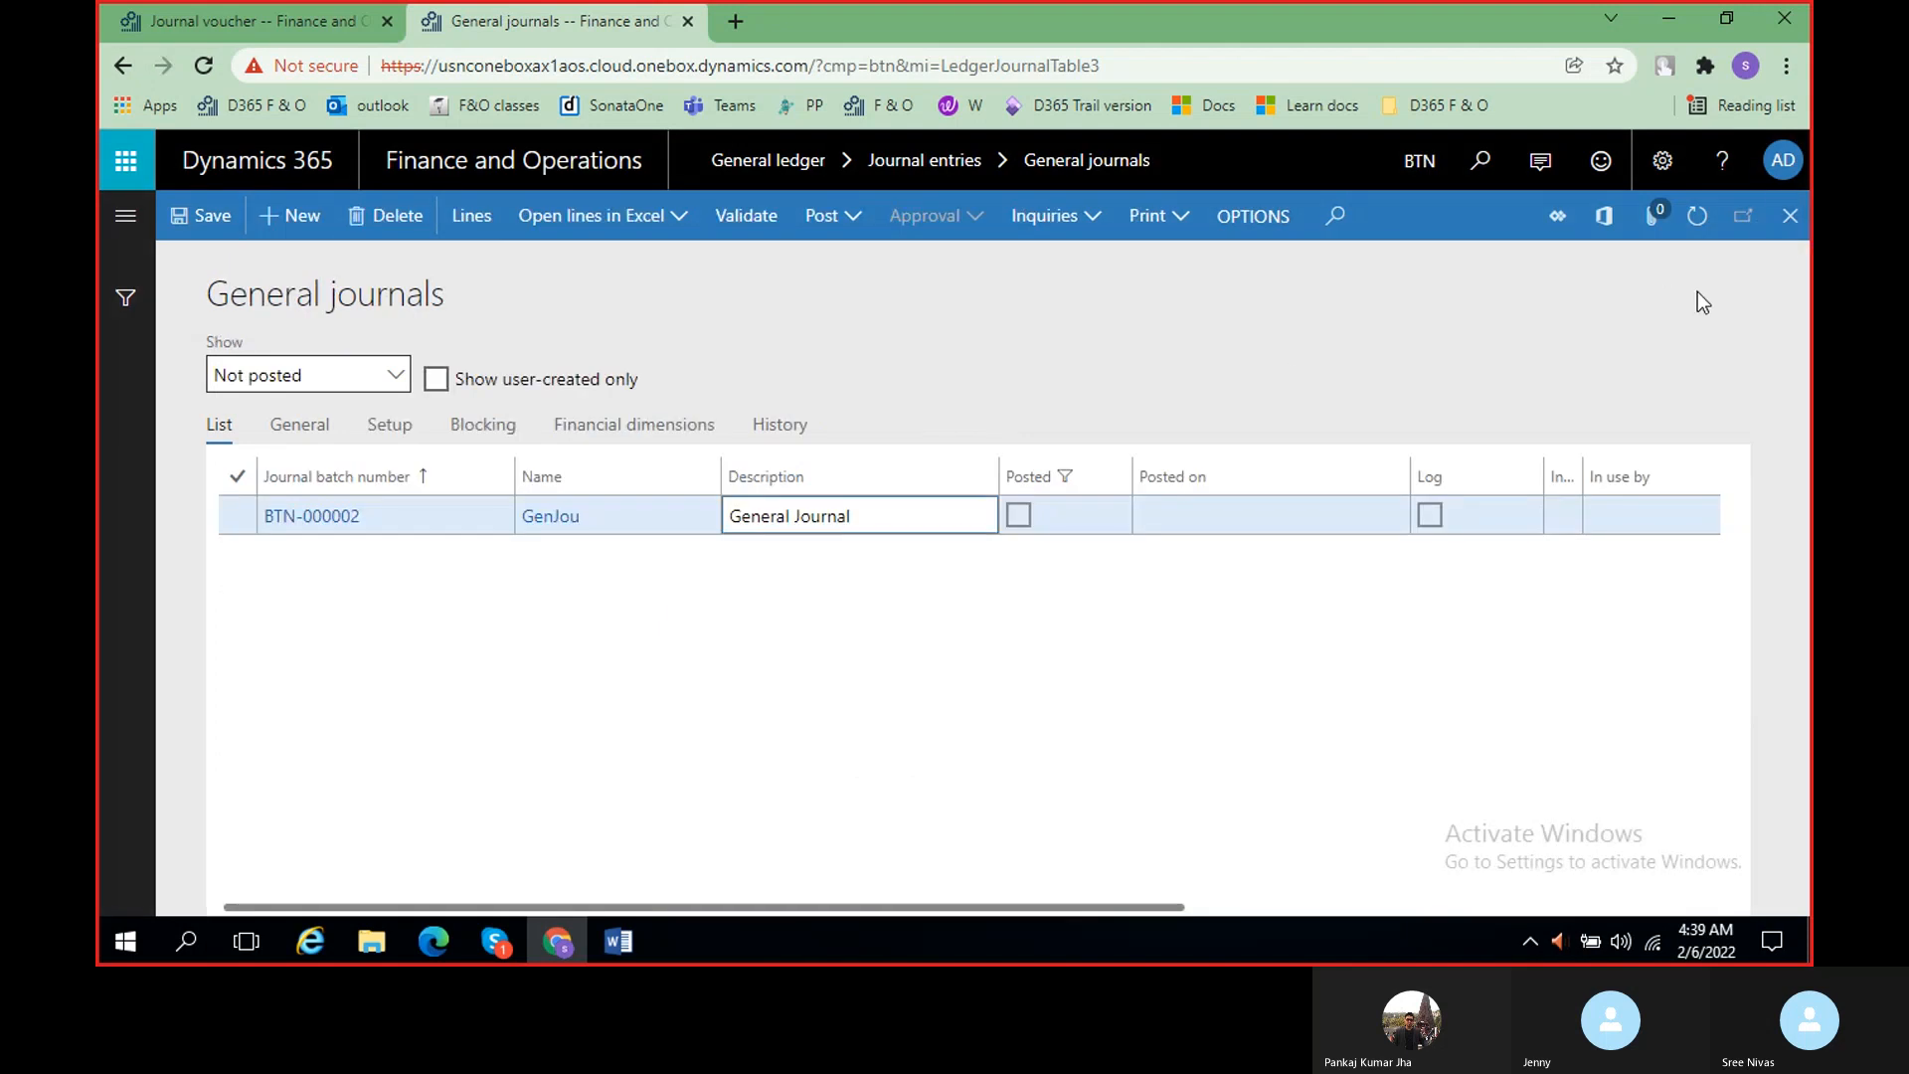
click(470, 218)
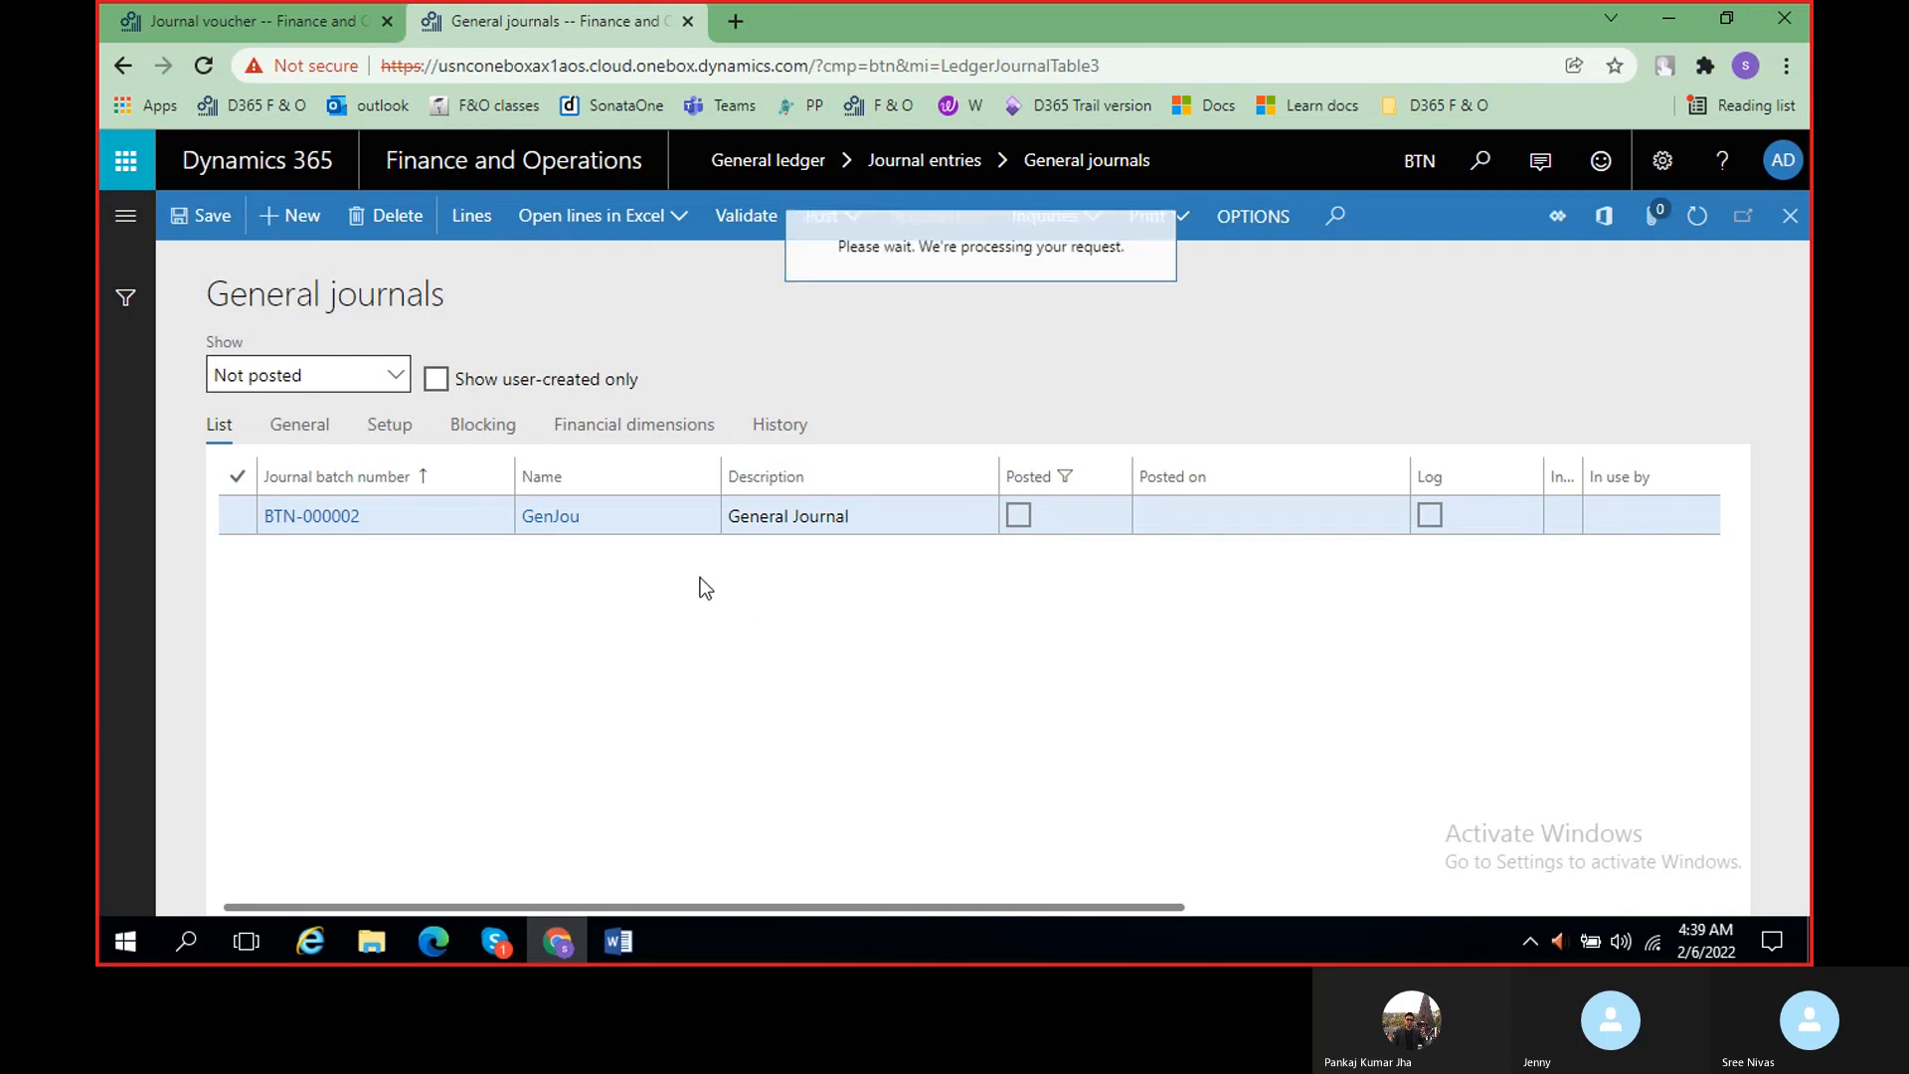
mouse_move(672, 760)
mouse_down()
mouse_move(743, 761)
mouse_move(678, 761)
mouse_up()
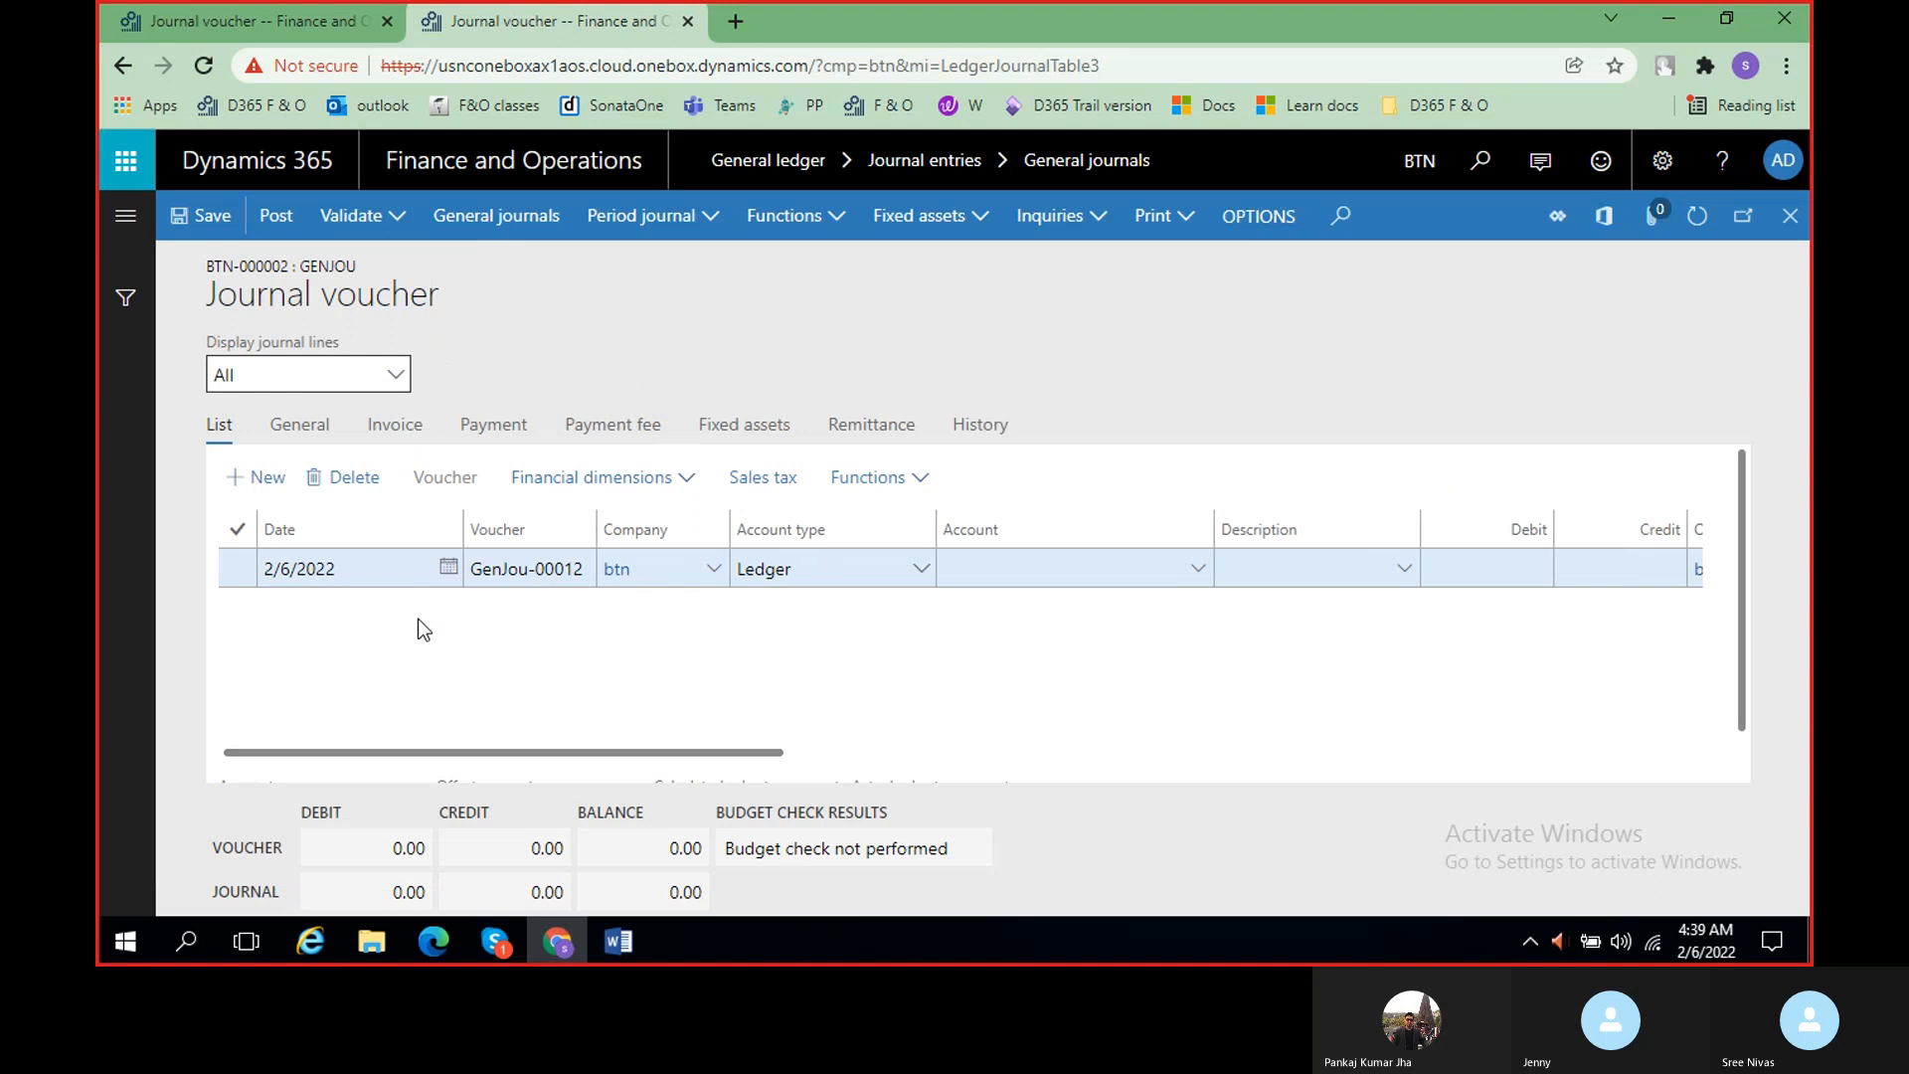
- Set the new voucher line's date to 4/1/2022
click(449, 566)
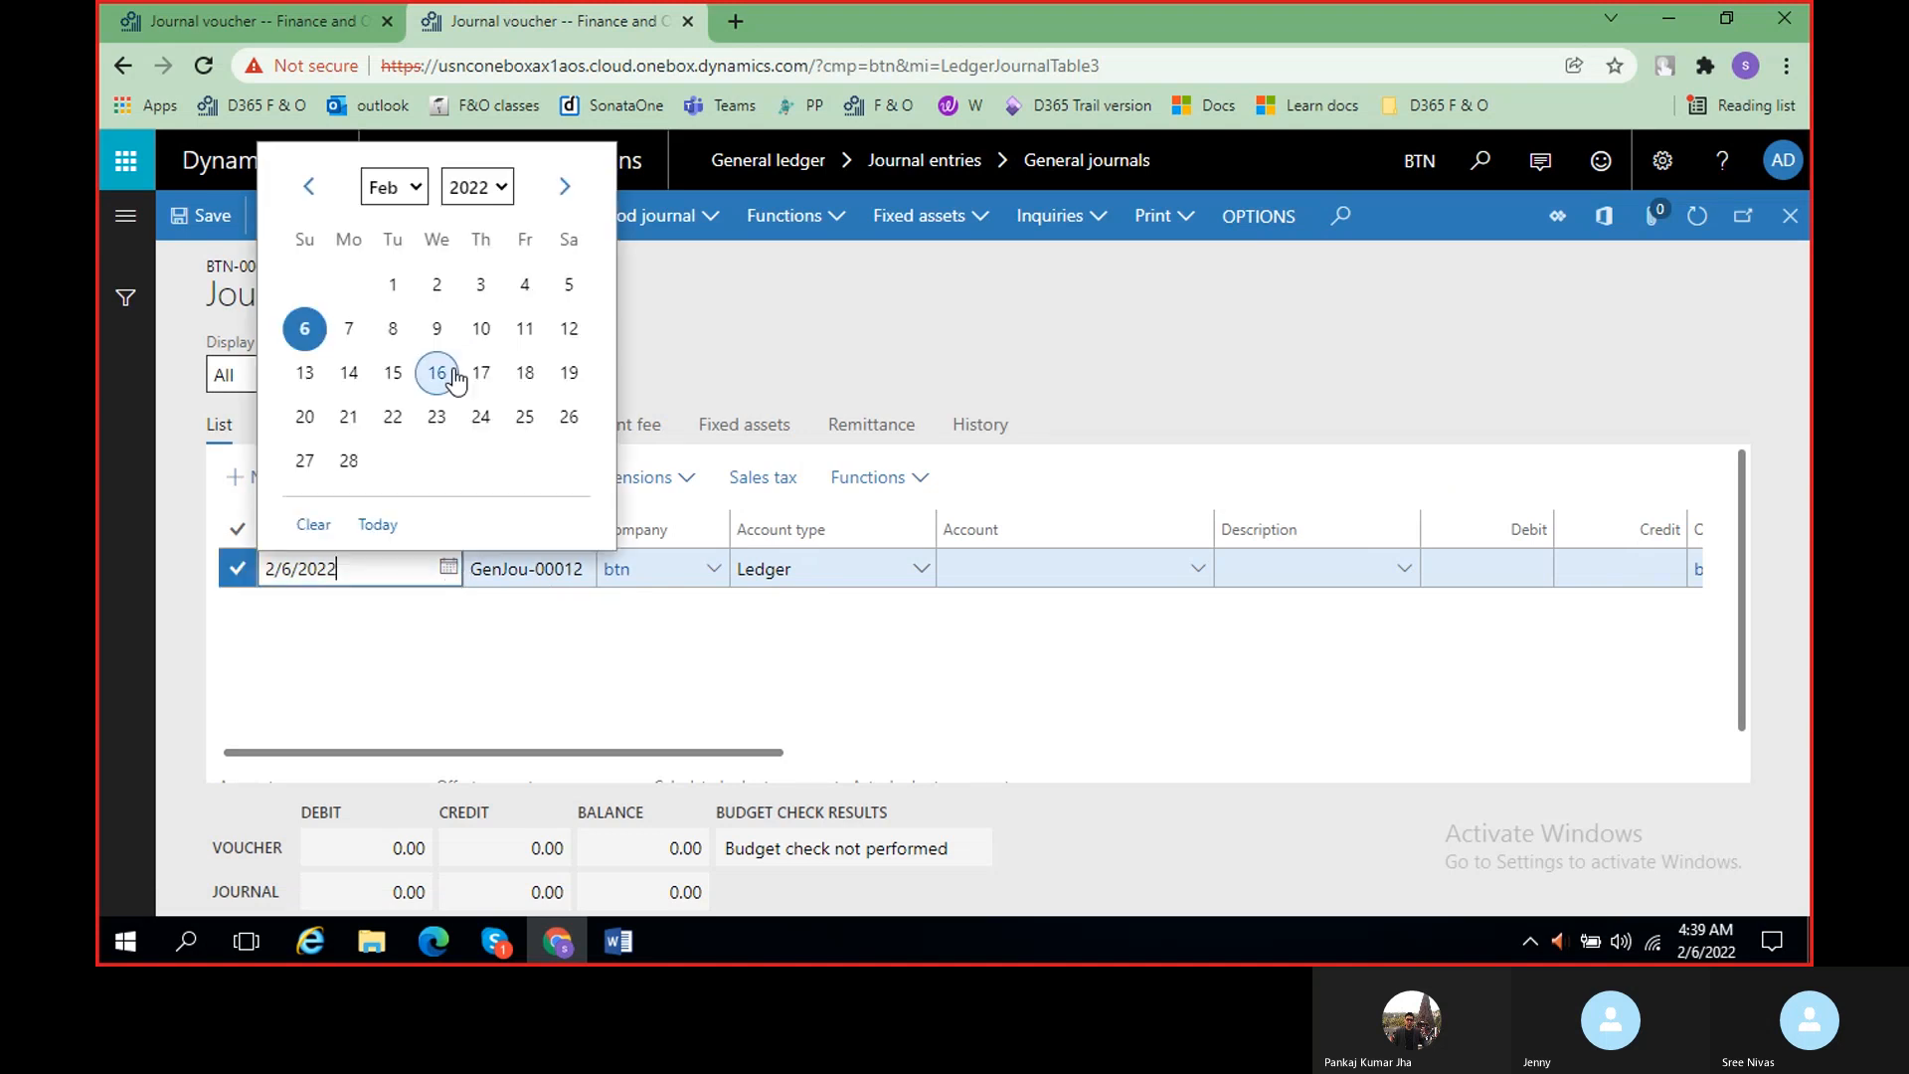
click(390, 188)
click(408, 303)
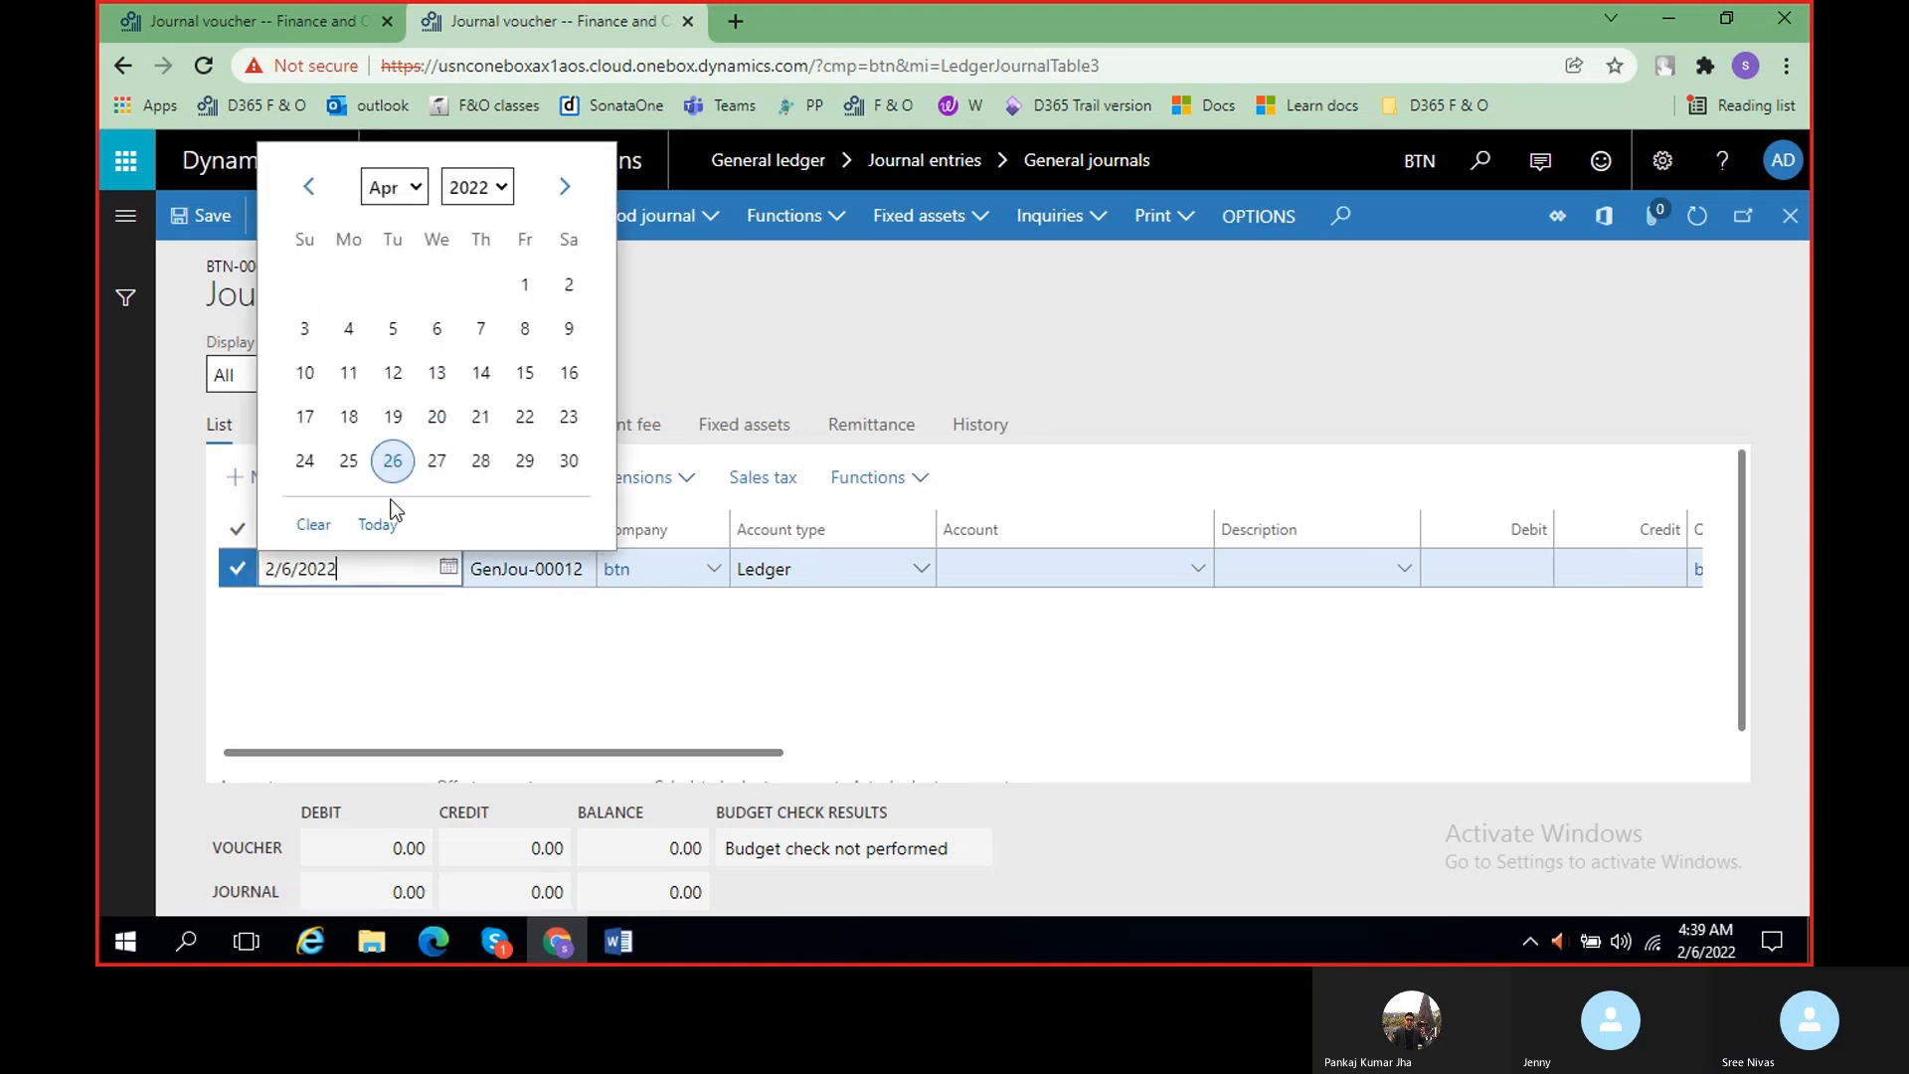
click(525, 286)
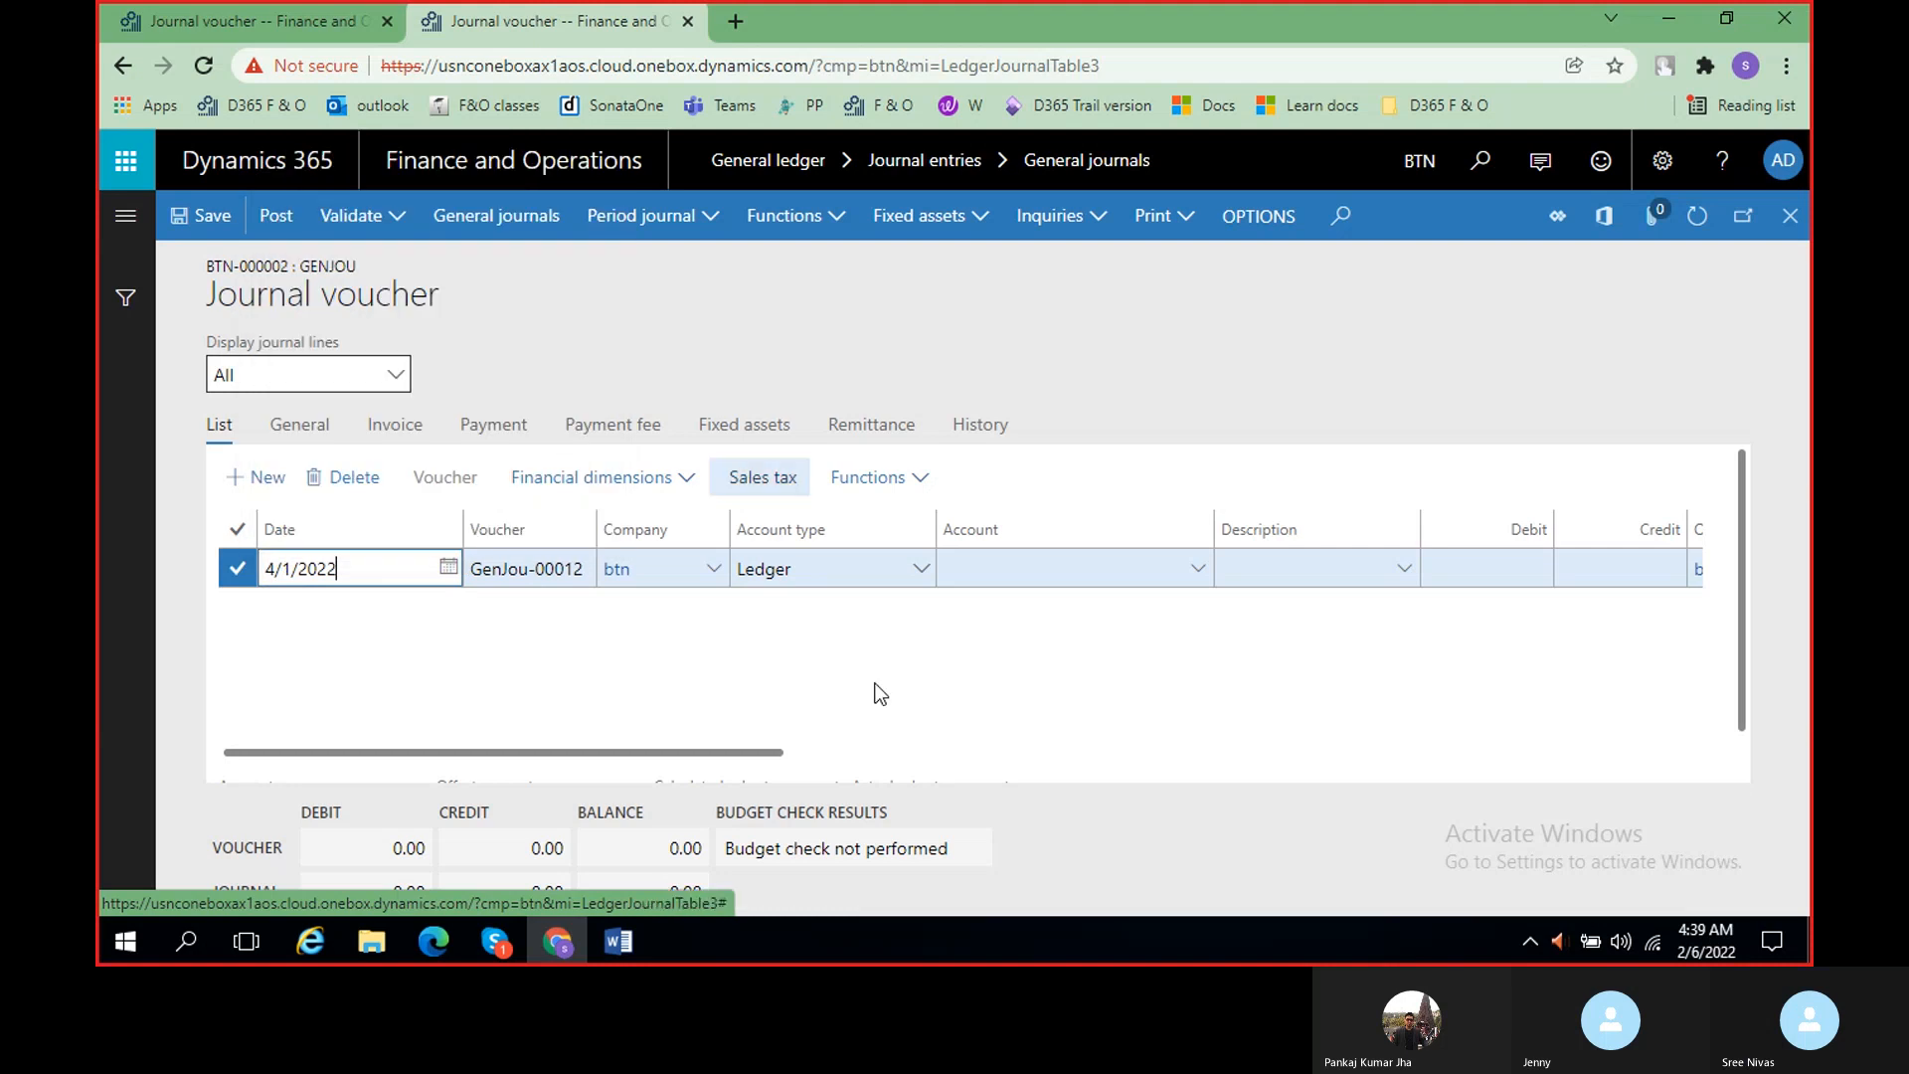
- Set the new line's account to 500001 Travel expenses with department 001 Sales, branch 001 Banglore and business unit 100 Biscuits
drag(727, 753, 859, 757)
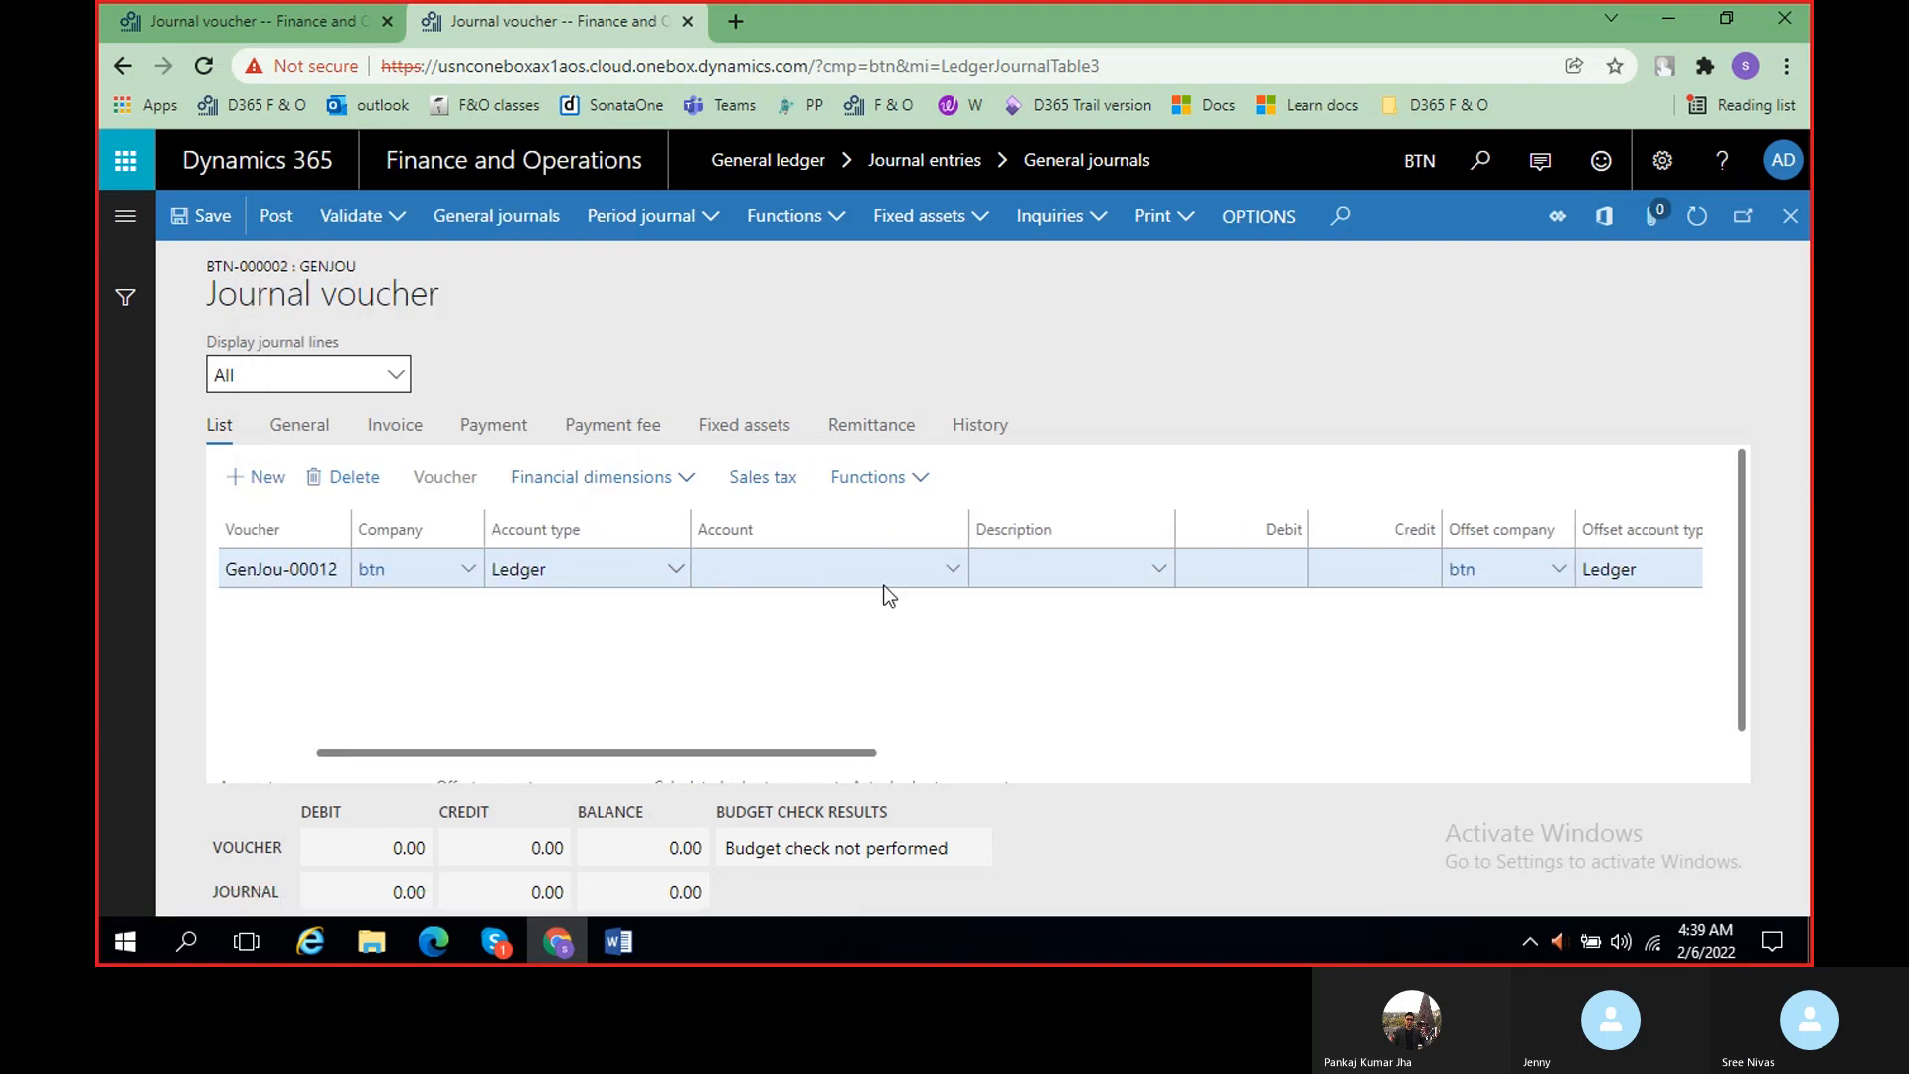
click(951, 568)
click(952, 571)
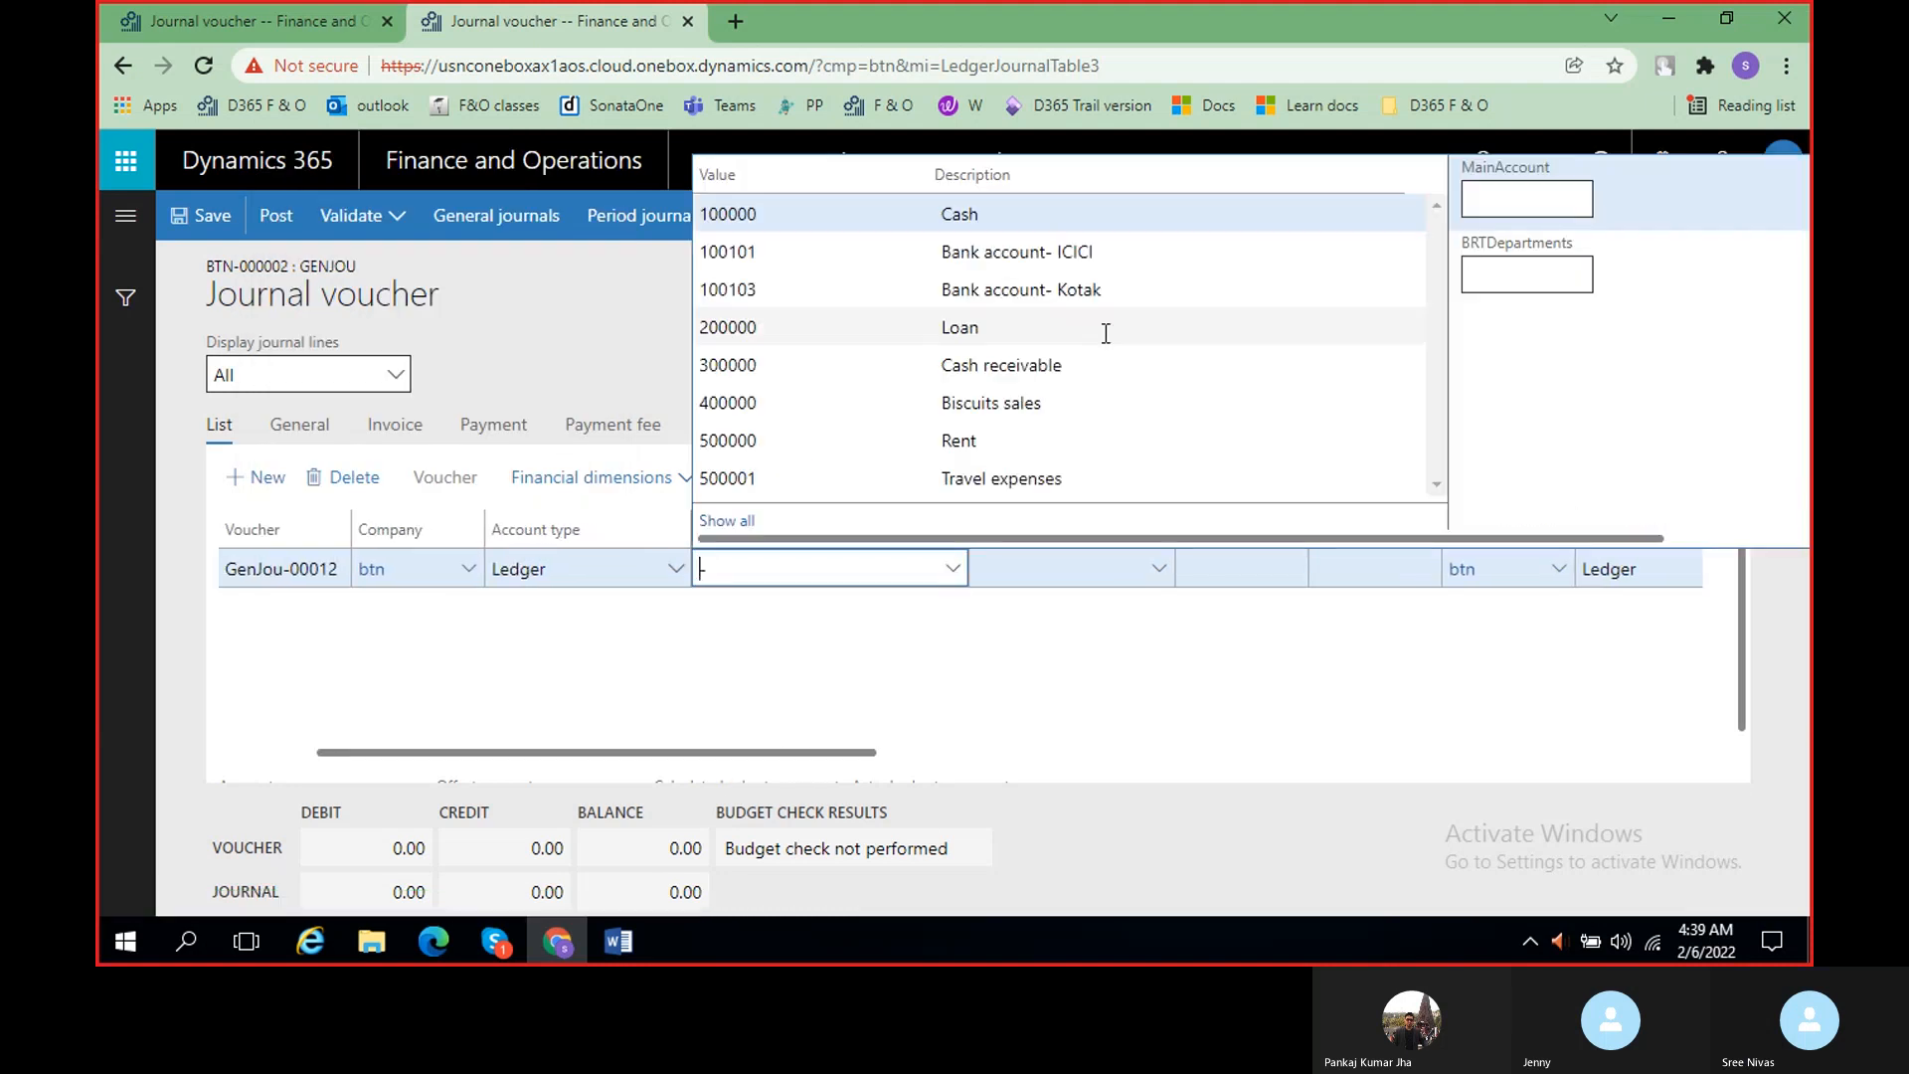
click(1004, 476)
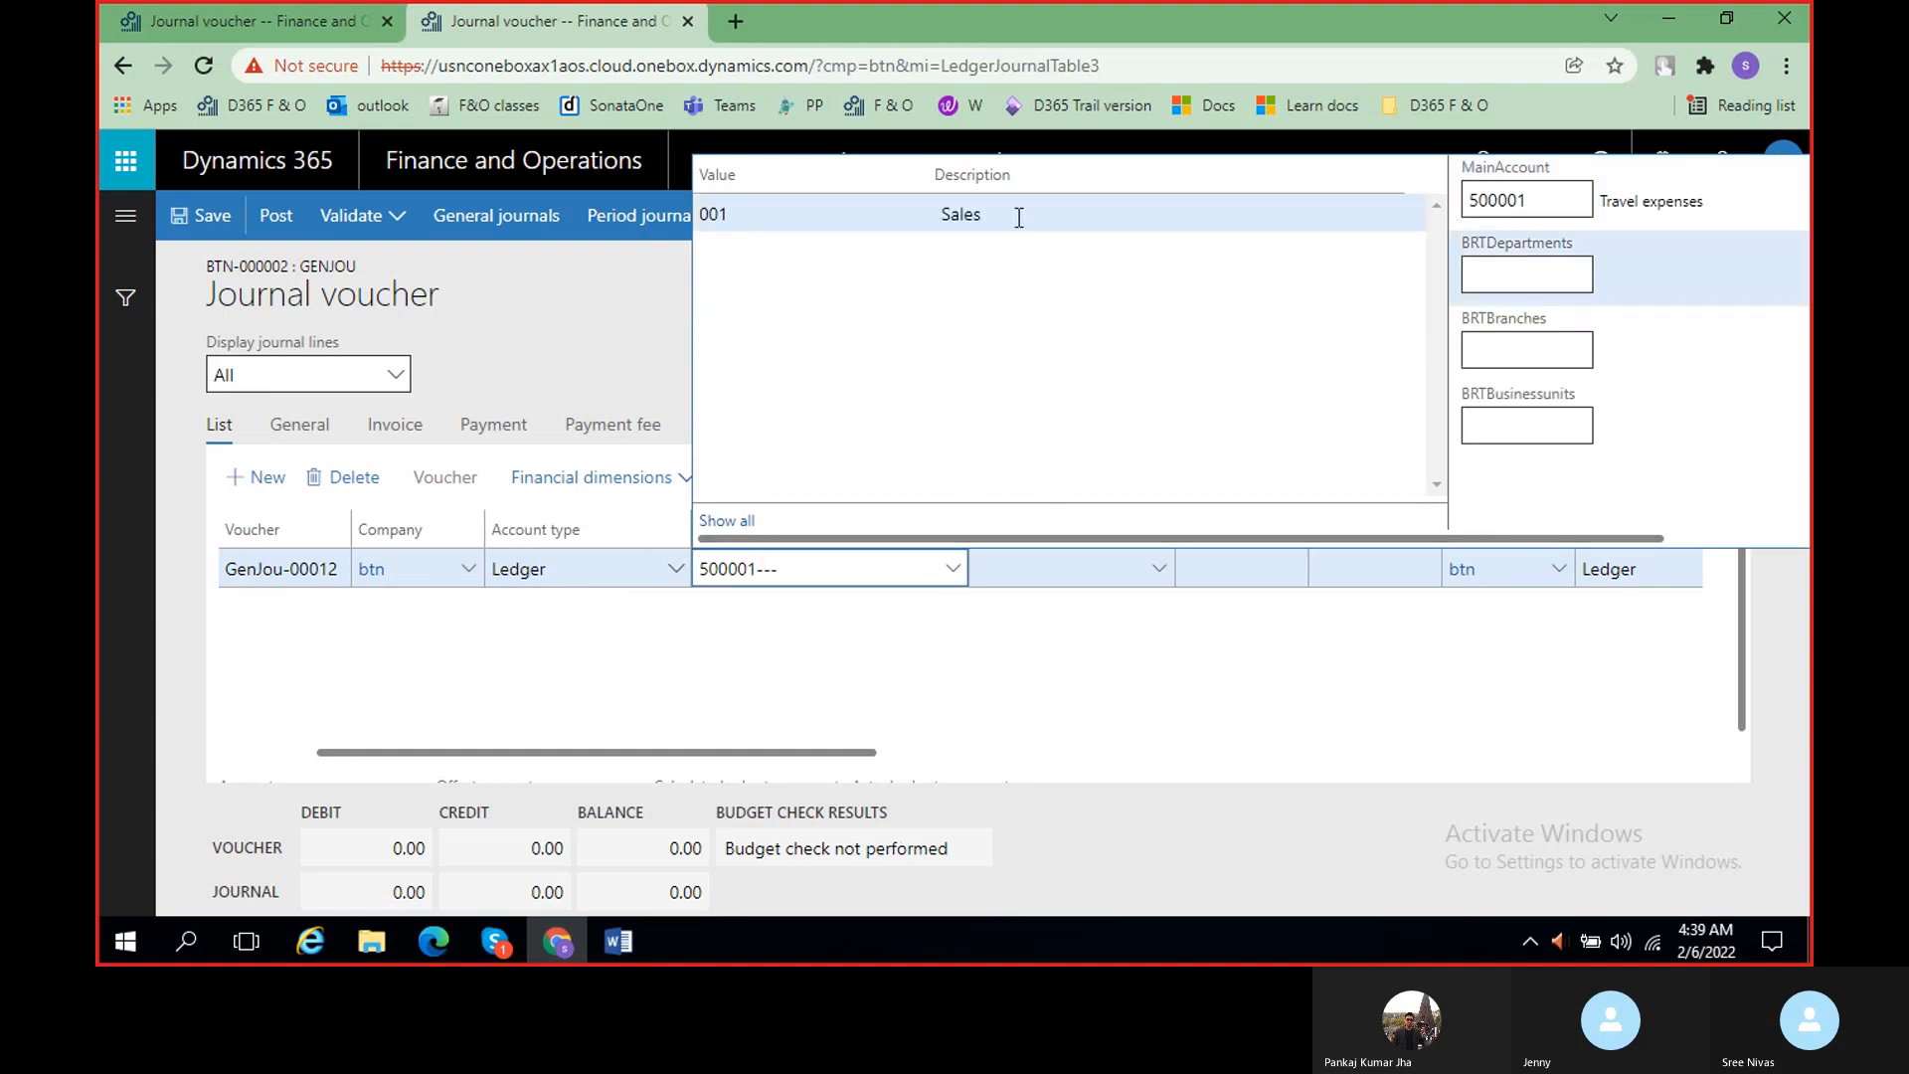
click(1018, 216)
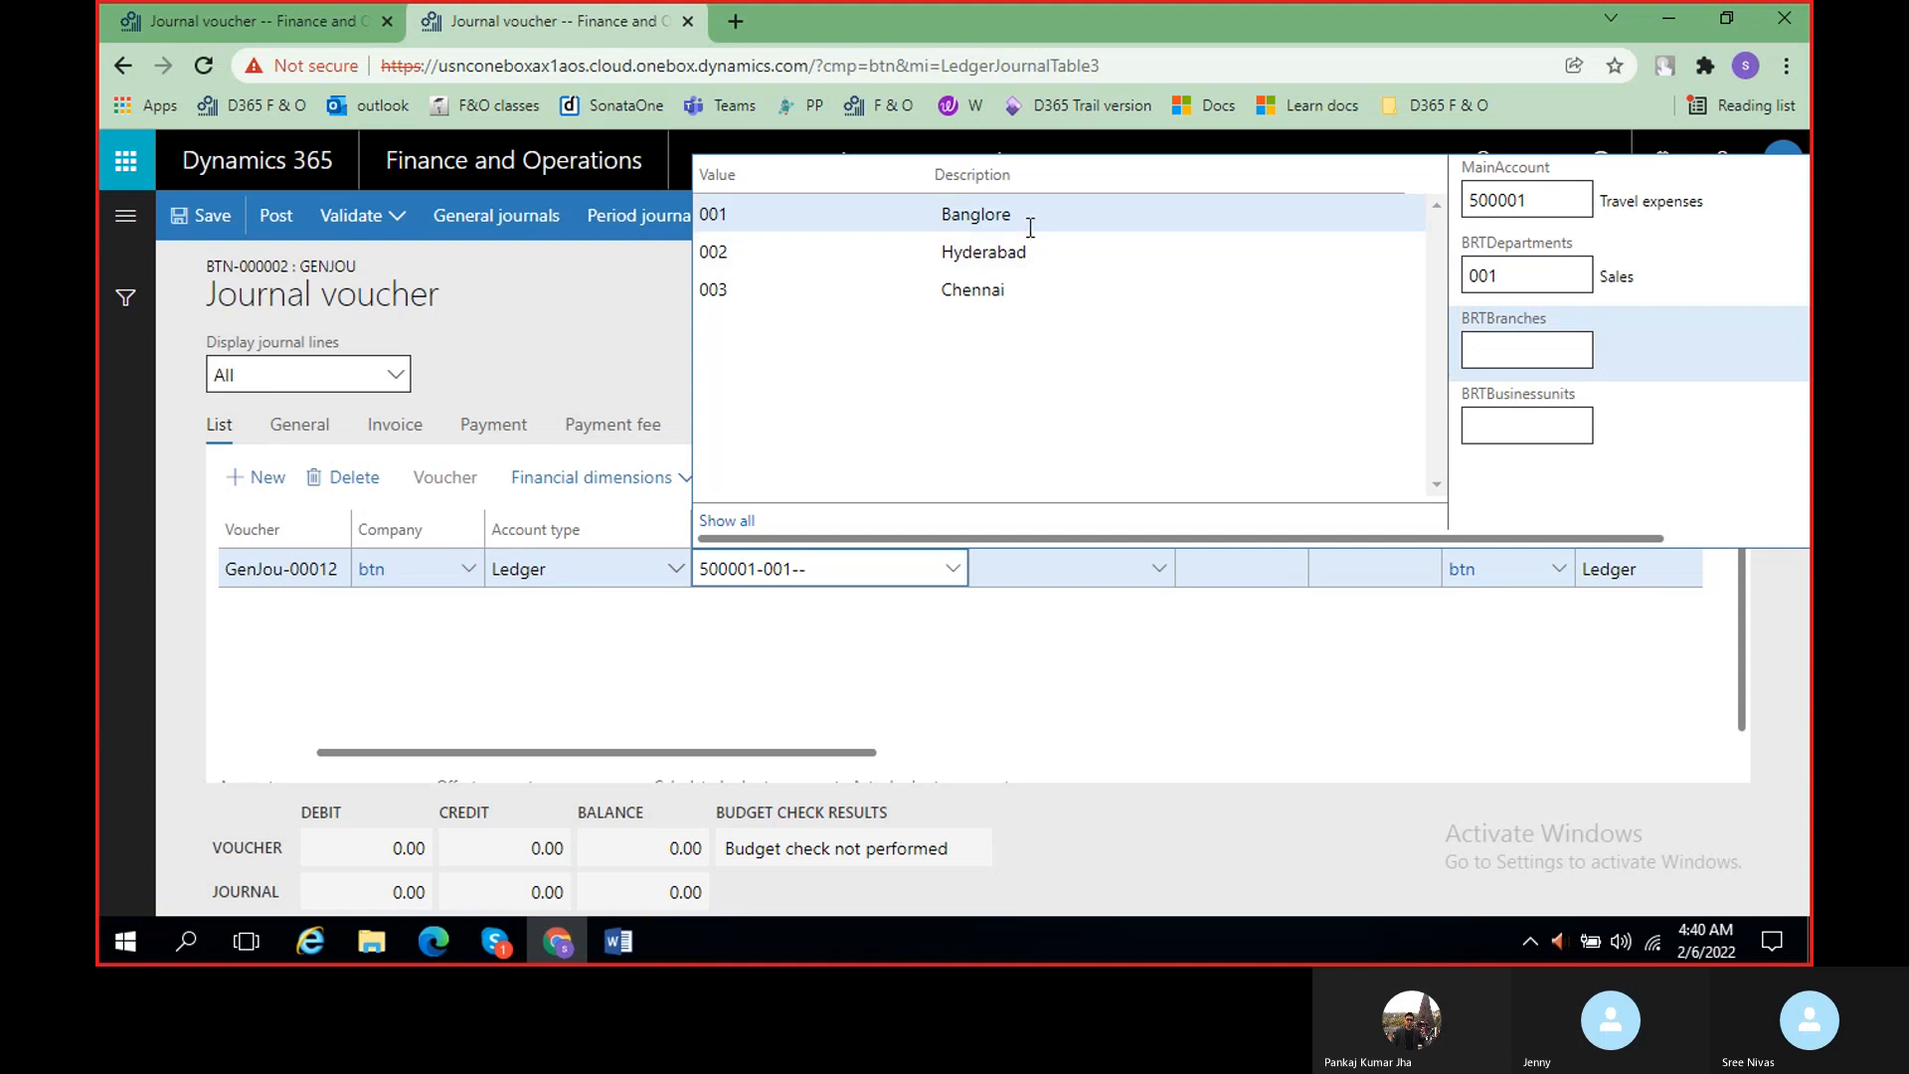
click(1030, 217)
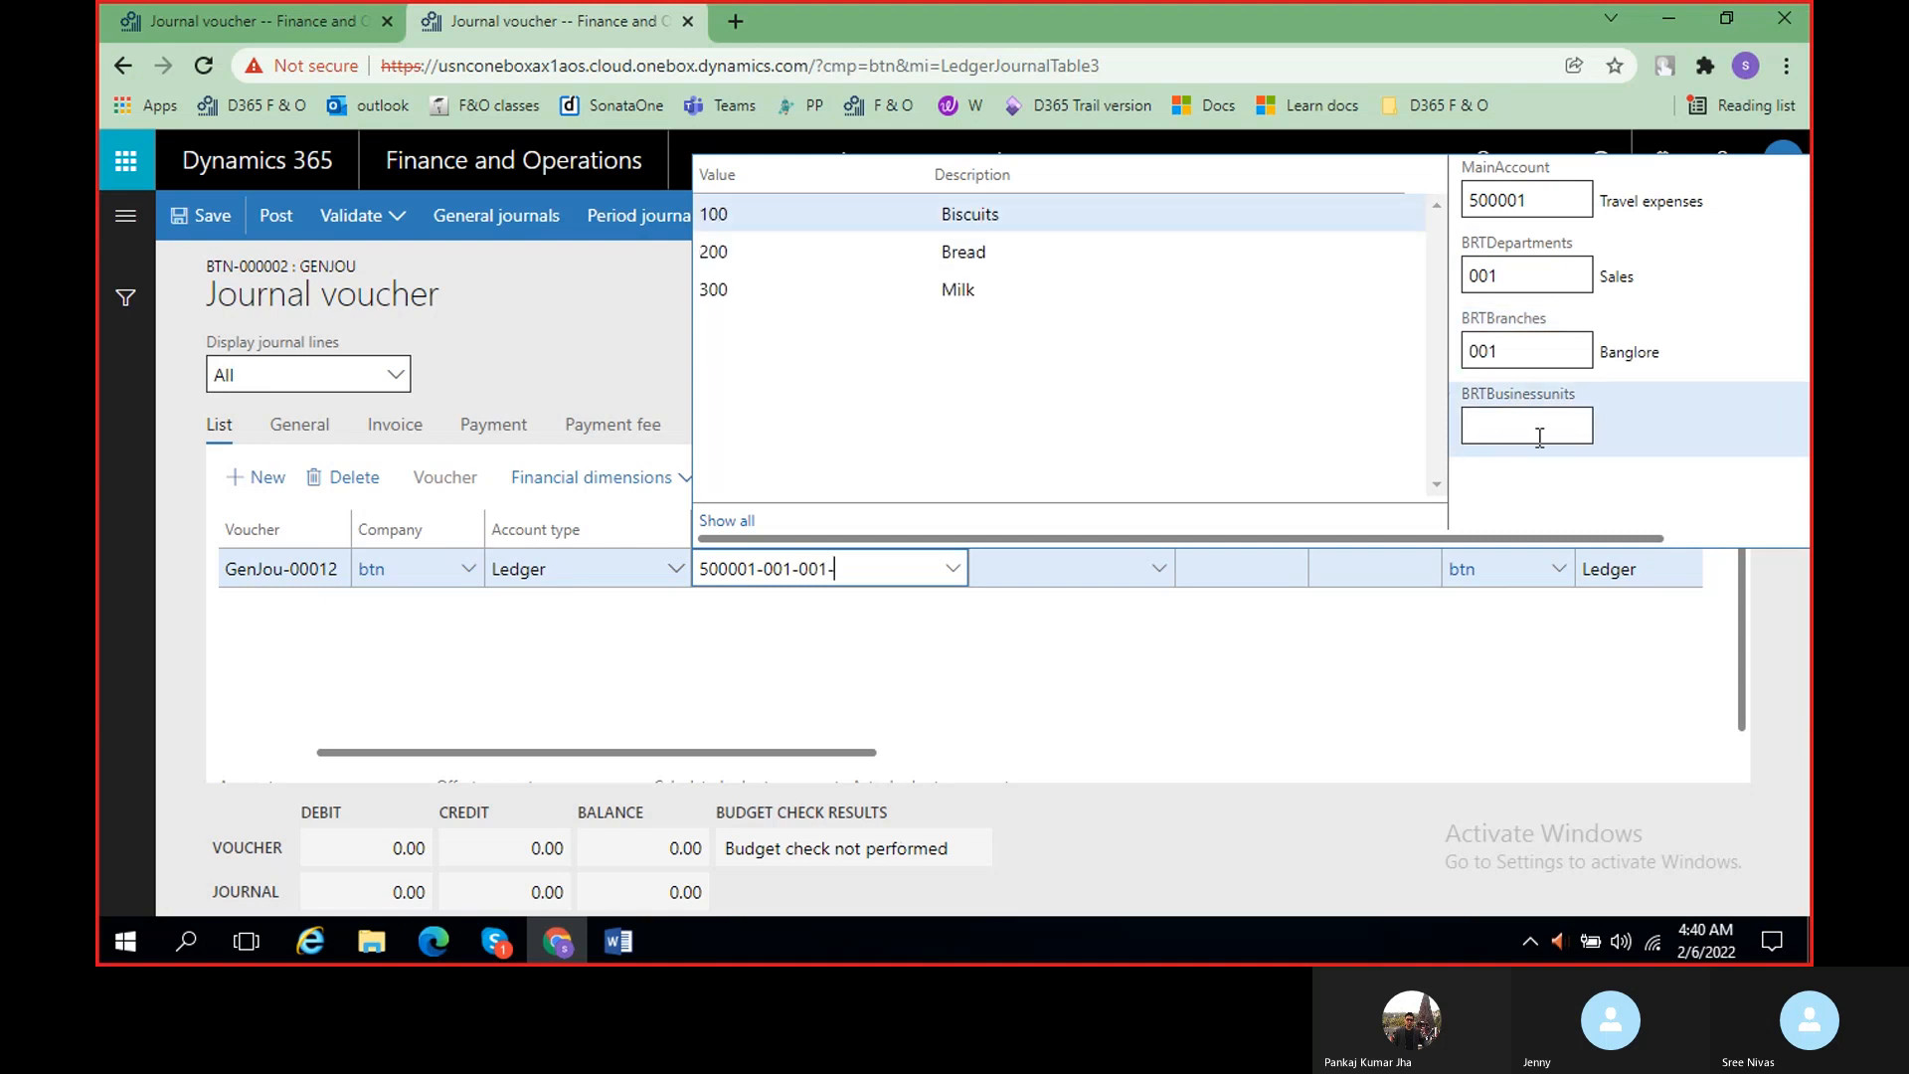
click(994, 217)
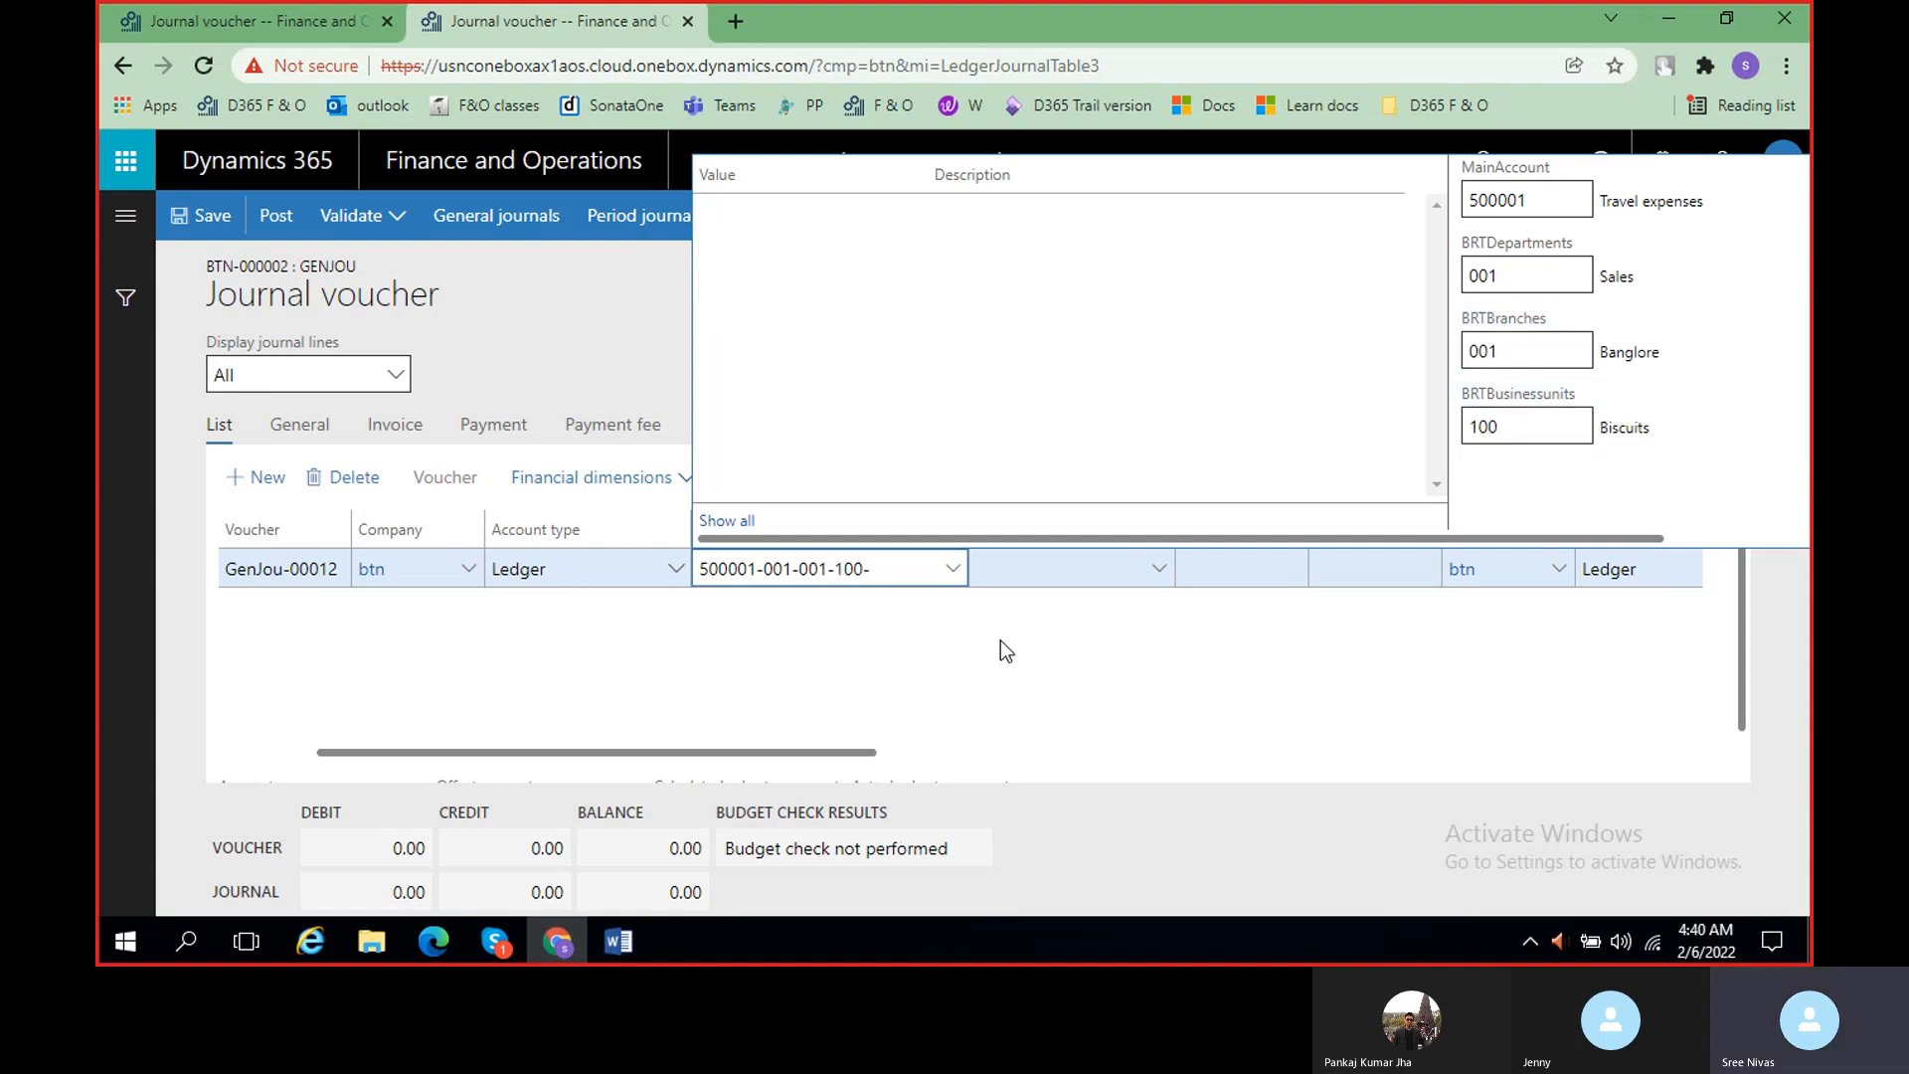
- Paste "Travel expenses paid" as the new line's description and enter a debit amount of 1000
drag(843, 756, 1024, 747)
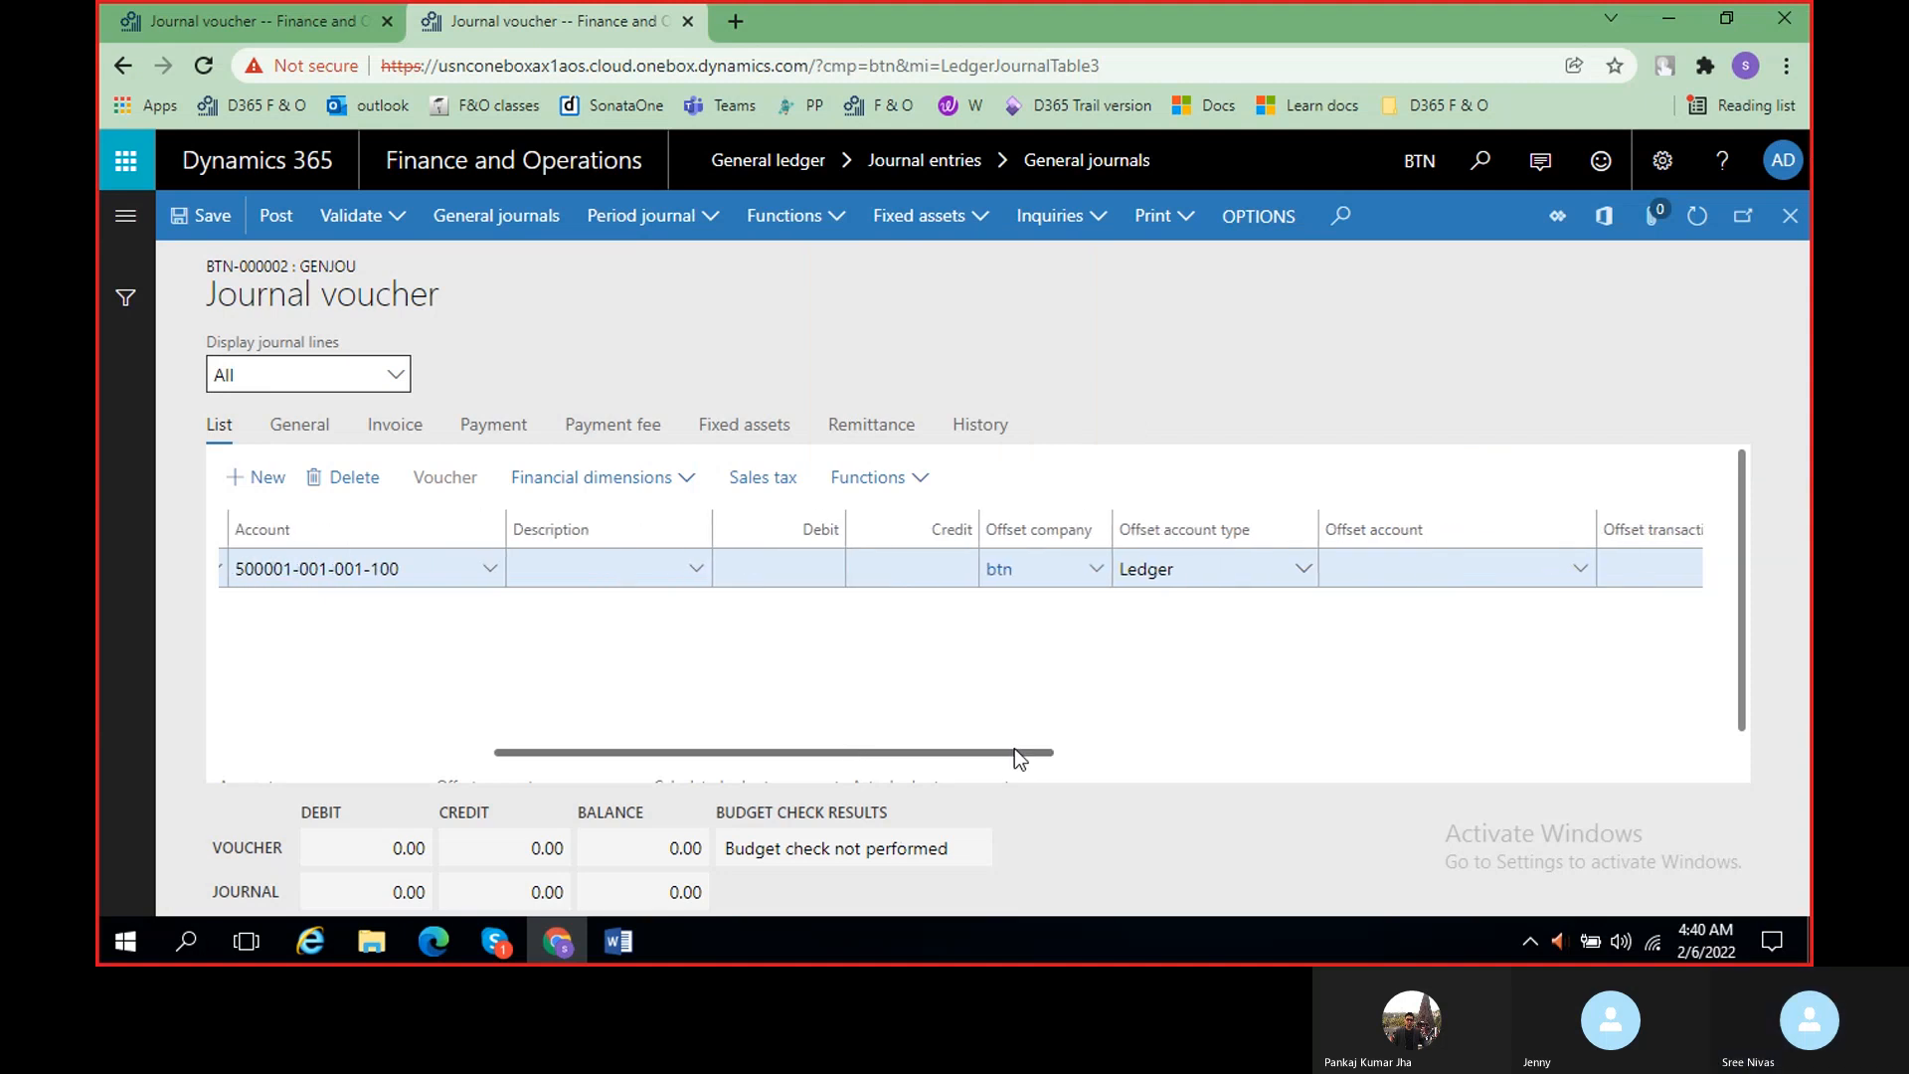
click(668, 575)
key(ctrl+v)
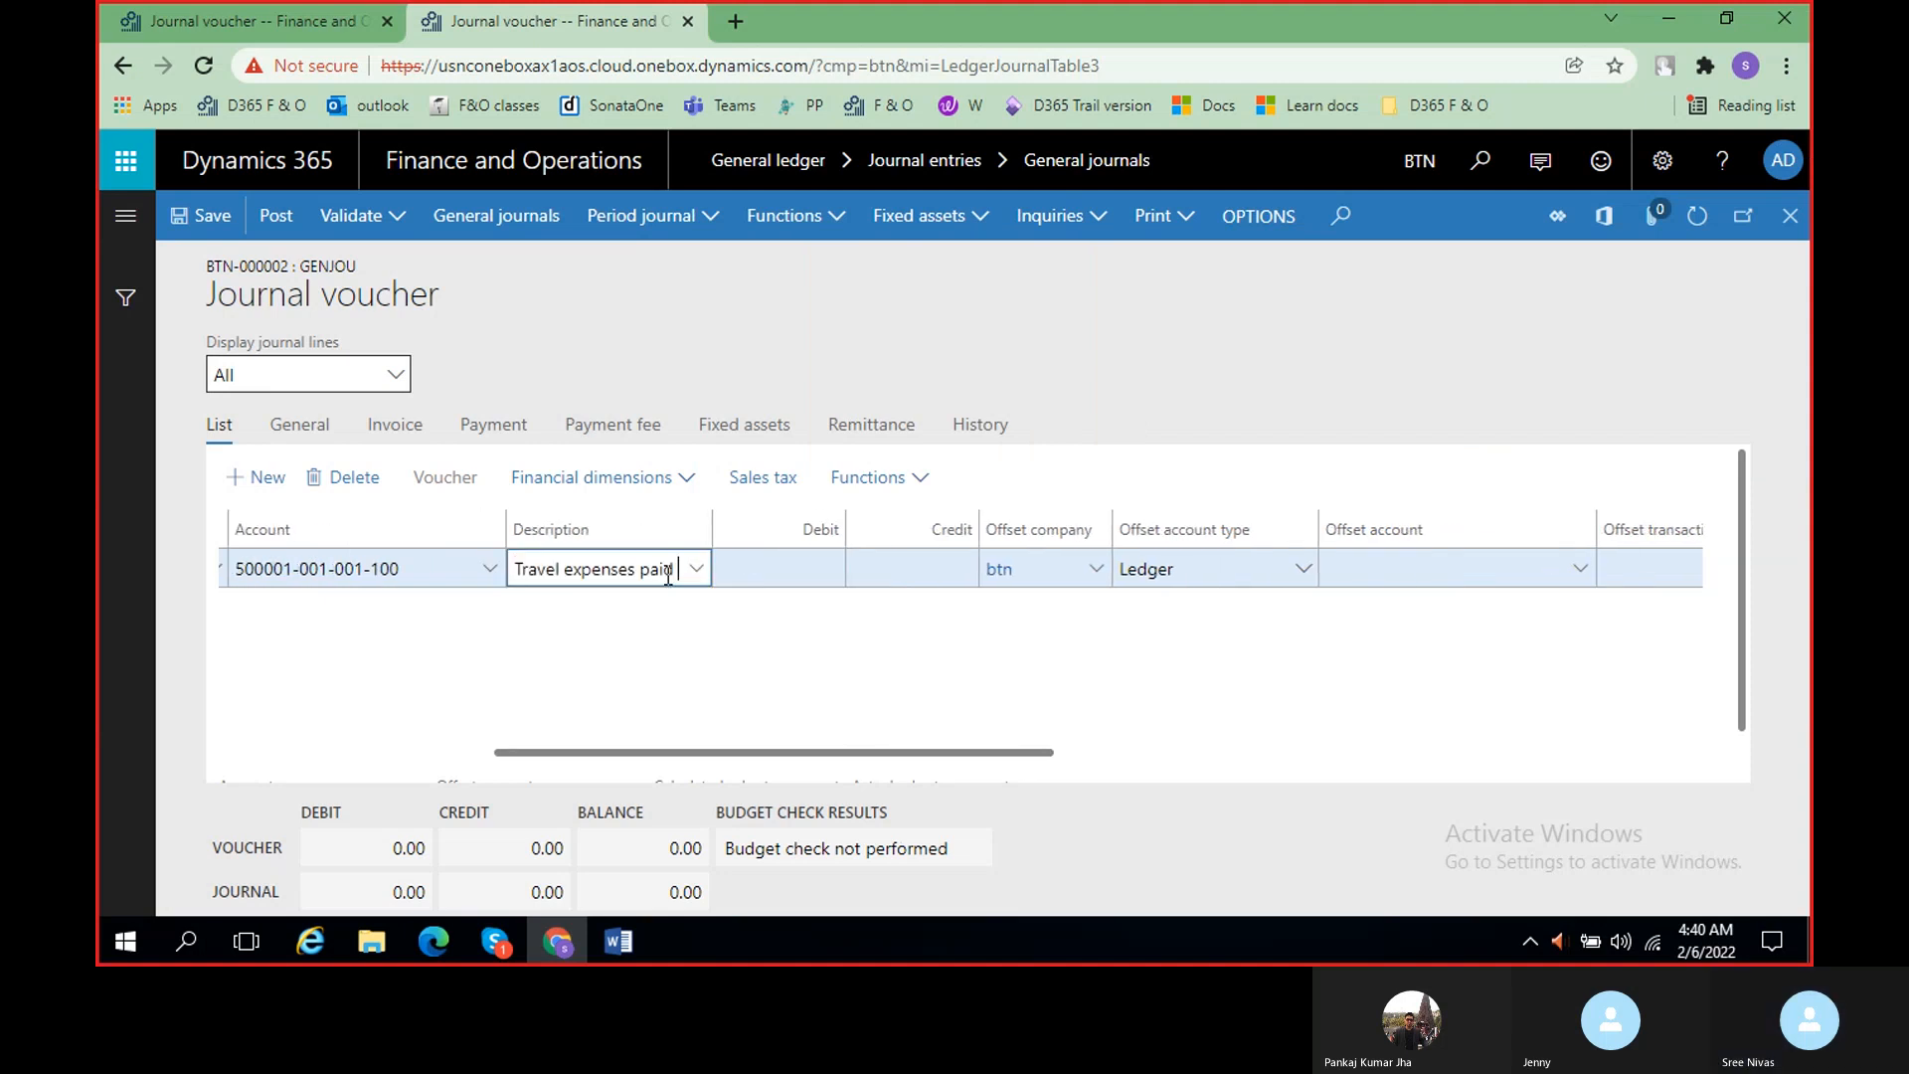
click(826, 564)
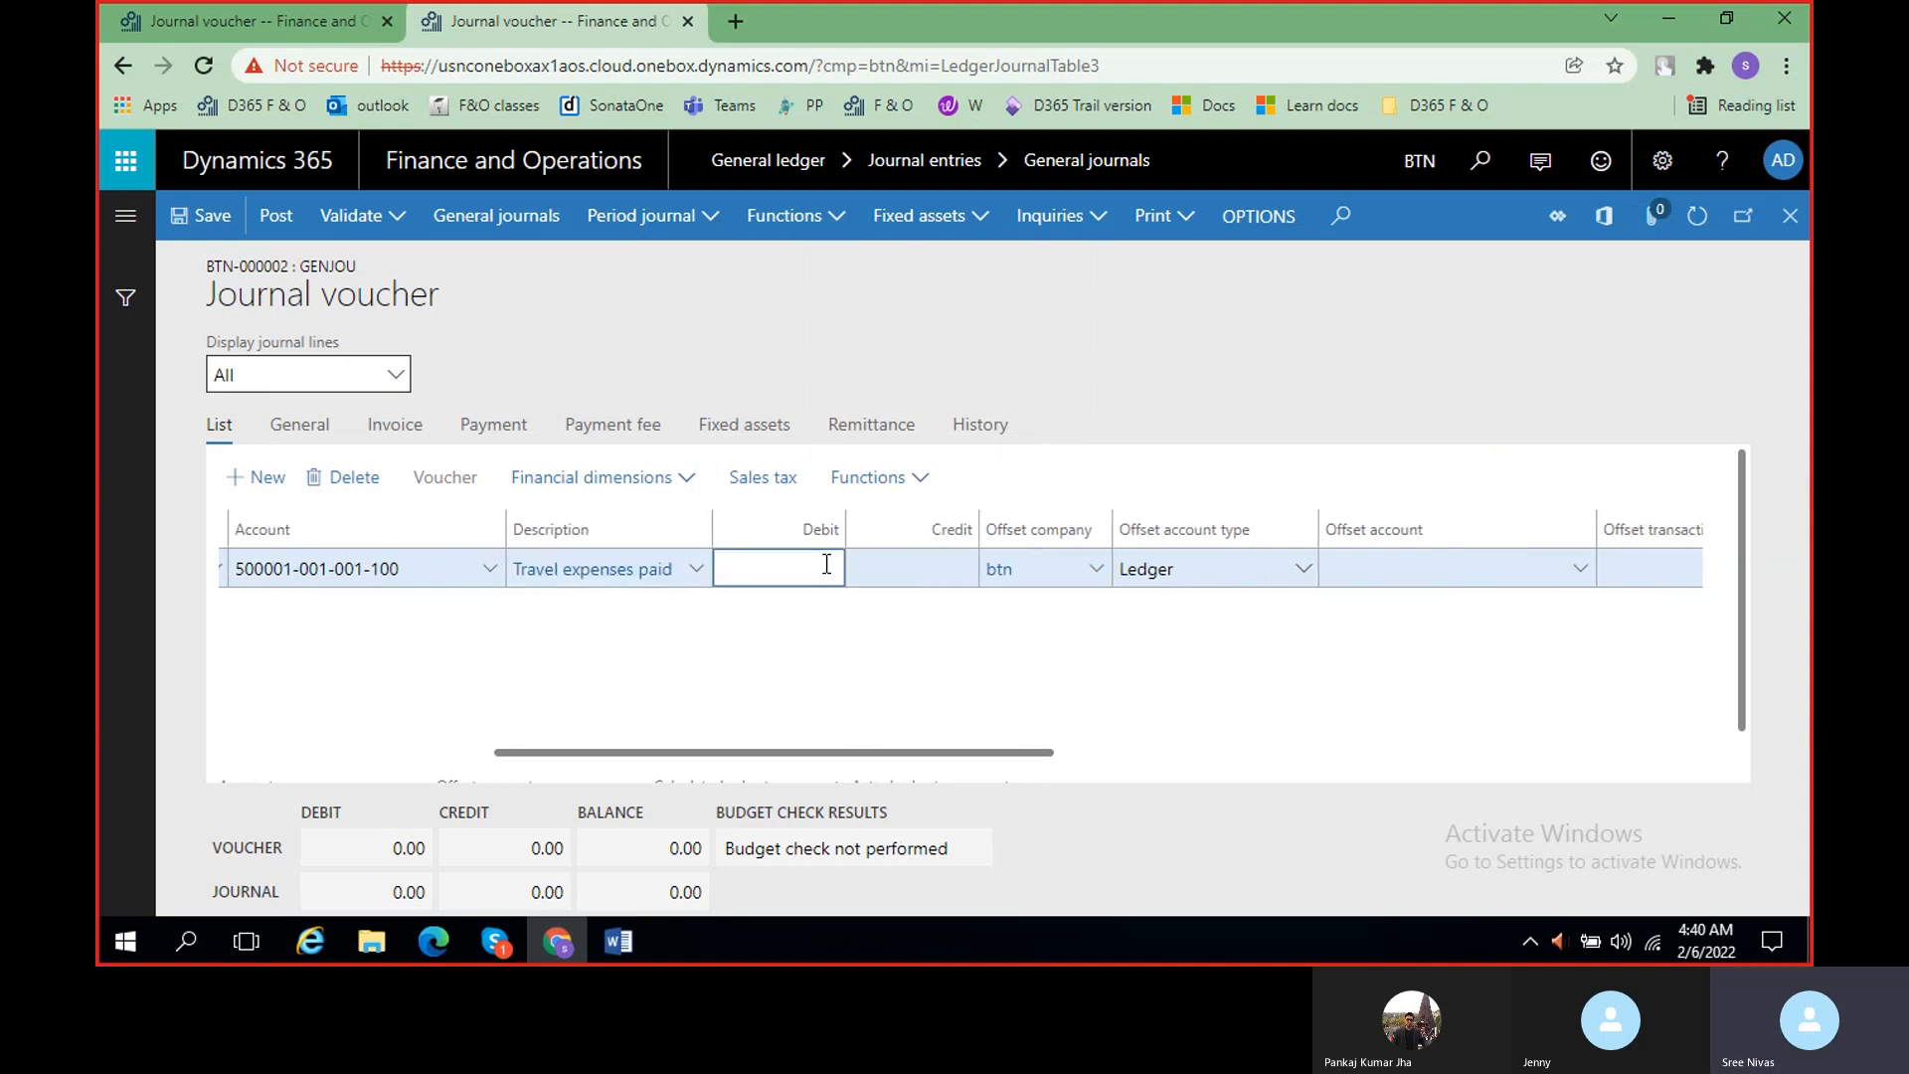
text(1000)
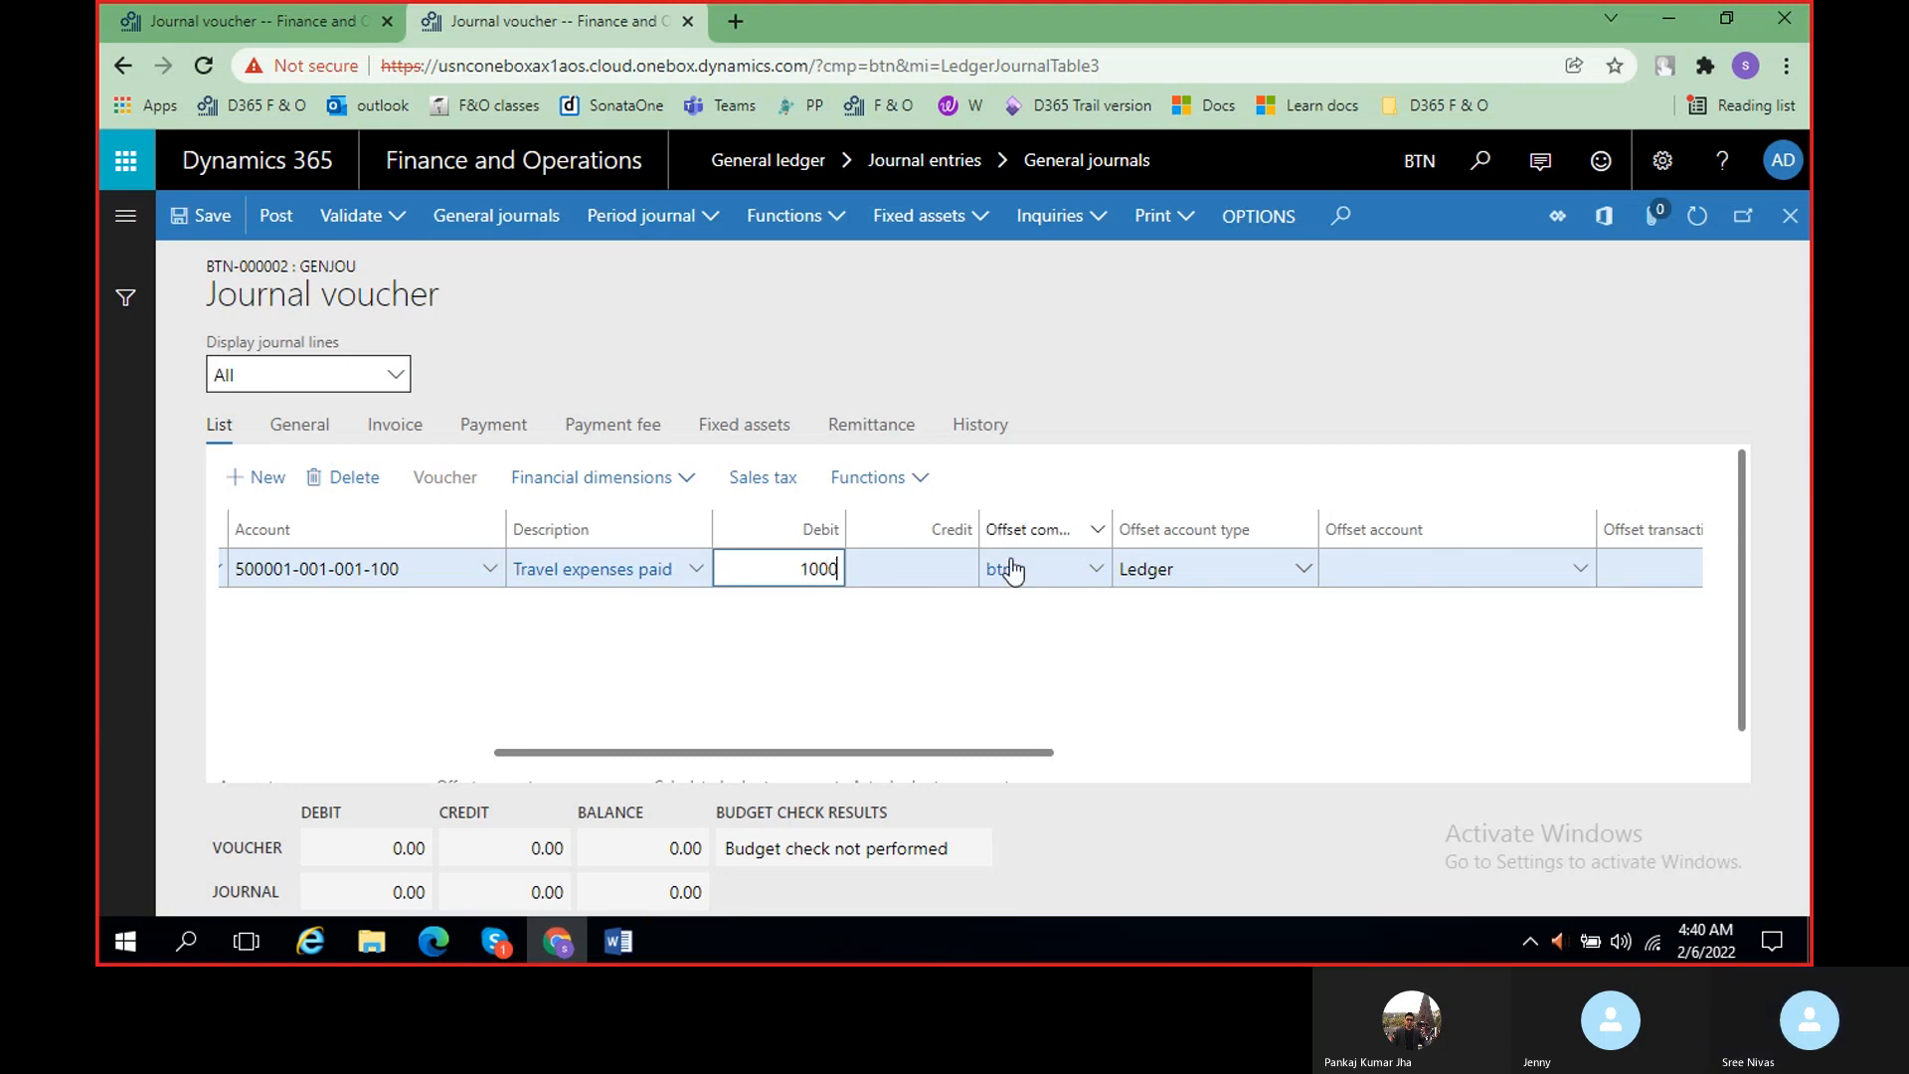
- Check the debit and offset fields on the first browser tab's voucher line, then return to the second tab
drag(856, 750, 833, 749)
click(183, 26)
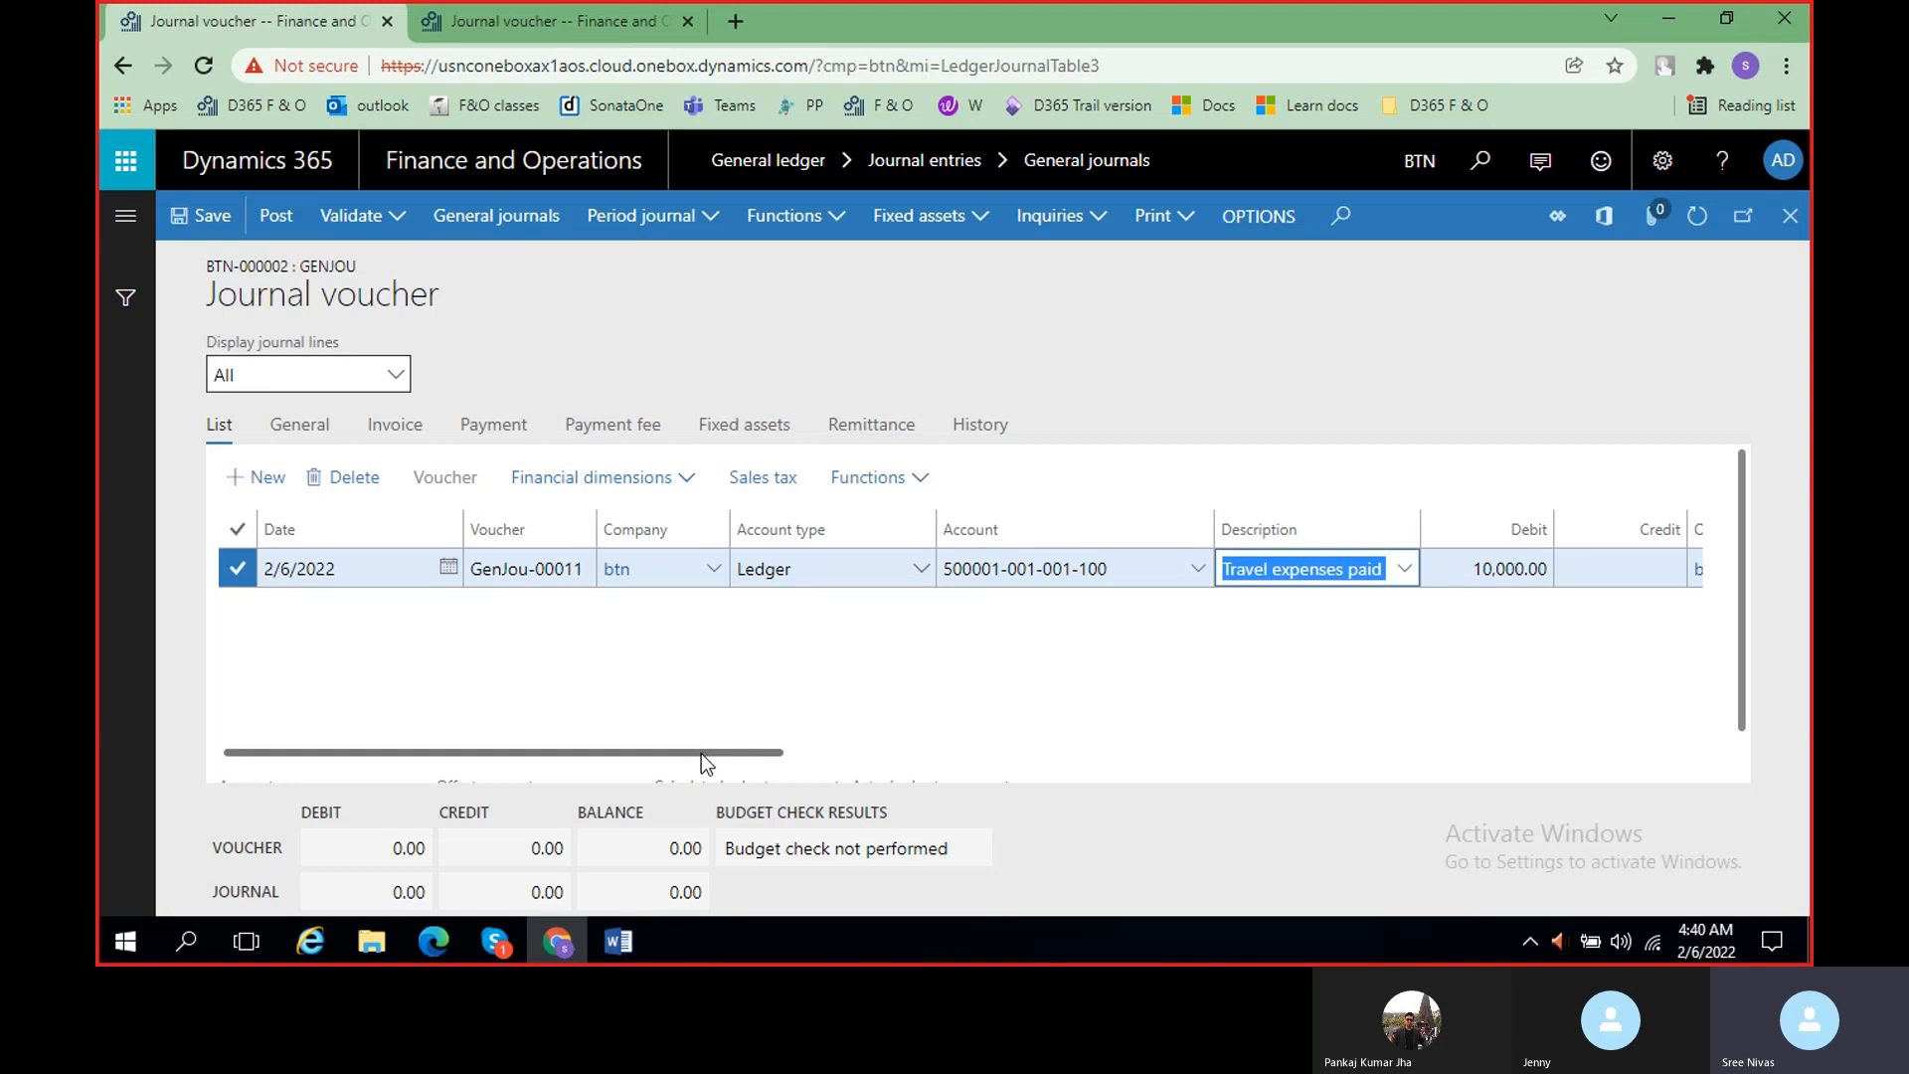
drag(702, 755, 939, 755)
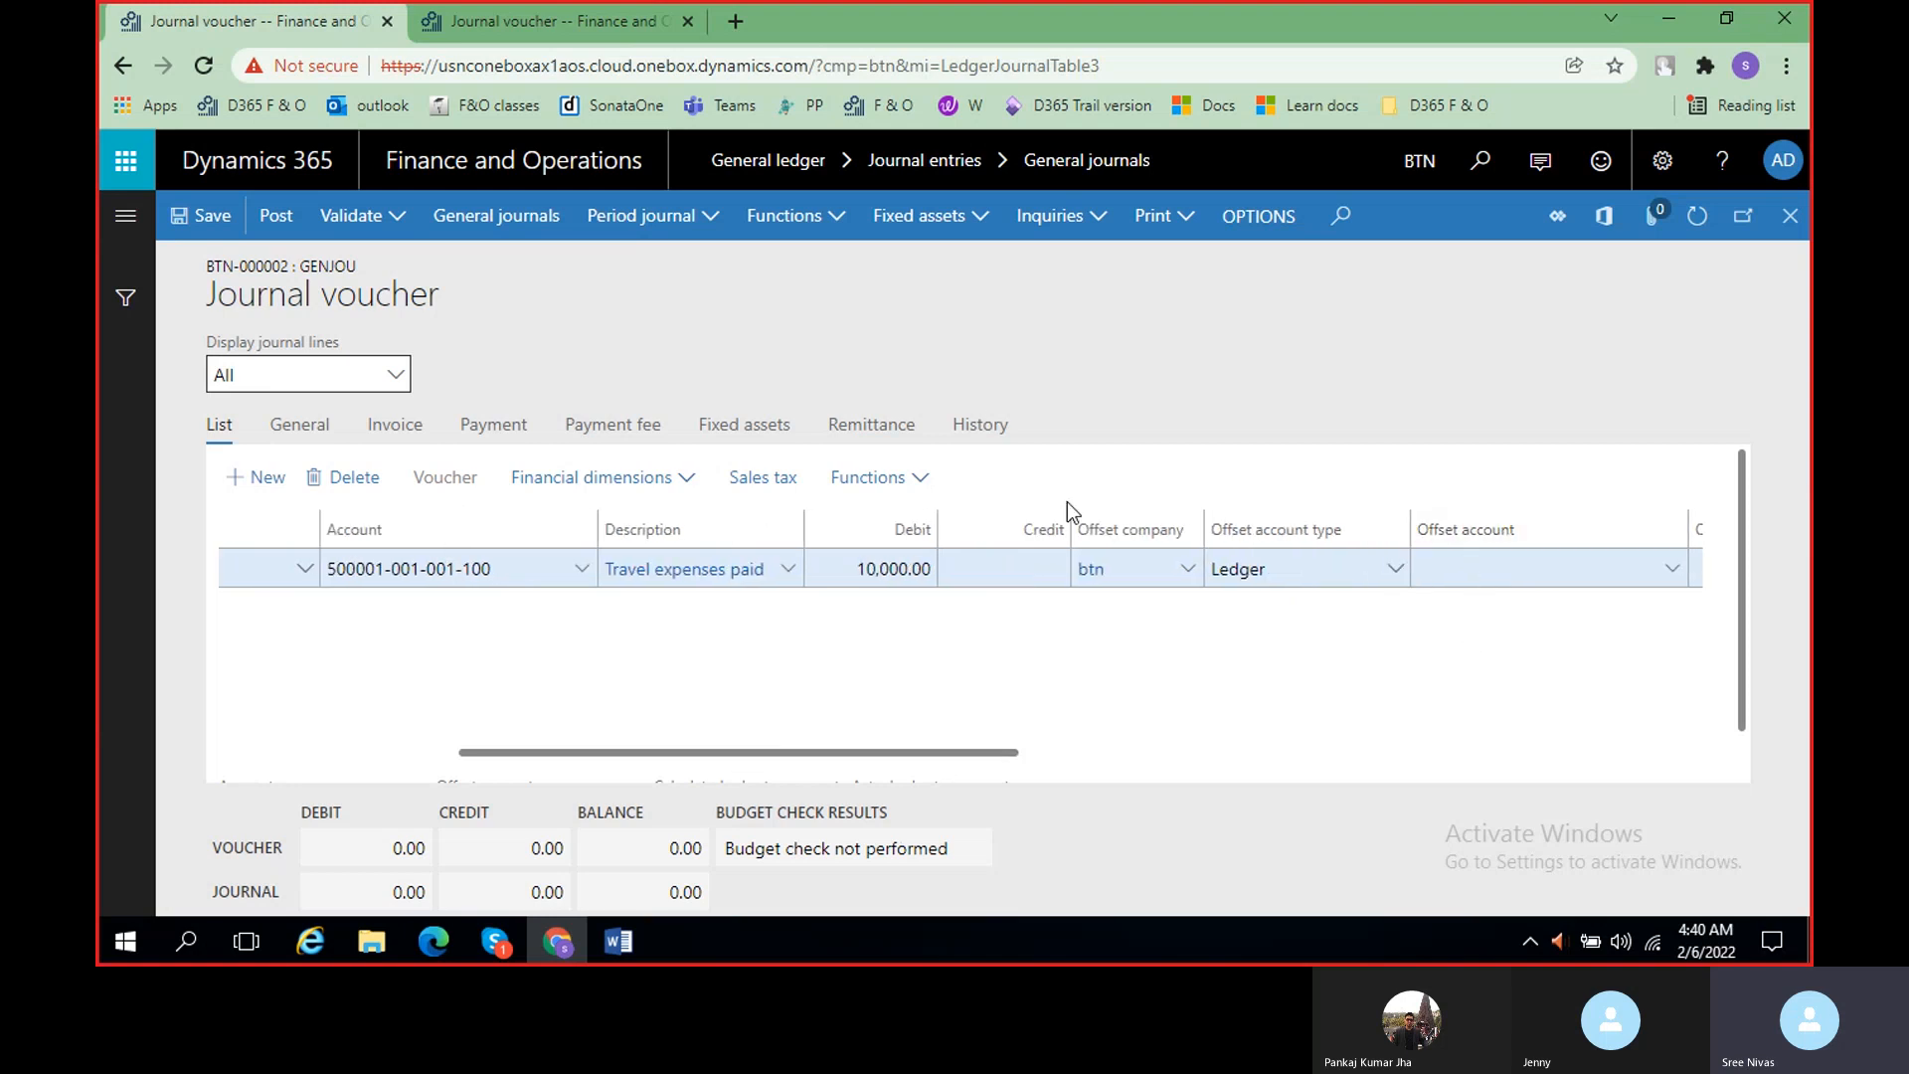
click(497, 16)
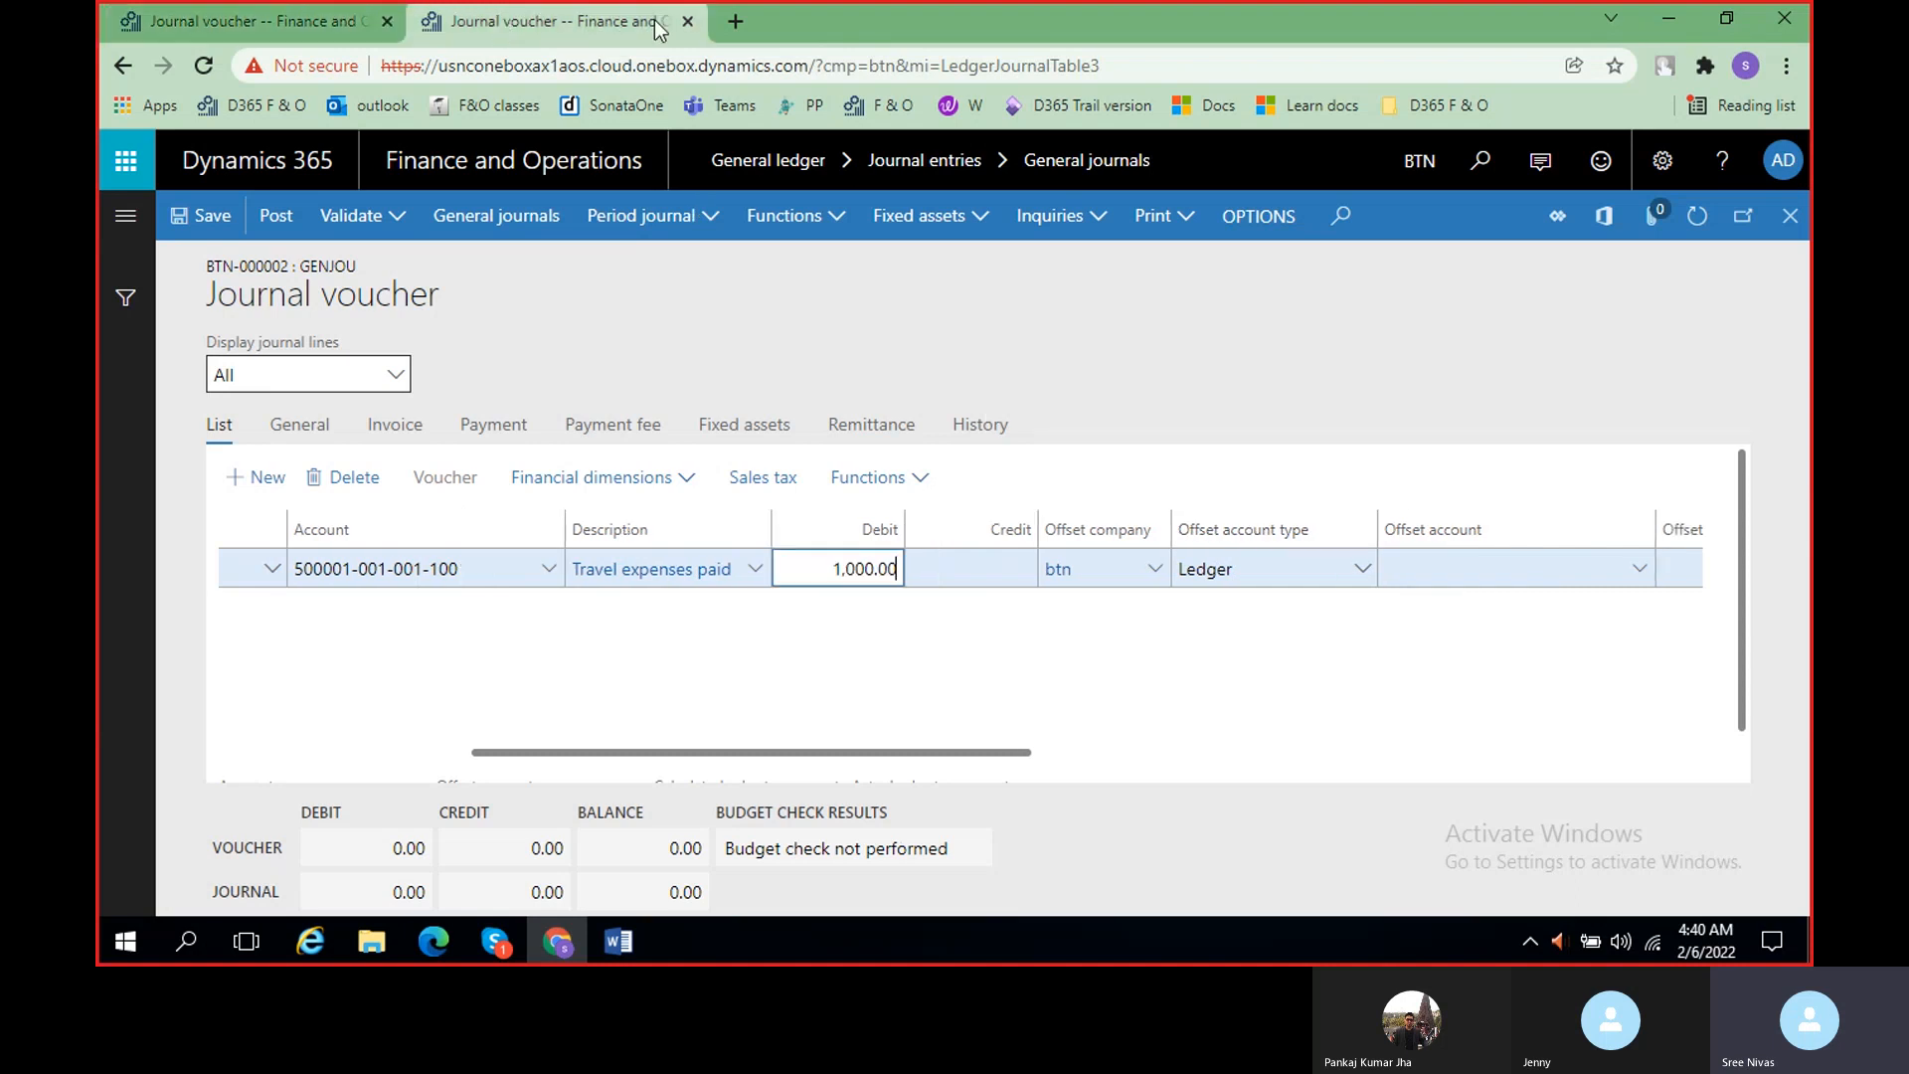
- Check the To Cash A/c credit entry in the Word notes and return to the Dynamics 365 journal voucher
drag(910, 749, 1122, 755)
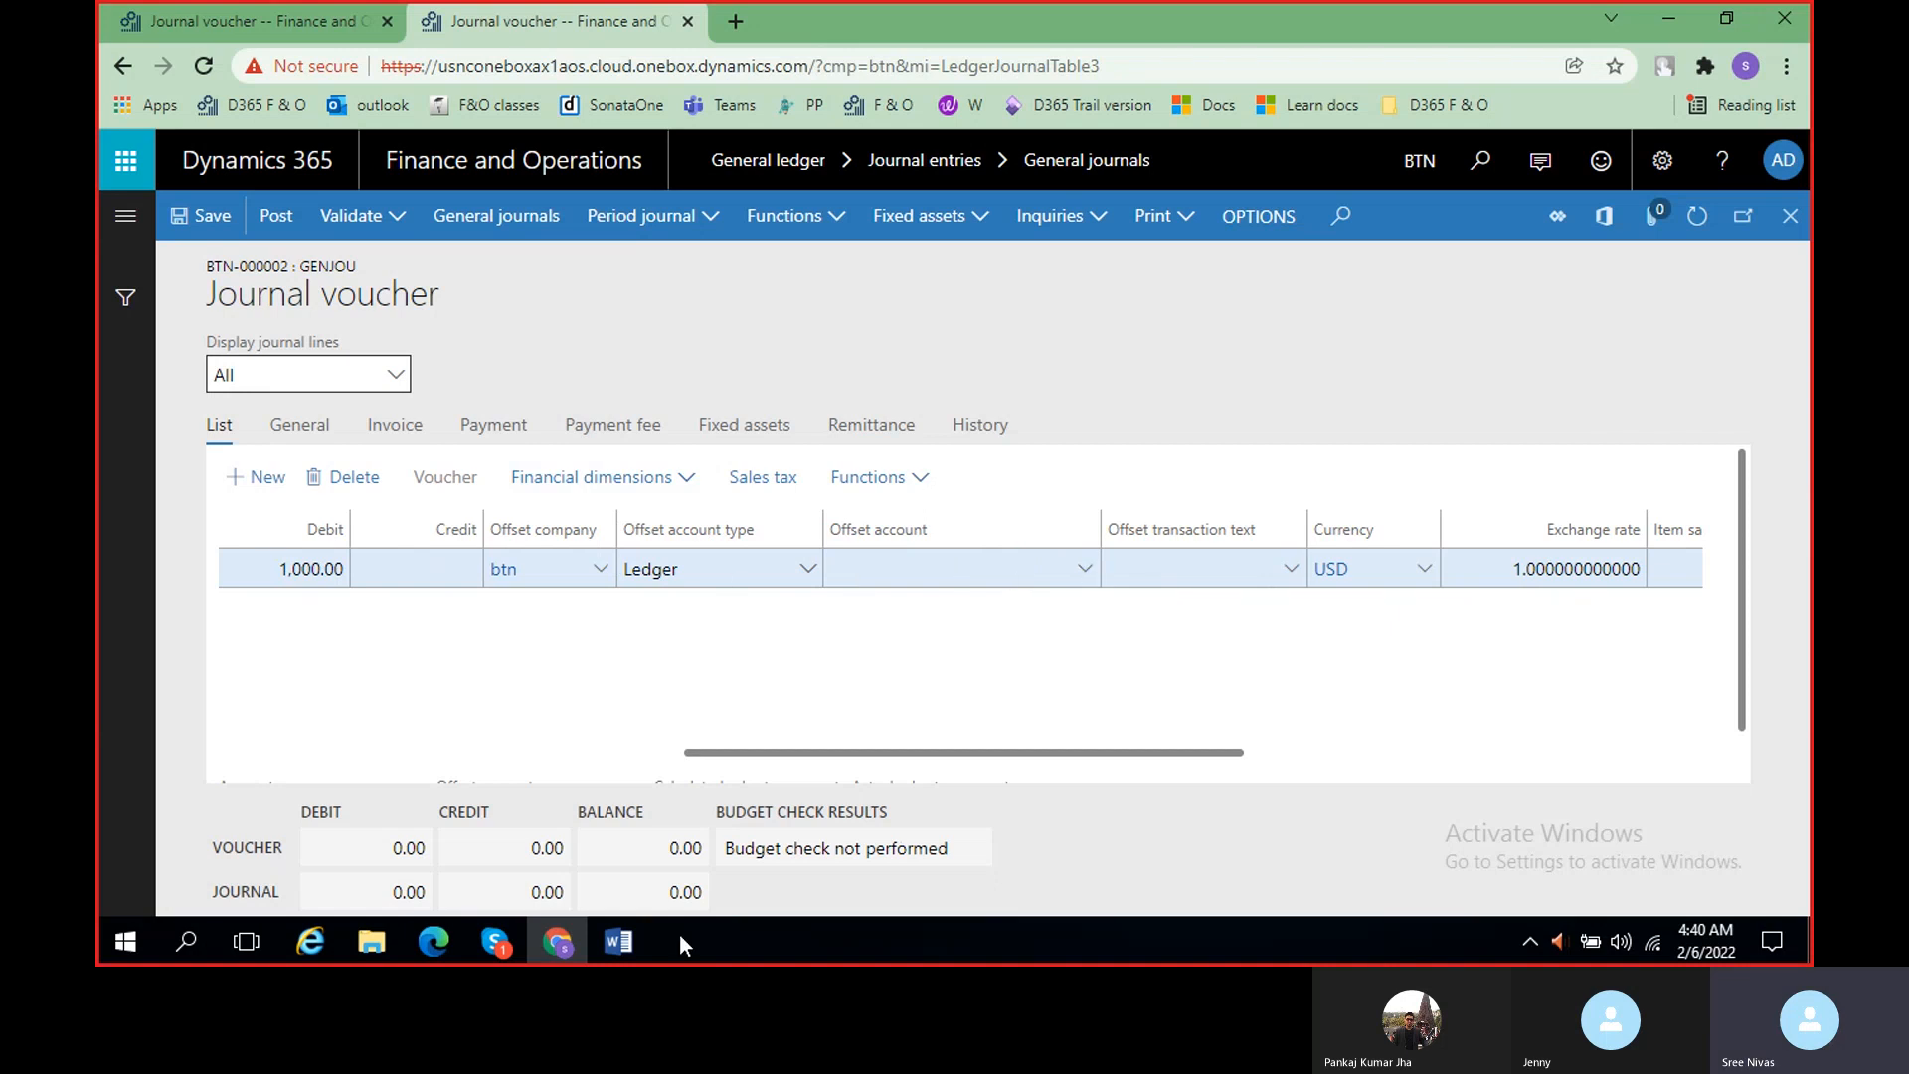
click(618, 950)
triple_click(698, 576)
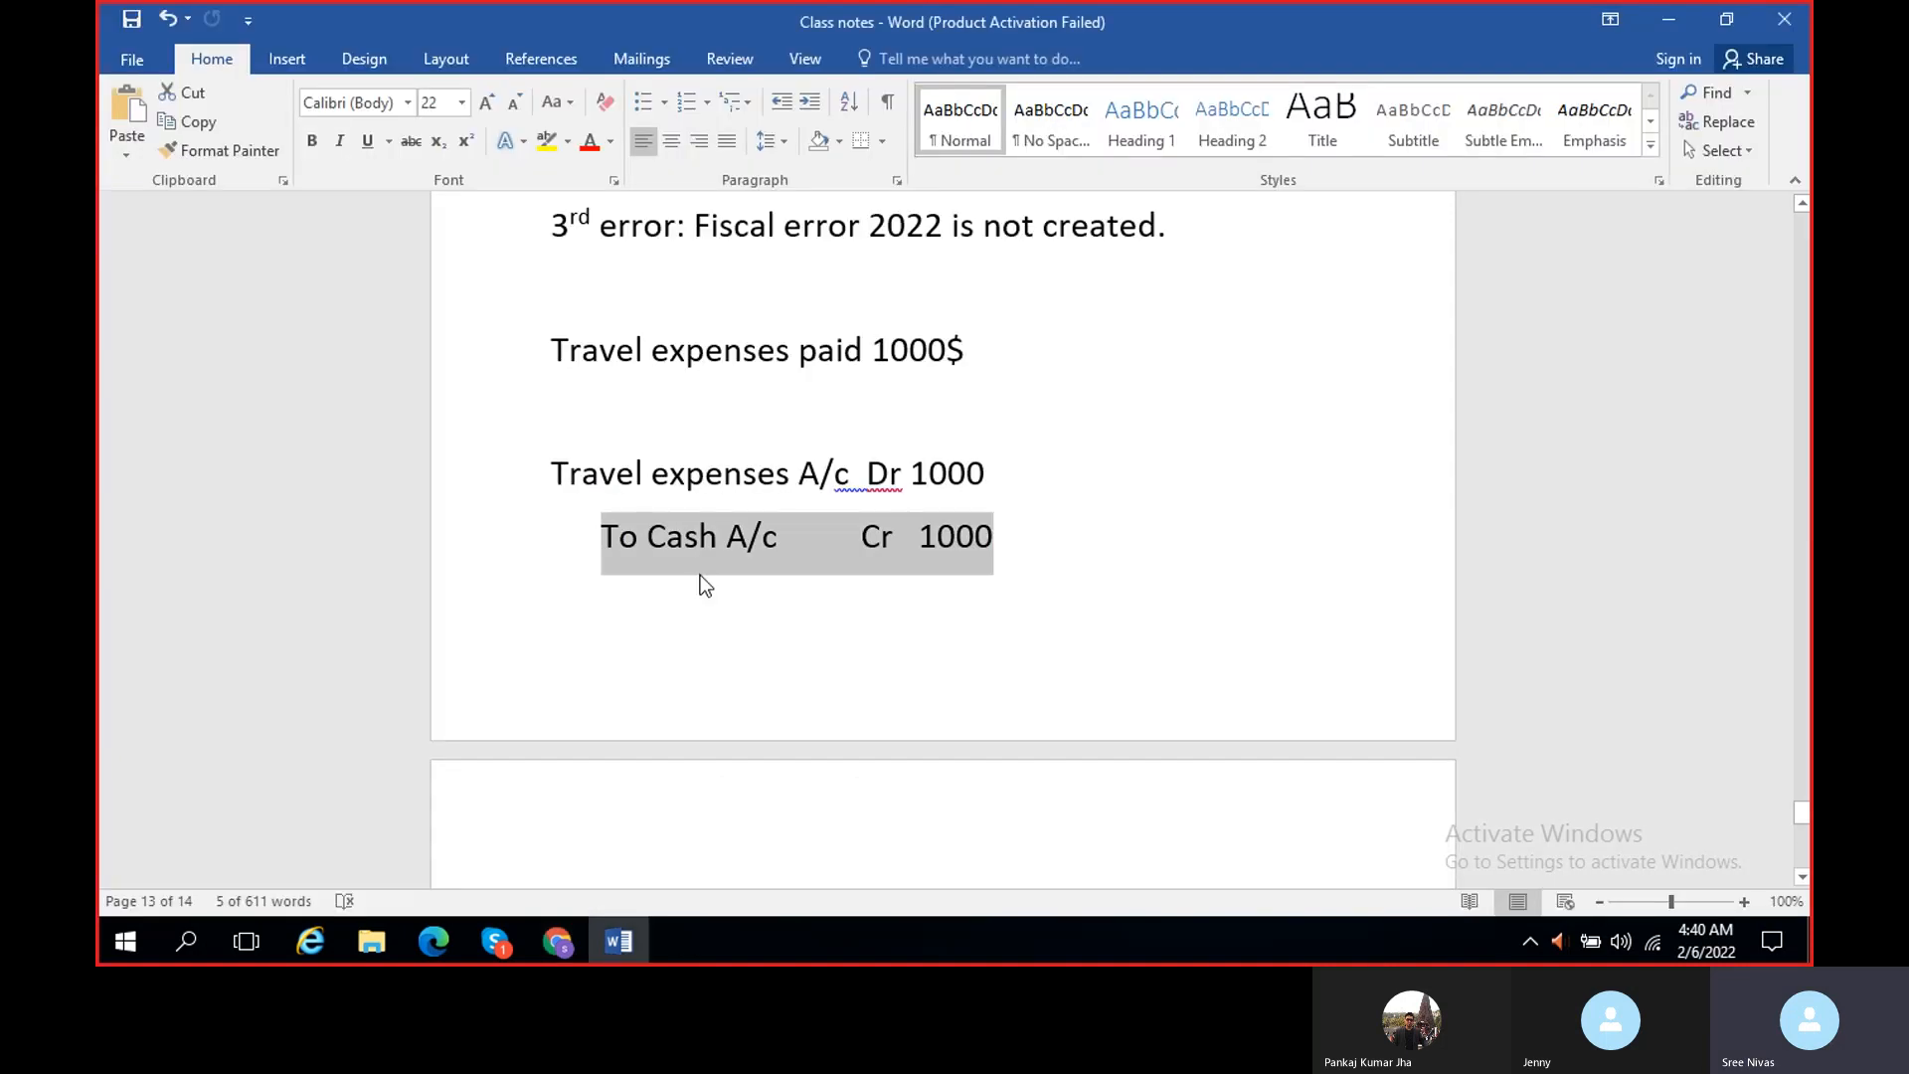
click(1676, 22)
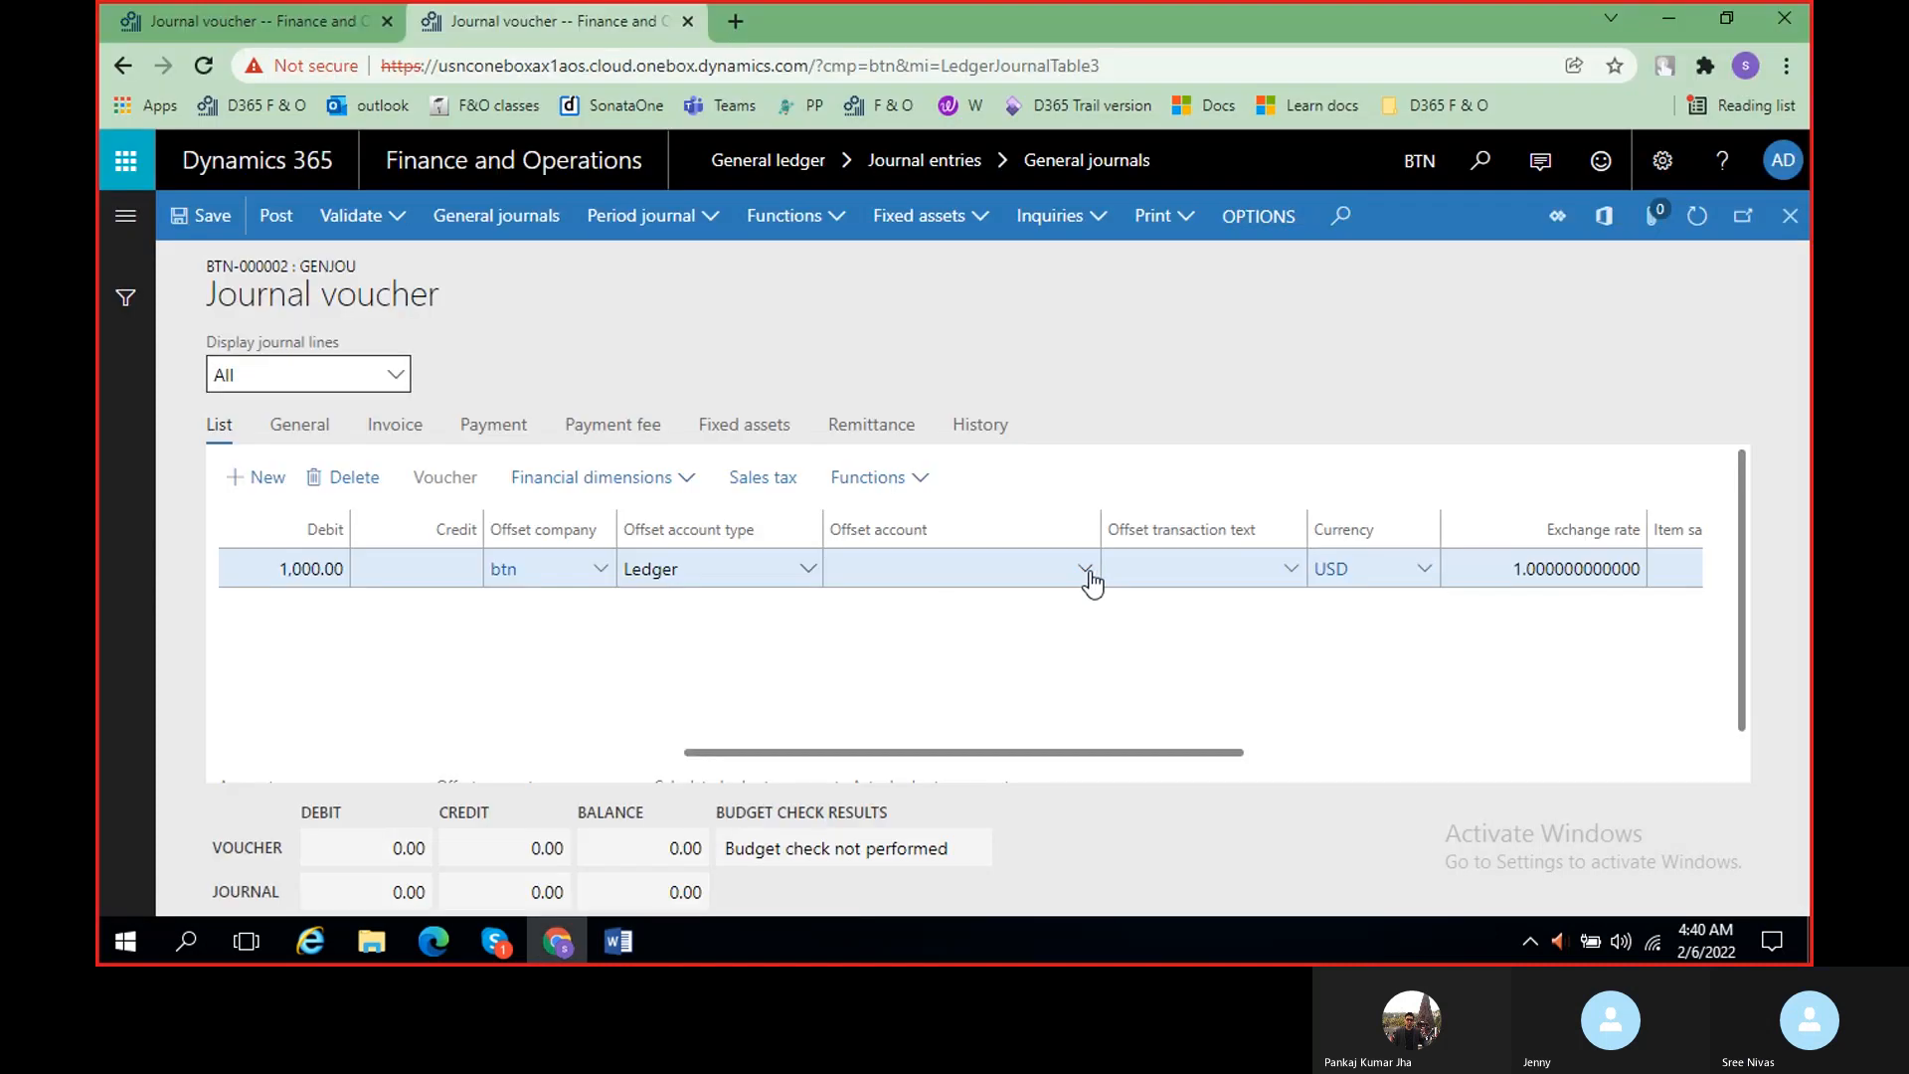
- Set the offset account to 100000 Cash with department 001 Sales, business unit 100 Biscuits and branch 001 Banglore
click(1088, 579)
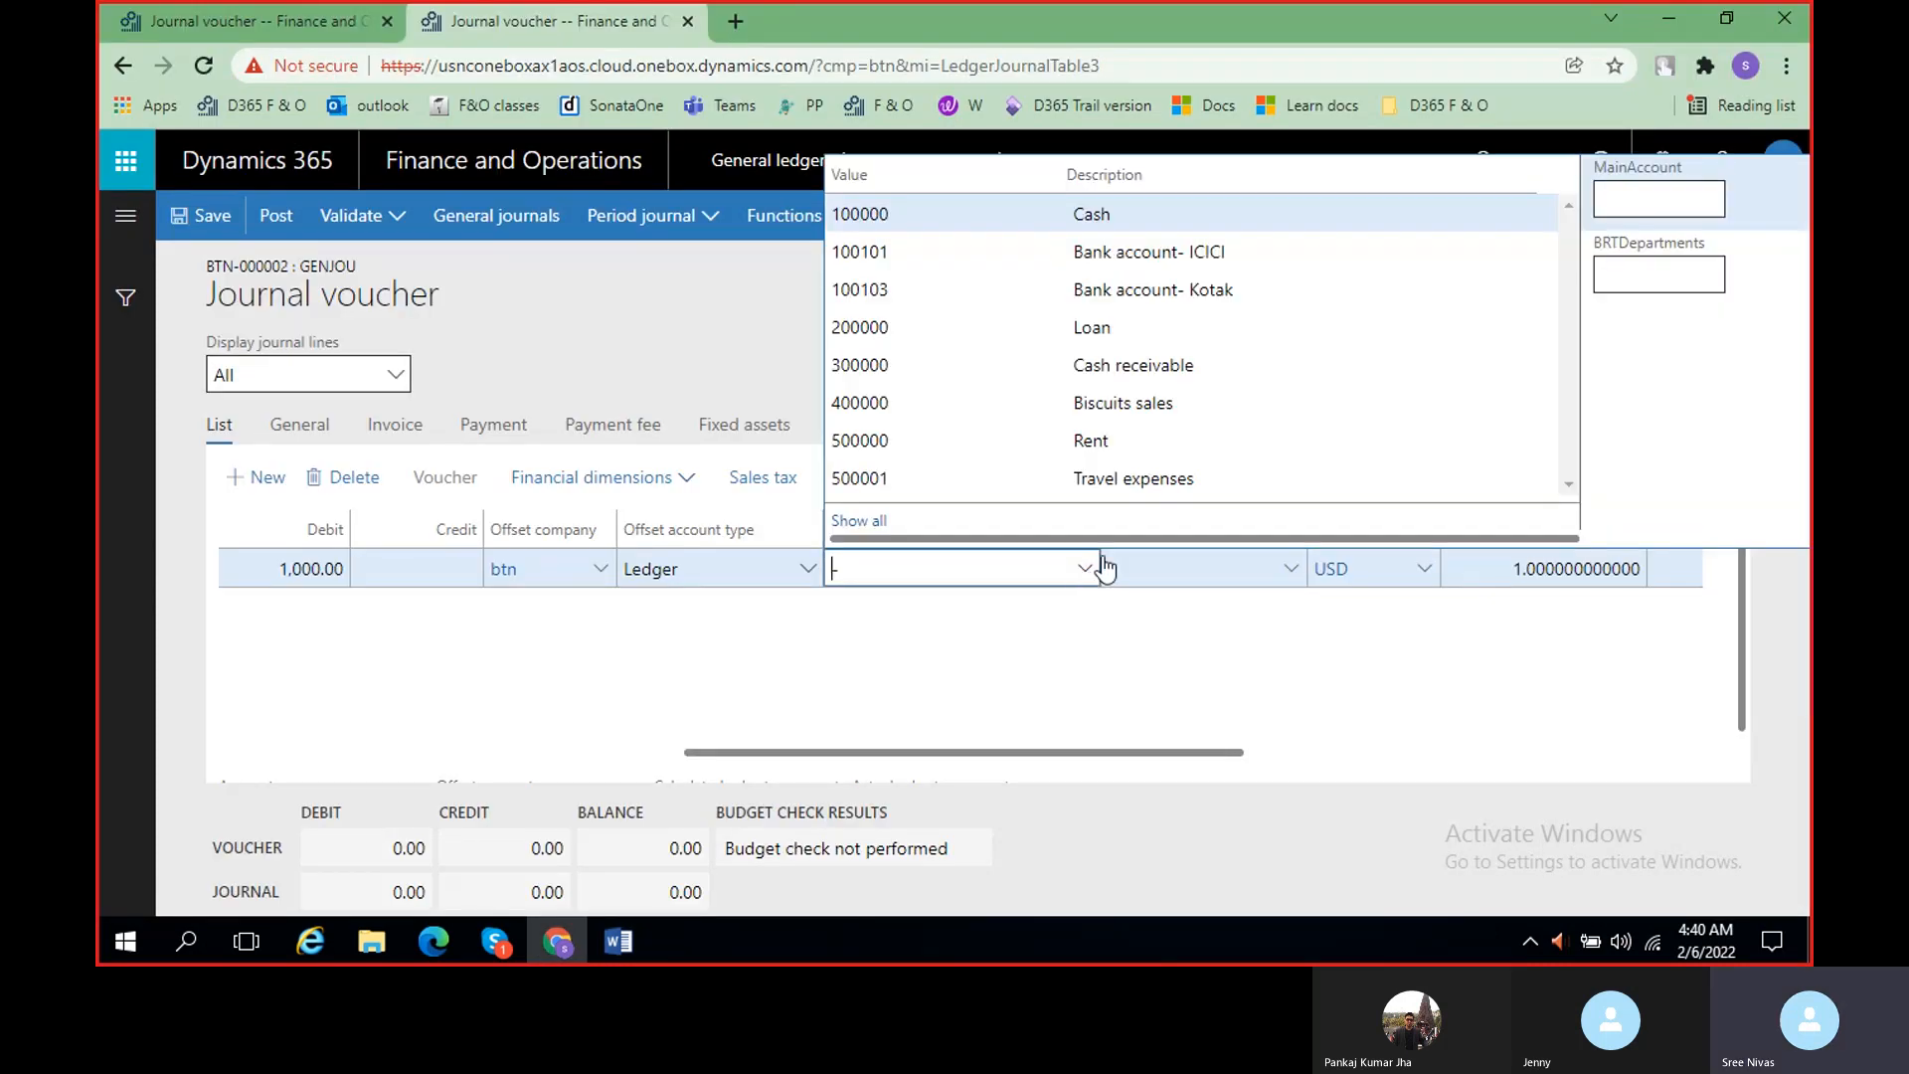
click(1147, 215)
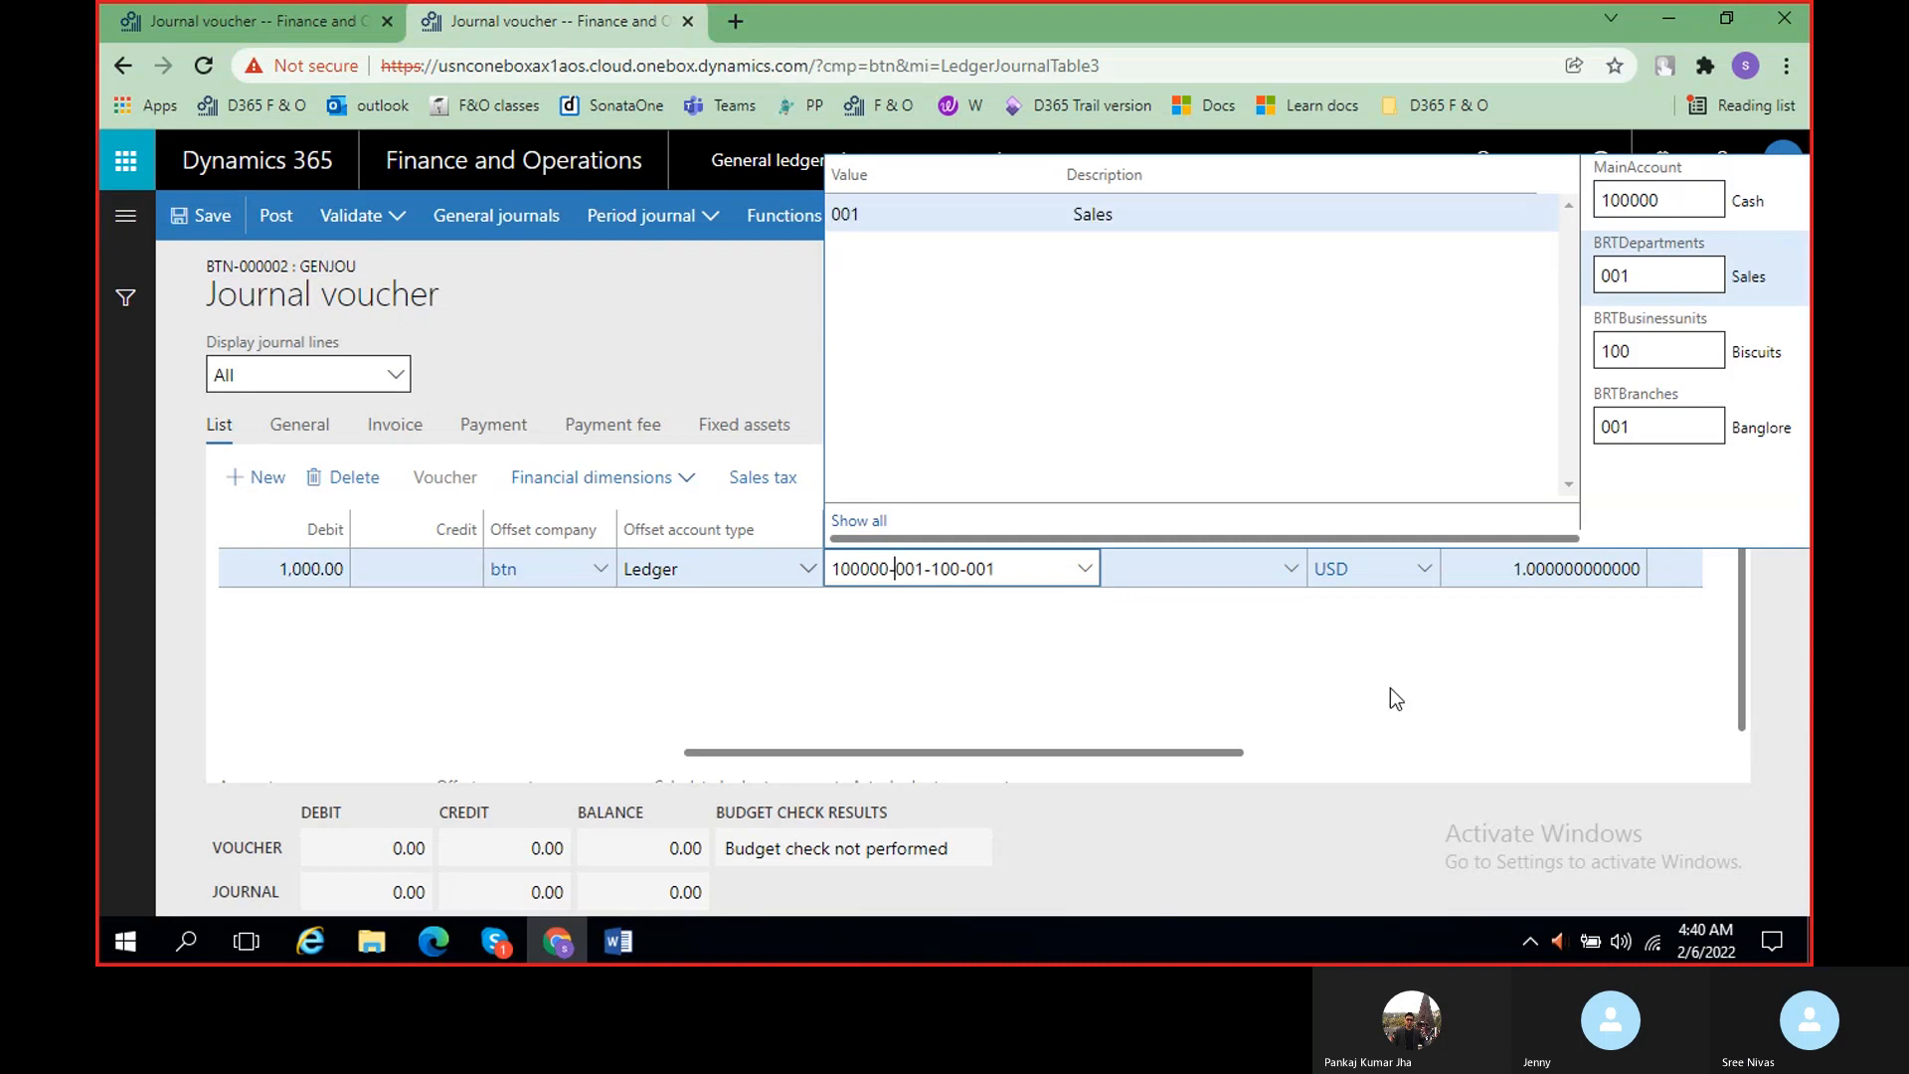
click(1292, 672)
- Validate the travel expenses journal voucher and post it
drag(1153, 752, 521, 748)
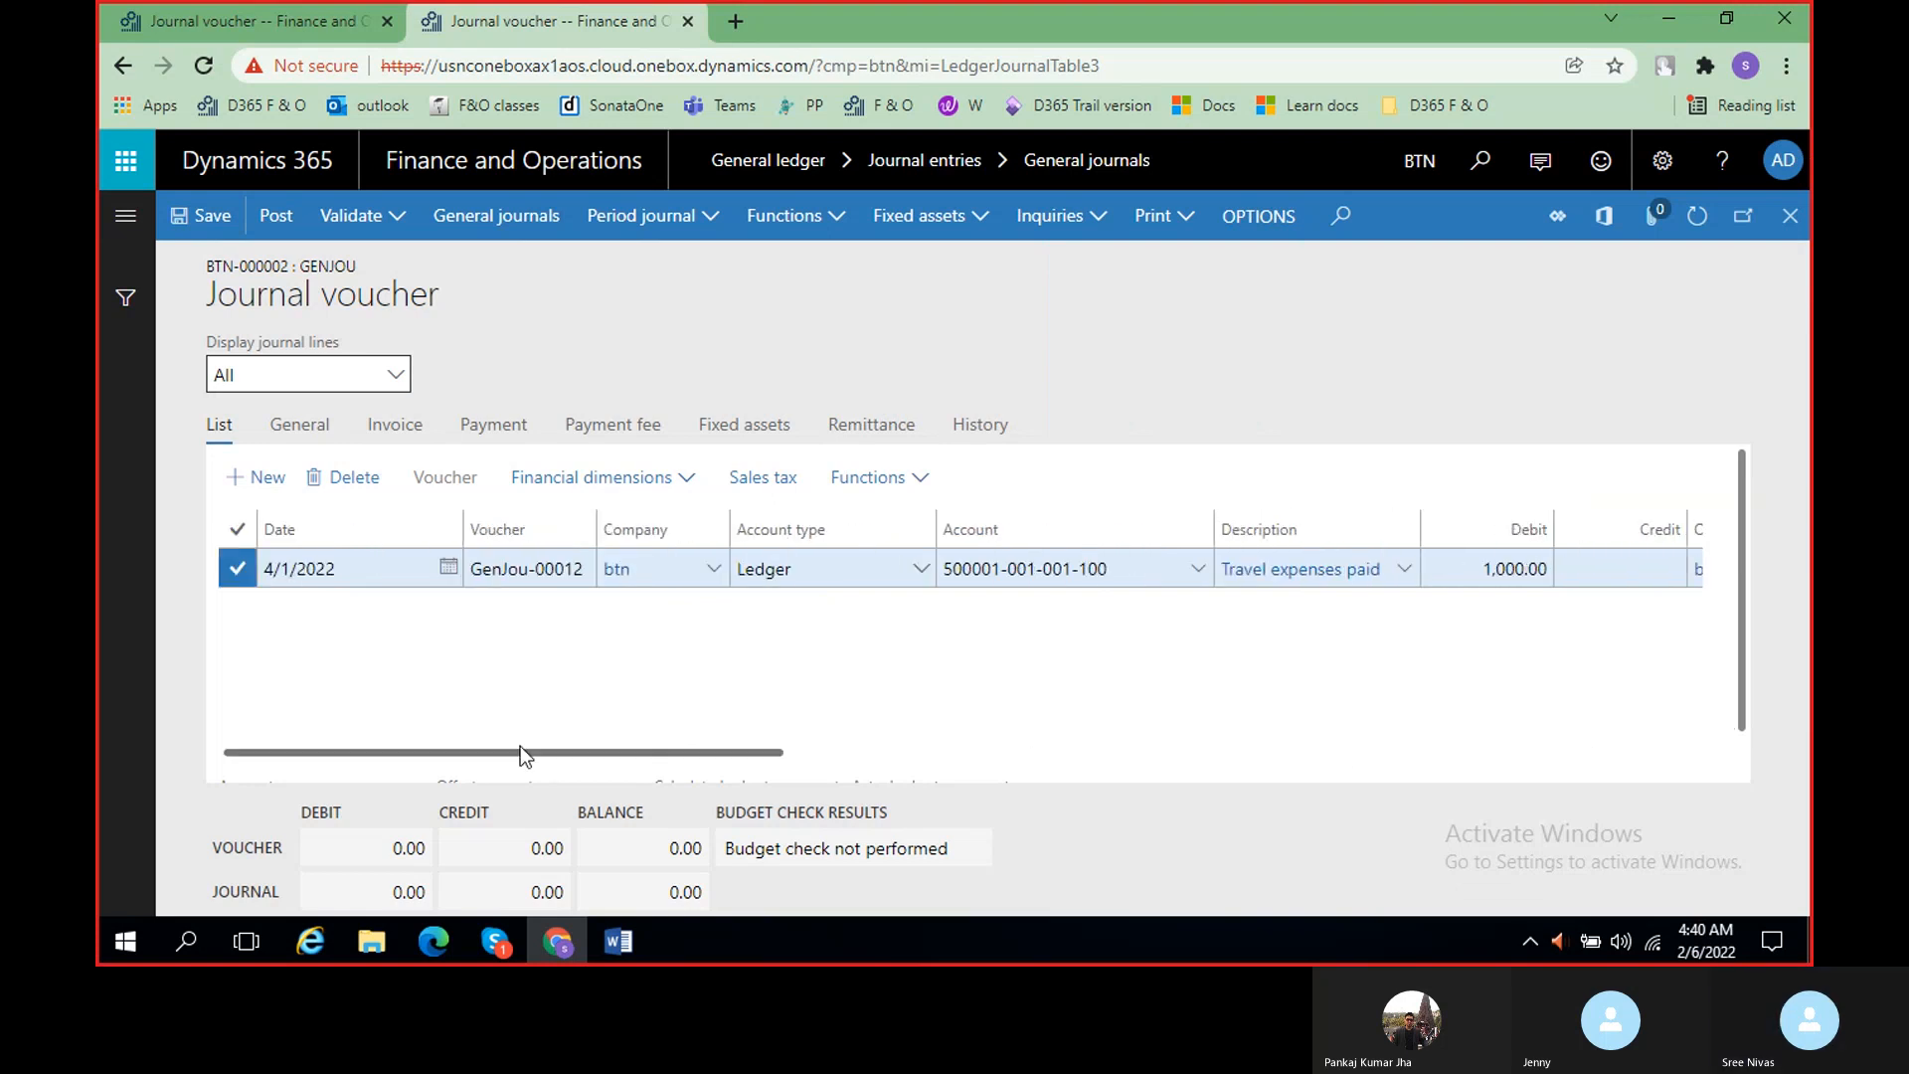
click(397, 219)
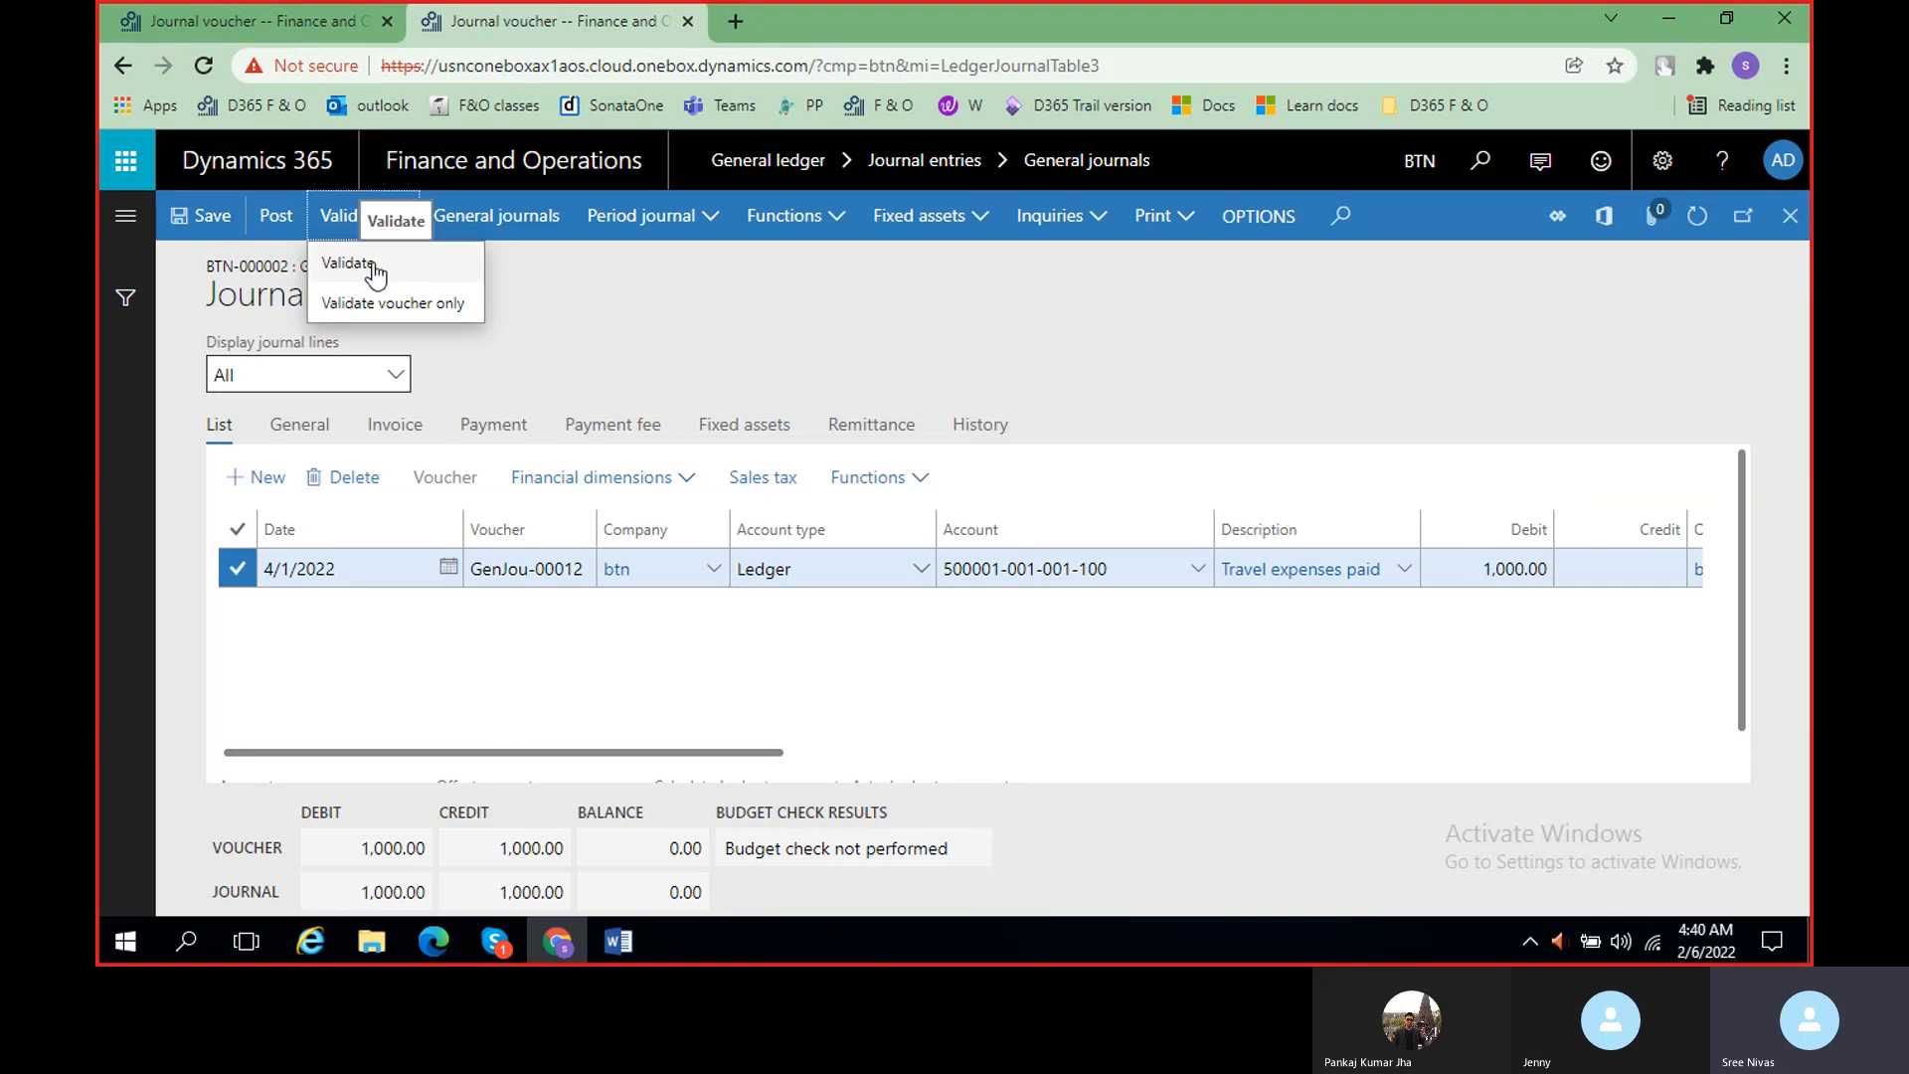
click(373, 264)
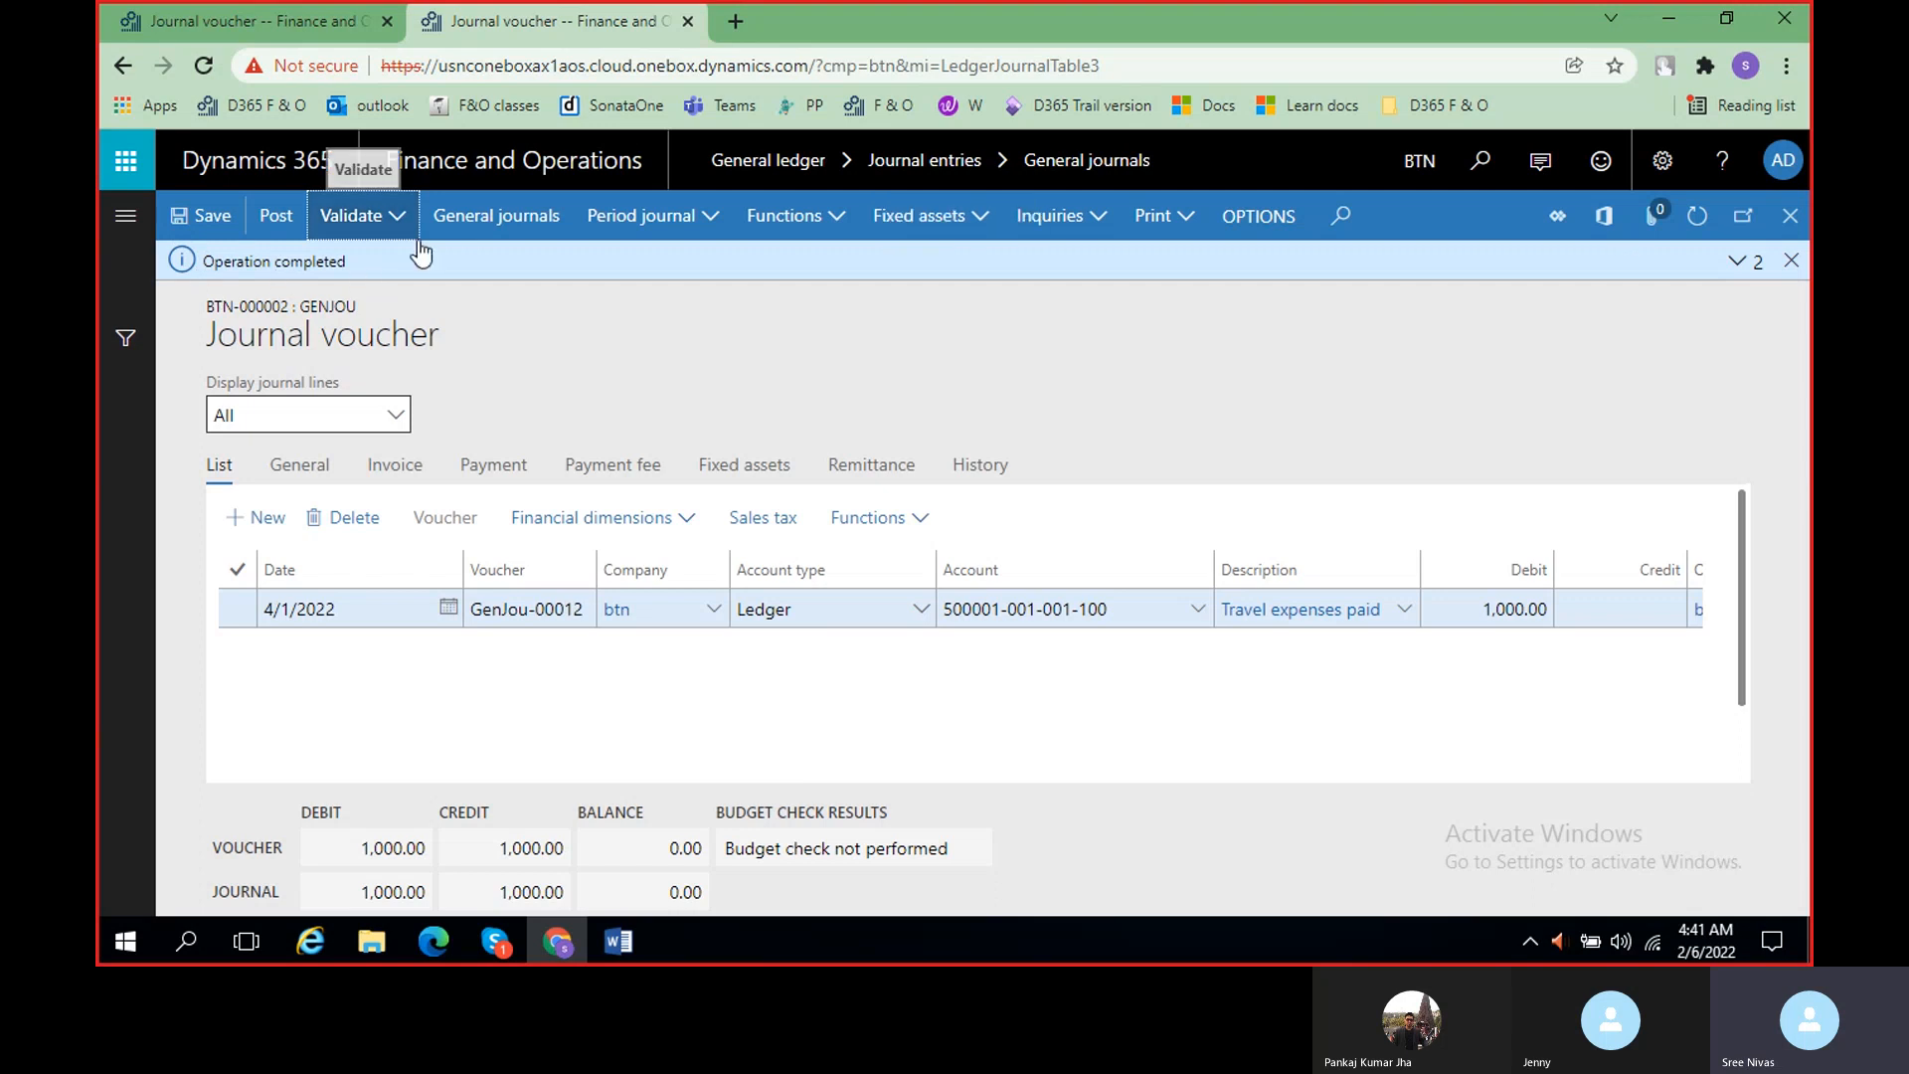
click(281, 225)
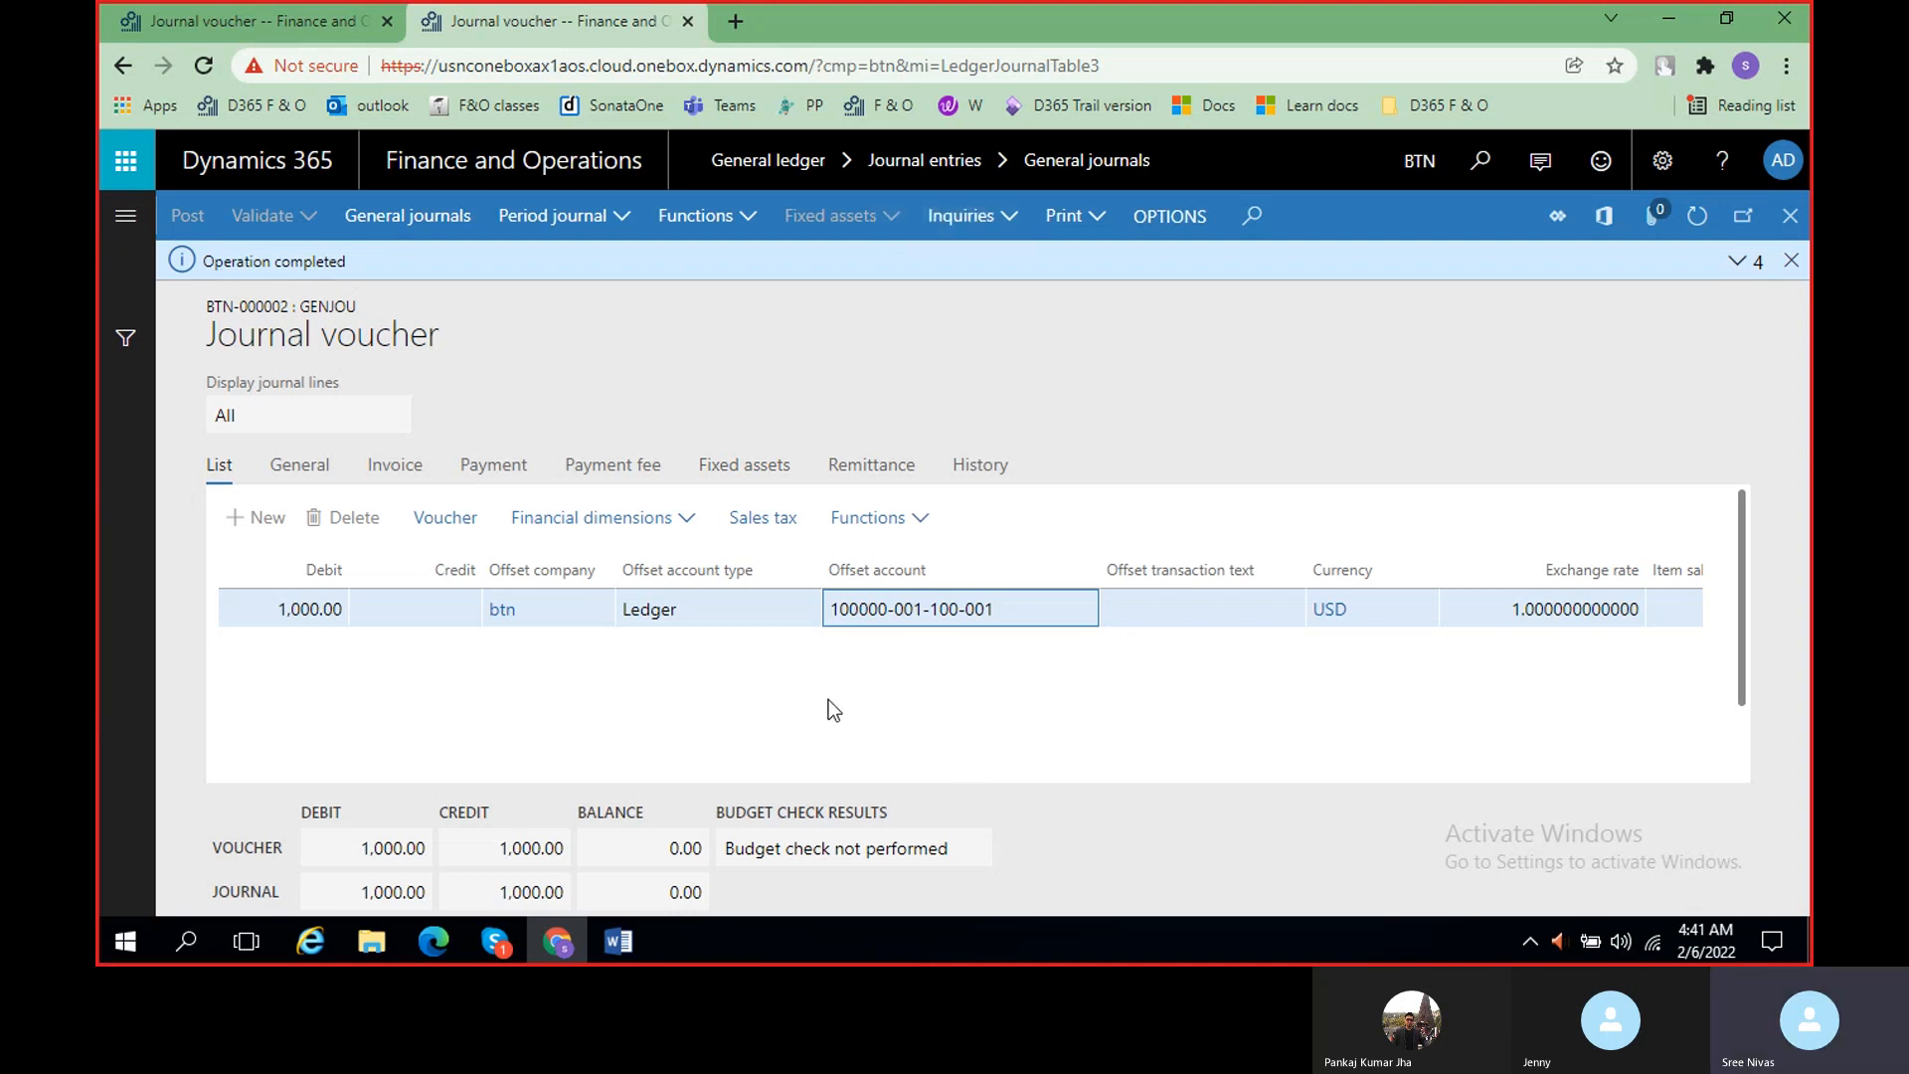
- Review the posted voucher line's columns from offset account through exchange rate, tax groups and reversing date
scroll(831, 700, right, 4)
scroll(833, 701, right, 6)
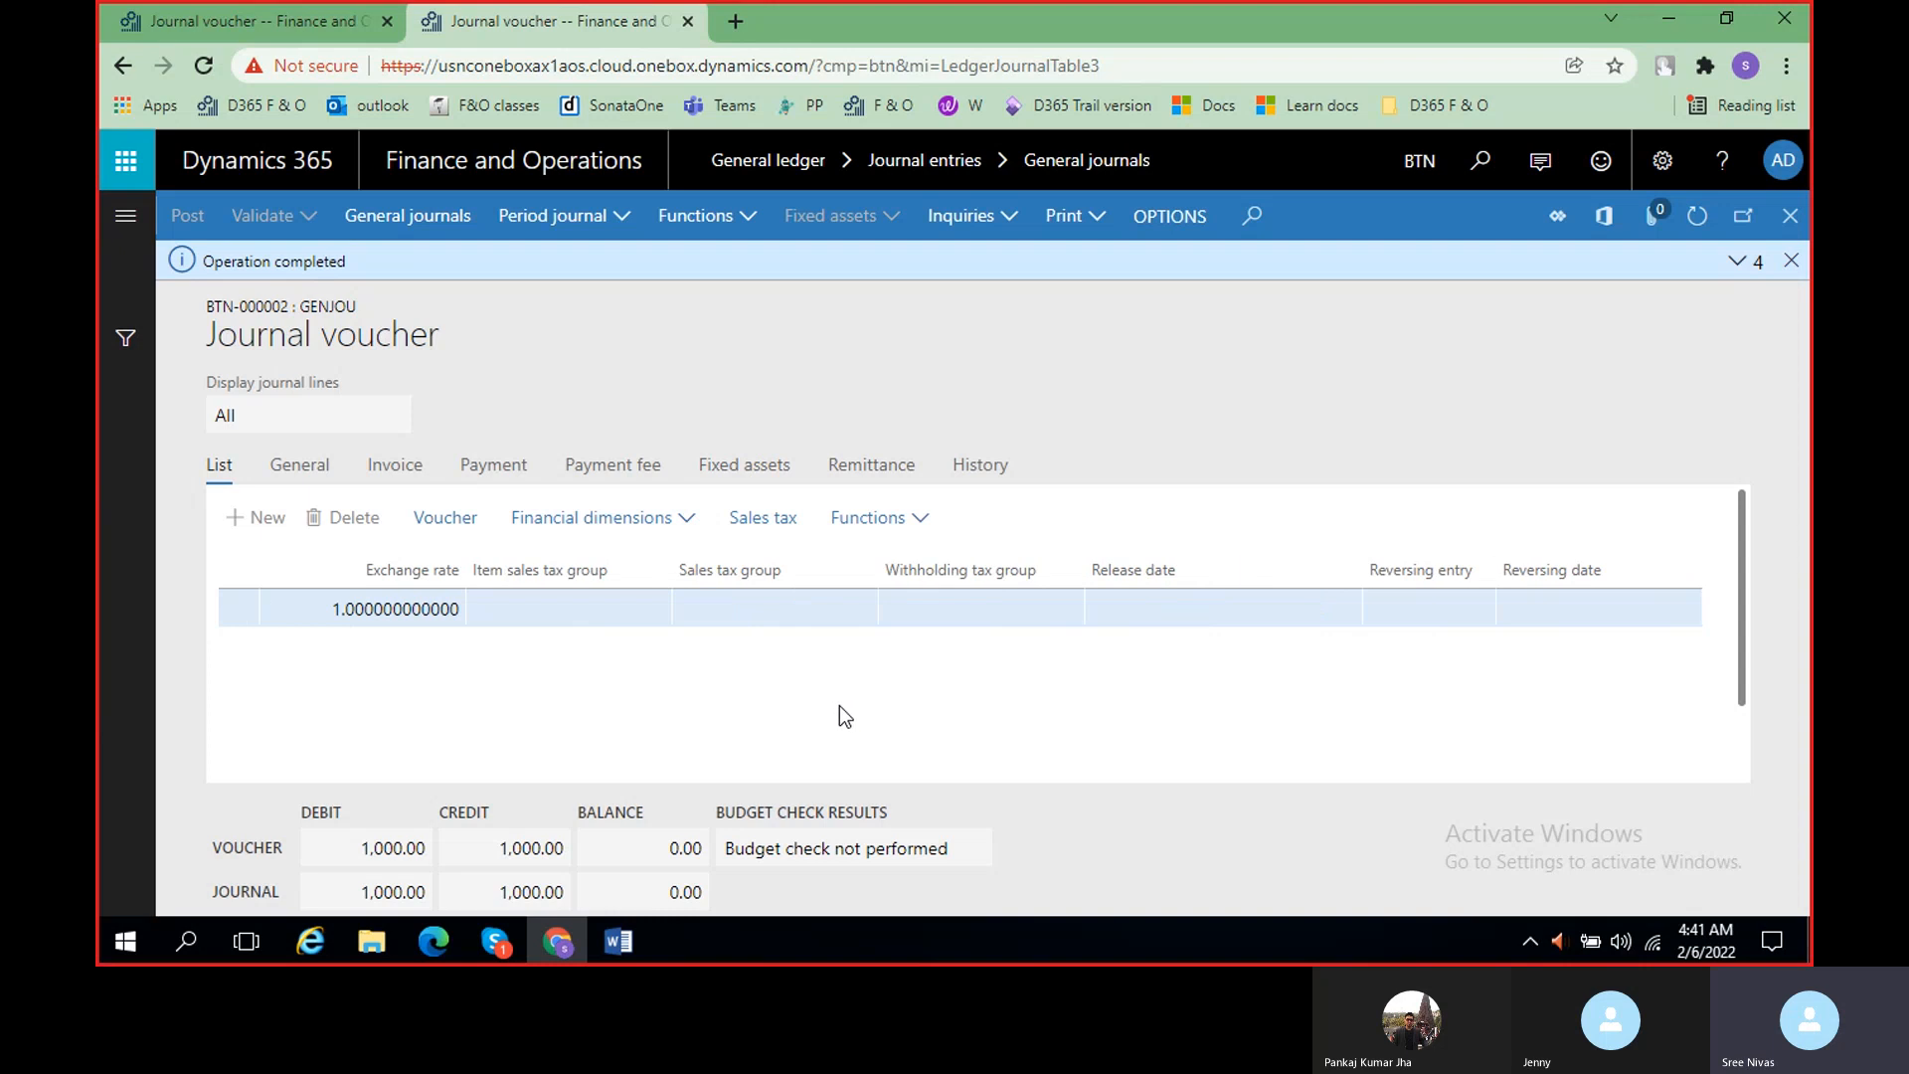
click(618, 942)
click(617, 942)
scroll(1233, 716, left, 10)
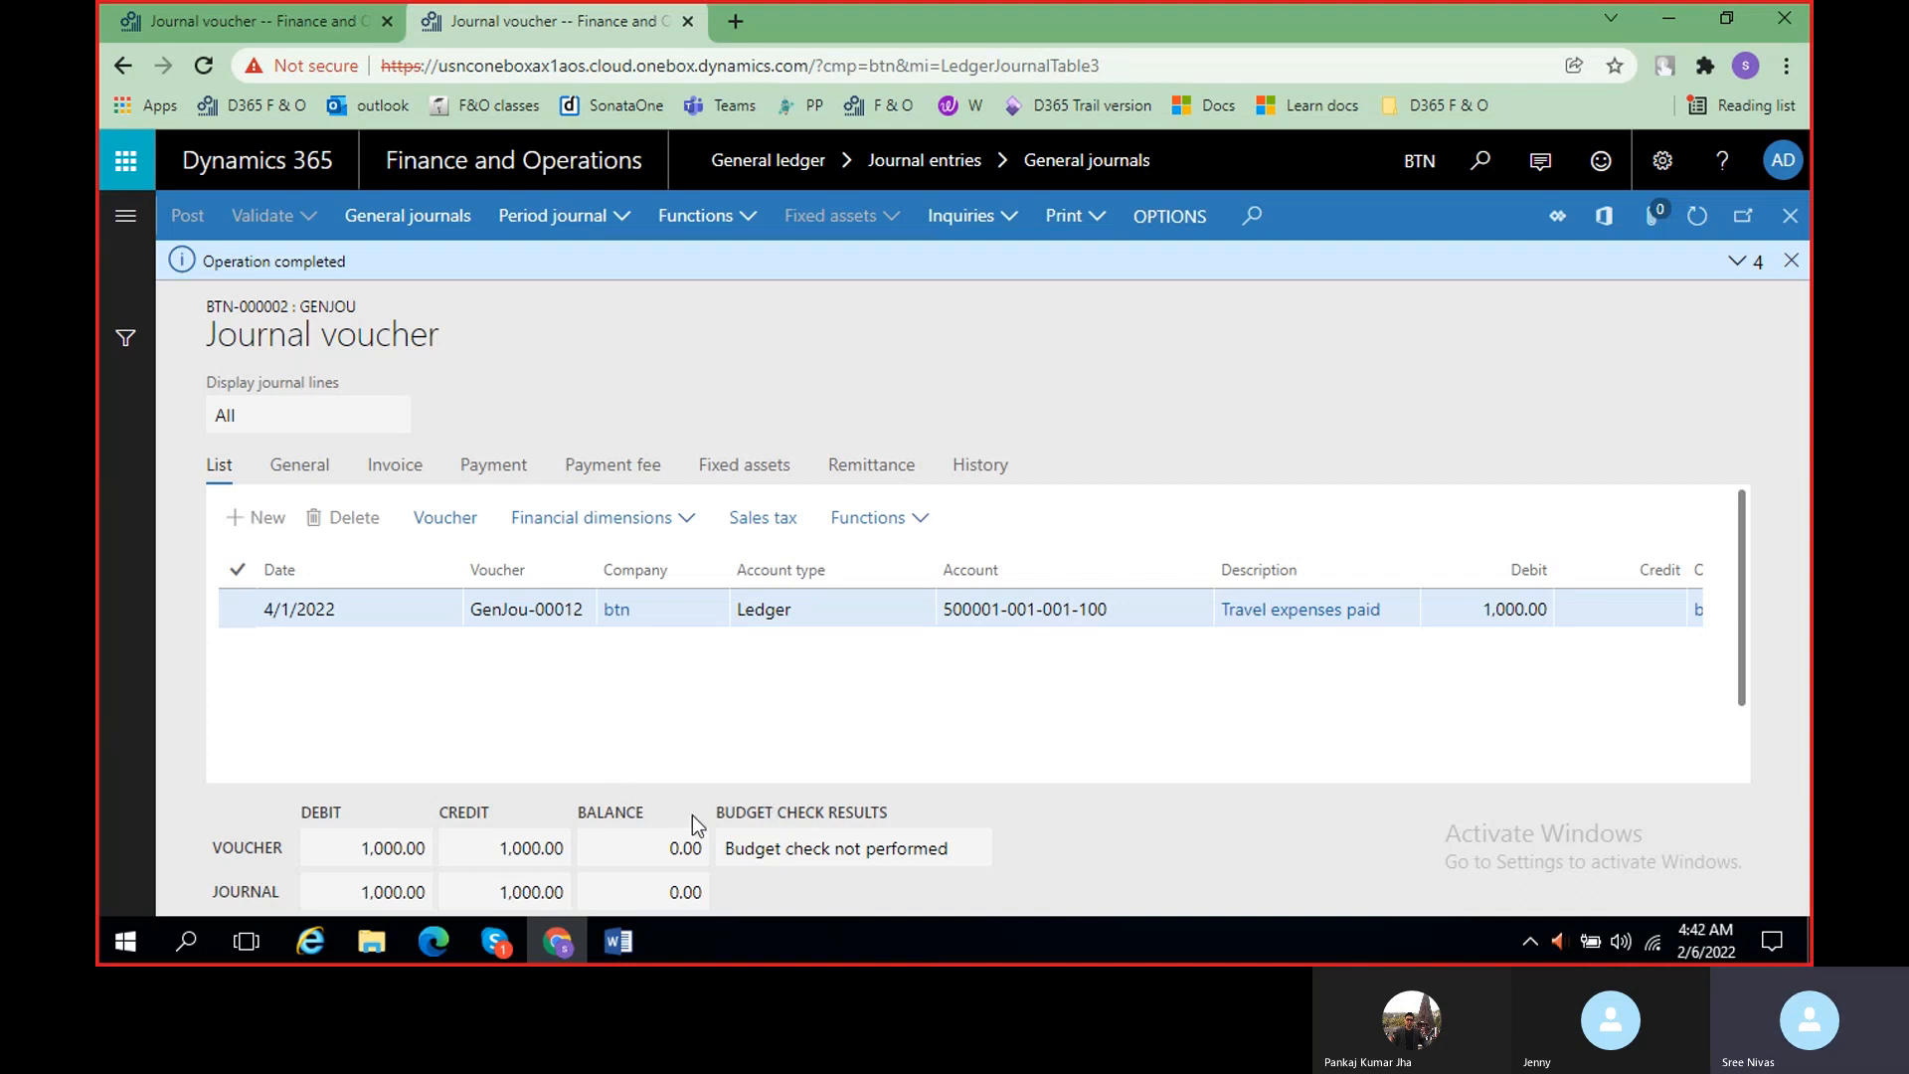
- Compare the posted line with the Travel expenses debit and Cash credit entry in the Word notes, ending on the Dynamics 365 journal voucher
mouse_move(630, 944)
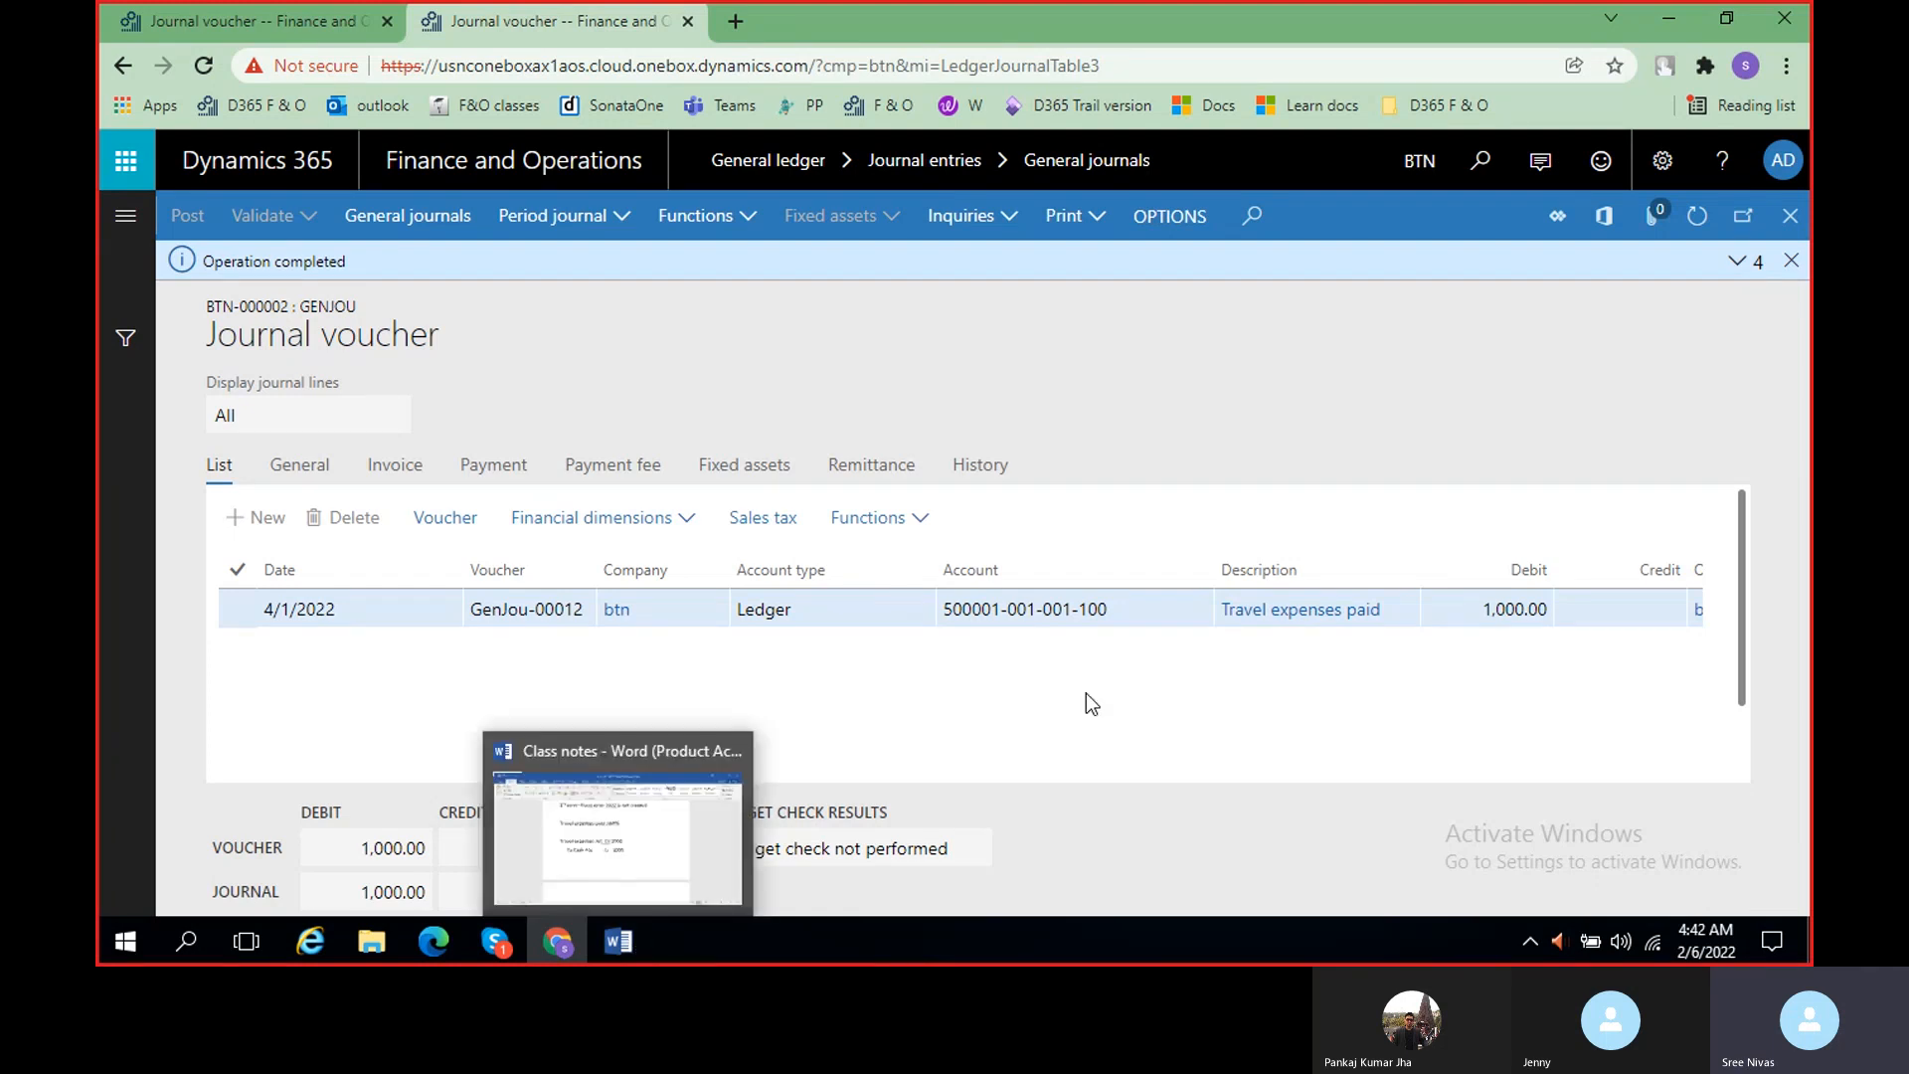
click(626, 943)
drag(553, 476, 990, 532)
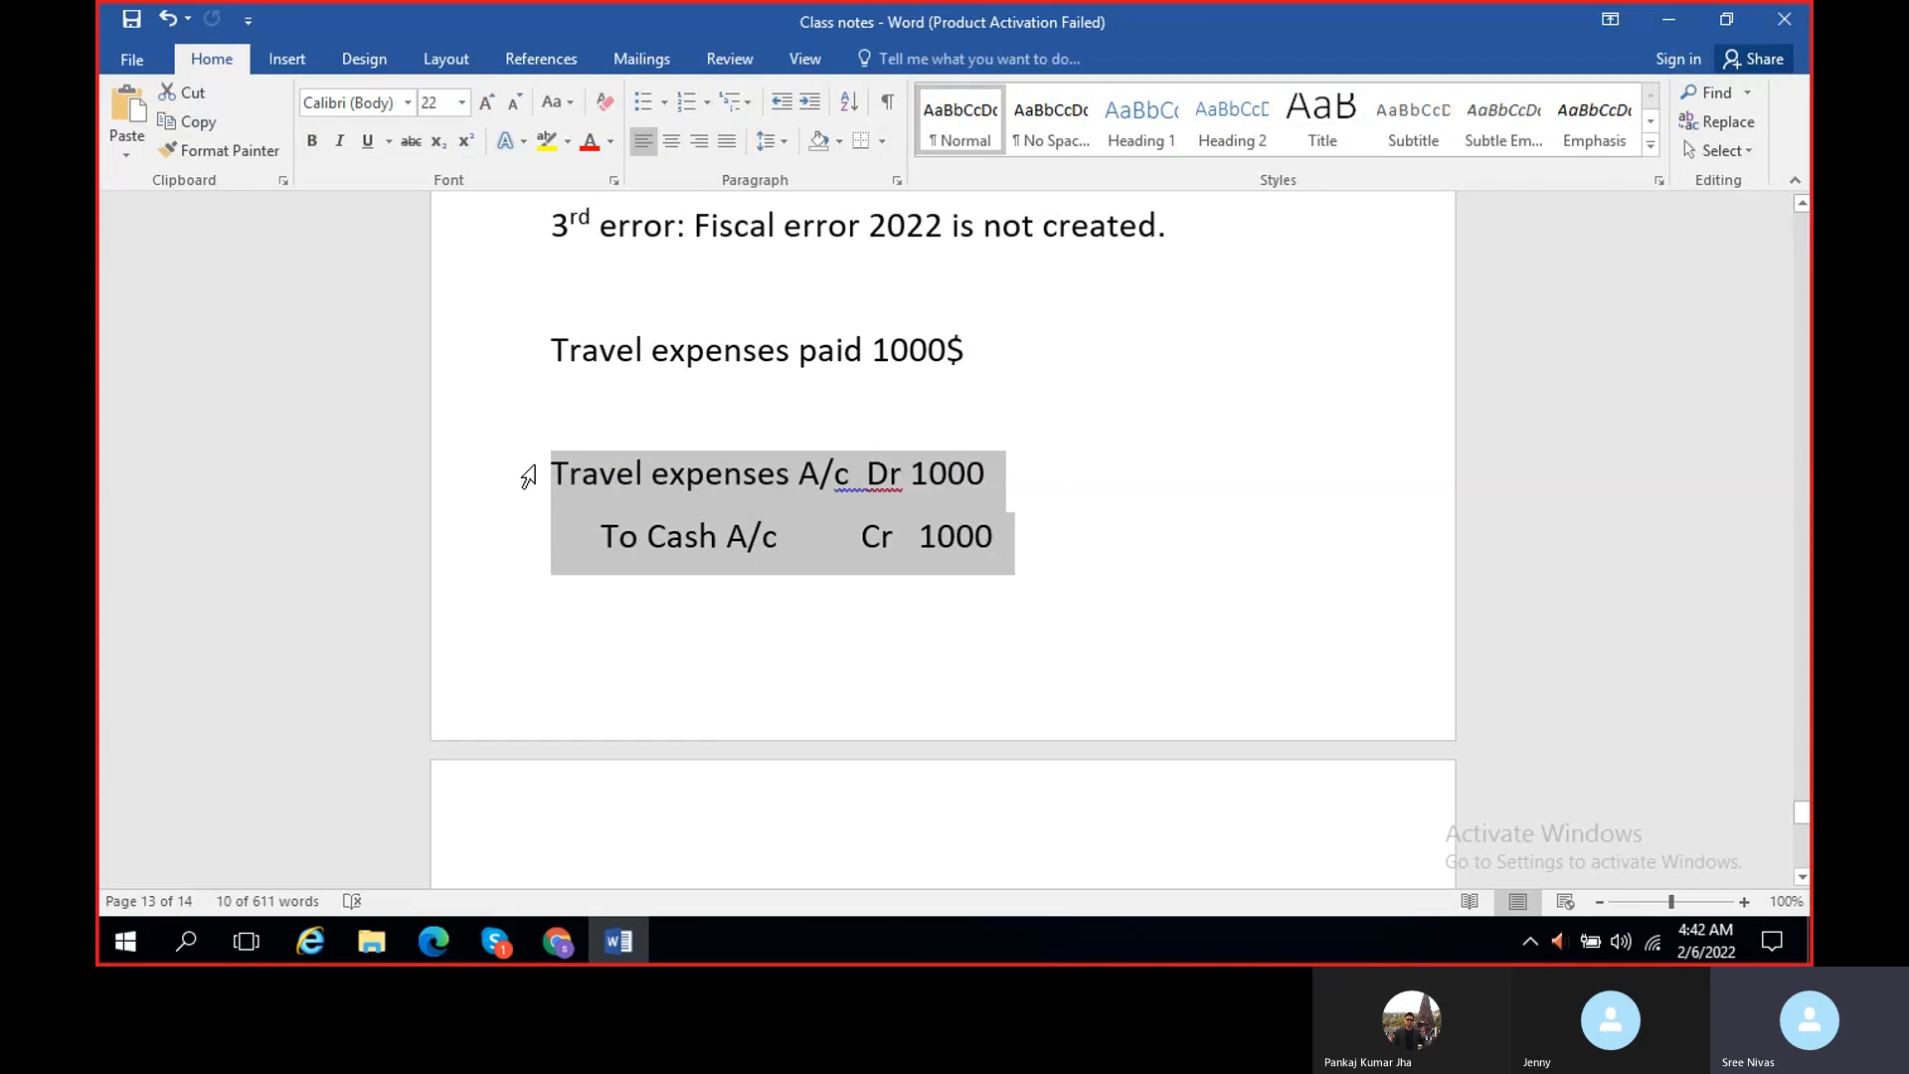
click(911, 474)
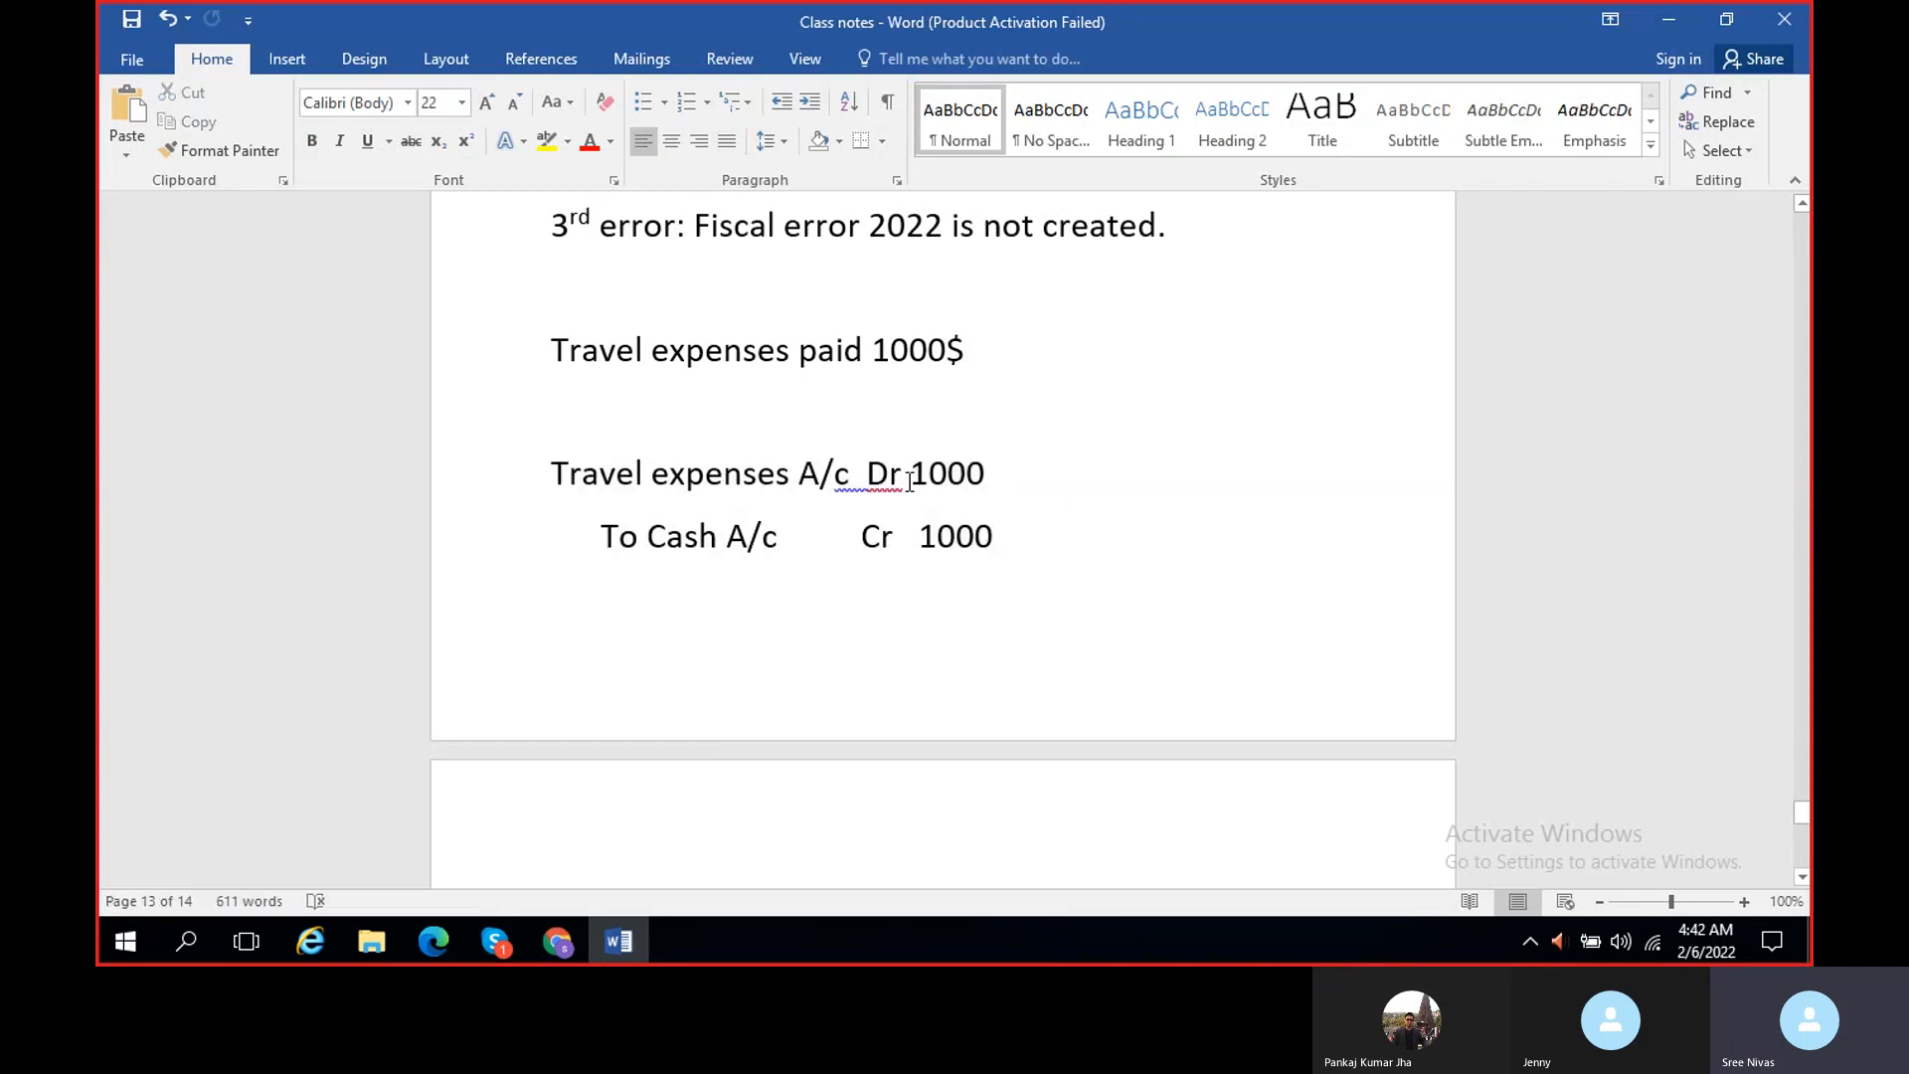
click(562, 944)
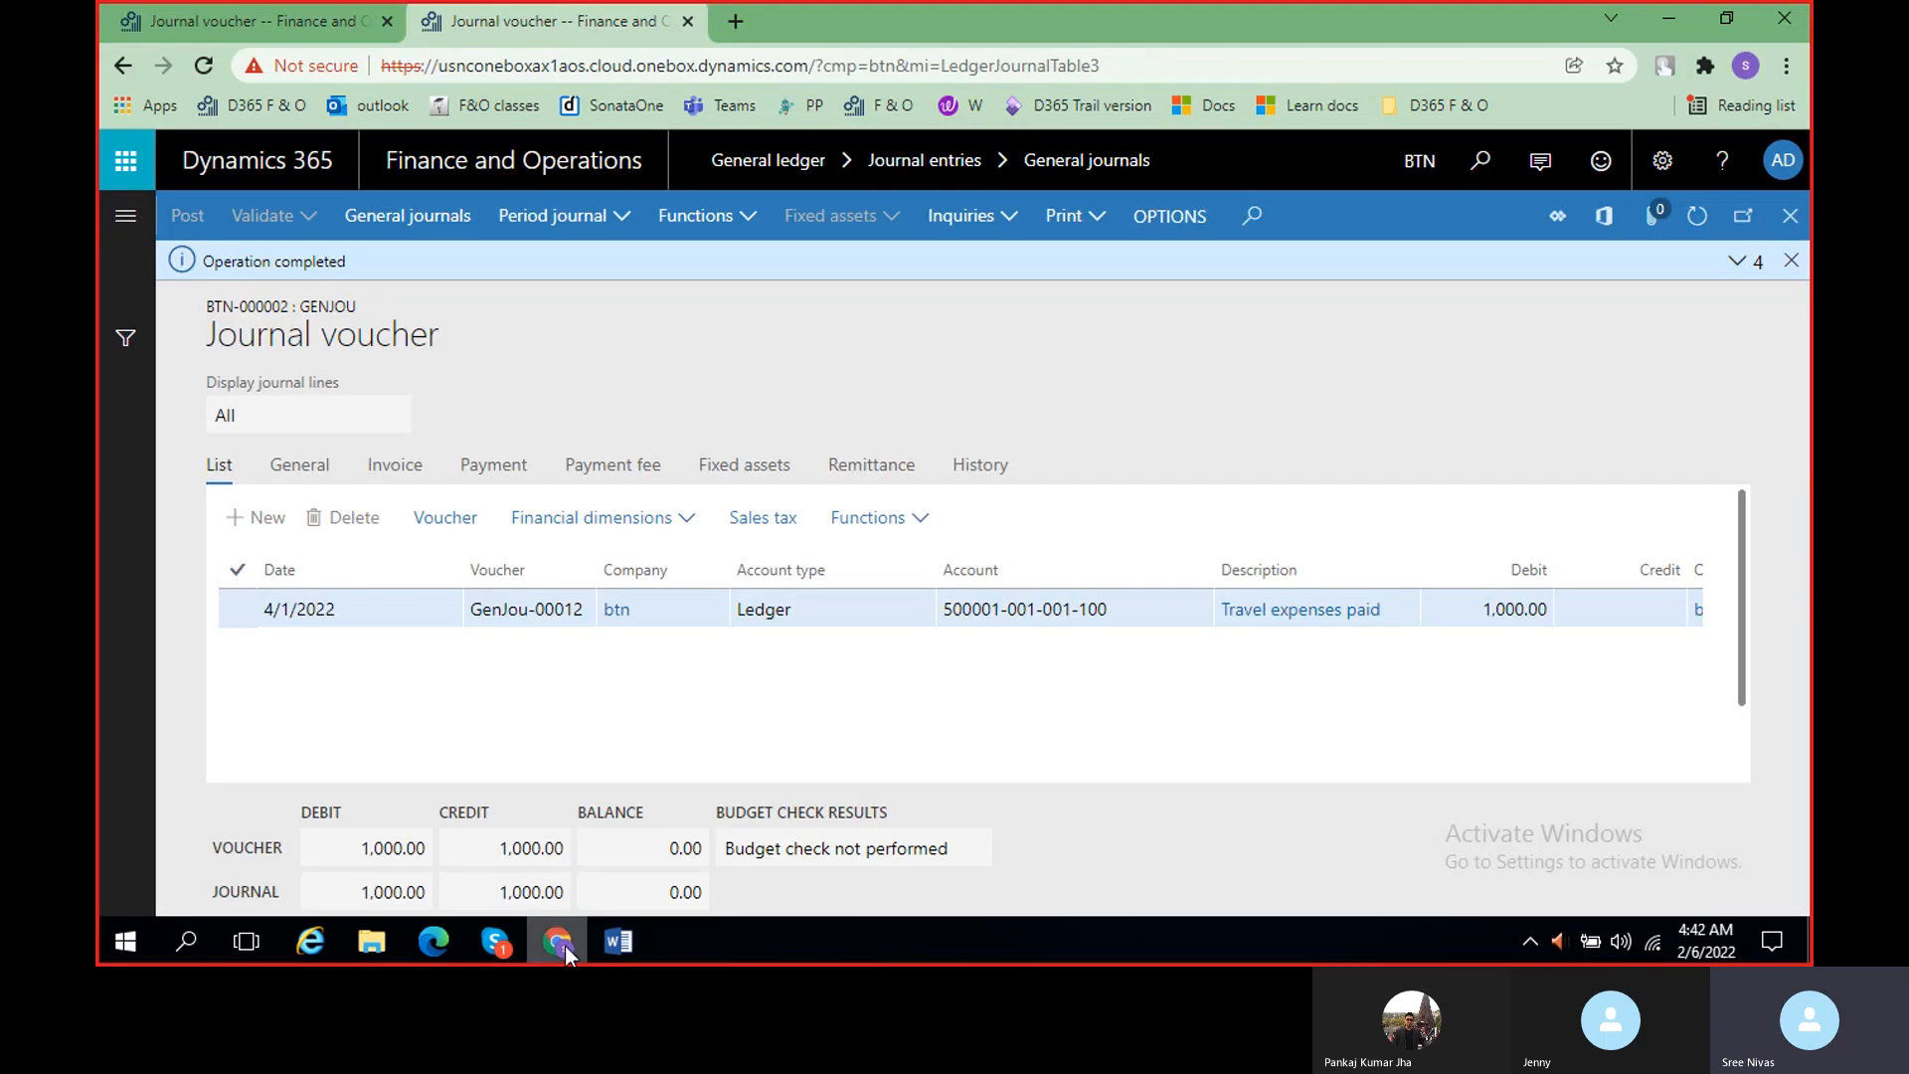
click(497, 615)
click(617, 941)
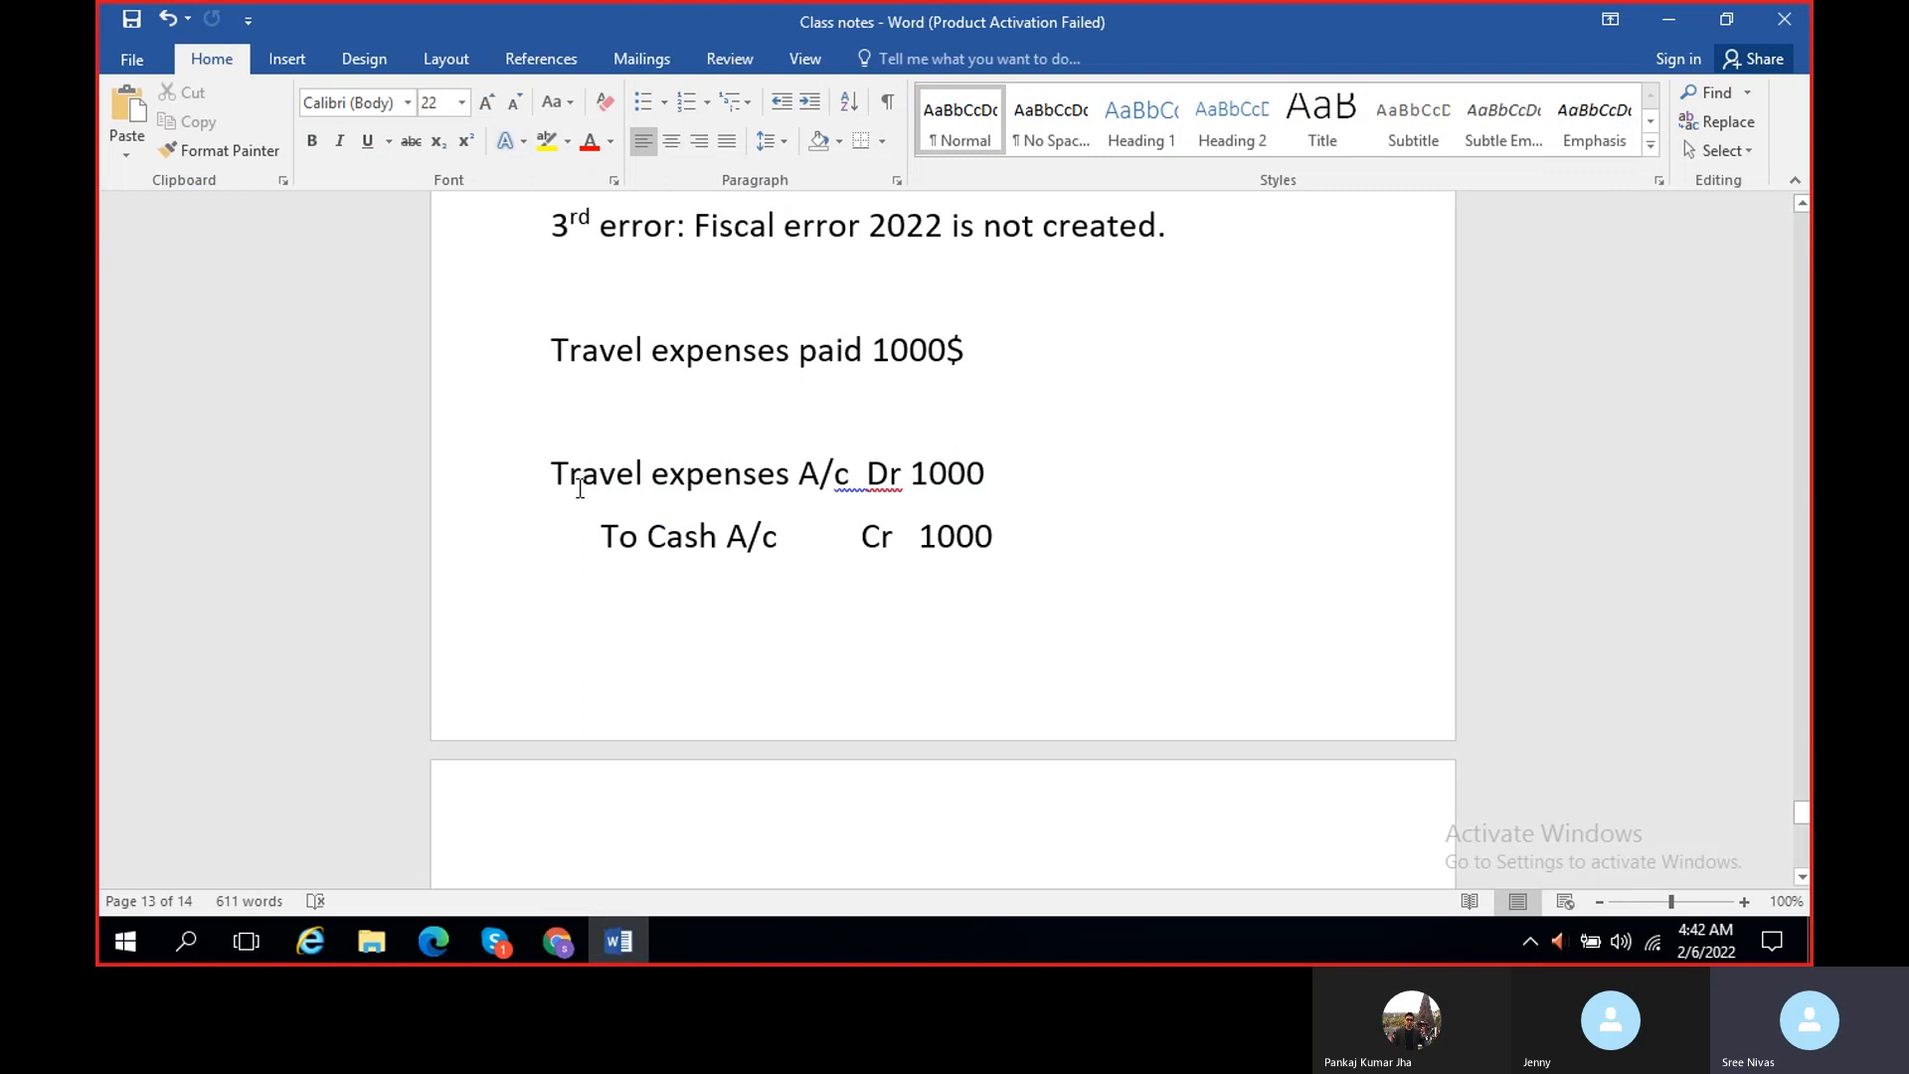
click(634, 945)
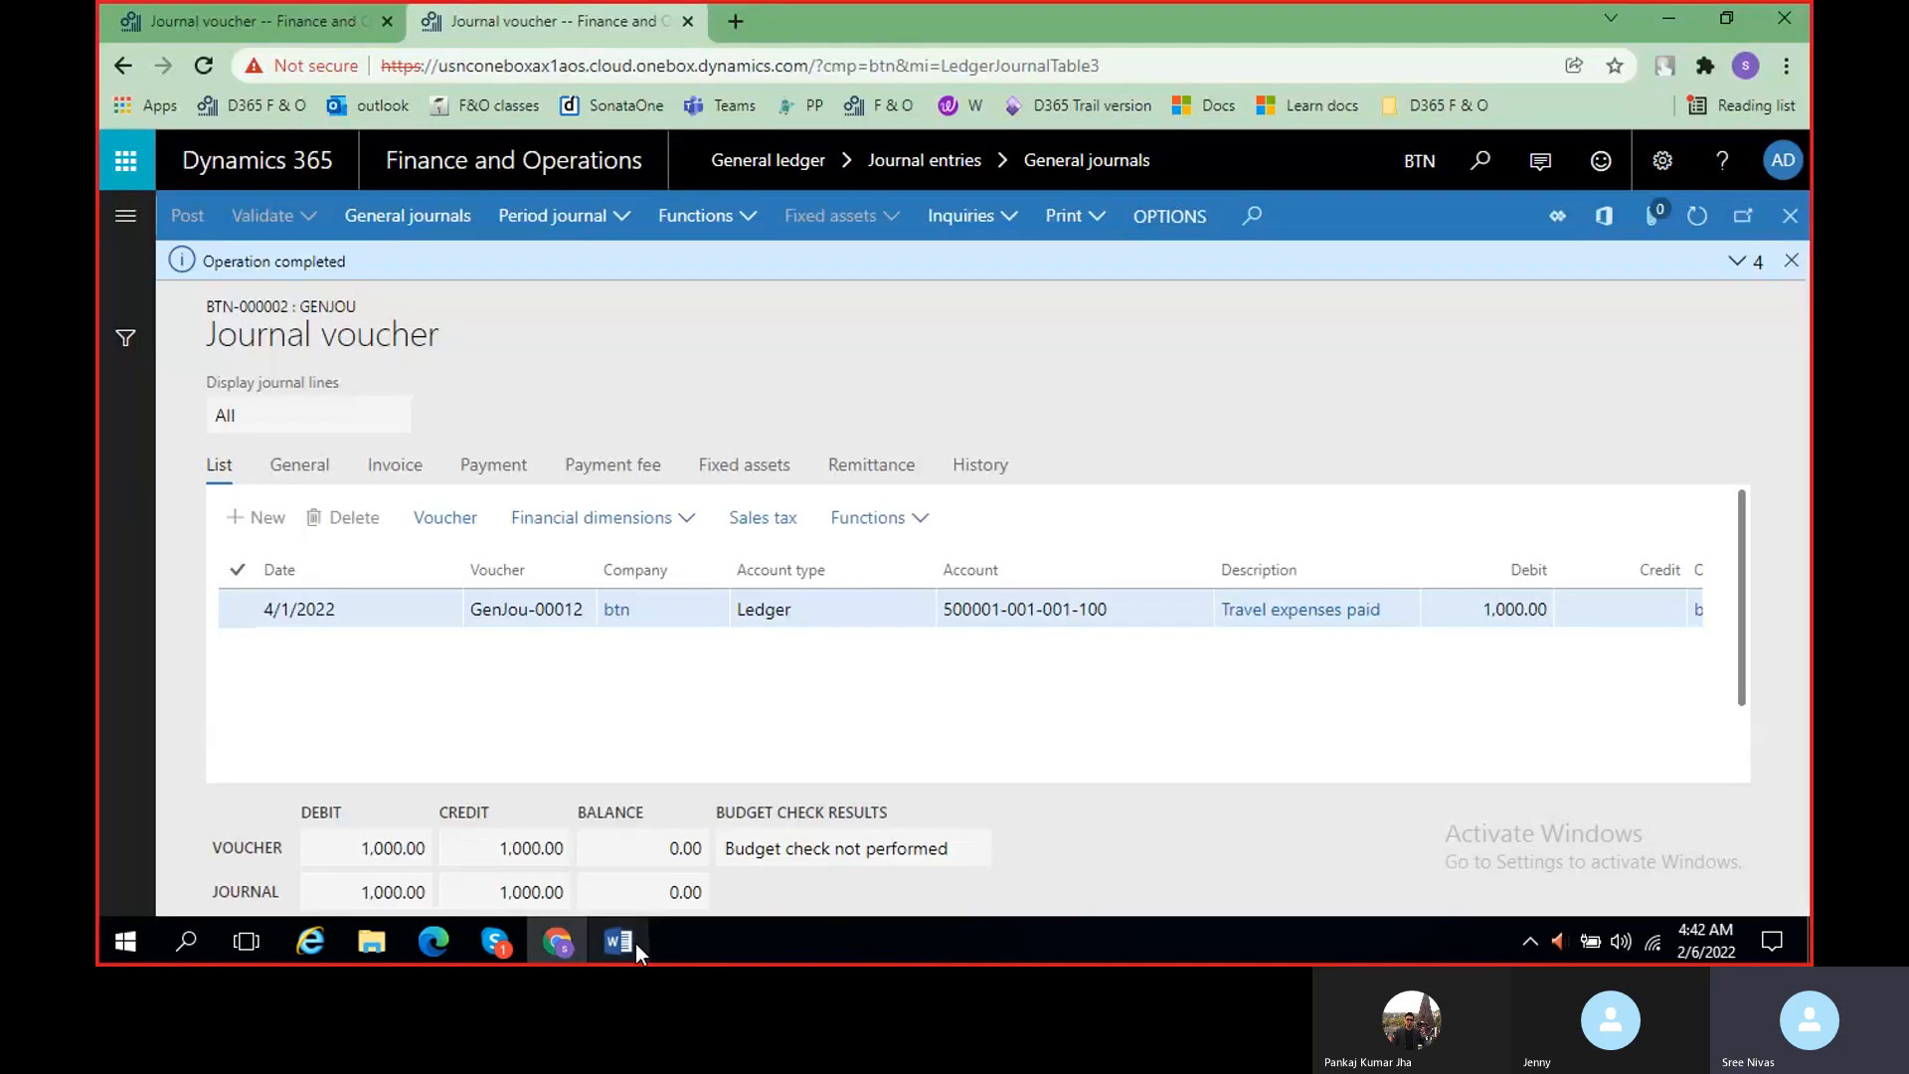
- Open the posted line's voucher transactions and review the ledger accounts, descriptions and amounts for Cash and Travel expenses
click(463, 529)
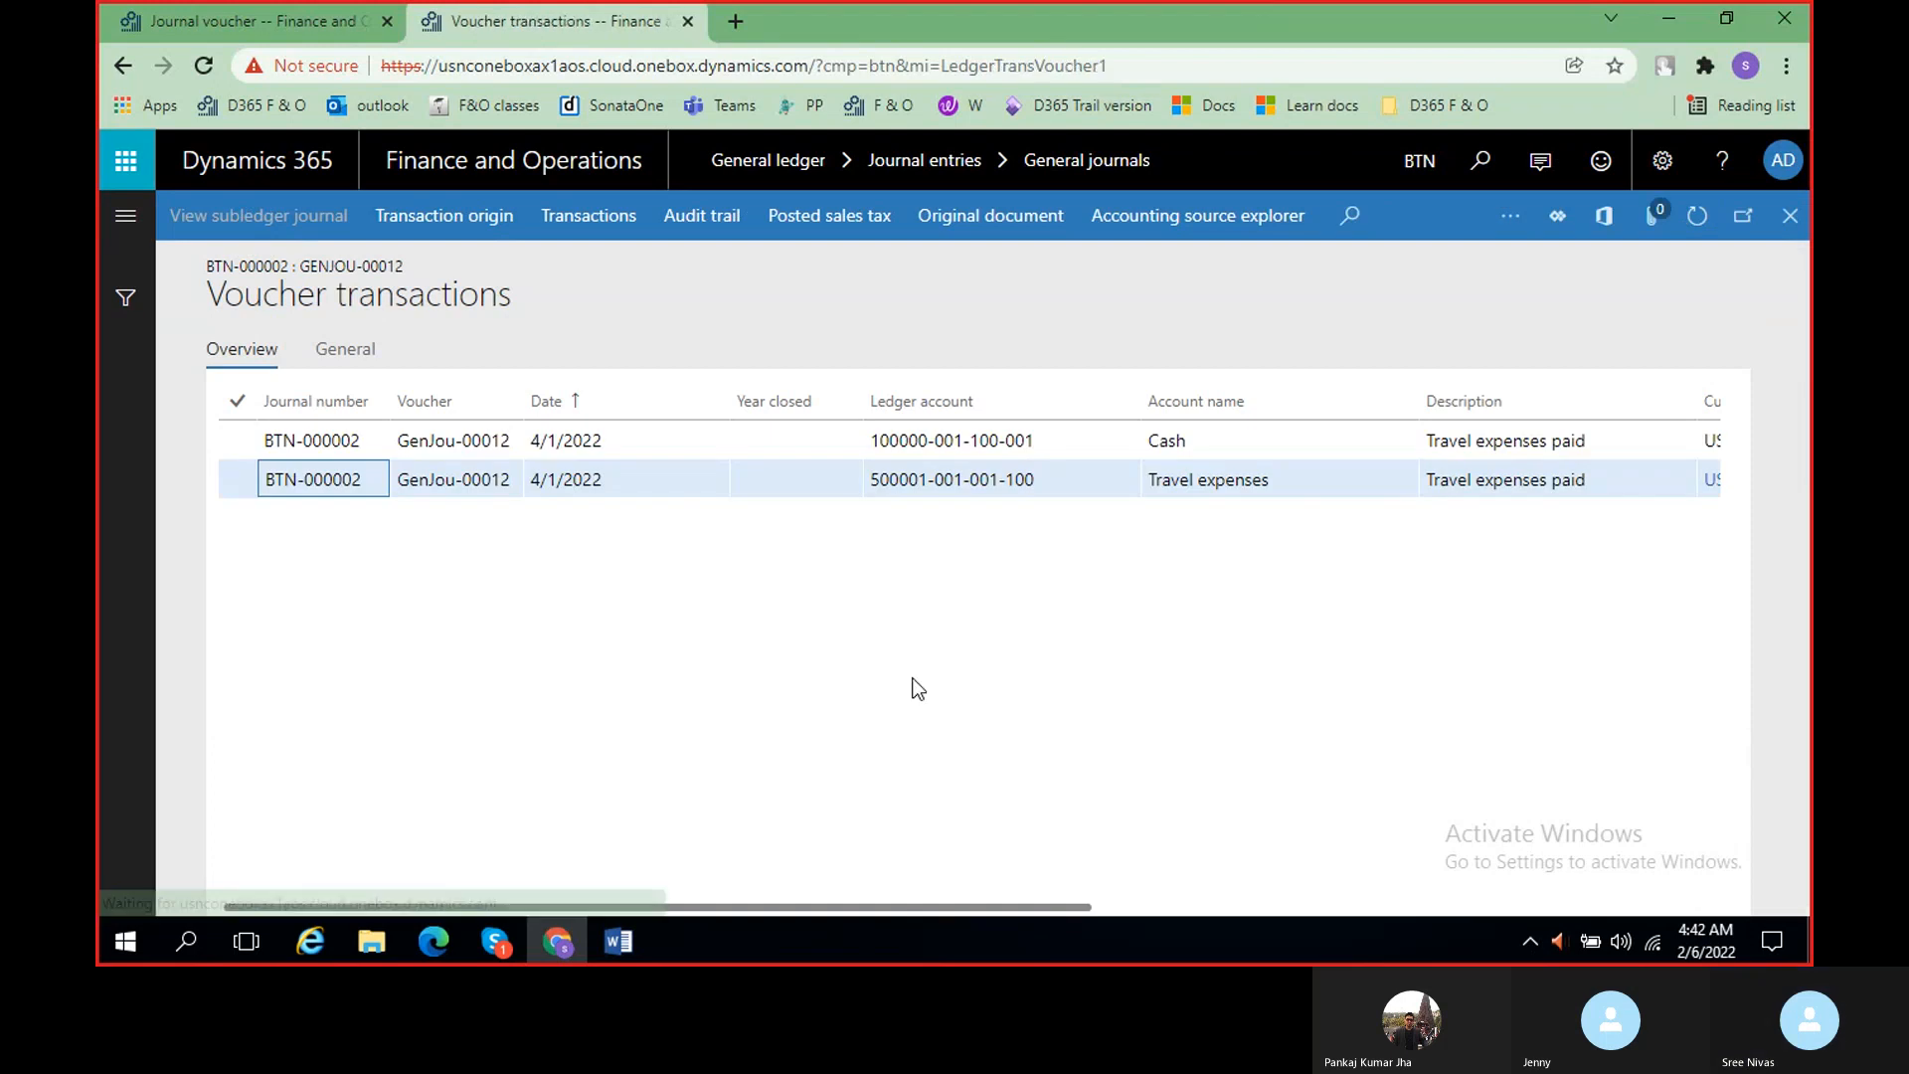
scroll(949, 660, right, 5)
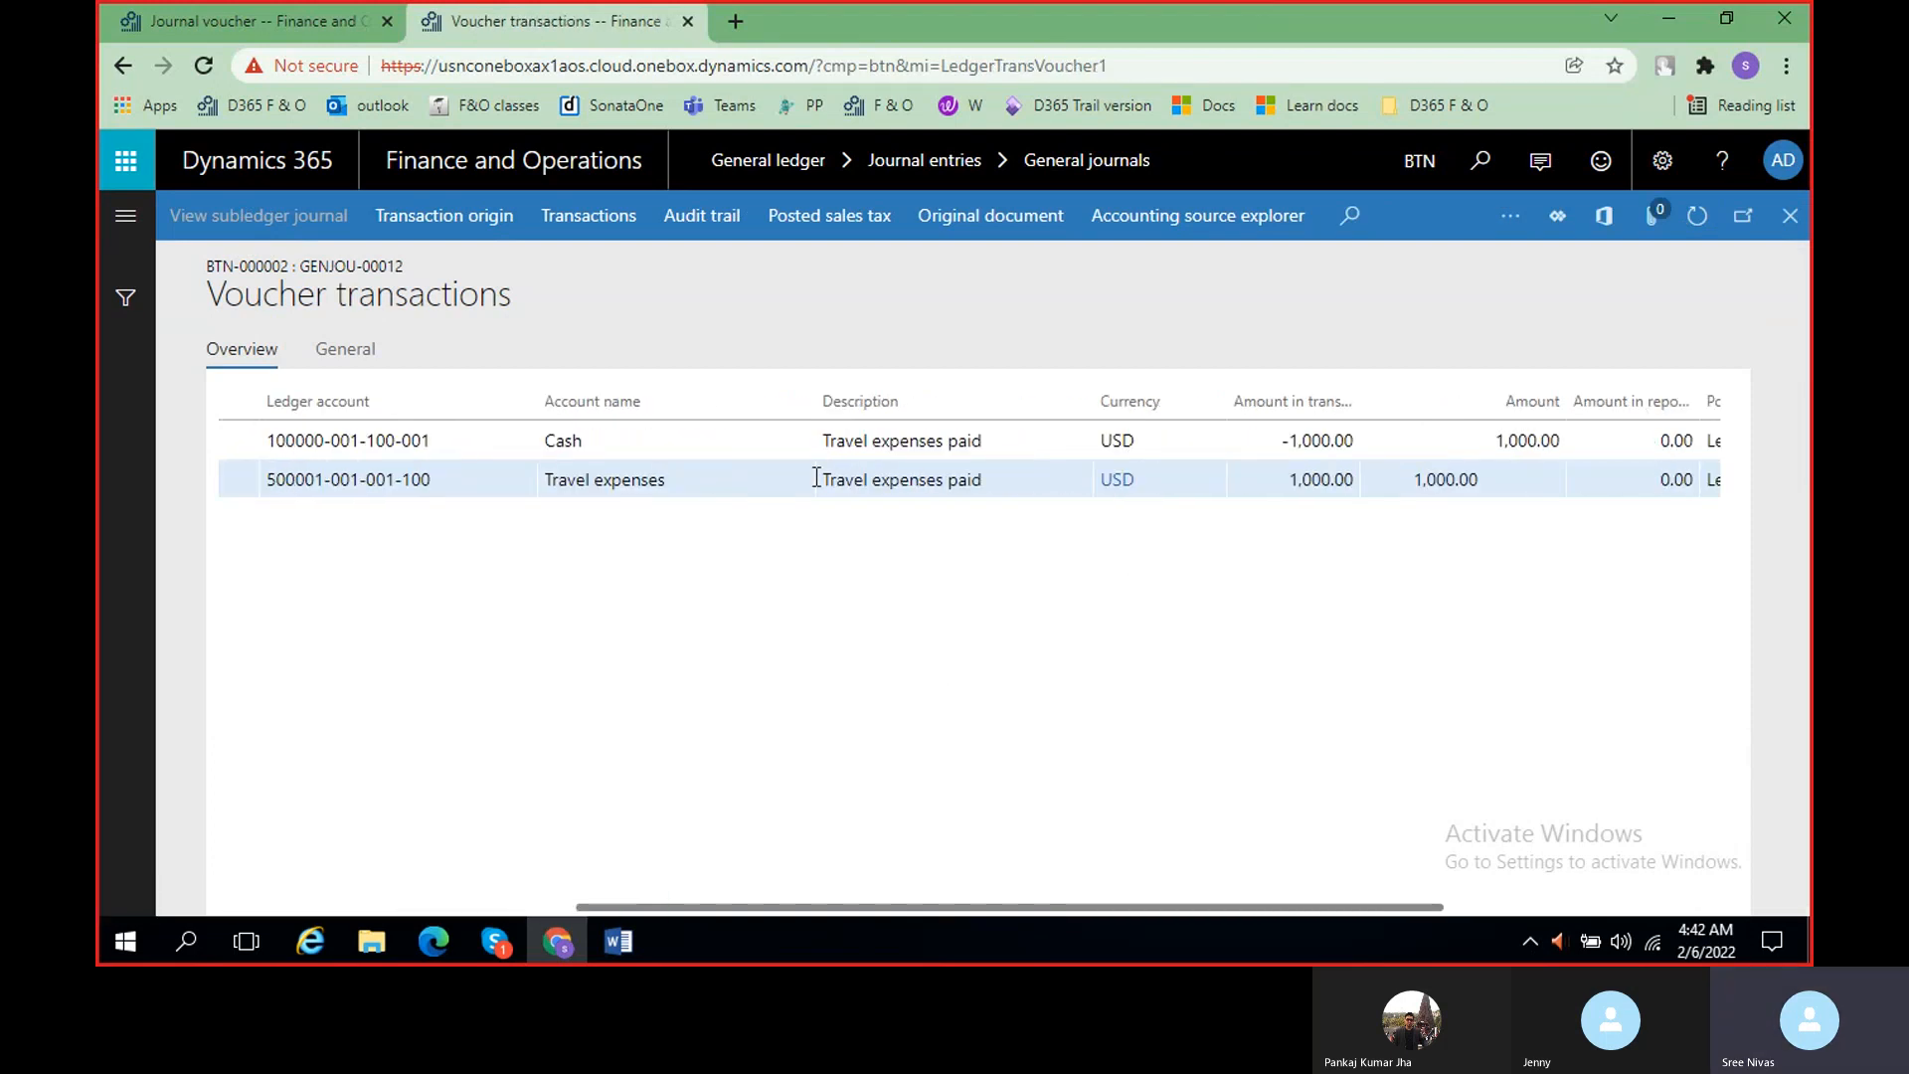
scroll(735, 496, left, 4)
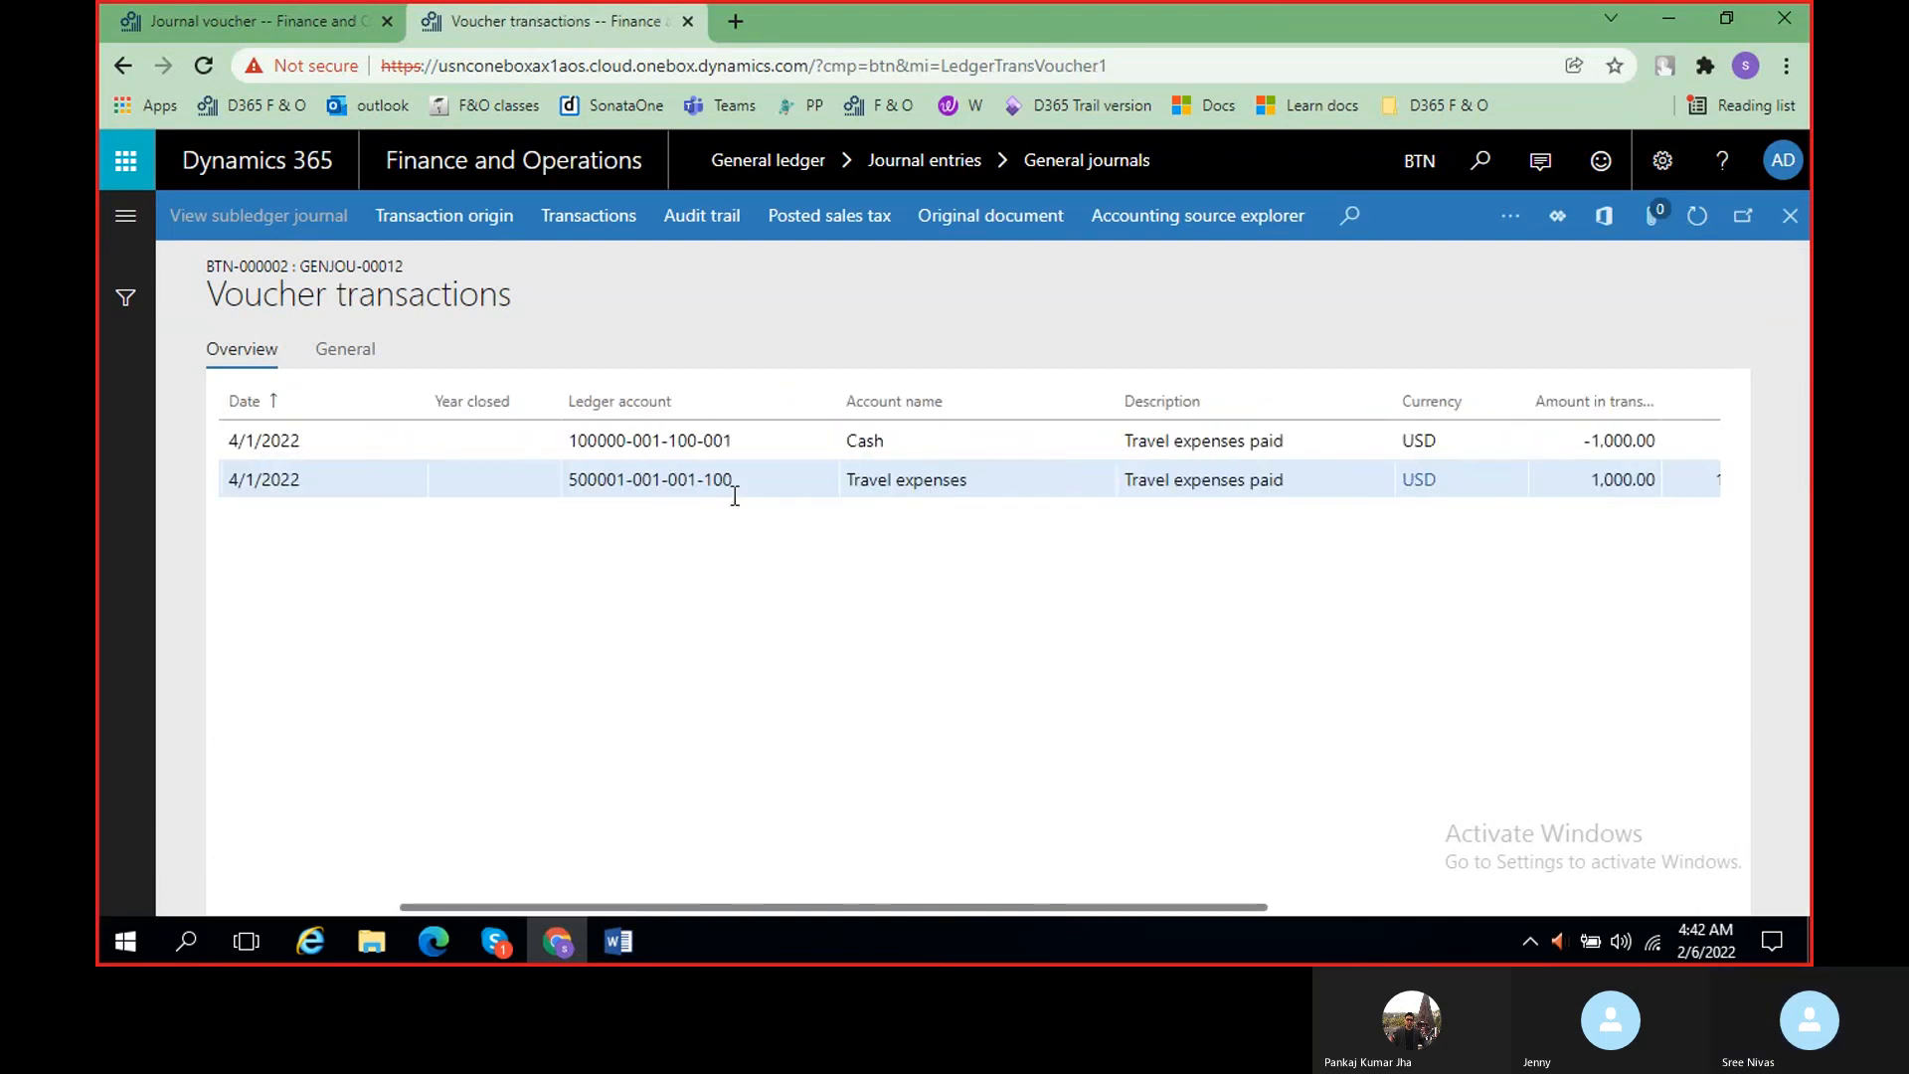
scroll(735, 496, left, 3)
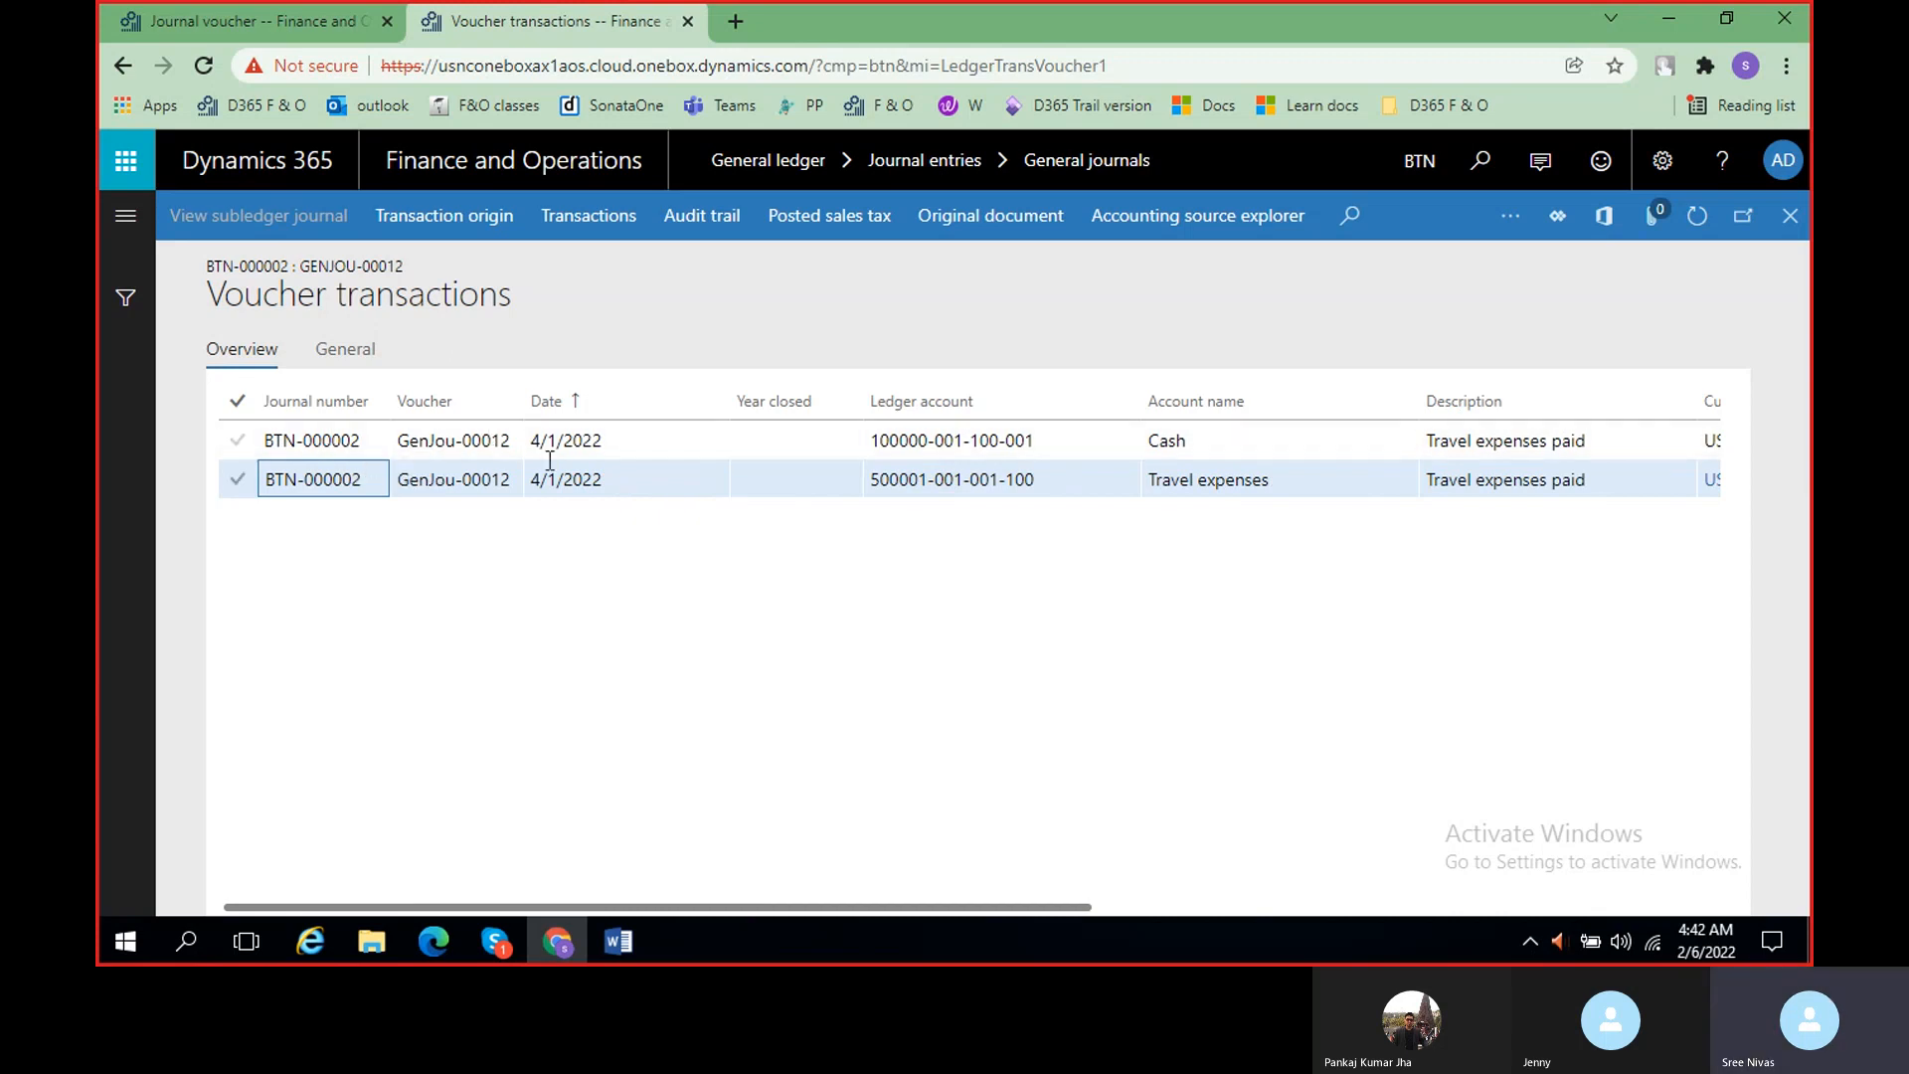
scroll(838, 479, right, 5)
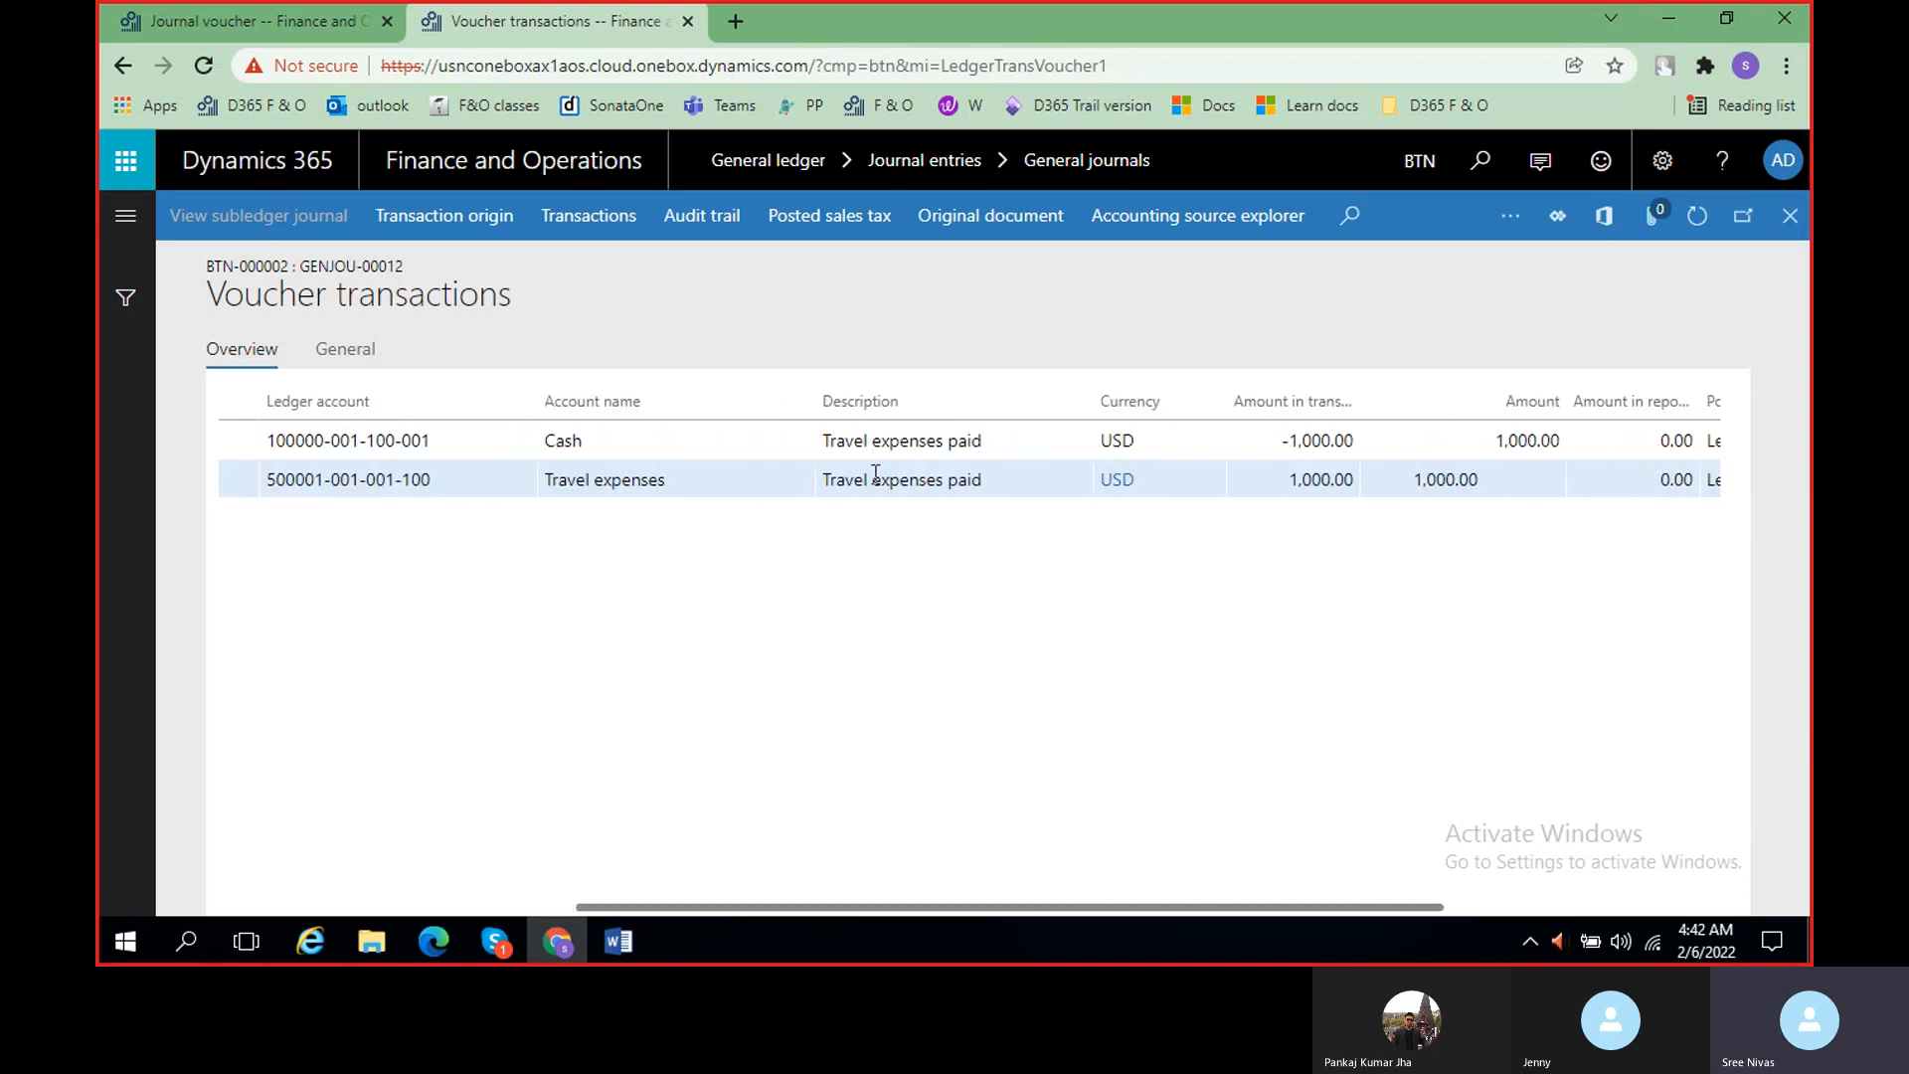
scroll(1157, 487, right, 2)
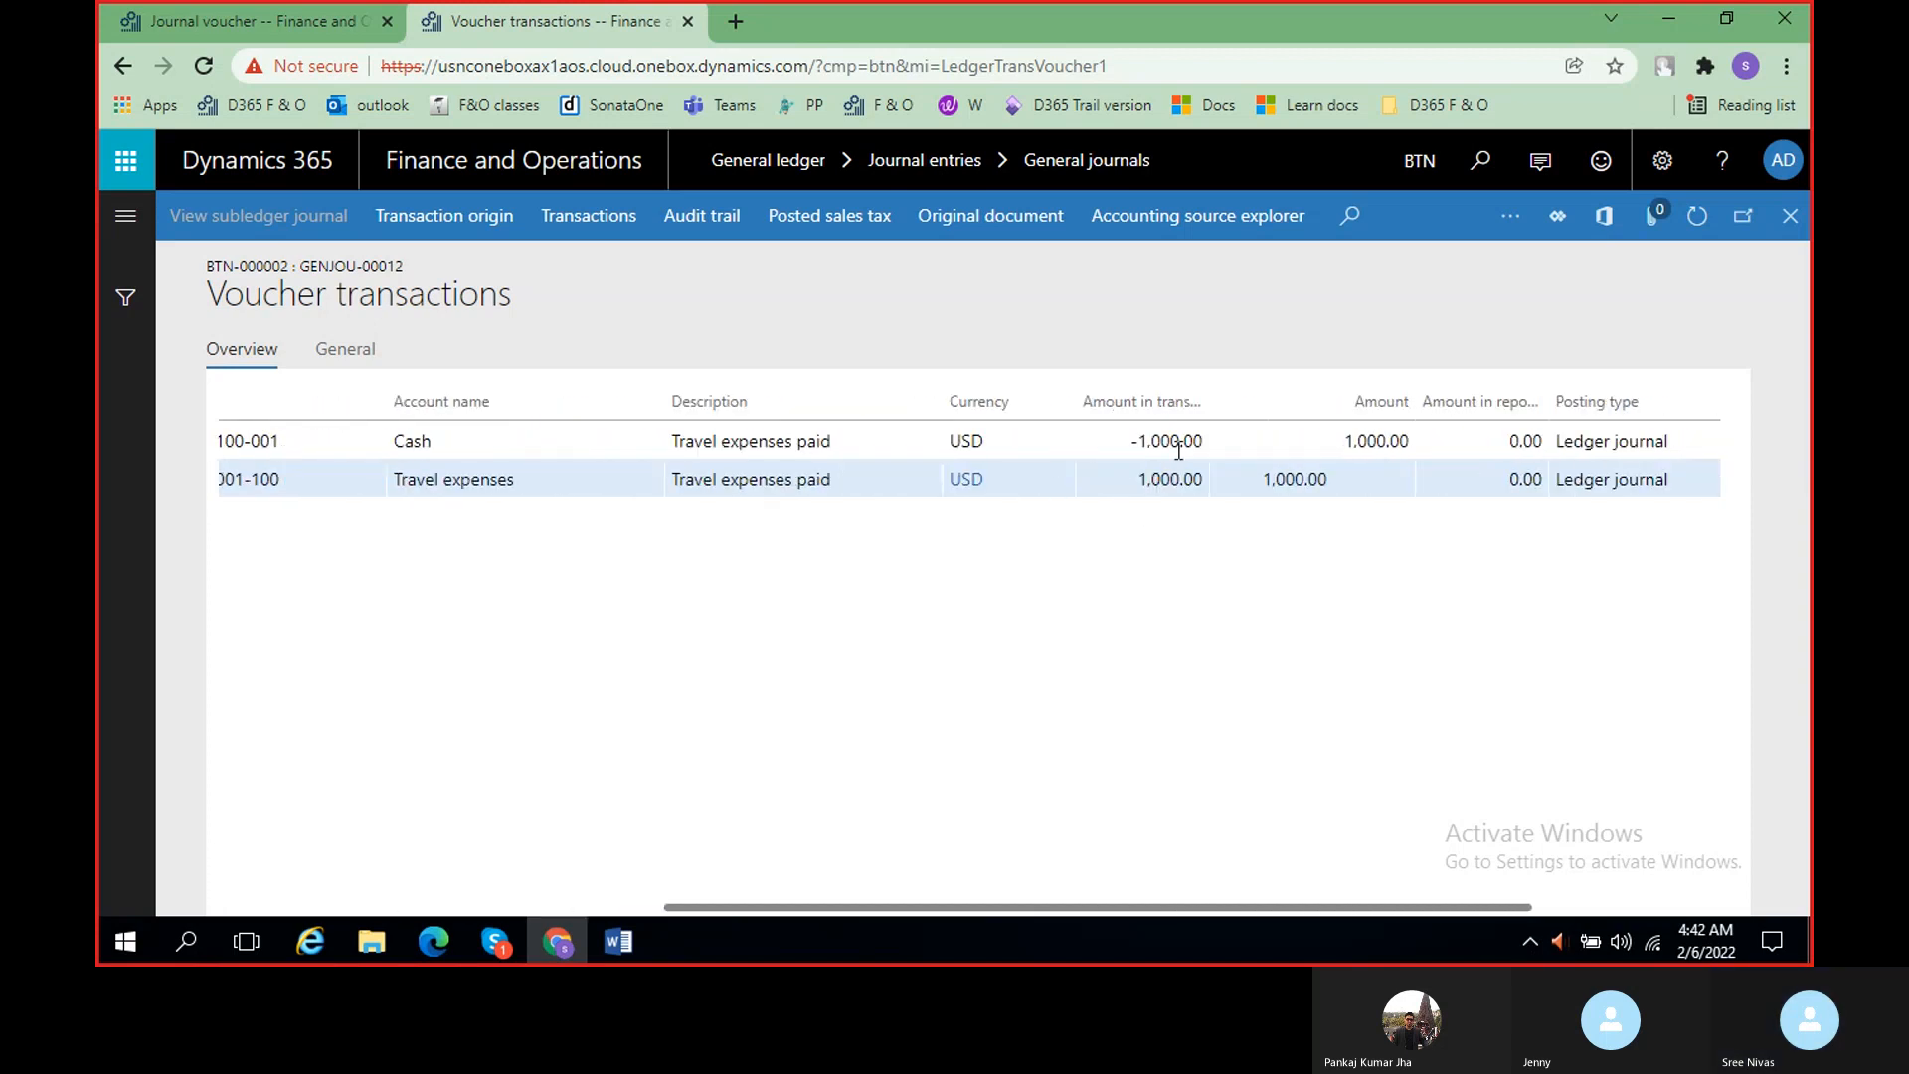
- Examine the transaction currency amounts of the Travel expenses and Cash lines together with their posting type and voucher details
drag(1126, 439, 1208, 479)
click(1138, 479)
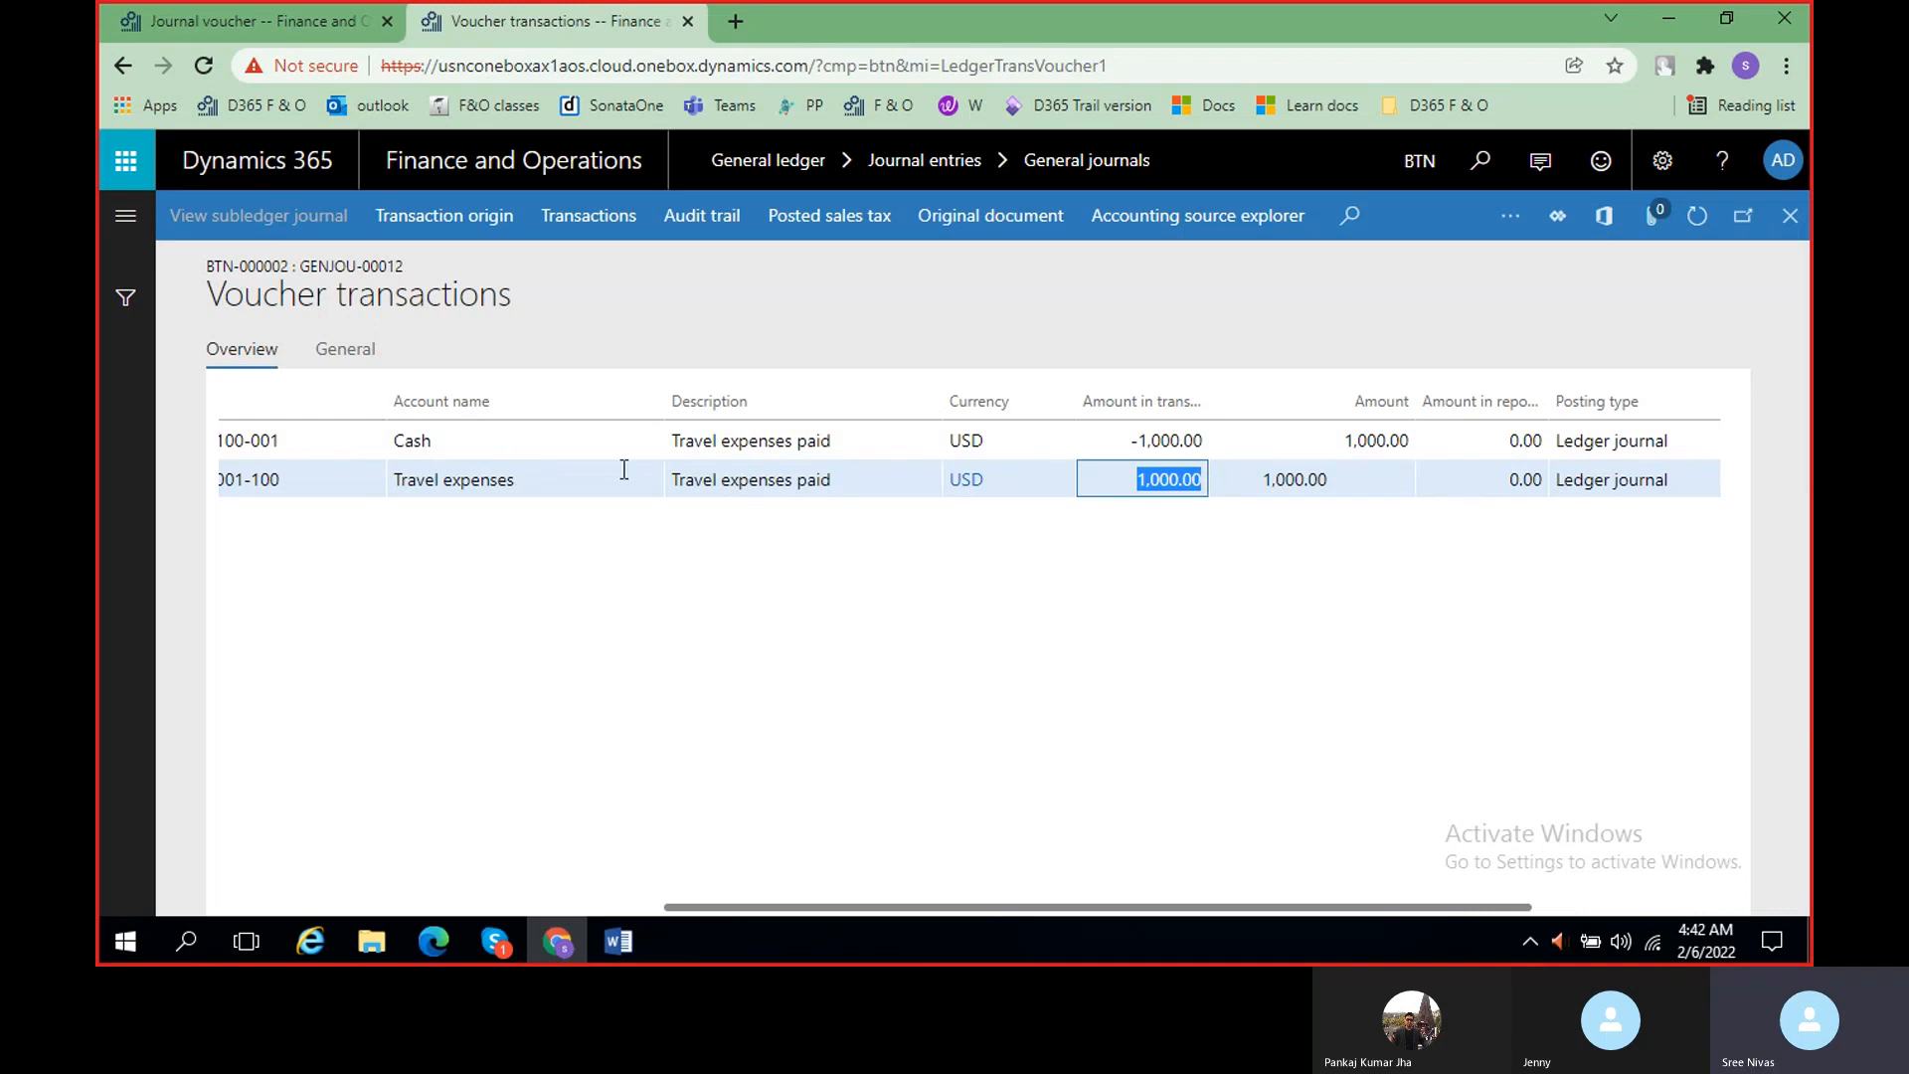
click(1141, 438)
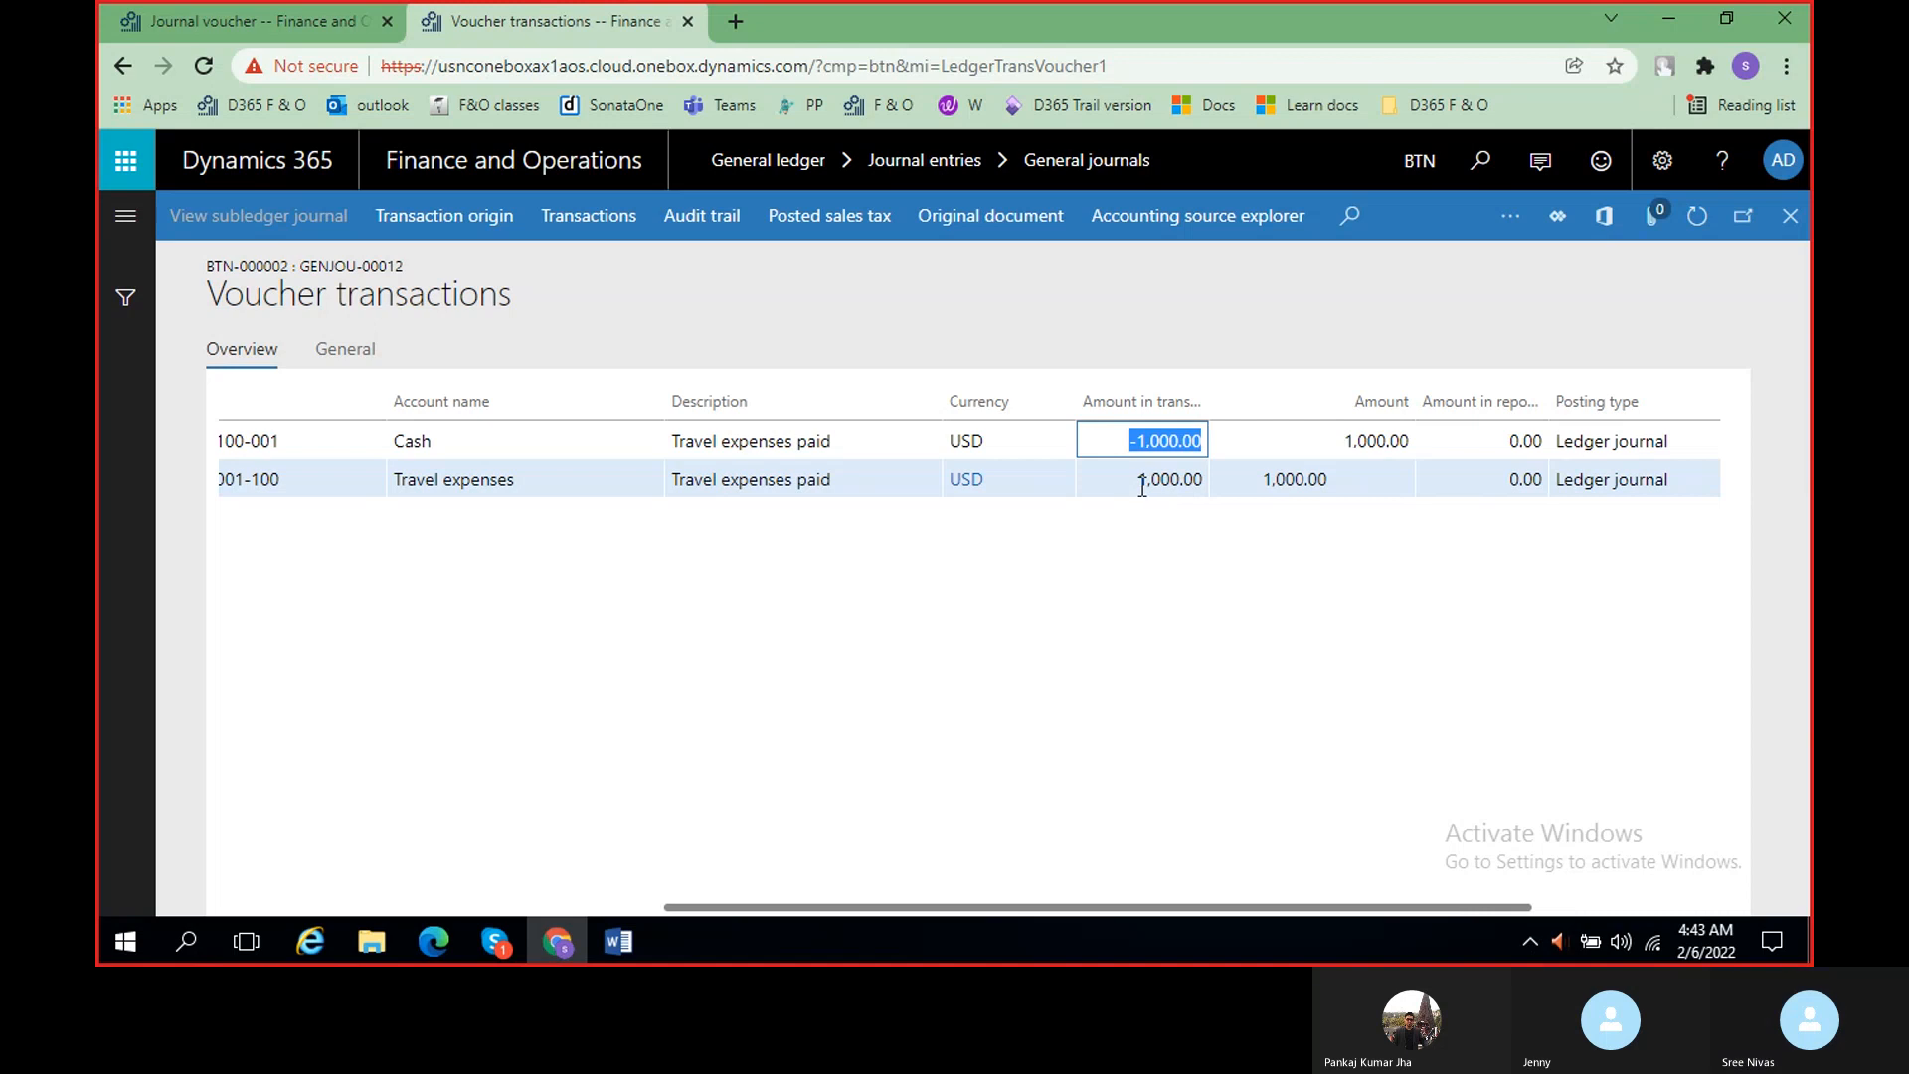
scroll(1141, 487, right, 3)
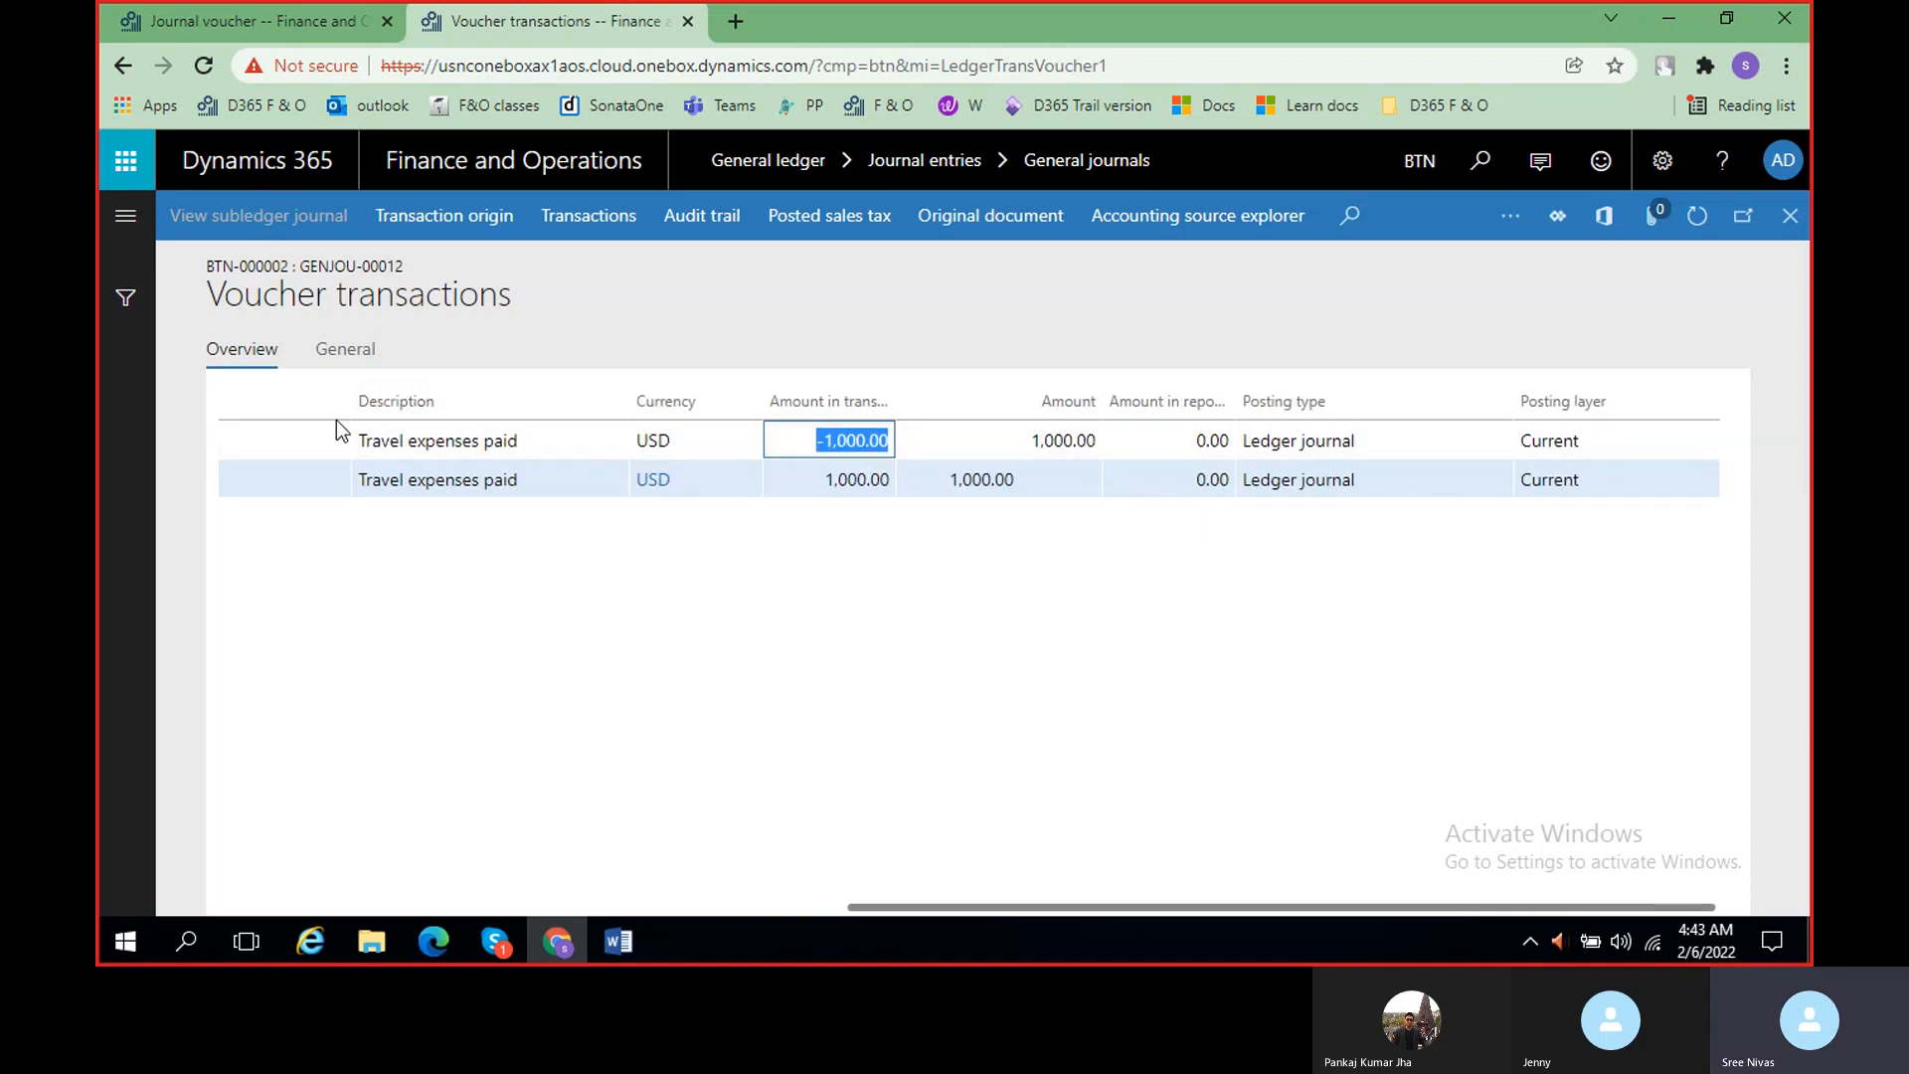
scroll(621, 487, left, 10)
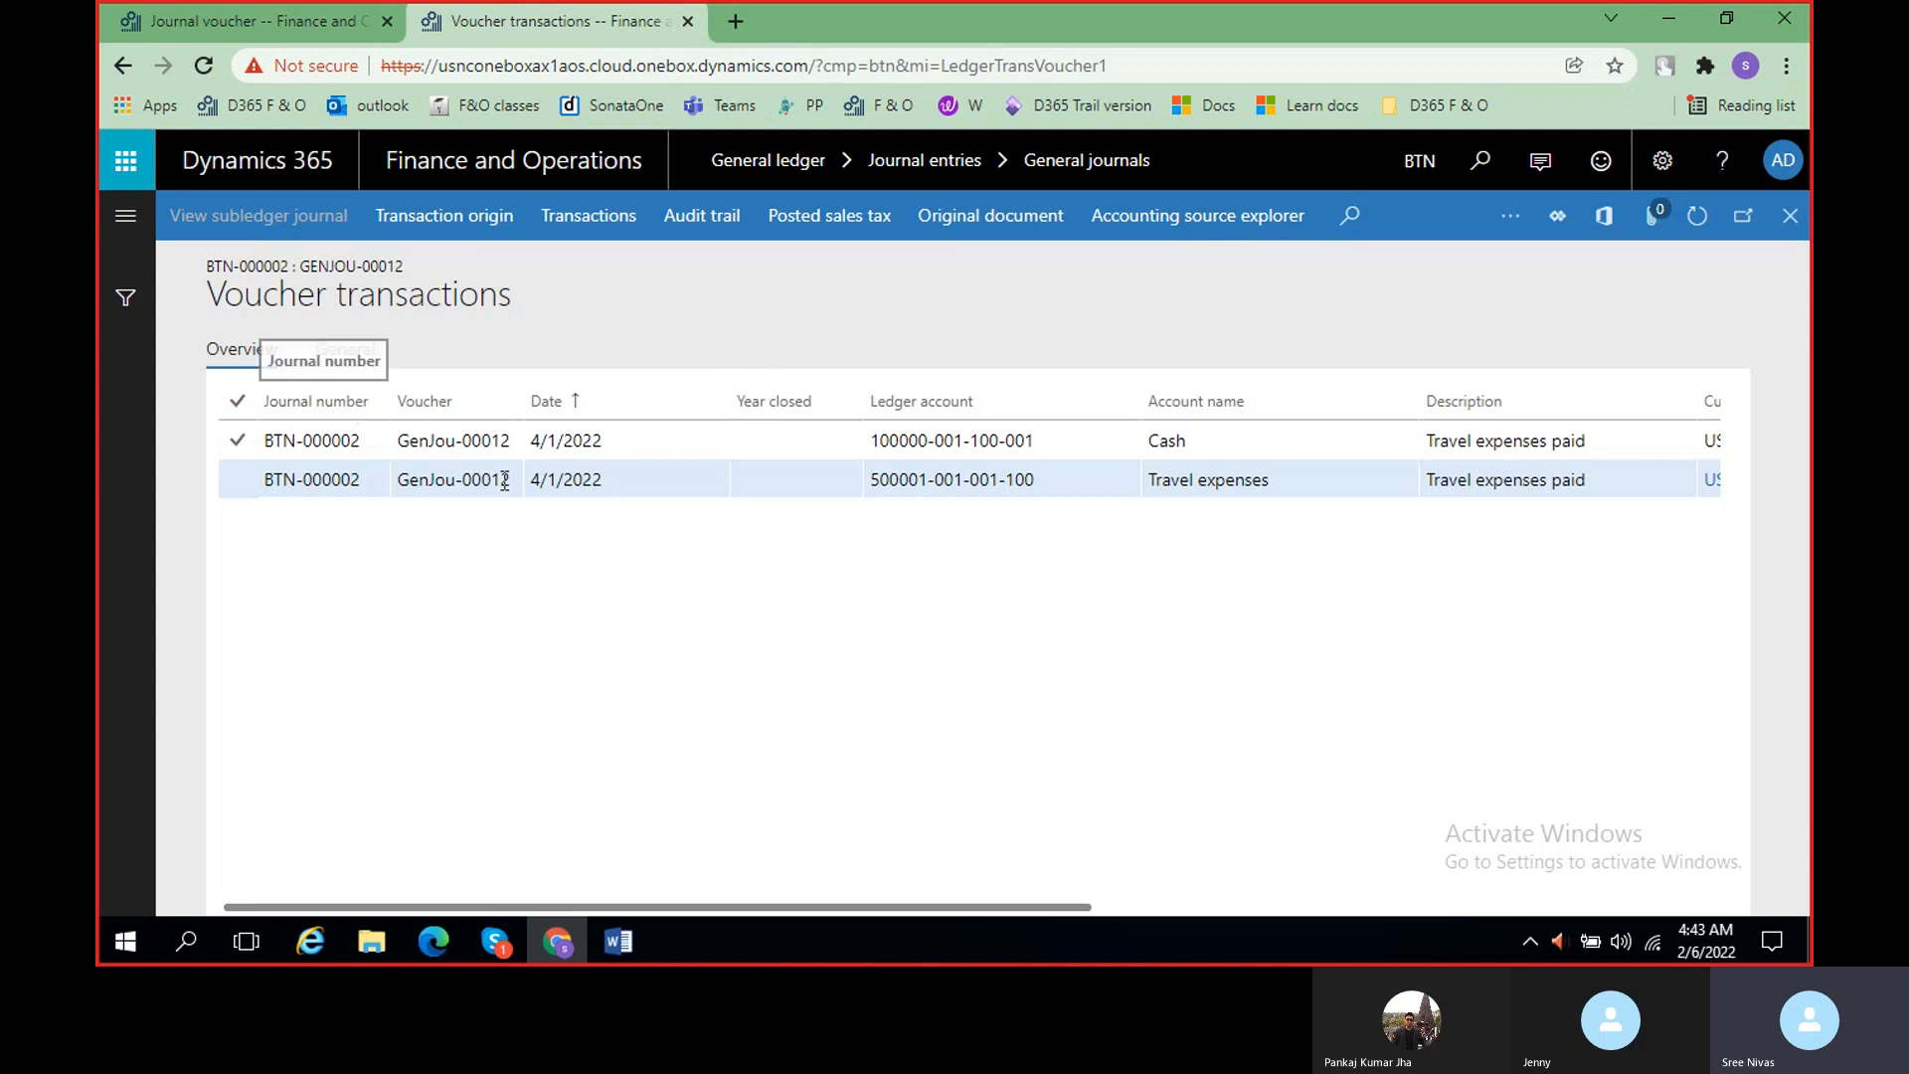
scroll(672, 569, right, 6)
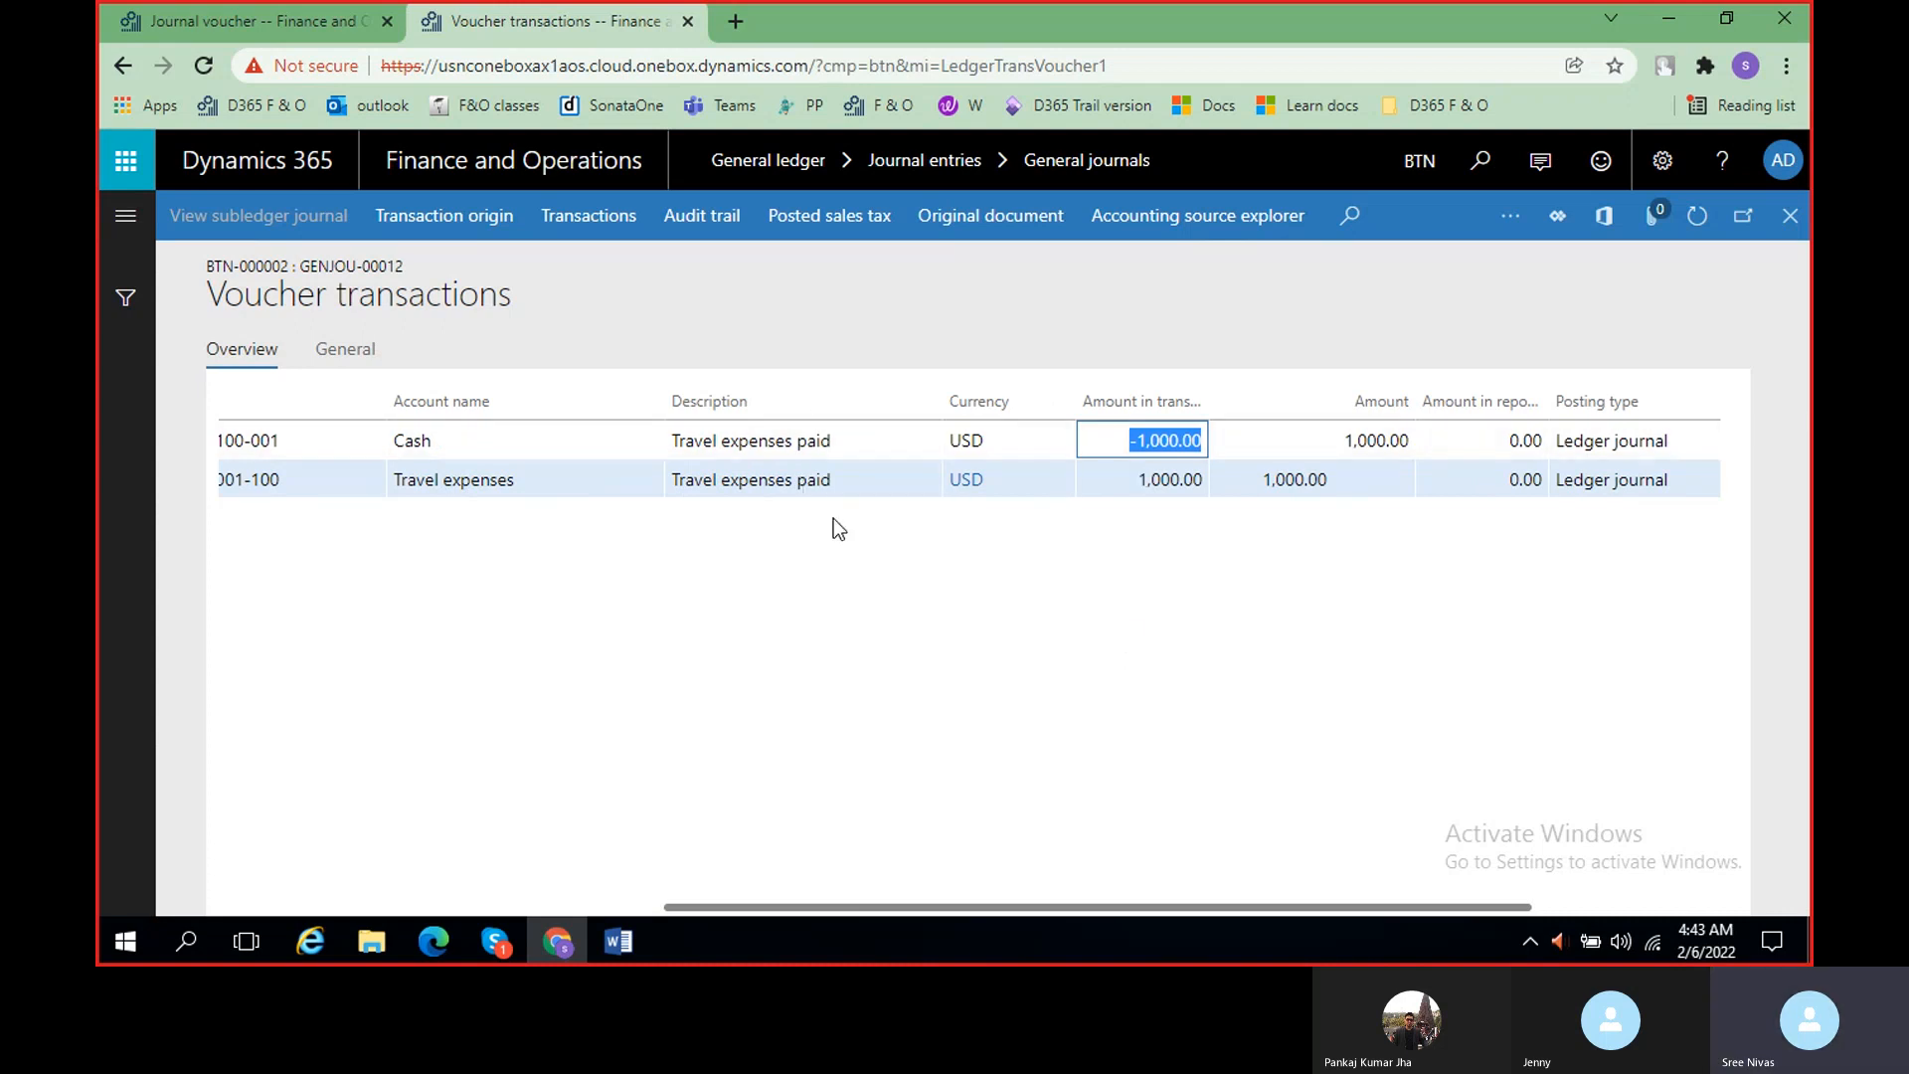
scroll(857, 546, left, 5)
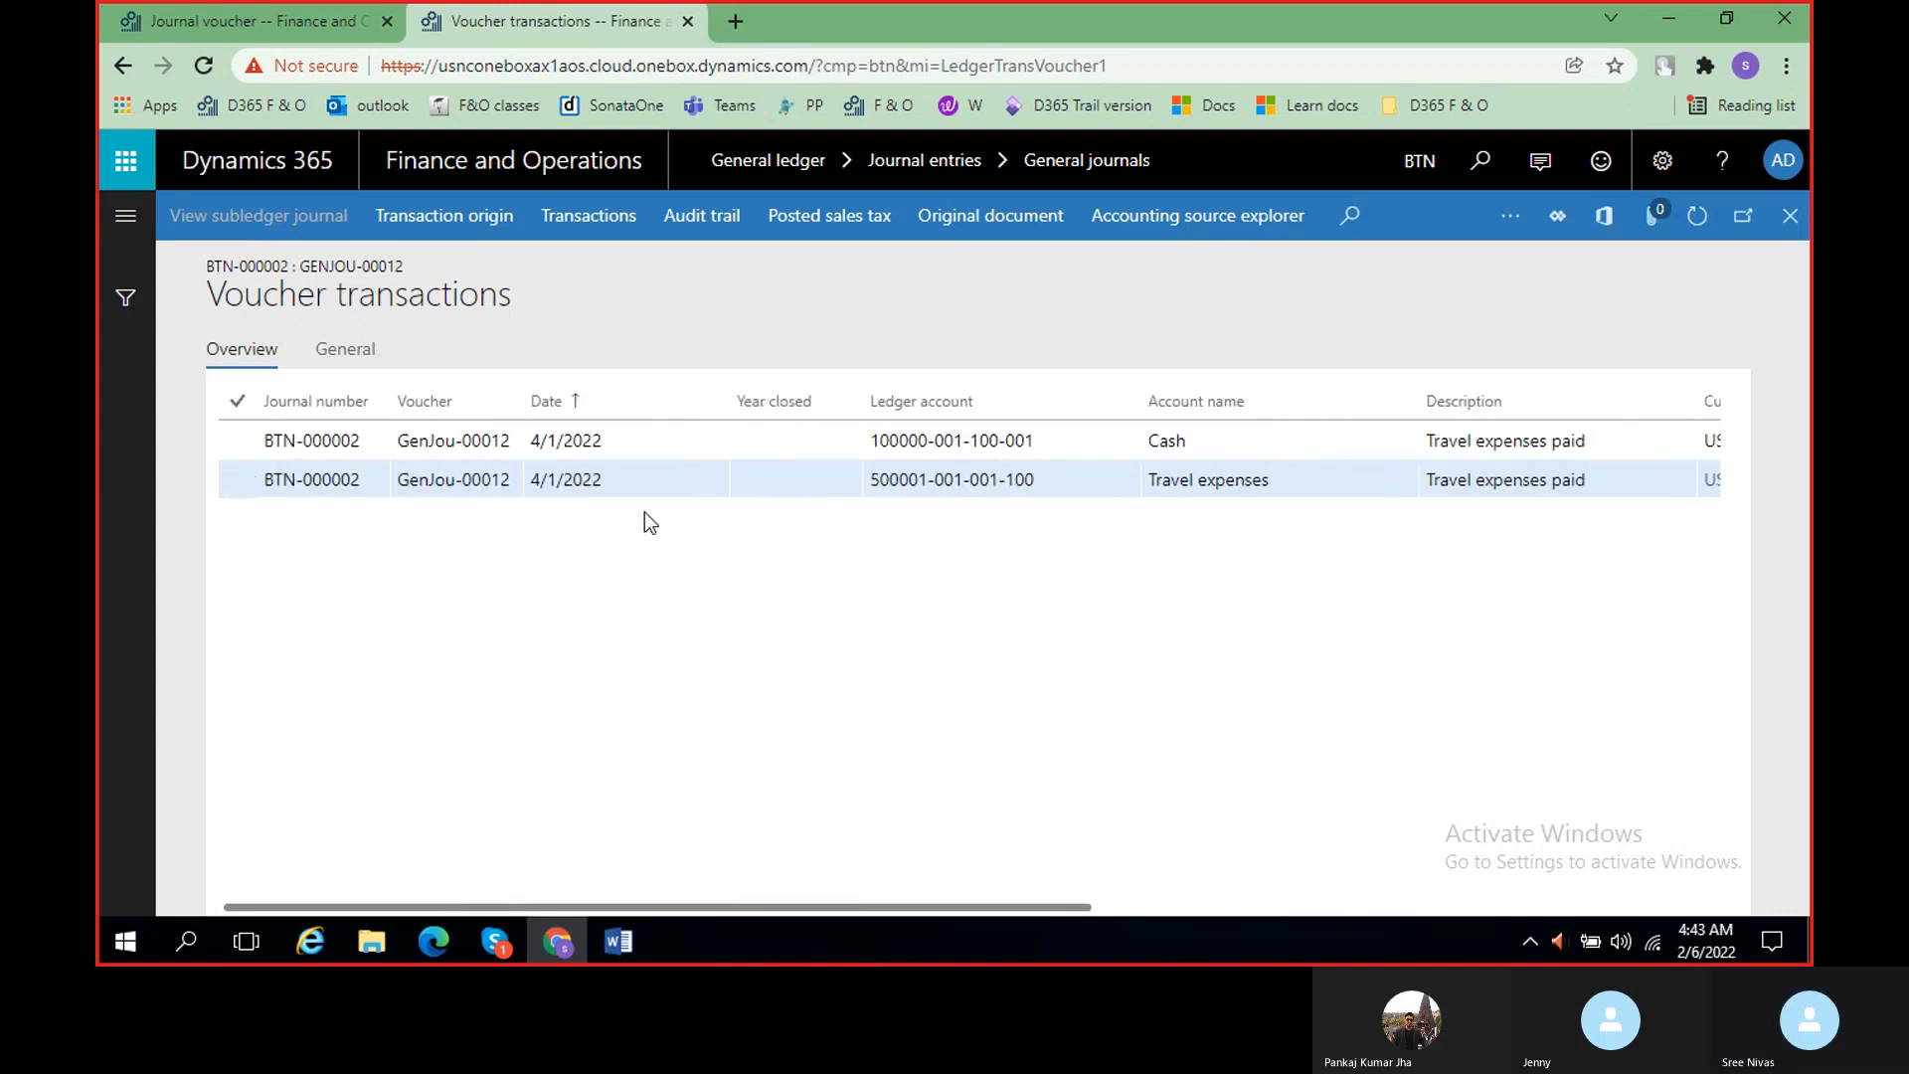
- Open the transactions for the Travel expenses account and review their voucher, type, ledger account and amount details
click(584, 231)
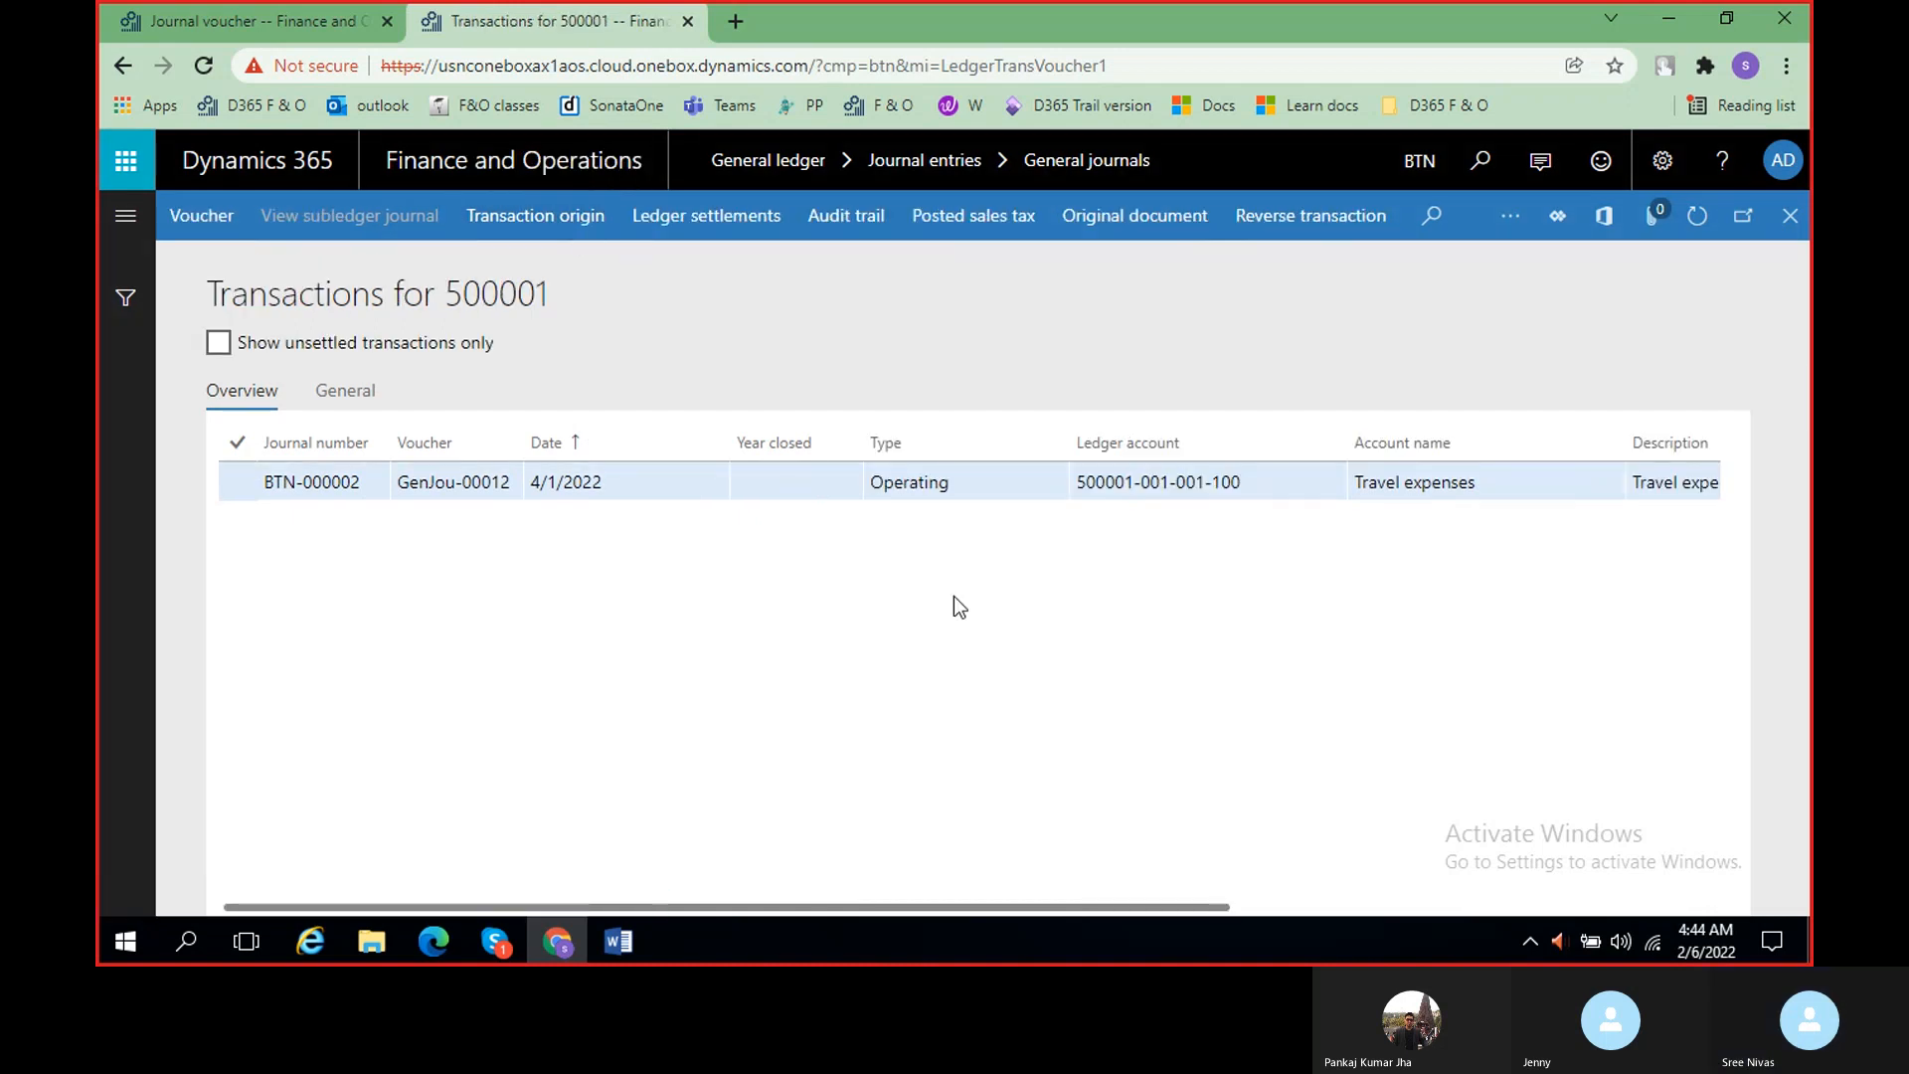
scroll(761, 586, right, 10)
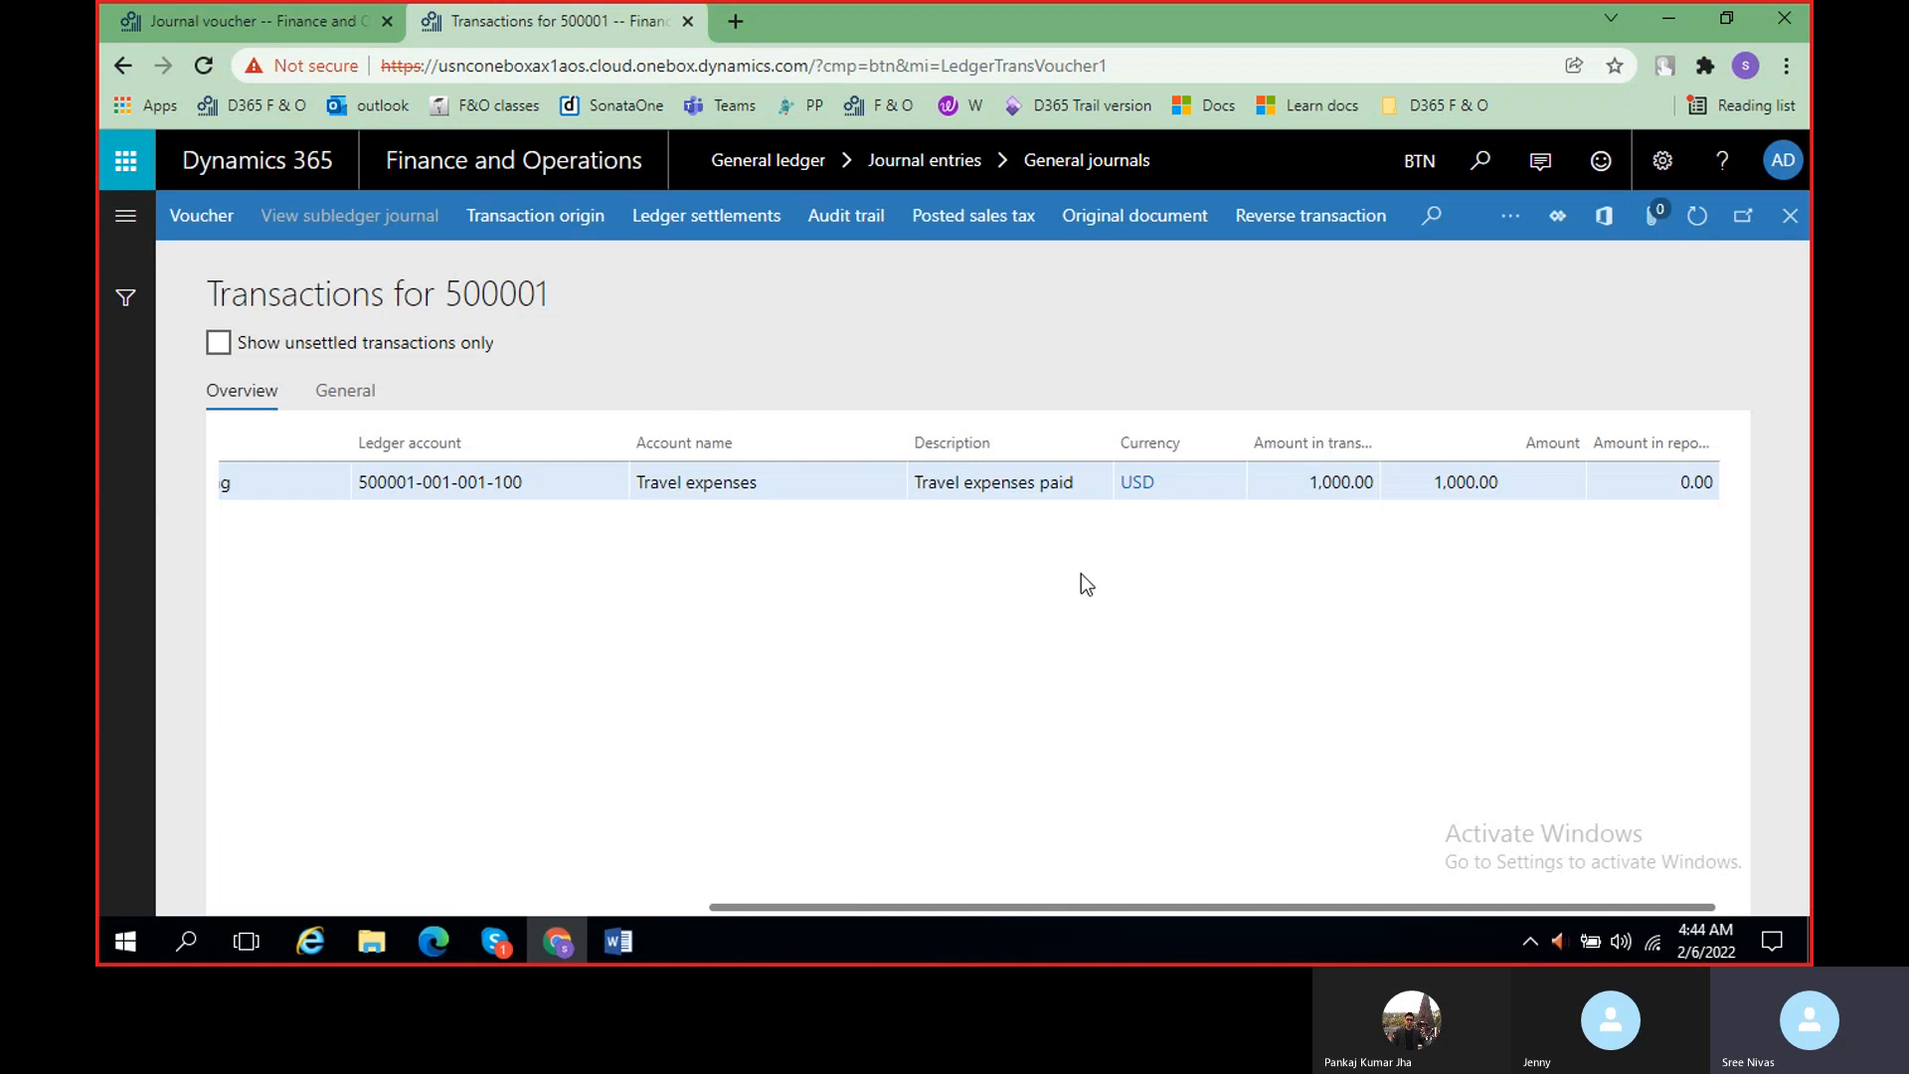
scroll(1081, 575, left, 7)
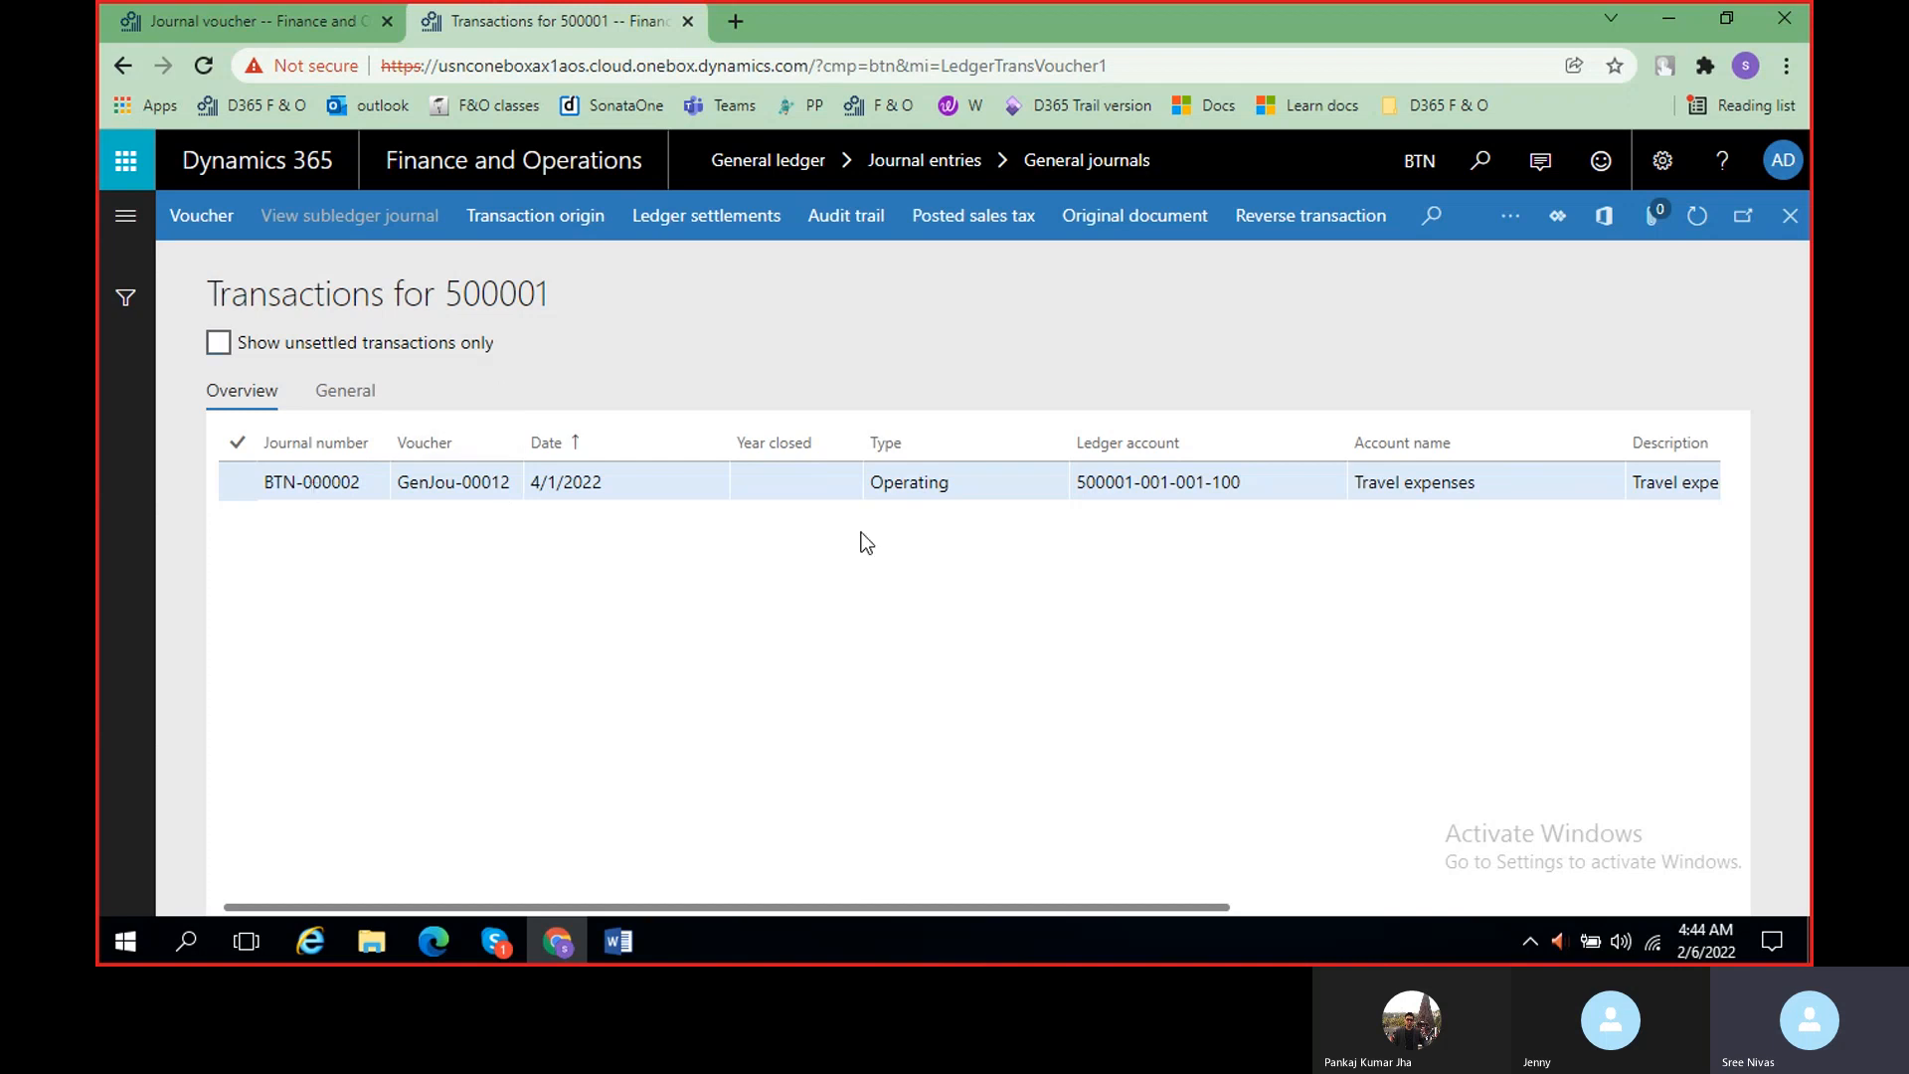
scroll(867, 529, right, 3)
scroll(868, 531, right, 5)
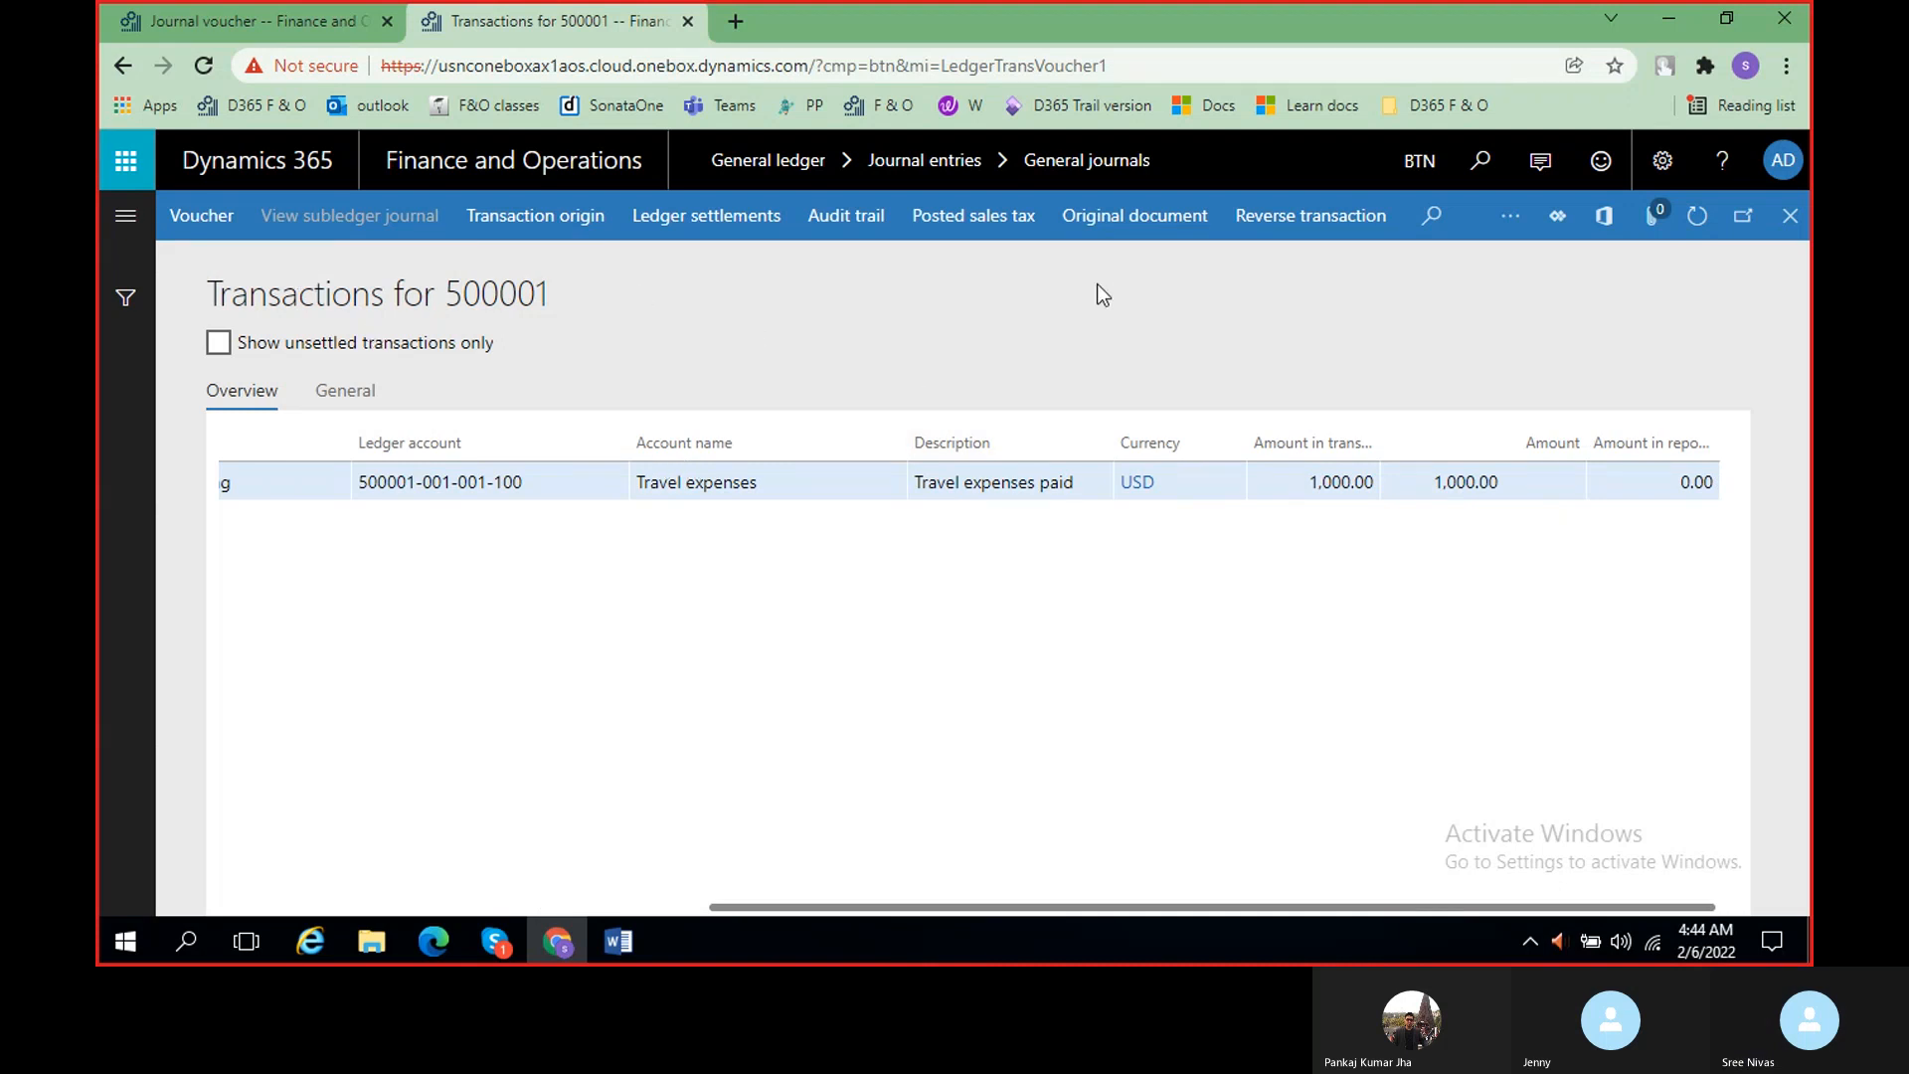
- Open the transaction origin of the Travel expenses transaction and compare its accounts and amounts with the entry in the Word notes
click(553, 229)
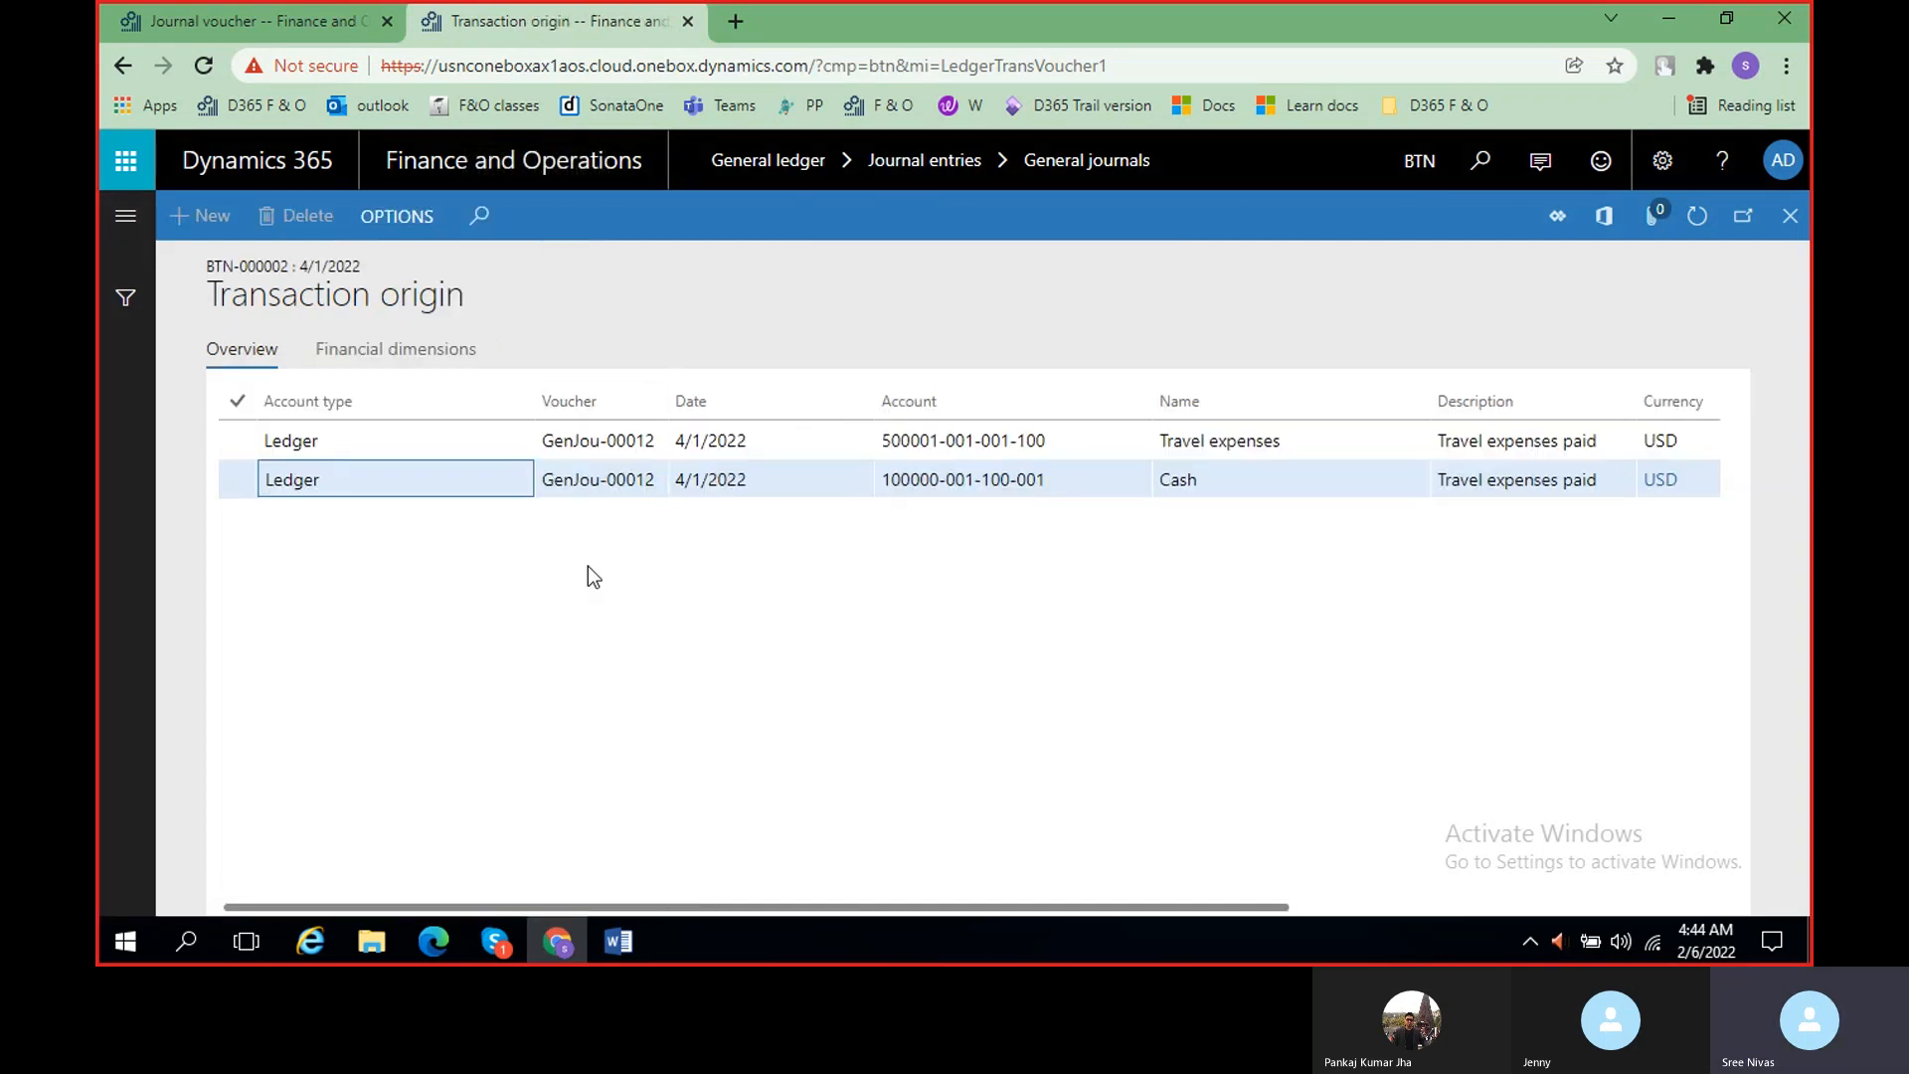
scroll(702, 568, right, 5)
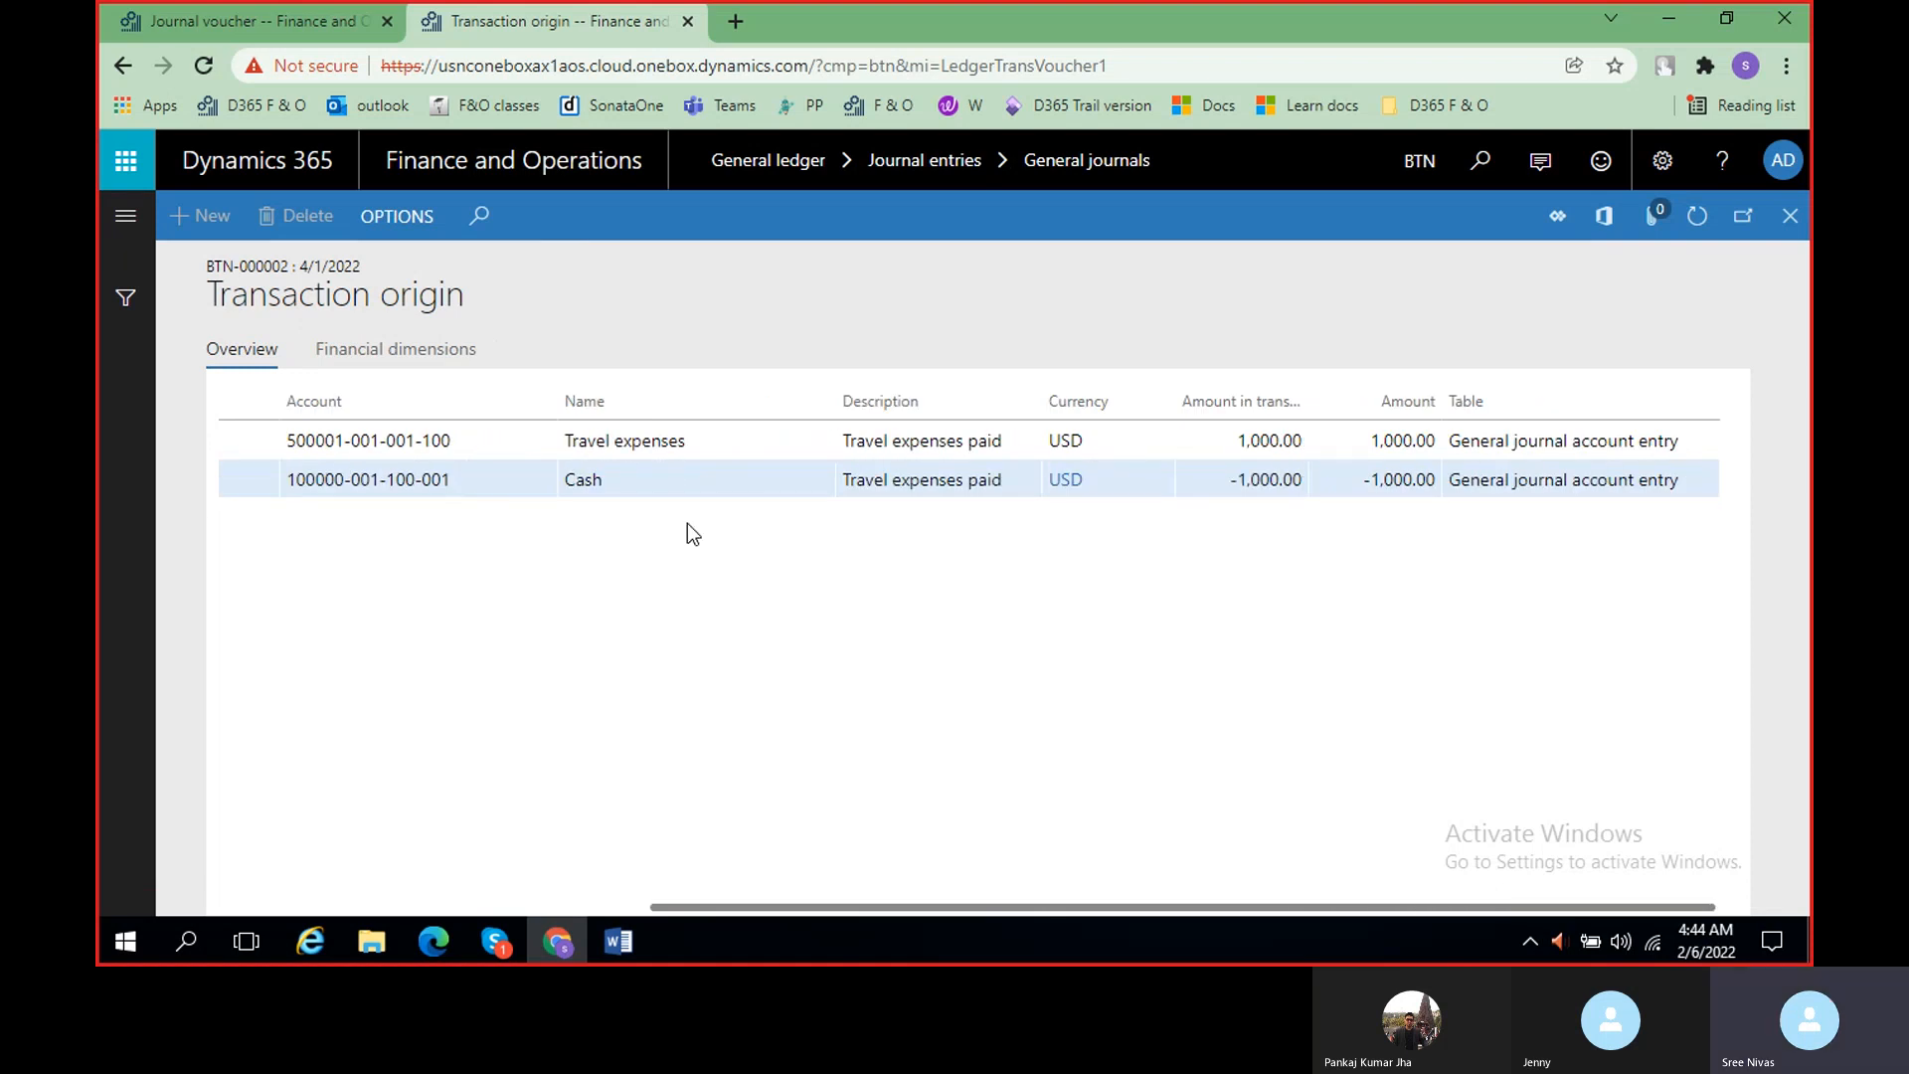
click(618, 941)
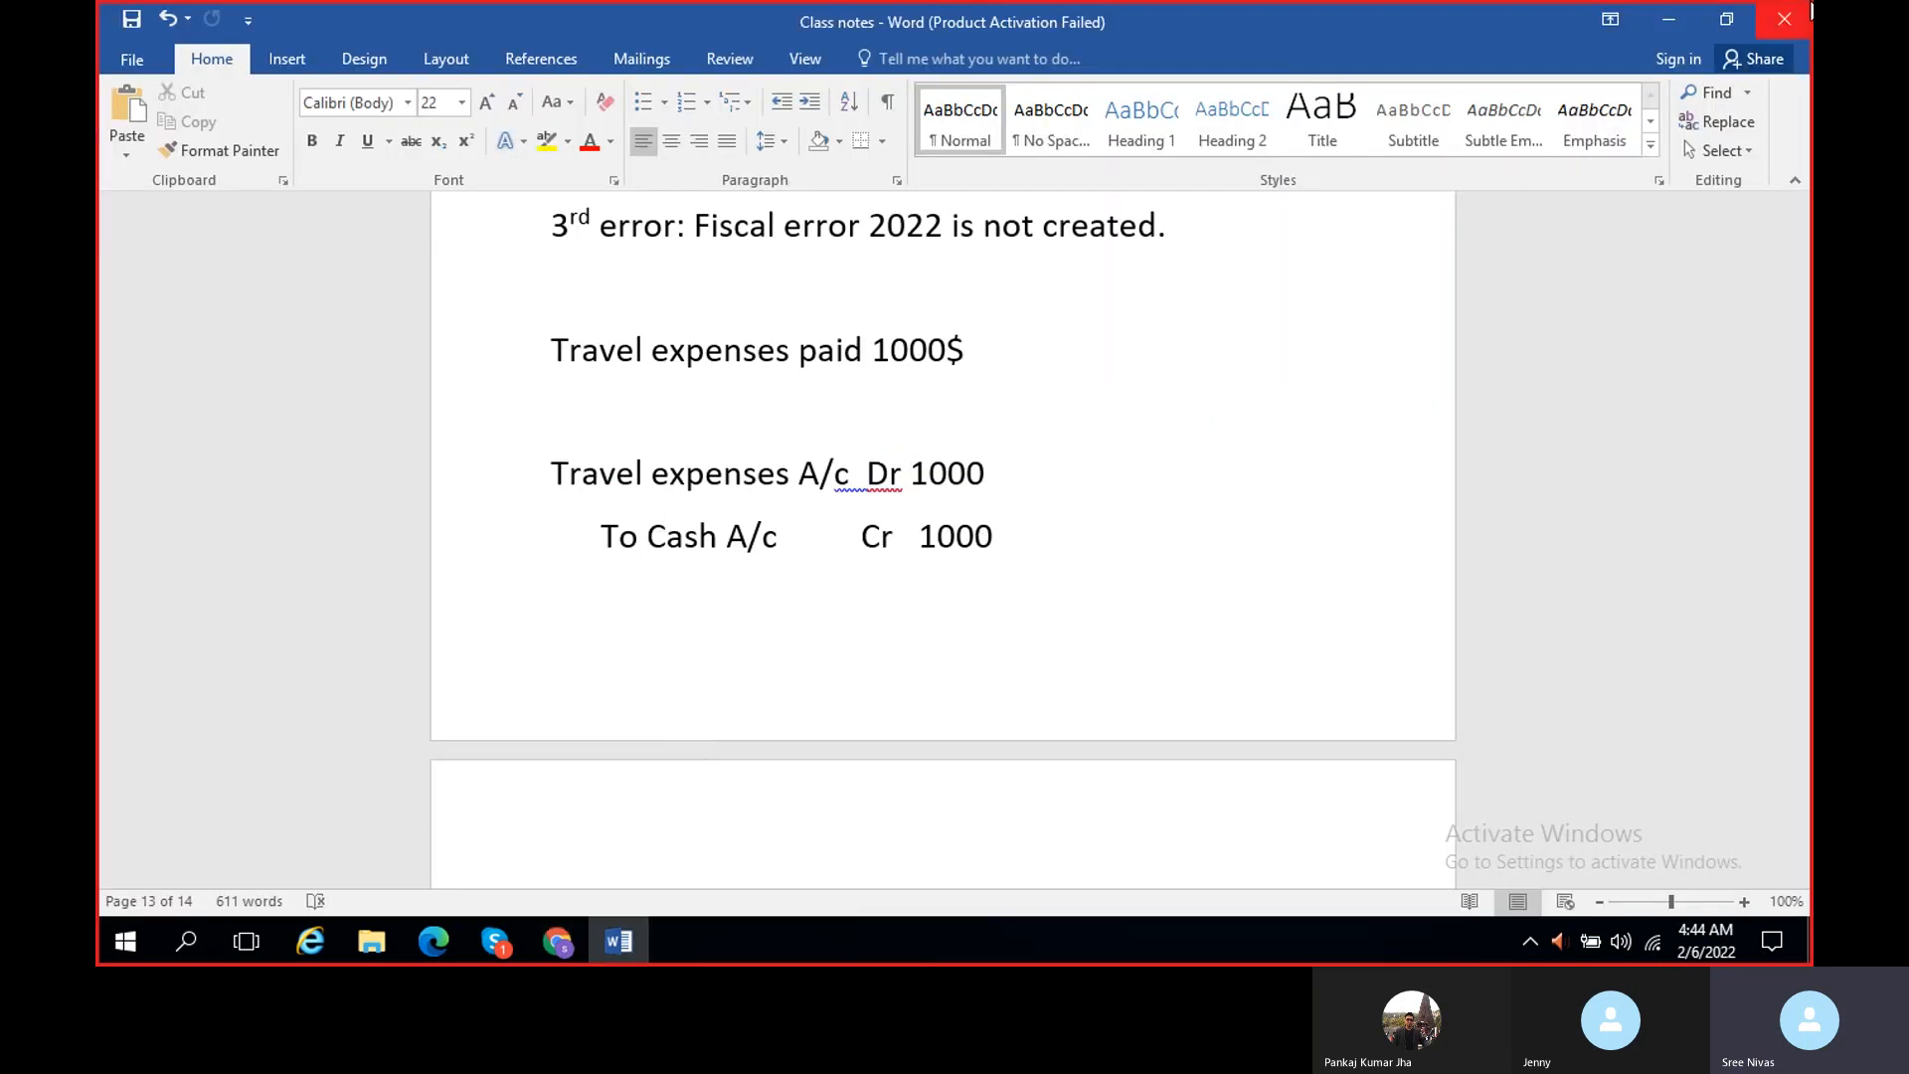
click(1668, 22)
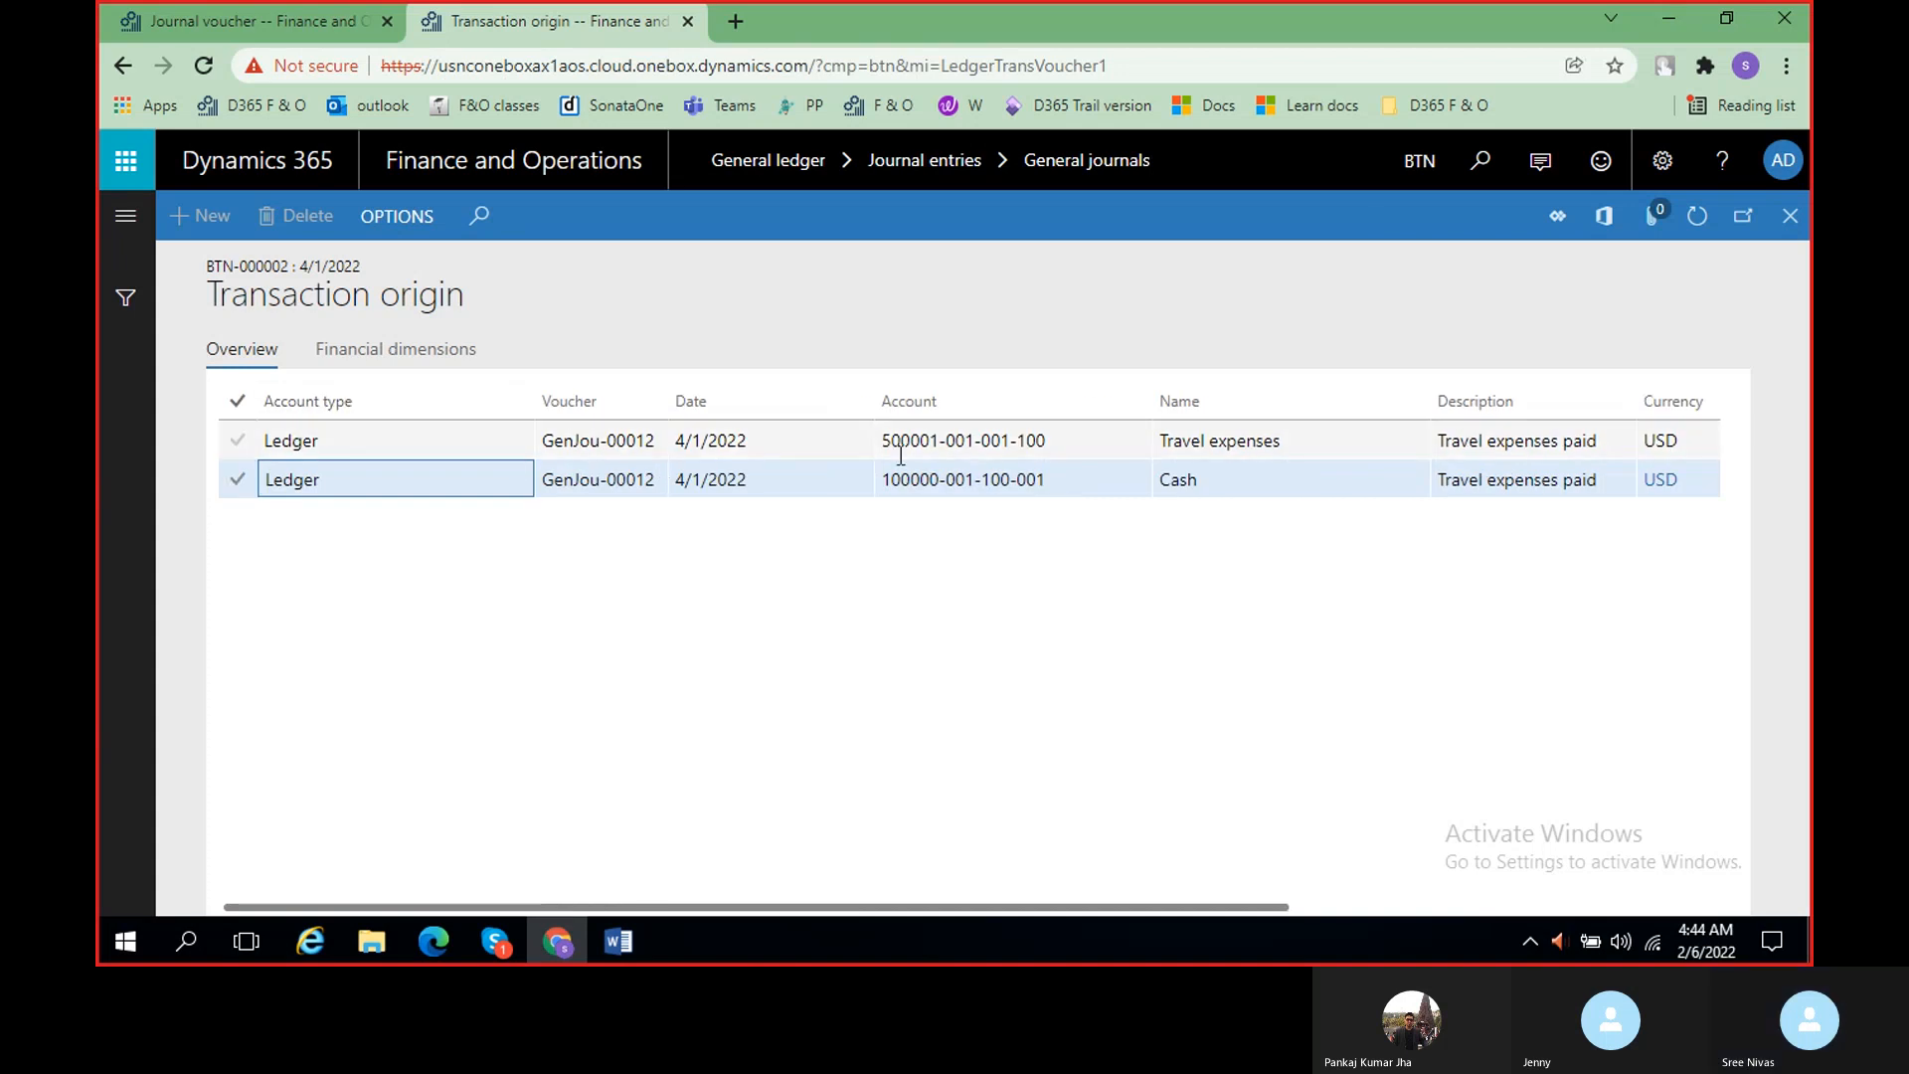
- Check the amounts and the source table of the Travel expenses line in the transaction origin
scroll(947, 456, right, 3)
scroll(1124, 457, right, 3)
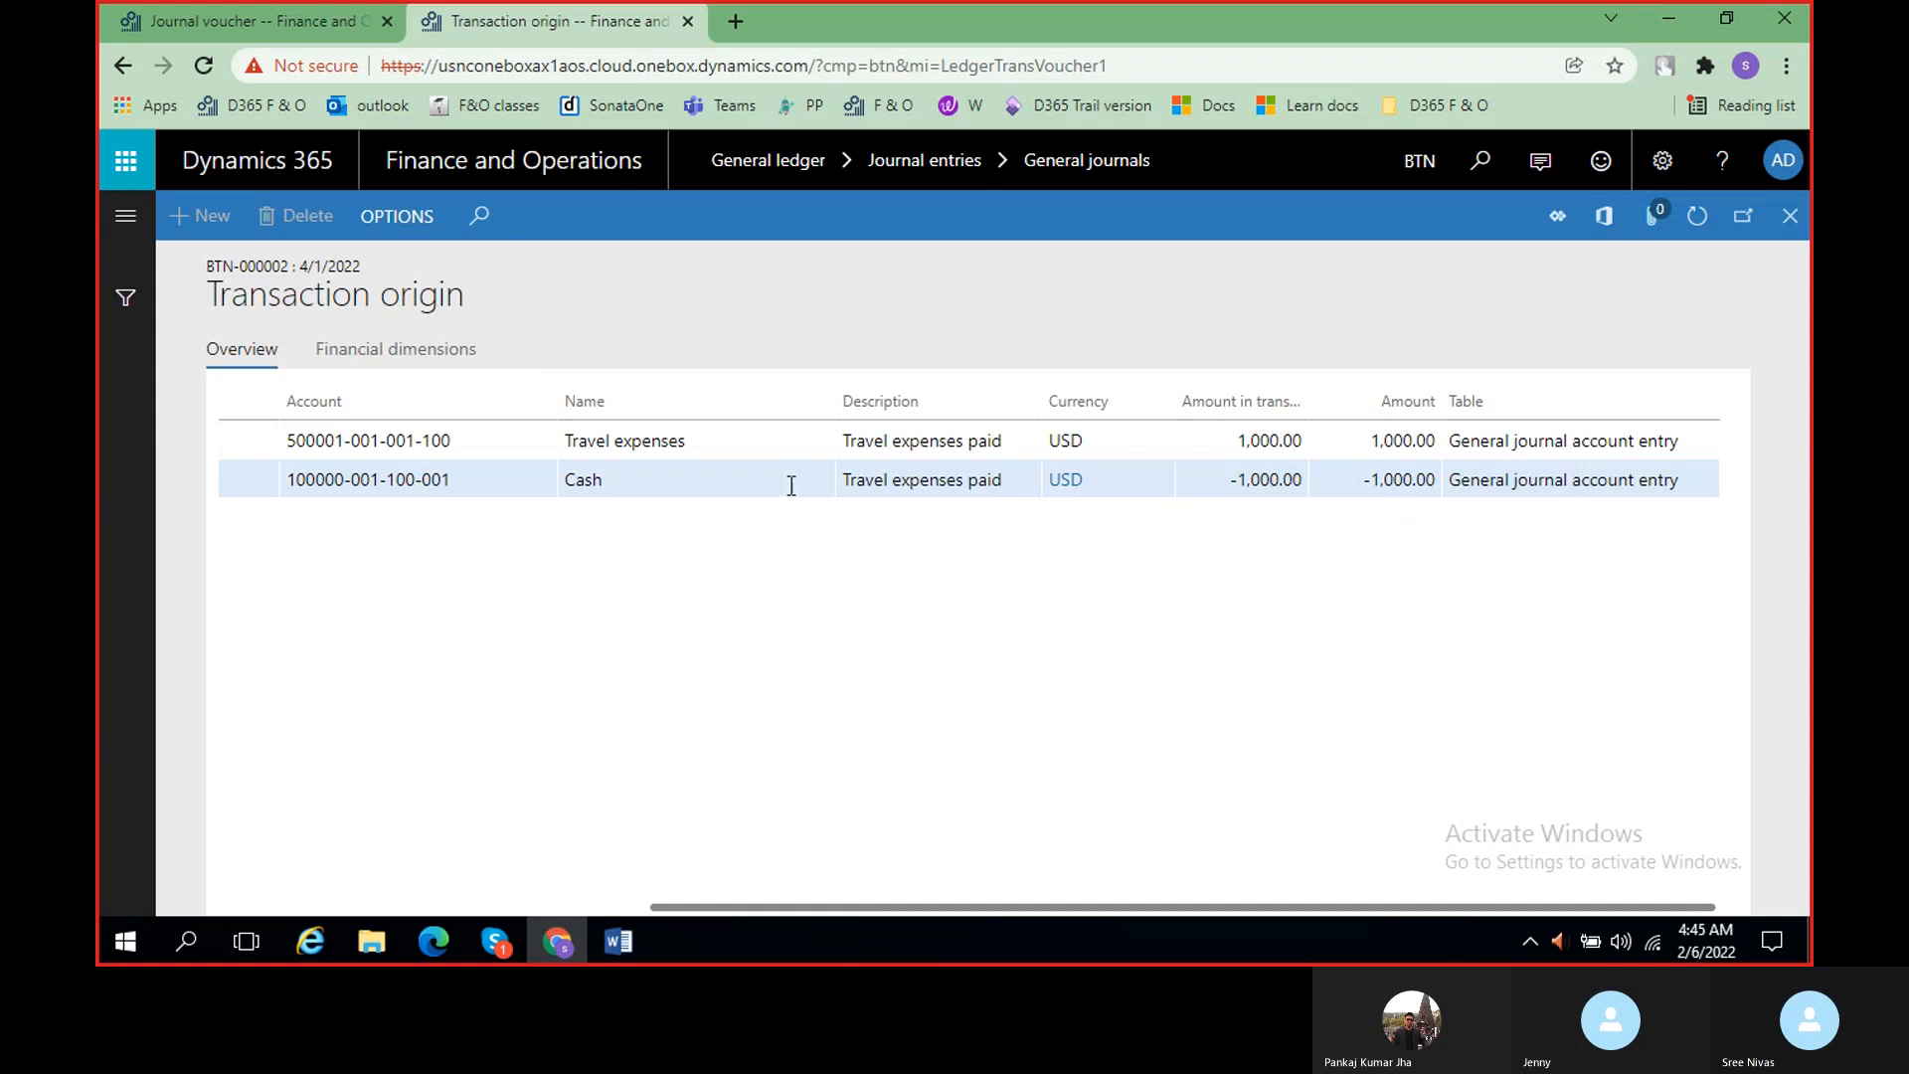
click(1506, 453)
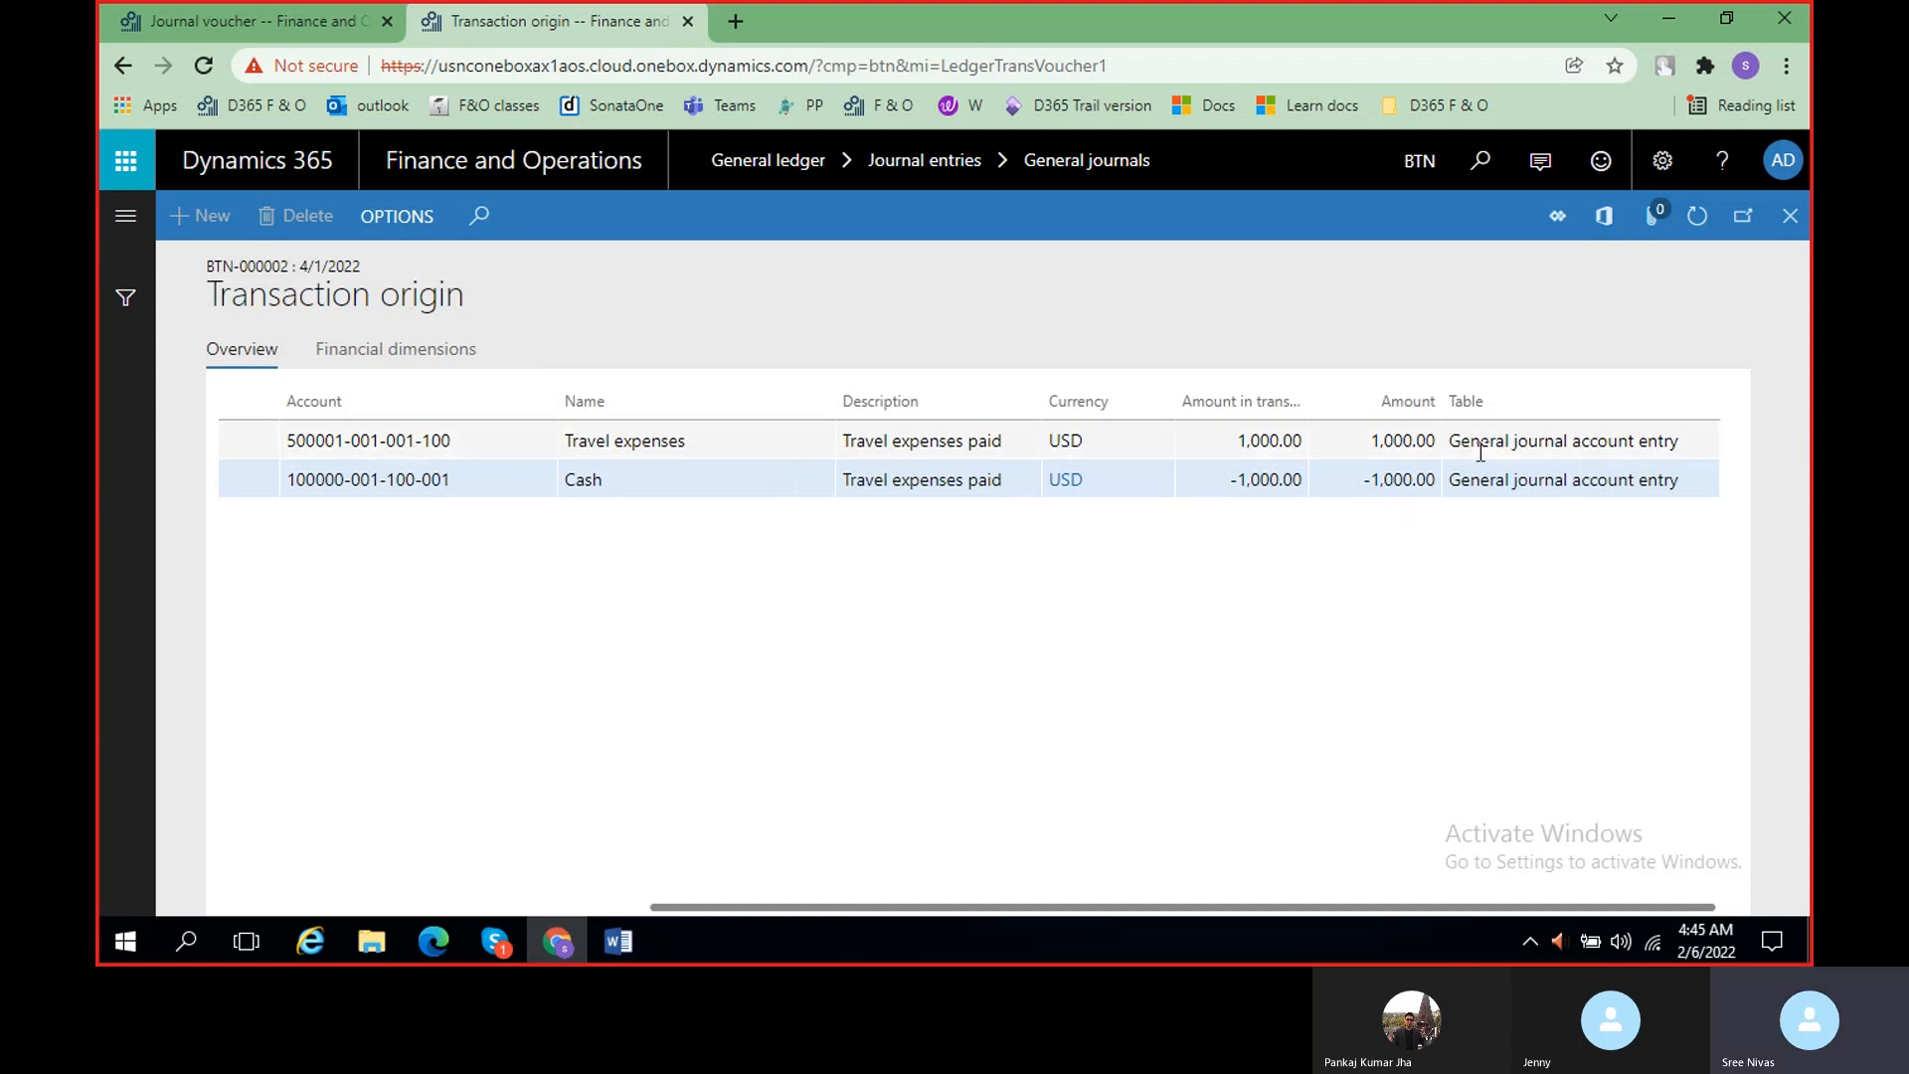
drag(1449, 440, 1692, 444)
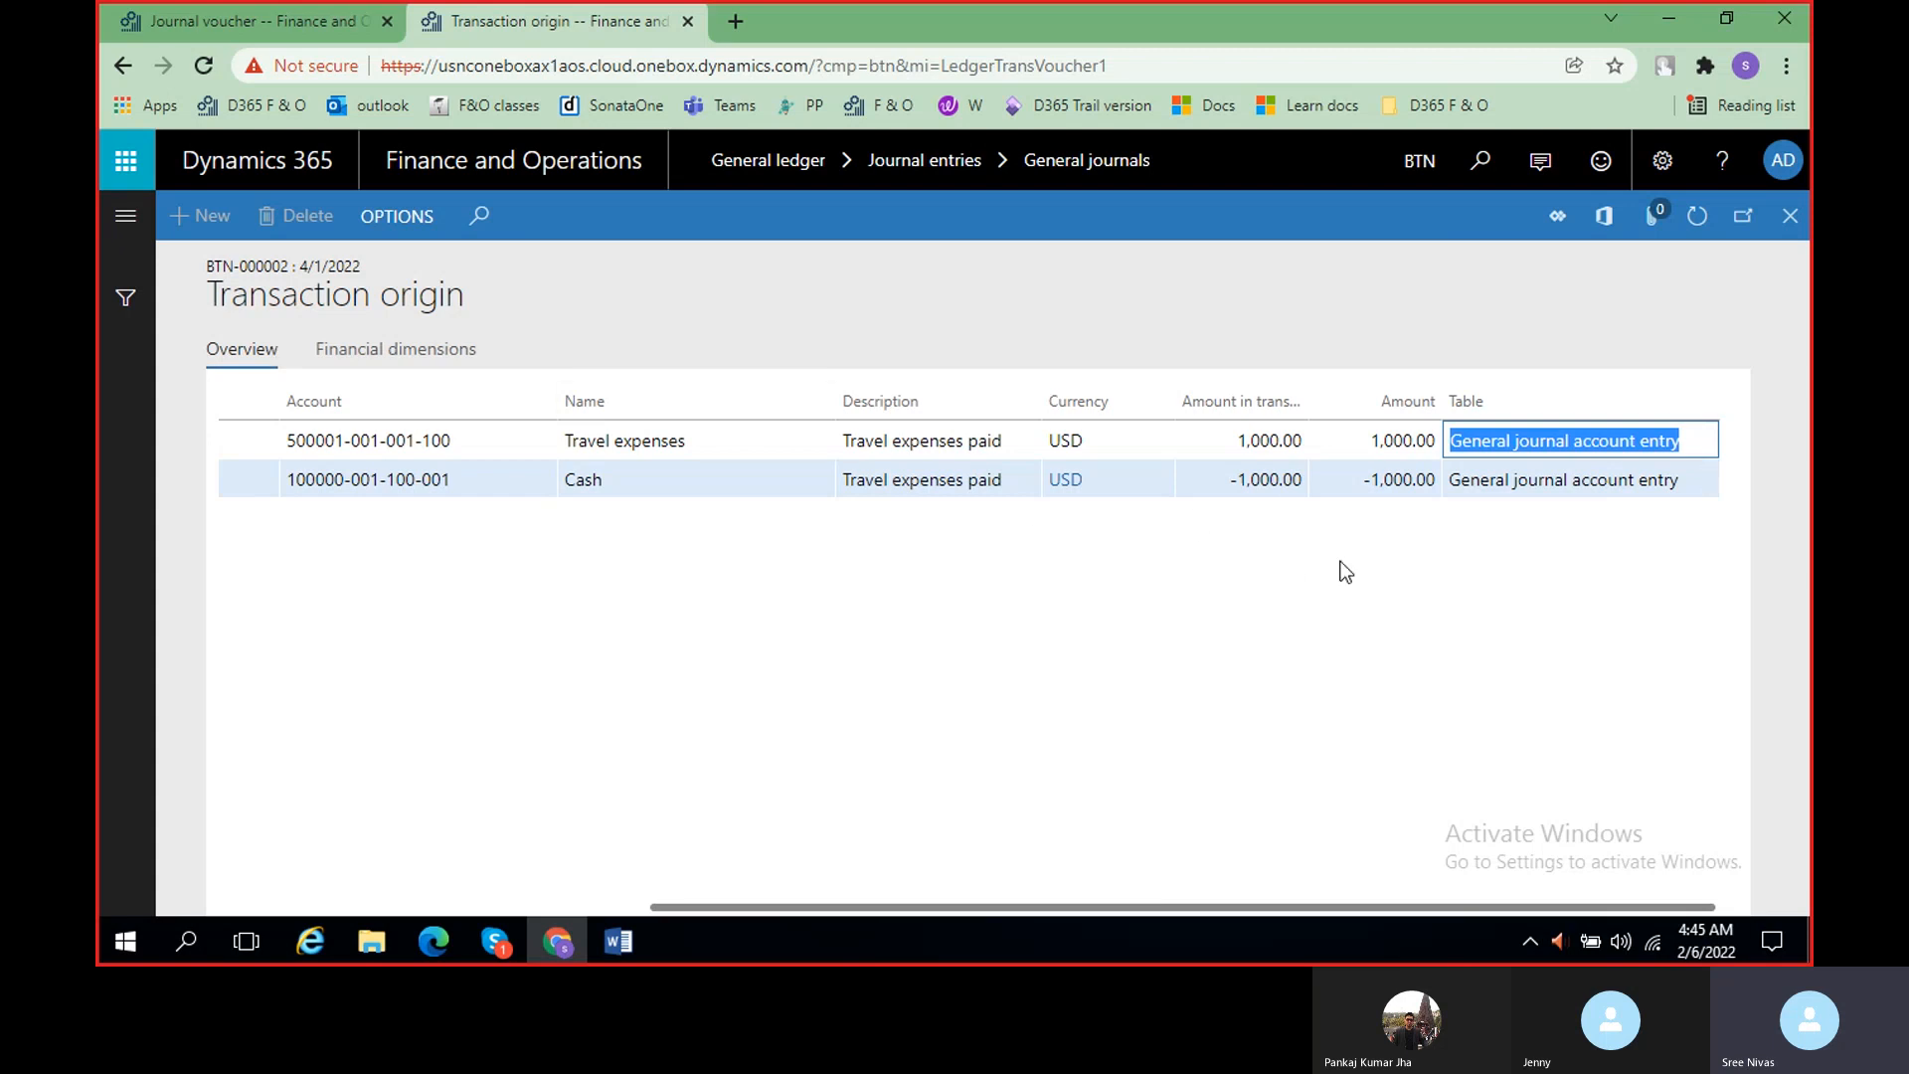
- Review the Cash line's account details and financial dimensions in the transaction origin, and close the transaction origin
click(961, 634)
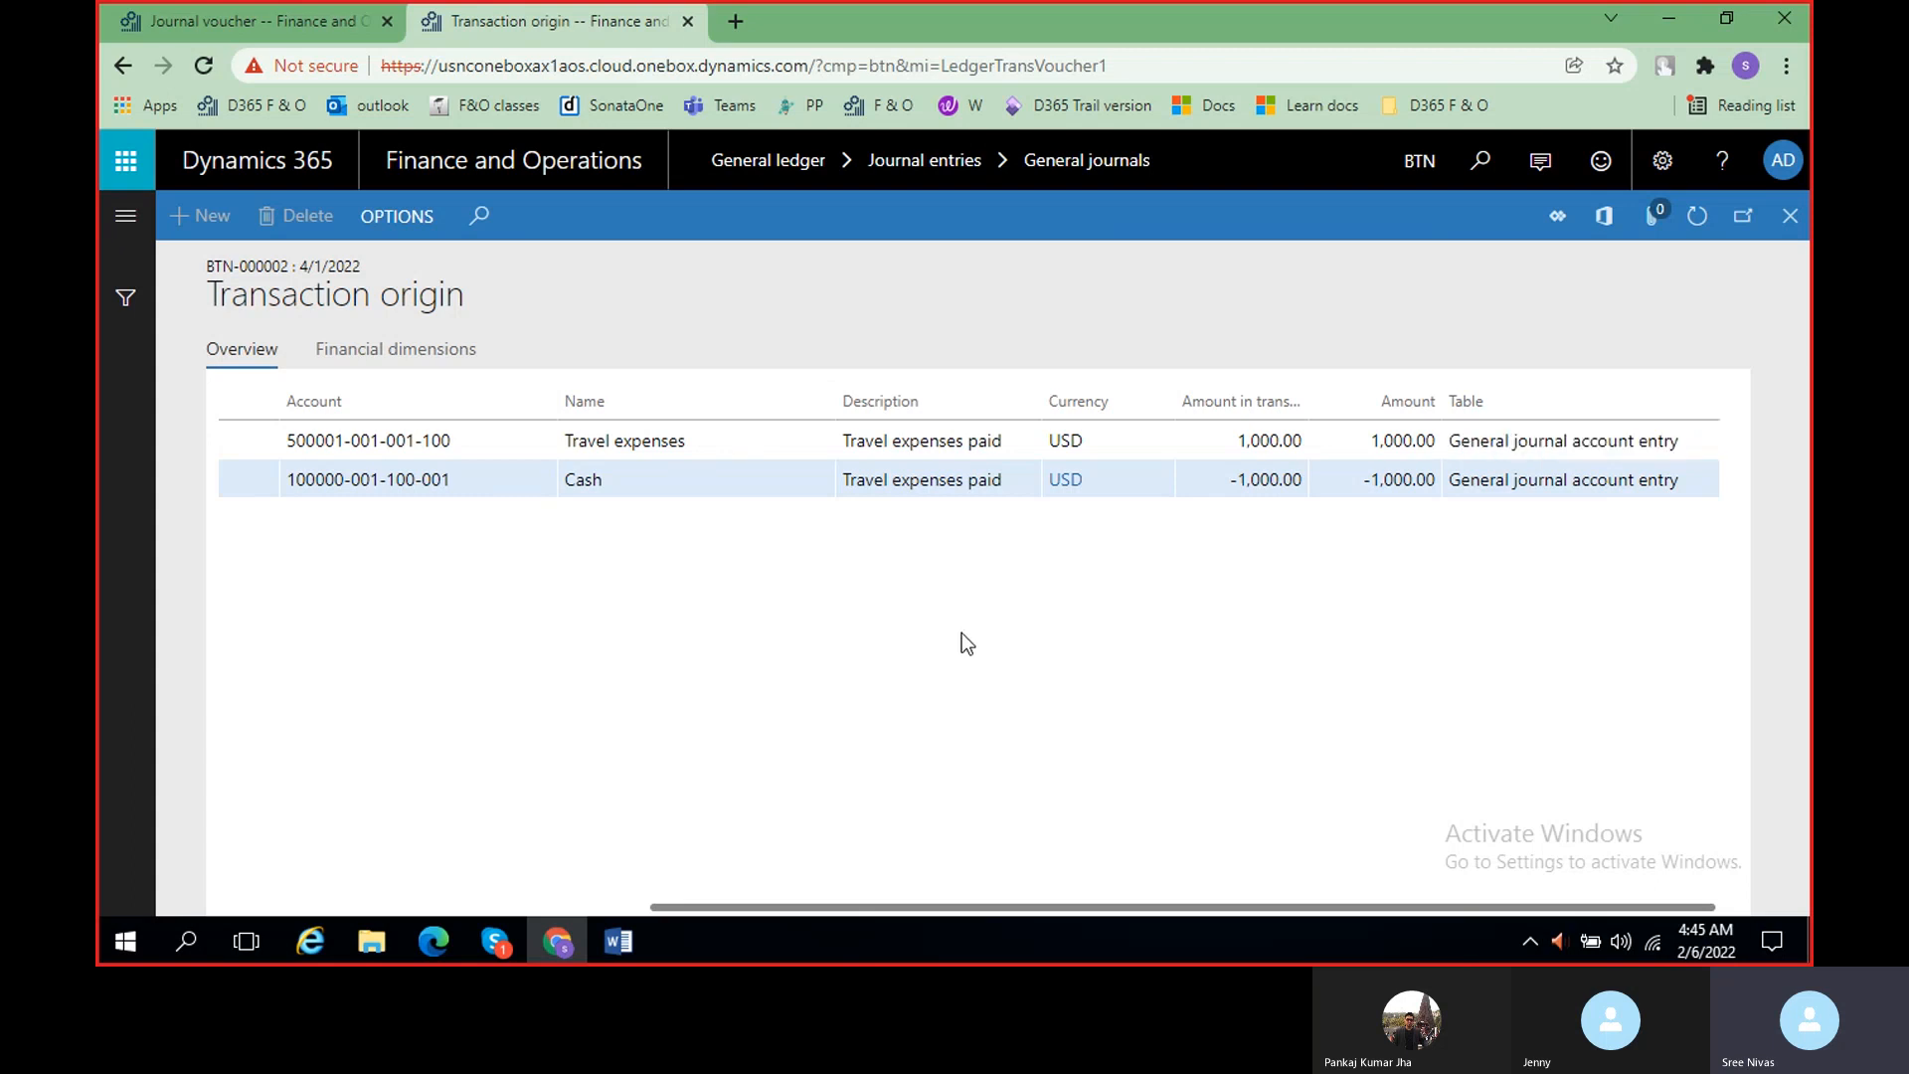
scroll(963, 632, left, 5)
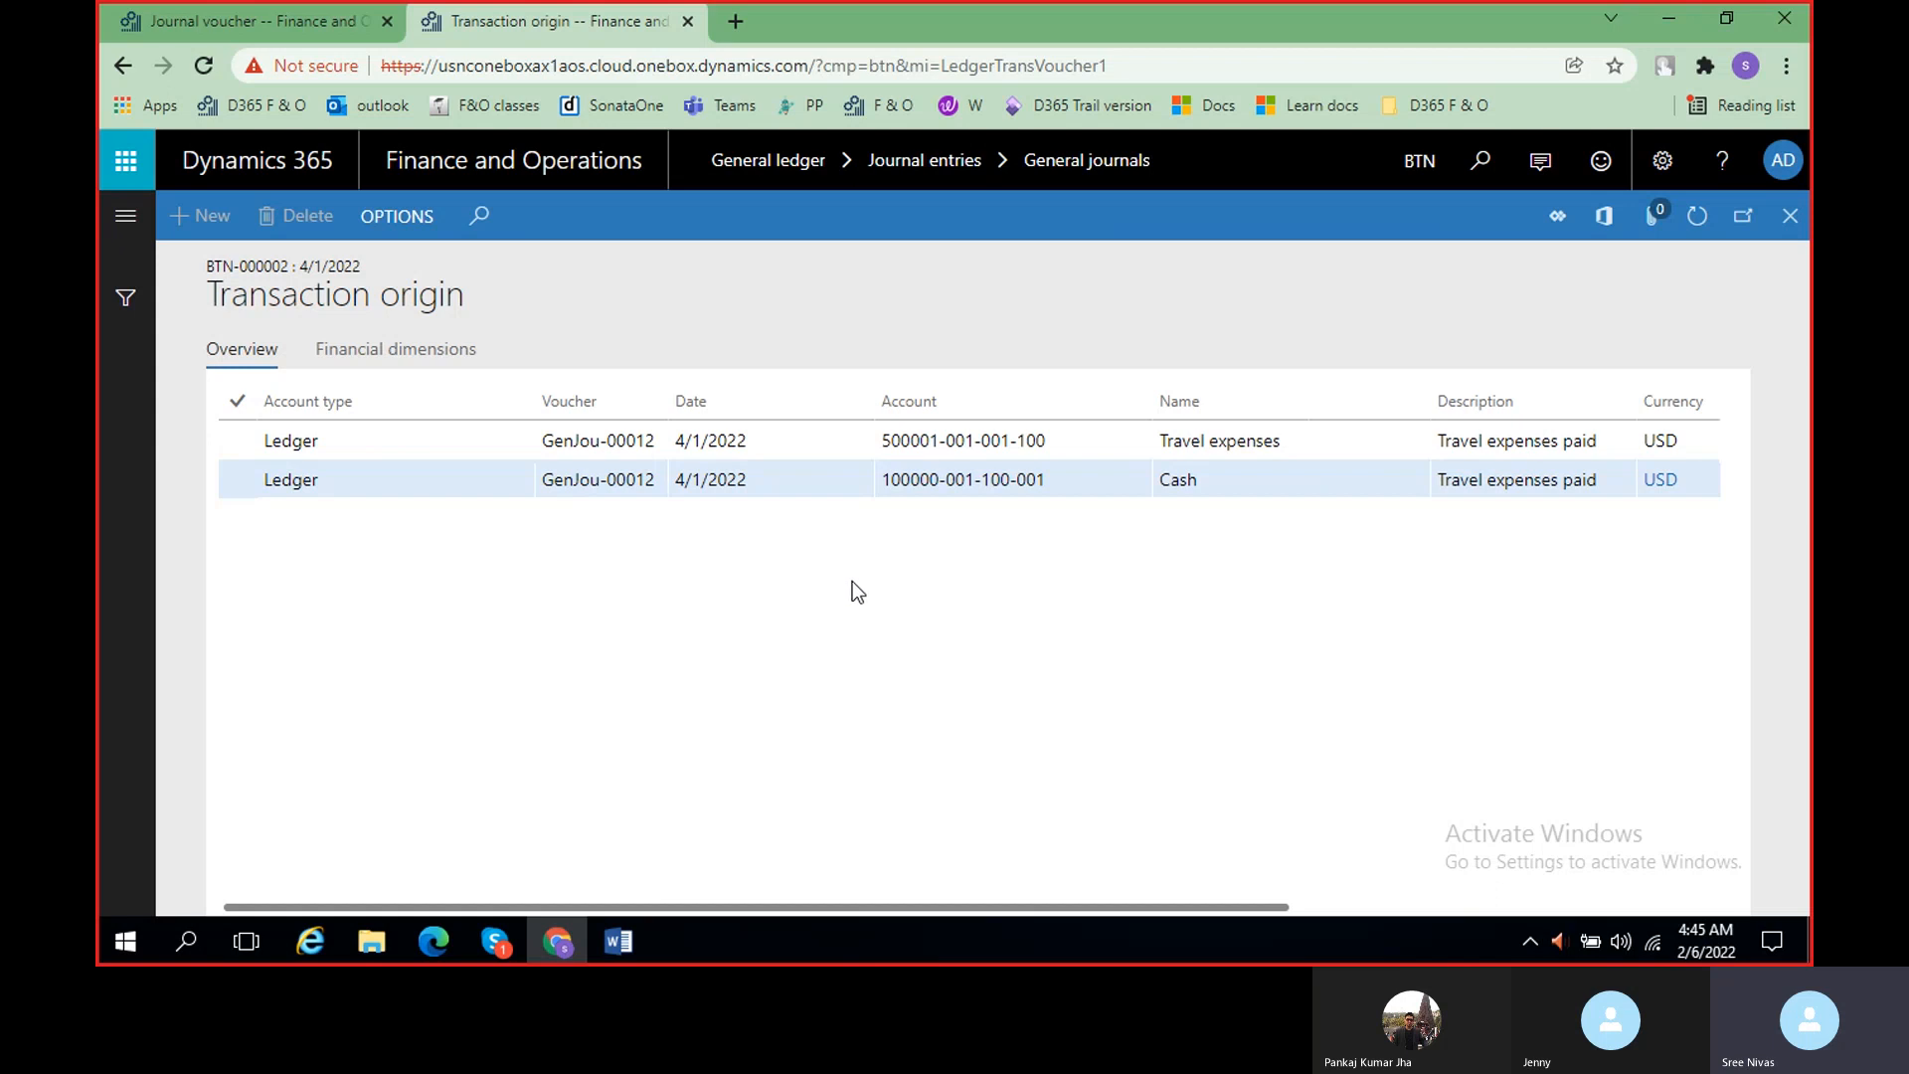
click(364, 356)
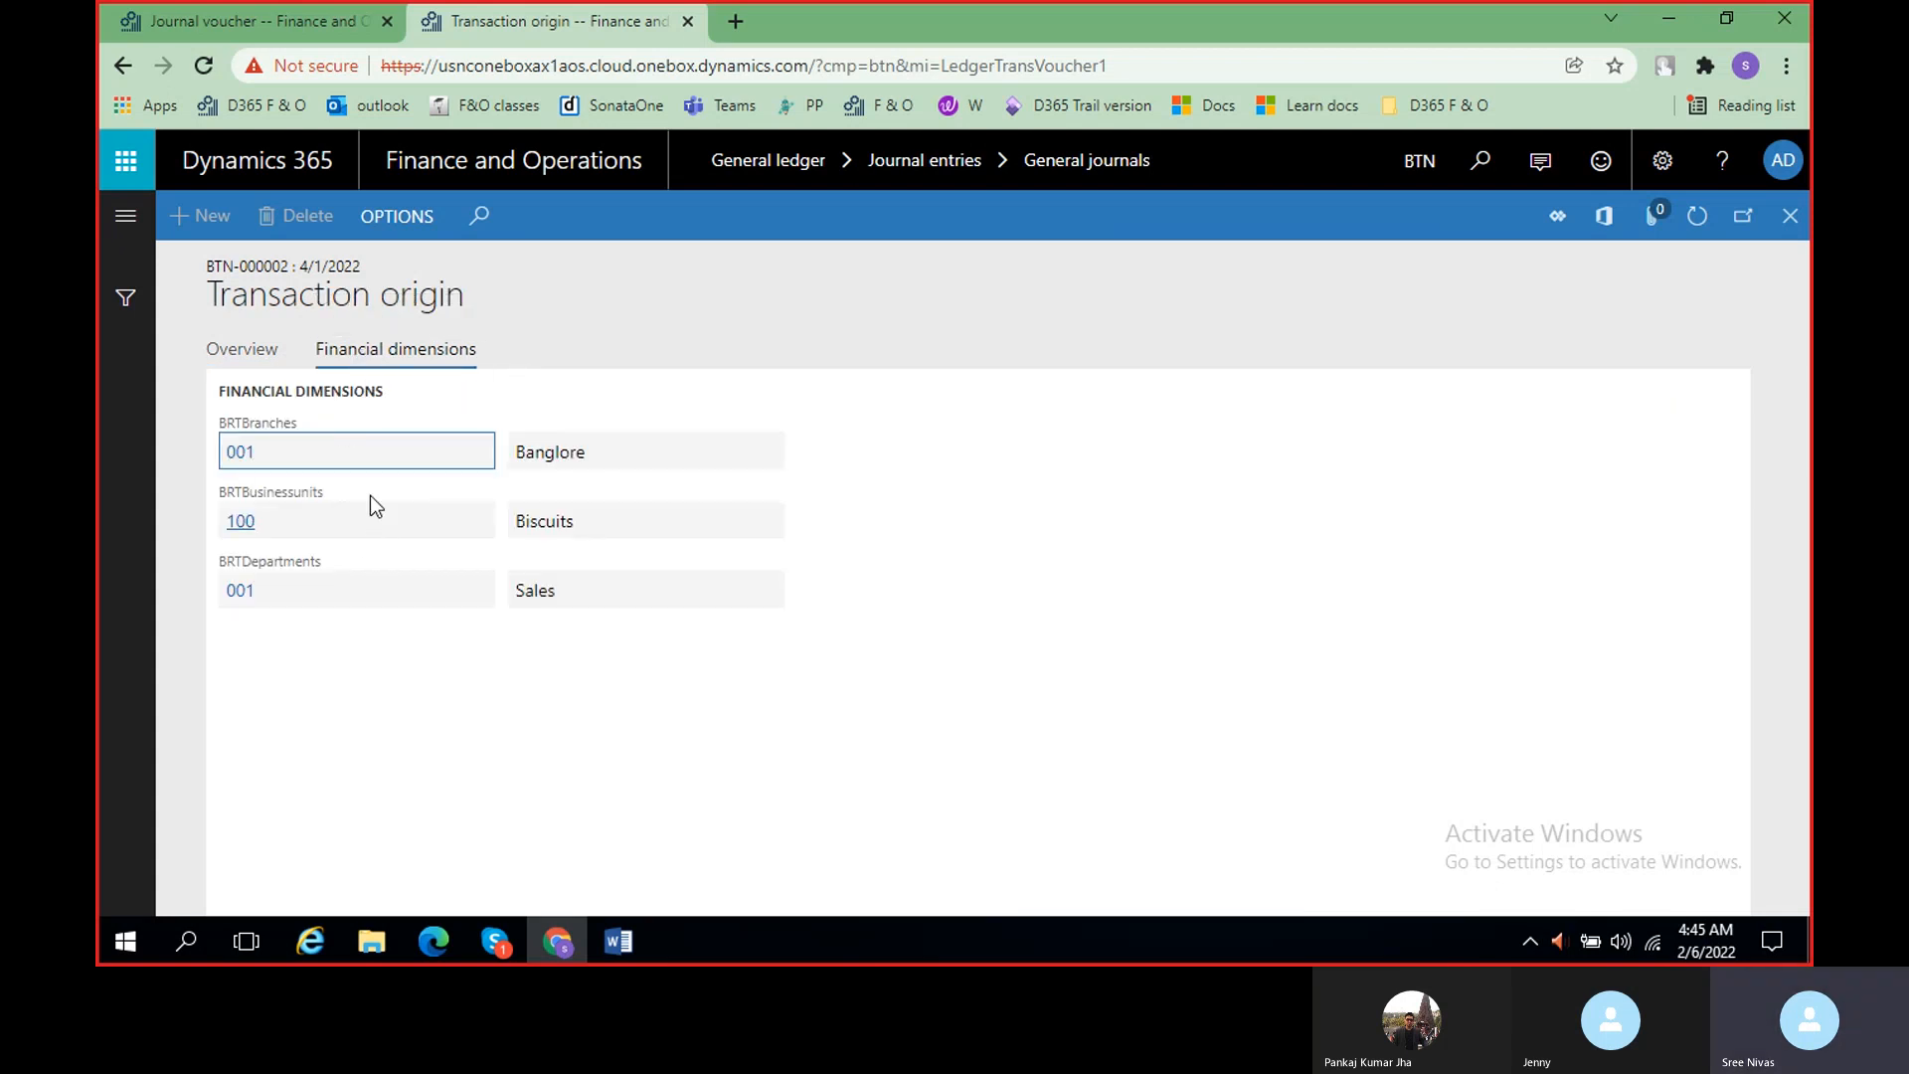
click(249, 358)
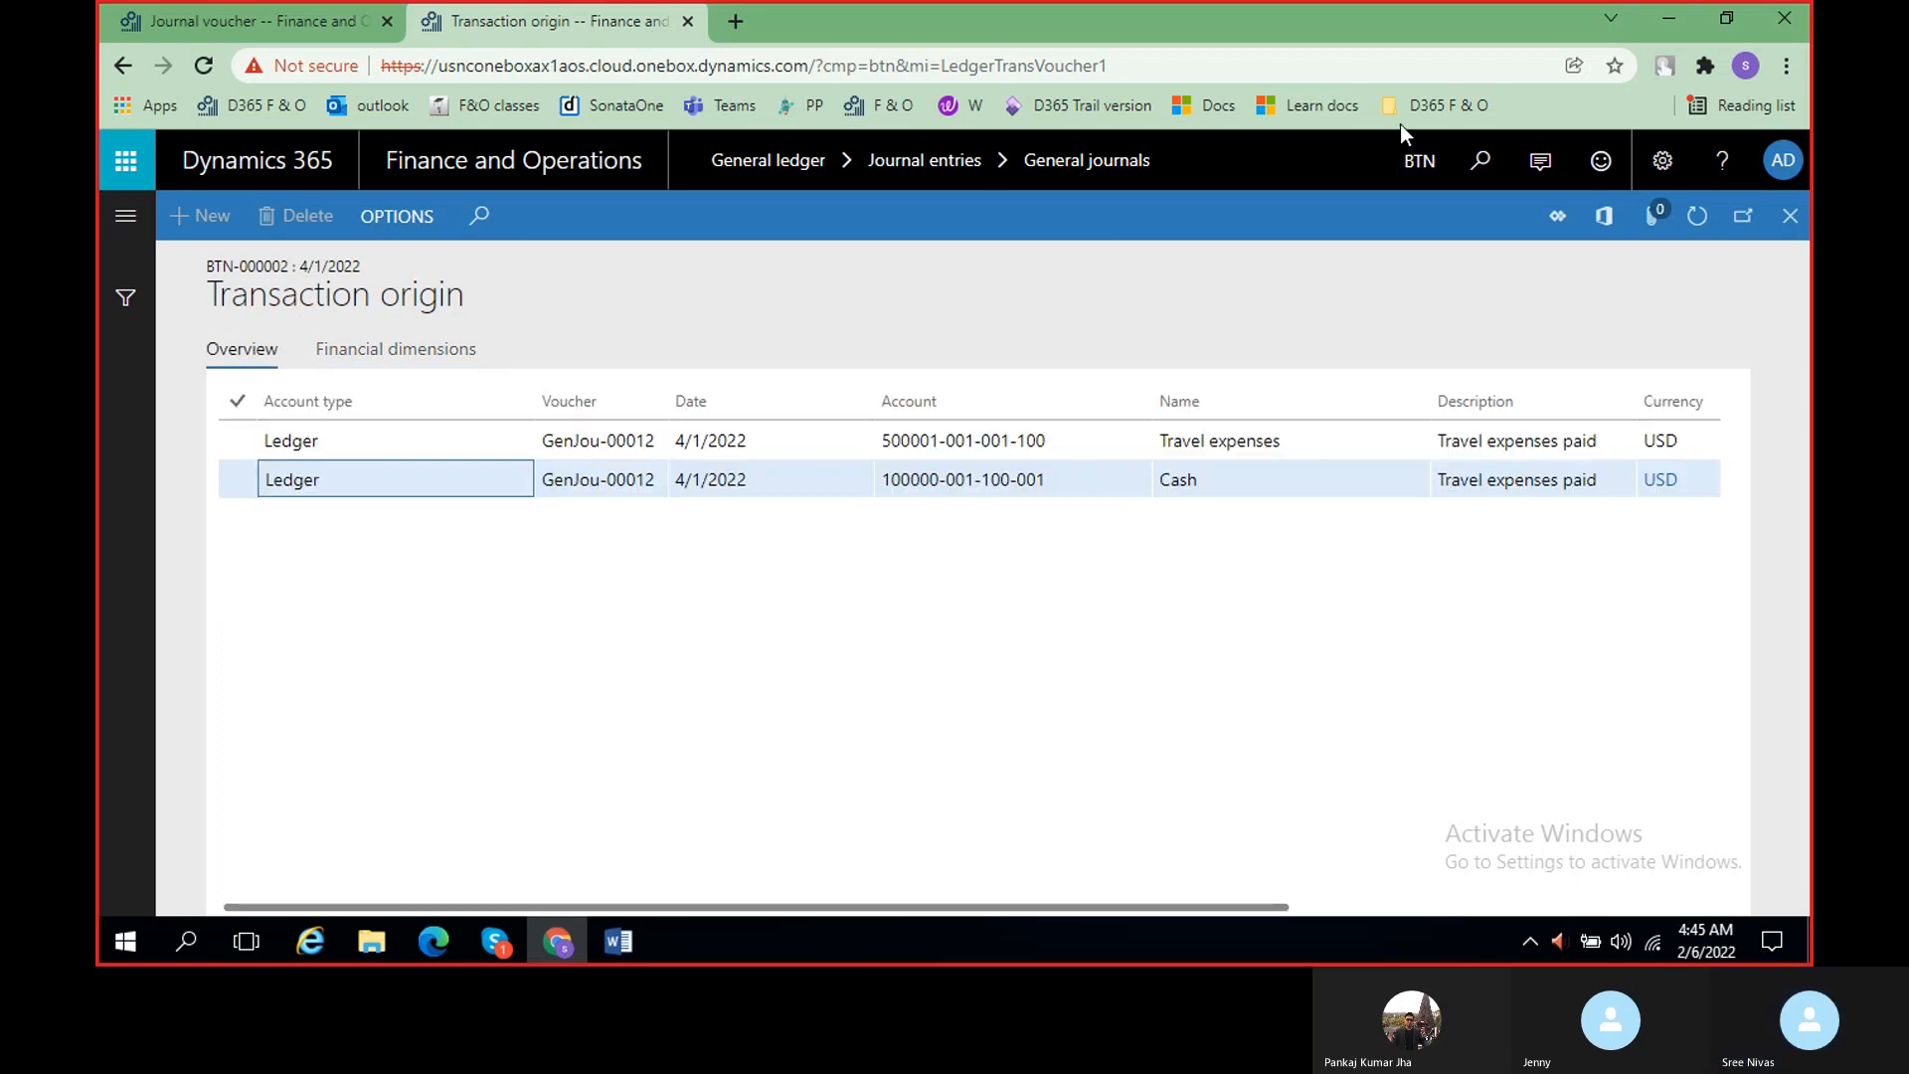
click(1790, 217)
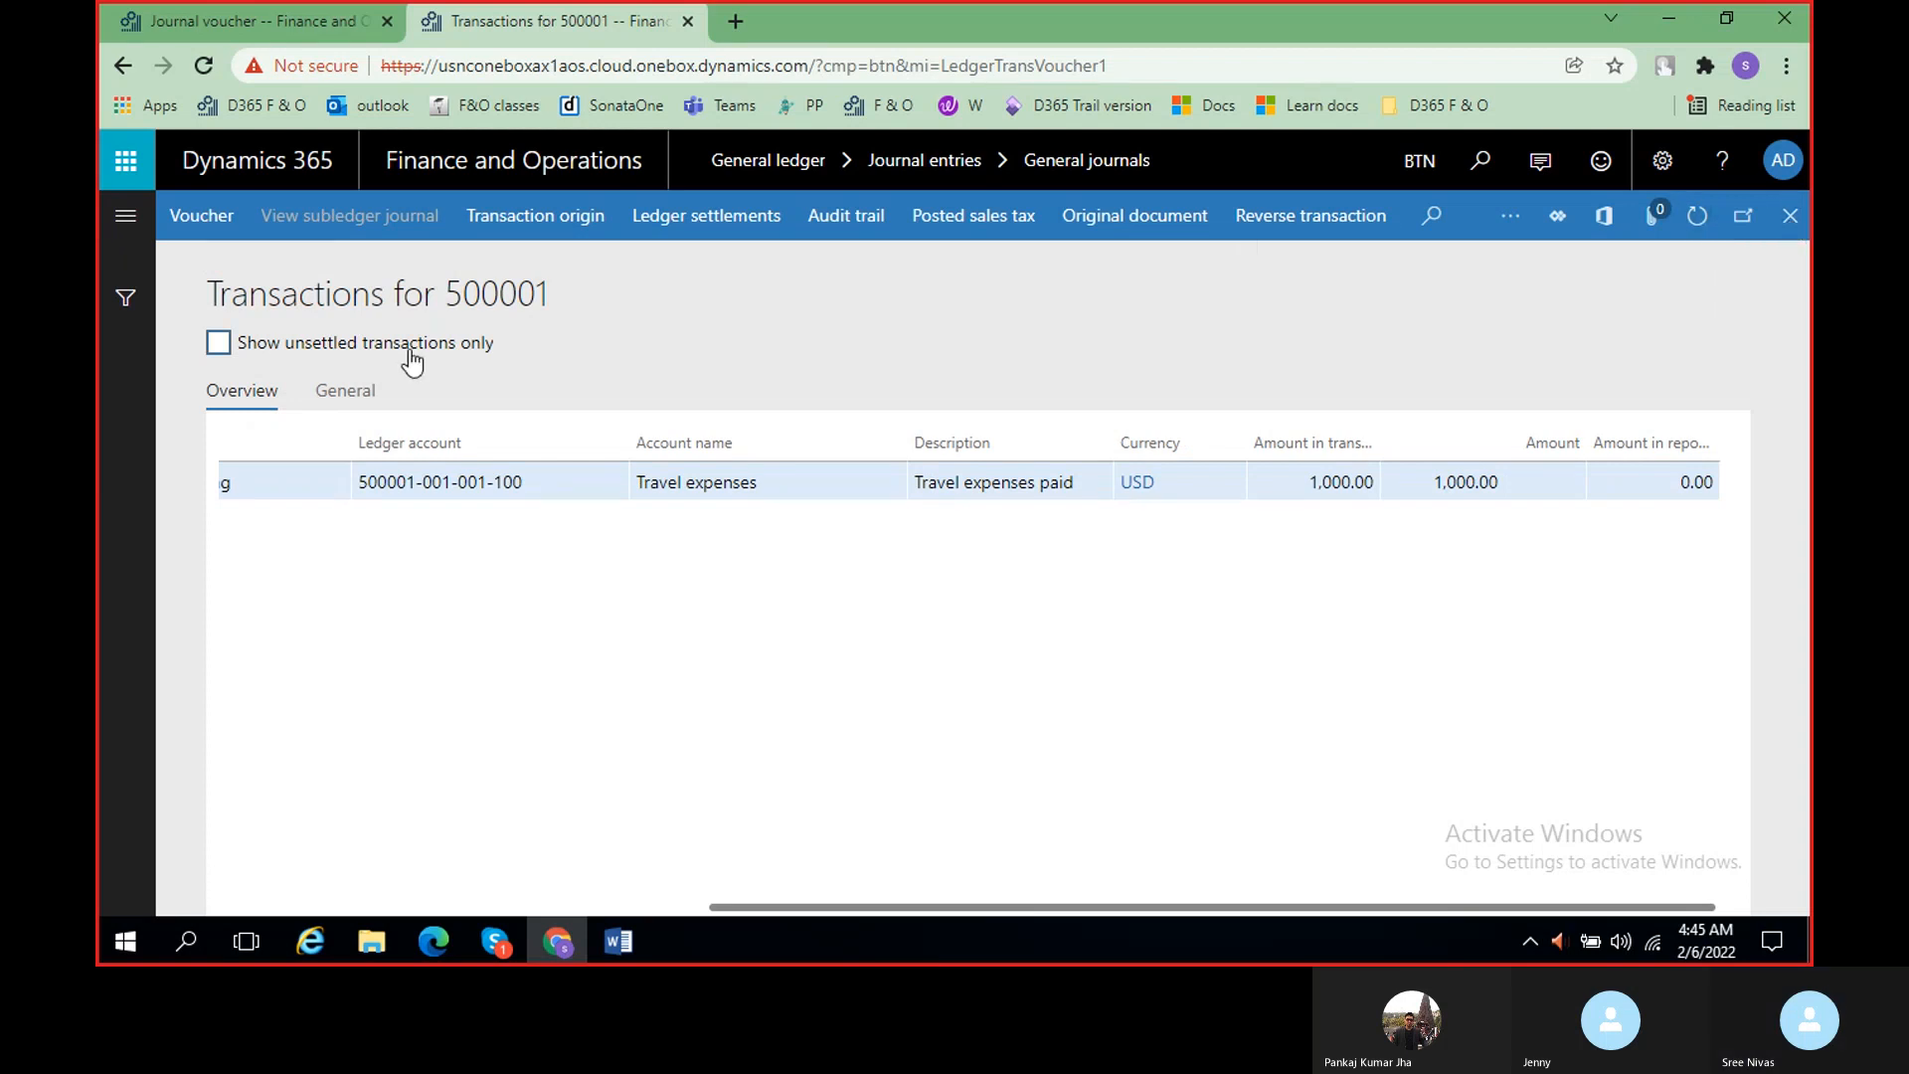
- Check the general details of the Travel expenses transaction and return to the journal voucher
click(344, 397)
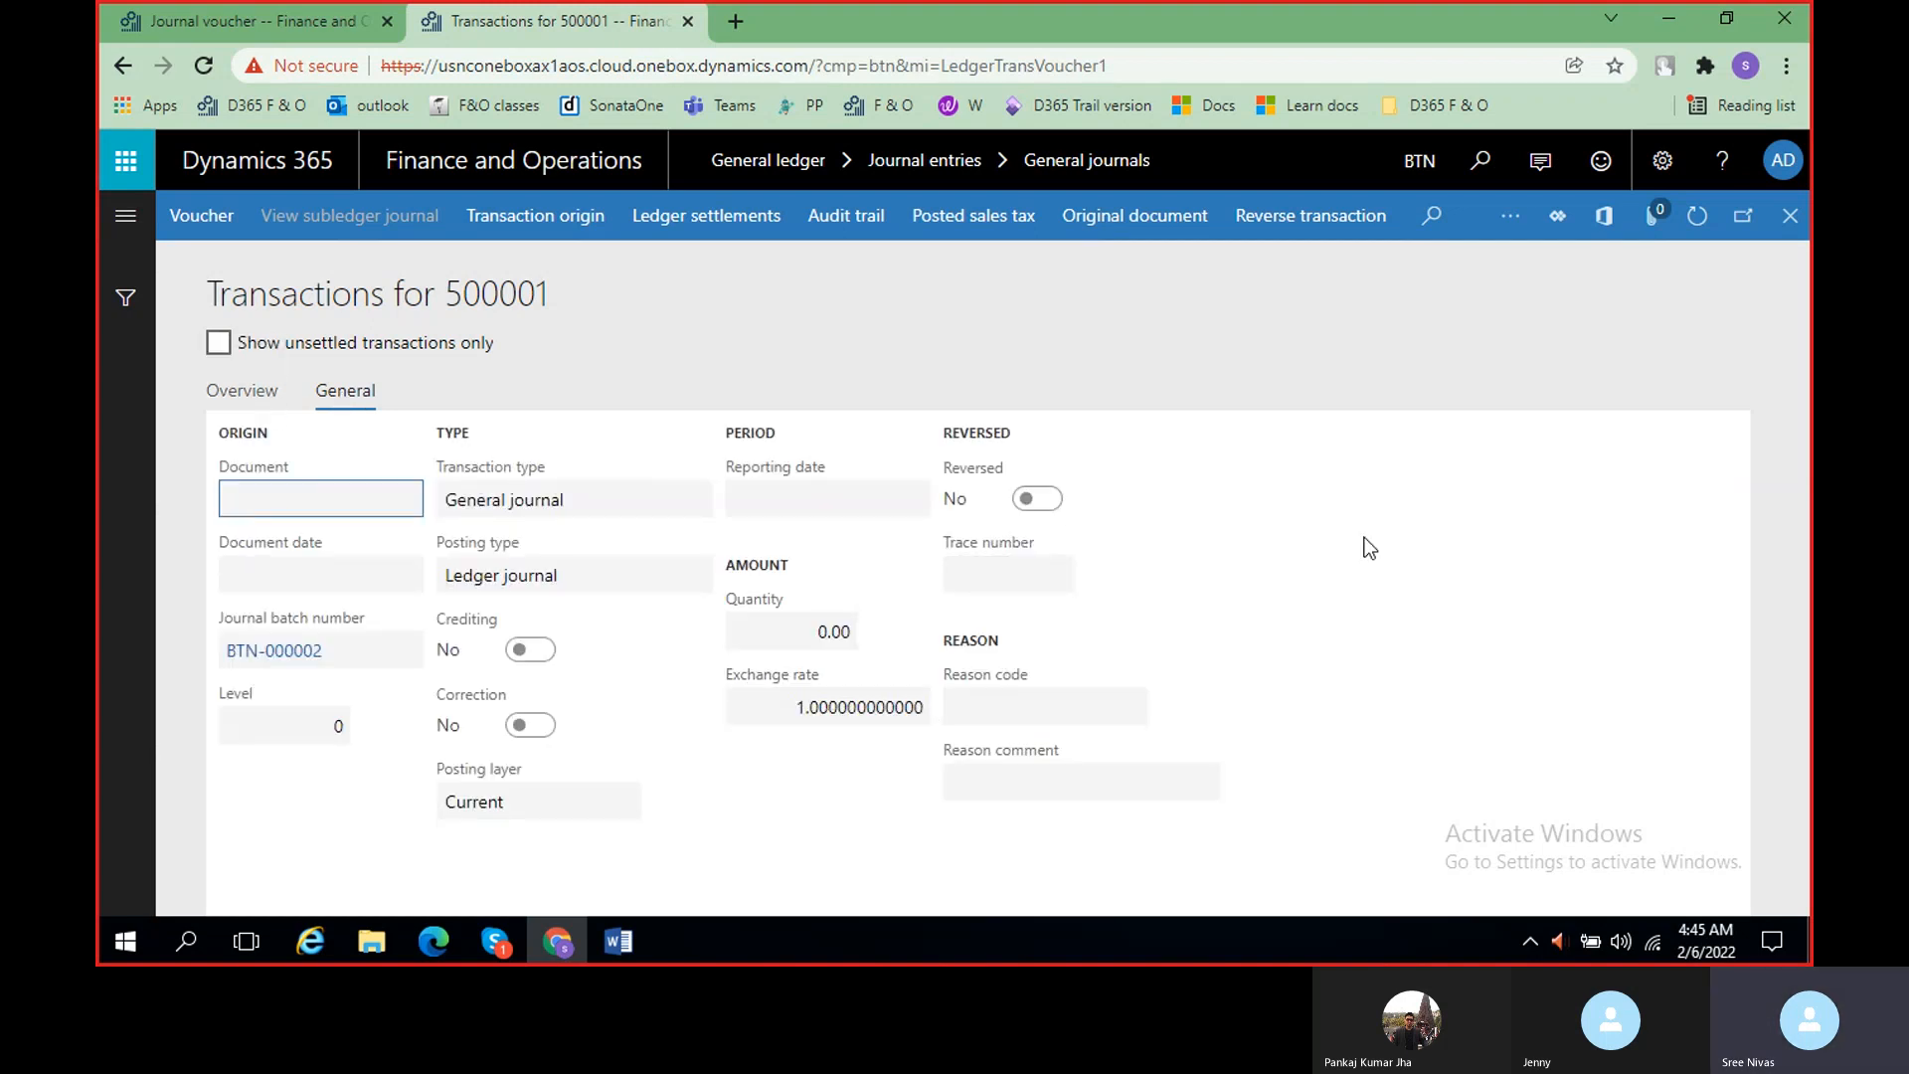
click(256, 398)
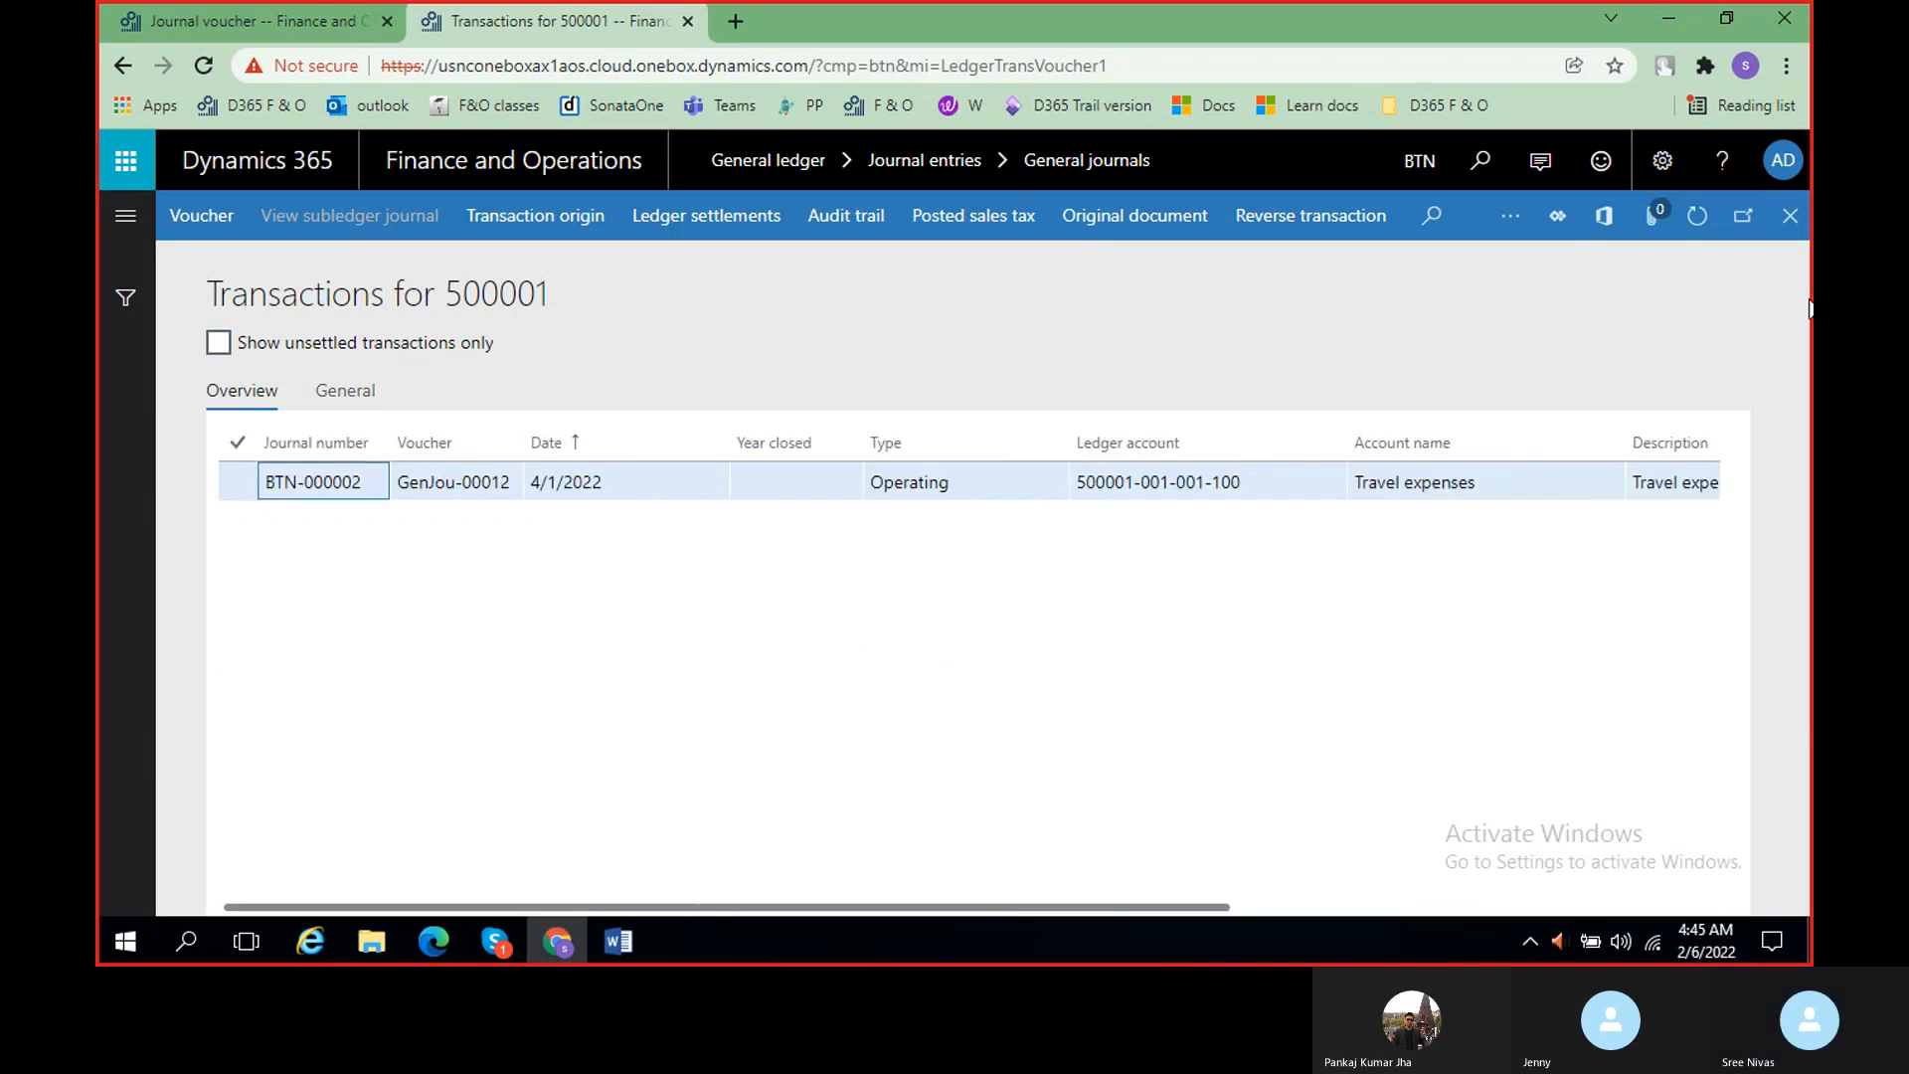
click(1792, 229)
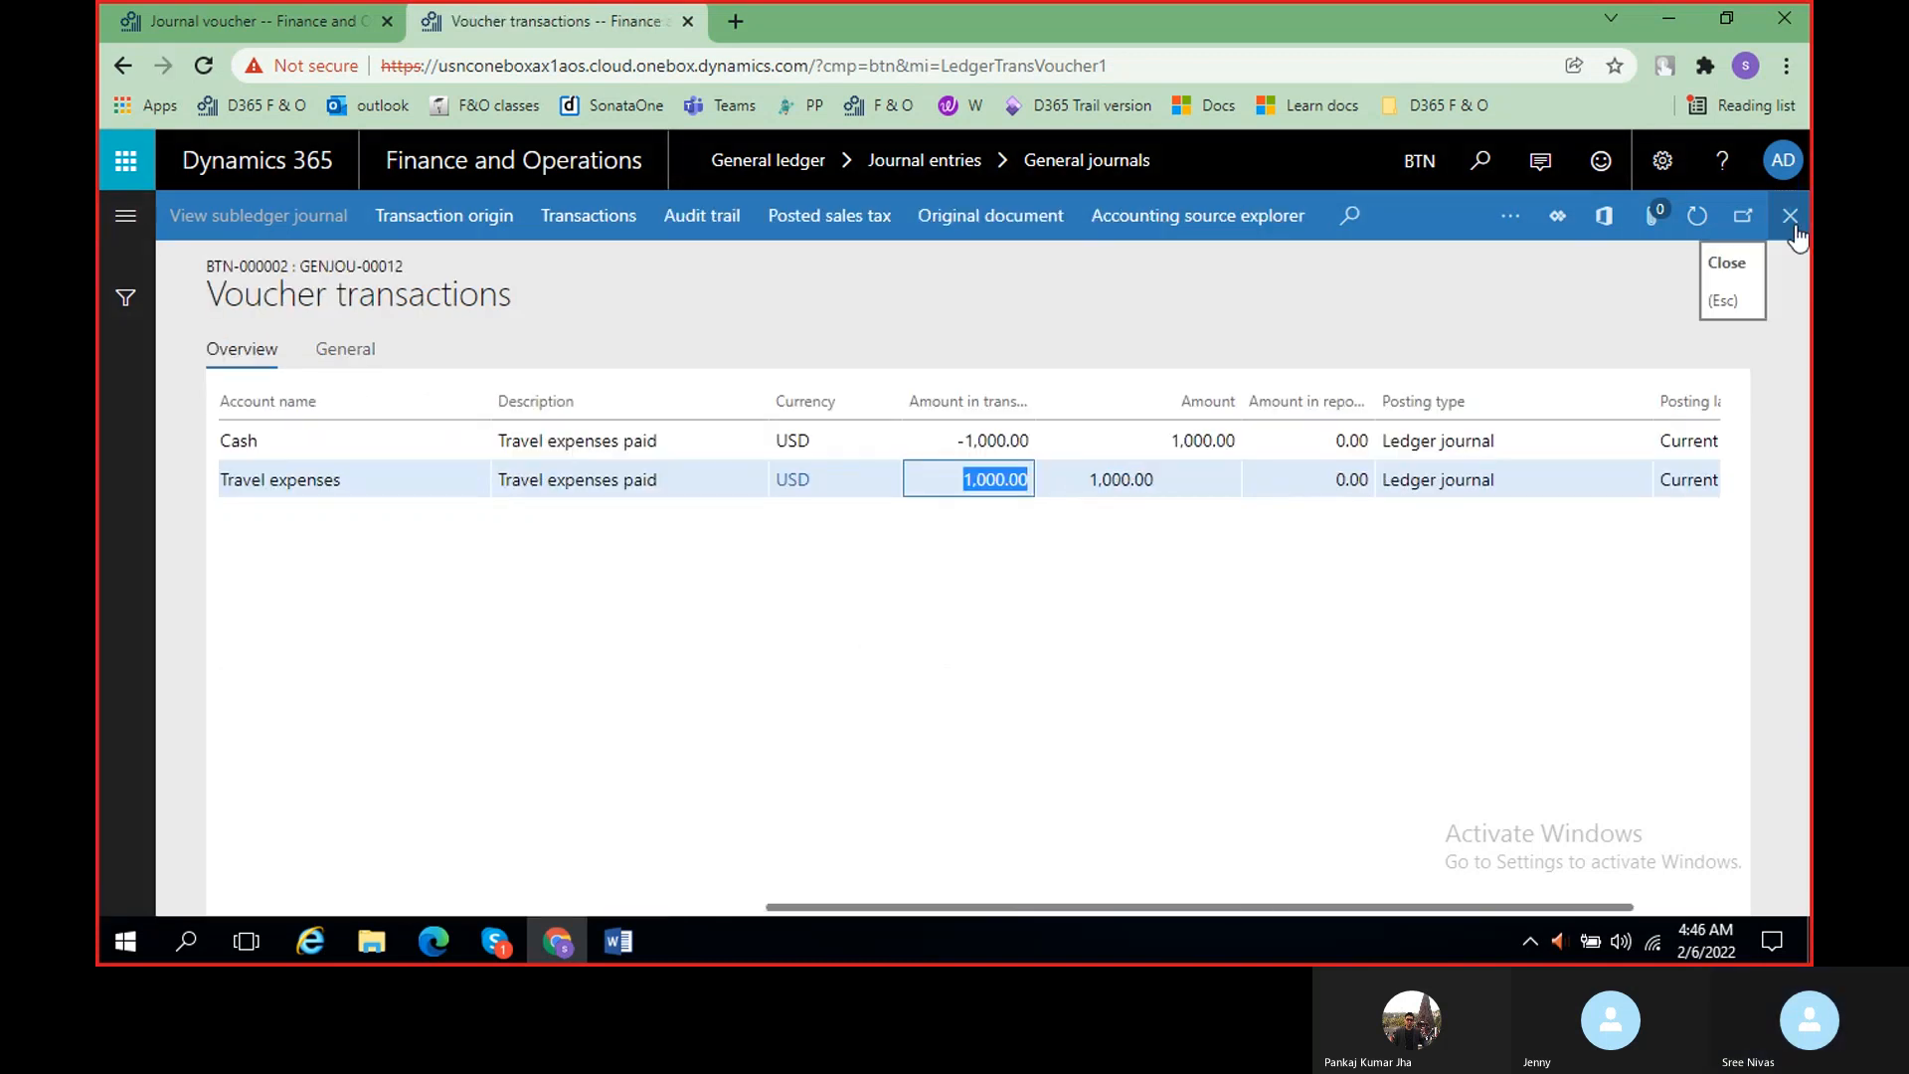
click(1793, 230)
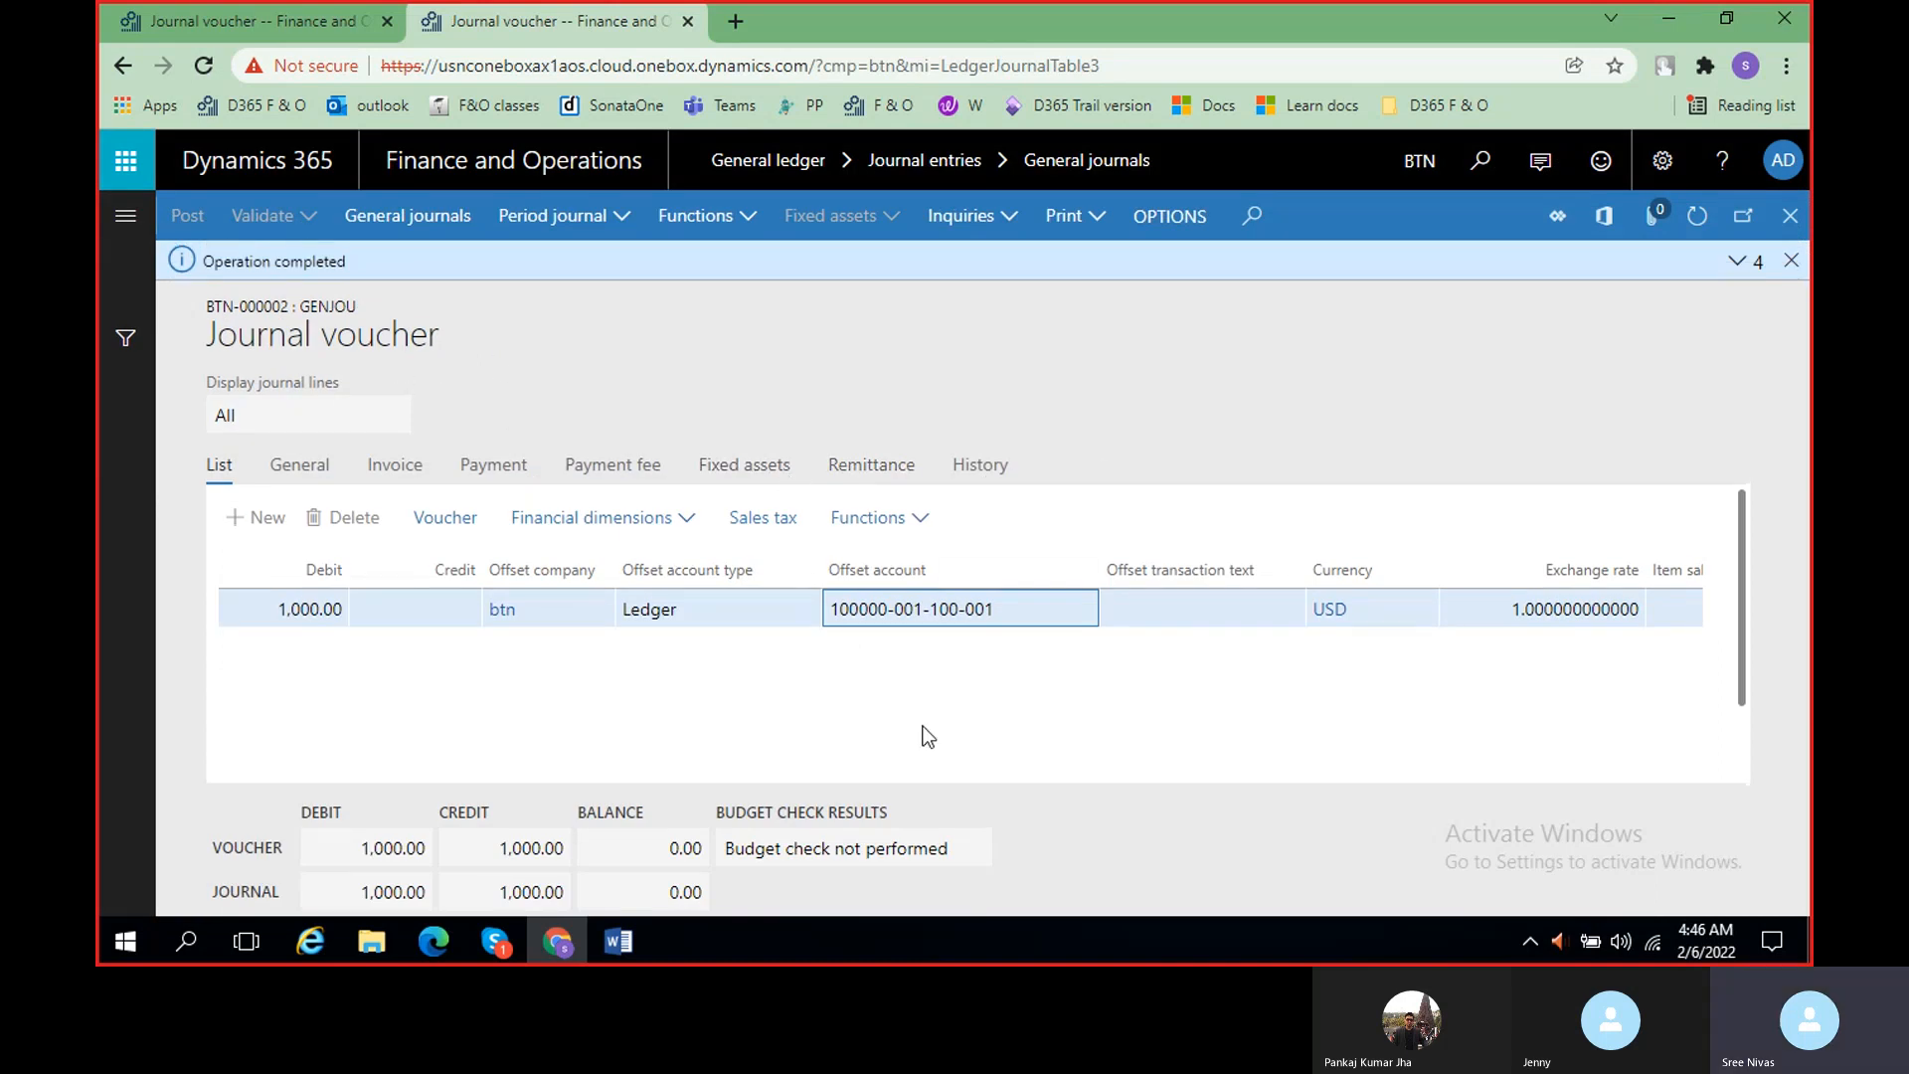
- Dismiss the notification on the journal voucher and close both the voucher and the general journals list
scroll(831, 732, right, 6)
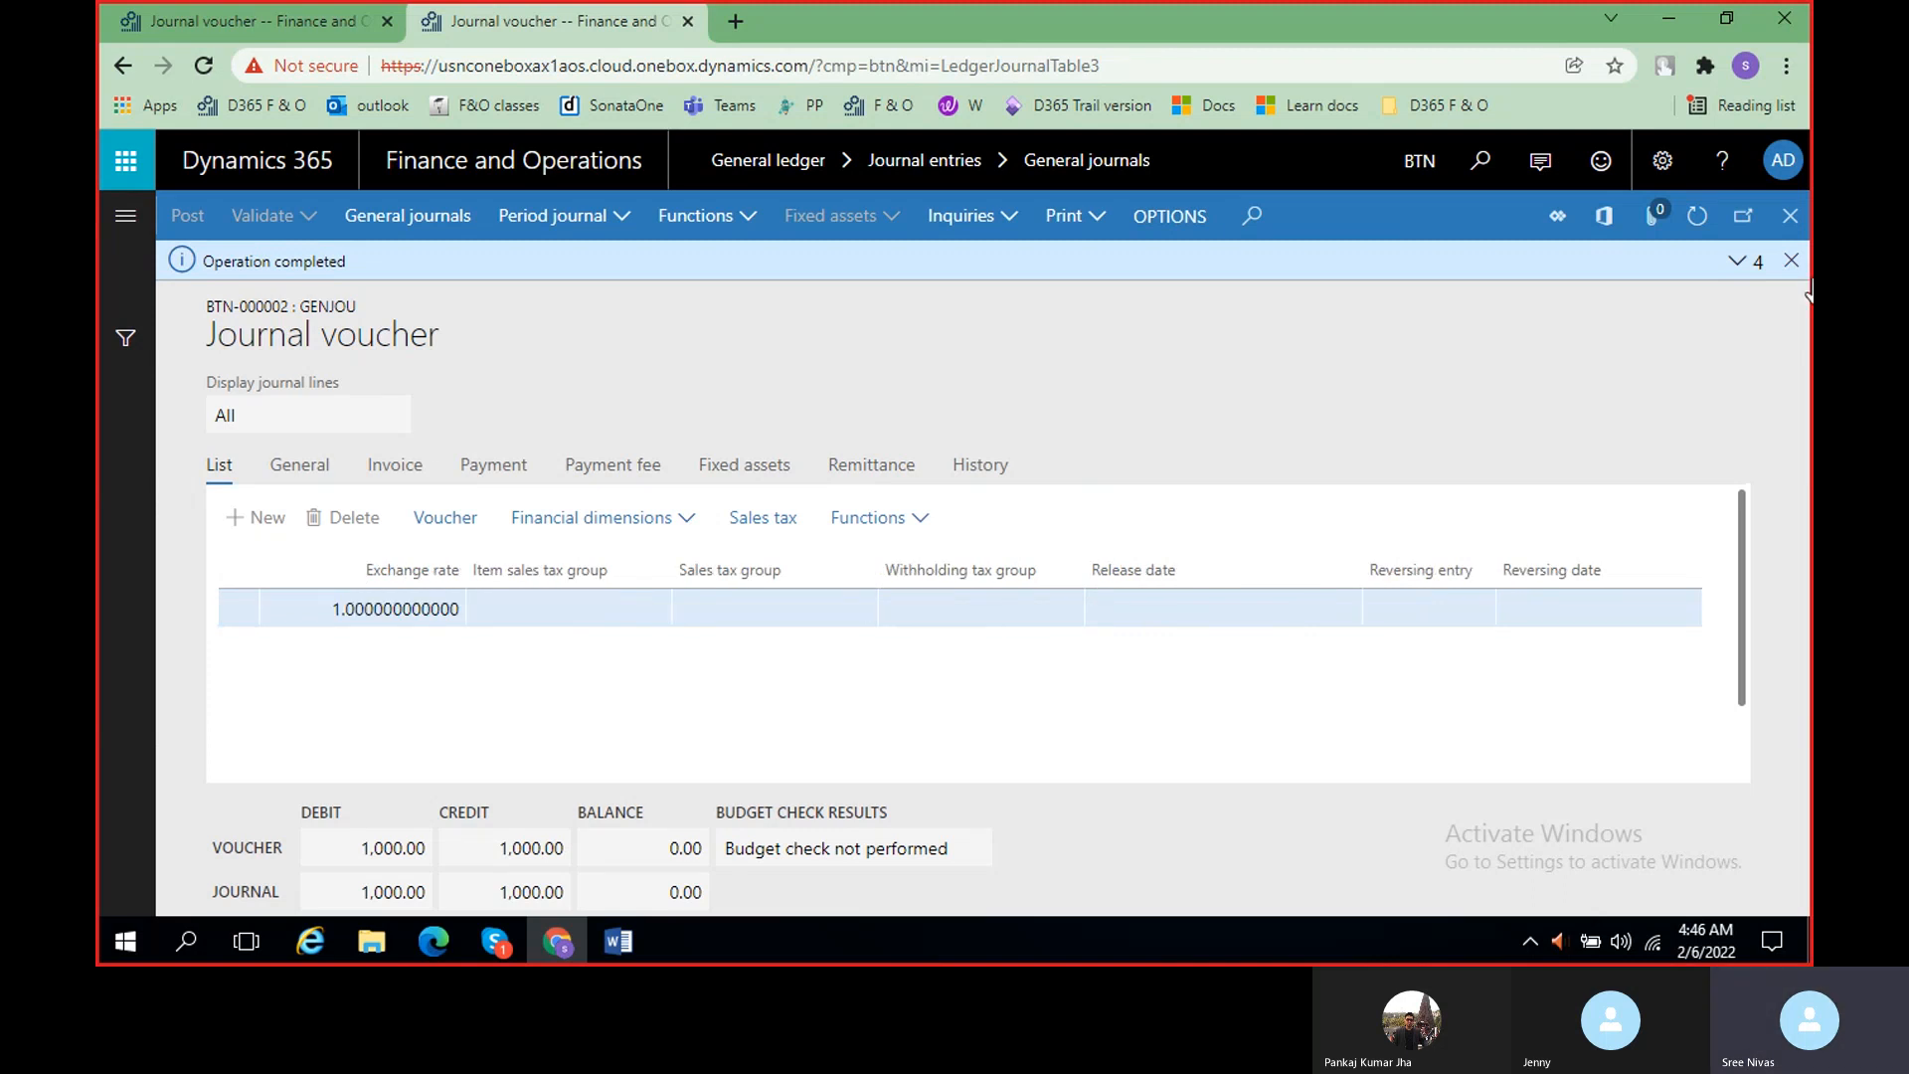
click(1791, 260)
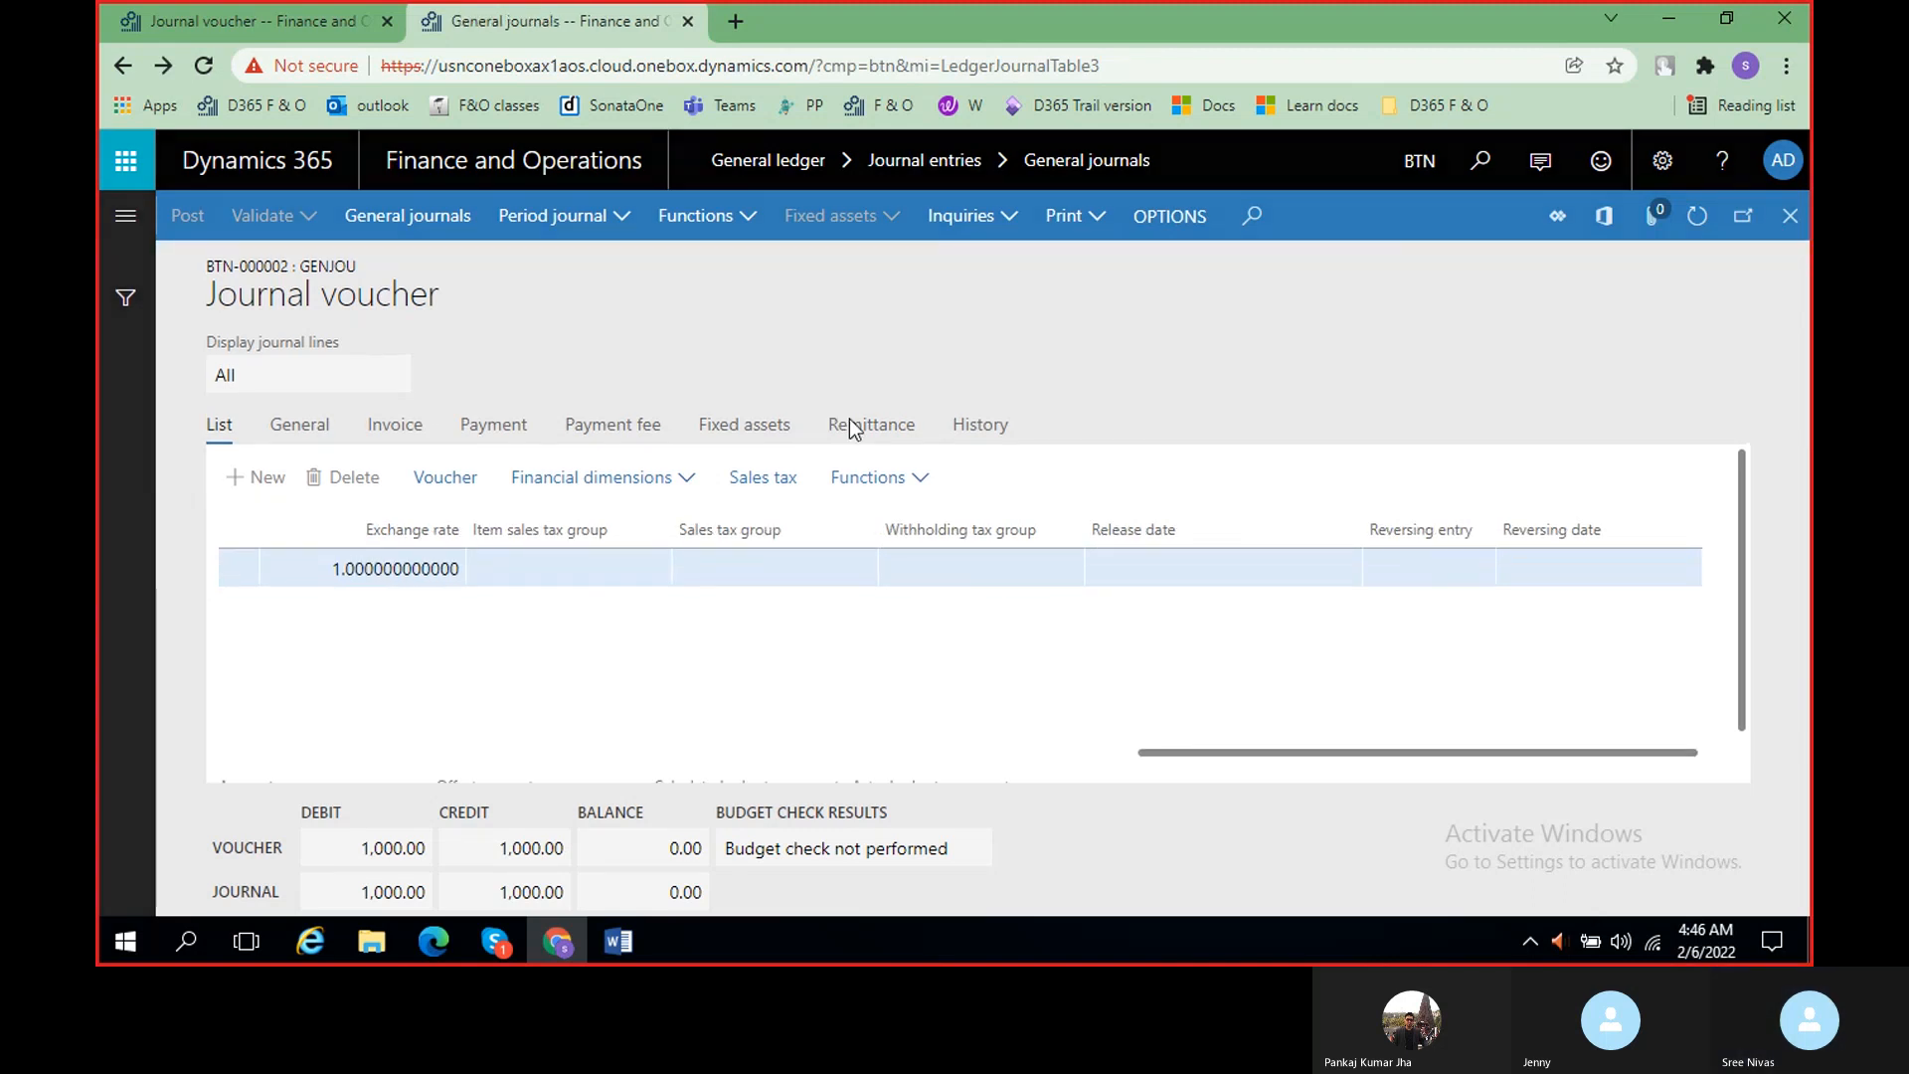
click(1801, 220)
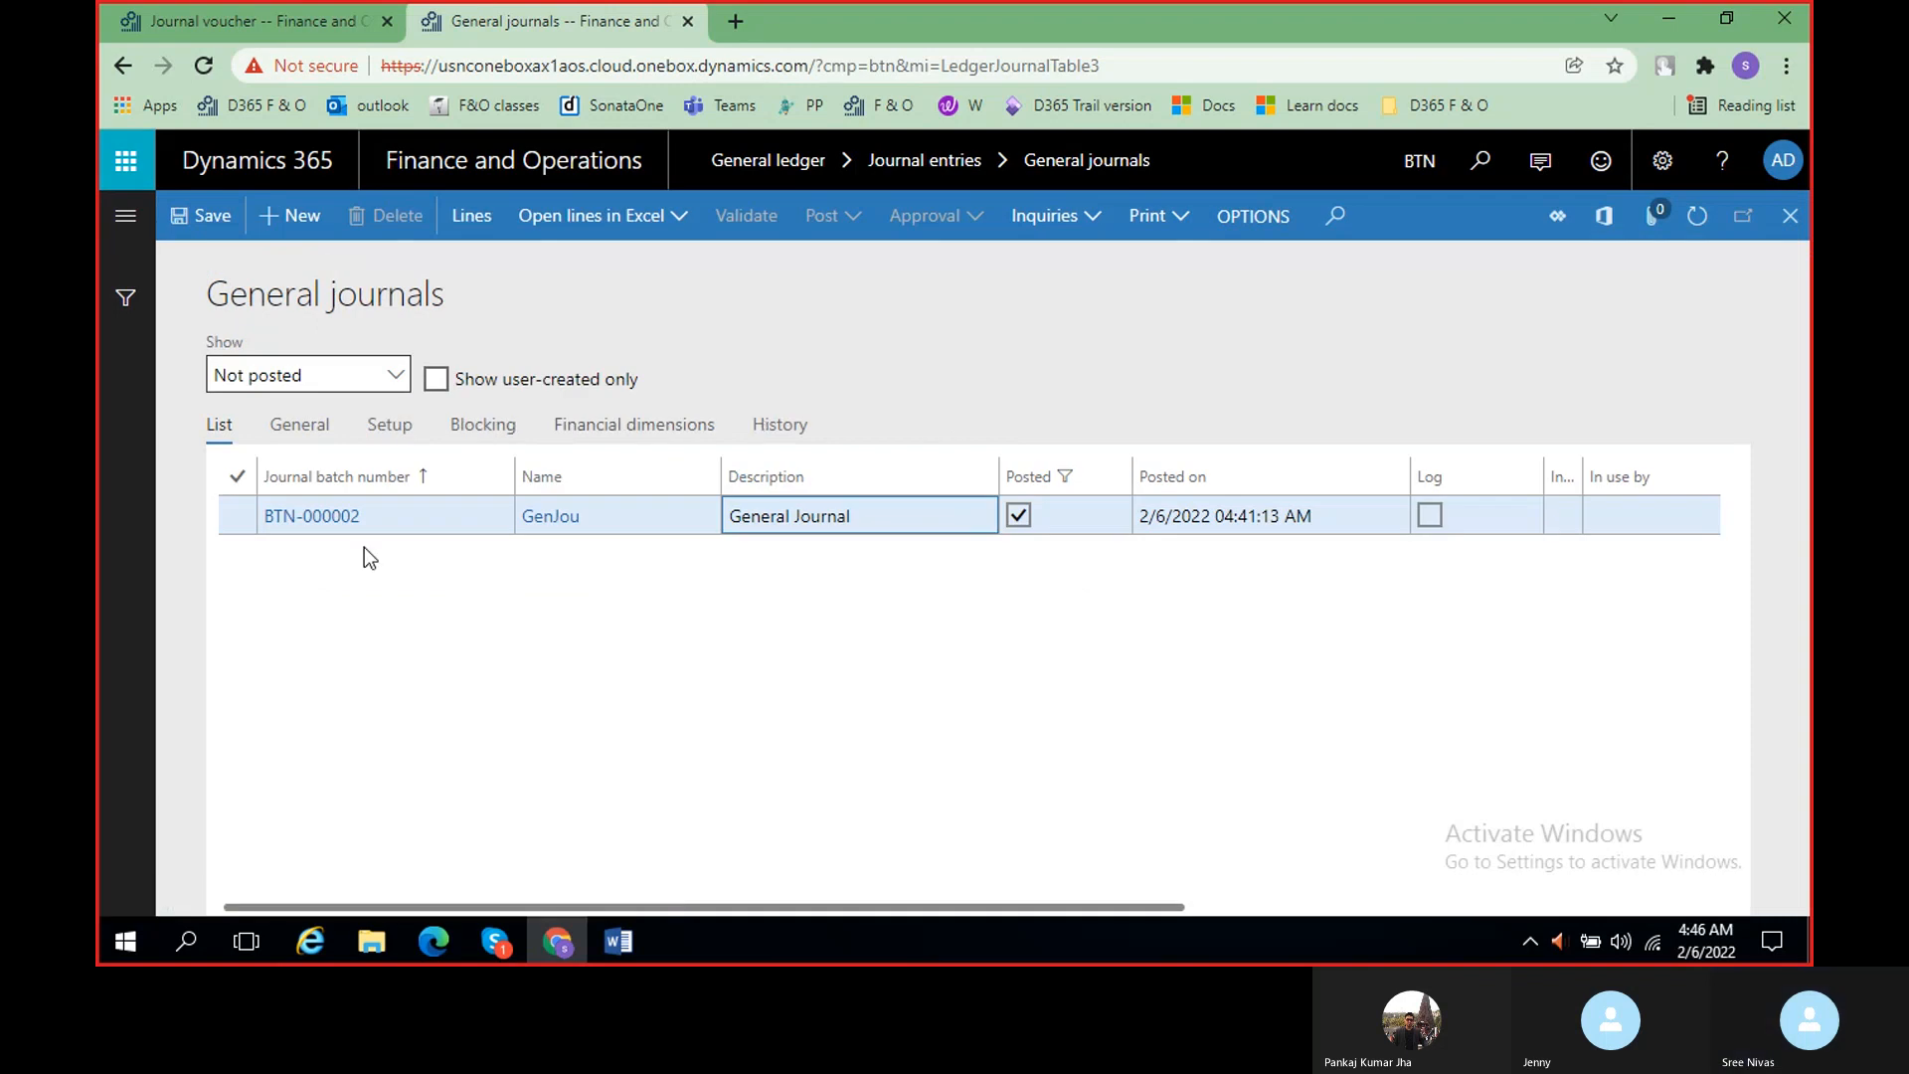
click(1790, 217)
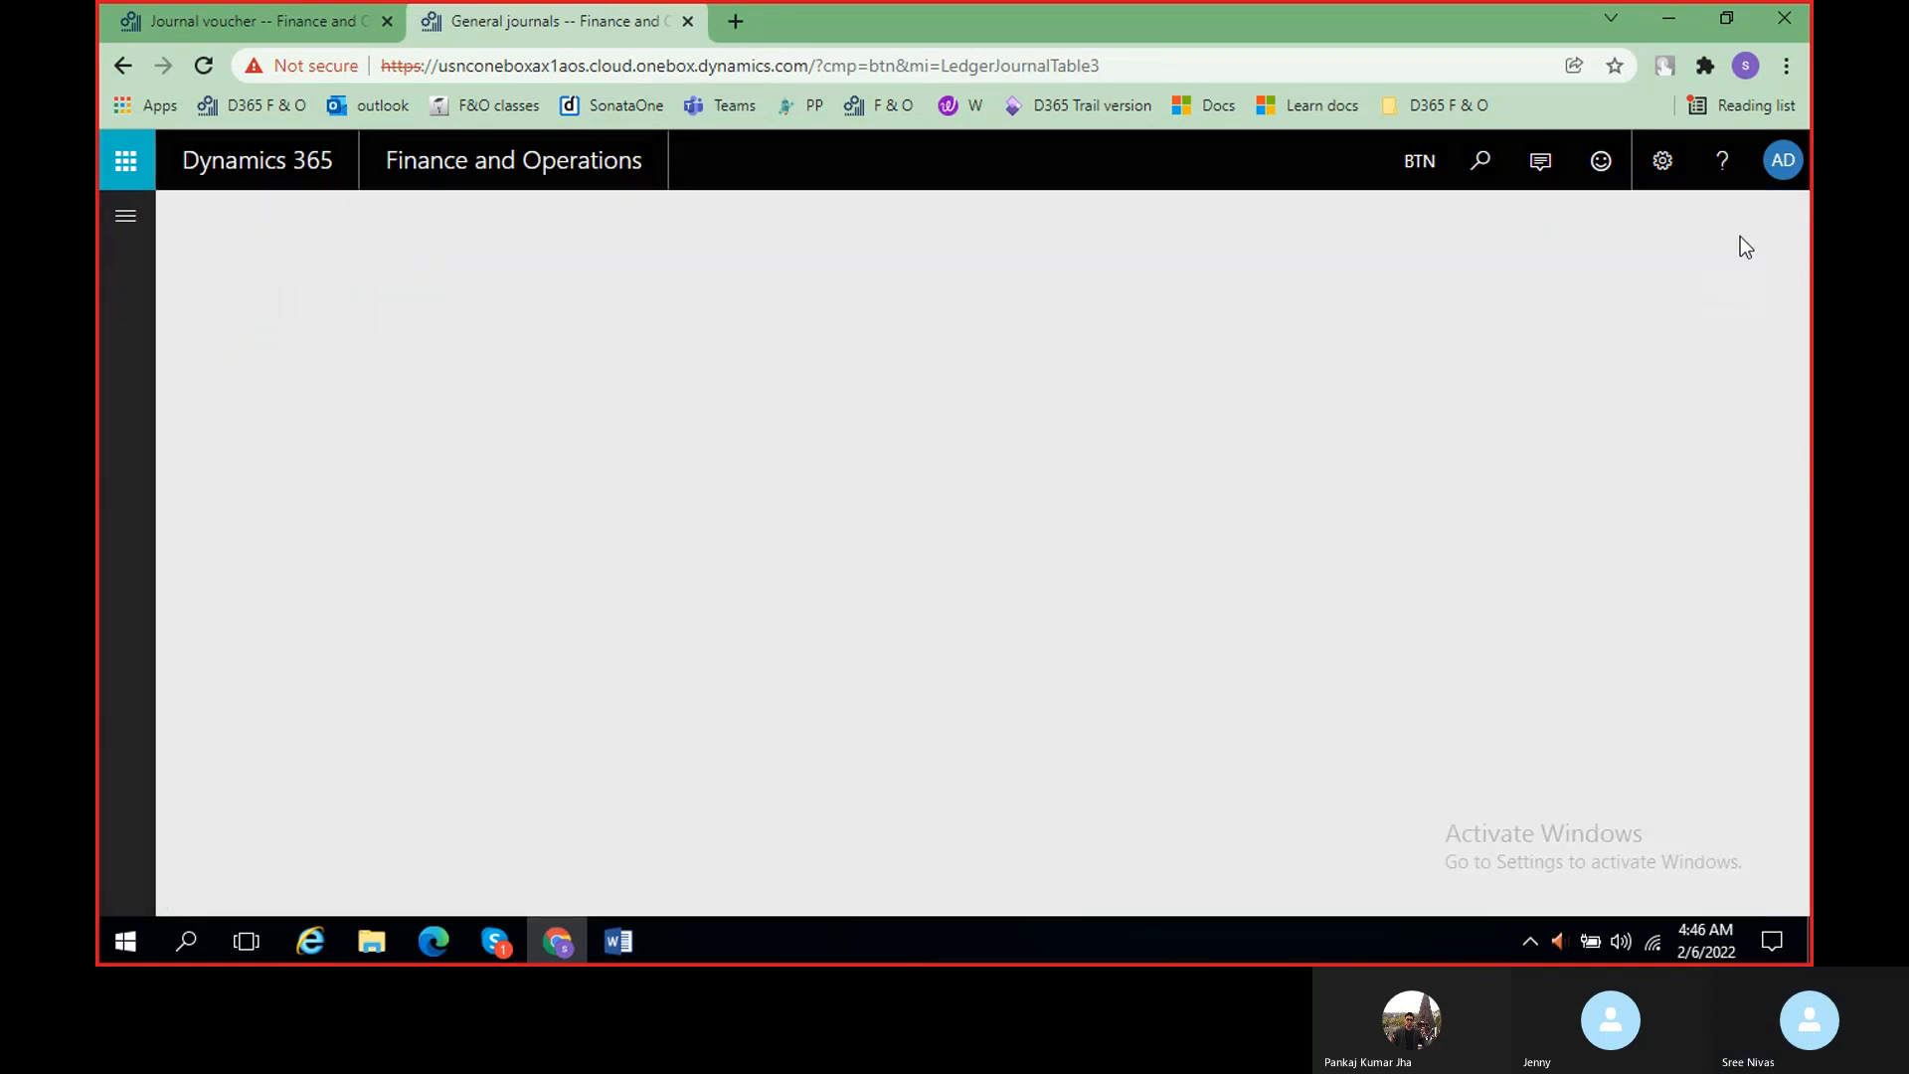
- Open General journals from the General ledger module and filter the list to show Posted journals
click(126, 221)
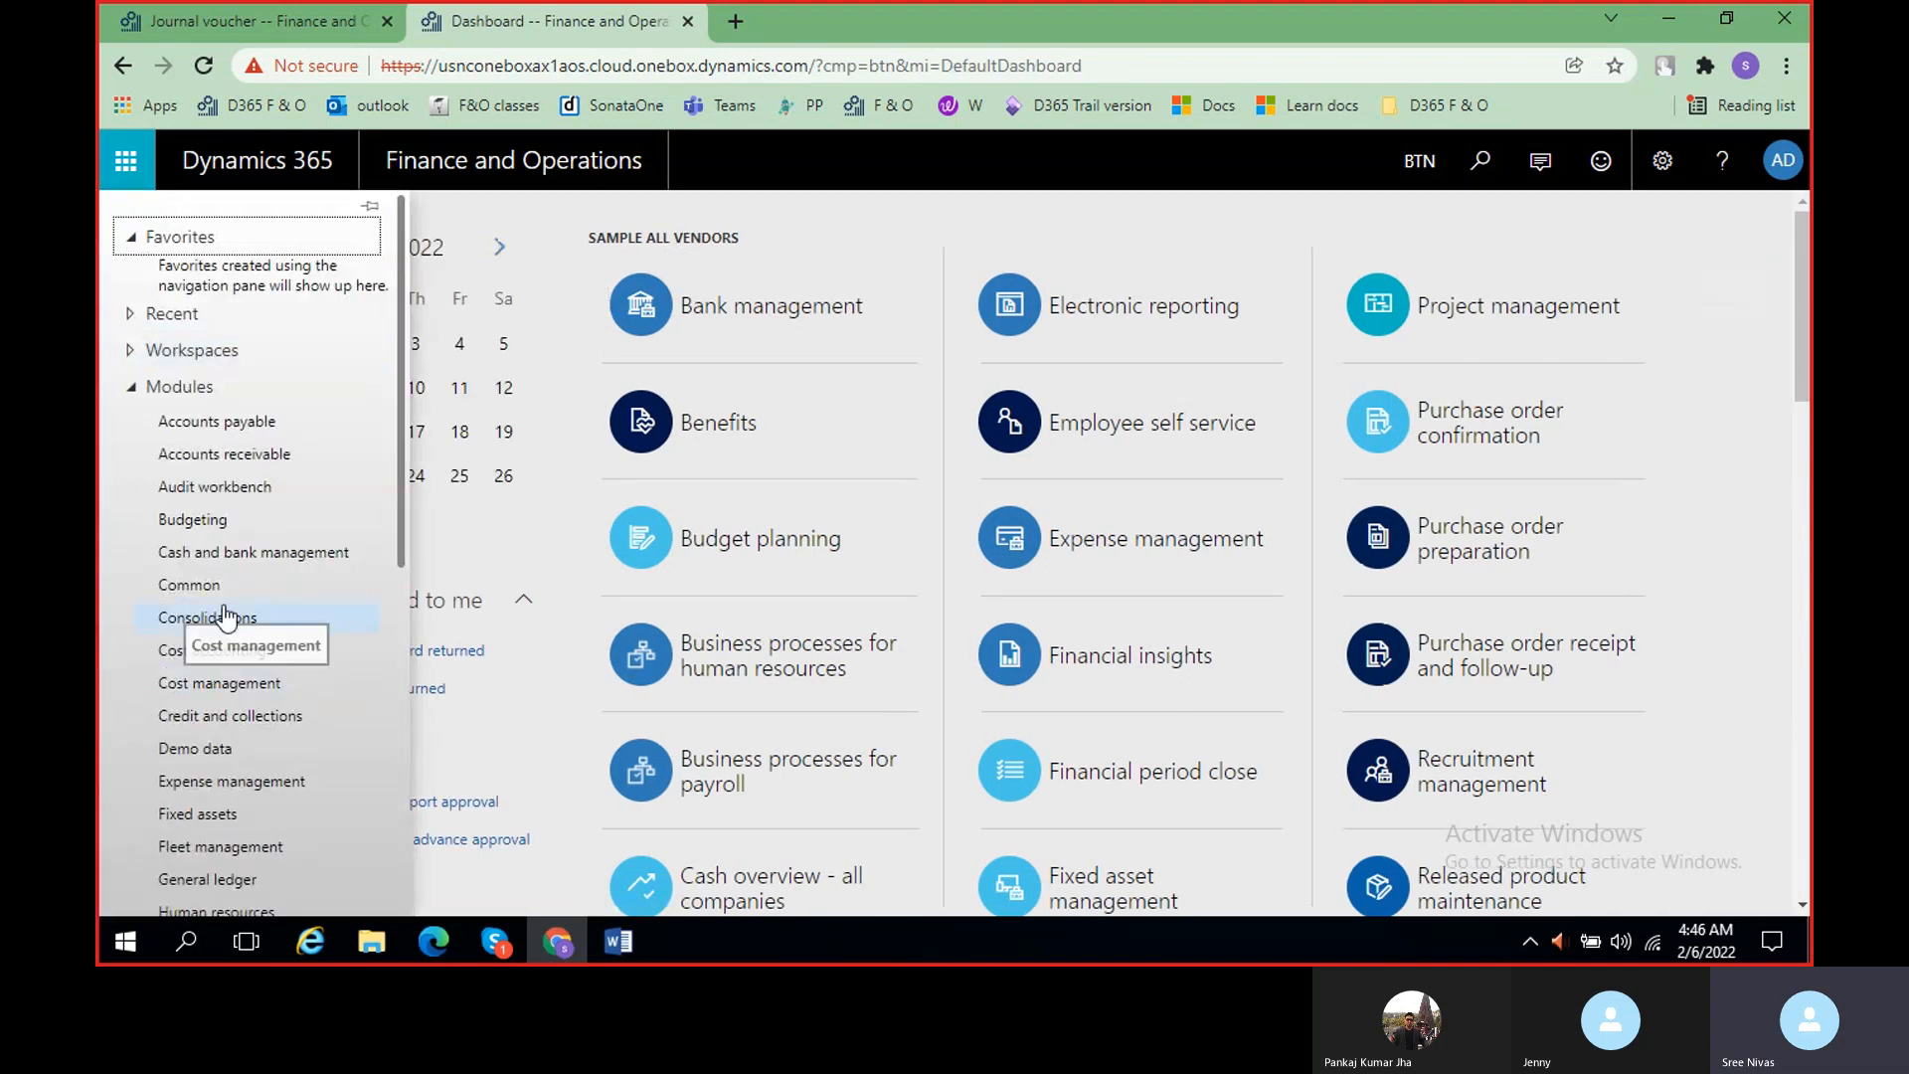
scroll(227, 603, down, 4)
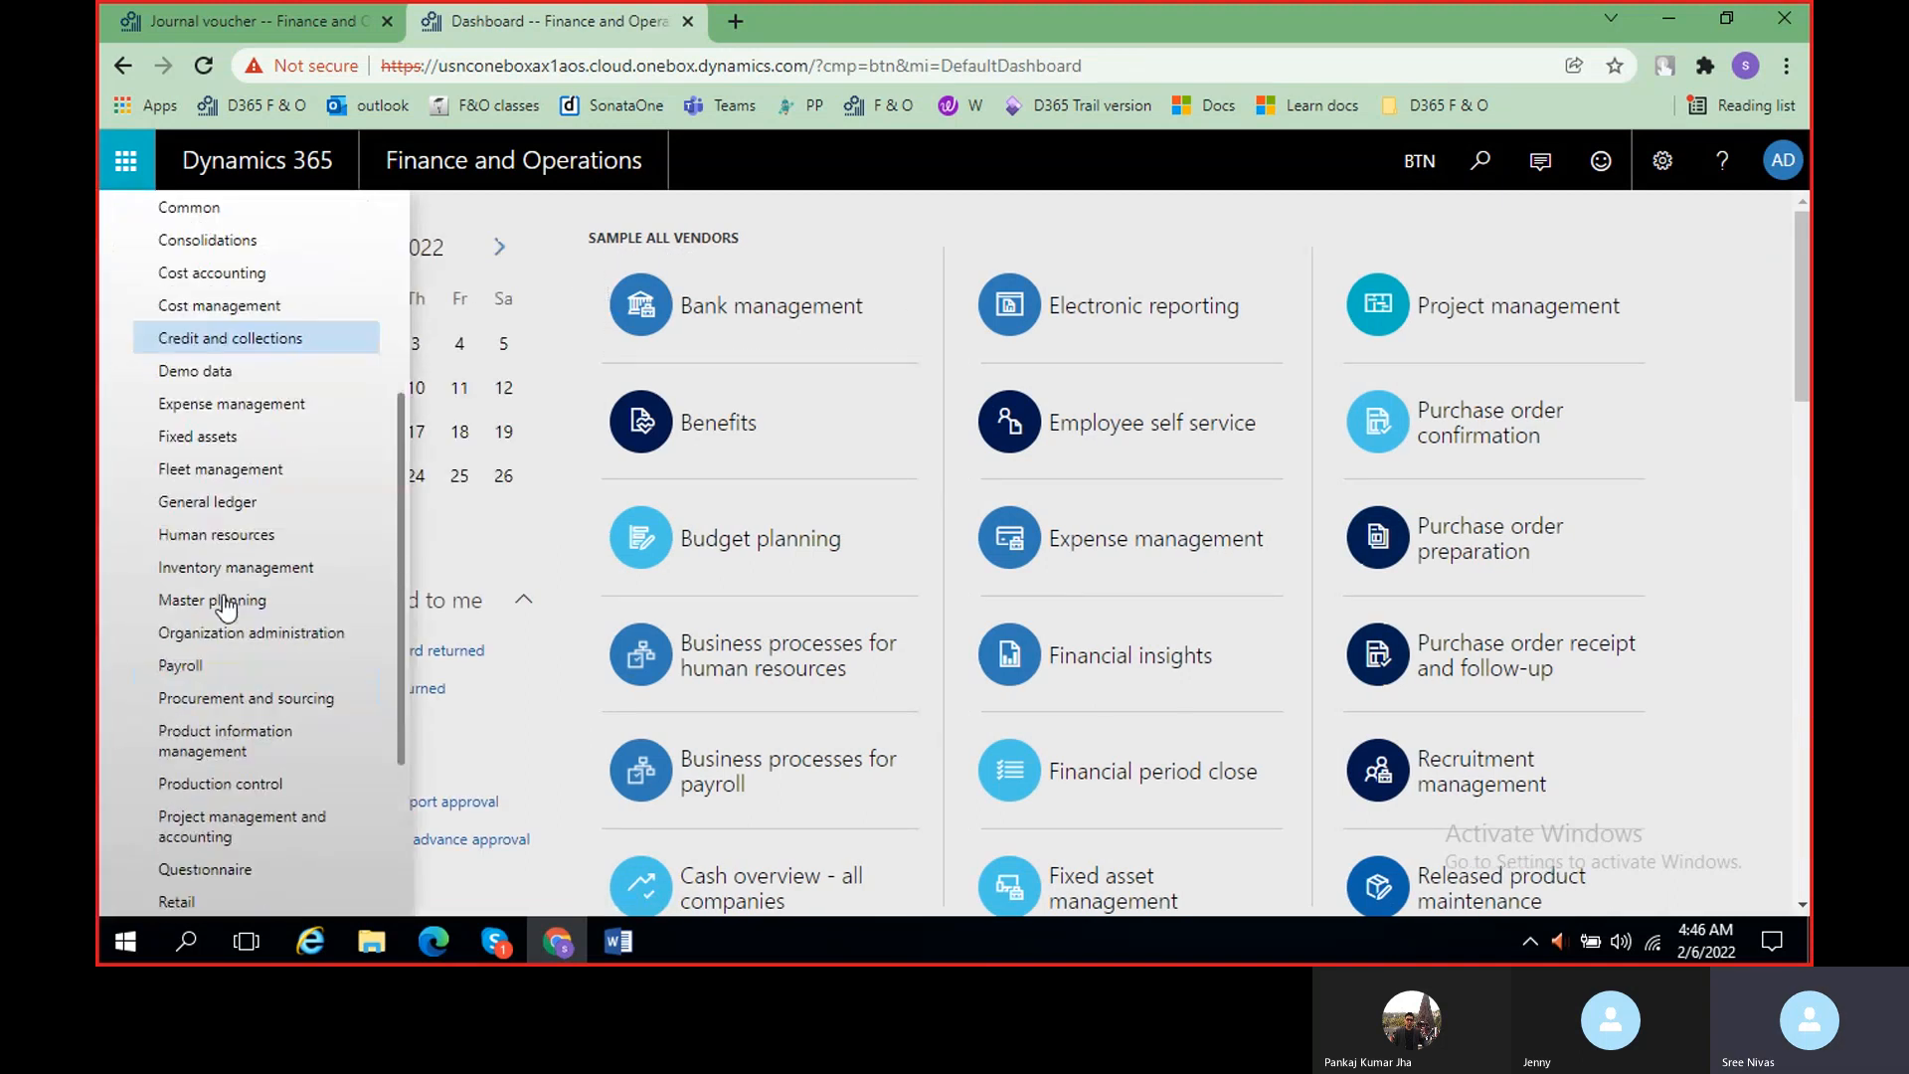
click(227, 507)
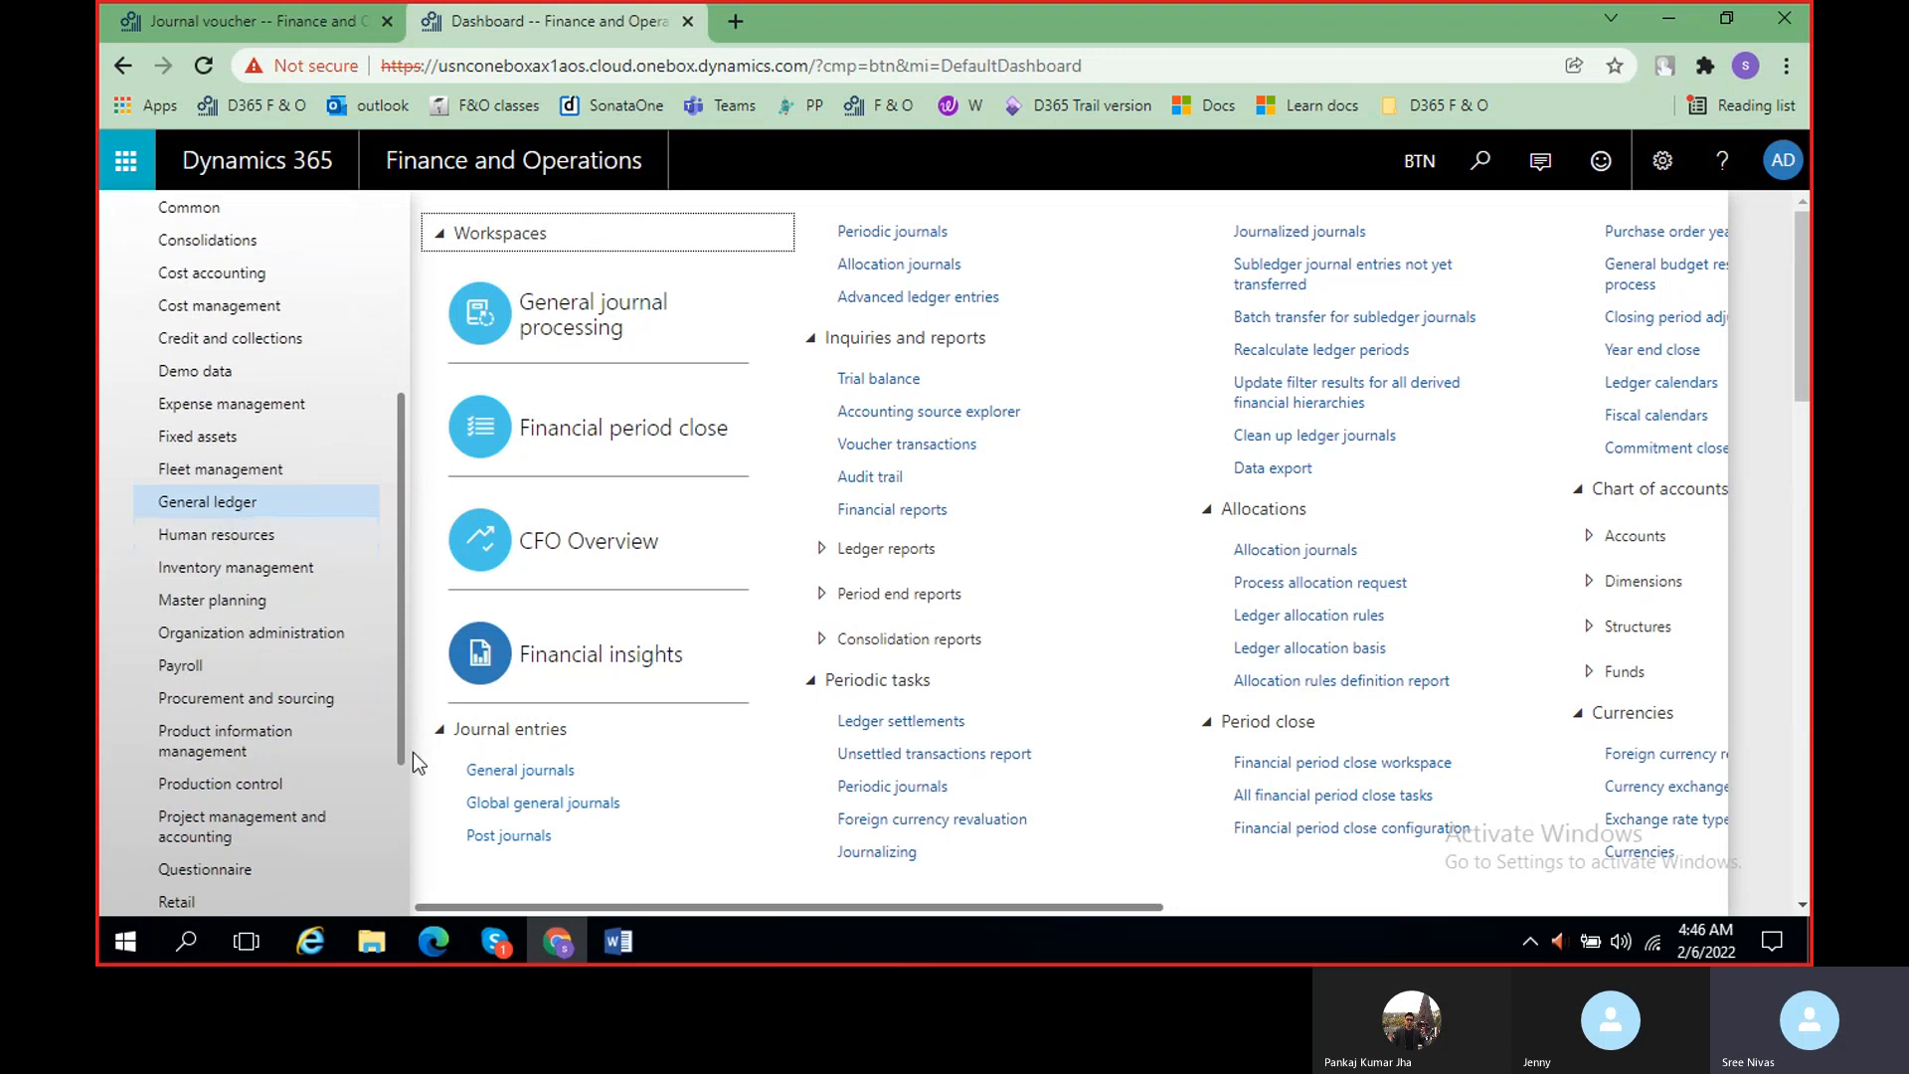
click(518, 771)
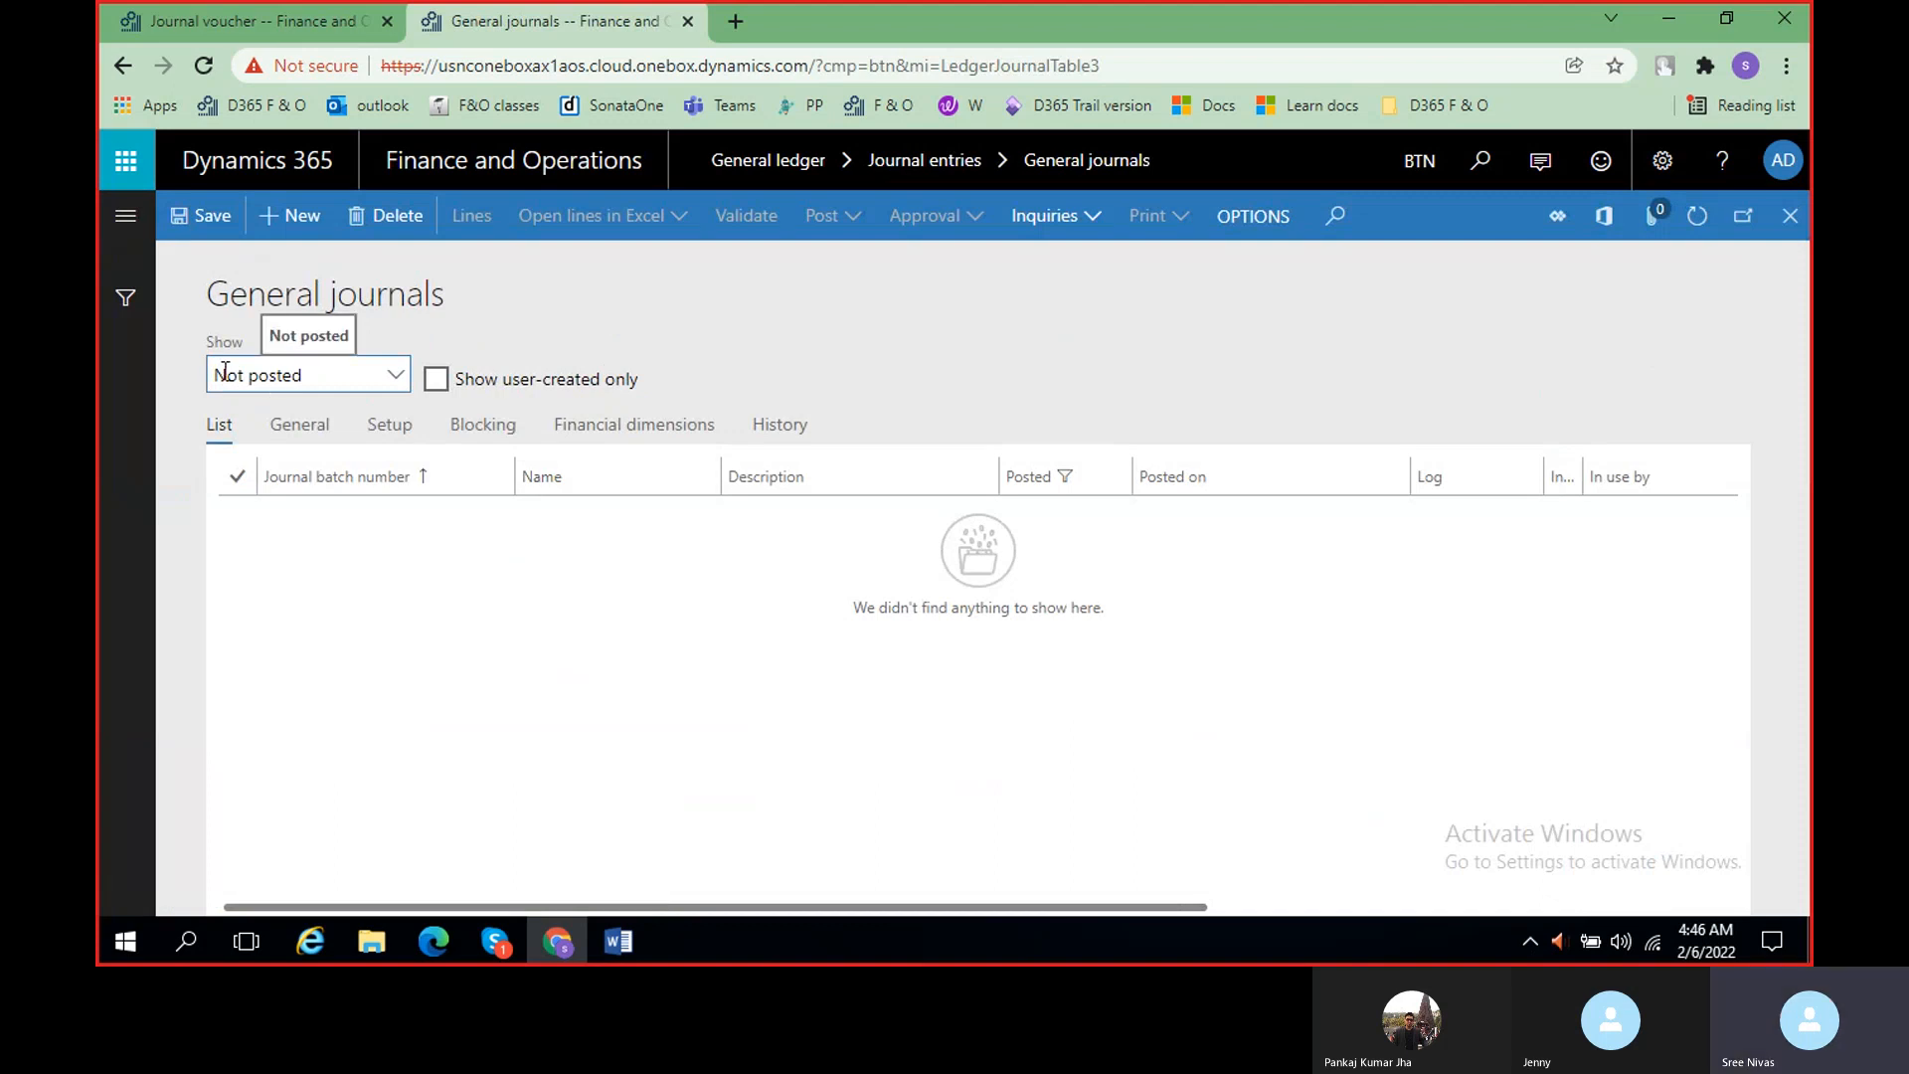
click(395, 379)
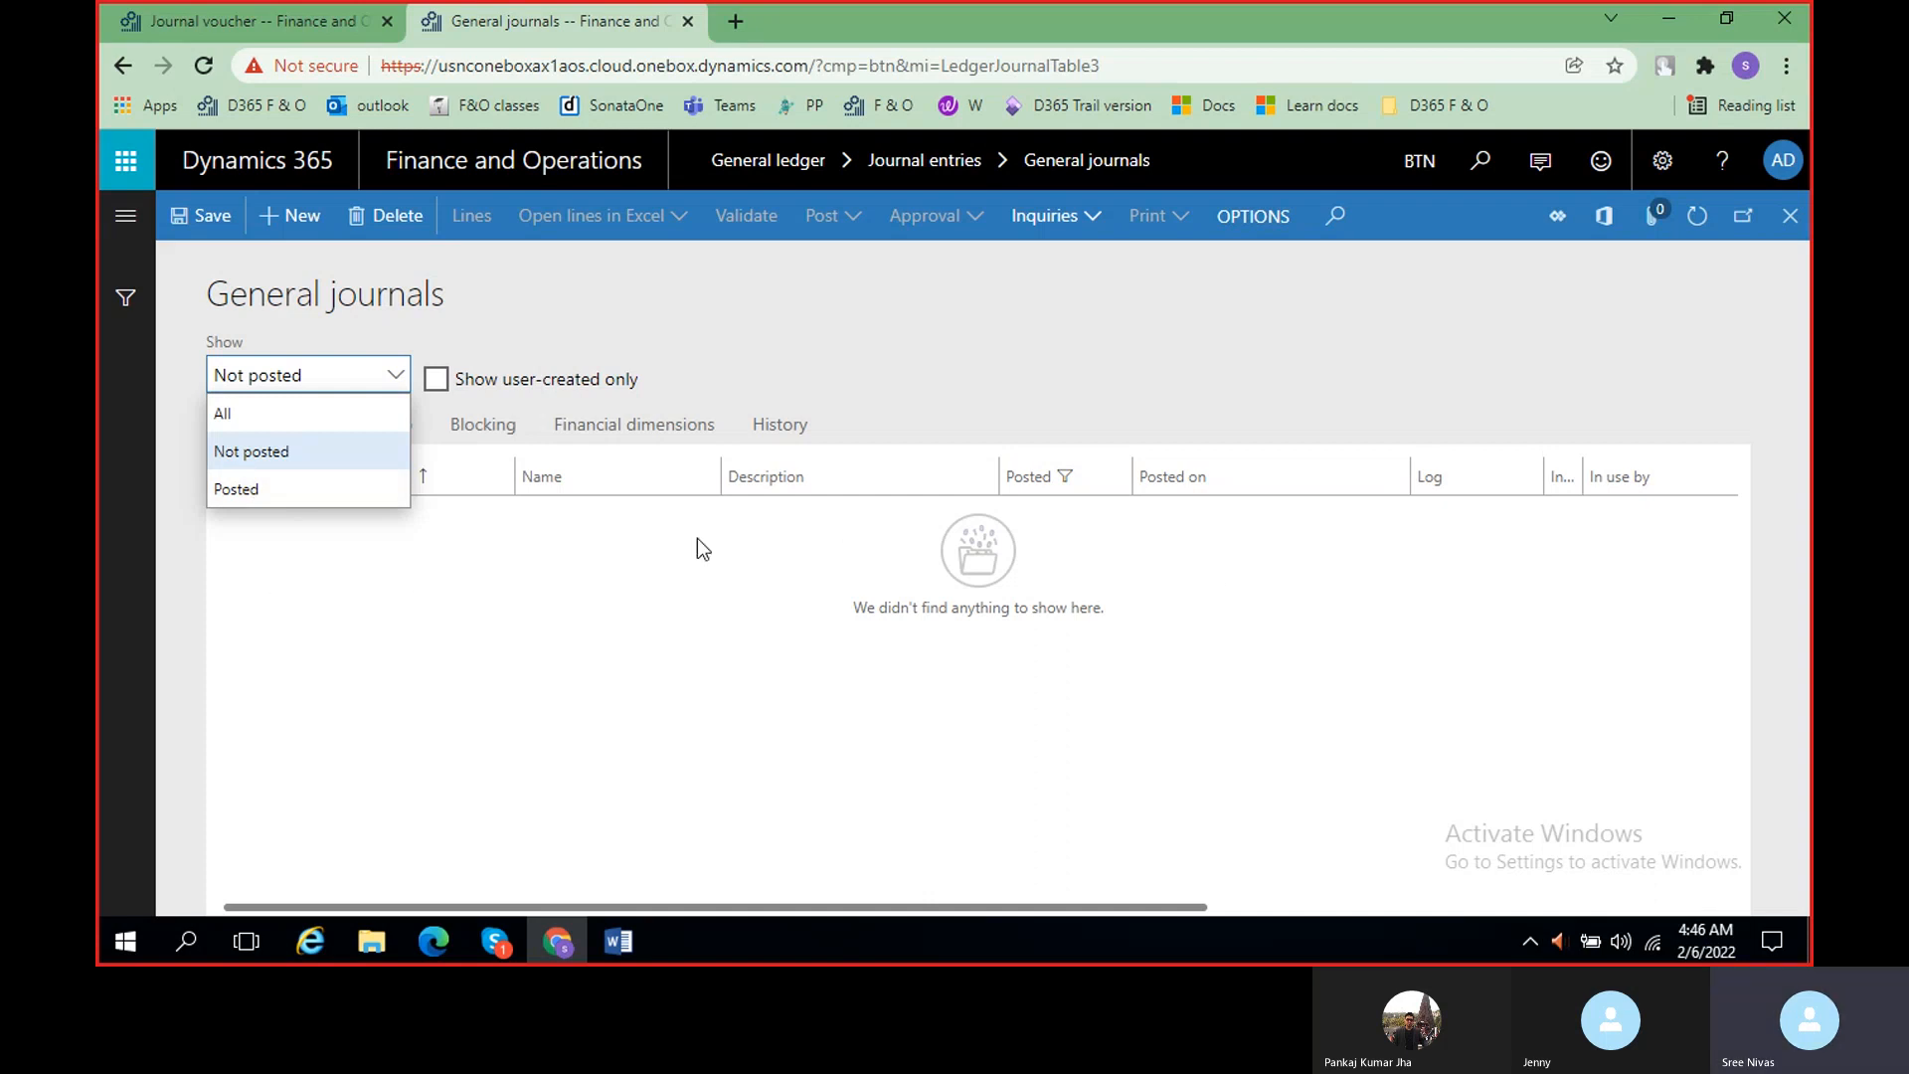
click(294, 497)
click(353, 527)
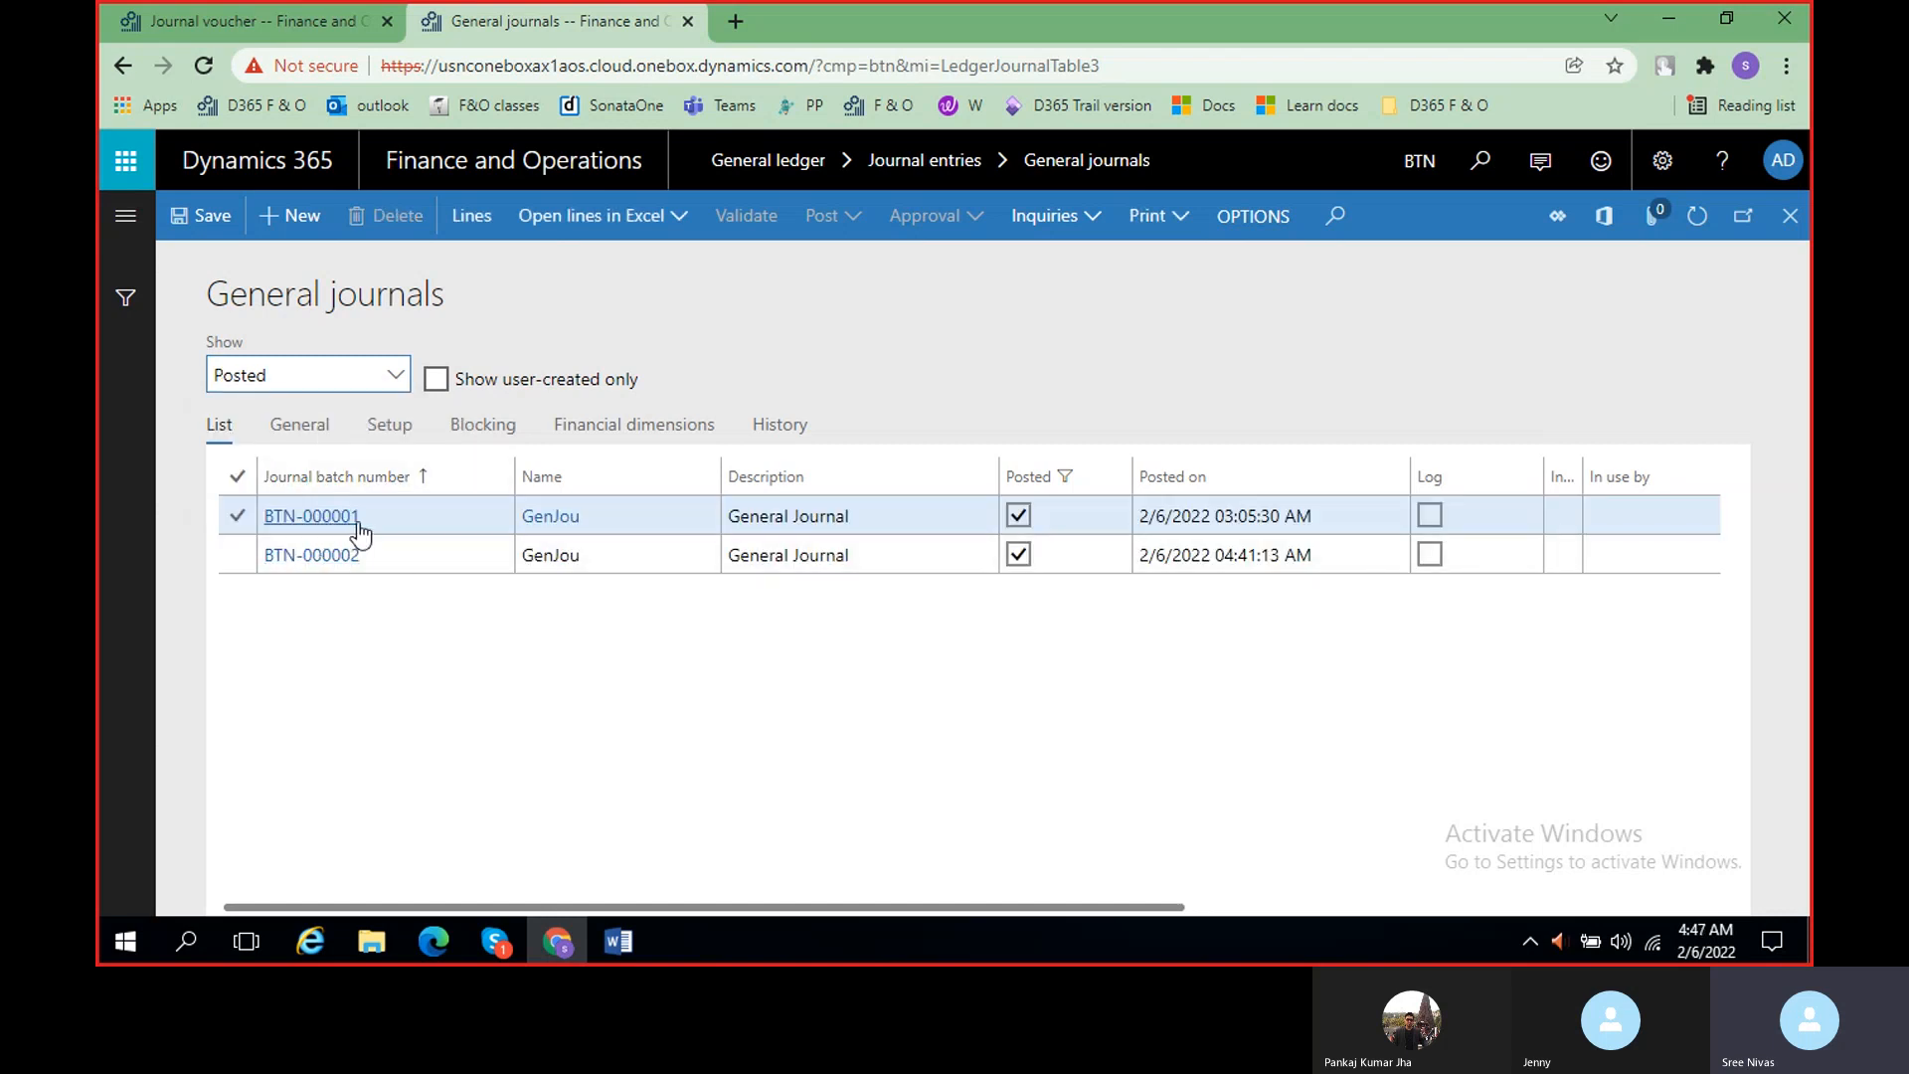
- View the voucher lines of posted journal BTN-000002 and return to the journal list
click(878, 515)
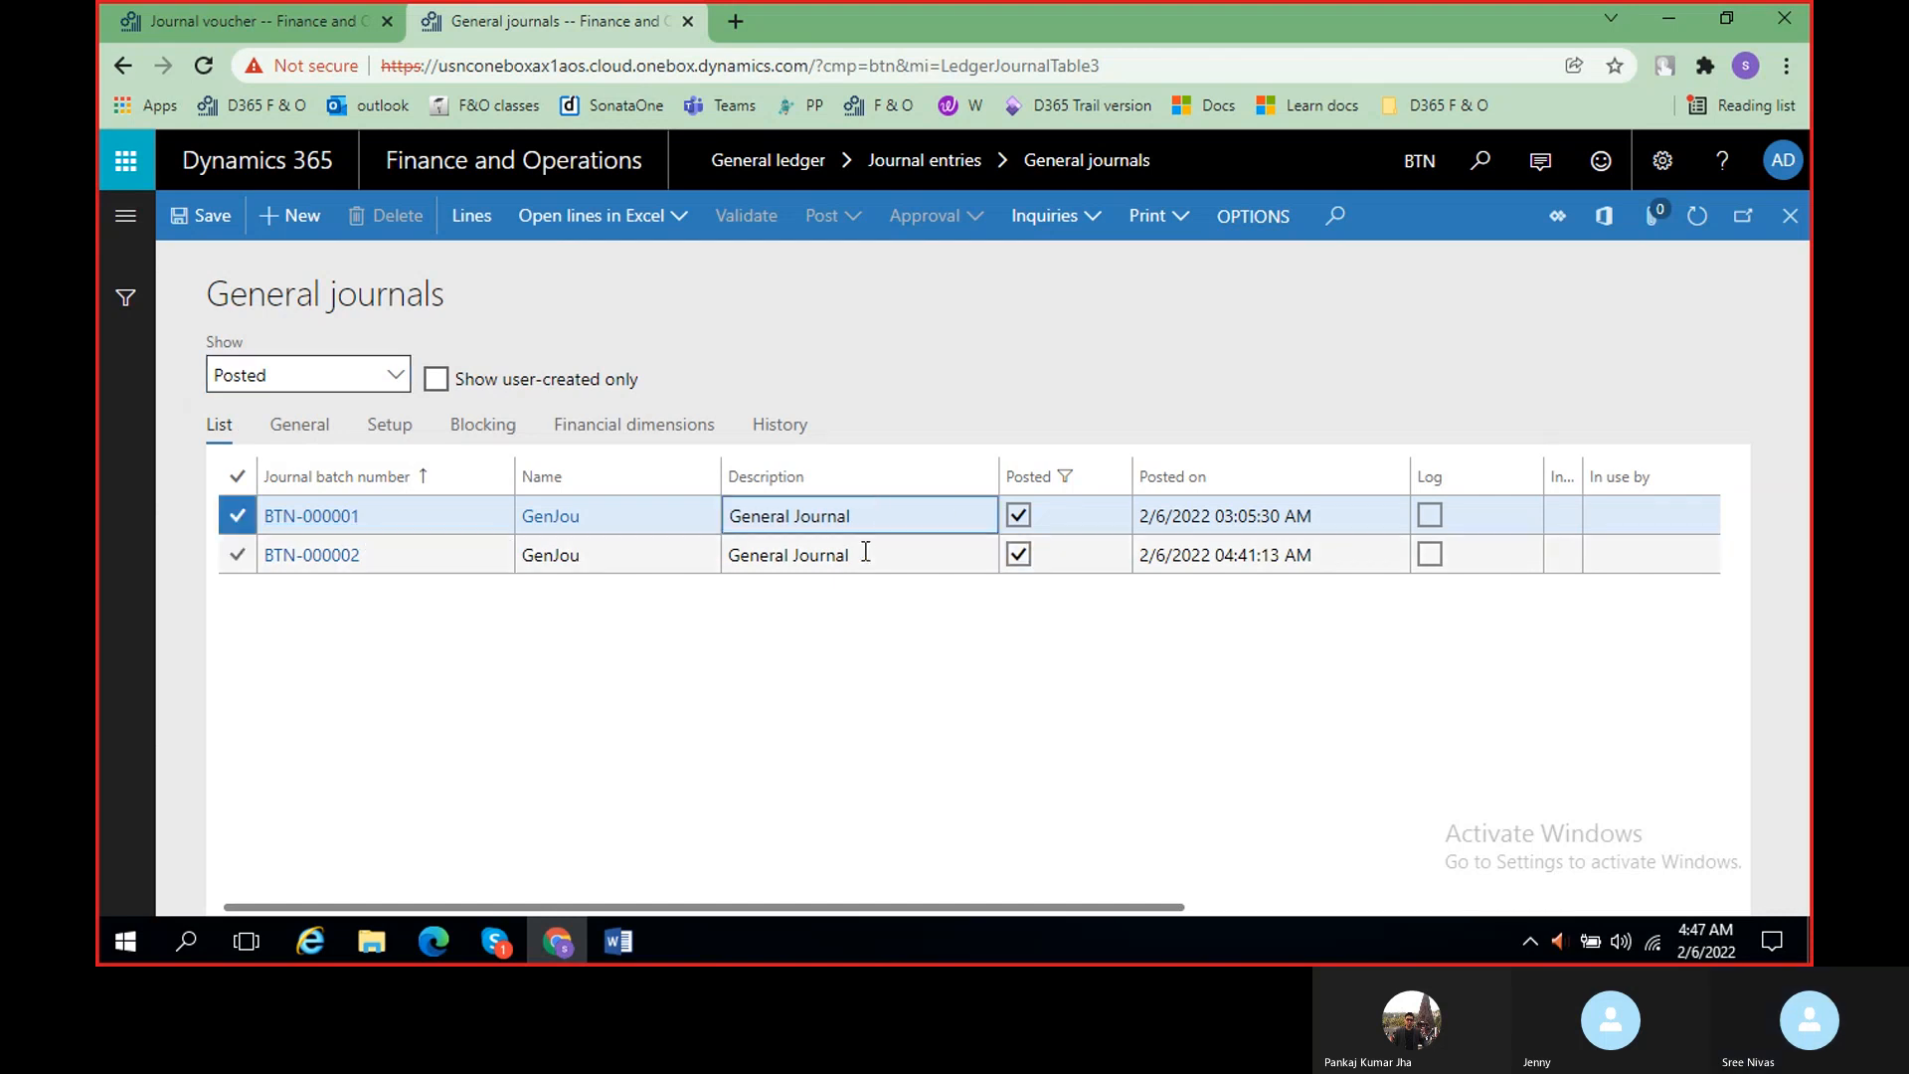
click(869, 556)
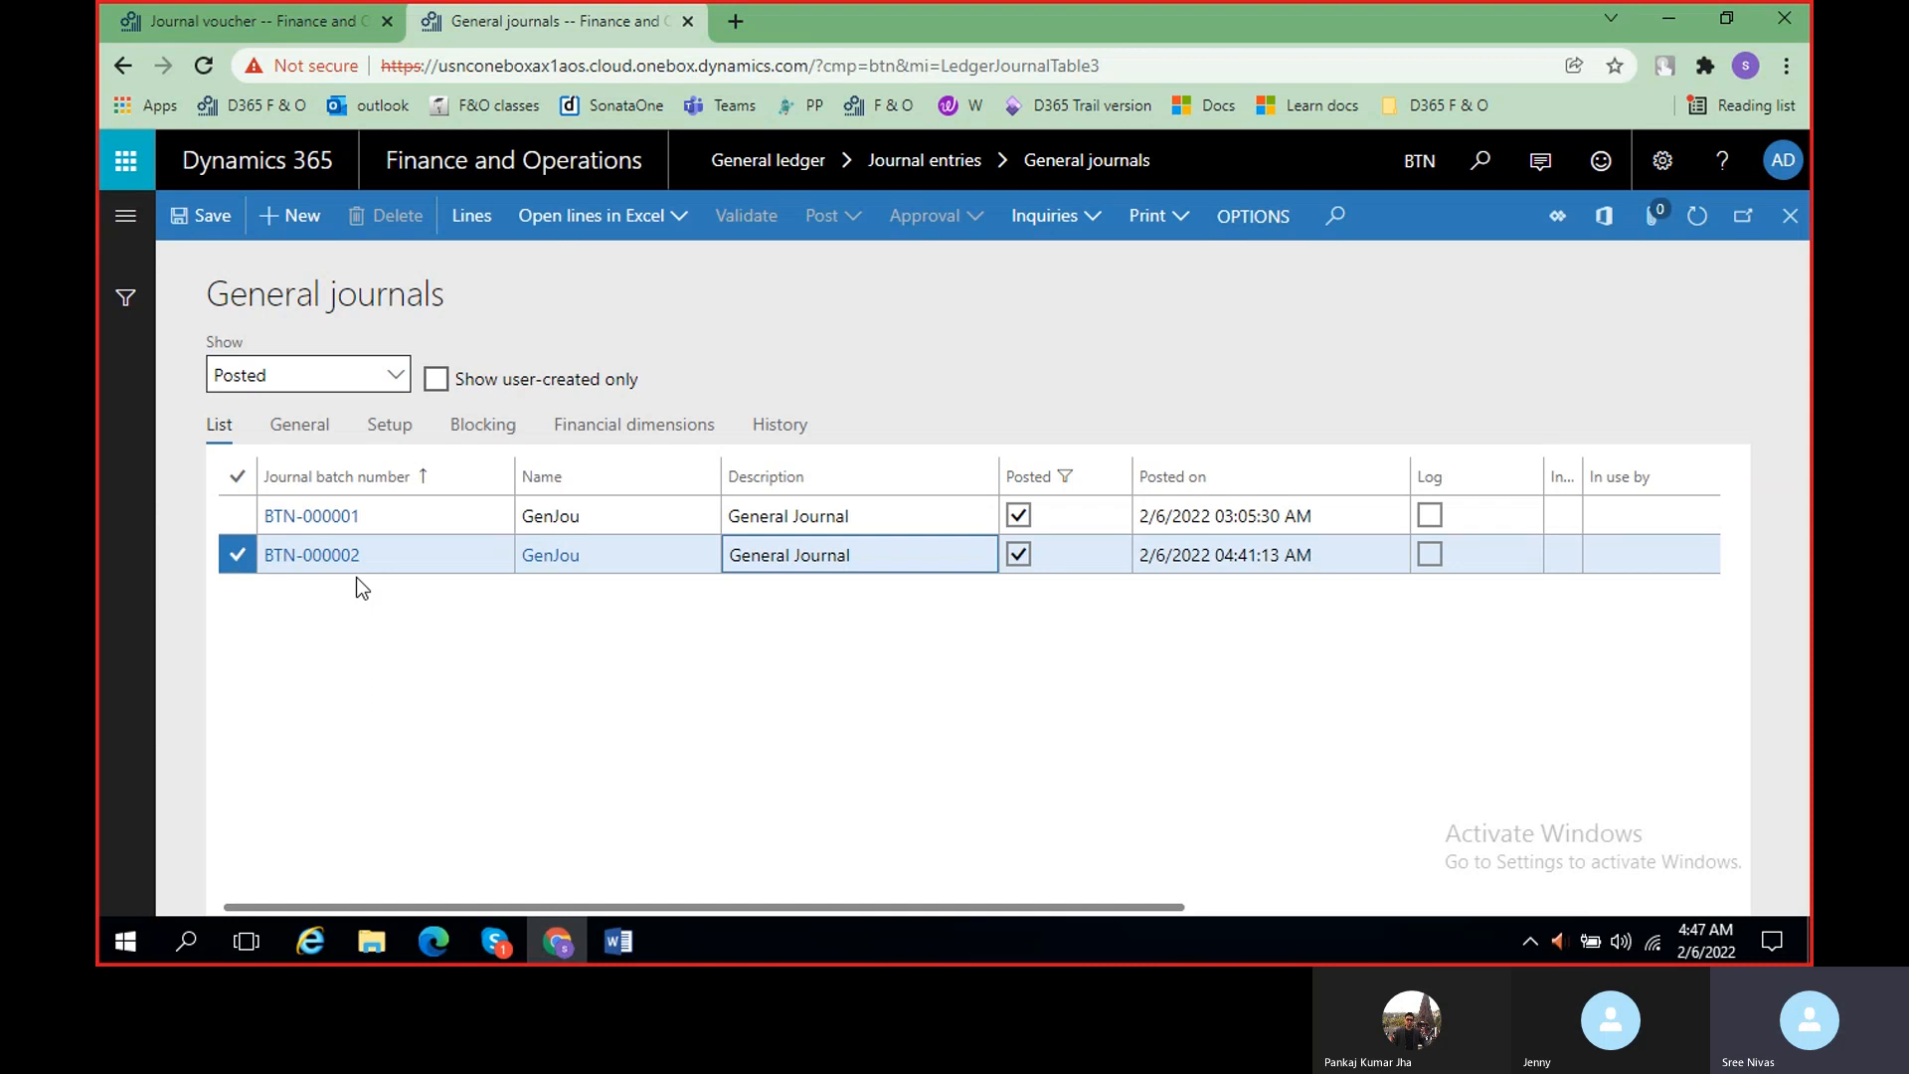
click(470, 232)
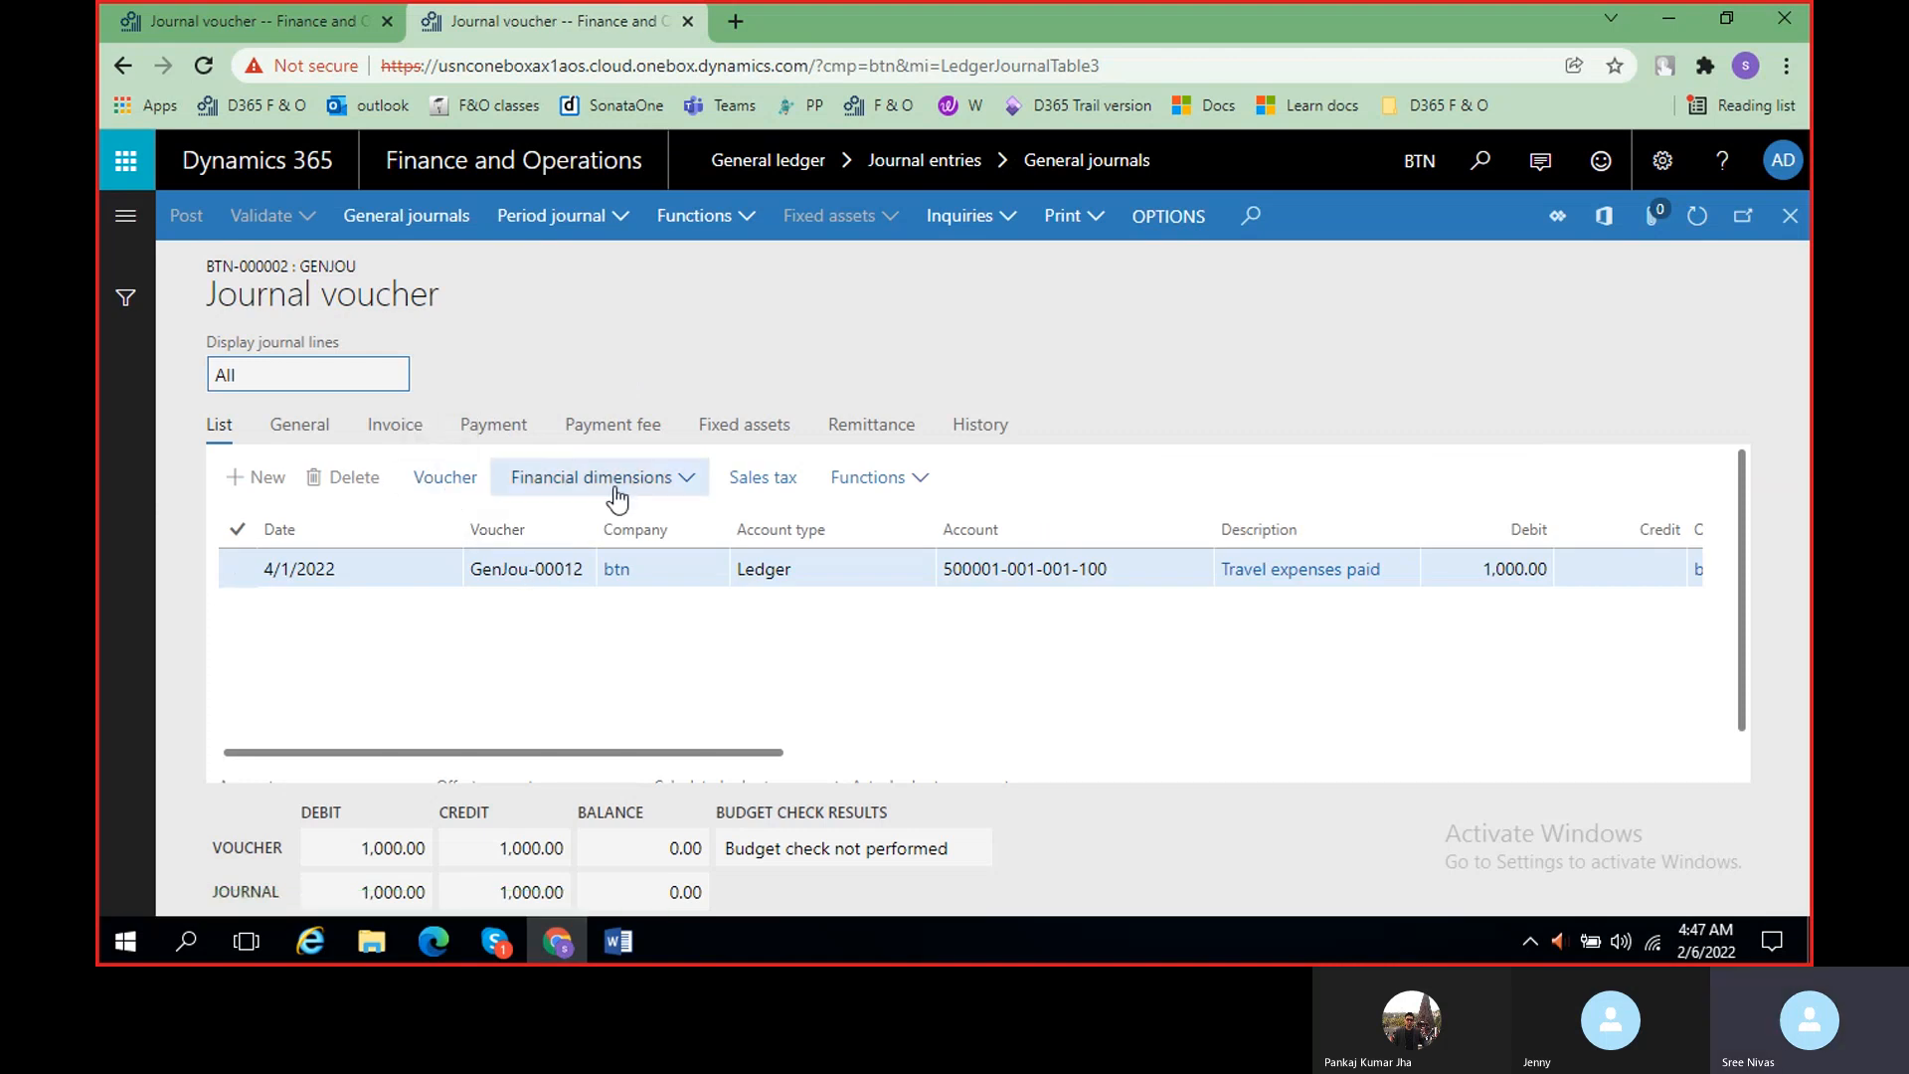
click(1803, 224)
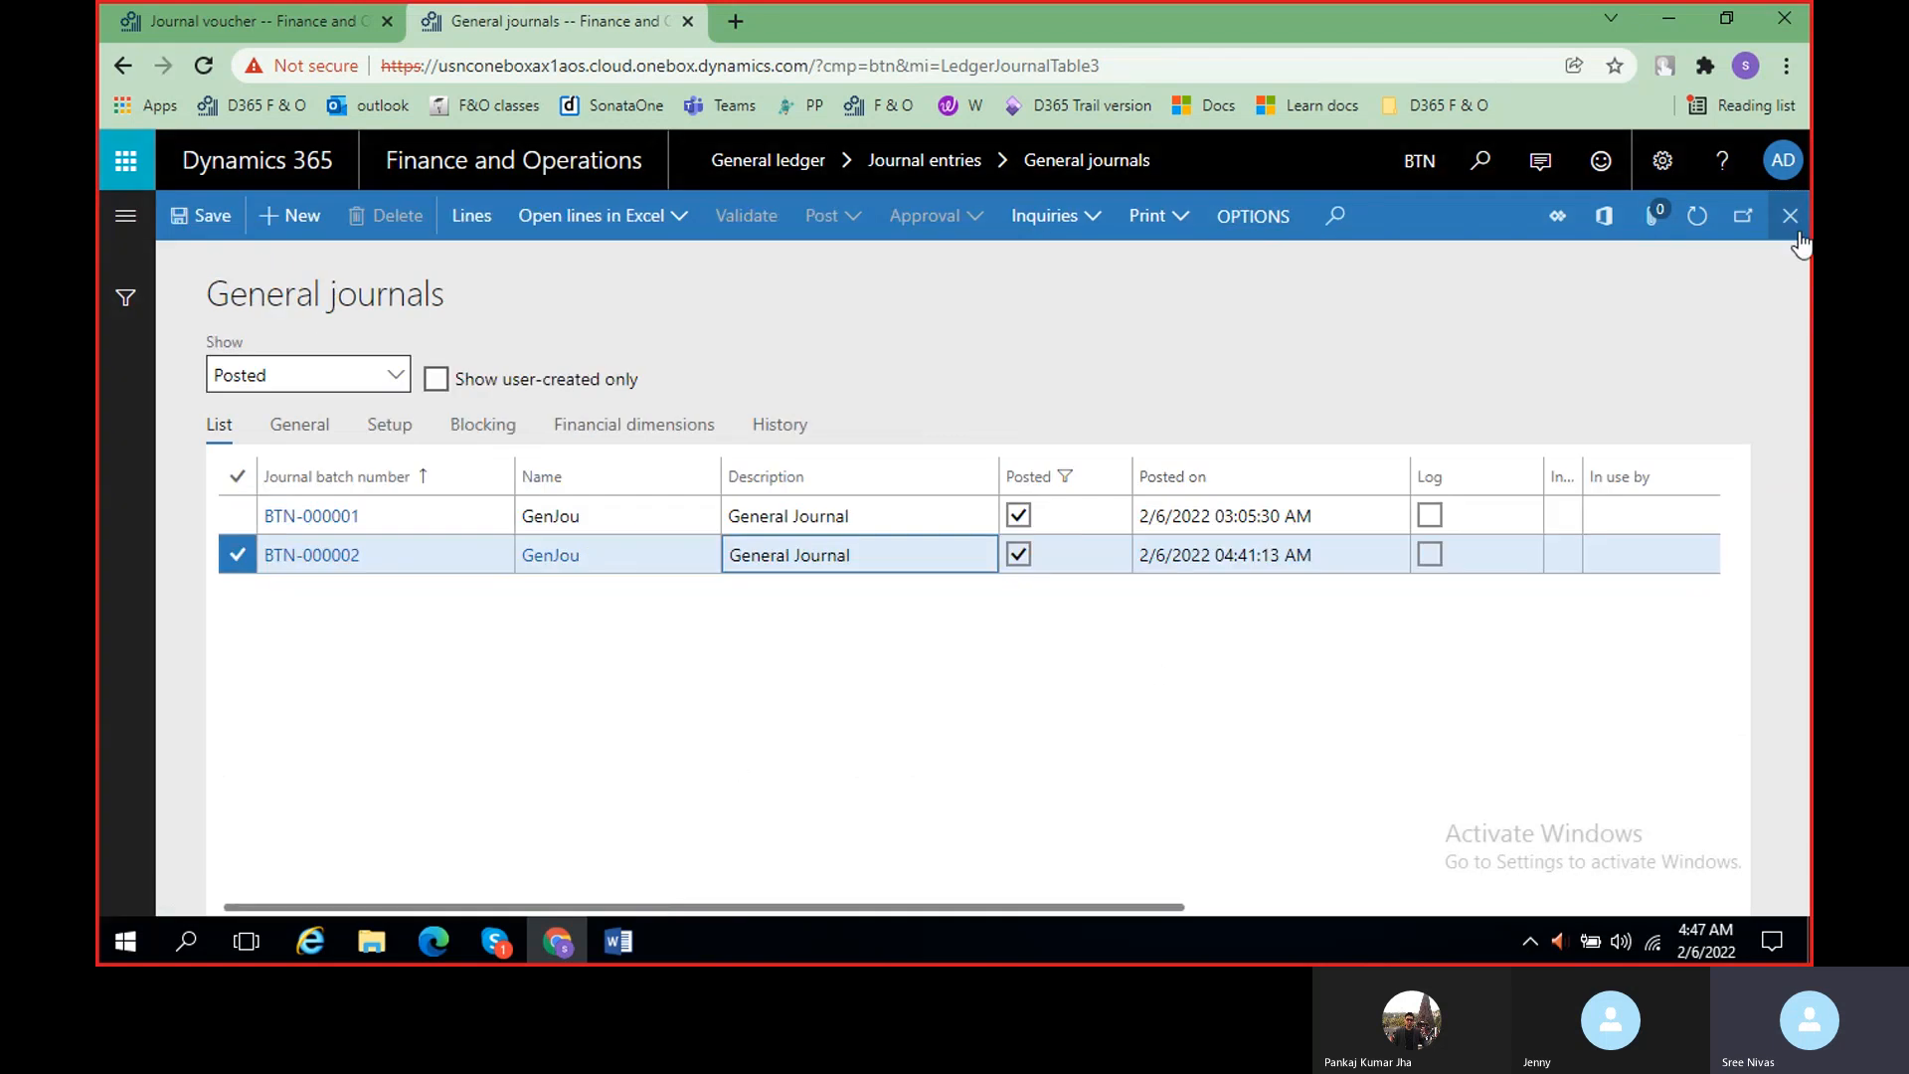
- Switch to the Word class notes and add the line "Interest earned 1000 Rs from Bank" on the page after the travel expenses entry
click(636, 942)
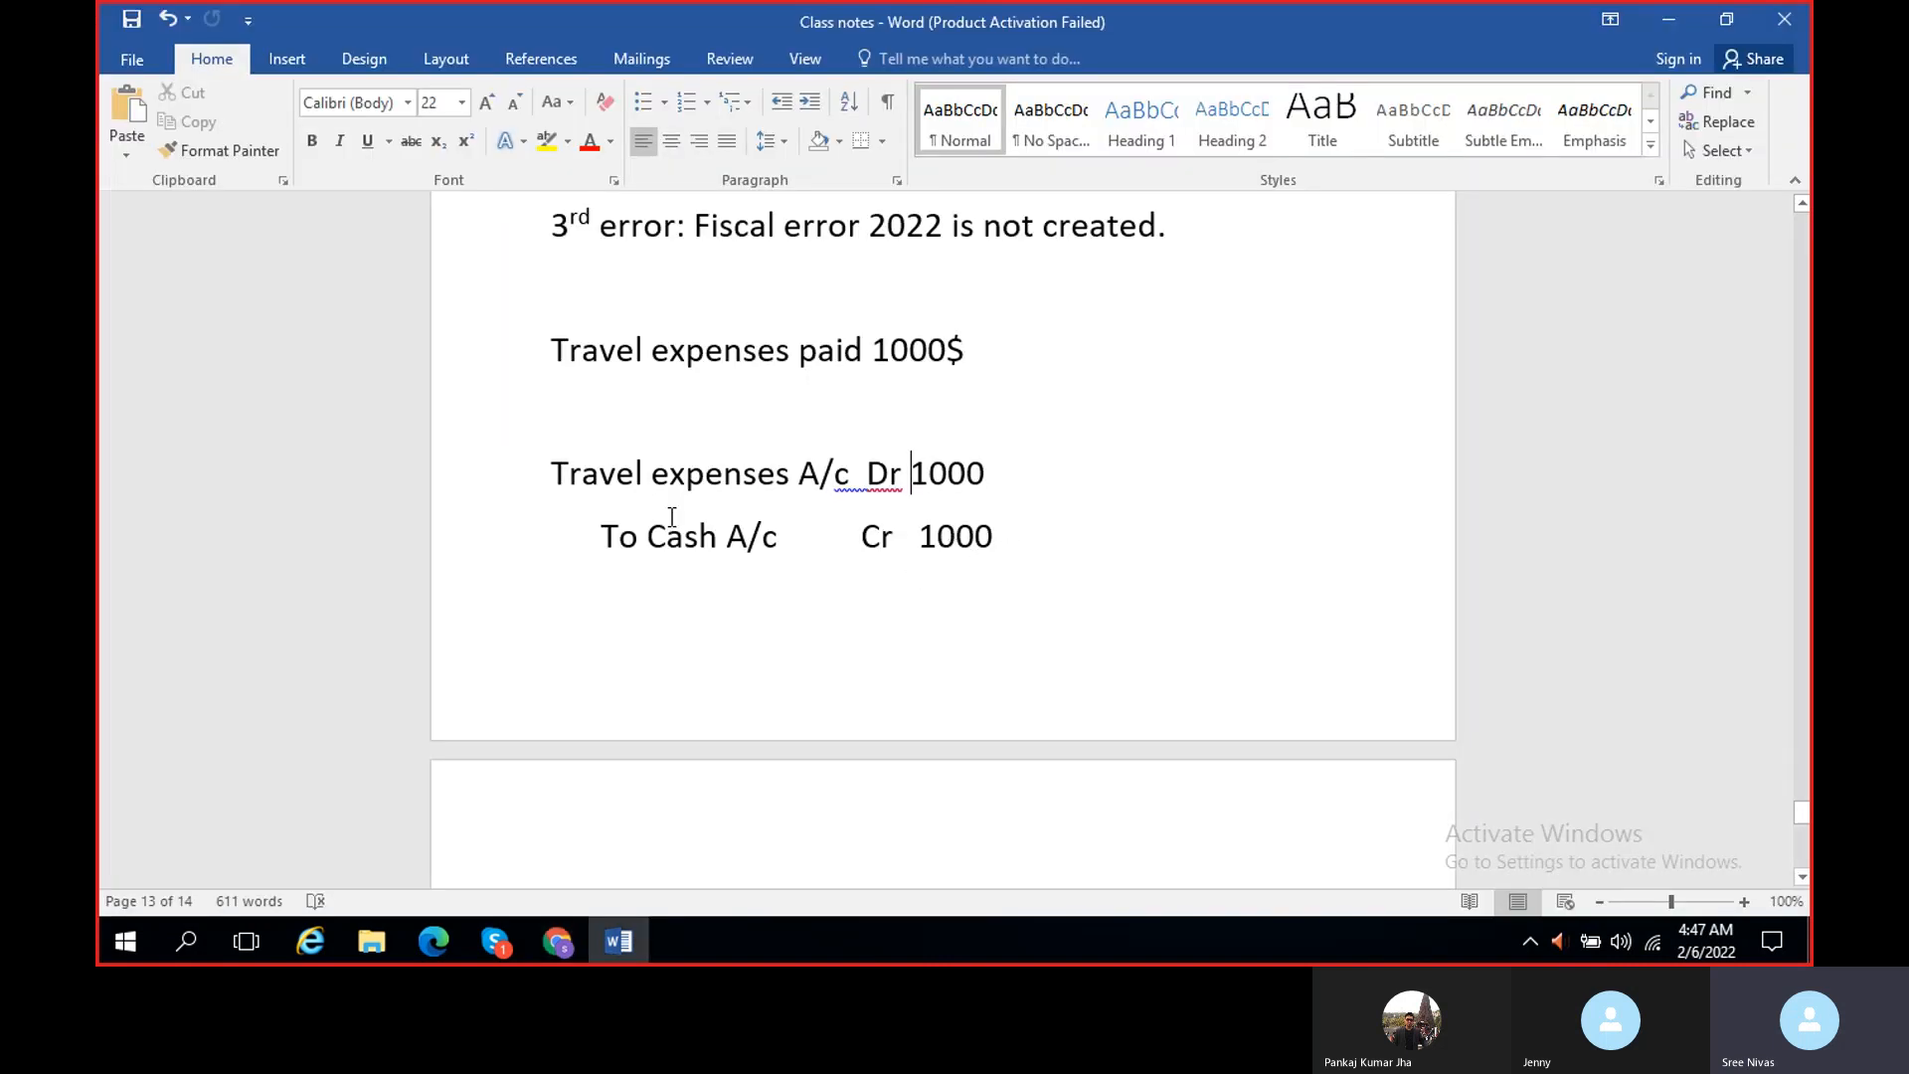
scroll(820, 554, down, 1)
scroll(820, 555, down, 3)
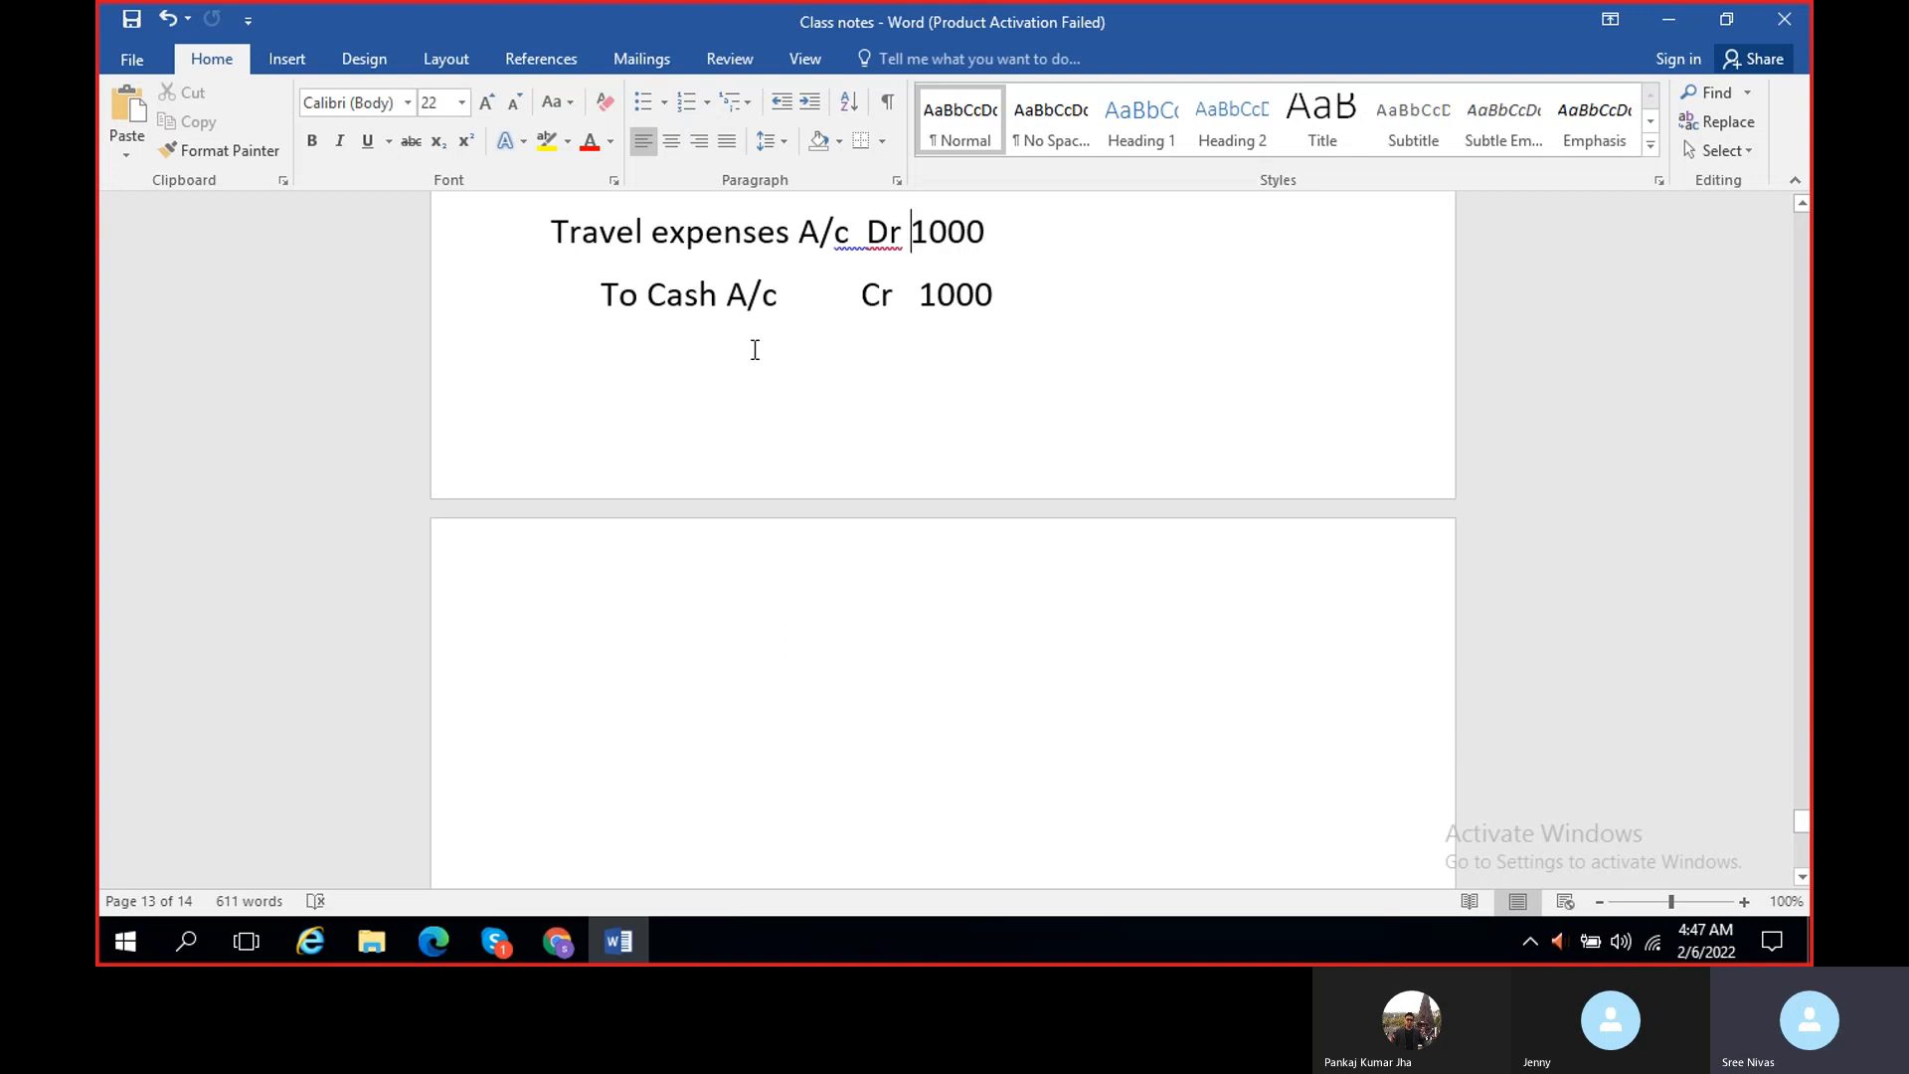
click(735, 601)
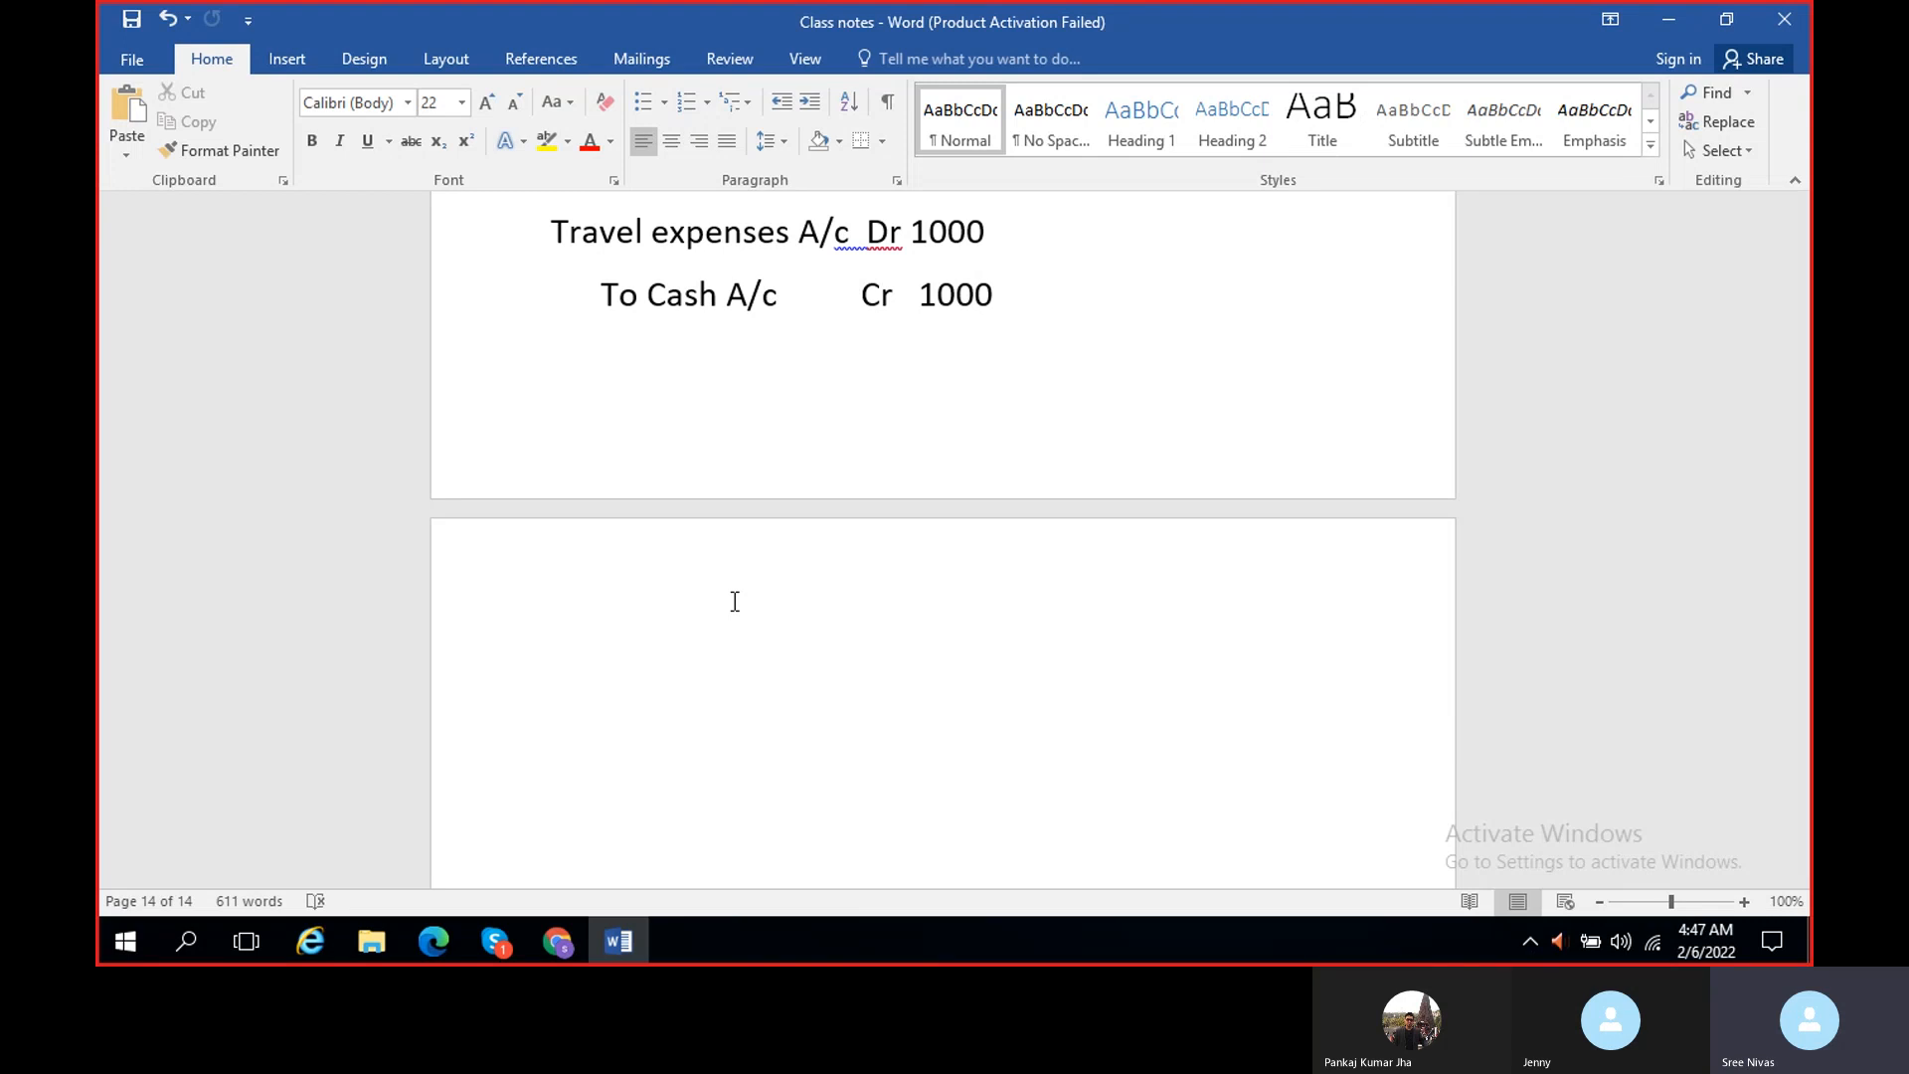
text(Intere)
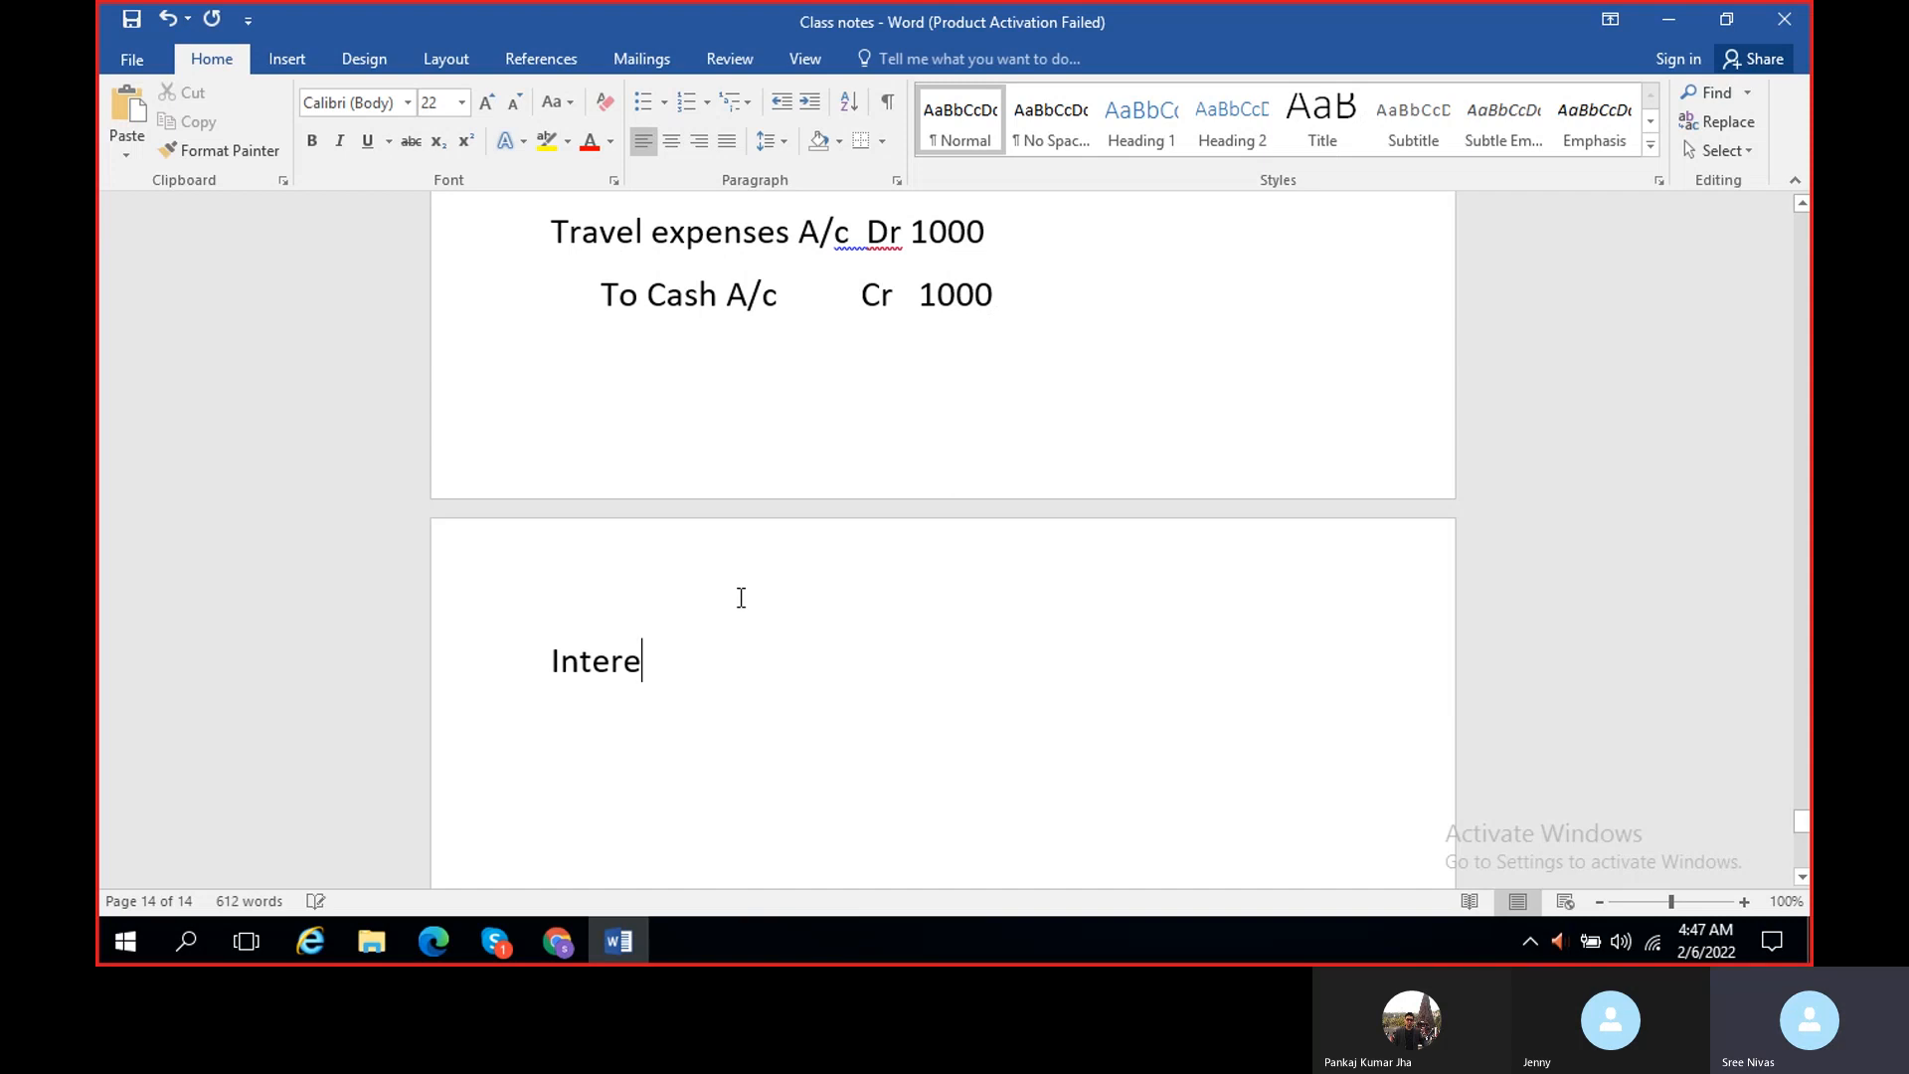
text(st earned )
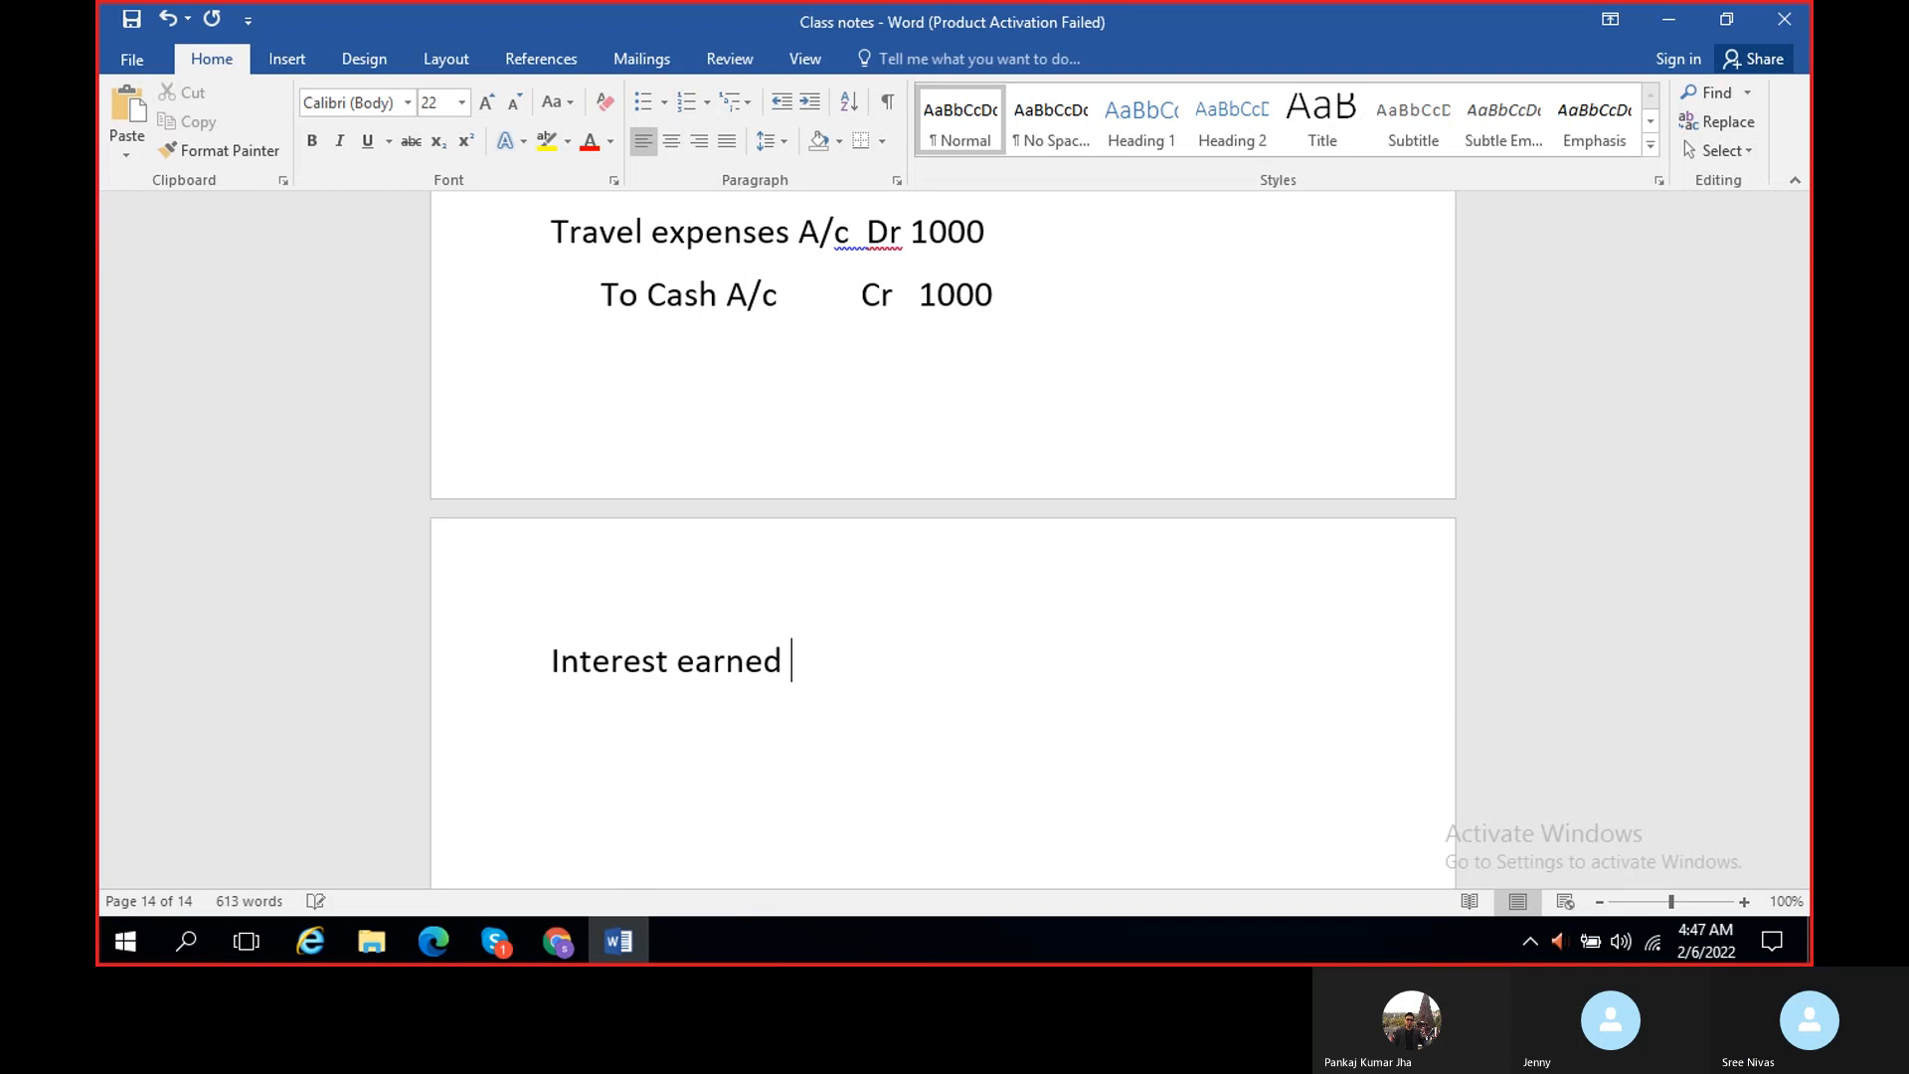
text(1000 Rs )
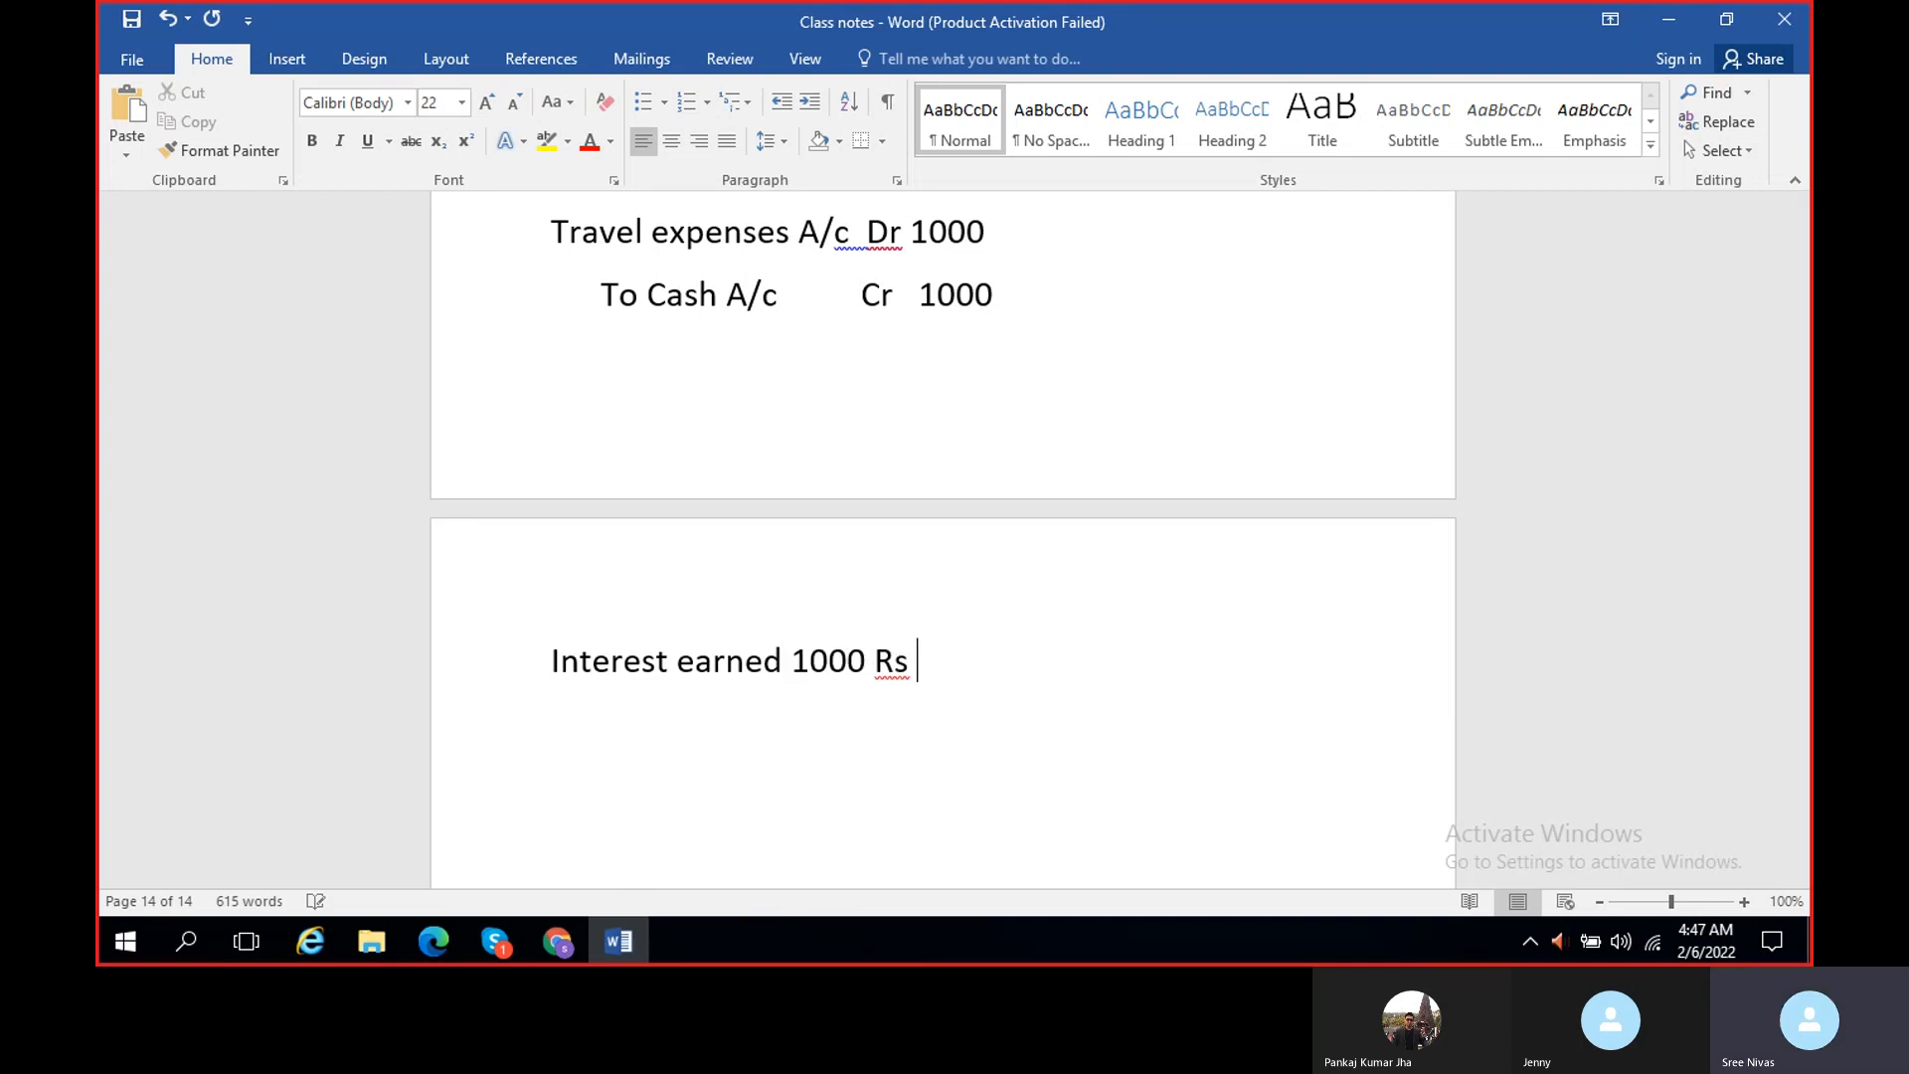
text(from Bank)
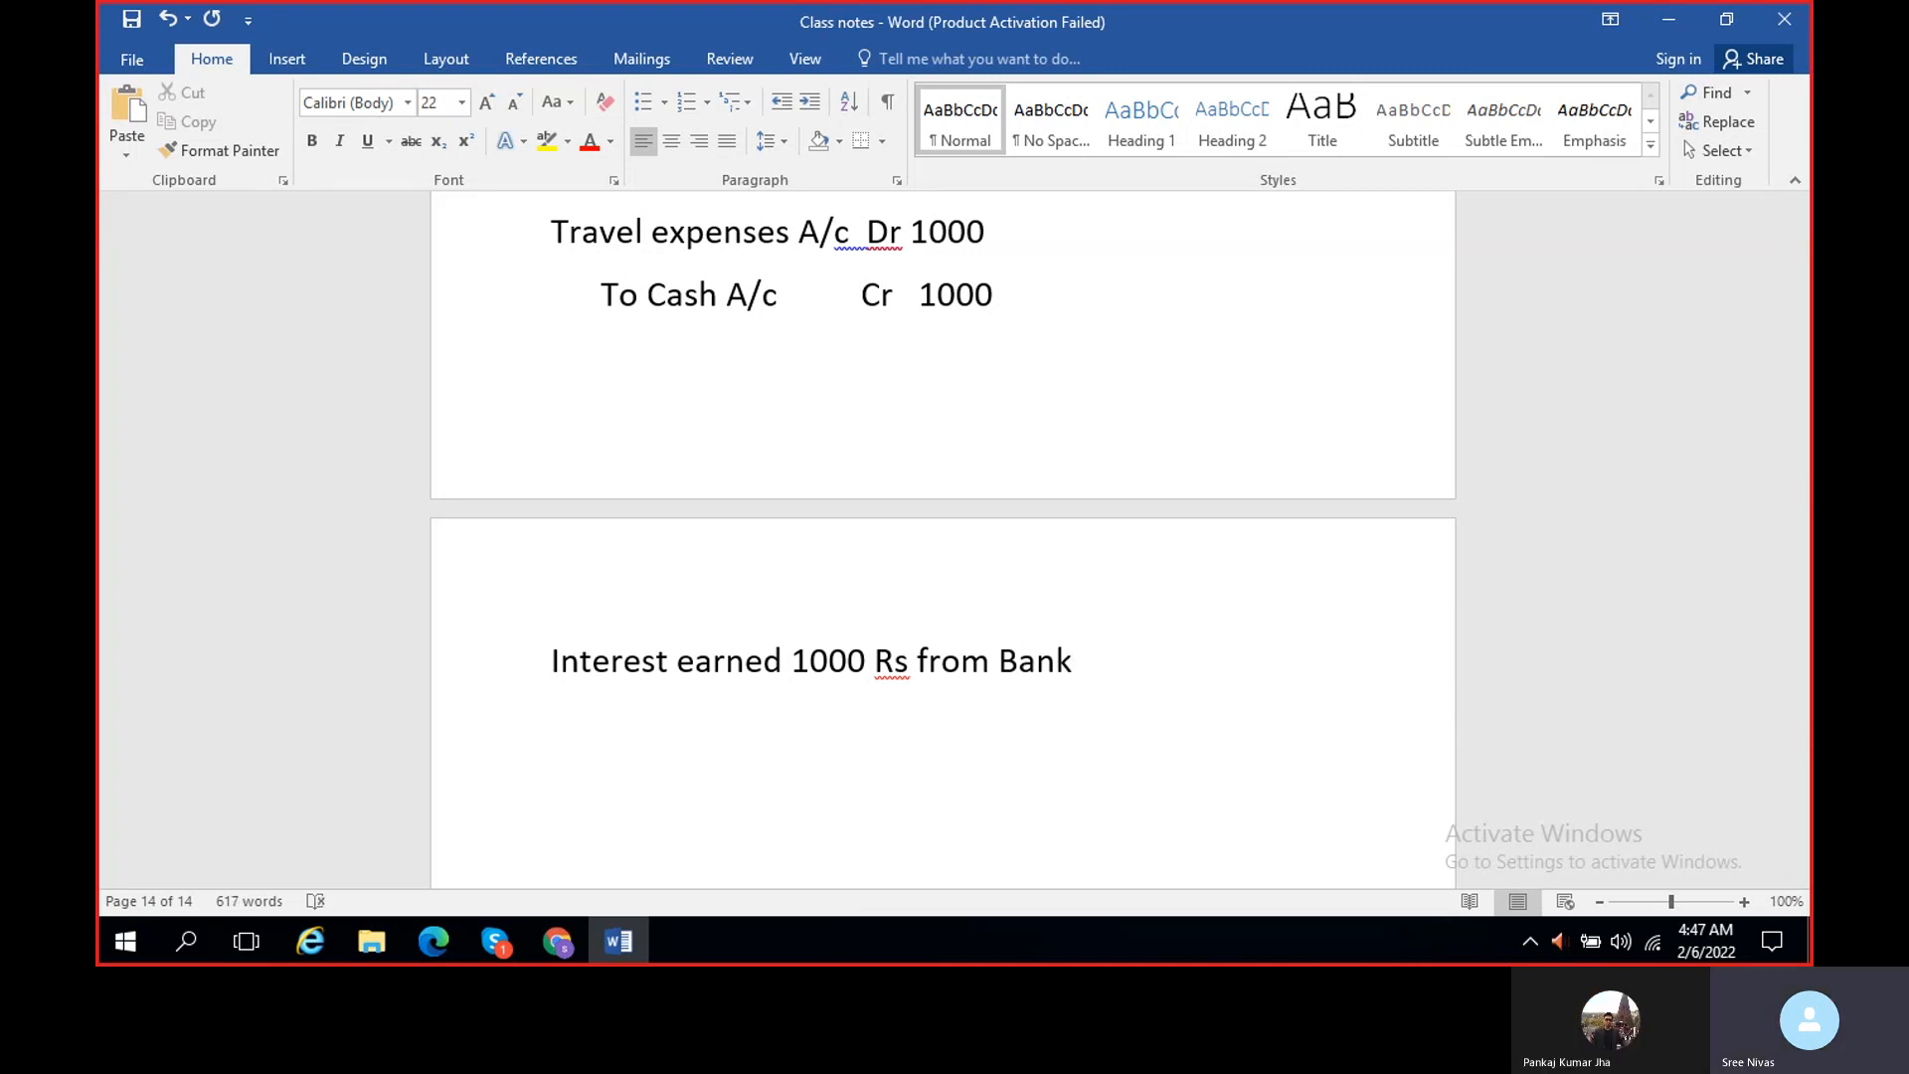
- Add the line "Interest earned A/c Cr 1000" below the bank interest line, leaving a blank line between them
key(Return)
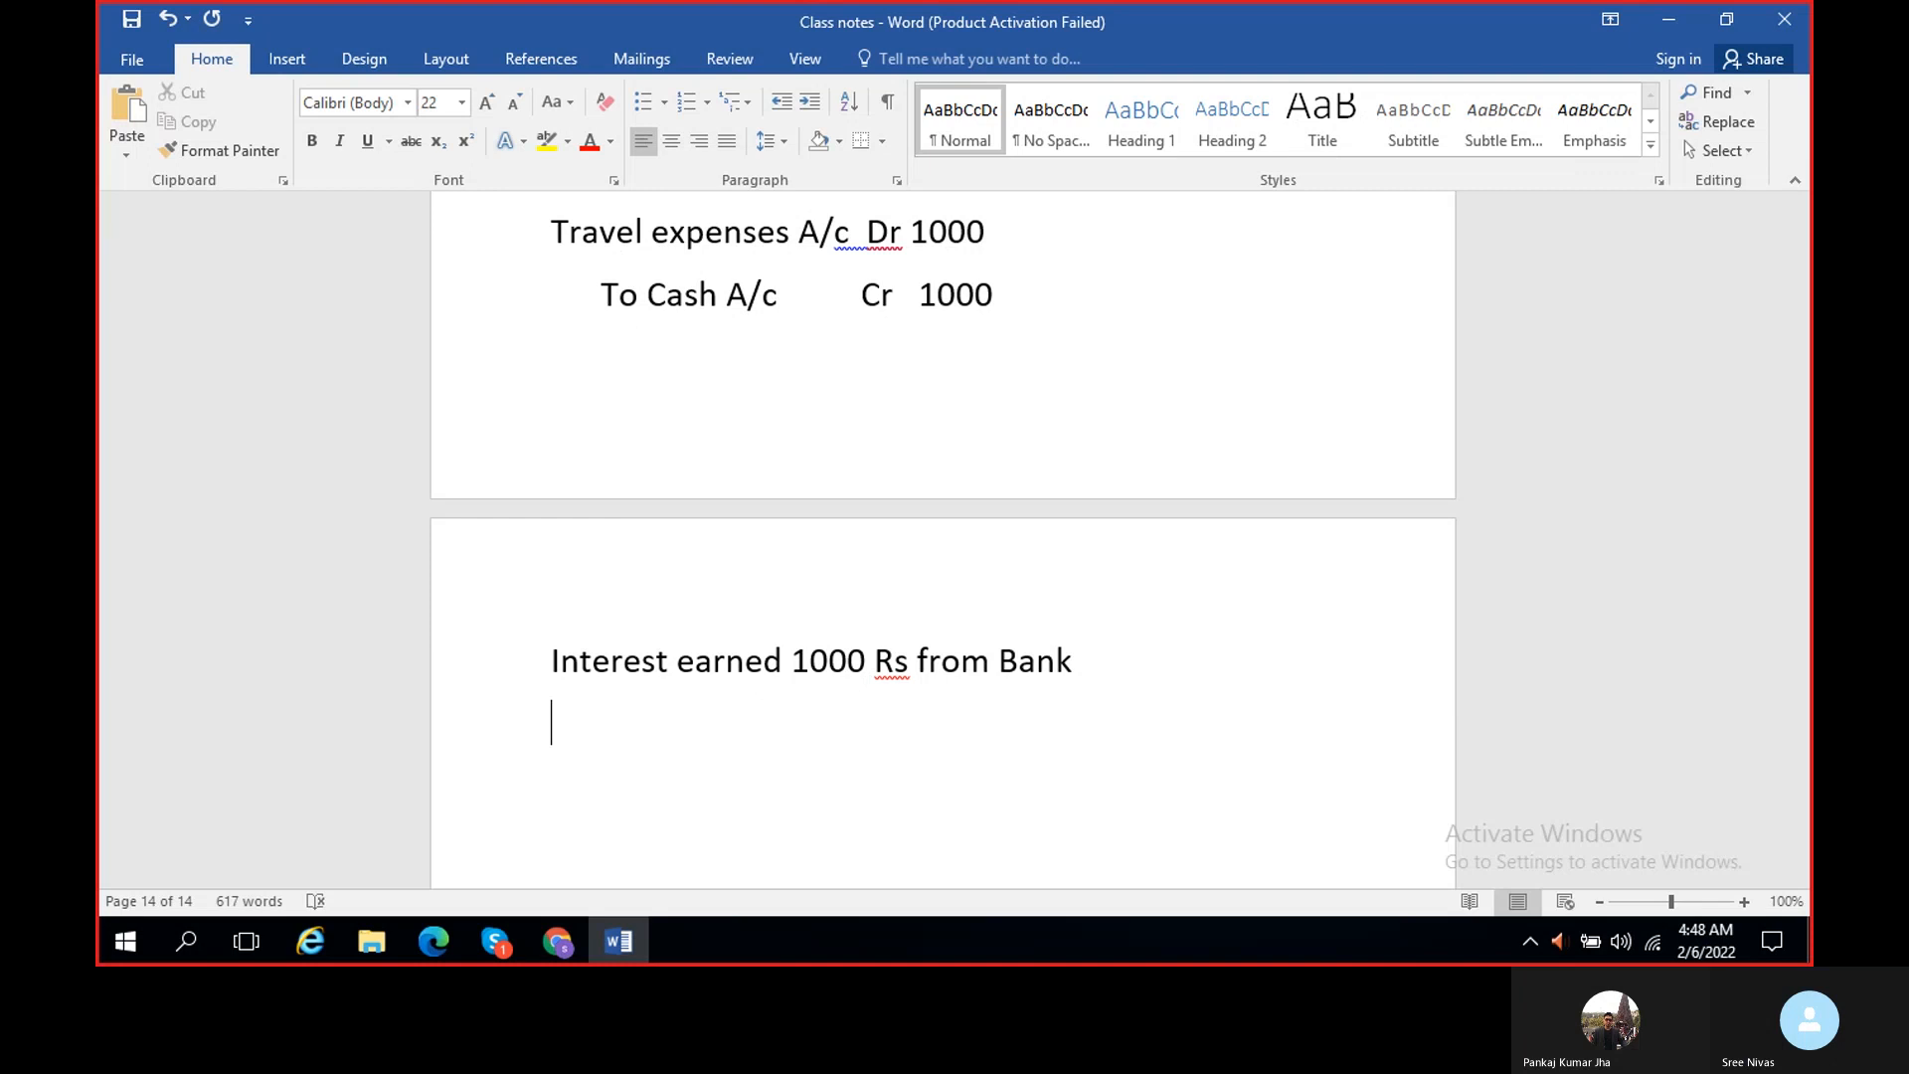
key(Return)
key(BackSpace)
key(Return)
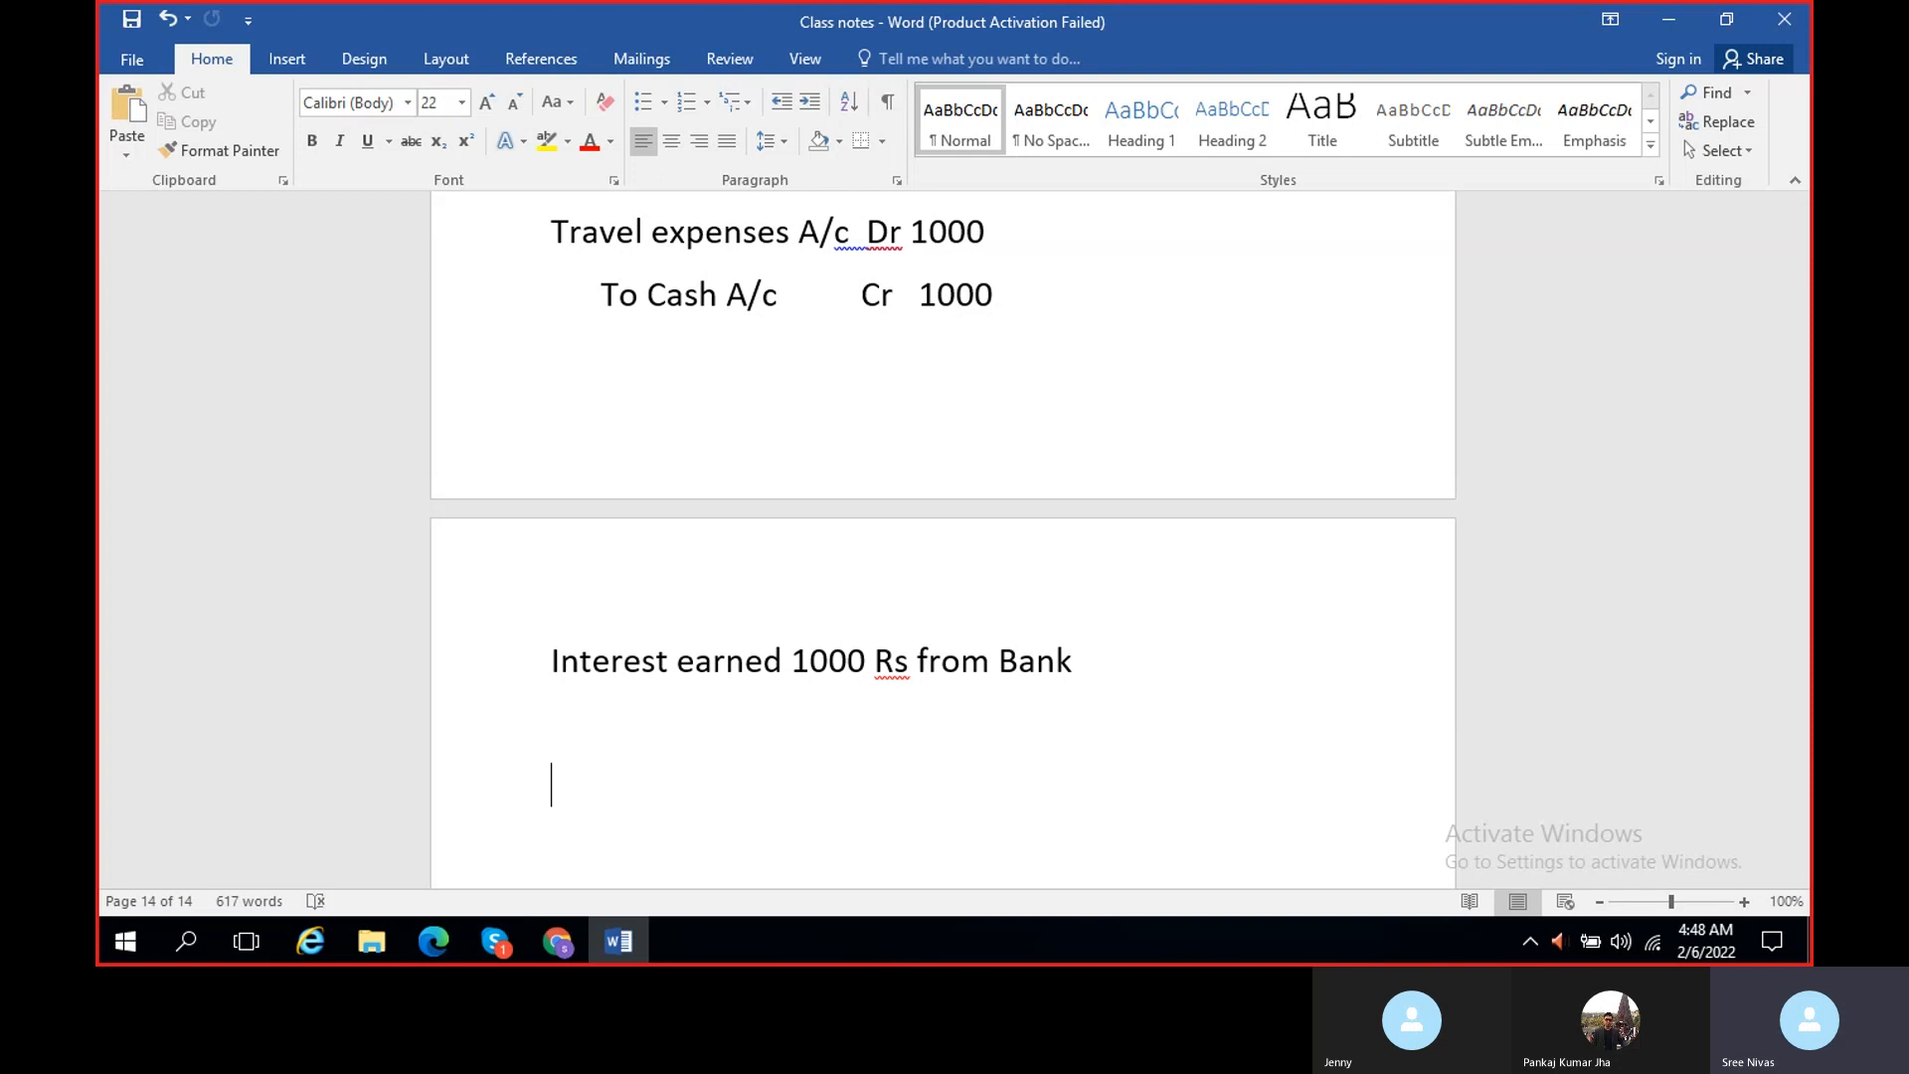
text(Intere)
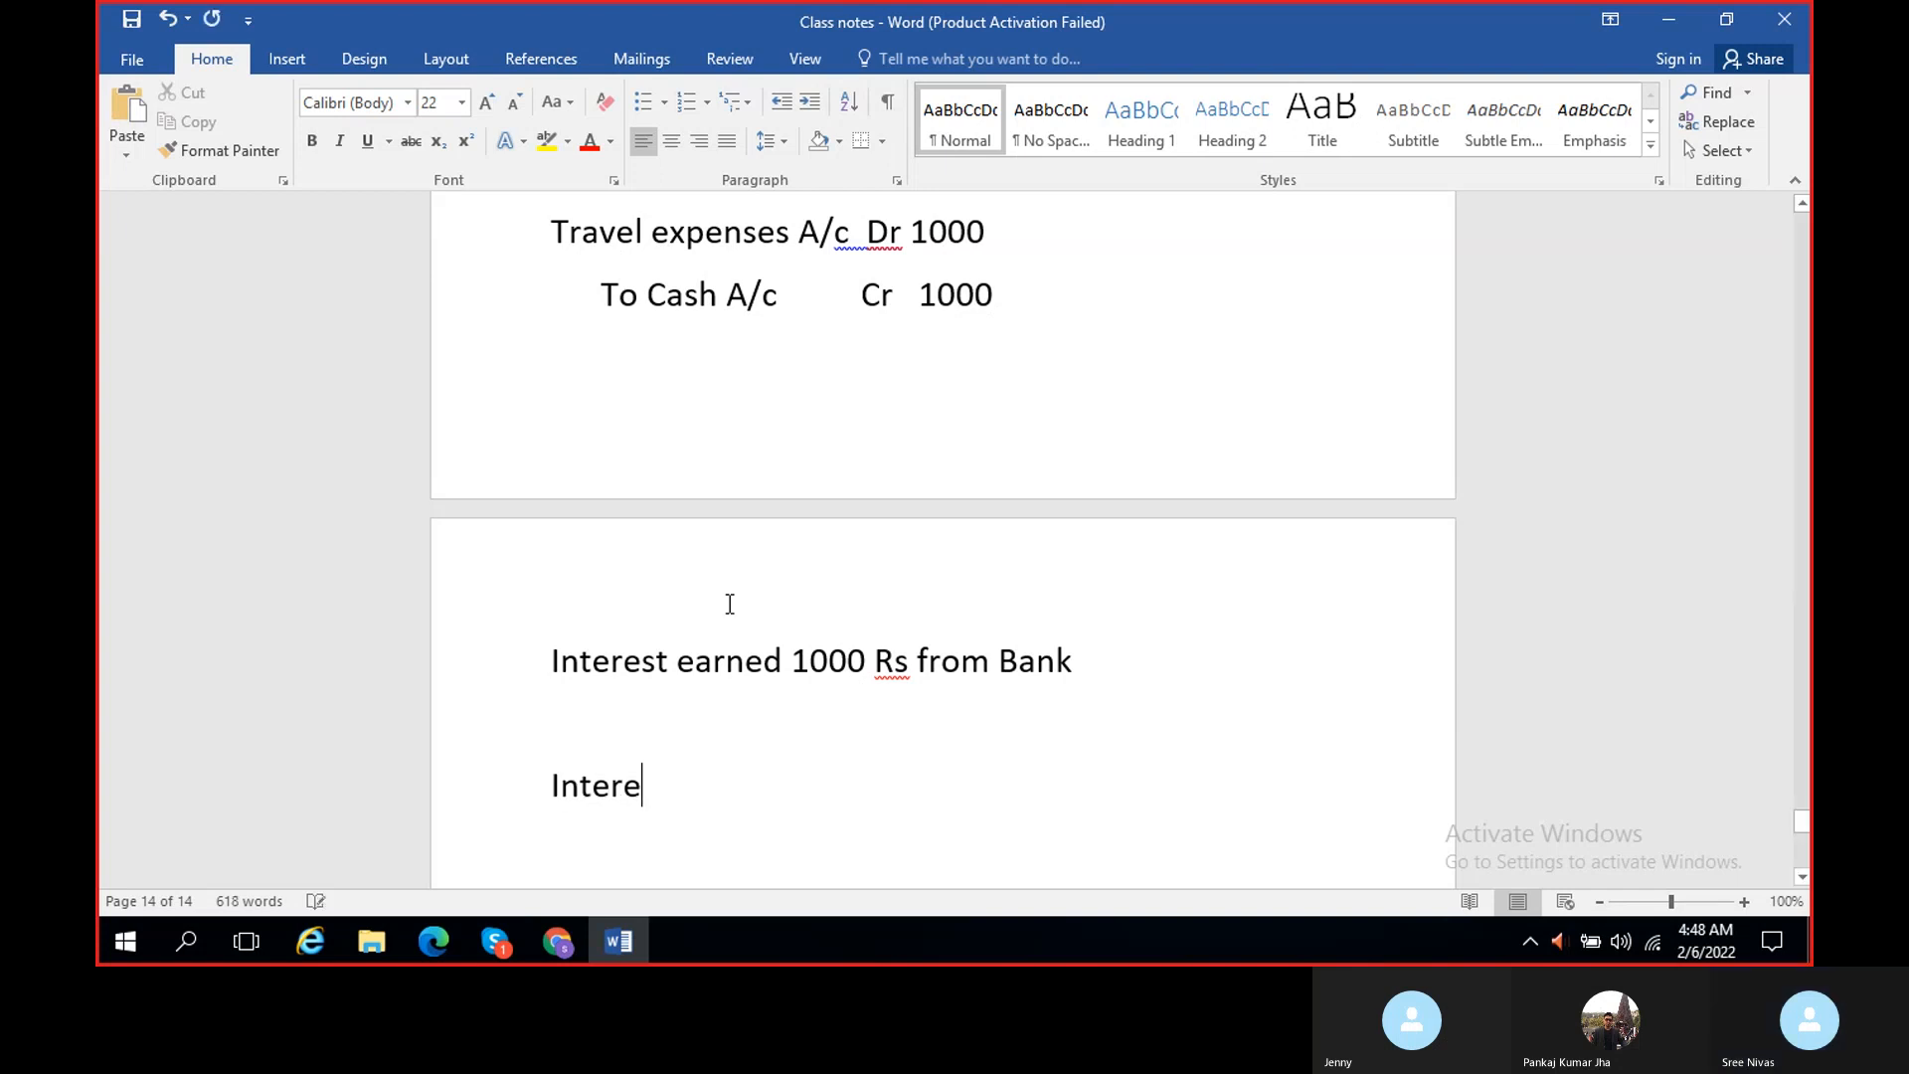
text(st earned A)
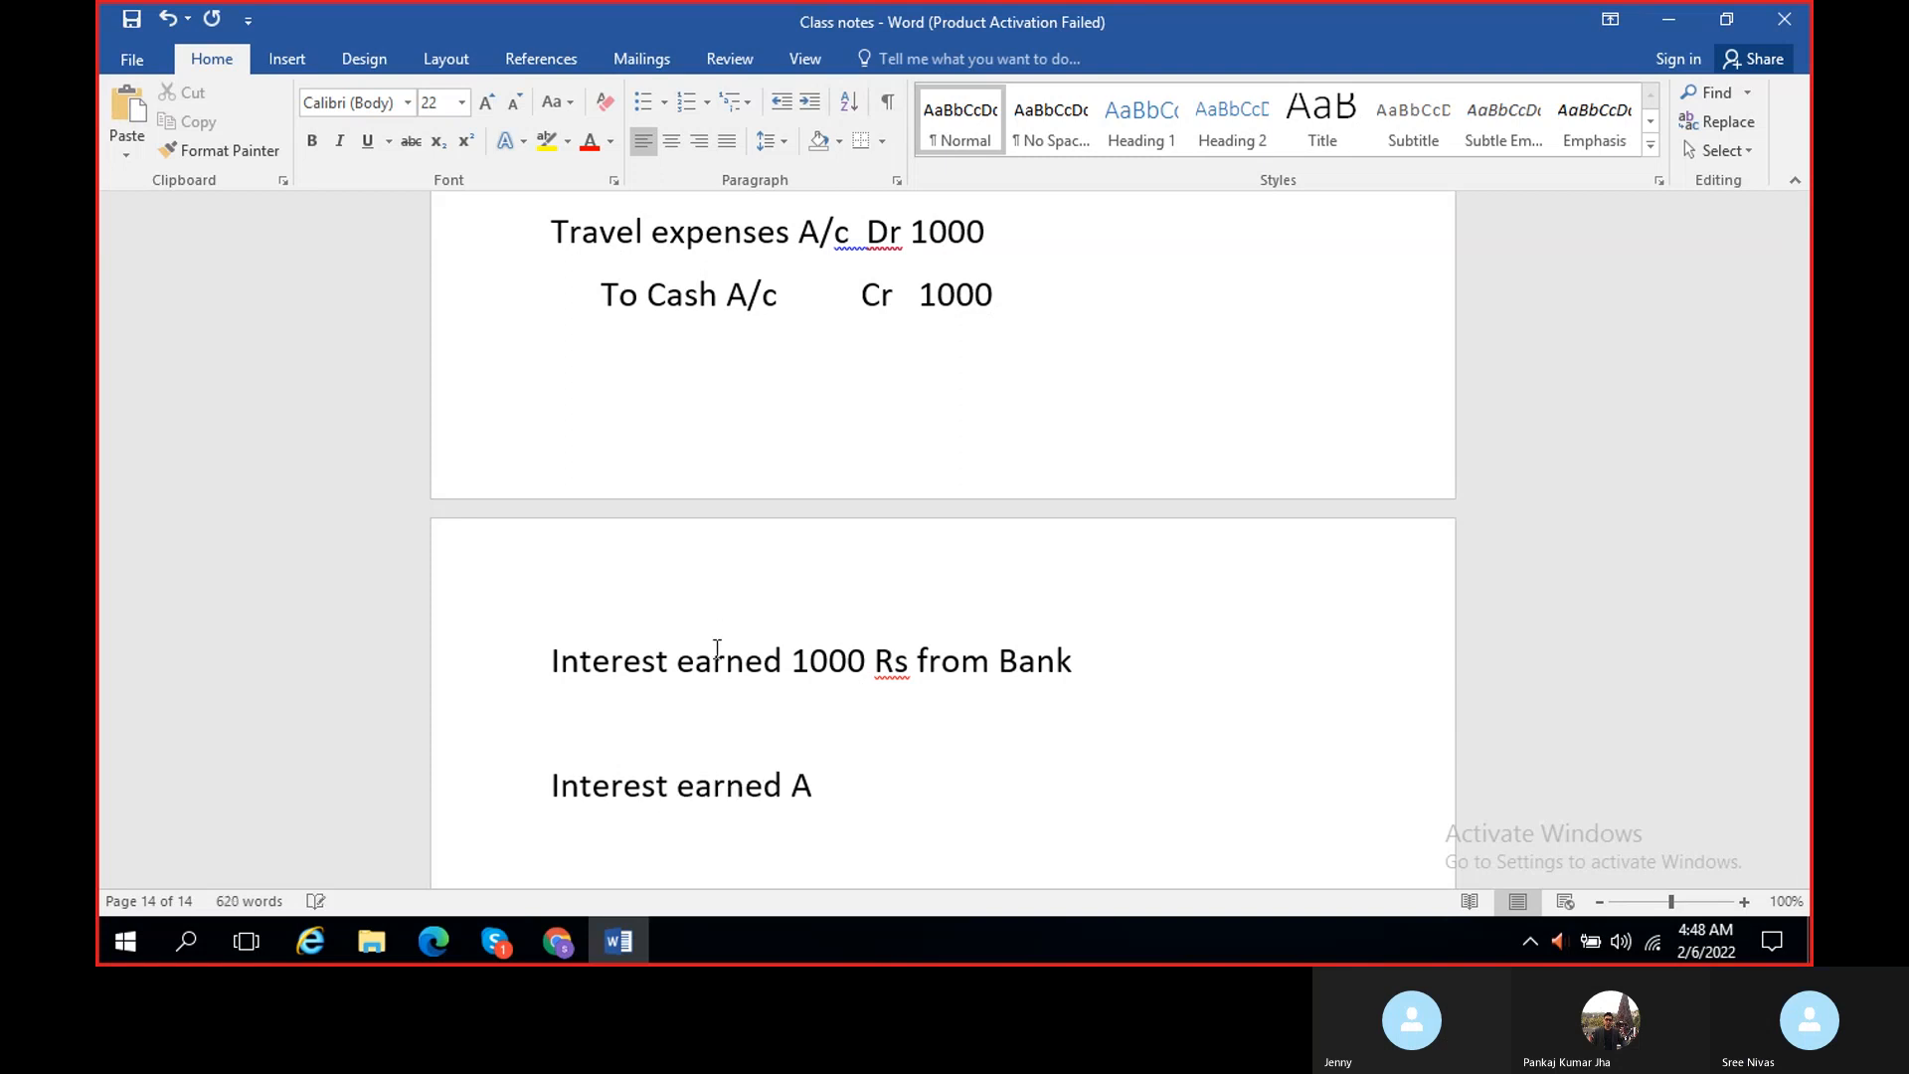
text(/c)
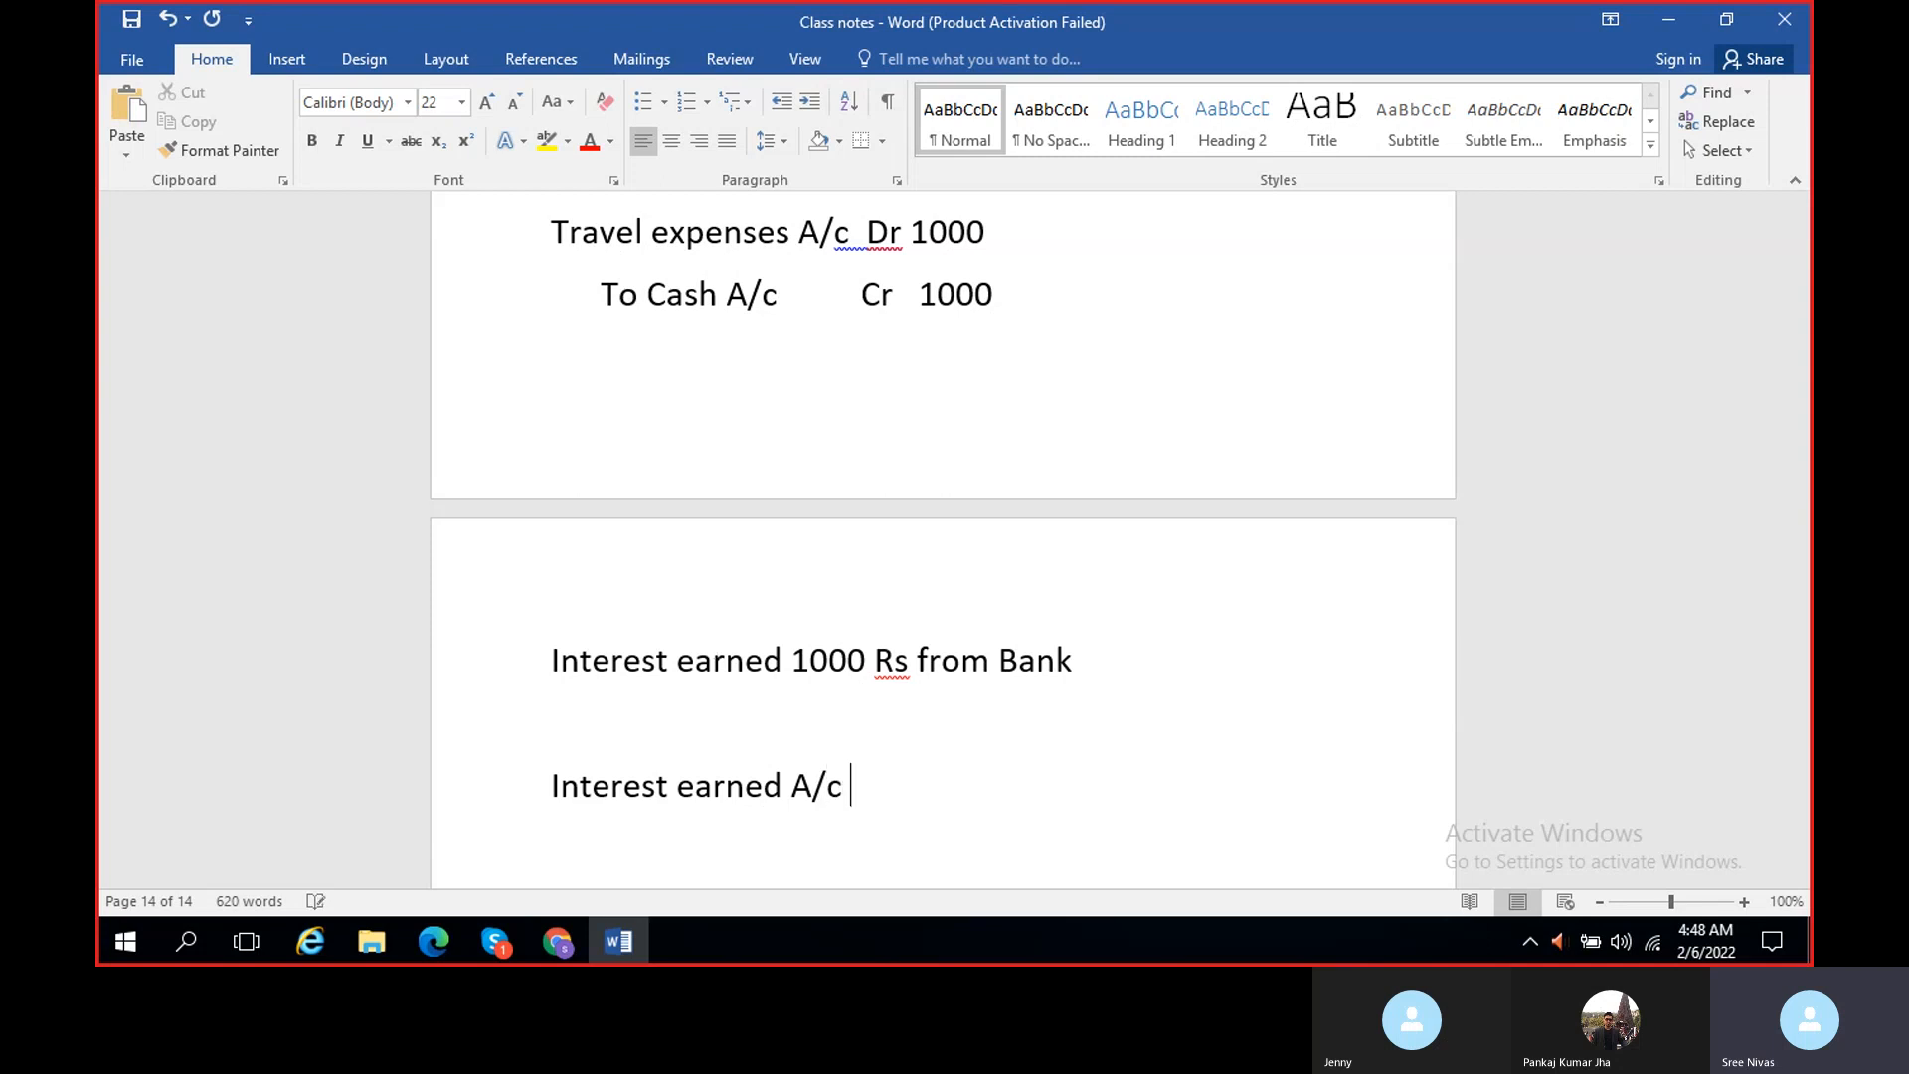
text( Cr 1000)
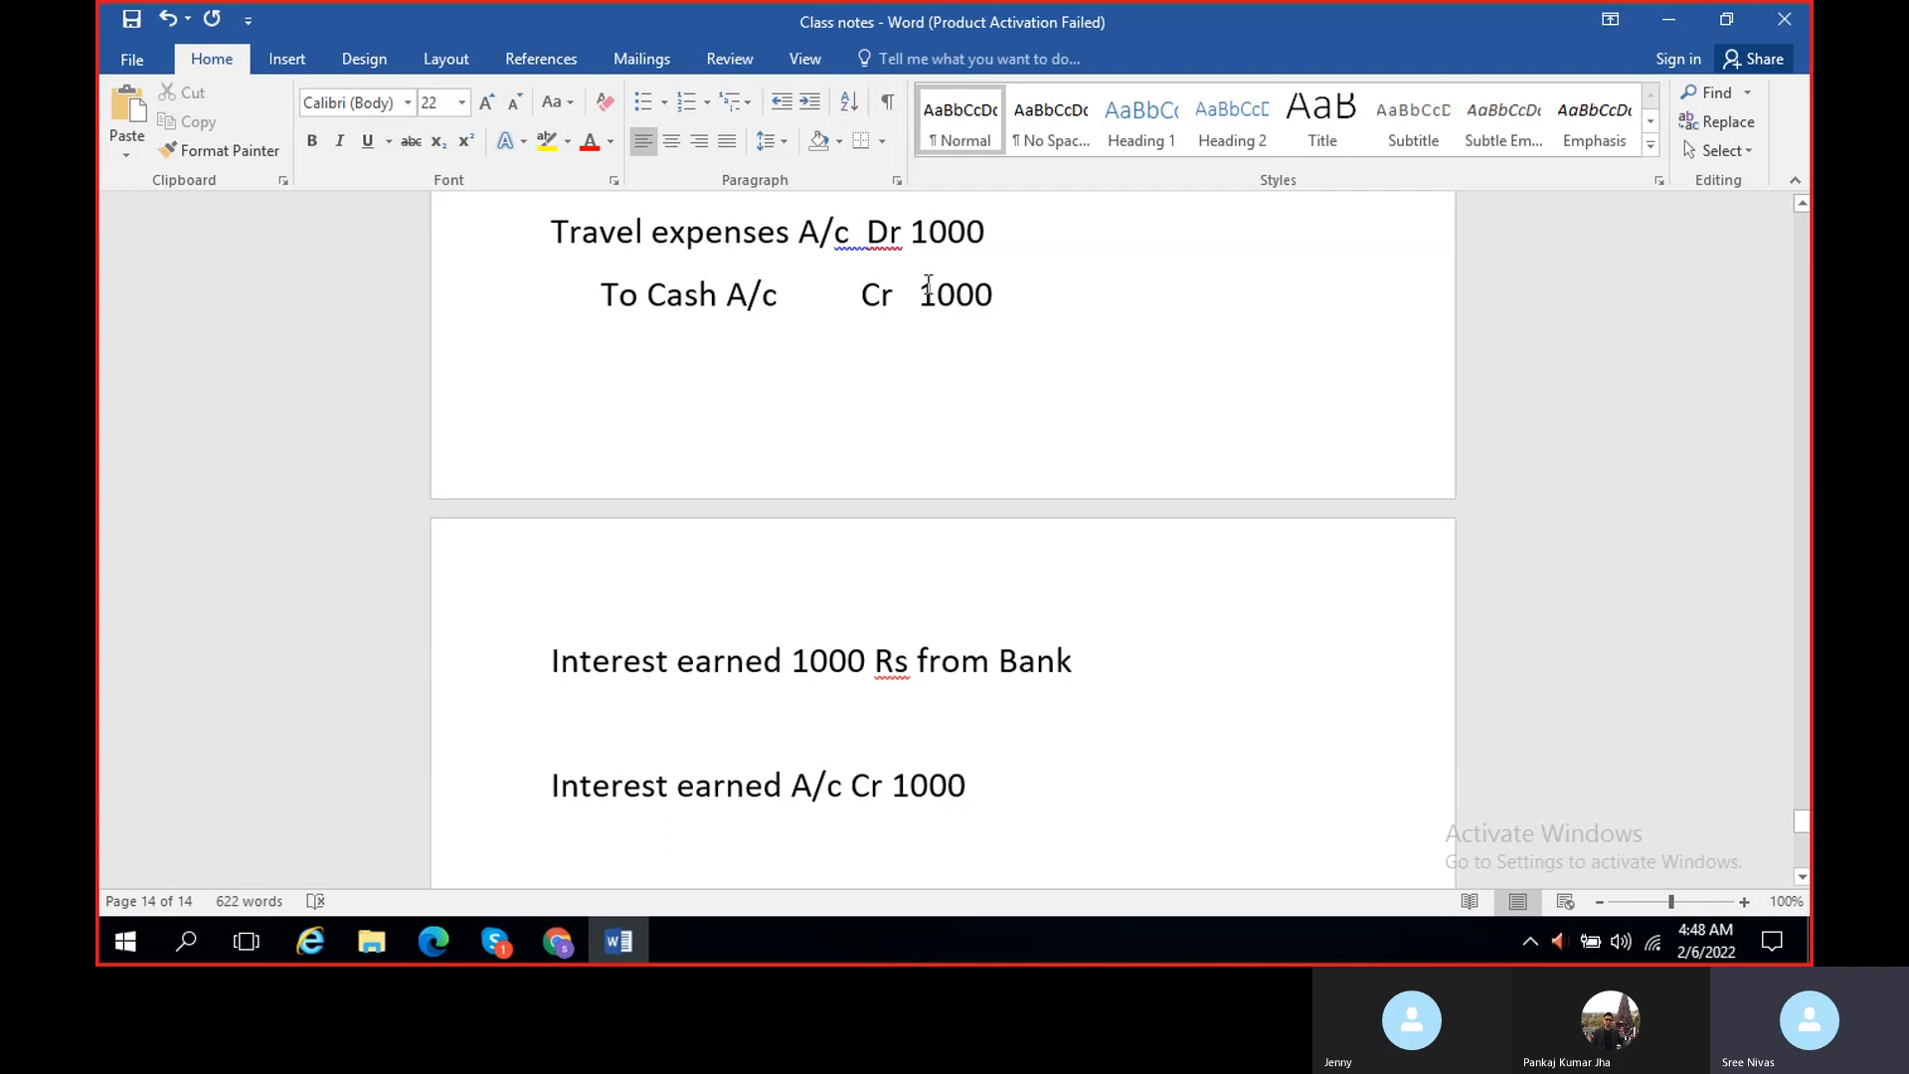
- Enter the debit line "Bank A/c Dr 1000" on the blank line above the interest earned entry, with wide spacing before "Dr"
scroll(887, 787, down, 2)
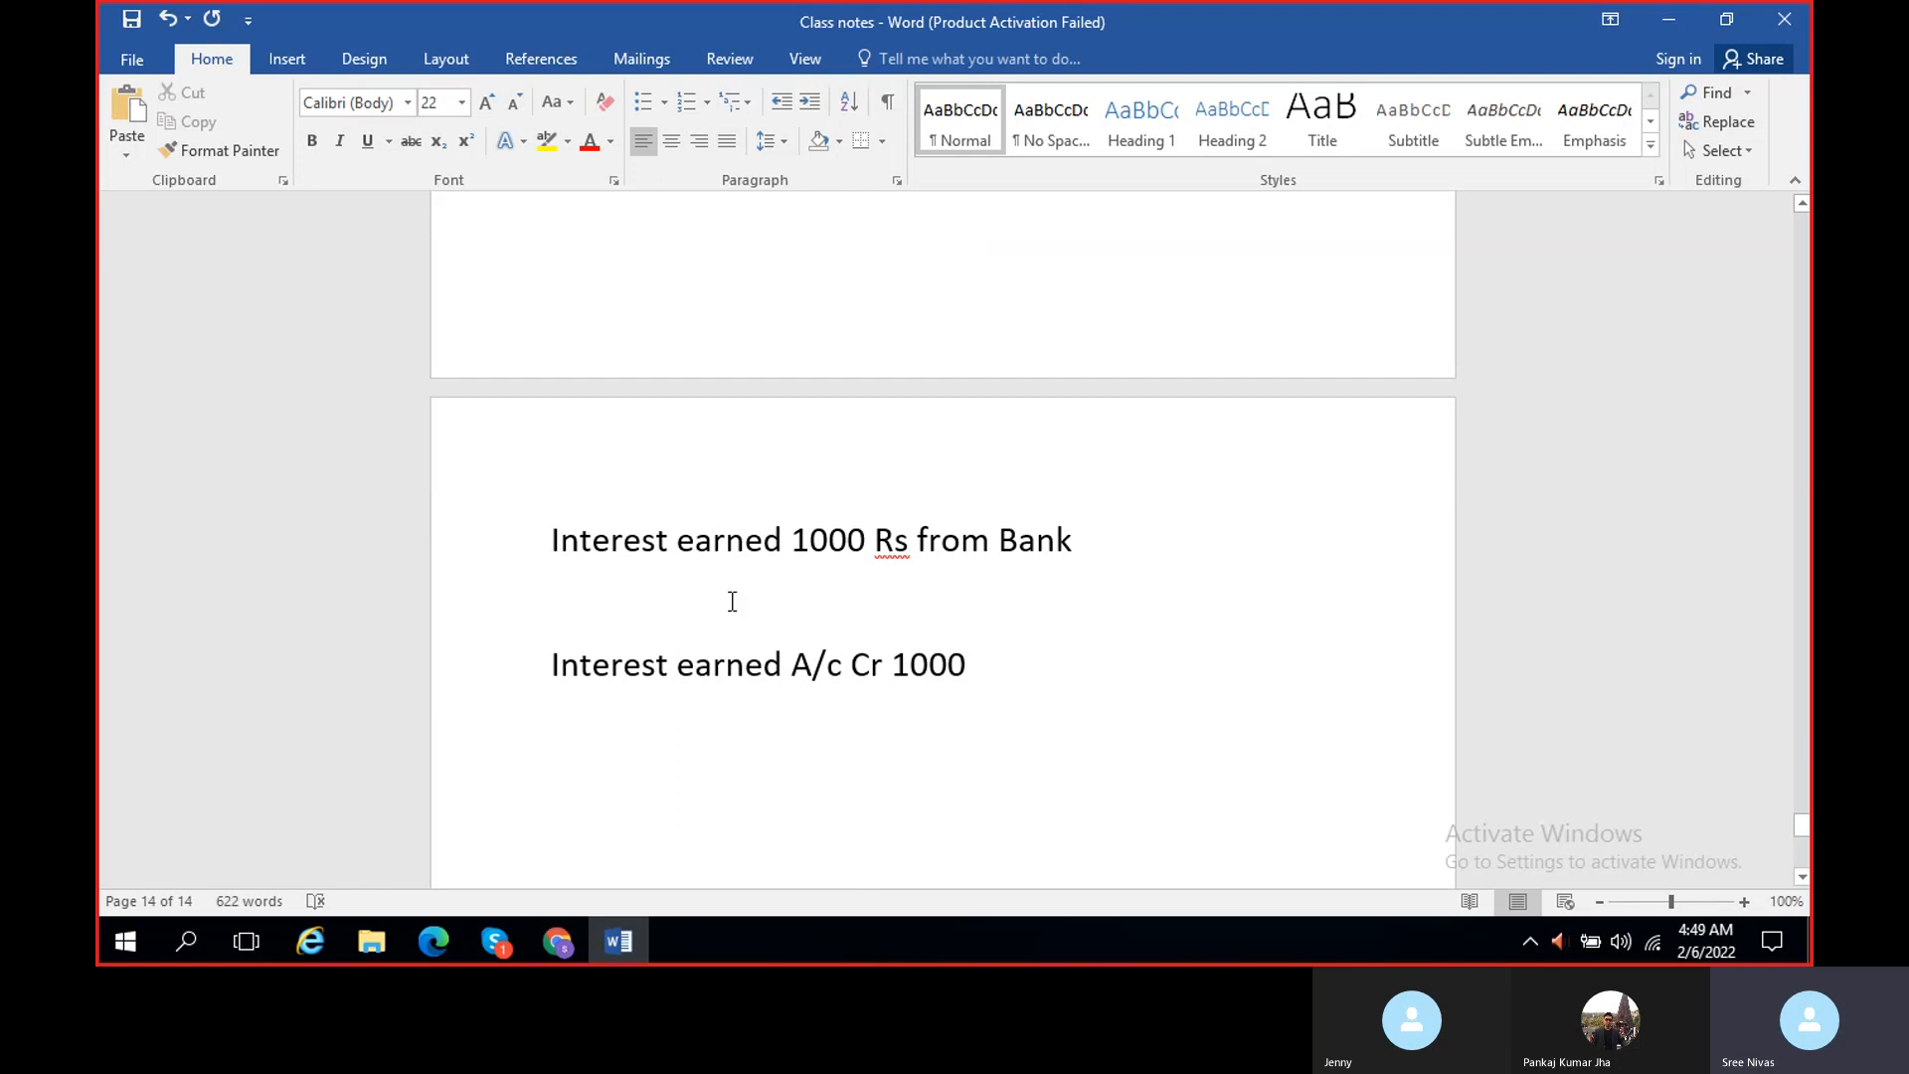
click(572, 595)
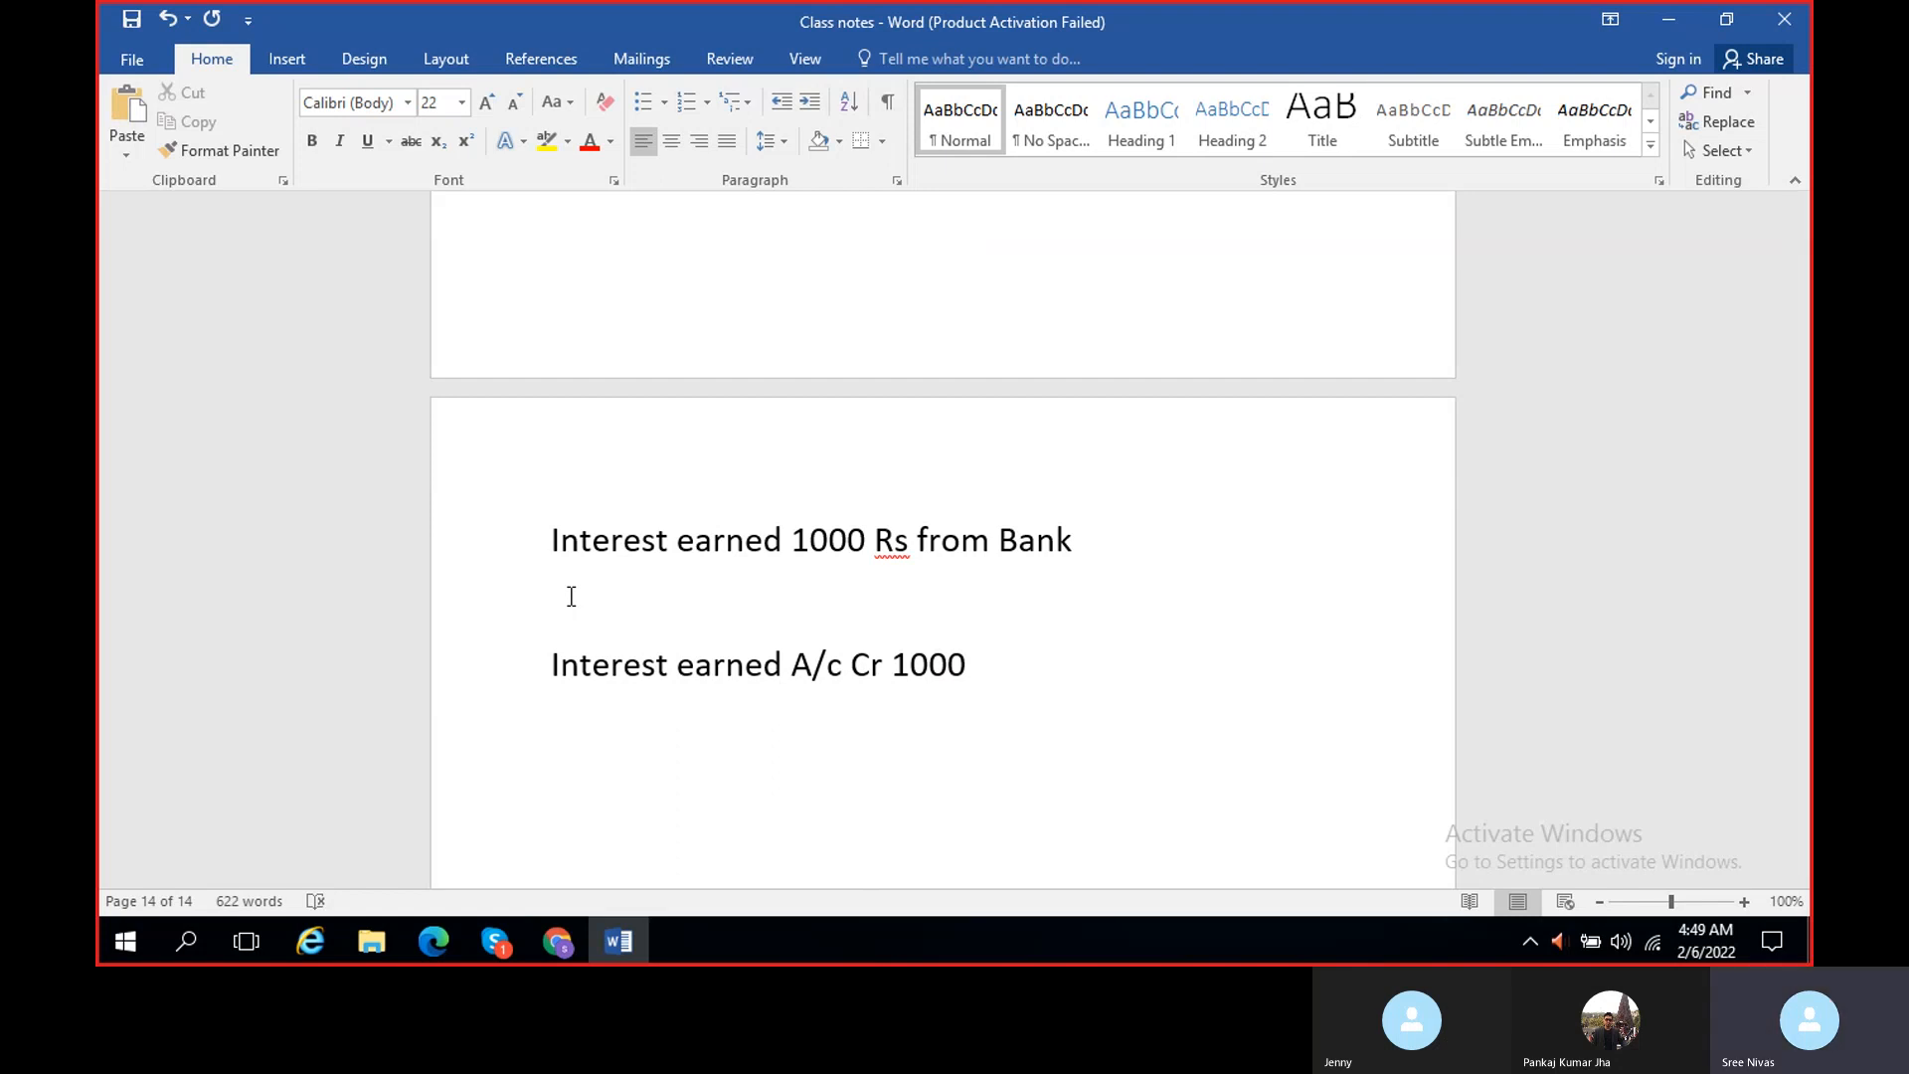
text(Bank Av)
key(BackSpace)
text(/c )
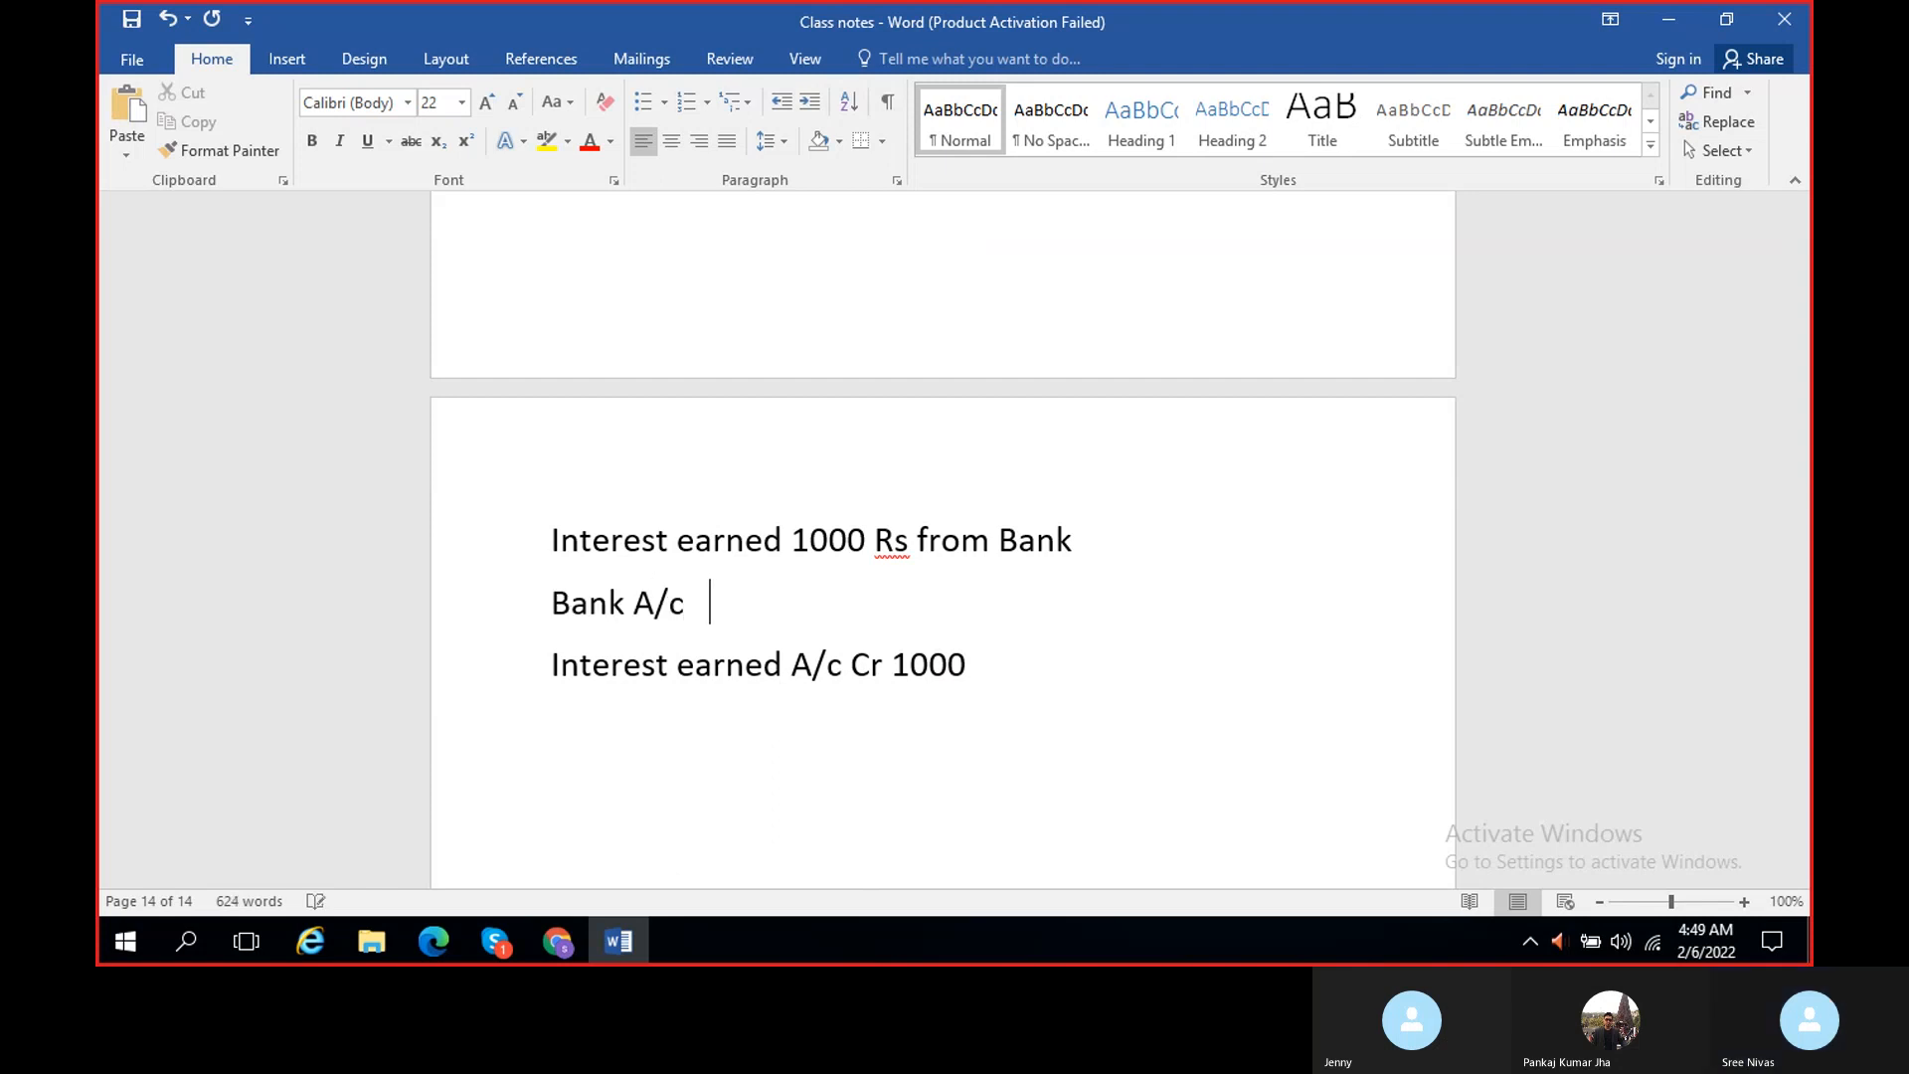
text(             Dr 1000)
- Indent the "Interest earned A/c Cr 1000" line and shift "Dr 1000" over so it roughly lines up with the credit amount
click(553, 666)
key(Tab)
key(Tab)
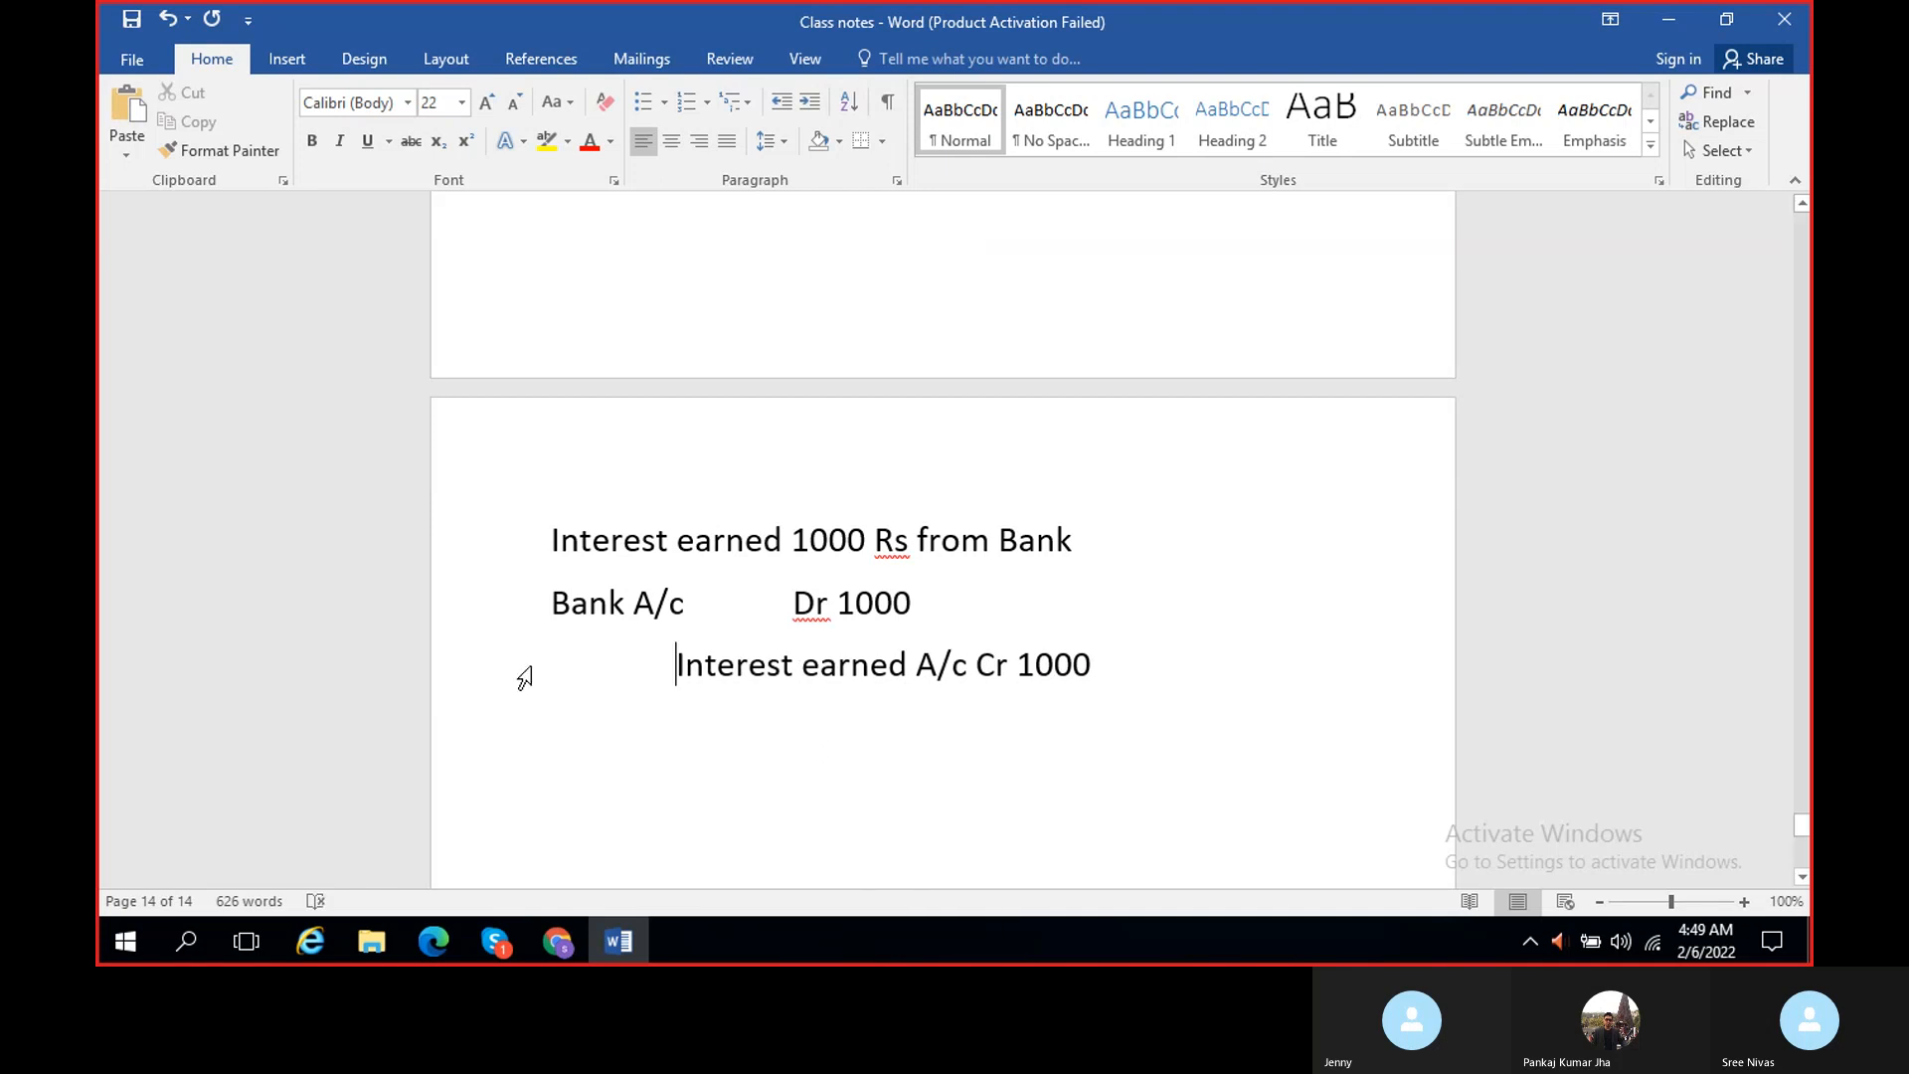
key(BackSpace)
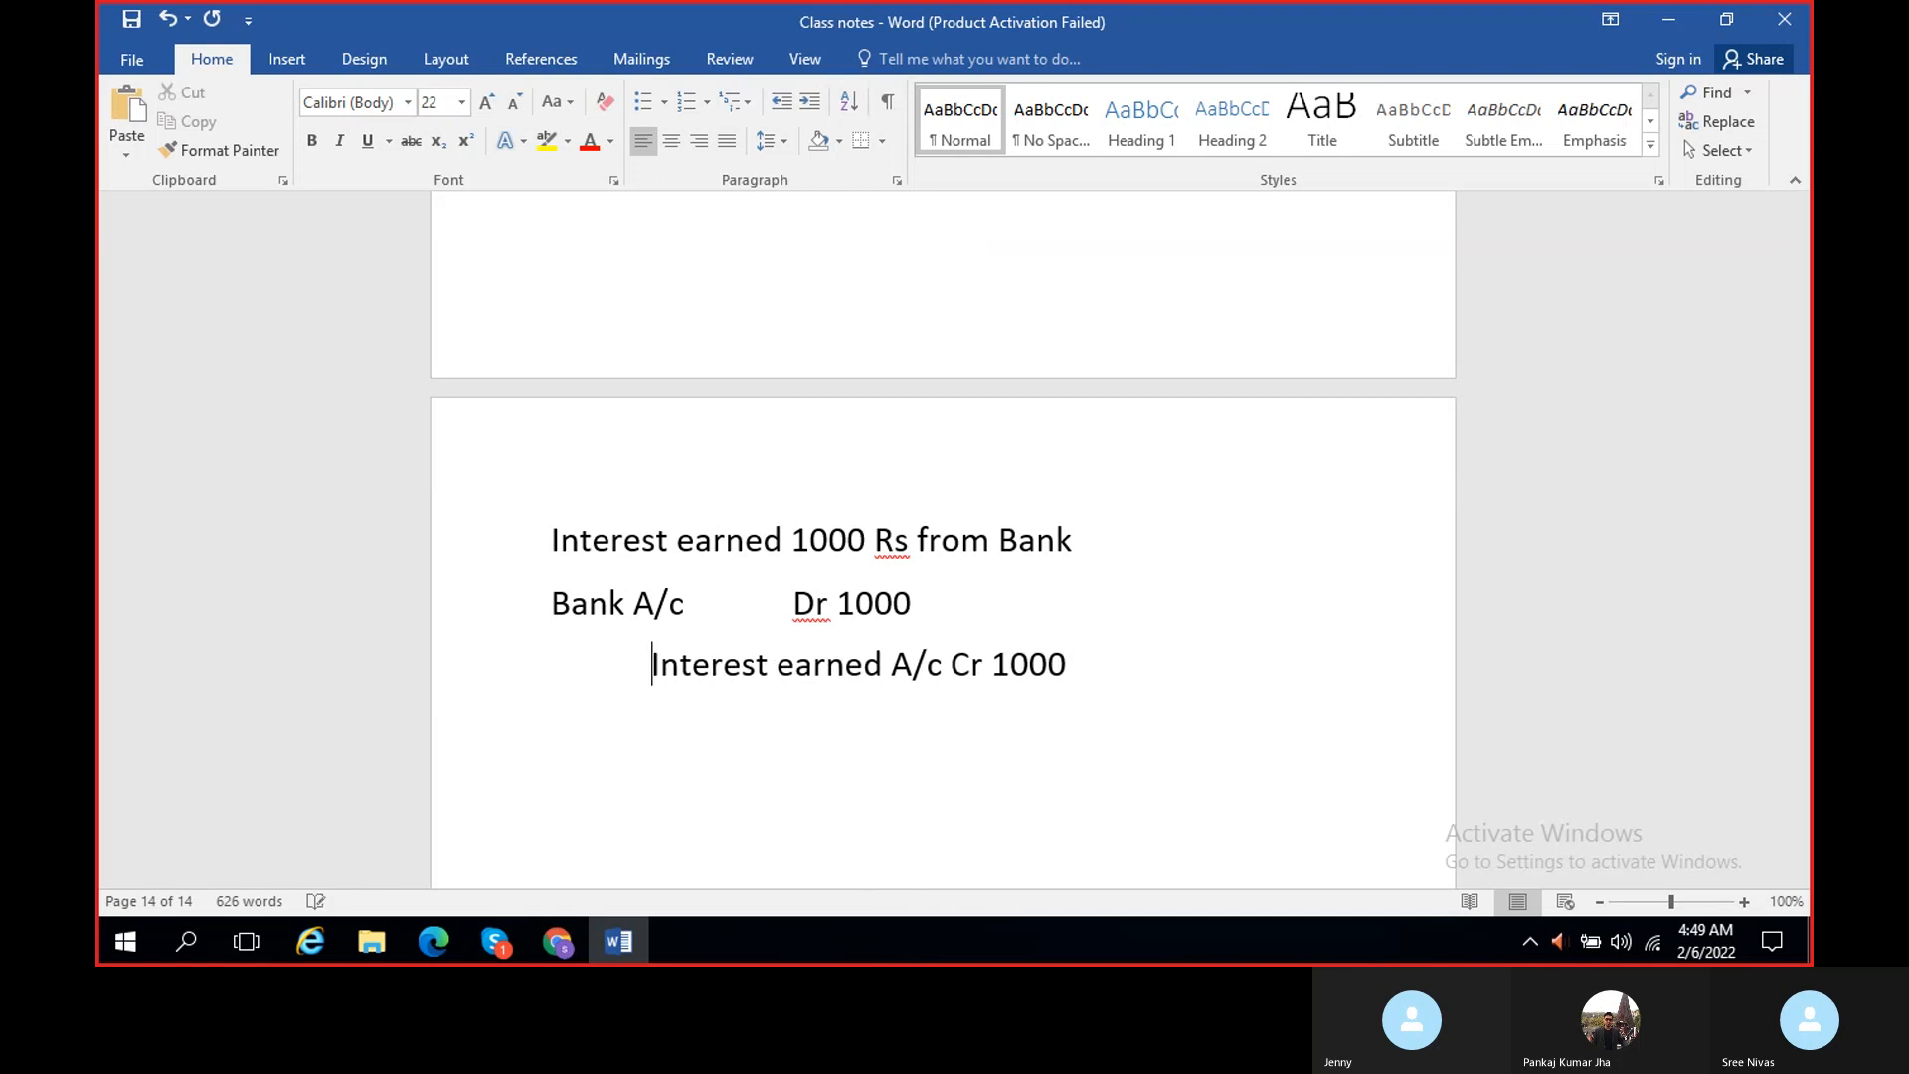
click(784, 604)
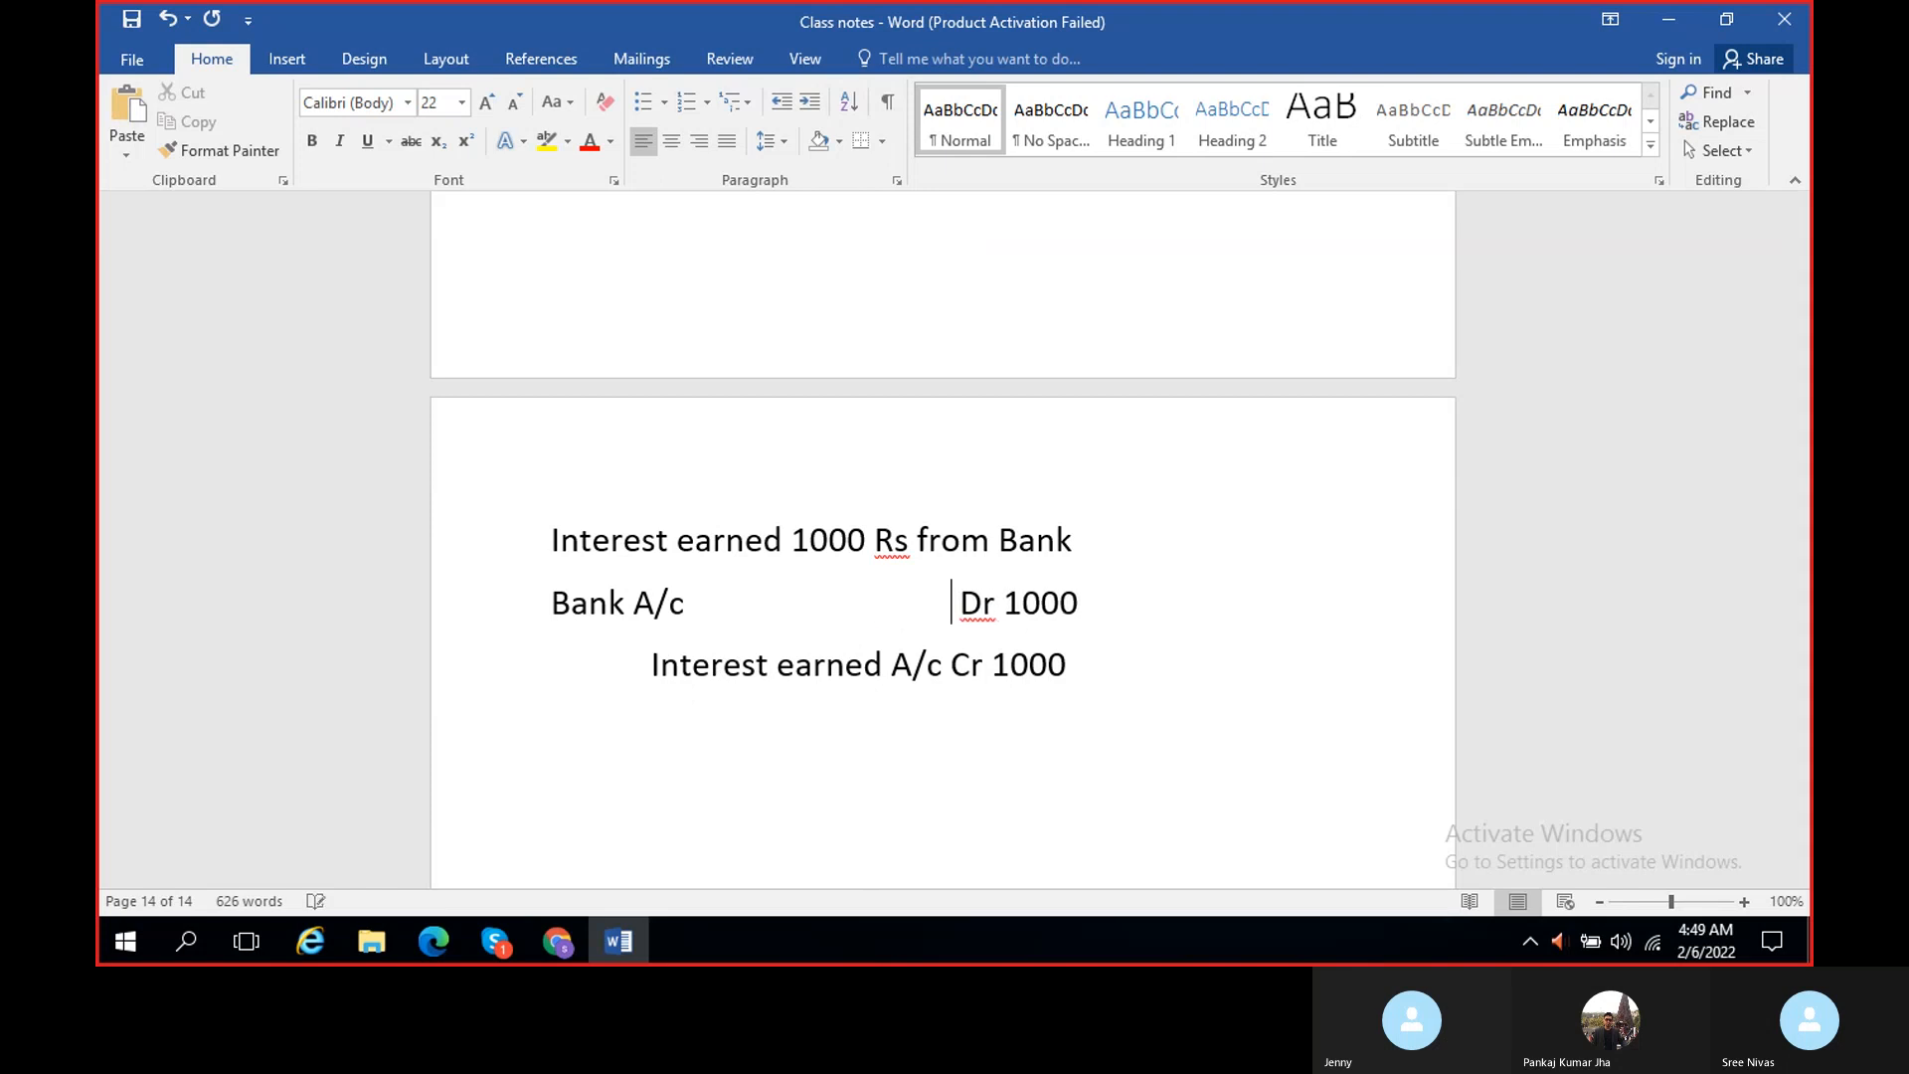
click(648, 666)
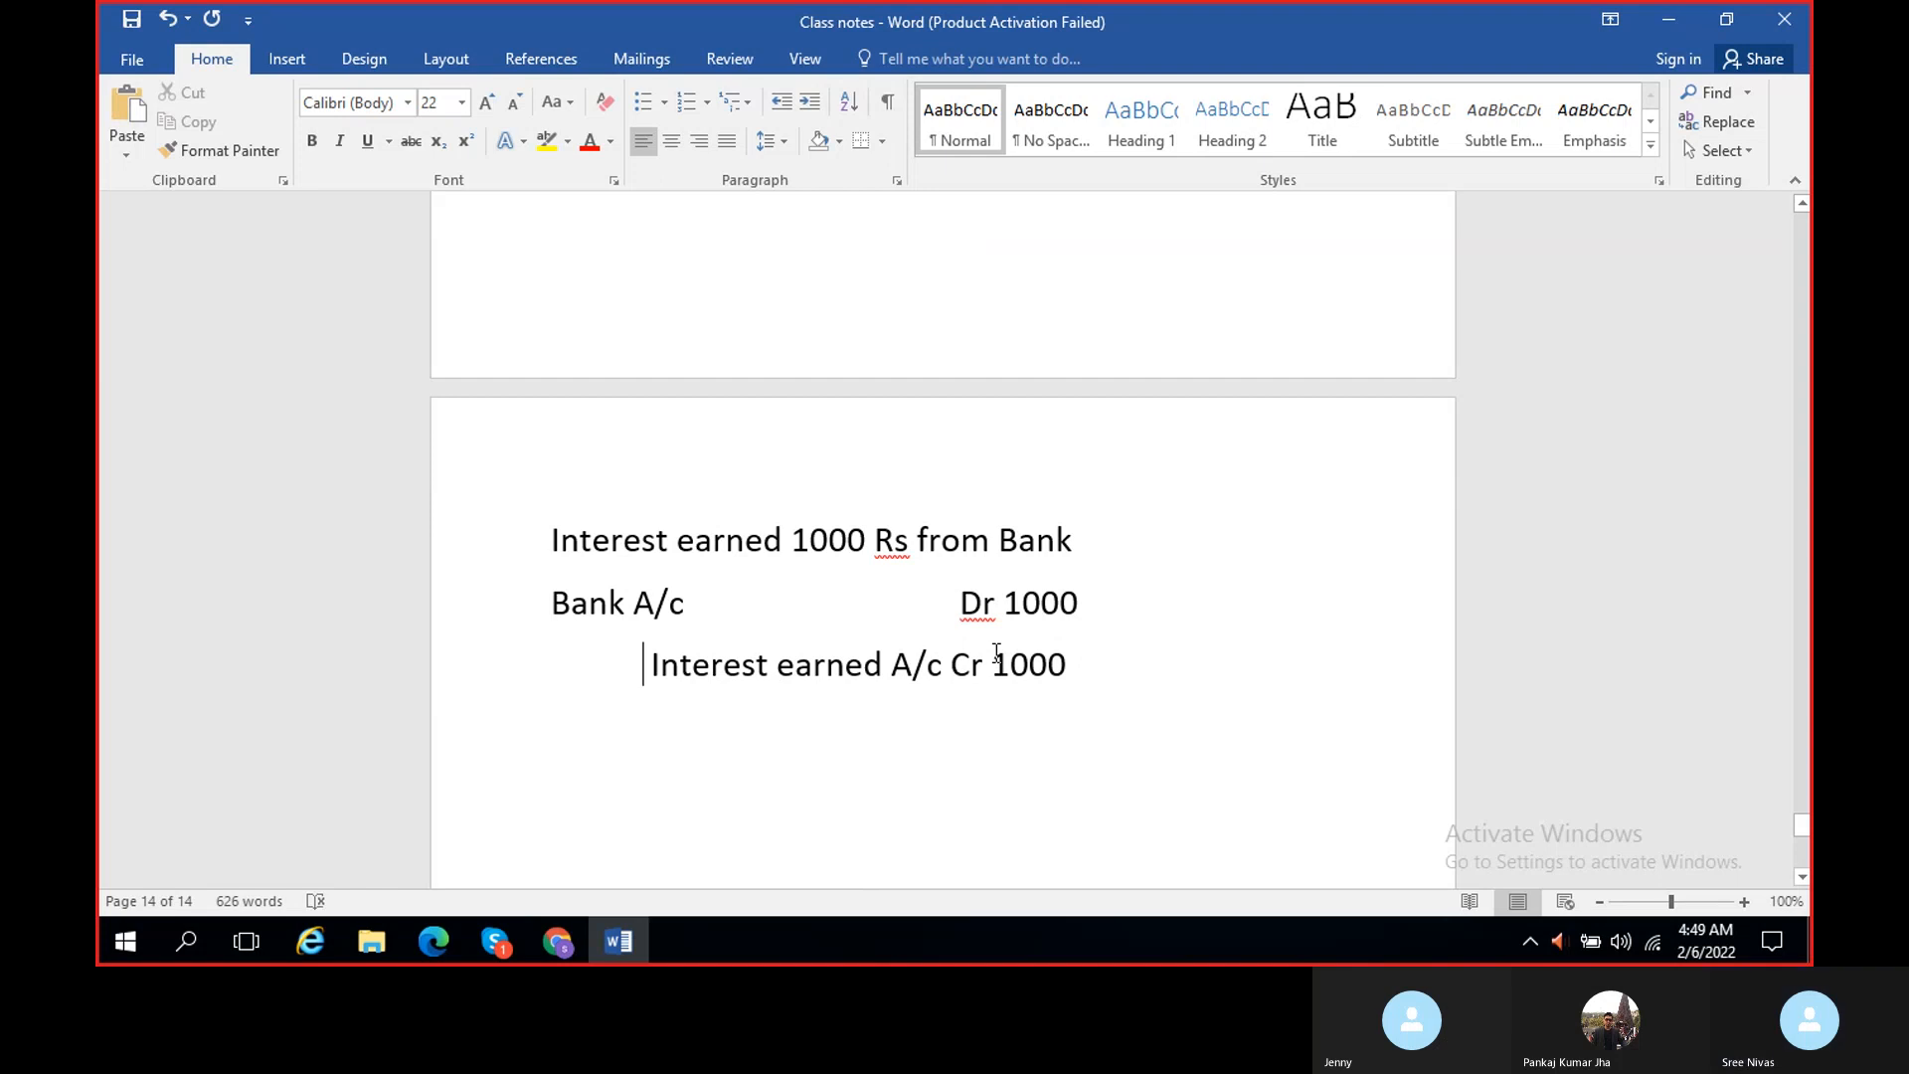
scroll(997, 654, down, 2)
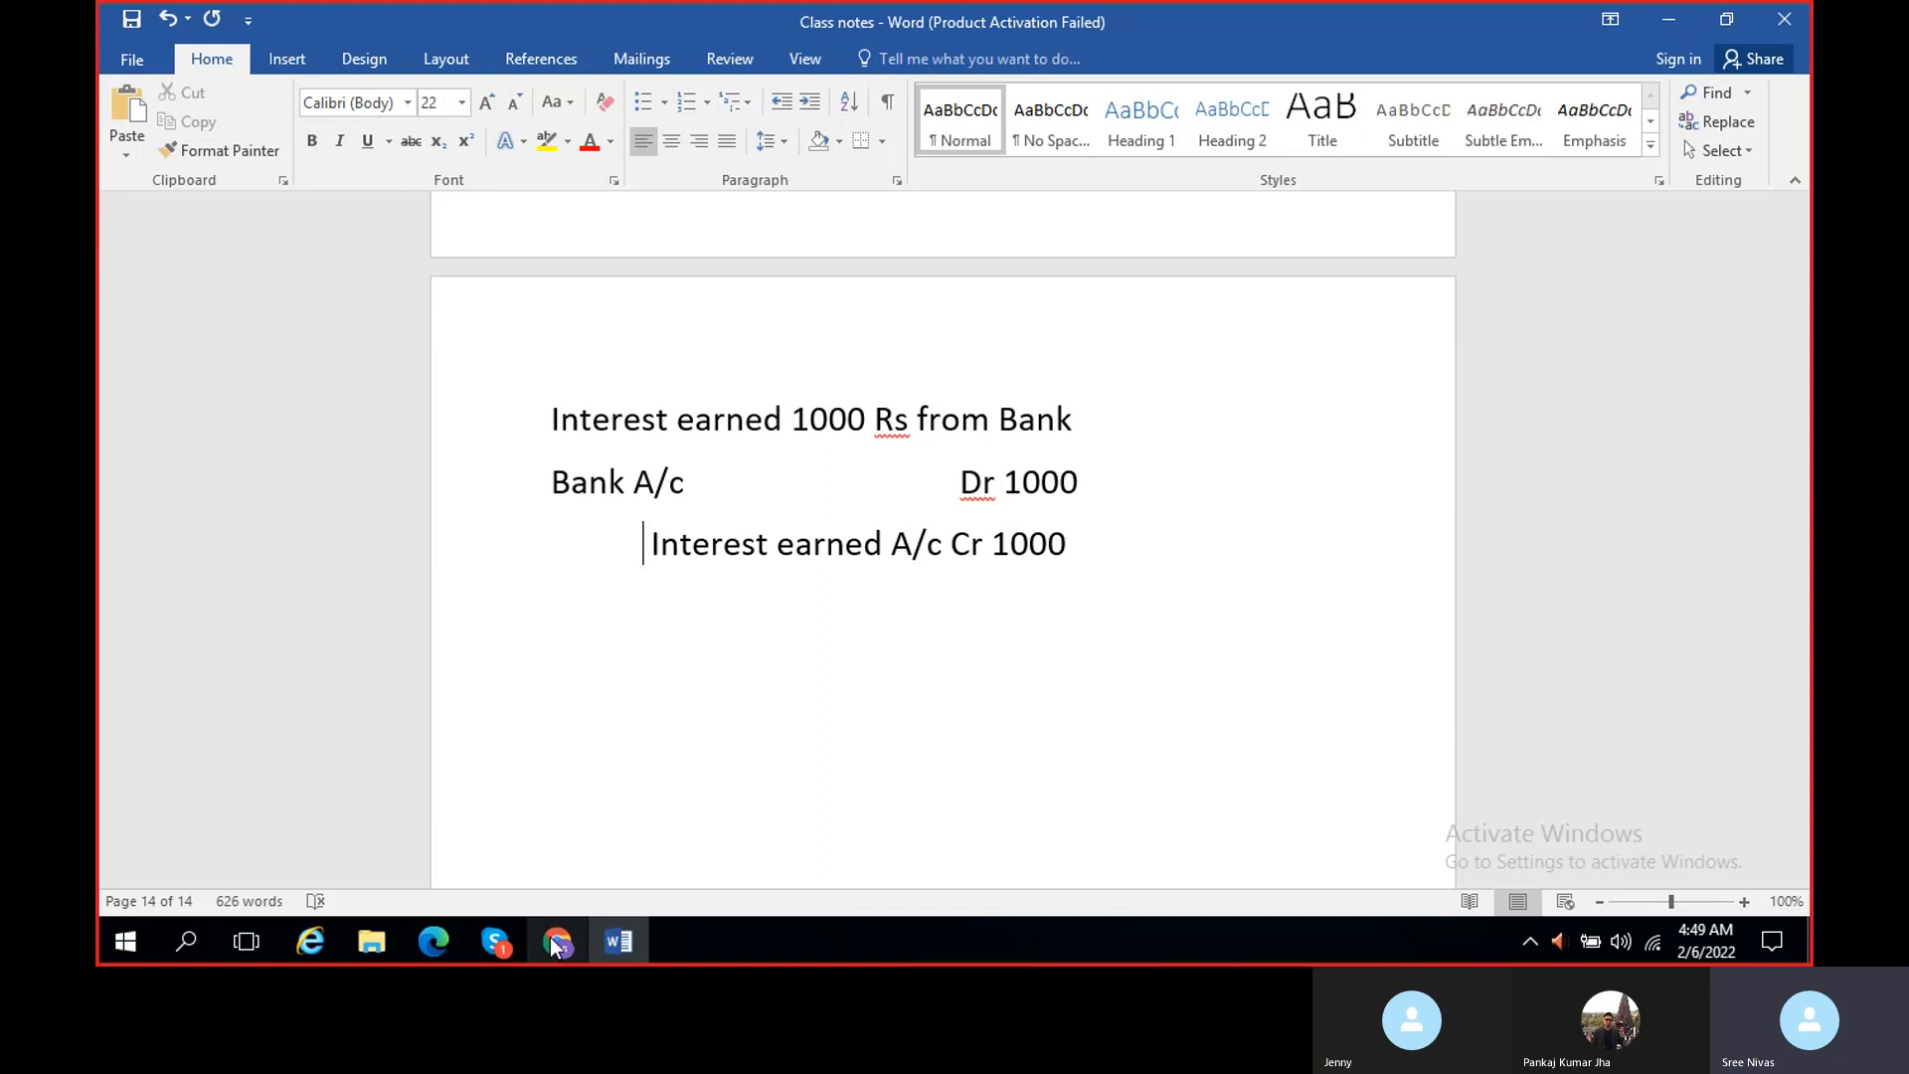
- Switch to Finance and Operations in Chrome, create a new general journal and open the list of journal names for it
mouse_move(556, 948)
click(544, 855)
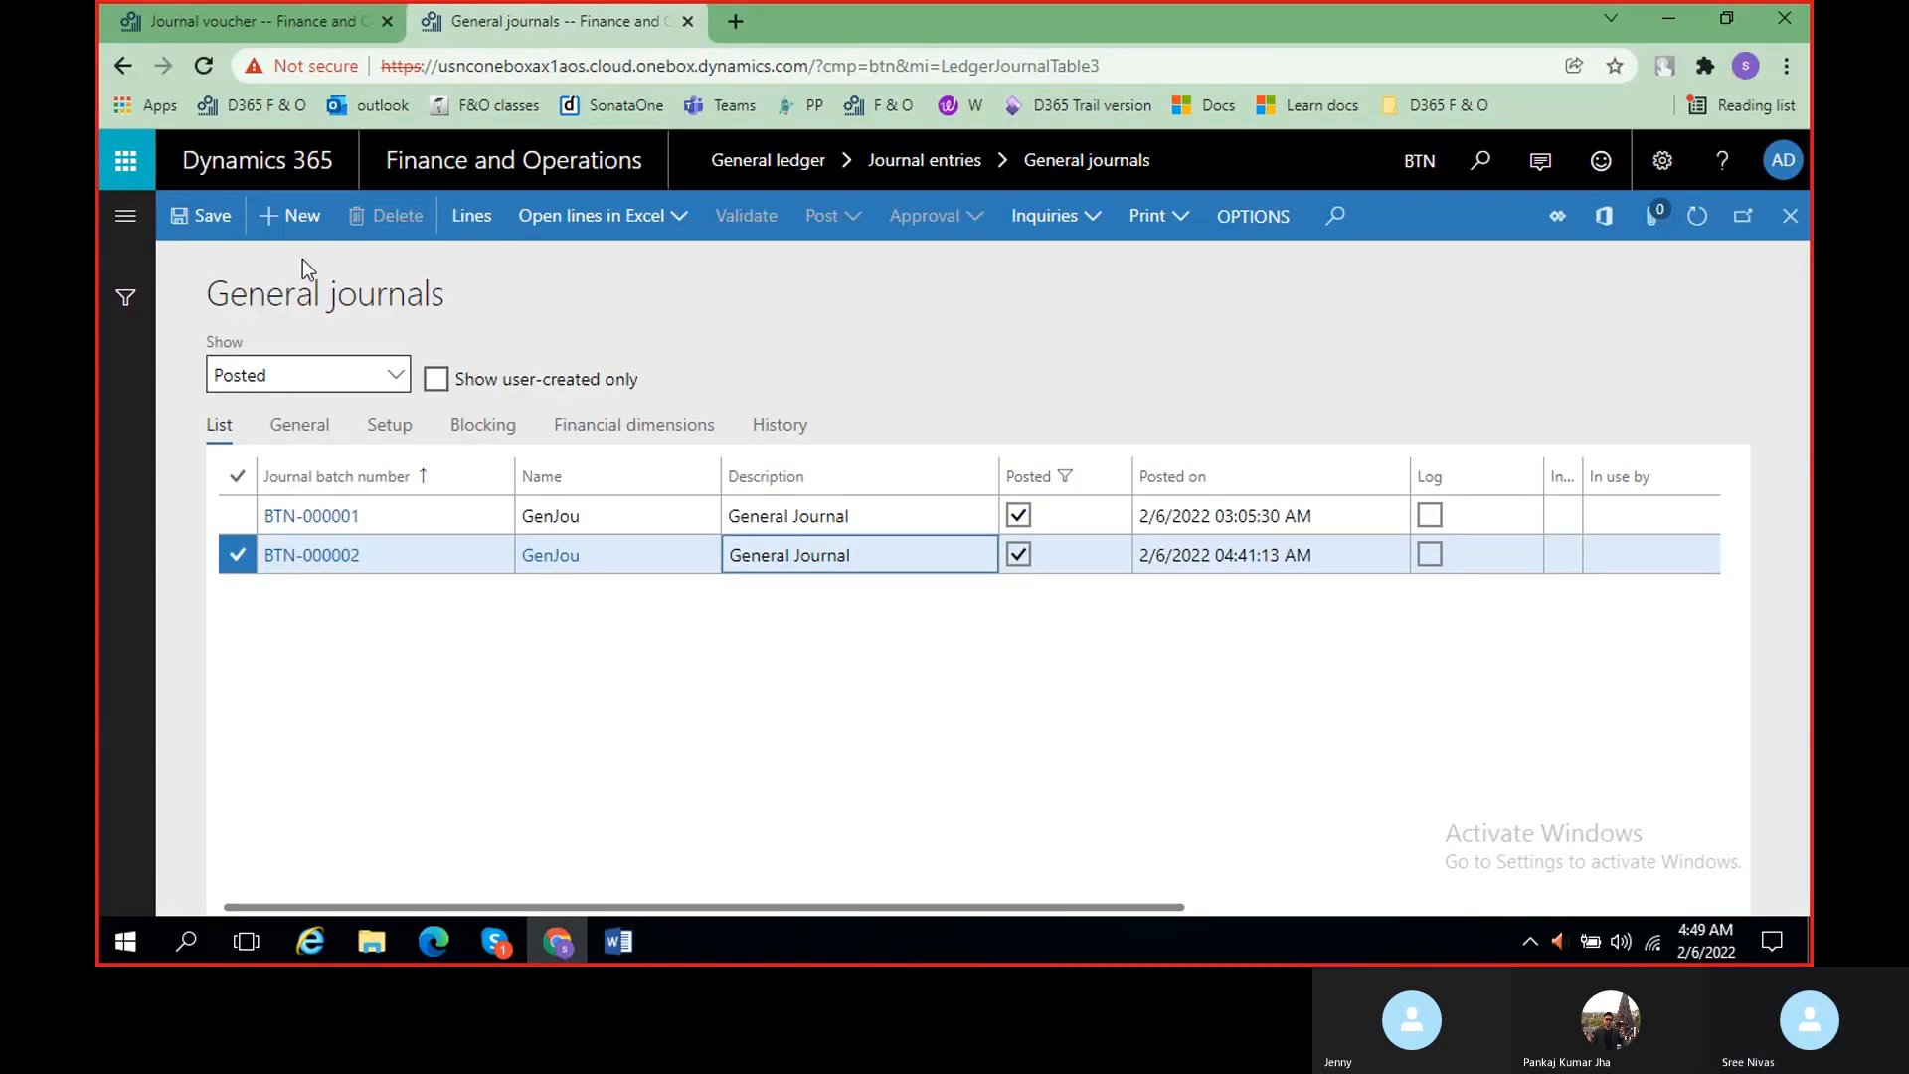
click(296, 217)
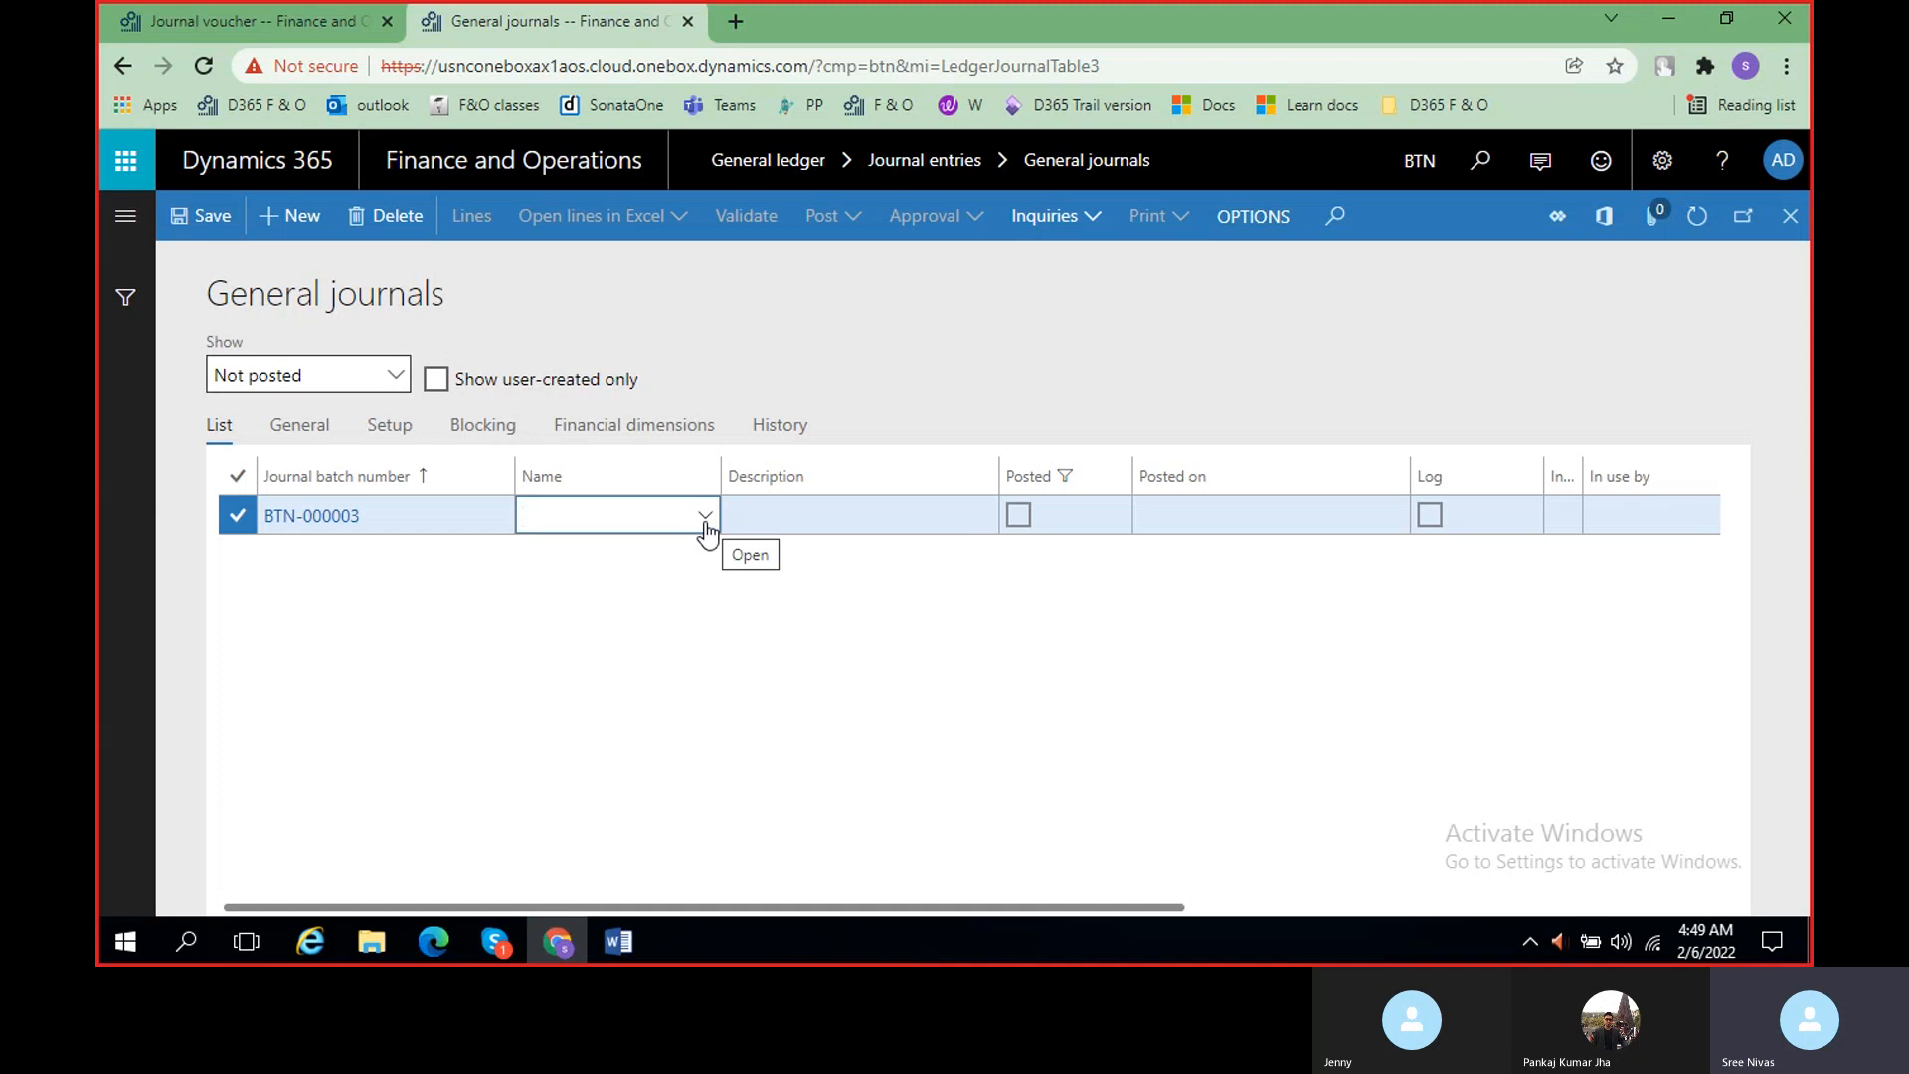
click(705, 516)
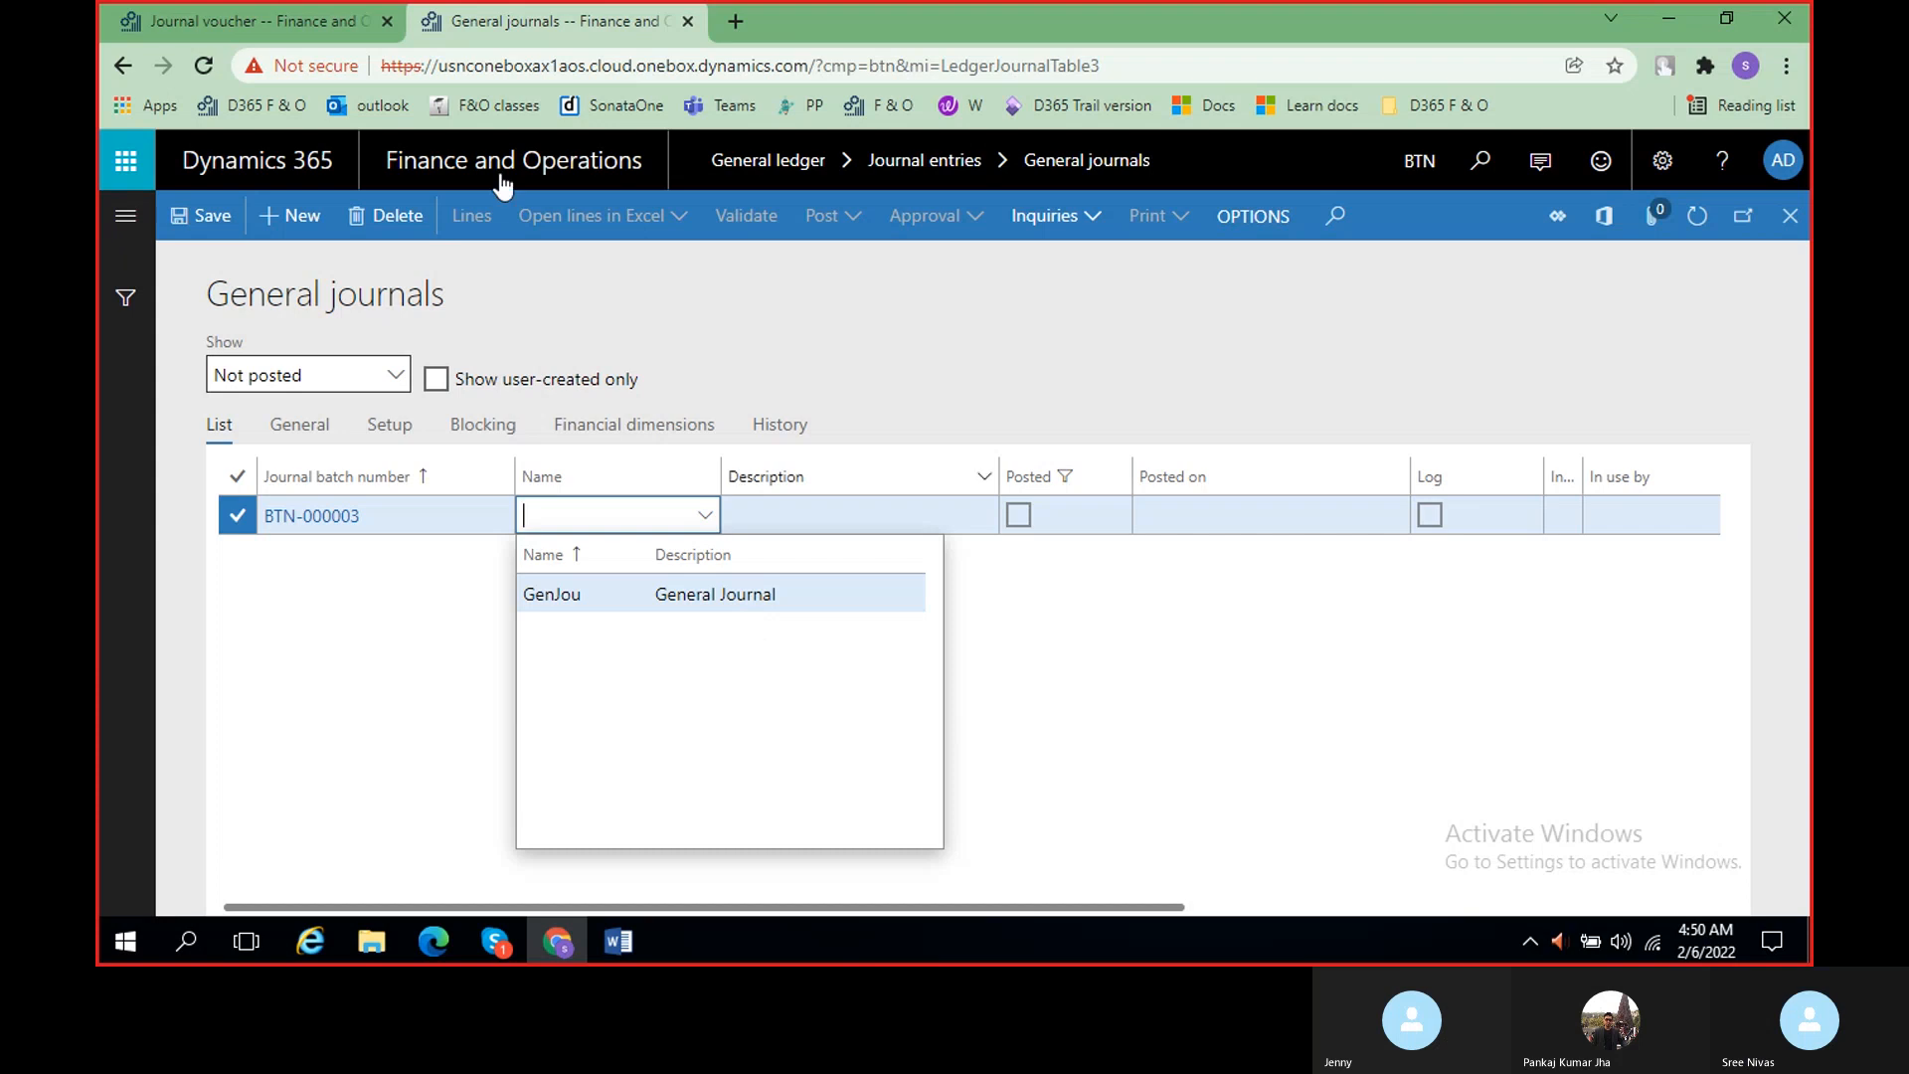
- Try to open Journal names in the General ledger module from the browser tab with the journal voucher, and dismiss the notifications
click(260, 12)
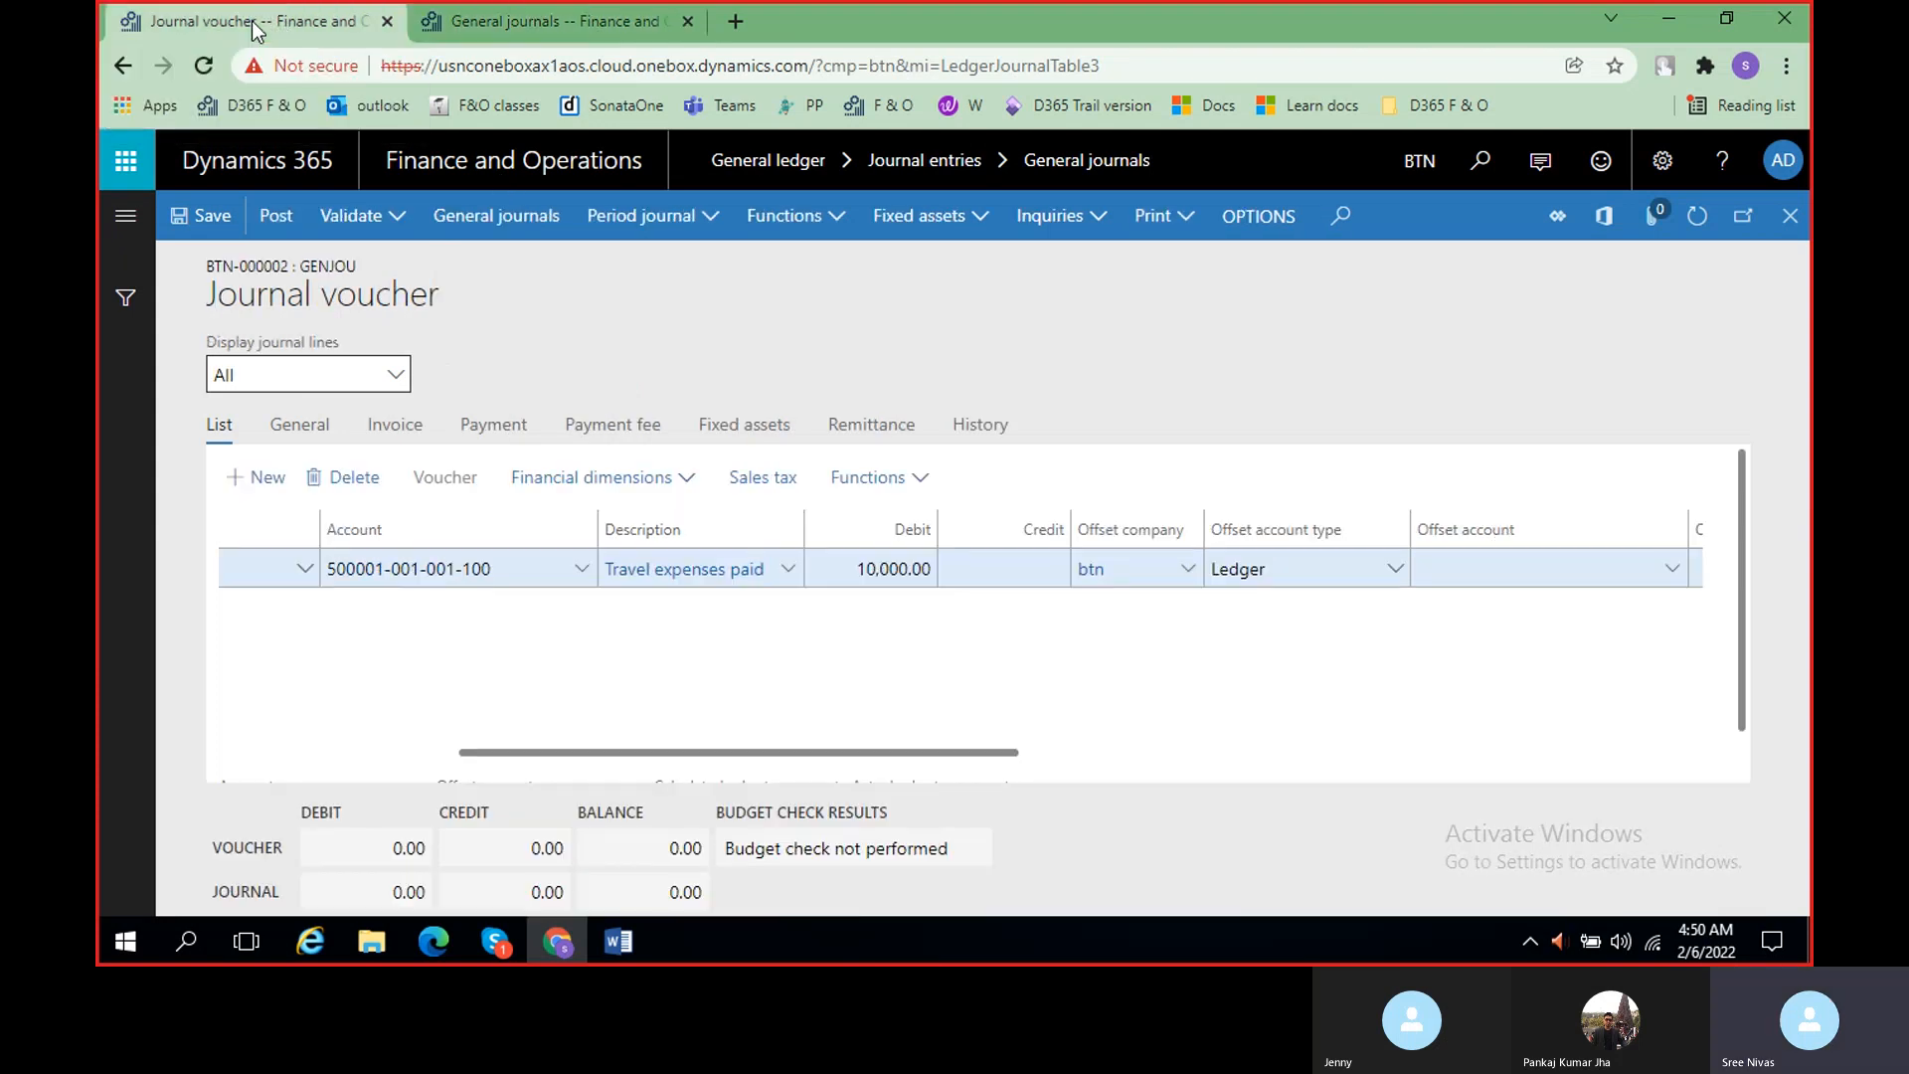
click(126, 219)
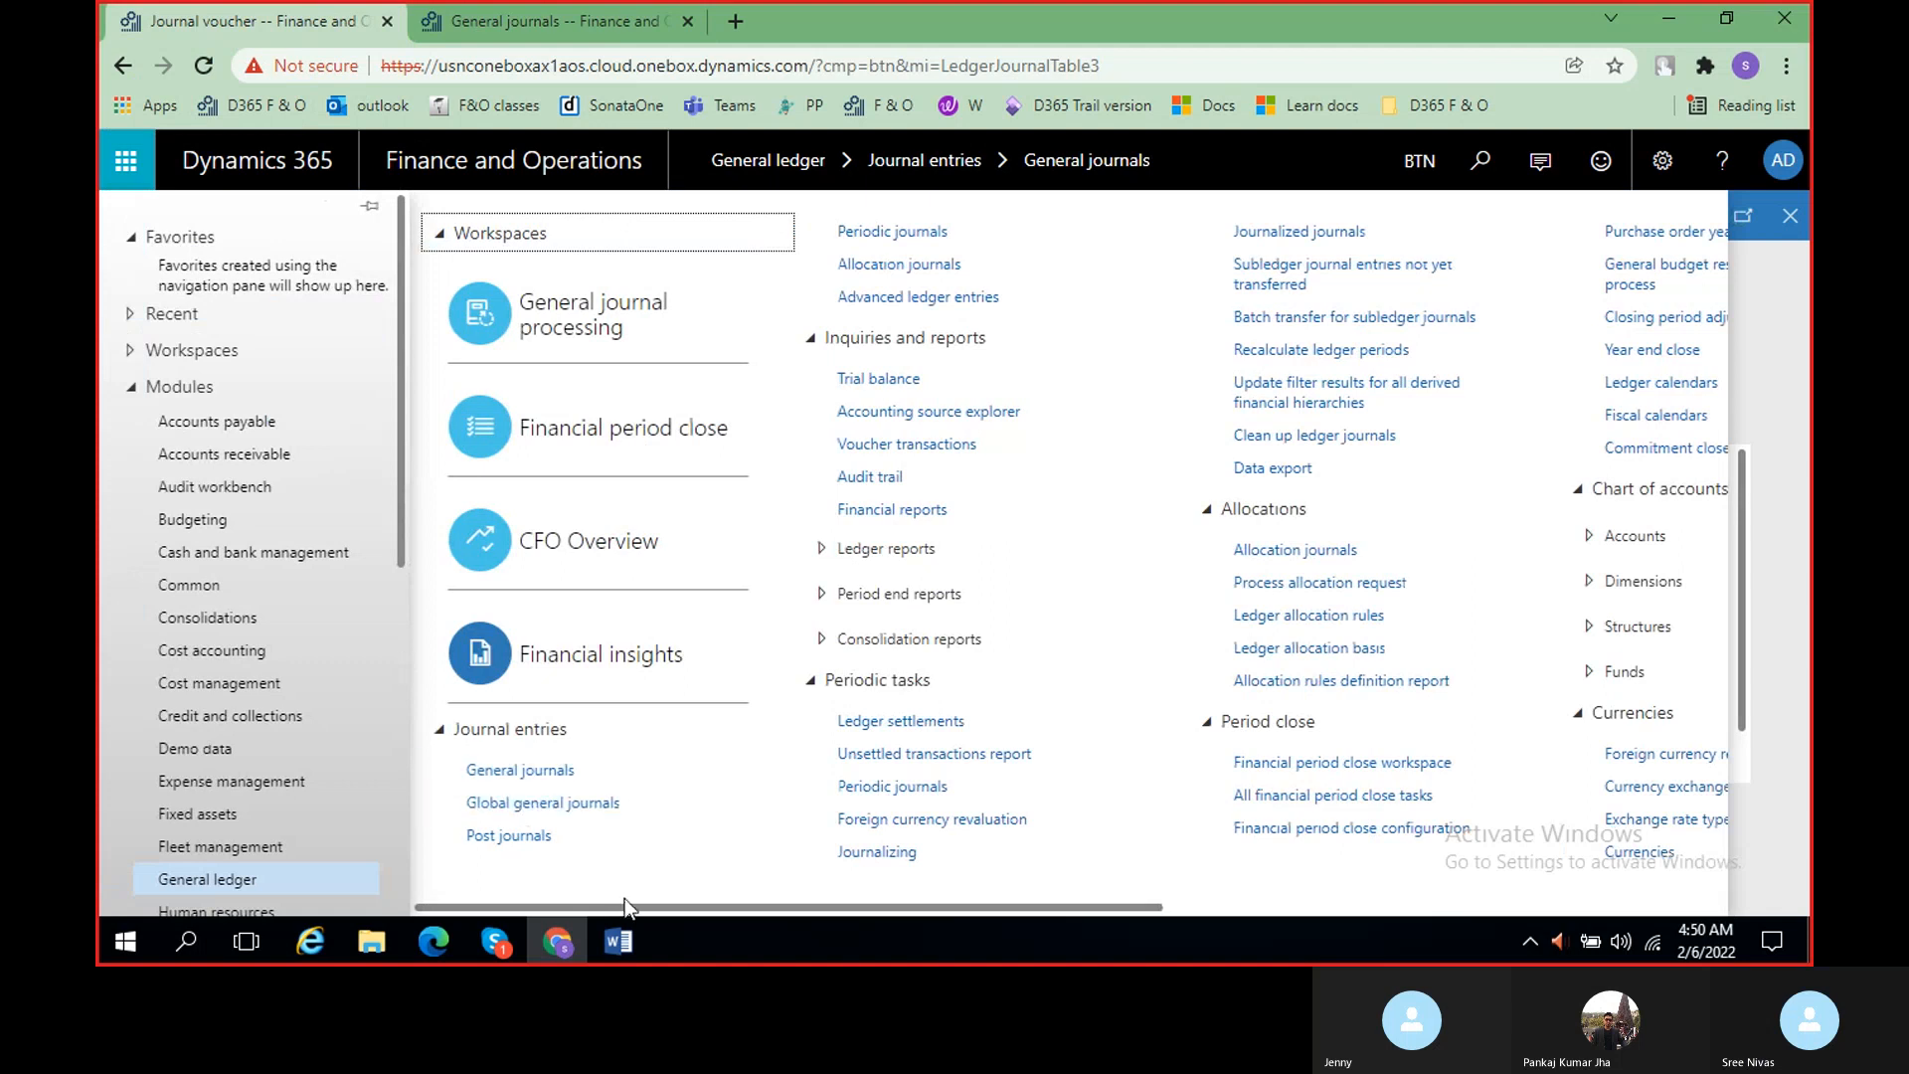
drag(630, 905, 1258, 955)
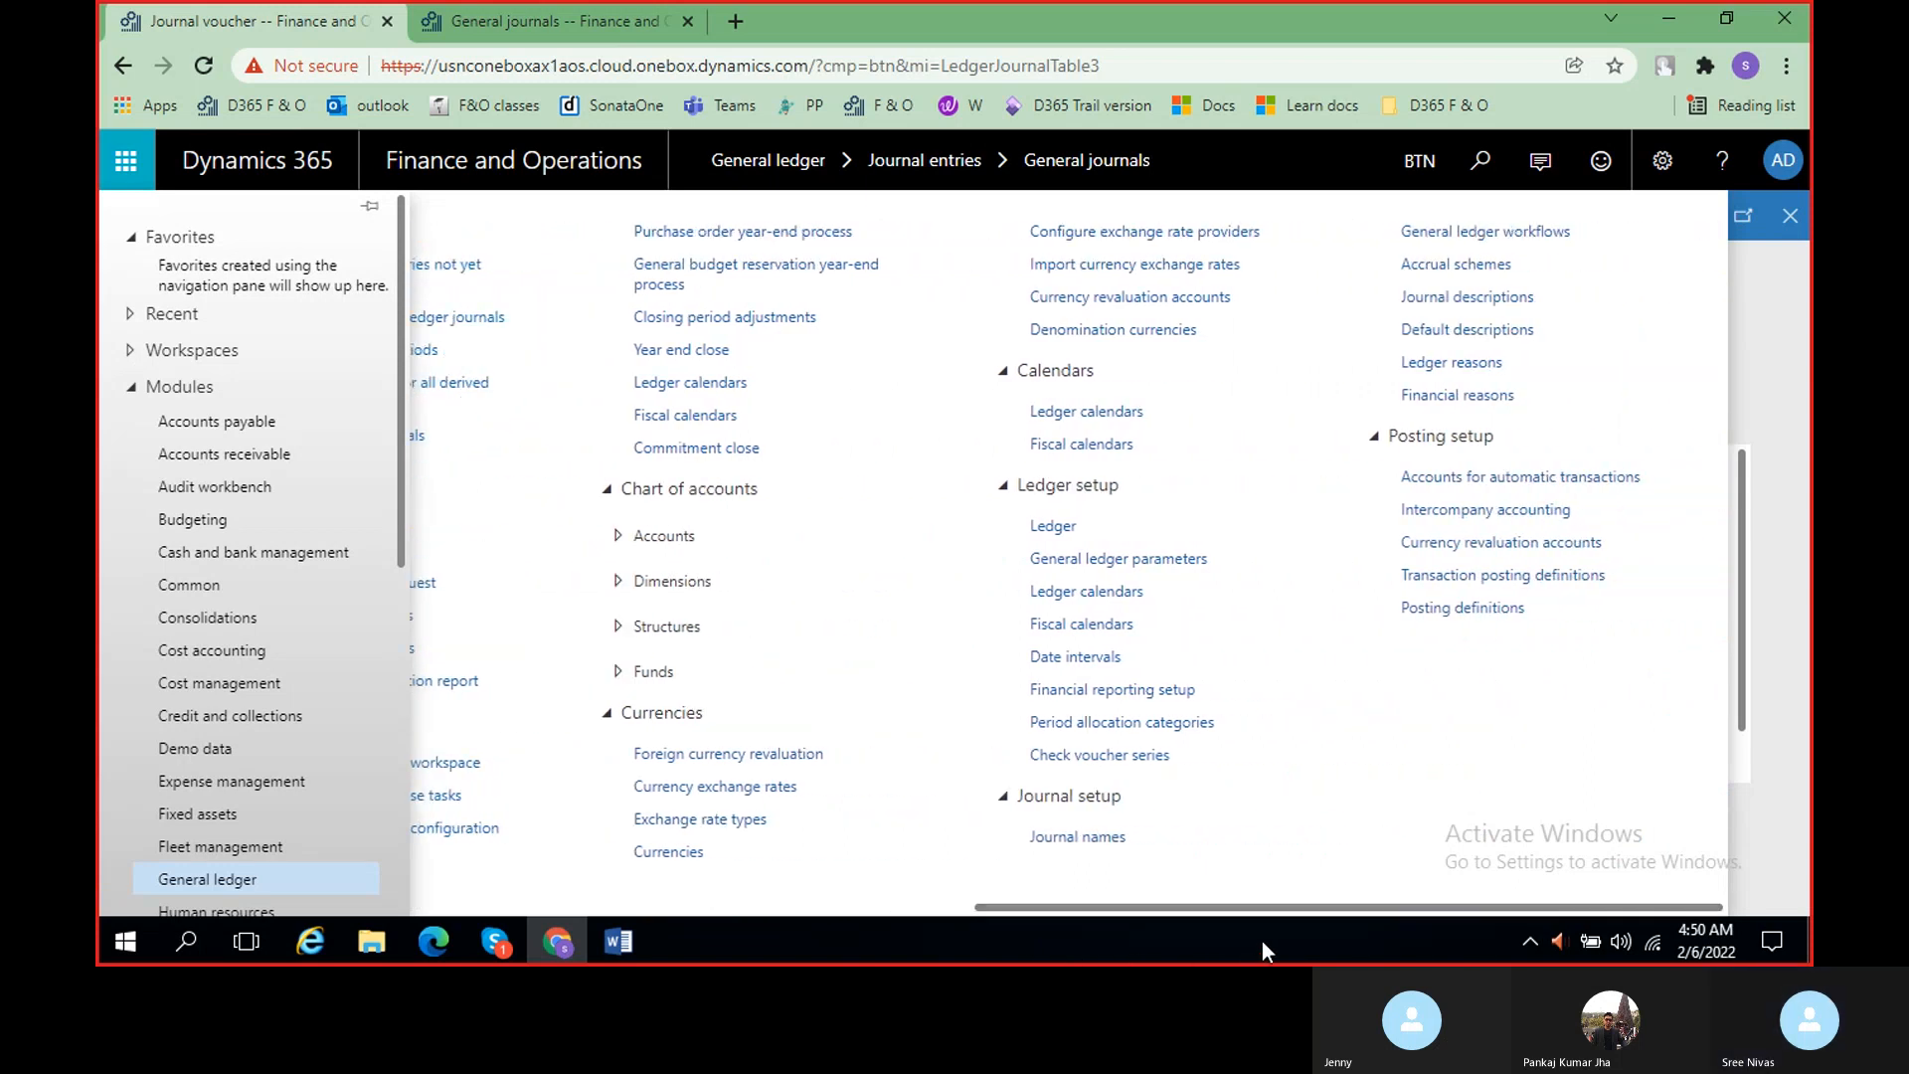
click(1086, 838)
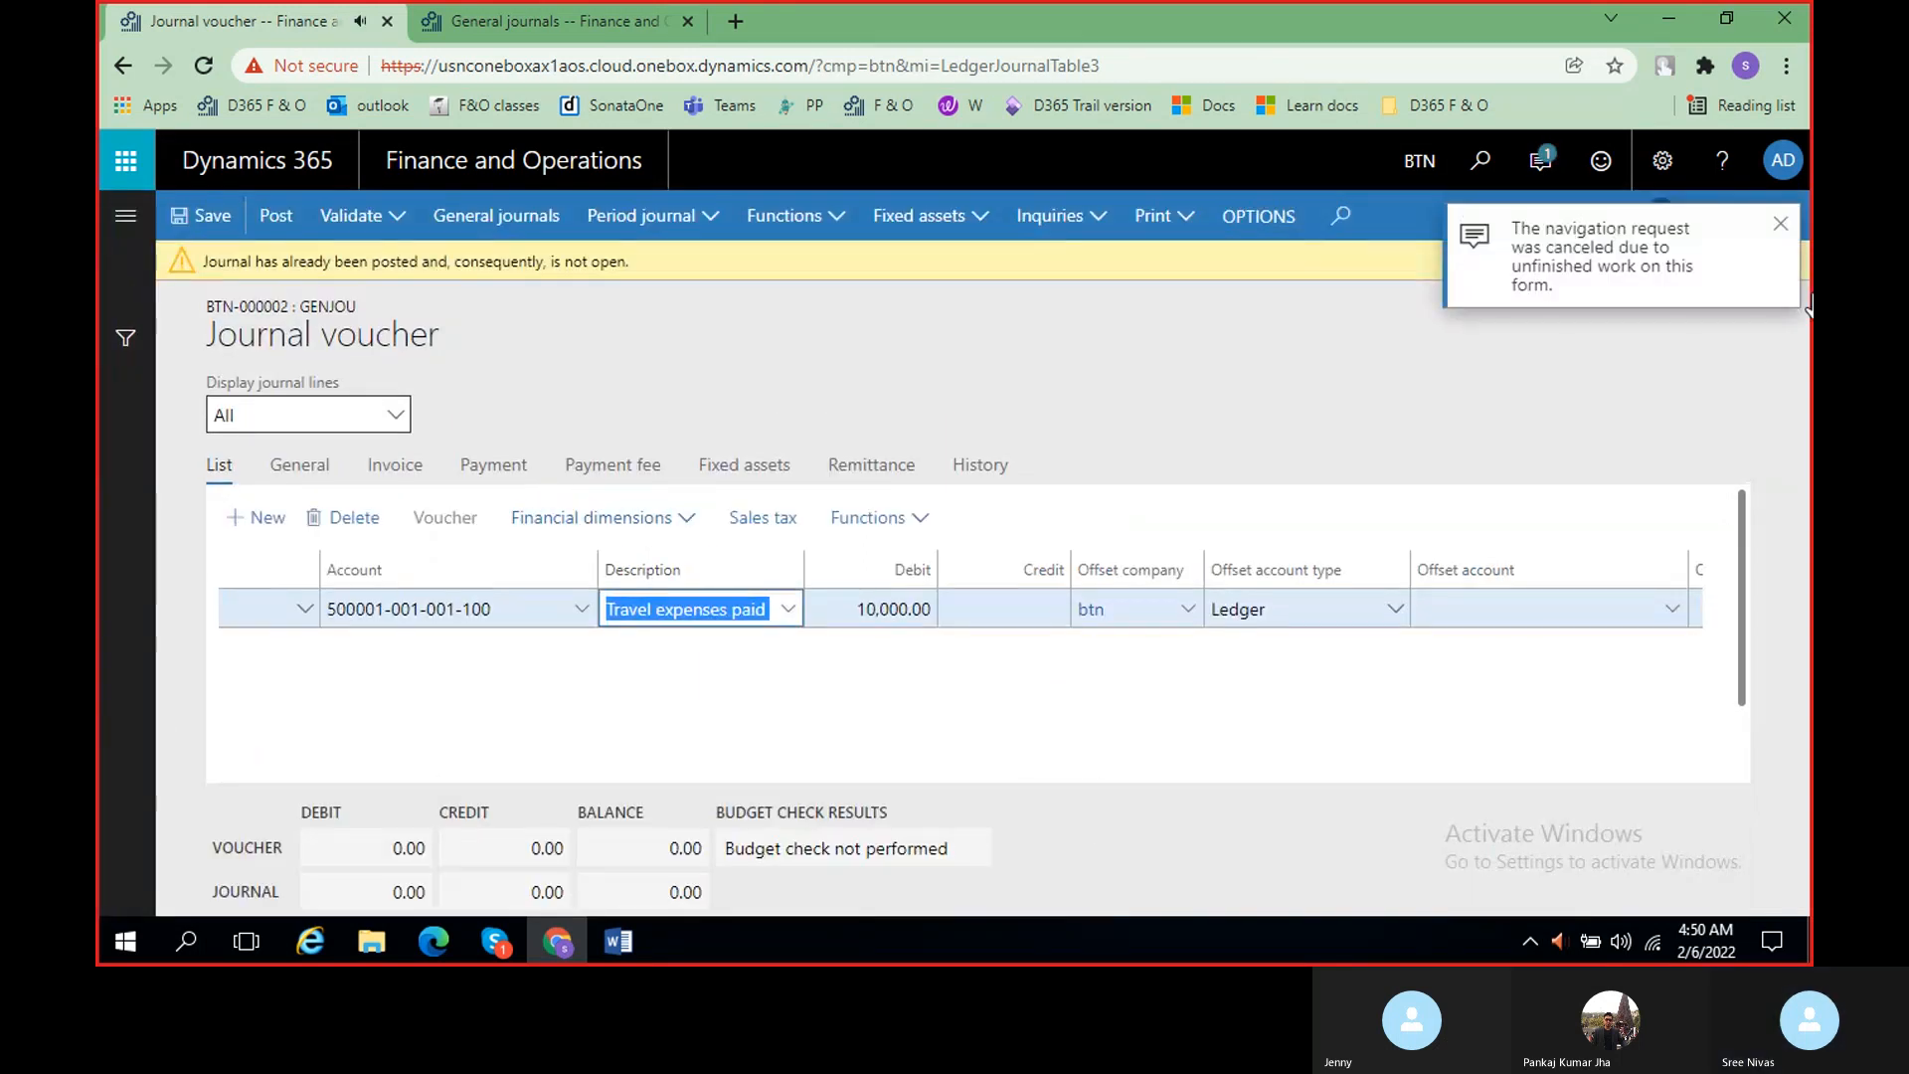
click(1780, 231)
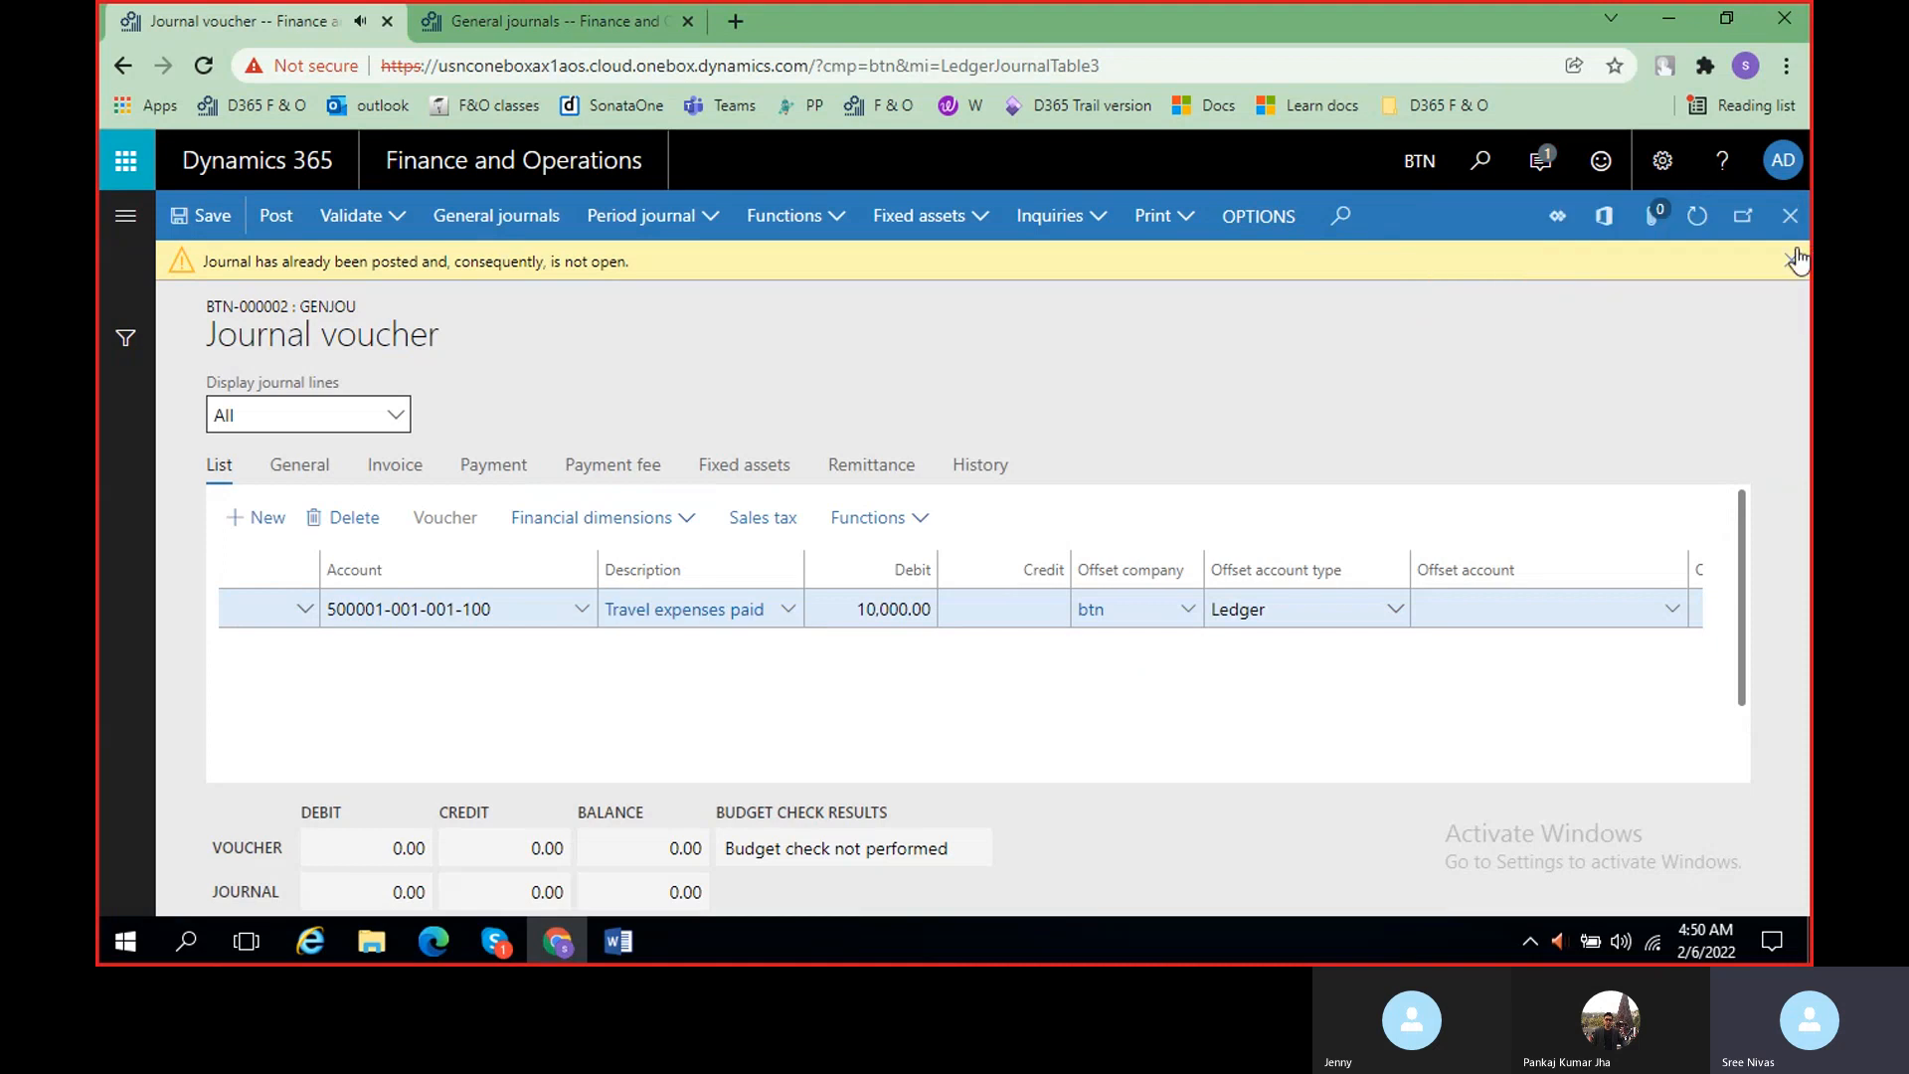
click(263, 571)
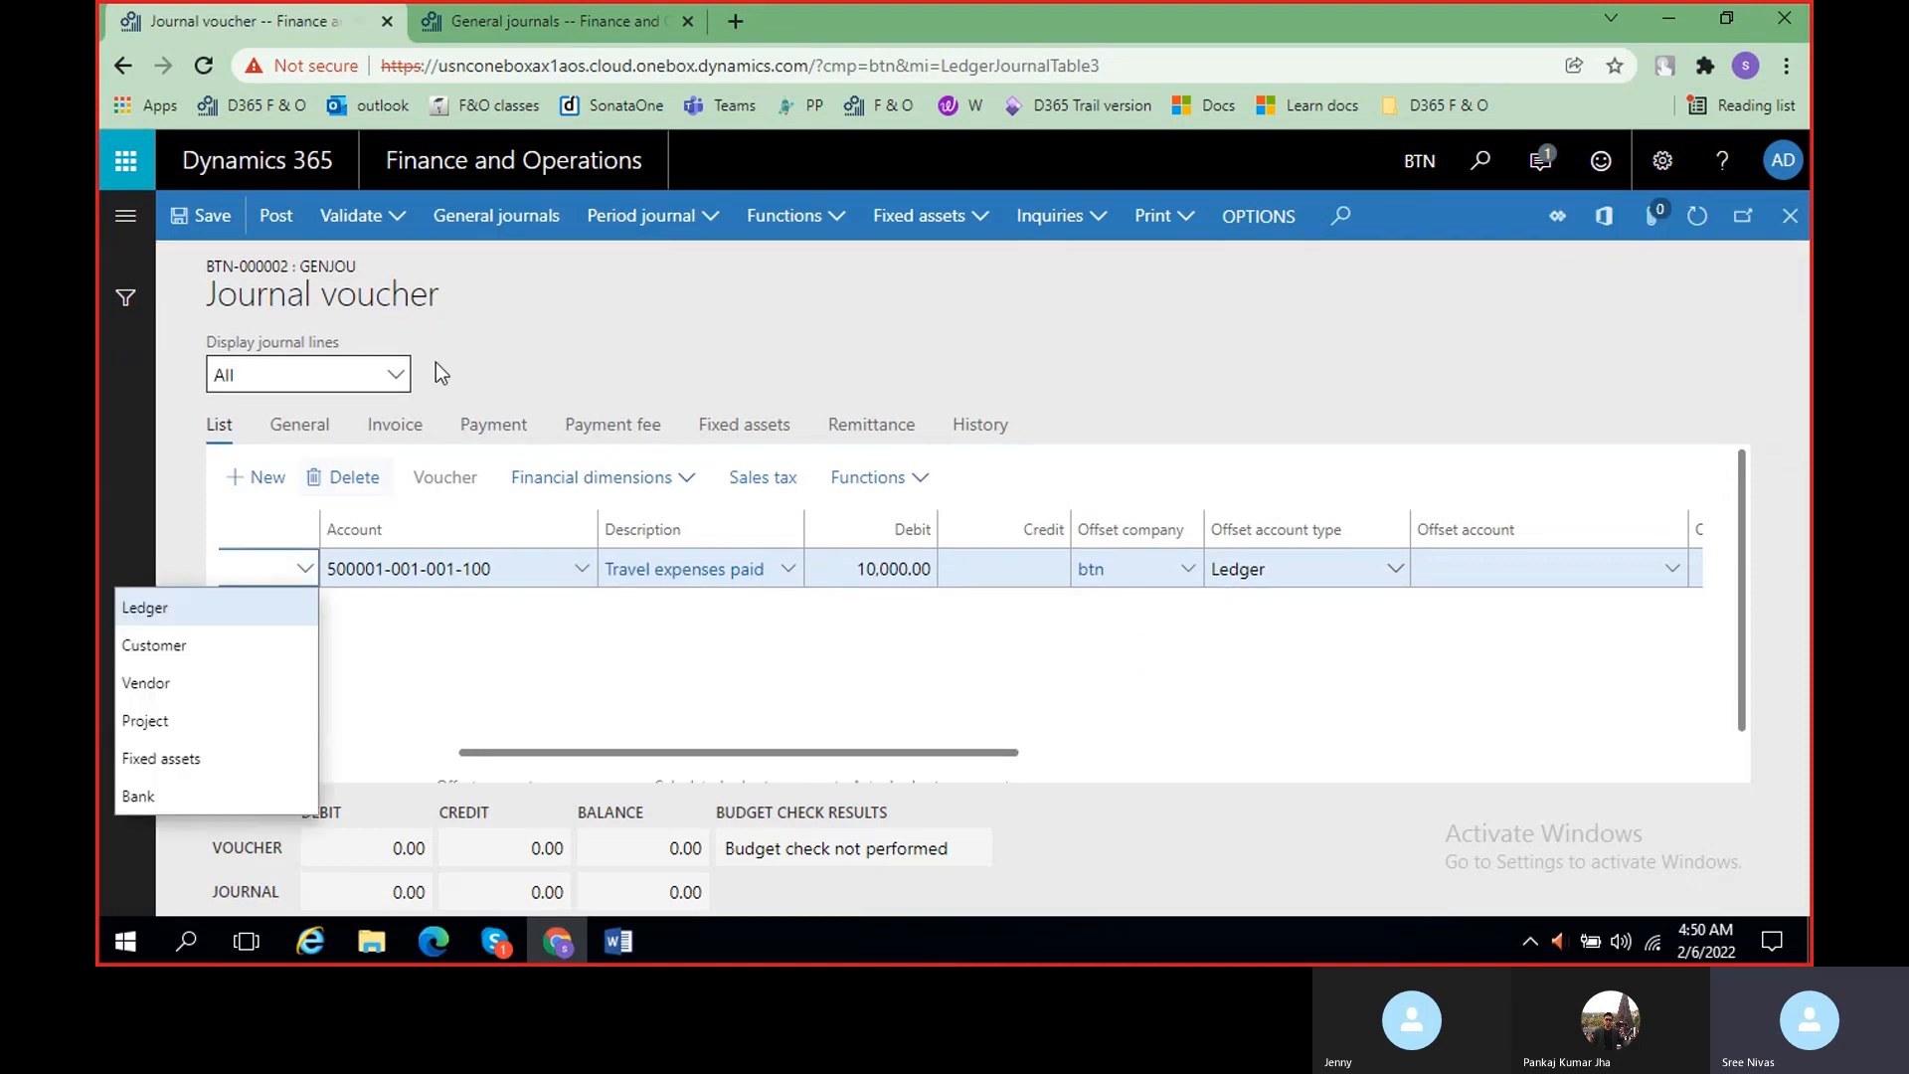
click(343, 481)
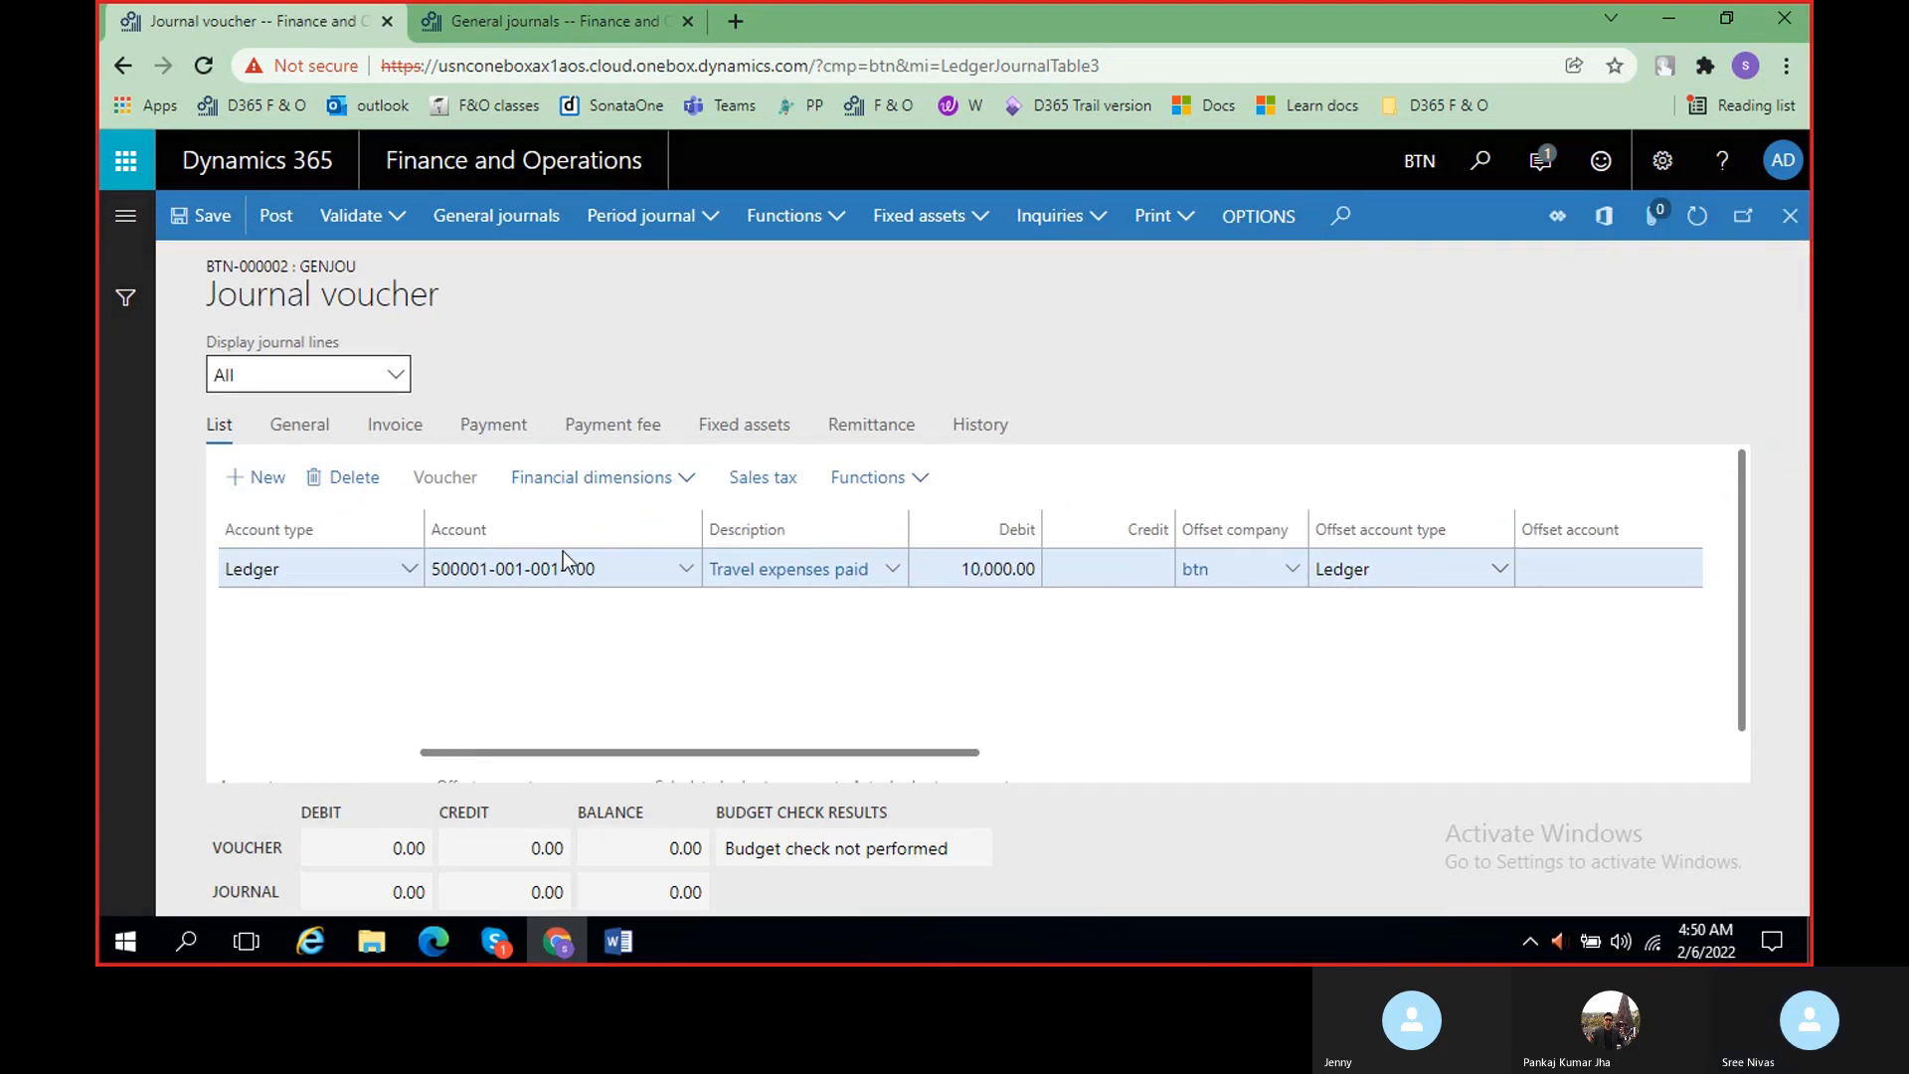
- Close the journal voucher and its general journals list, and open Journal names under Journal setup in the General ledger module
click(1791, 221)
click(1791, 219)
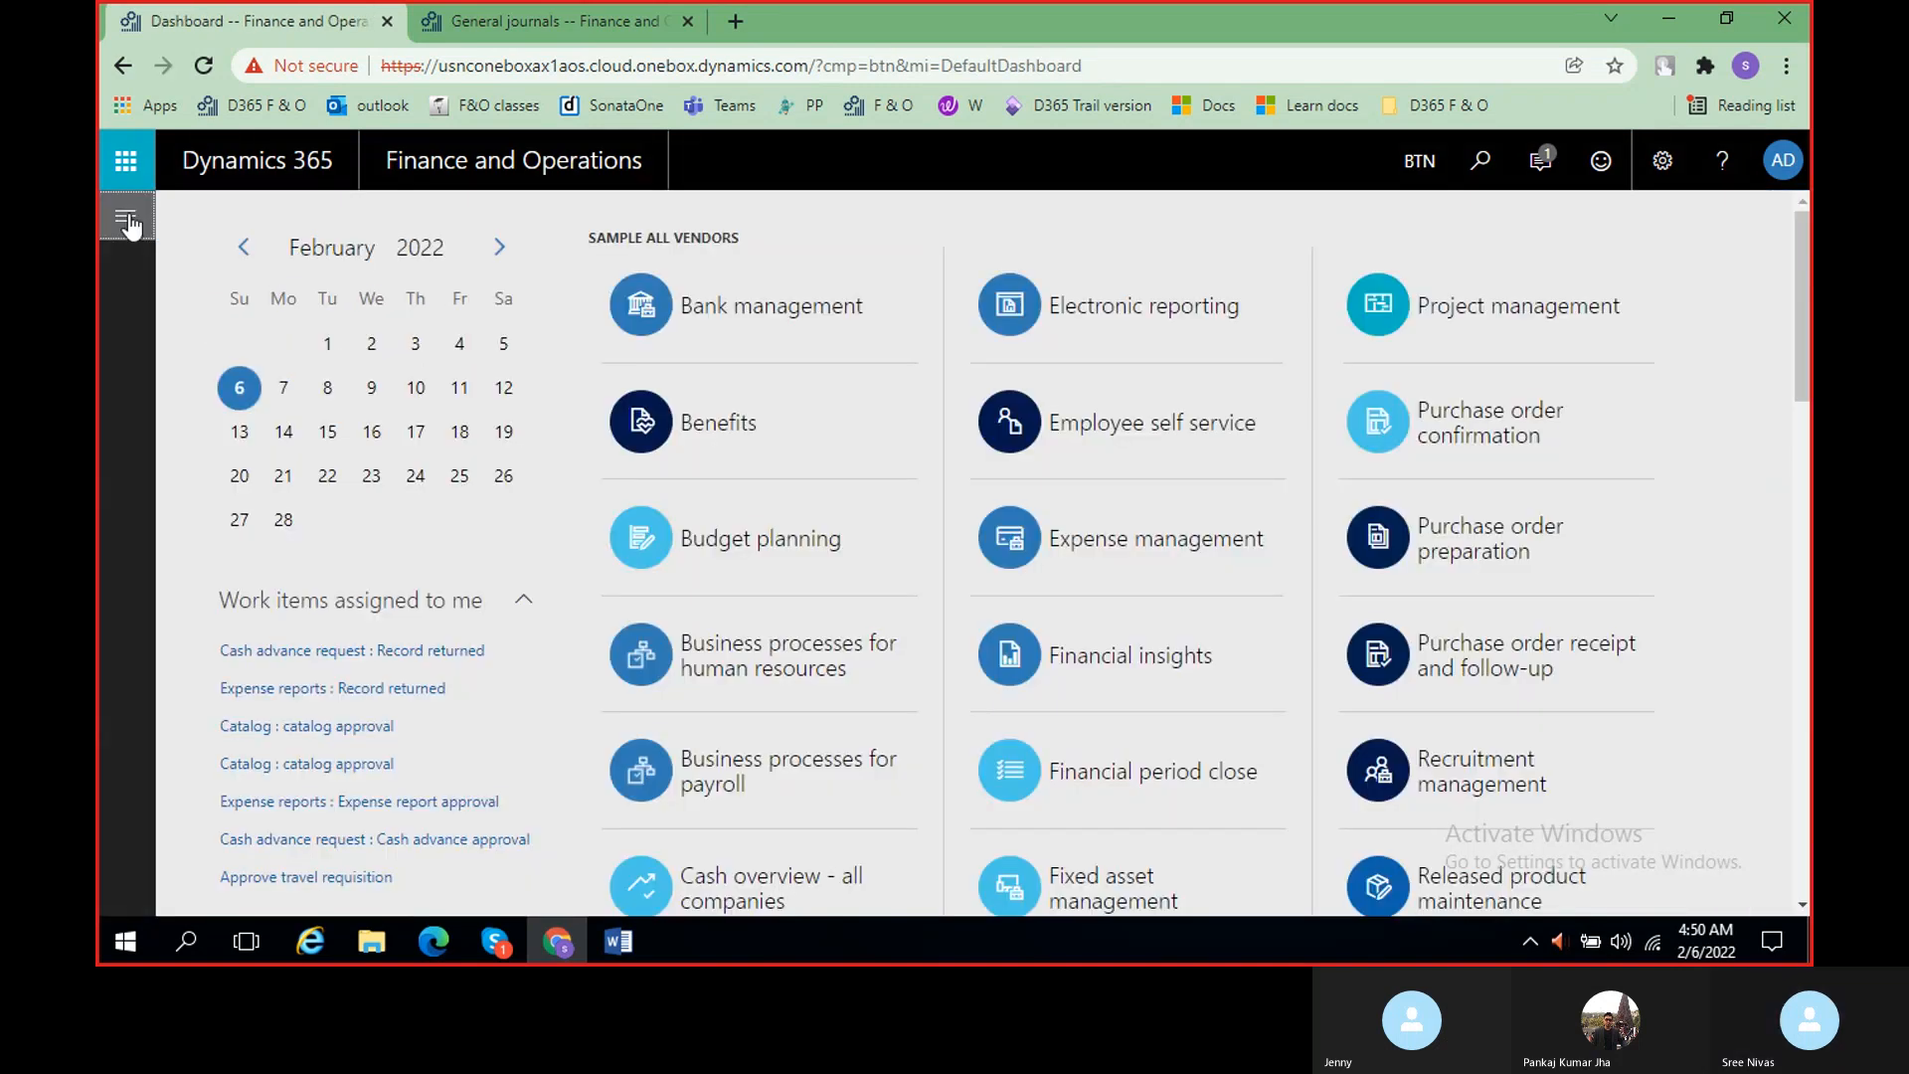
click(119, 209)
drag(1020, 908, 1470, 905)
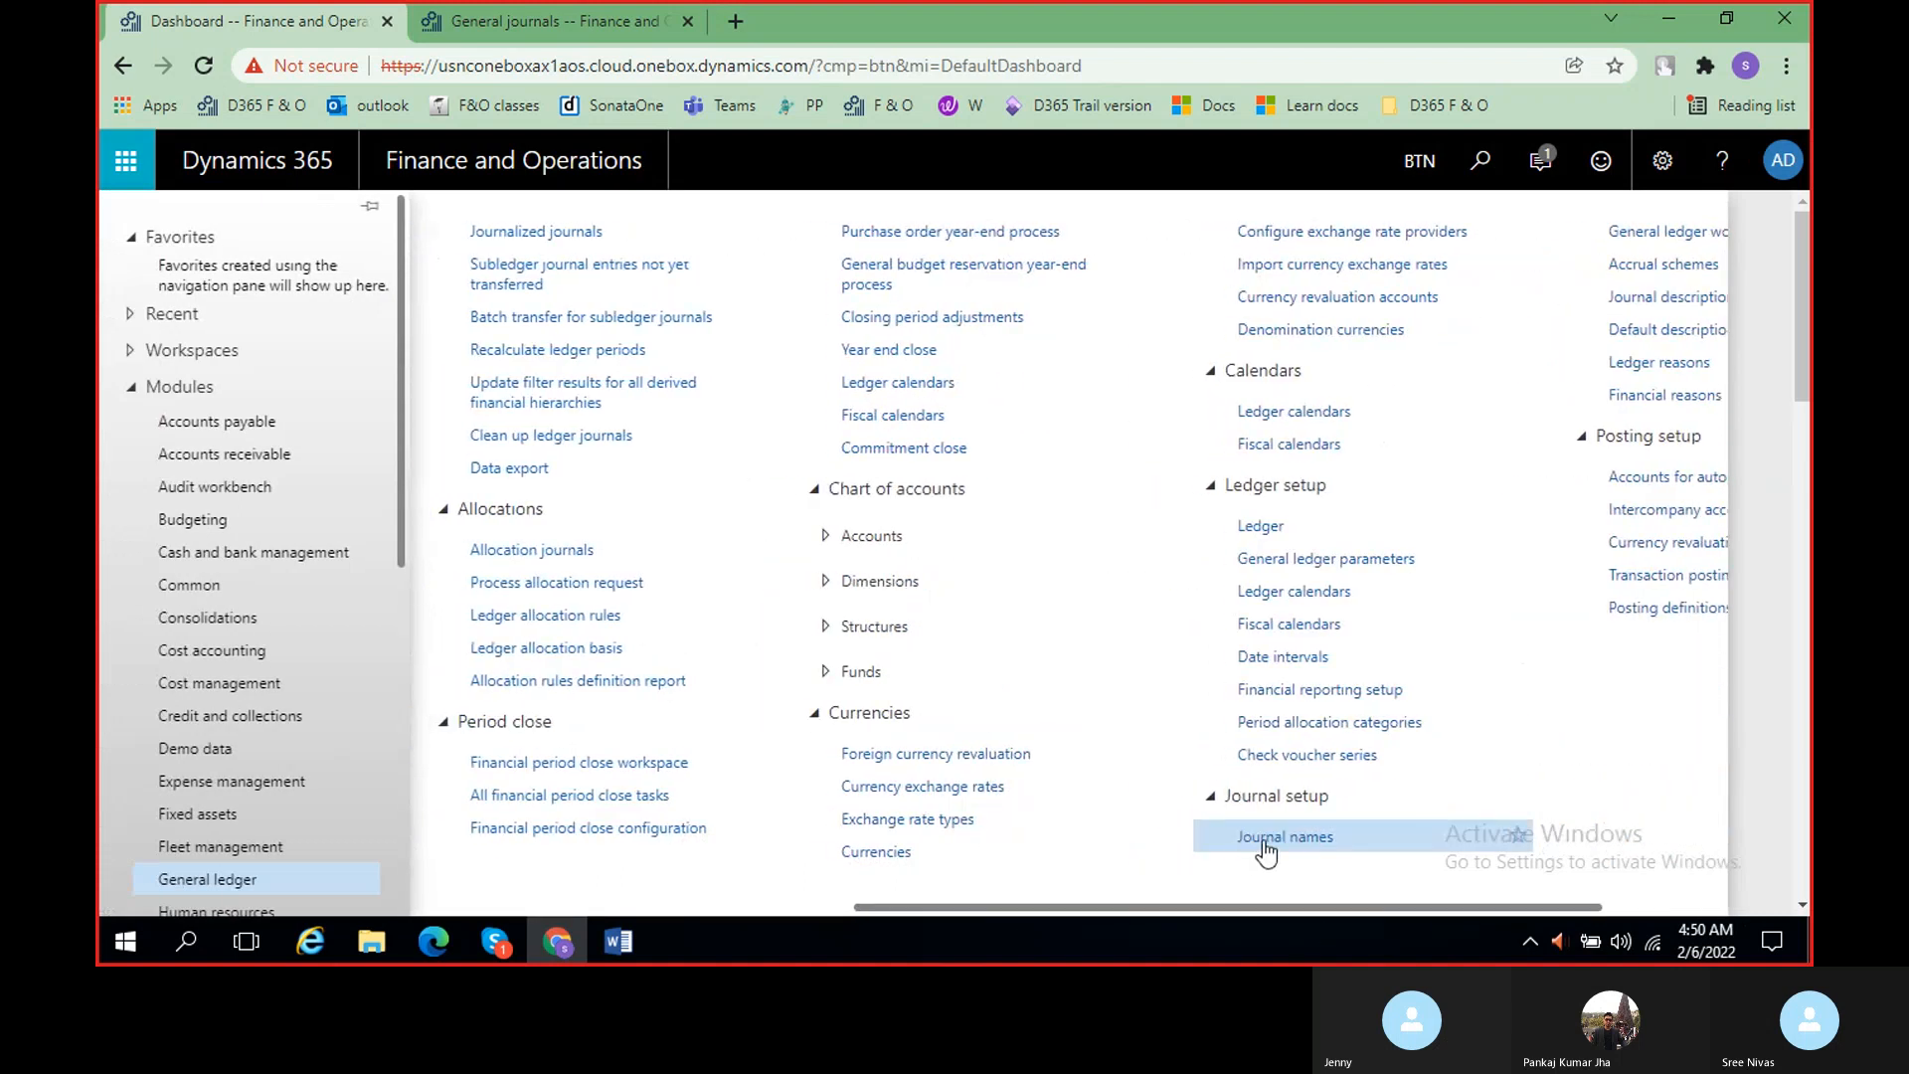
click(1264, 839)
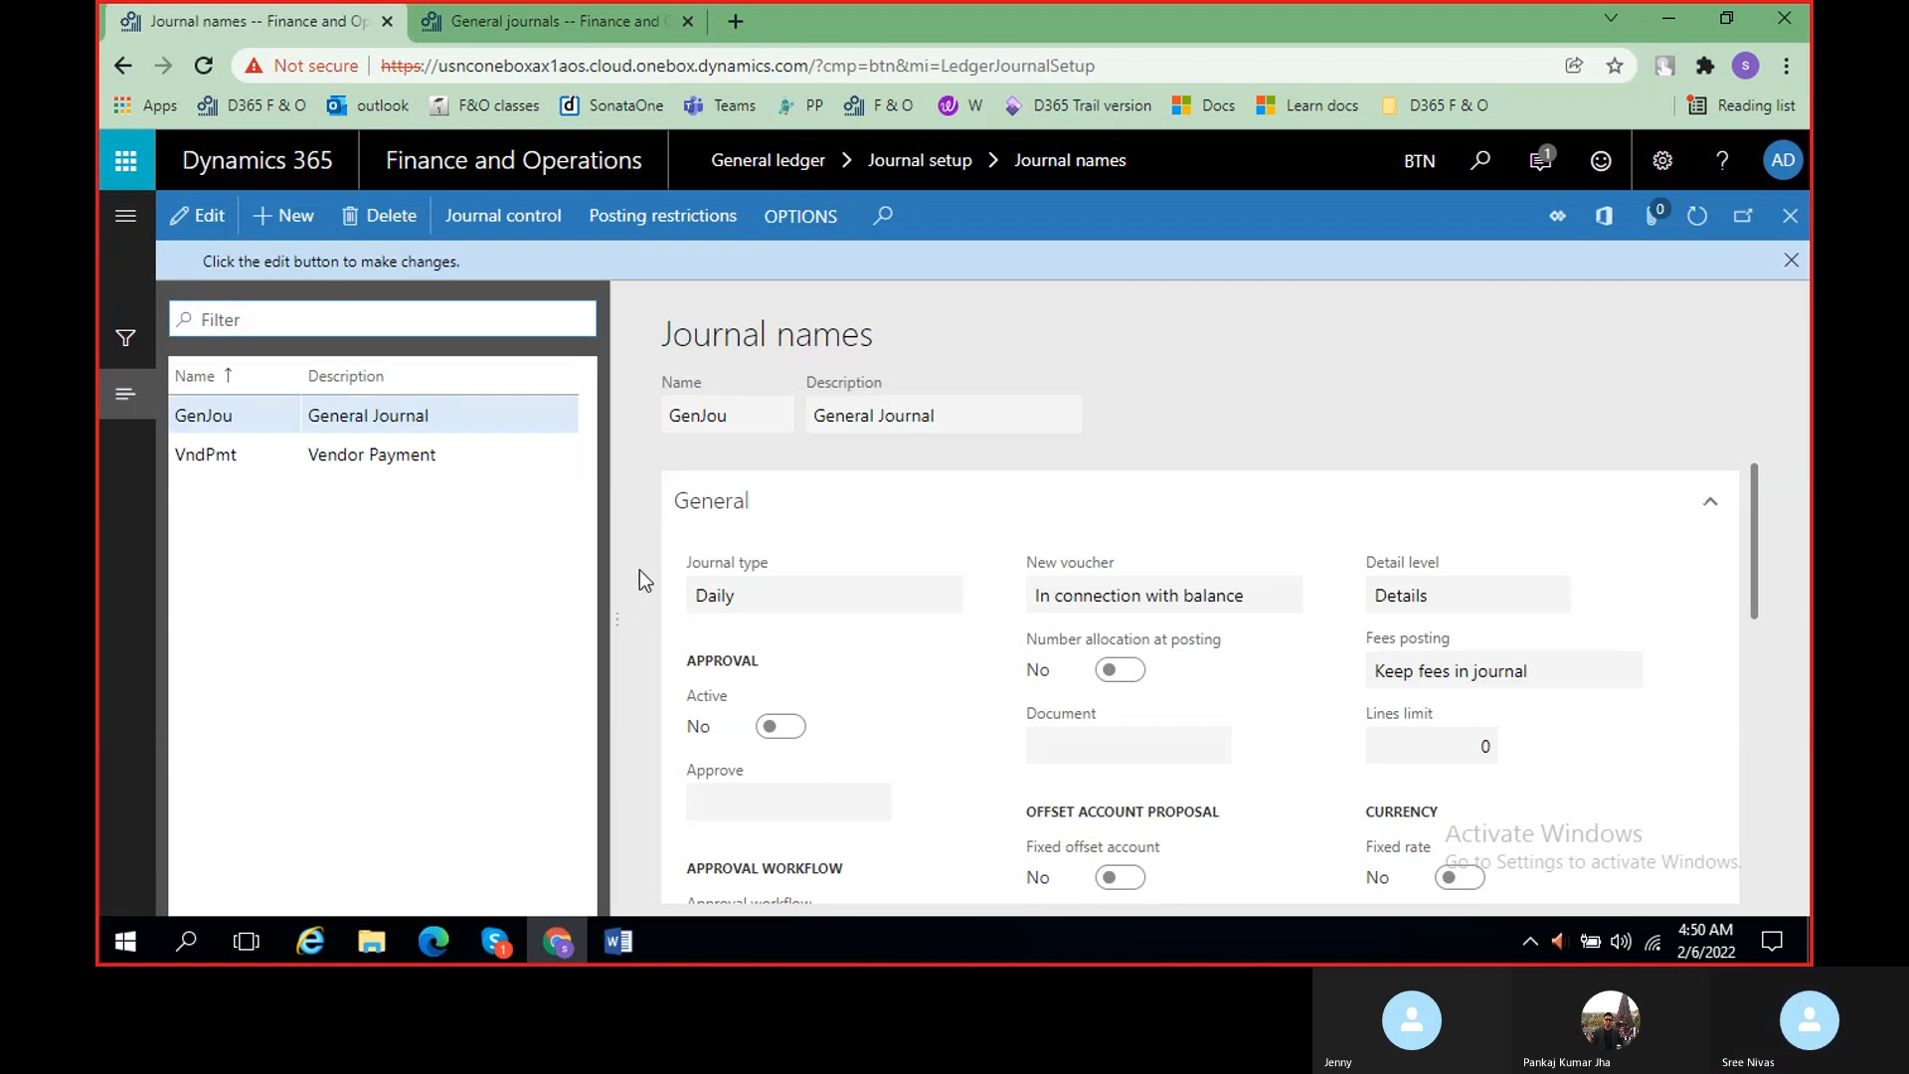
- Start a new journal name, examine the available journal types from Allocation to Vendor settle promissory note, and close Journal names
click(284, 213)
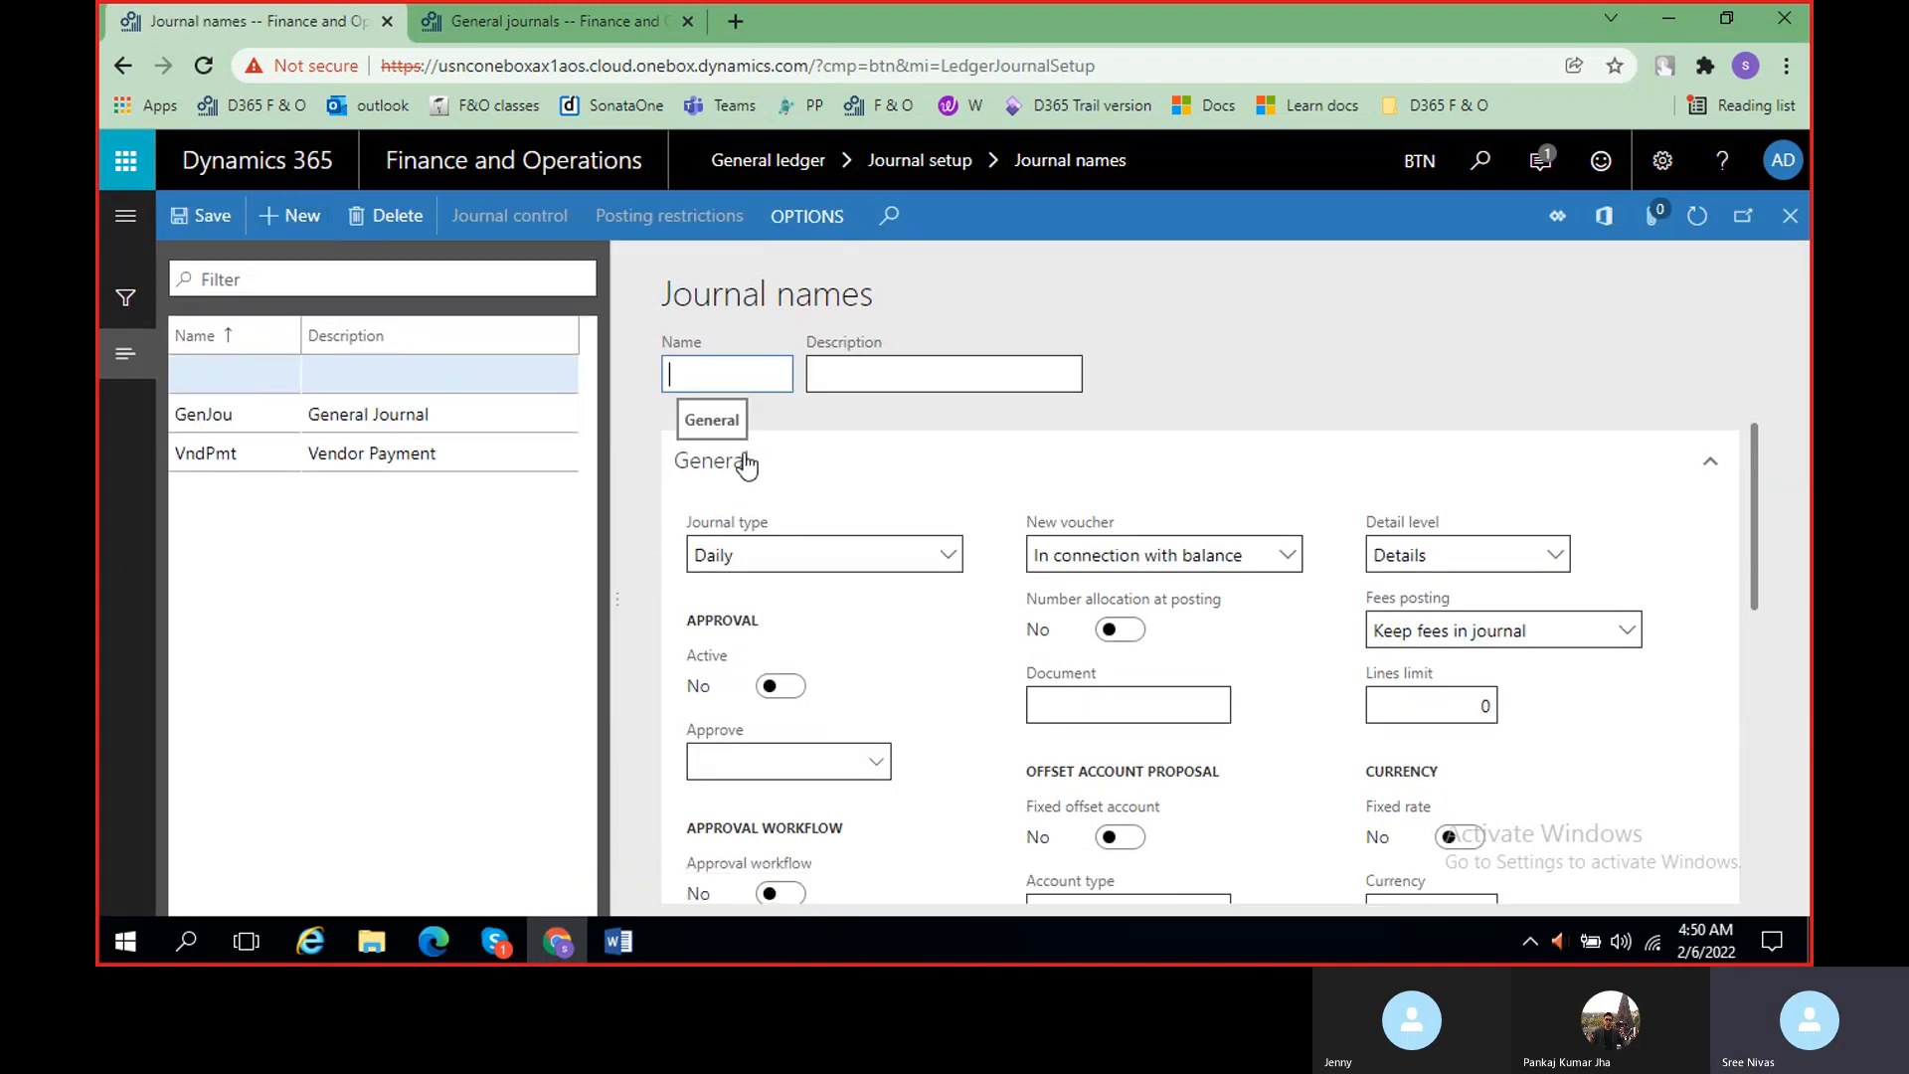
click(950, 559)
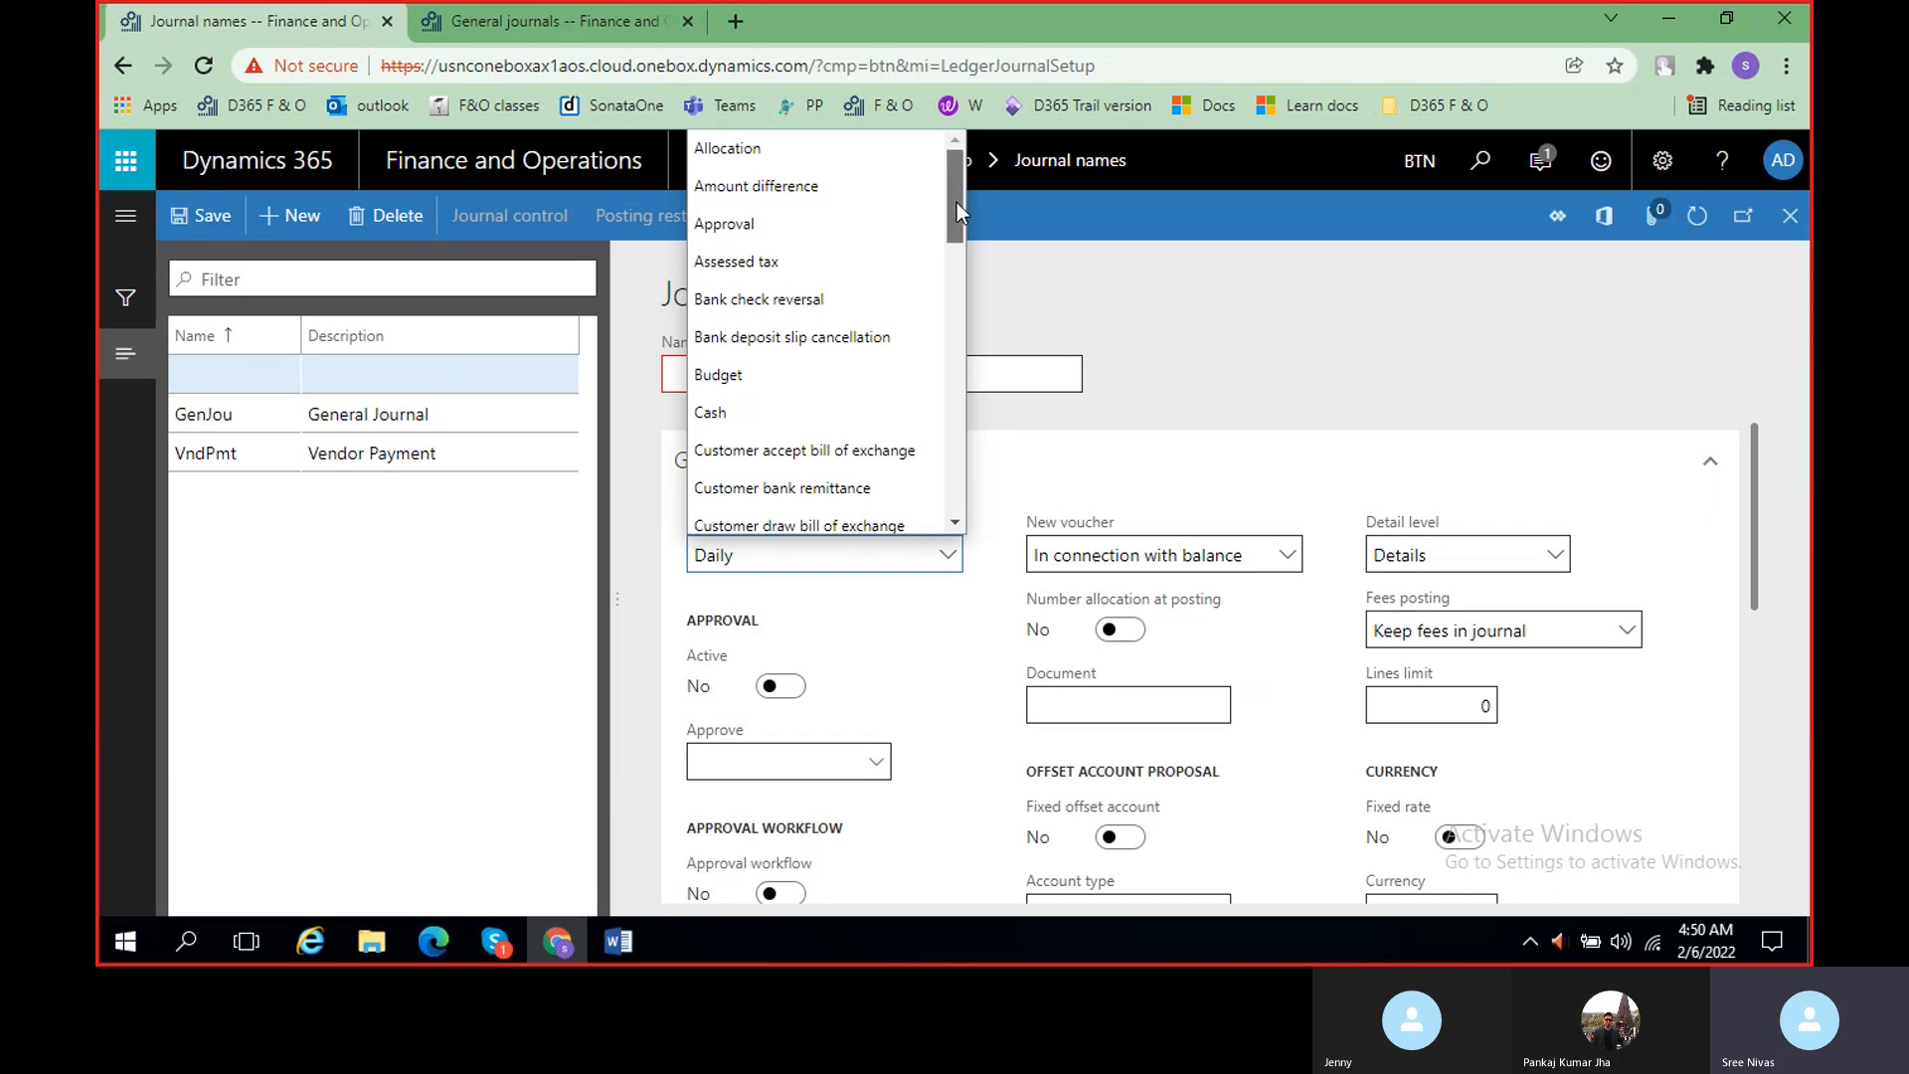
drag(957, 200, 957, 218)
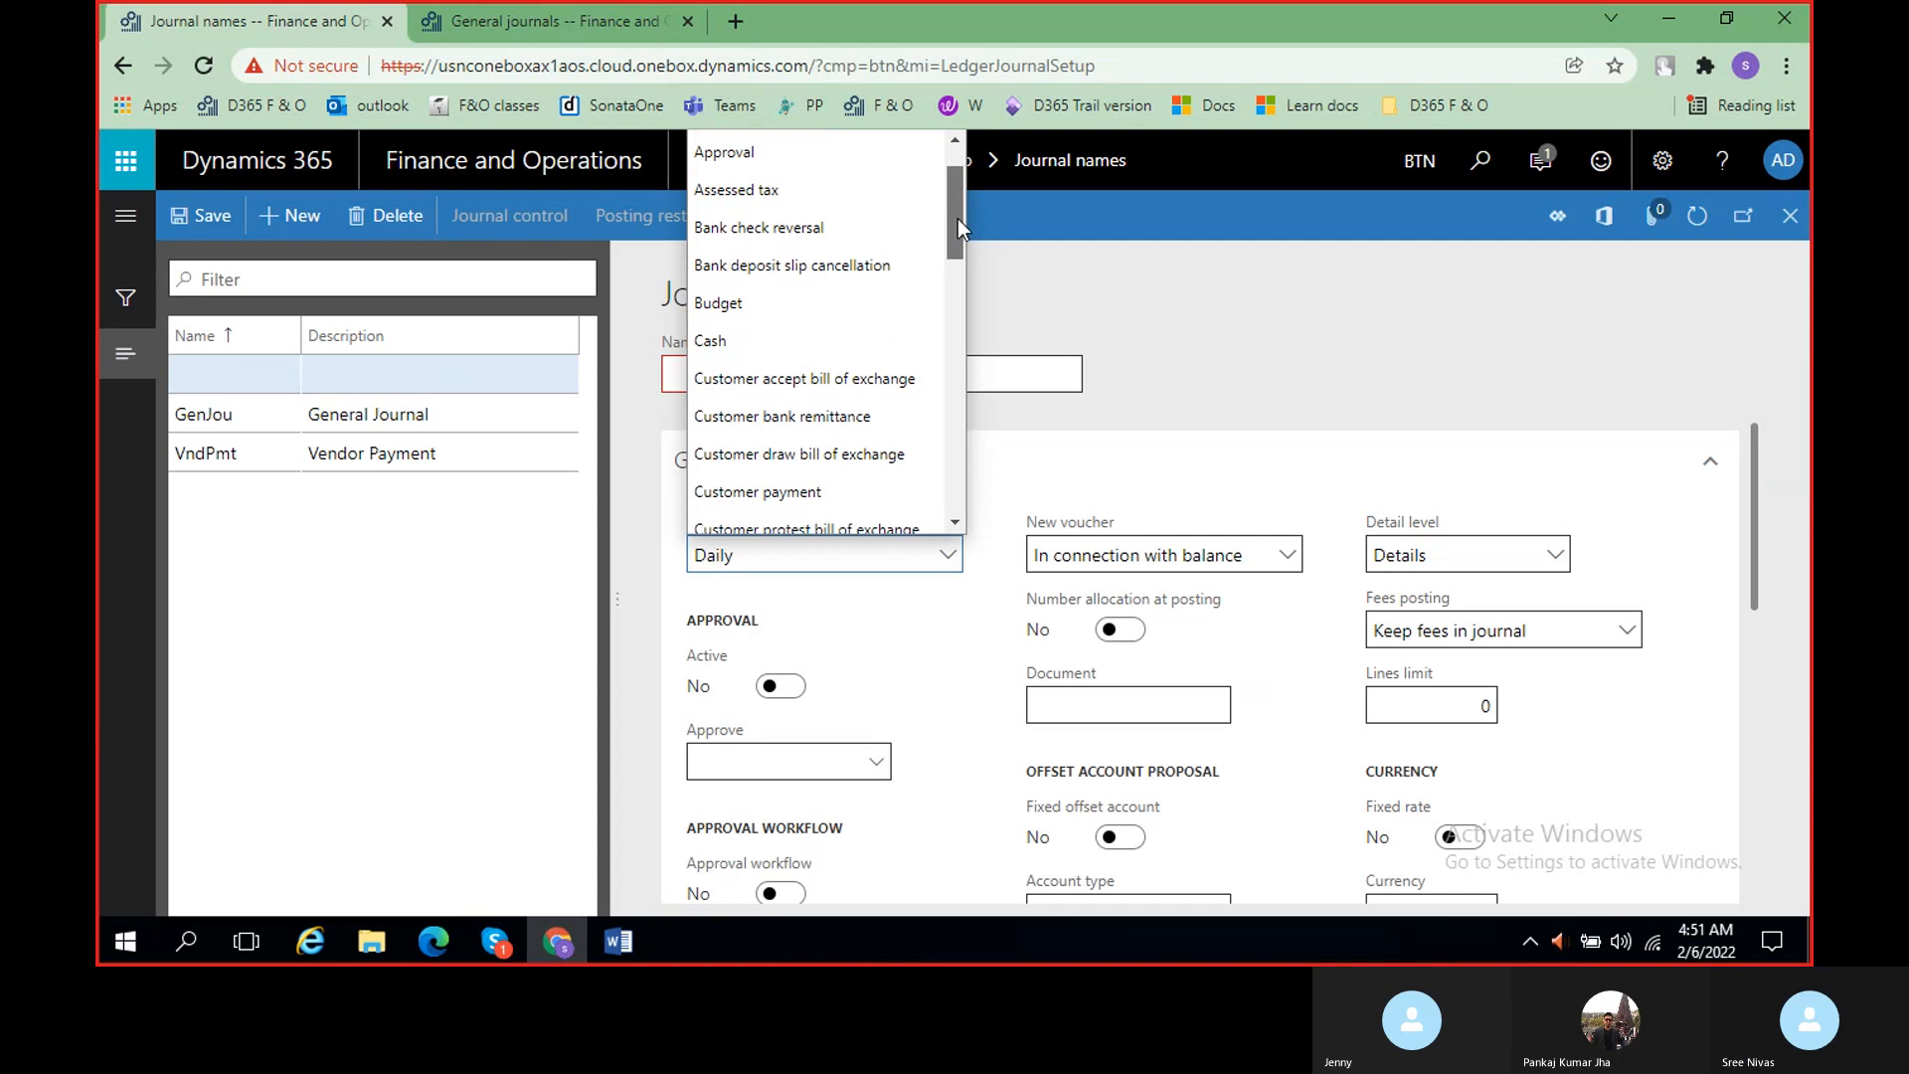
mouse_move(958, 219)
mouse_down()
mouse_move(976, 388)
mouse_move(952, 487)
mouse_move(957, 195)
mouse_up()
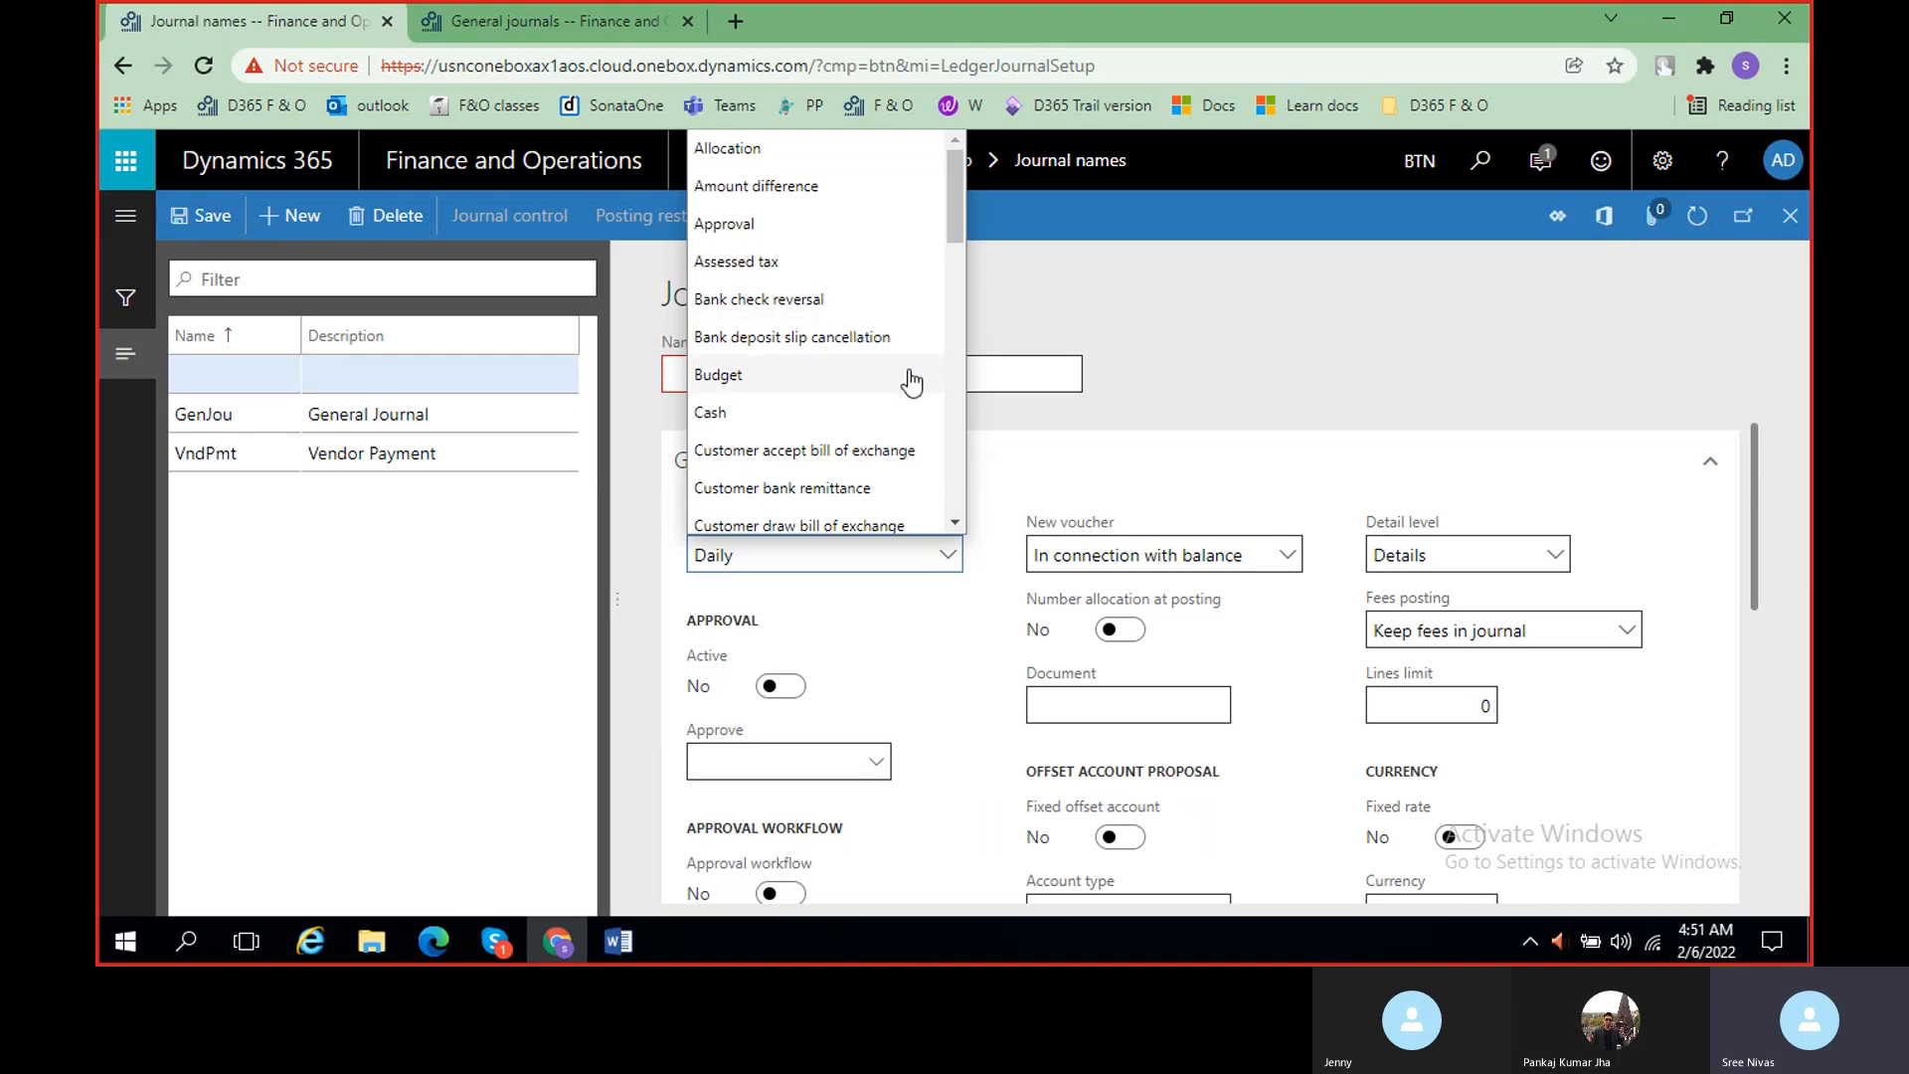
scroll(885, 386, down, 2)
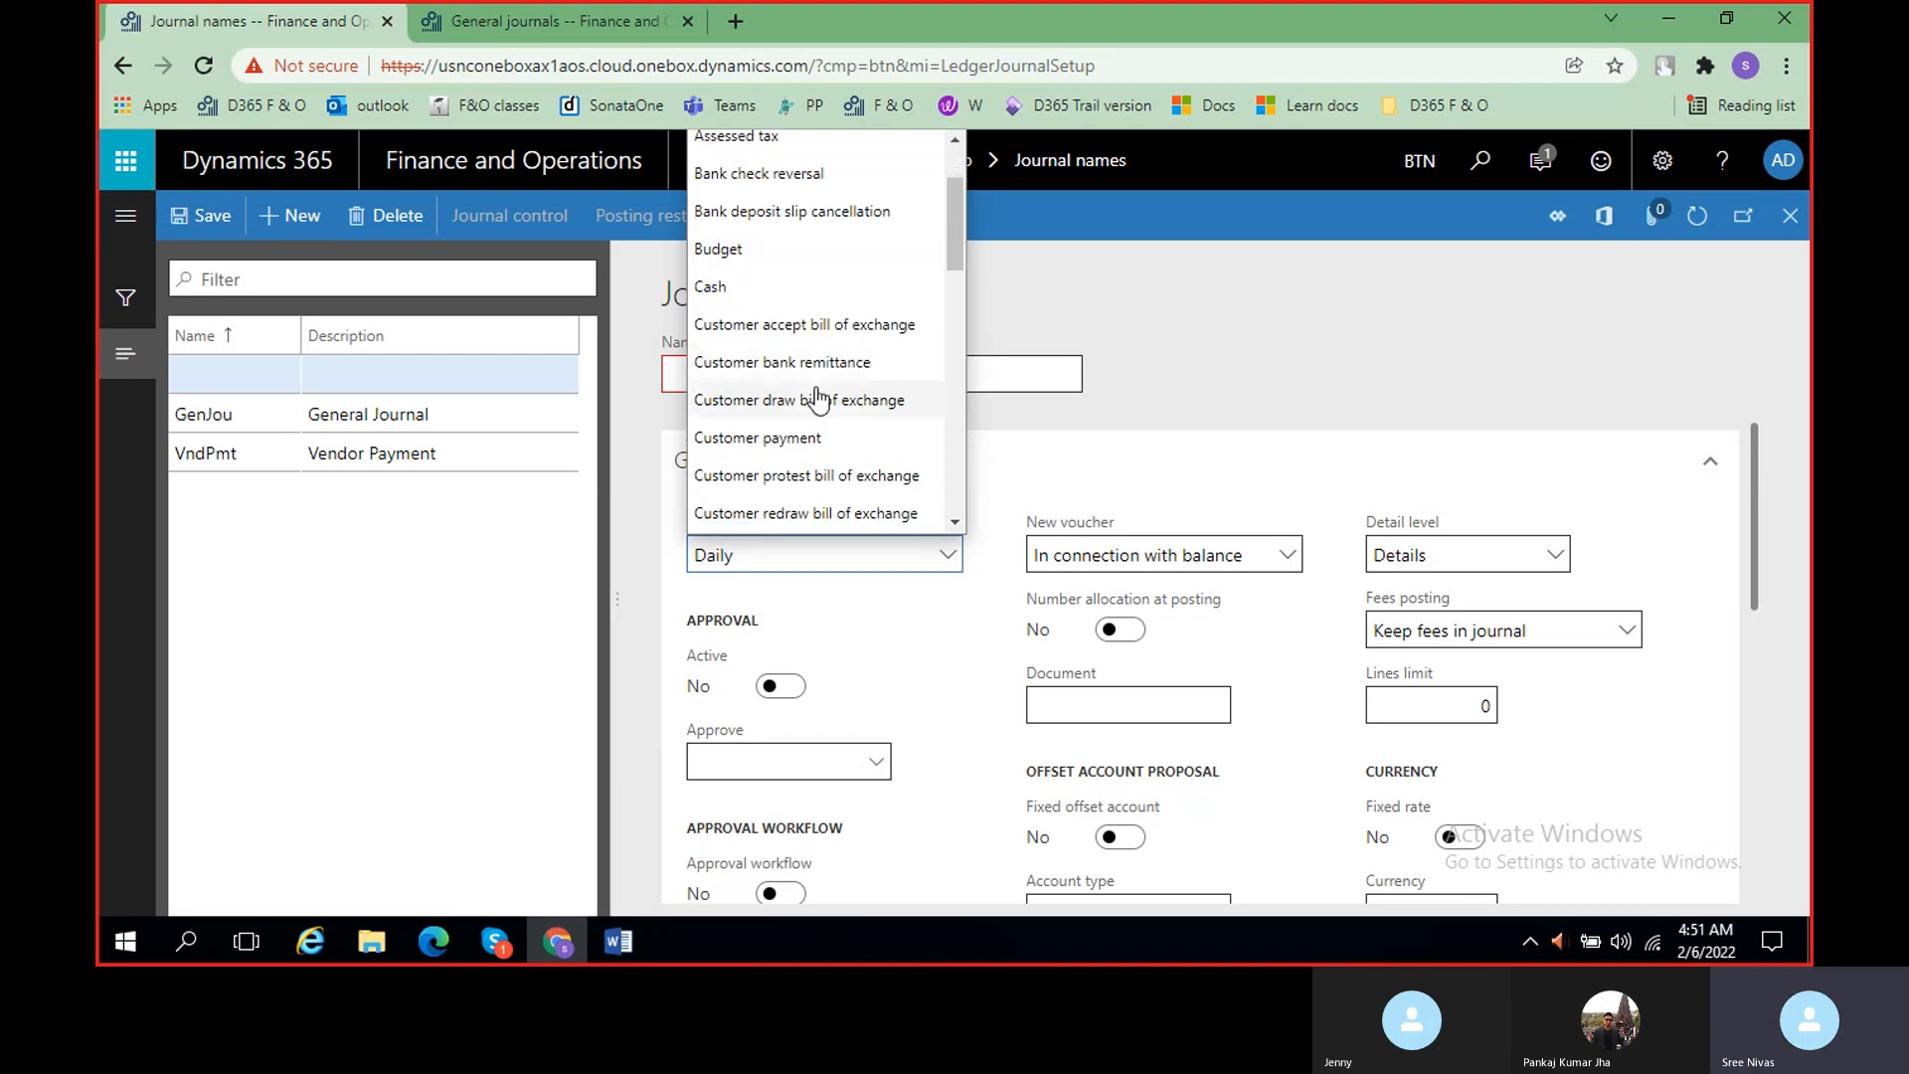
scroll(808, 452, down, 1)
scroll(807, 459, down, 1)
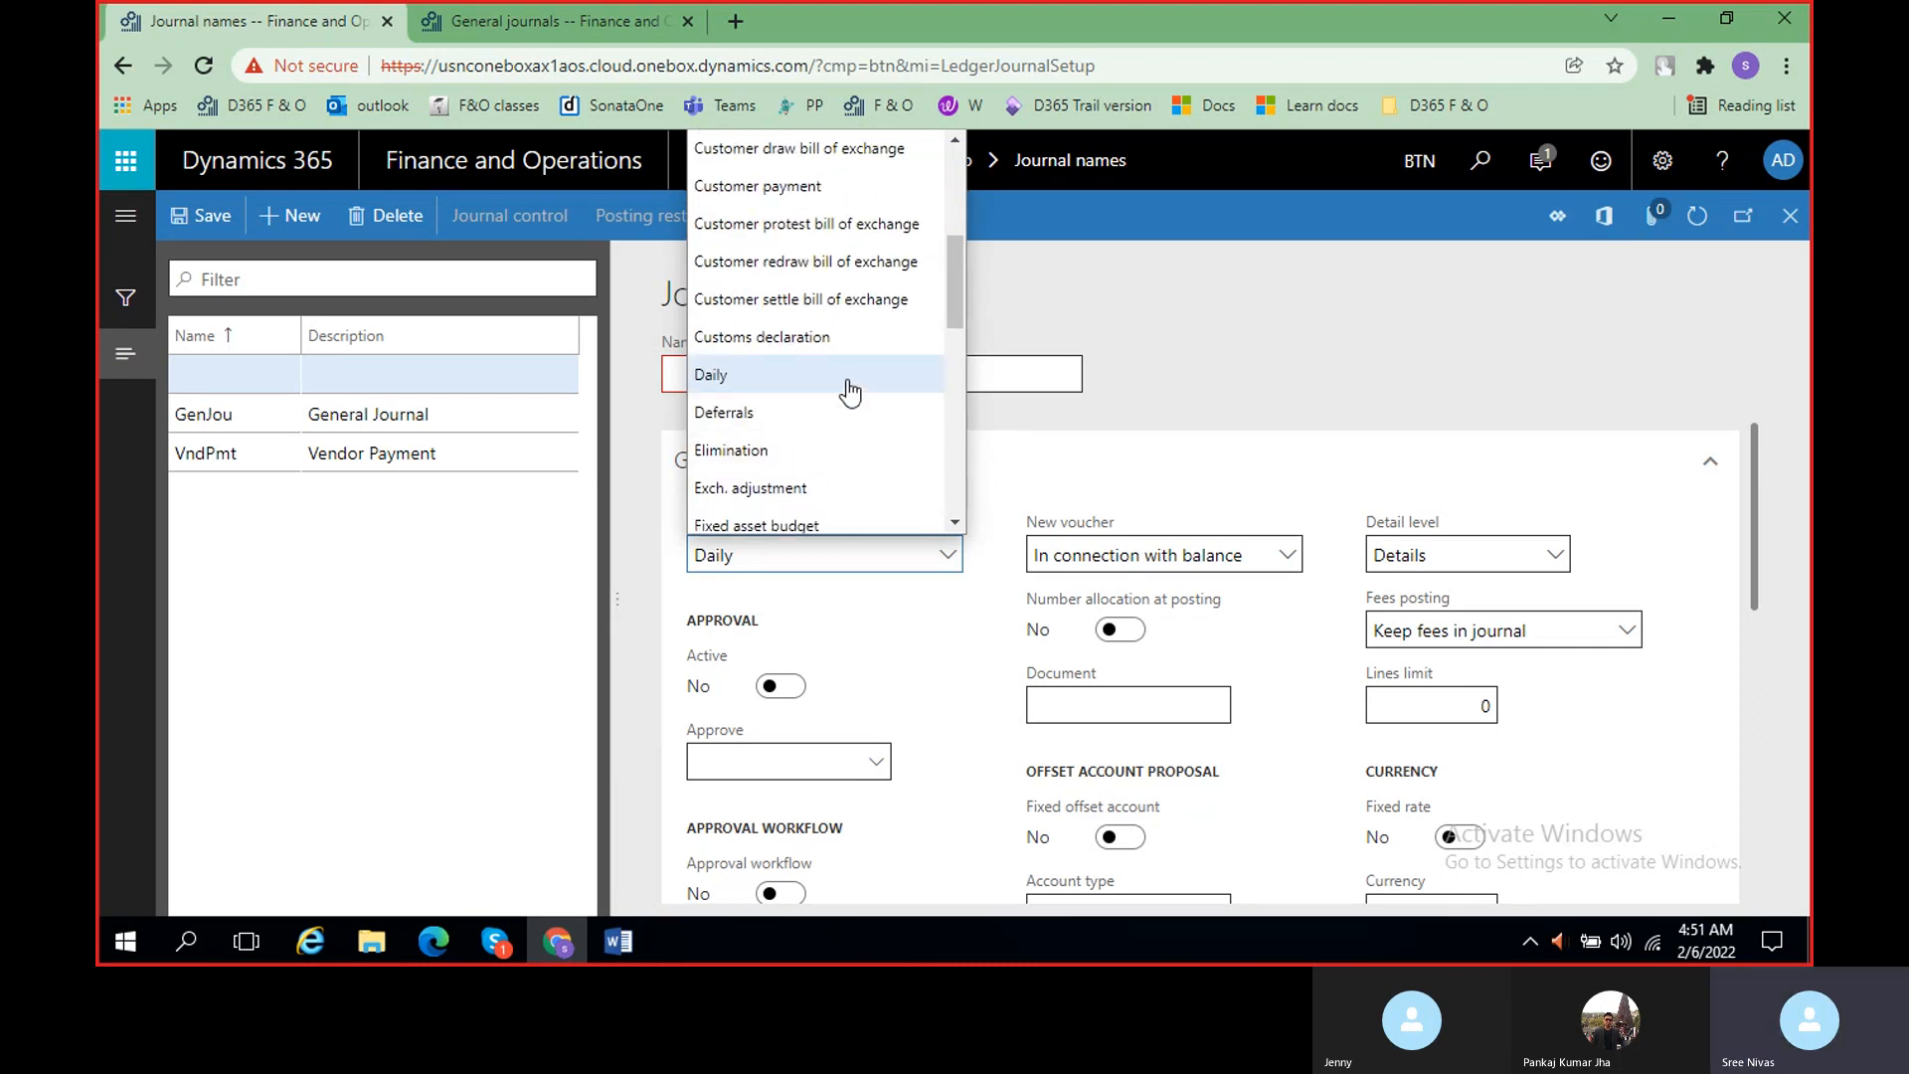
scroll(850, 393, down, 1)
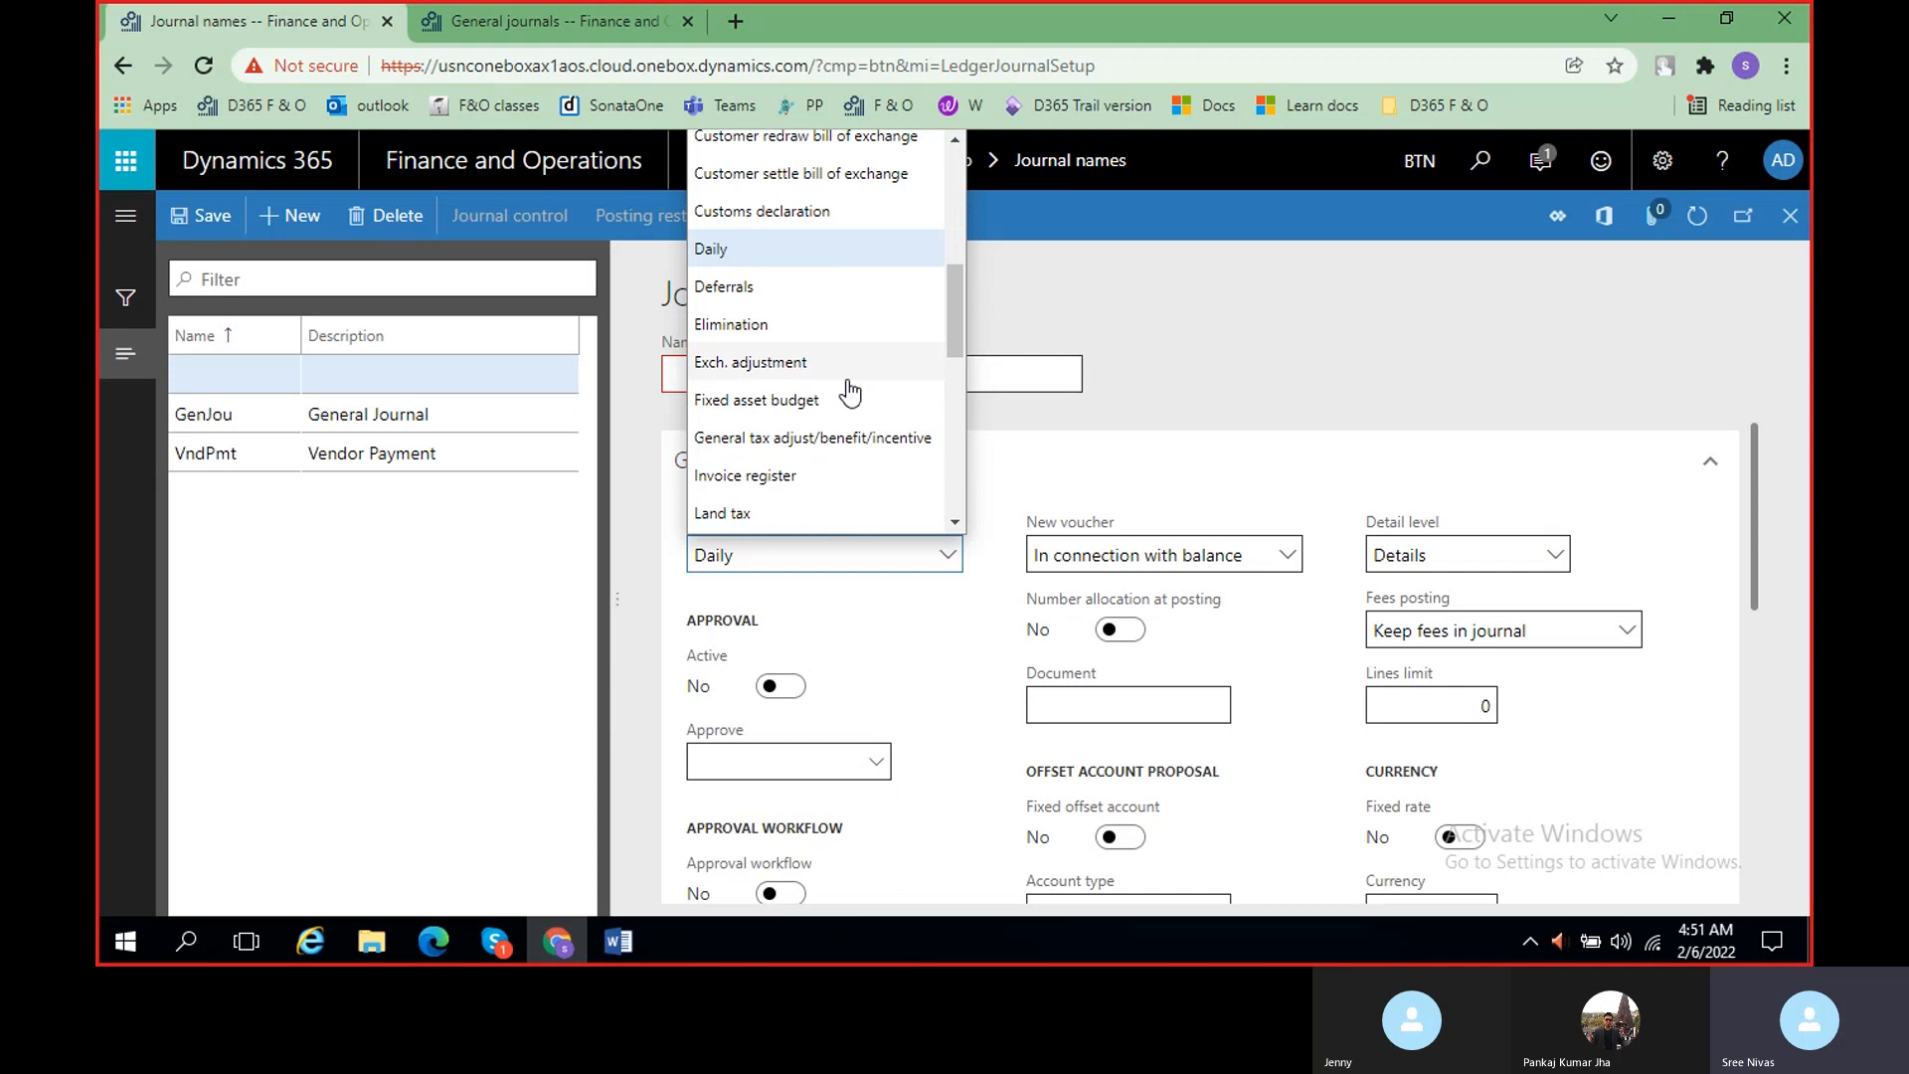
scroll(850, 393, down, 1)
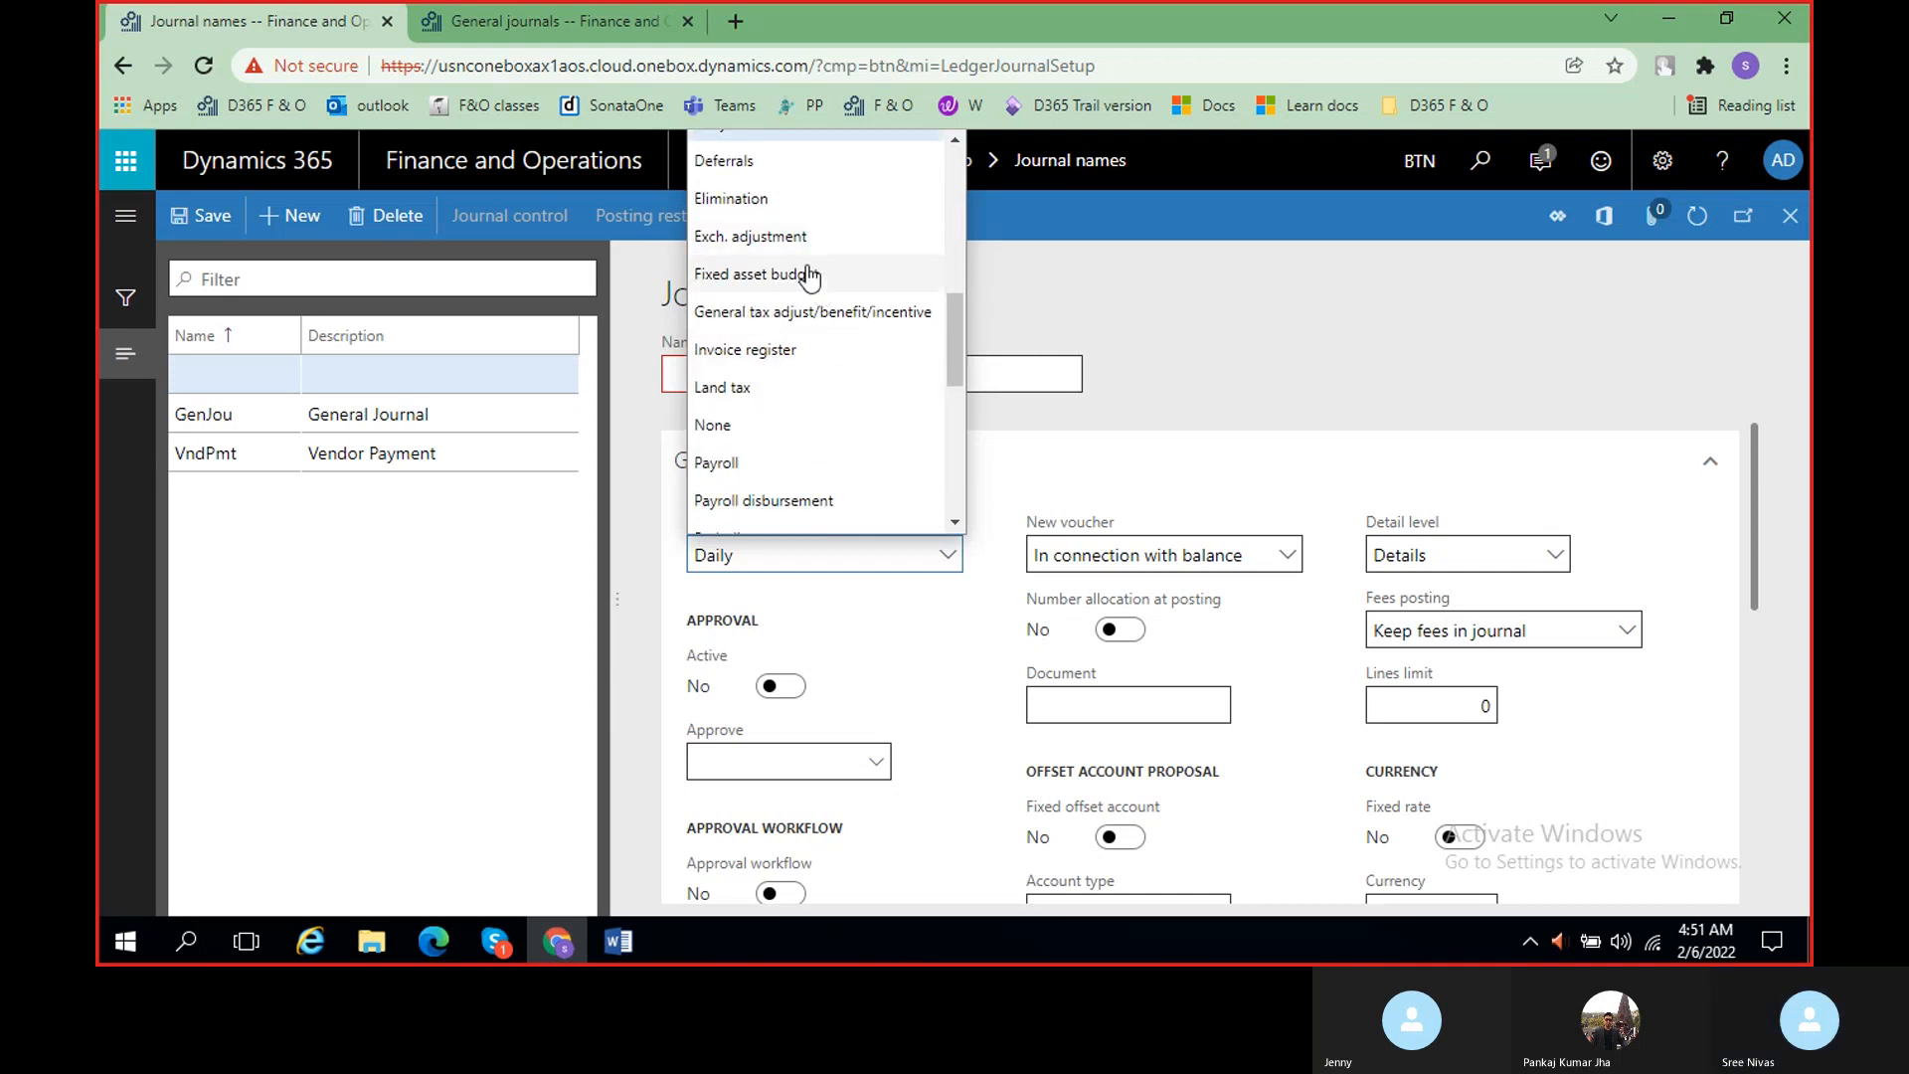
scroll(810, 289, down, 2)
scroll(812, 291, down, 1)
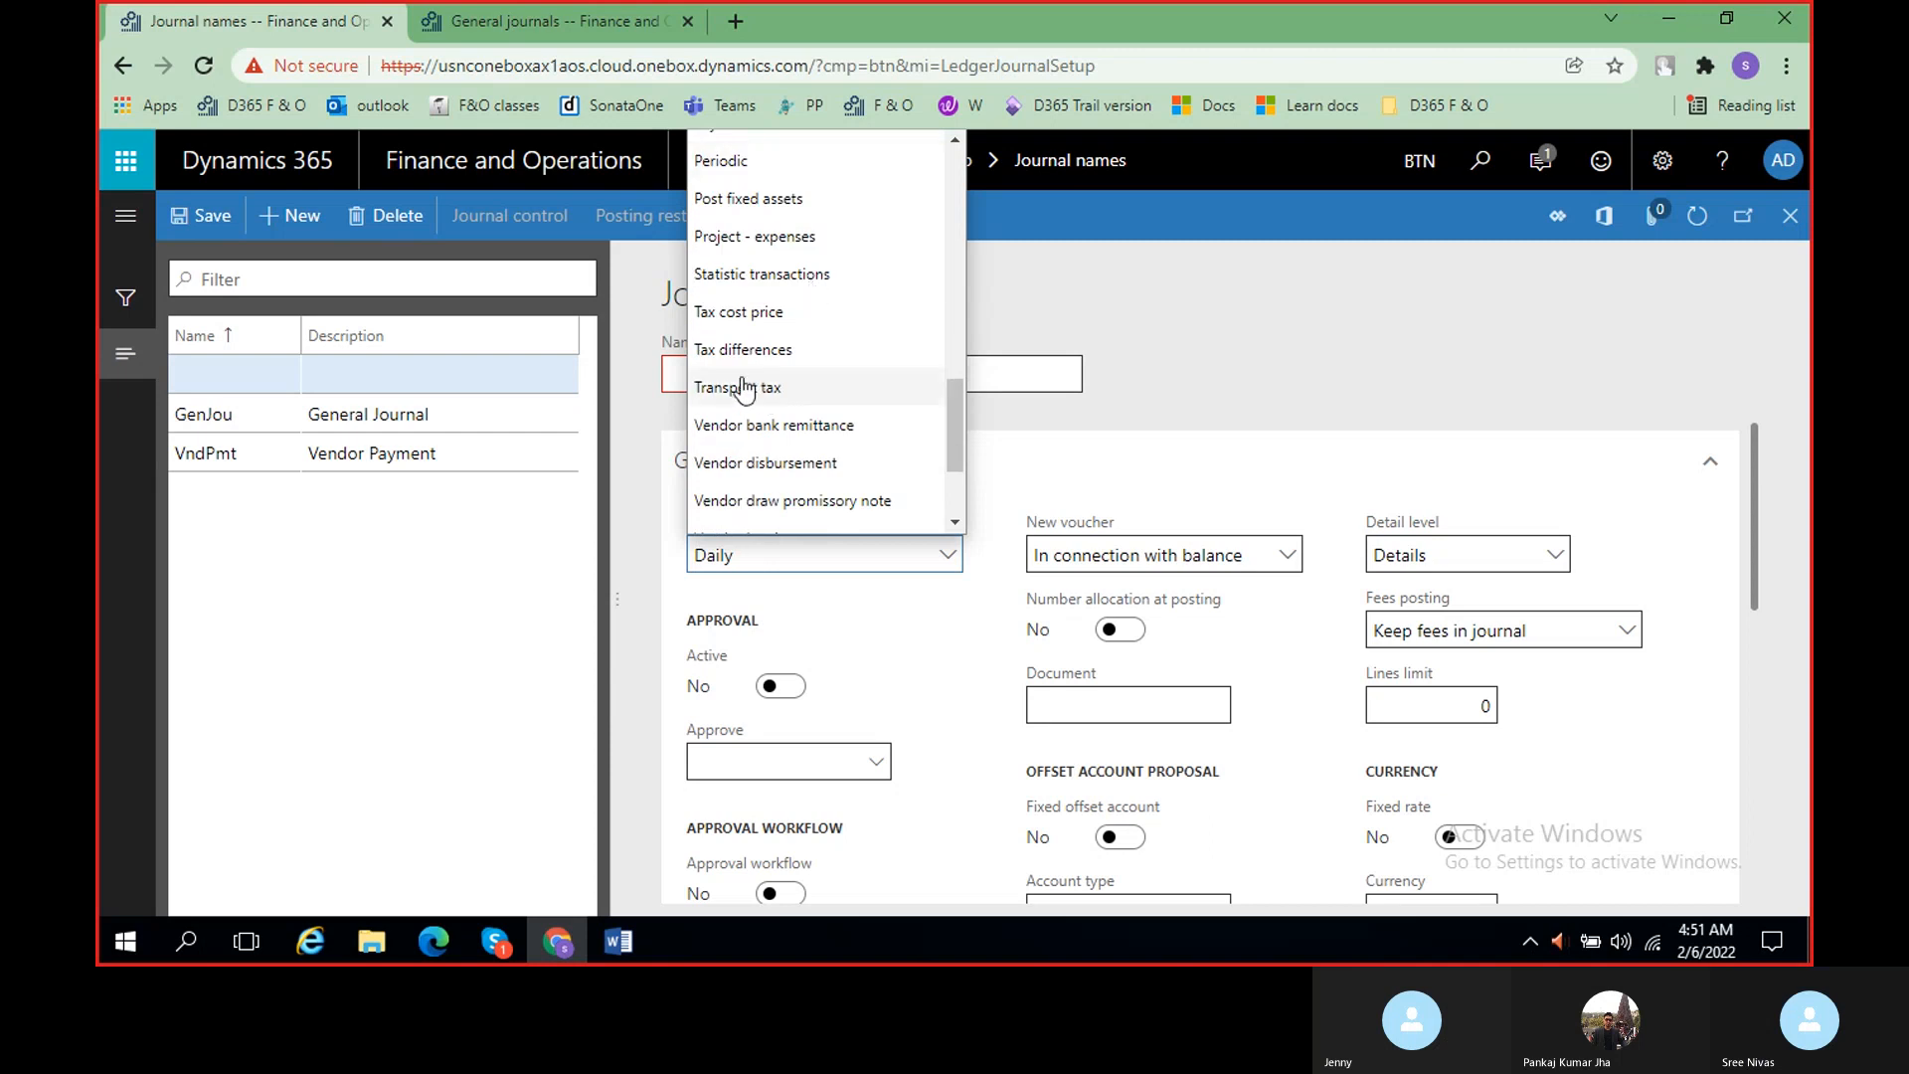
scroll(801, 442, down, 1)
scroll(800, 442, down, 1)
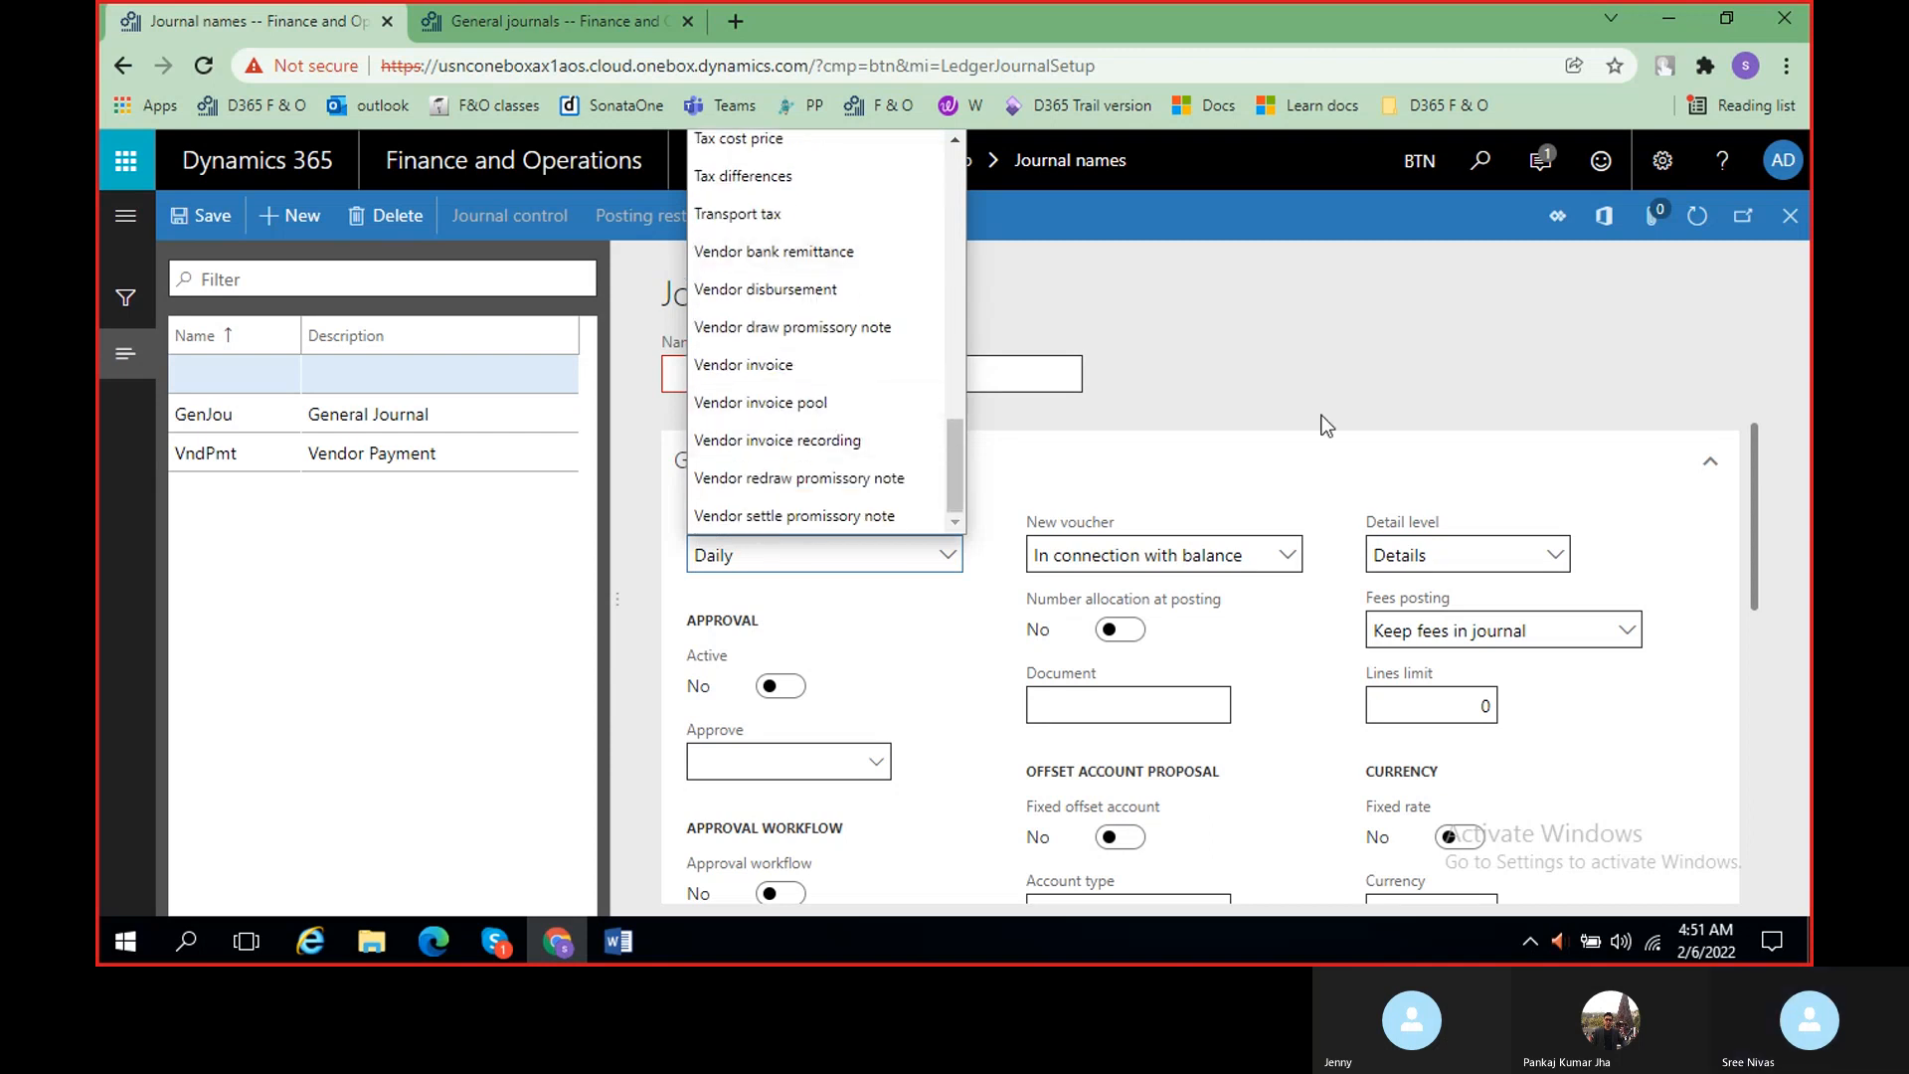
click(1291, 381)
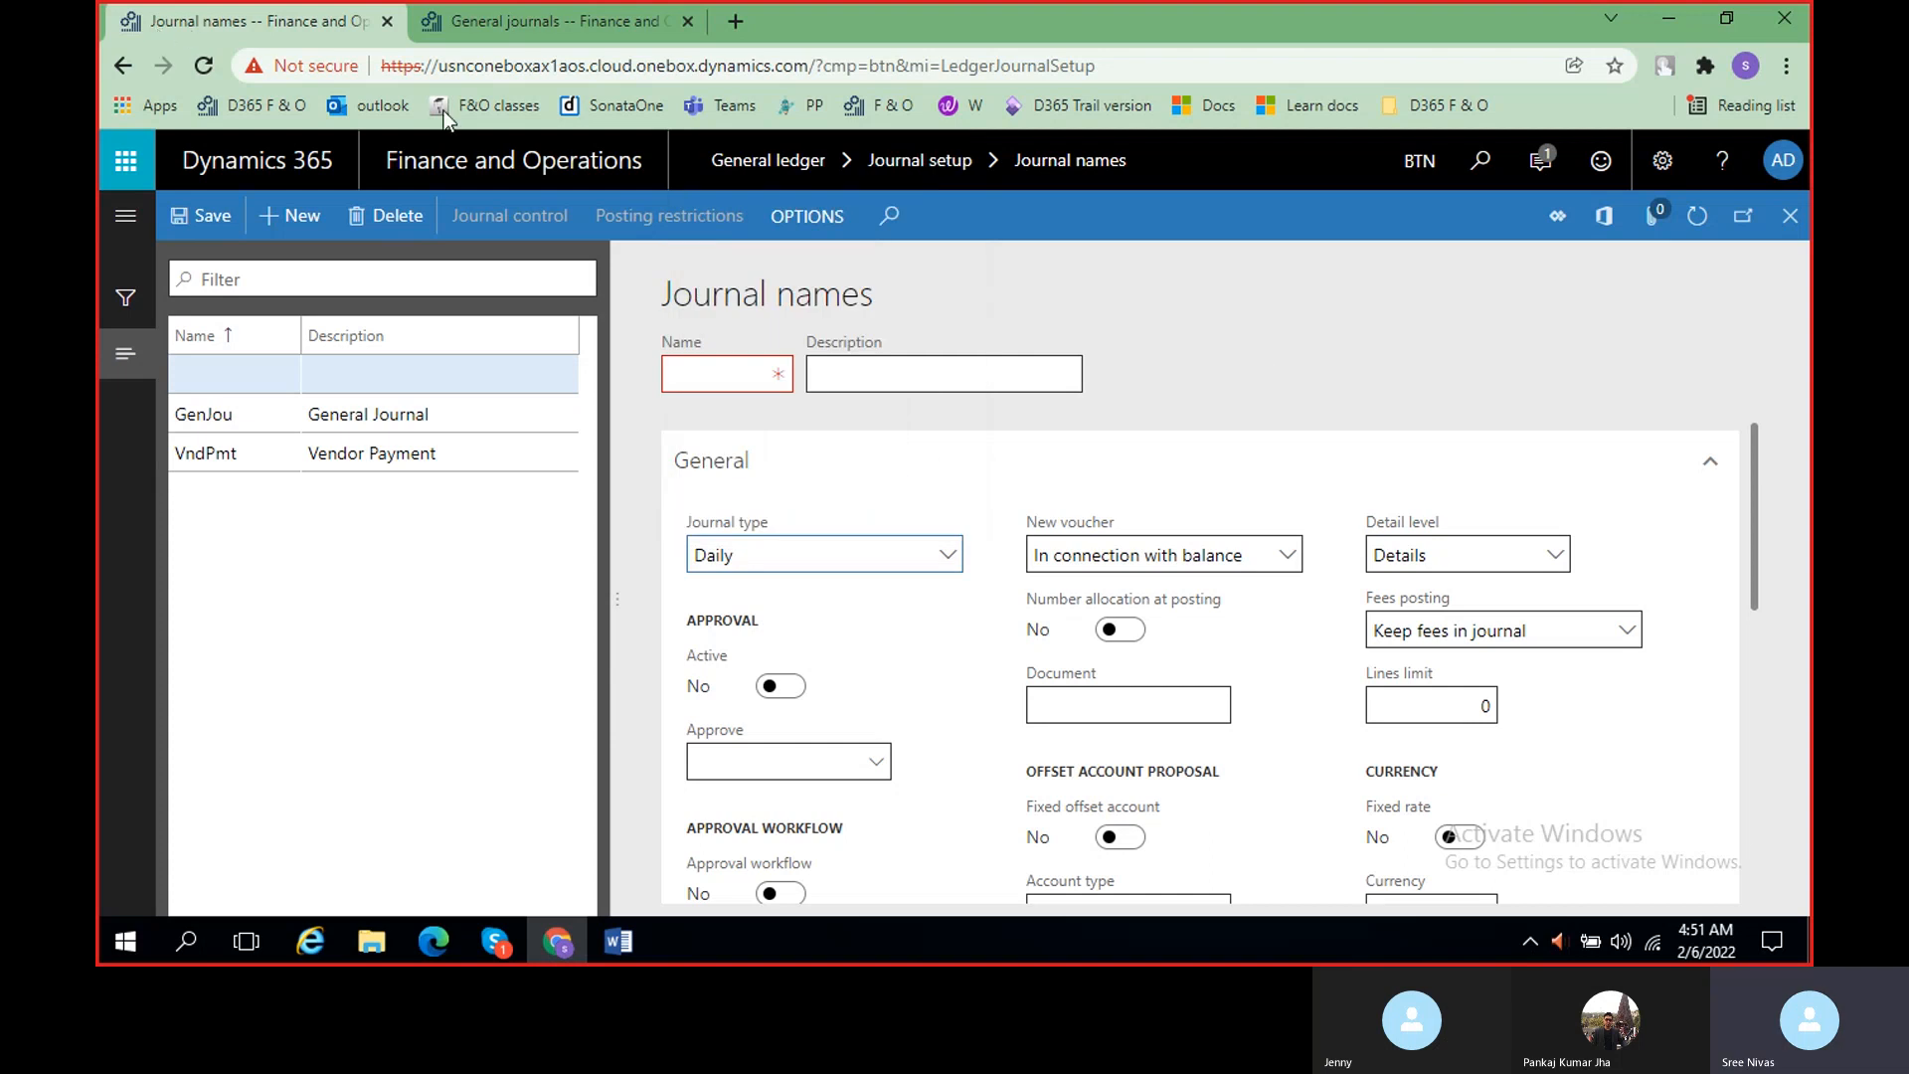
click(1790, 231)
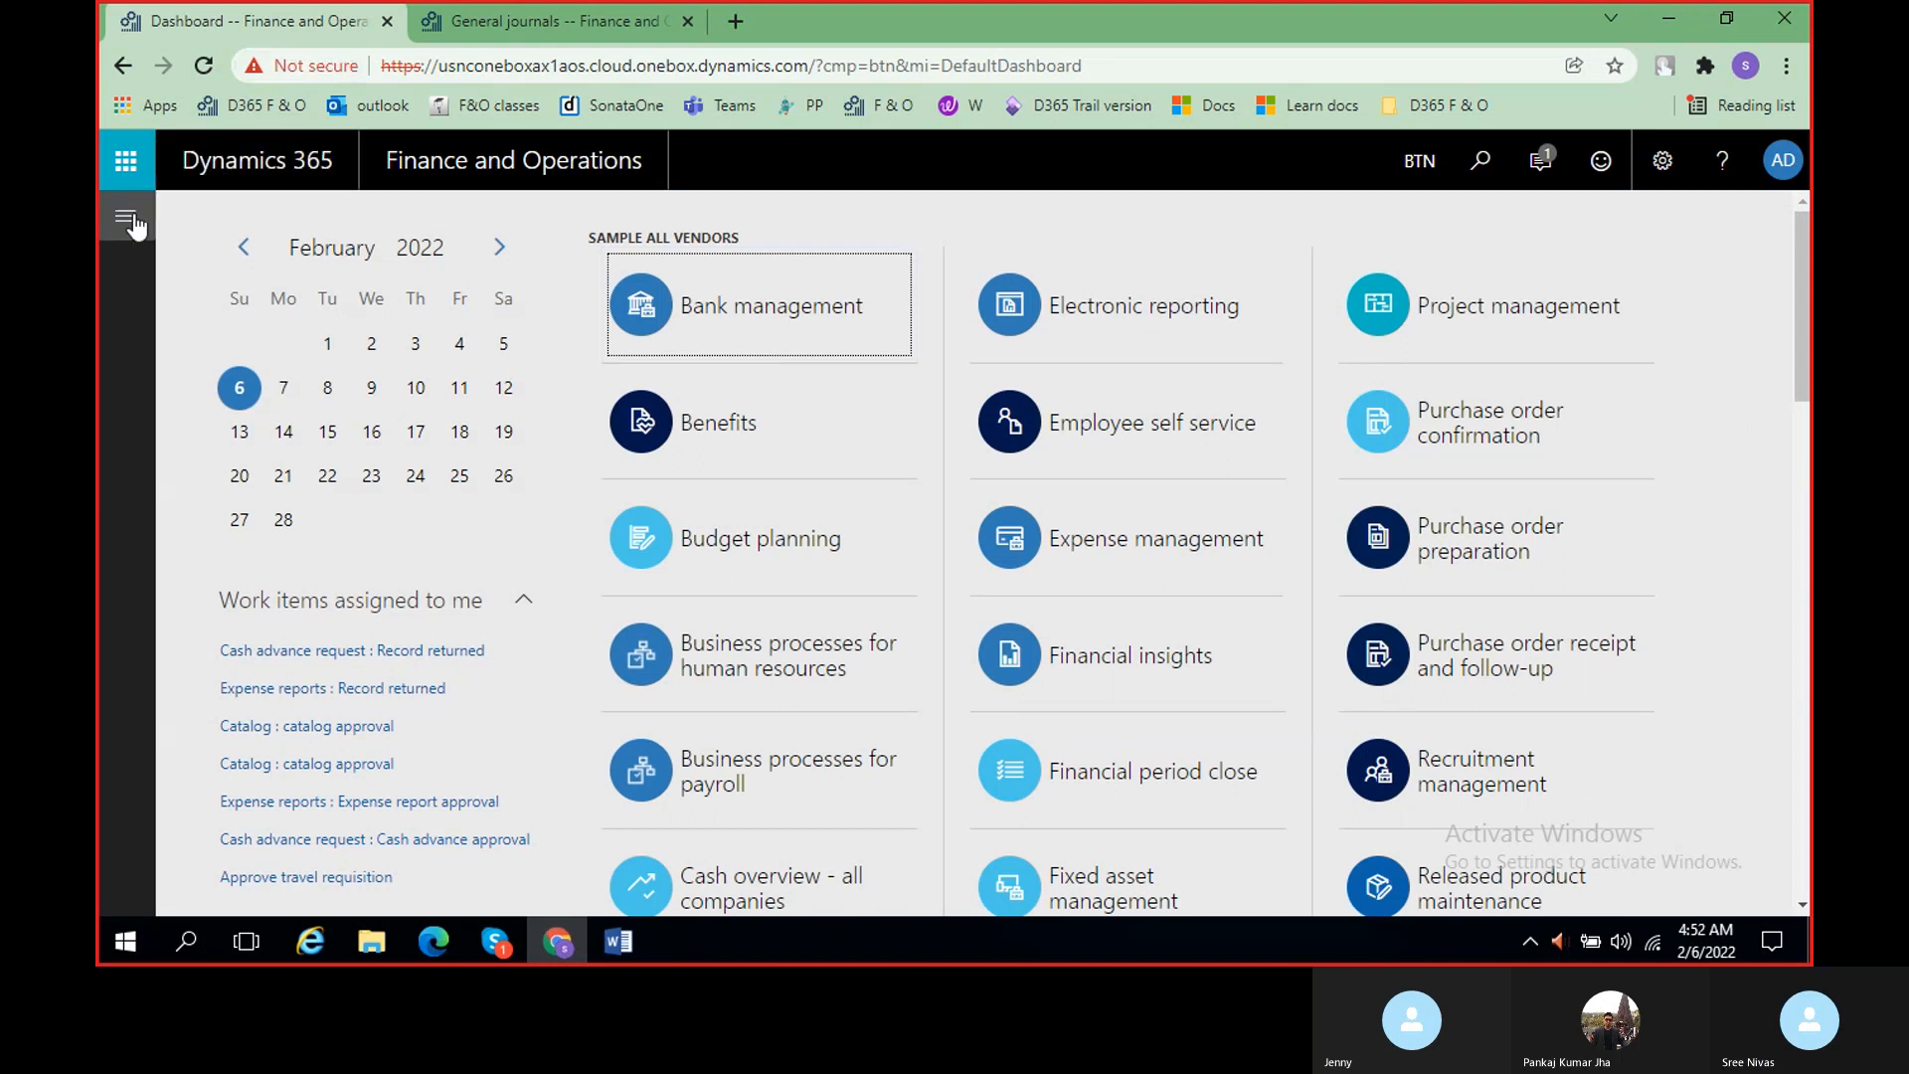
- Switch to the class notes in Word and add "Before posting Journal entry 2 things to keep in mind" below the interest entry
click(617, 941)
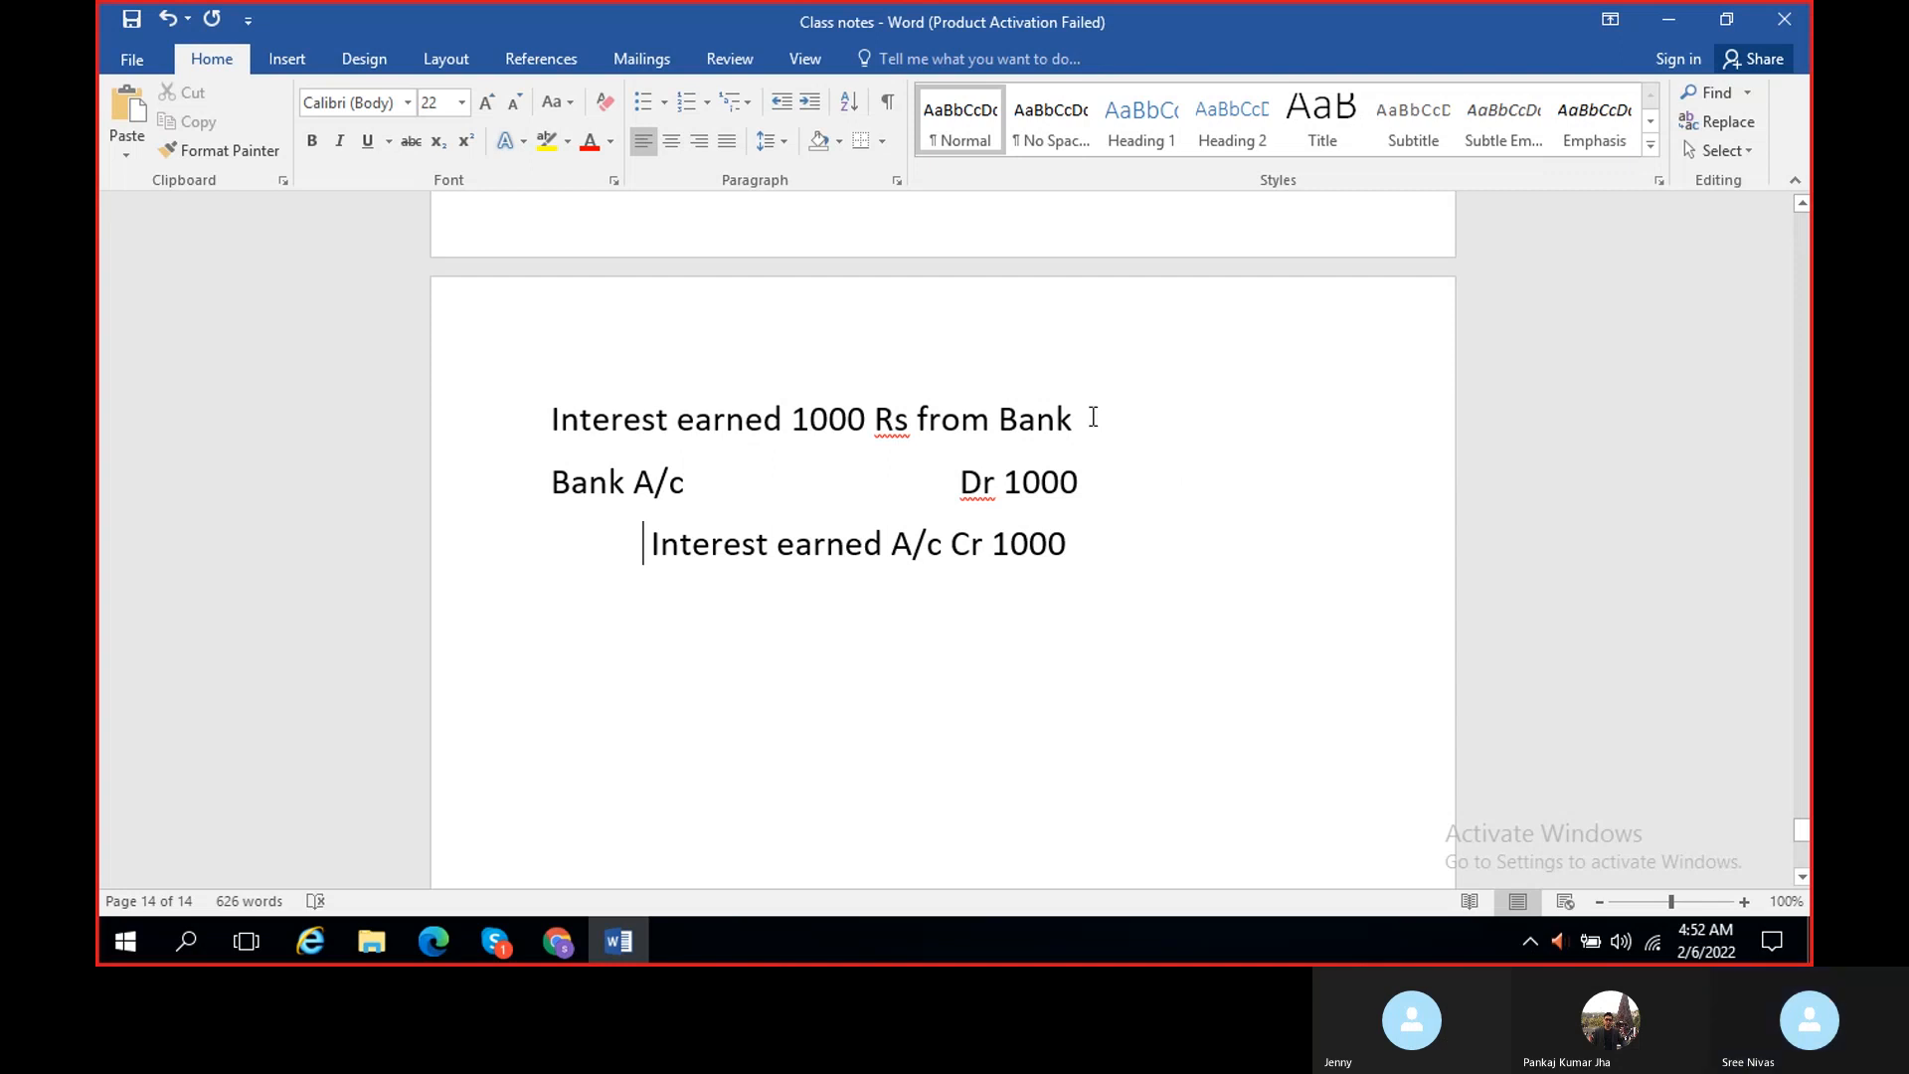
click(658, 615)
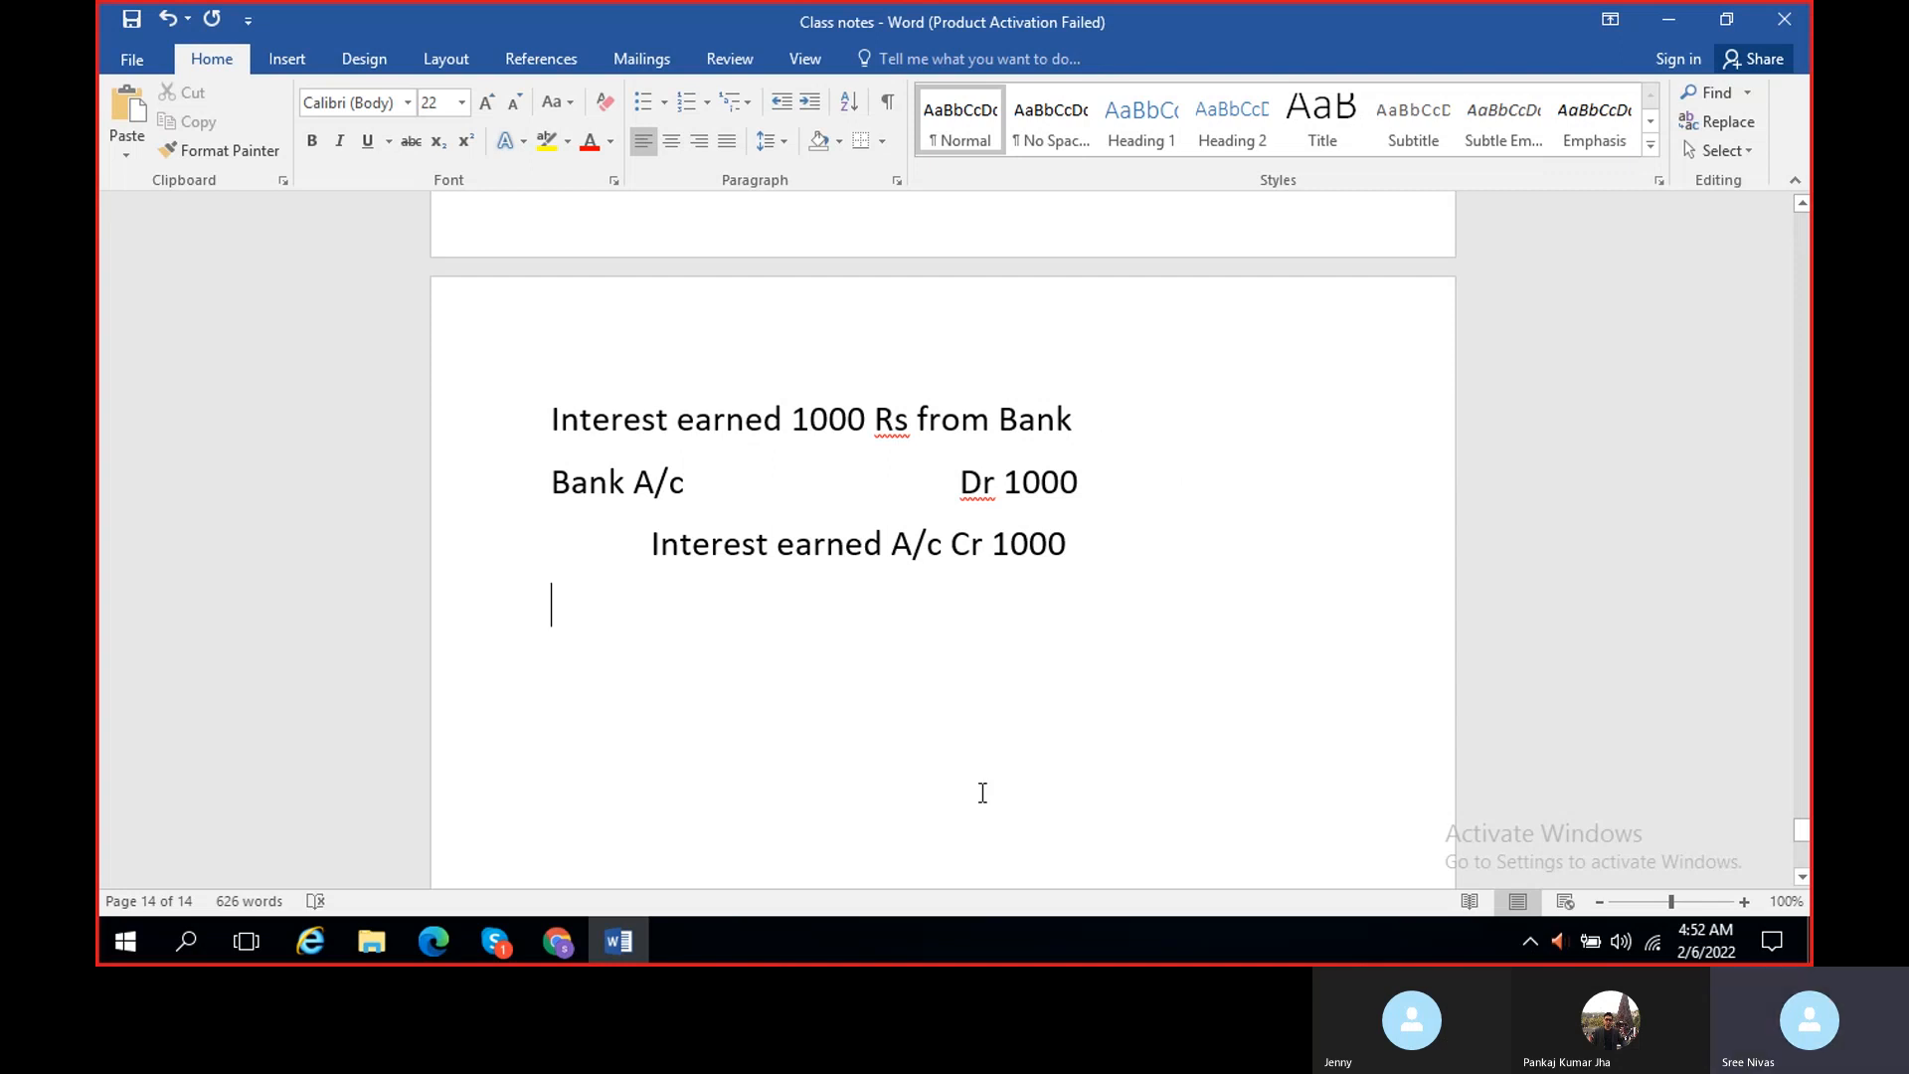
key(Return)
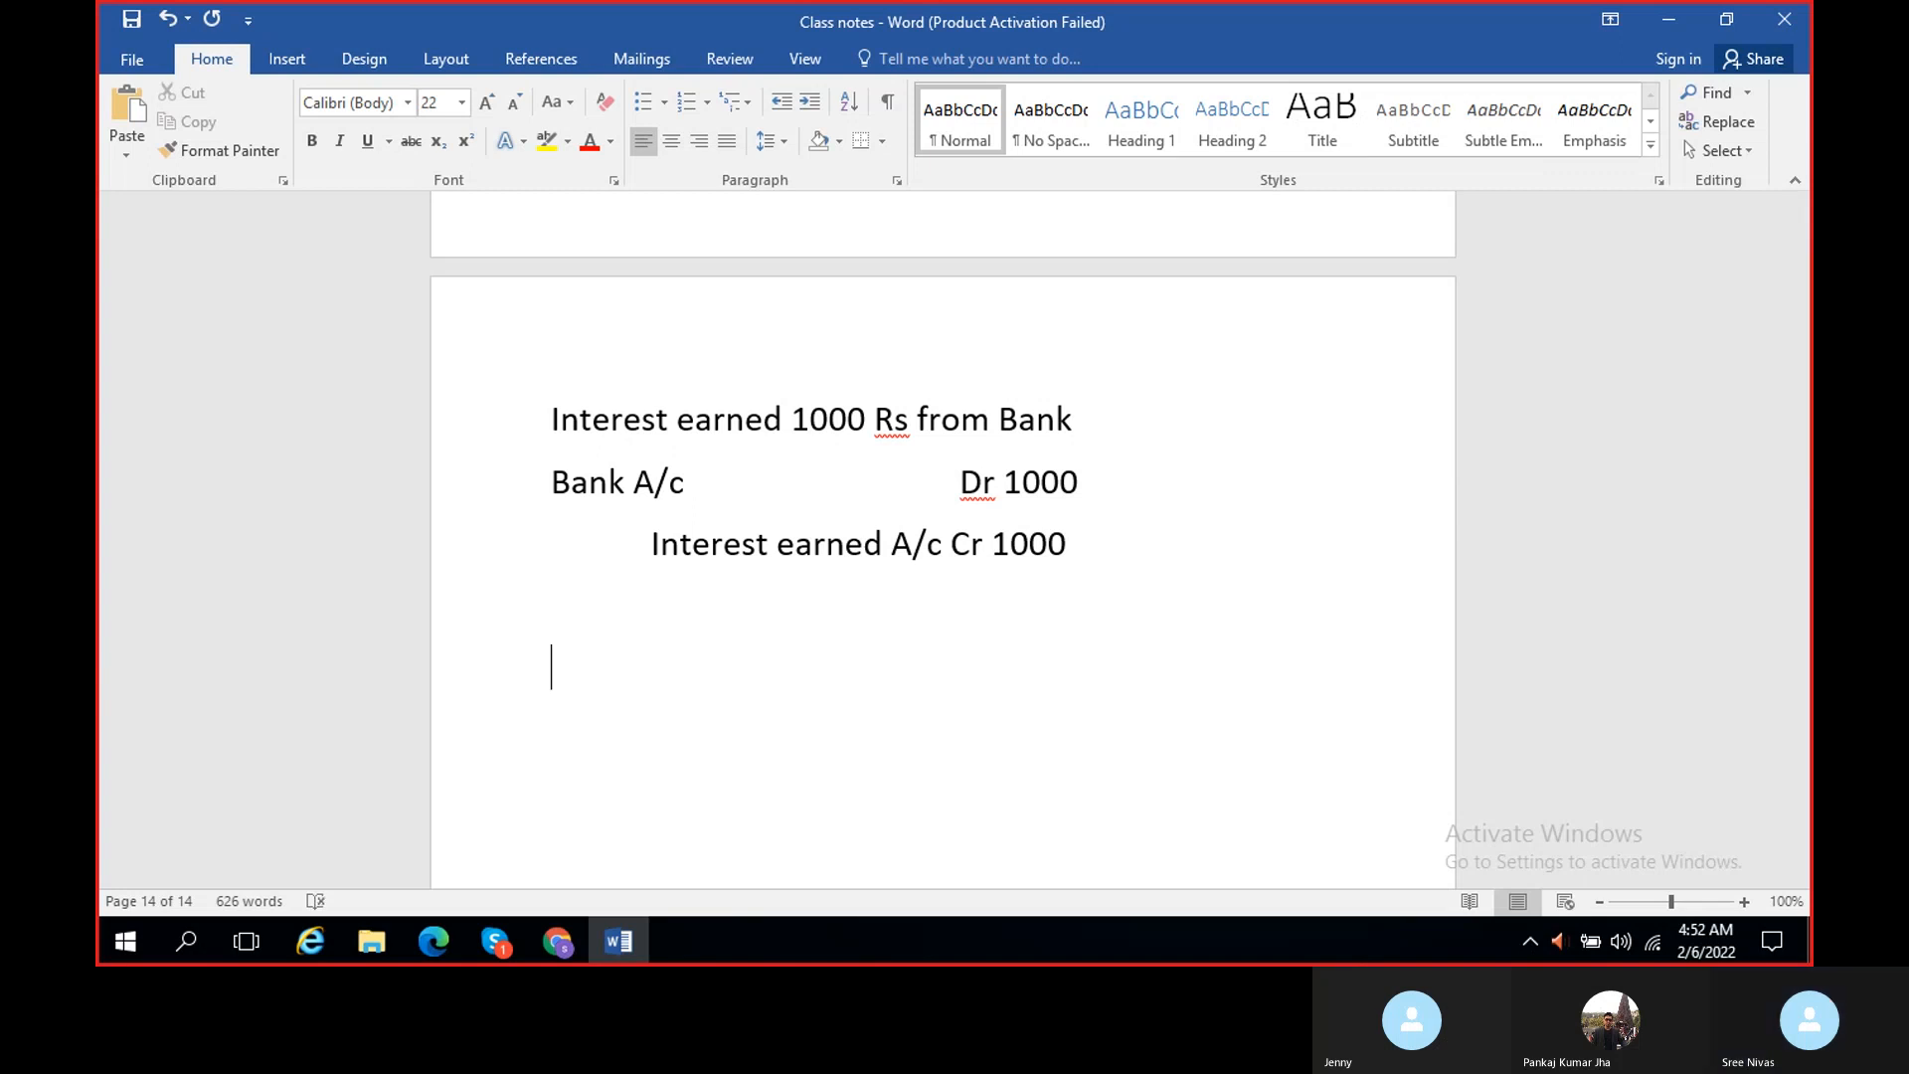
text(Before posting Journa)
key(BackSpace)
text(nal entry 2 thingf)
key(BackSpace)
key(BackSpace)
text(gs to keep in mind)
key(Return)
key(Return)
- Add a numbered list under the new sentence with the items "Journal Name" and "Main accounts"
text(1. Jounr)
key(BackSpace)
key(BackSpace)
text(rnal Nam)
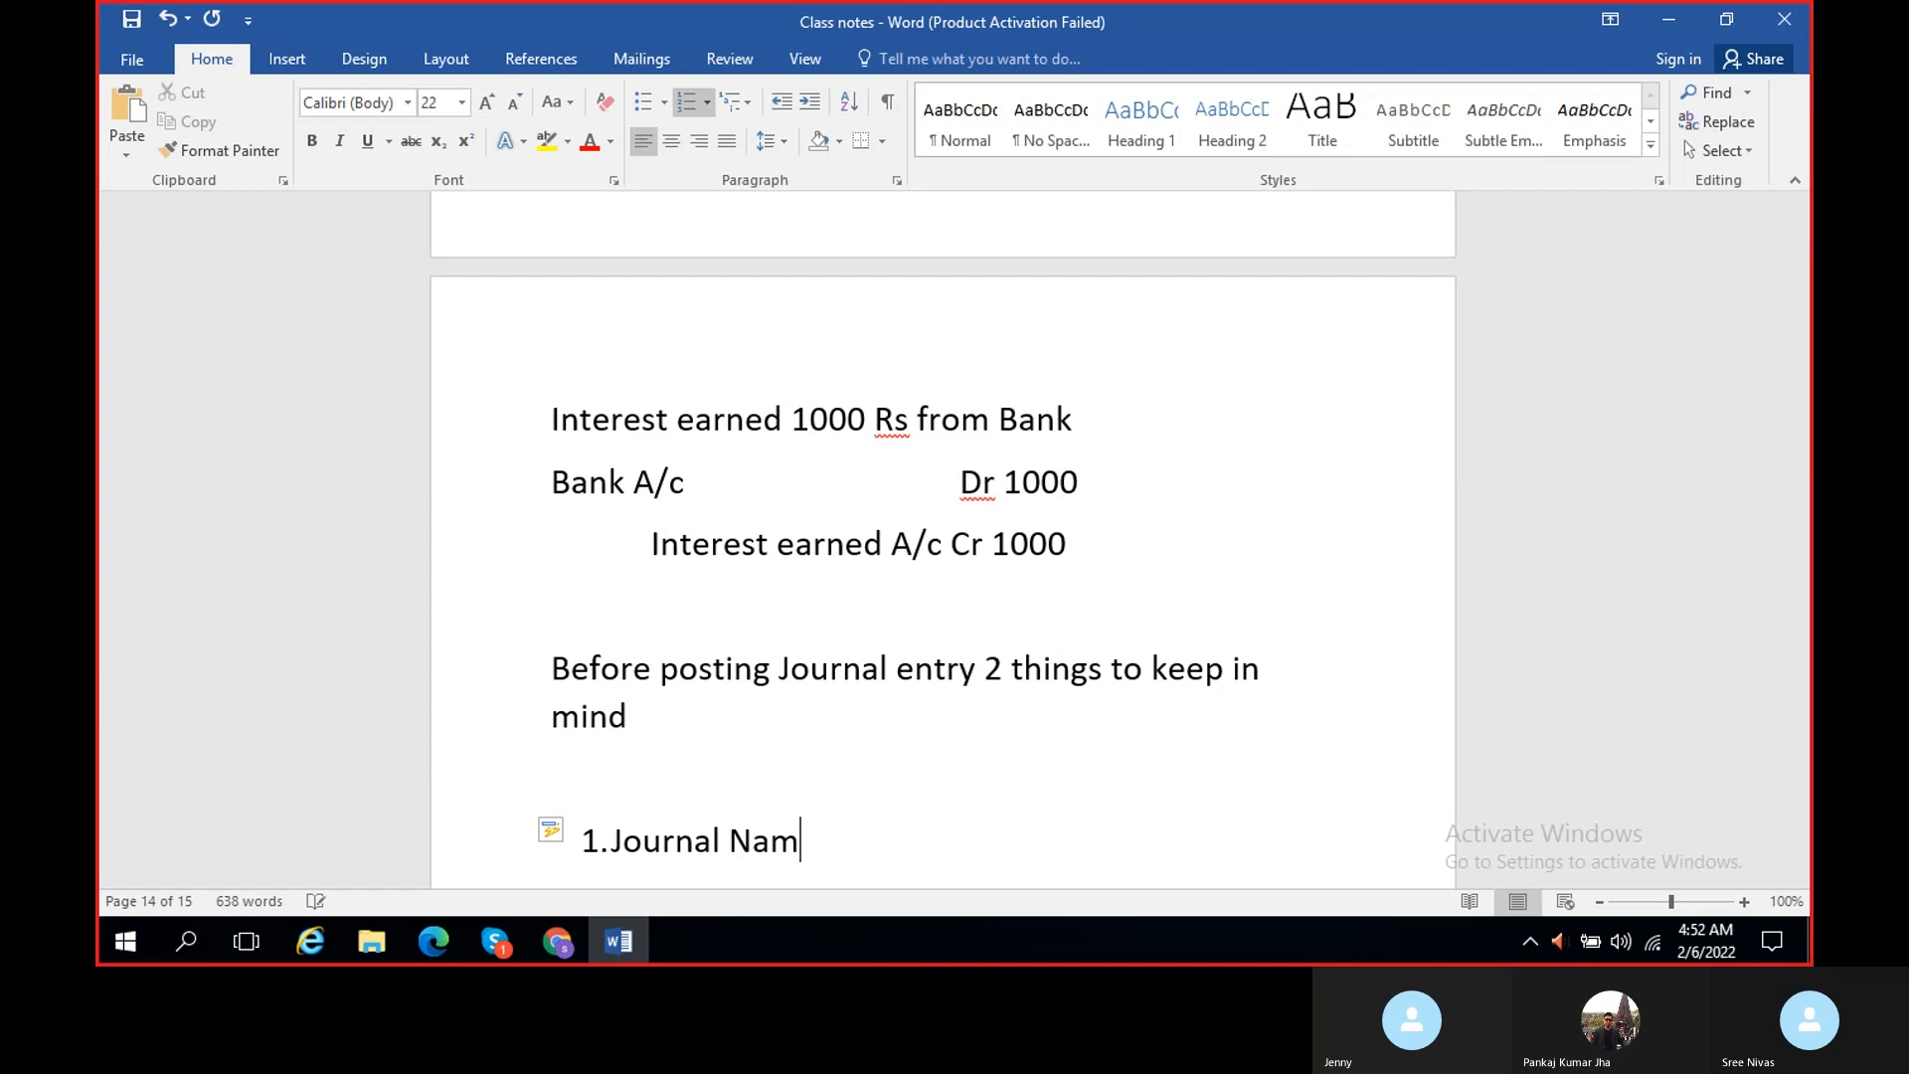
text(e)
key(Return)
text(Main ac)
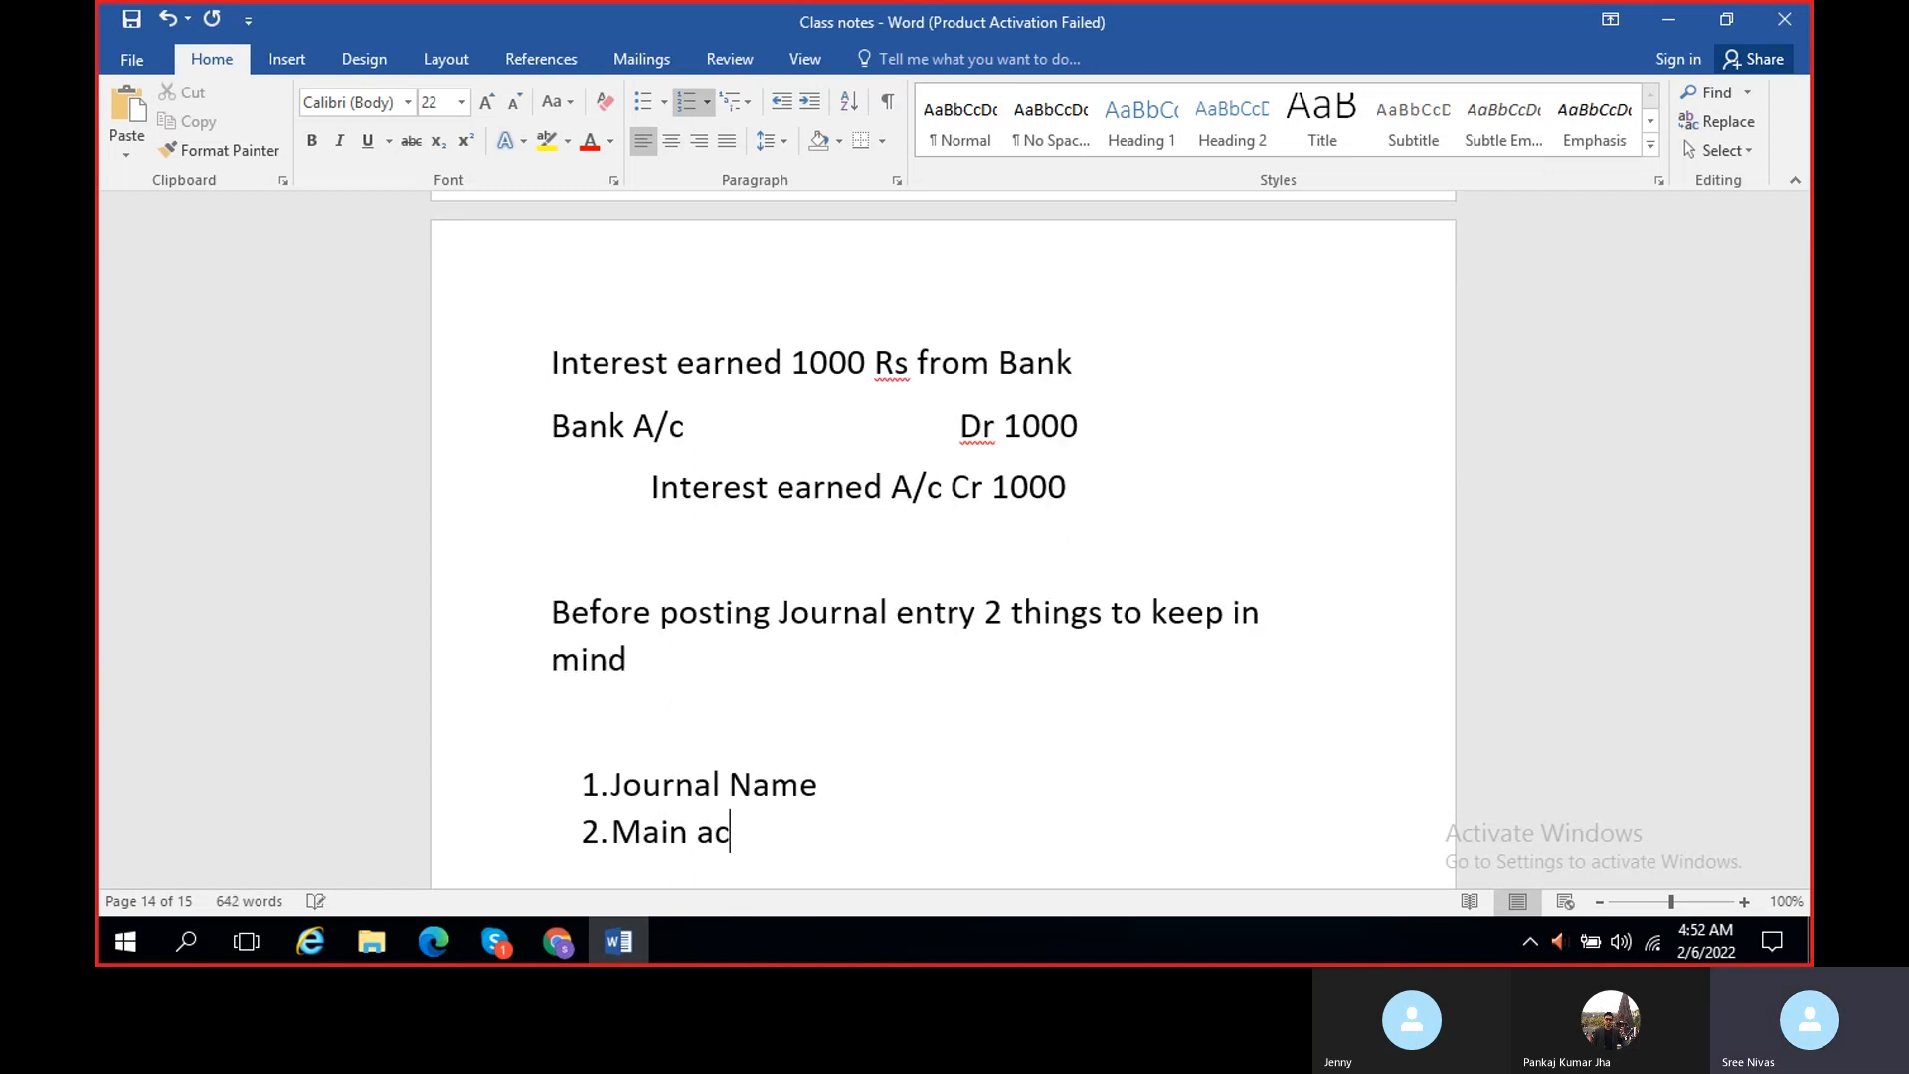
text(counts)
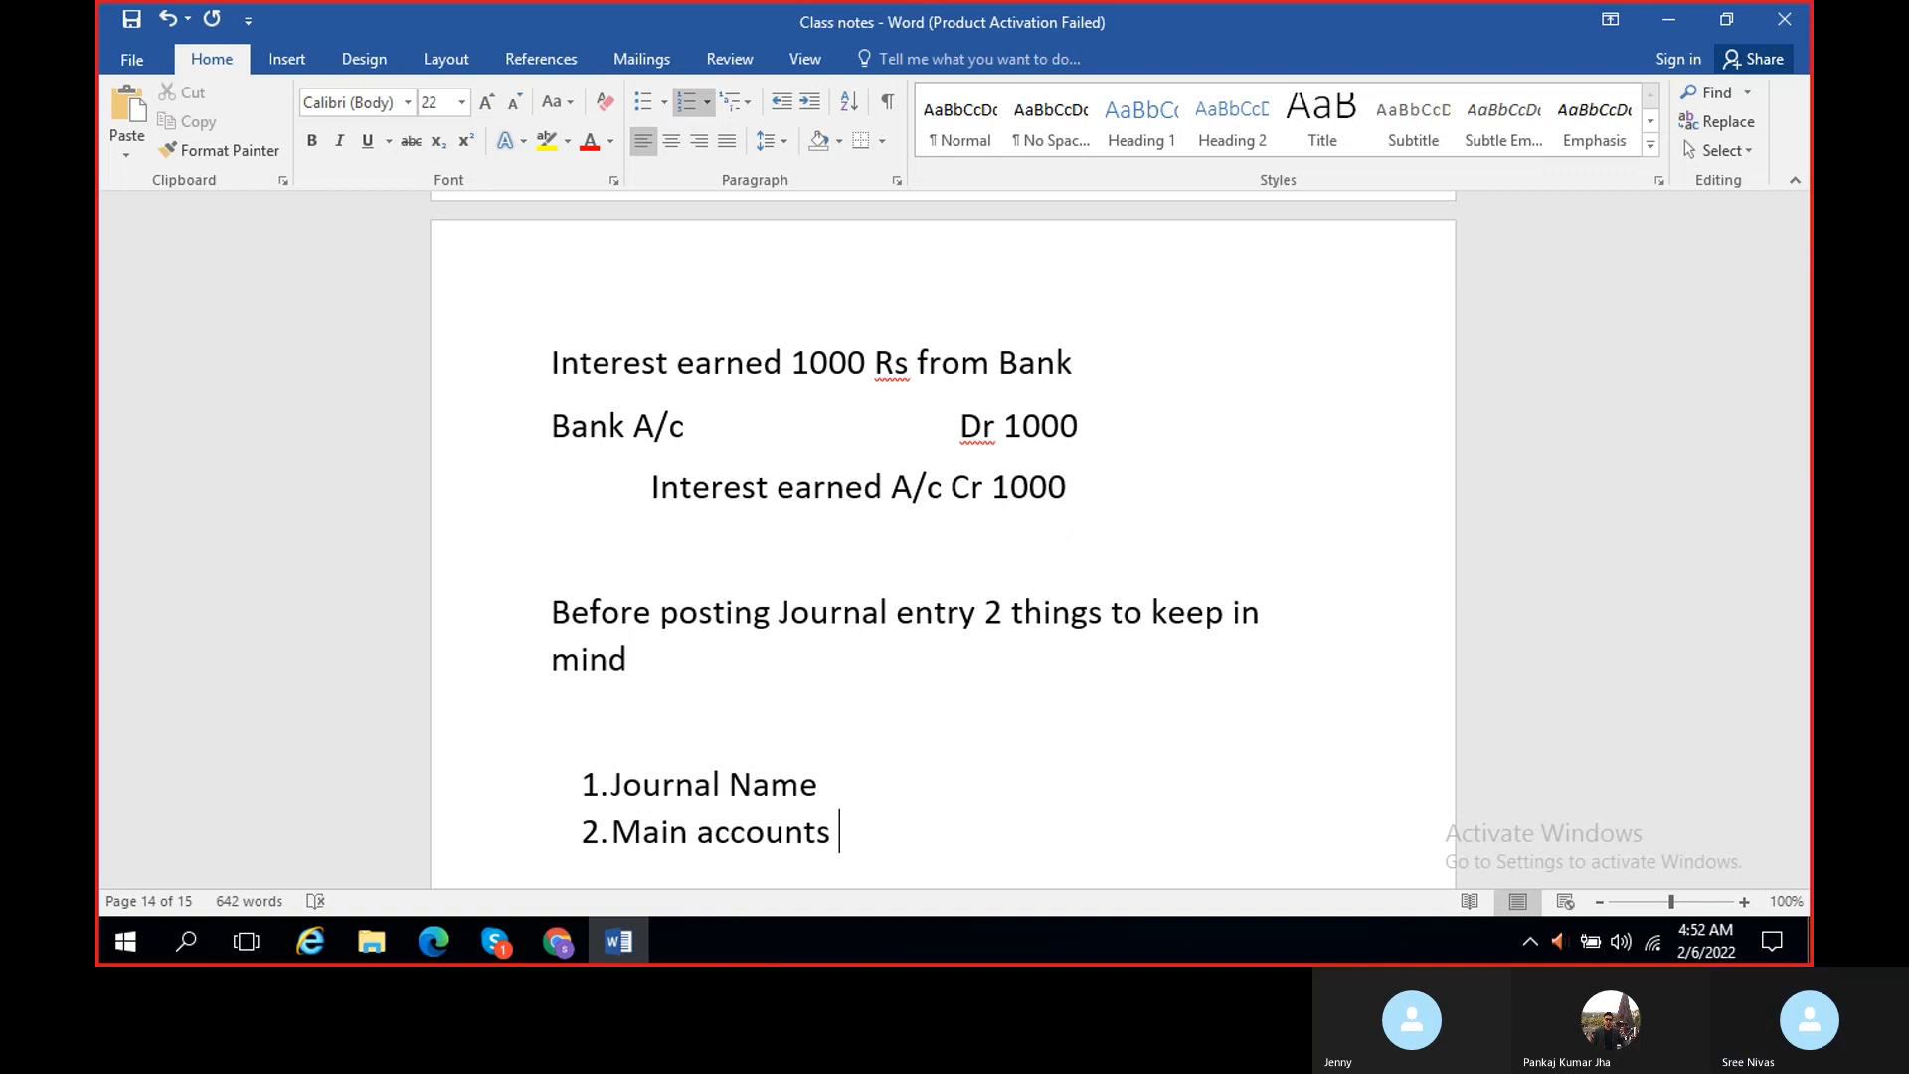
scroll(925, 758, down, 3)
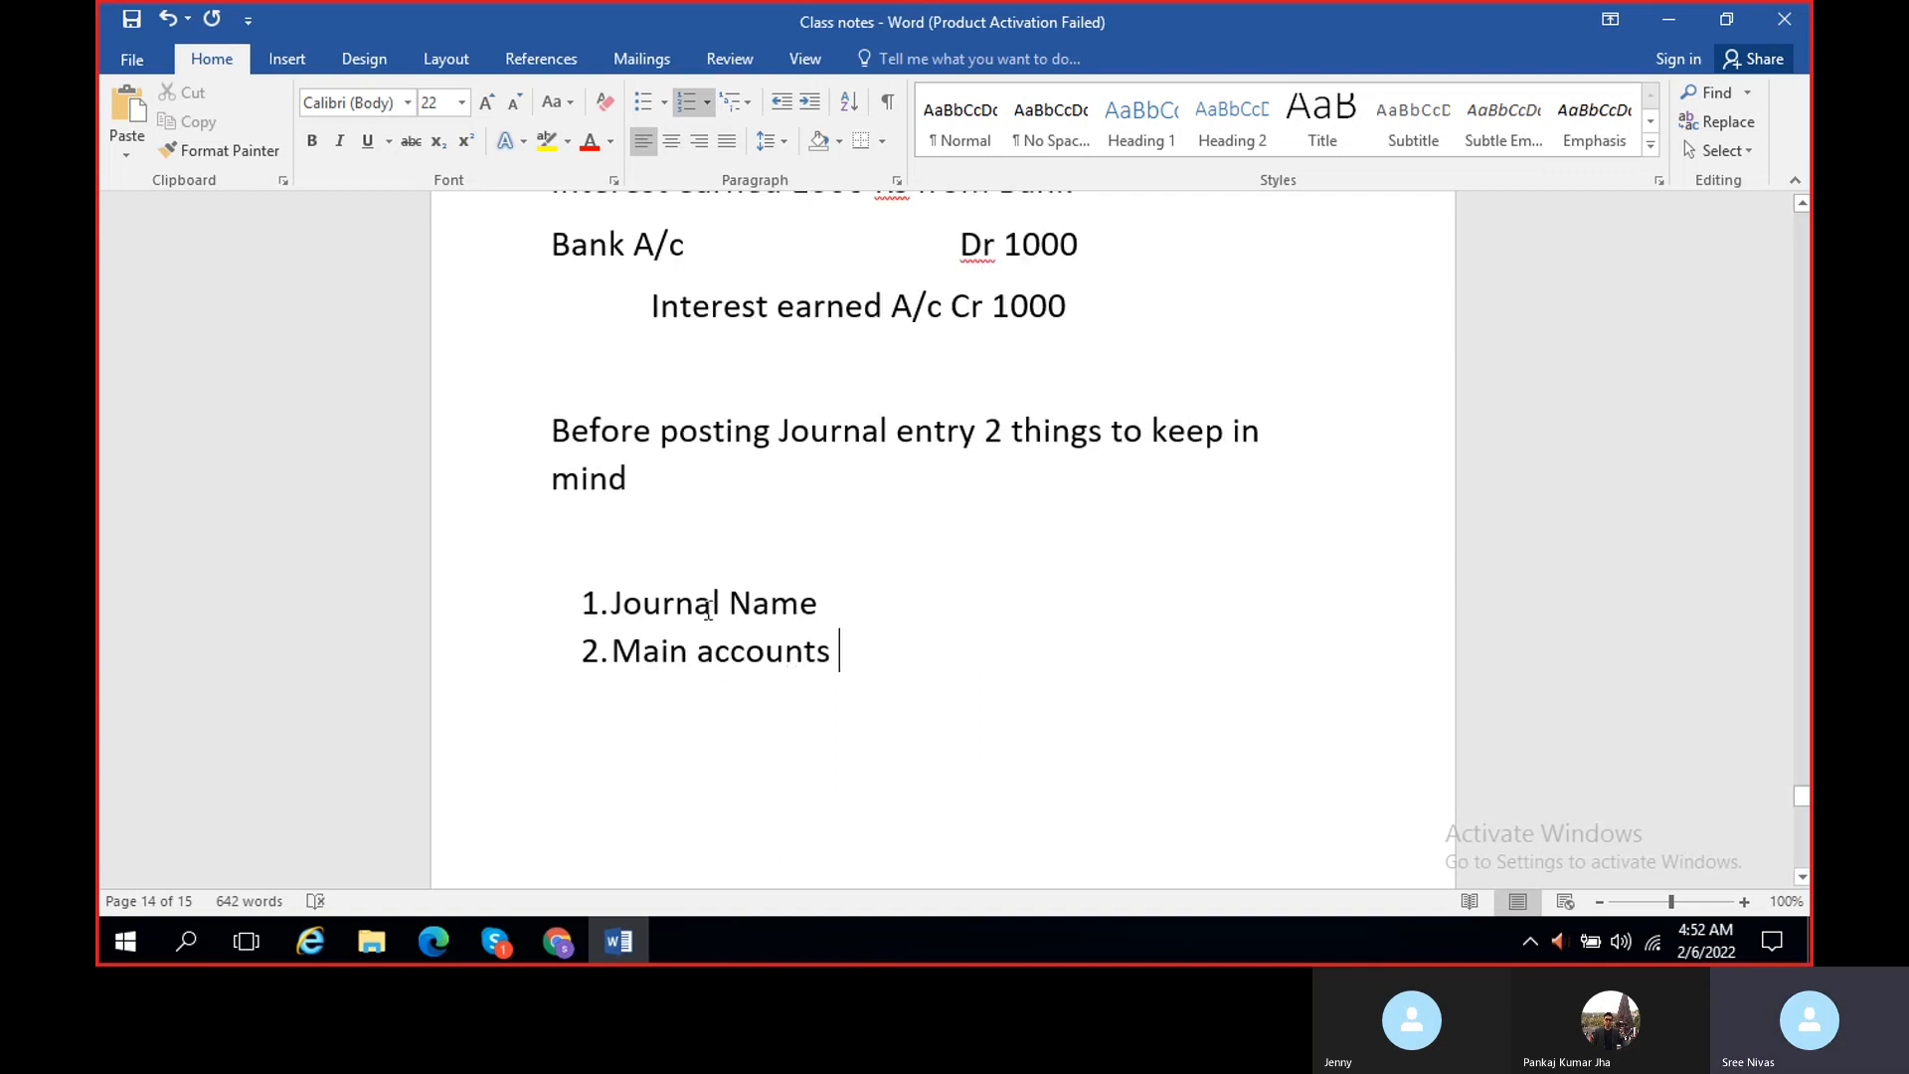
scroll(795, 584, up, 1)
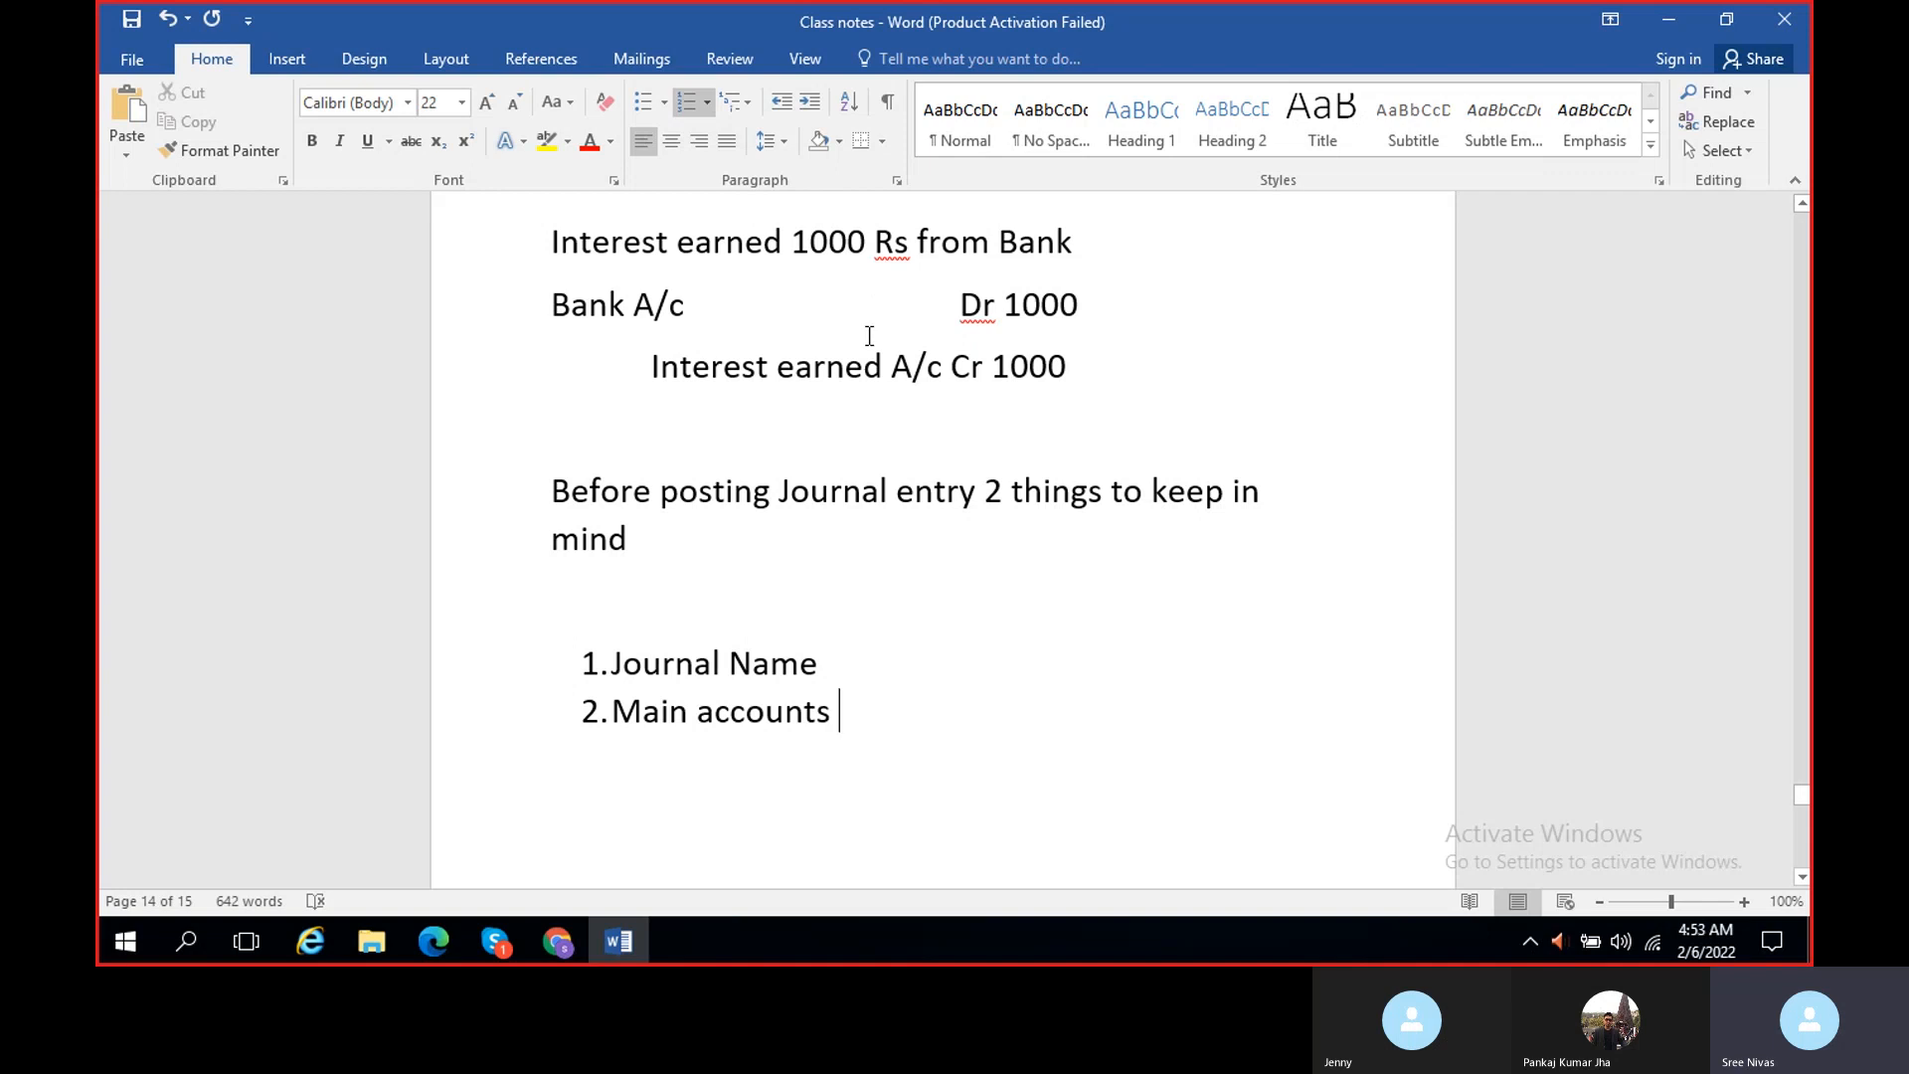
click(852, 669)
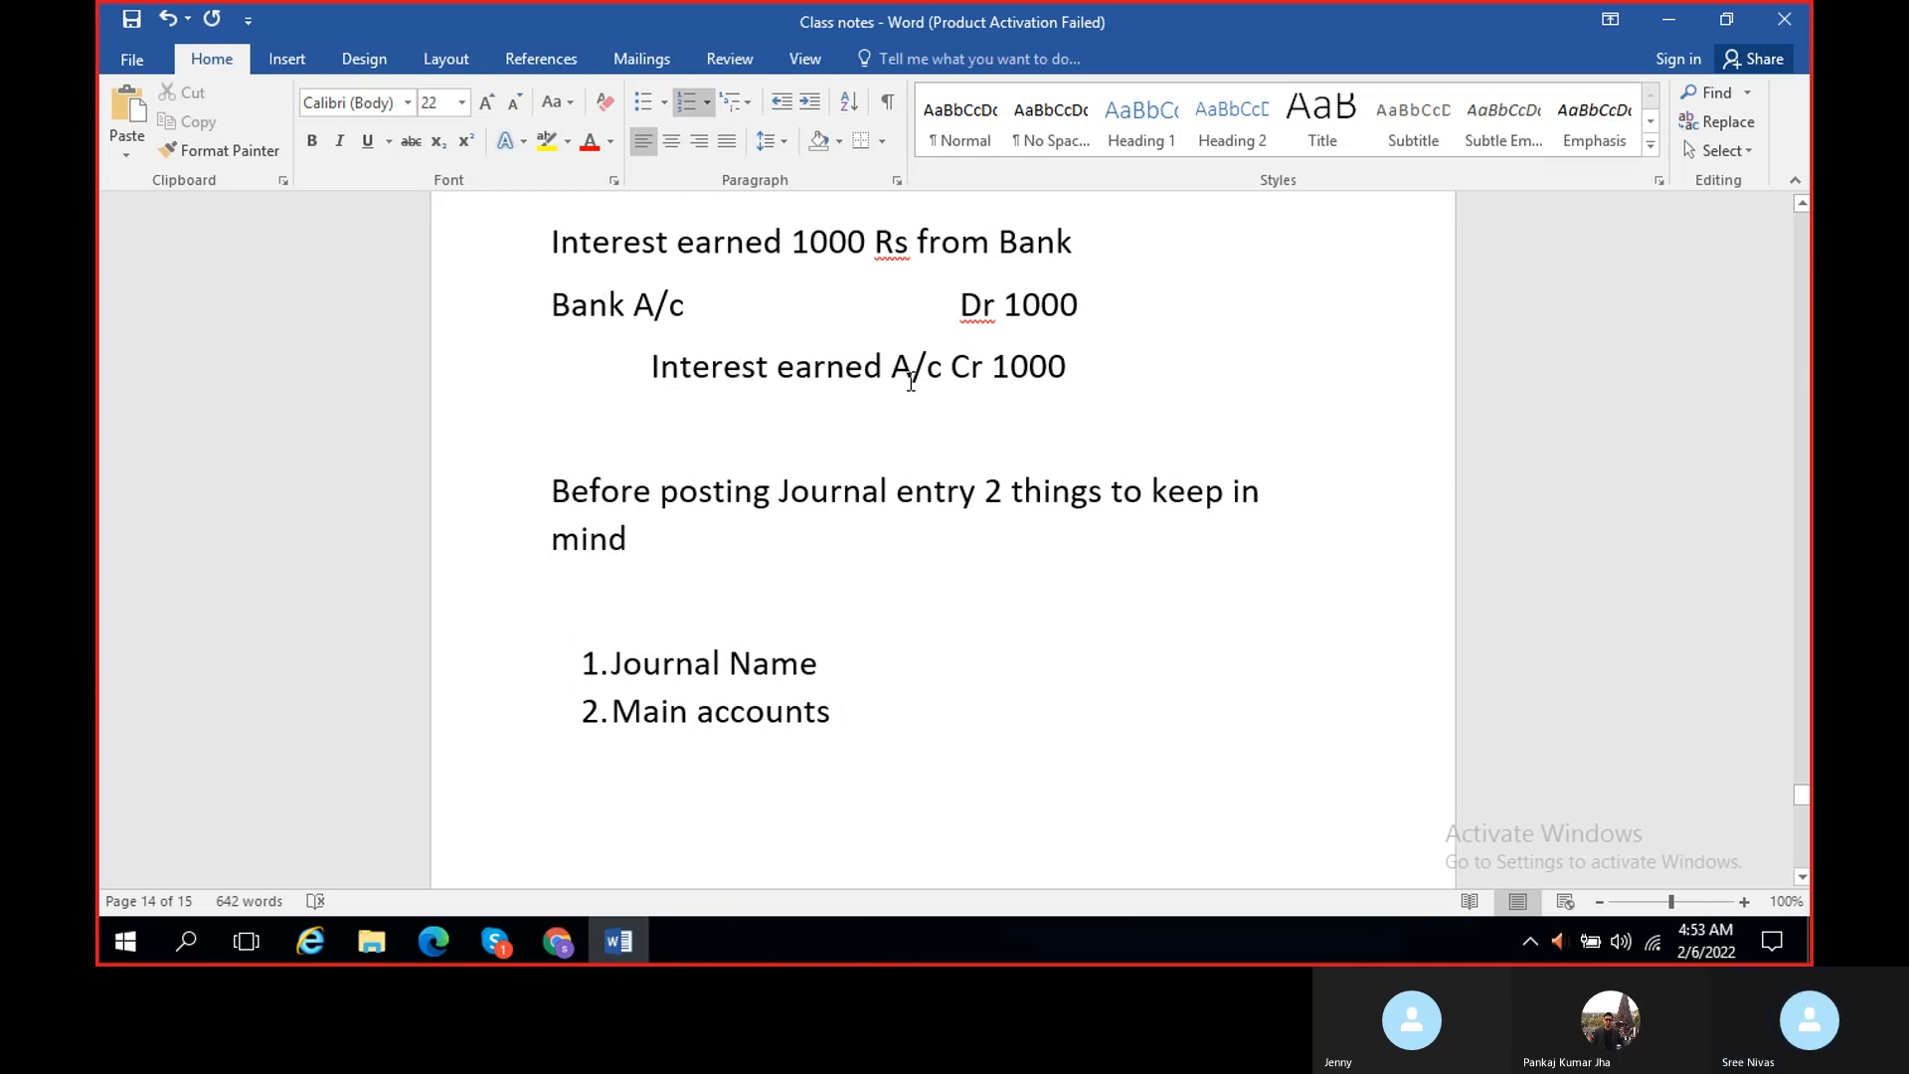
- Switch to Finance and Operations in Chrome, open Main accounts under Chart of accounts in General ledger, and start a new main account
click(558, 940)
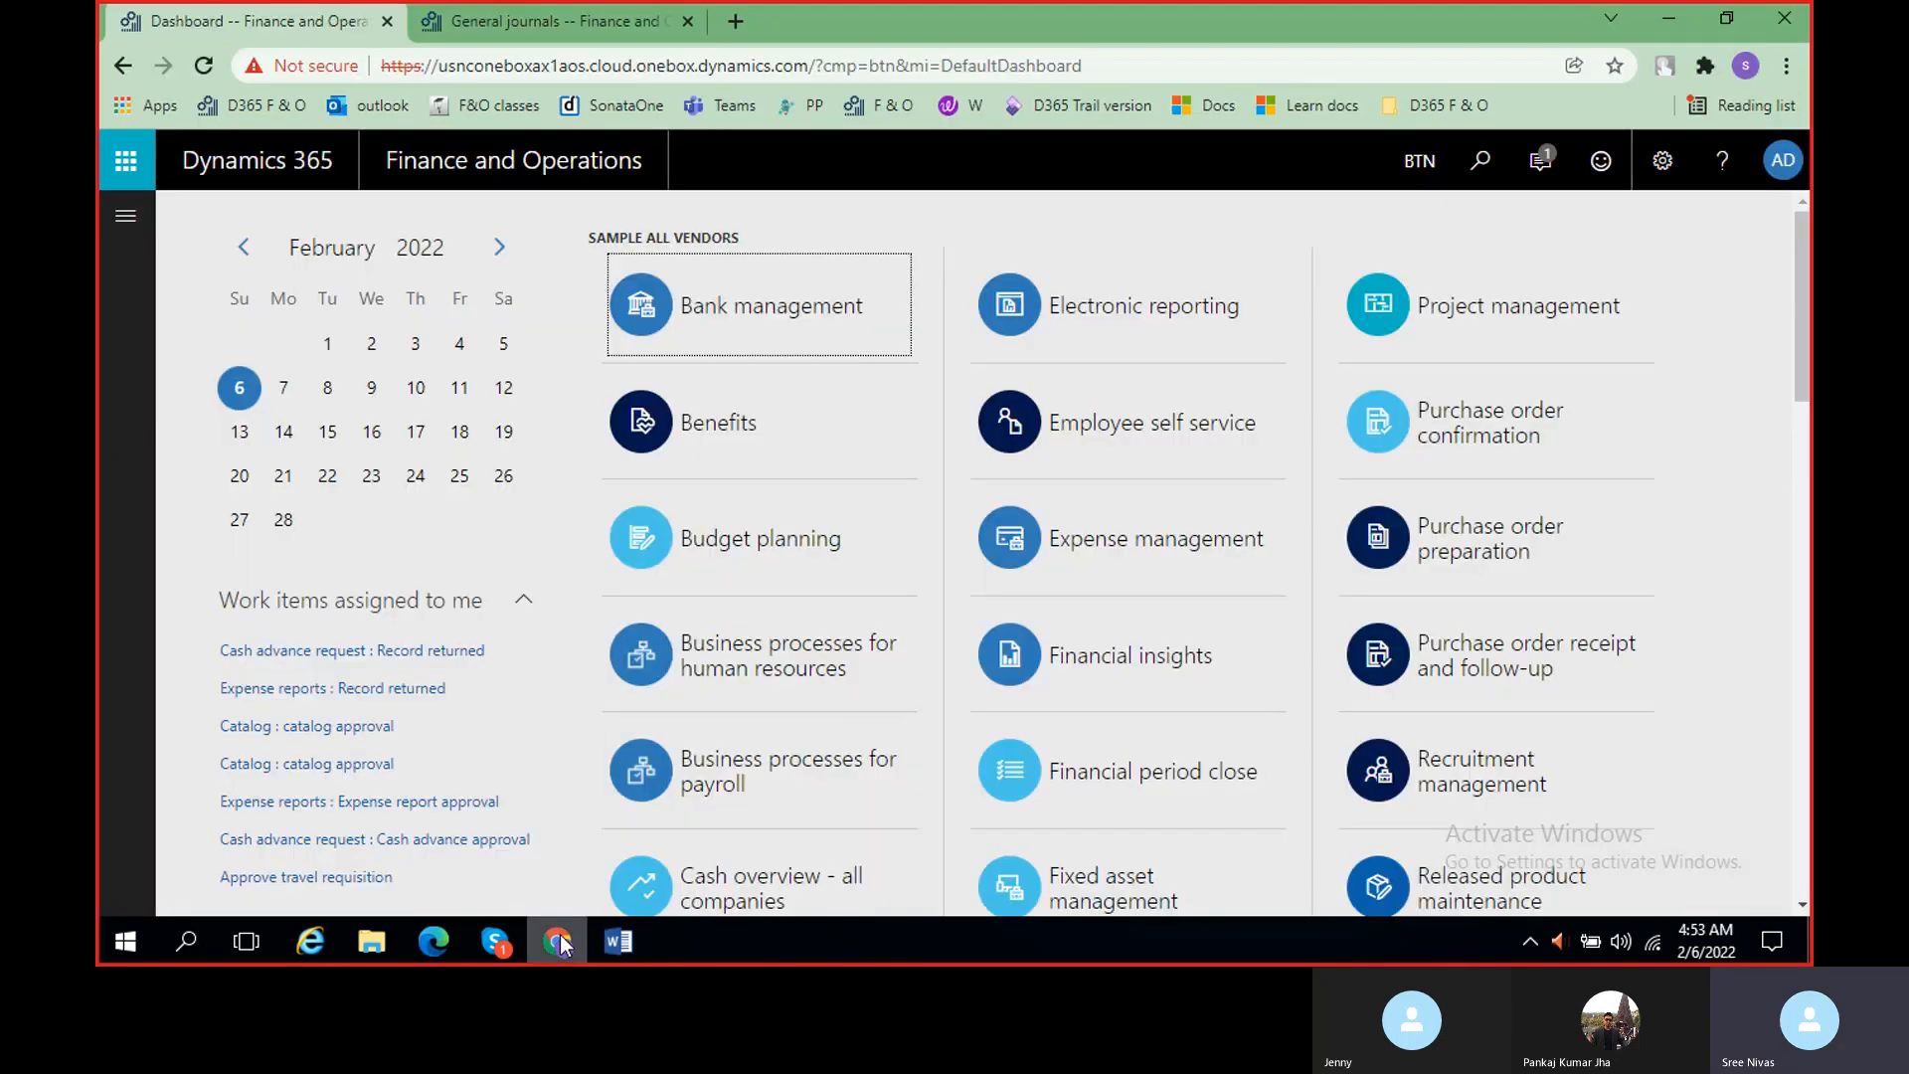
click(125, 216)
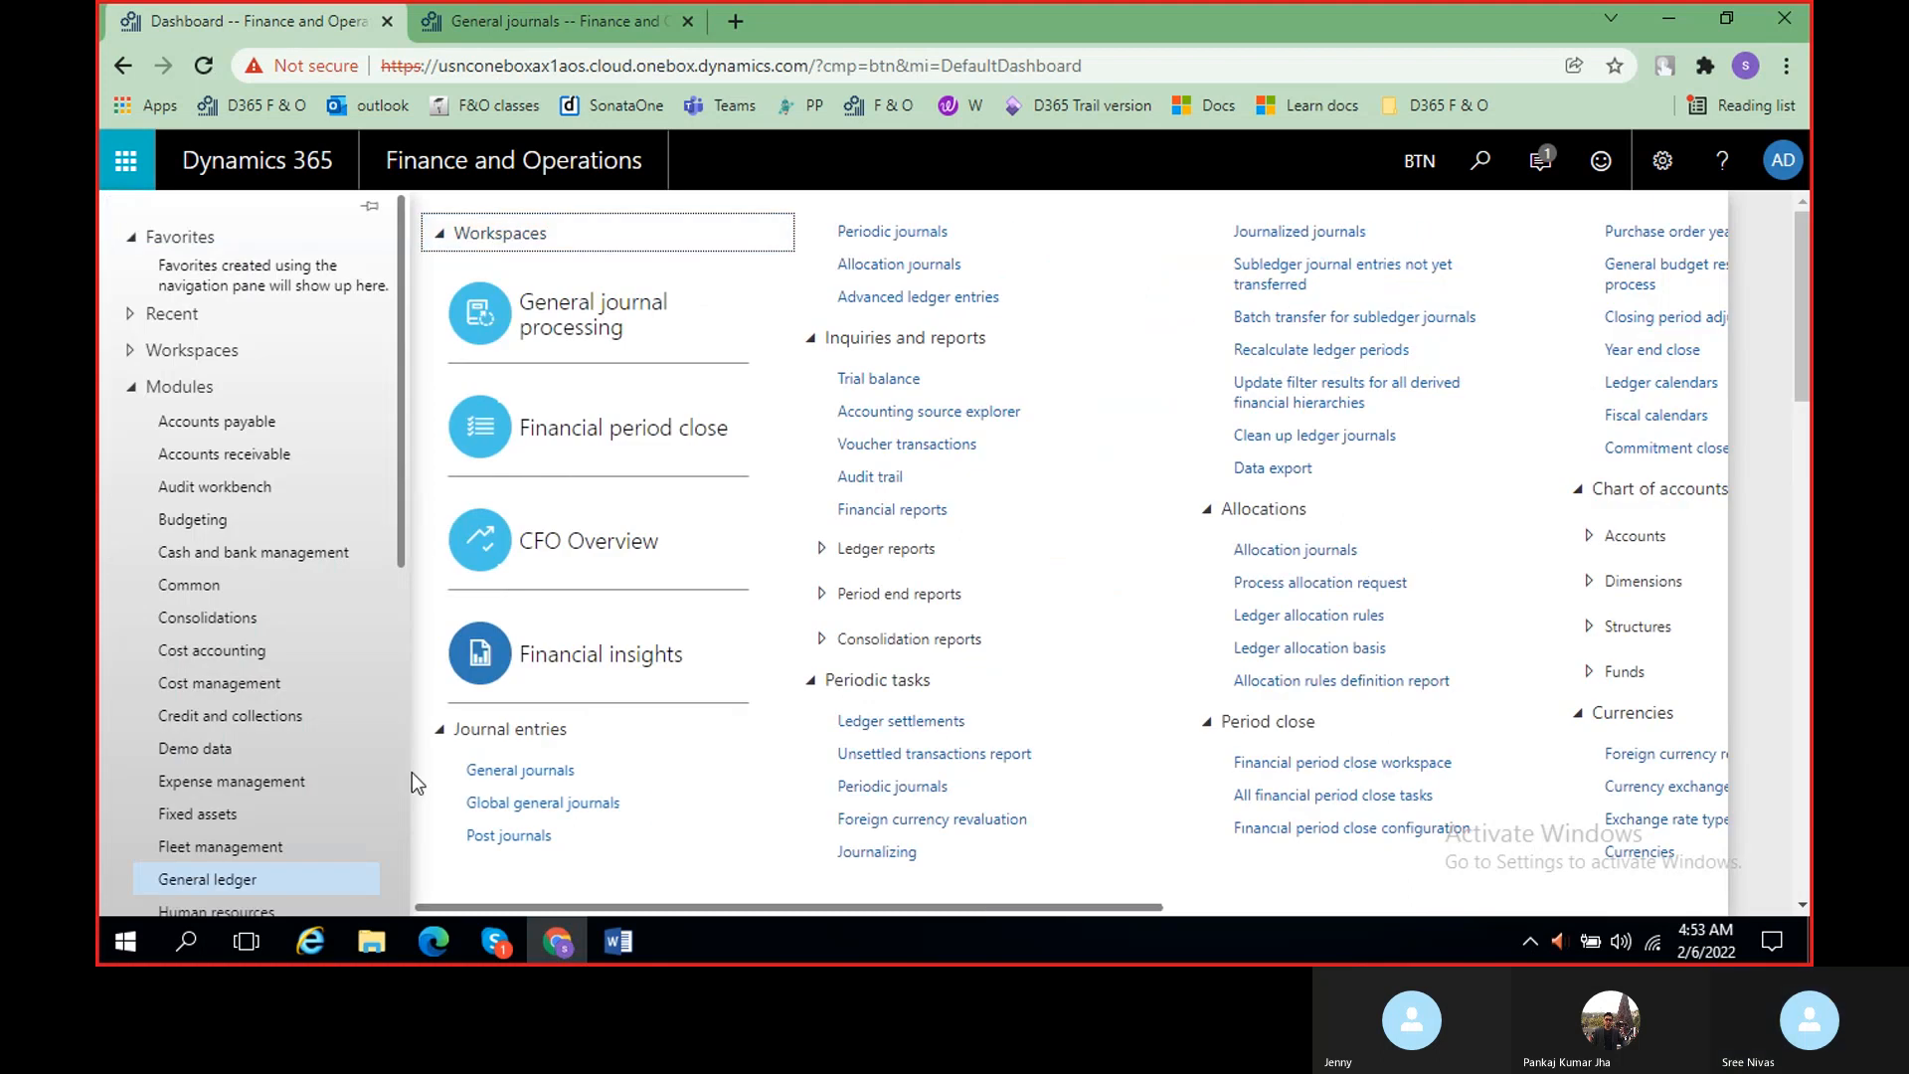
drag(607, 906, 1177, 958)
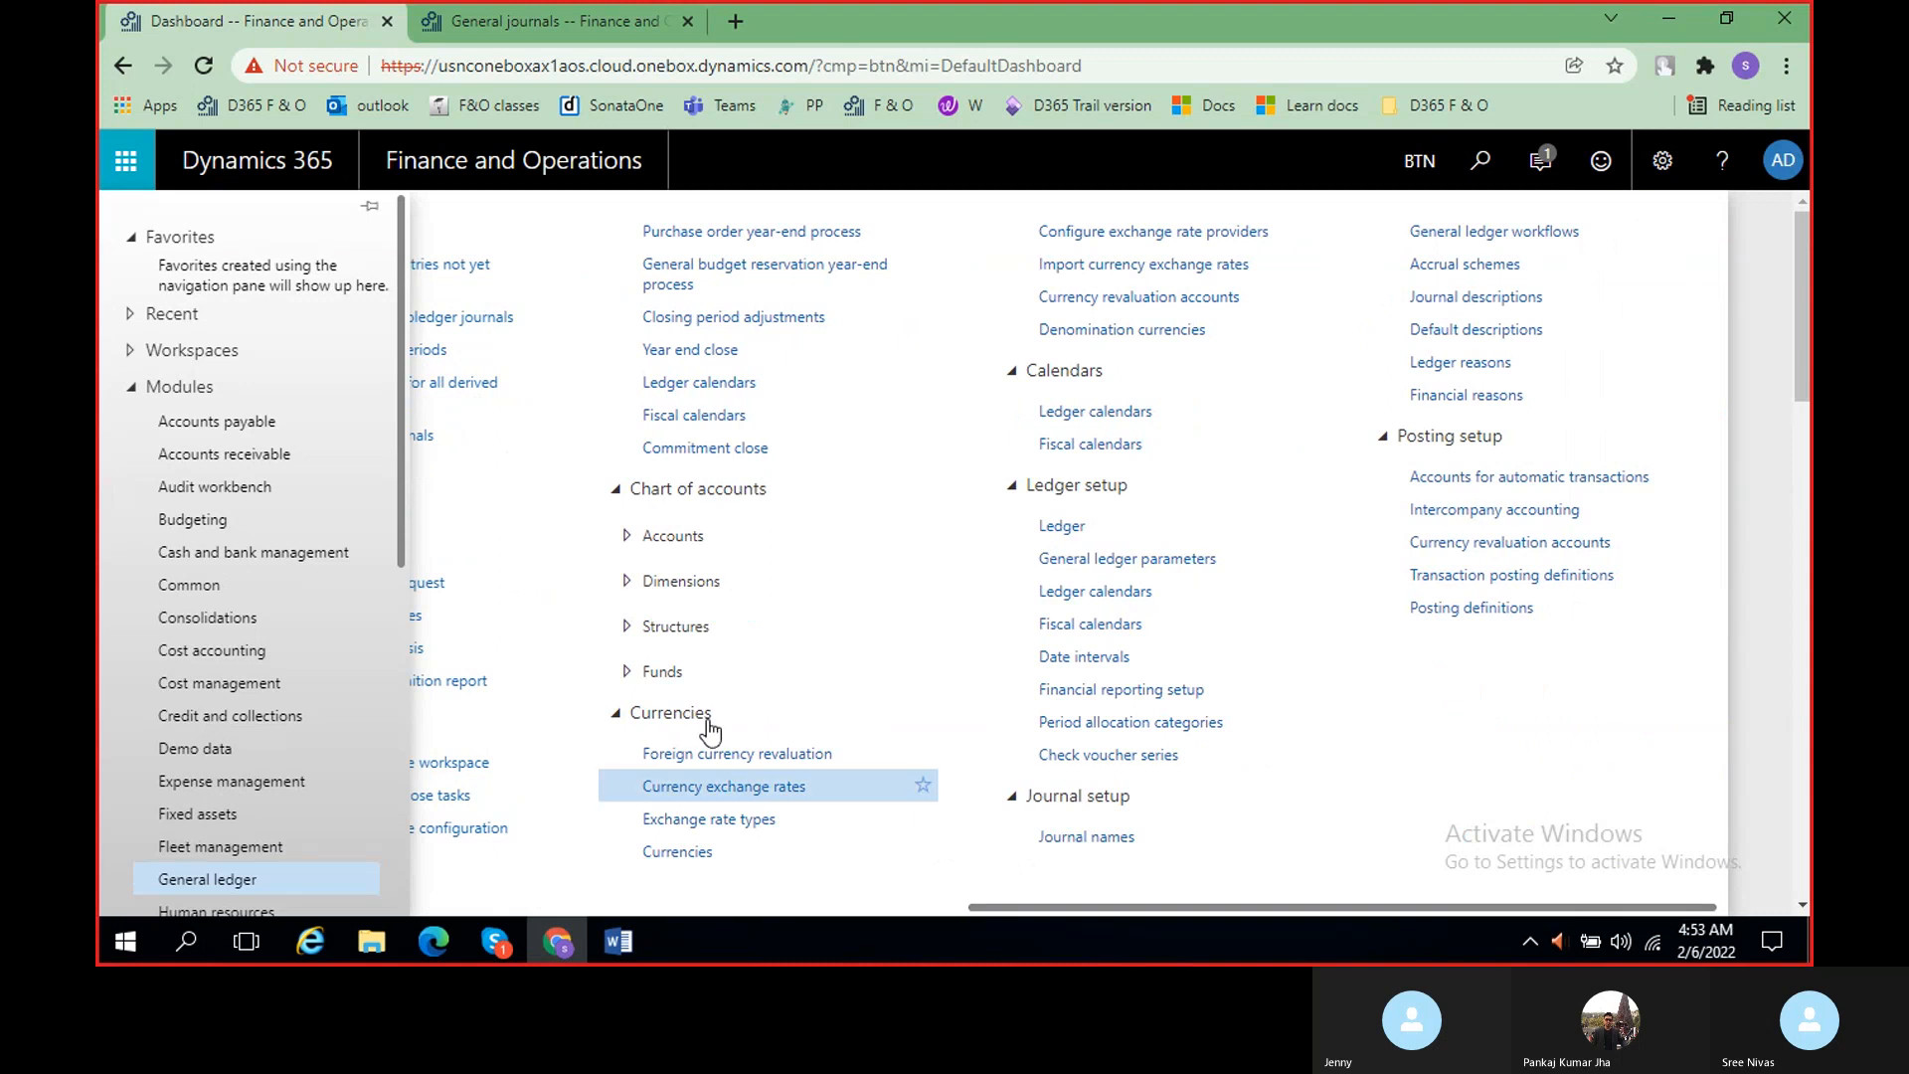
click(622, 541)
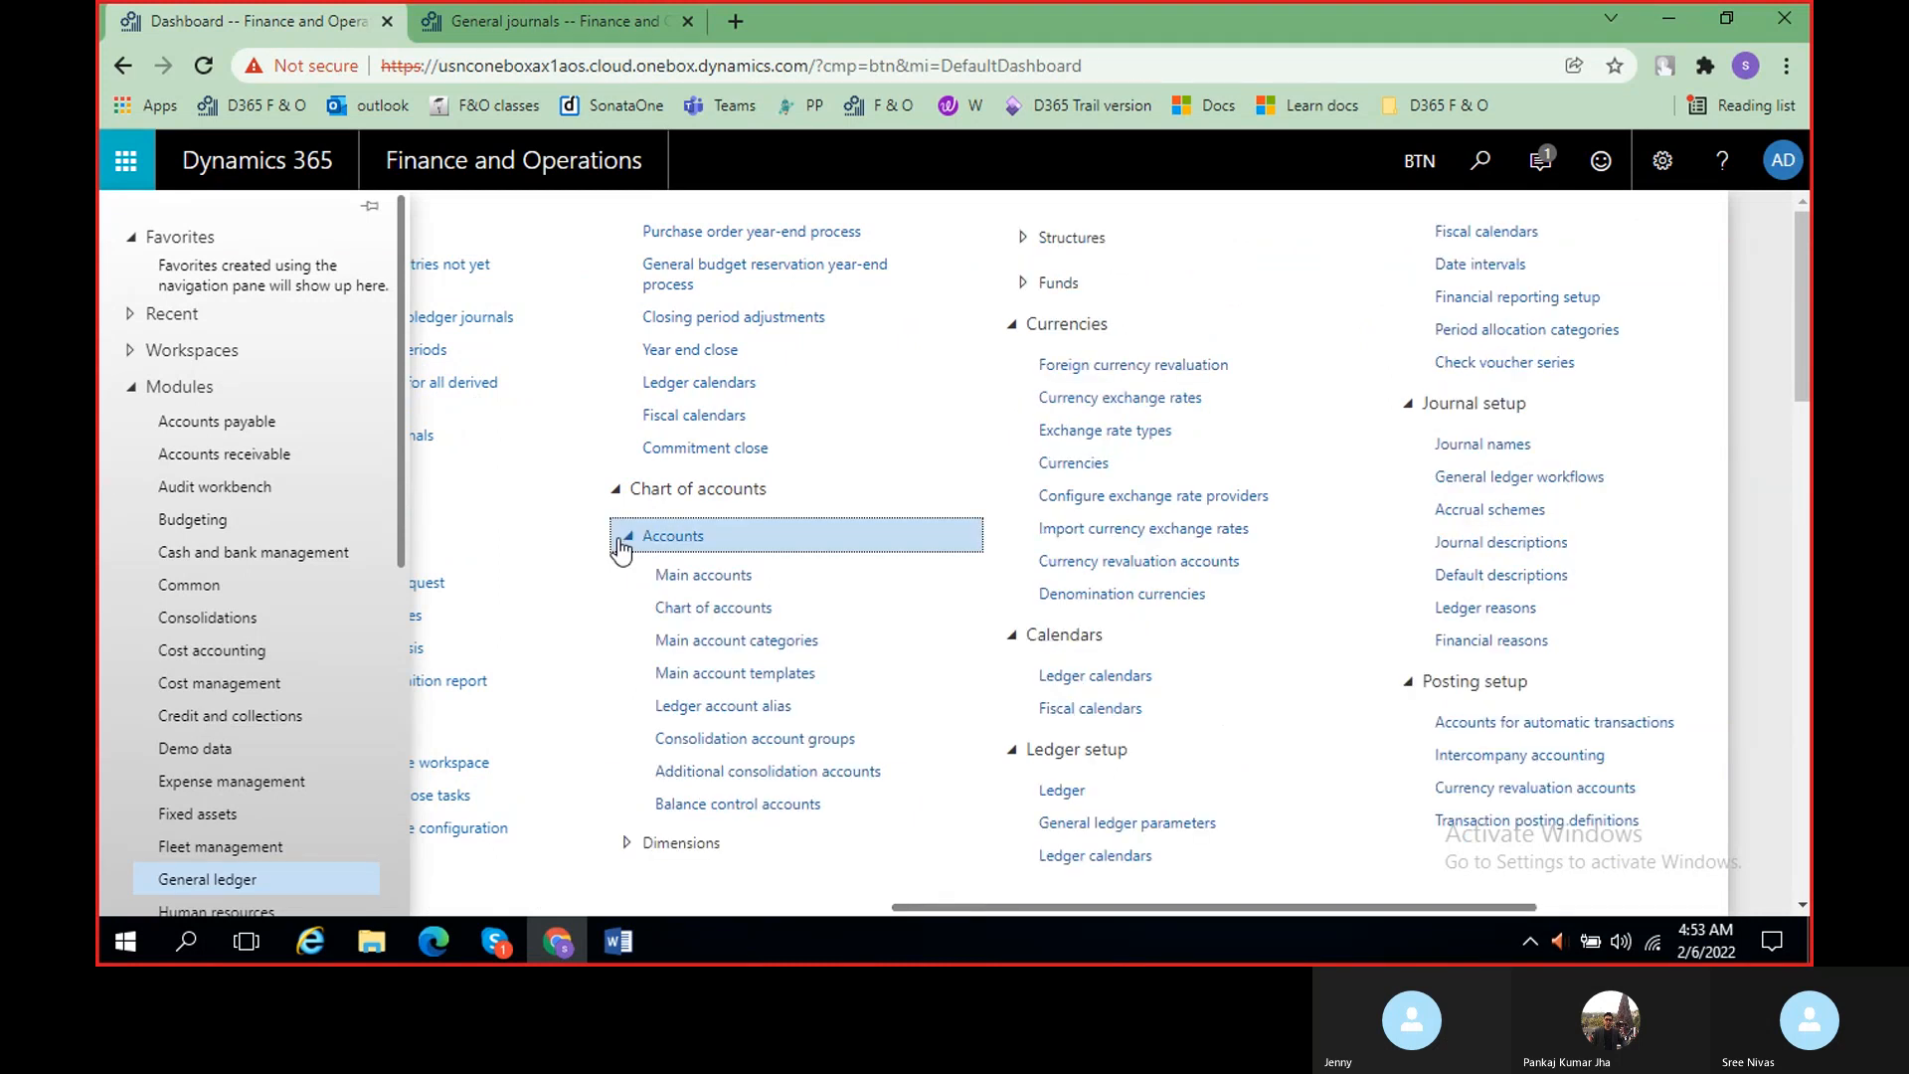
click(712, 572)
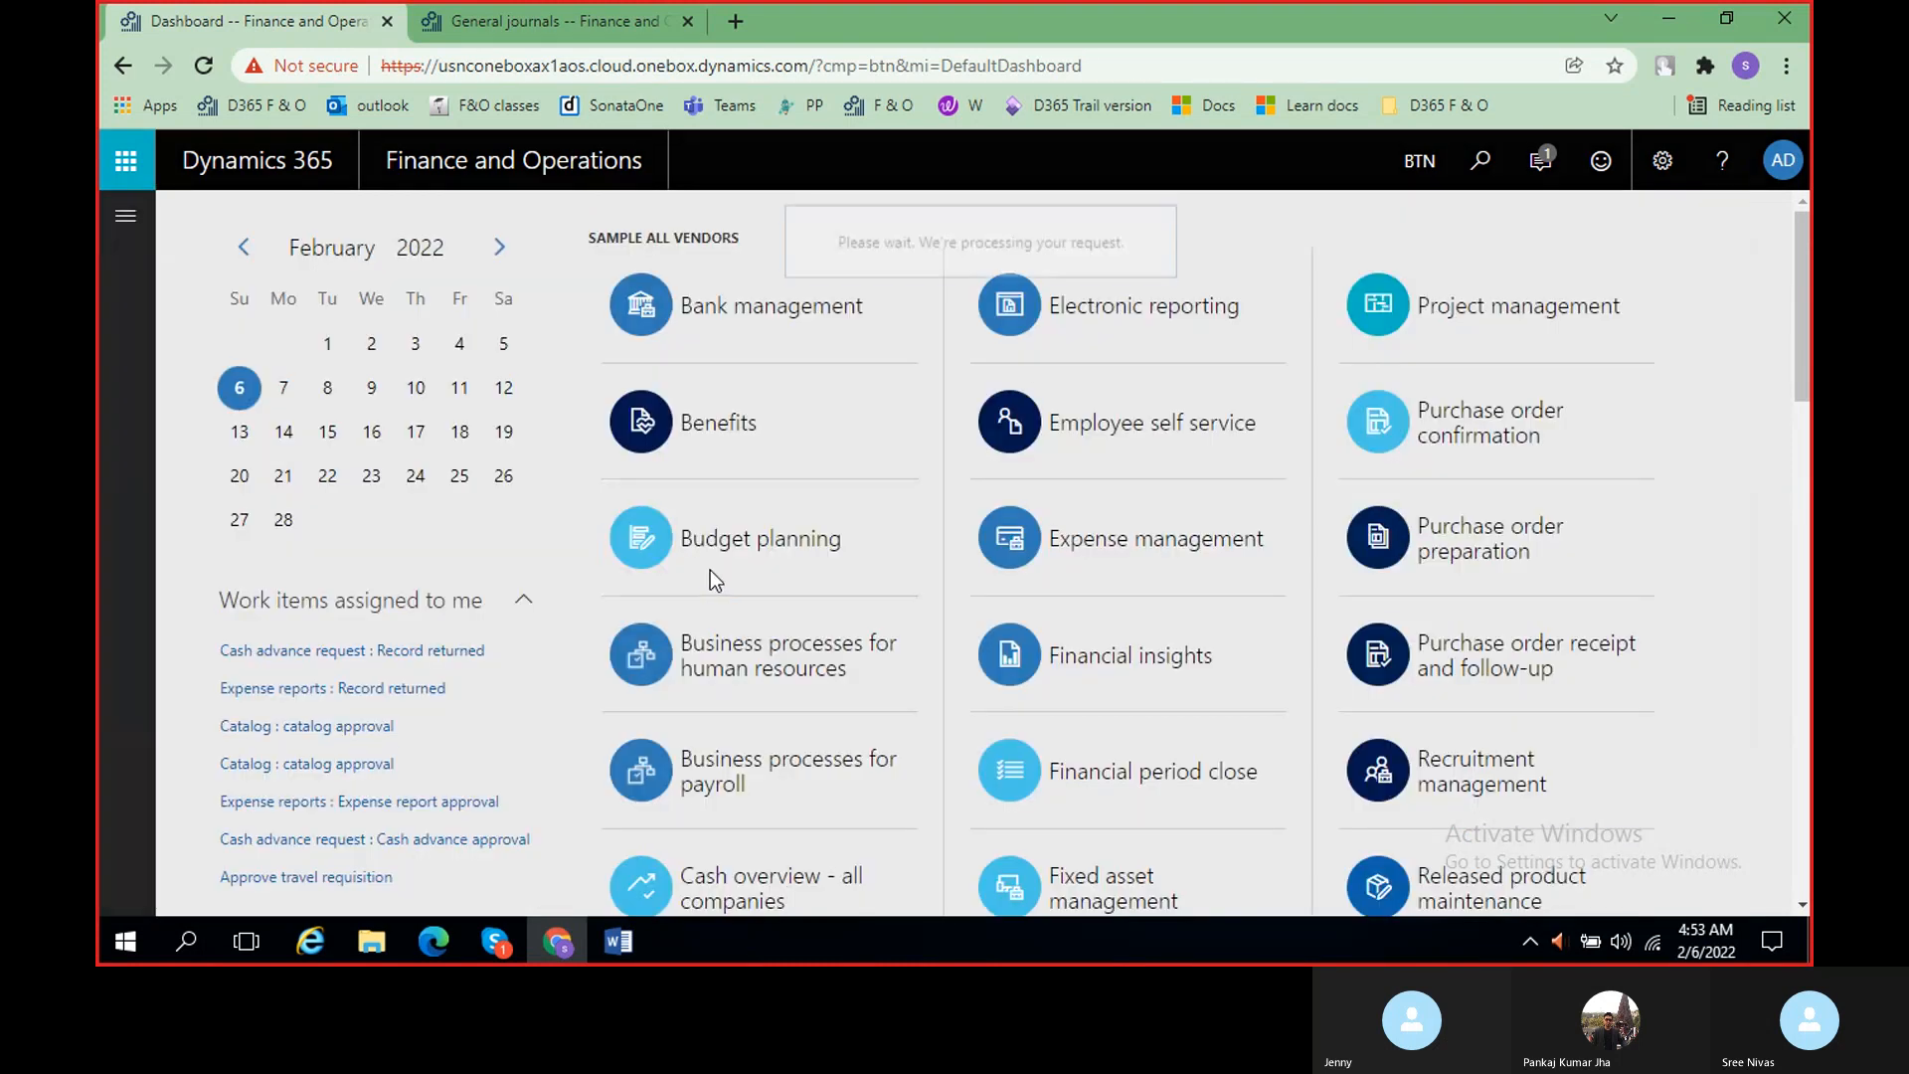
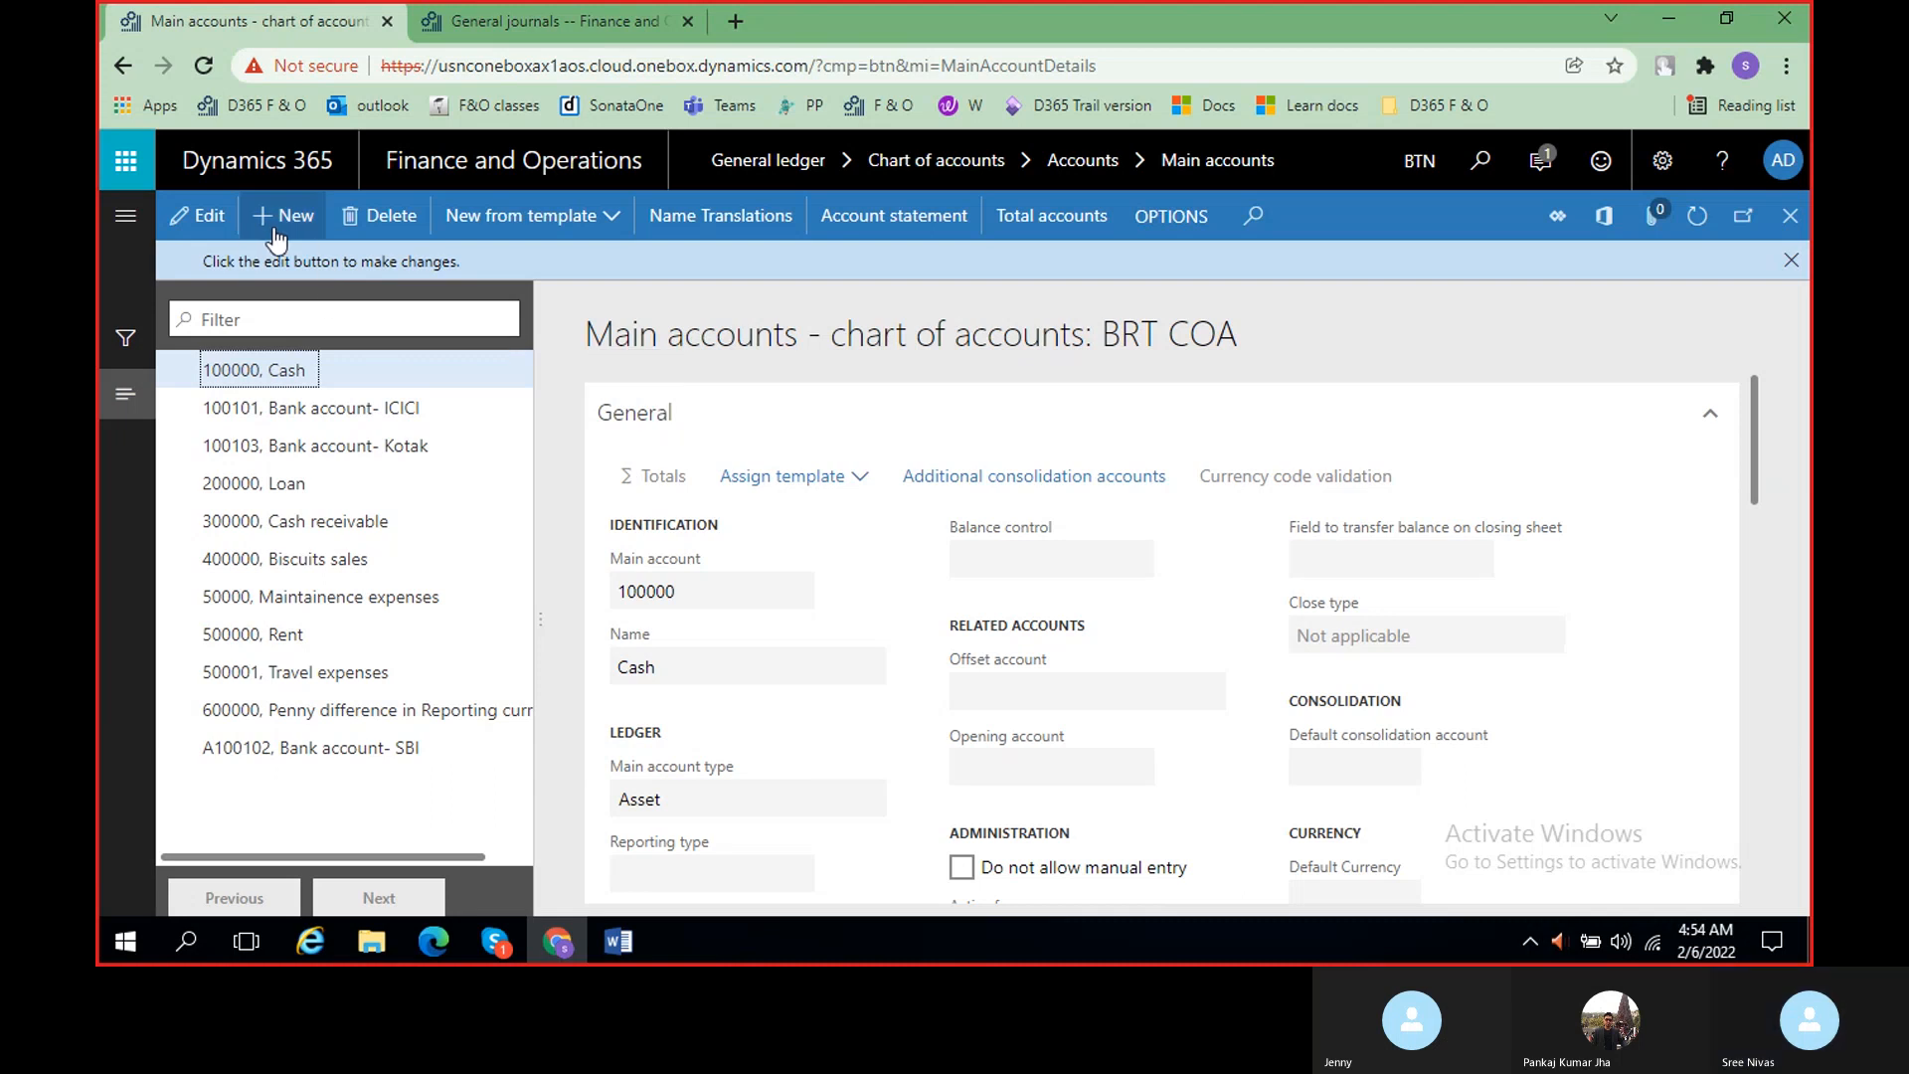
key(alt+n)
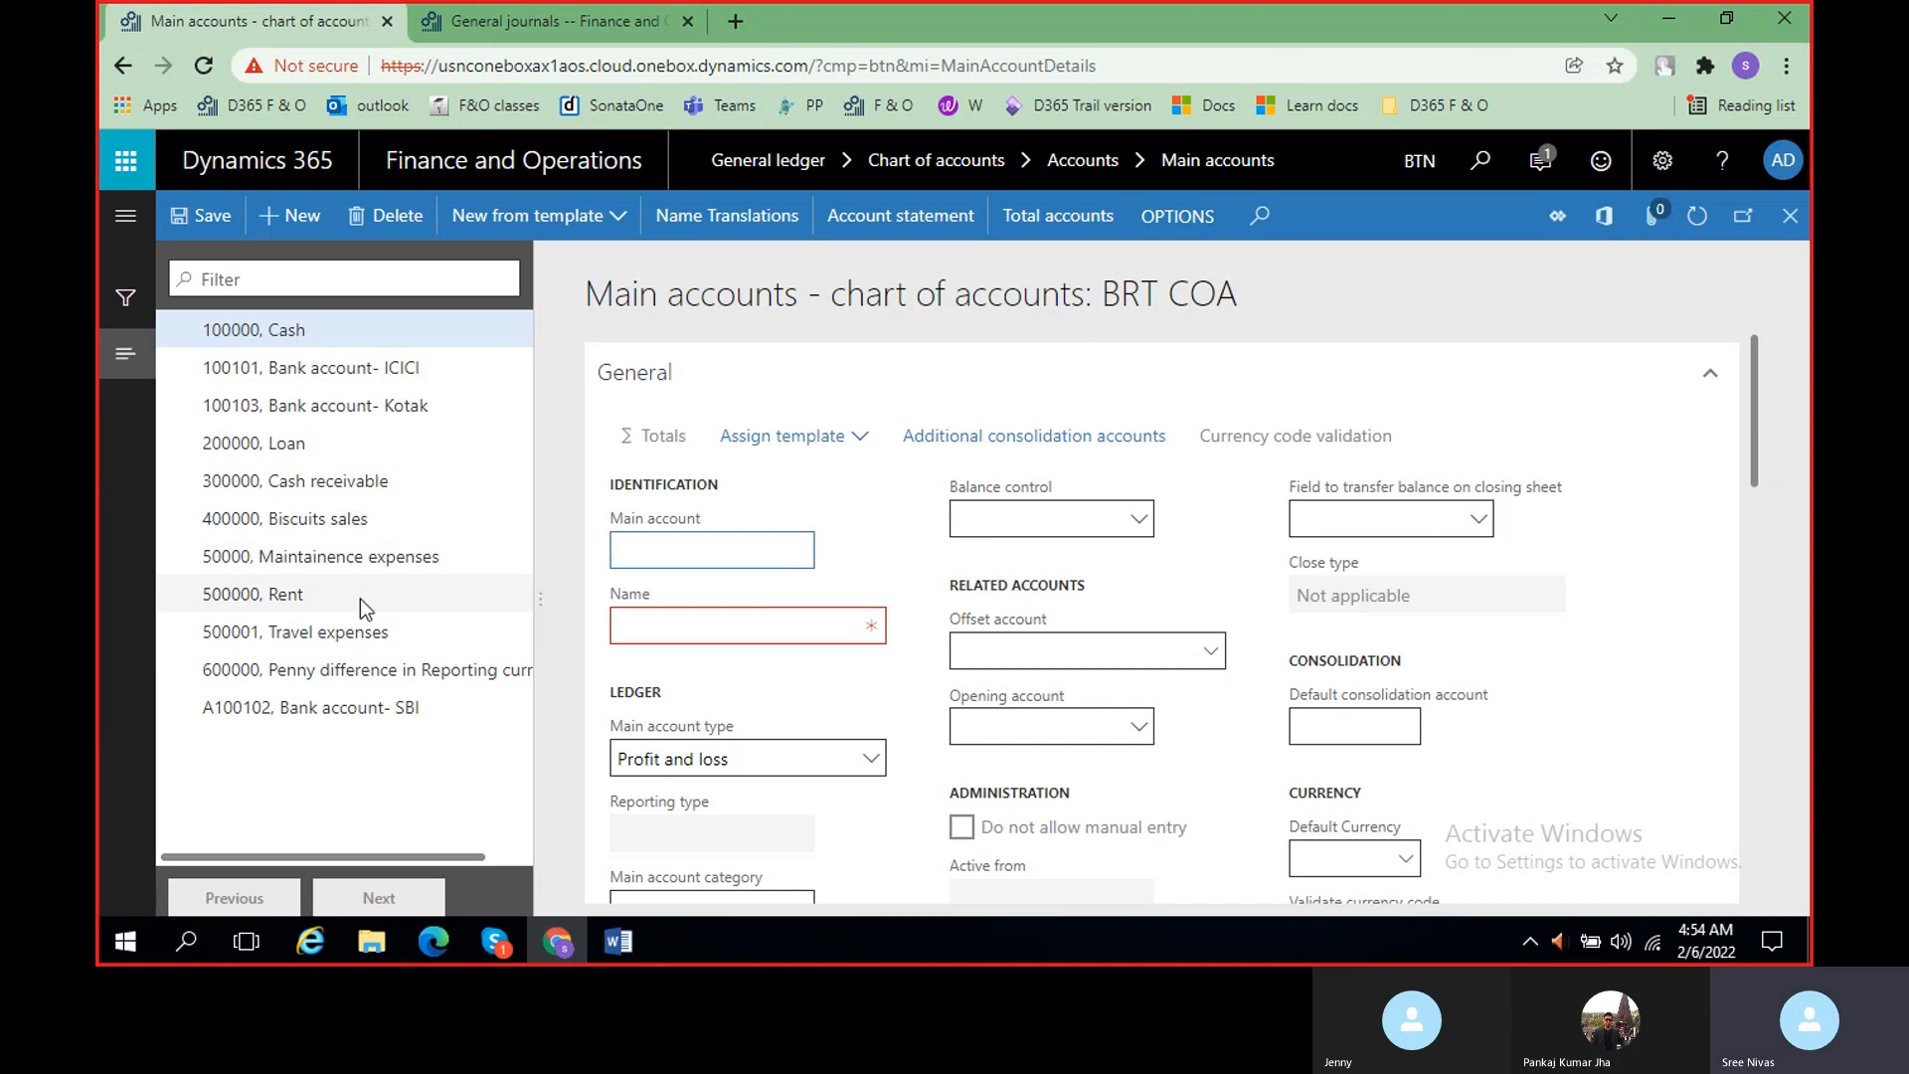
- Switch to the class notes in Word, find the account number ranges and extend the 400000...499999 label to "Revenue/ Income"
click(622, 938)
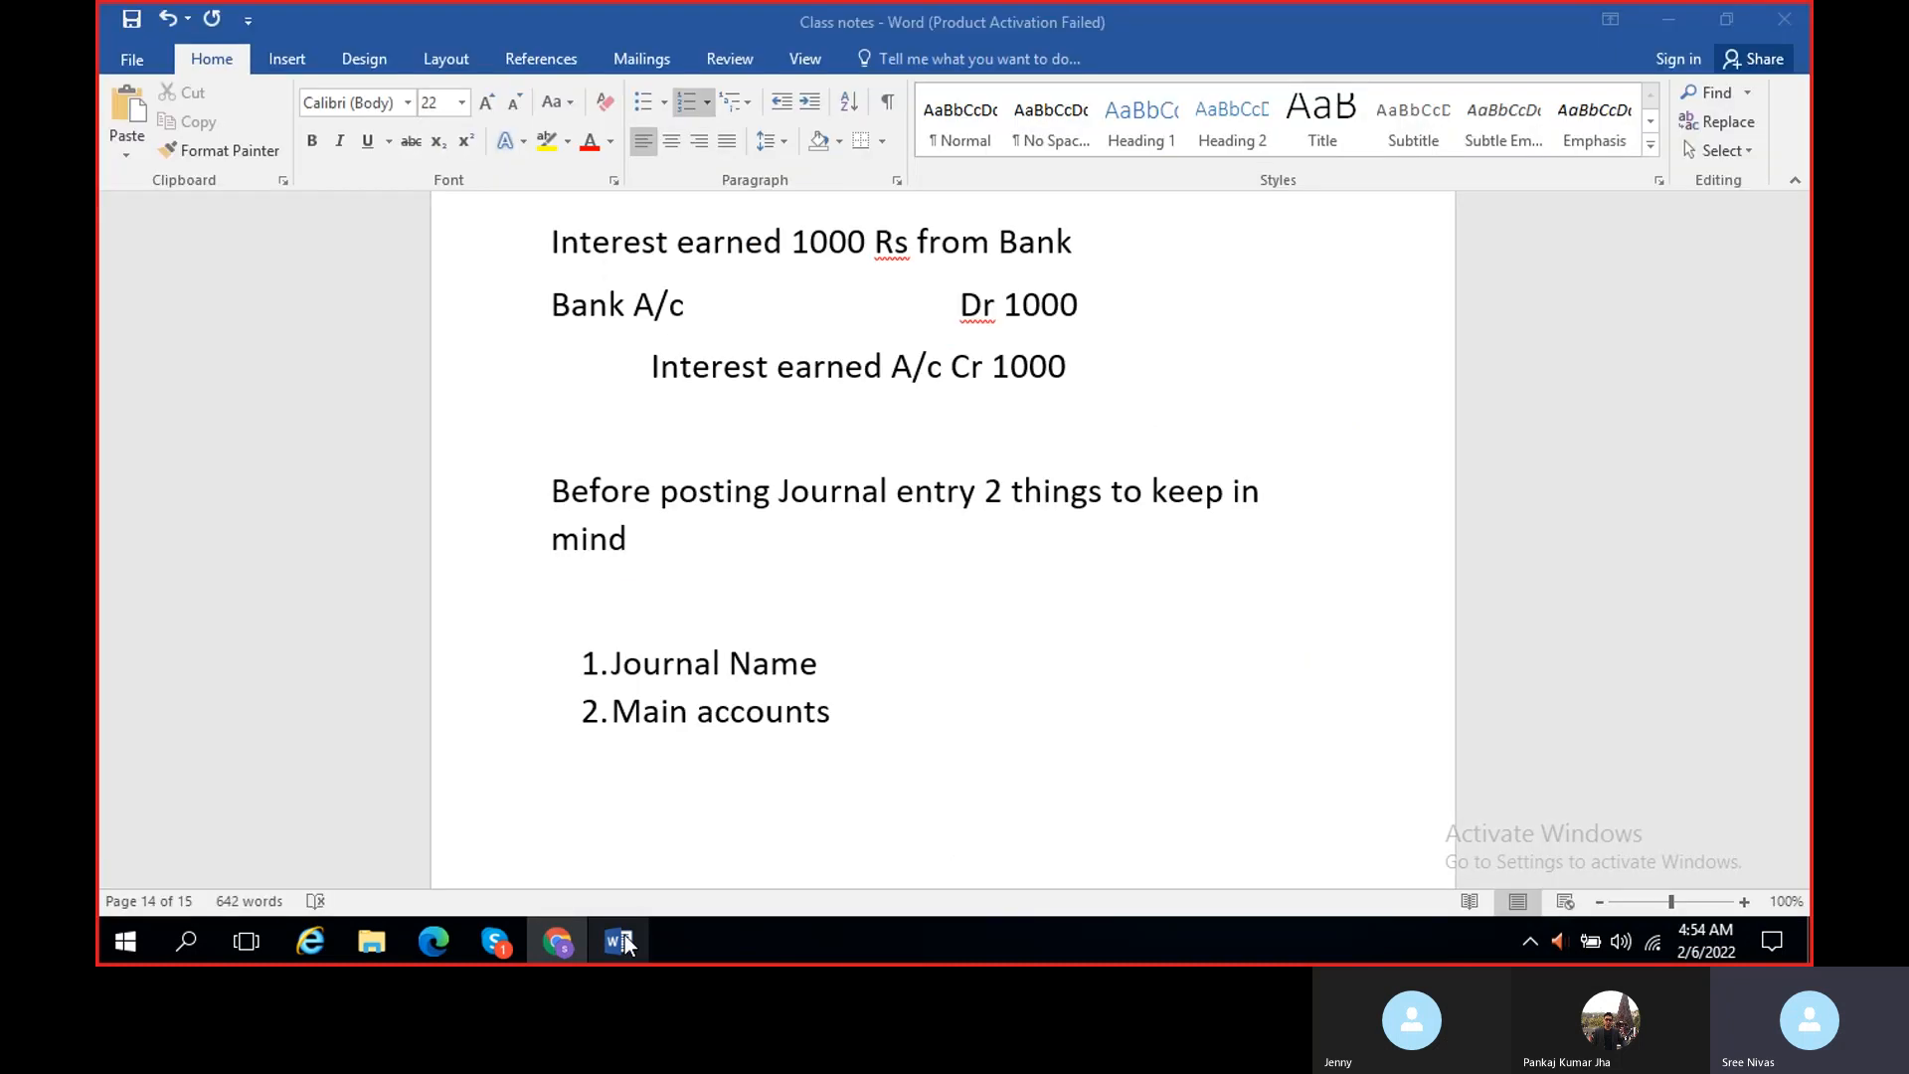
scroll(902, 627, up, 15)
scroll(935, 678, up, 10)
scroll(942, 683, down, 3)
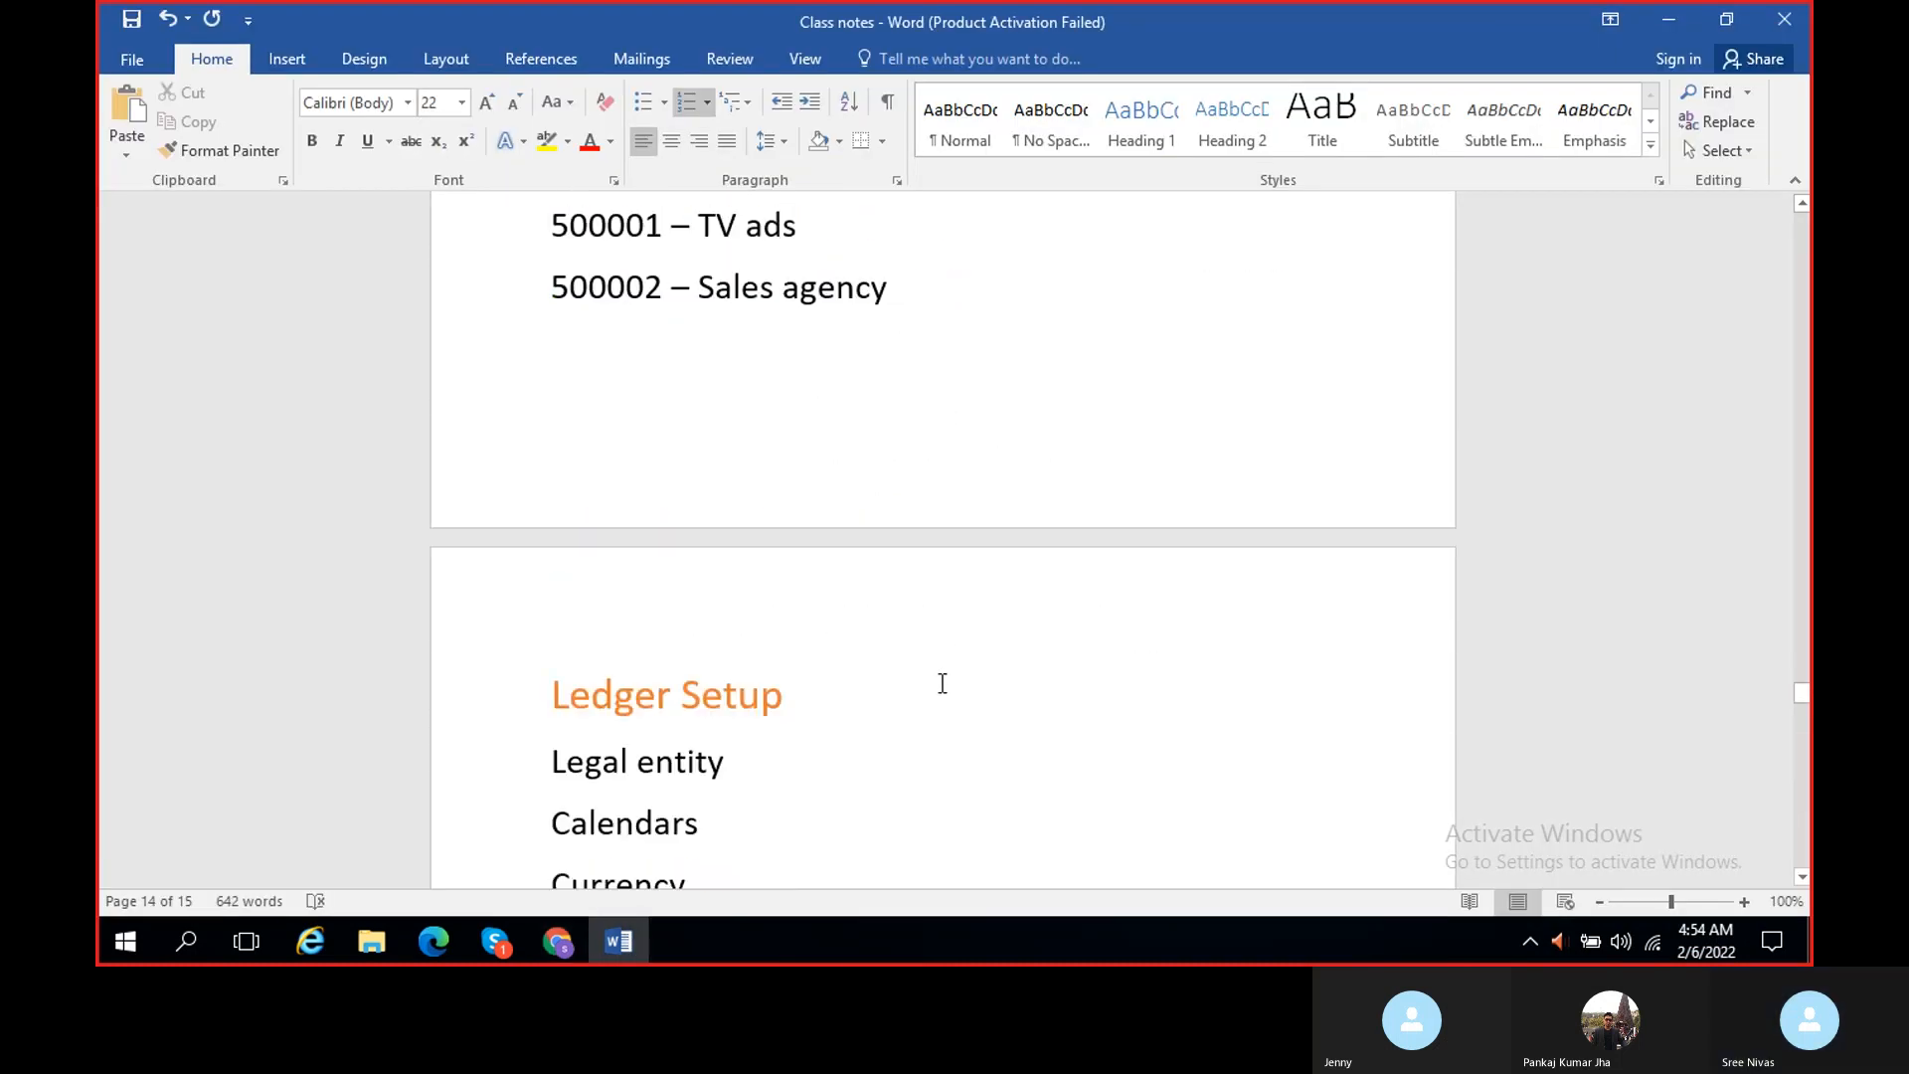
scroll(1449, 632, up, 2)
drag(1801, 695, 1755, 454)
click(664, 405)
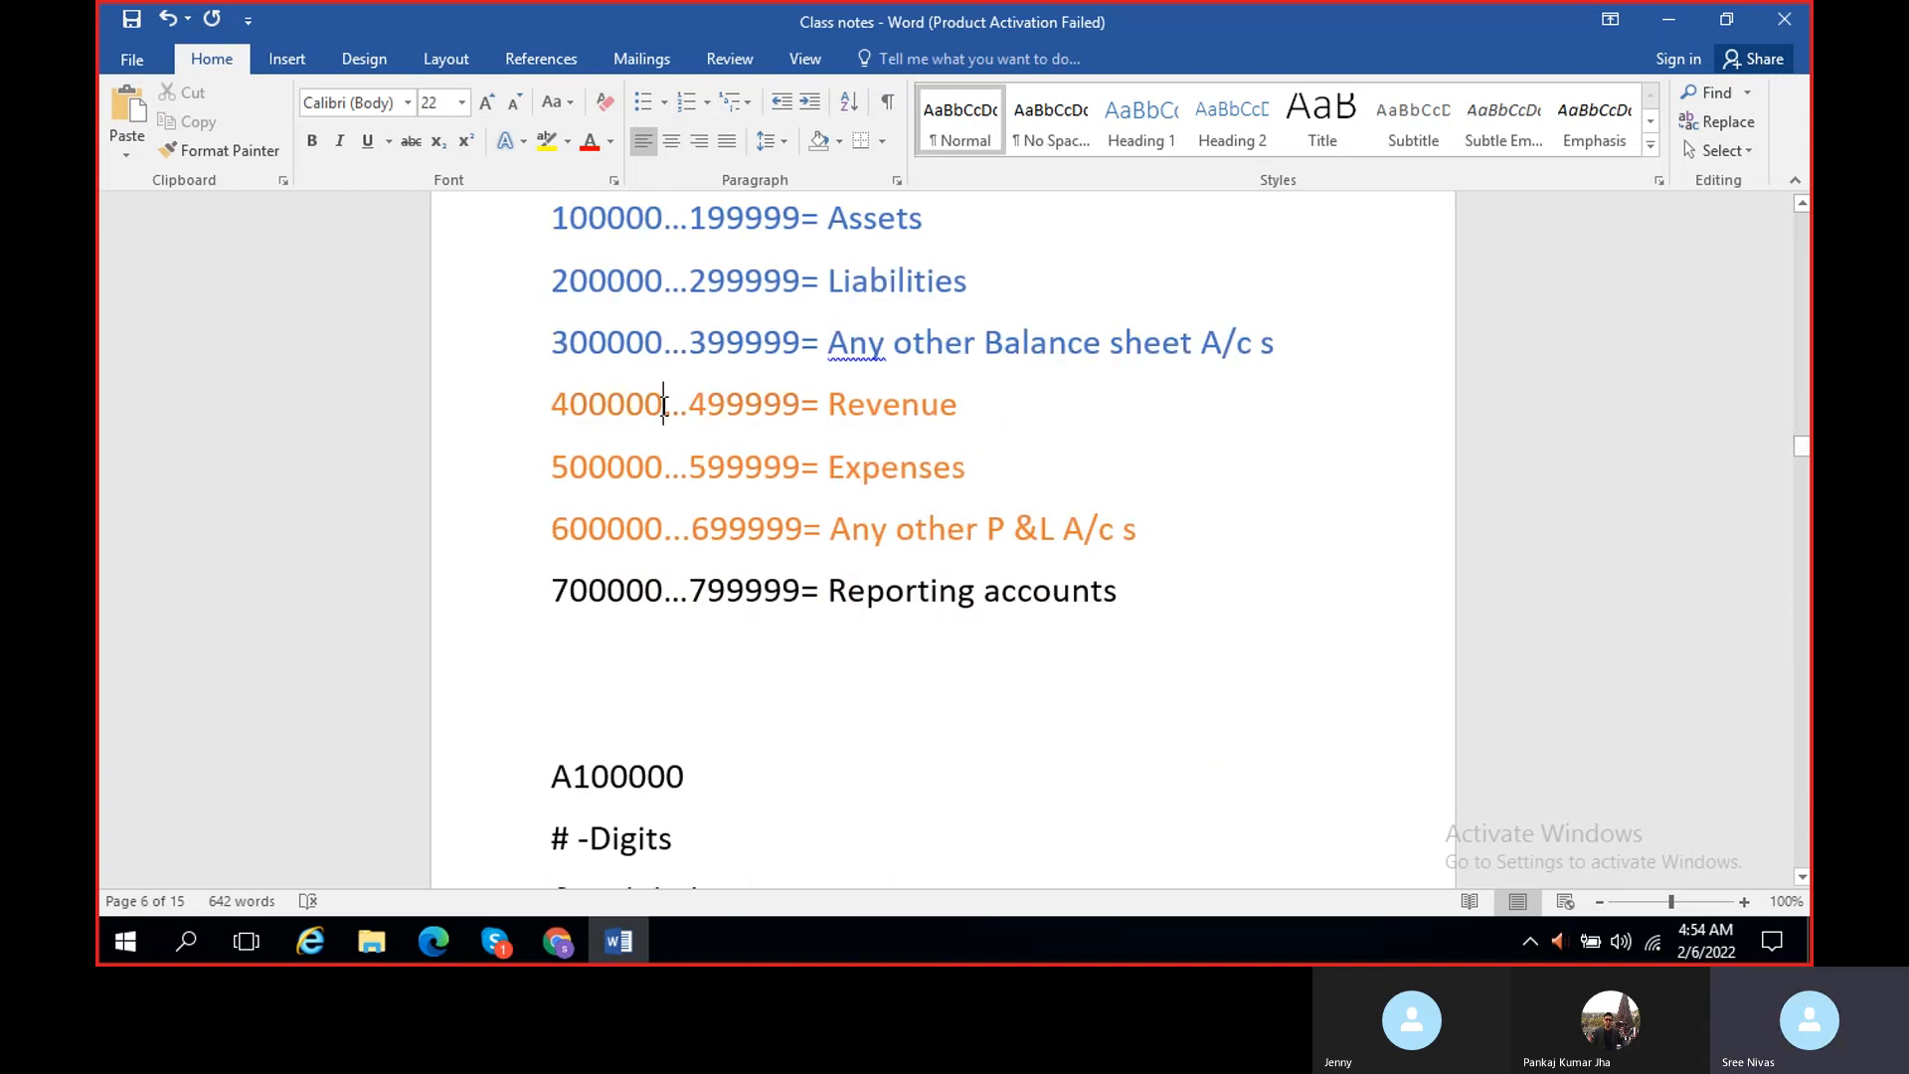
click(960, 413)
text(/)
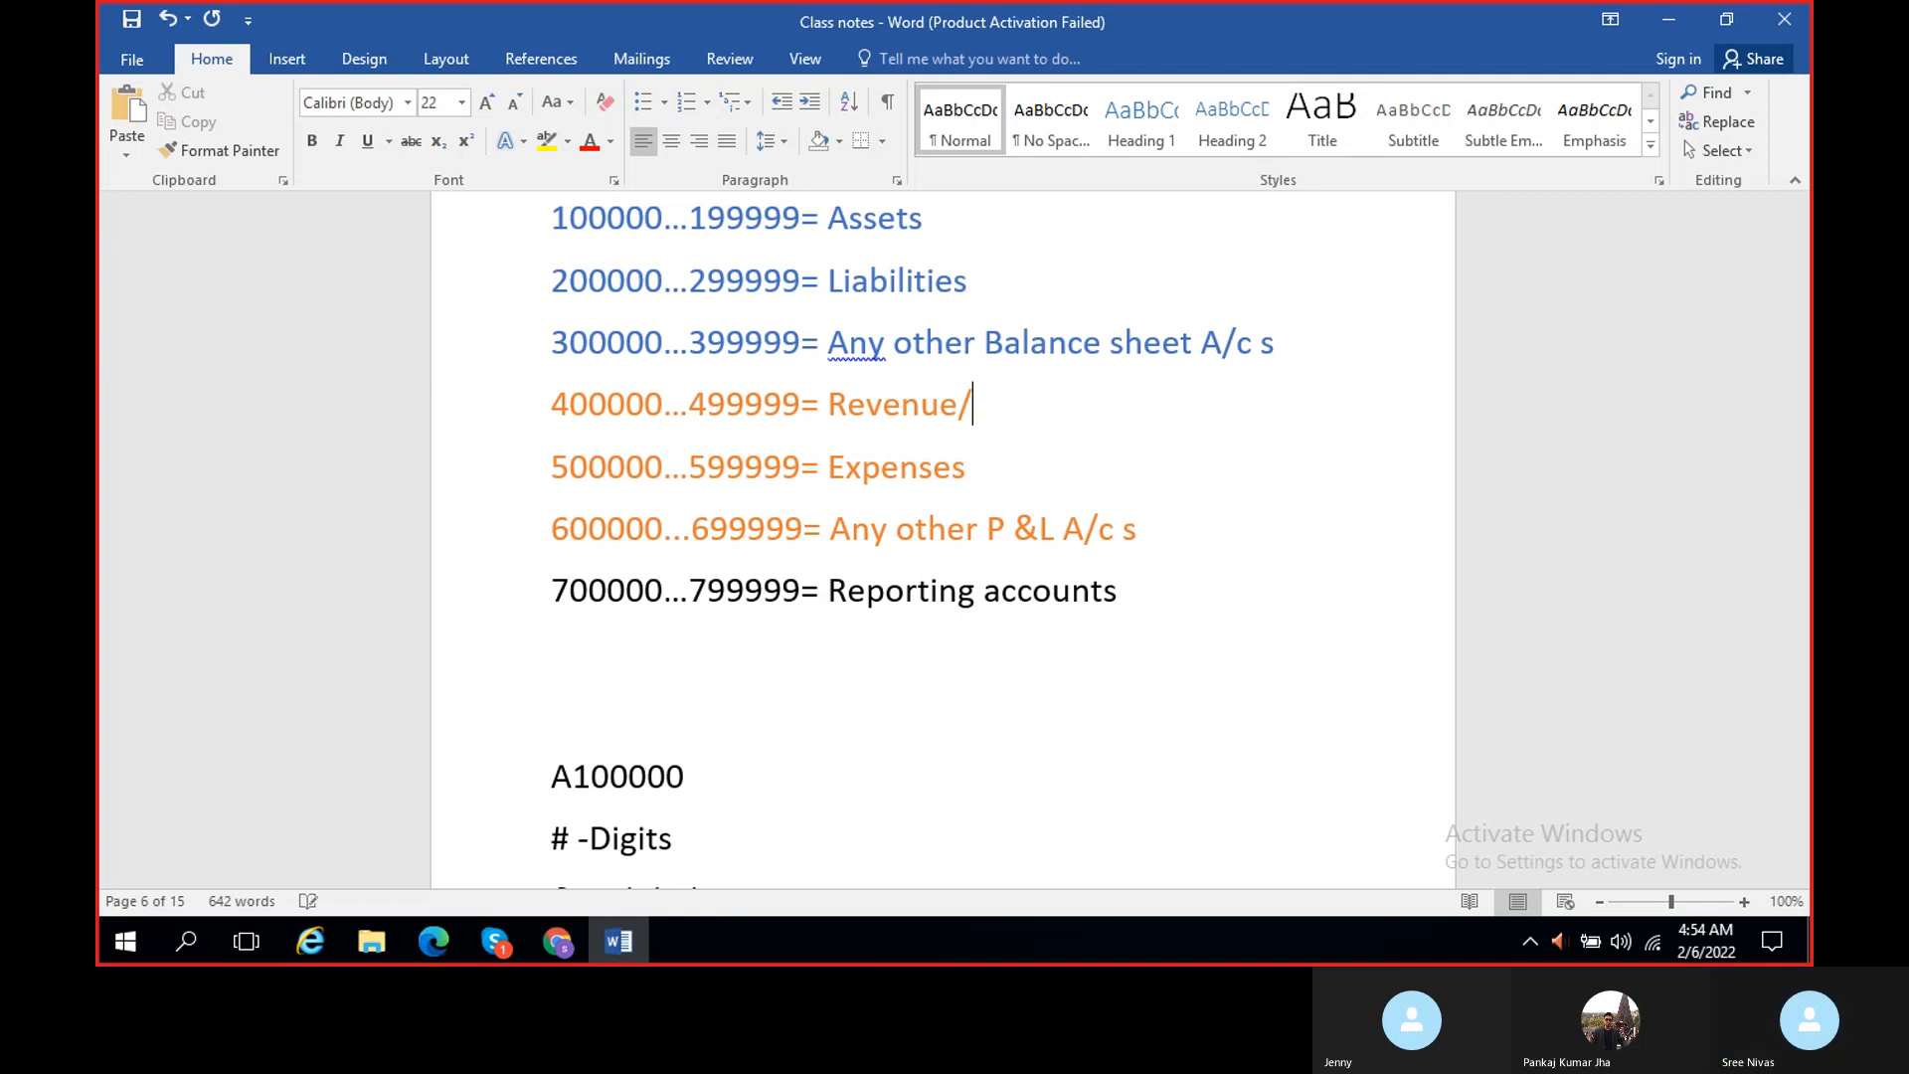
text( Income)
- Extend the 500000...599999 label to "Expenses/ losses" and switch back to the new main account in Chrome
click(982, 461)
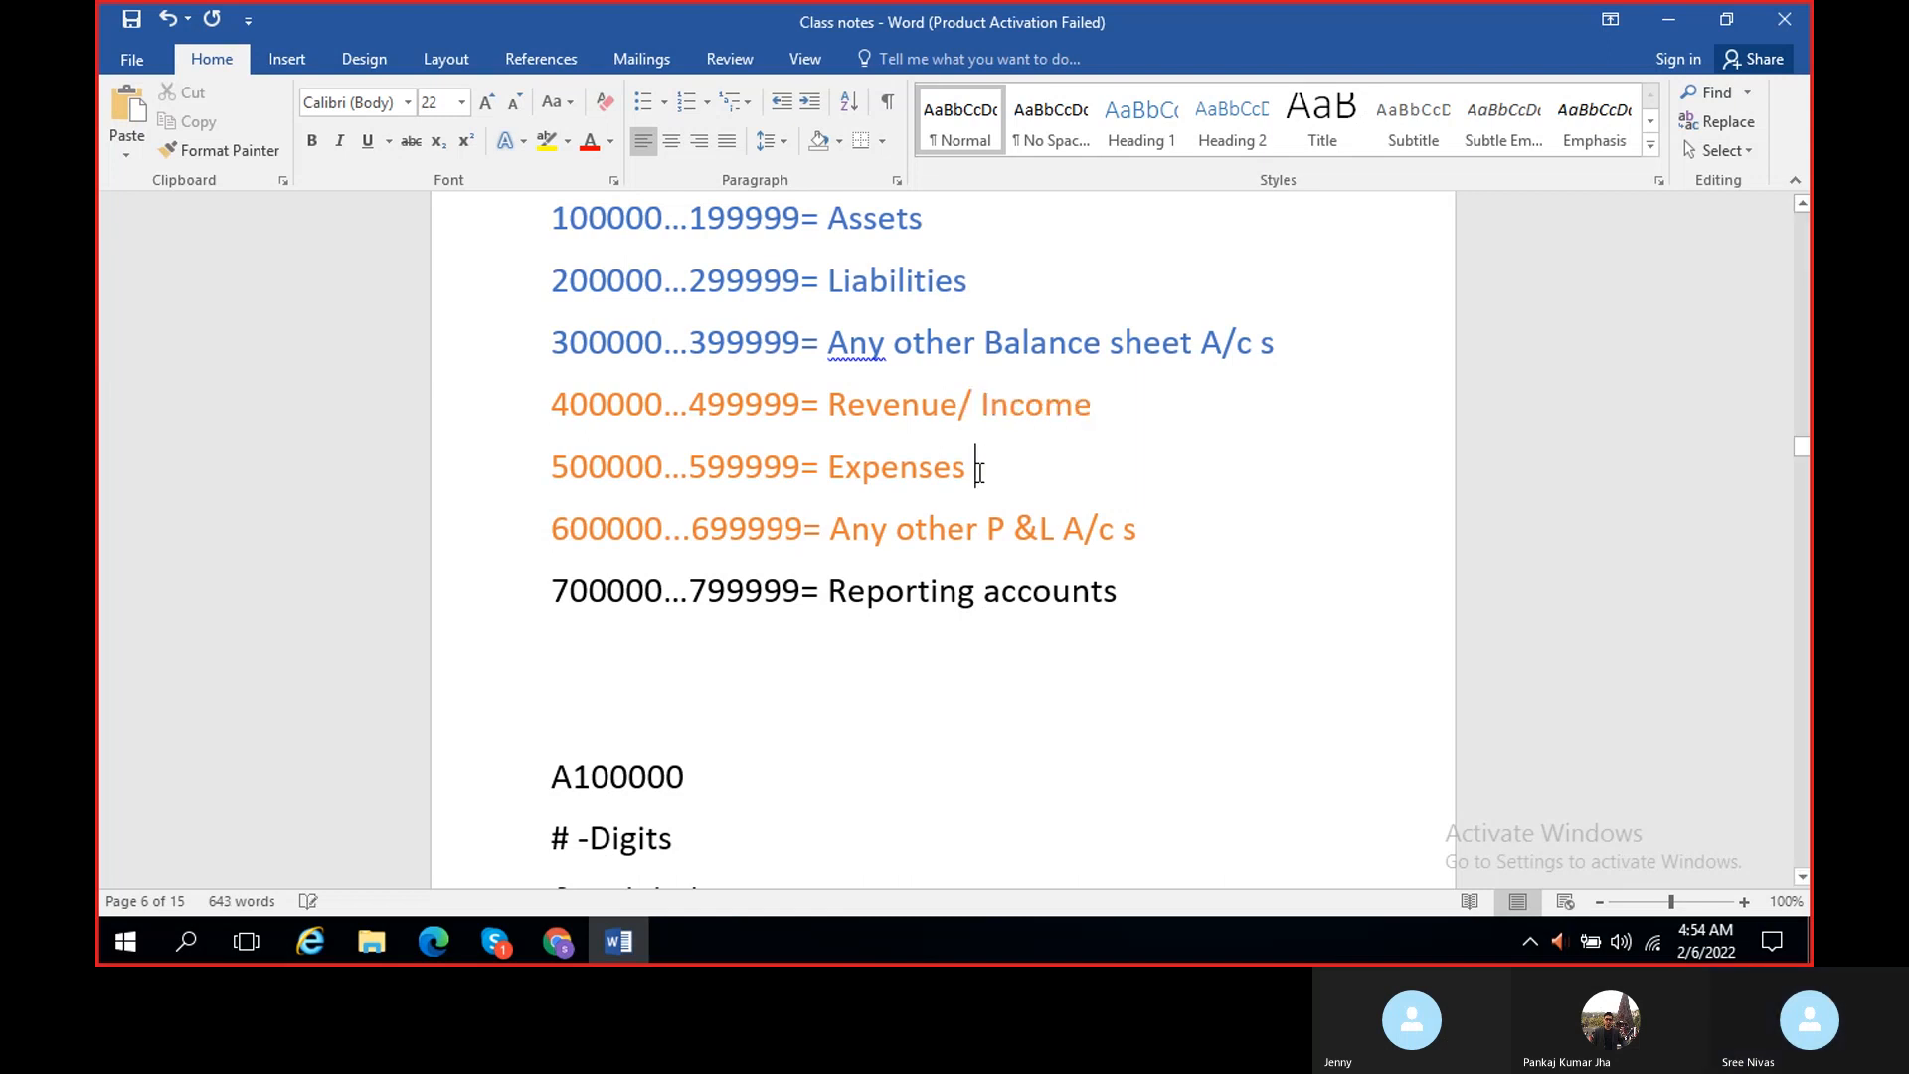
text(/ losses)
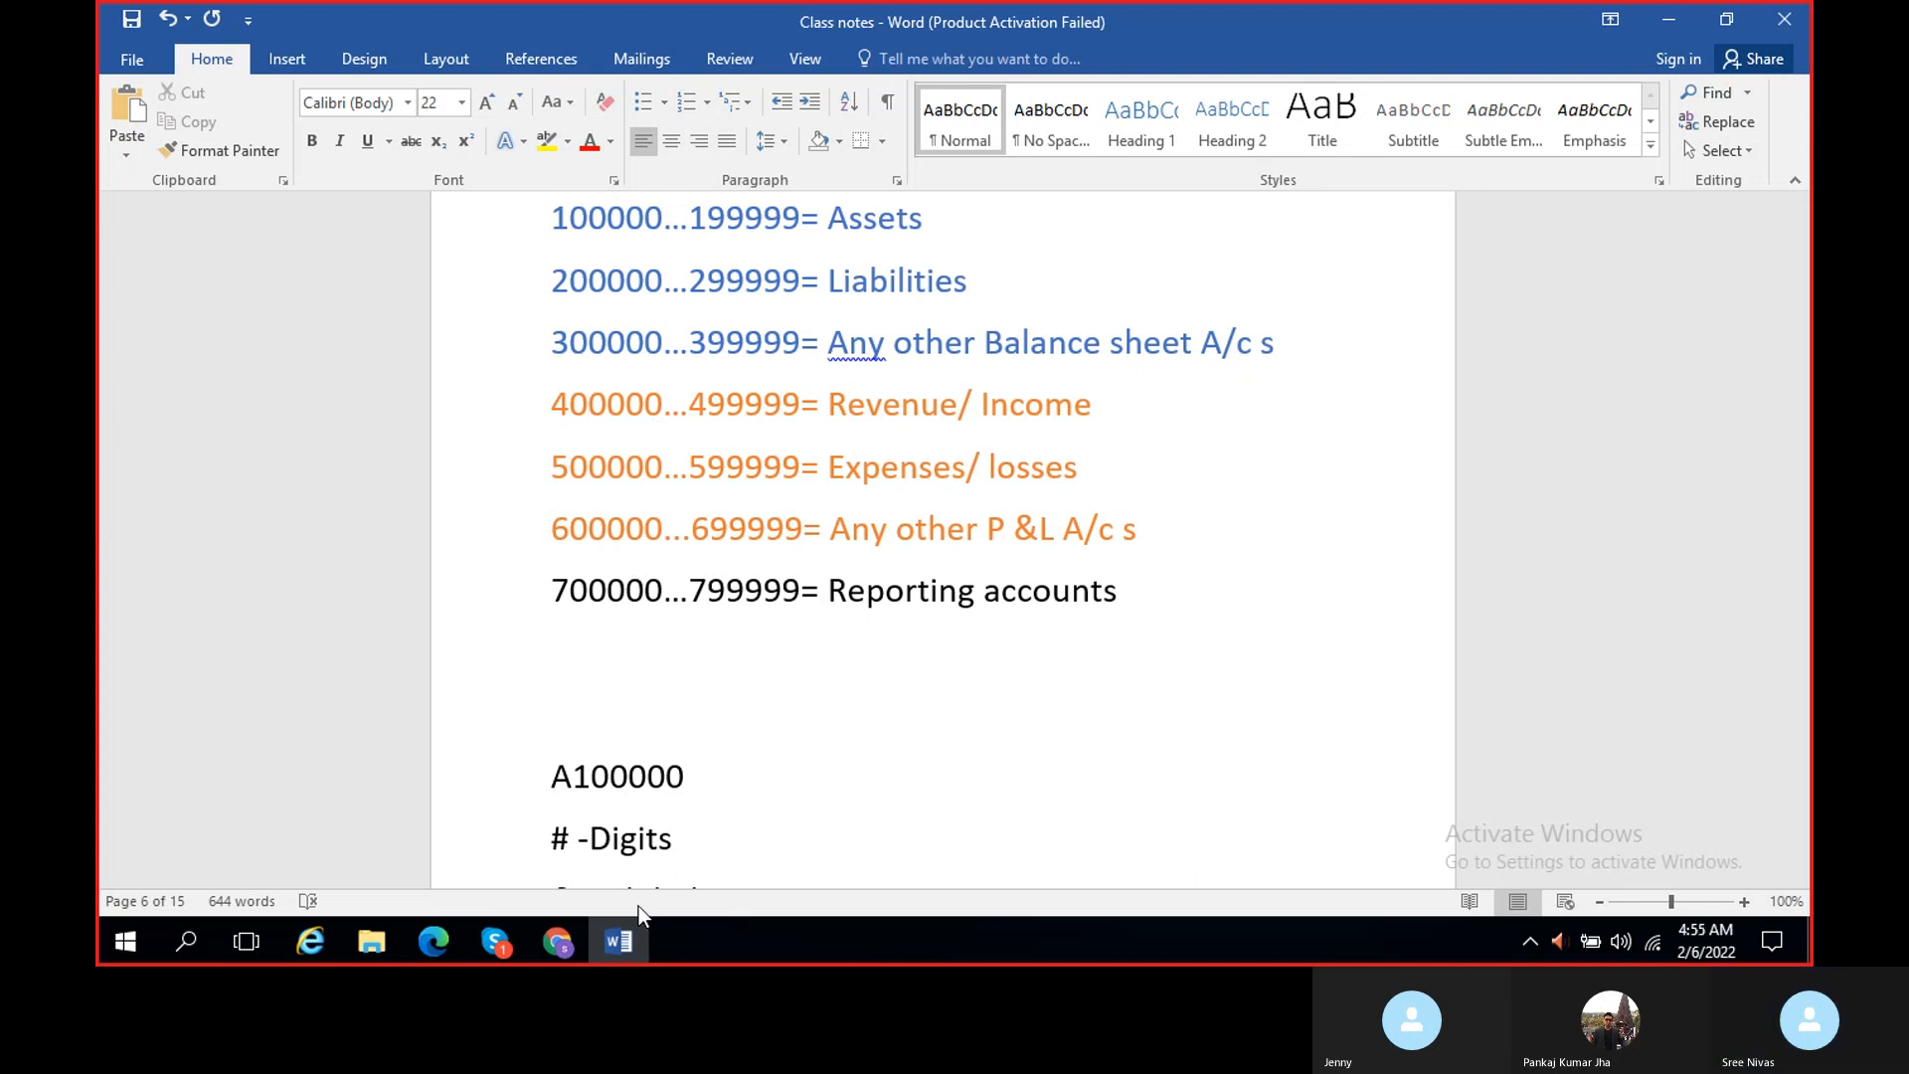
click(558, 941)
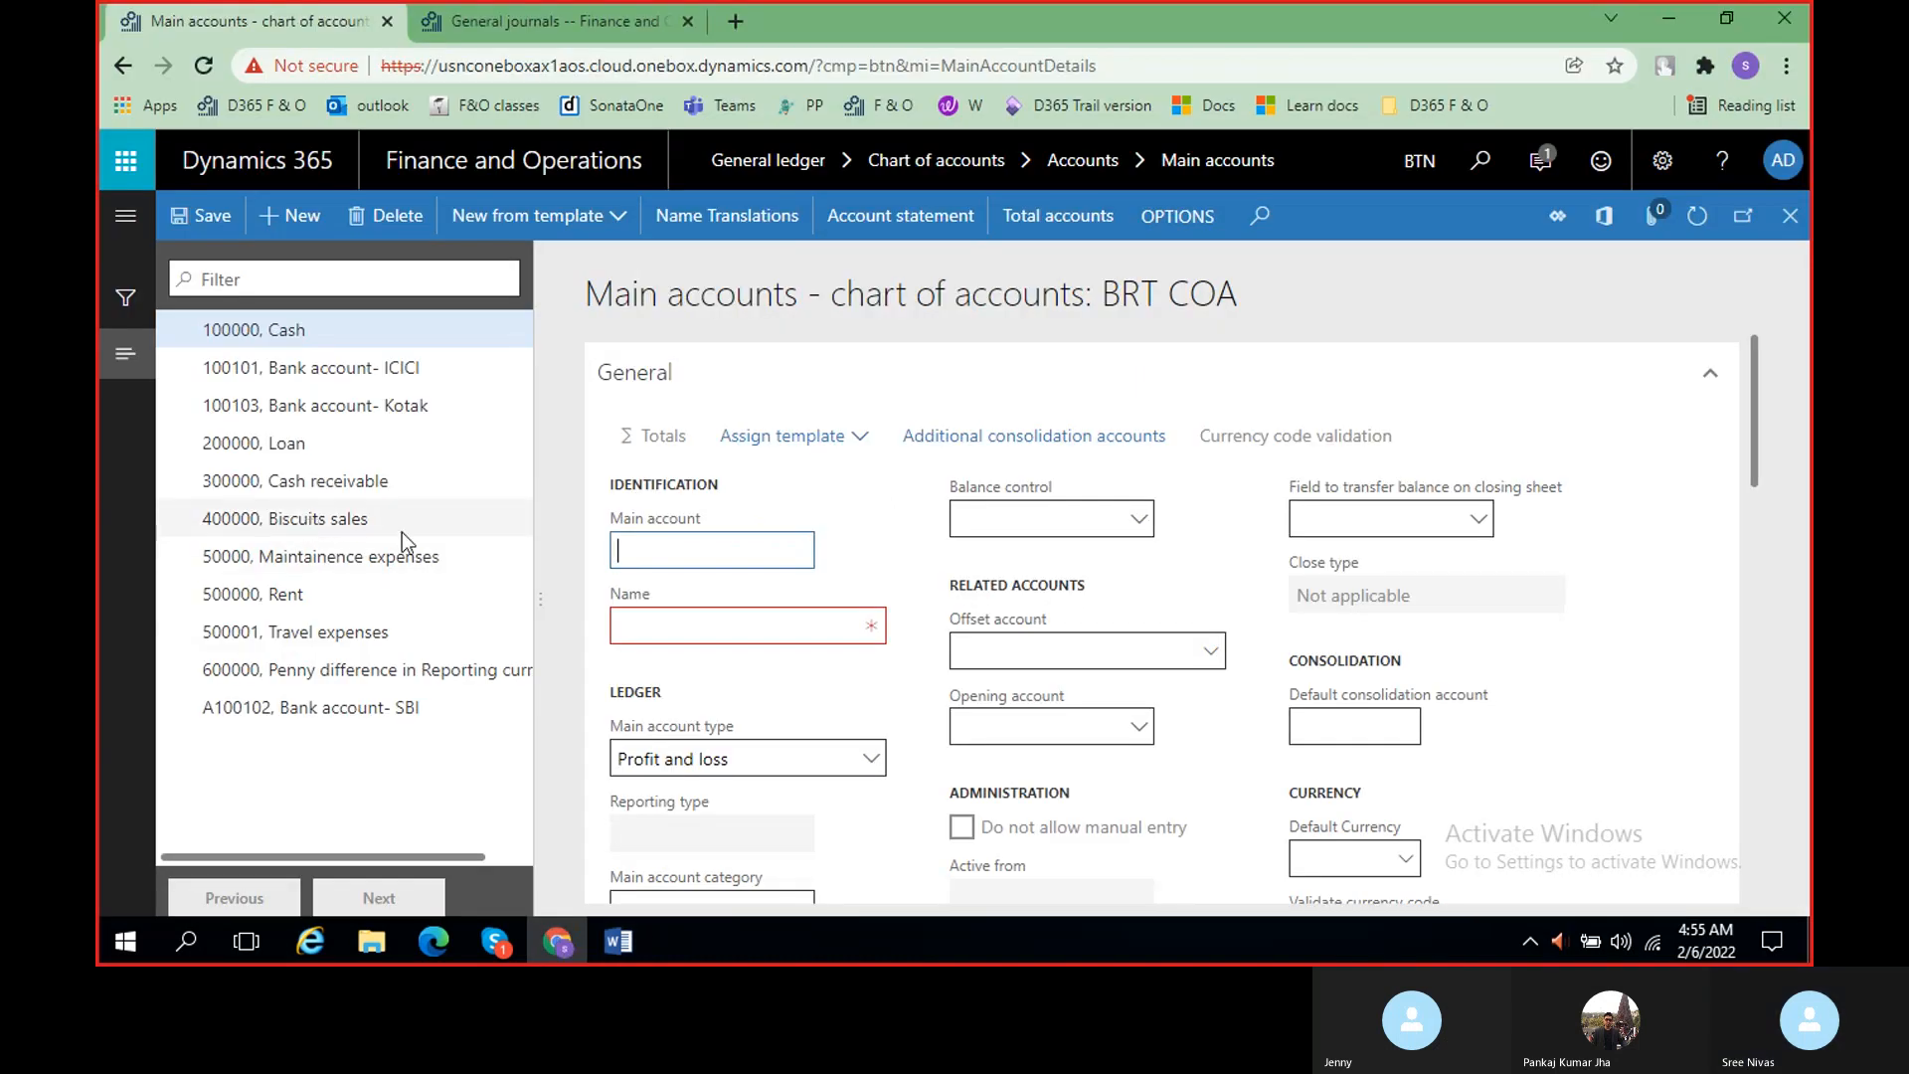
- Fill in the new main account with number 400001, name "Interest Earned" and main account type Revenue, and save it
click(660, 547)
text(400001)
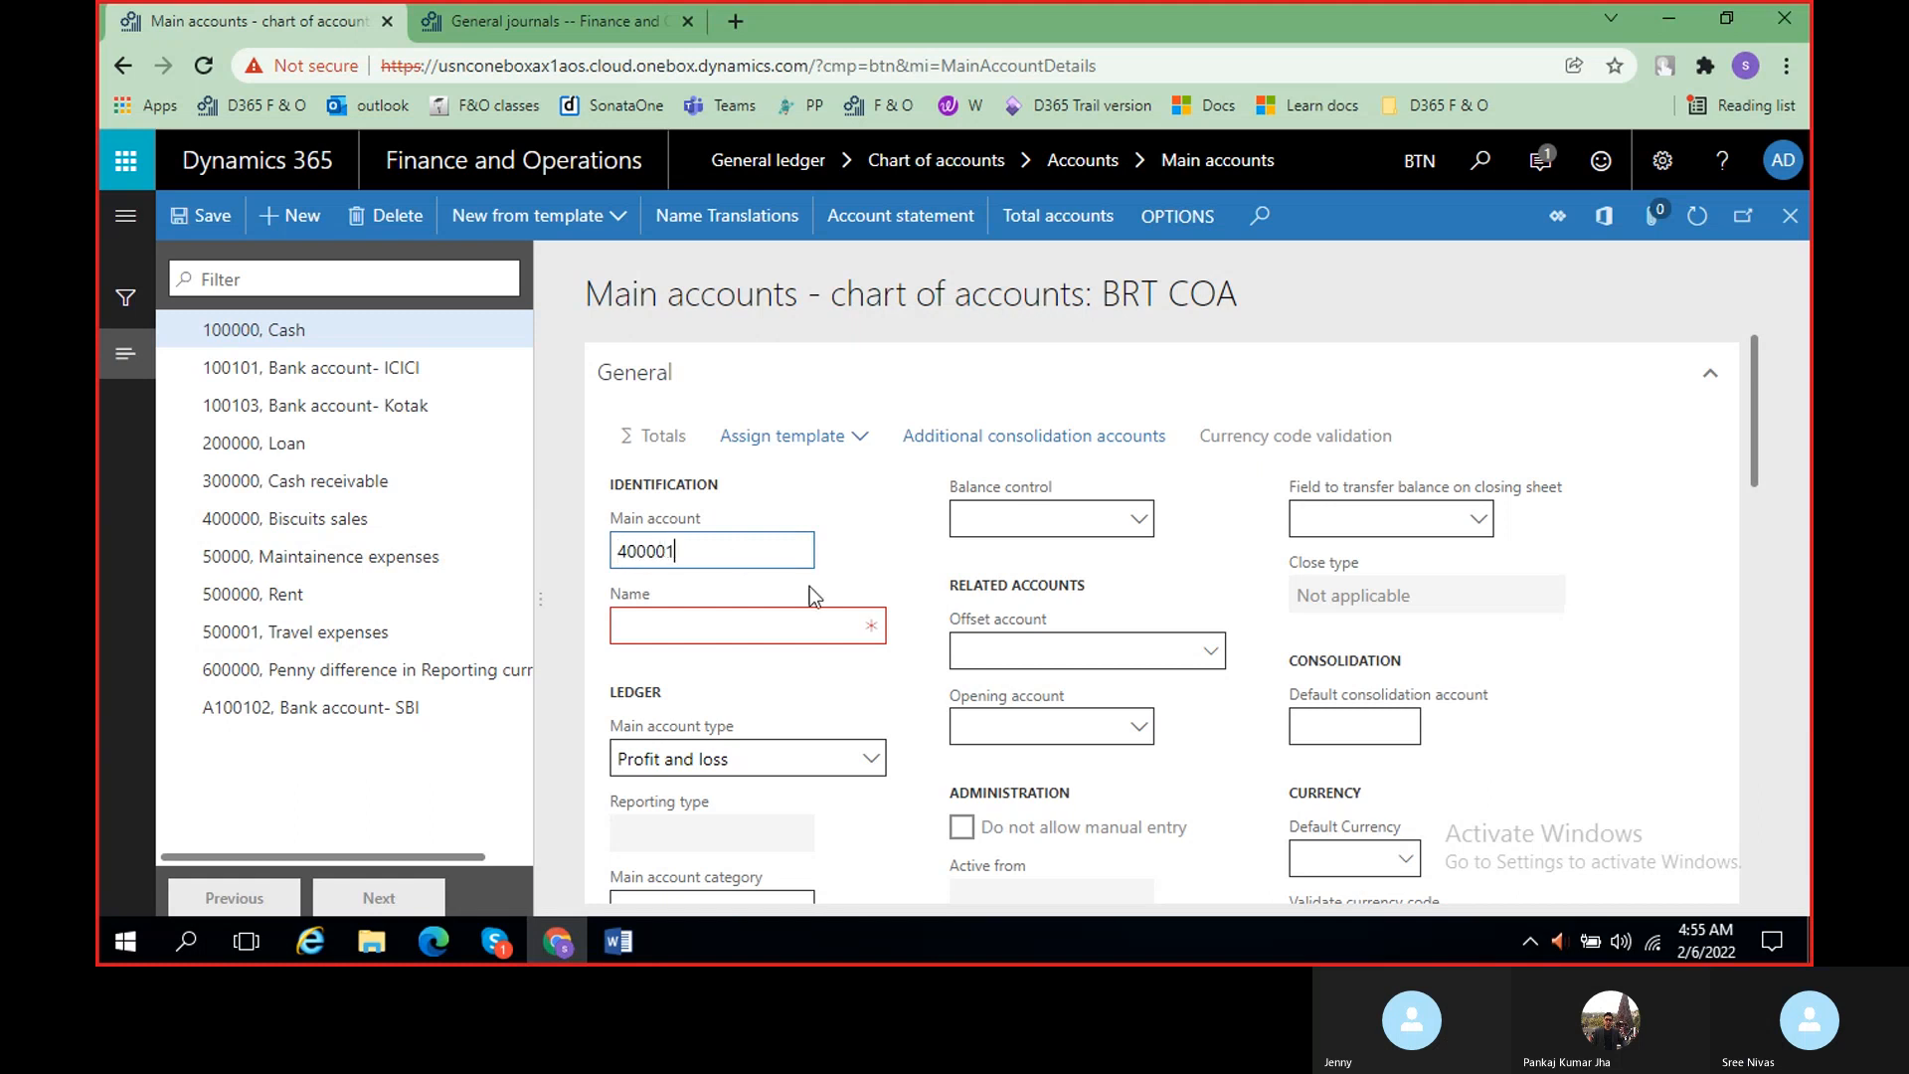
click(737, 627)
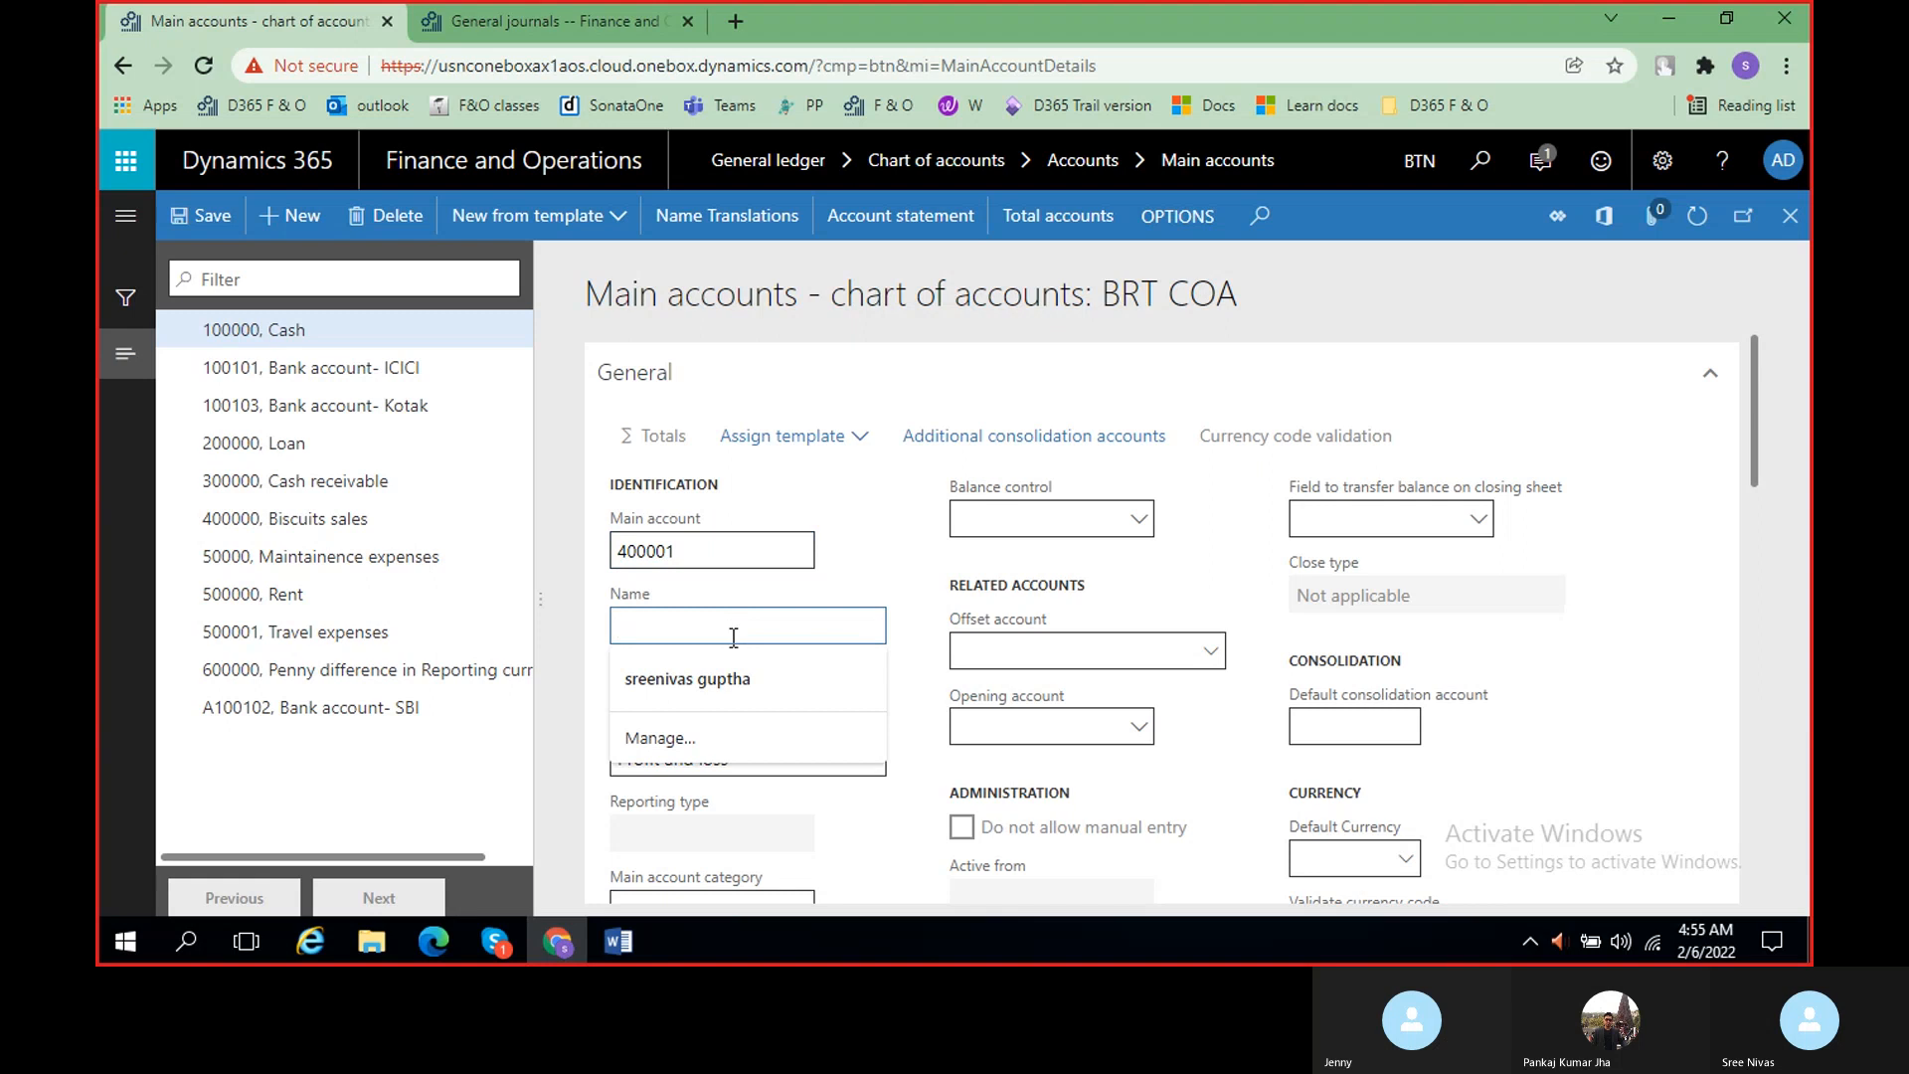
text(Intersest Earned)
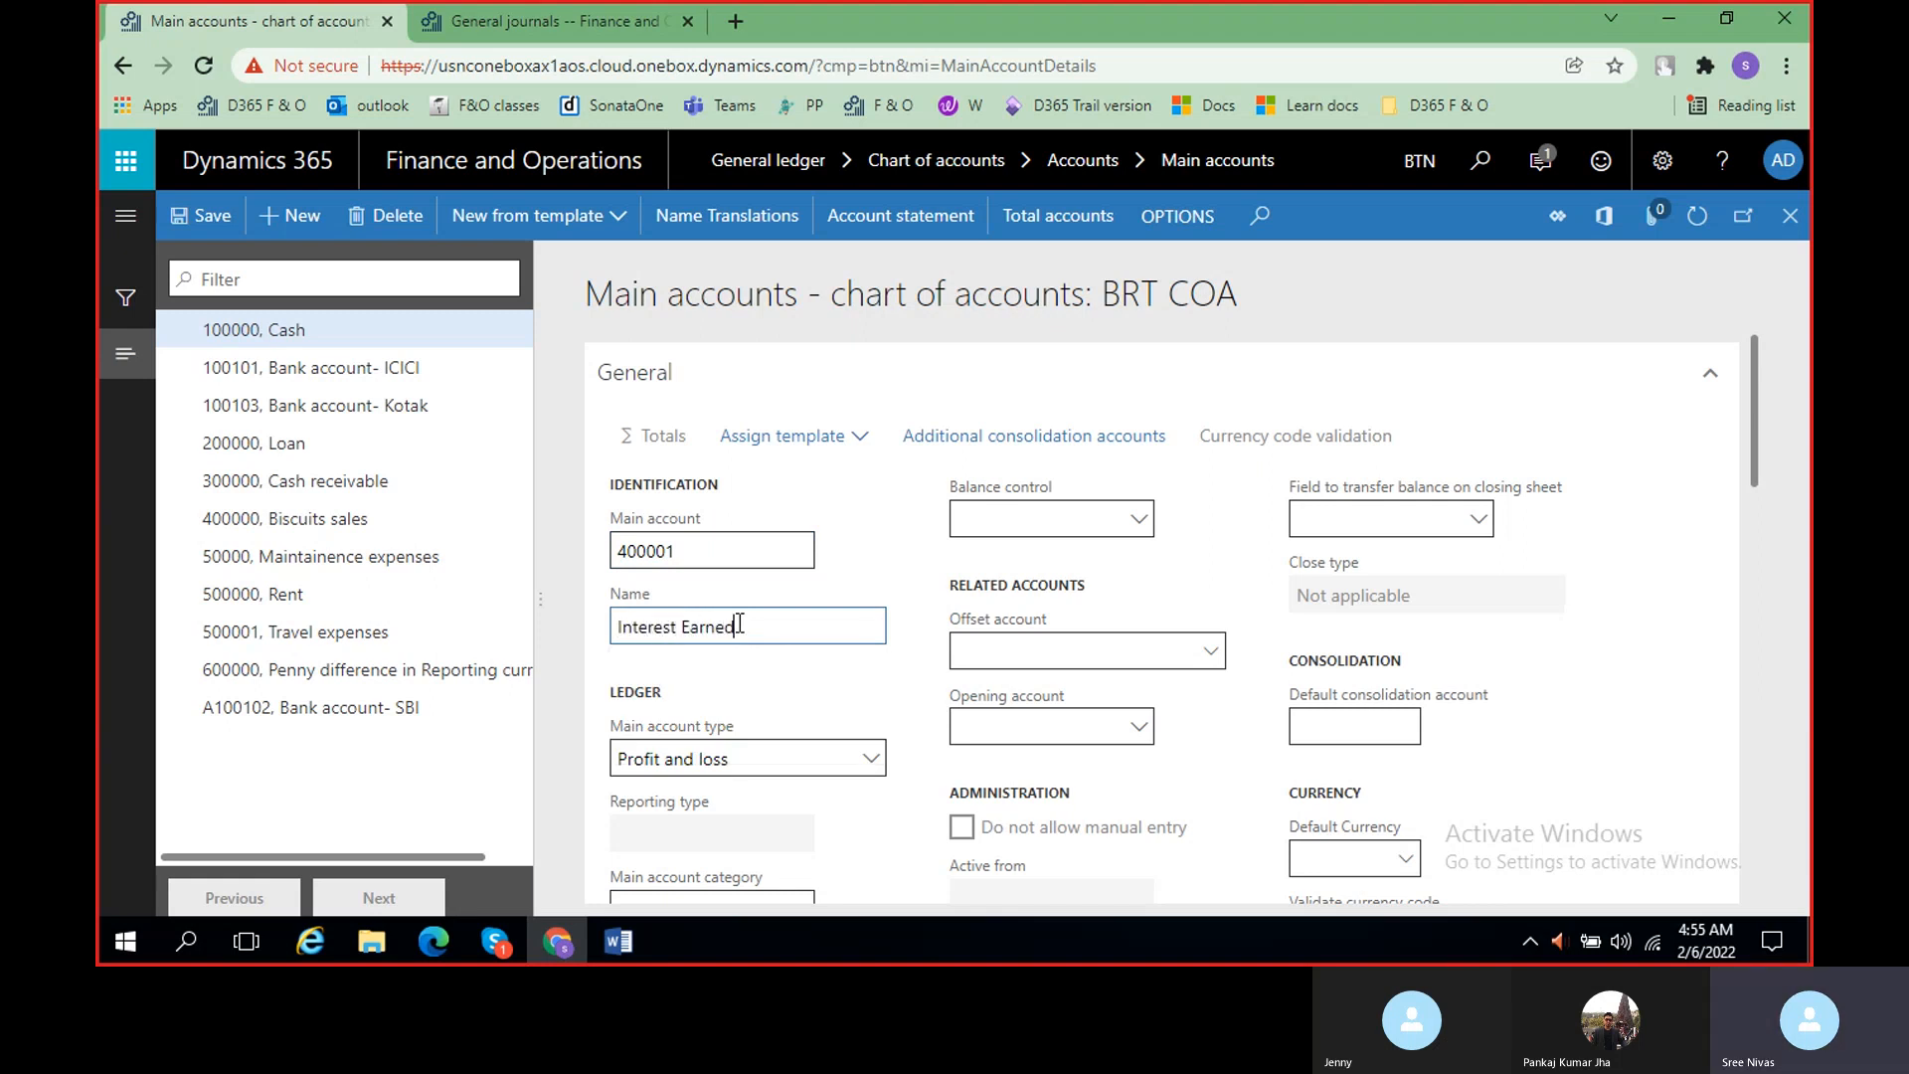
scroll(747, 636, down, 1)
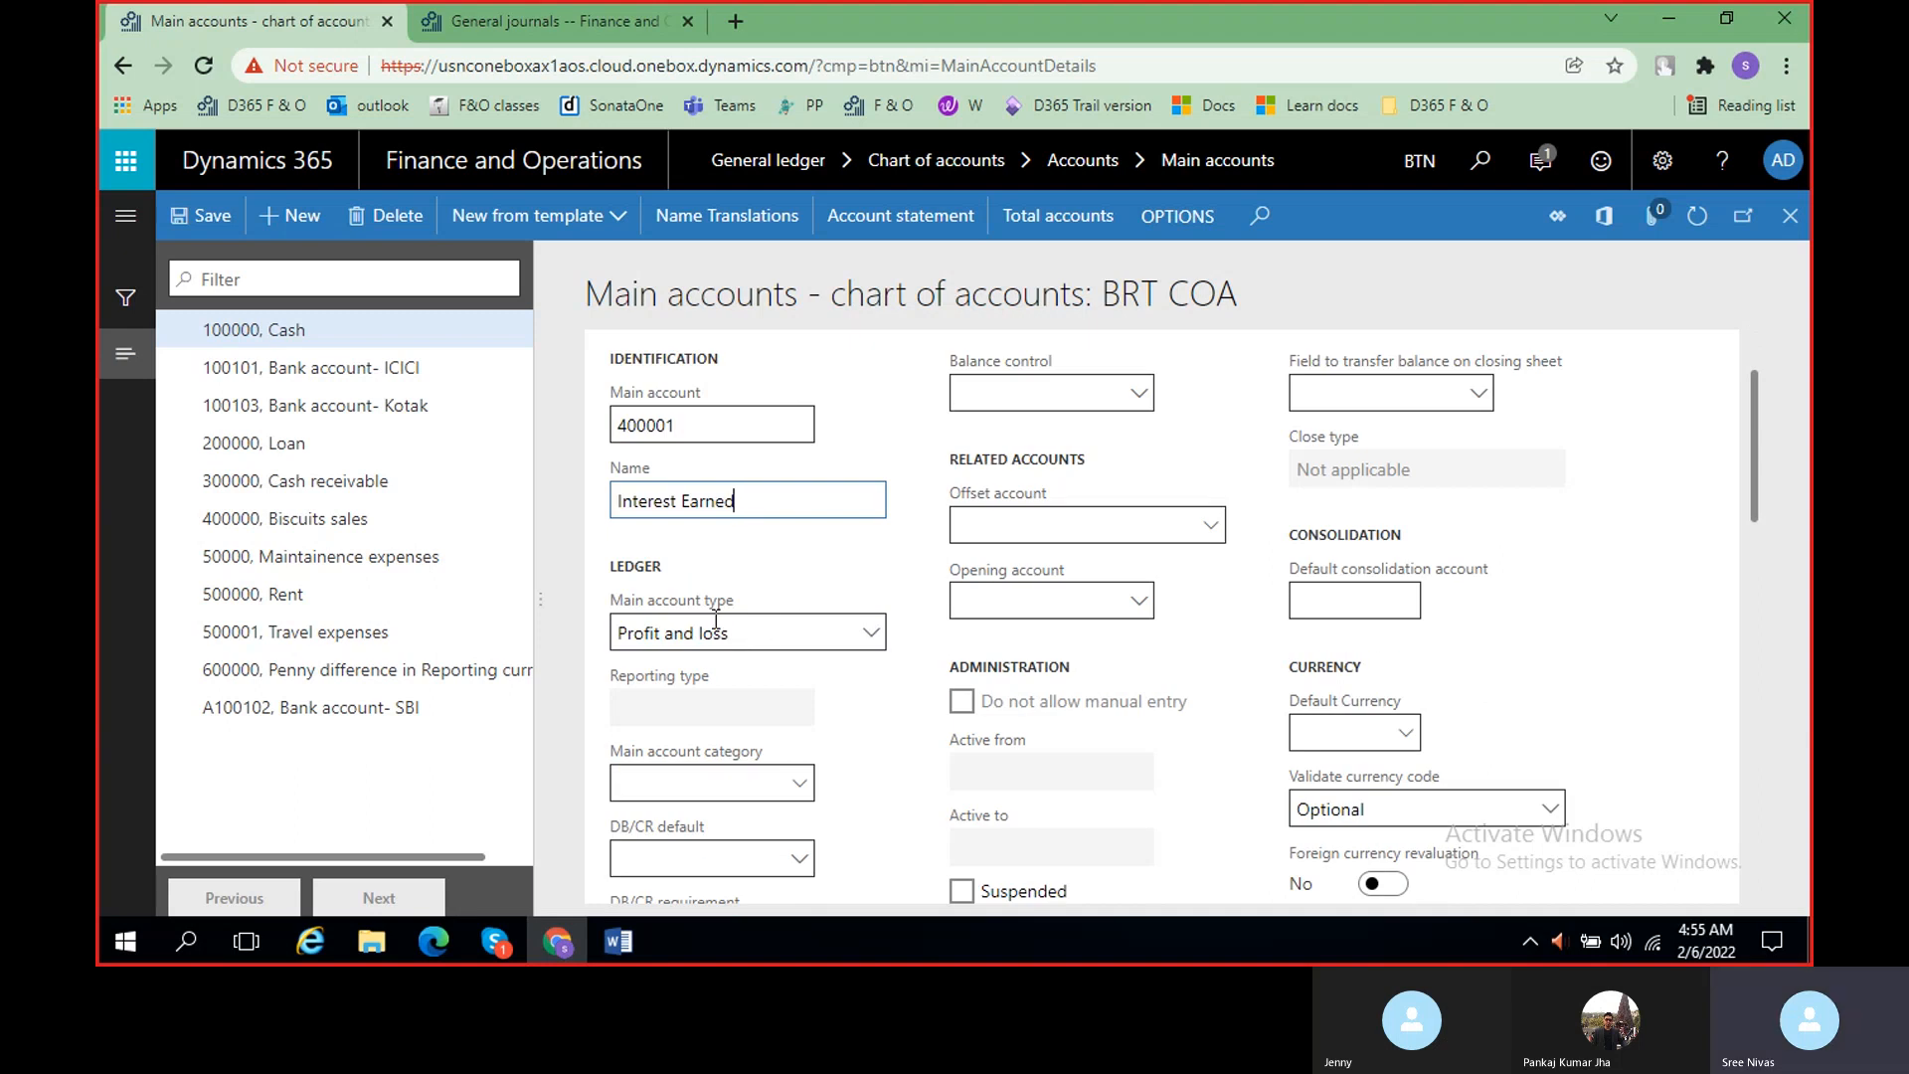
click(872, 641)
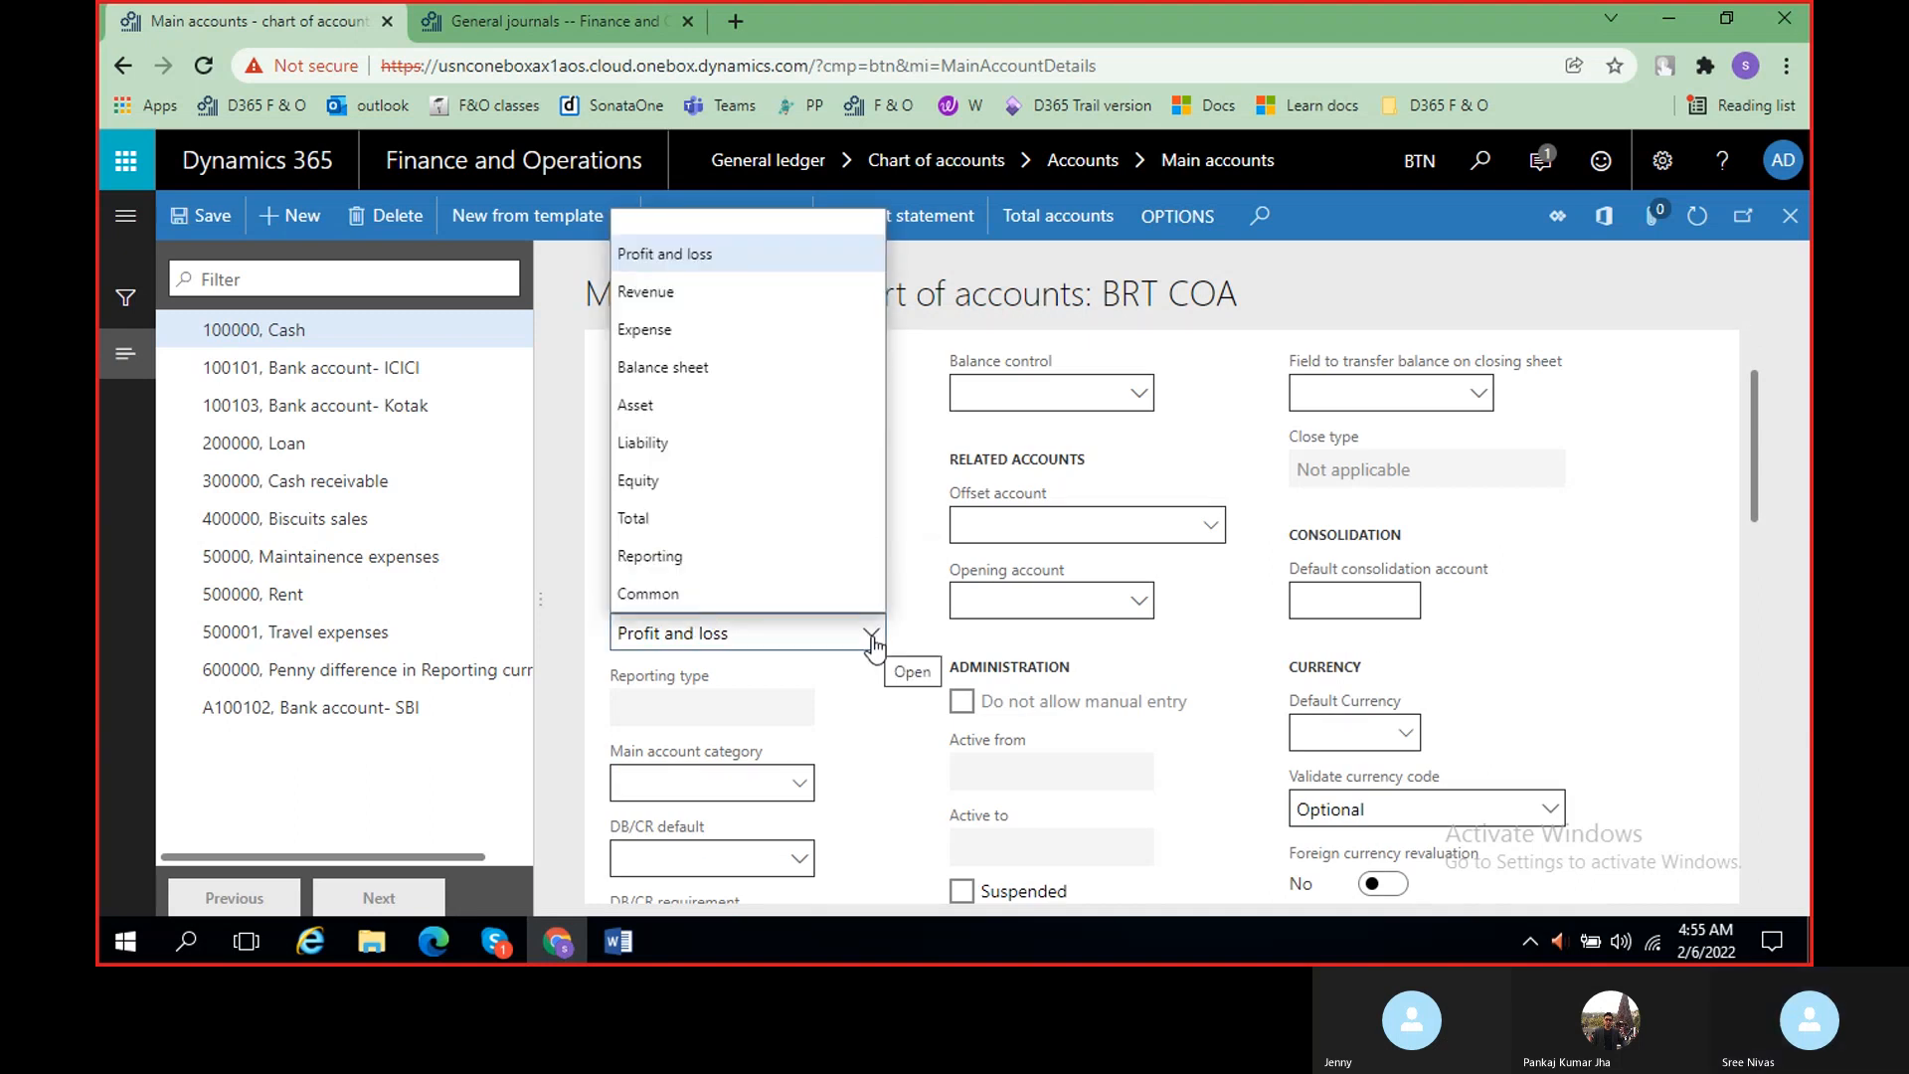
click(698, 304)
scroll(819, 606, down, 3)
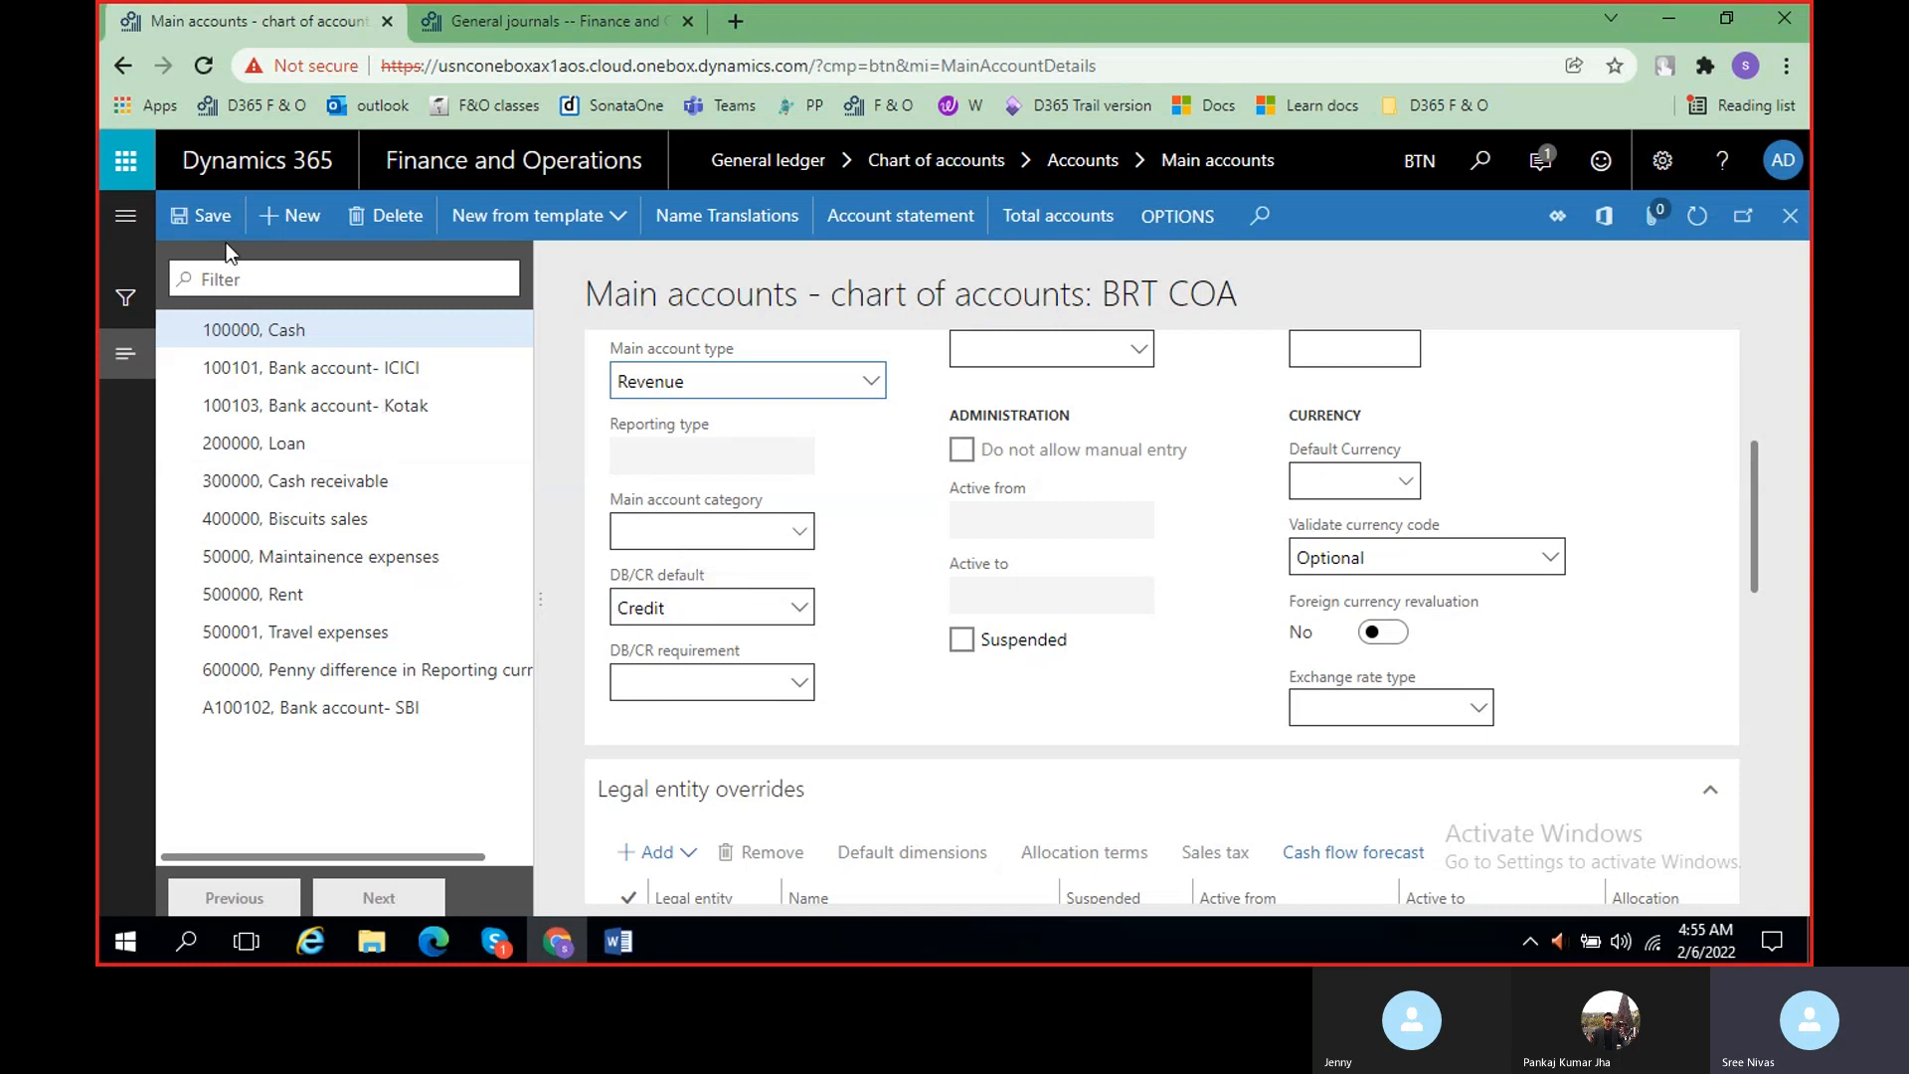
click(217, 217)
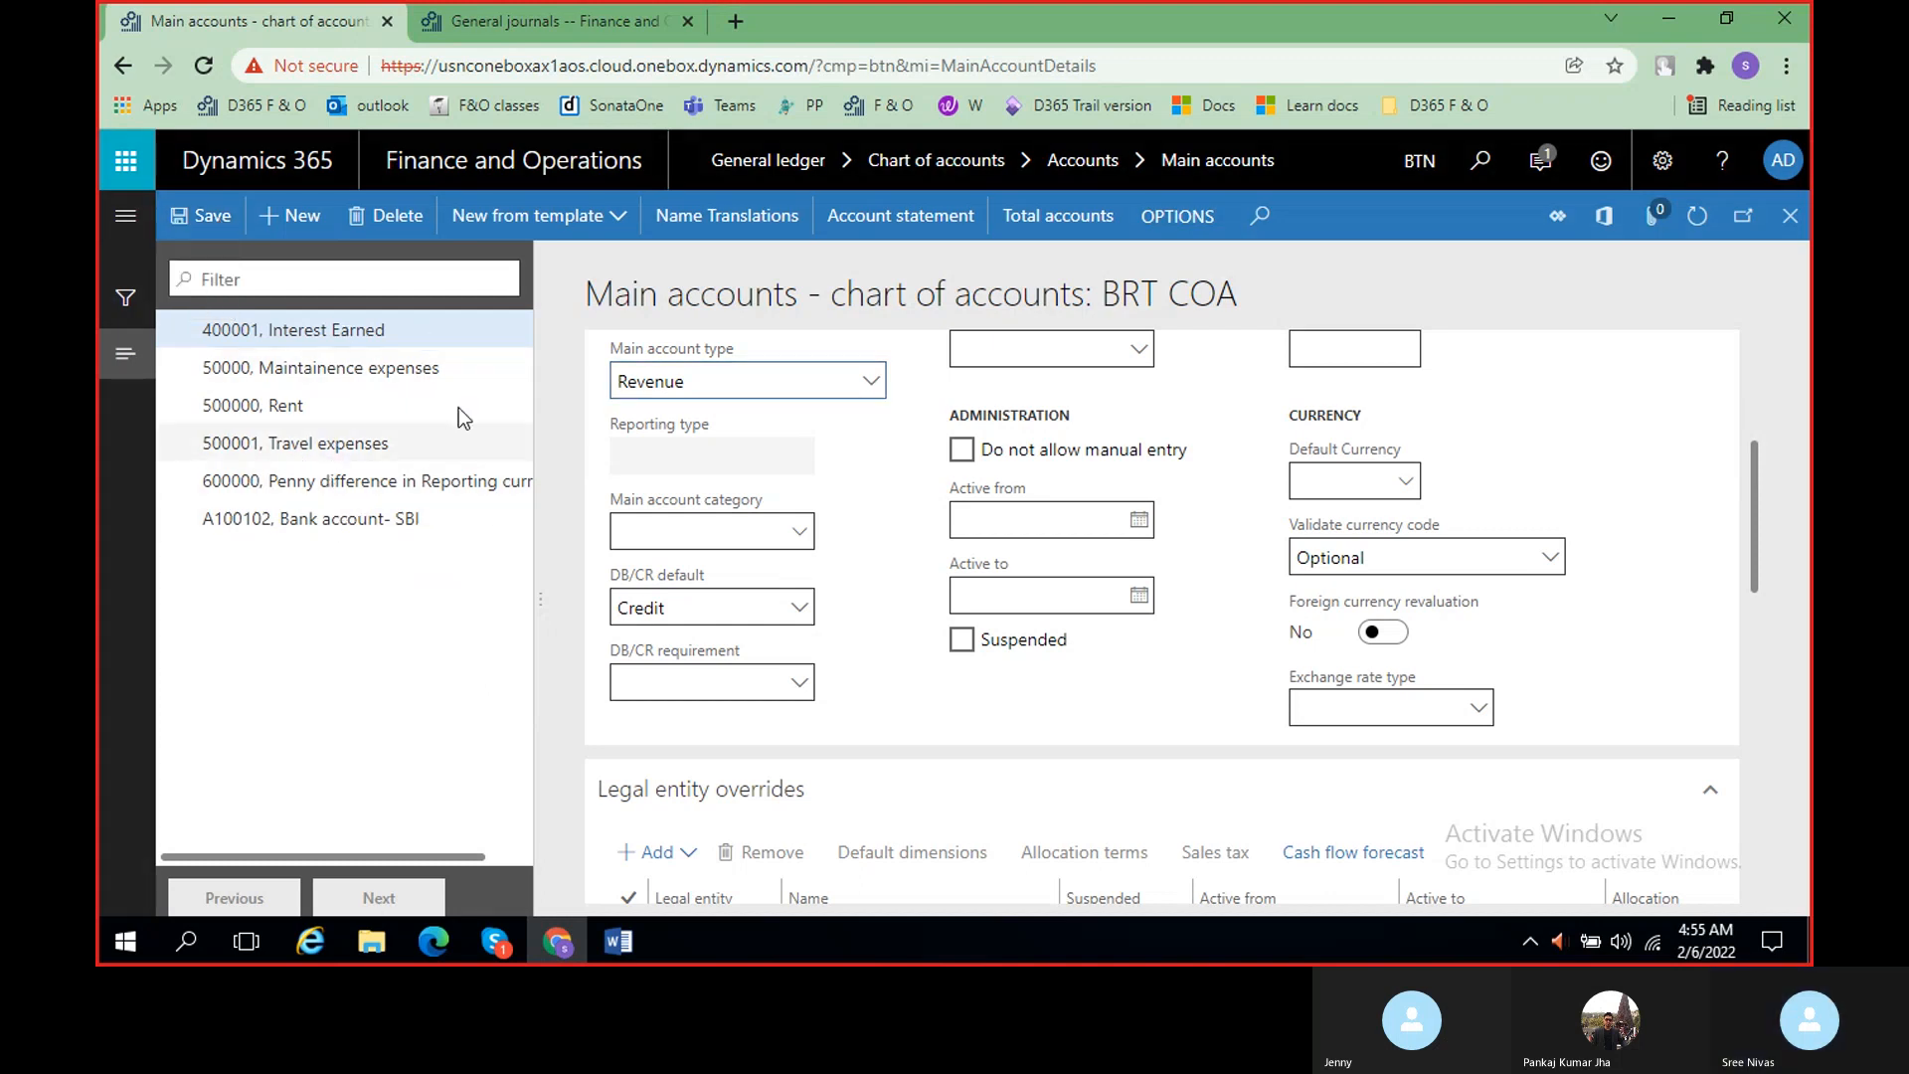
- Close the main accounts page, return to the new general journal, choose the journal name GenJou and open its lines
click(1789, 215)
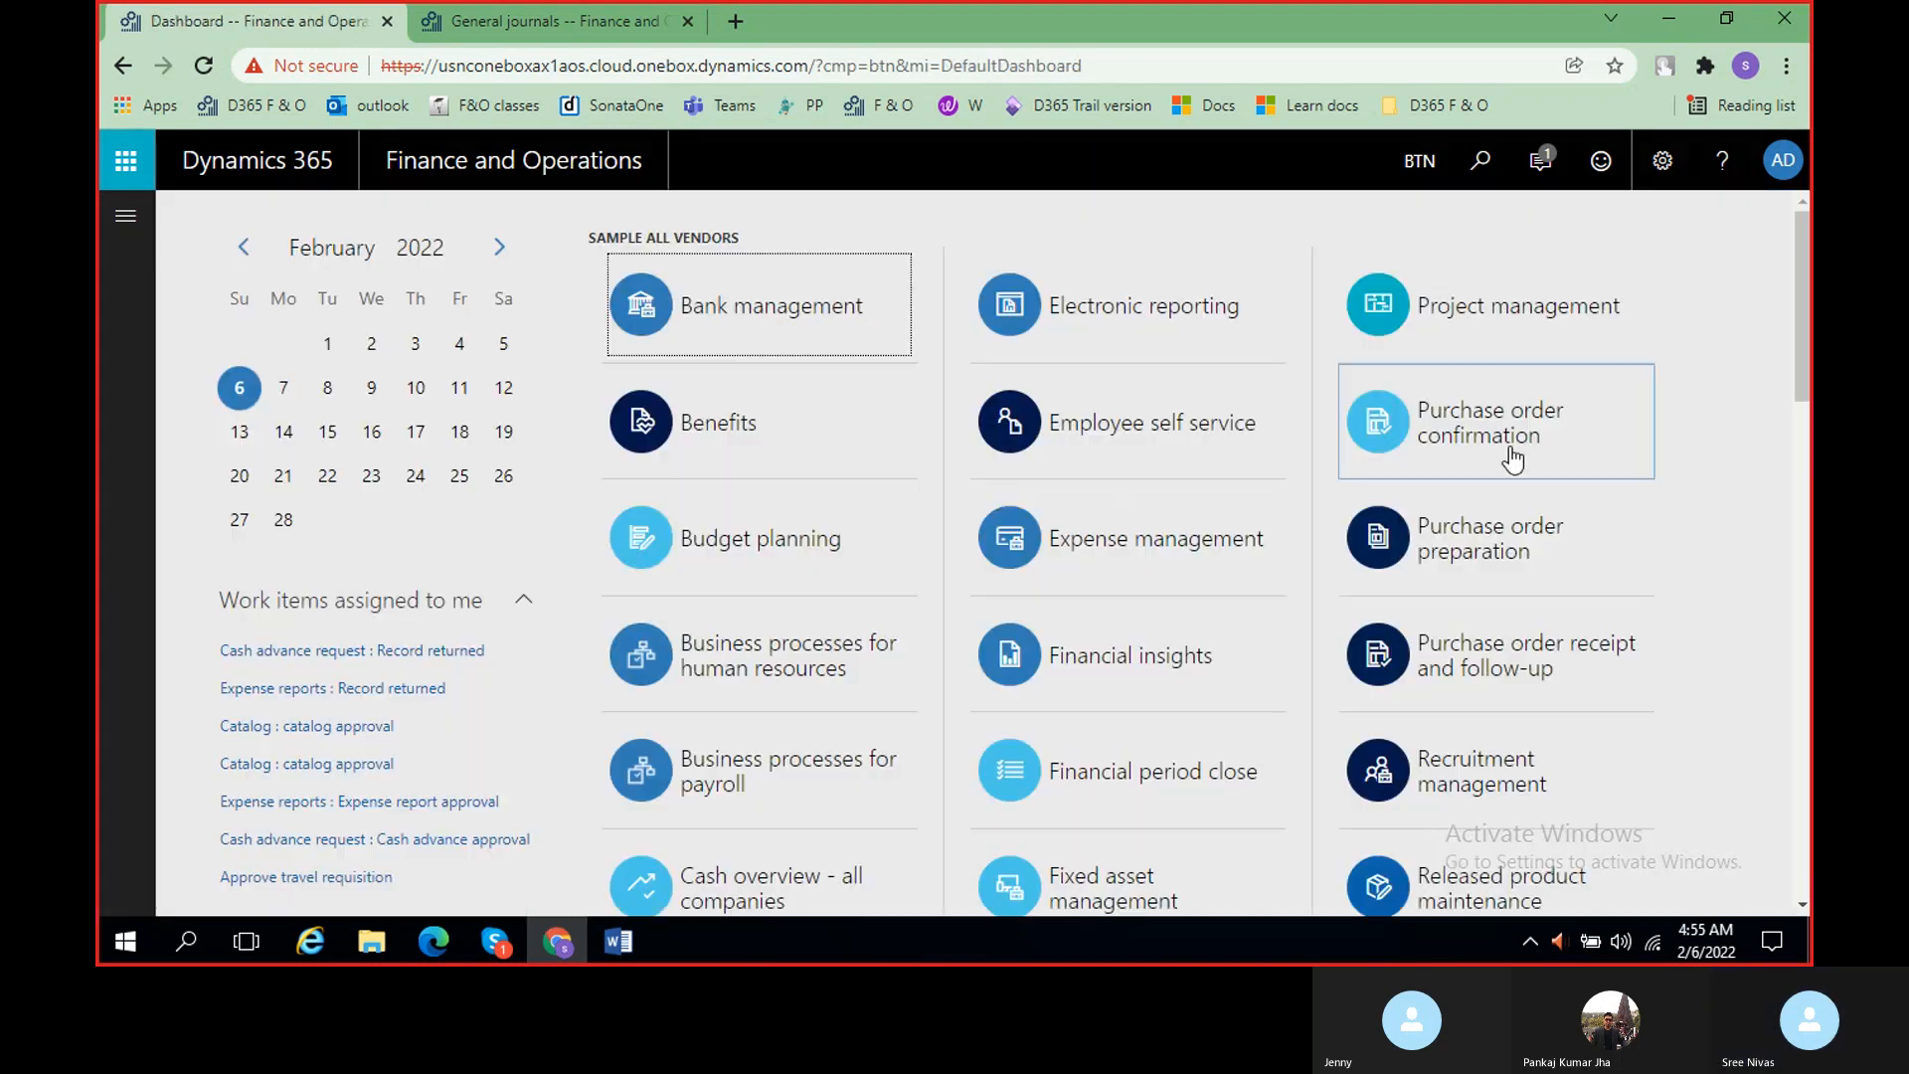
scroll(753, 350, down, 5)
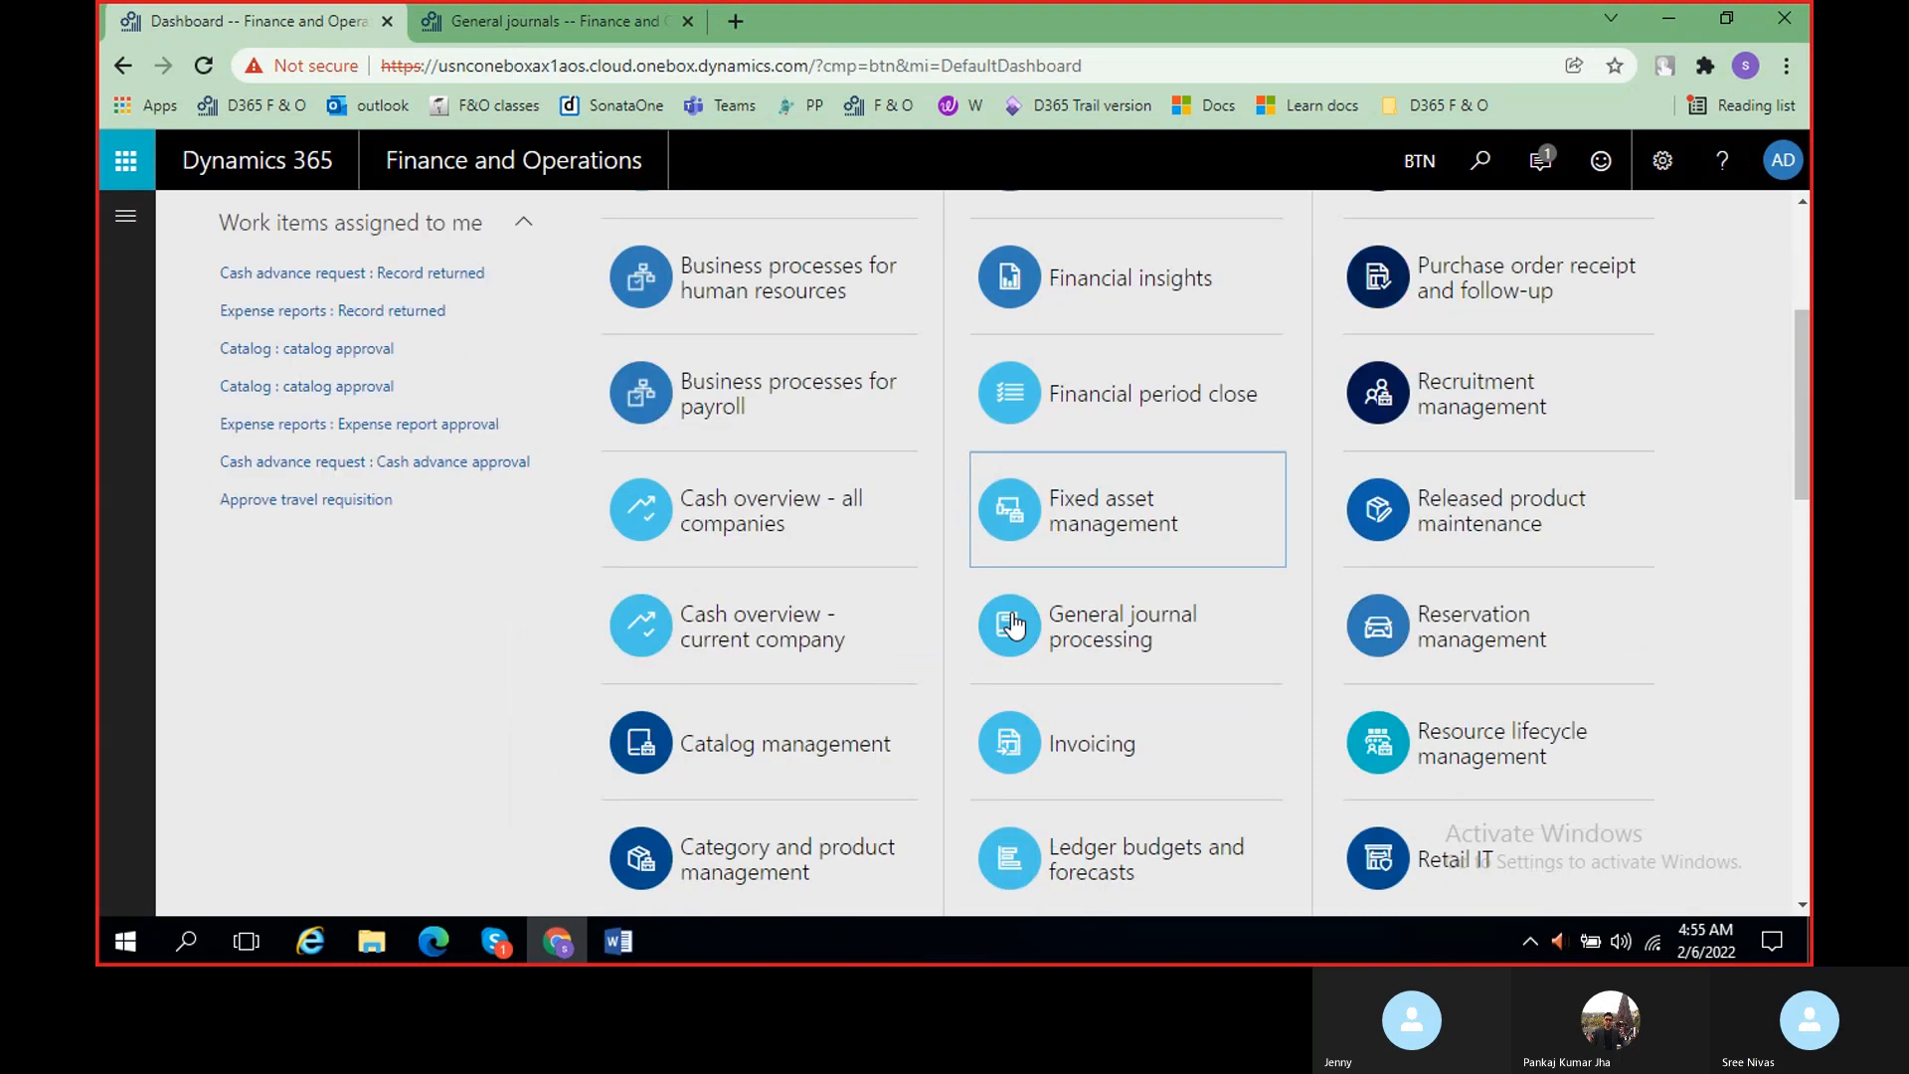
scroll(695, 625, up, 5)
click(517, 26)
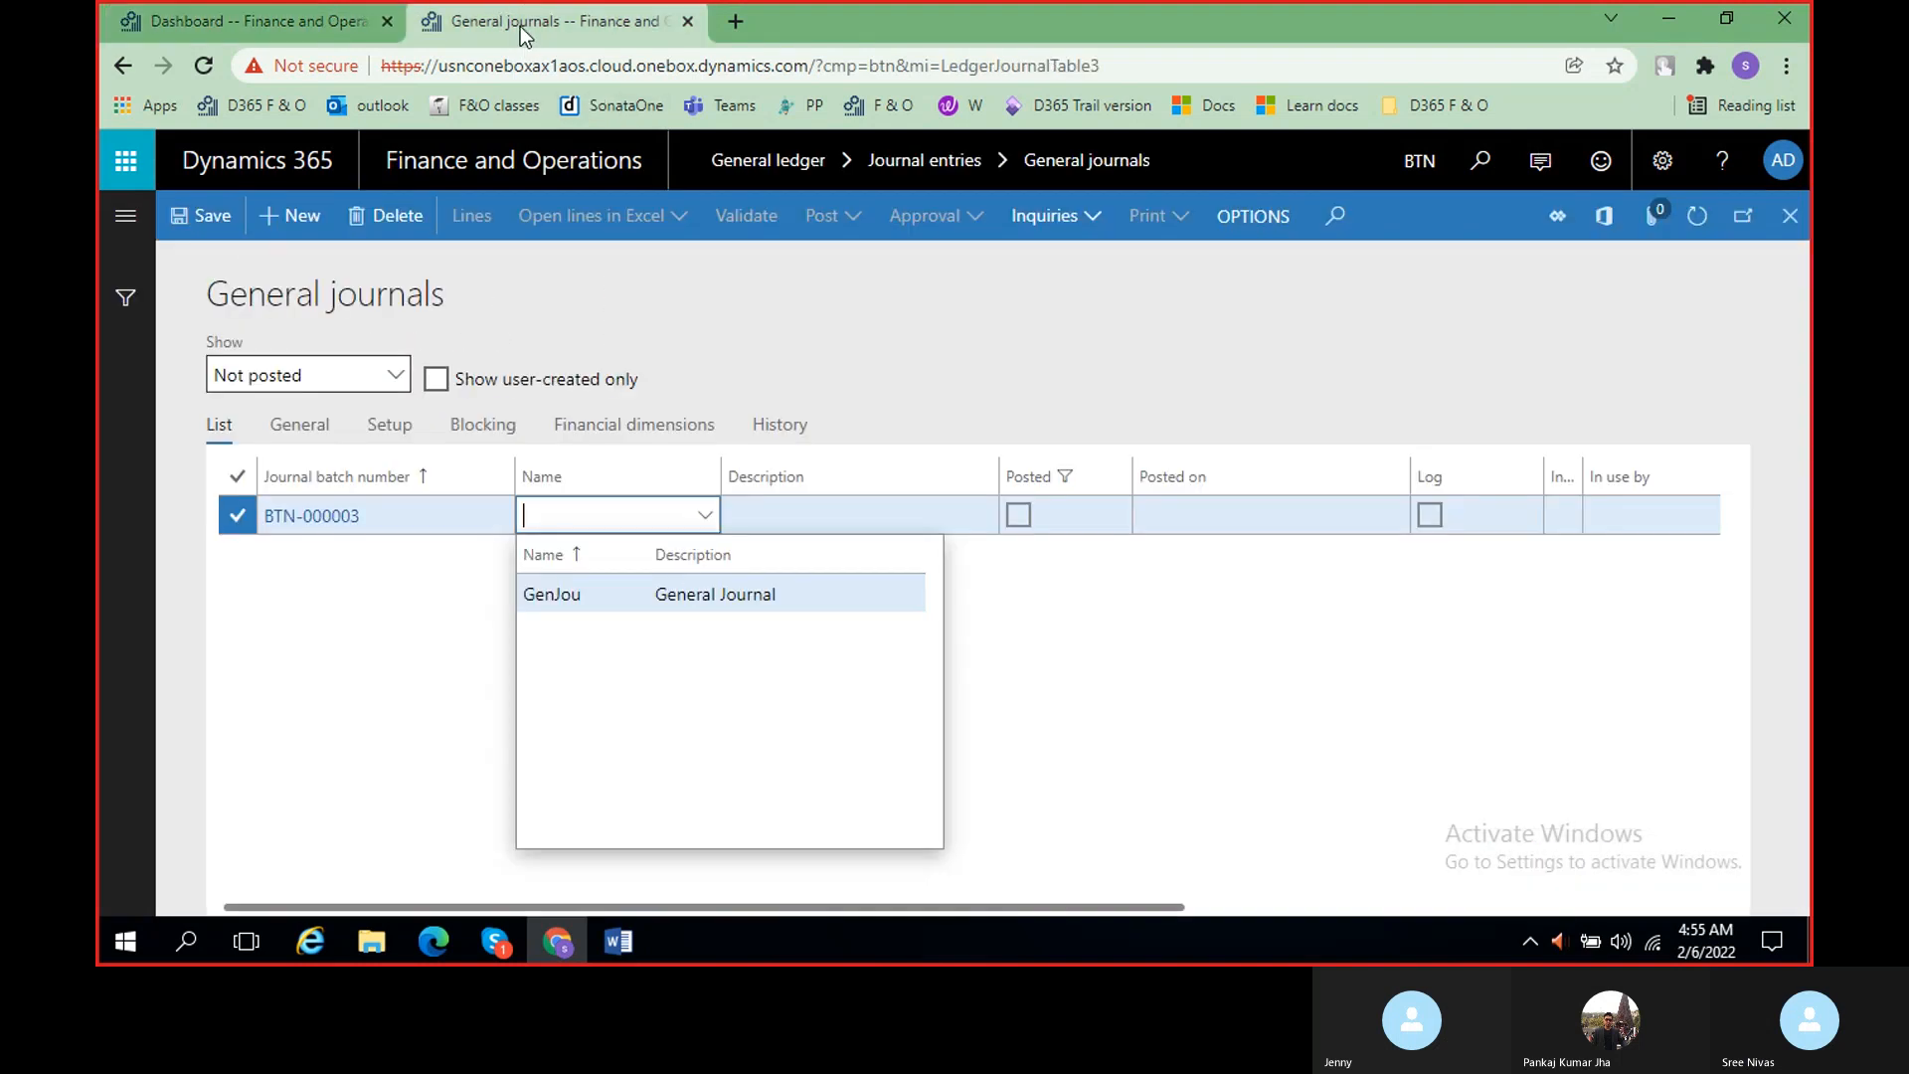
click(610, 594)
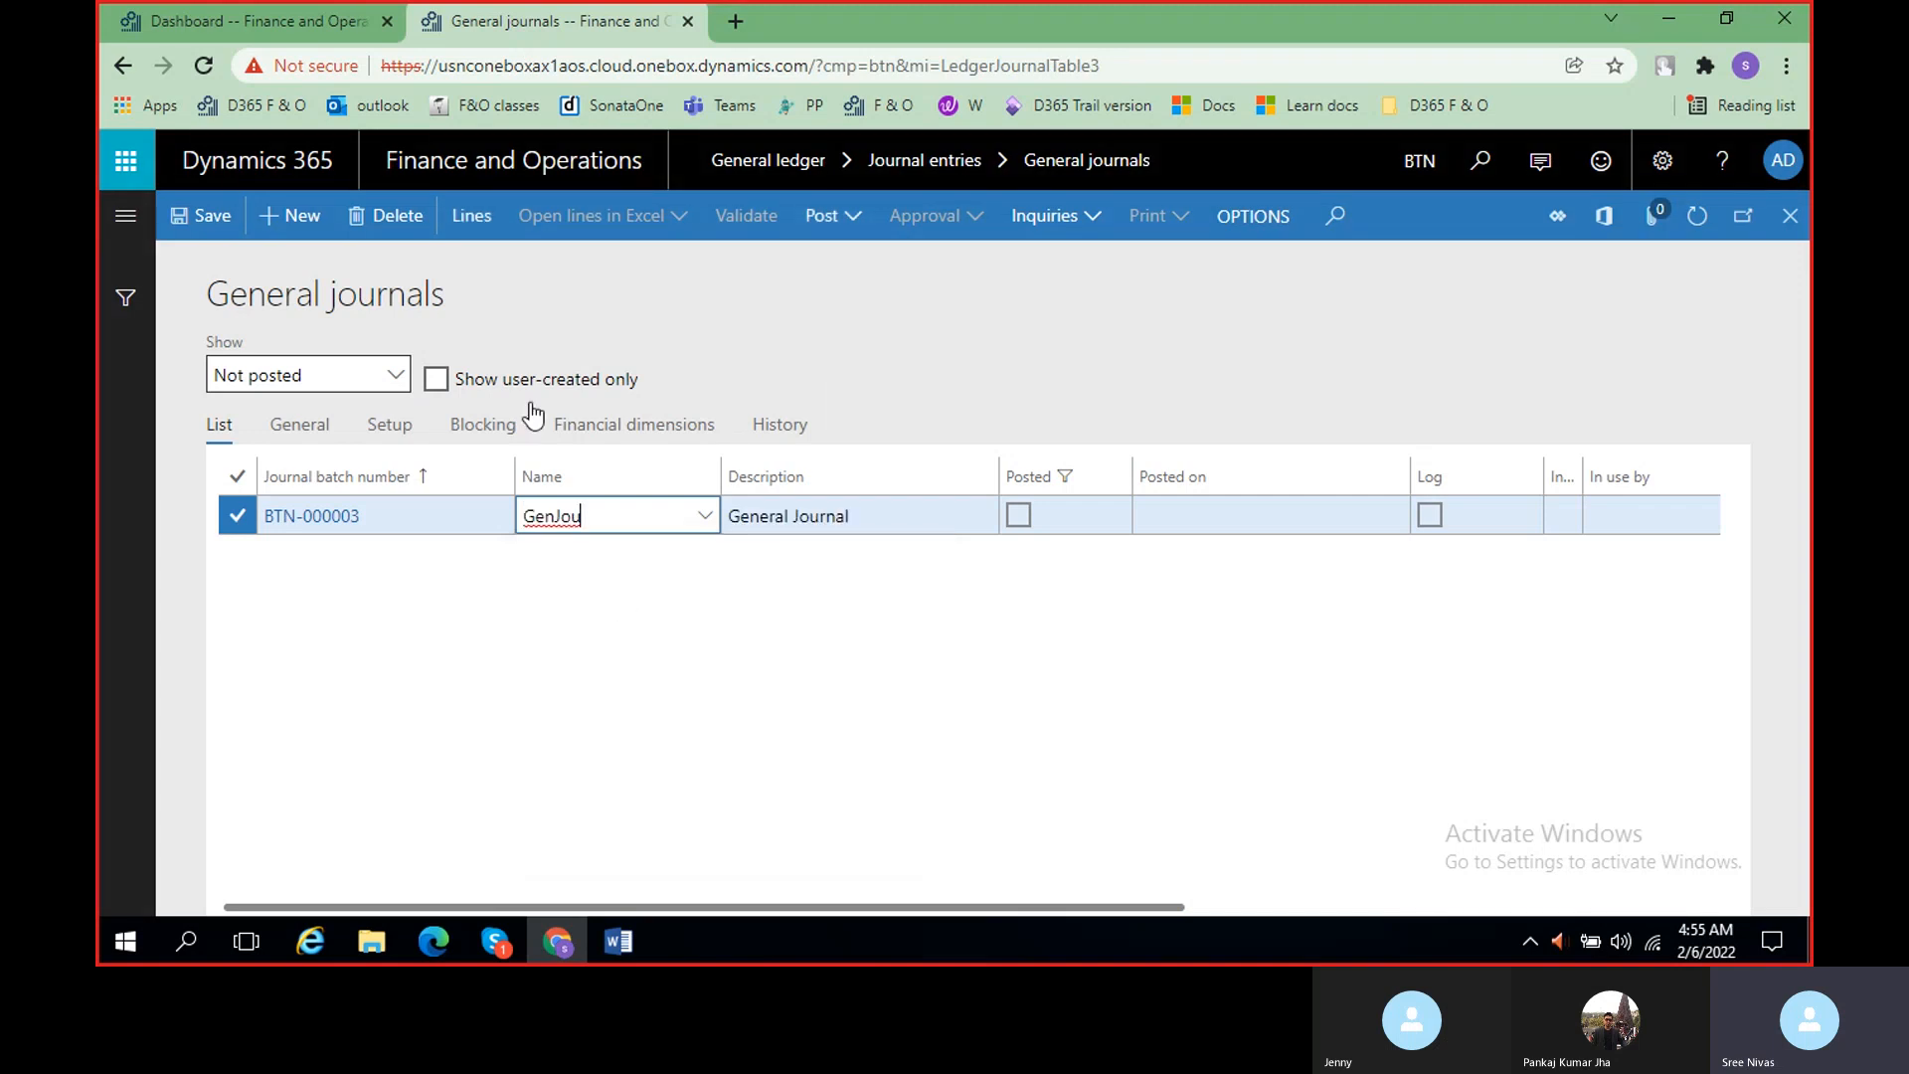
click(467, 236)
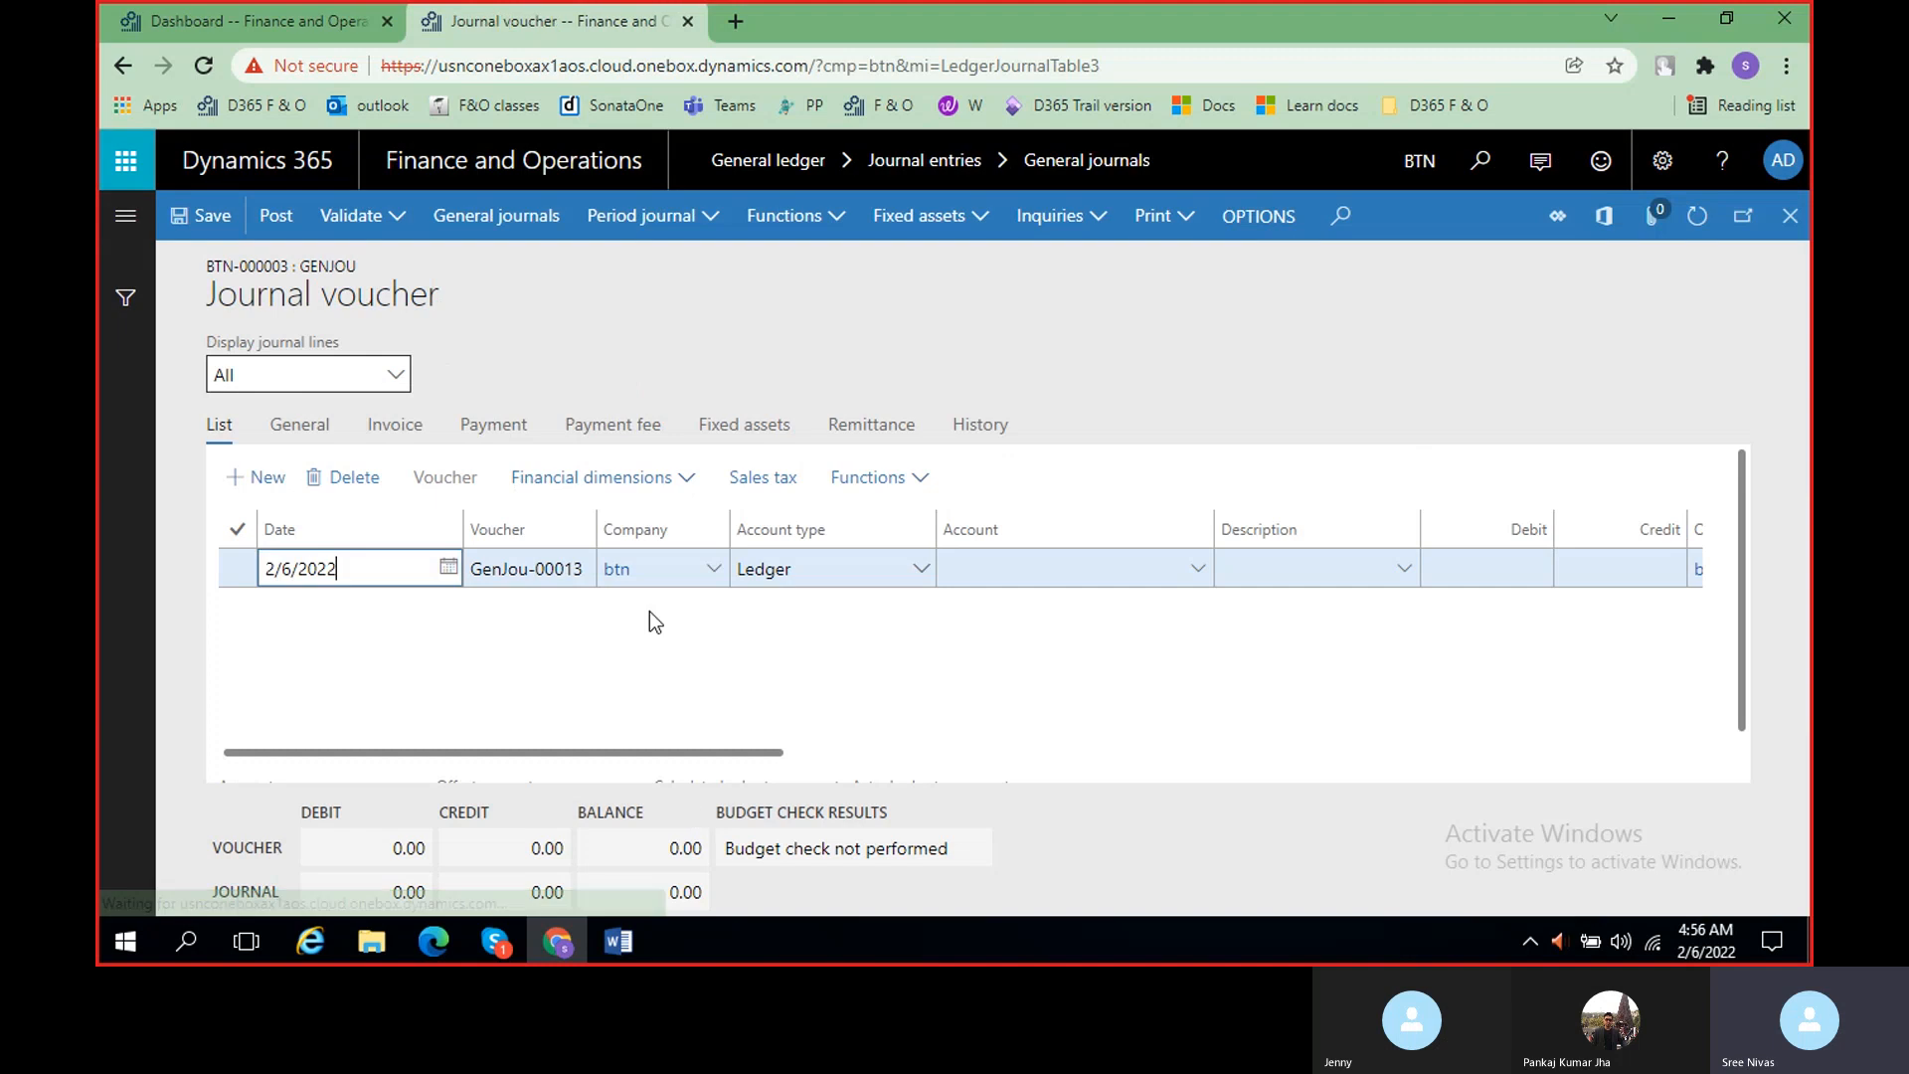
- Set the date of the journal voucher line to 4/2/2022
click(455, 577)
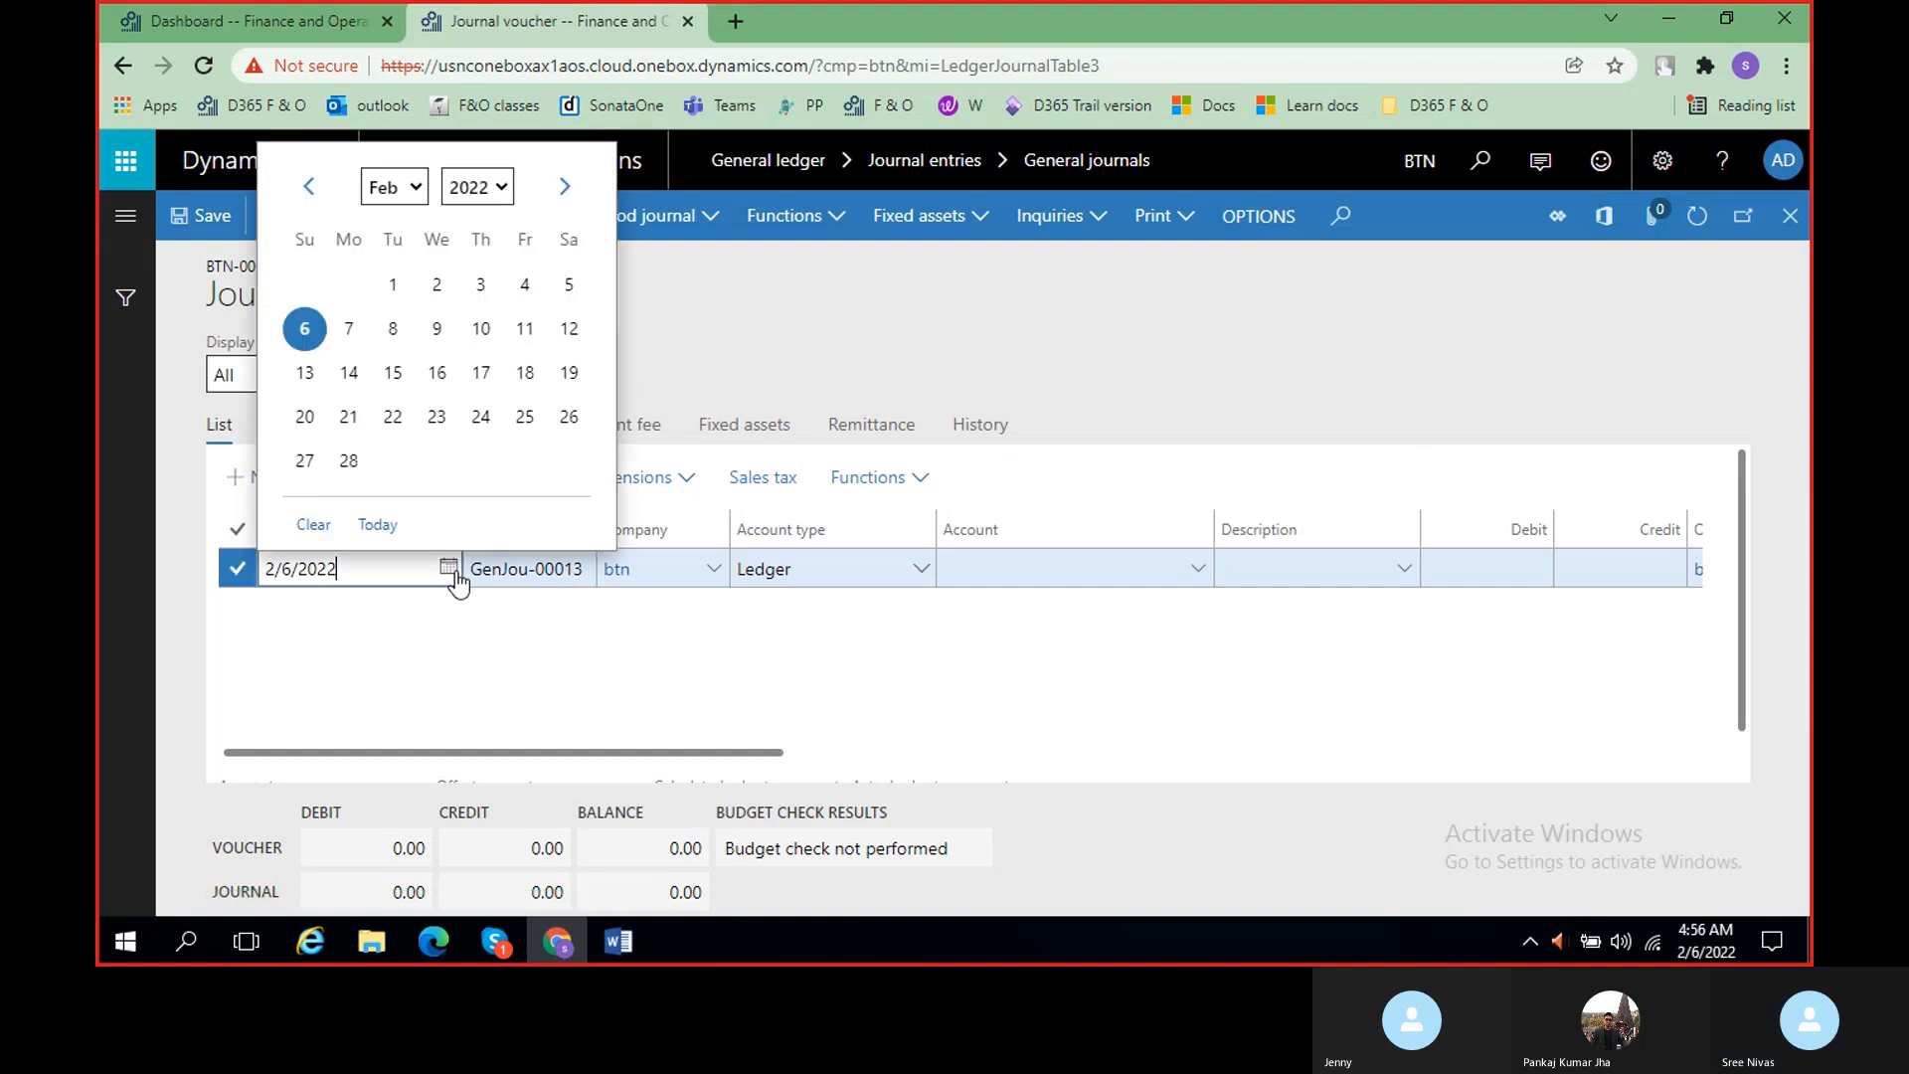
click(394, 187)
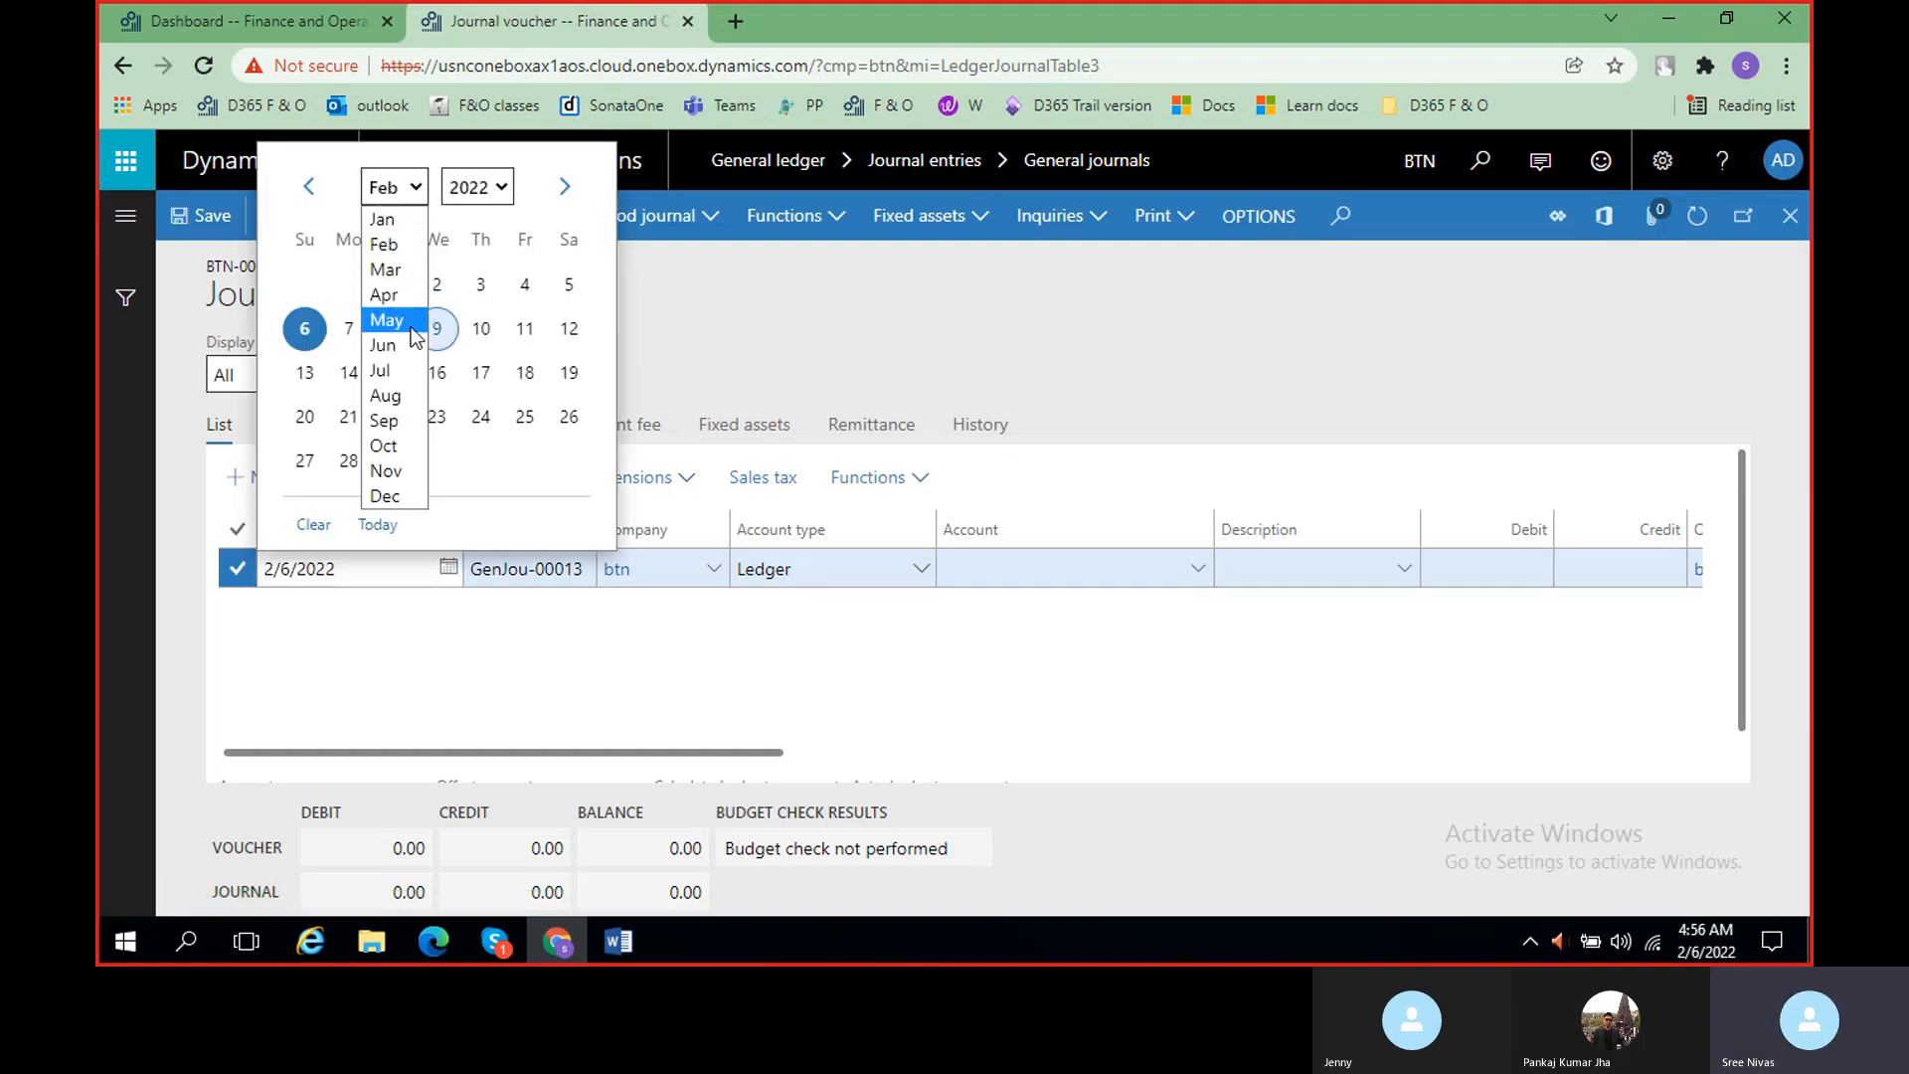
click(387, 296)
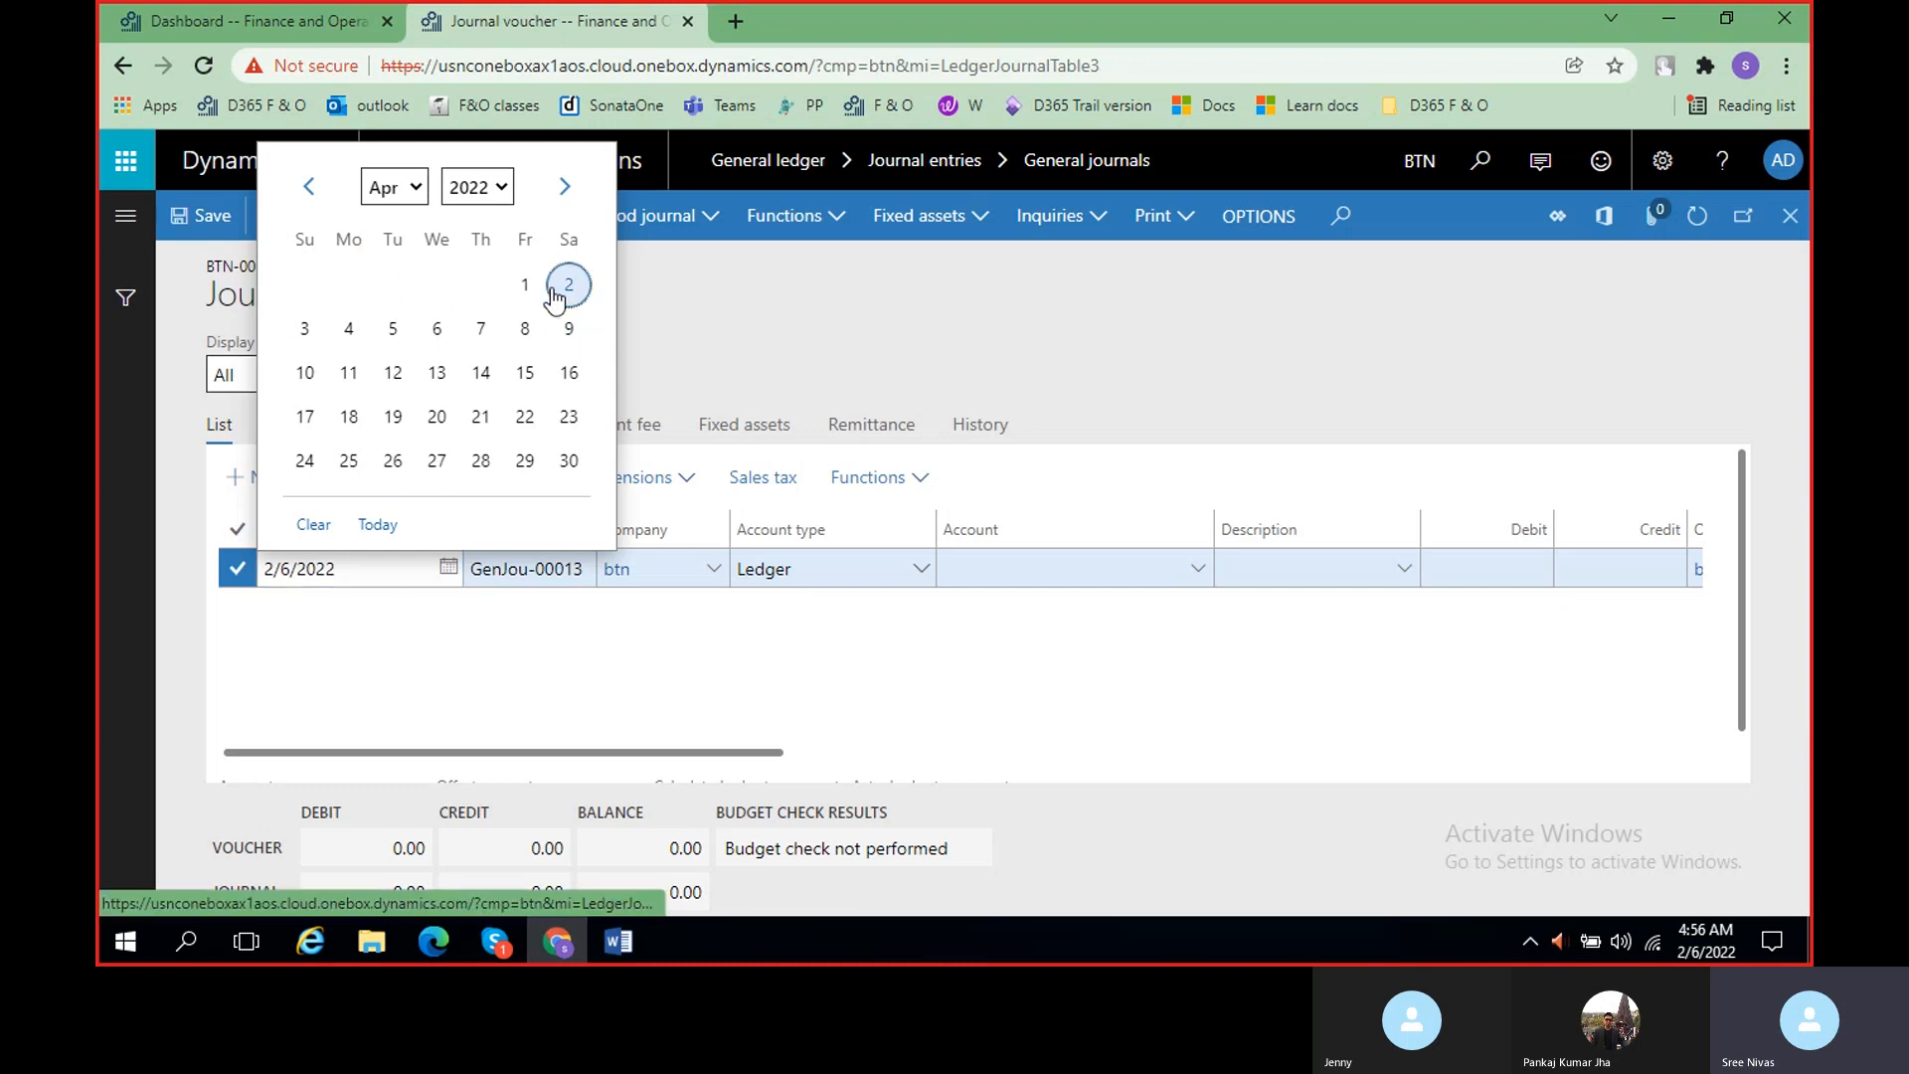
click(567, 285)
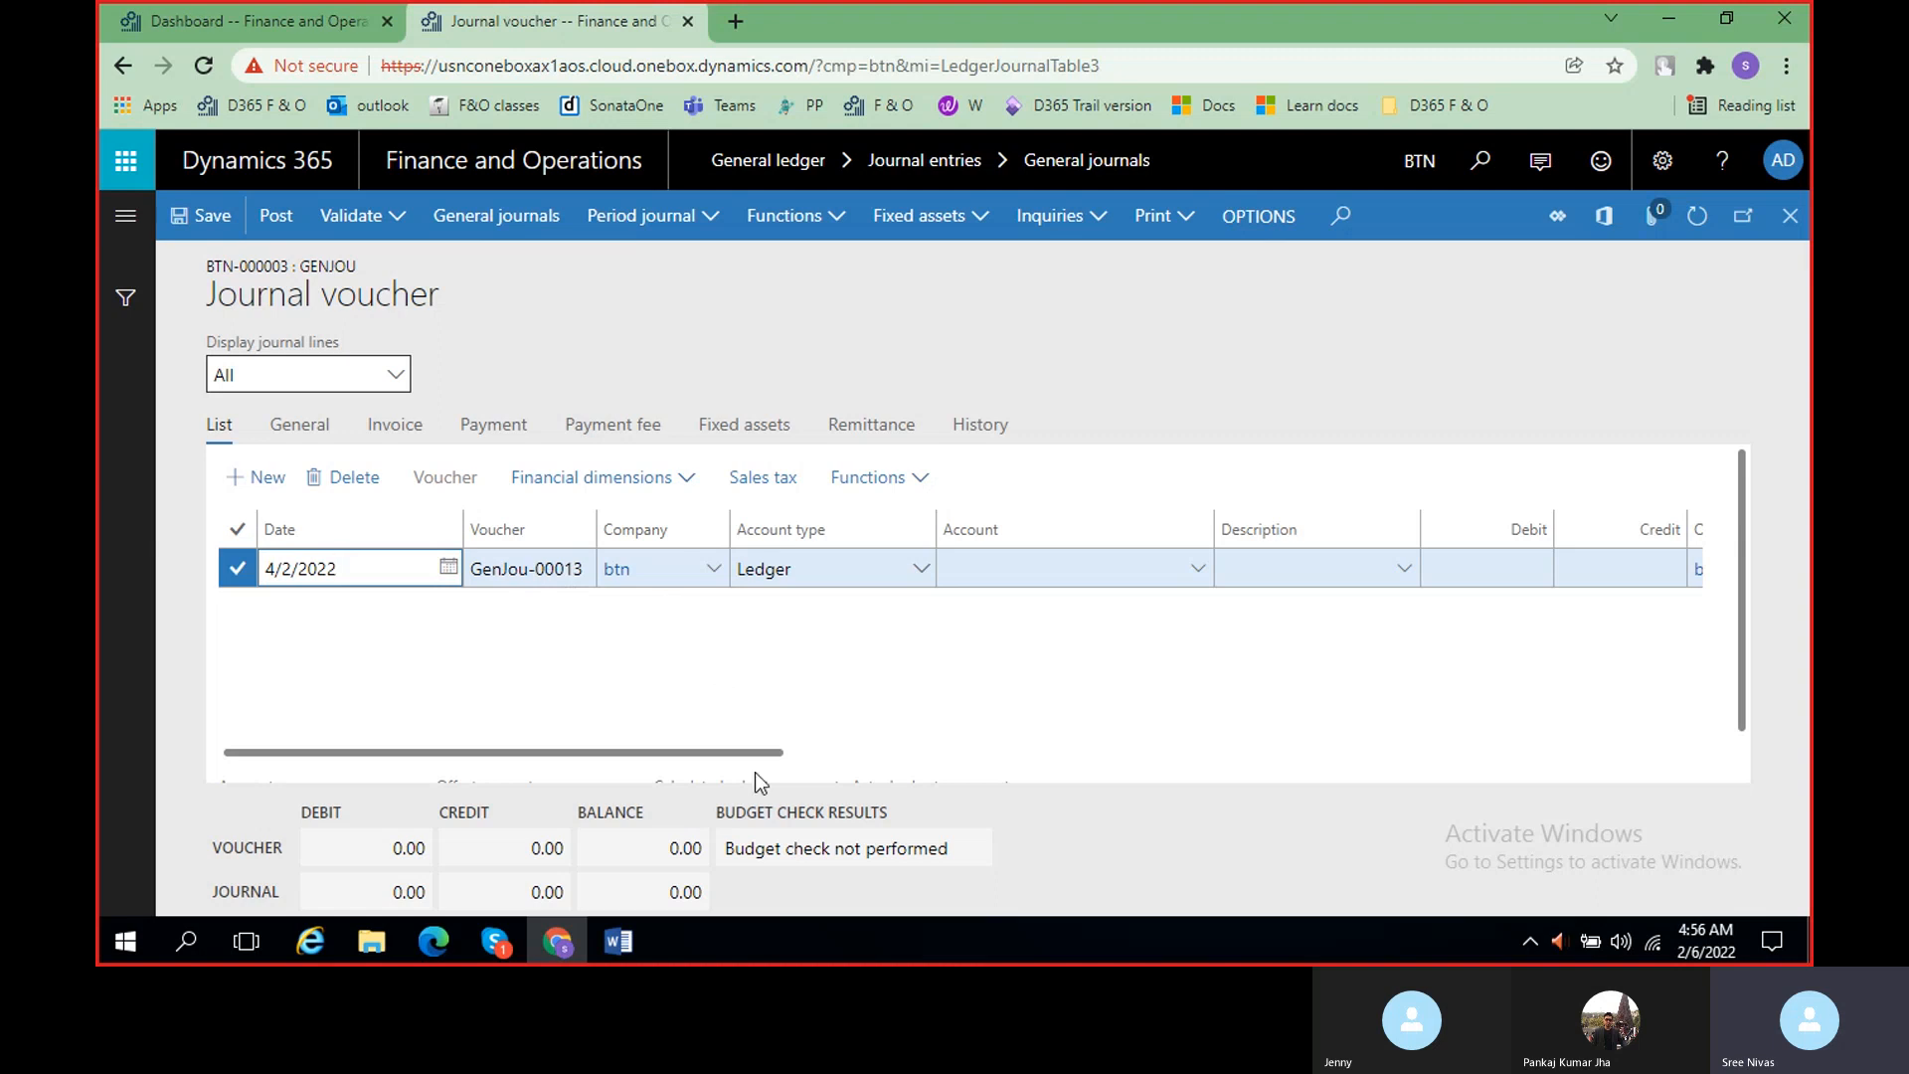
drag(747, 750, 855, 750)
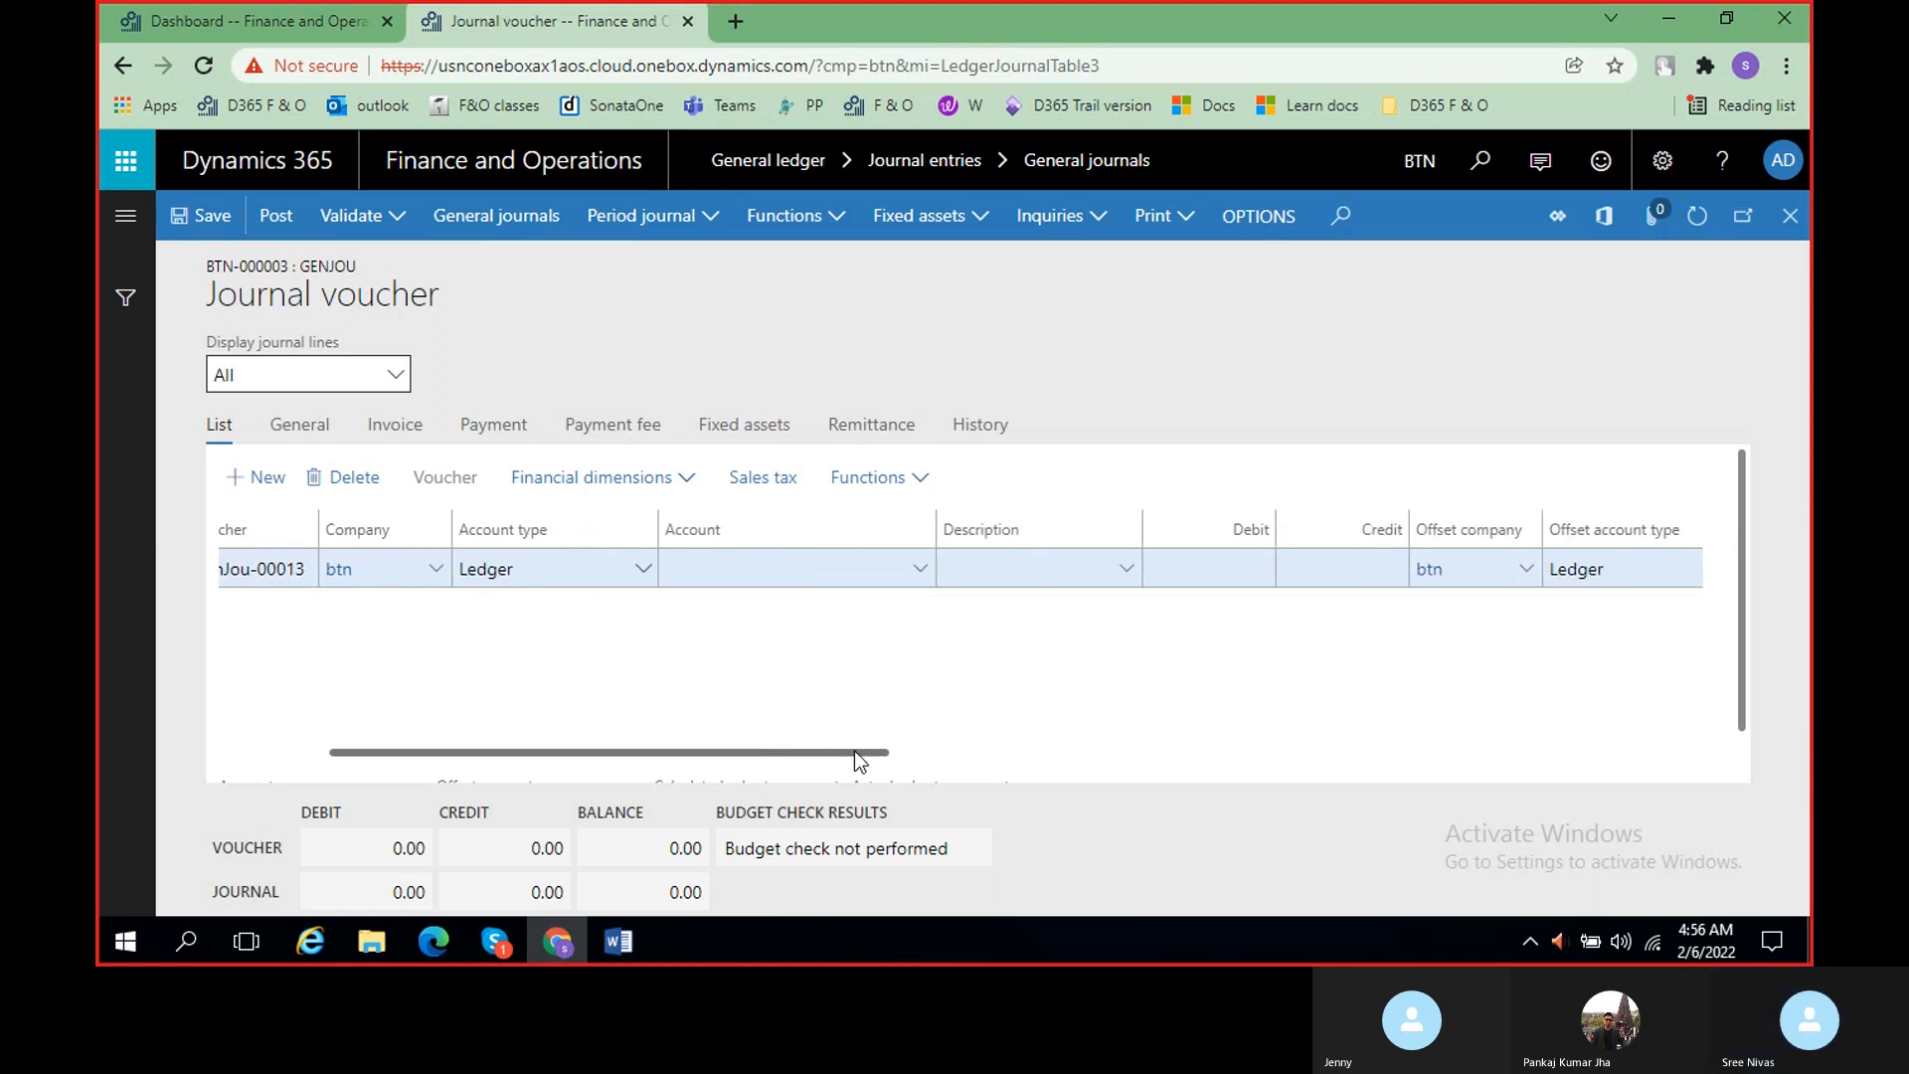
- Switch to the class notes in Word, review the interest earned journal entry and return to the journal voucher in Chrome
click(635, 942)
drag(1805, 463, 1790, 795)
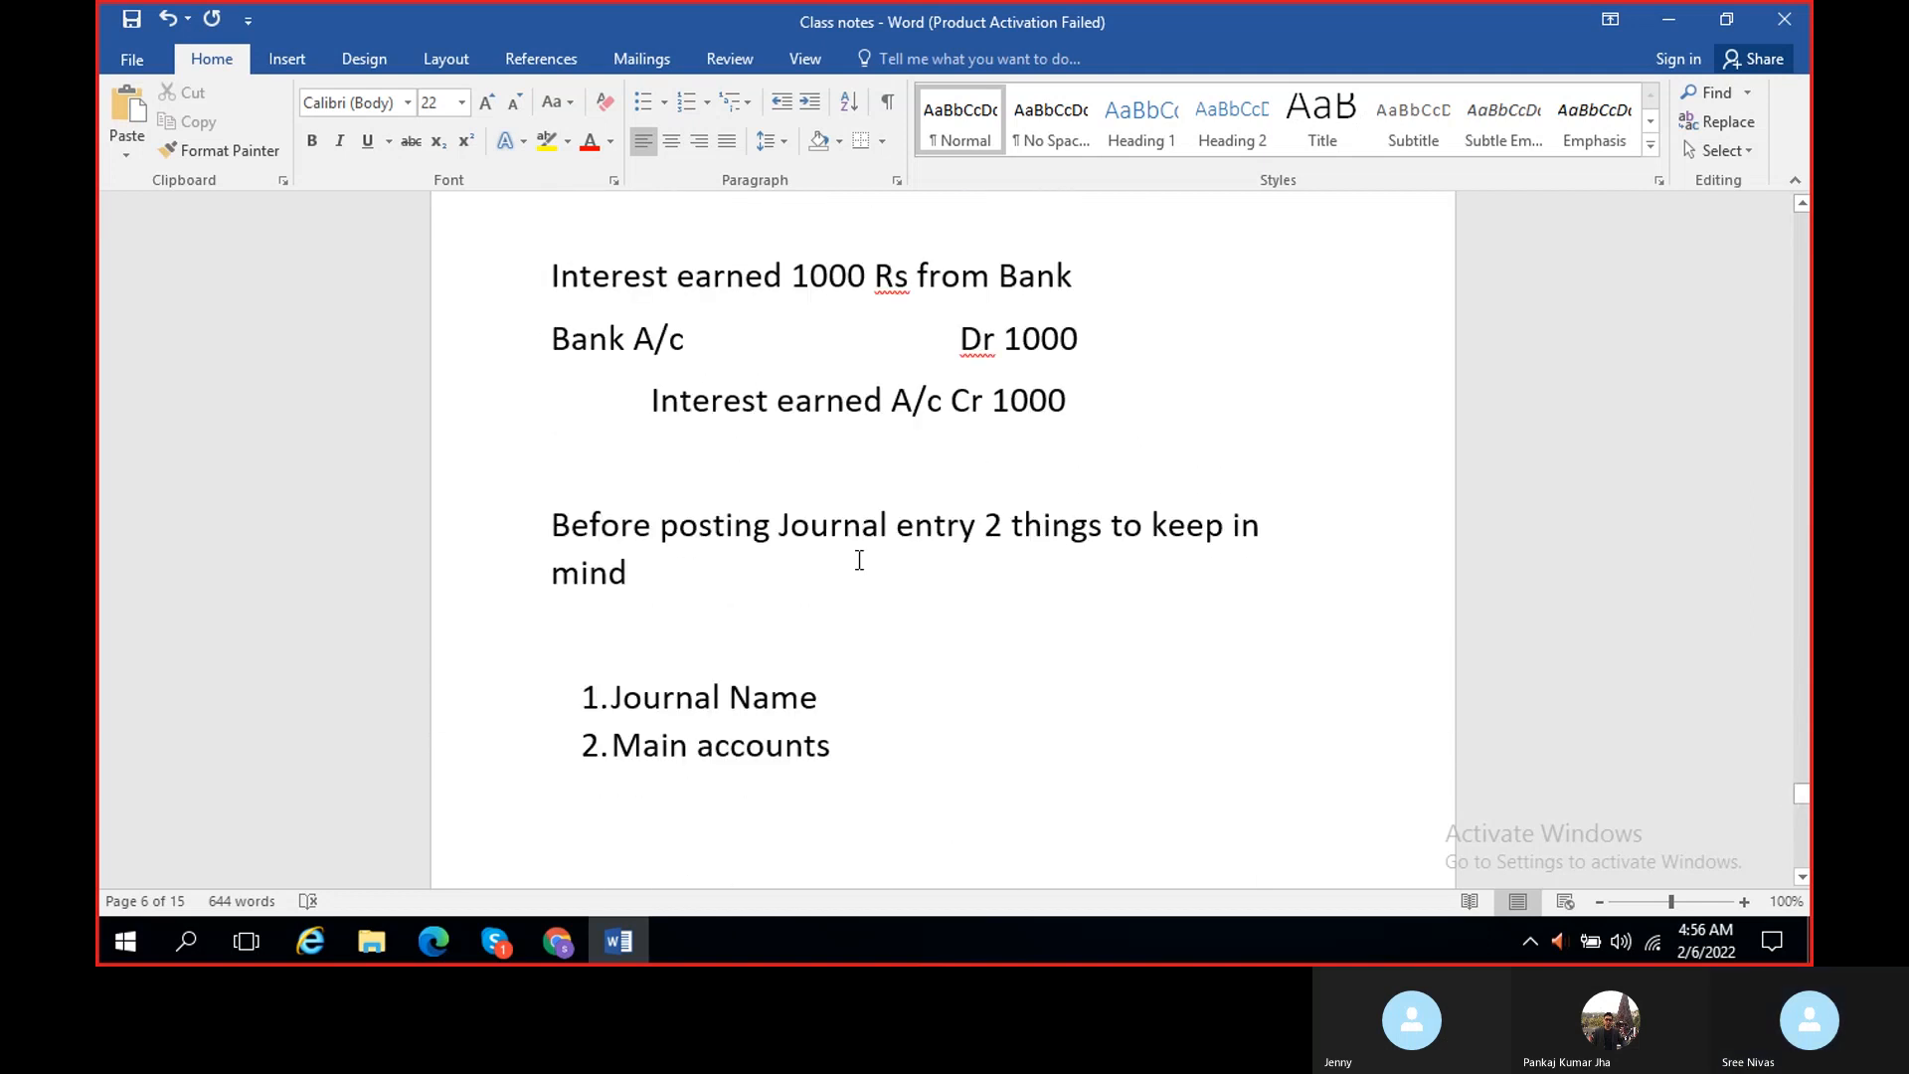
scroll(696, 427, up, 1)
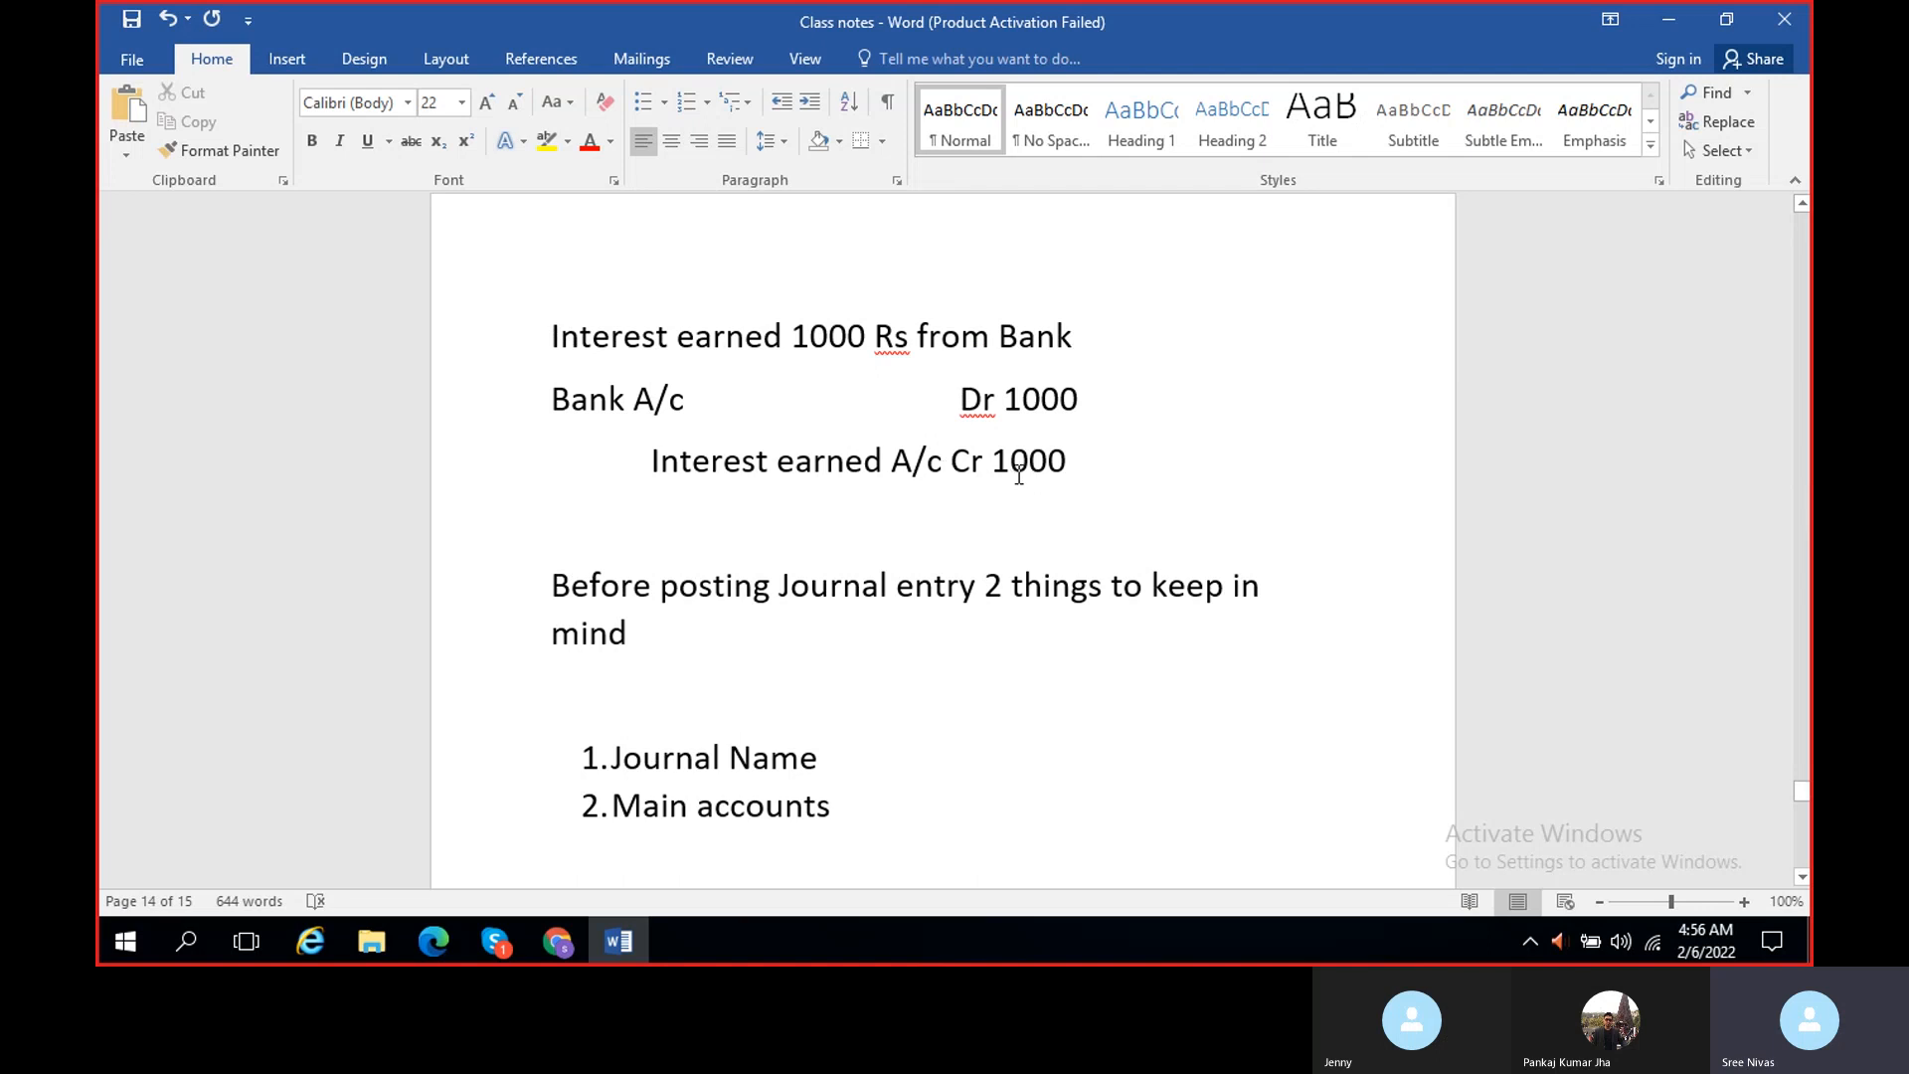
click(629, 945)
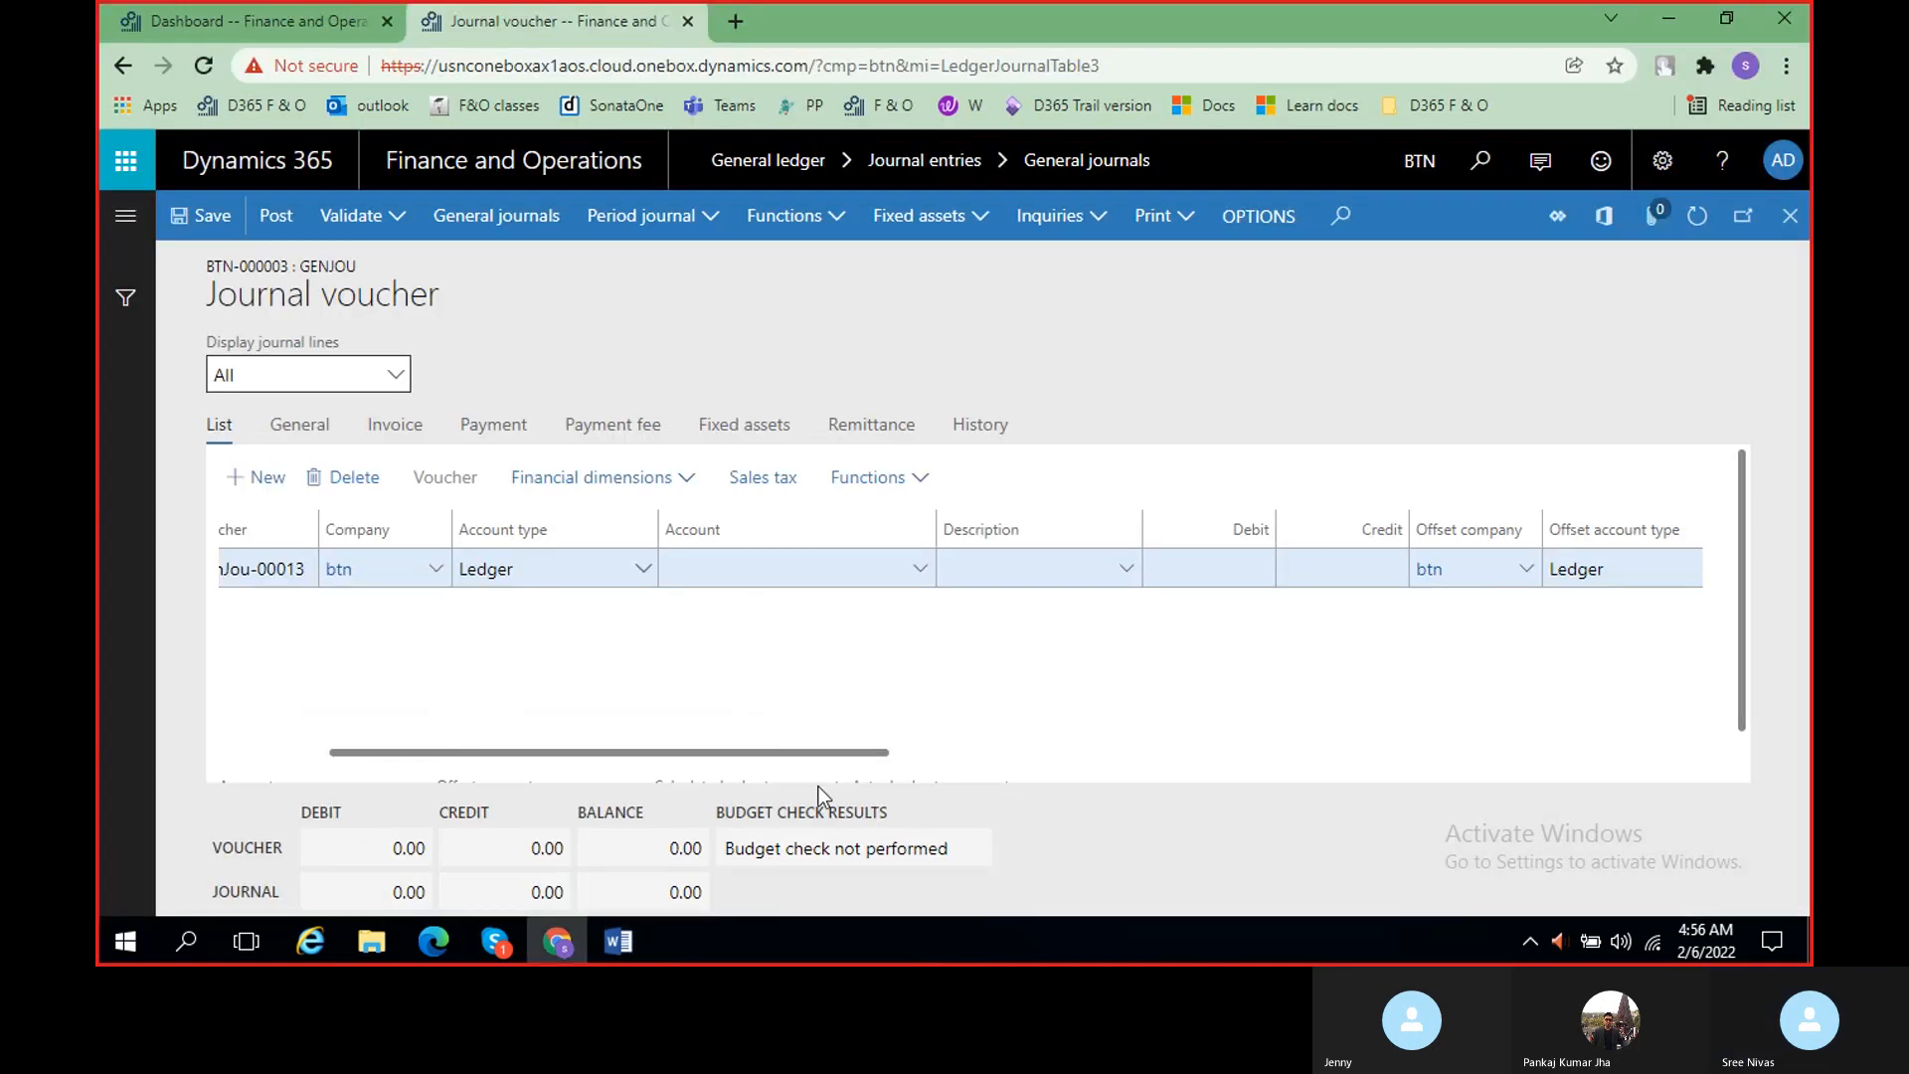
- Try the Bank account type on the voucher line, look up its accounts and reopen the account type choices
click(643, 588)
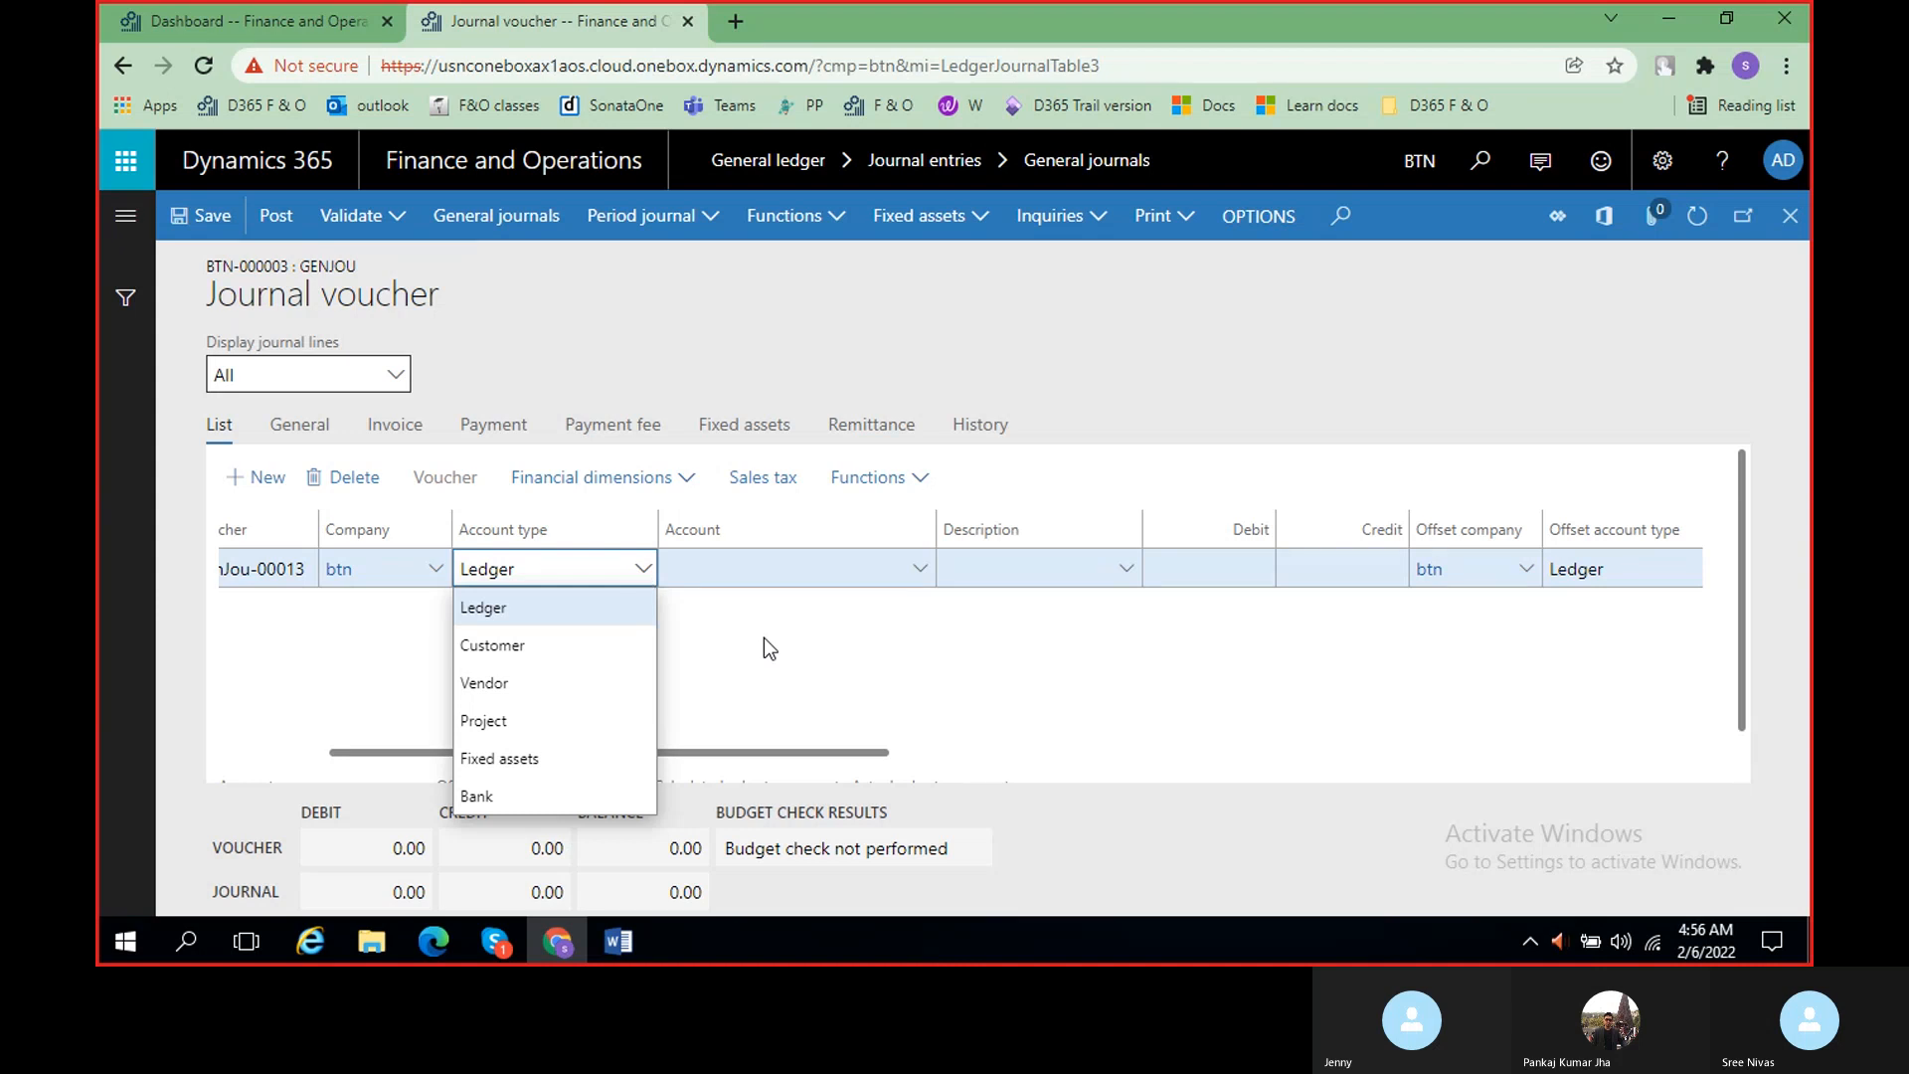
click(506, 798)
click(868, 562)
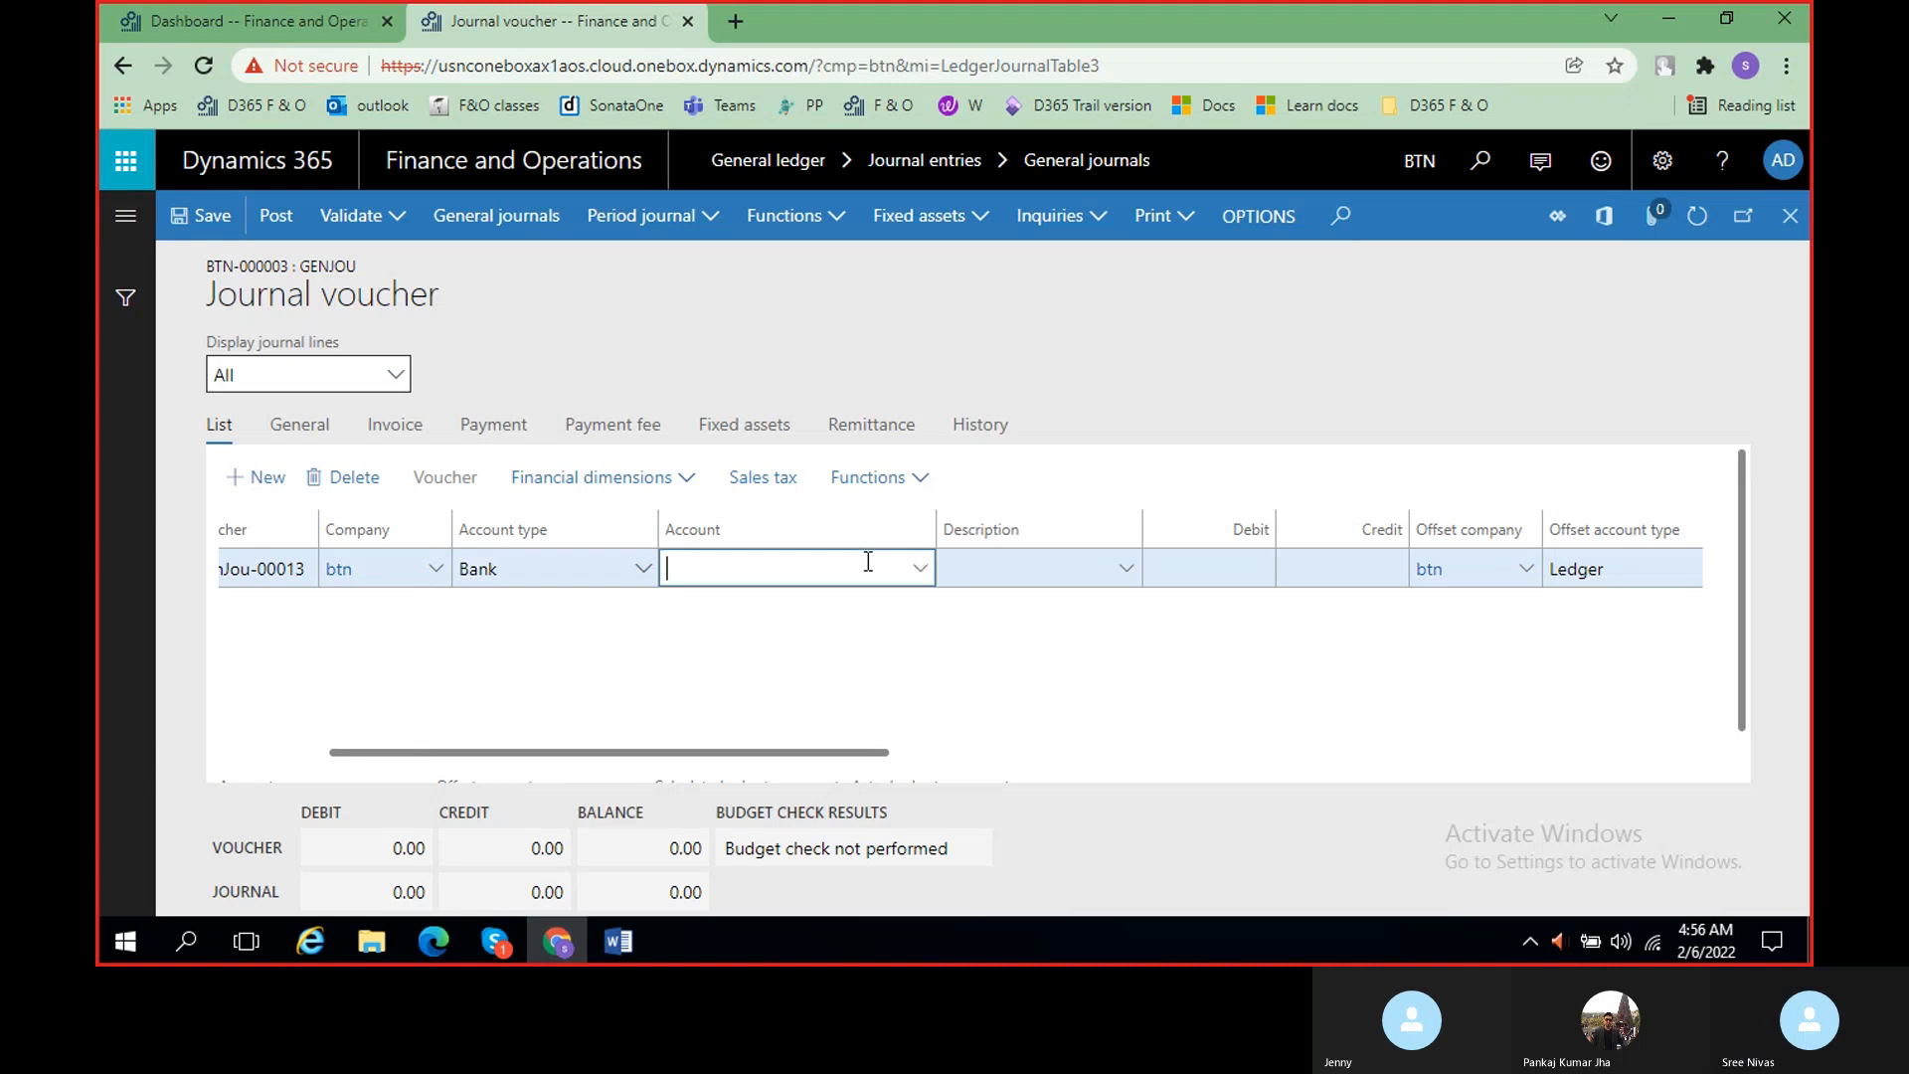
click(924, 575)
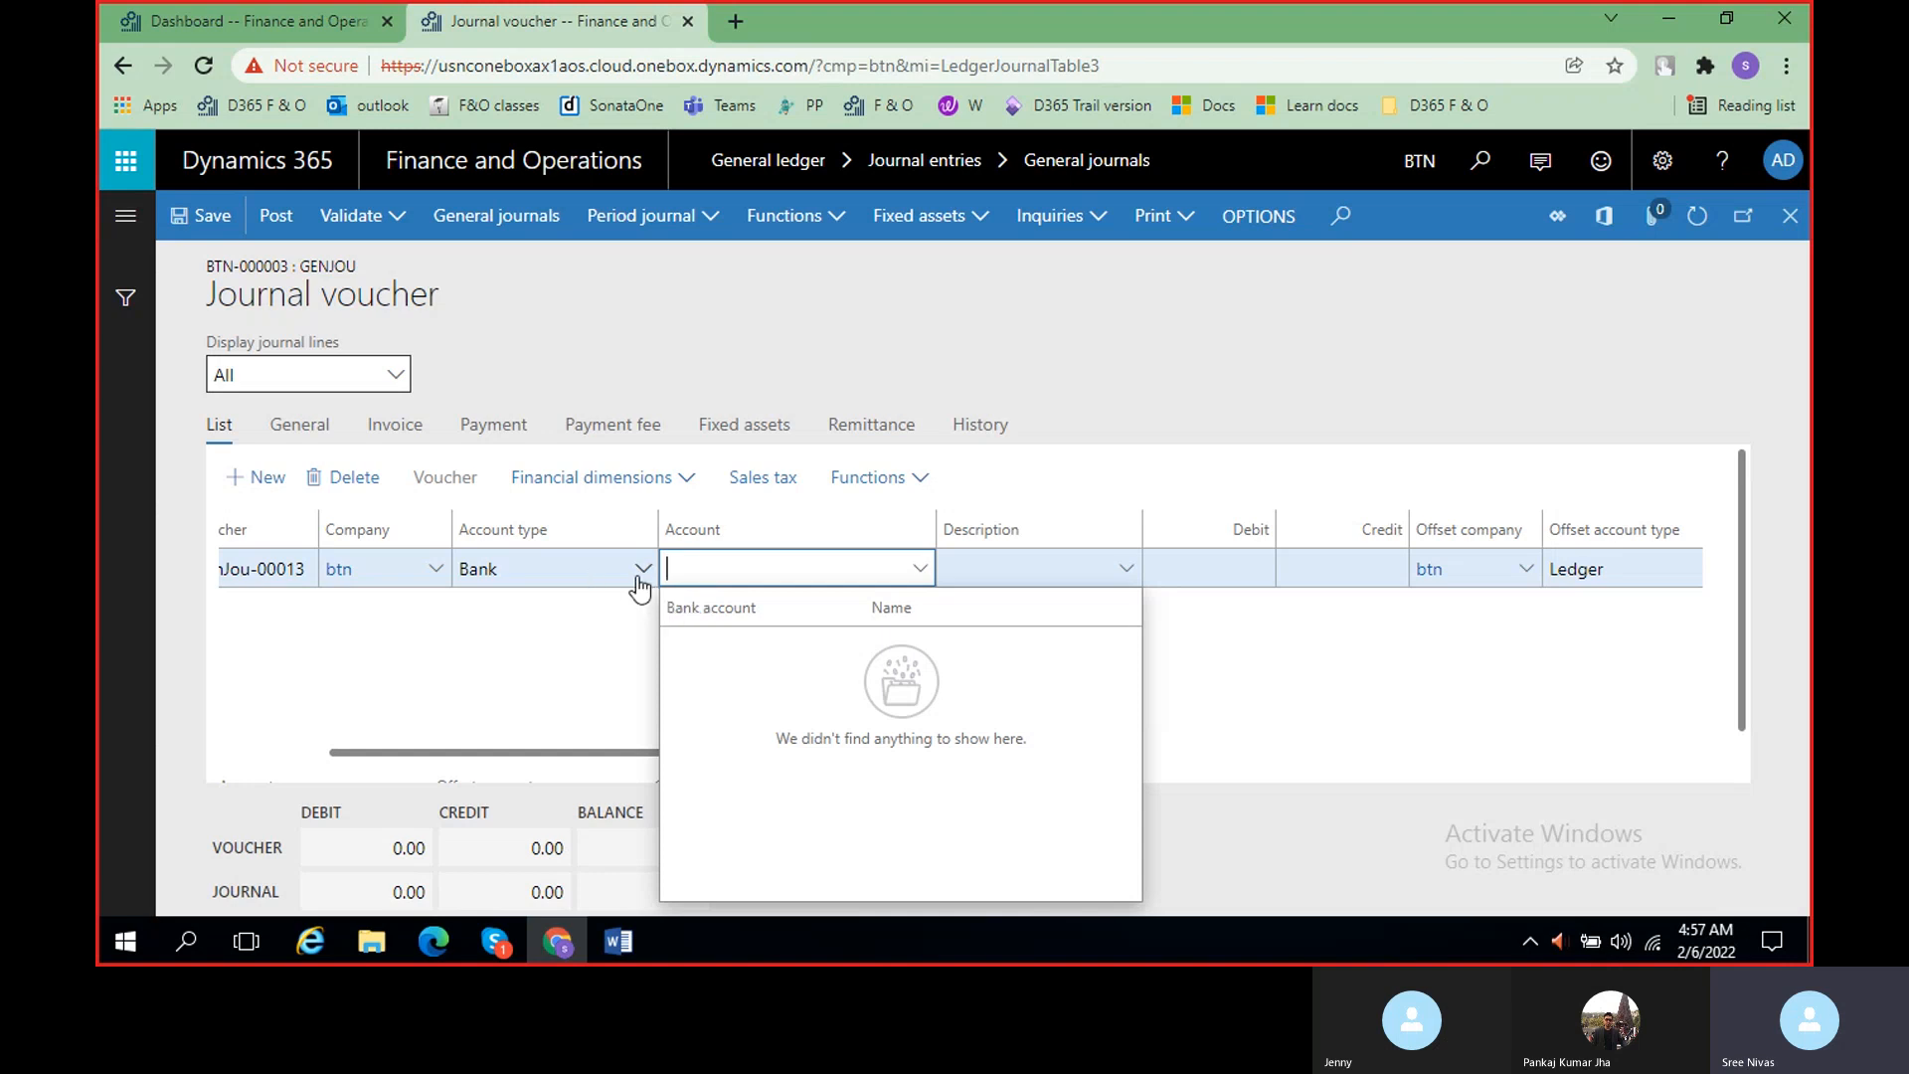
click(547, 573)
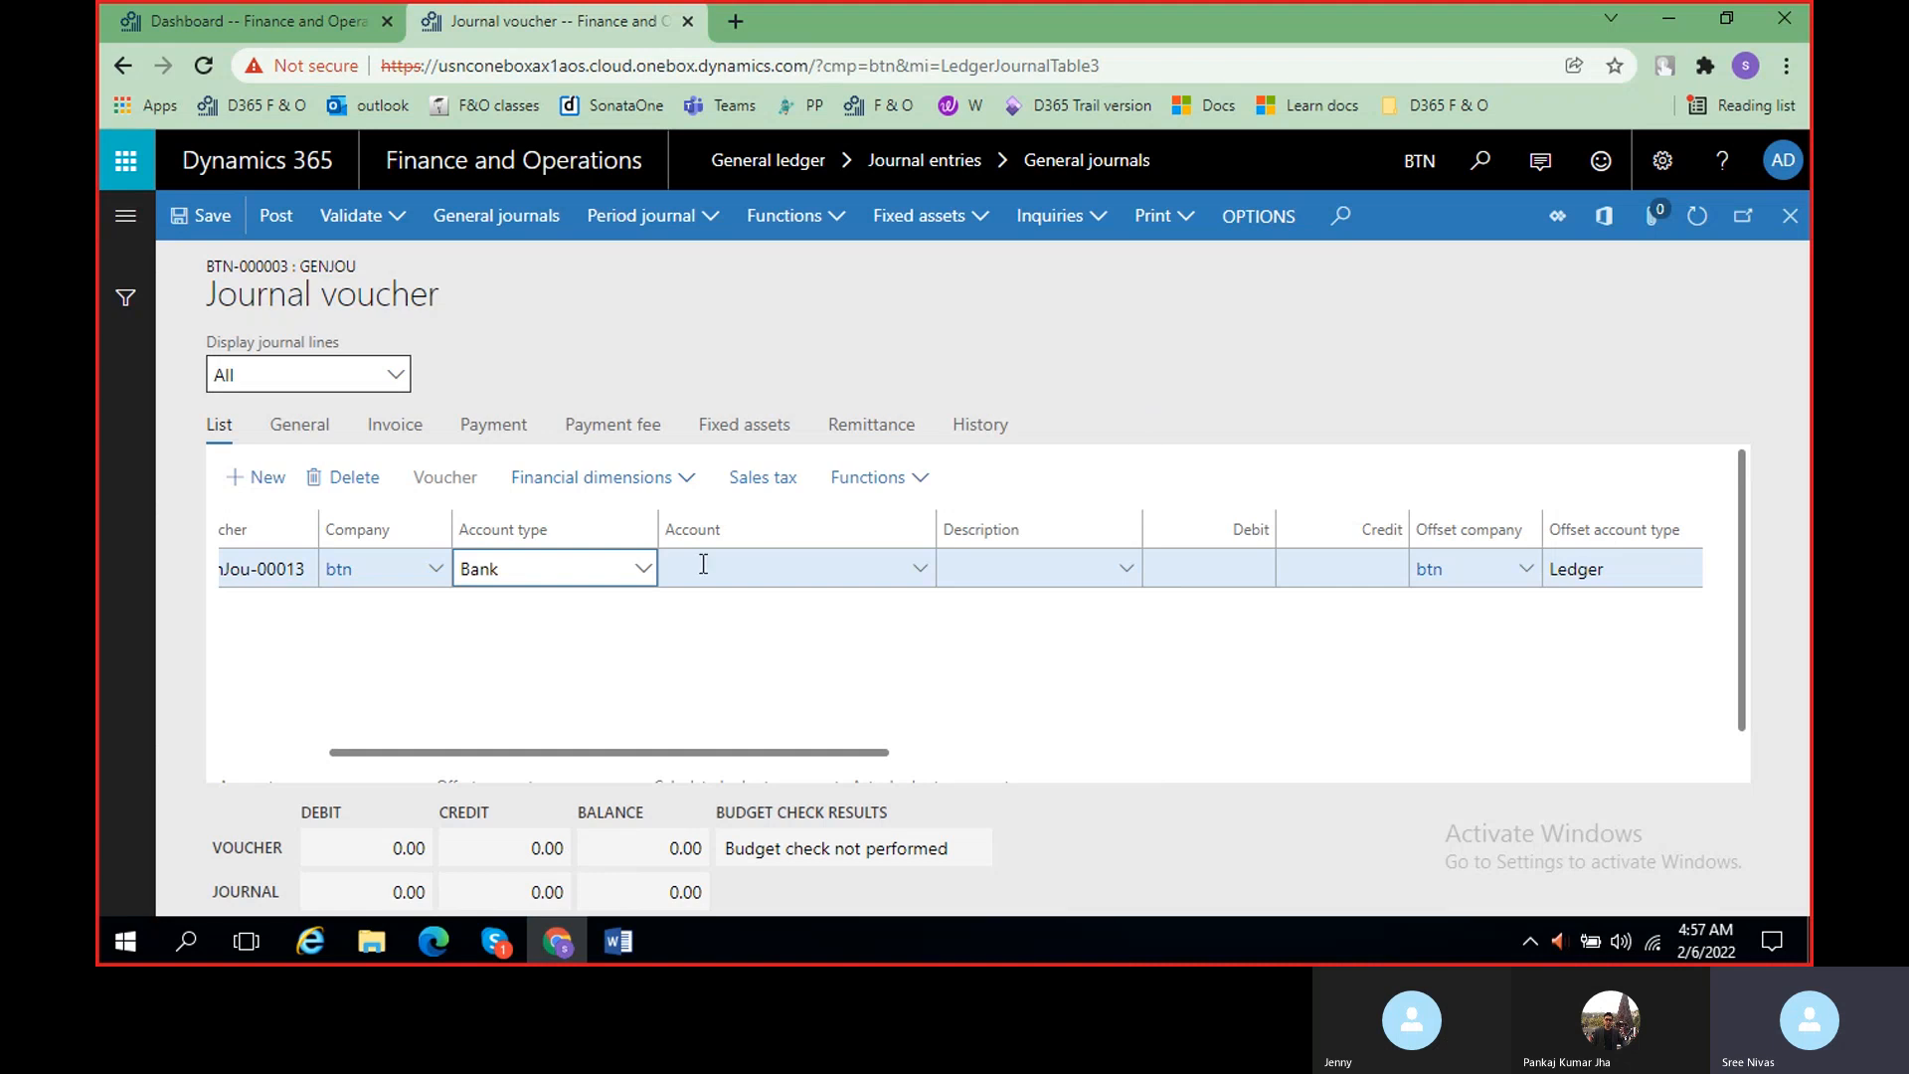
click(642, 571)
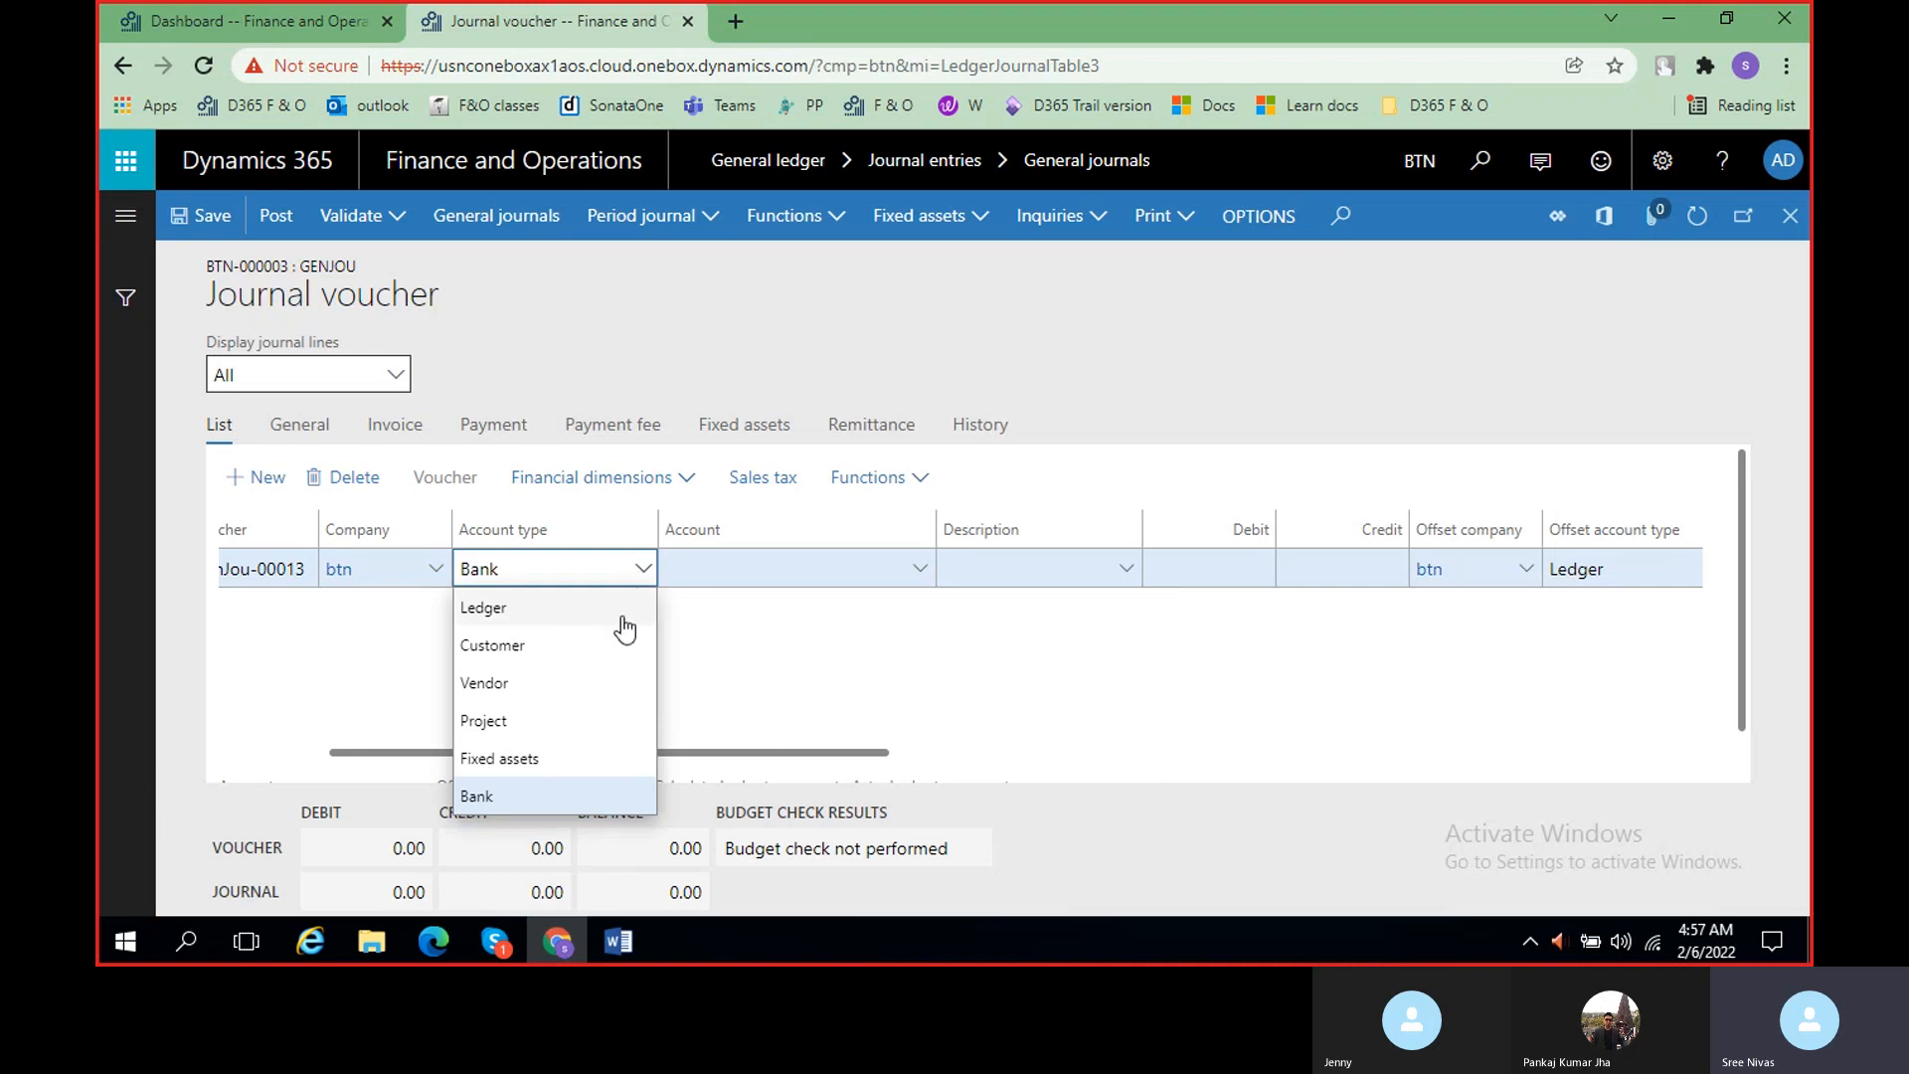
- Duplicate the voucher's browser tab, open Bank accounts under Cash and bank management there and start a new bank account record to view its fields
right_click(553, 18)
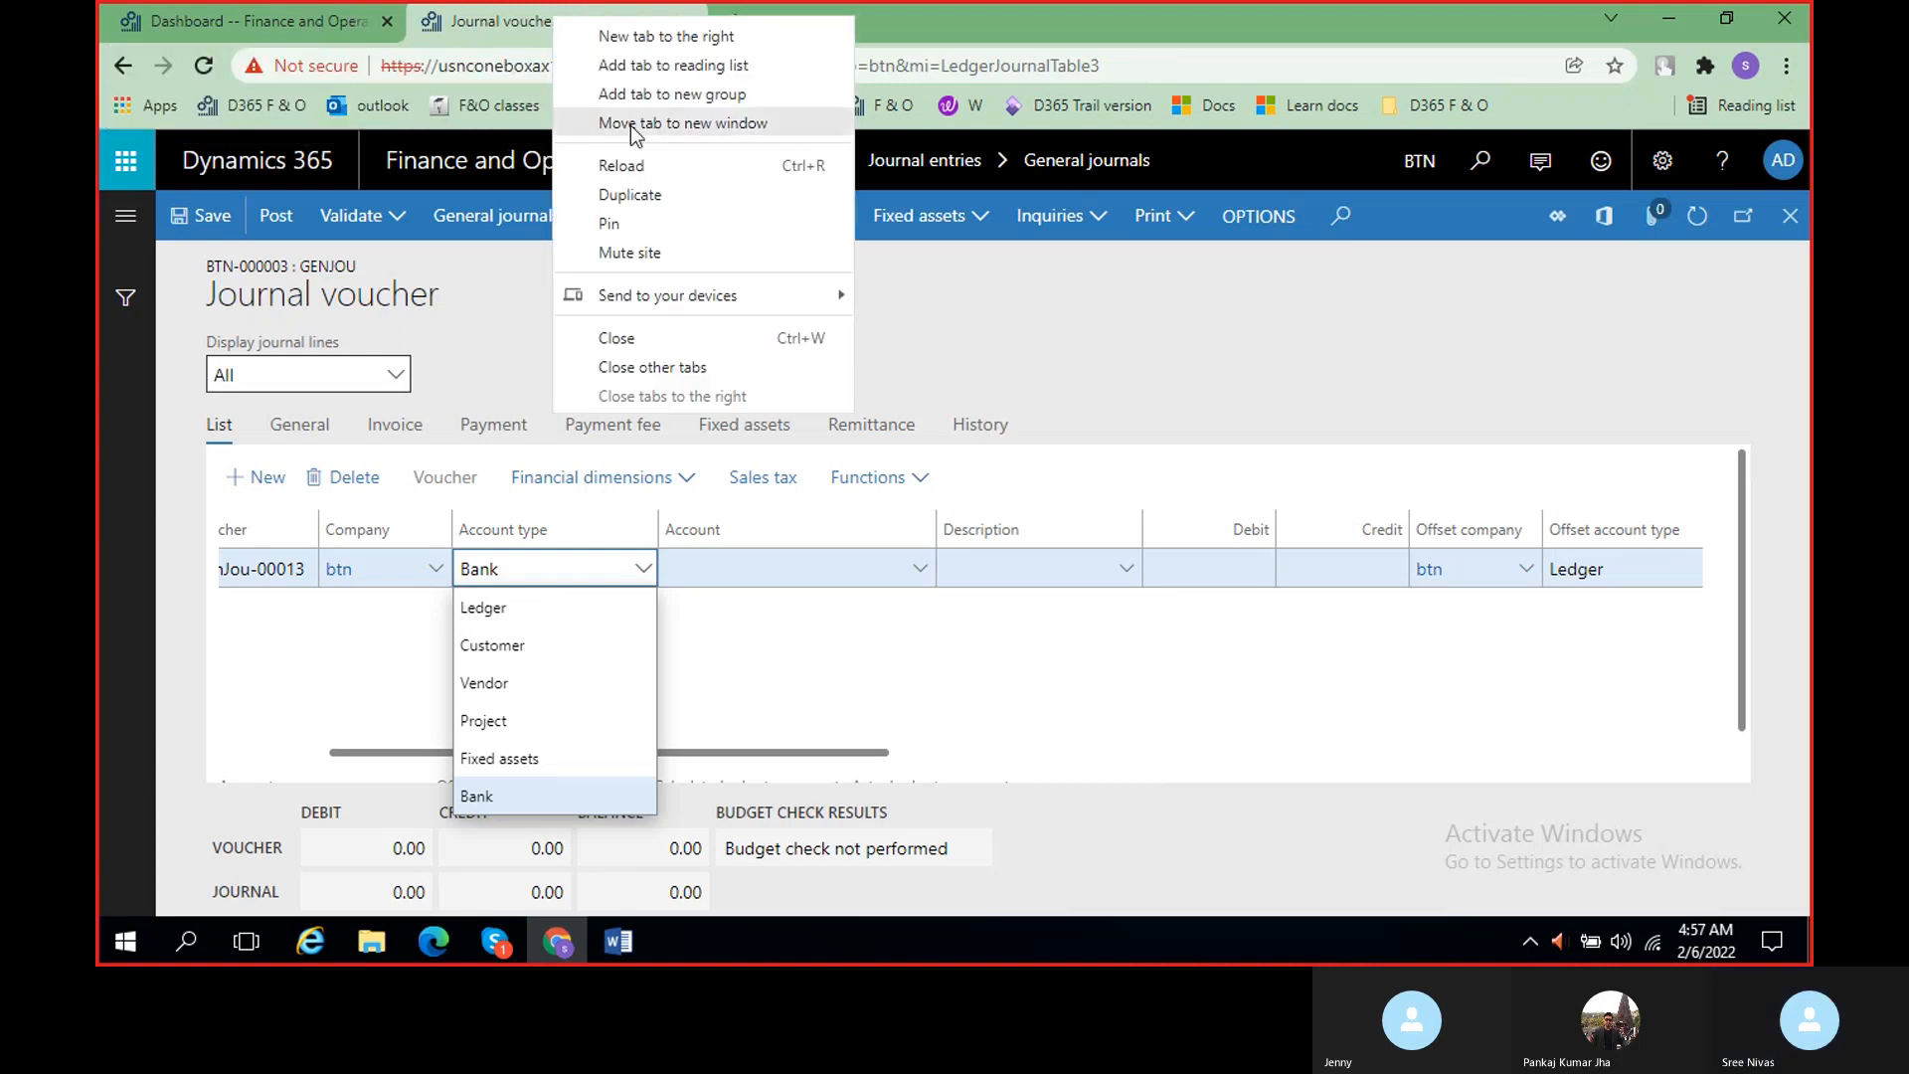
click(688, 196)
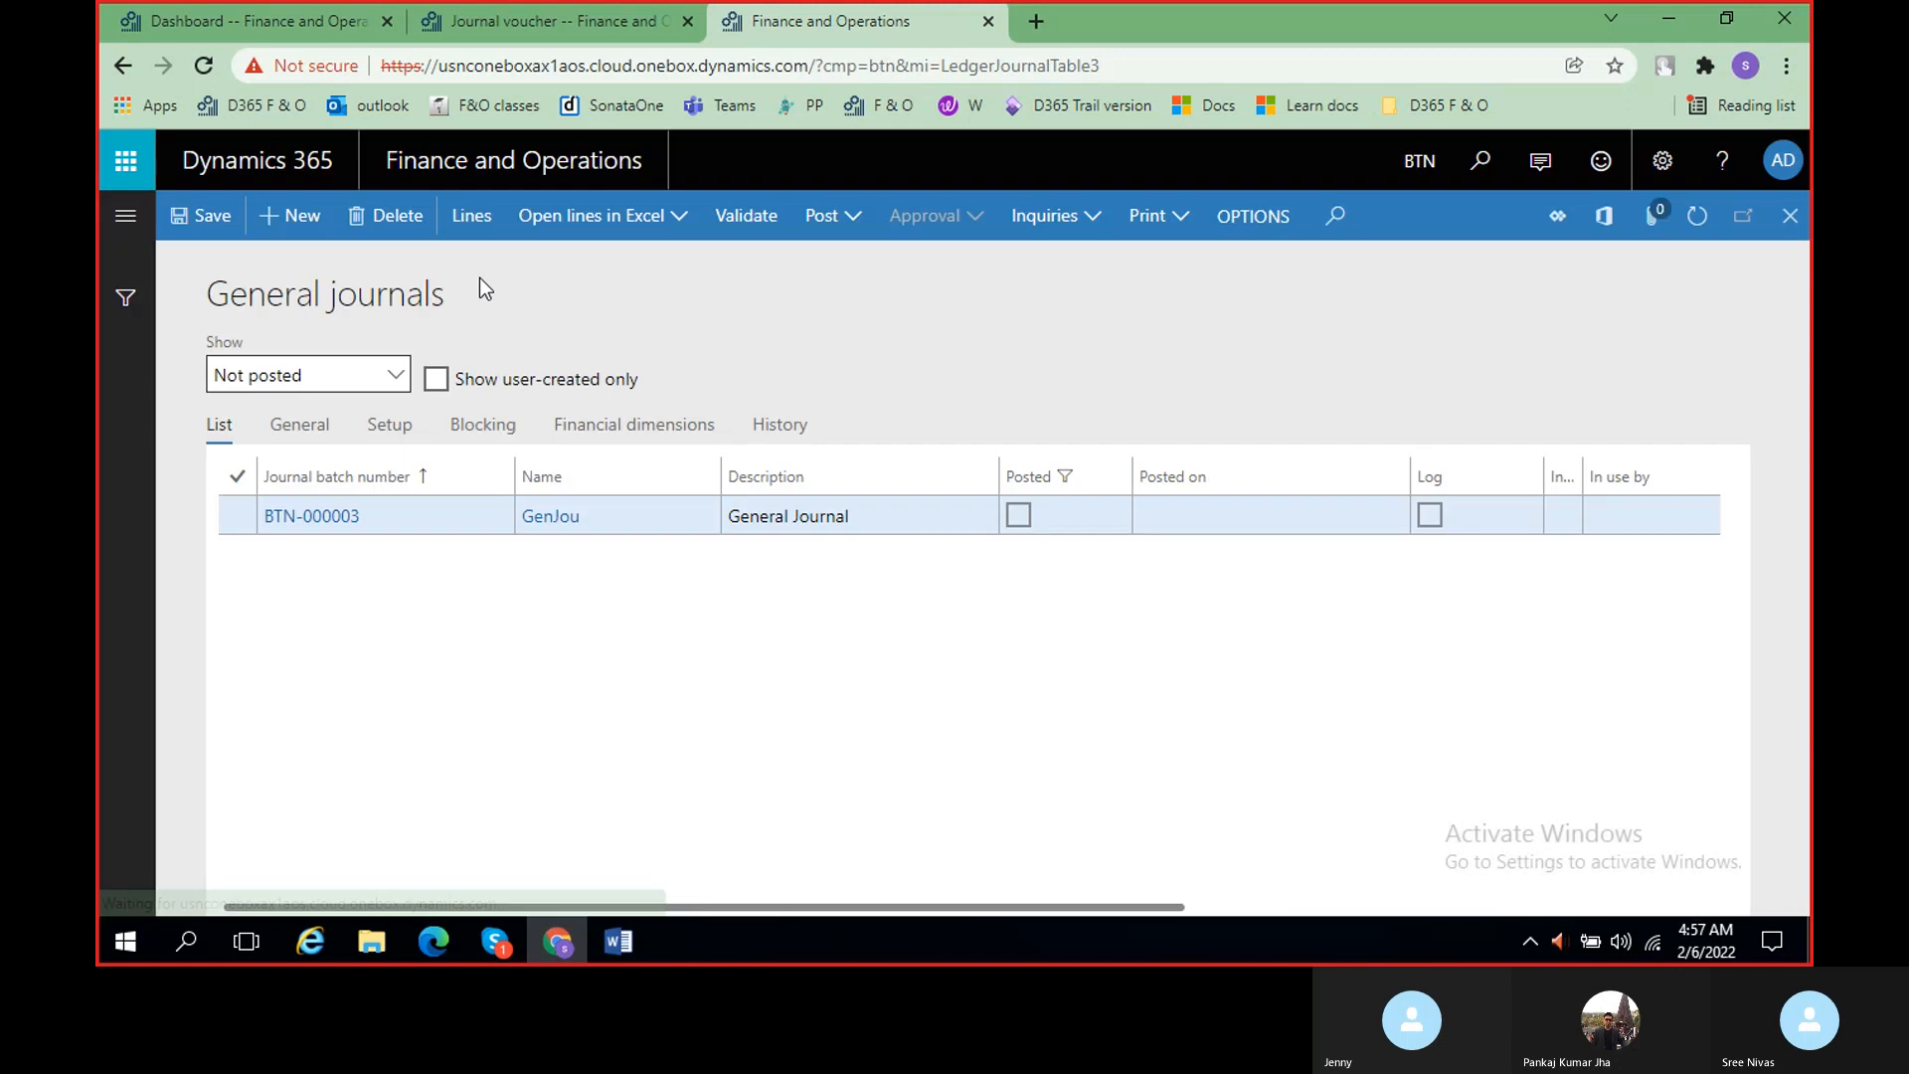
click(141, 222)
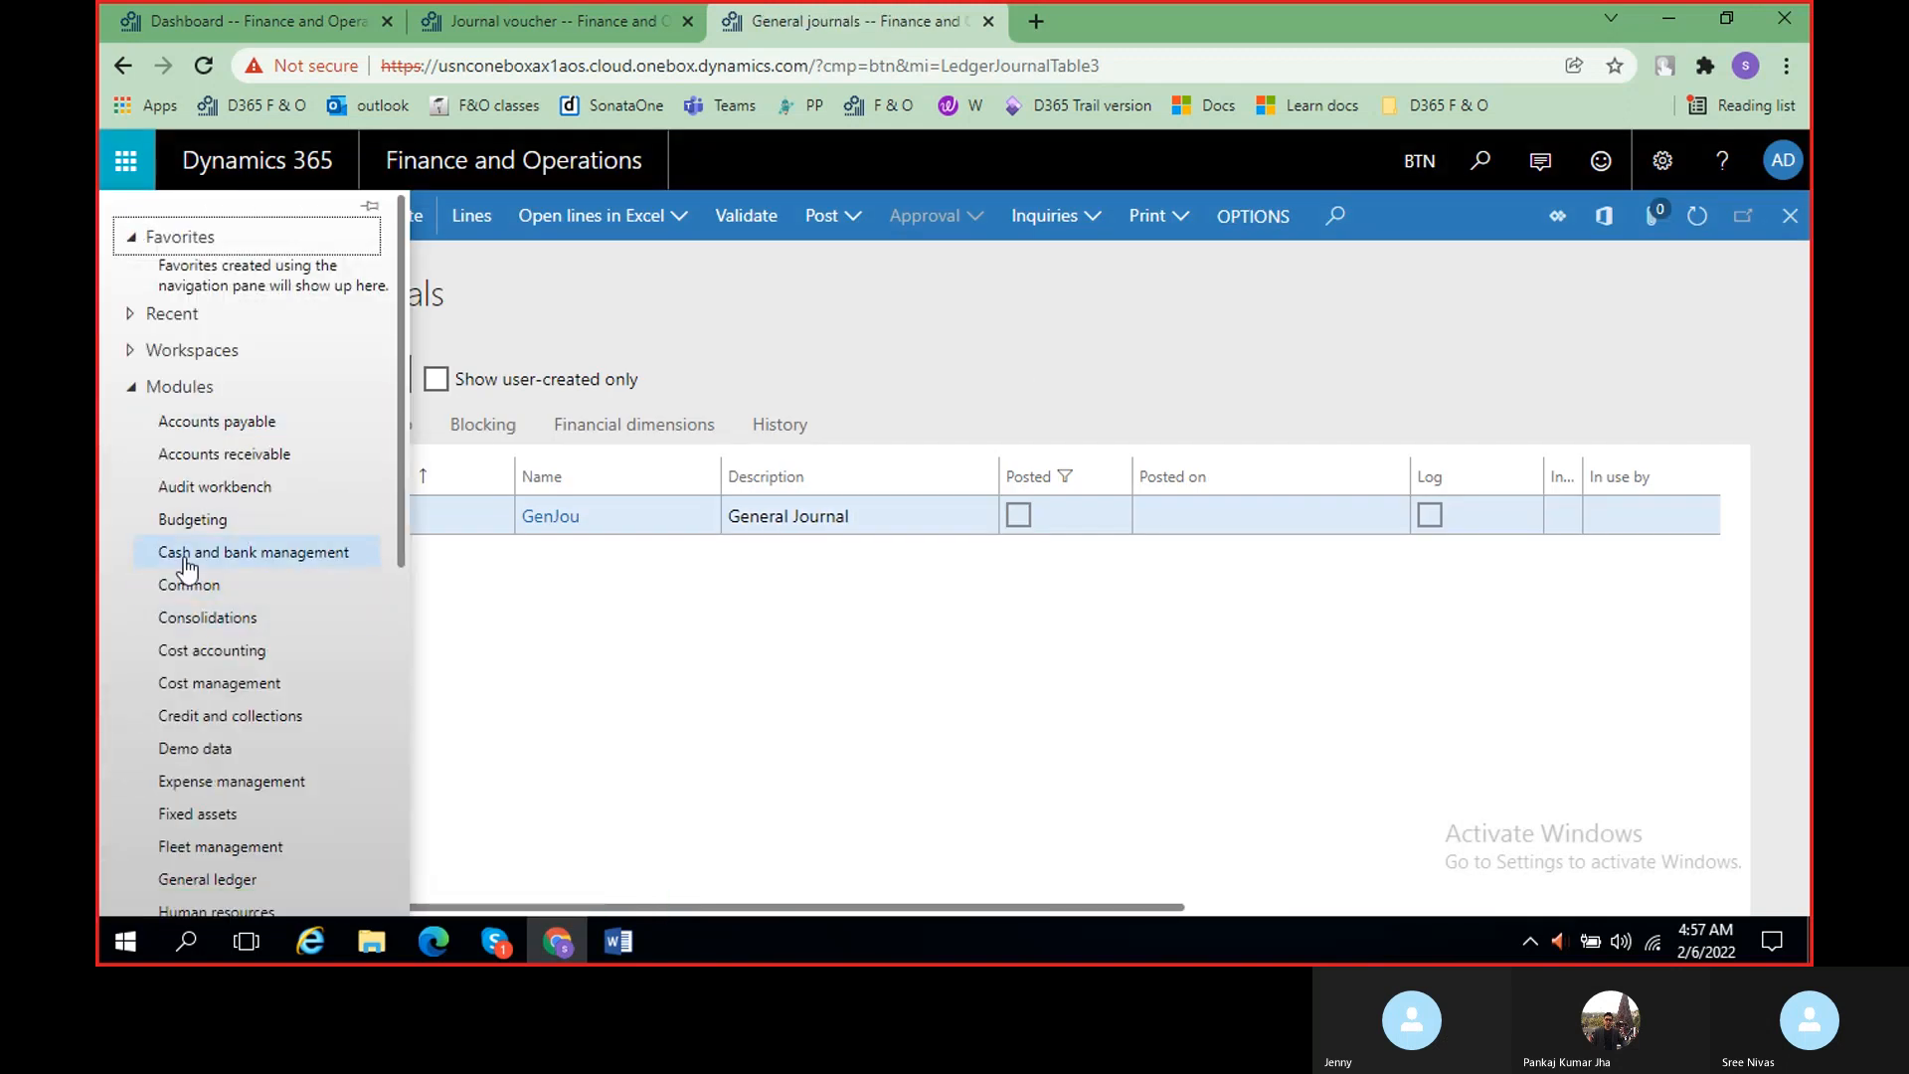
click(323, 559)
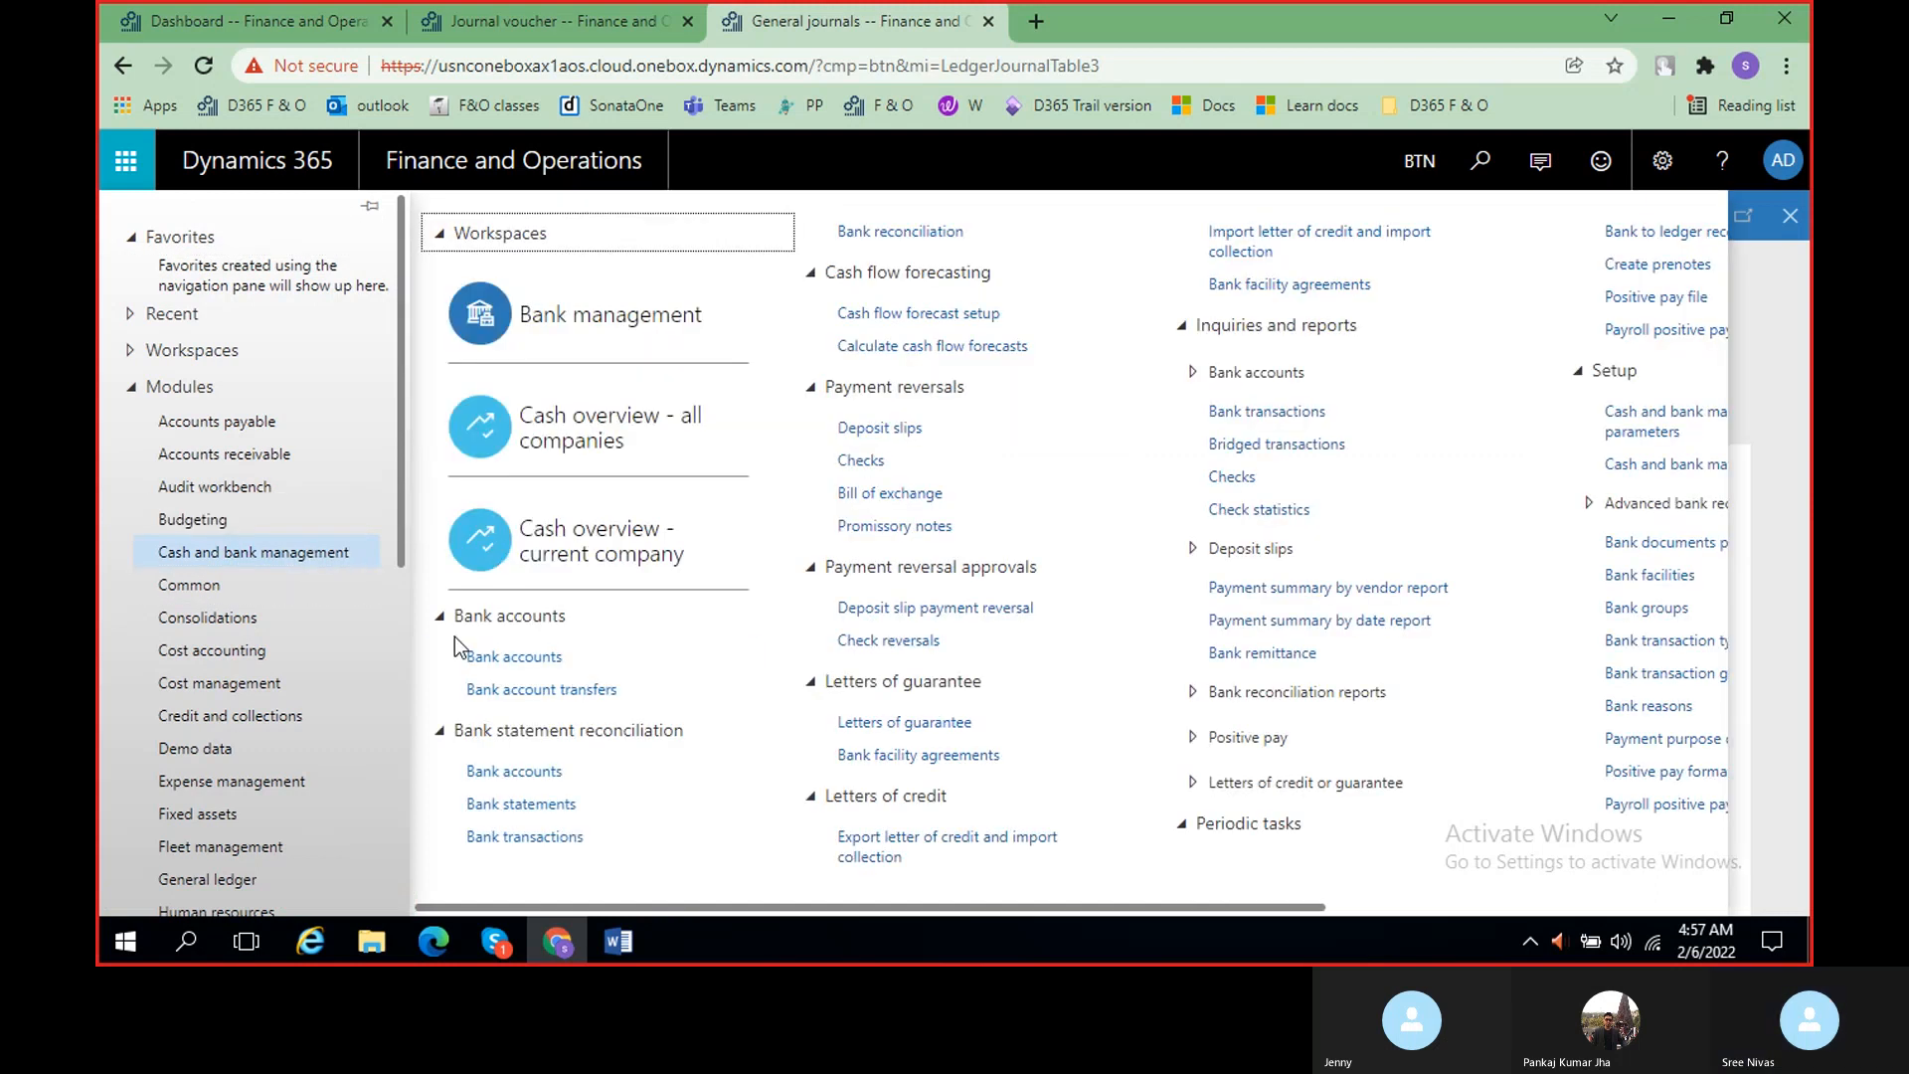
click(530, 658)
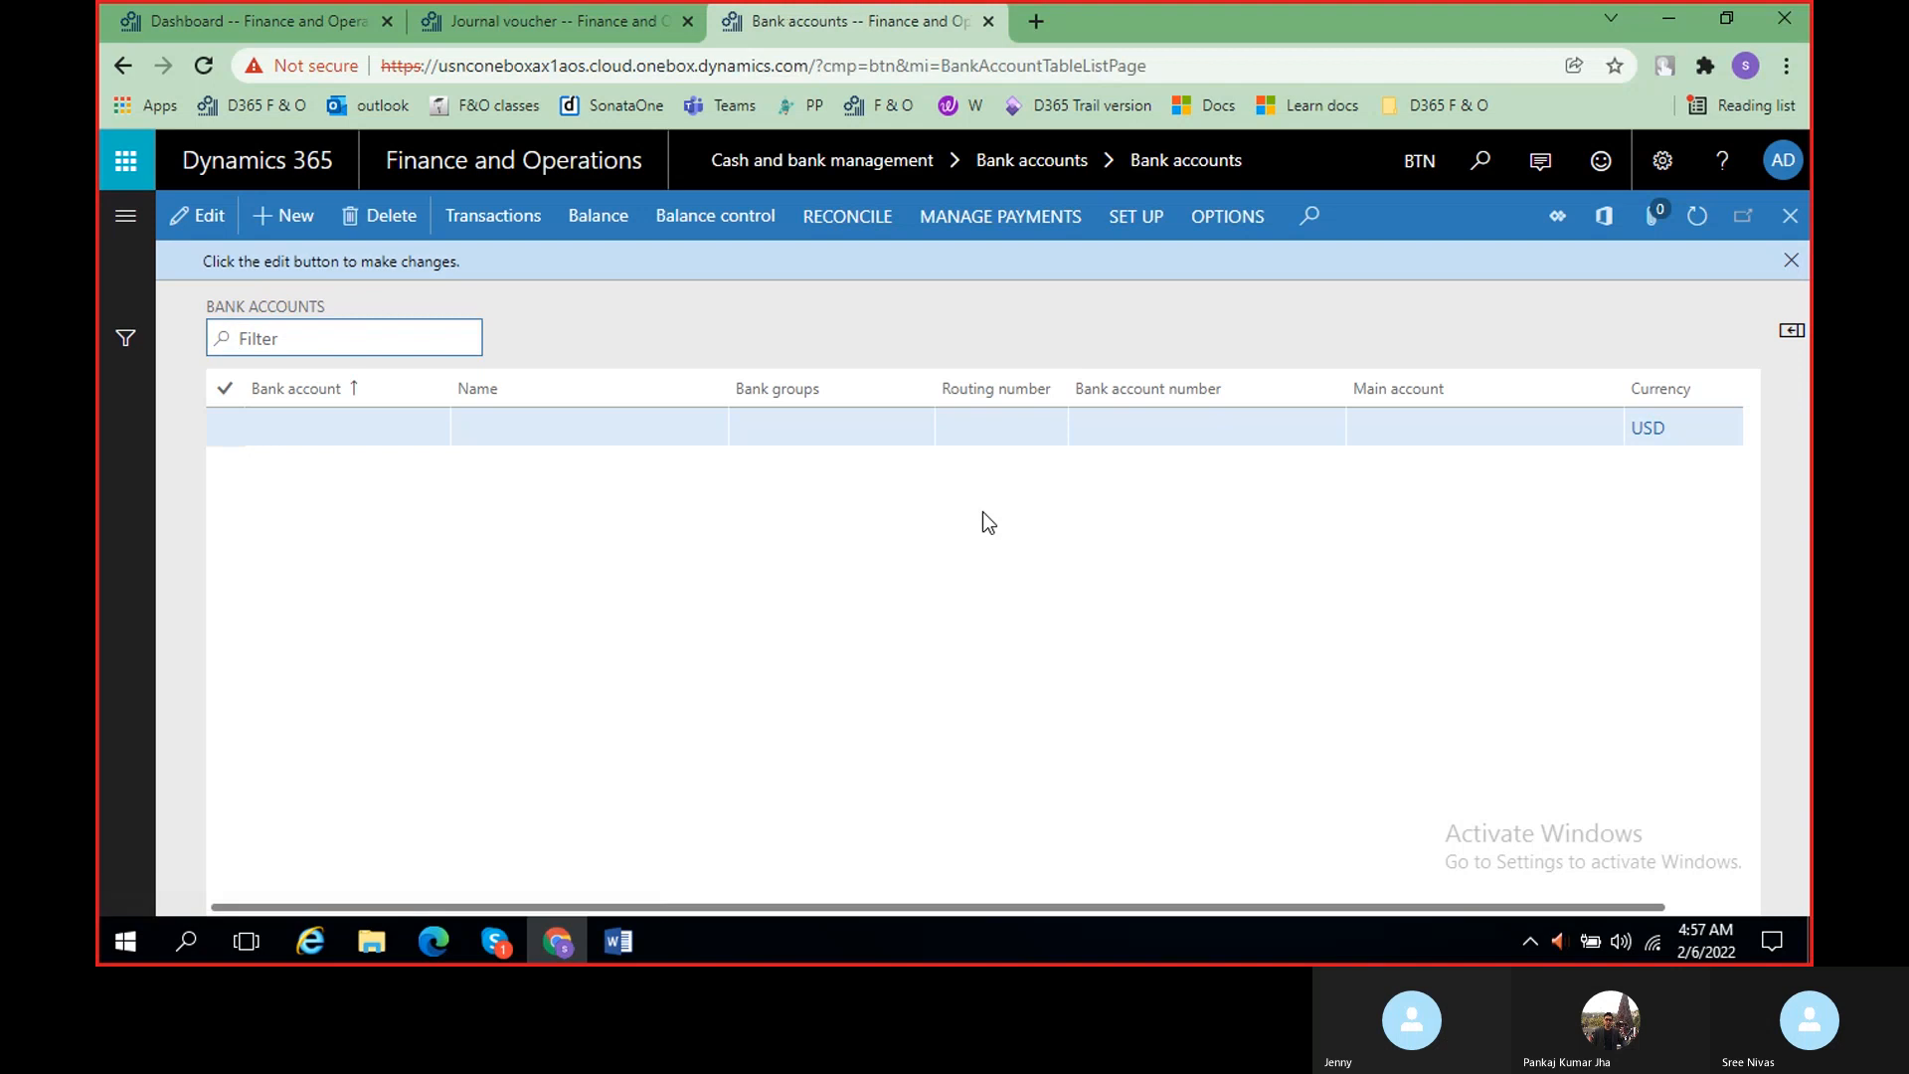
click(290, 221)
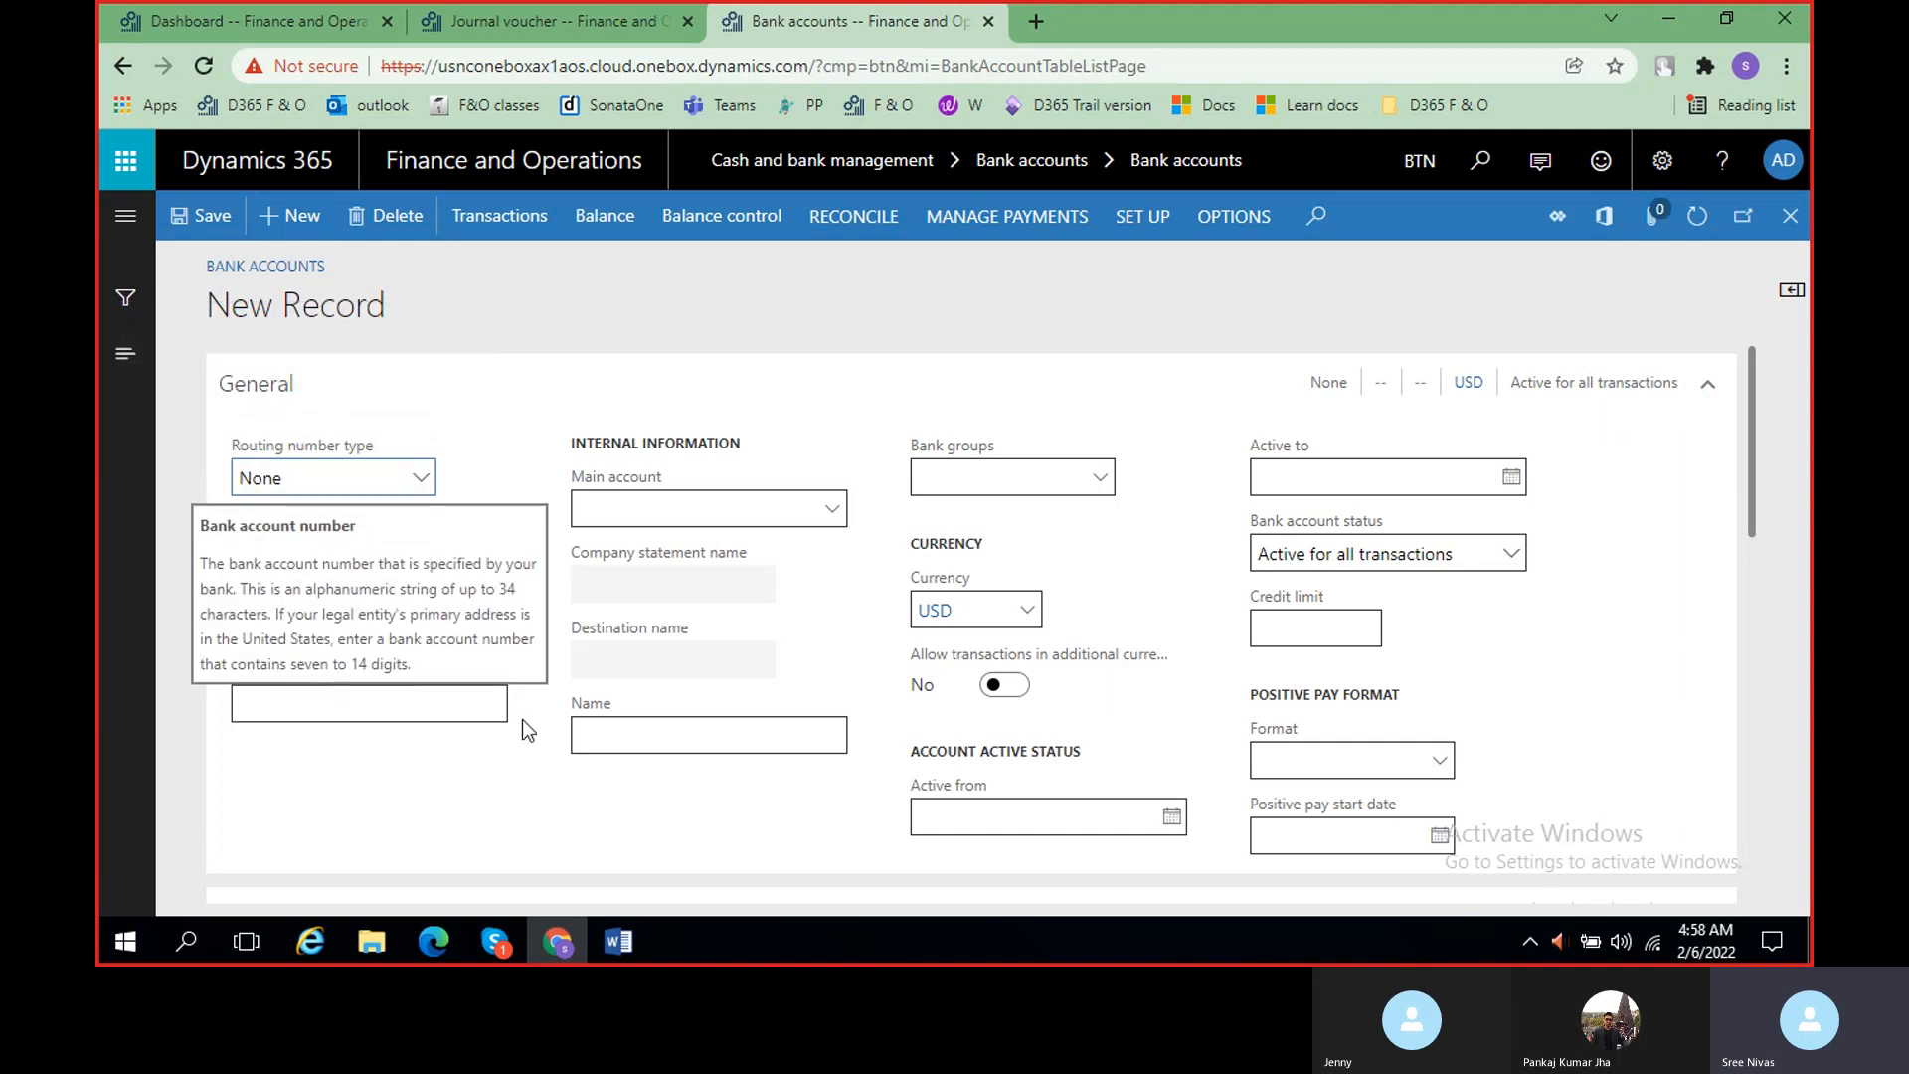
click(287, 557)
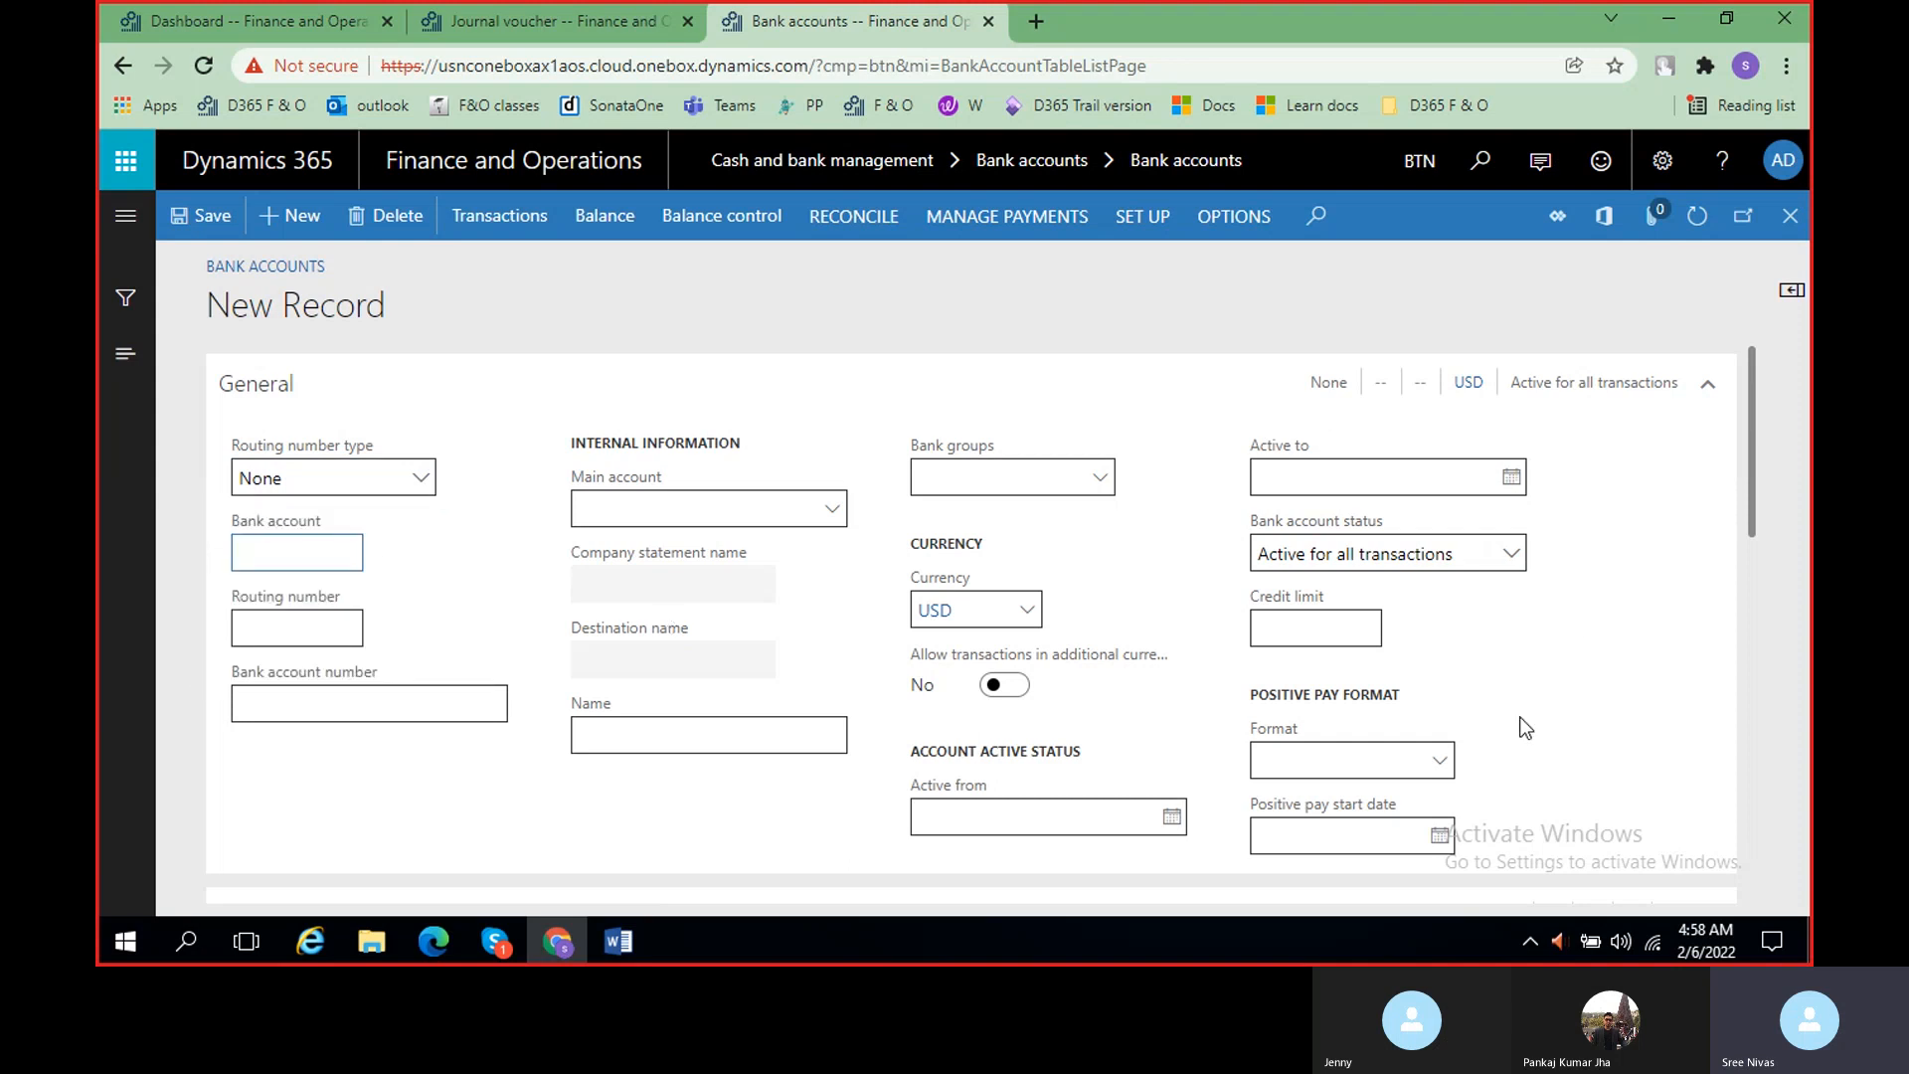
- Return to the journal voucher, set the line's account type to Ledger and check the interest entry in the Word class notes
click(475, 25)
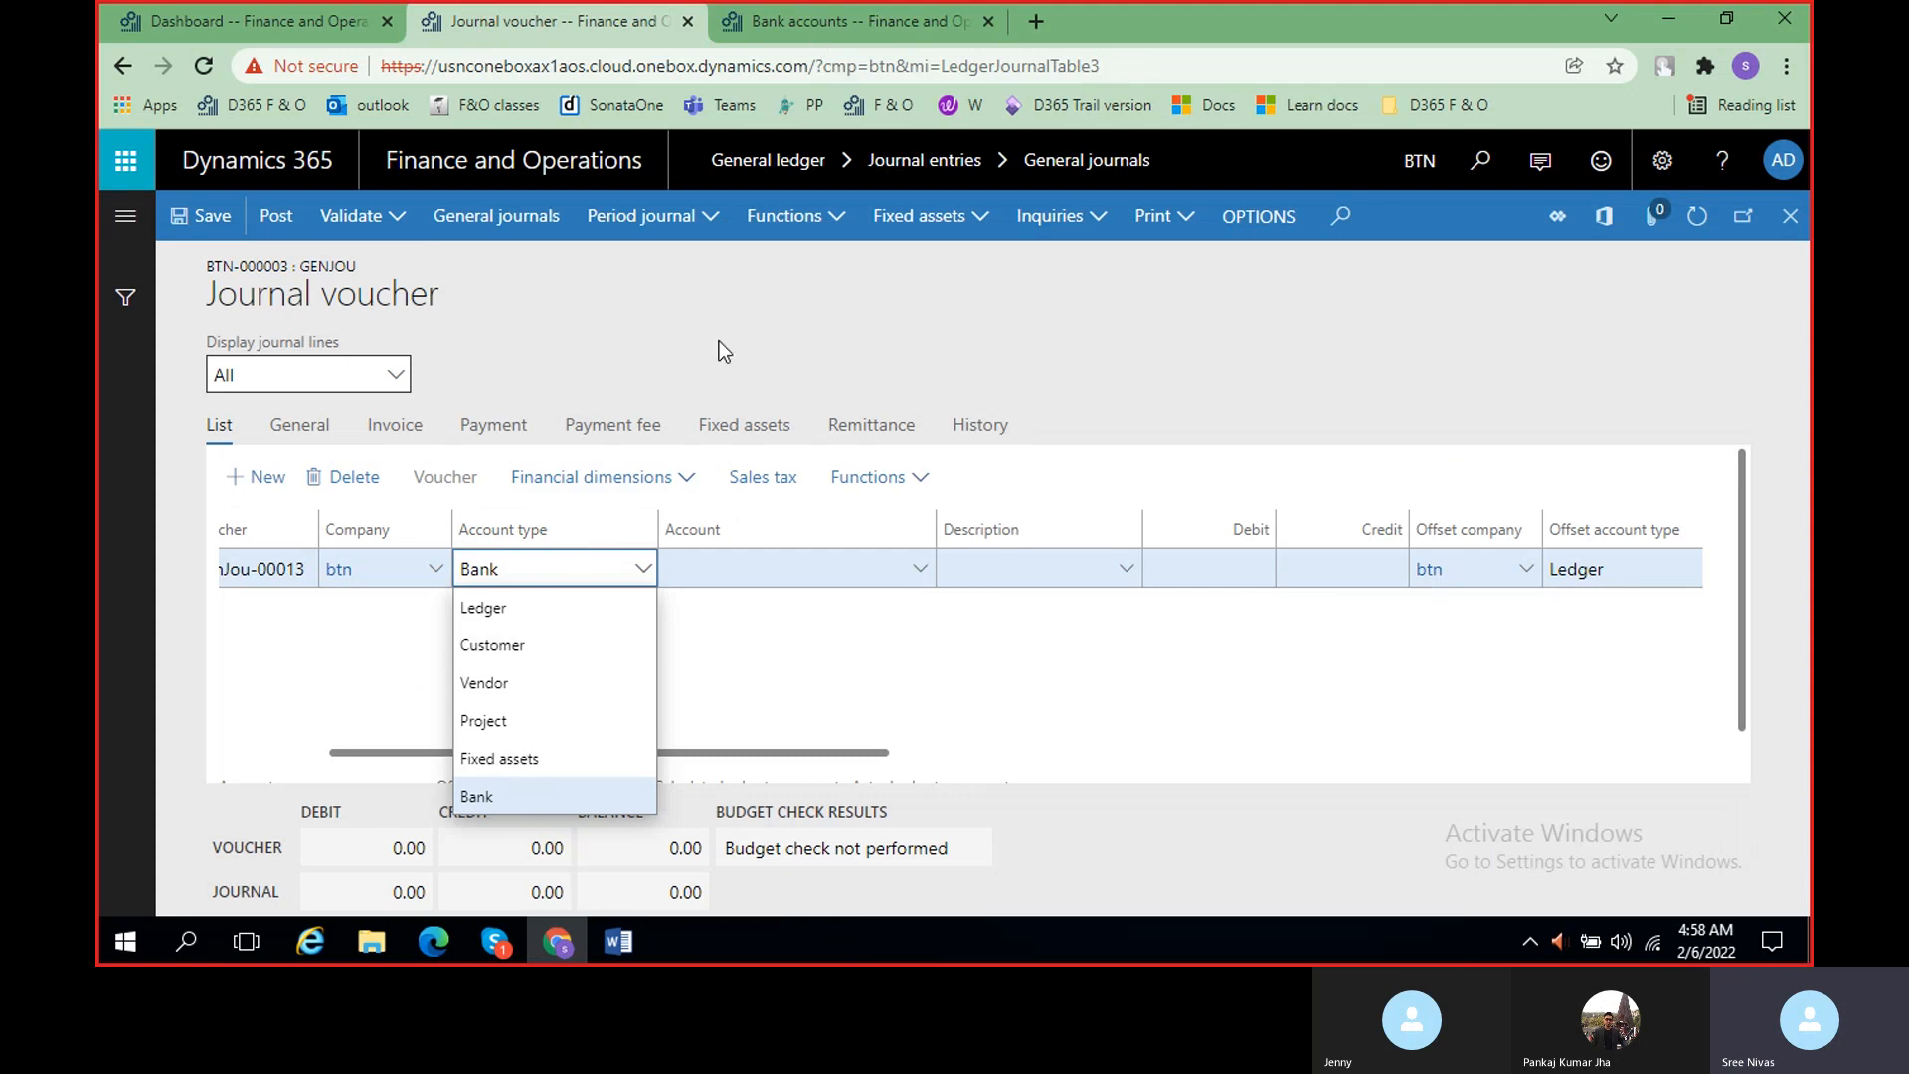
click(524, 610)
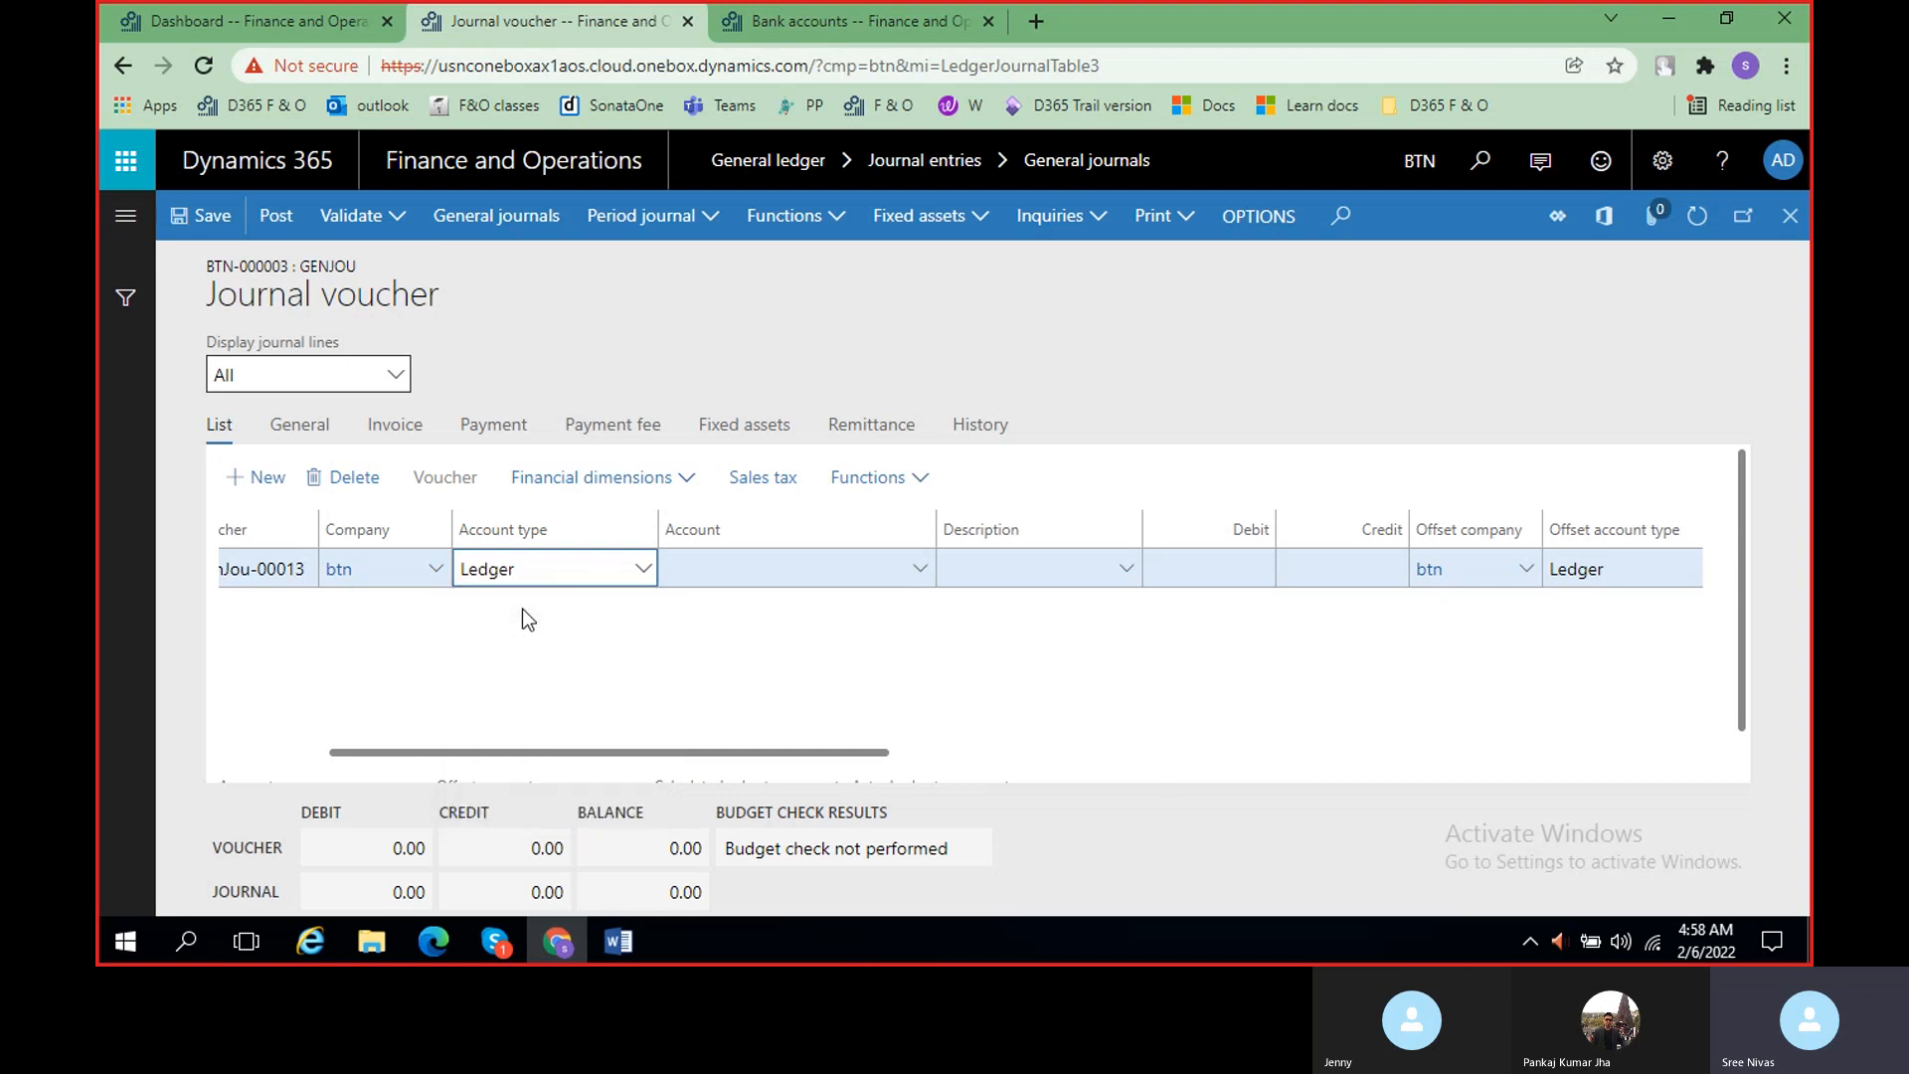
click(865, 573)
click(920, 575)
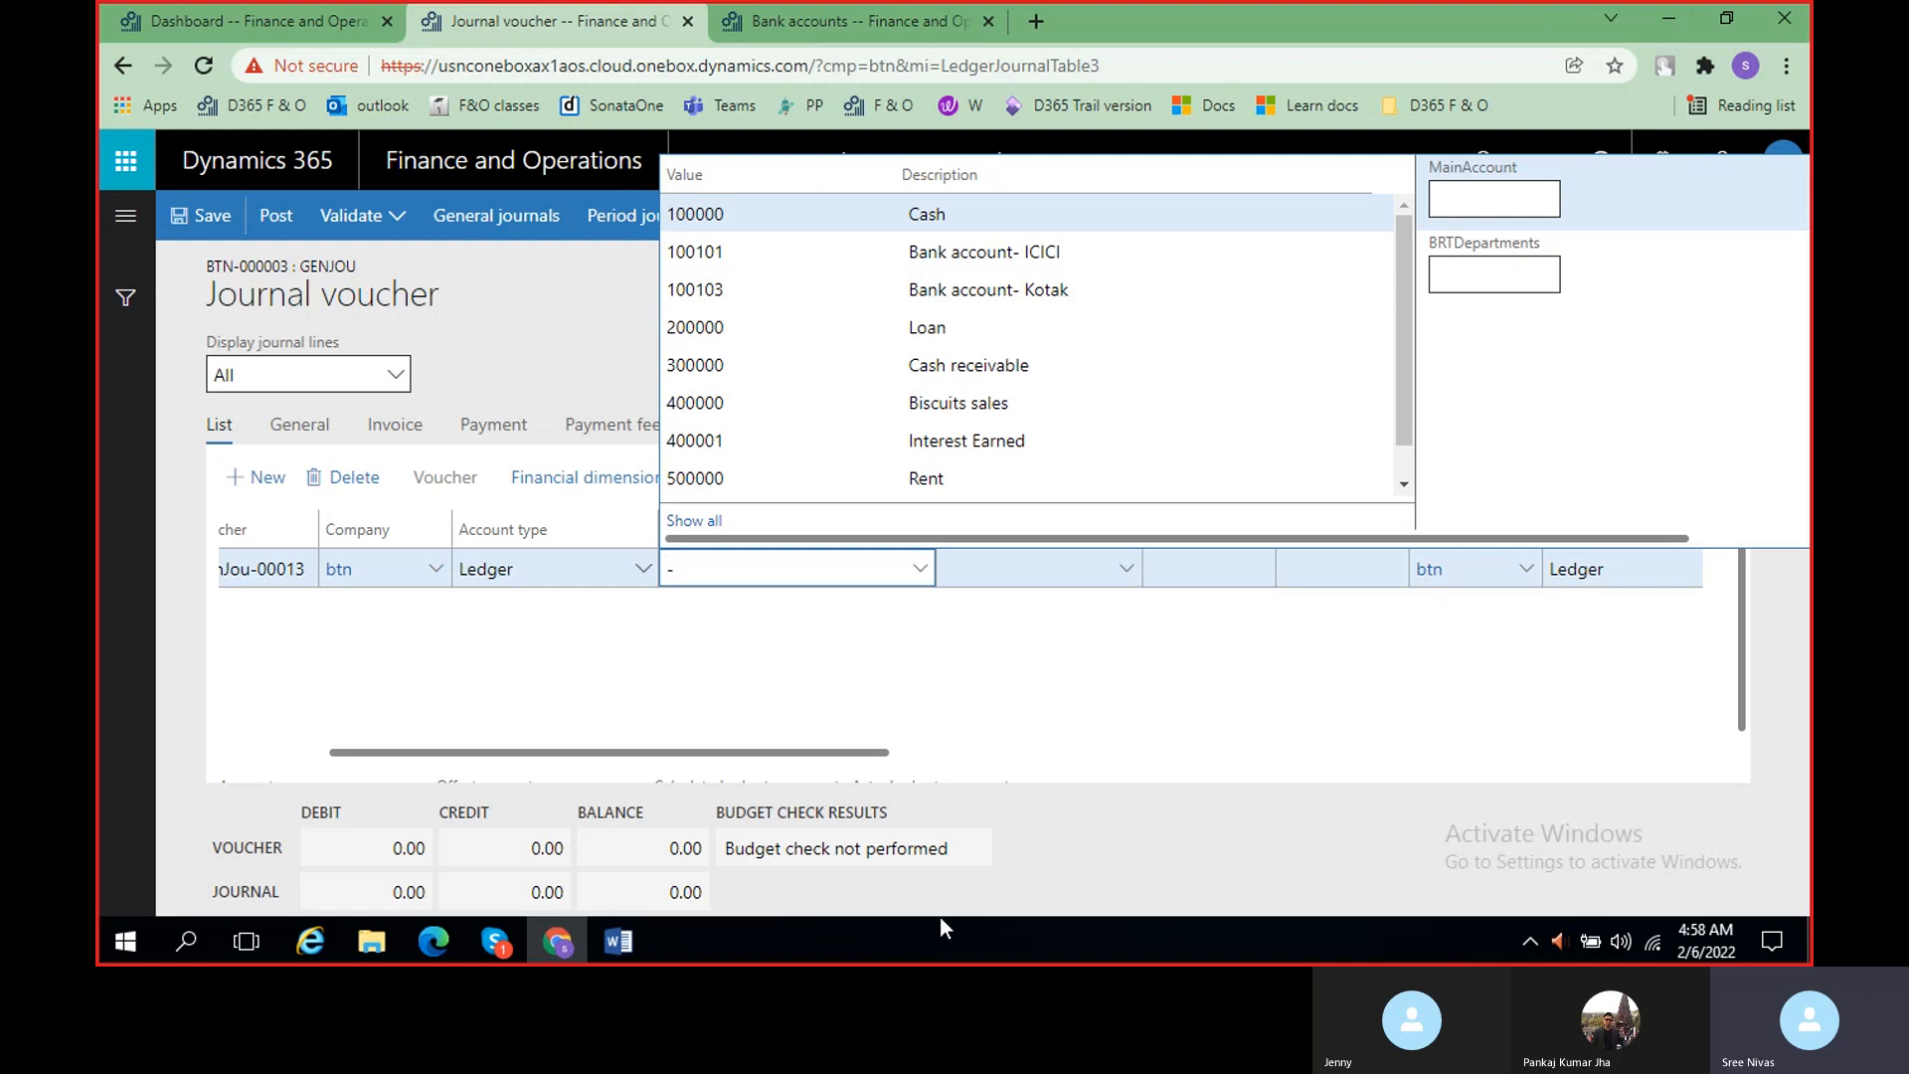
click(606, 949)
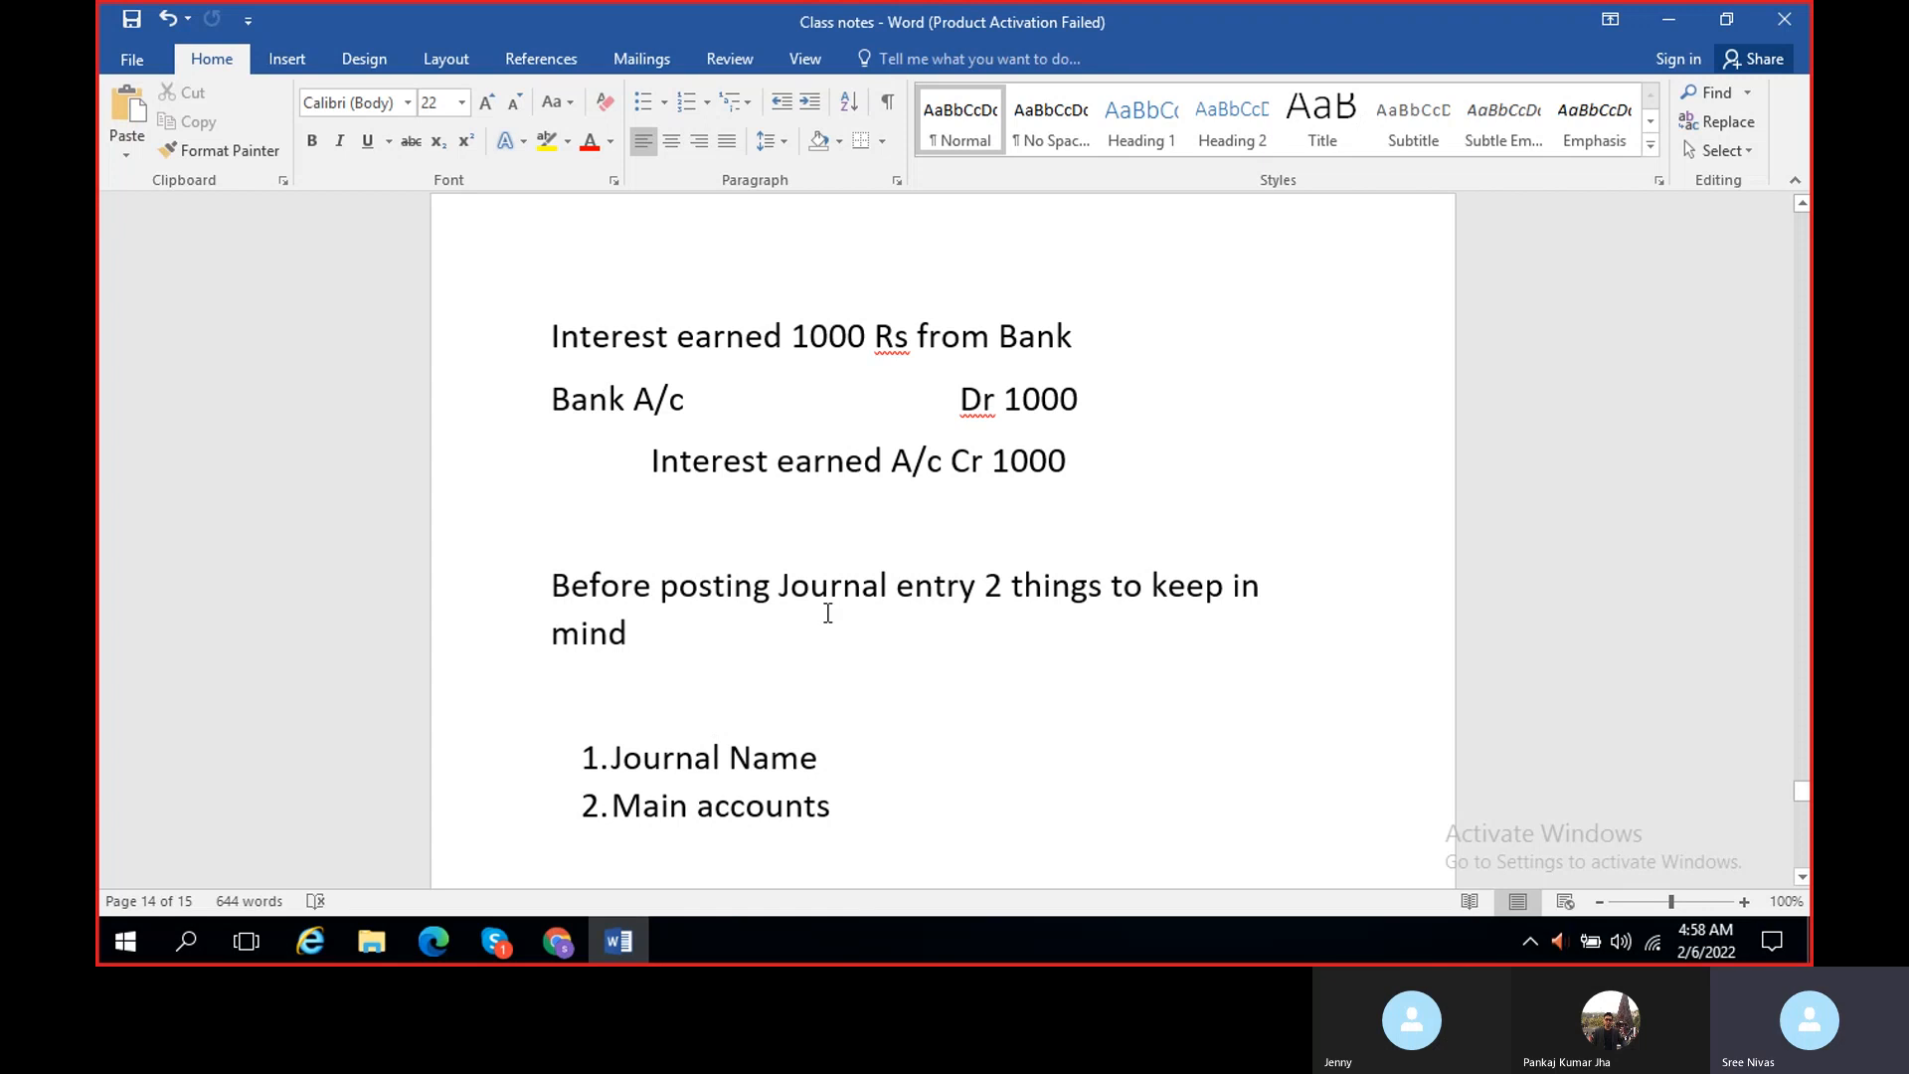
click(1676, 18)
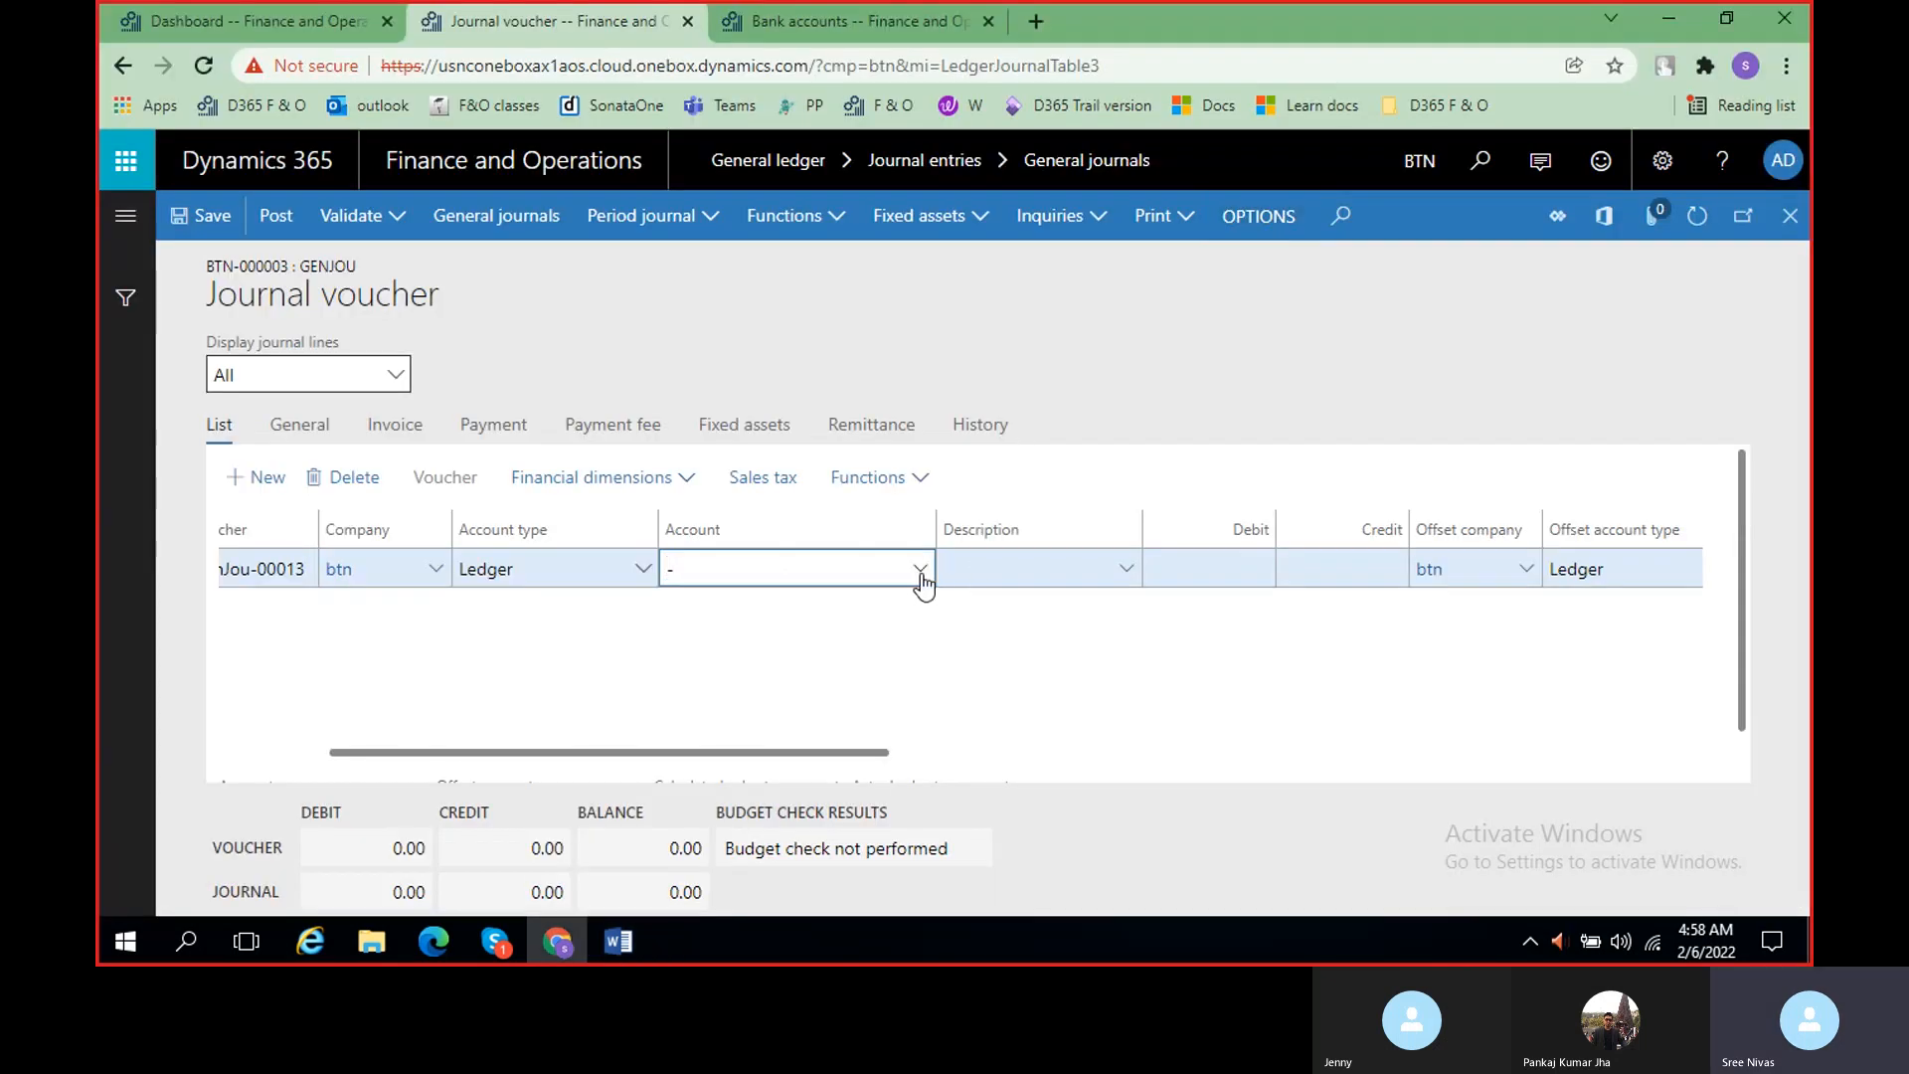
- Set the voucher line's account to Bank account- ICICI with department Sales, business unit Biscuits and branch Banglore
click(919, 570)
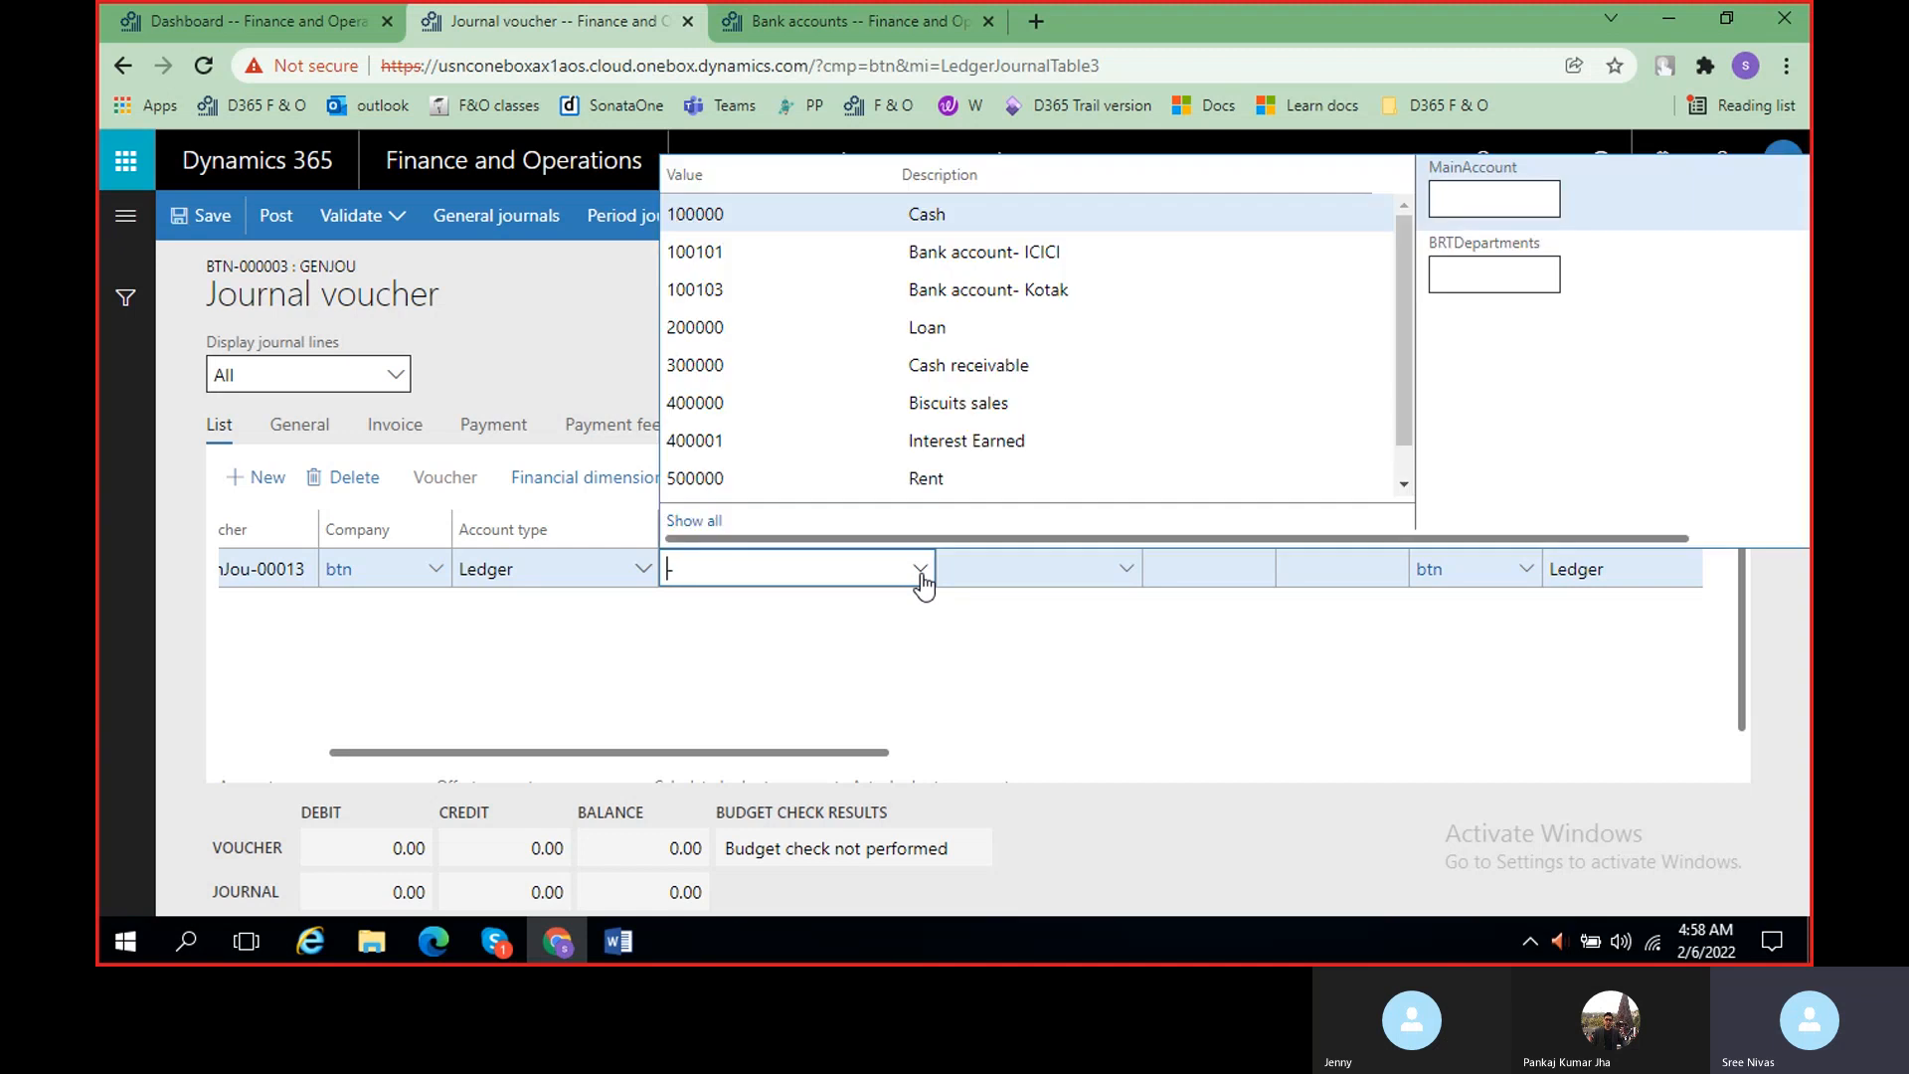
click(1051, 255)
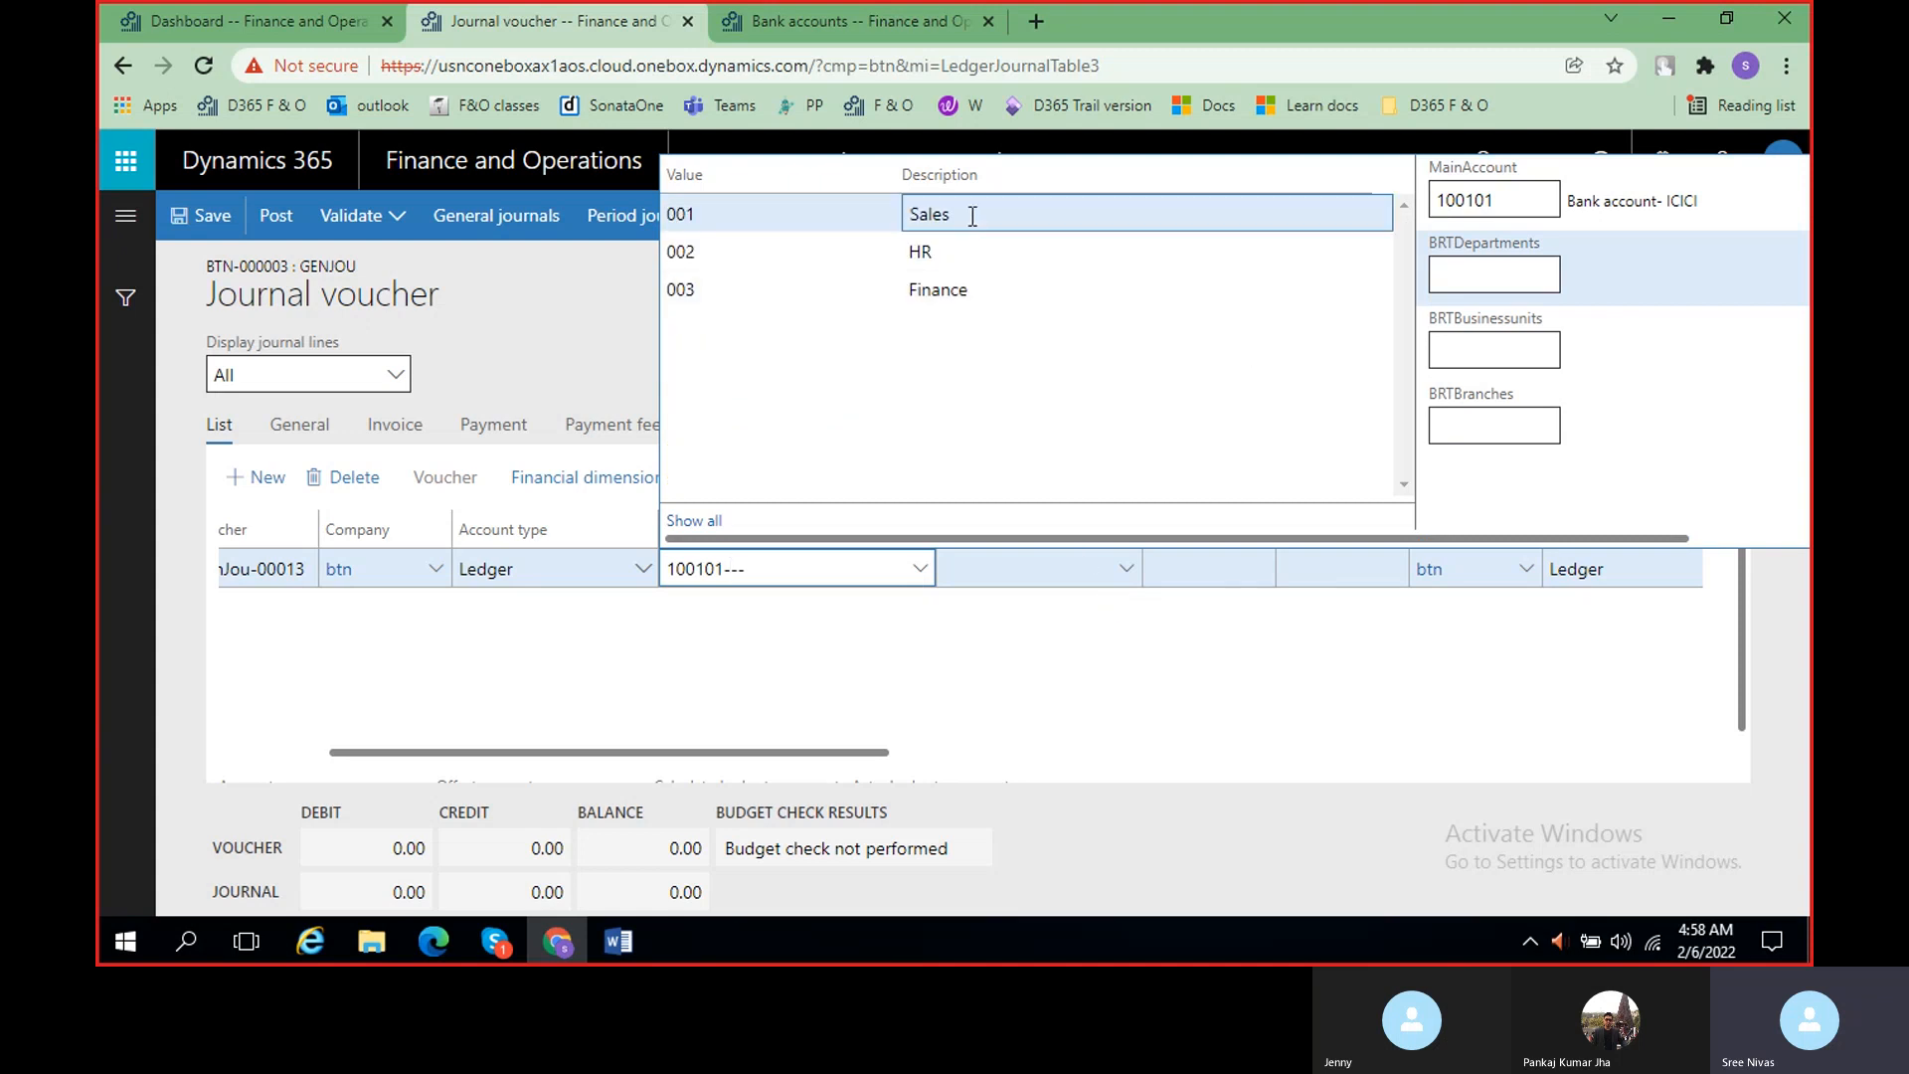
click(971, 213)
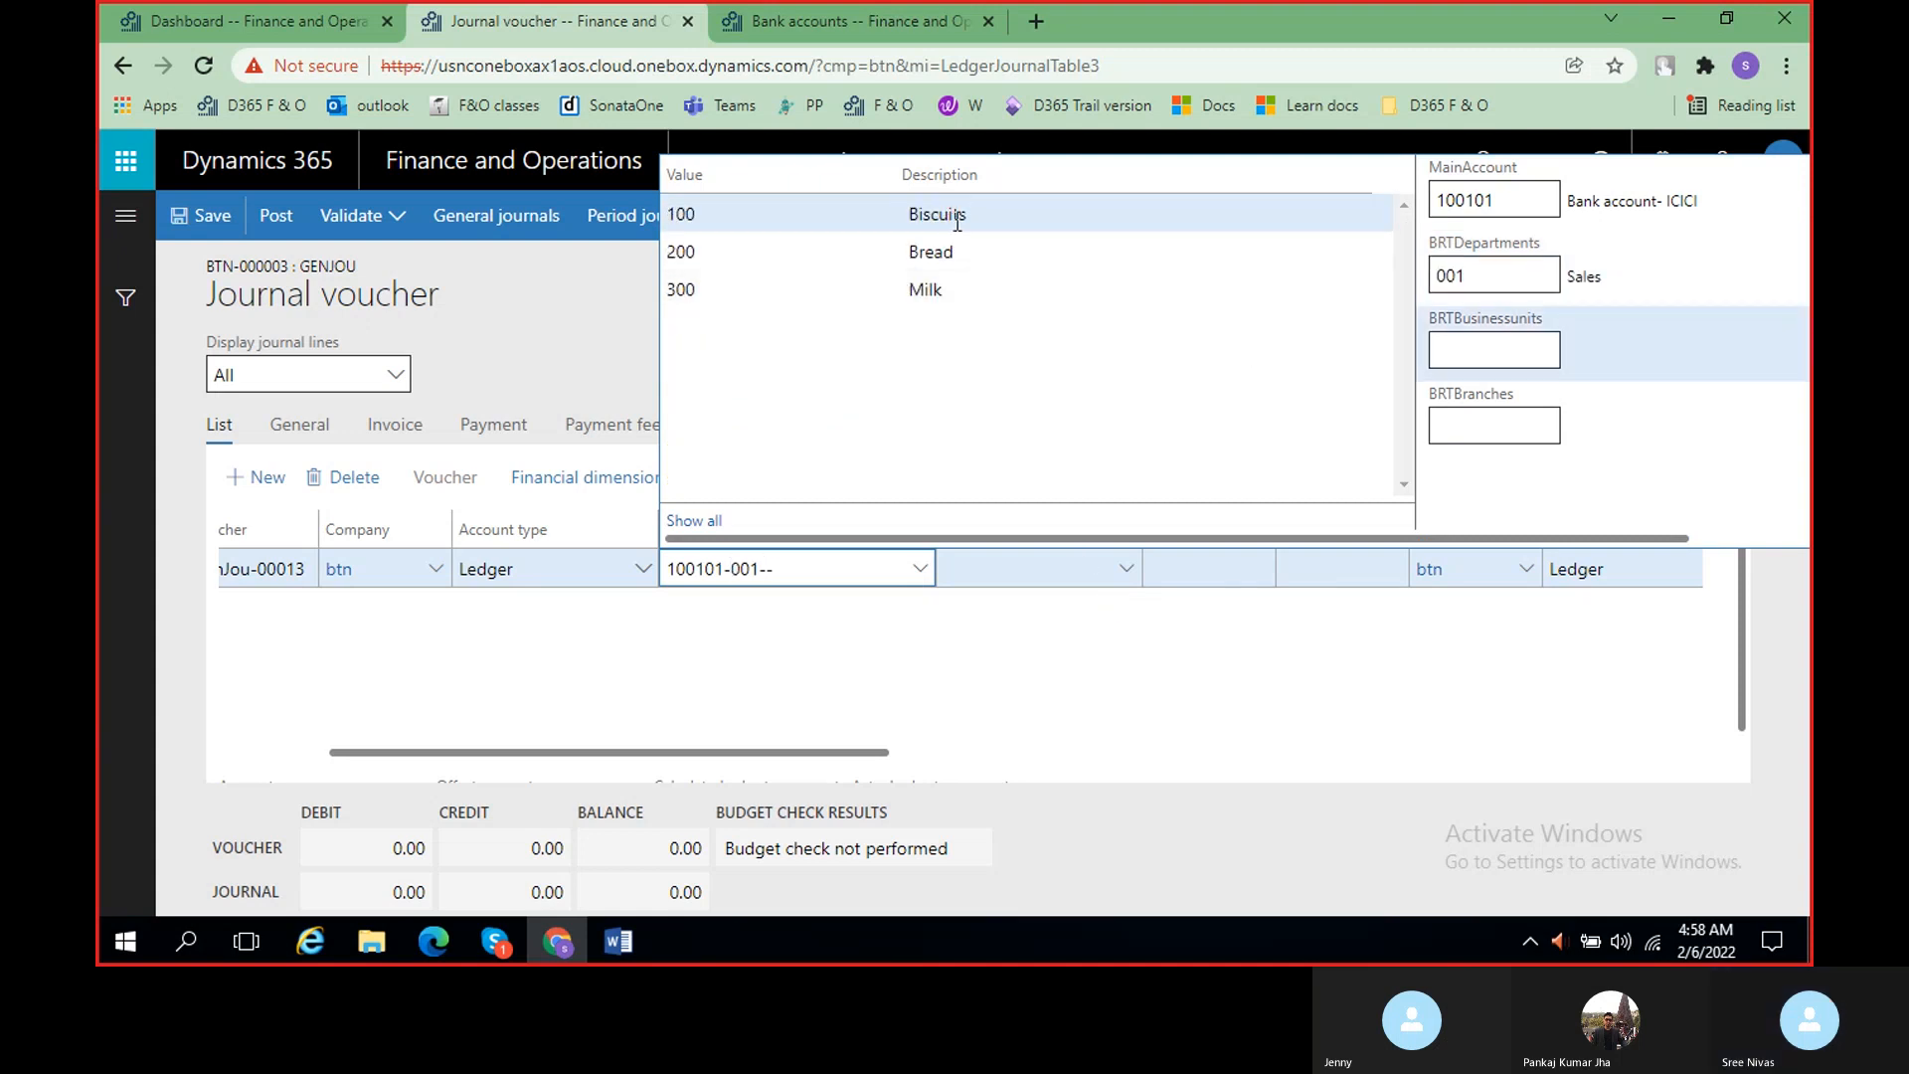
click(959, 223)
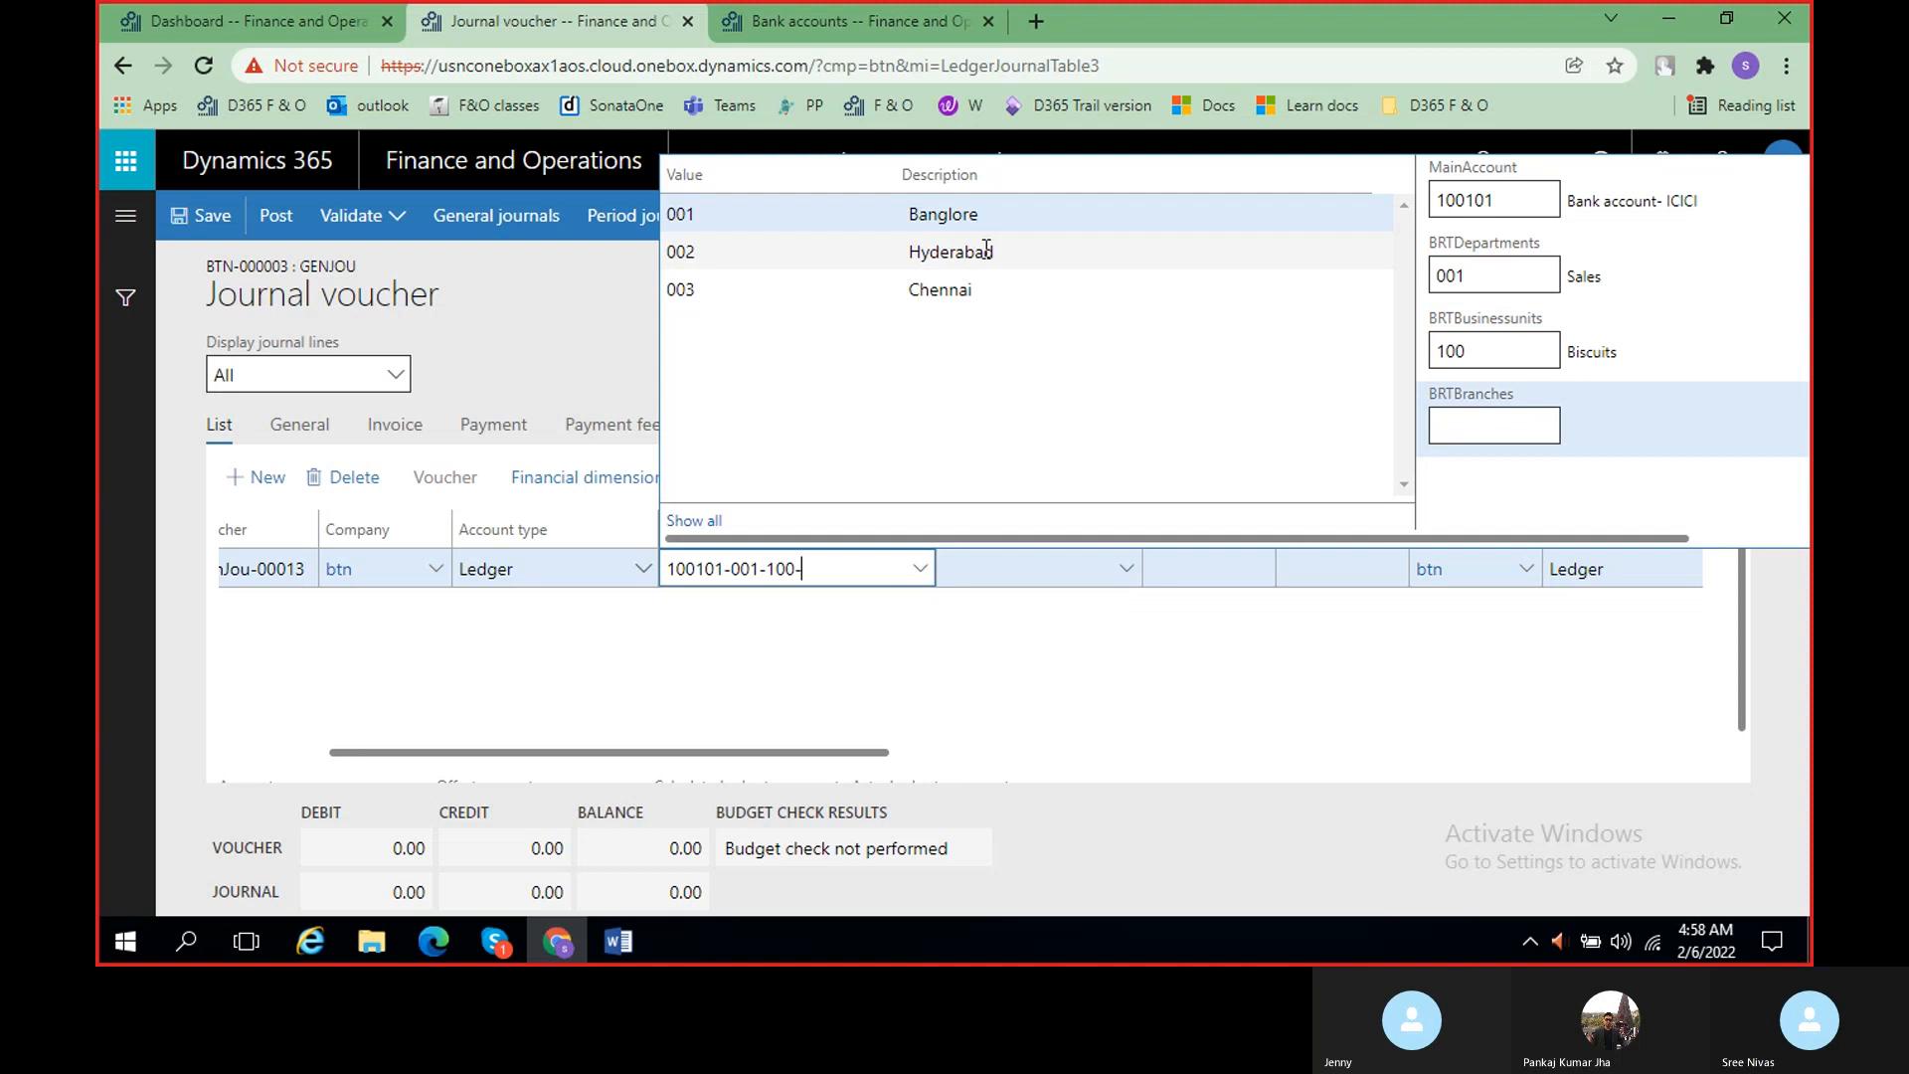
click(973, 215)
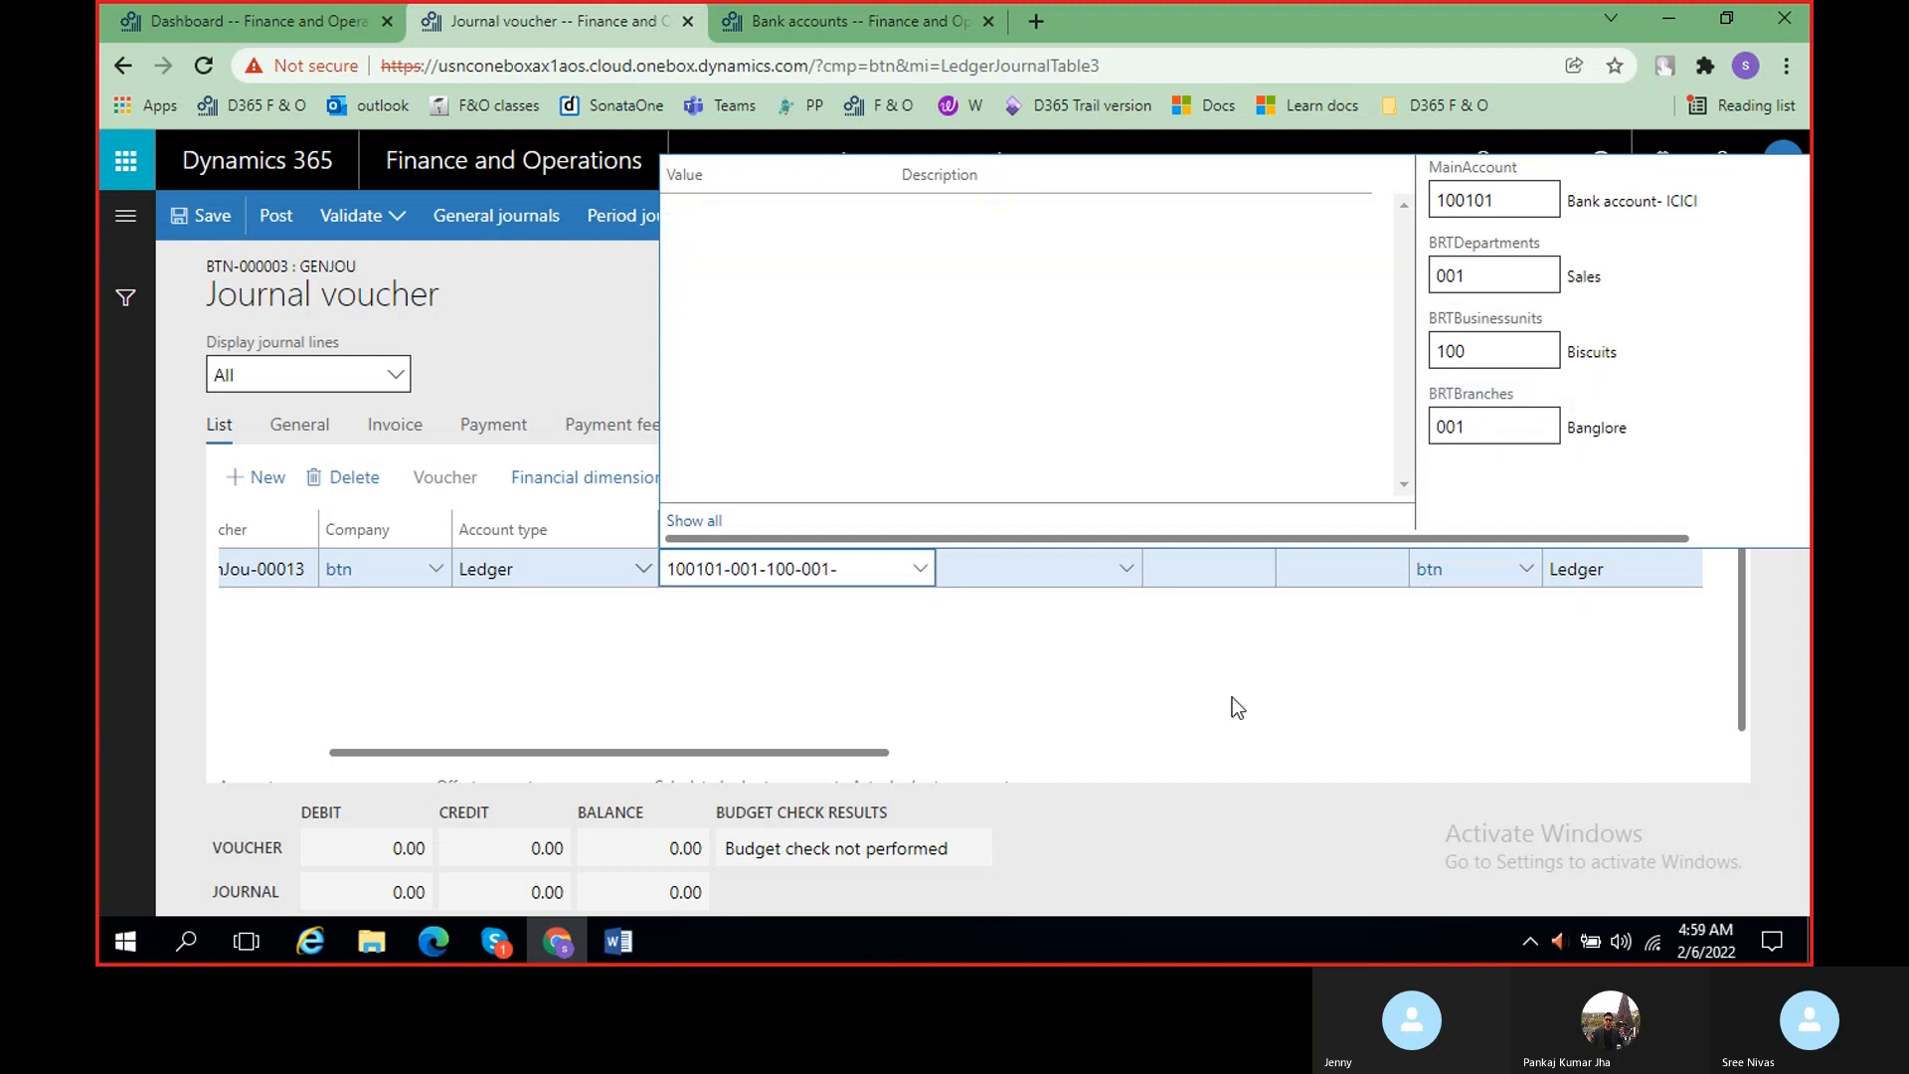
click(1199, 670)
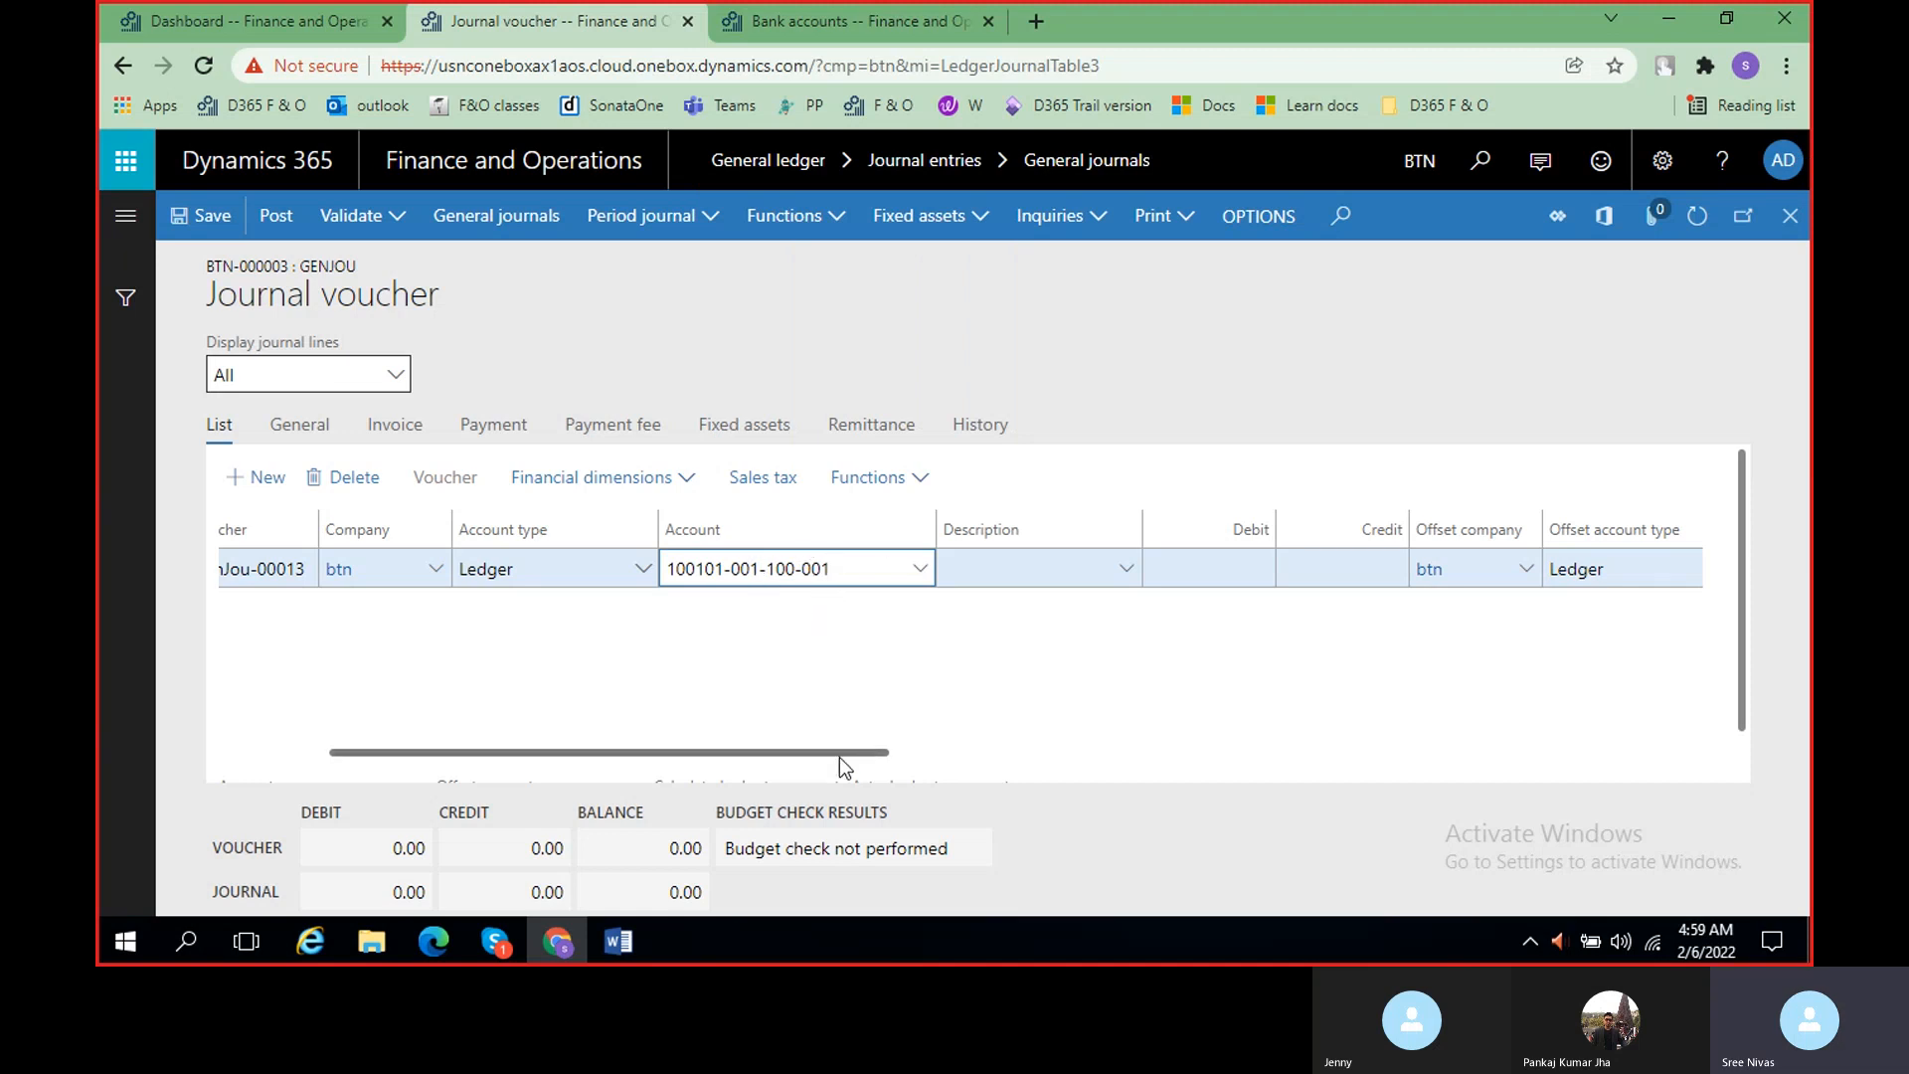
- Enter "Being" in the line's description, followed by "Interest earned 1000 Rs from Bank" copied from the Word class notes
drag(845, 748, 914, 747)
click(813, 569)
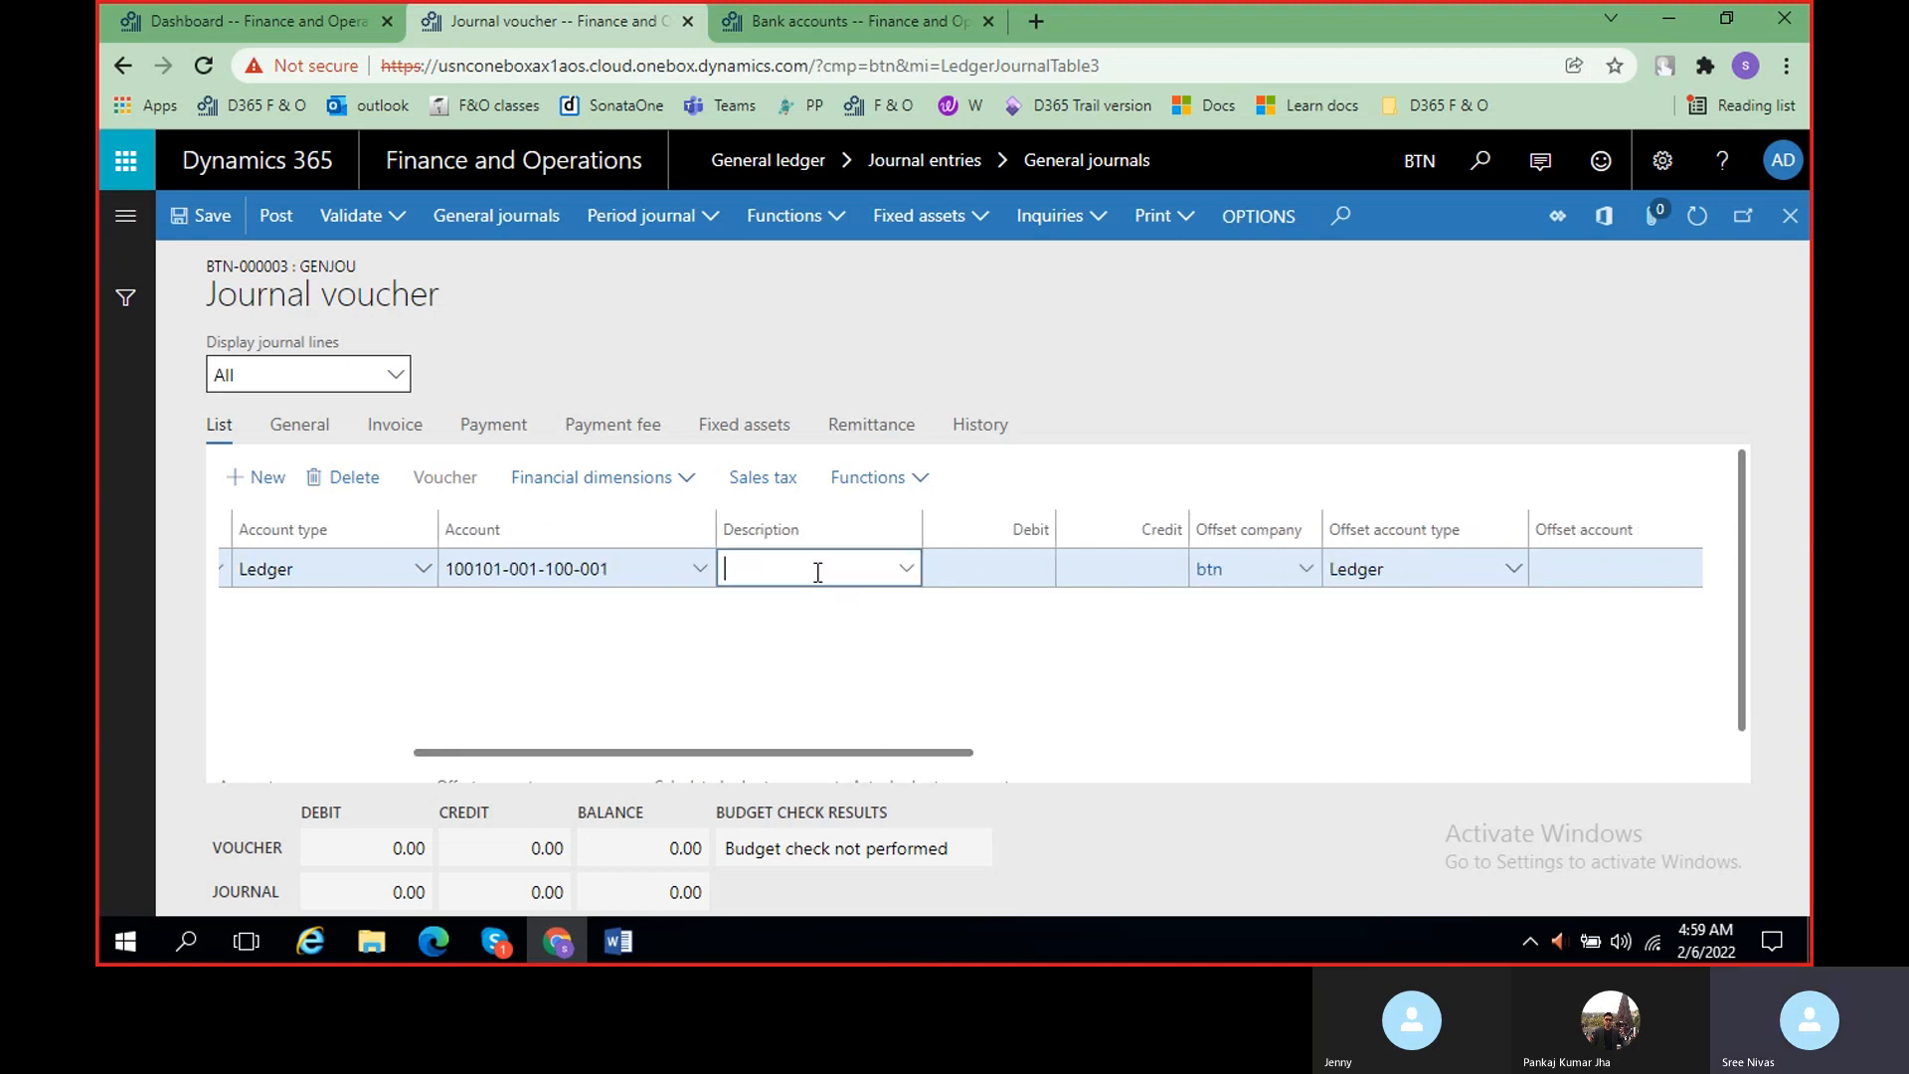
click(604, 941)
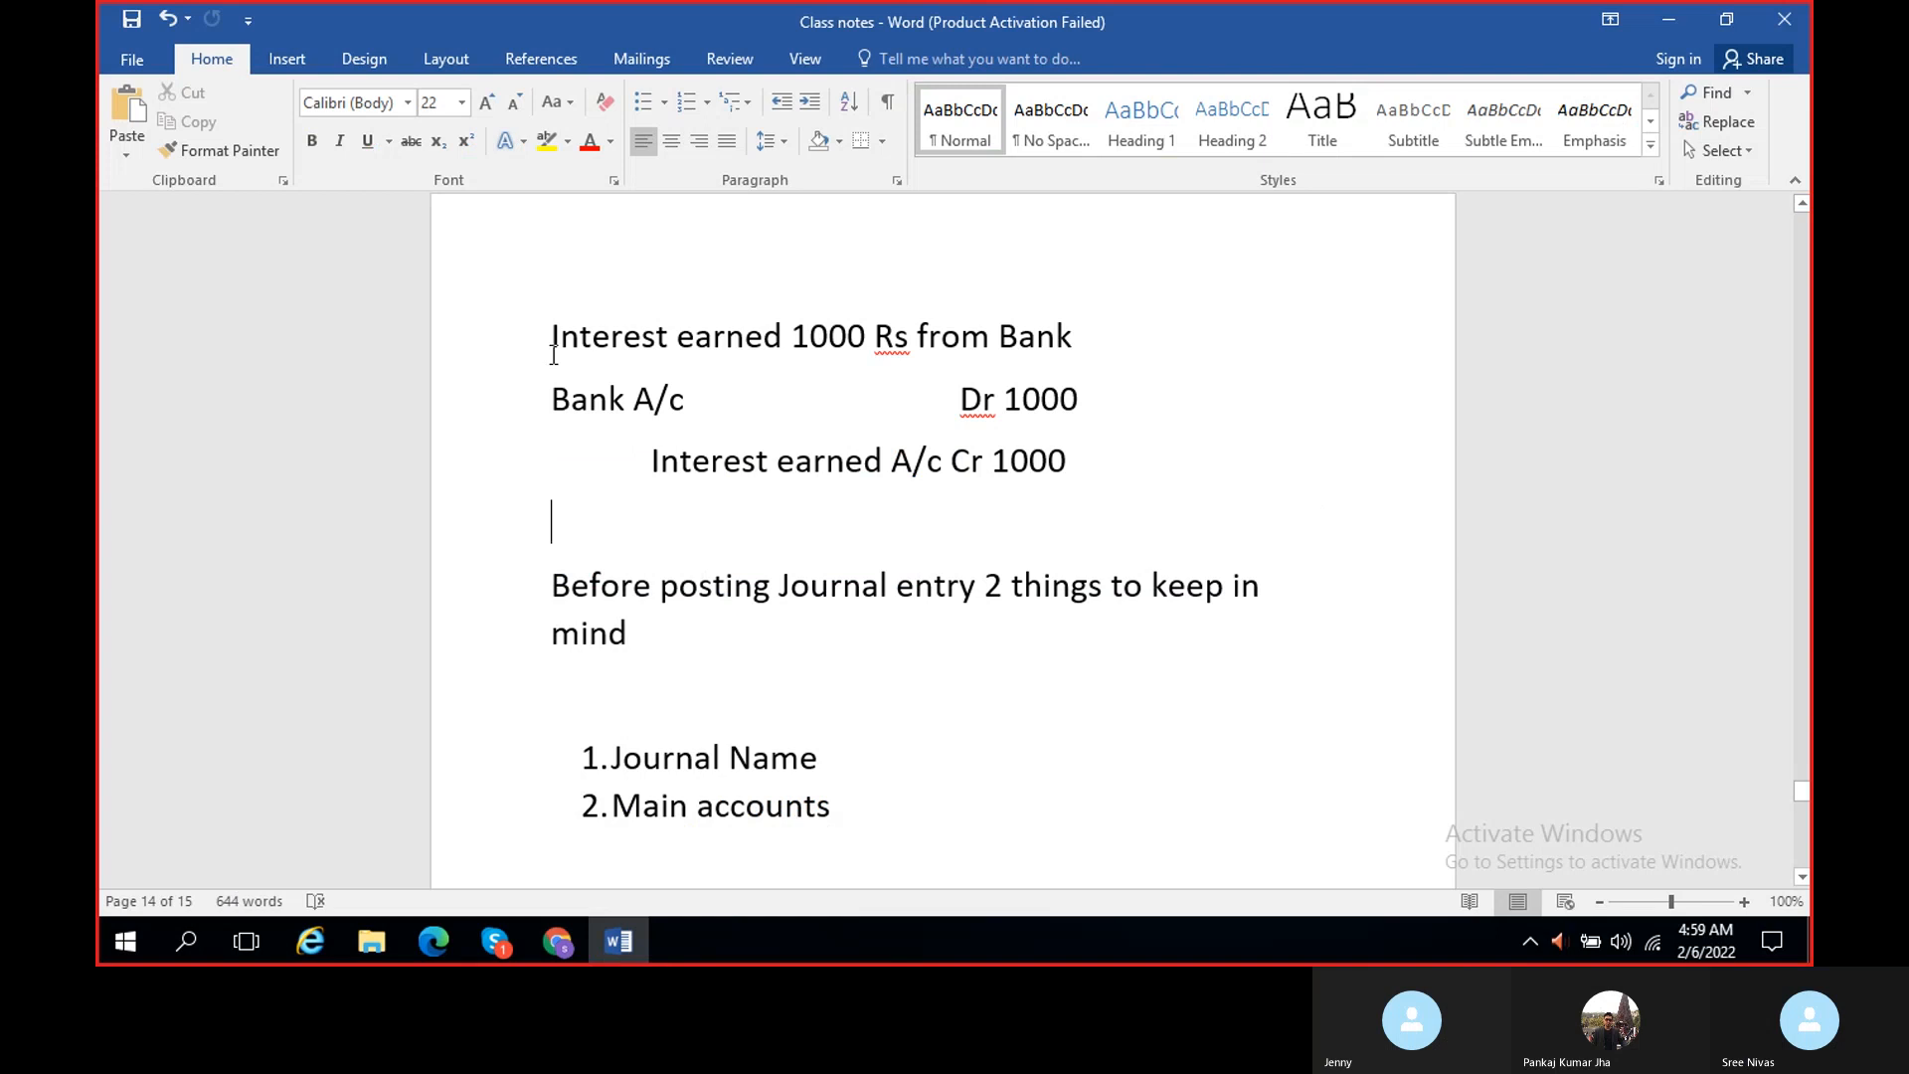
drag(564, 341, 1071, 338)
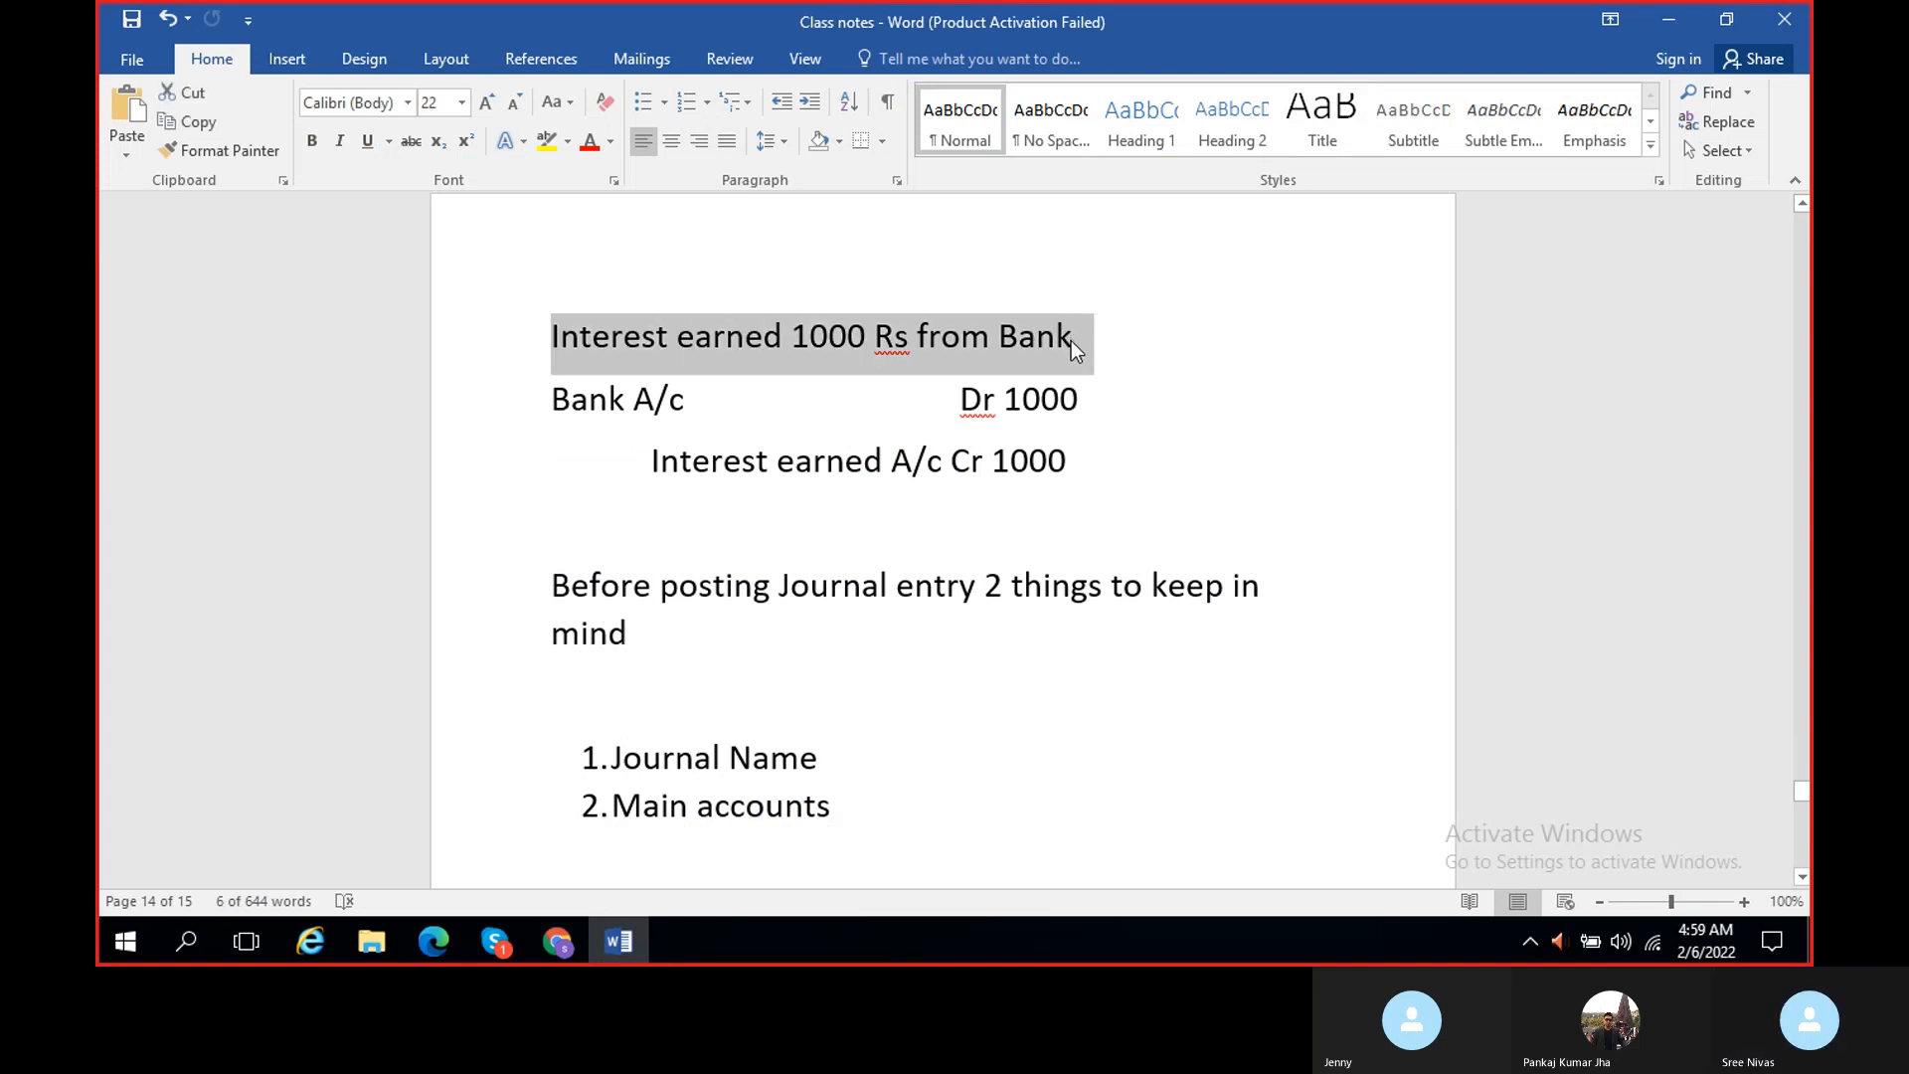
key(alt+Tab)
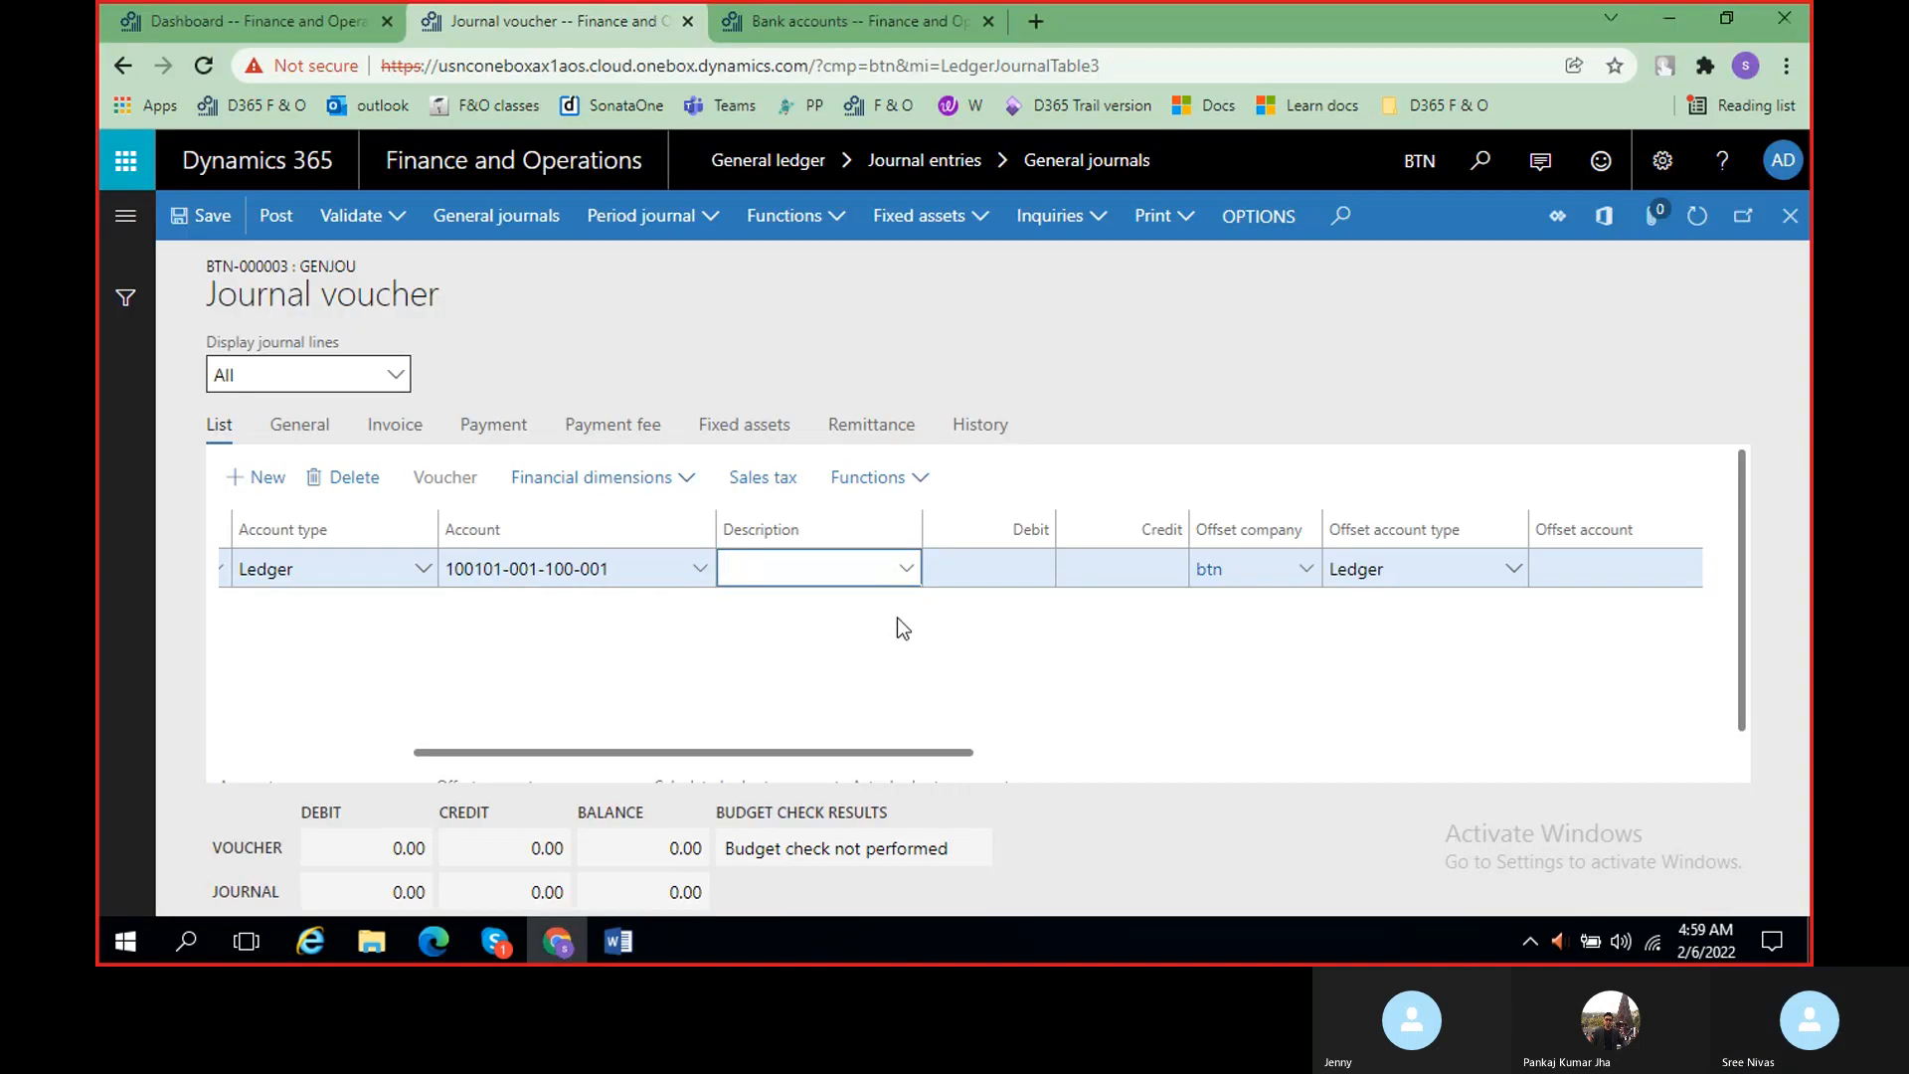
text(Beinb)
key(BackSpace)
text(g)
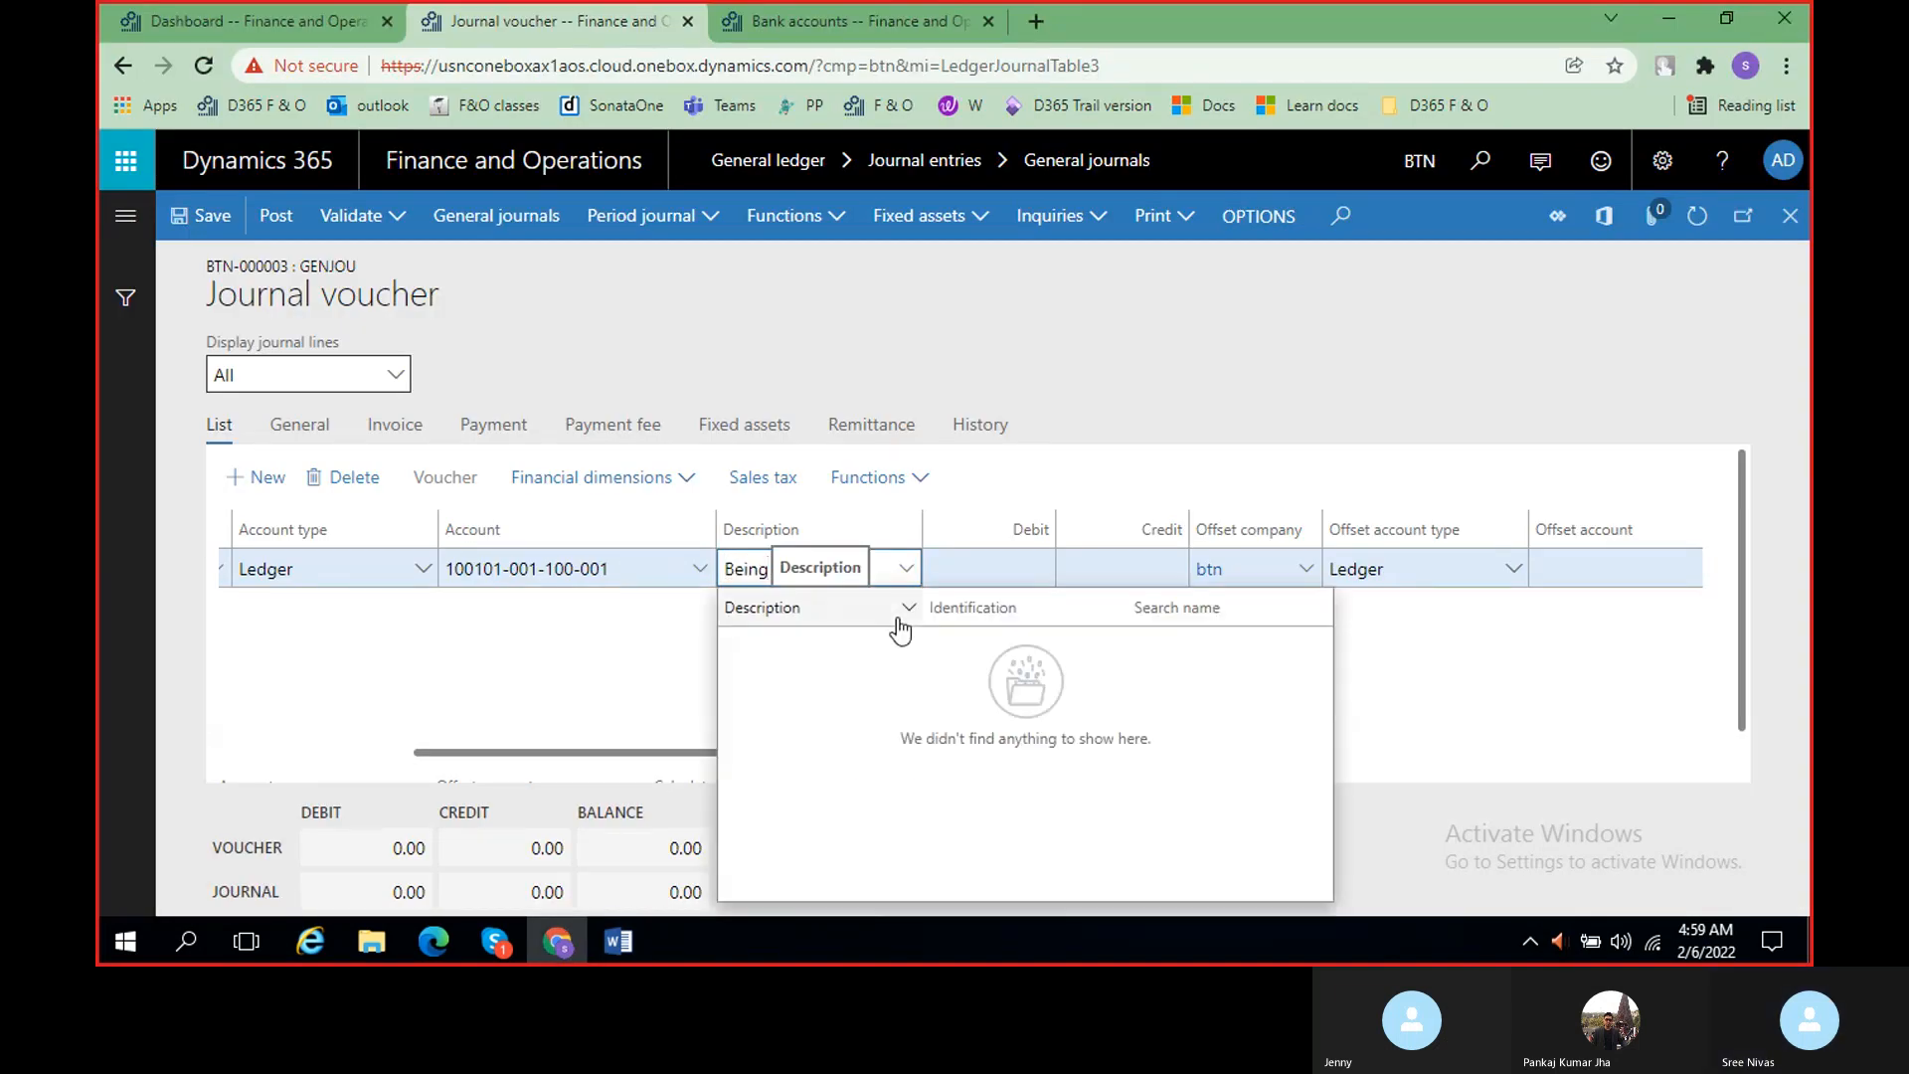
key(ctrl+v)
click(1464, 712)
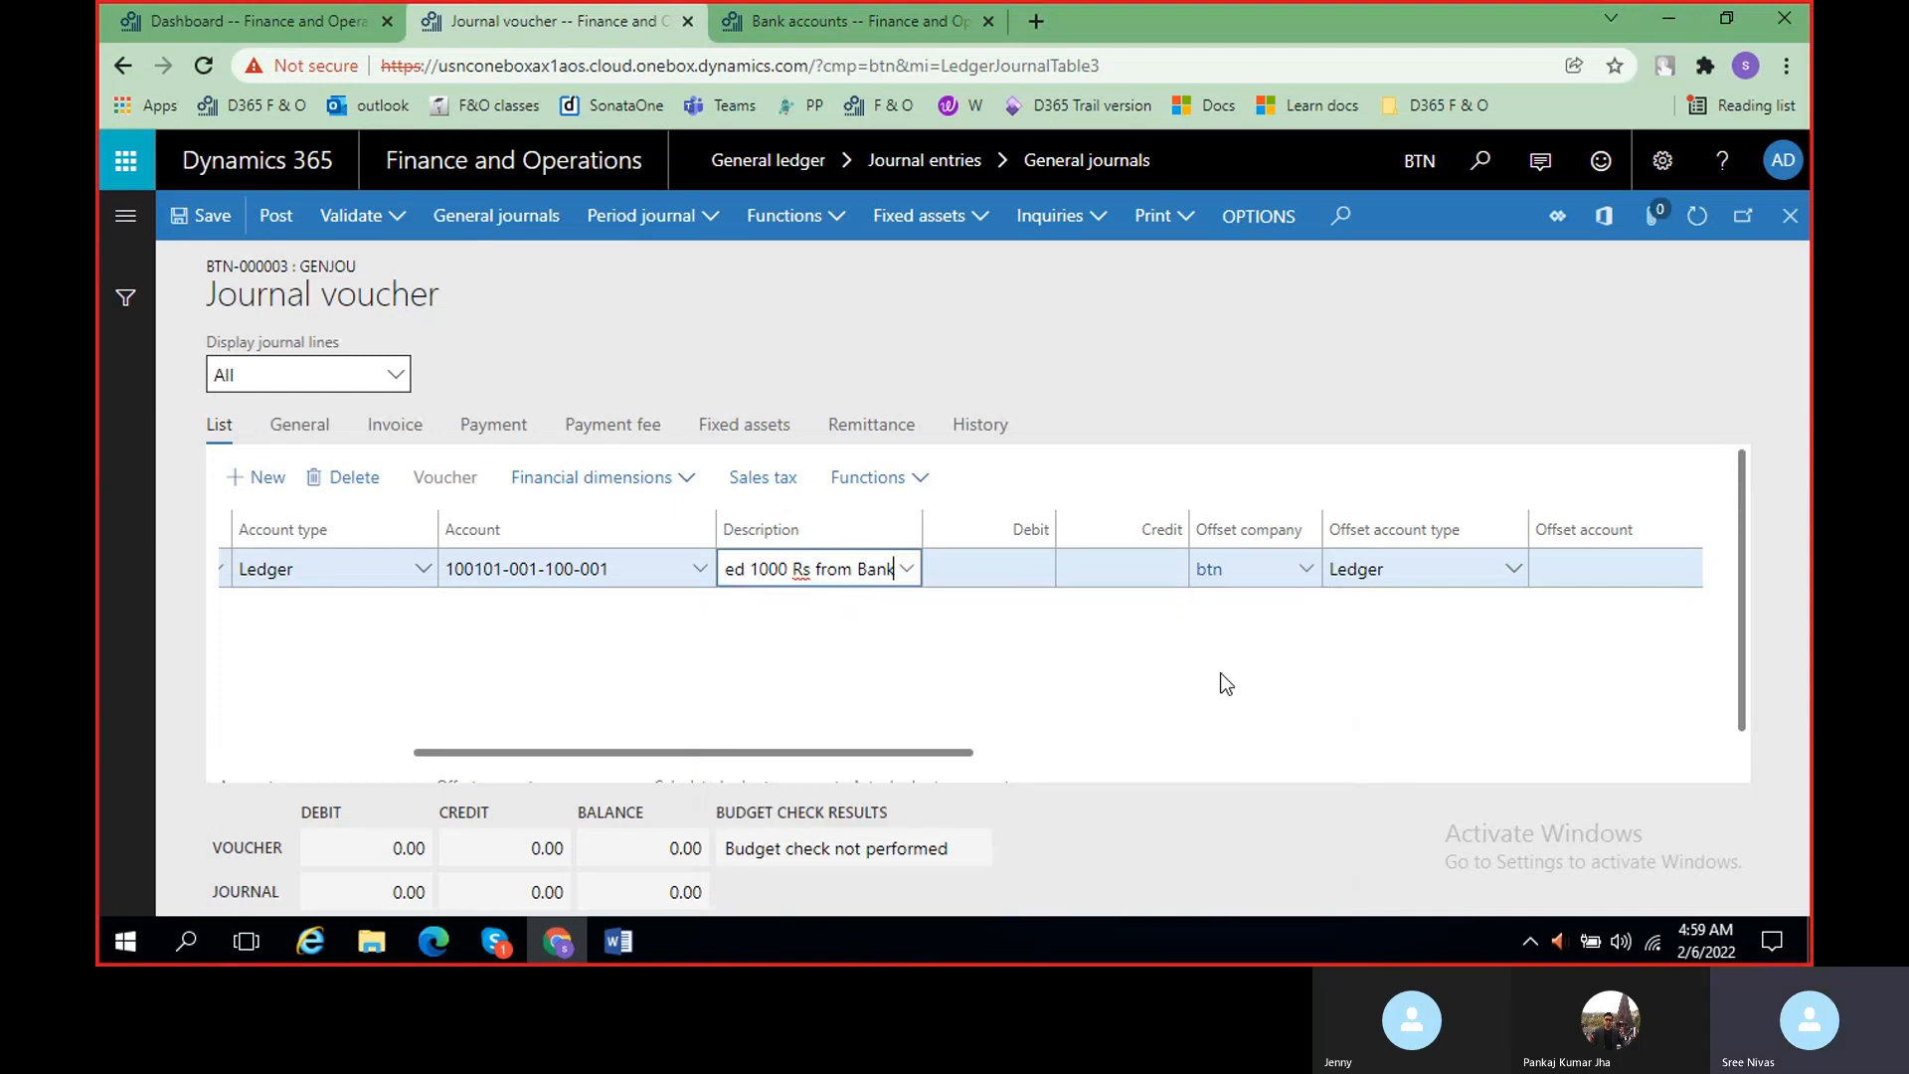
- Edit the line's description by removing "1000 Rs" and inserting "ICICI" before "Bank"
click(847, 571)
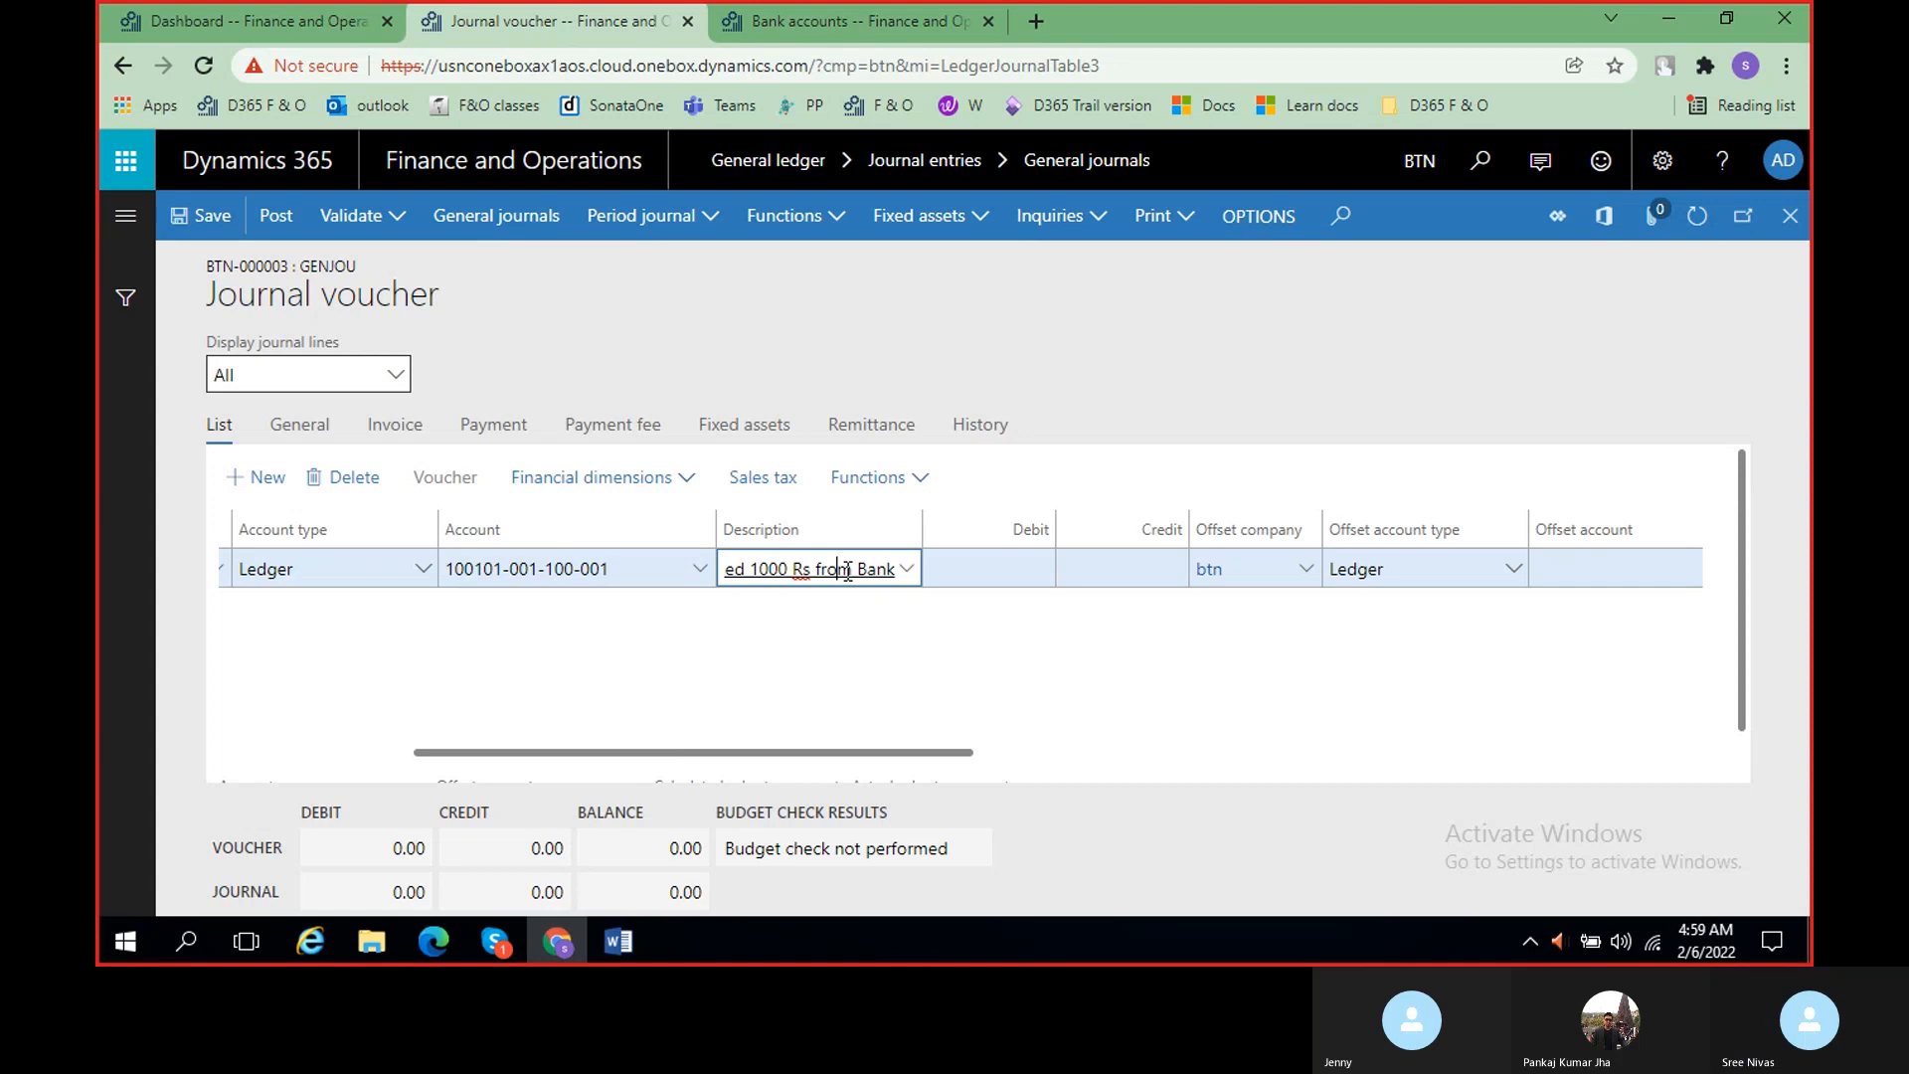
key(BackSpace)
key(BackSpace)
key(BackSpace)
key(BackSpace)
key(BackSpace)
key(BackSpace)
key(BackSpace)
key(BackSpace)
key(BackSpace)
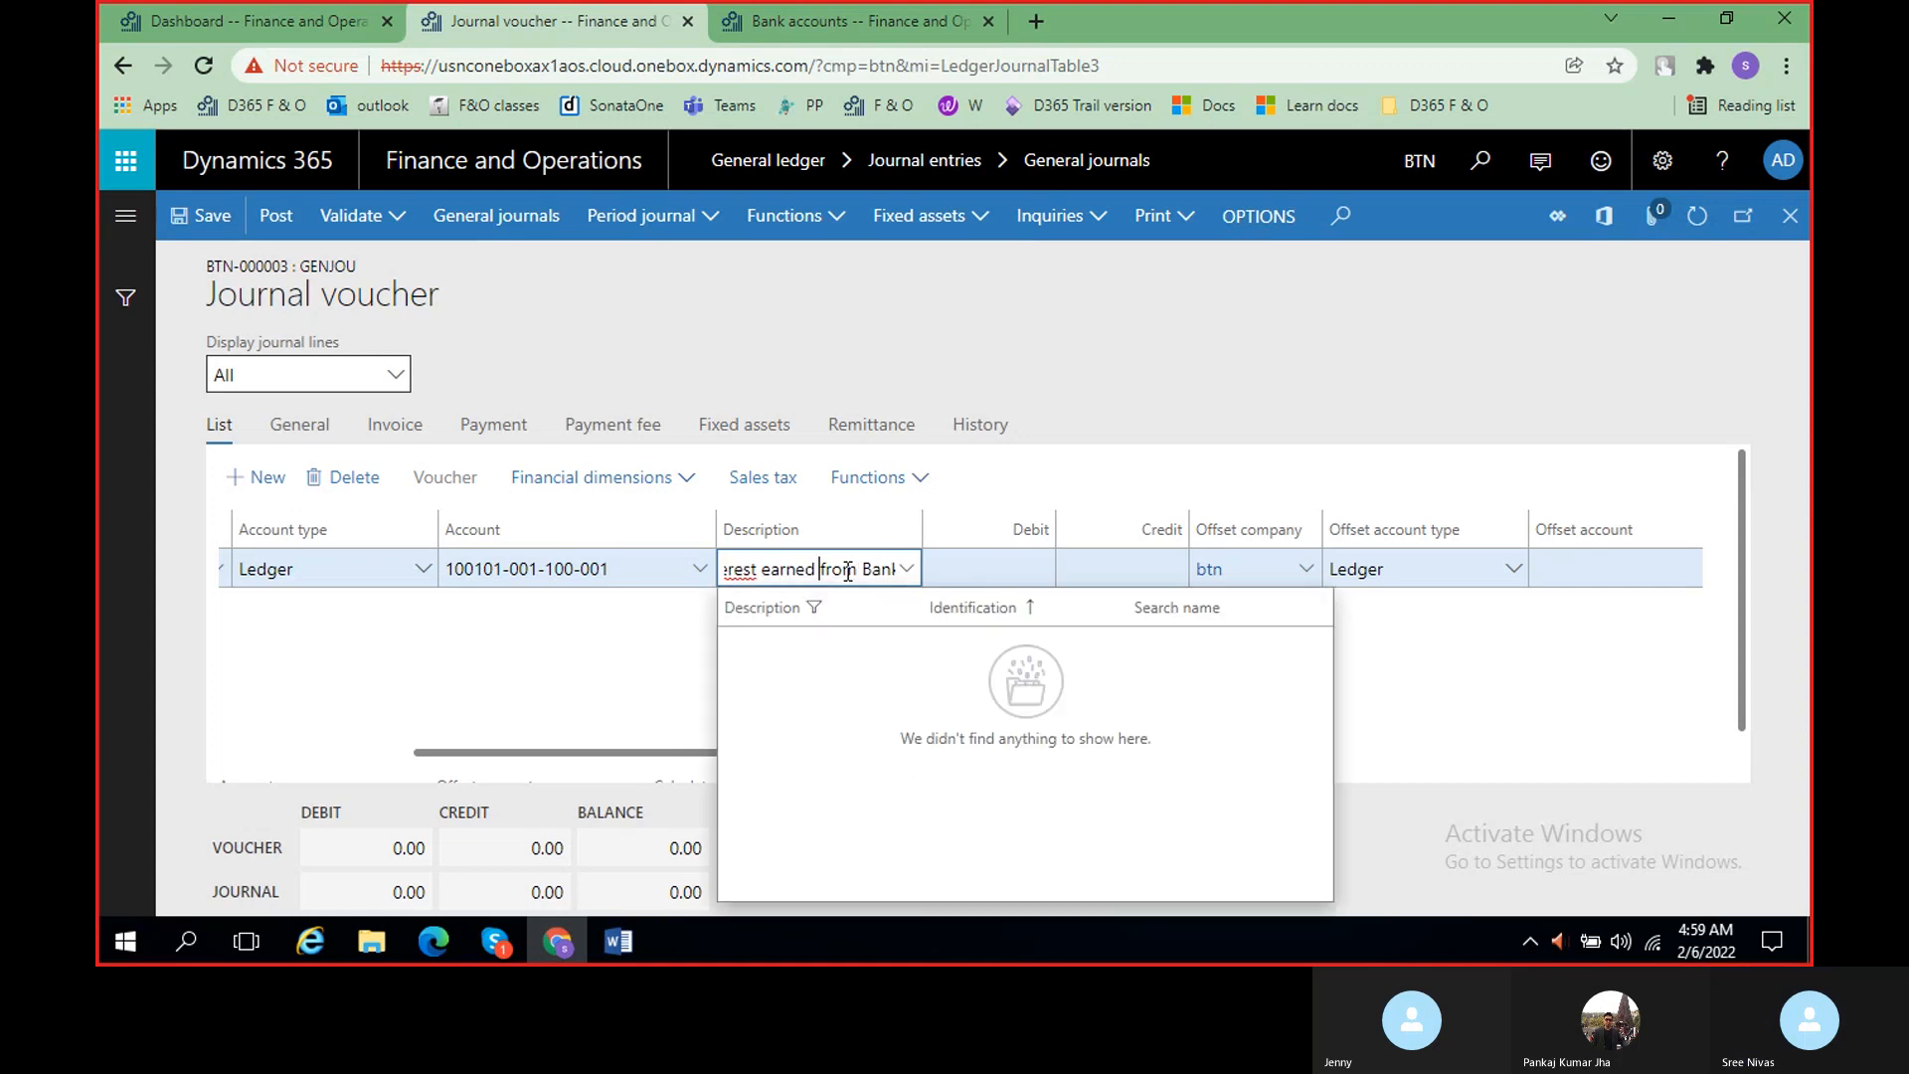
key(Right)
key(Right)
key(Right)
text(Ici)
key(BackSpace)
key(BackSpace)
text(CICI)
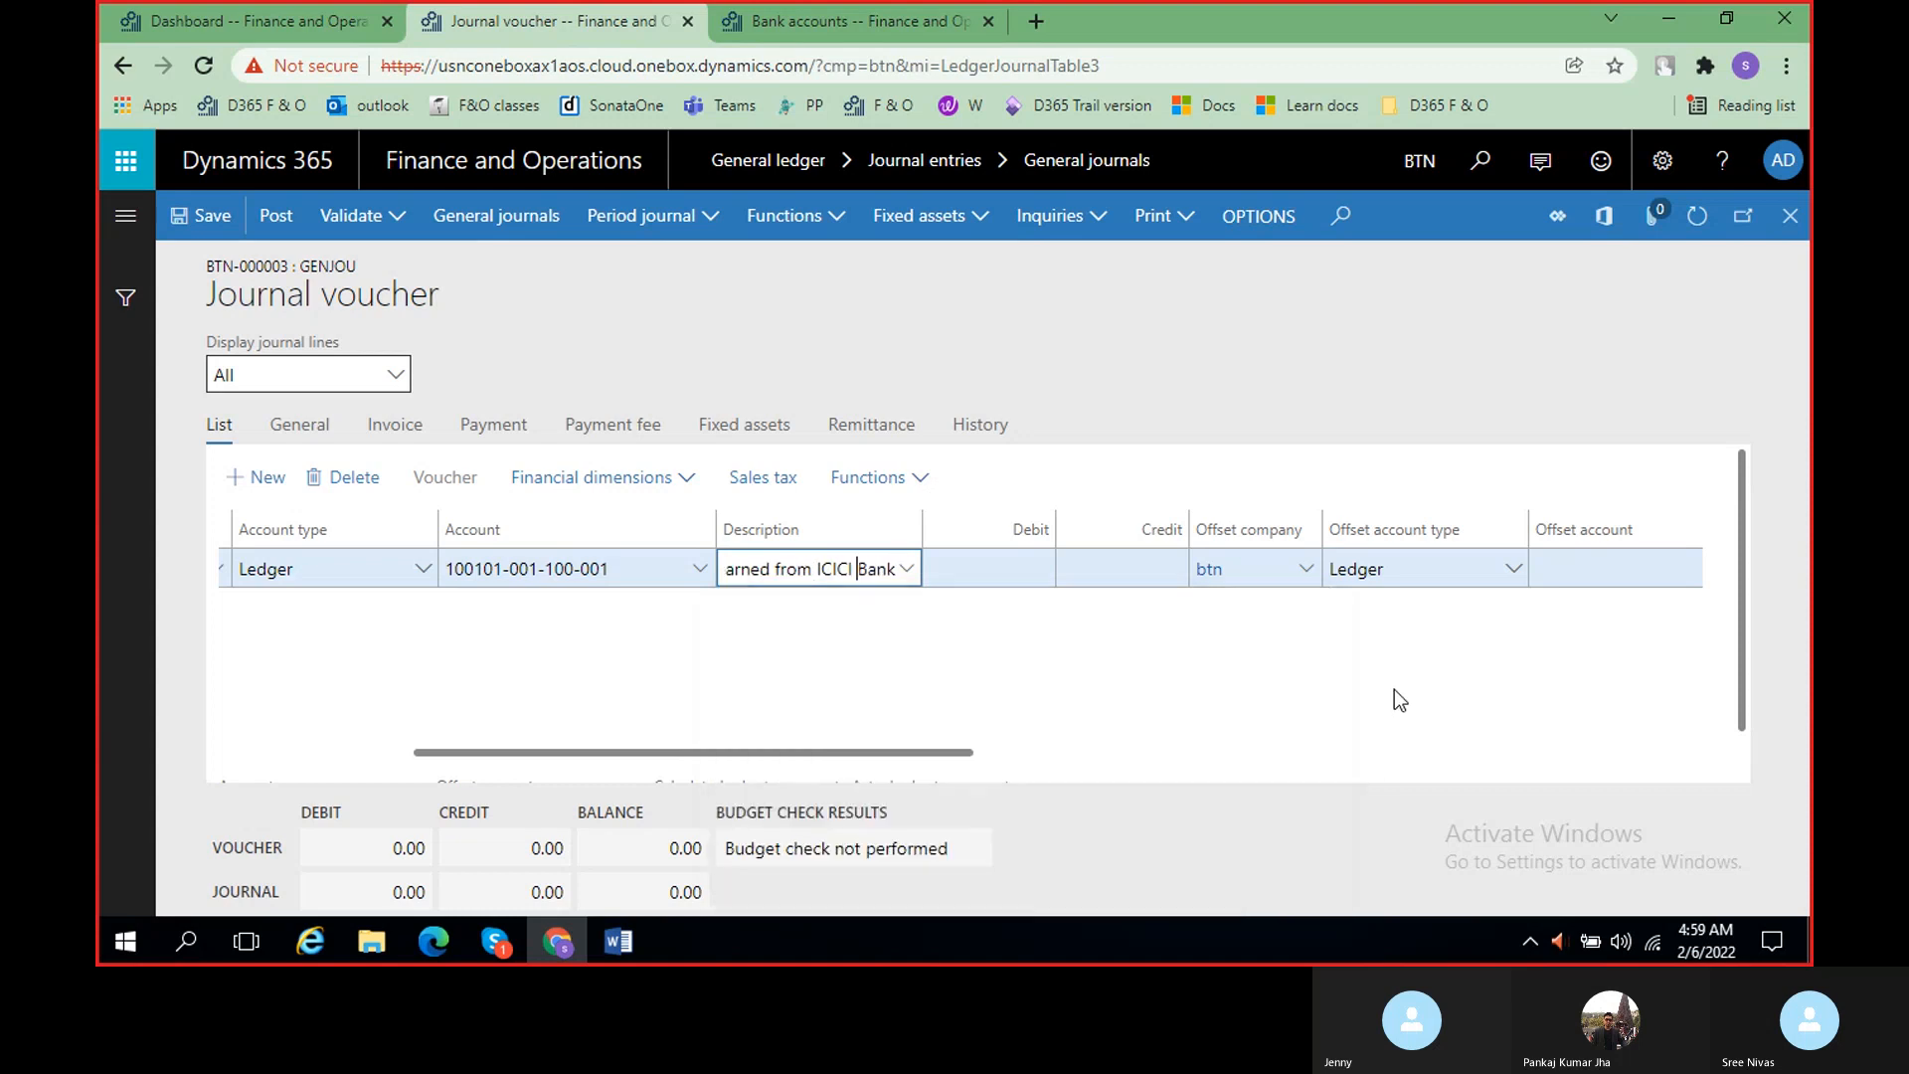
- Set the voucher line's debit amount to 1000, checking it against the Word class notes
click(1007, 576)
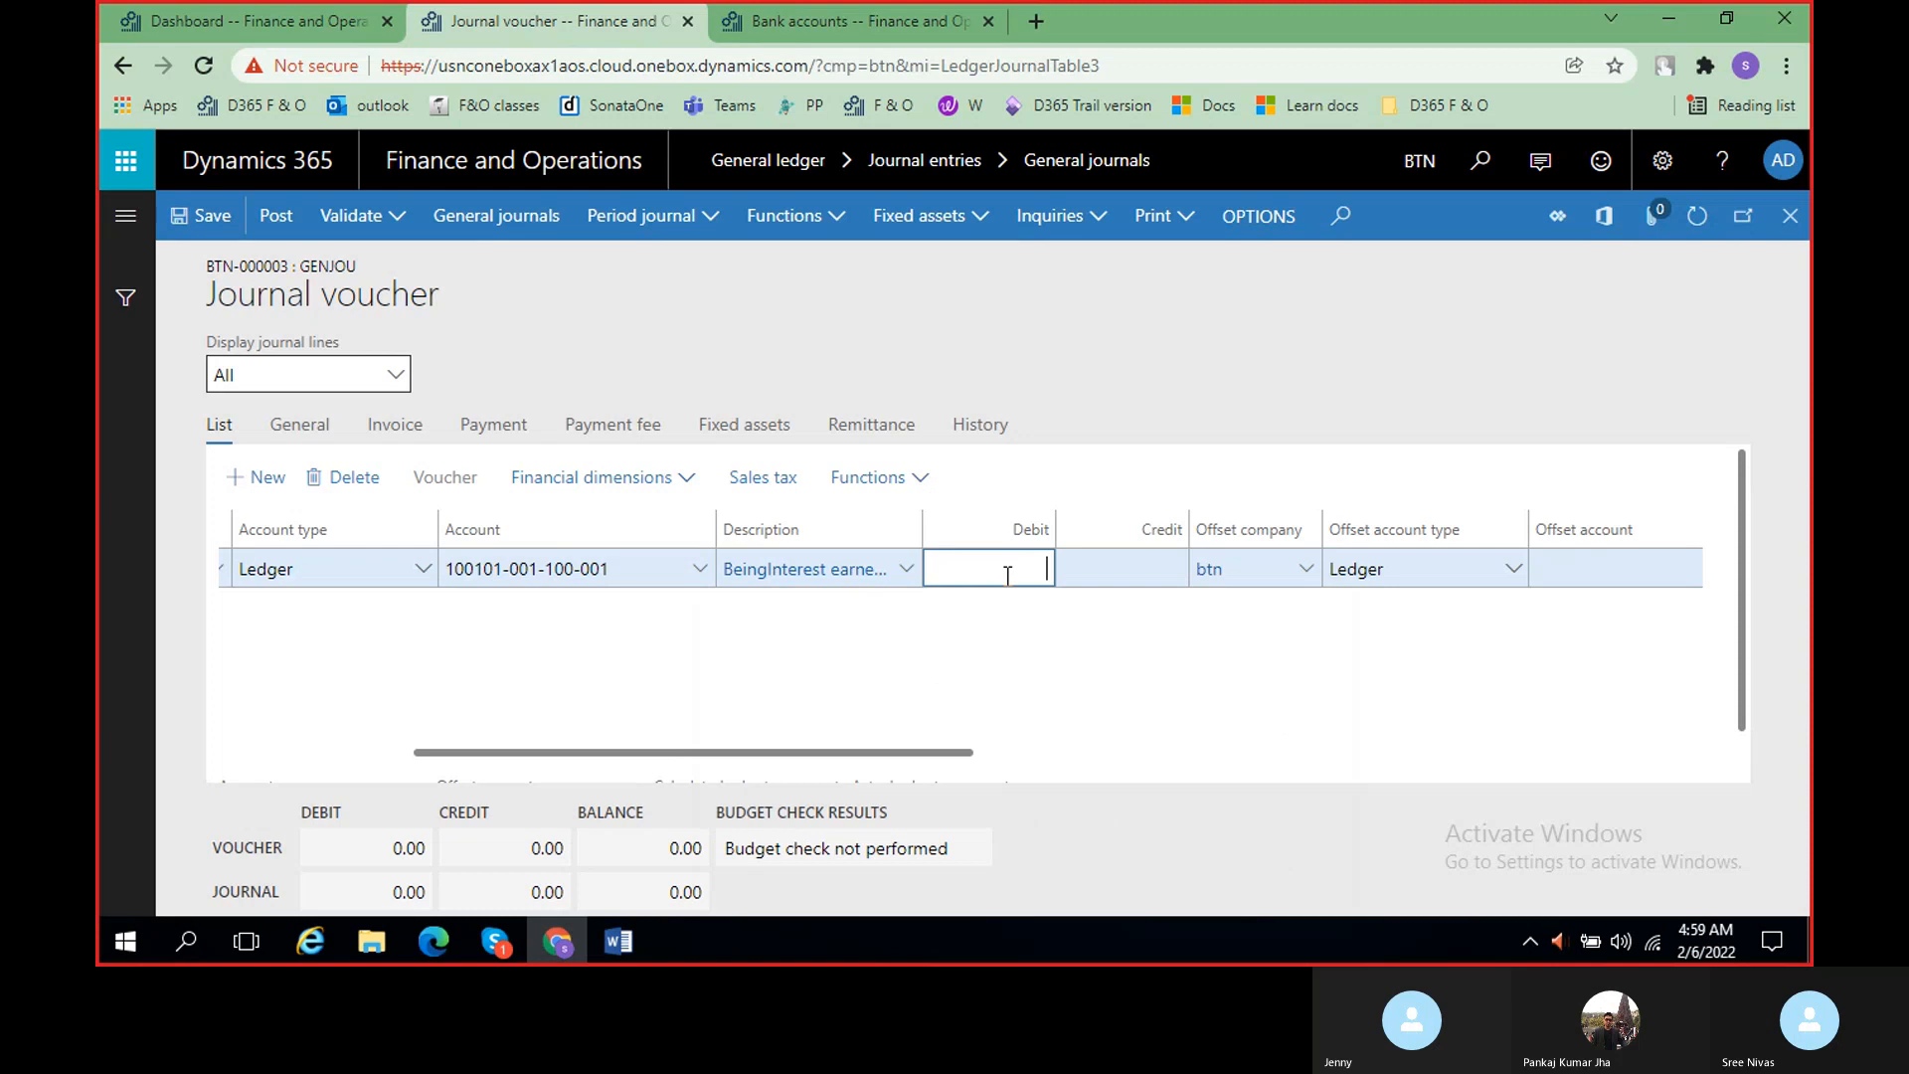
text(1000)
key(alt+Tab)
key(alt+Tab)
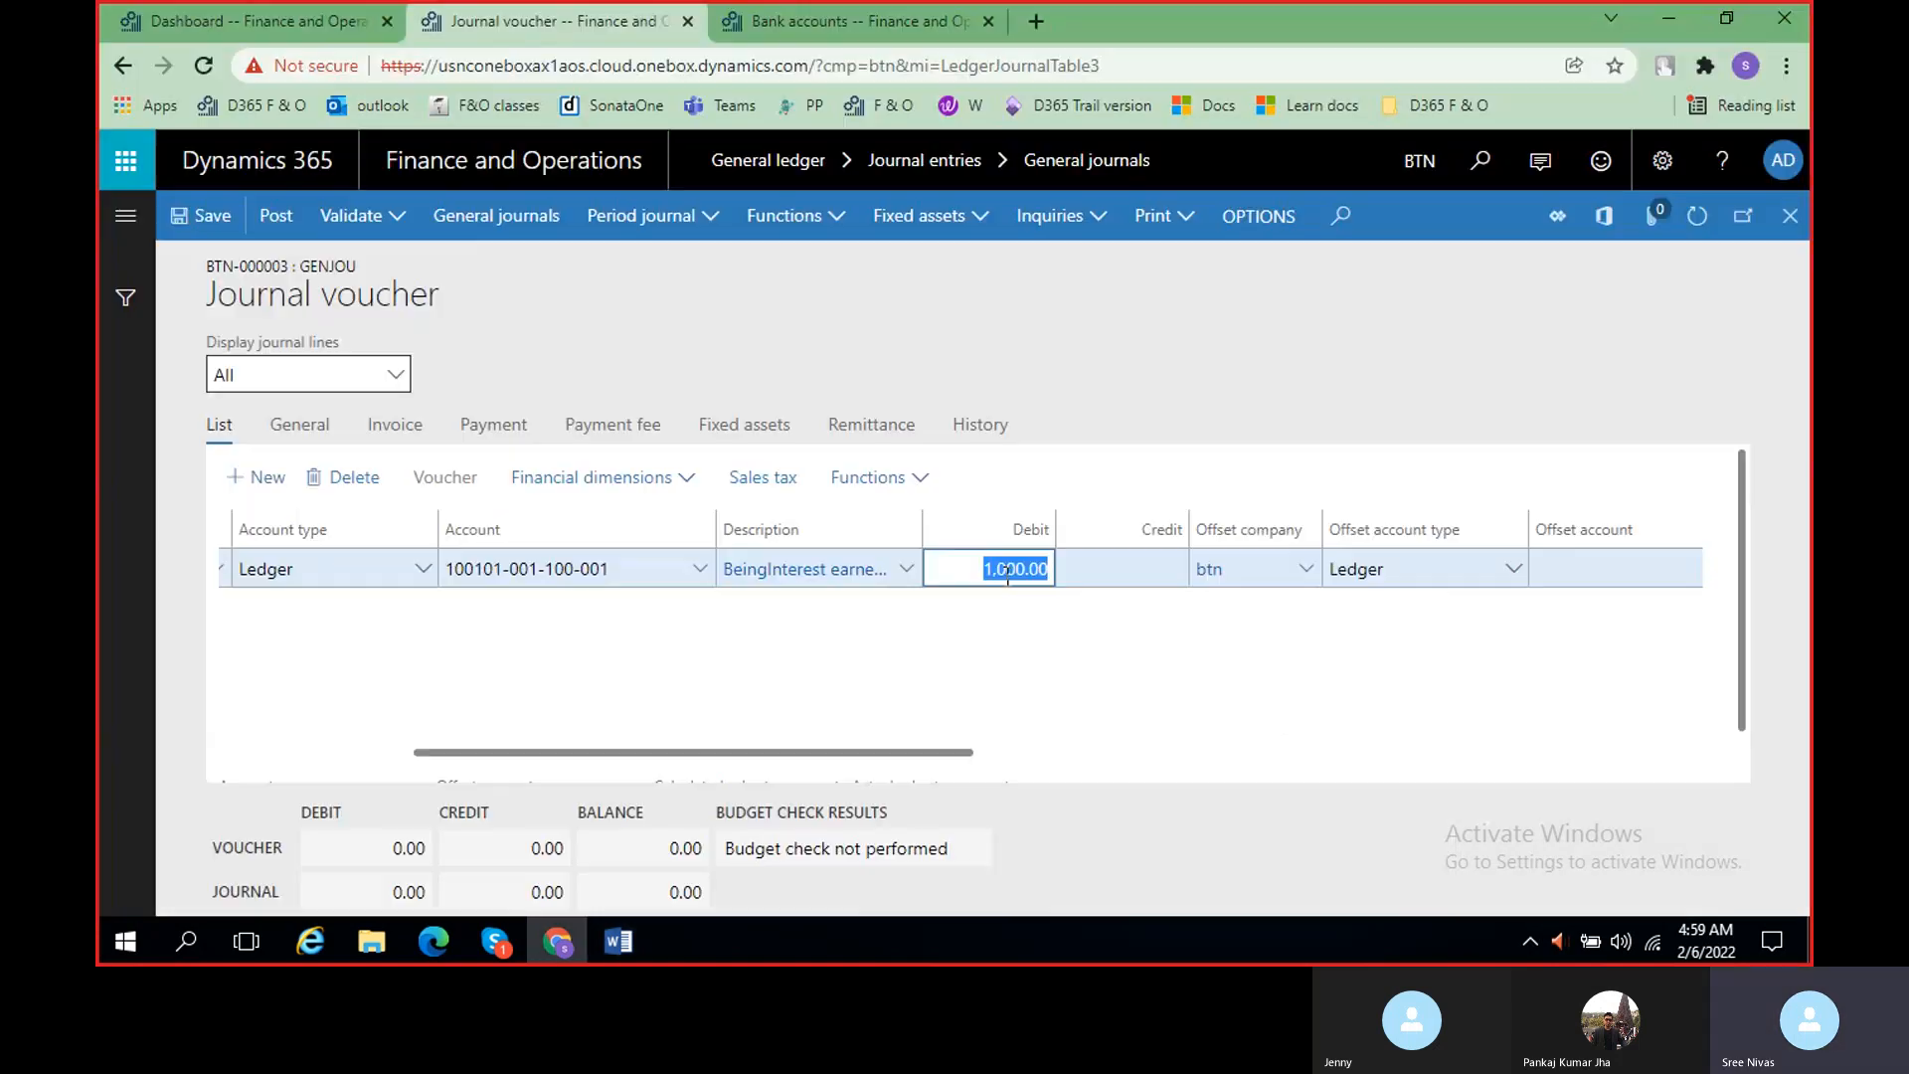
click(1030, 638)
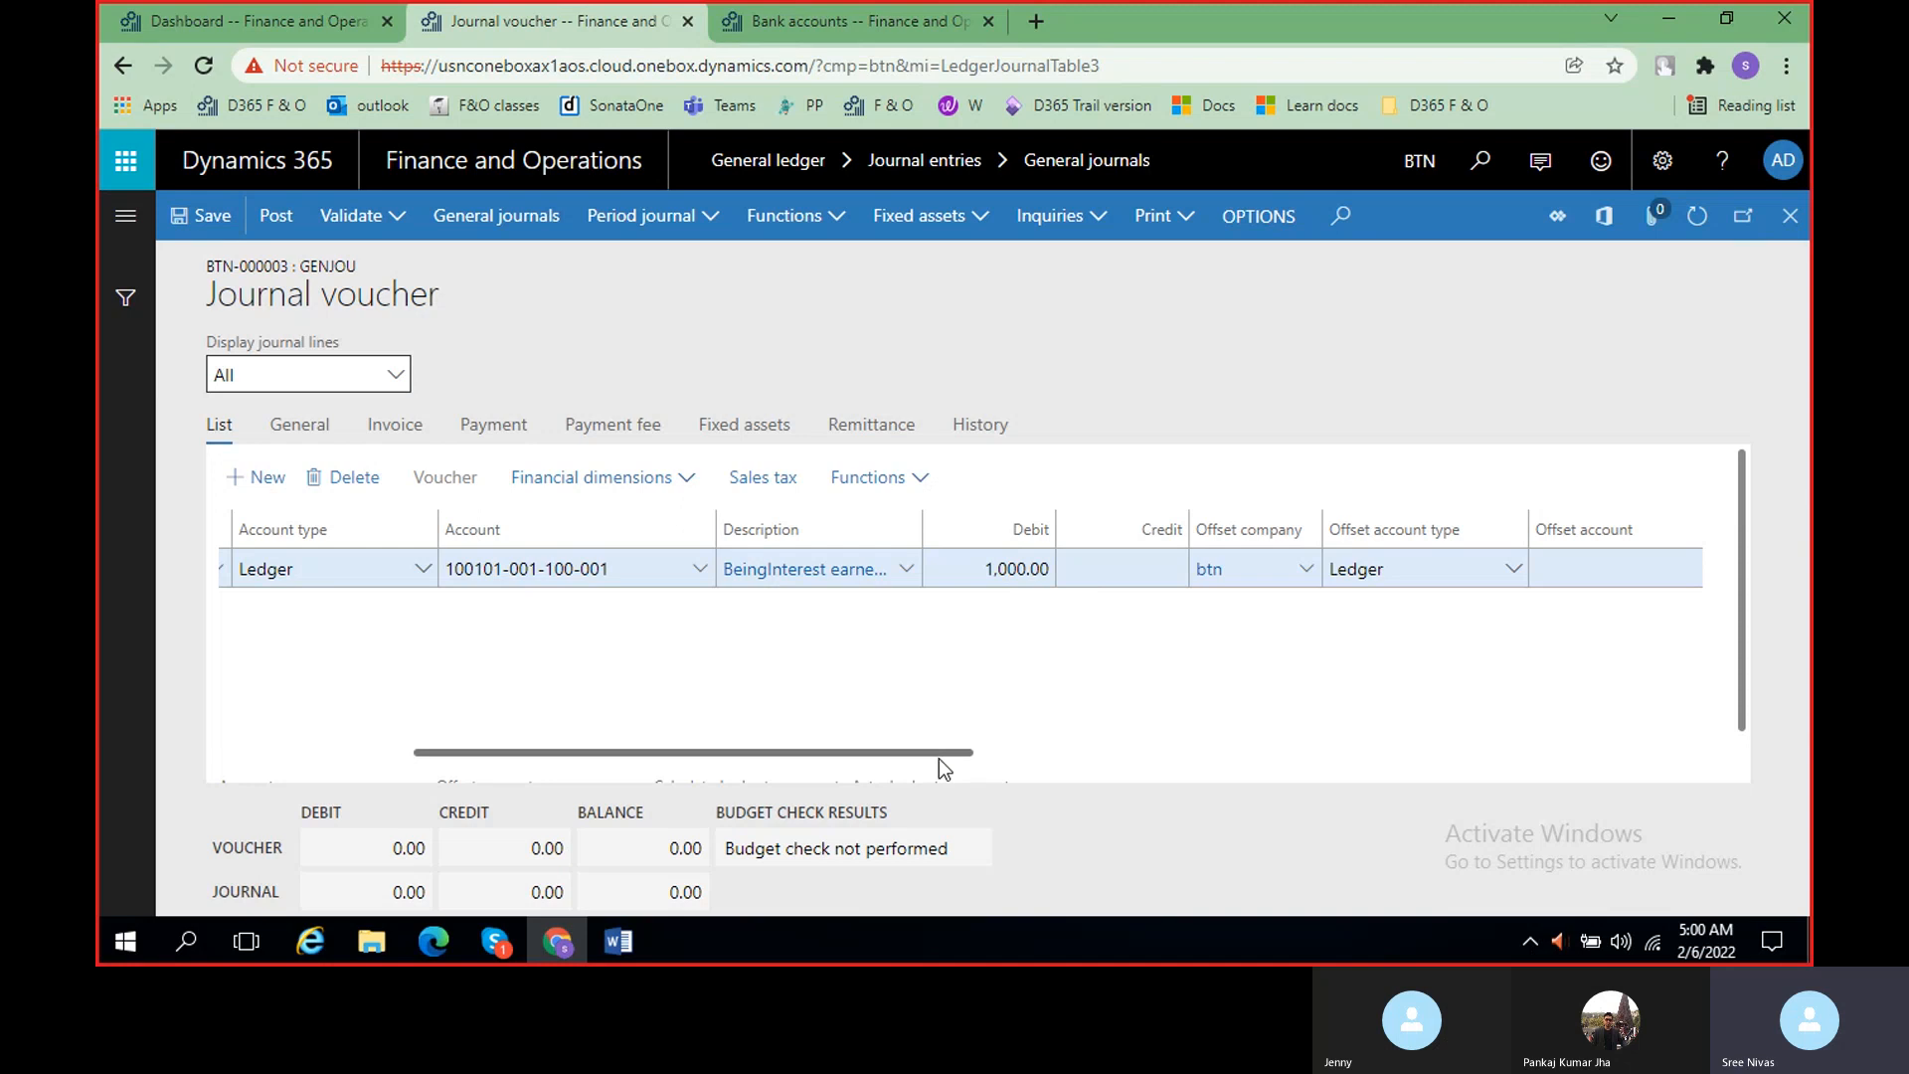
- Check the credit side in the Word class notes and set the line's offset account to Interest Earned with its default dimensions
drag(950, 753, 1129, 755)
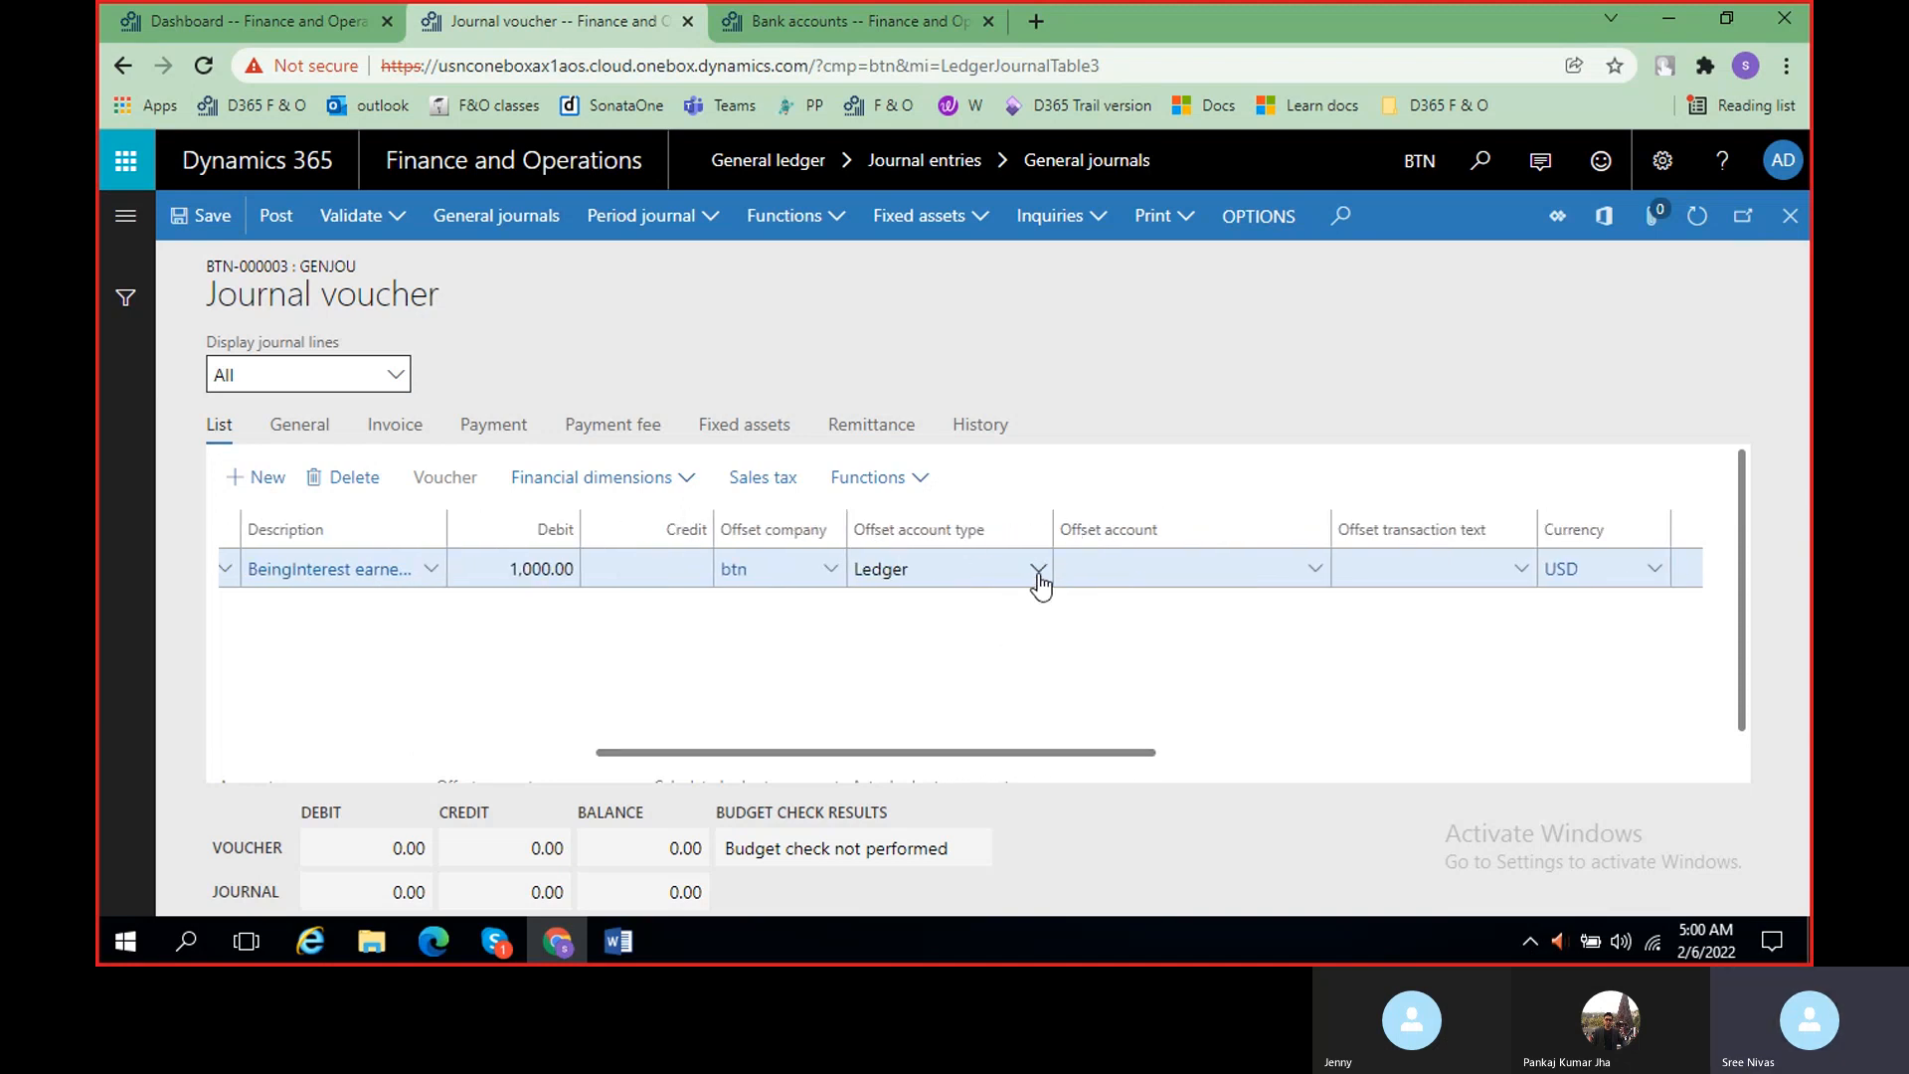
click(632, 940)
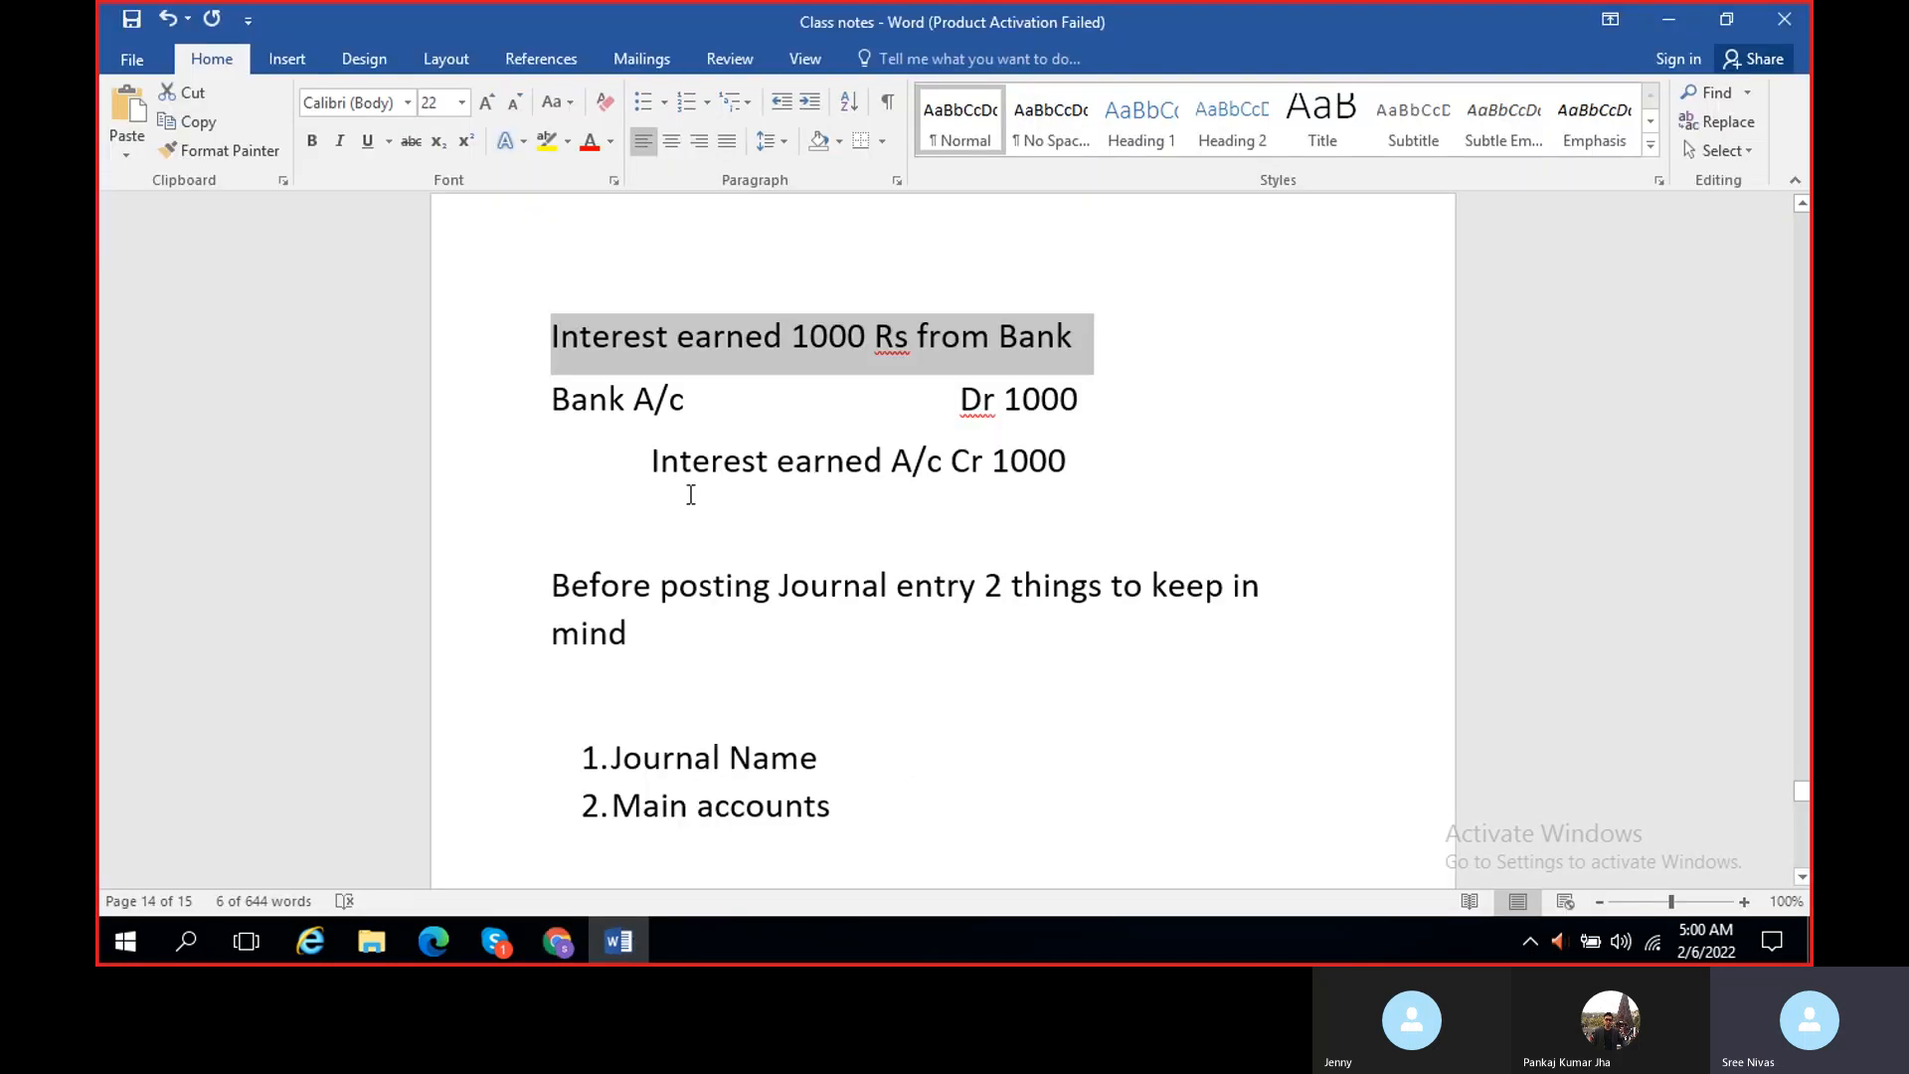
click(627, 939)
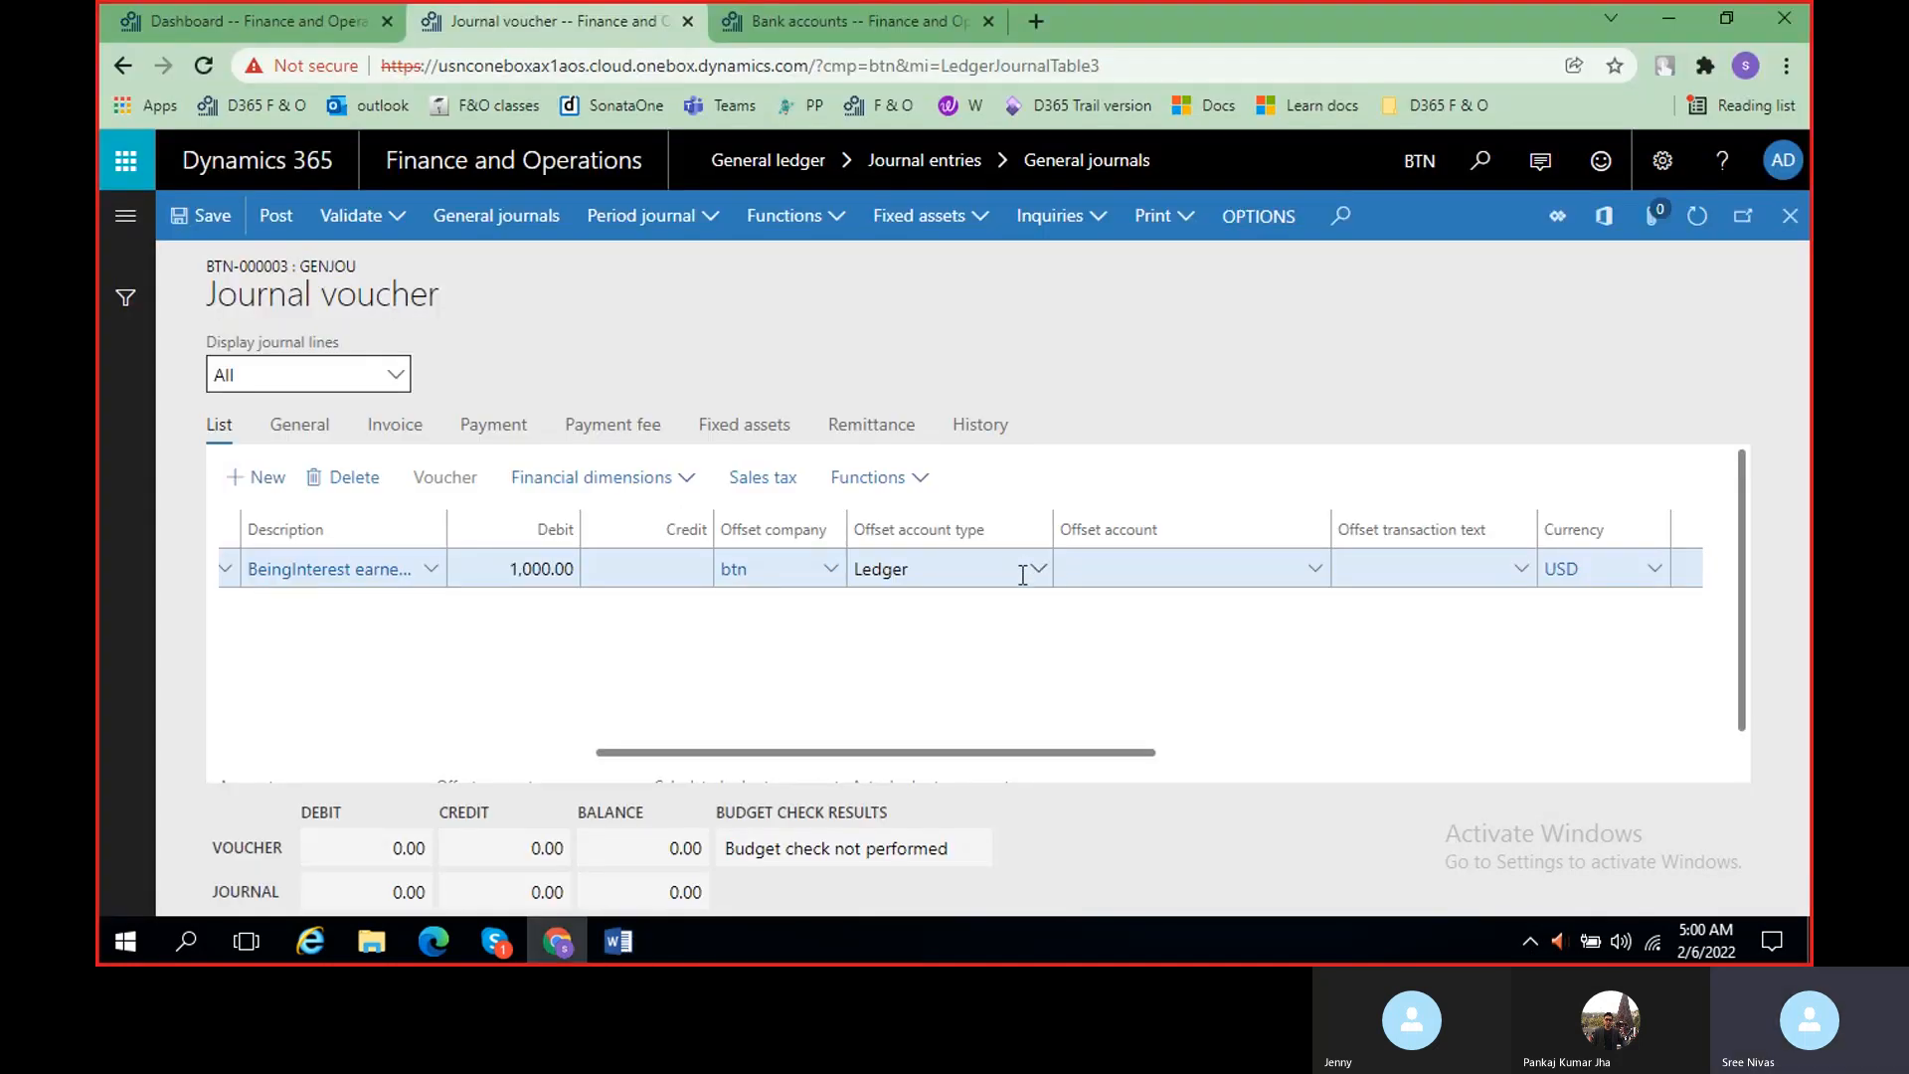
click(1313, 574)
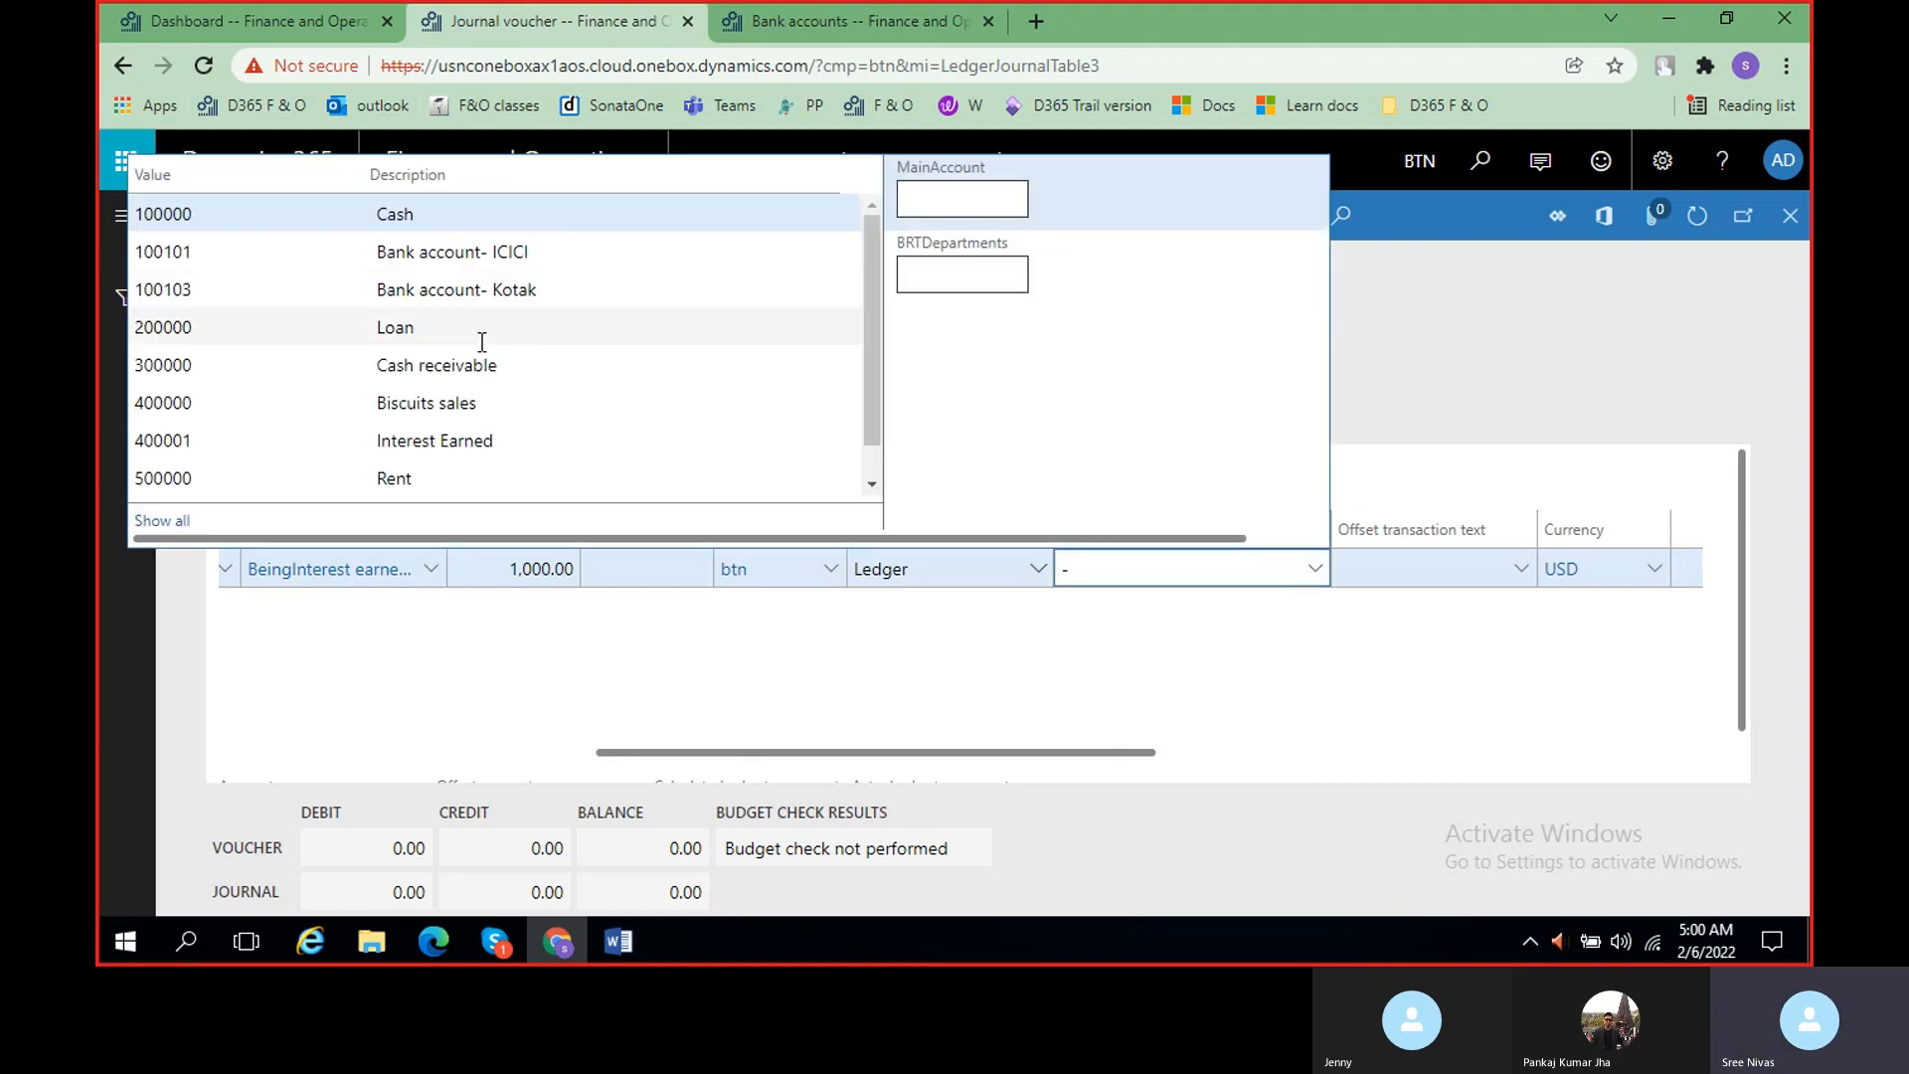
click(463, 440)
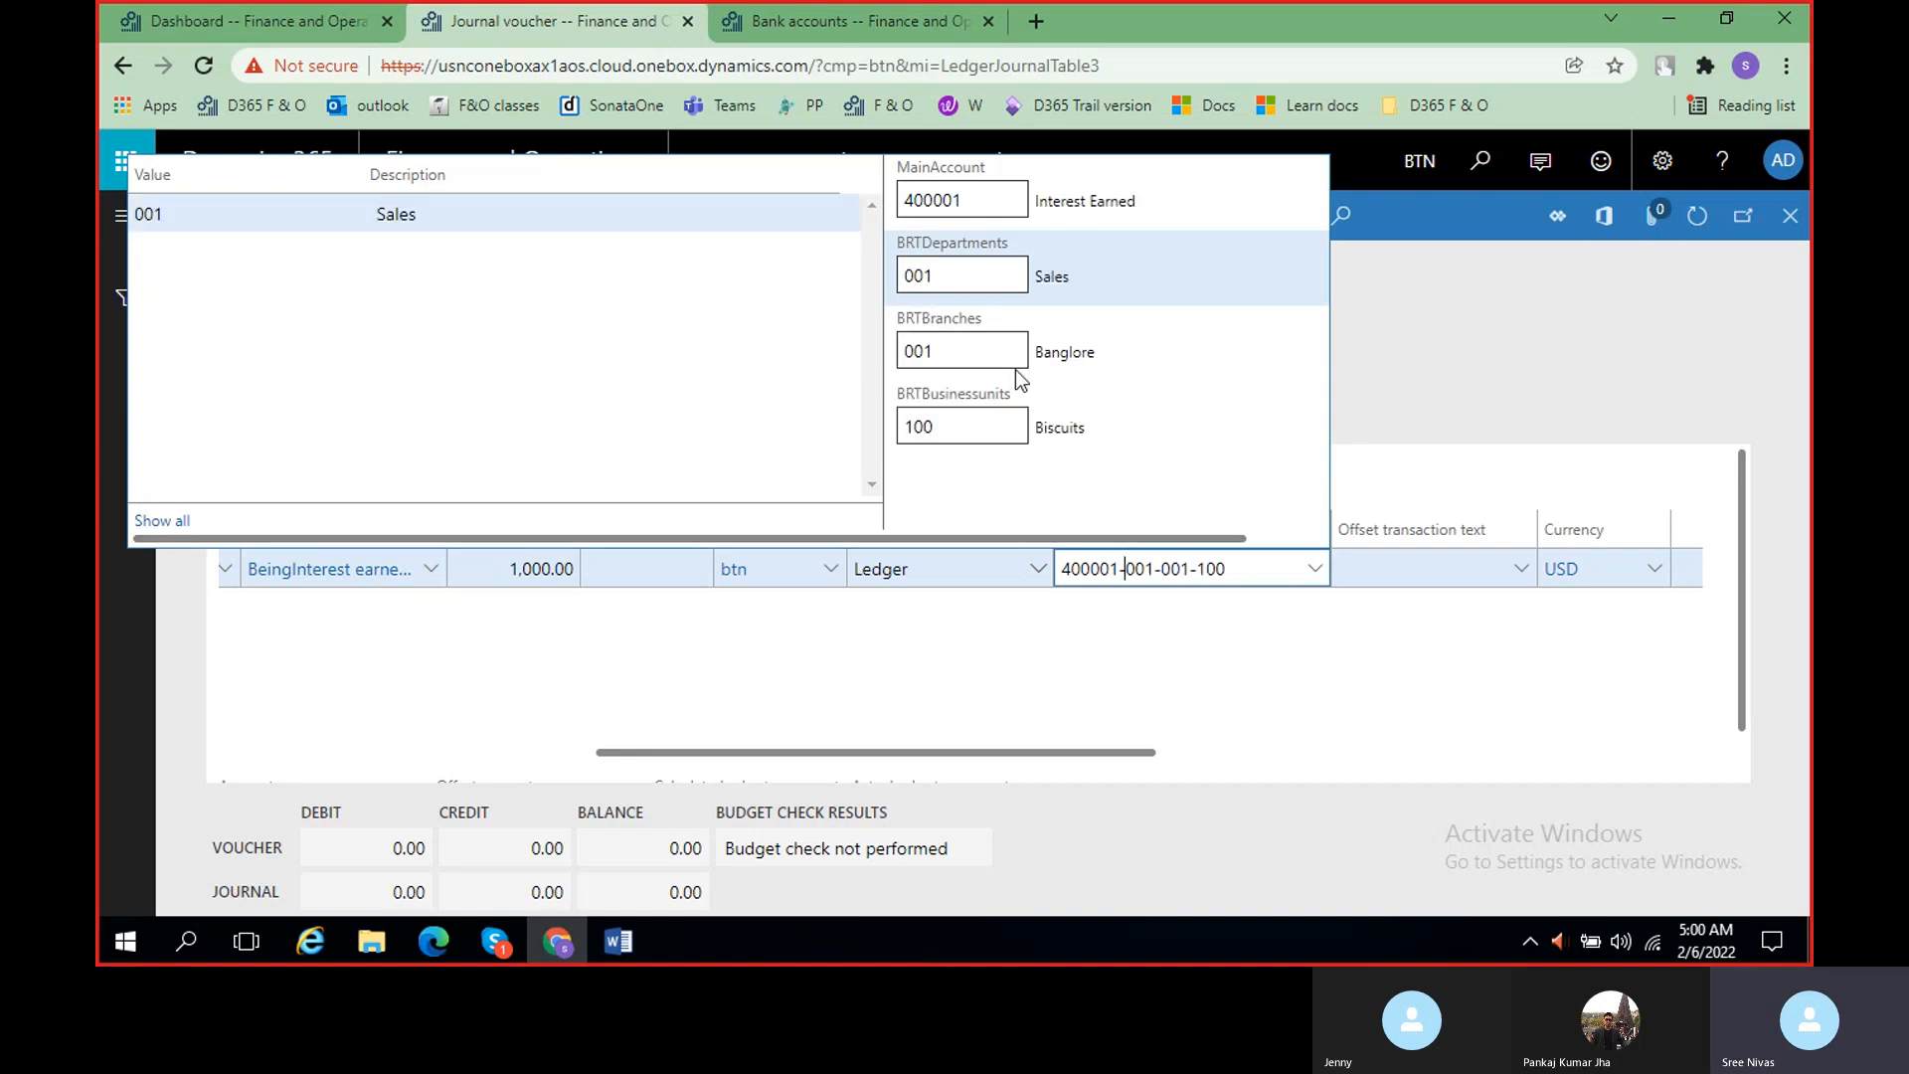
drag(953, 749, 511, 716)
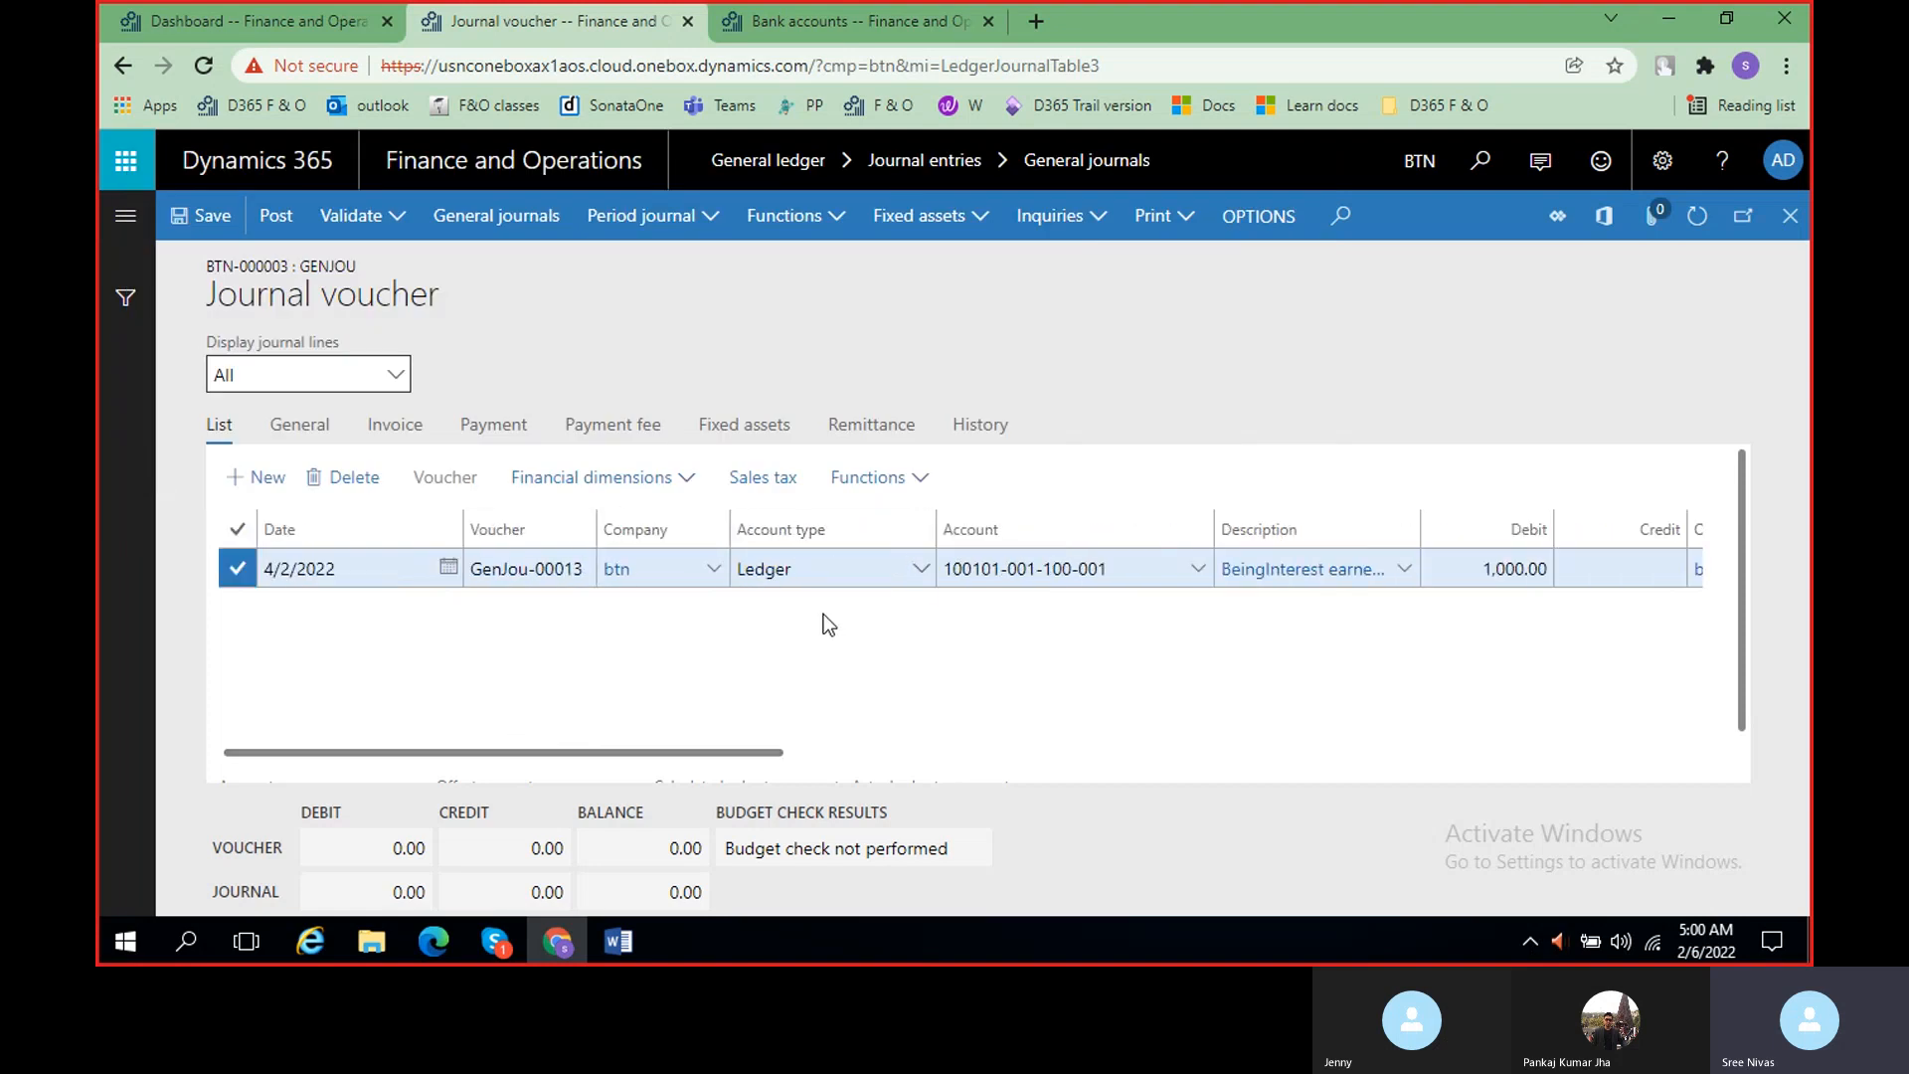
- Validate the whole general journal with the full Validate option
drag(714, 755, 416, 246)
click(403, 228)
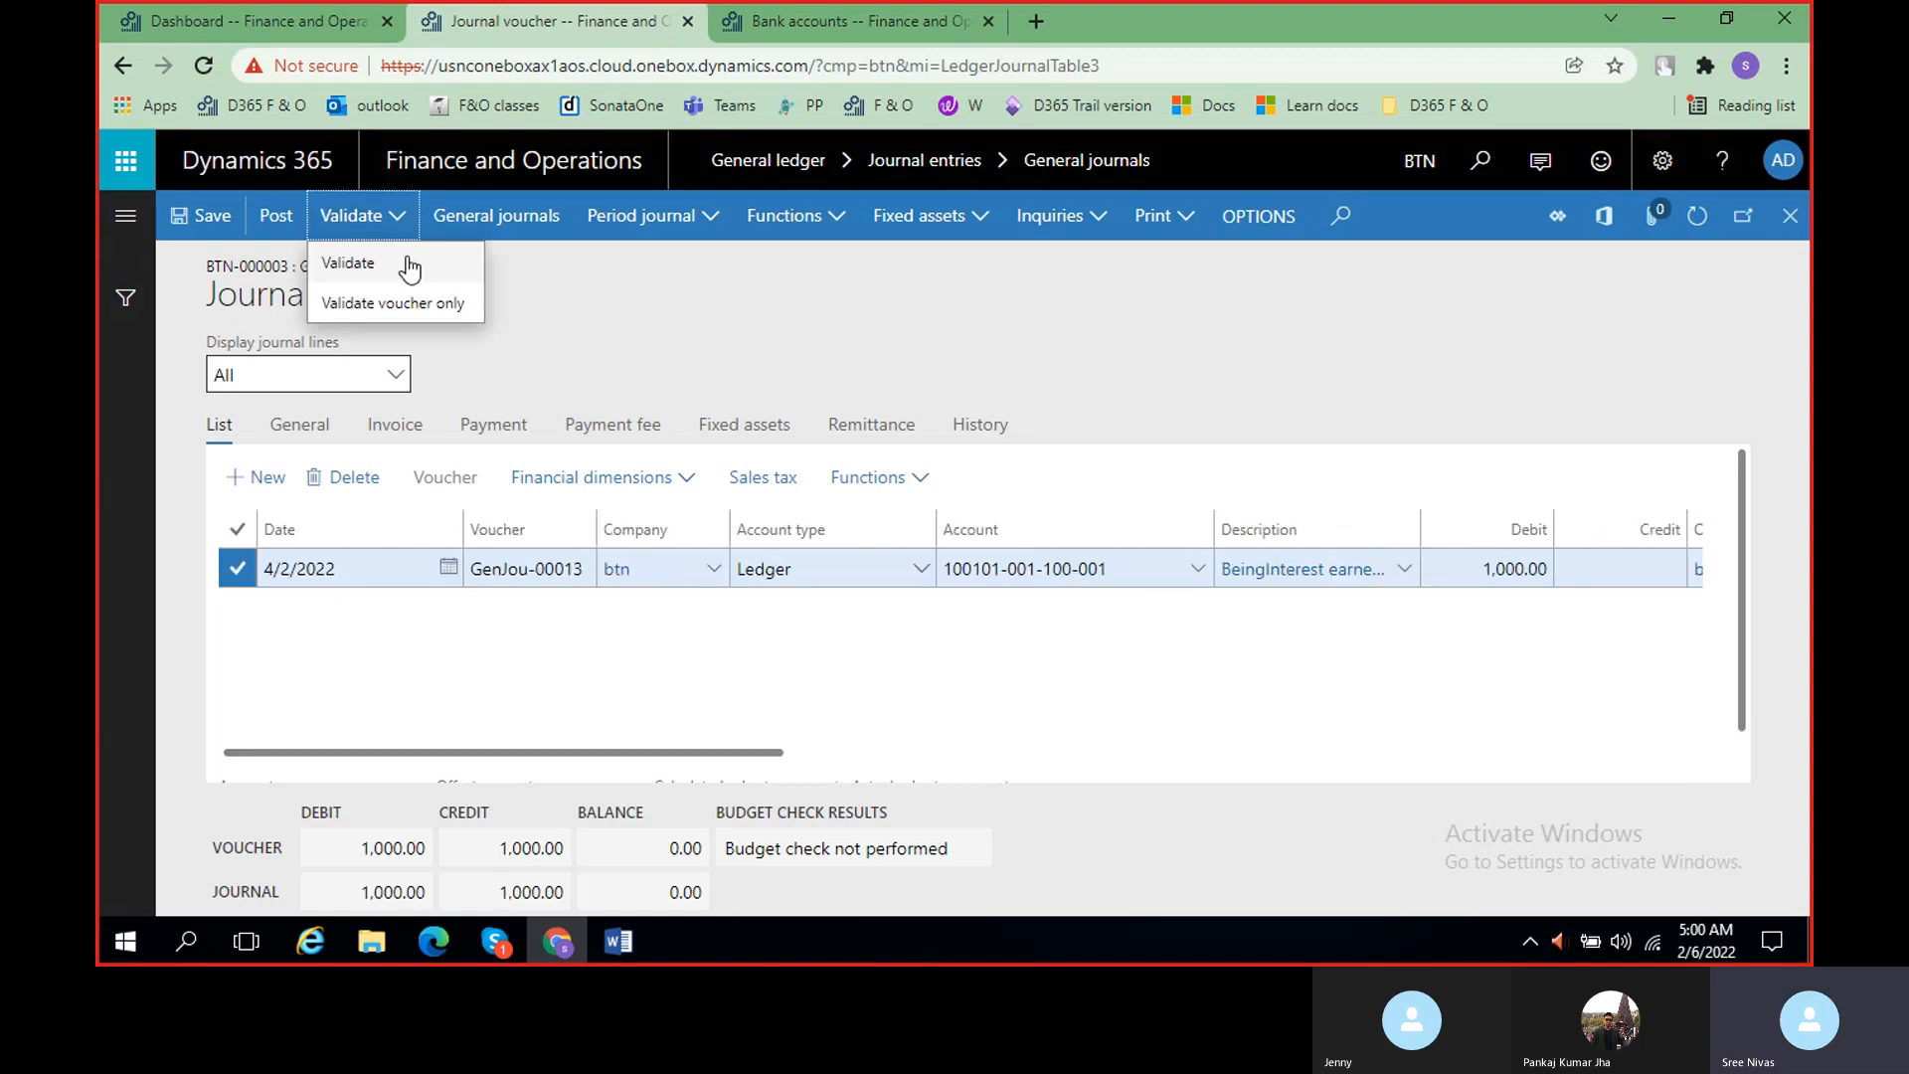
click(376, 264)
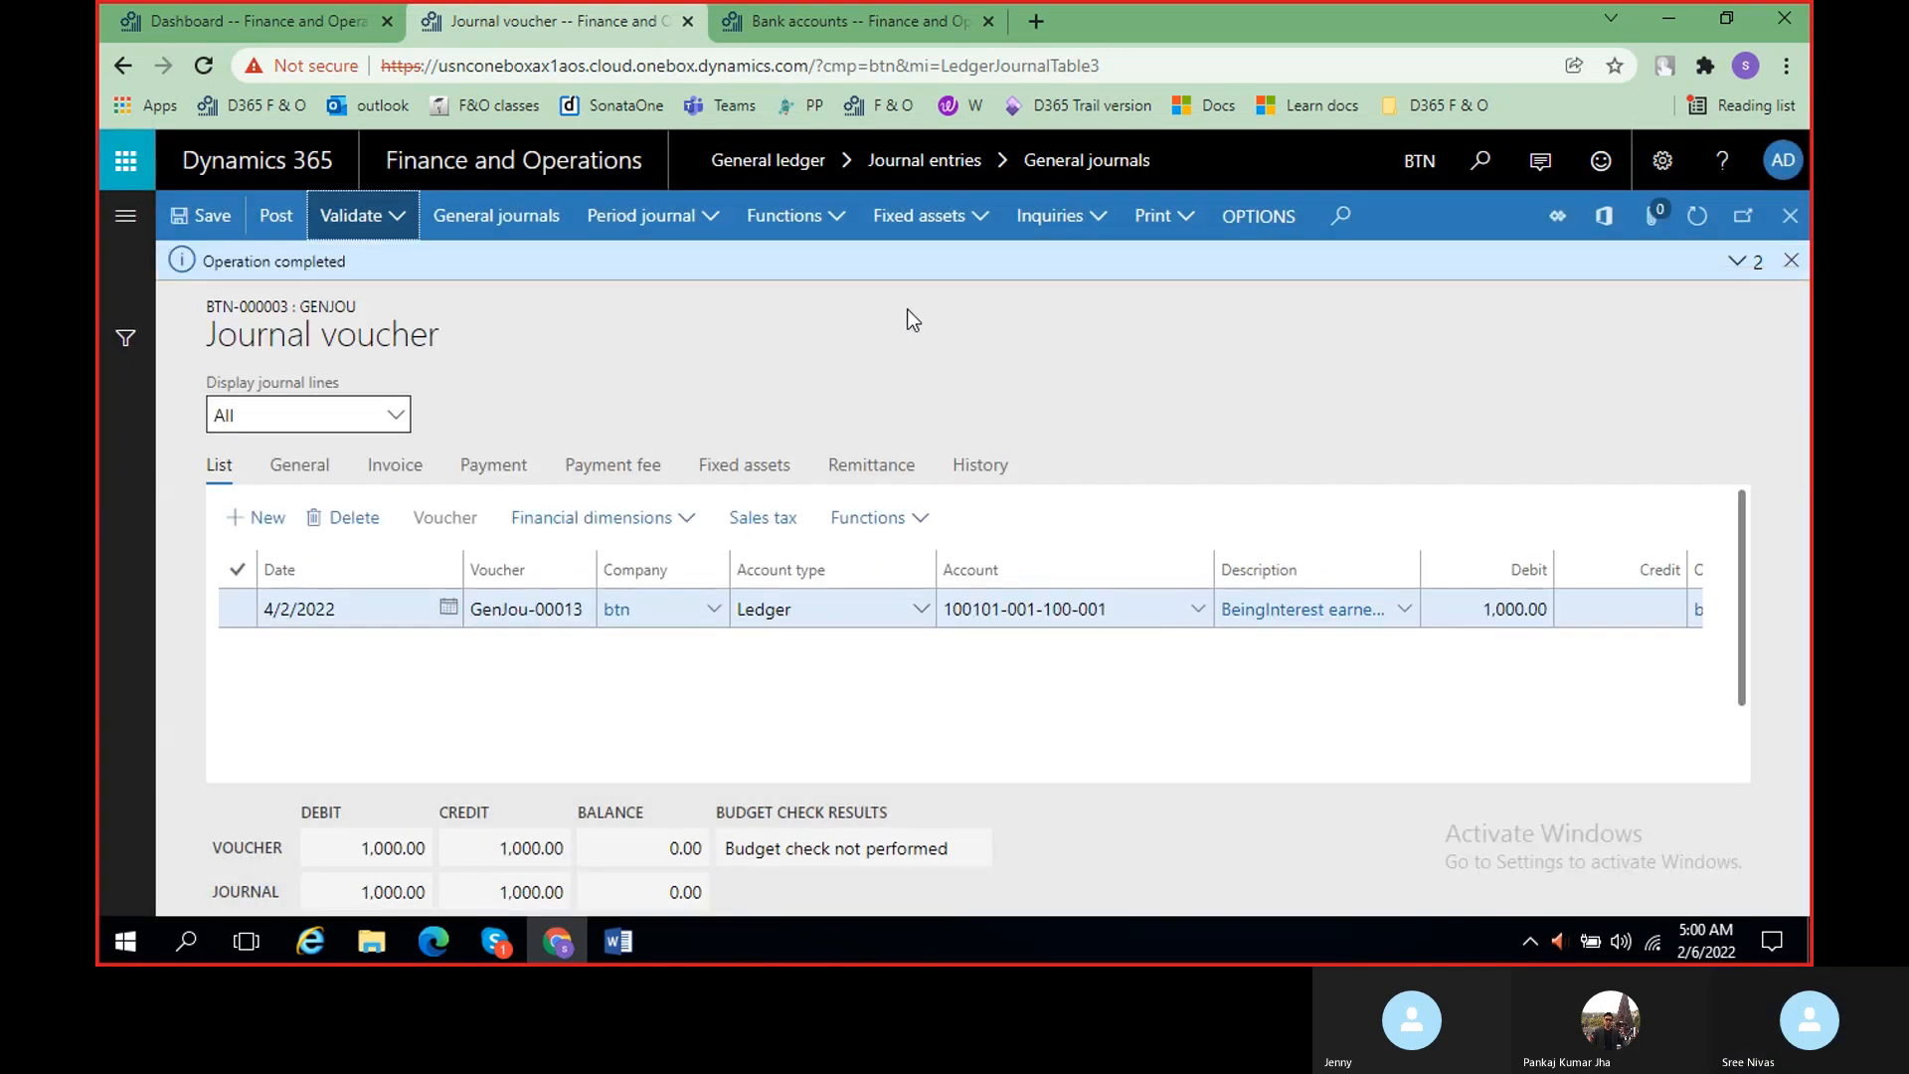
- Post the general journal and compare it with the interest-earned entry in the Word class notes
click(298, 225)
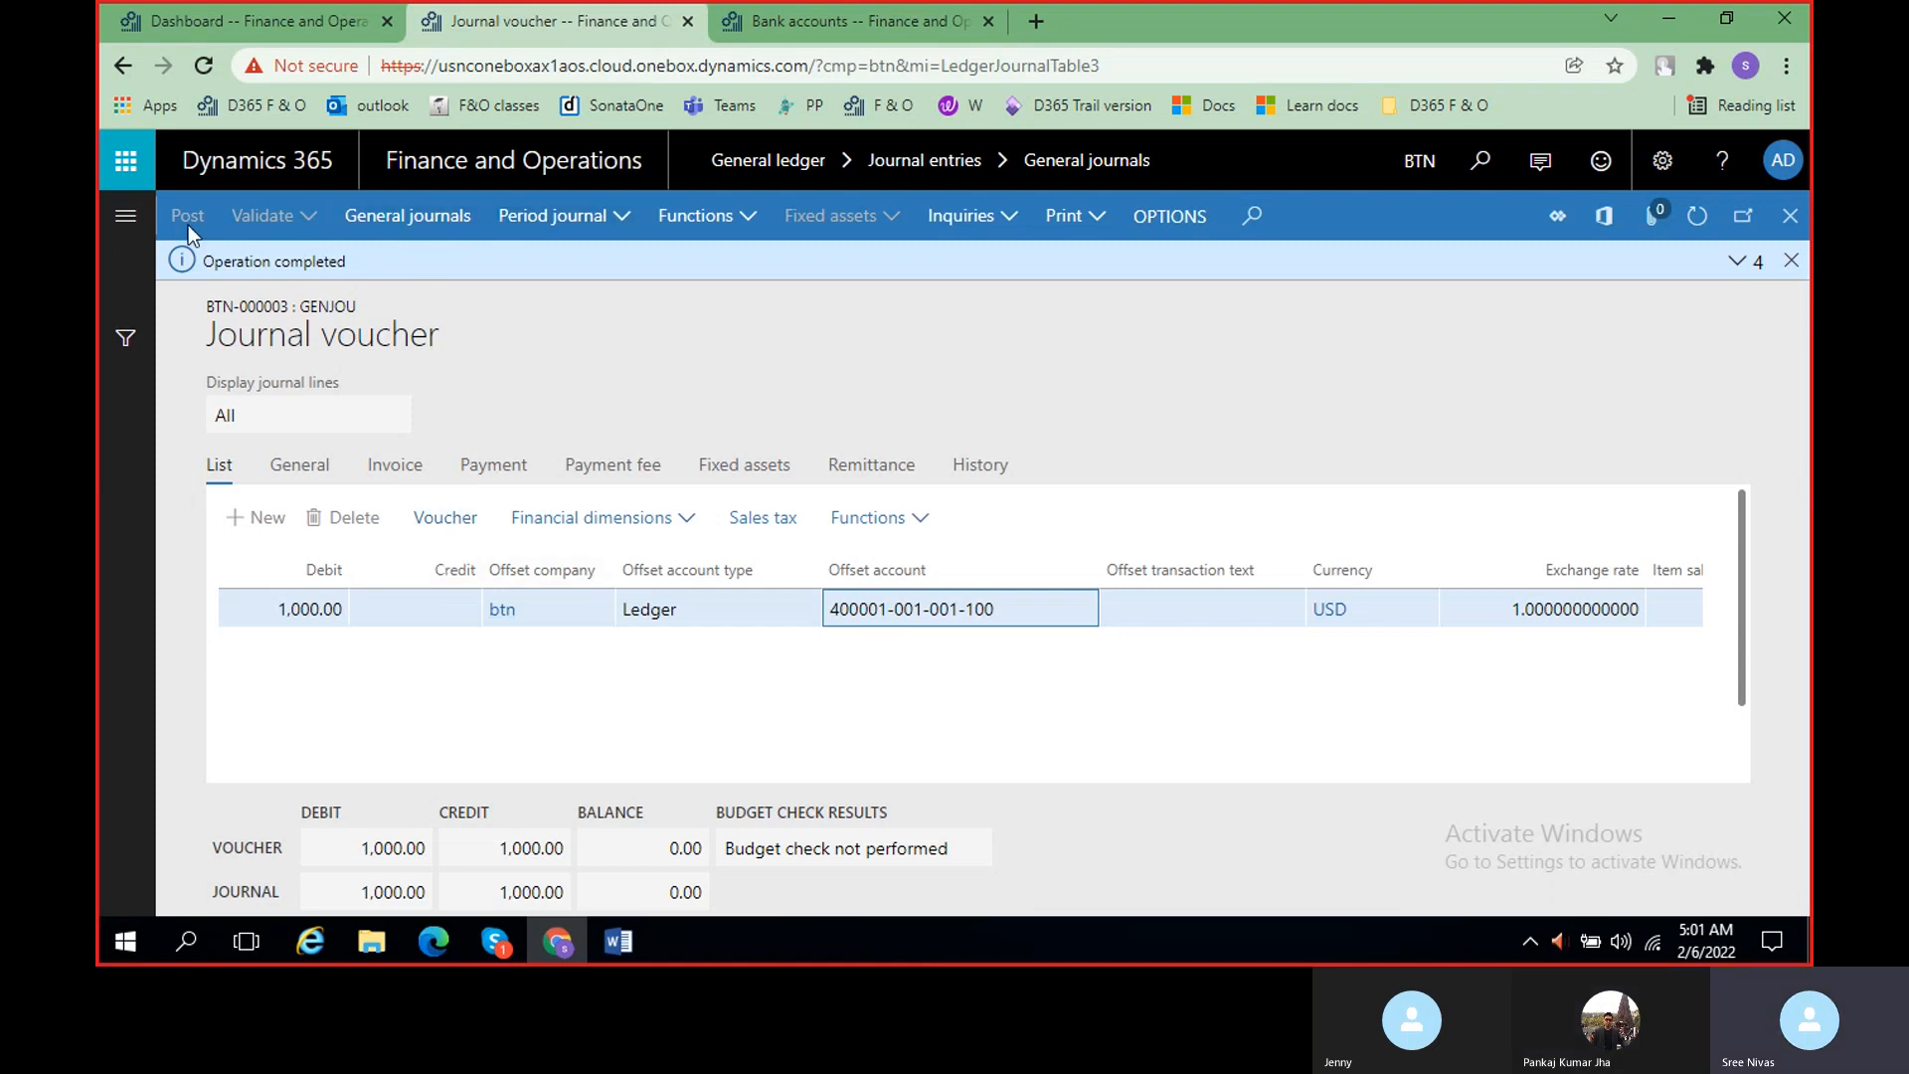
click(618, 941)
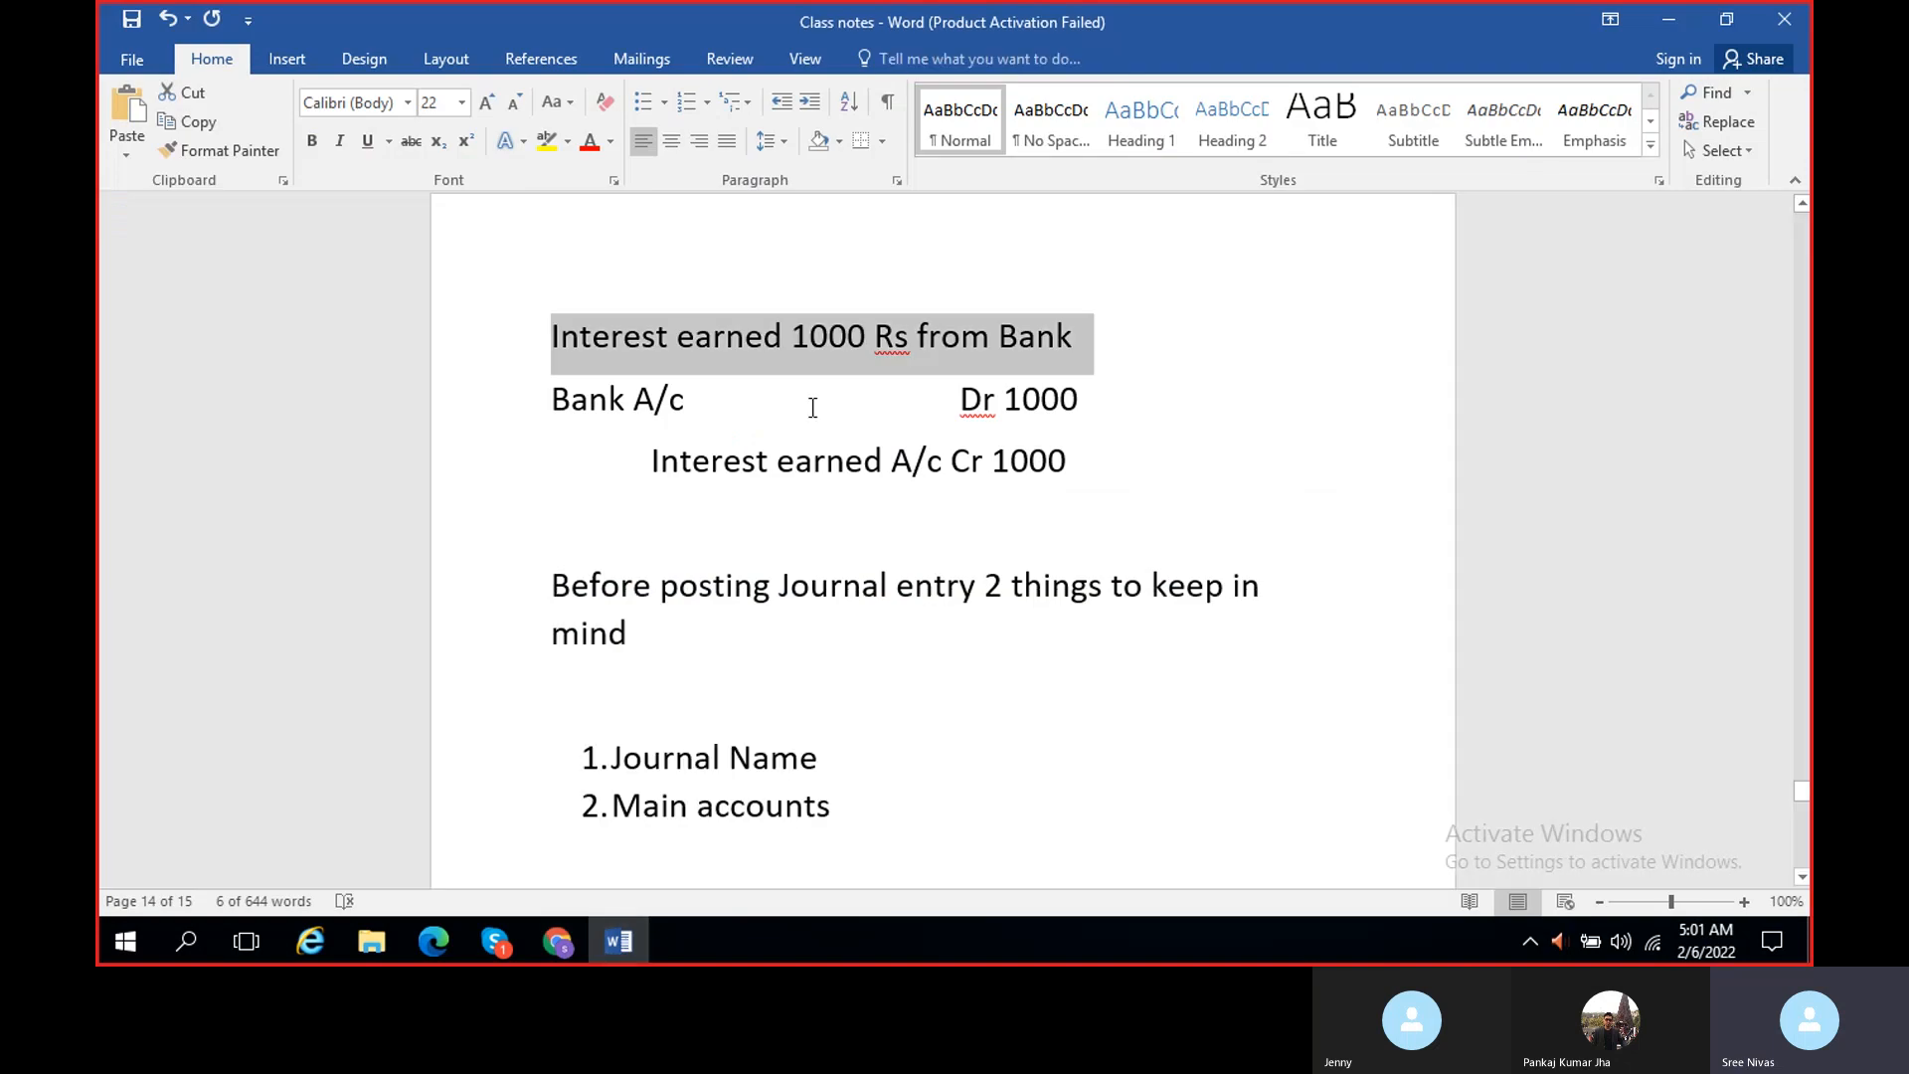
click(571, 399)
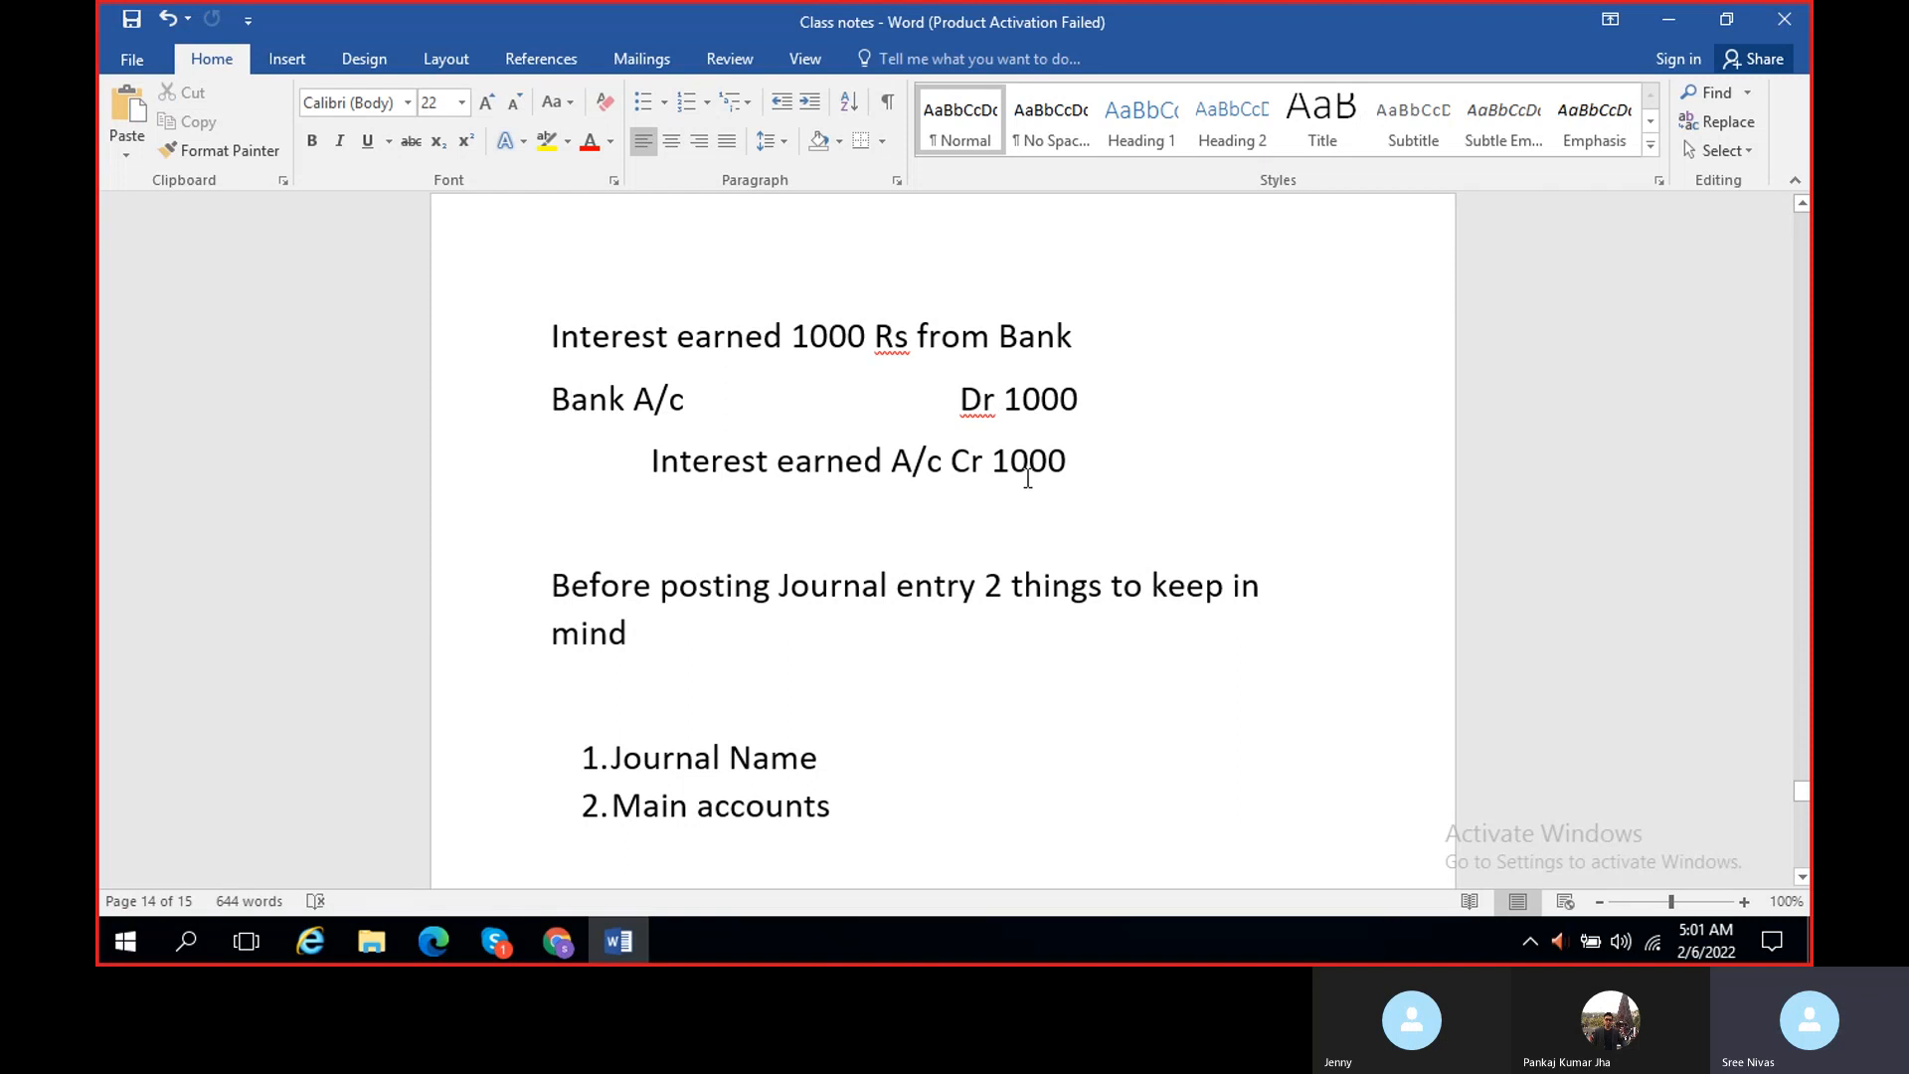
click(1668, 22)
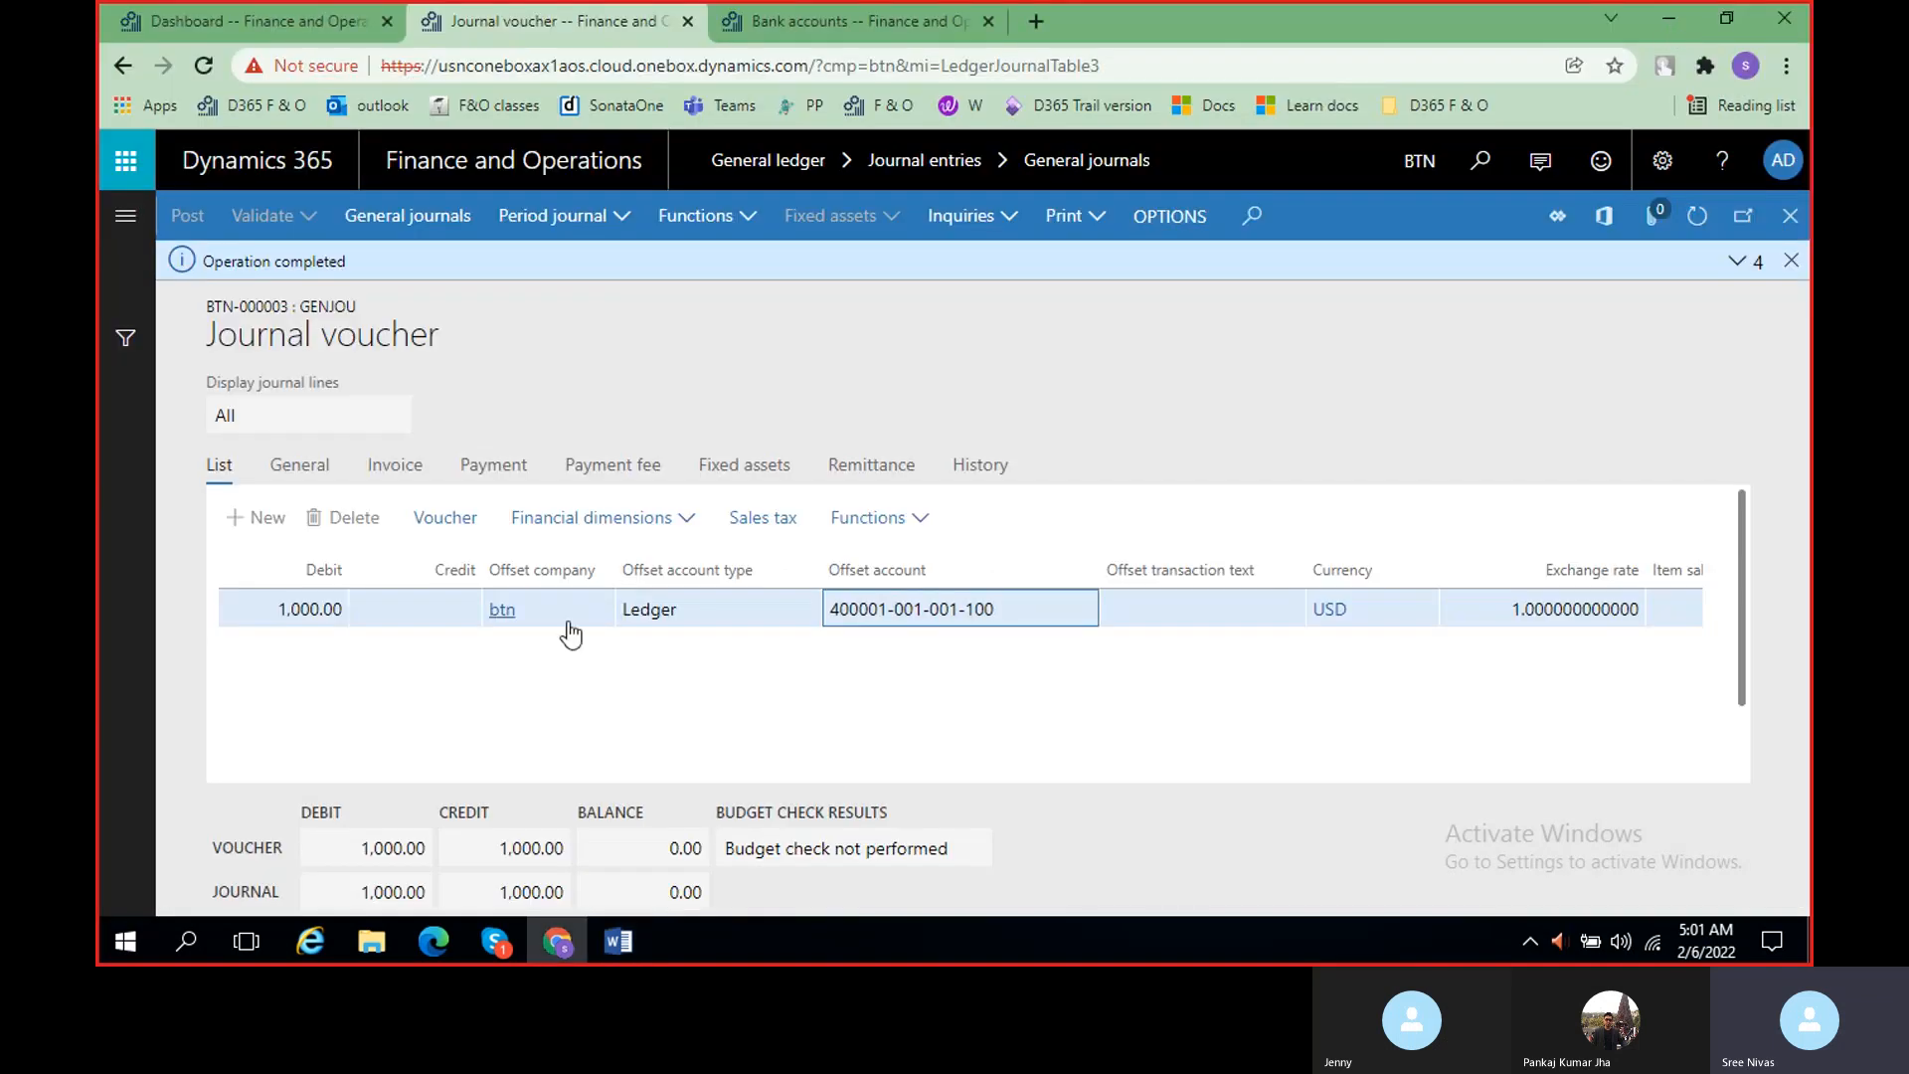
- Review the posted voucher's transactions, including ledger accounts, amounts and posting type, and return to the journal voucher
click(453, 521)
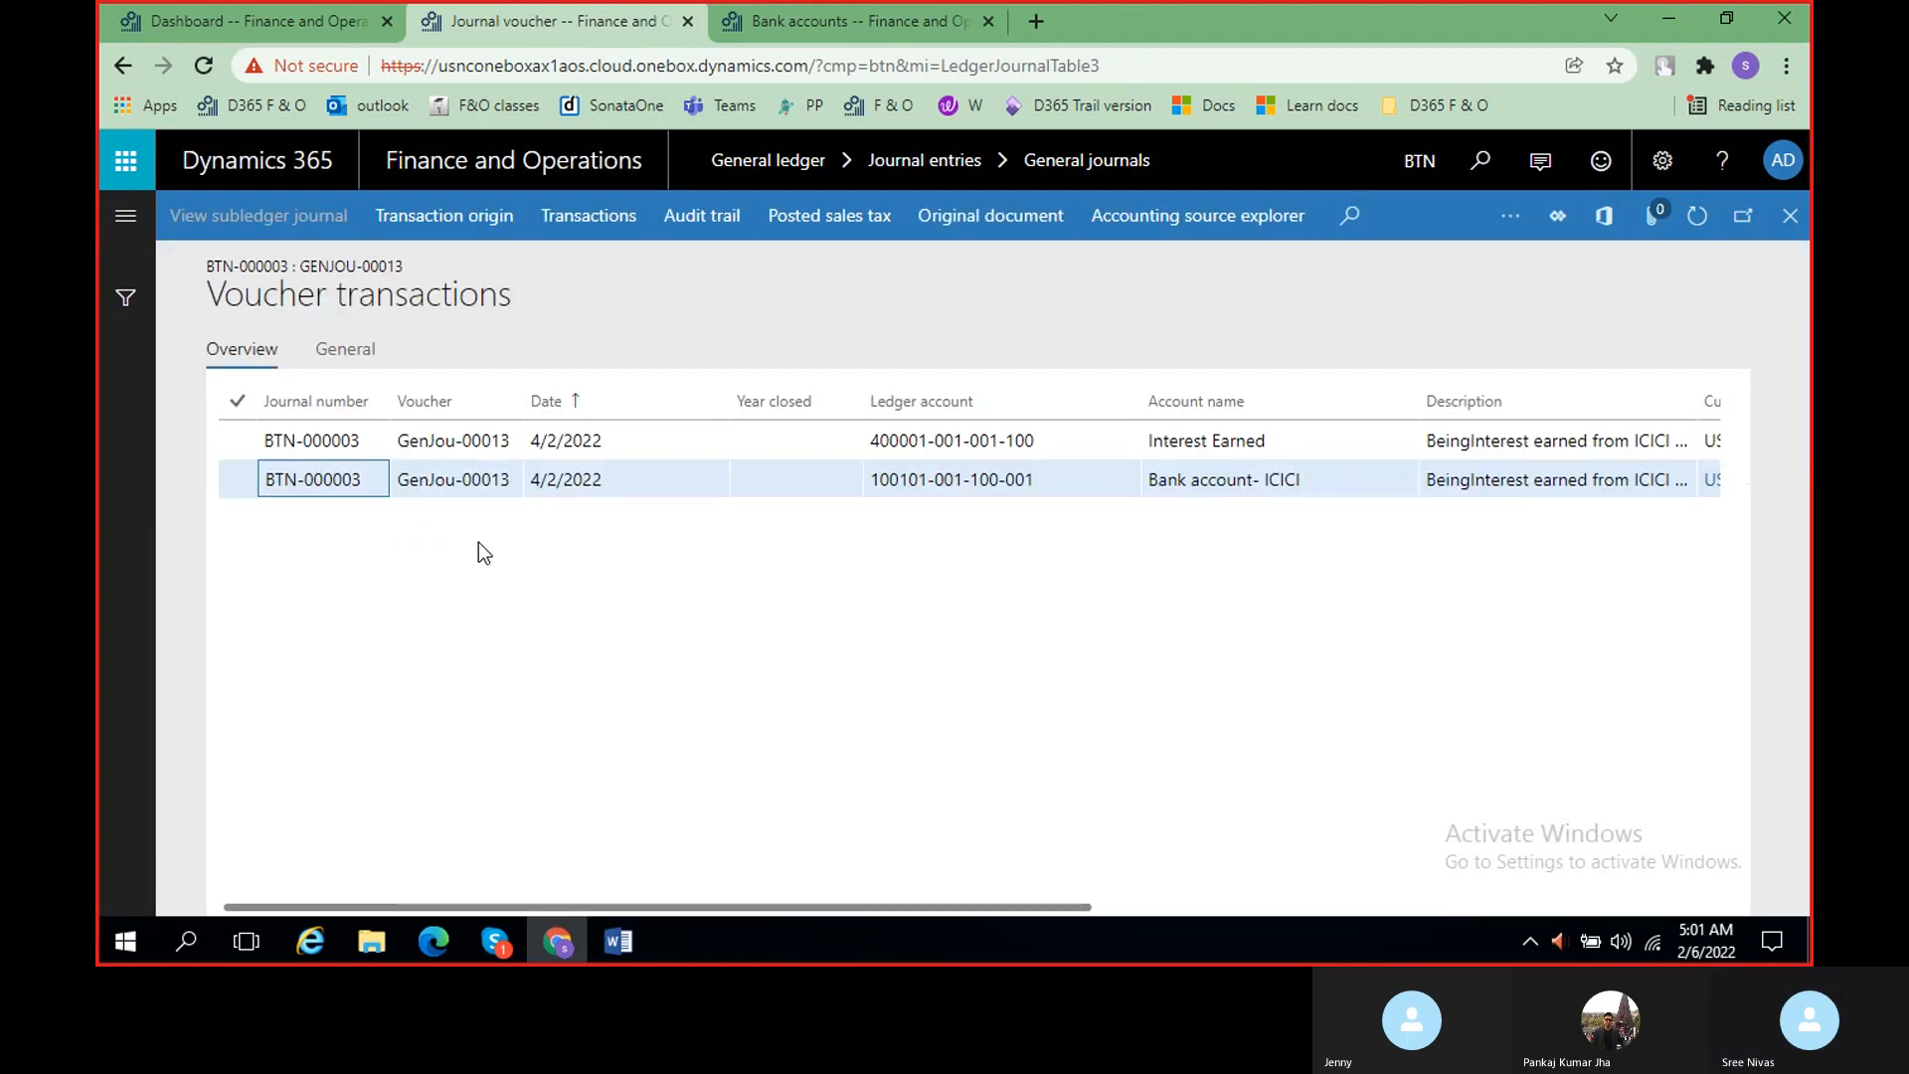
scroll(1075, 624, right, 3)
scroll(1075, 623, right, 3)
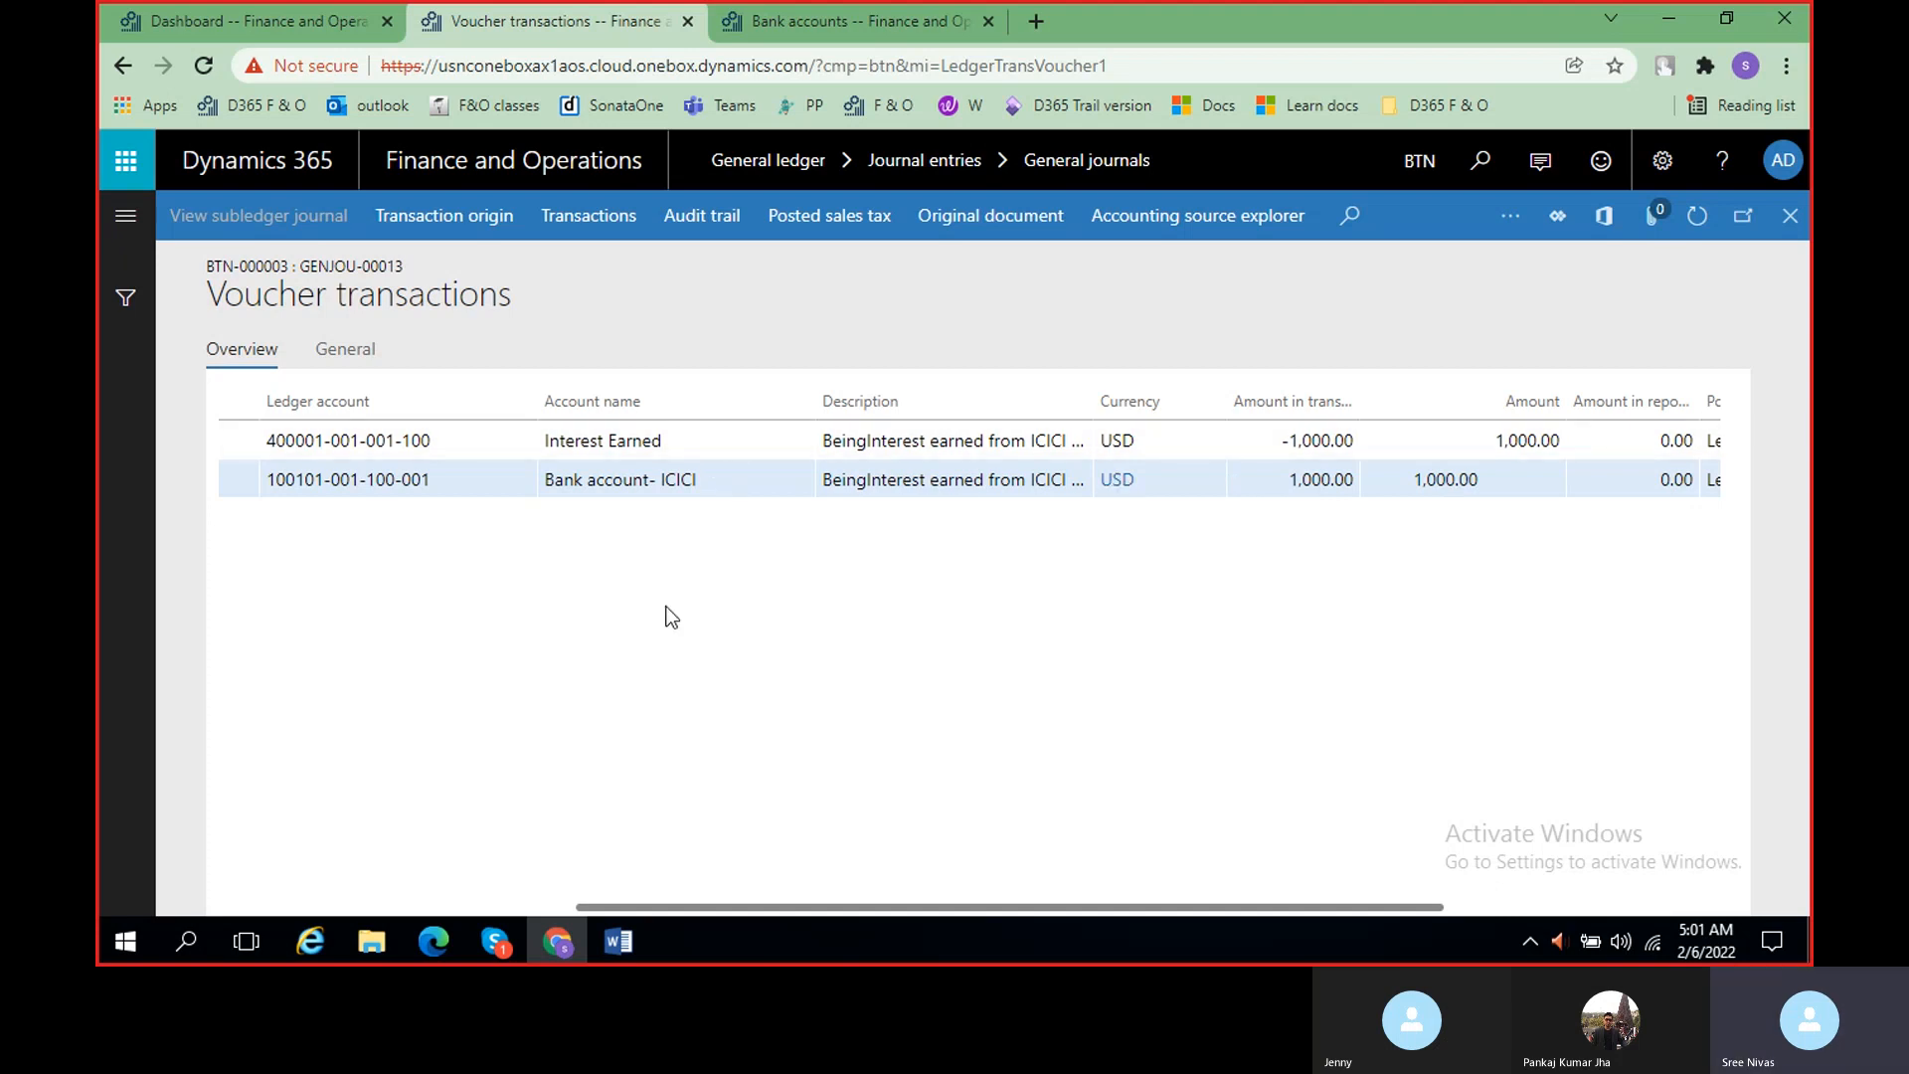
scroll(594, 609, right, 5)
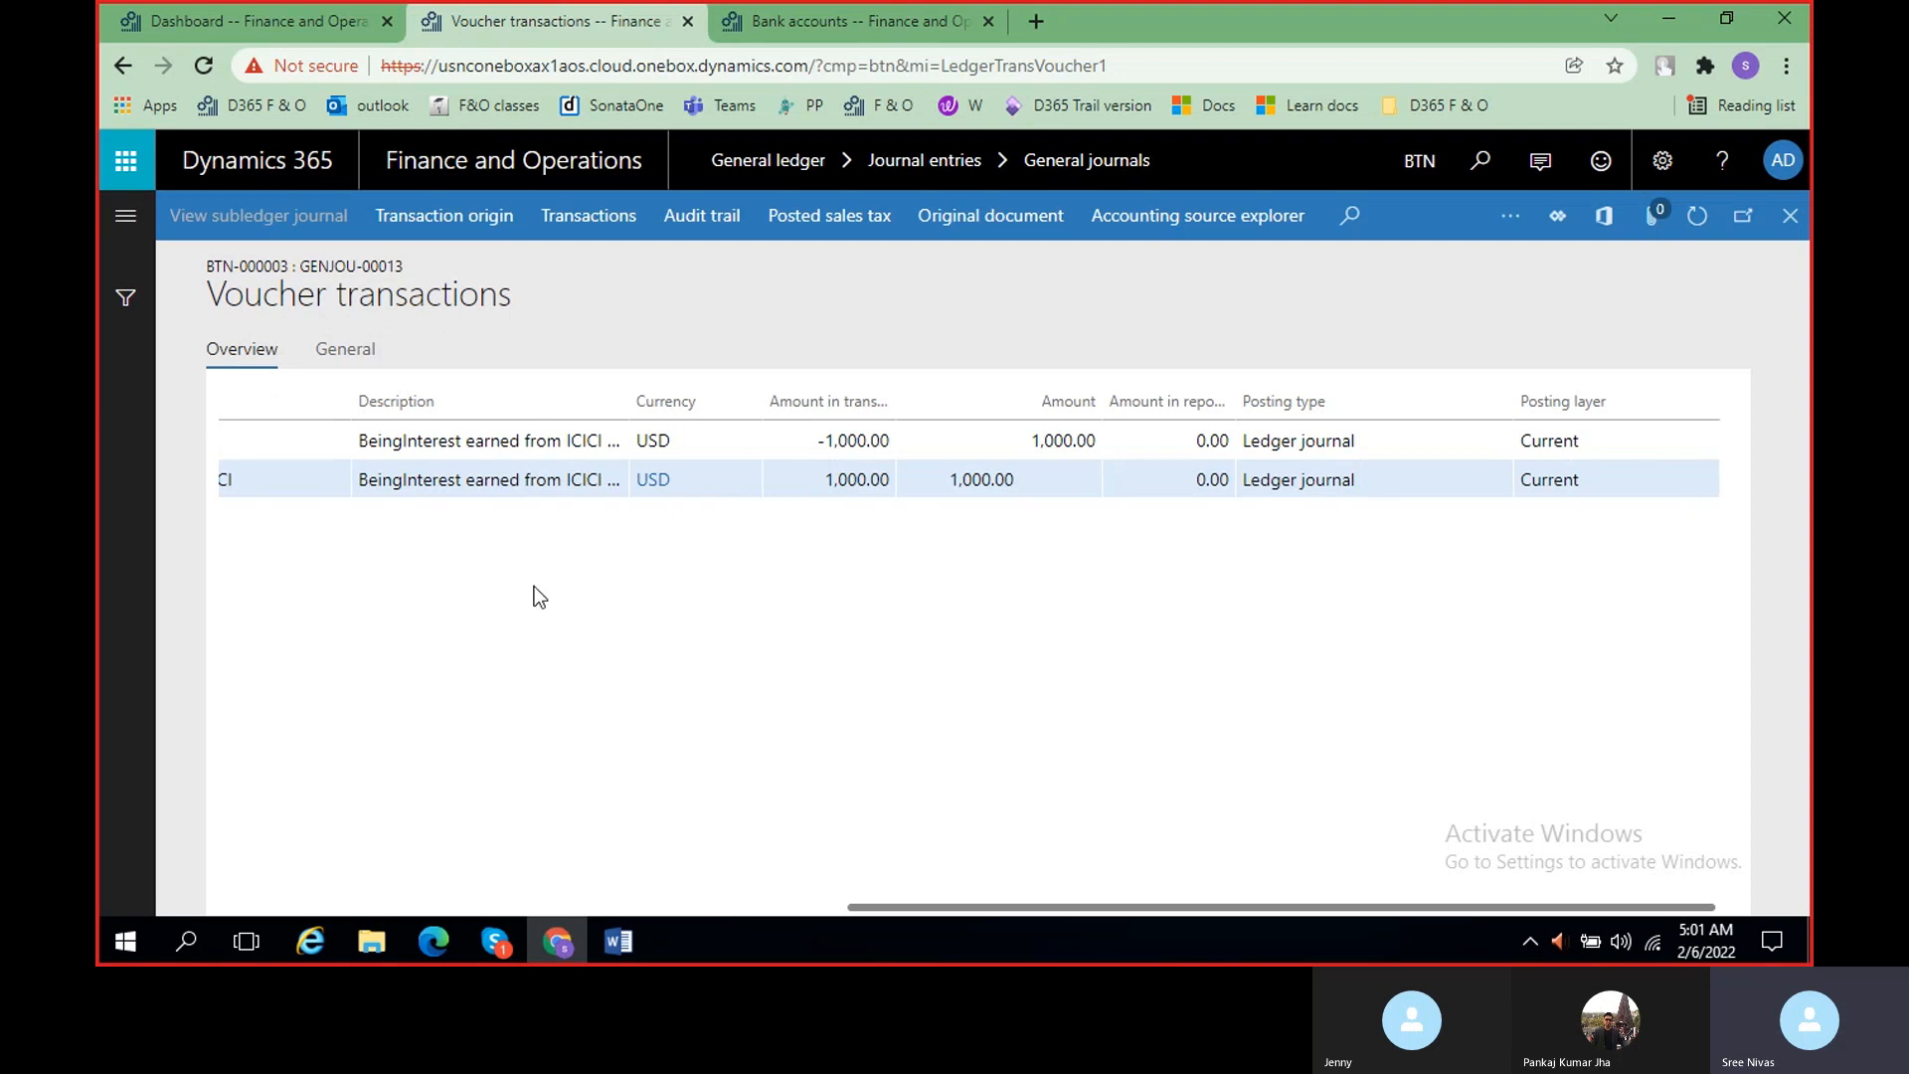
scroll(629, 612, left, 5)
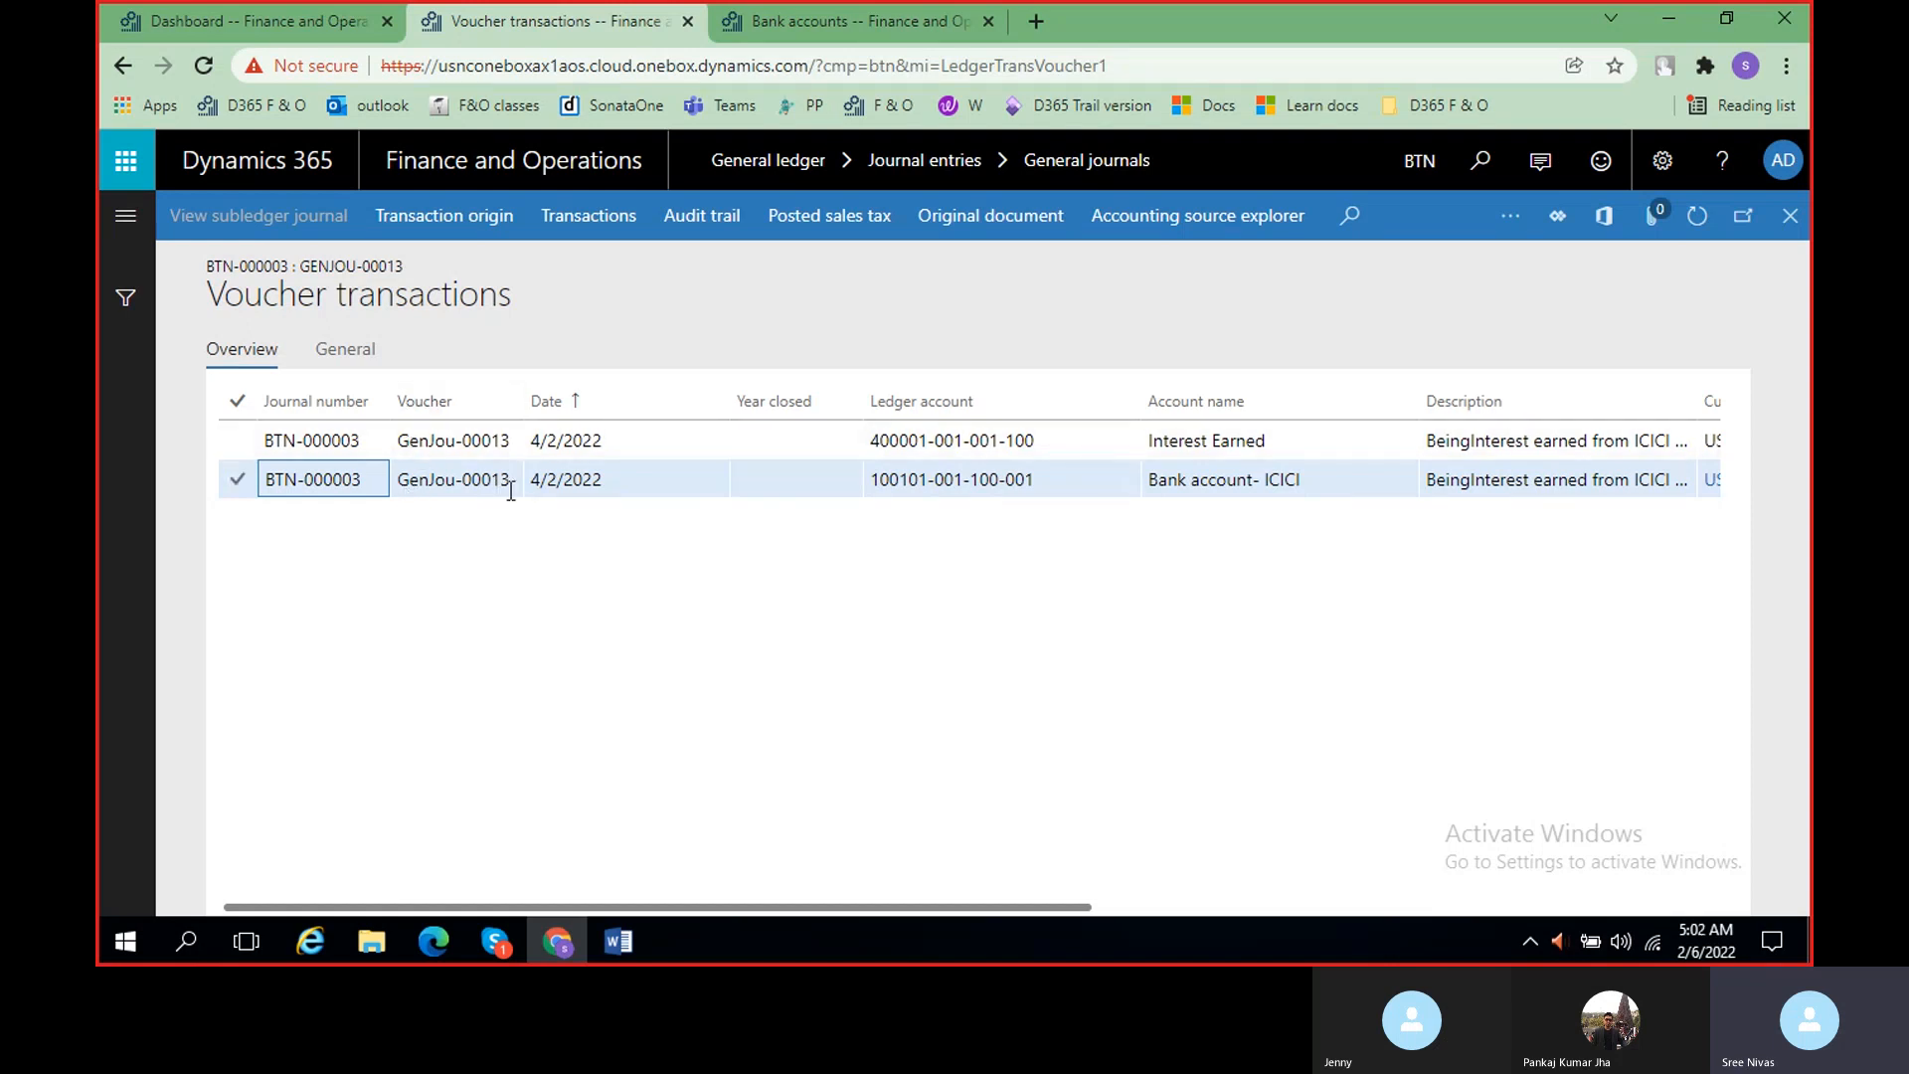
click(1790, 217)
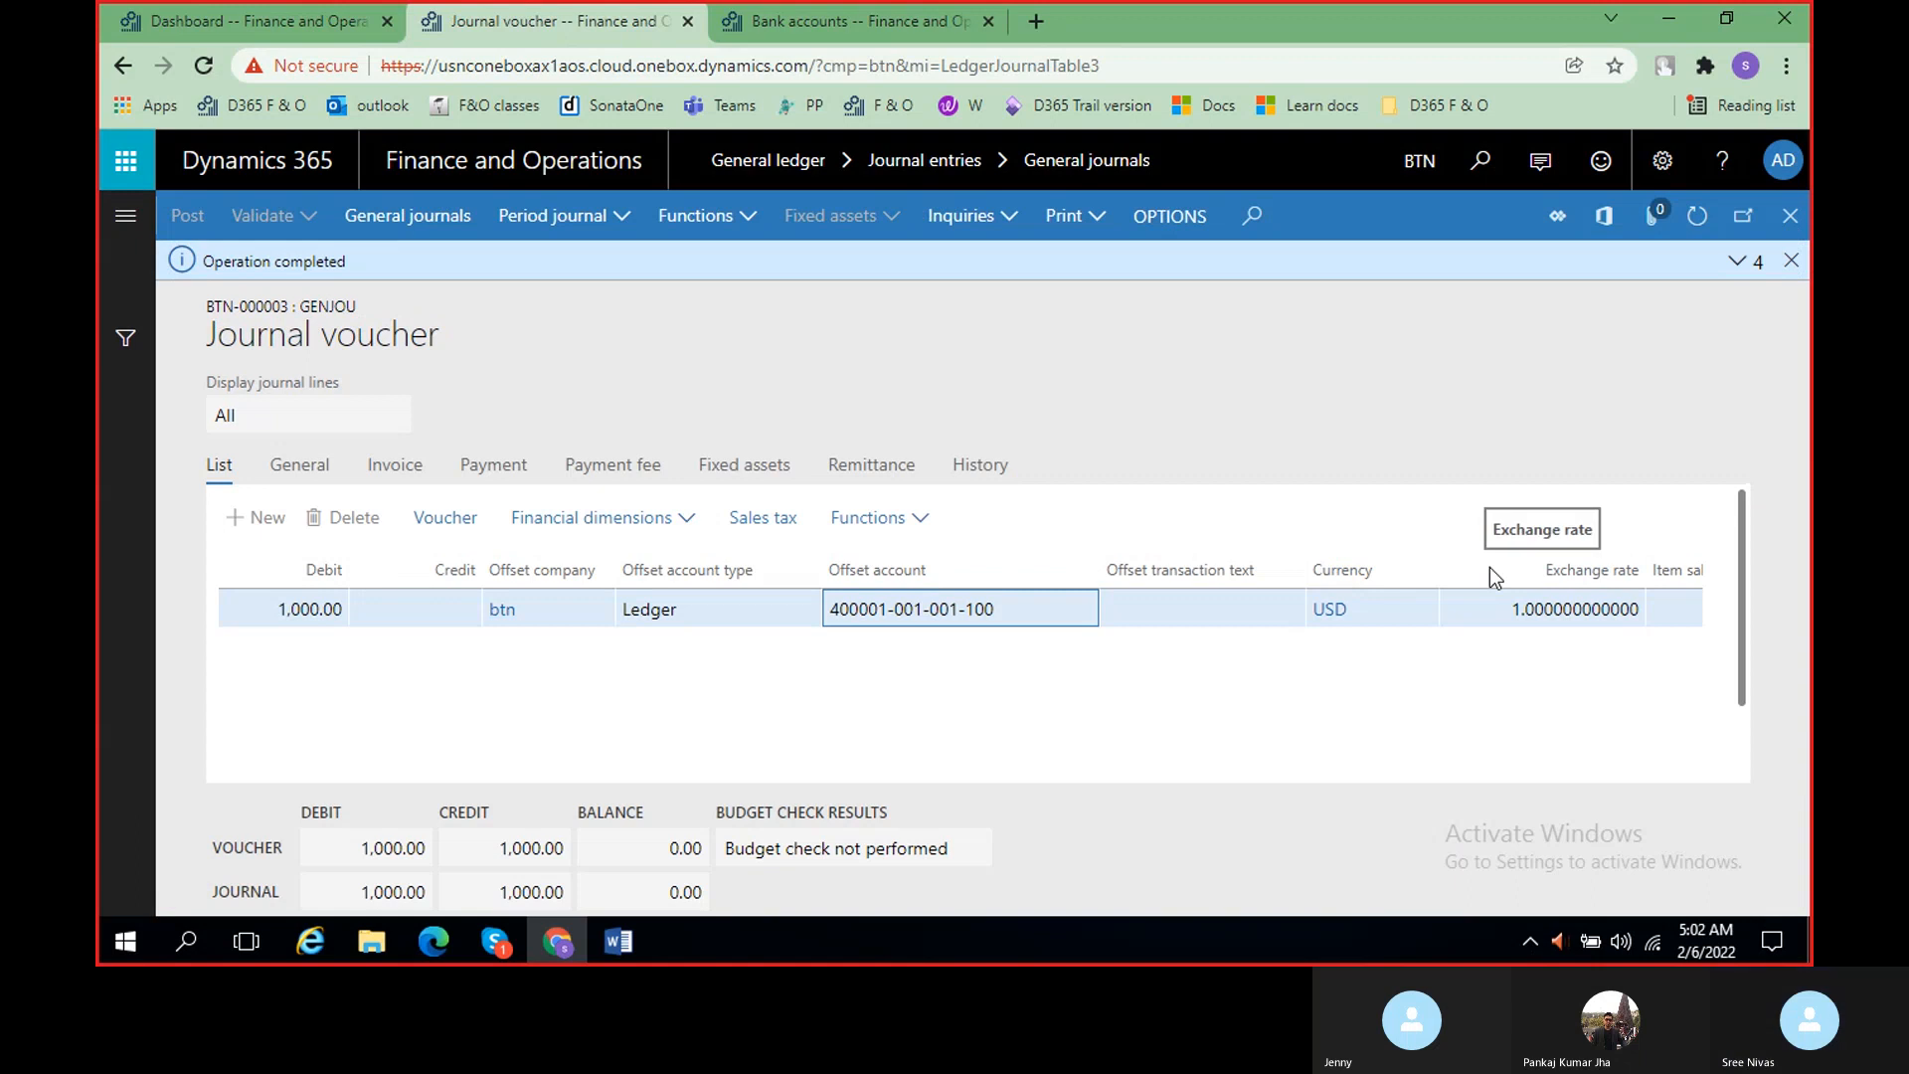
- Look through the posted journal line from debit to offset account and dismiss the operation message
scroll(1356, 740, right, 3)
scroll(1356, 740, left, 2)
scroll(1356, 739, left, 3)
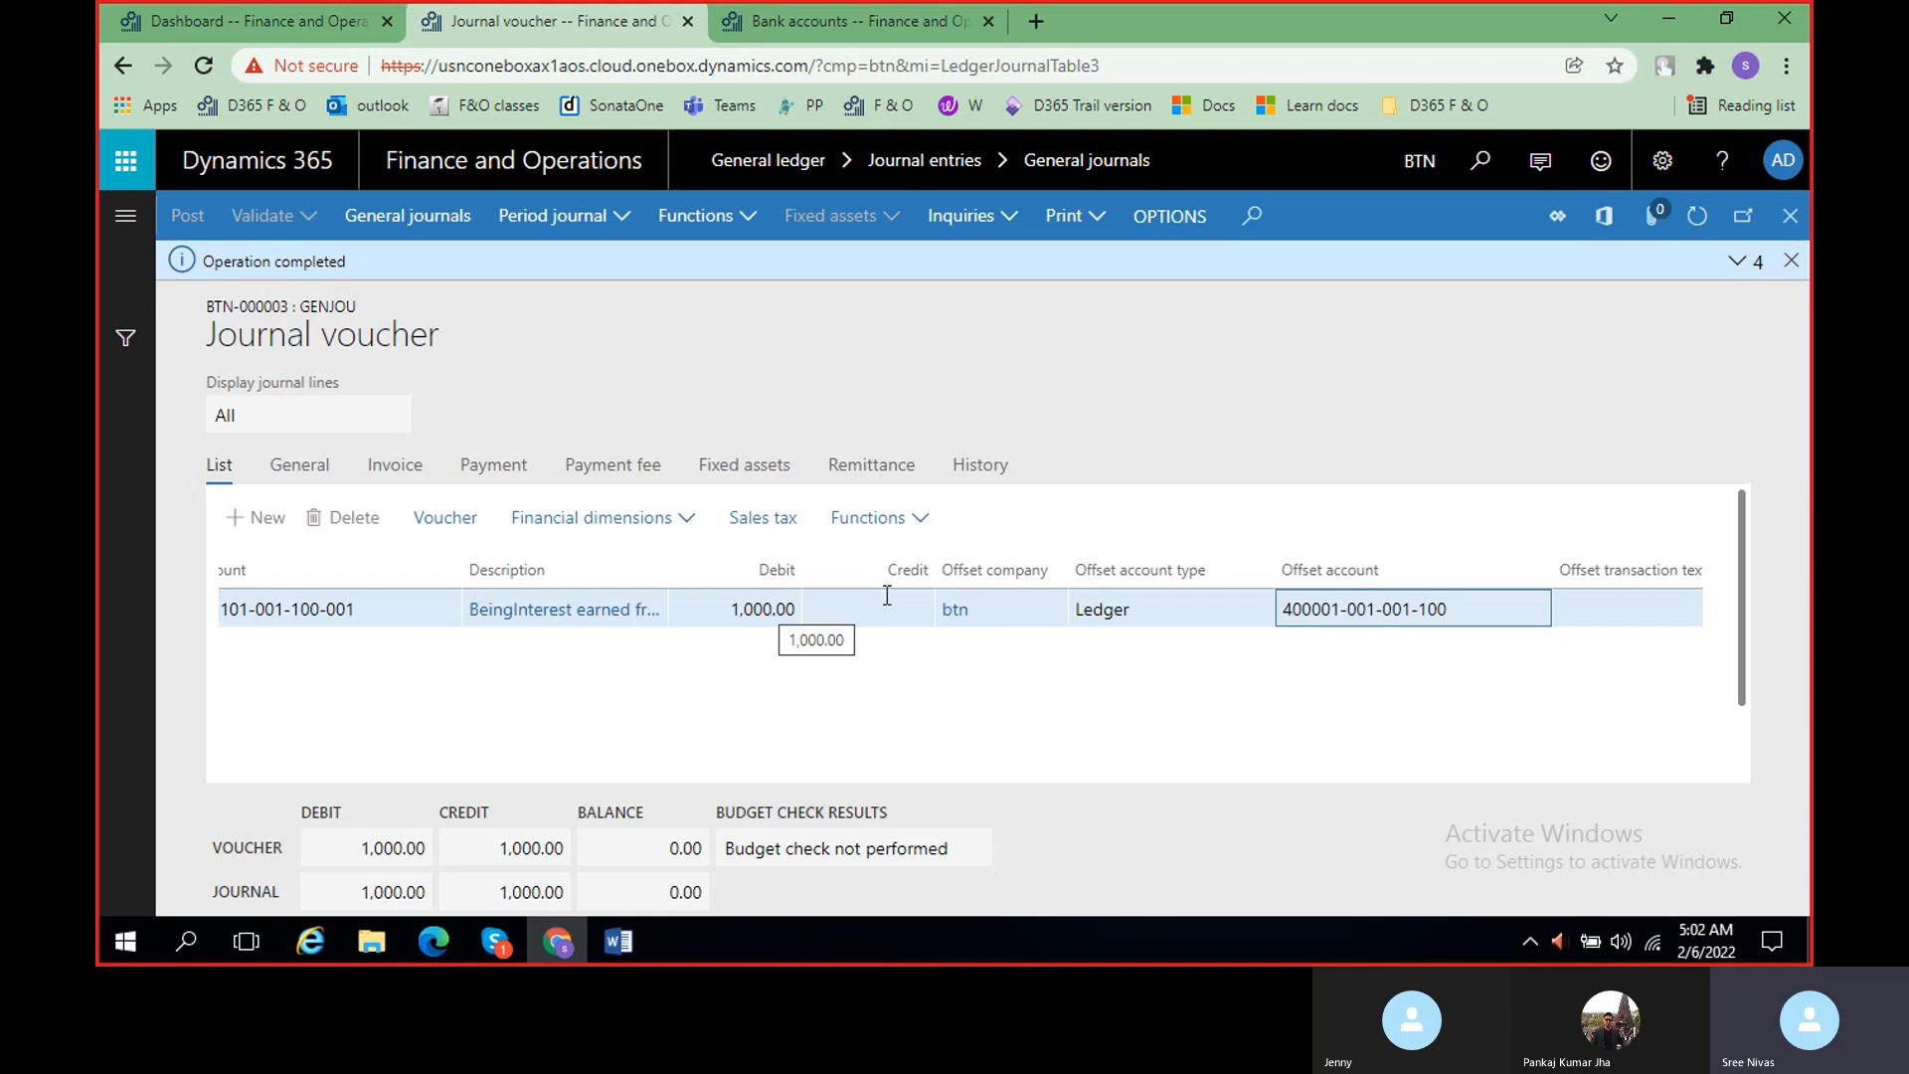
click(1790, 261)
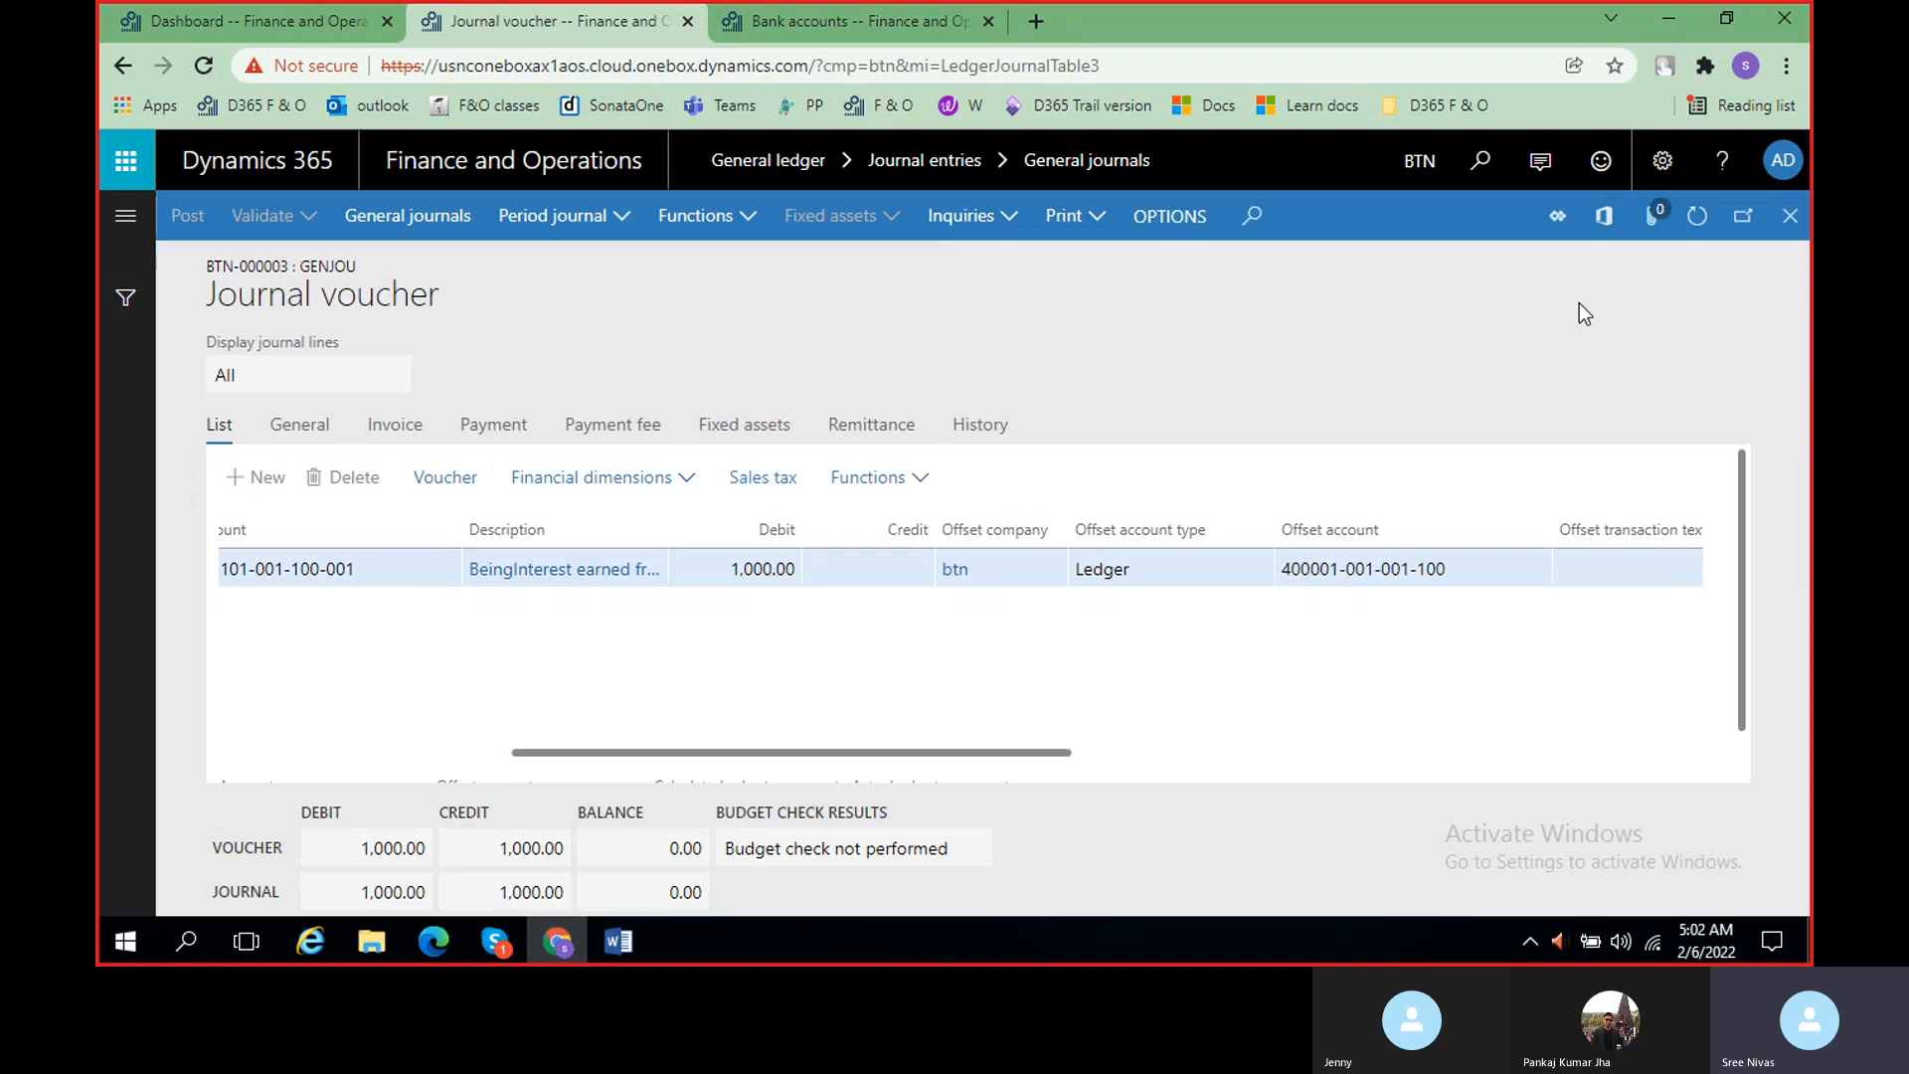
- Reopen the voucher transactions and examine the transaction-currency amount on the Interest Earned line
click(445, 479)
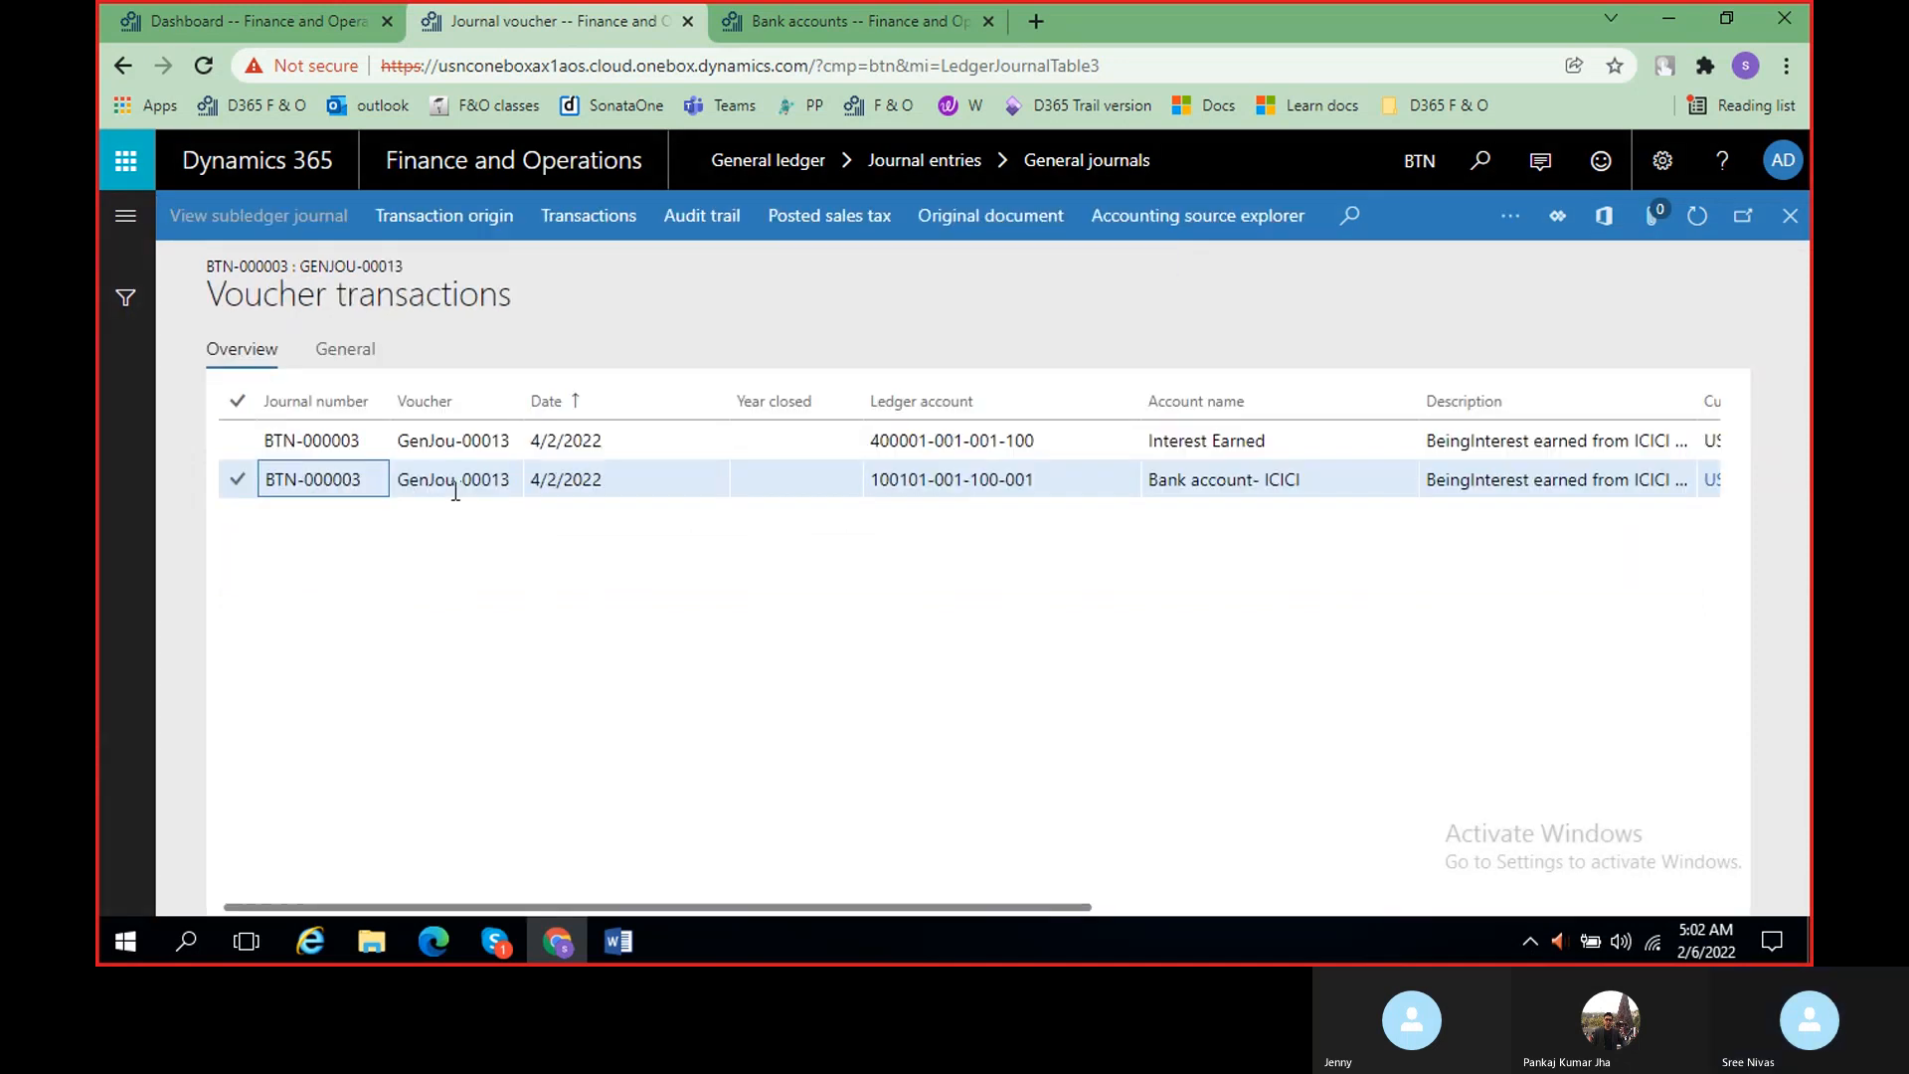
scroll(1250, 533, right, 5)
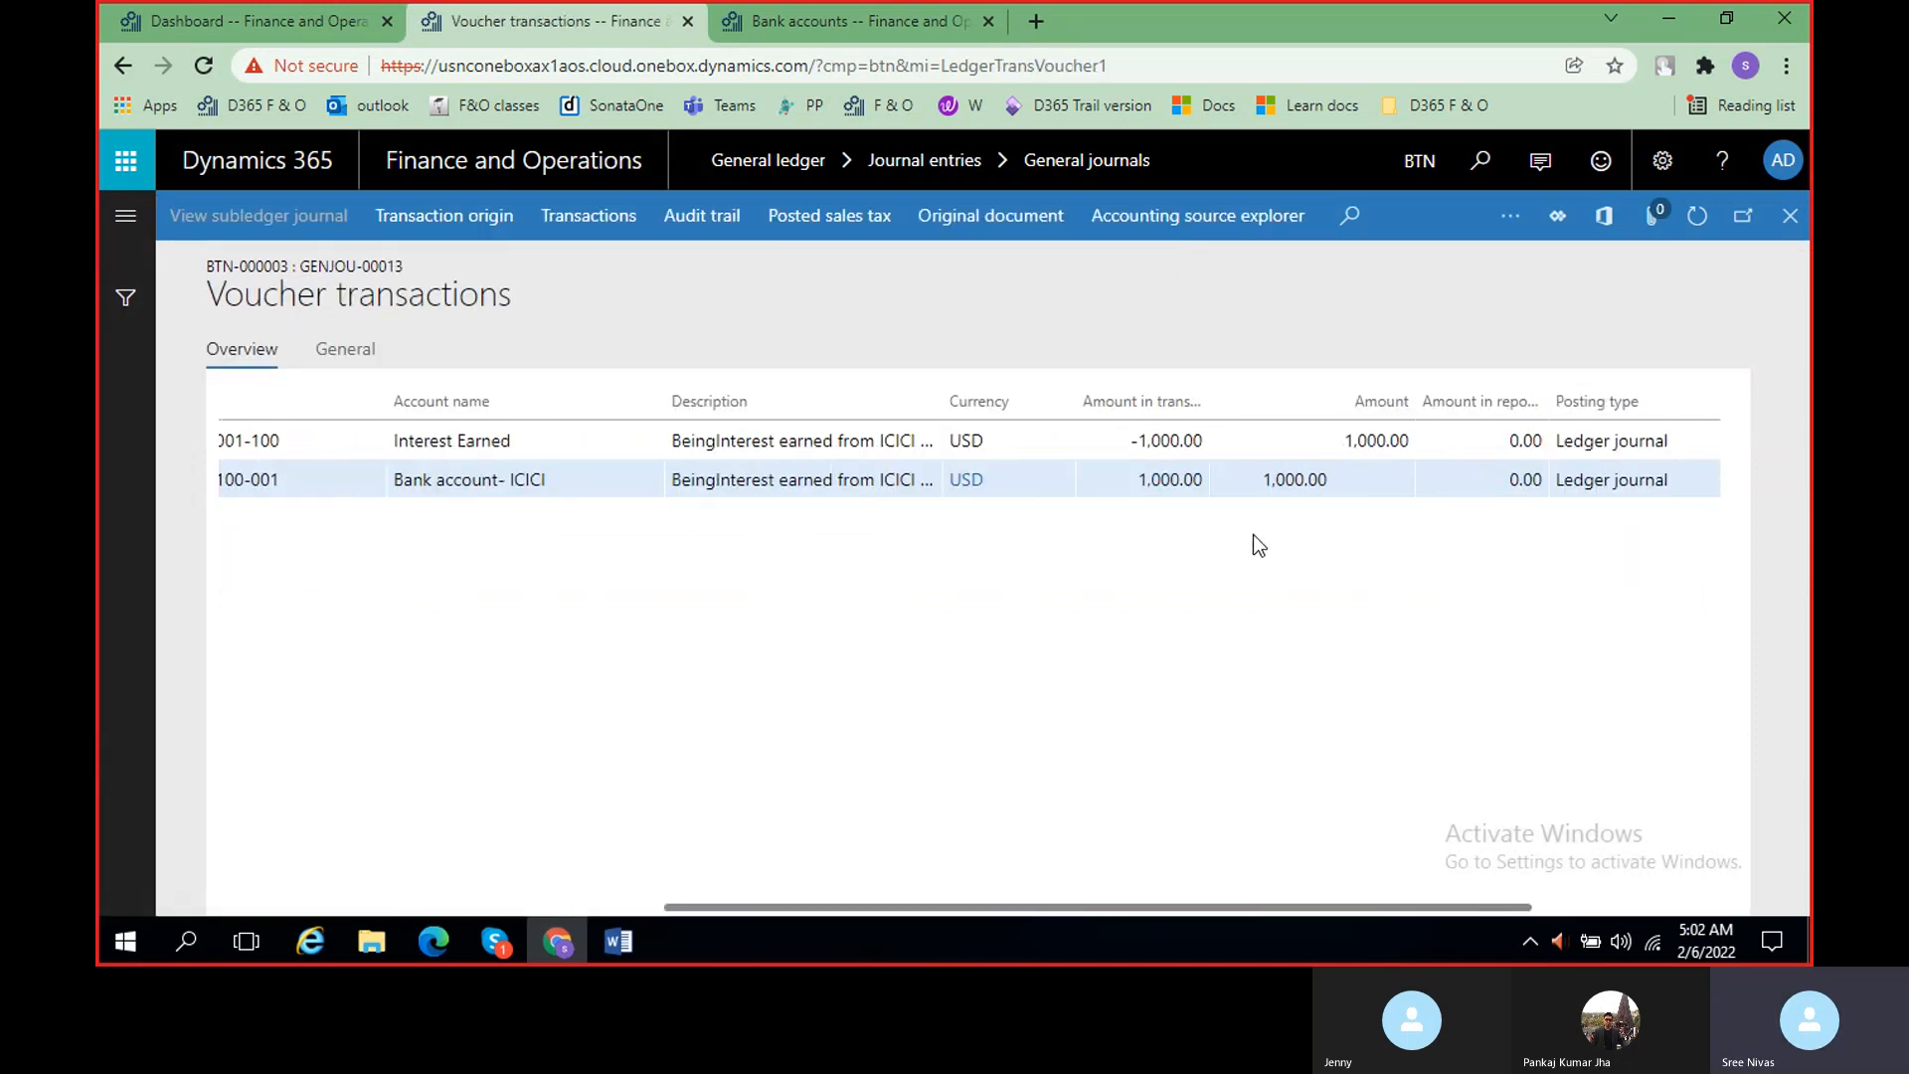
click(1126, 441)
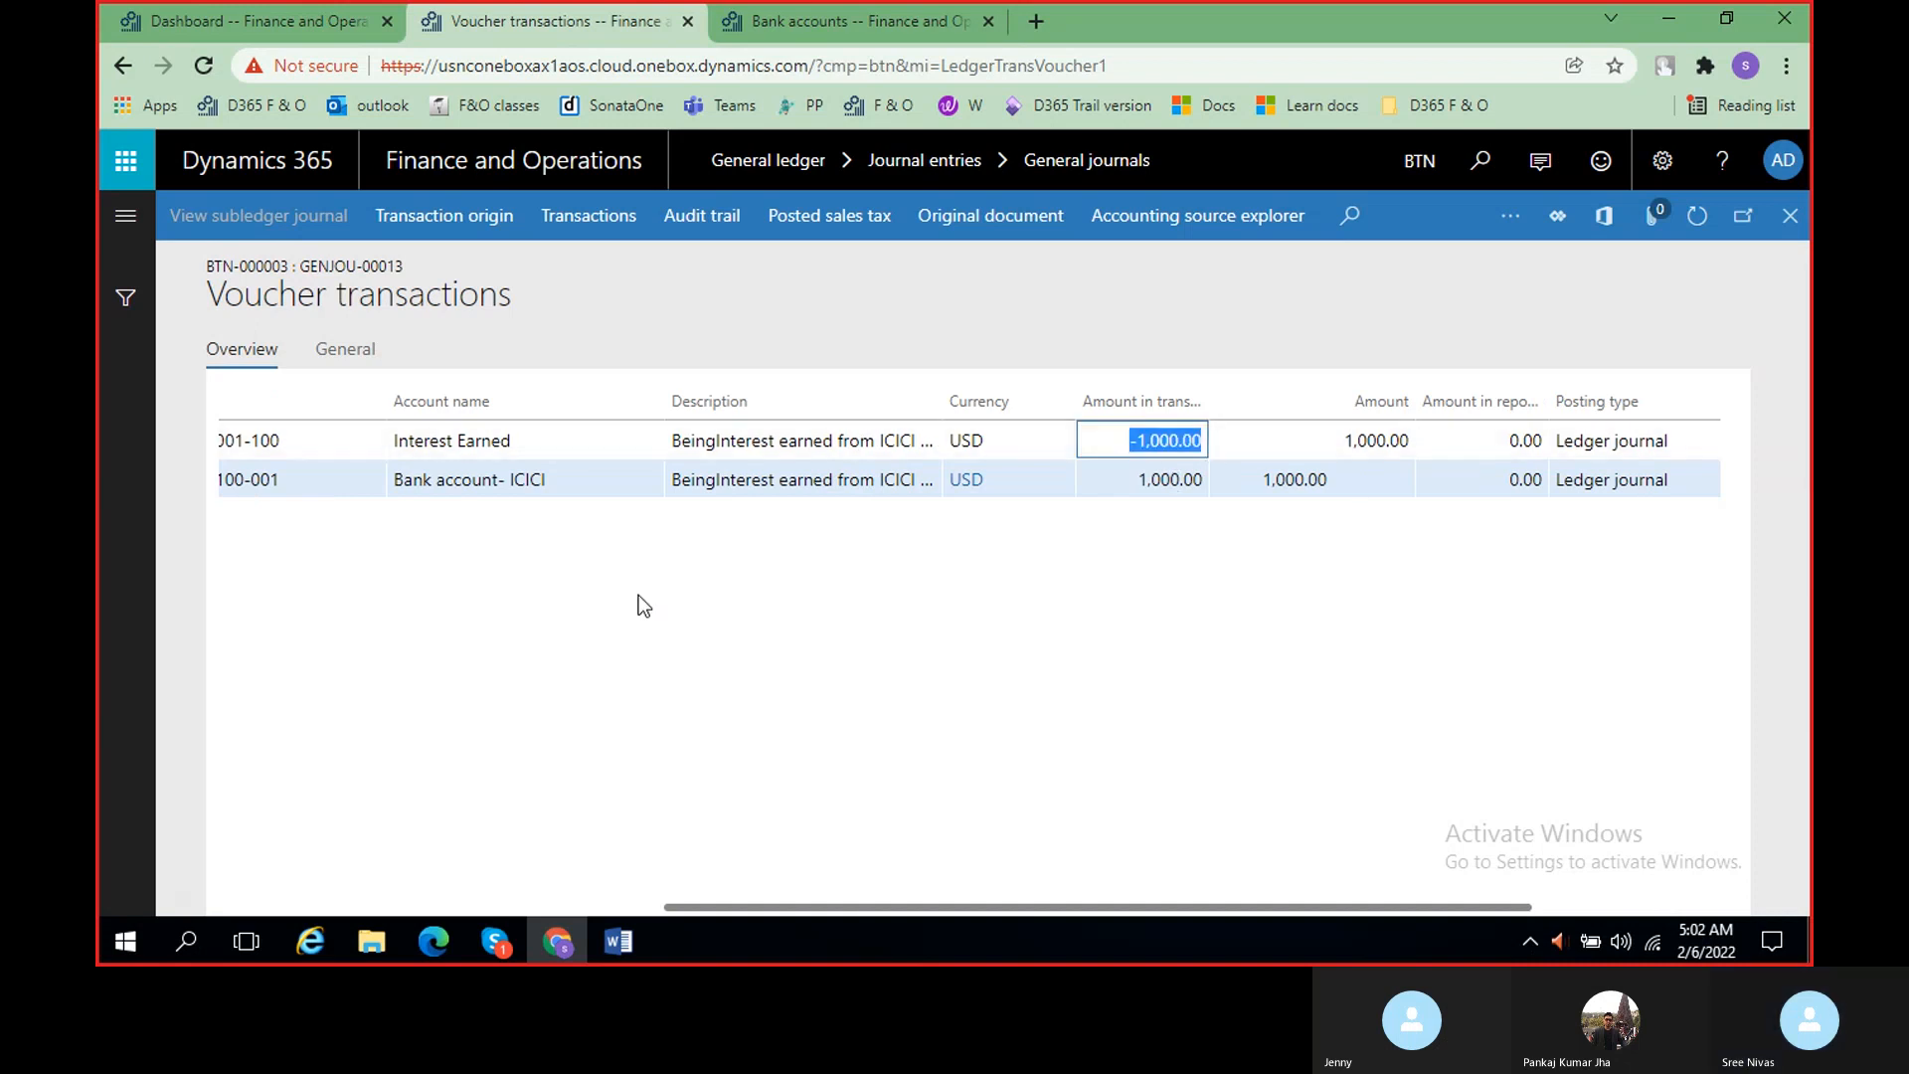
scroll(596, 467, left, 2)
scroll(445, 549, left, 3)
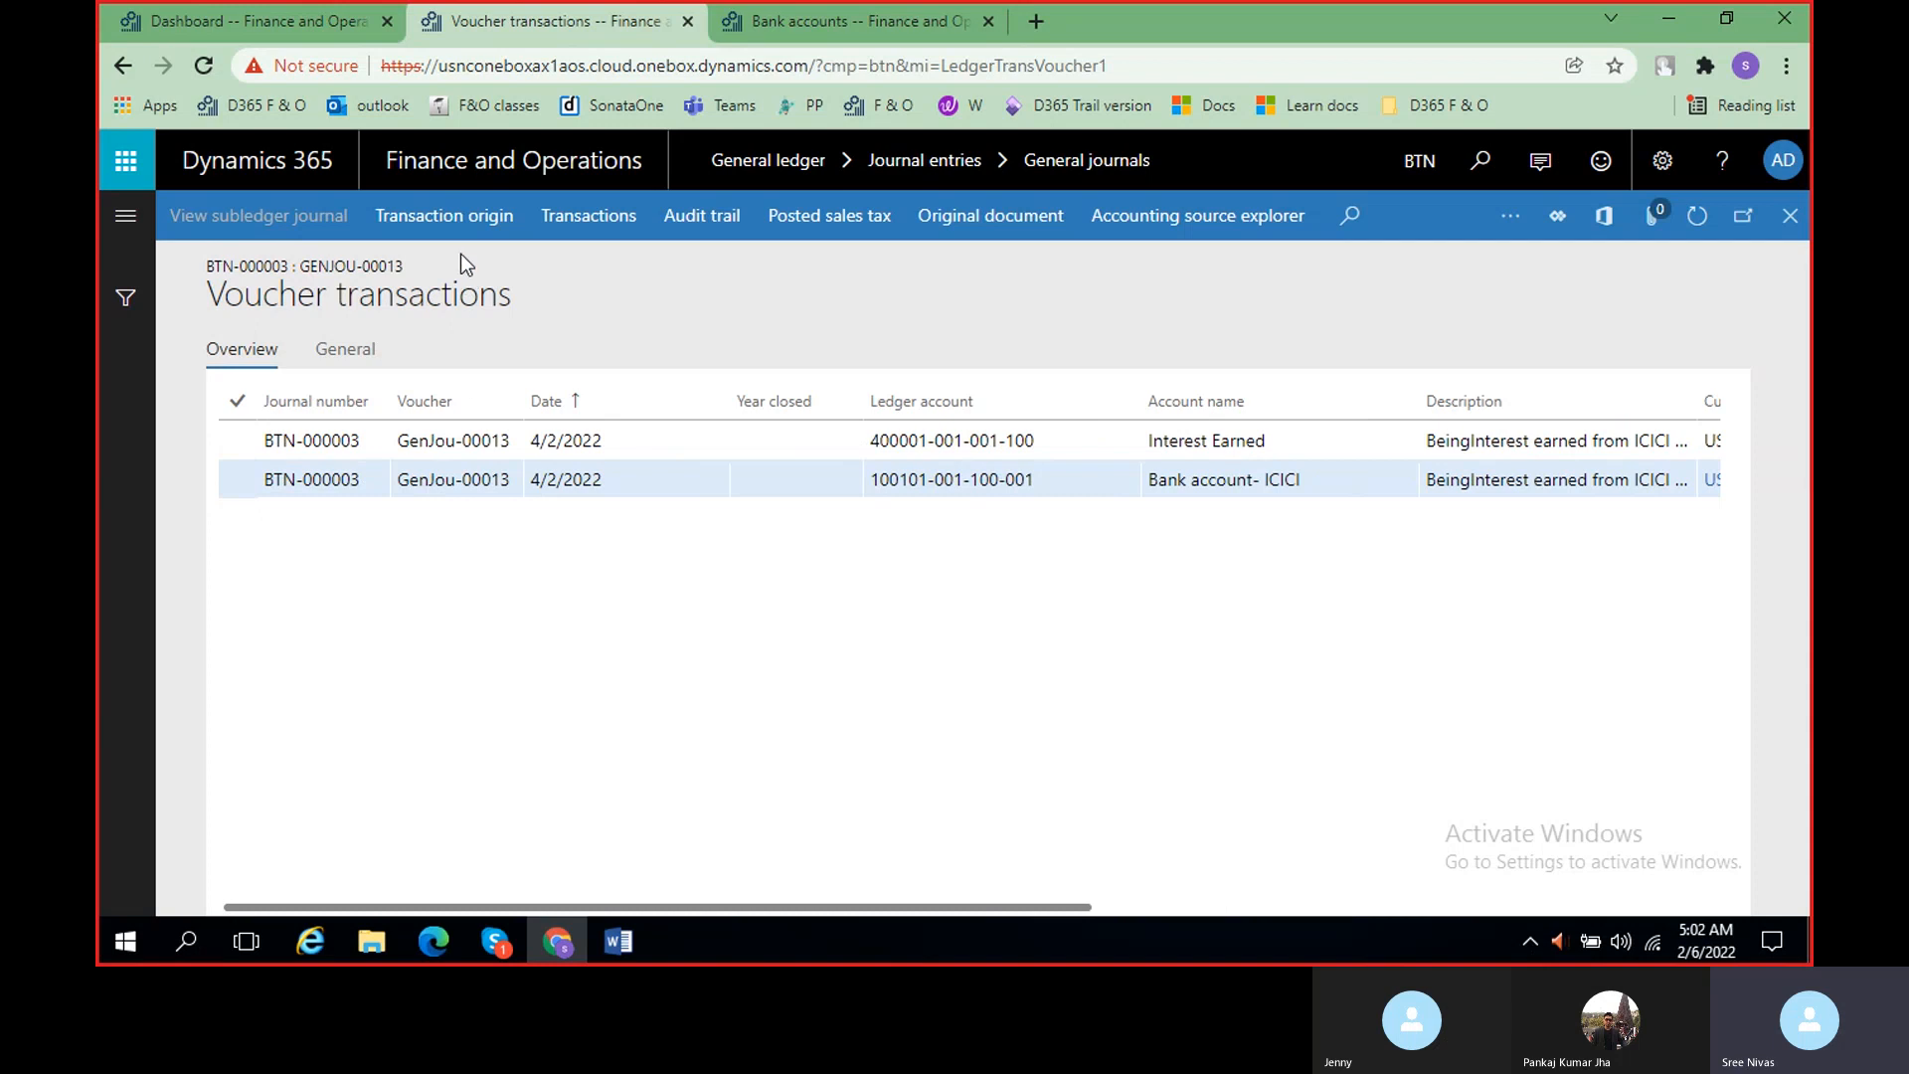
- Examine all ledger transactions of the ICICI bank account, comparing descriptions and amounts, and return to the voucher transactions
click(587, 224)
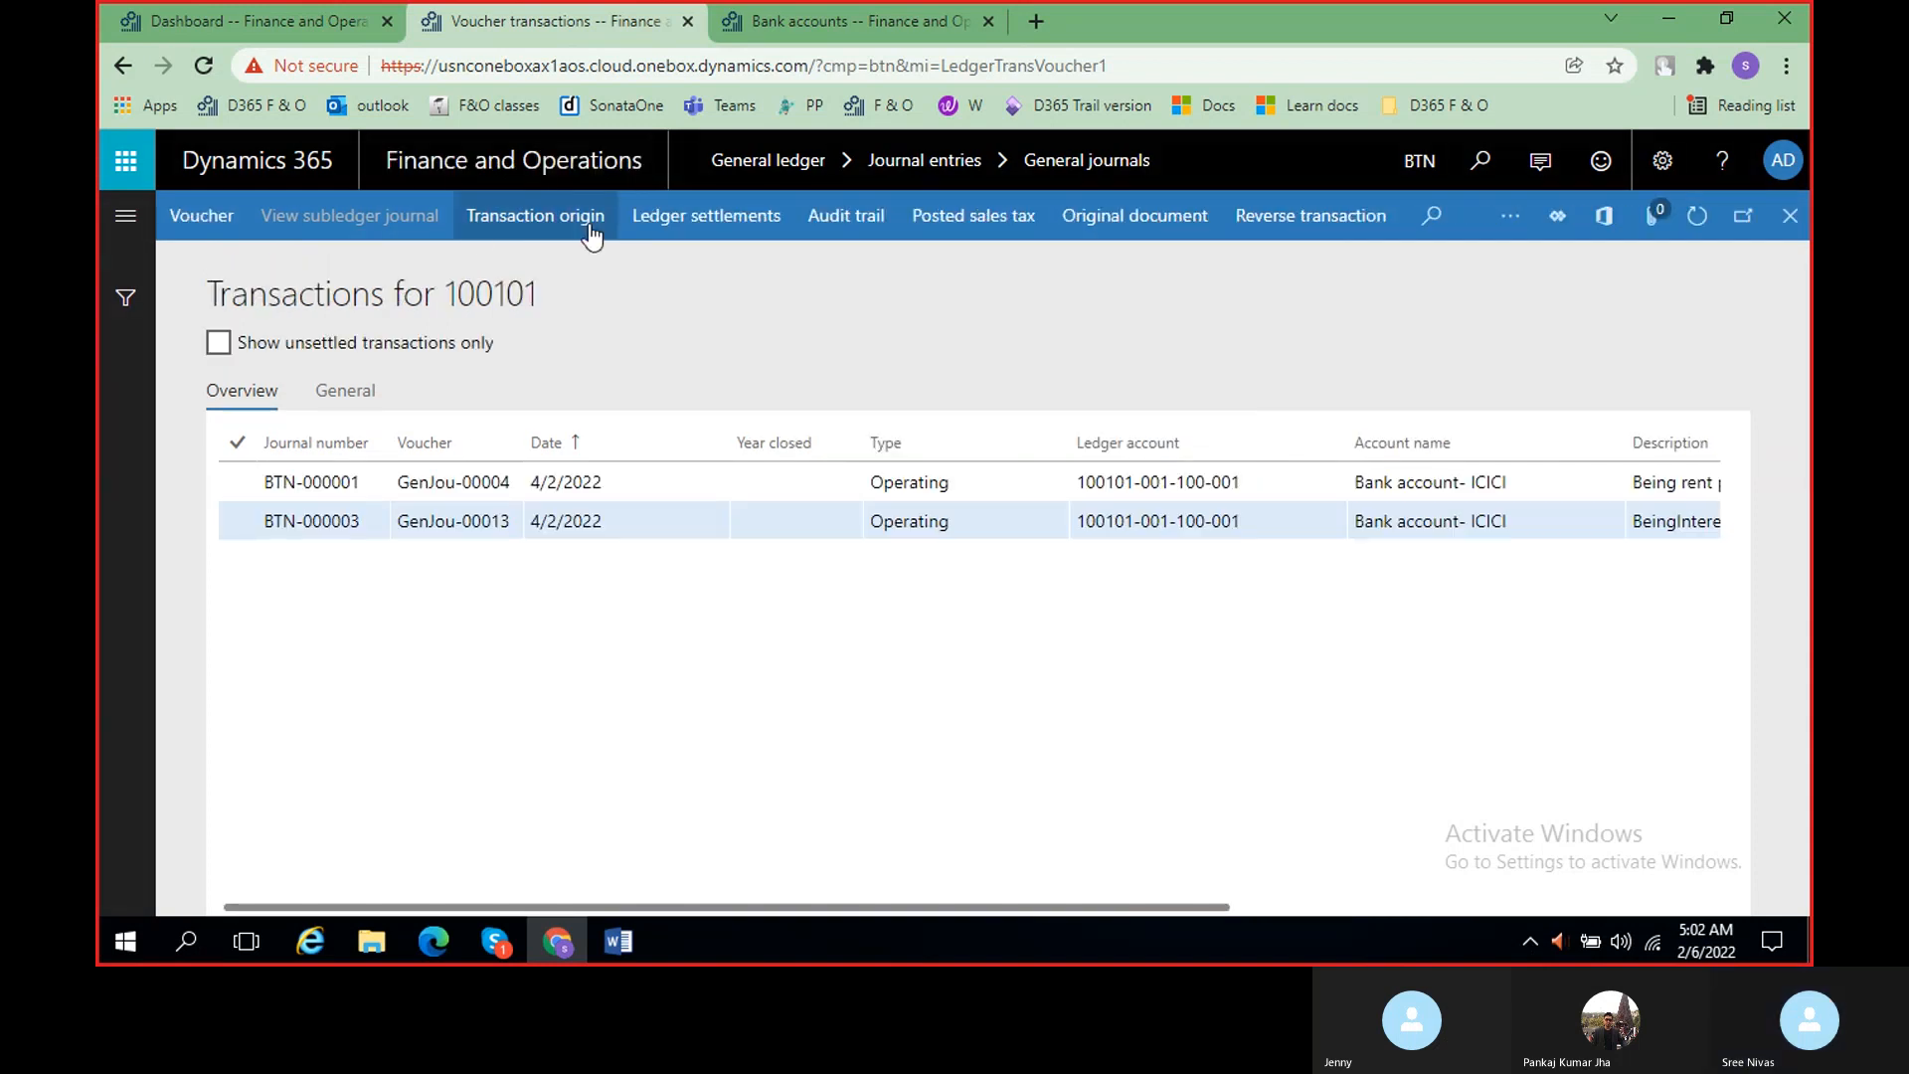
scroll(1195, 762, right, 5)
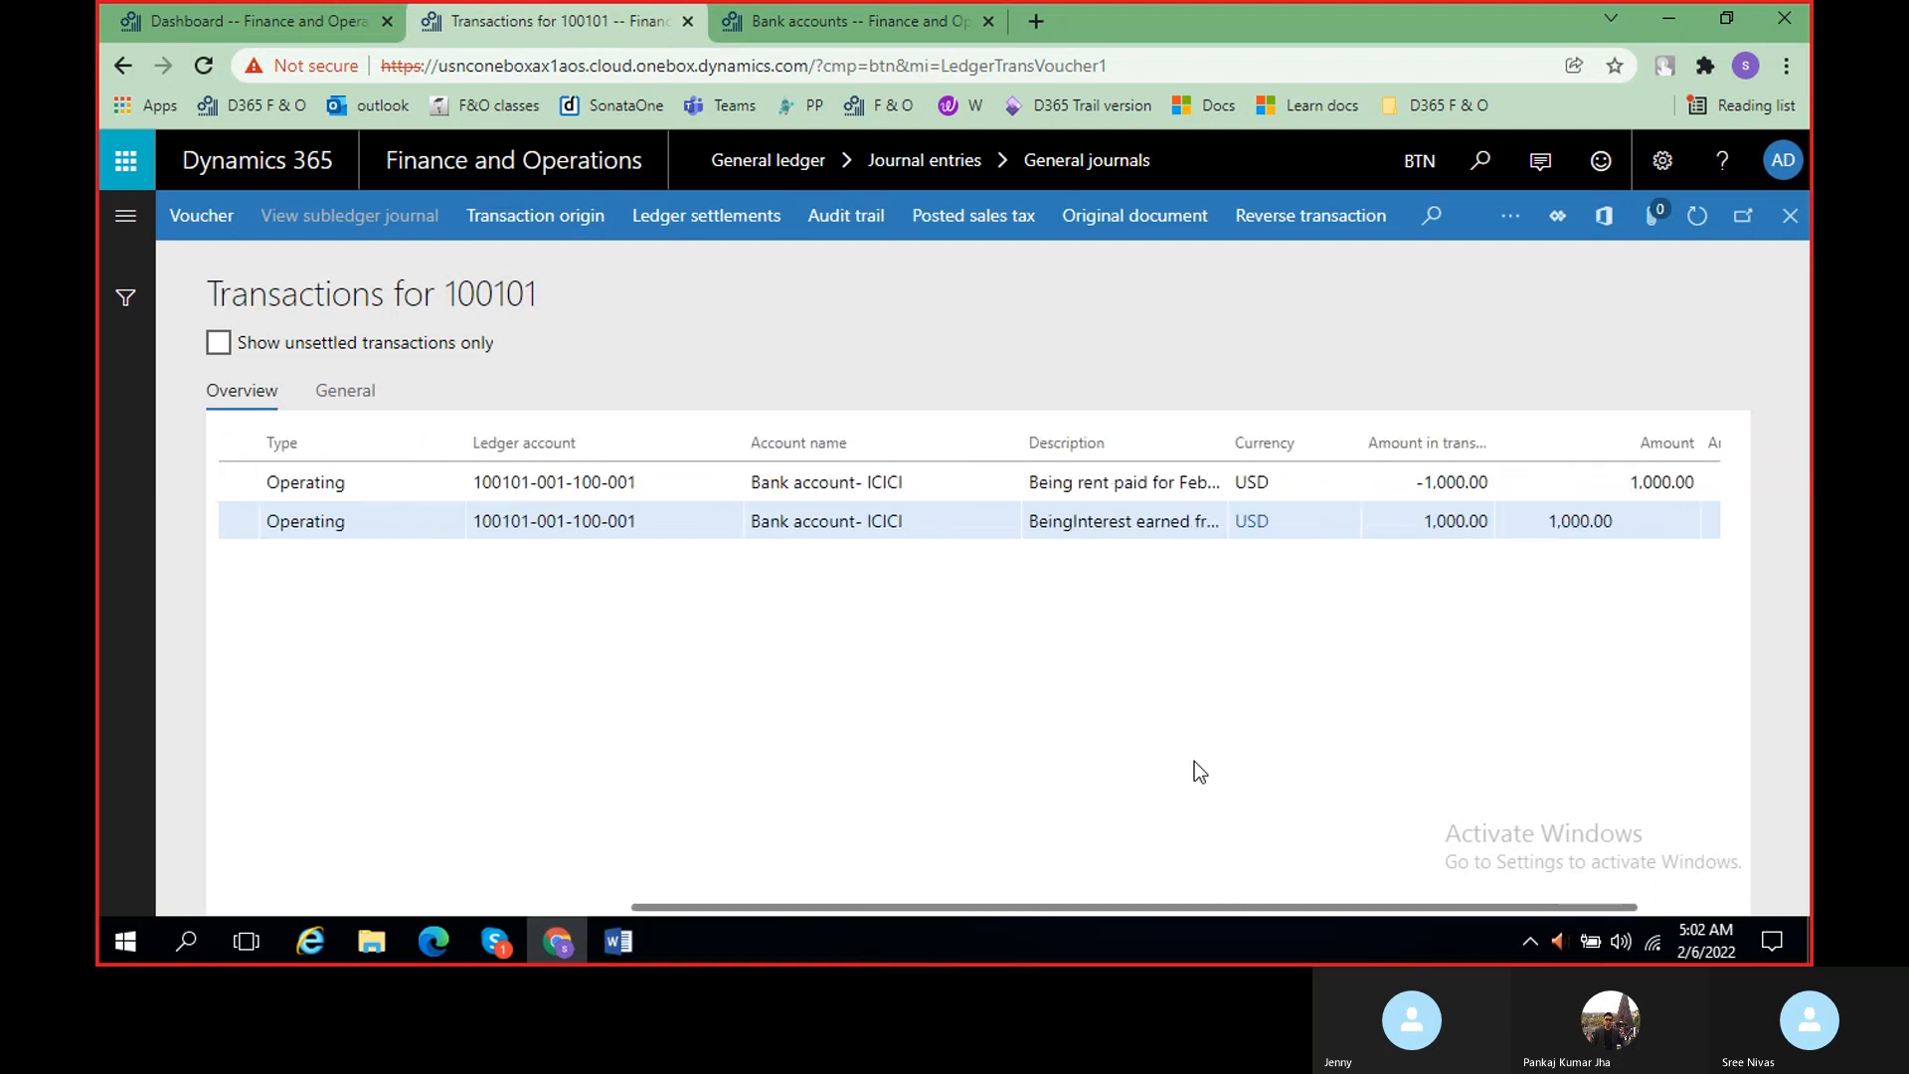
scroll(1195, 760, left, 5)
scroll(1195, 760, right, 5)
scroll(1197, 763, right, 1)
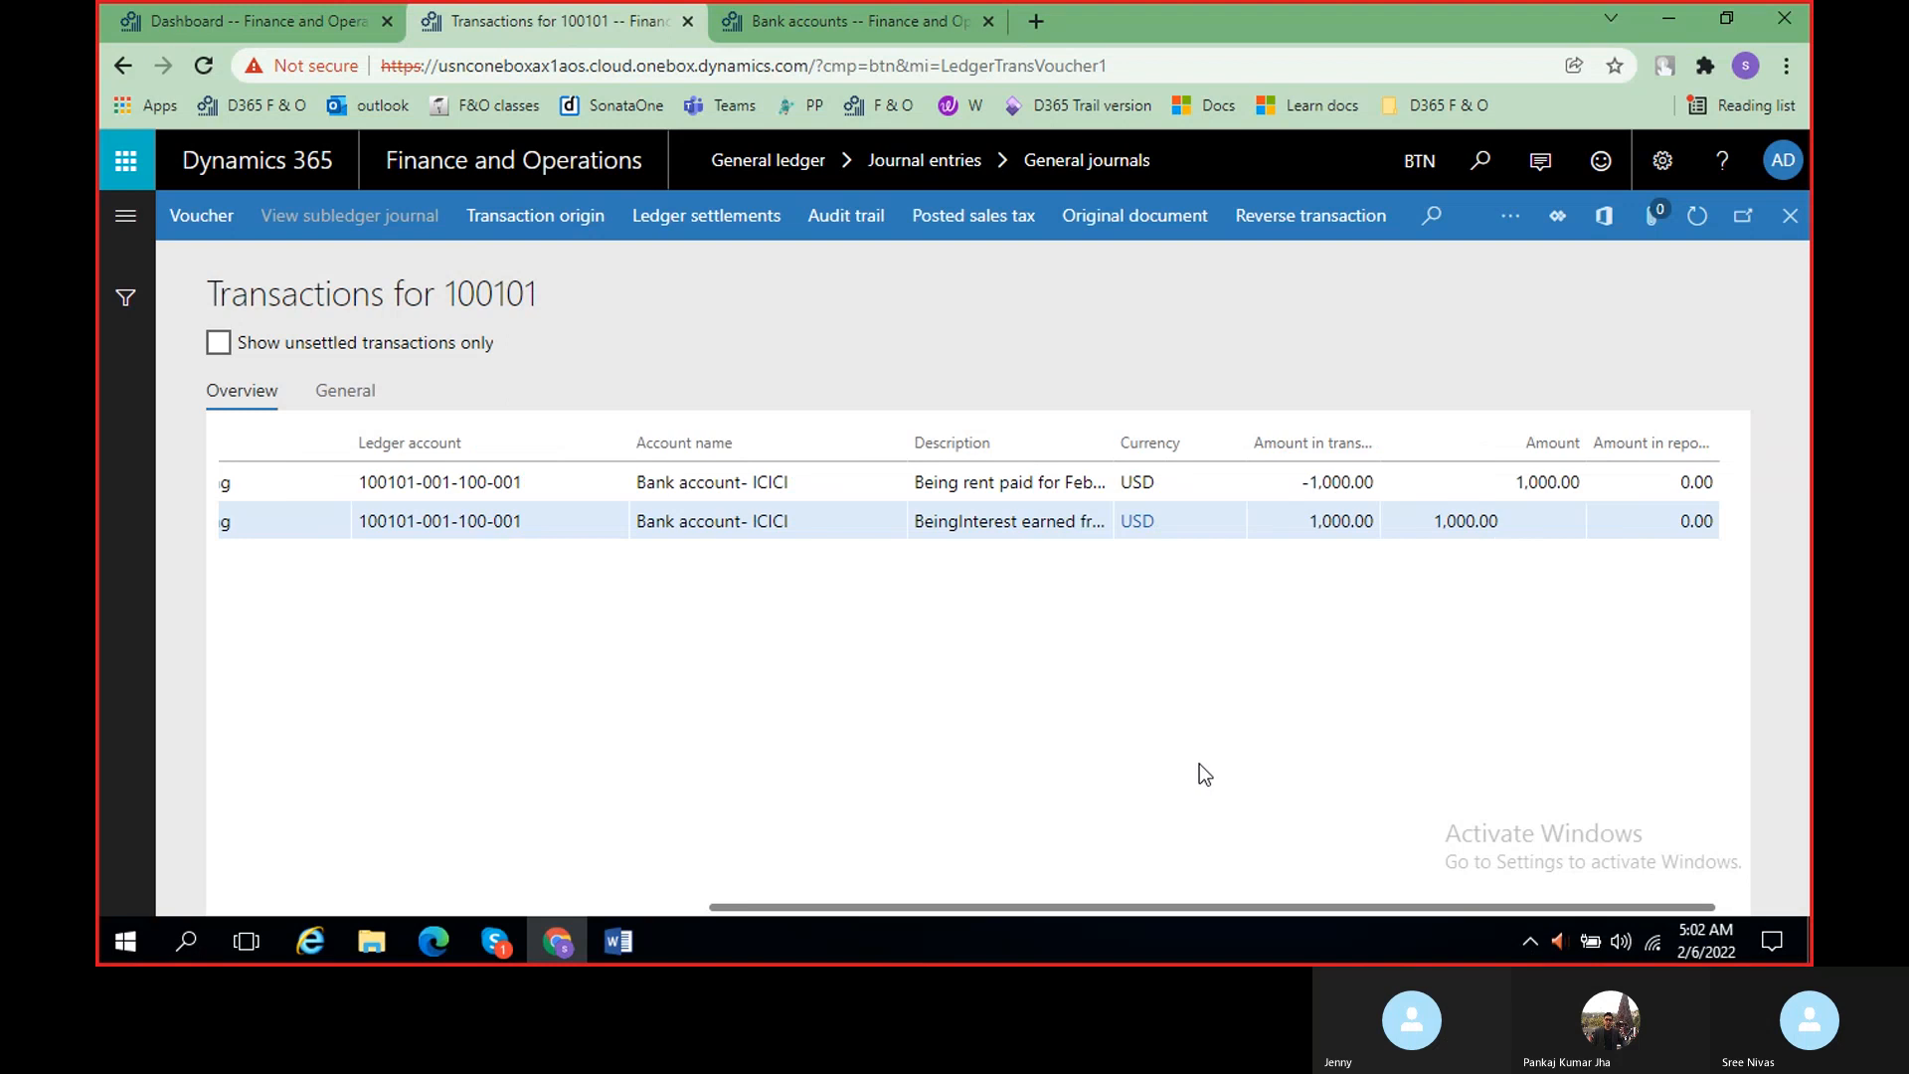
scroll(1199, 764, left, 3)
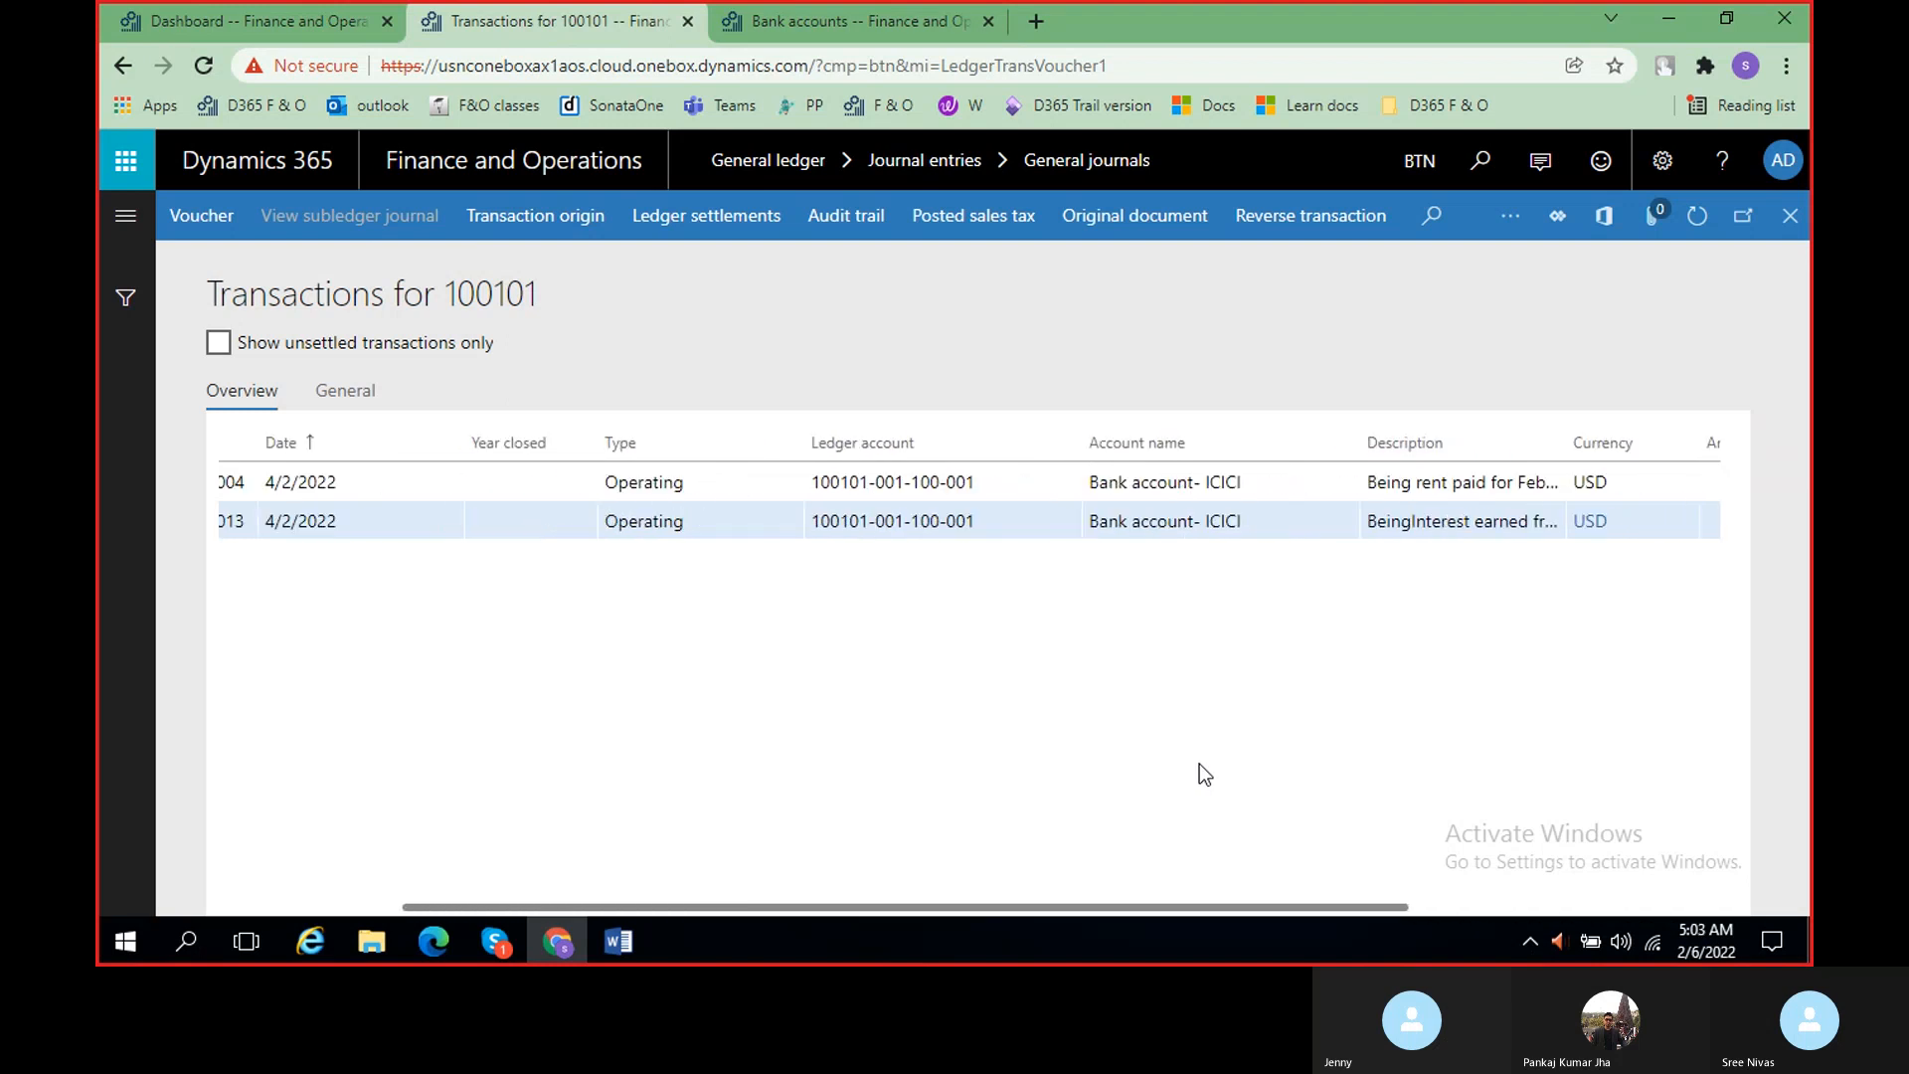
scroll(1199, 764, left, 2)
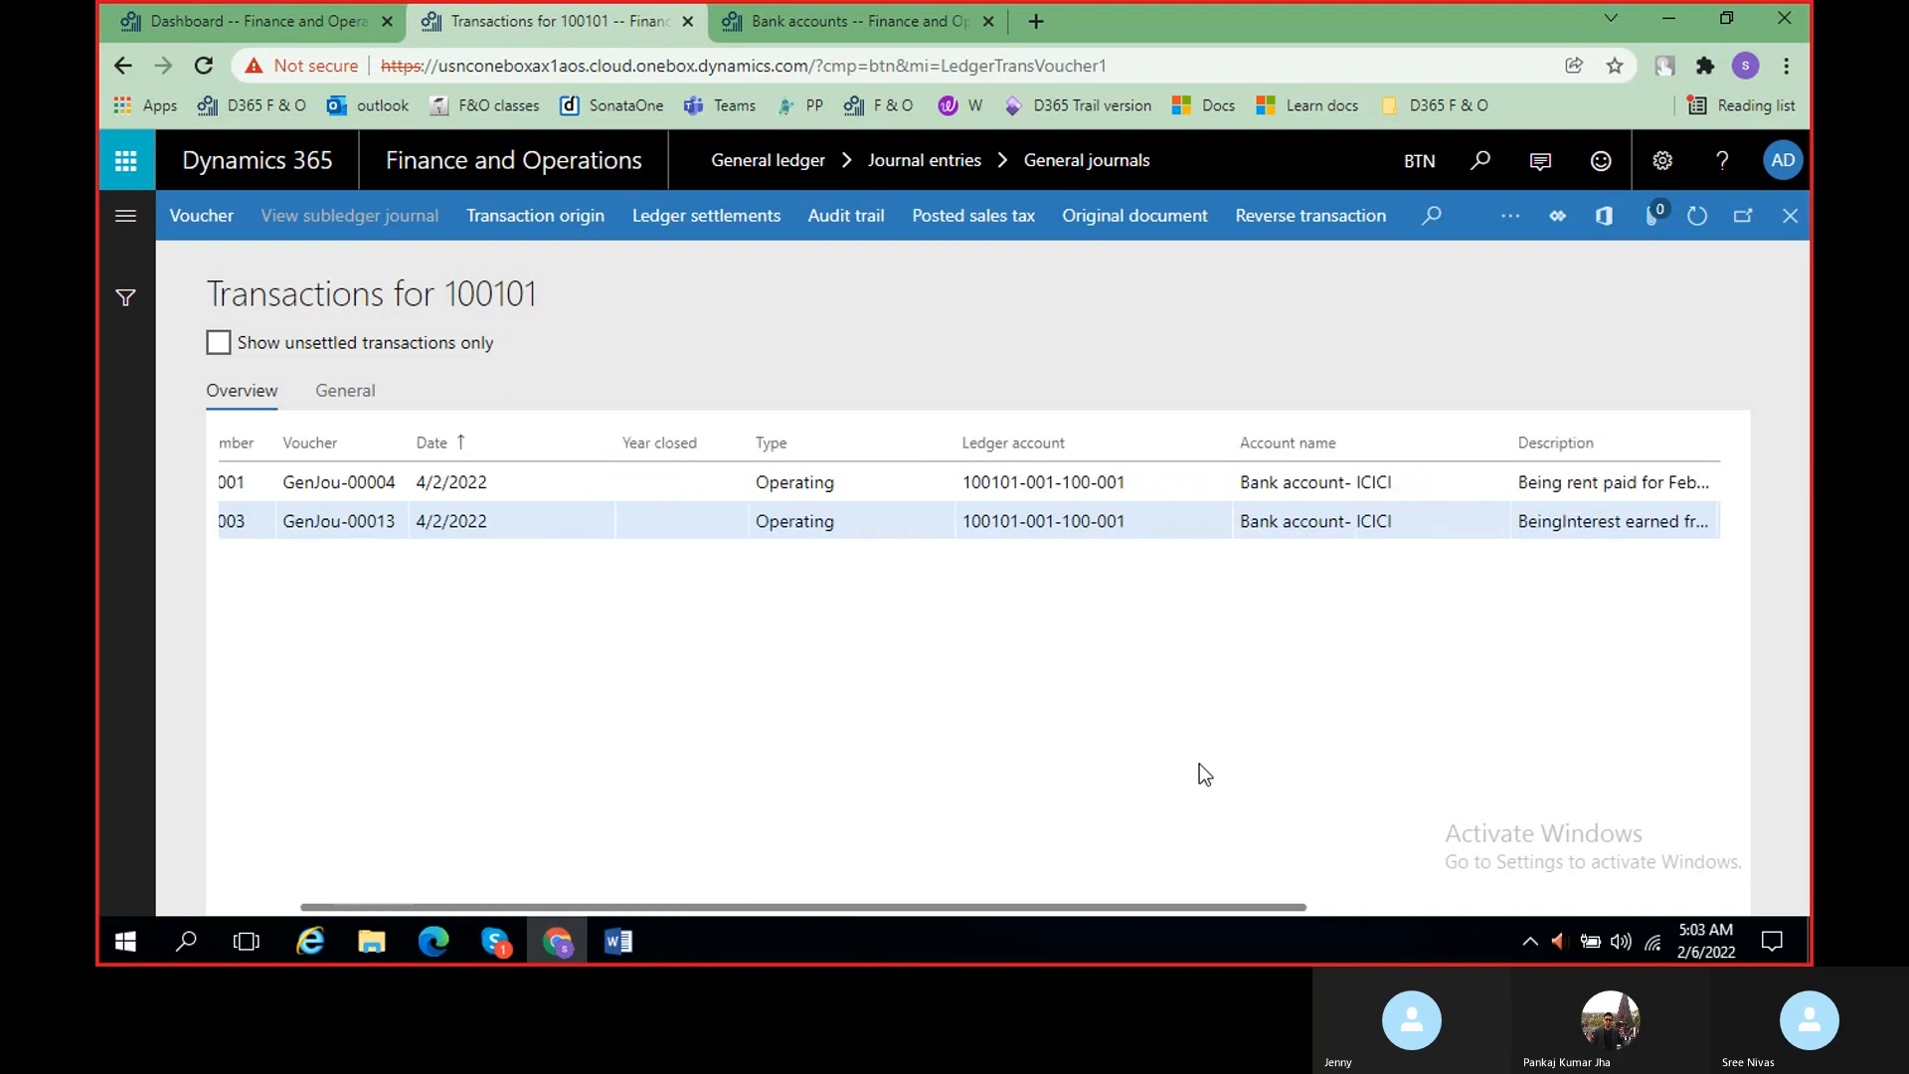
scroll(1198, 764, left, 2)
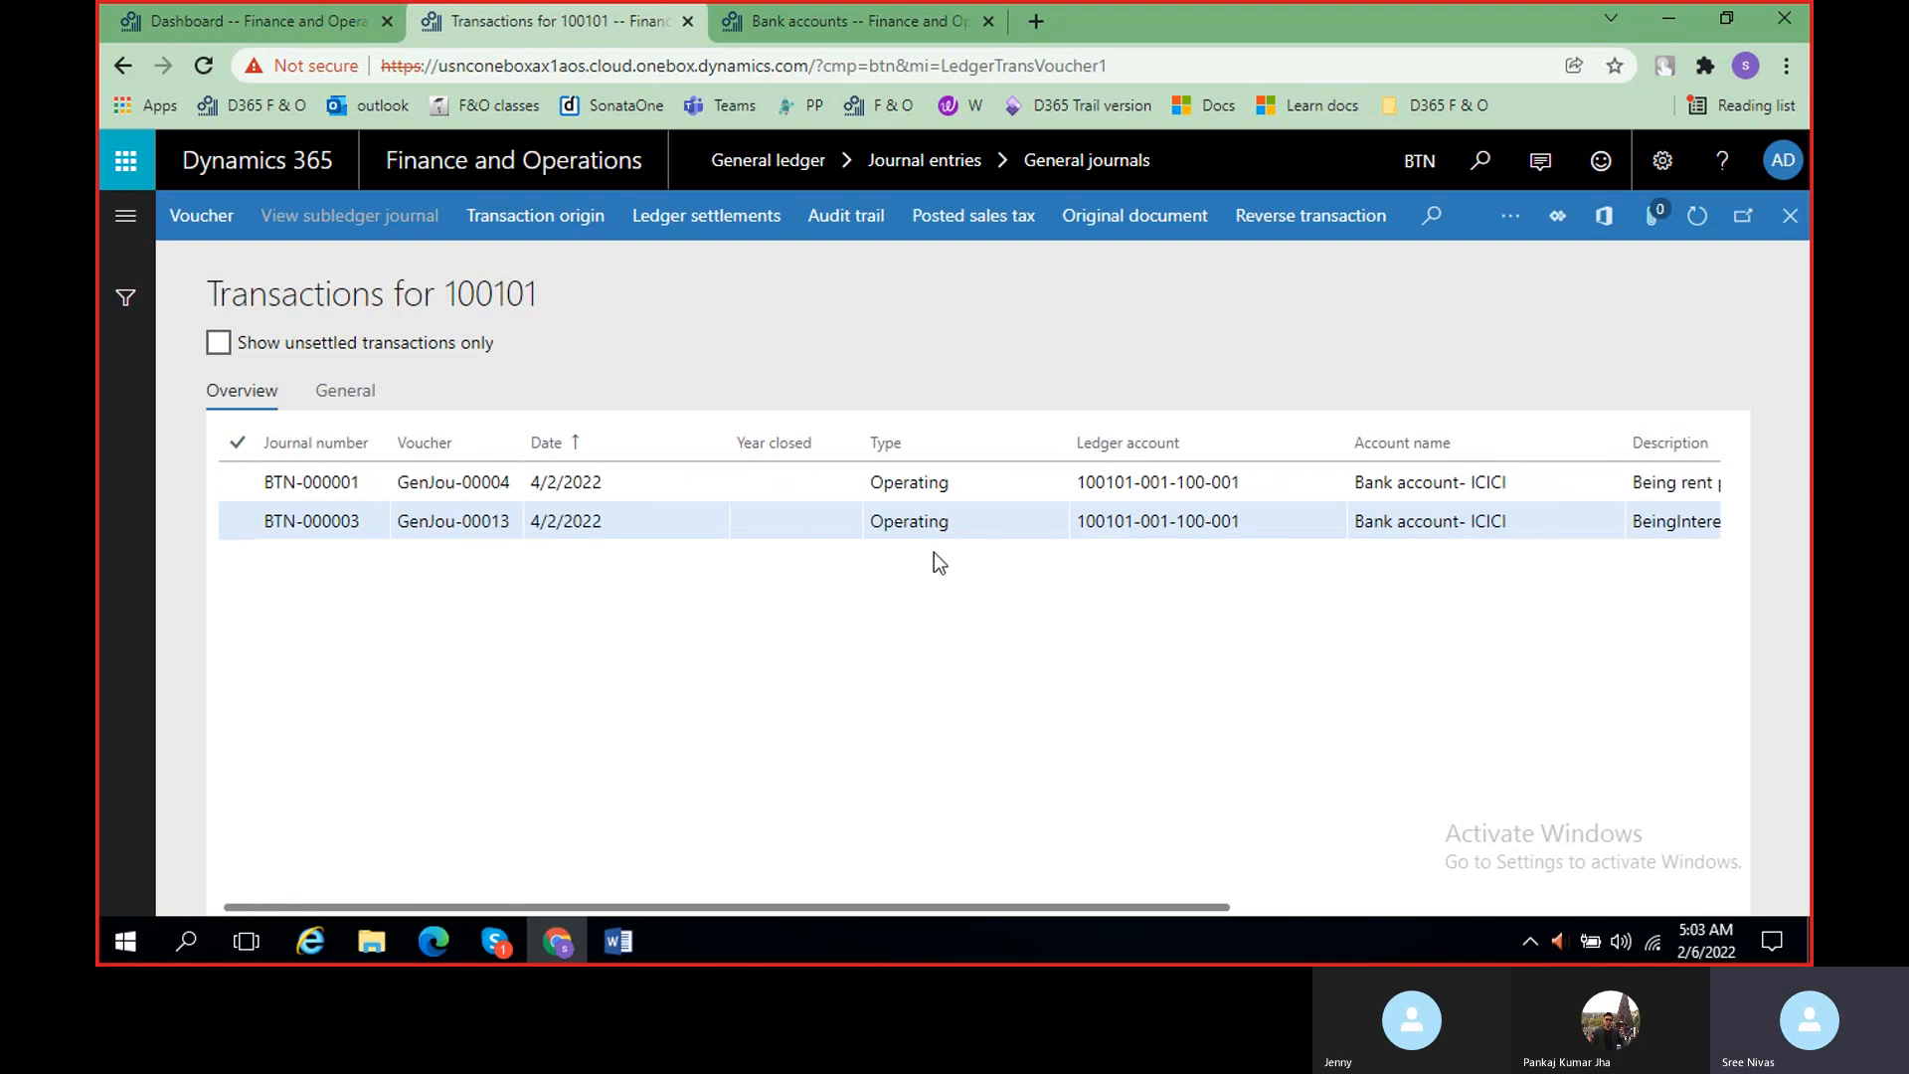
scroll(930, 552, right, 5)
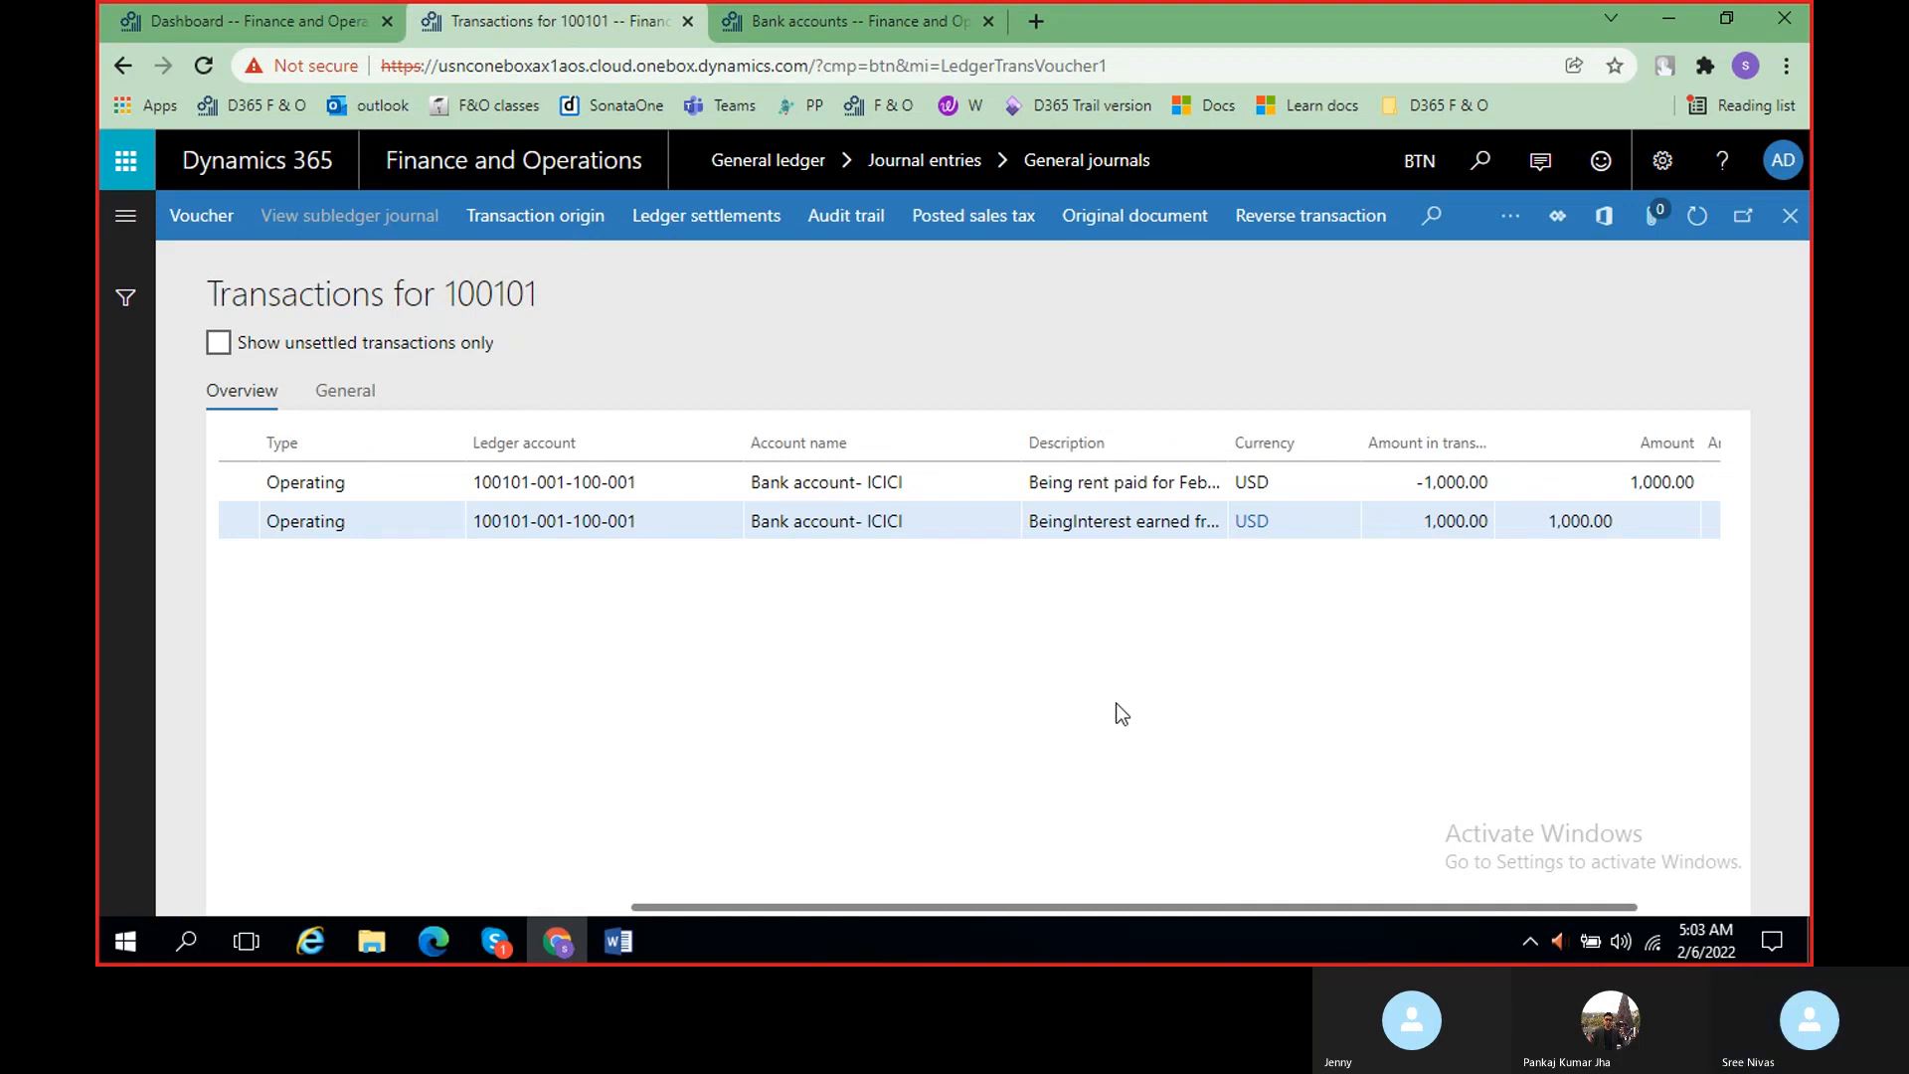
scroll(1120, 712, right, 2)
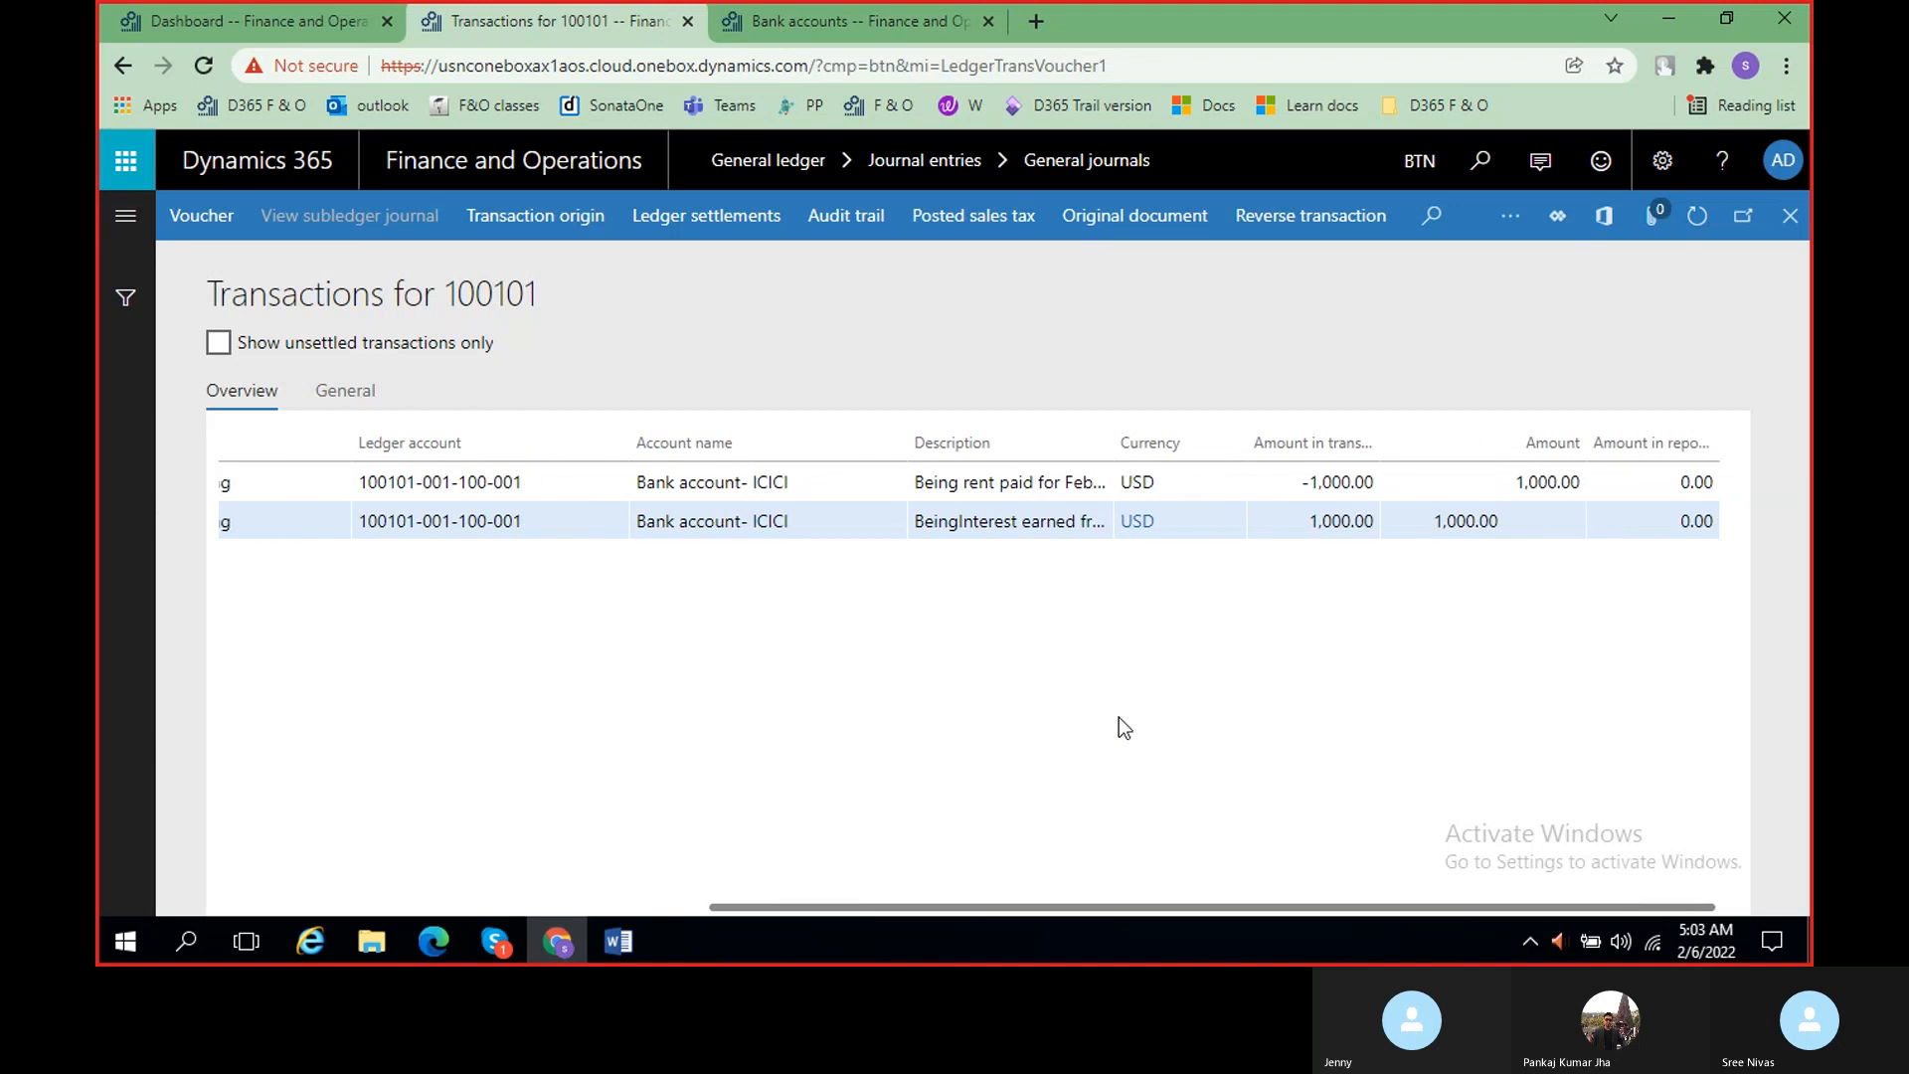
click(1789, 216)
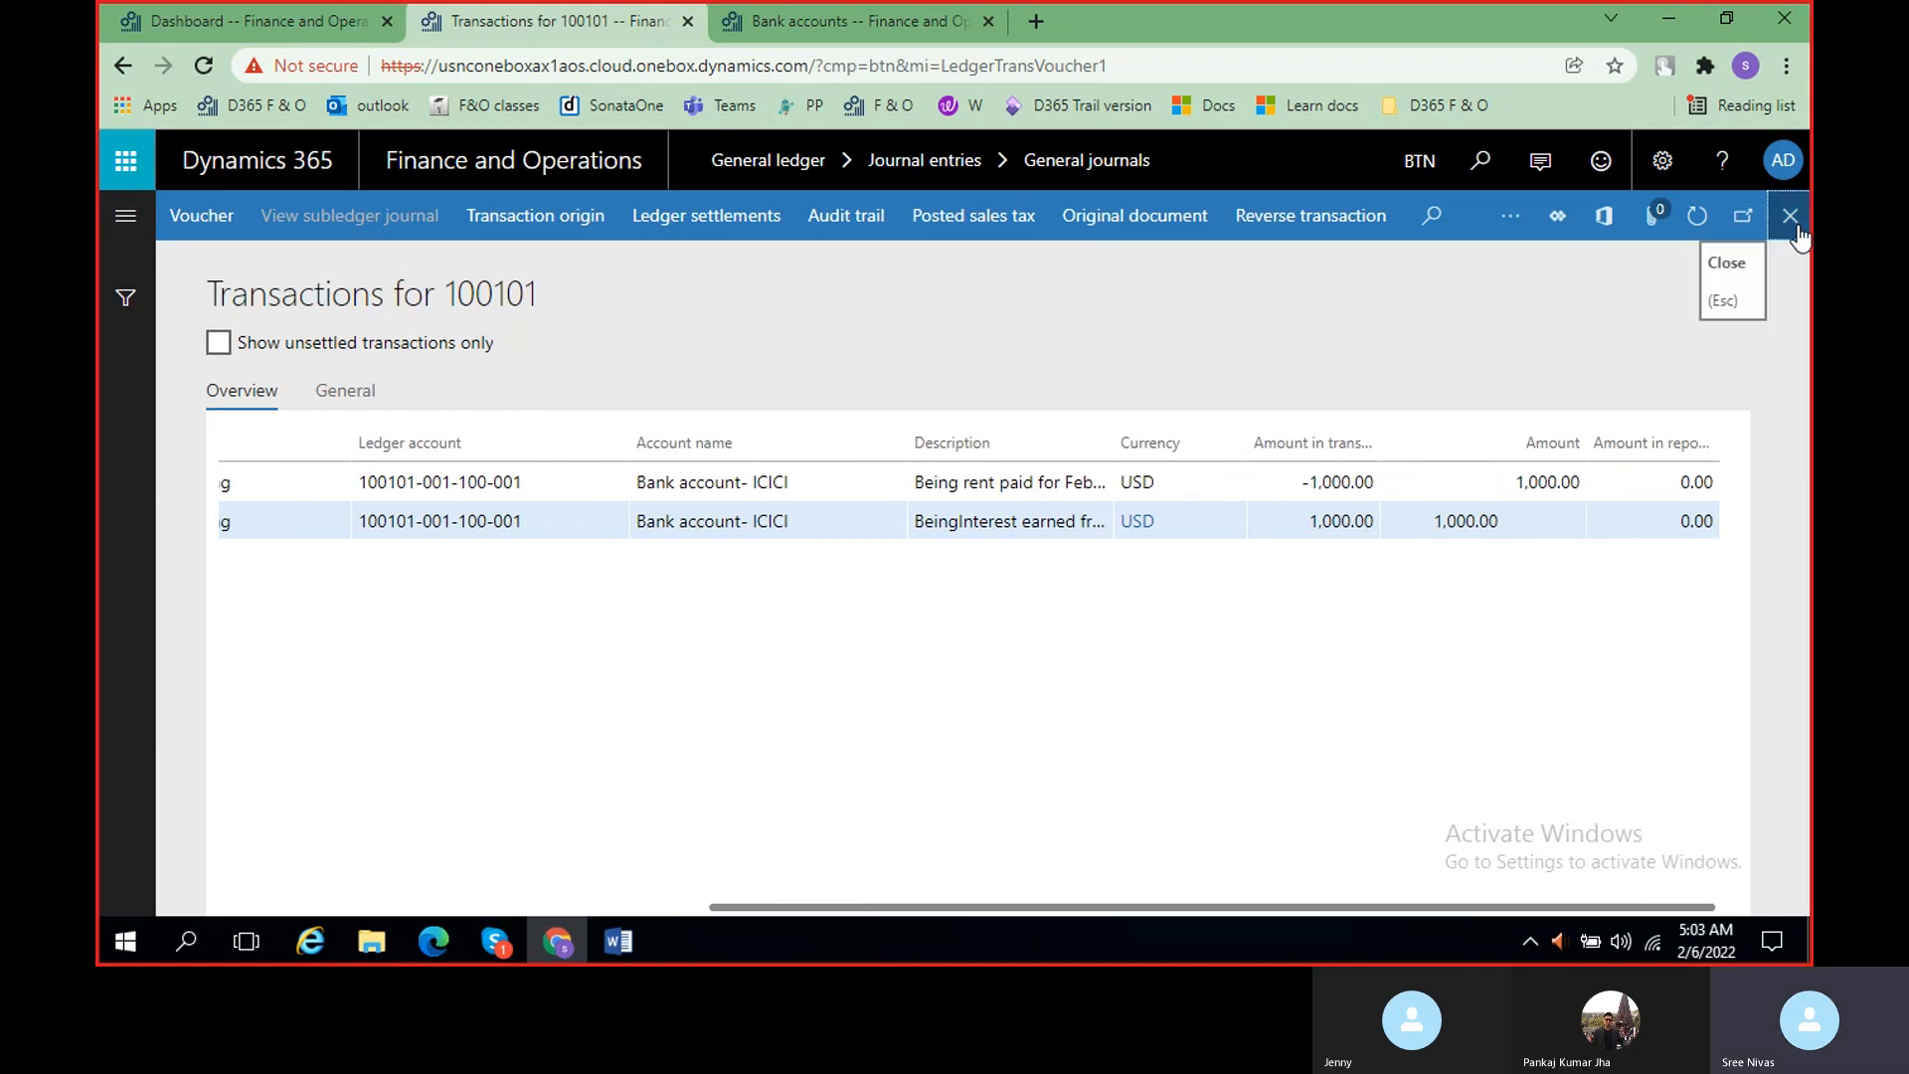
- Check the voucher's amounts and its transaction origin for the bank and interest entries, and return to the voucher transactions
scroll(1392, 594, right, 4)
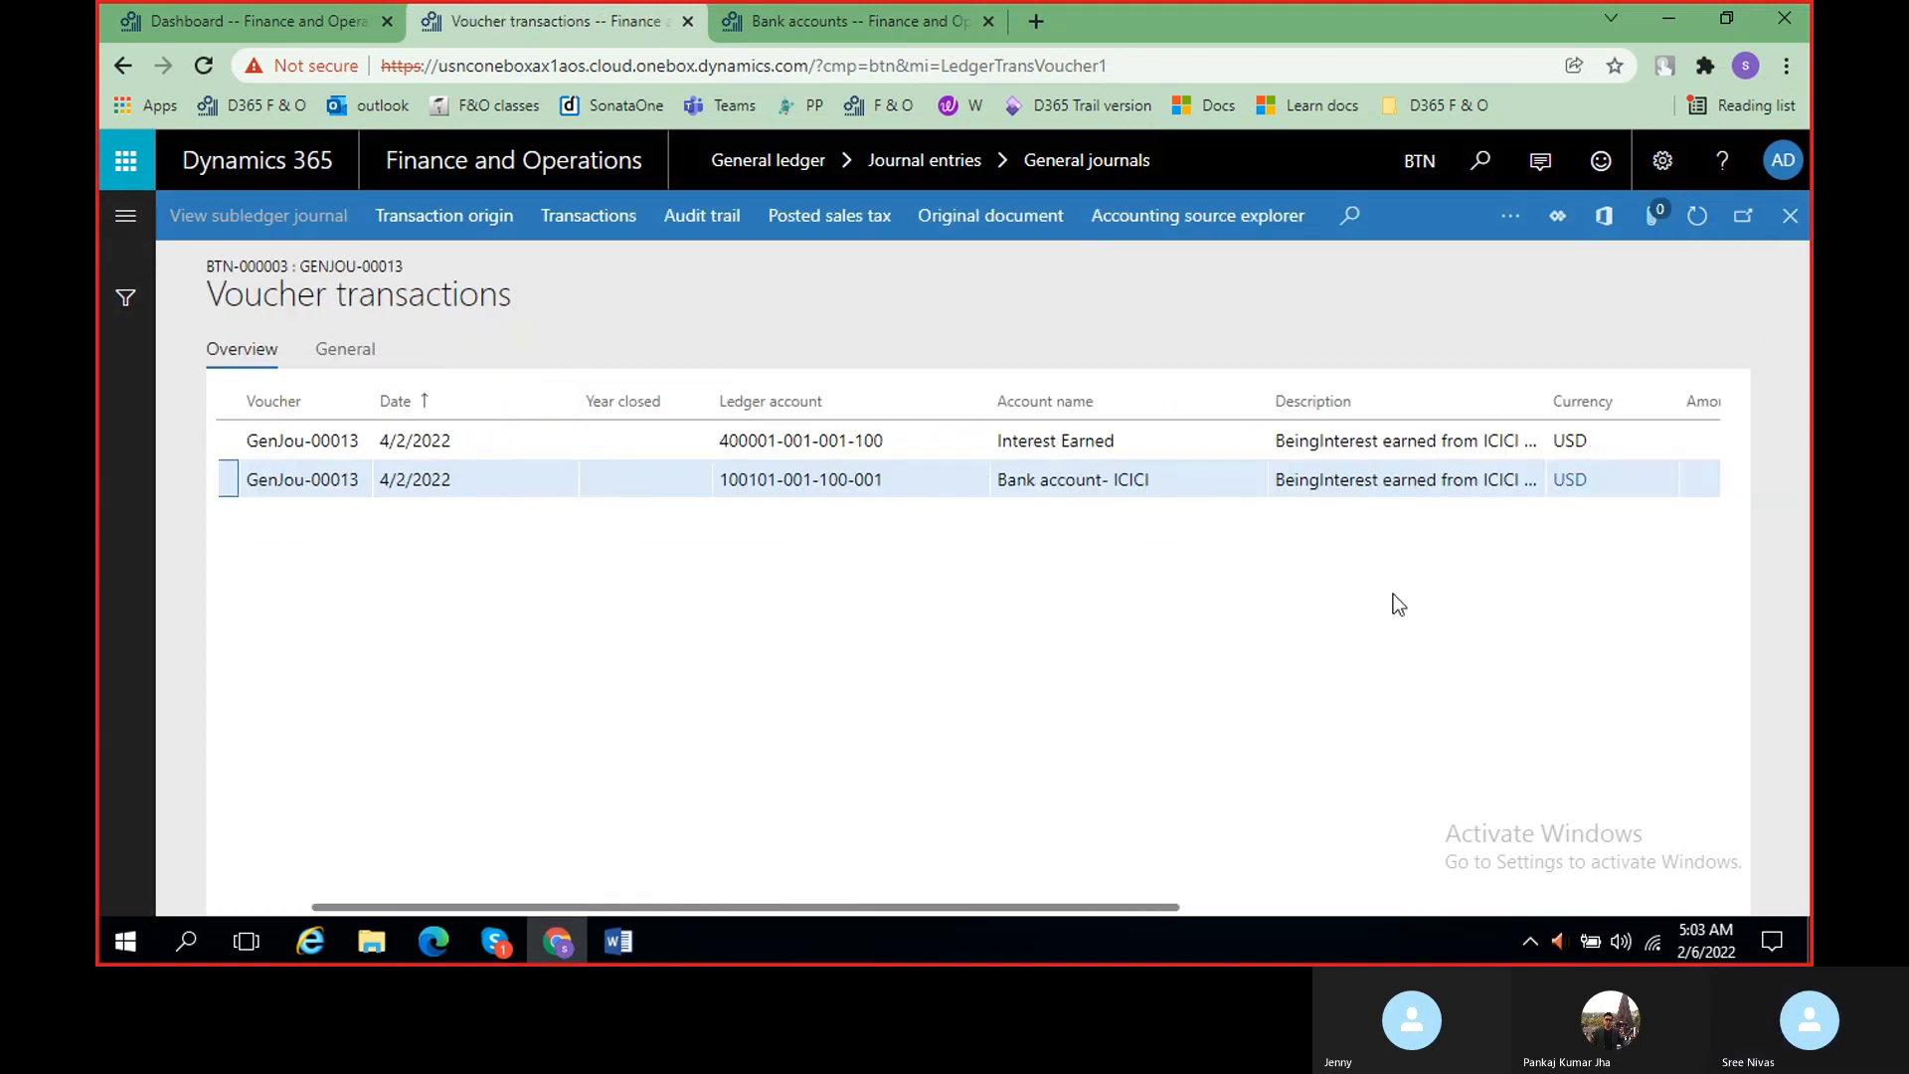
scroll(1398, 604, right, 3)
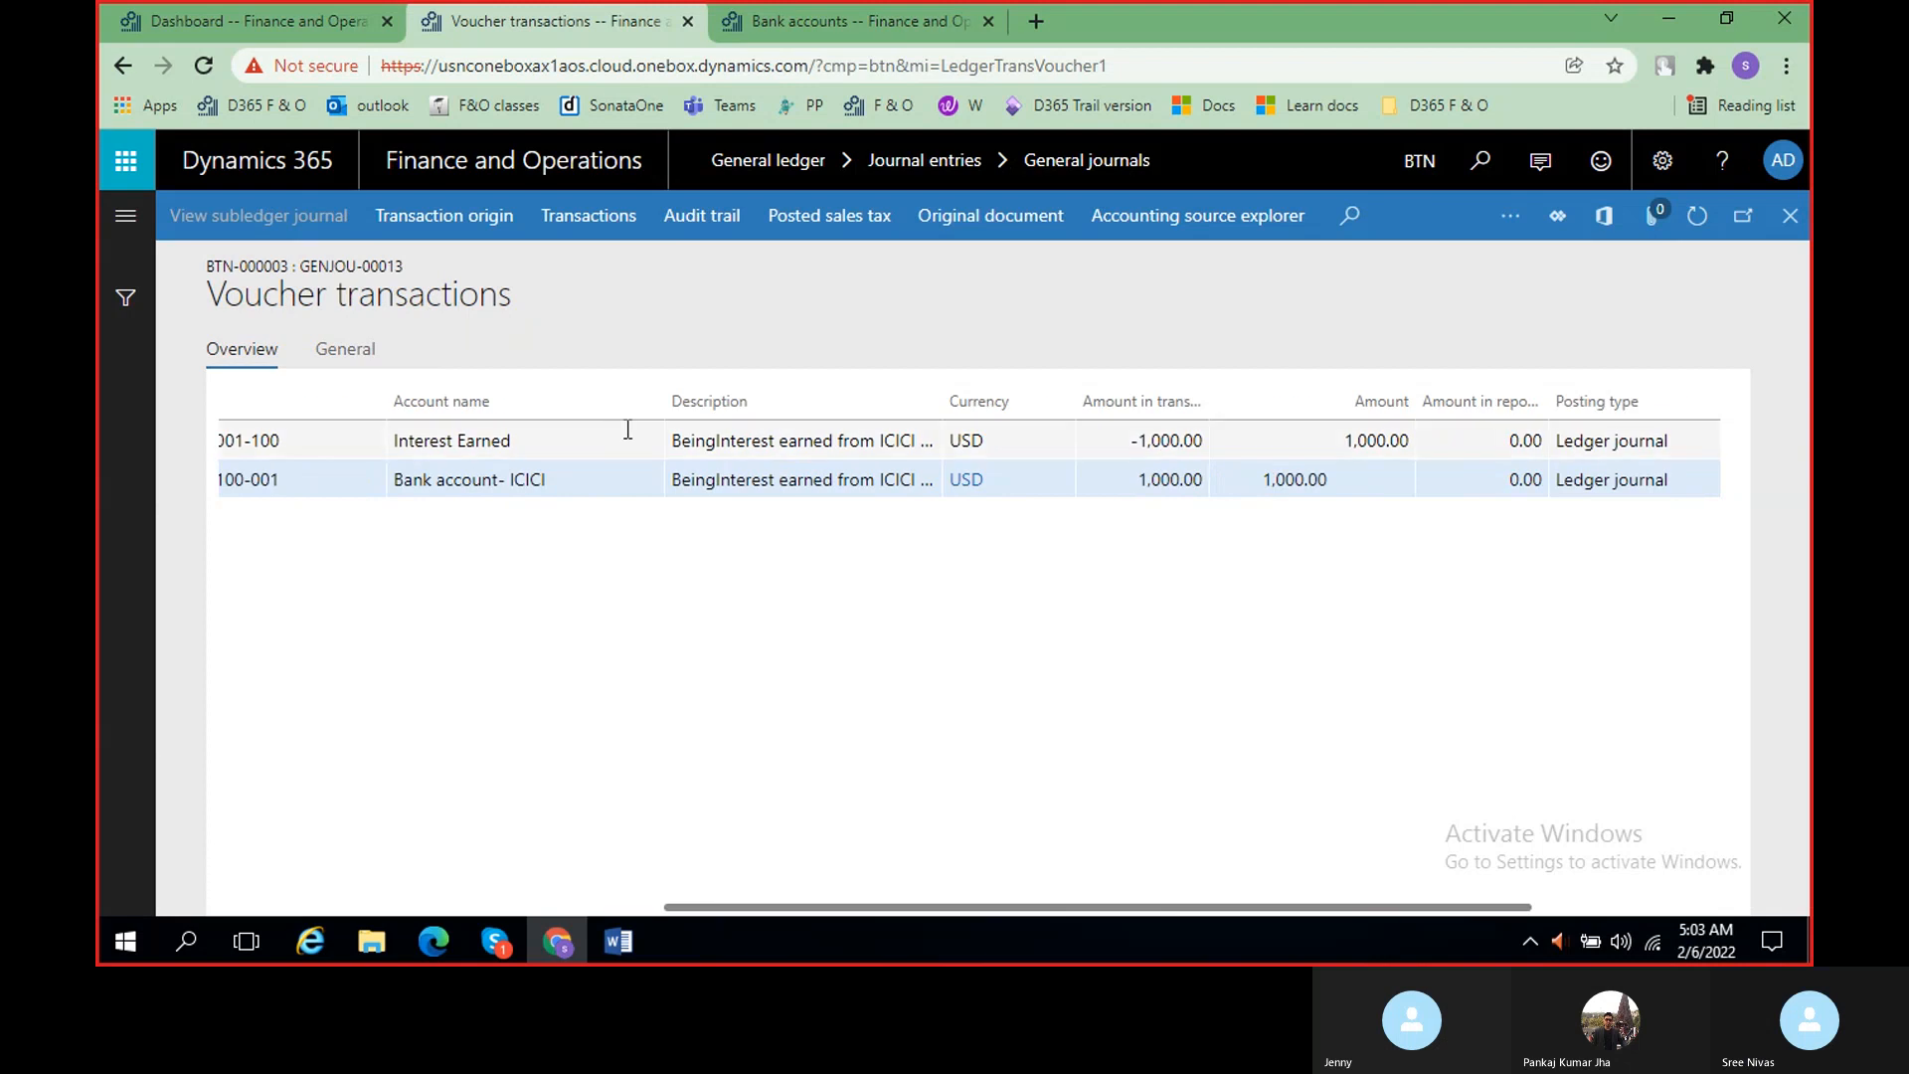
click(834, 660)
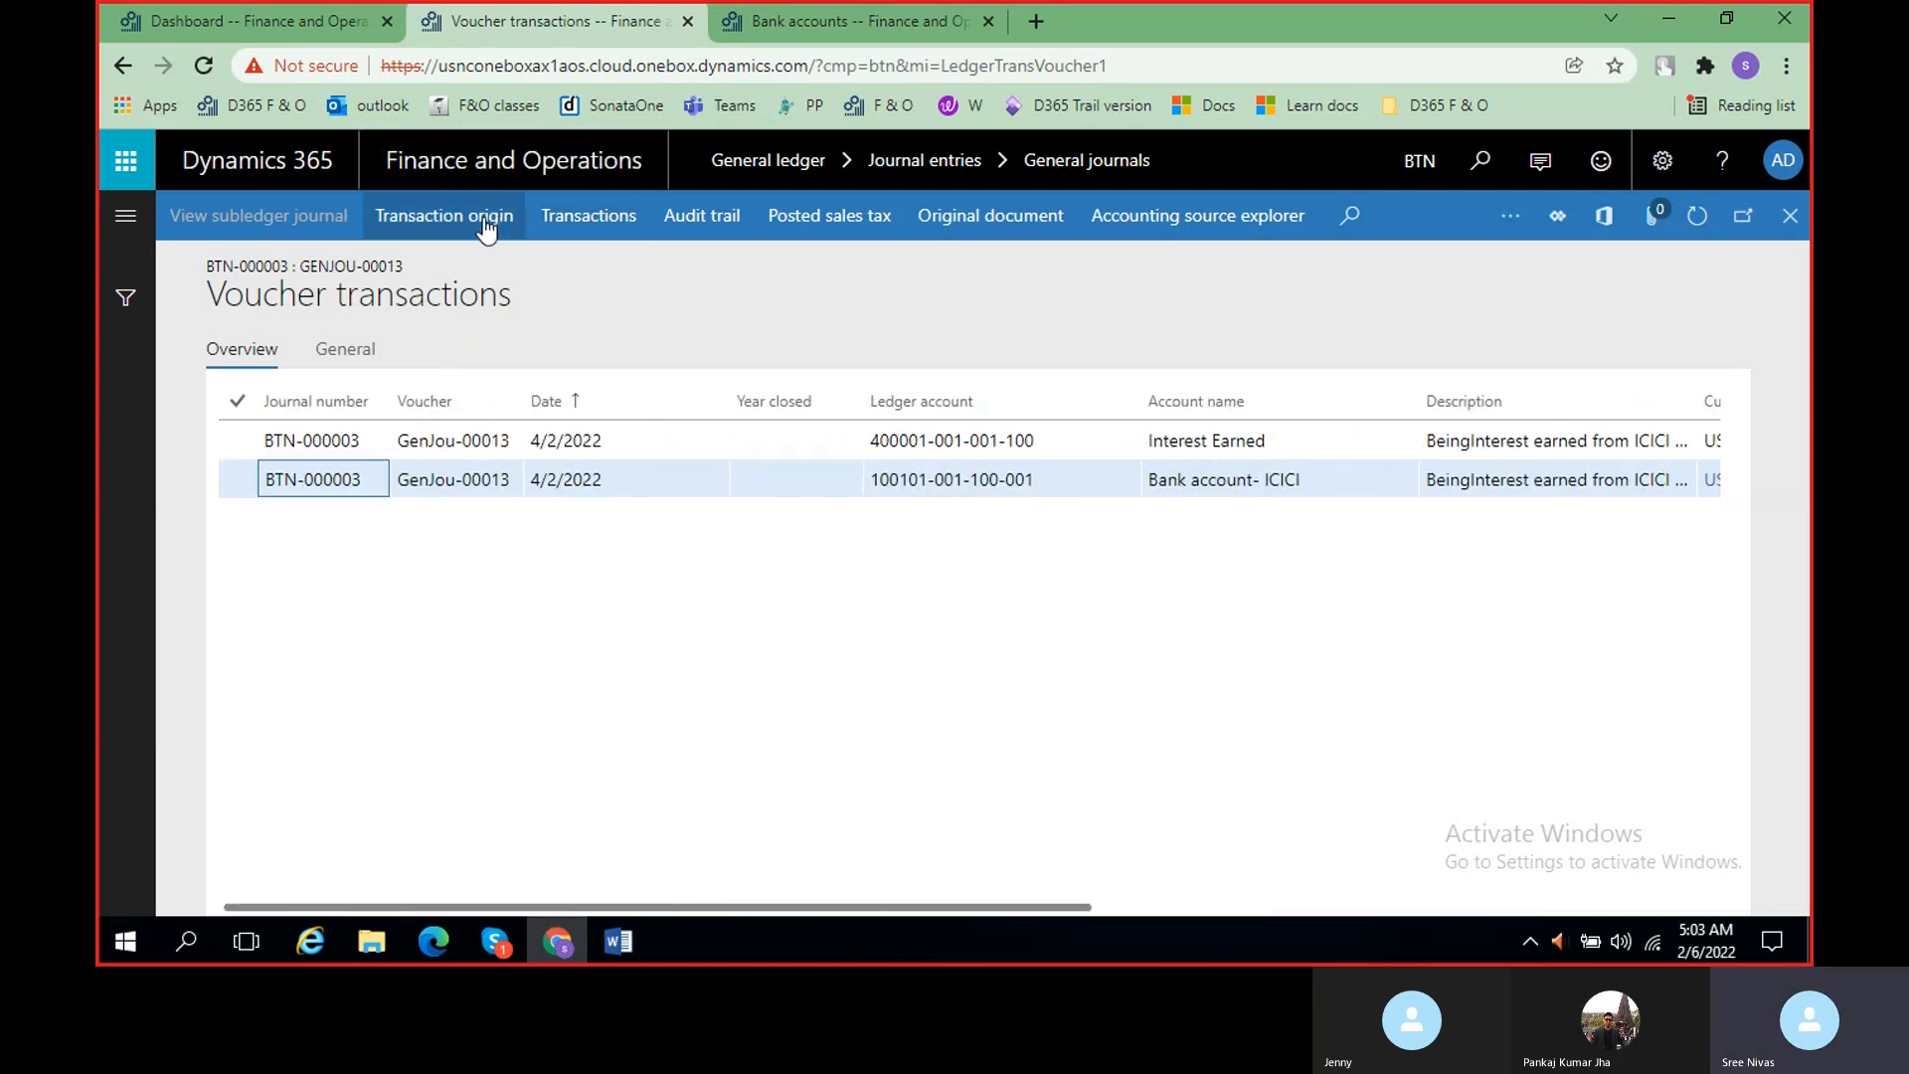
click(438, 215)
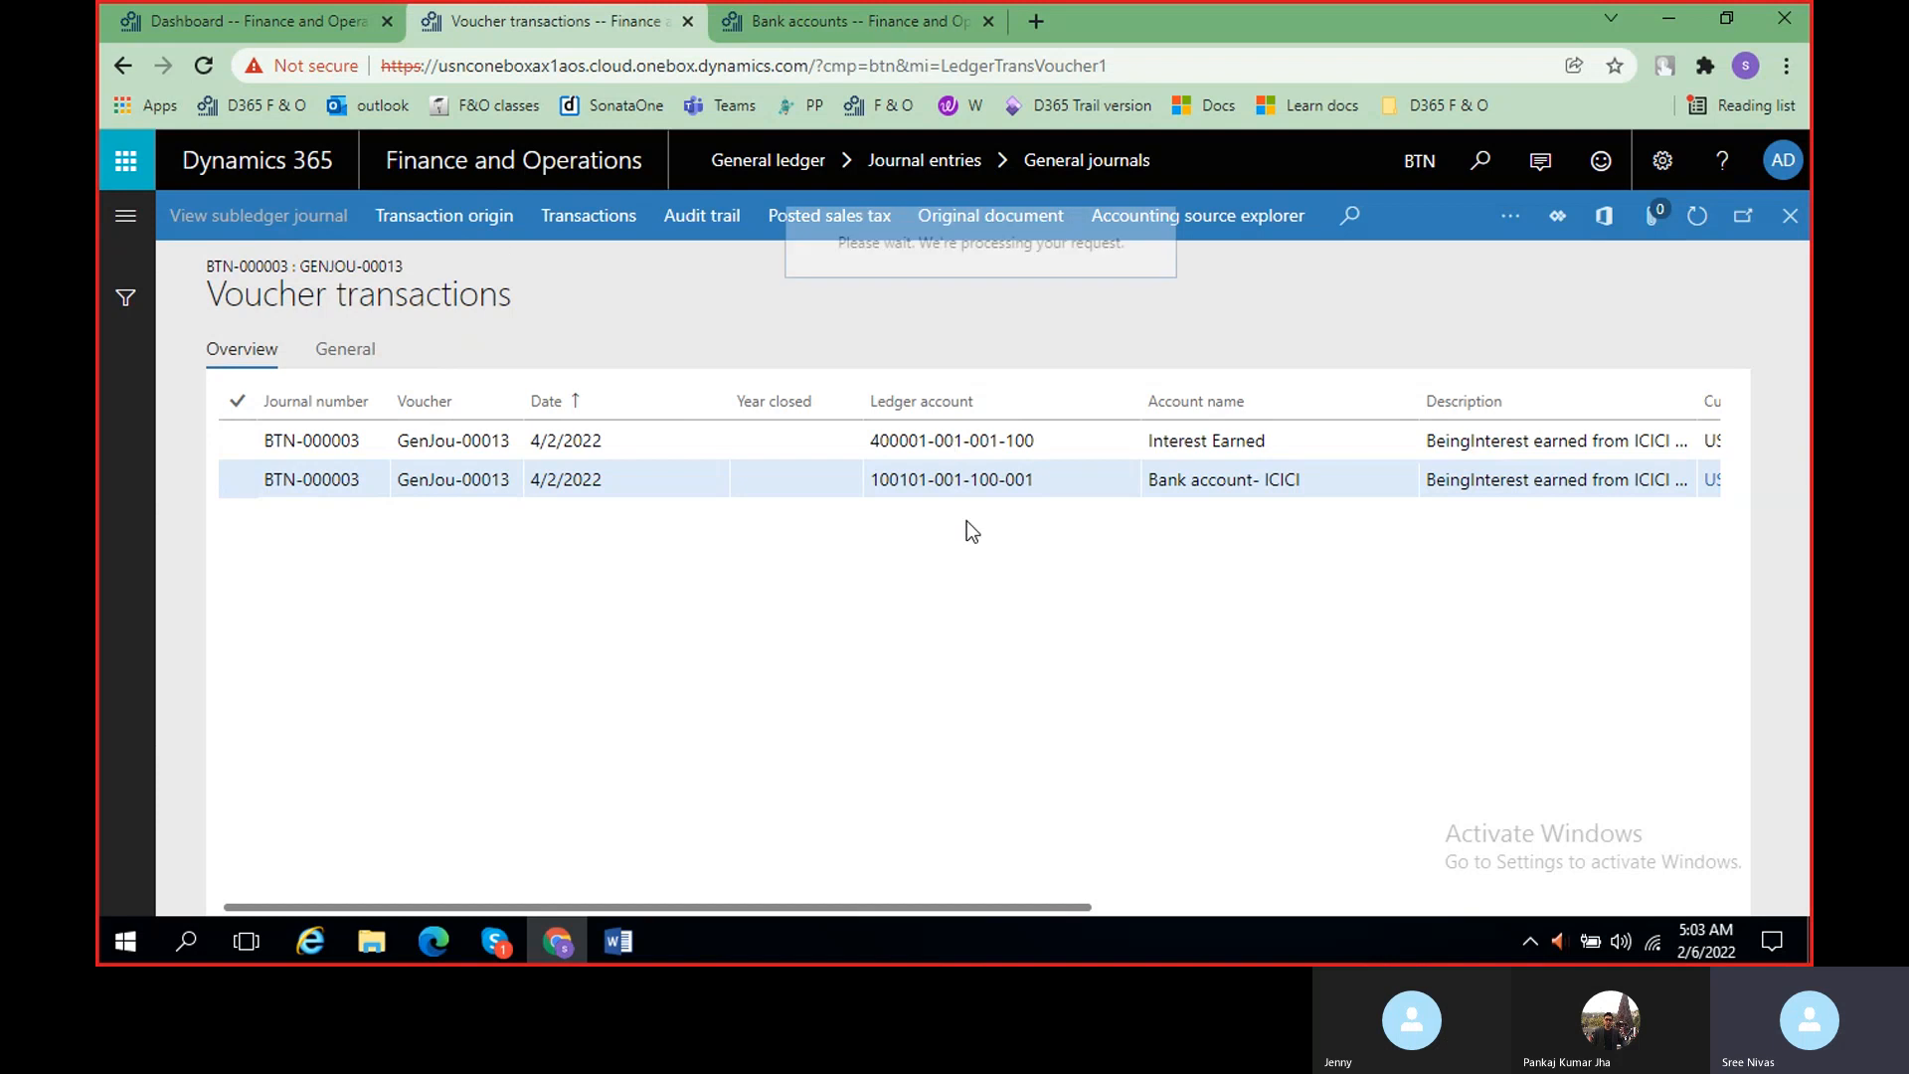
scroll(987, 585, right, 3)
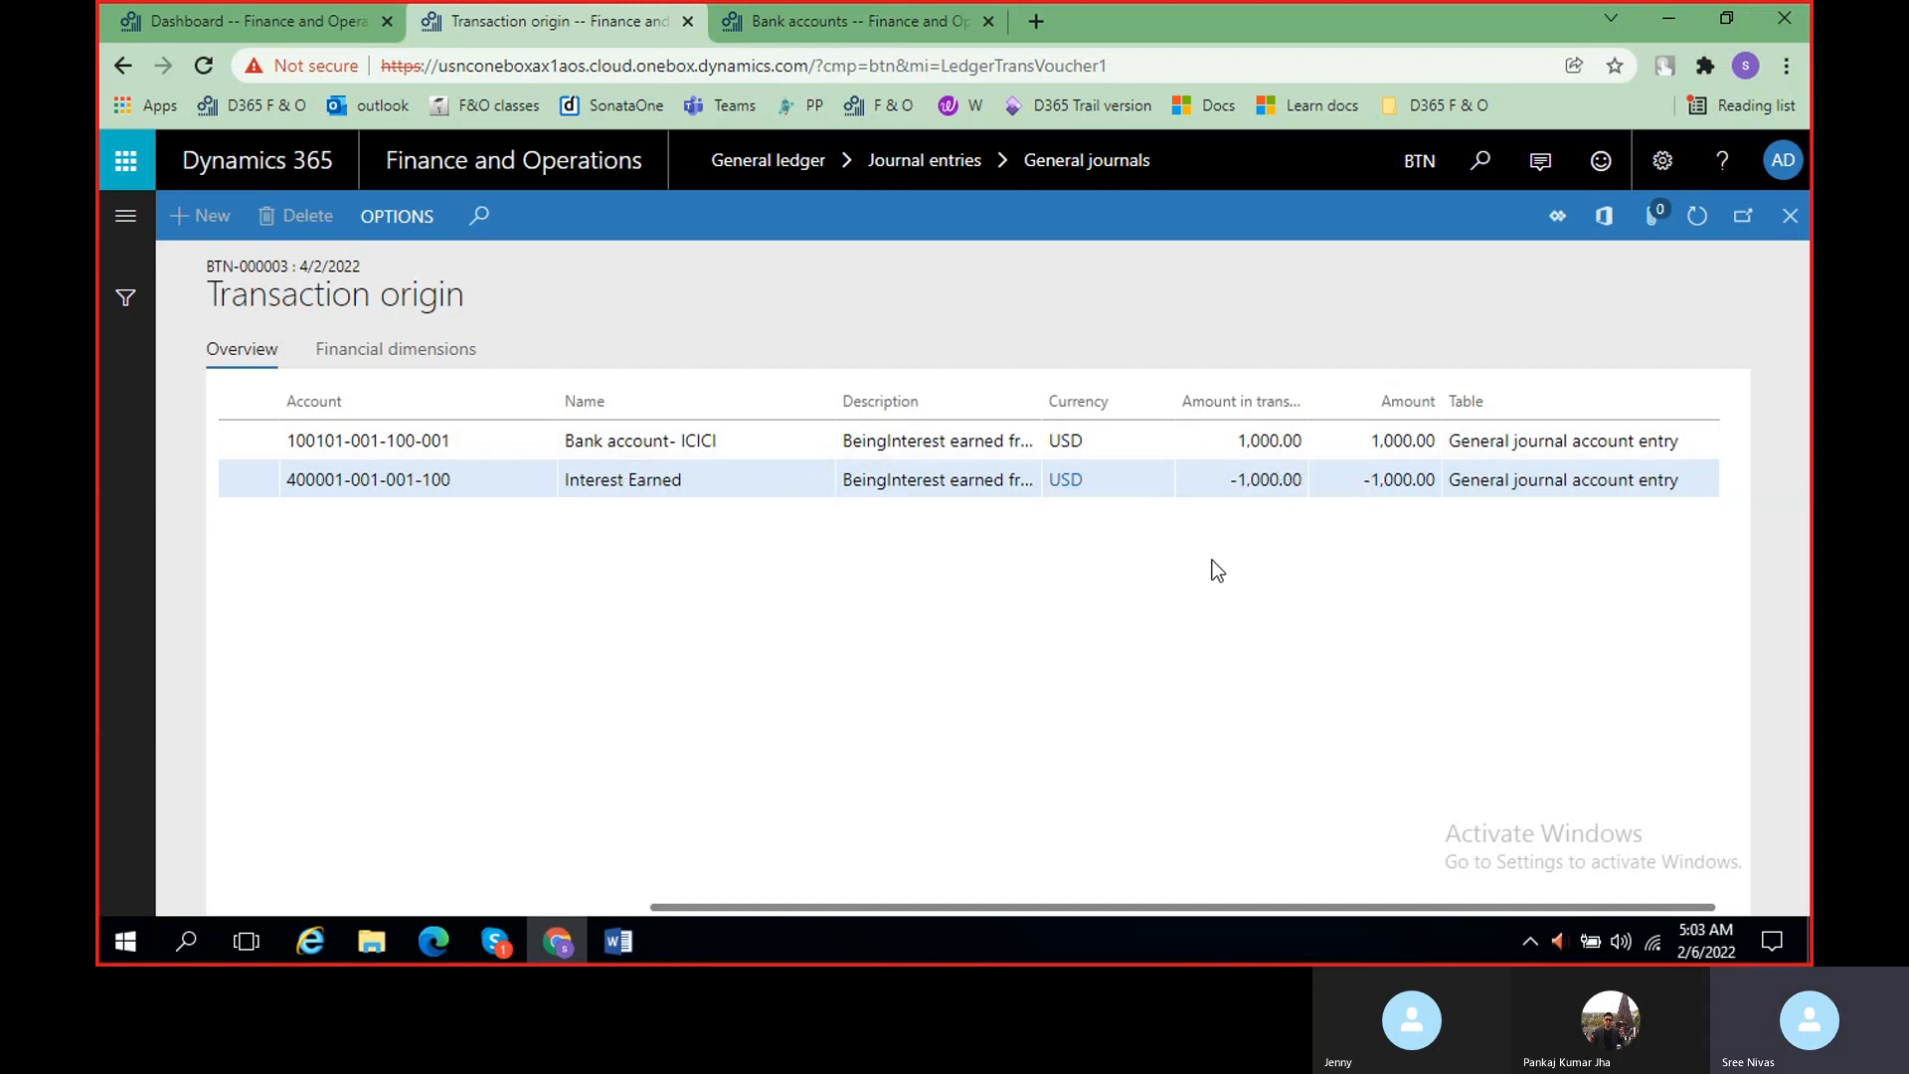
scroll(1211, 566, left, 4)
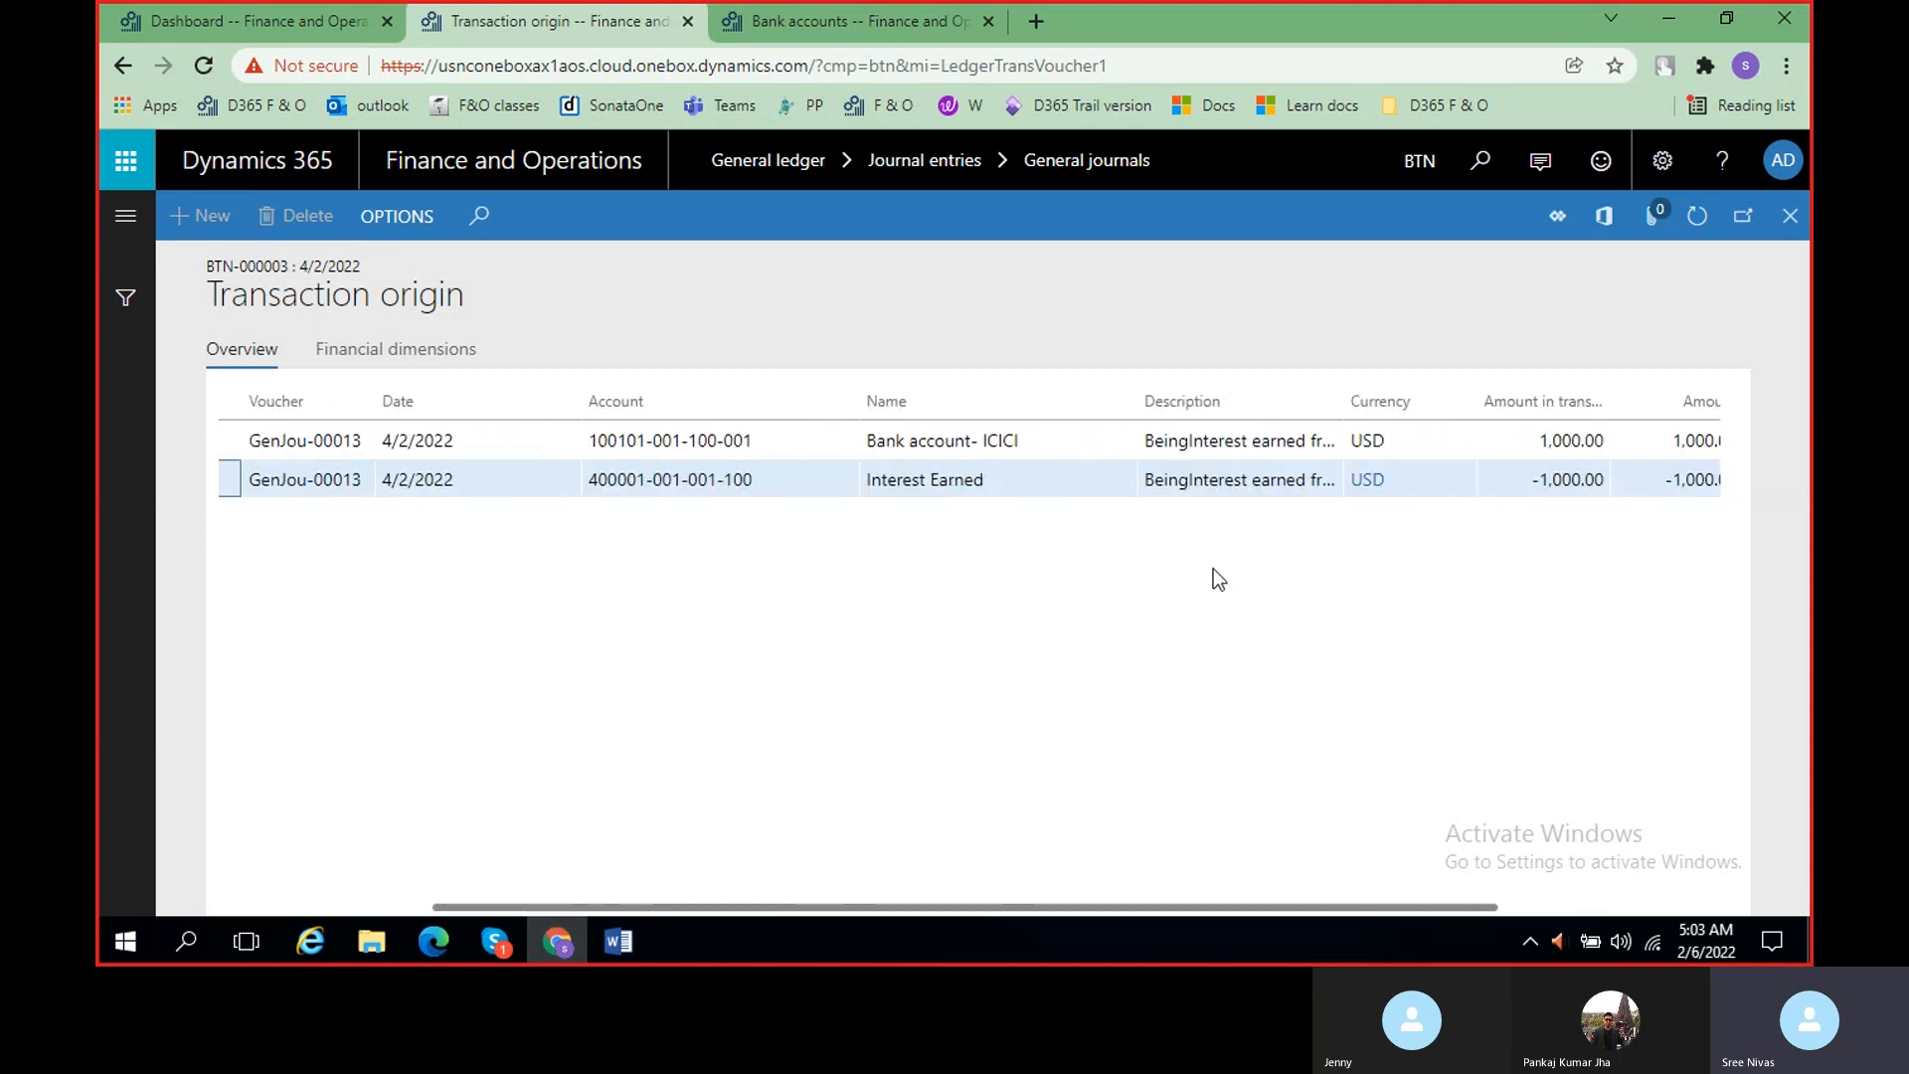
scroll(1213, 569, left, 2)
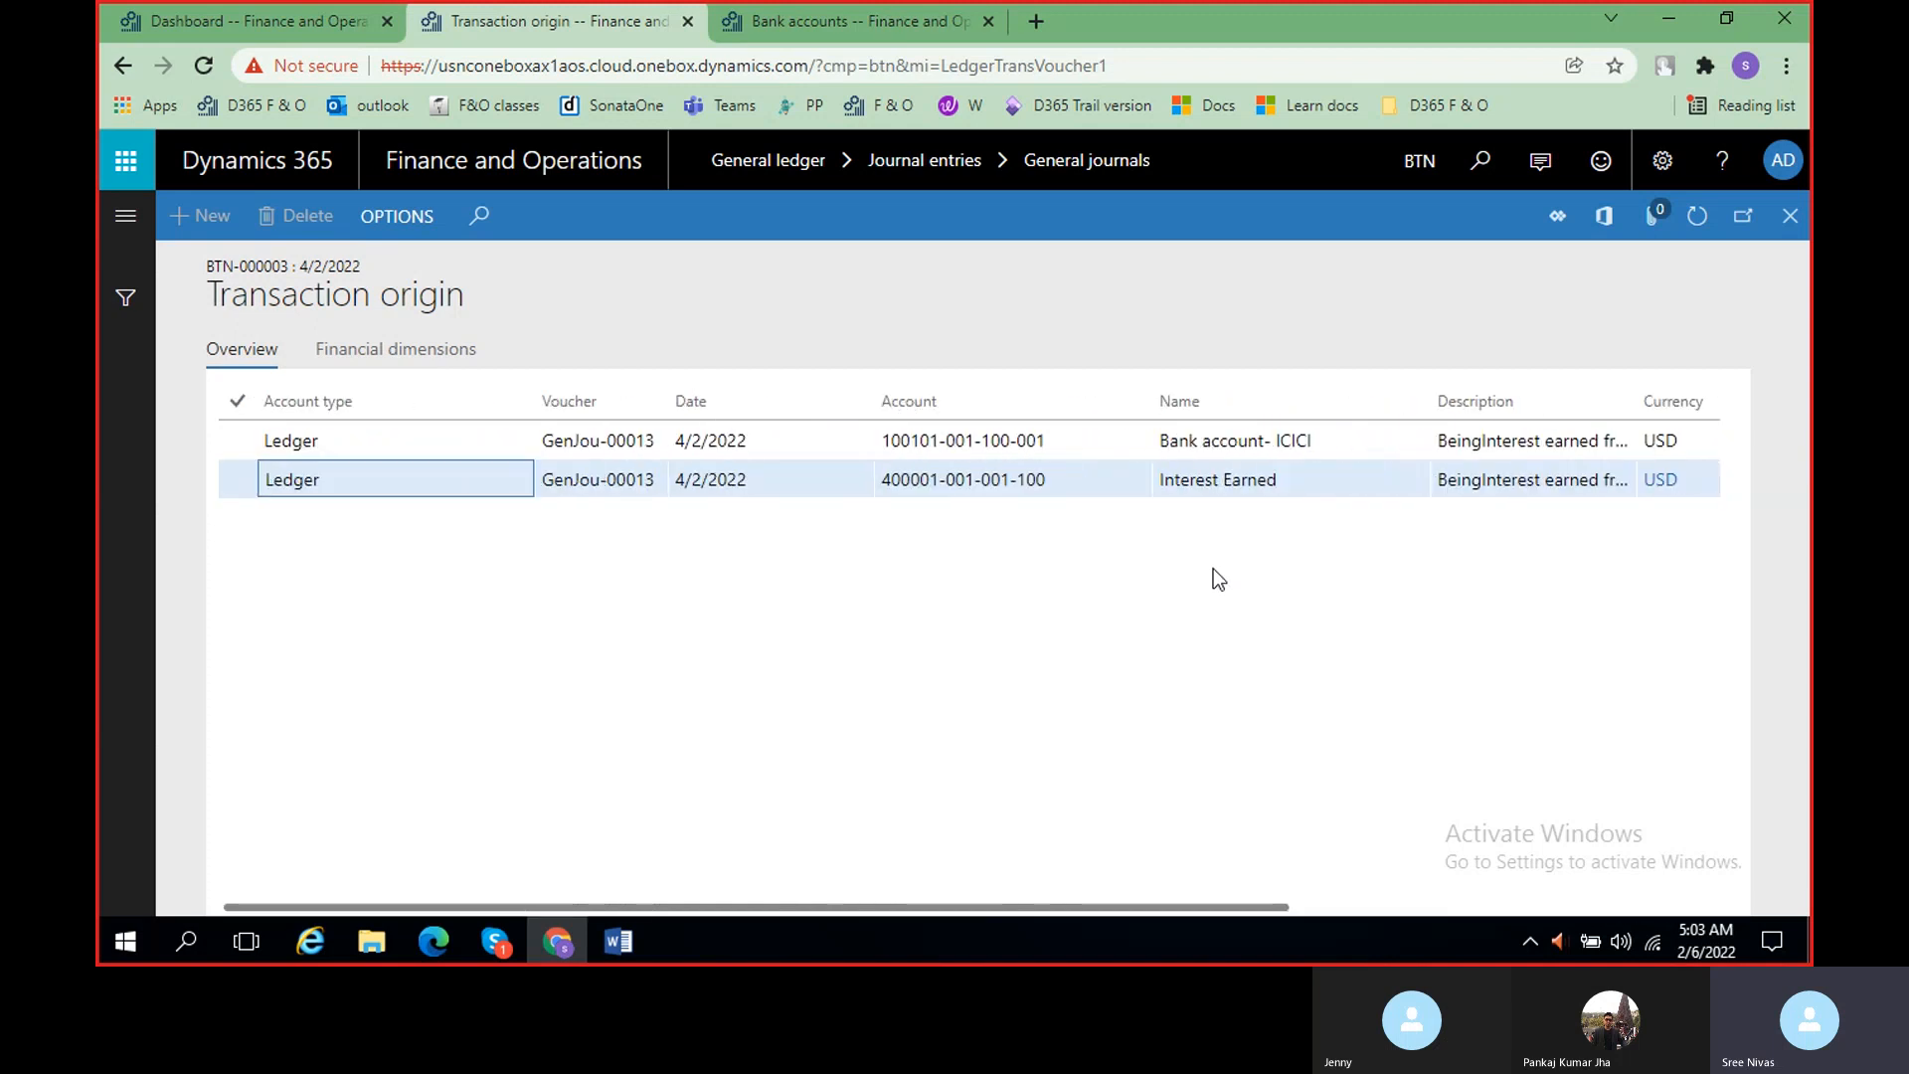
click(1790, 216)
- Reopen the ledger transactions of the ICICI bank account and check the rent and interest amounts
click(587, 231)
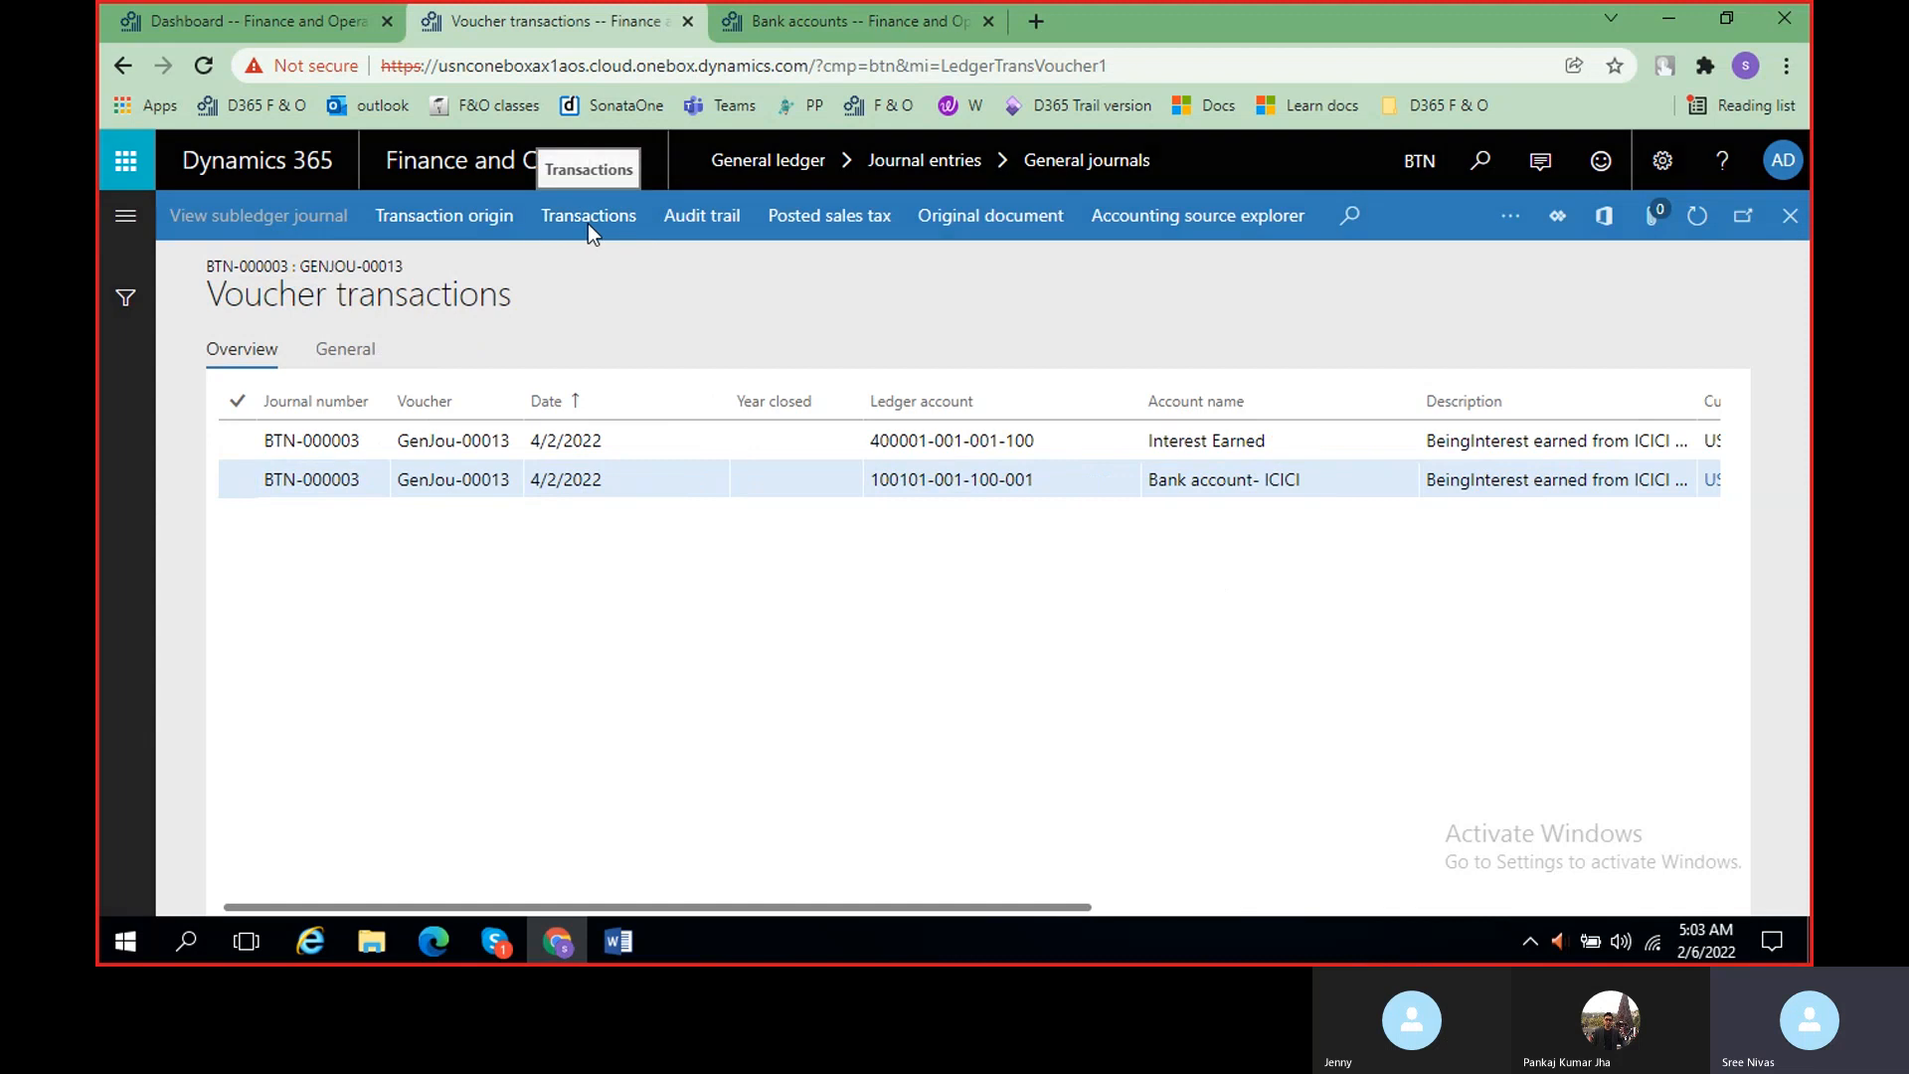
scroll(1026, 631, right, 3)
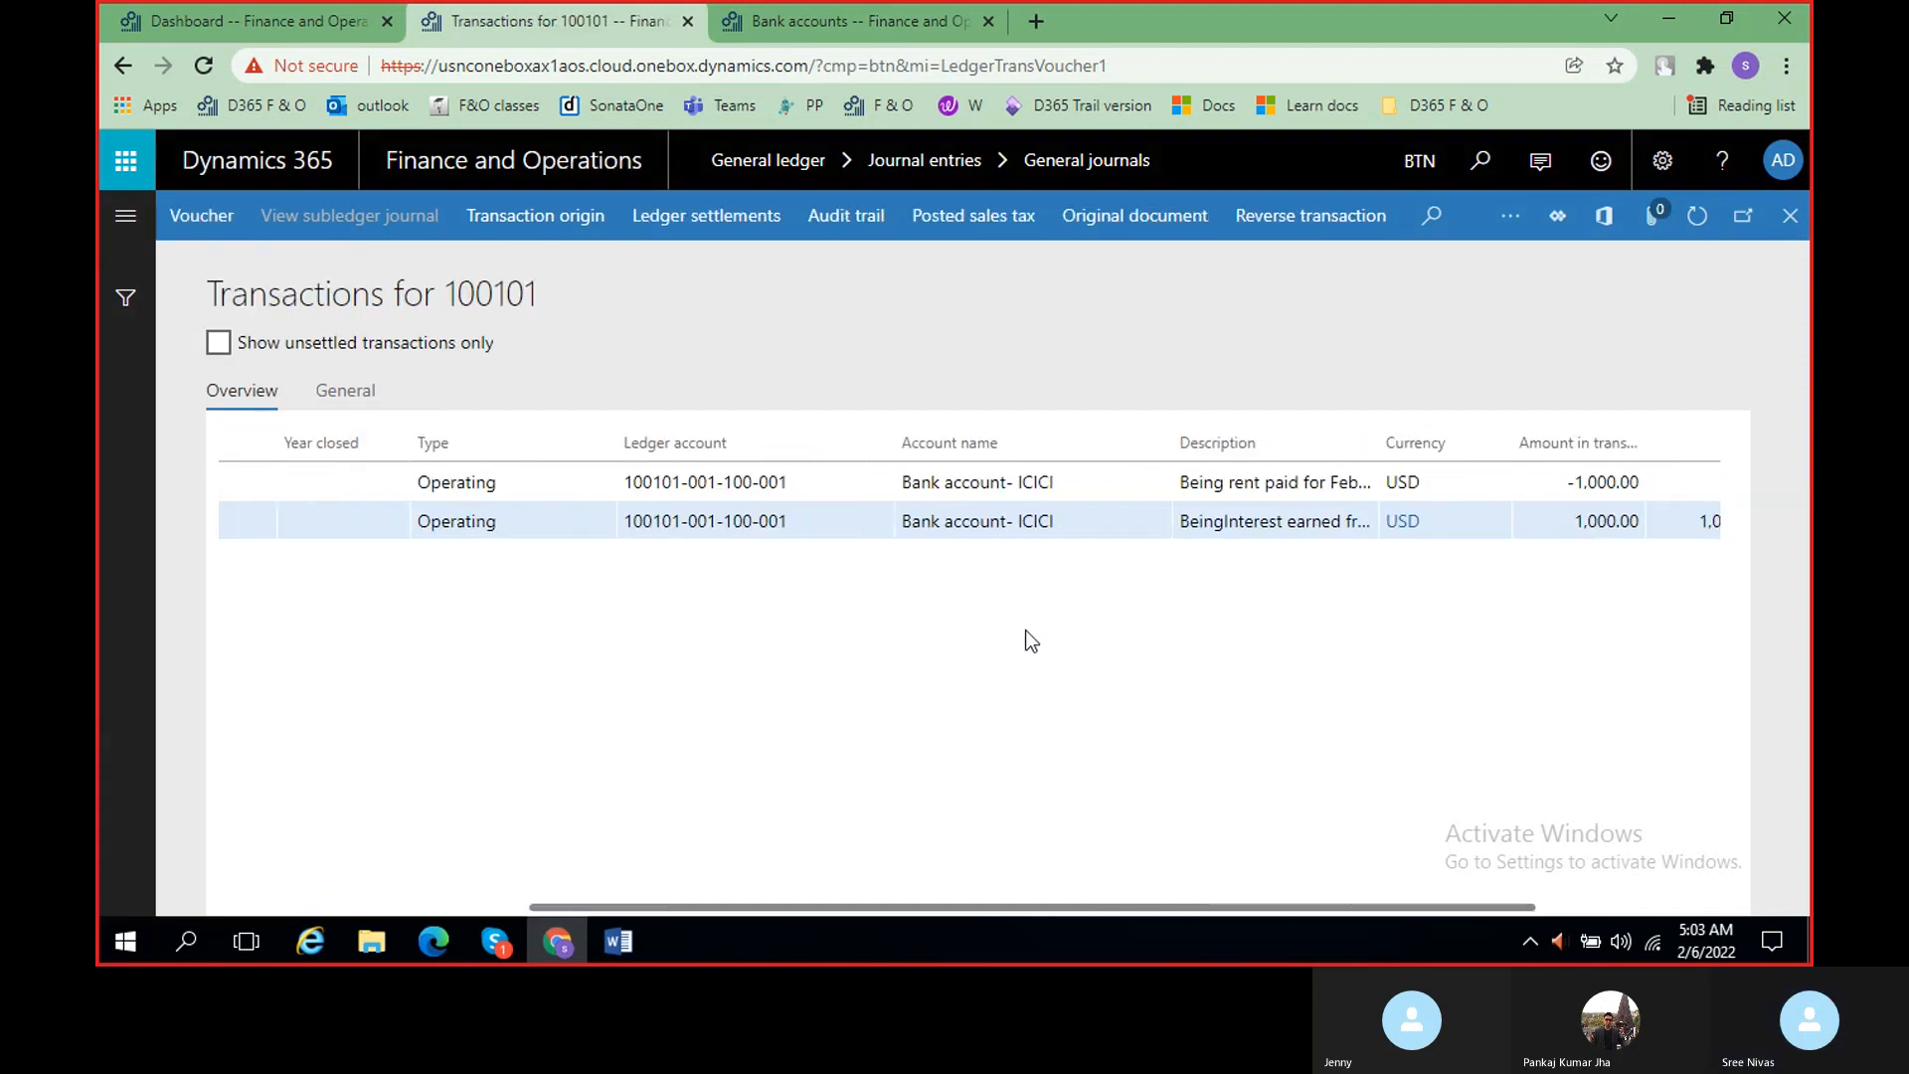
scroll(1031, 640, right, 2)
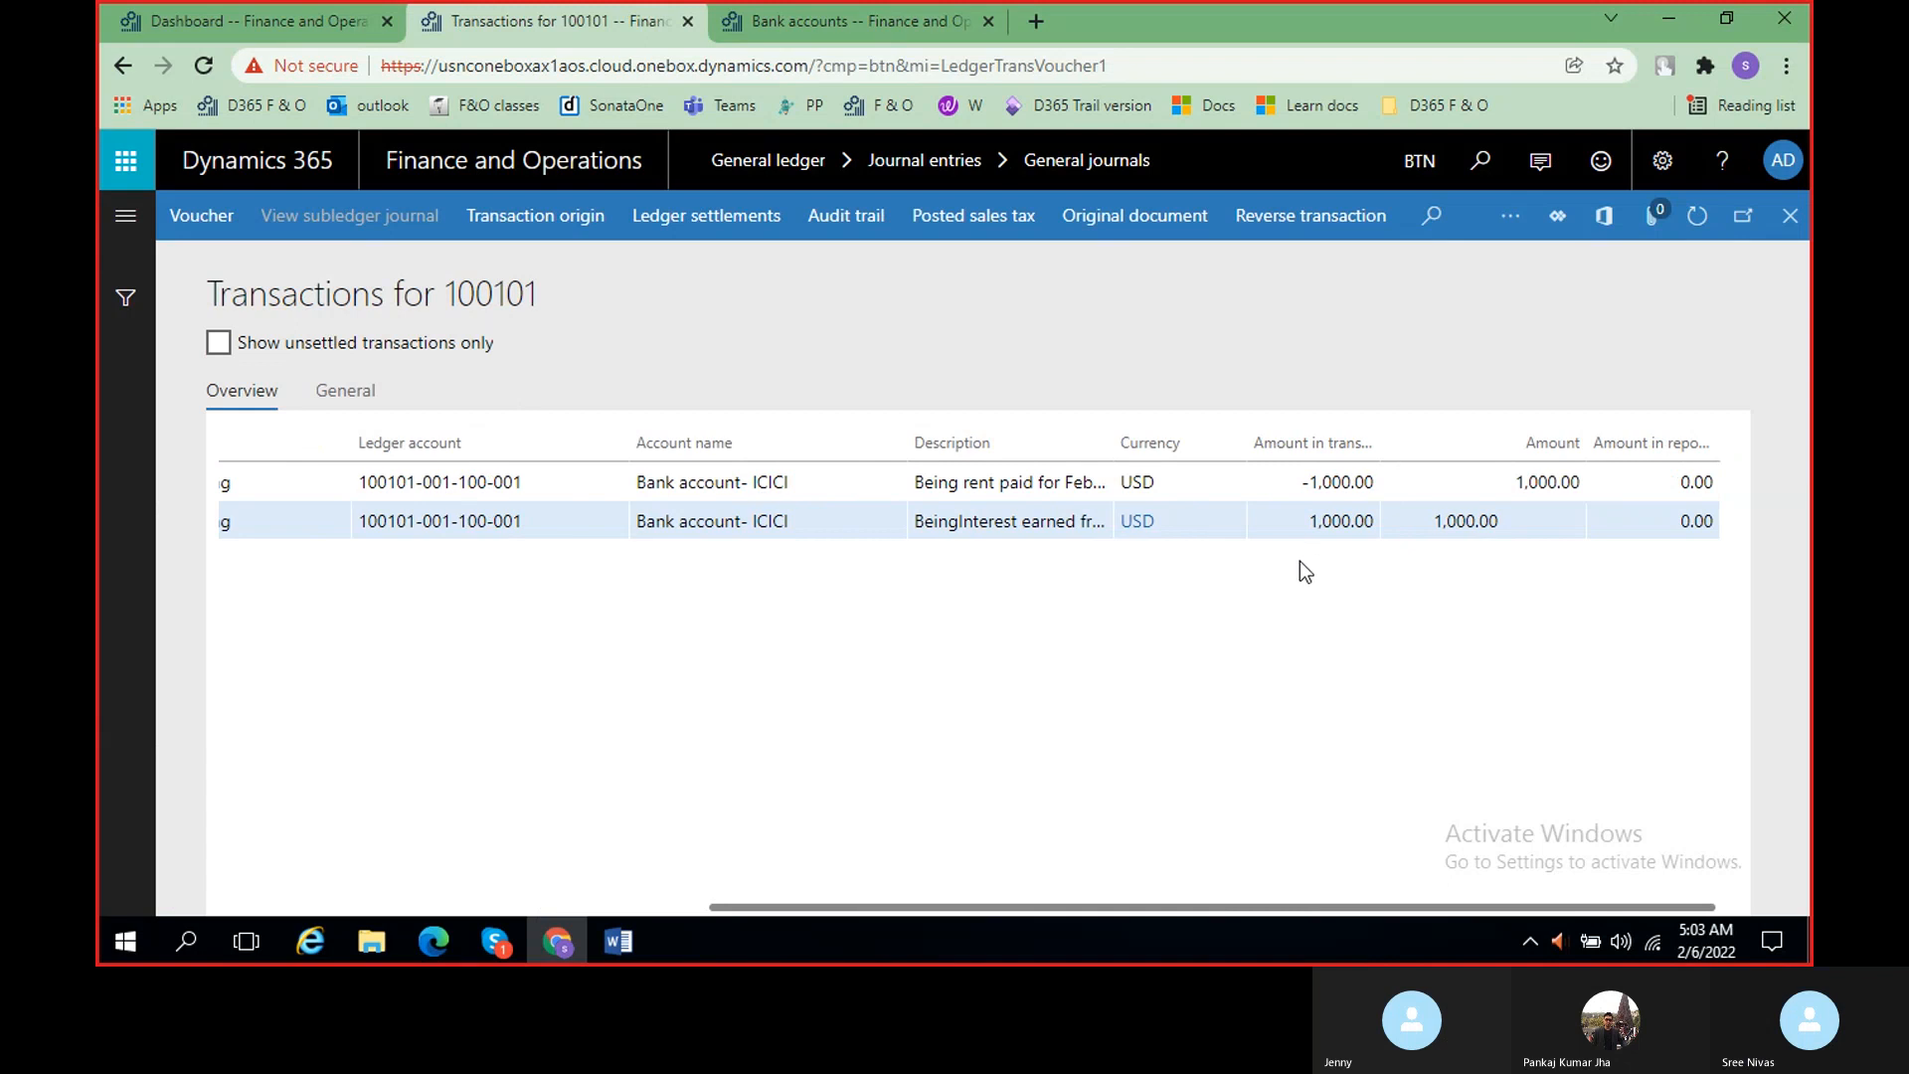
scroll(1192, 602, left, 5)
scroll(1196, 613, left, 1)
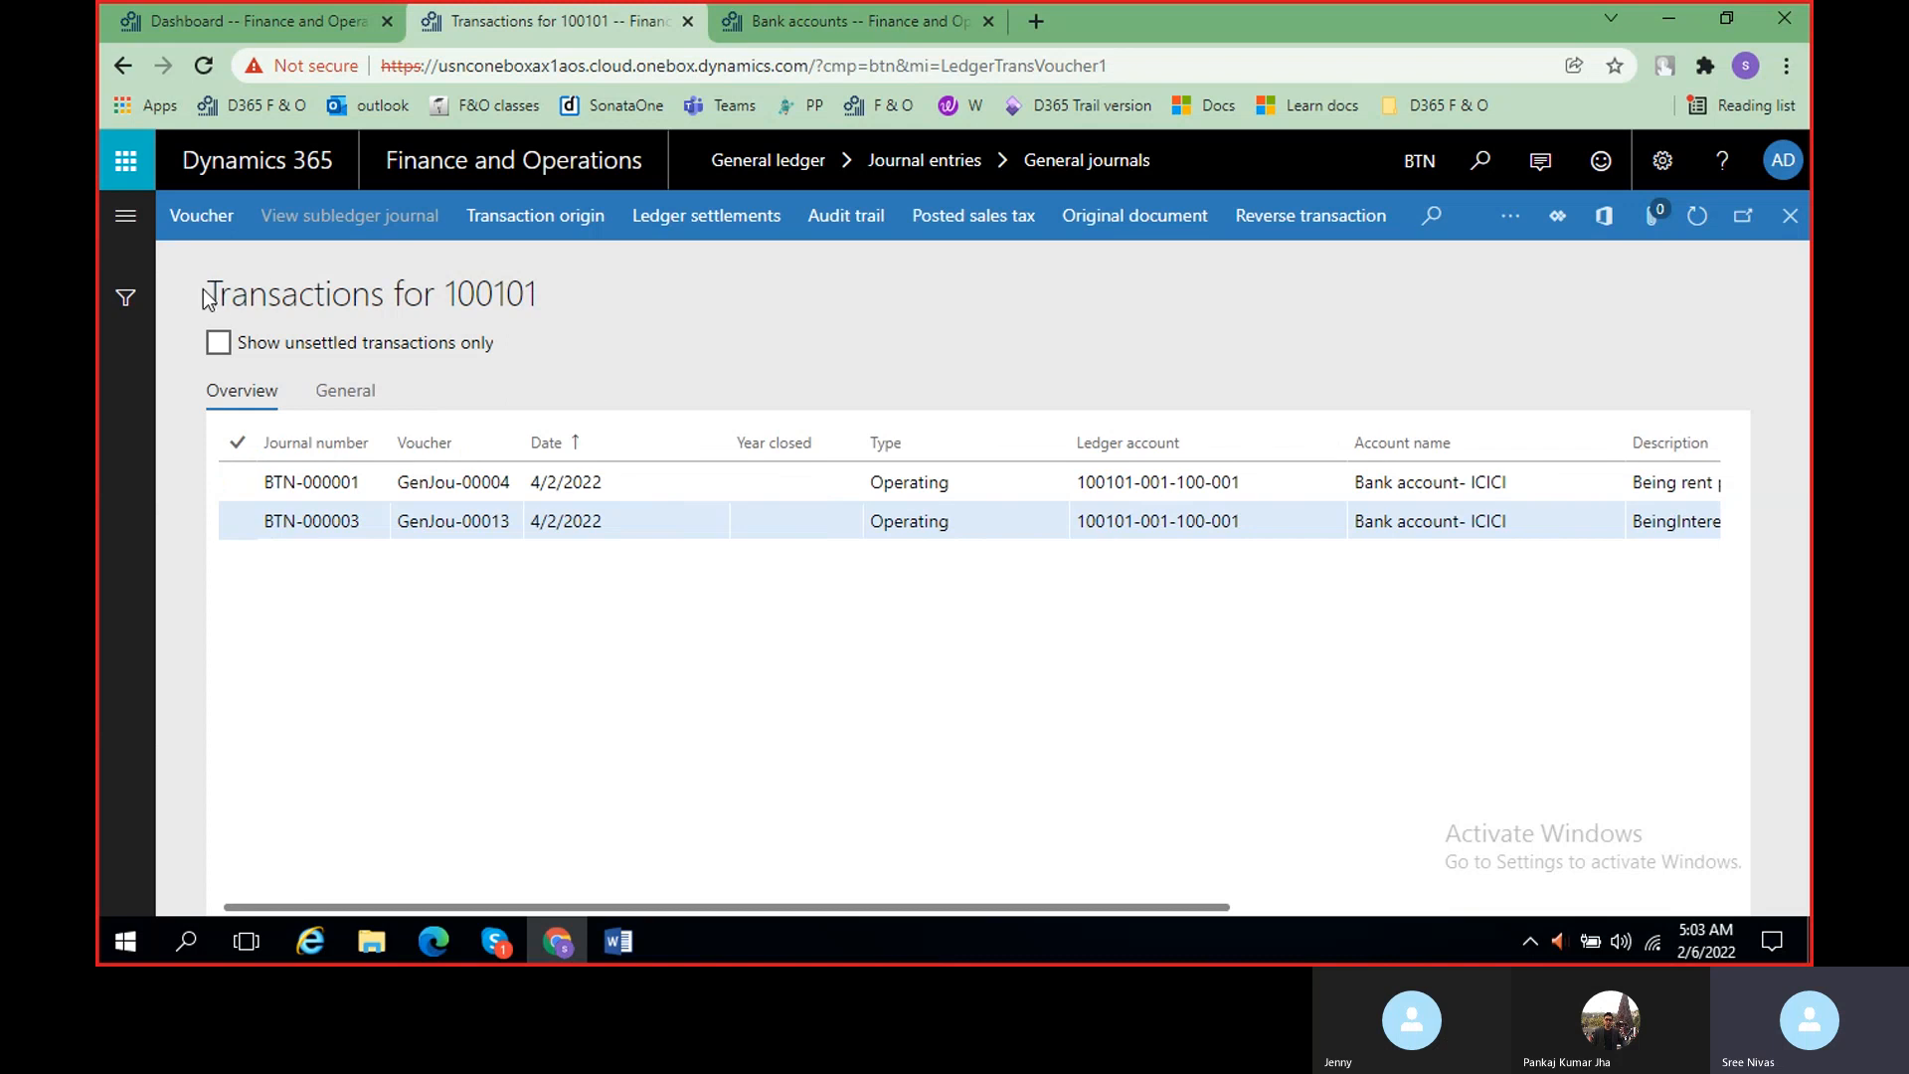
- Leave the bank account's transactions, examine the ledger transactions of the Interest Earned account, and return to the voucher transactions
drag(206, 298, 588, 315)
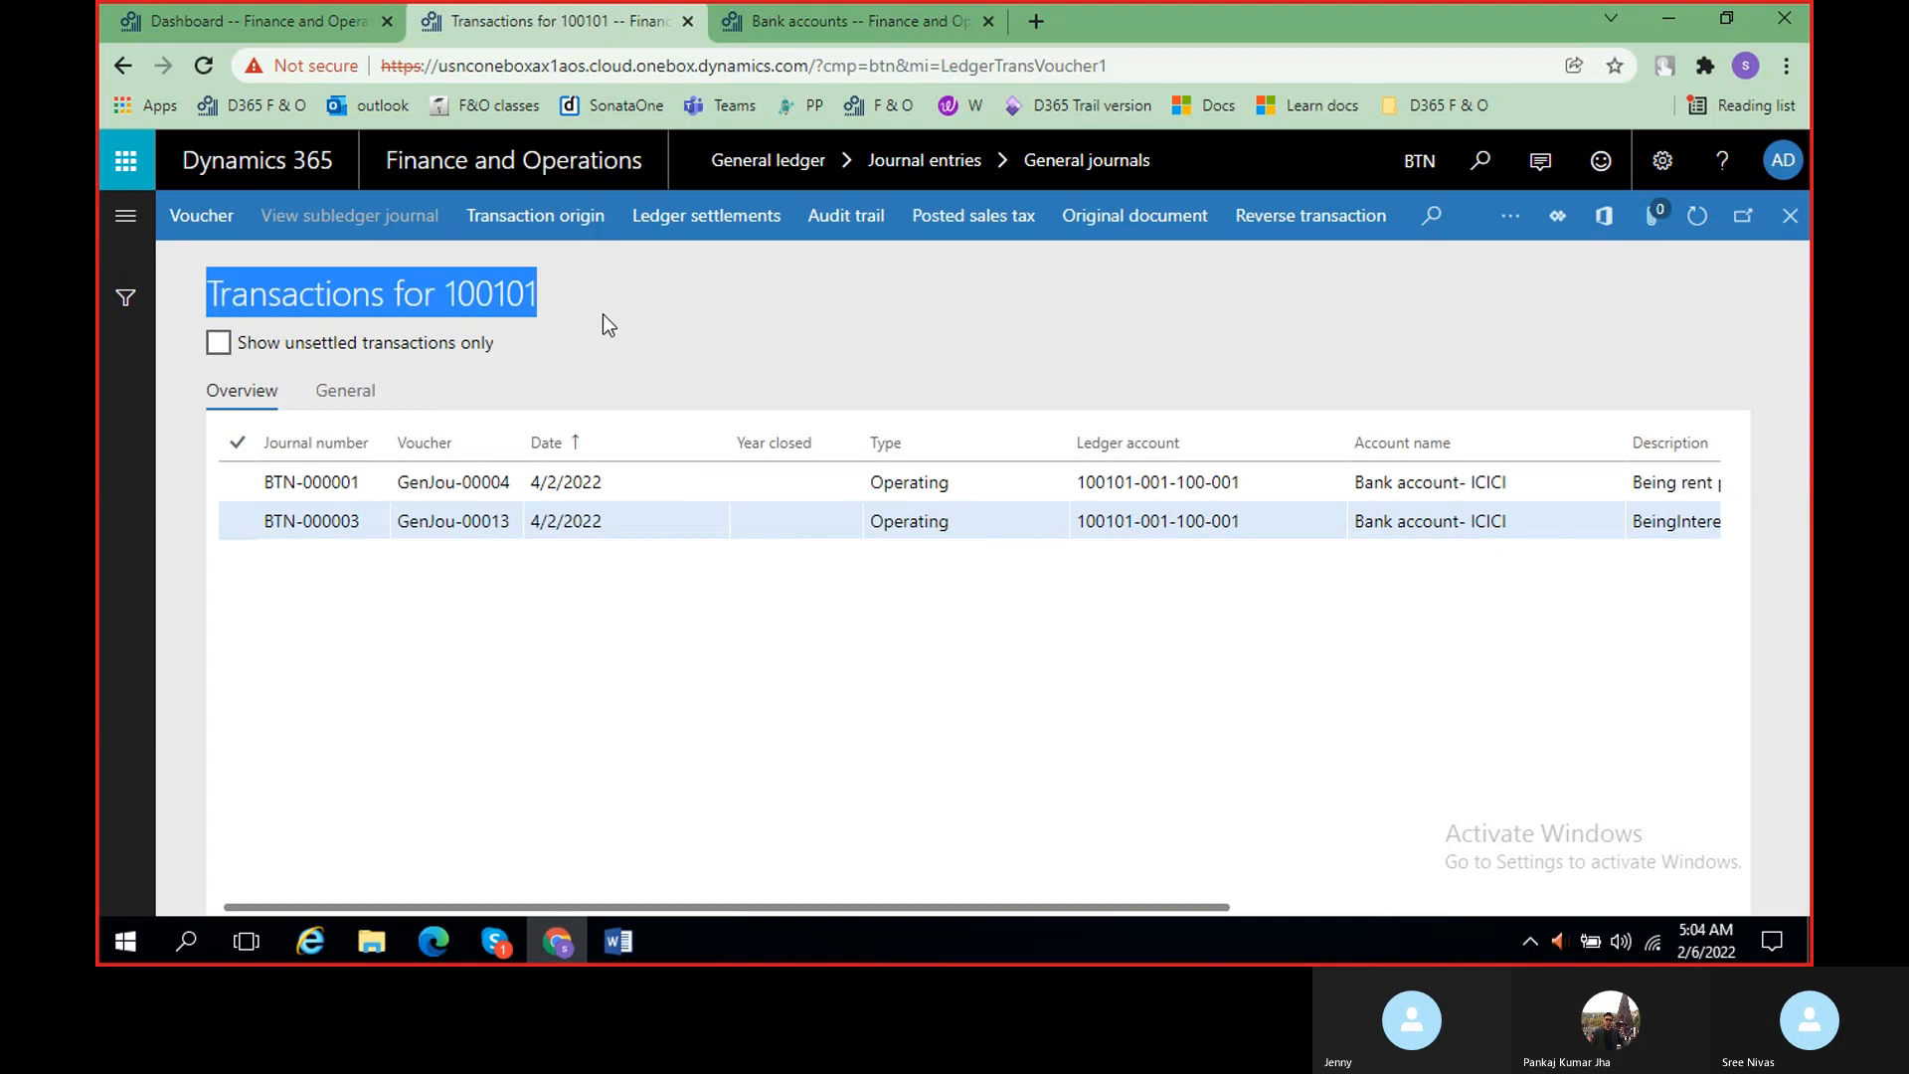
click(1789, 216)
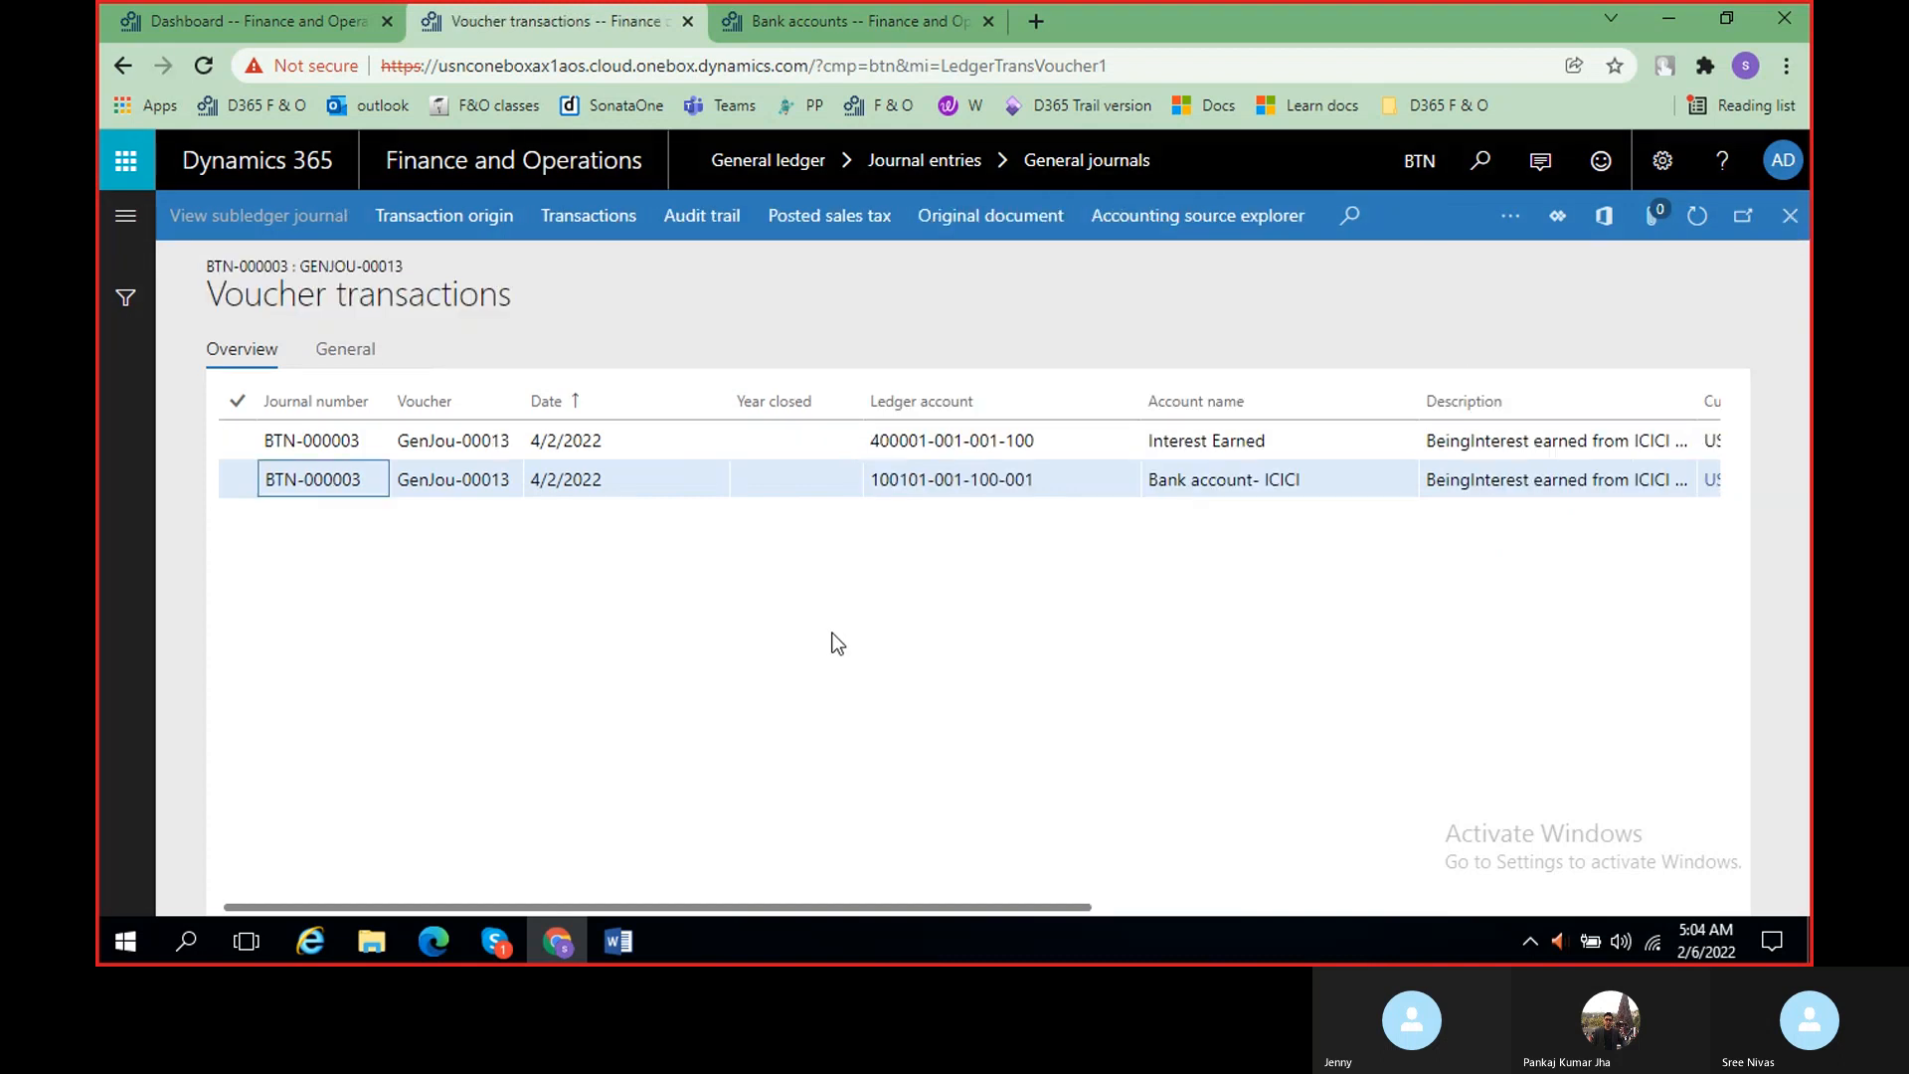
click(243, 445)
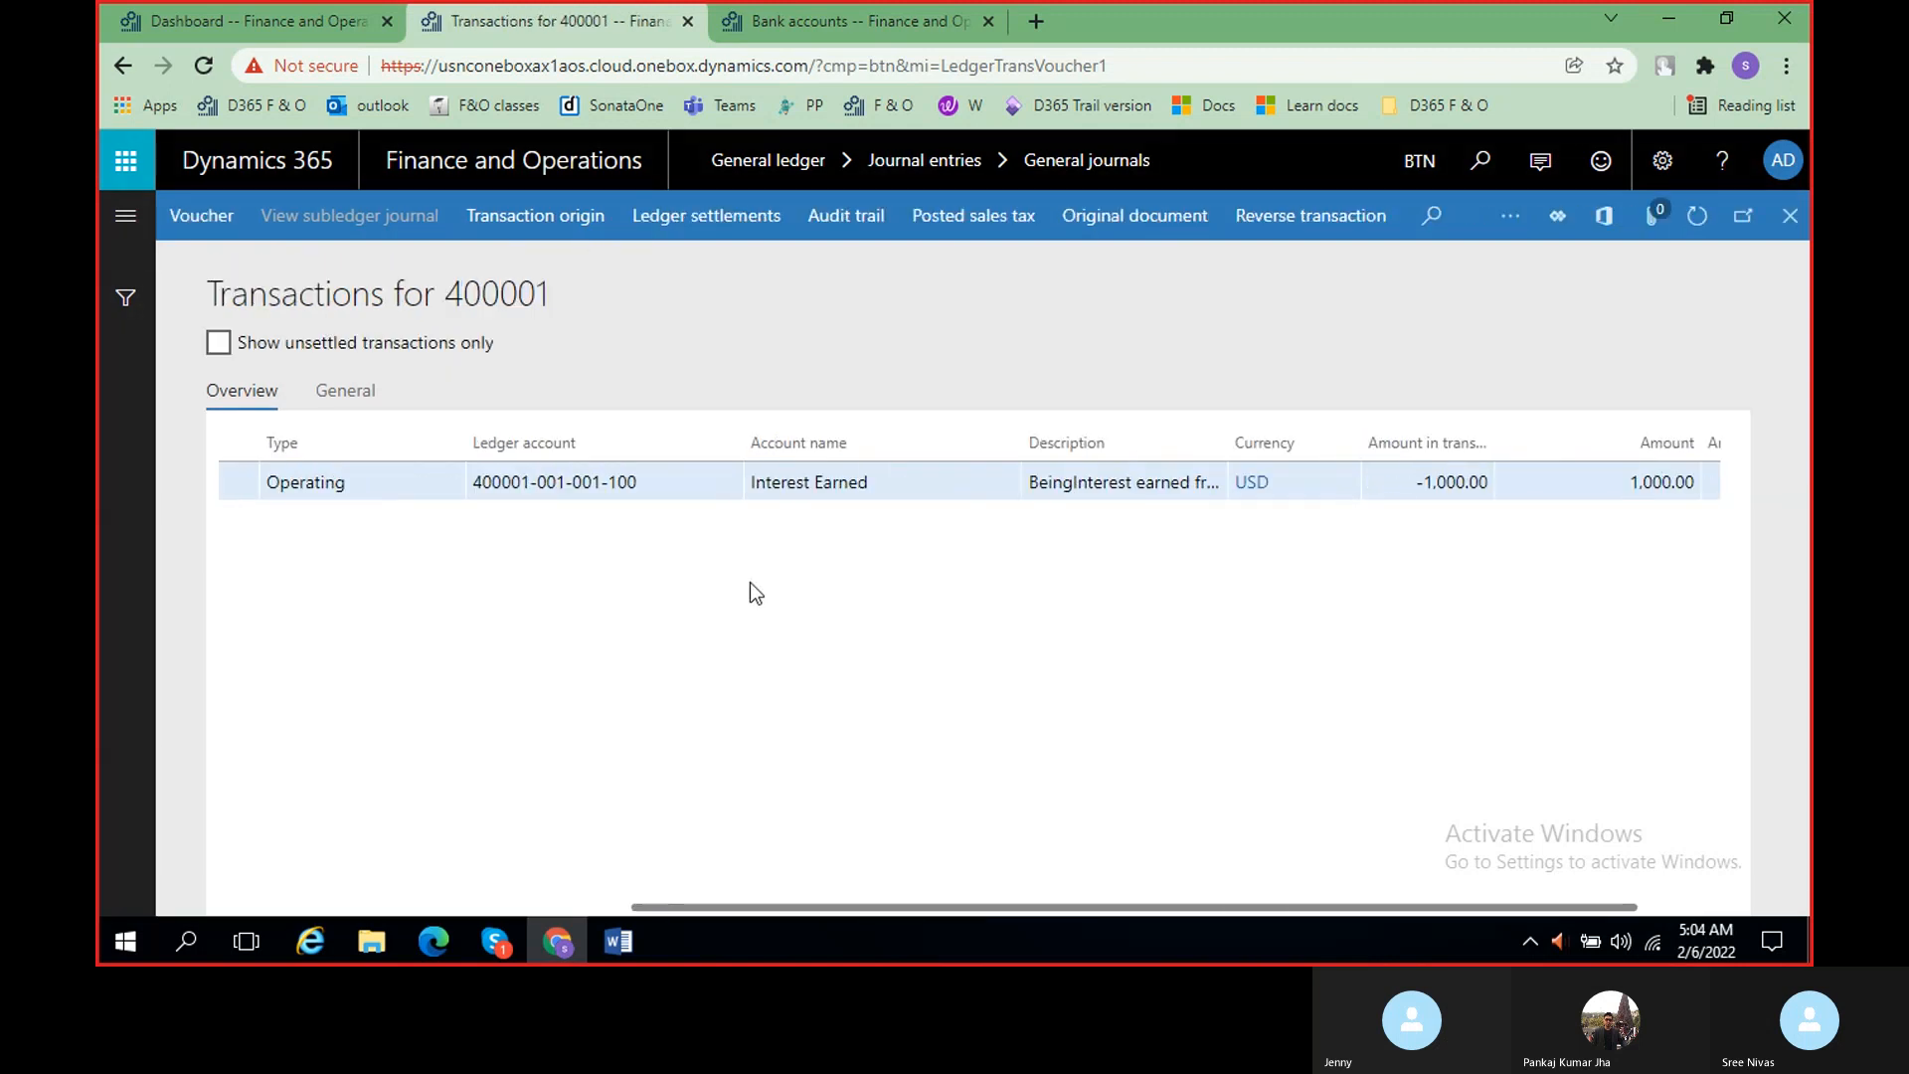
scroll(749, 581, right, 2)
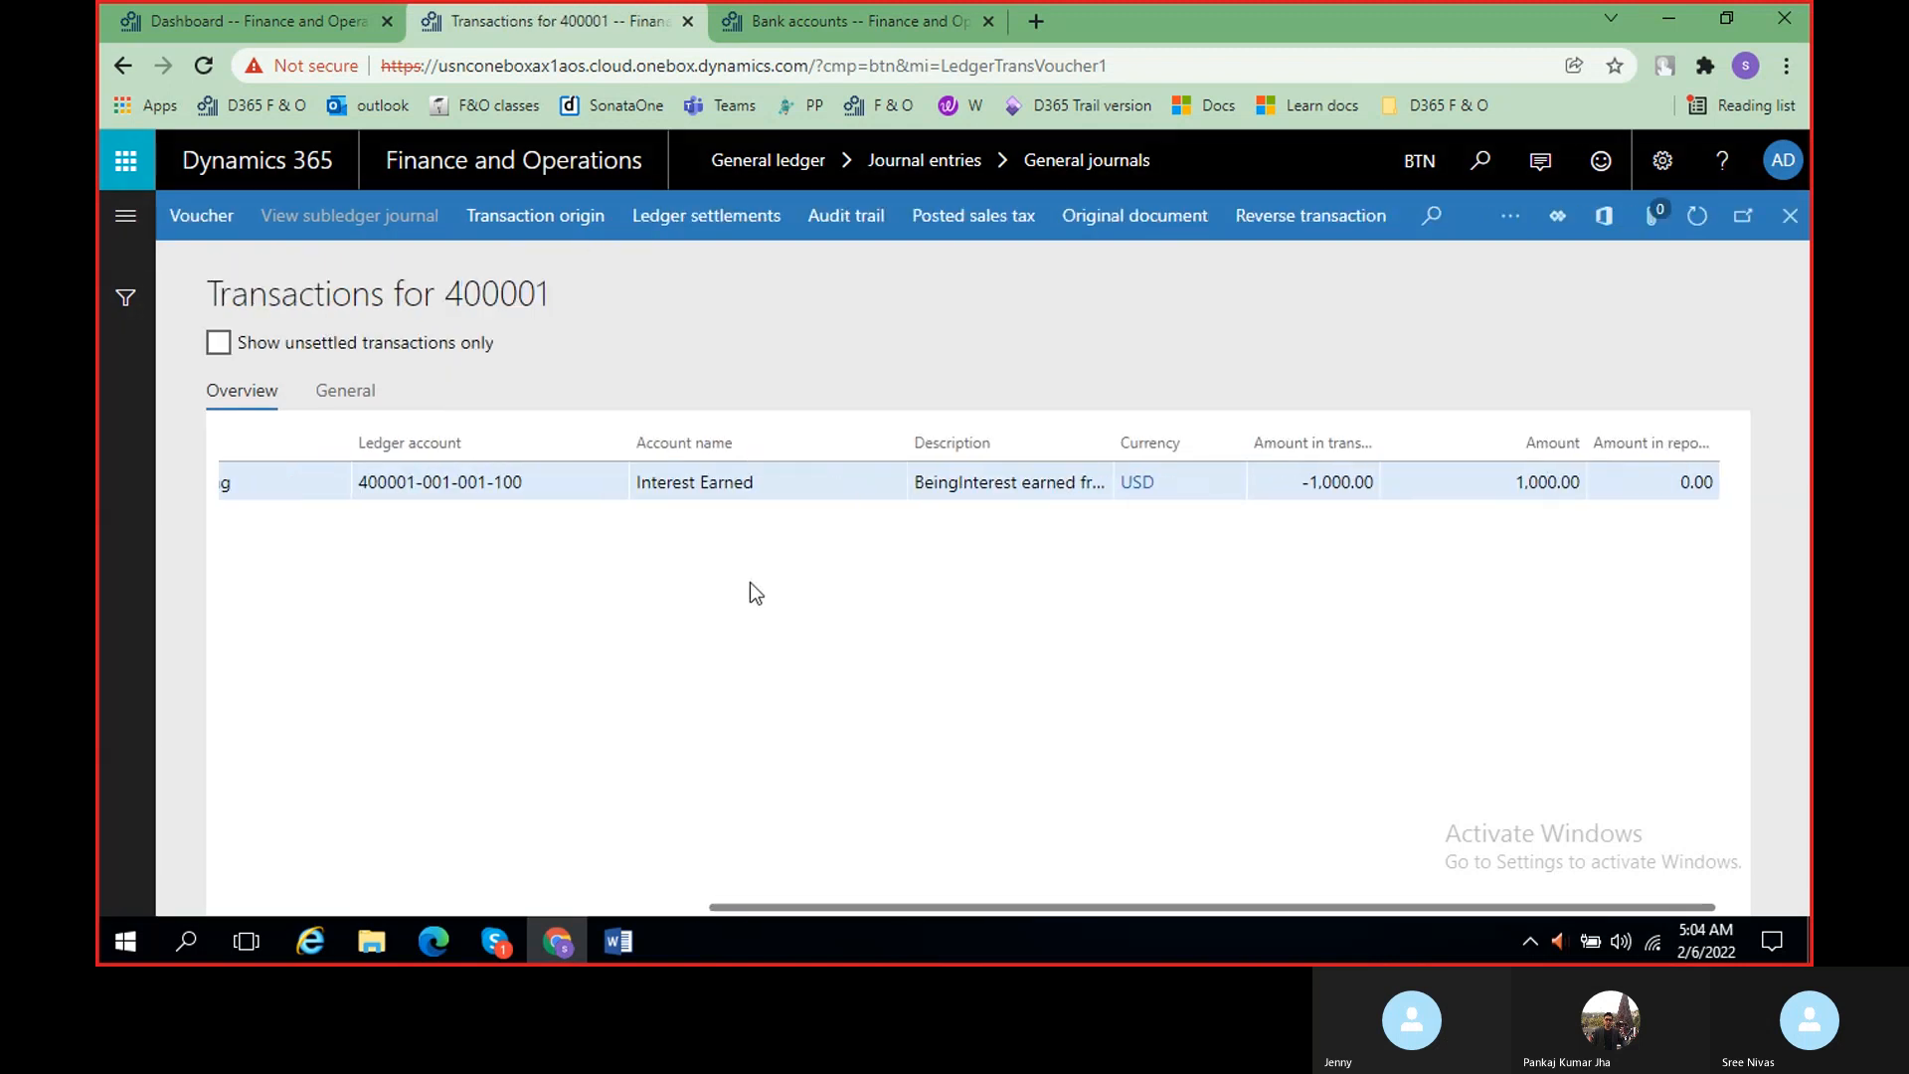
scroll(750, 581, left, 7)
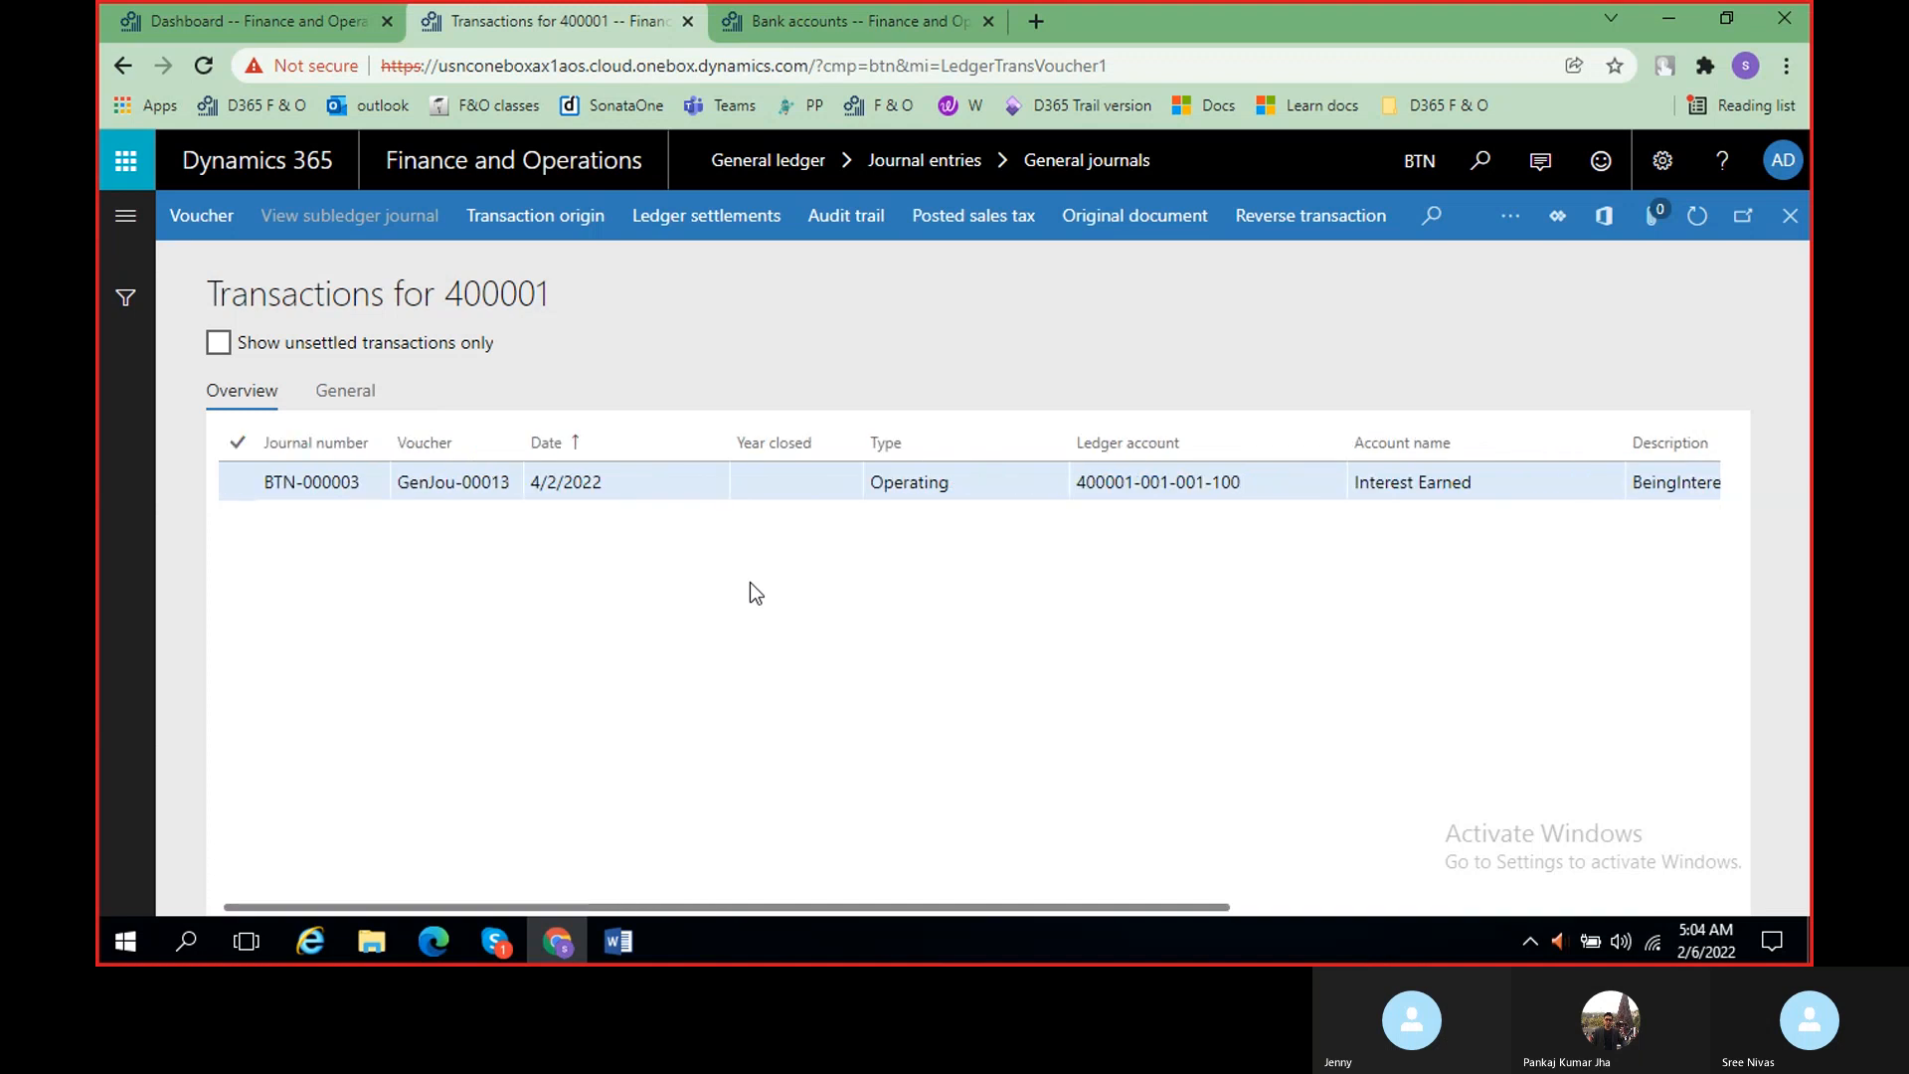
click(1789, 216)
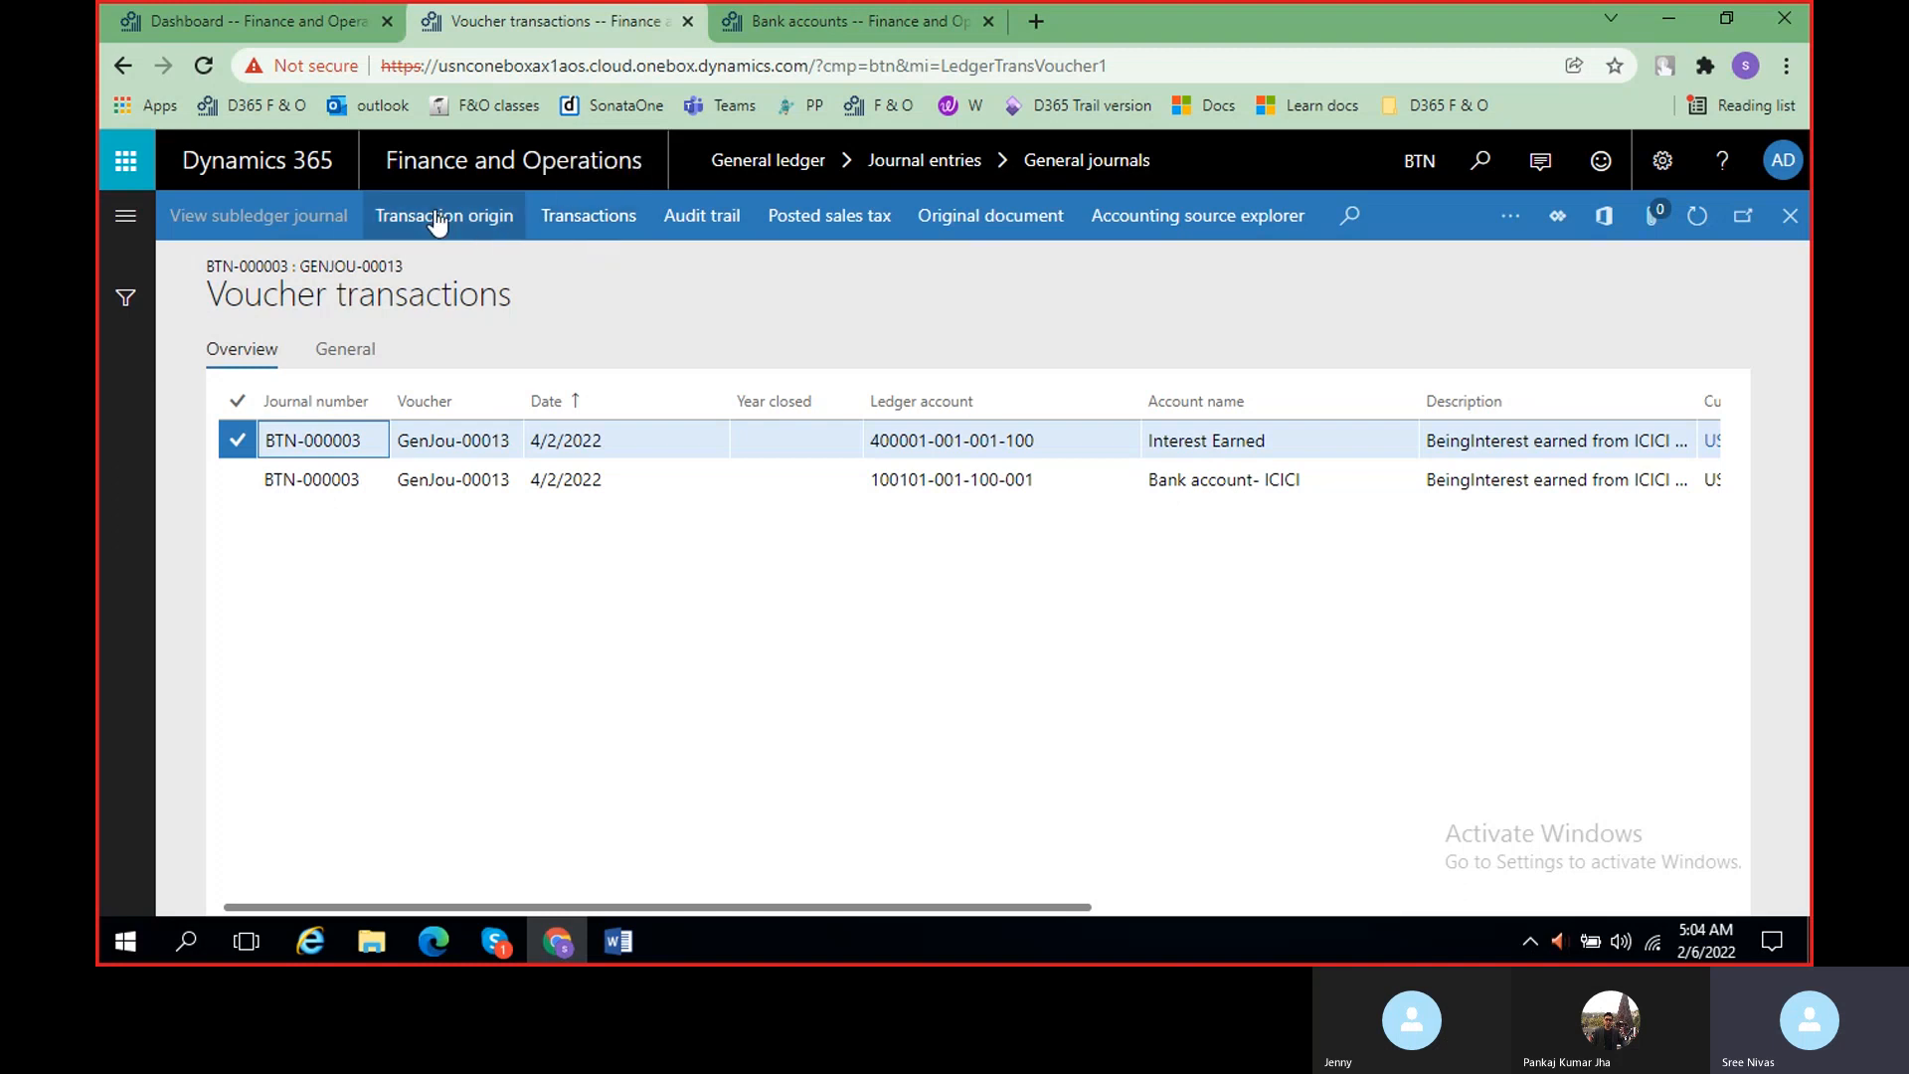
- Return to the journal voucher and examine the interest line's debit amount and offset account
click(239, 480)
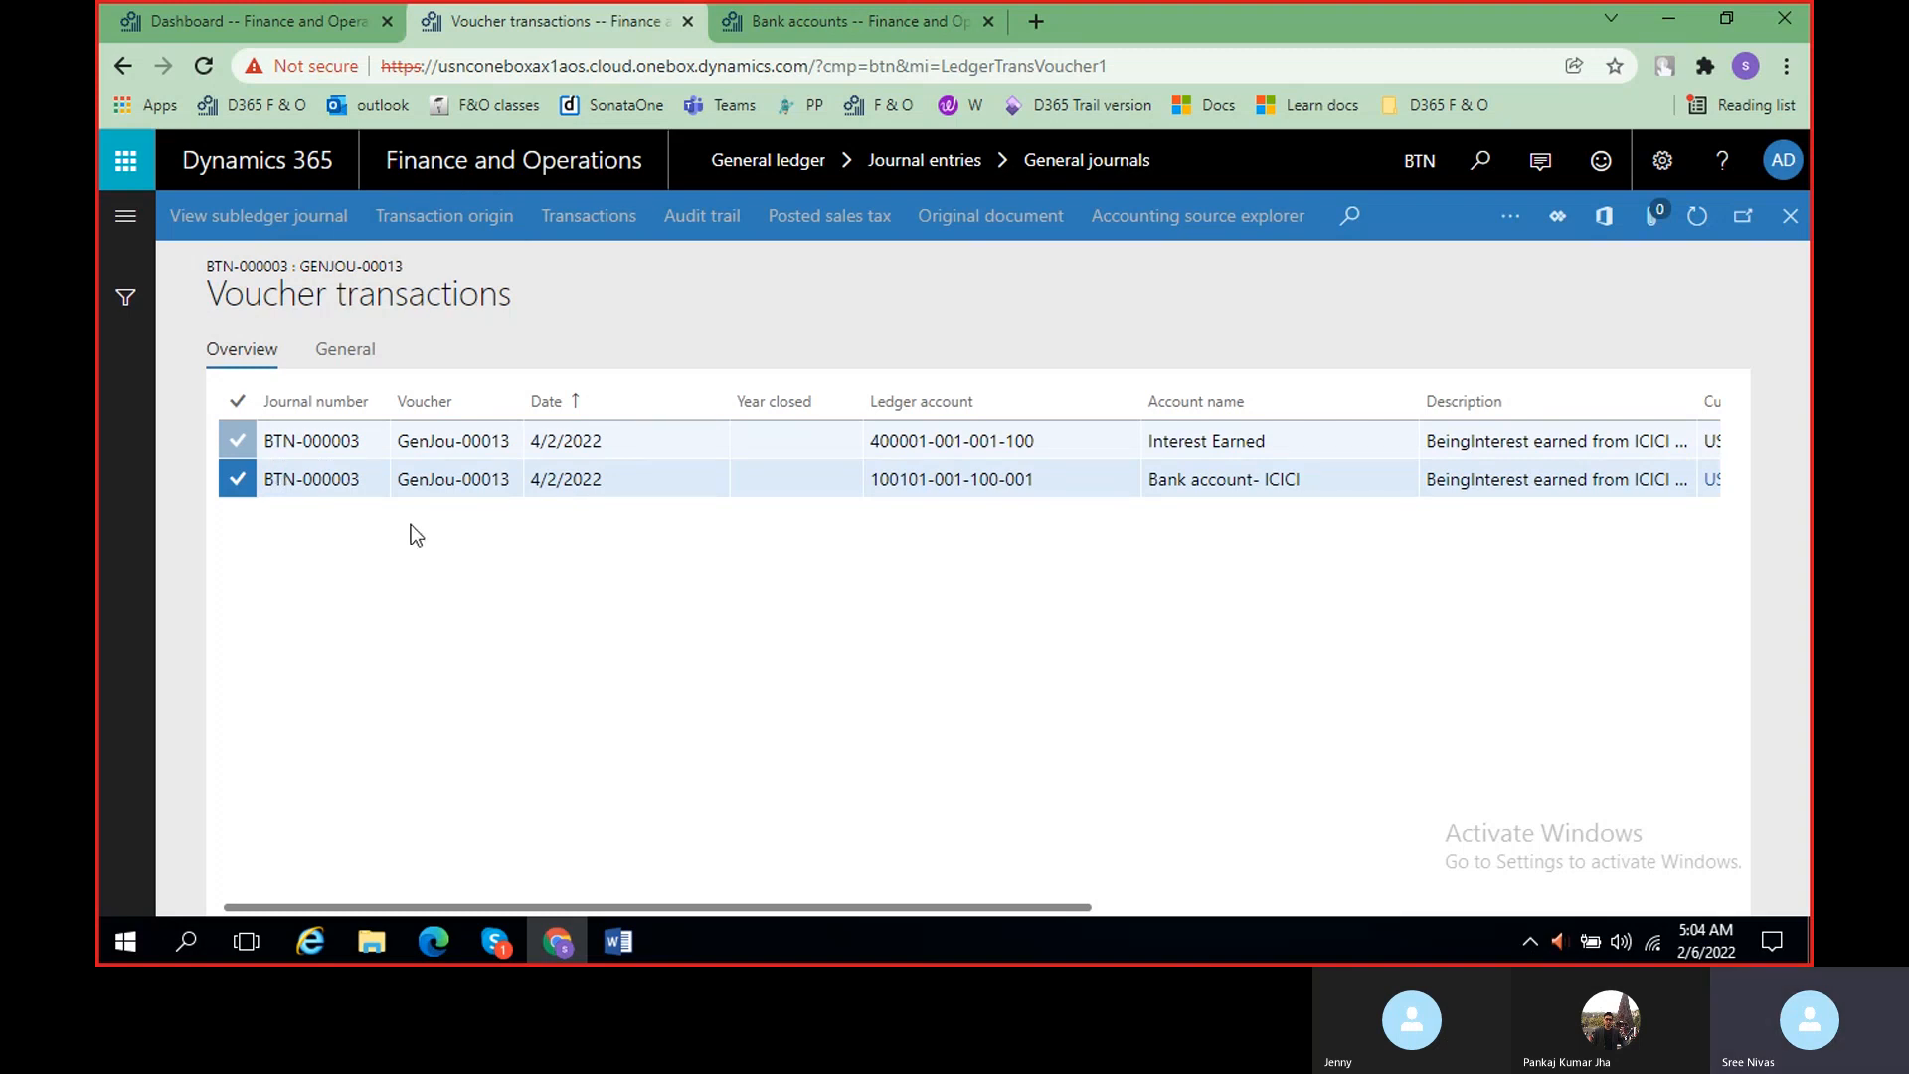
click(1794, 222)
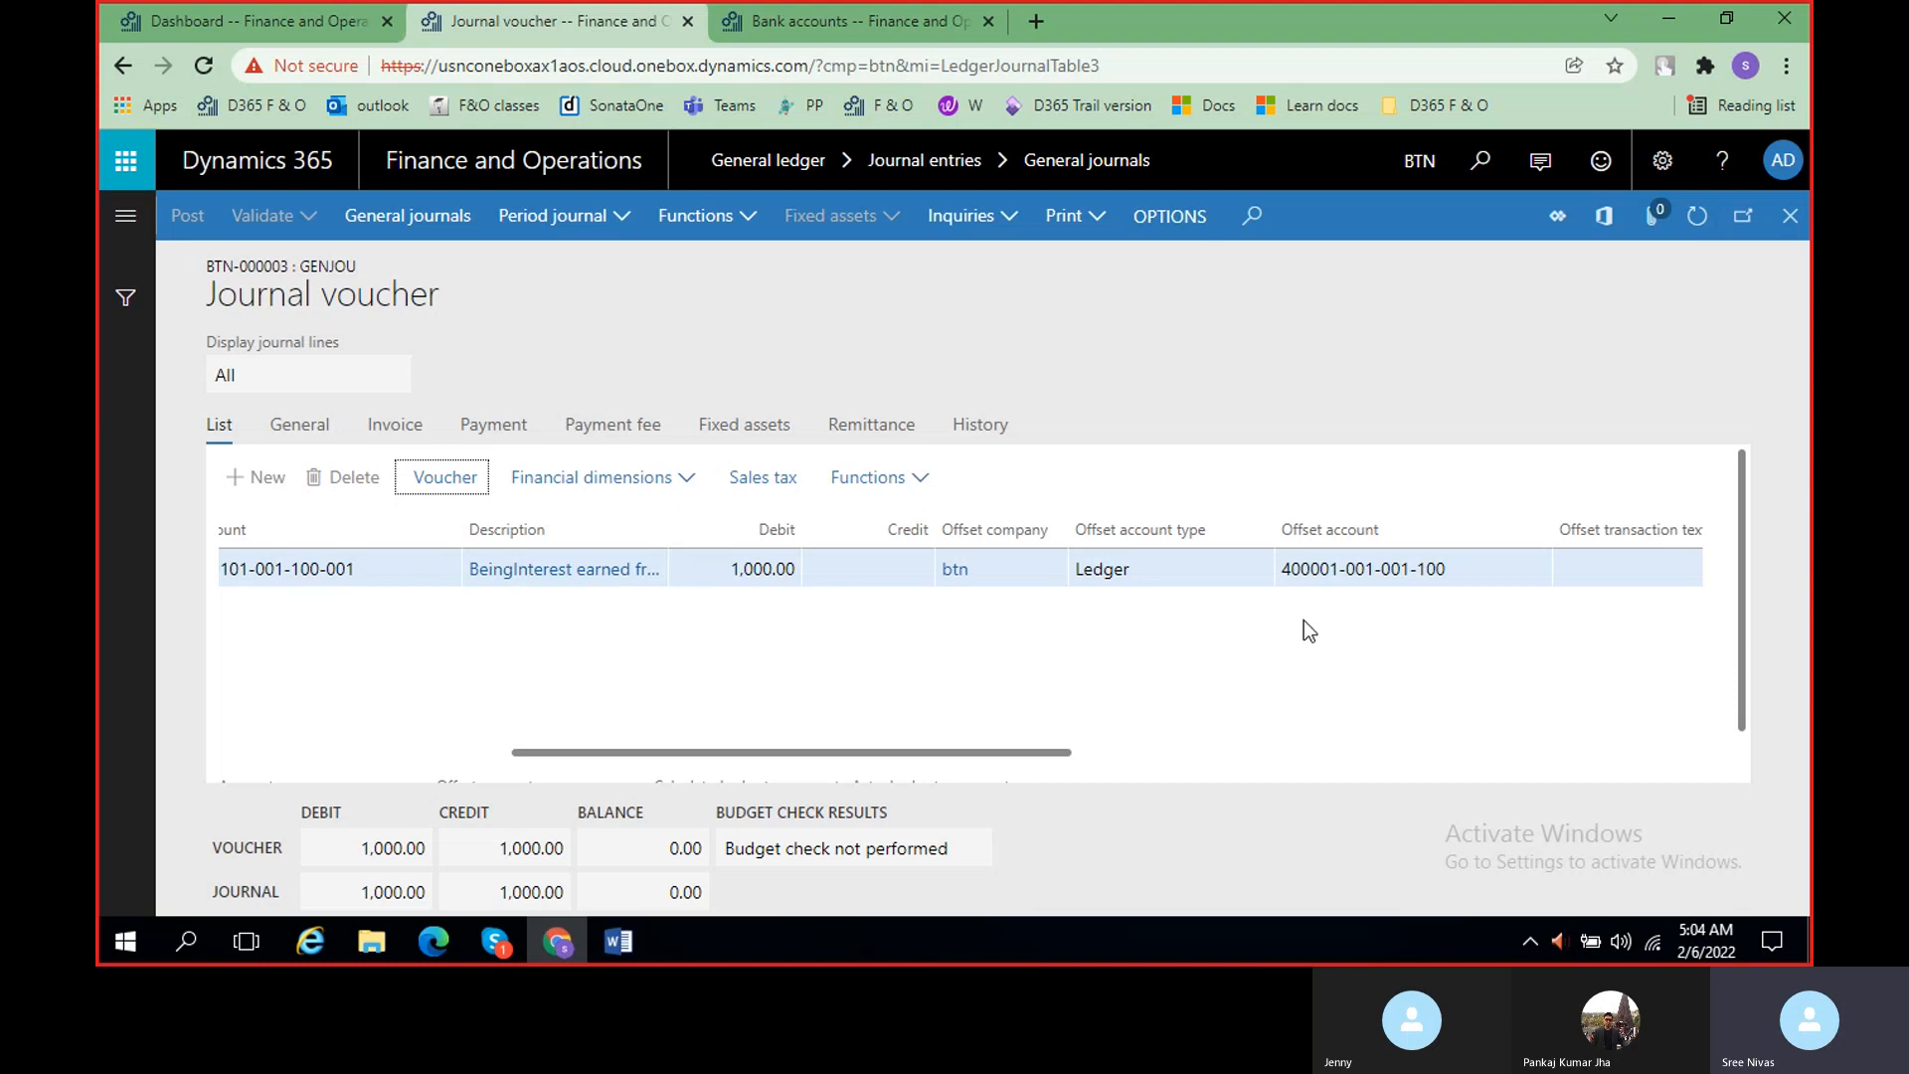
scroll(1111, 698, right, 5)
scroll(1113, 692, left, 6)
scroll(1124, 748, right, 5)
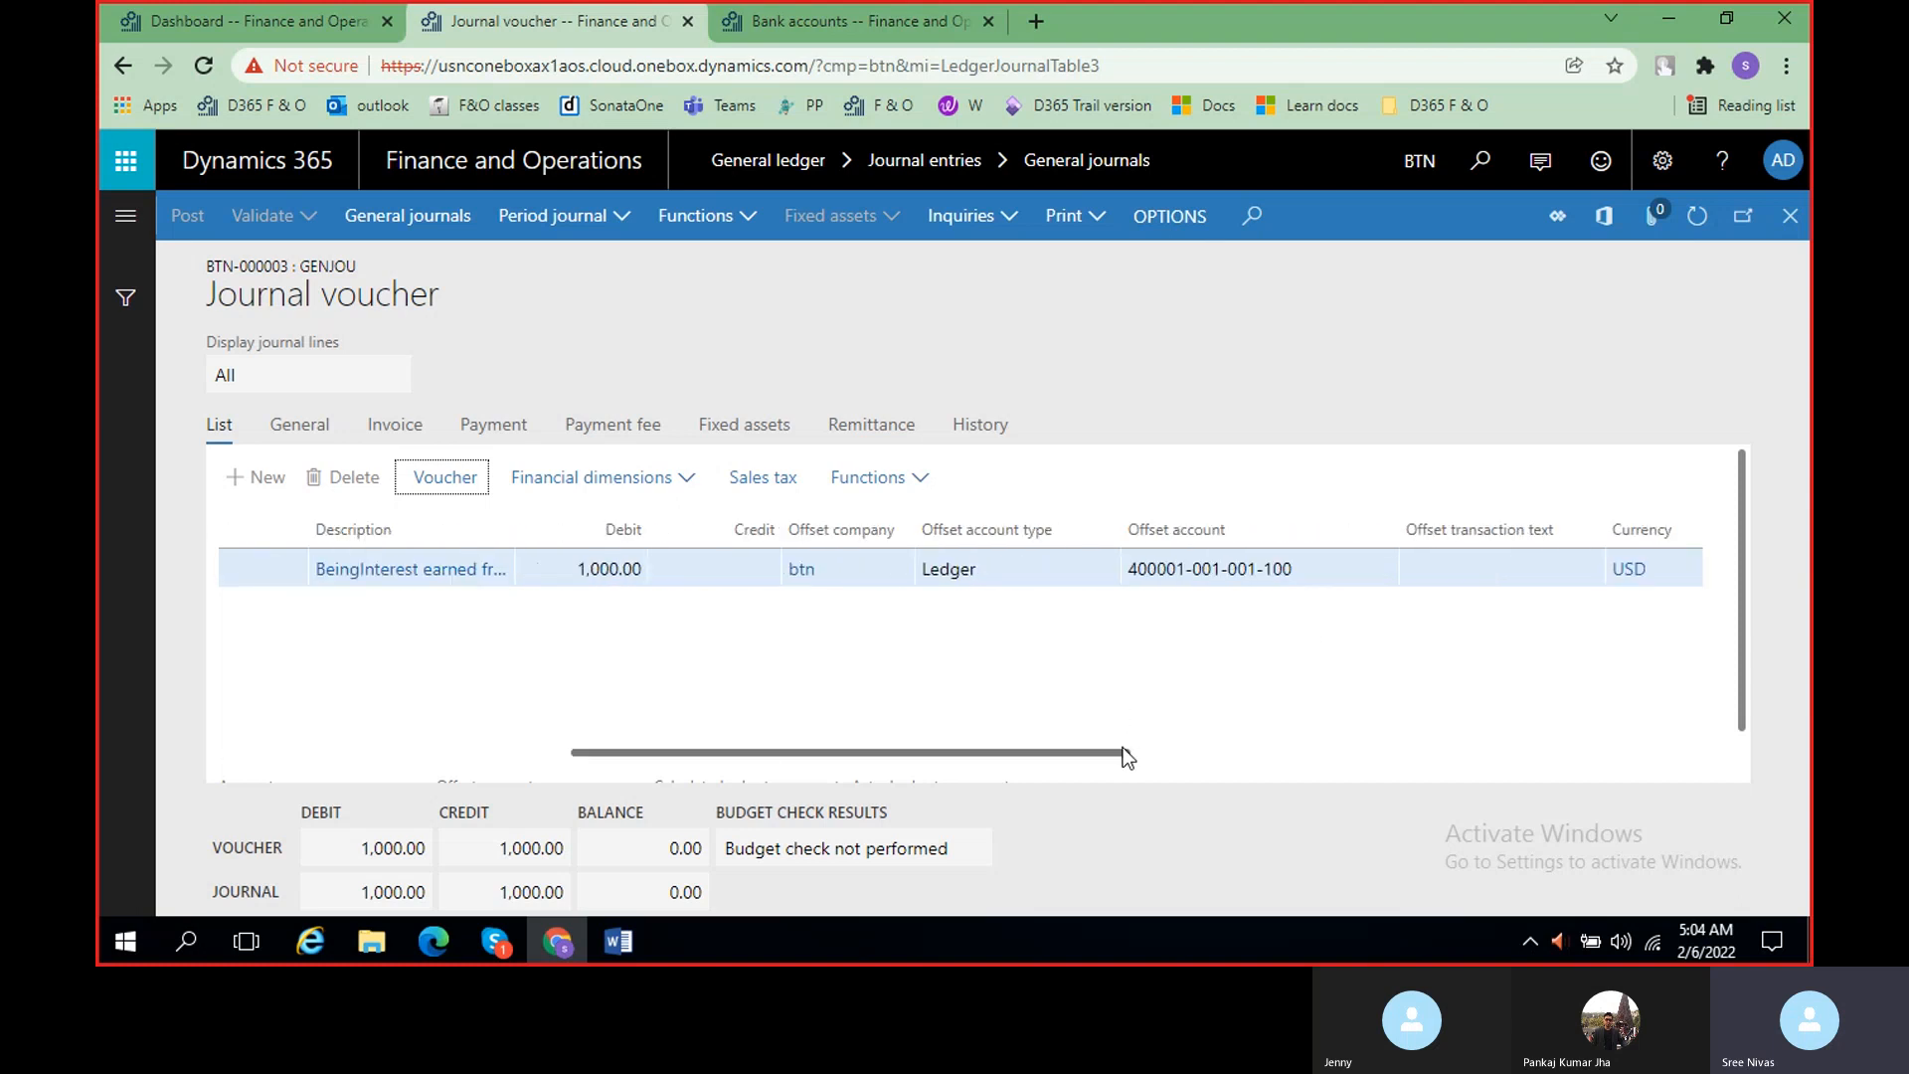
- Reopen the voucher and compare the descriptions and amounts in the ICICI bank account's ledger transactions, returning to the voucher transactions
click(453, 479)
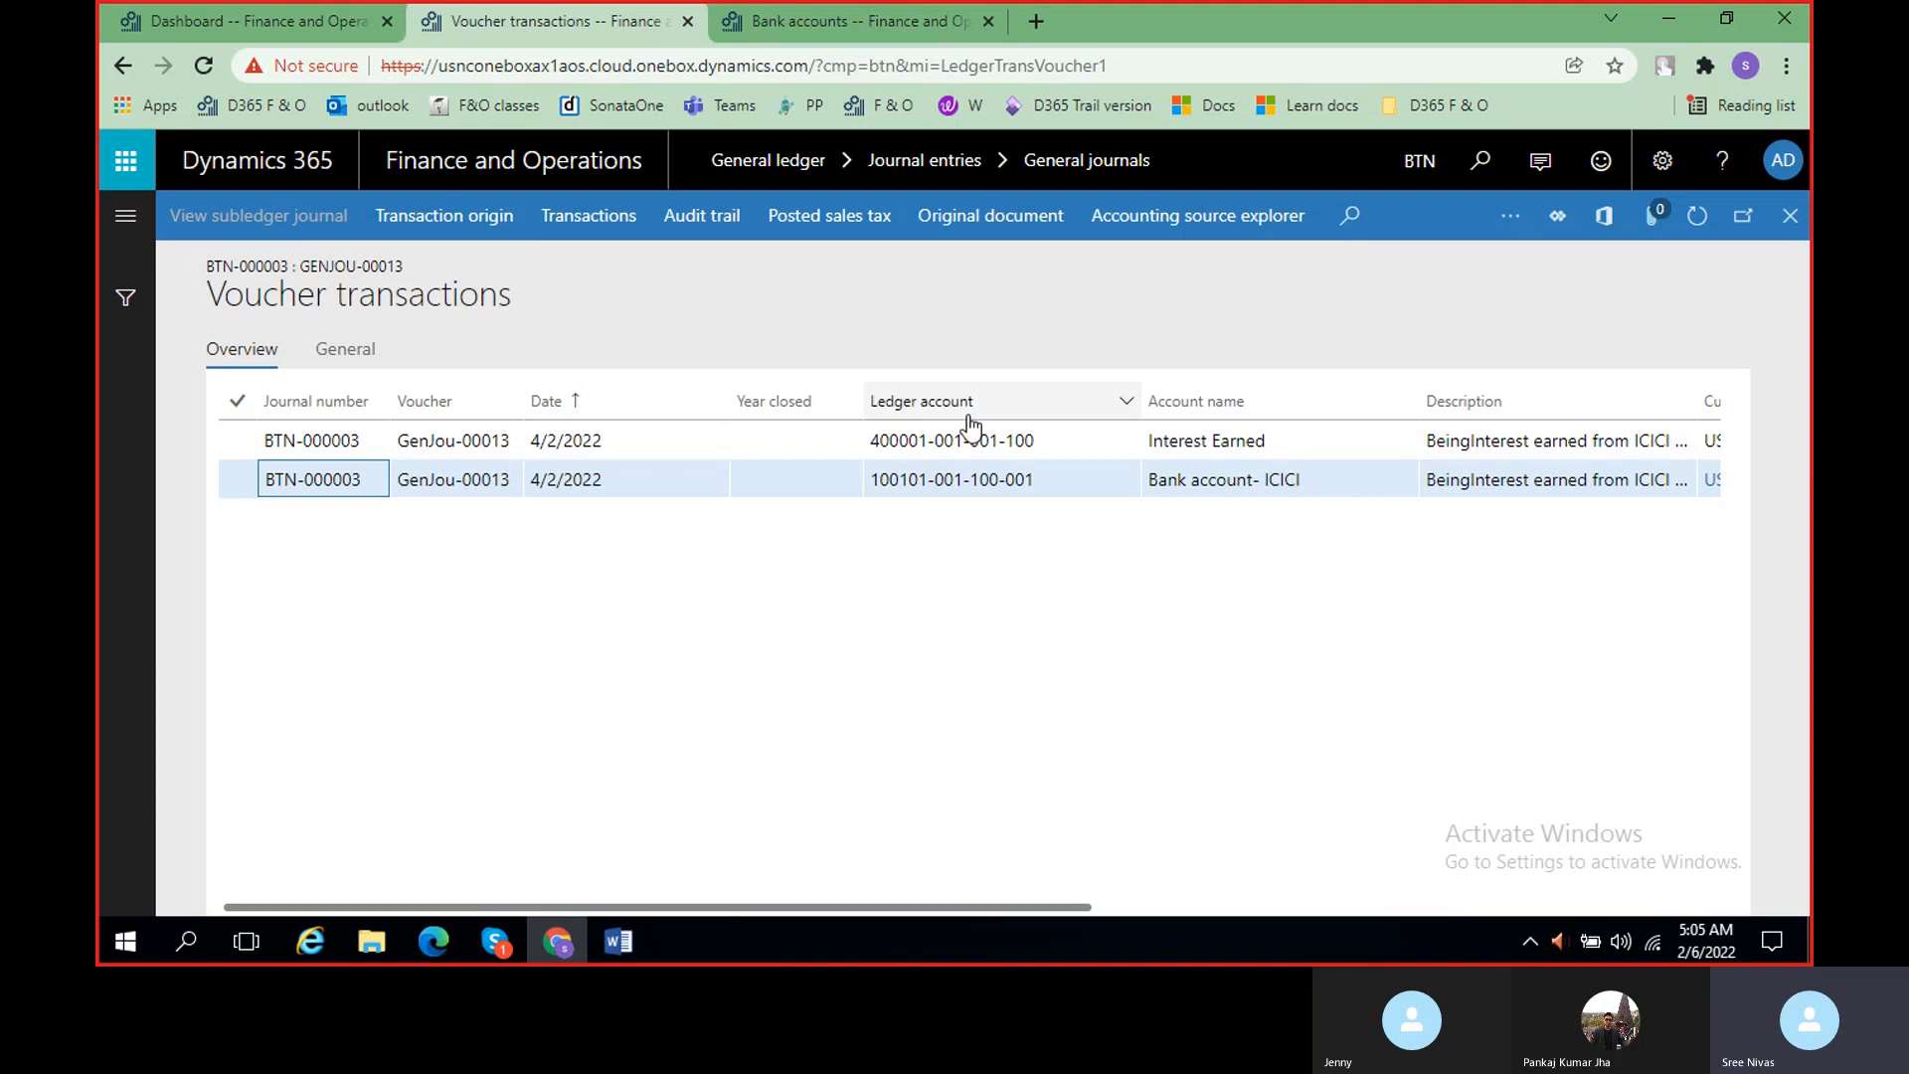
mouse_move(923, 492)
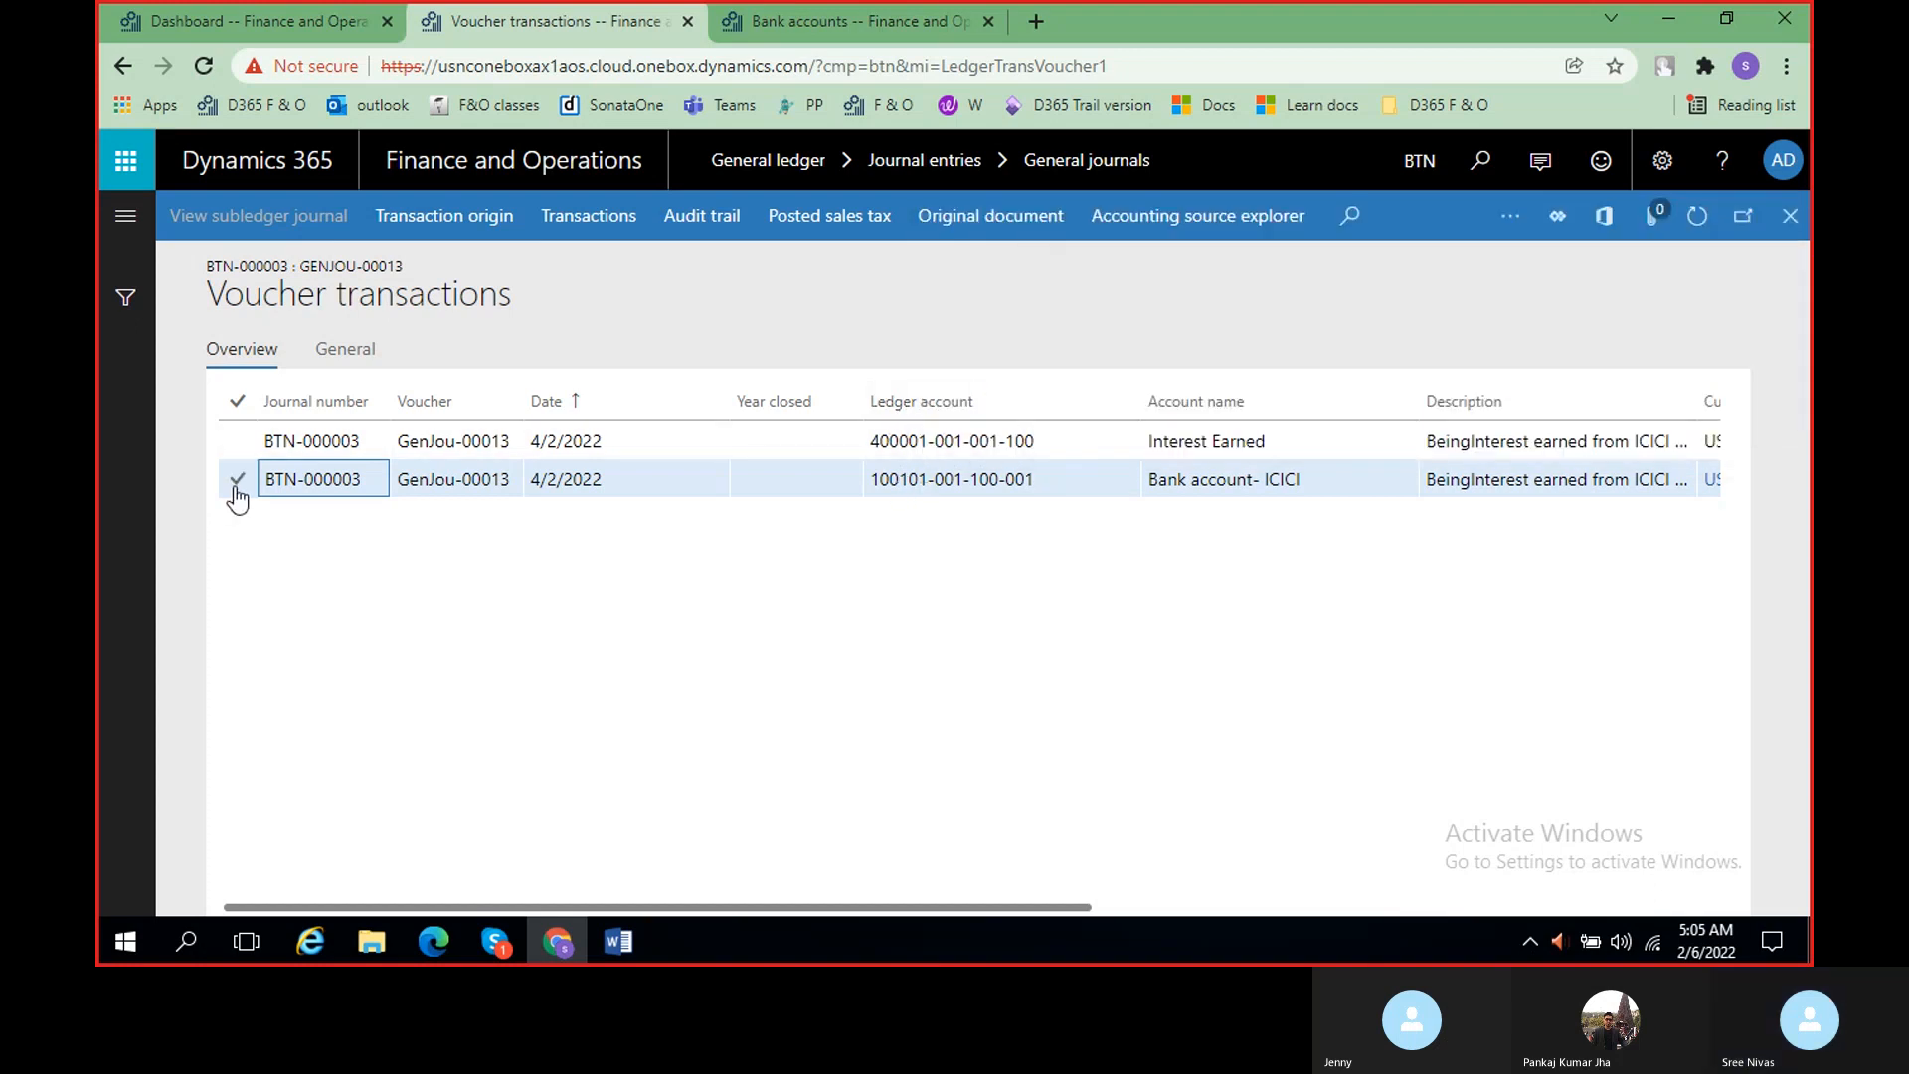
click(237, 487)
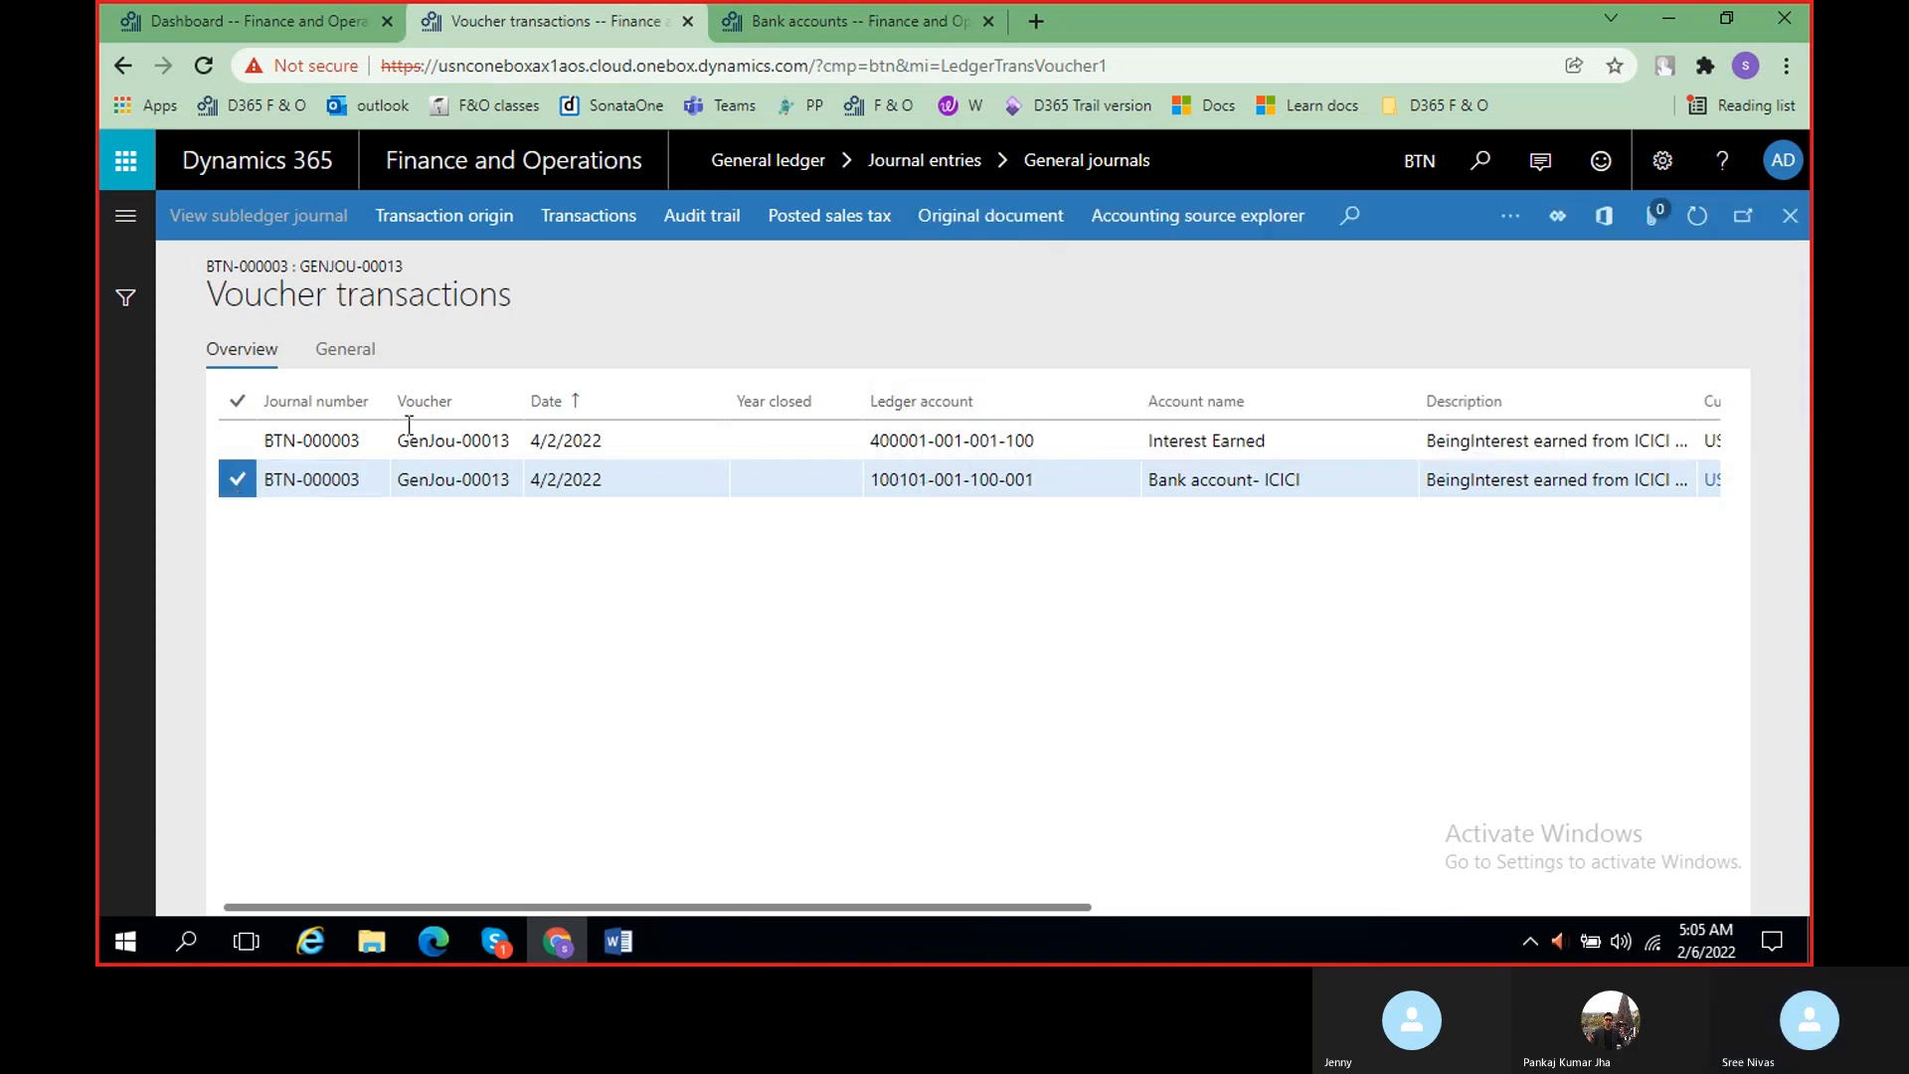
click(569, 219)
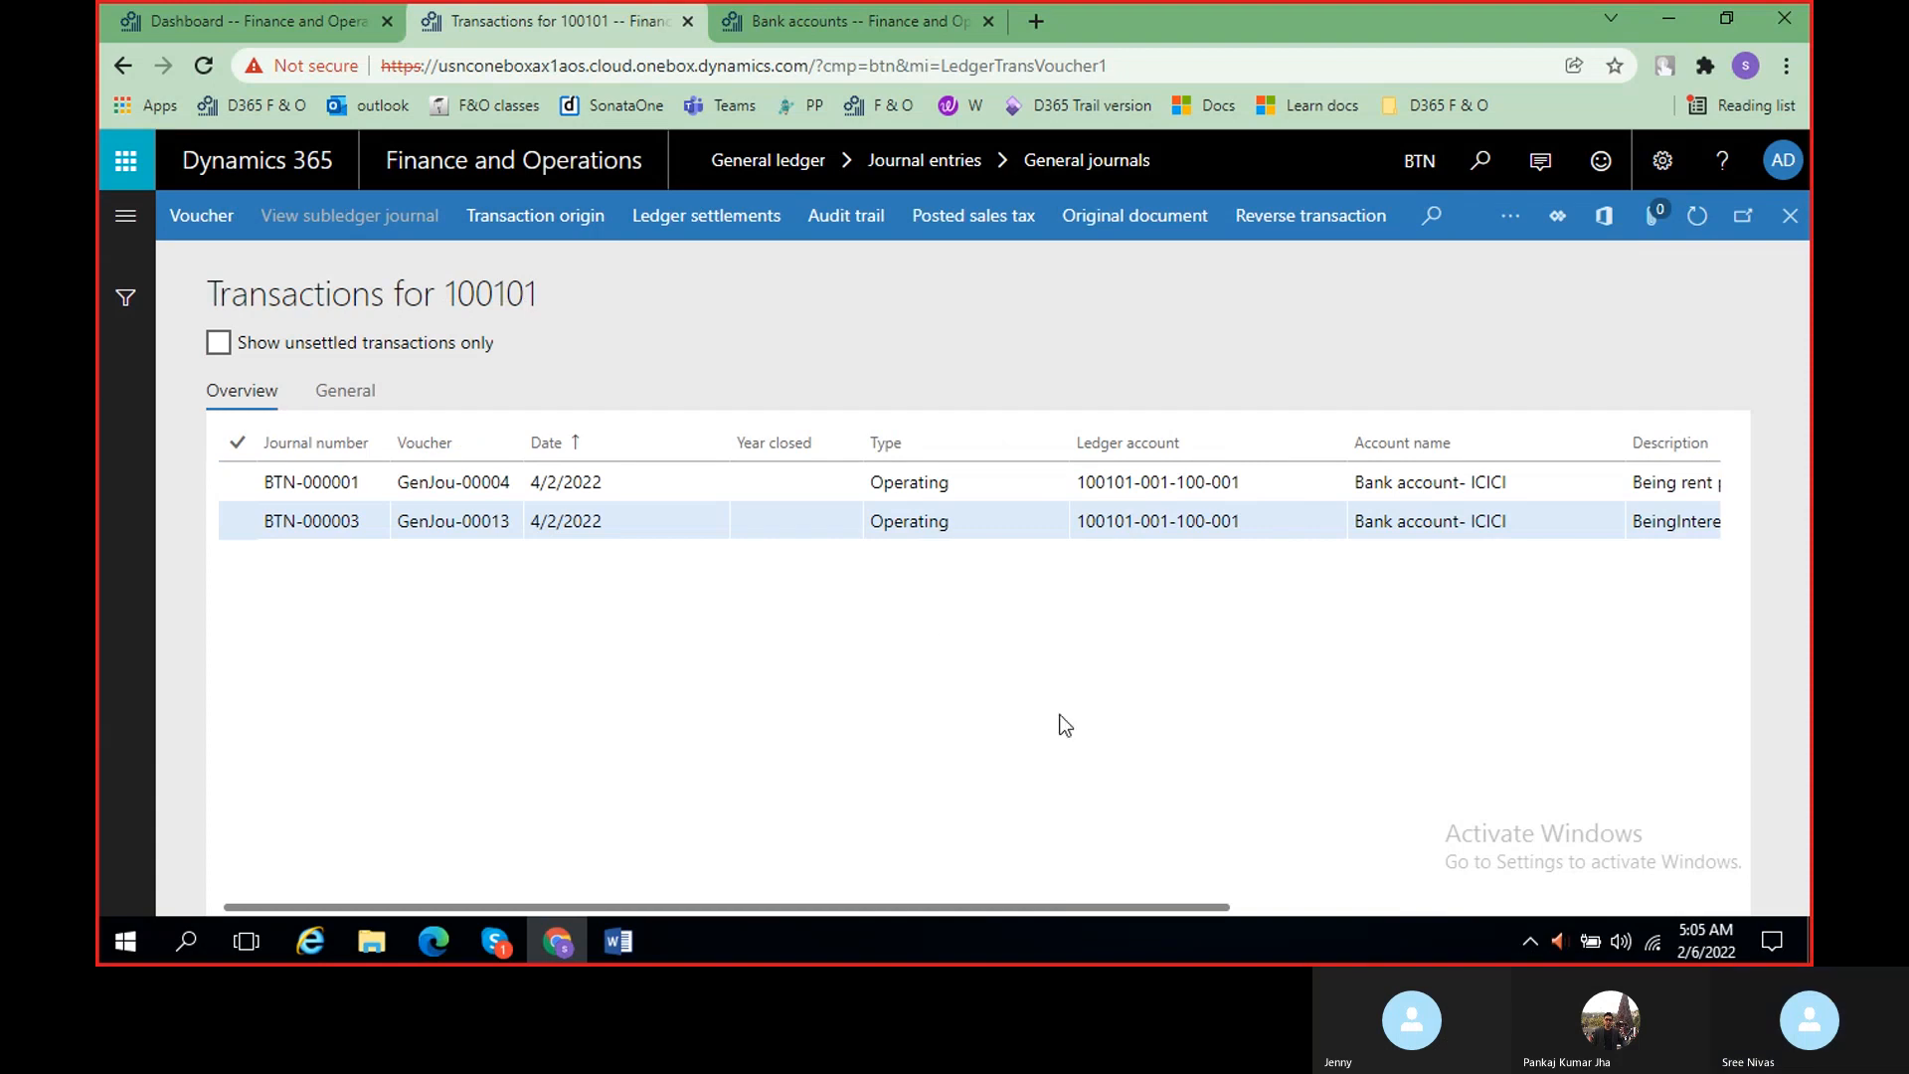
scroll(1061, 720, right, 5)
scroll(1221, 640, right, 2)
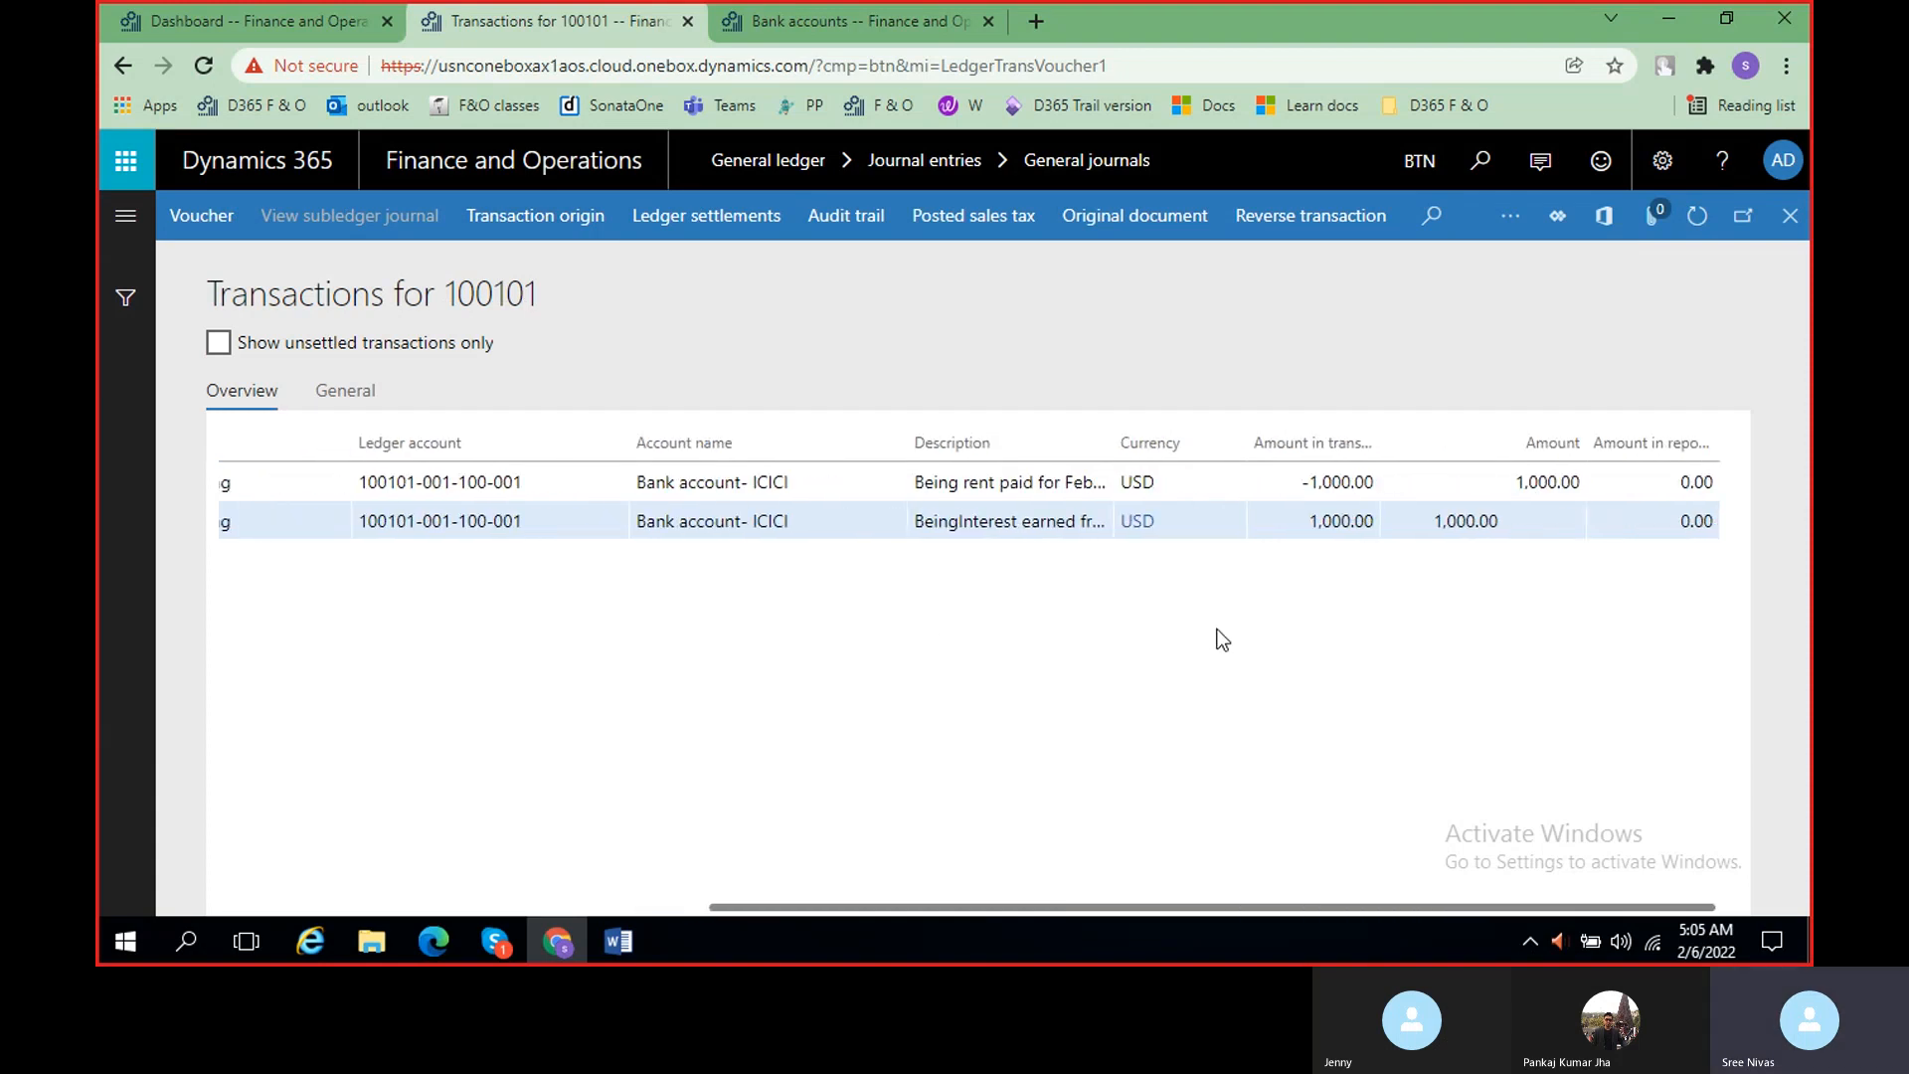
scroll(1369, 628, left, 7)
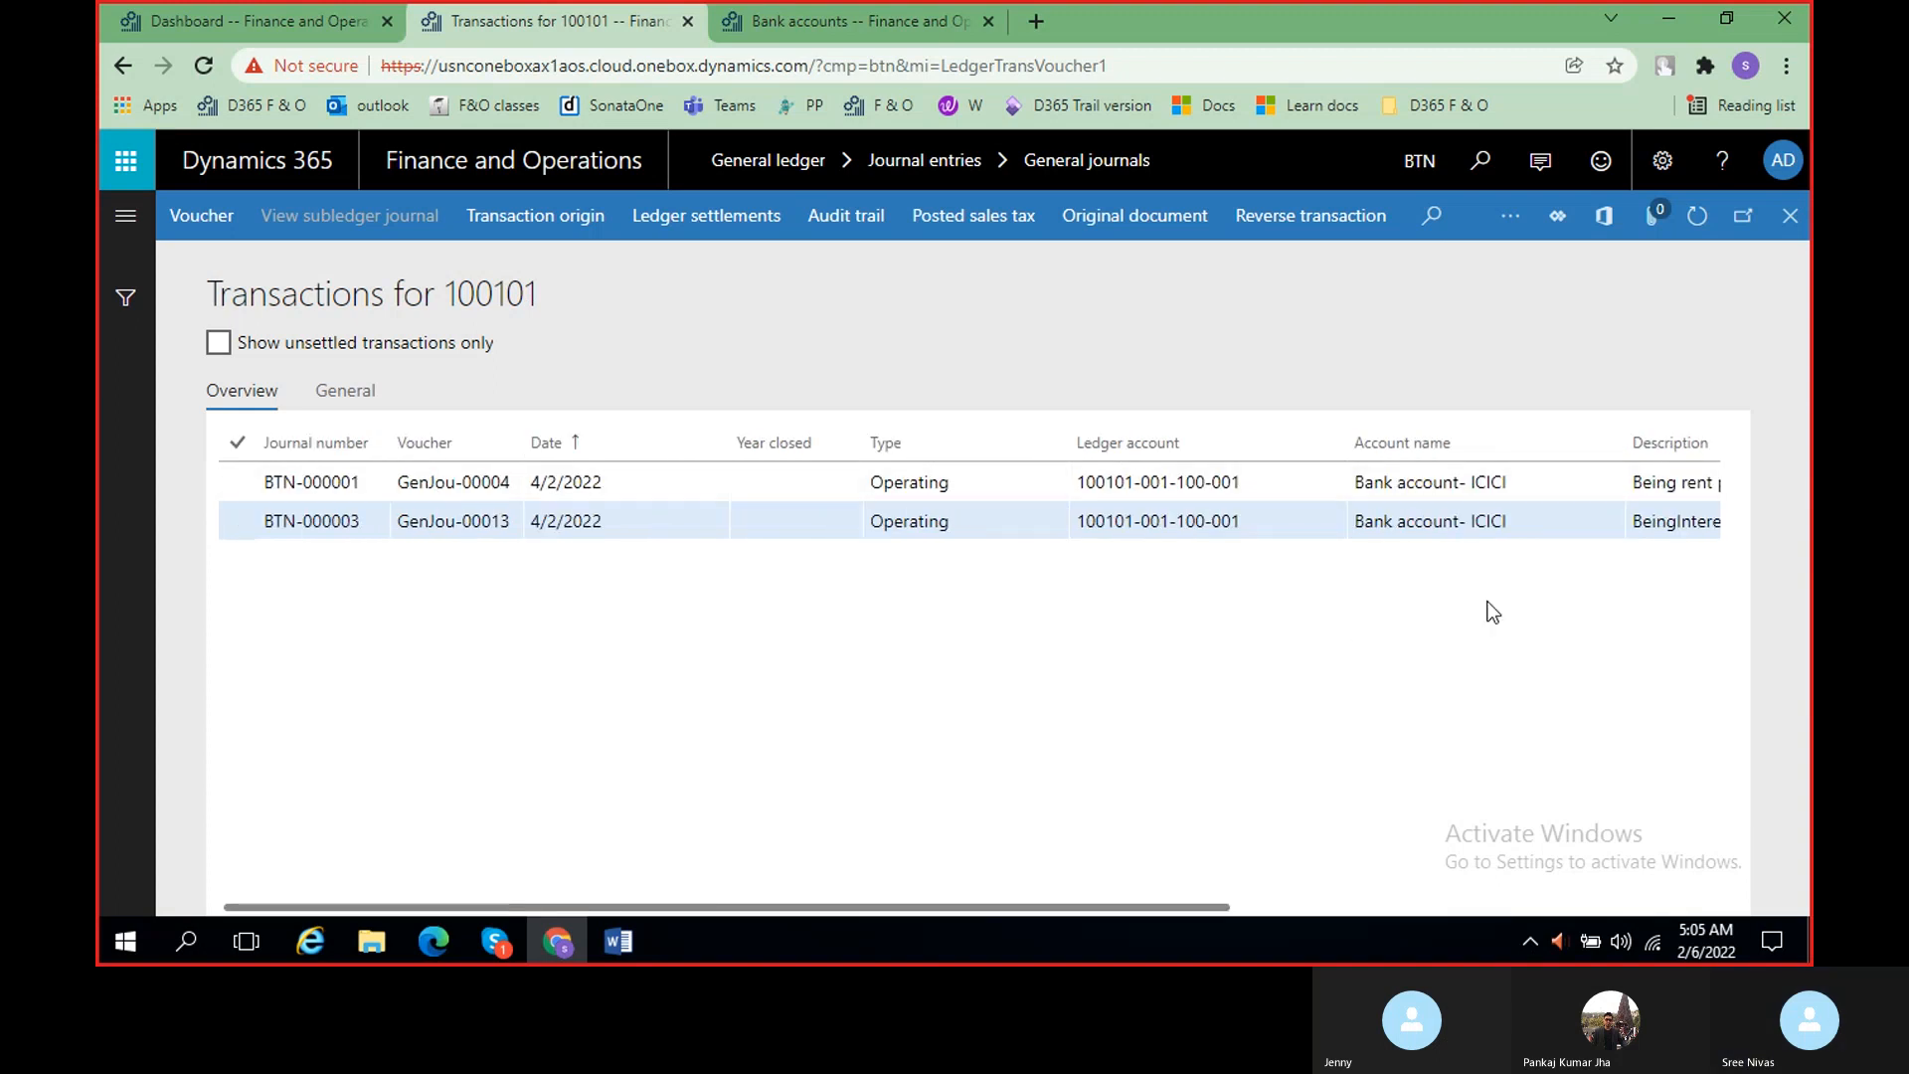
scroll(1495, 576, right, 7)
click(1788, 236)
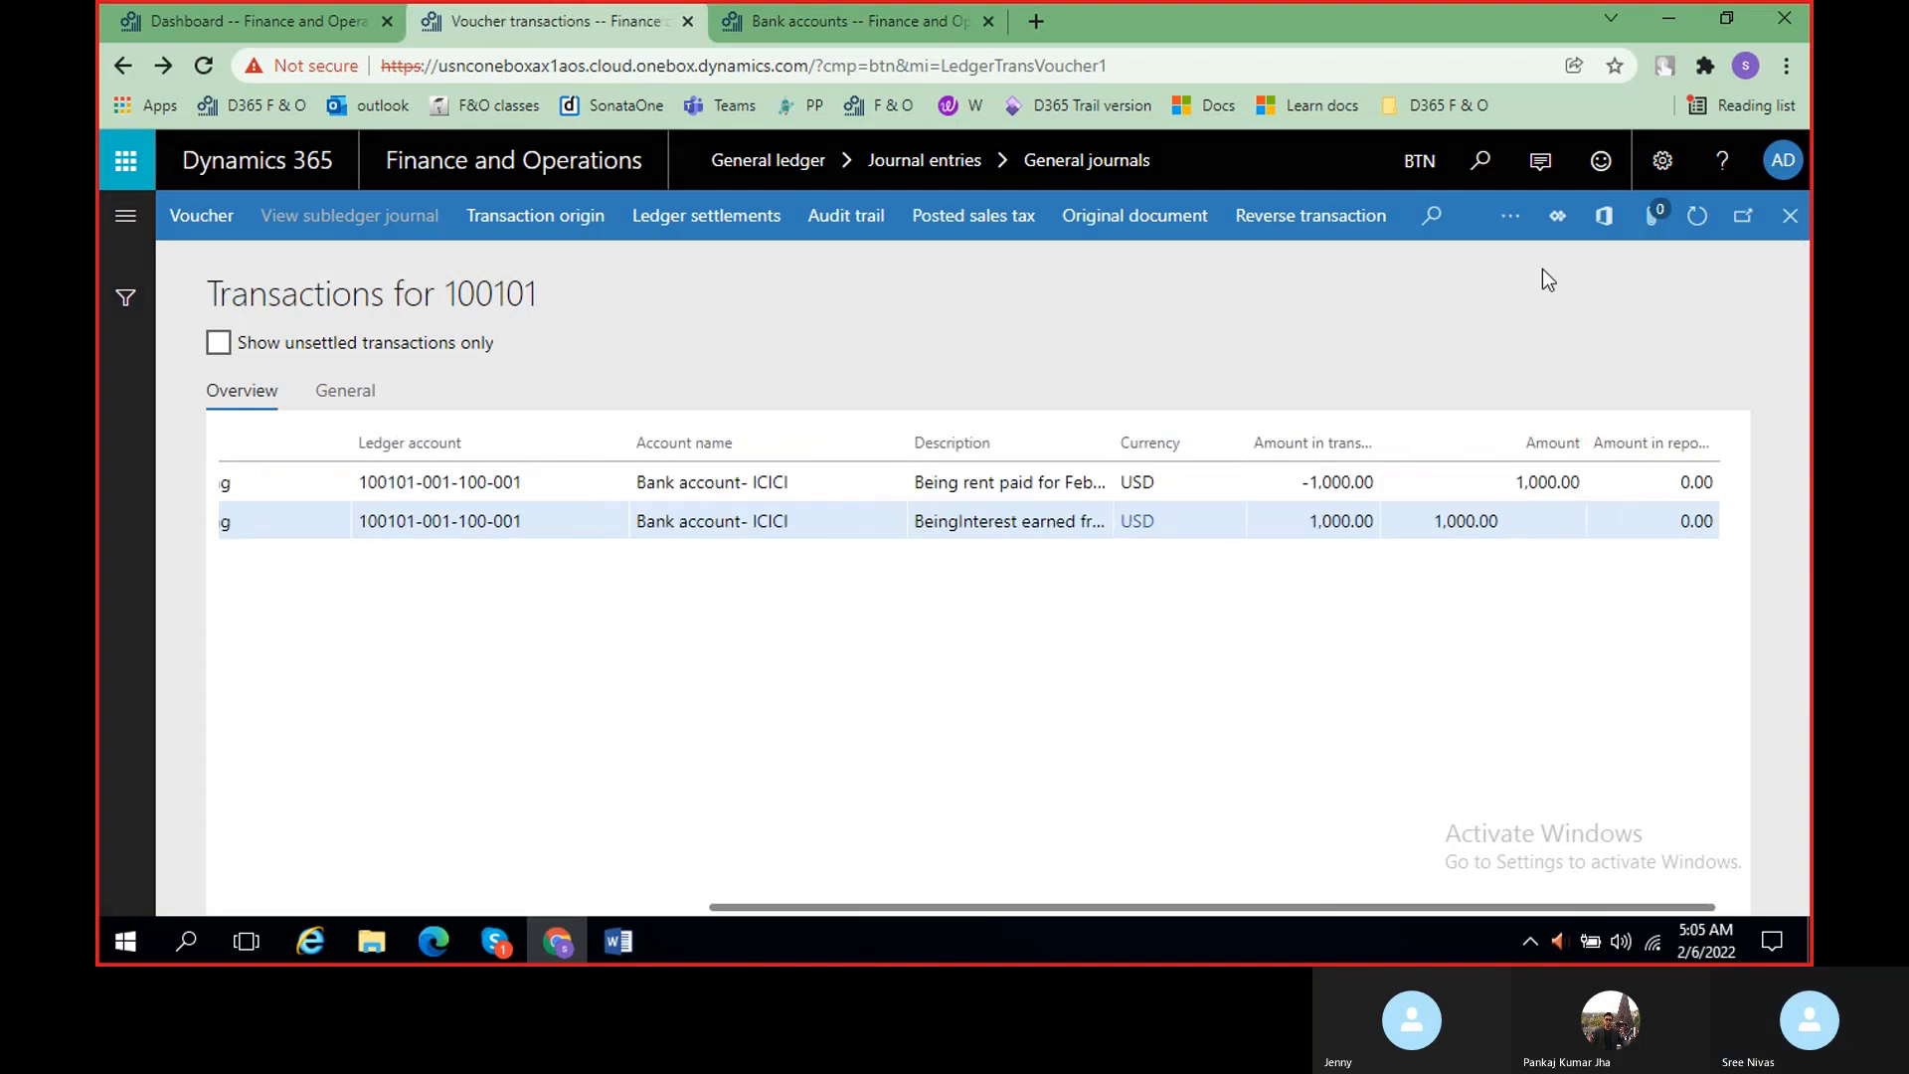
- Check the transaction-currency amounts of the ICICI bank account's ledger transactions once more and return to the voucher transactions
click(239, 444)
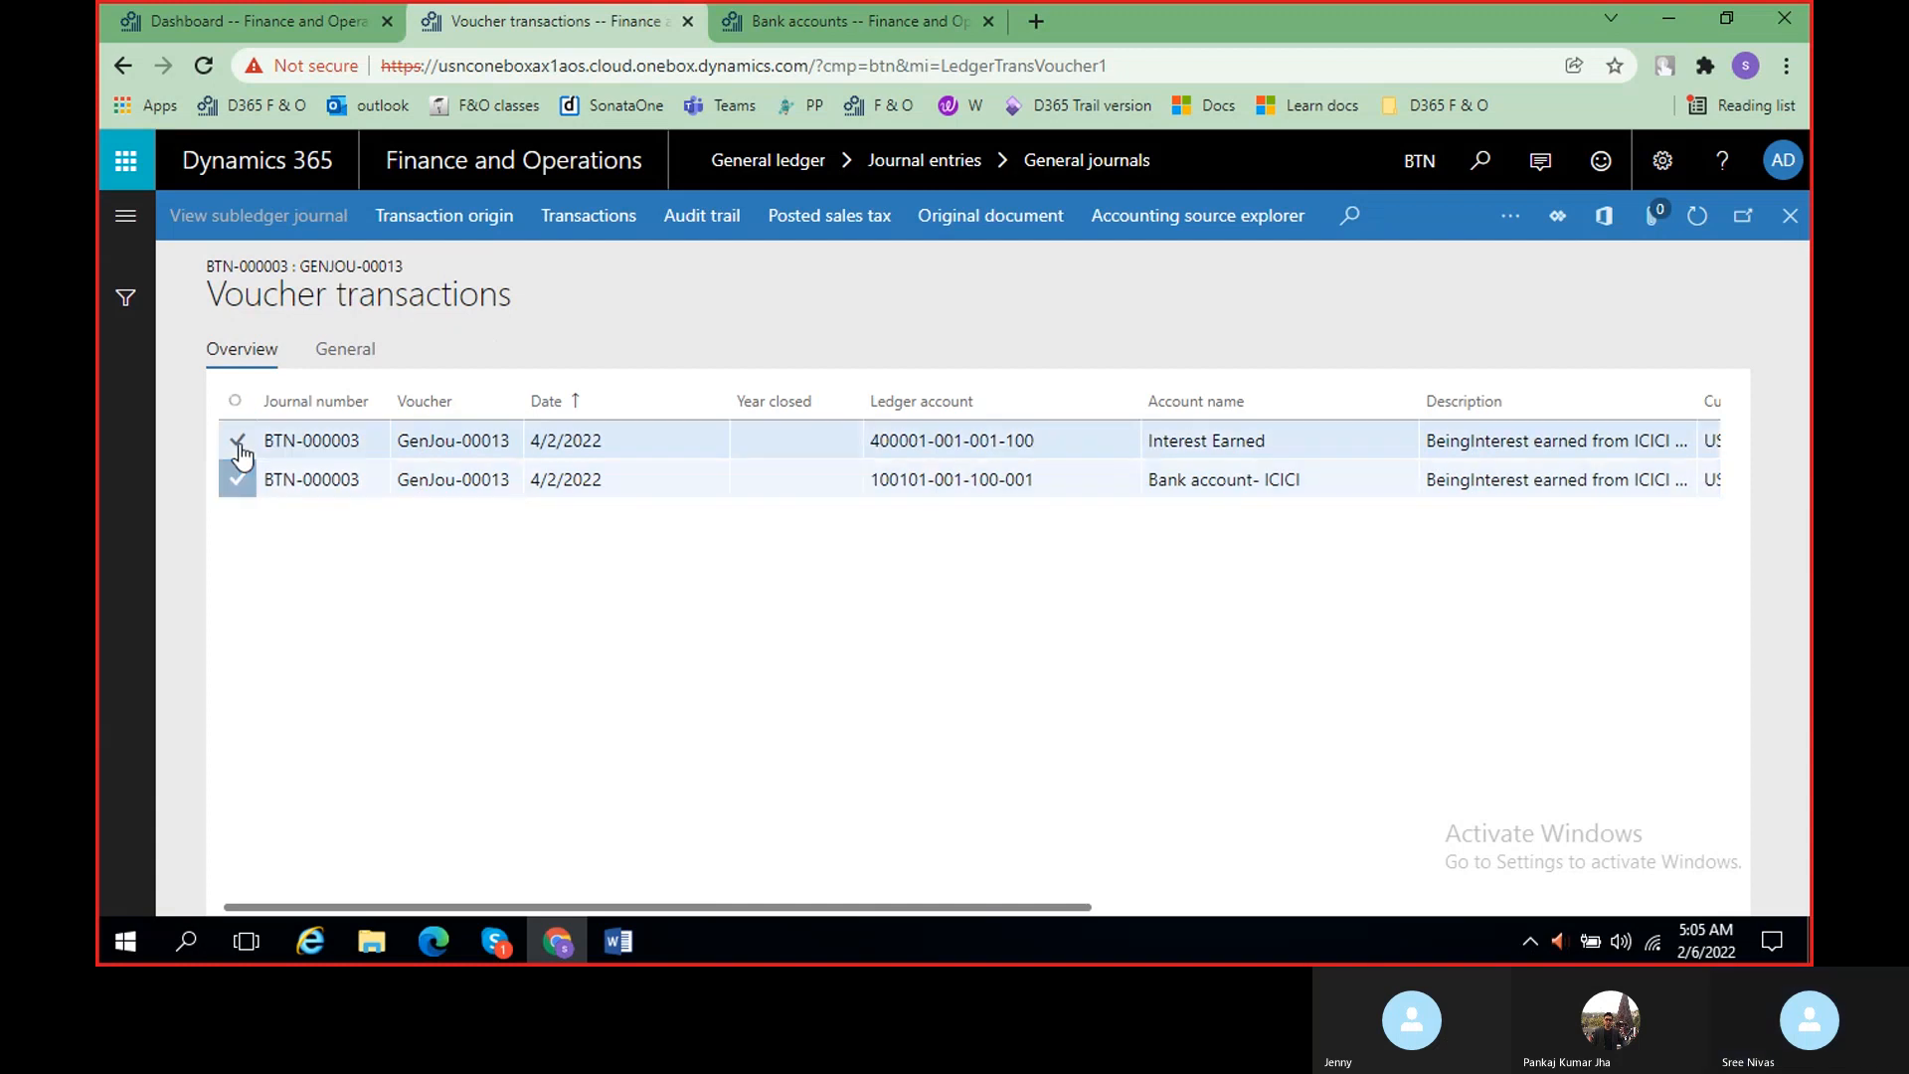
click(245, 488)
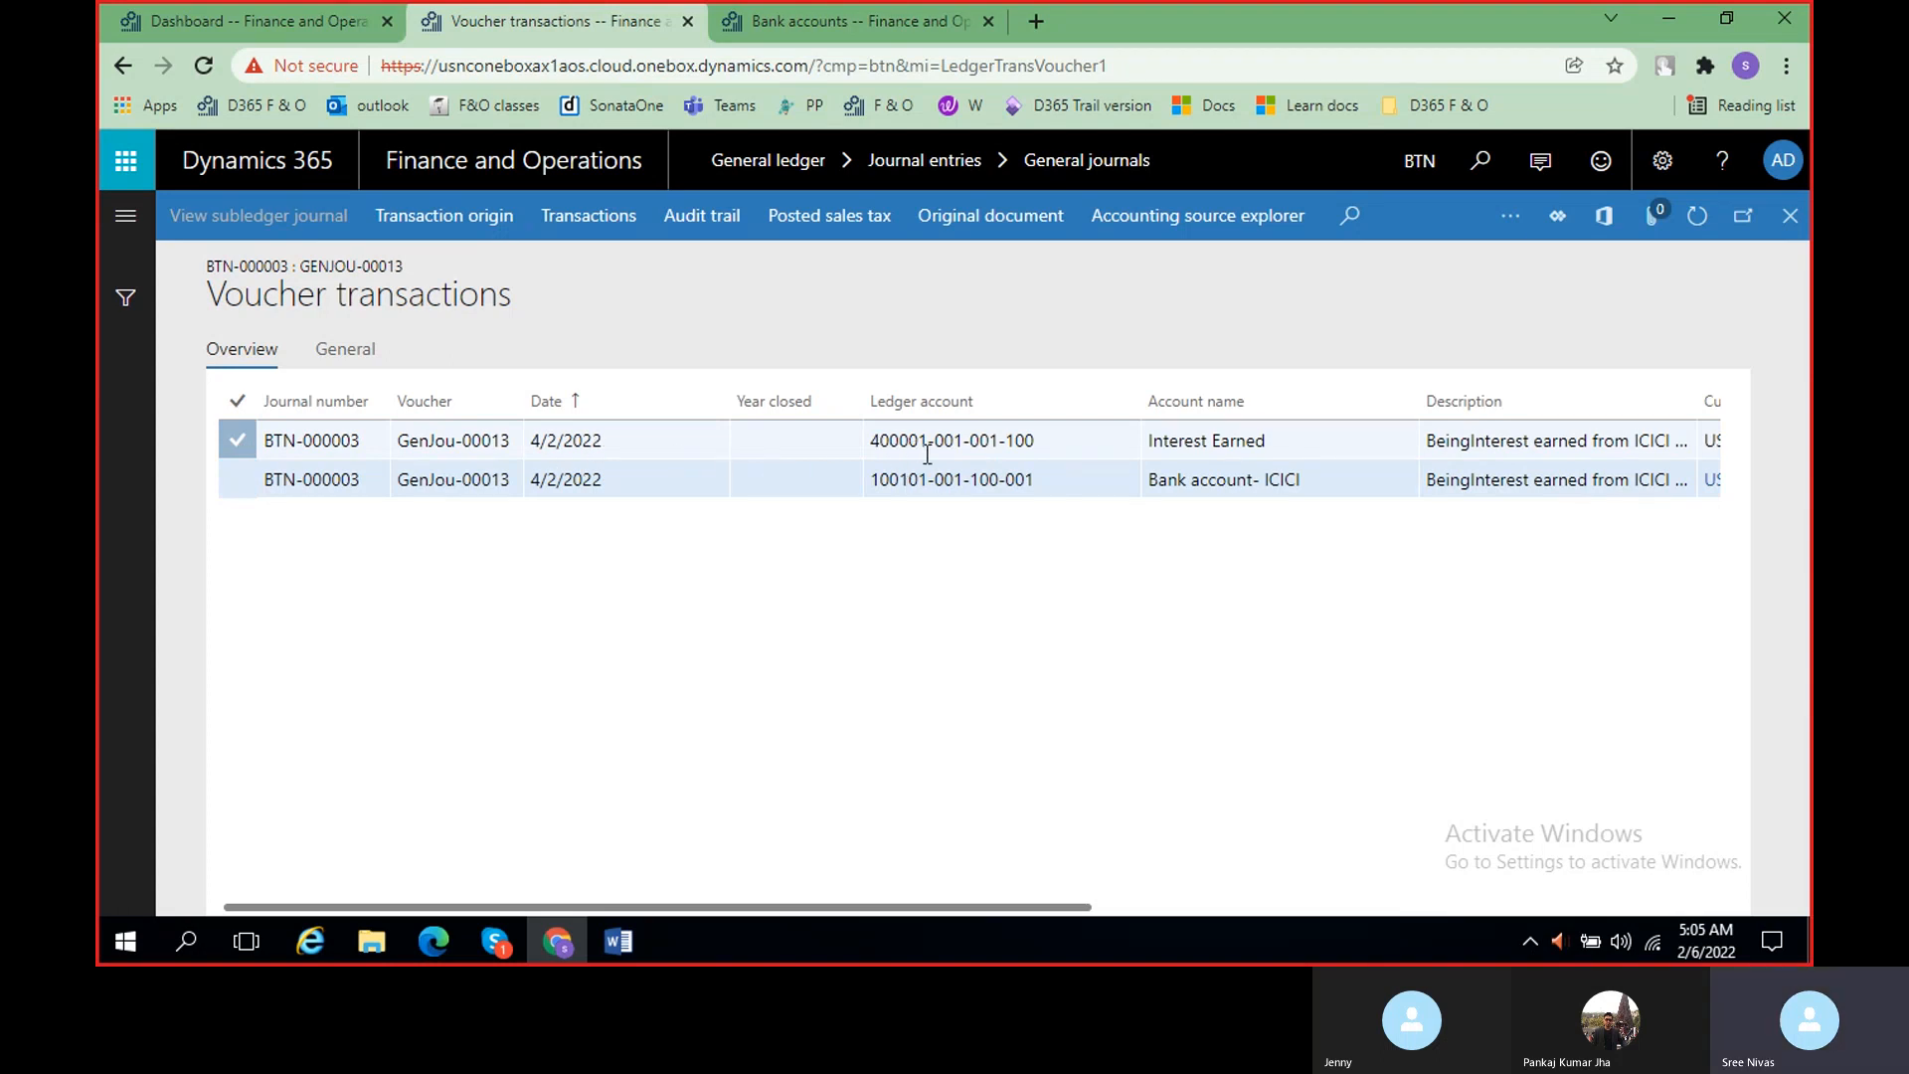
mouse_move(911, 456)
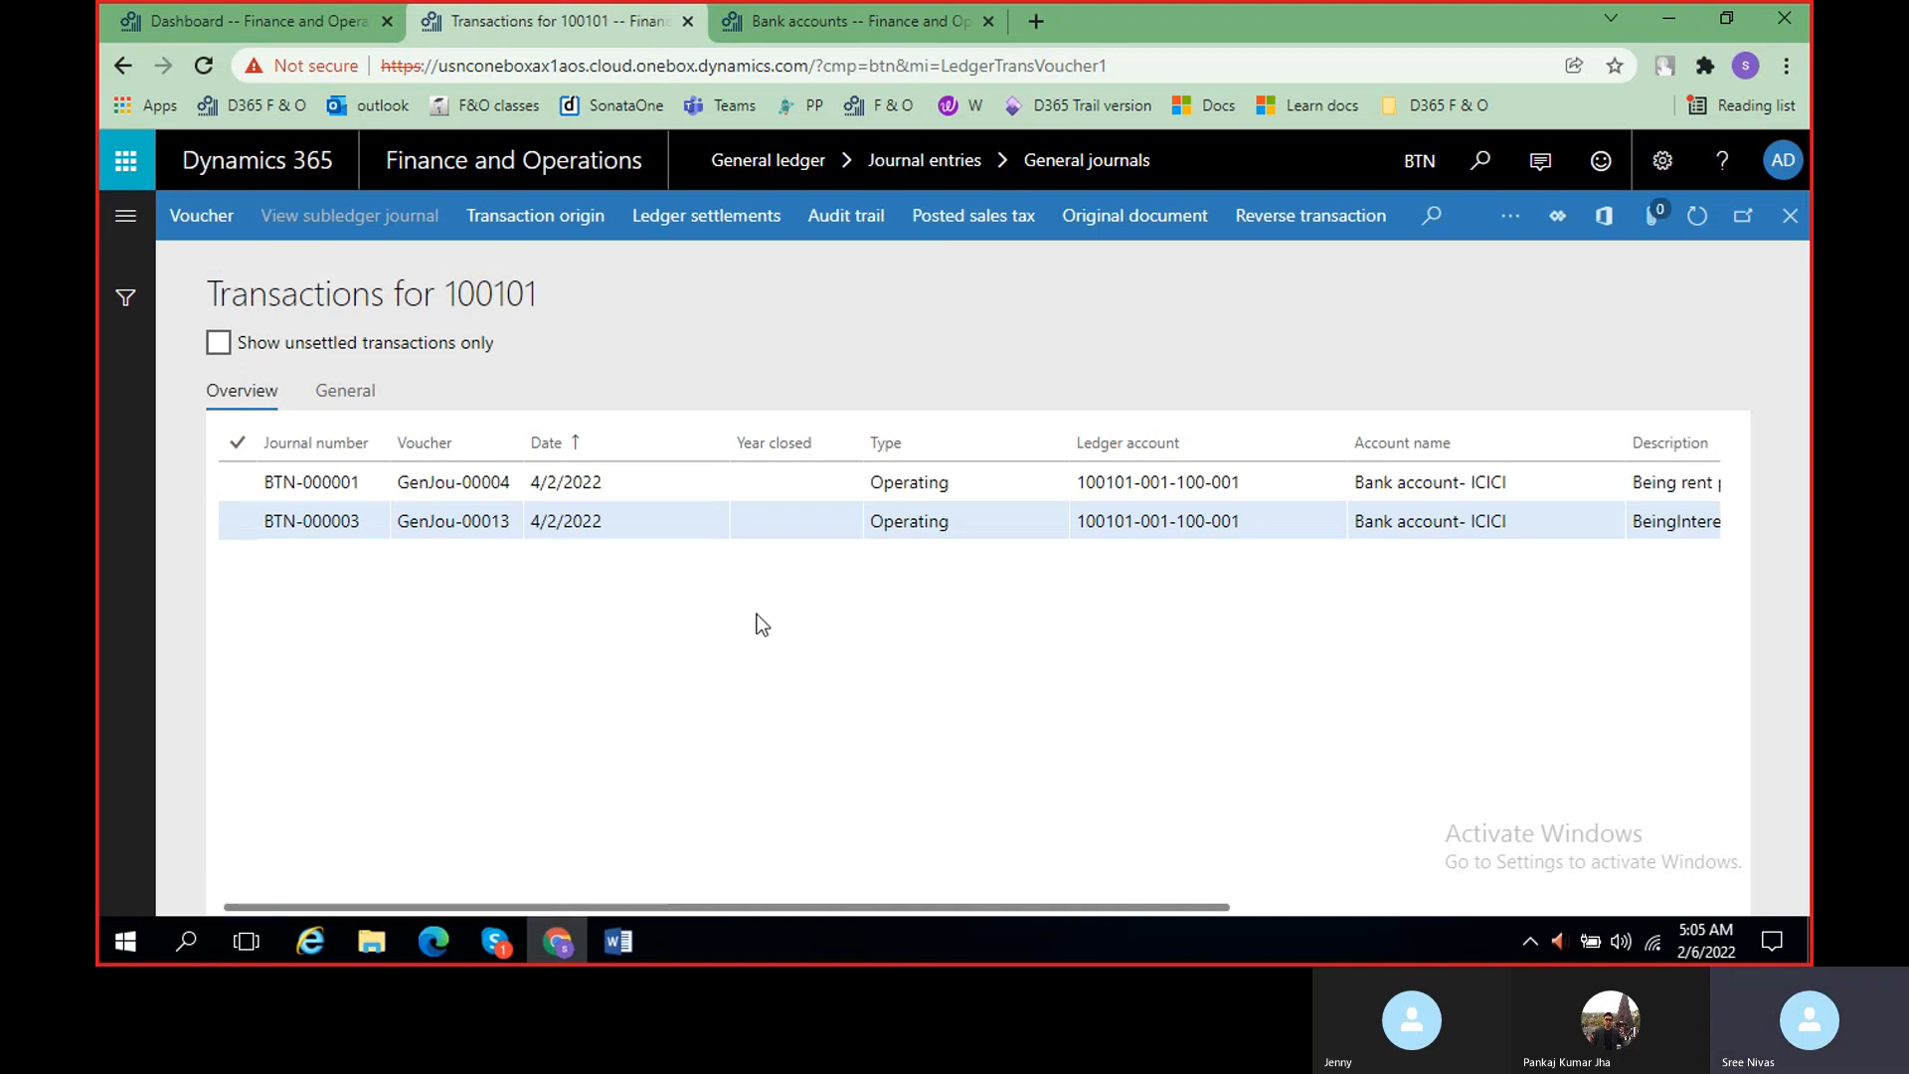
scroll(761, 626, right, 5)
scroll(761, 626, right, 3)
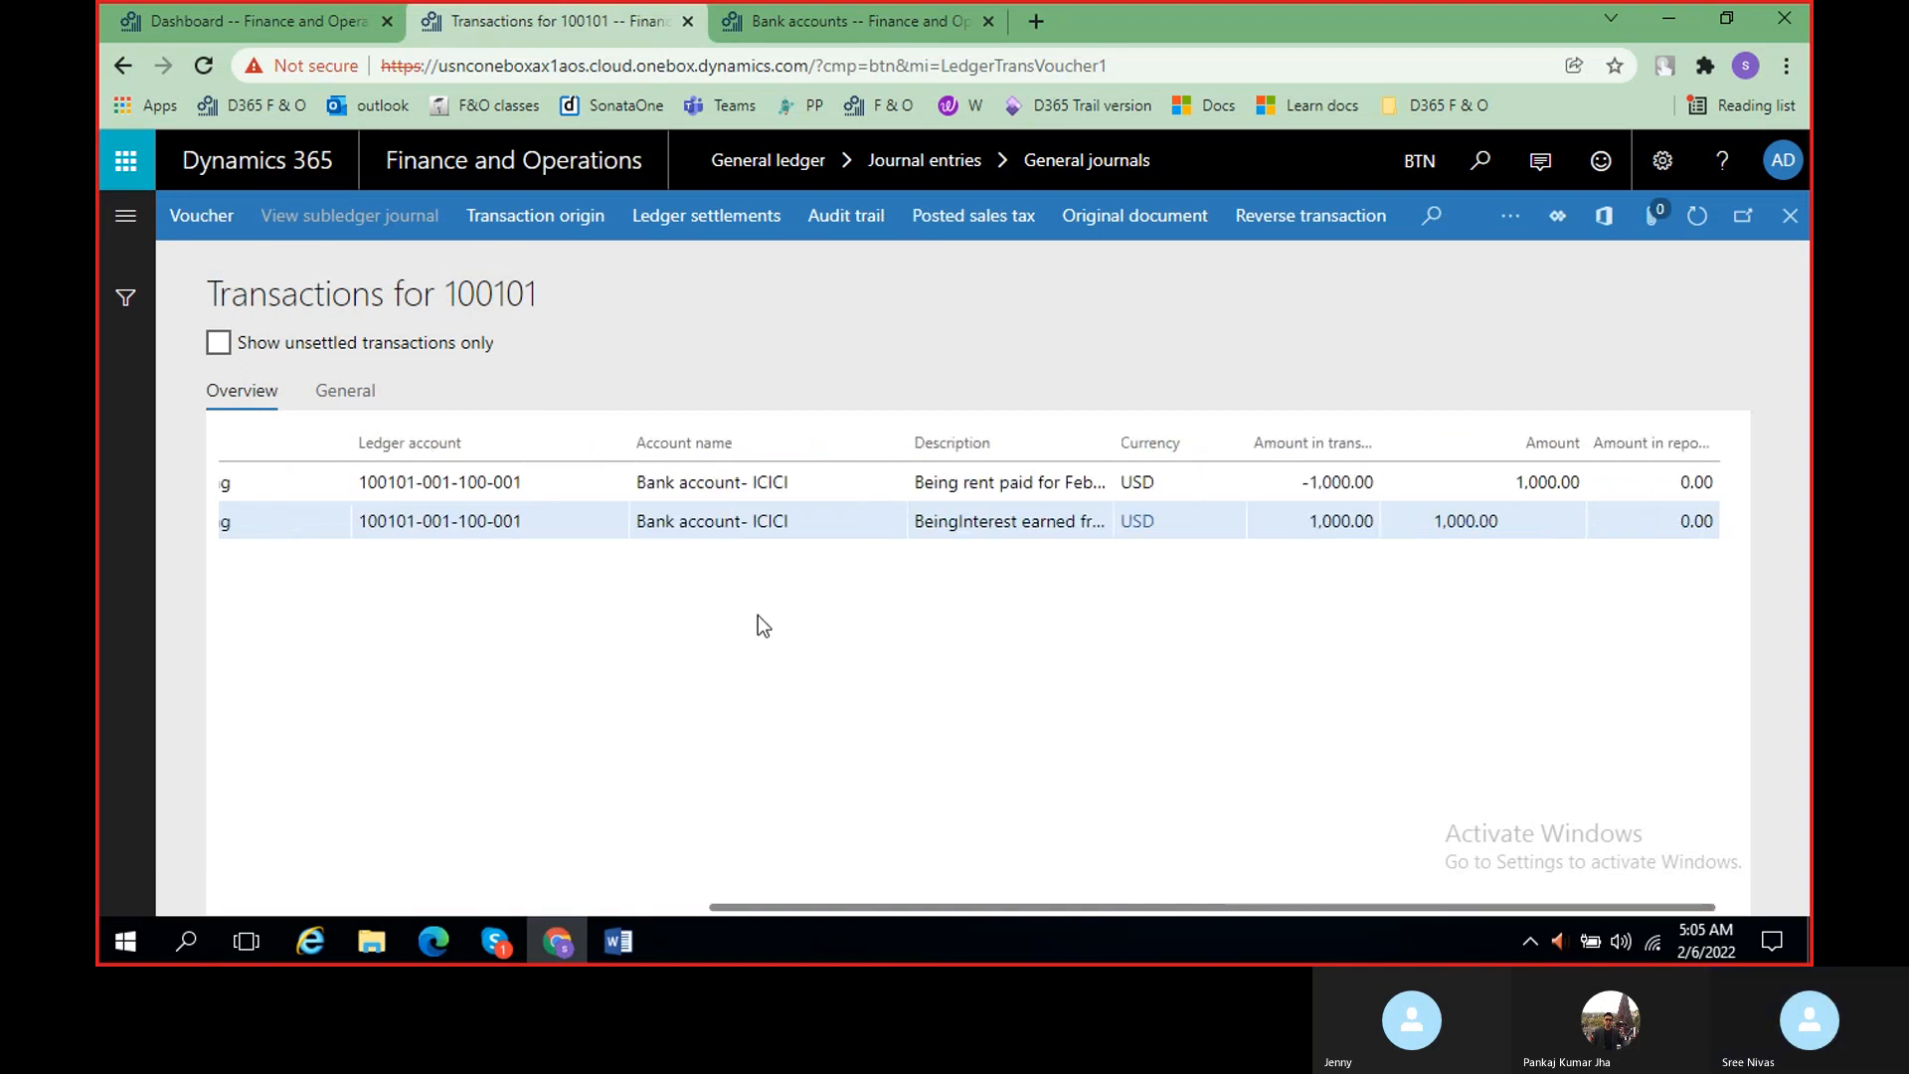
scroll(845, 624, left, 8)
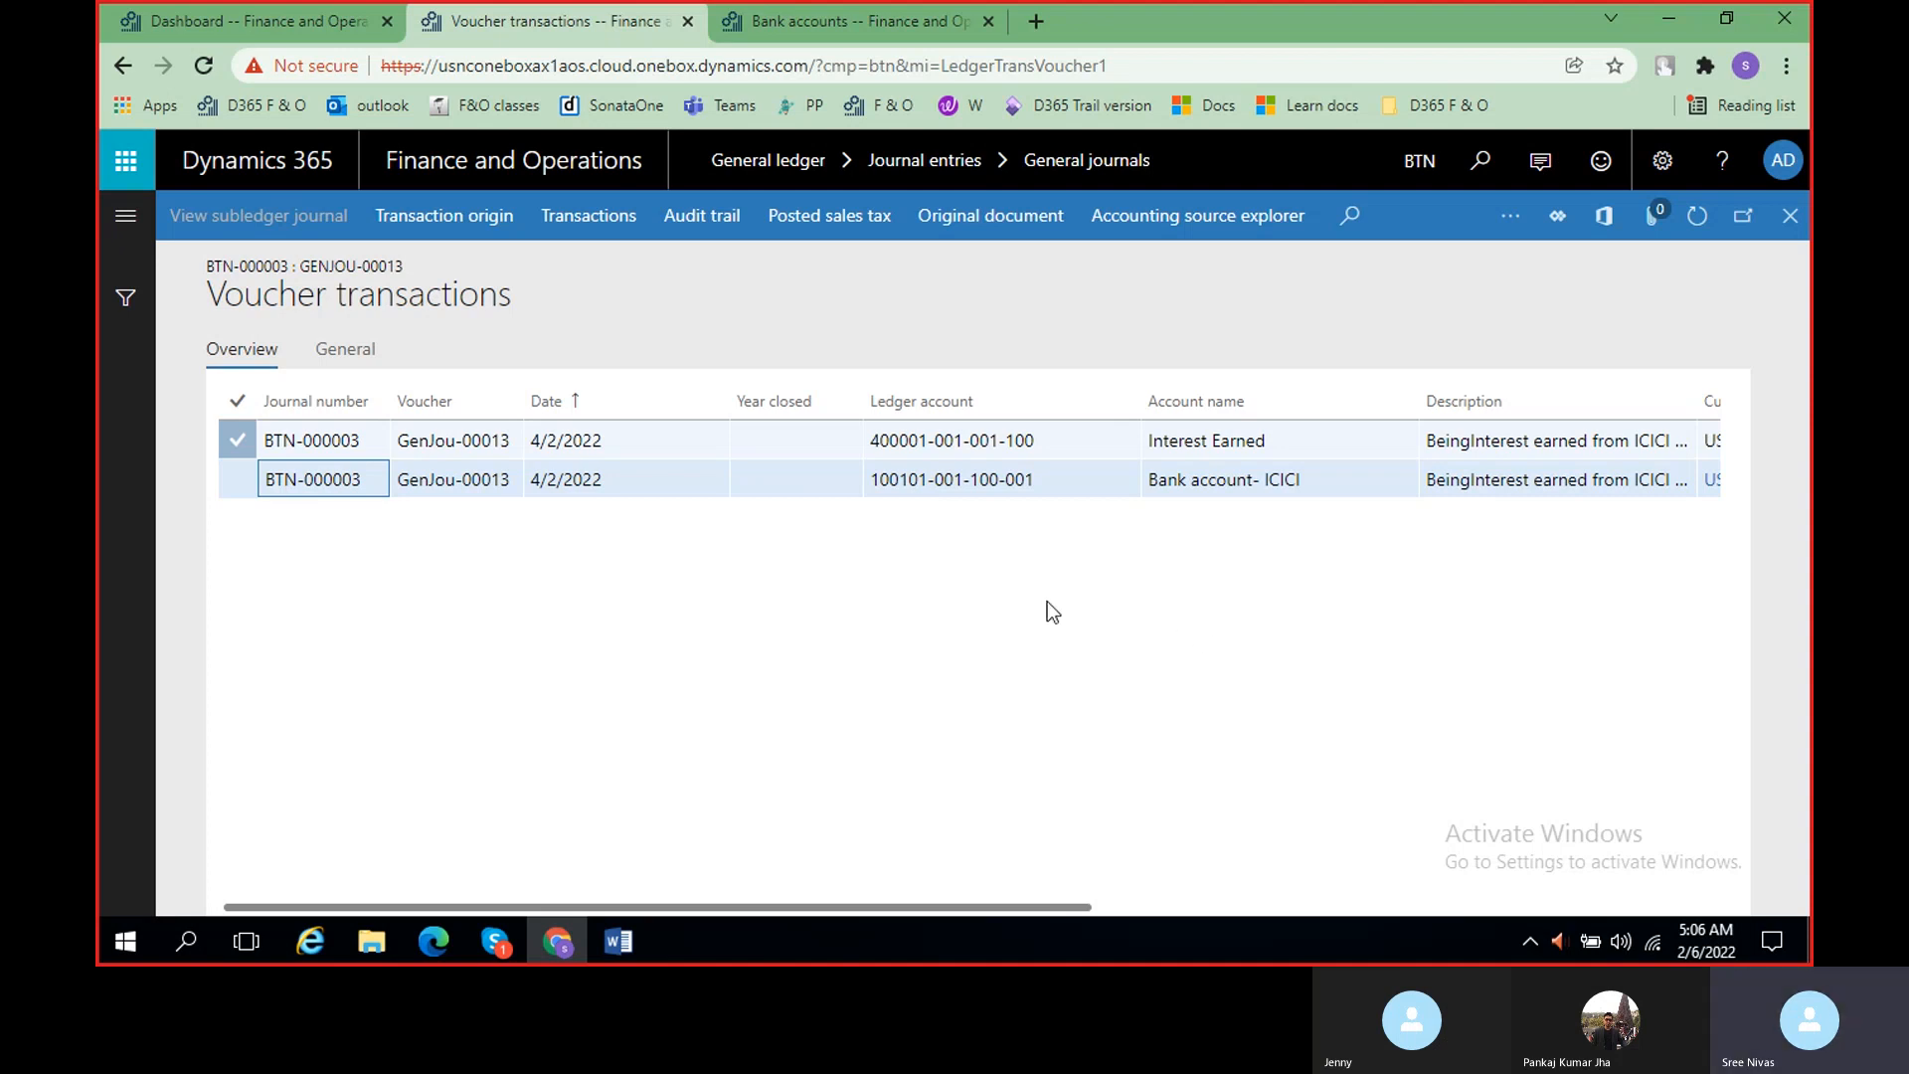
- Select only the ICICI bank line, view the list of its ledger transactions, and go back to the voucher transactions
click(238, 480)
click(266, 481)
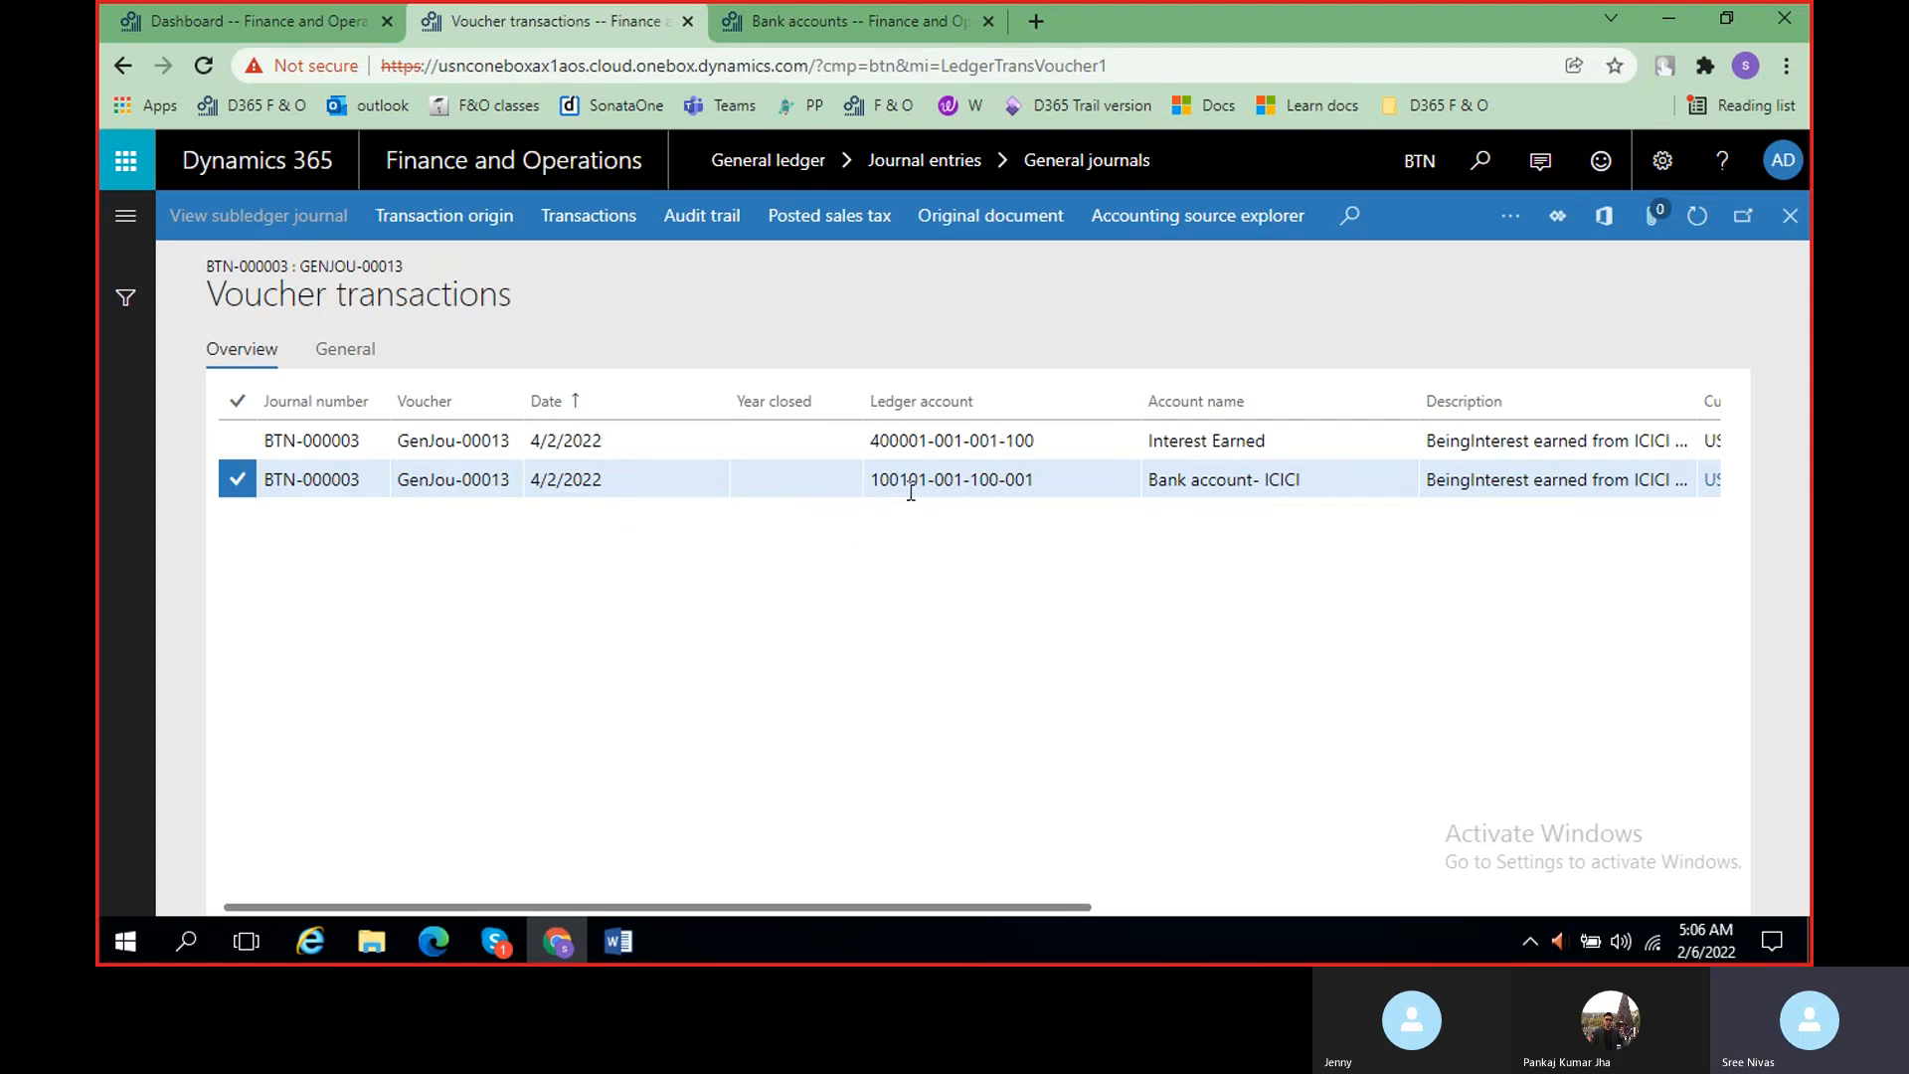
mouse_move(895, 495)
click(612, 231)
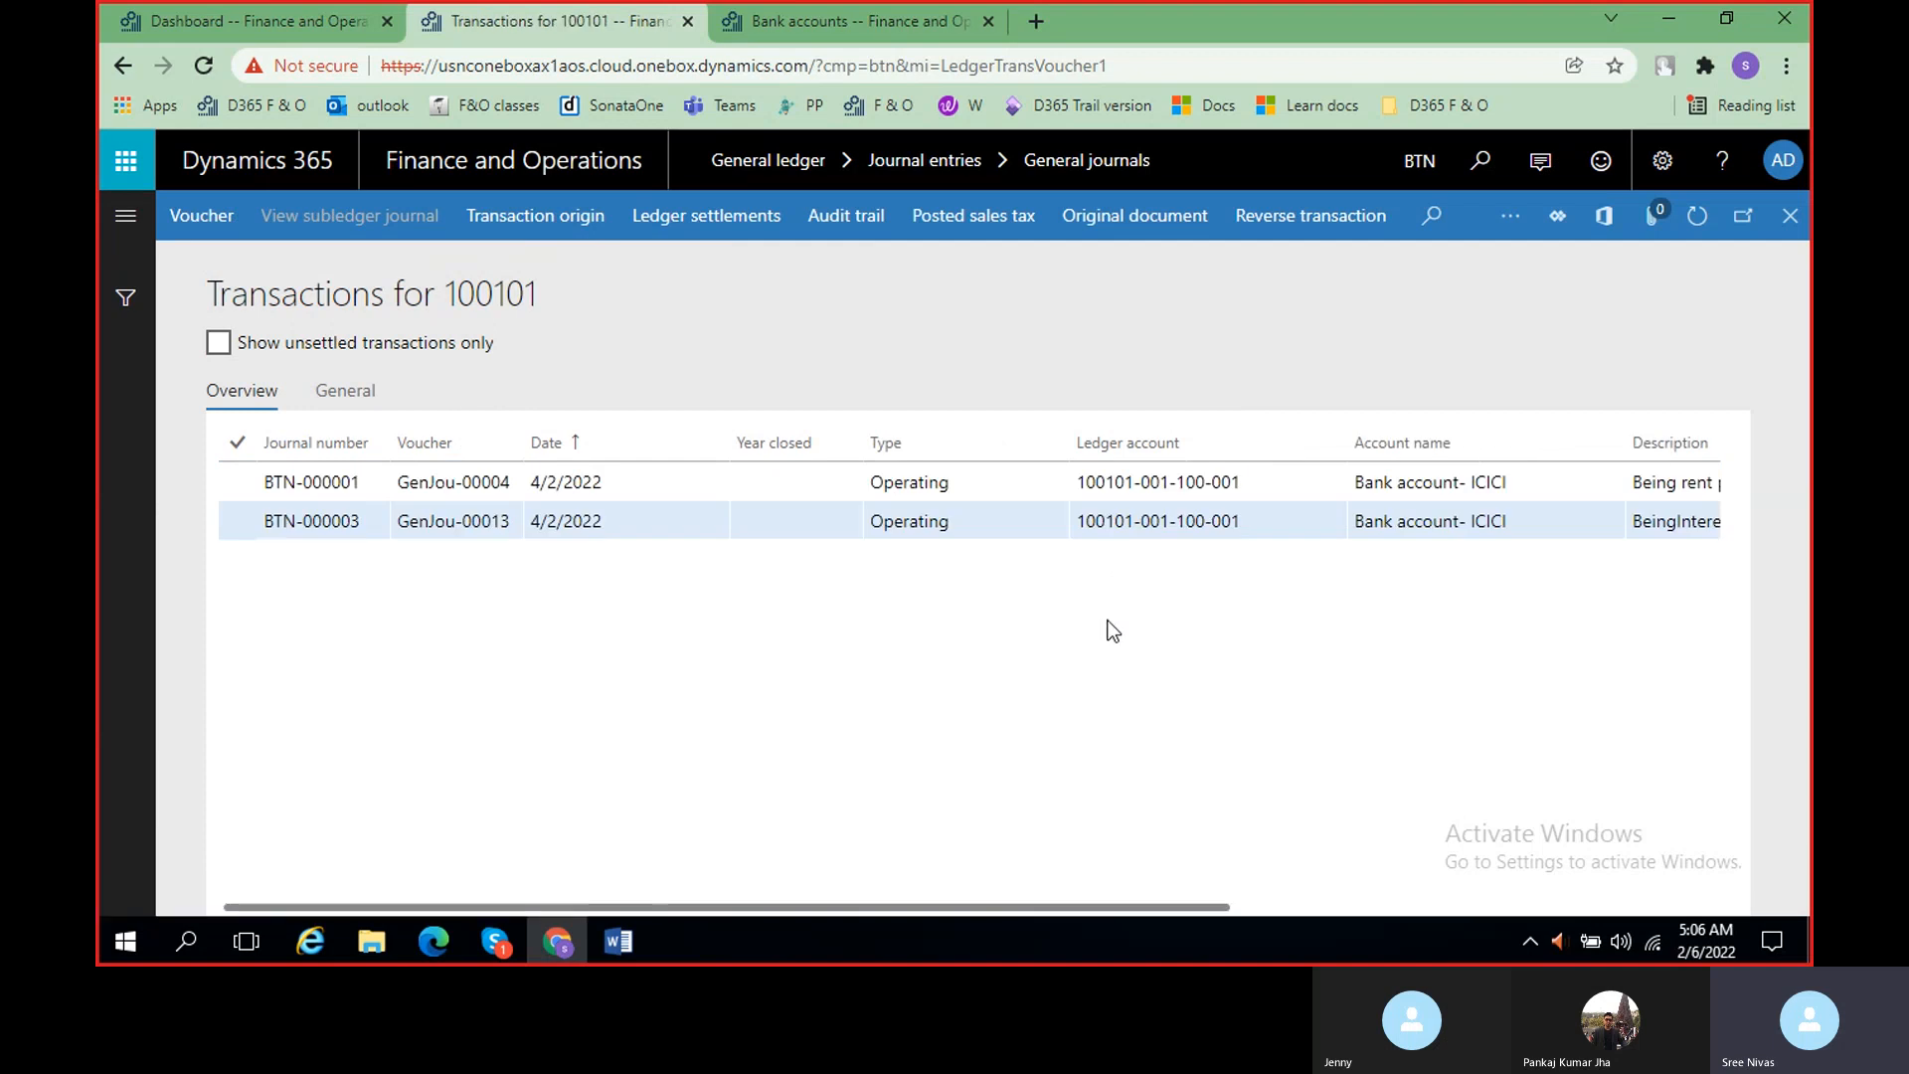
click(1790, 217)
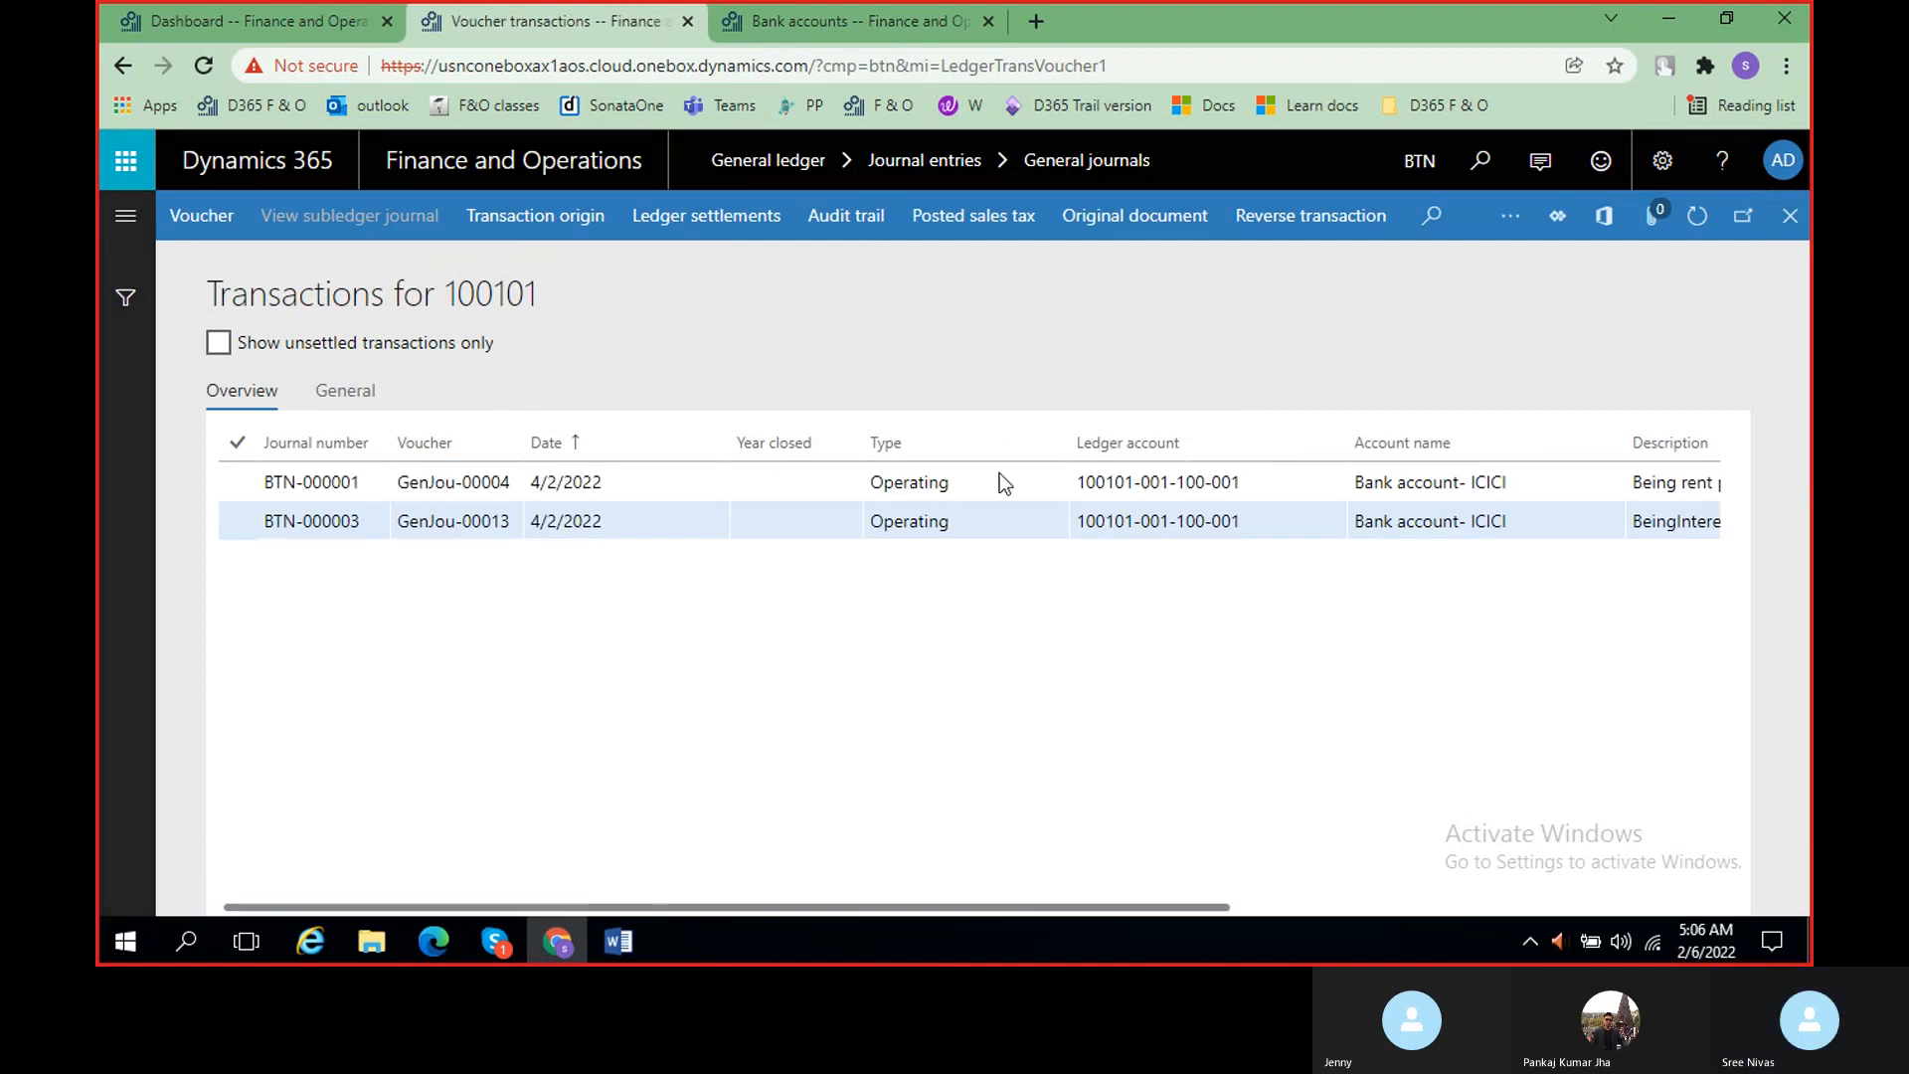
- Select only the Interest Earned line and view its ledger transactions
click(237, 442)
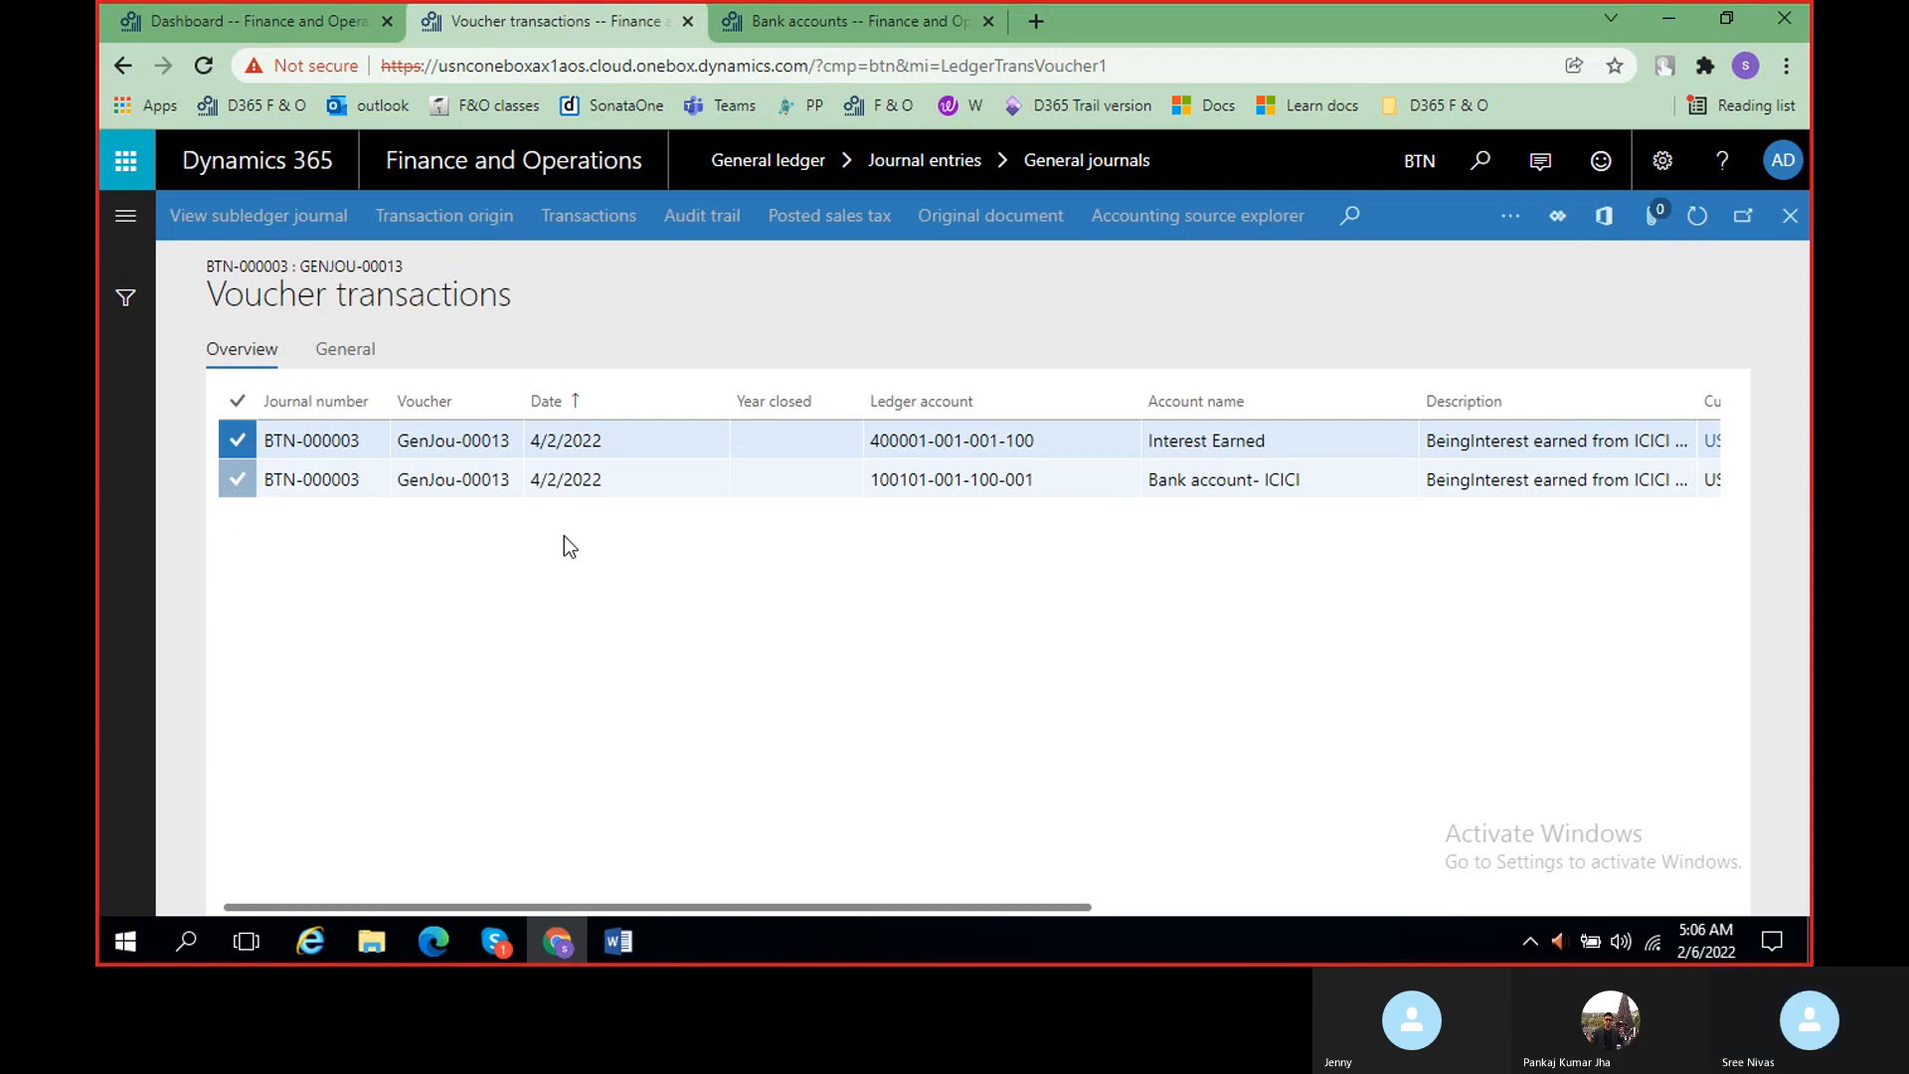
click(243, 487)
click(248, 456)
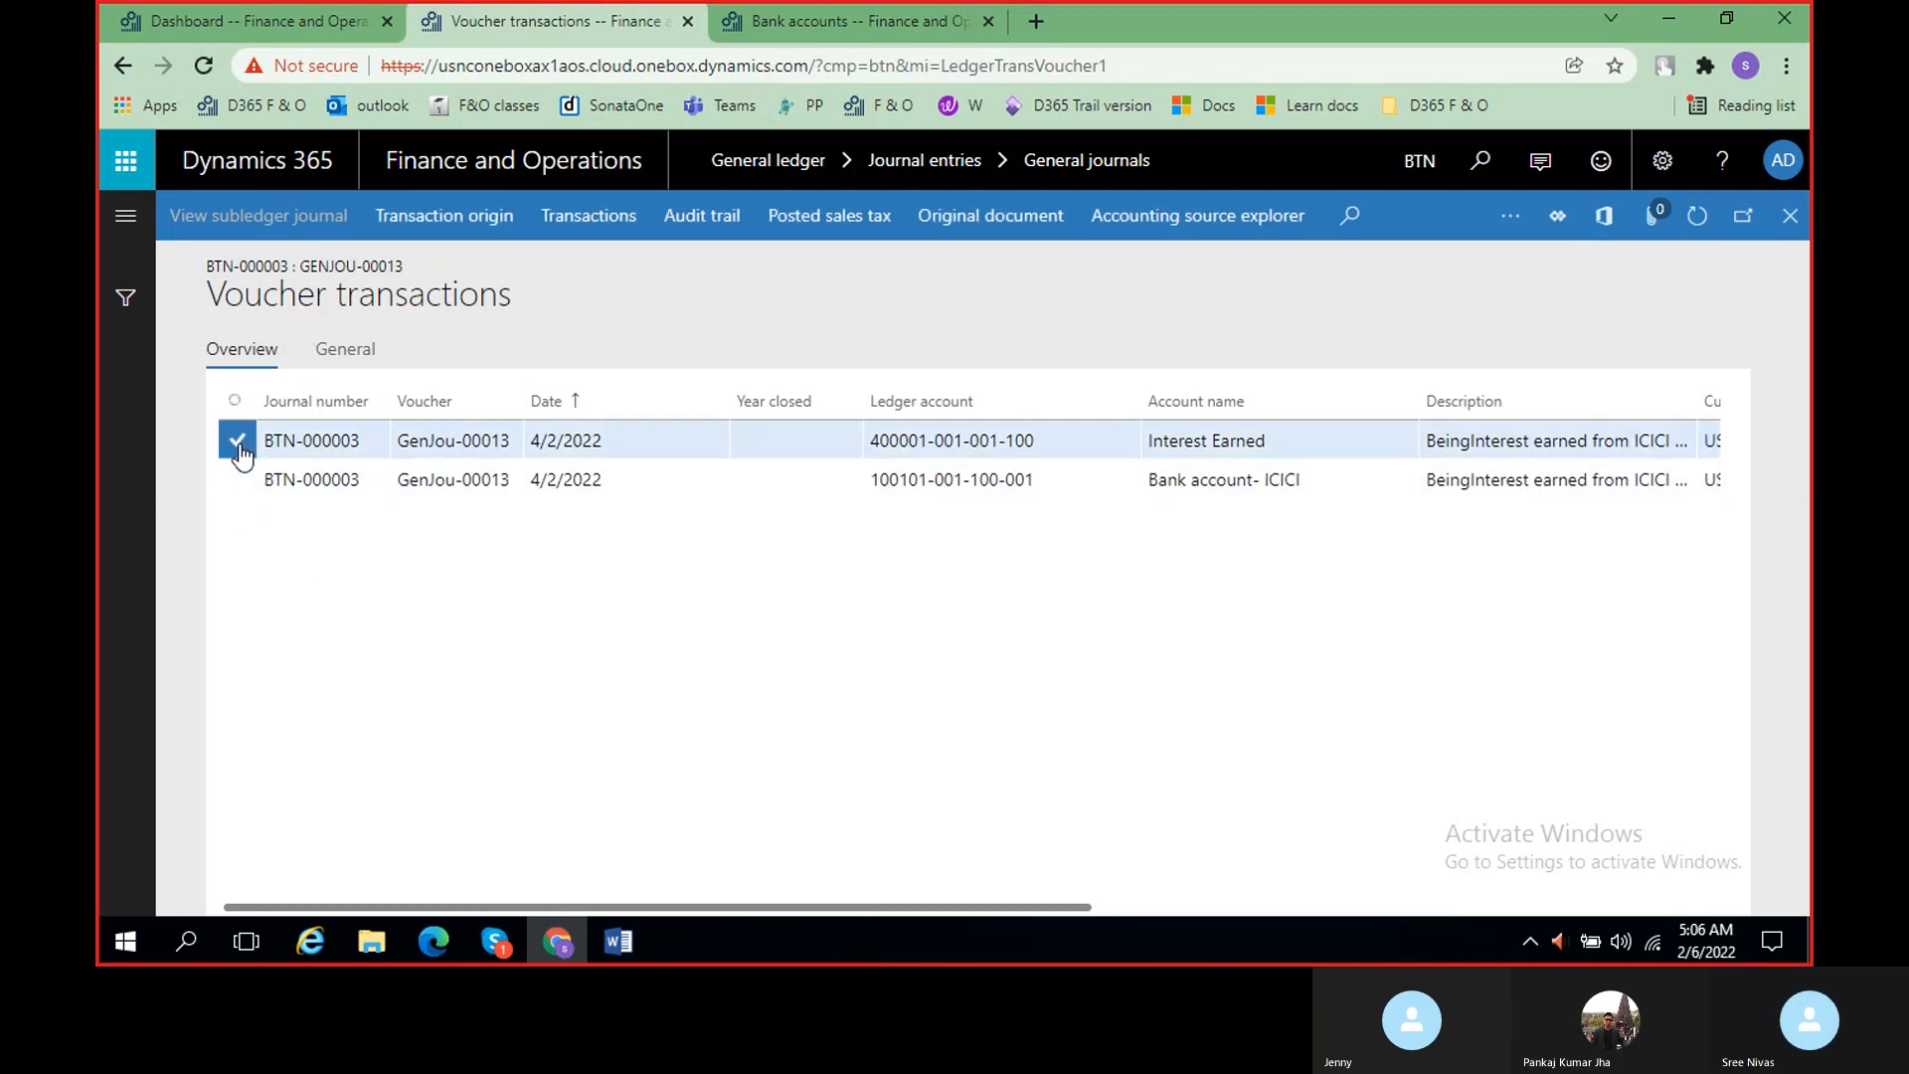
click(620, 223)
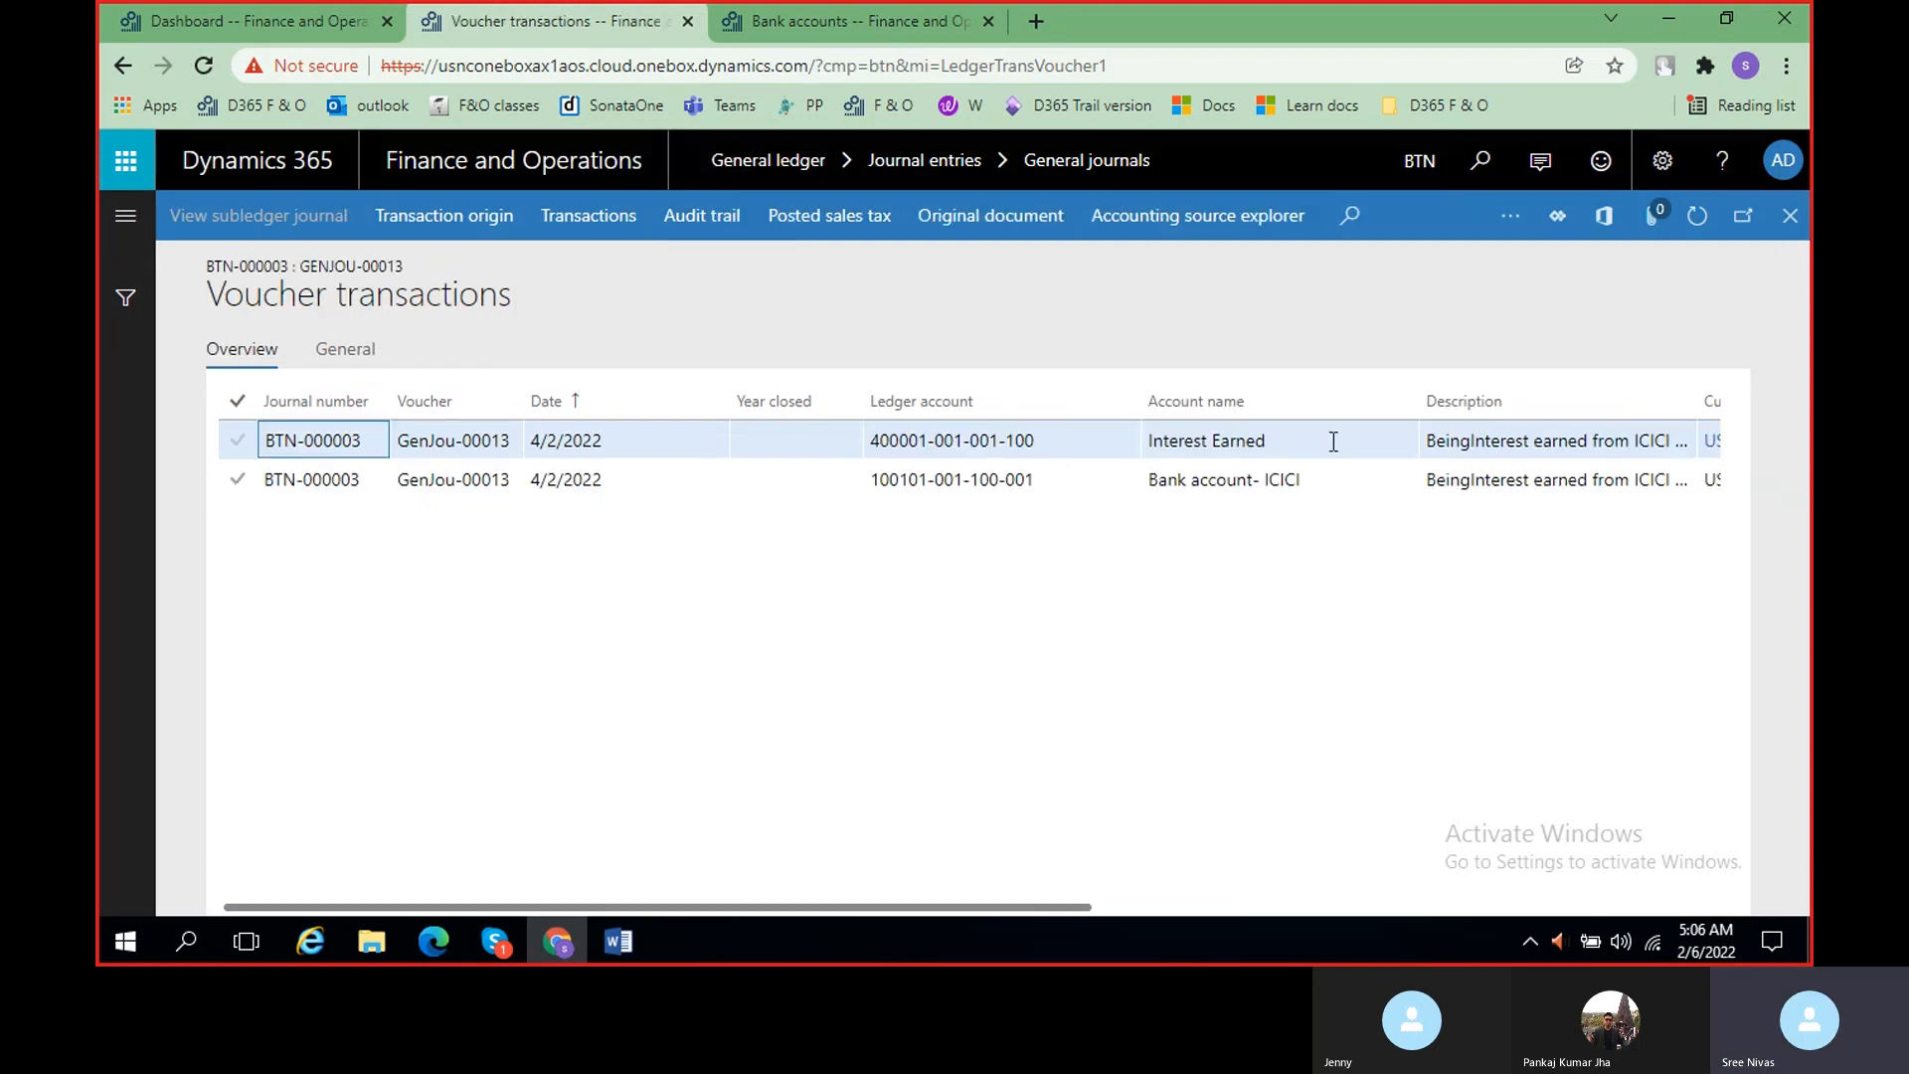
- Examine the voucher's transaction origin for the bank and interest amounts, and return to the journal voucher
click(467, 220)
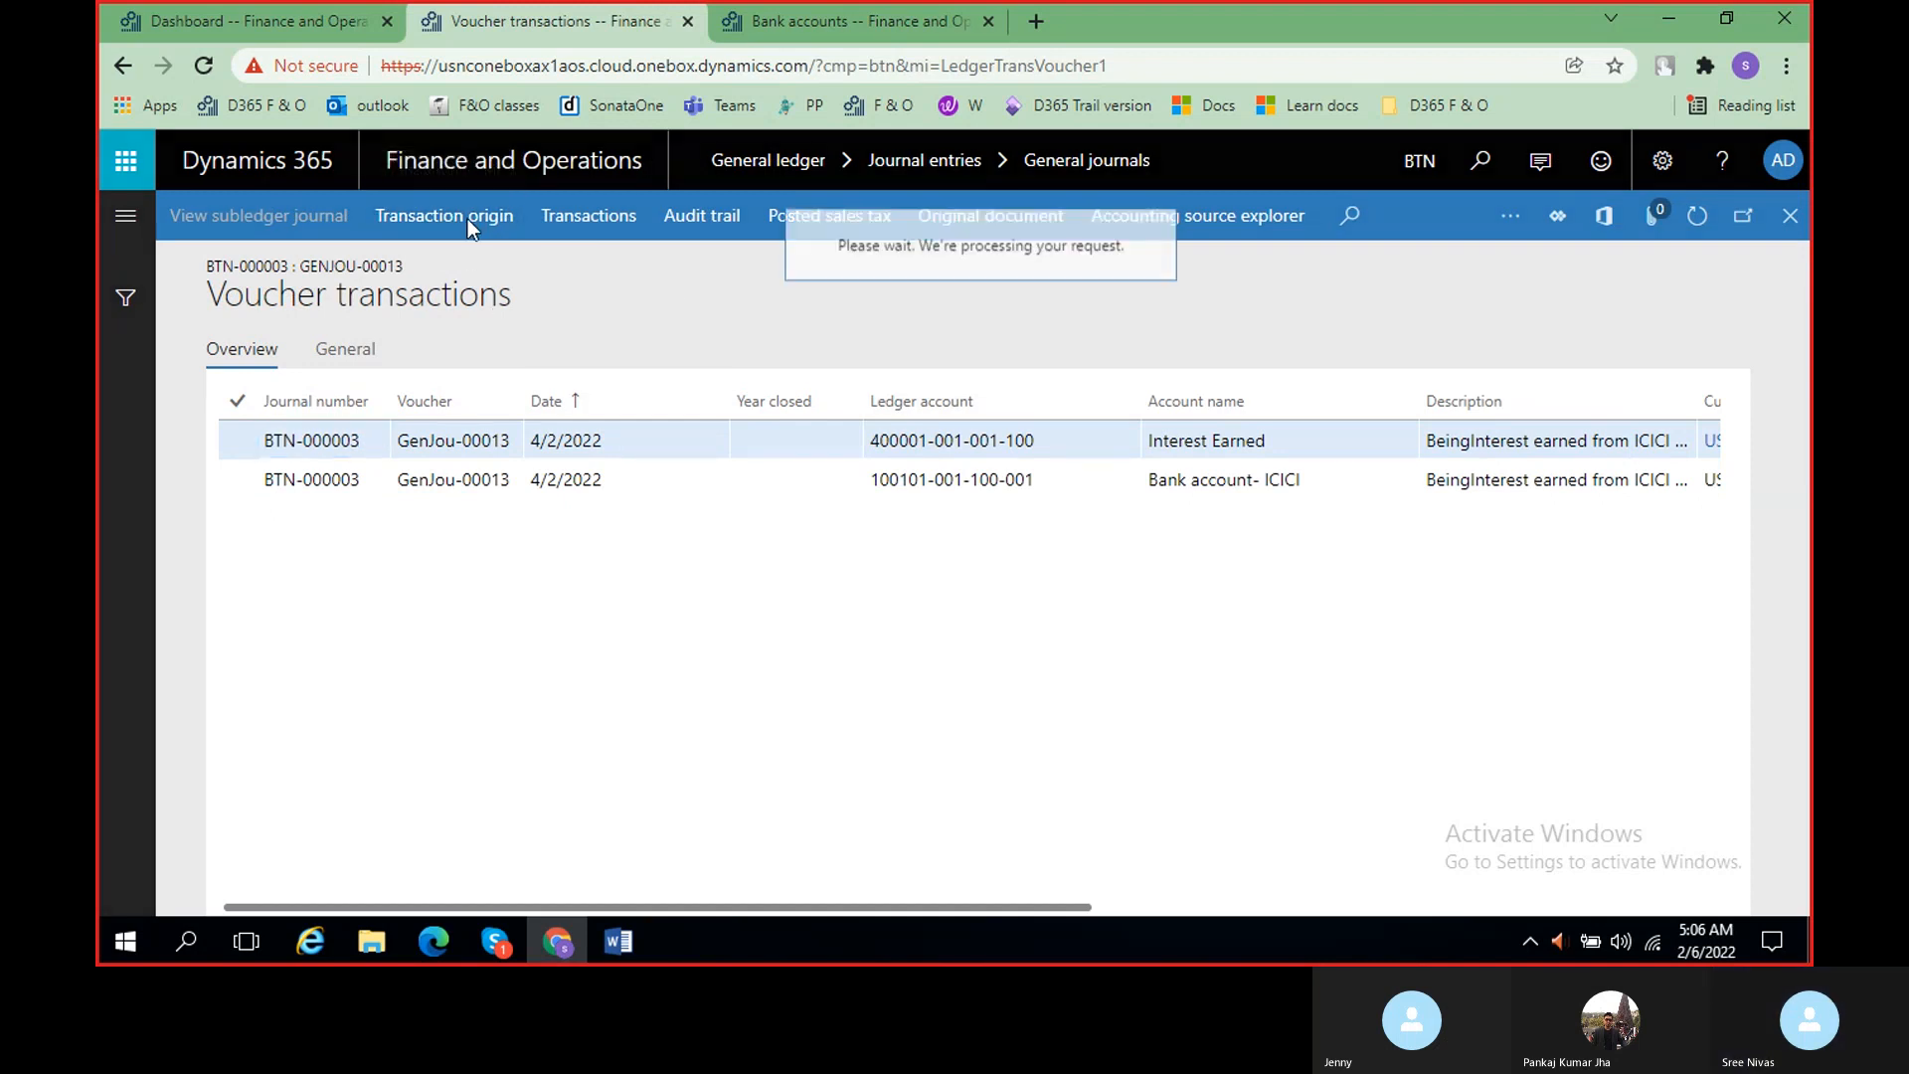
scroll(1131, 664, right, 5)
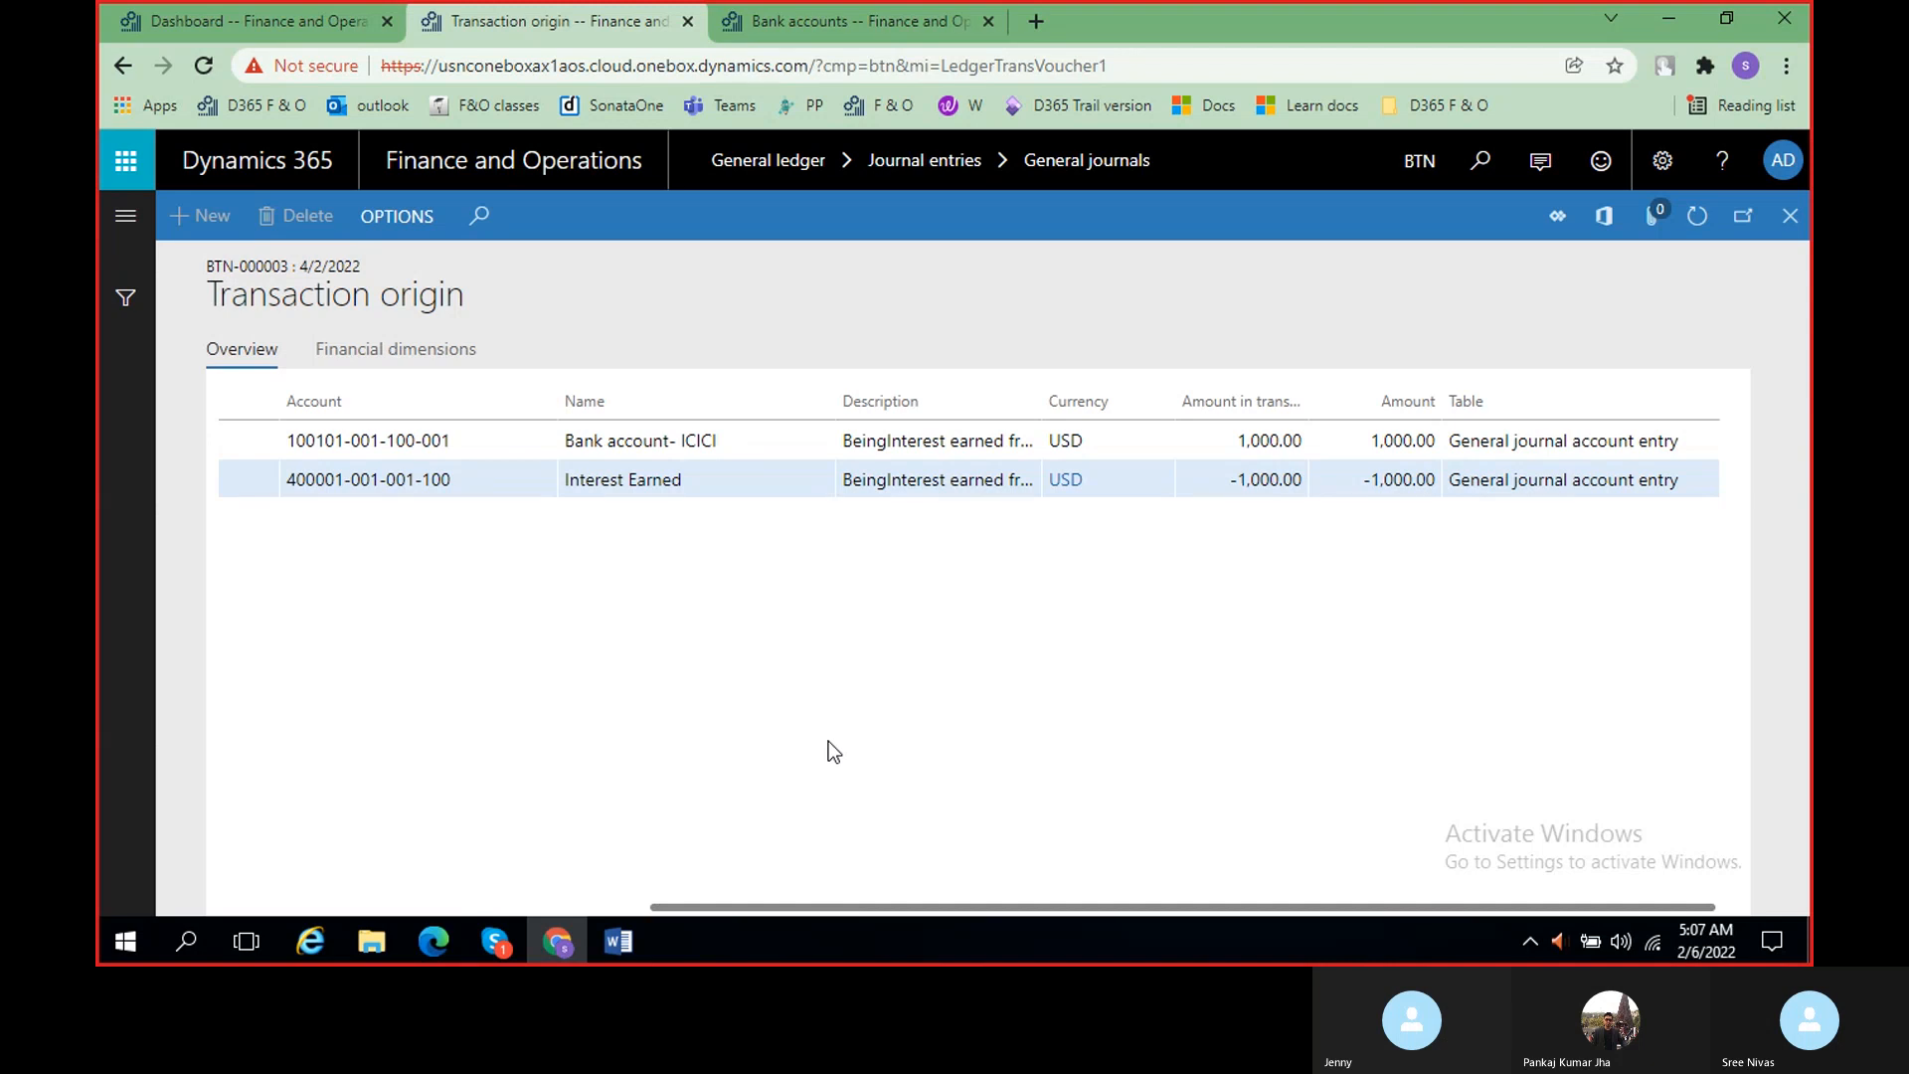
click(1781, 225)
click(1780, 225)
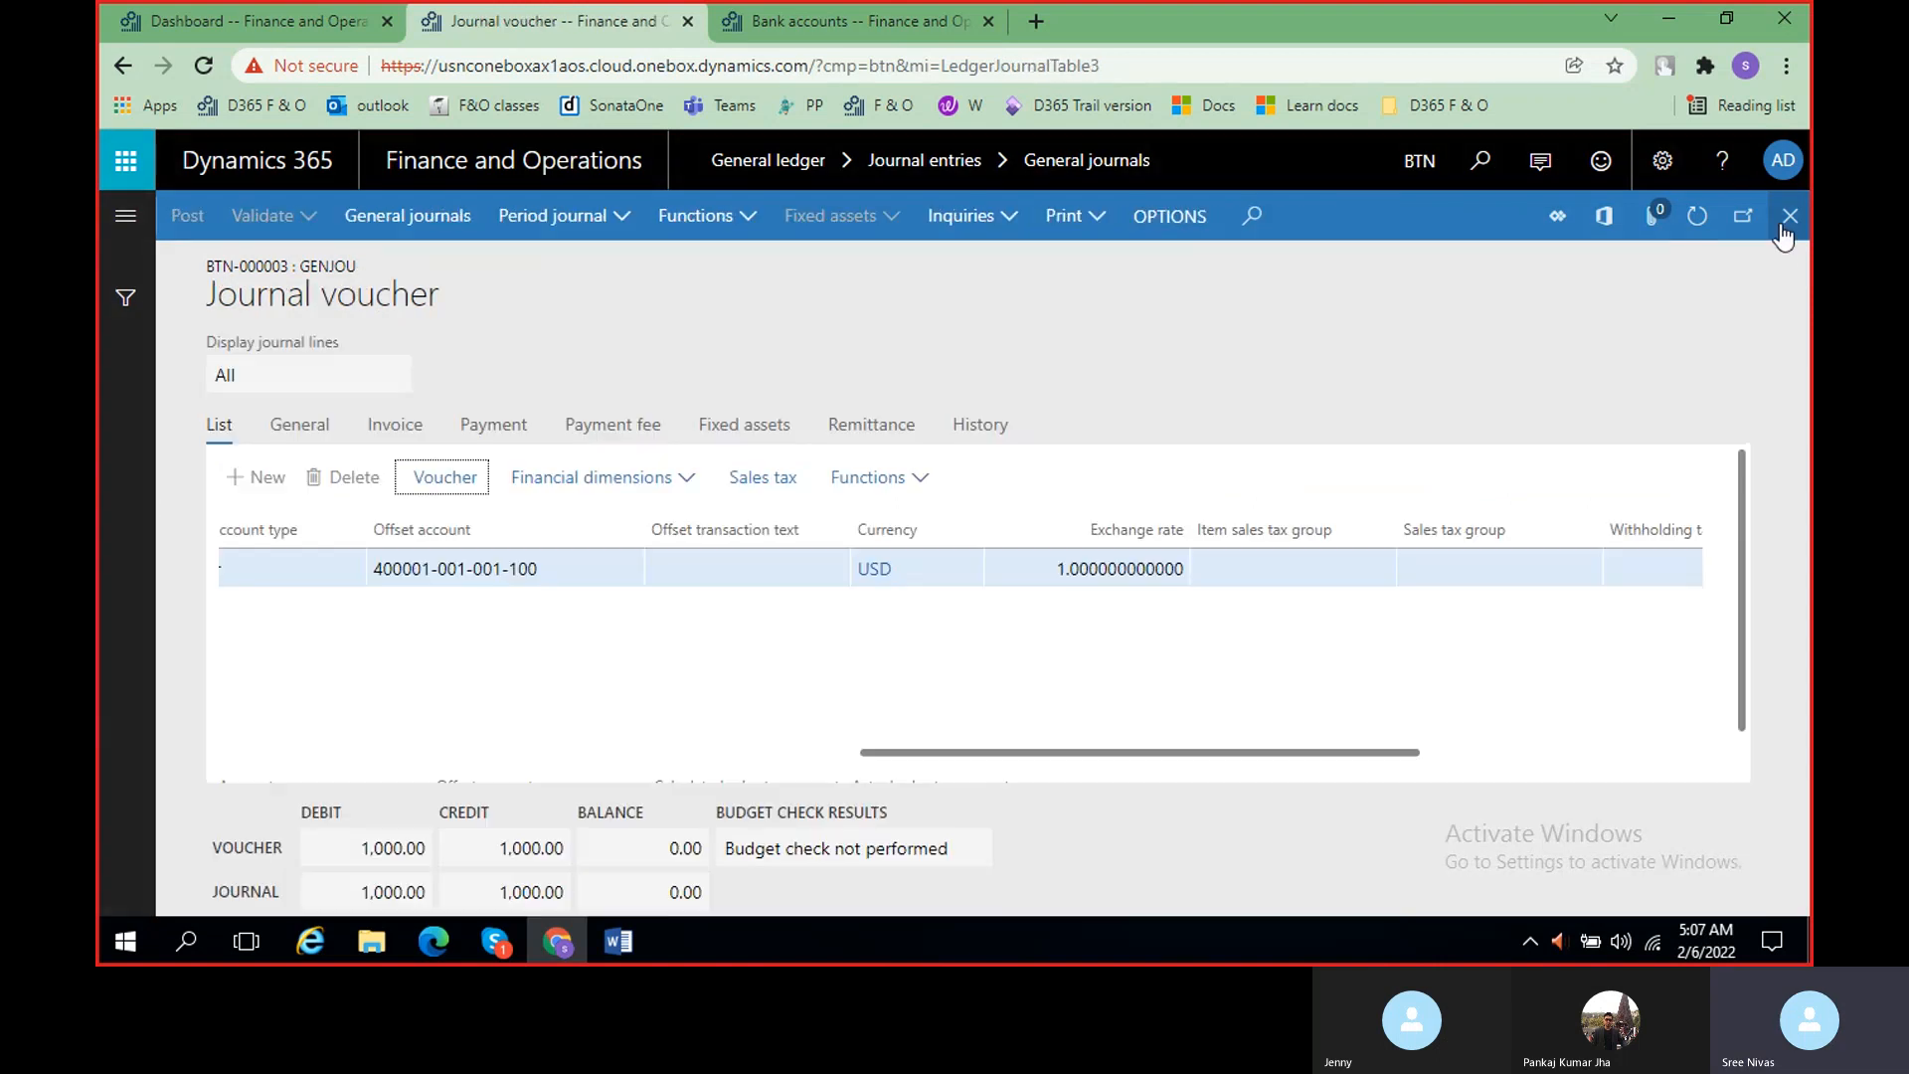
- Review all columns of the journal voucher line for the interest entry and return to the general journals list
scroll(1052, 661, right, 5)
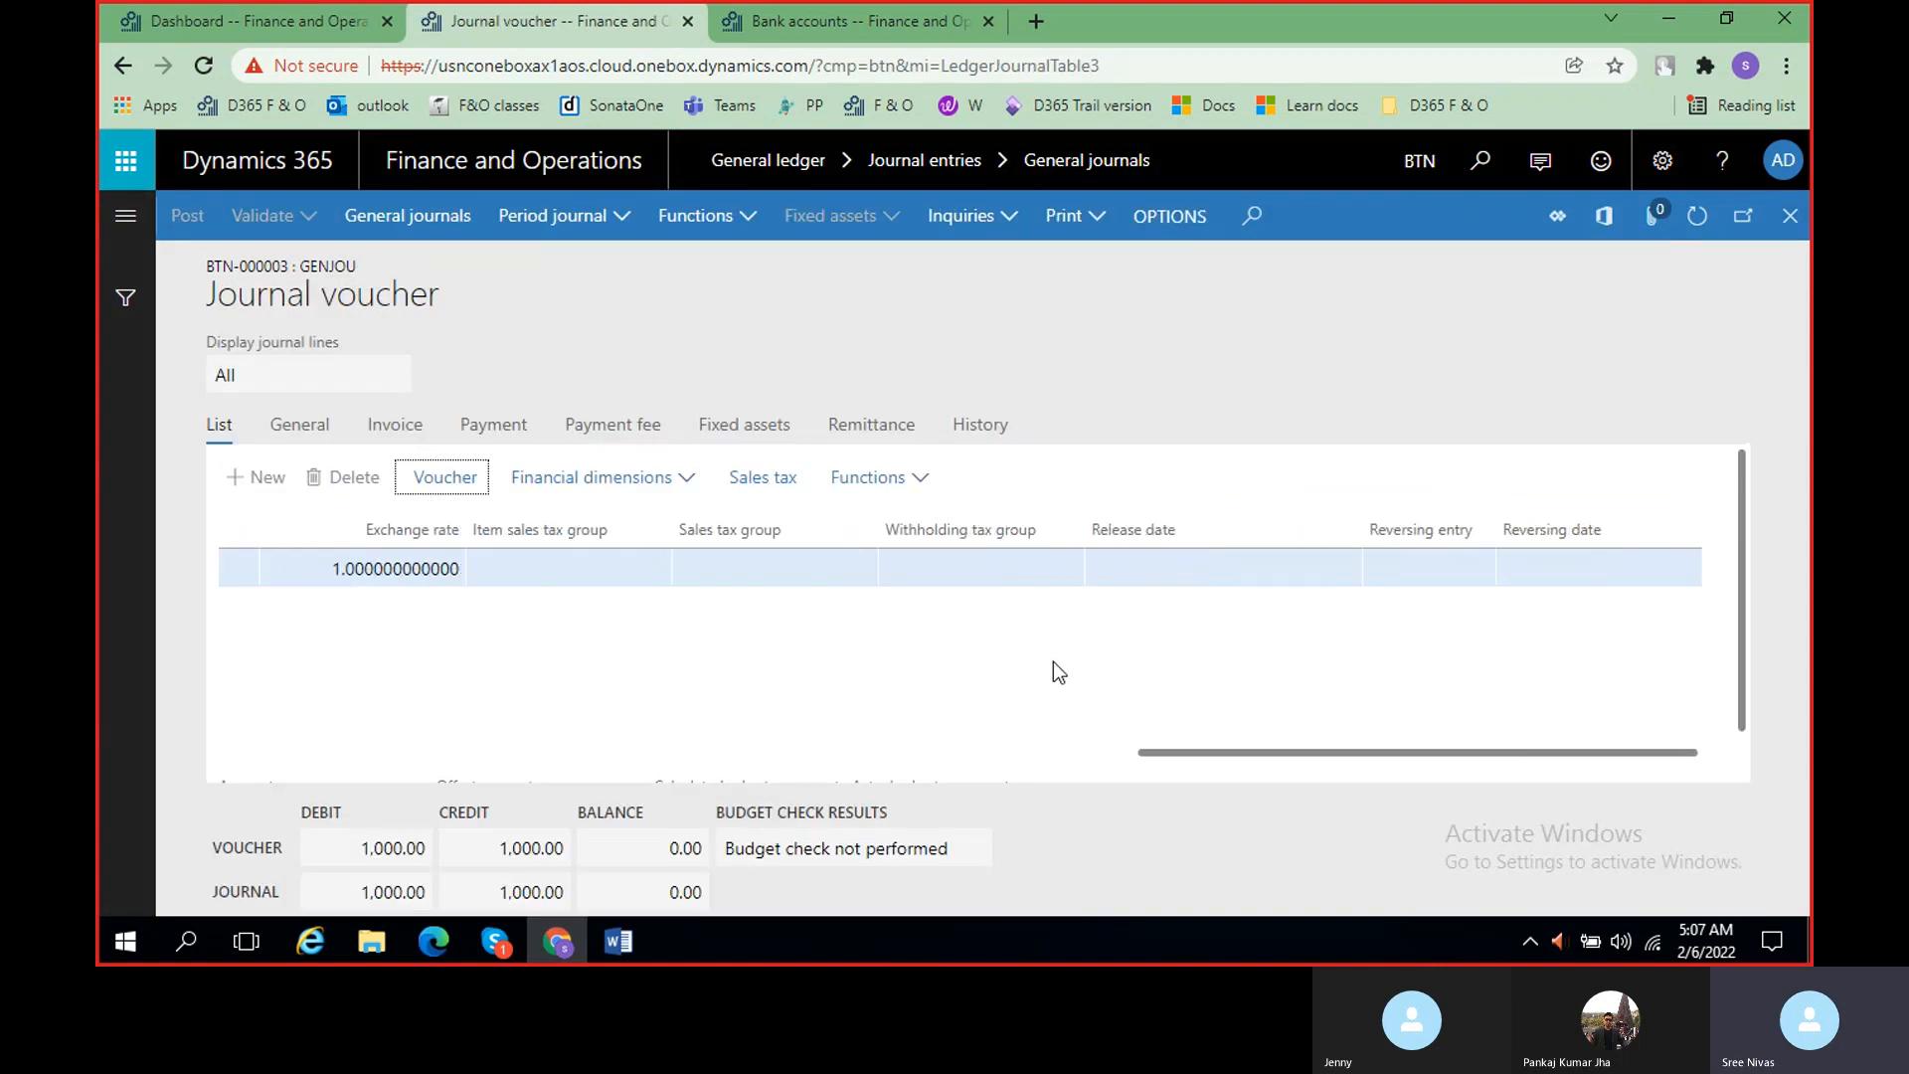
scroll(799, 674, left, 5)
scroll(799, 674, left, 5)
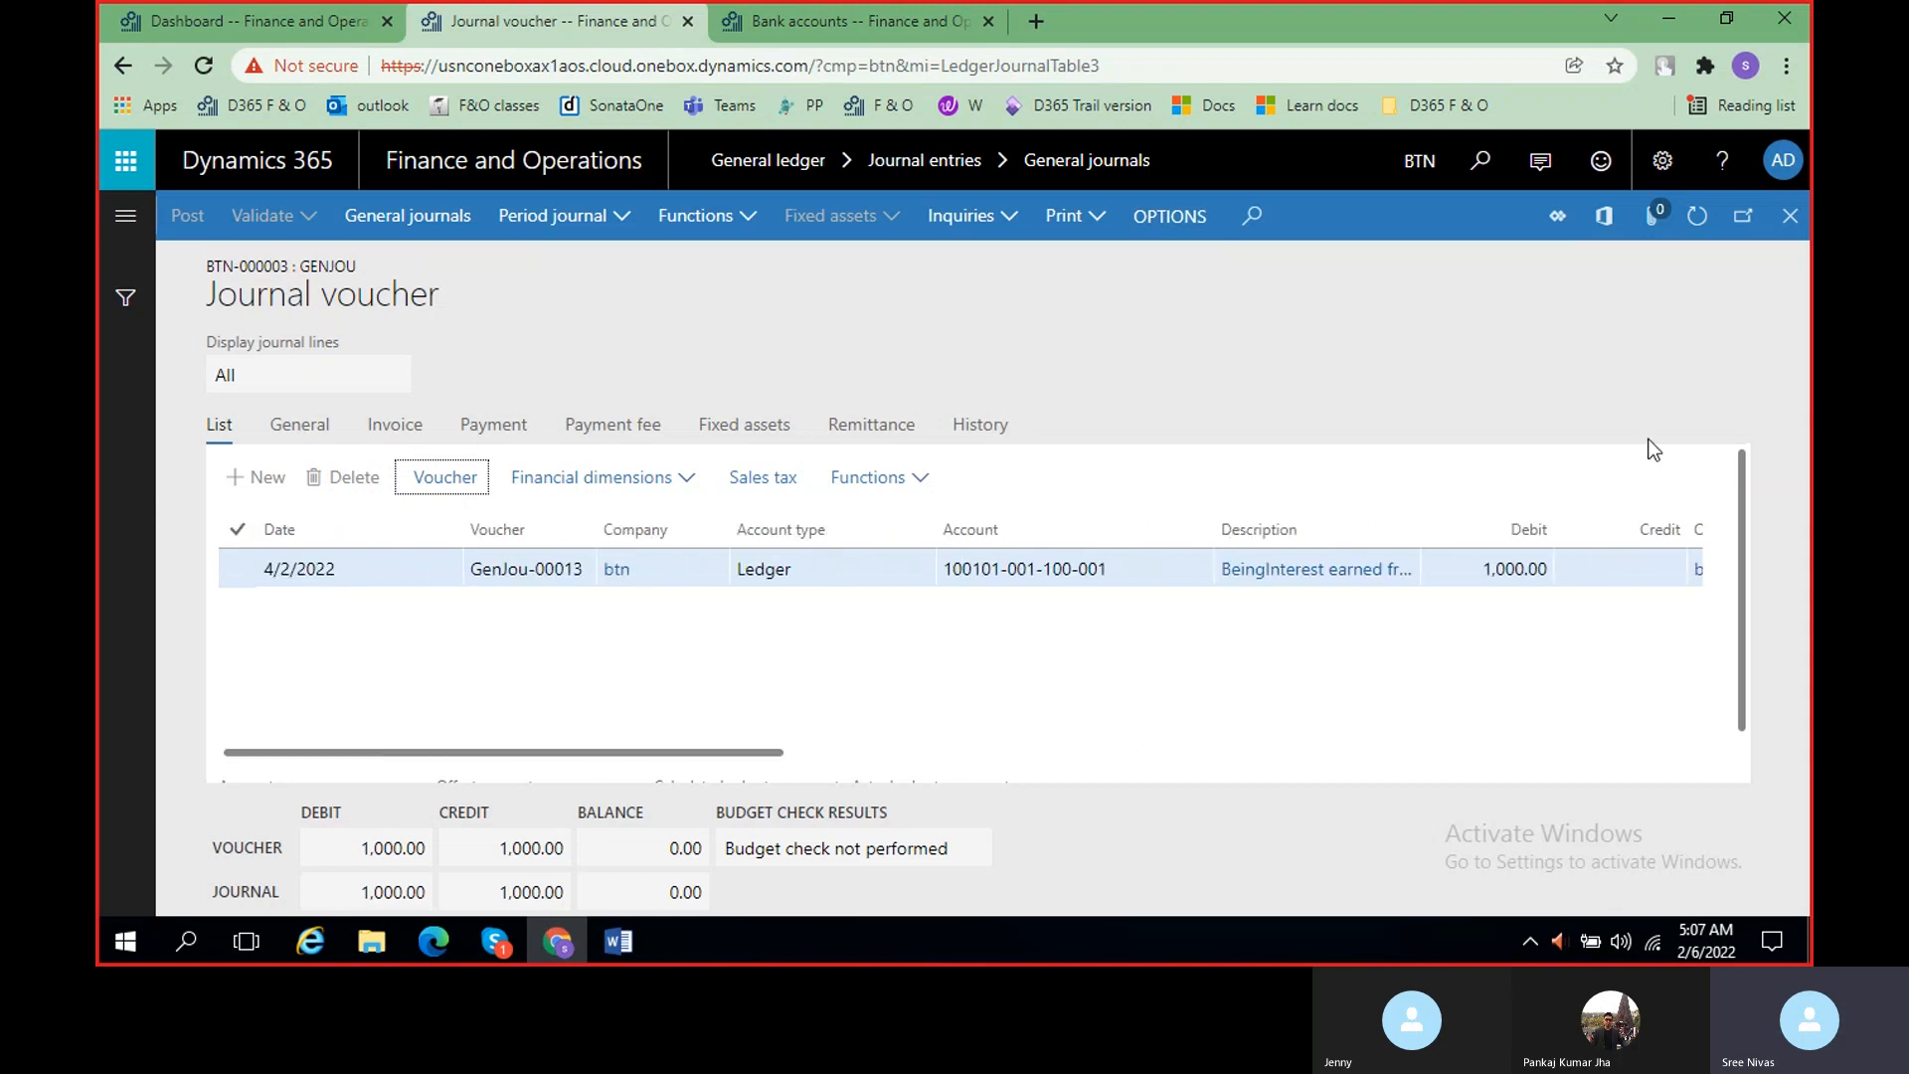
click(1789, 218)
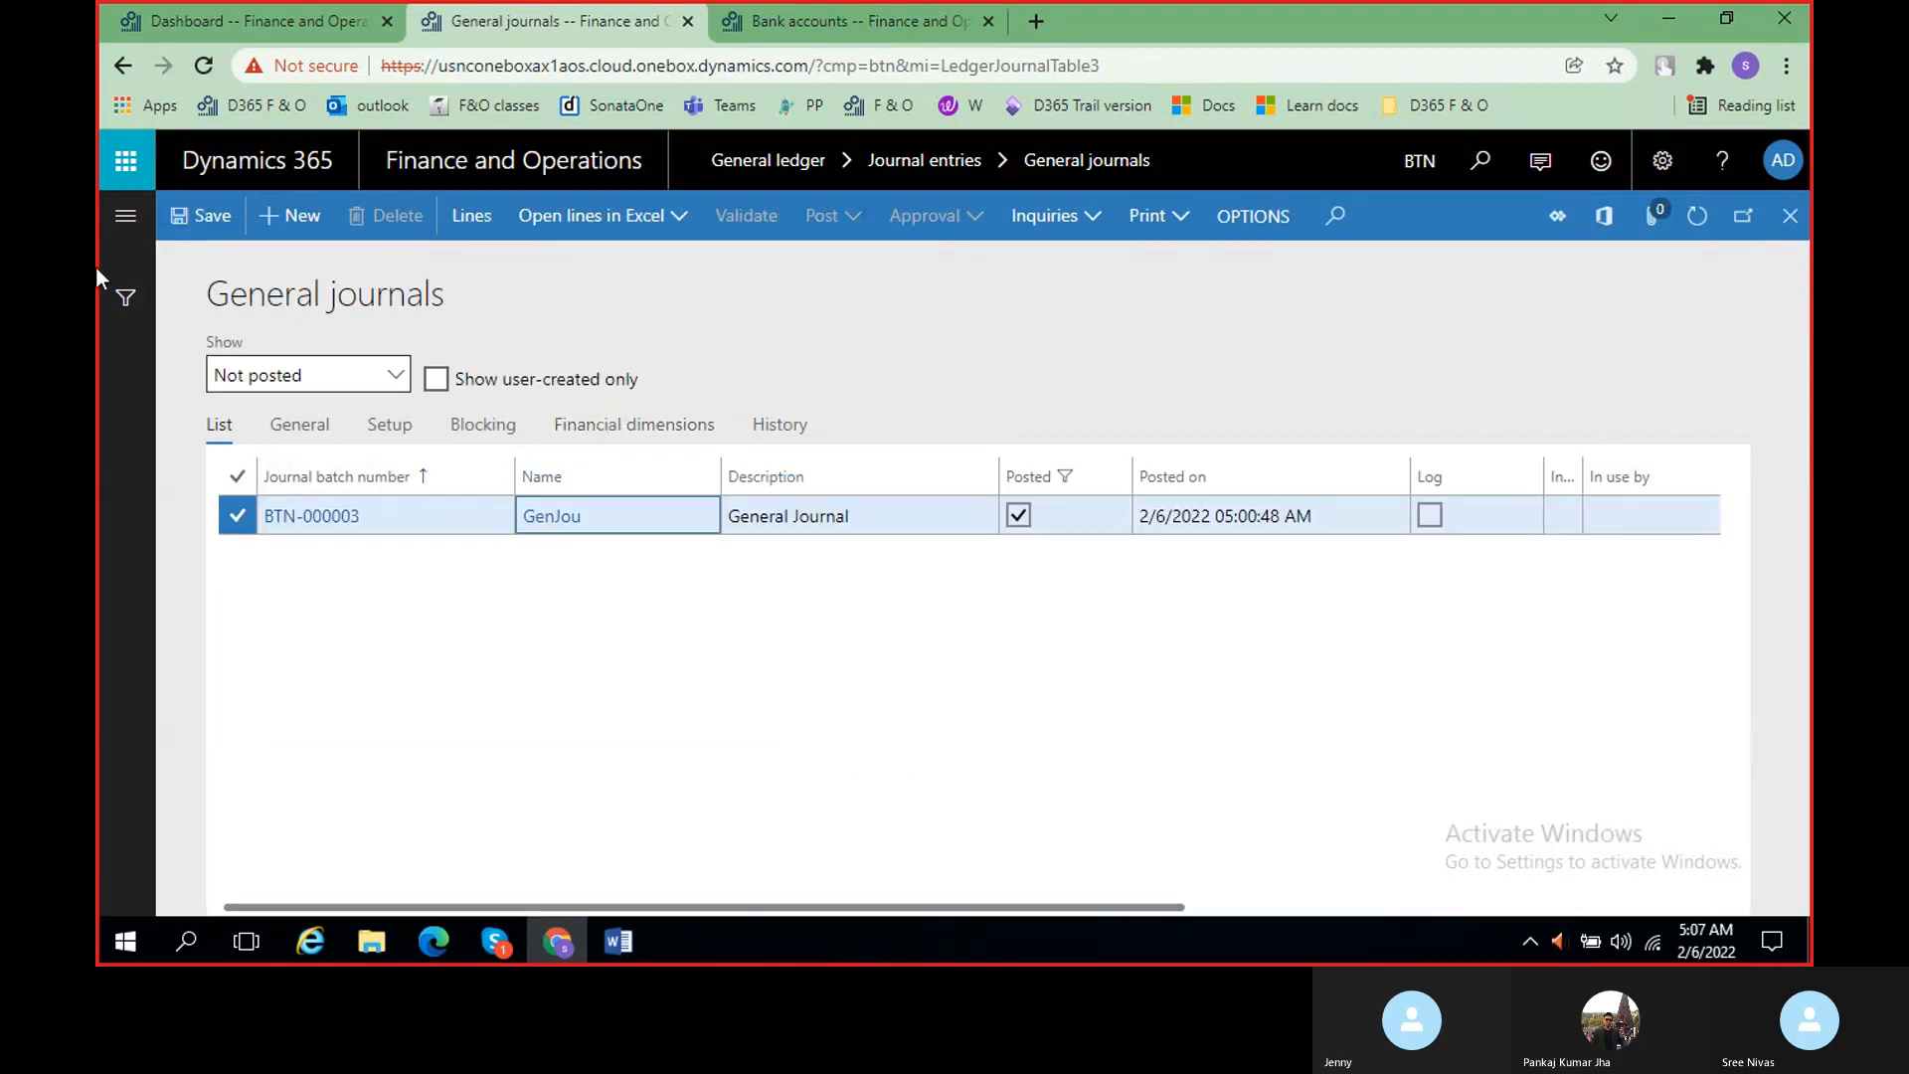
- Try to save the posted journal BTN-000003 and close the general journals page
click(213, 219)
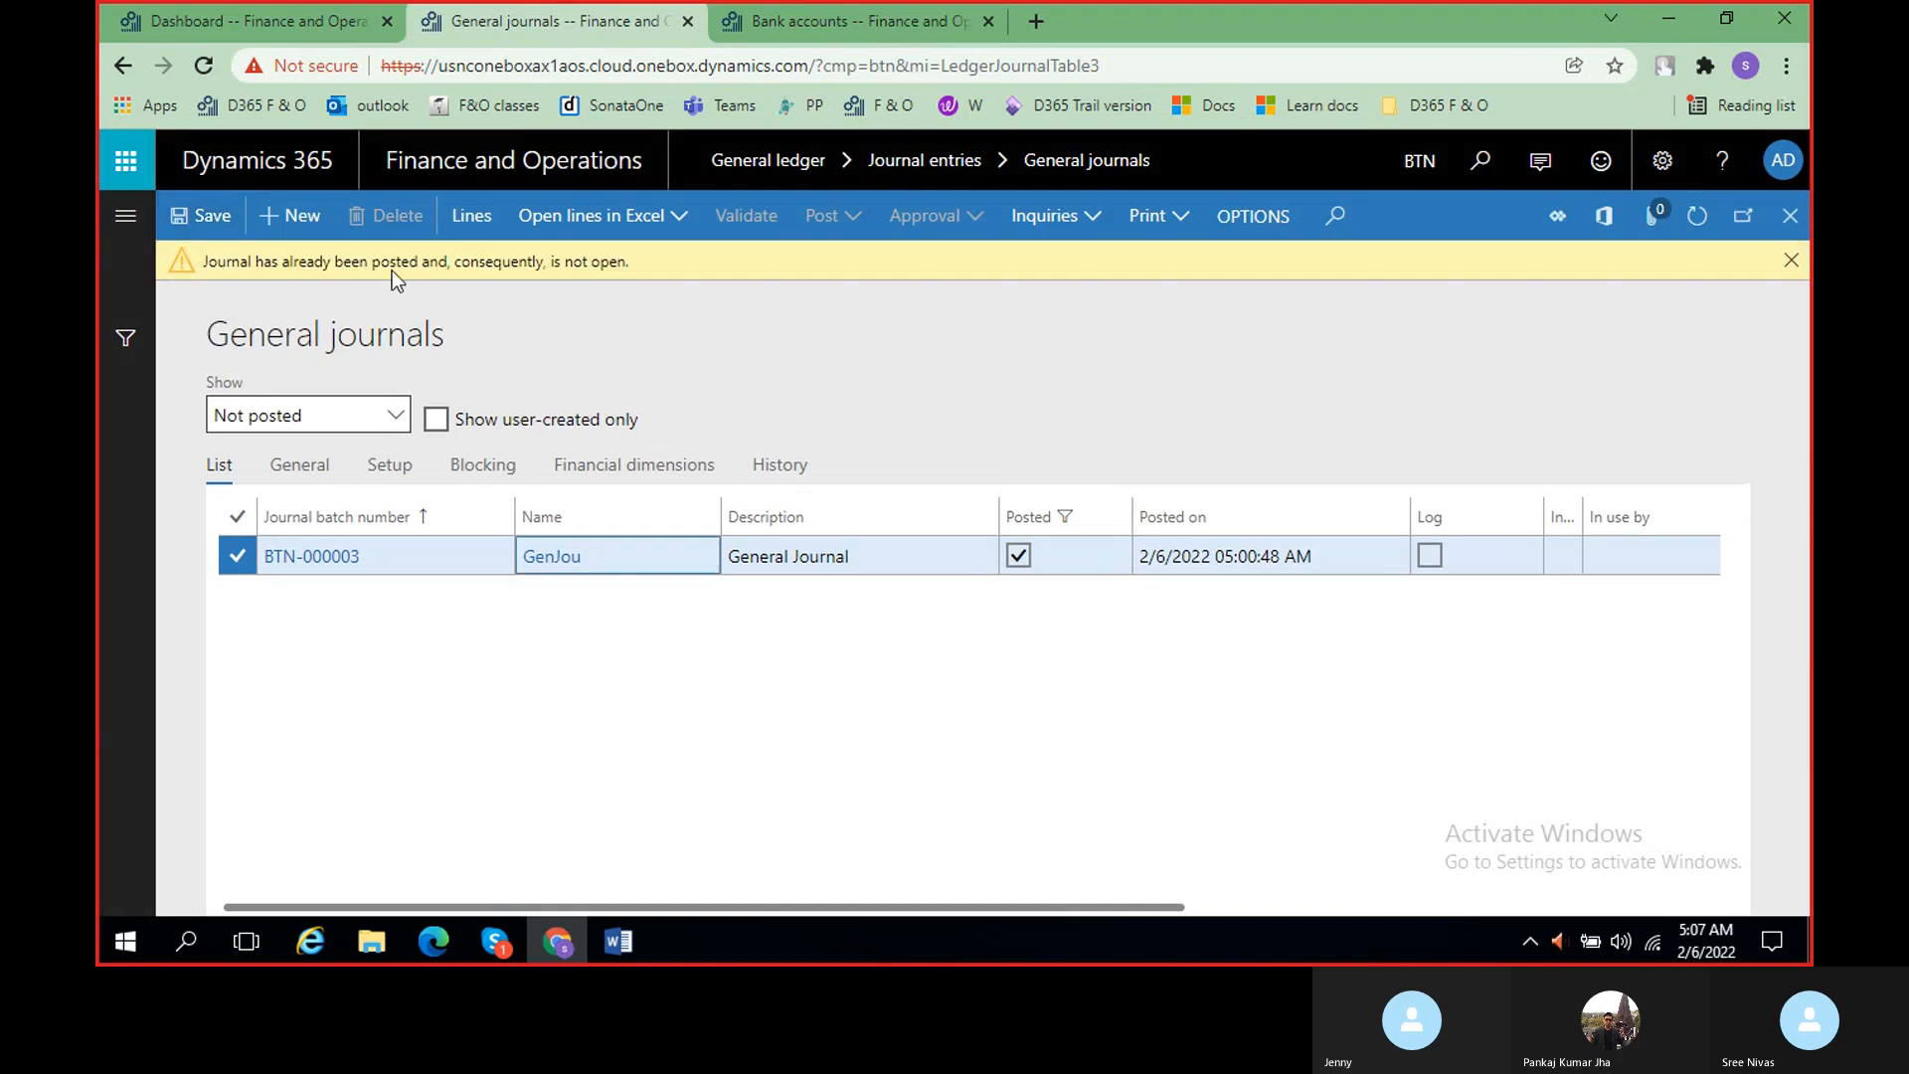
click(1791, 260)
click(1790, 218)
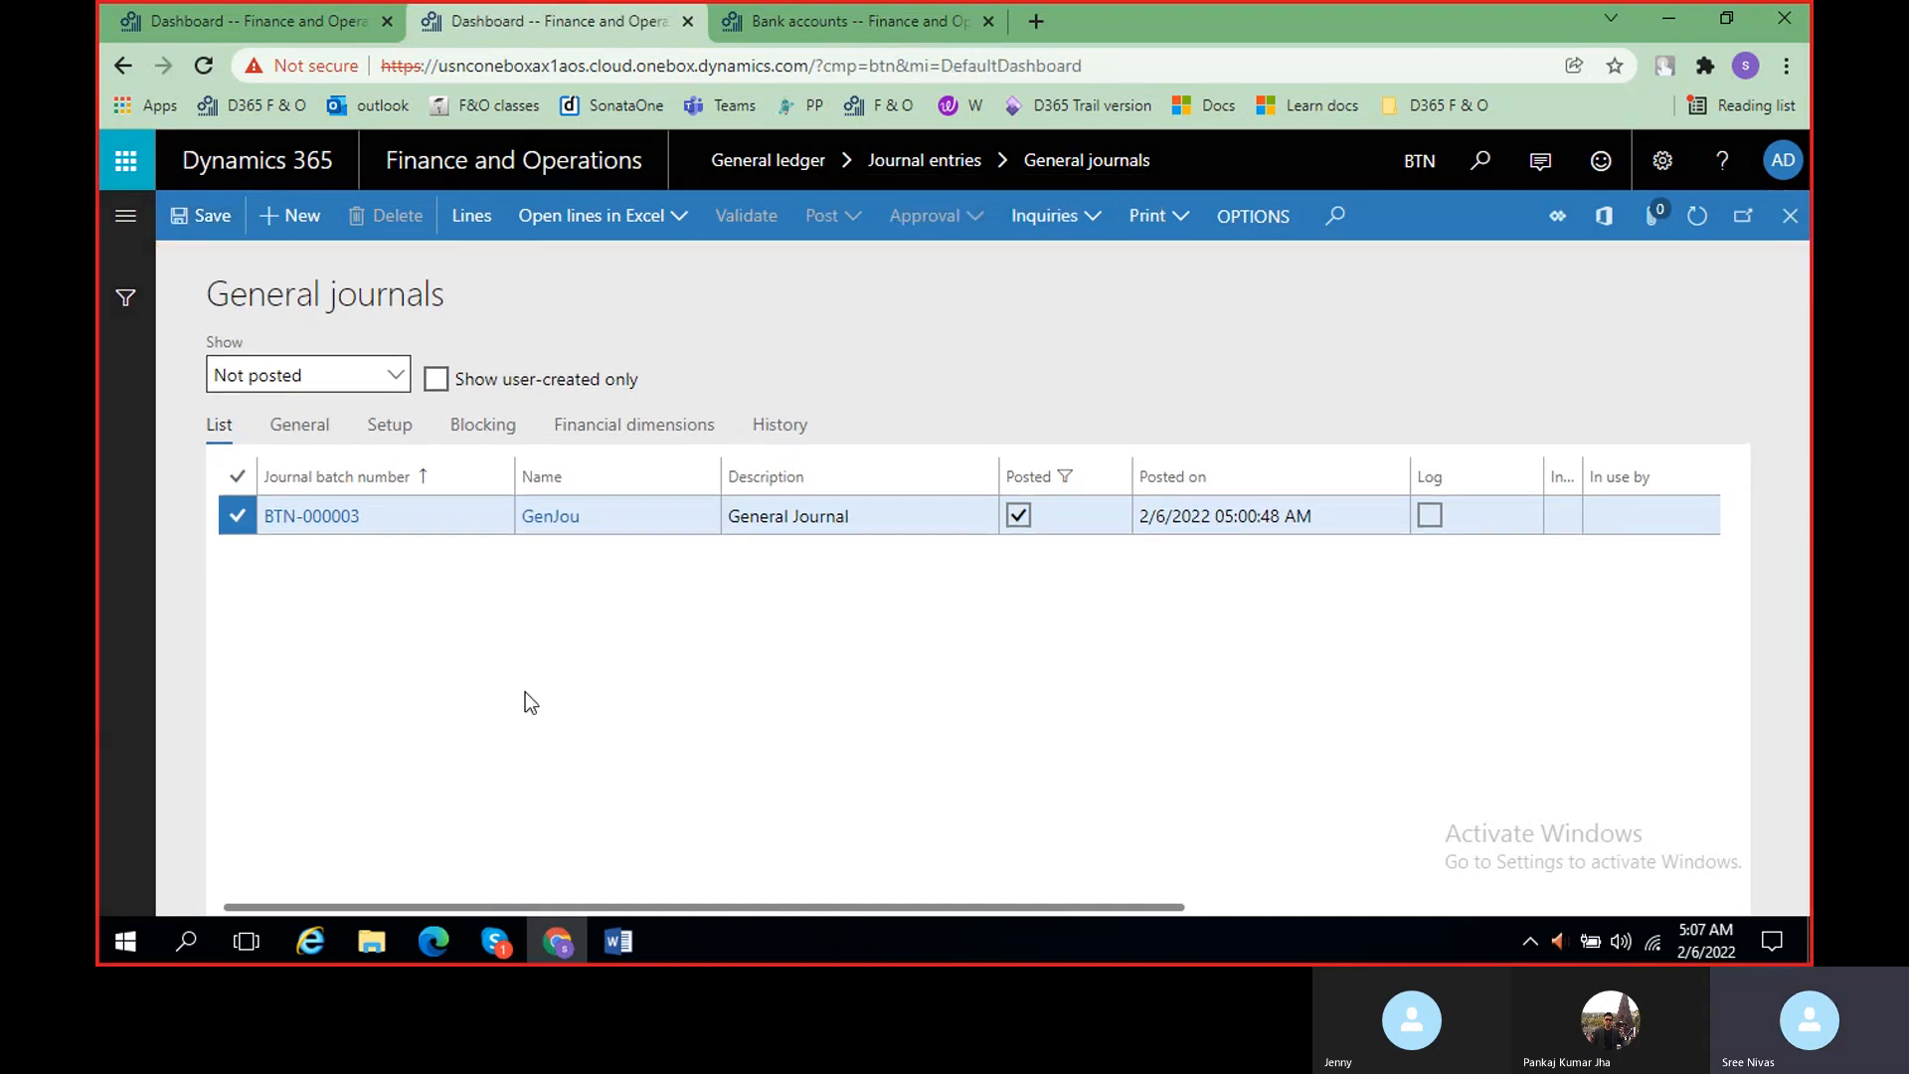
- Switch to the Word class notes and add an empty third numbered item below "Main accounts"
click(627, 945)
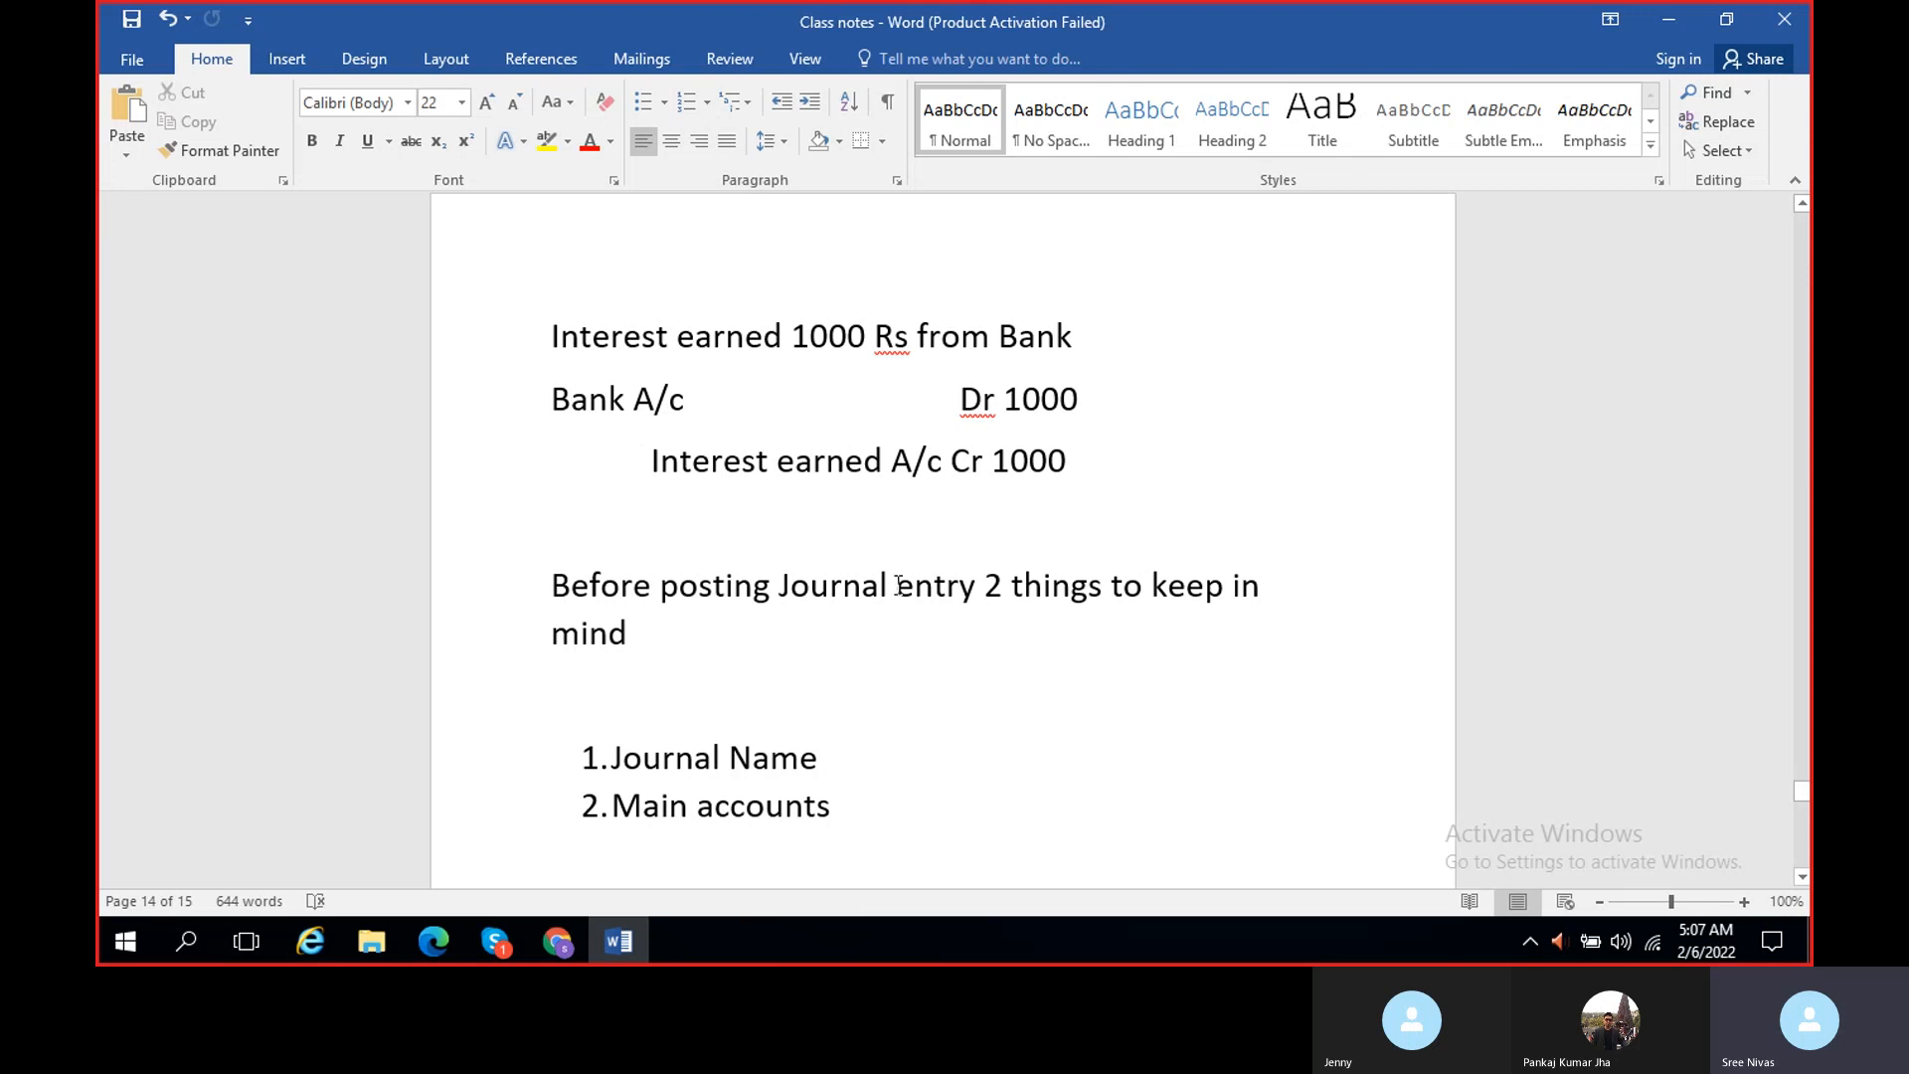
scroll(954, 696, down, 3)
click(879, 627)
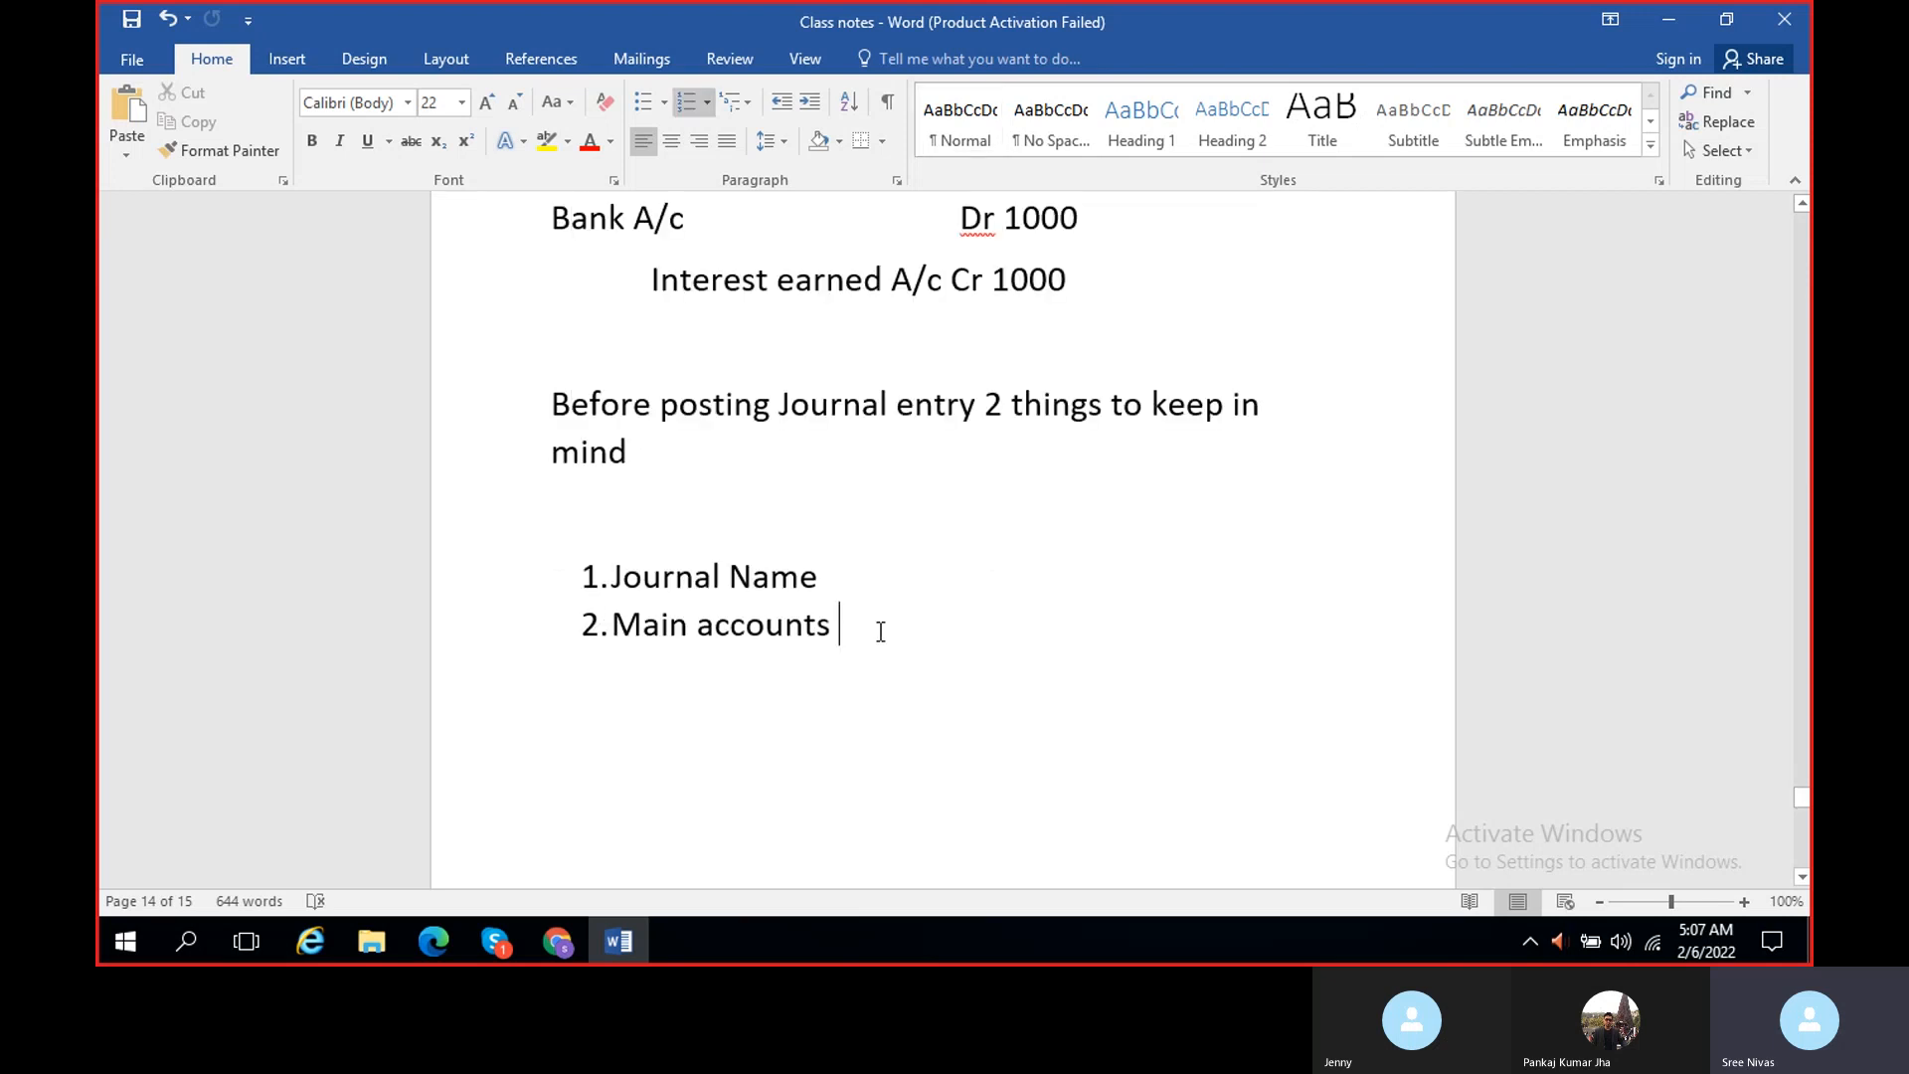
key(Return)
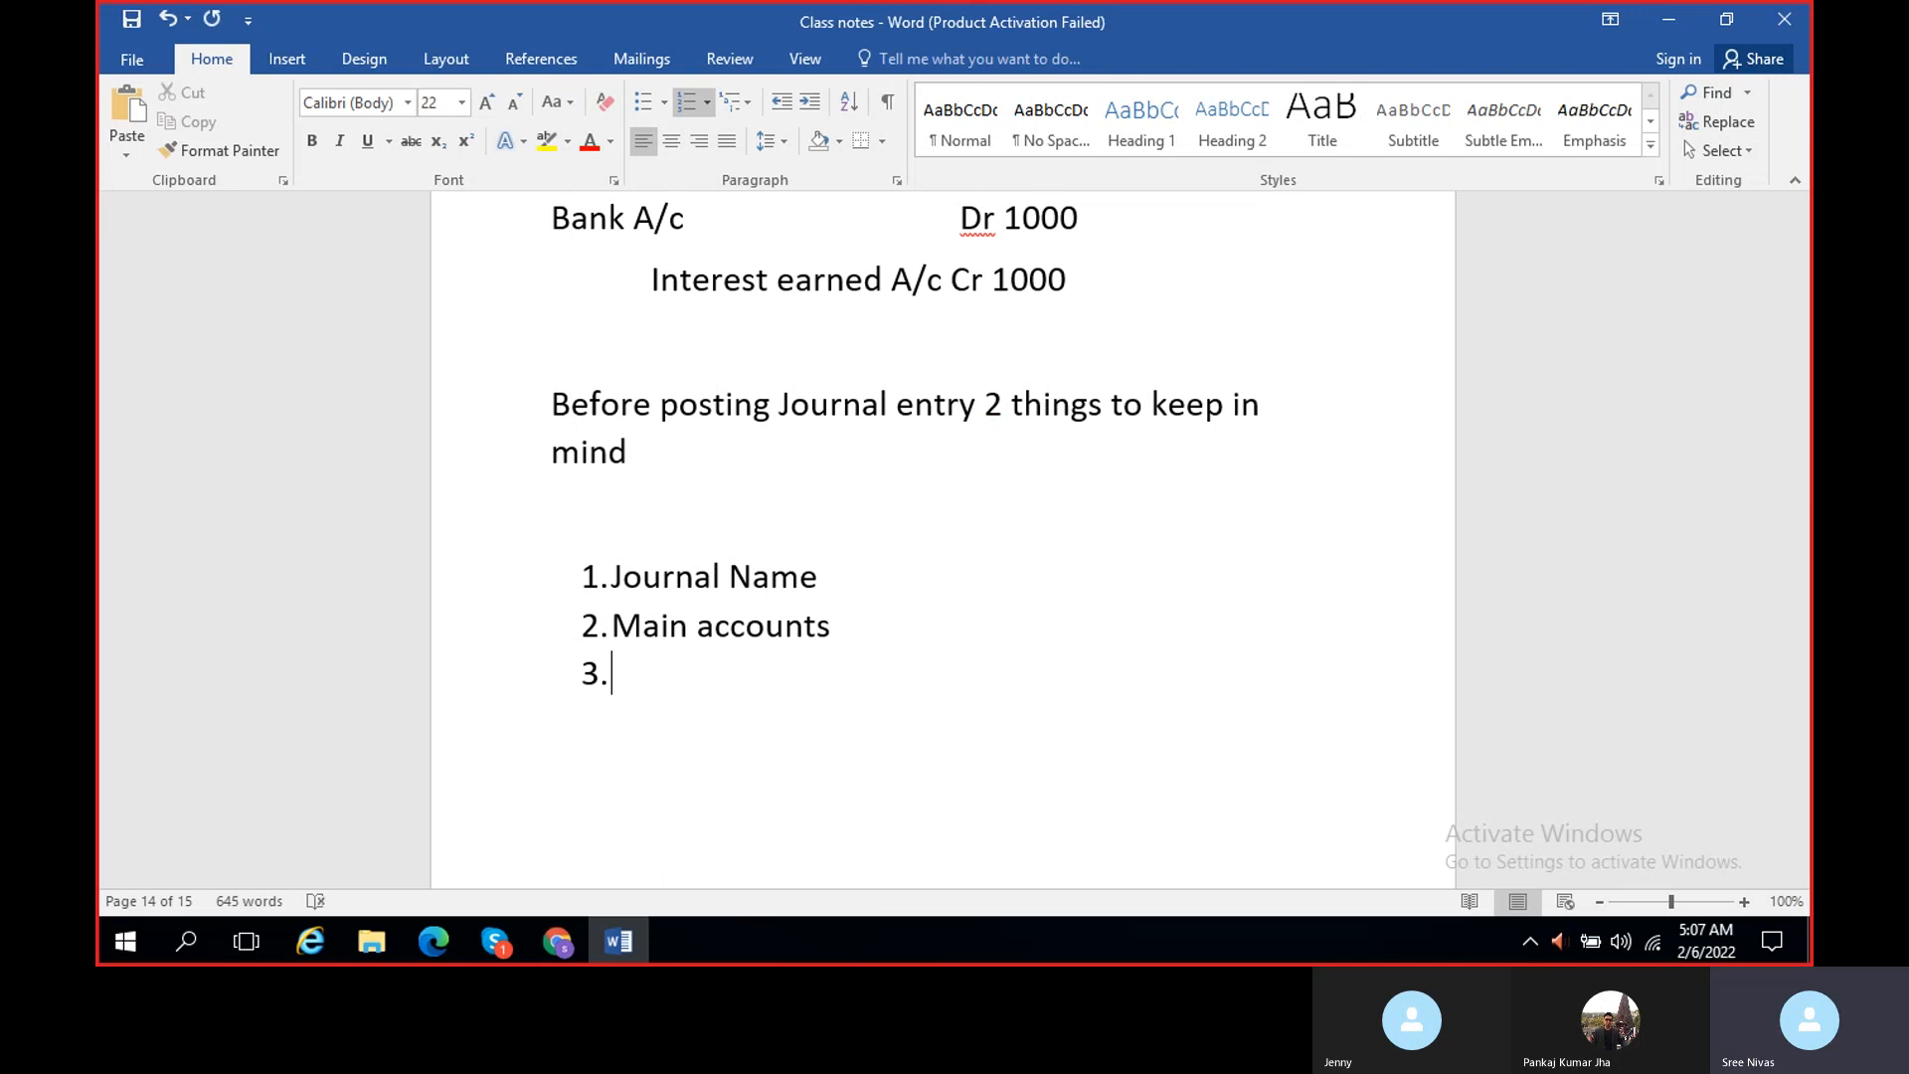
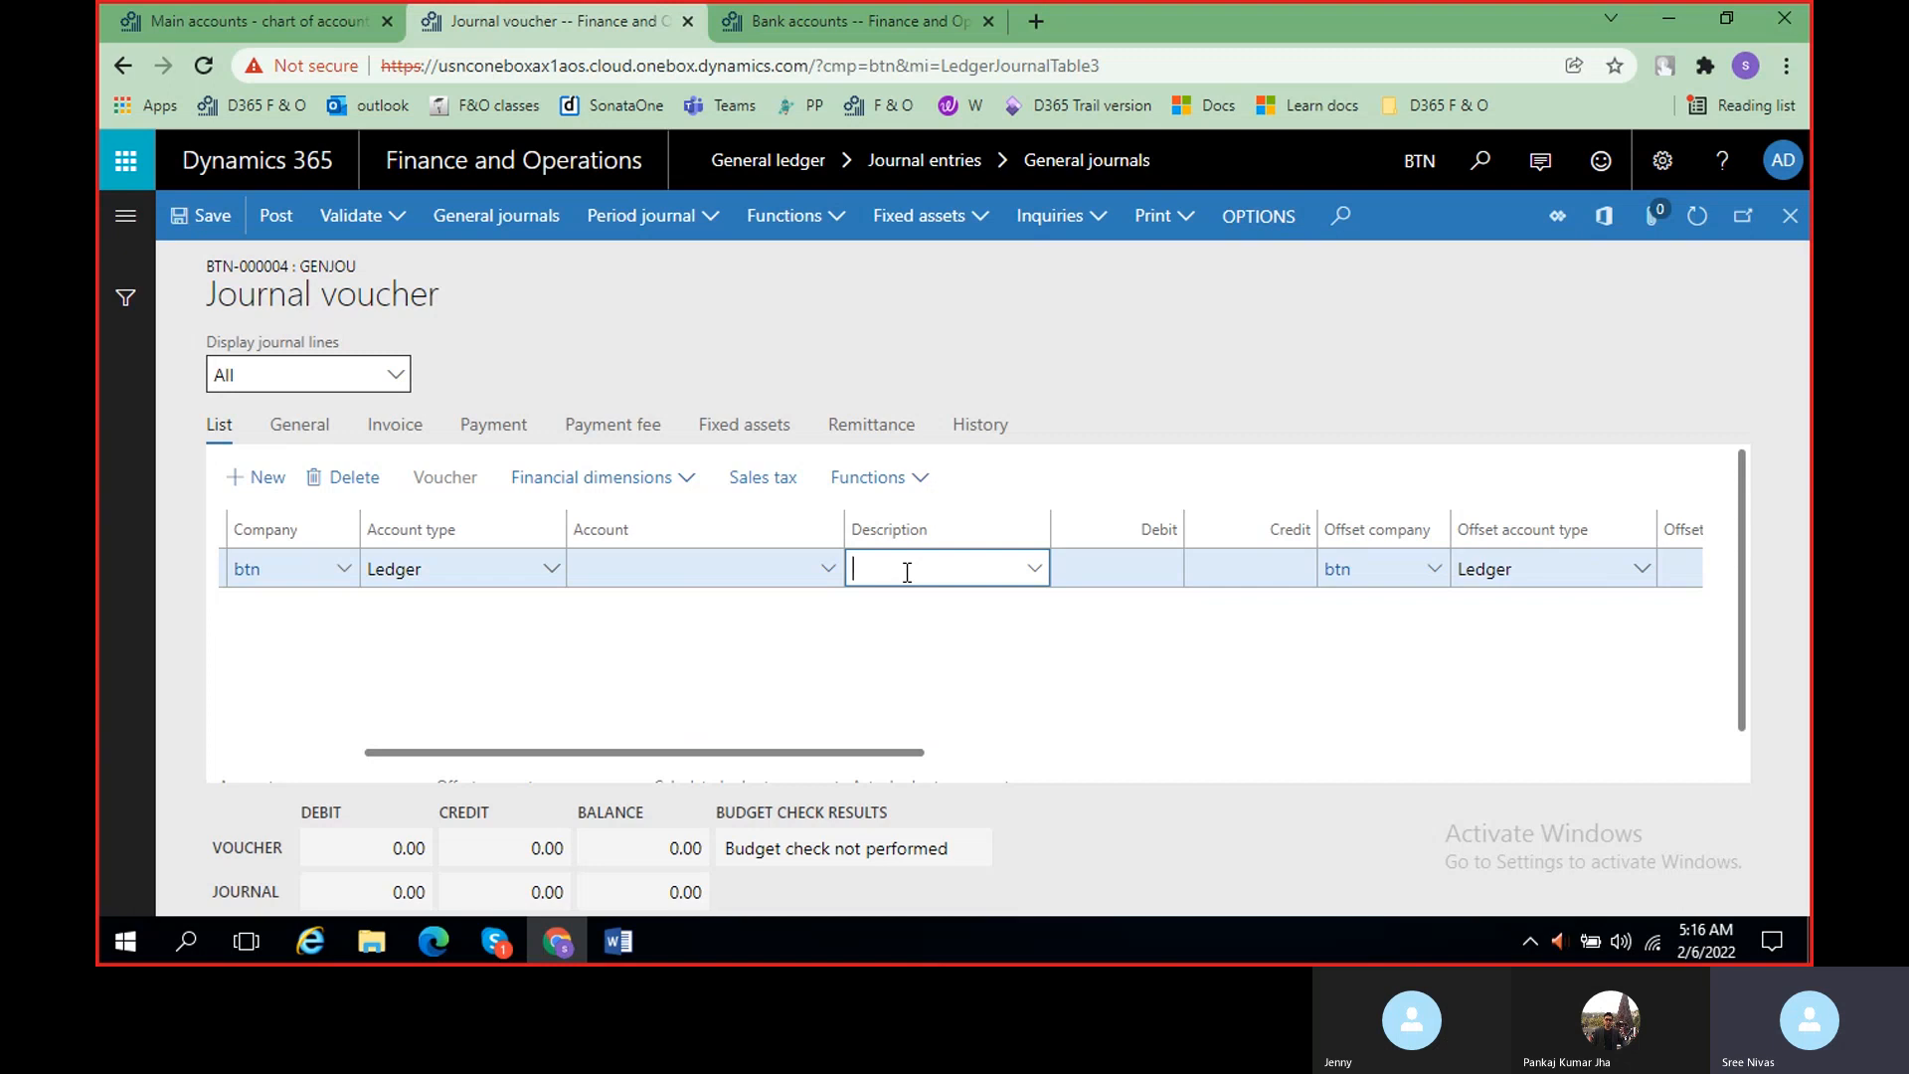
- Review the compound entry for electricity and cleaning expenses in the Word class notes and return to the first columns of the journal voucher line
click(621, 942)
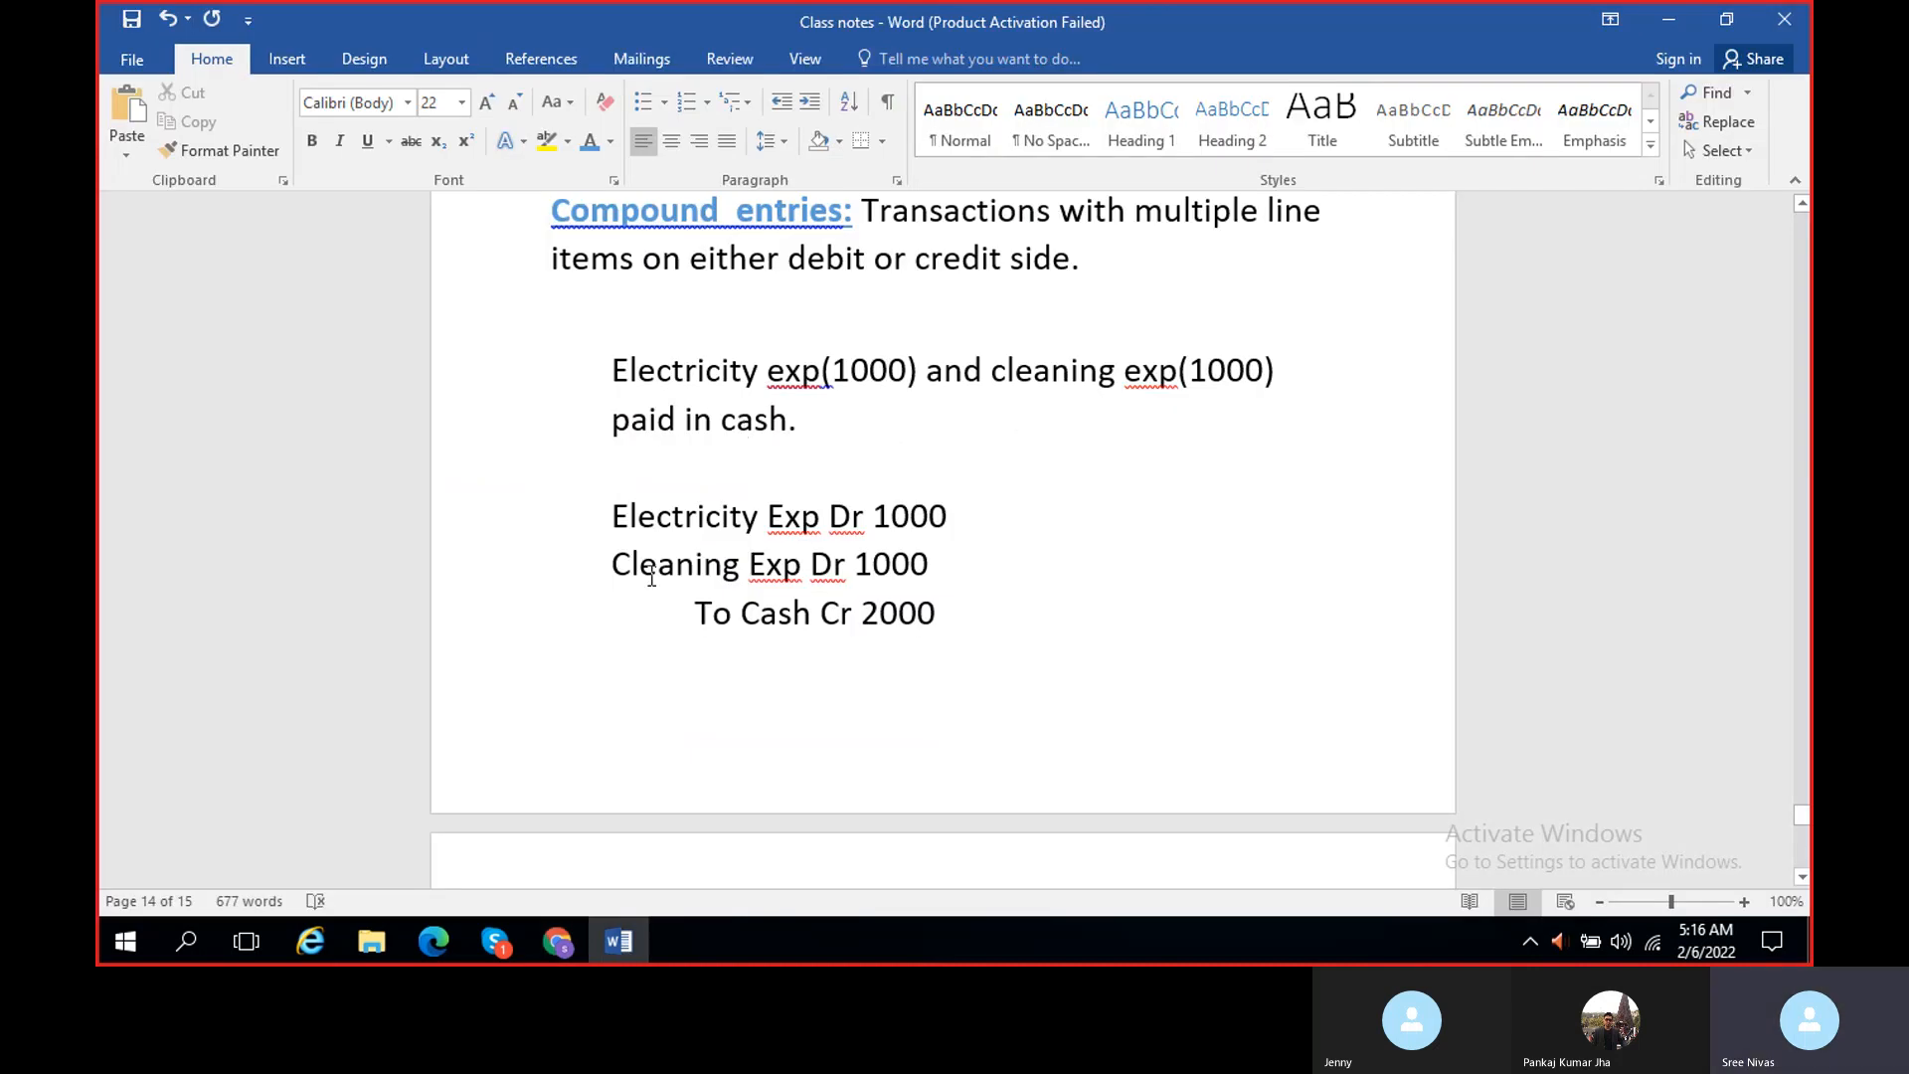
click(1680, 24)
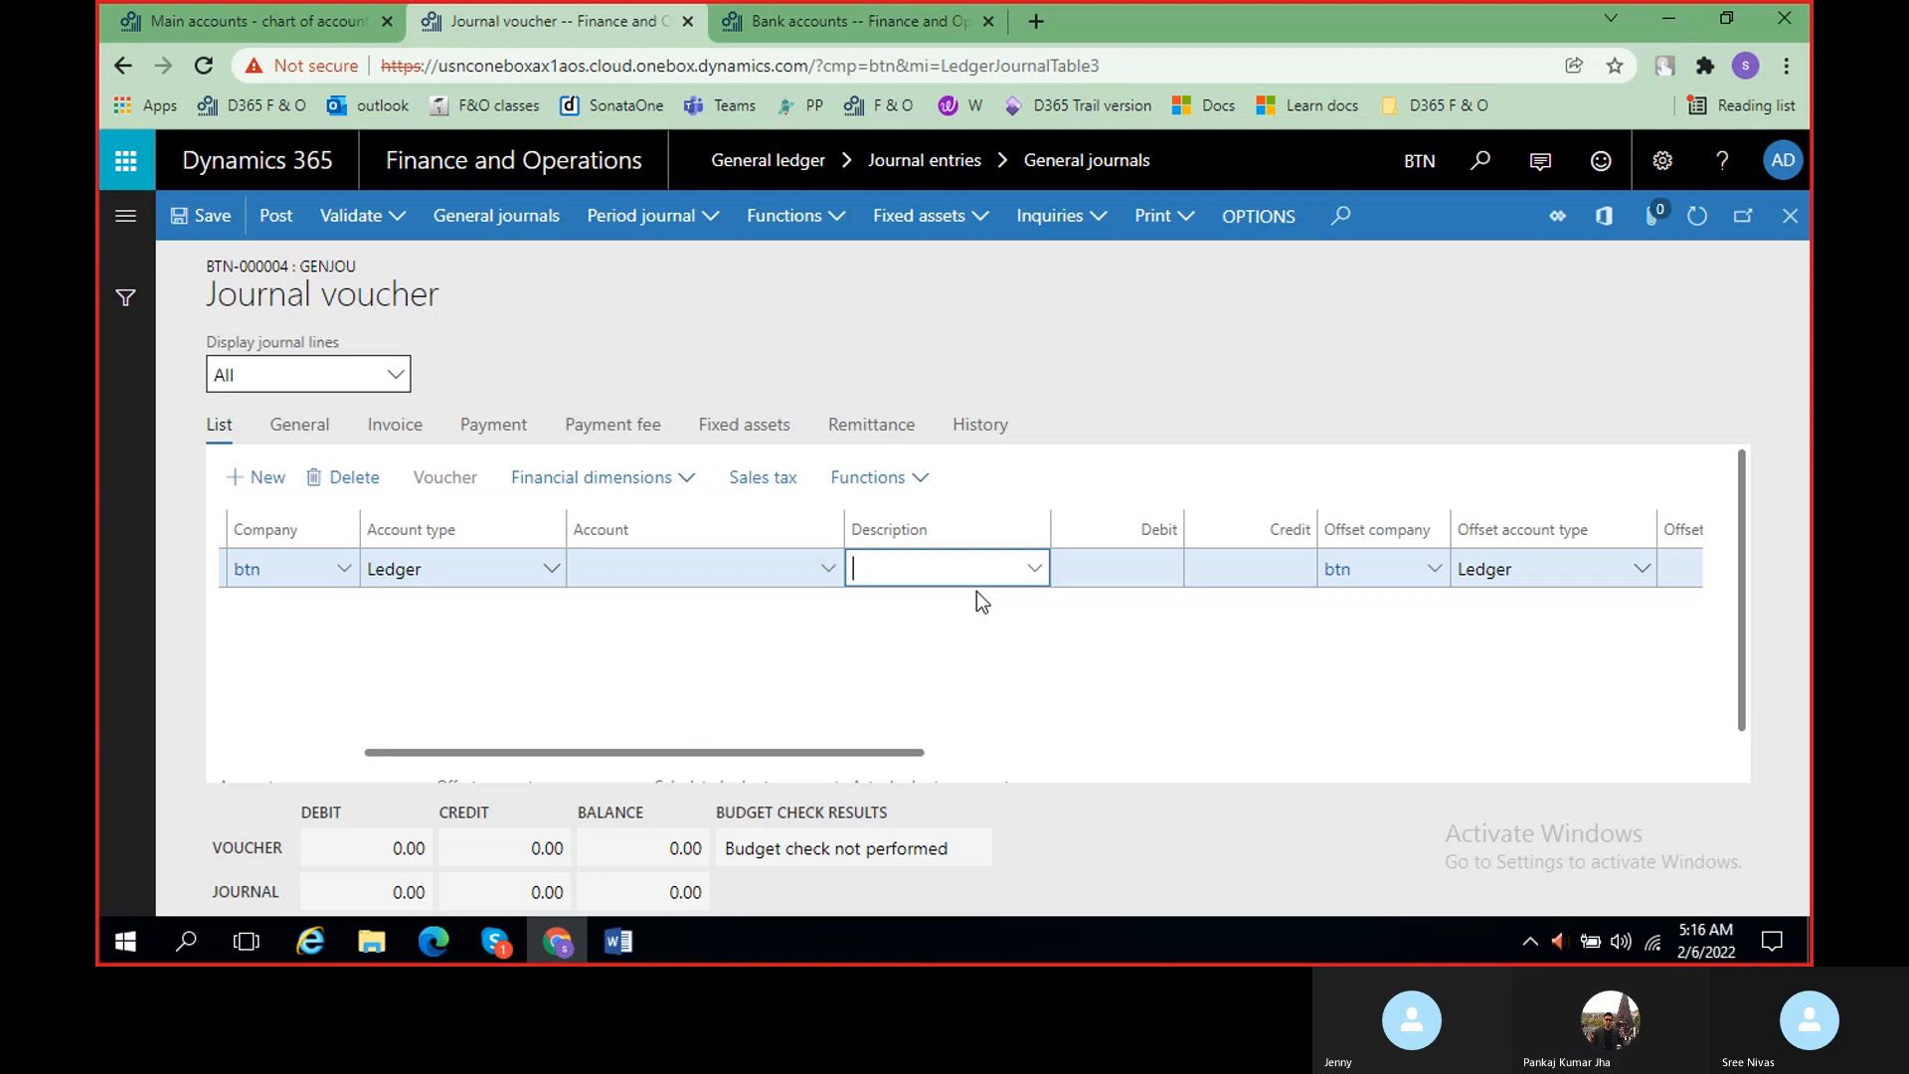
drag(921, 752, 732, 751)
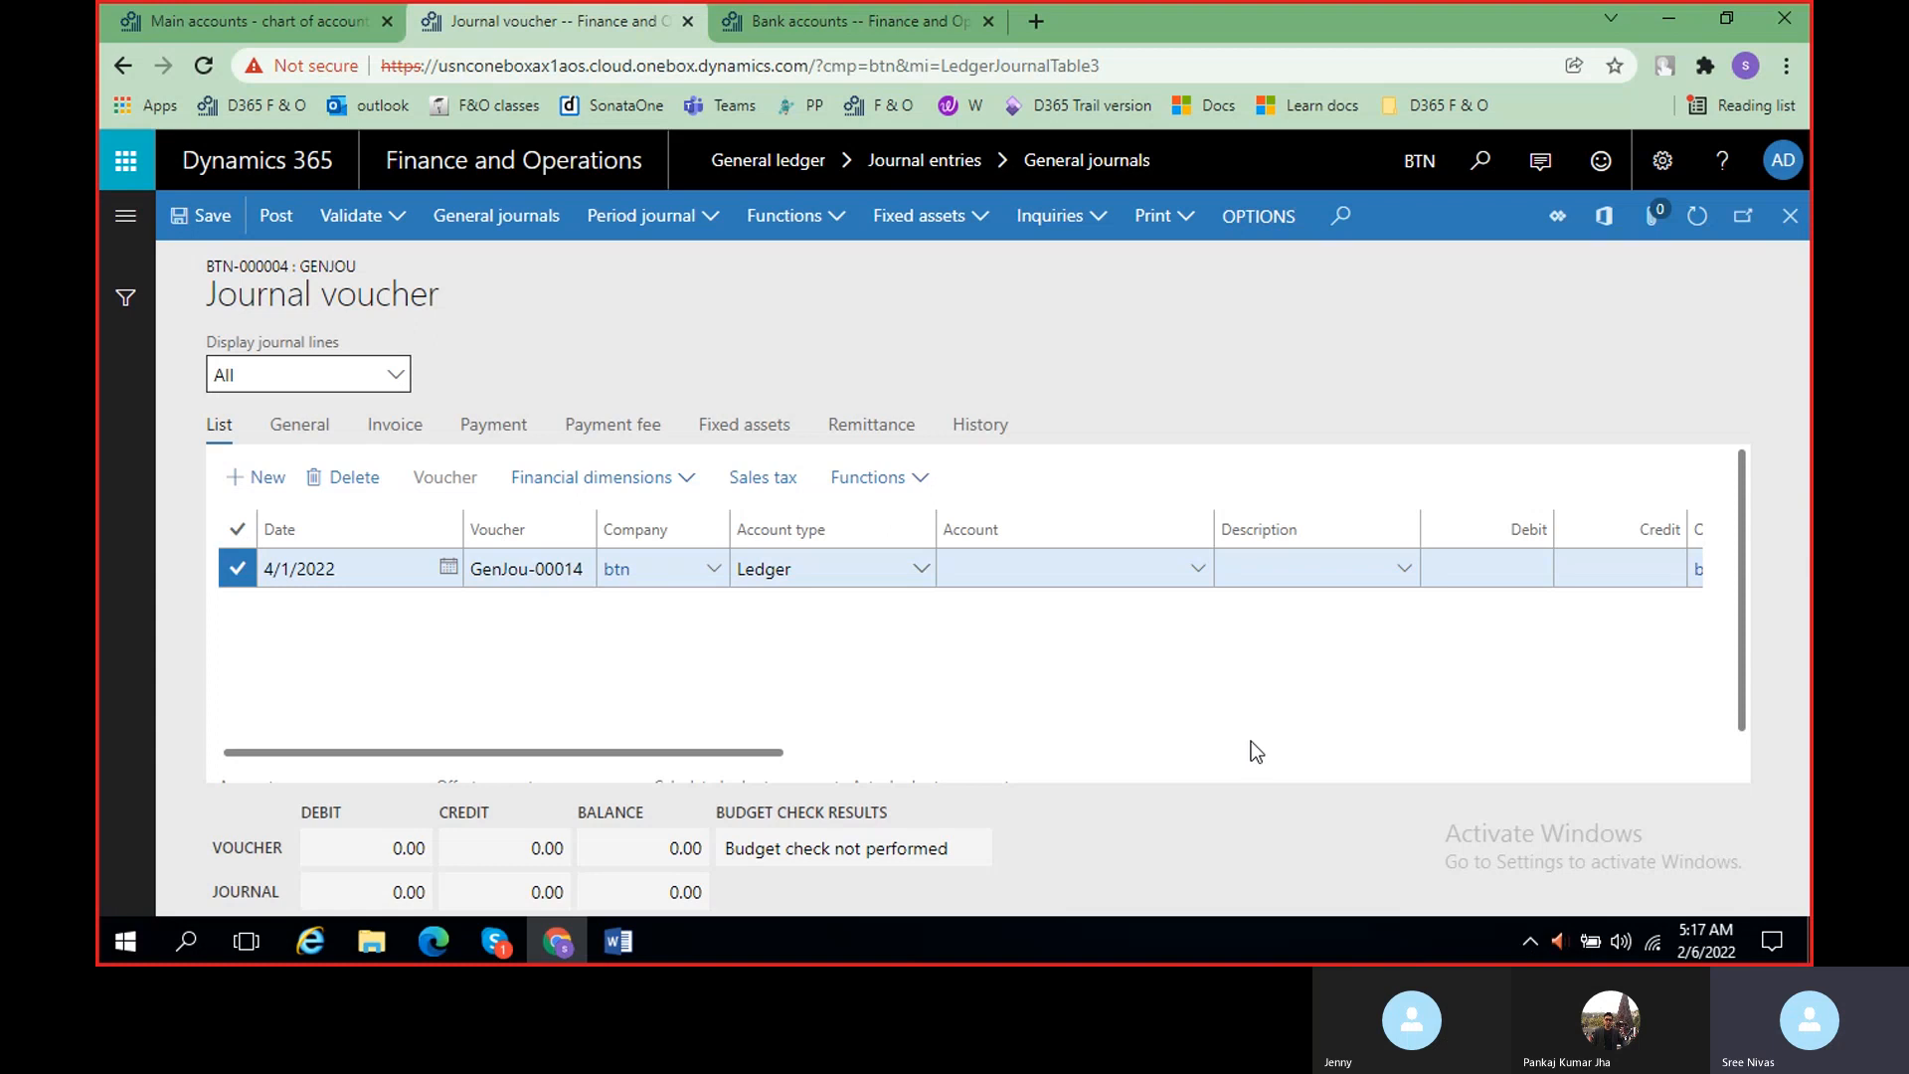
- In the BRT COA main accounts, create a main account numbered 500001 and named Electricity Expenses, consulting the compound entry in the Word notes
click(189, 22)
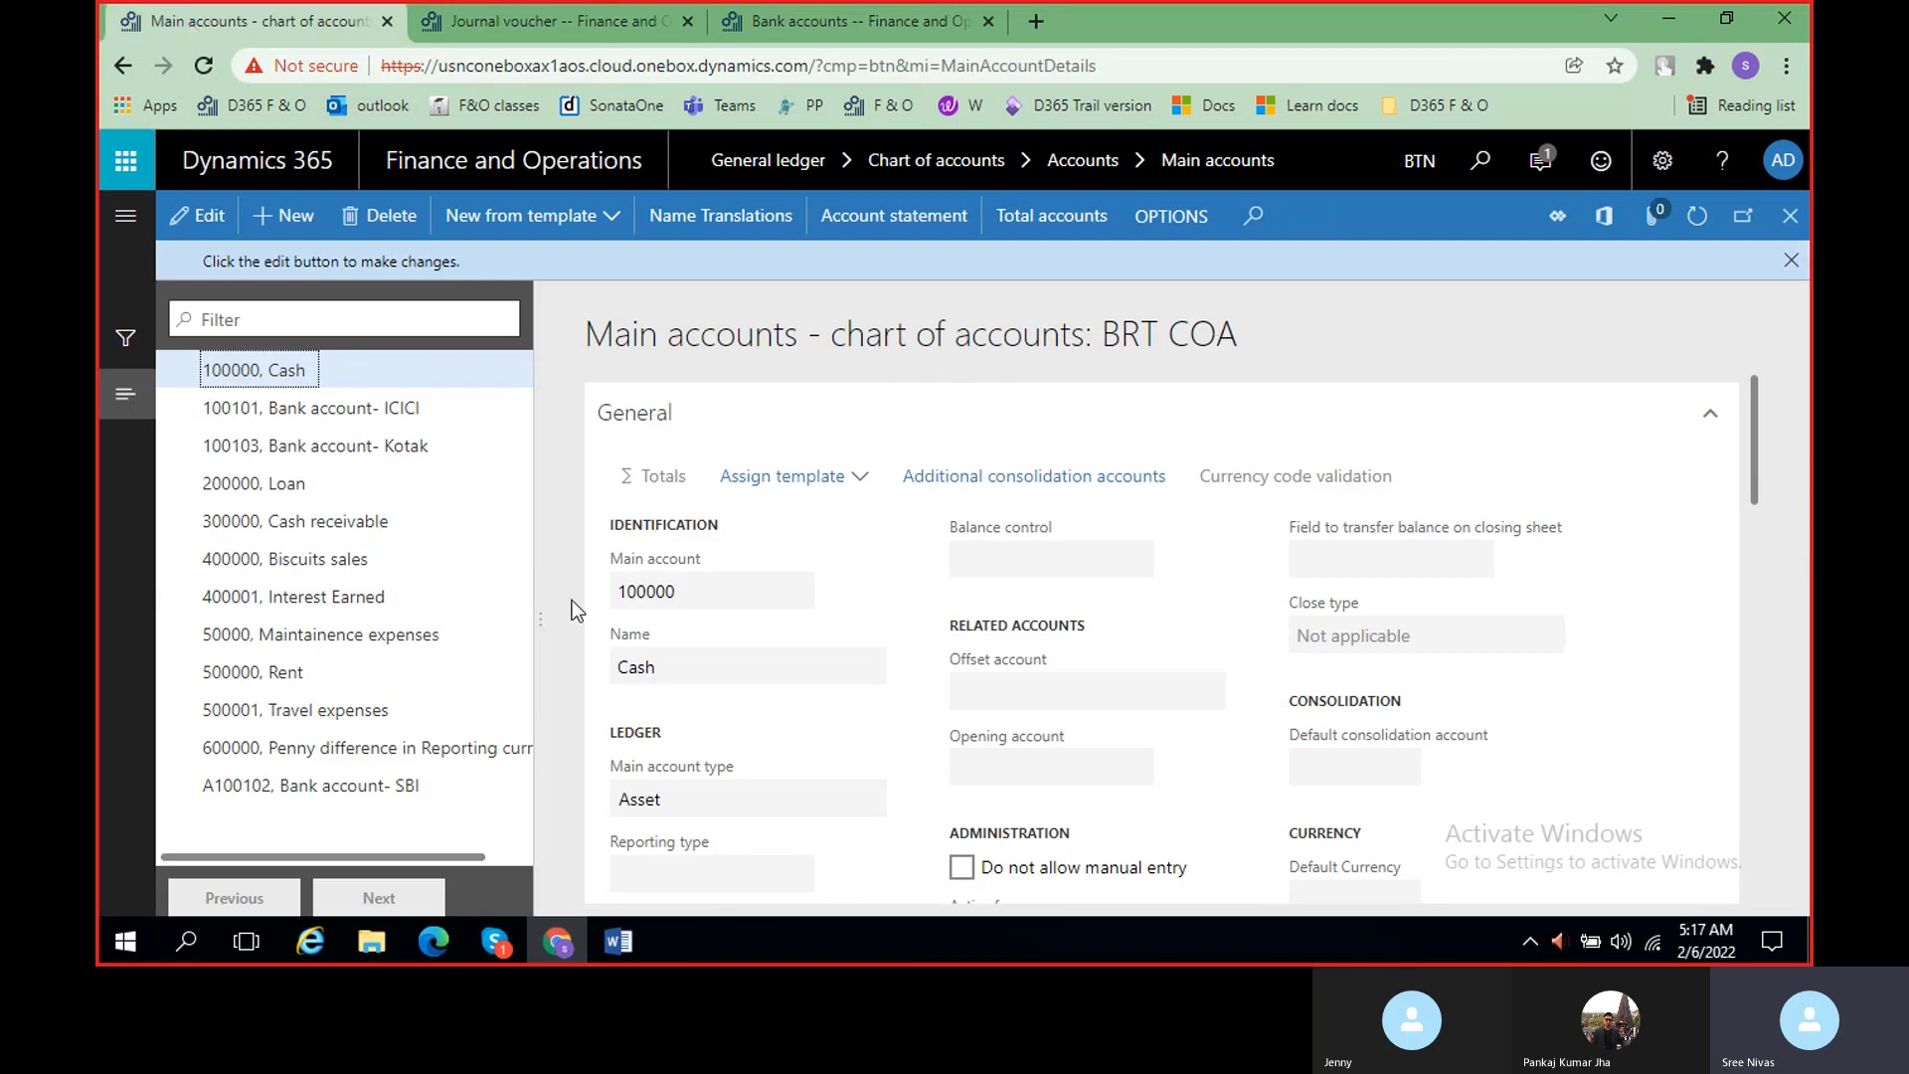
click(297, 223)
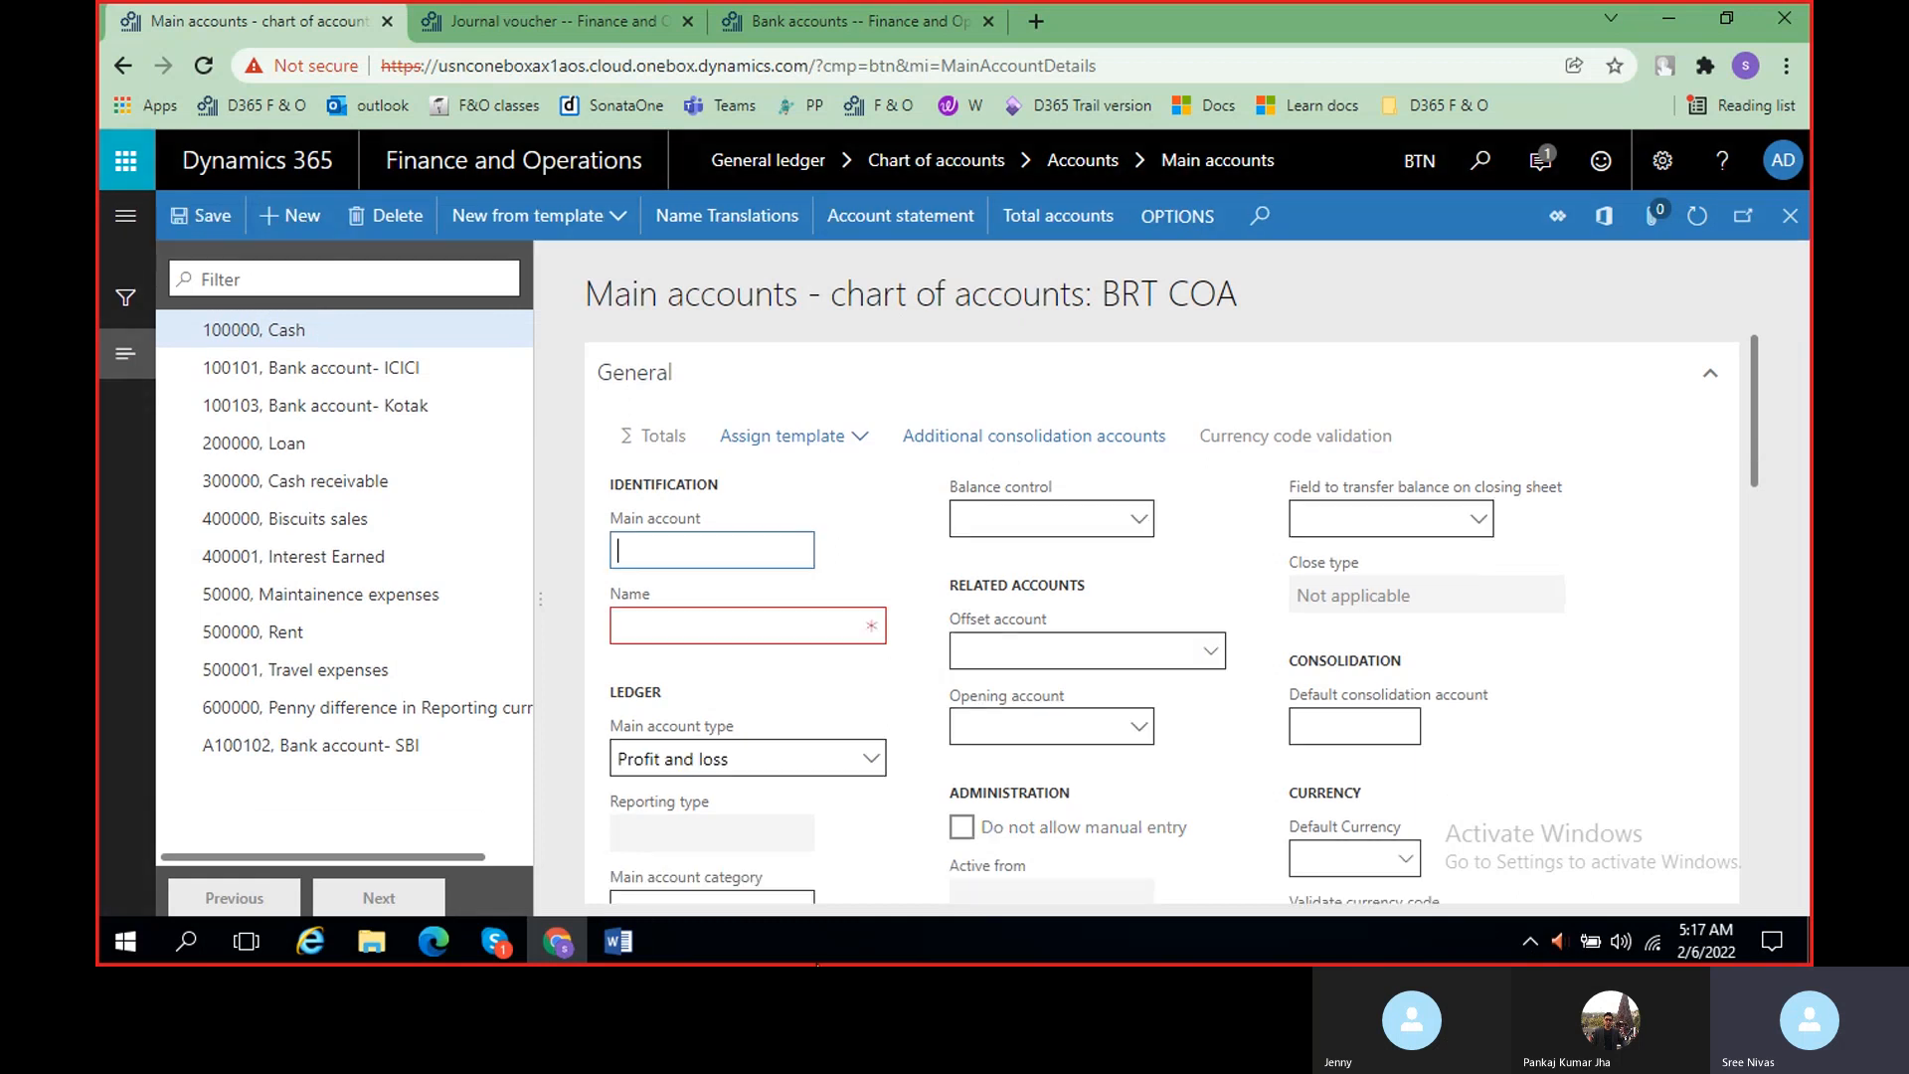
click(619, 941)
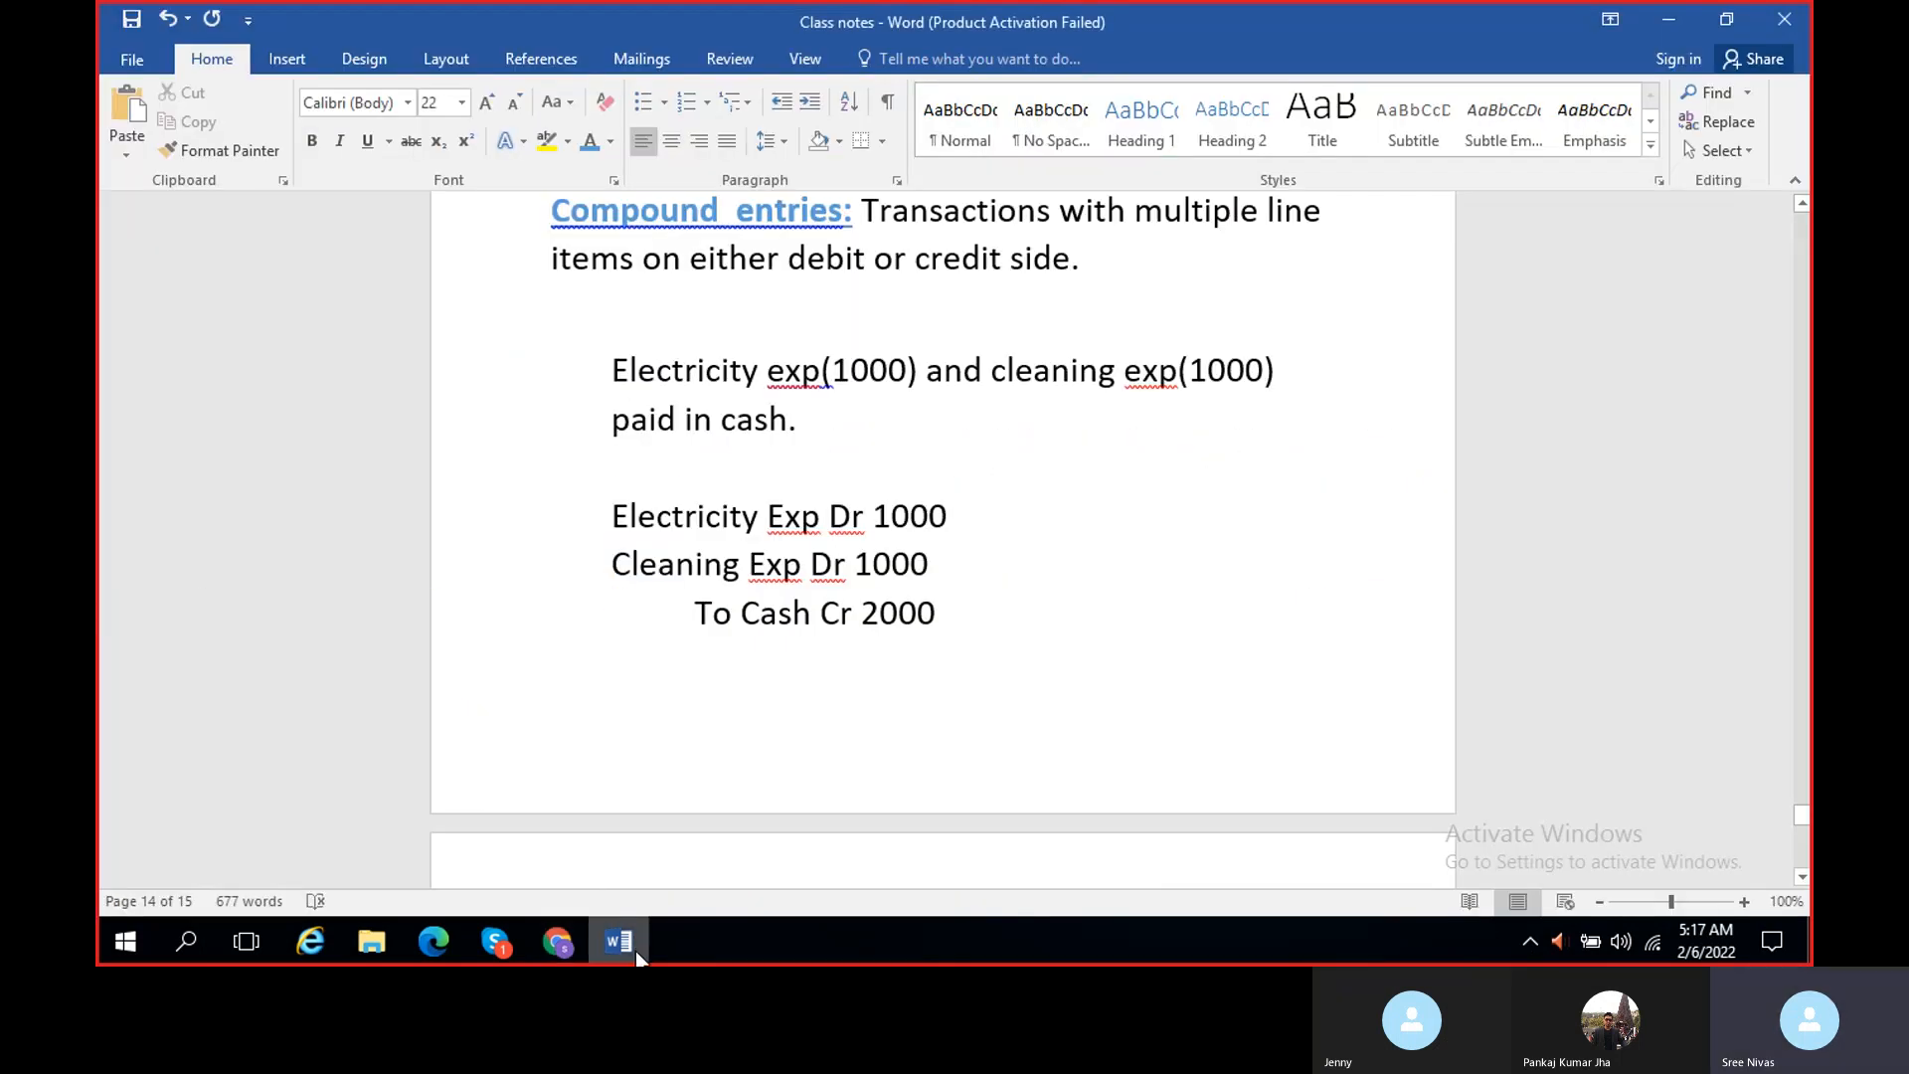
click(627, 944)
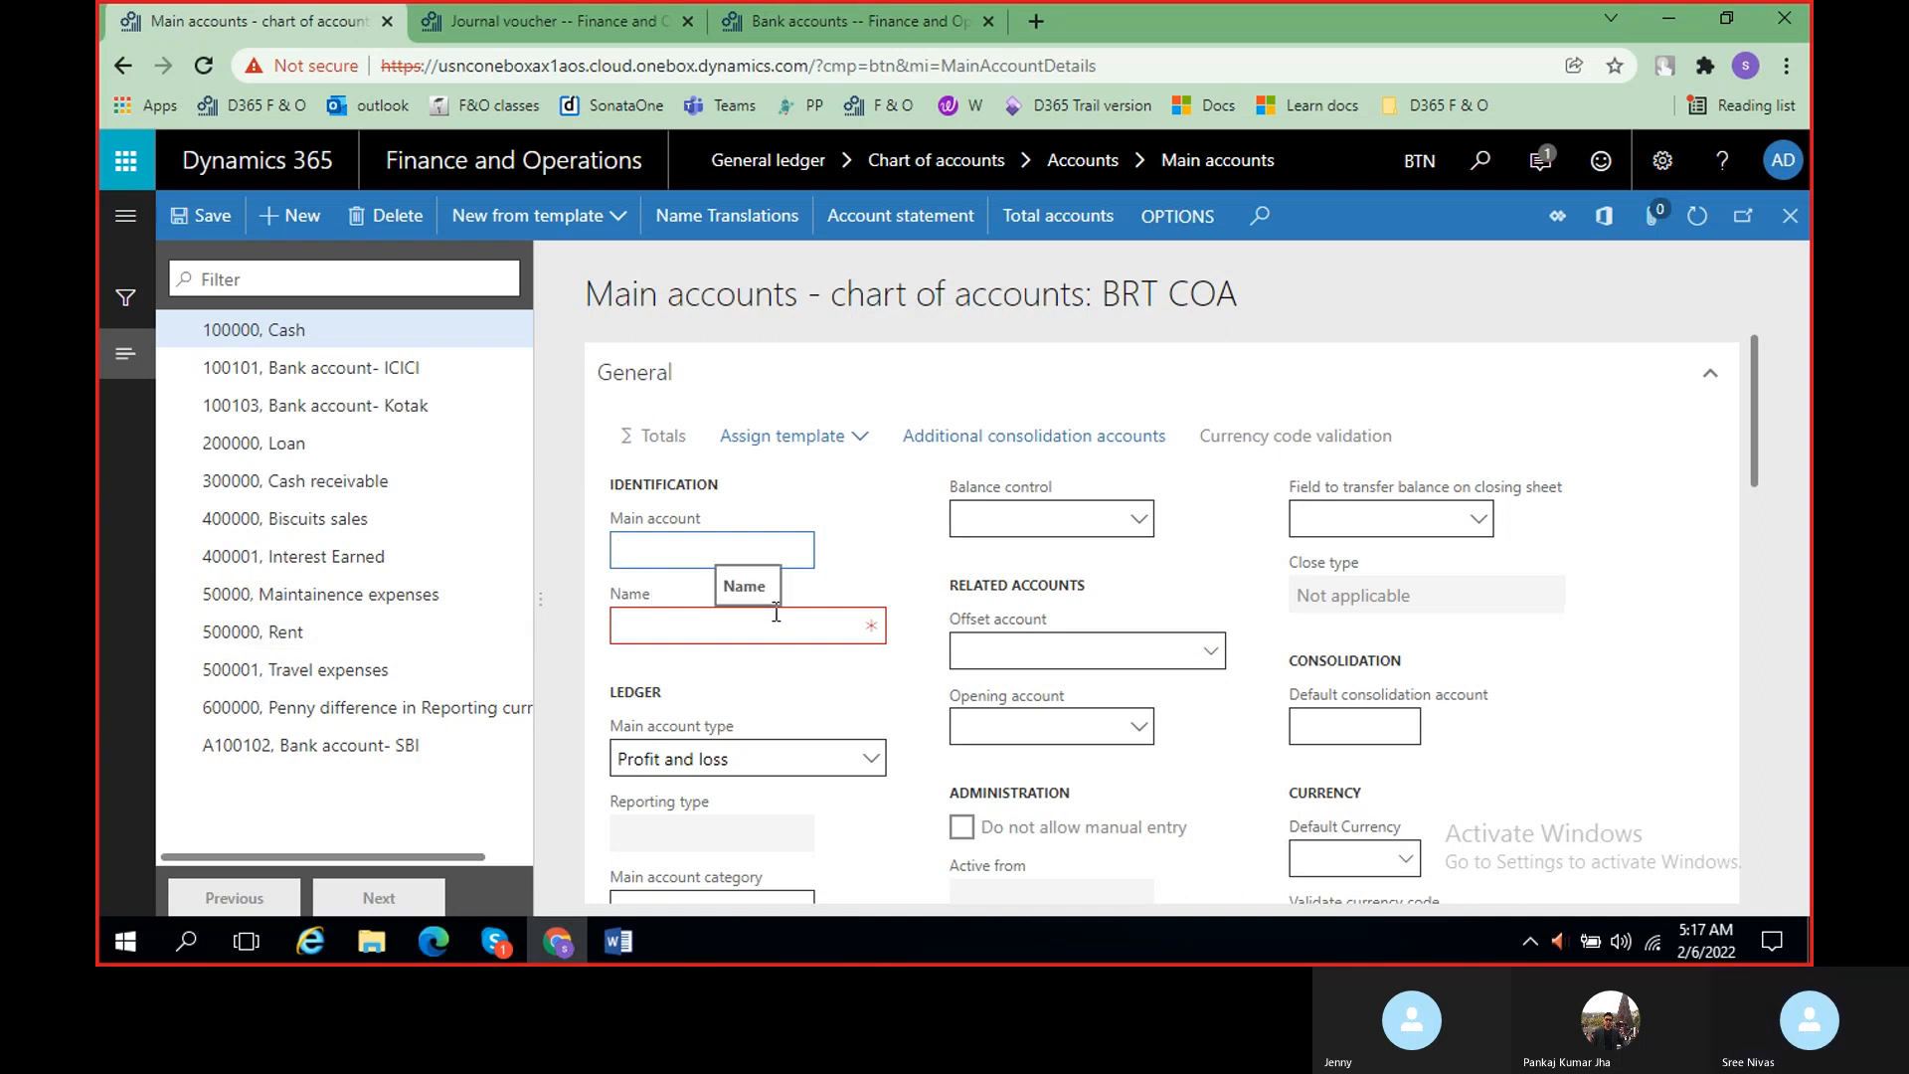
text(500001)
click(775, 624)
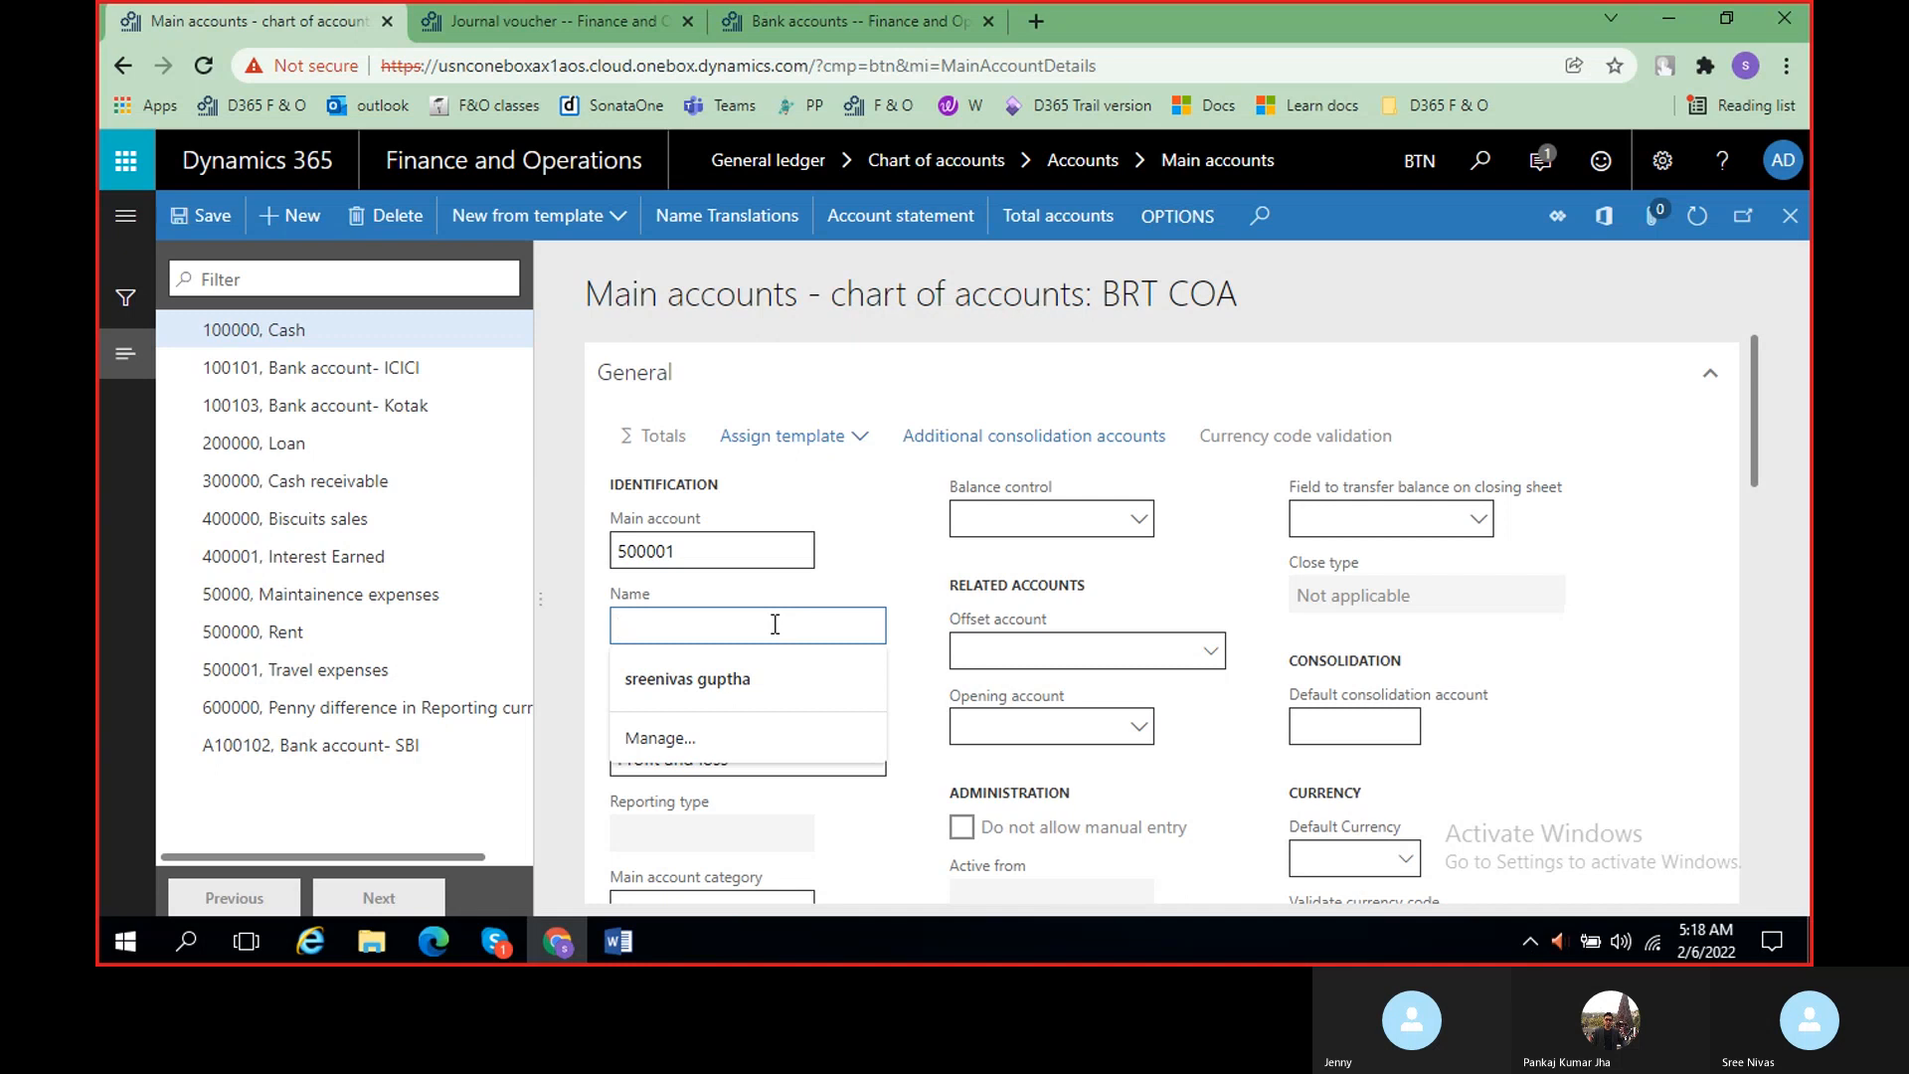
text(Elect)
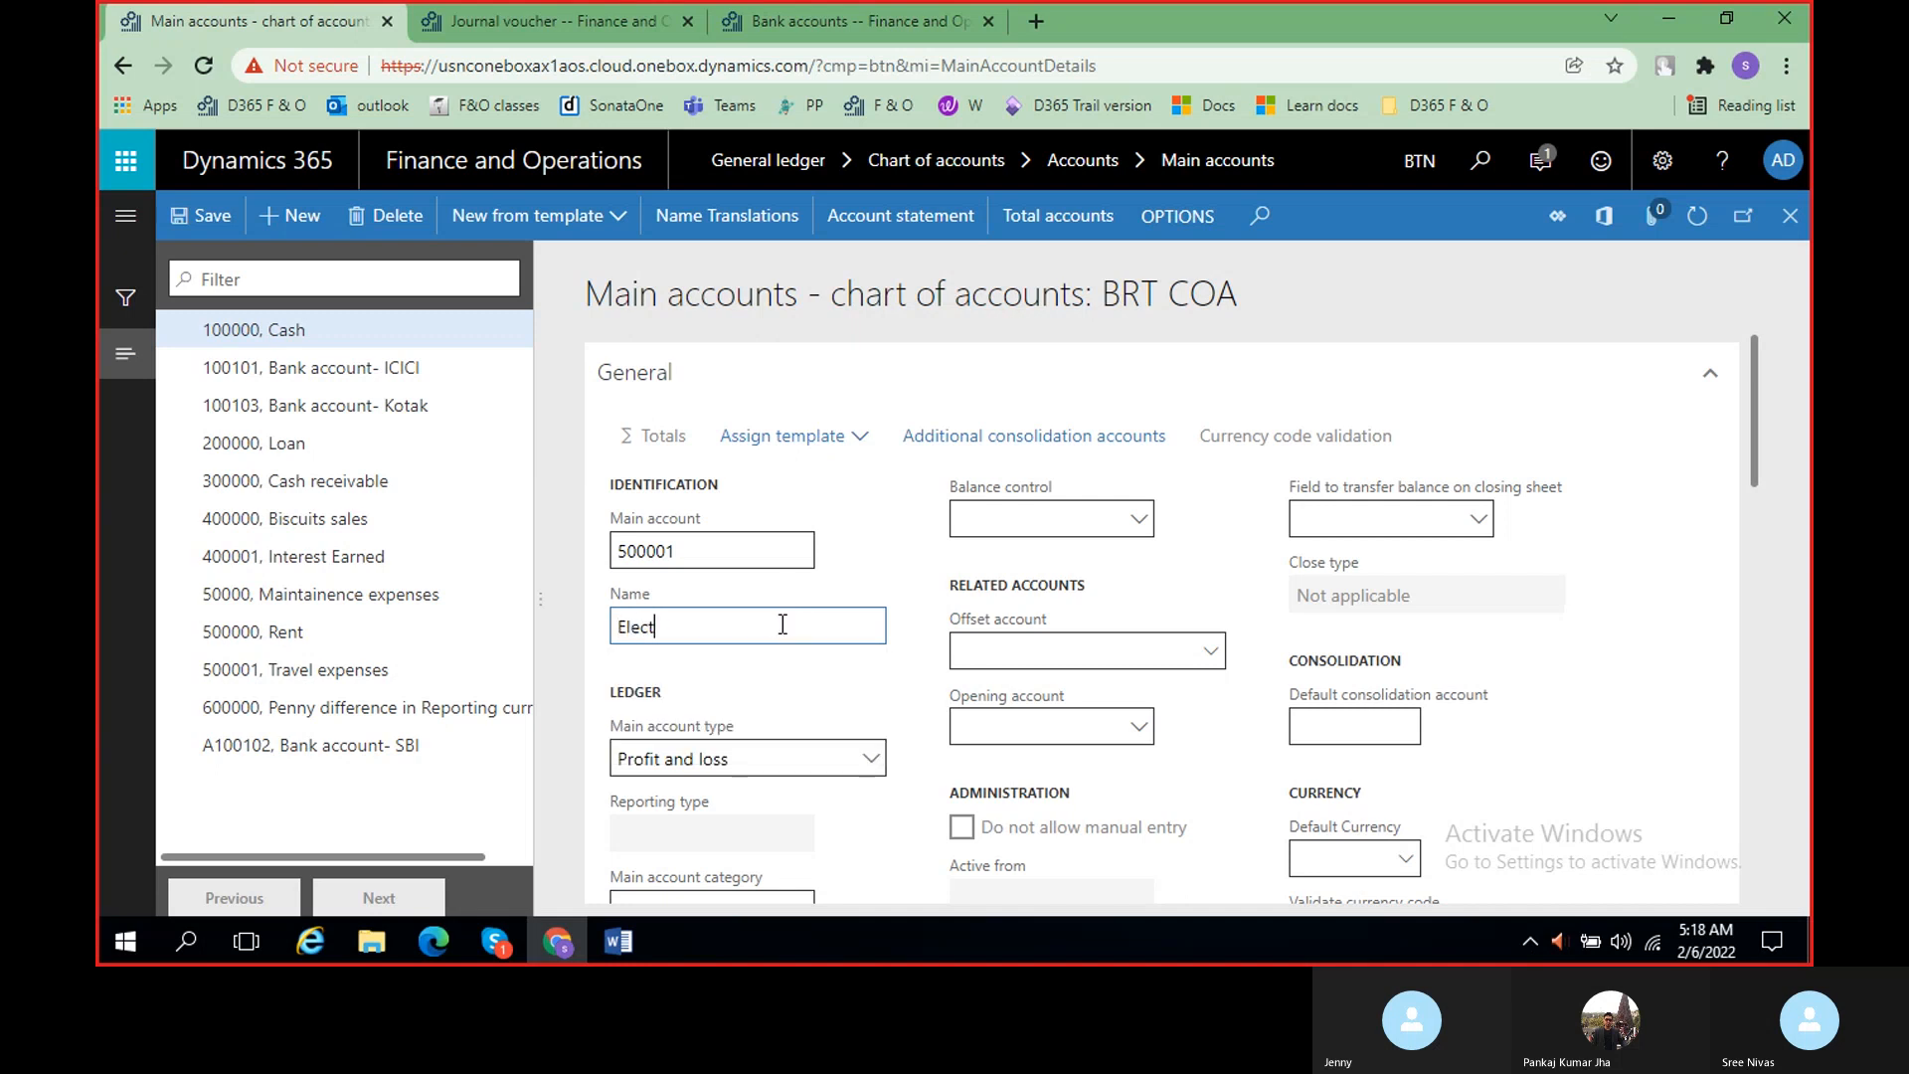
text(ricity Expenses)
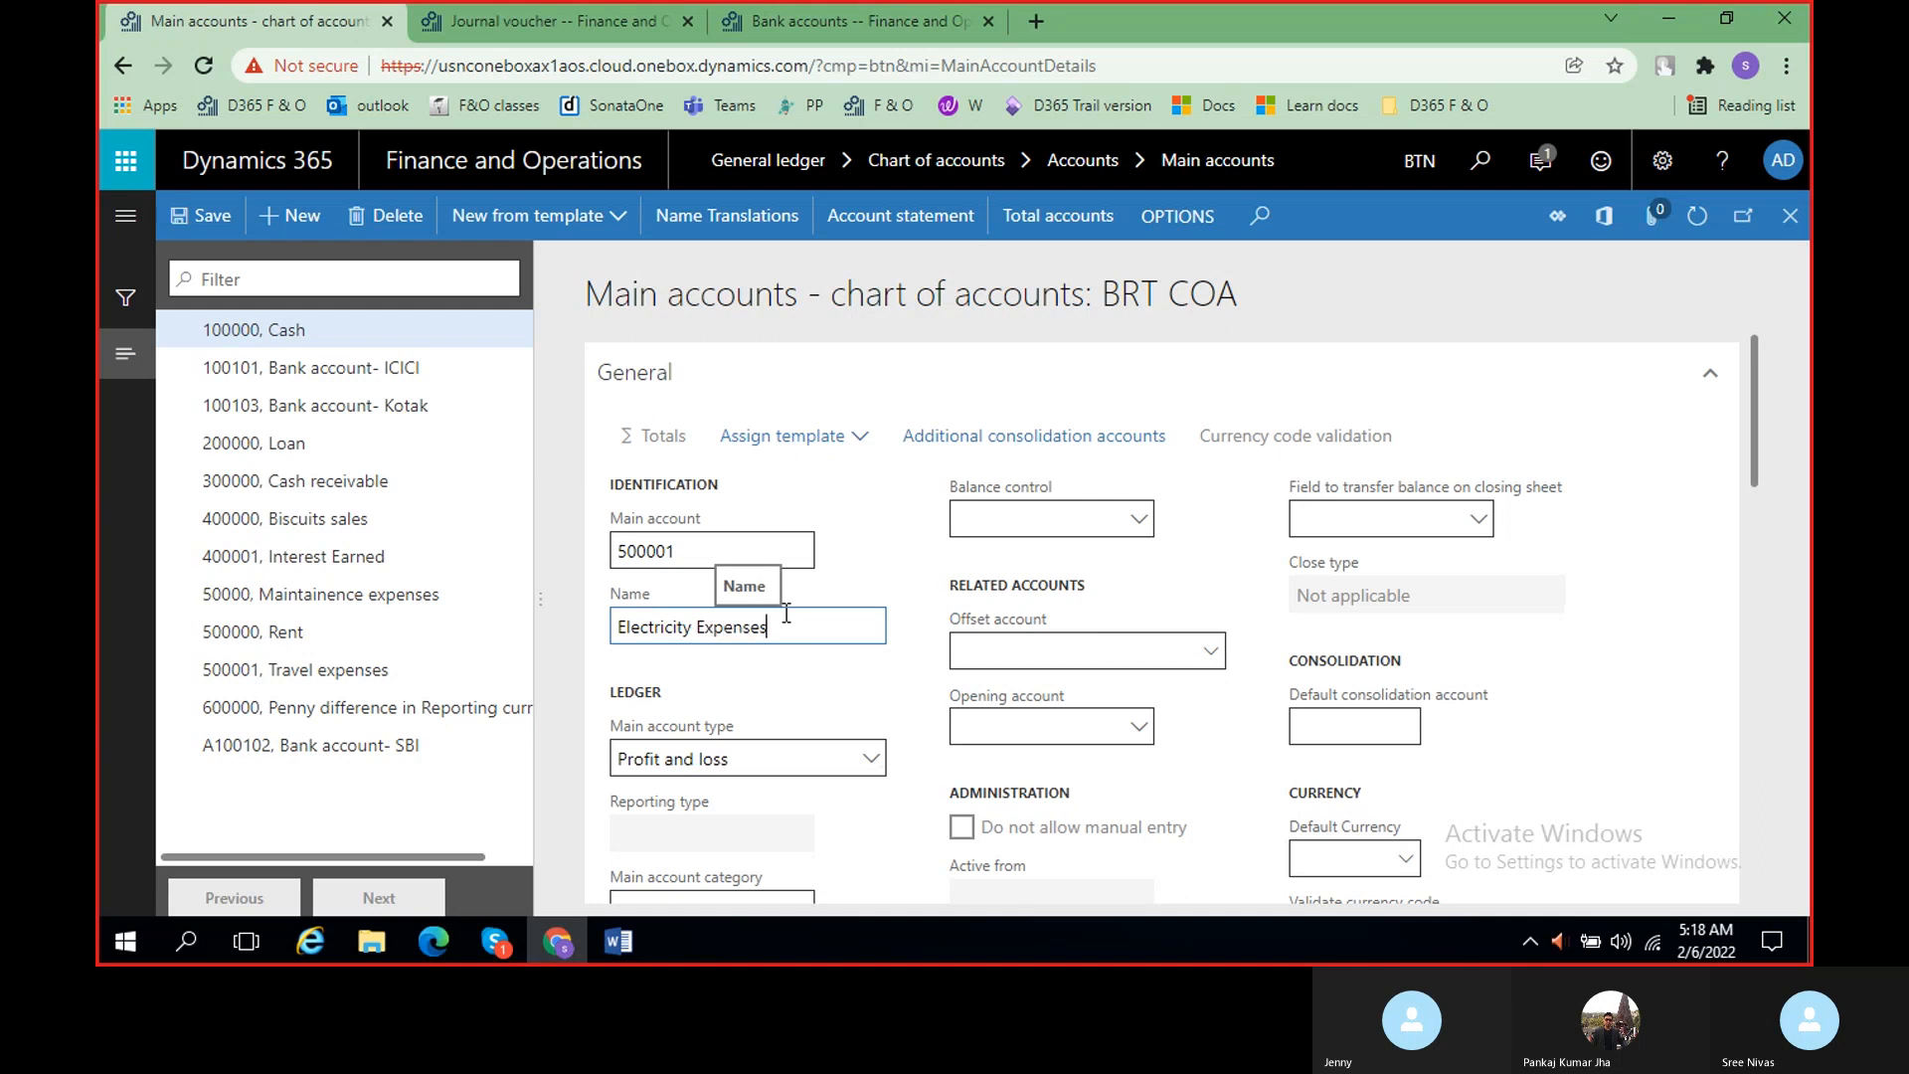
- Set the Electricity Expenses main account type to Expense and try to save the account
scroll(841, 696, down, 1)
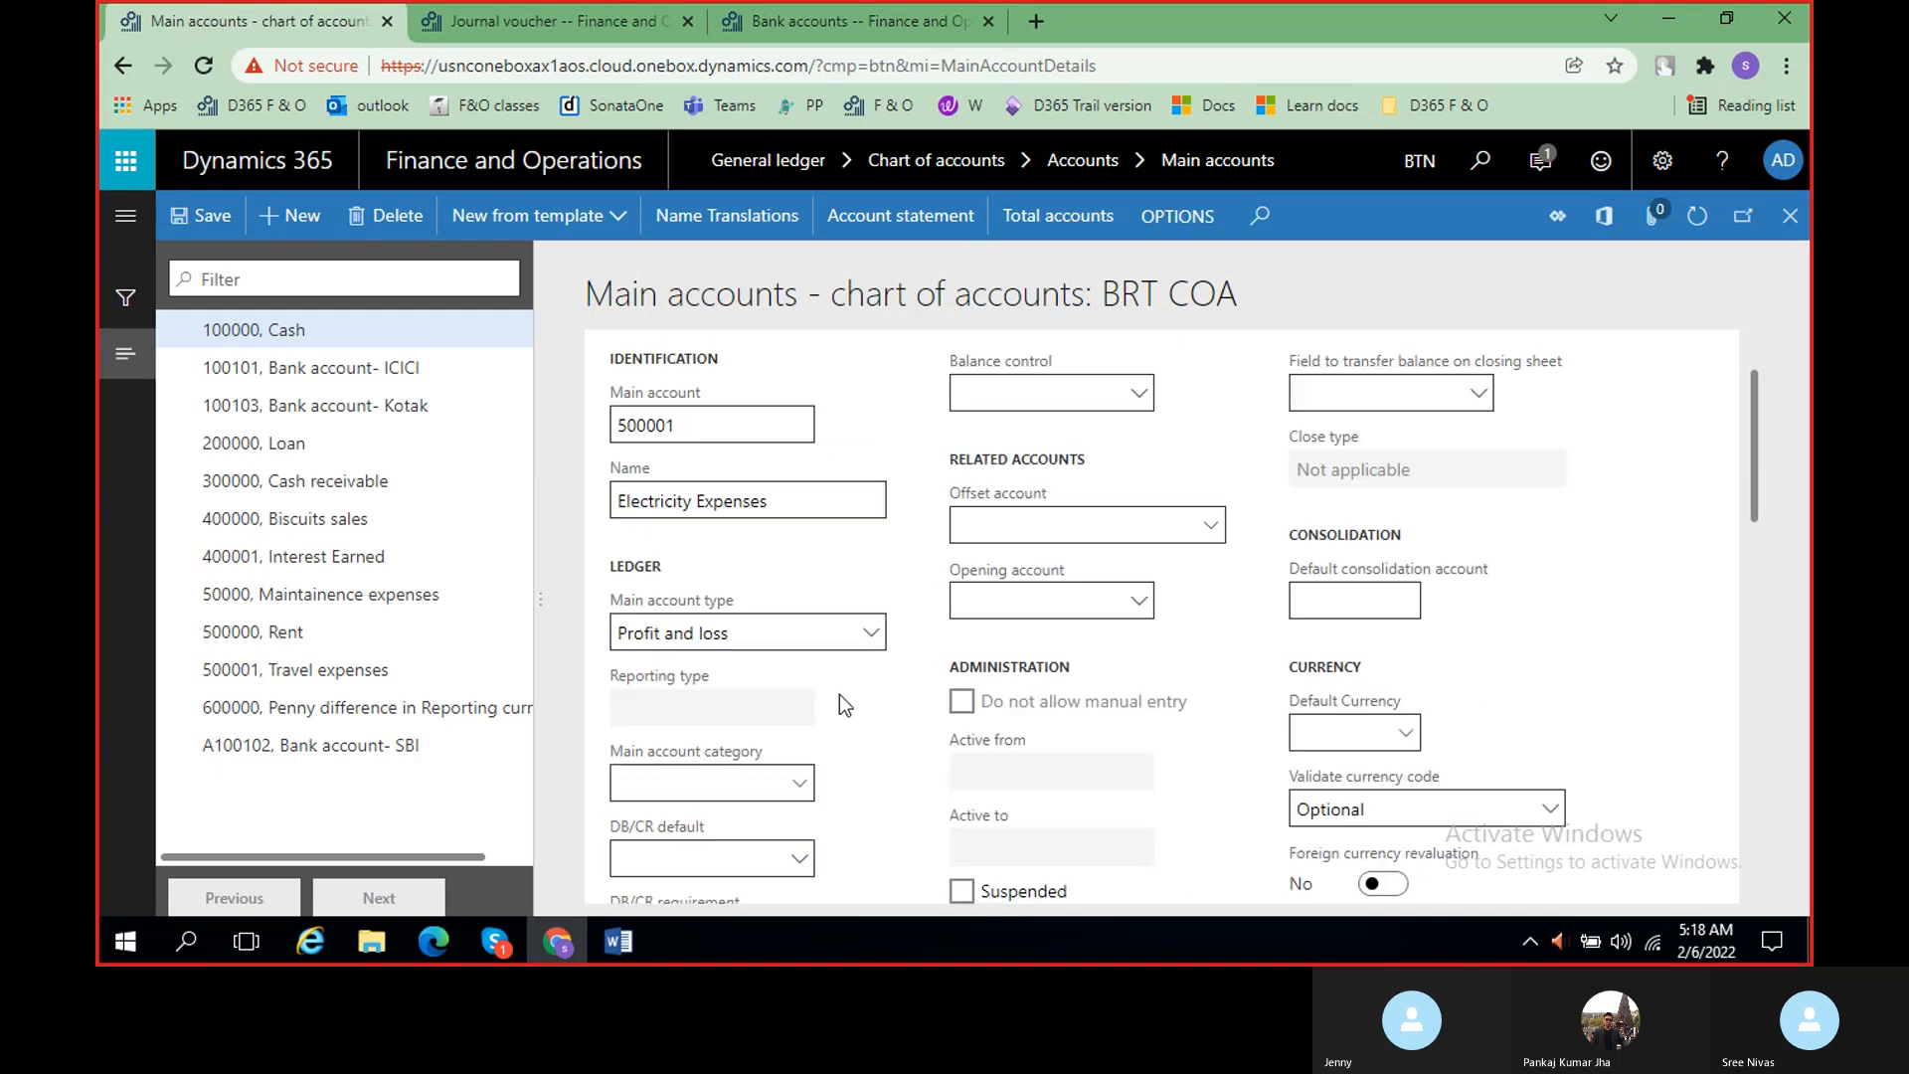
click(871, 634)
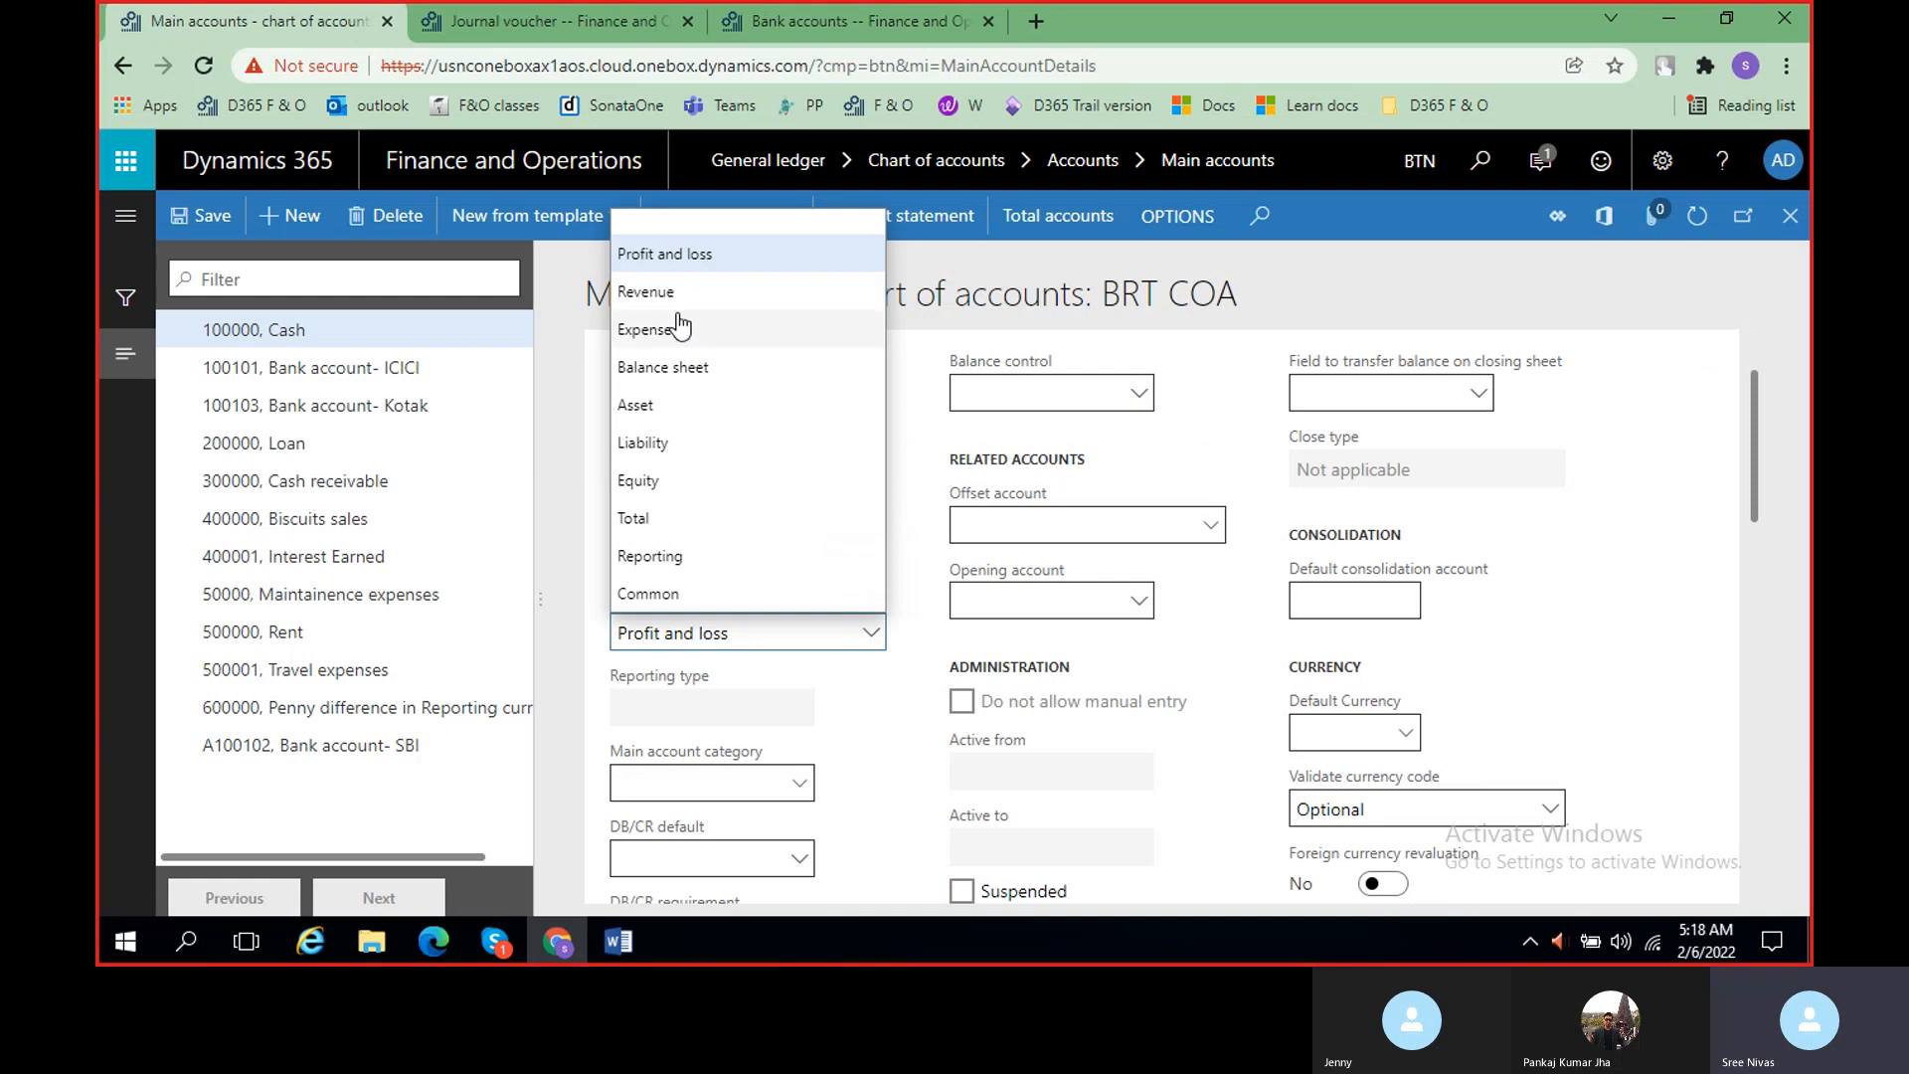
click(646, 329)
scroll(816, 693, down, 2)
scroll(833, 694, up, 5)
click(196, 220)
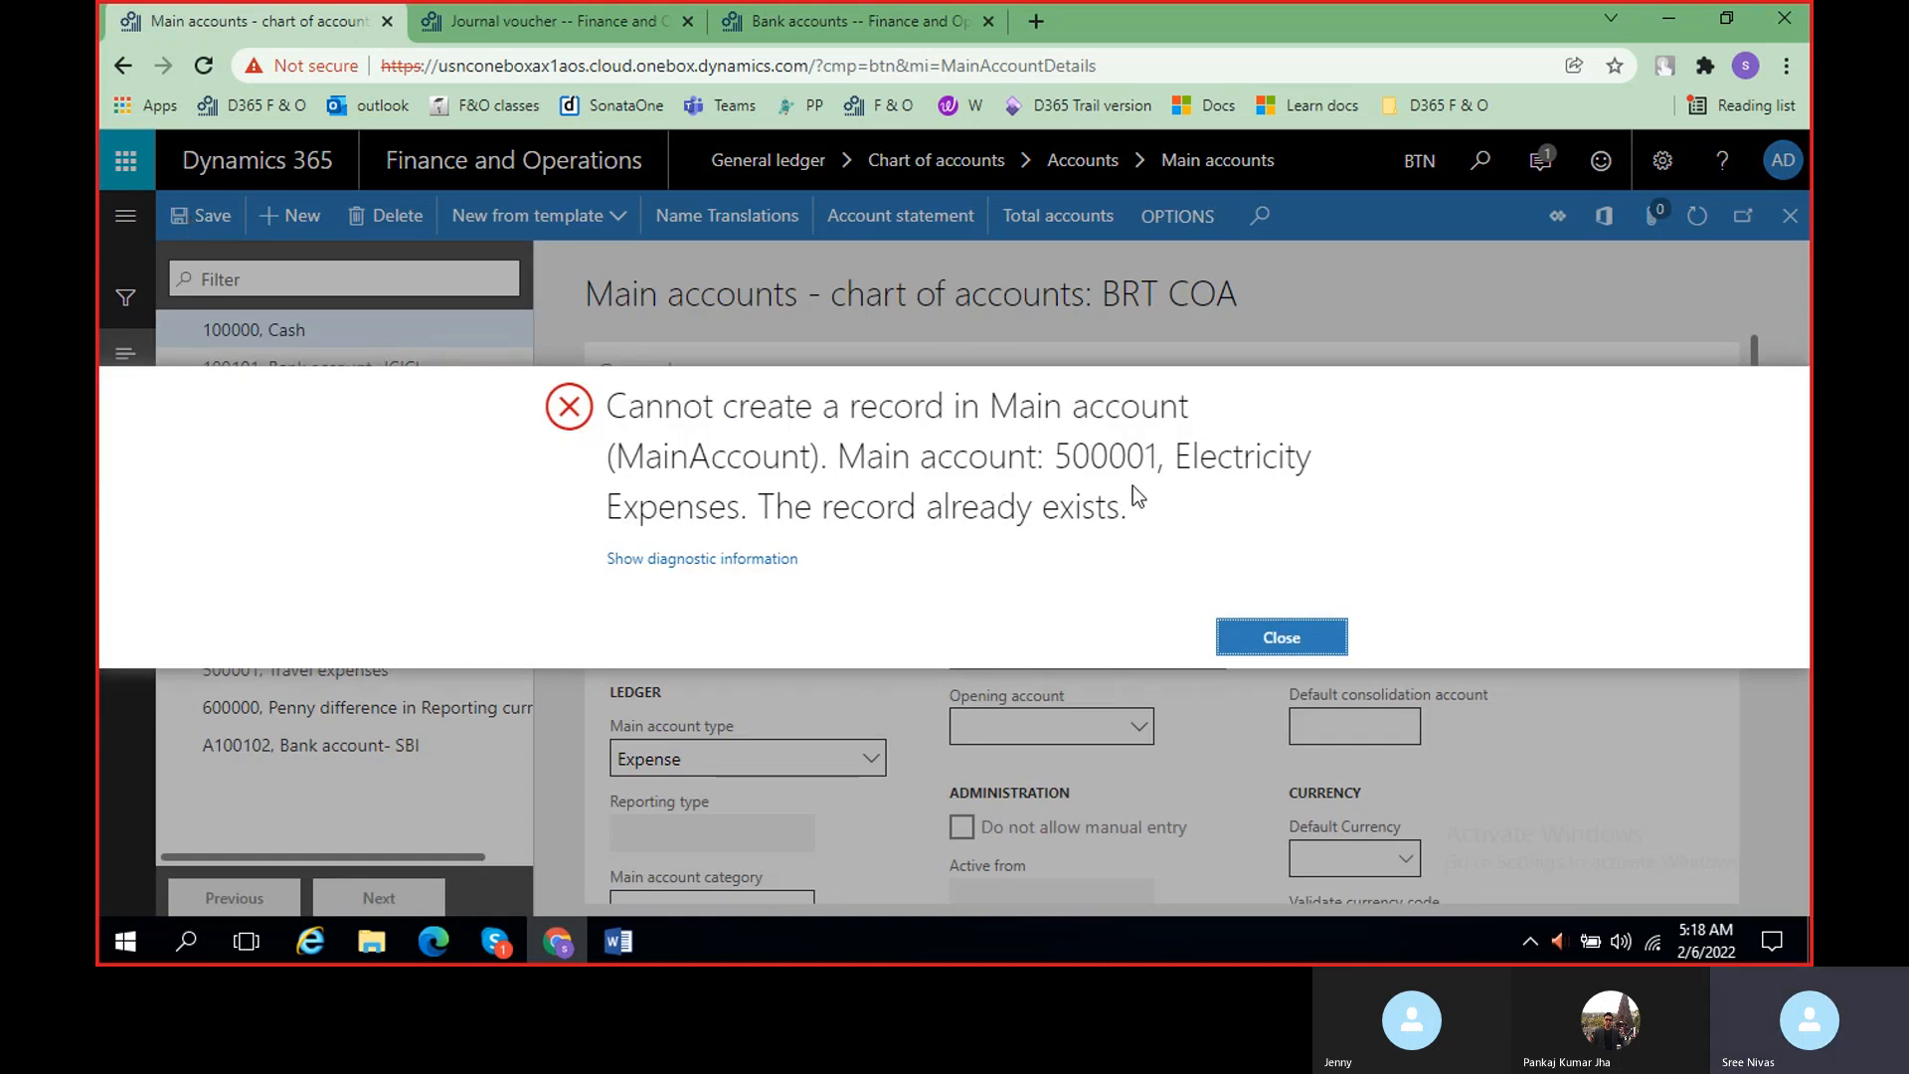
click(1261, 641)
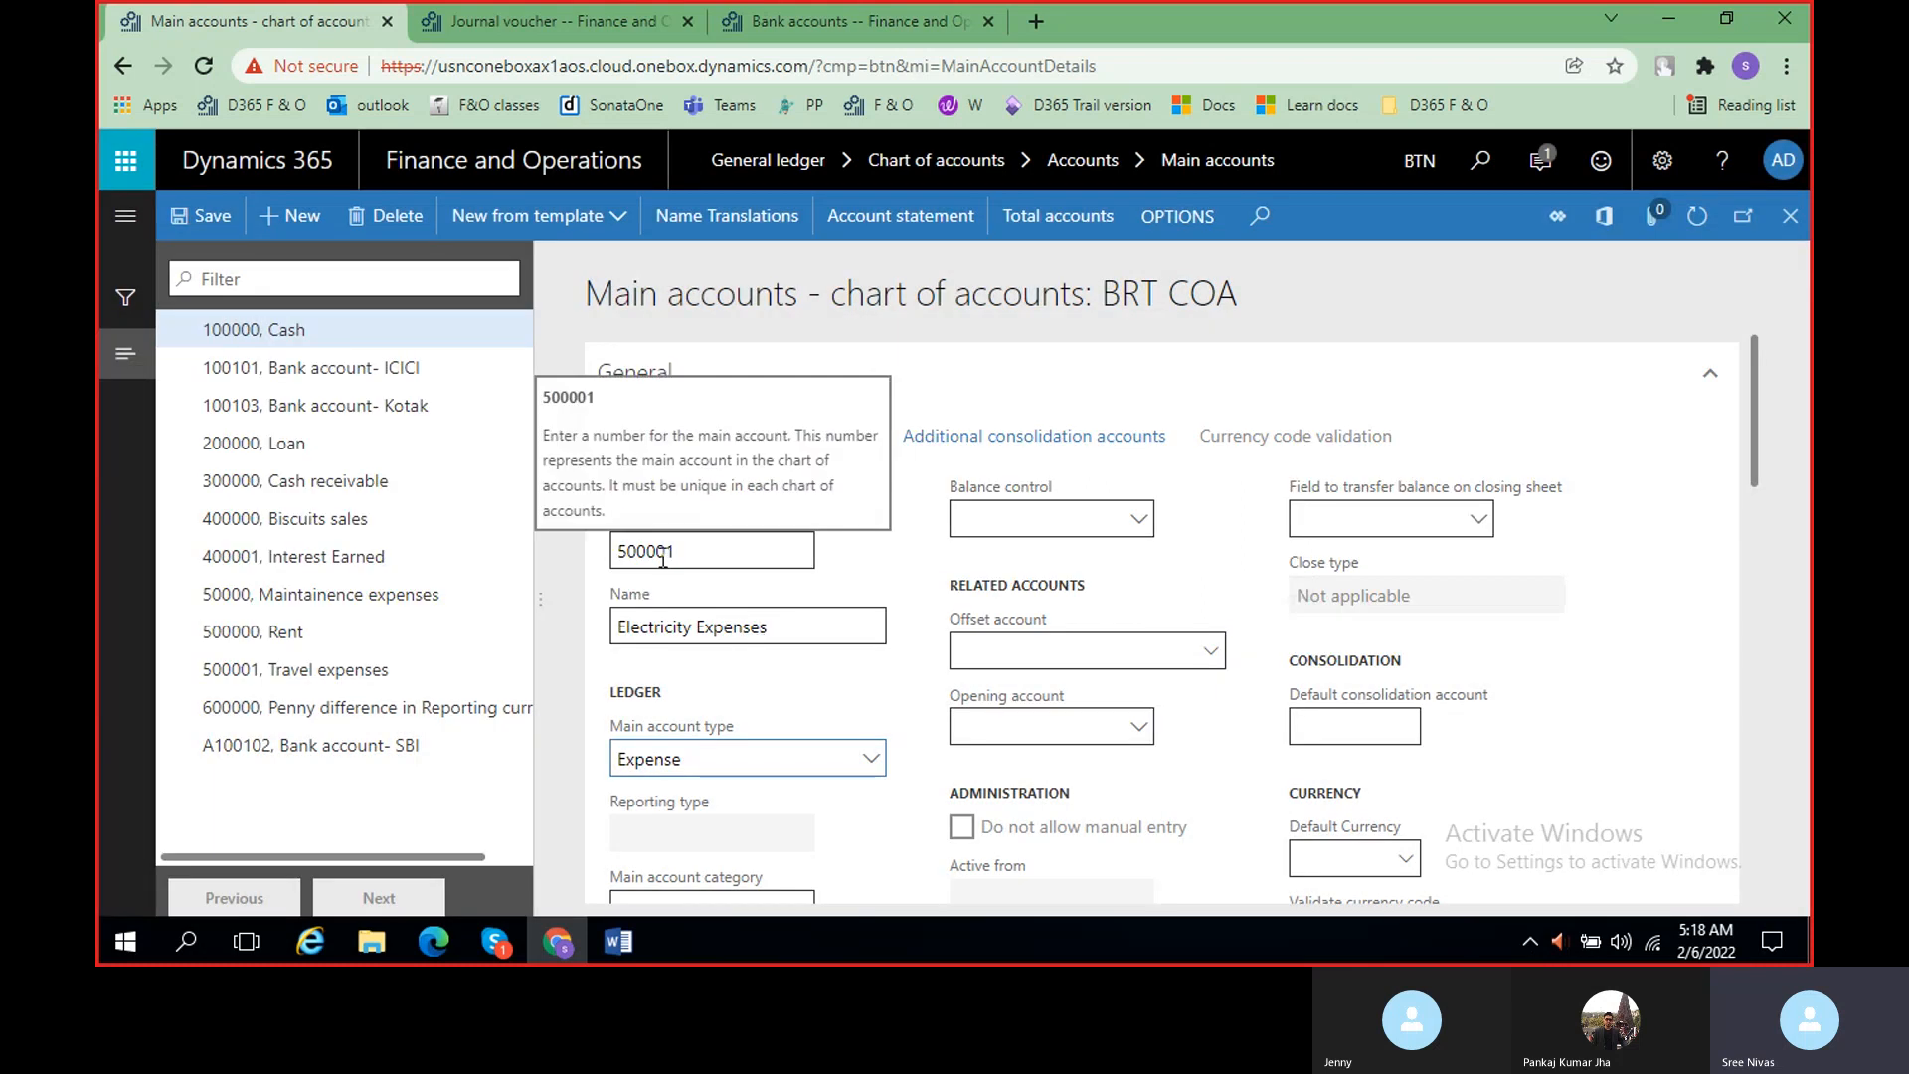
- Change the Electricity Expenses main account number to 500002 and save the account
click(662, 556)
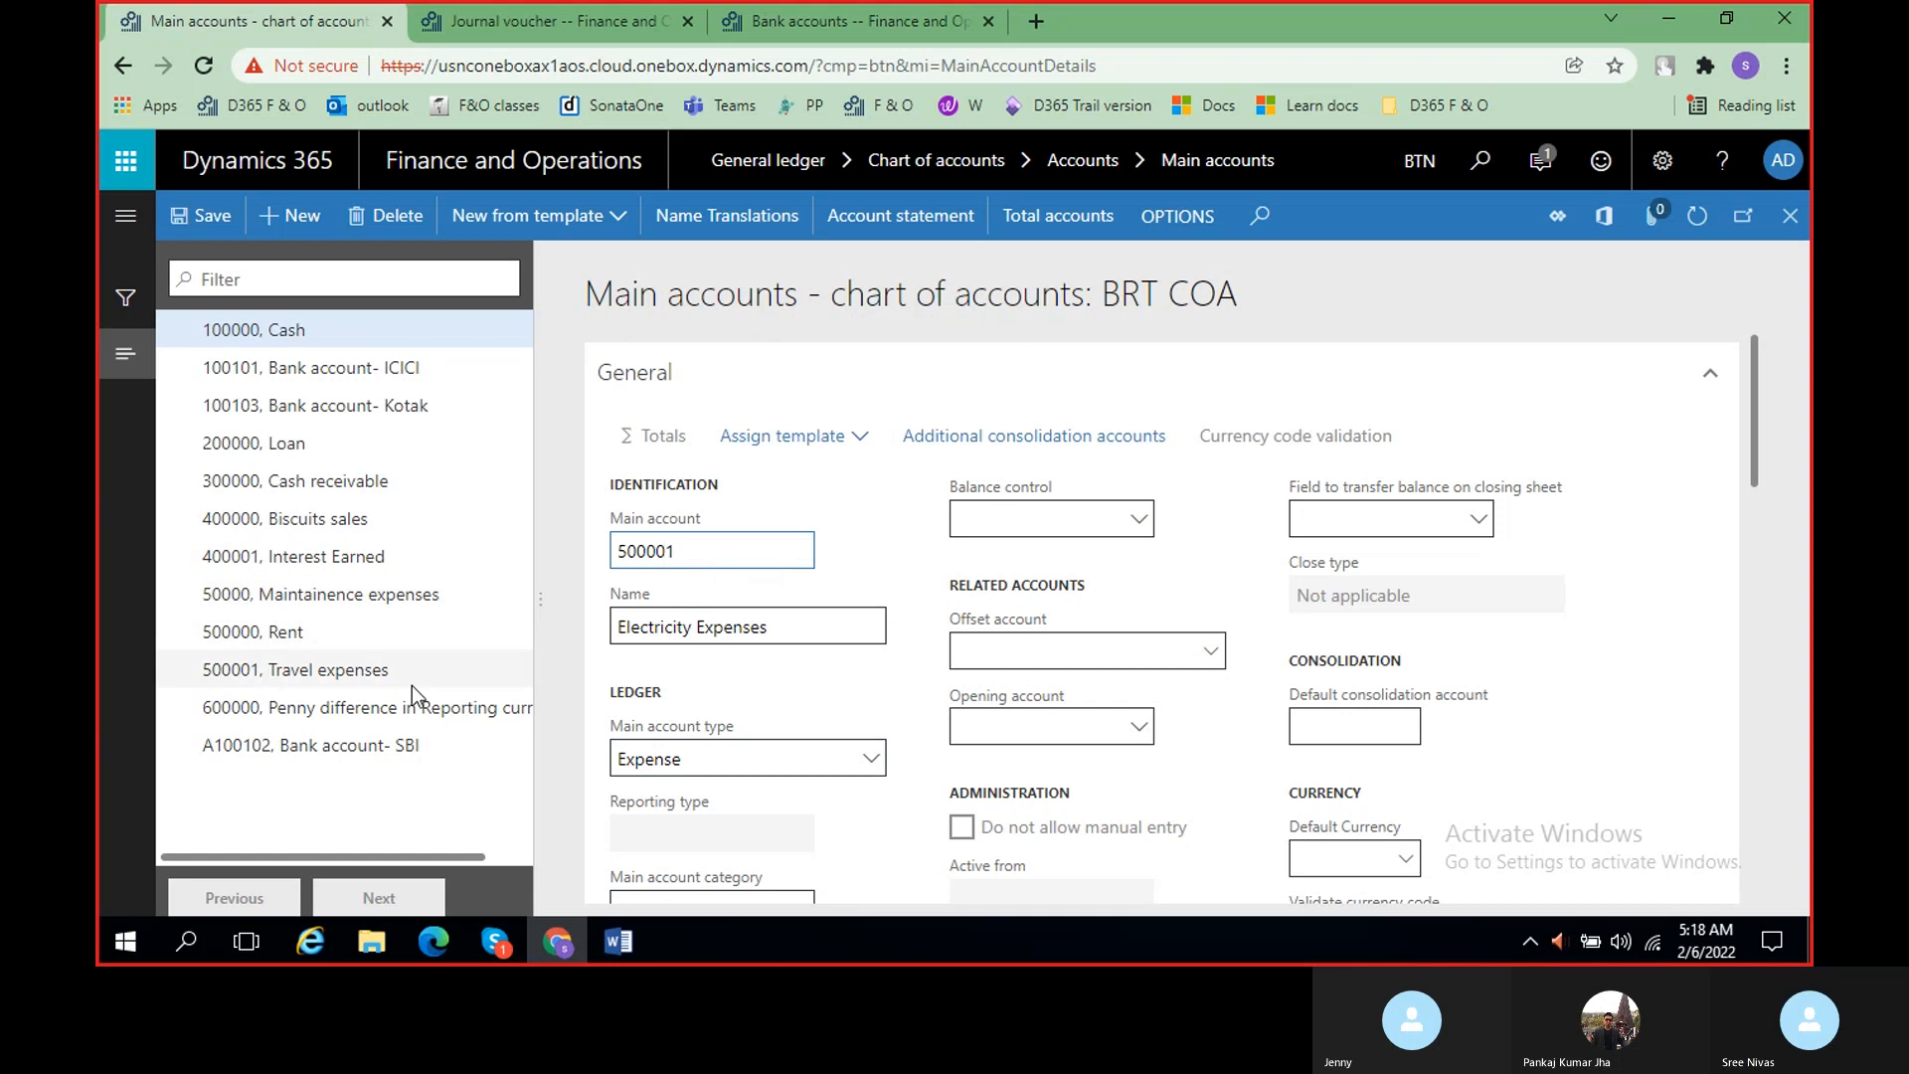
key(BackSpace)
text(2)
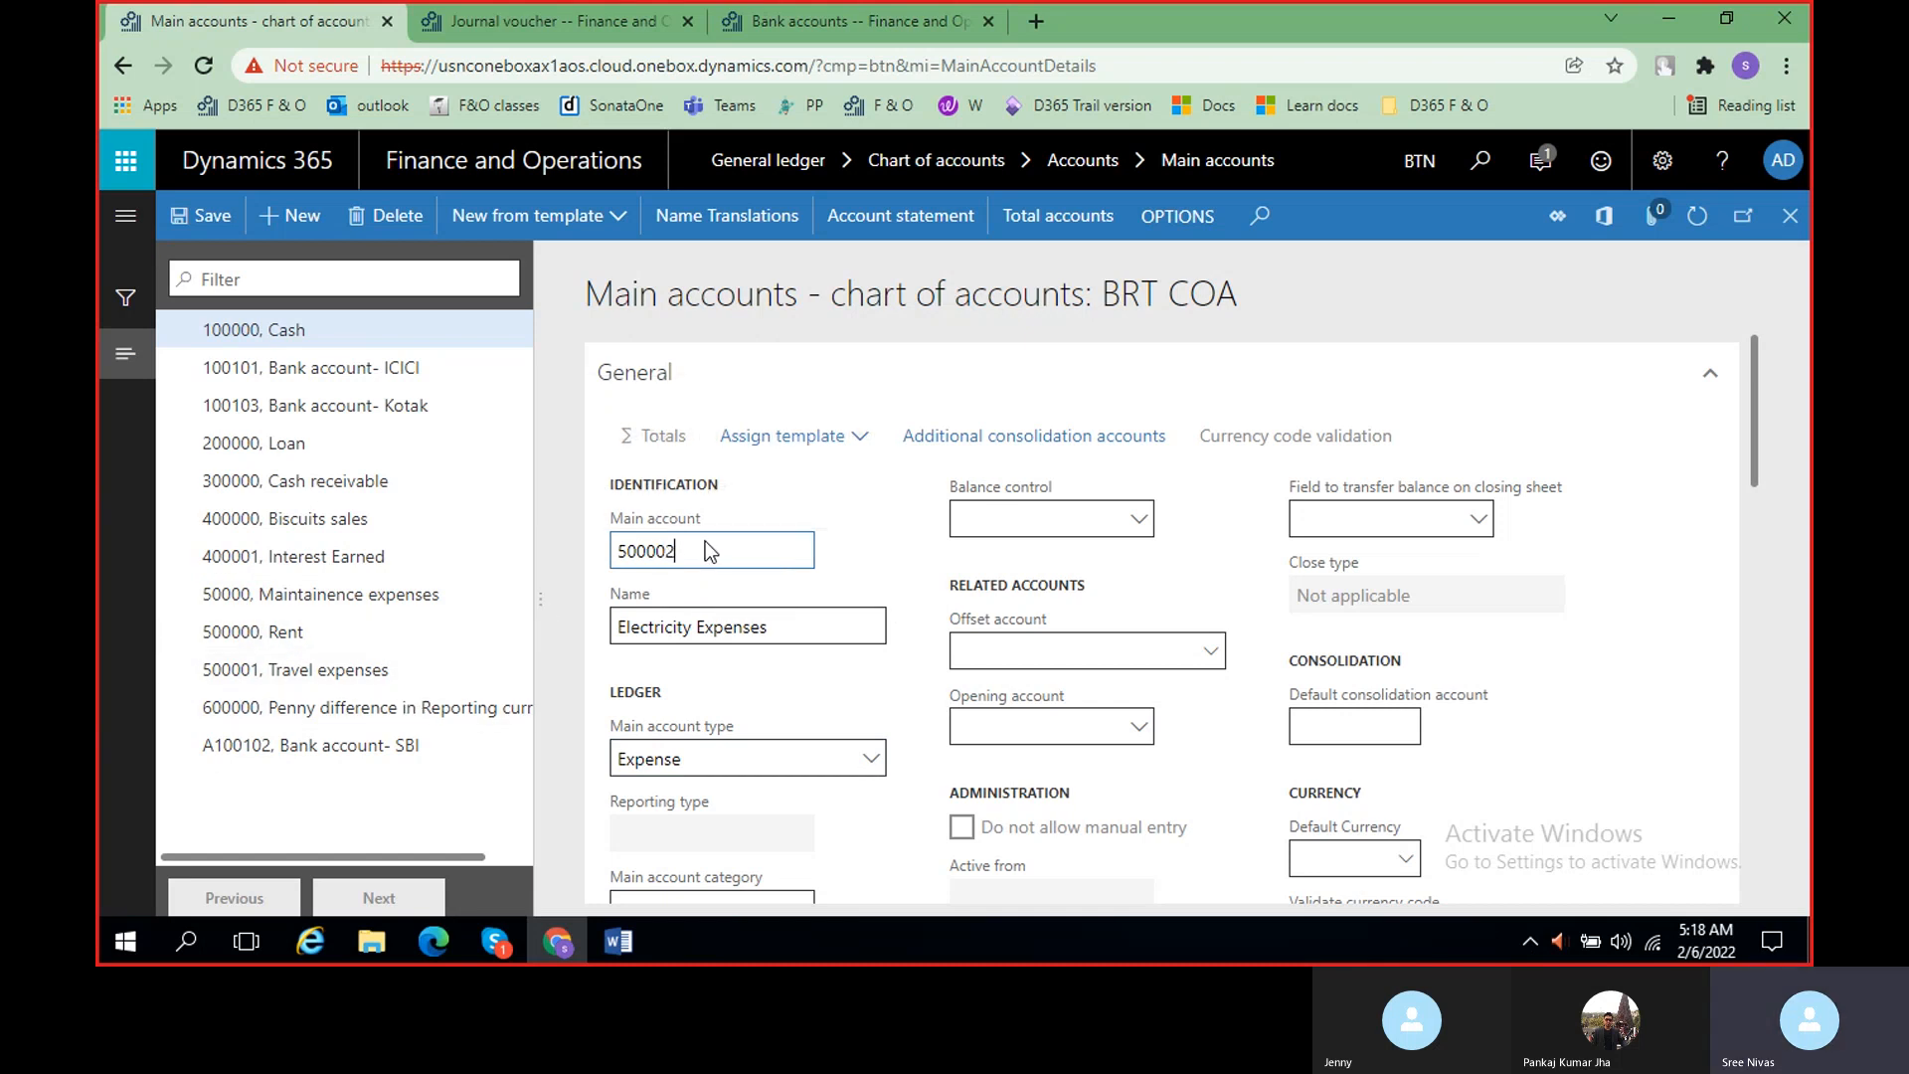
click(204, 221)
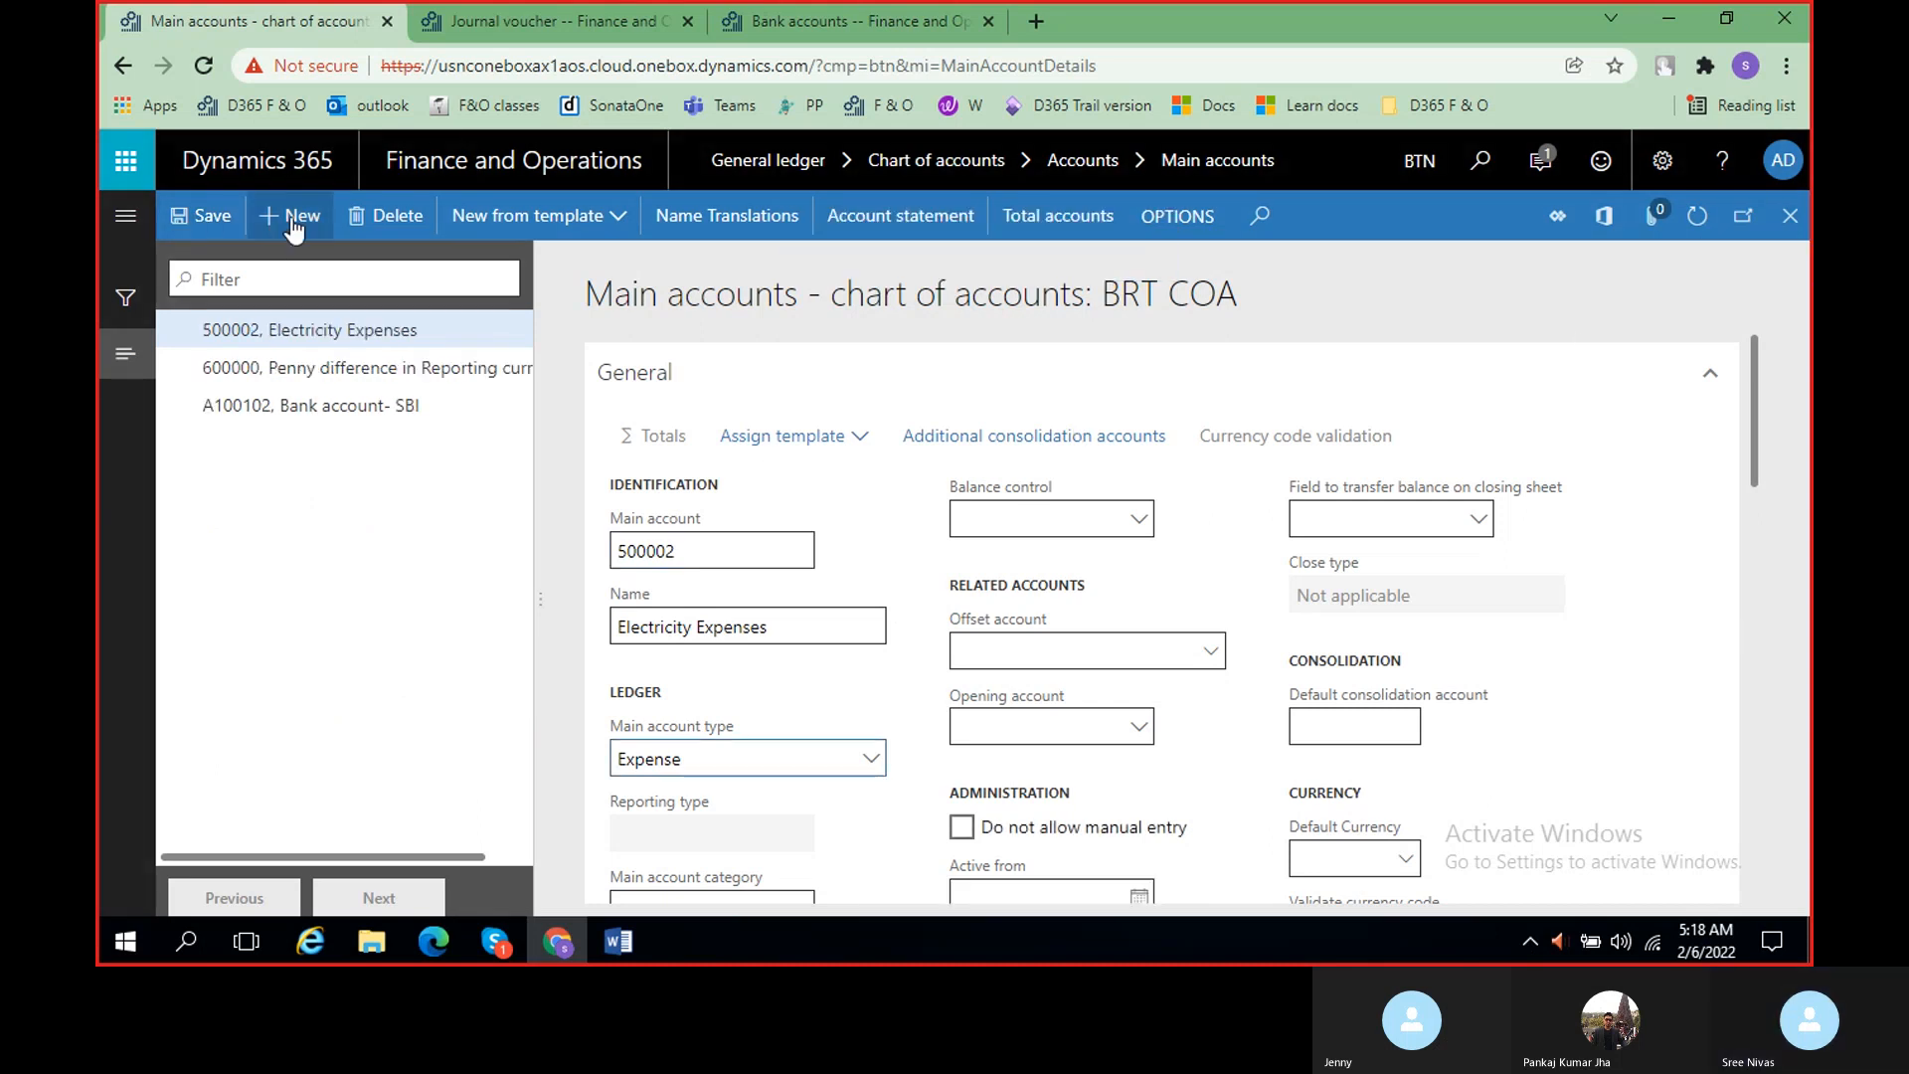
- Start another new main account with the number 500003
key(alt+n)
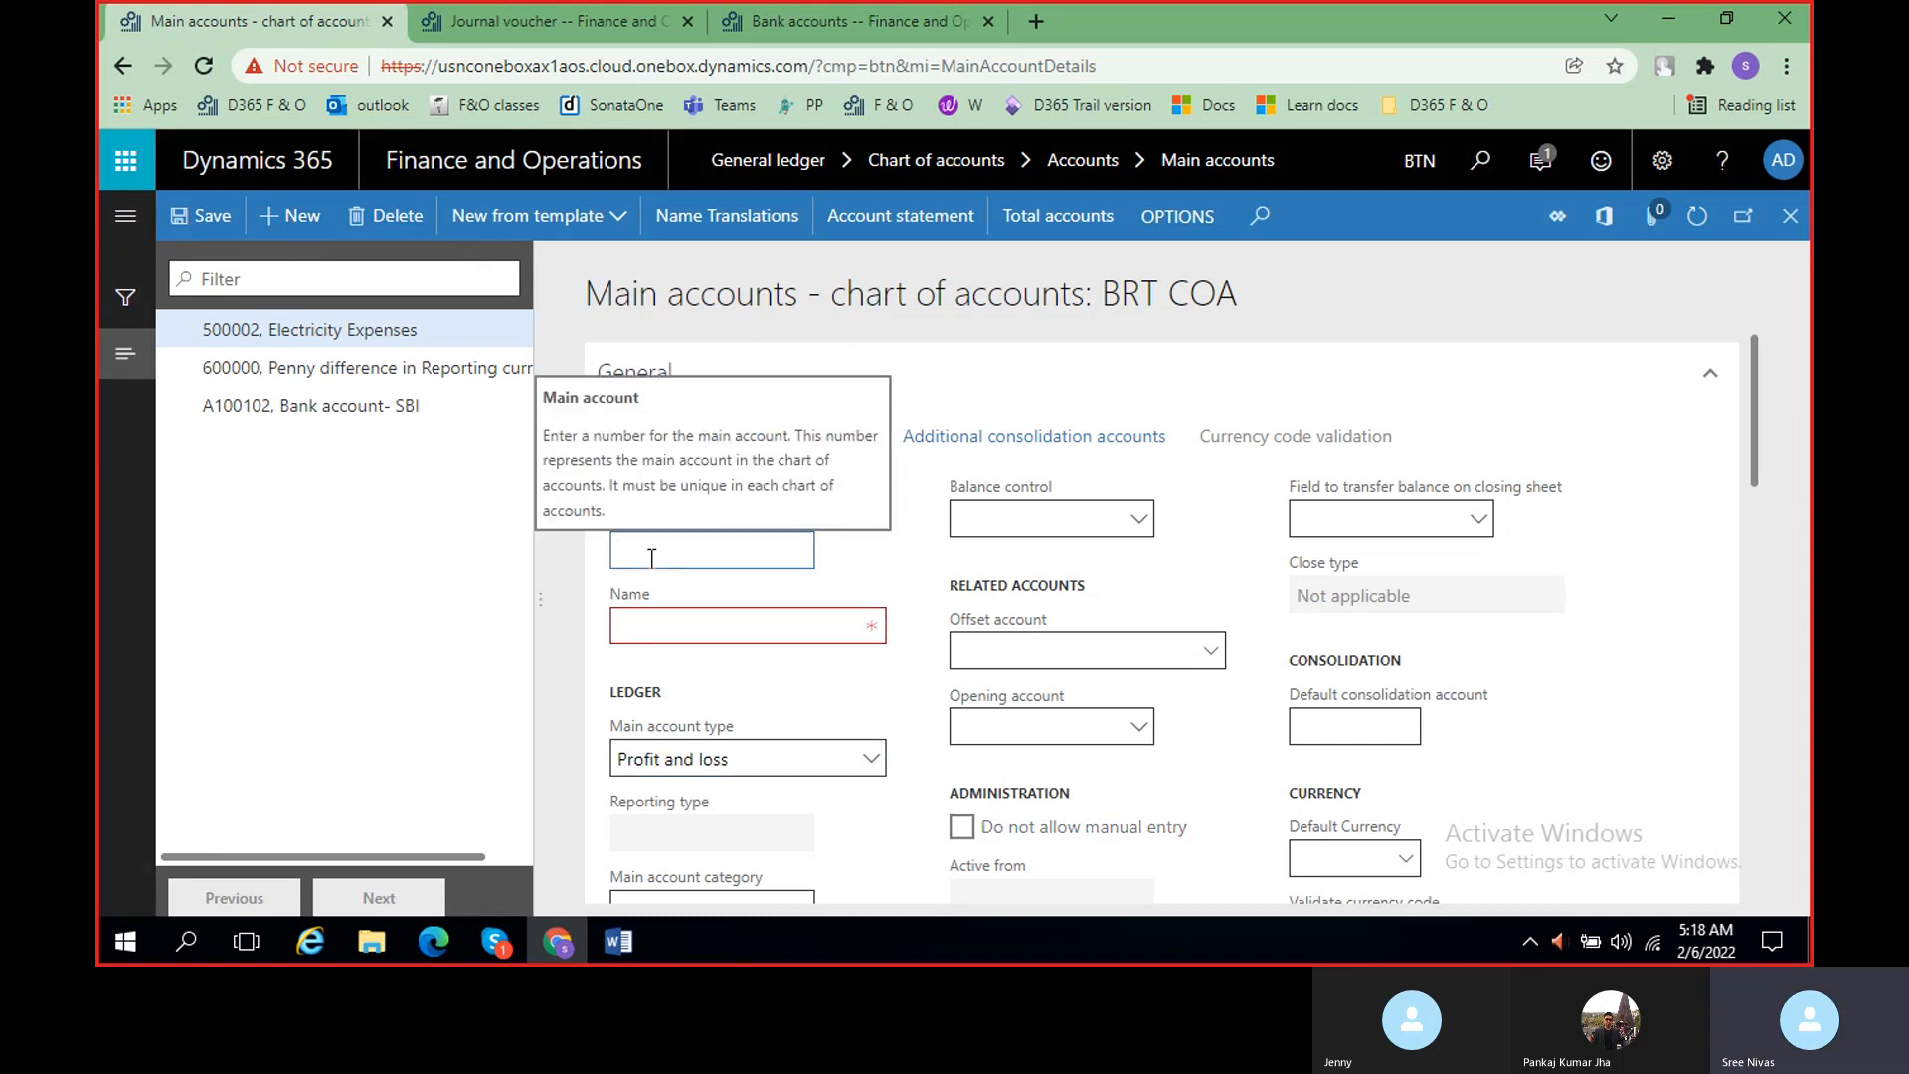
text(500002)
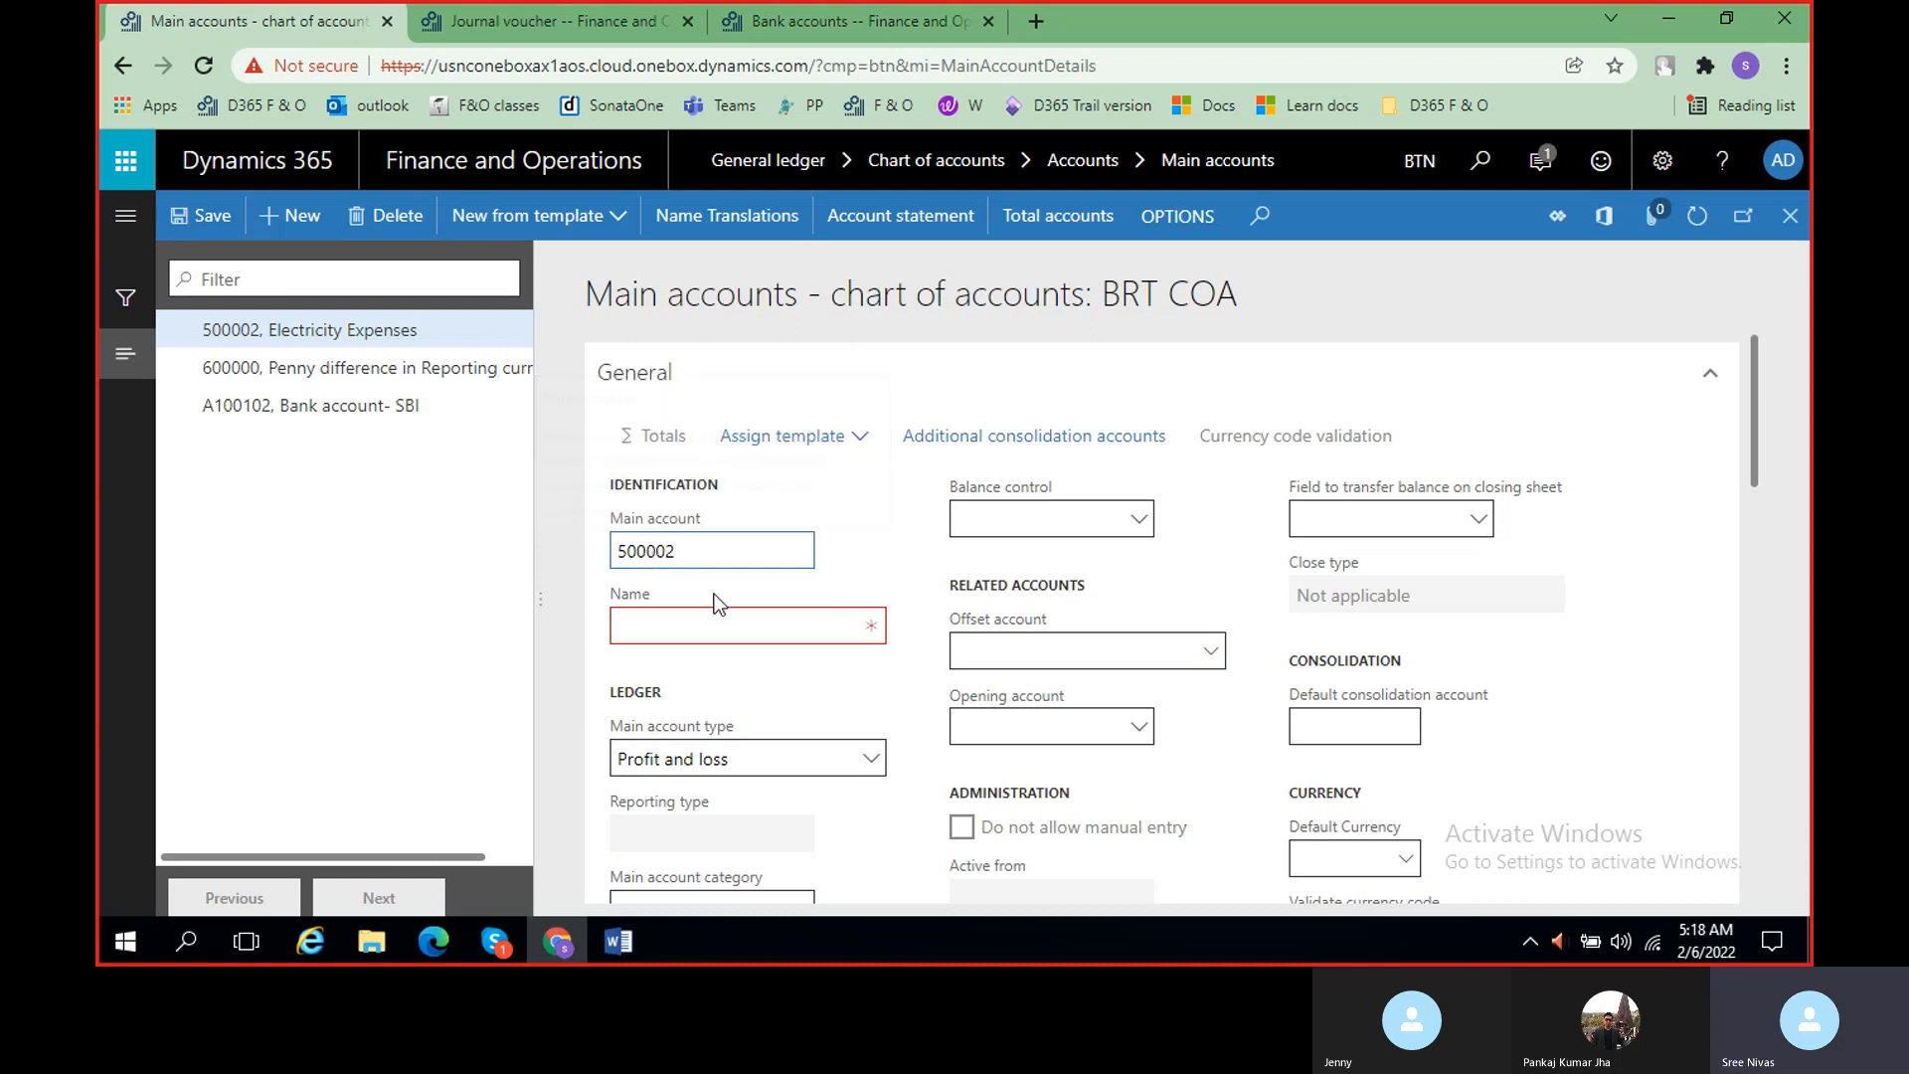
key(BackSpace)
text(3)
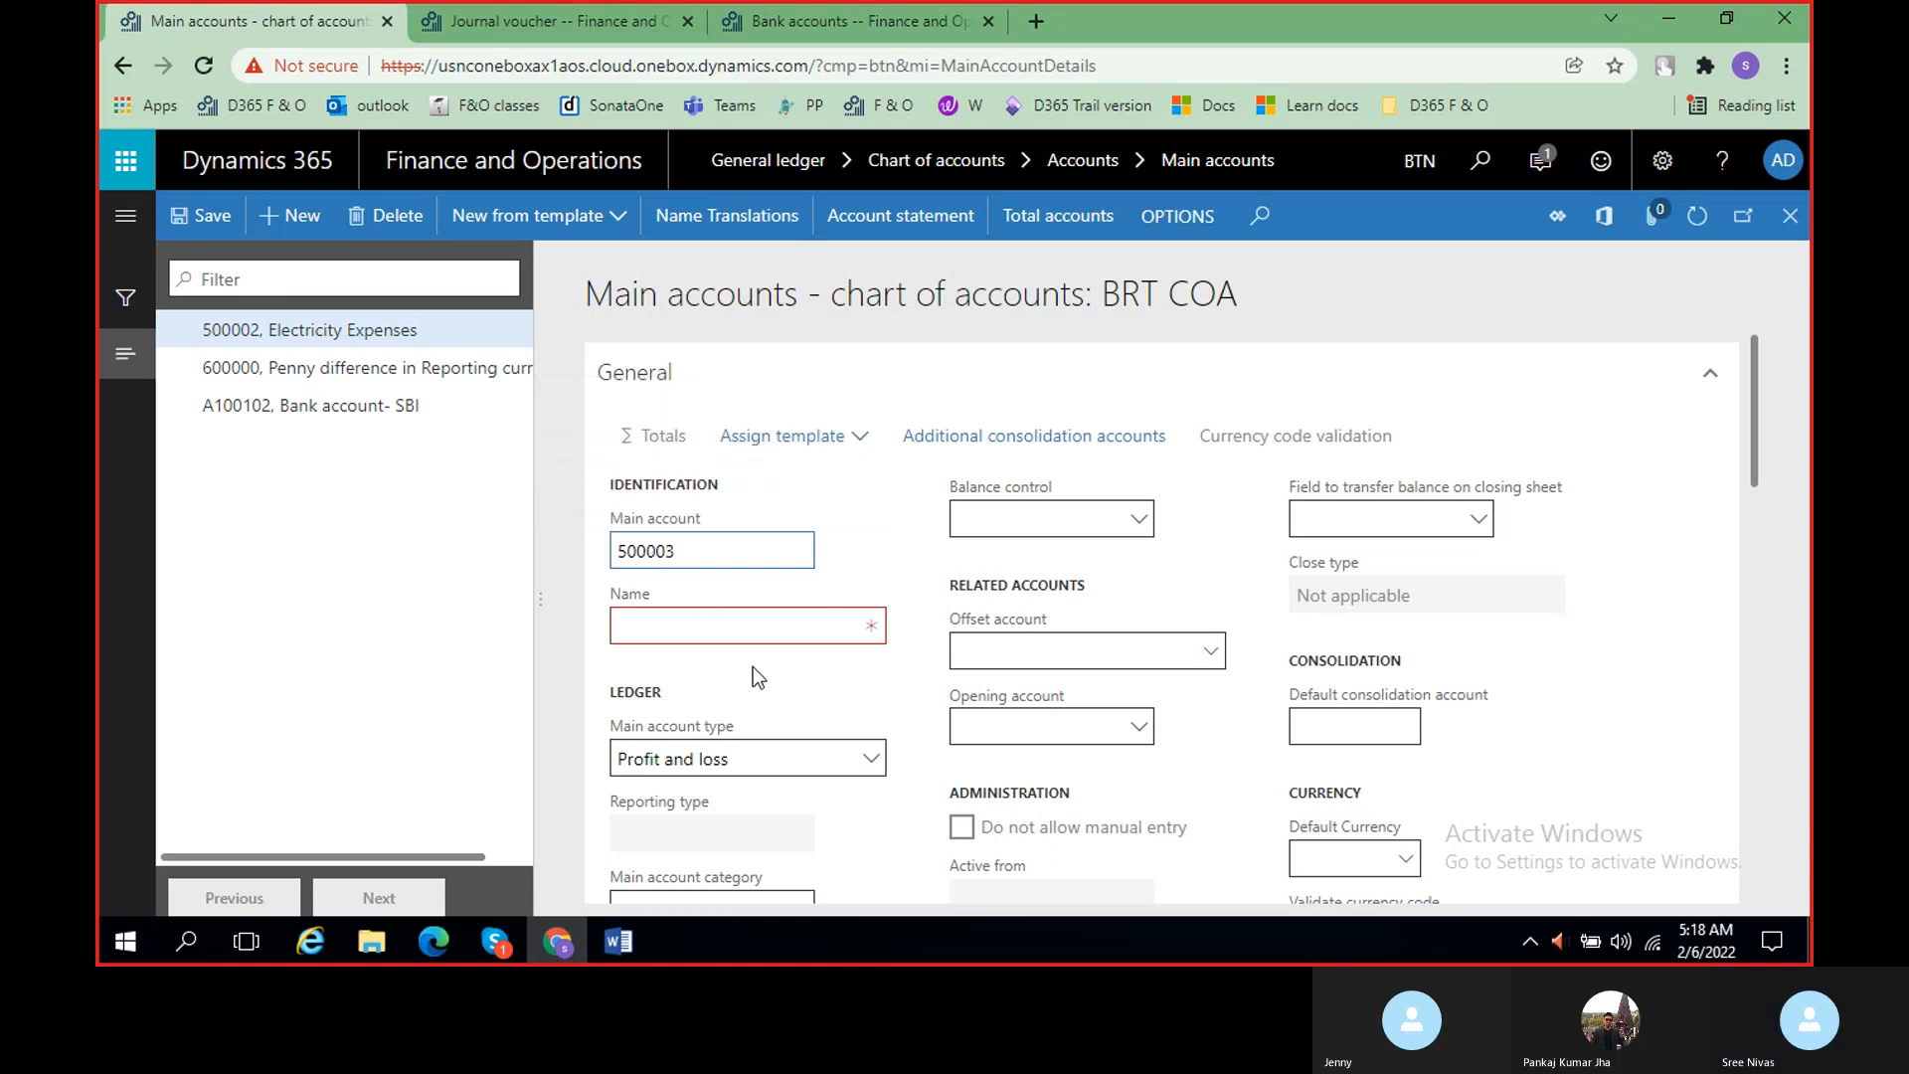
- Name main account 500003 Cleaning Expenses
click(729, 642)
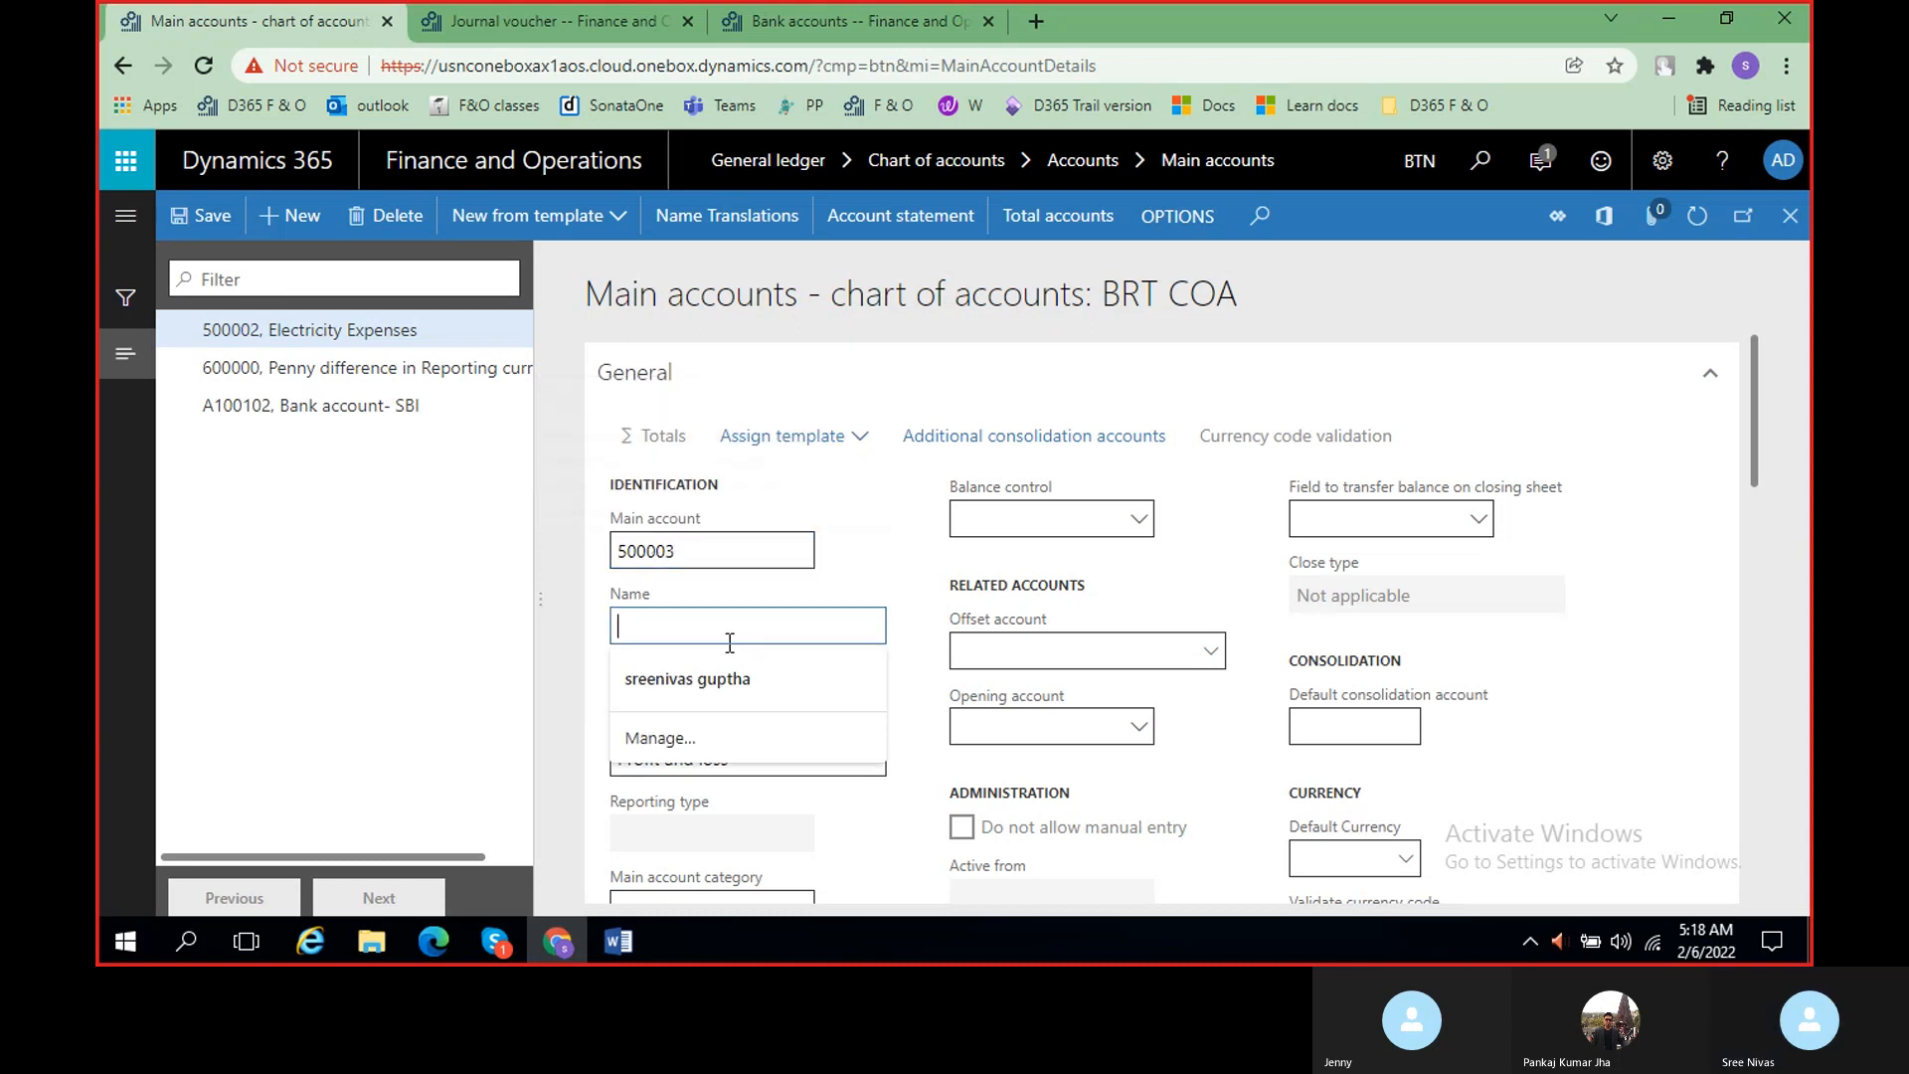
text(lean)
key(BackSpace)
key(BackSpace)
key(BackSpace)
text(Cleaning Expe ses)
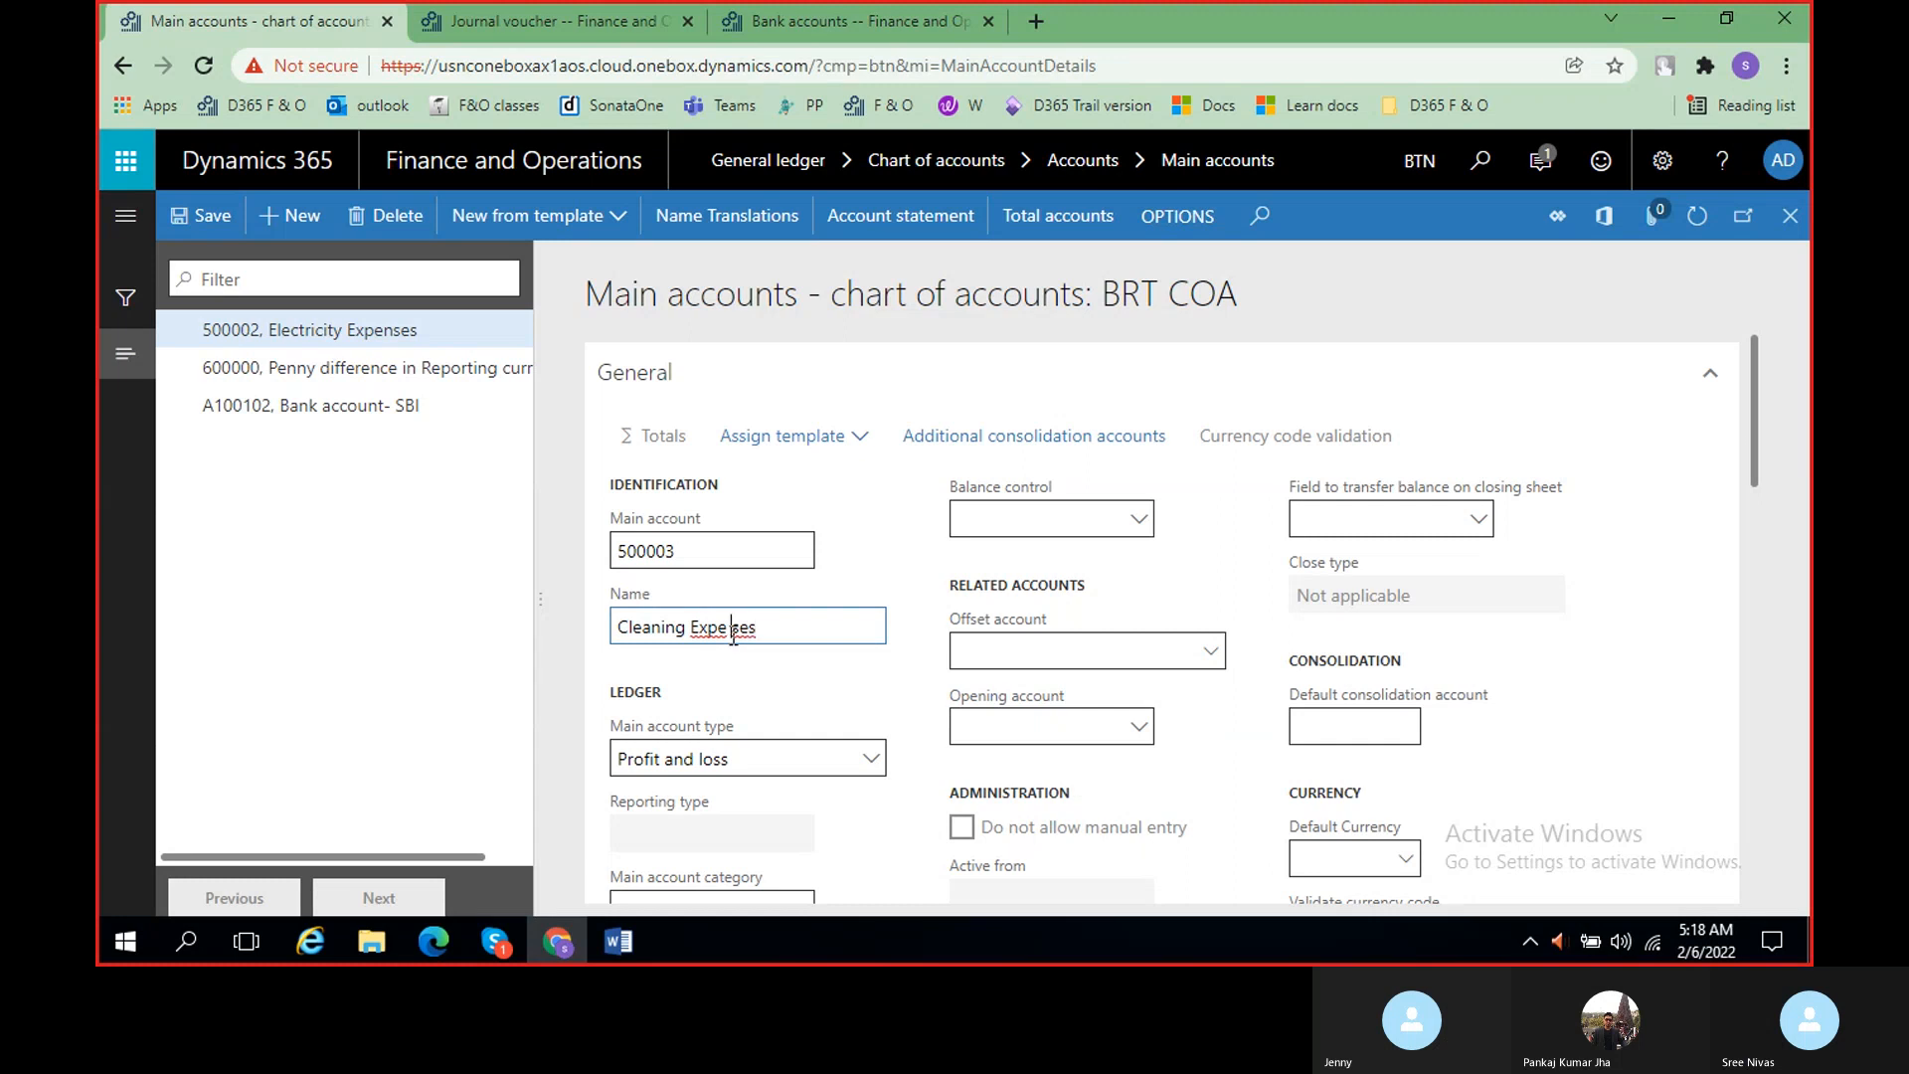
text(n)
key(Left)
key(BackSpace)
- Set the Cleaning Expenses main account type to Expense and save the account
click(758, 758)
click(683, 457)
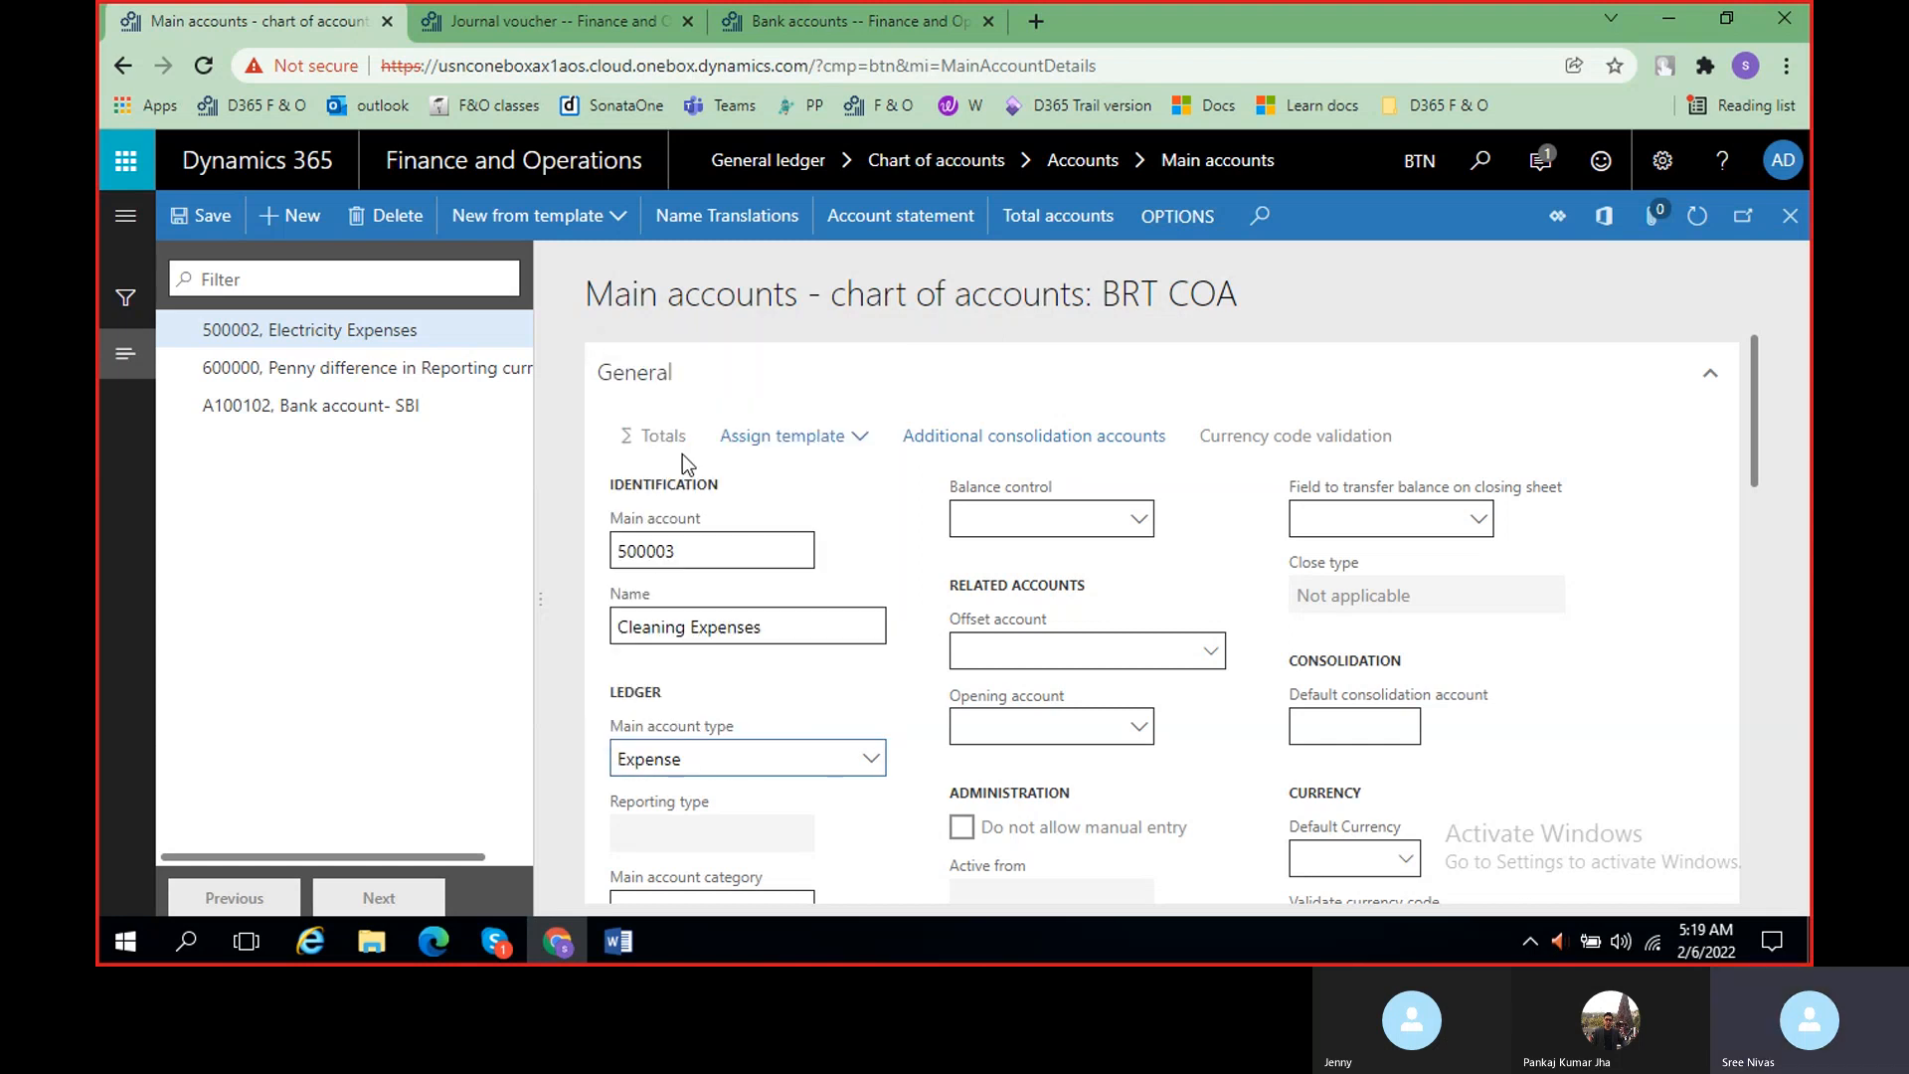
click(206, 215)
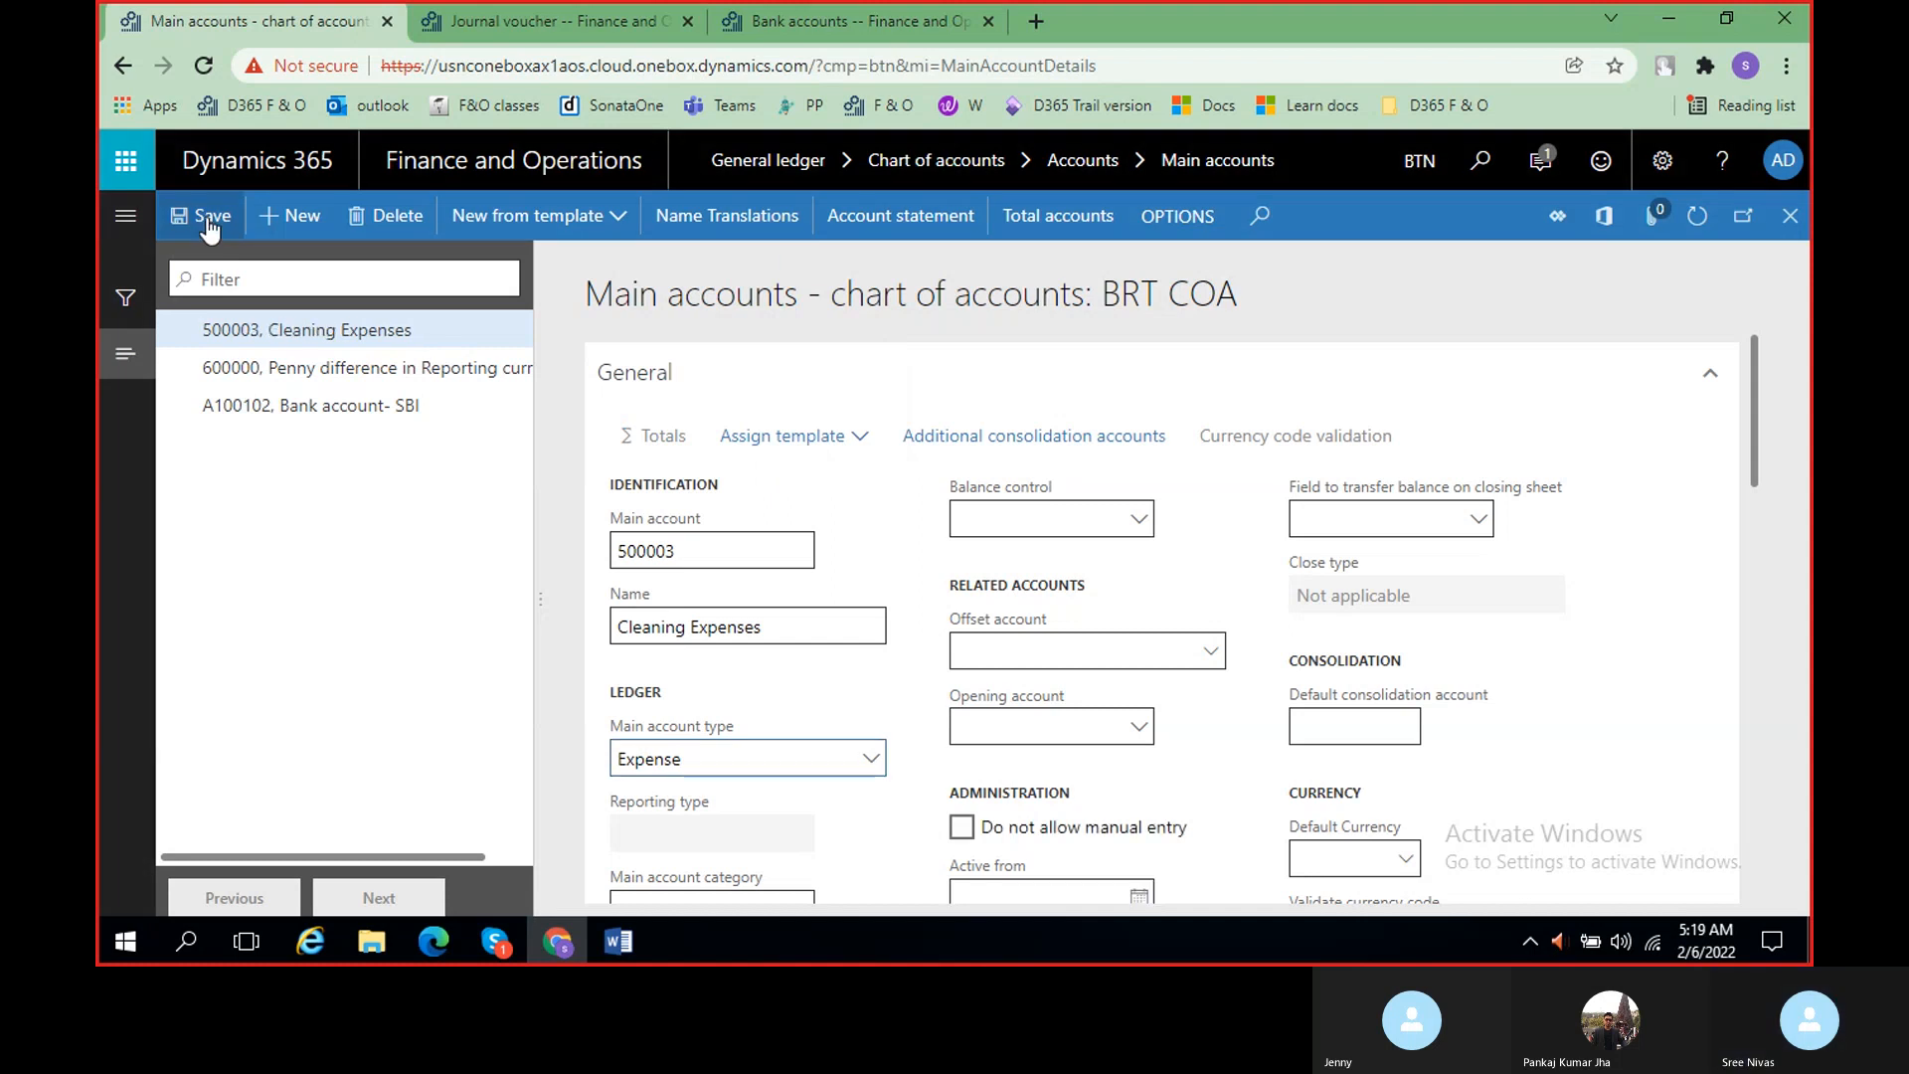
- Check the compound entry in the Word class notes, and close the journal voucher and general journals pages back to the dashboard
click(618, 941)
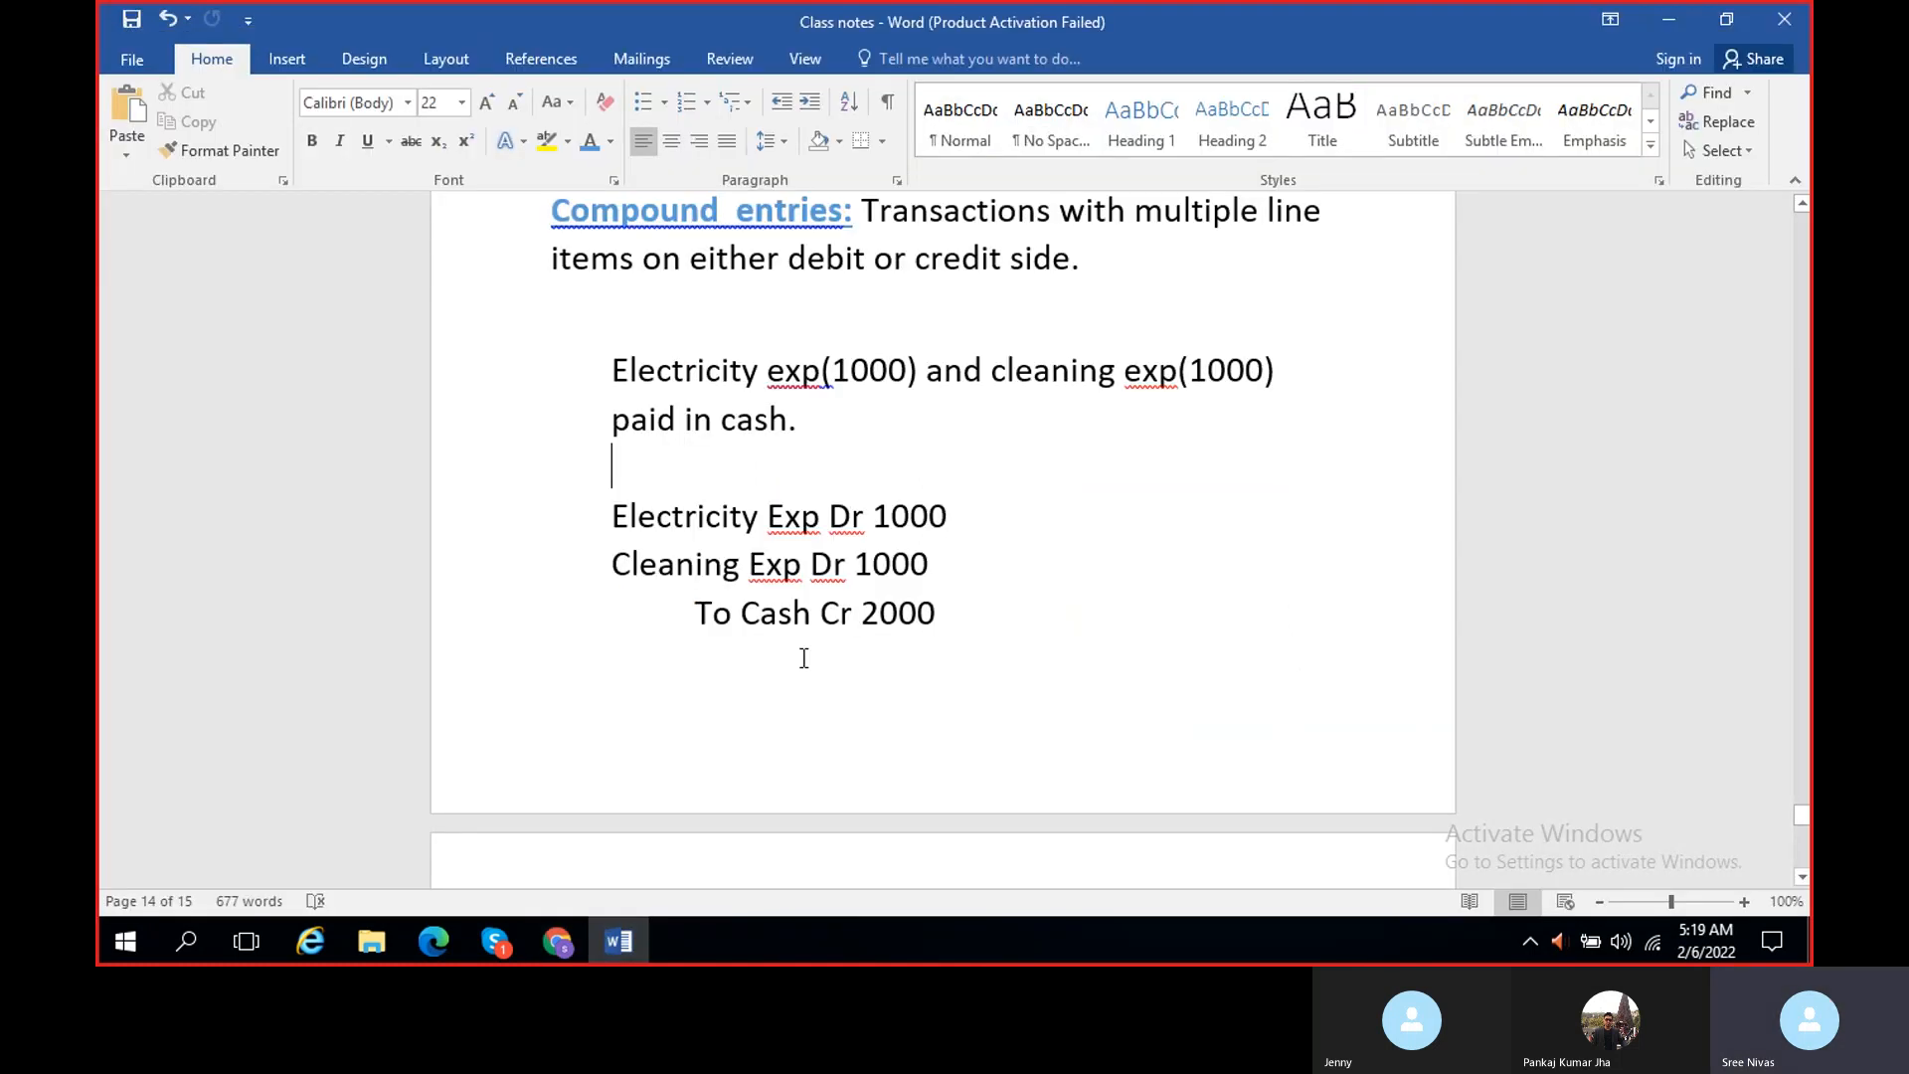
click(618, 941)
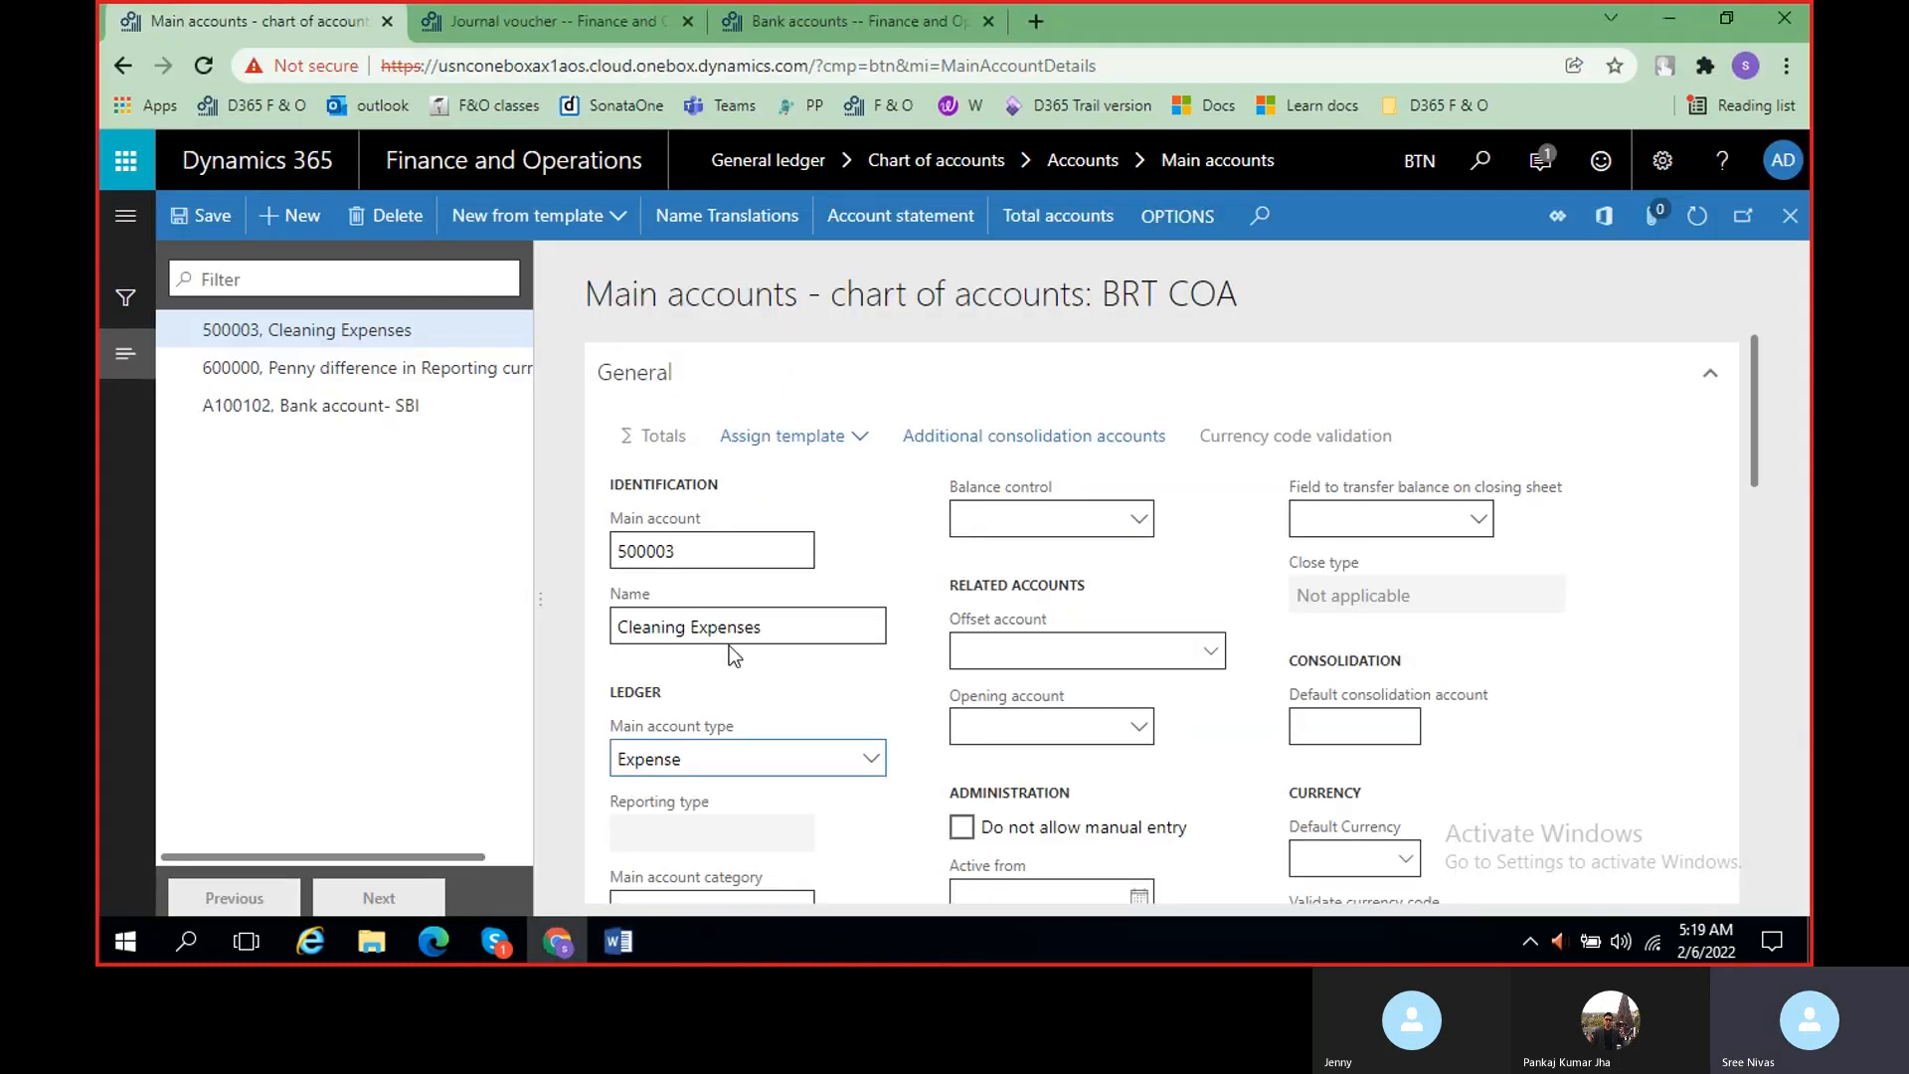
click(576, 27)
click(1790, 218)
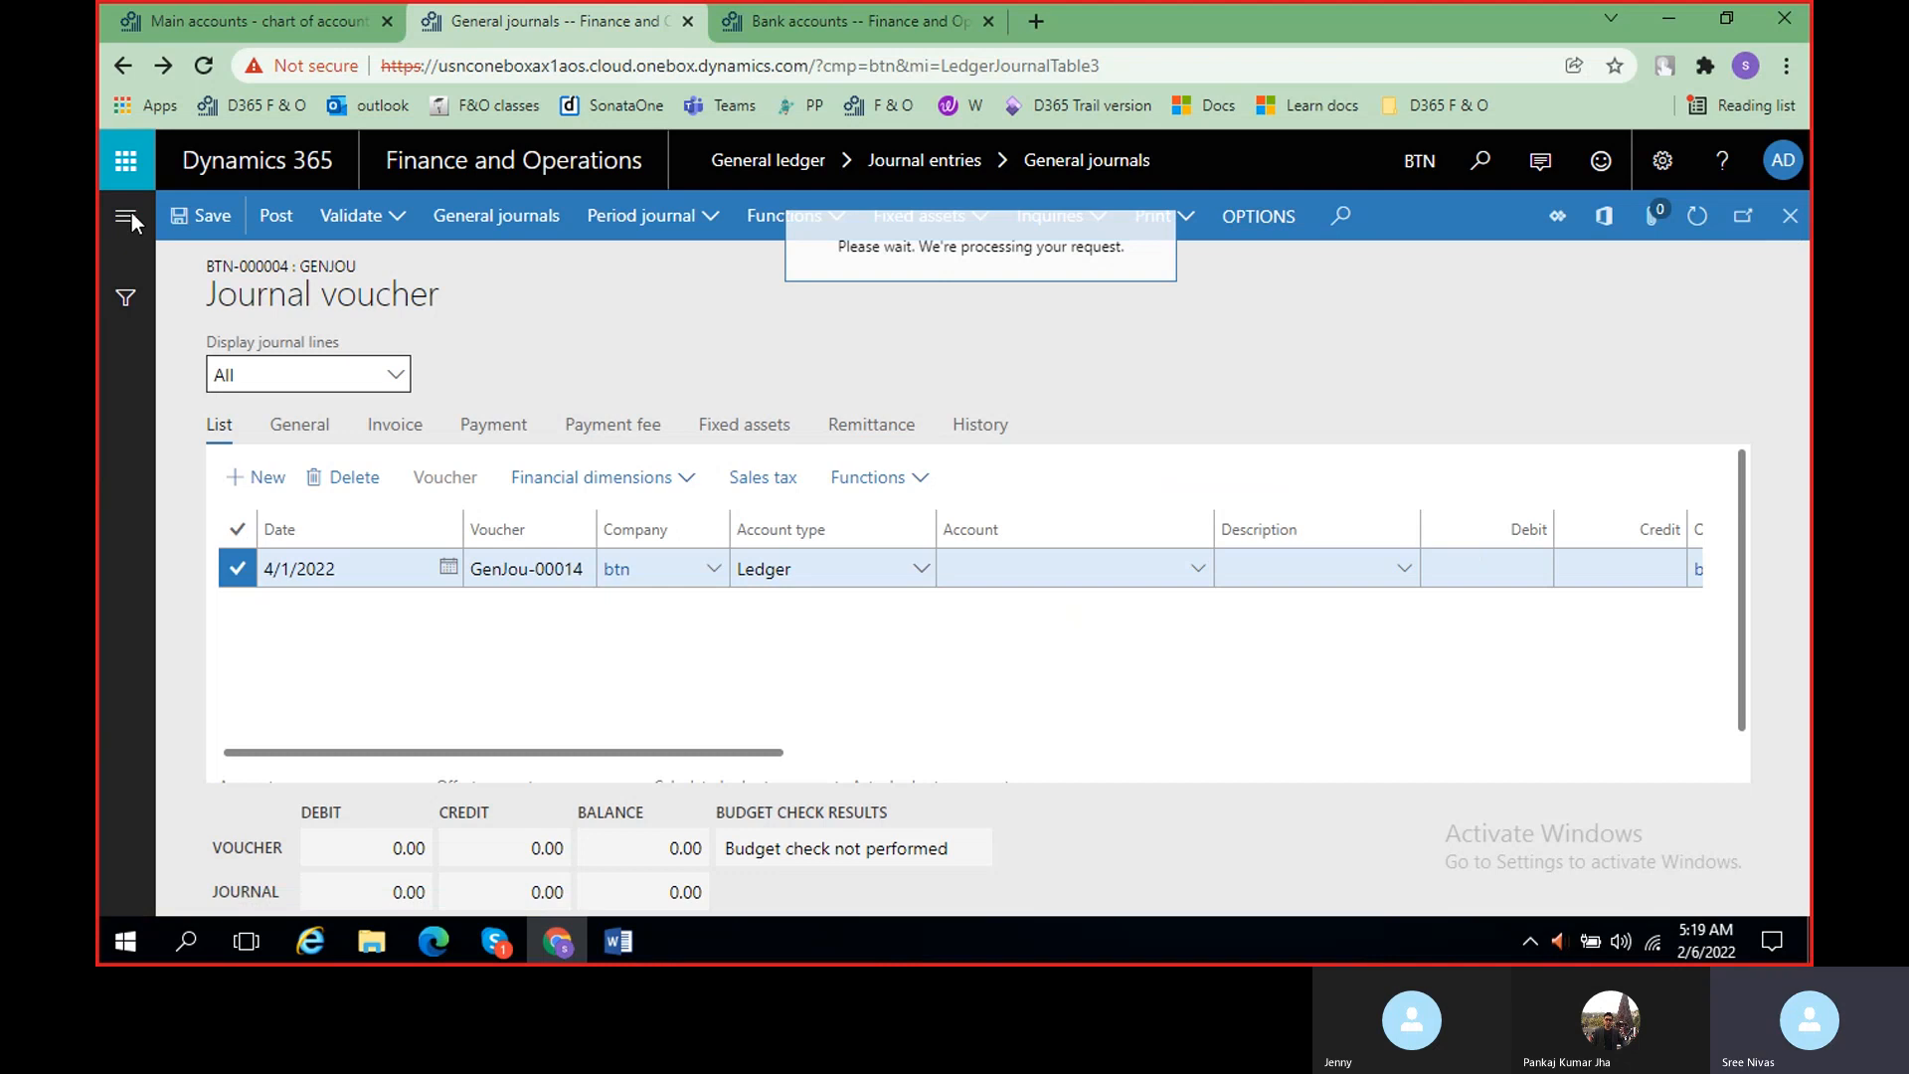
click(1797, 229)
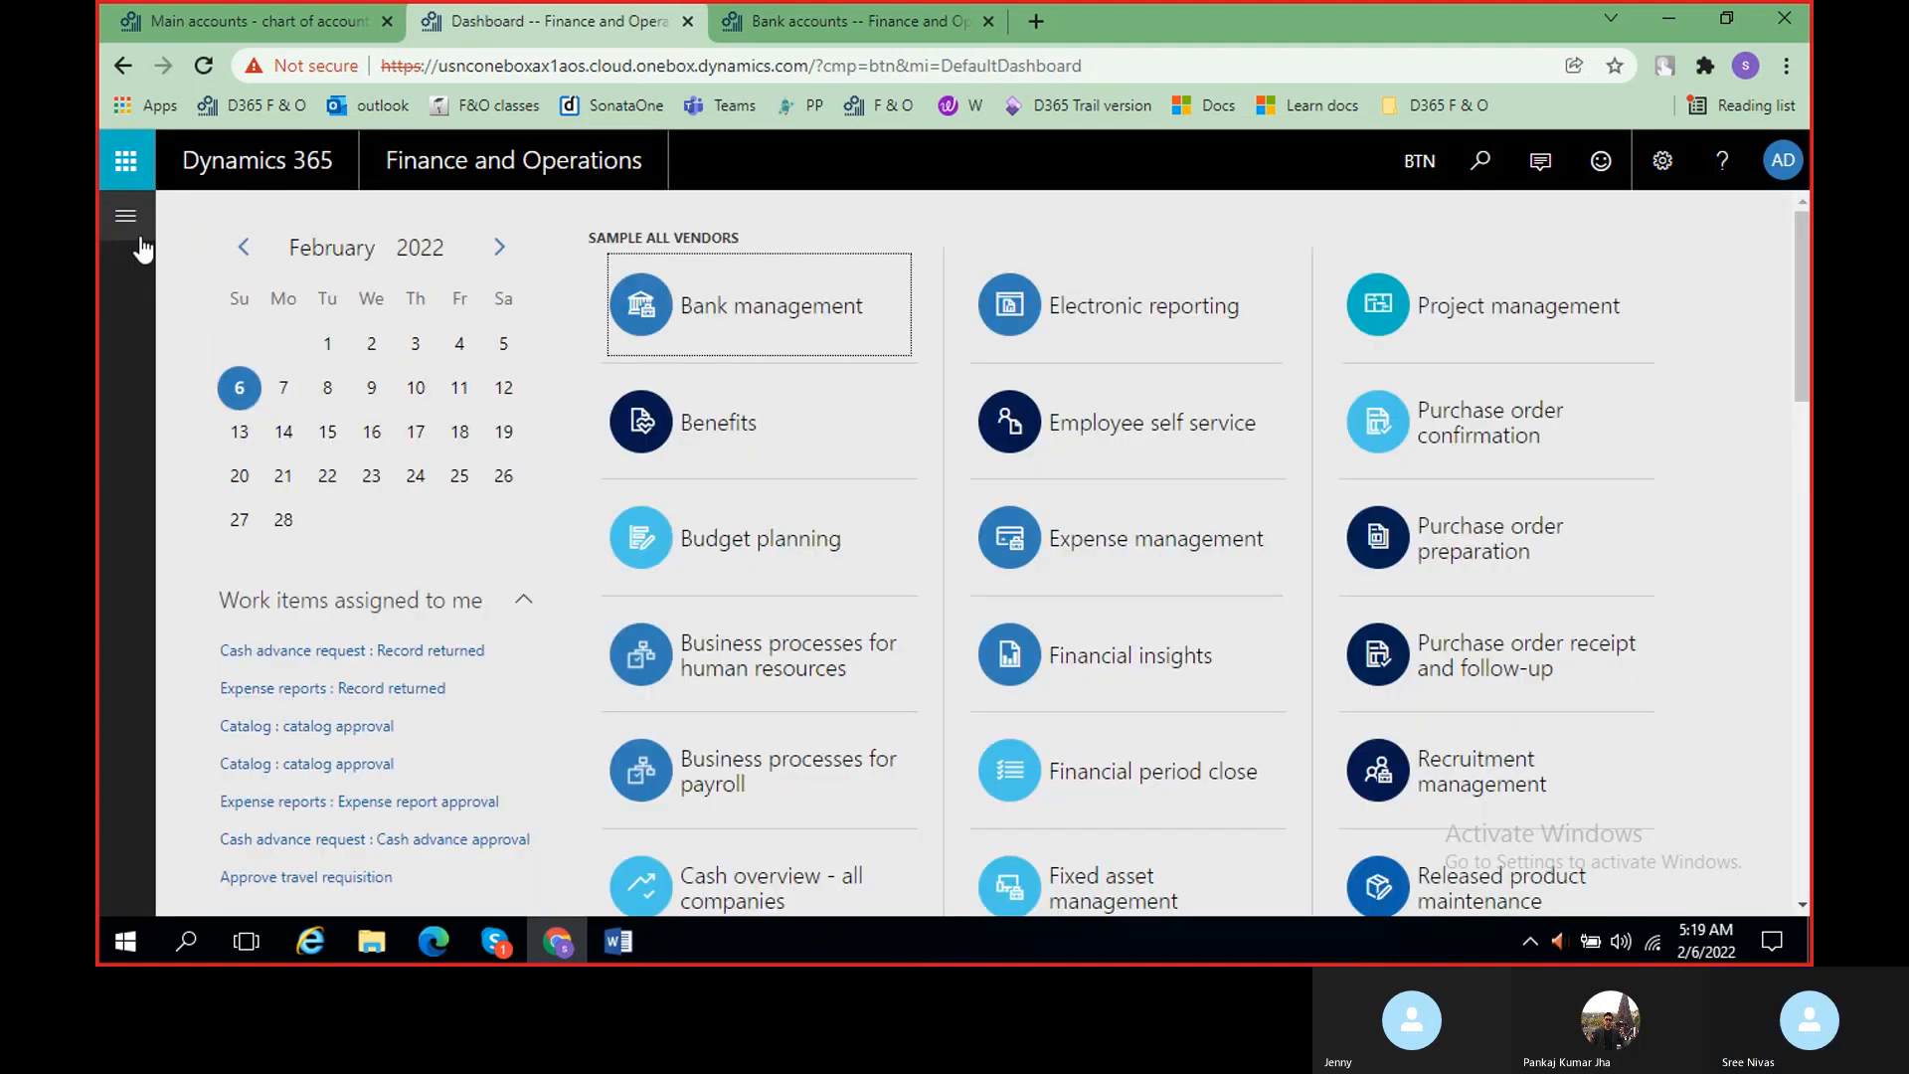
- Create a new GenJou general journal, open its lines, and set the first line's date to 4/1/2022
click(125, 243)
click(505, 769)
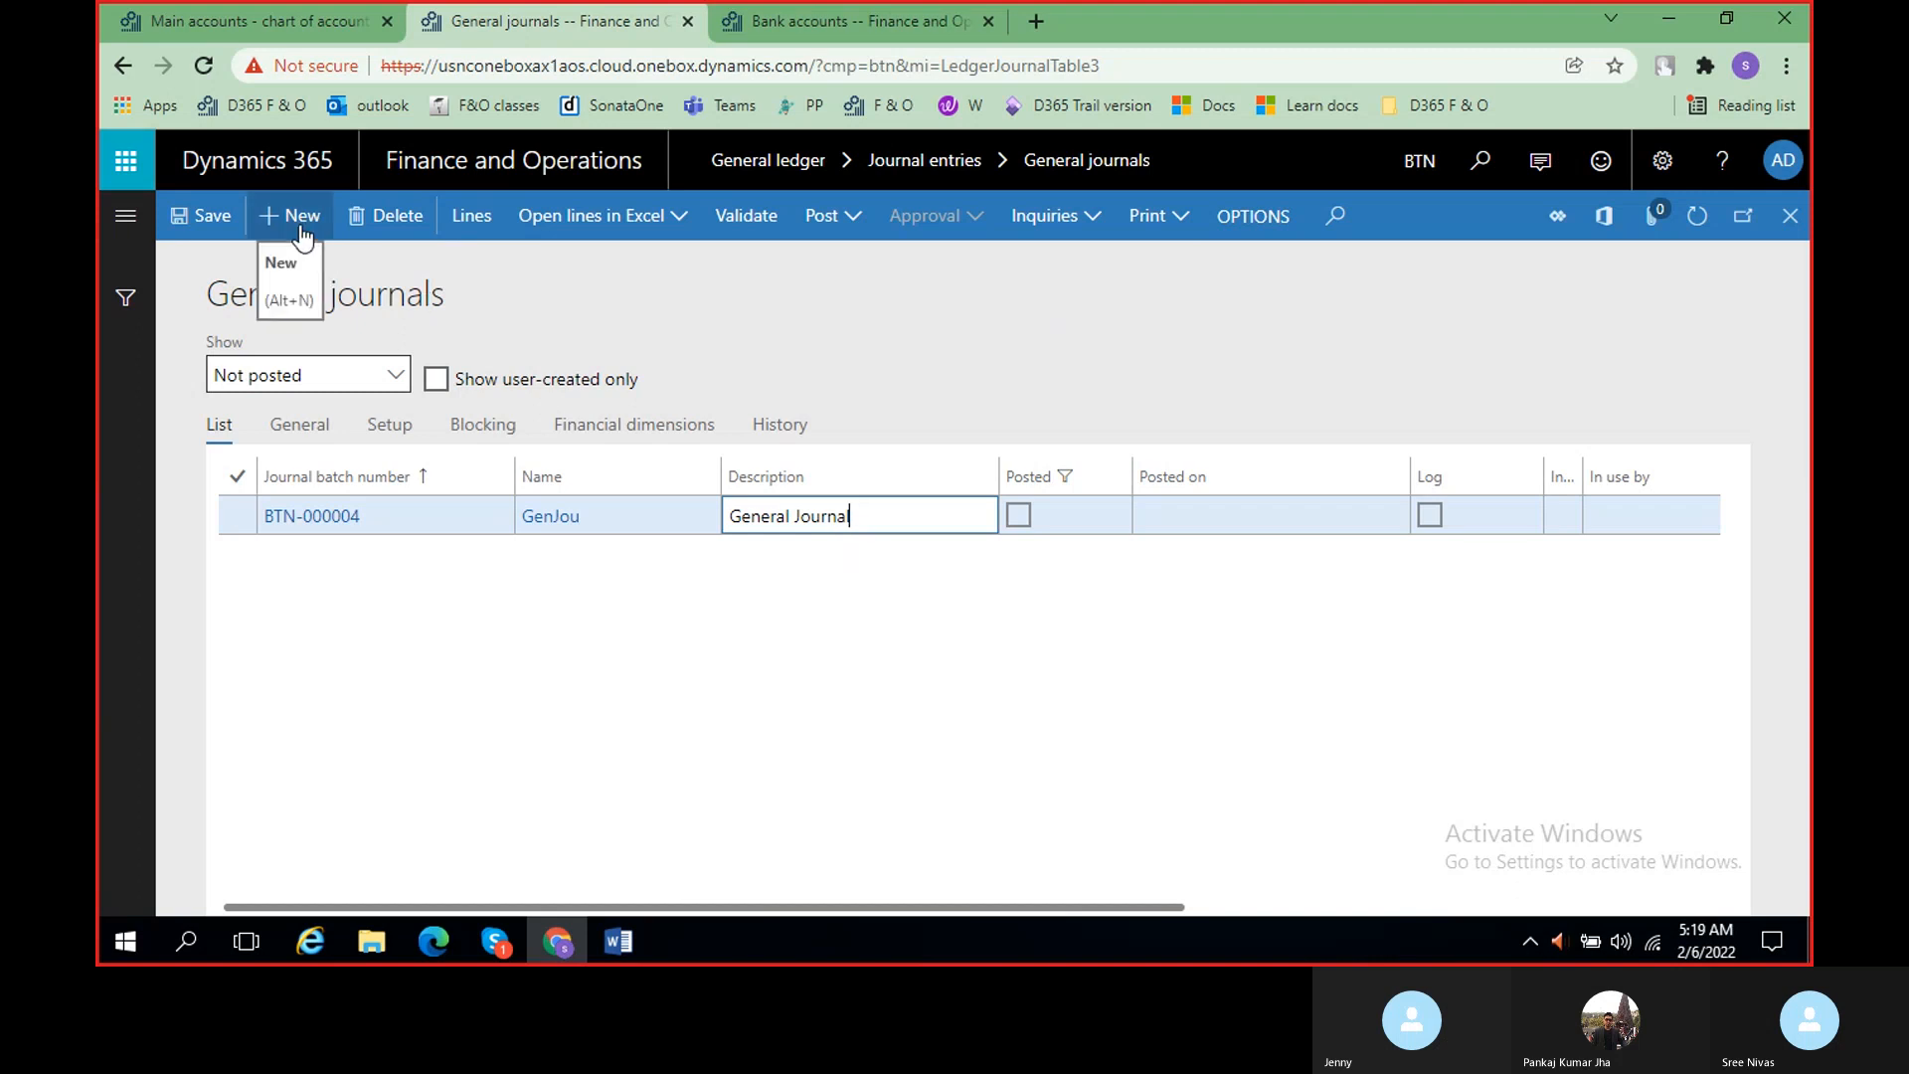
click(471, 217)
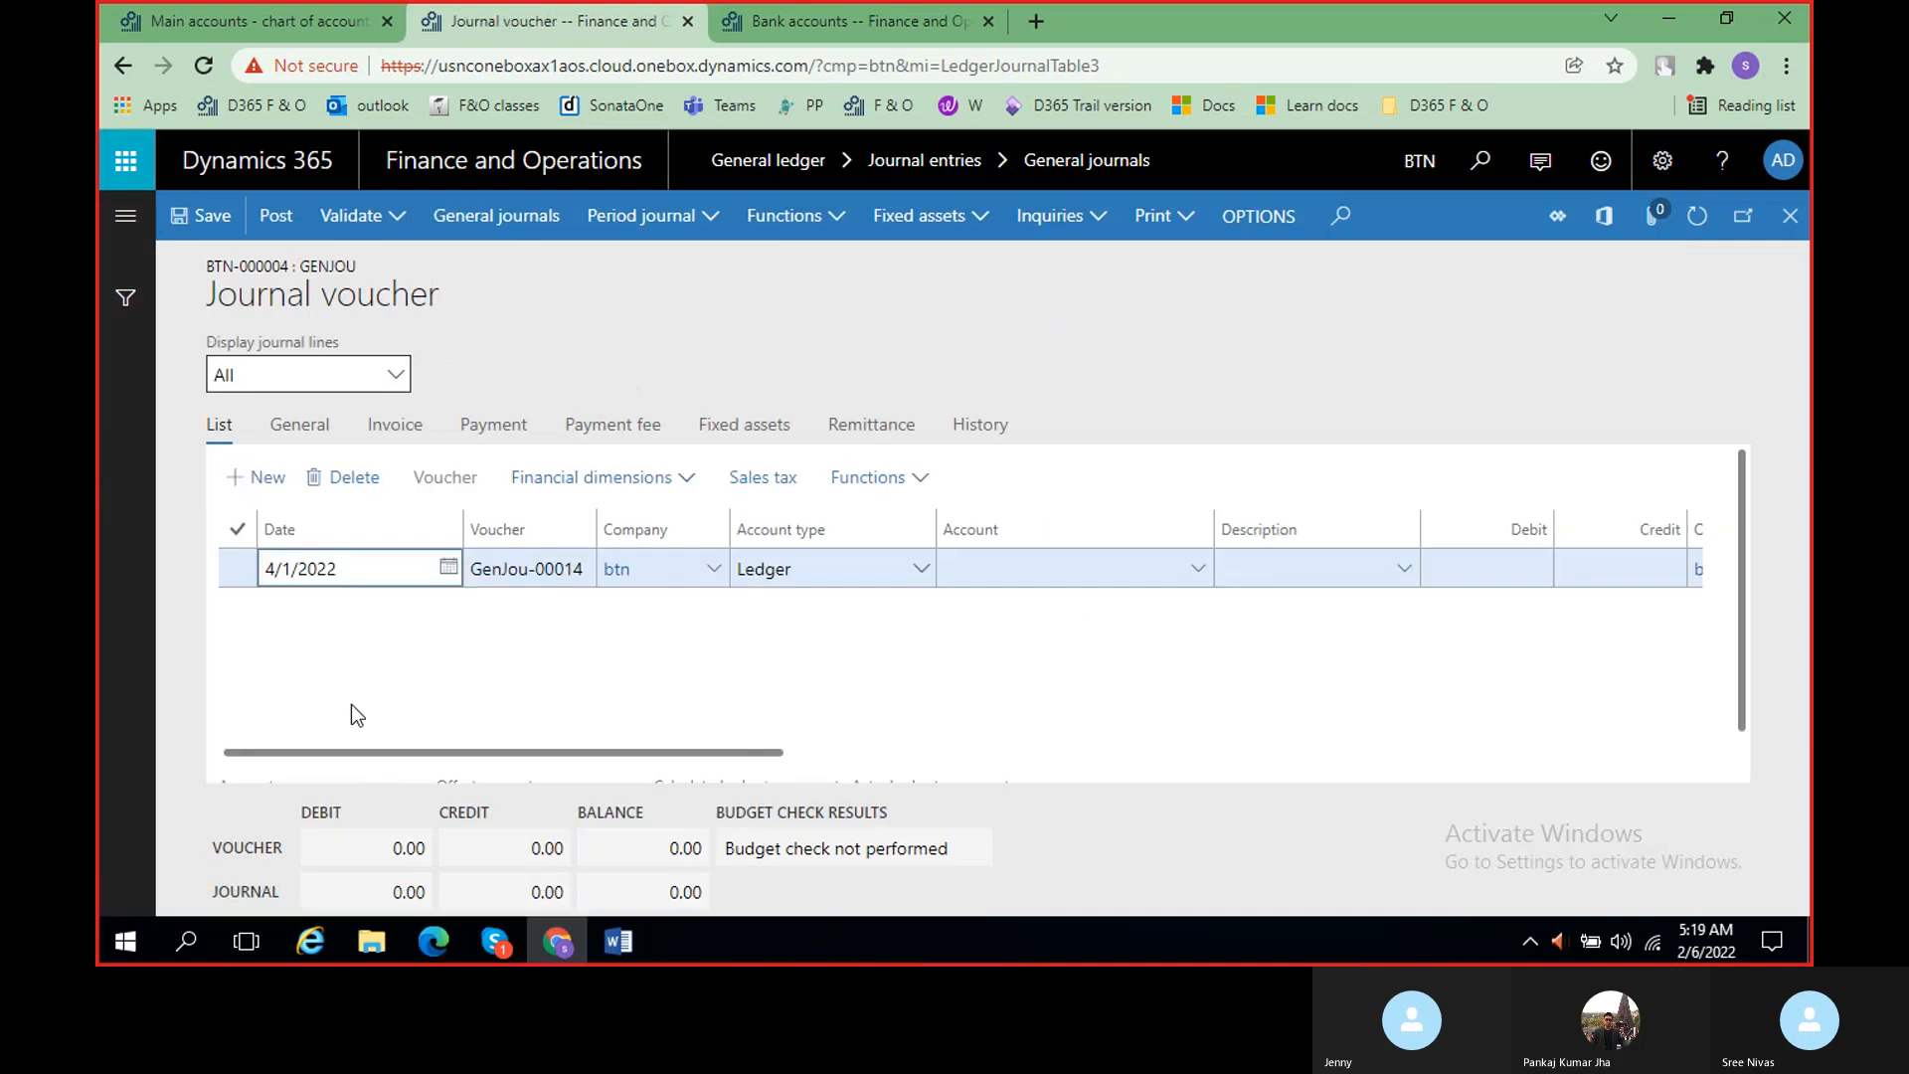
click(448, 567)
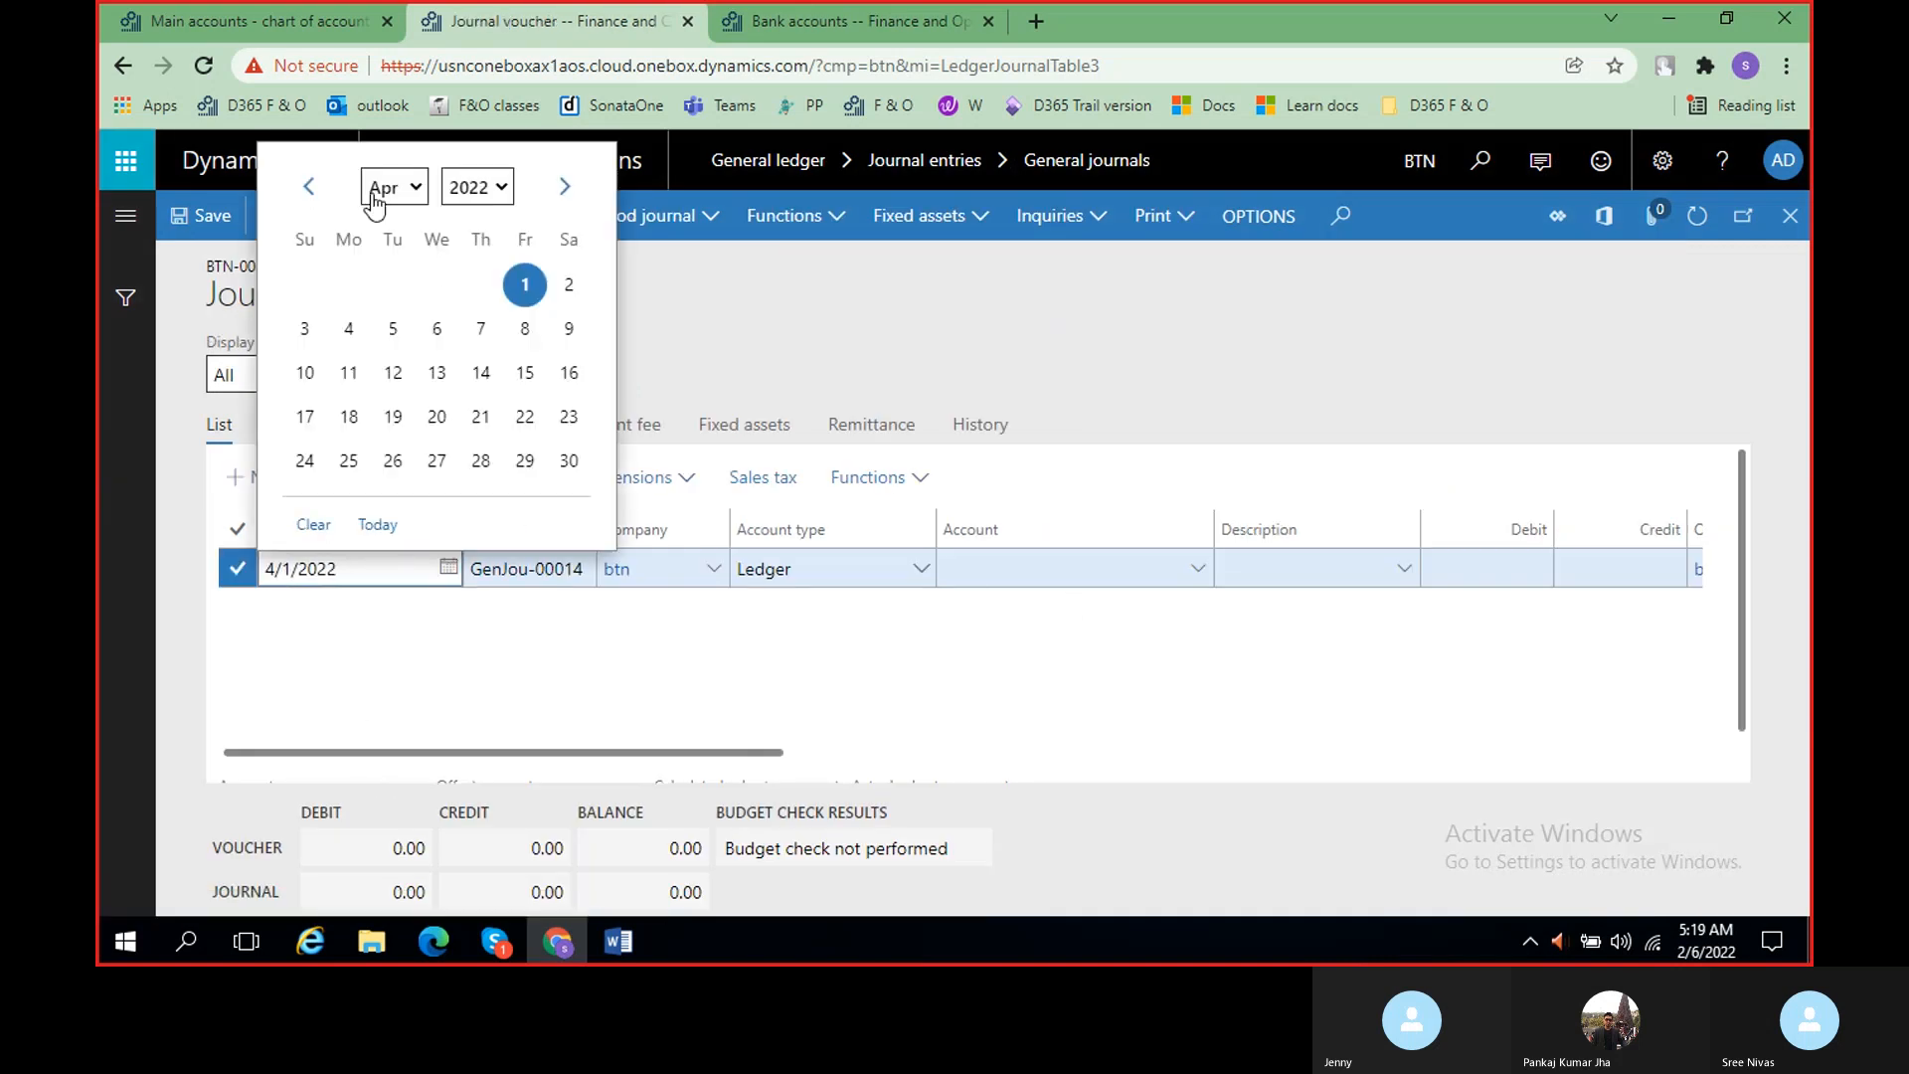
click(524, 288)
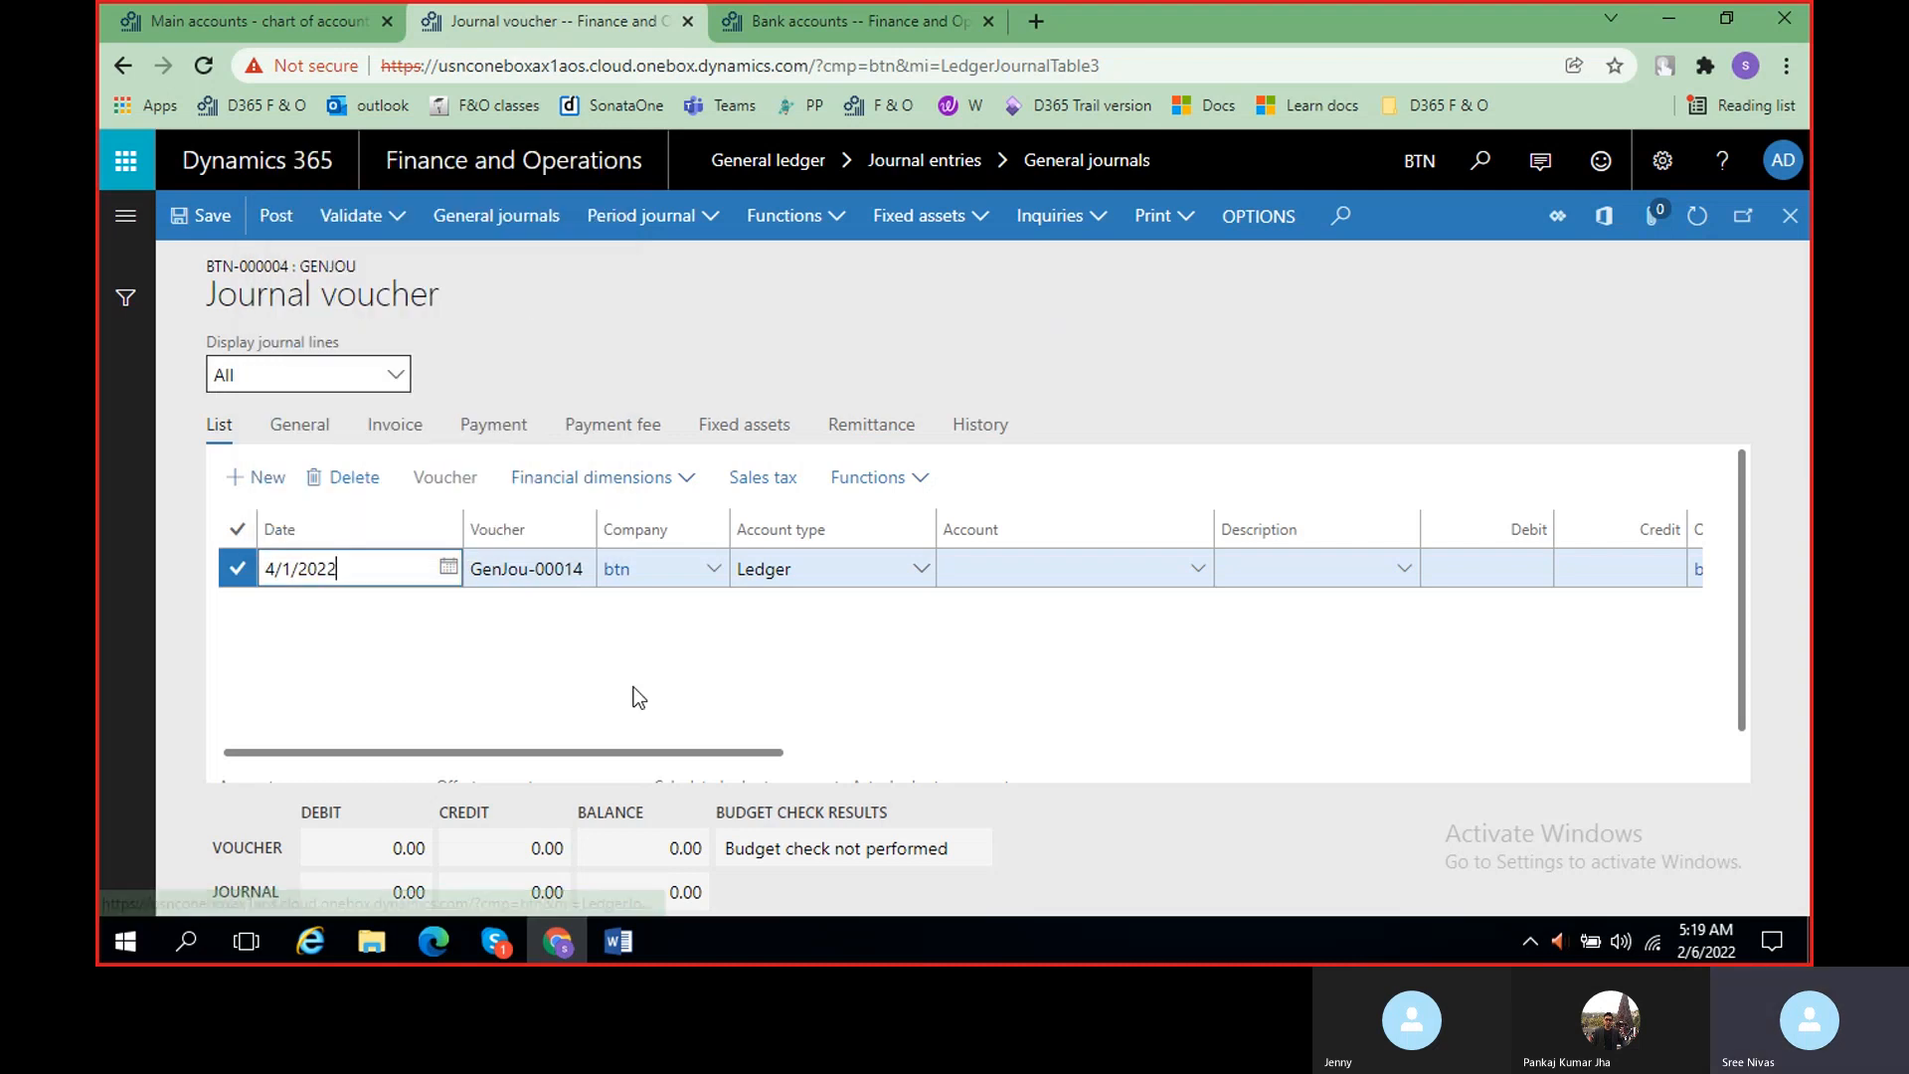
- Check the electricity and cleaning expense entry in the Word class notes against the journal voucher's line columns
drag(601, 754, 651, 731)
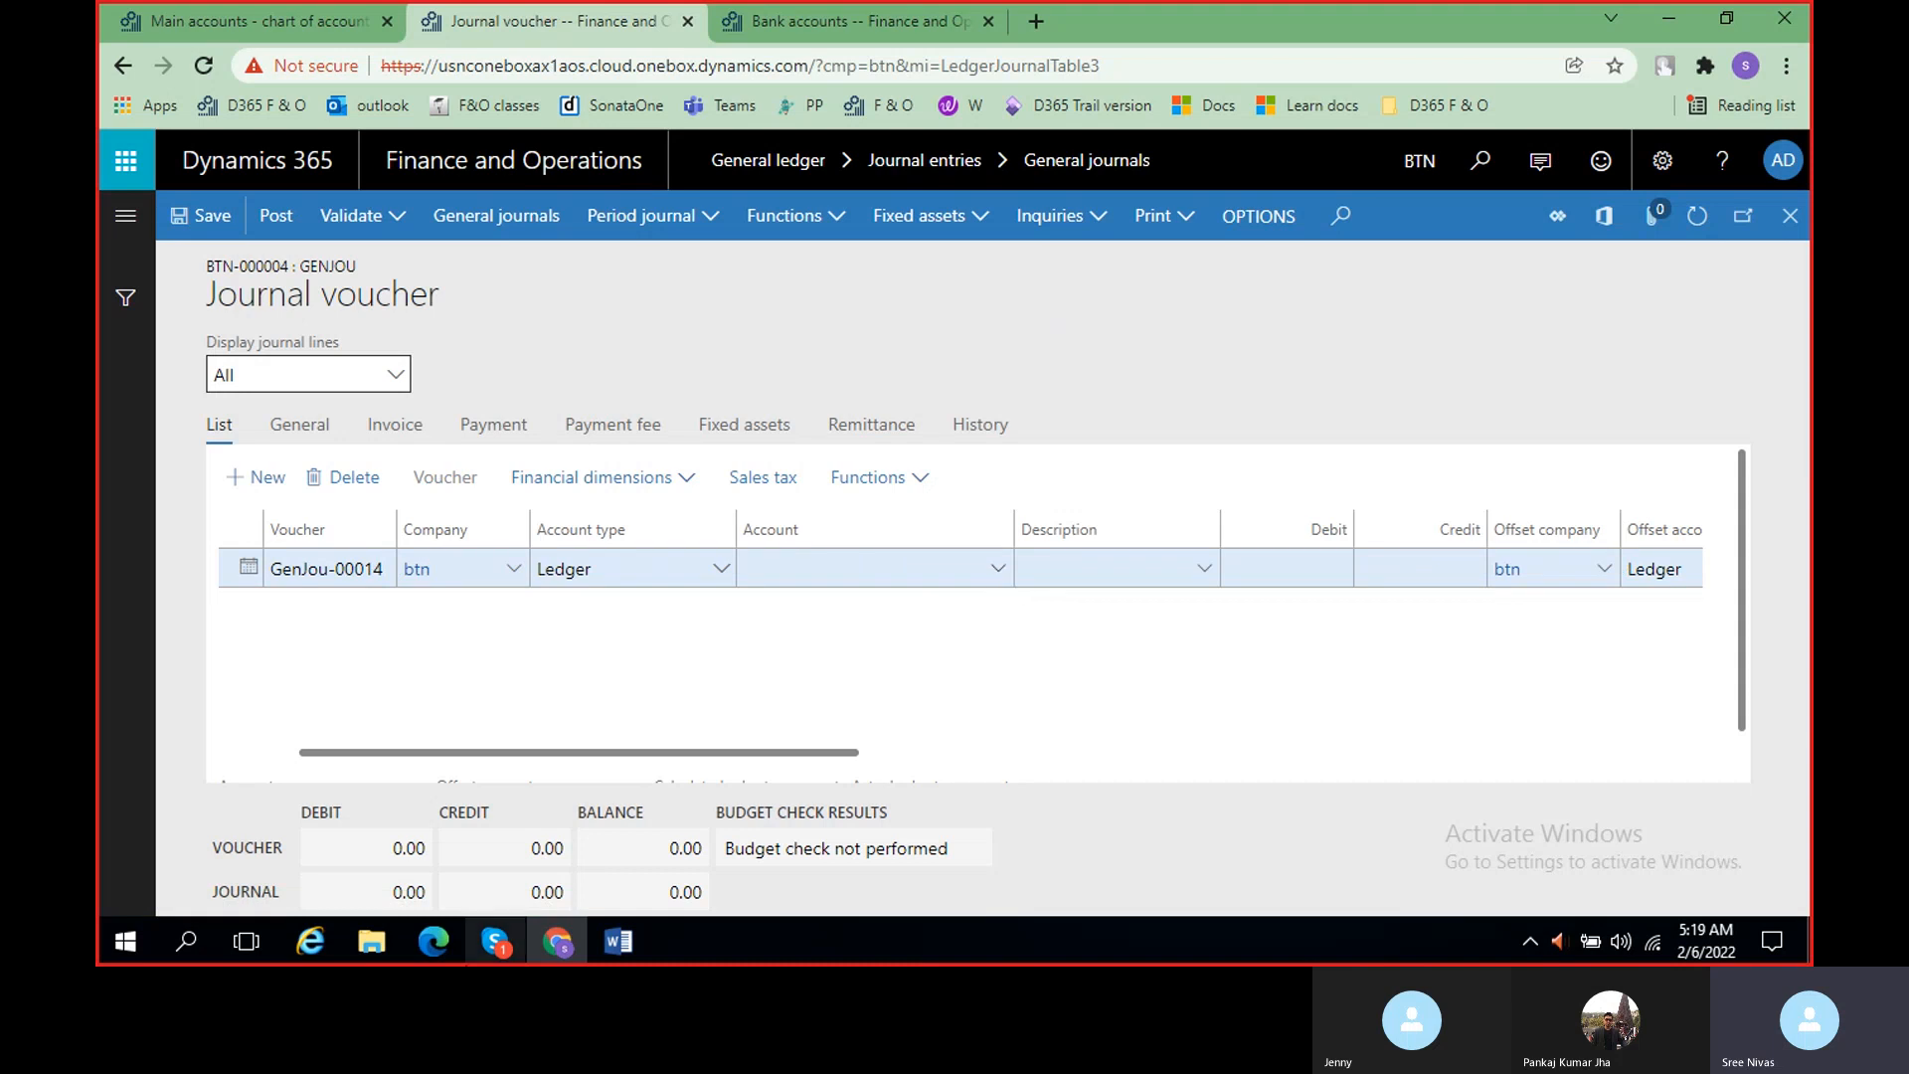
click(616, 956)
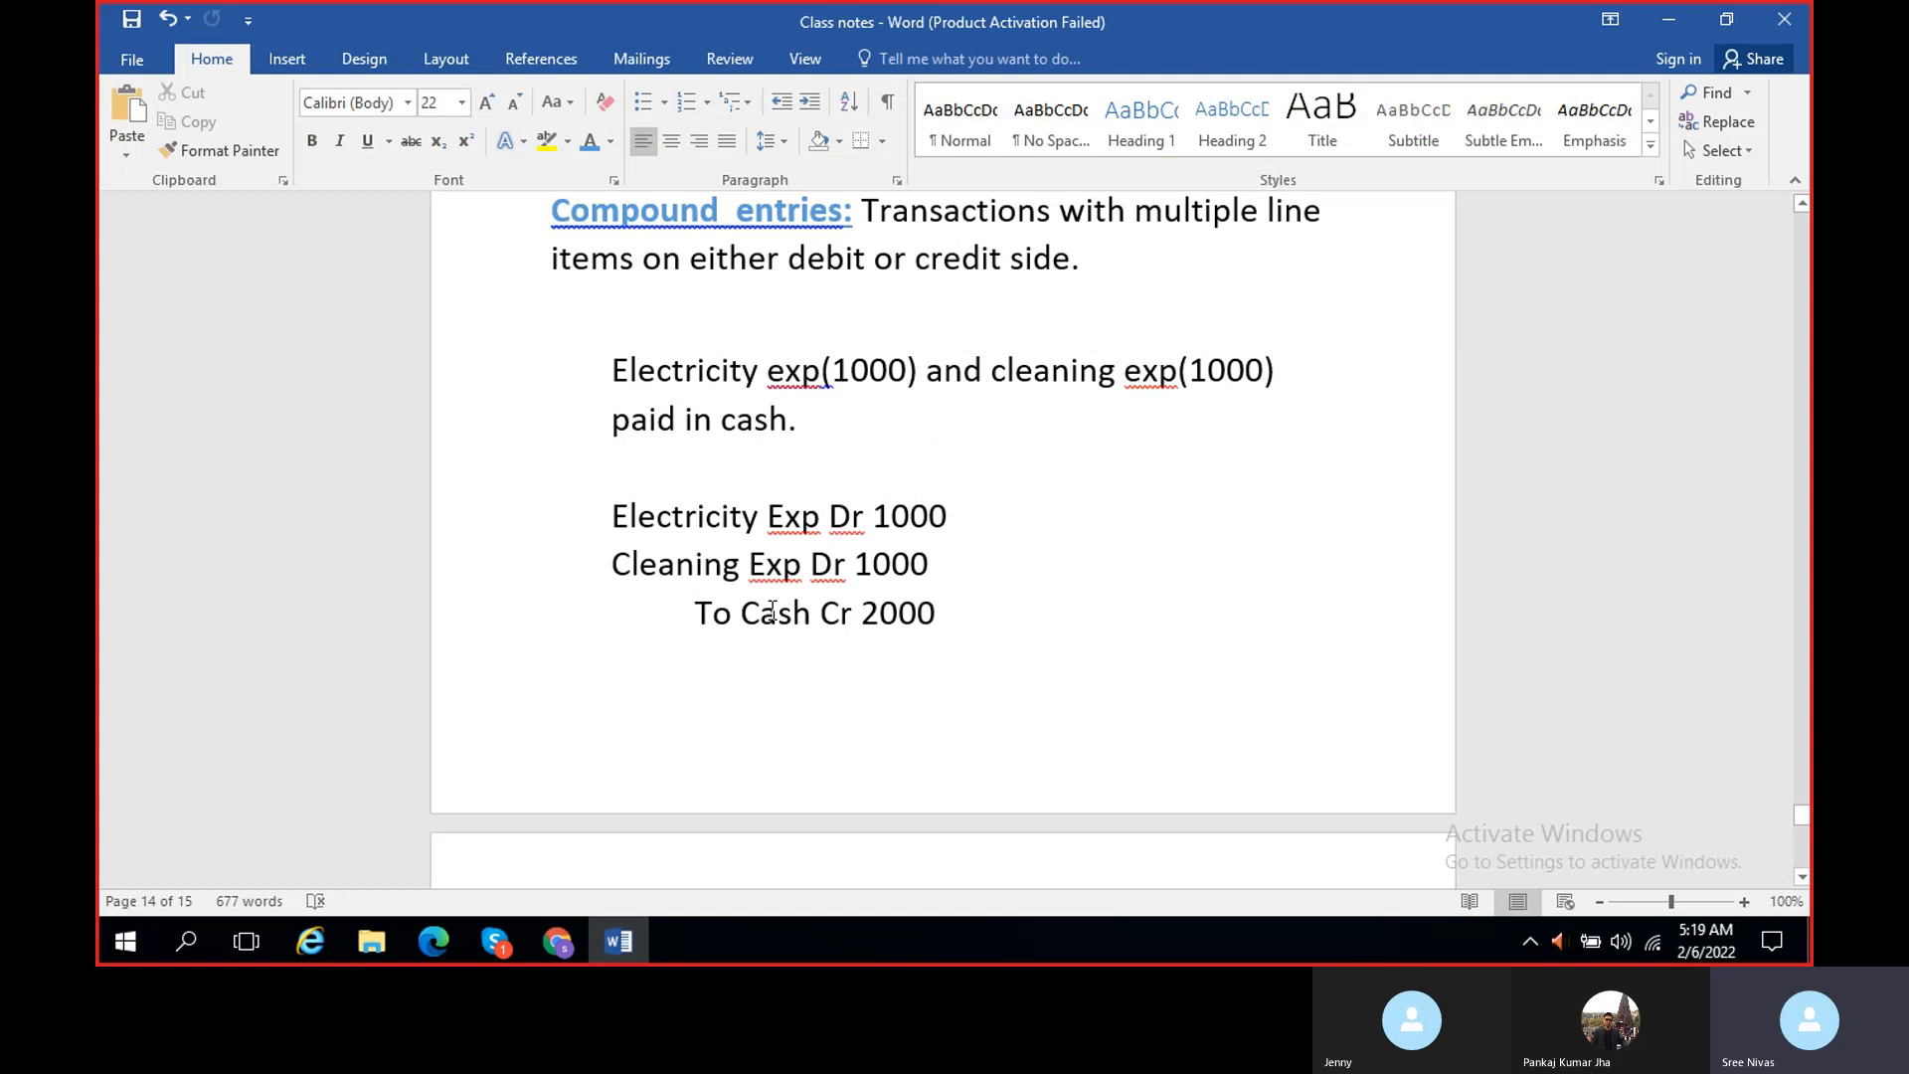
click(1682, 27)
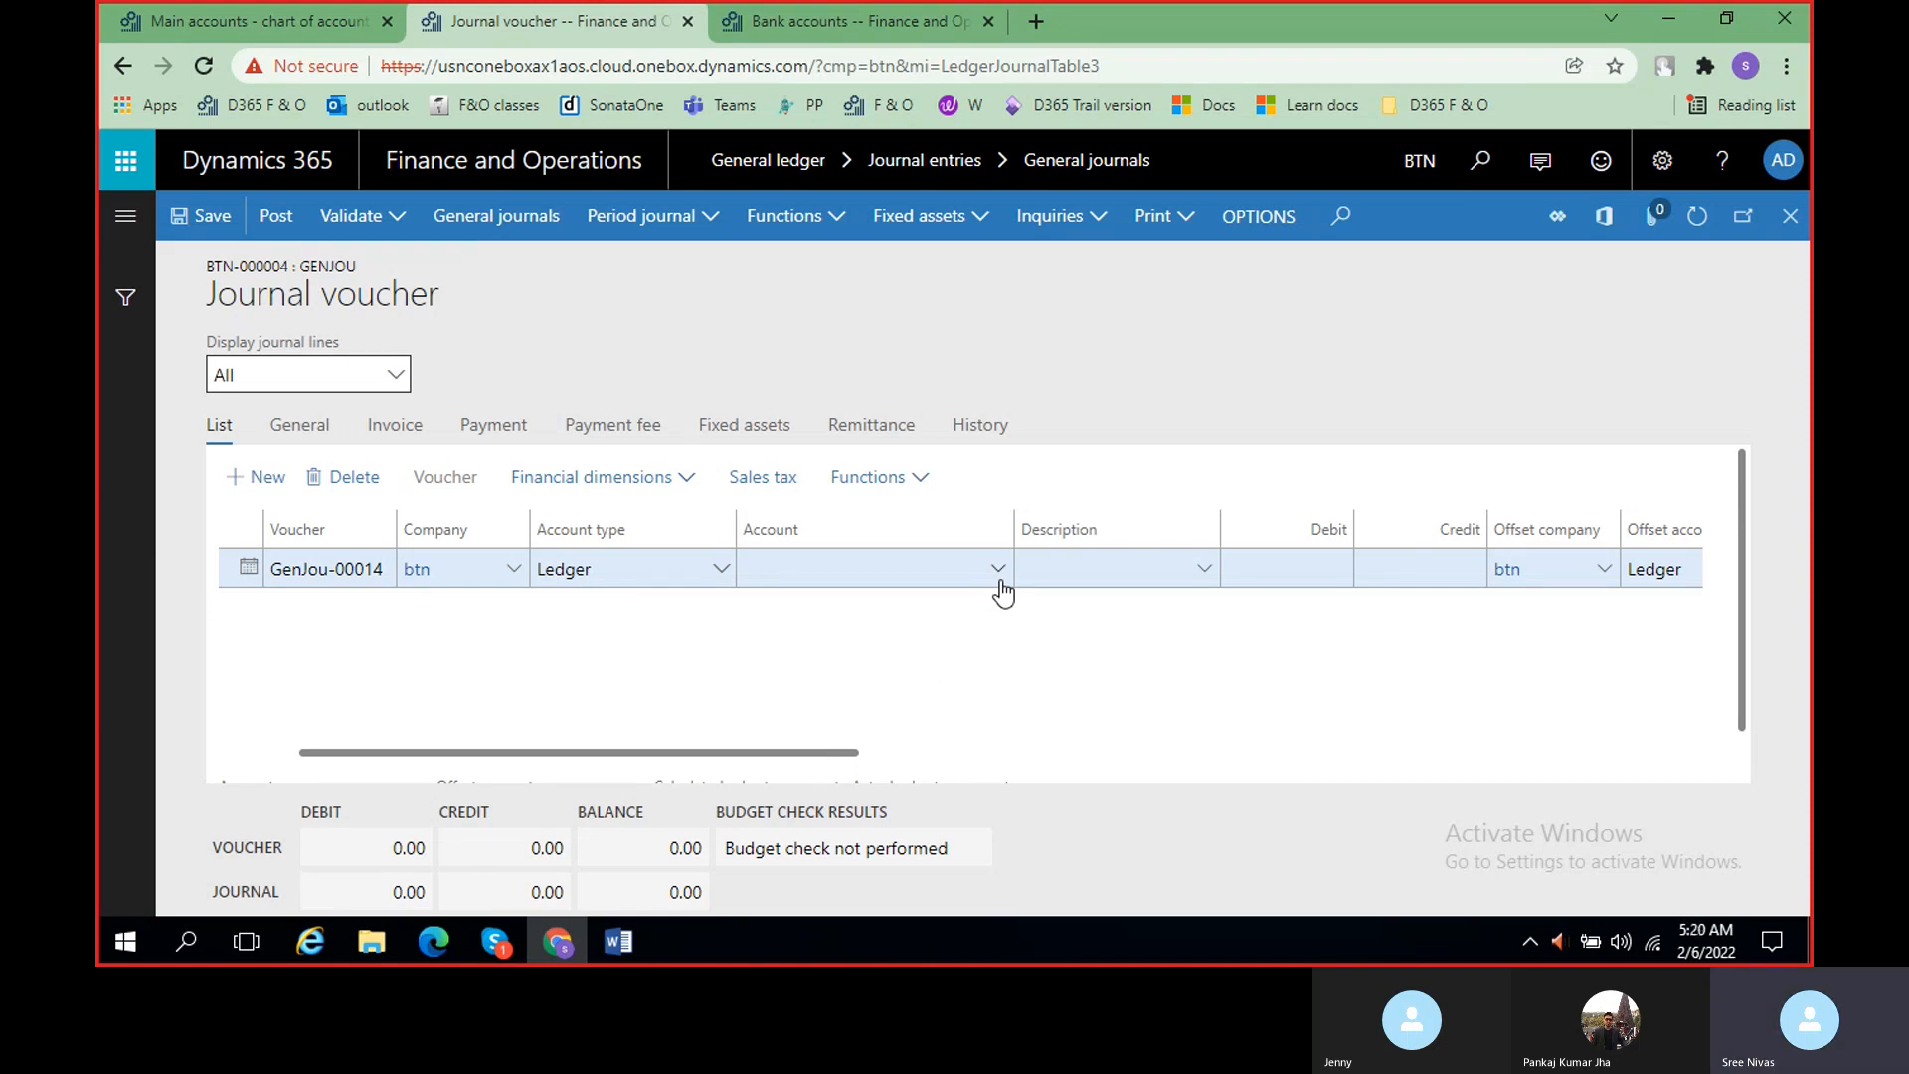
scroll(969, 671, left, 2)
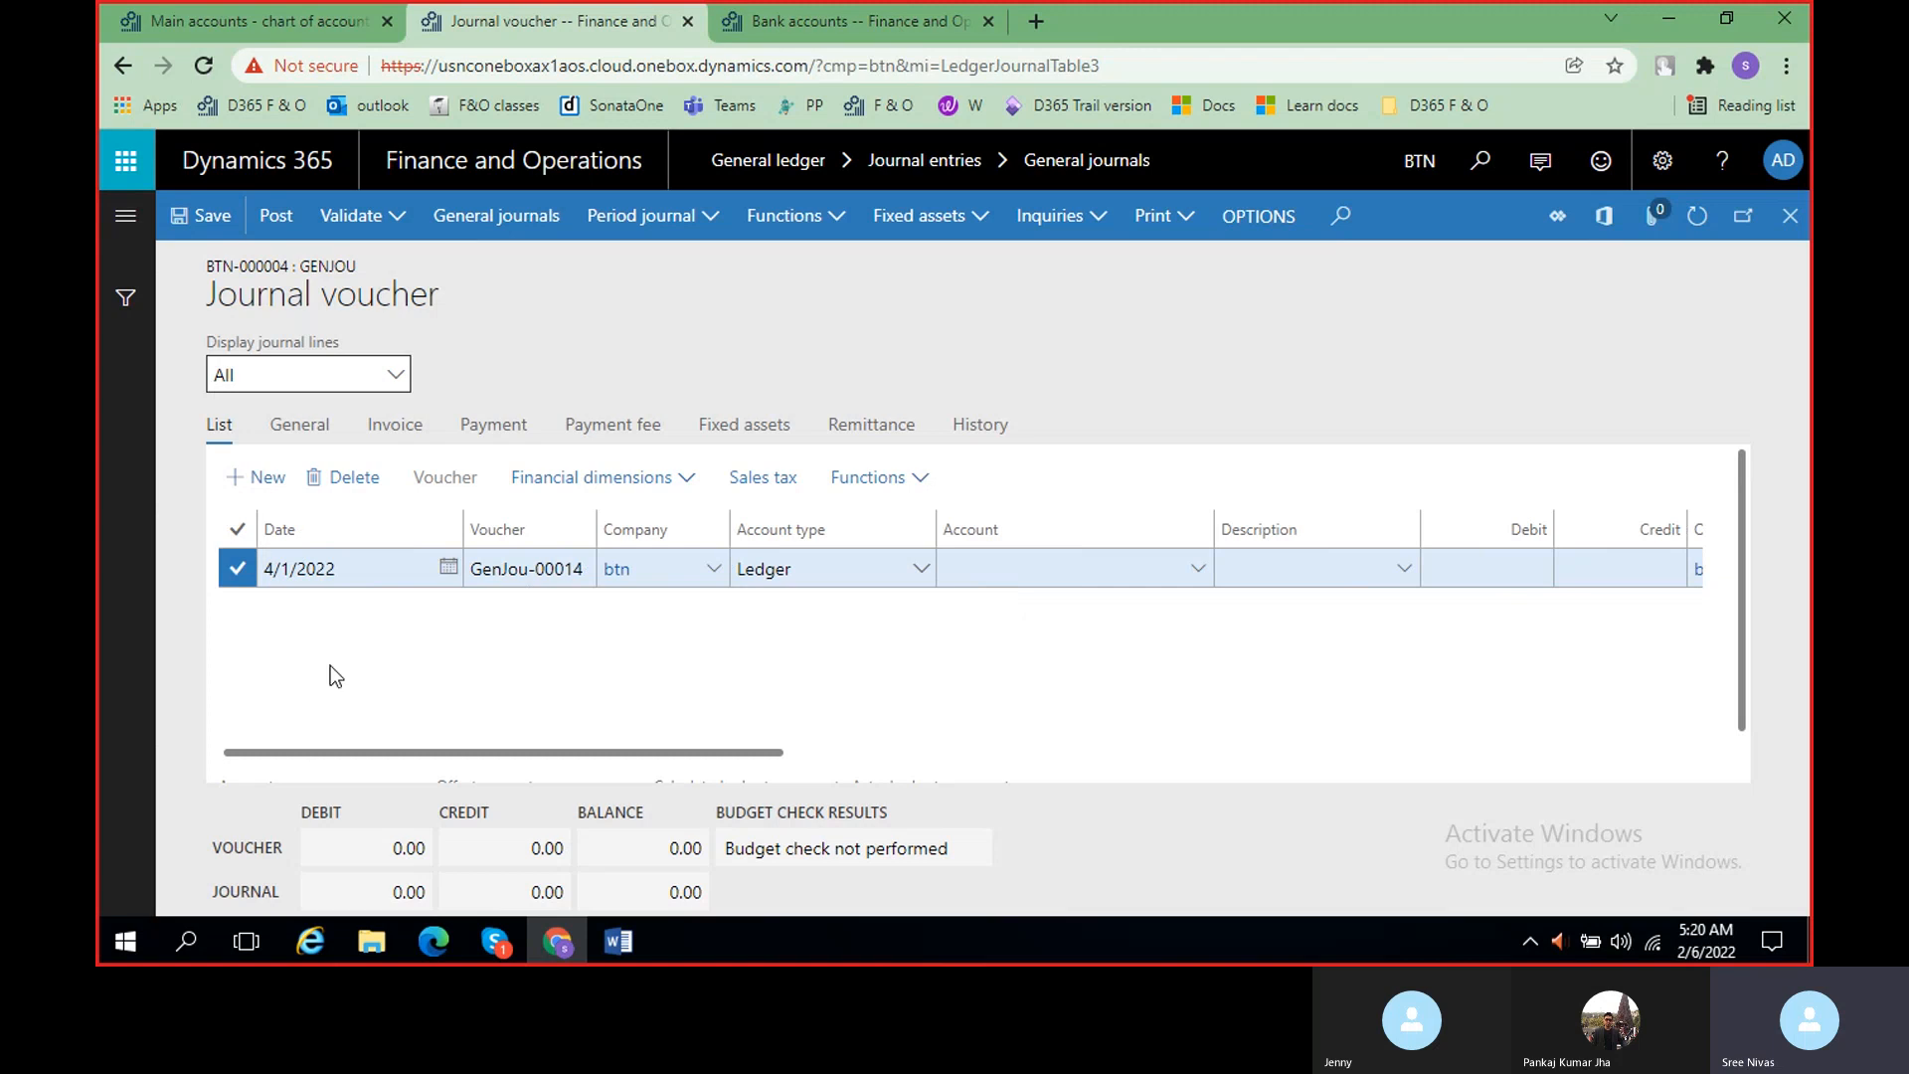
click(617, 940)
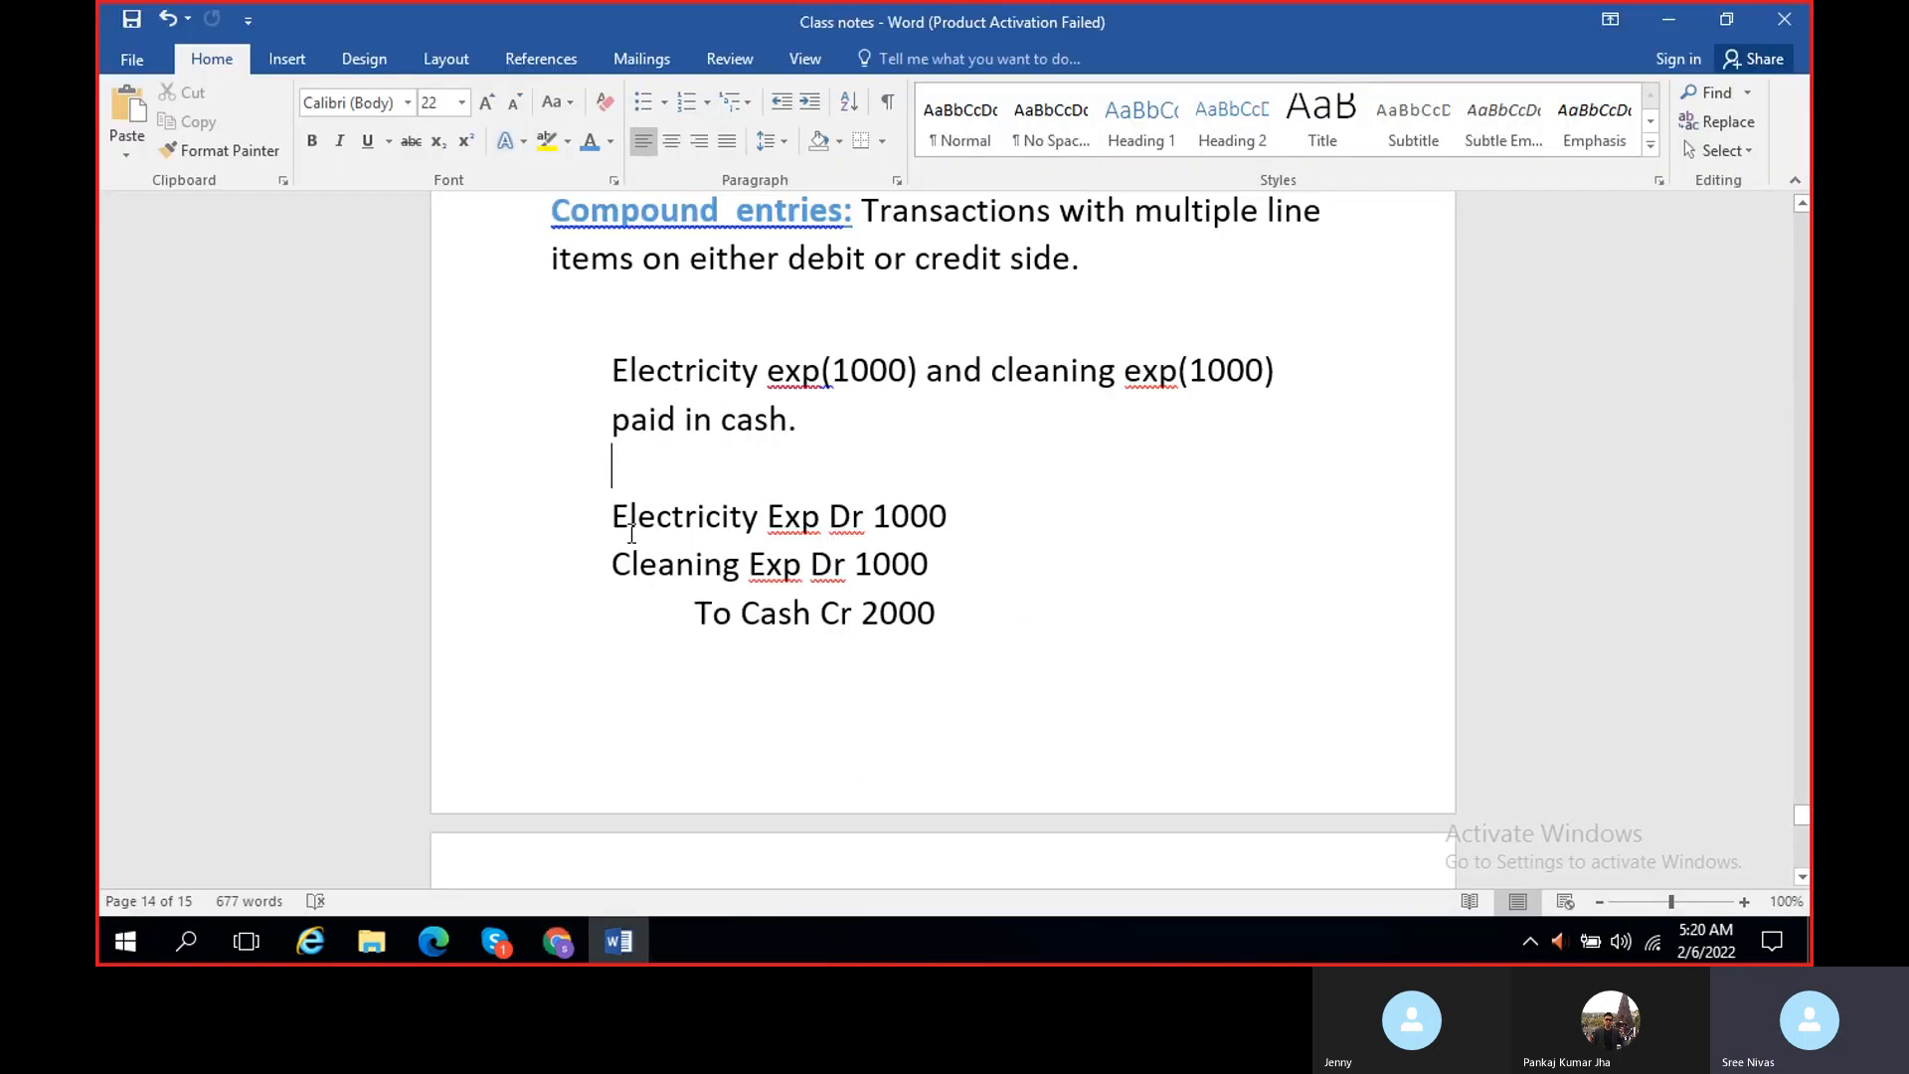
click(1661, 21)
click(258, 478)
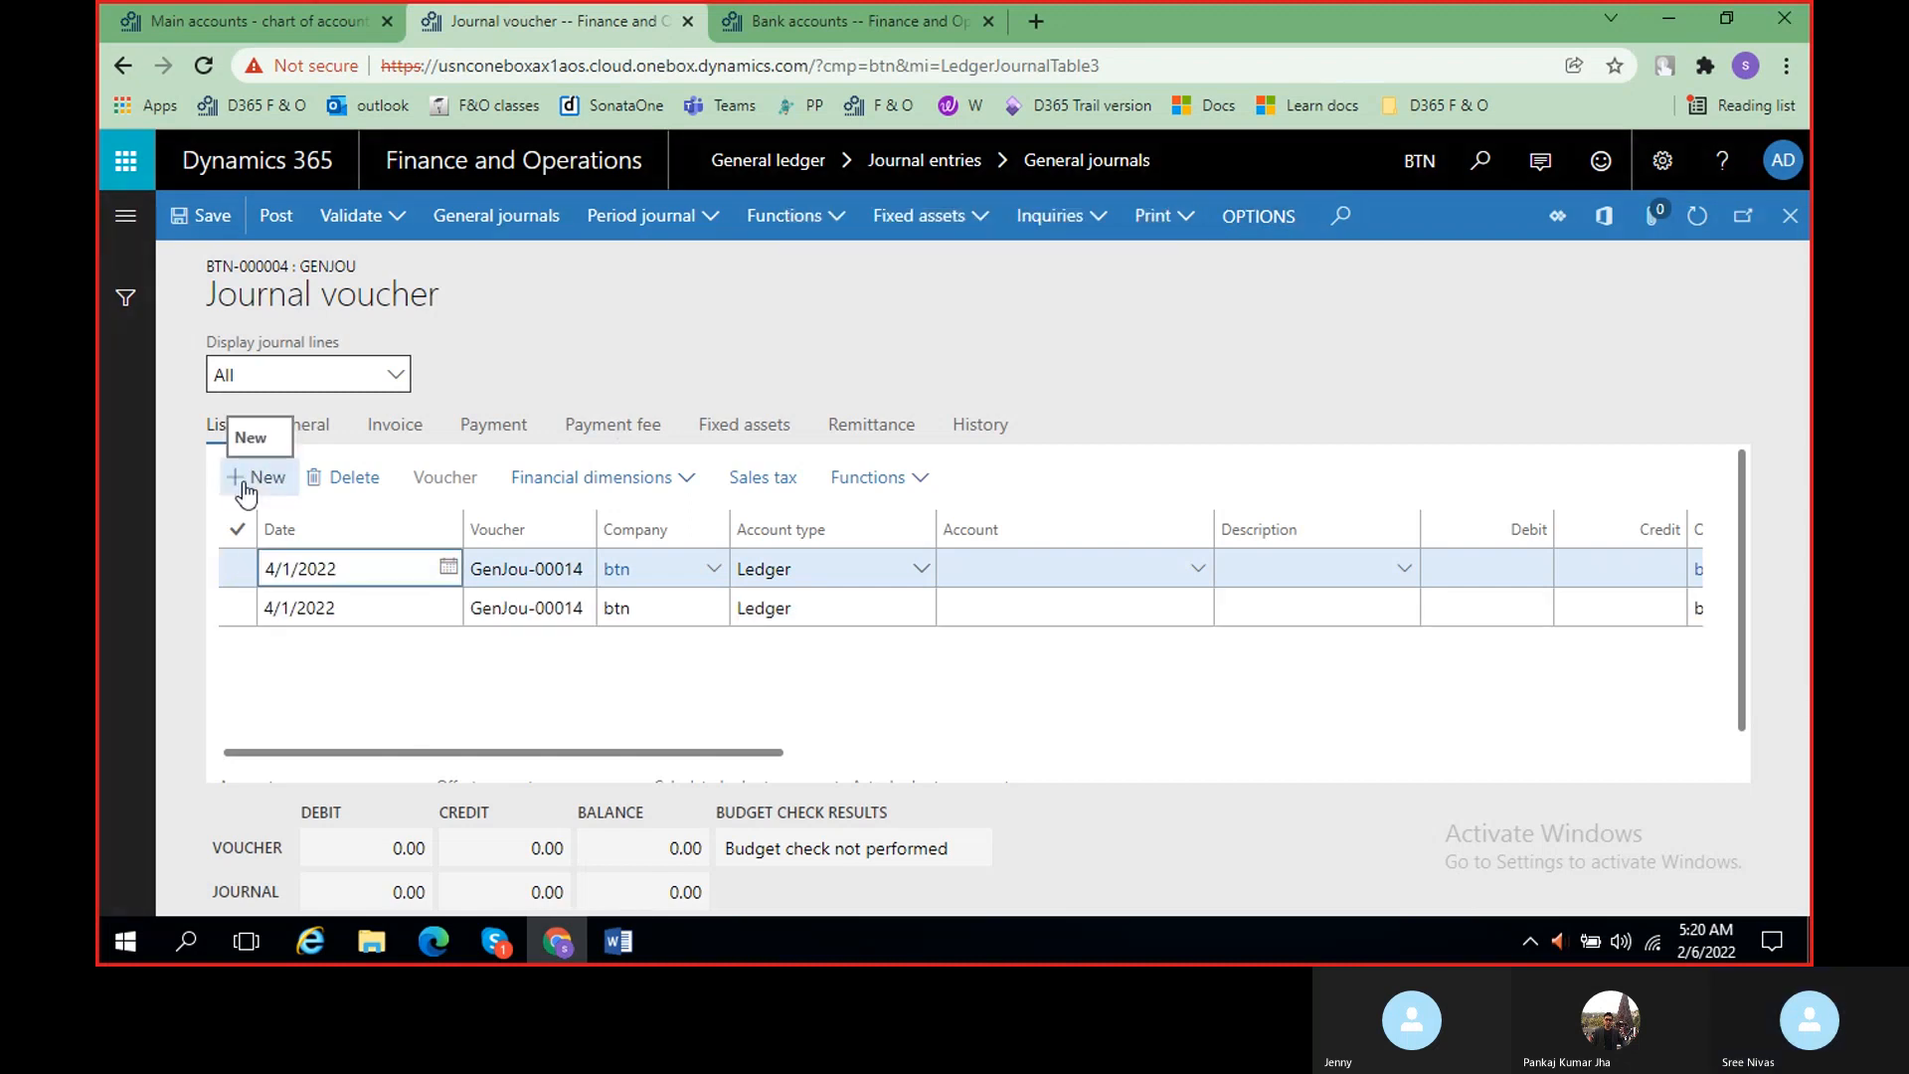
click(236, 569)
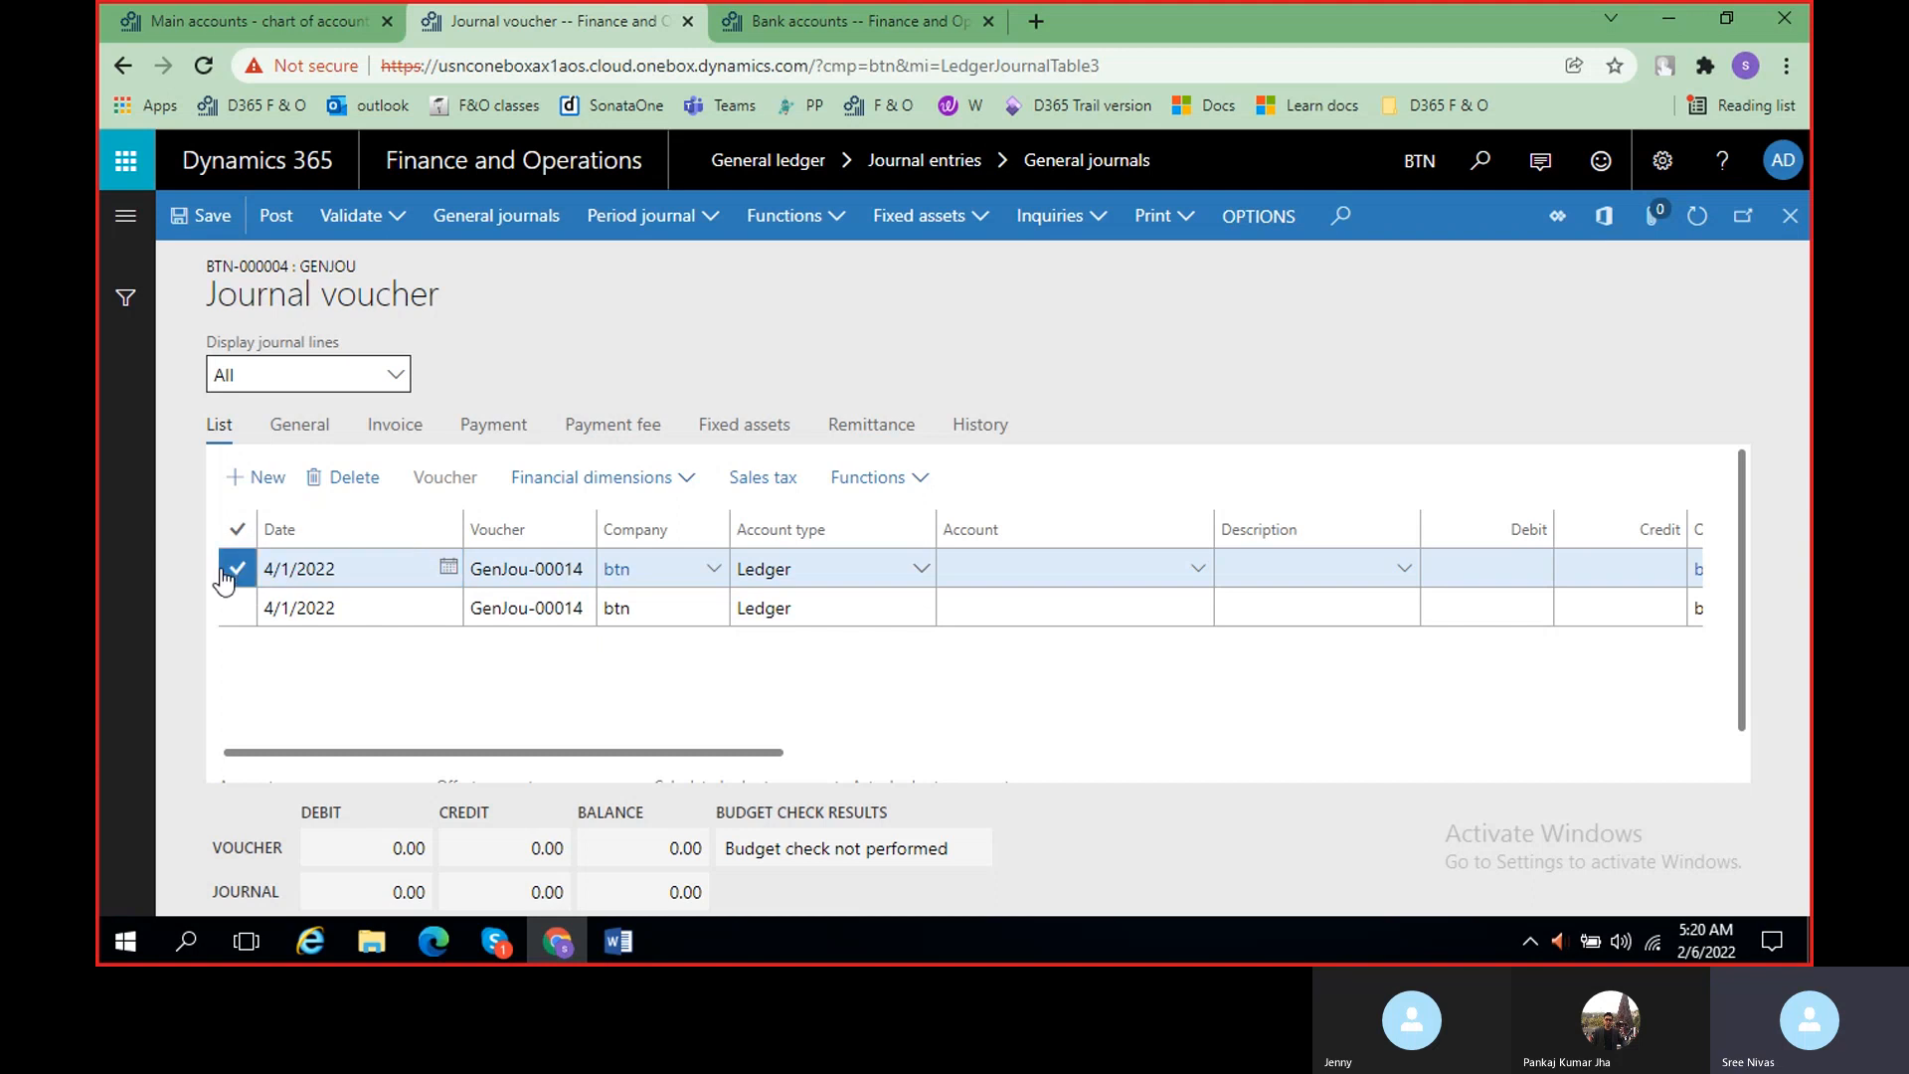
click(354, 477)
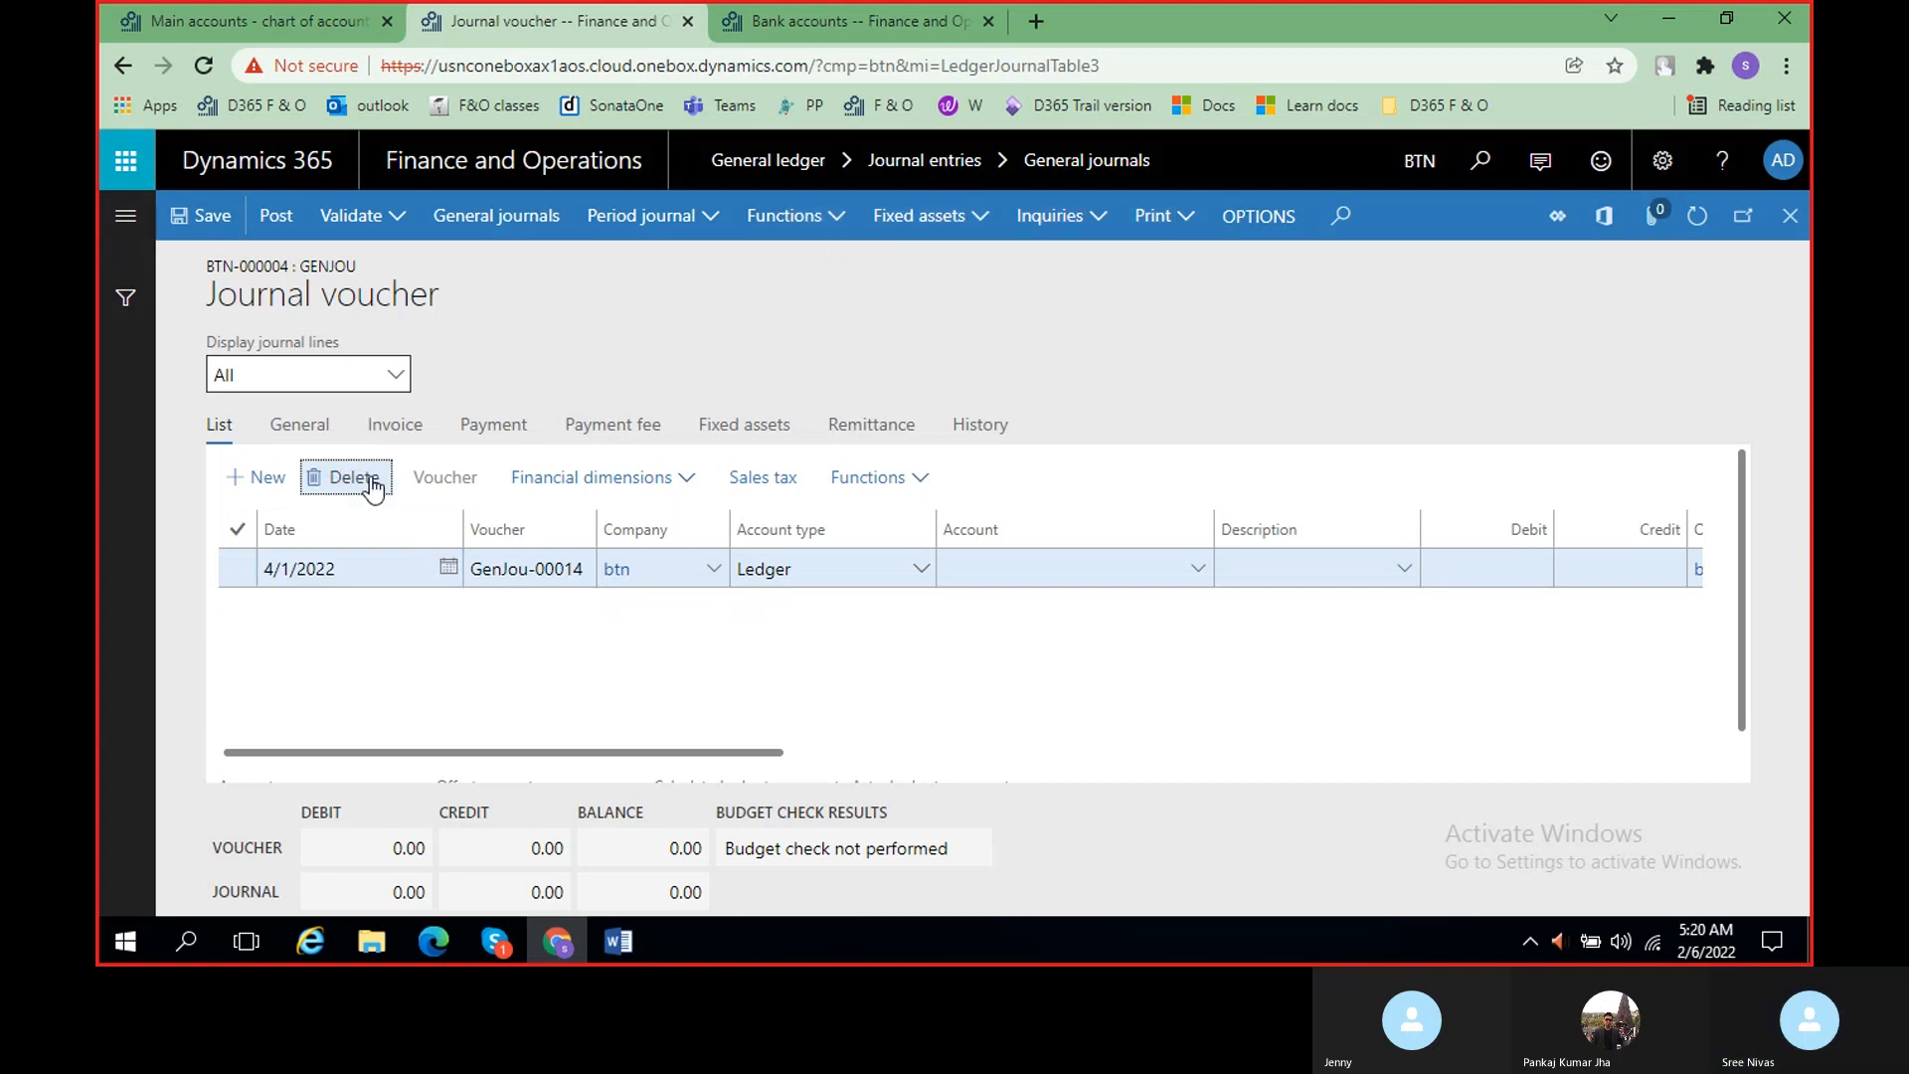
click(260, 479)
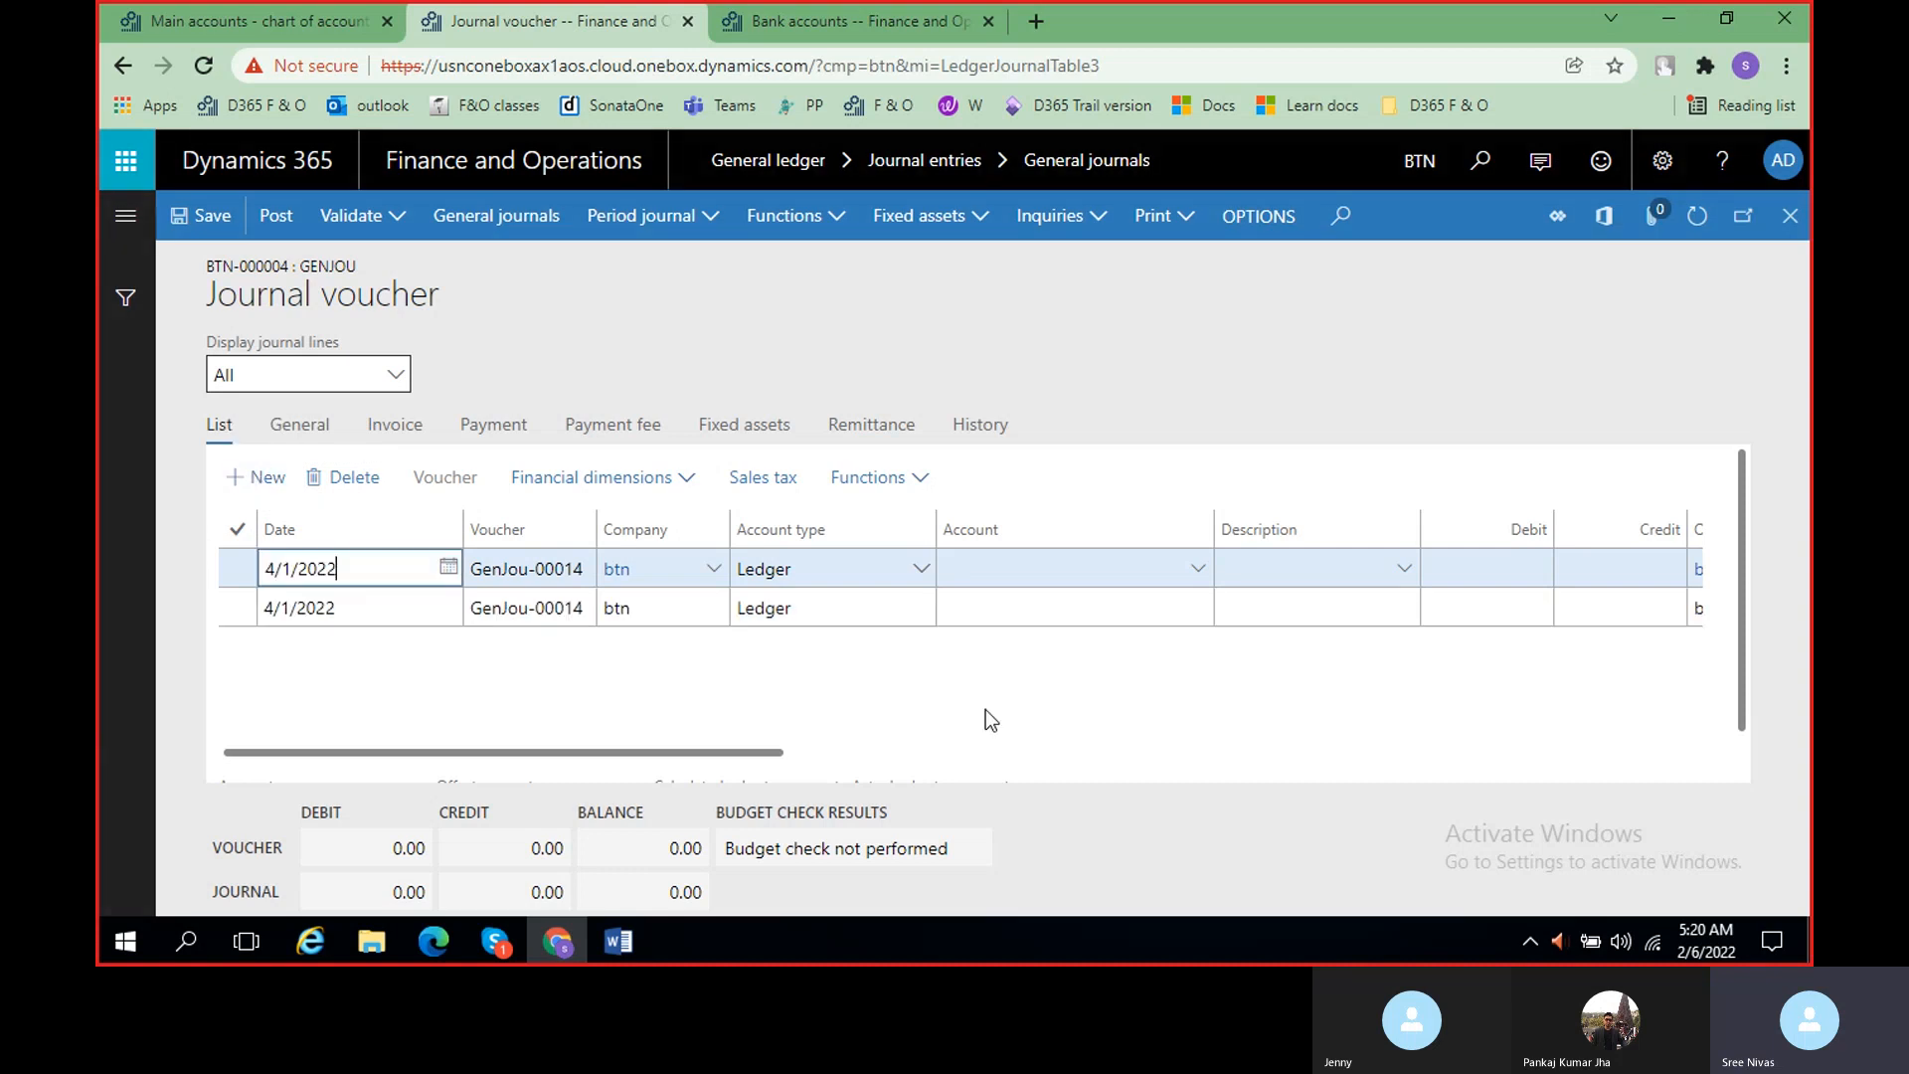
click(1199, 573)
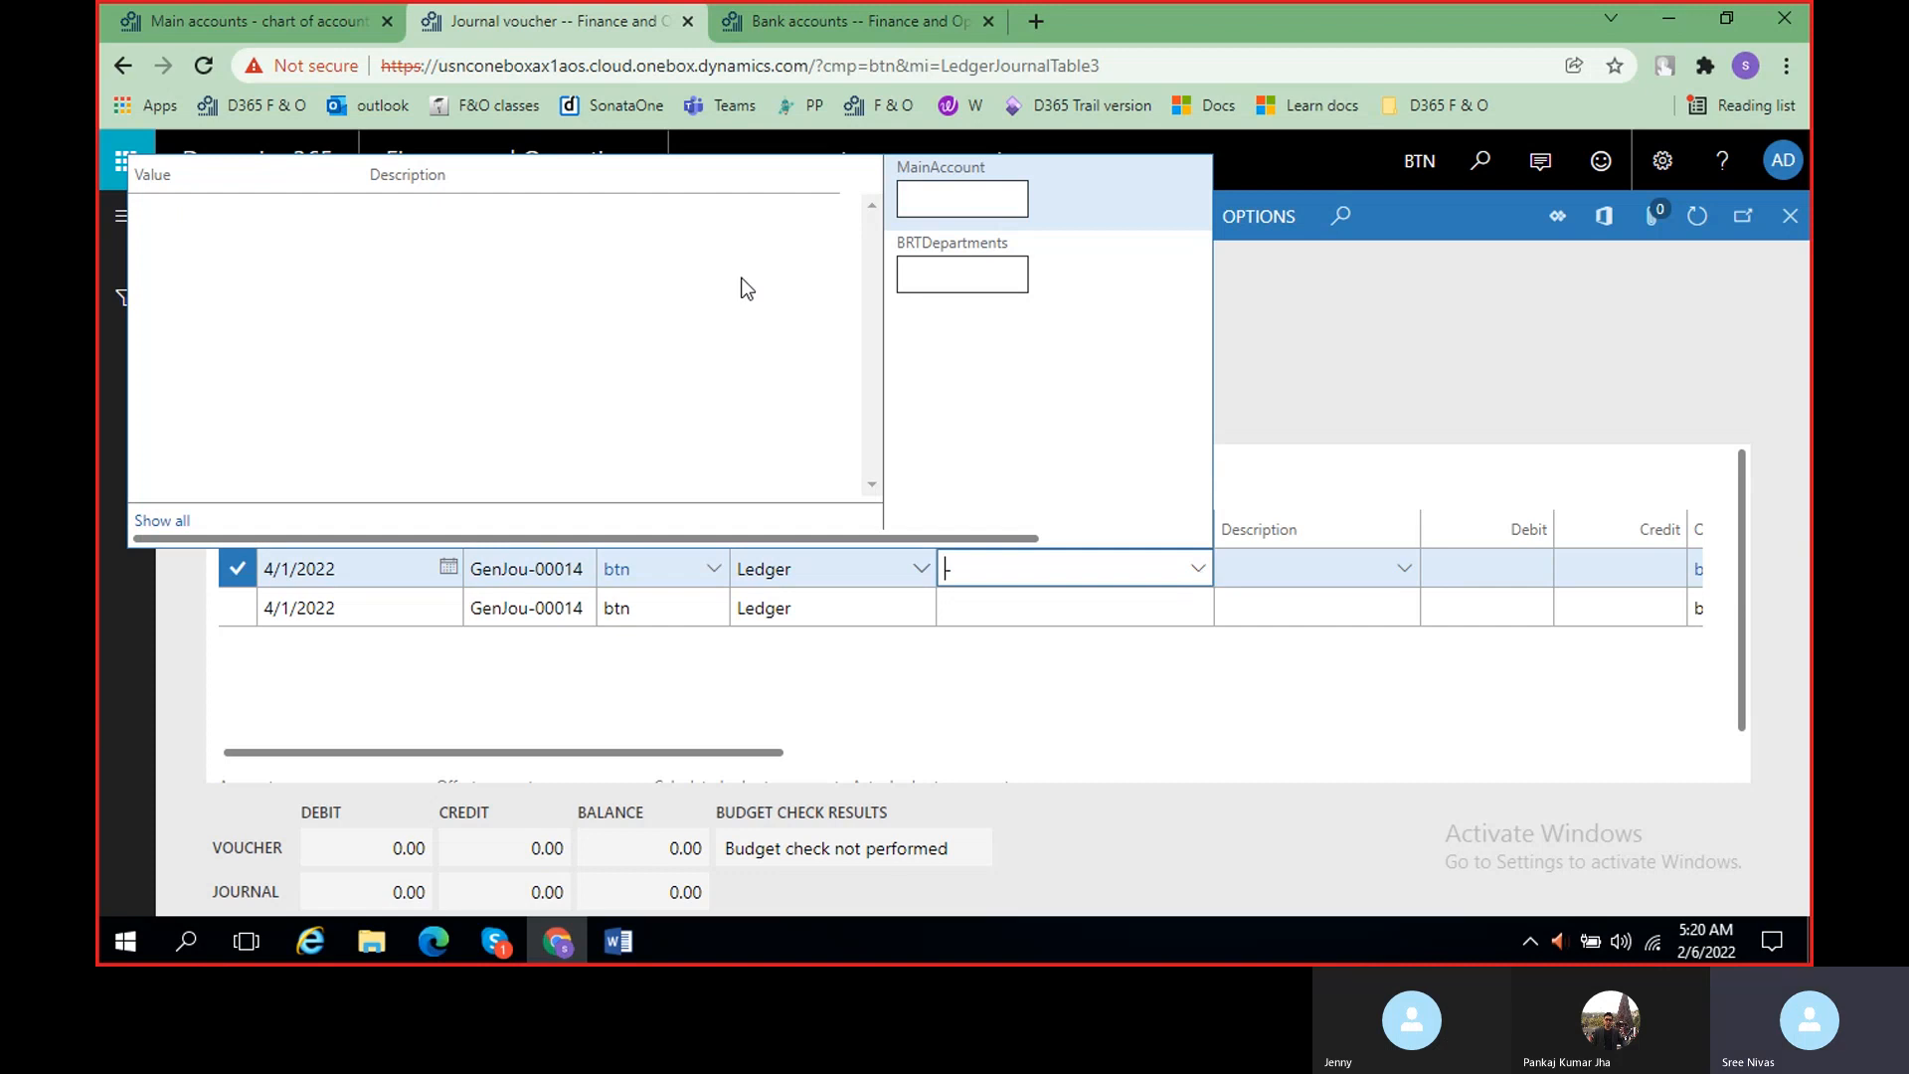
scroll(437, 427, down, 1)
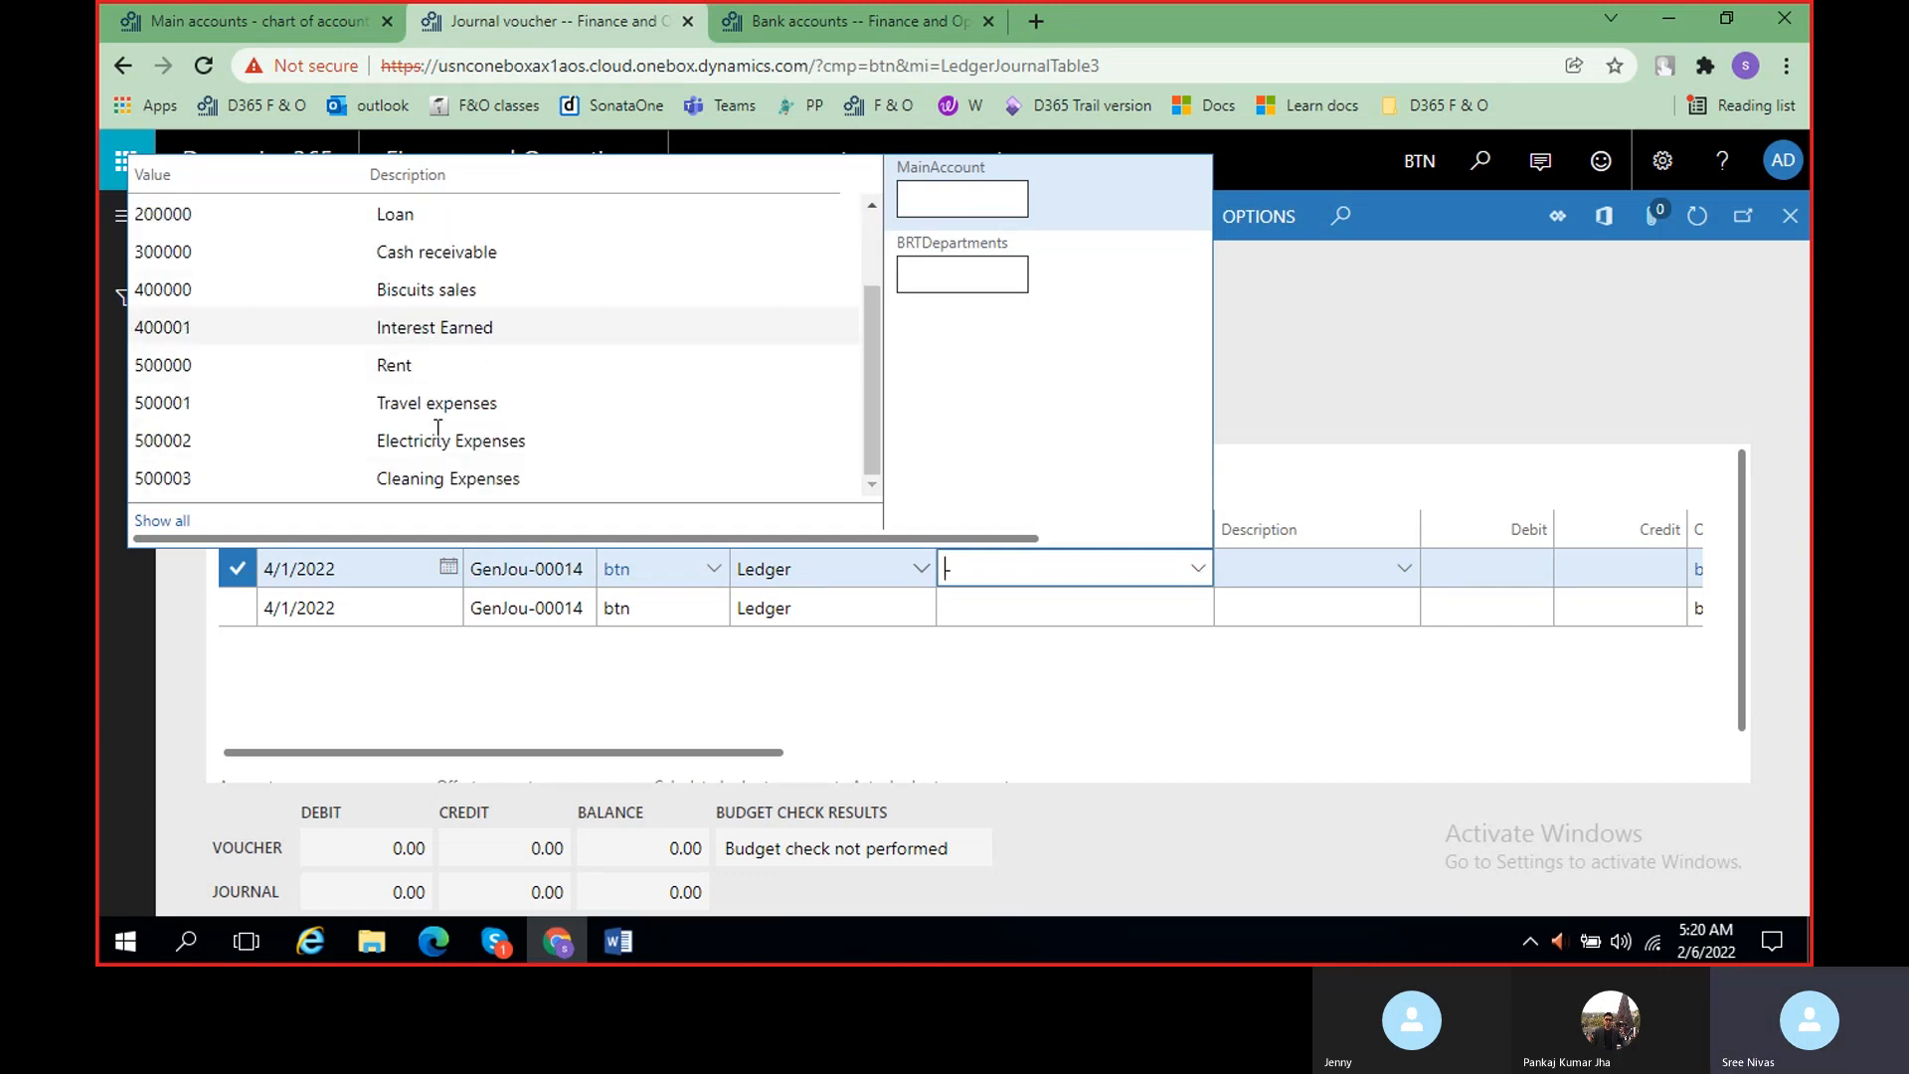
click(437, 441)
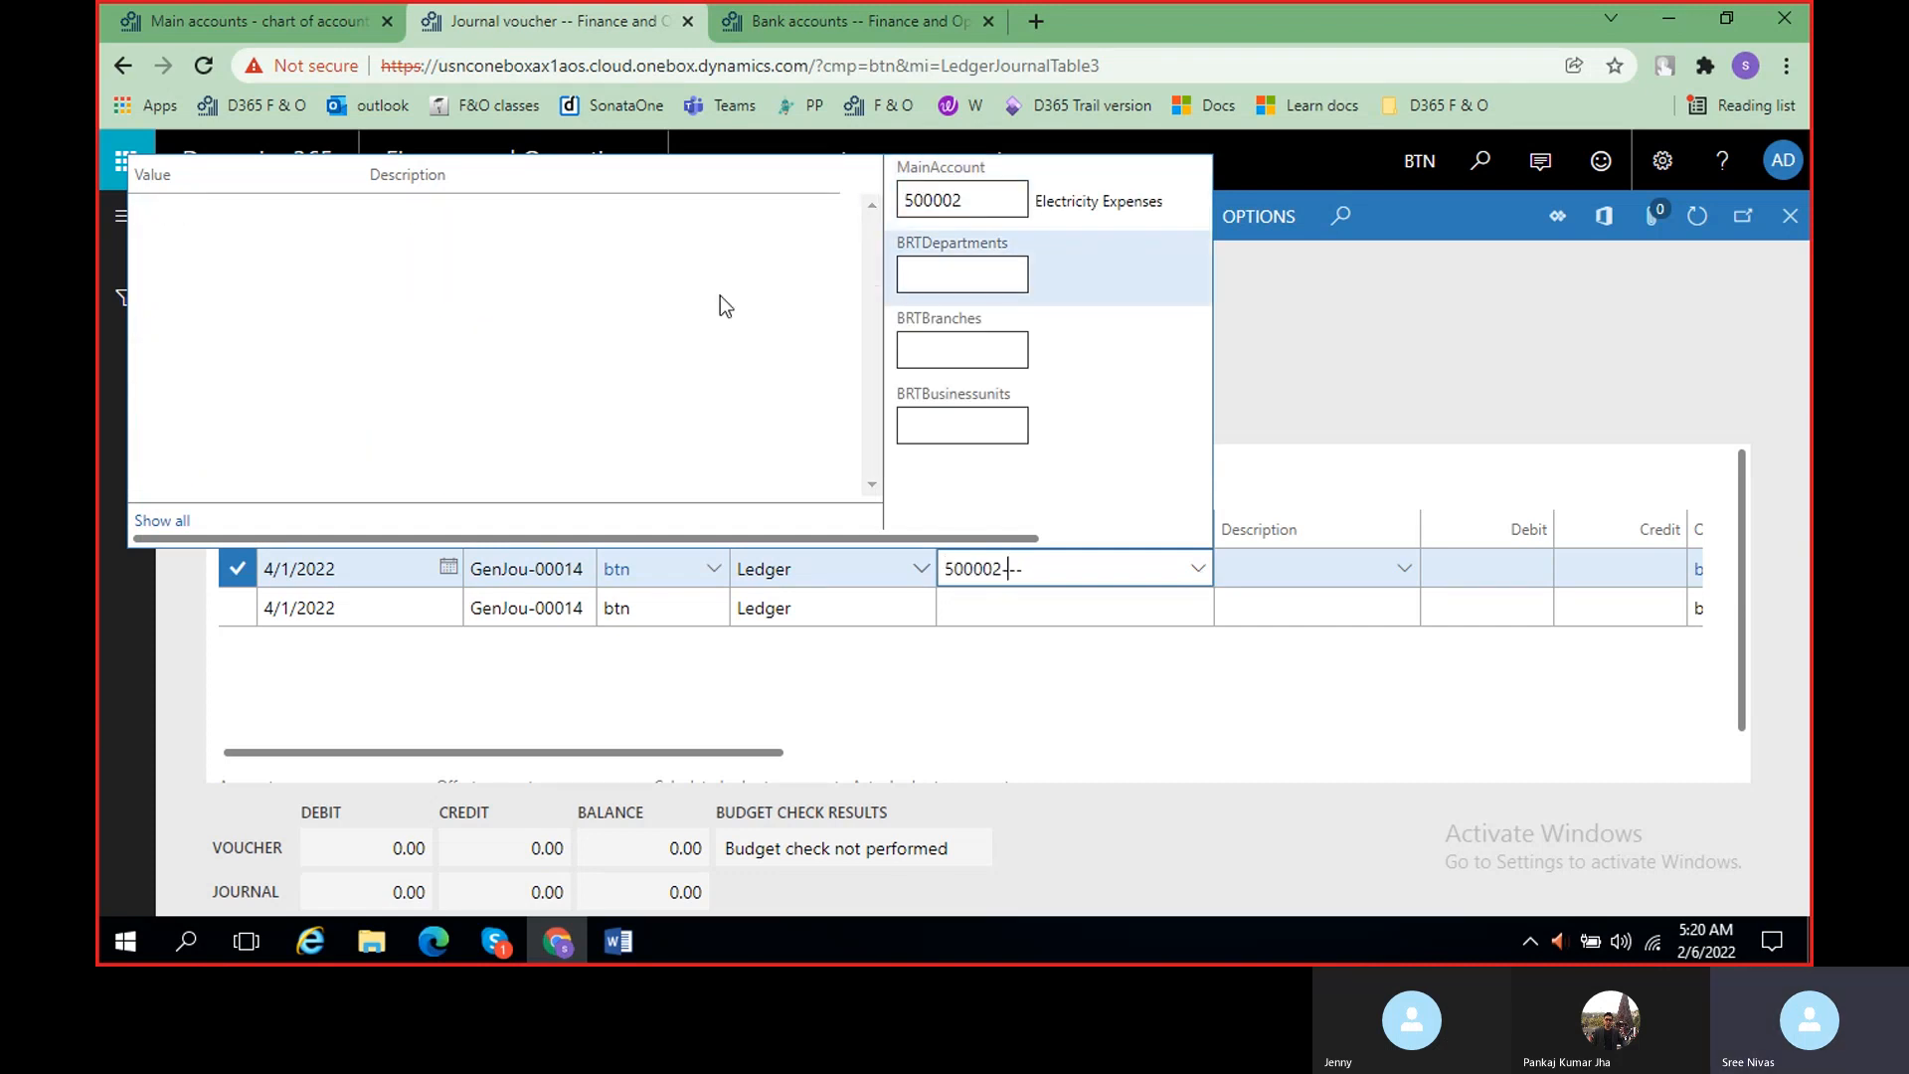
click(773, 206)
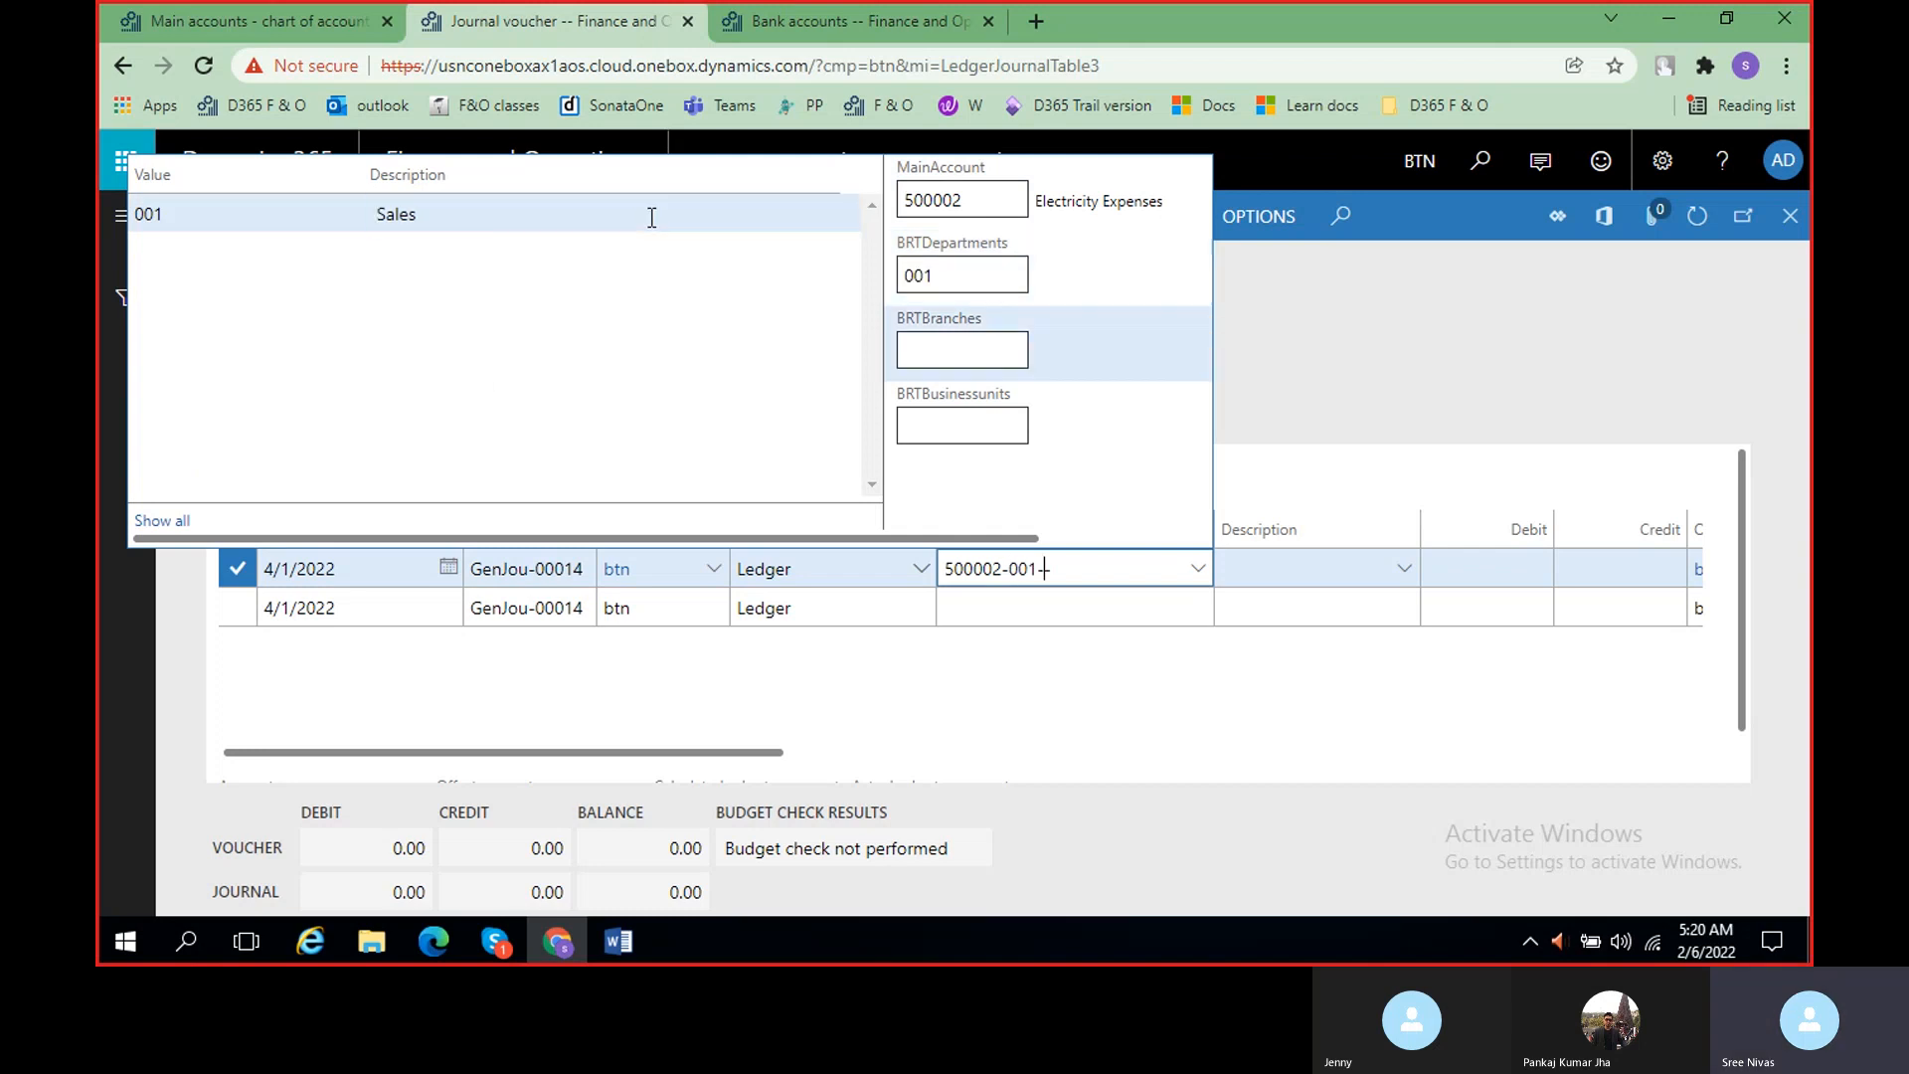
click(596, 224)
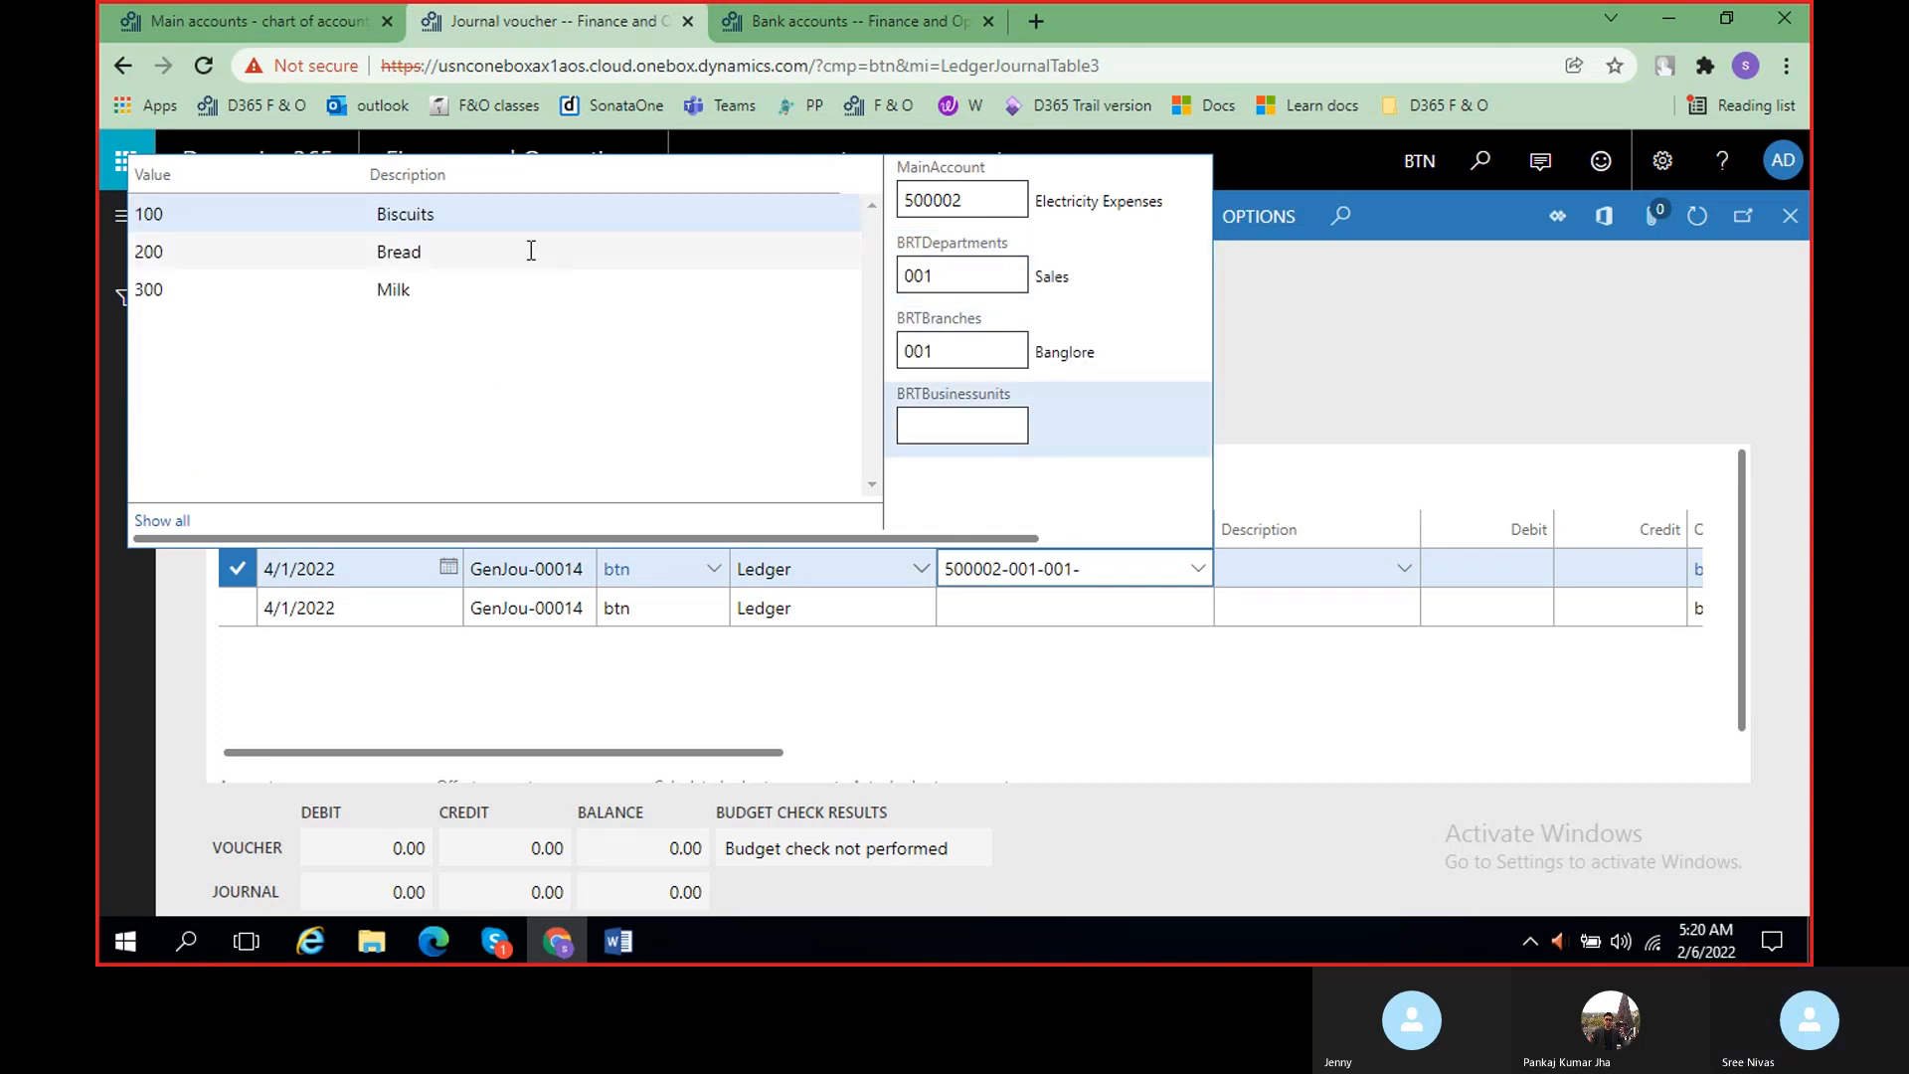
click(516, 214)
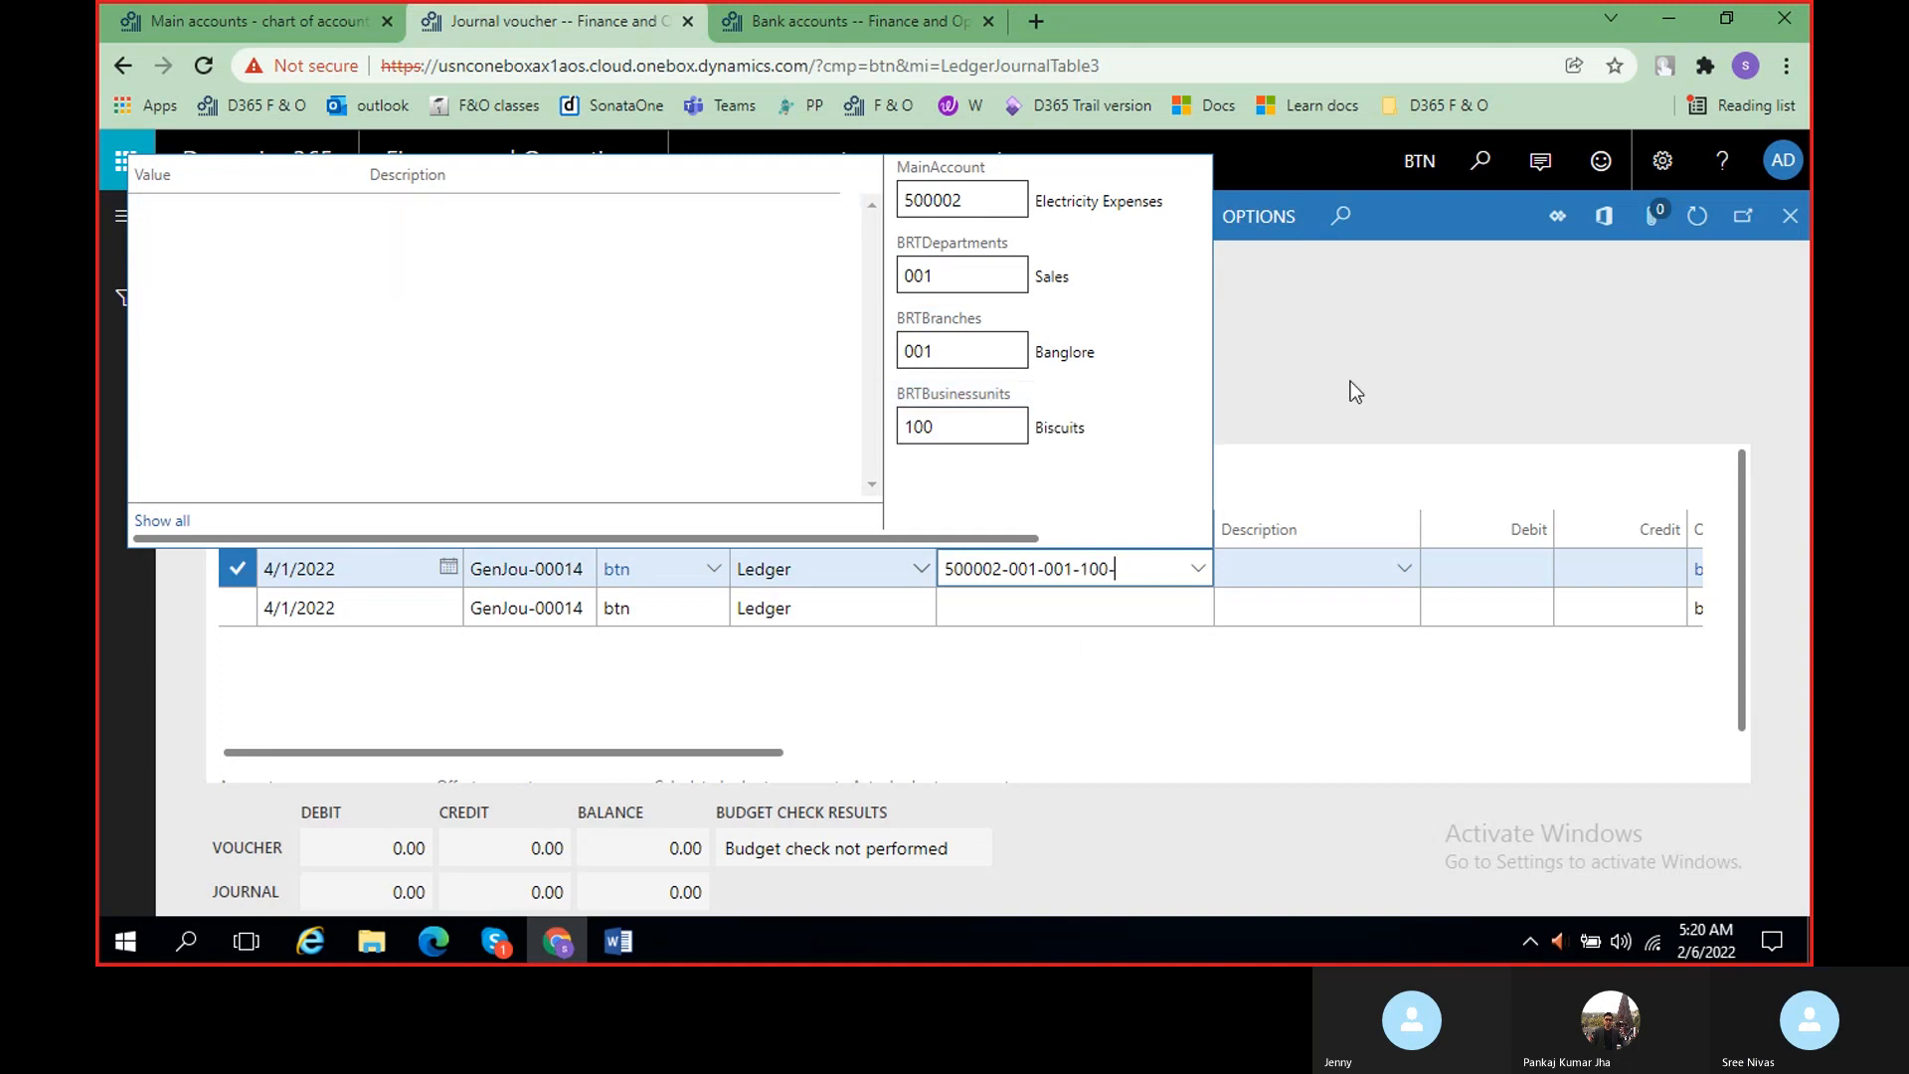
- Set the second line's account to Cleaning Expenses with department 001, branch 001 and business unit 100, checking the Word class notes for the entry
click(1092, 609)
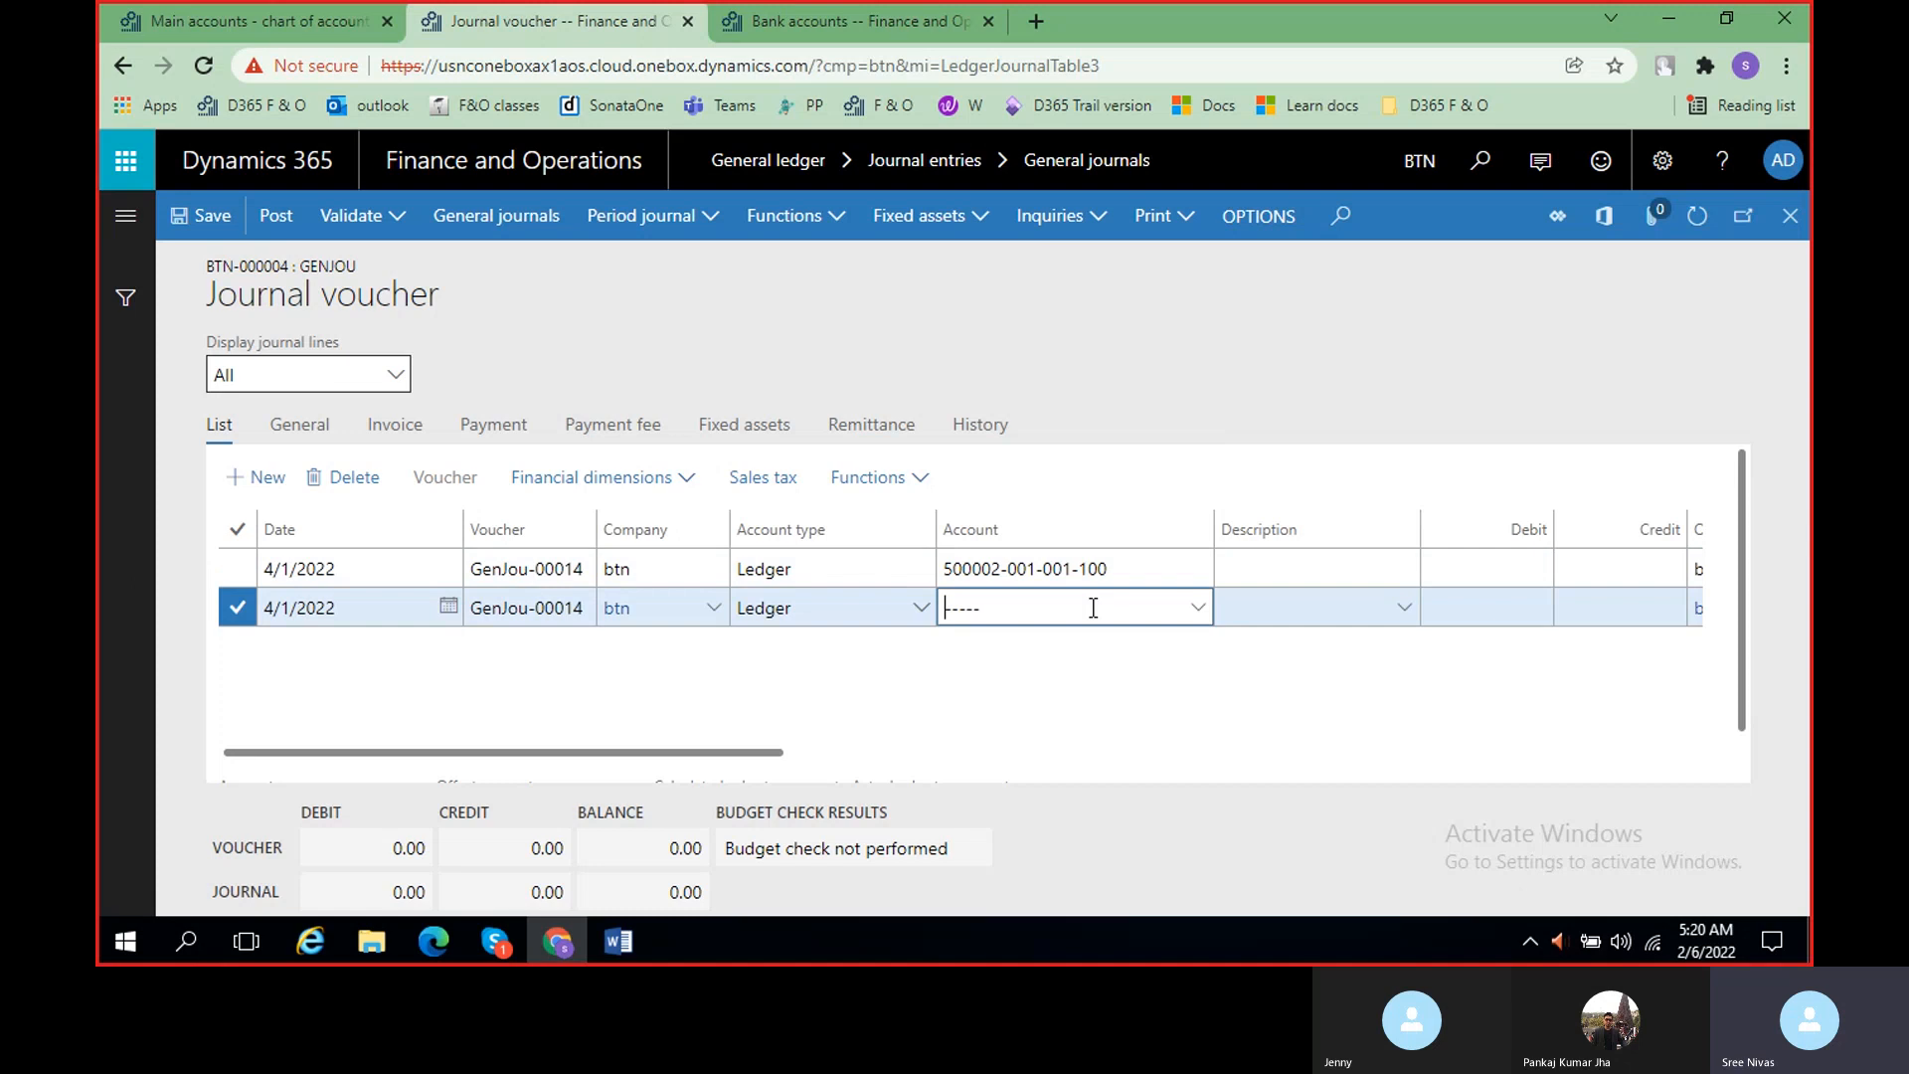
click(1201, 611)
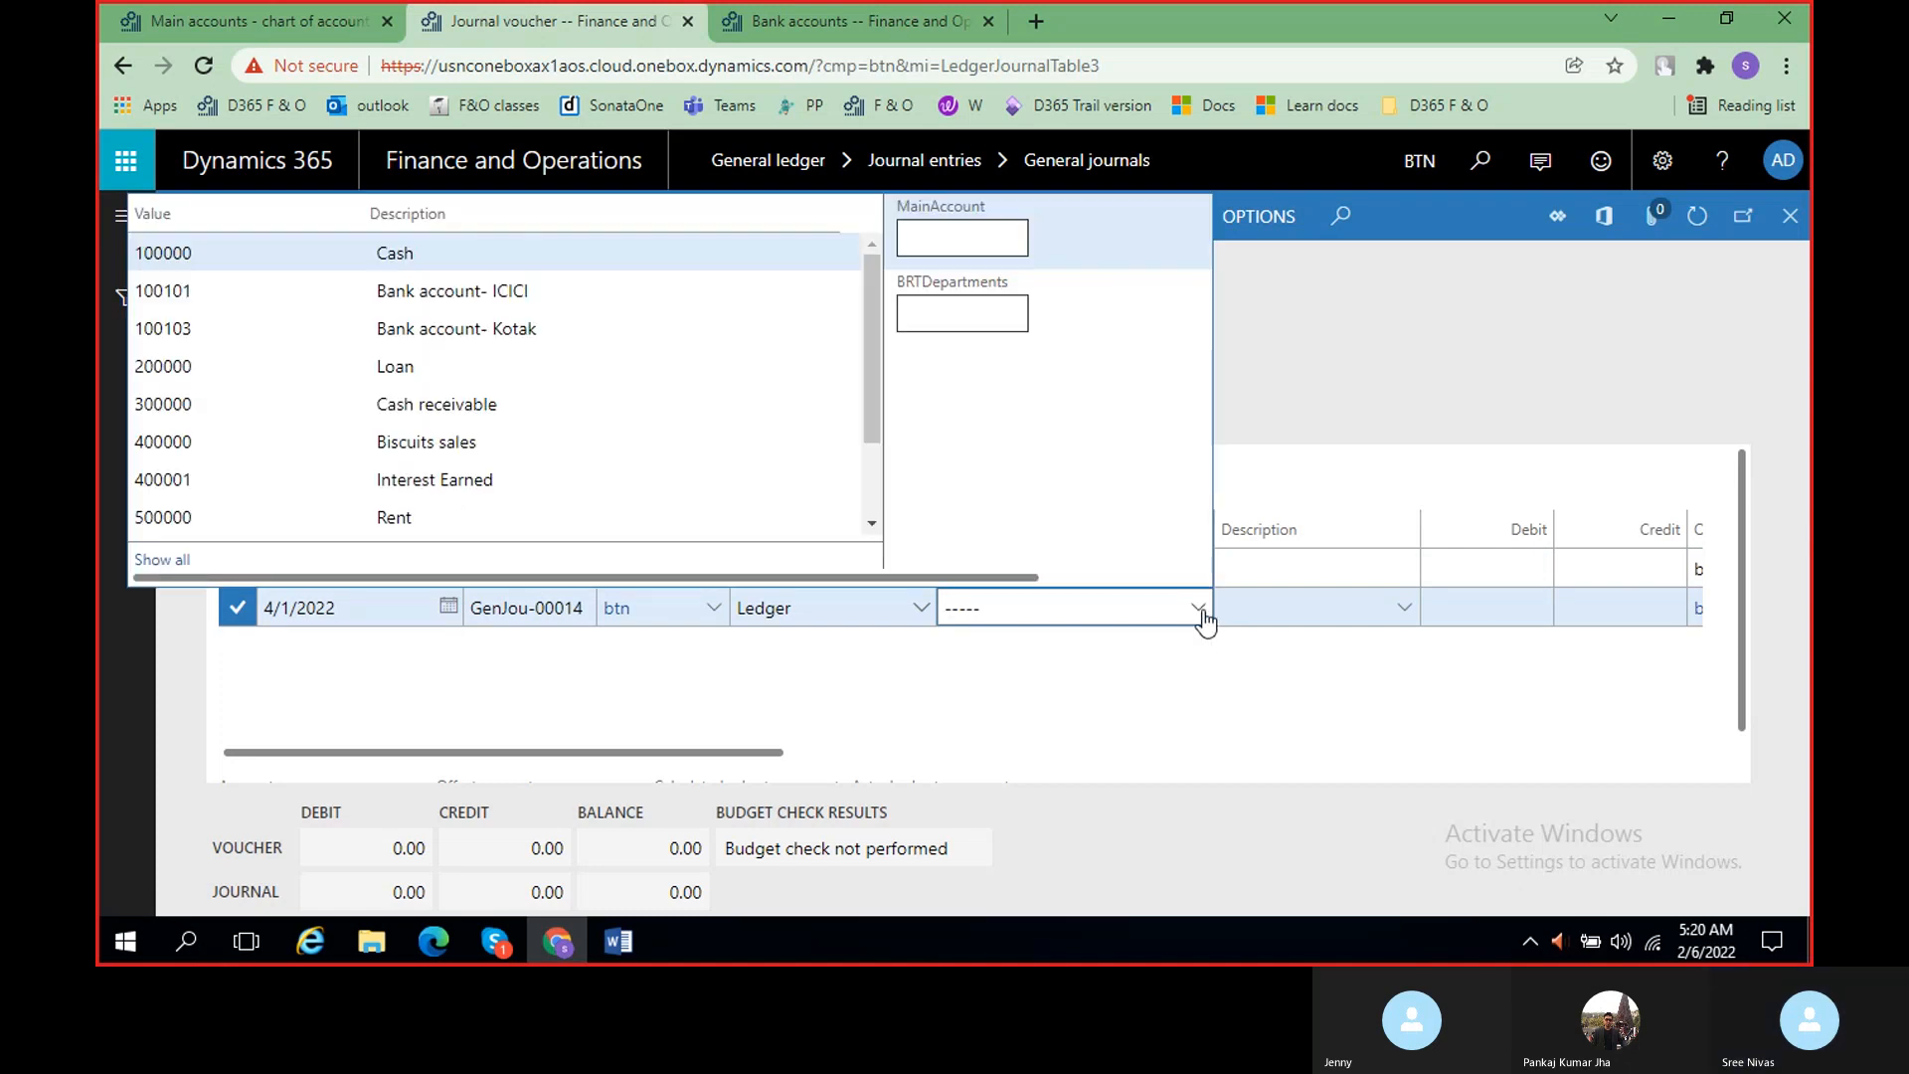
click(636, 955)
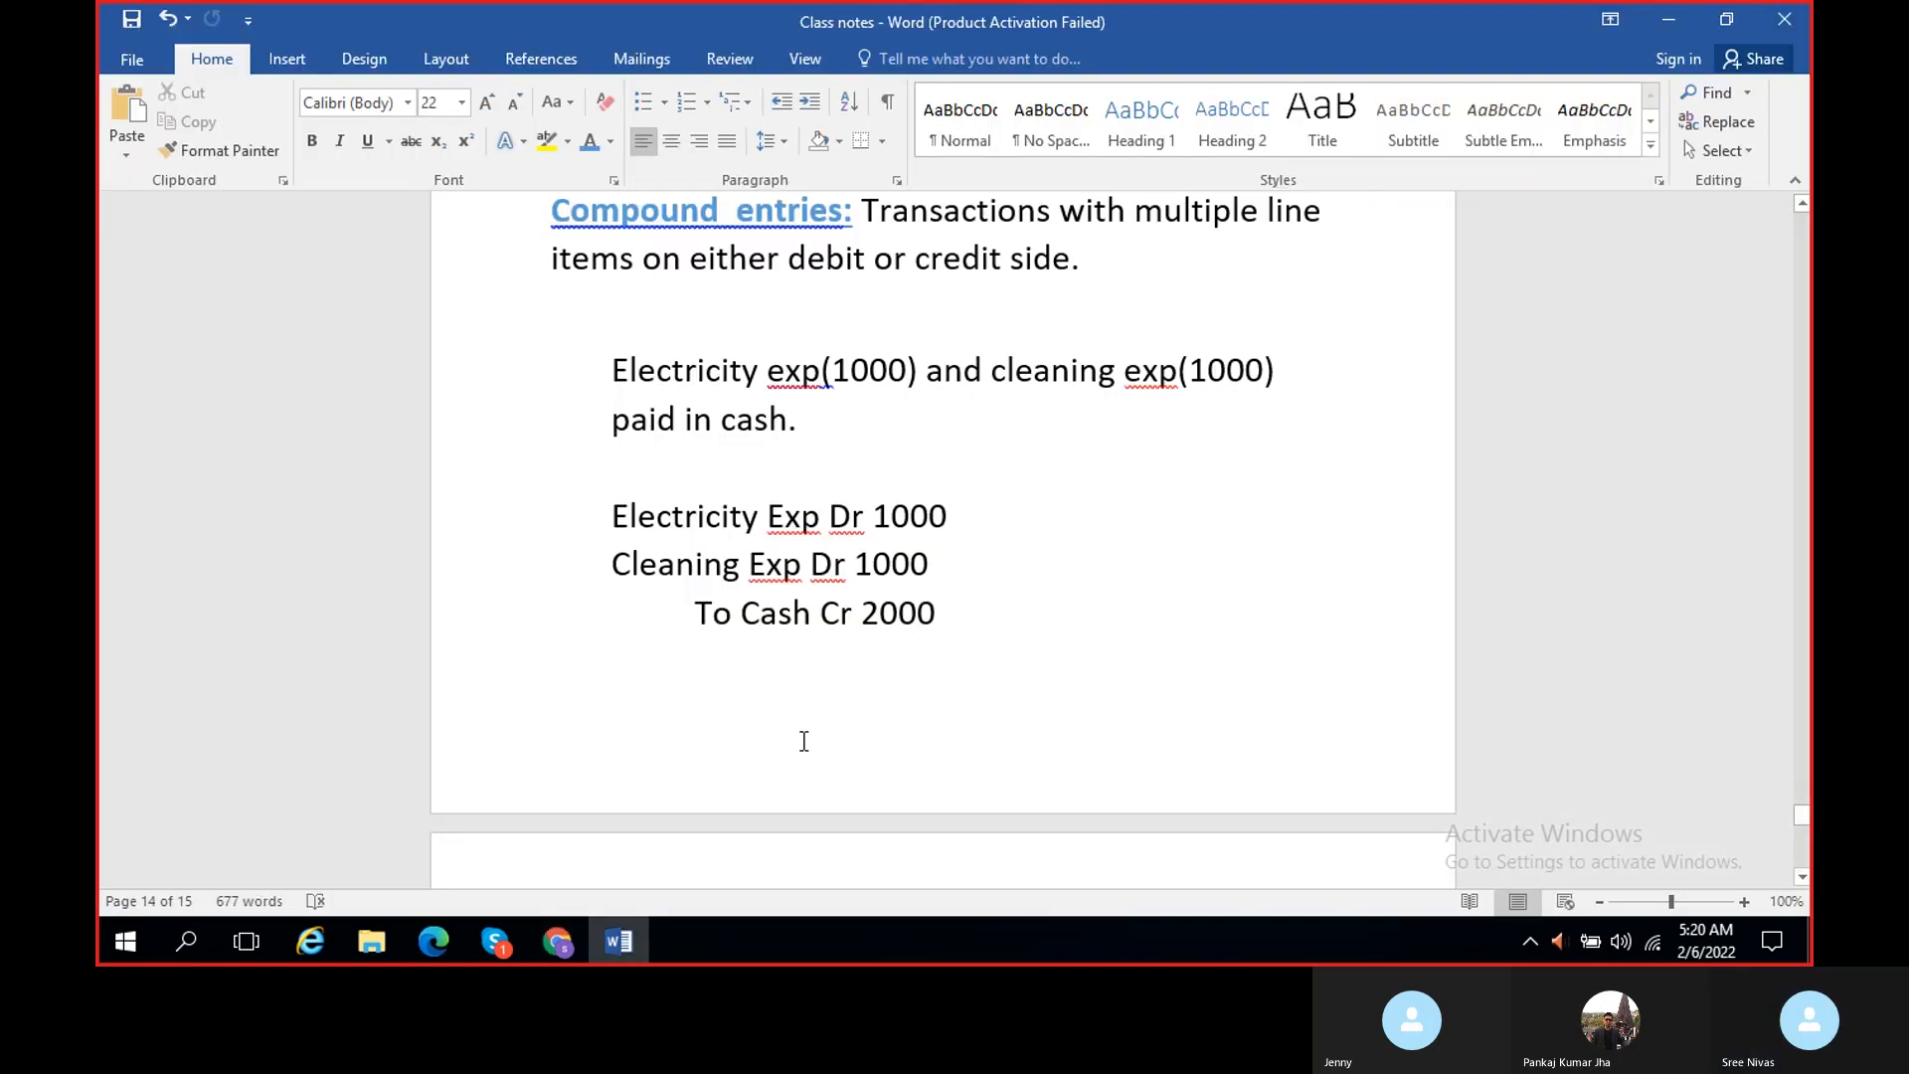
key(alt+Tab)
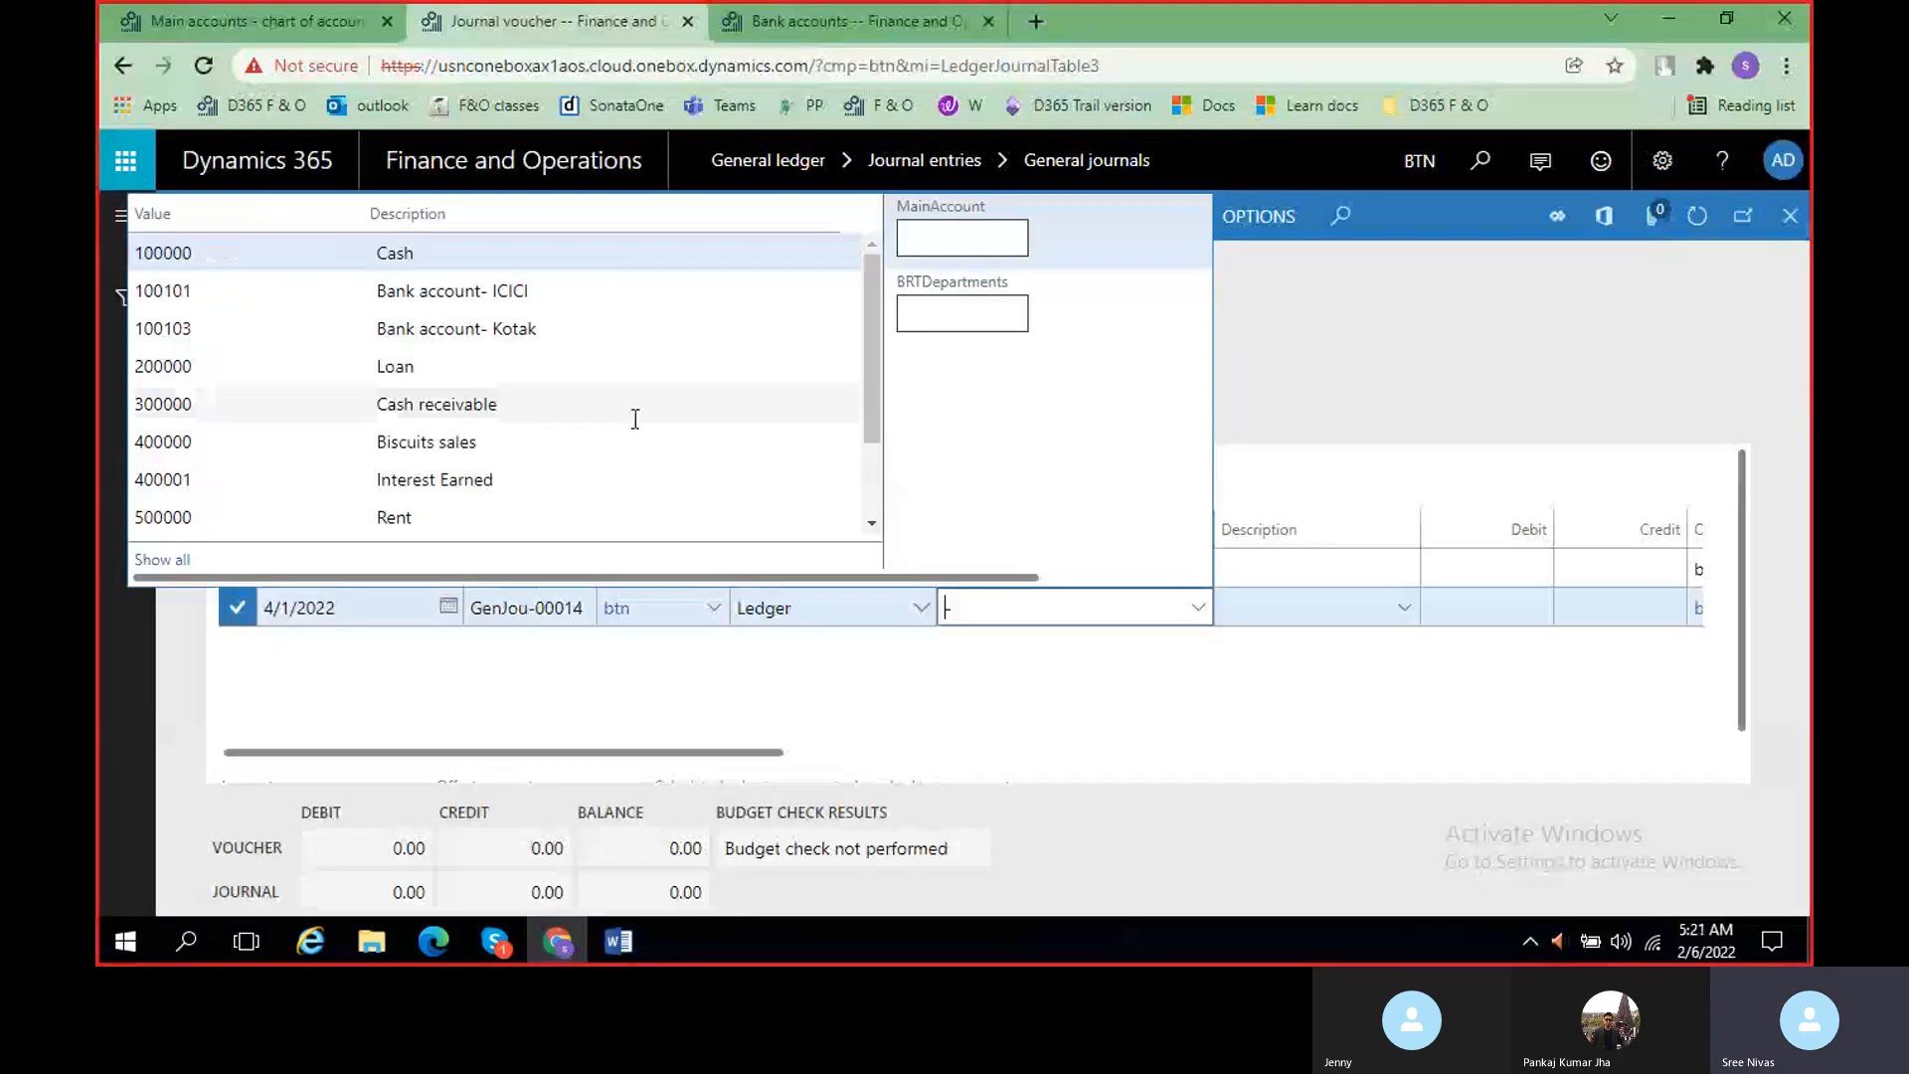
scroll(460, 467, down, 1)
click(457, 517)
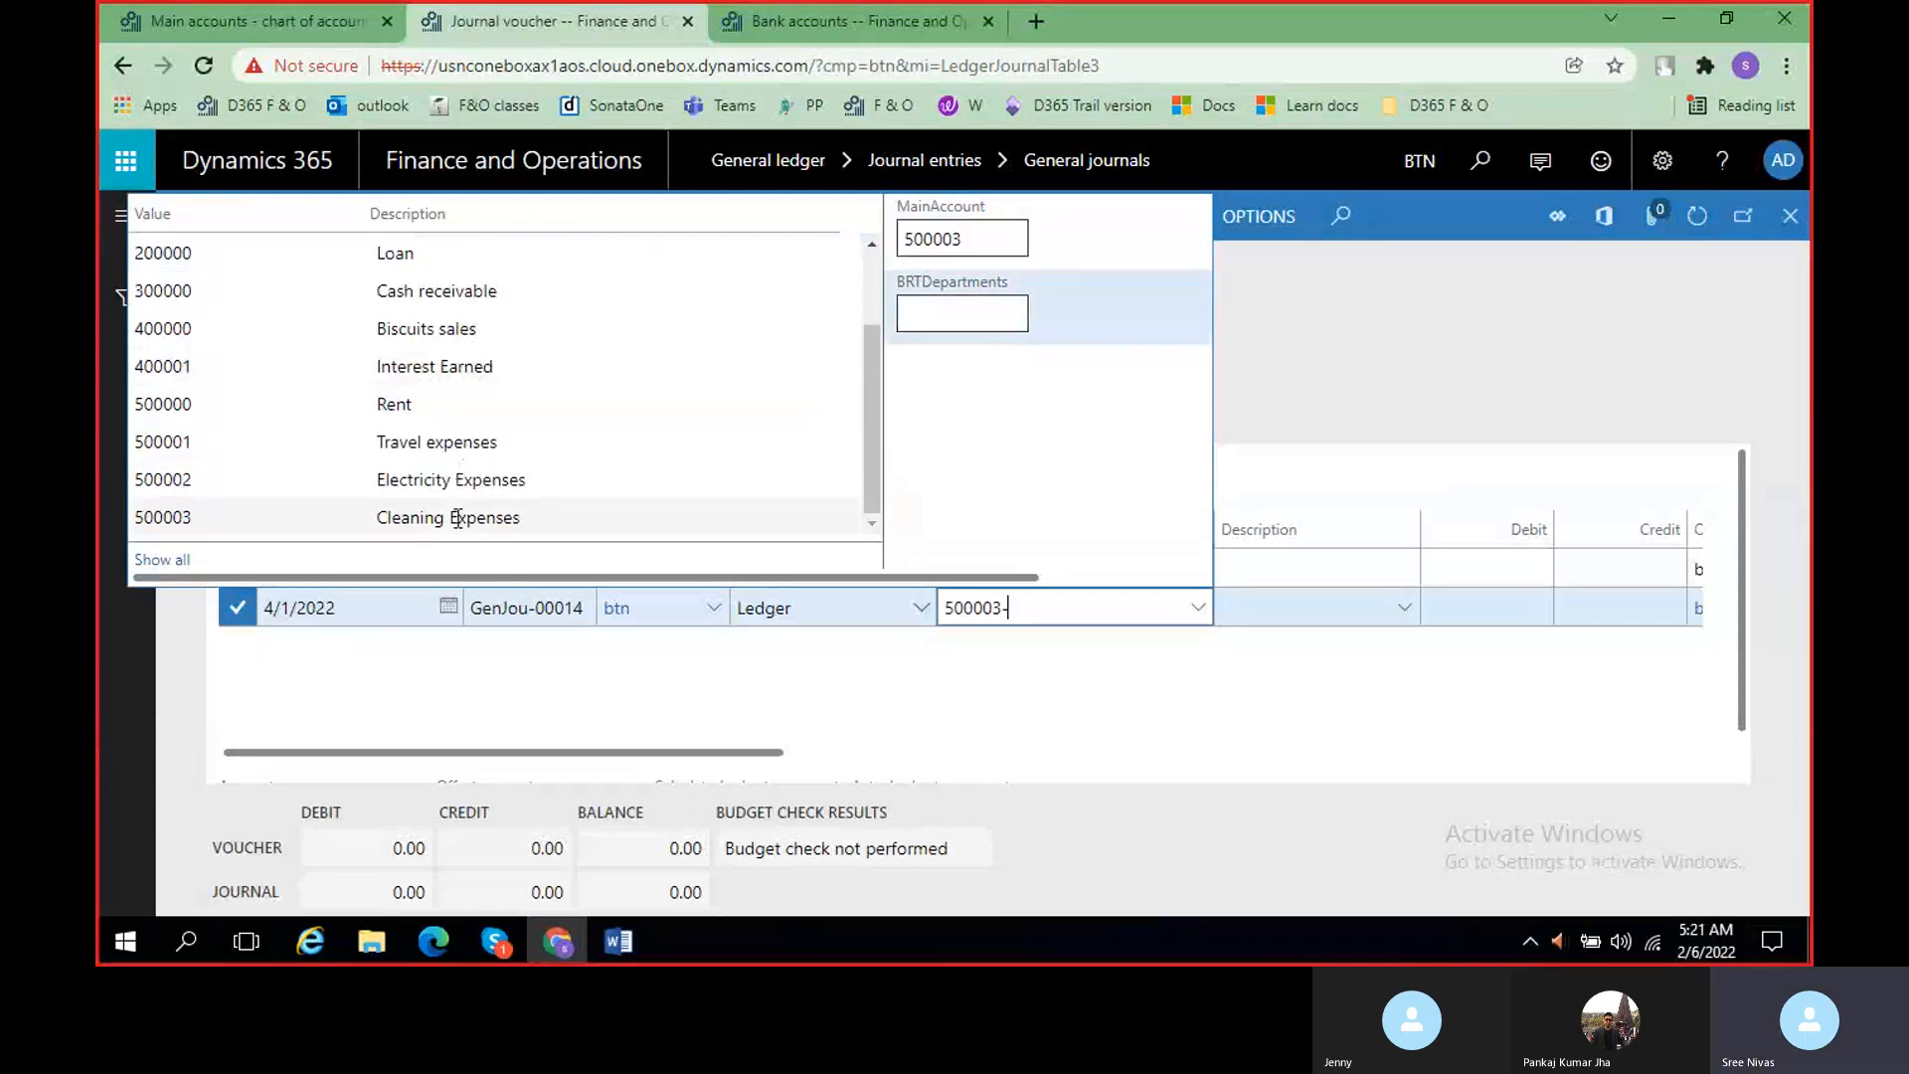
click(541, 255)
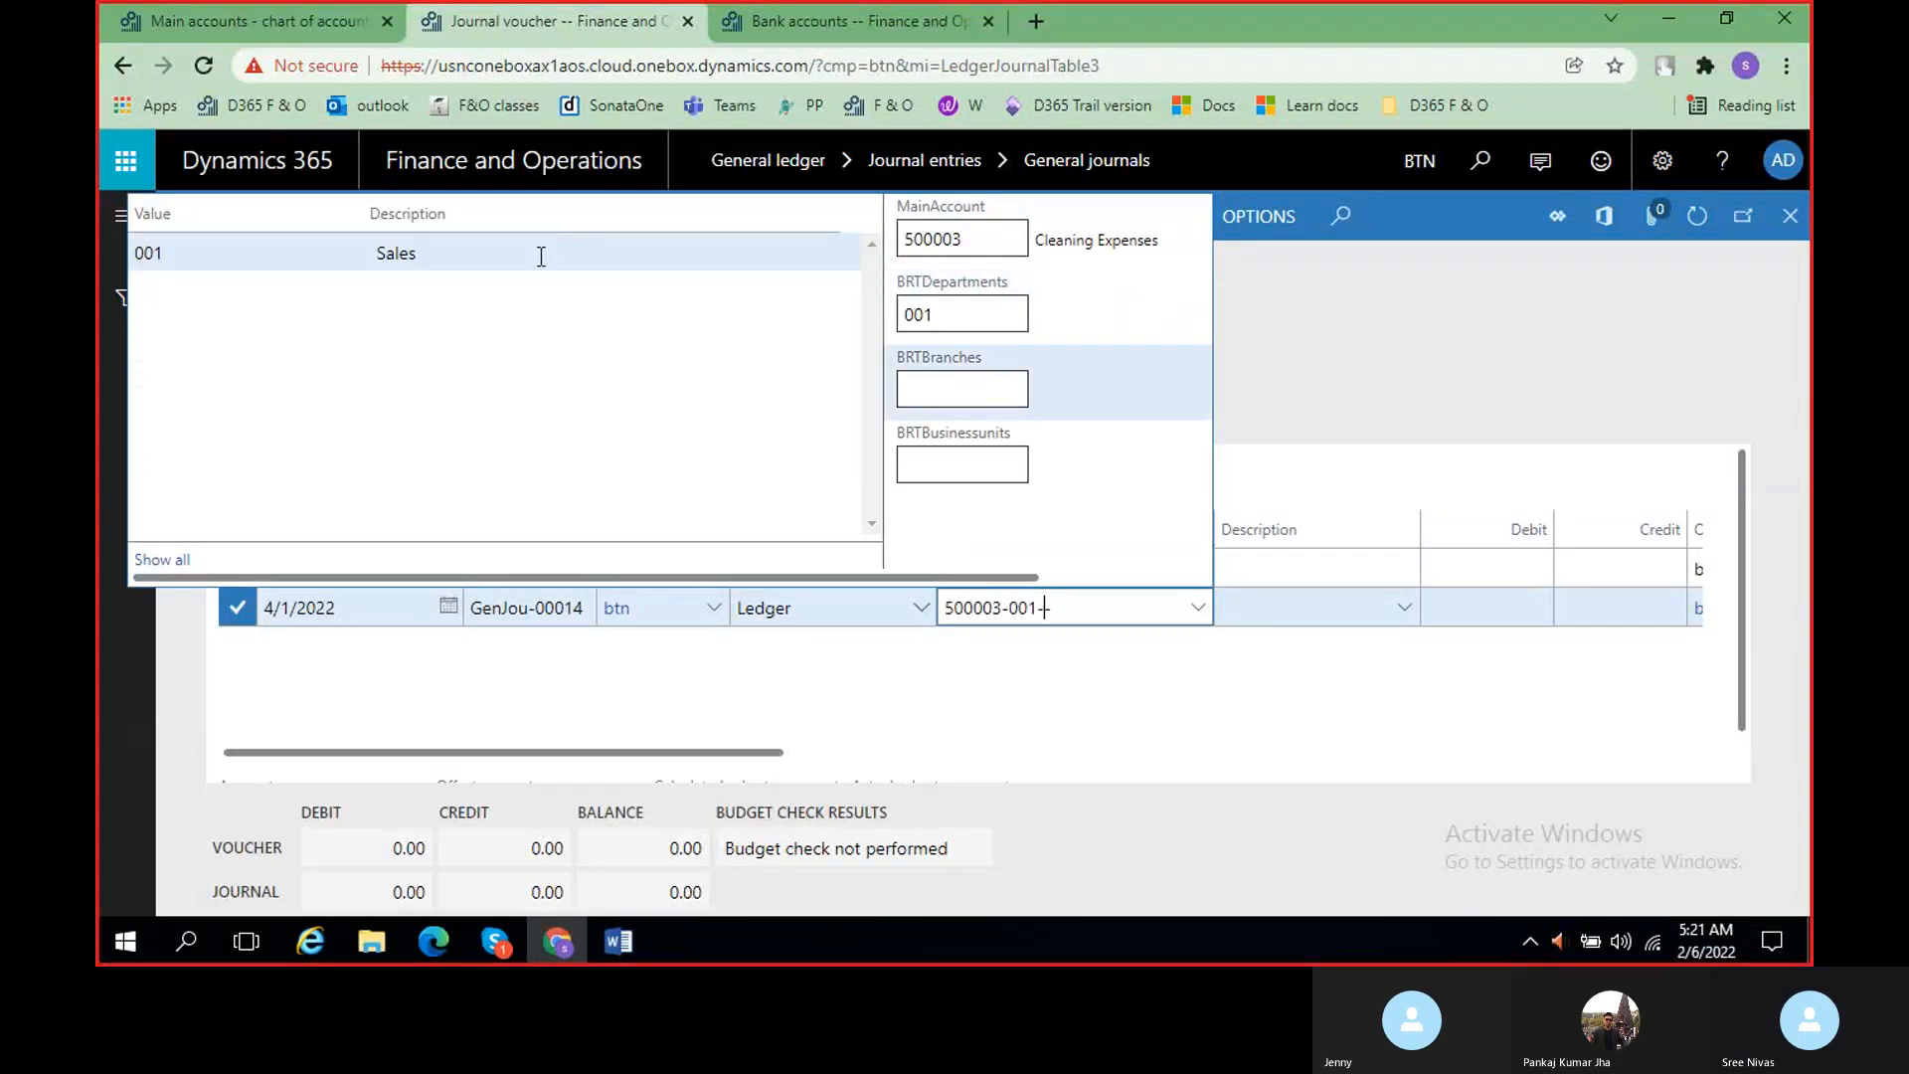
click(540, 257)
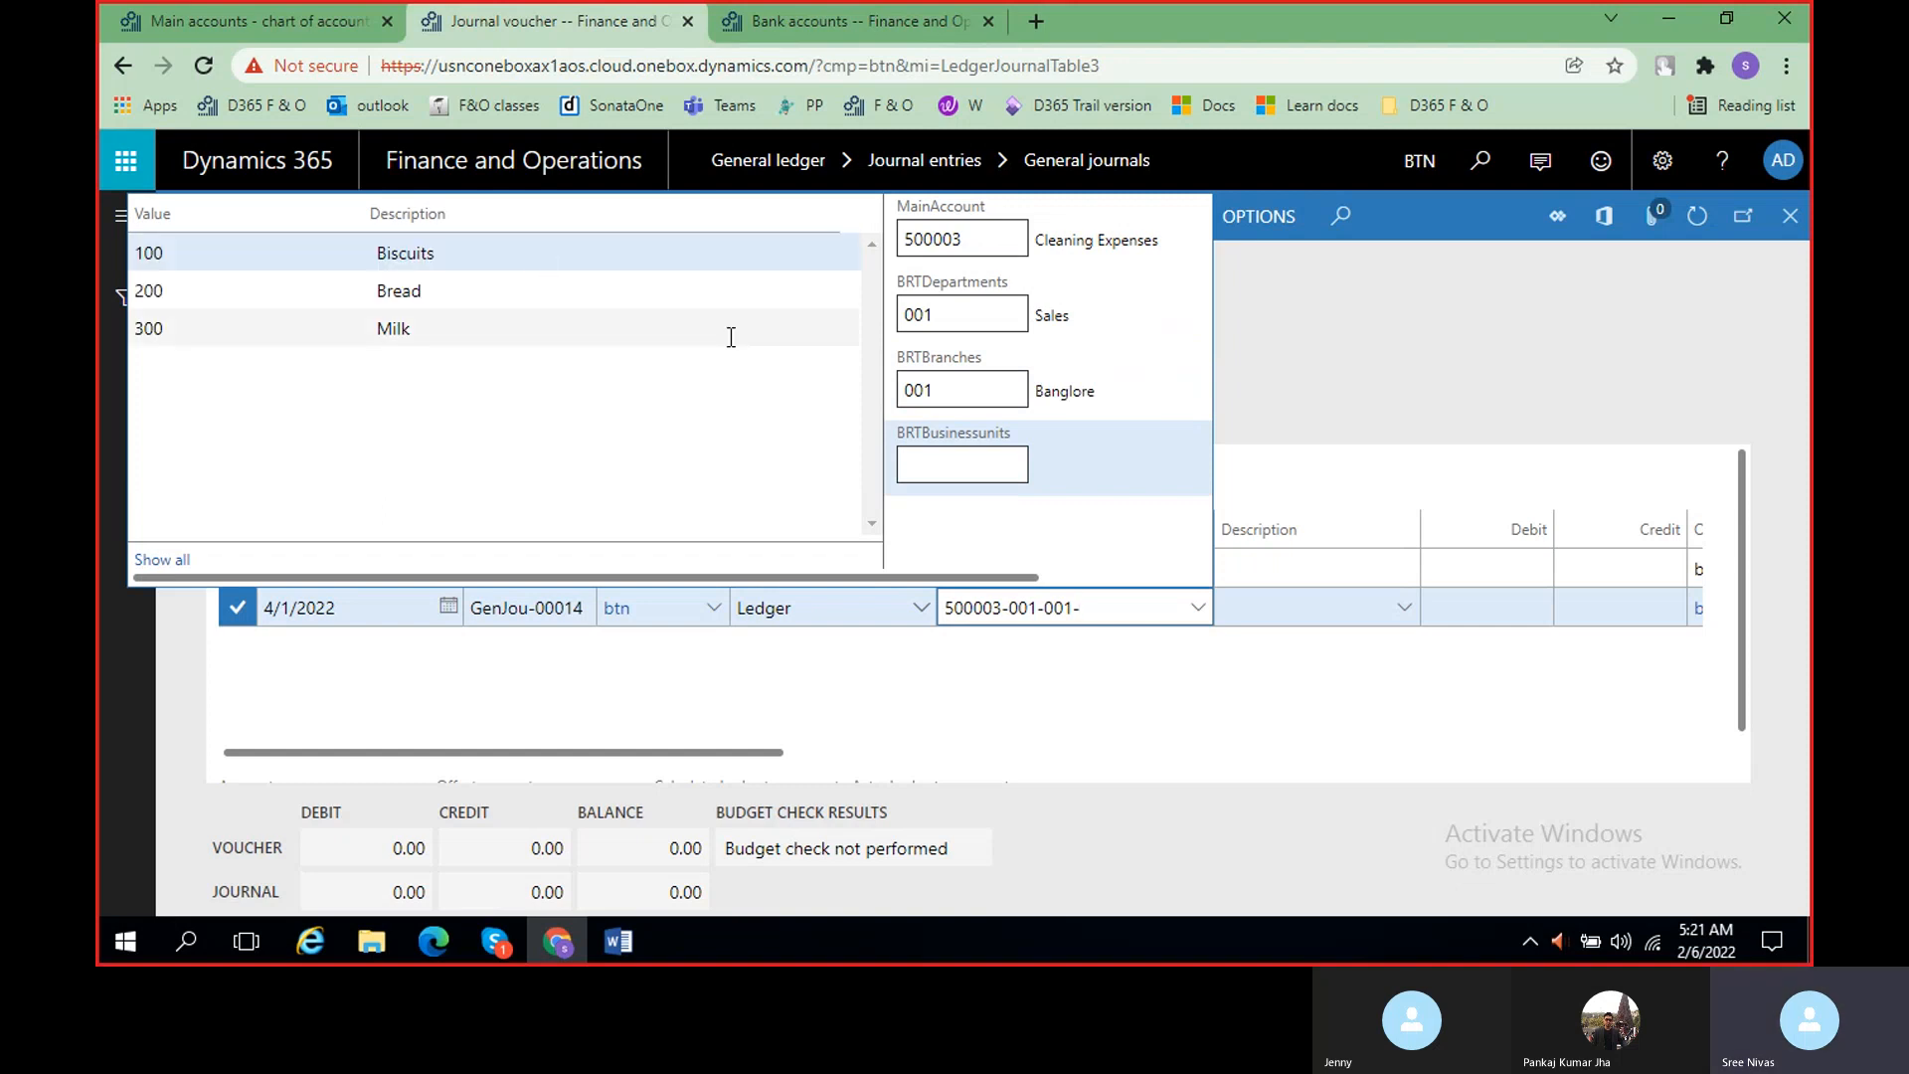
click(504, 263)
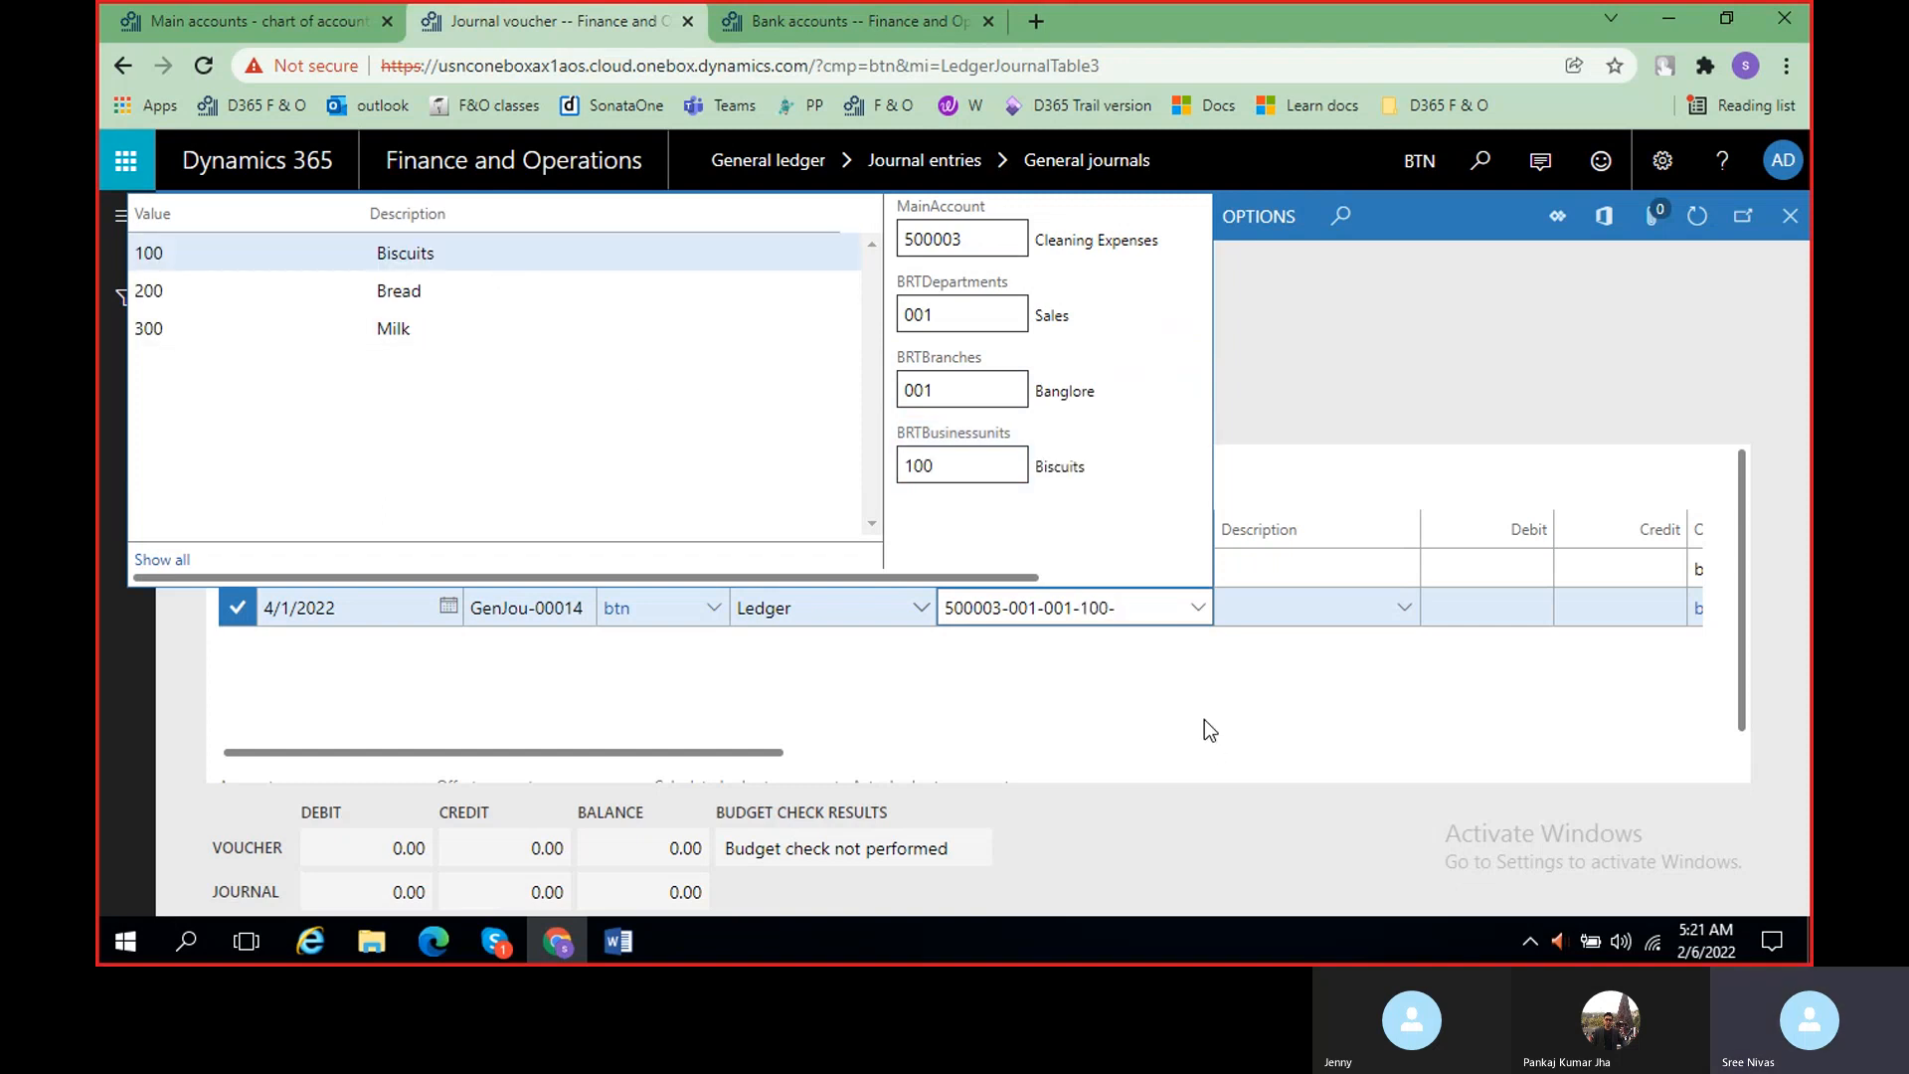
click(1118, 702)
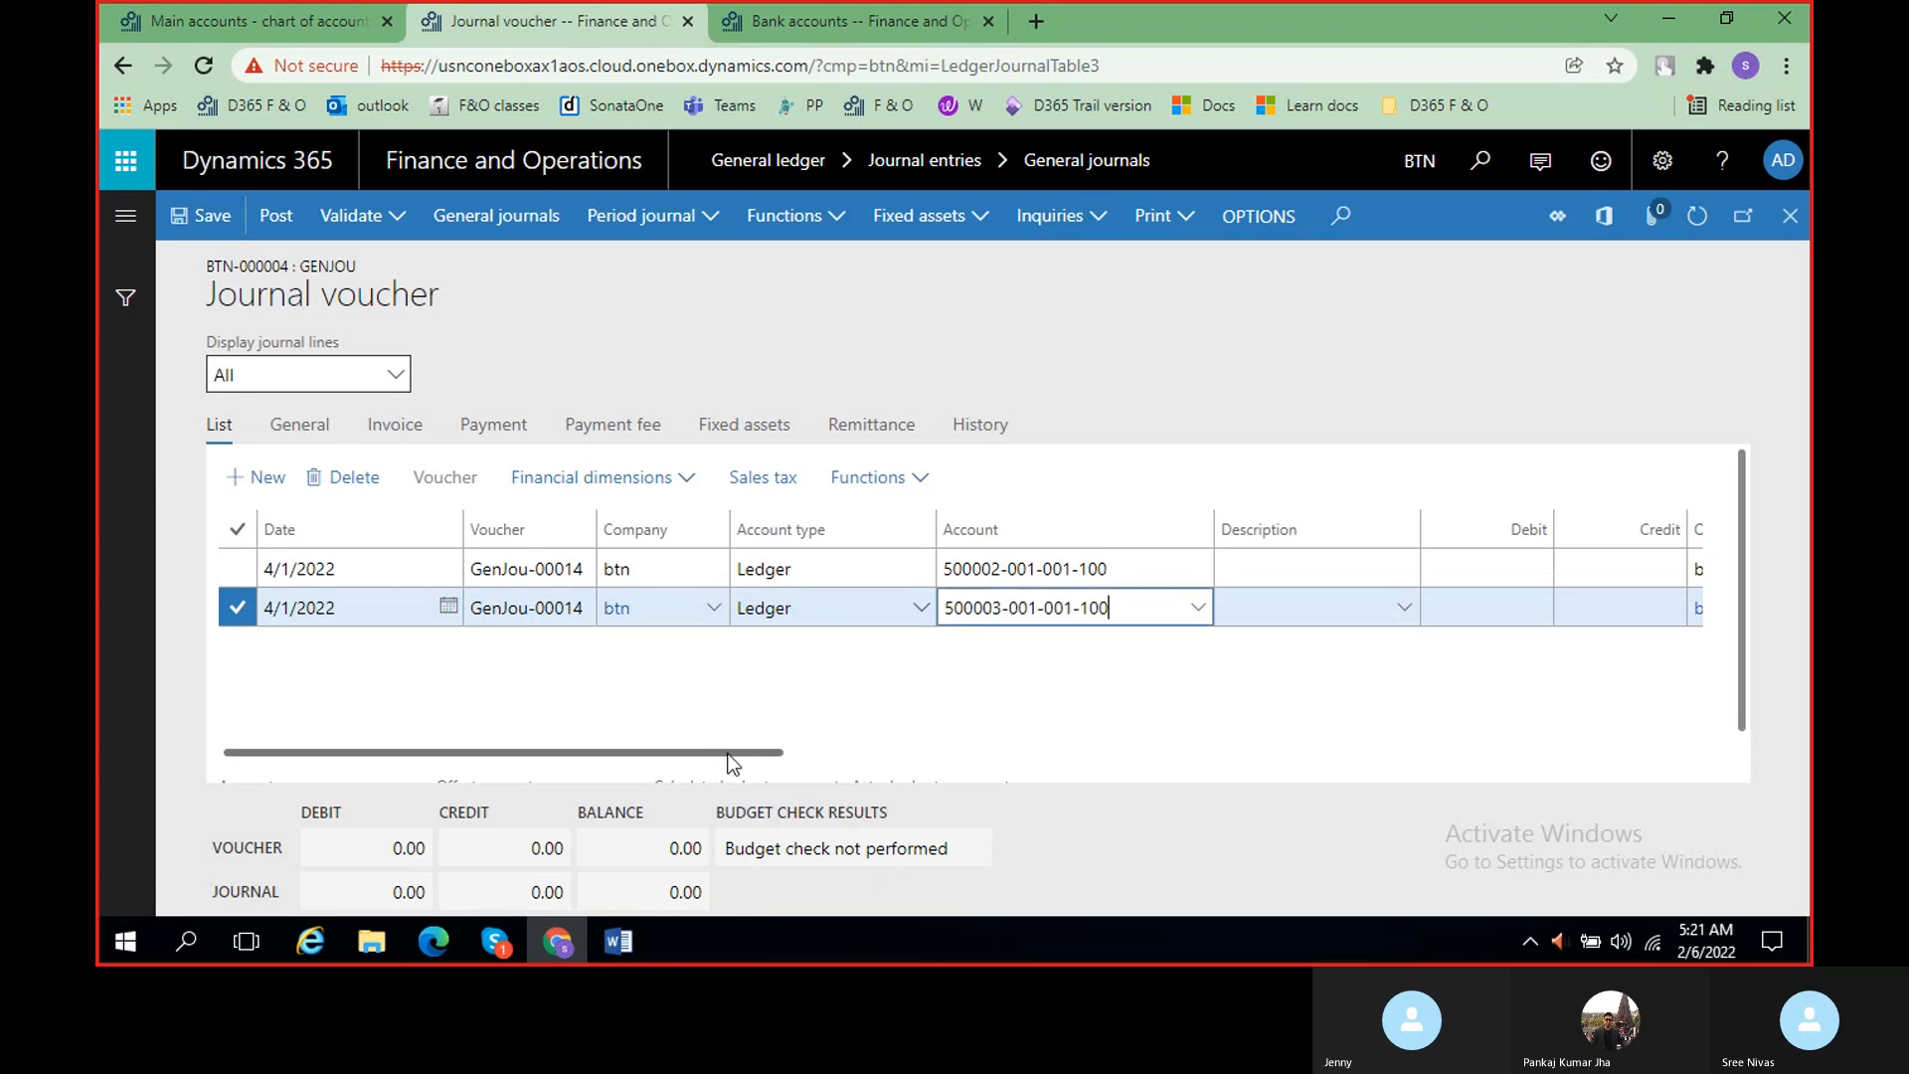
drag(728, 755, 630, 755)
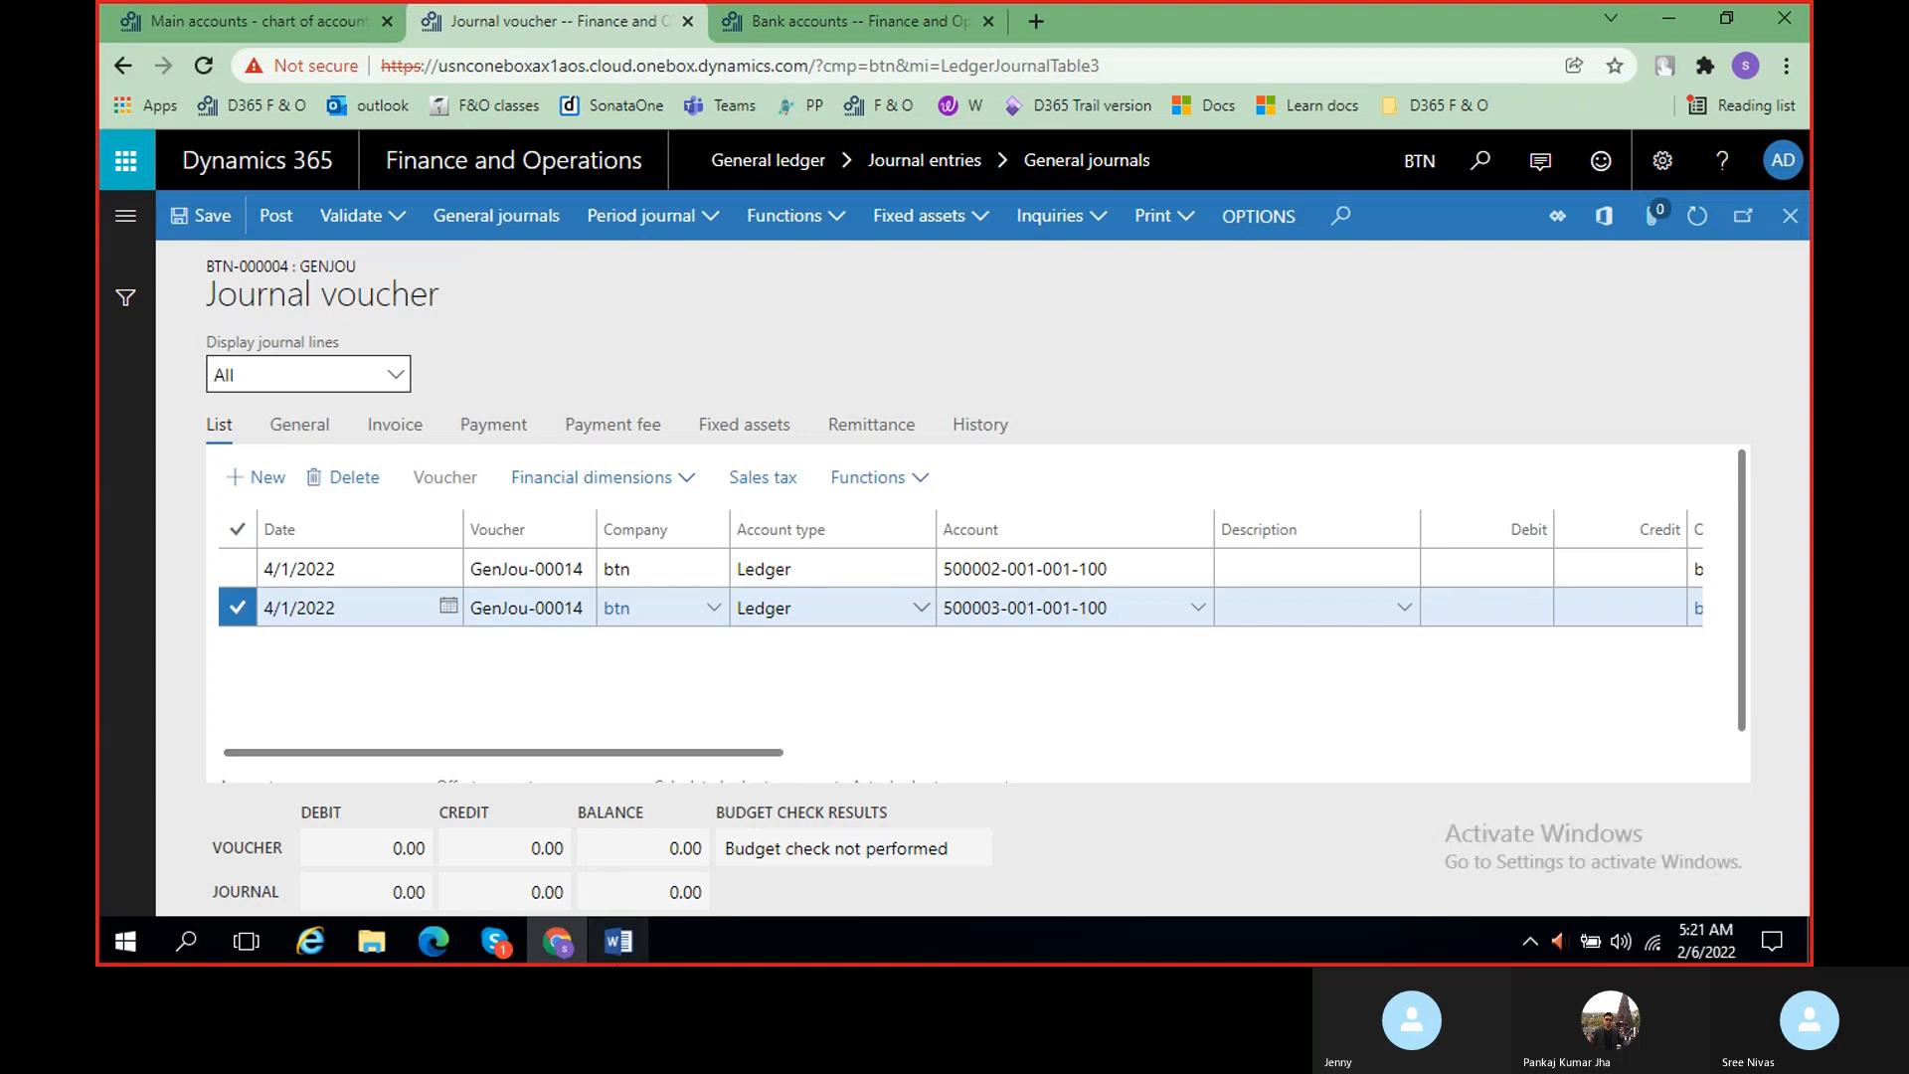
click(495, 940)
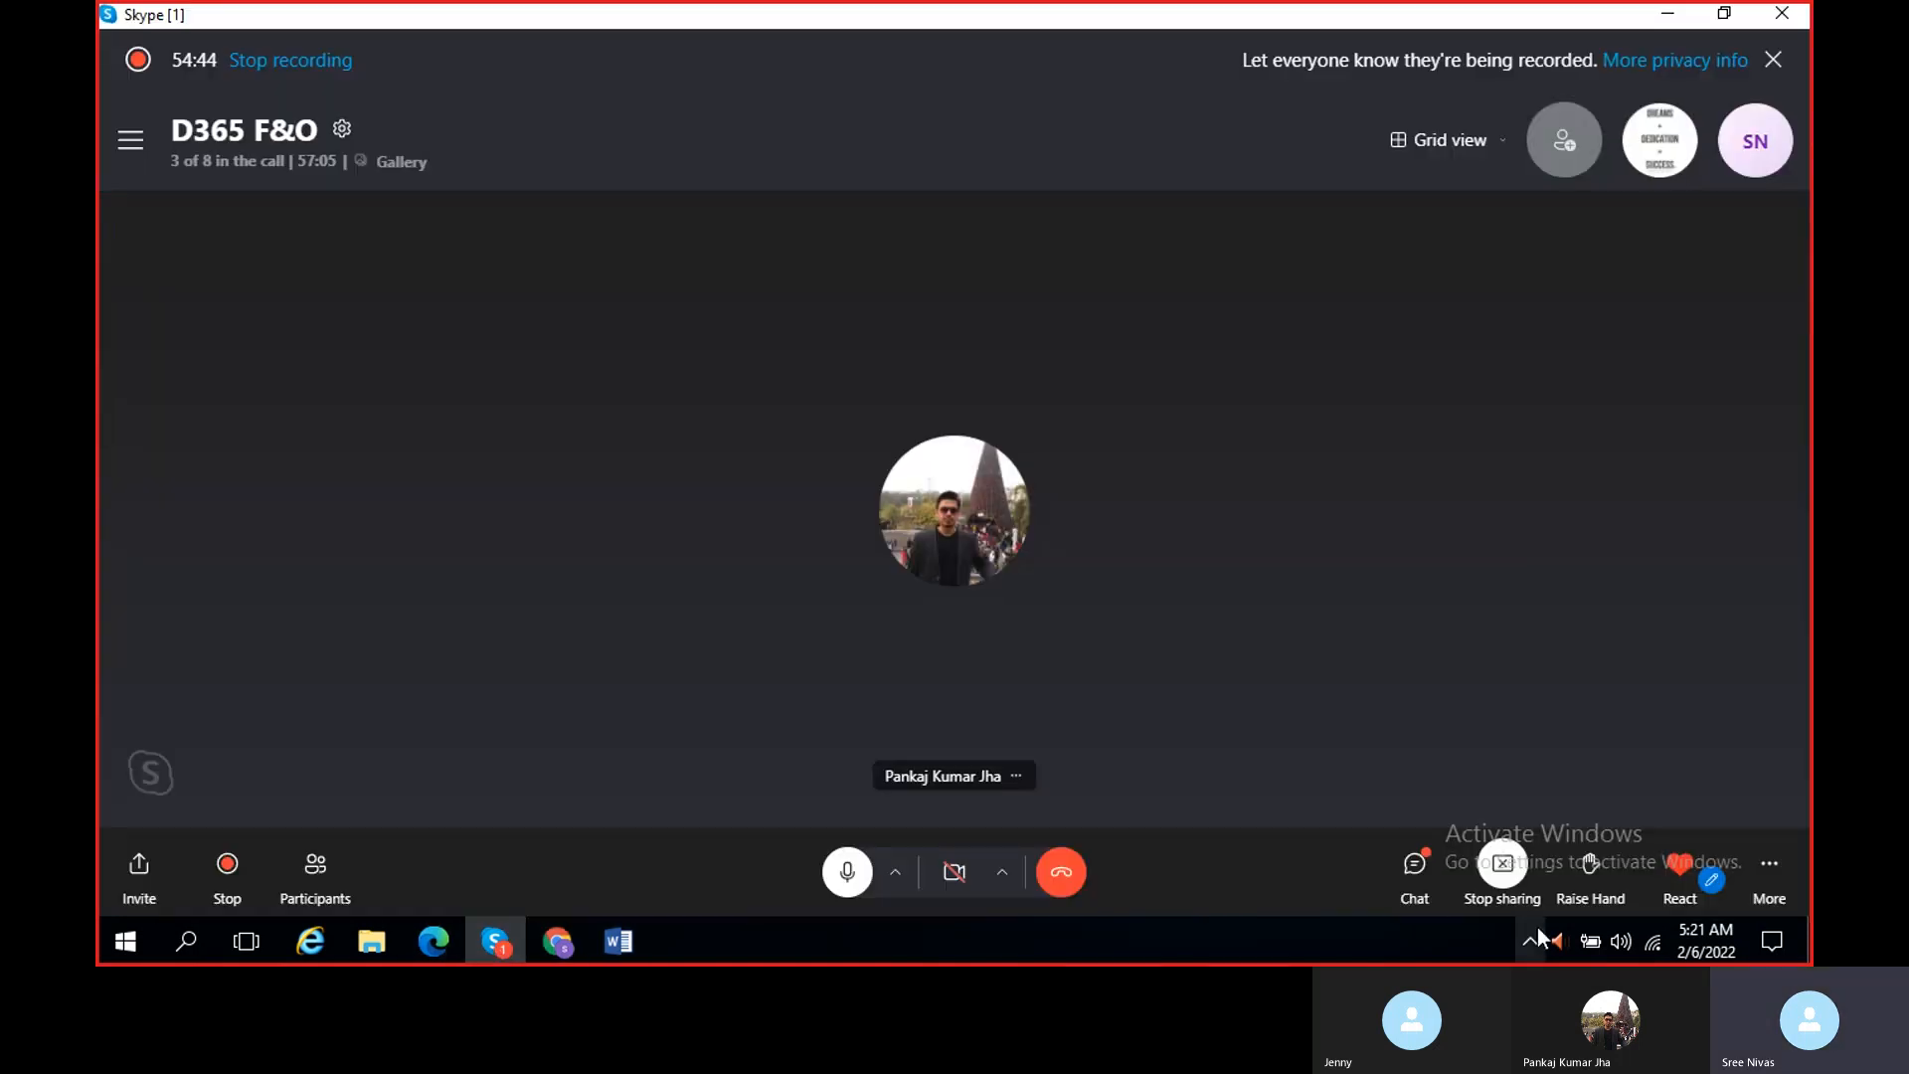
click(1518, 900)
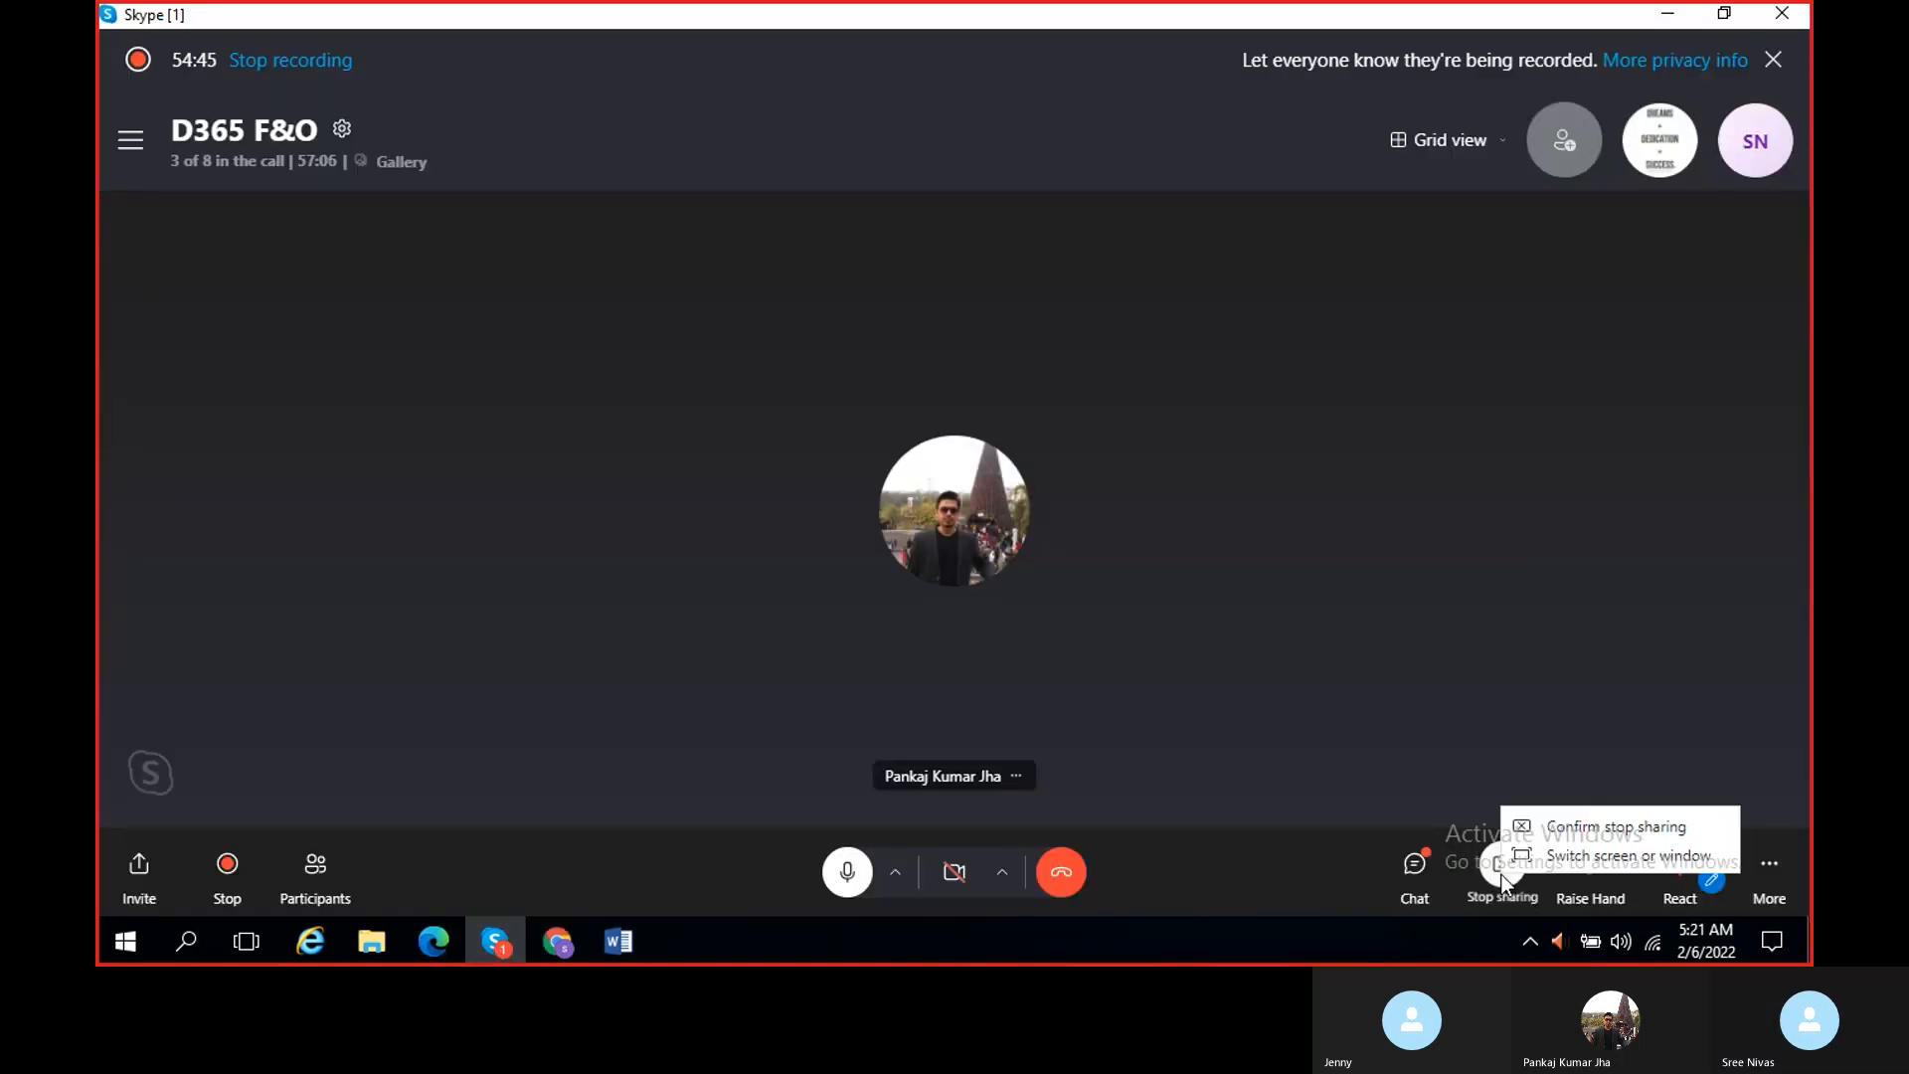
click(1615, 828)
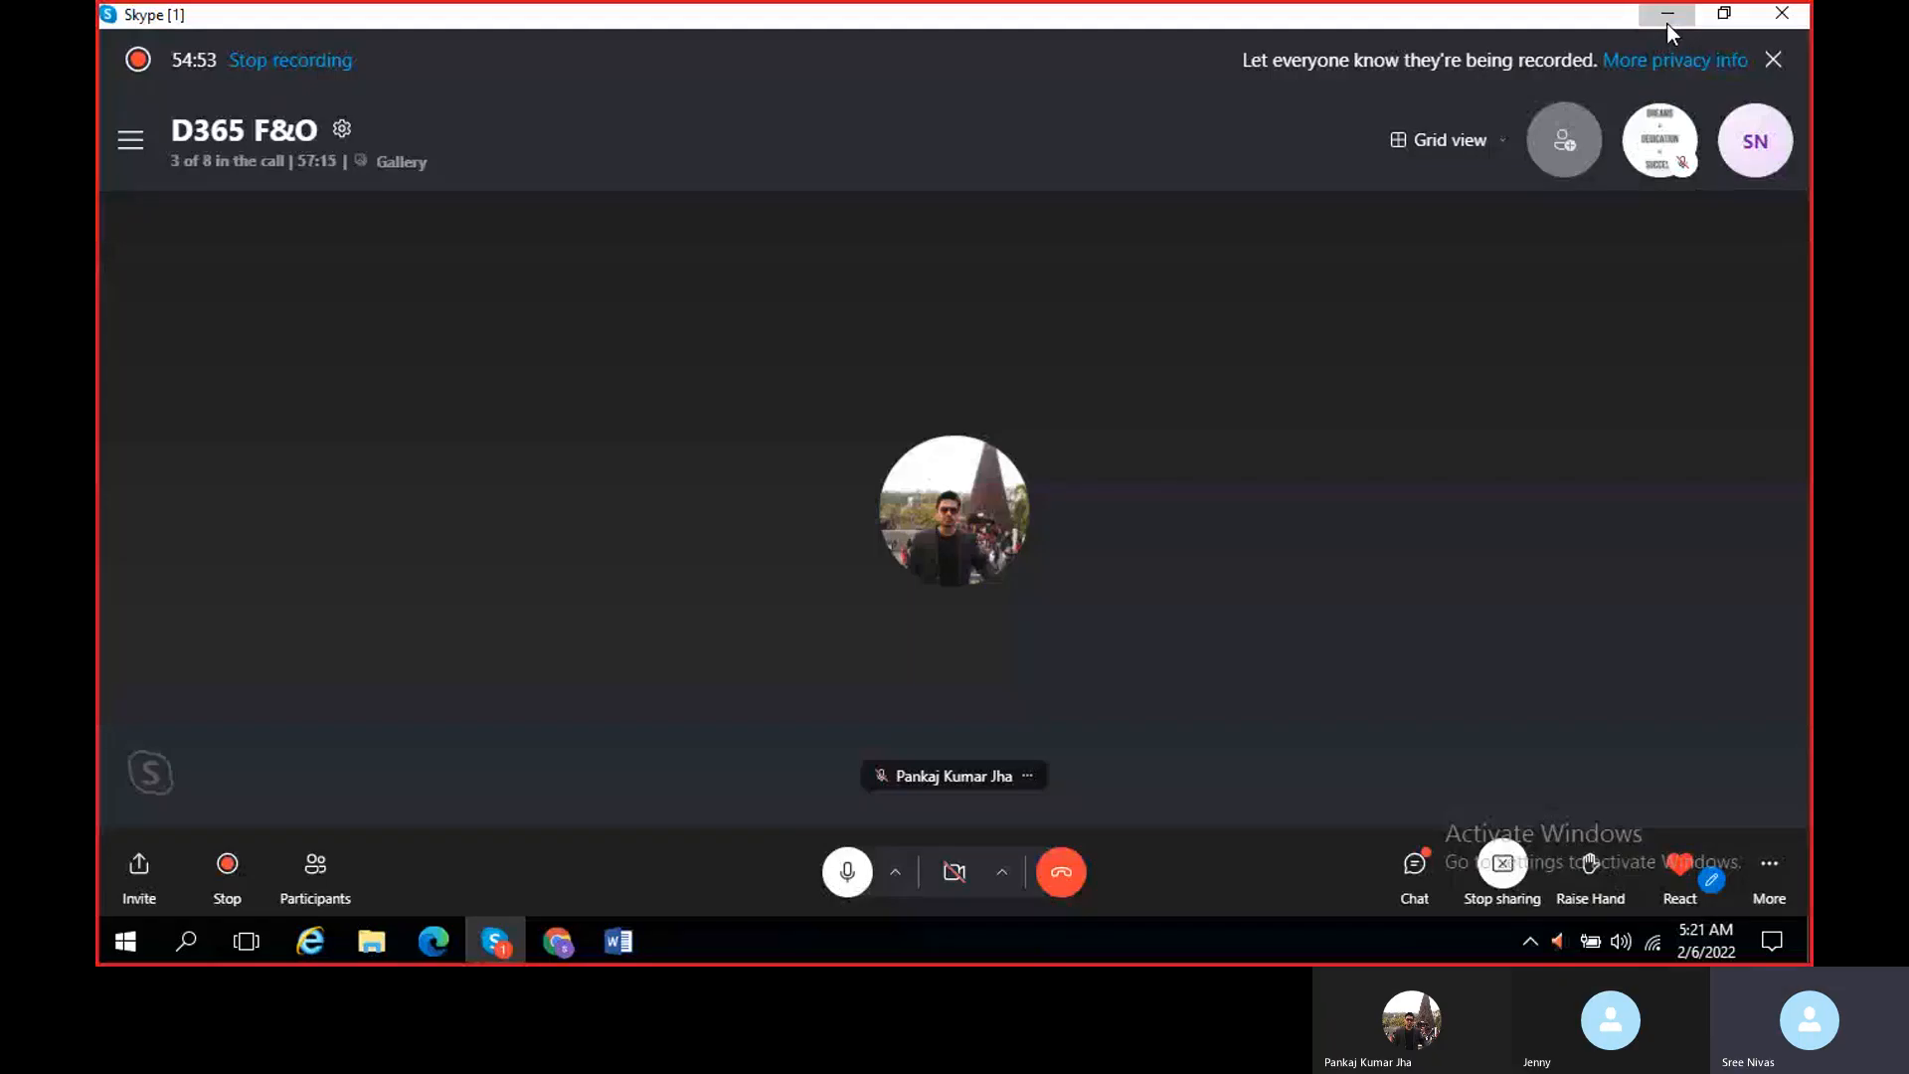
click(1667, 24)
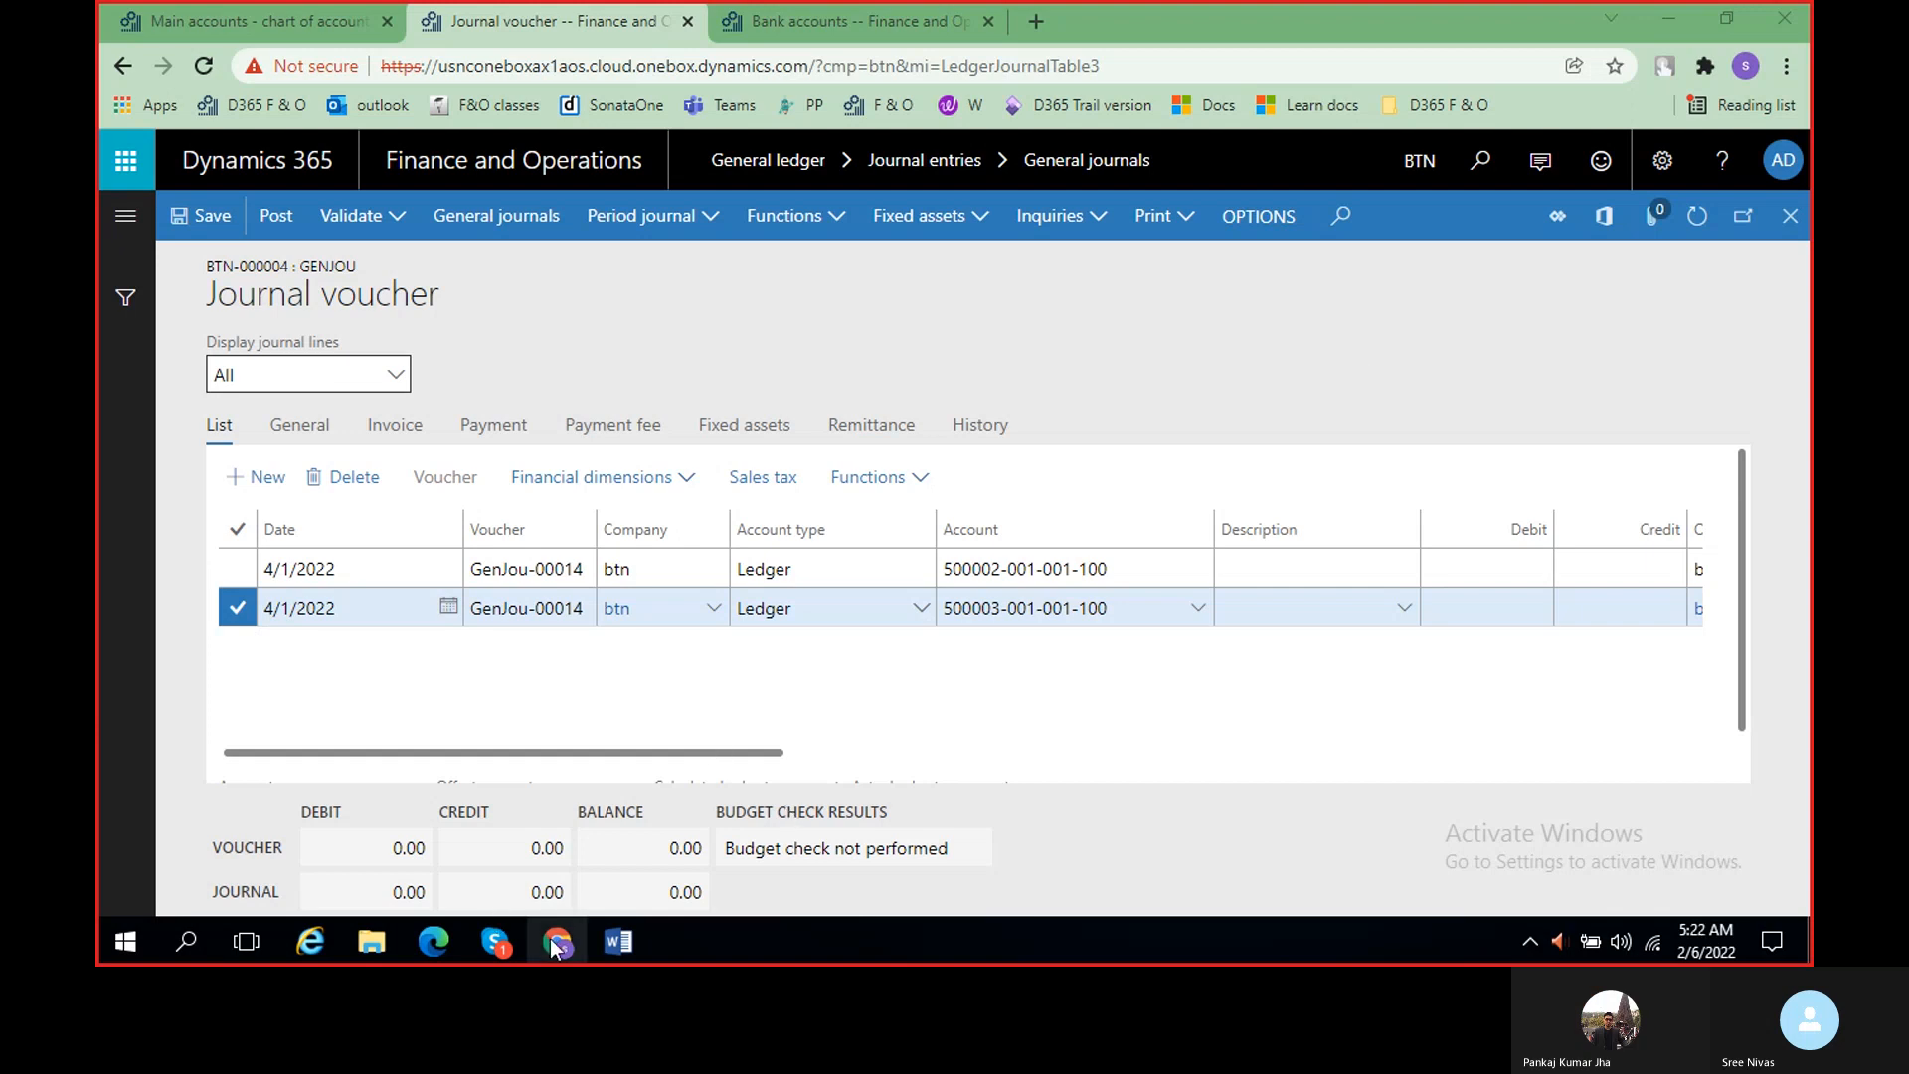
mouse_move(555, 923)
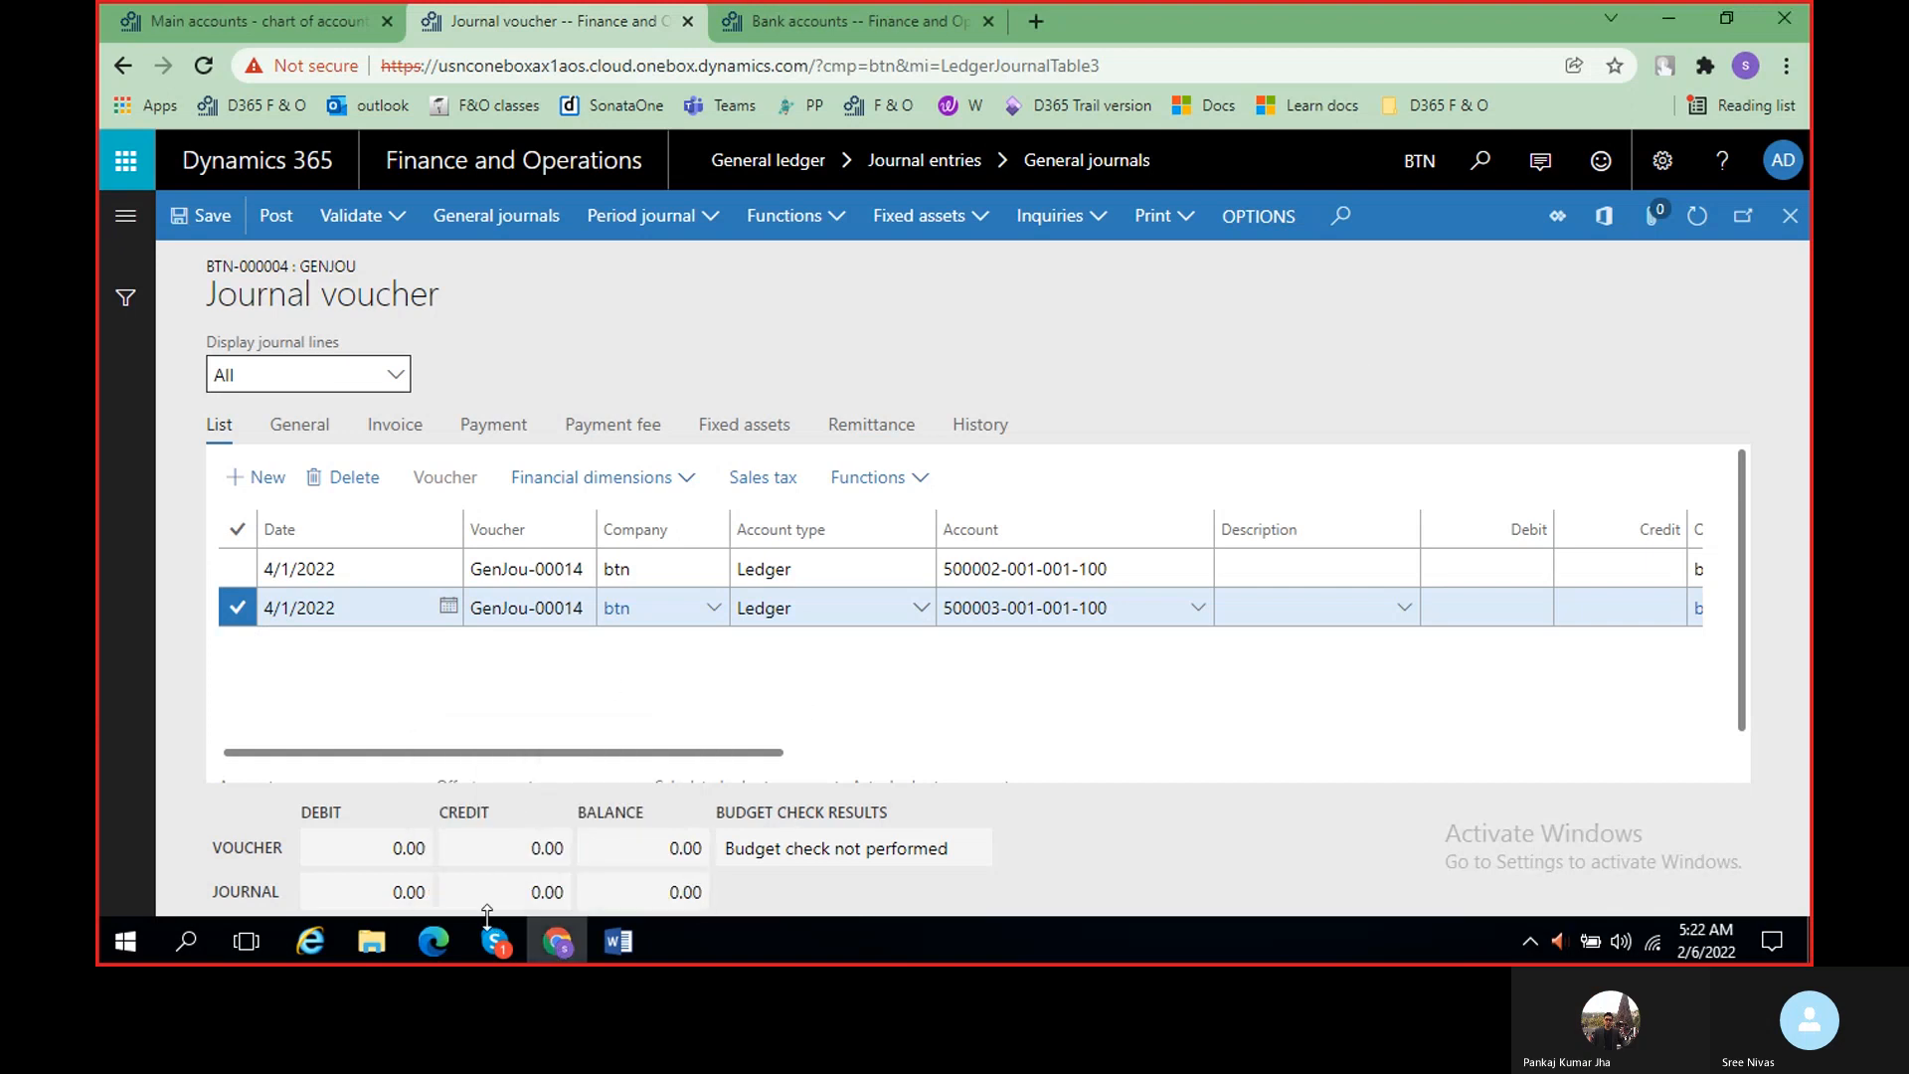
click(511, 945)
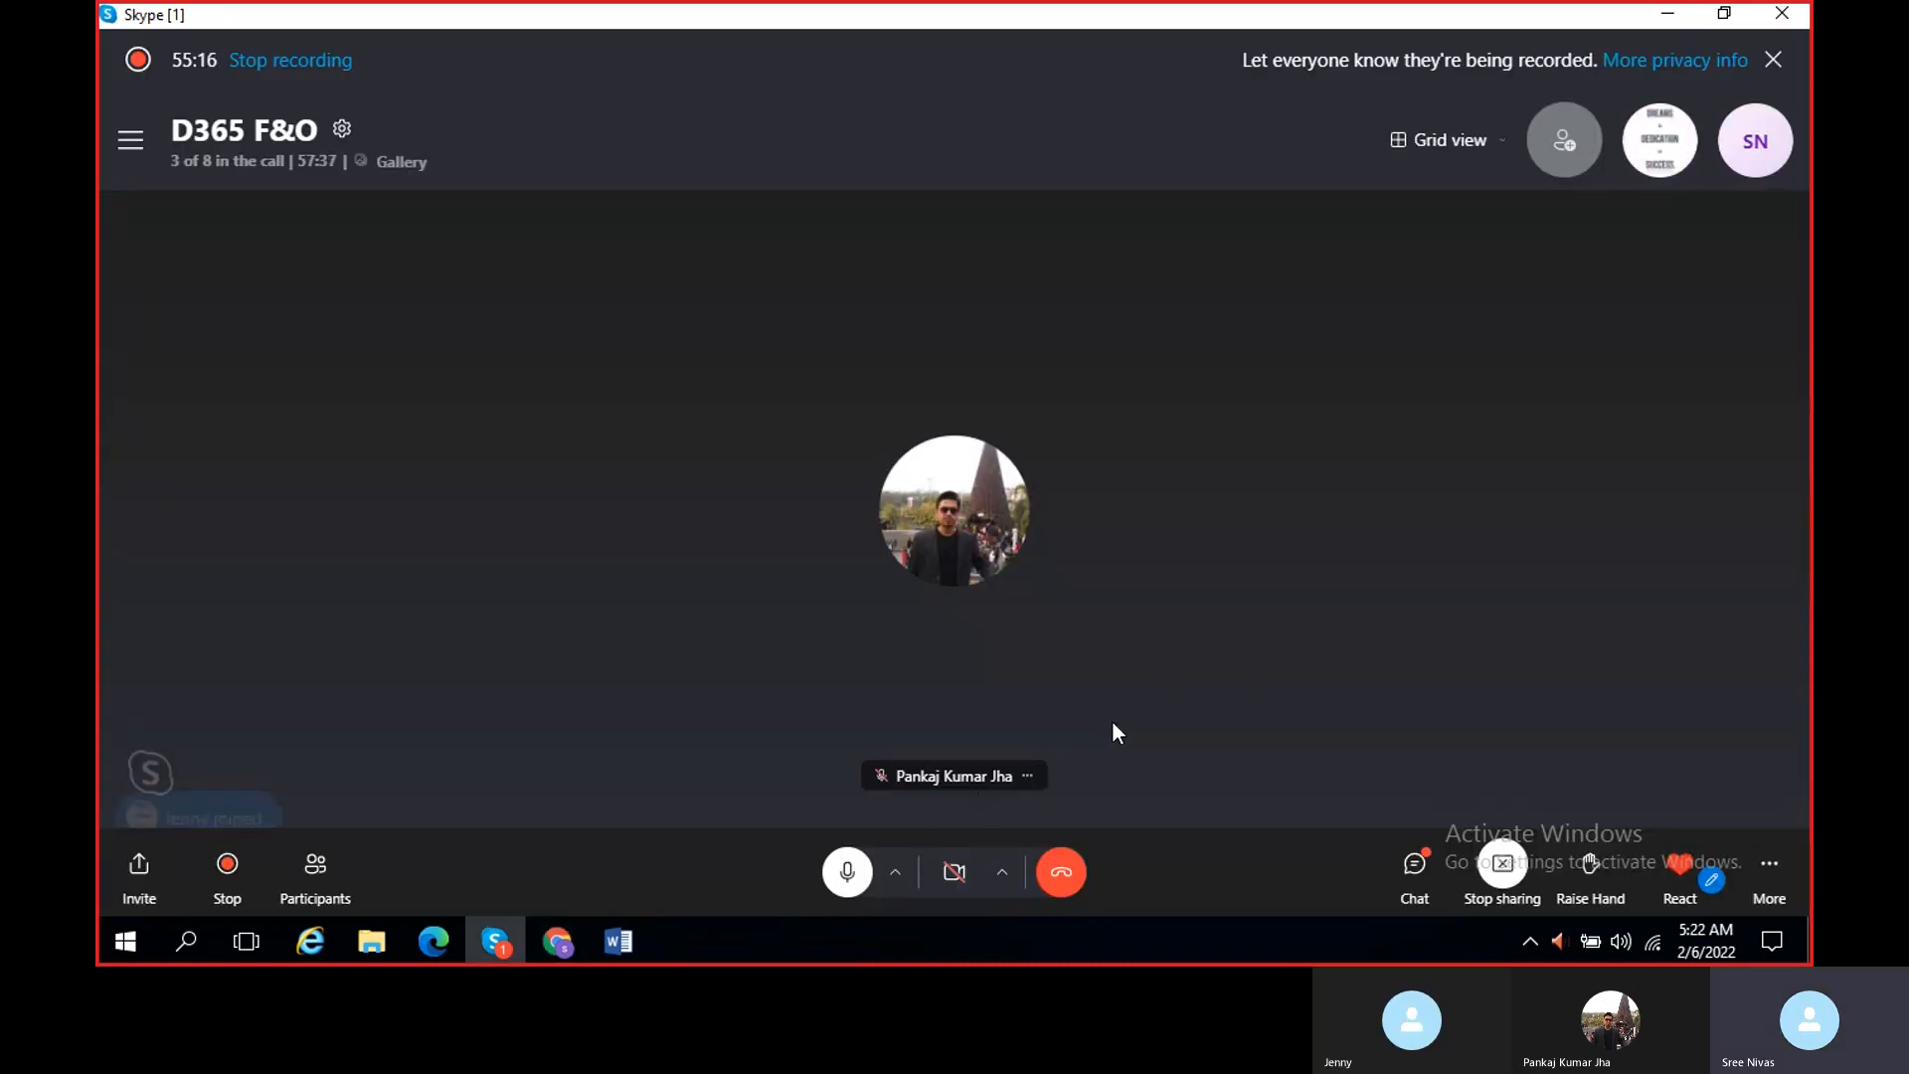
click(1669, 16)
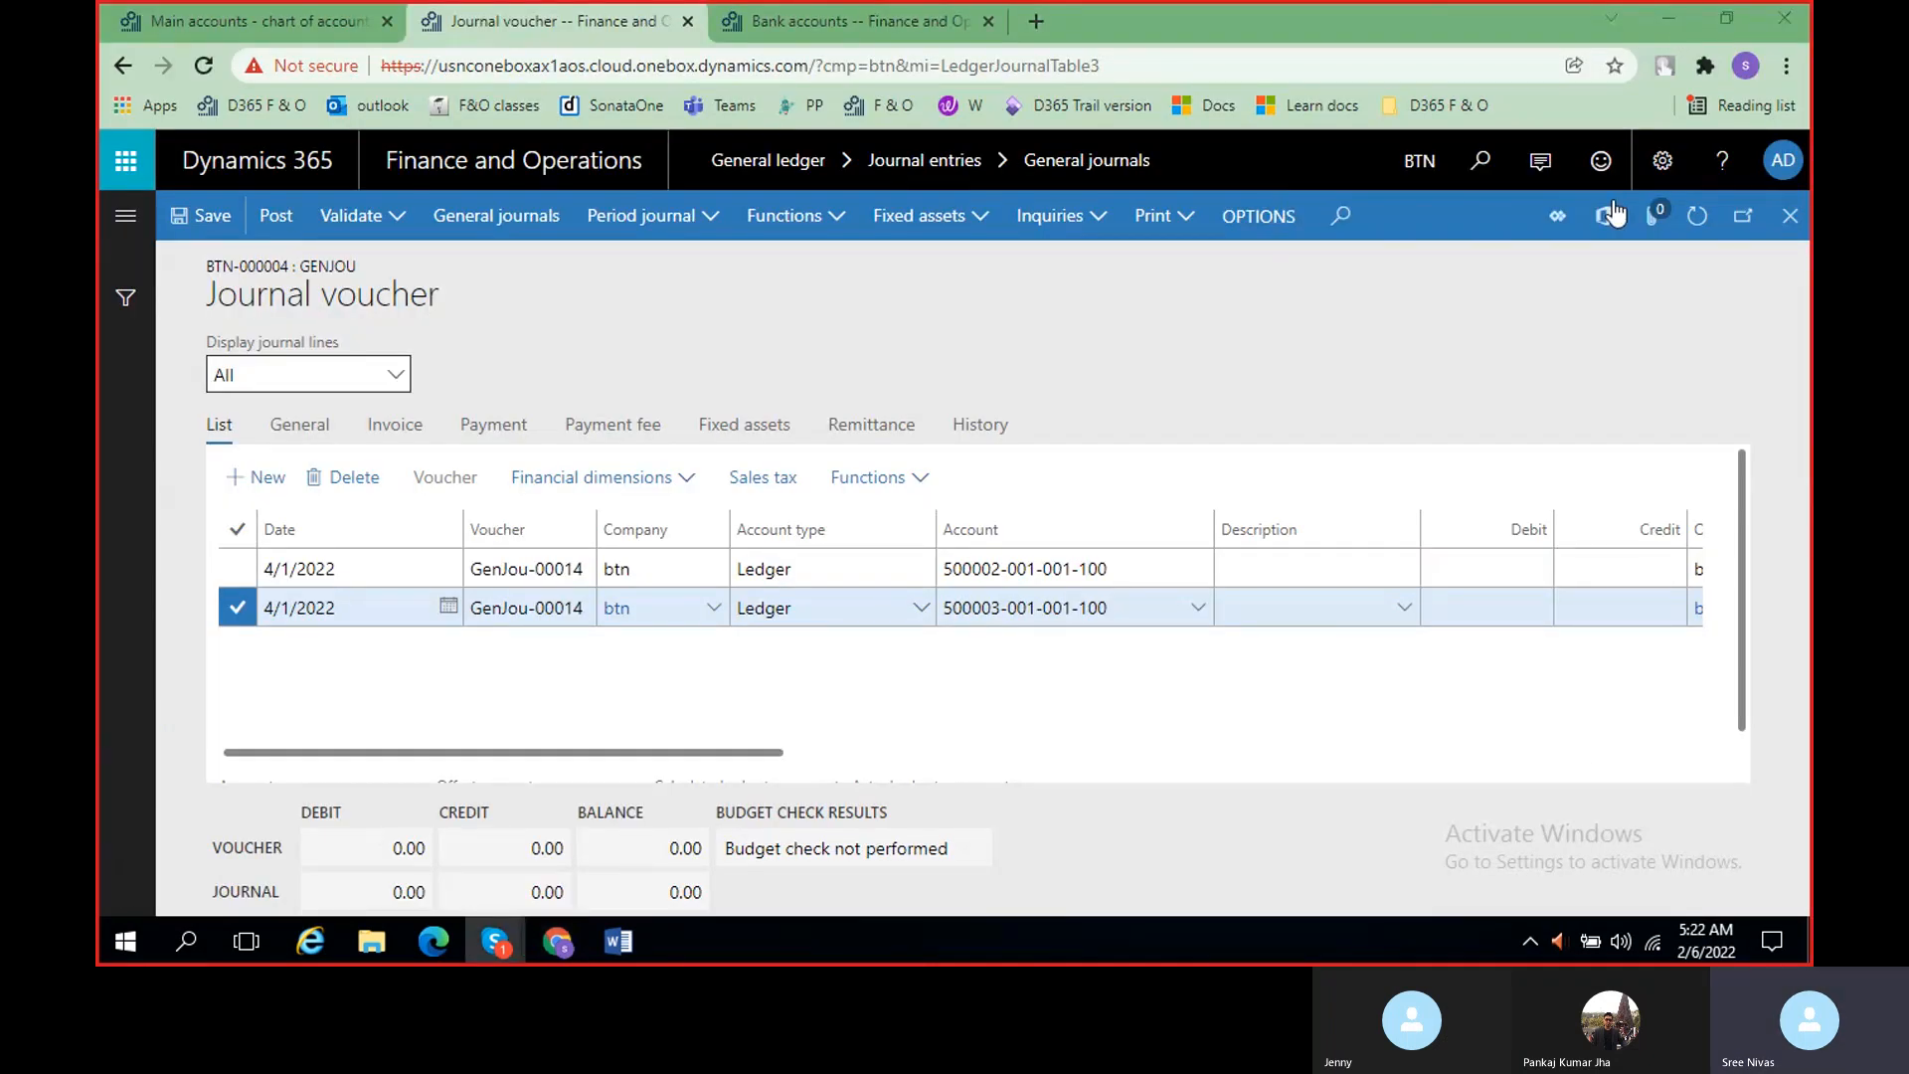
- Check the compound entry in the Word class notes and set the first voucher line's description to Cleaning Exp
click(618, 943)
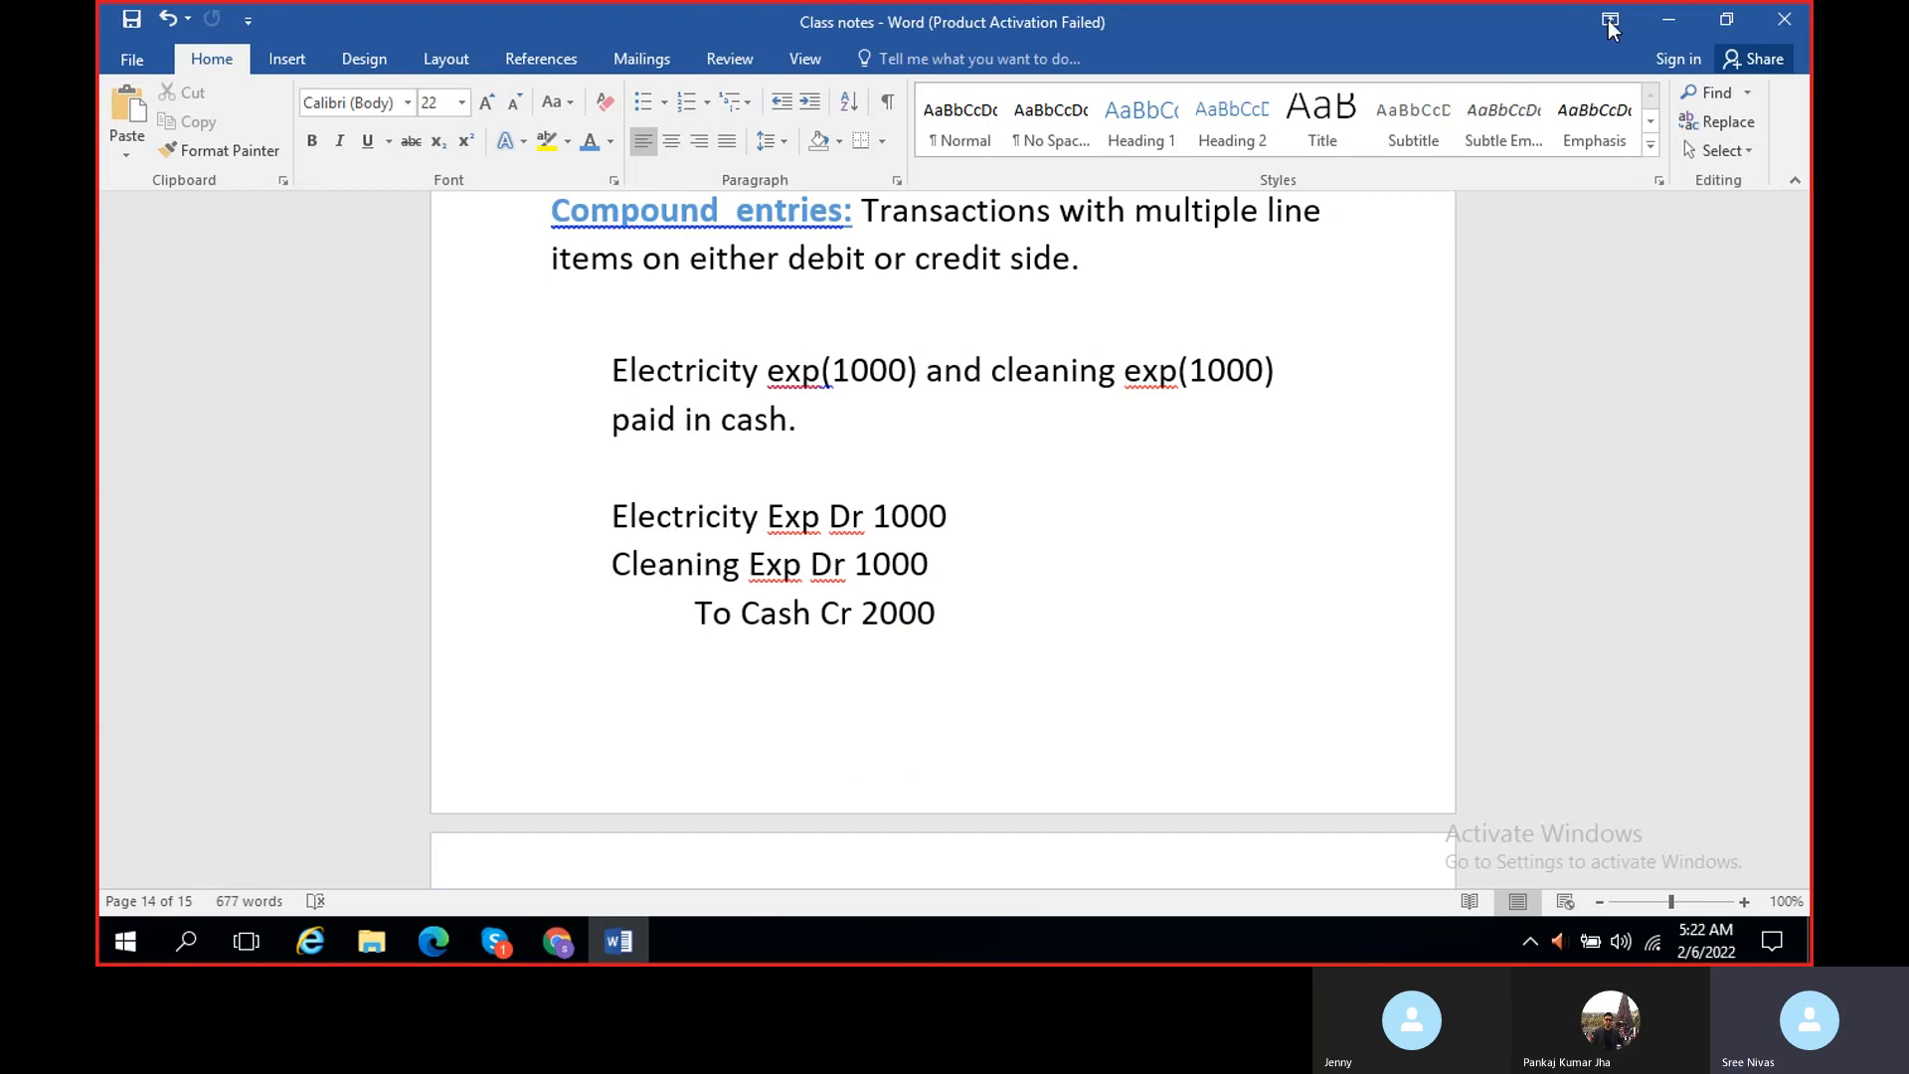
click(1670, 21)
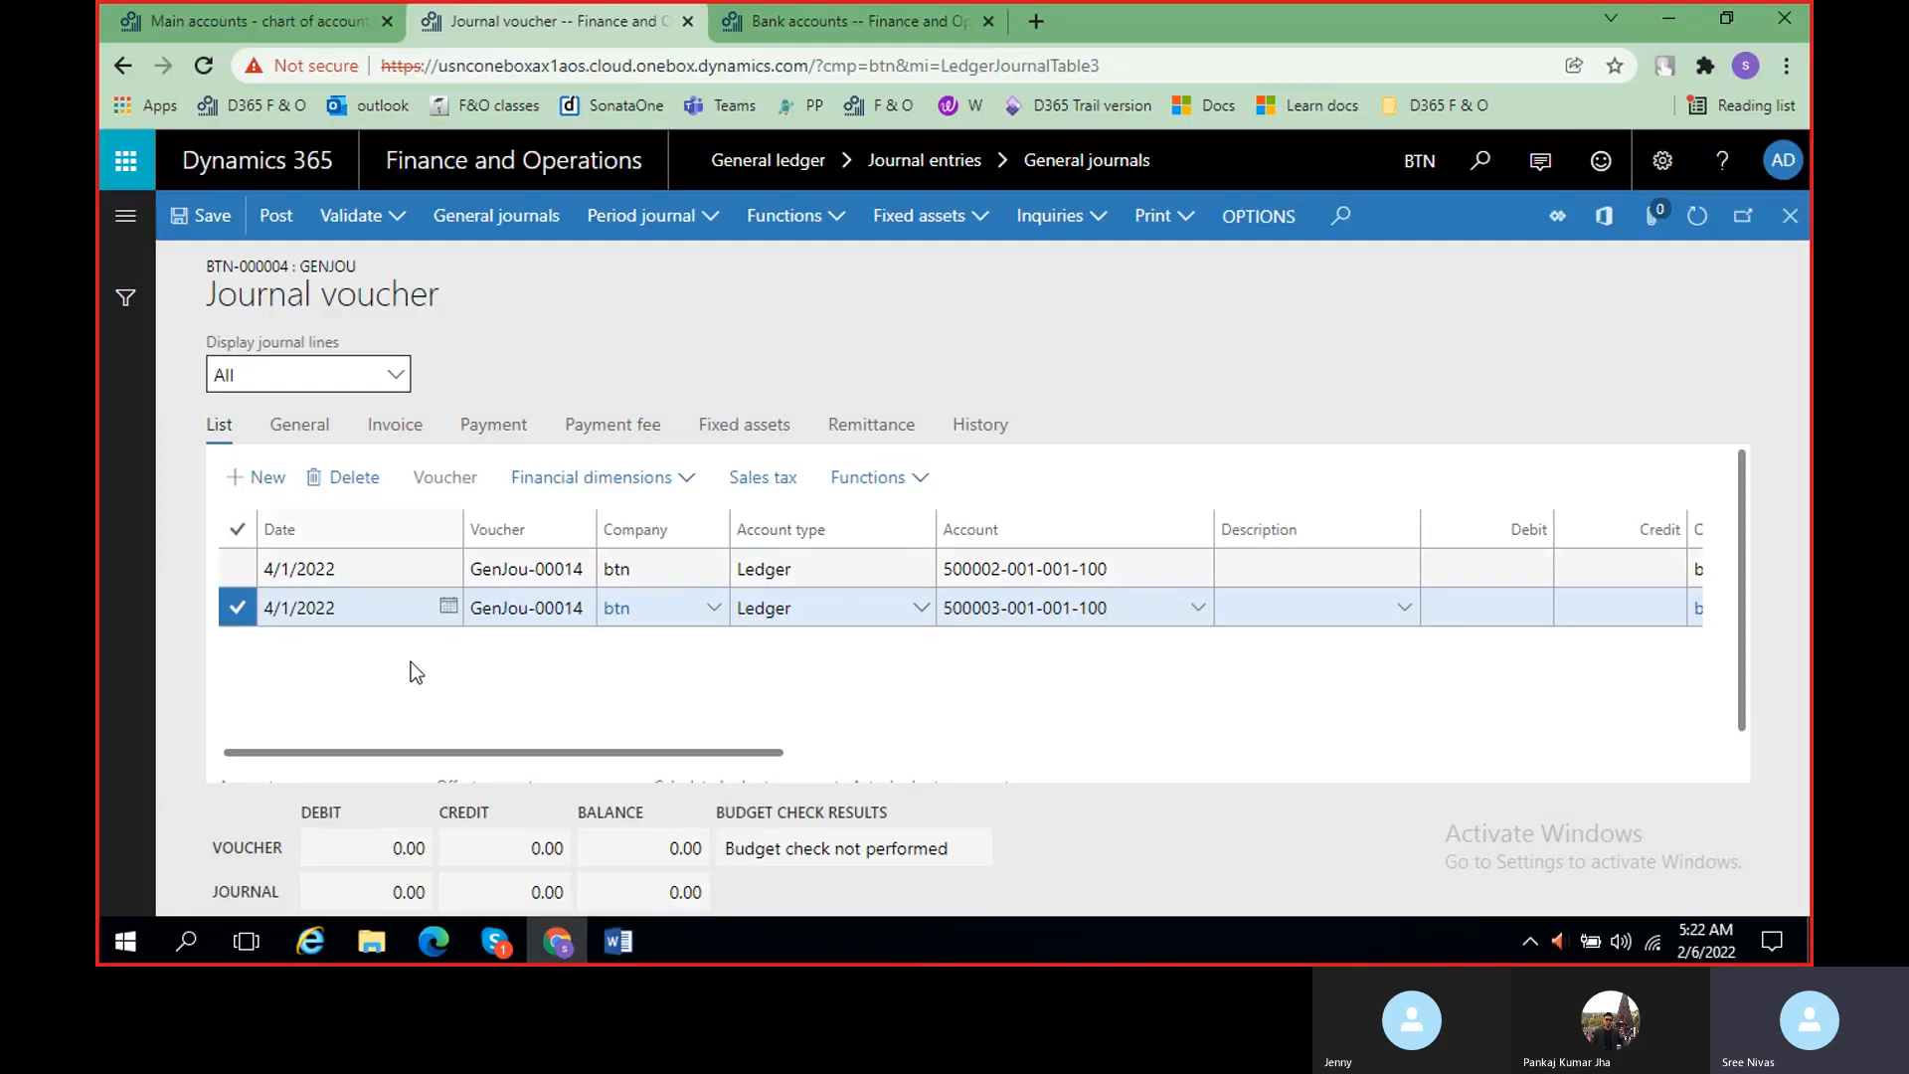
drag(664, 754, 807, 754)
click(913, 570)
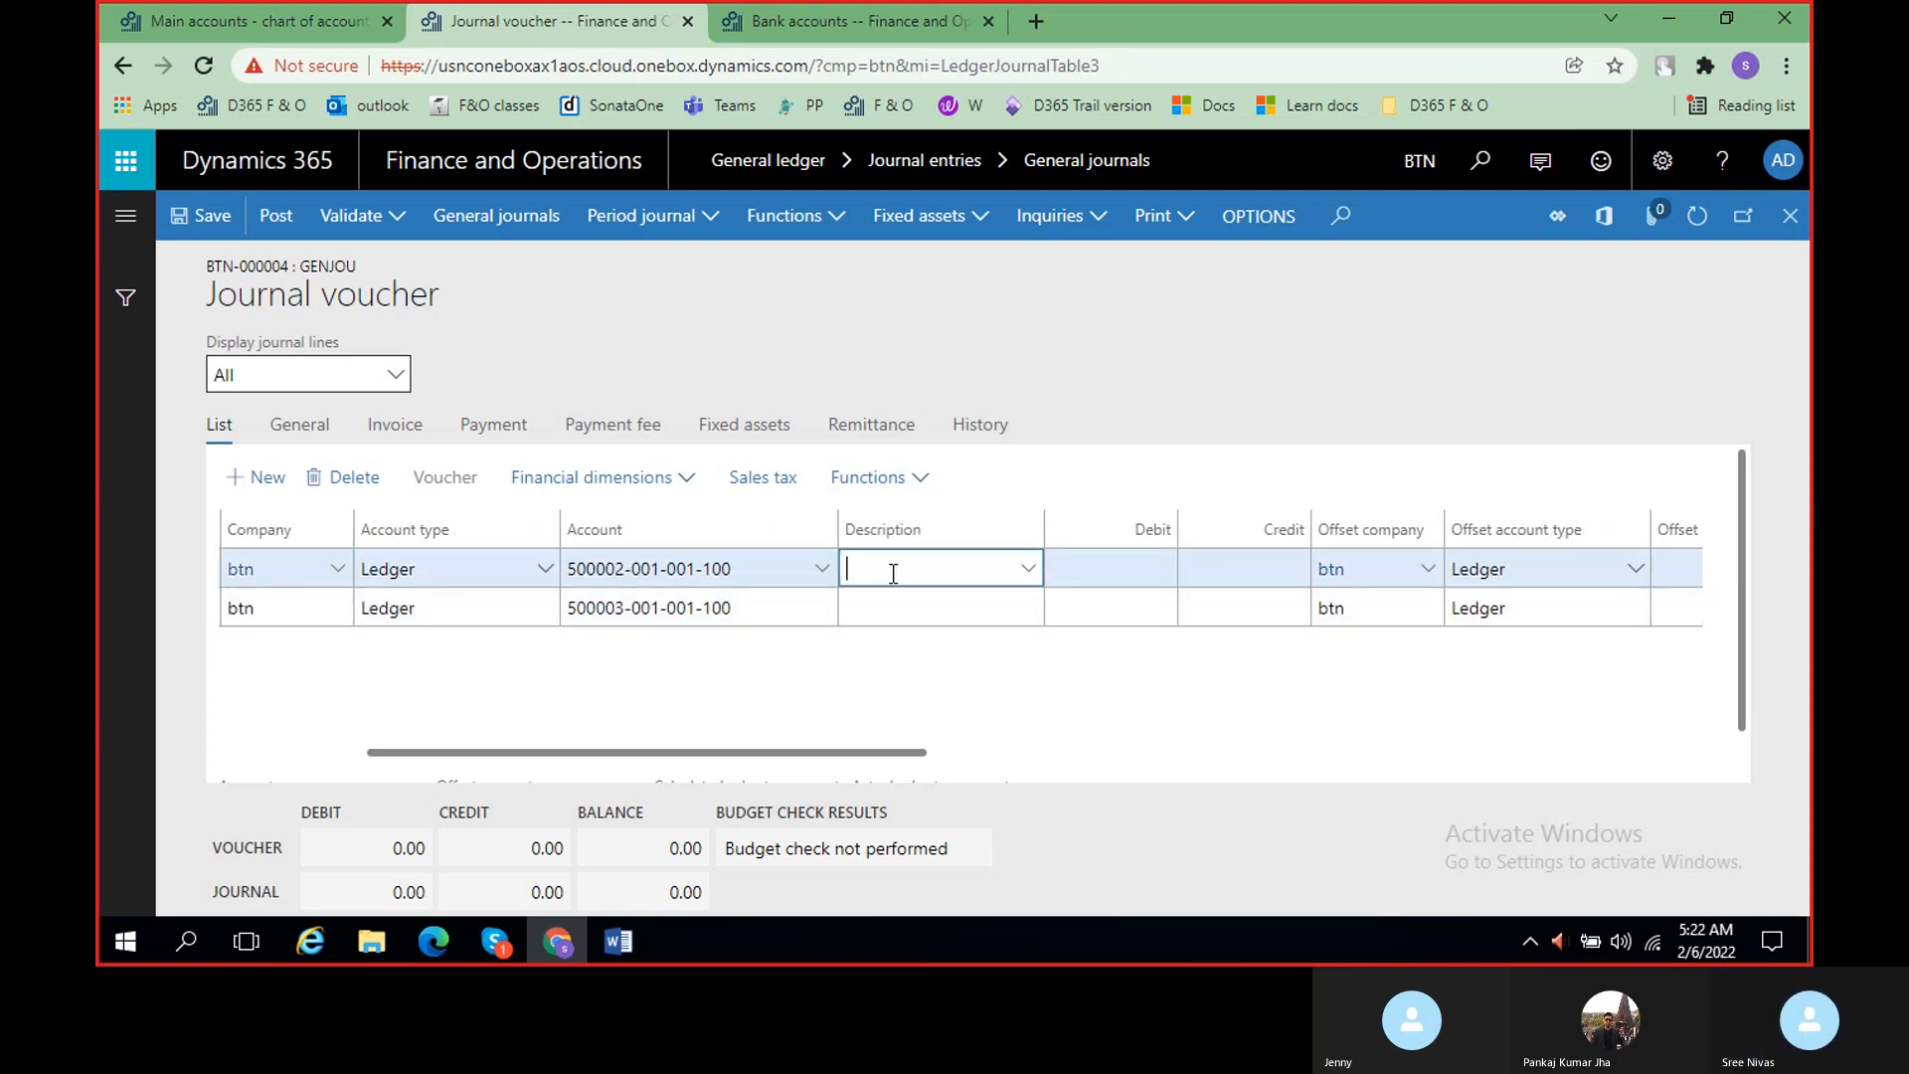
scroll(891, 719, left, 4)
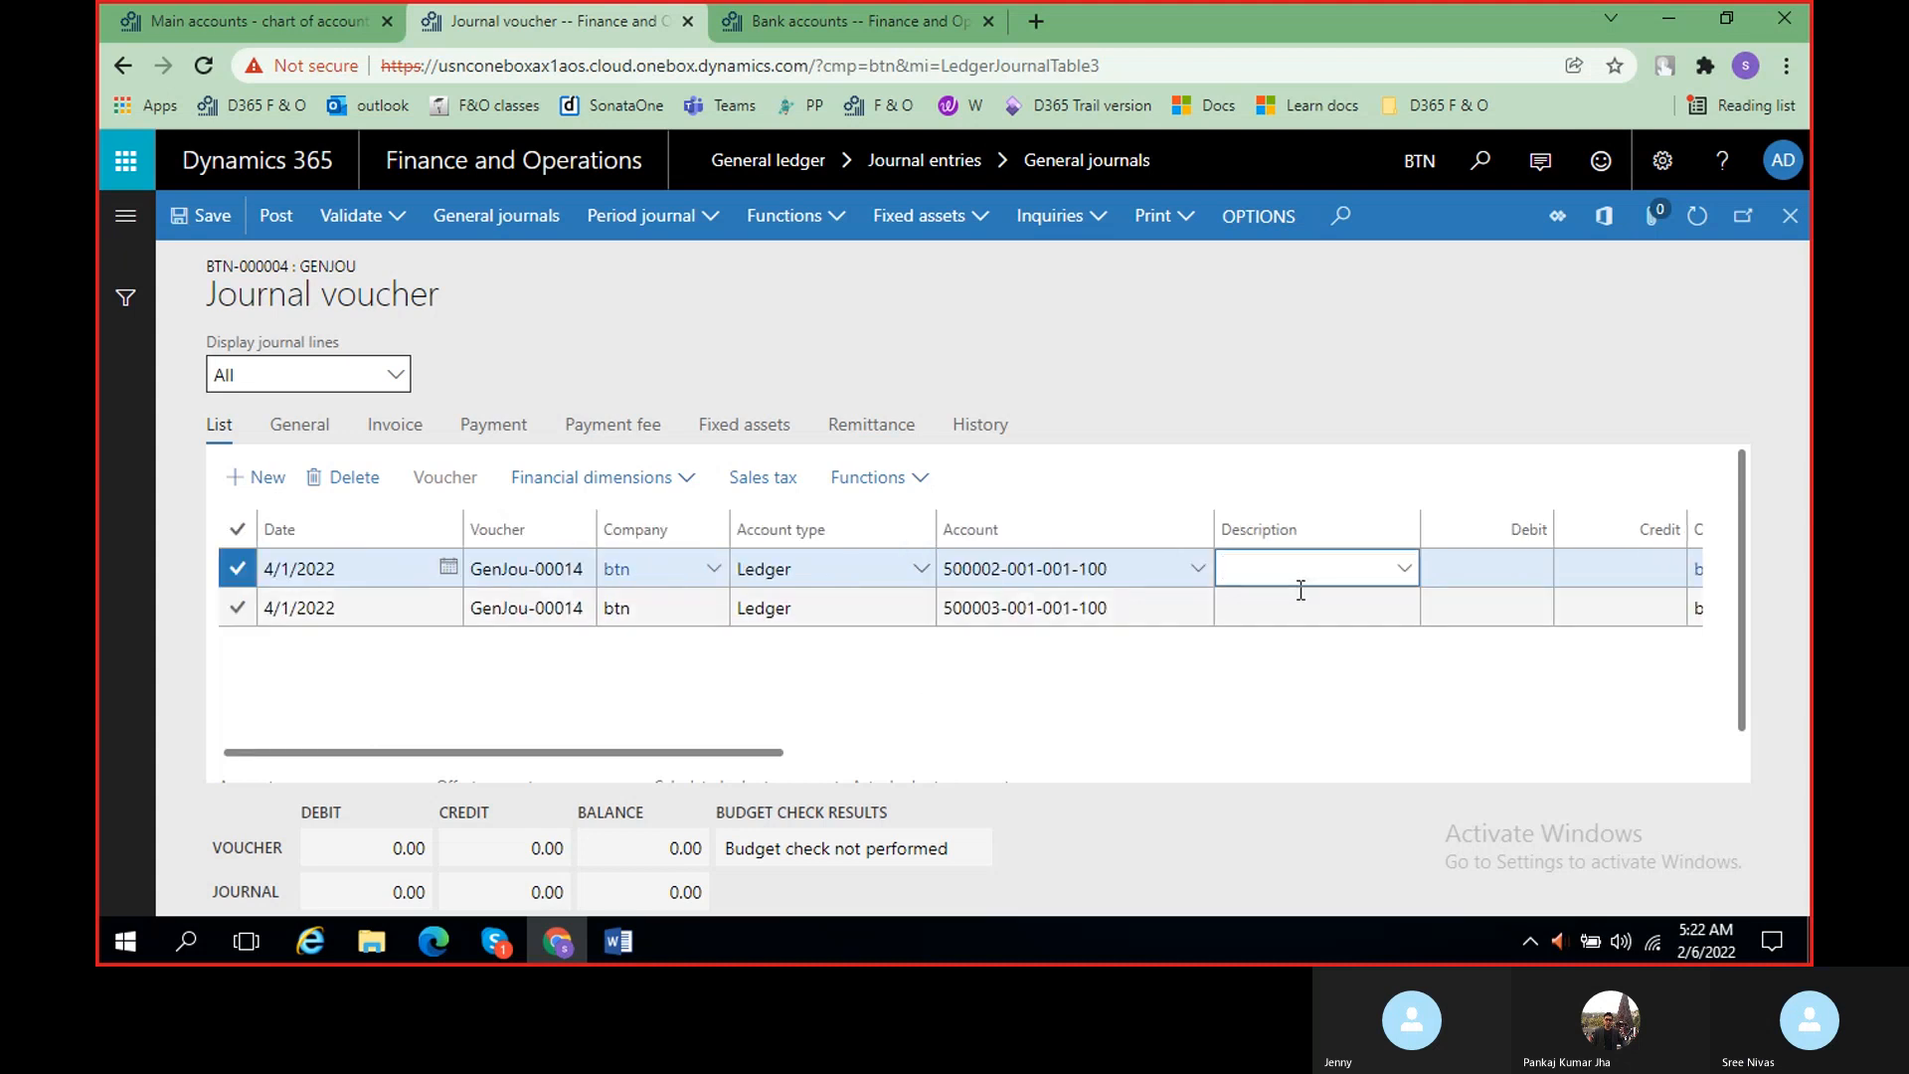
text(Cleaning Exp)
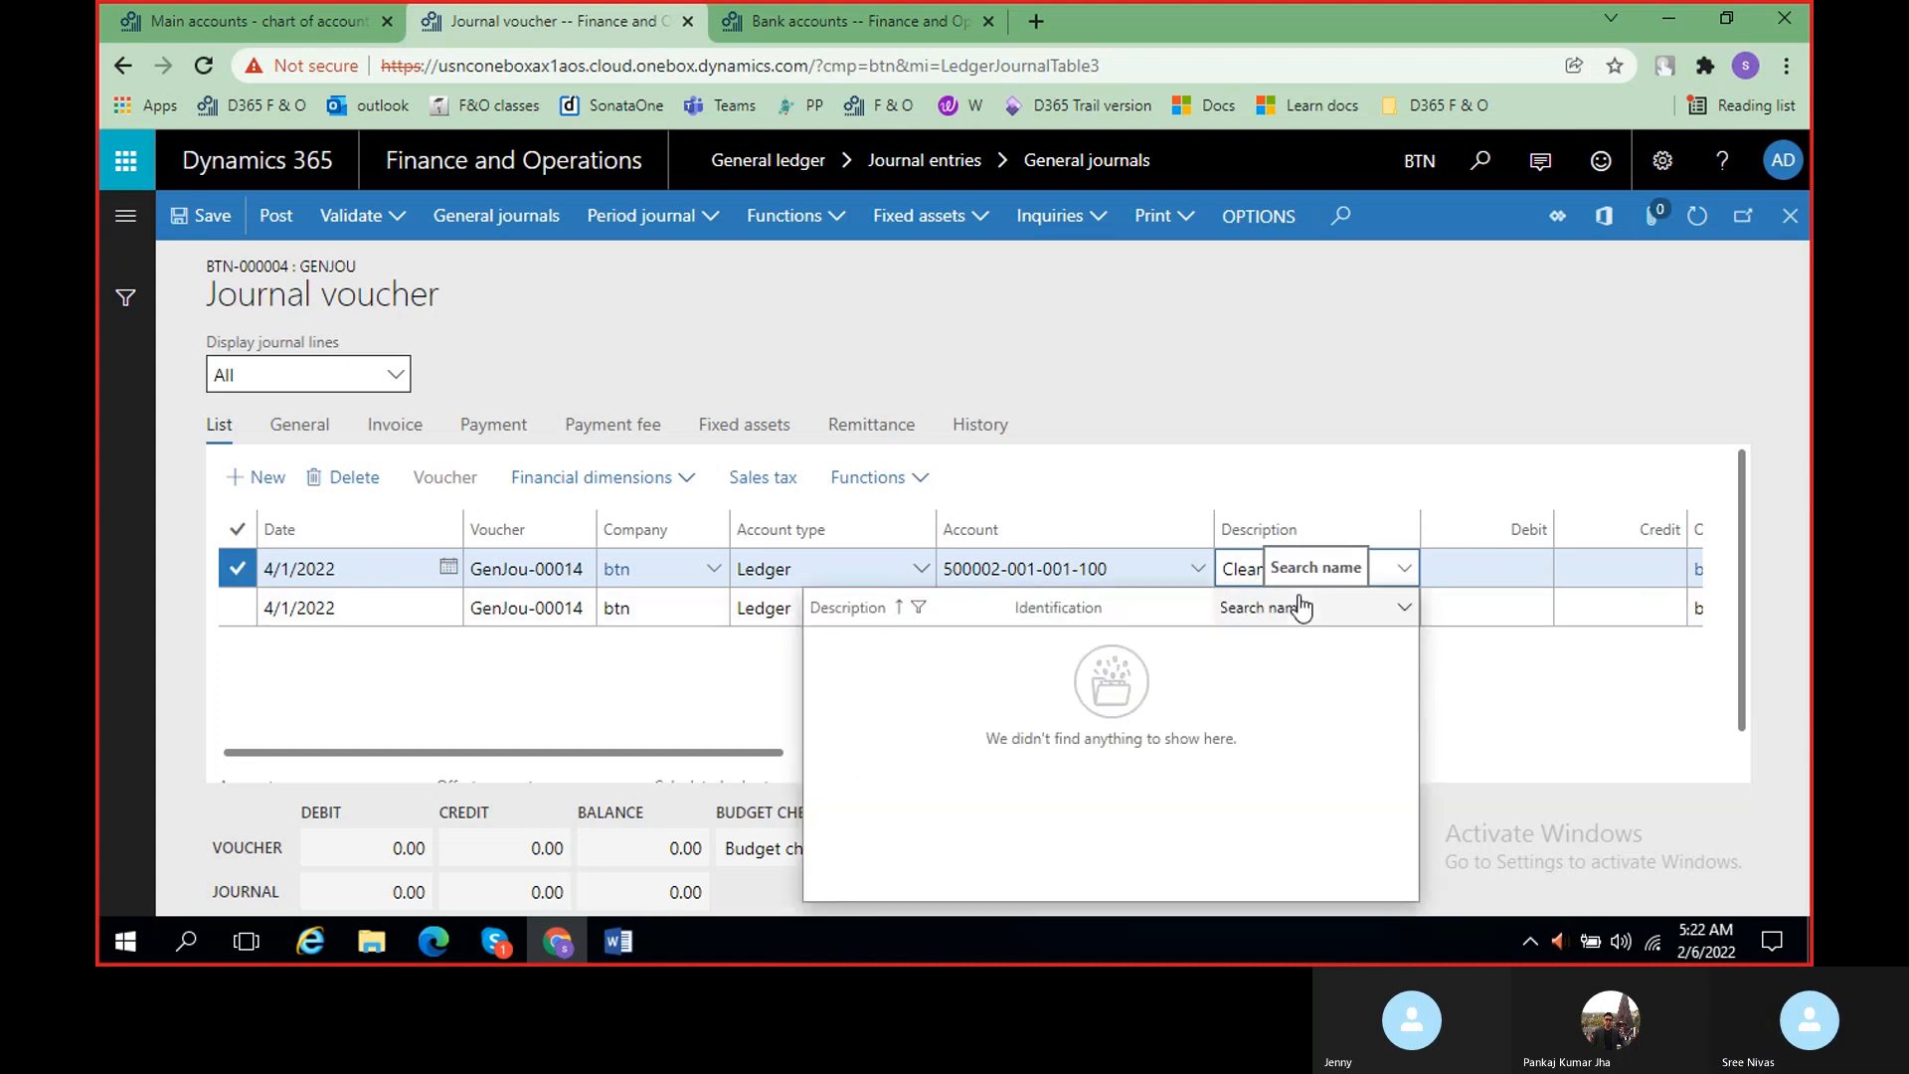
click(1230, 572)
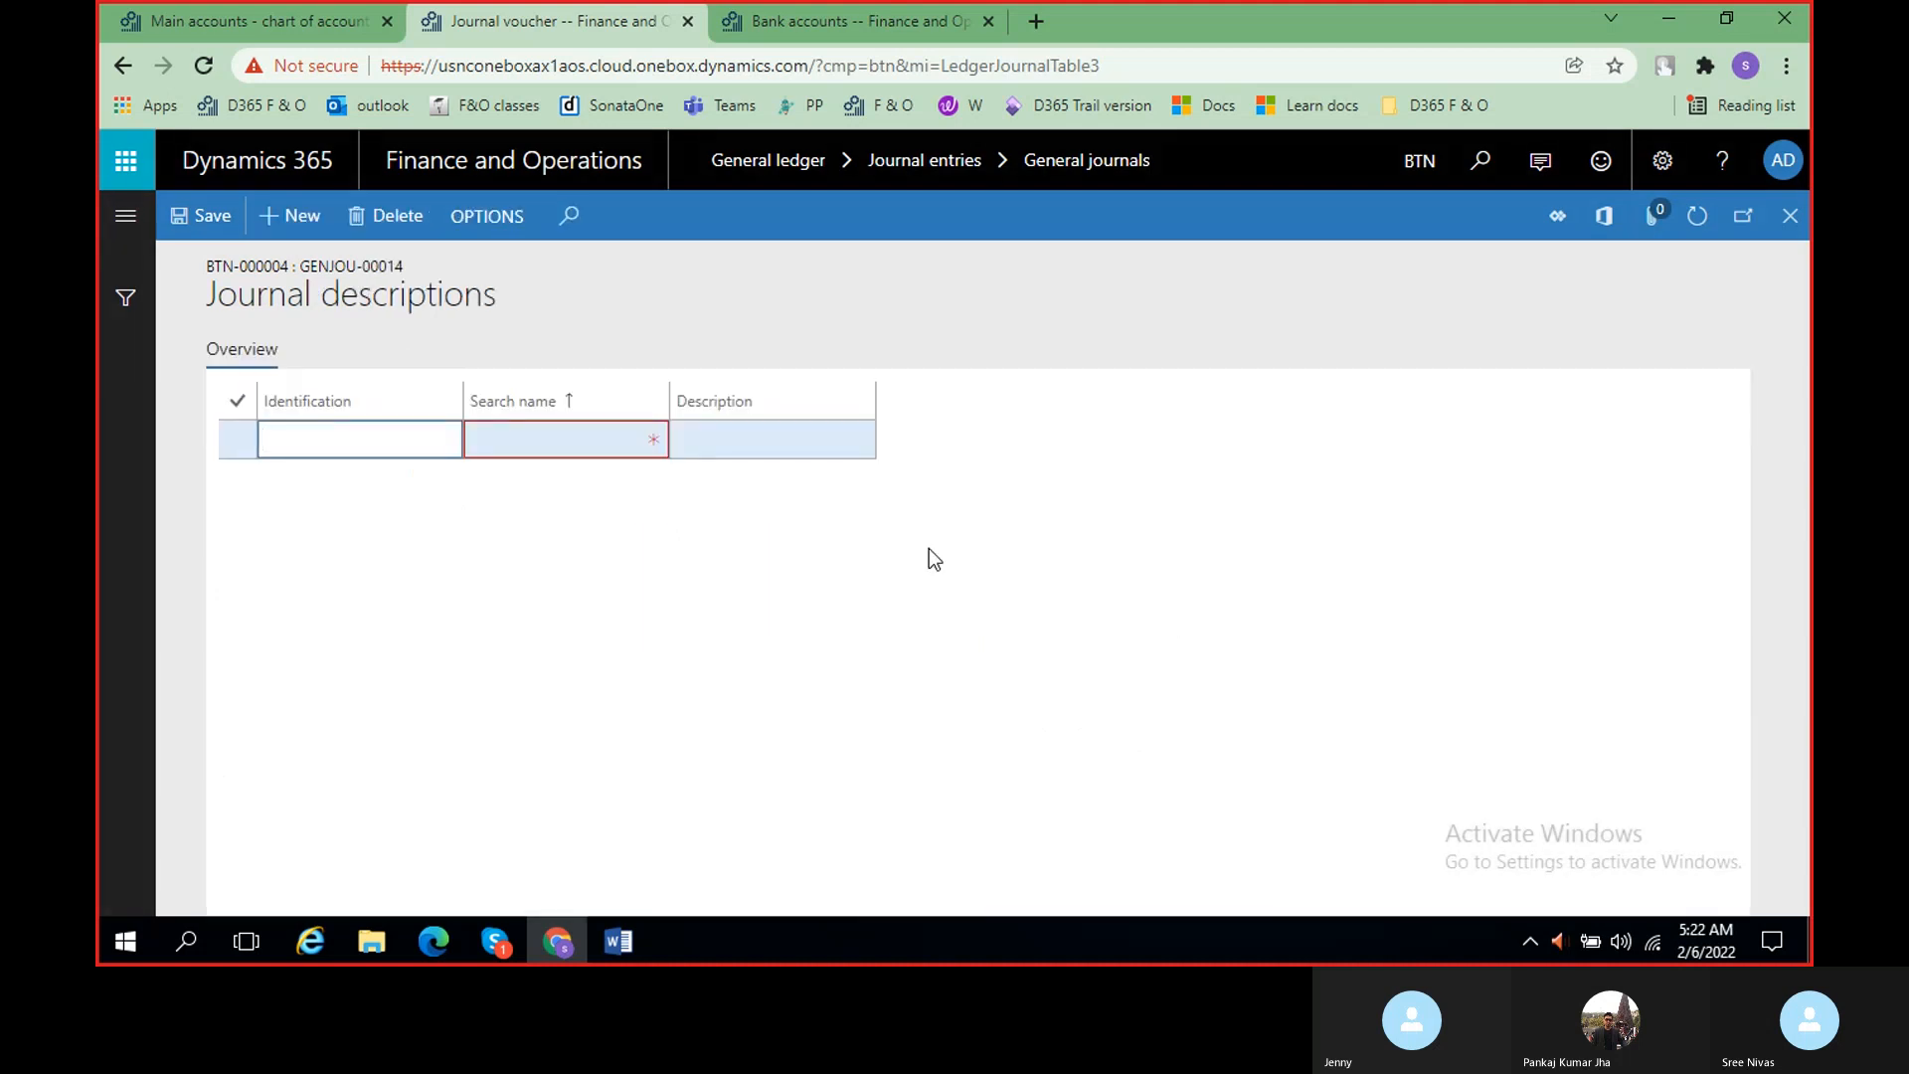
click(1790, 216)
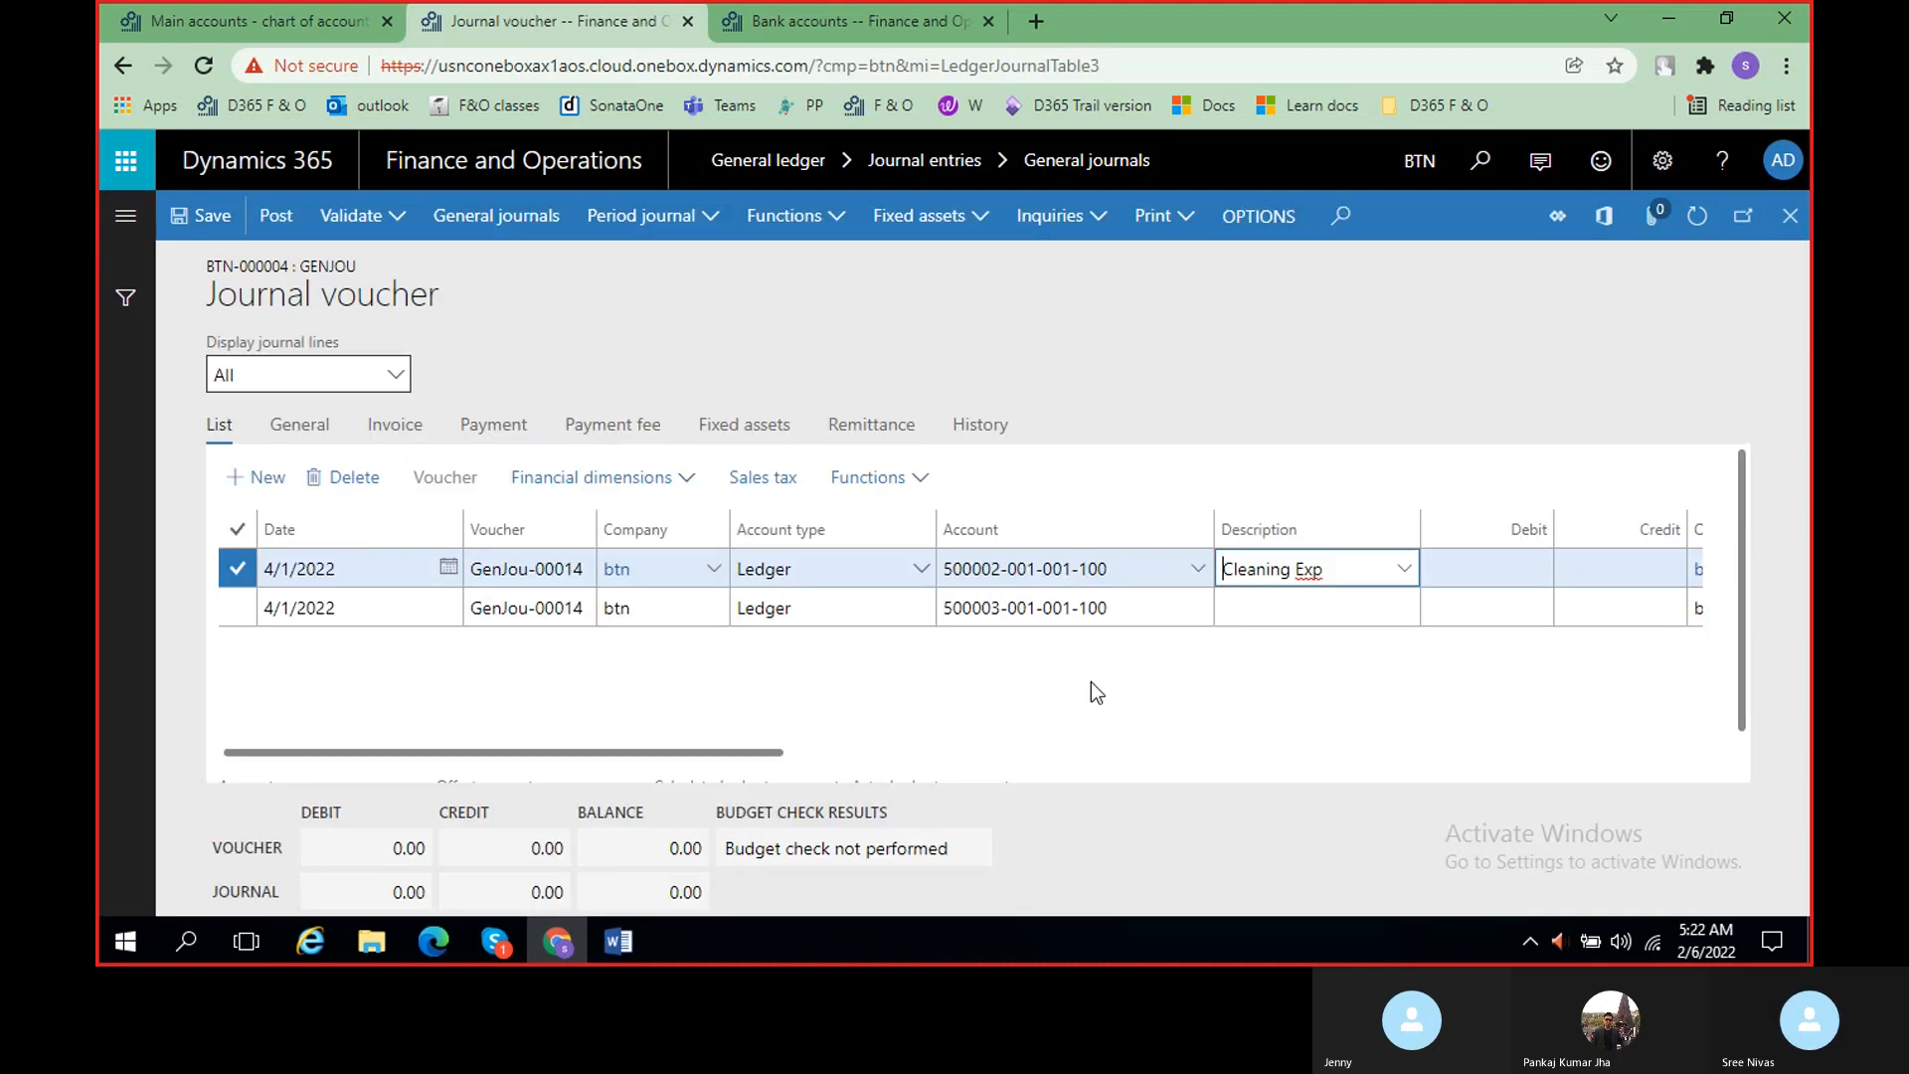
click(1278, 615)
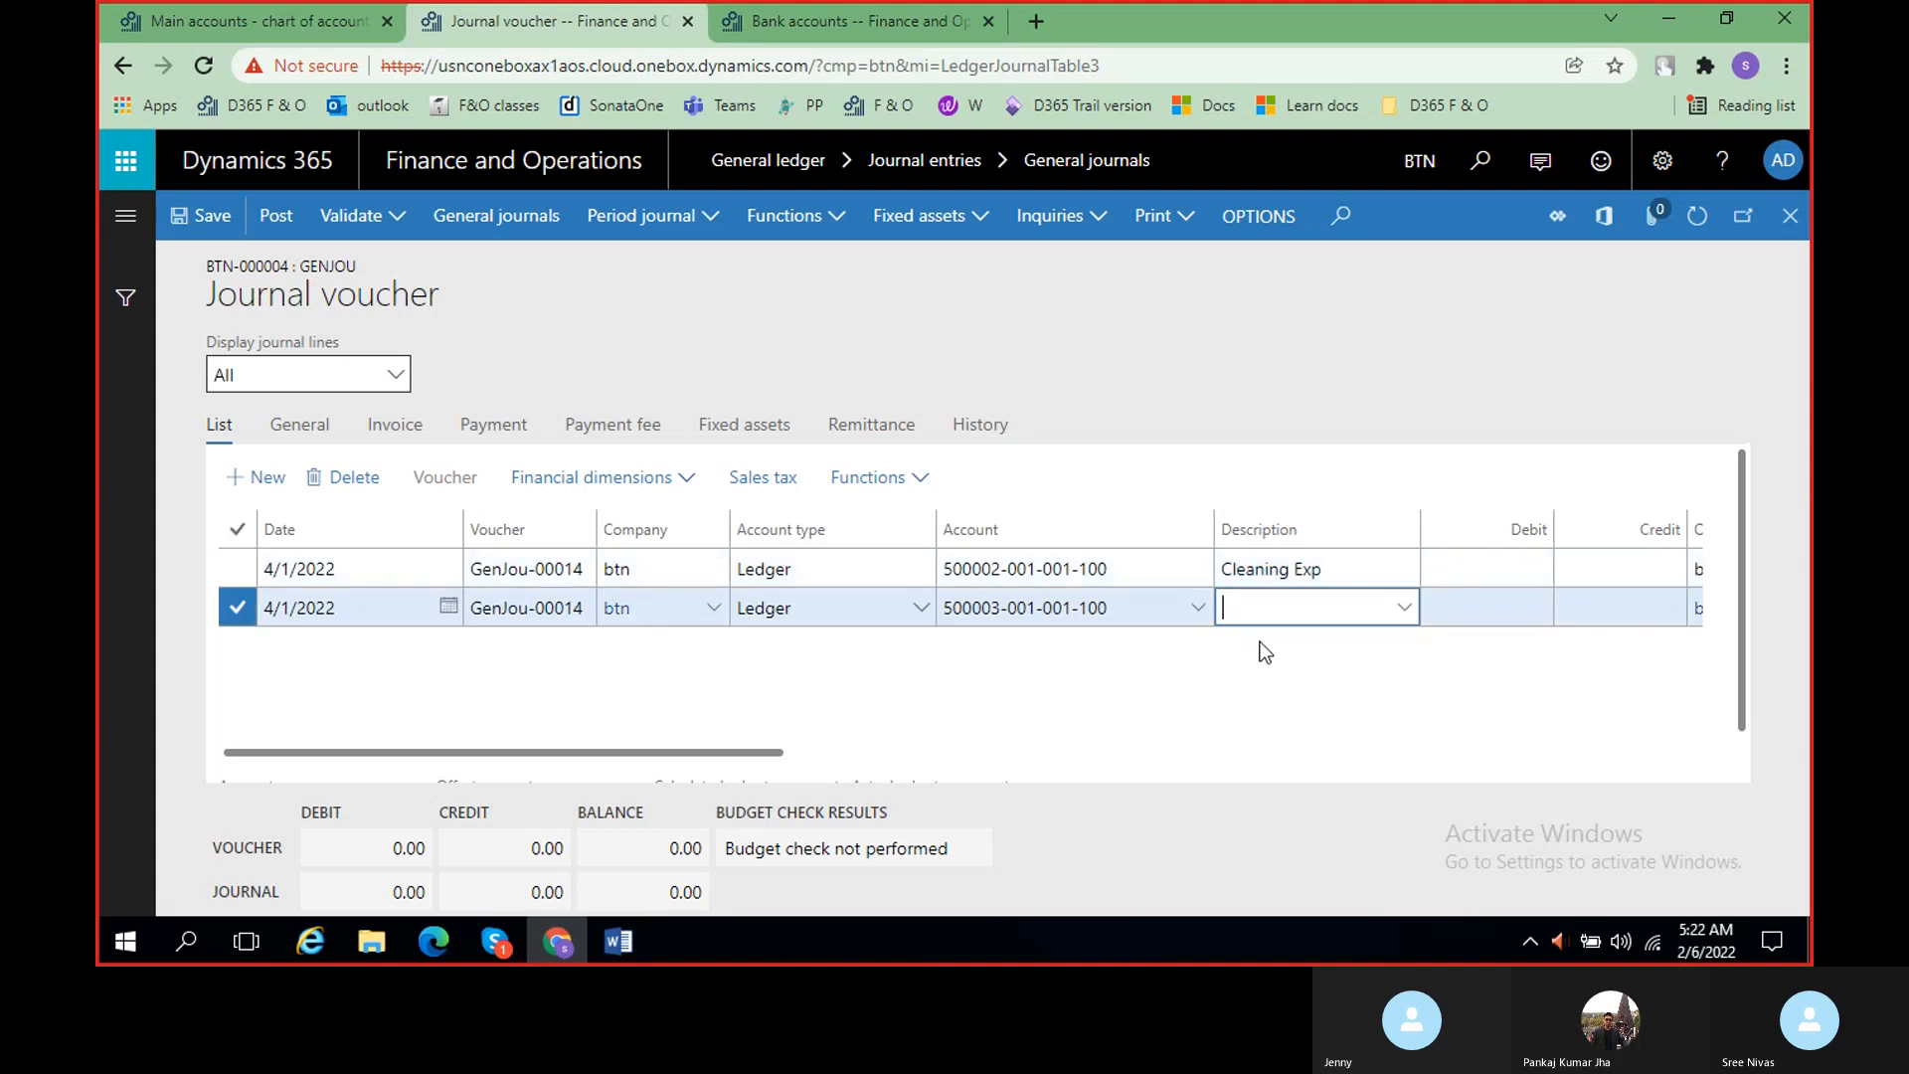
text(Electri)
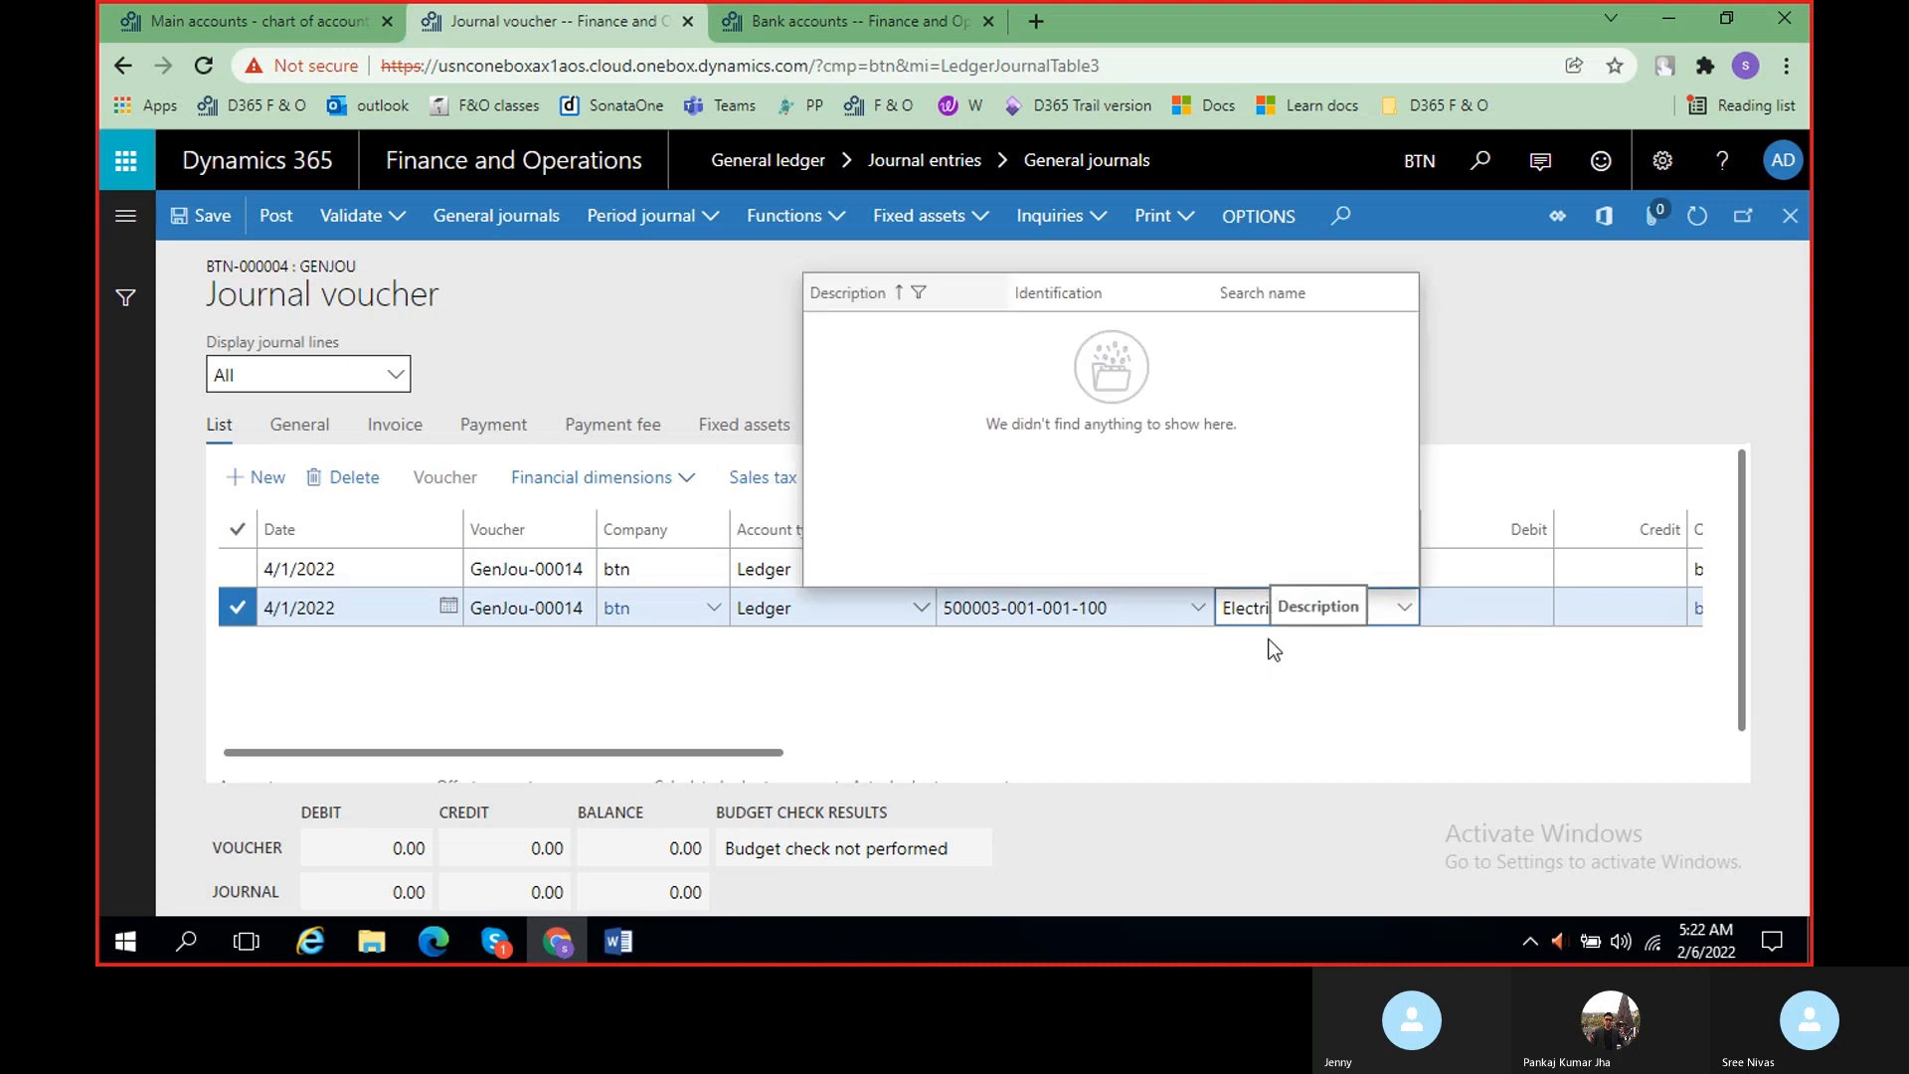
text(city Exp)
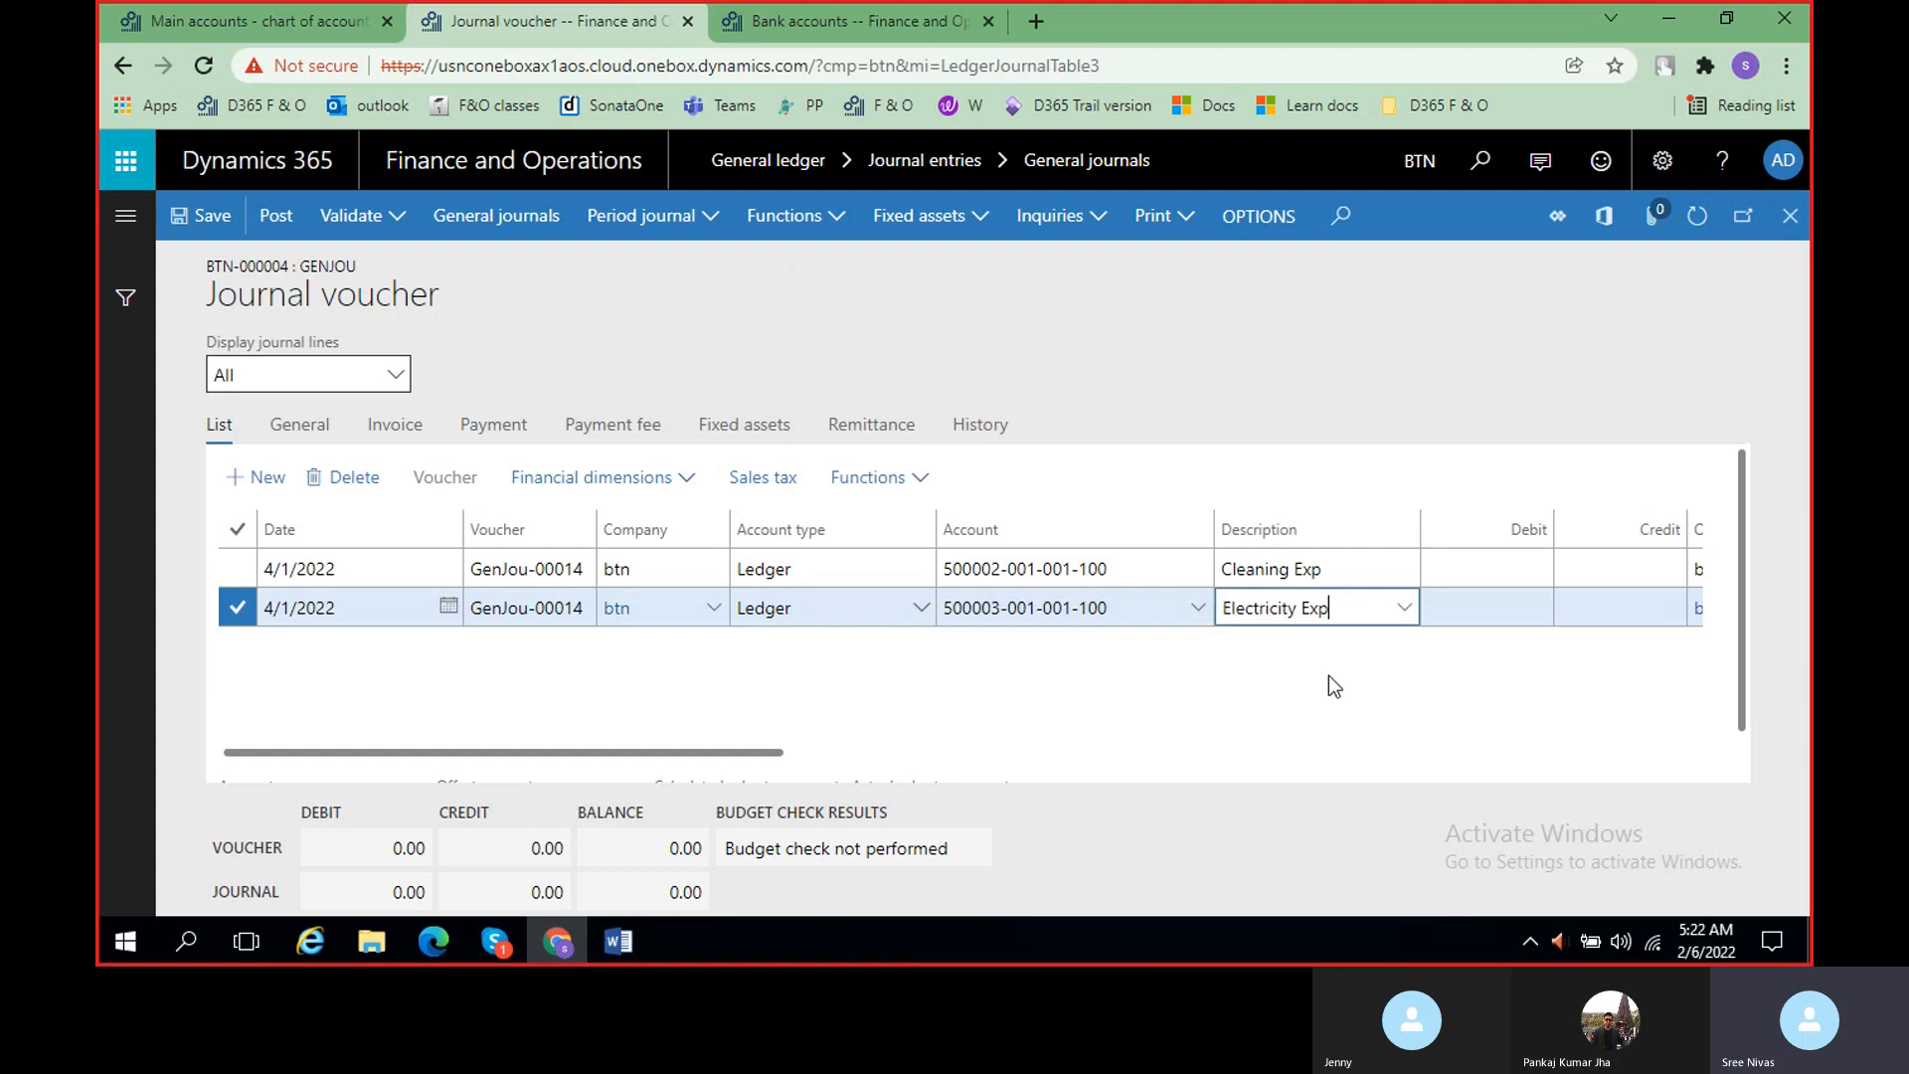
- Enter a debit amount of 1000 on both the Cleaning Exp and the Electricity Exp voucher lines
scroll(1110, 716, right, 3)
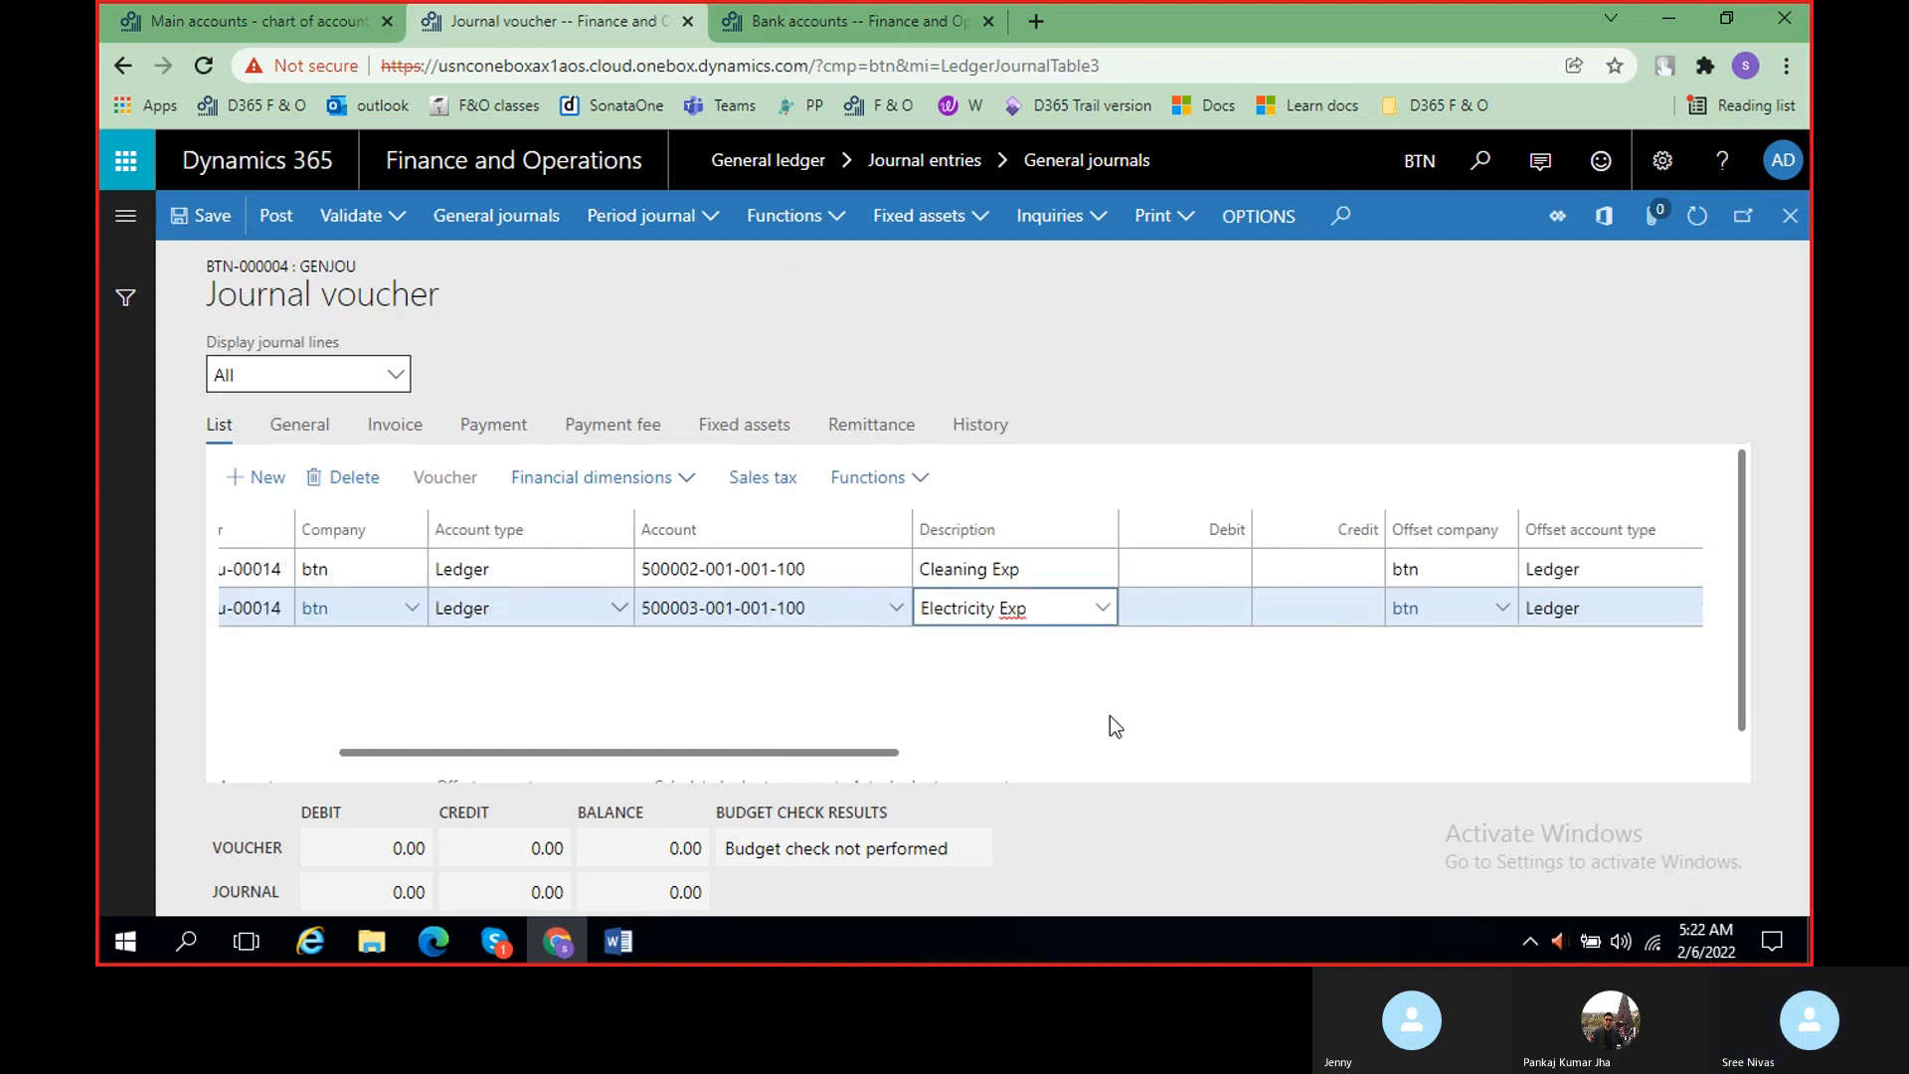
scroll(1109, 716, right, 2)
click(1065, 571)
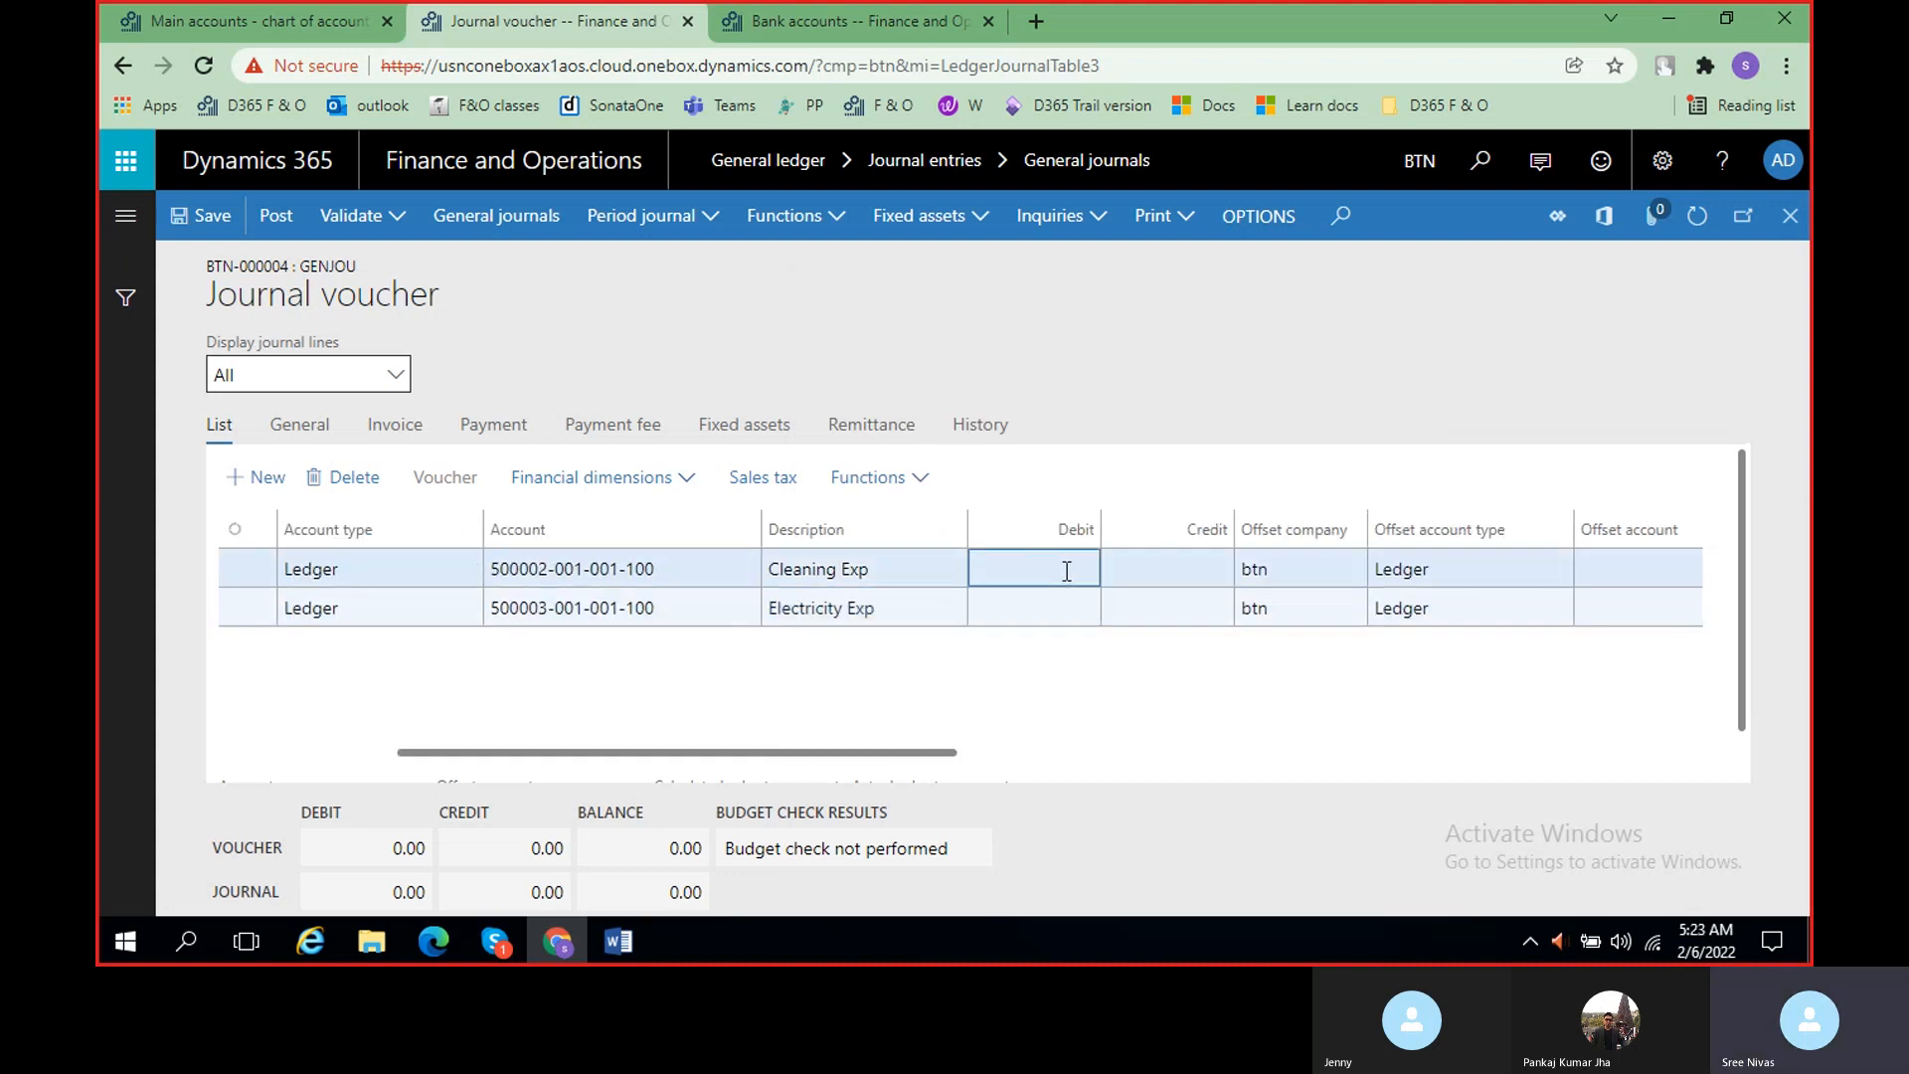
click(634, 949)
click(634, 948)
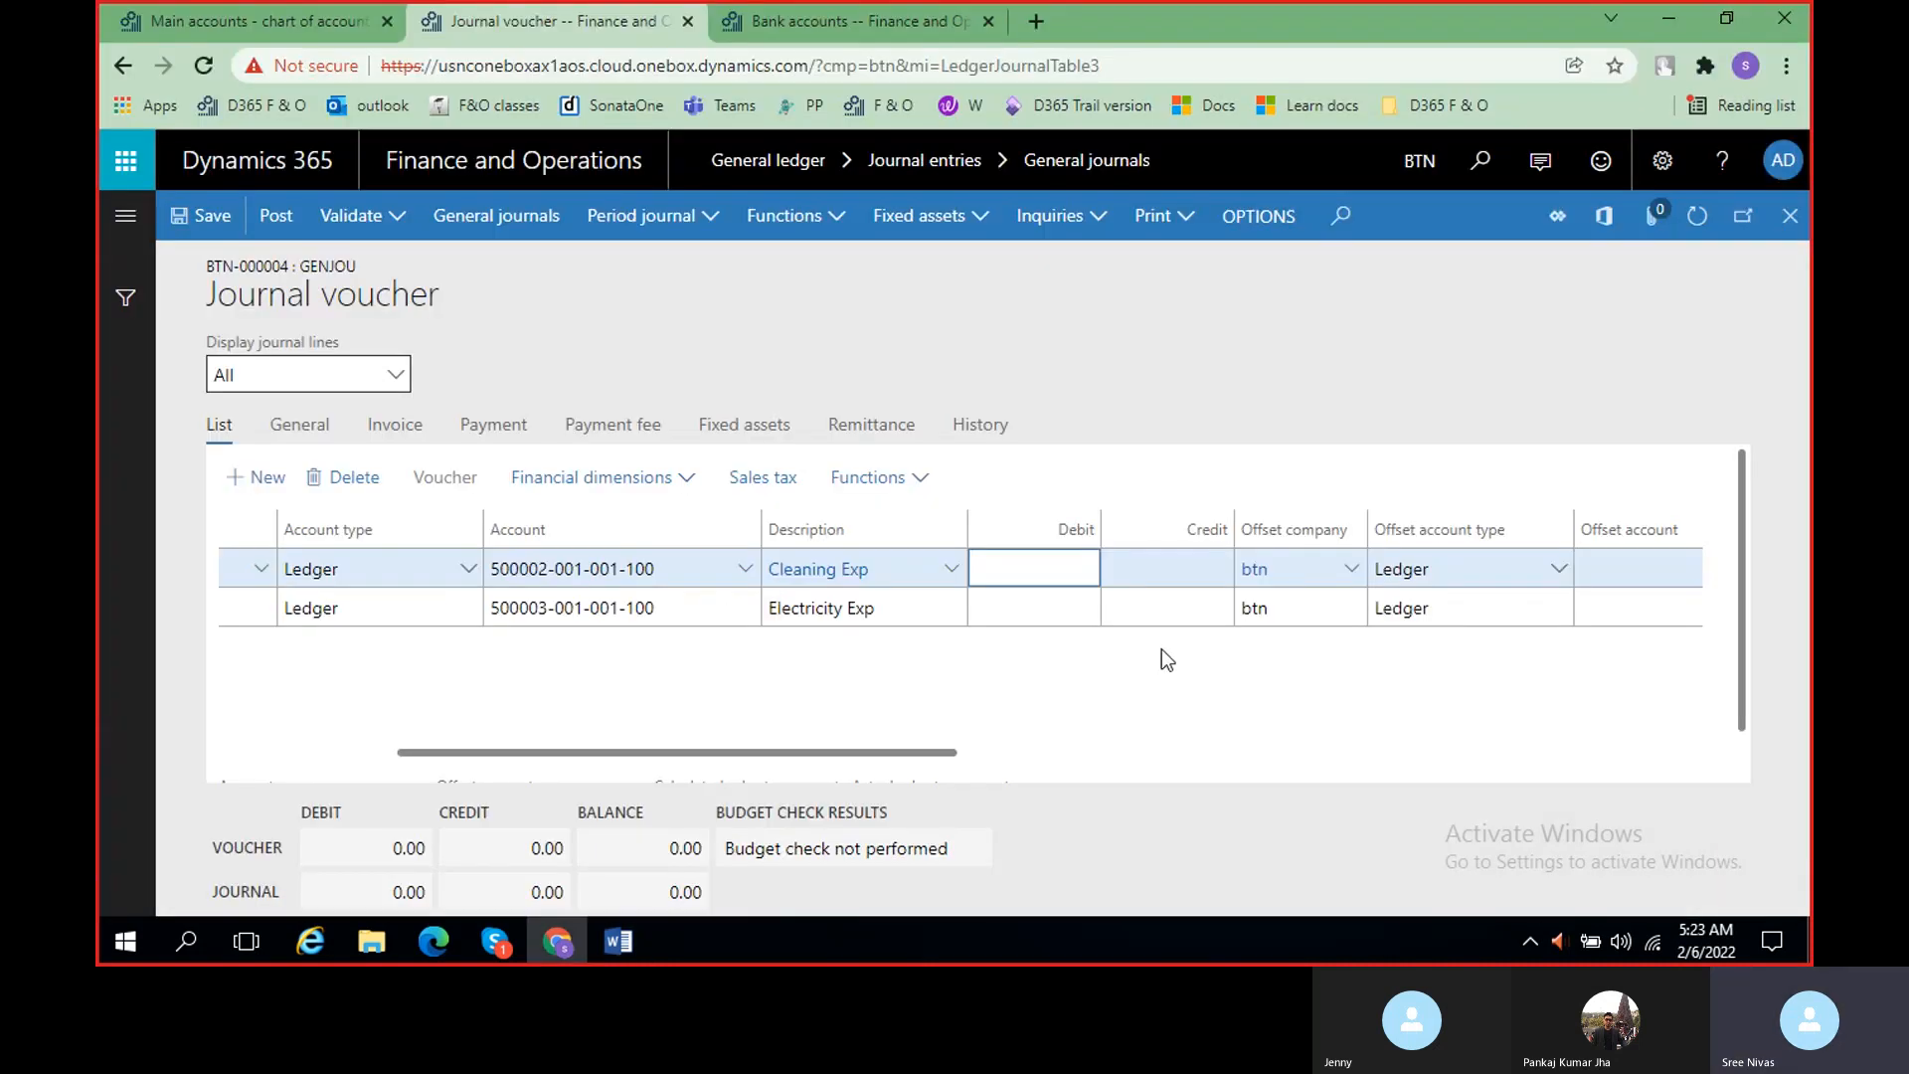
text(000)
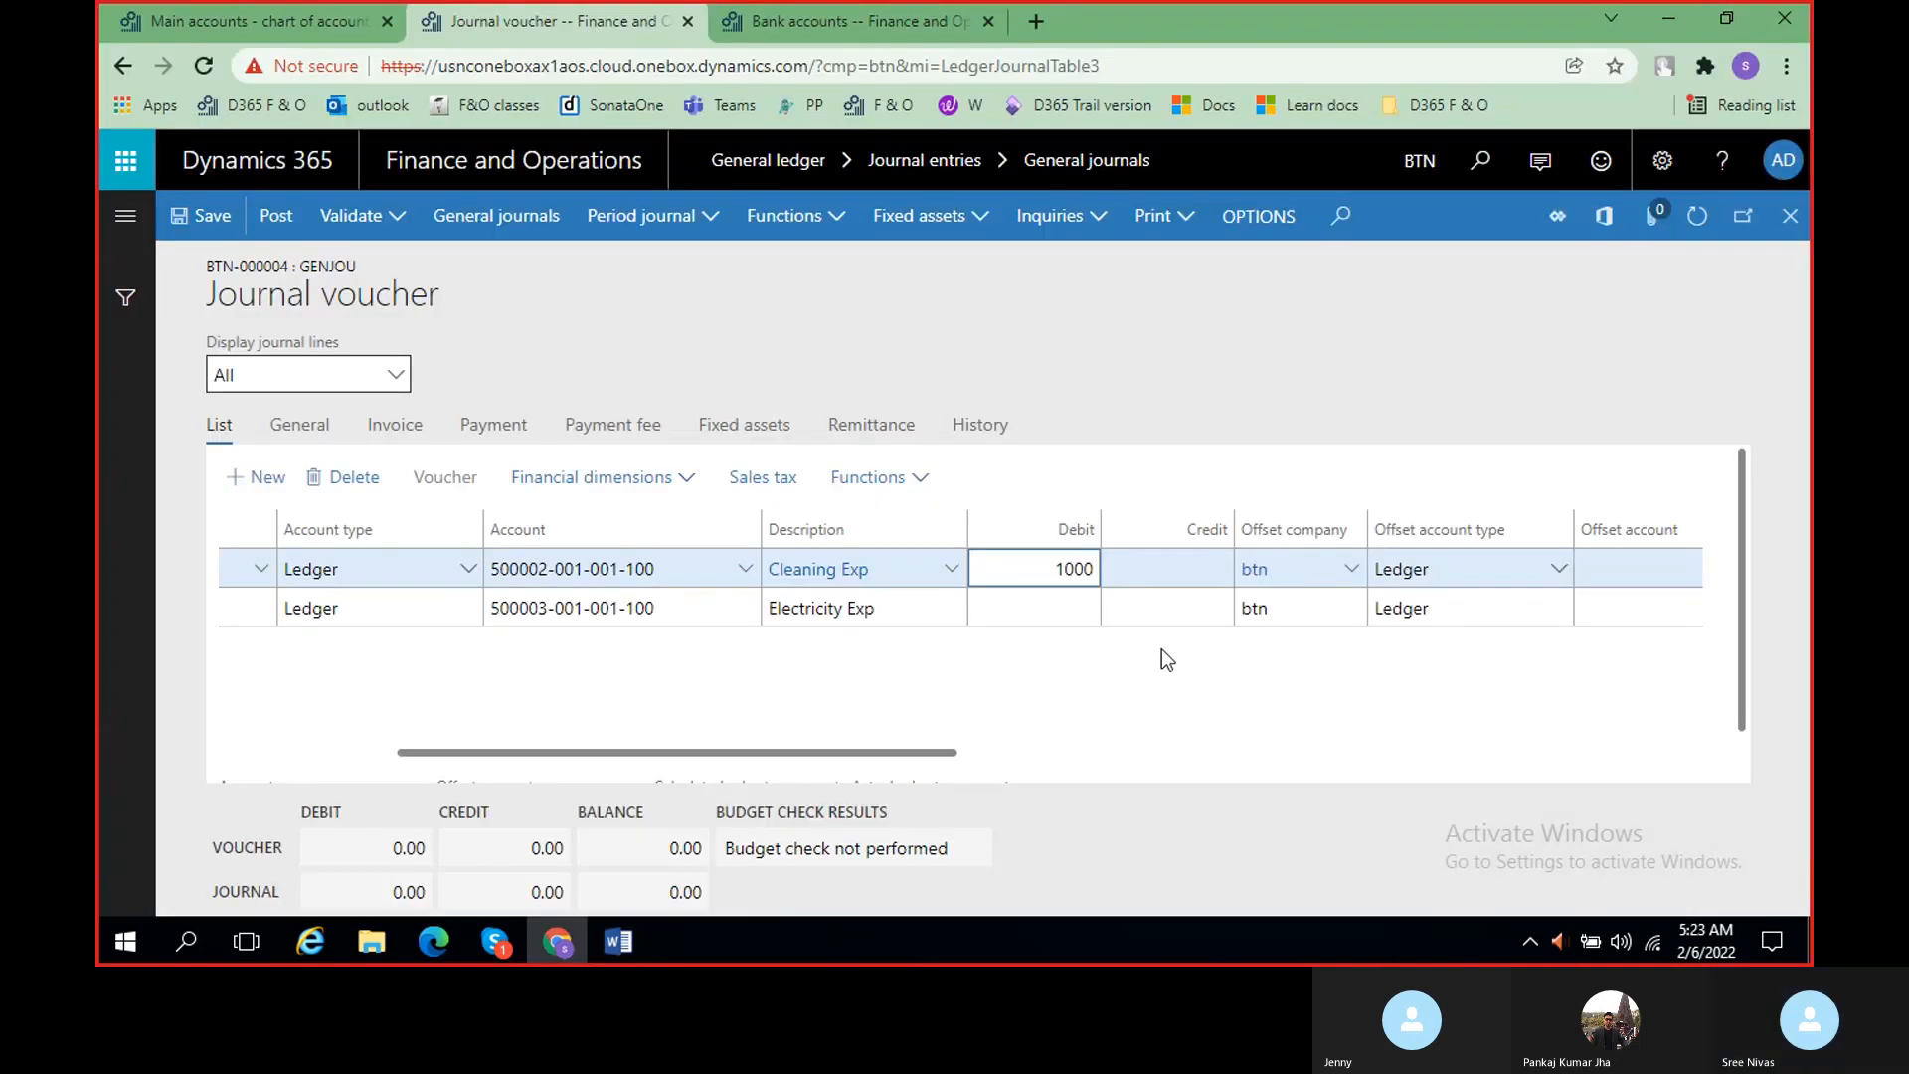
click(1043, 617)
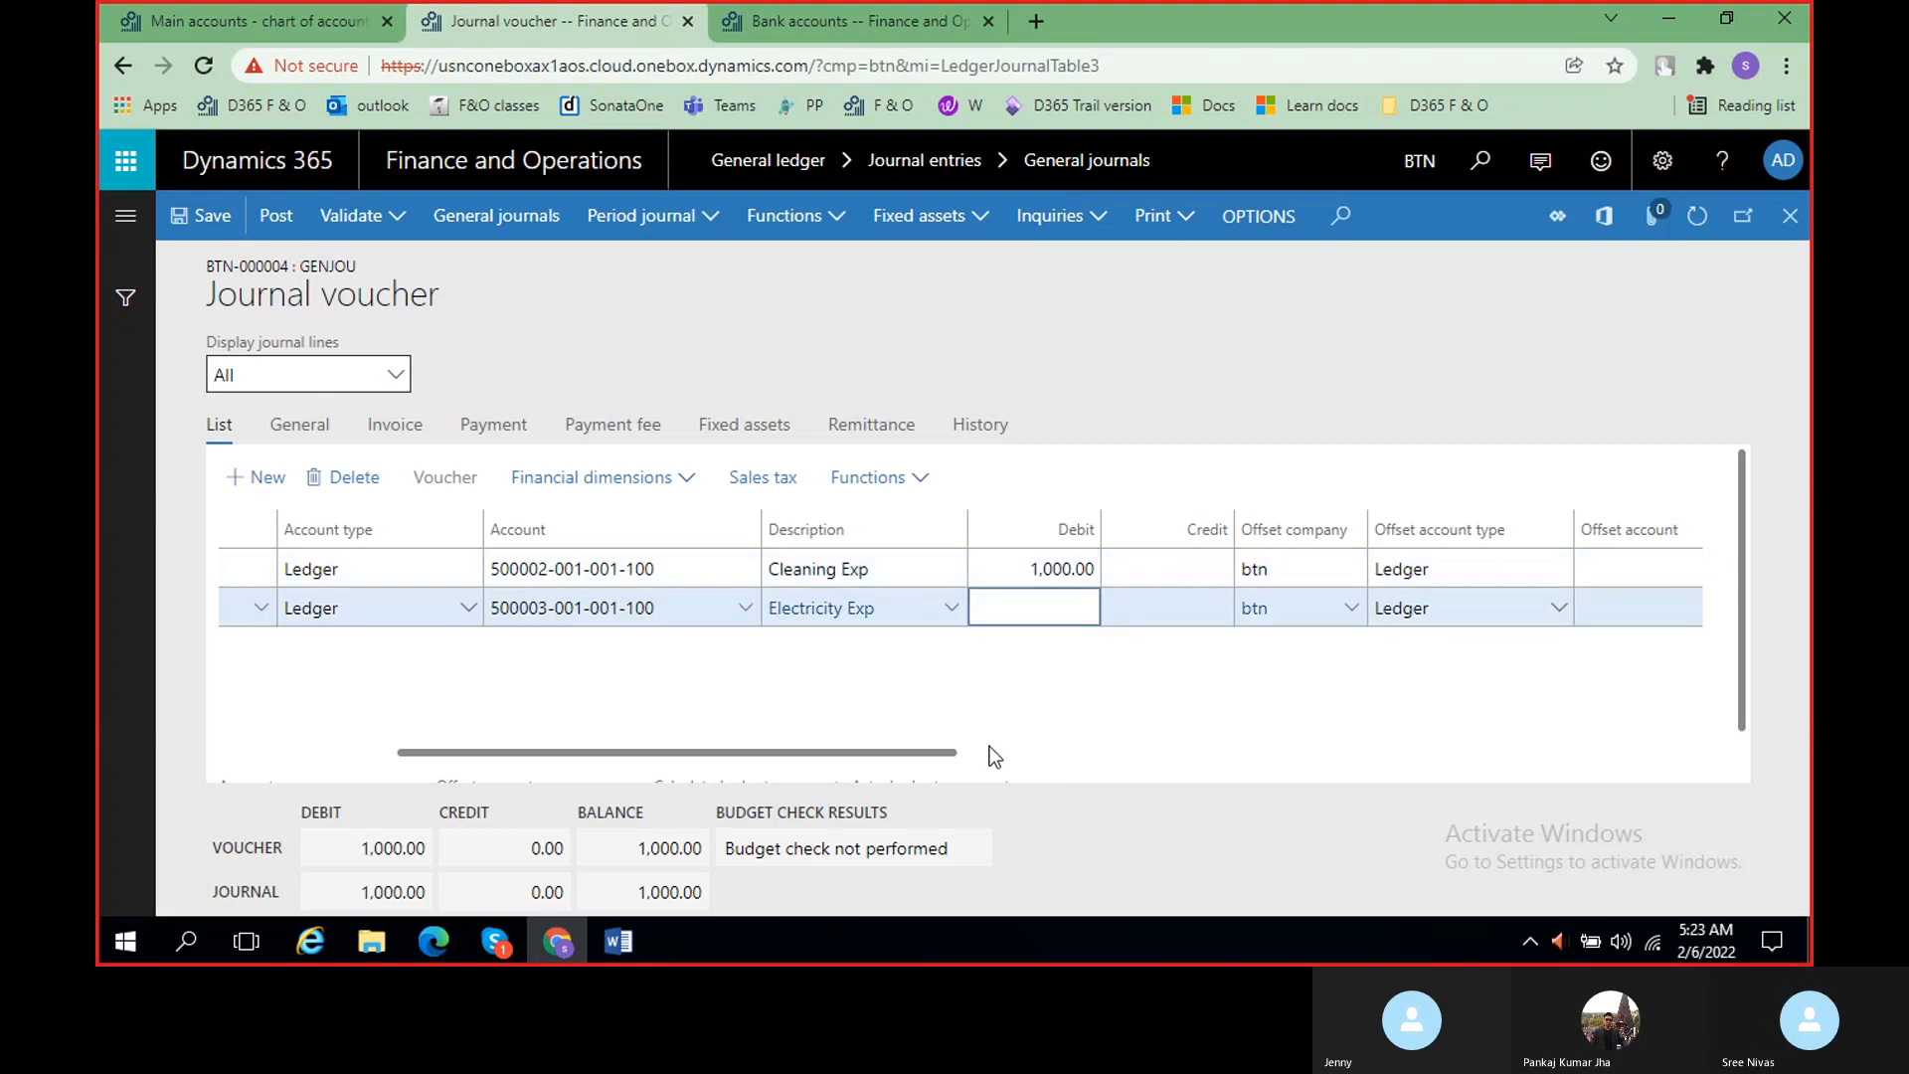
text(1000)
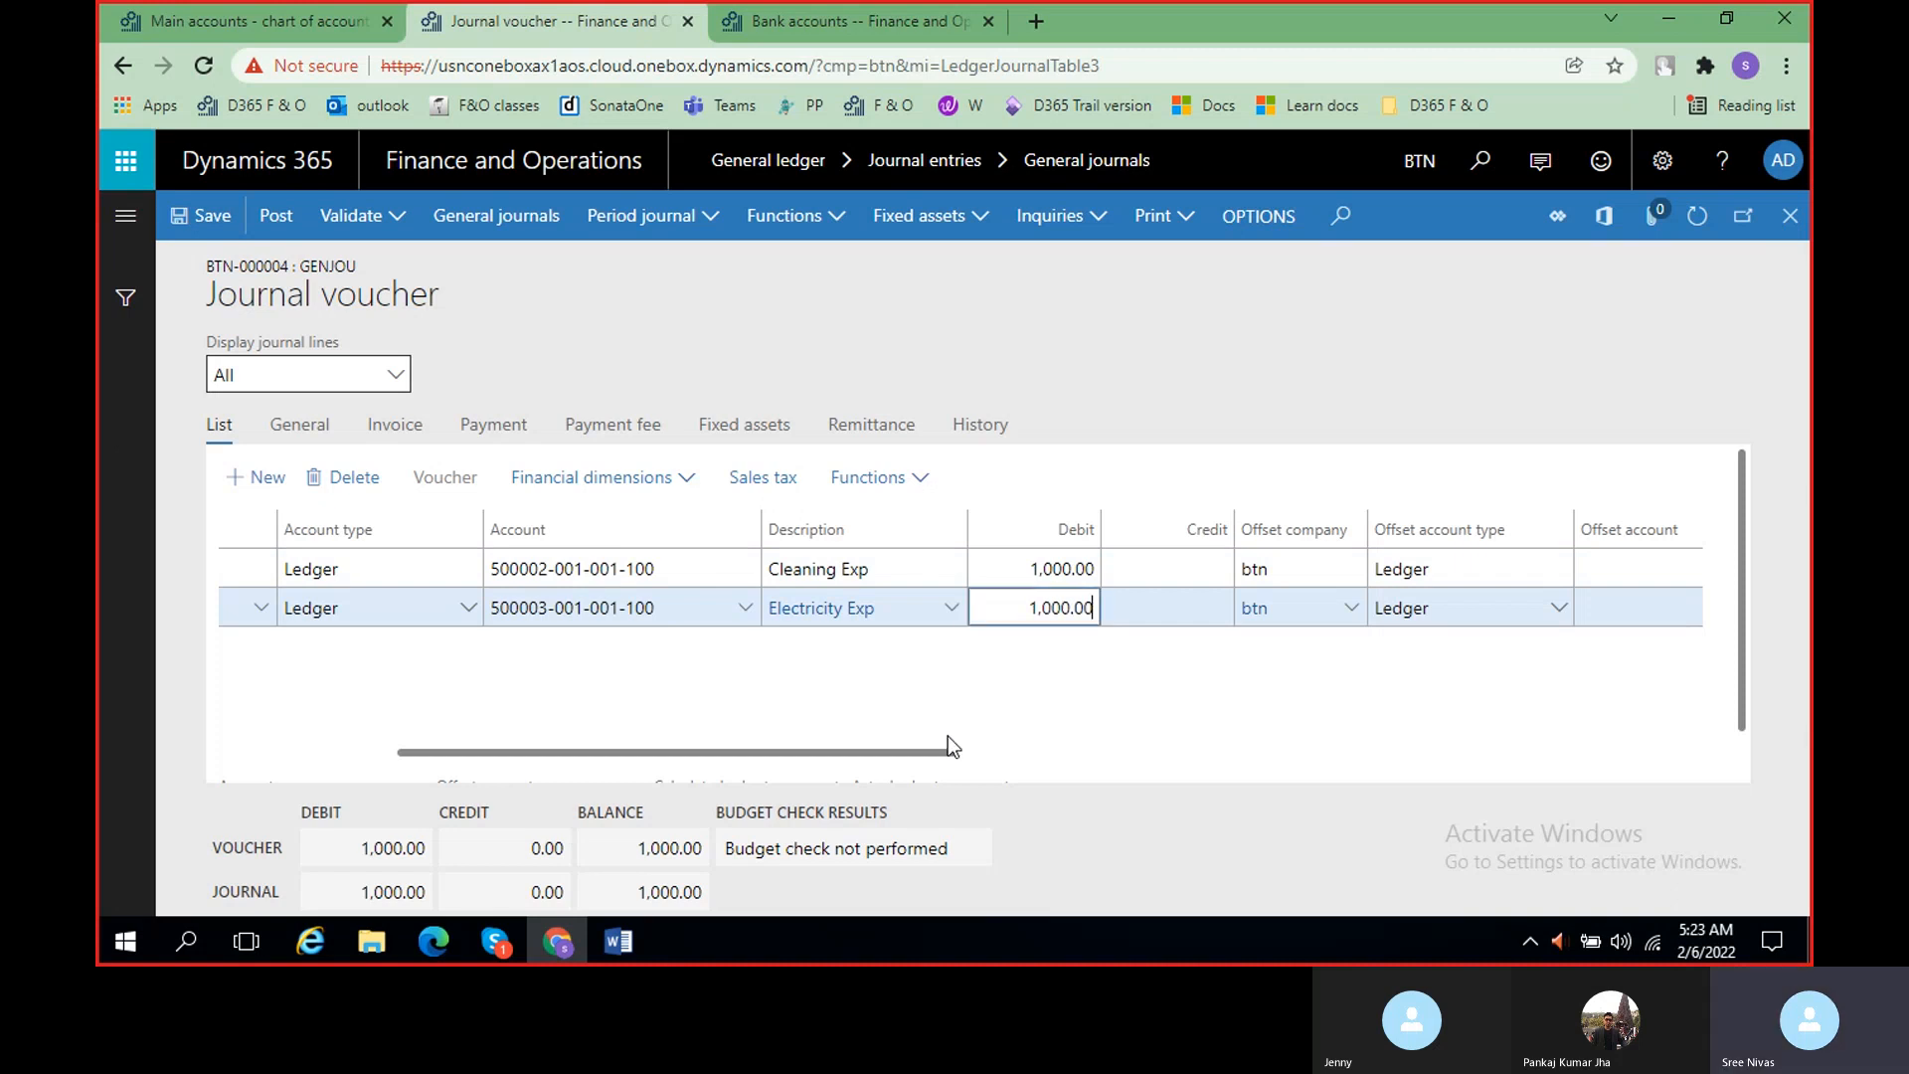
- Compare the cash credit line in the Word class notes with the voucher lines' debit, credit and offset account columns
drag(939, 752, 593, 723)
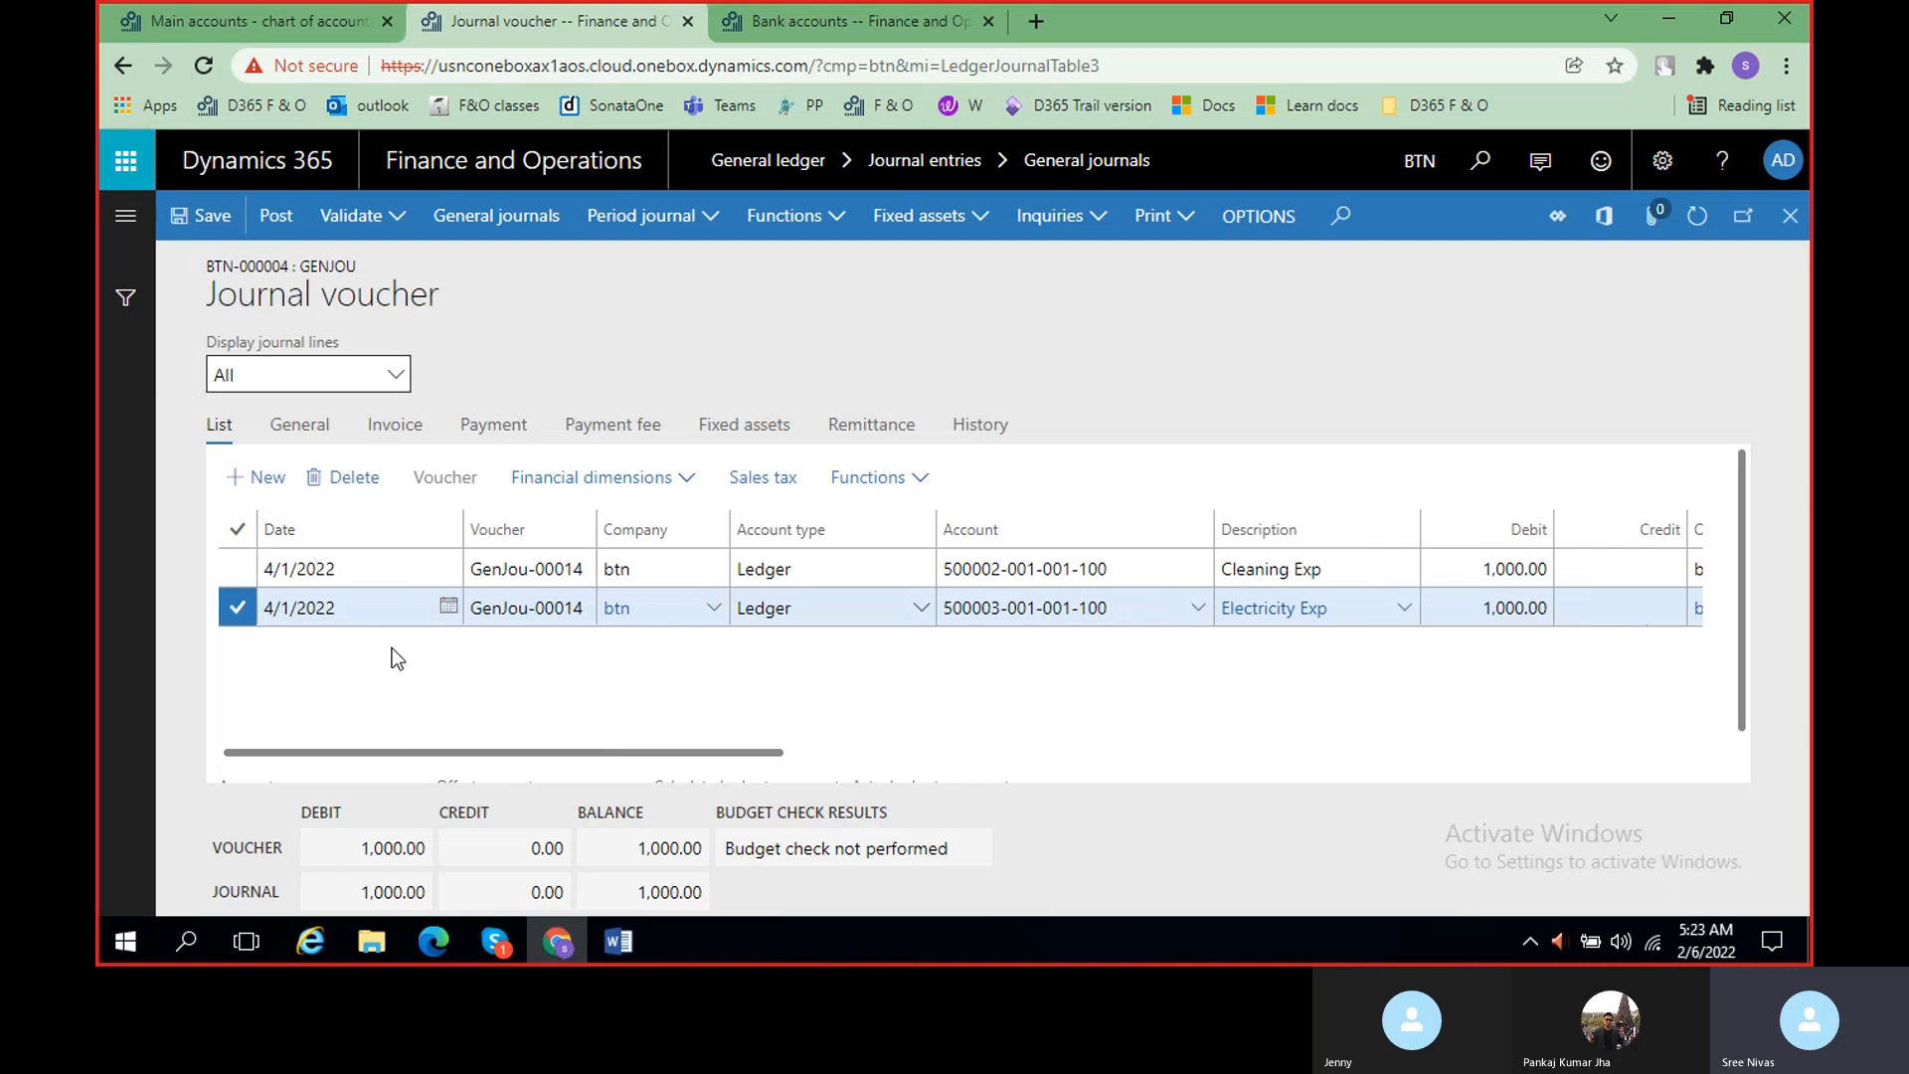
click(635, 945)
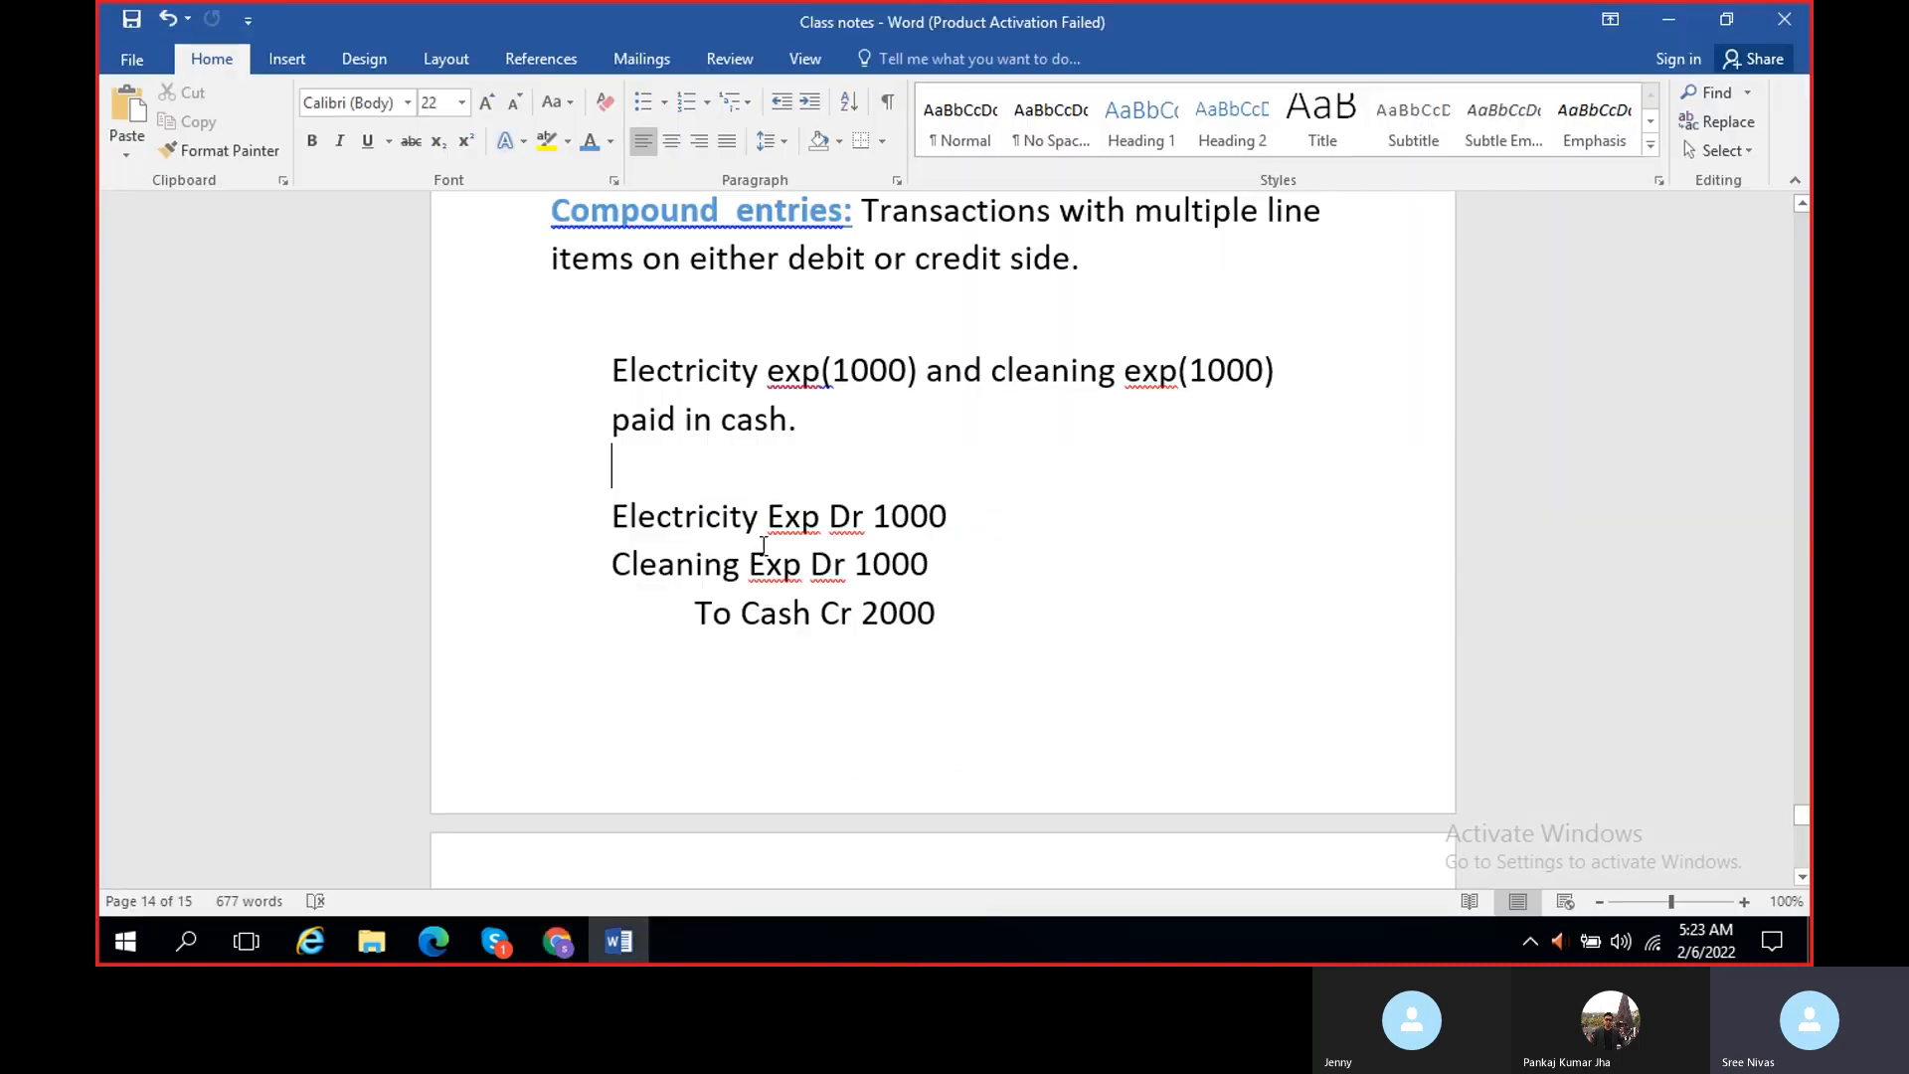
drag(698, 617, 946, 614)
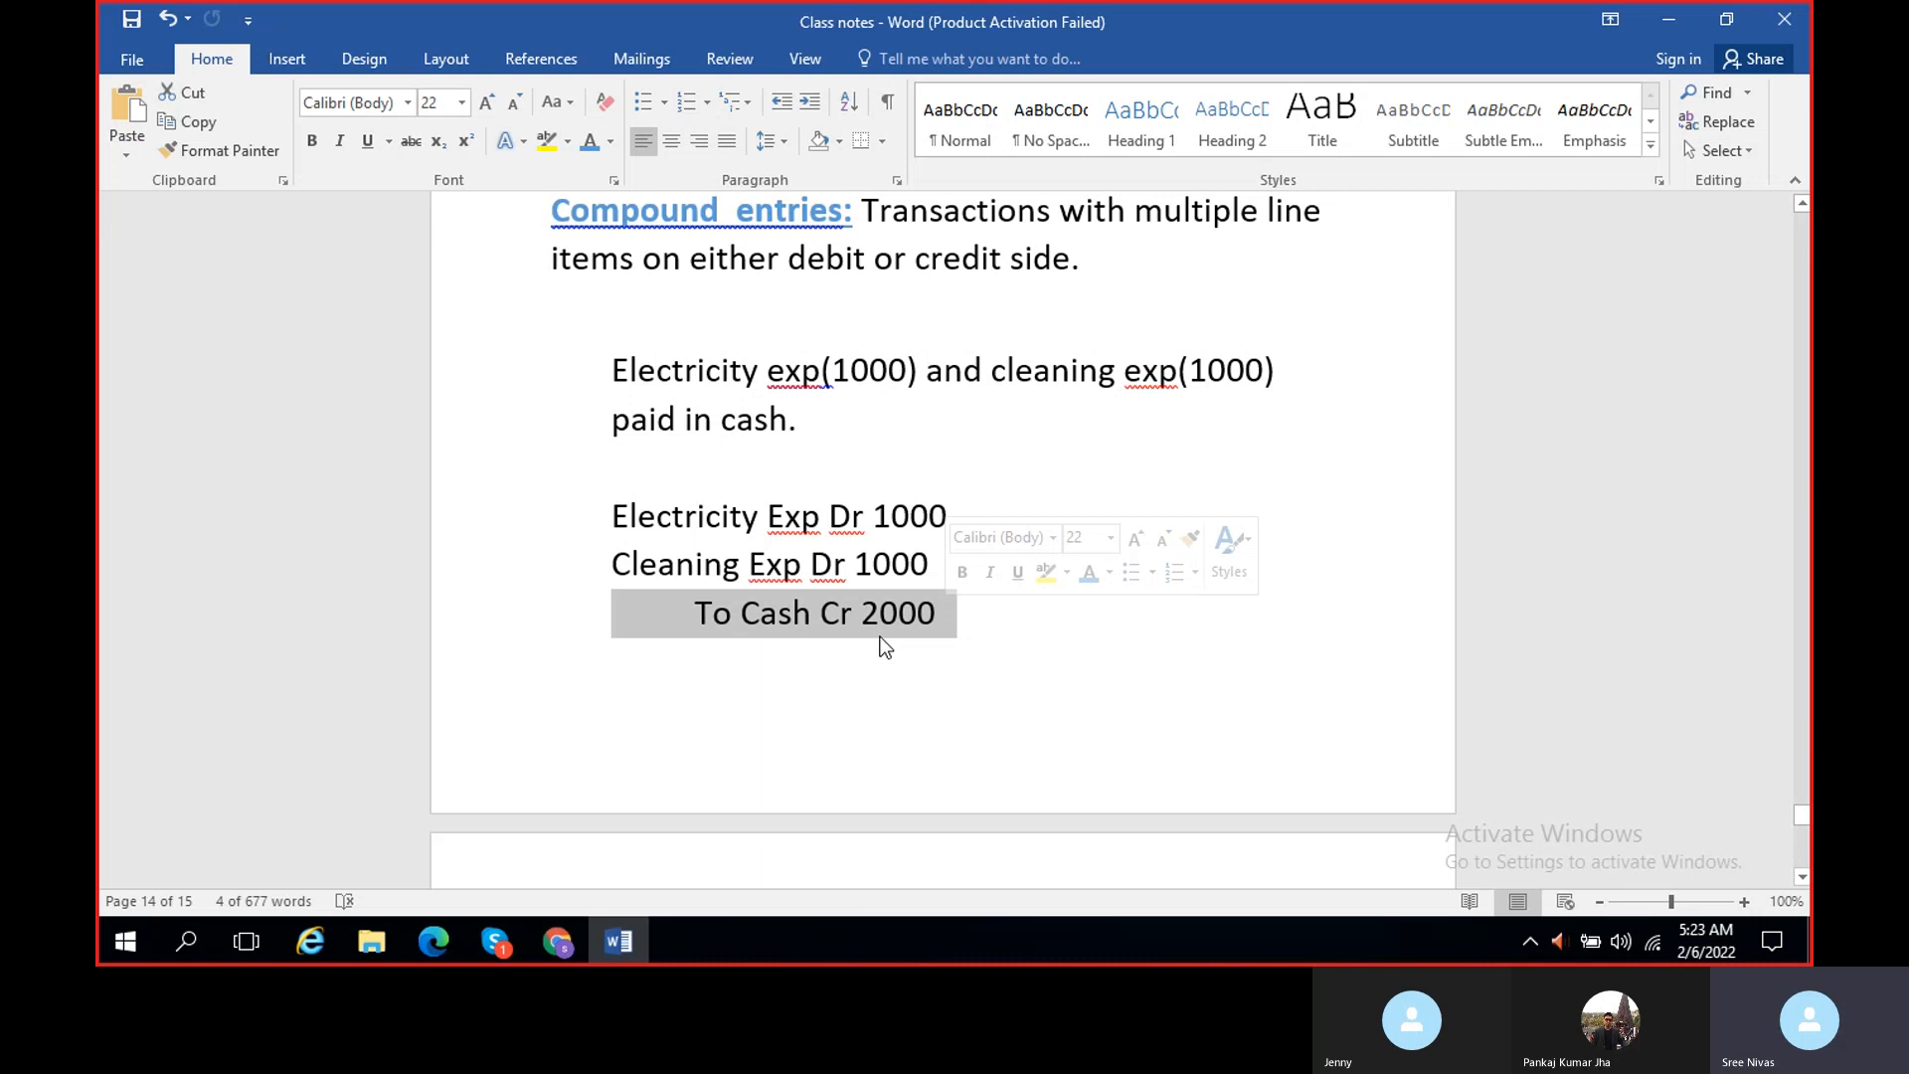
click(1668, 20)
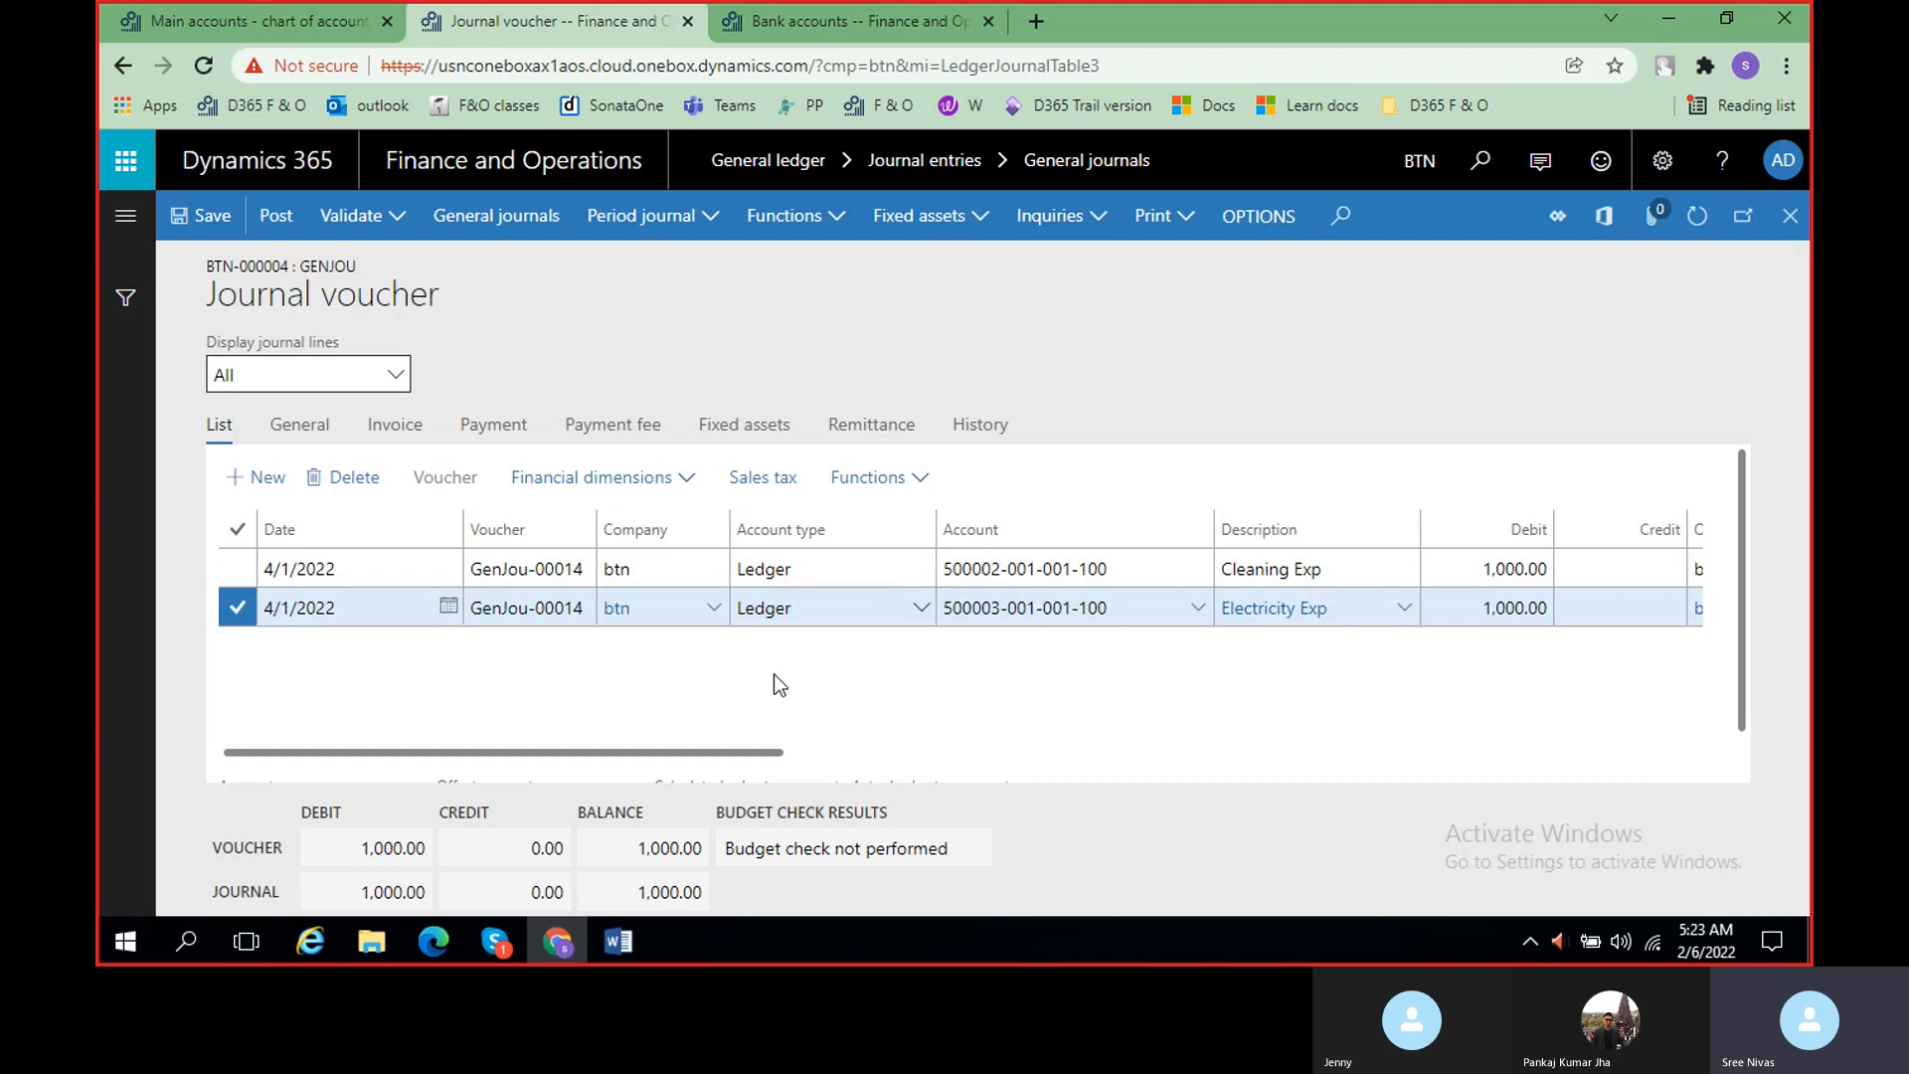
scroll(816, 680, right, 5)
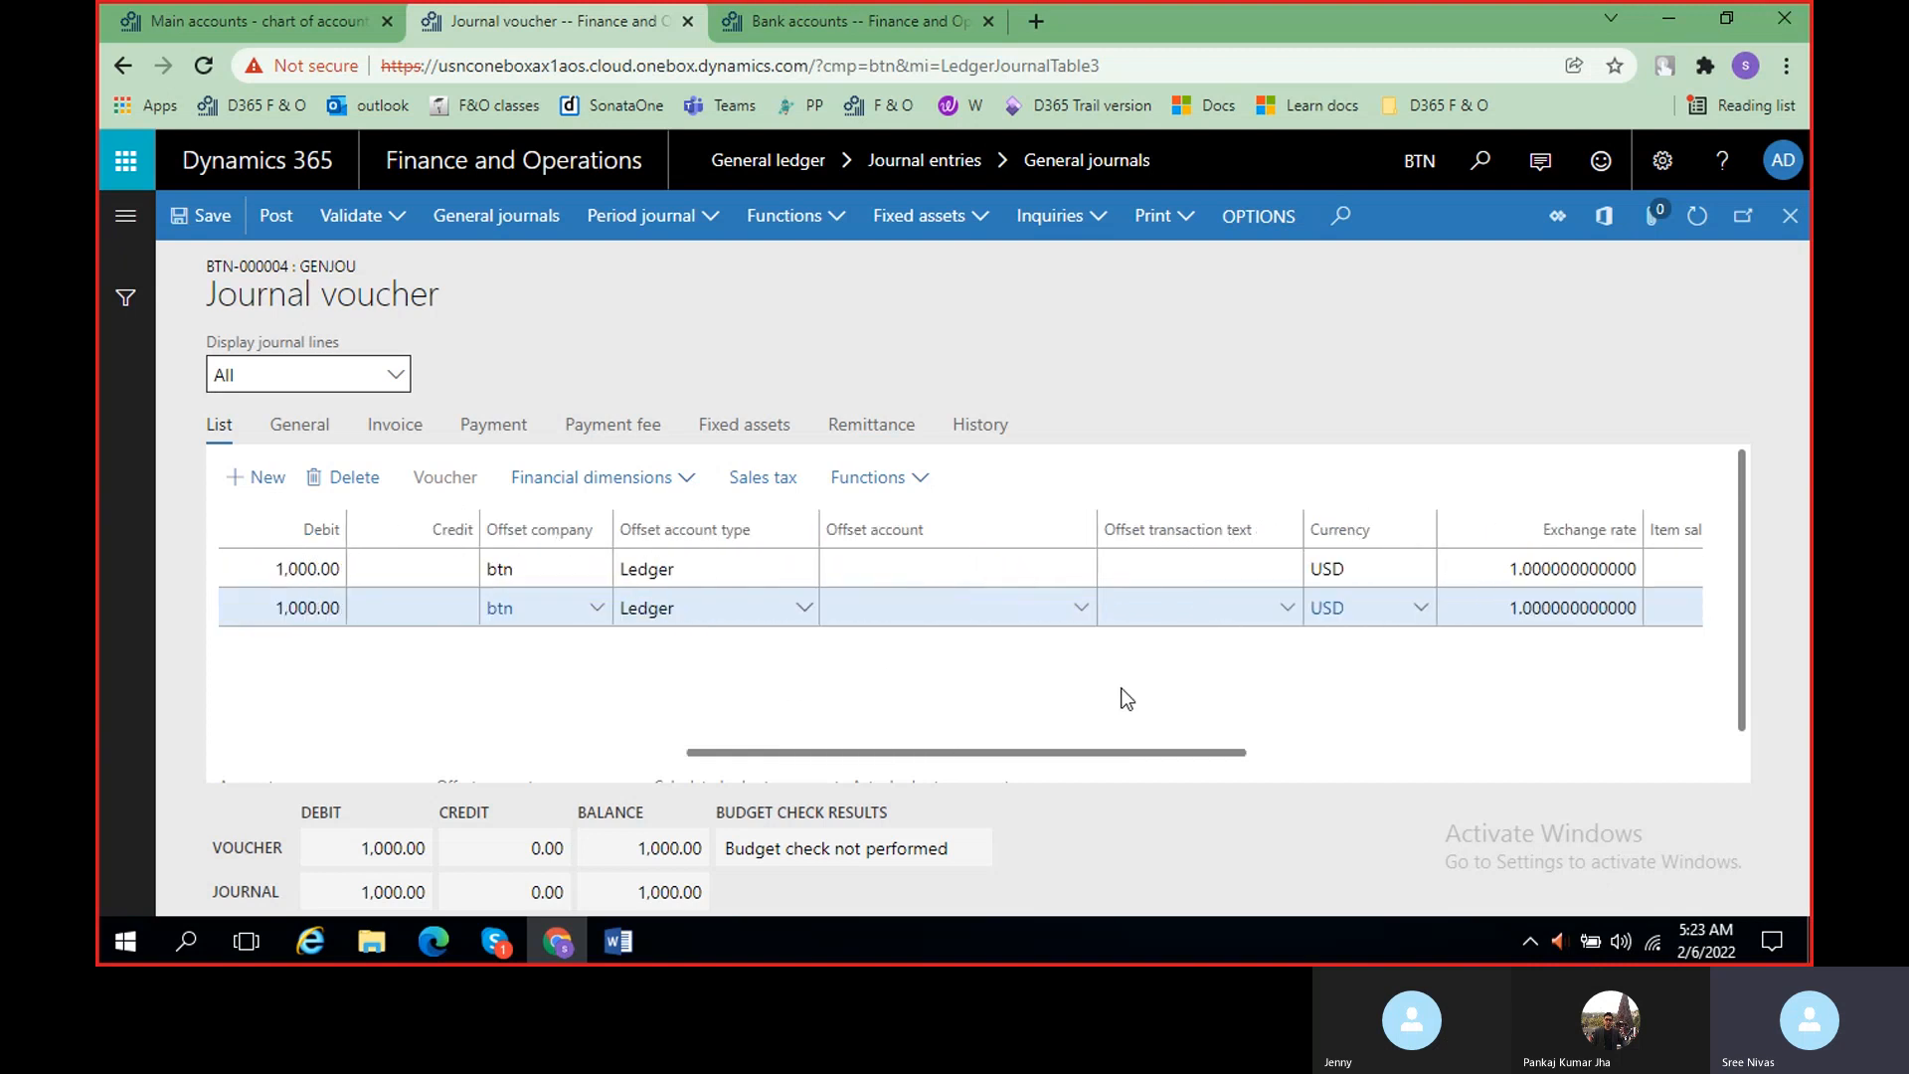
scroll(1119, 695, right, 3)
scroll(1117, 703, right, 4)
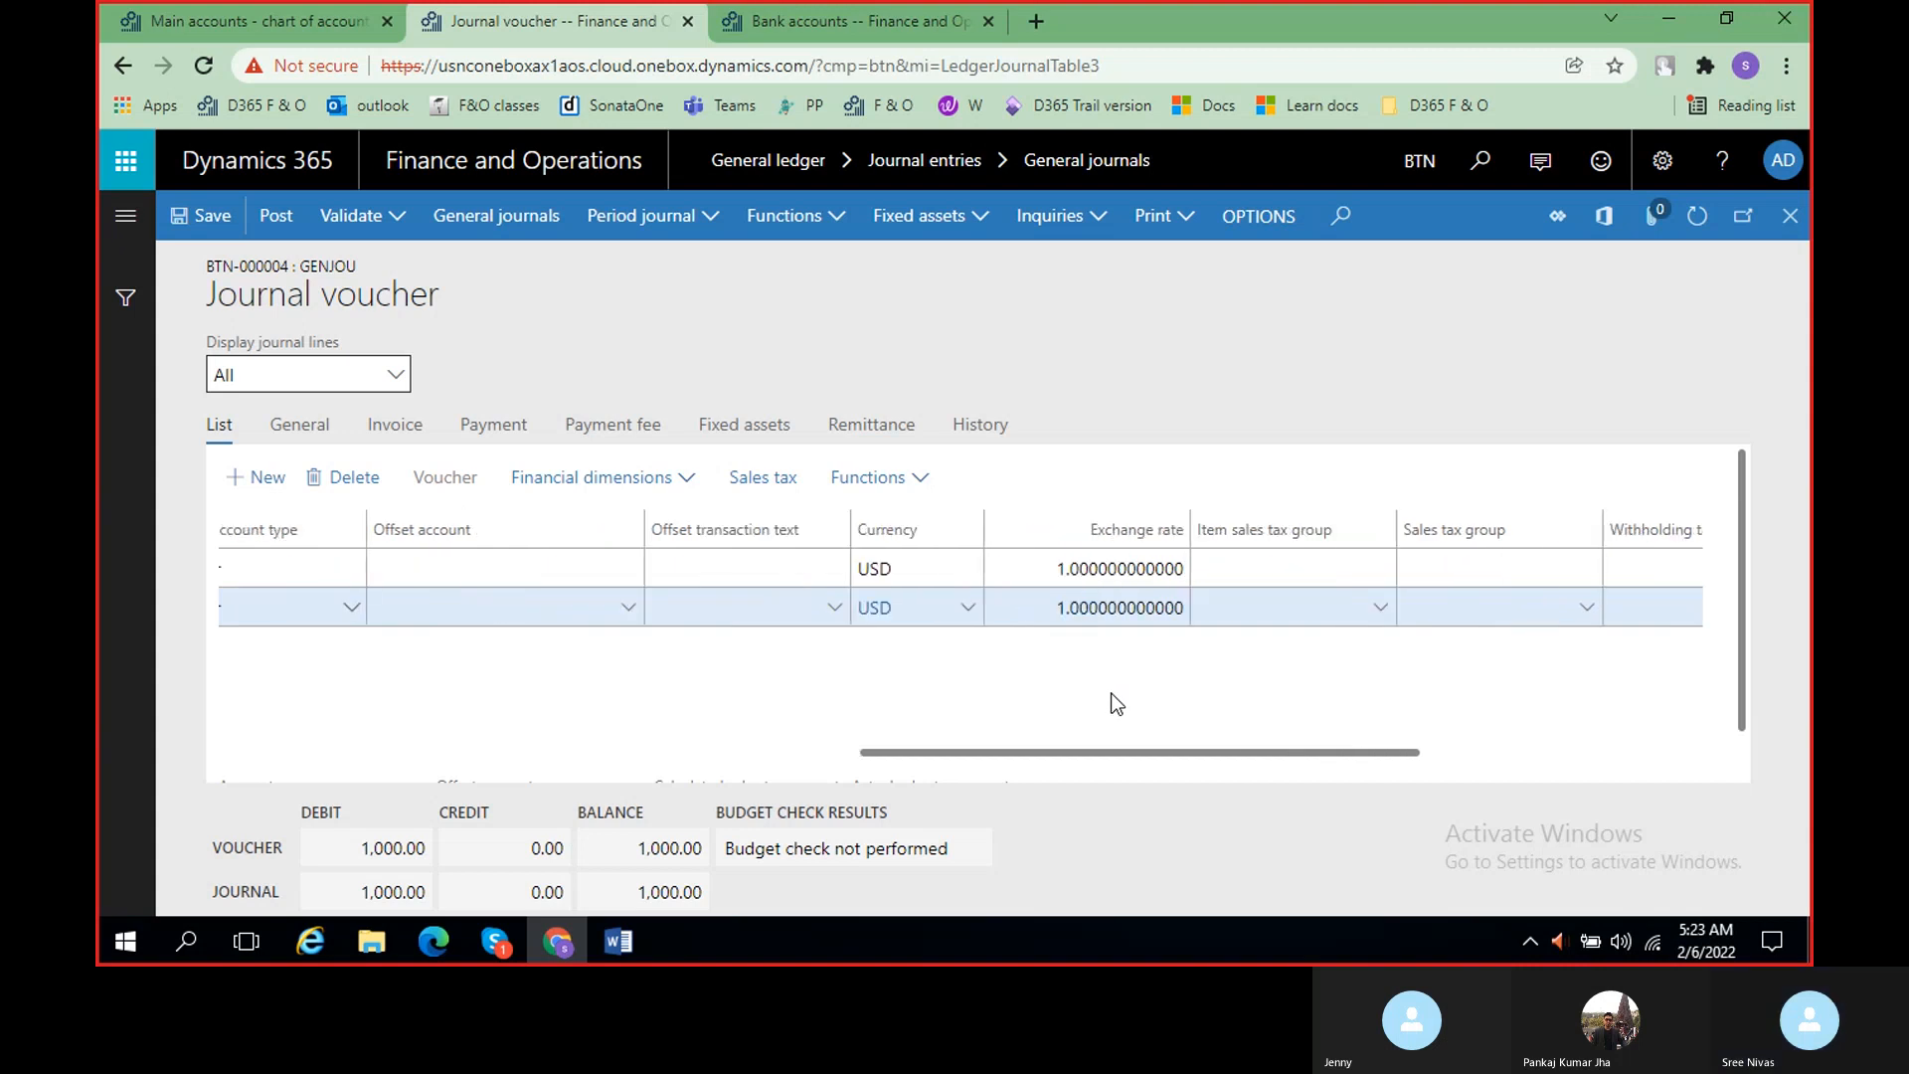
scroll(1117, 703, left, 7)
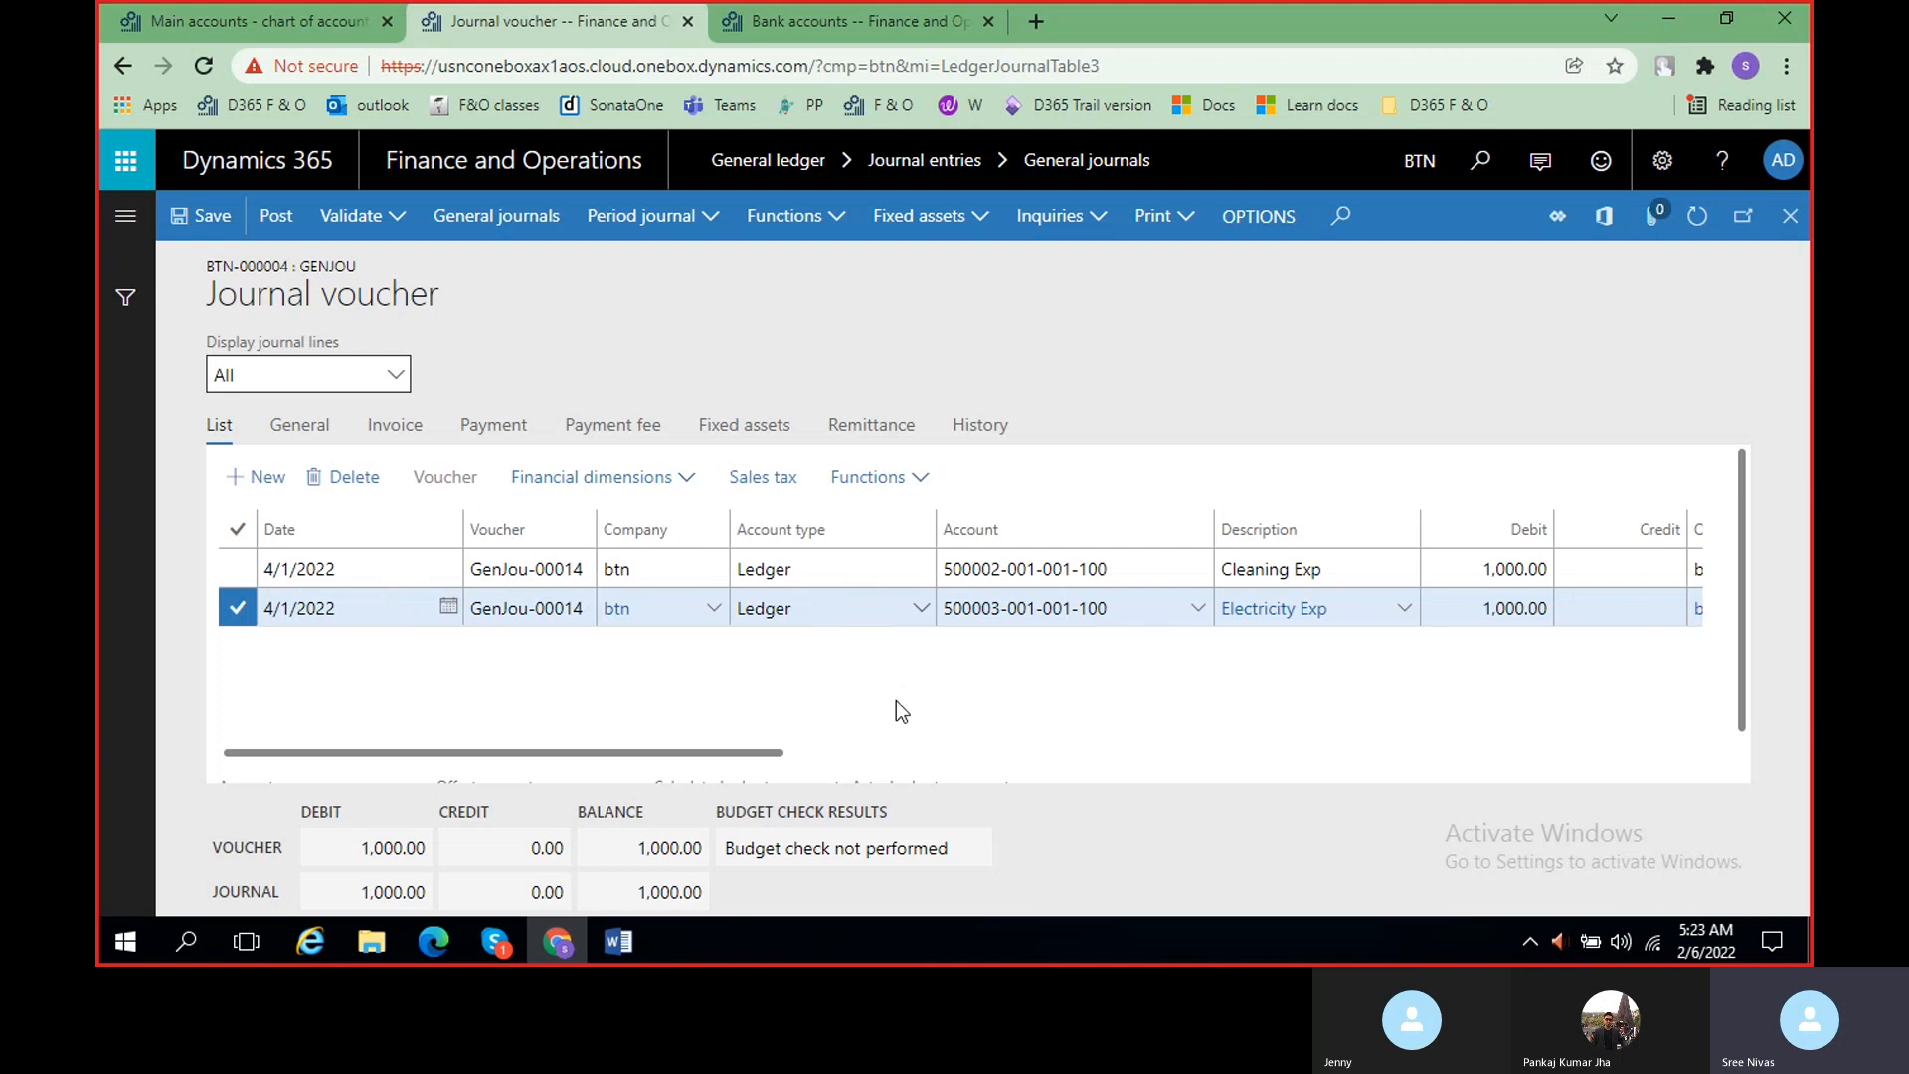
scroll(958, 682, right, 3)
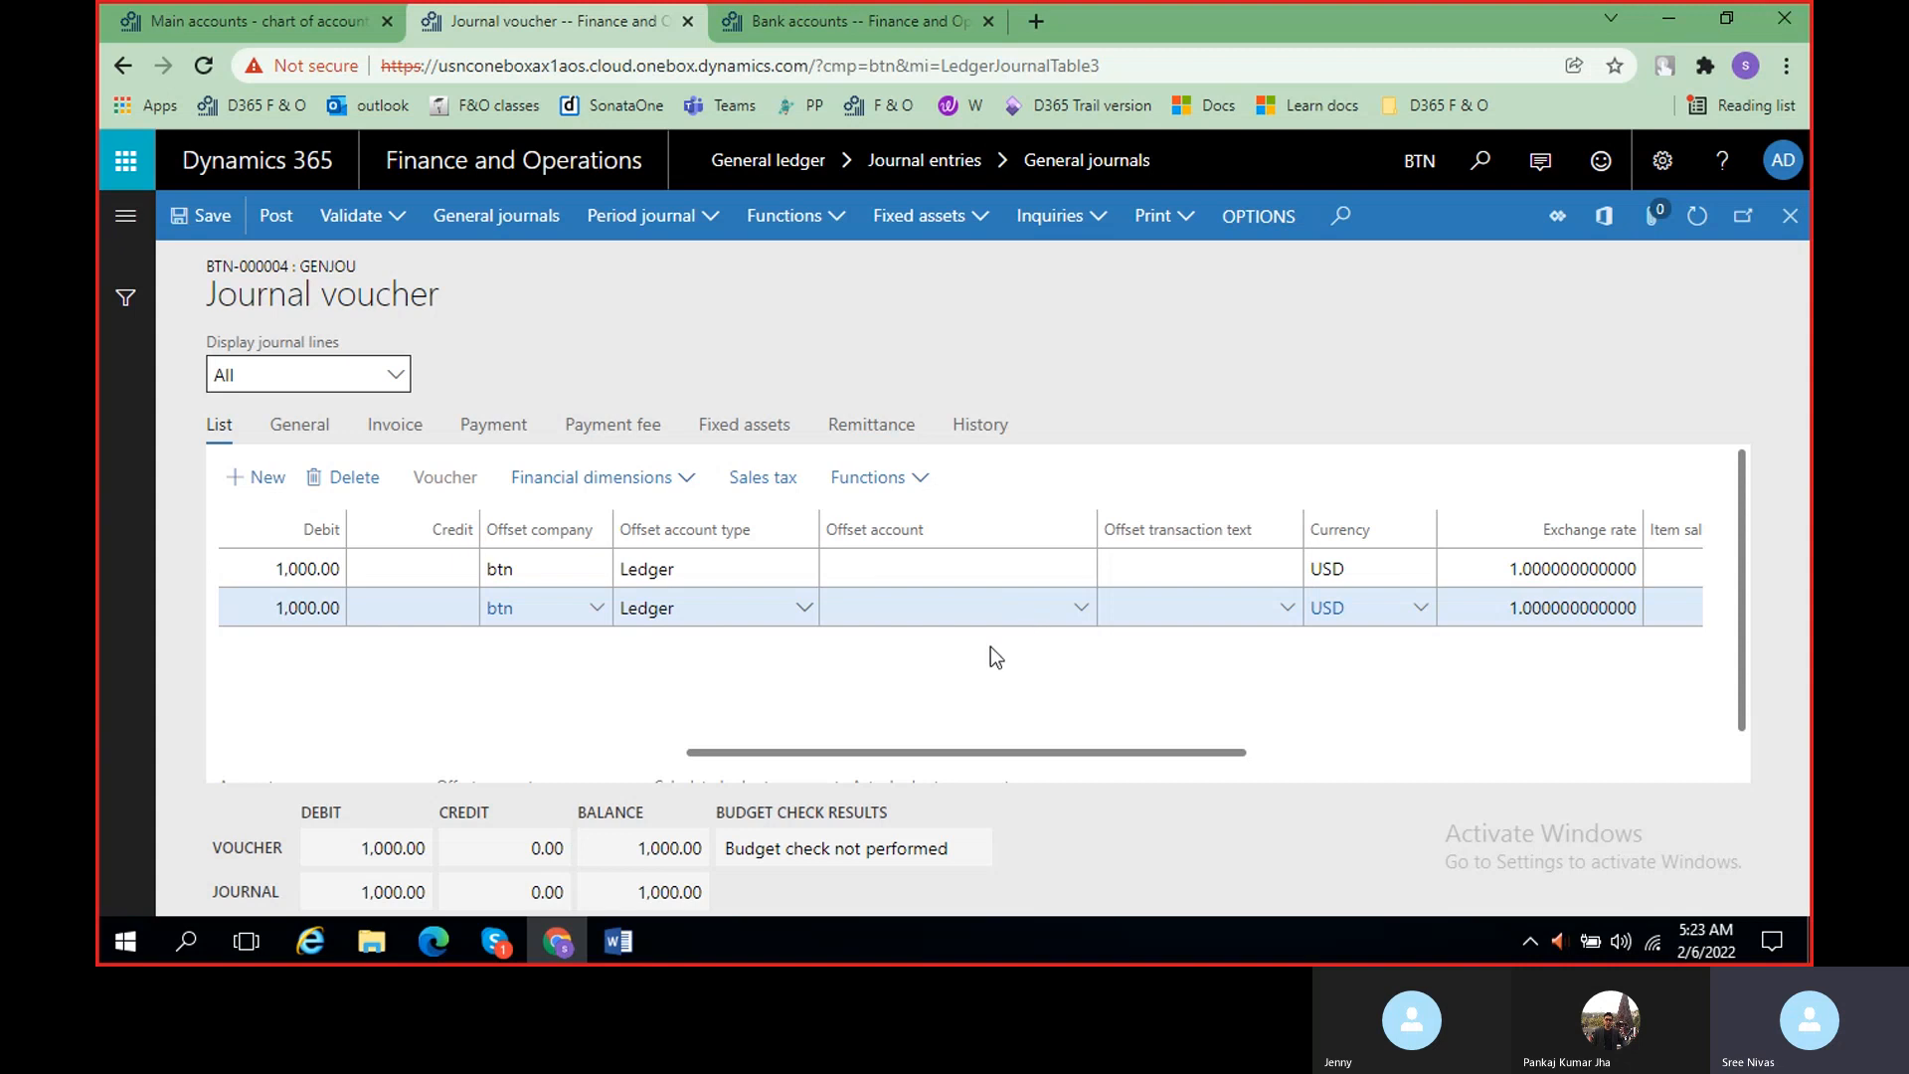
scroll(990, 651, left, 5)
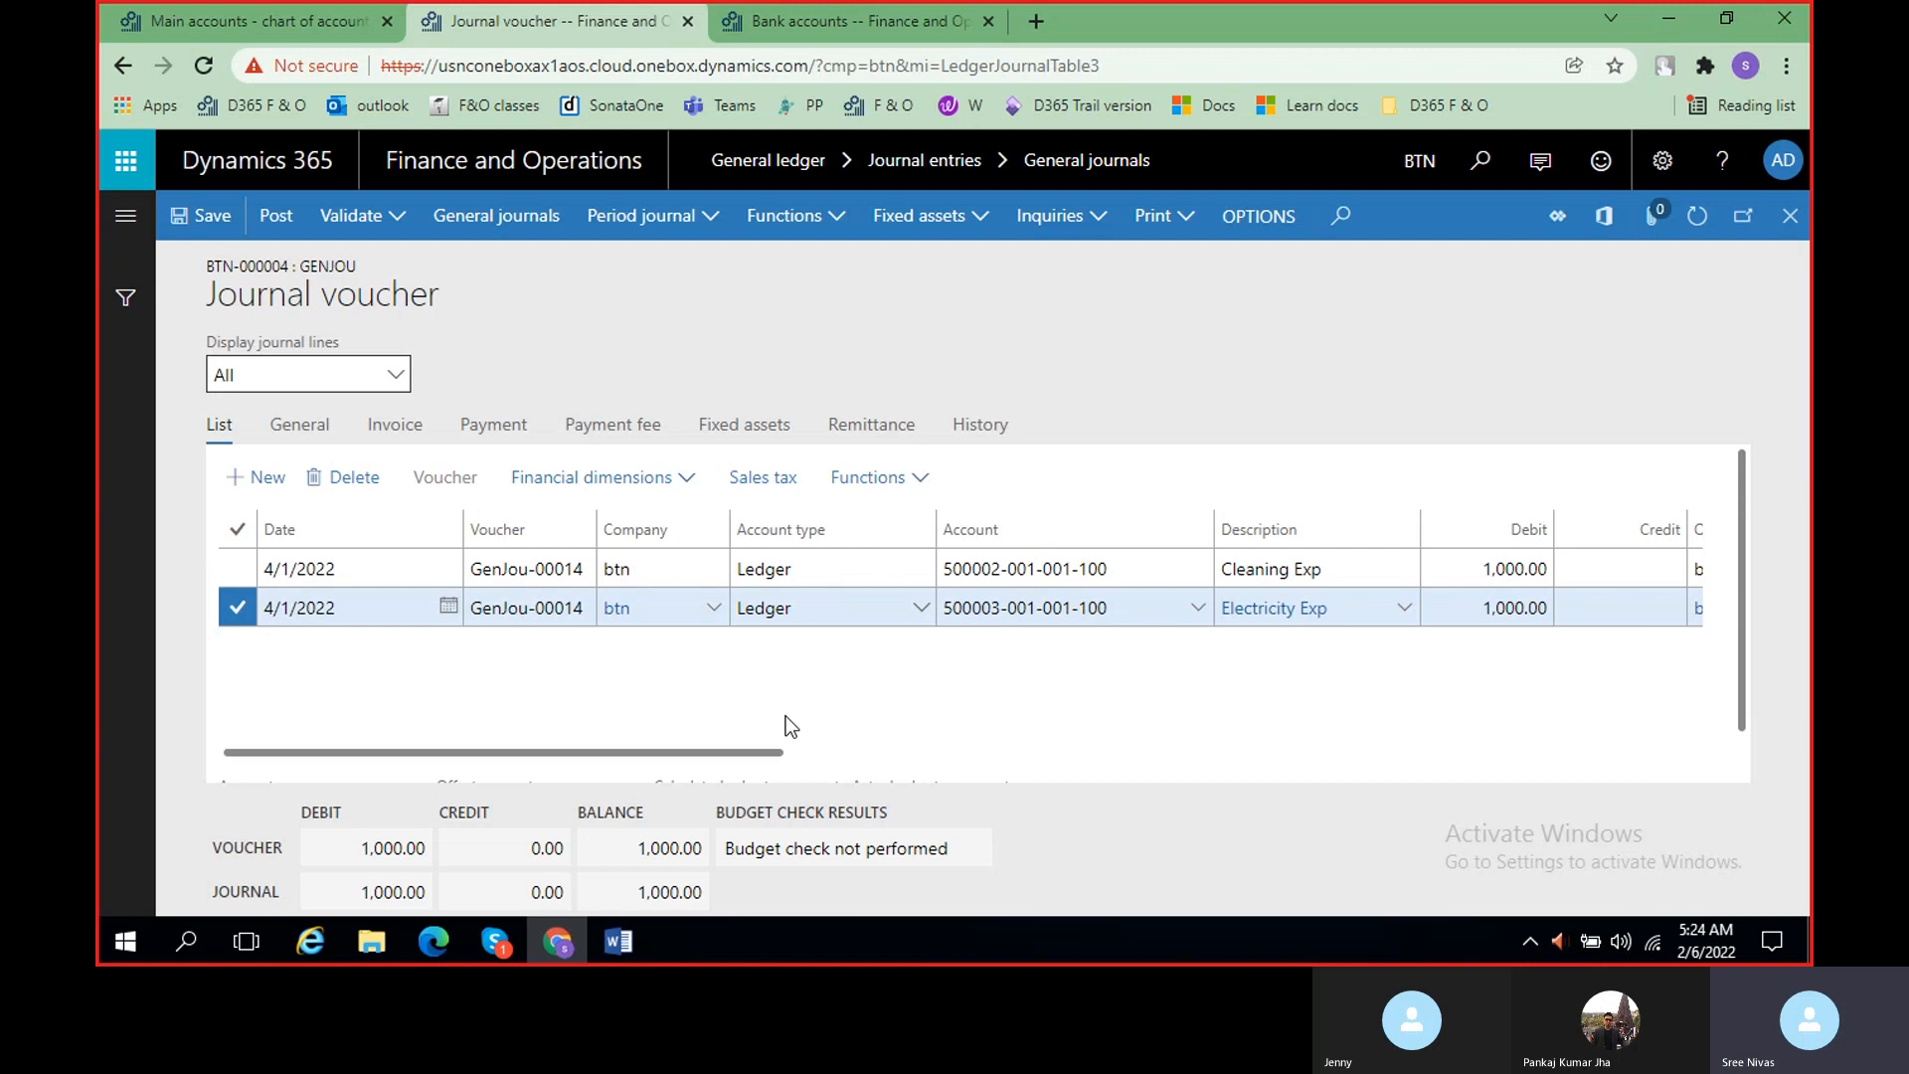
scroll(980, 703, right, 5)
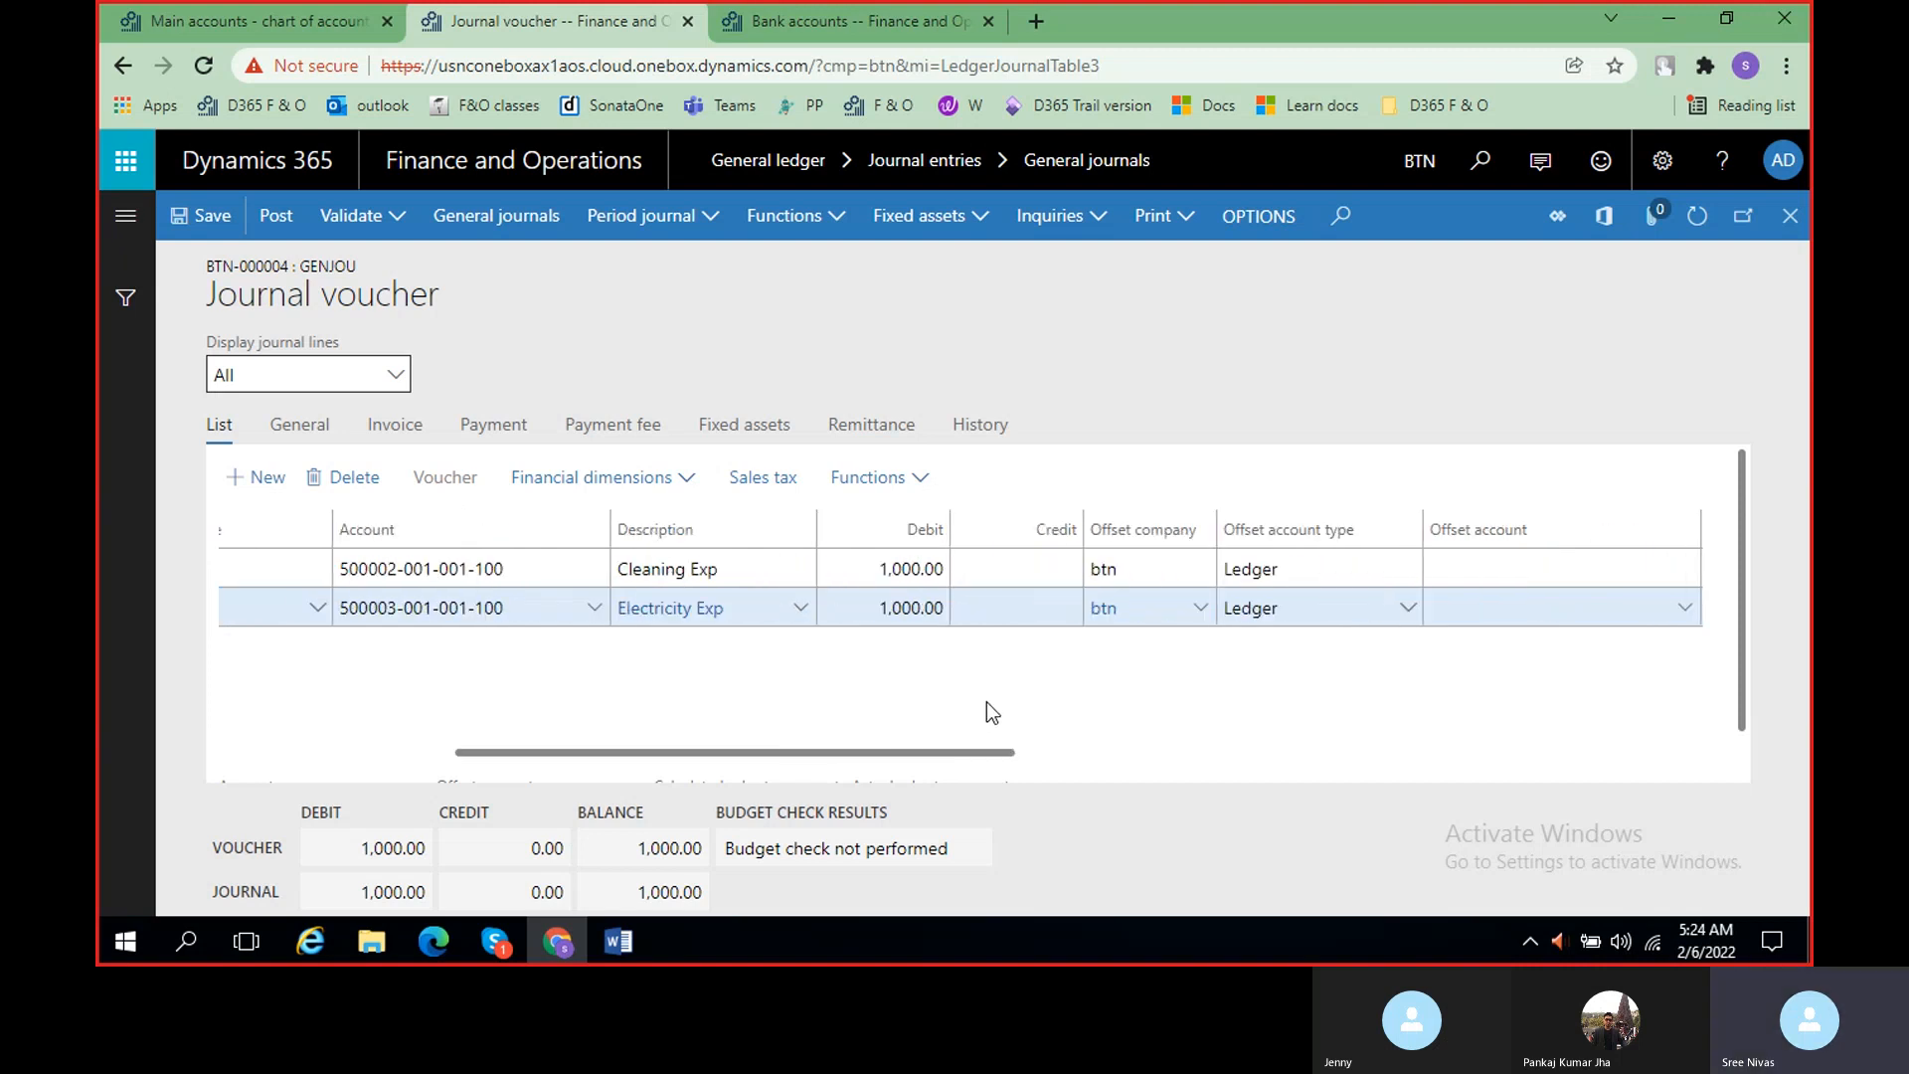
scroll(986, 701, right, 3)
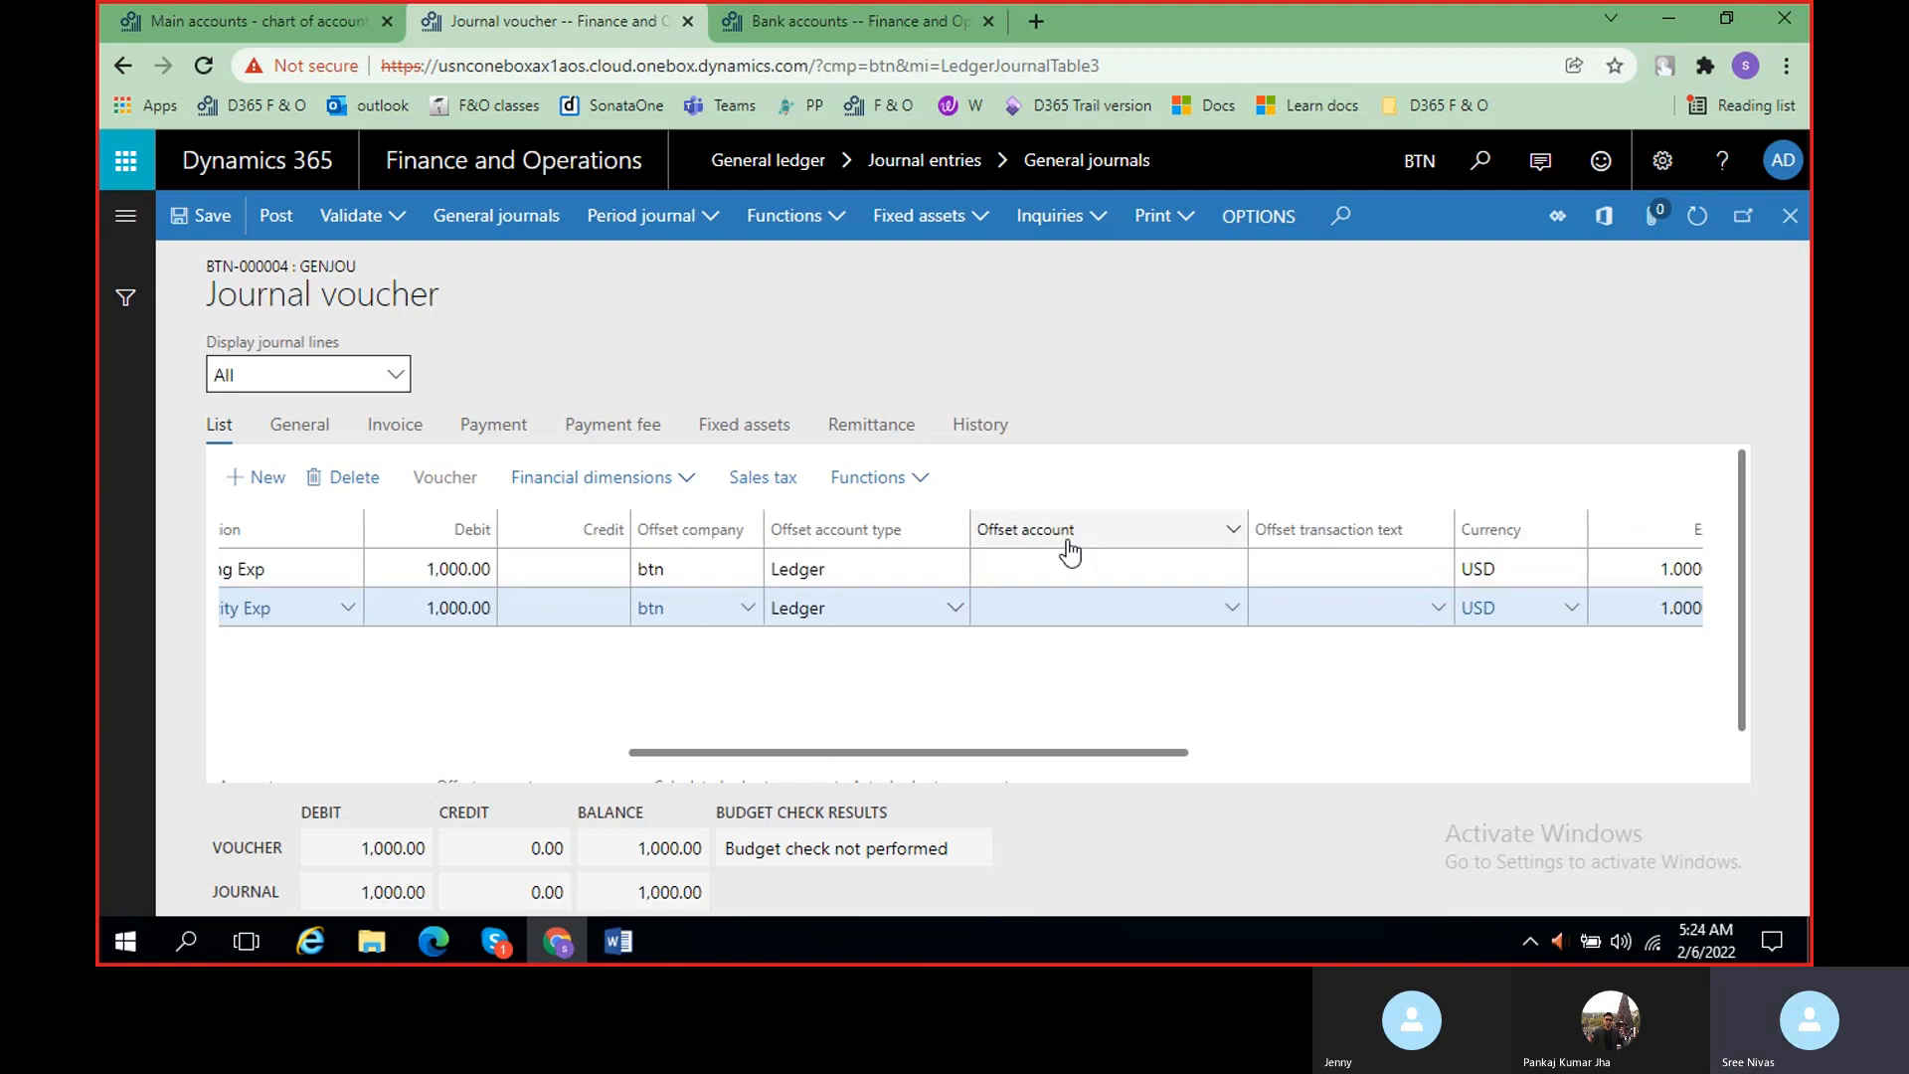
click(1202, 563)
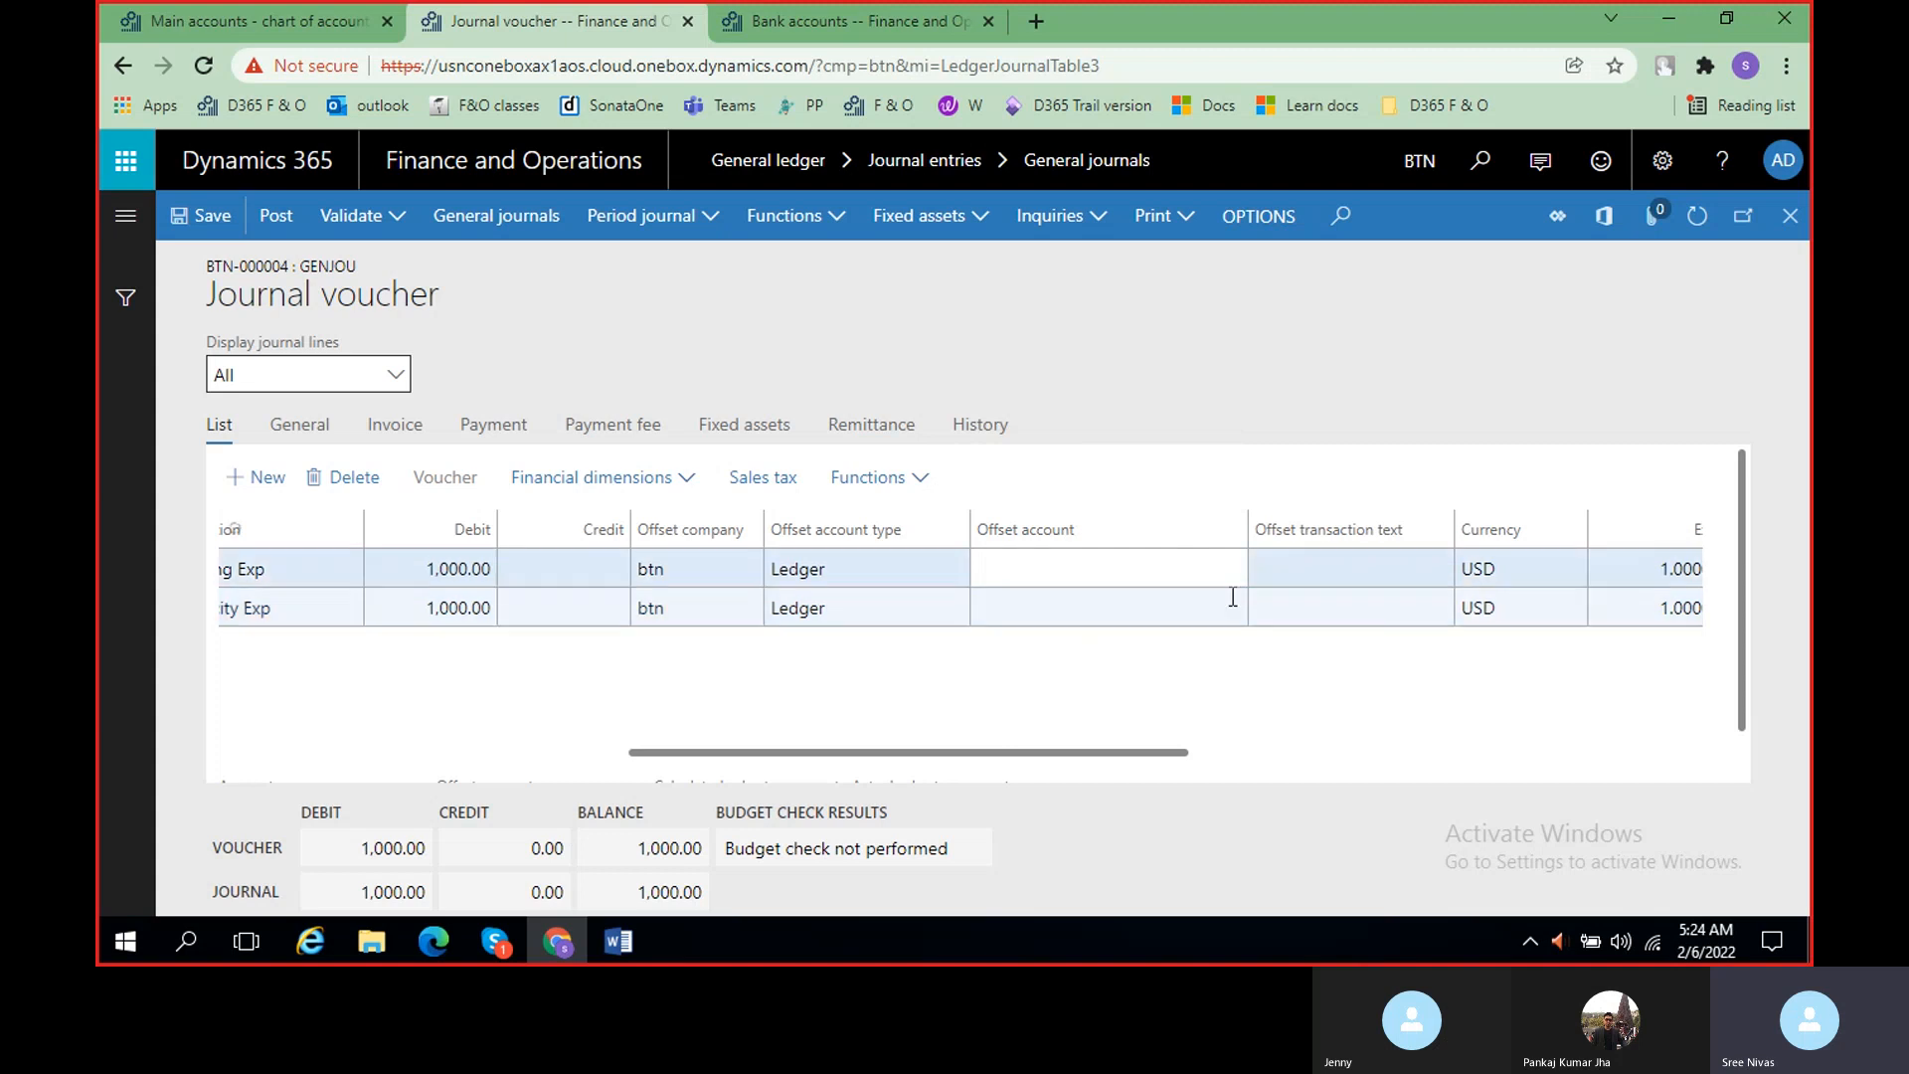
click(1357, 568)
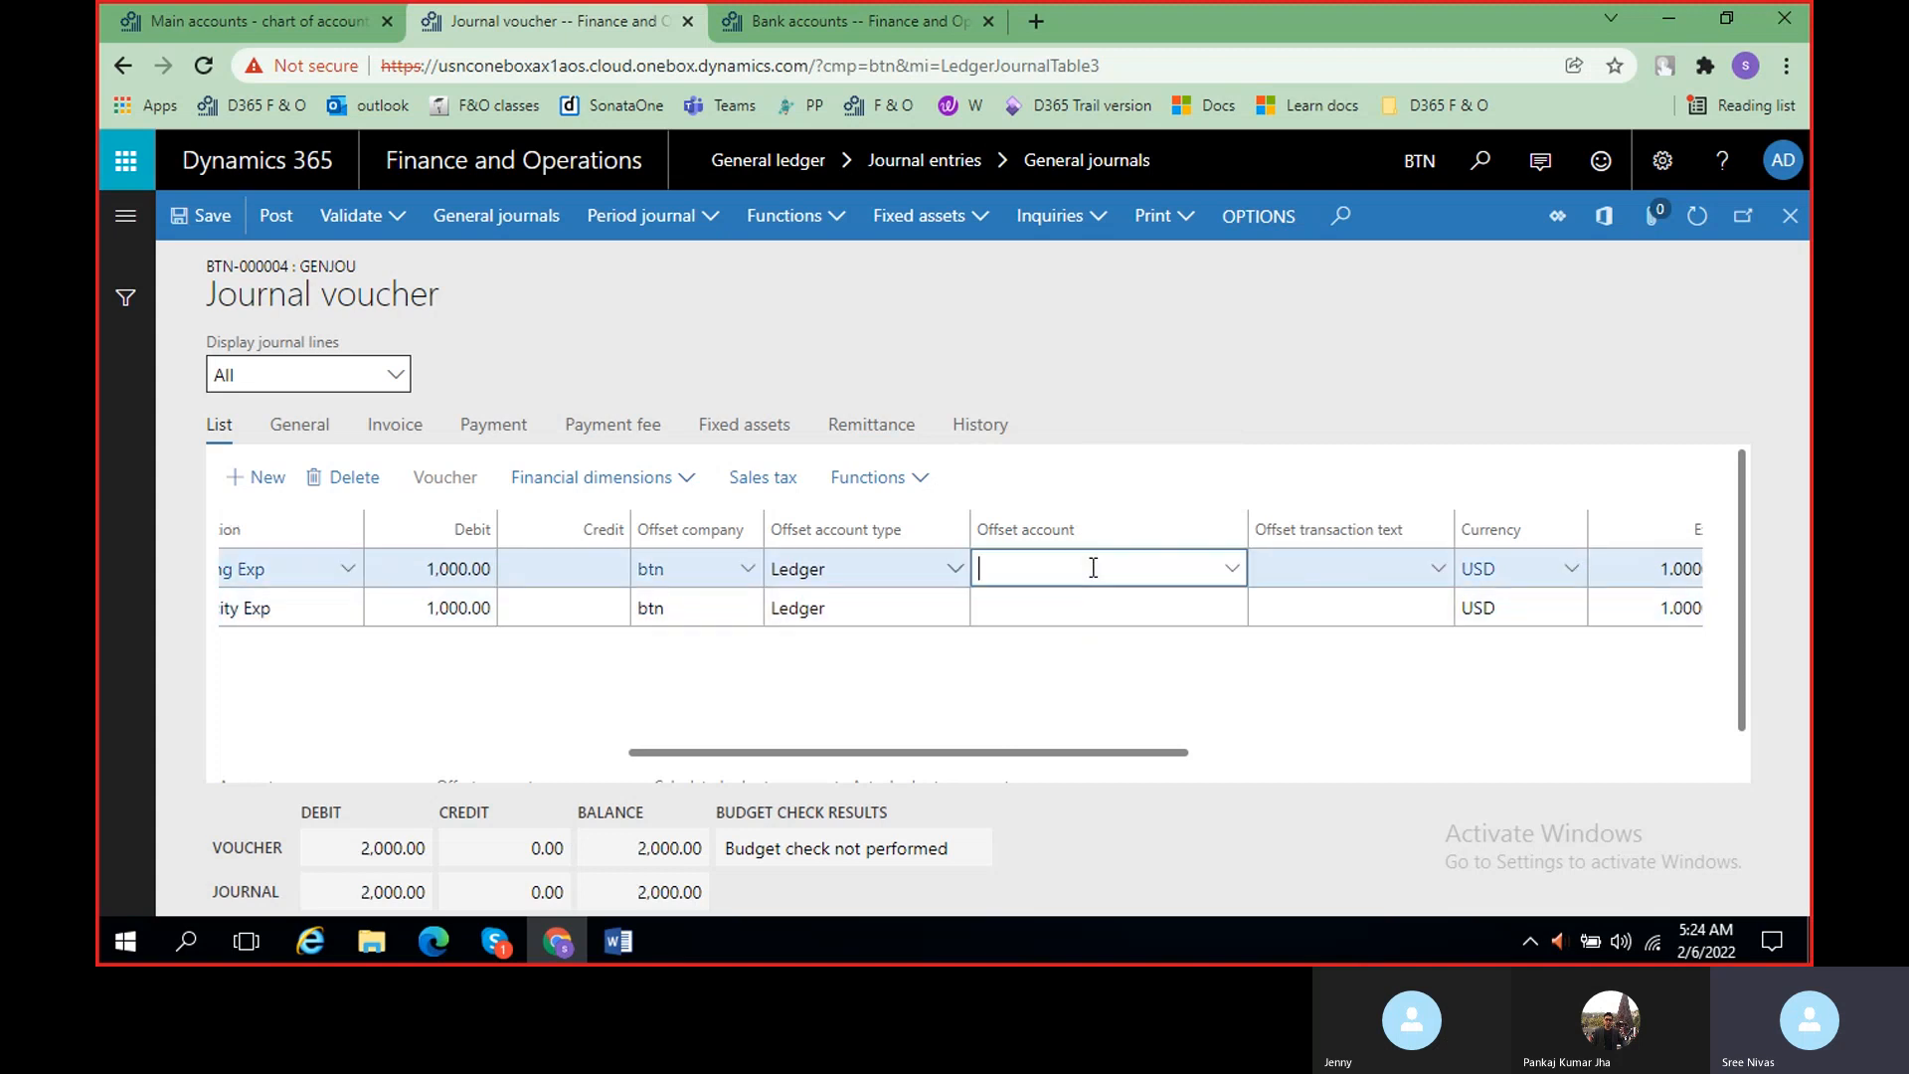
click(1231, 583)
click(1231, 568)
click(1426, 314)
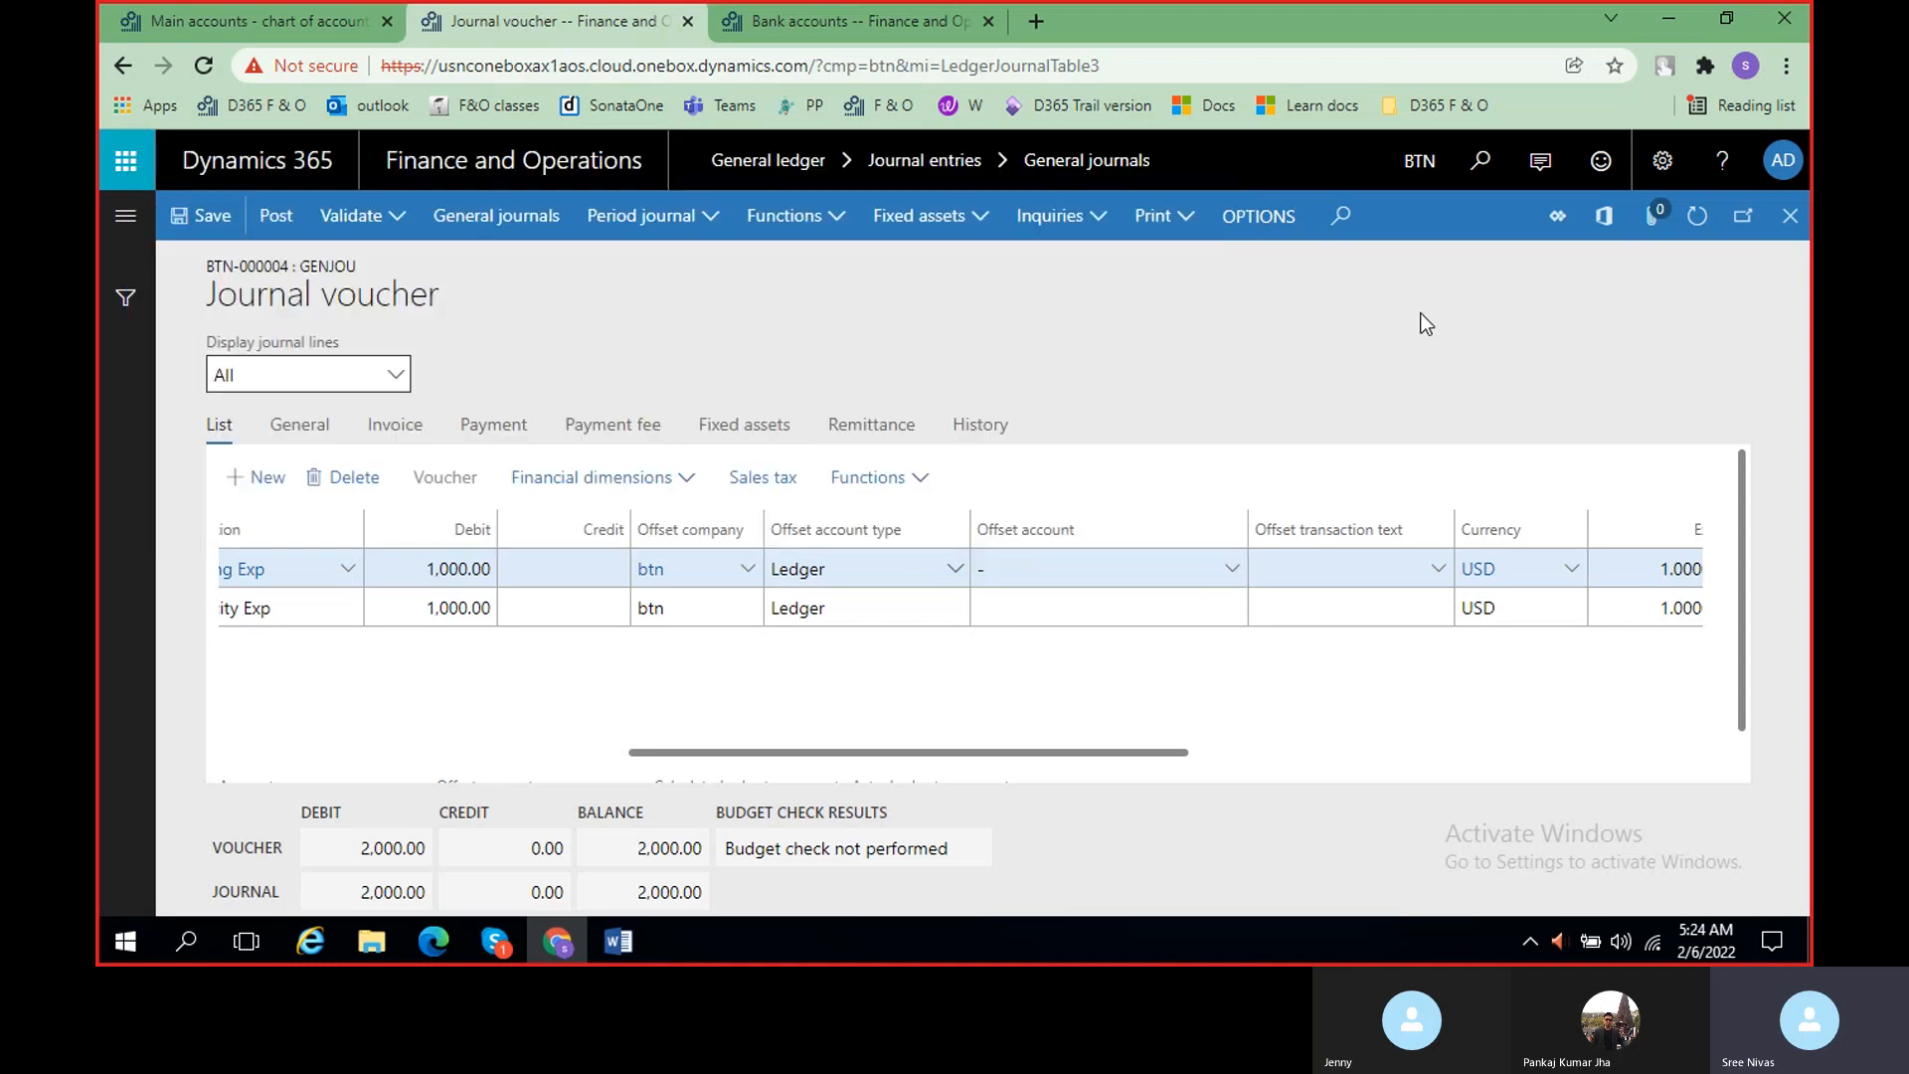
- Review the compound entry's cash credit in the Word class notes against the Cleaning Exp and Electricity Exp voucher lines
drag(1093, 749, 996, 749)
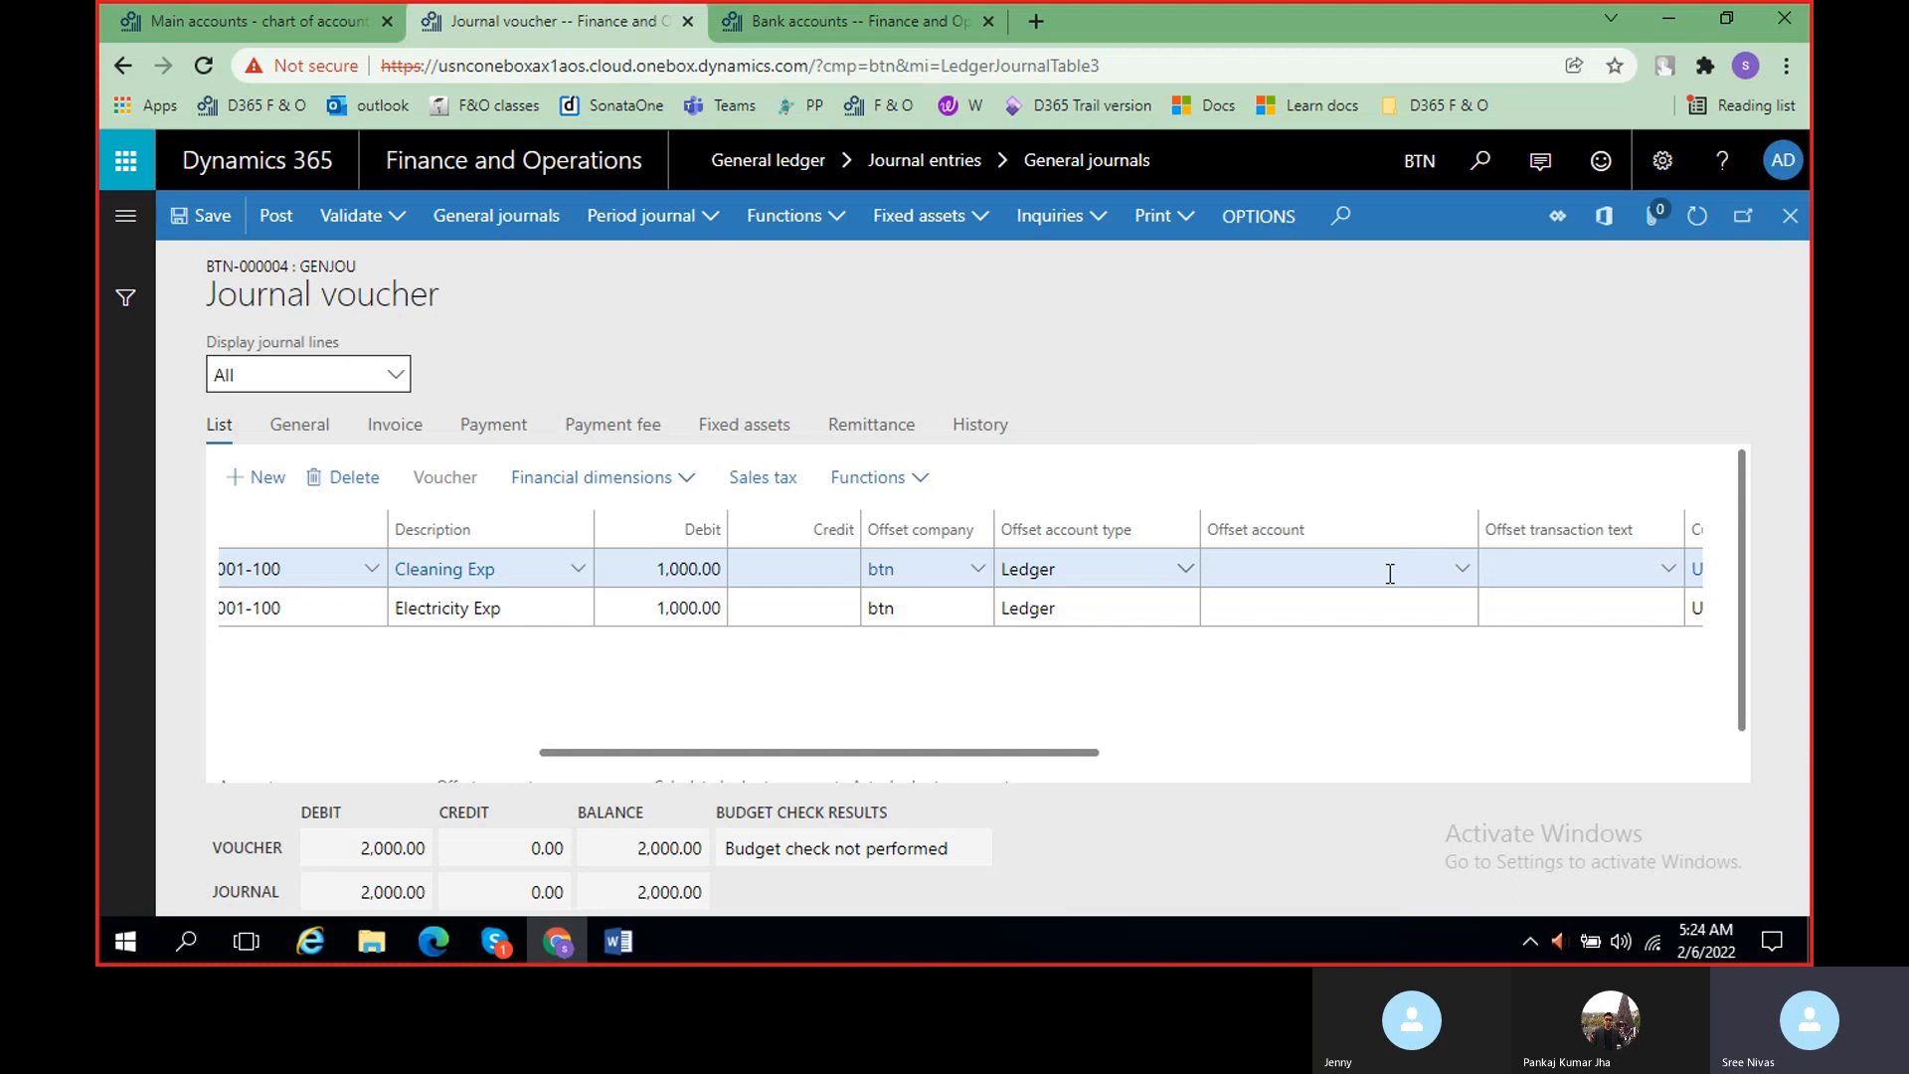
drag(1065, 754, 641, 757)
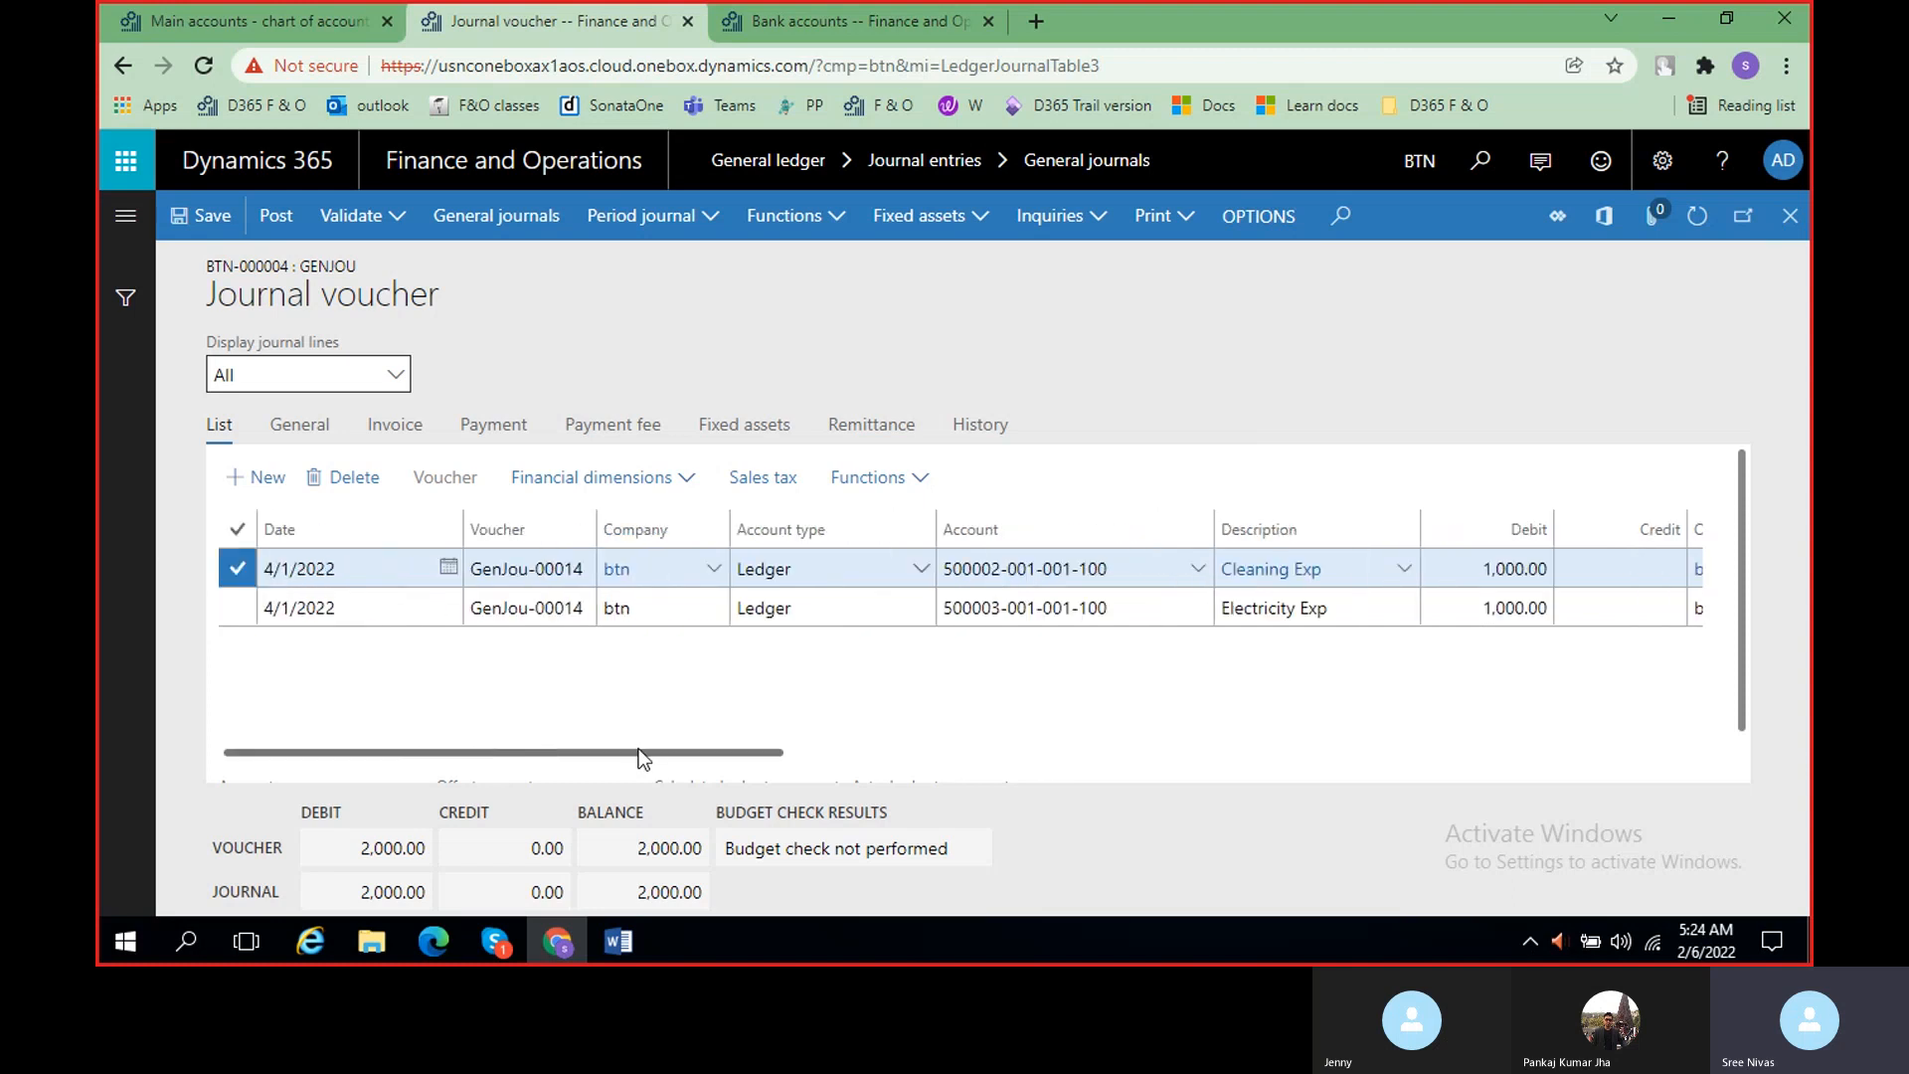
click(618, 941)
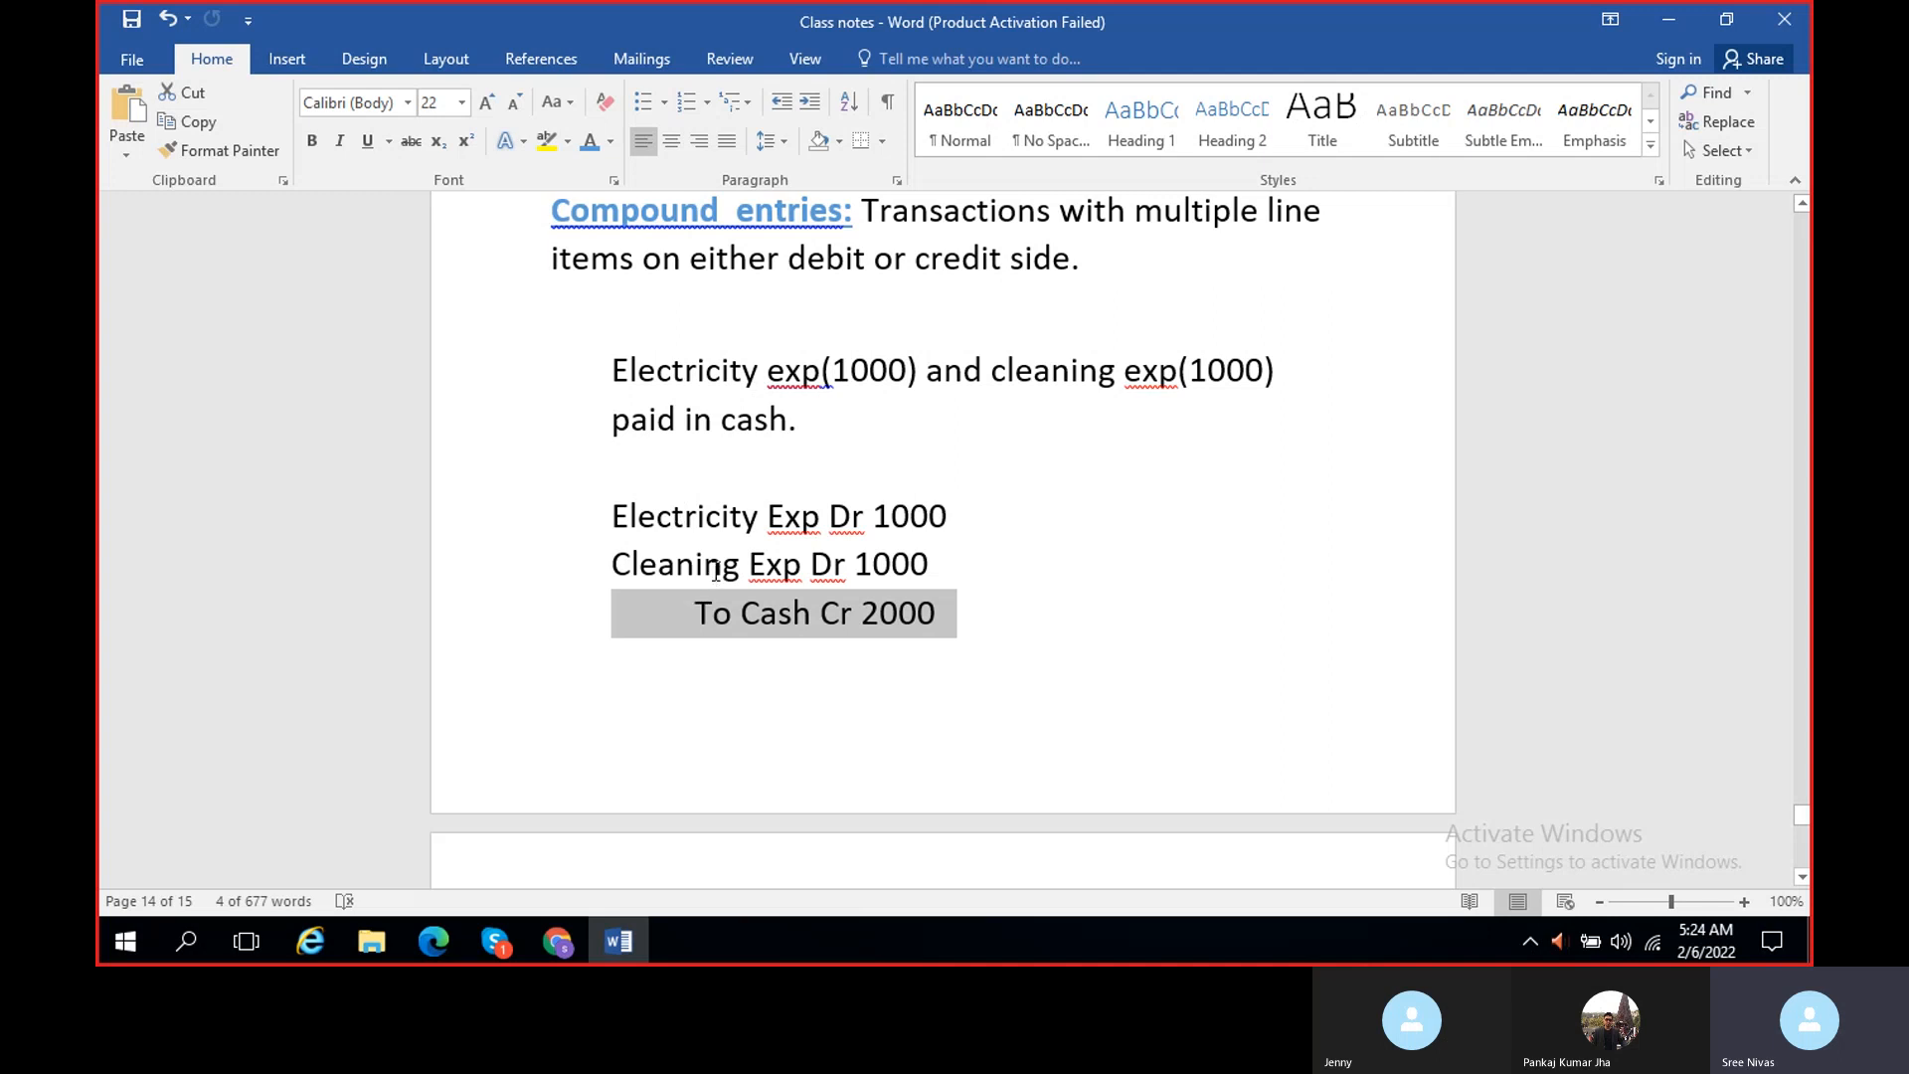
click(765, 612)
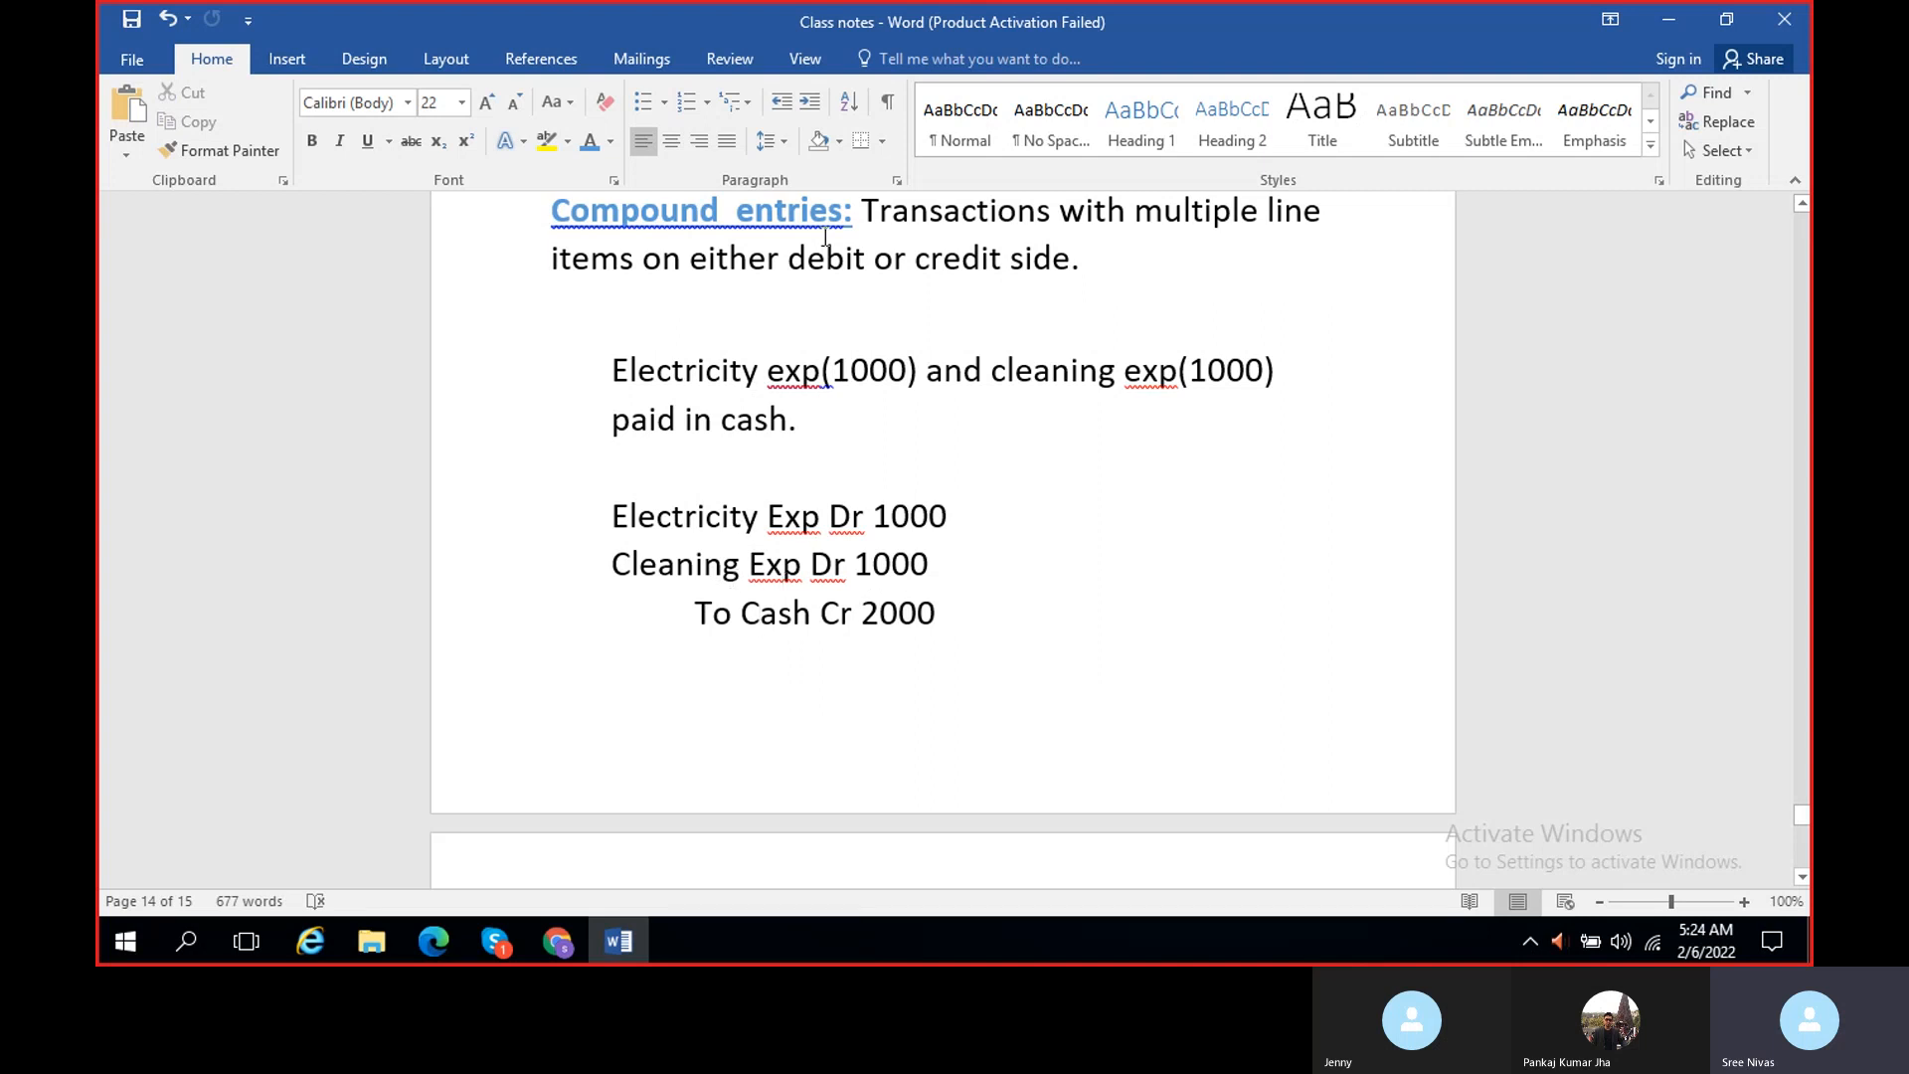
click(1684, 22)
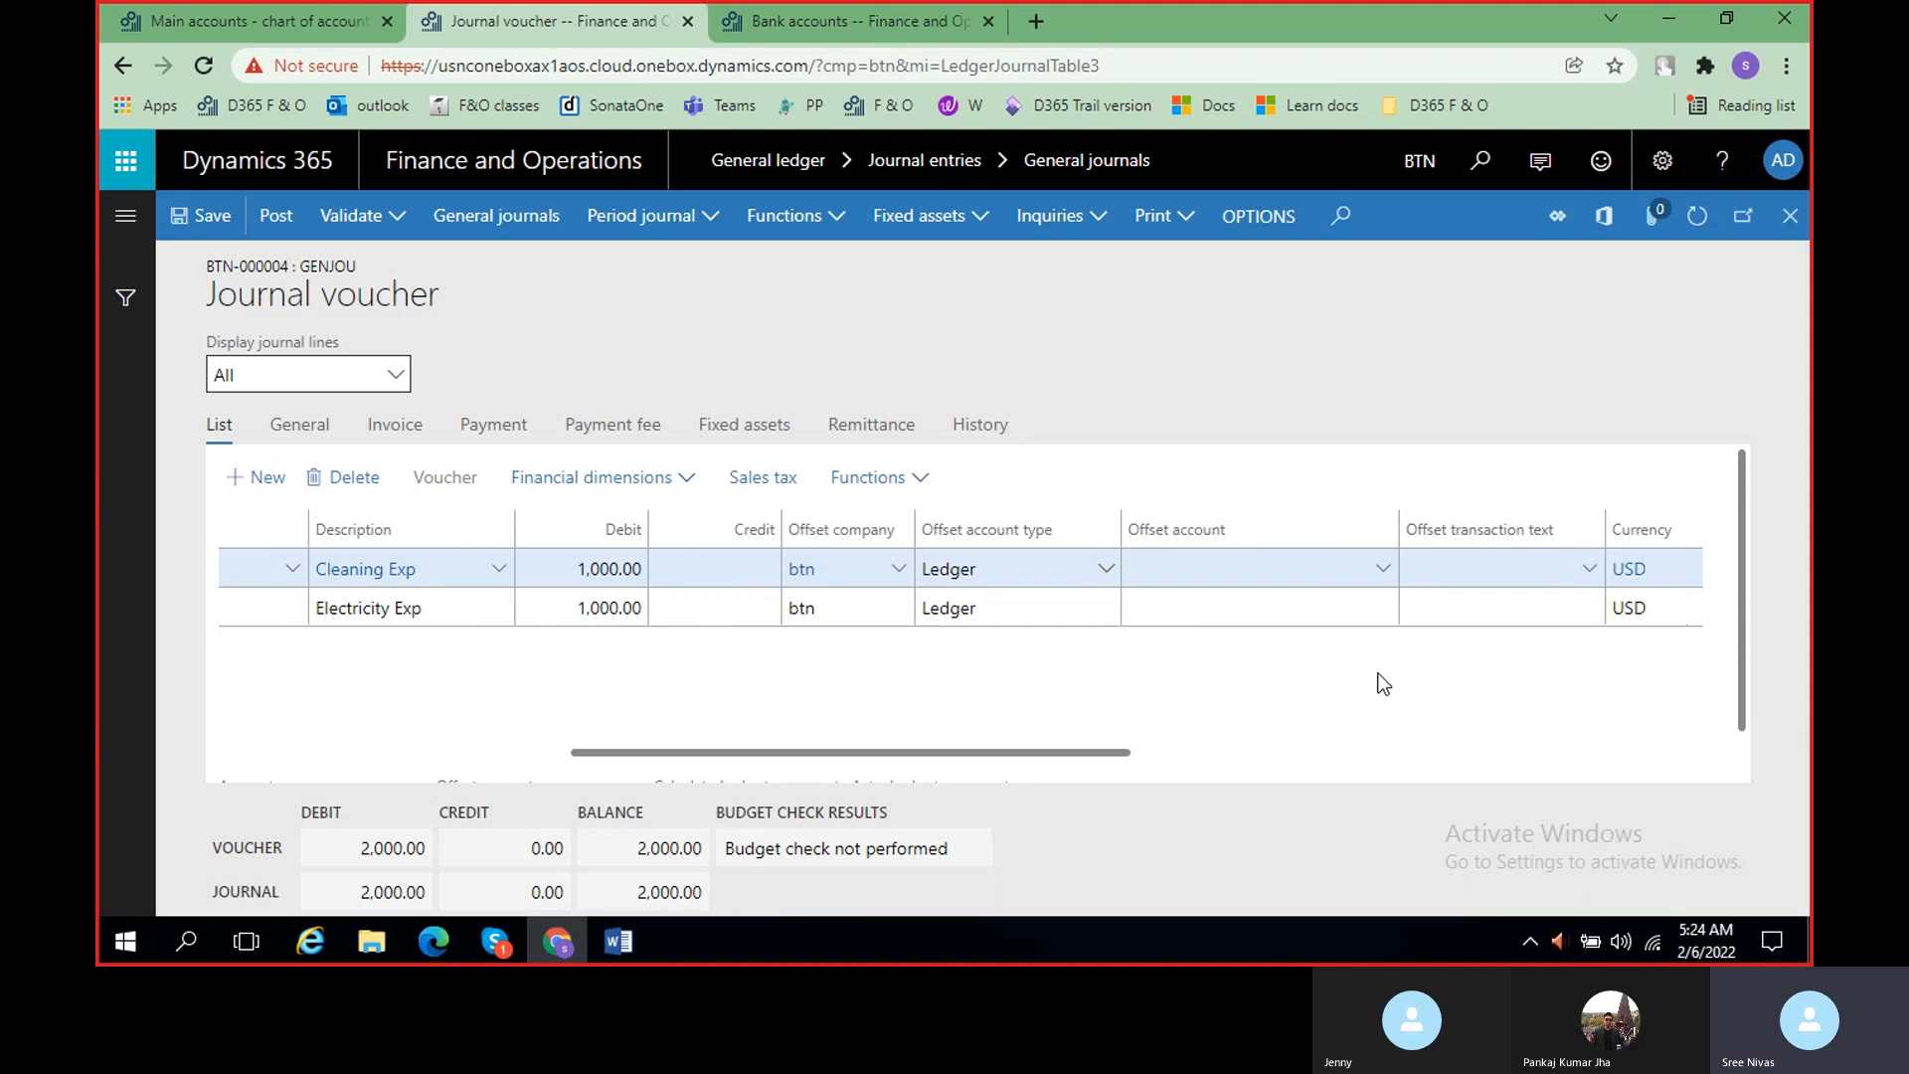
scroll(1381, 684, left, 3)
scroll(1375, 674, right, 3)
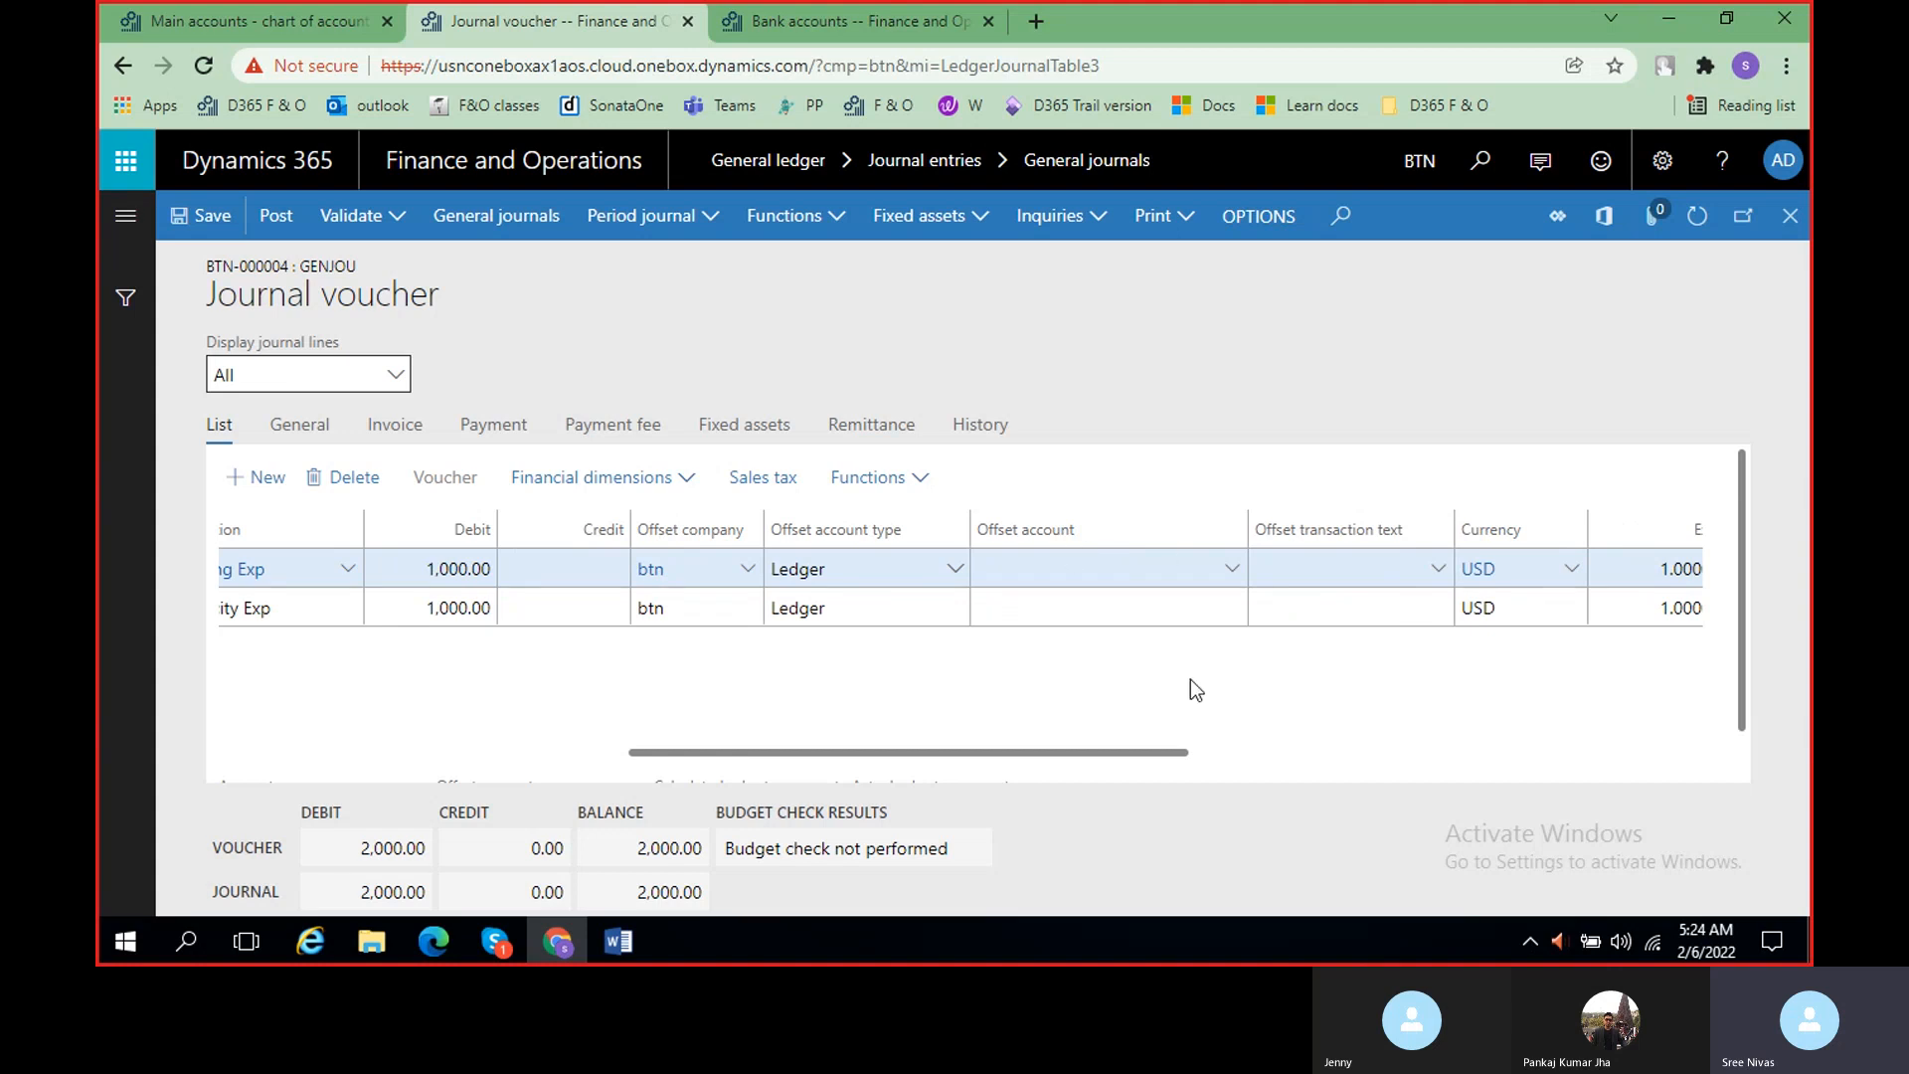
scroll(1190, 684, left, 5)
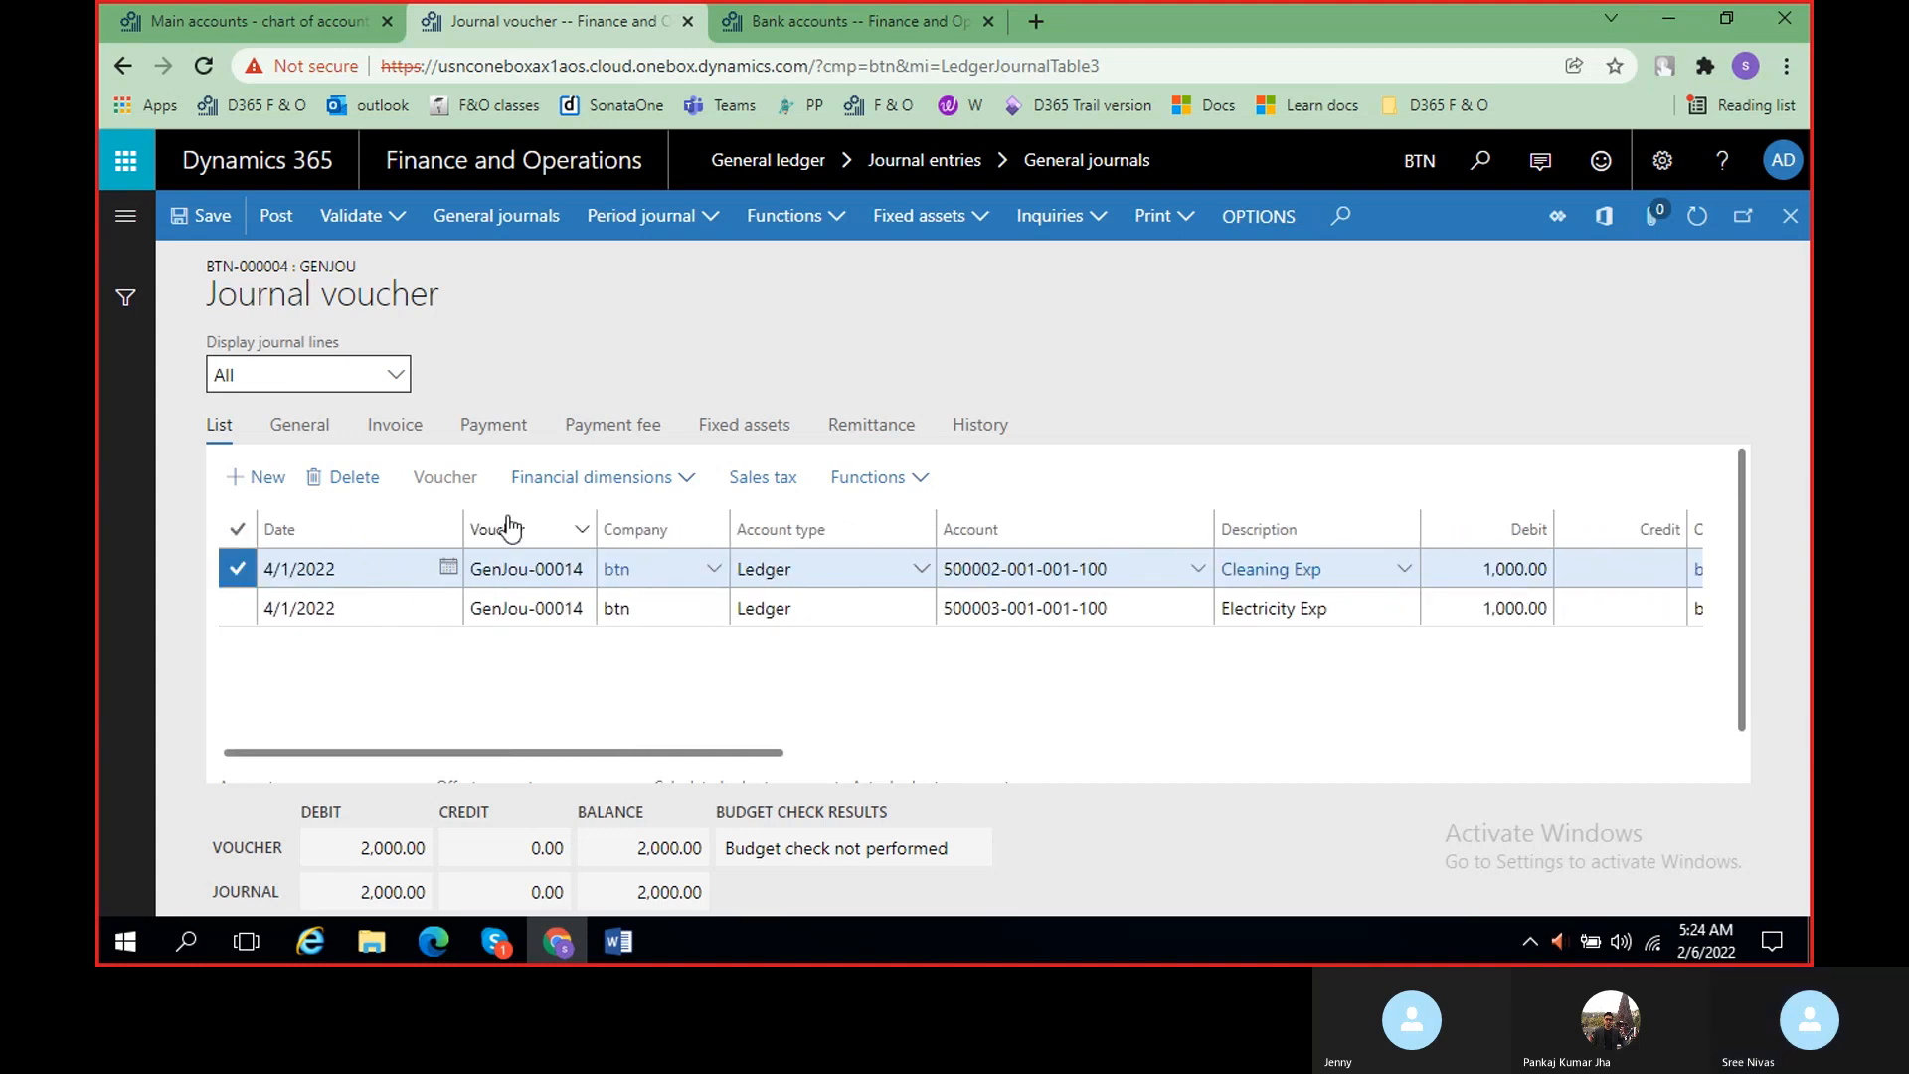
- Add a new line to the journal voucher with Ledger as its offset account type
click(260, 485)
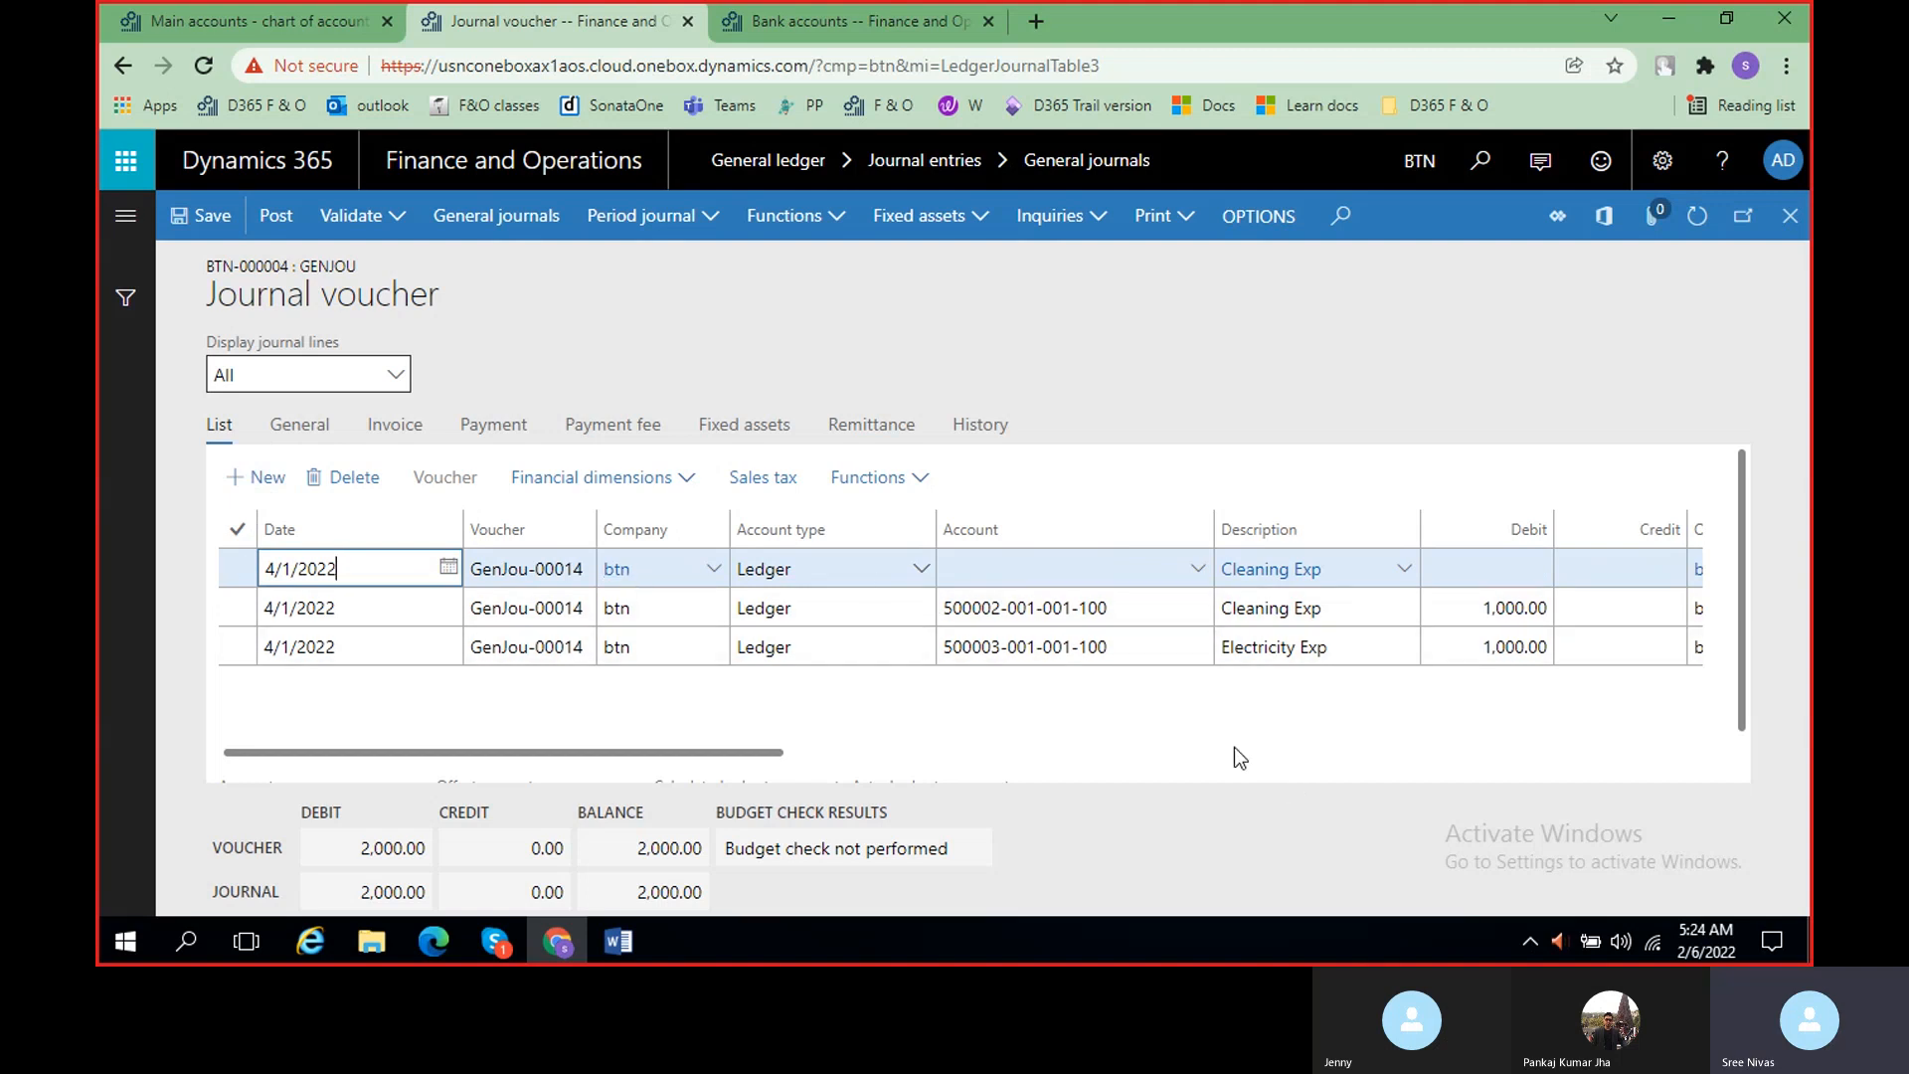
scroll(1234, 749, right, 3)
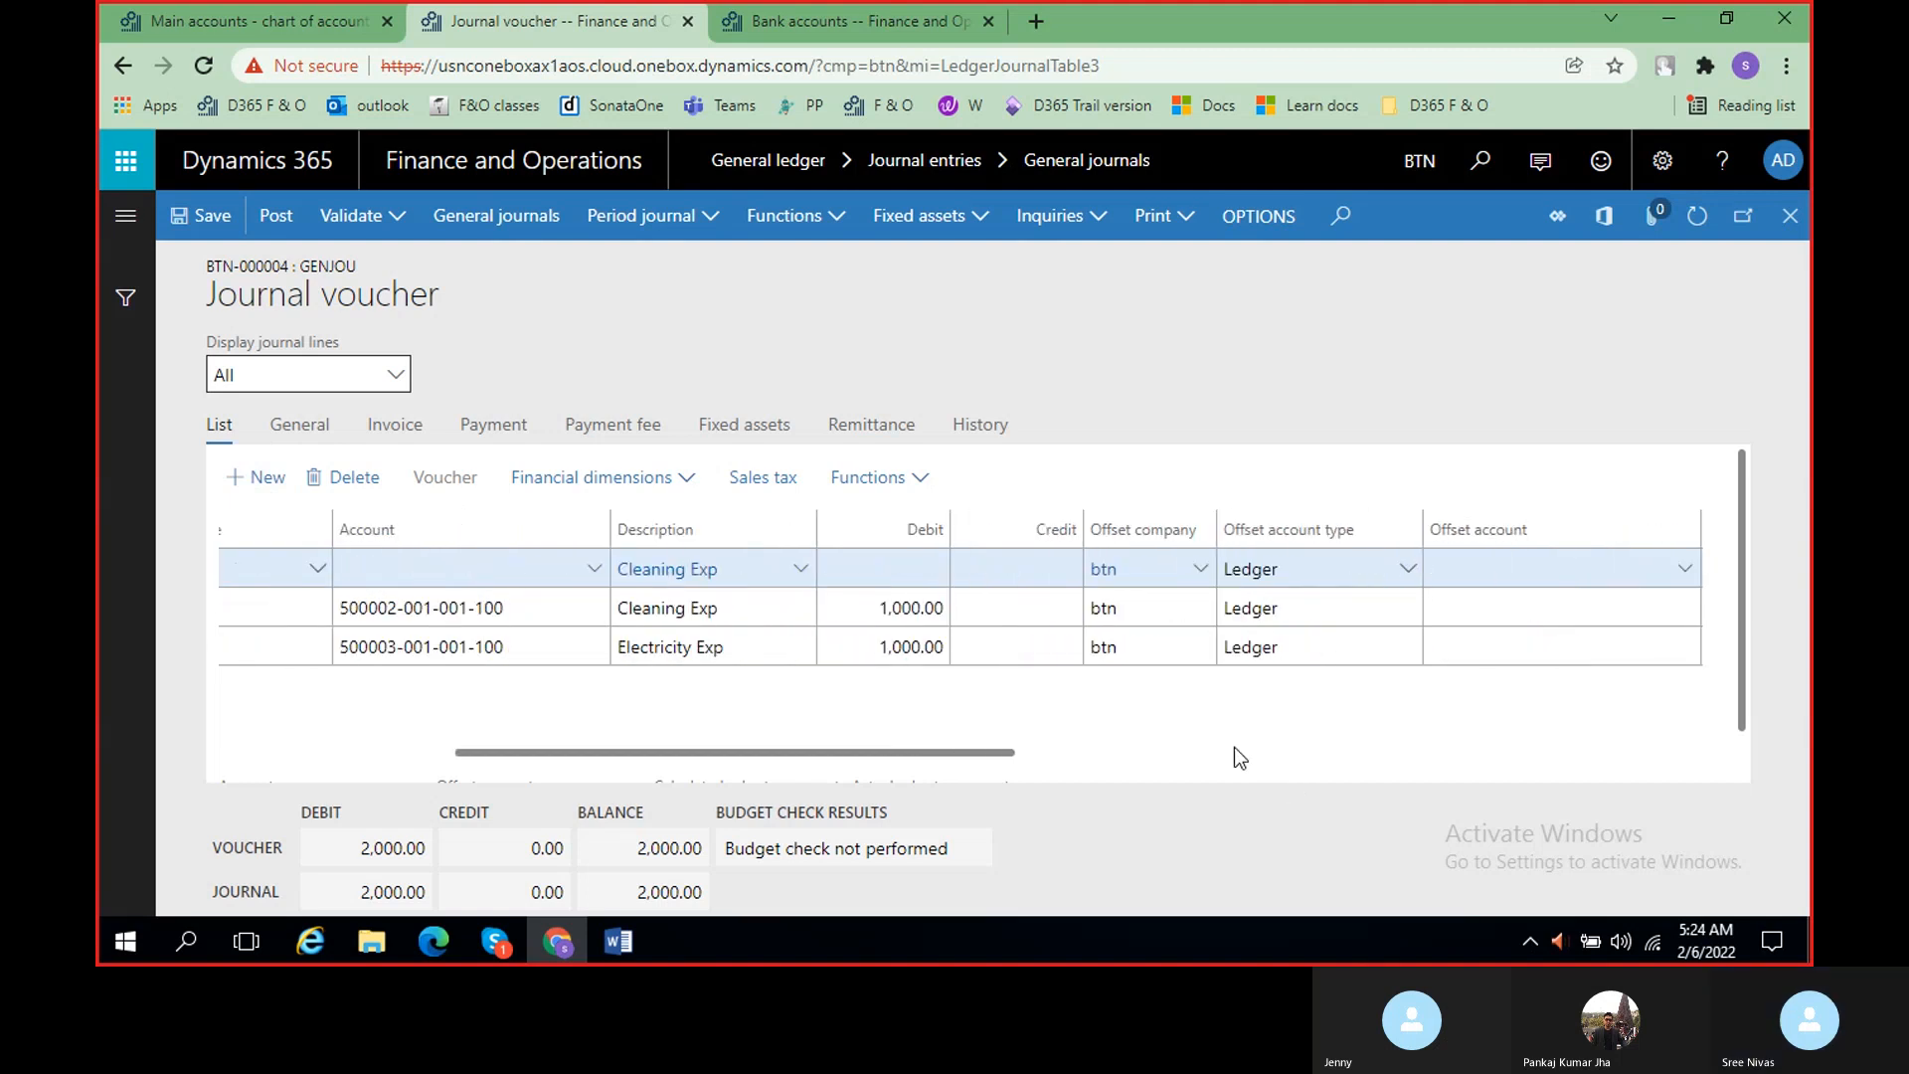
scroll(1232, 747, right, 2)
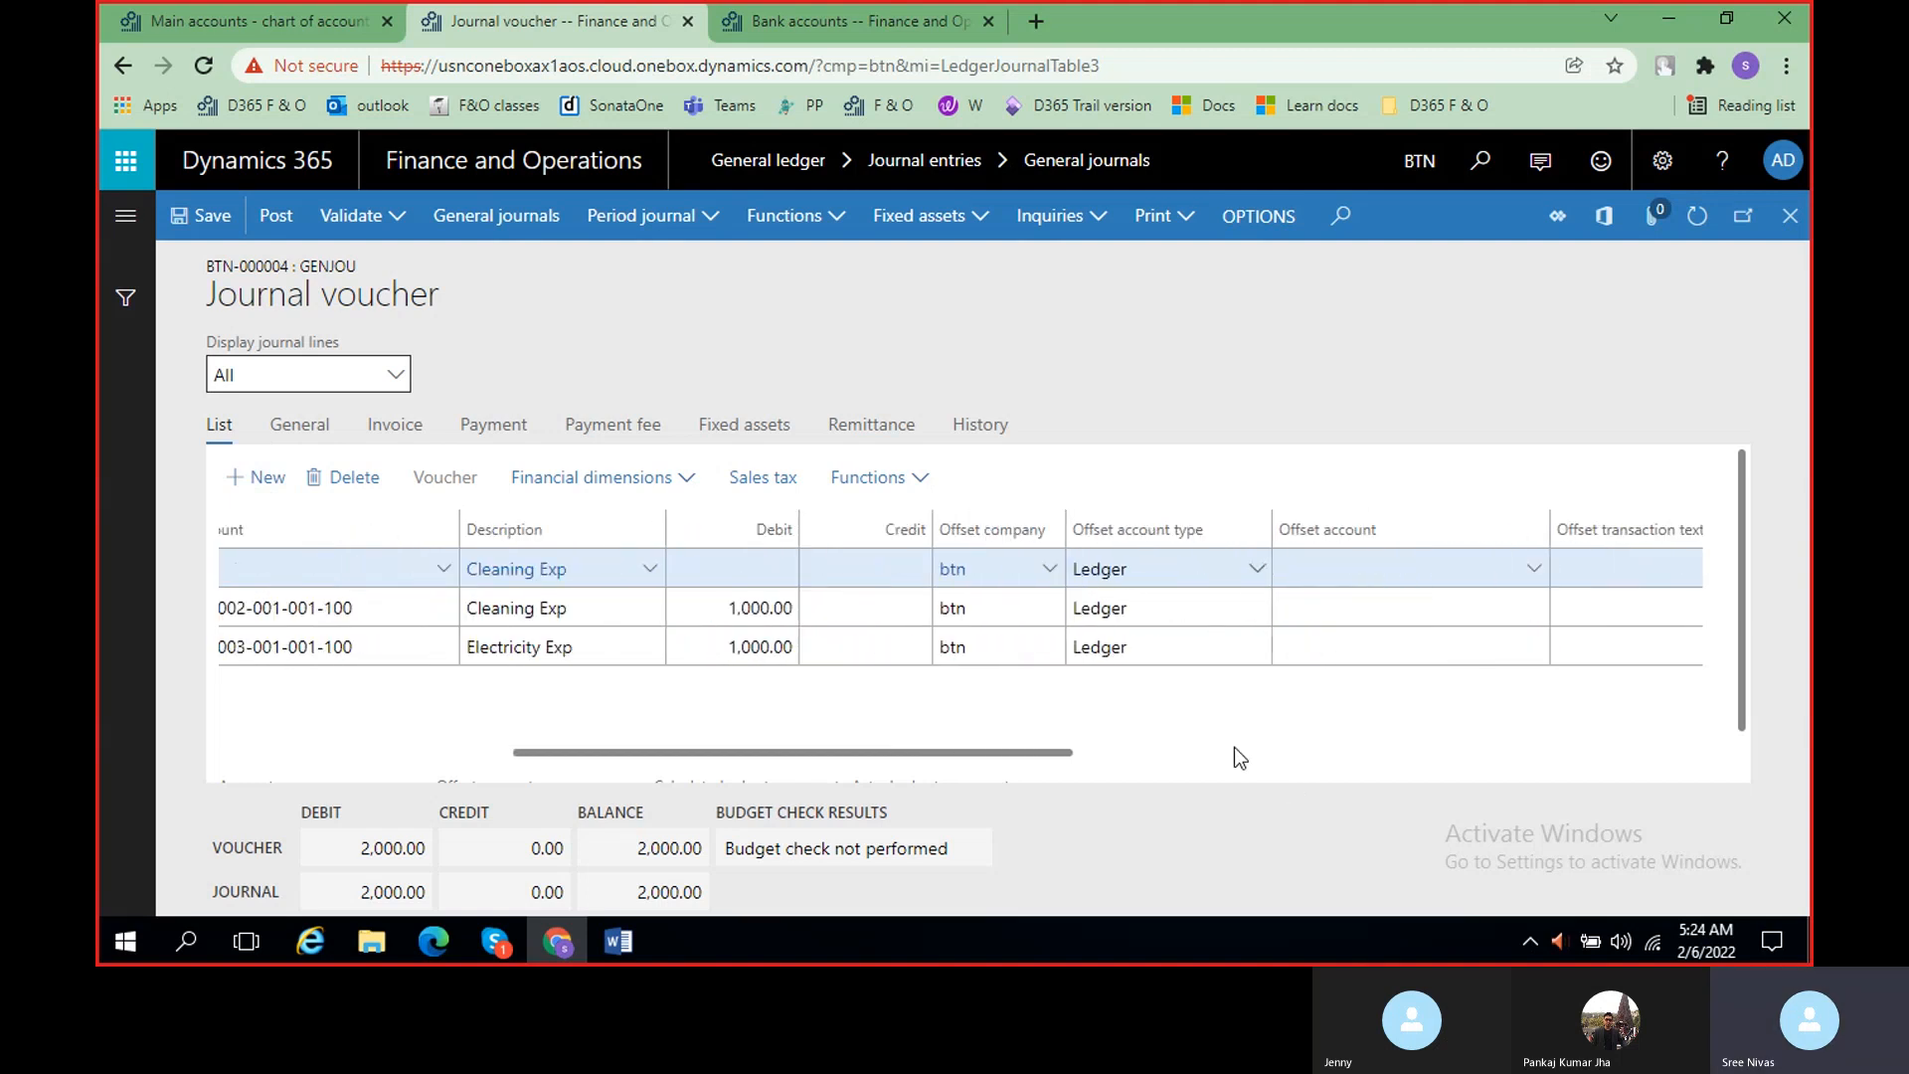
click(1257, 570)
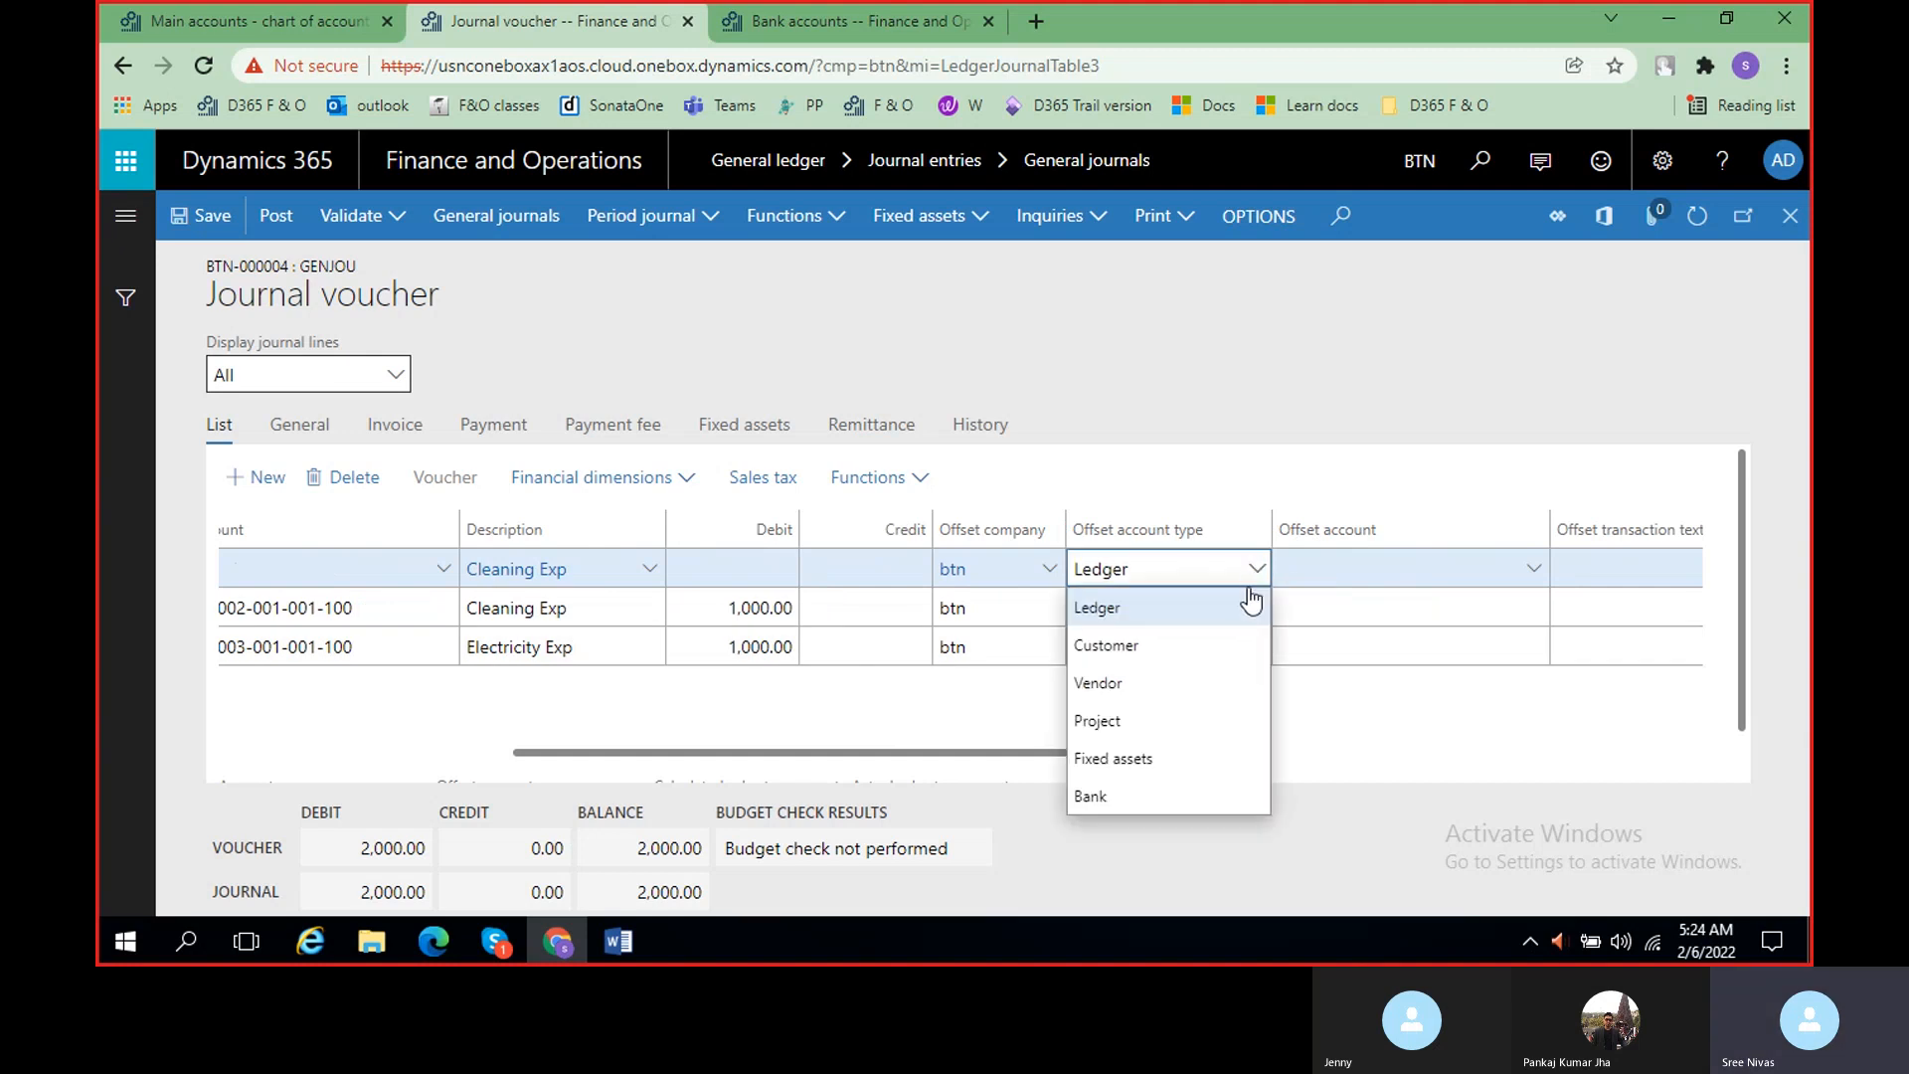
click(1162, 618)
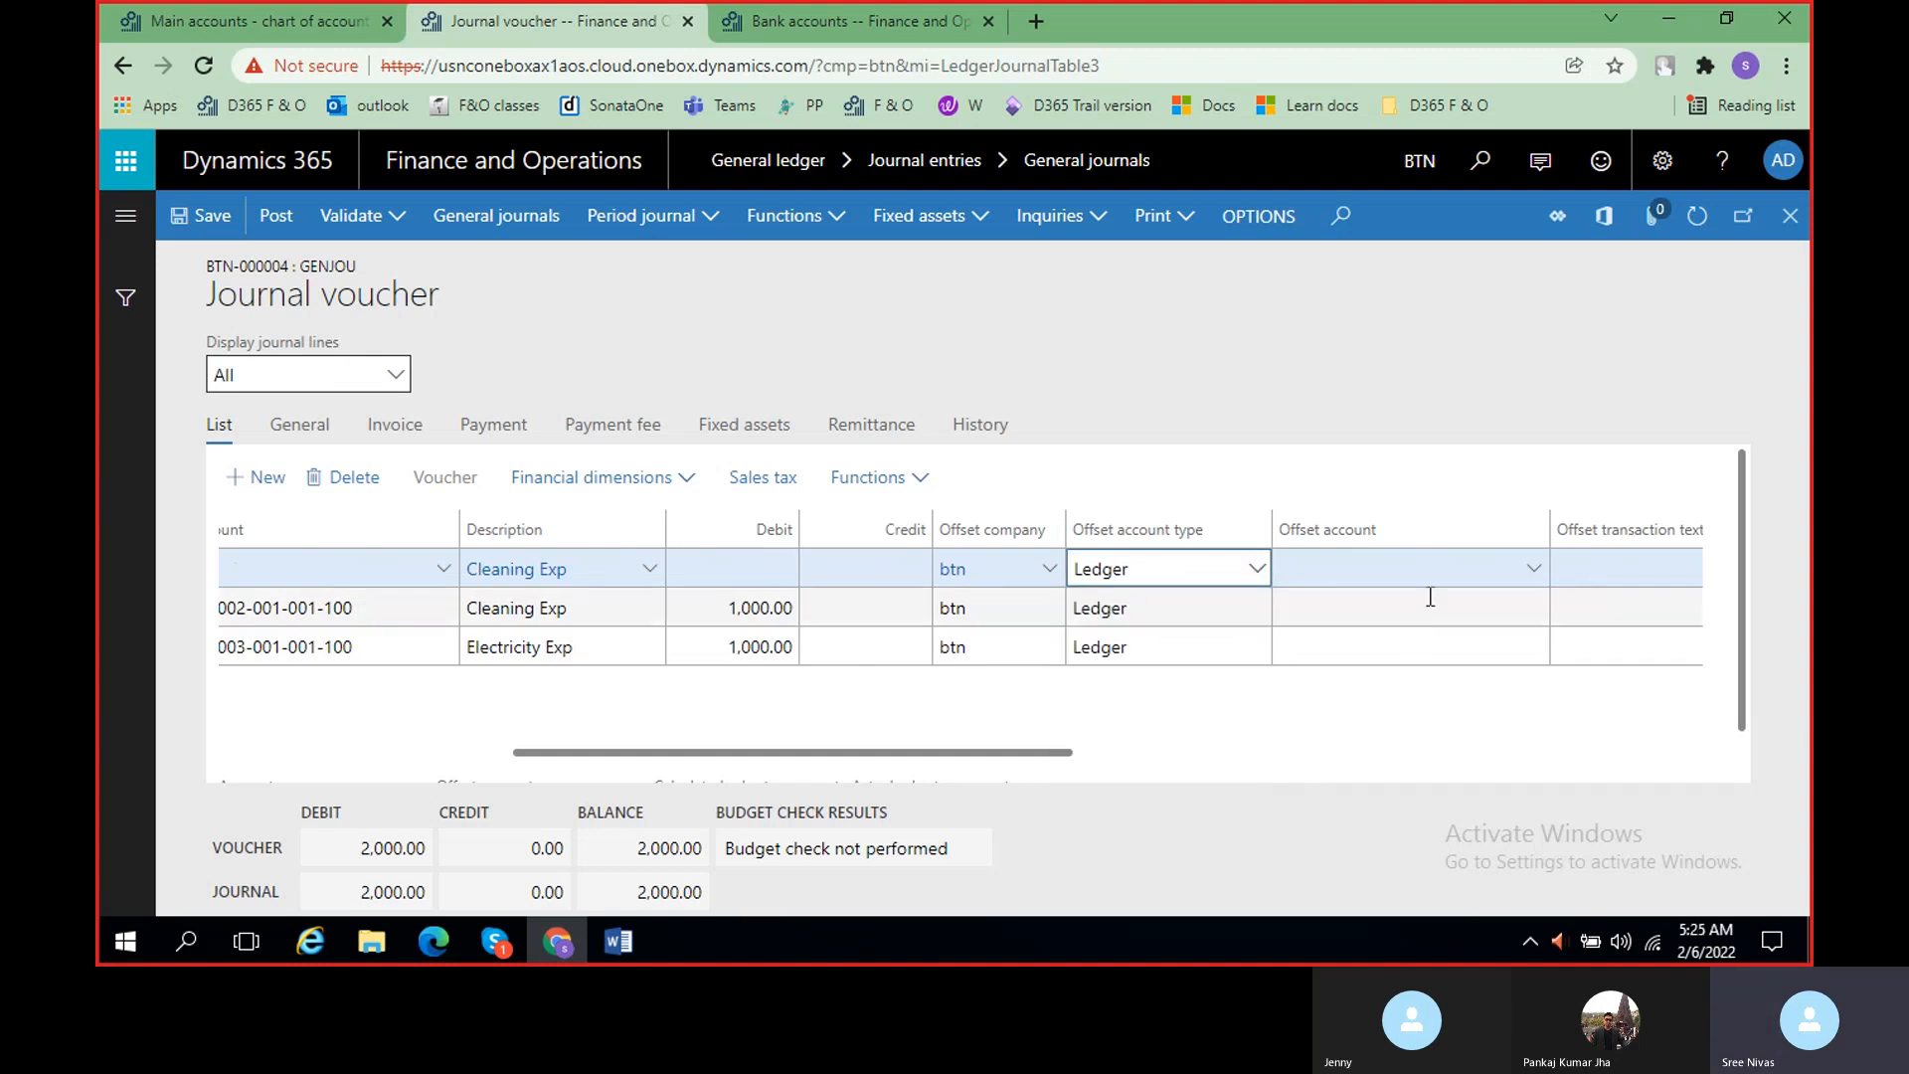
scroll(1426, 597, right, 2)
click(1232, 576)
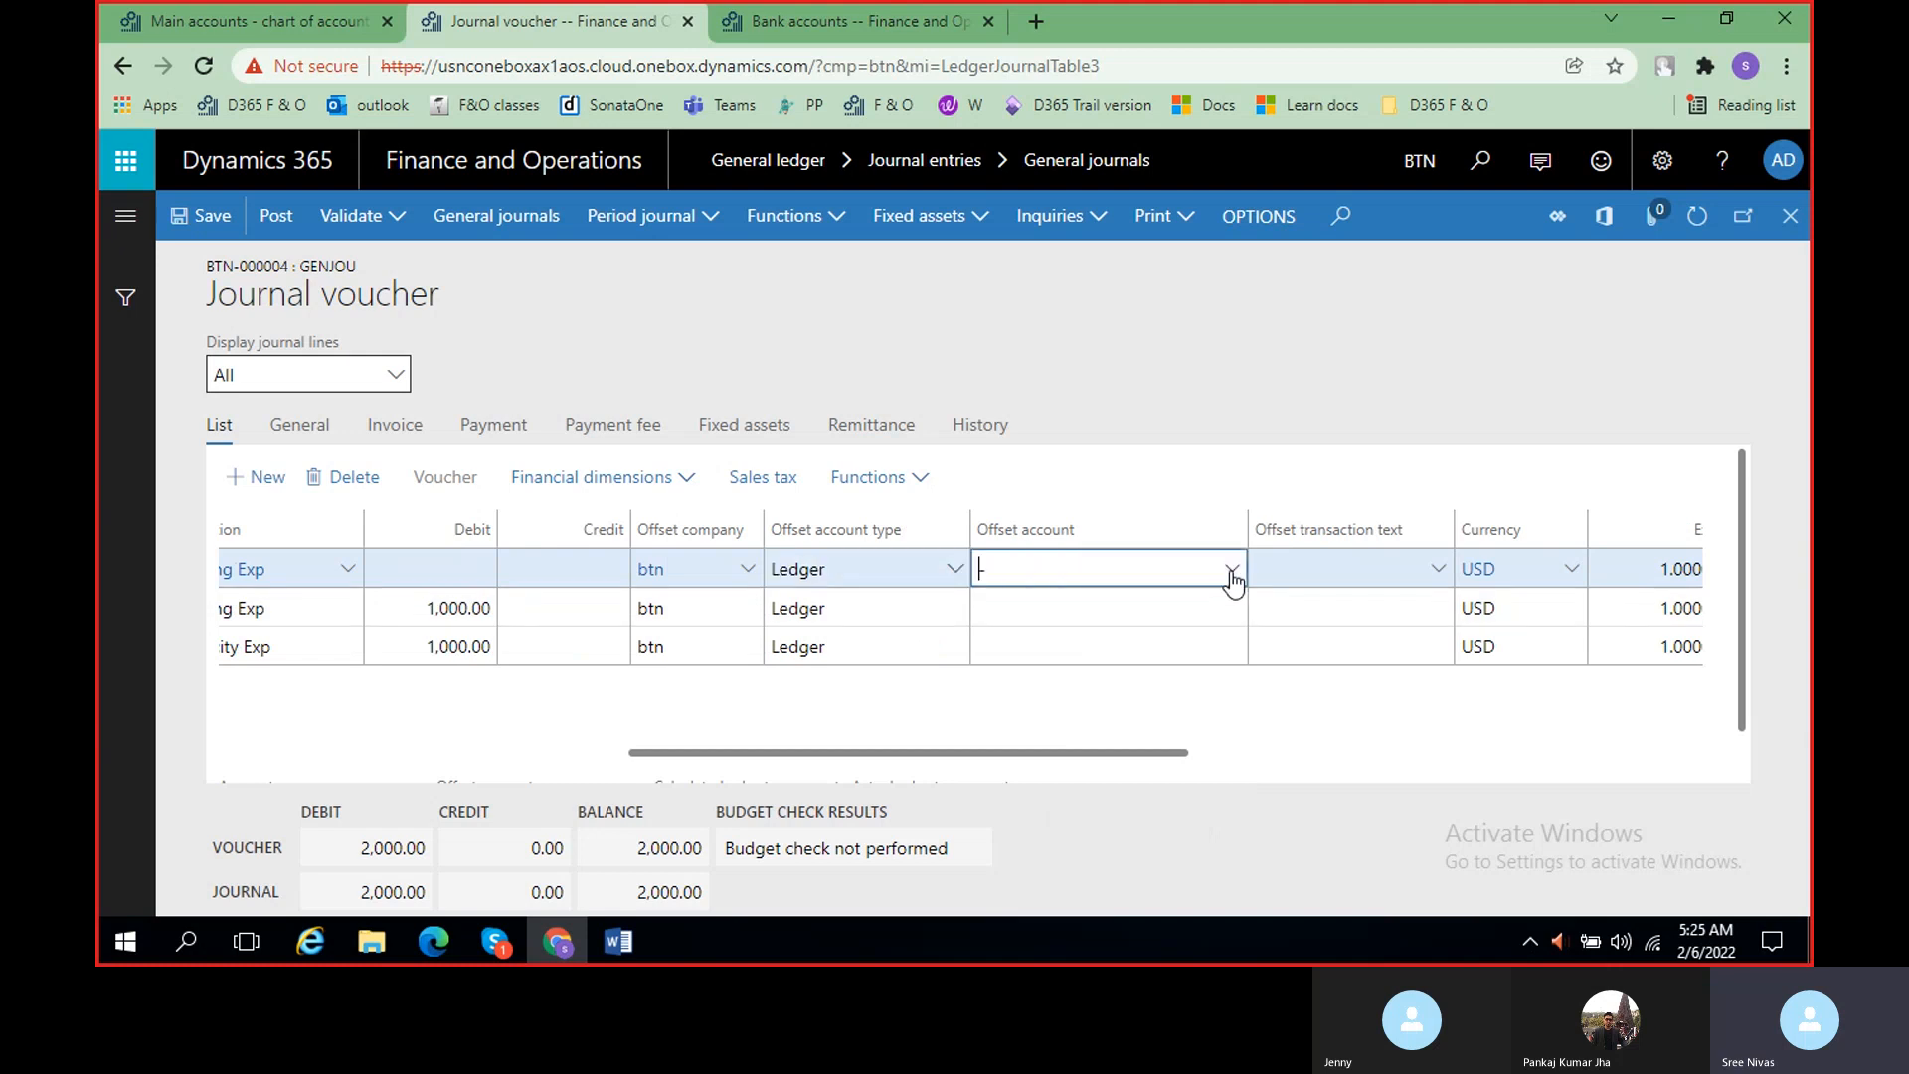
click(419, 219)
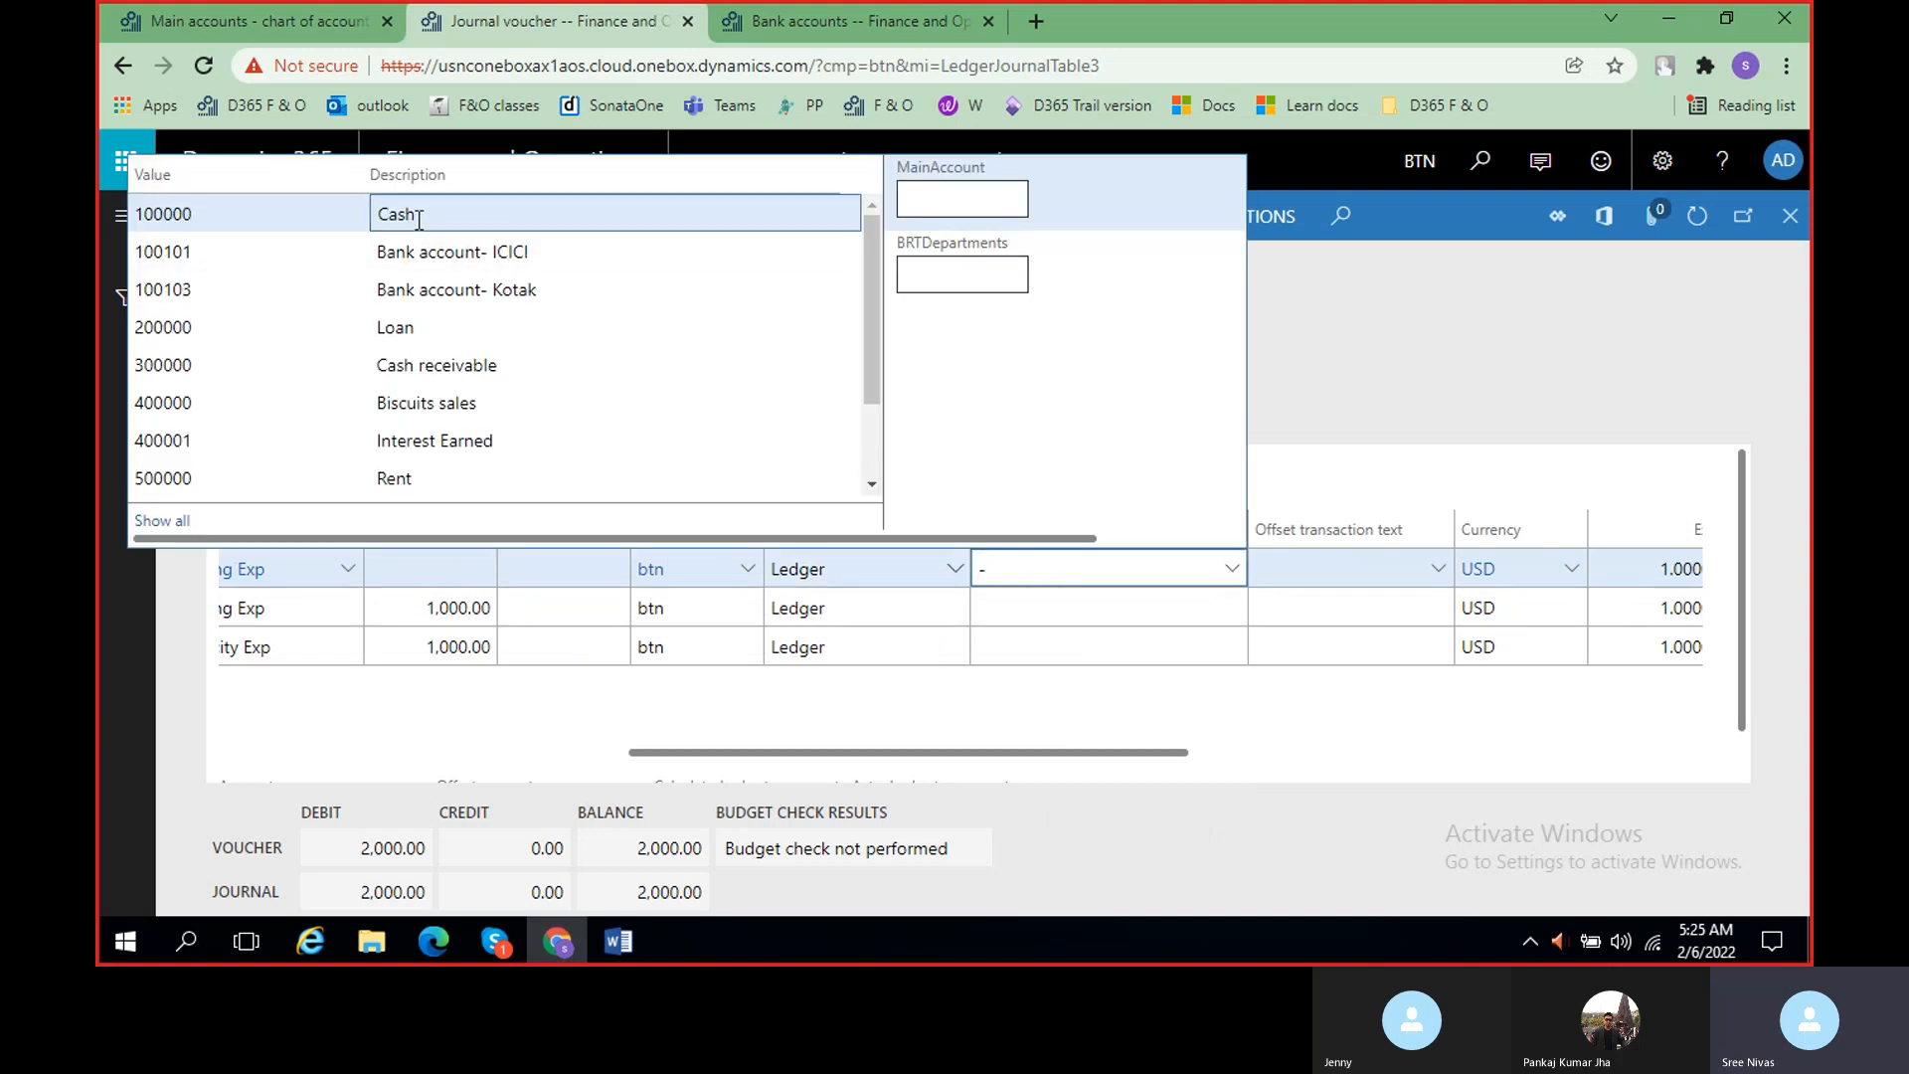
click(678, 221)
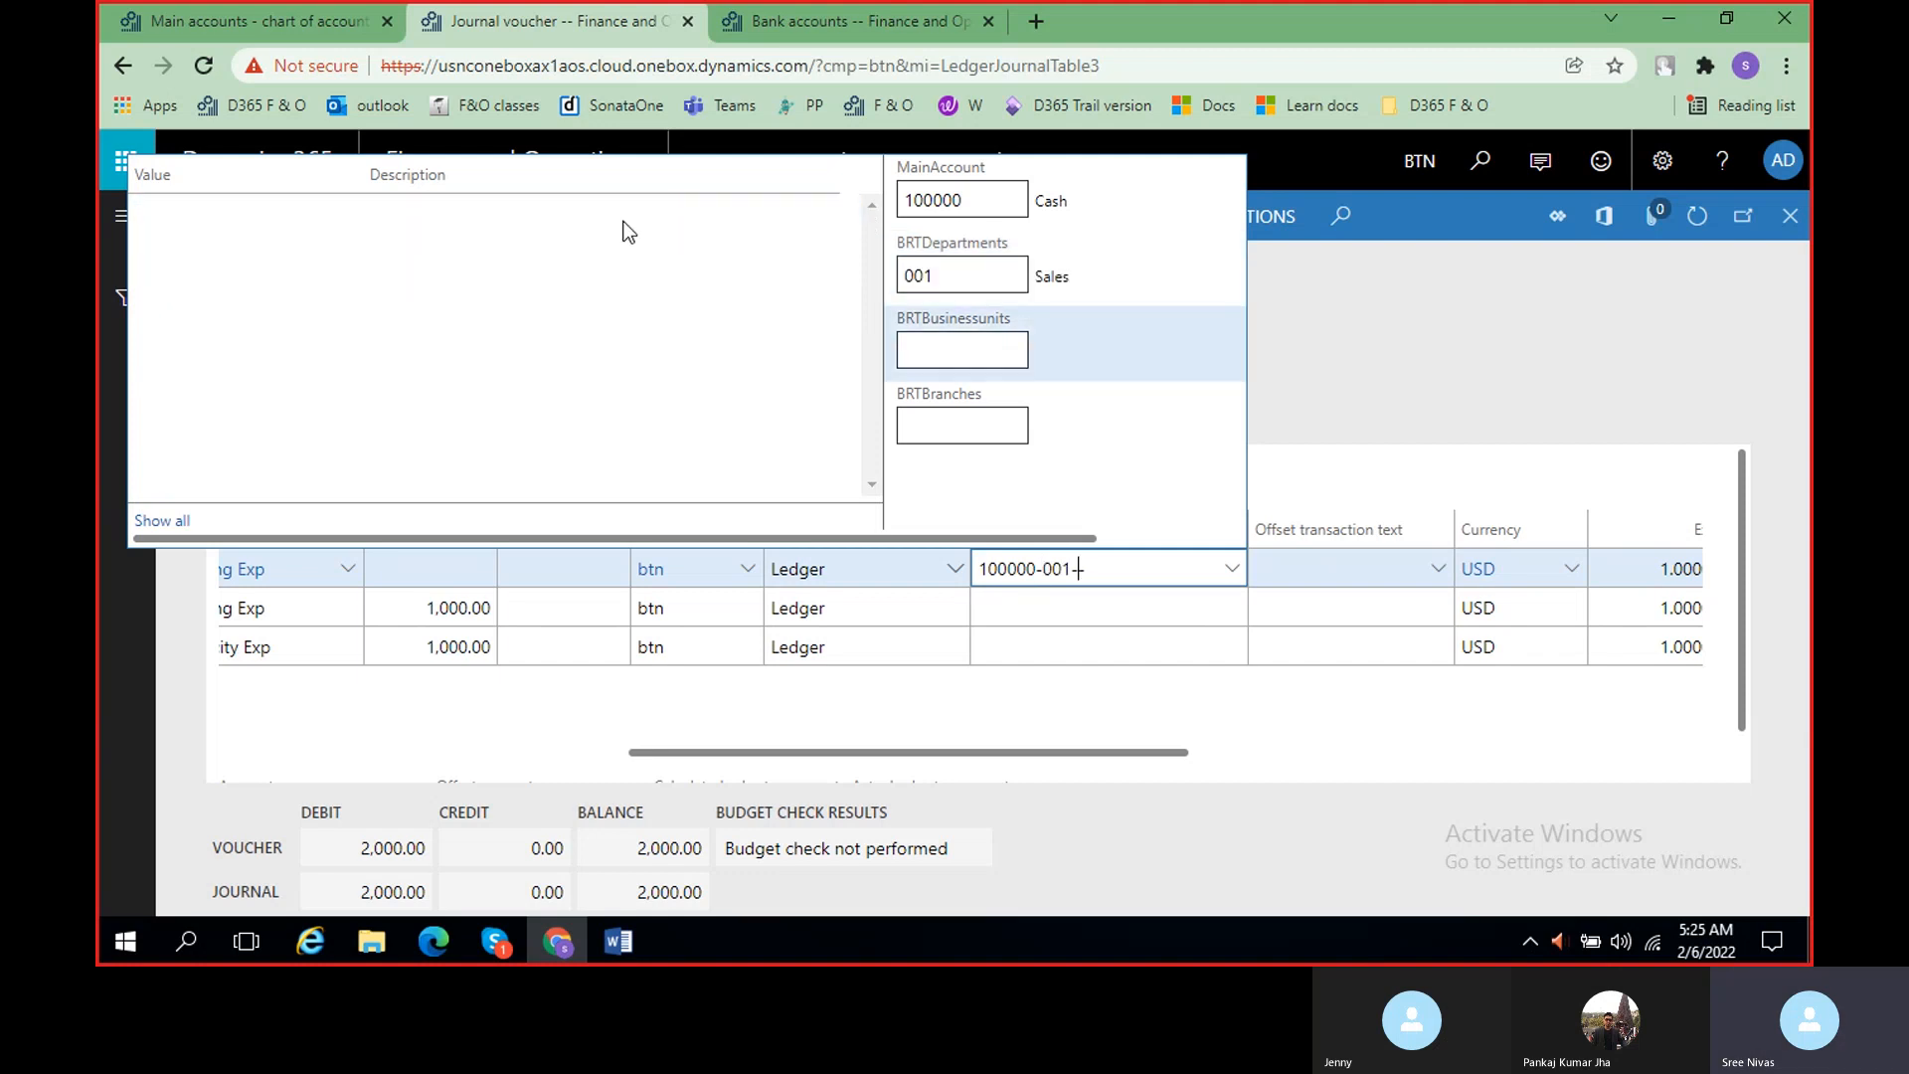
click(546, 220)
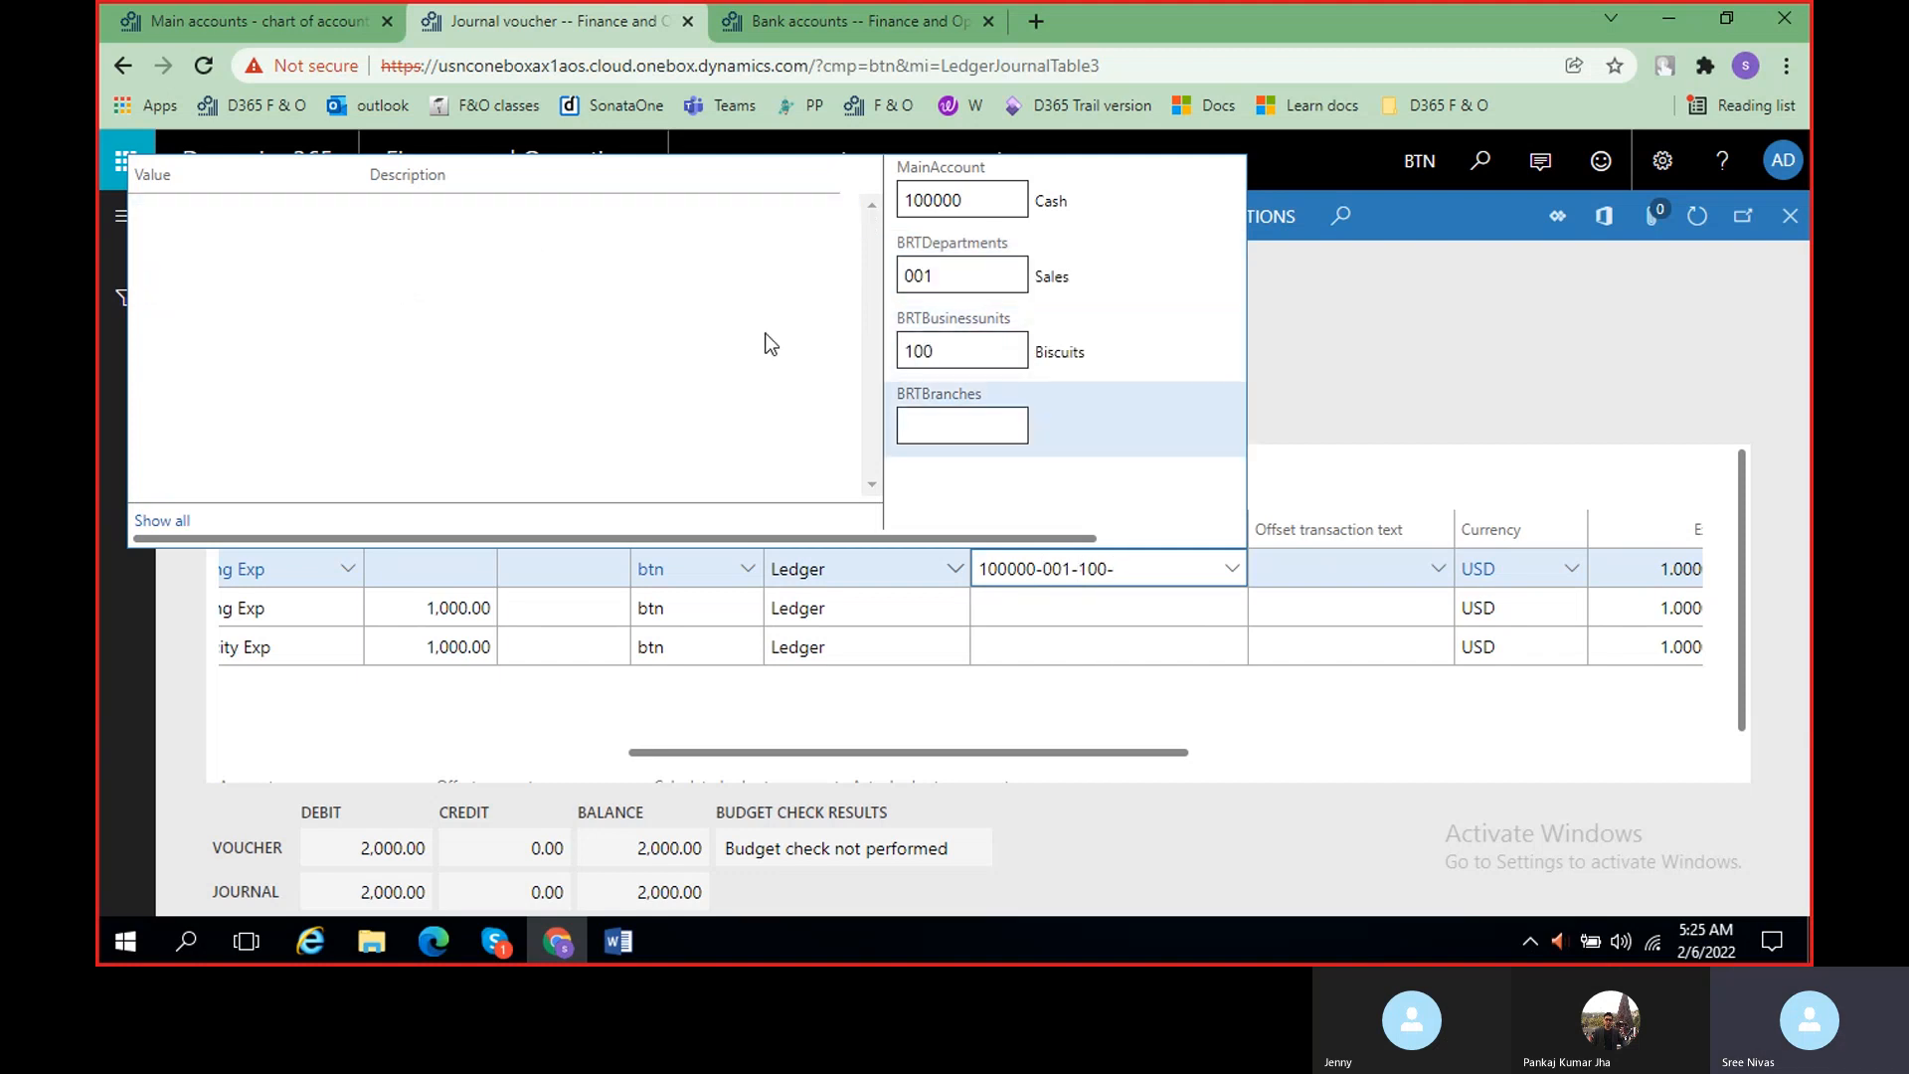
click(503, 213)
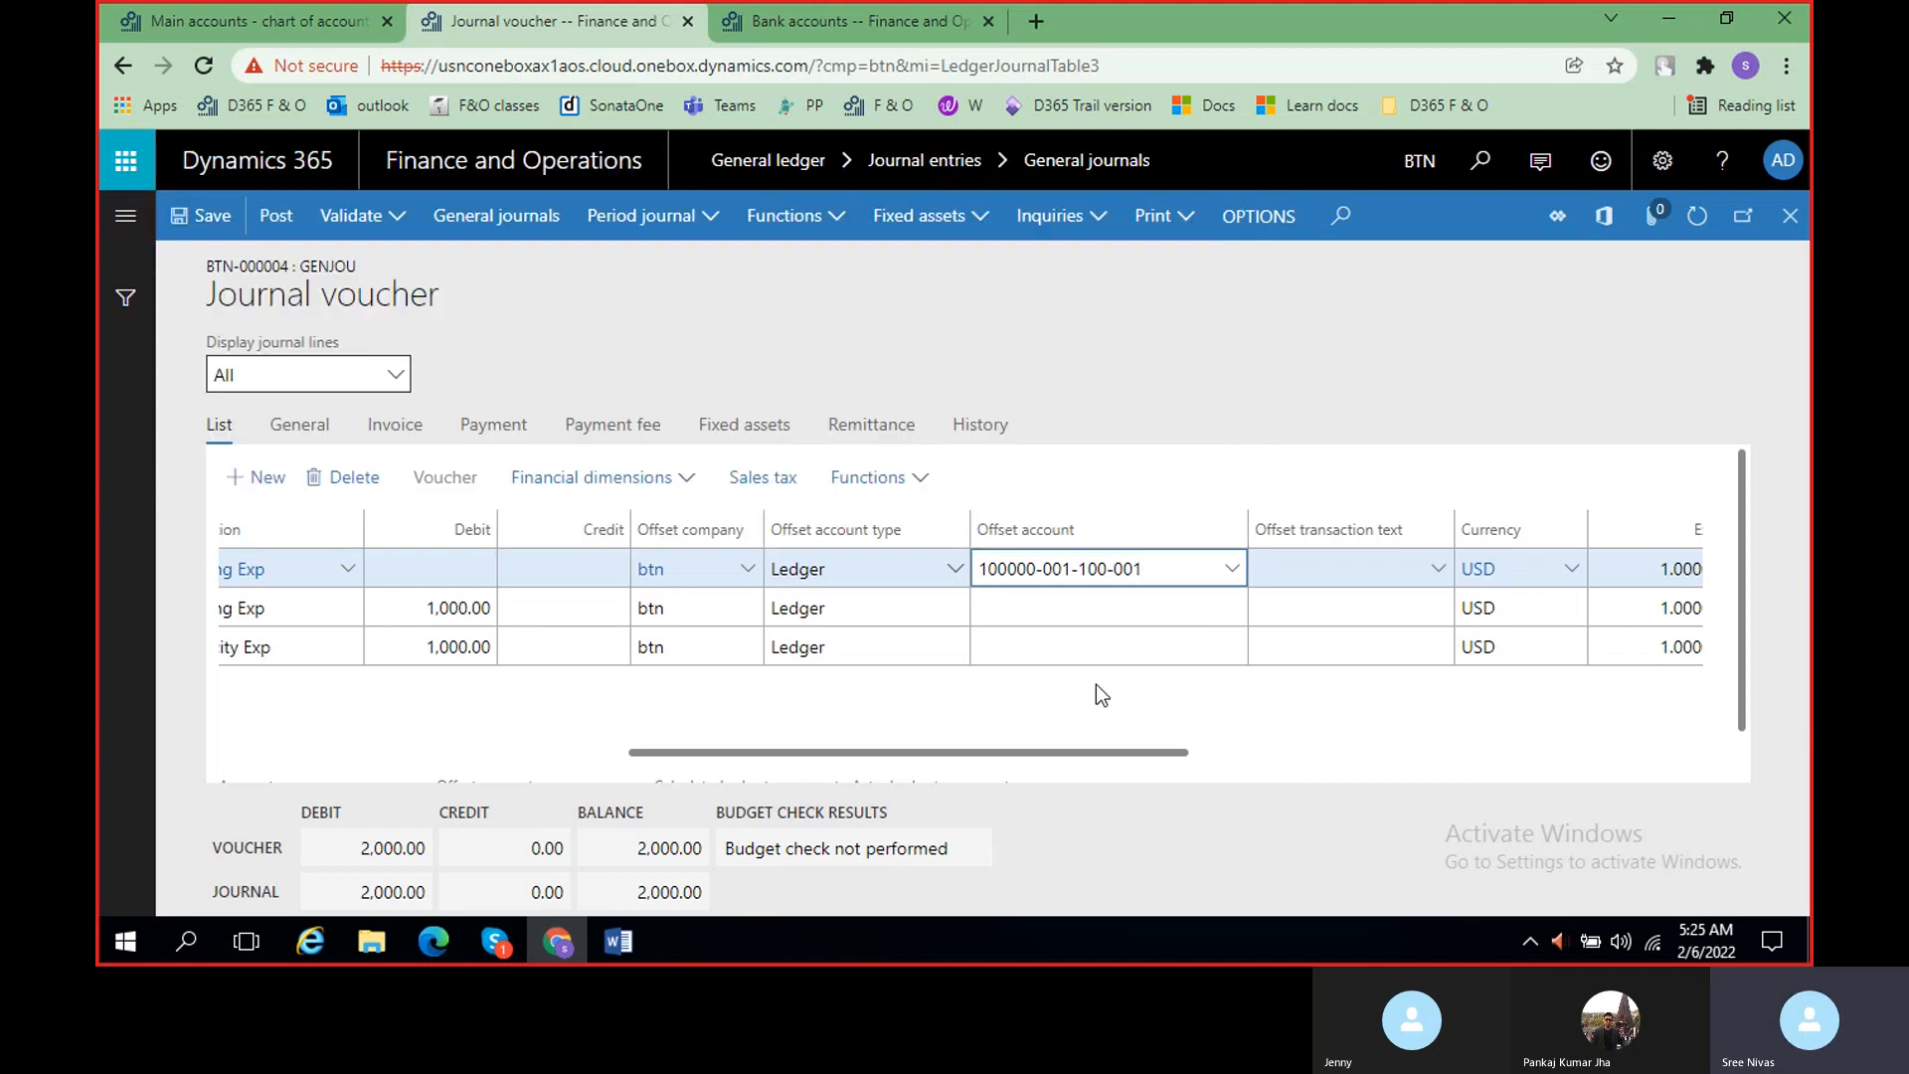
- Check the cash amount in the Word class notes, enter a credit of 2000 on the new voucher line and save
click(599, 575)
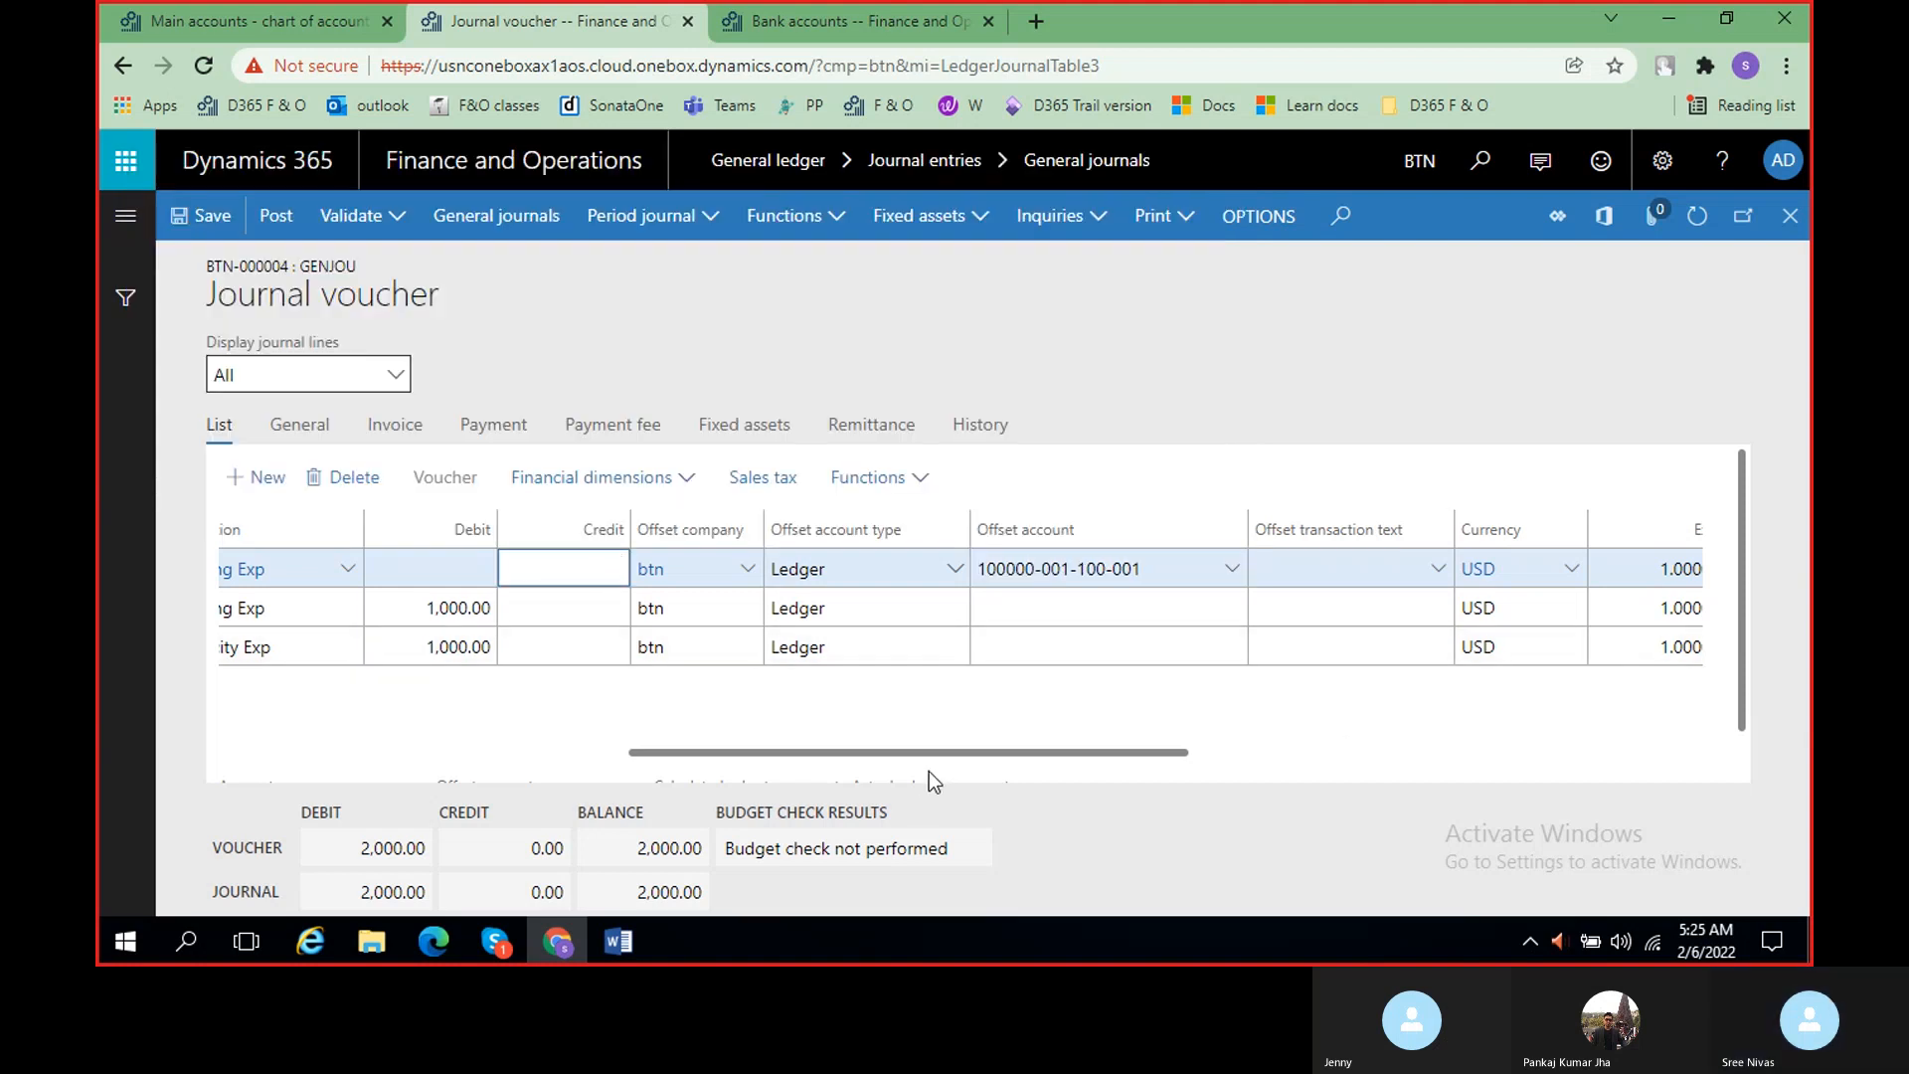
drag(946, 755, 859, 759)
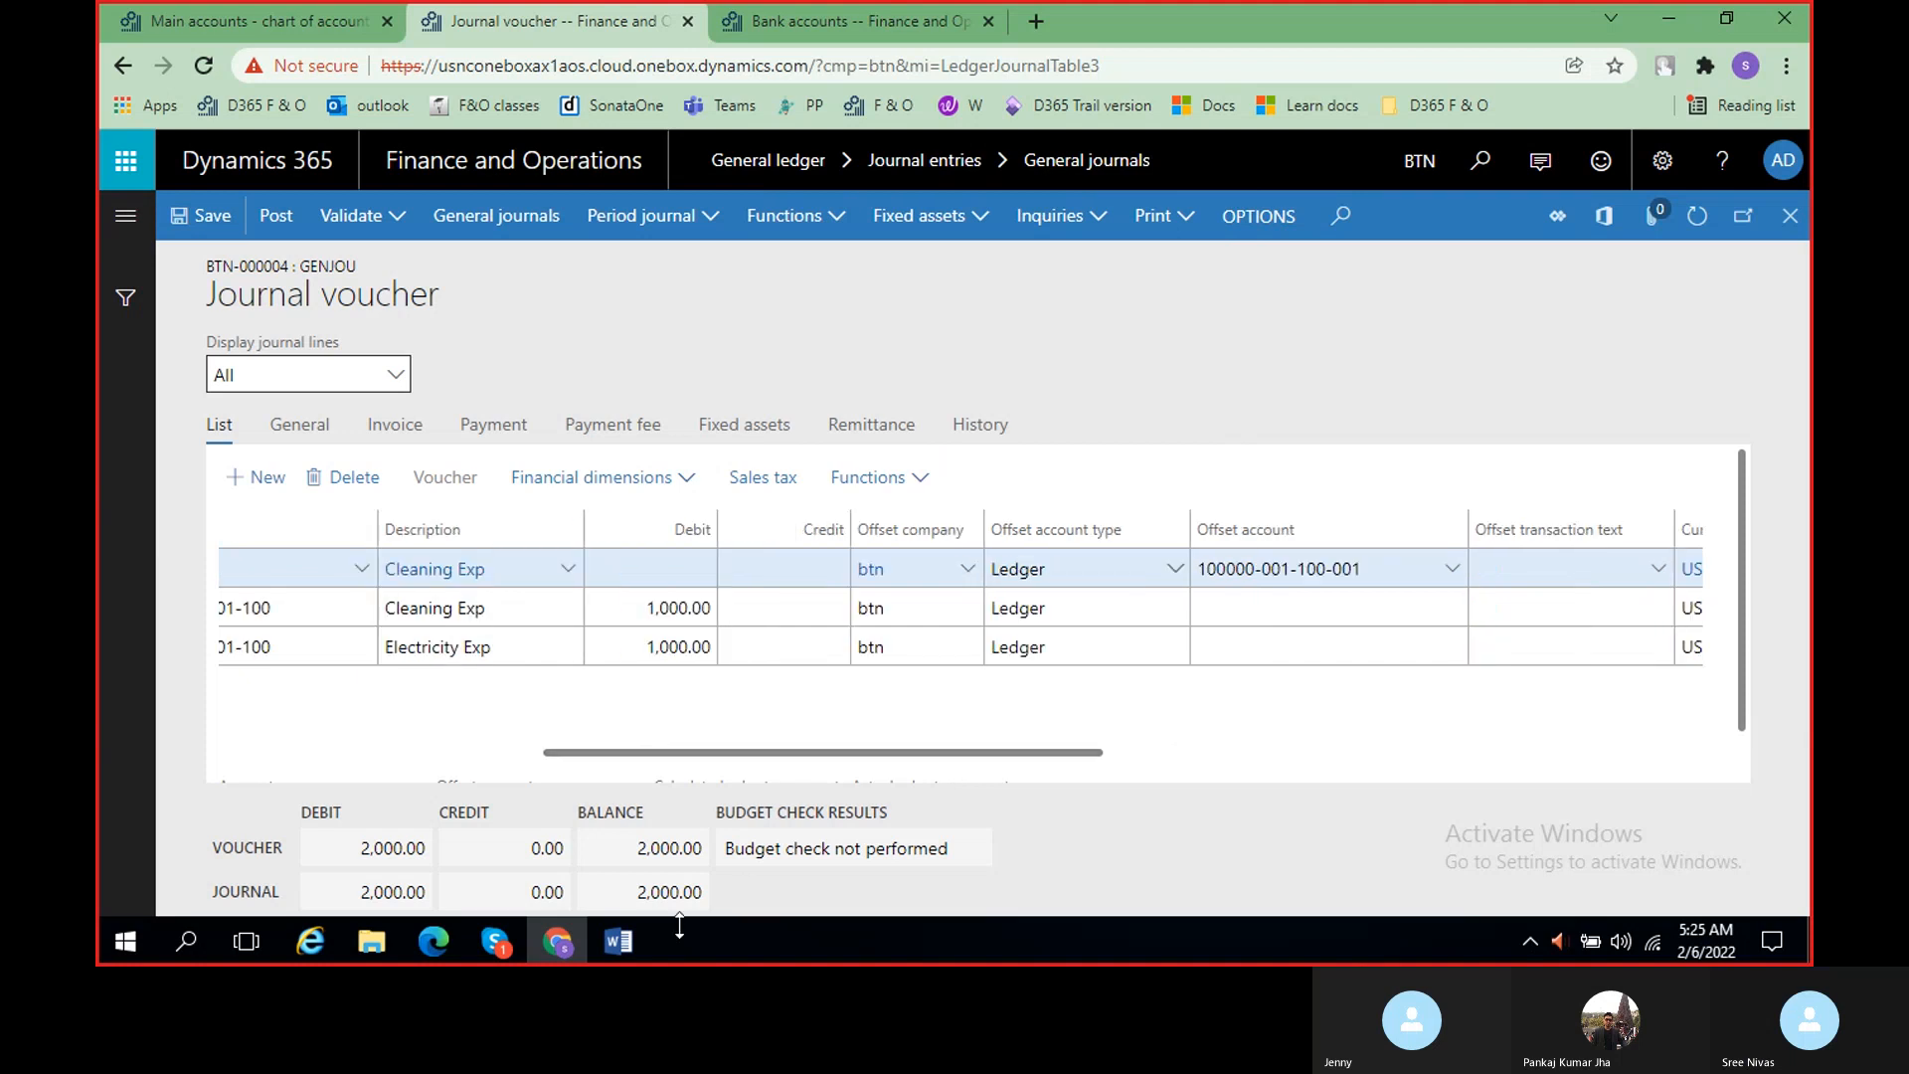
click(630, 946)
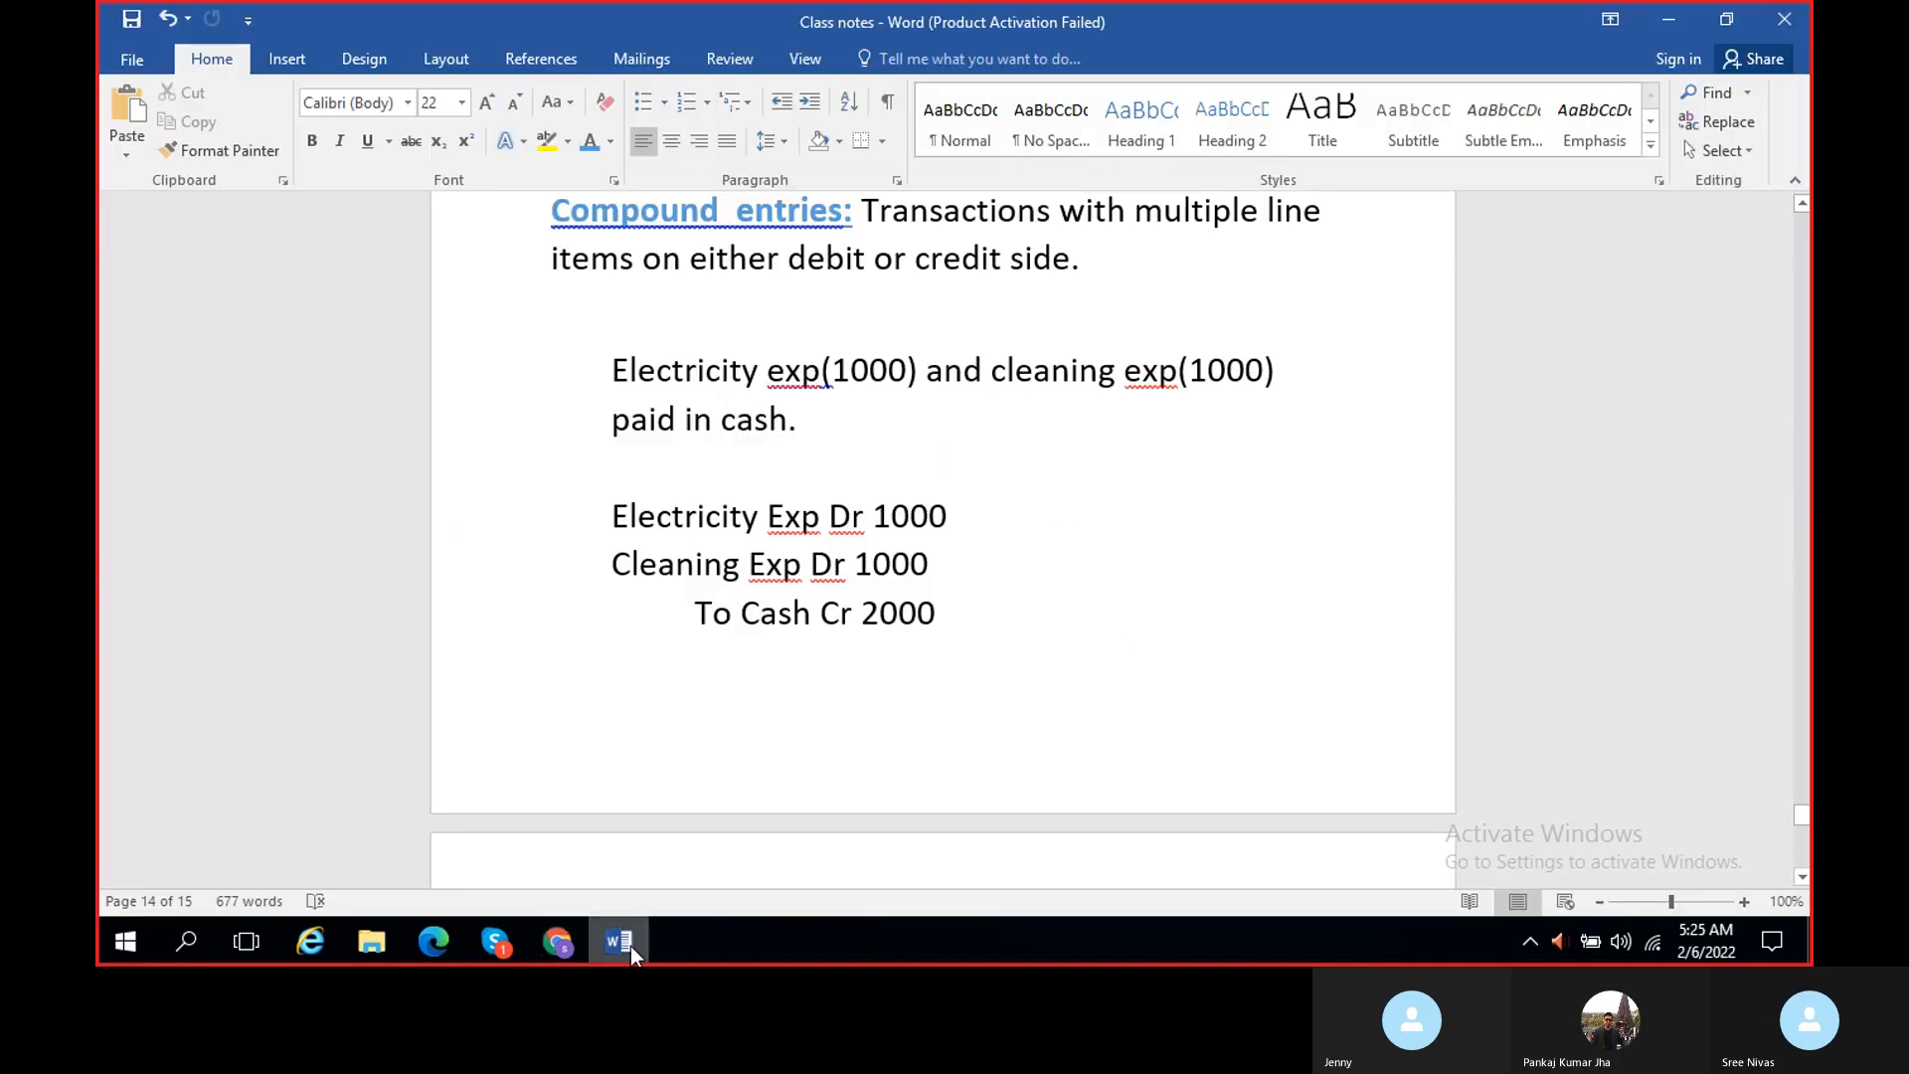
click(761, 622)
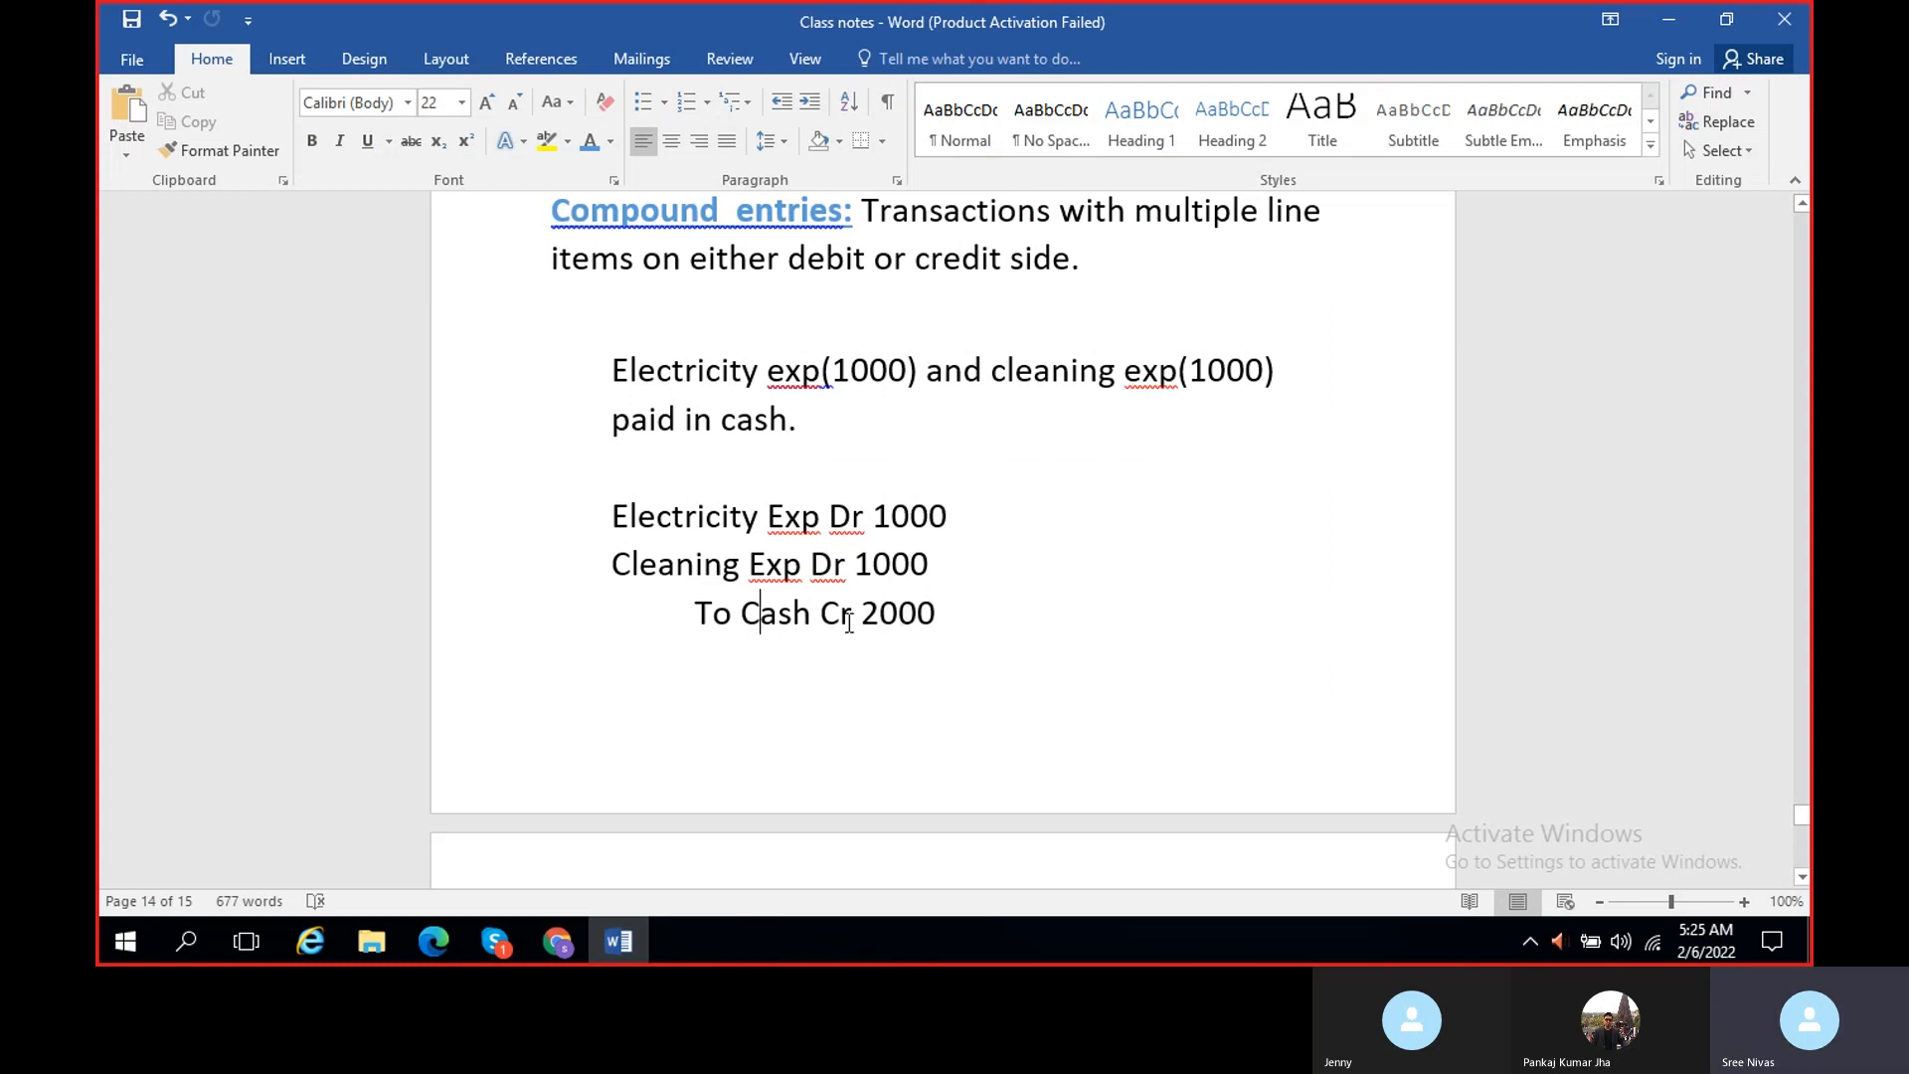
click(1670, 20)
click(792, 566)
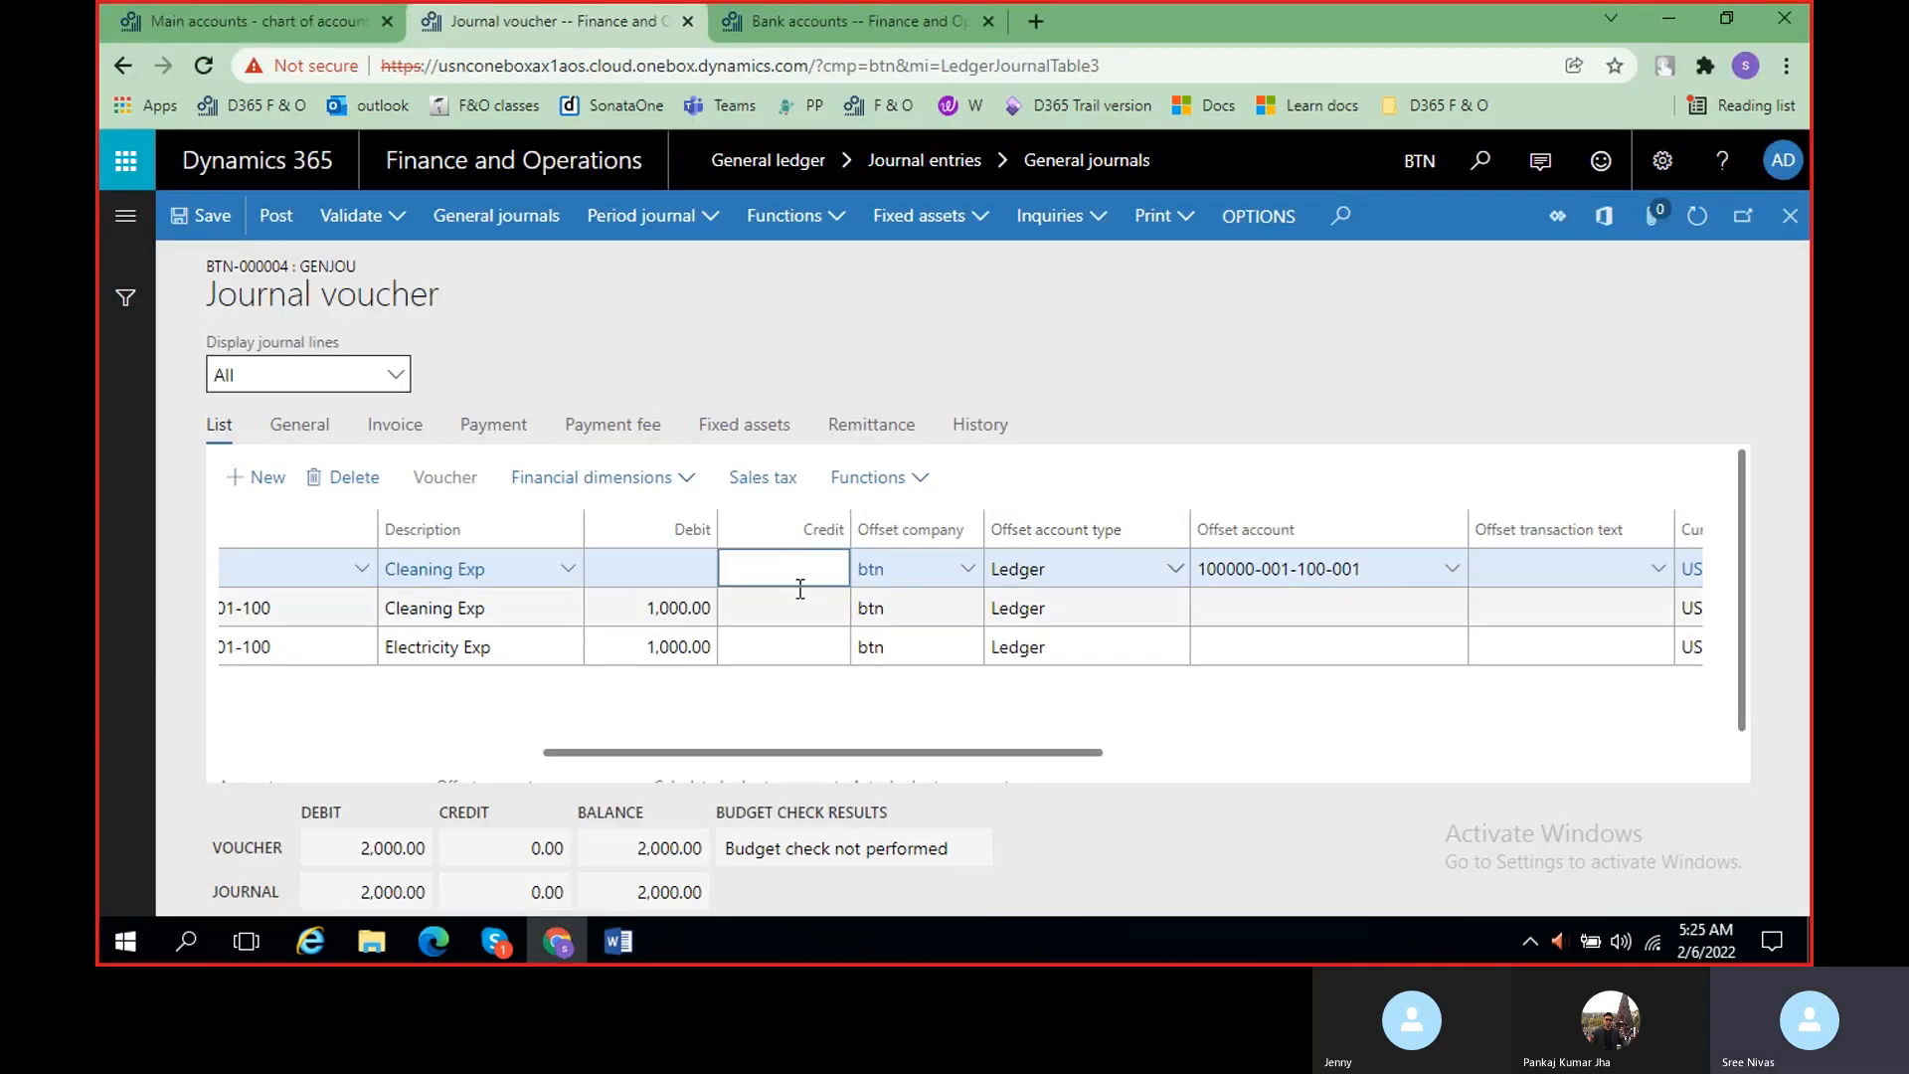
text(2000)
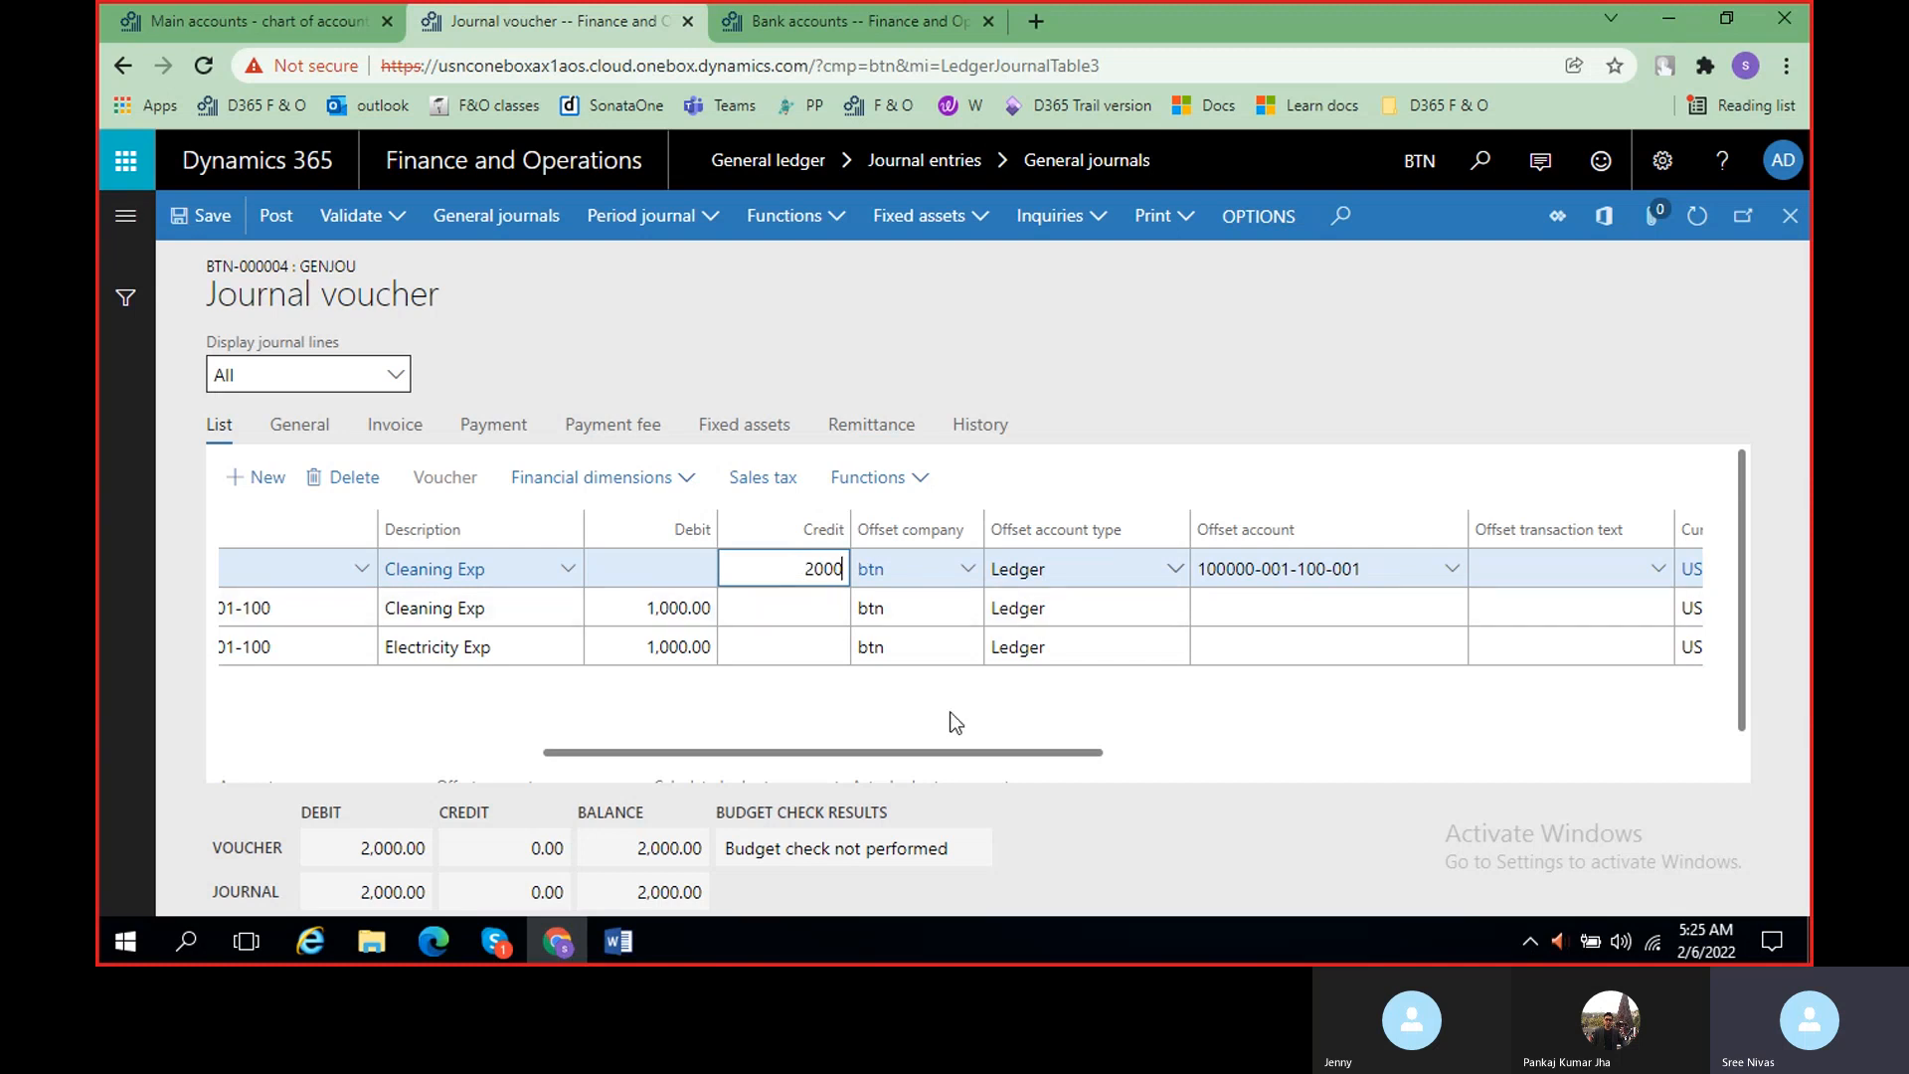
key(ctrl+s)
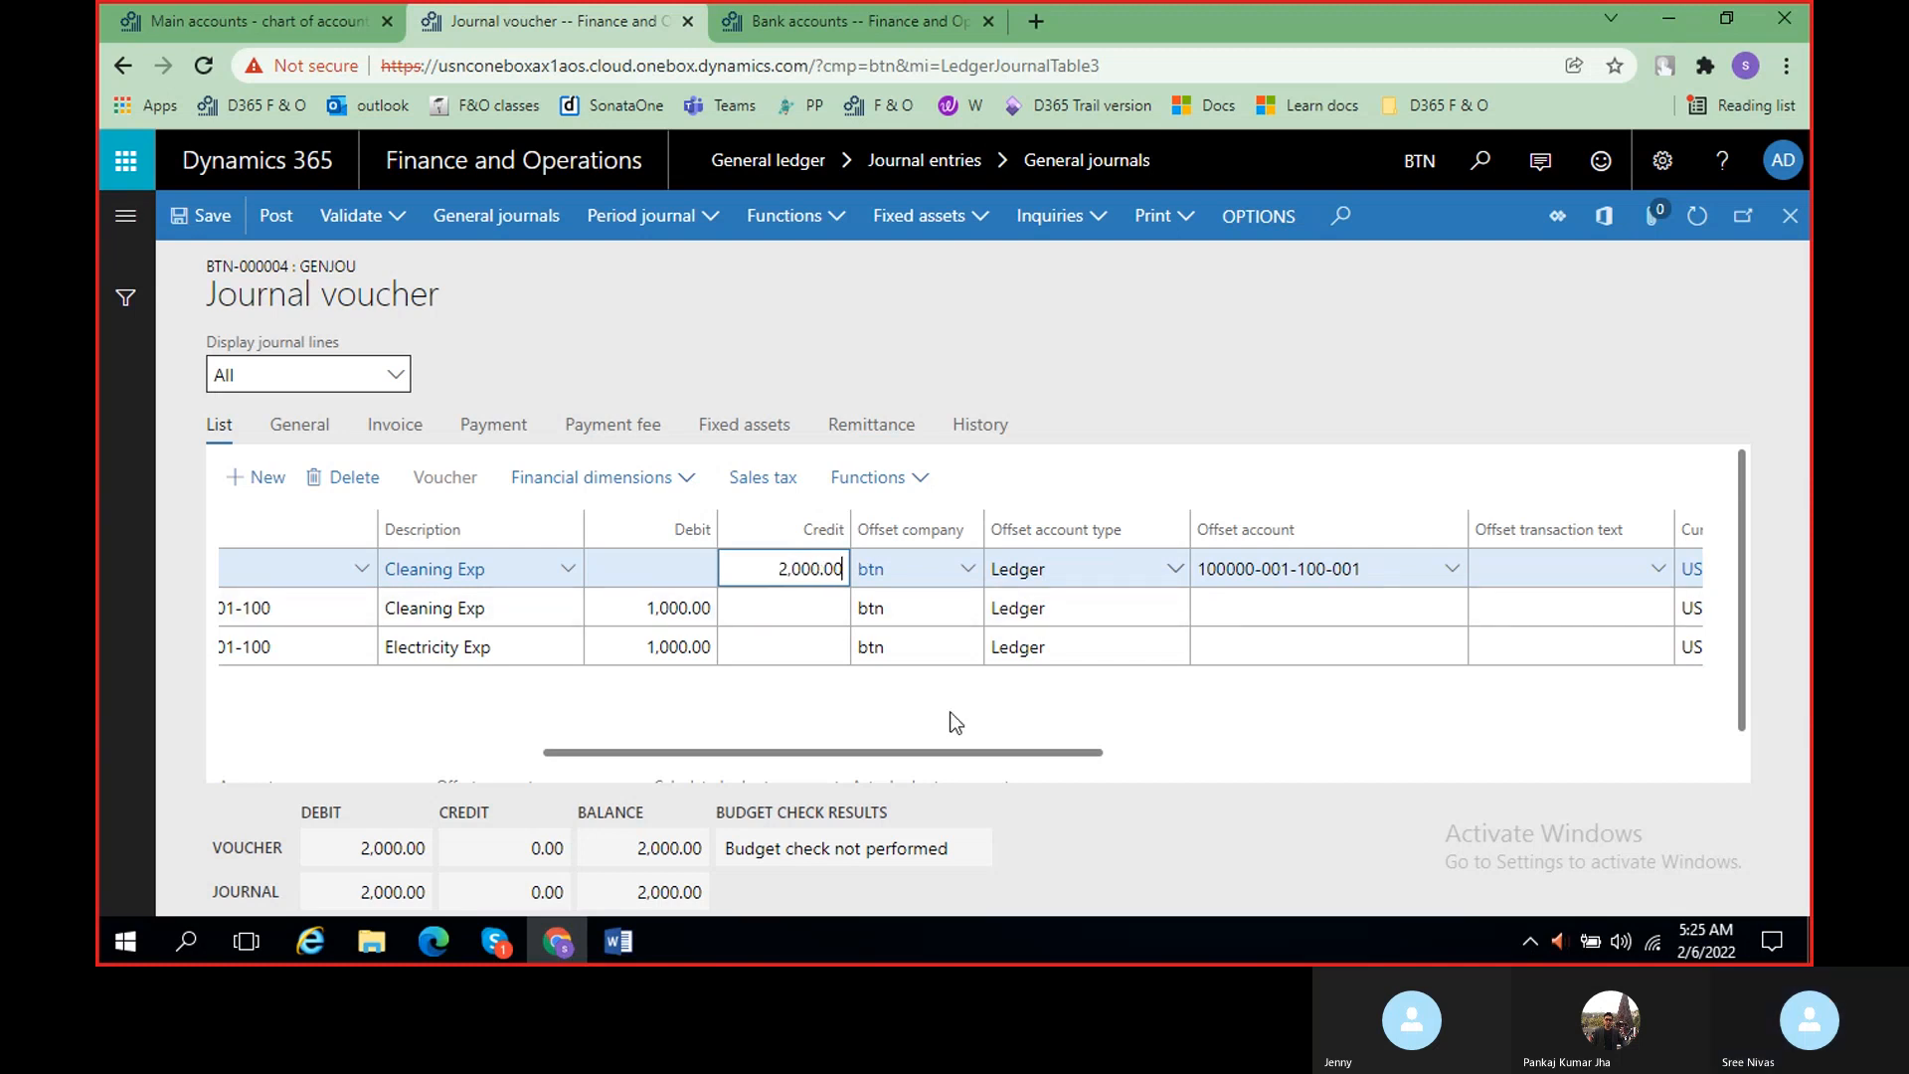
- Change the description of the 2000 credit line to "Cleaning Exp and electricity"
drag(772, 748, 527, 753)
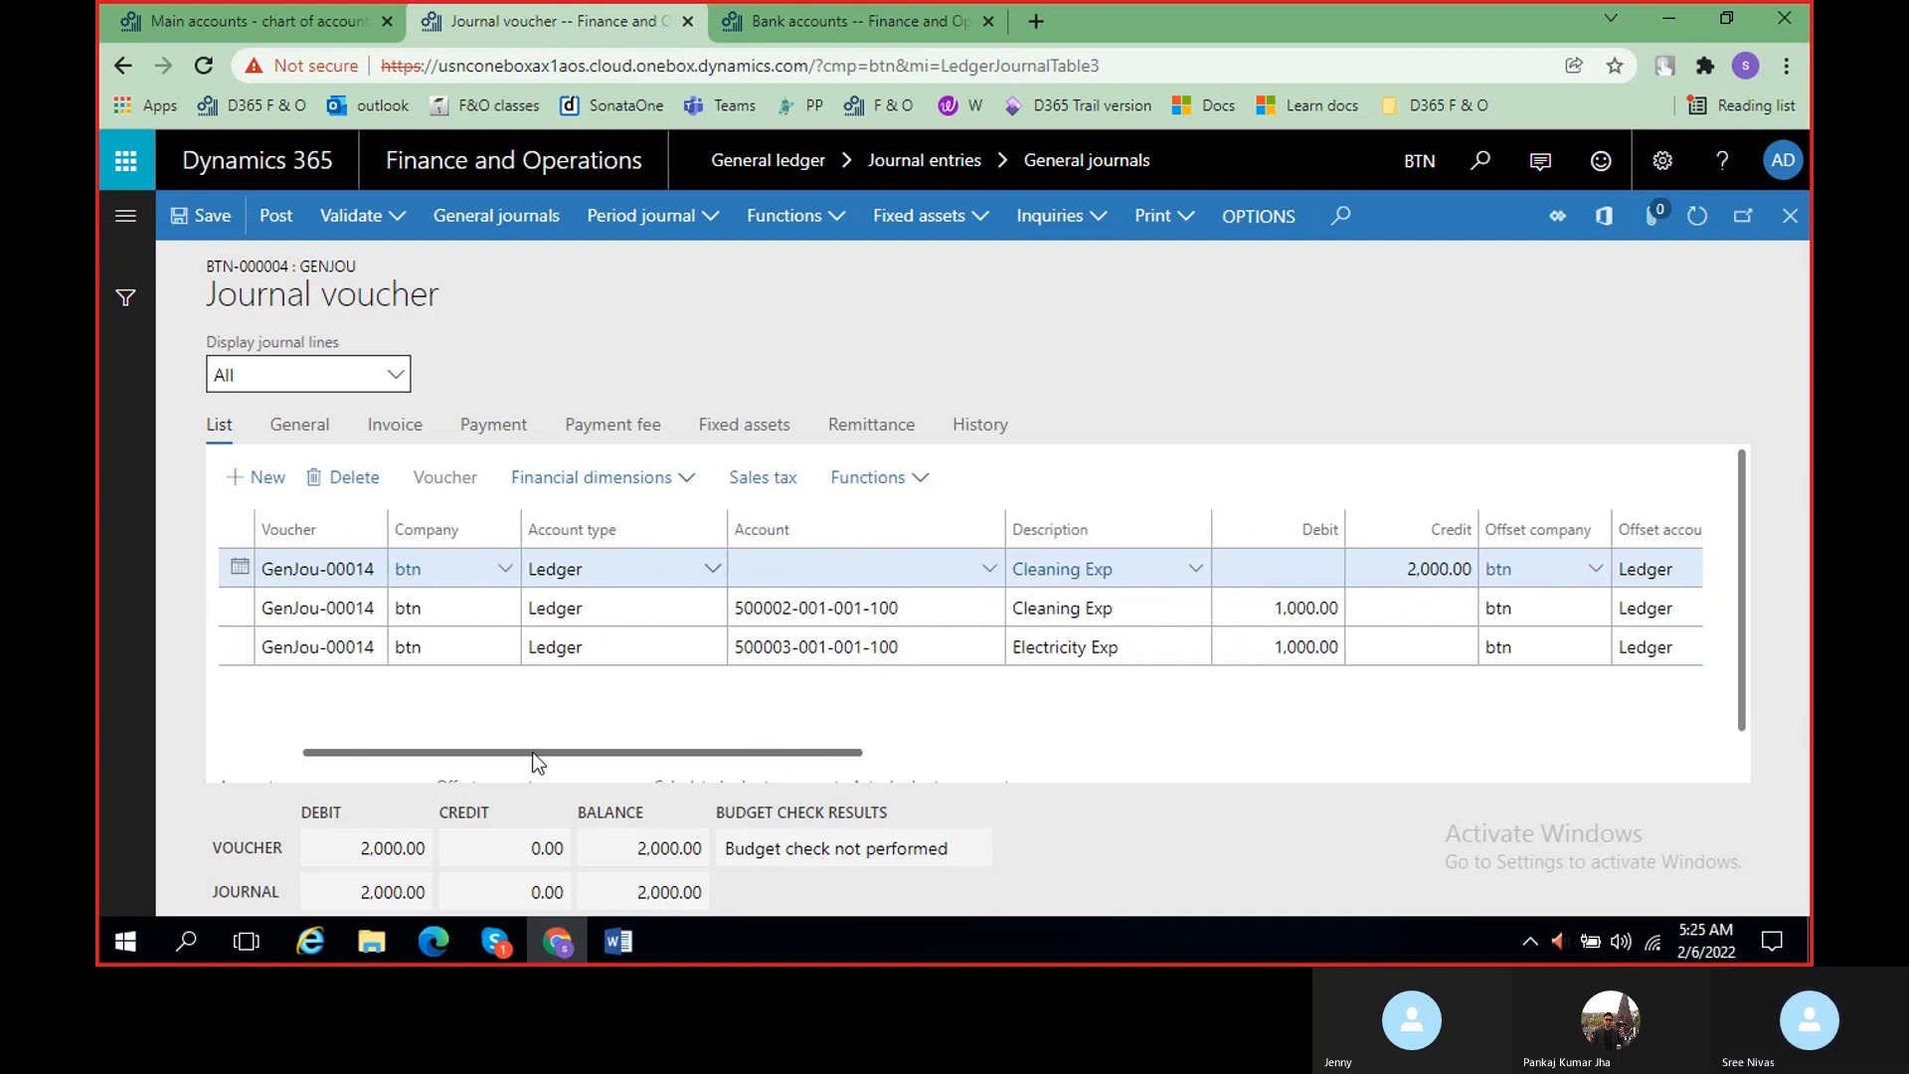
click(1142, 575)
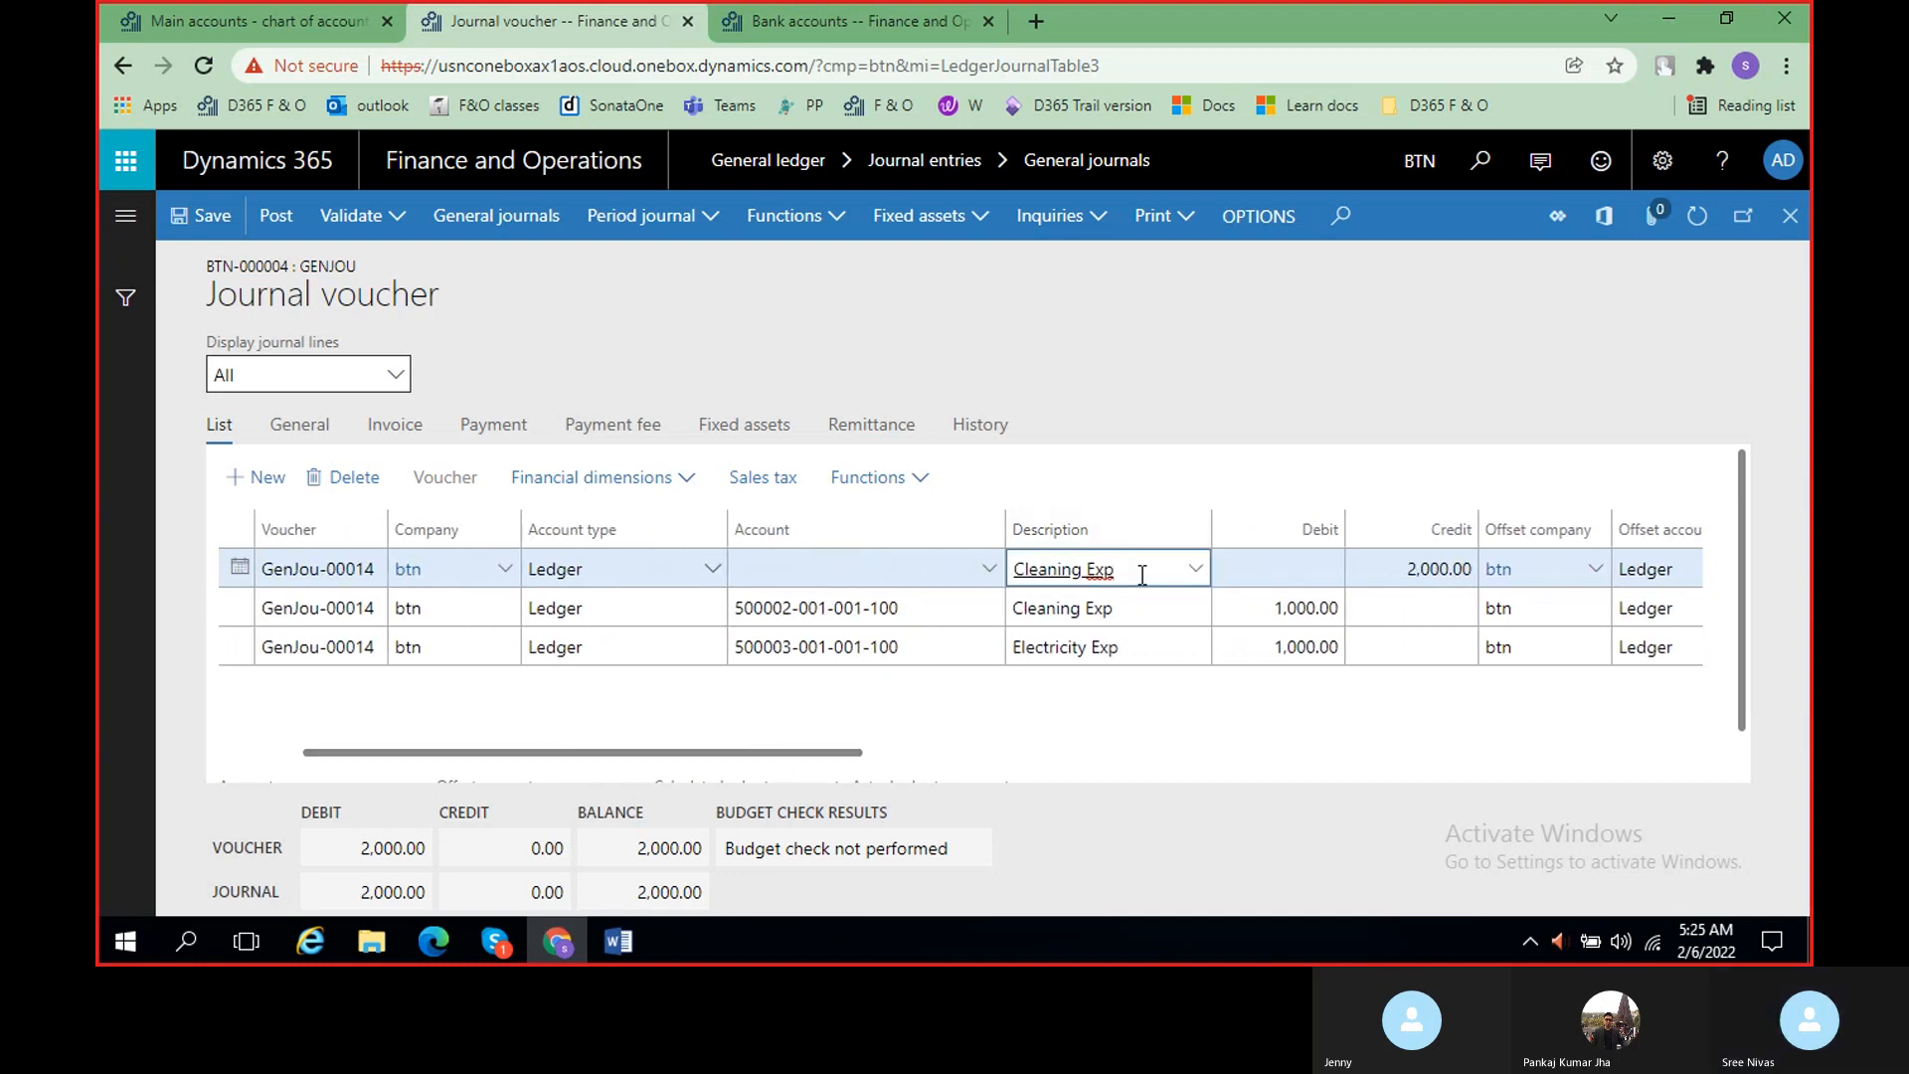
text(an)
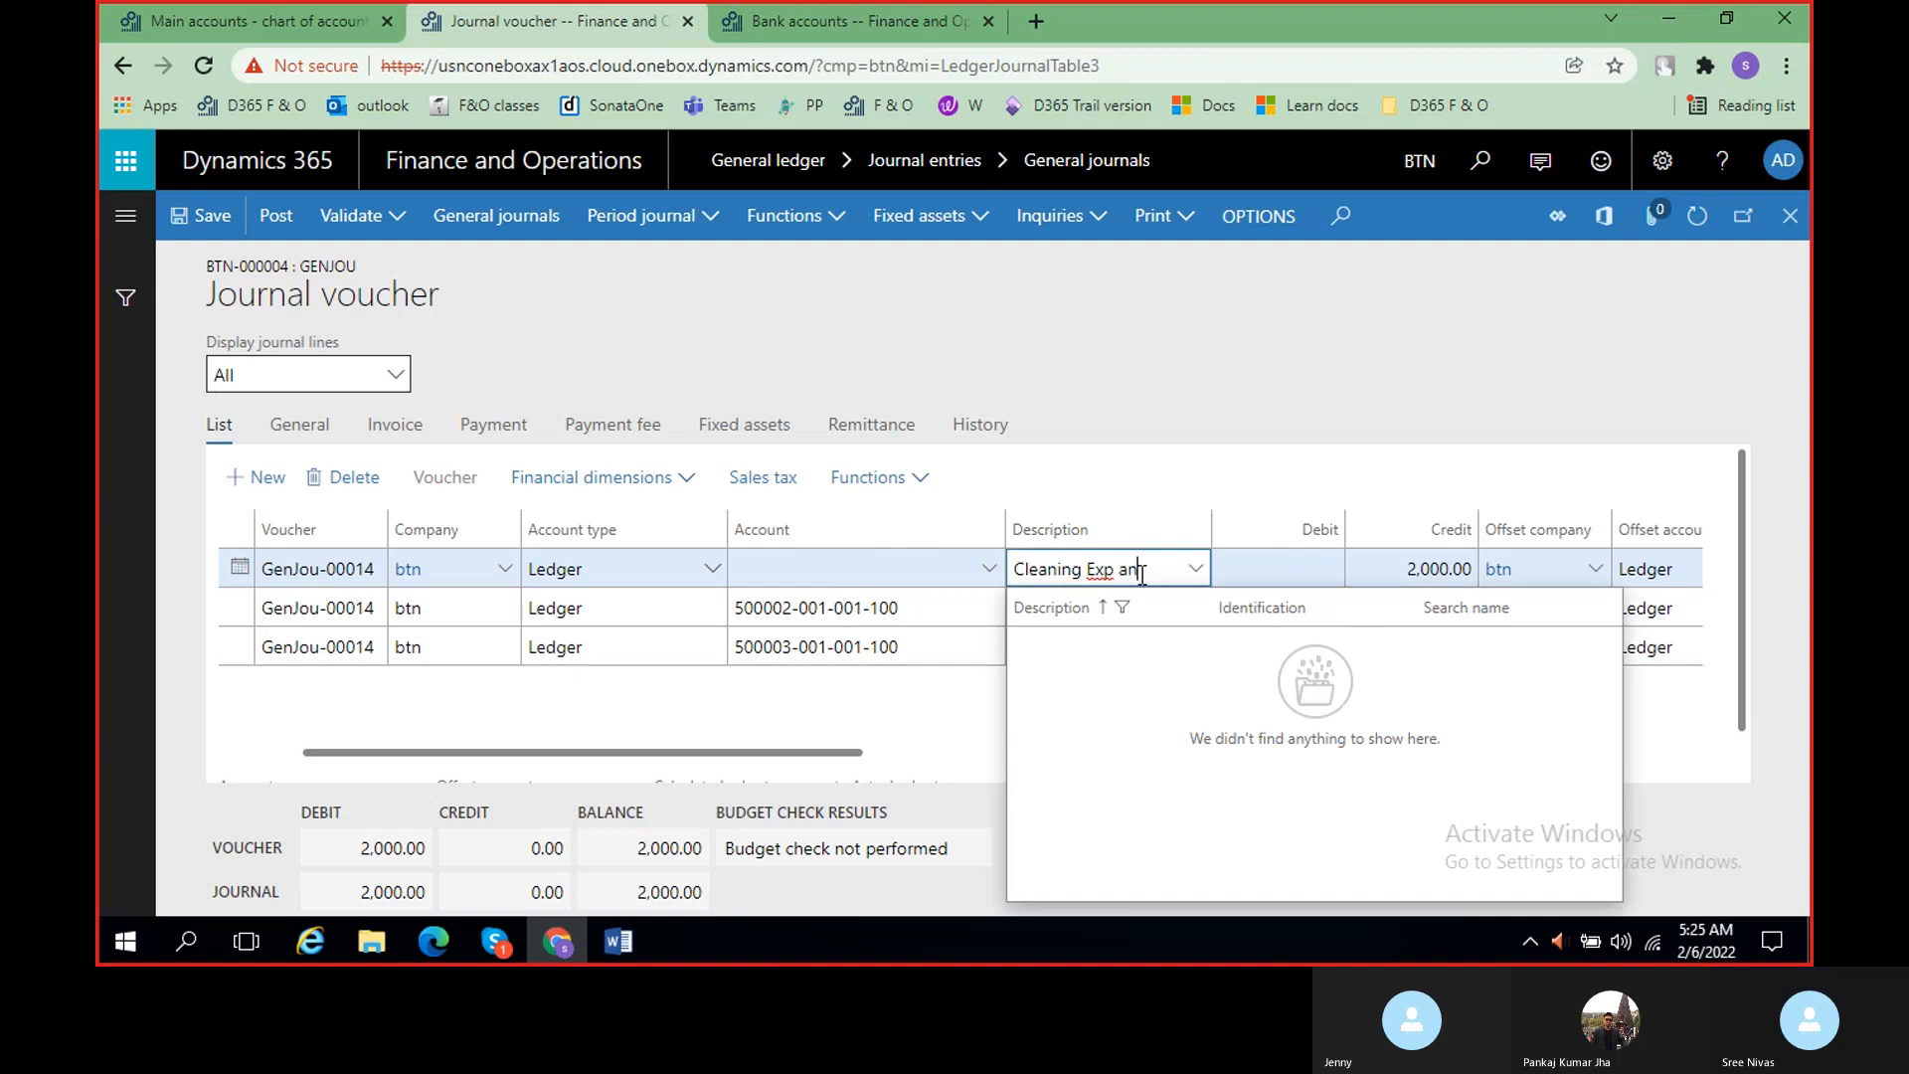
text(d electric)
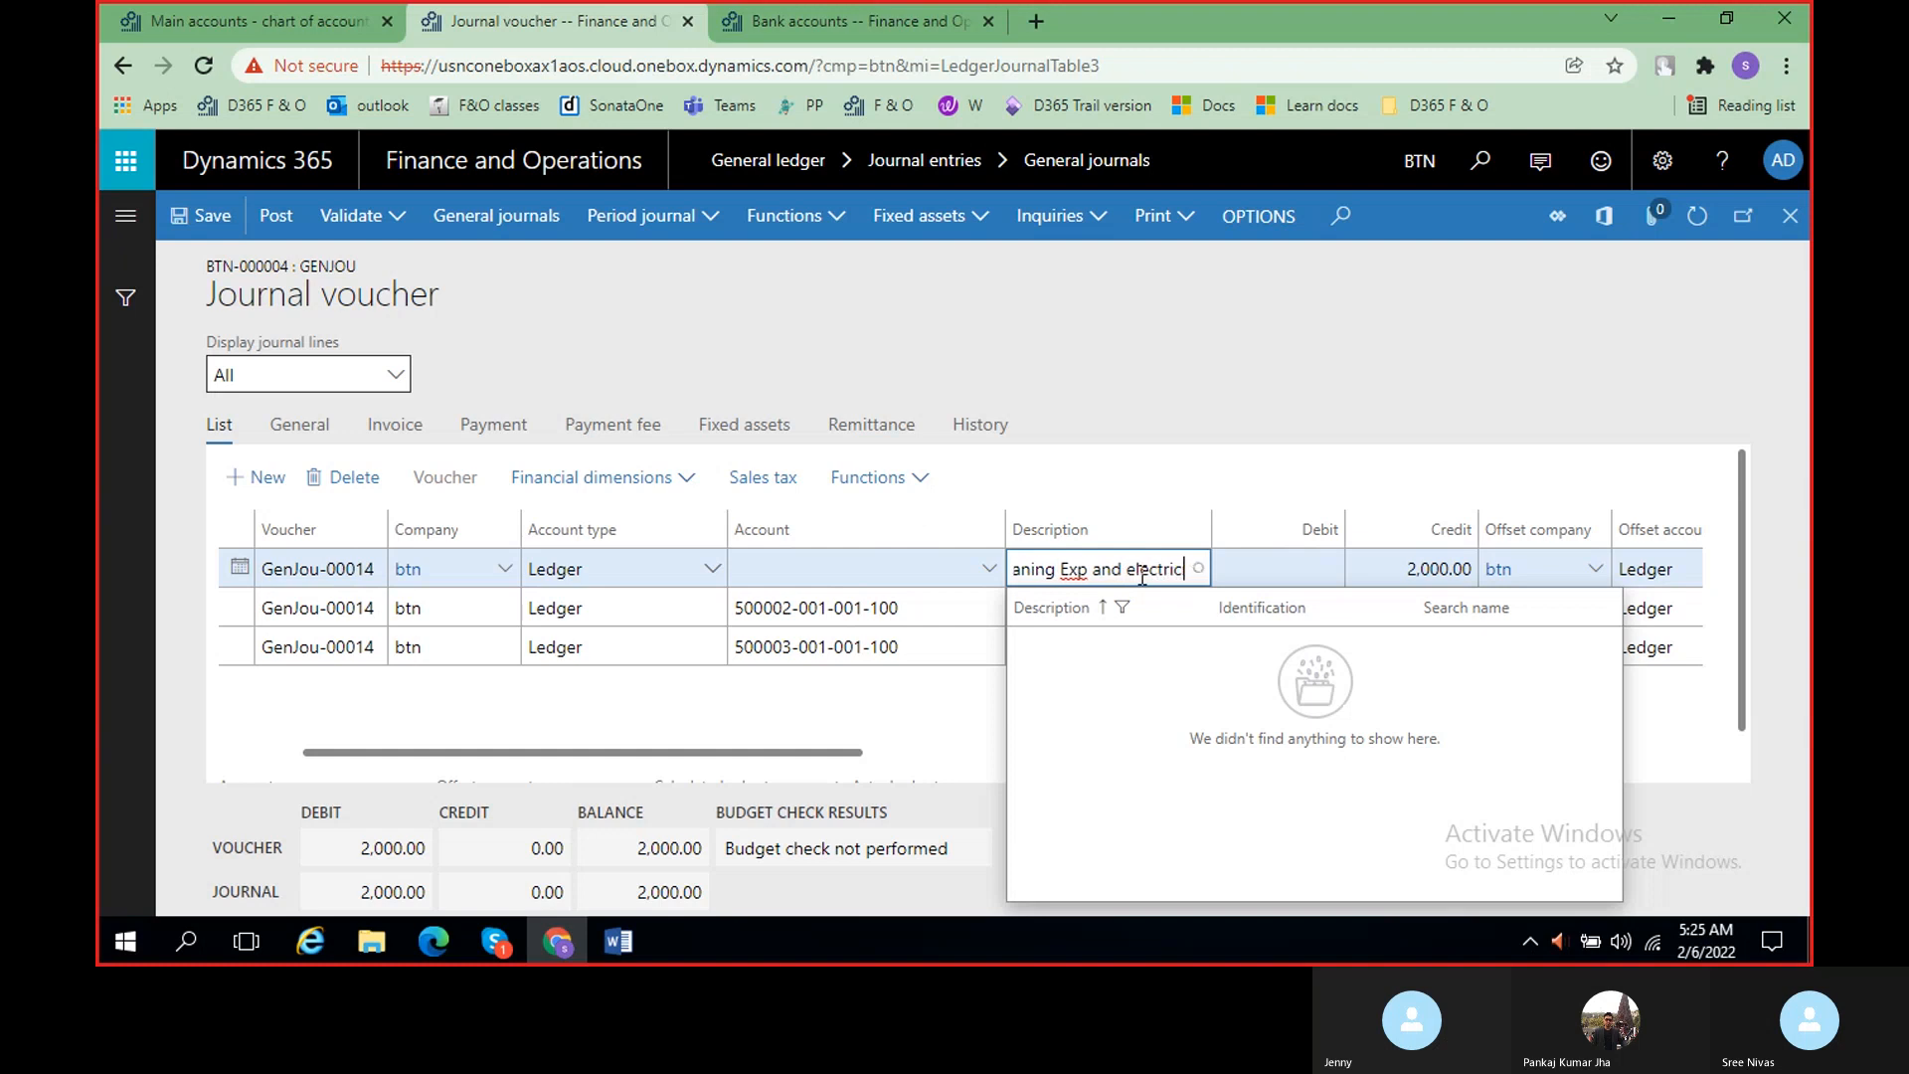
text(ity)
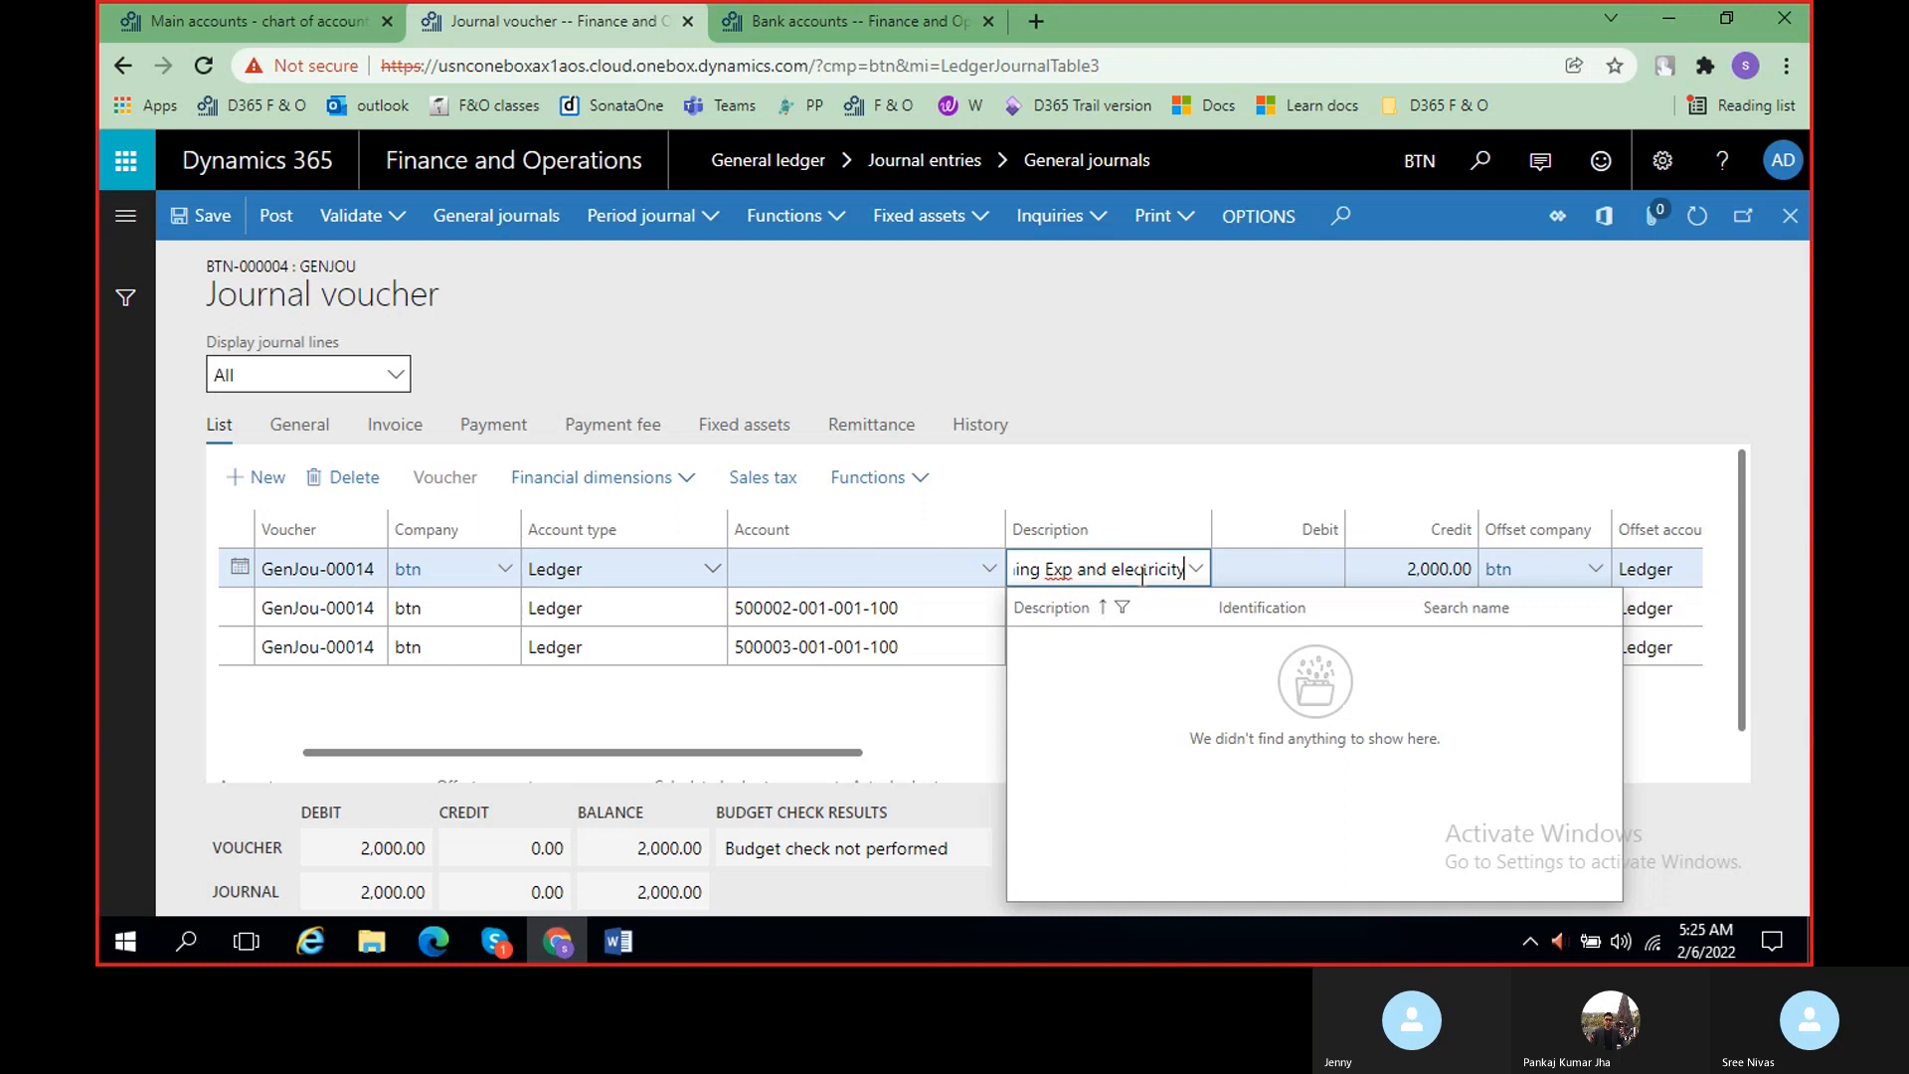
click(1261, 374)
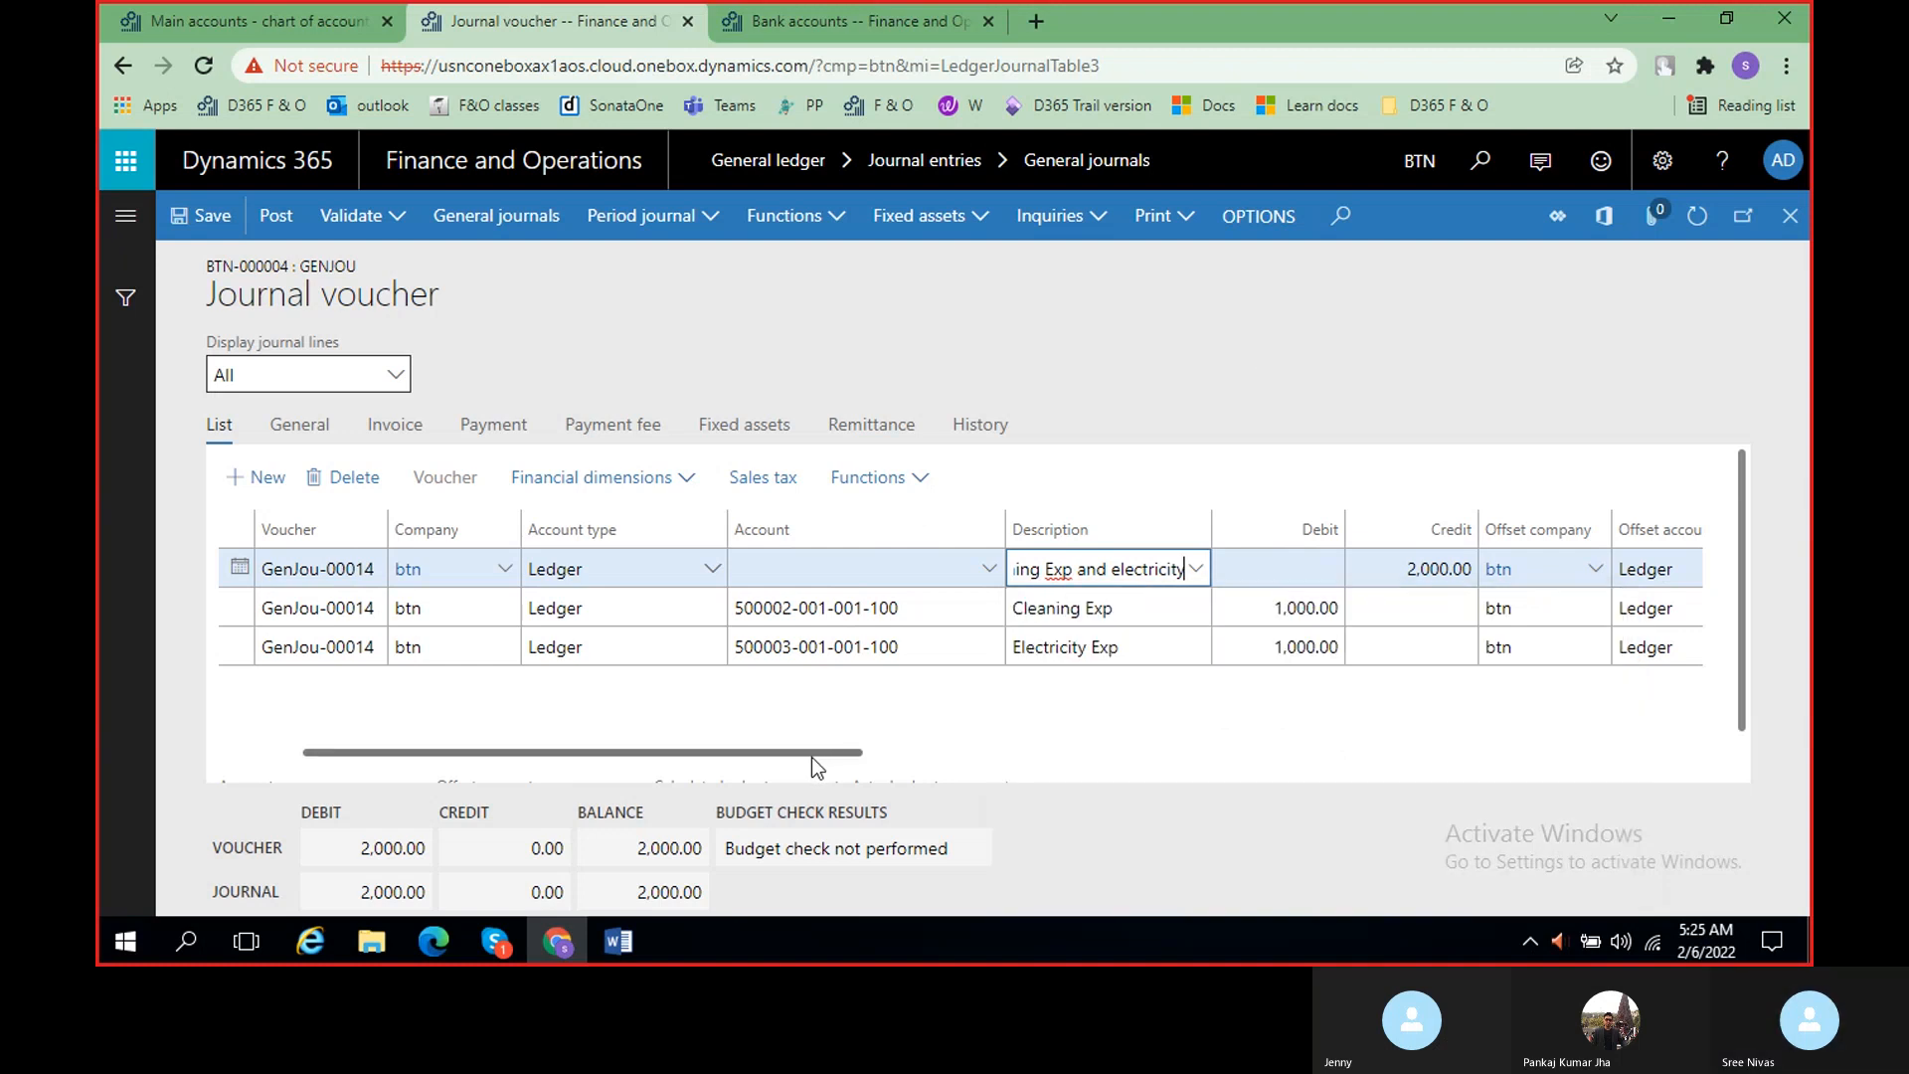
drag(811, 753, 577, 756)
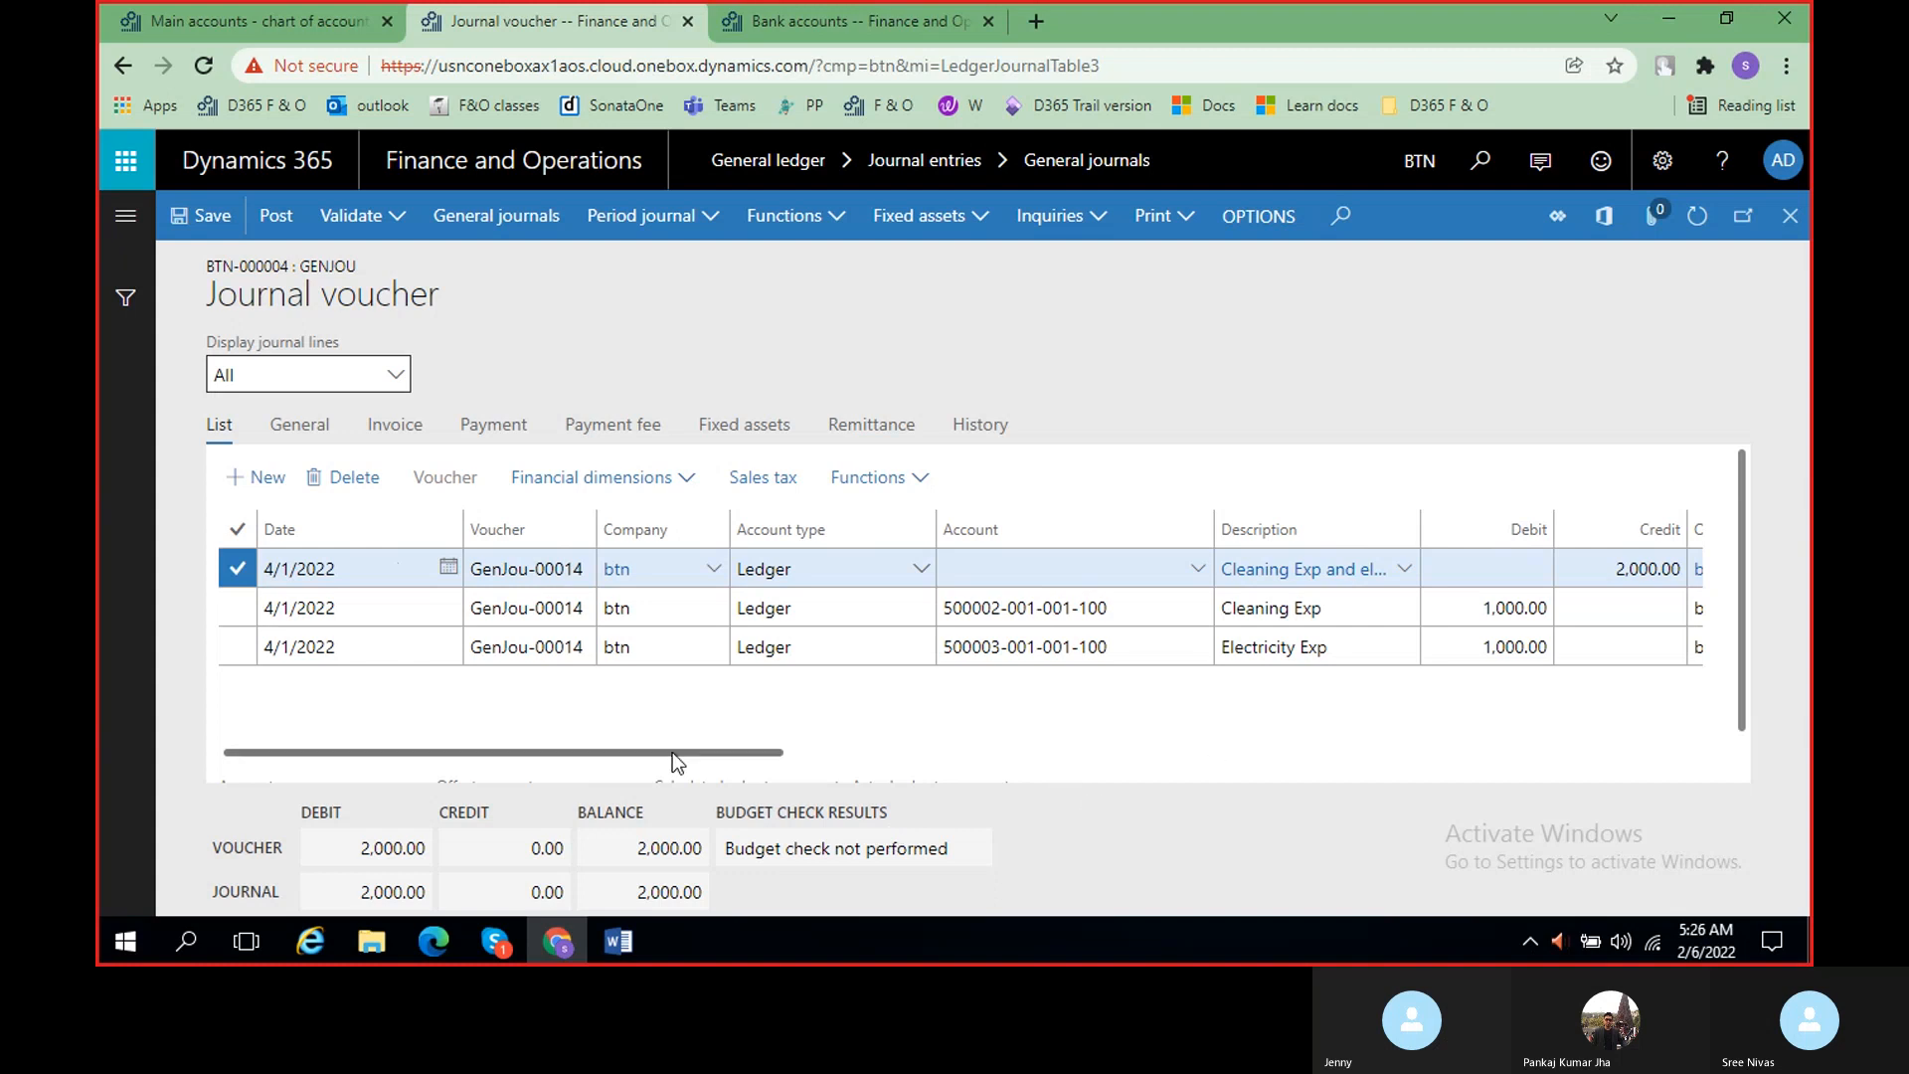
drag(725, 751, 520, 752)
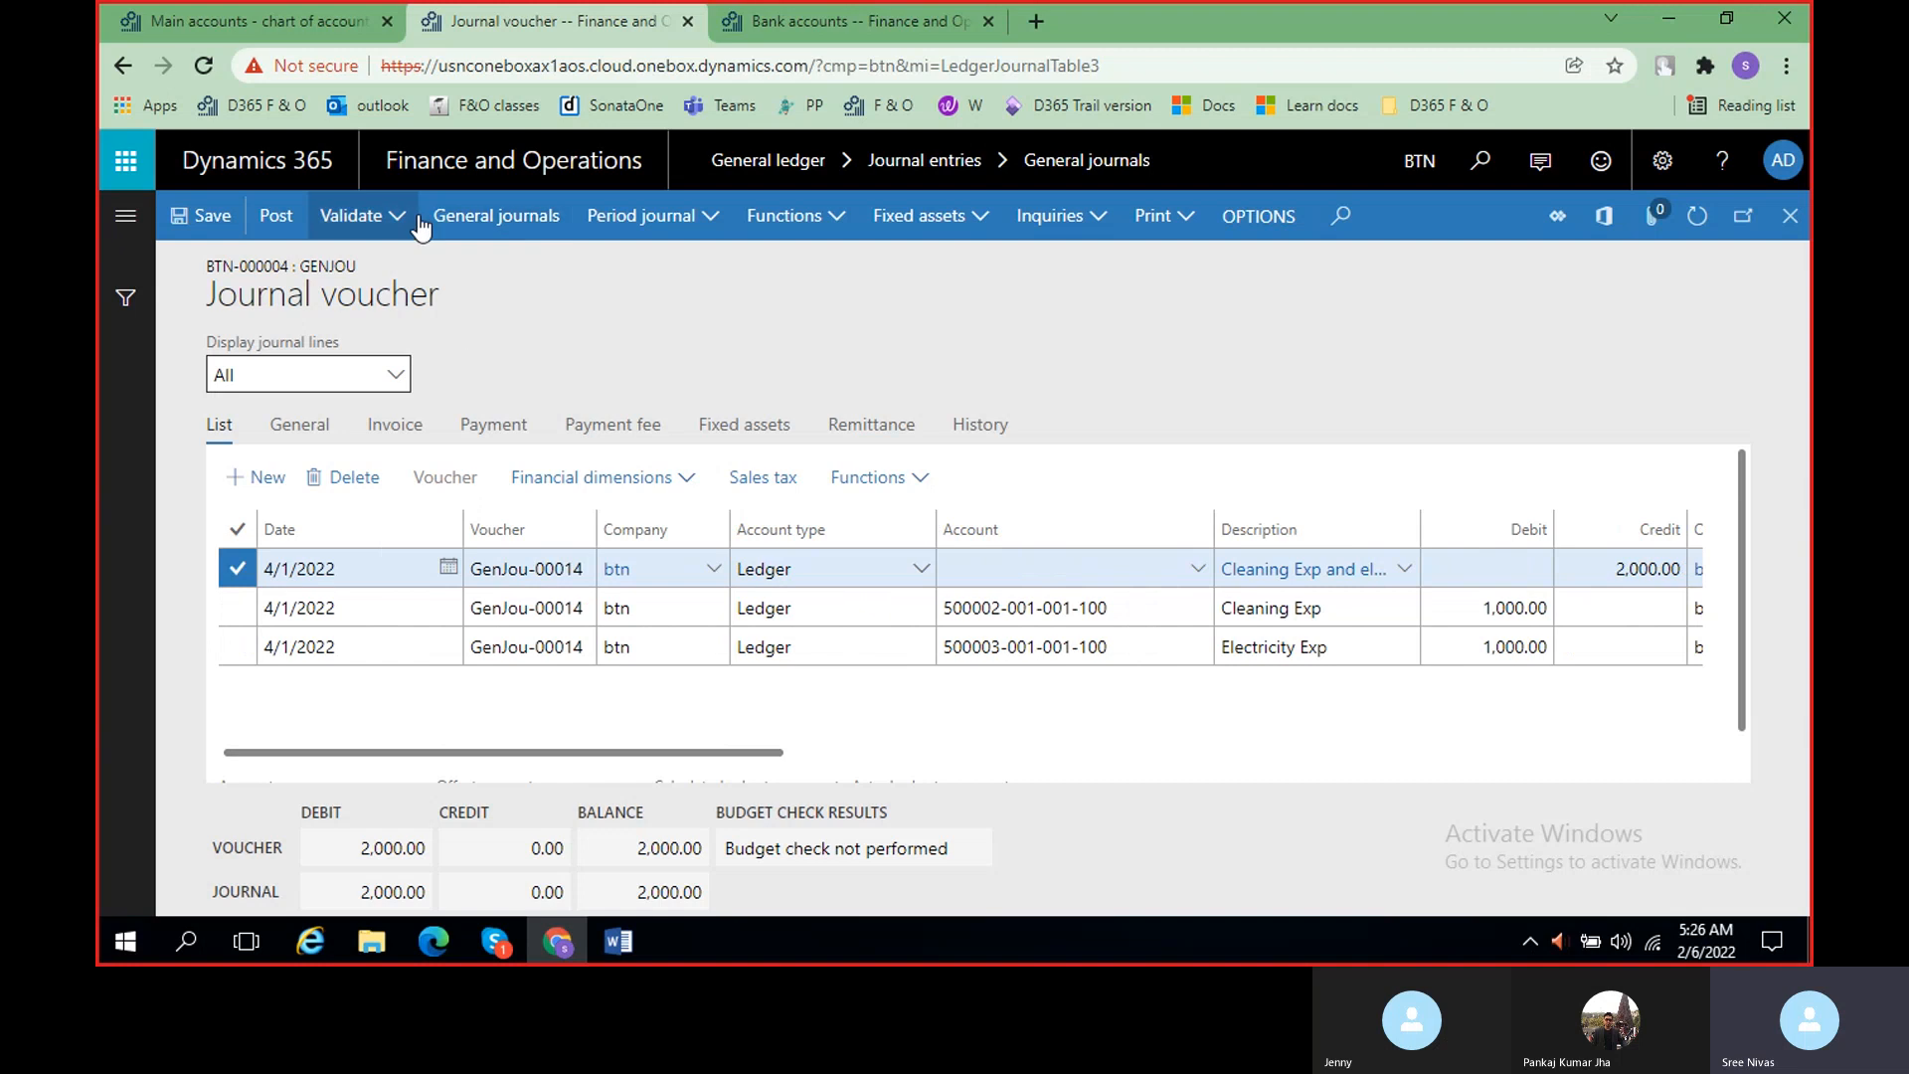
- Validate the journal voucher and read the detailed messages for the voucher
click(358, 216)
click(396, 266)
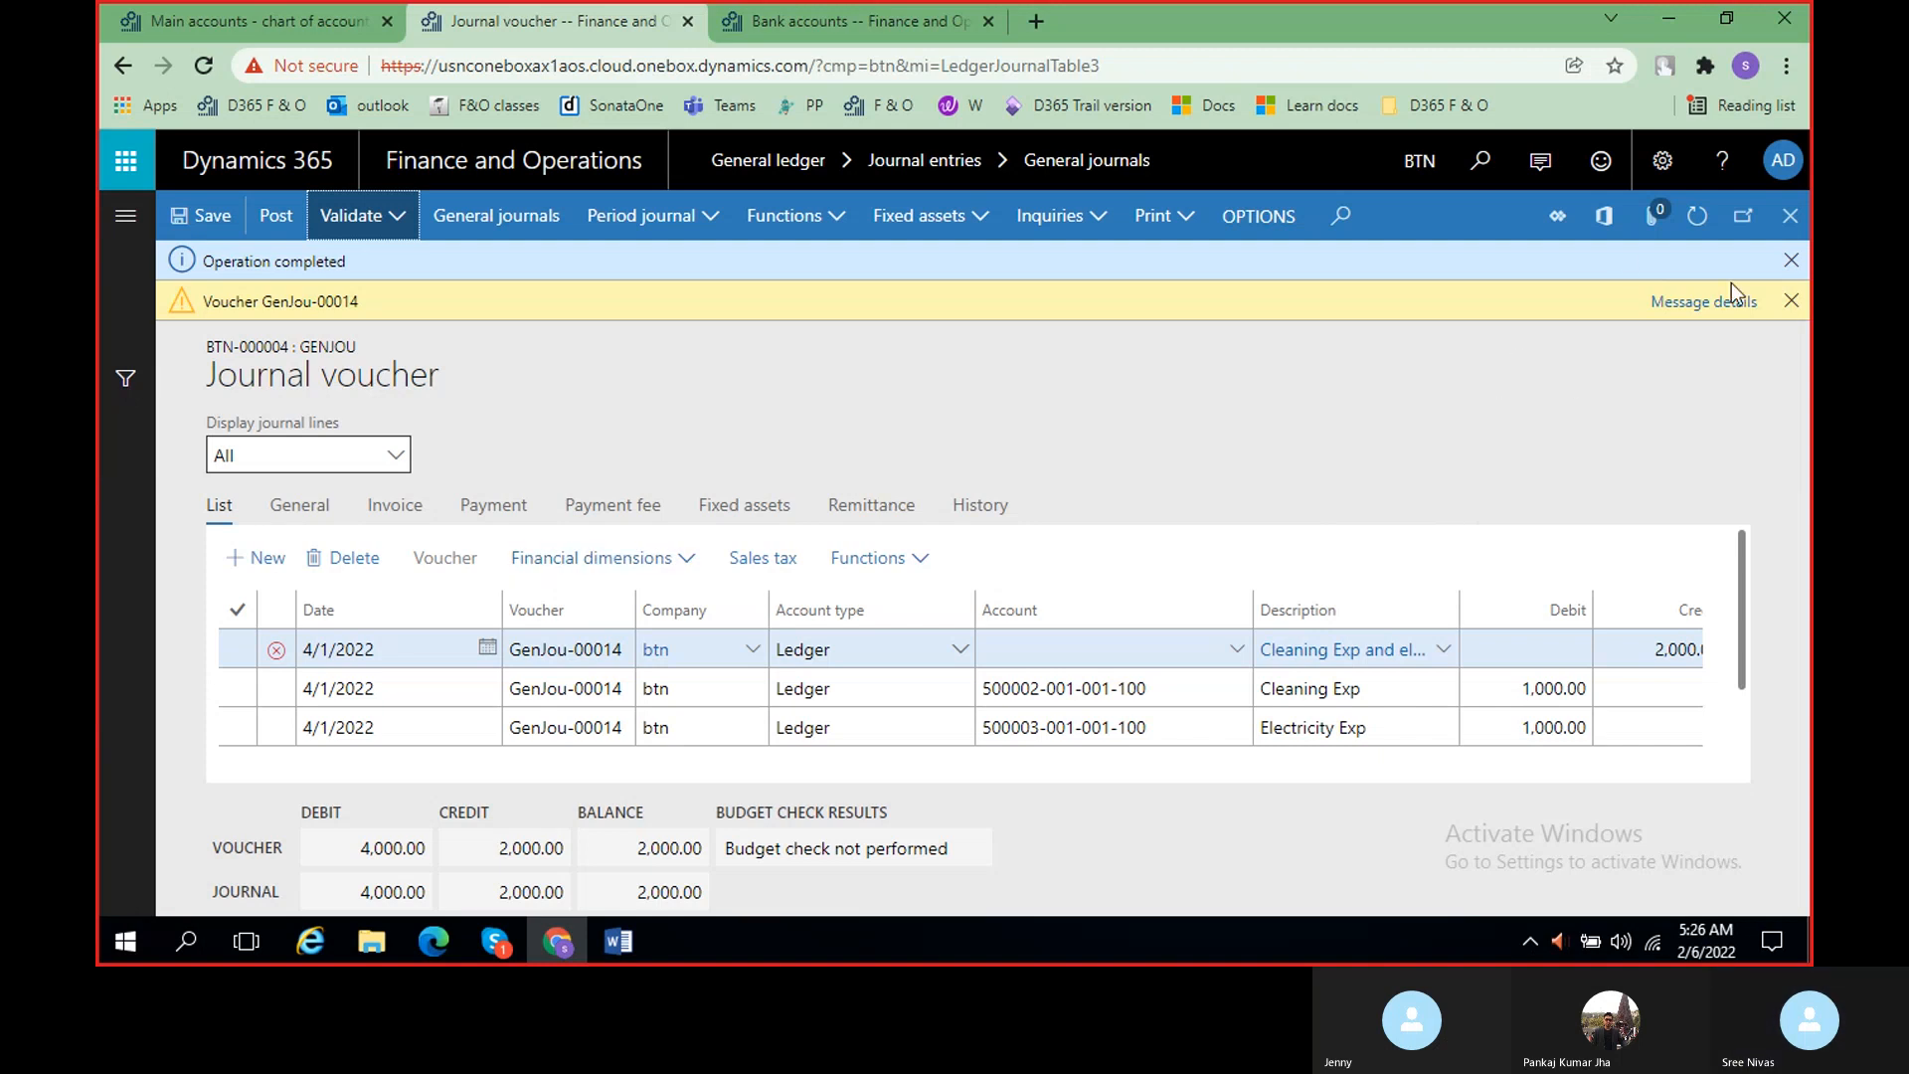
click(1711, 301)
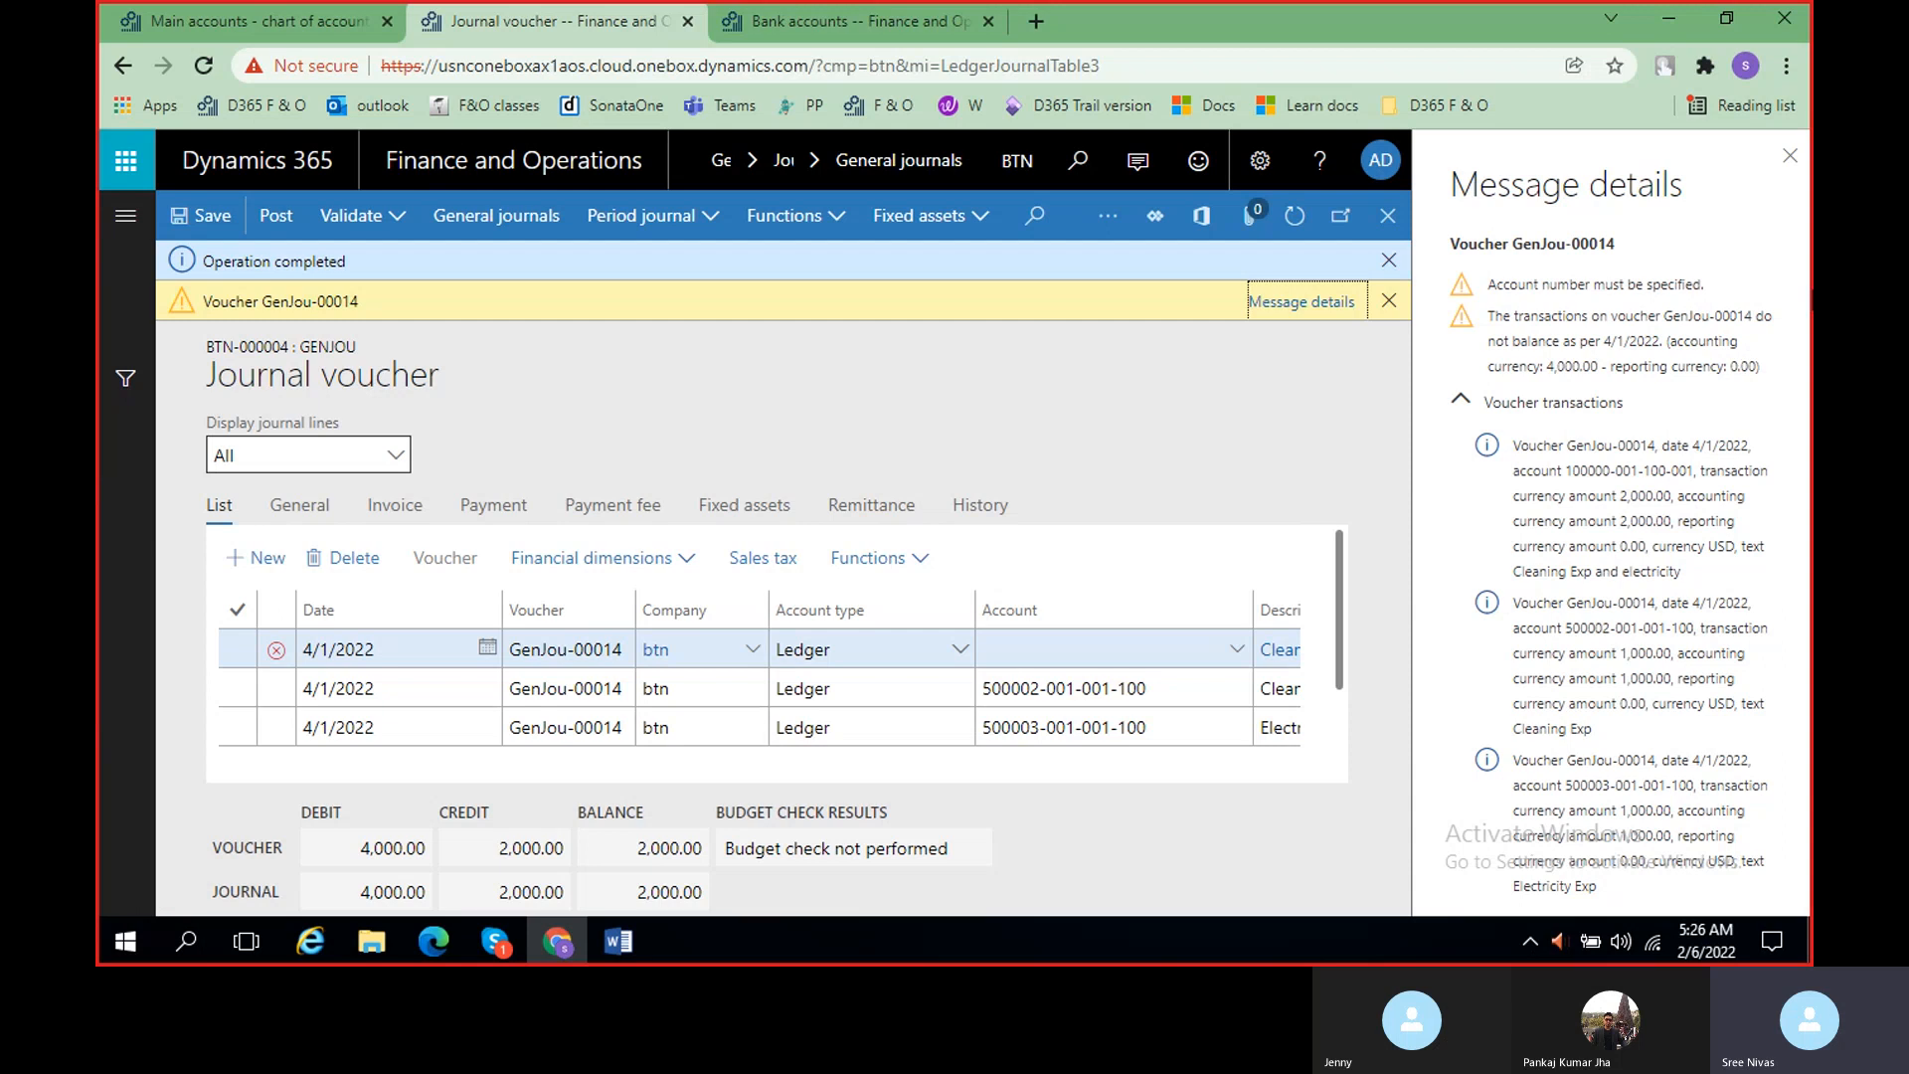
click(1788, 157)
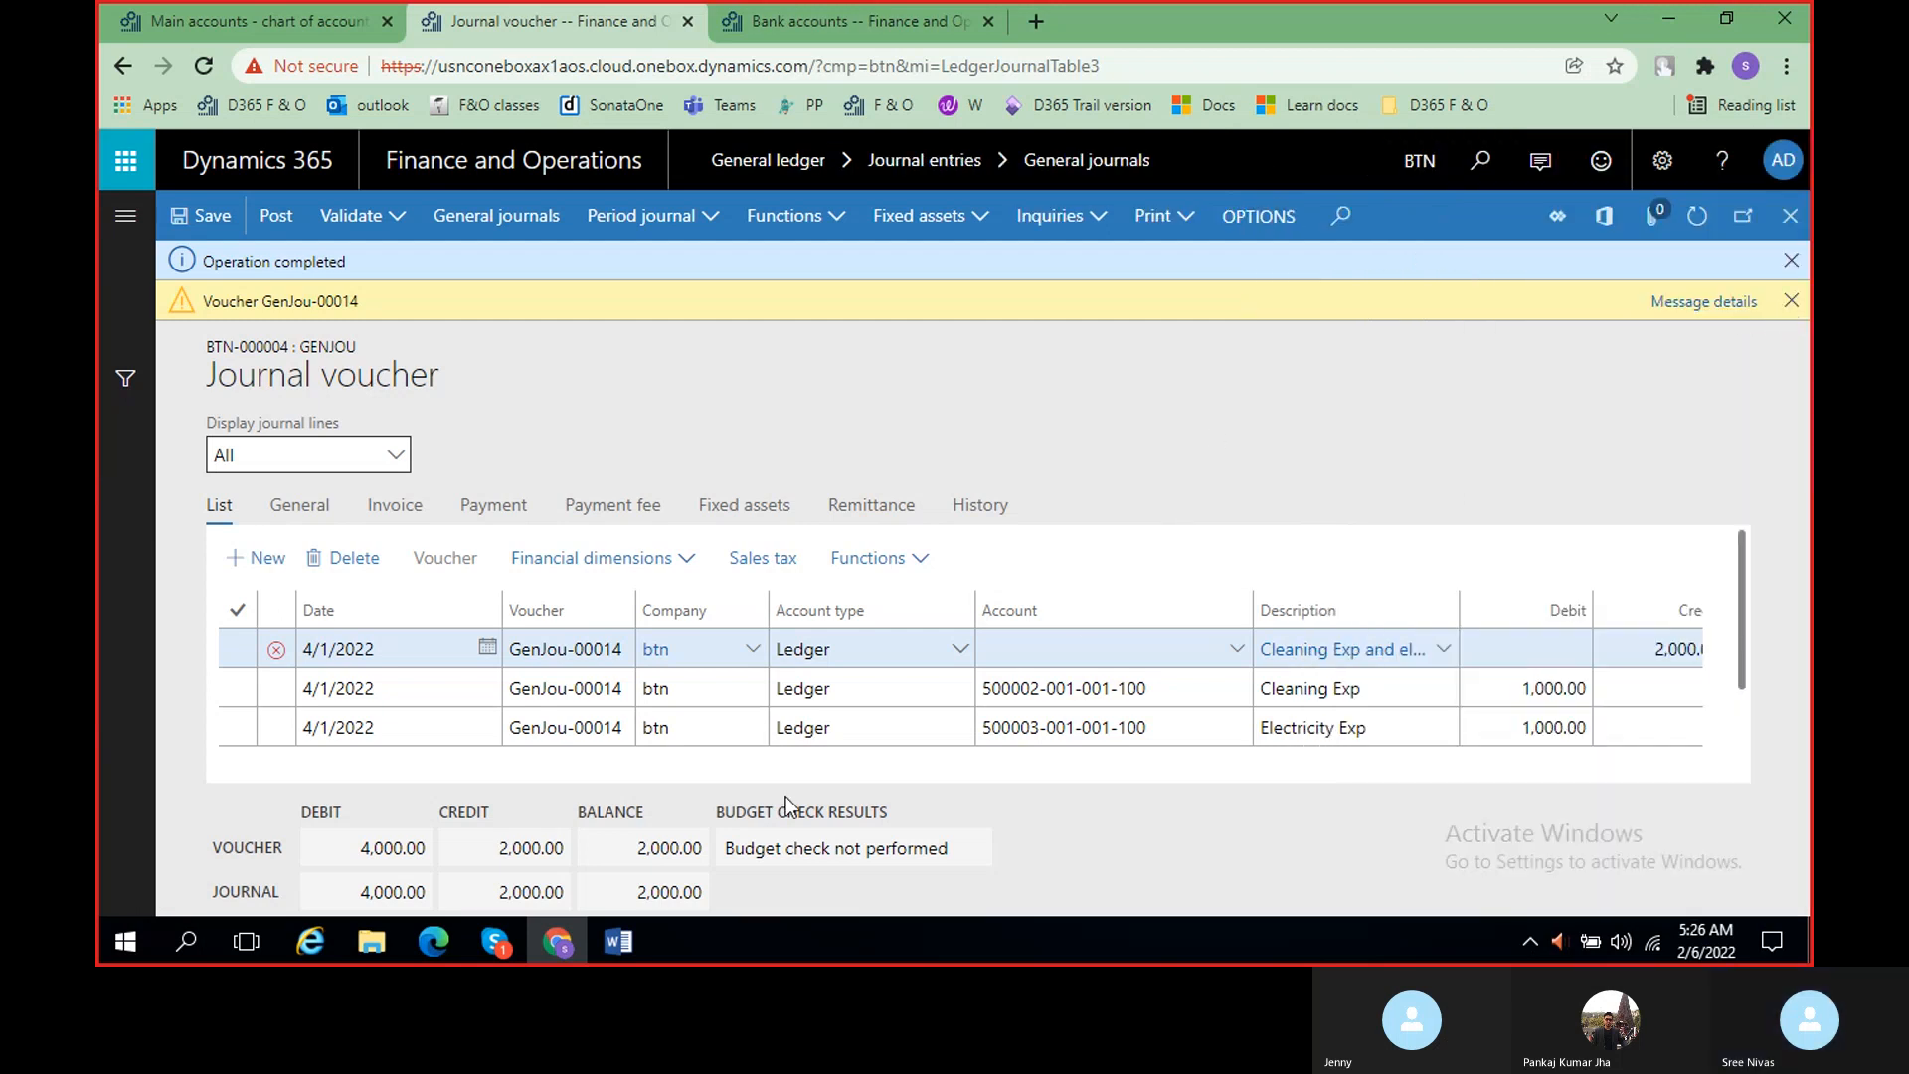
- Check the compound entry example in the Word class notes, return to the journal voucher and dismiss its notification
click(601, 938)
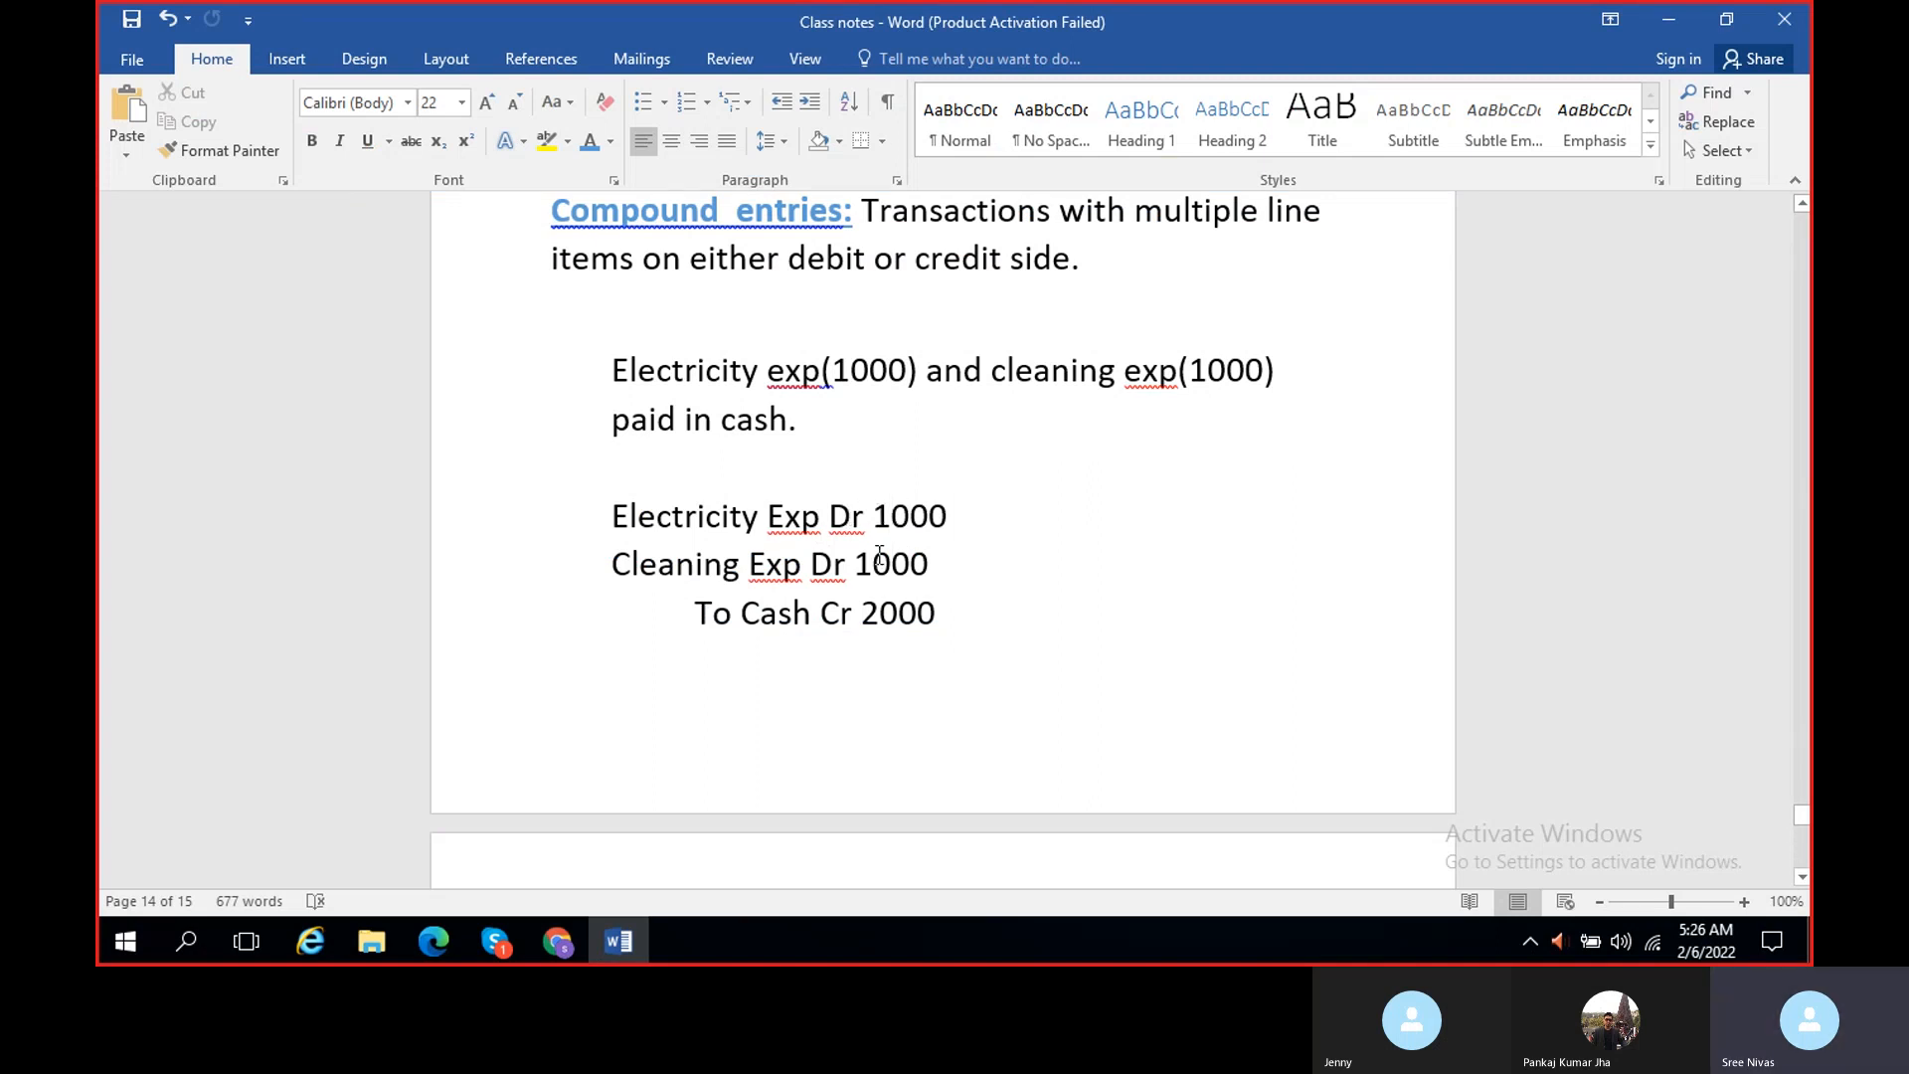
click(1676, 18)
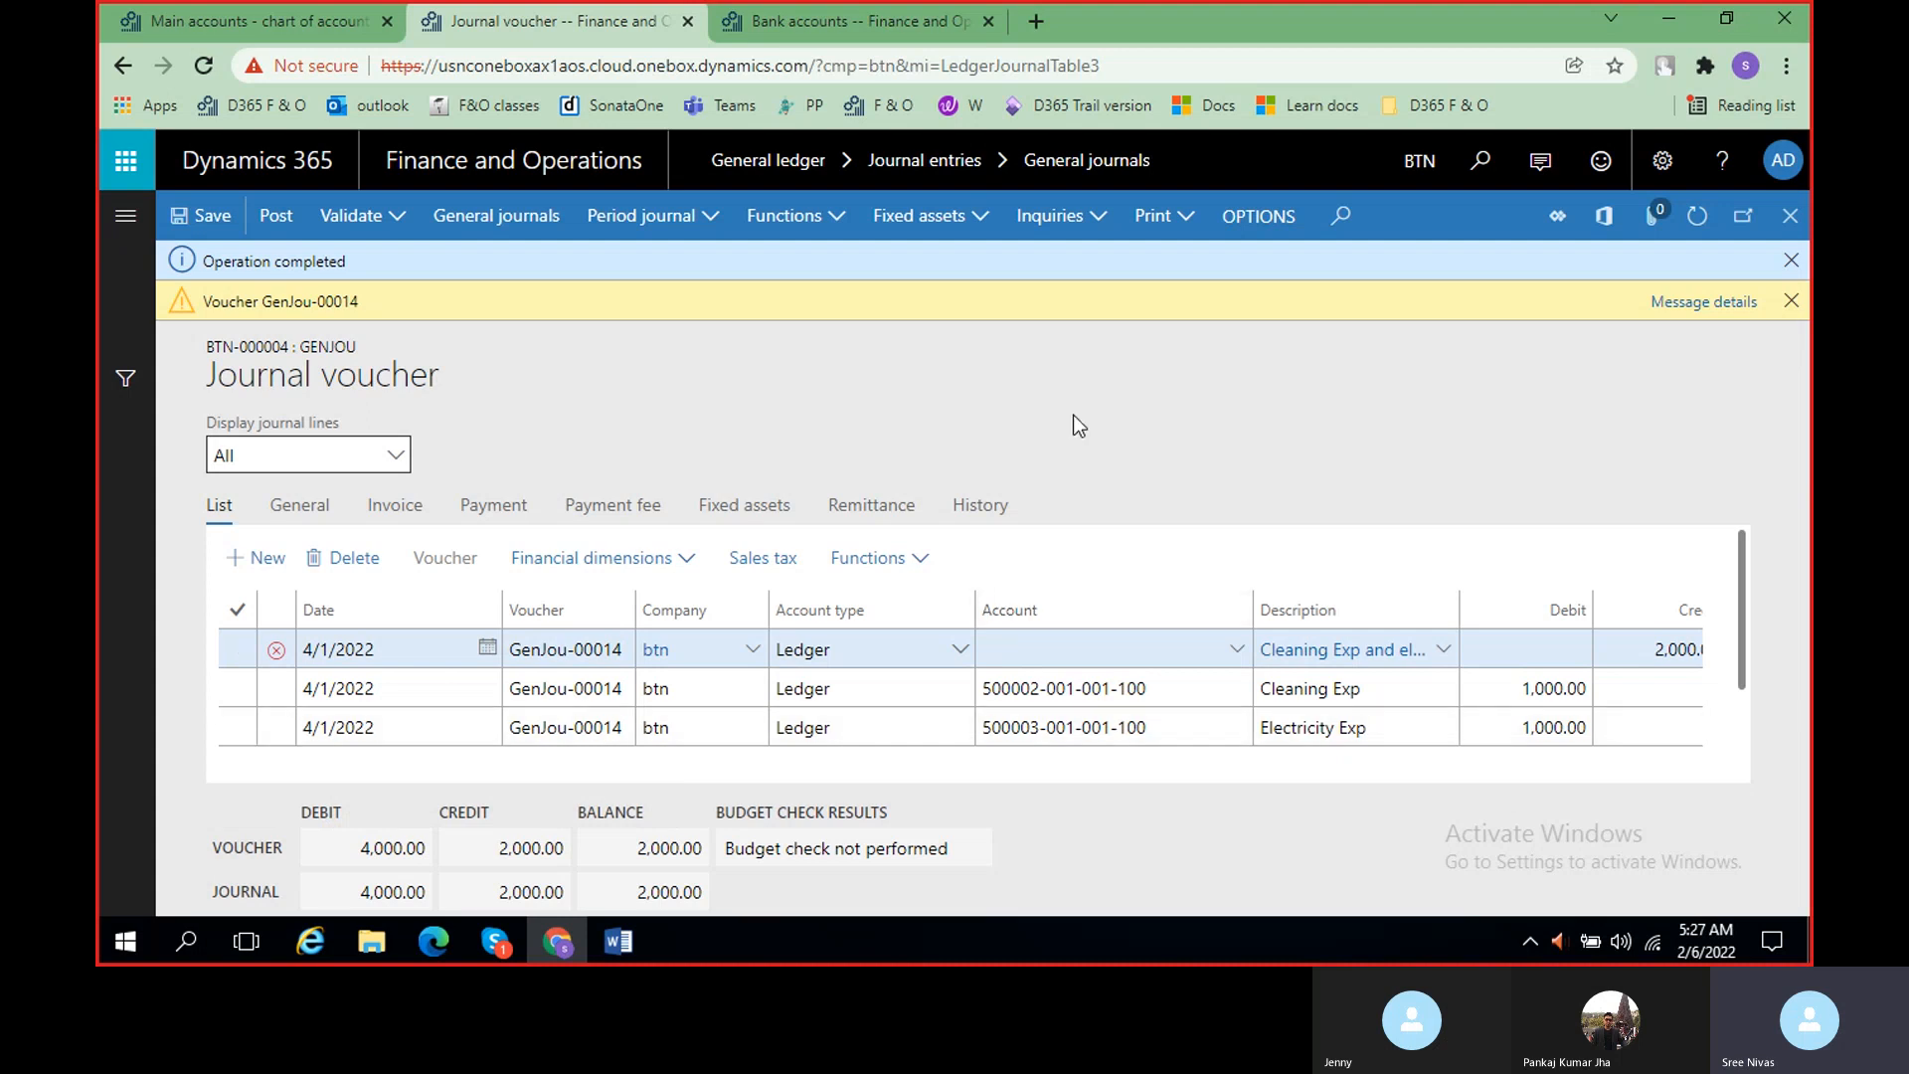
click(1790, 300)
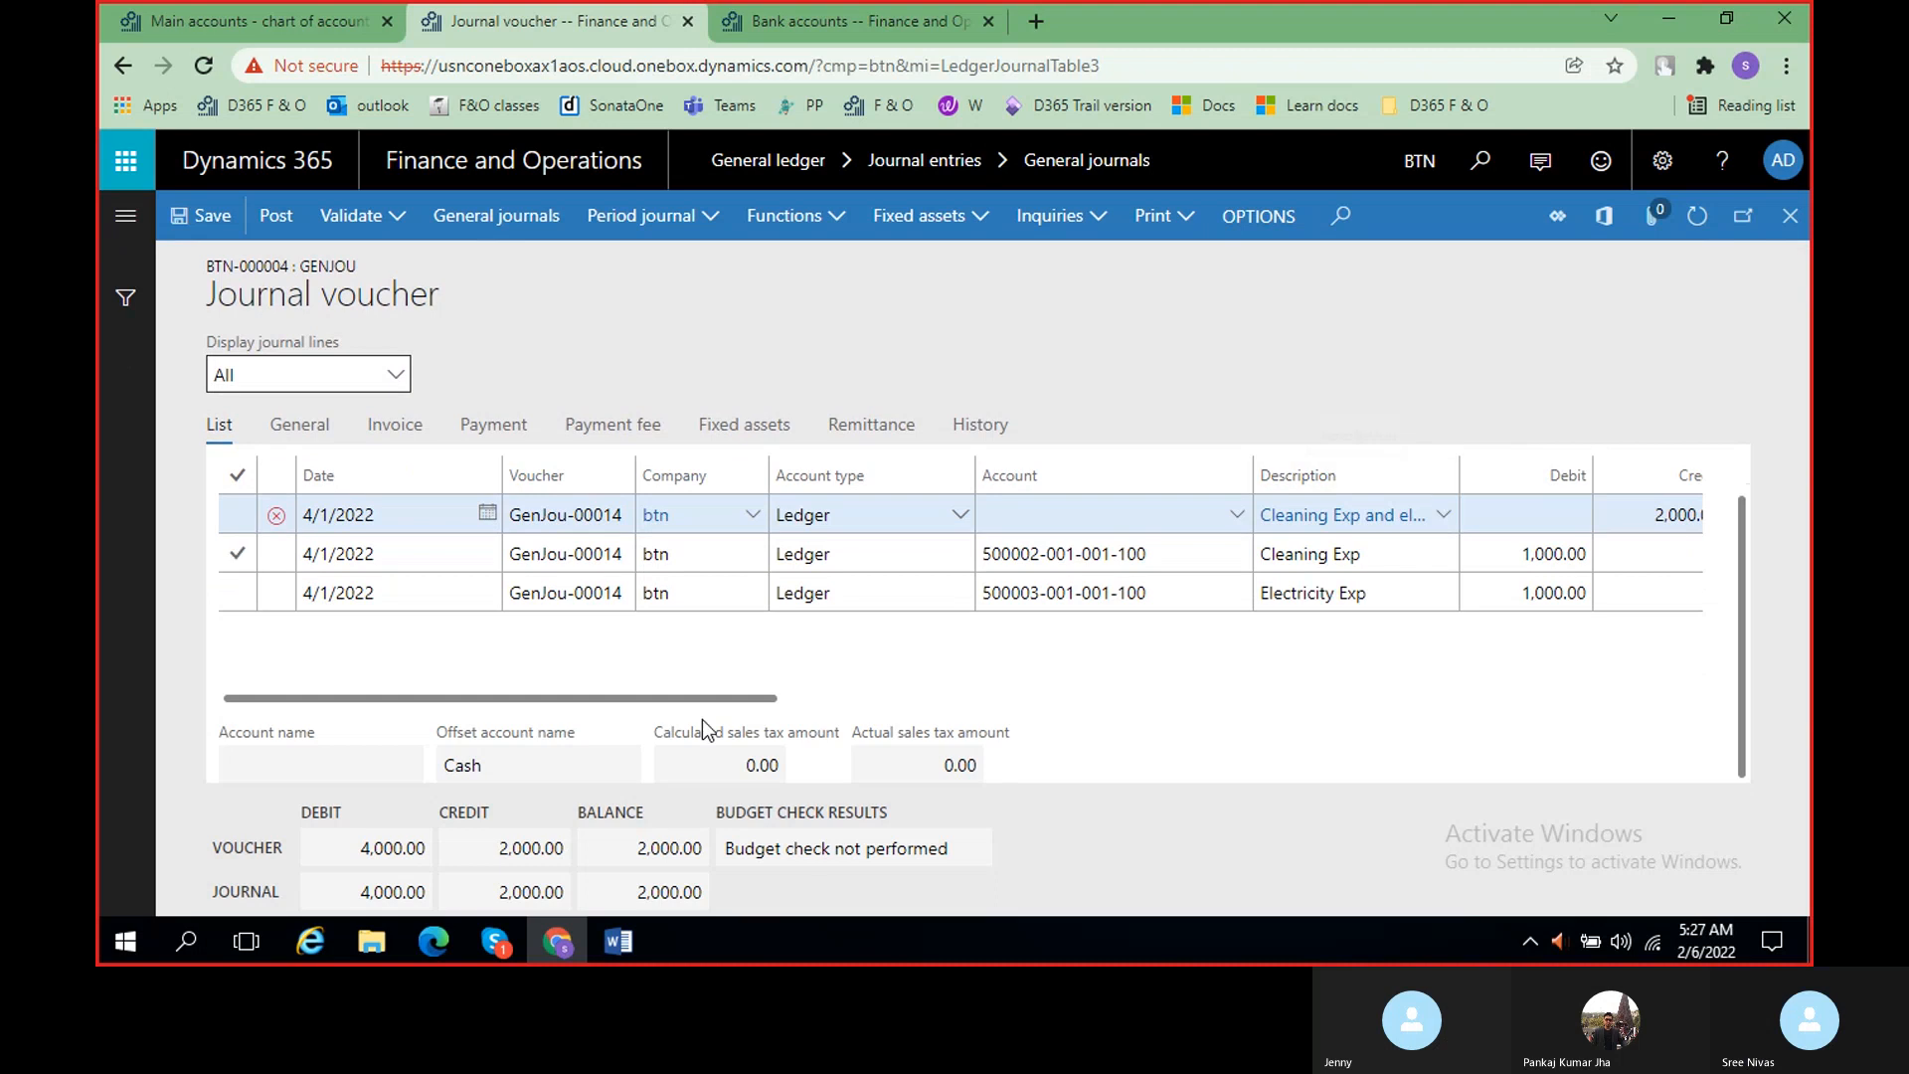
- Examine the credit line's account type and offset account, plus the voucher's General, Invoice, Payment and Fixed assets details
drag(705, 696, 552, 707)
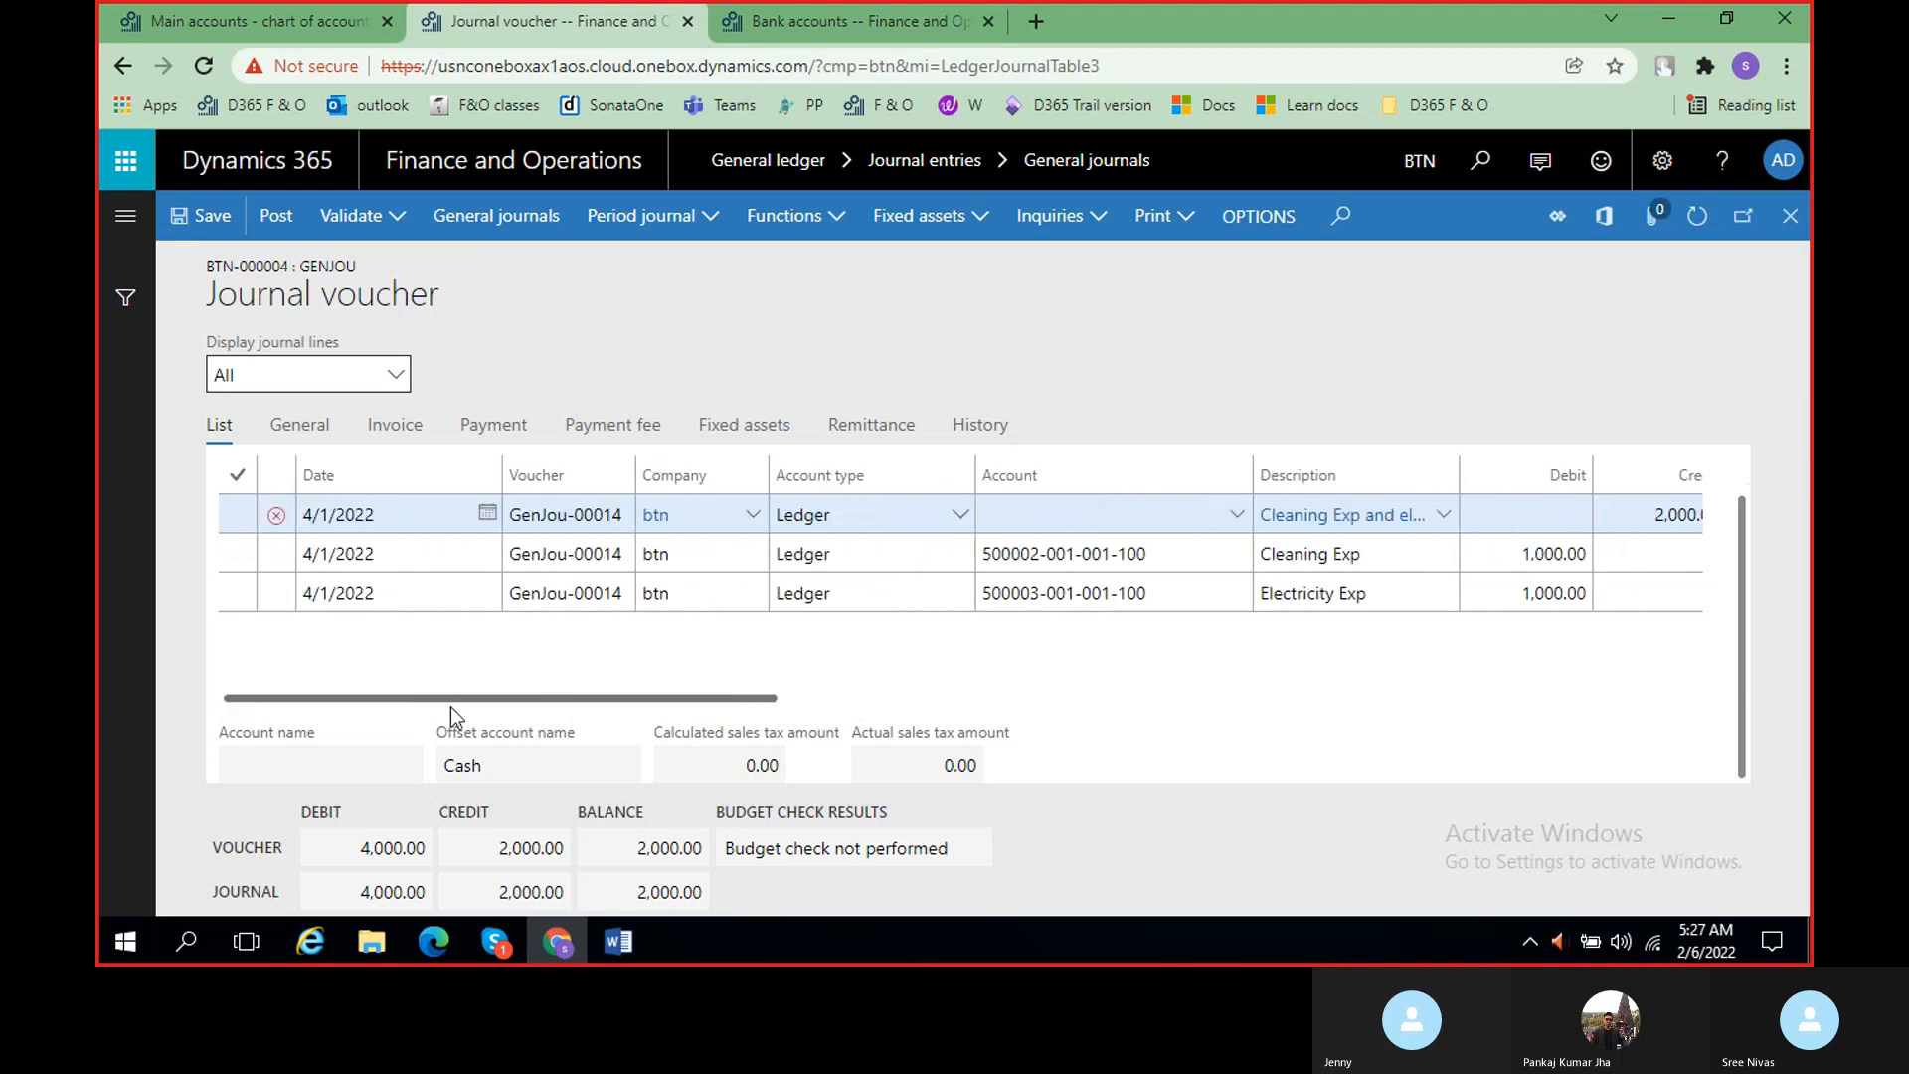
click(961, 516)
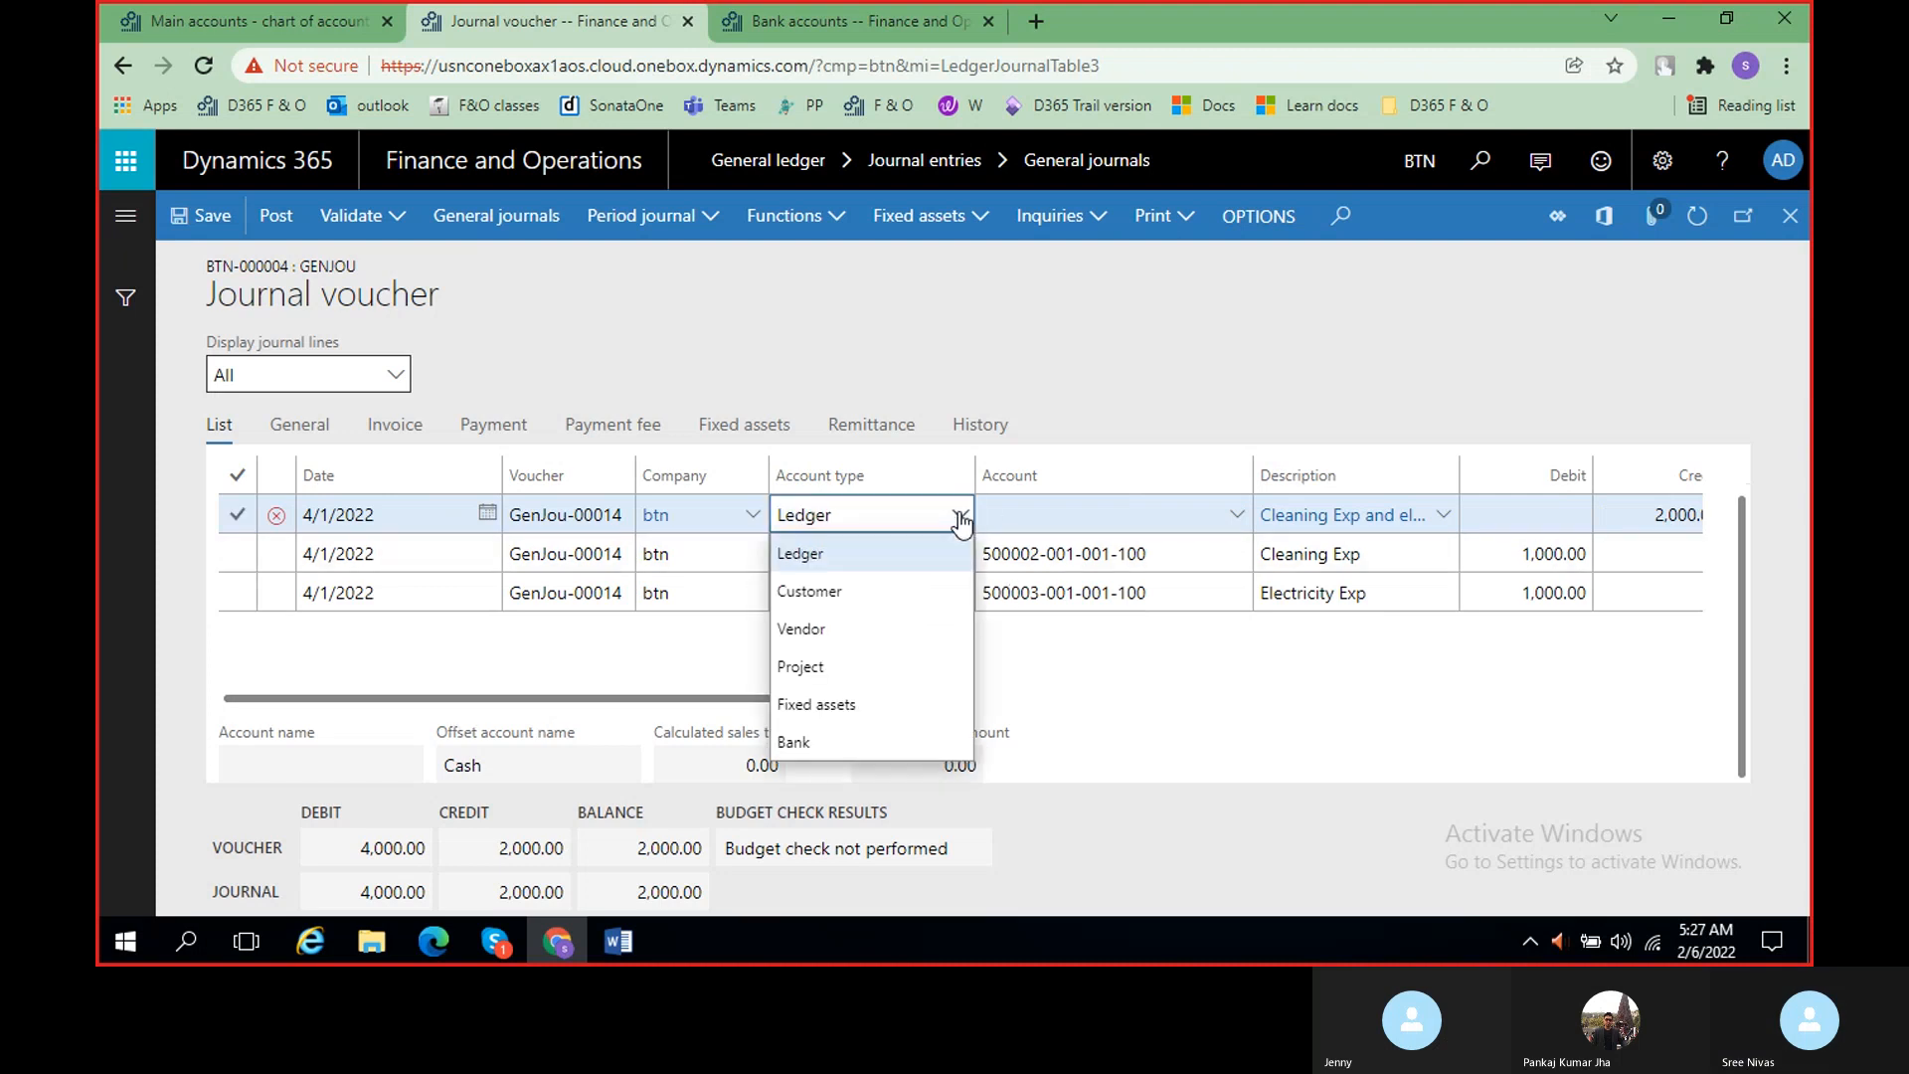
click(1153, 698)
drag(1157, 700, 681, 693)
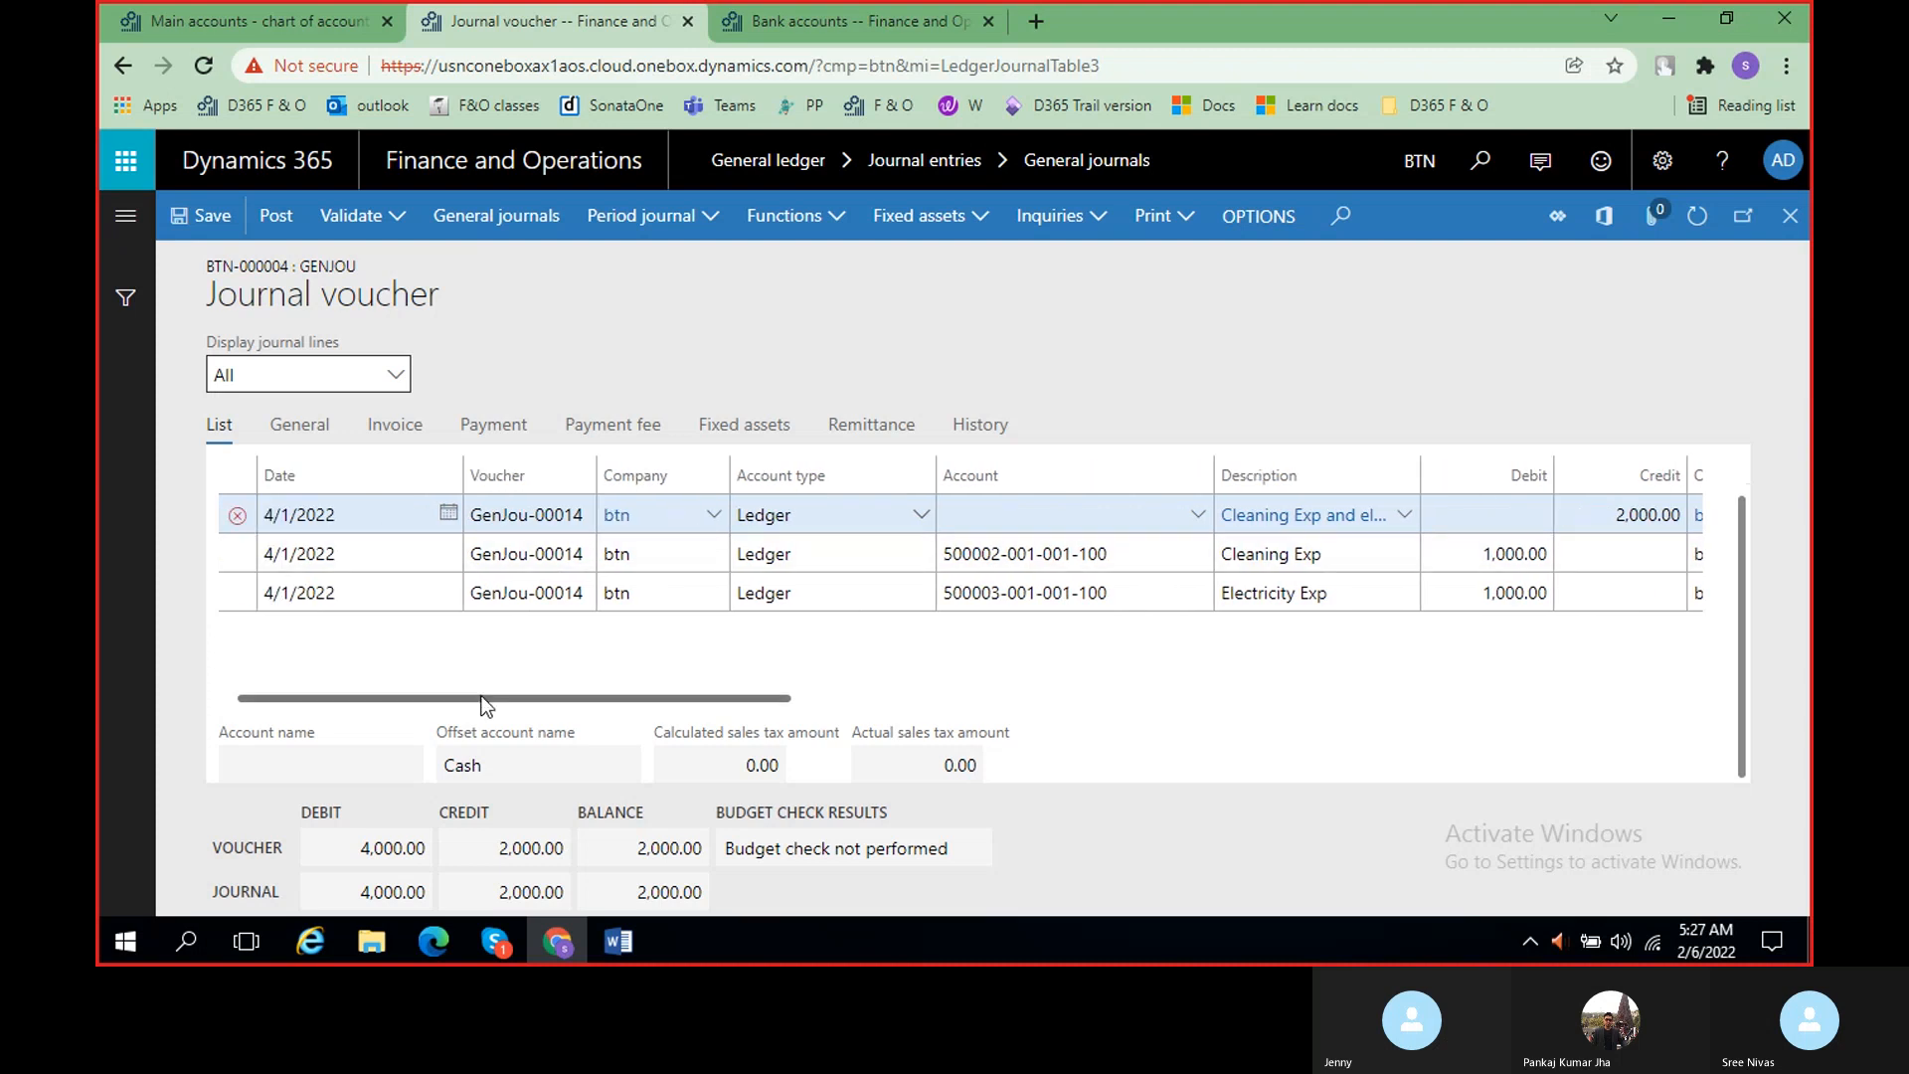
drag(483, 698, 795, 707)
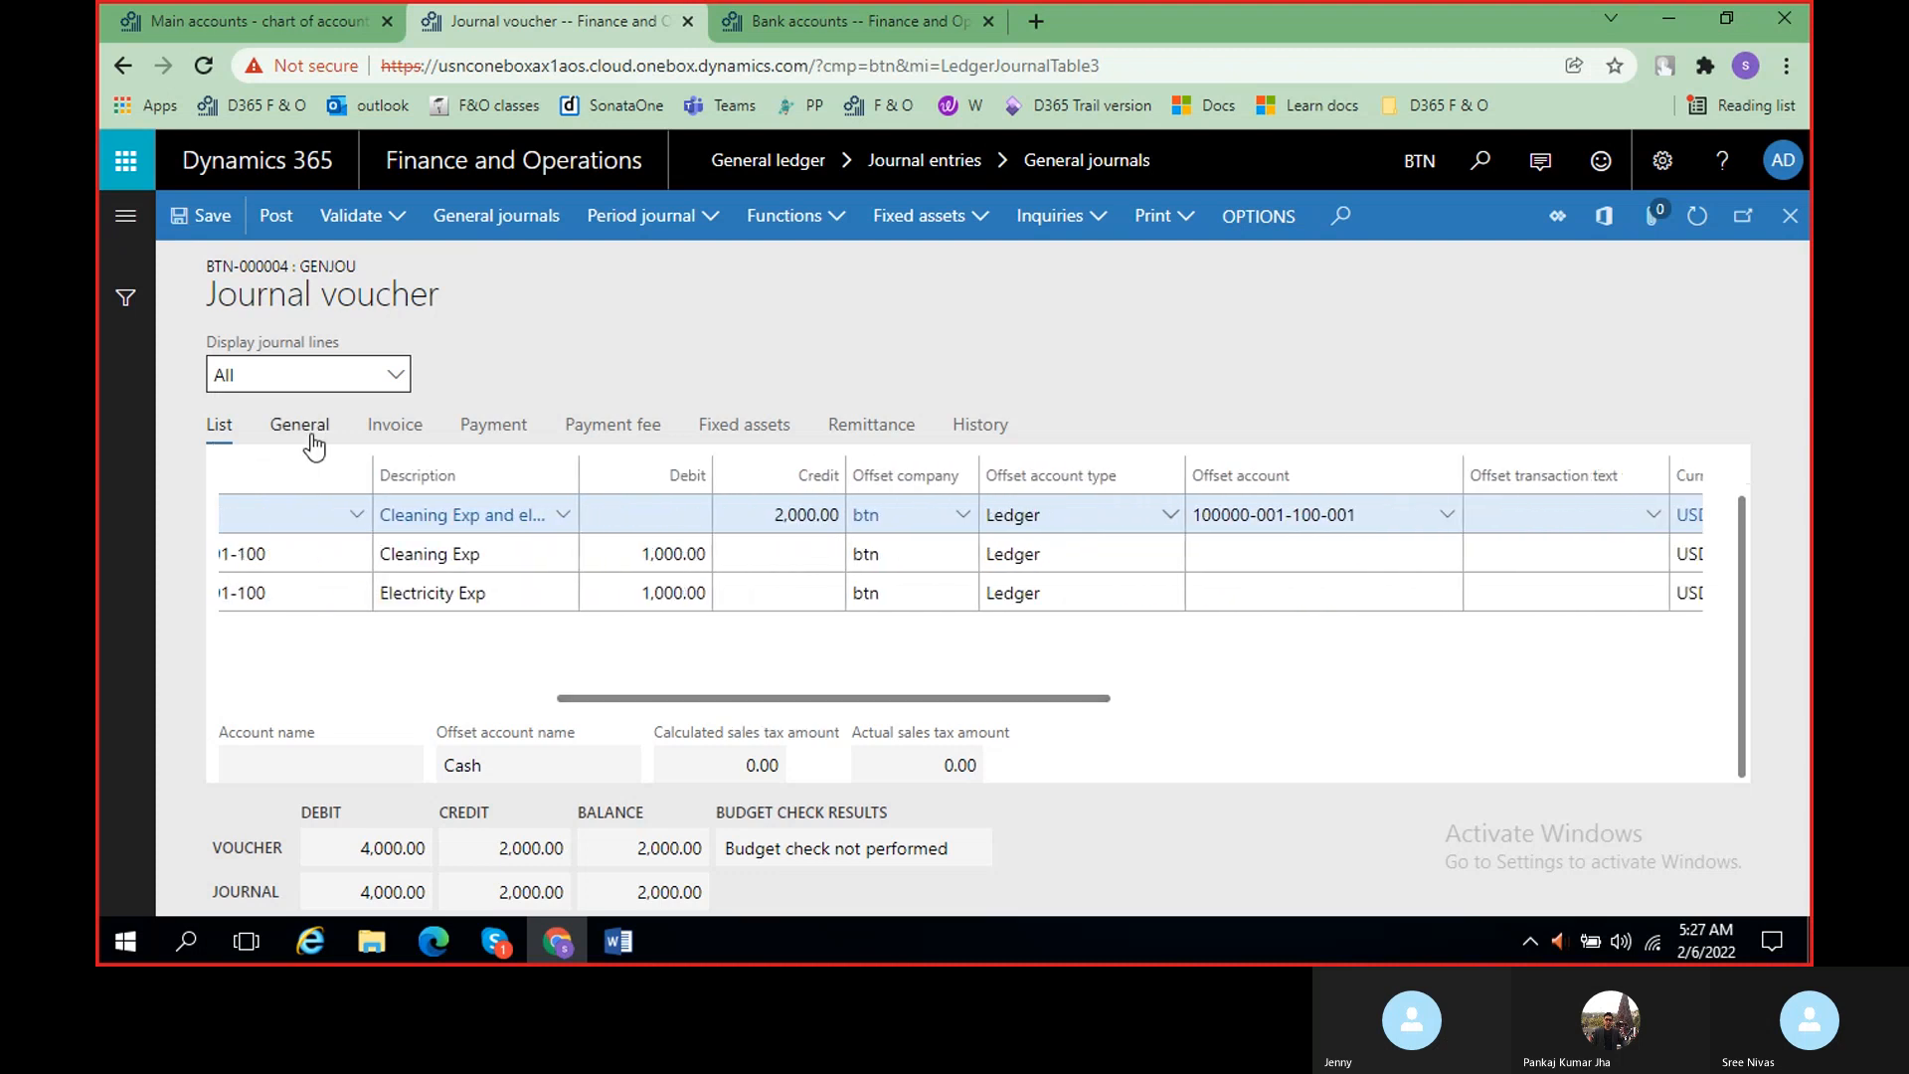
click(300, 425)
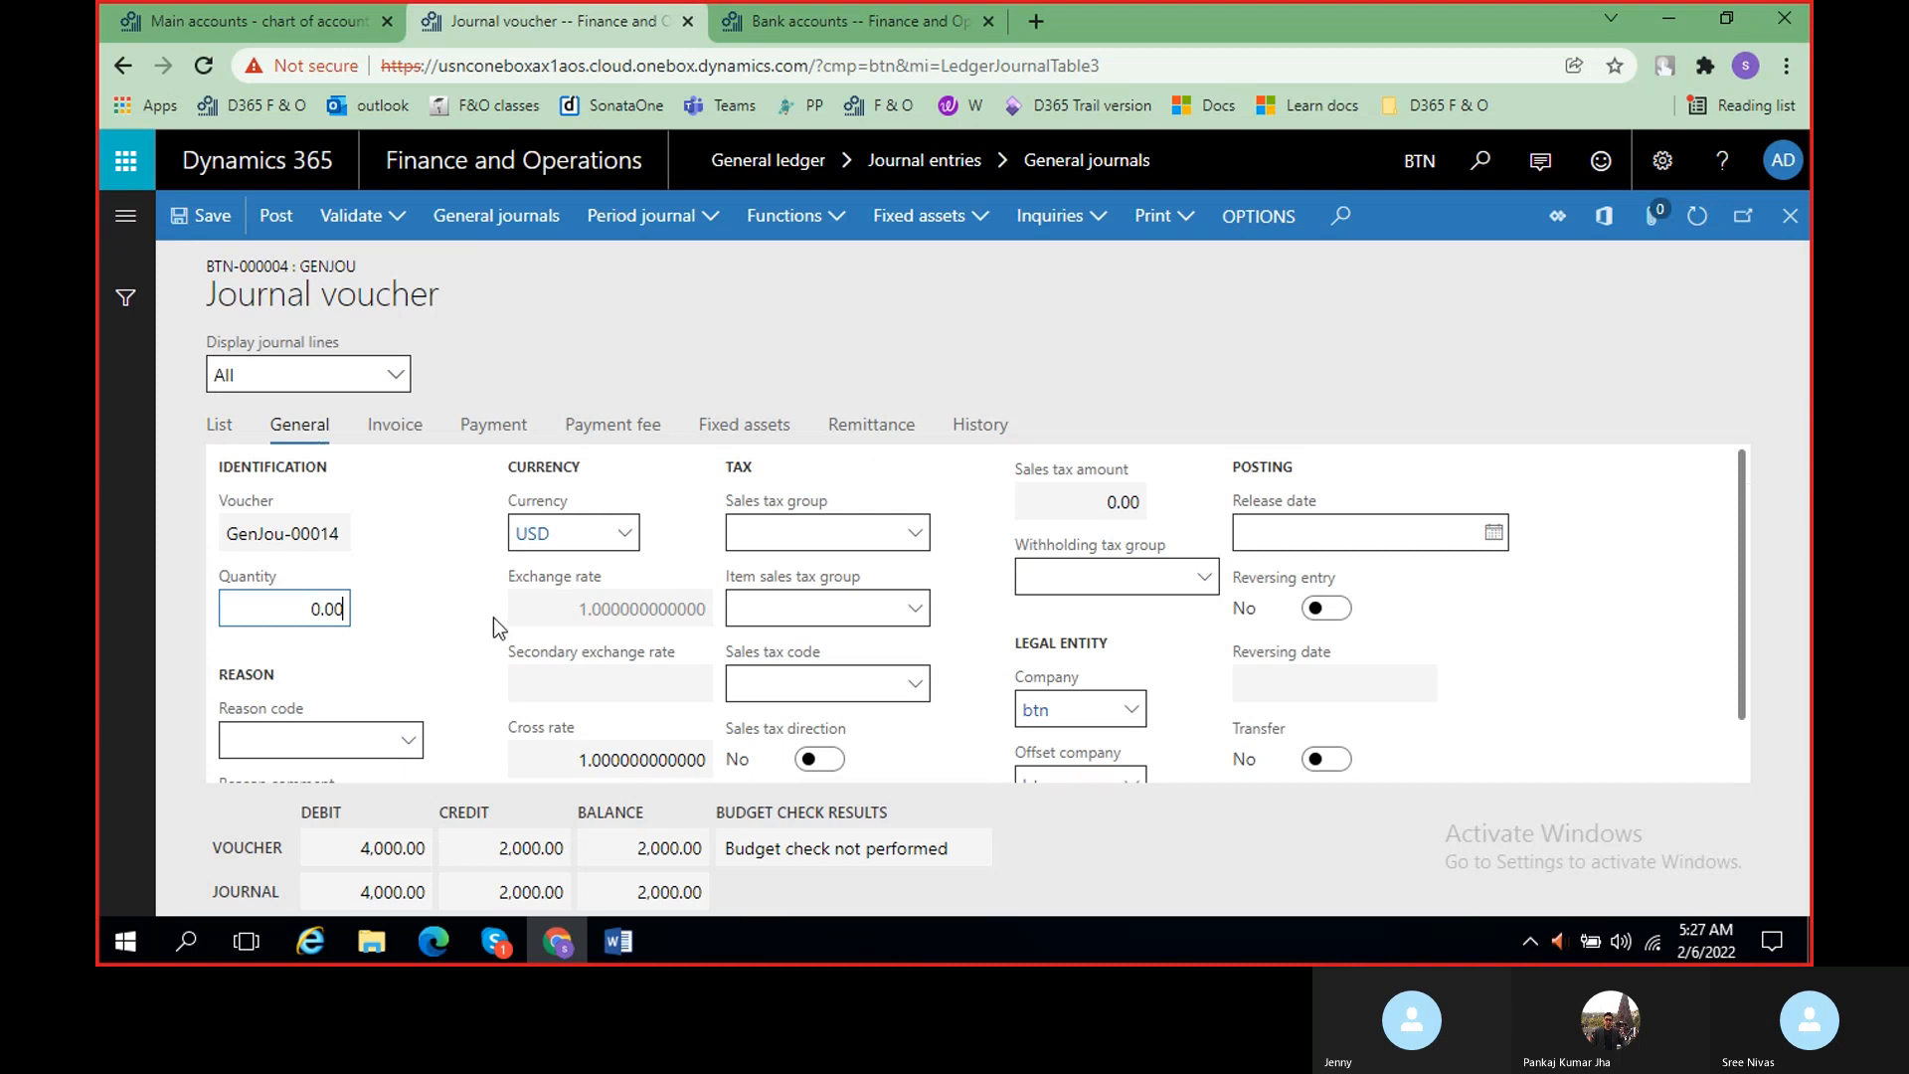
click(398, 428)
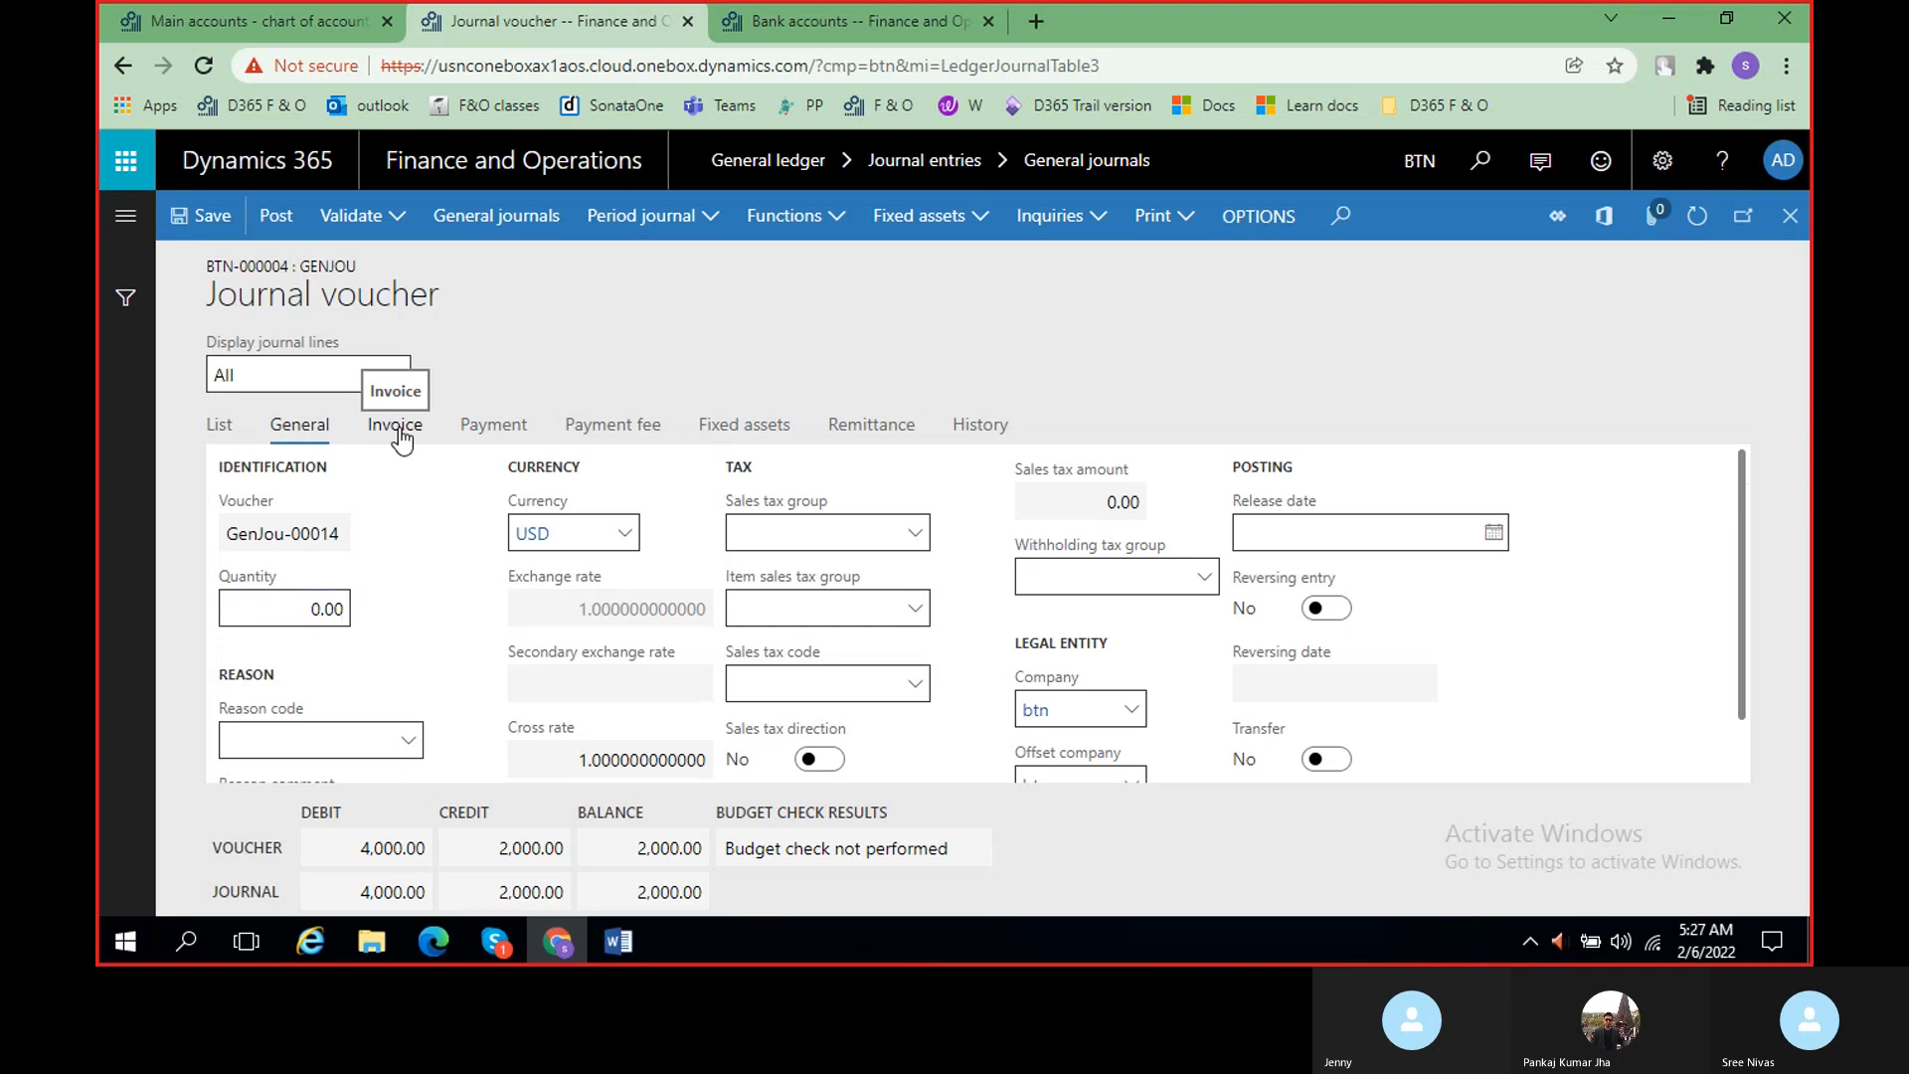
click(502, 430)
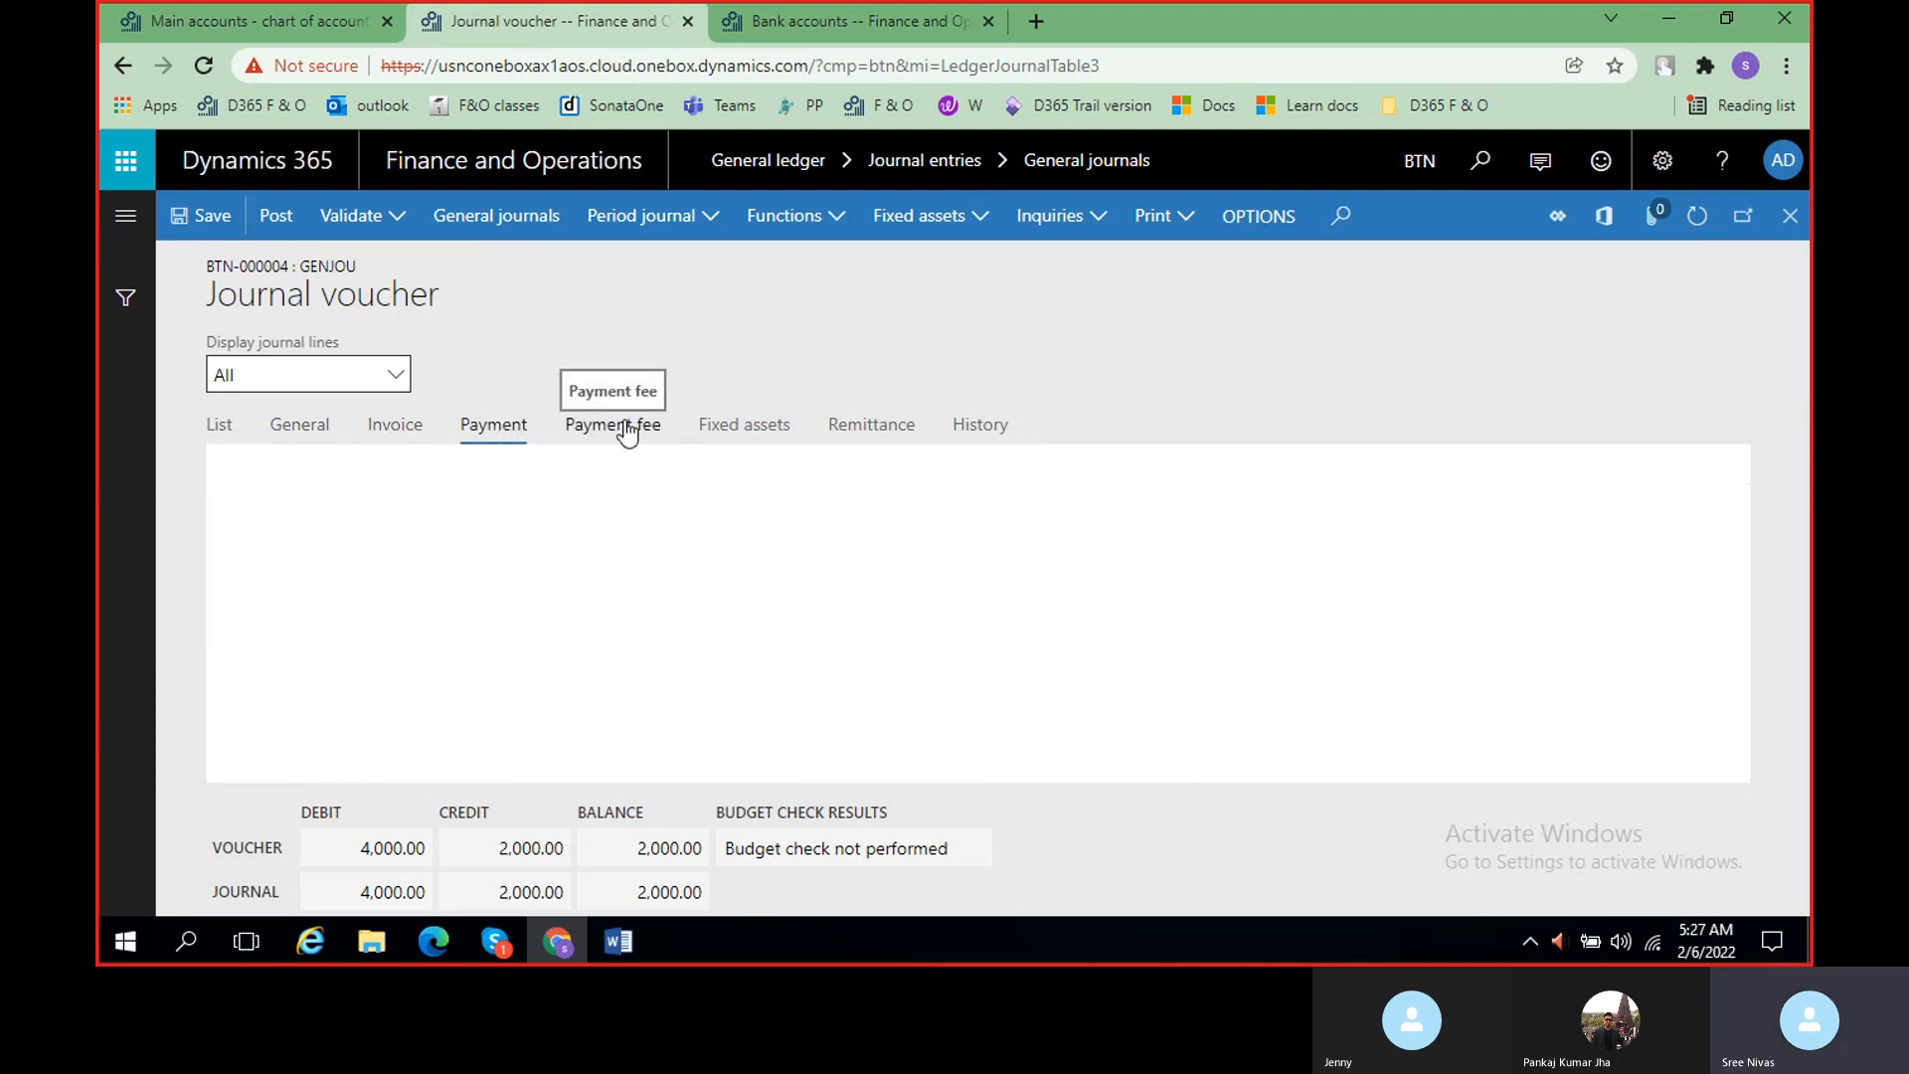
click(746, 434)
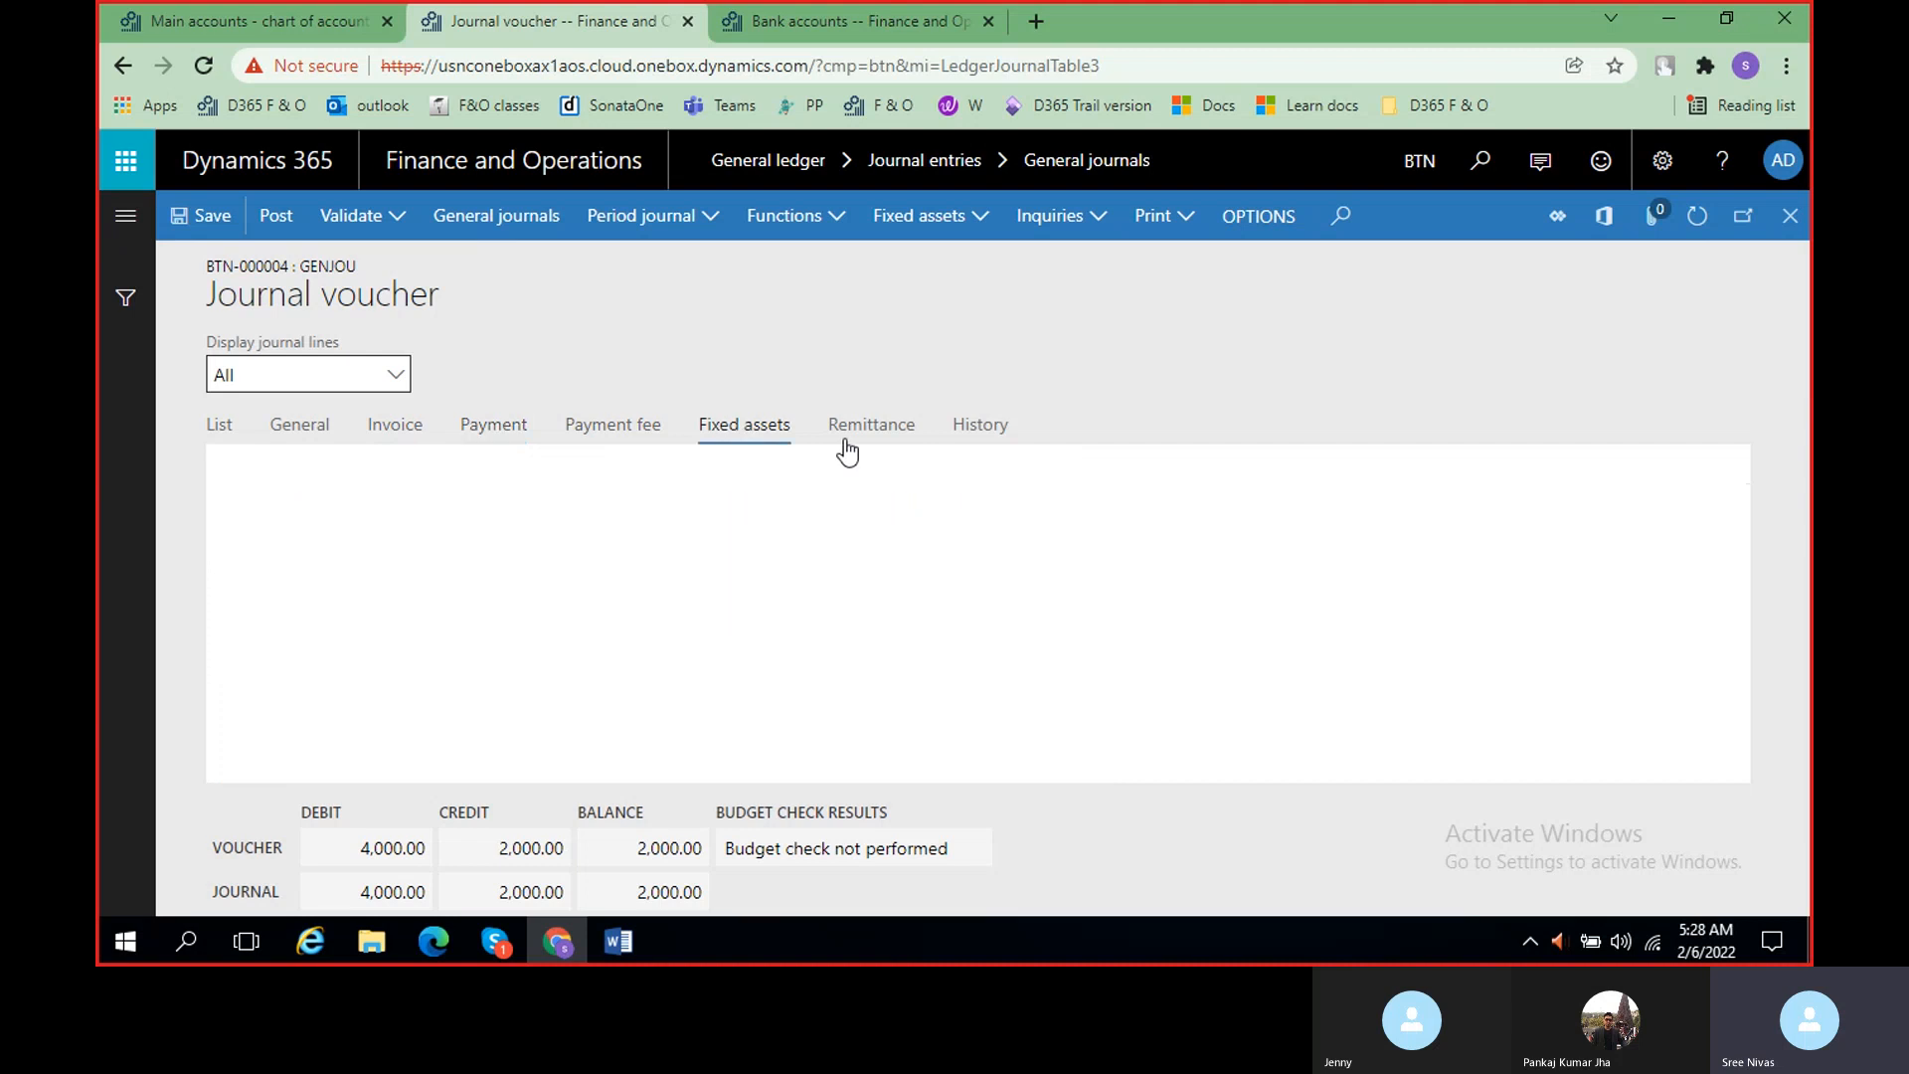
click(222, 428)
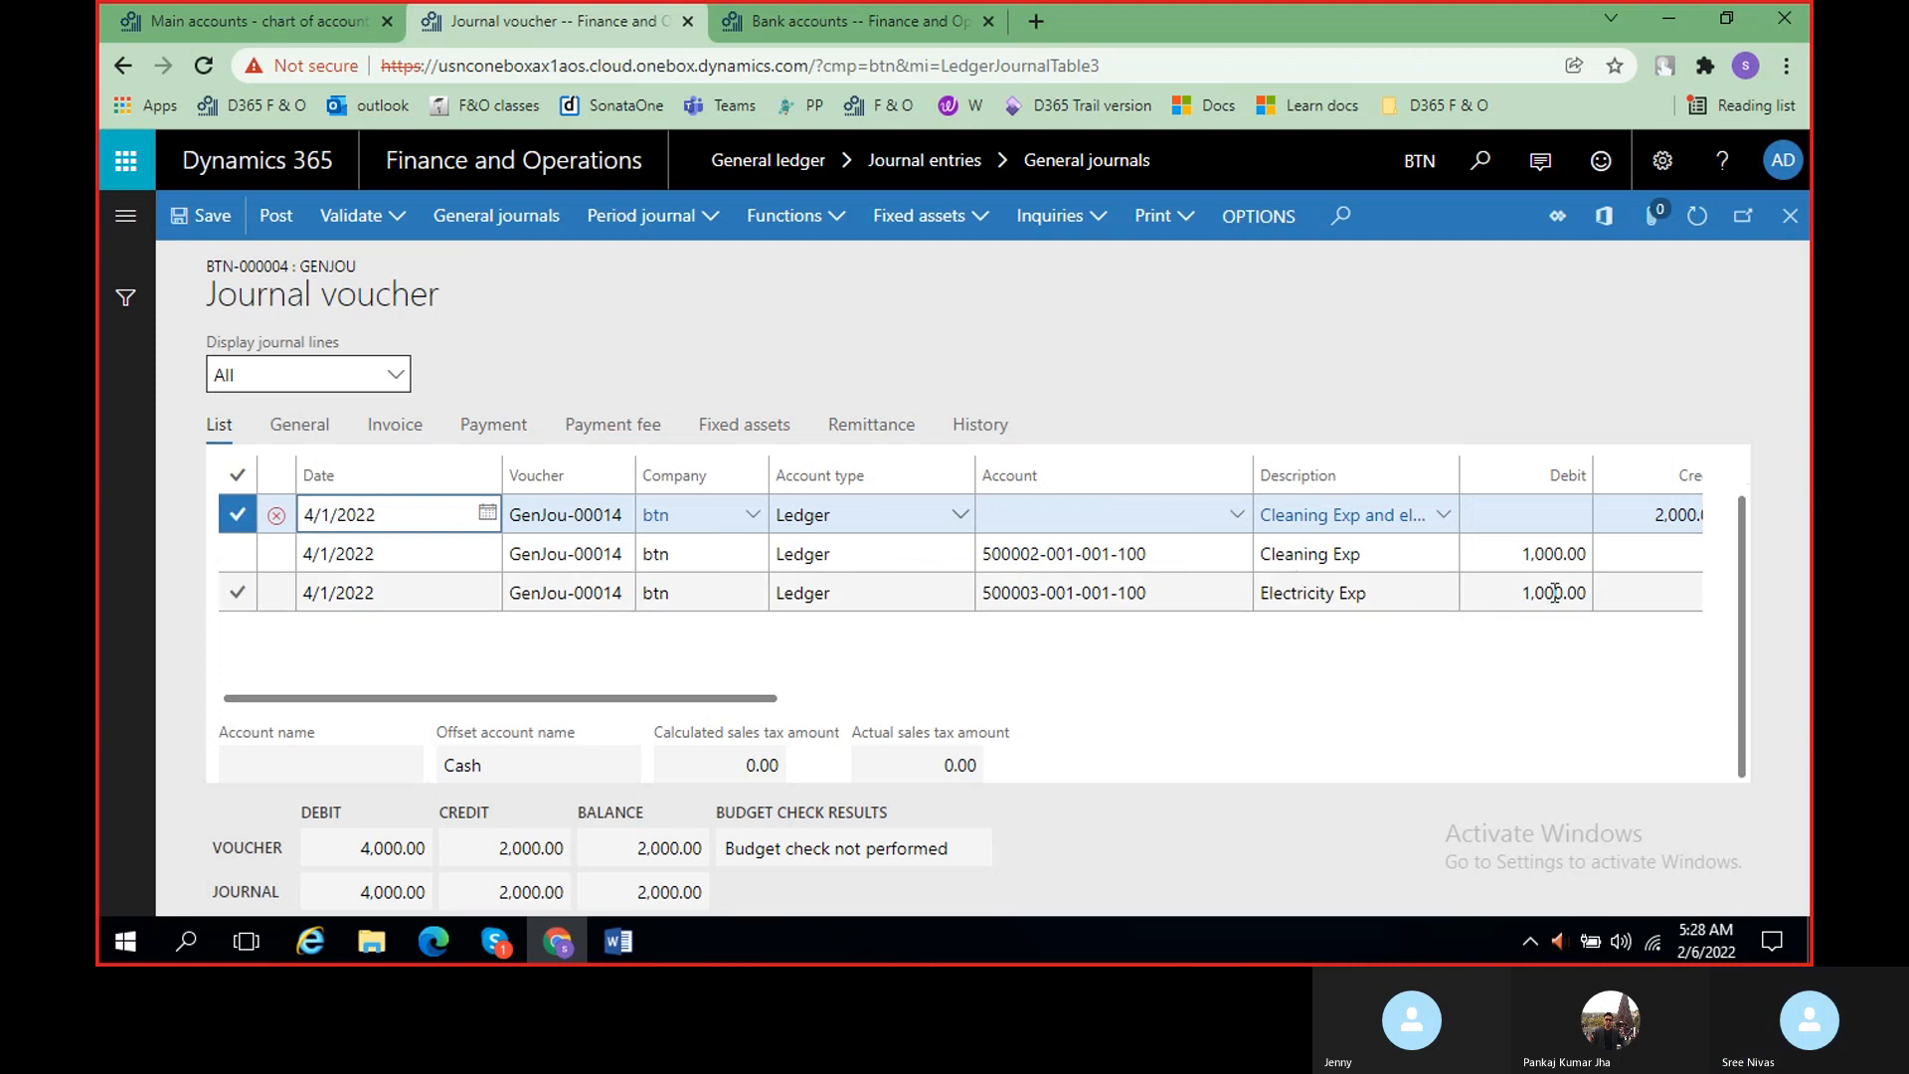
- Set the debit amount of the Cleaning Exp line to 2000
scroll(1551, 592, right, 3)
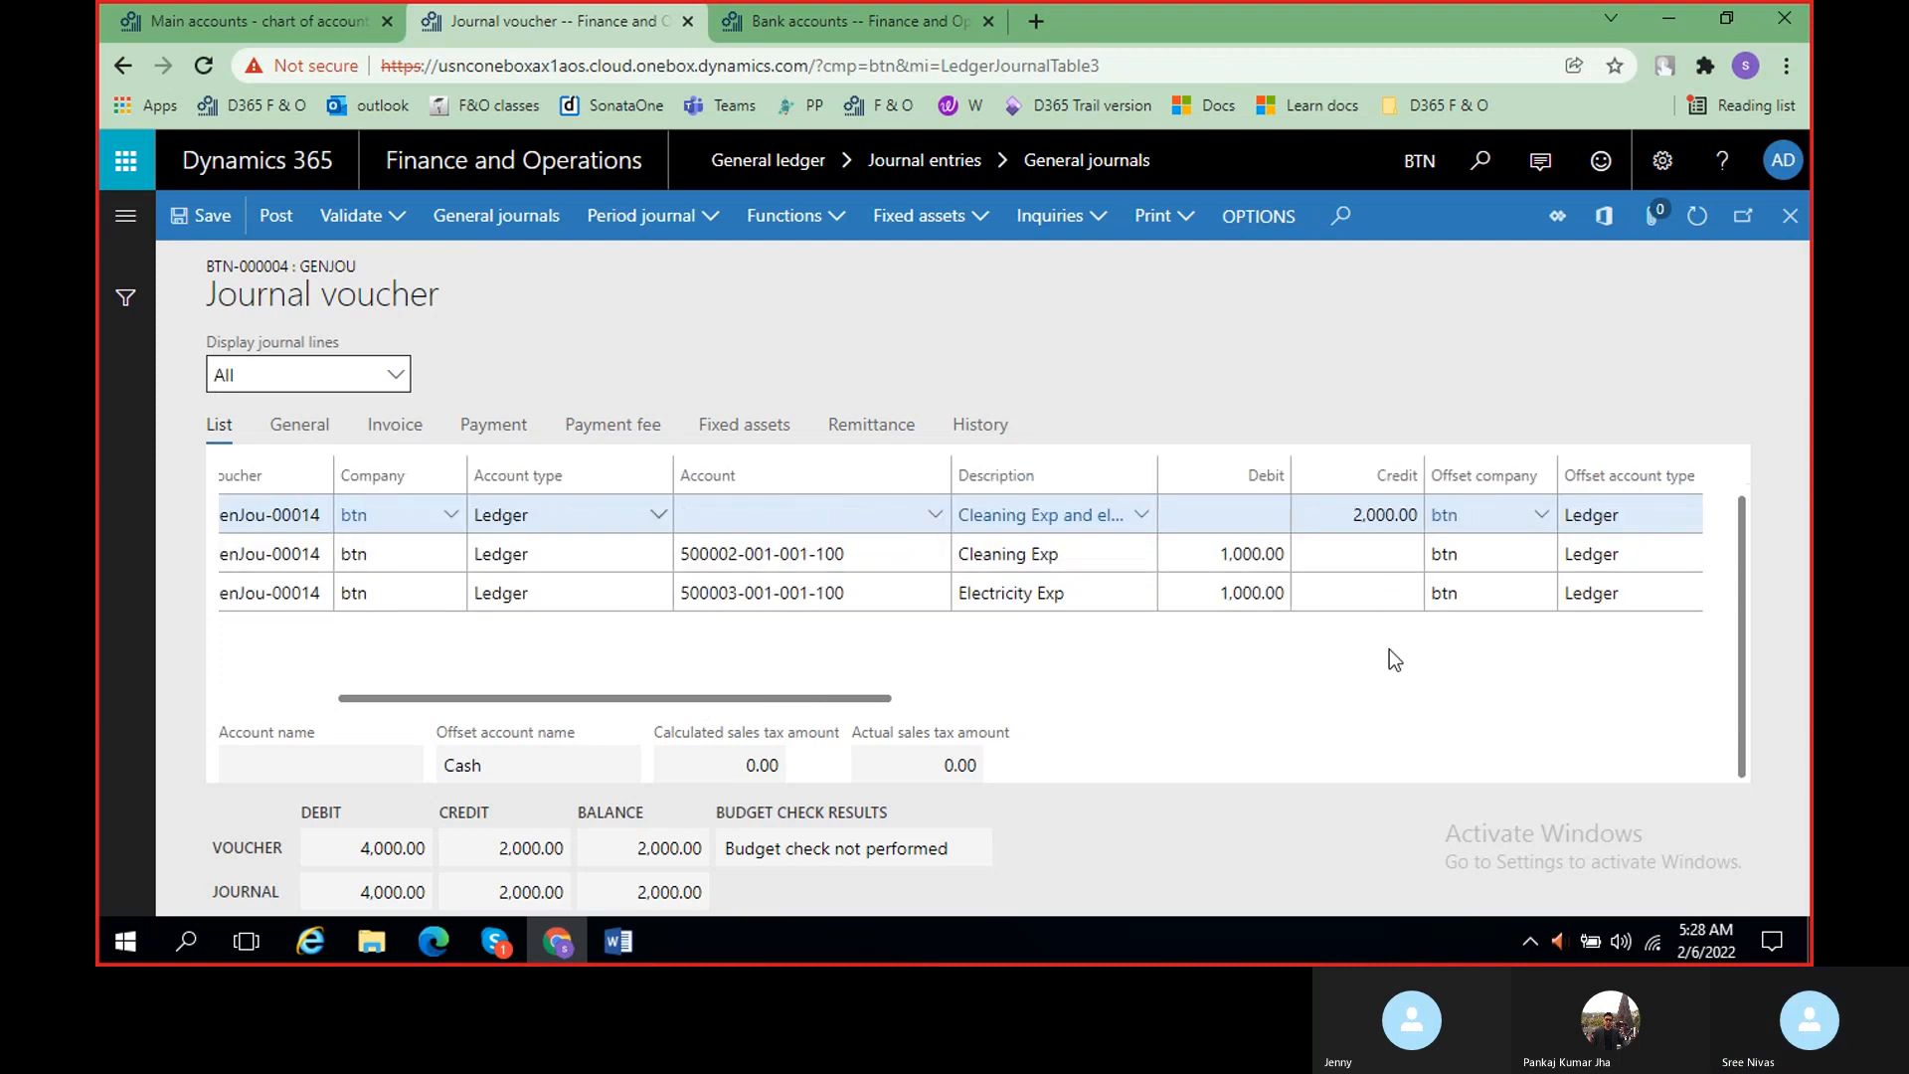
scroll(1365, 680, right, 2)
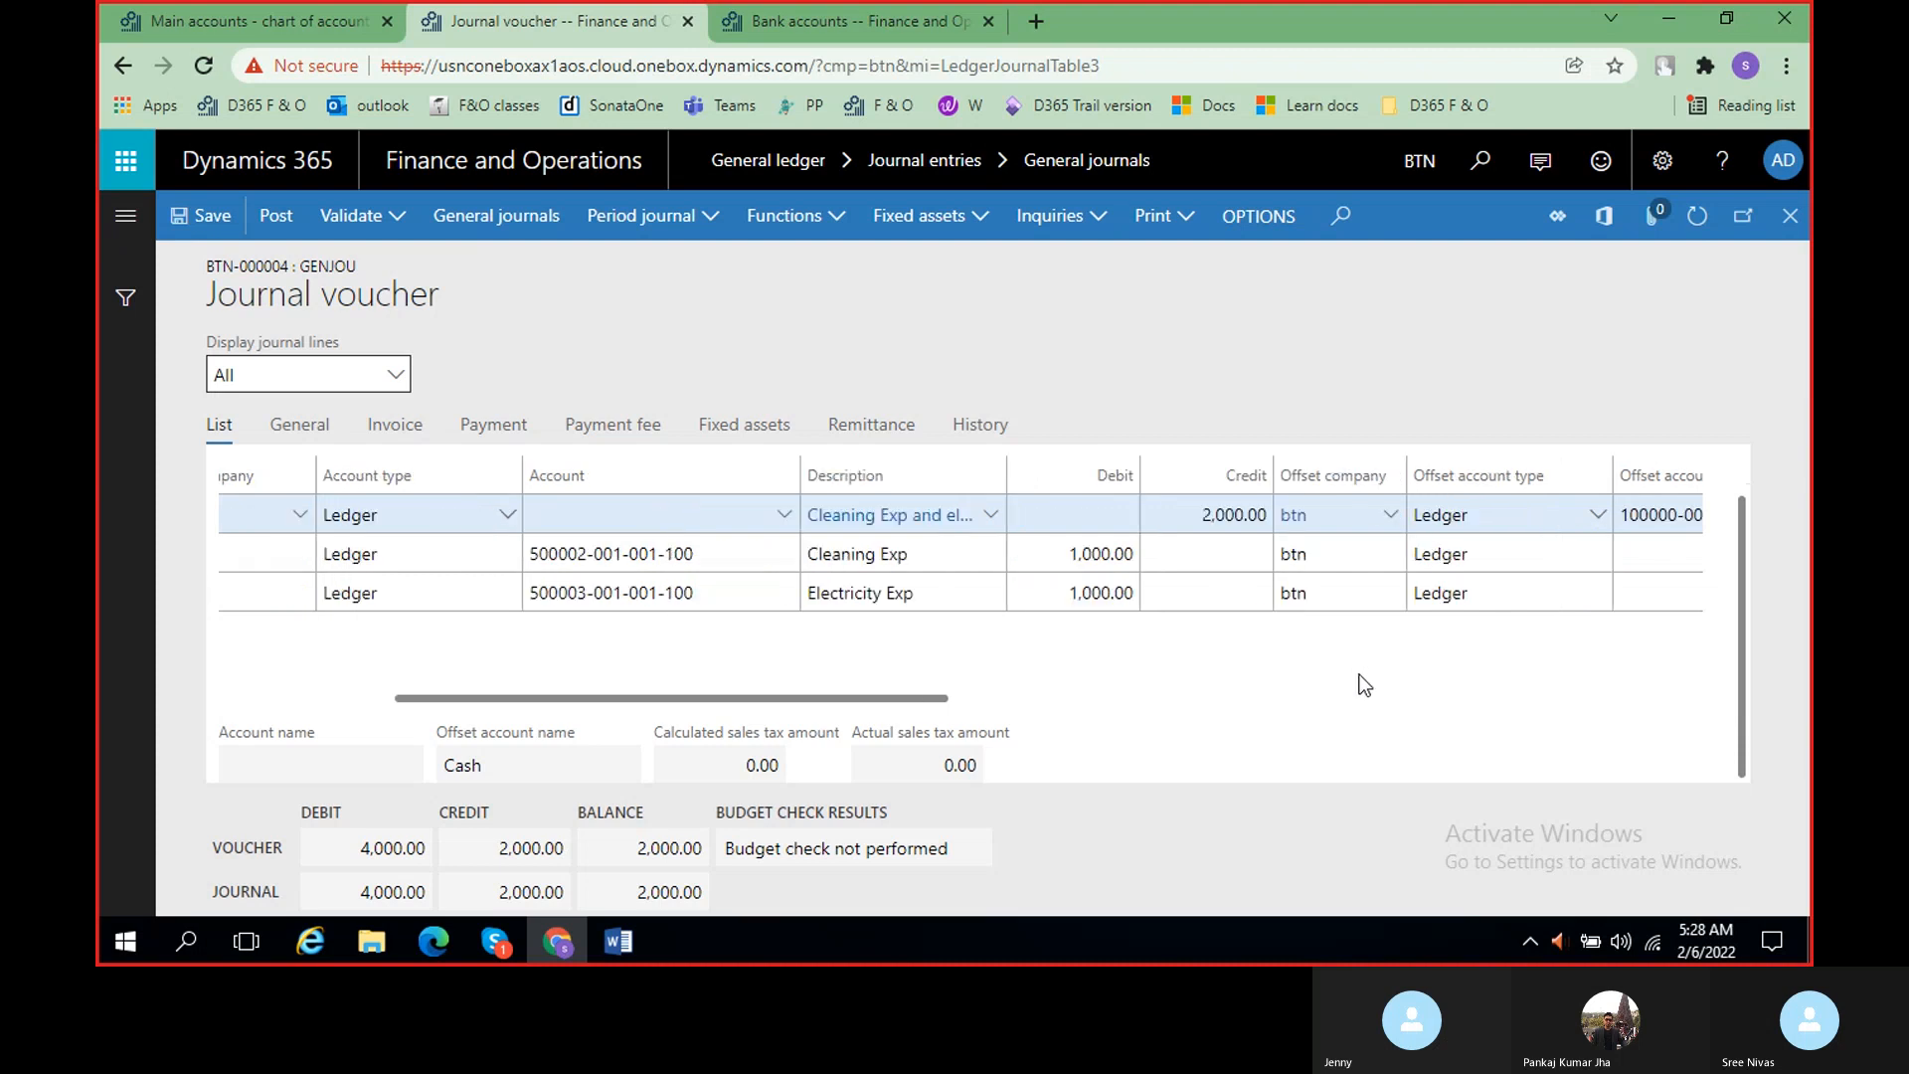
click(1087, 553)
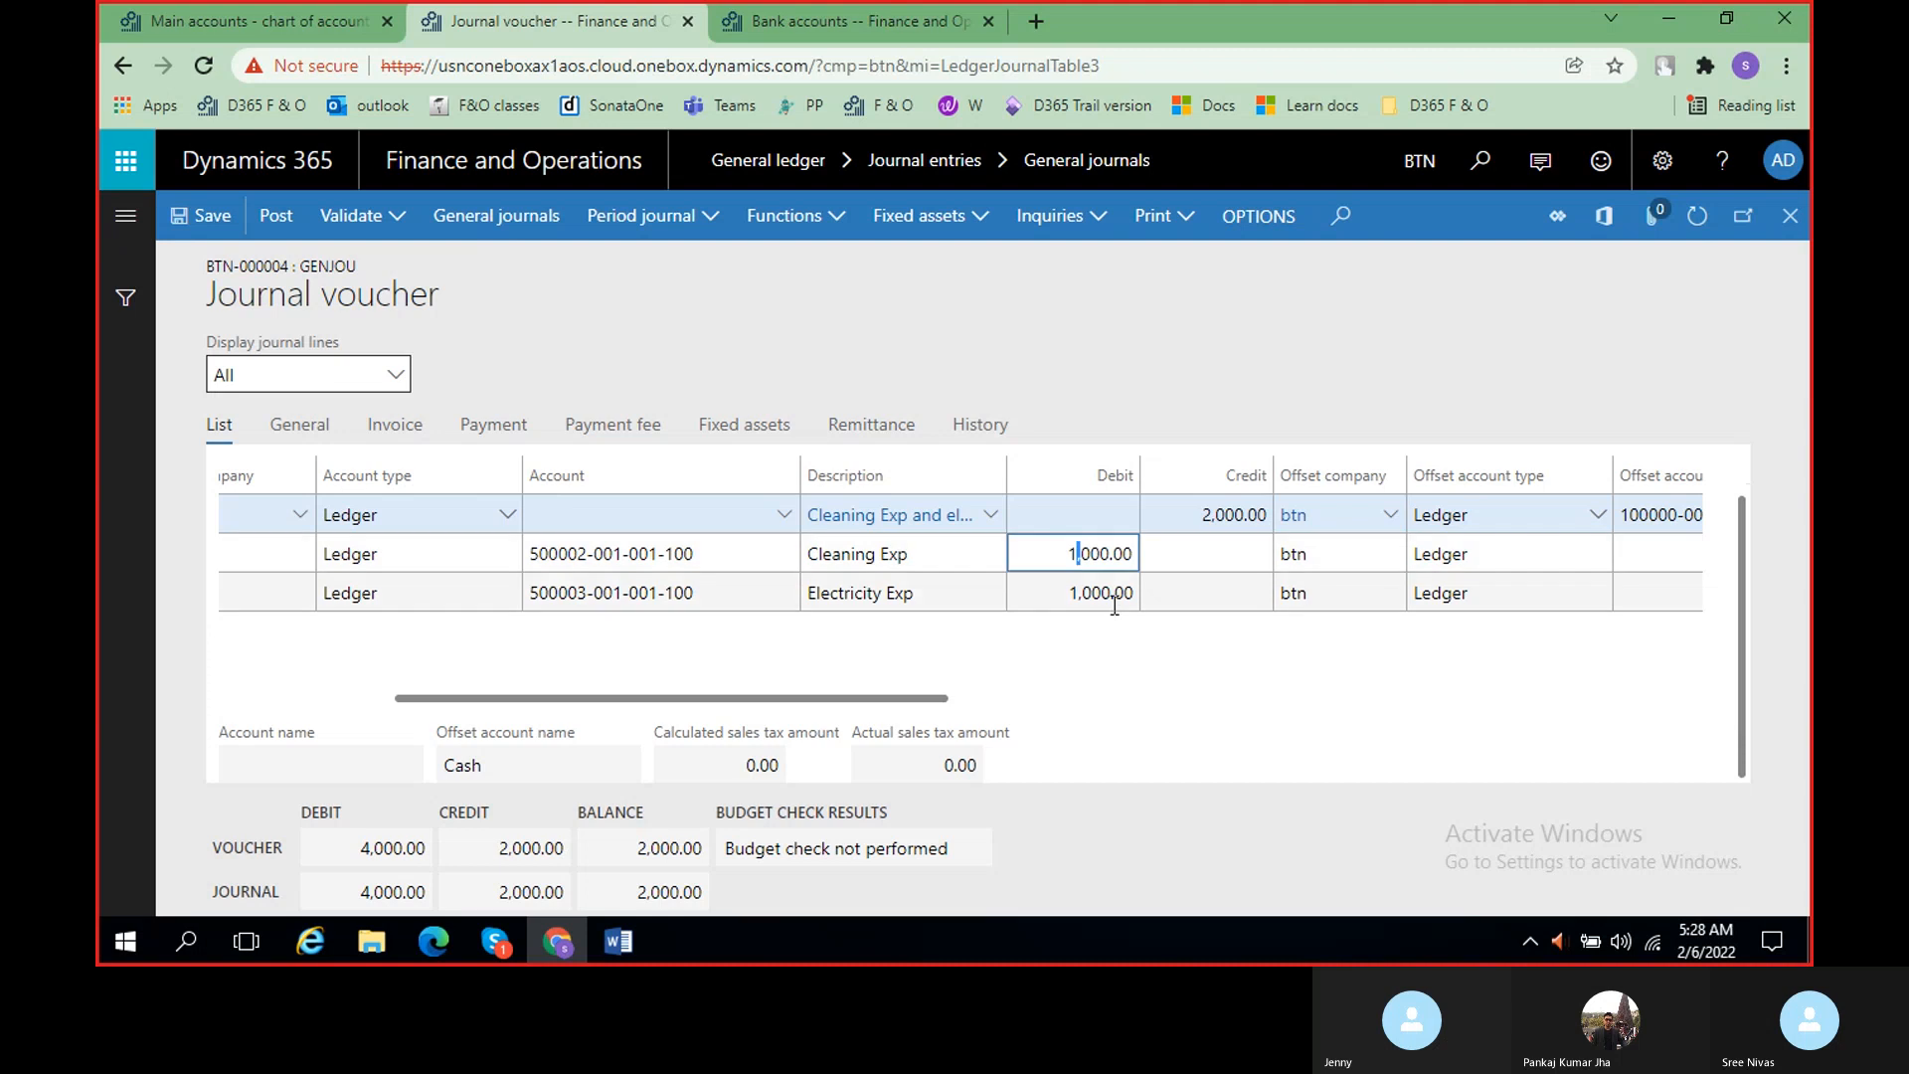
scroll(1122, 659, right, 2)
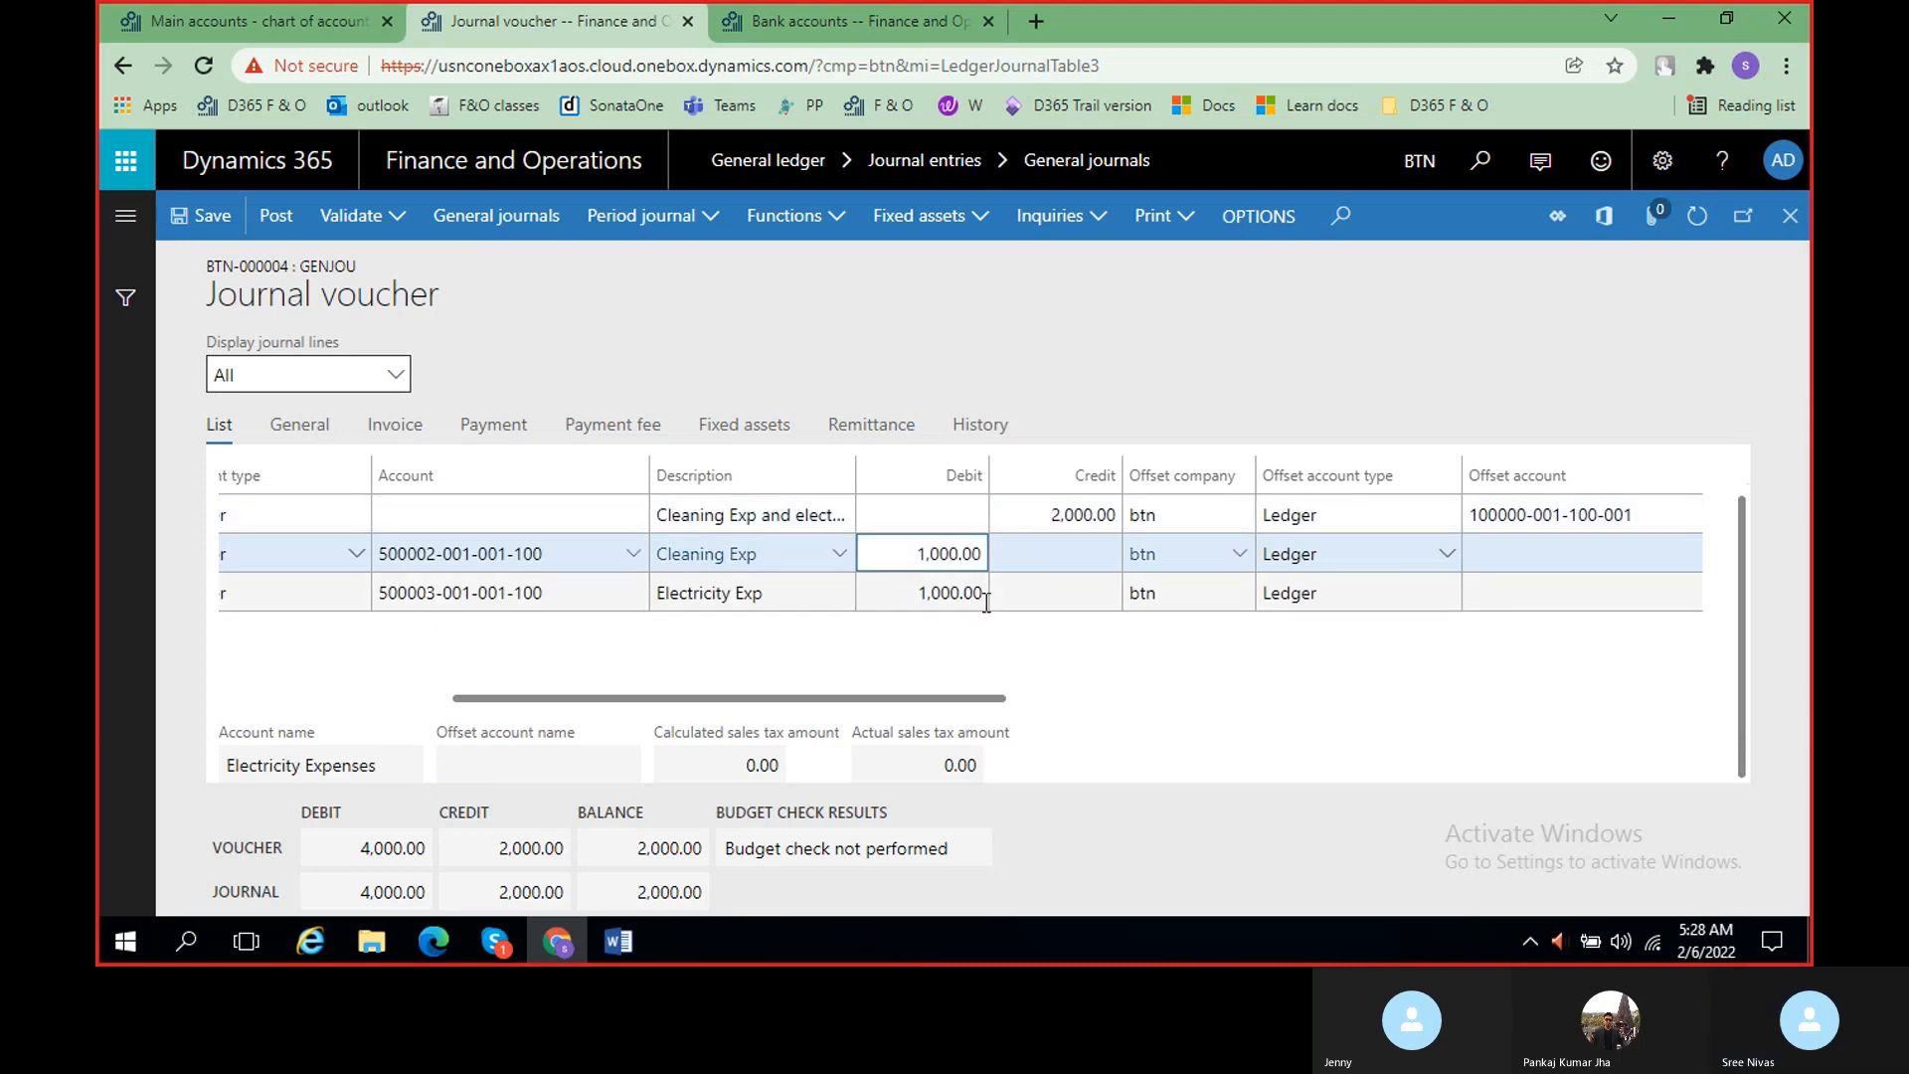
key(Right)
key(BackSpace)
key(BackSpace)
key(BackSpace)
key(BackSpace)
key(BackSpace)
key(BackSpace)
key(BackSpace)
key(BackSpace)
text(2000)
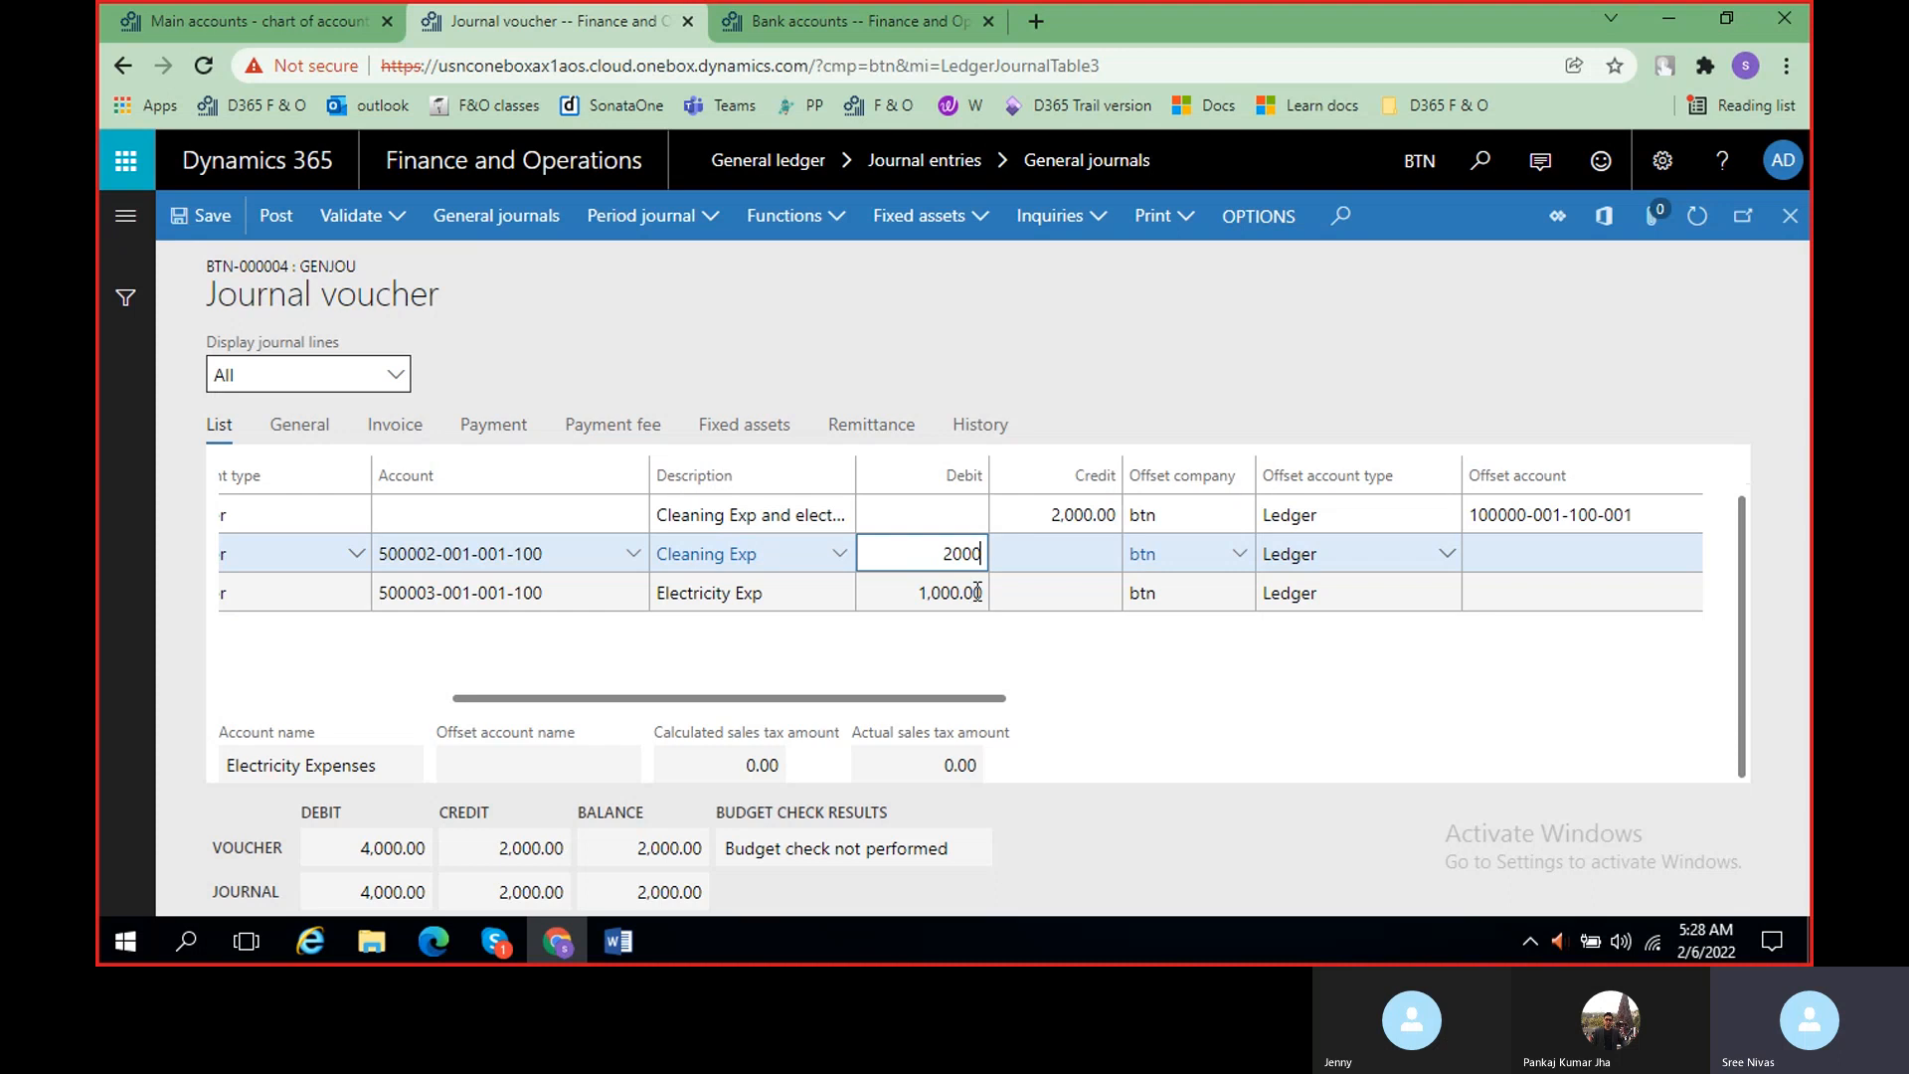
- Set the debit amount of the Electricity Exp line to 2000
click(981, 596)
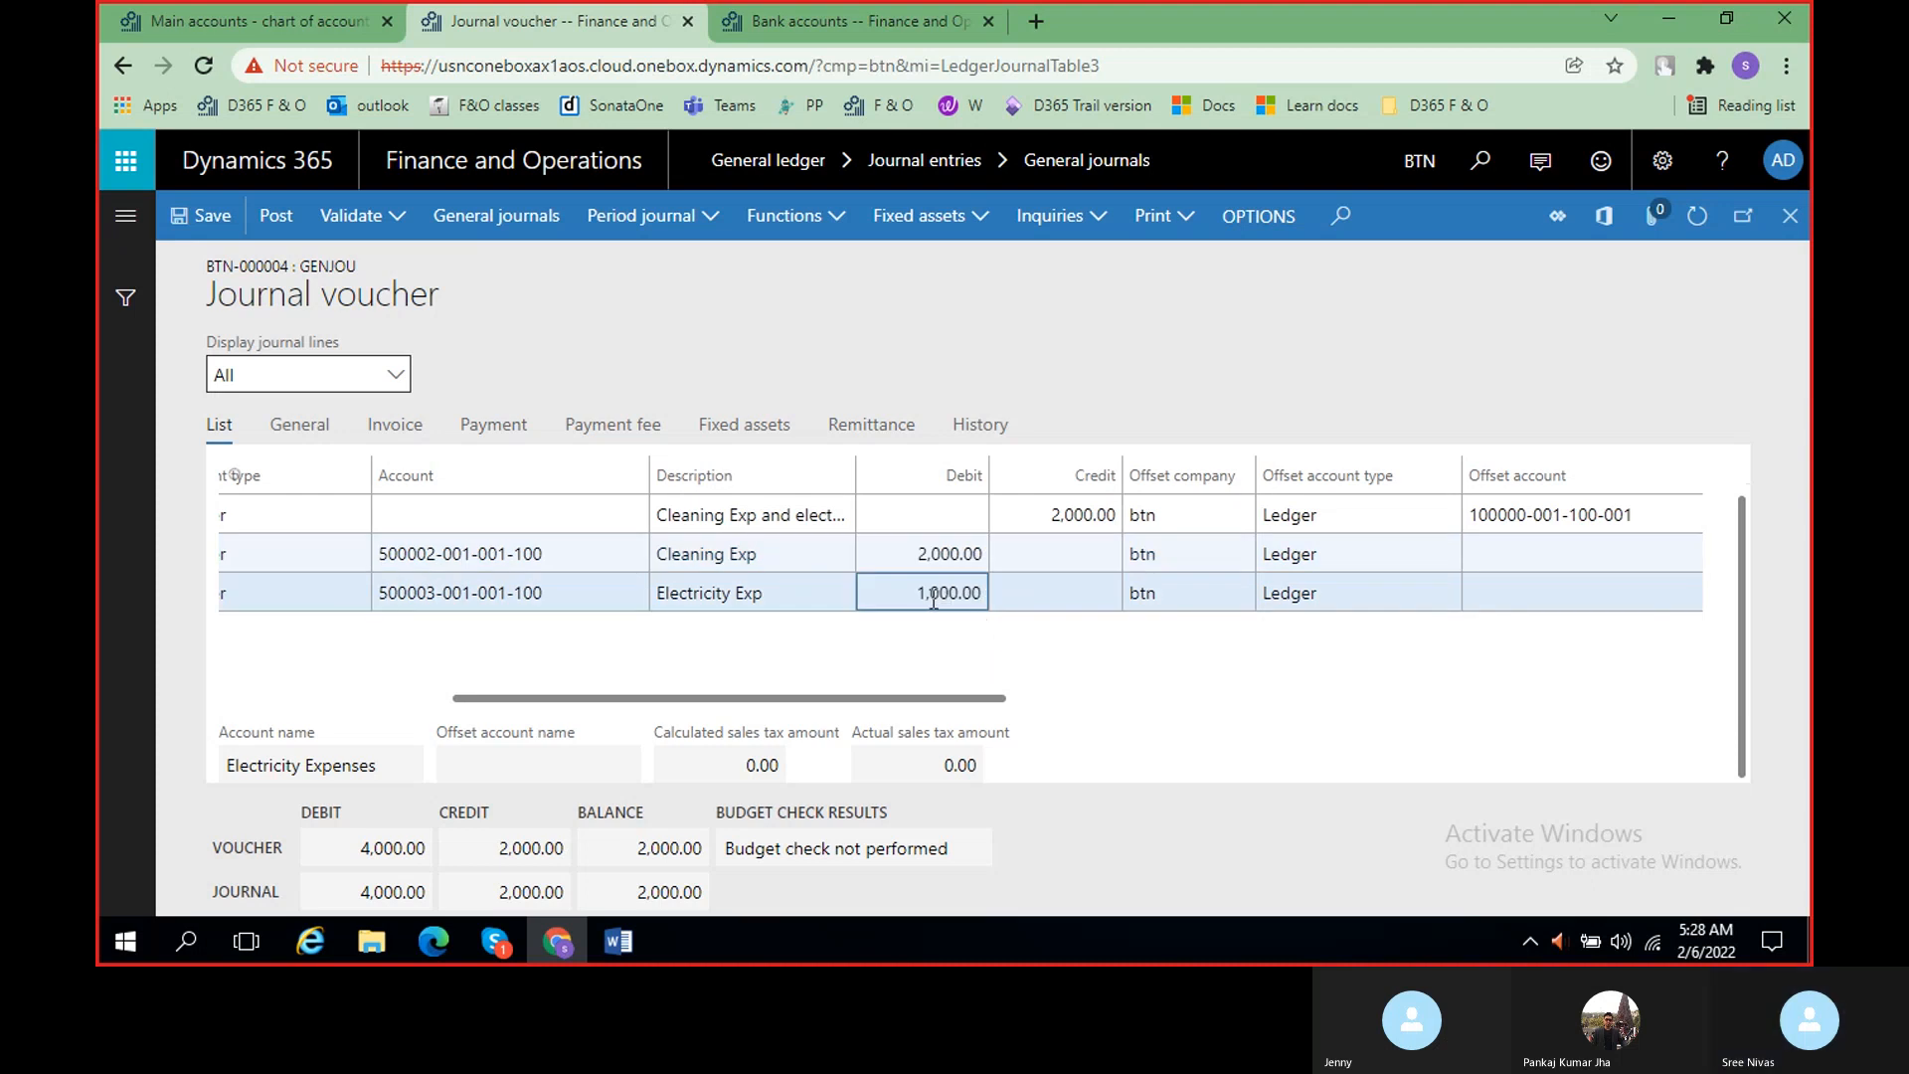
text(2000)
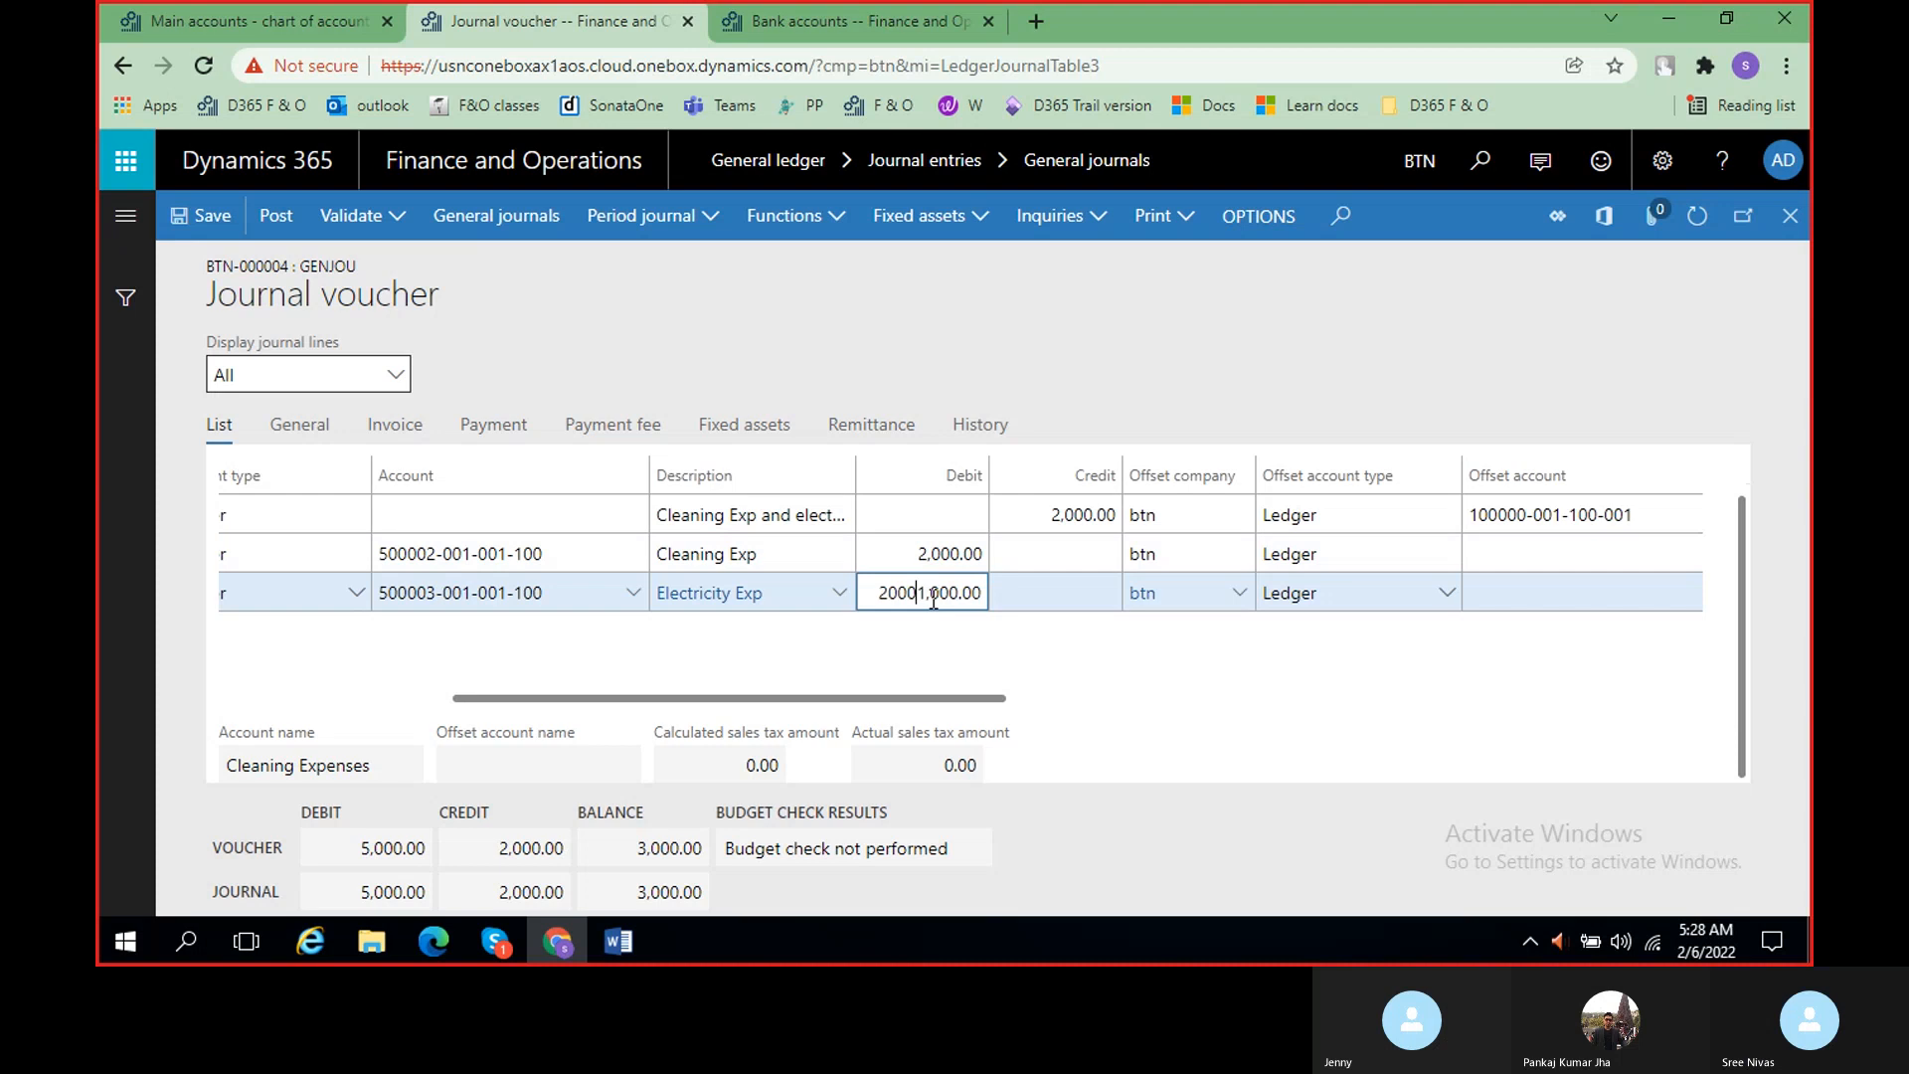
key(ctrl+a)
key(BackSpace)
text(20000)
key(BackSpace)
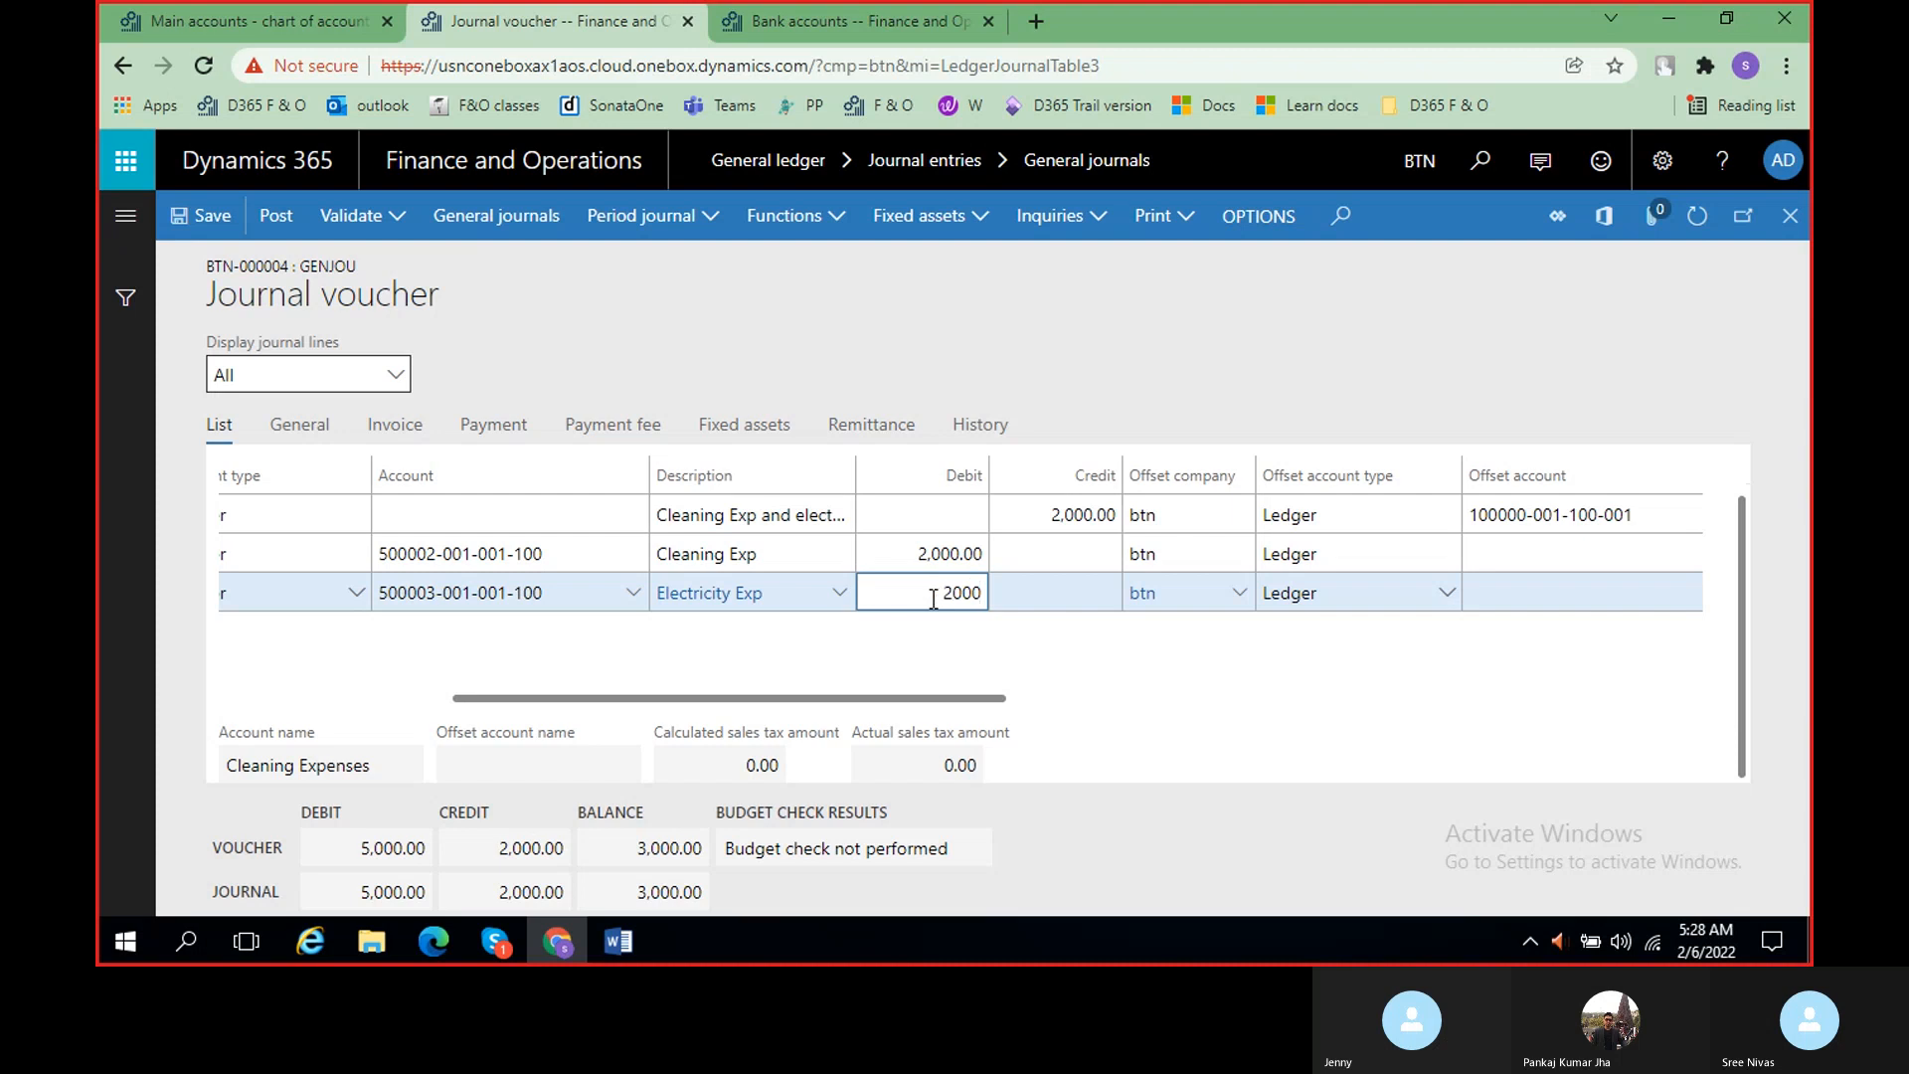
- Set the credit amount of the "Cleaning Exp and electricity" line to 4000 and commit the entry
click(1059, 517)
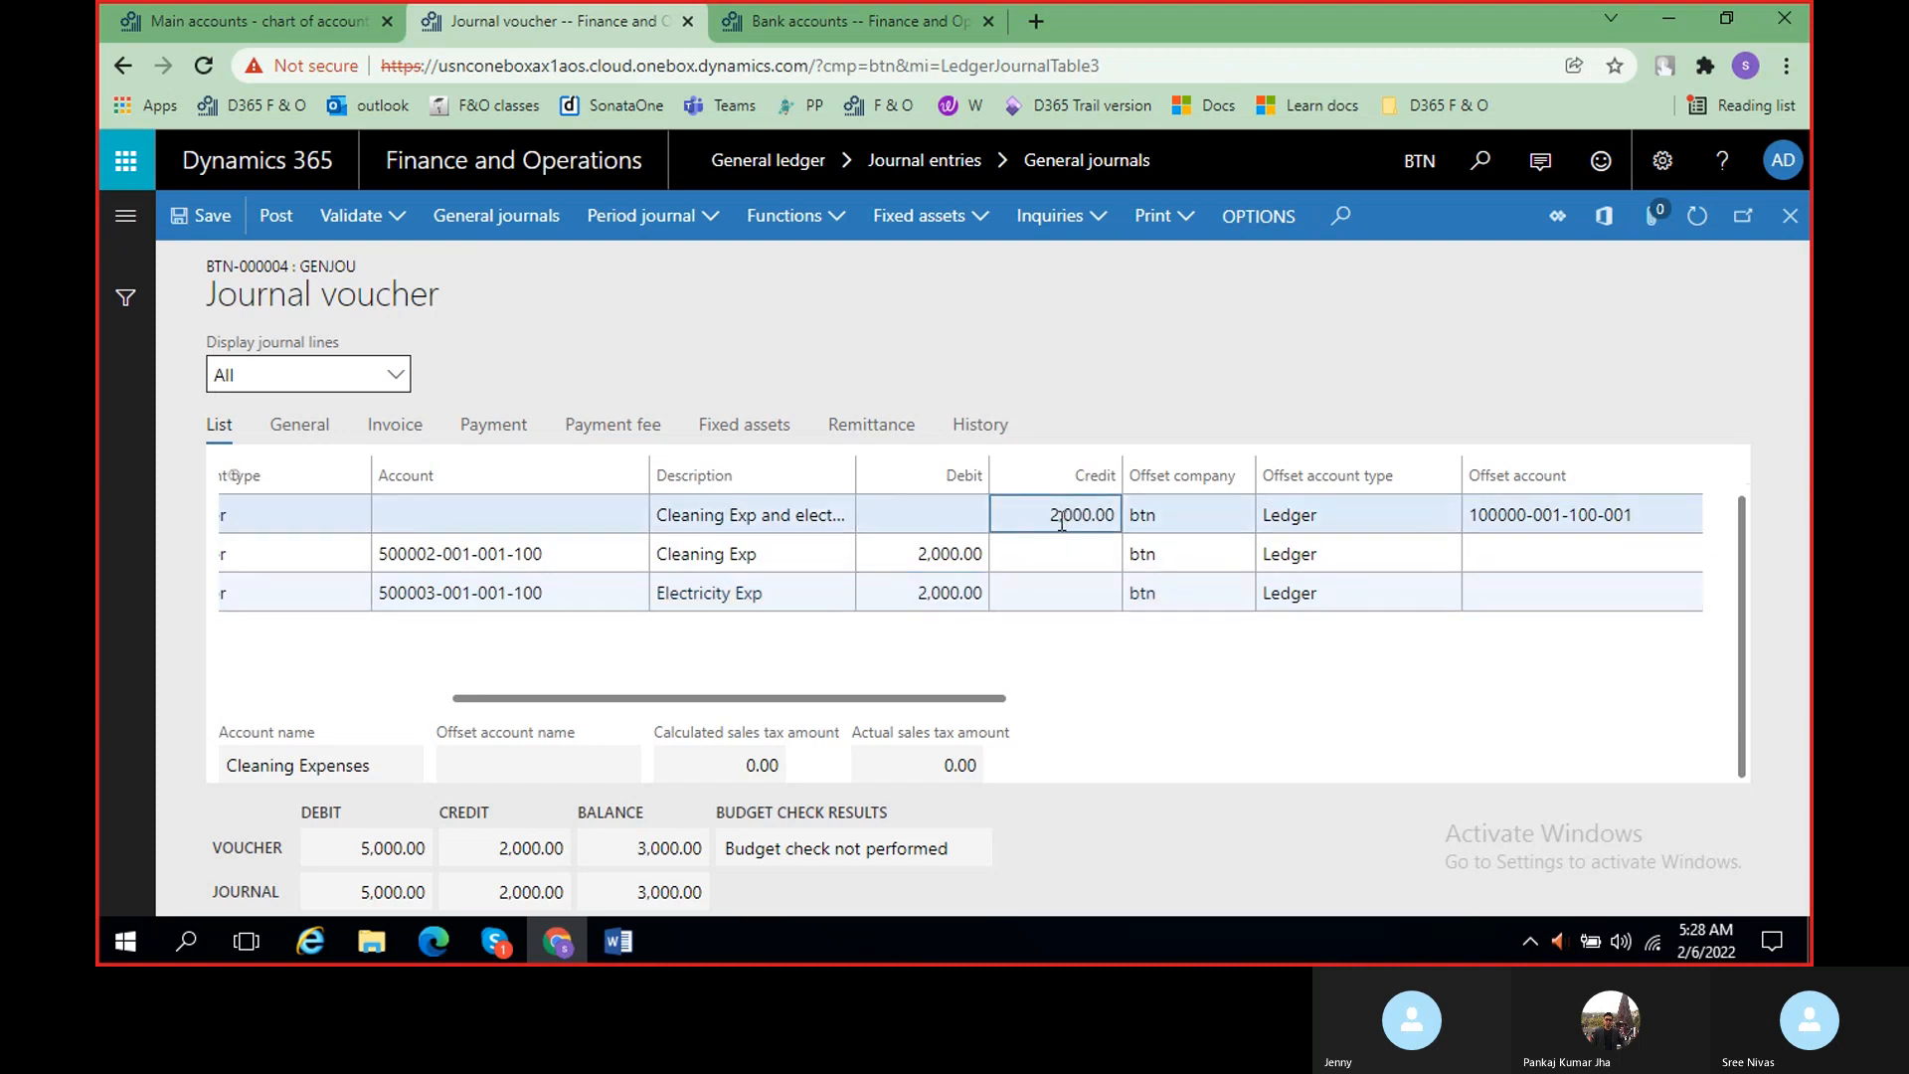
text(00)
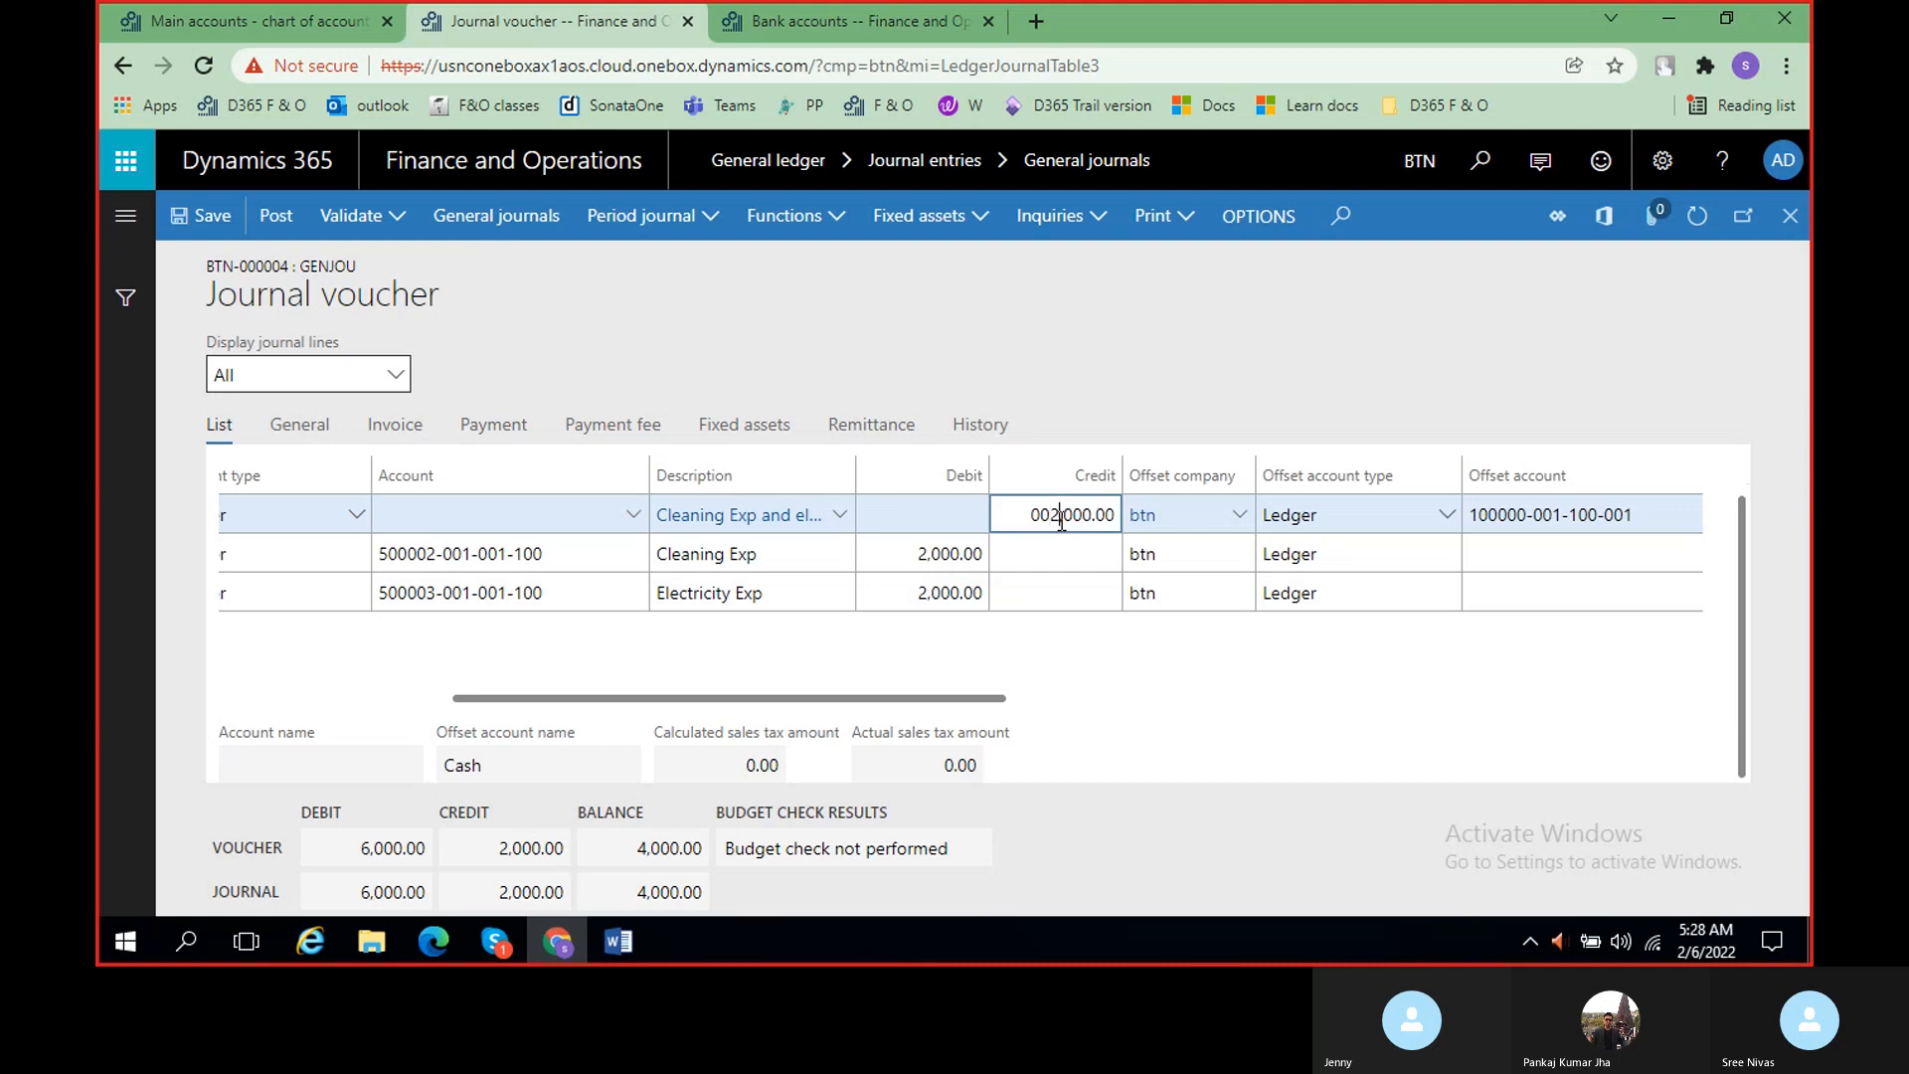
key(BackSpace)
key(BackSpace)
key(BackSpace)
key(BackSpace)
key(BackSpace)
key(BackSpace)
key(BackSpace)
key(BackSpace)
key(BackSpace)
key(BackSpace)
text(4)
text(000)
click(1010, 652)
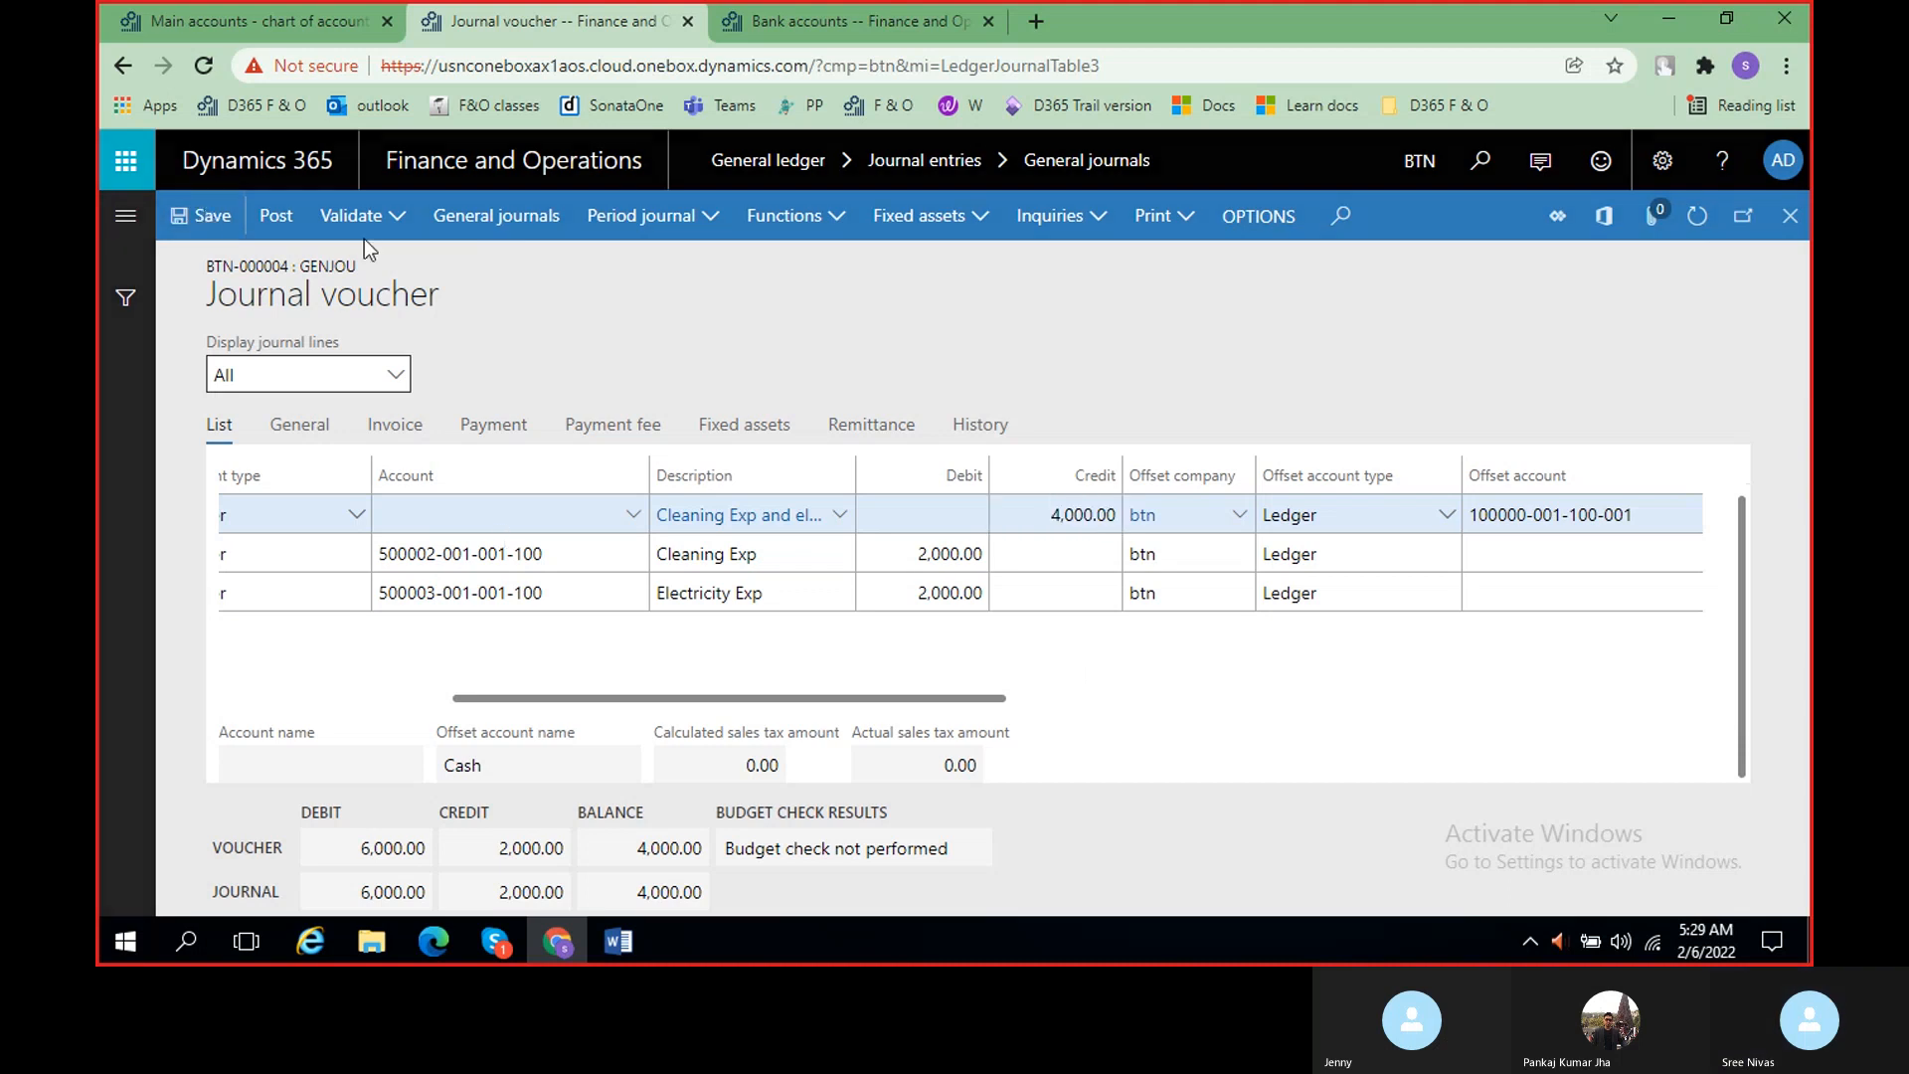
click(903, 660)
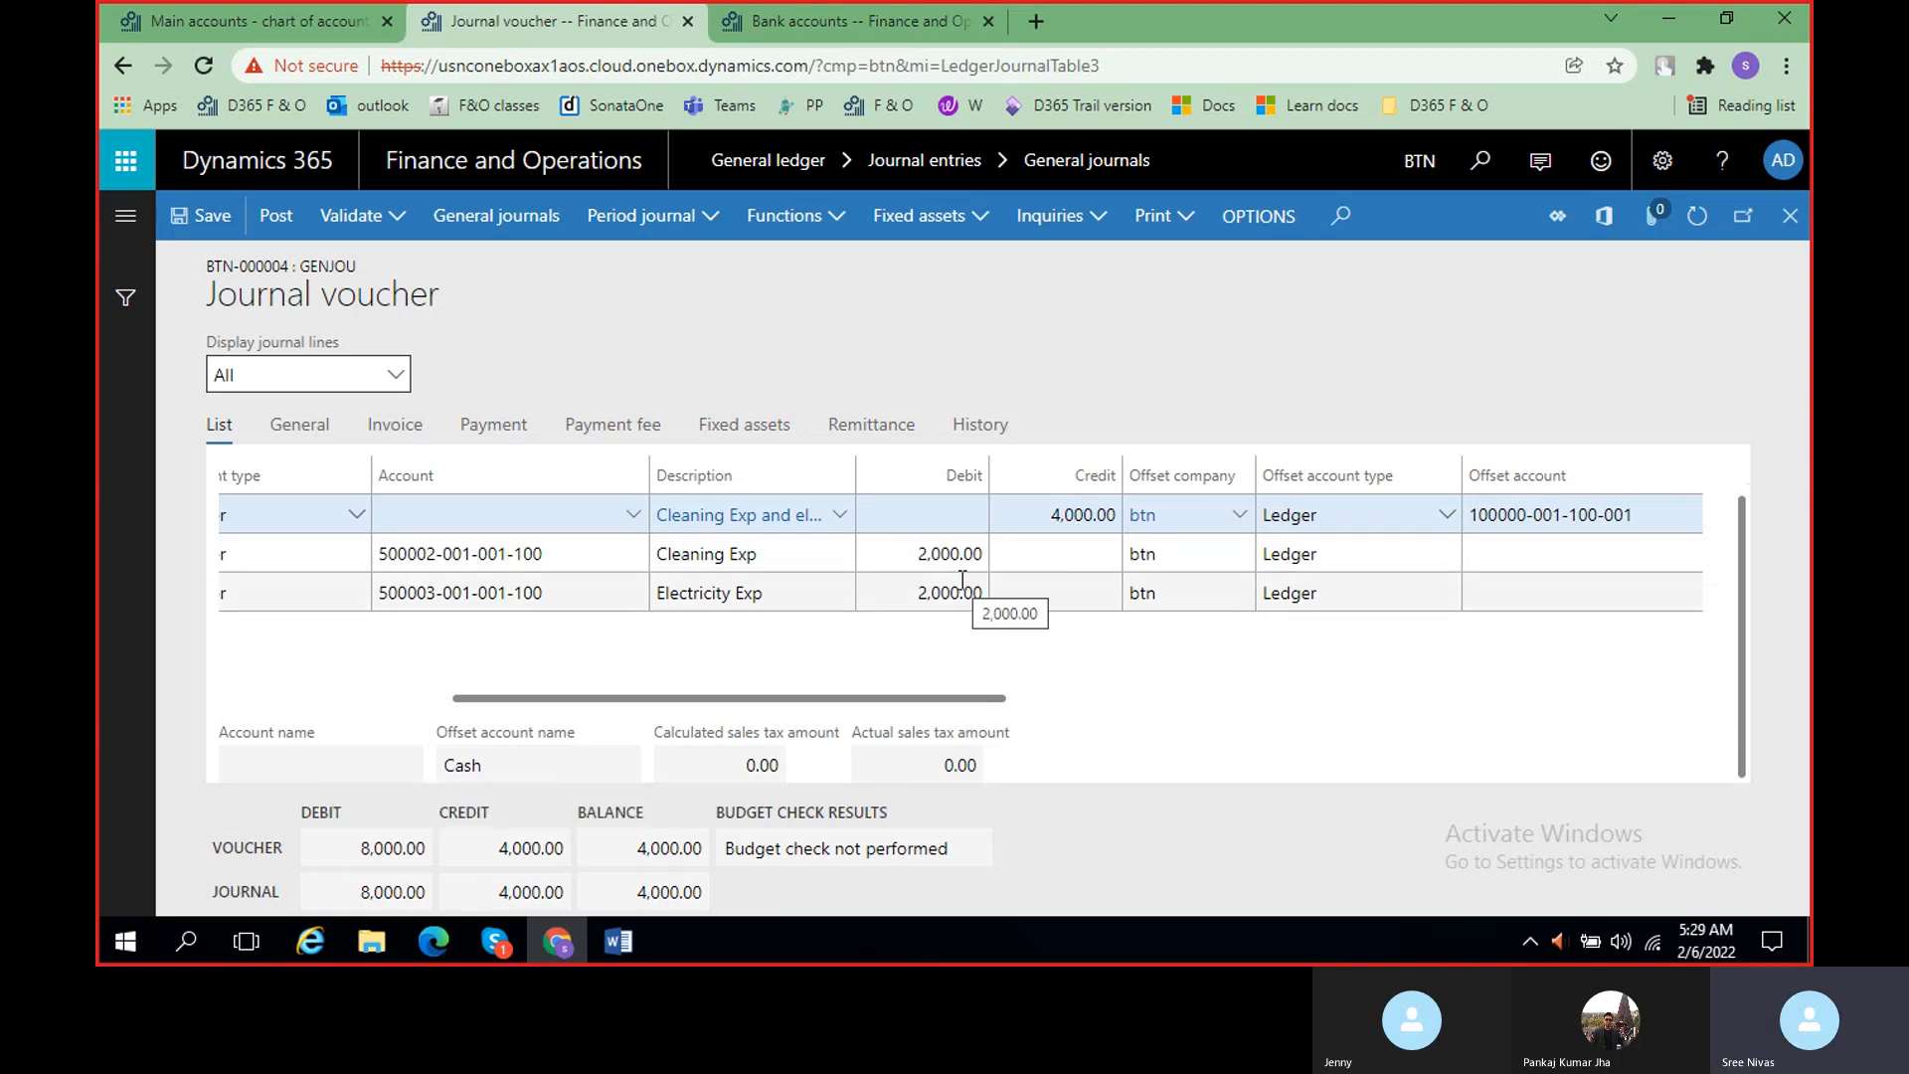
- Examine the three voucher lines across all columns, comparing their accounts, offset accounts, currency and tax fields
scroll(921, 686, right, 10)
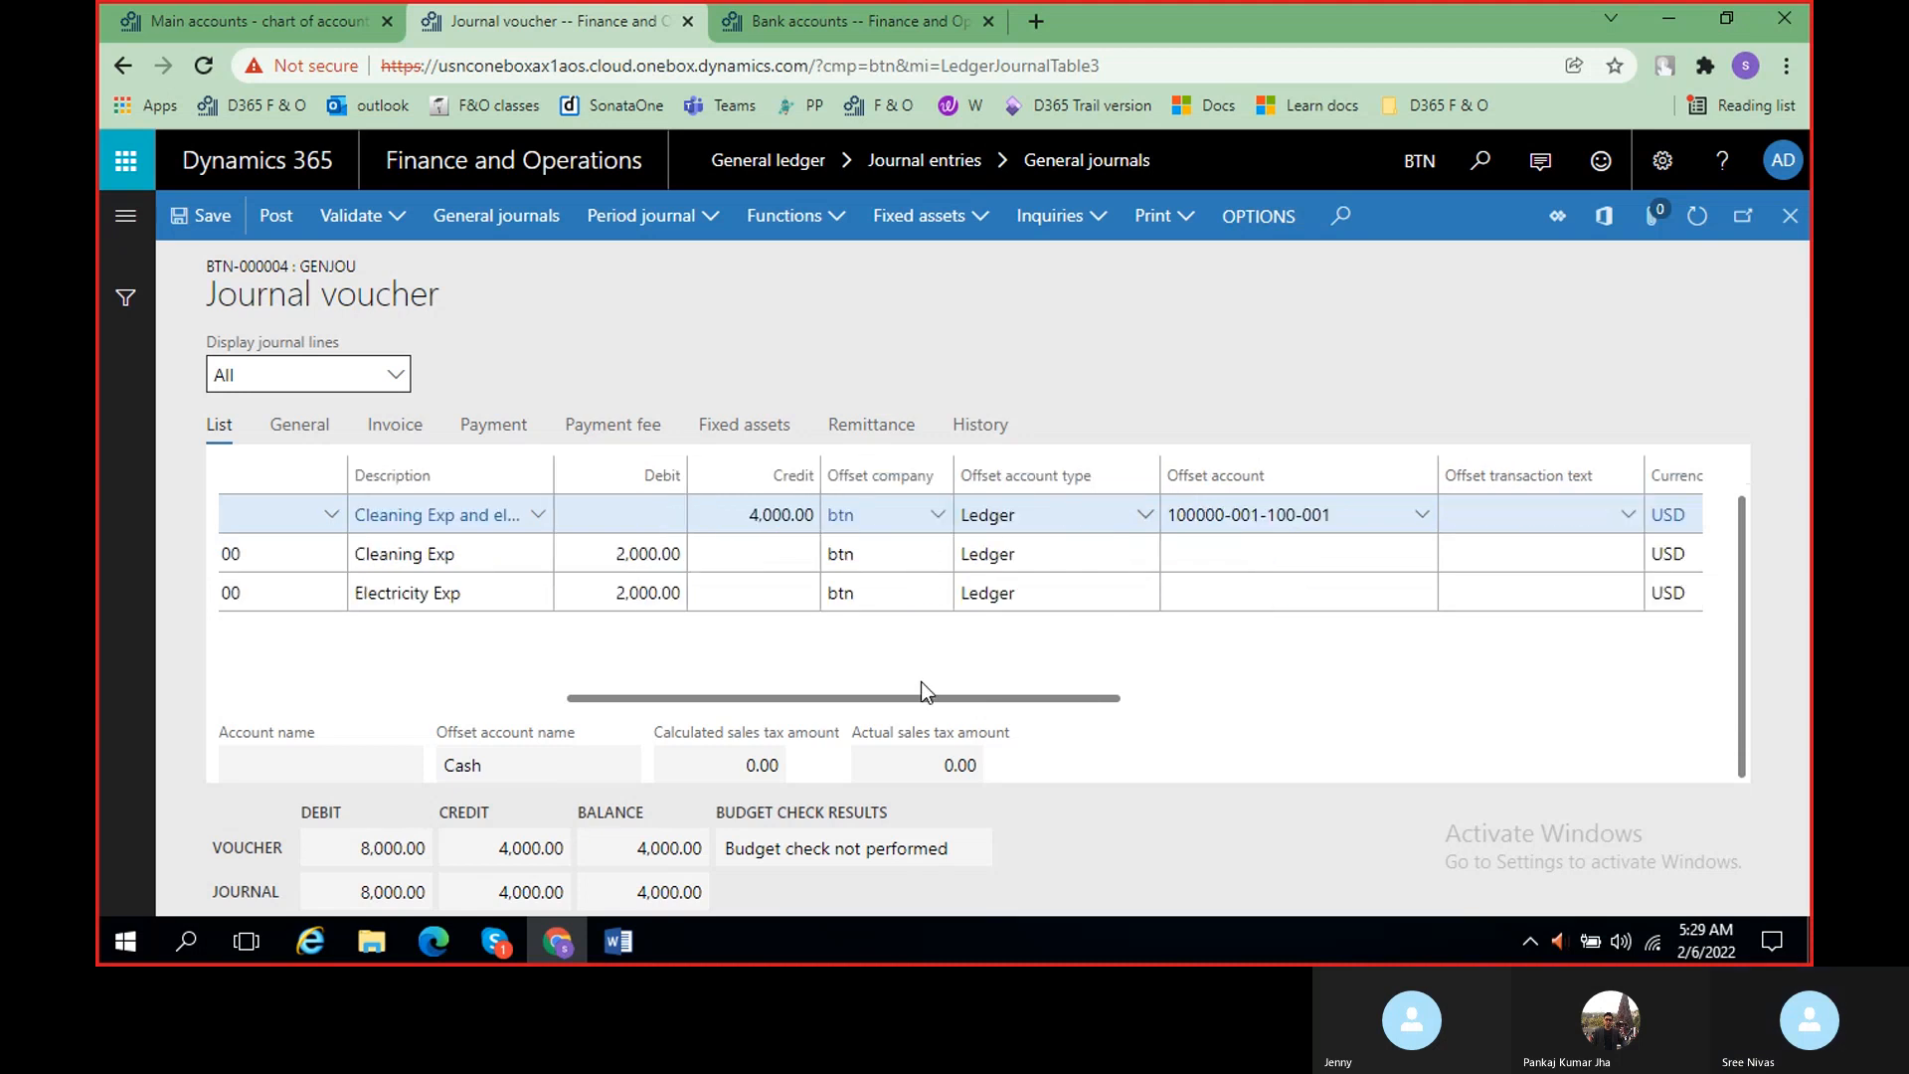
scroll(920, 686, right, 5)
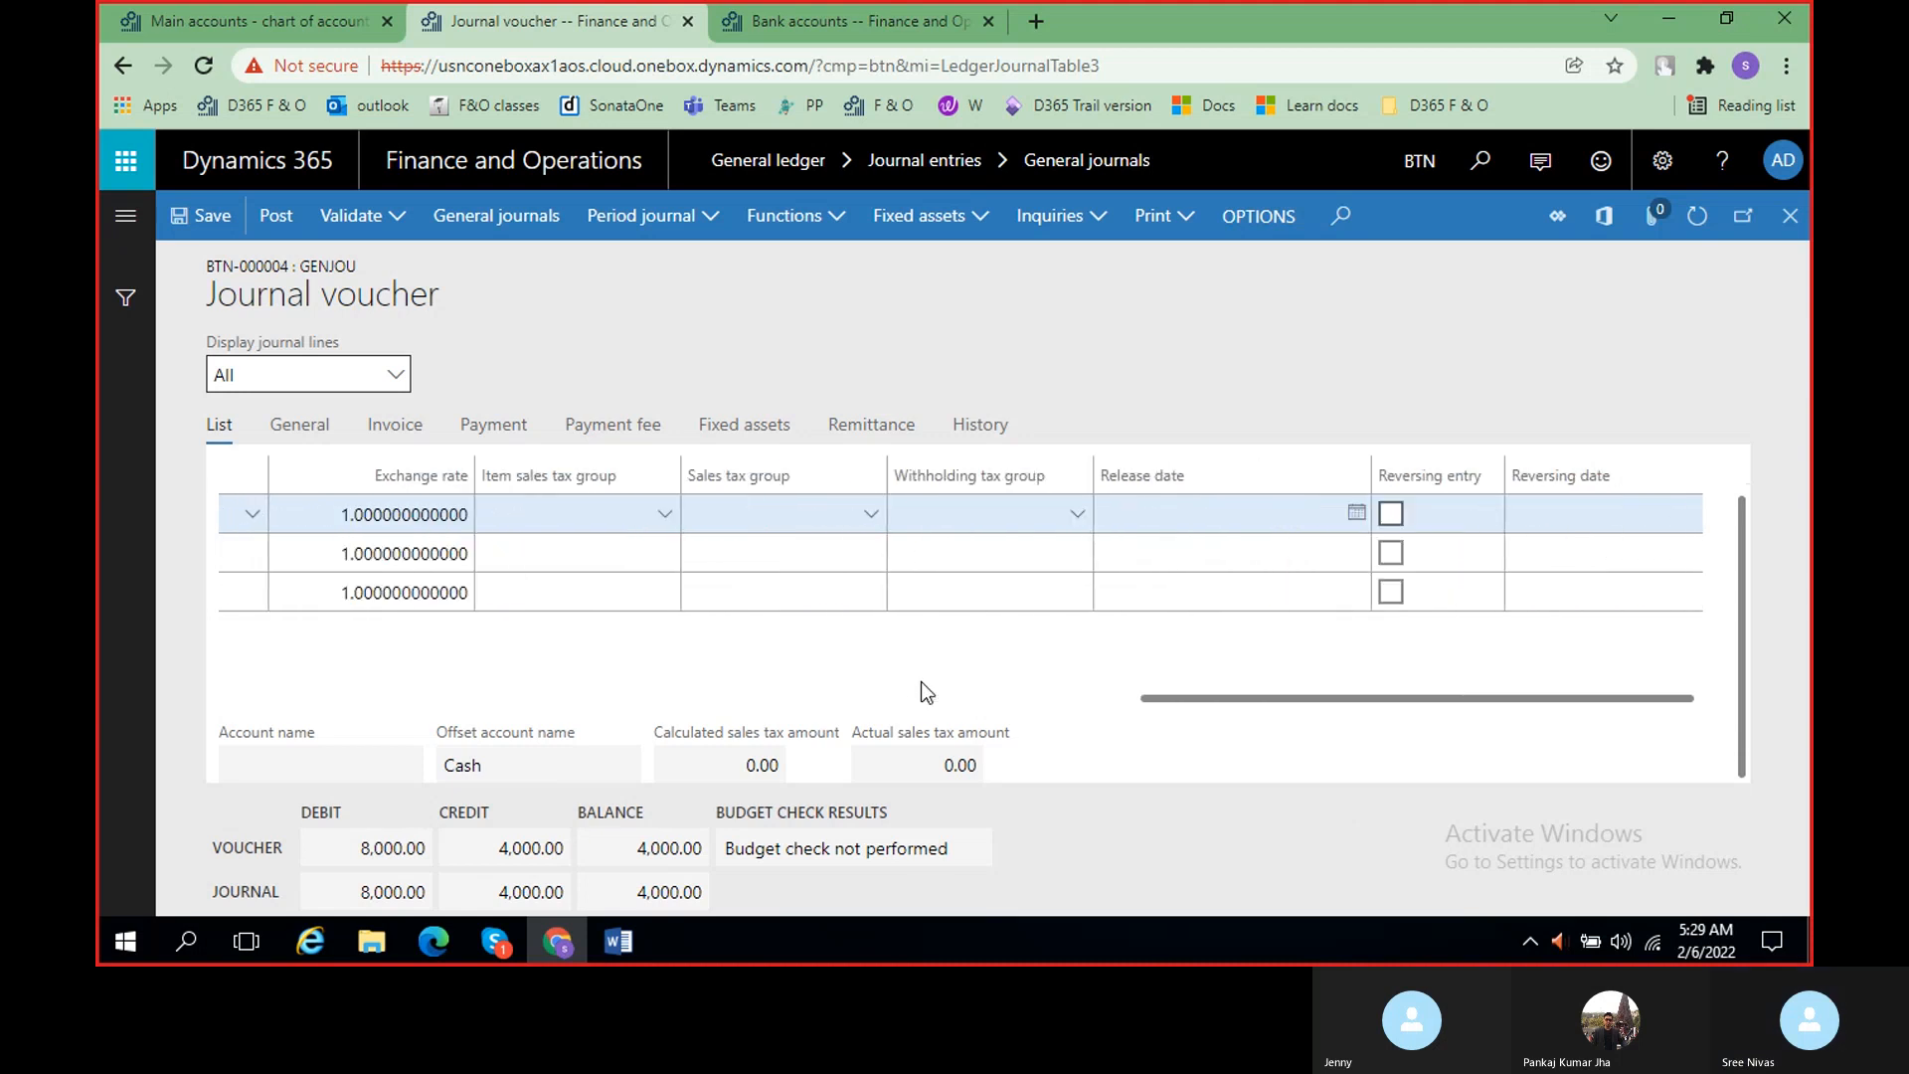
scroll(926, 692, left, 9)
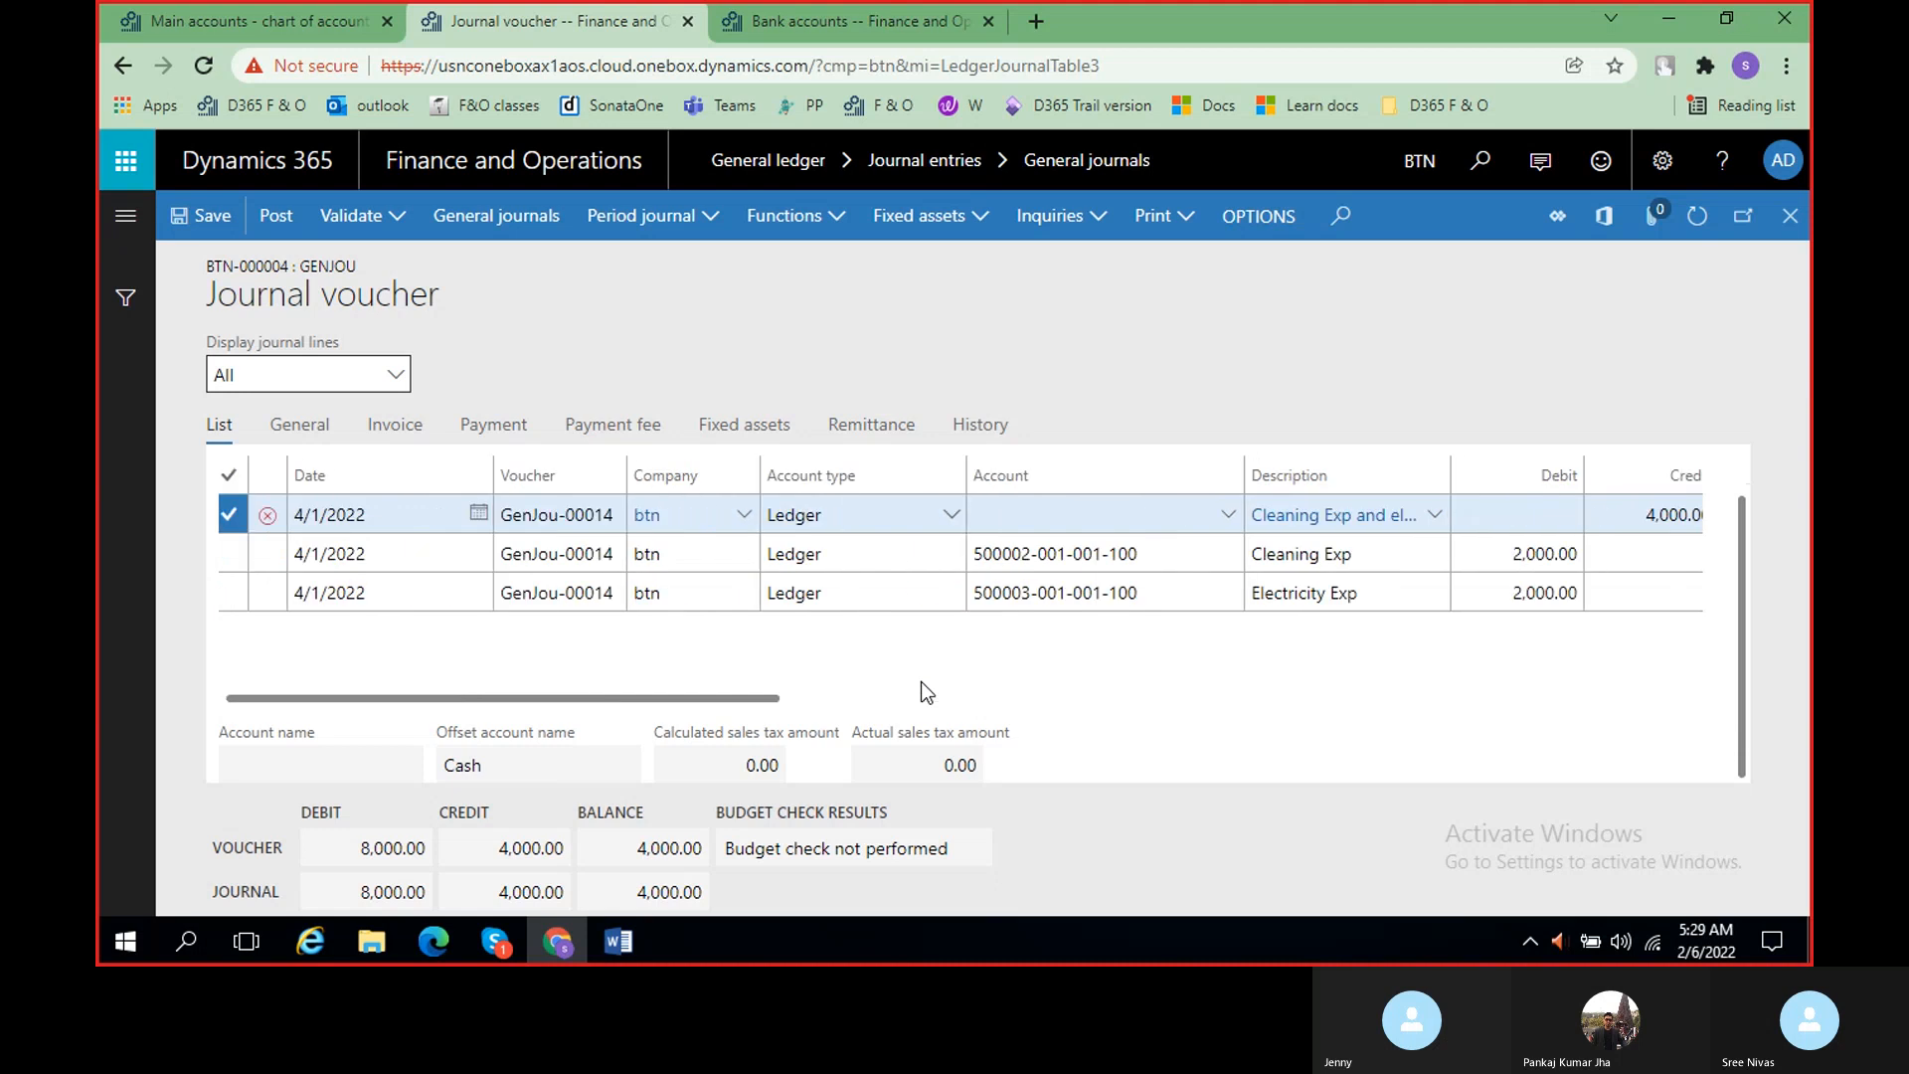
click(284, 562)
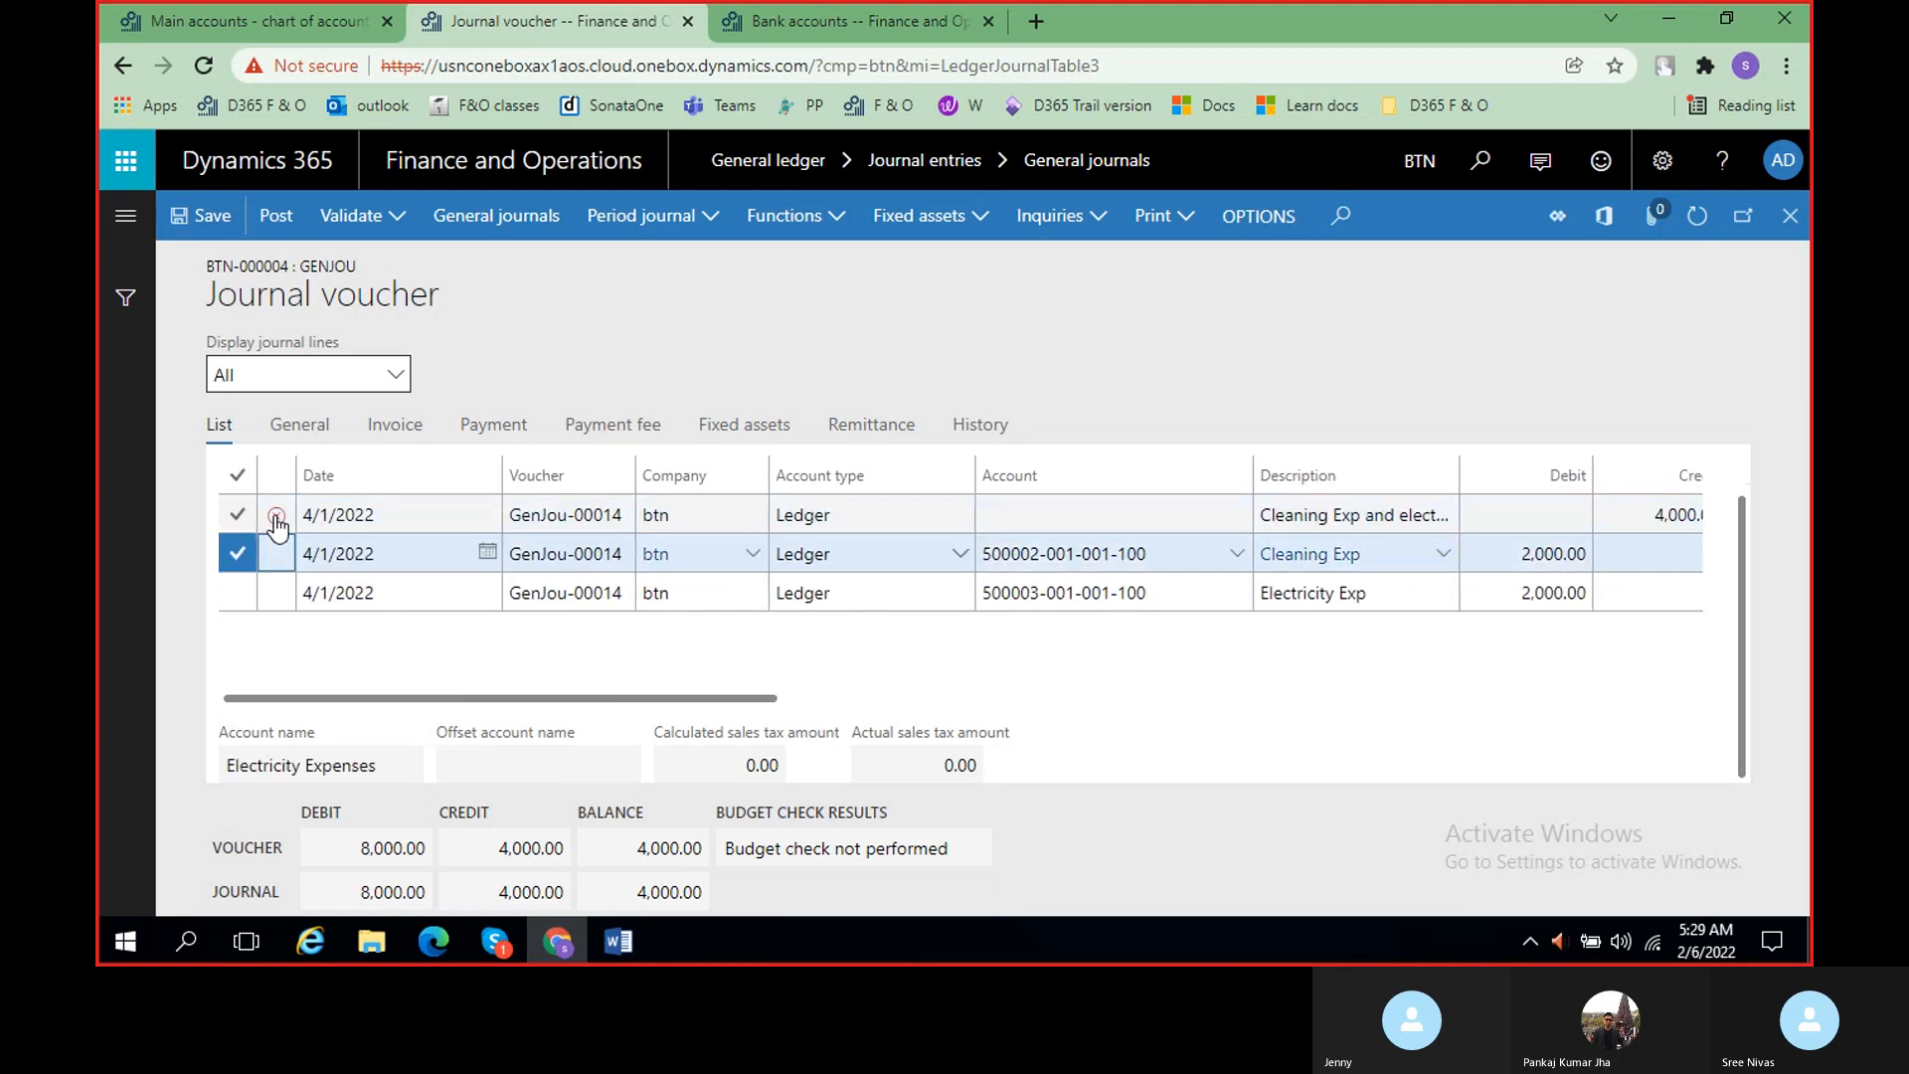
click(276, 593)
drag(432, 710, 274, 693)
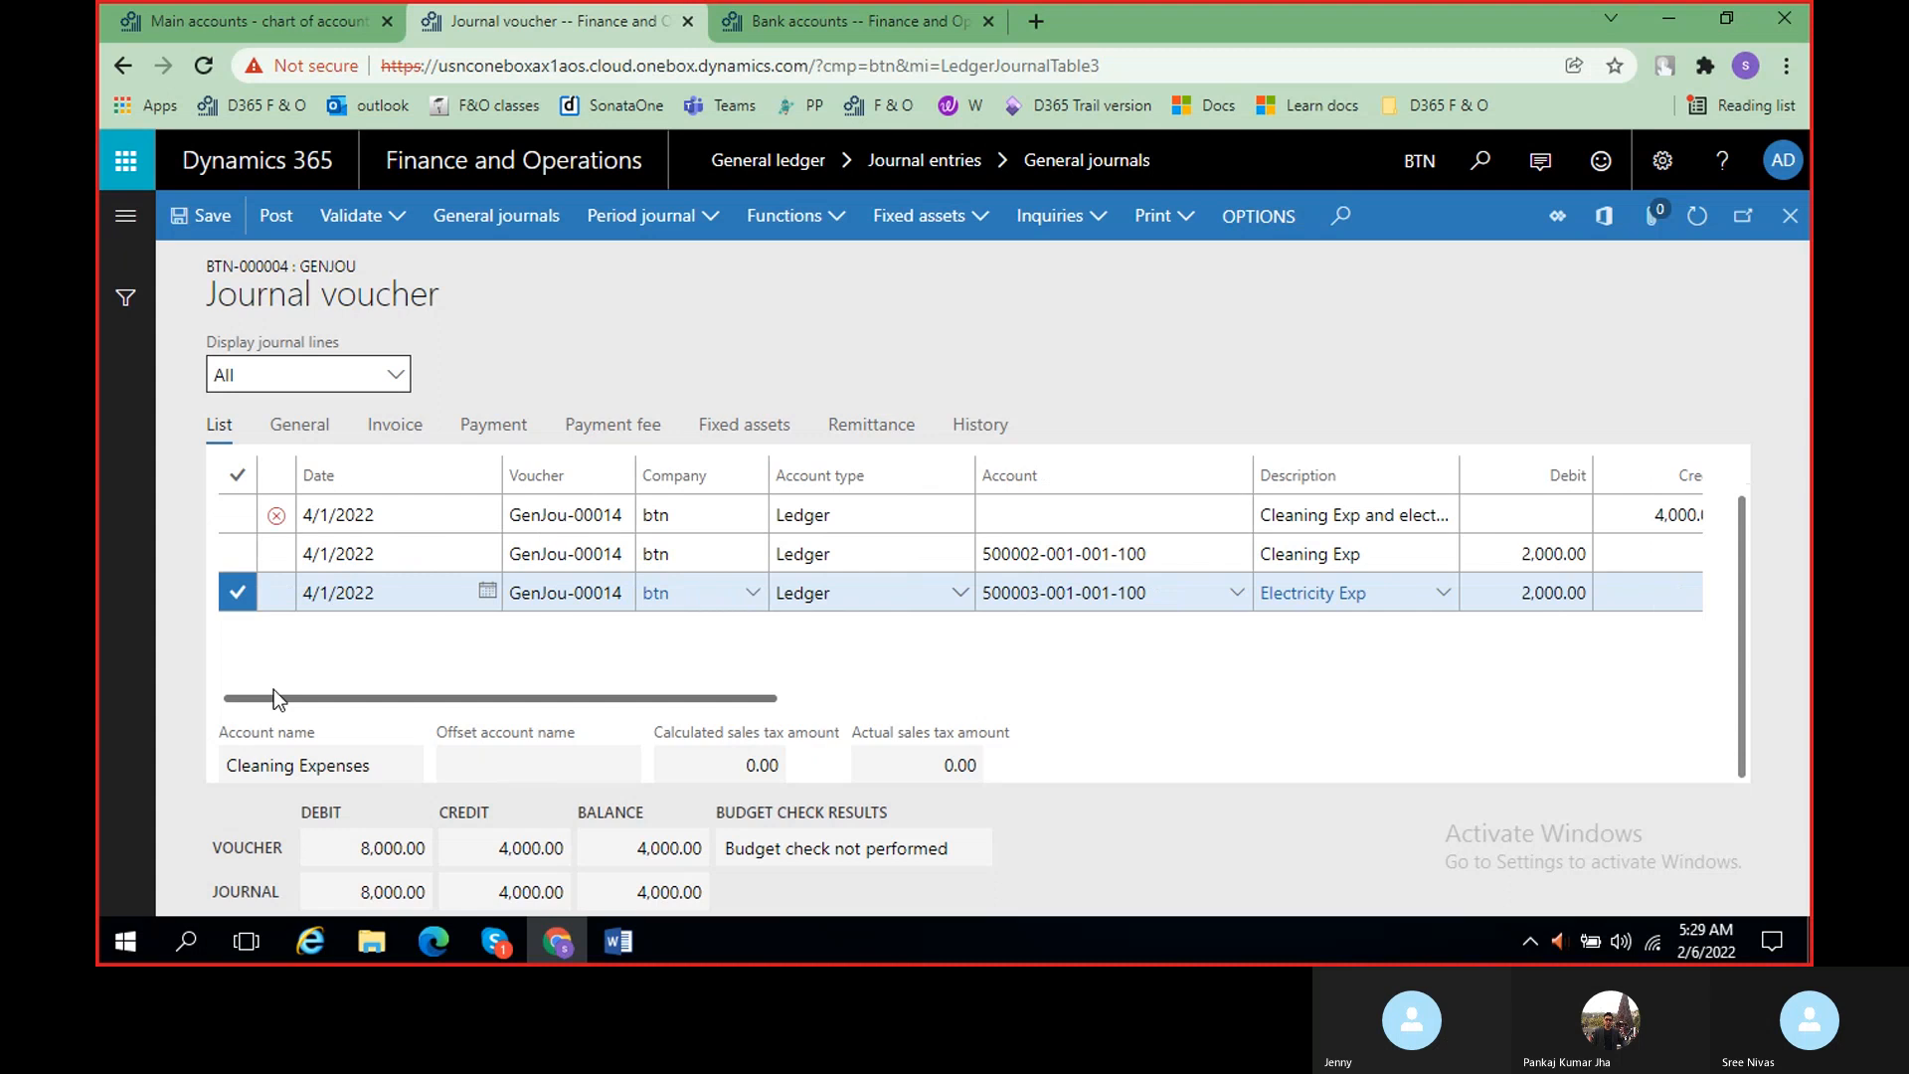
click(239, 516)
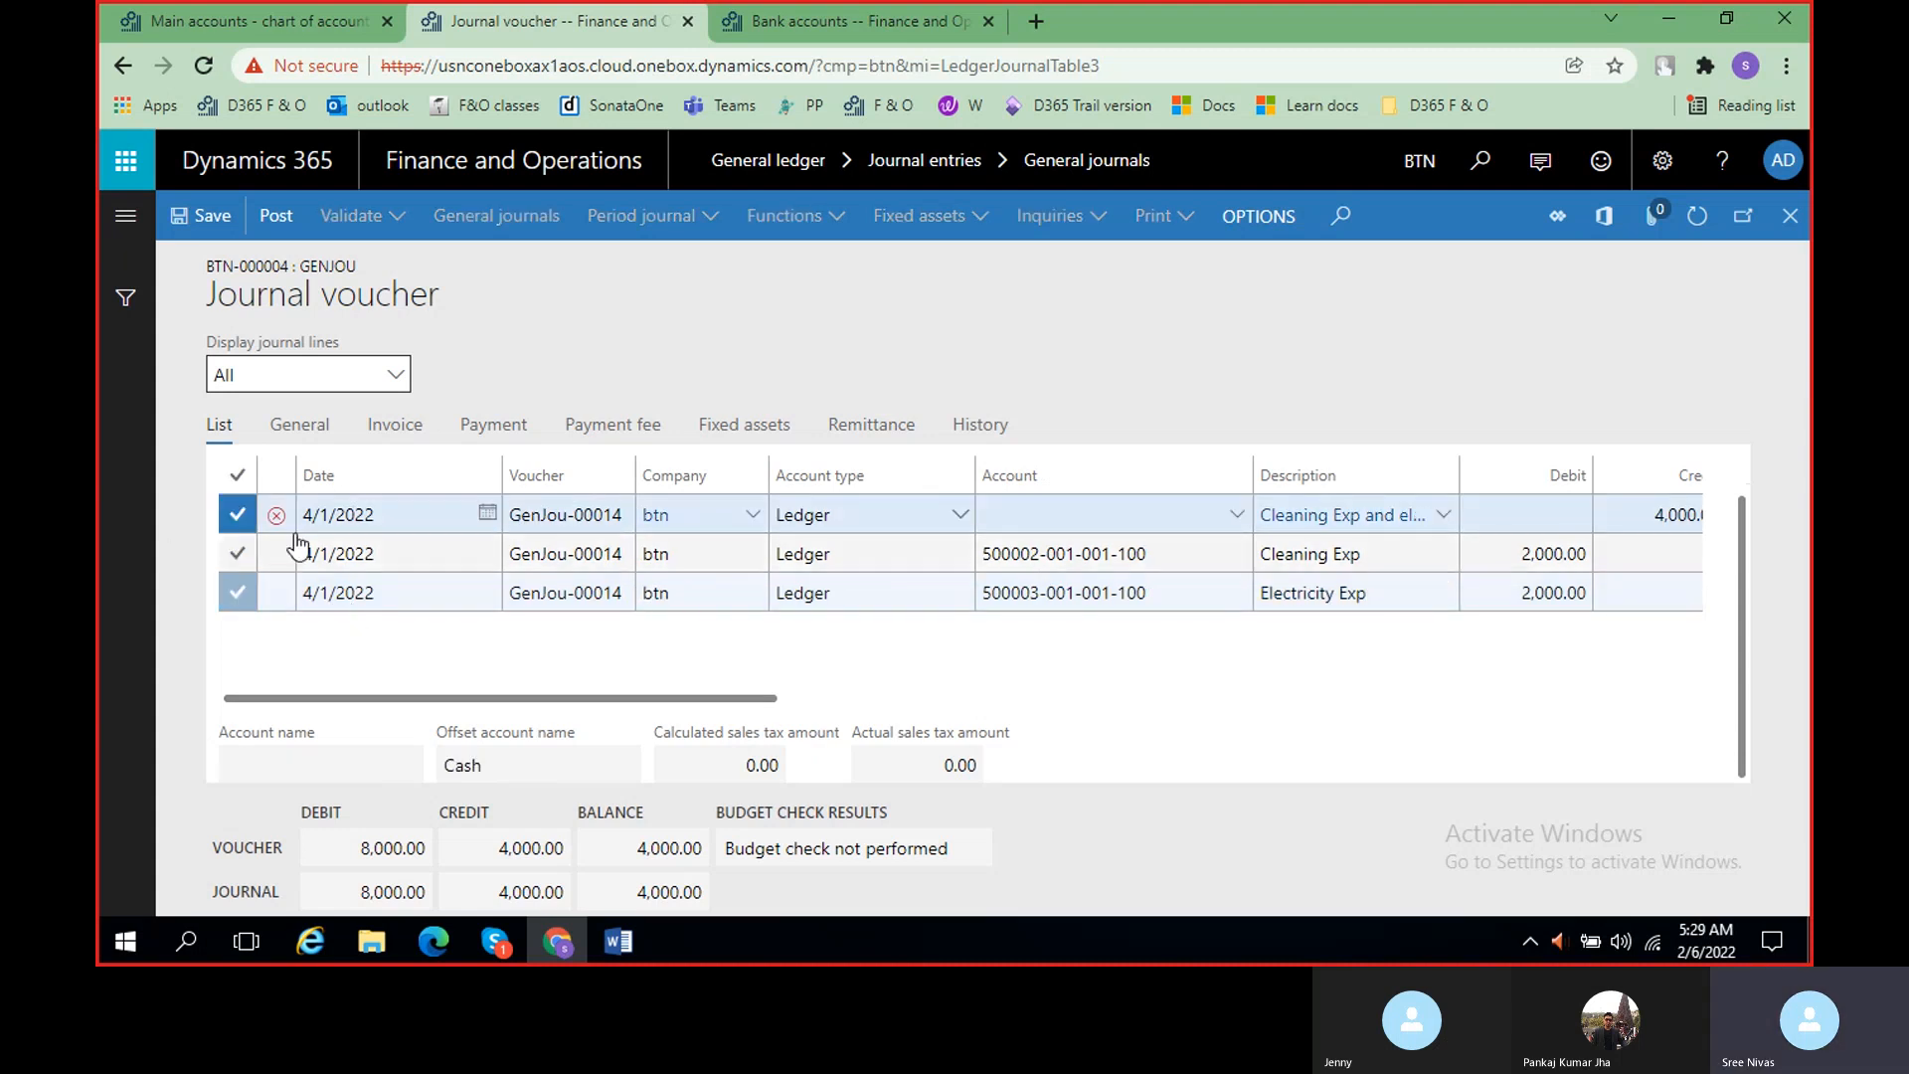
click(237, 597)
click(236, 516)
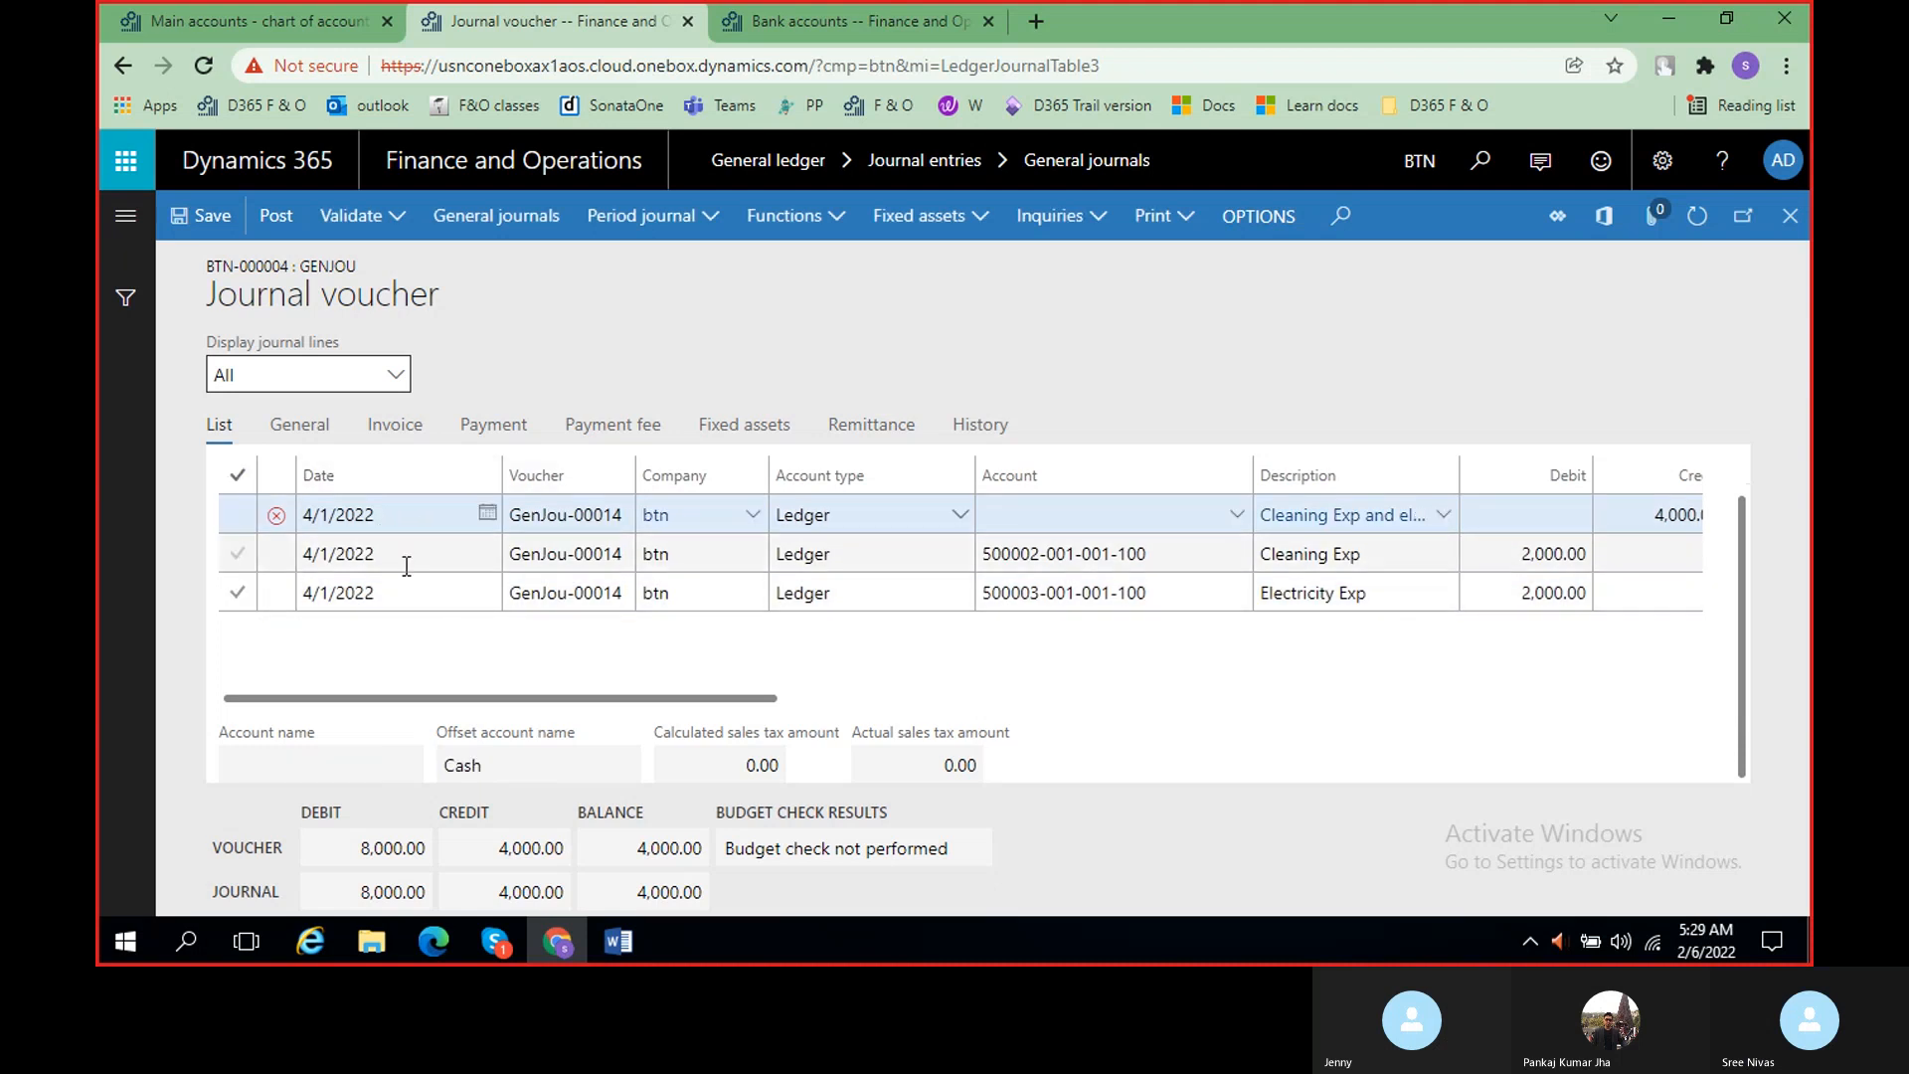
scroll(442, 608, right, 10)
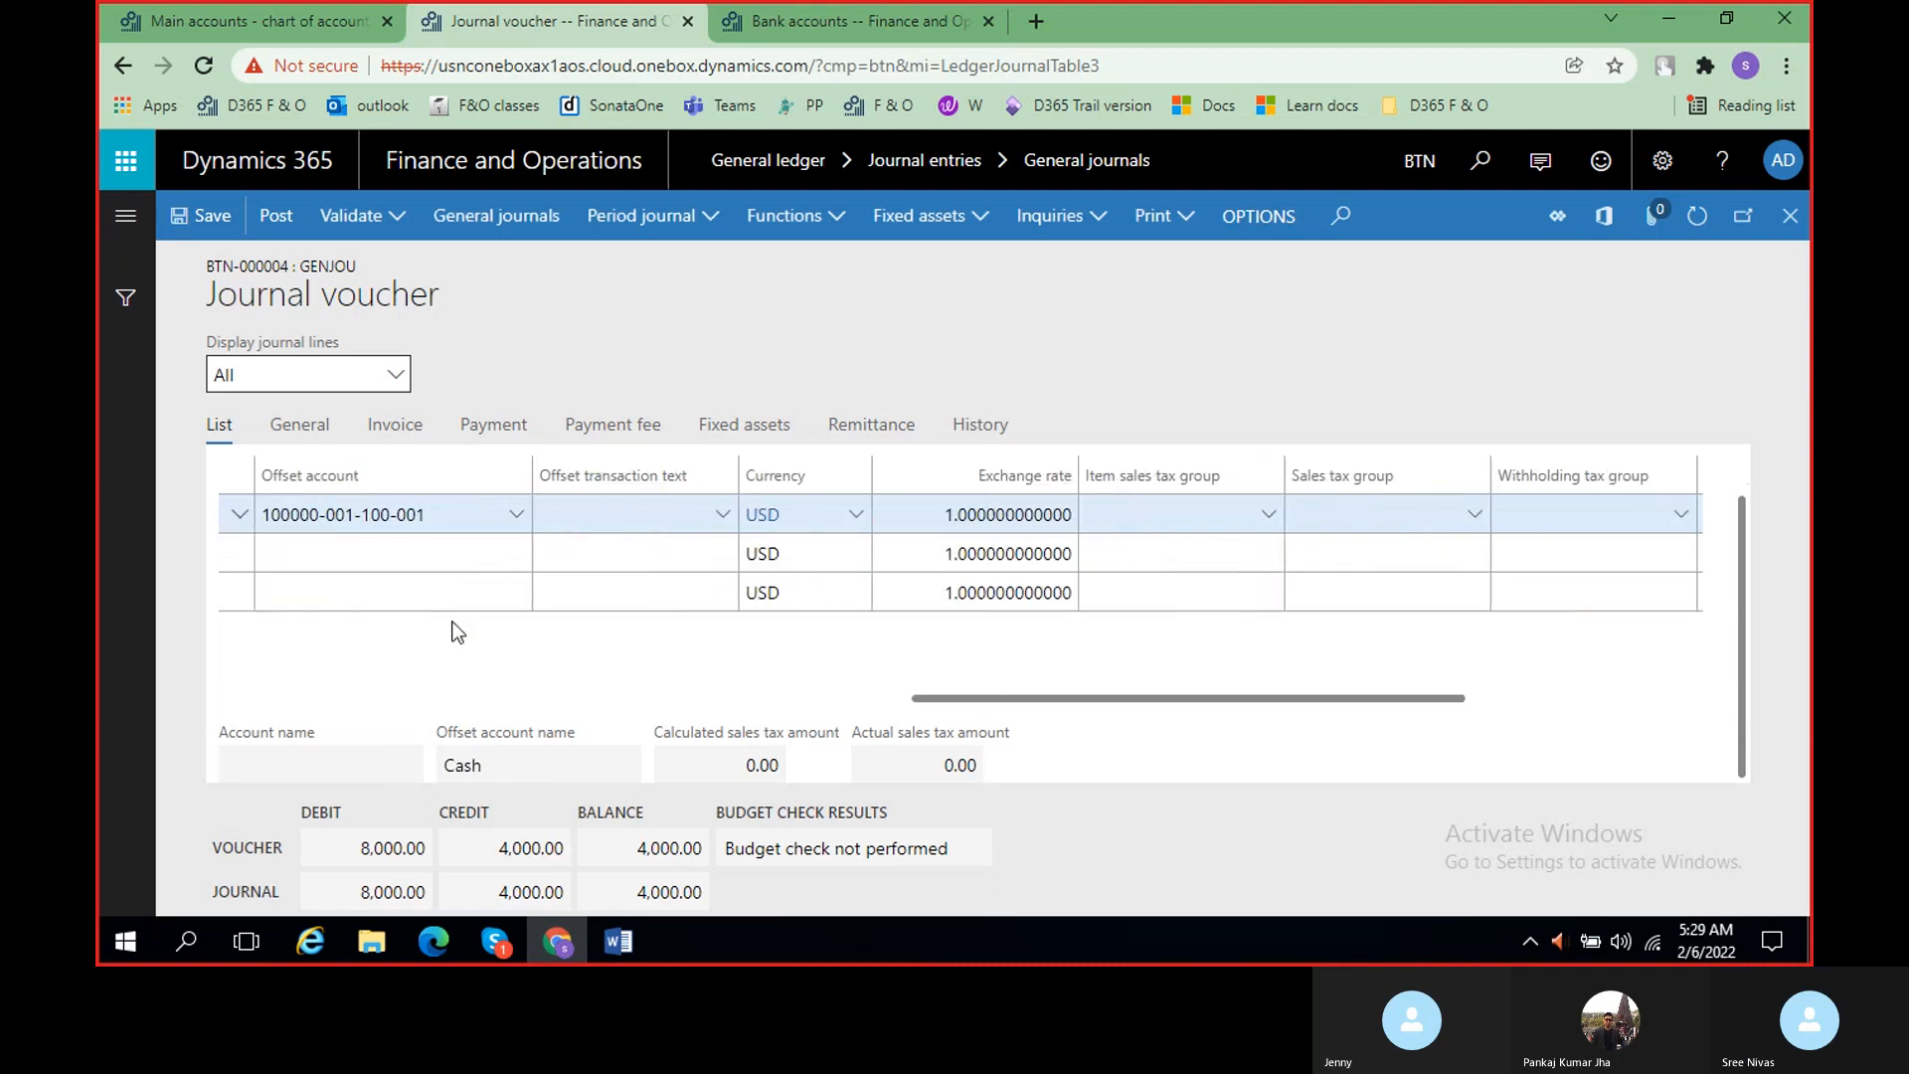
- Delete the "Cleaning Exp and electricity" line from the voucher, switching to Skype to unmute the call microphone before confirming the deletion
drag(1739, 623, 1741, 489)
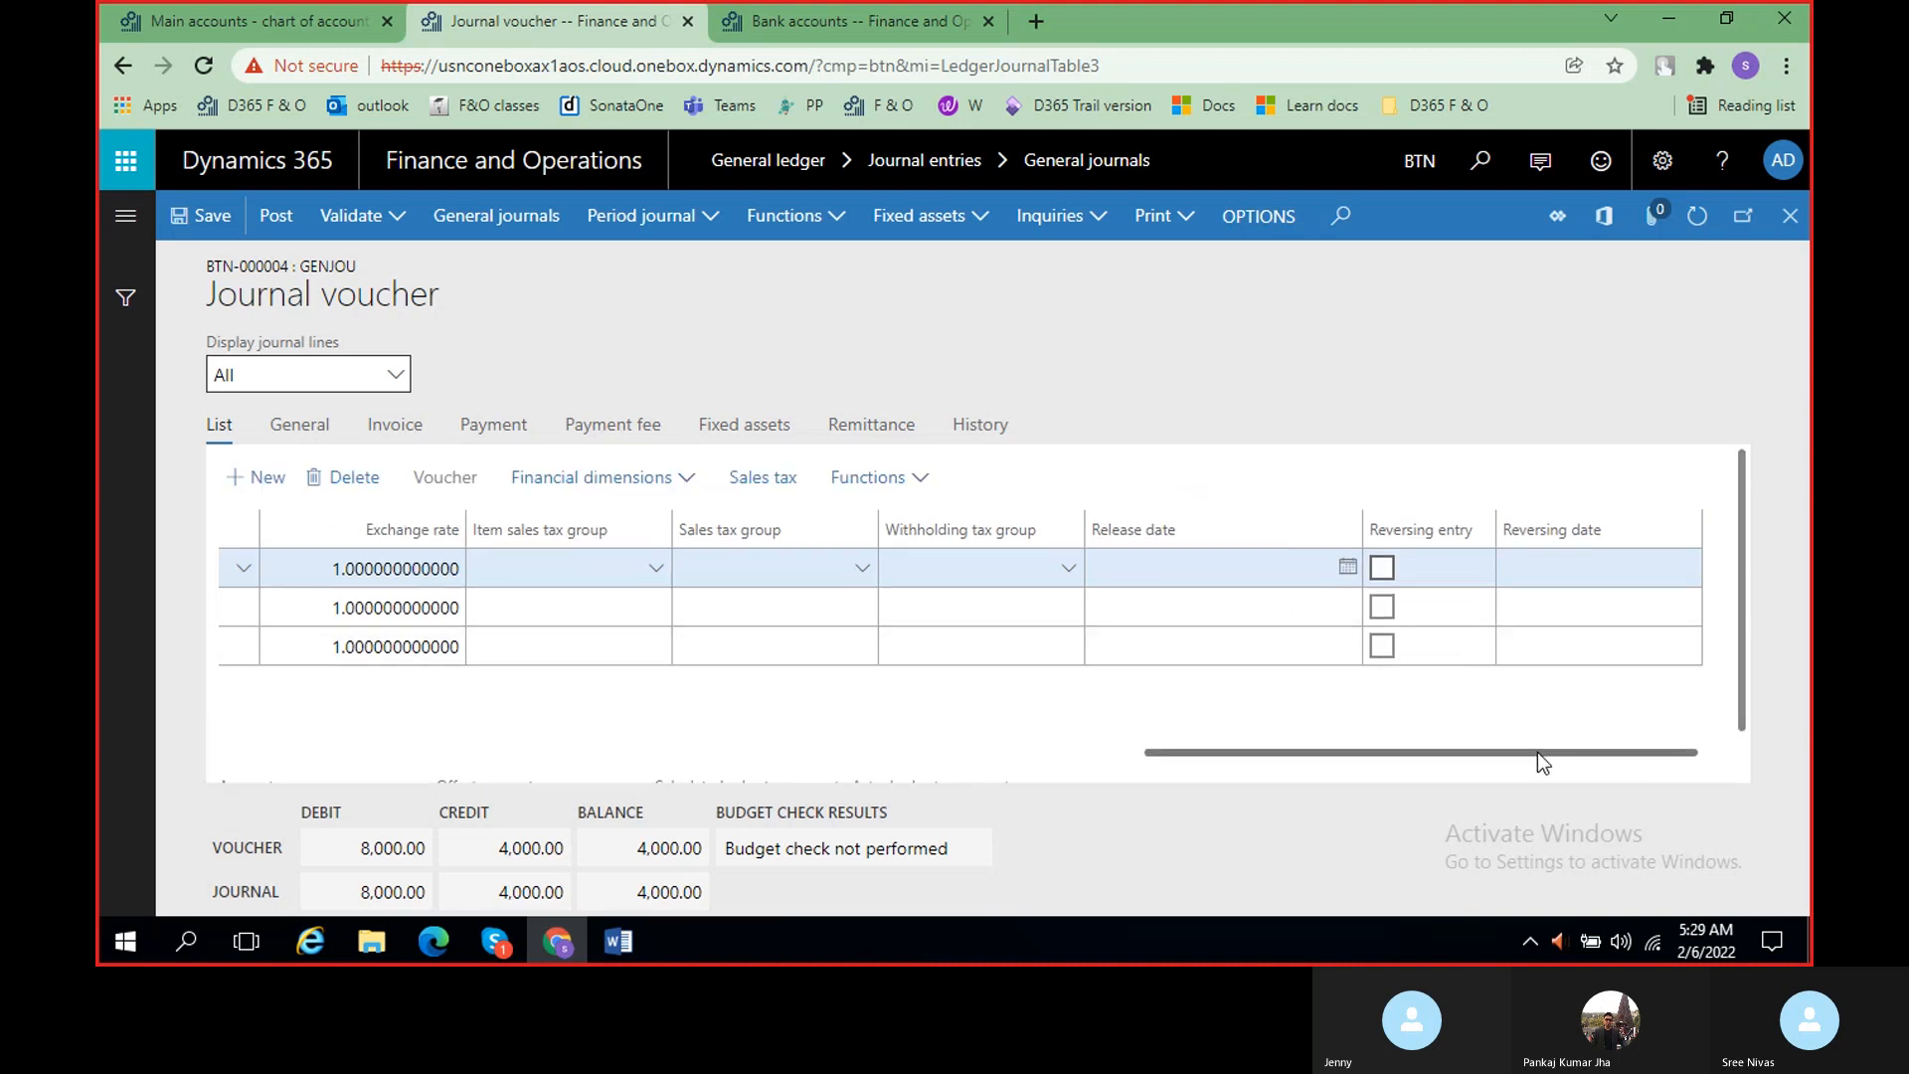
drag(1537, 752, 565, 693)
click(236, 568)
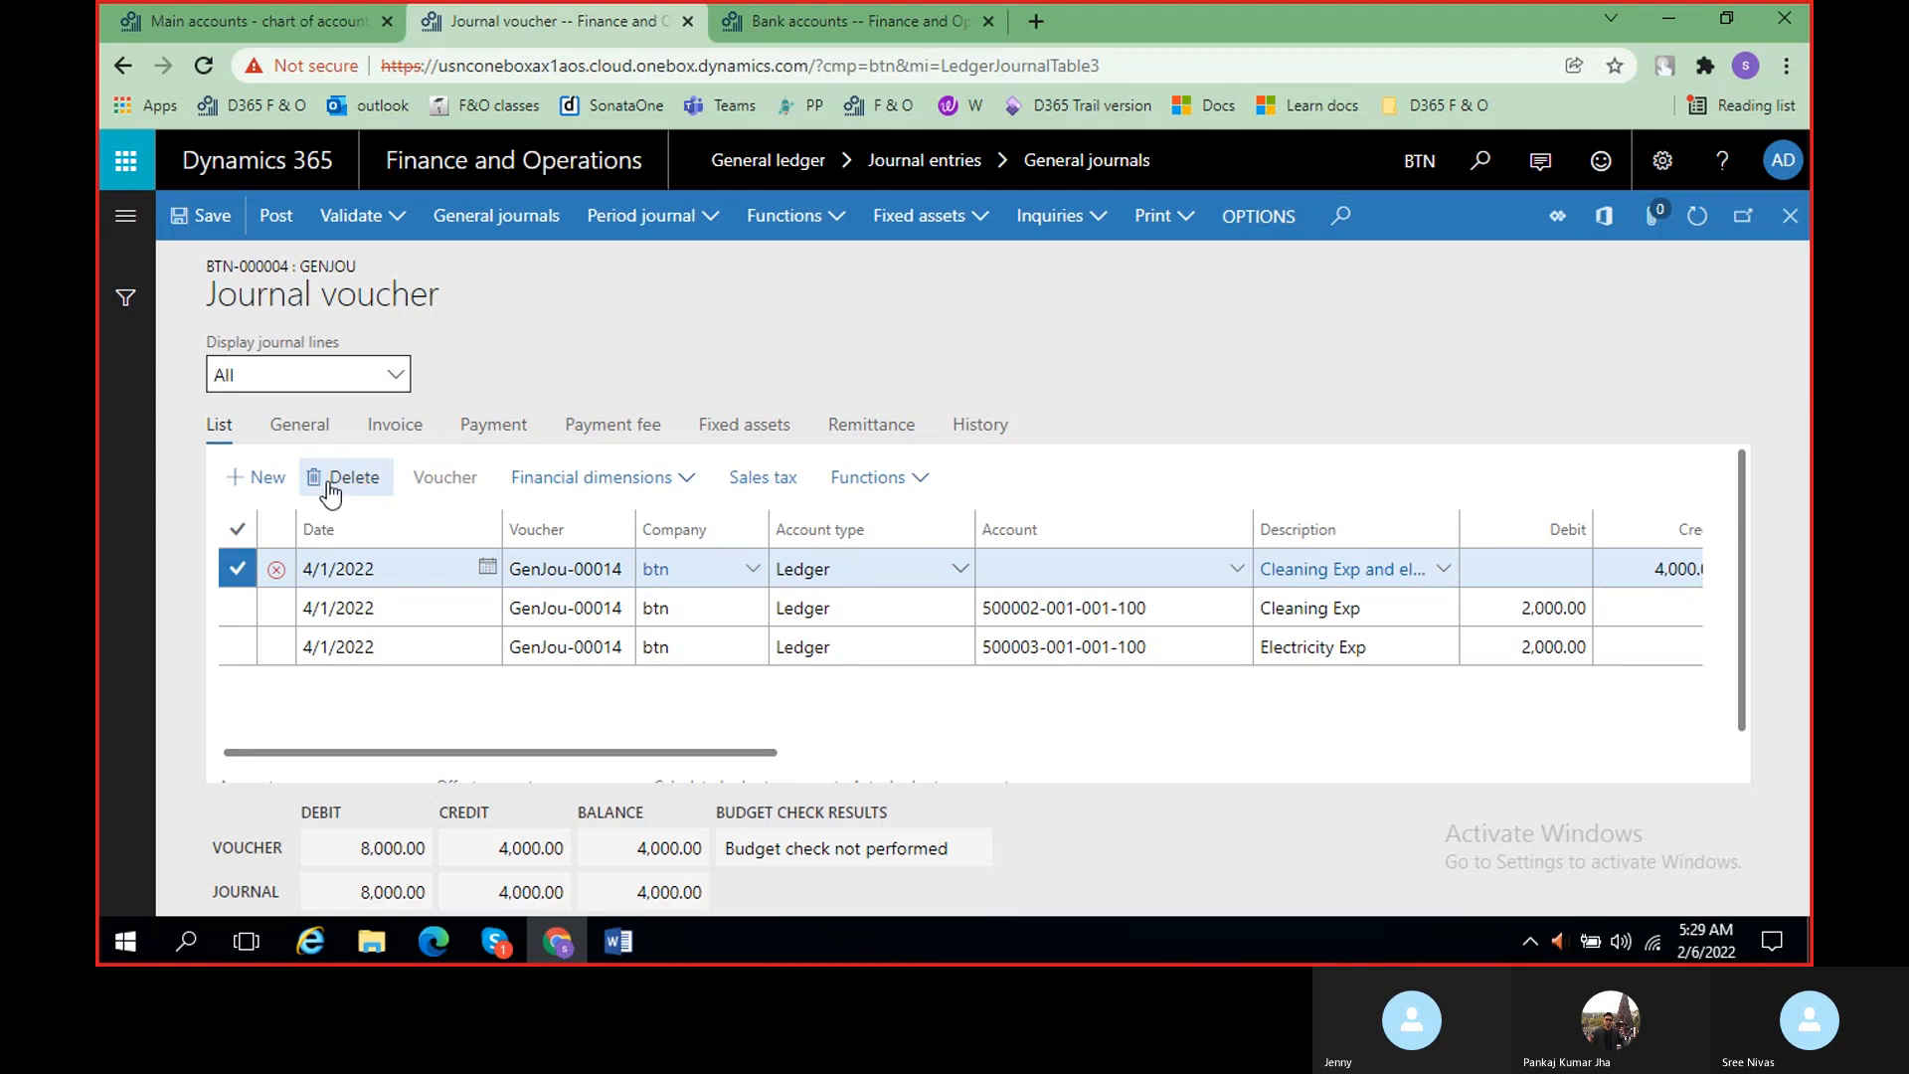
click(340, 478)
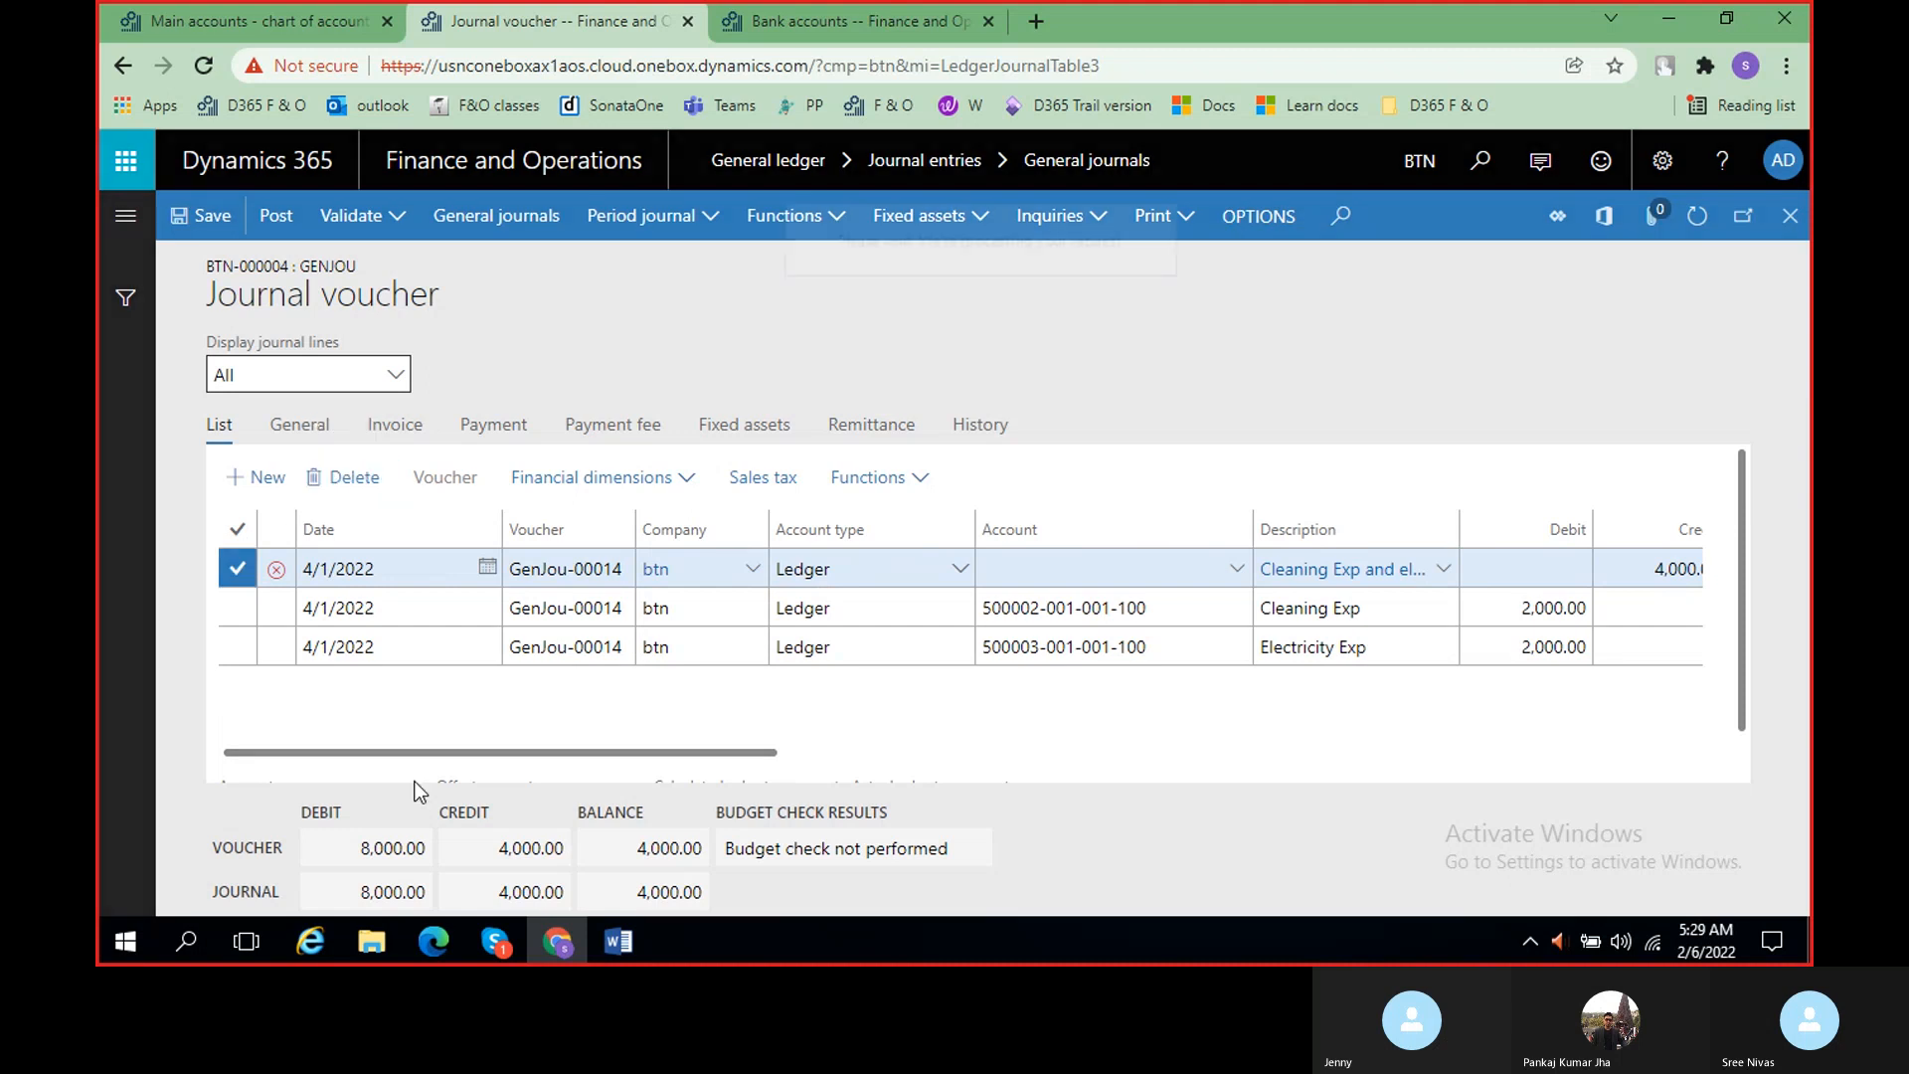
click(497, 938)
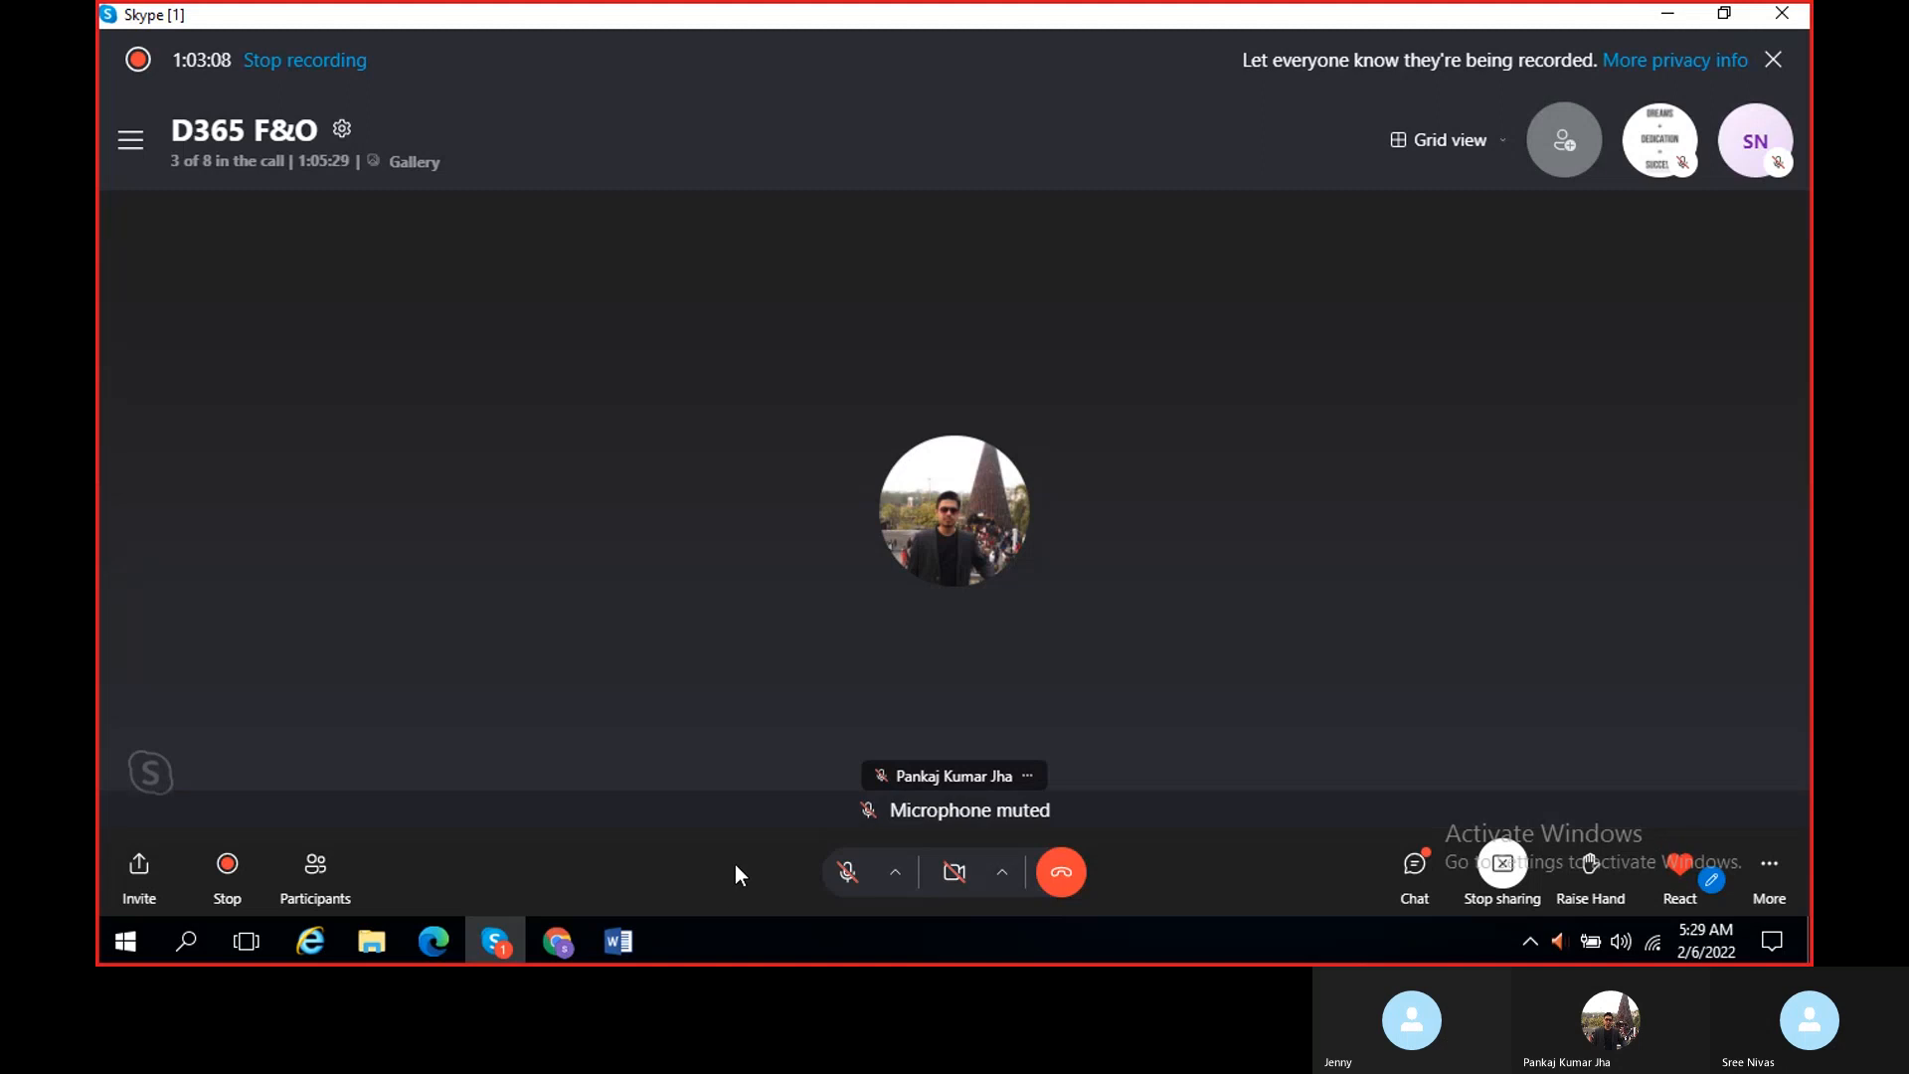
click(846, 872)
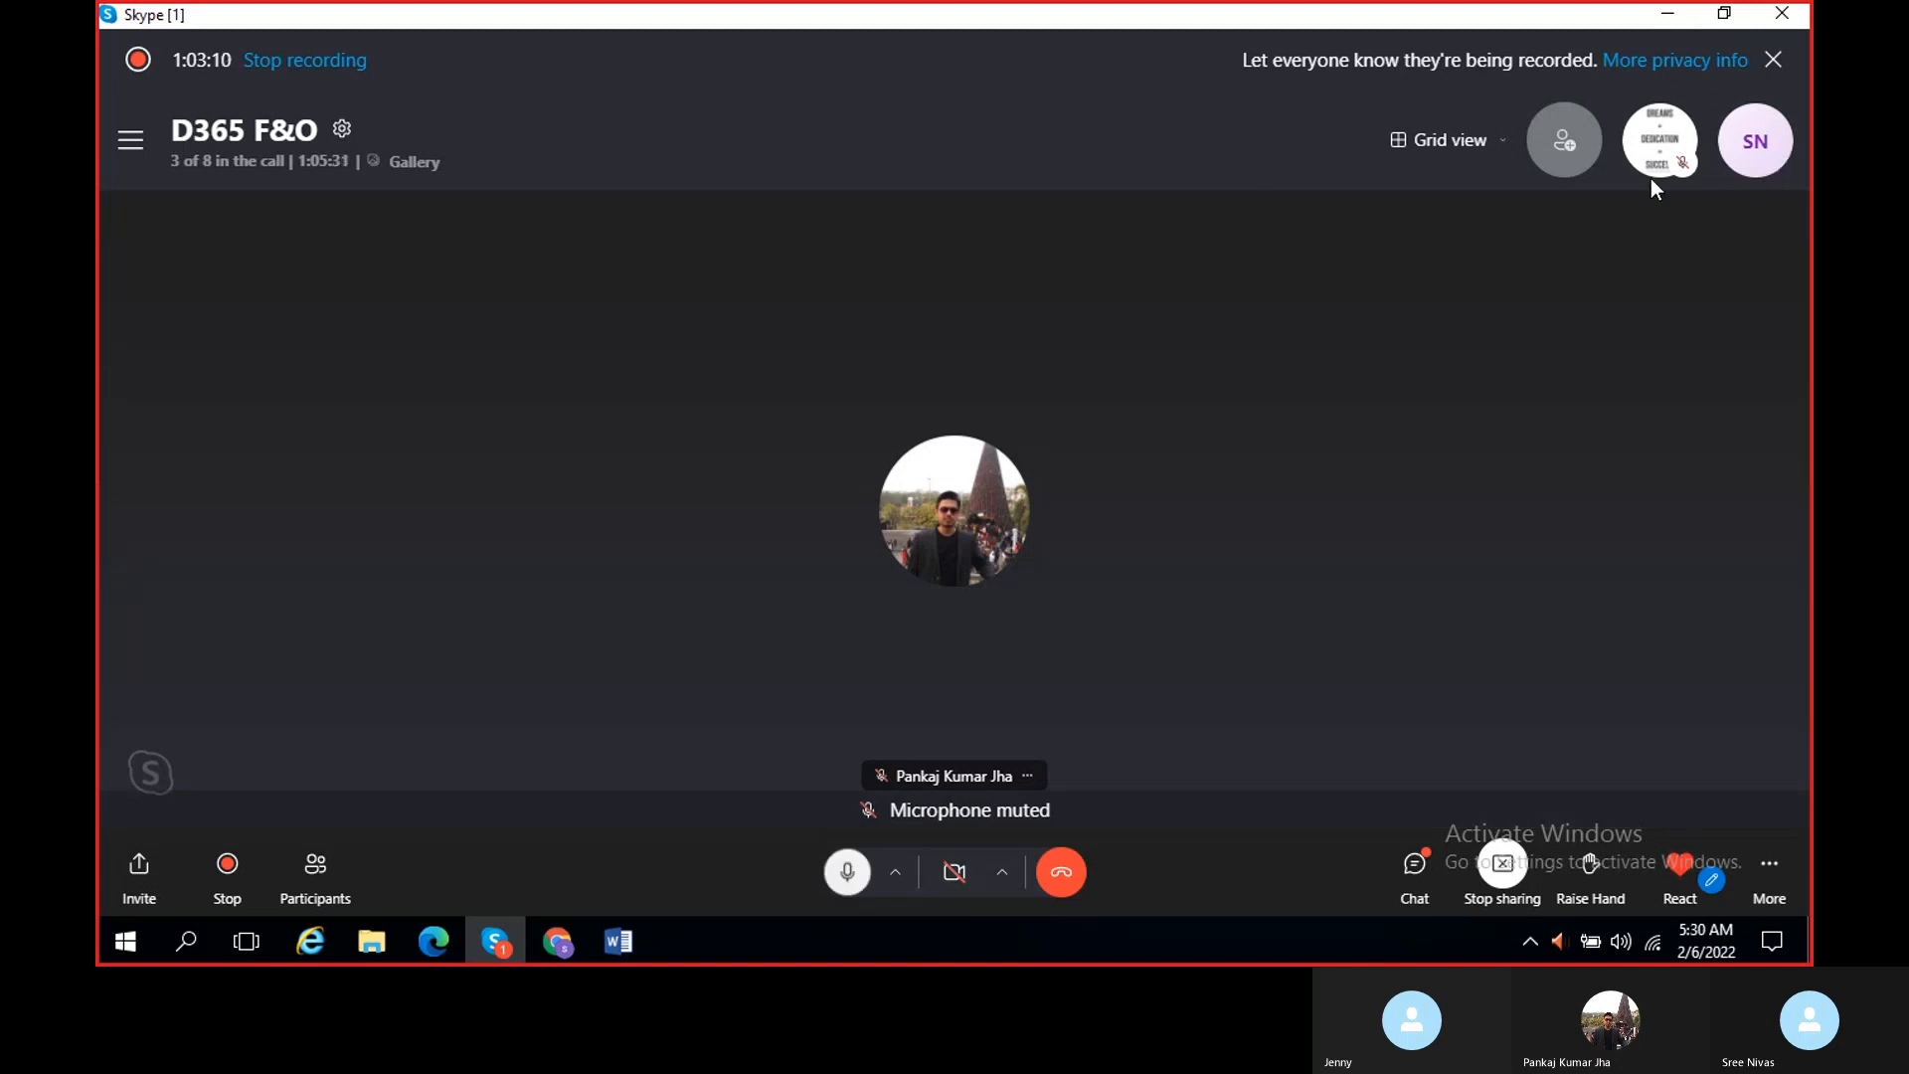
click(1680, 22)
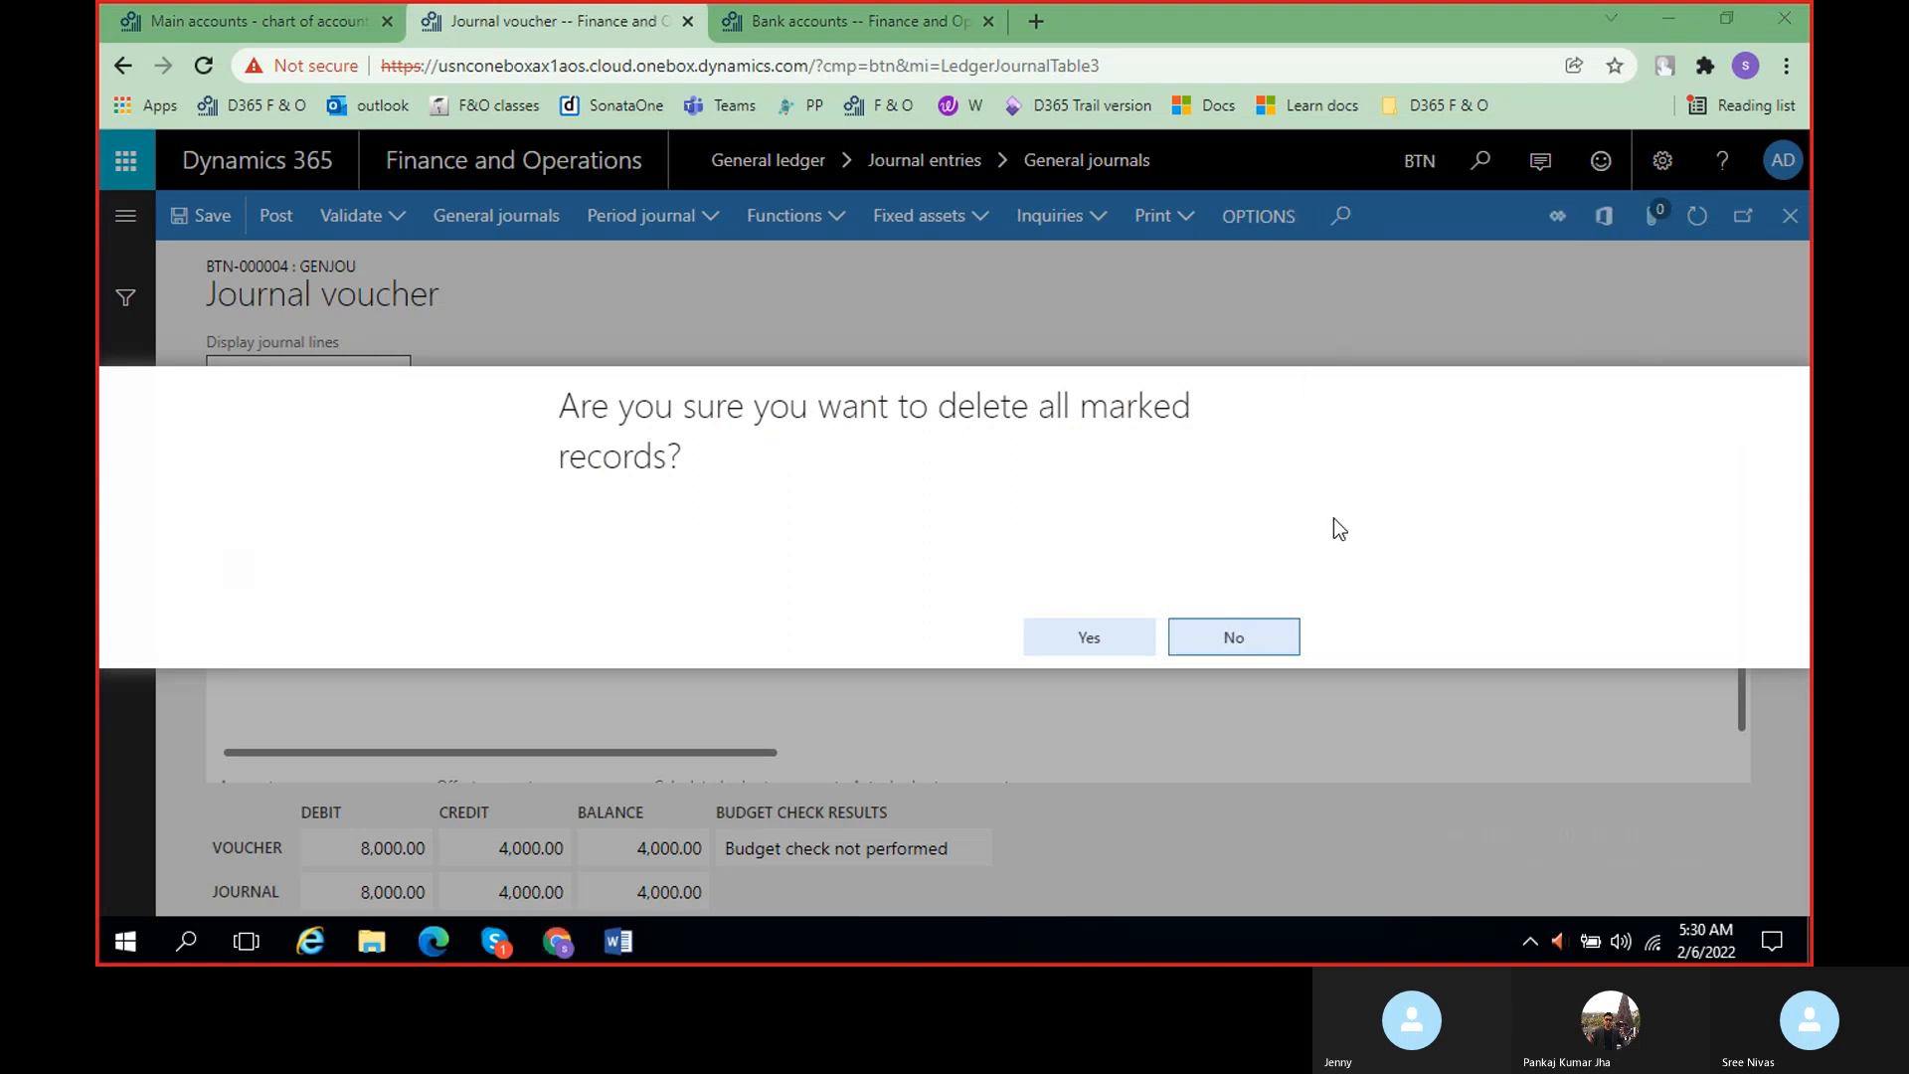
click(1112, 646)
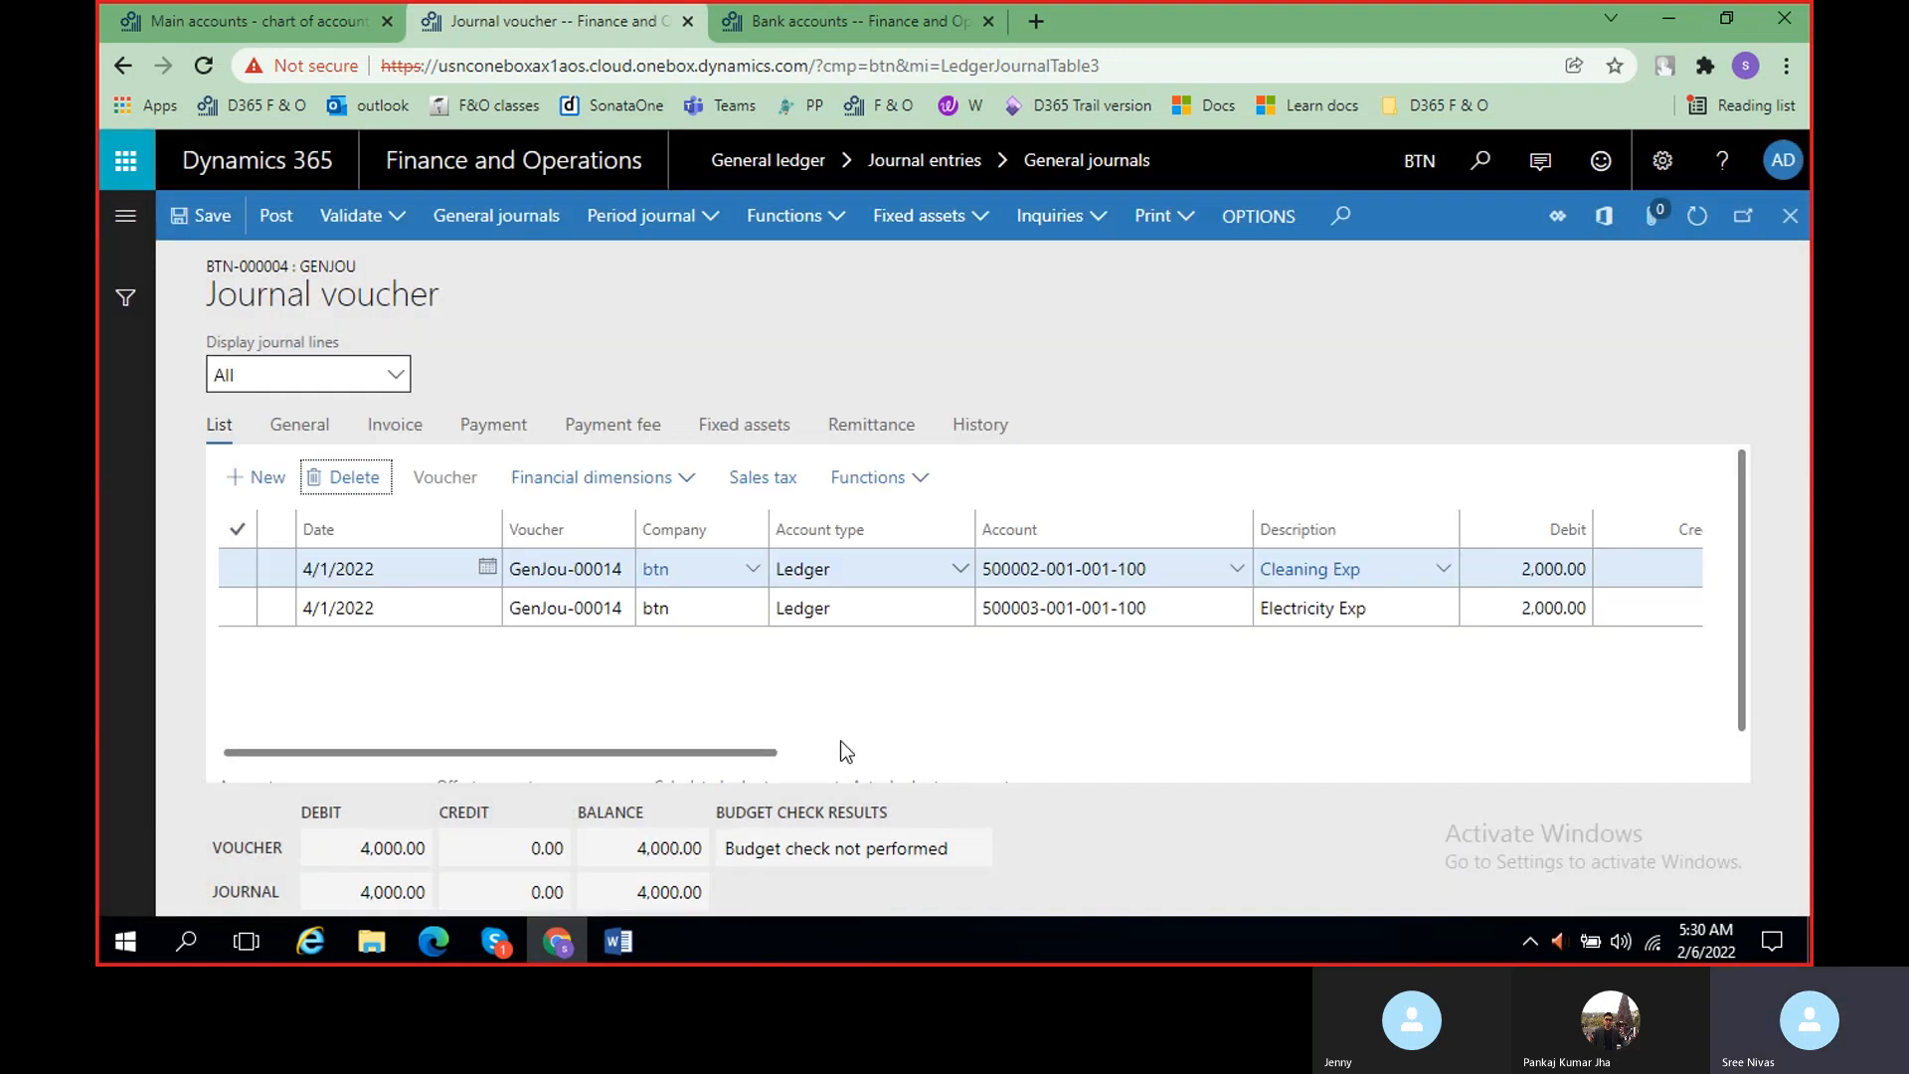
drag(750, 754, 1223, 716)
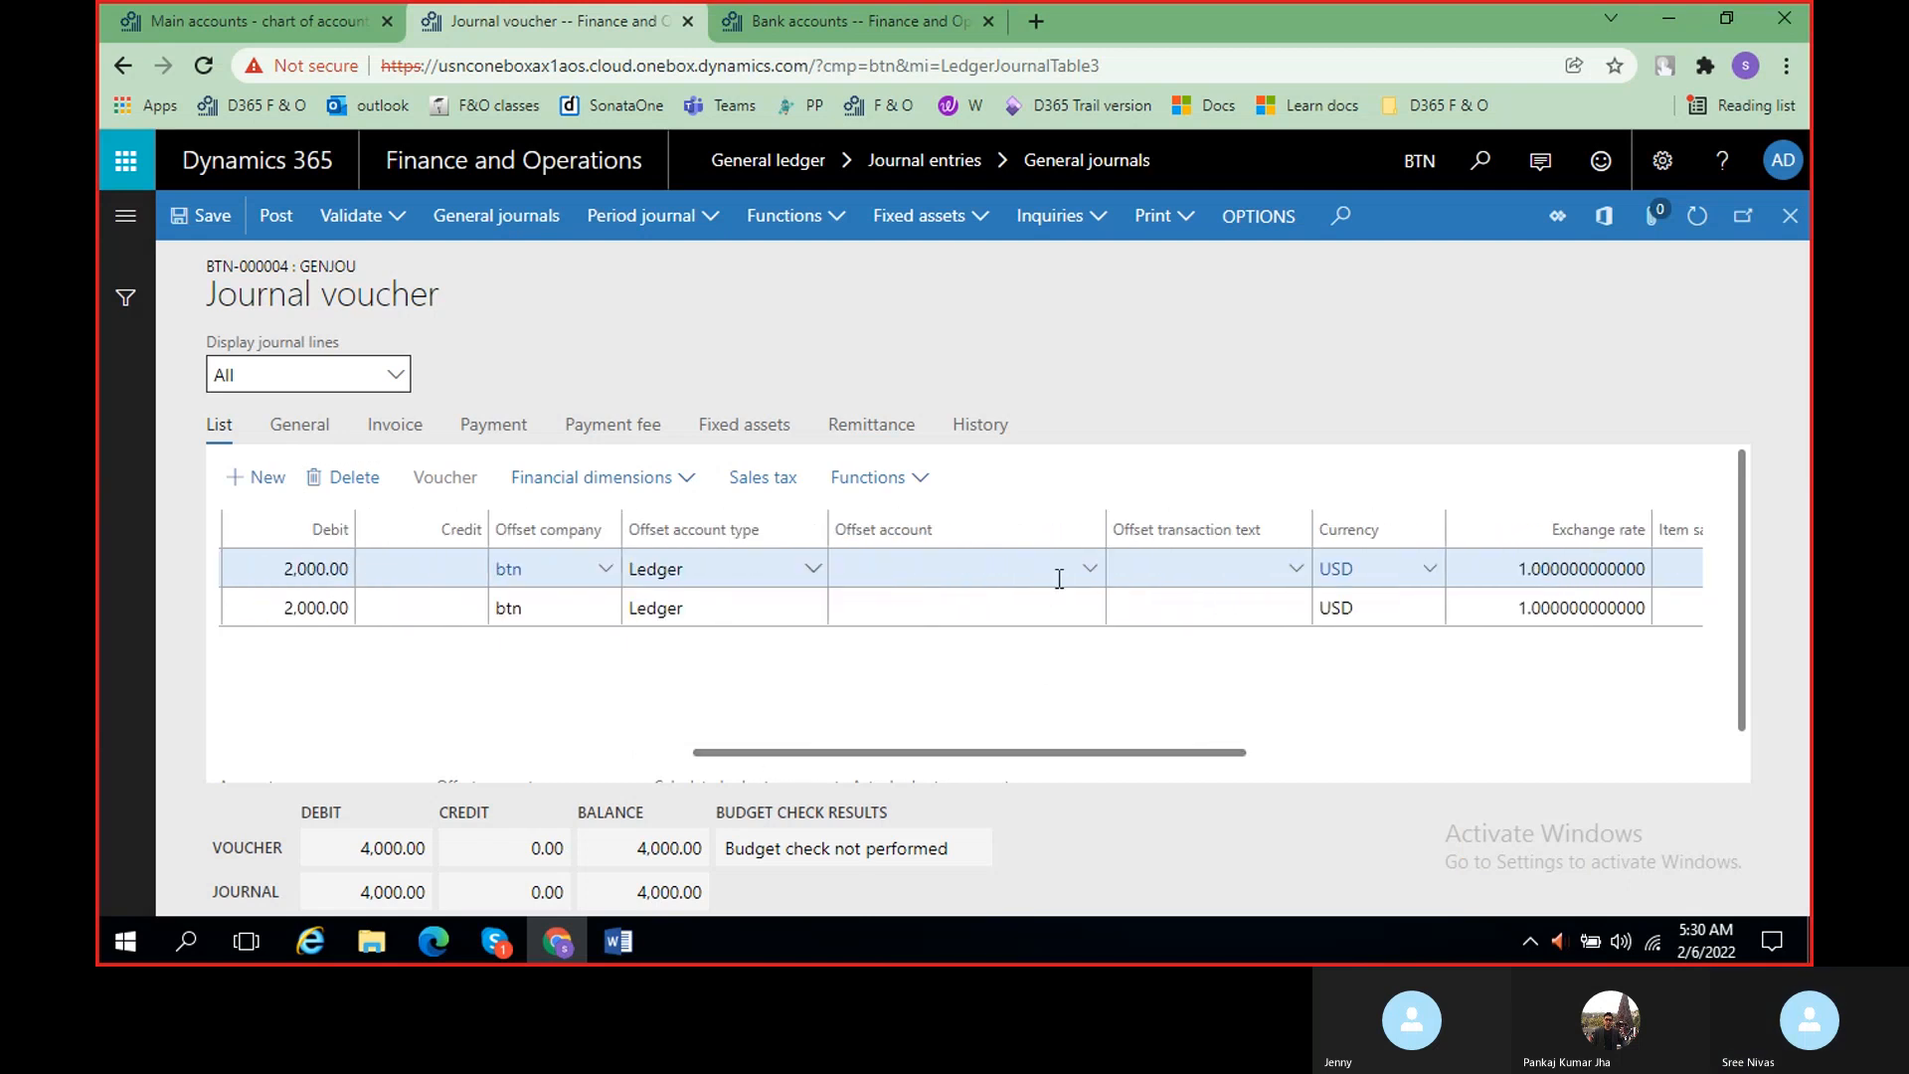
click(1090, 571)
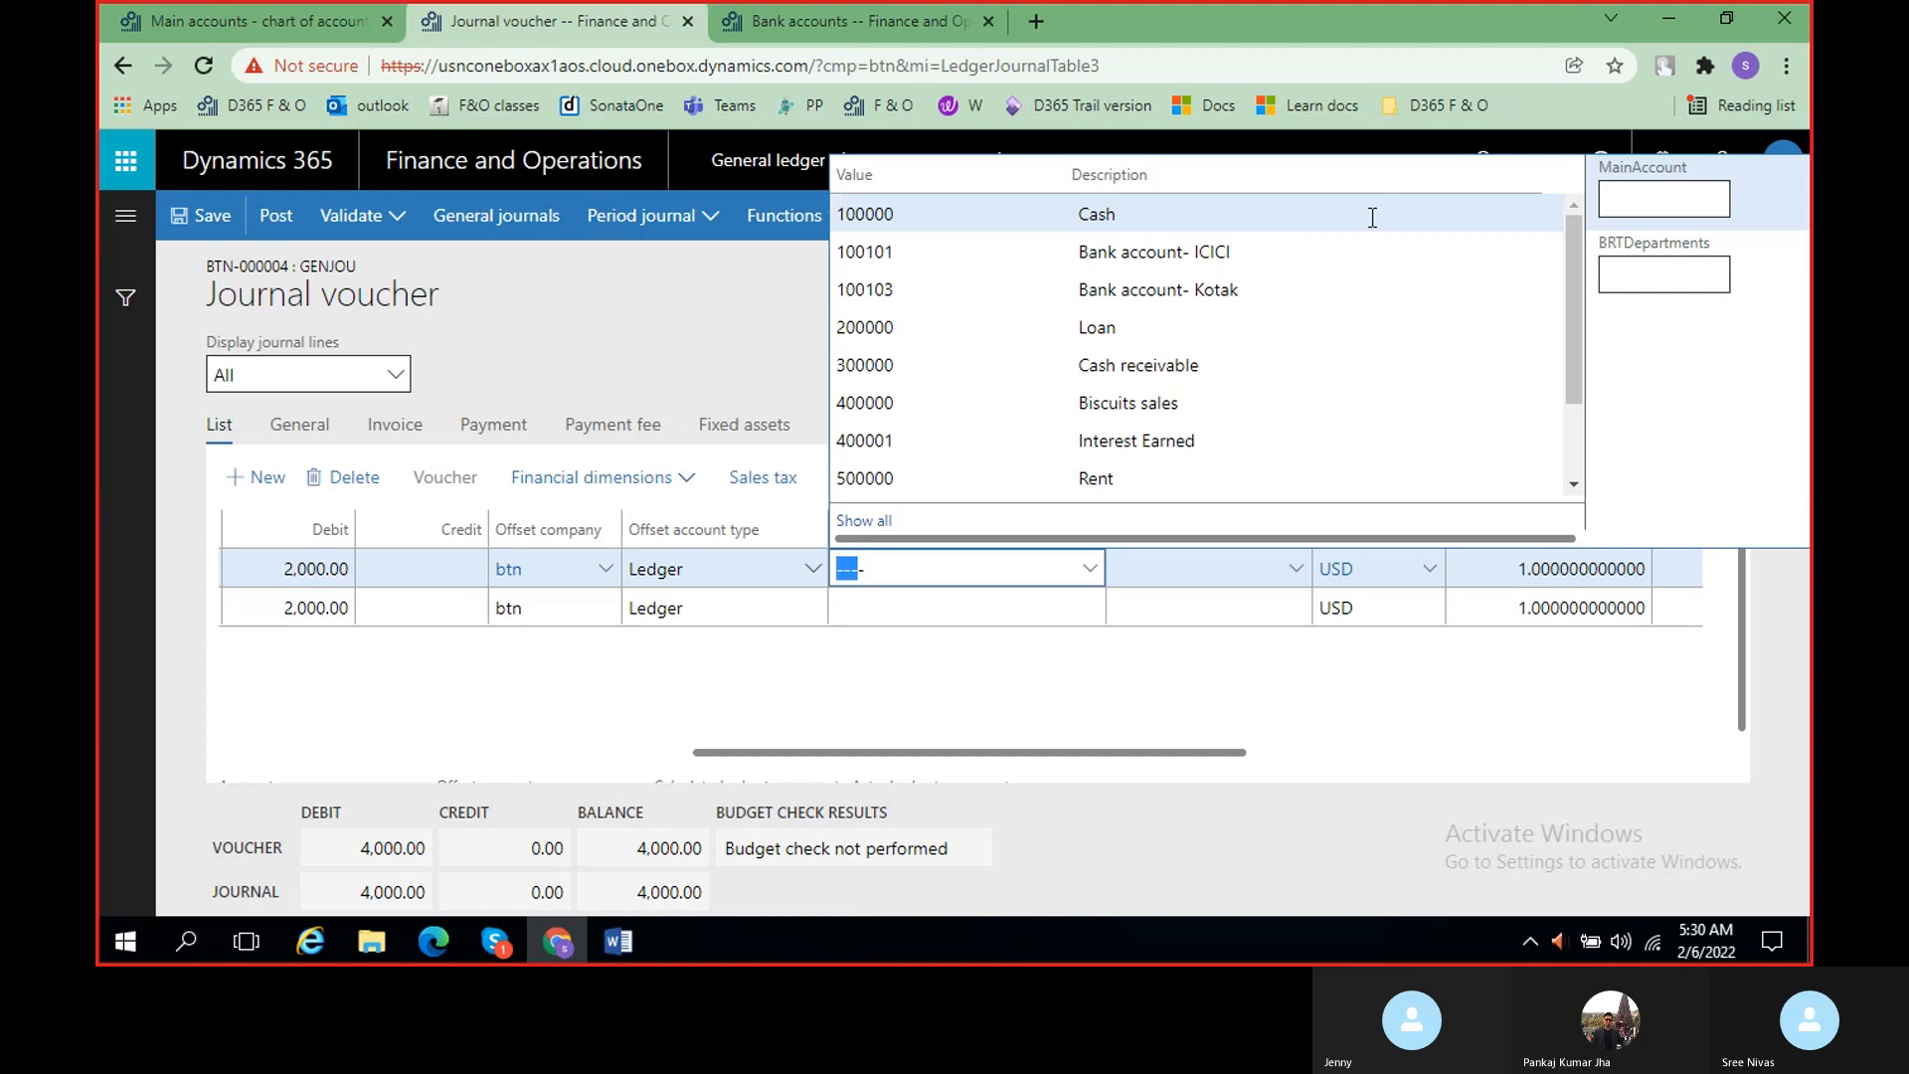
click(1372, 215)
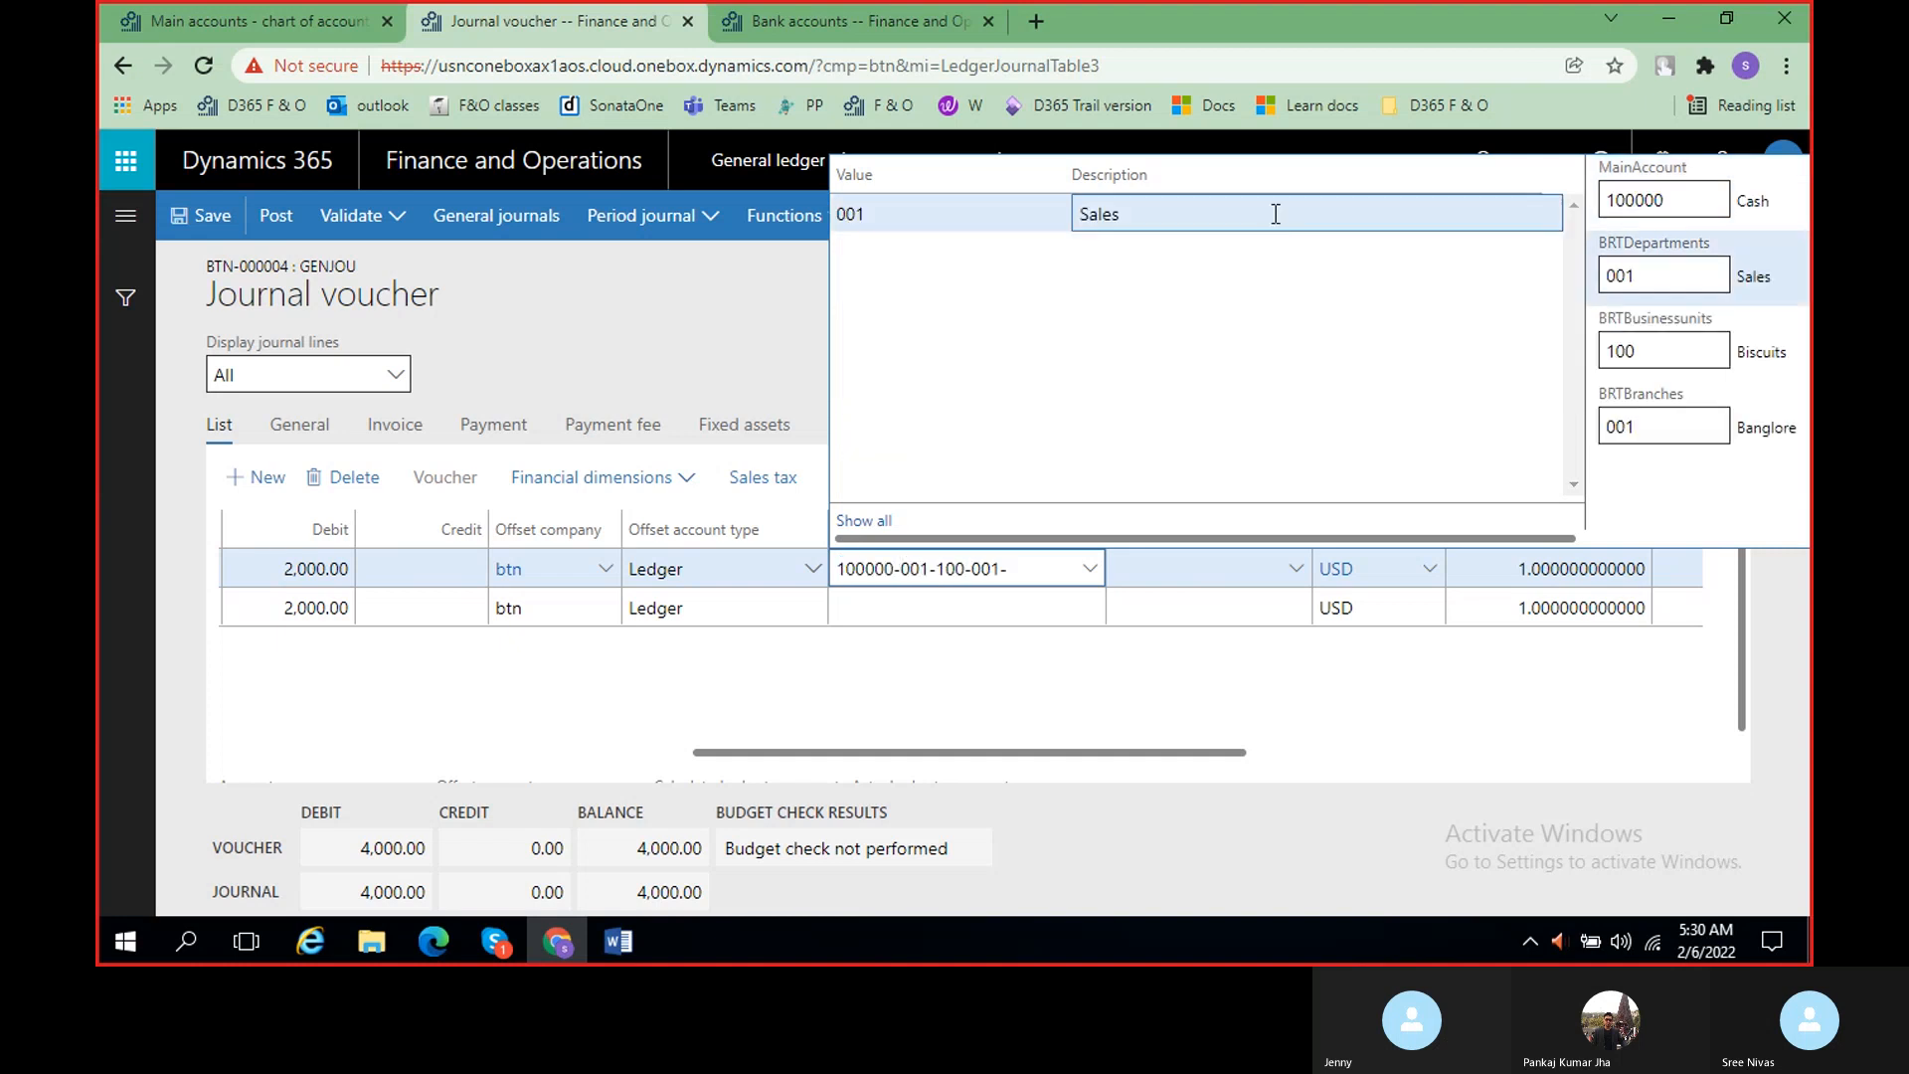
key(Tab)
click(1082, 607)
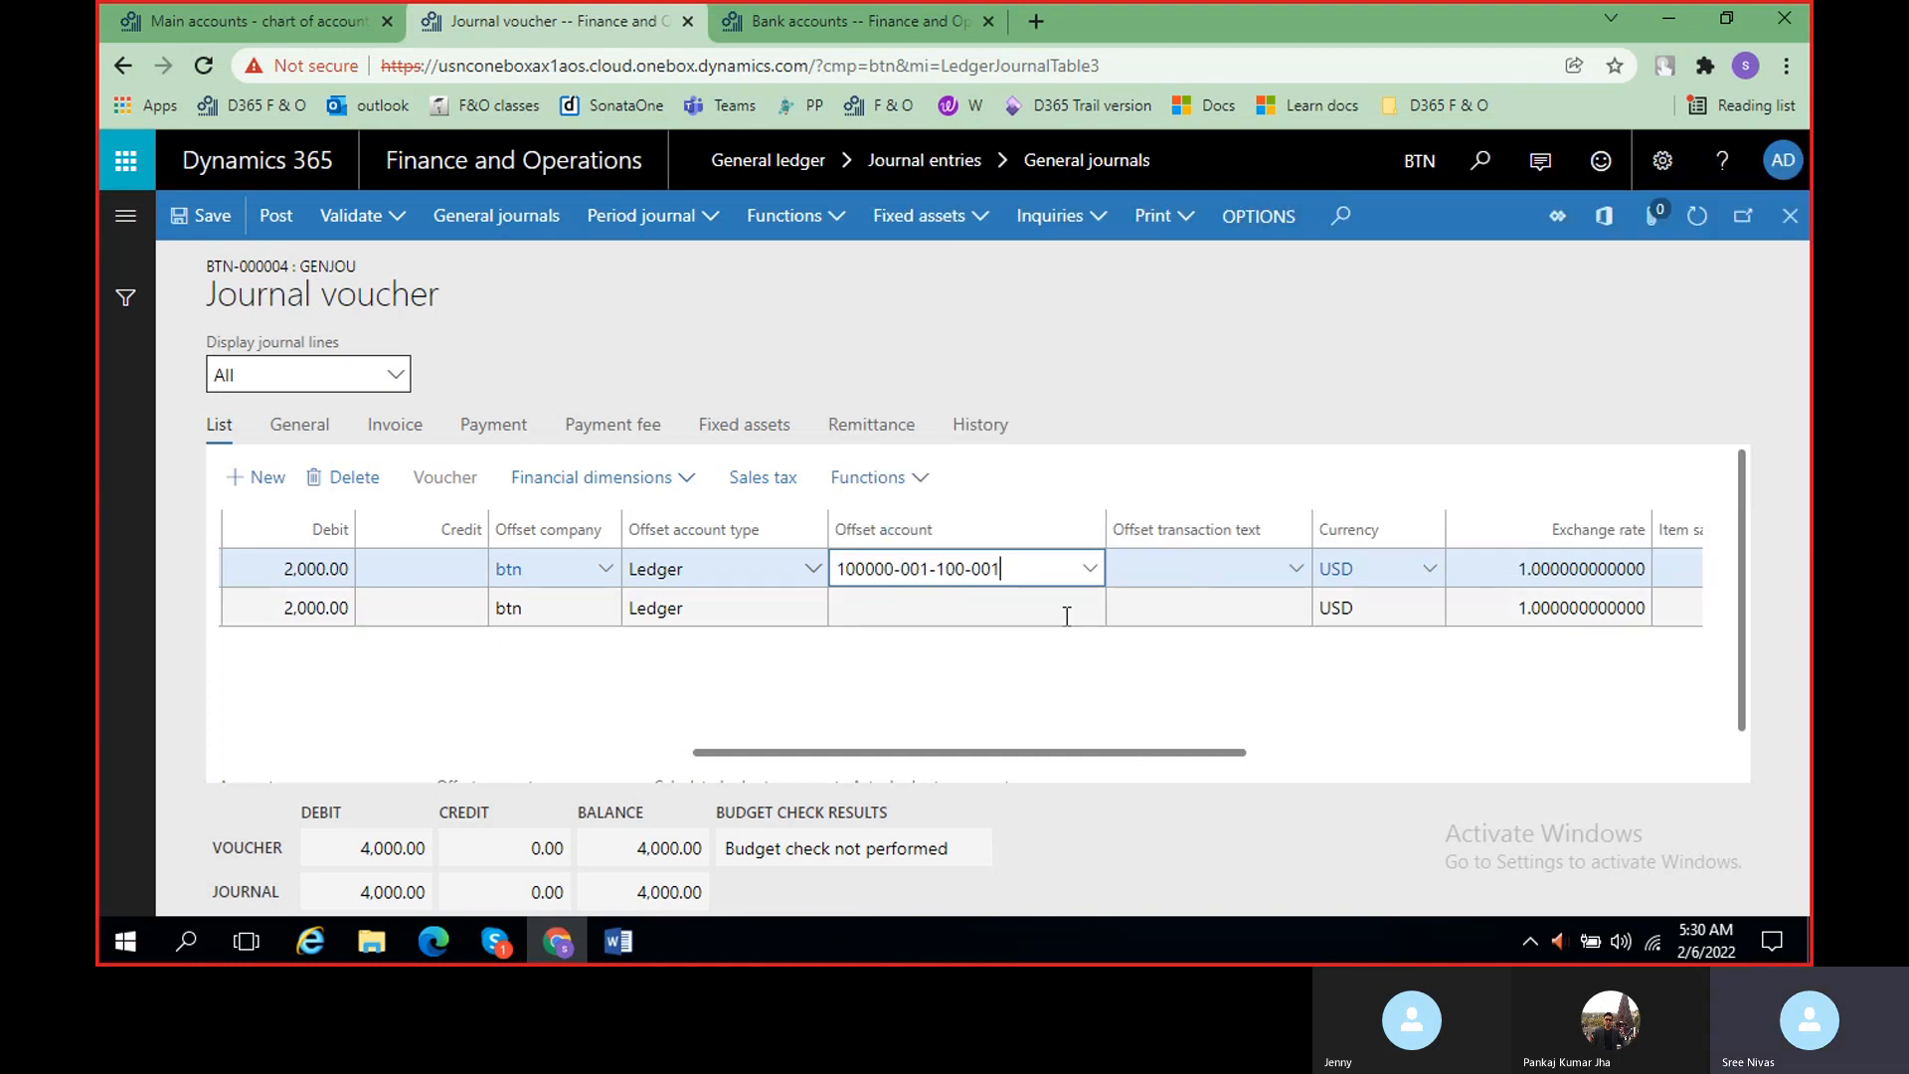
click(974, 608)
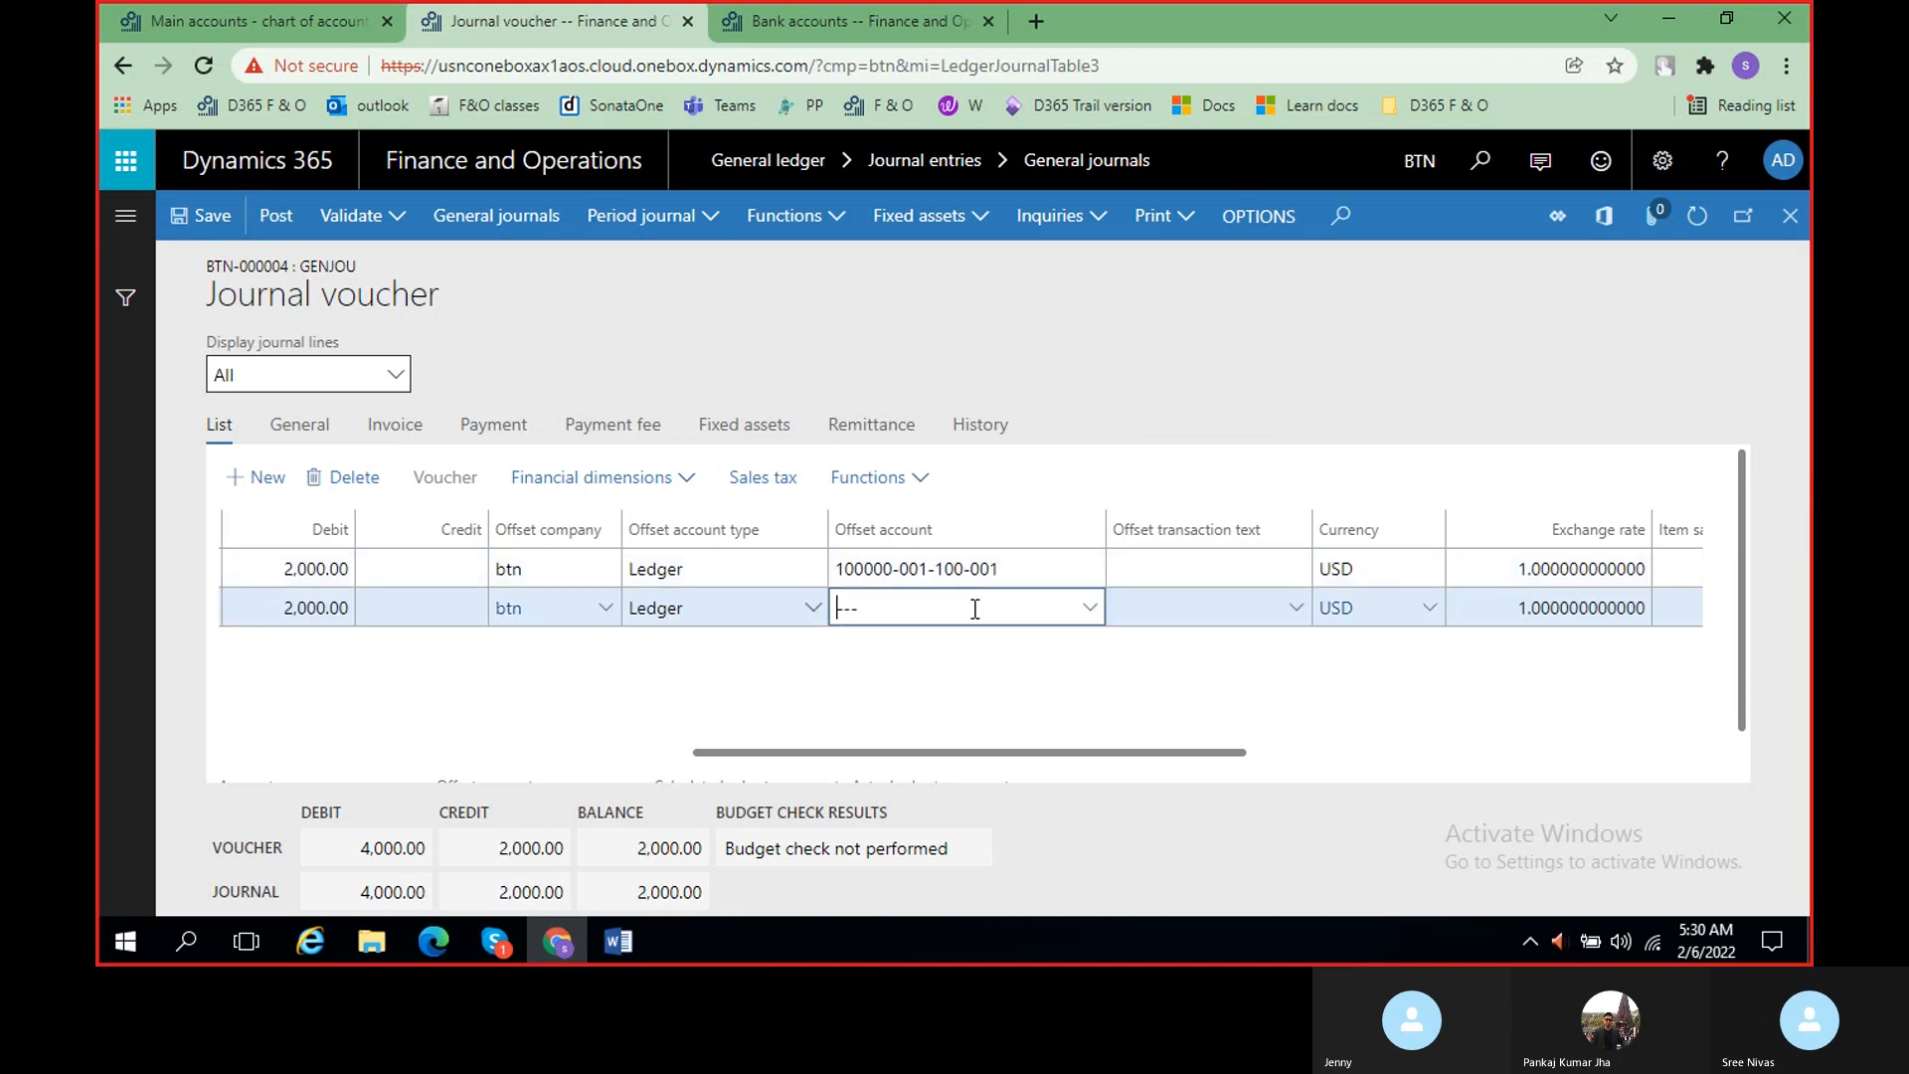
click(1090, 608)
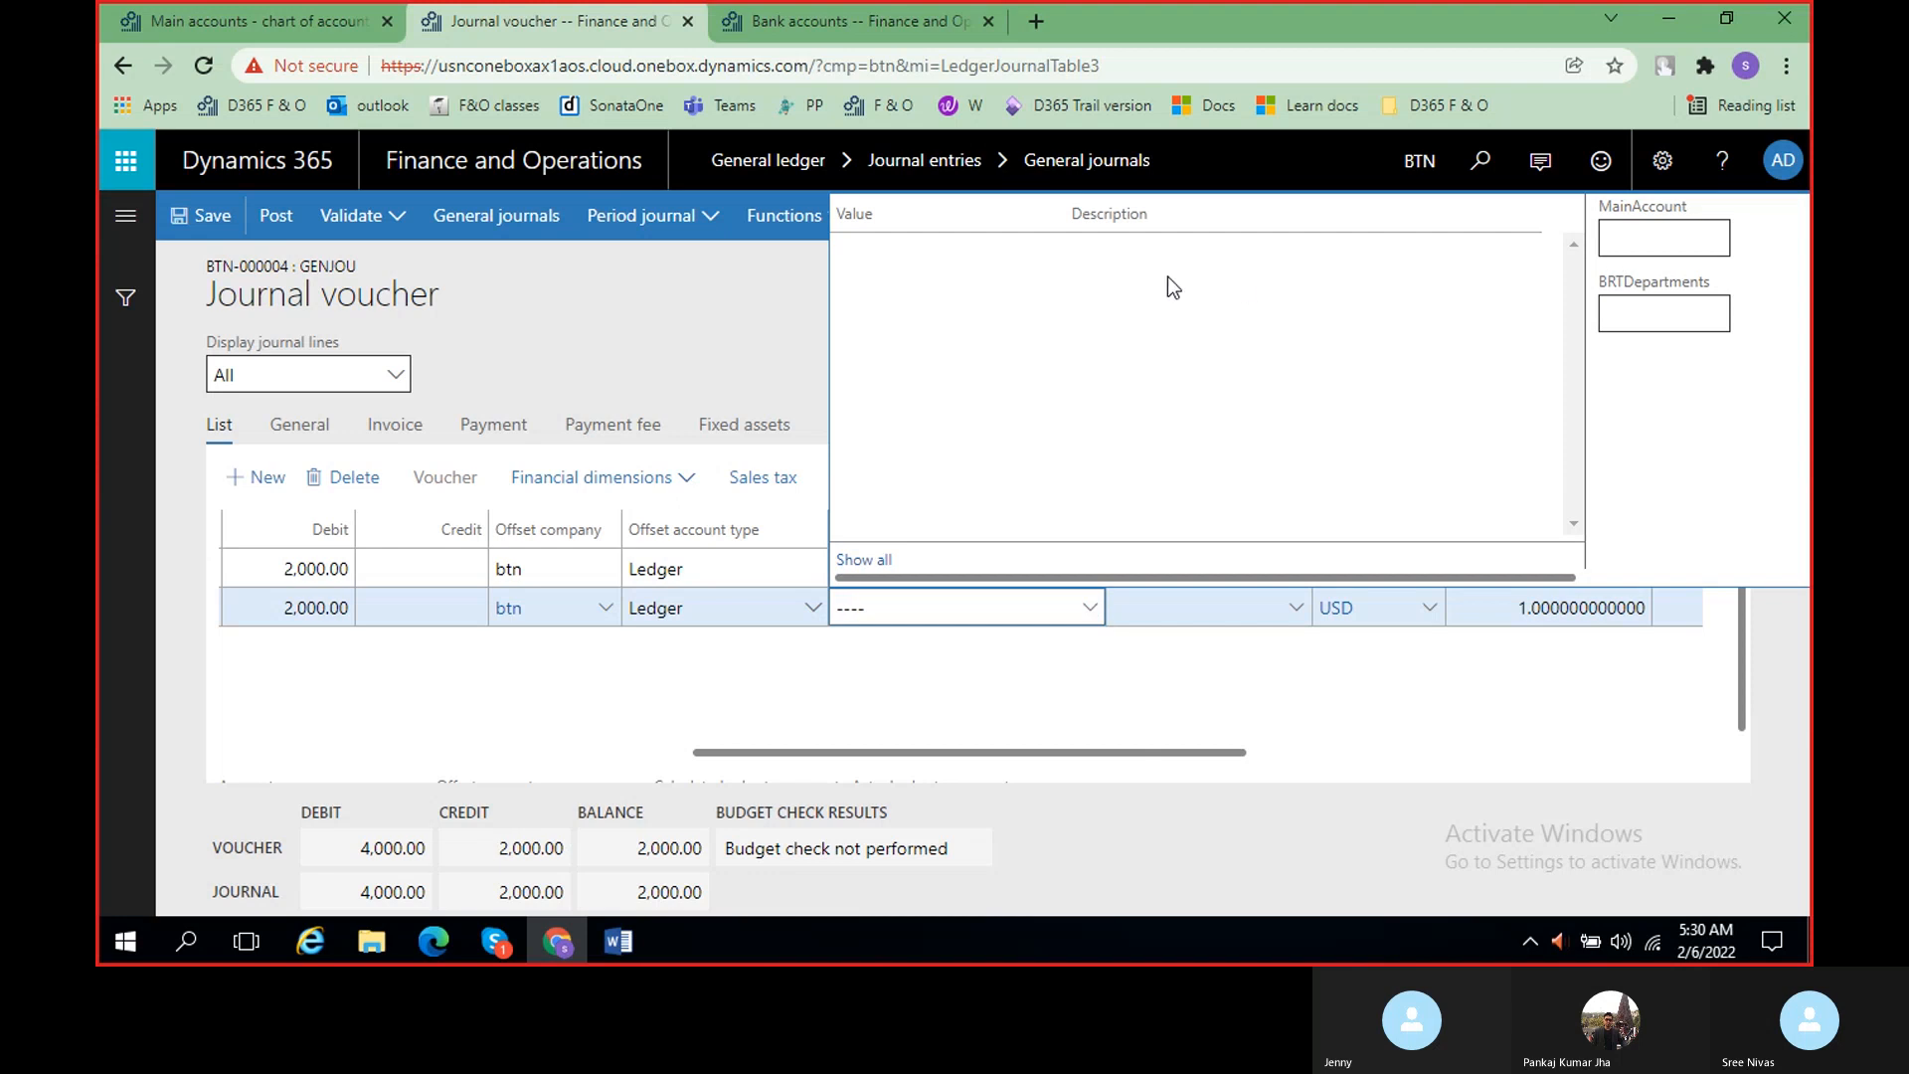
click(1639, 239)
click(1098, 251)
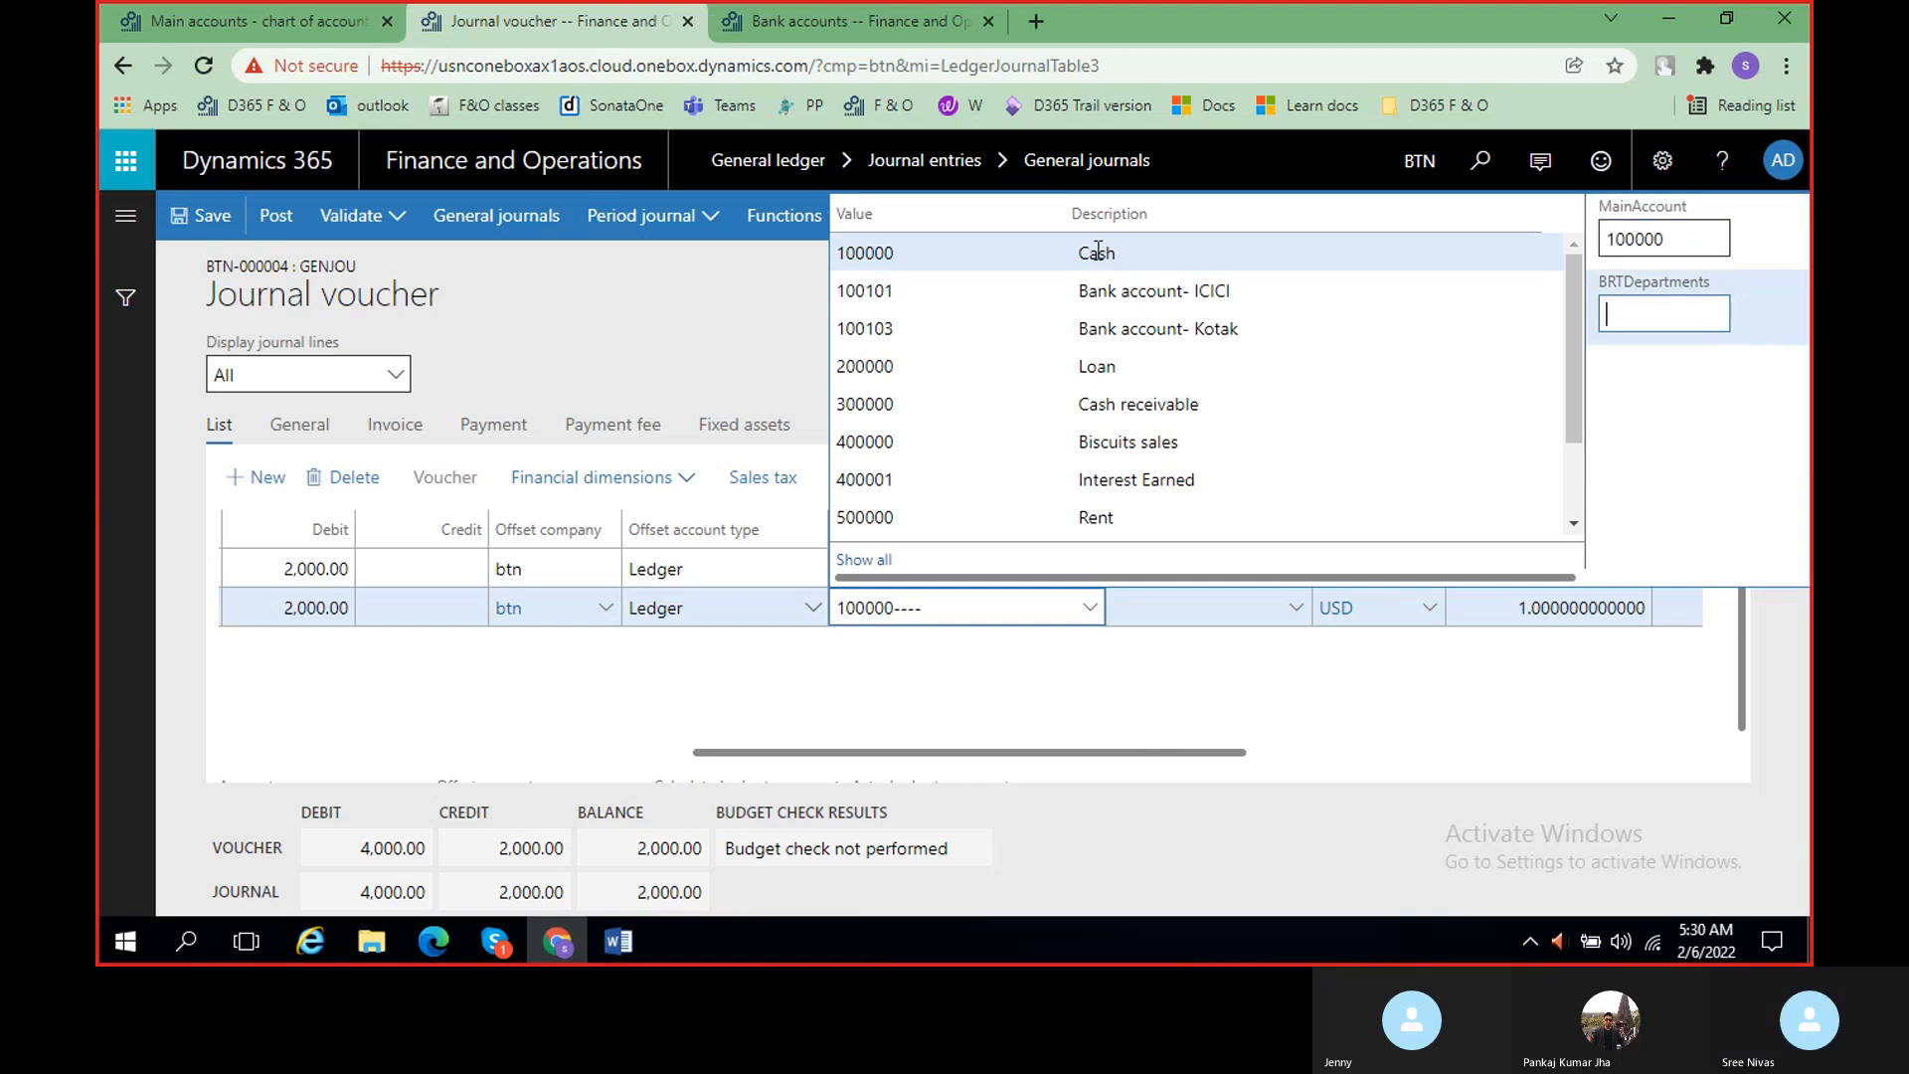
click(1205, 676)
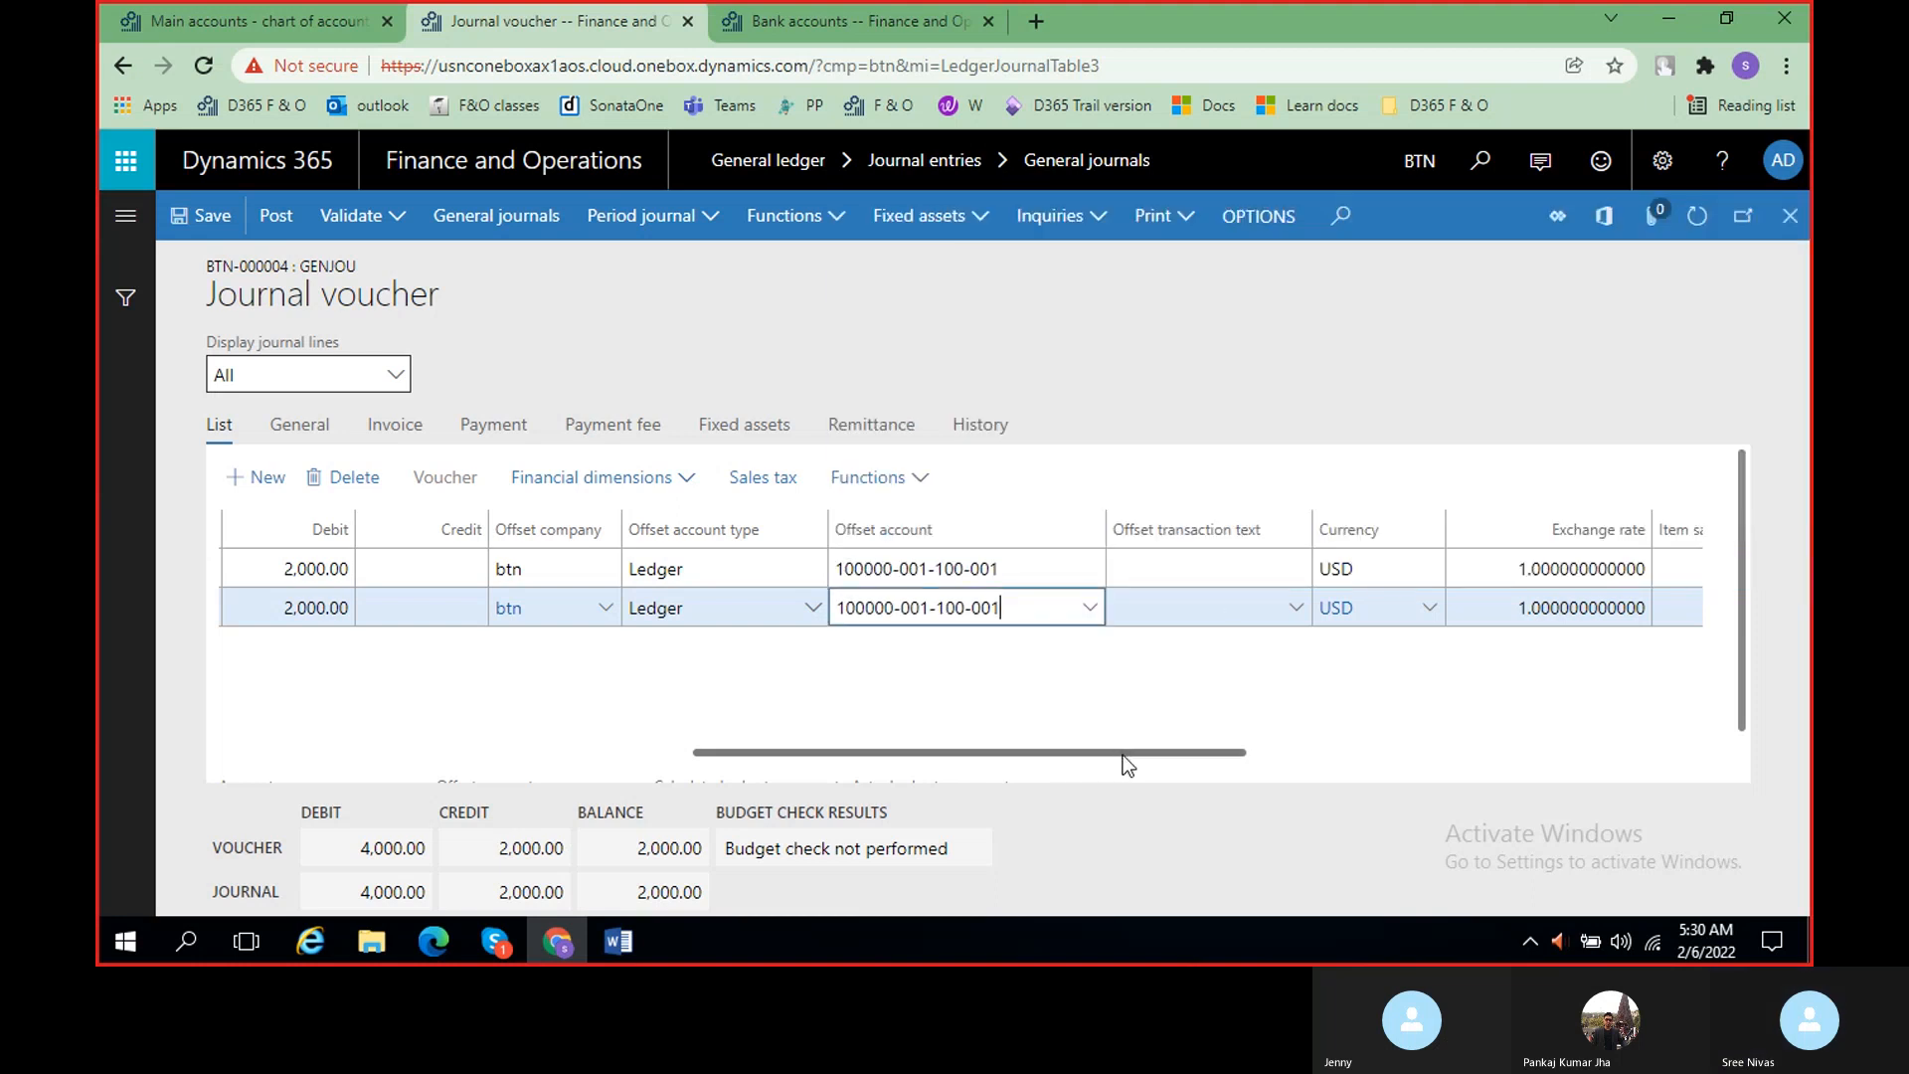
- Check the accounts, amounts and offset accounts of both expense lines and save the journal voucher
drag(1124, 753, 965, 753)
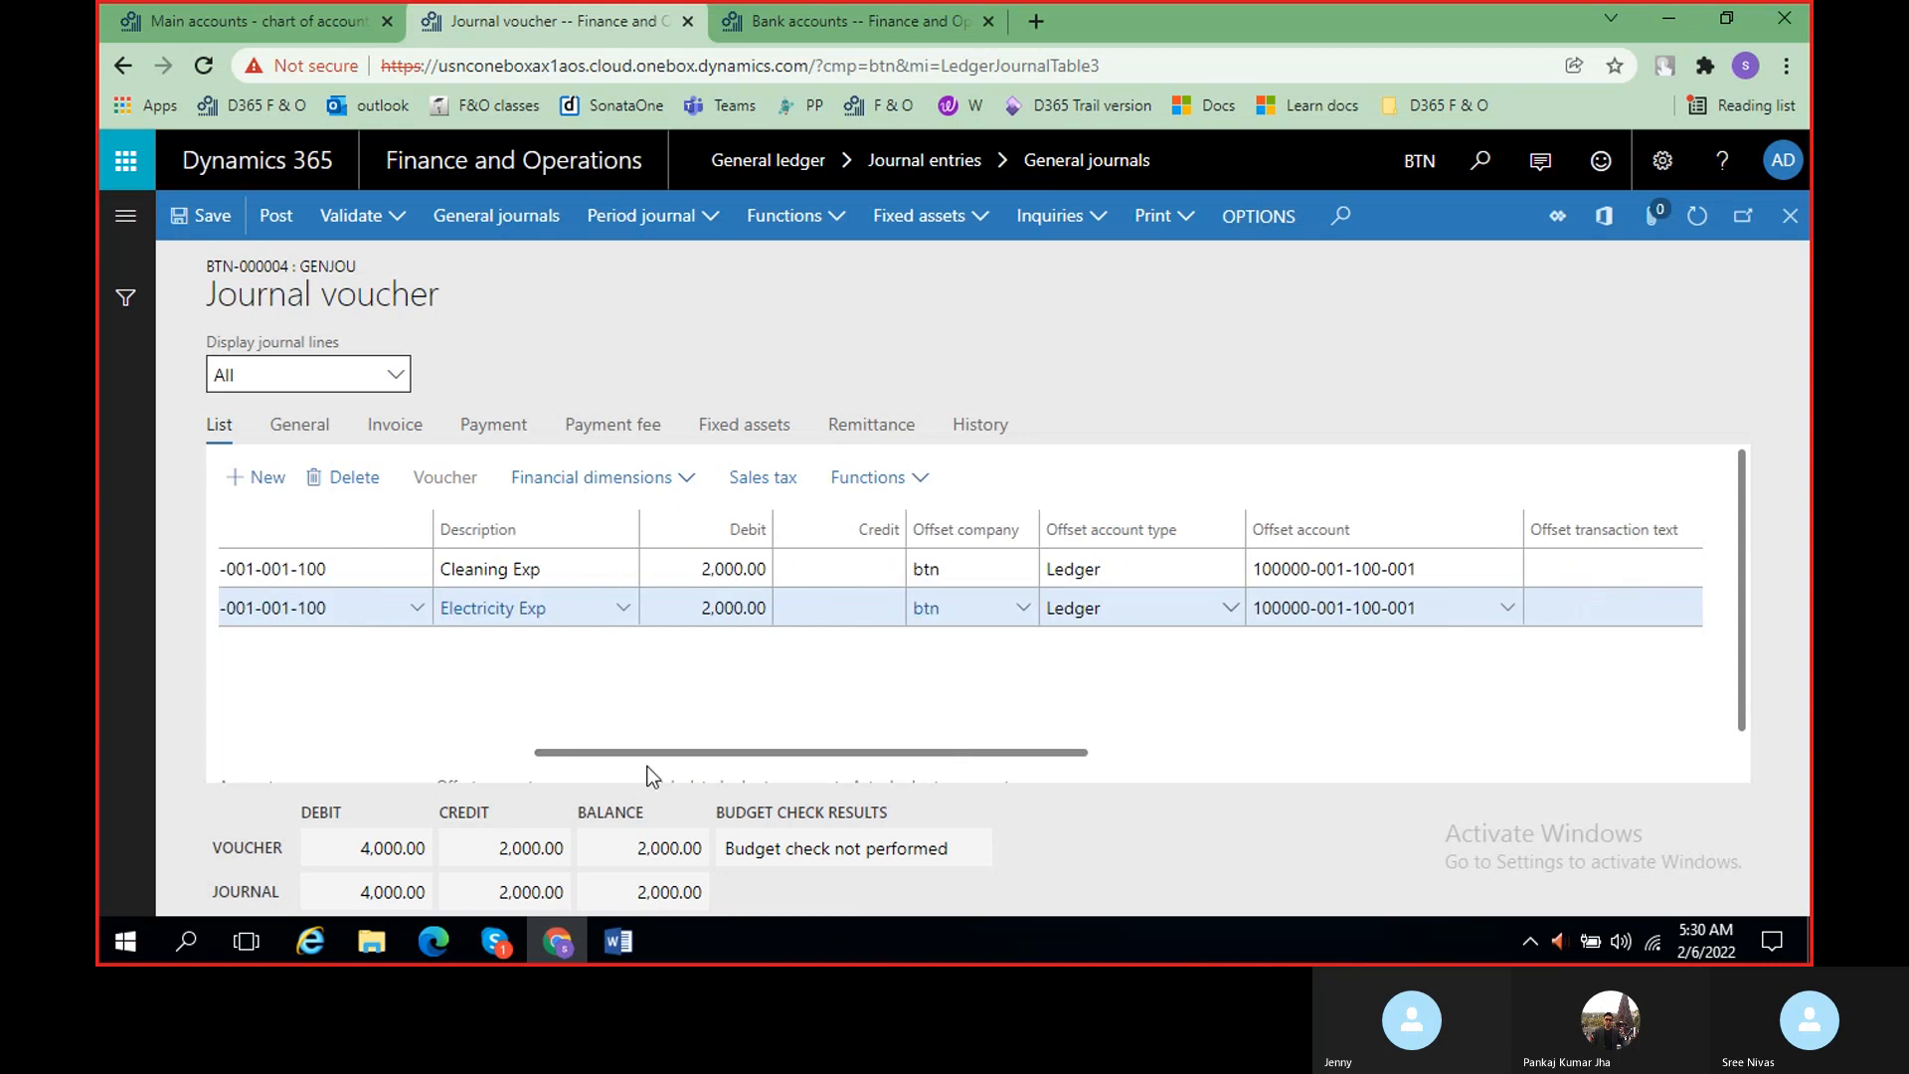
drag(652, 752, 328, 753)
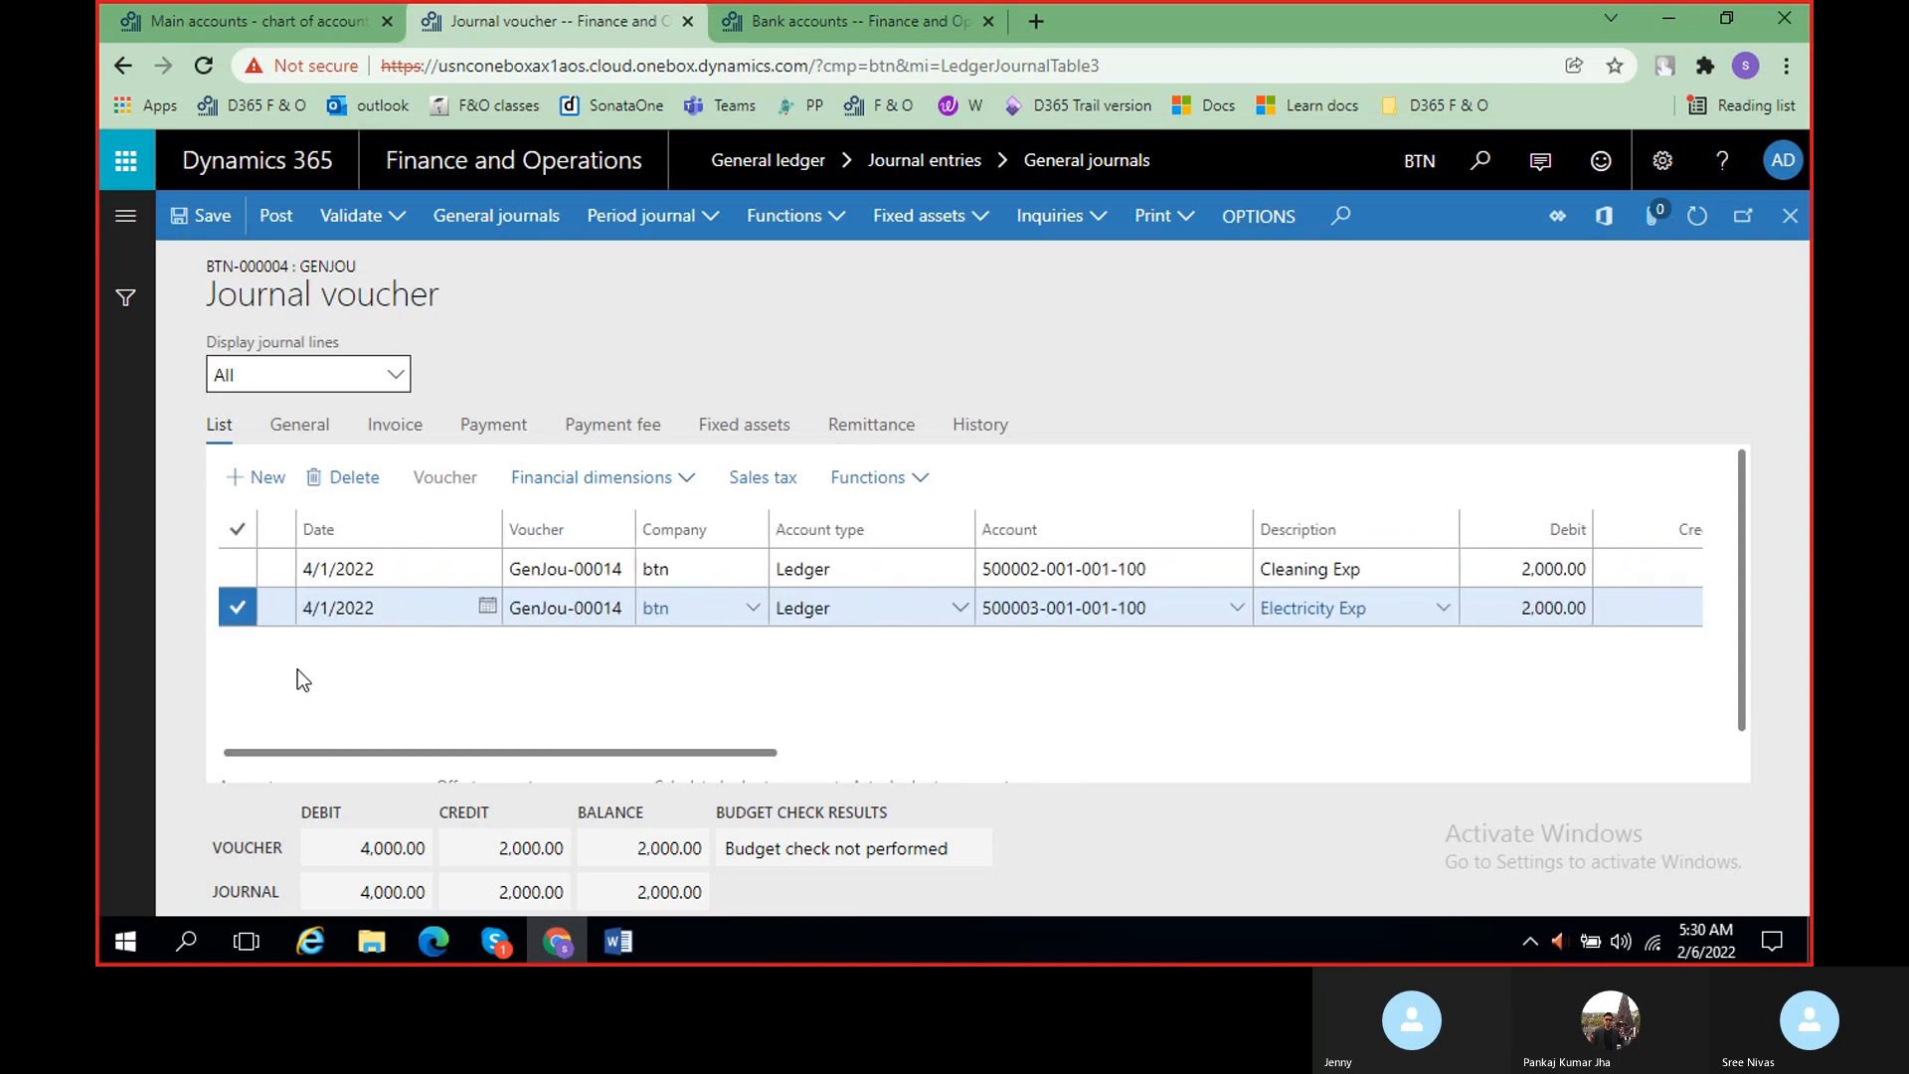
scroll(384, 686, right, 5)
scroll(384, 686, right, 5)
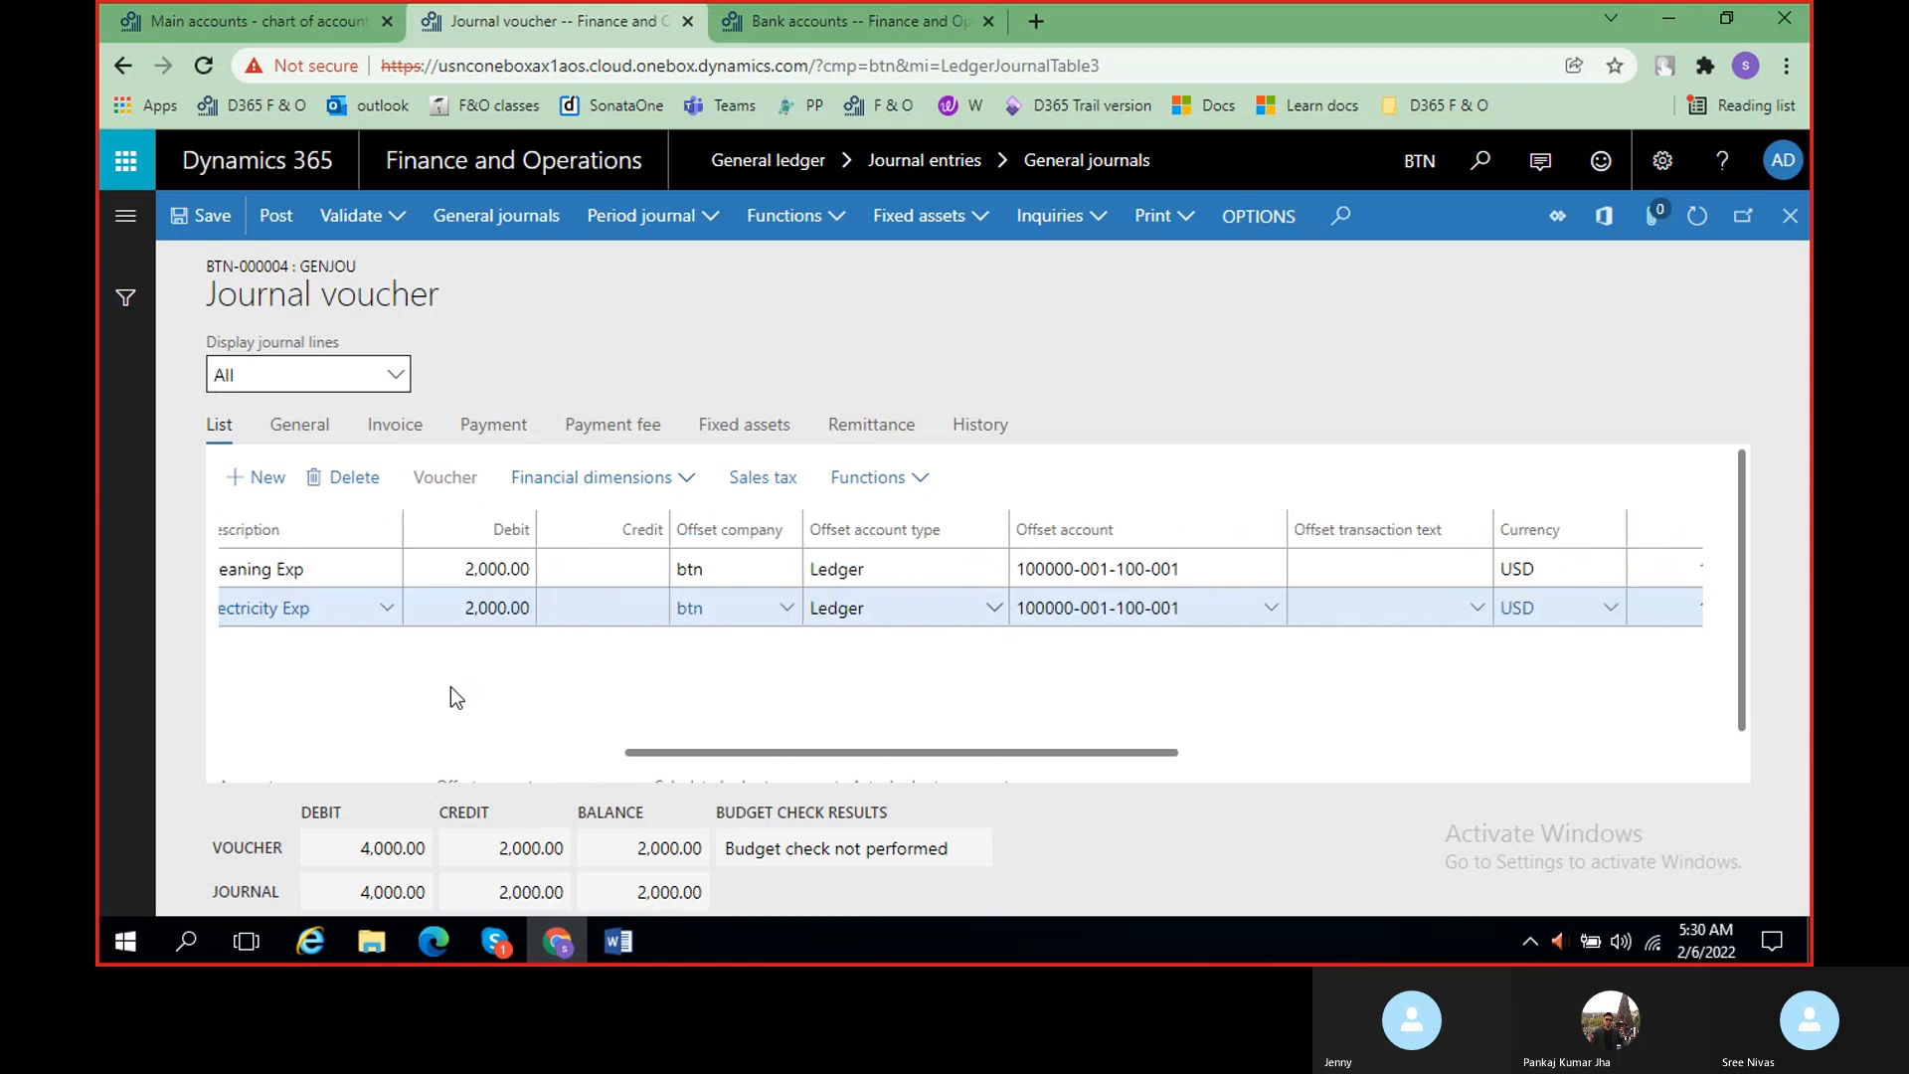
scroll(456, 685, right, 5)
scroll(455, 688, left, 15)
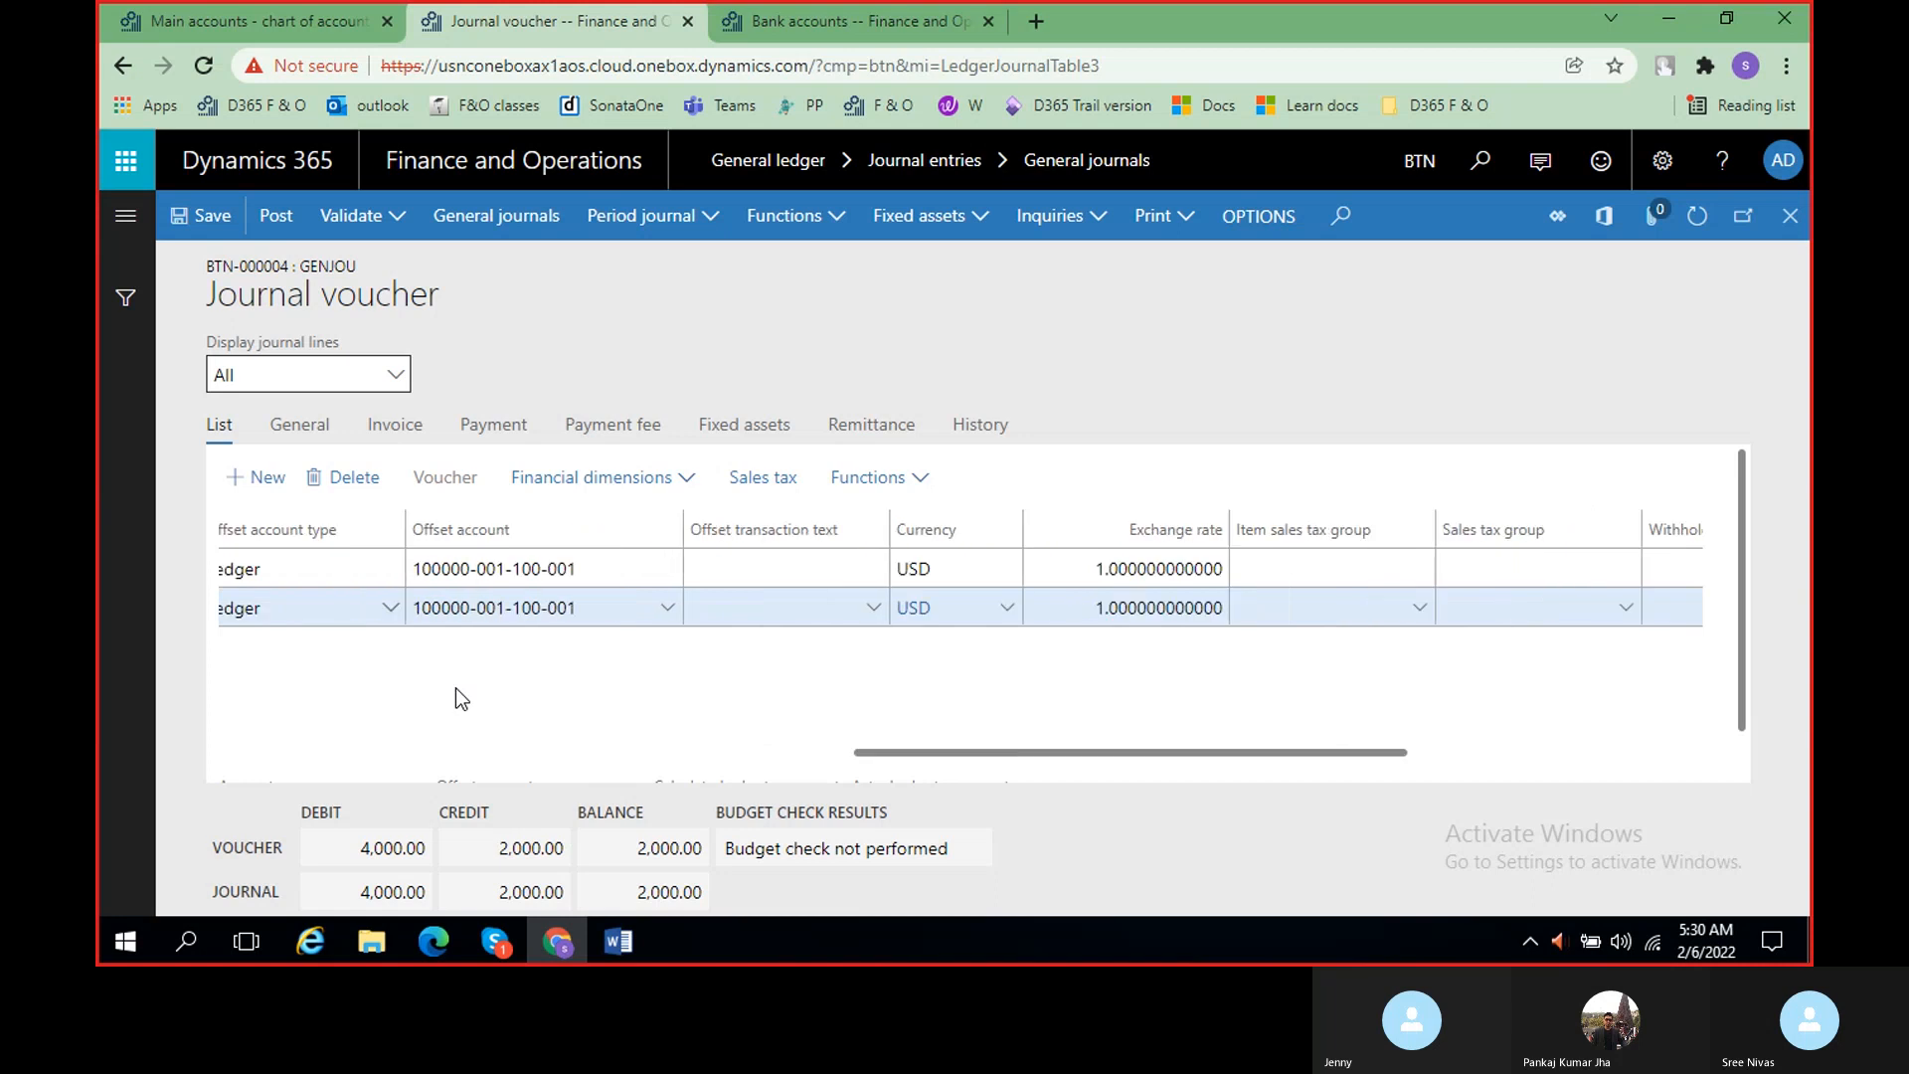
click(207, 219)
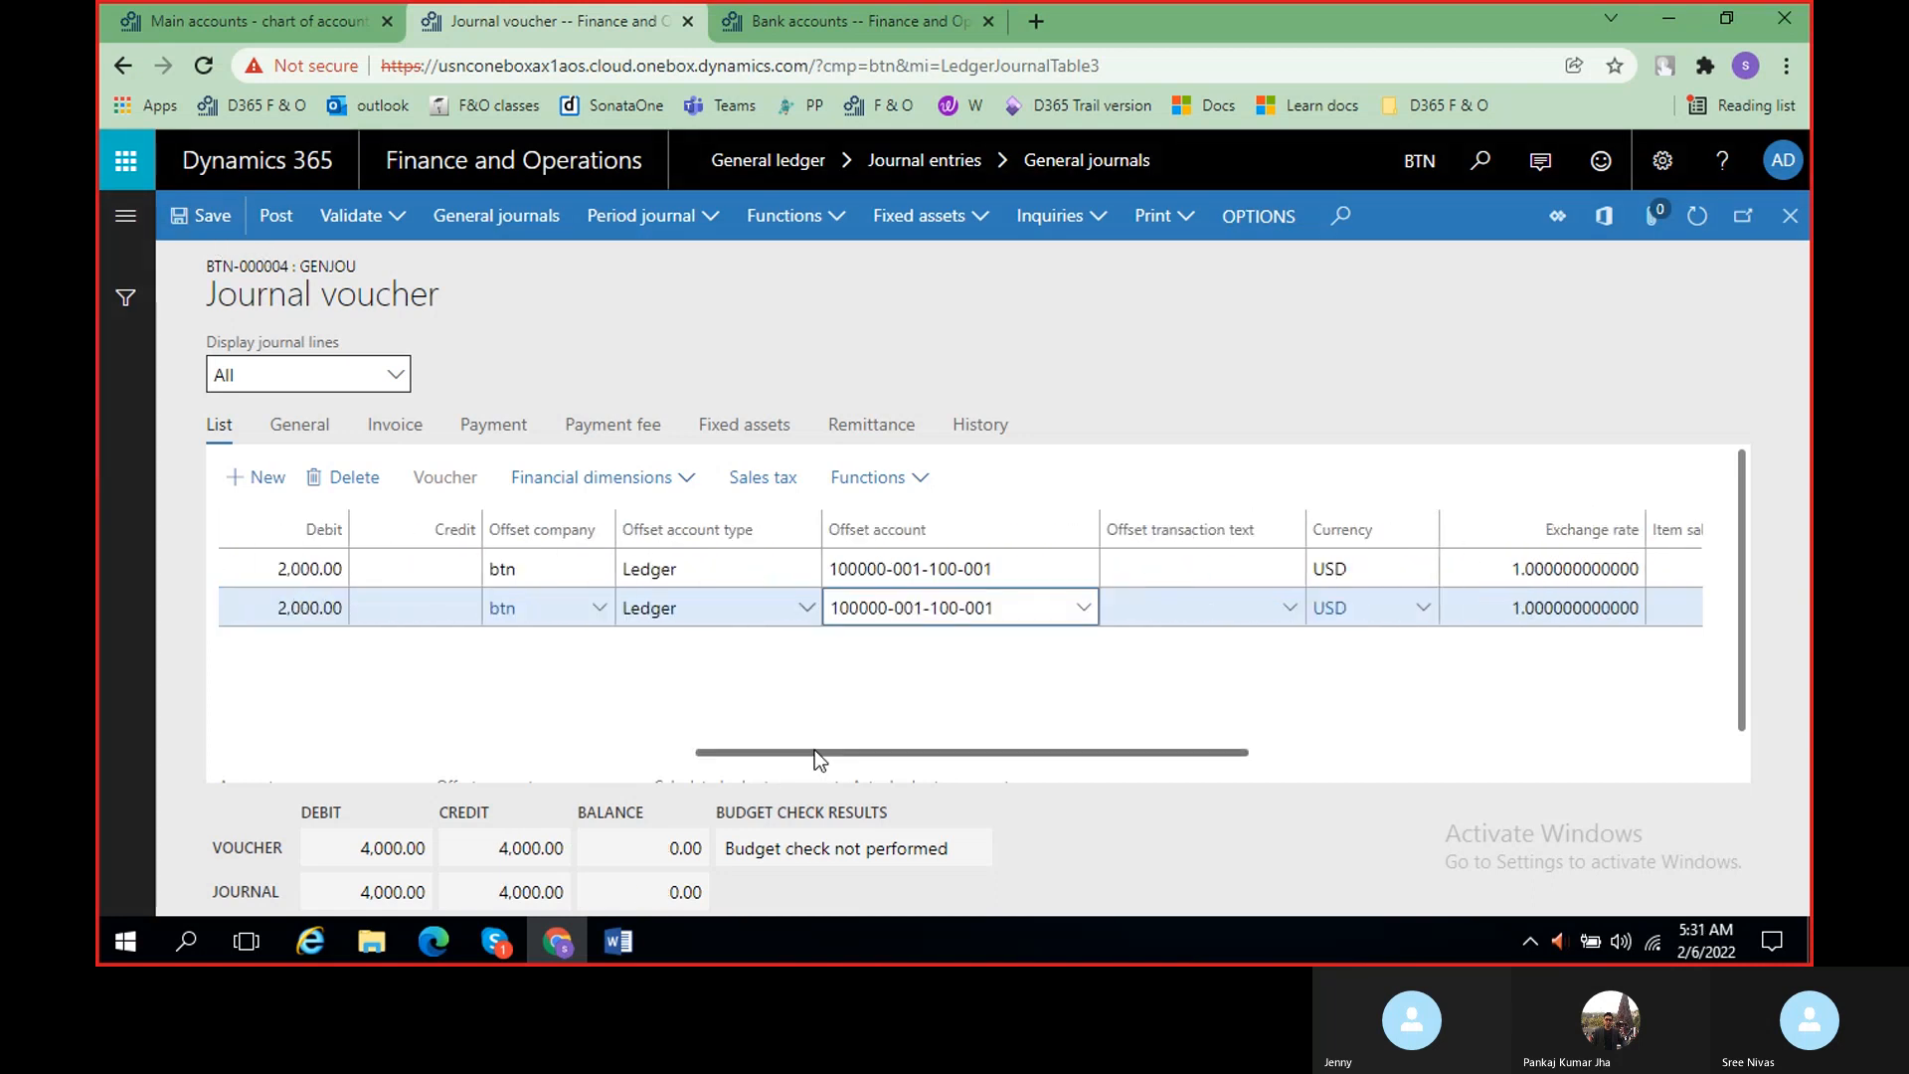
- Validate the journal voucher with the cleaning and electricity expense lines and post it
drag(819, 755, 406, 753)
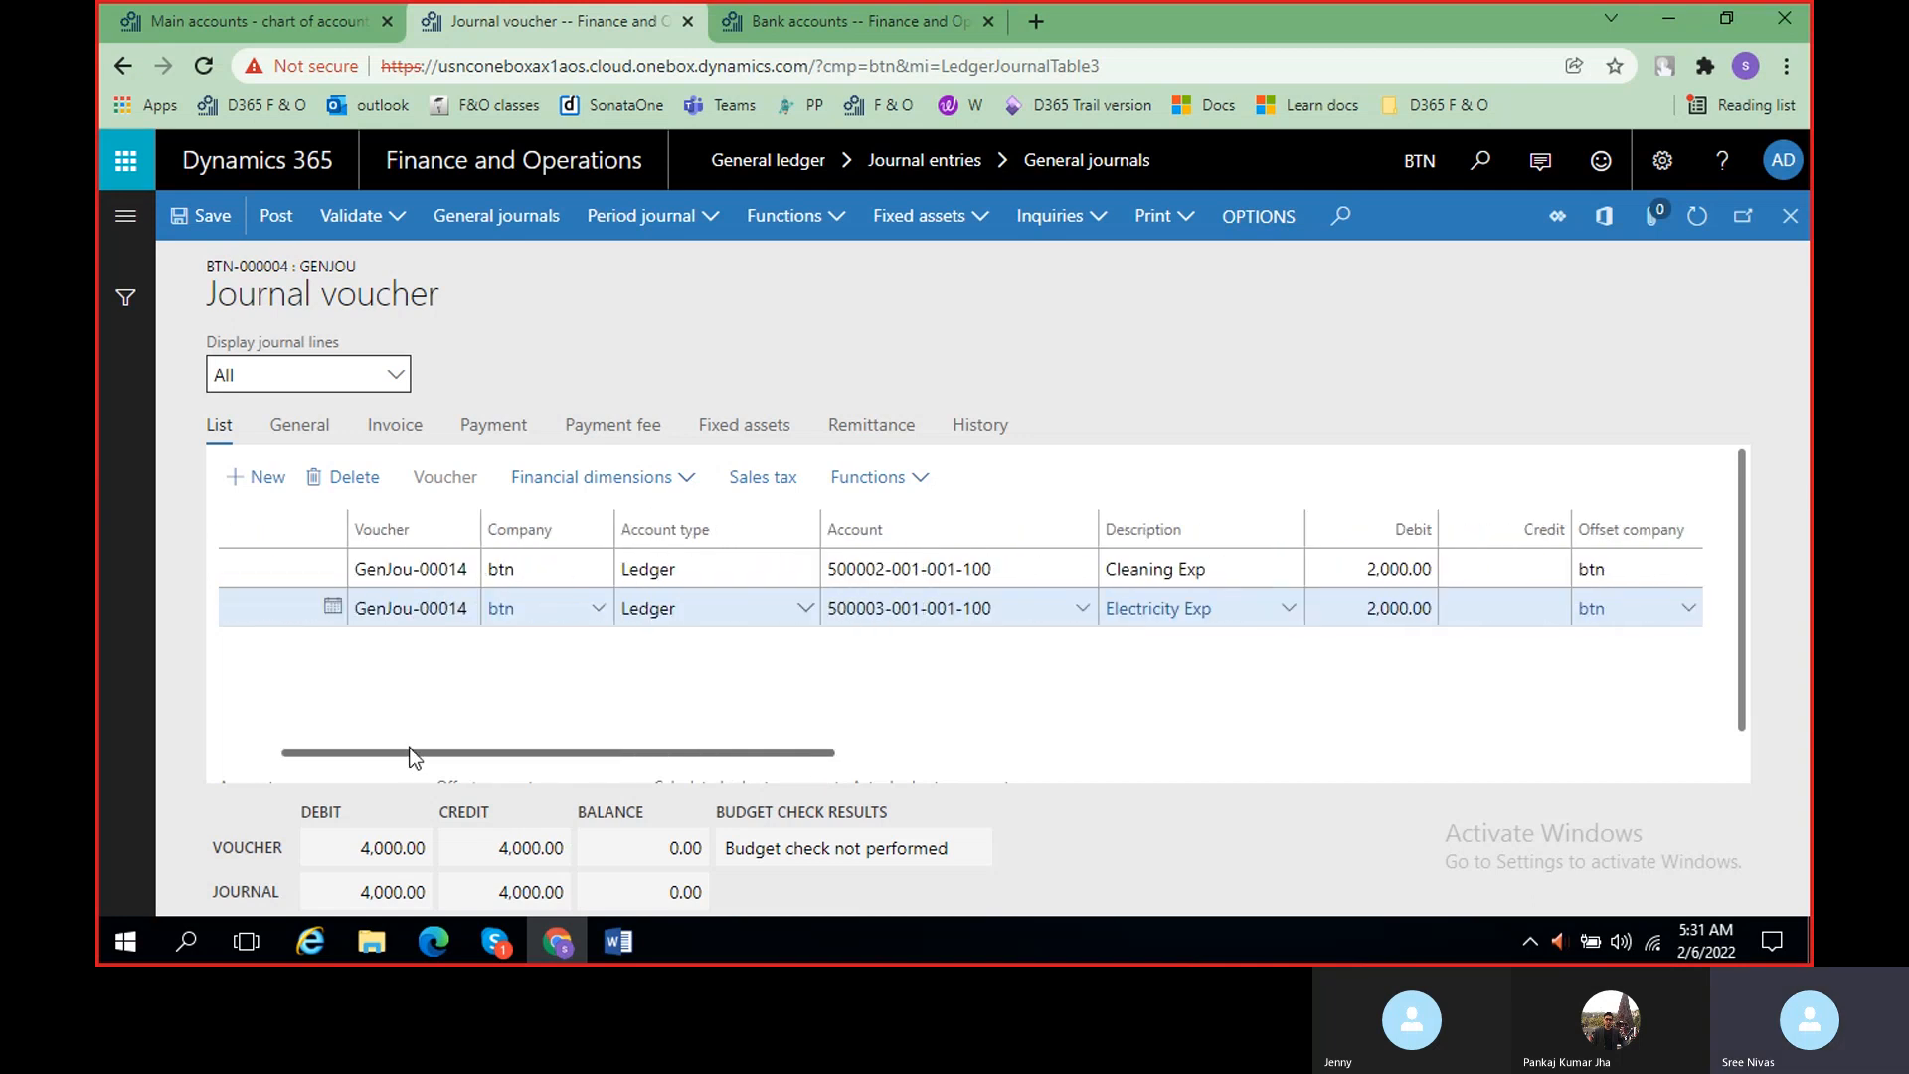
drag(761, 750, 658, 754)
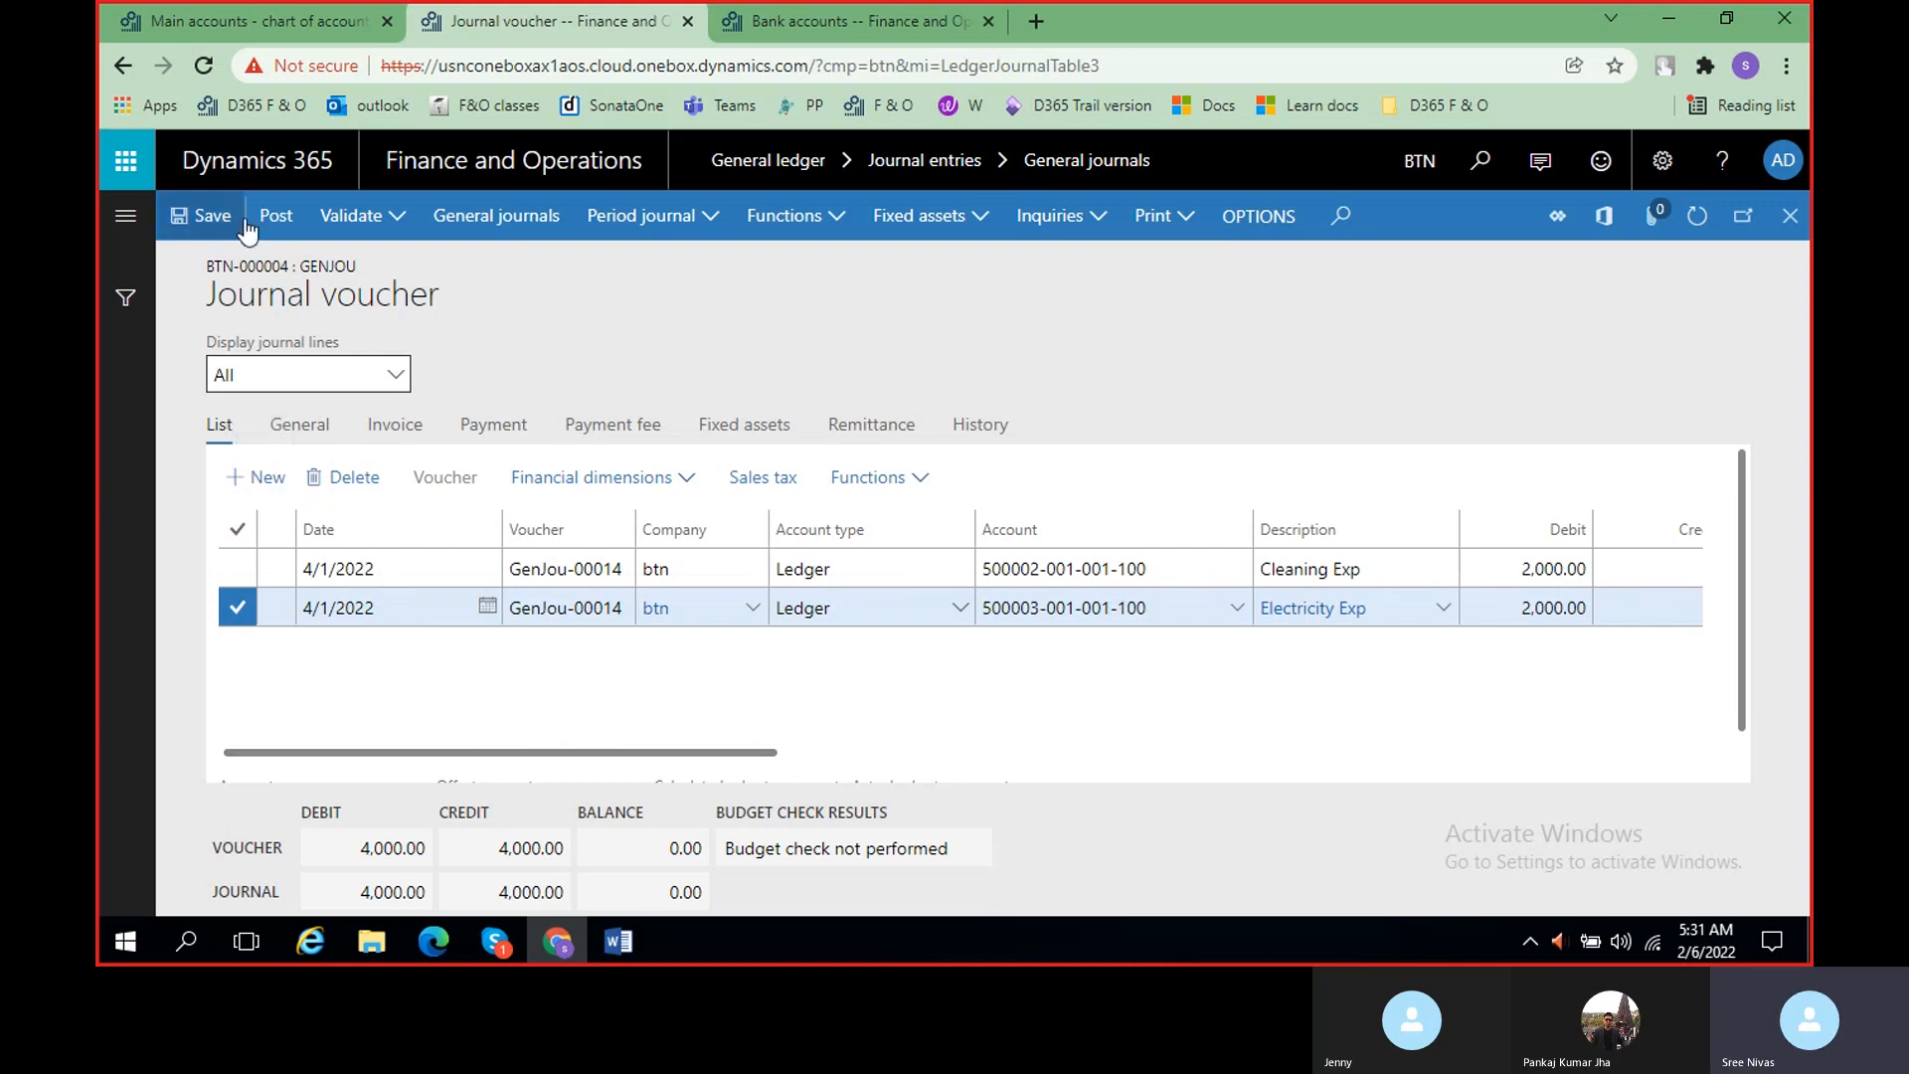
click(351, 221)
click(366, 268)
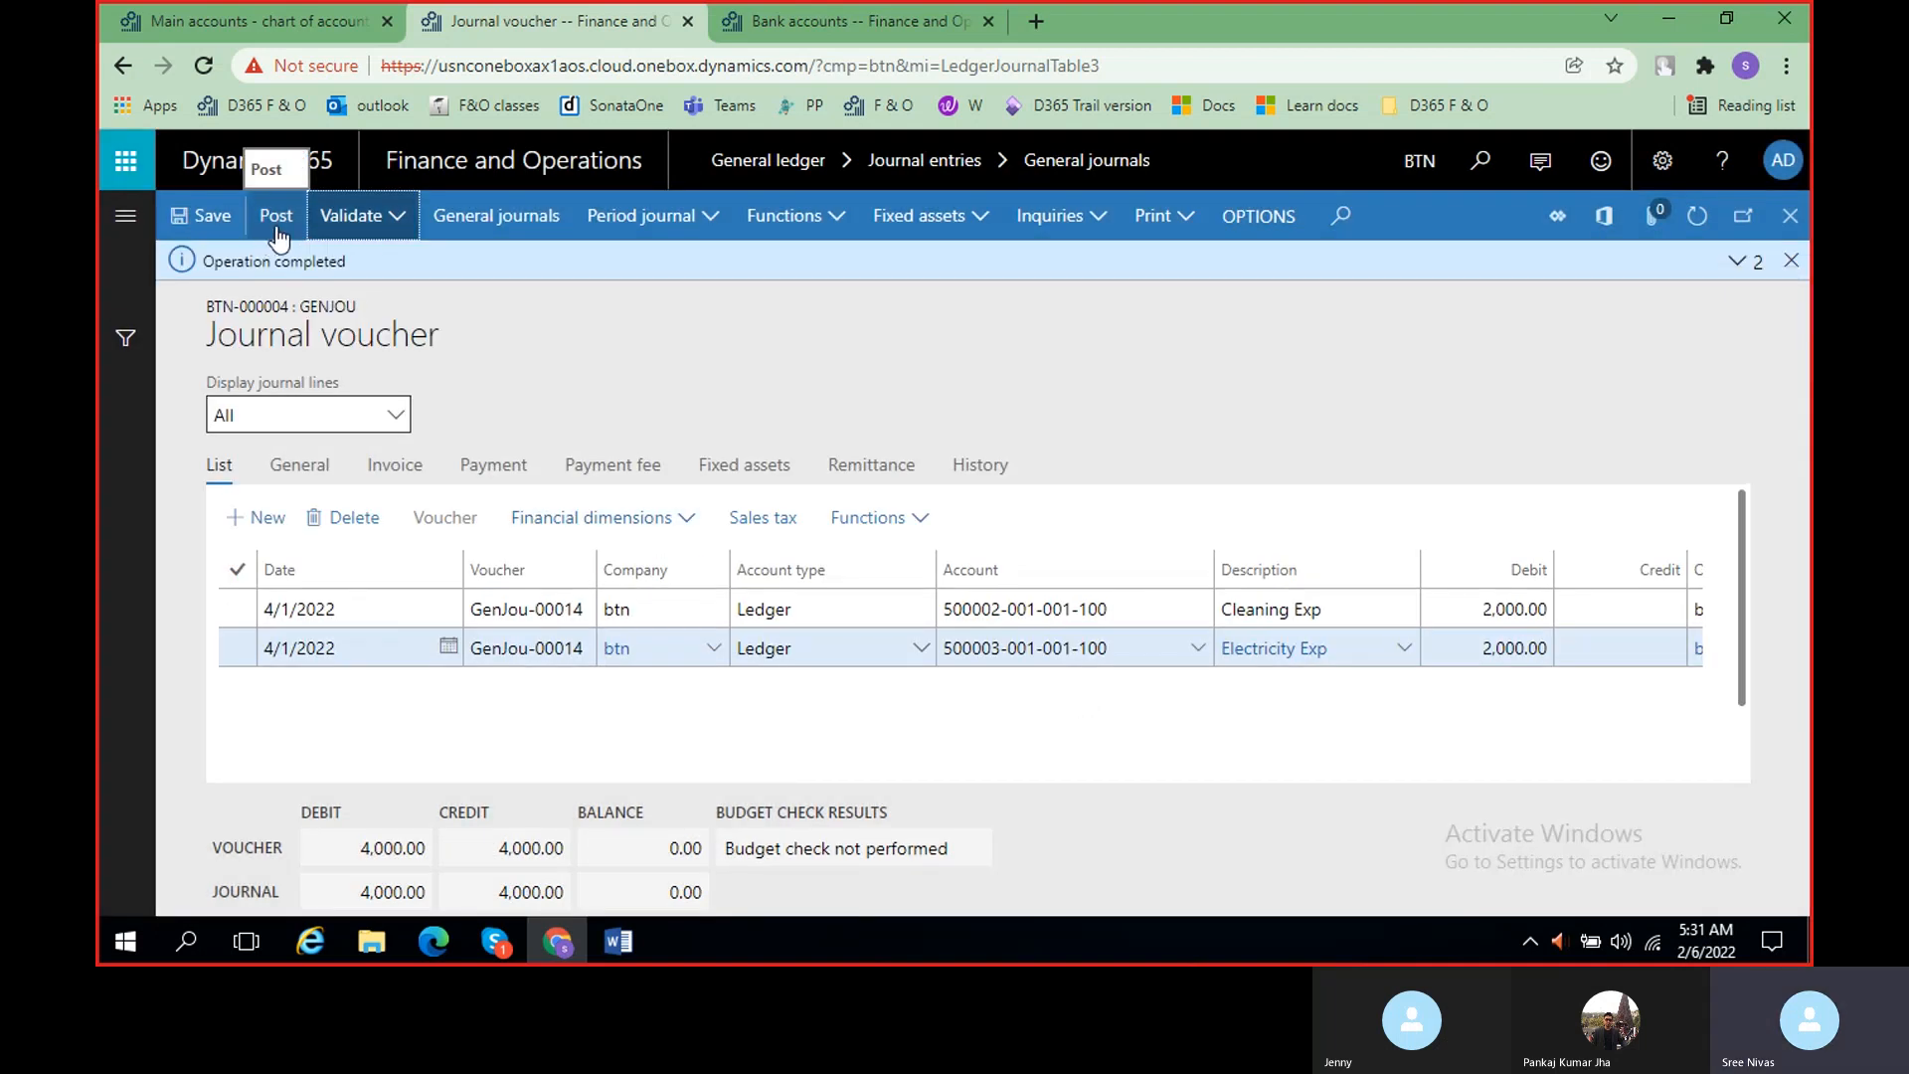
click(277, 227)
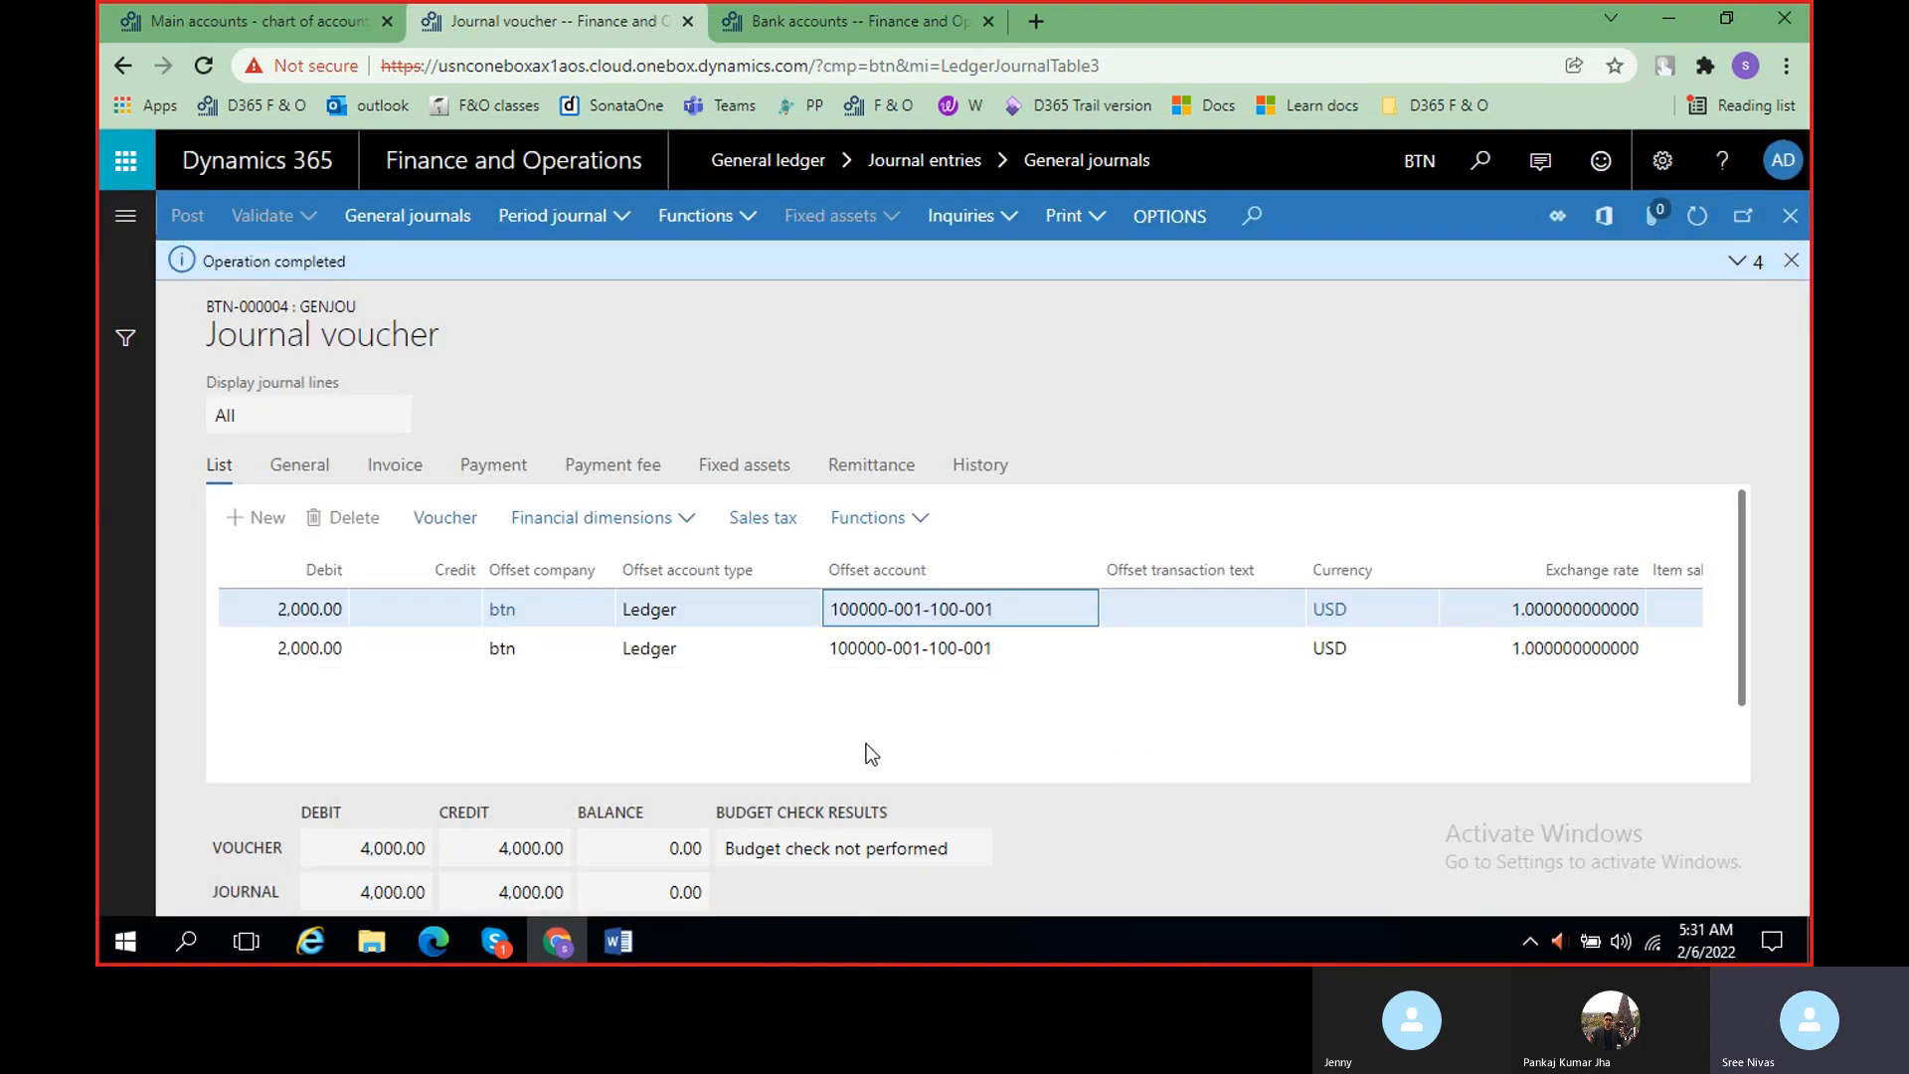
- Review the accounts, debits and offset accounts of the two posted lines and open their voucher transactions
scroll(881, 713, right, 5)
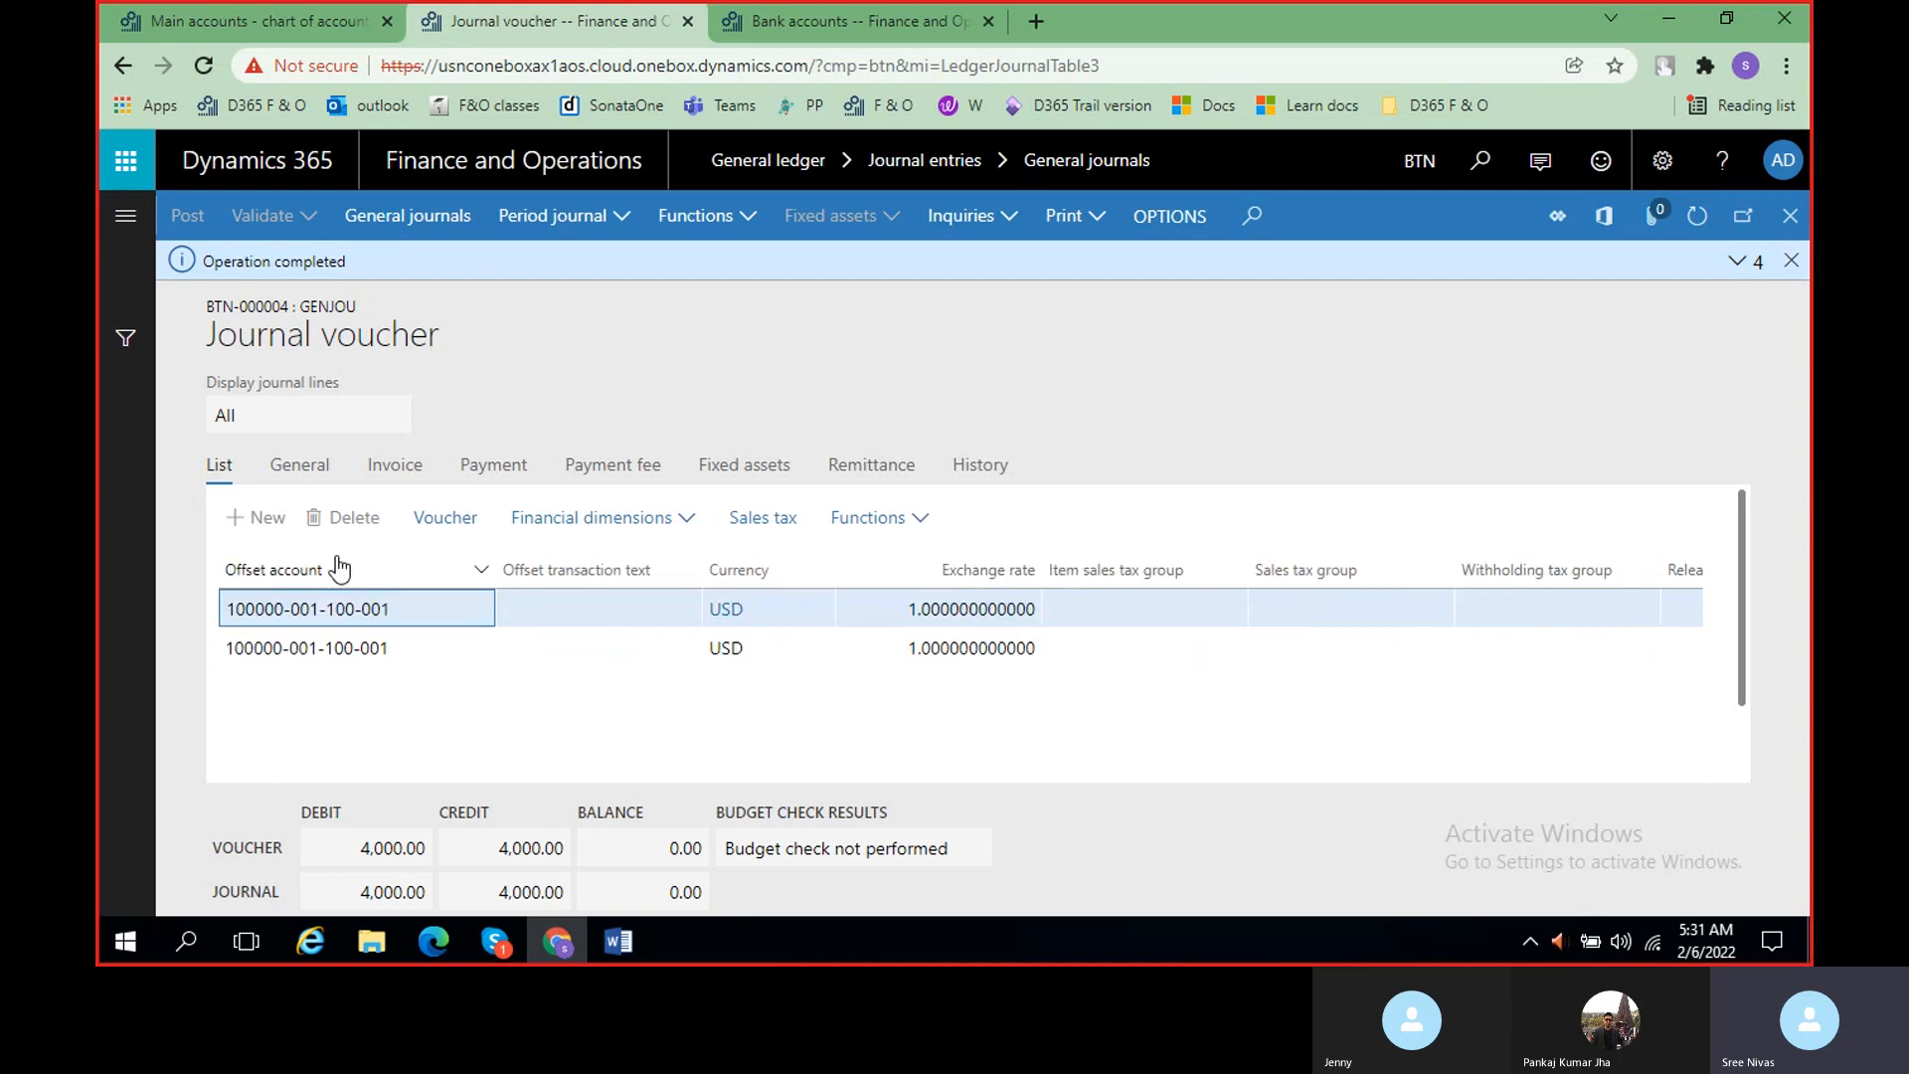
scroll(873, 652, right, 3)
scroll(874, 653, left, 10)
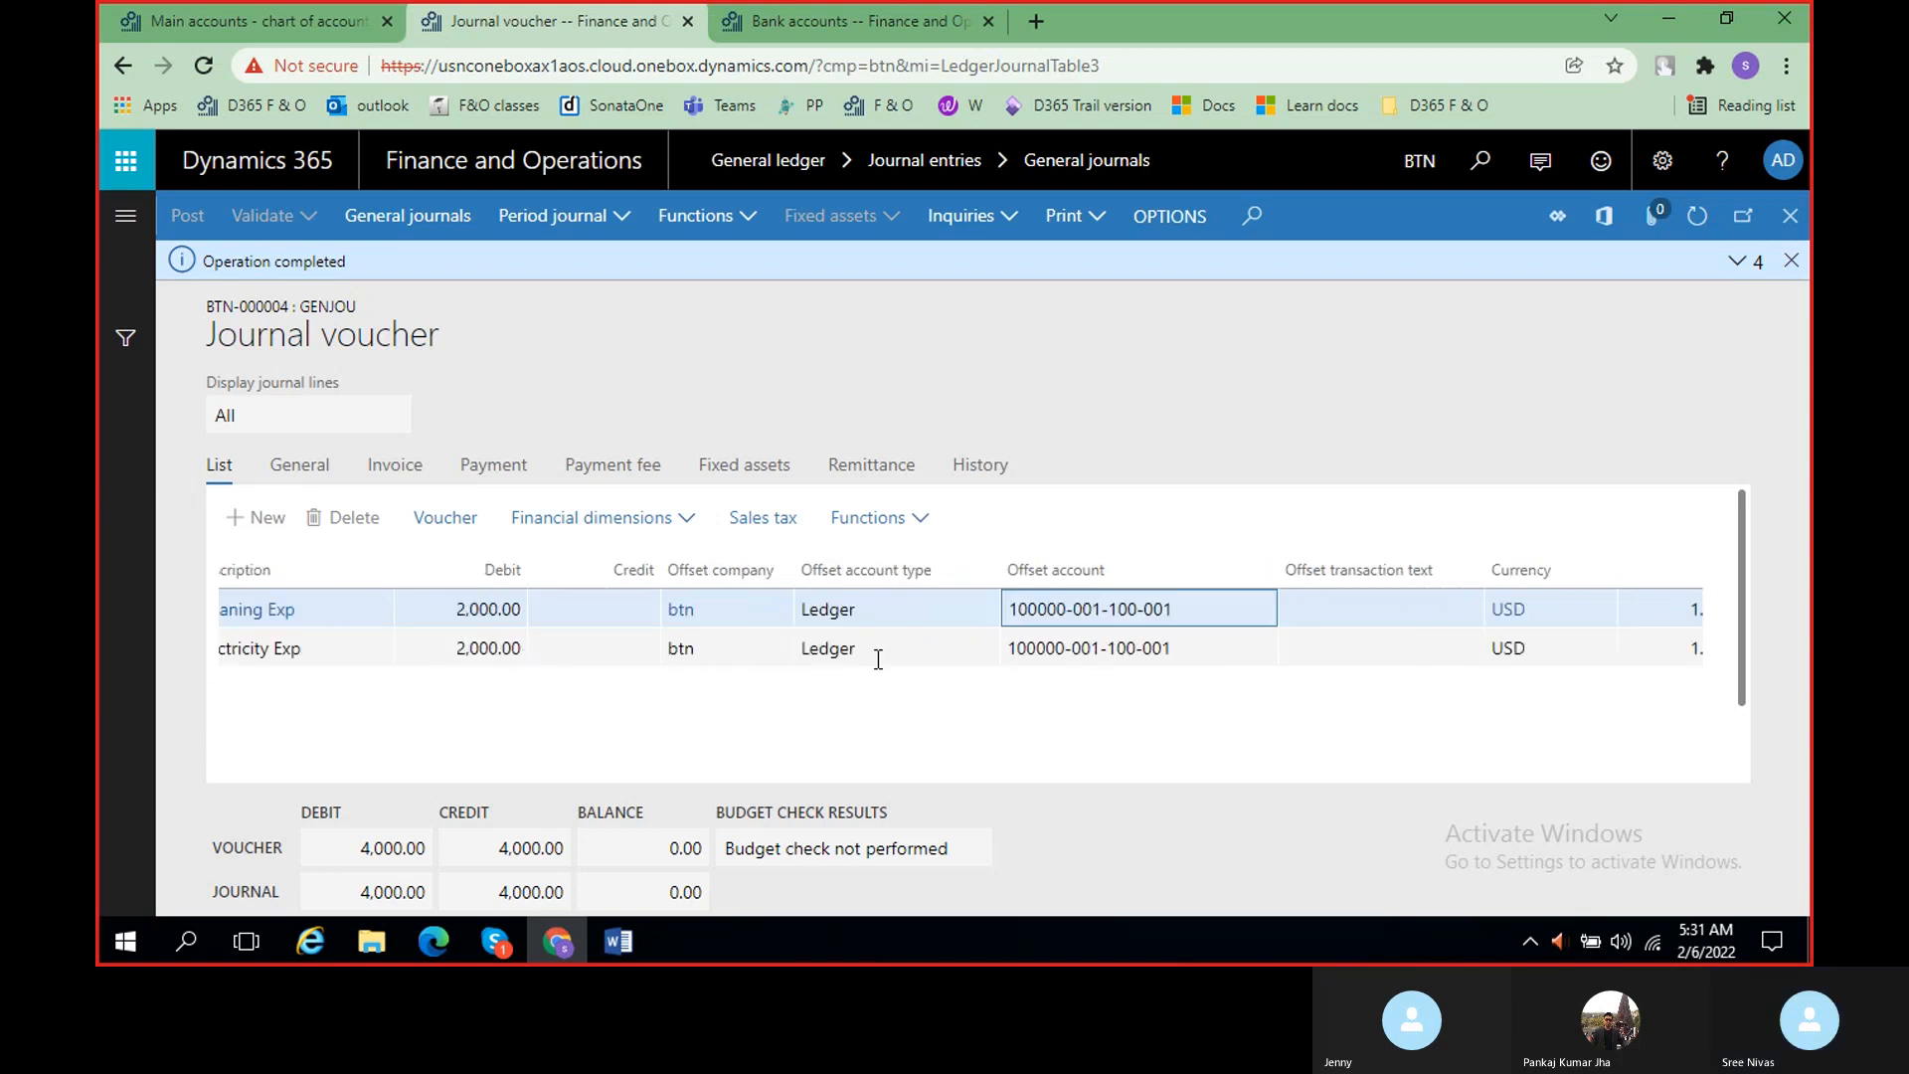
scroll(765, 661, left, 5)
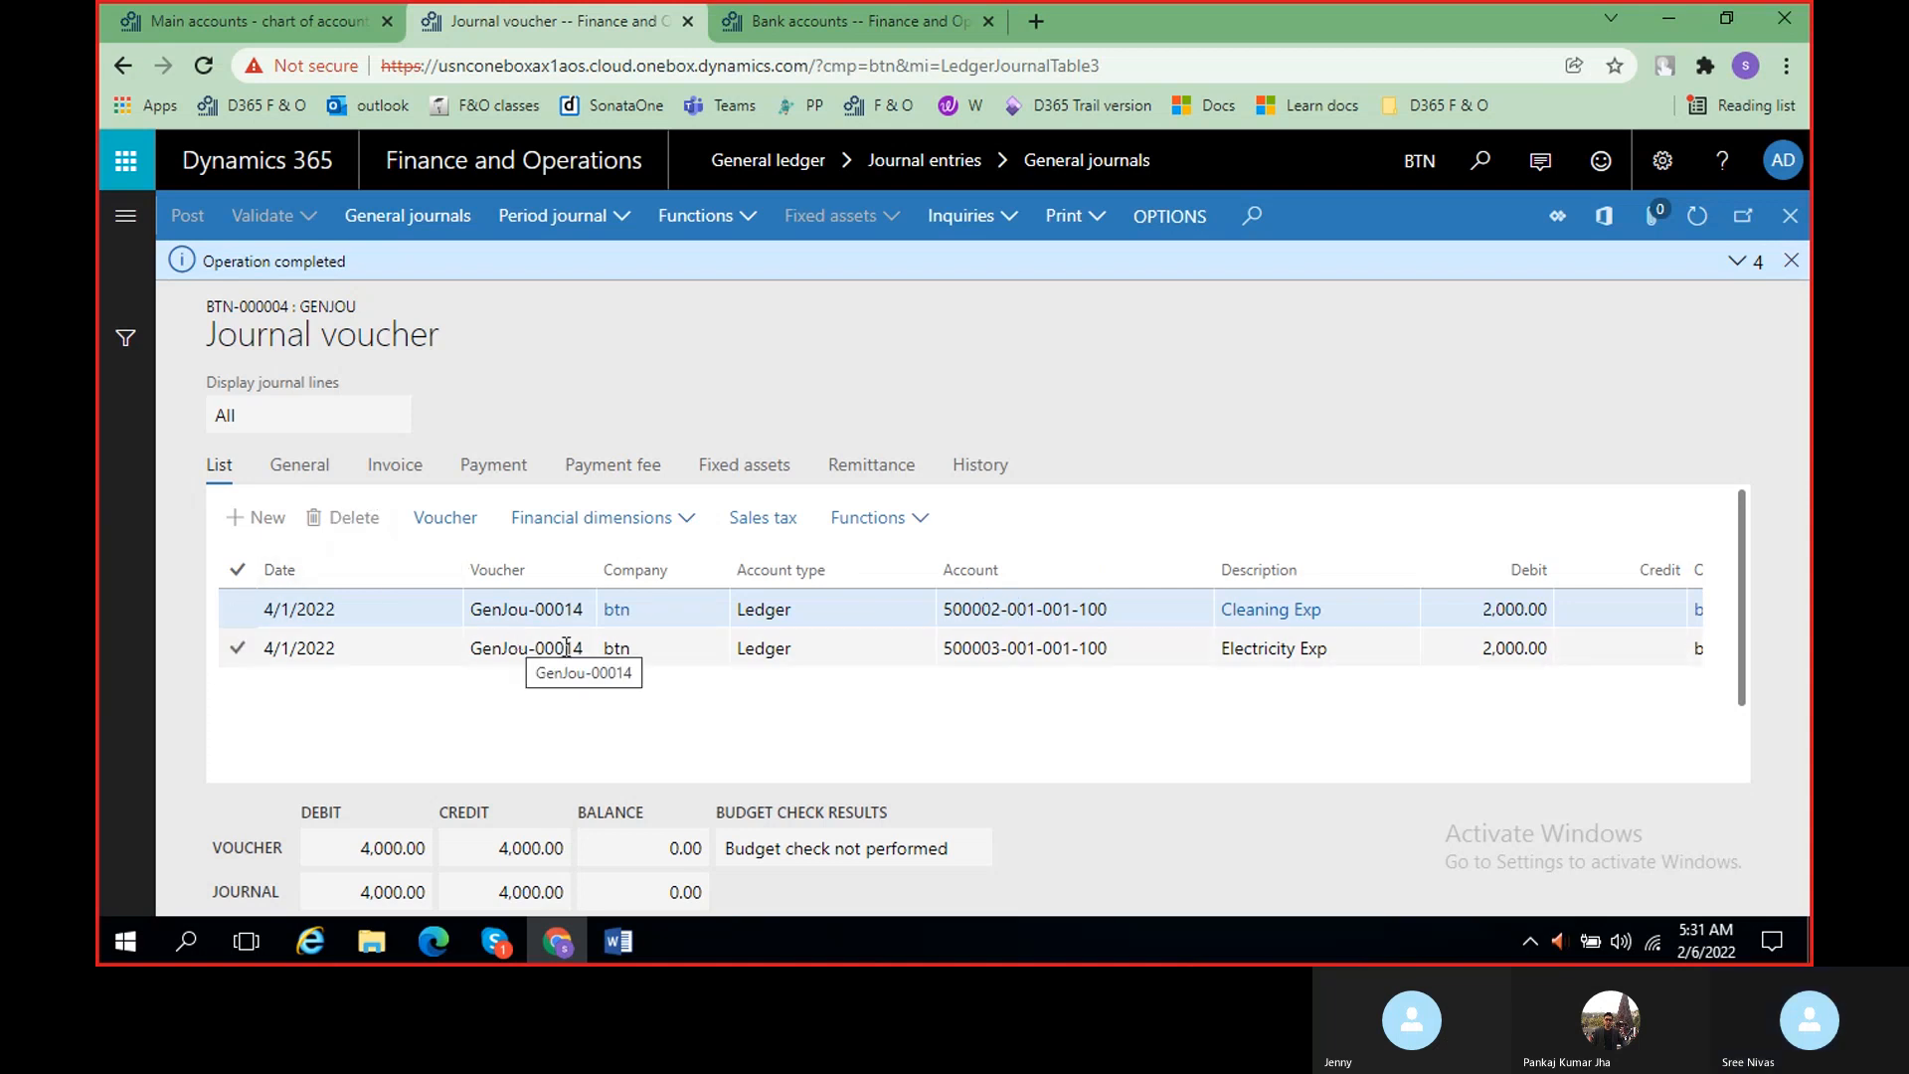
scroll(1161, 678, right, 4)
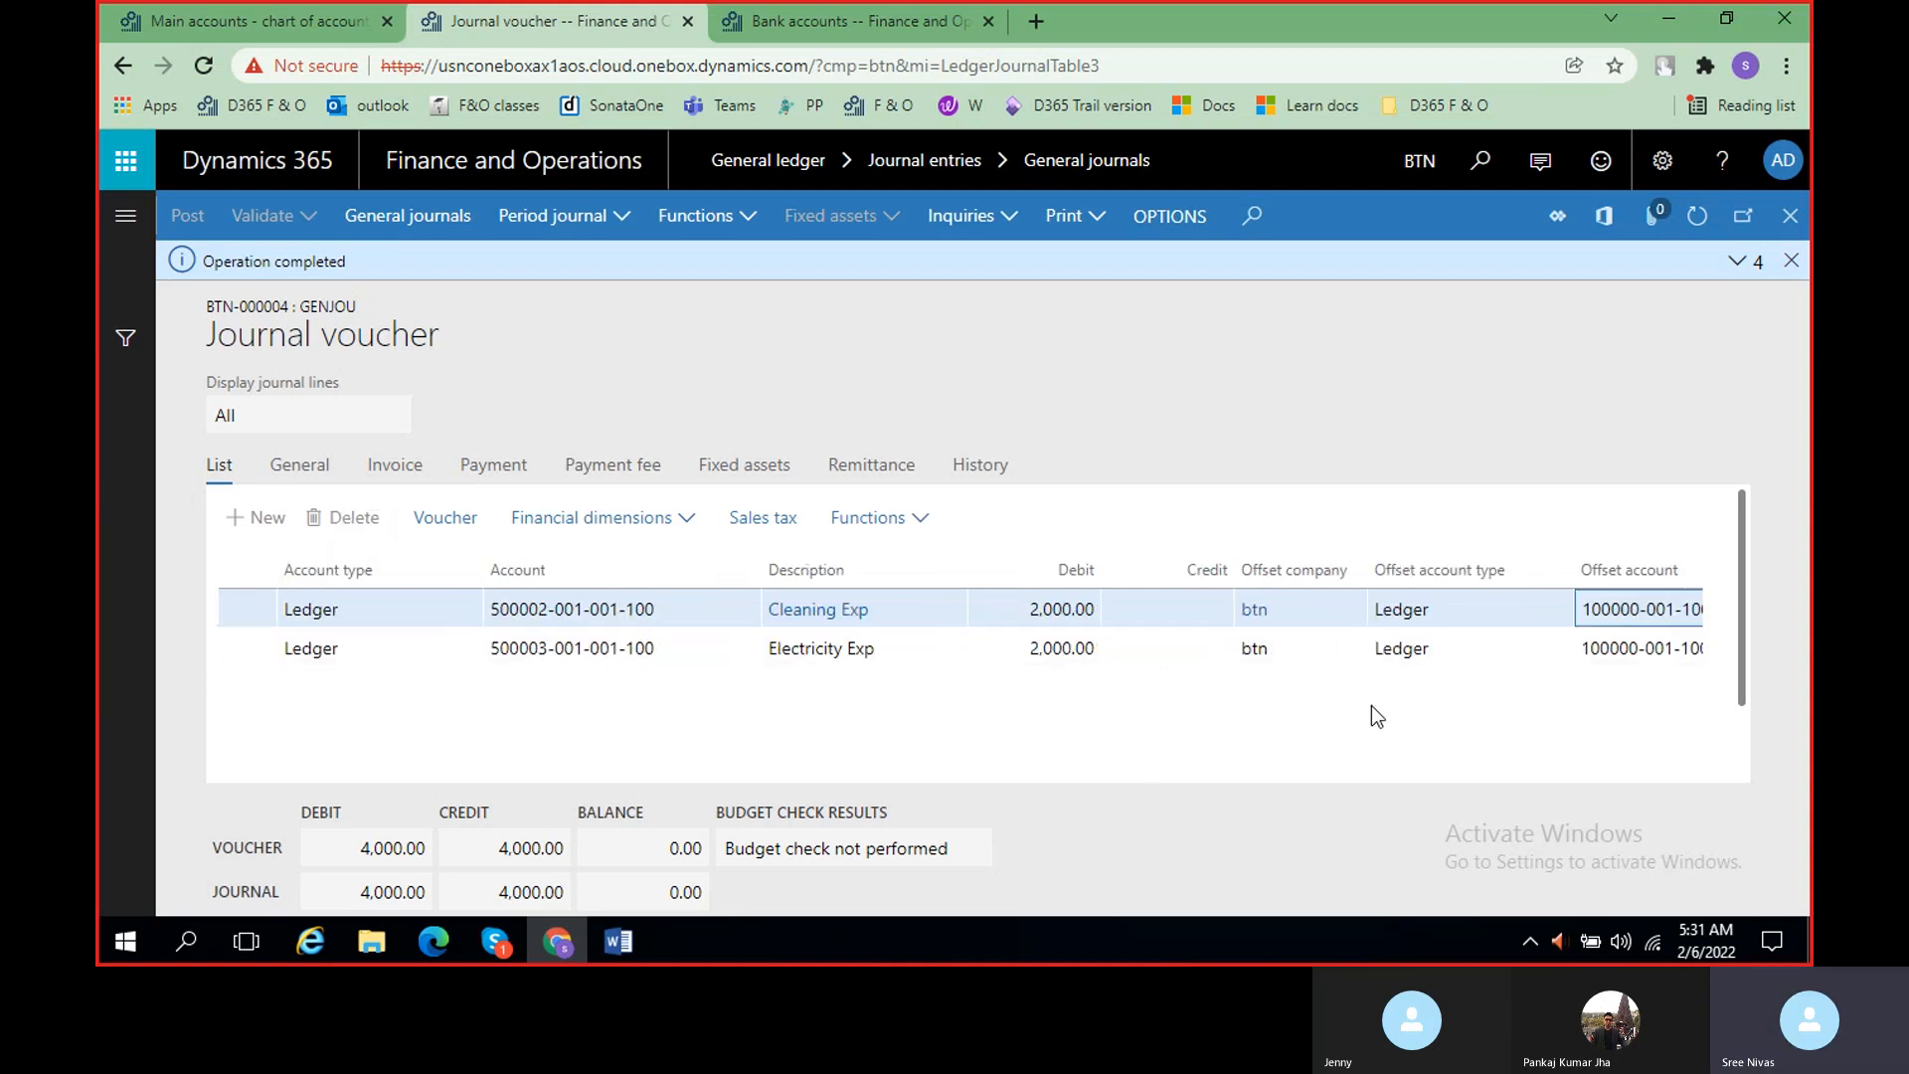
scroll(1160, 656, right, 4)
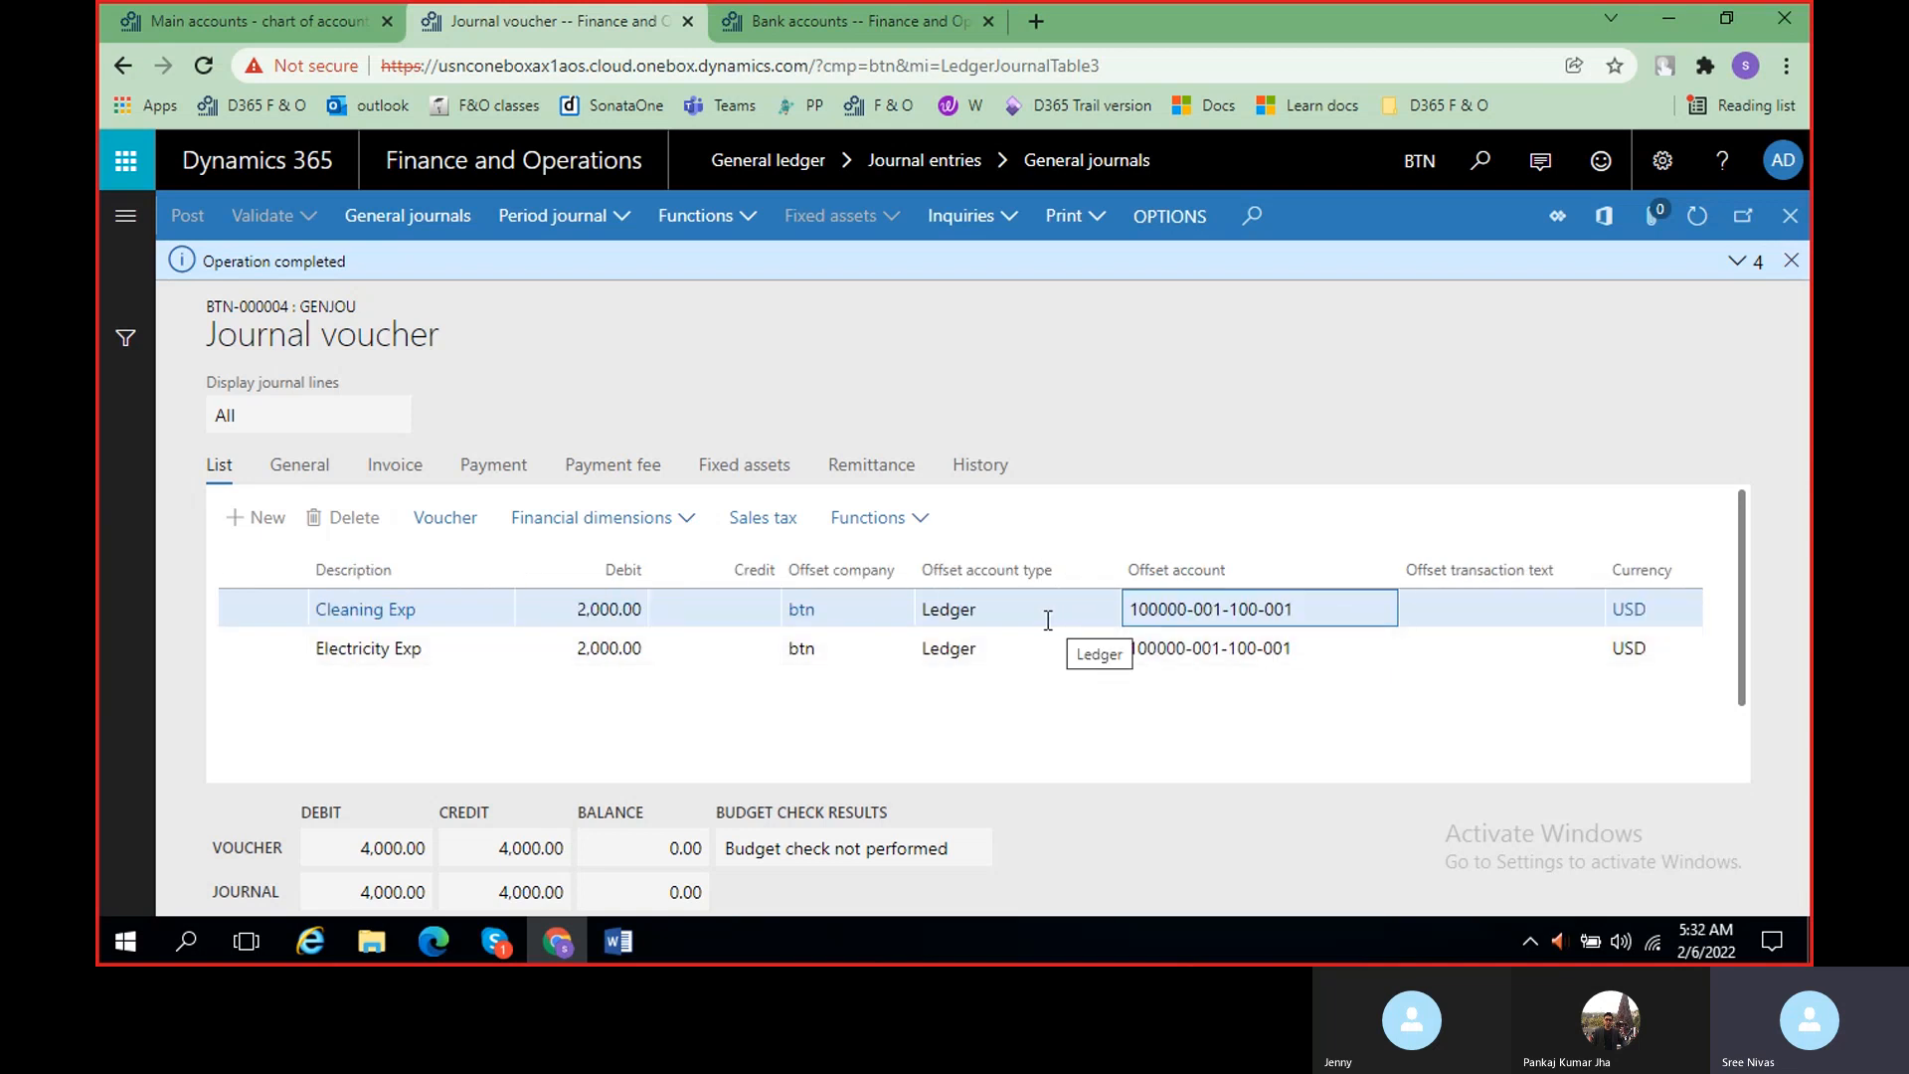
scroll(998, 641, right, 15)
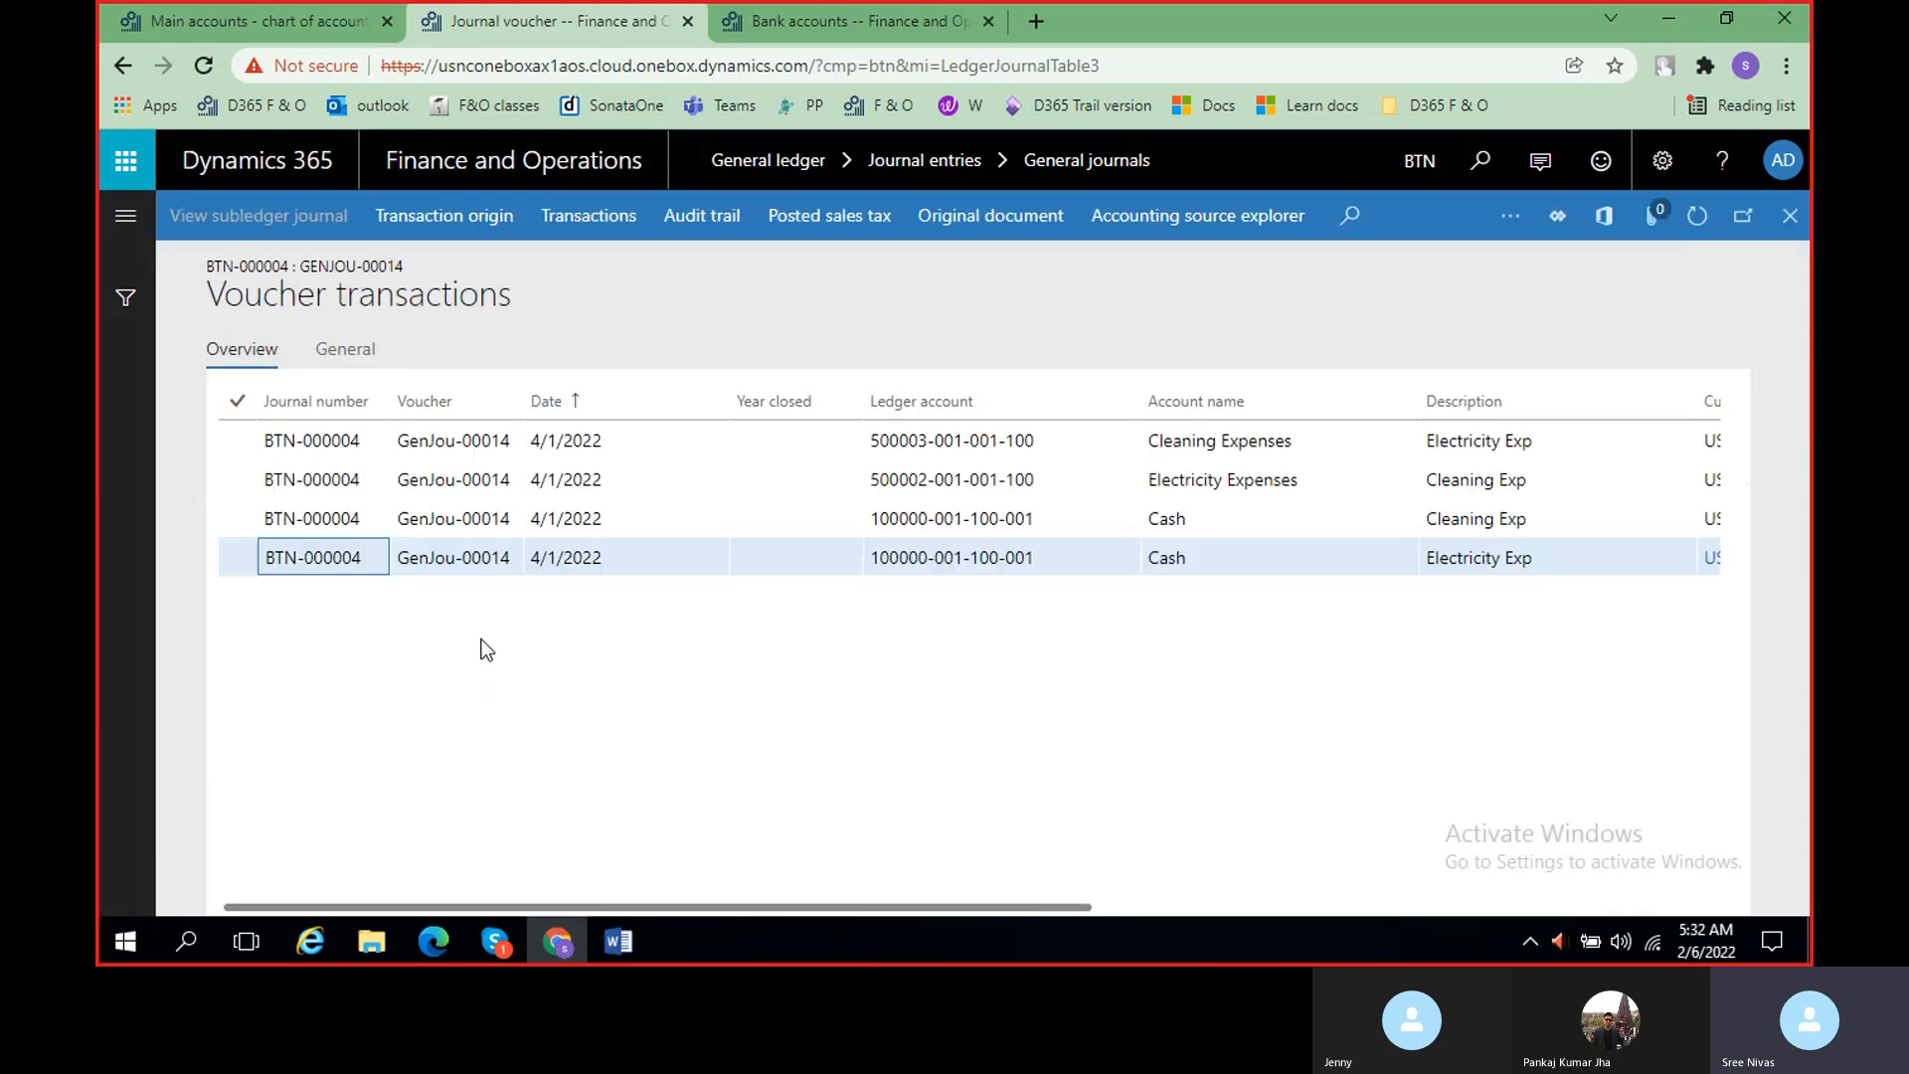
- Examine the ledger accounts, descriptions, amounts and posting types of the voucher transactions, and open the transaction origin
scroll(615, 681, right, 5)
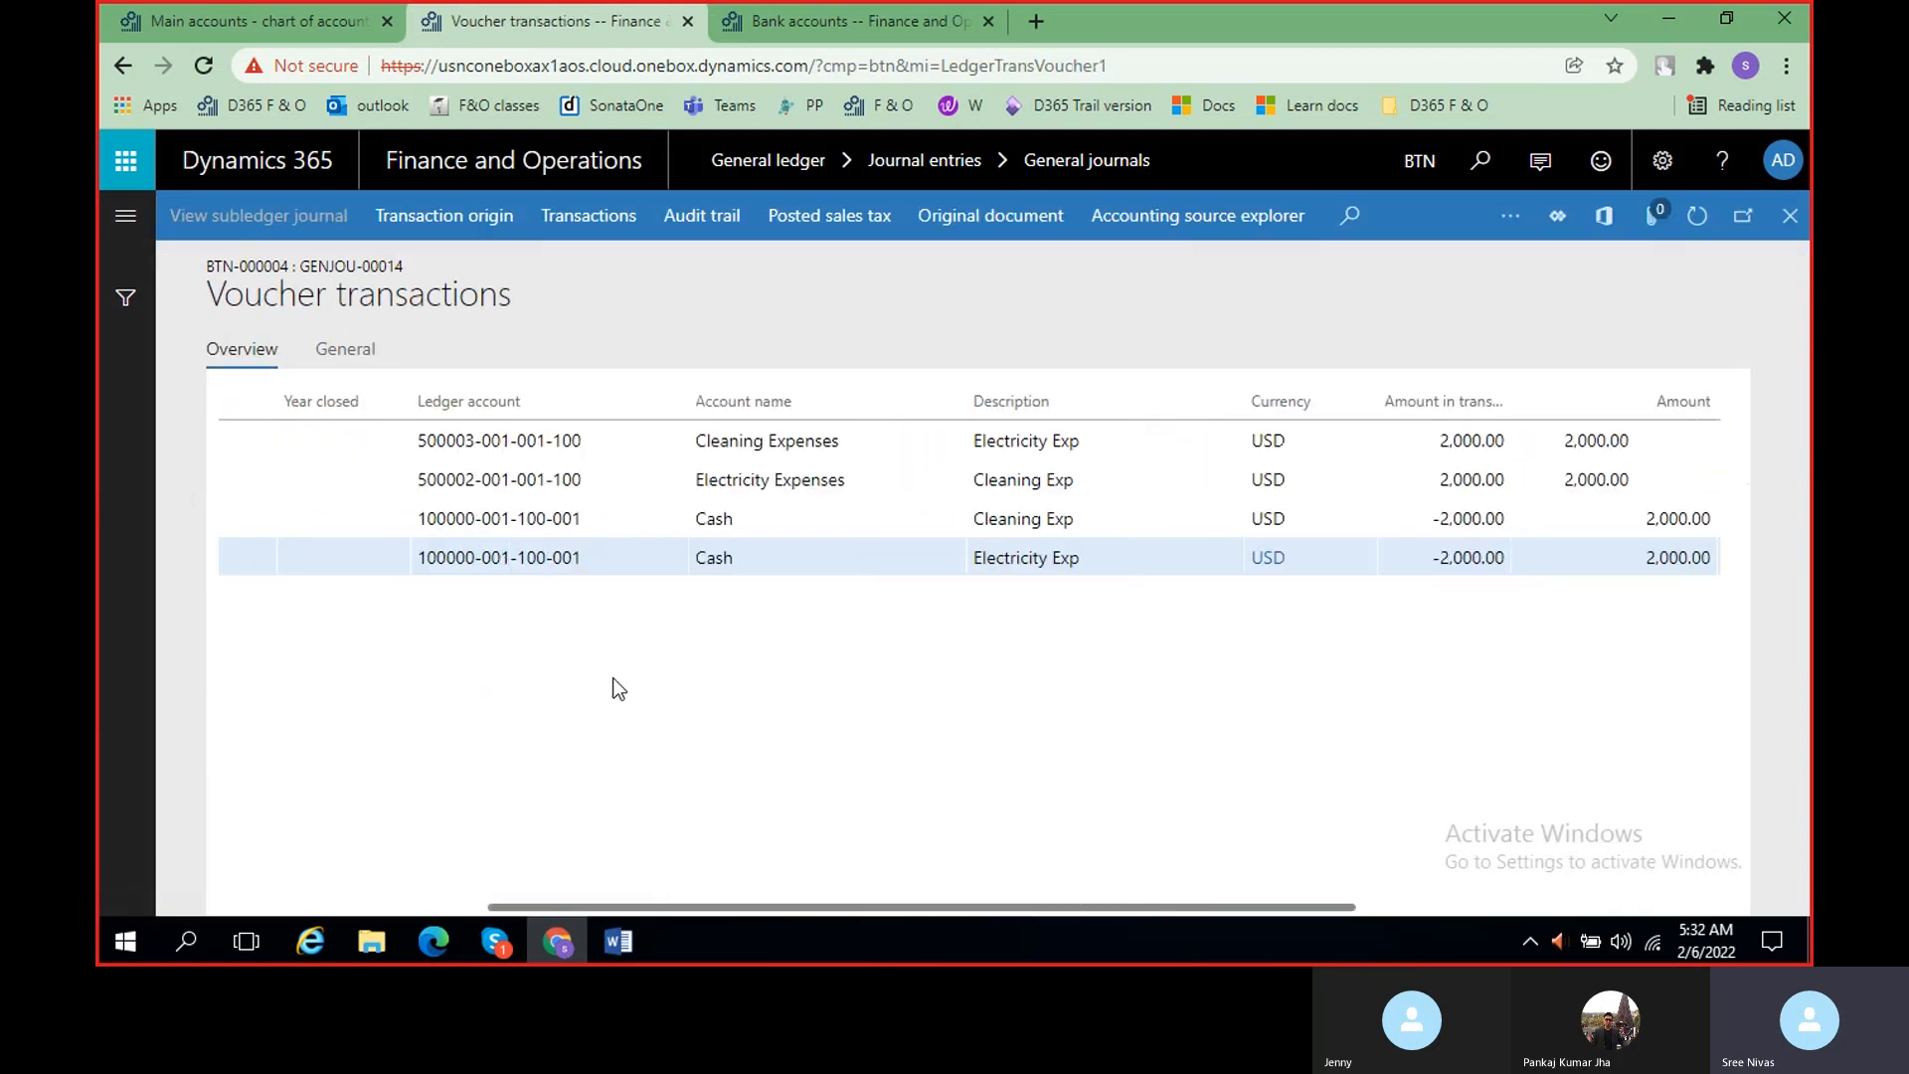
scroll(614, 684, right, 3)
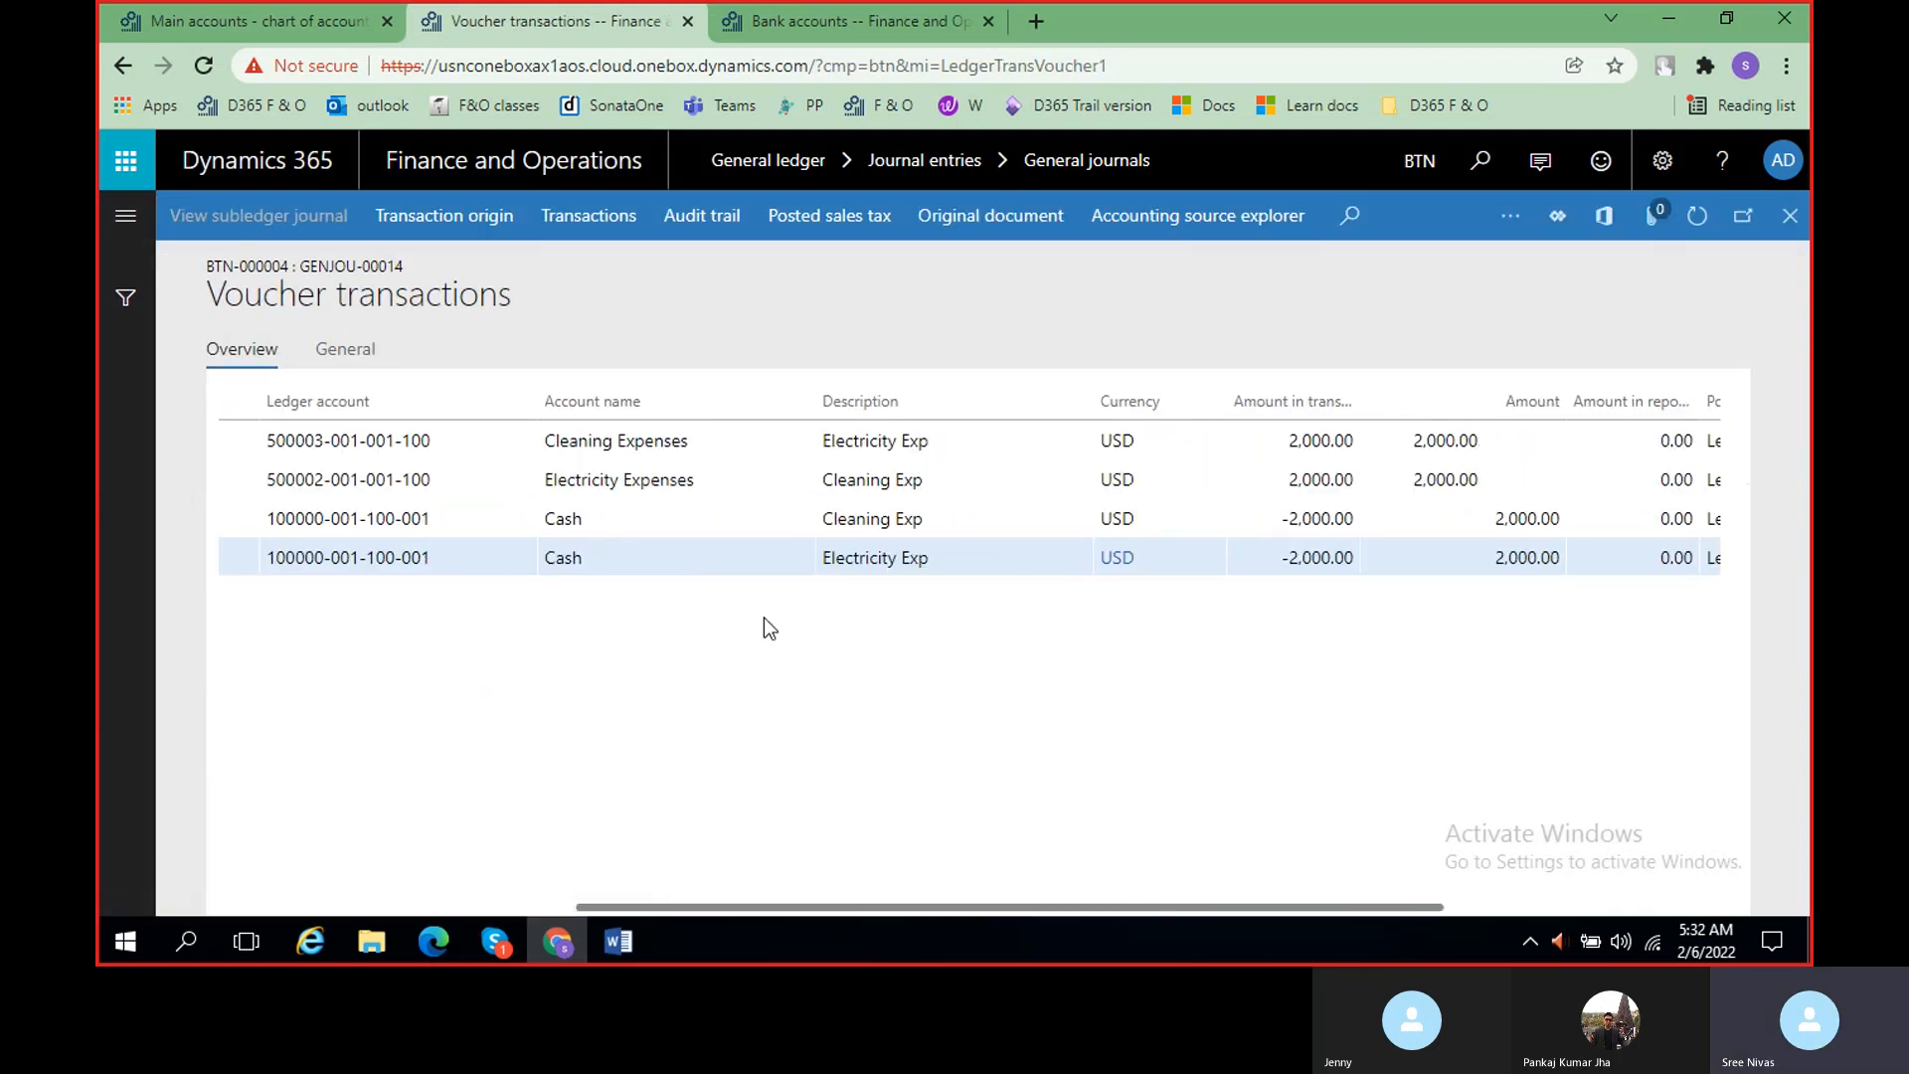
scroll(768, 625, right, 3)
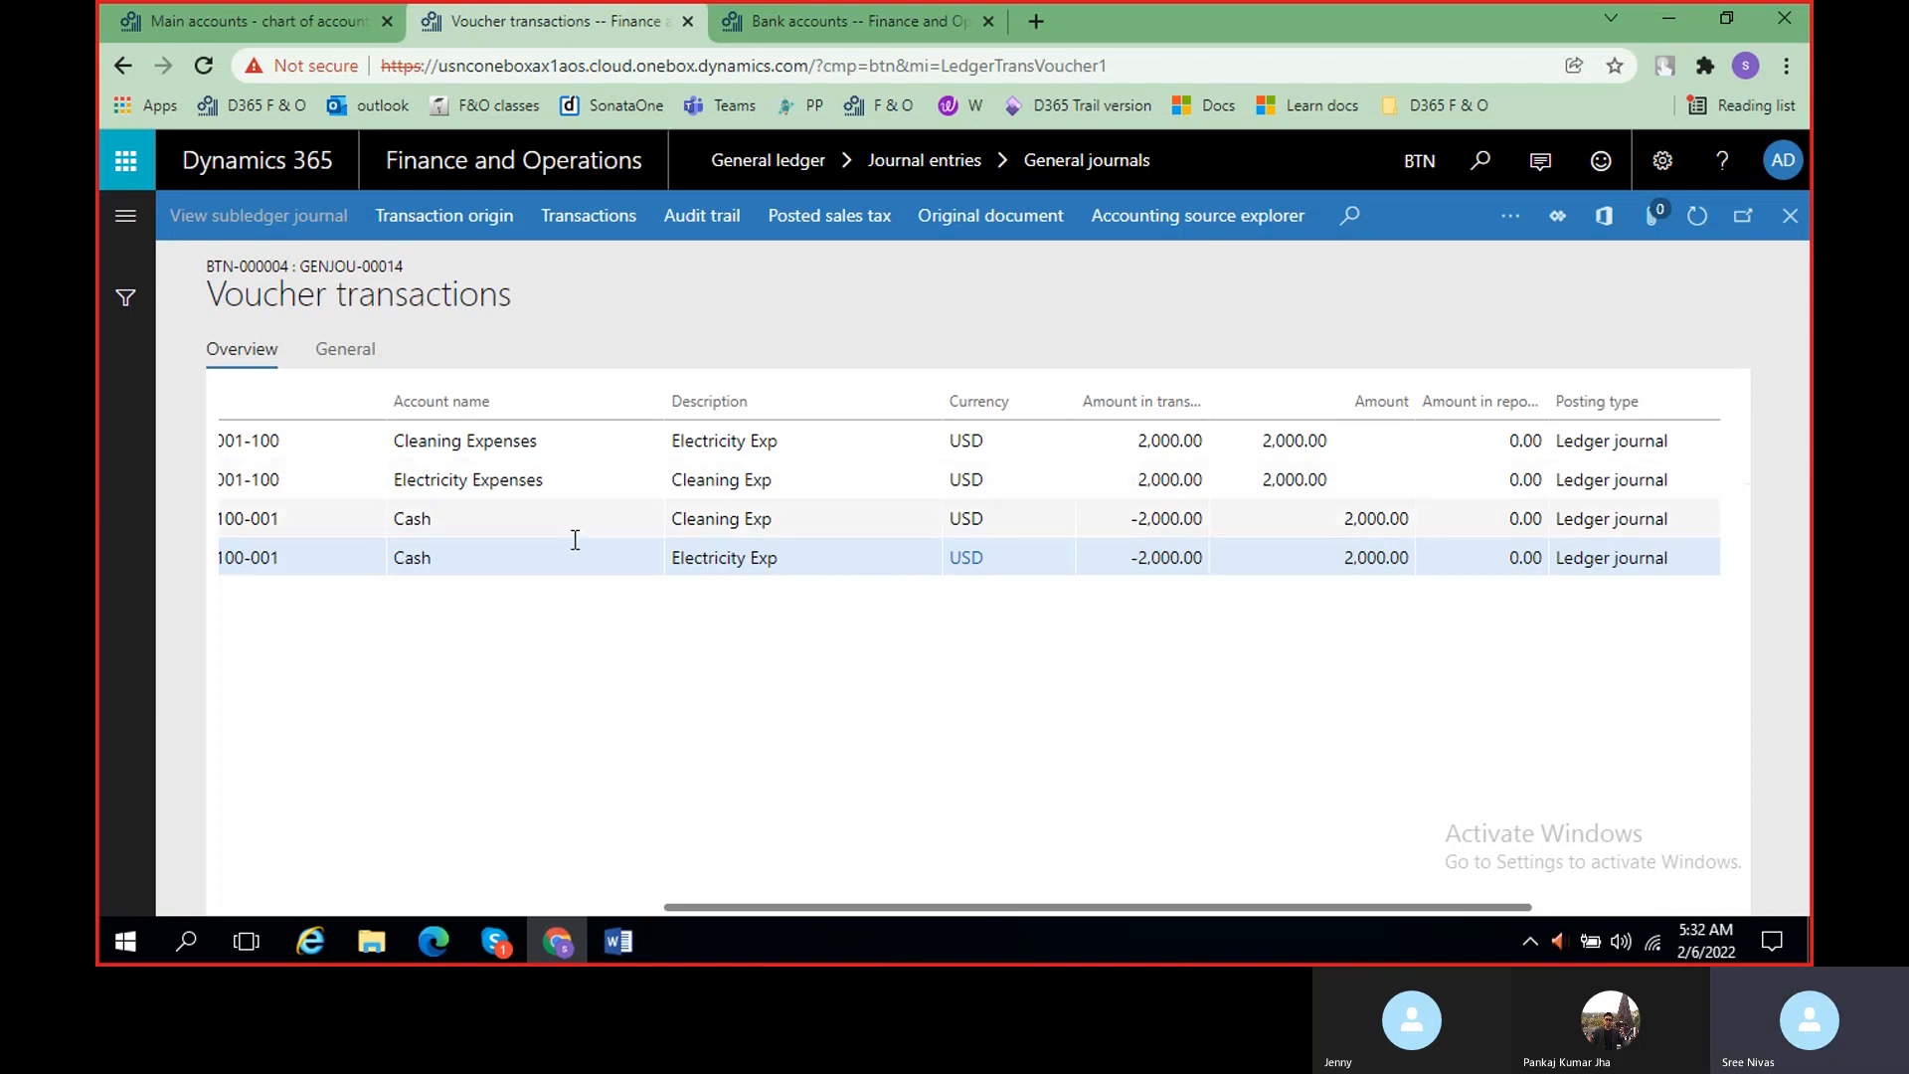
scroll(652, 567, right, 3)
scroll(635, 516, left, 5)
scroll(636, 516, left, 3)
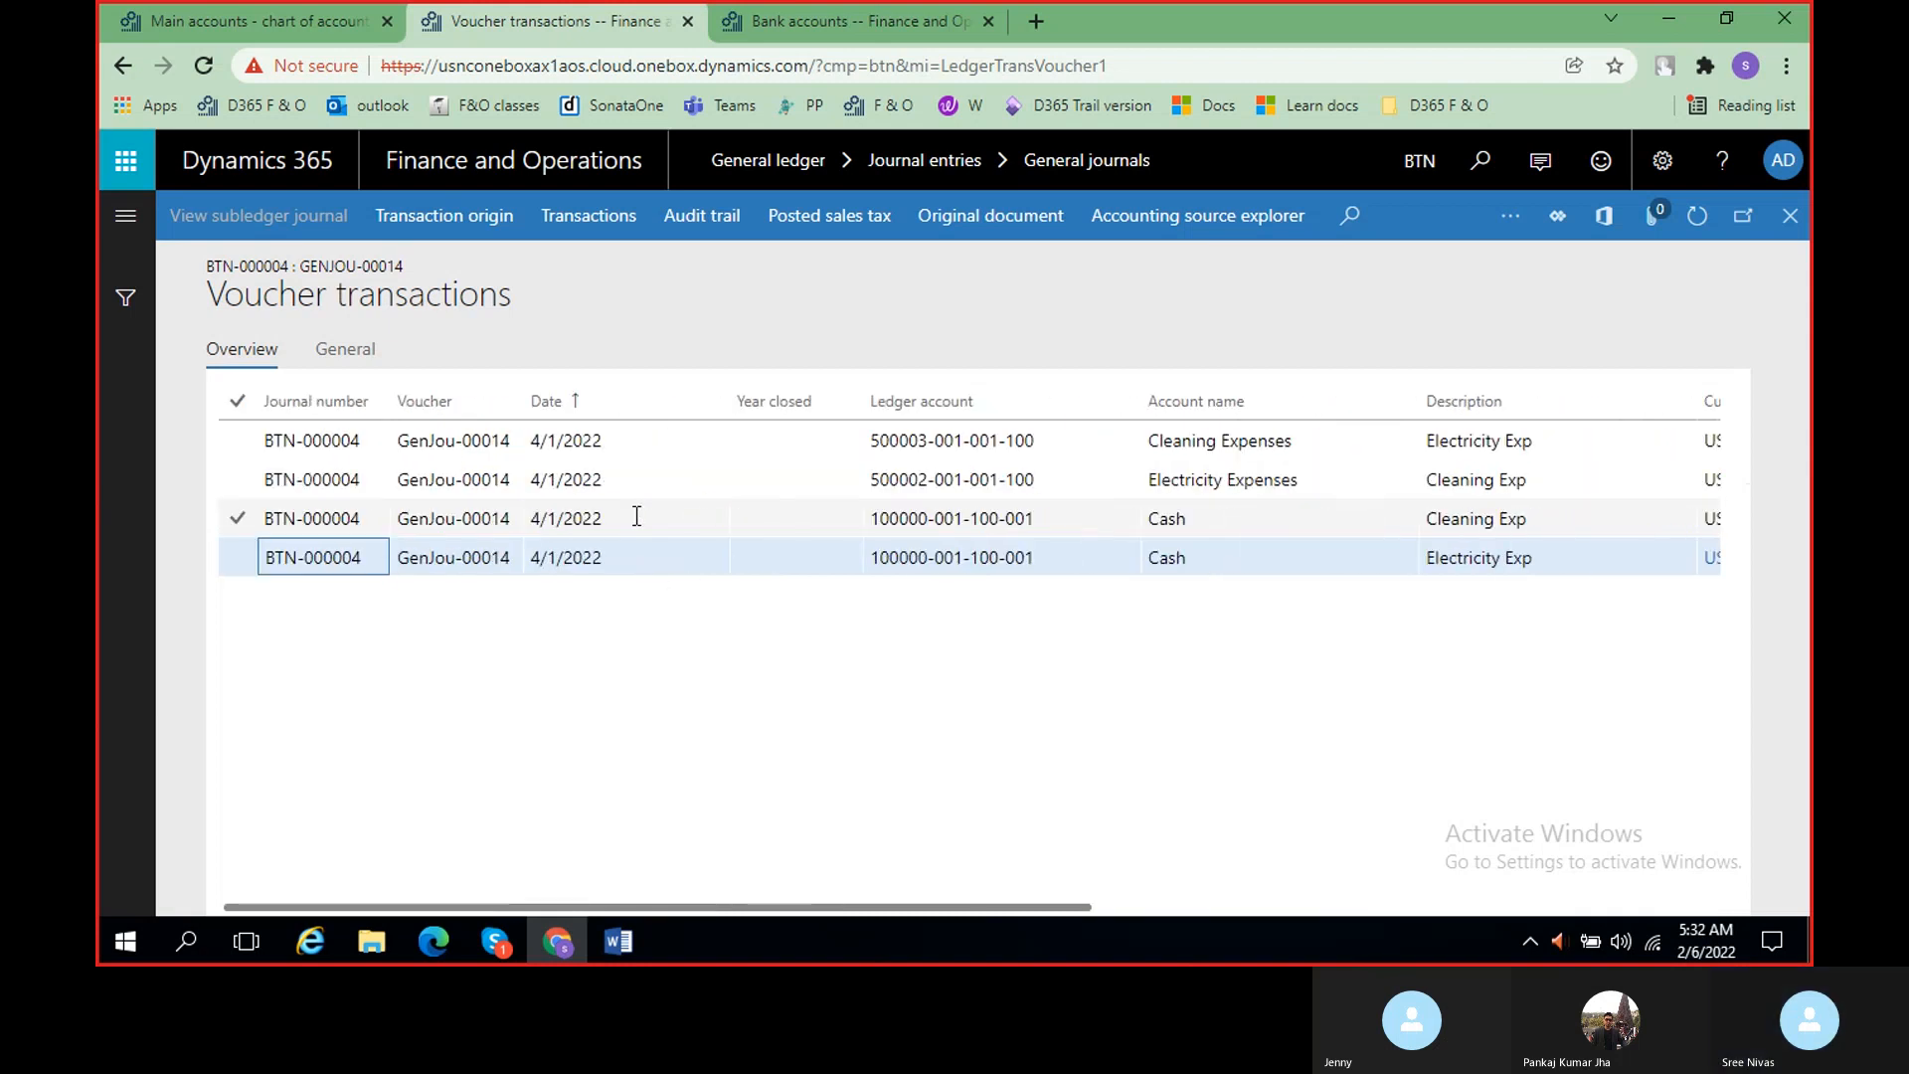
click(447, 227)
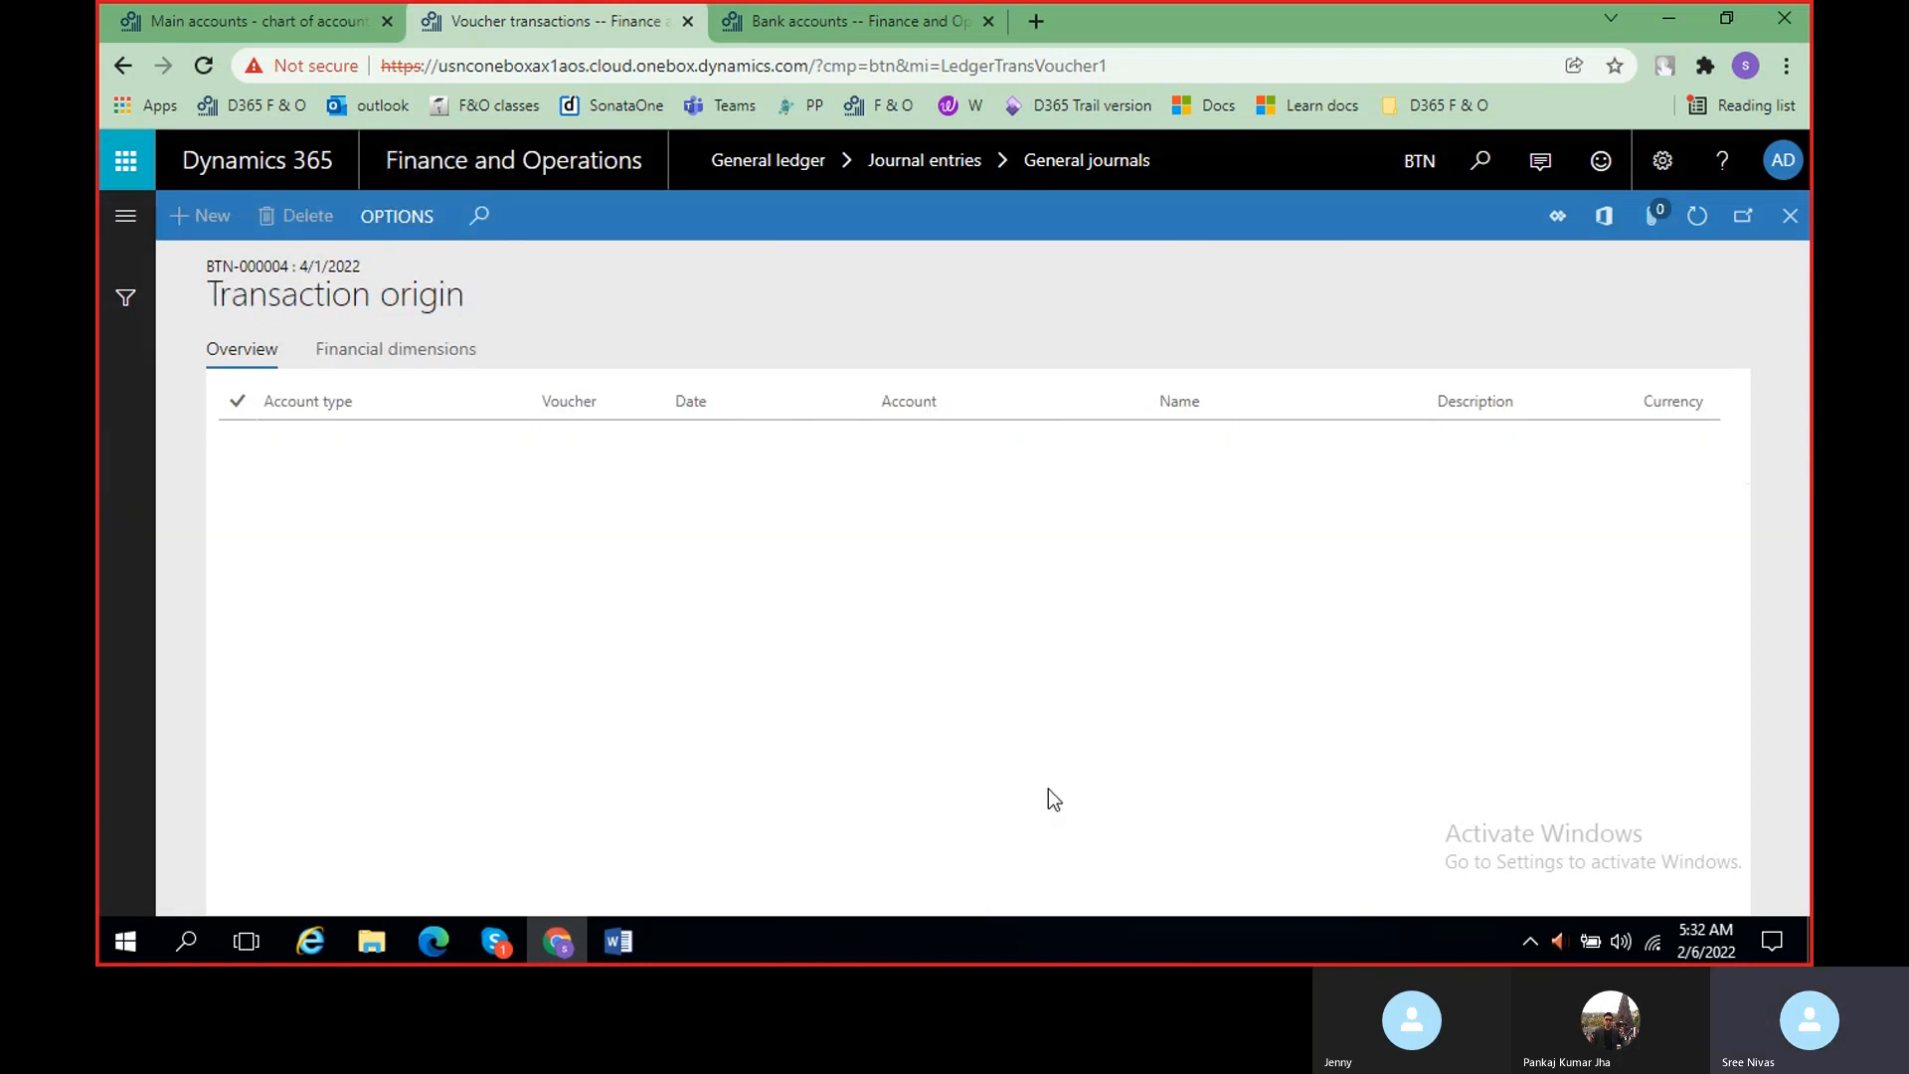
- Review the accounts and amounts of the transaction origin, return to the journal voucher and check its posted lines
scroll(1128, 780, right, 5)
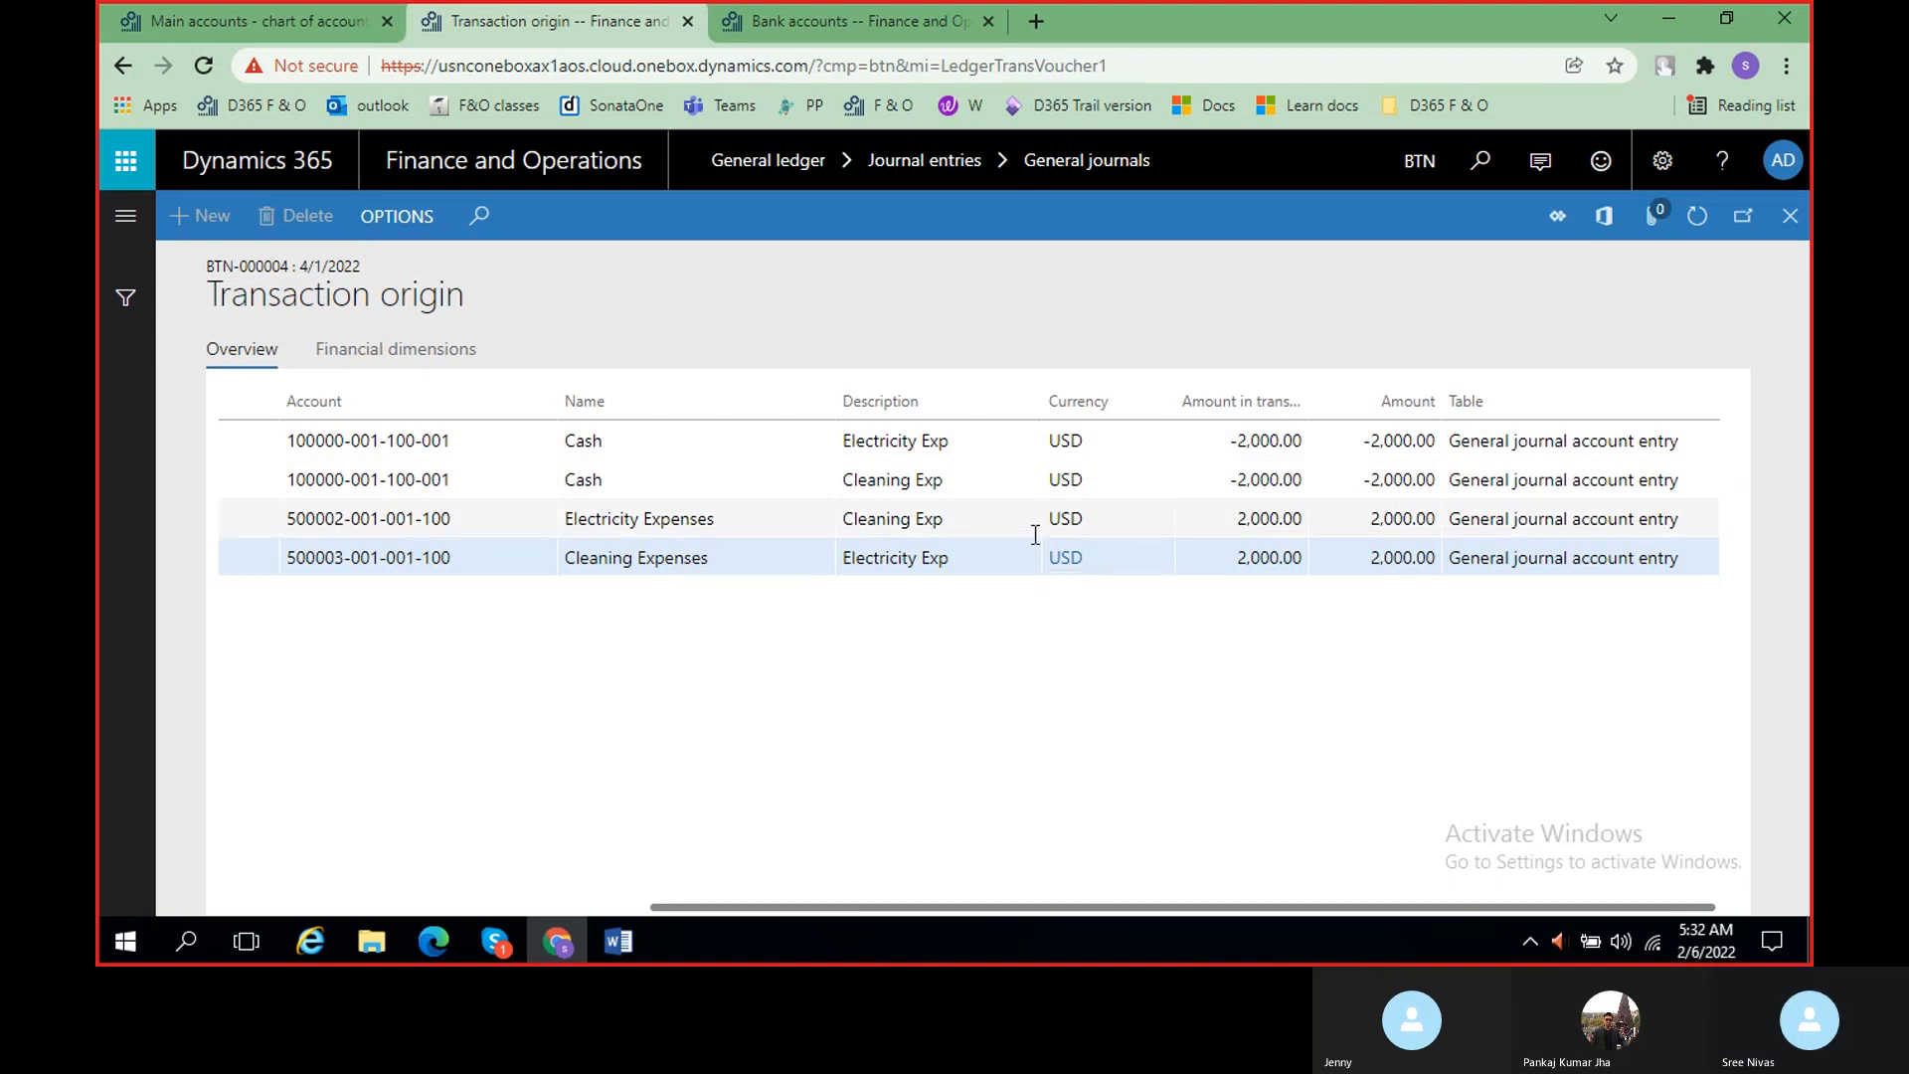
click(1784, 223)
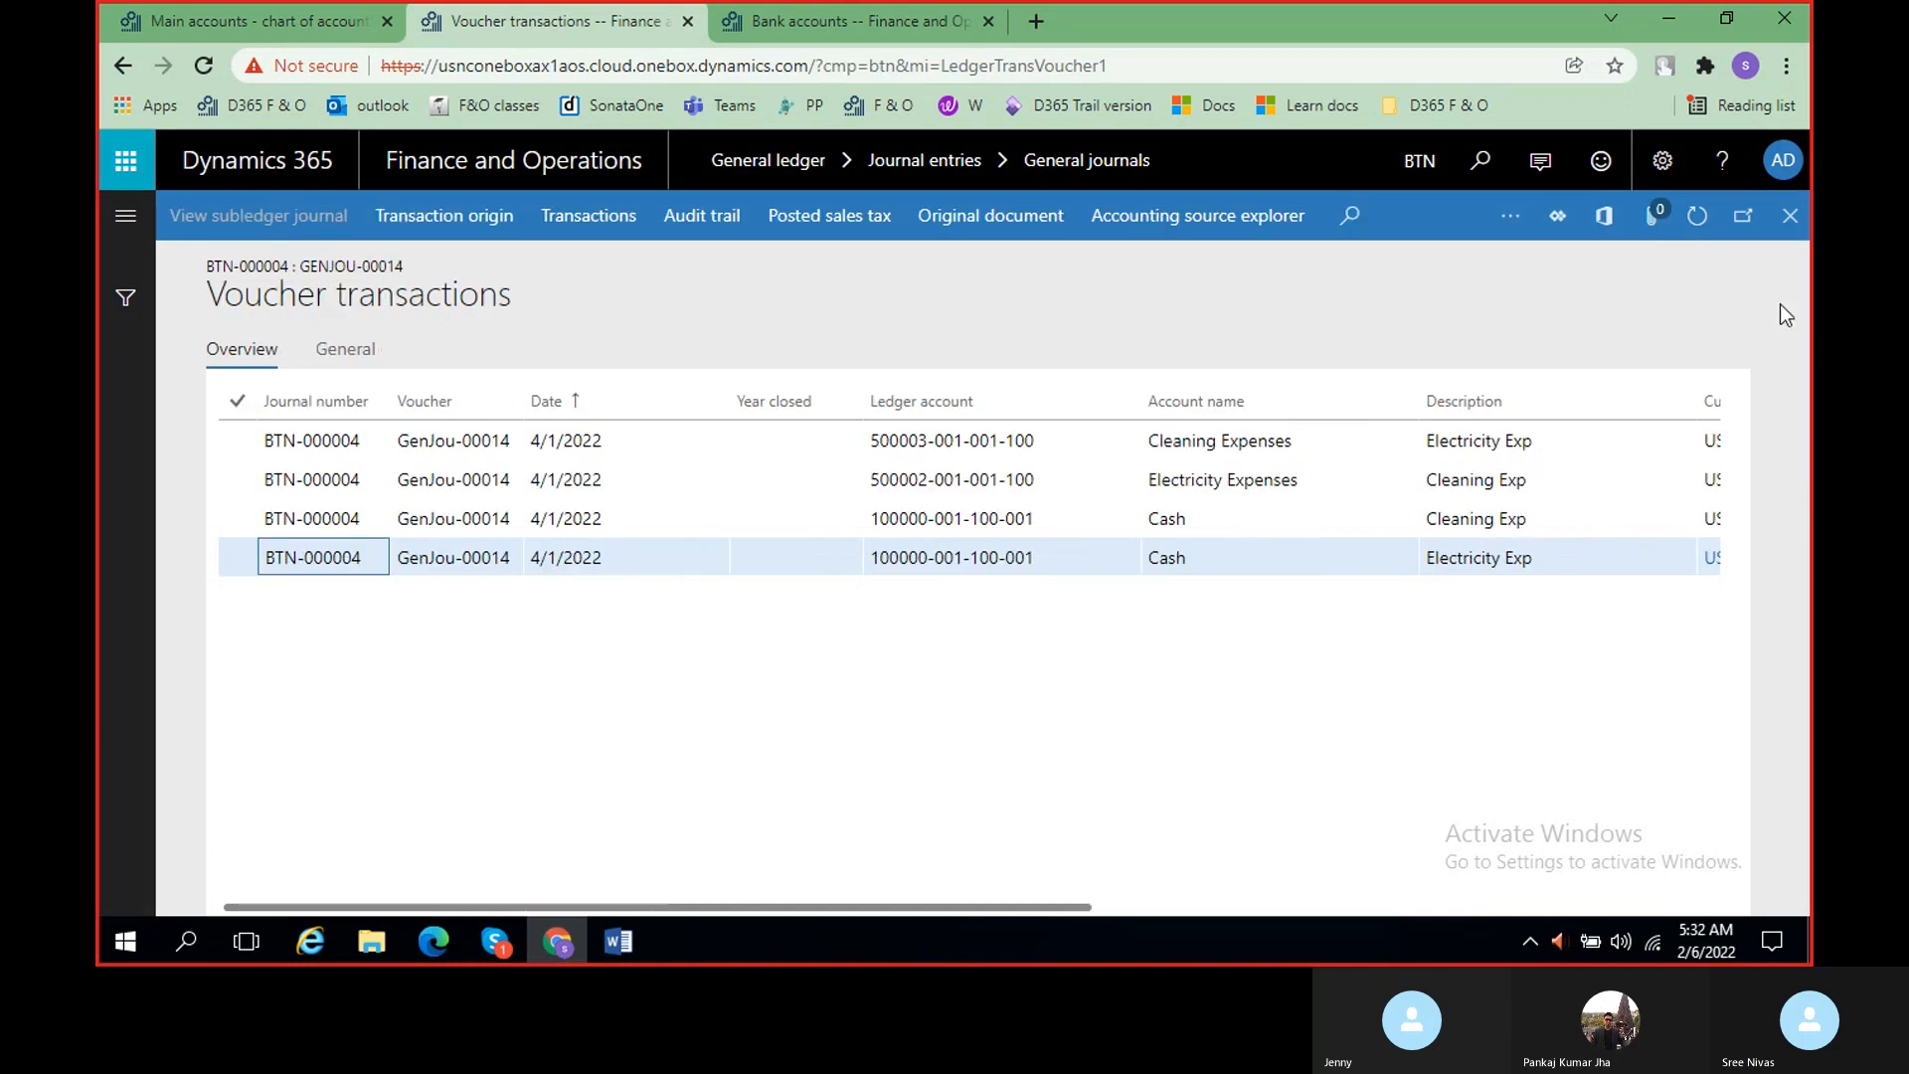
click(1787, 219)
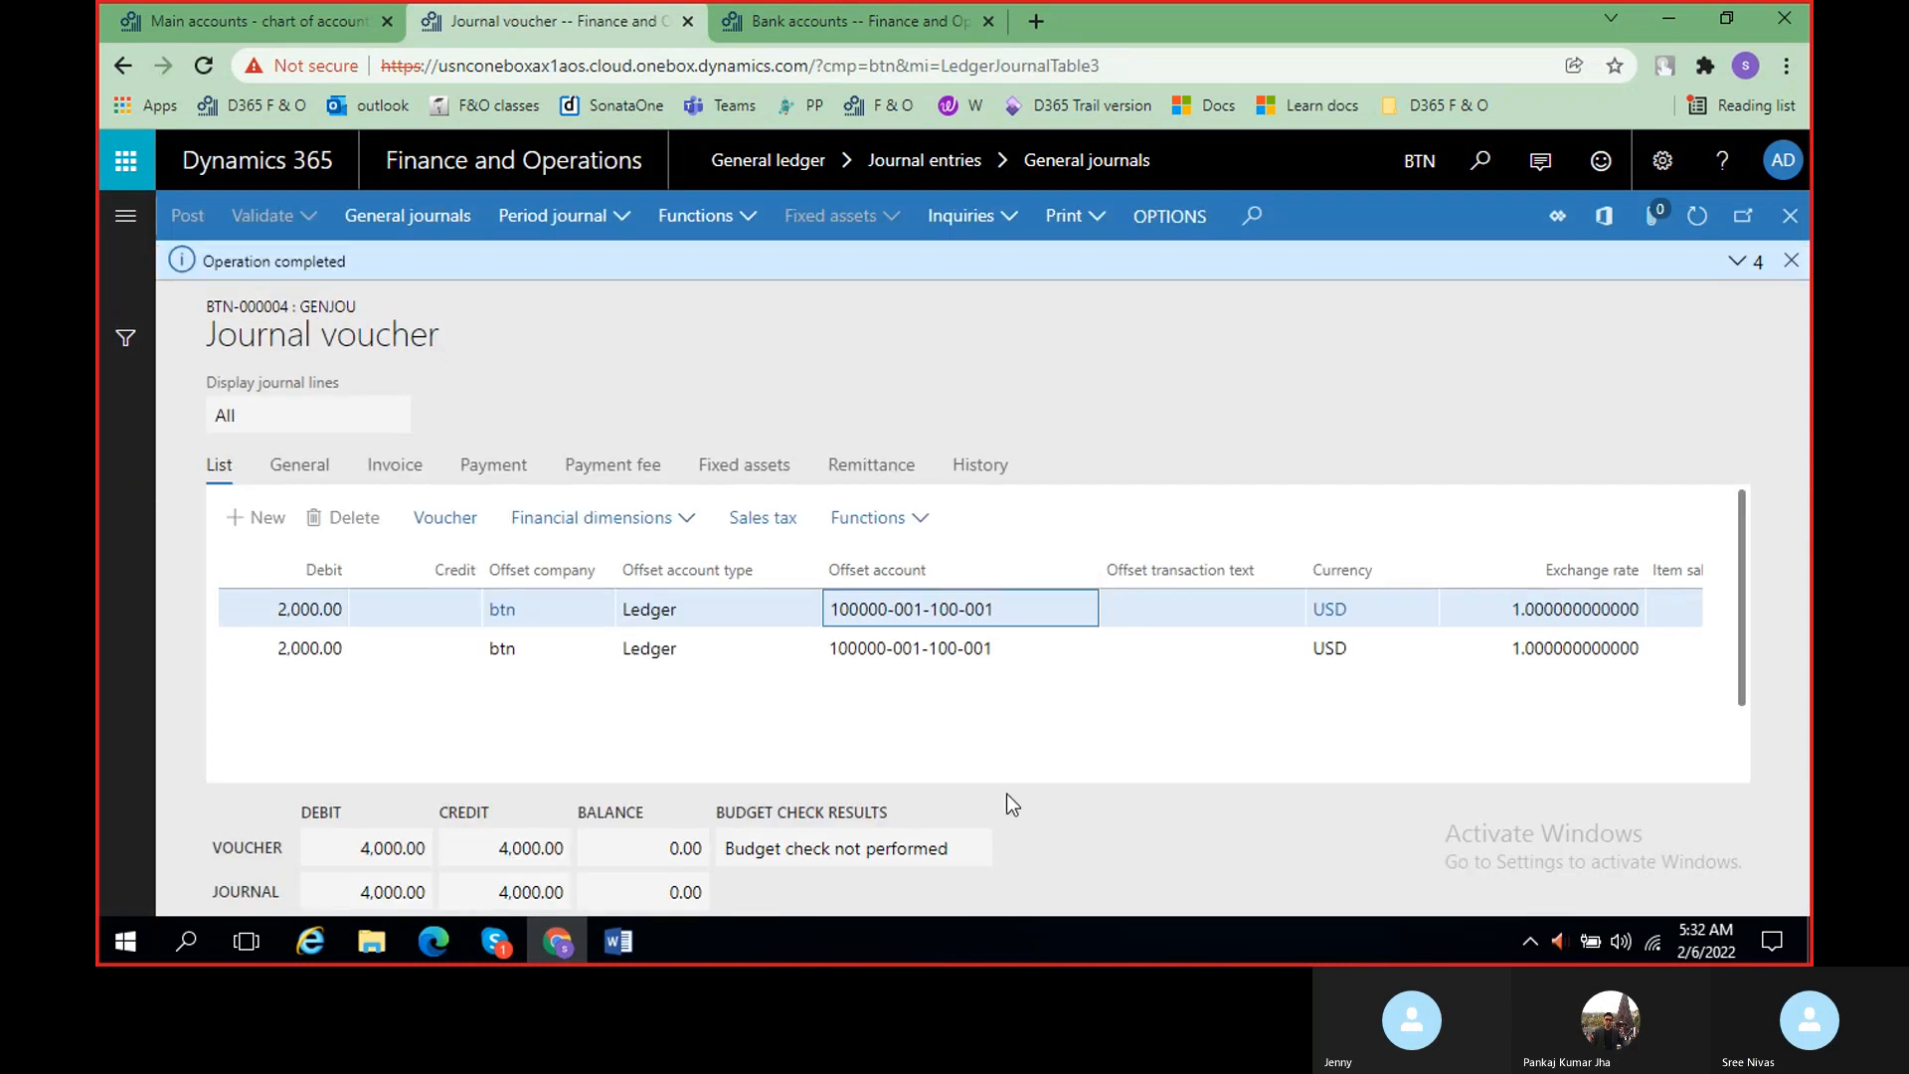
scroll(853, 707, right, 10)
scroll(759, 694, left, 10)
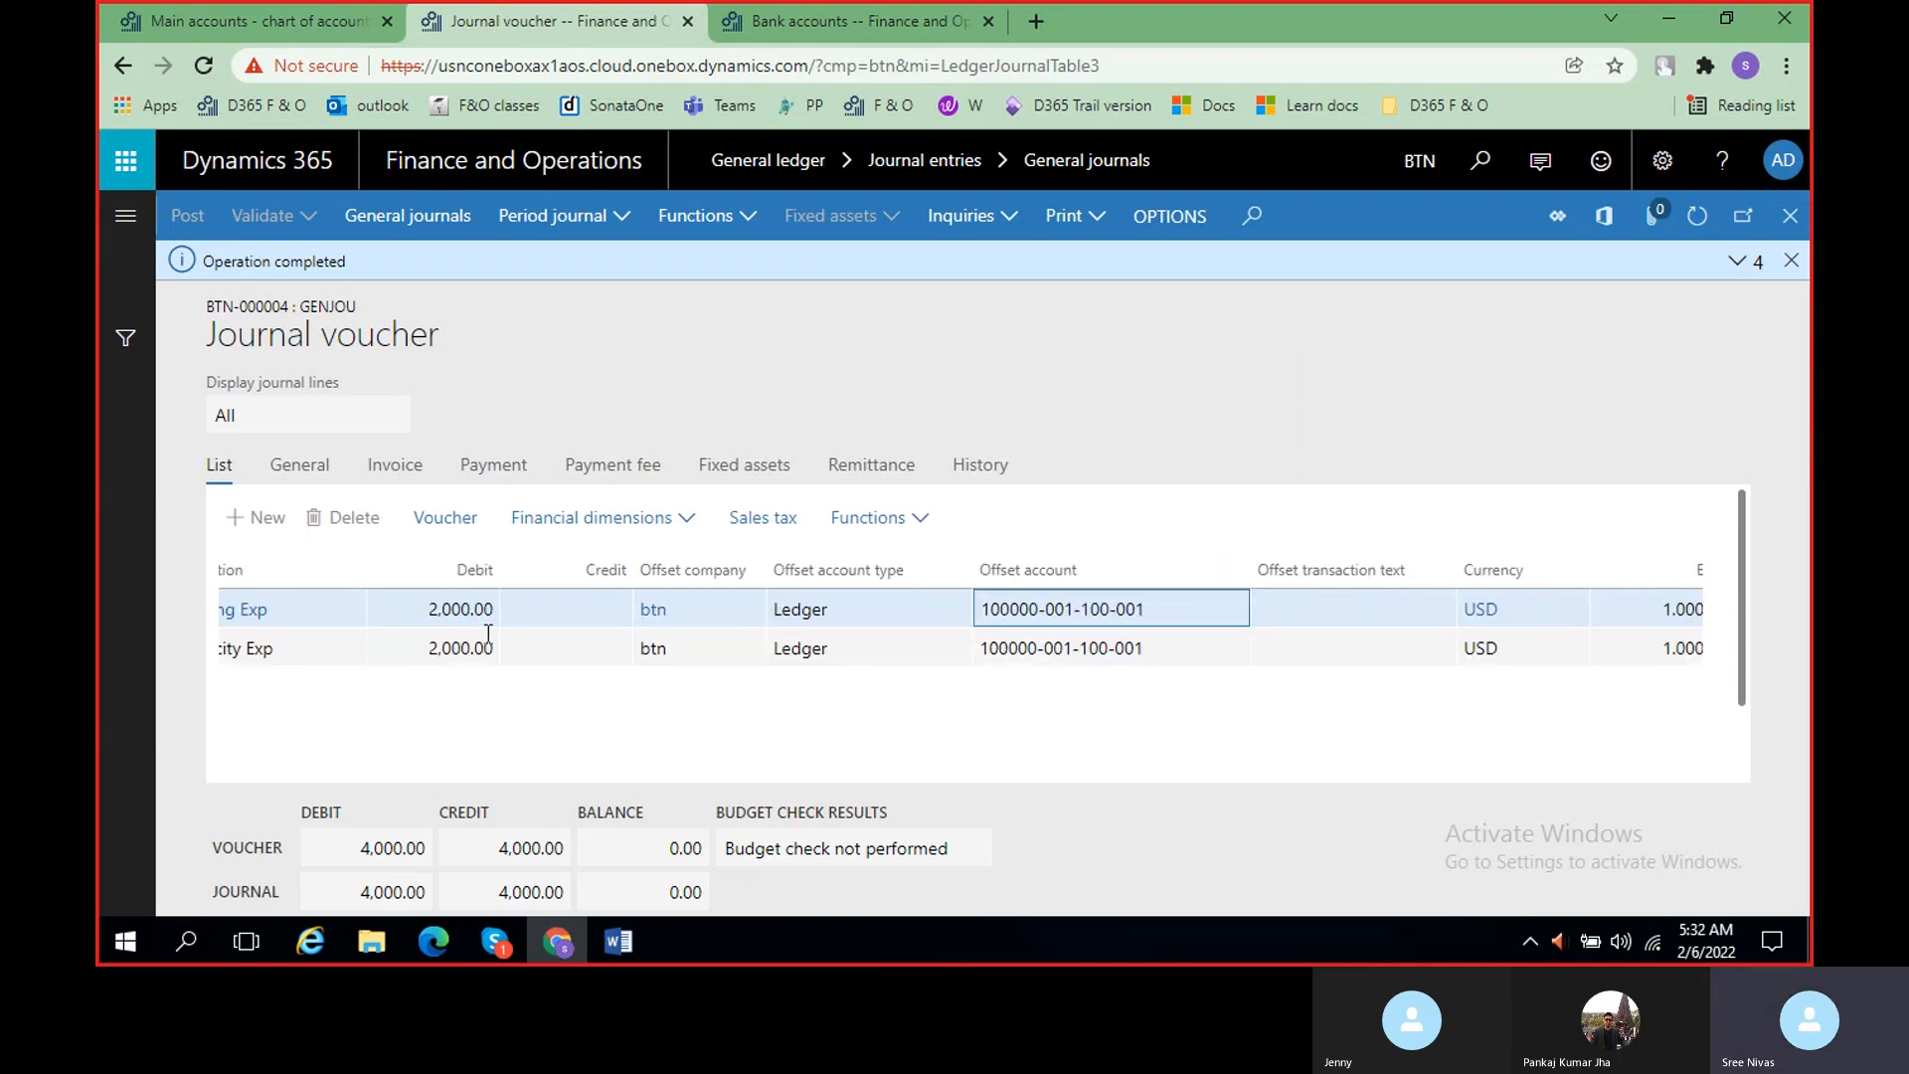
scroll(488, 637, left, 10)
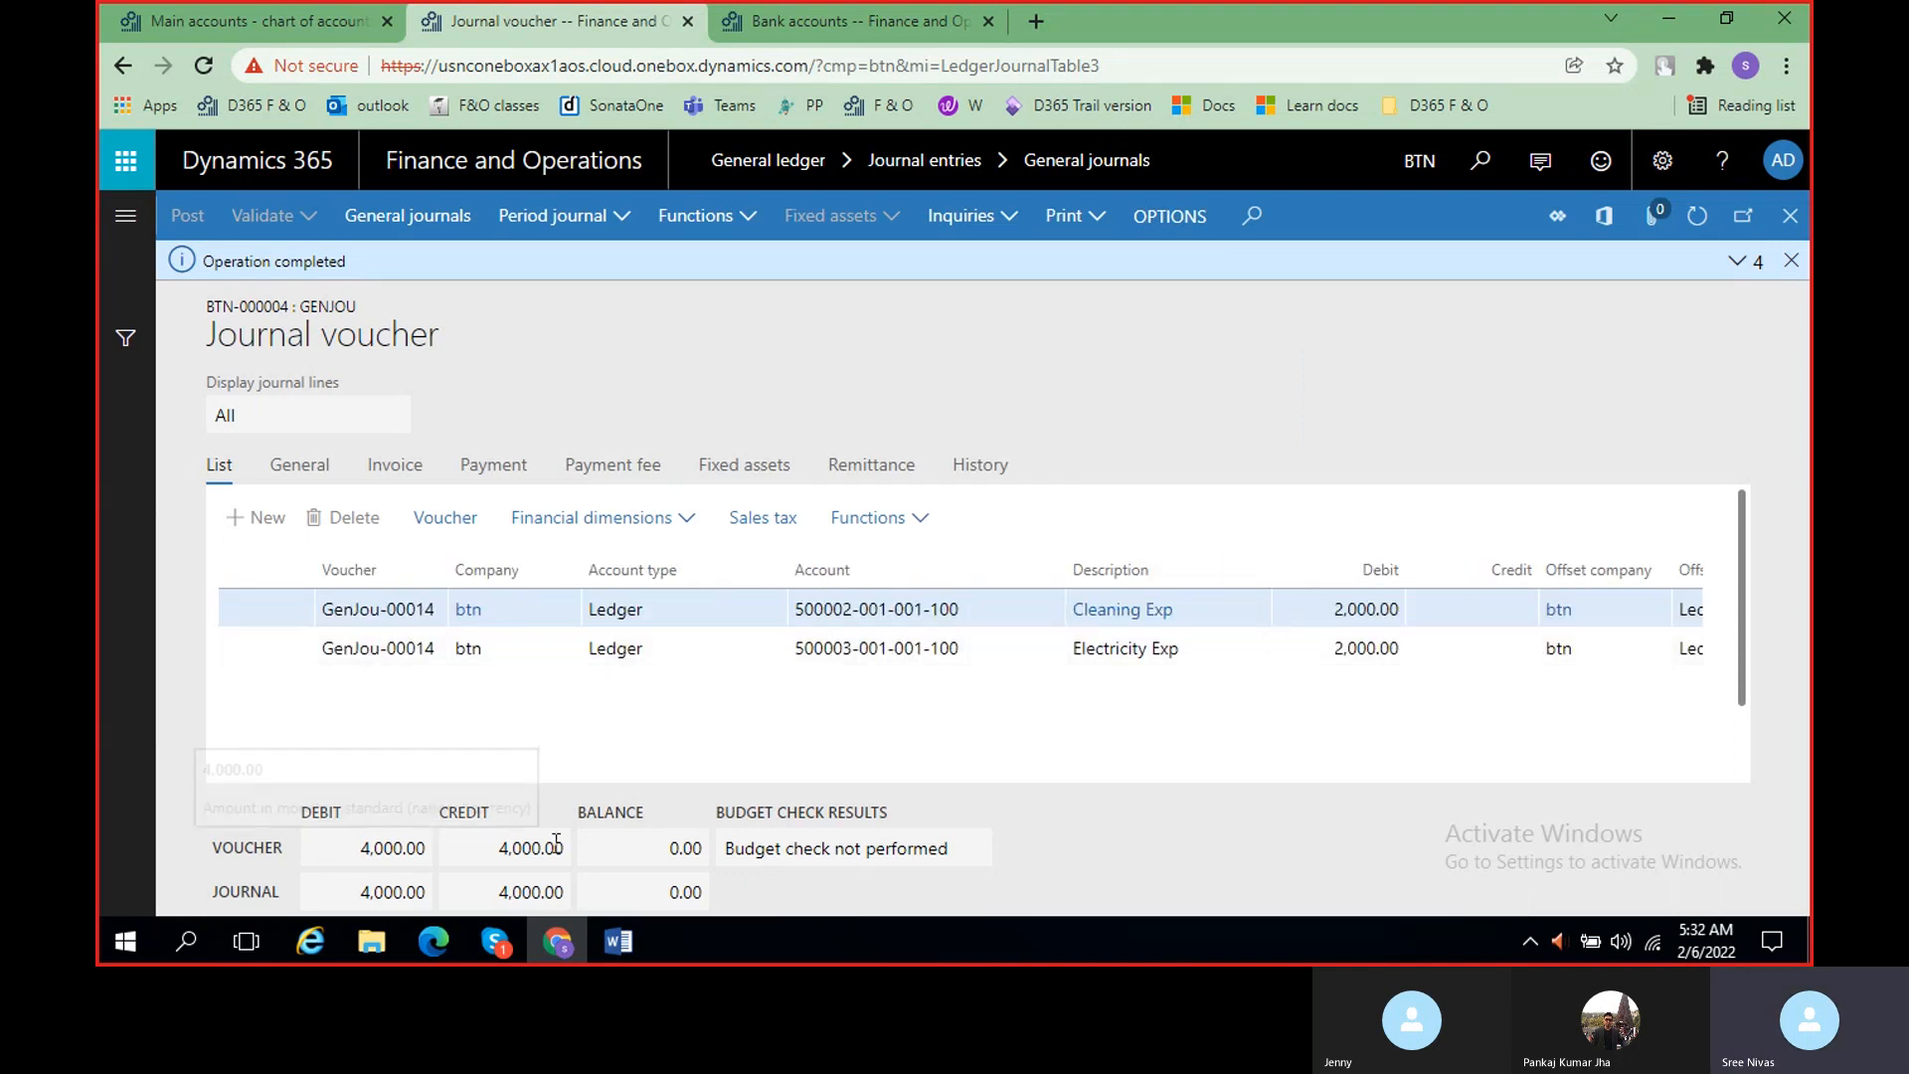
scroll(890, 712, left, 3)
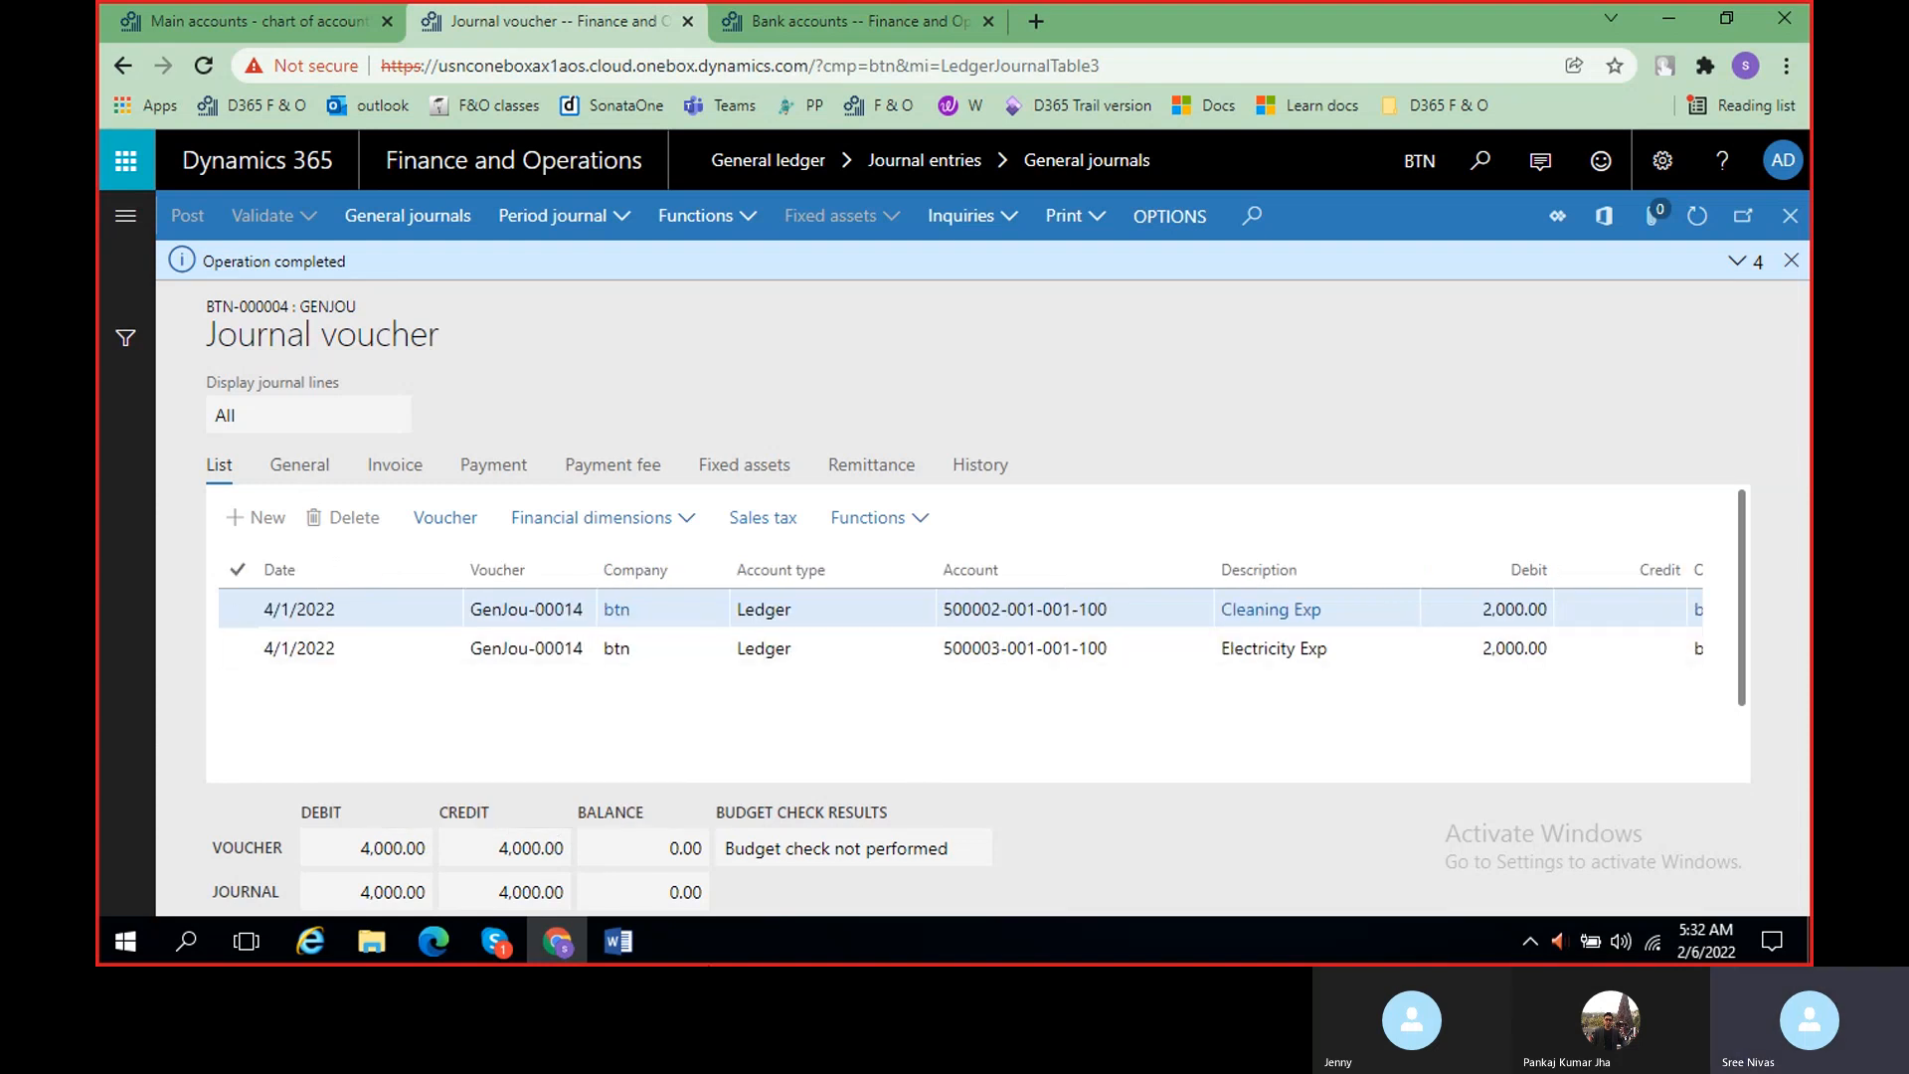
- Compare the voucher's two expense lines with the compound entry example in the Word class notes and close the journal voucher
click(615, 940)
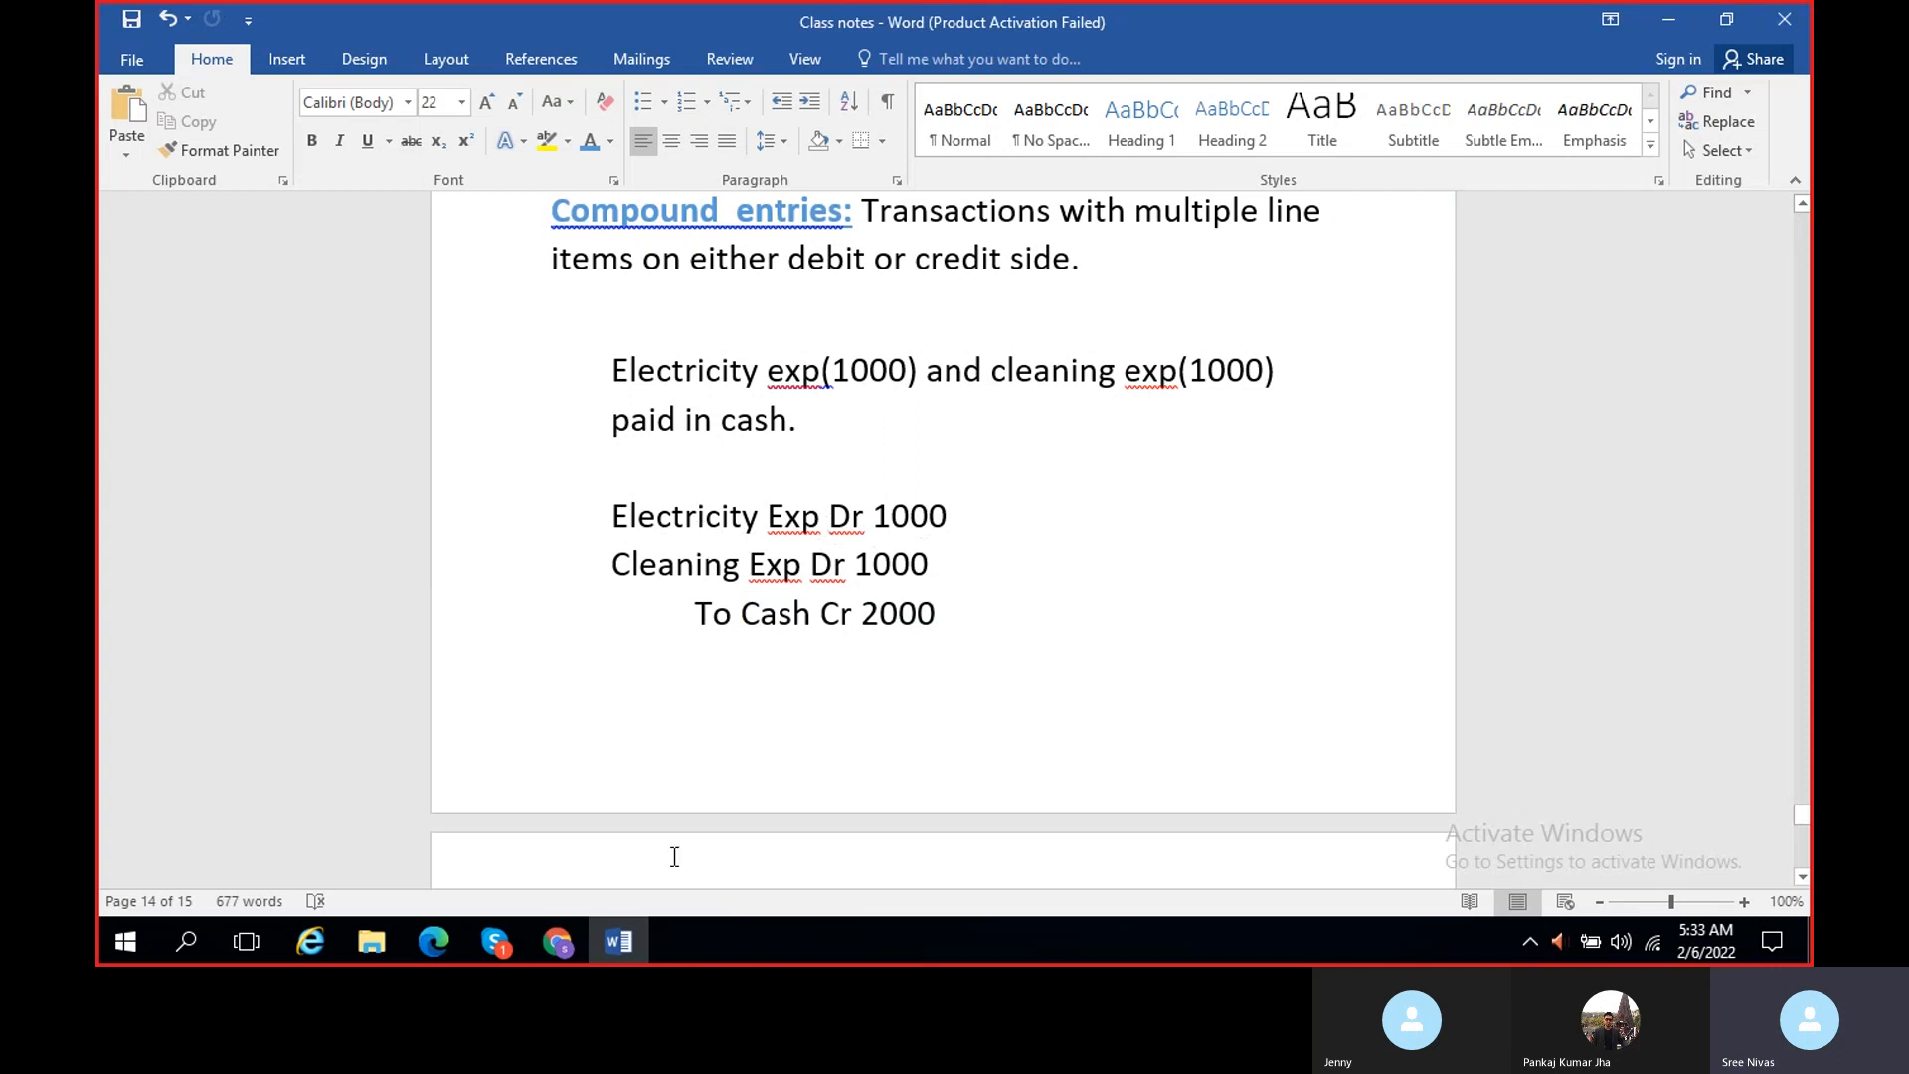
click(636, 944)
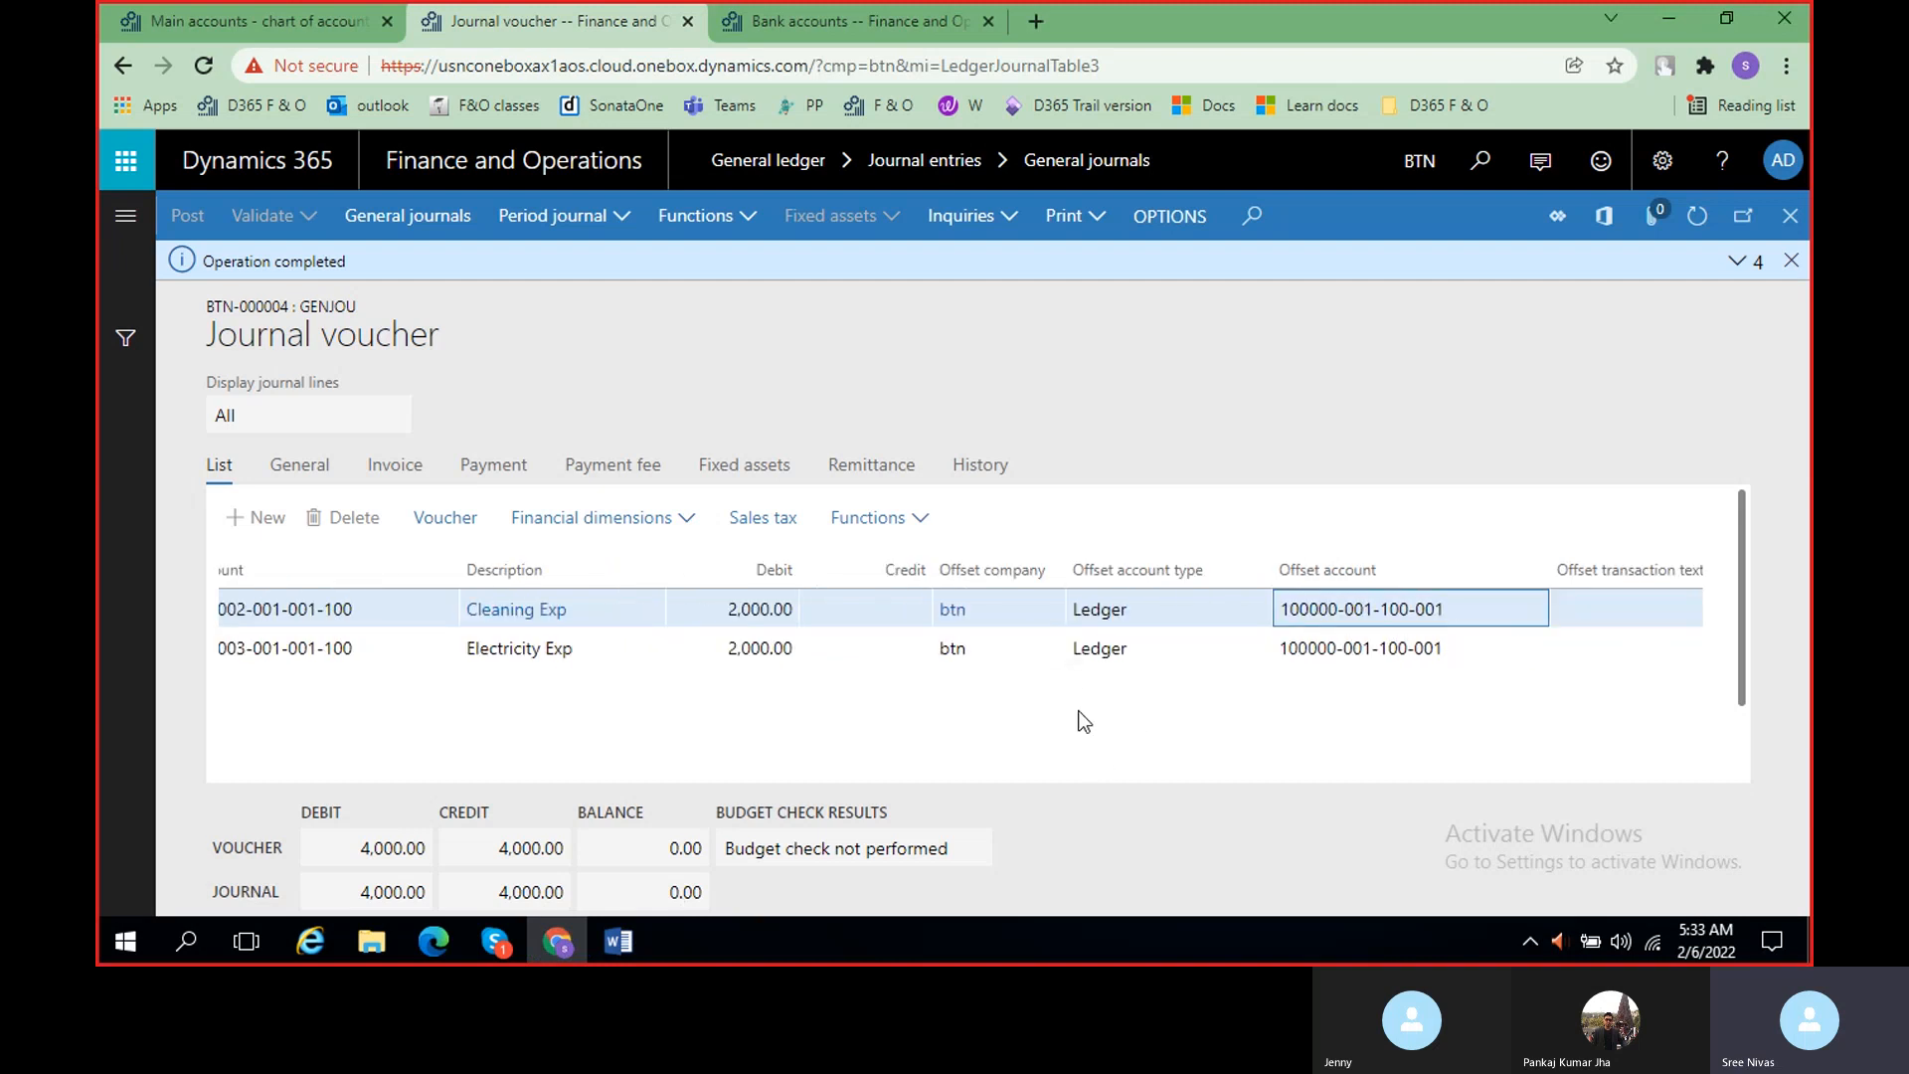
scroll(763, 683, left, 8)
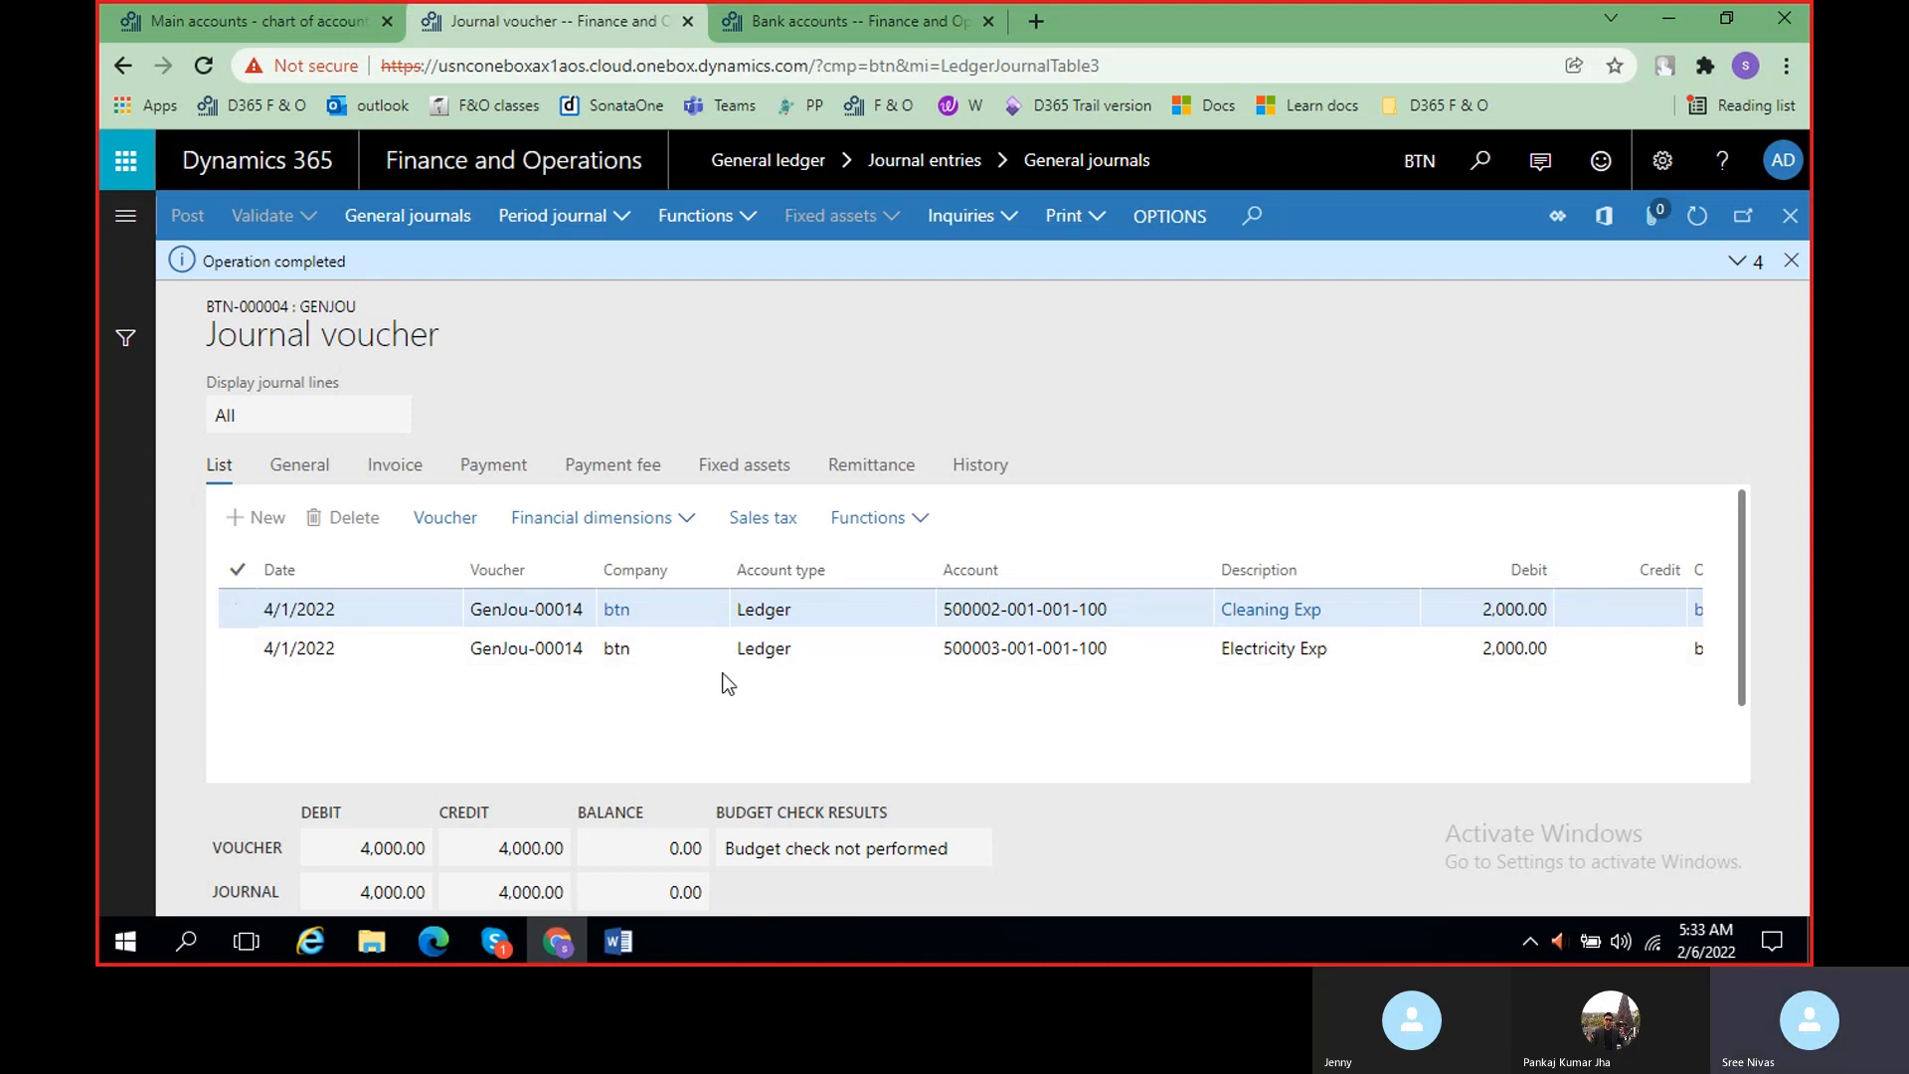
click(620, 942)
scroll(845, 505, up, 1)
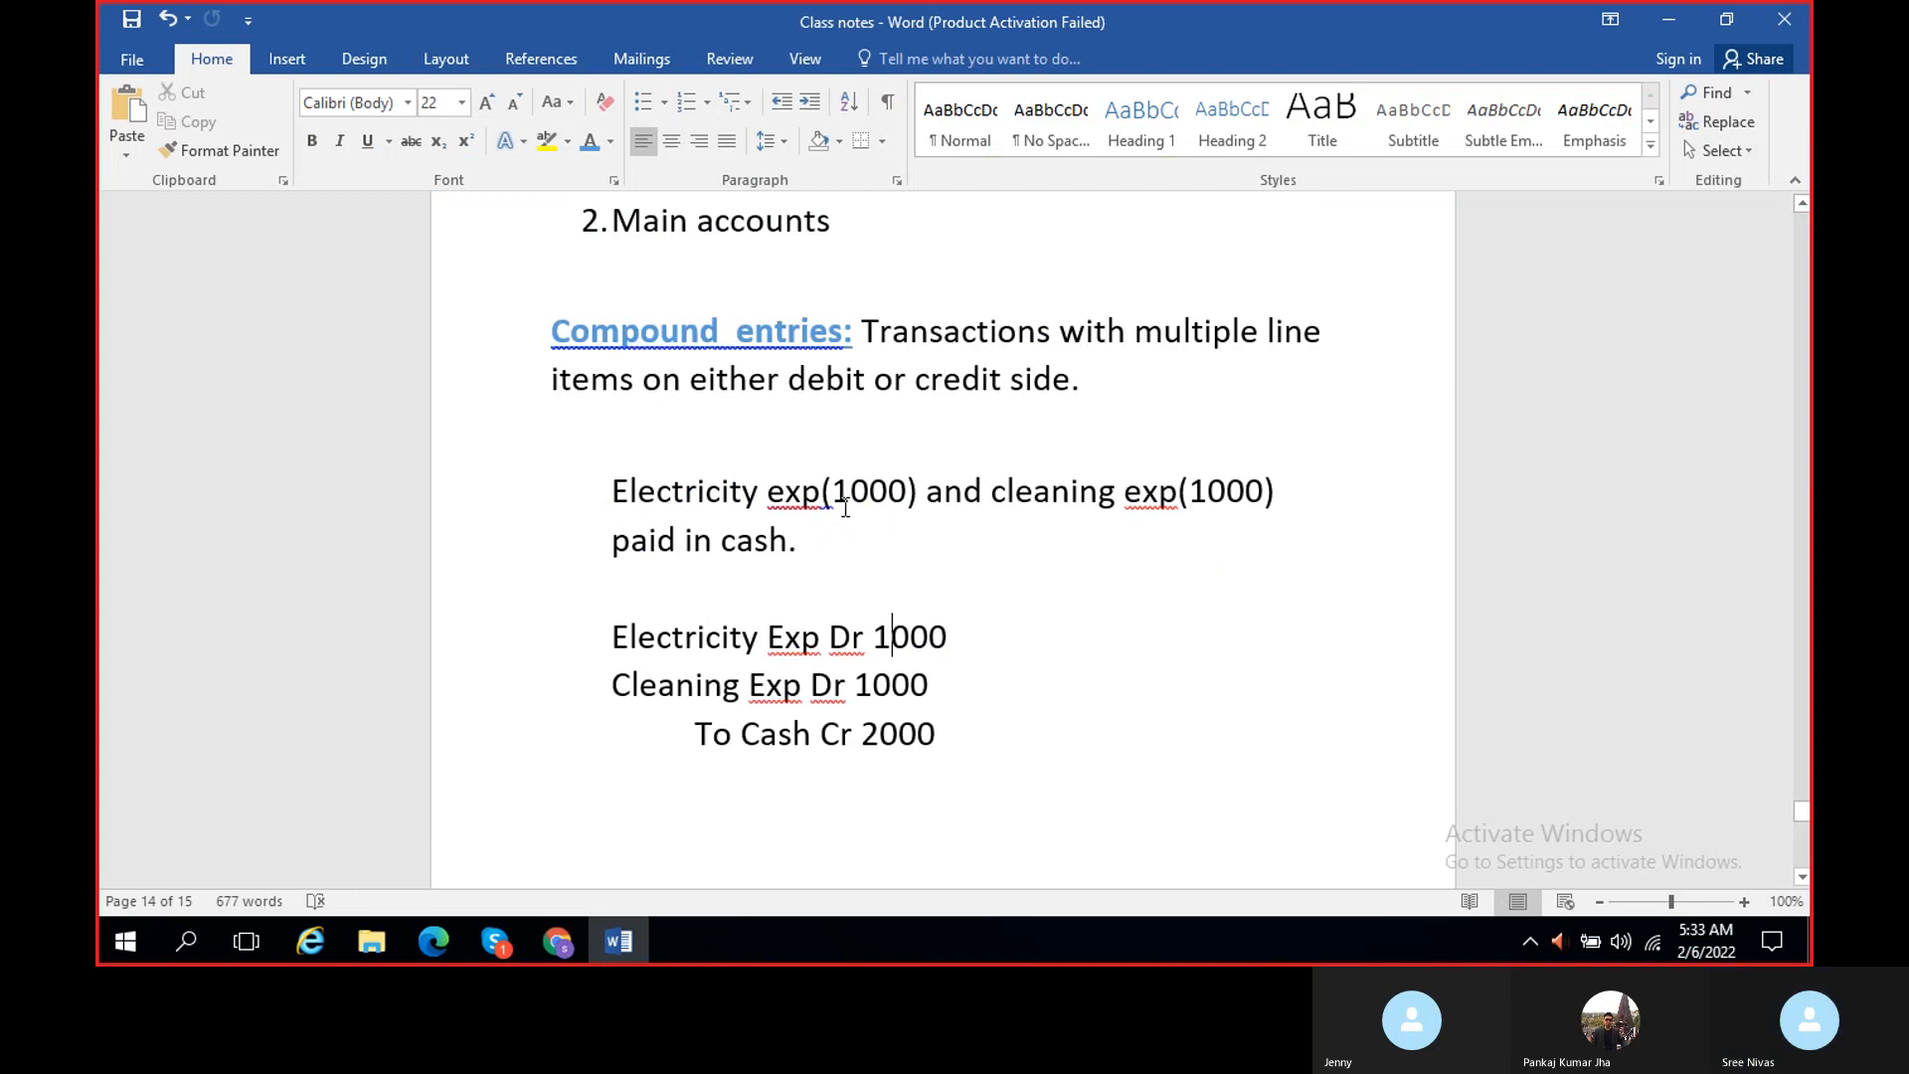
click(1668, 30)
scroll(782, 713, right, 6)
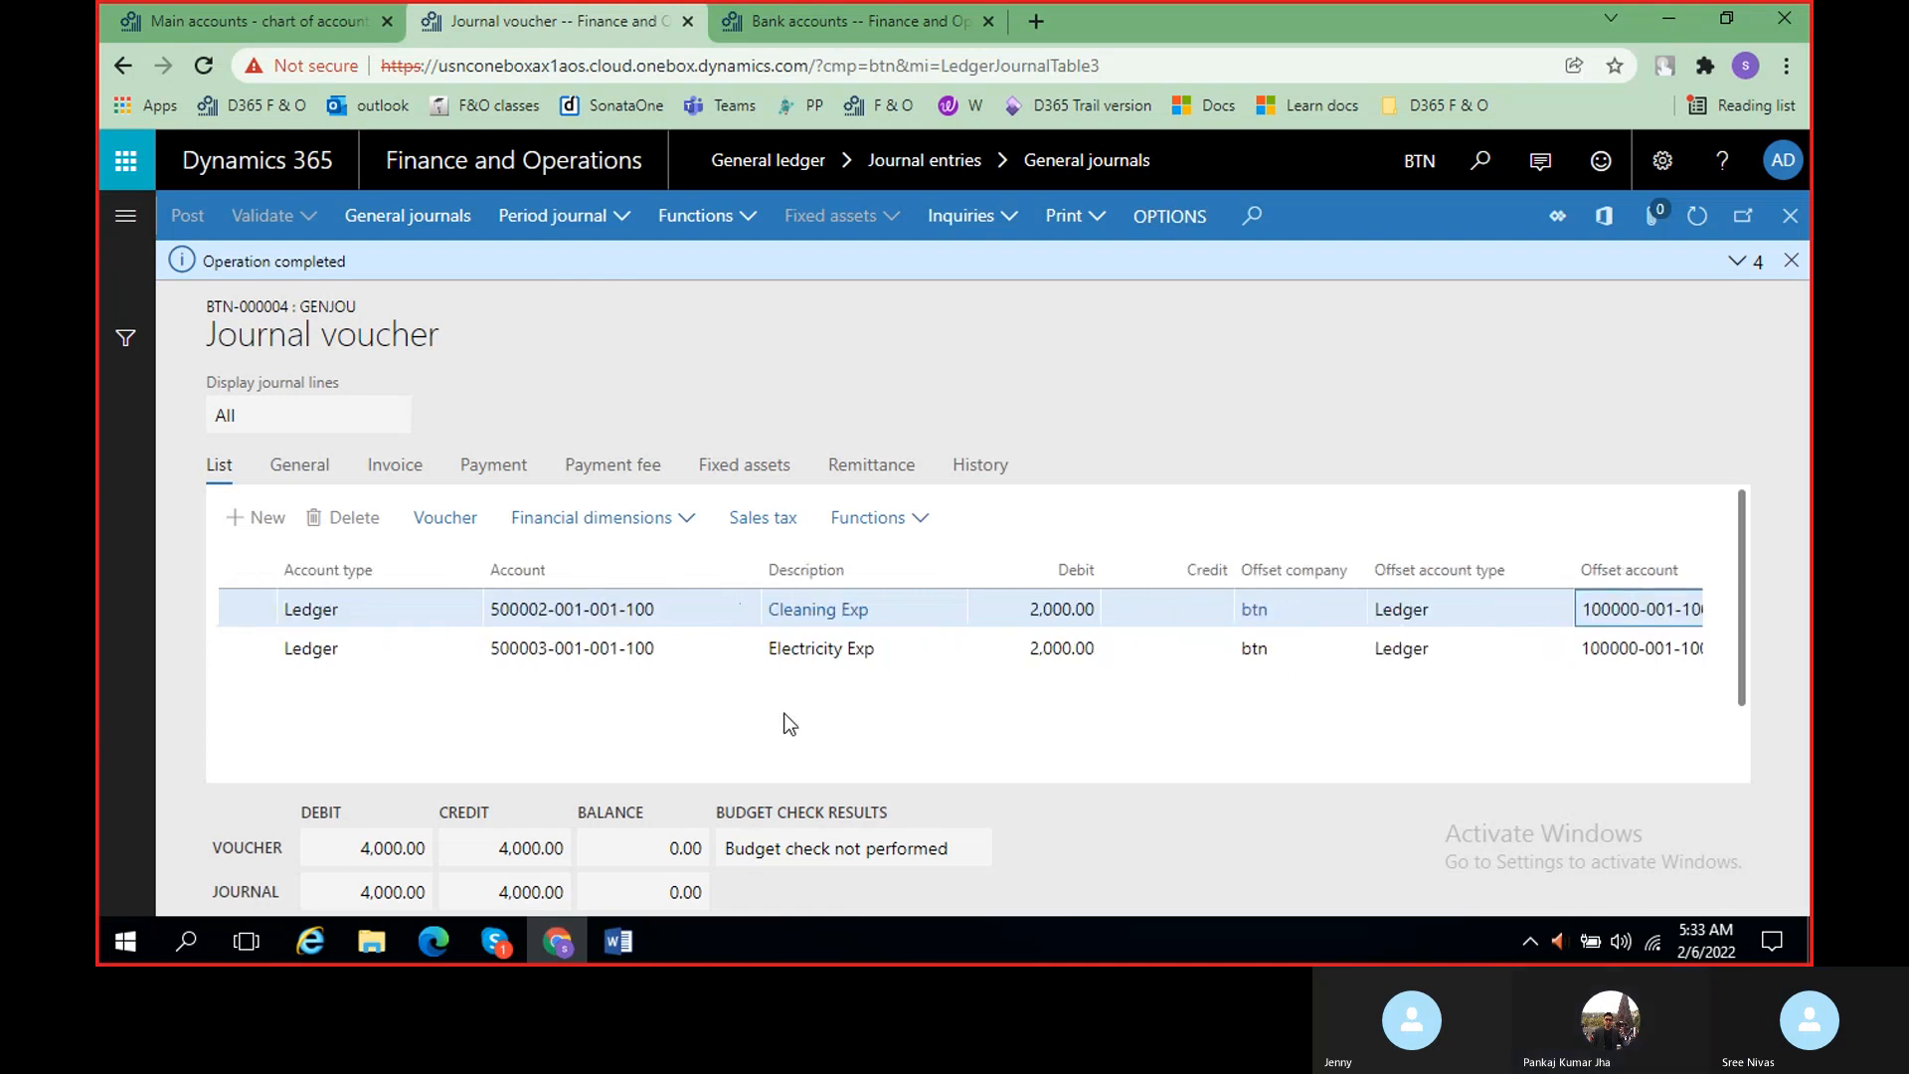
scroll(788, 715, right, 2)
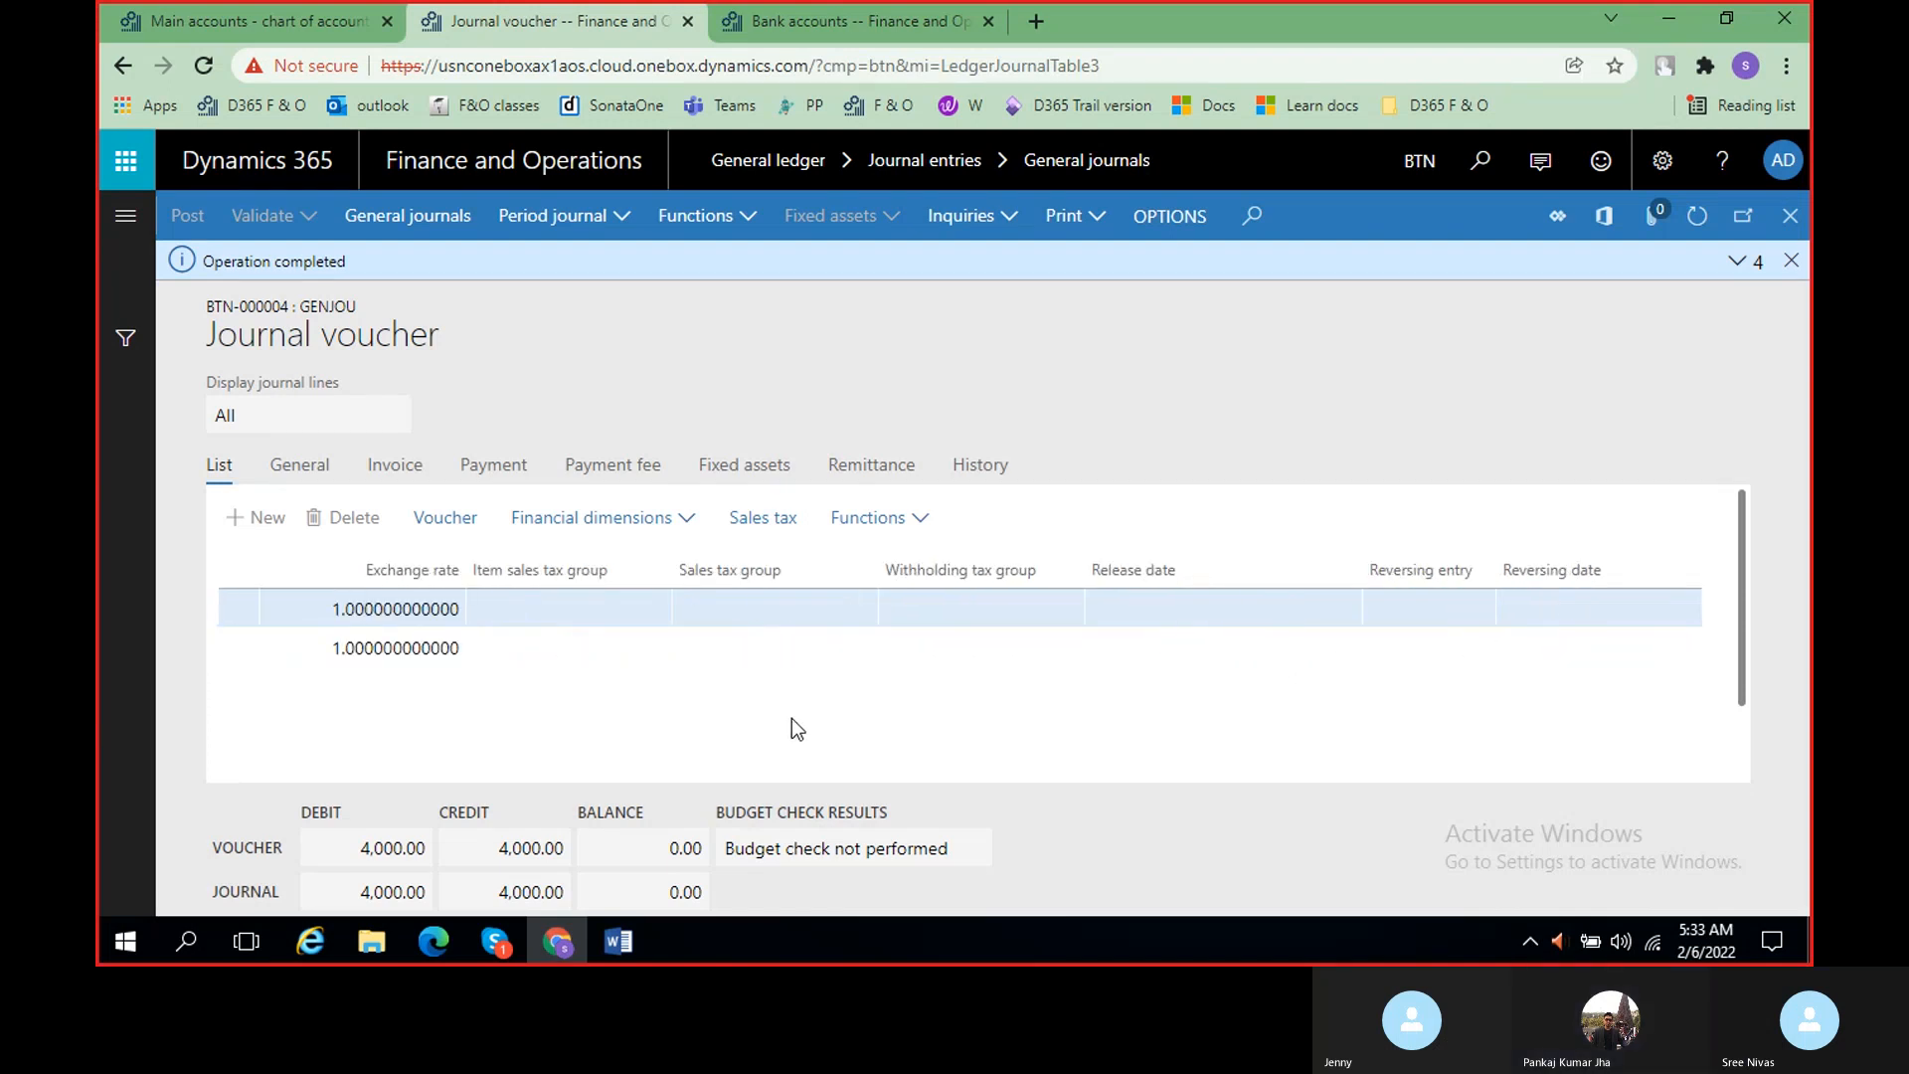
scroll(791, 718, left, 8)
scroll(791, 718, right, 8)
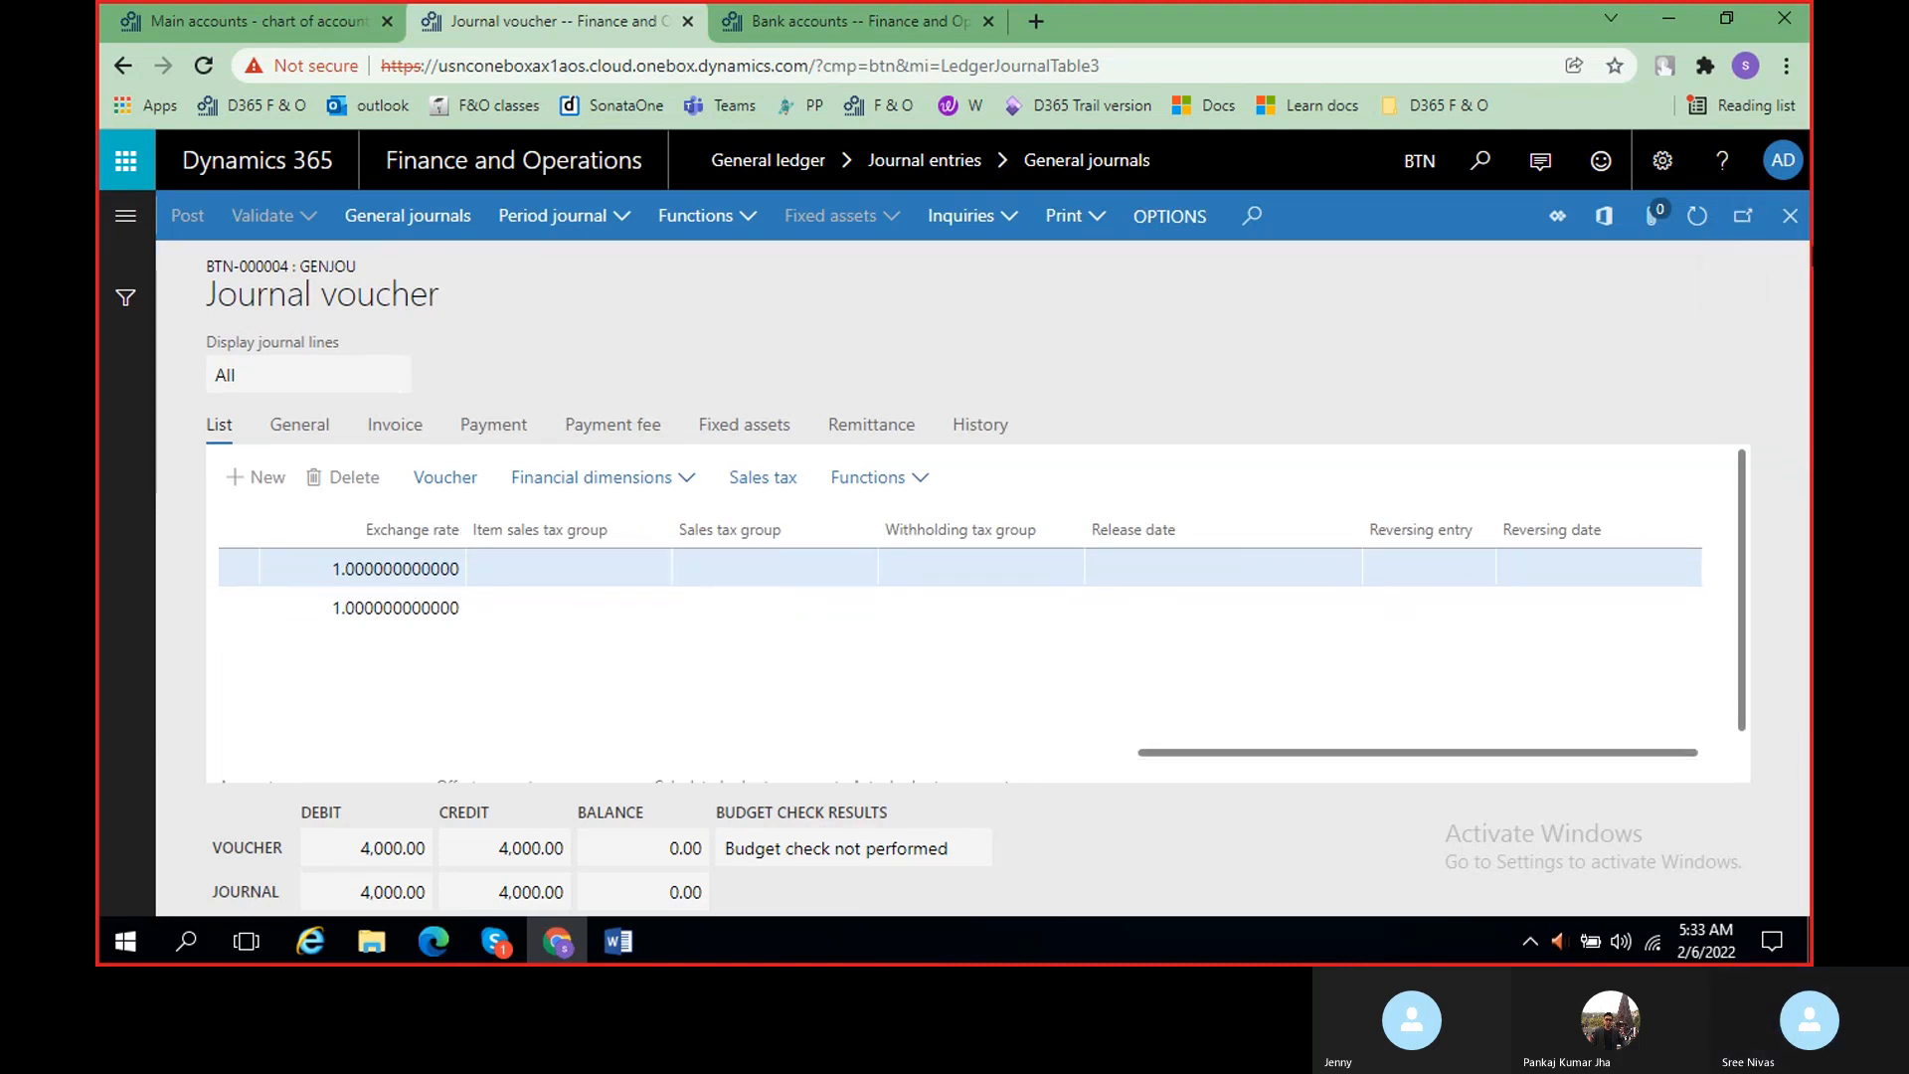
click(1788, 223)
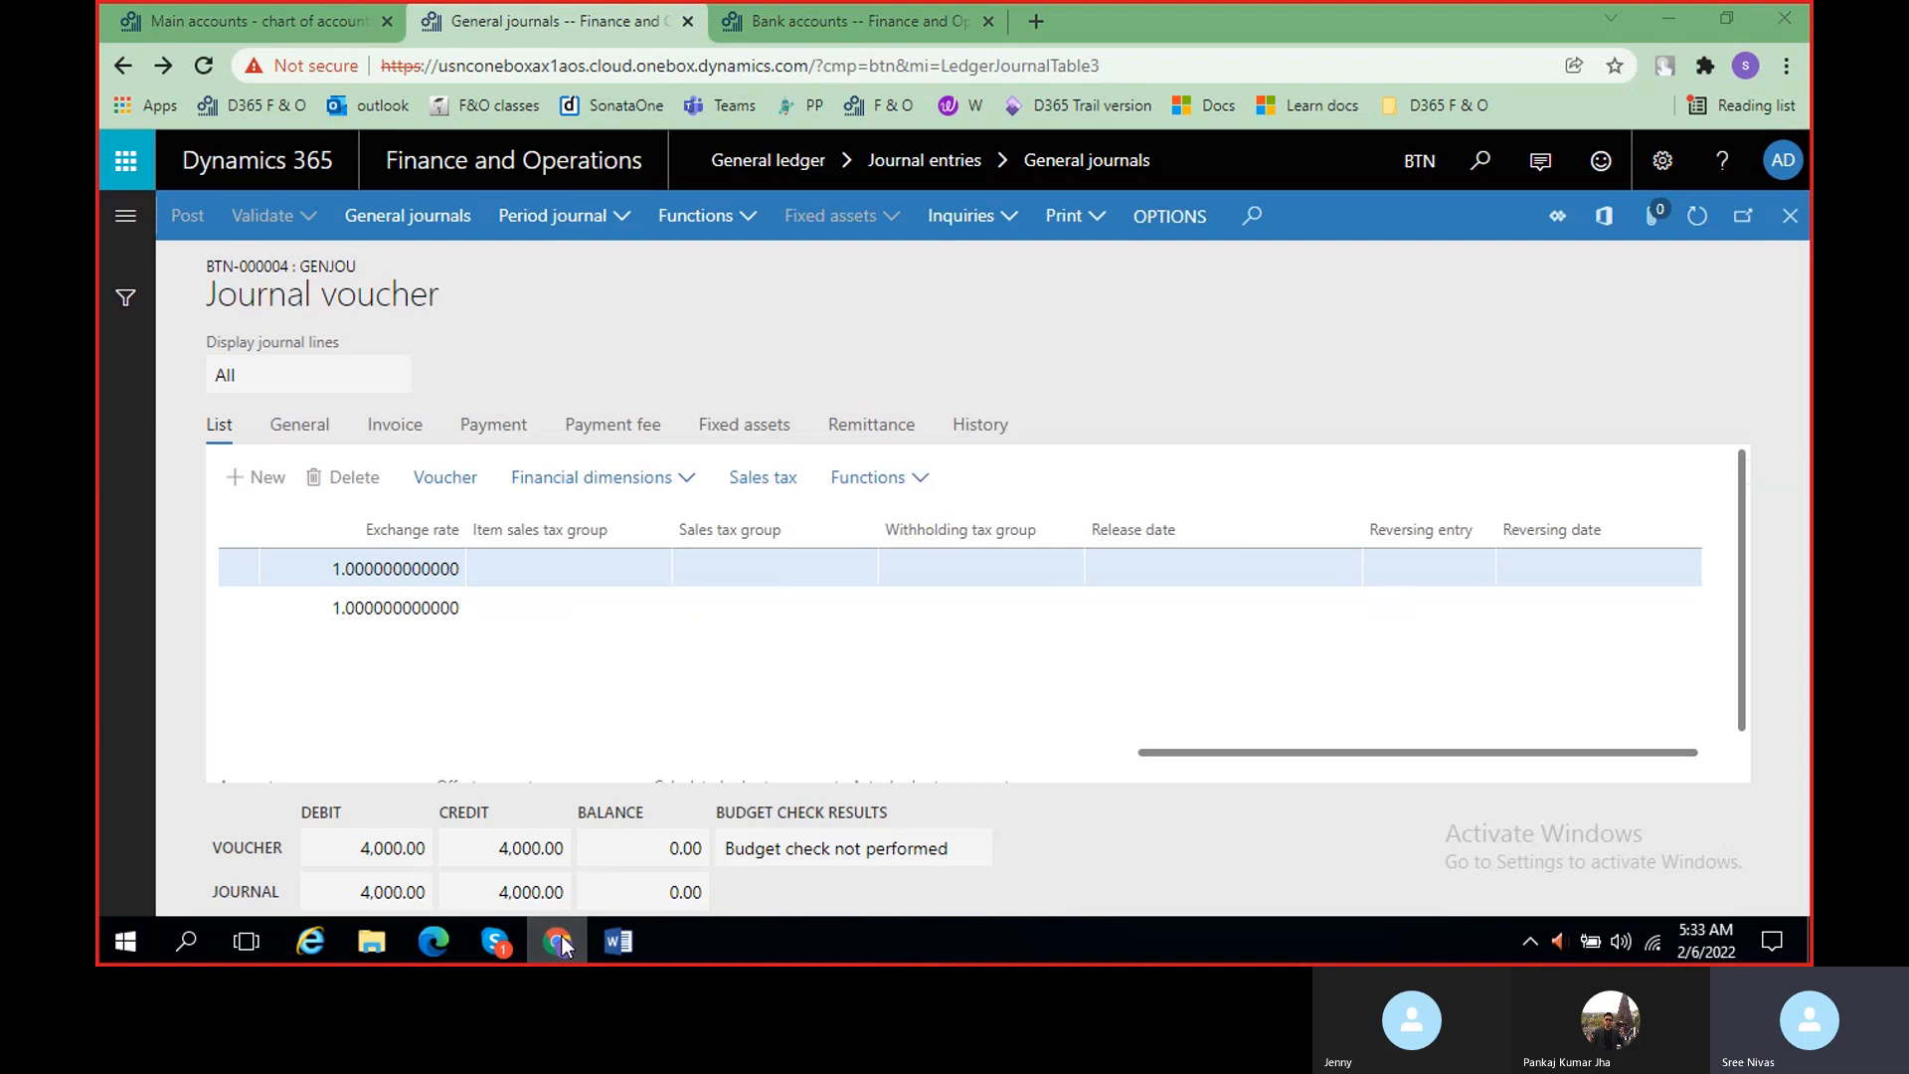
- Minimise the browser, bring up the Skype call window and minimise it again
click(553, 945)
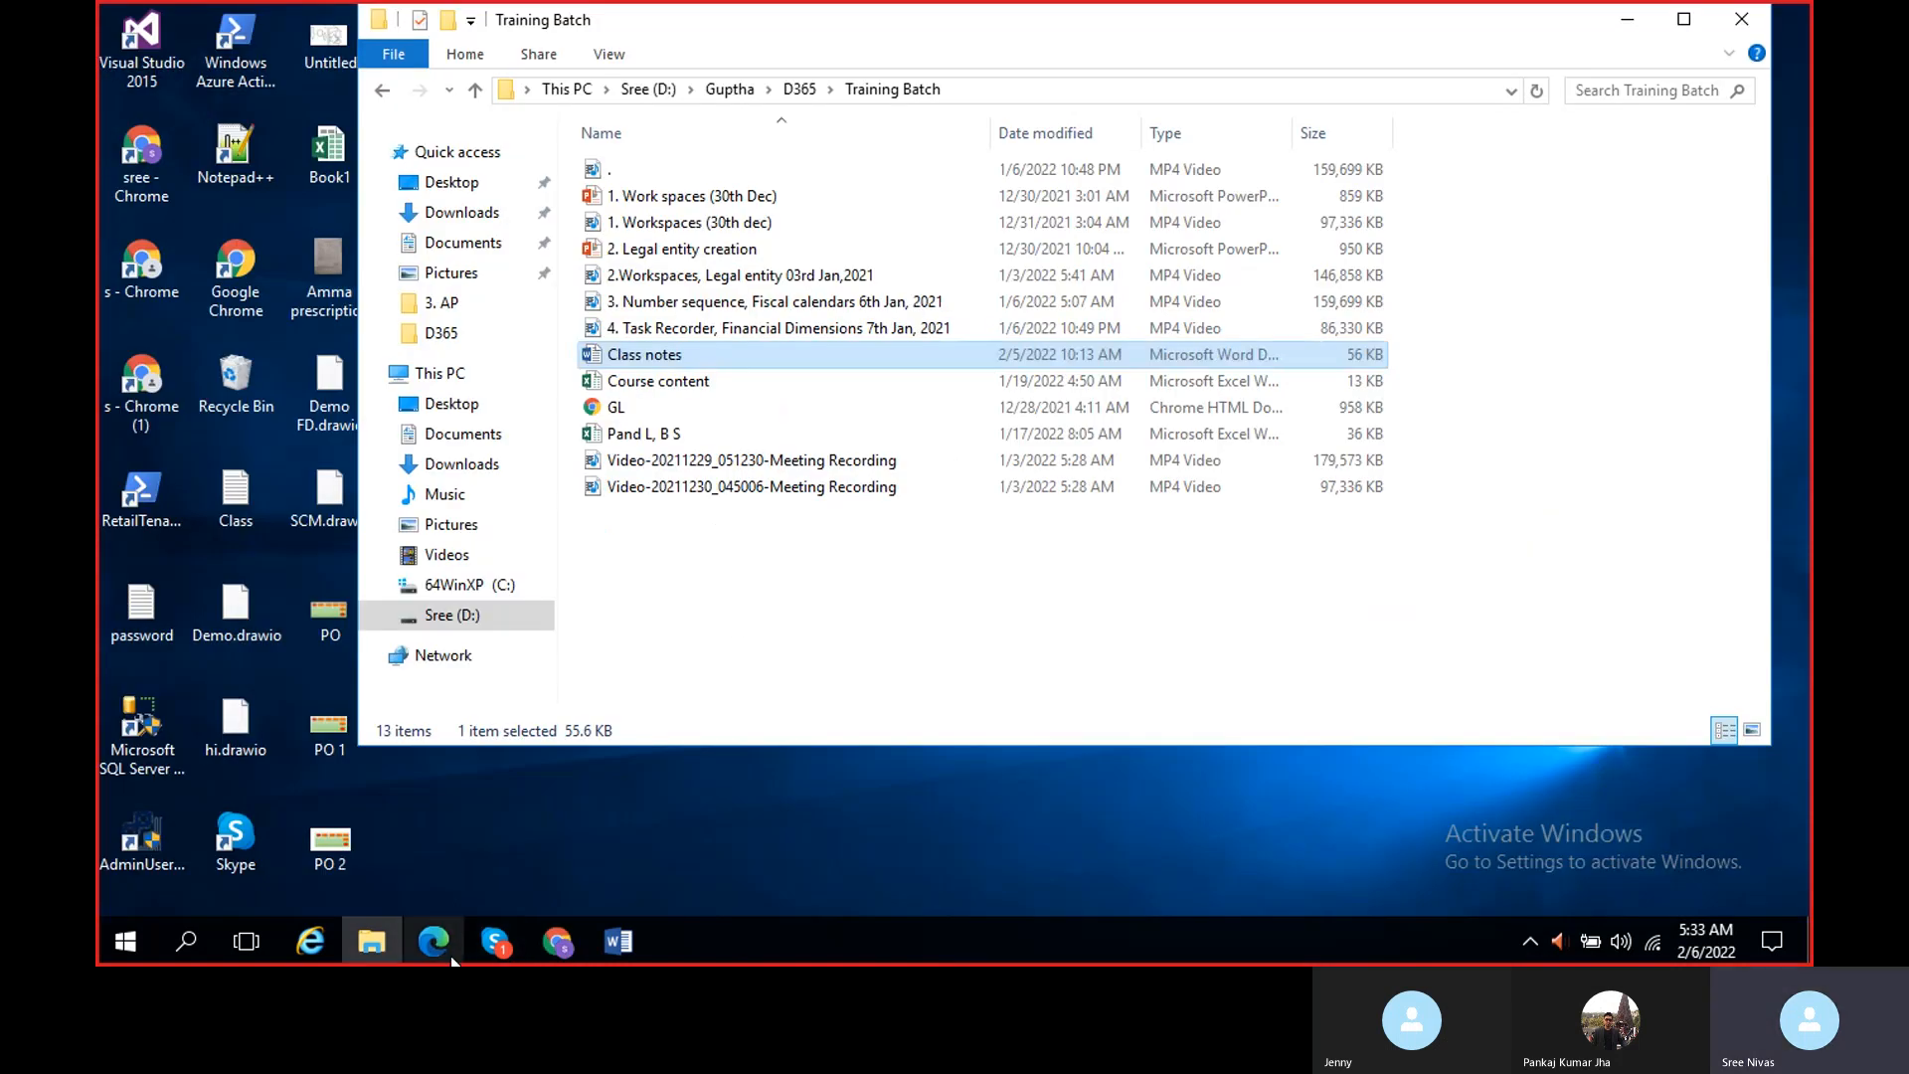
click(494, 944)
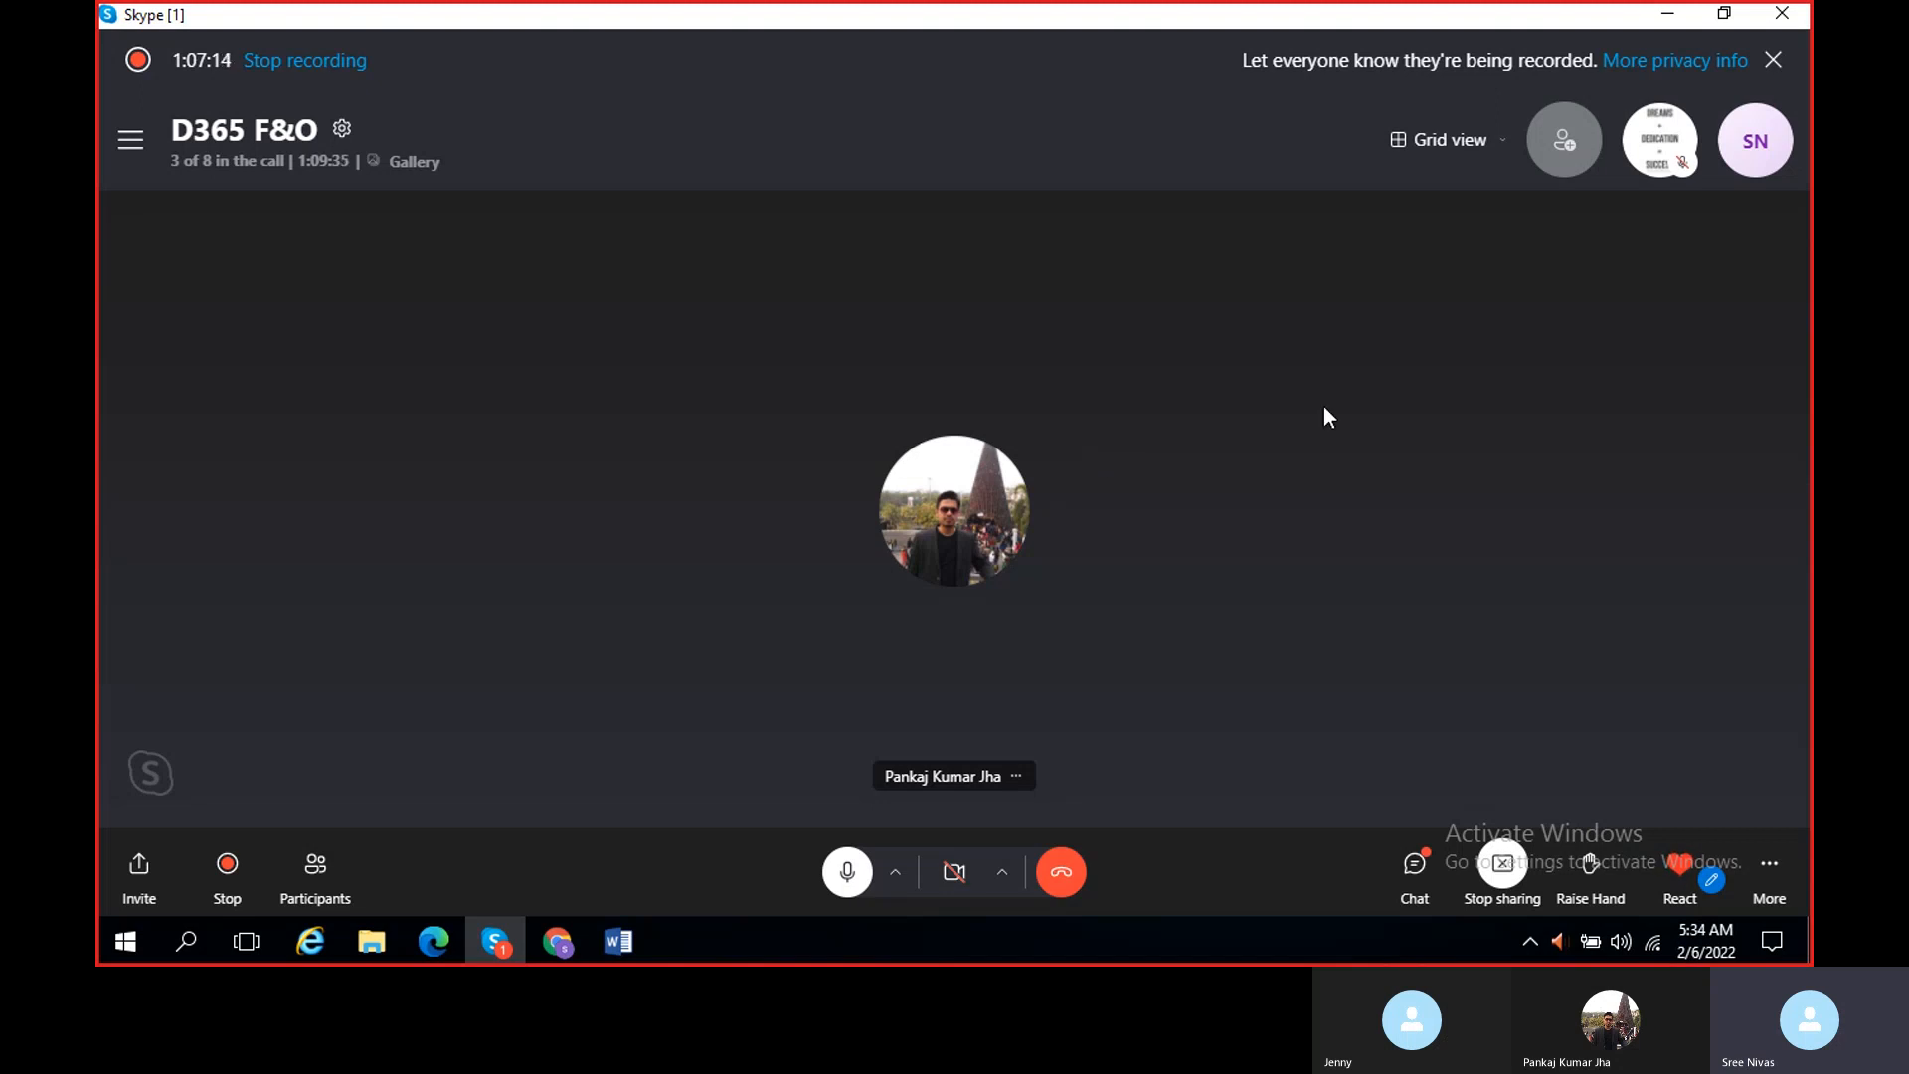
click(1660, 24)
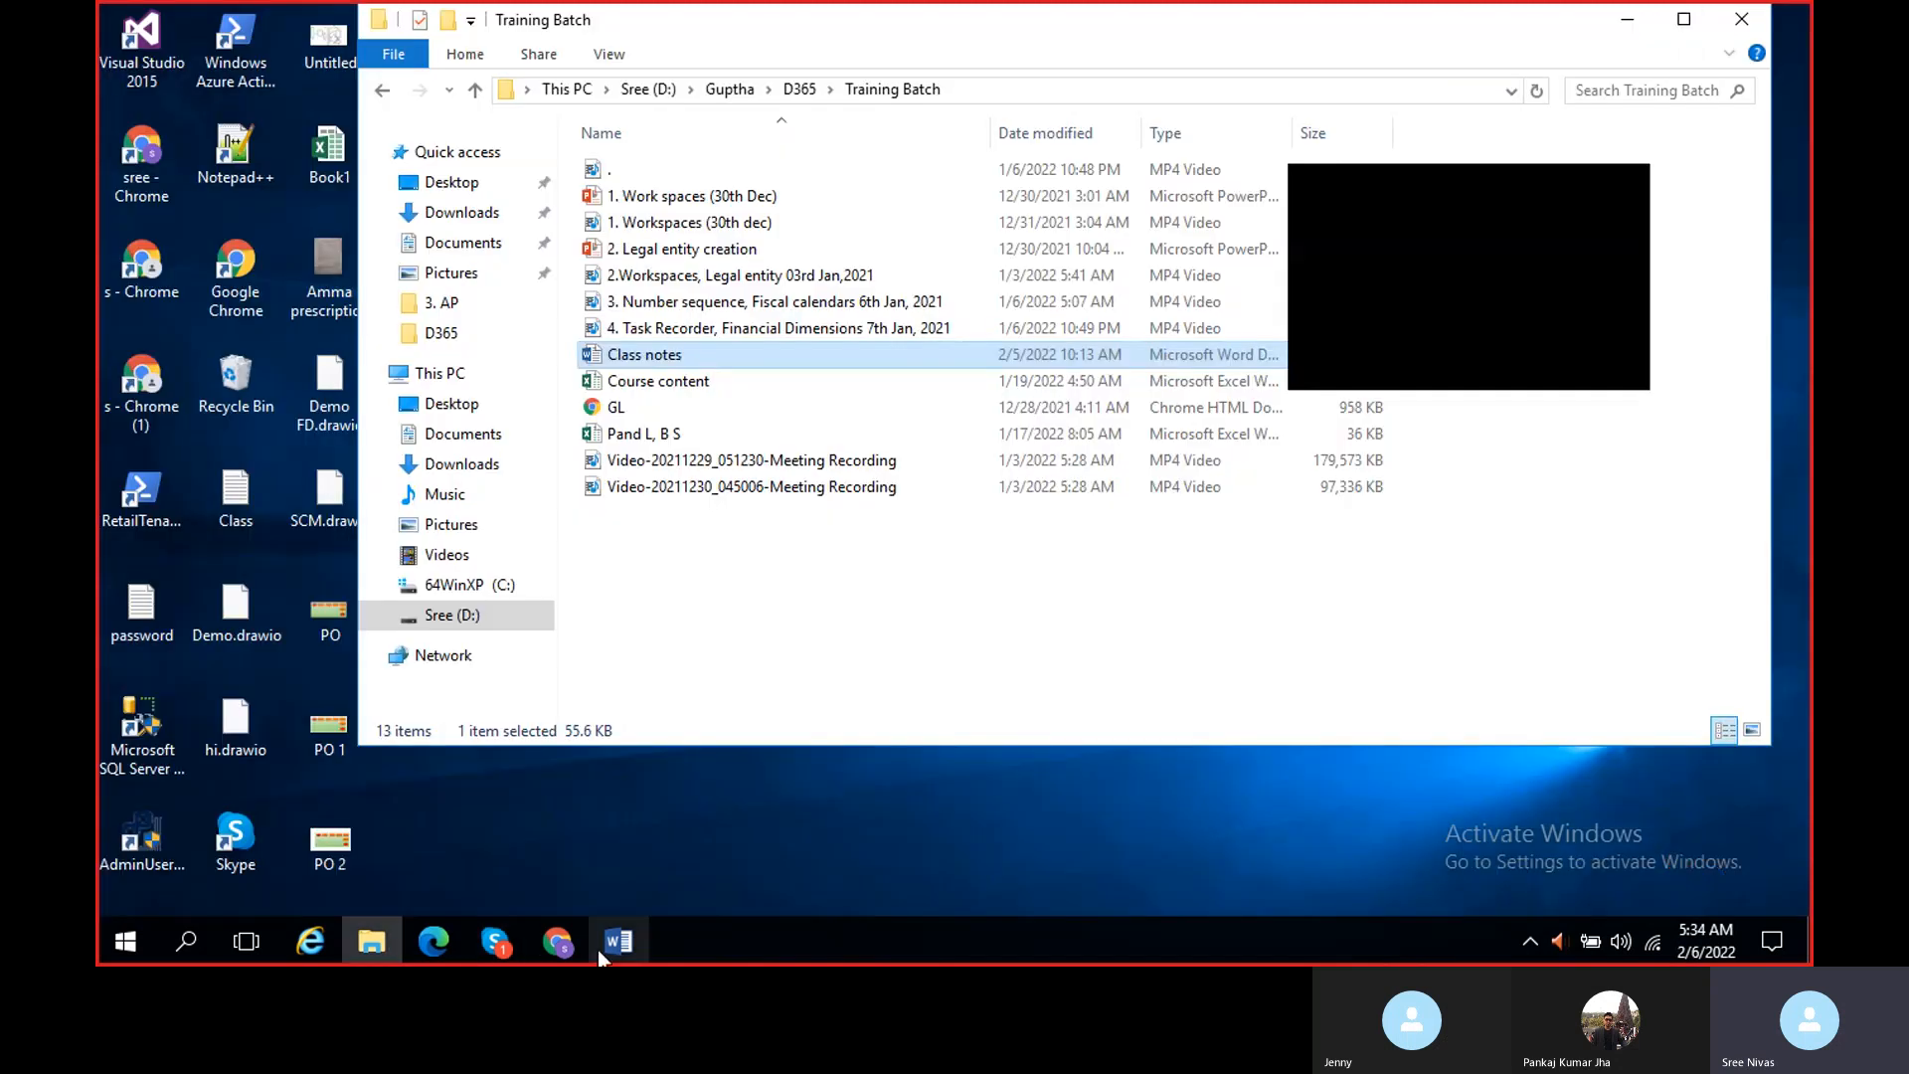
- Switch to the Word class notes and start a new entry with "Common" on the blank page after the compound entries example
click(624, 940)
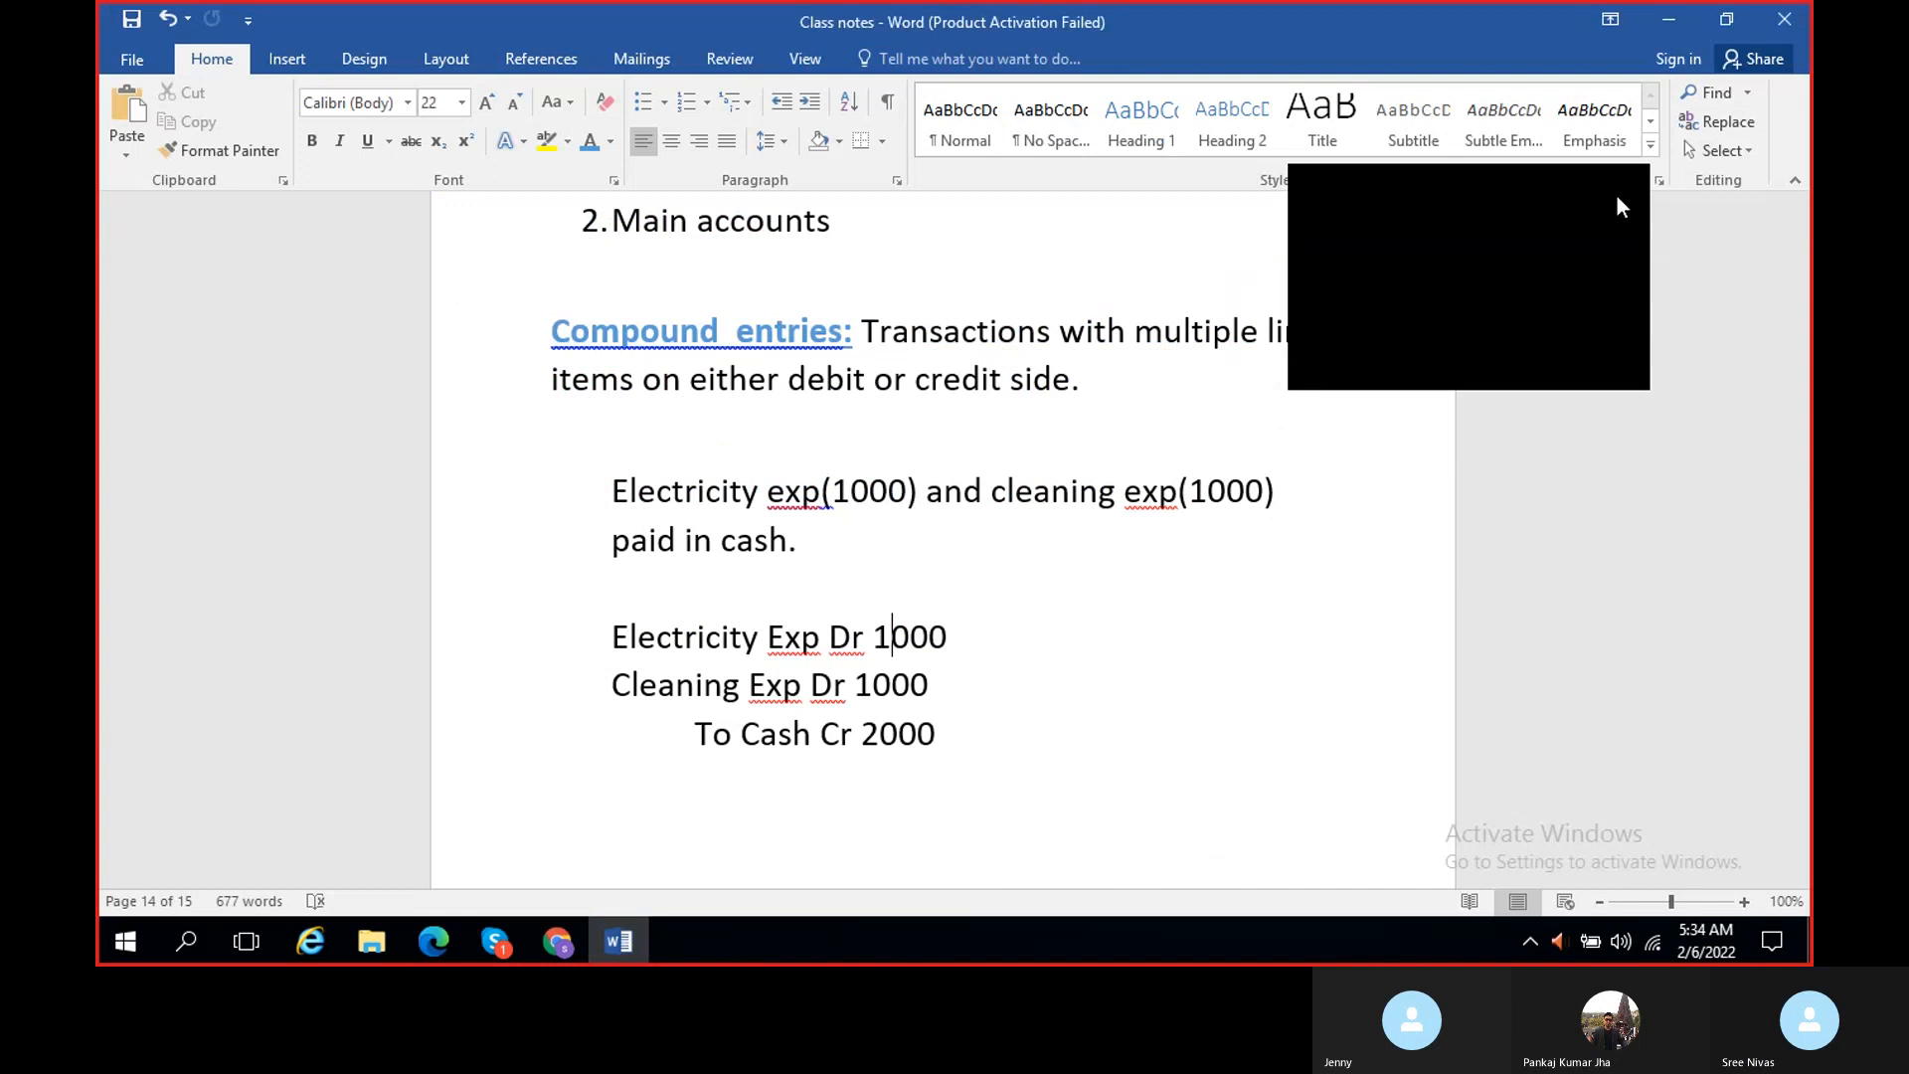
scroll(833, 815, down, 2)
scroll(825, 716, down, 6)
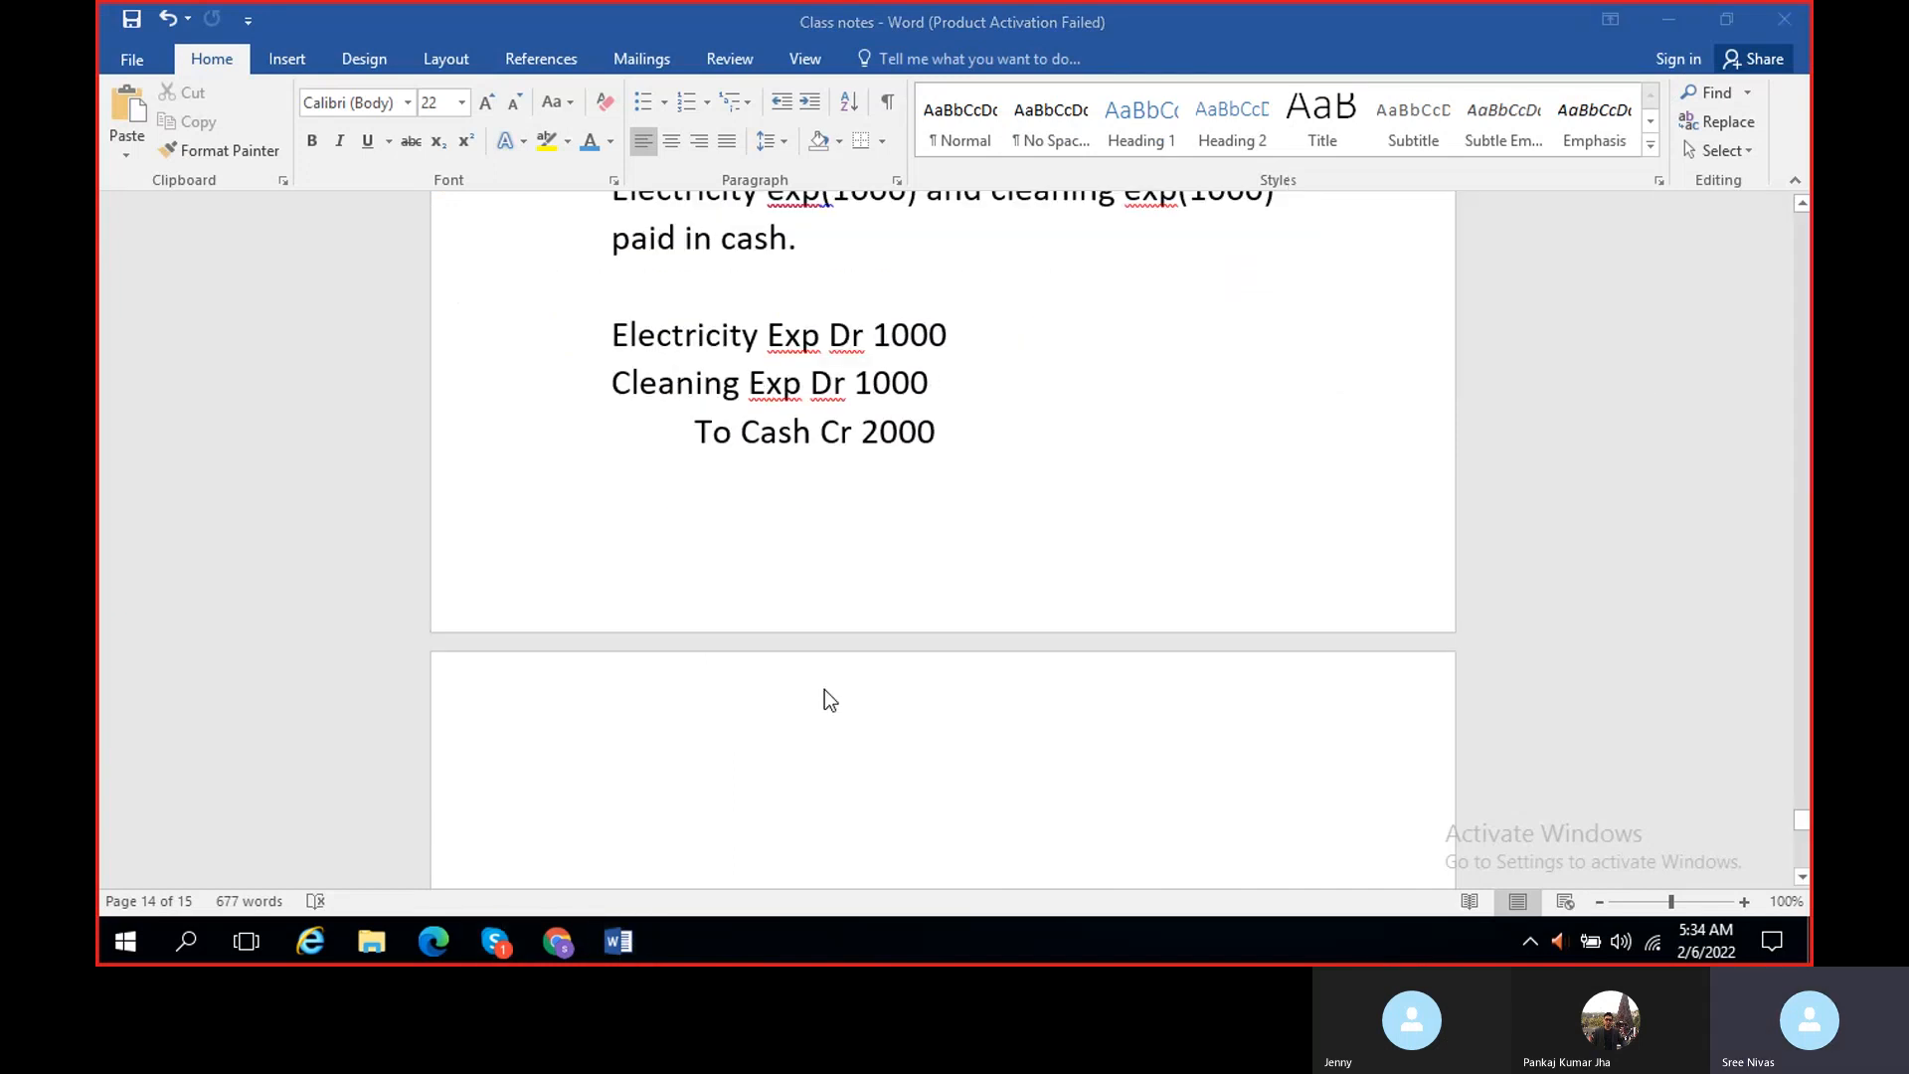
scroll(824, 634, up, 4)
scroll(824, 634, up, 3)
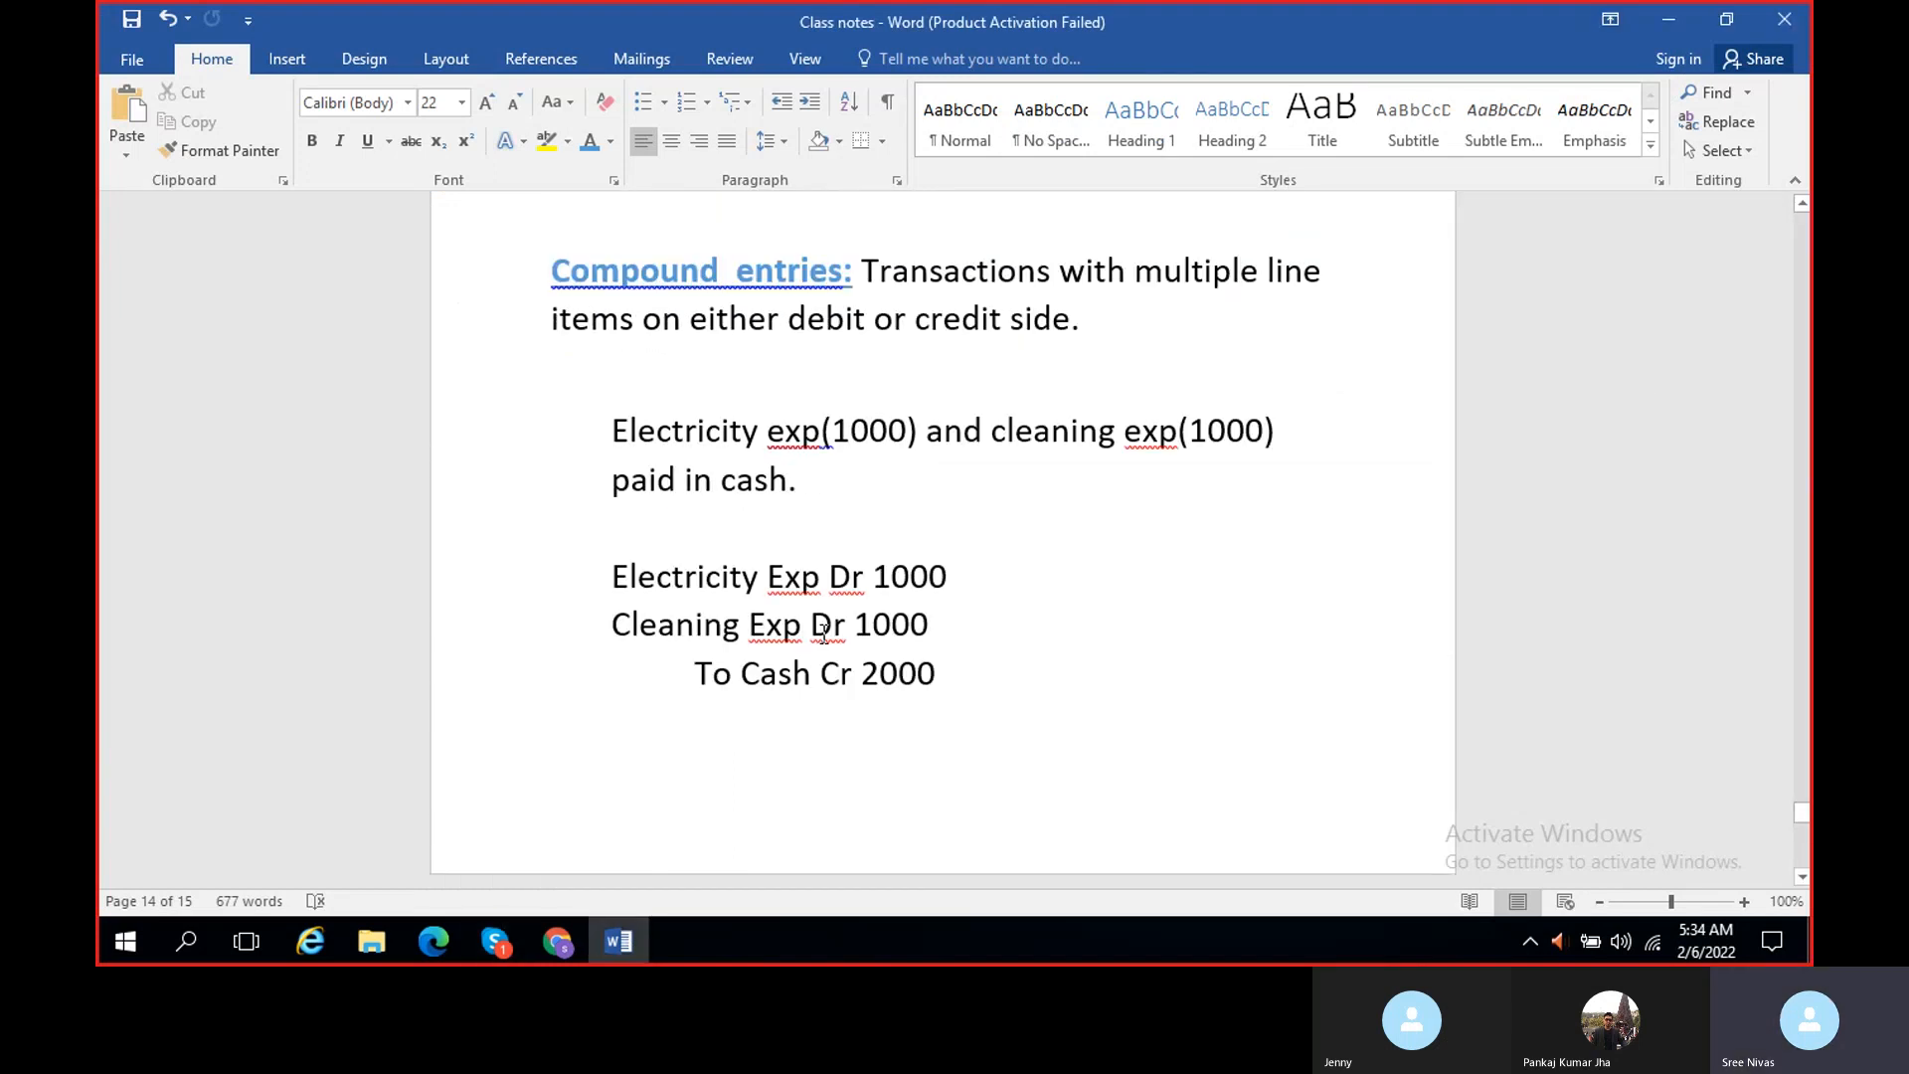
scroll(781, 674, down, 5)
scroll(778, 706, down, 4)
click(705, 494)
text(Common)
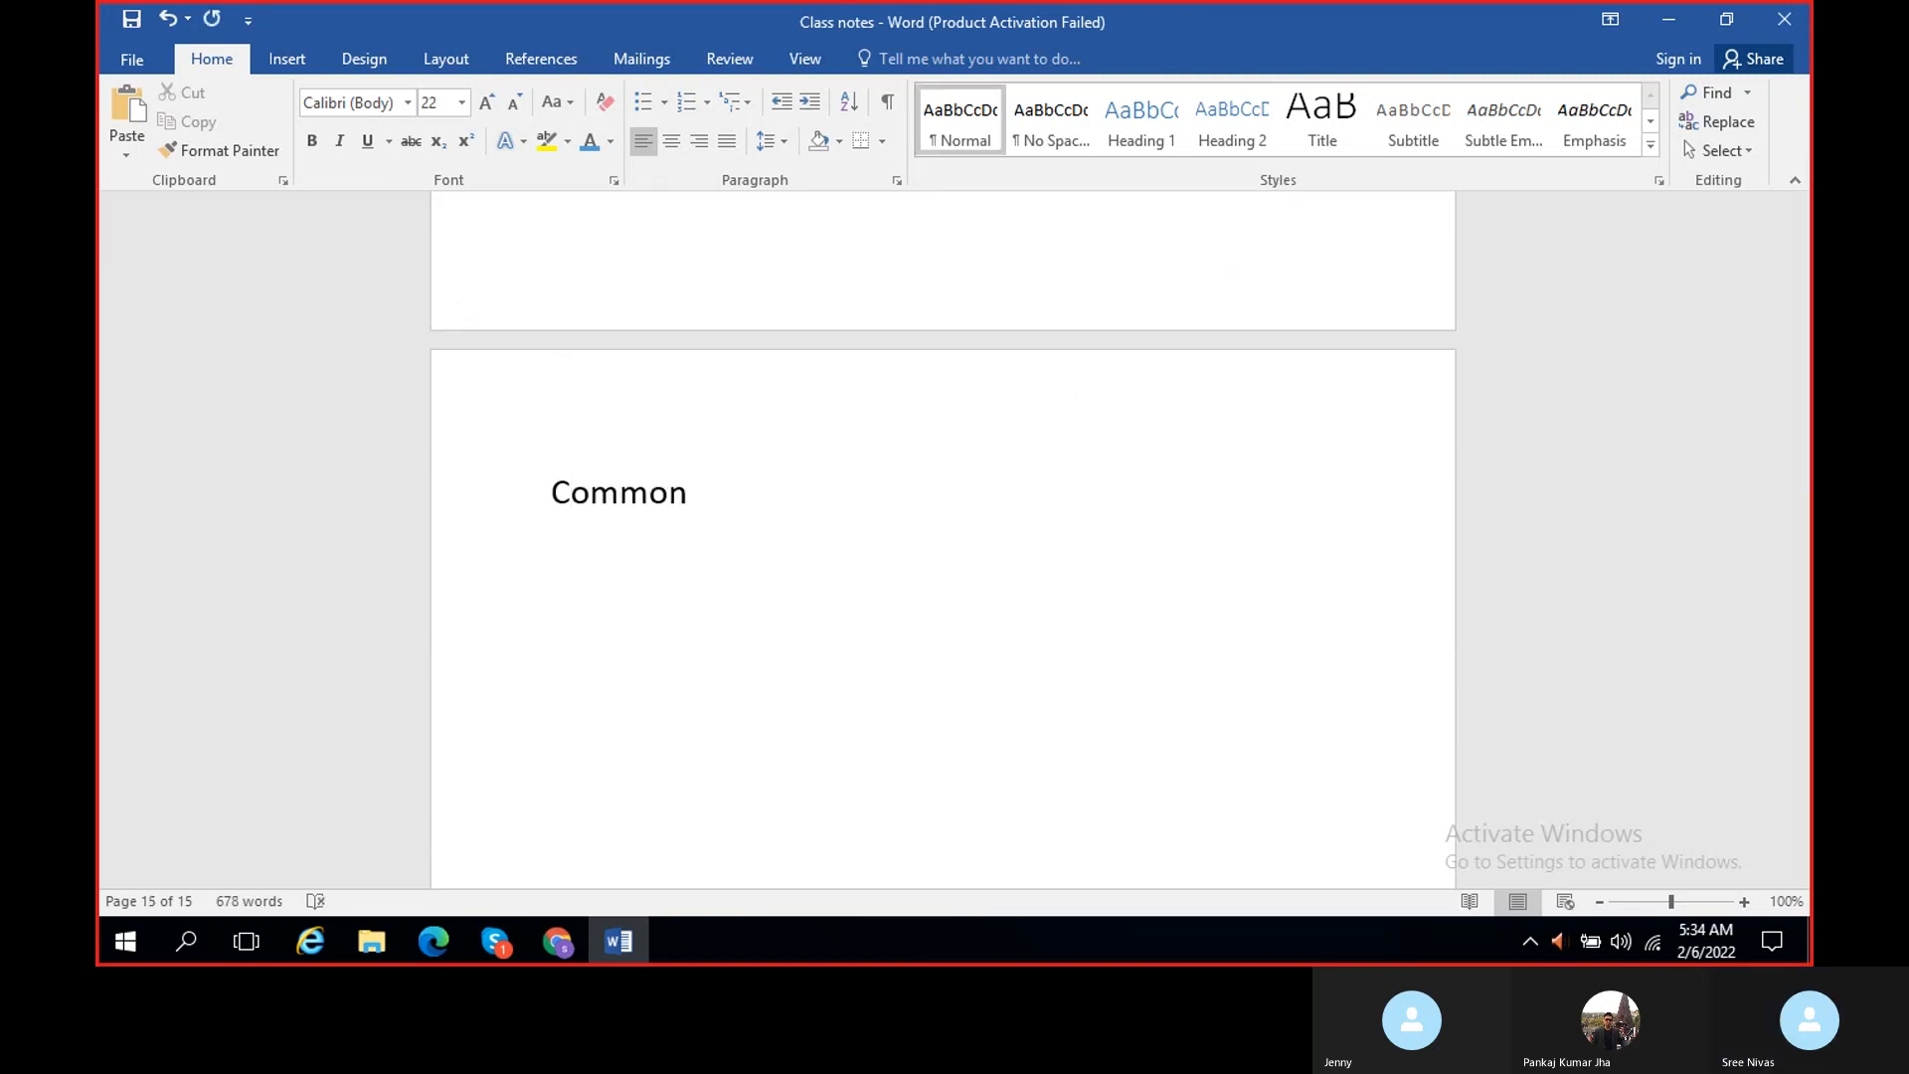